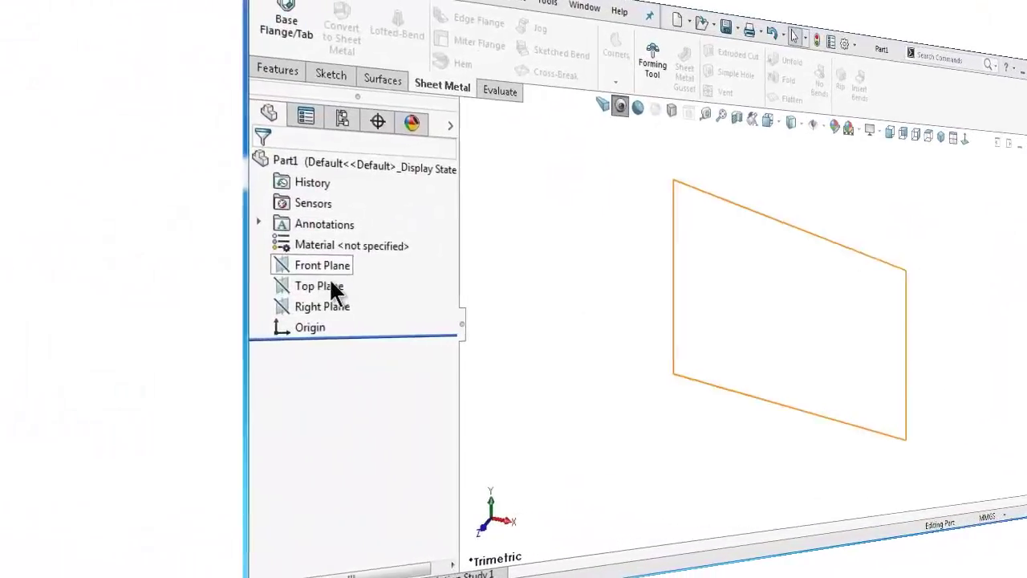
- Sketch a closed three-line triangle on the Top Plane, apex up and horizontal base near the origin
left_click(85, 267)
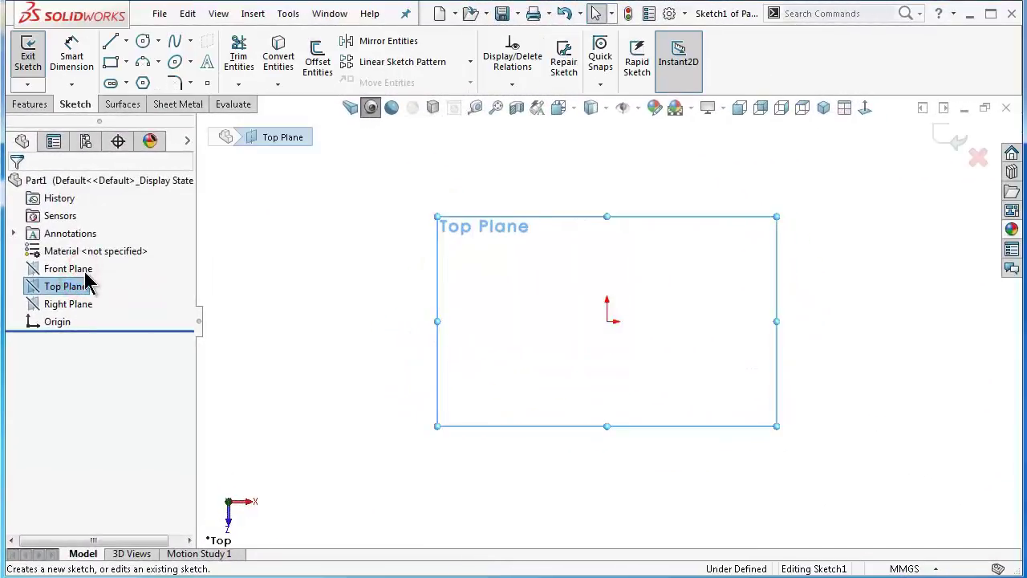
left_click(110, 42)
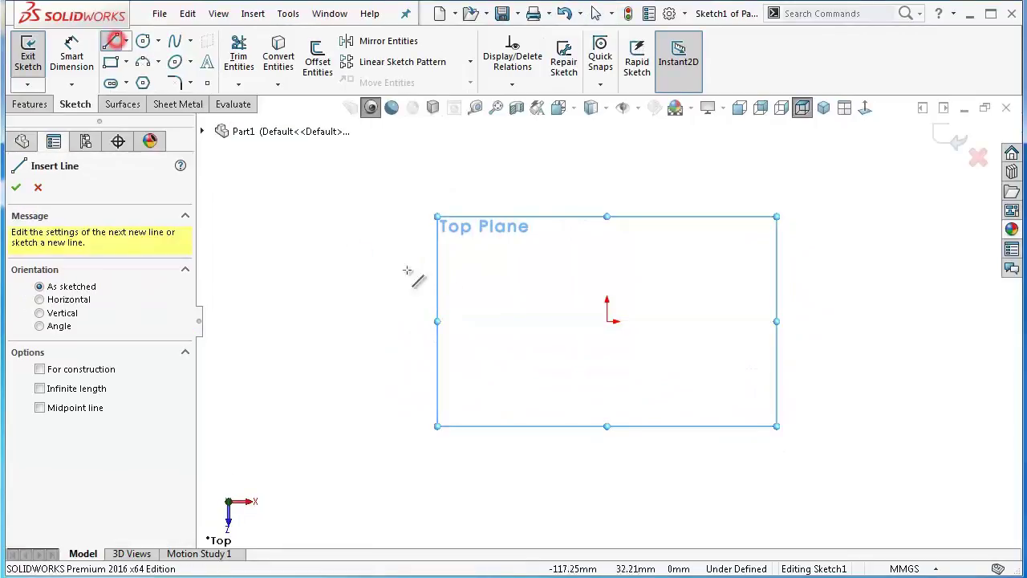
left_click(526, 320)
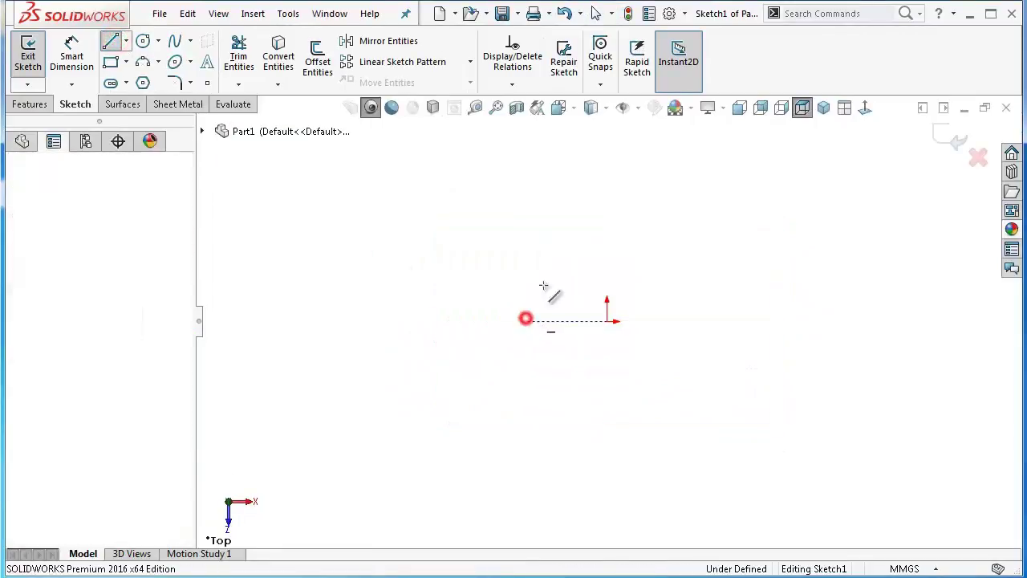
left_click(607, 152)
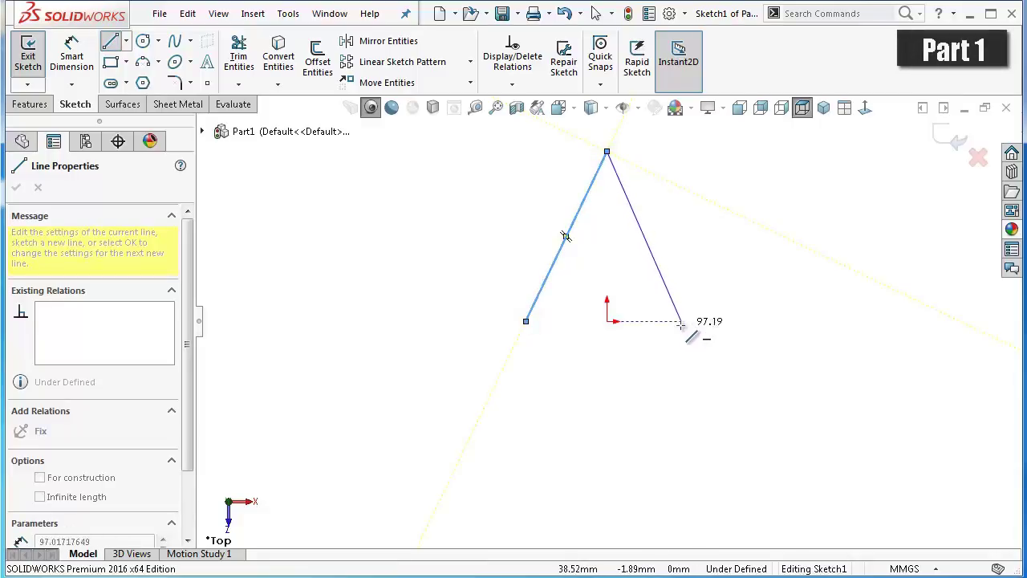
left_click(681, 321)
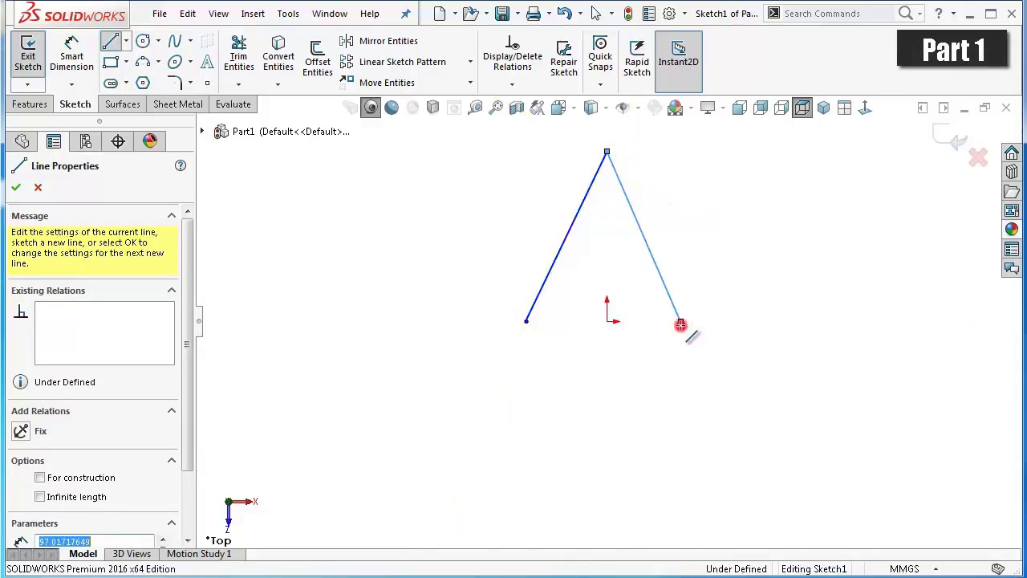
left_click(526, 321)
left_click(474, 351)
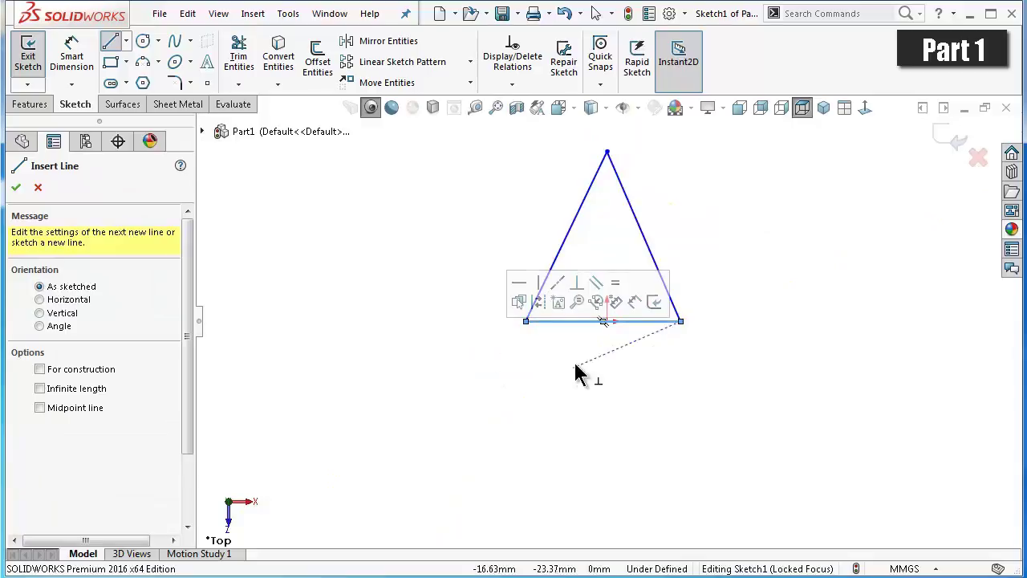
key("Escape")
- Place the midpoint of the triangle's bottom line on the origin
left_click(562, 323)
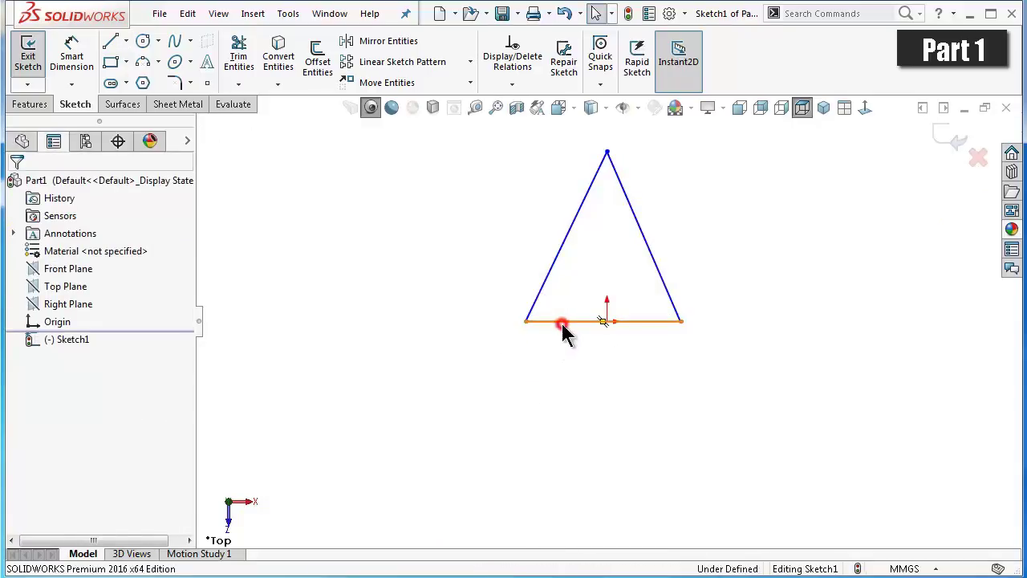
left_click(607, 321, "ctrl")
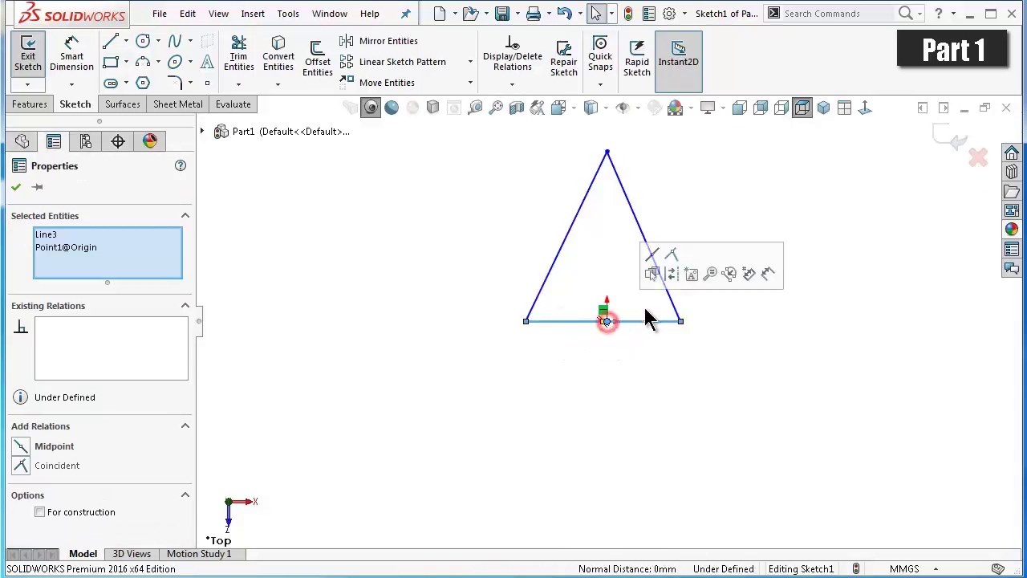
left_click(654, 254)
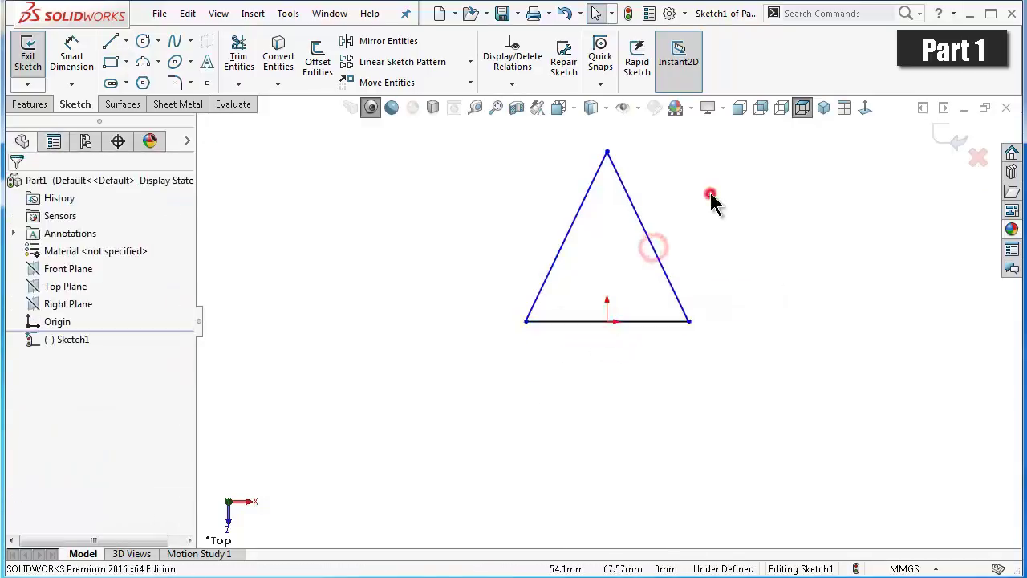
- Make the triangle's left and right slanted sides equal in length
left_click(581, 210)
left_click(634, 210, "ctrl")
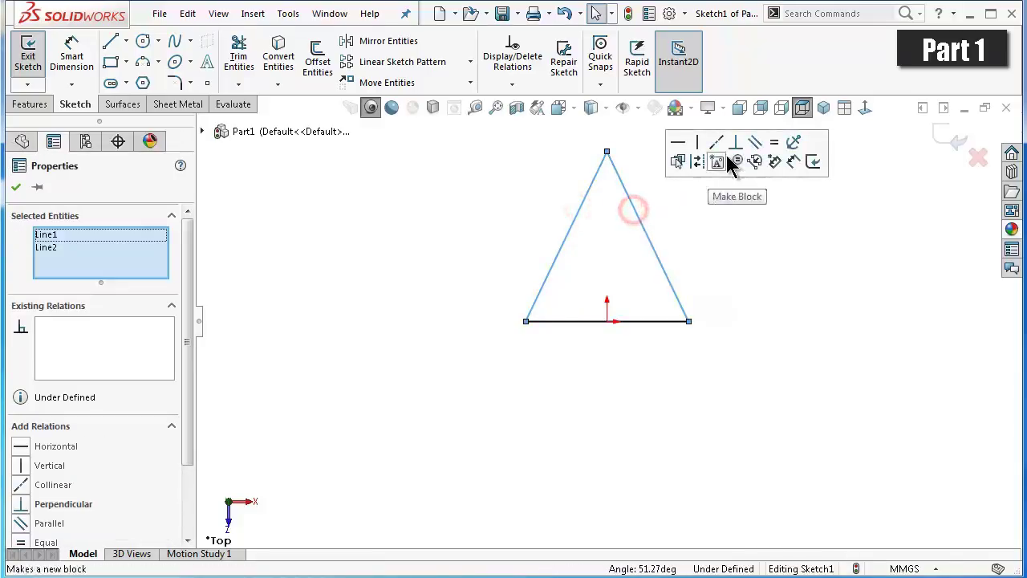
left_click(775, 138)
left_click(724, 268)
scroll(702, 277, "up", 2)
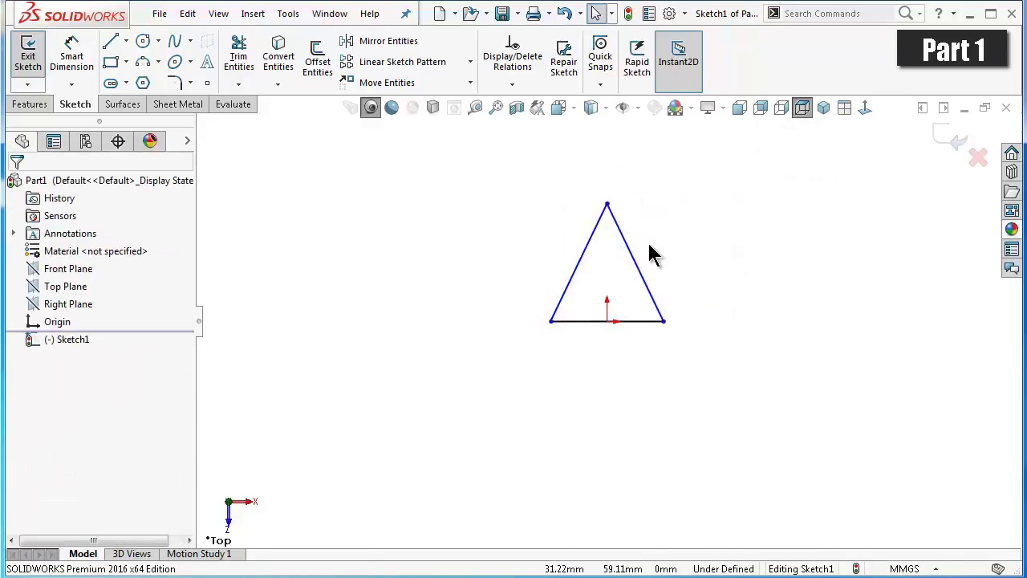
scroll(649, 252, "down", 2)
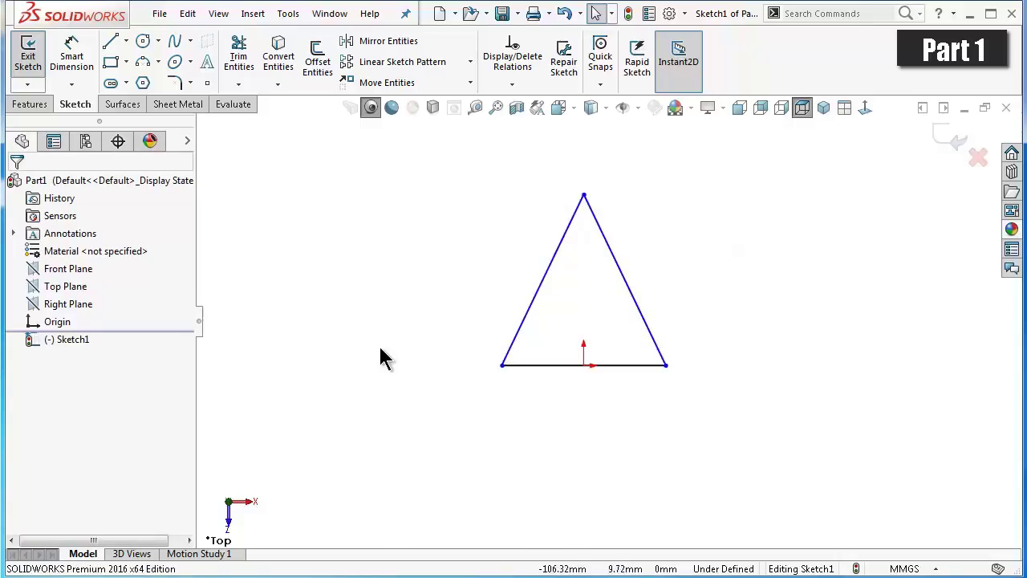
right_click_drag(384, 359, 385, 257)
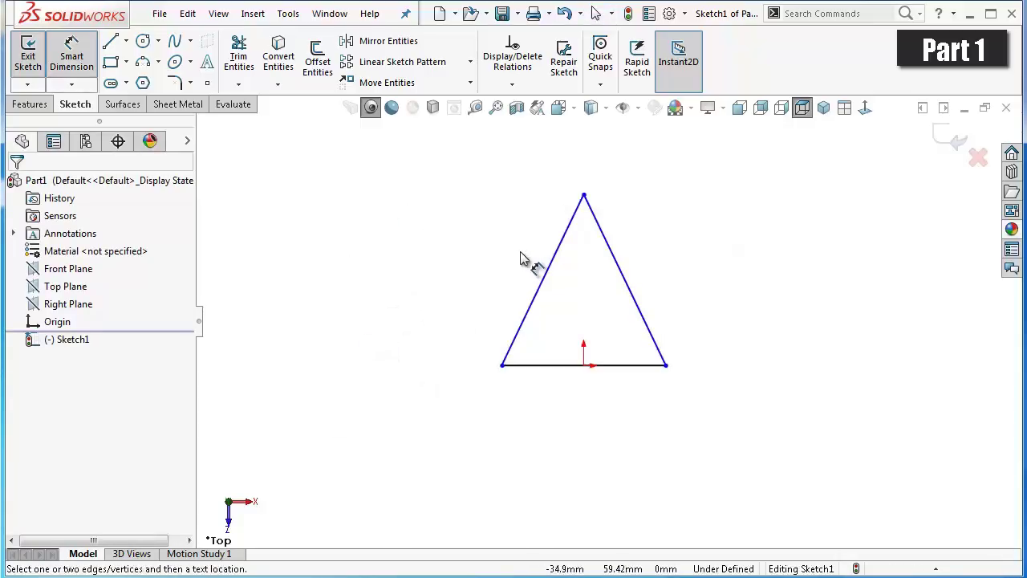
- Dimension the angle between the left side and the base as 67.4°
left_click(534, 300)
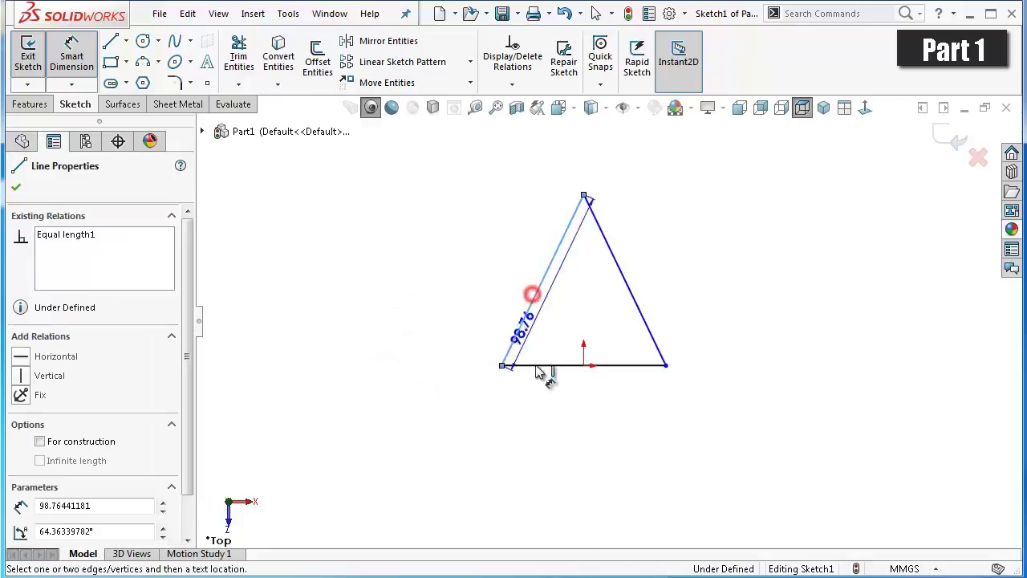
left_click(547, 365)
left_click(544, 359)
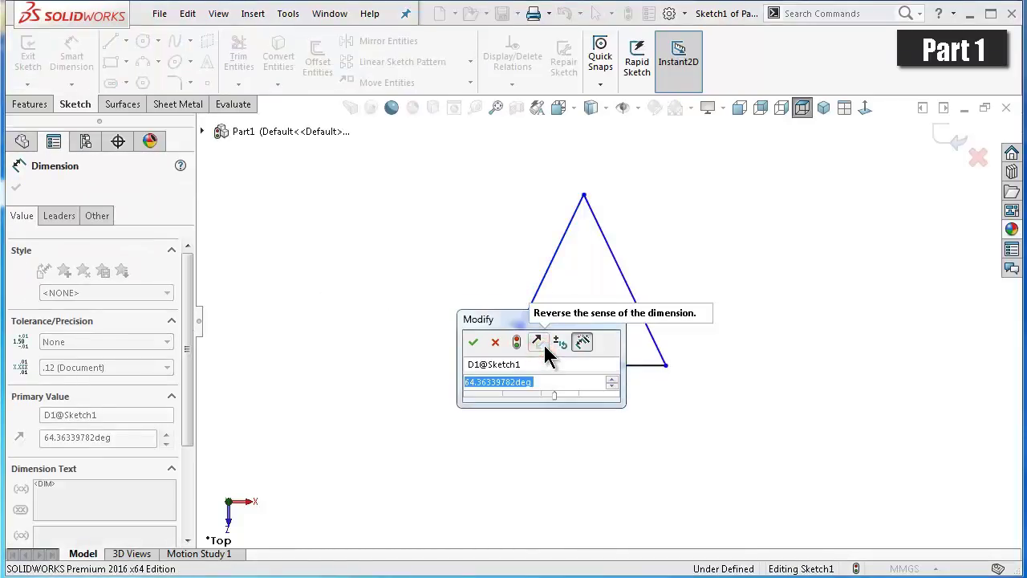
type("67.4")
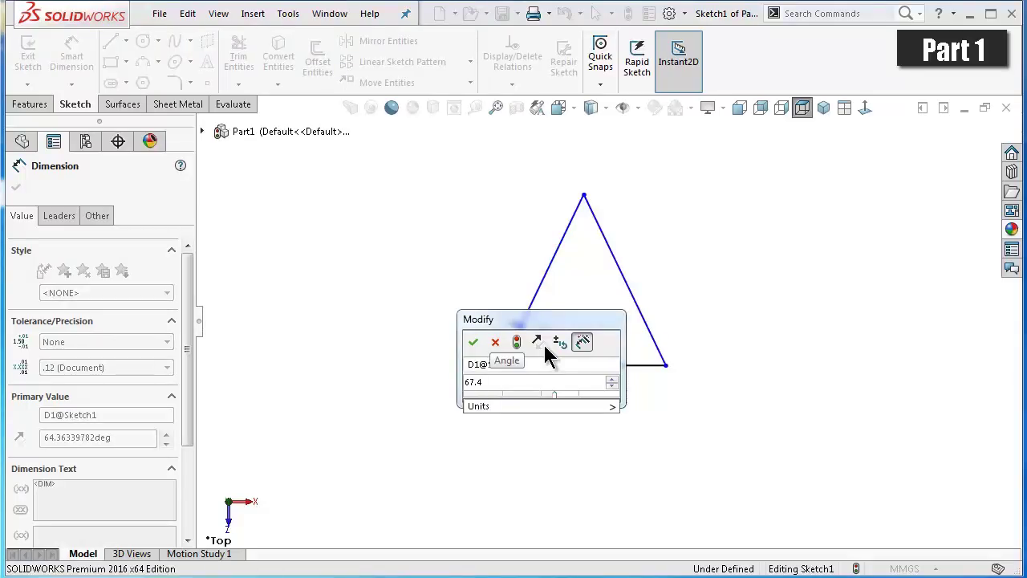
key("Return")
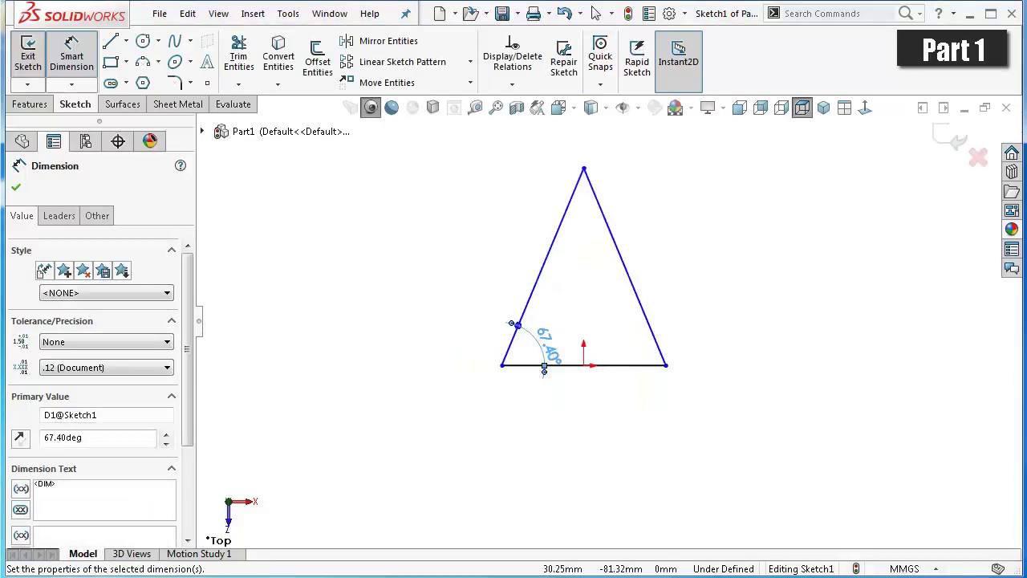
- Dimension the vertical height from the origin to the apex as 6.74 mm
left_click(584, 171)
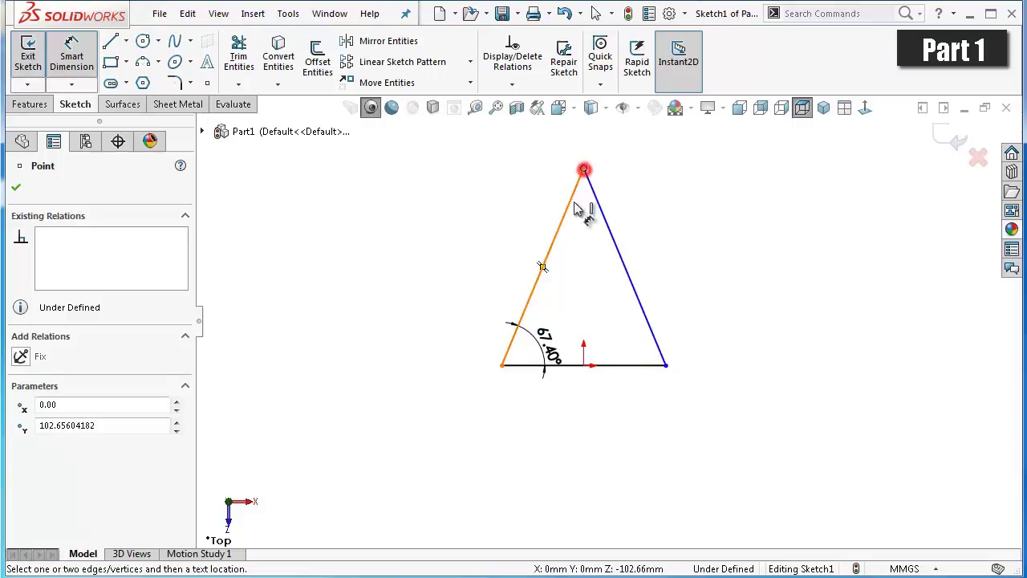
left_click(583, 365)
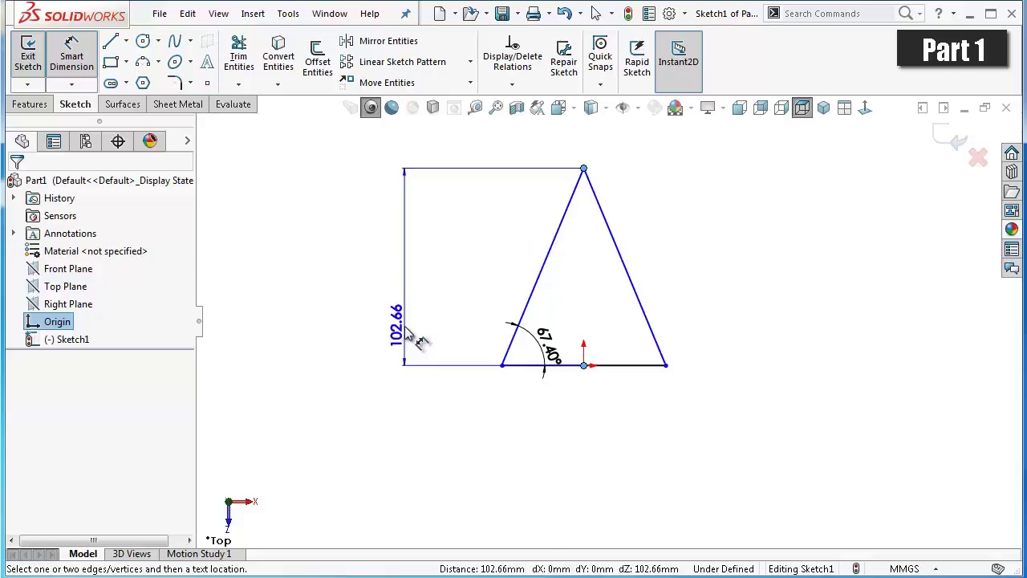
left_click(407, 334)
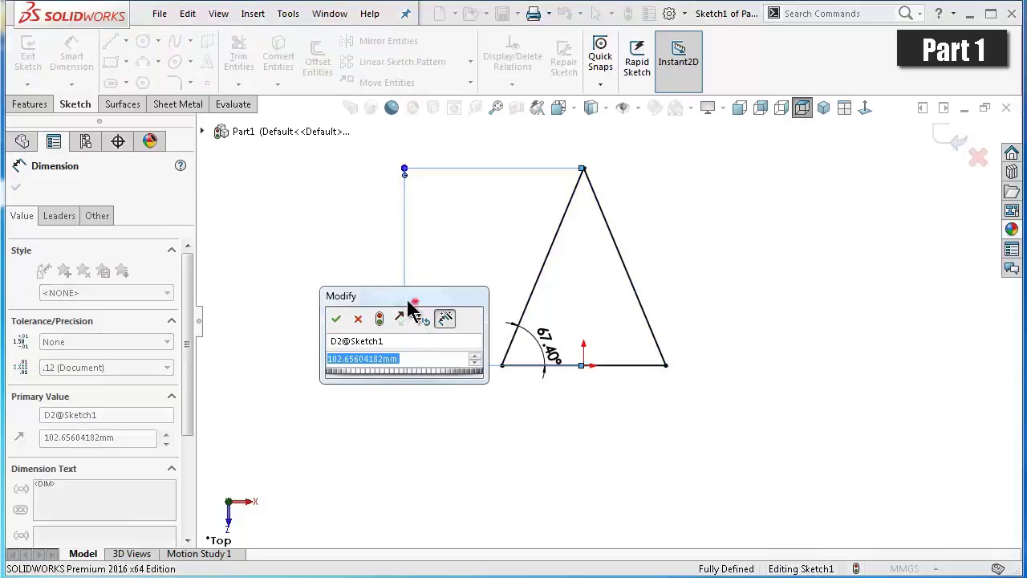
left_click_drag(383, 367, 433, 425)
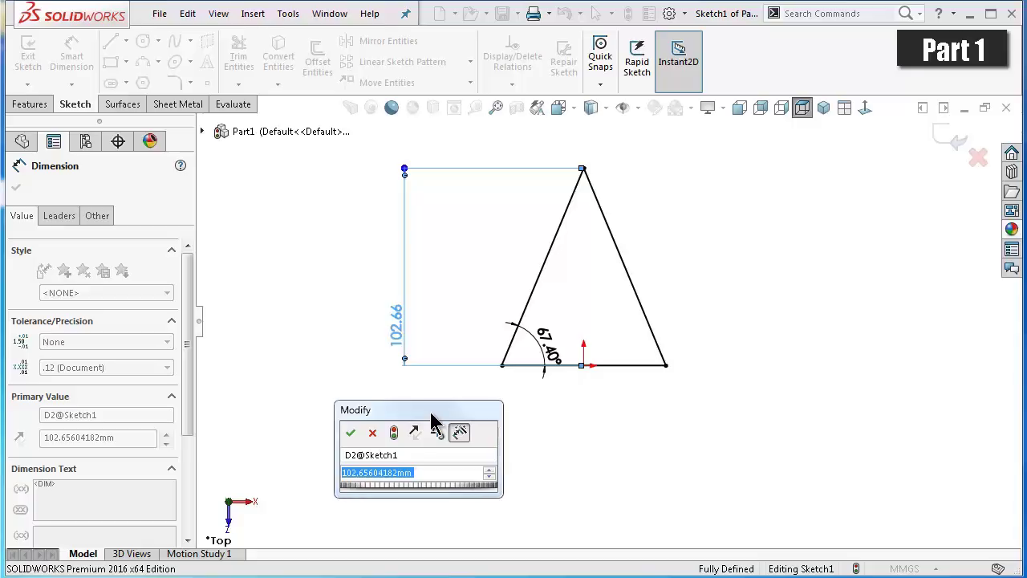
type("6.74")
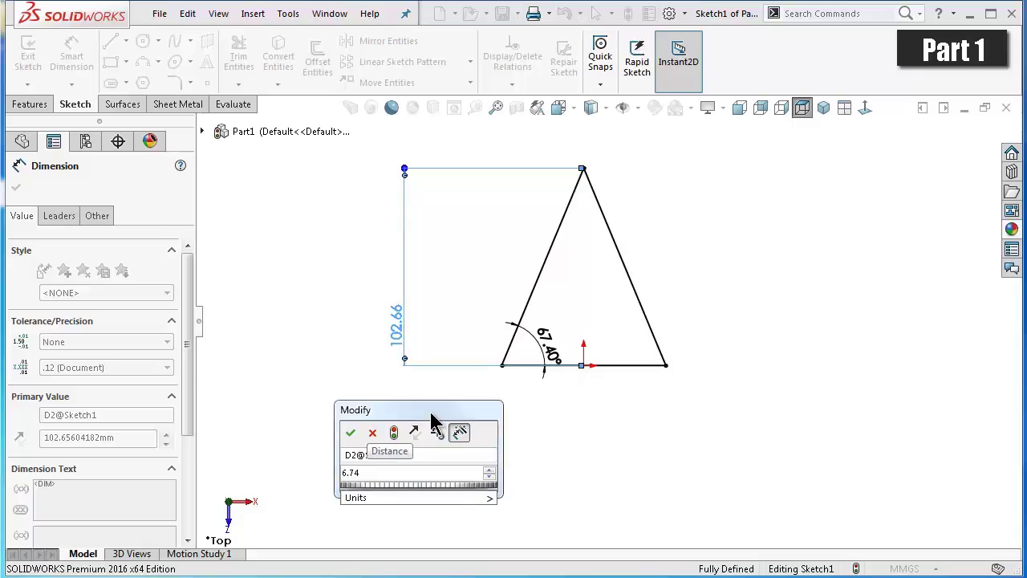
key("Return")
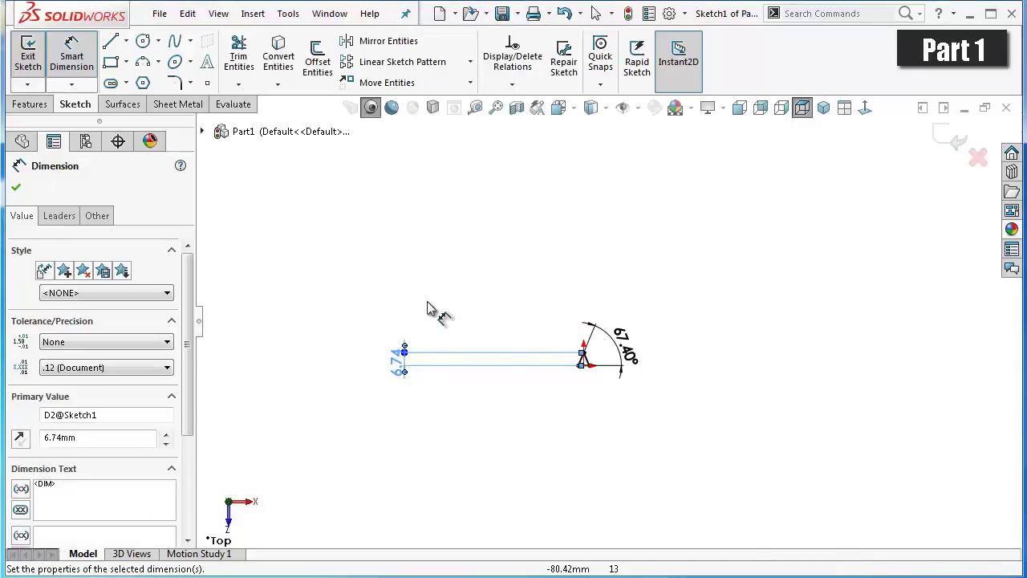
- Reposition the 6.74 and 67.40° dimension labels beside the triangle and confirm the 67.40° angle
scroll(562, 367, "down", 3)
scroll(562, 366, "up", 3)
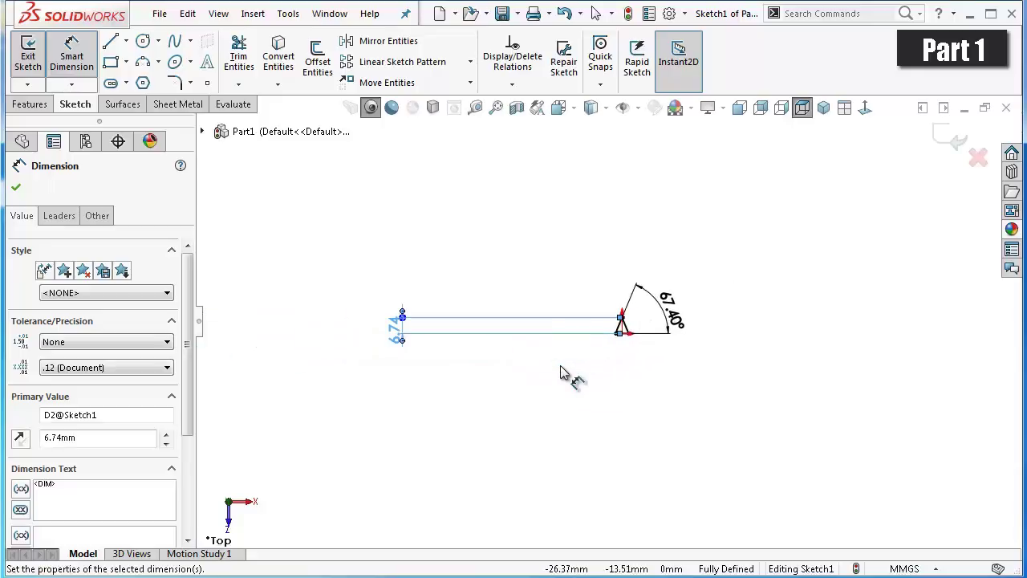
scroll(500, 355, "down", 2)
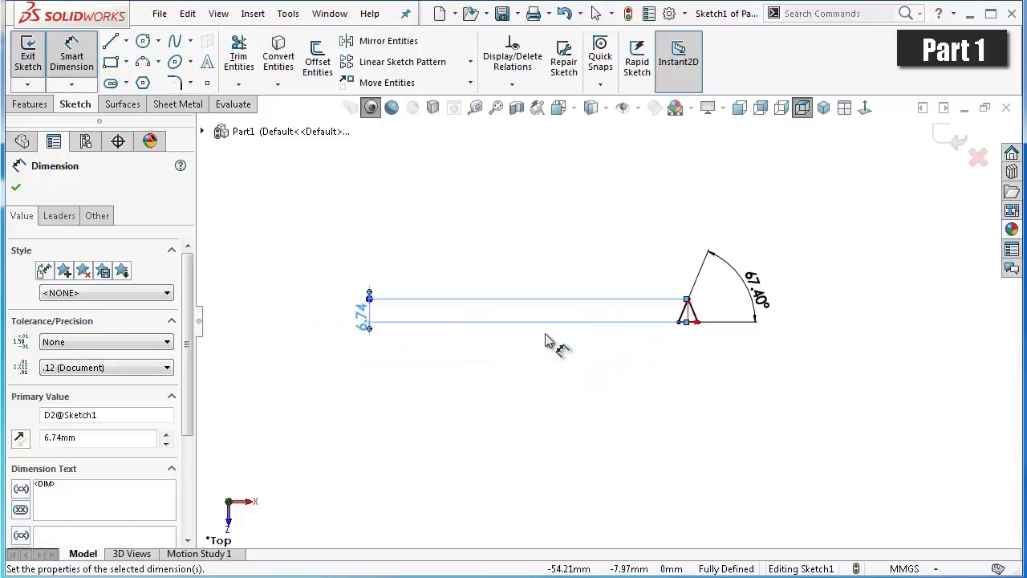
scroll(551, 345, "down", 3)
scroll(672, 305, "down", 3)
scroll(710, 297, "up", 3)
scroll(305, 332, "up", 1)
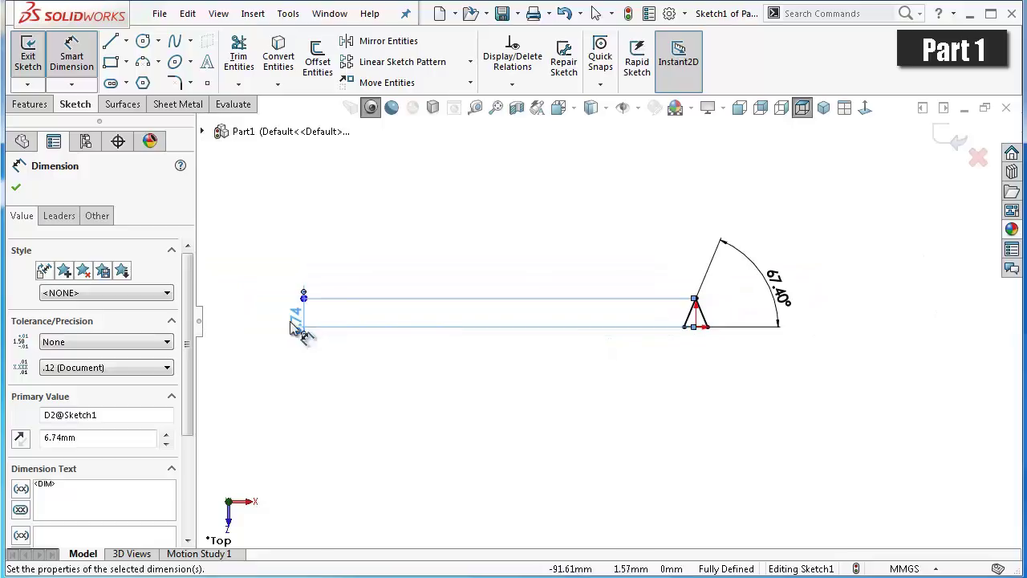
left_click_drag(295, 321, 643, 317)
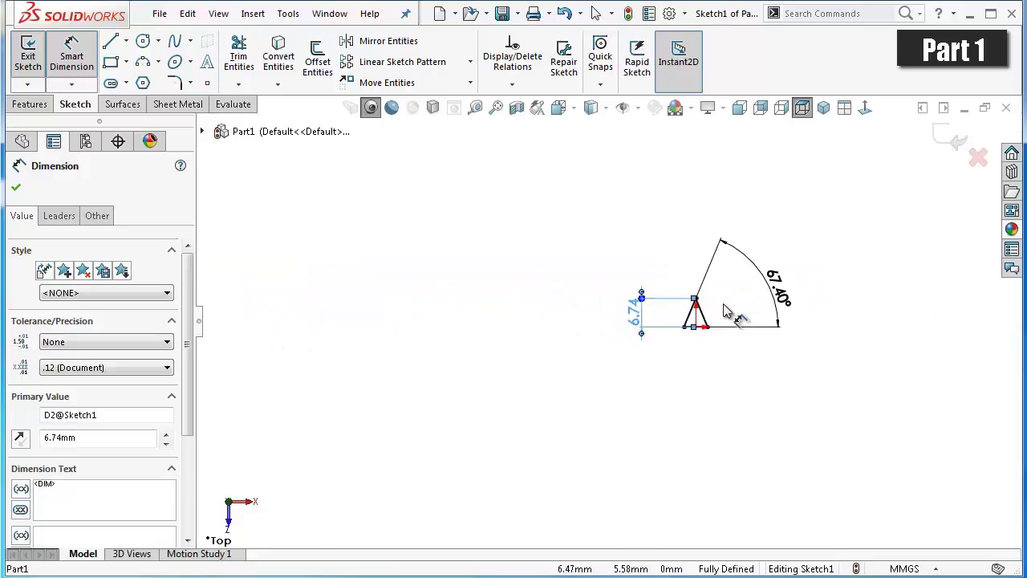
scroll(754, 297, "down", 3)
mouse_move(802, 281)
left_mouse_down()
mouse_move(665, 337)
mouse_move(614, 345)
mouse_move(627, 348)
left_mouse_up()
left_click(629, 341)
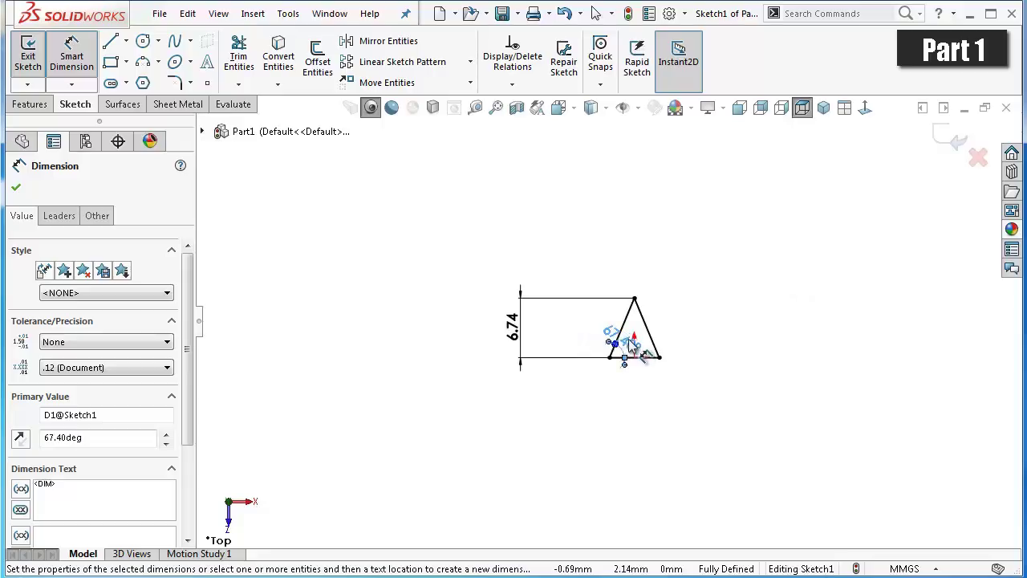
scroll(638, 349, "down", 3)
scroll(639, 349, "down", 3)
scroll(610, 345, "down", 1)
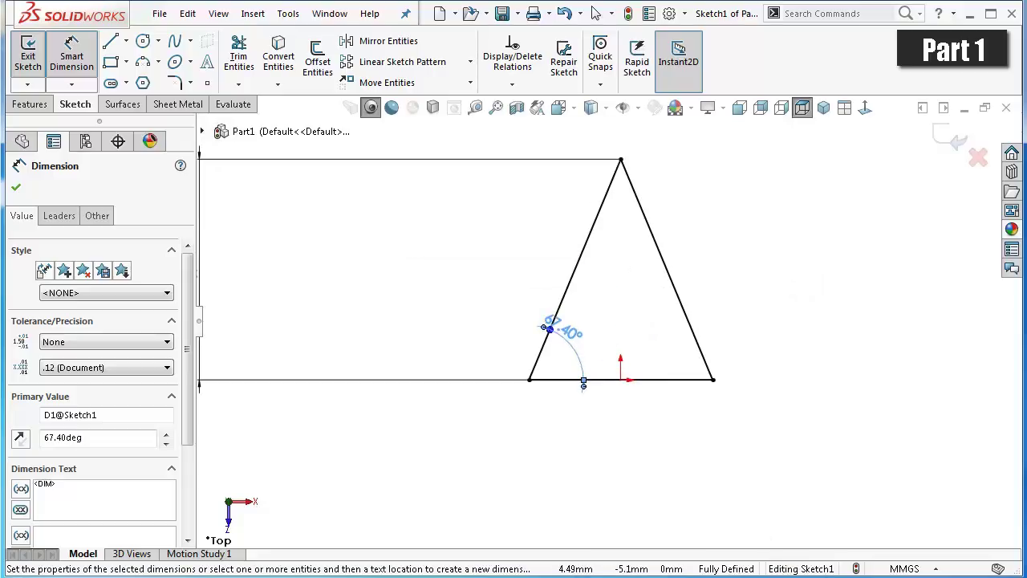
key("Escape")
- Convert the triangle's bottom base line into construction geometry
scroll(837, 528, "up", 1)
scroll(819, 465, "down", 3)
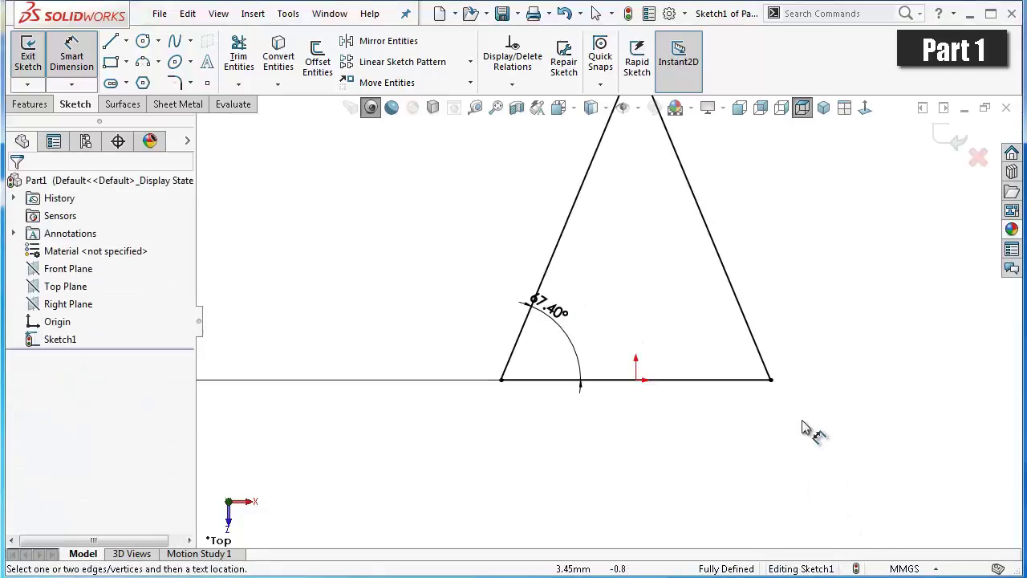
key("Escape")
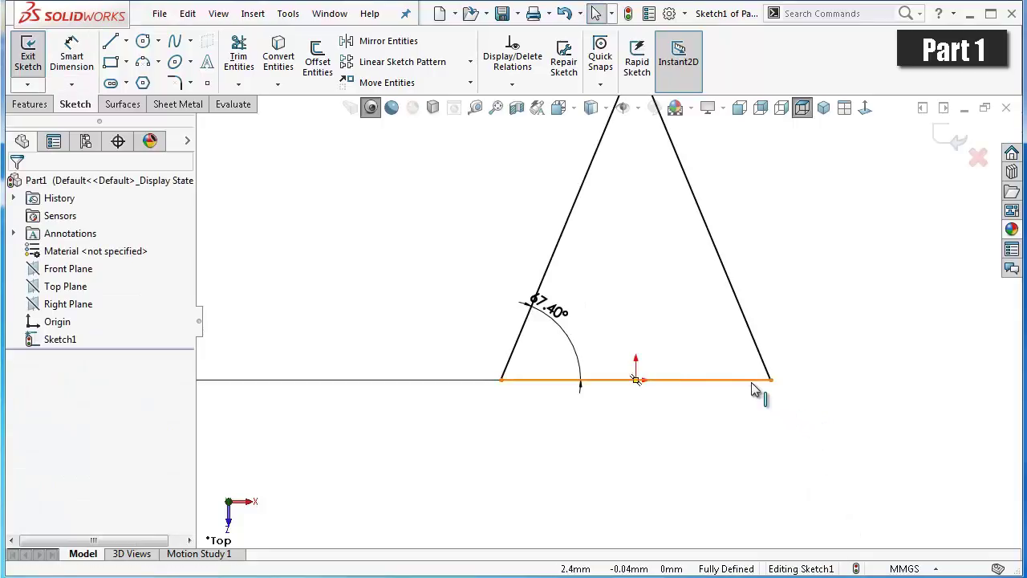
left_click(752, 380)
left_click(811, 337)
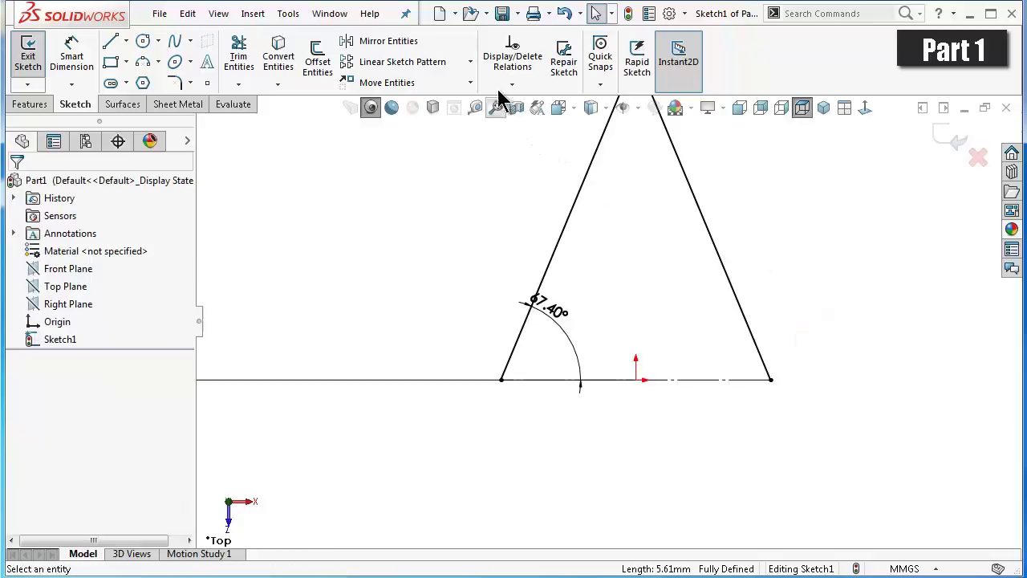
- Mirror both slanted sides about the construction base to form a diamond, then view isometrically
left_click(438, 44)
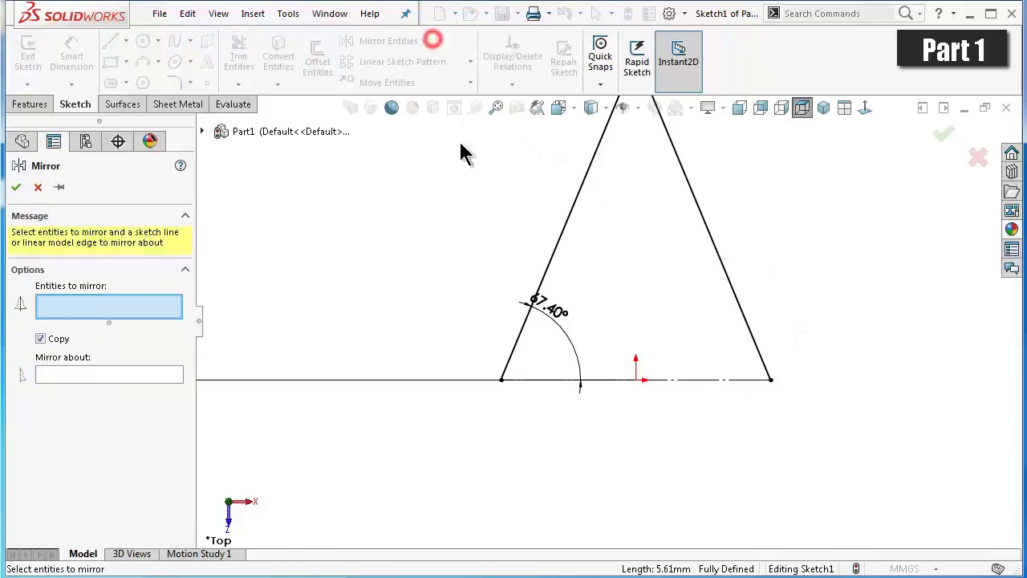
left_click(582, 205)
left_click(699, 212)
right_click(699, 213)
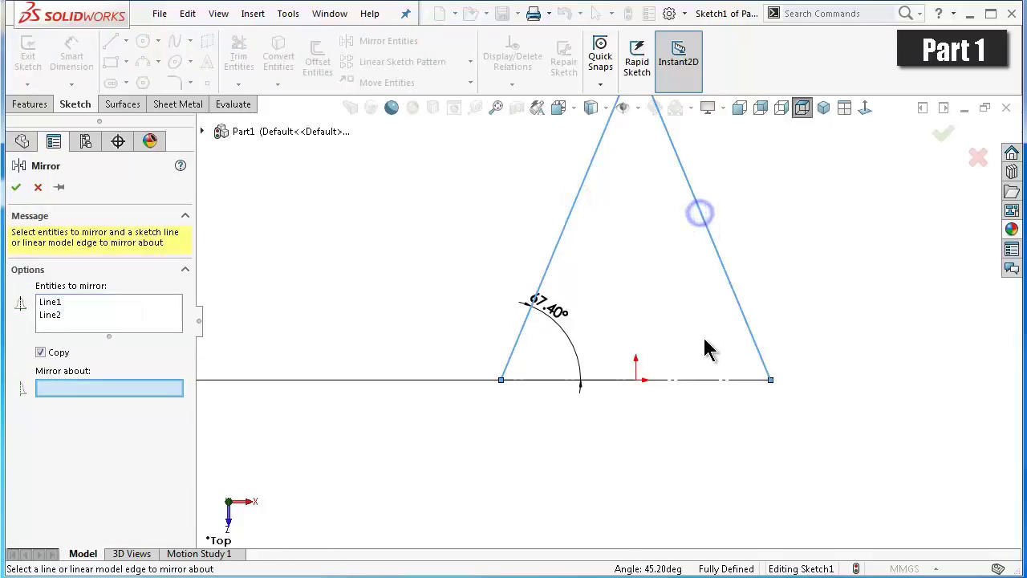
left_click(711, 380)
right_click(713, 386)
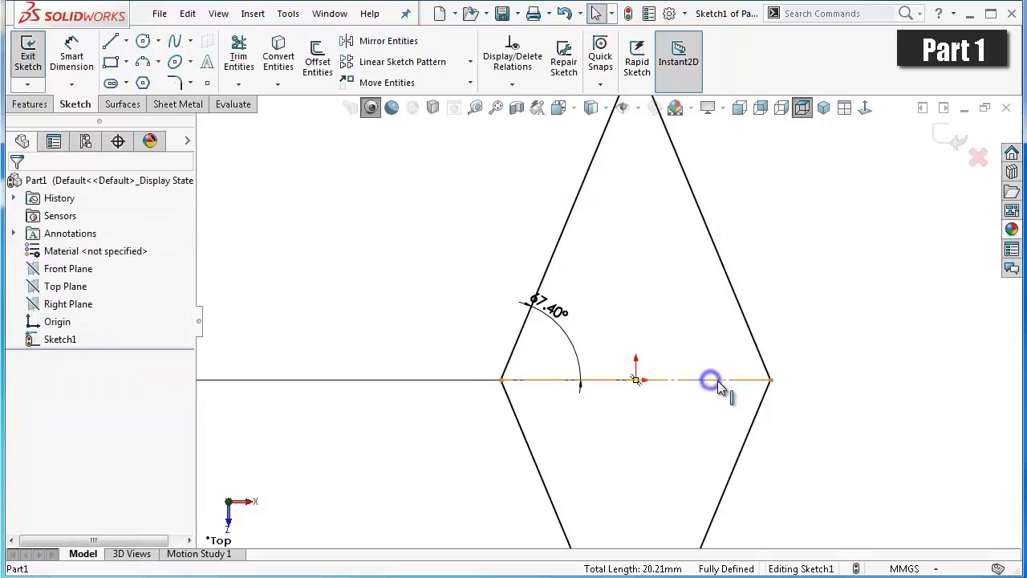
key("f")
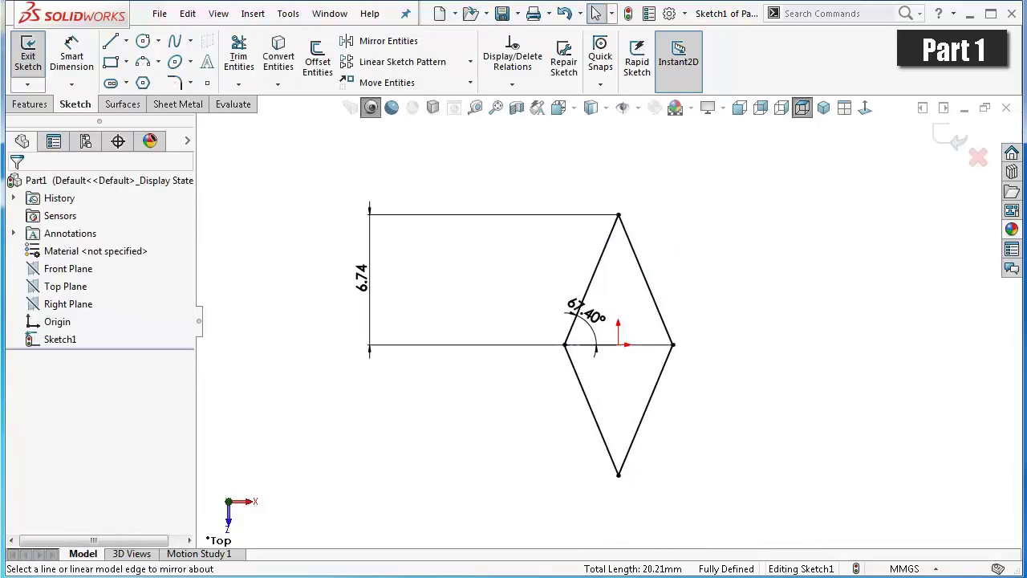
left_click(864, 108)
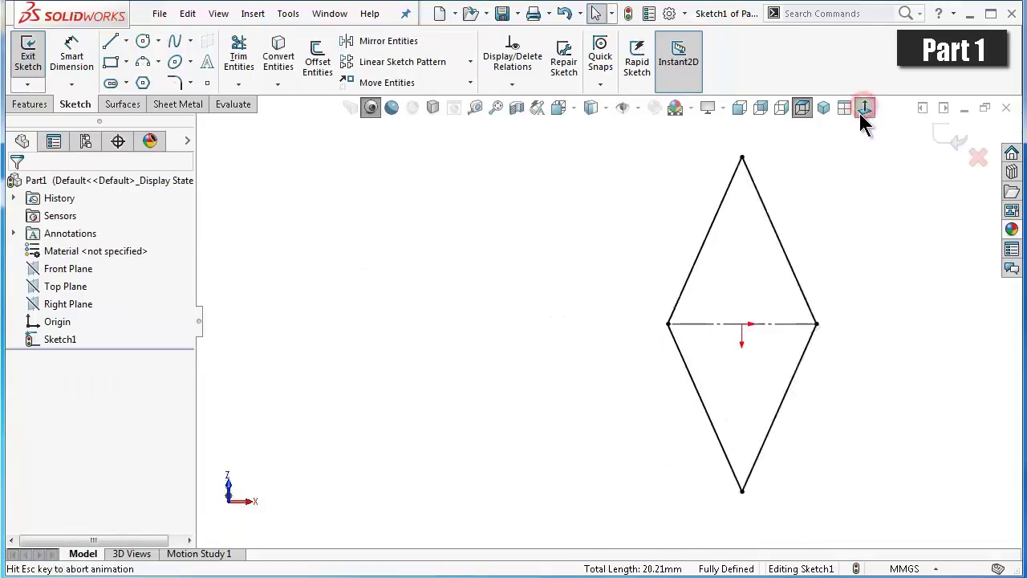
key("ctrl+7")
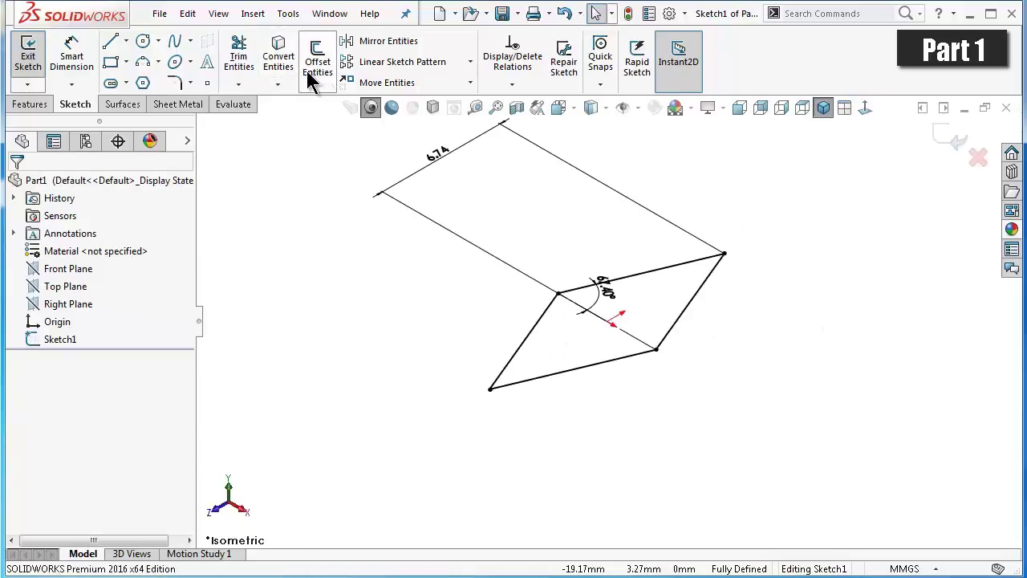
- Add 1 mm sketch fillets to the diamond's top and bottom tips
left_click(182, 84)
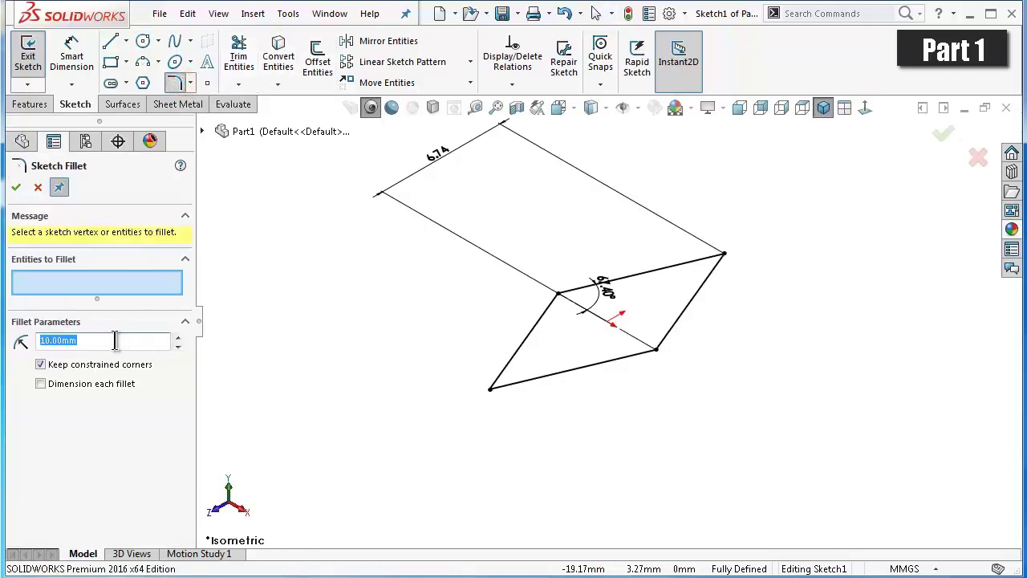
type("1")
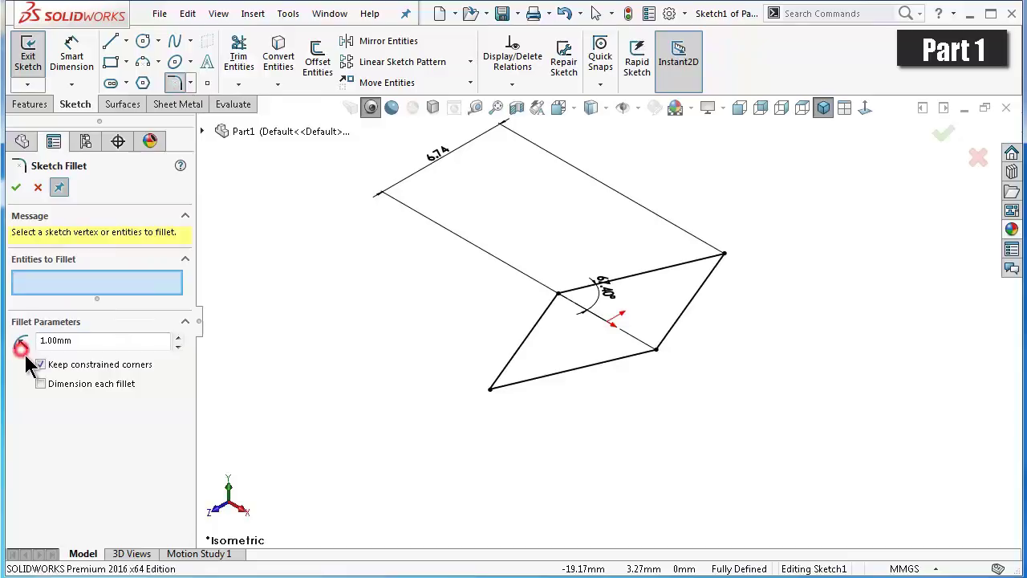
left_click(491, 390)
left_click(724, 255)
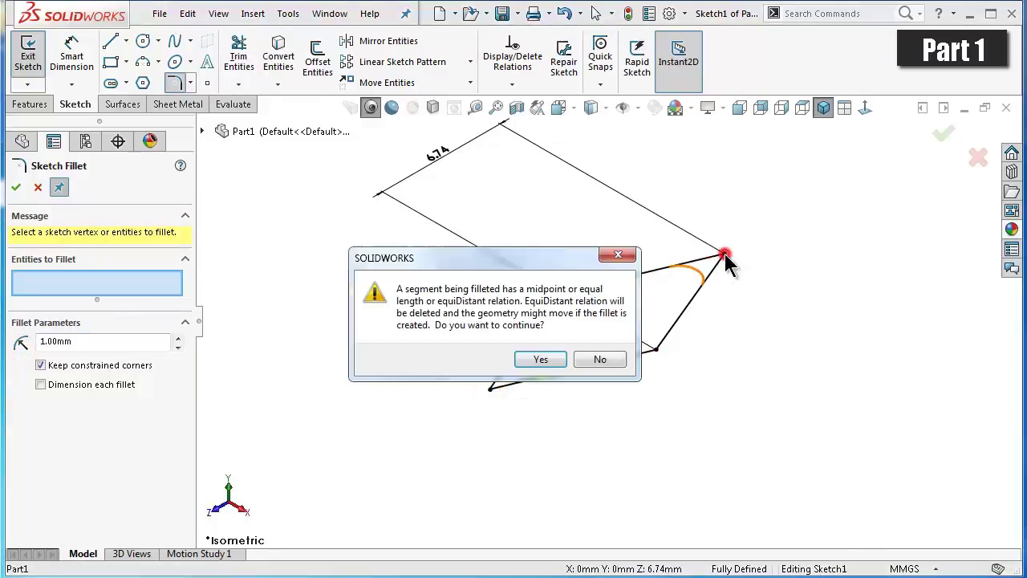
left_click(528, 363)
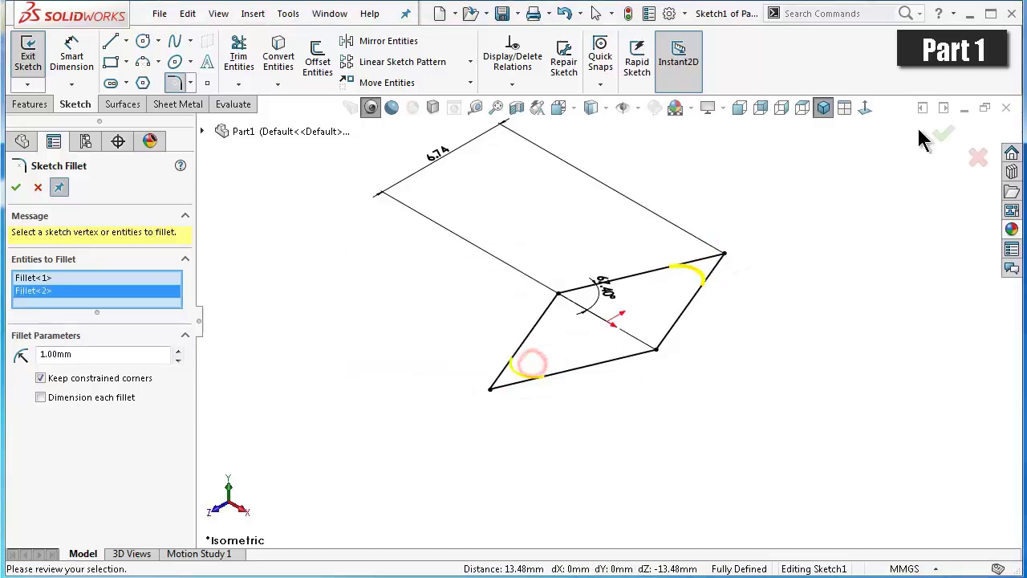
left_click(940, 132)
left_click(942, 142)
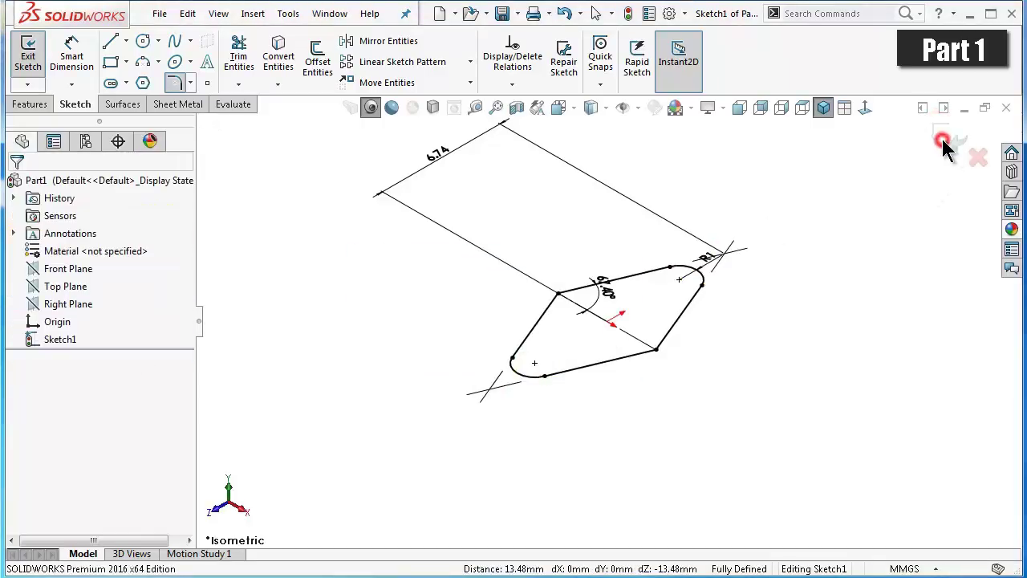
left_click(853, 106)
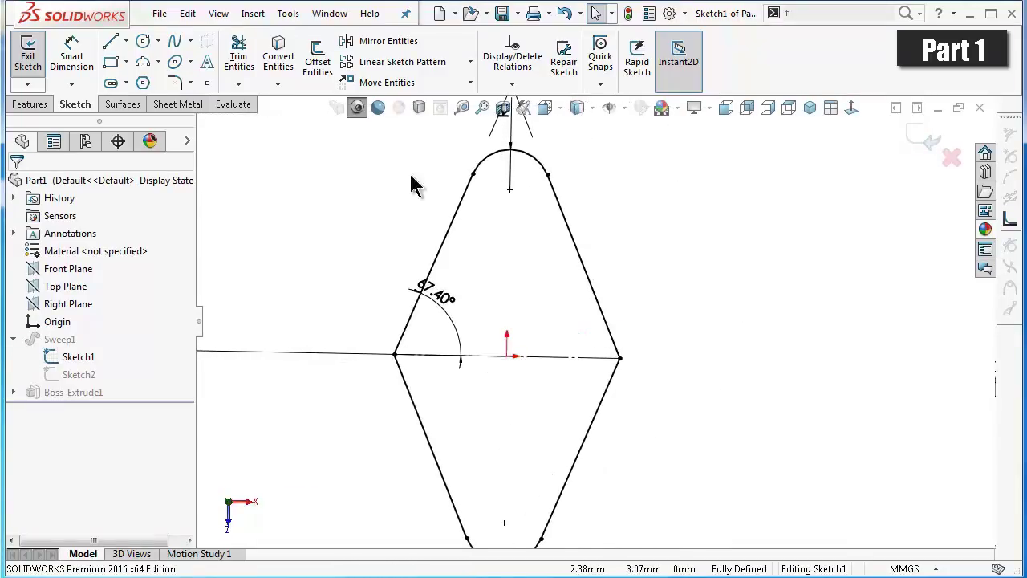
- Draw a center rectangle on the origin extending to the diamond's left point
left_click(126, 62)
left_click(140, 101)
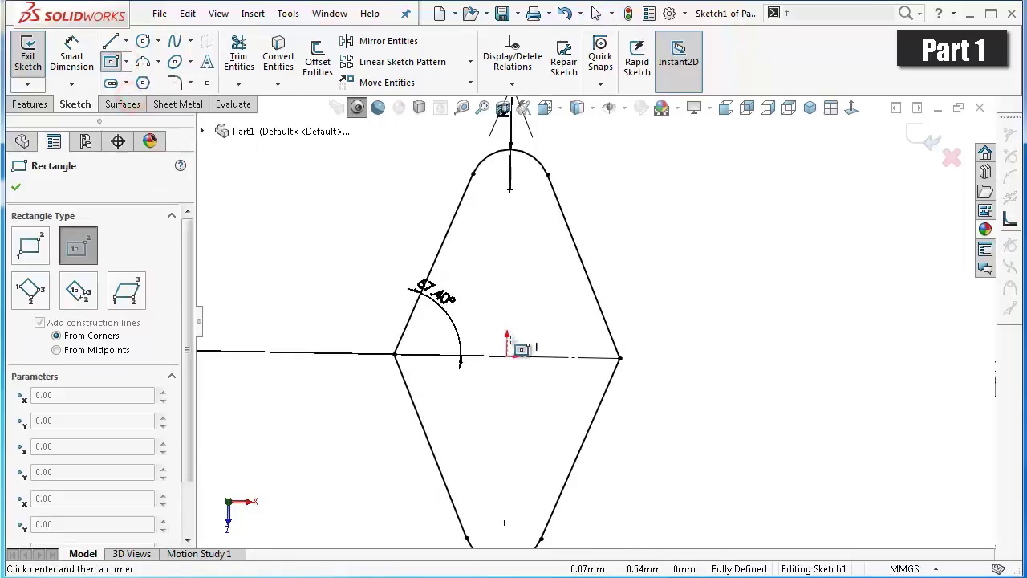
left_click(506, 356)
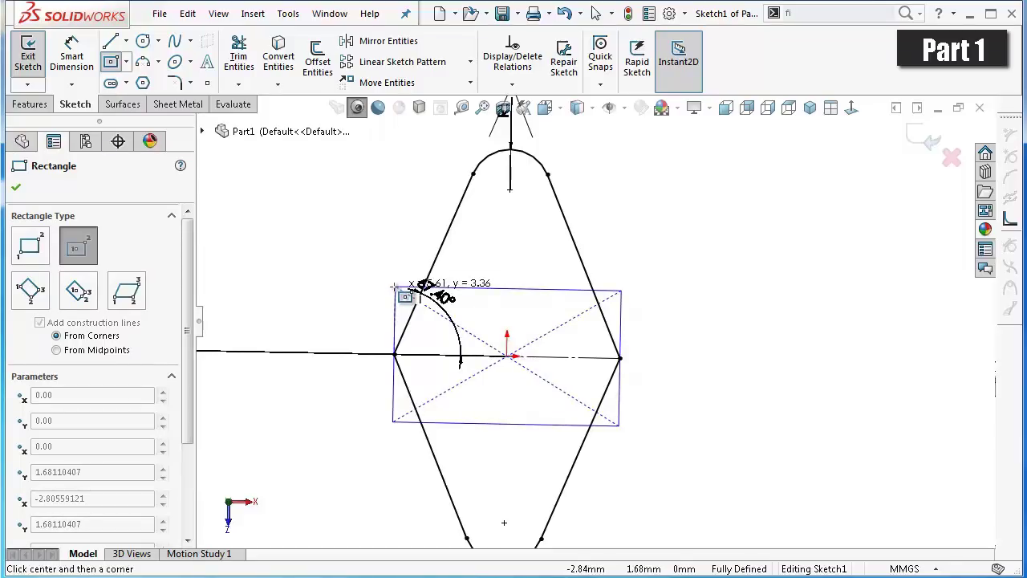
left_click(393, 287)
- Dimension the rectangle's left edge to a 3 mm height
right_click_drag(355, 277, 371, 269)
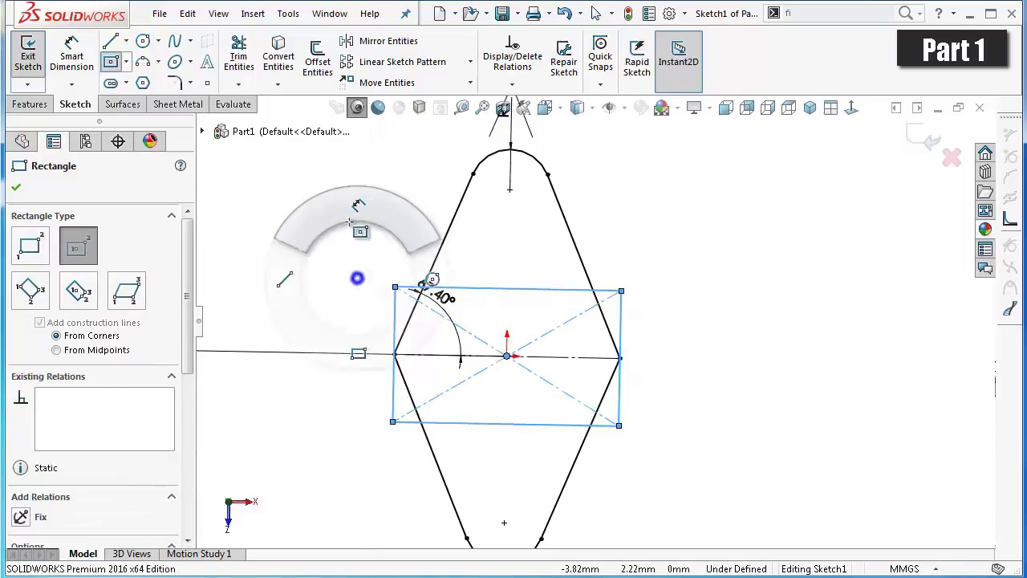
left_click(399, 312)
left_click(374, 313)
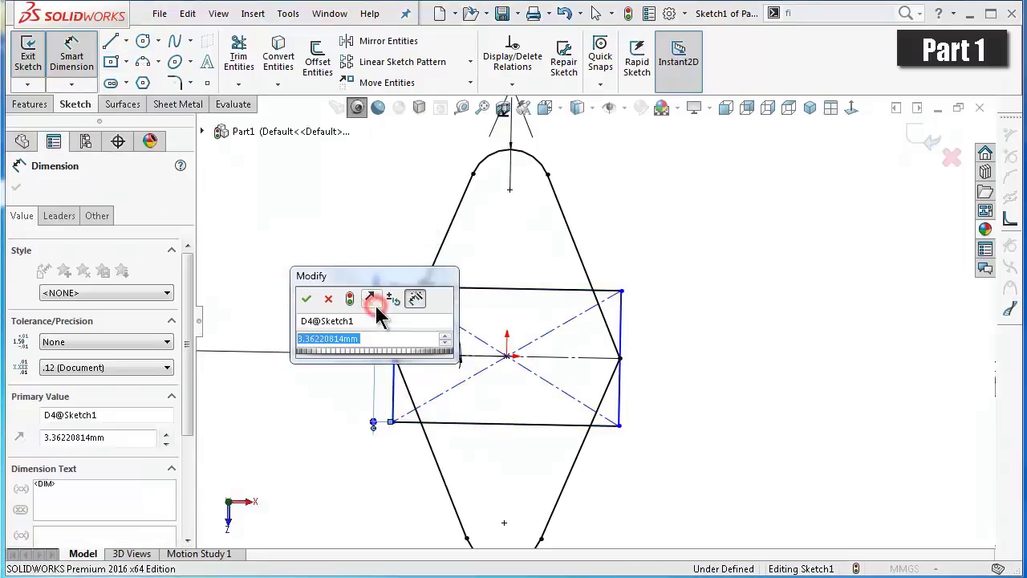
type("3")
key("Return")
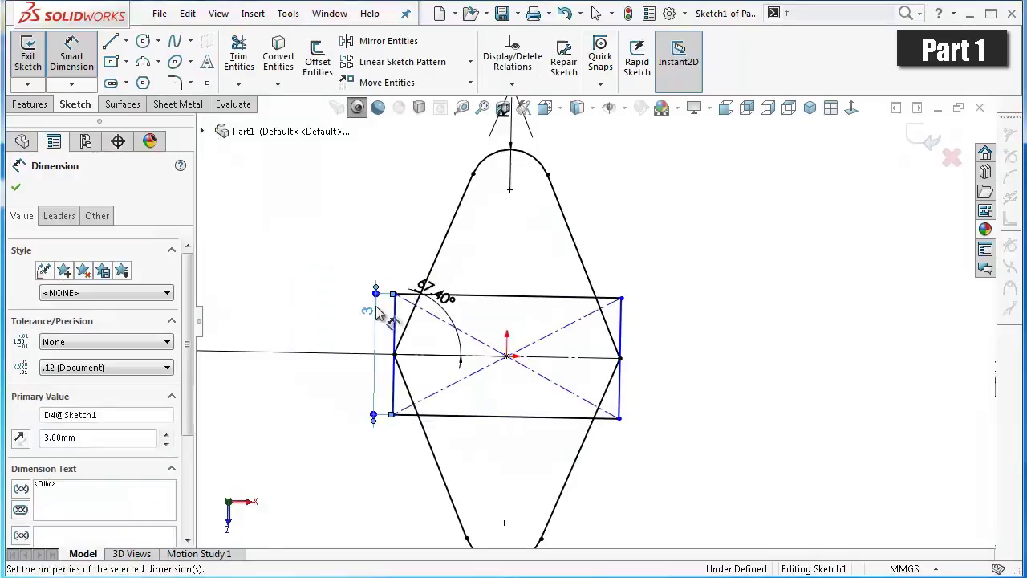
left_click(322, 304)
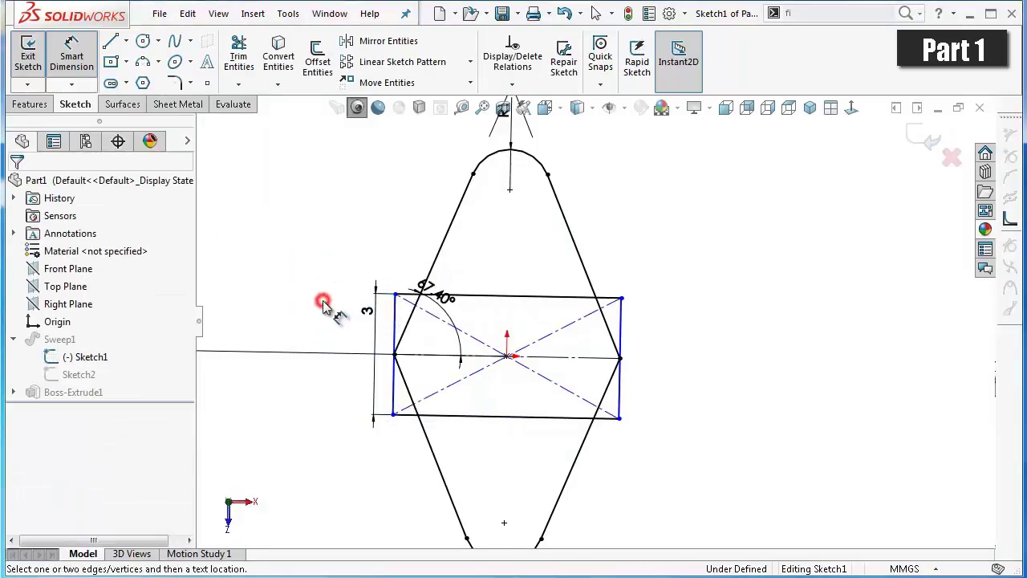
scroll(365, 321, "down", 3)
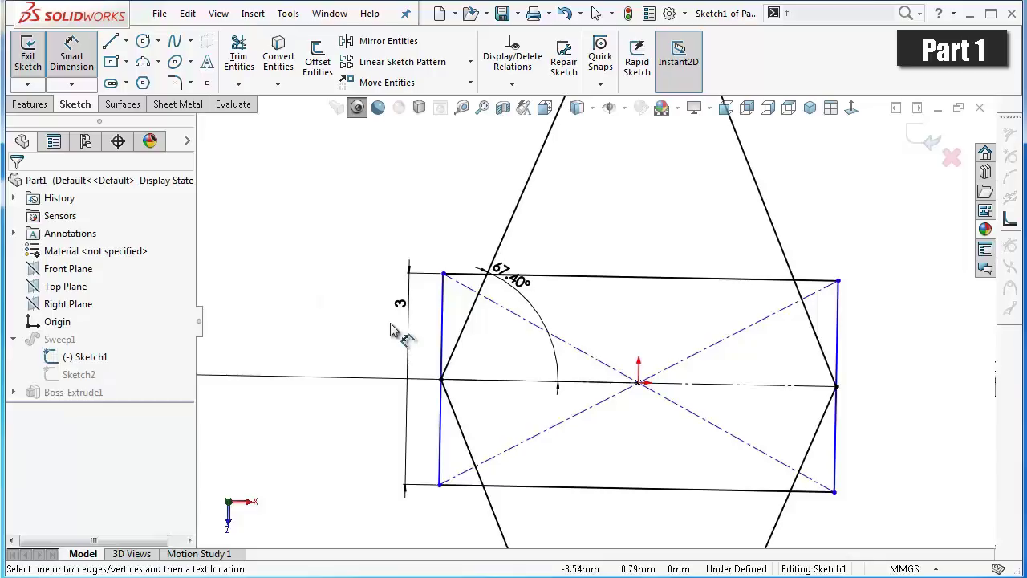
- Try dimensioning the rectangle's left and top edges, then cancel the dimension
left_click(442, 379)
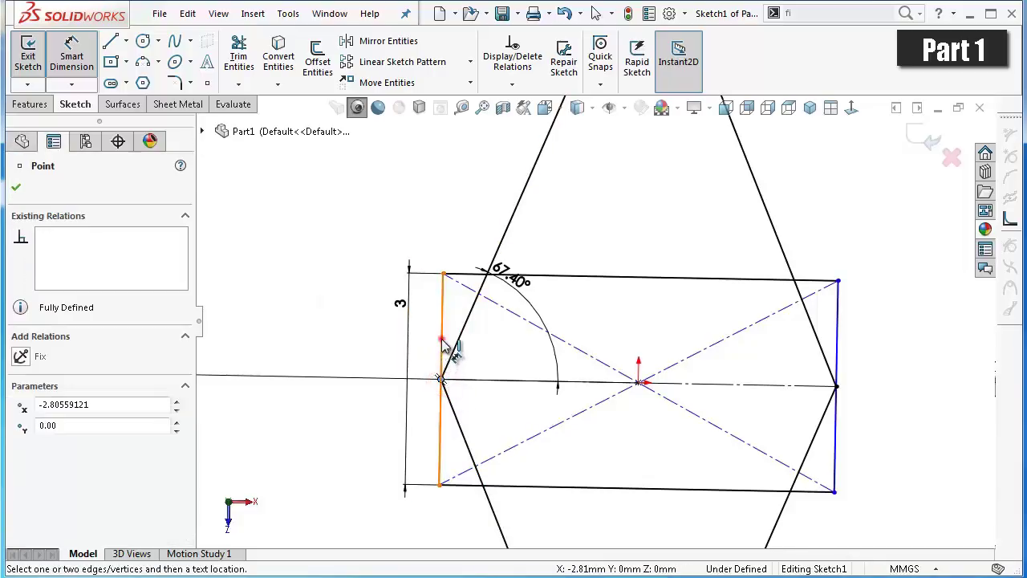
left_click(447, 340)
left_click(316, 217)
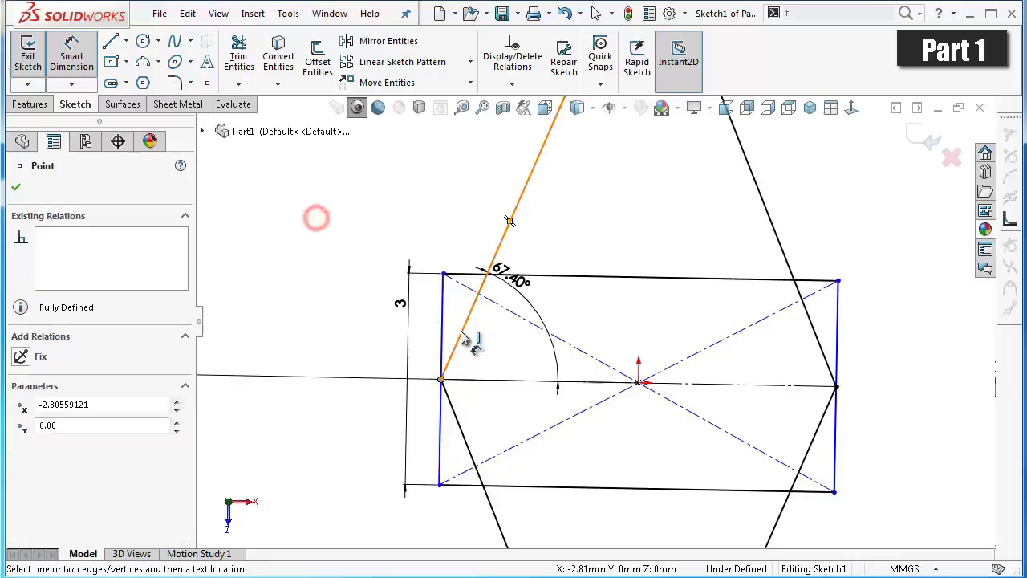
left_click(618, 280)
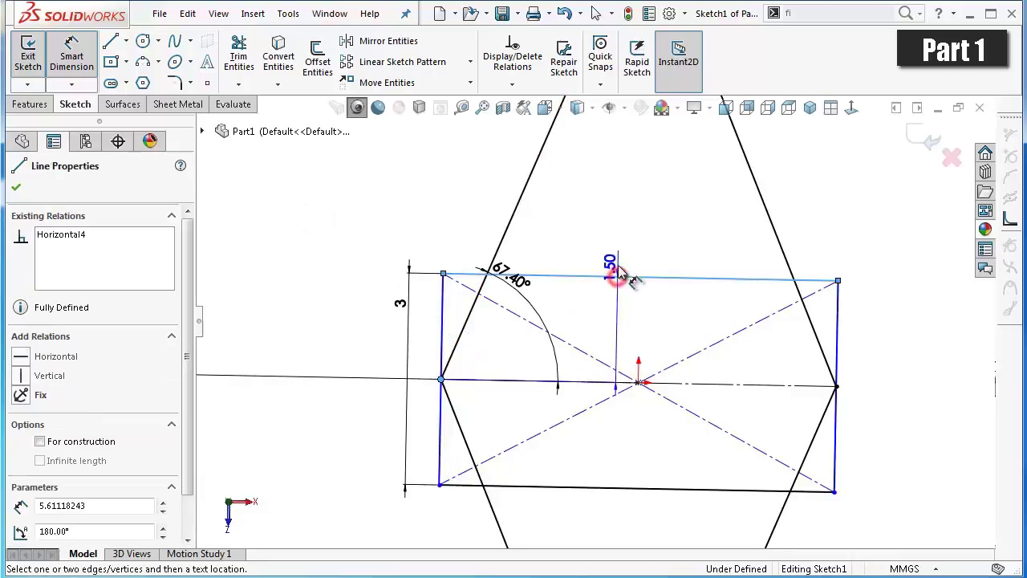
key("Escape")
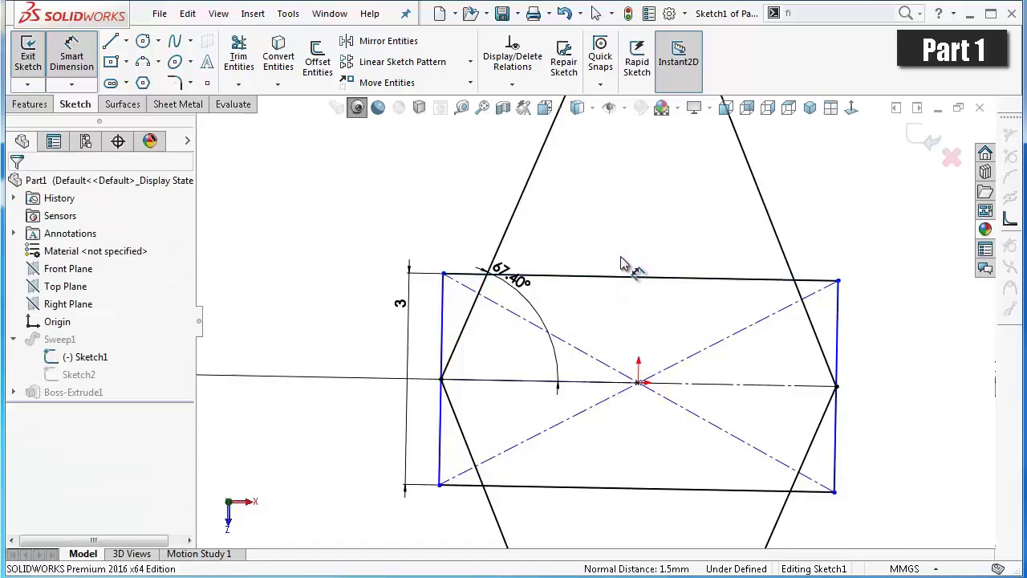
scroll(650, 321, "down", 3)
scroll(679, 344, "up", 2)
scroll(861, 395, "down", 3)
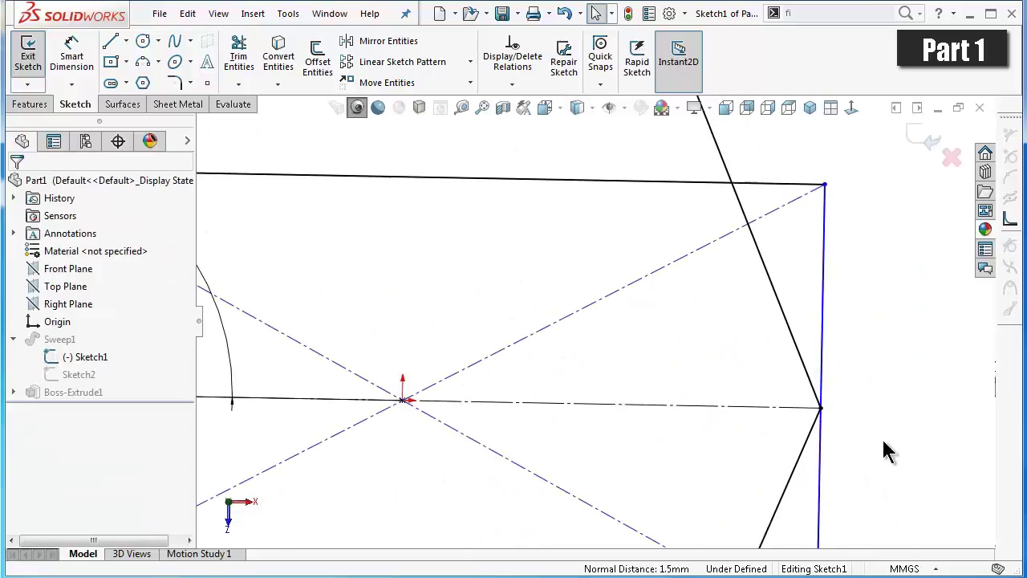
- Make the diamond's right point the midpoint of the rectangle's right vertical edge
left_click(821, 408)
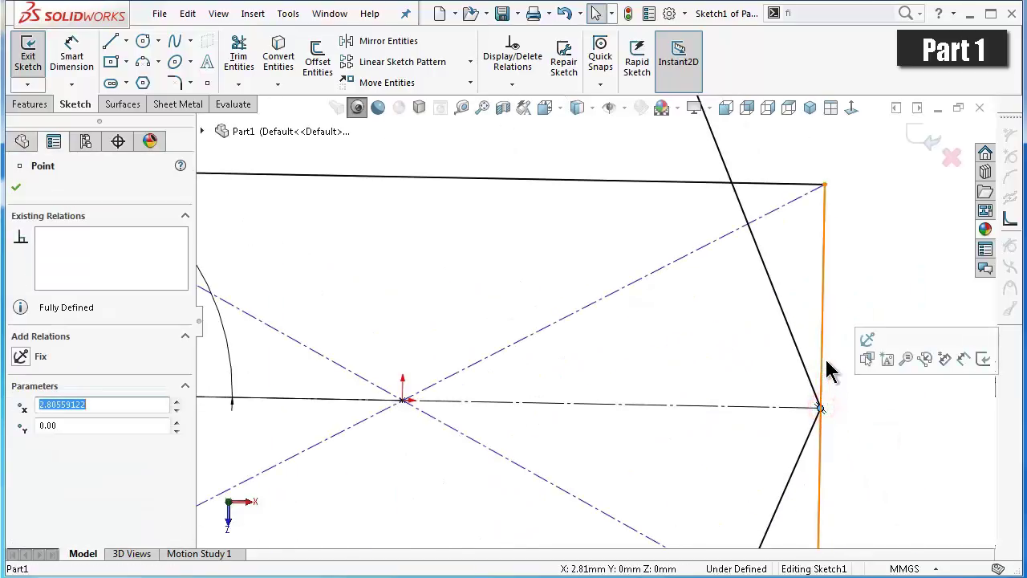
left_click(822, 333, "ctrl")
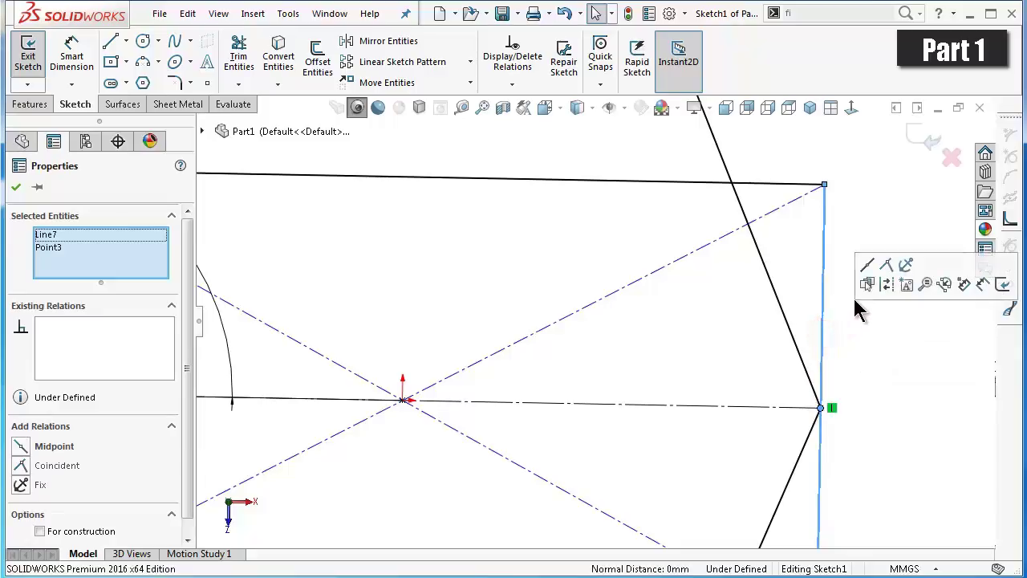
left_click(866, 270)
key("Escape")
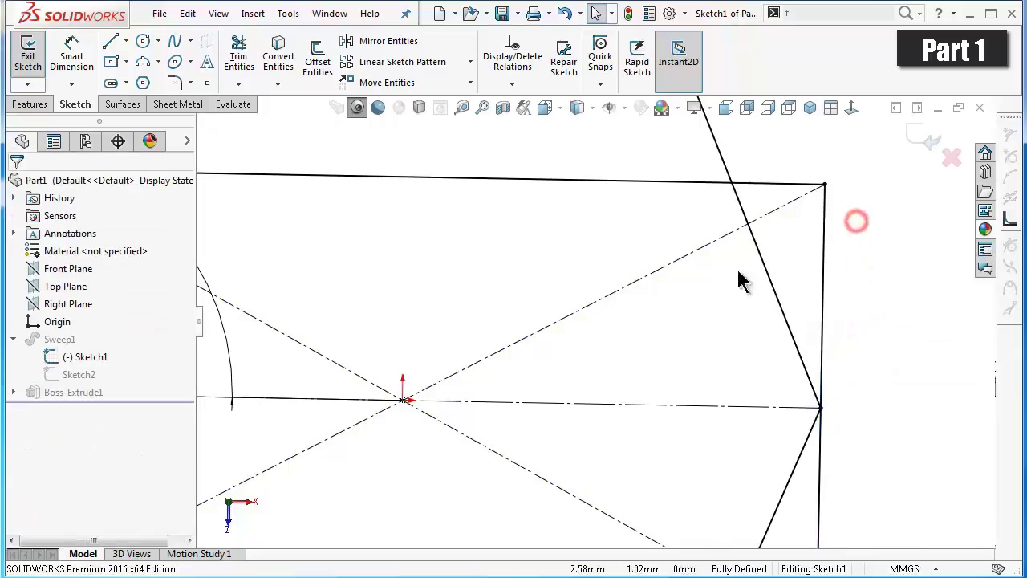
- Draw four lines joining the rectangle's corners to the top and bottom arc endpoints
key("f")
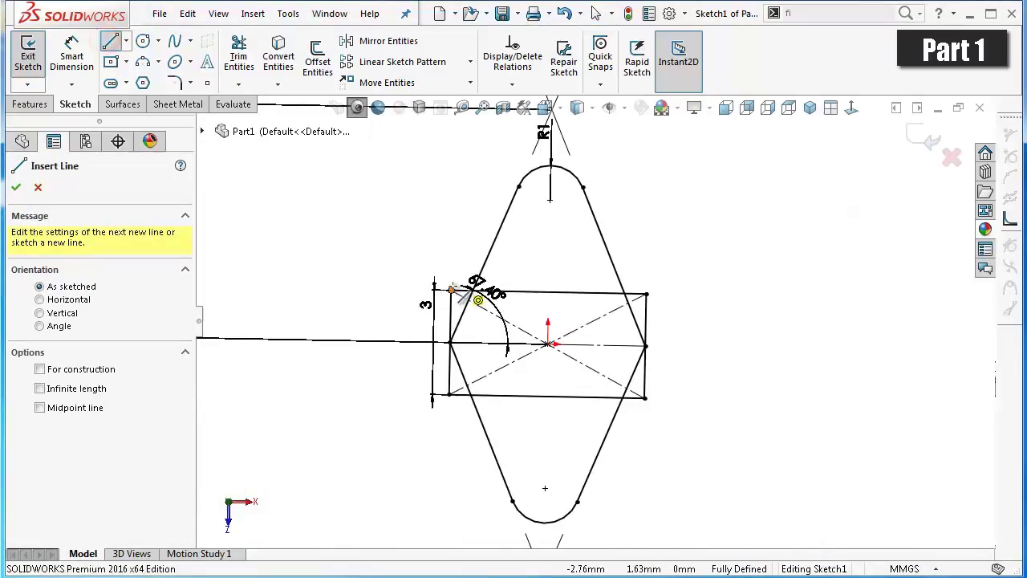
left_click(452, 290)
left_click(519, 187)
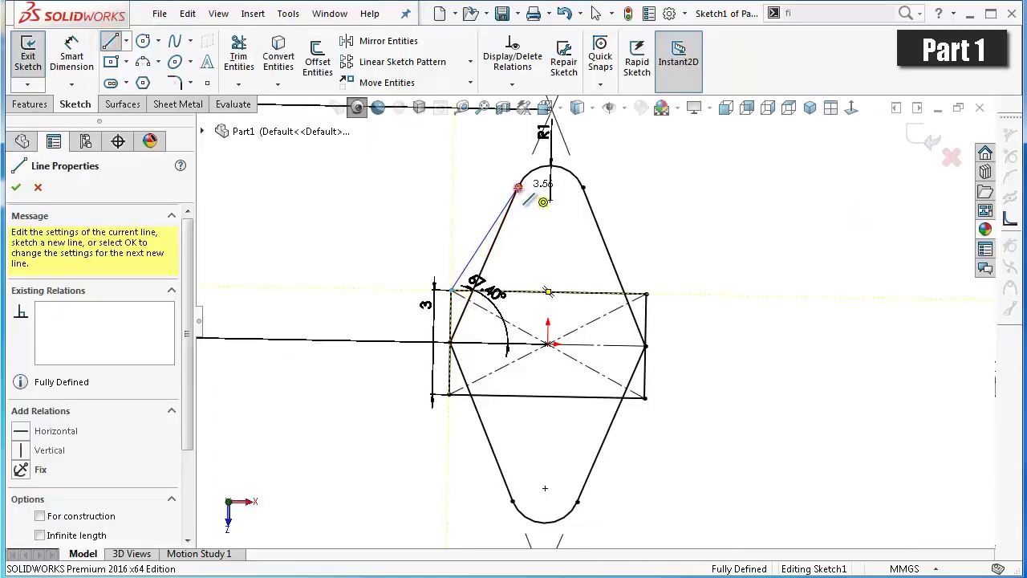
left_click(585, 190)
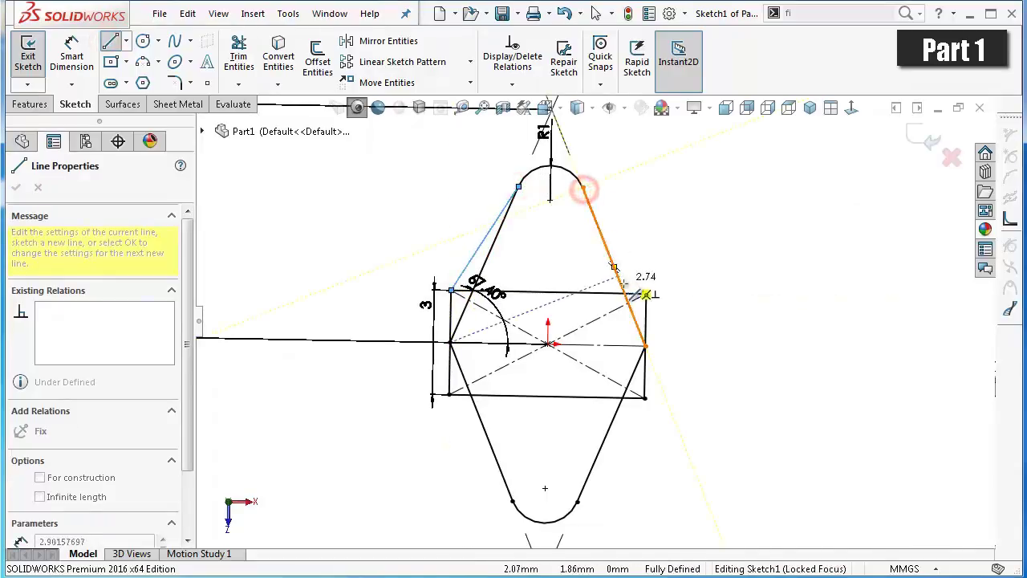
left_click(646, 294)
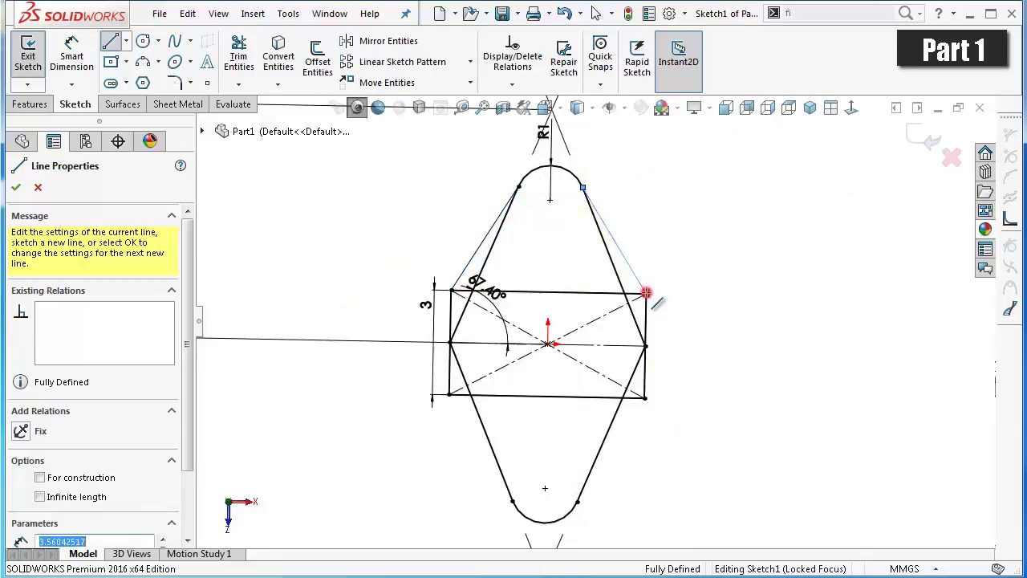
left_click(646, 397)
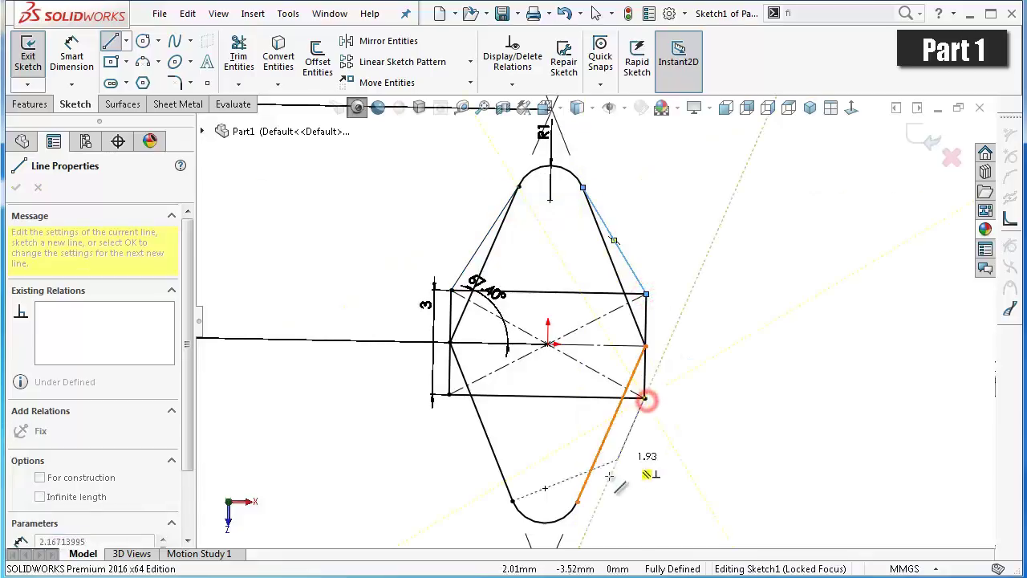
left_click(578, 503)
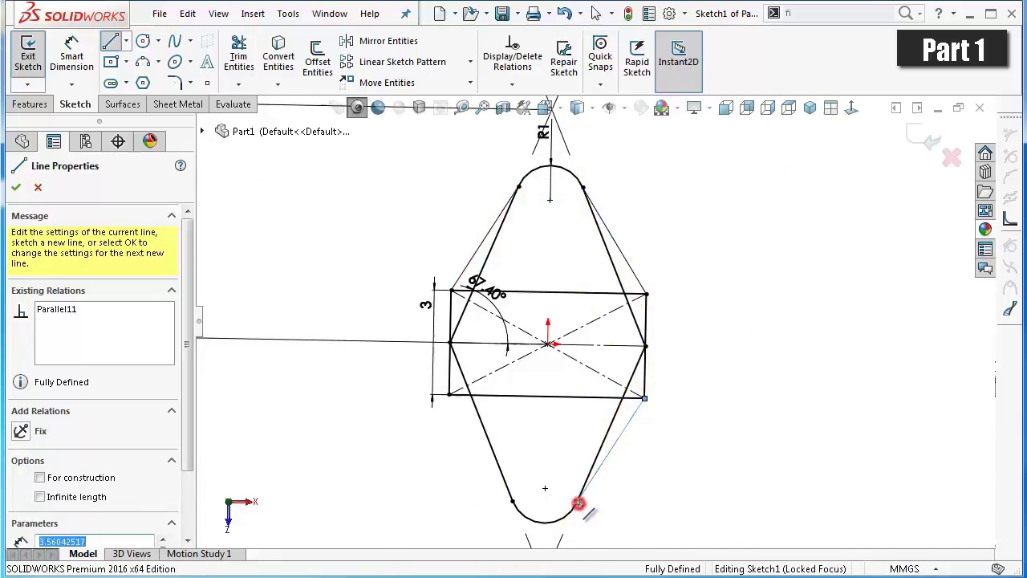
left_click(513, 503)
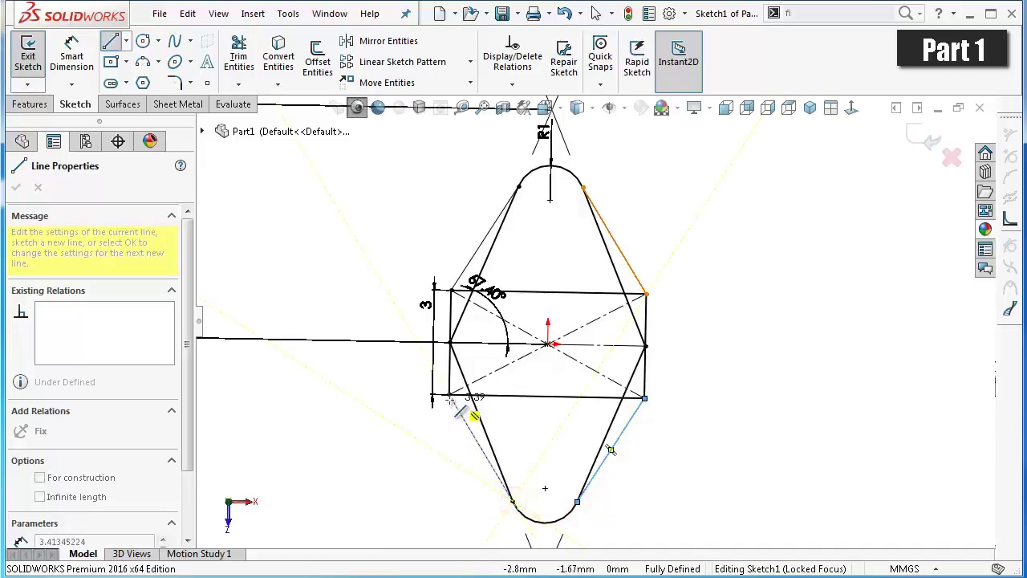
left_click(450, 395)
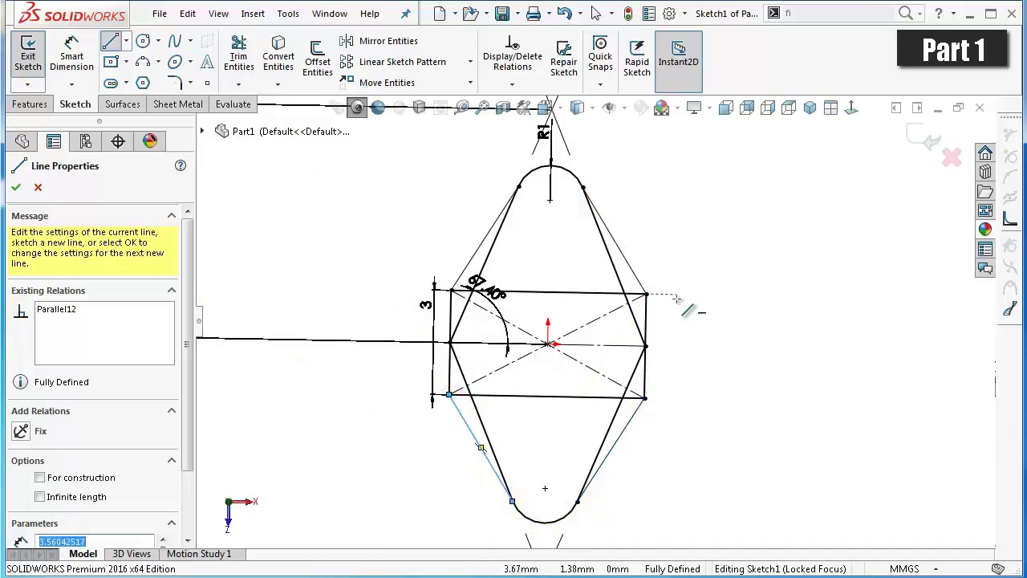
key("Escape")
- Convert the four old slanted diamond lines into construction geometry
scroll(681, 303, "down", 3)
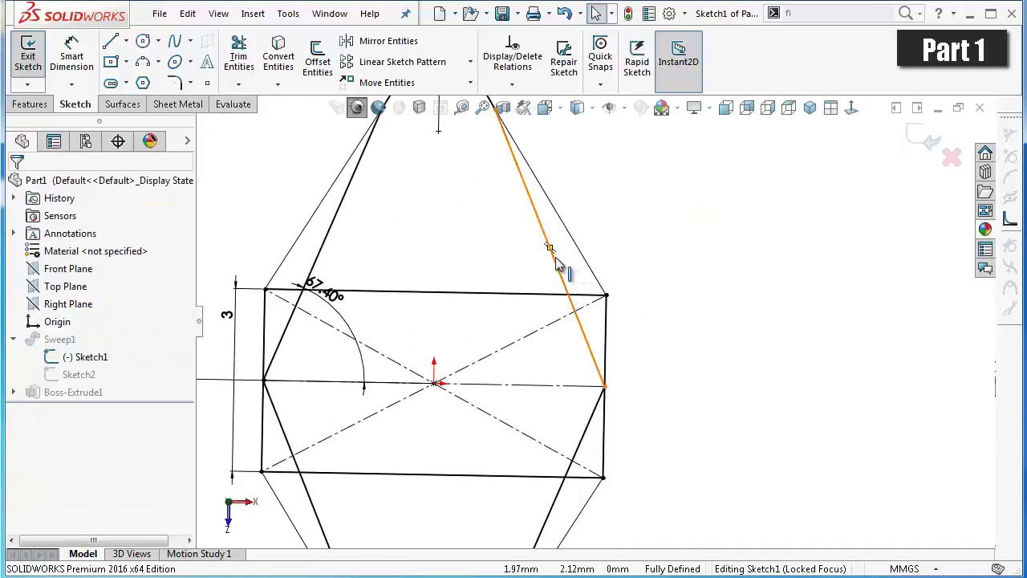
left_click(557, 259)
left_click(602, 207)
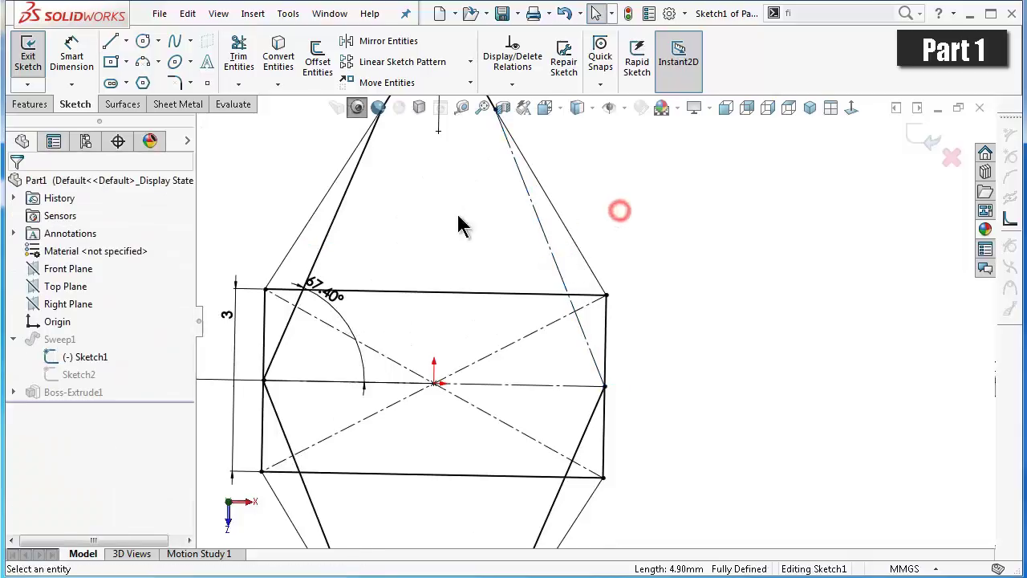
left_click(347, 191)
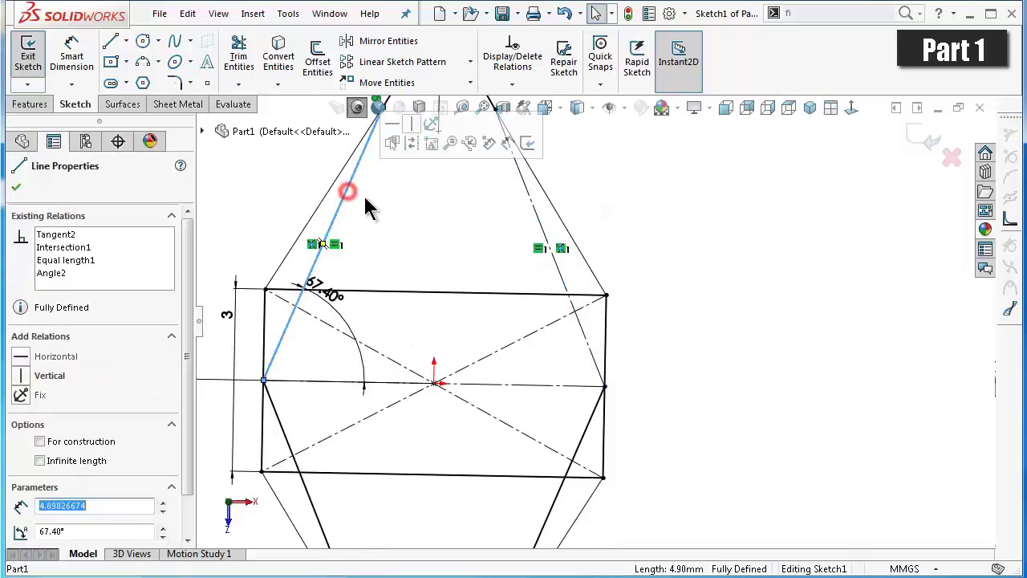
left_click(412, 151)
left_click(284, 430)
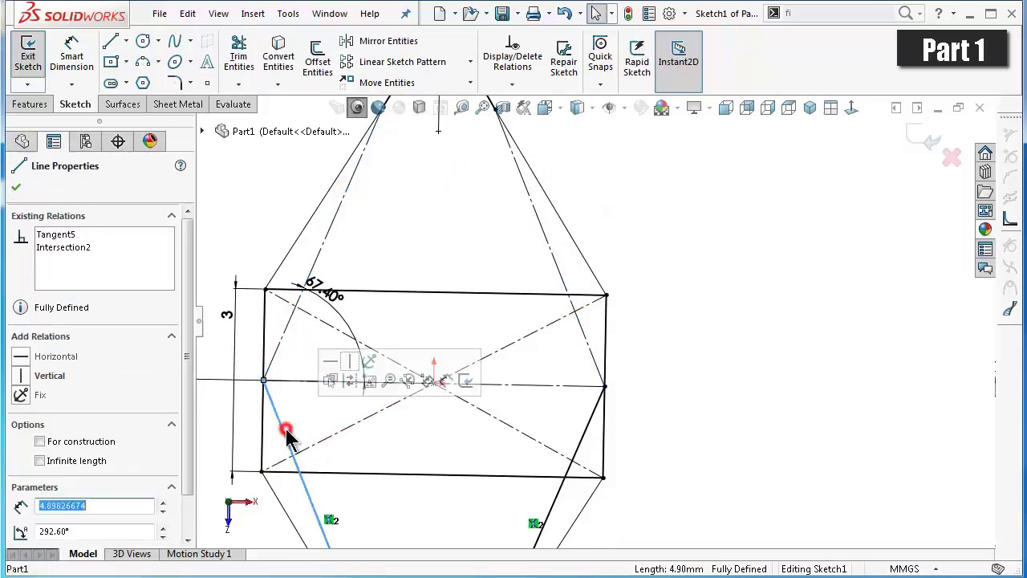
left_click(350, 380)
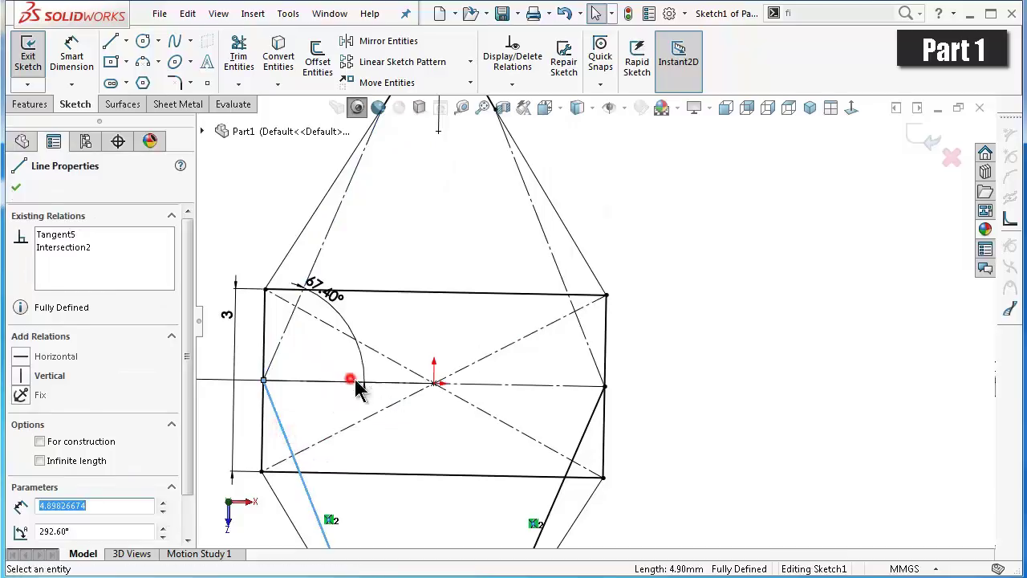
left_click(584, 435)
left_click(650, 379)
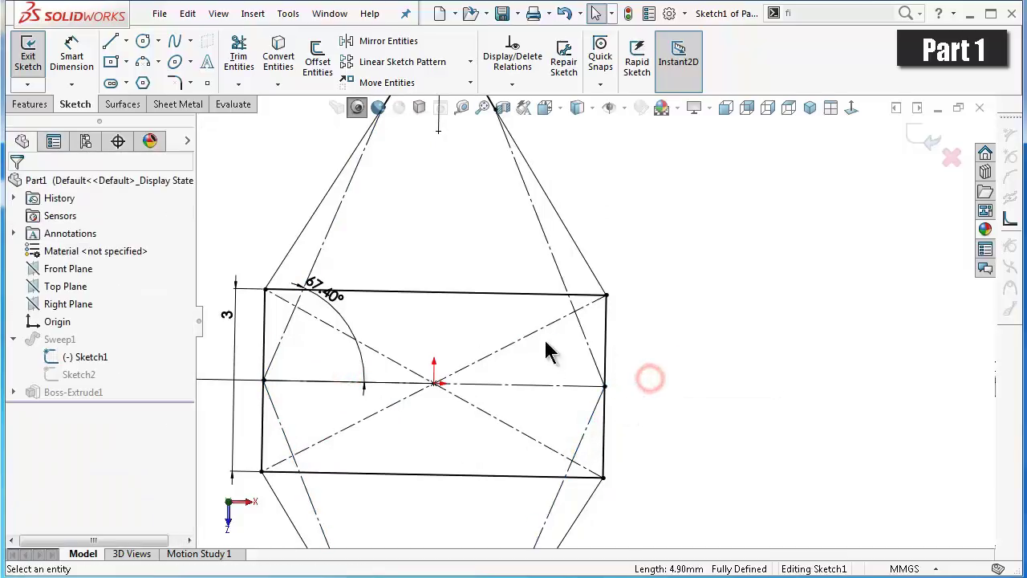
left_click(82, 243)
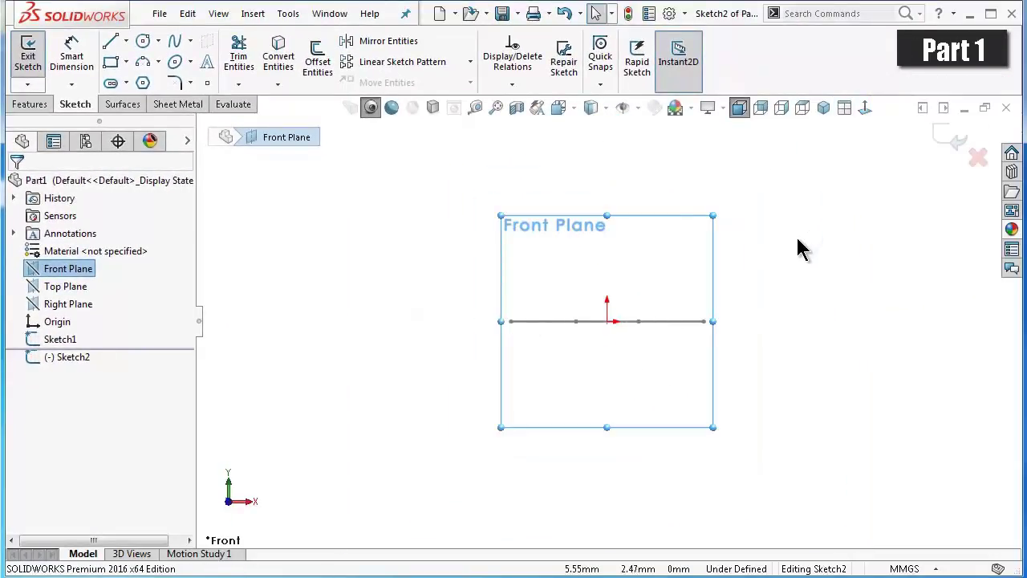
- Draw the hook path: a short line down from the origin, a small tangent arc, then a long arc sweeping right
scroll(803, 249, "down", 1)
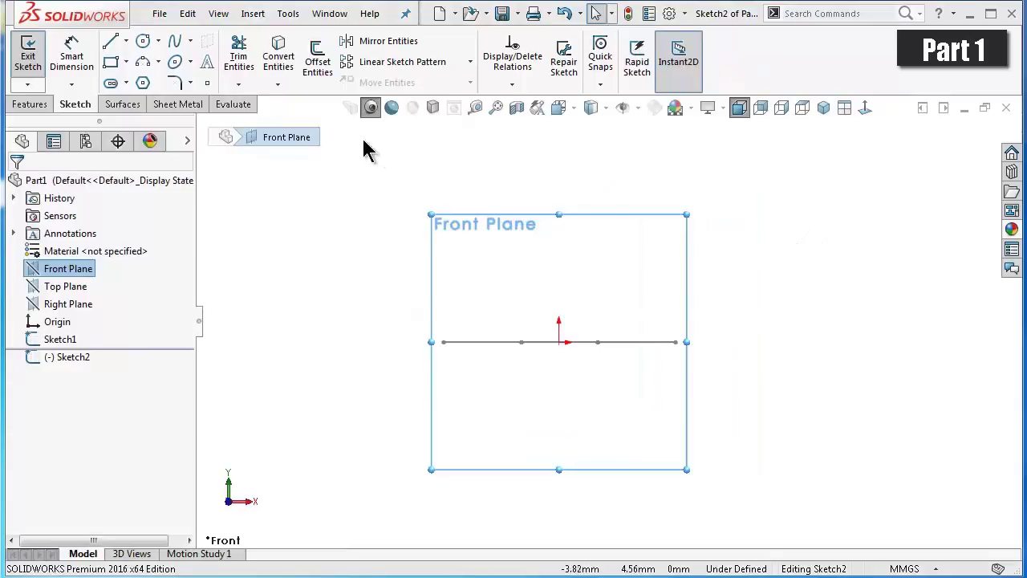
left_click(111, 41)
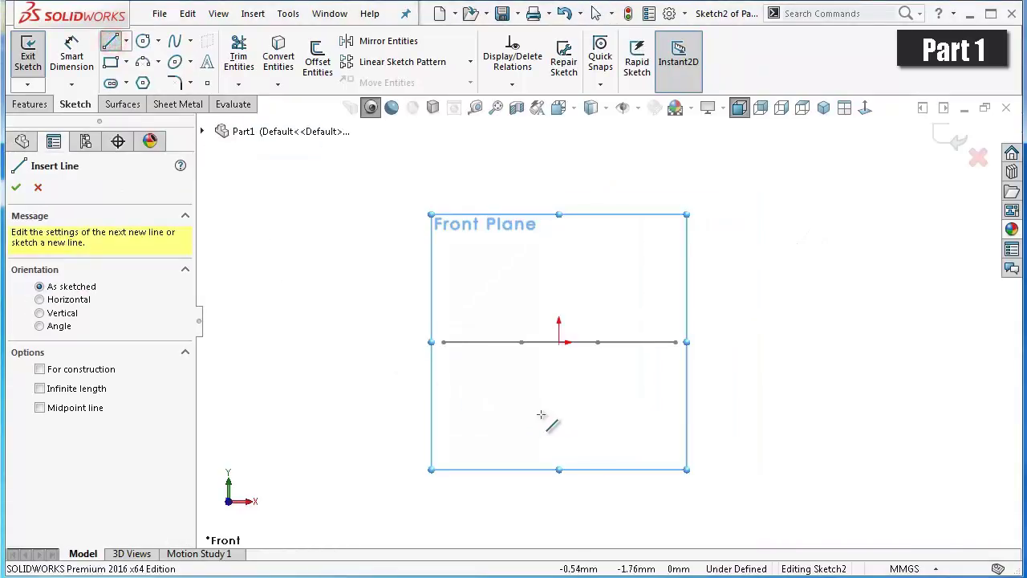
left_click(559, 342)
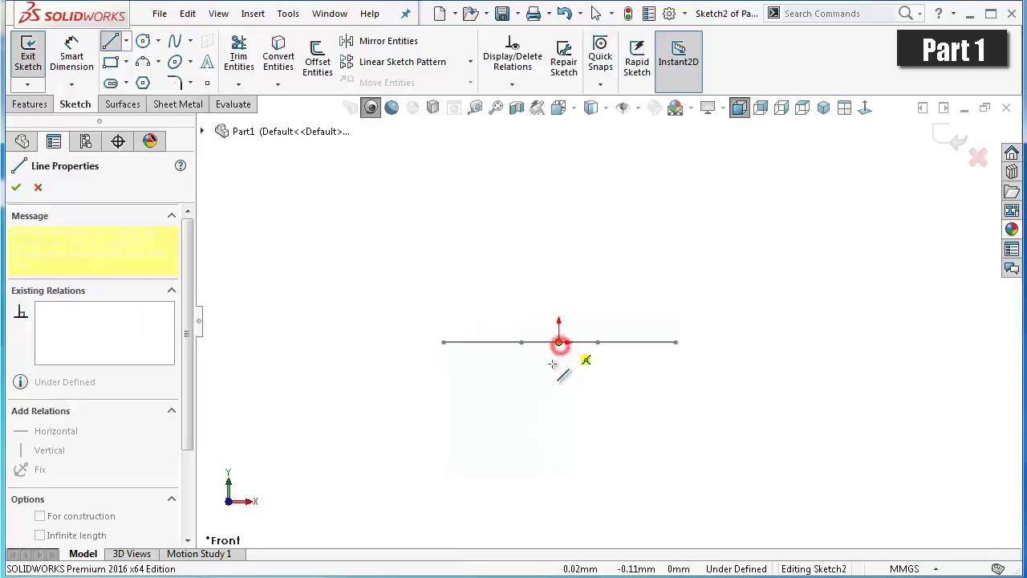
left_click(539, 404)
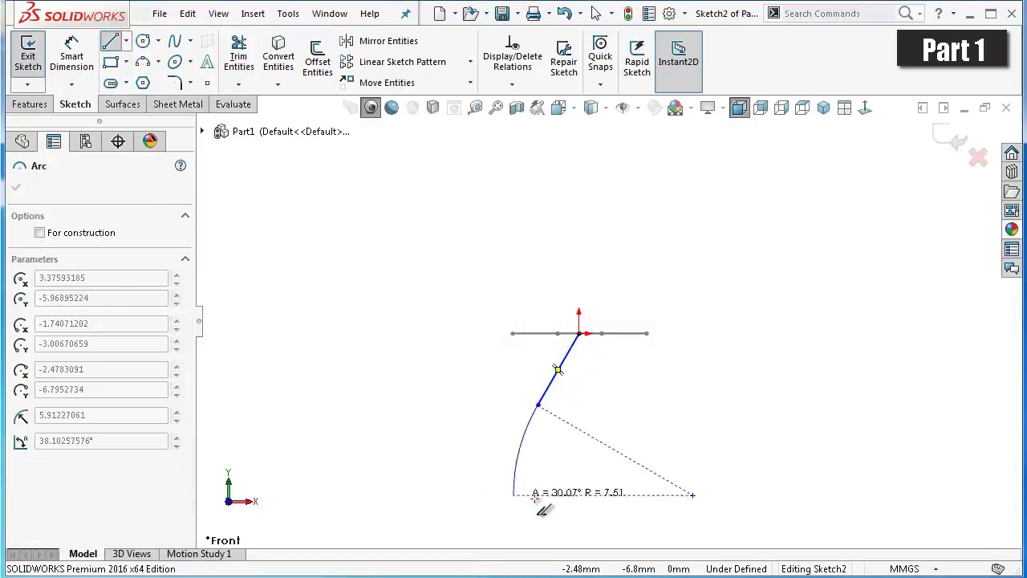
scroll(561, 482, "up", 2)
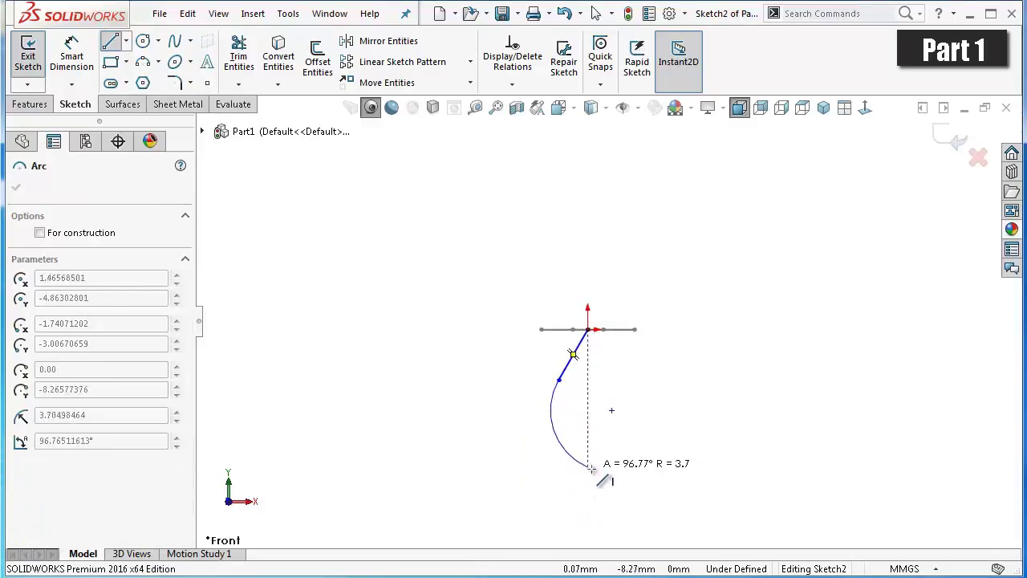
left_click(601, 469)
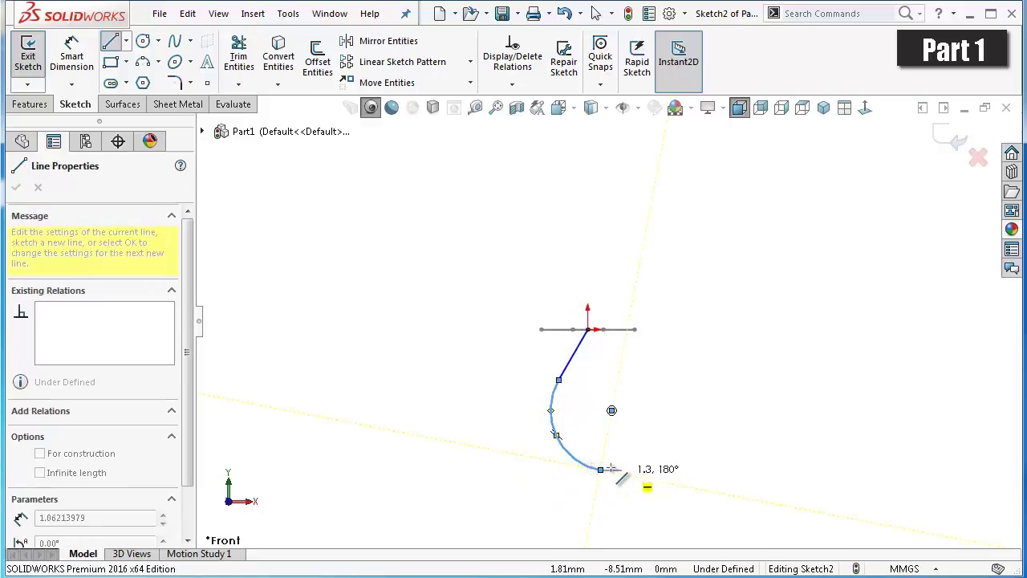
scroll(827, 490, "up", 3)
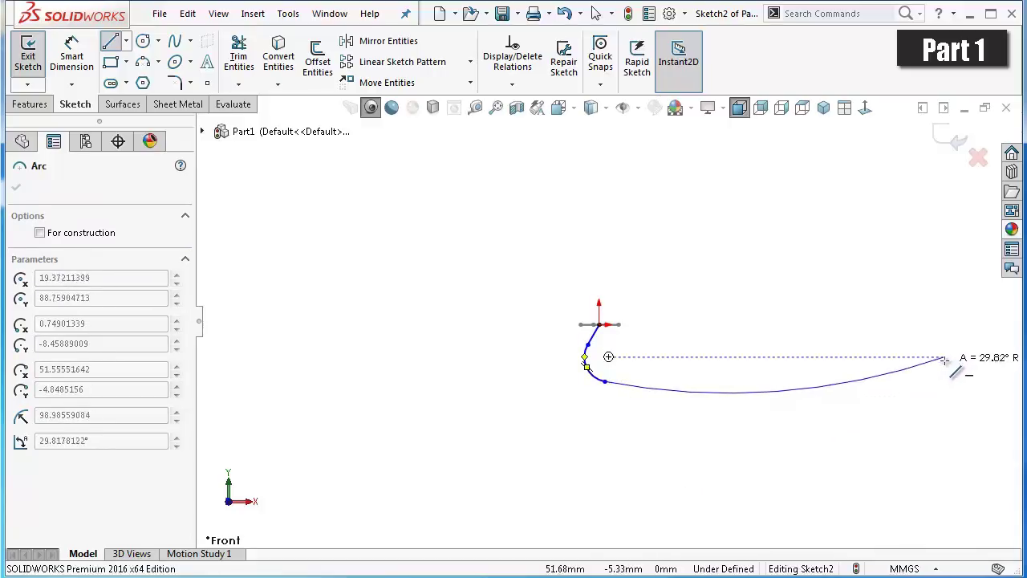
scroll(947, 363, "down", 3)
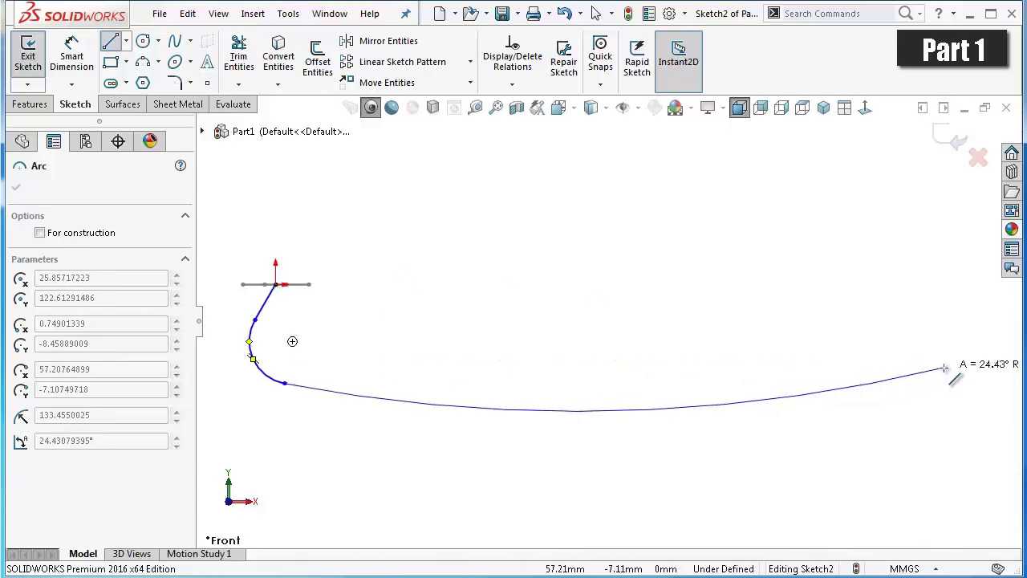
left_click(946, 368)
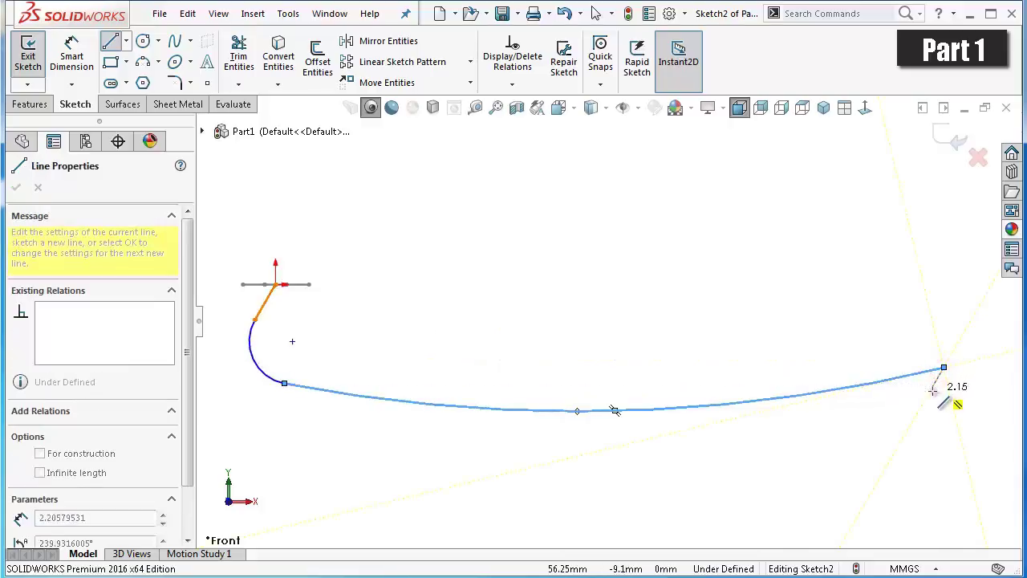
right_click(945, 407)
left_click(948, 408)
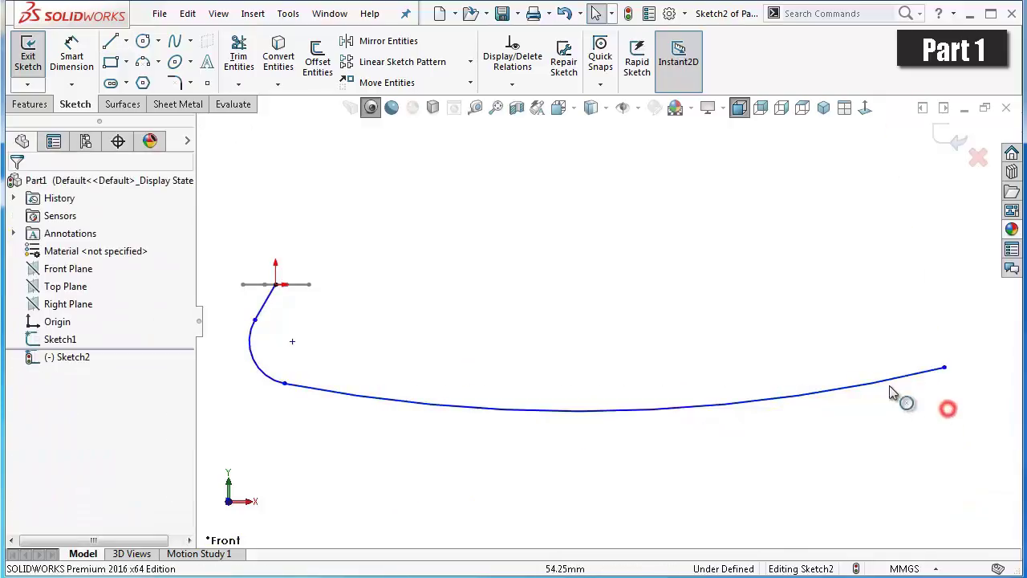
- Dimension the slanted line at 120° from the horizontal and 11 mm long
scroll(268, 289, "down", 2)
right_click_drag(371, 280, 366, 257)
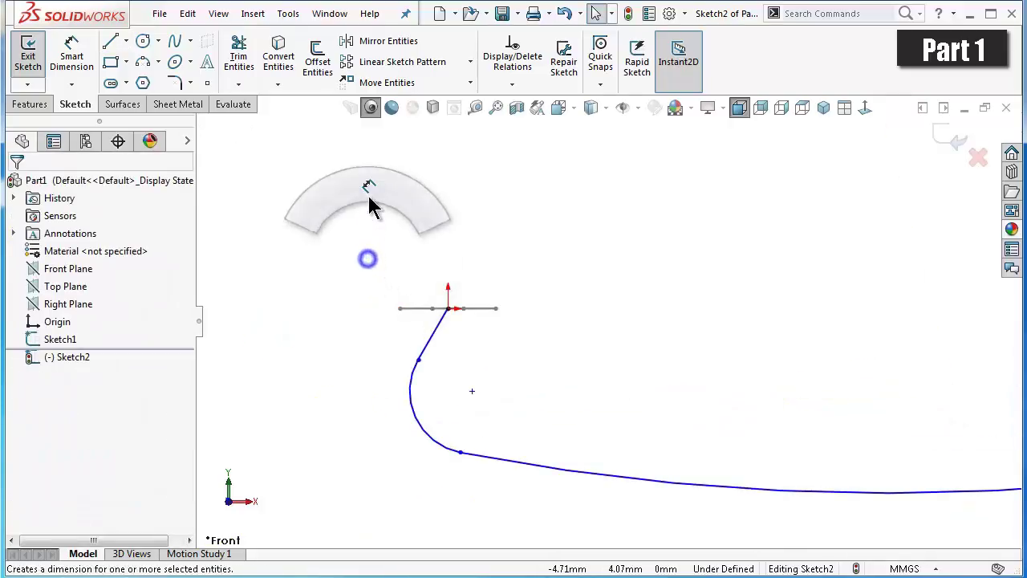
scroll(450, 313, "down", 2)
left_click(476, 359)
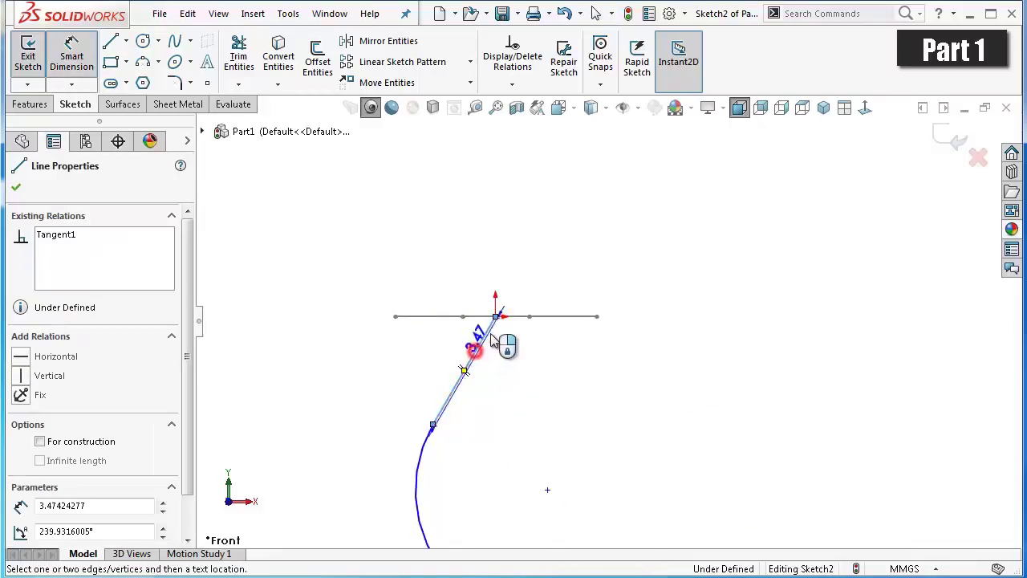
left_click(560, 317)
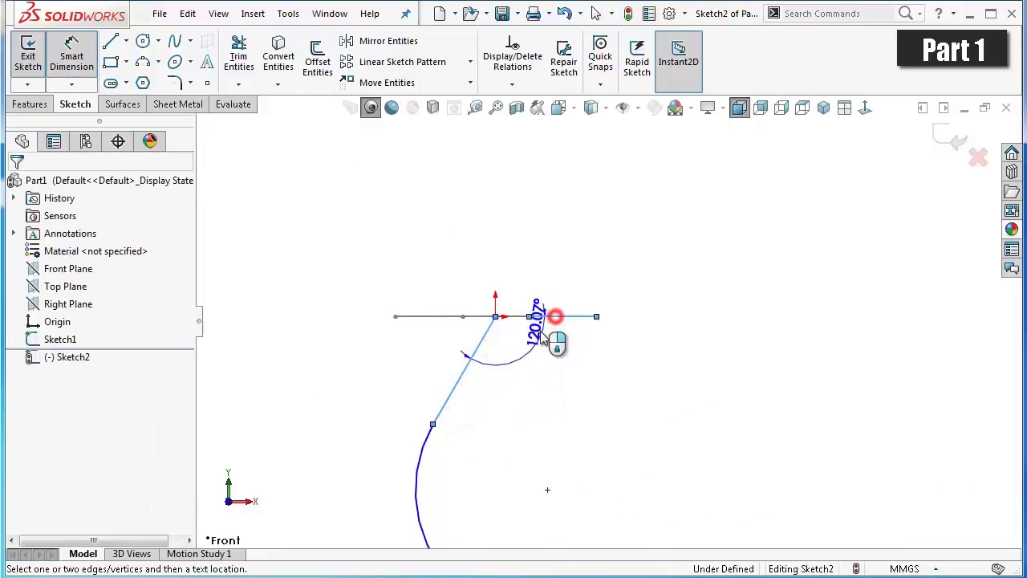
left_click(535, 344)
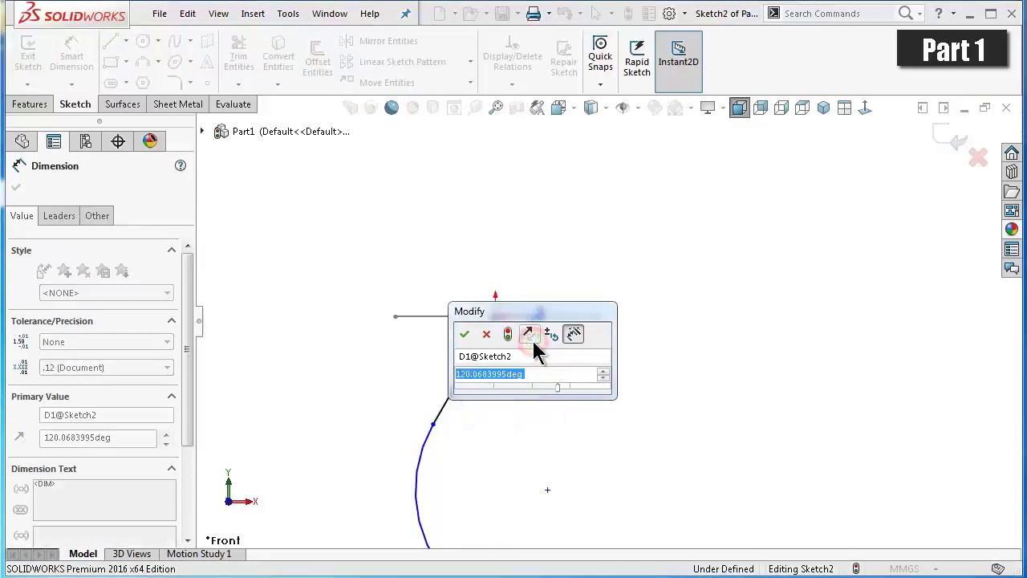
type("120")
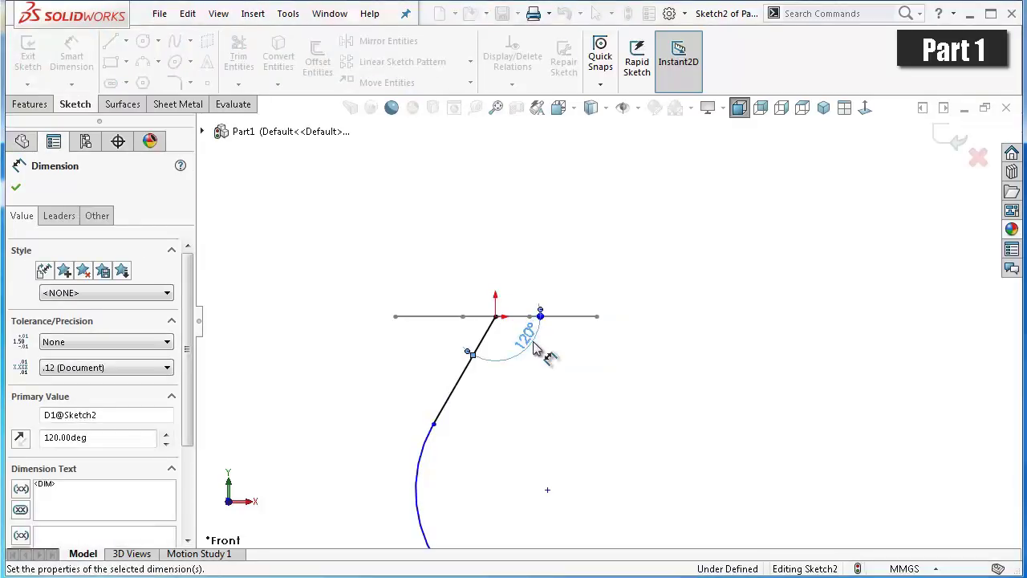
key("Return")
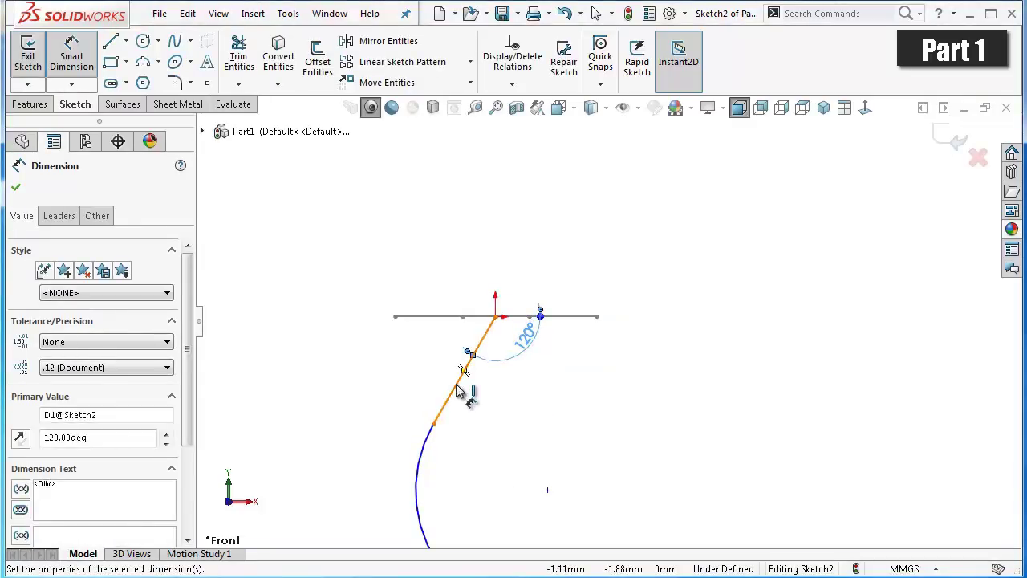
left_click(459, 390)
left_click(449, 380)
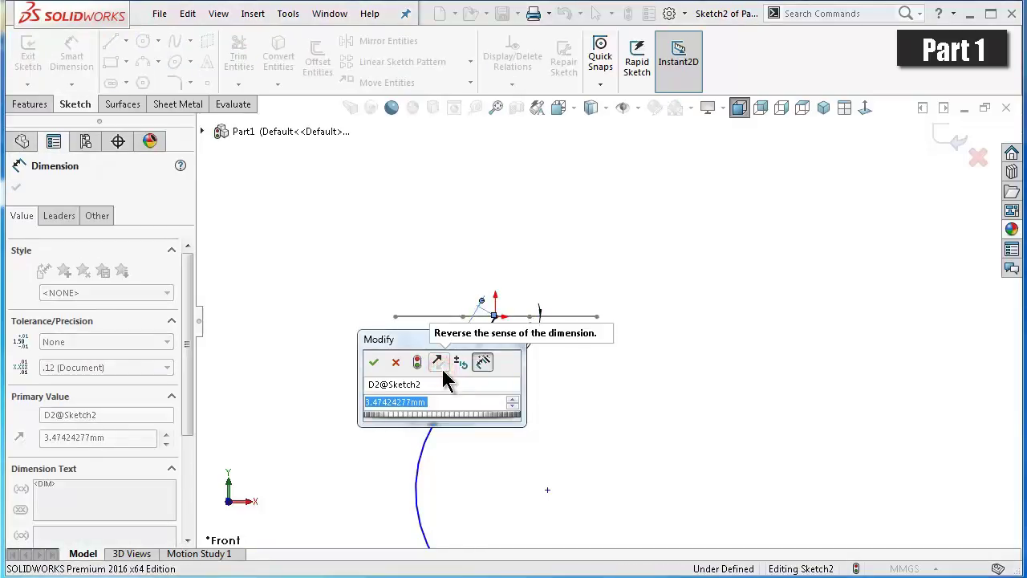
type("11")
key("Return")
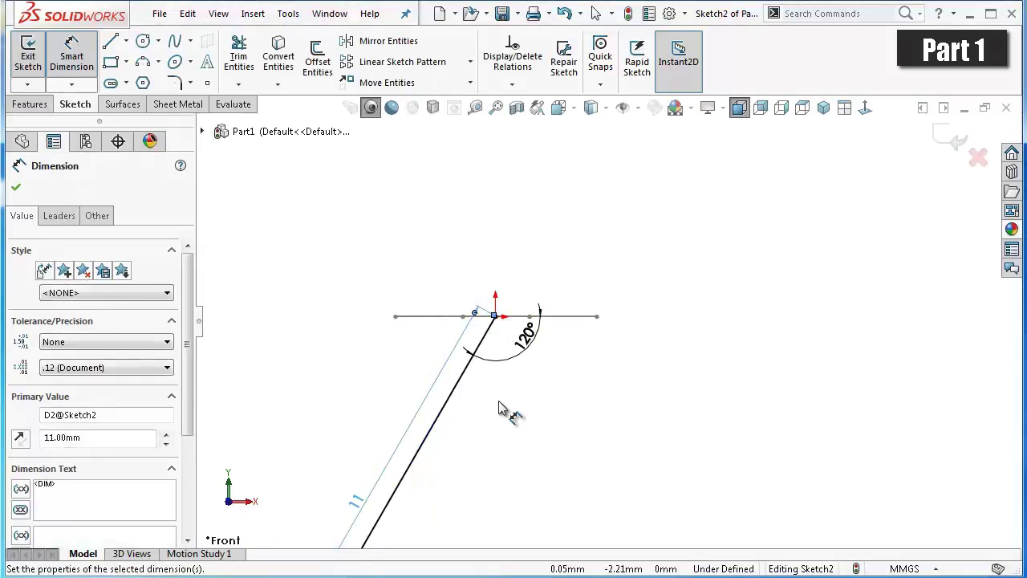
- Give the small tangent arc a 7 mm radius
key("f")
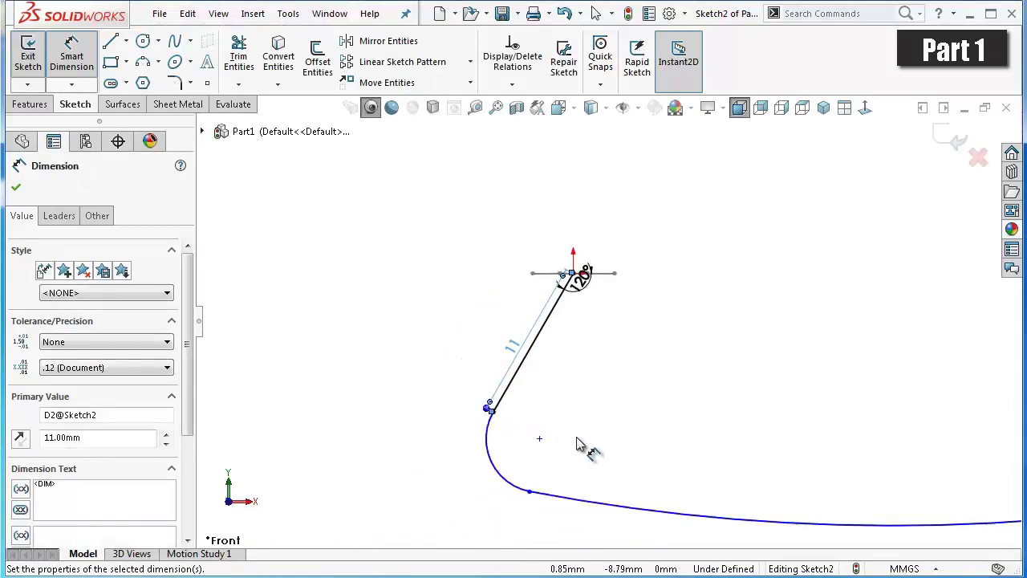
scroll(540, 446, "down", 2)
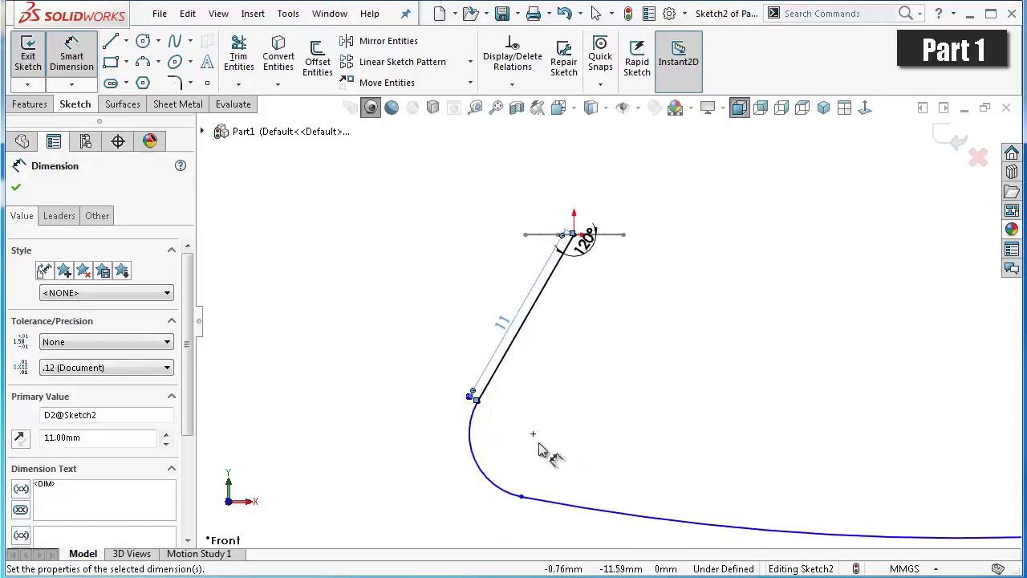
left_click(475, 454)
left_click(491, 437)
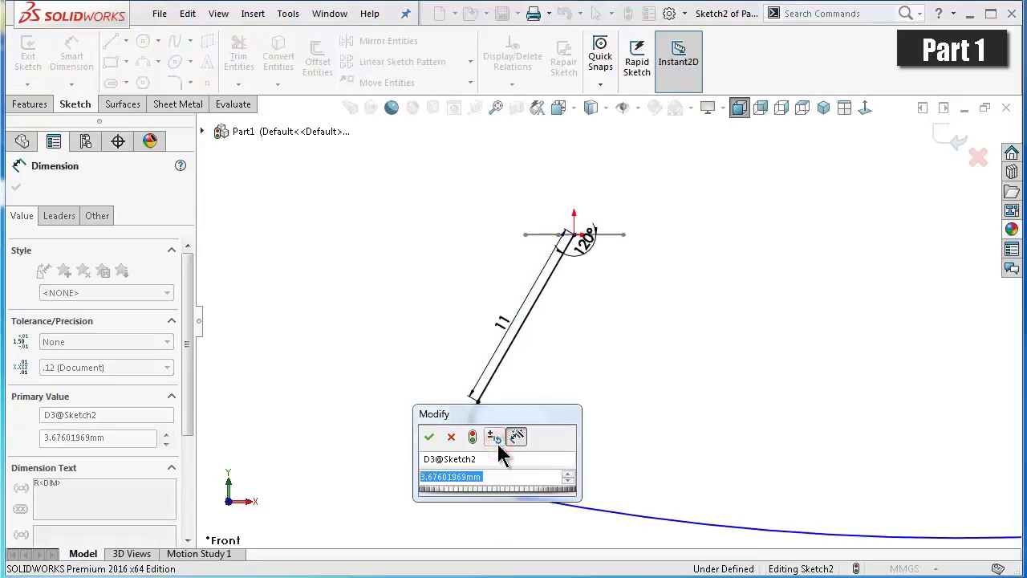
type("7")
key("Return")
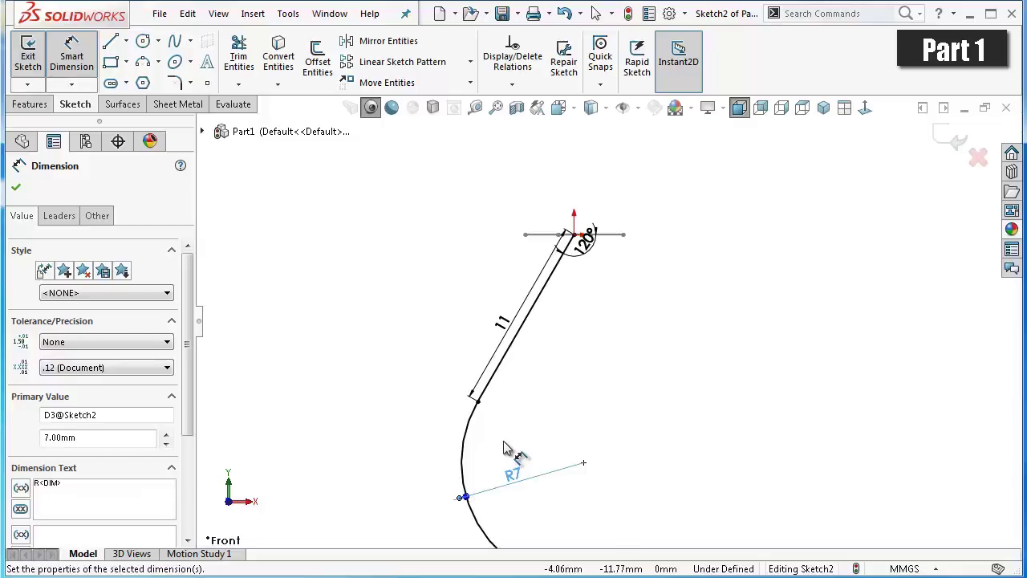
scroll(514, 450, "up", 2)
scroll(594, 444, "up", 2)
scroll(630, 442, "up", 2)
scroll(751, 437, "up", 2)
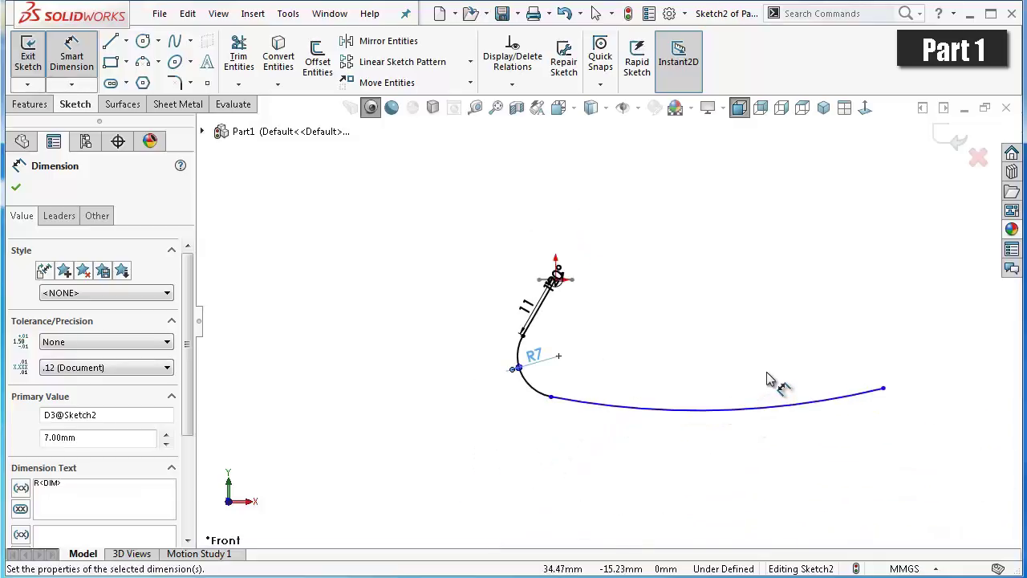
- Dimension the long arc's far endpoint 110 mm horizontally from the origin
left_click(883, 389)
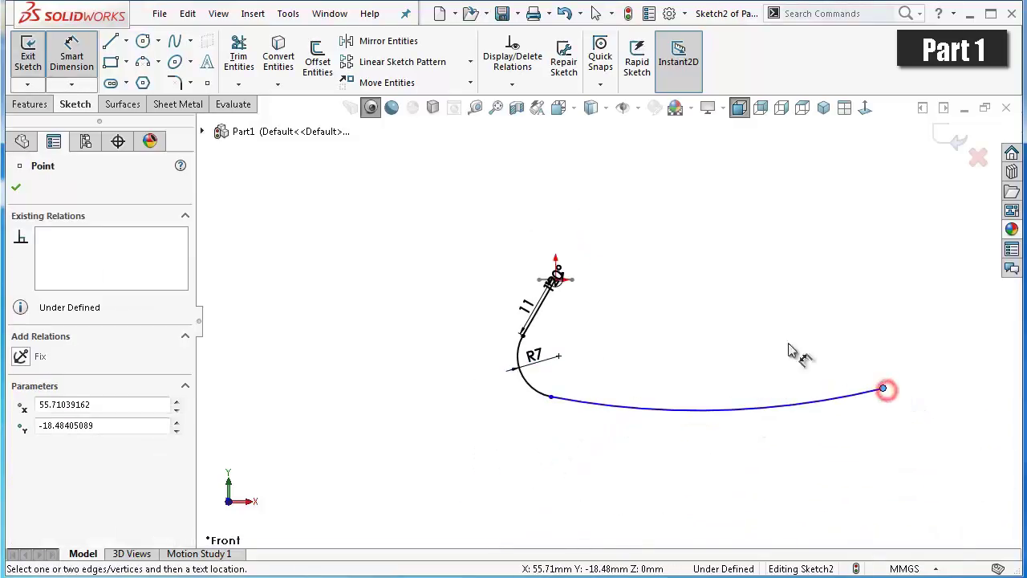
scroll(608, 286, "down", 5)
scroll(365, 297, "down", 3)
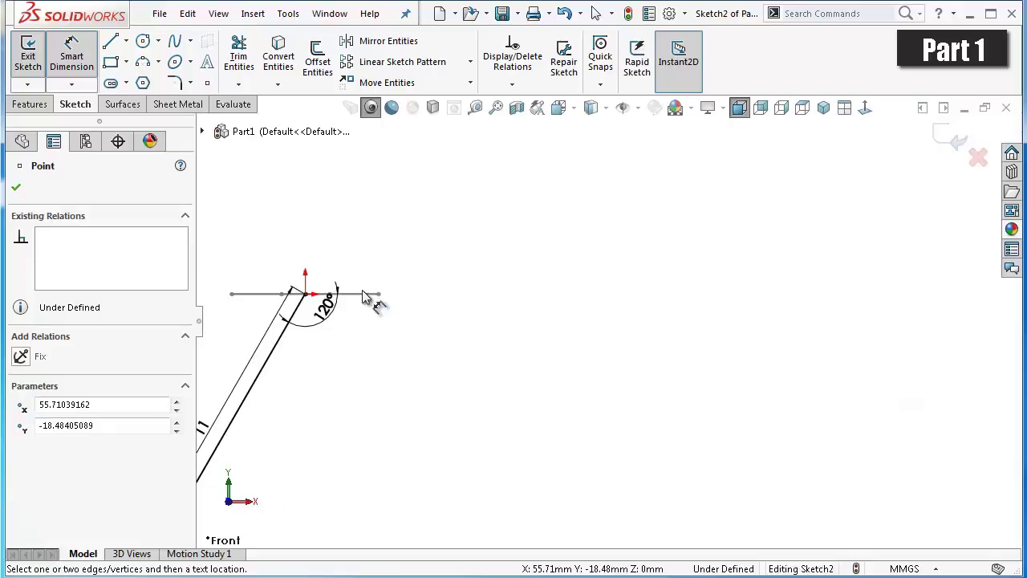
left_click(308, 298)
scroll(634, 285, "up", 2)
scroll(706, 290, "up", 1)
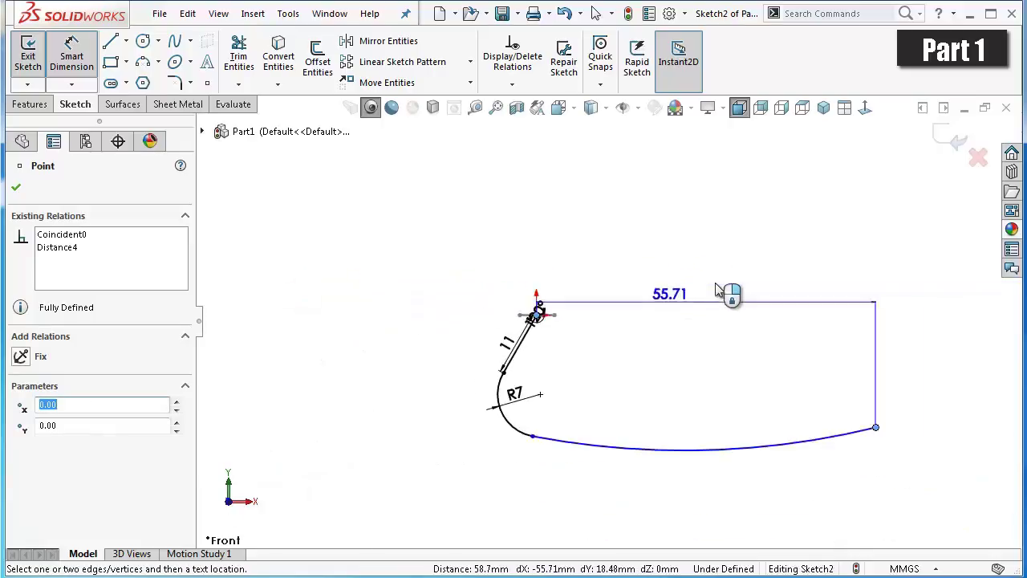
scroll(719, 287, "down", 1)
scroll(722, 285, "down", 1)
left_click(686, 284)
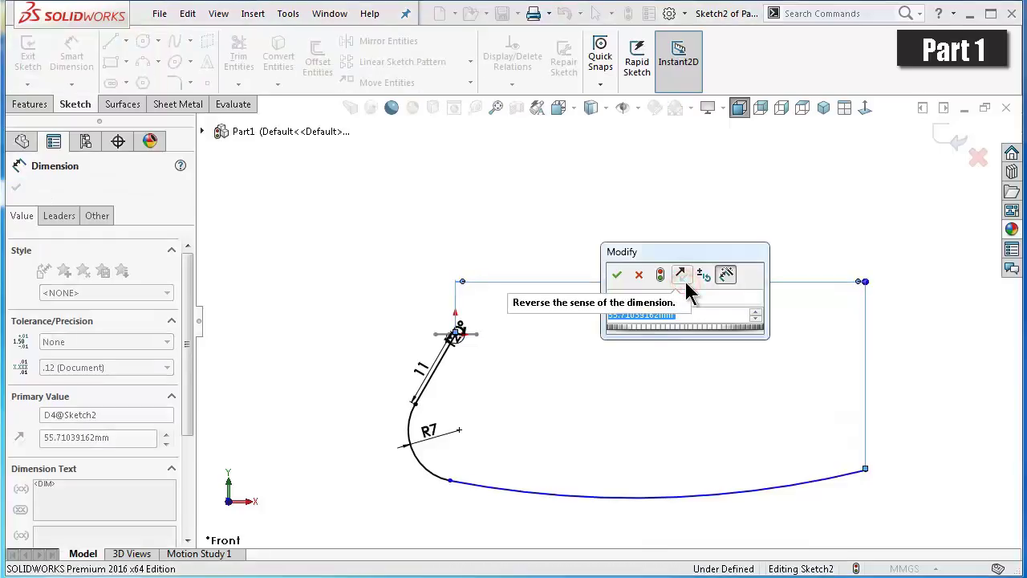
type("110")
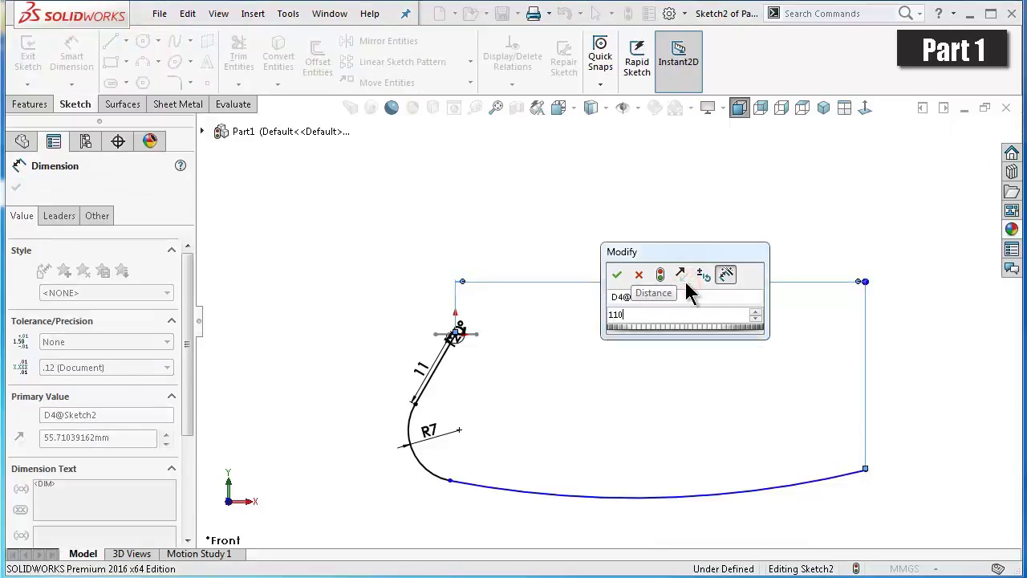
key("Return")
scroll(687, 289, "up", 2)
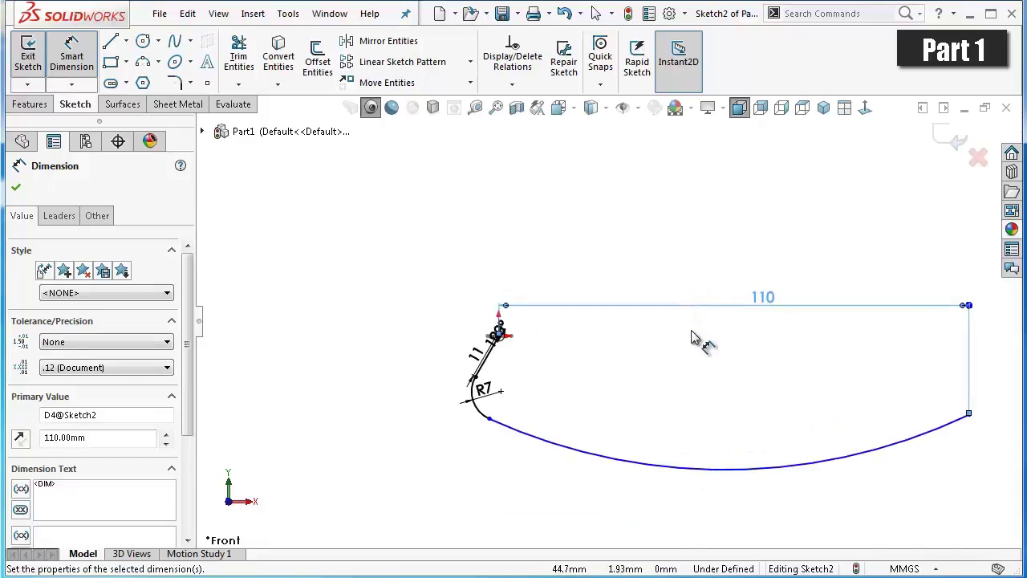
- Set the long arc's radius to 300 mm and end dimensioning
left_click(723, 472)
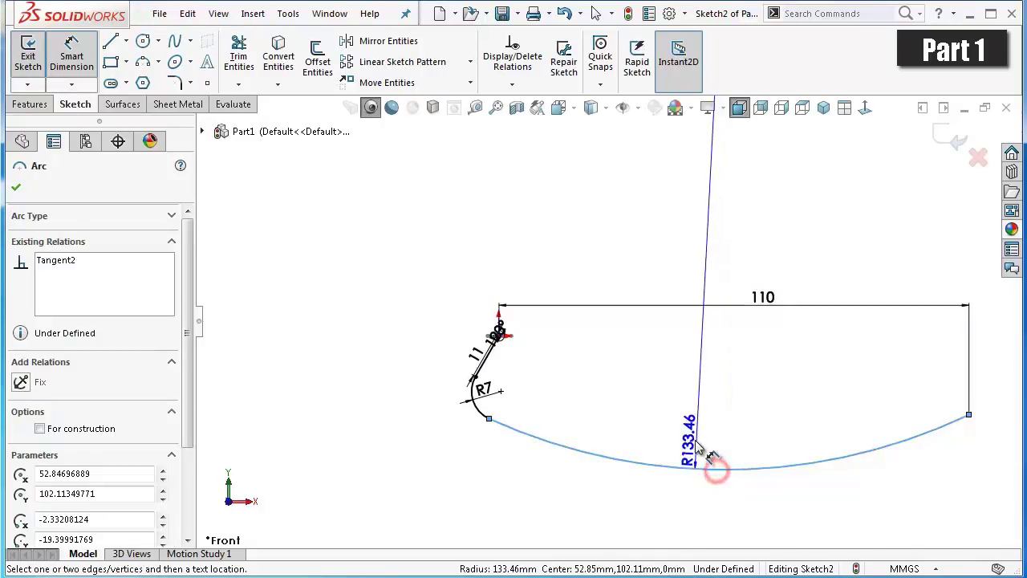
left_click(688, 442)
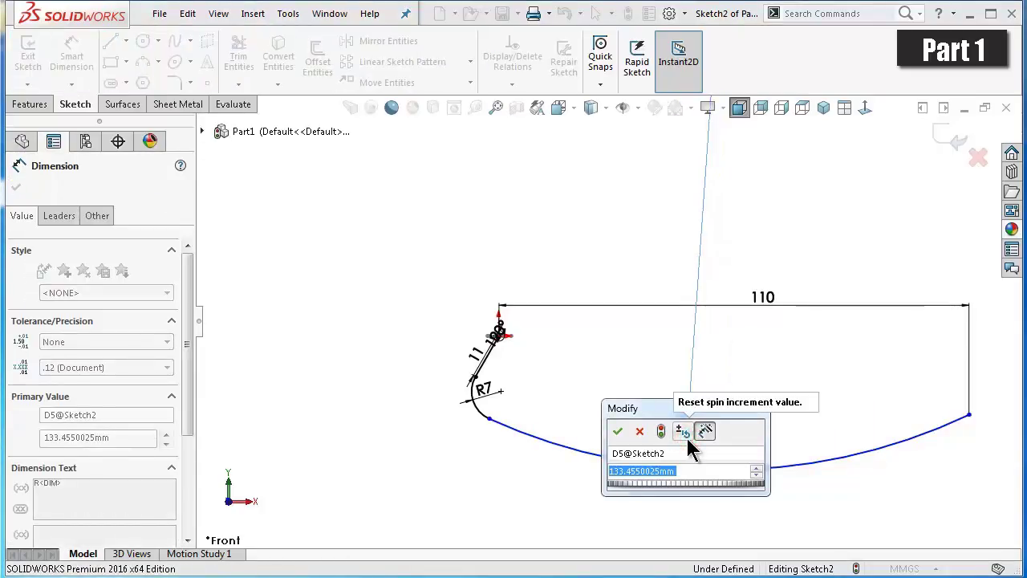
type("300")
key("Return")
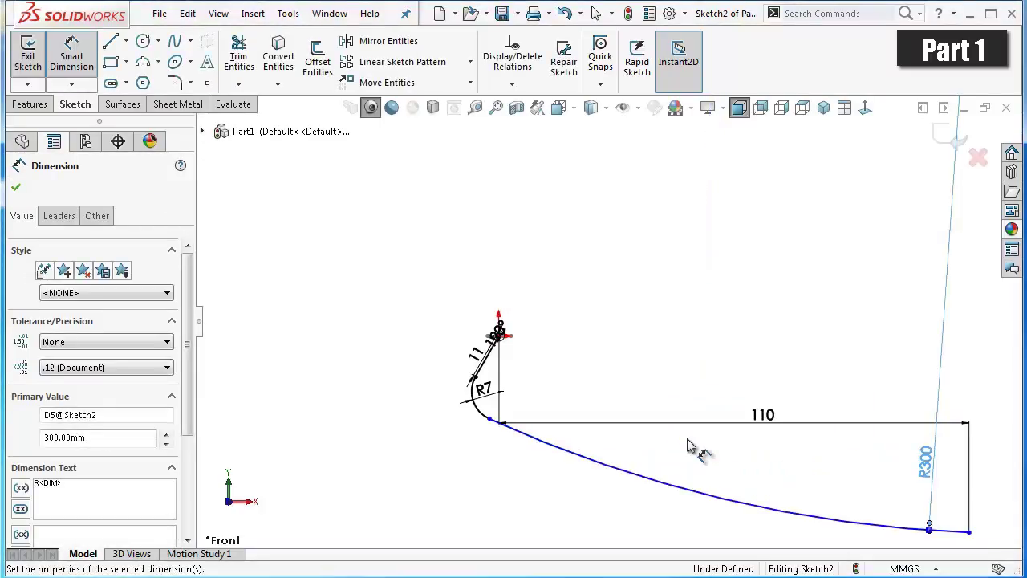
scroll(641, 365, "up", 2)
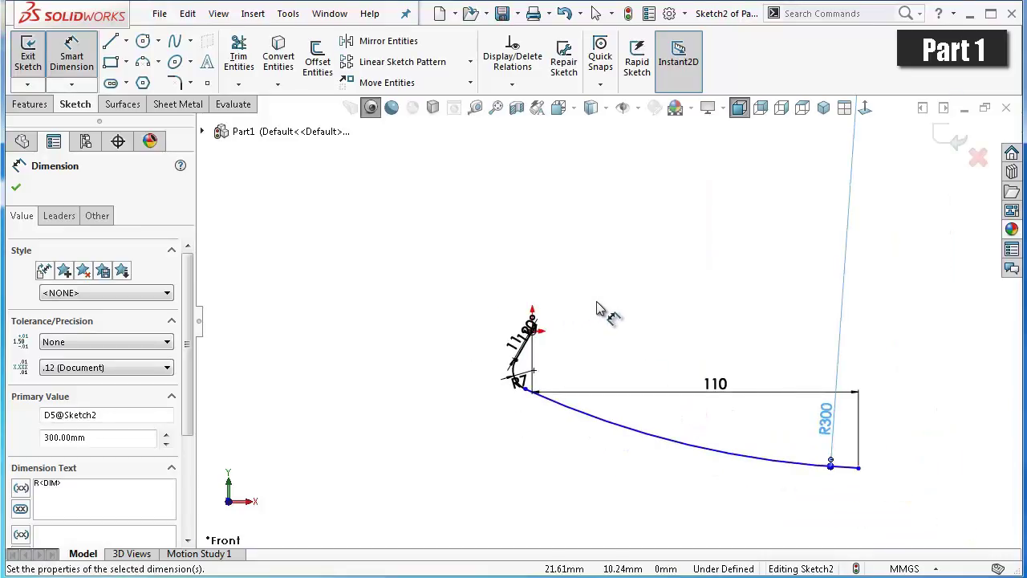
key("Escape")
- Check the relations on the slanted 11 mm line and the R7 arc
scroll(594, 381, "down", 1)
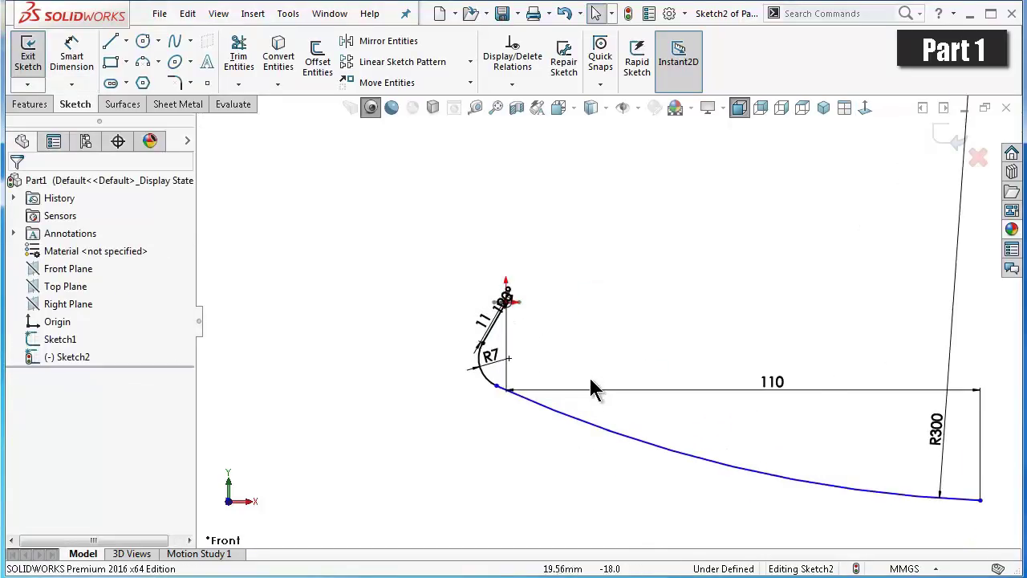
scroll(590, 378, "down", 1)
scroll(589, 371, "up", 1)
scroll(589, 372, "down", 1)
scroll(493, 291, "down", 1)
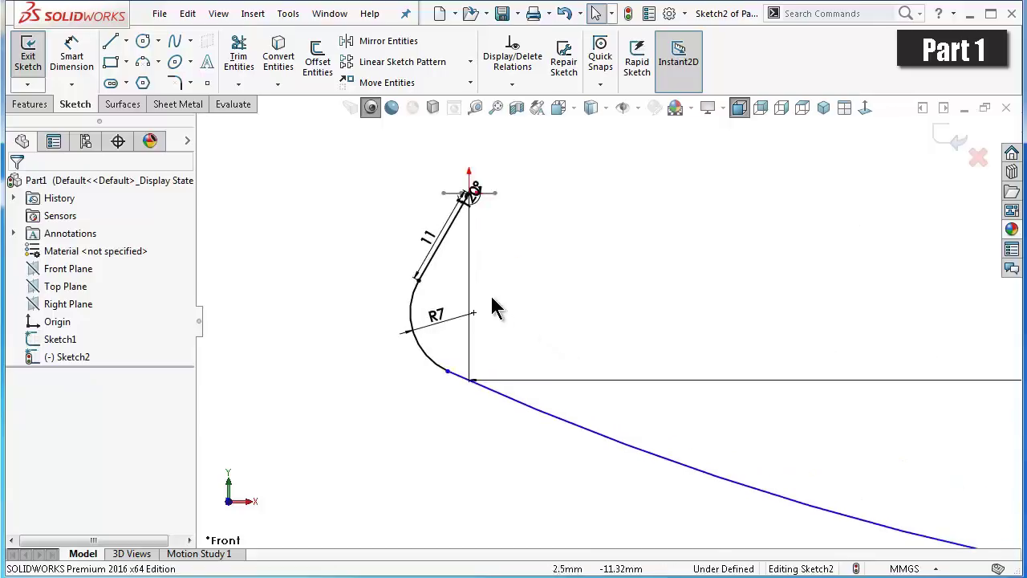
scroll(469, 294, "down", 1)
left_click(402, 245)
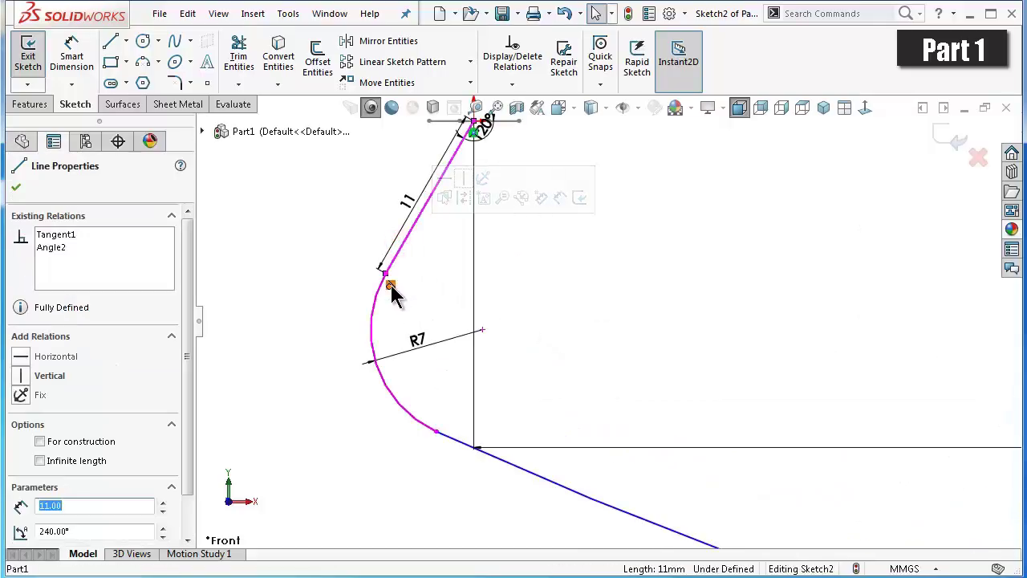
left_click(612, 356)
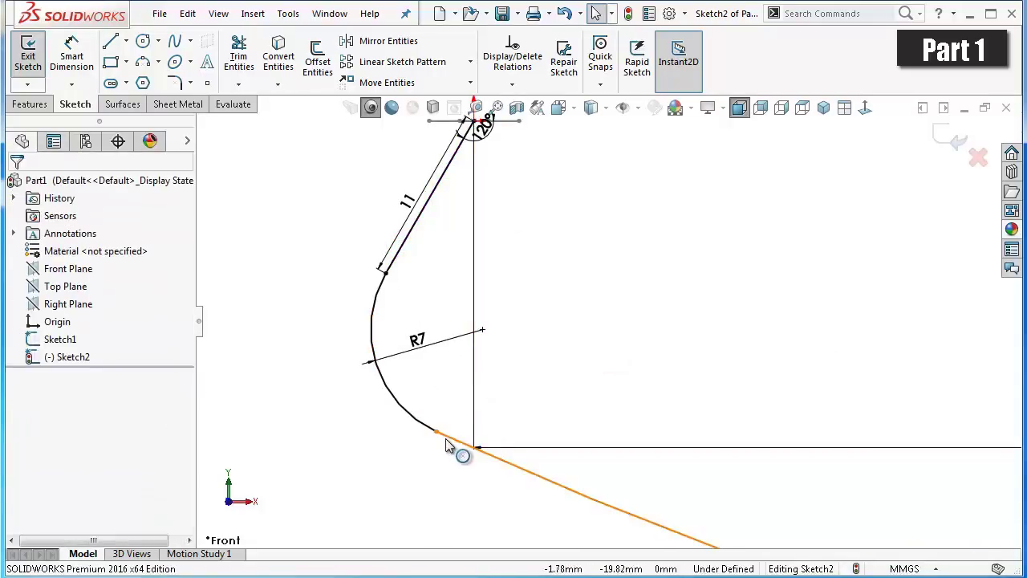
left_click(420, 426)
- Inspect the R300 and R7 arcs together, then clear the selection and fit the sketch
scroll(489, 453, "up", 1)
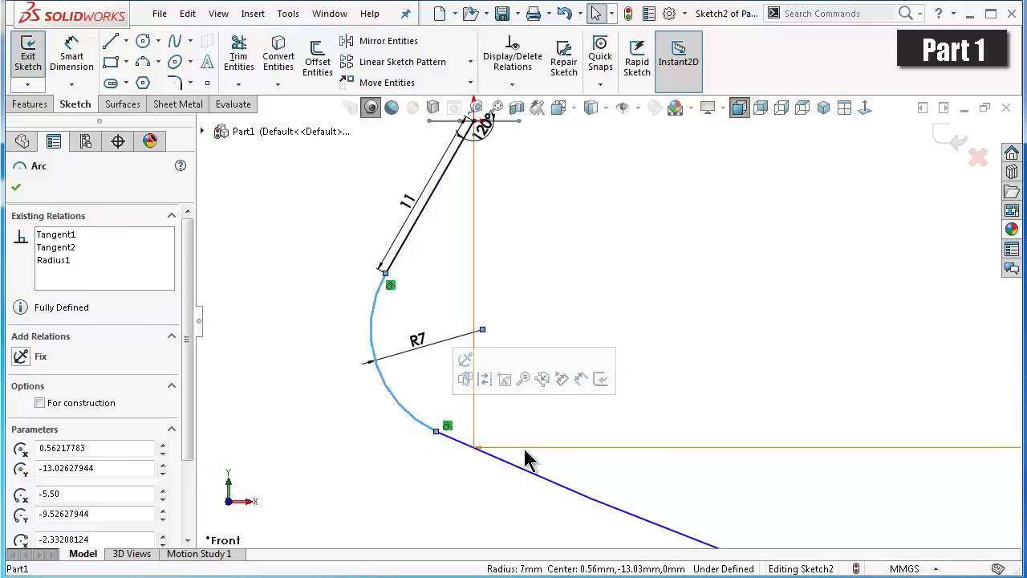
scroll(562, 470, "up", 1)
scroll(597, 481, "up", 1)
left_click(673, 299)
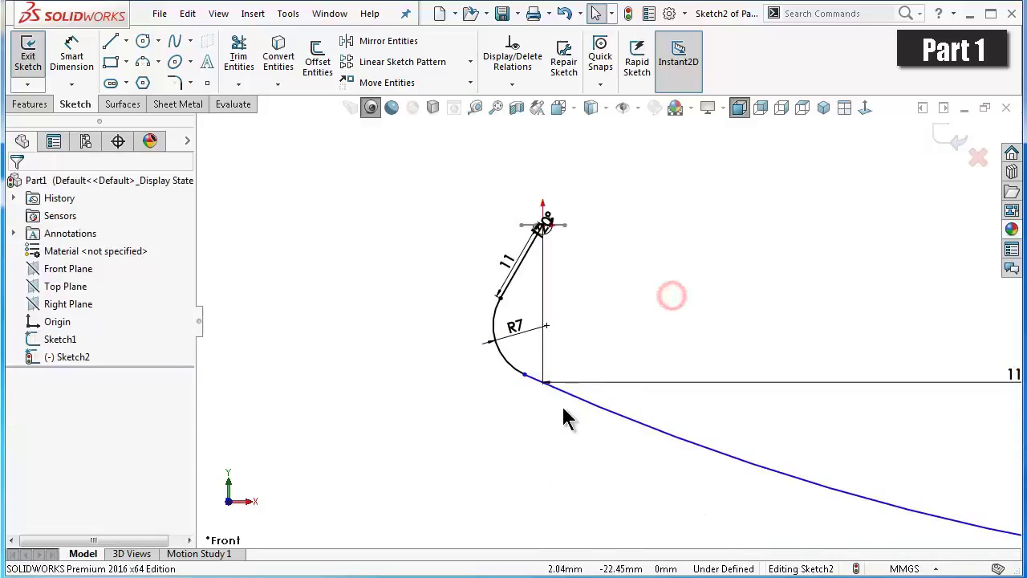
left_click(592, 407)
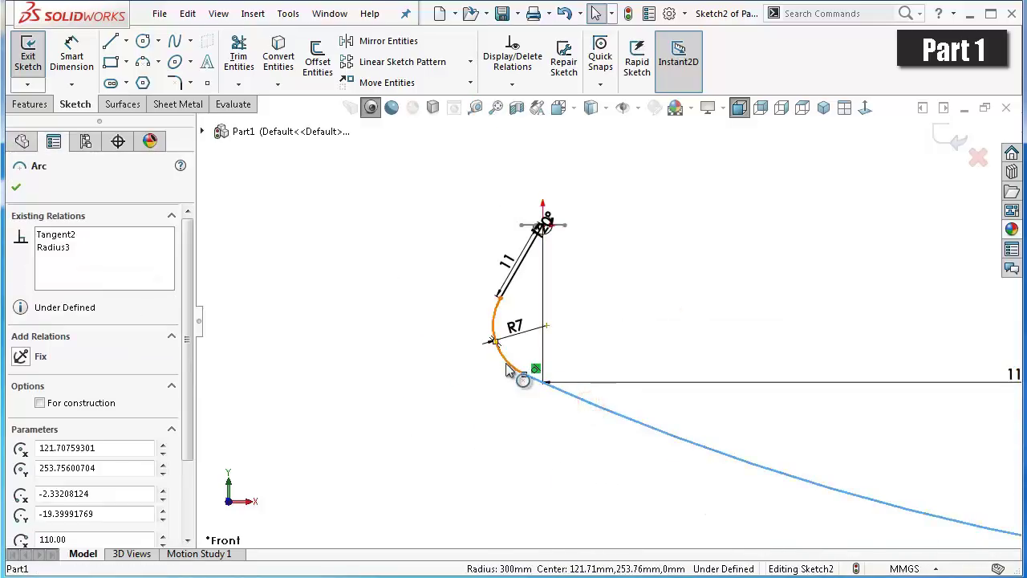
left_click(507, 368, "ctrl")
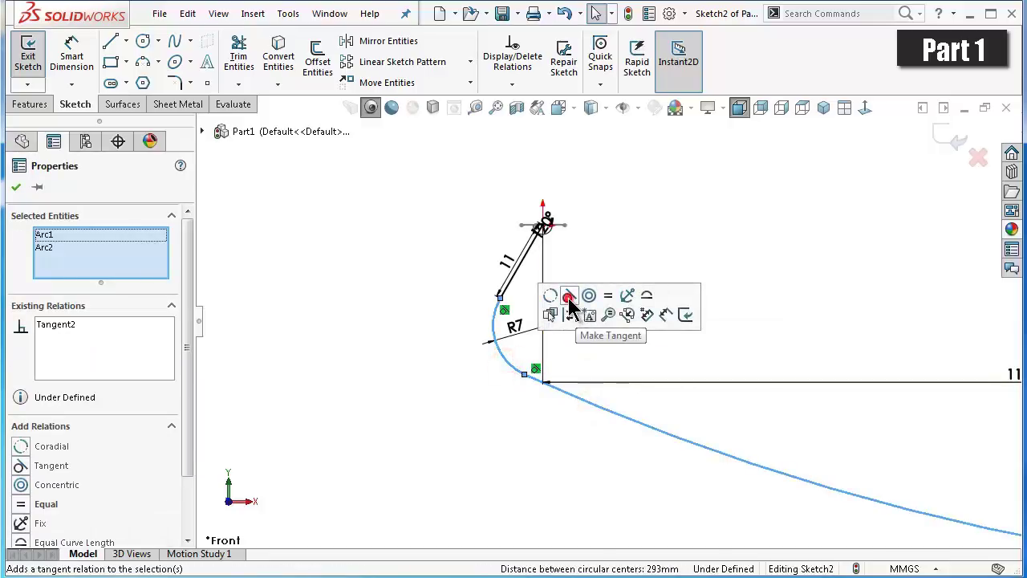
left_click(784, 274)
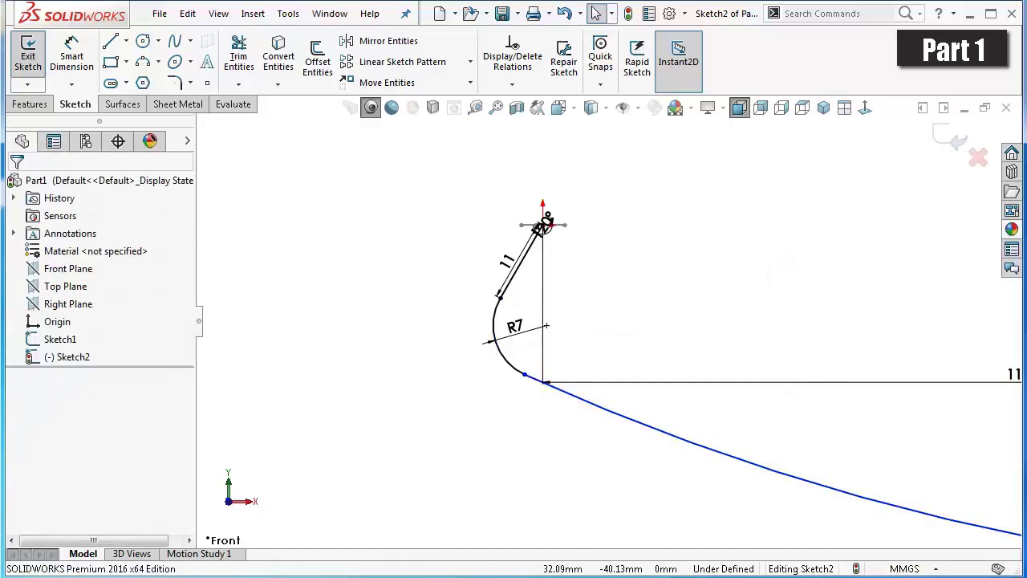
left_click(819, 305)
key("f")
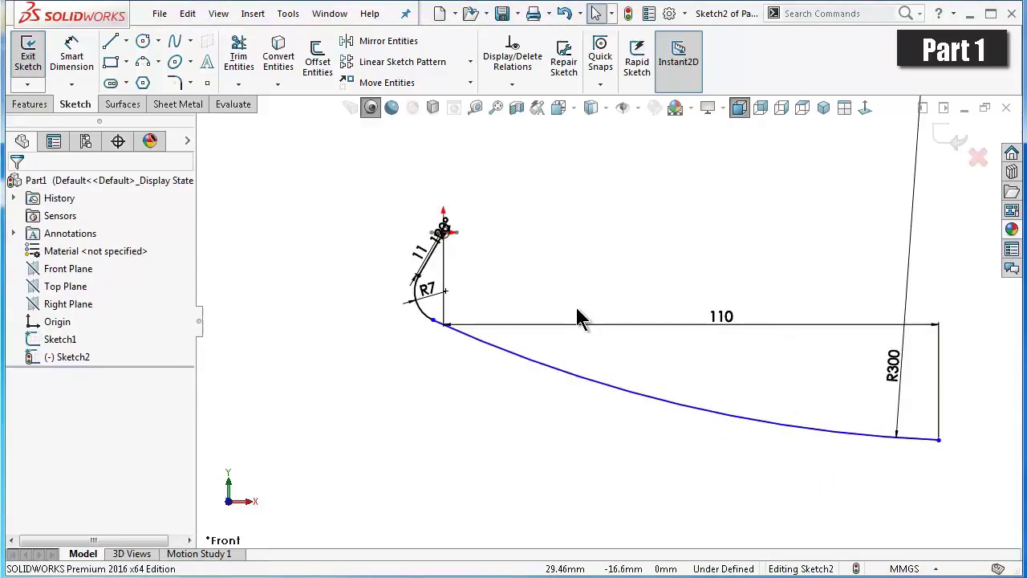
- Dimension the vertical distance from the slanted line's top end to the long arc's end as 18 mm
left_click(64, 64)
scroll(776, 272, "down", 1)
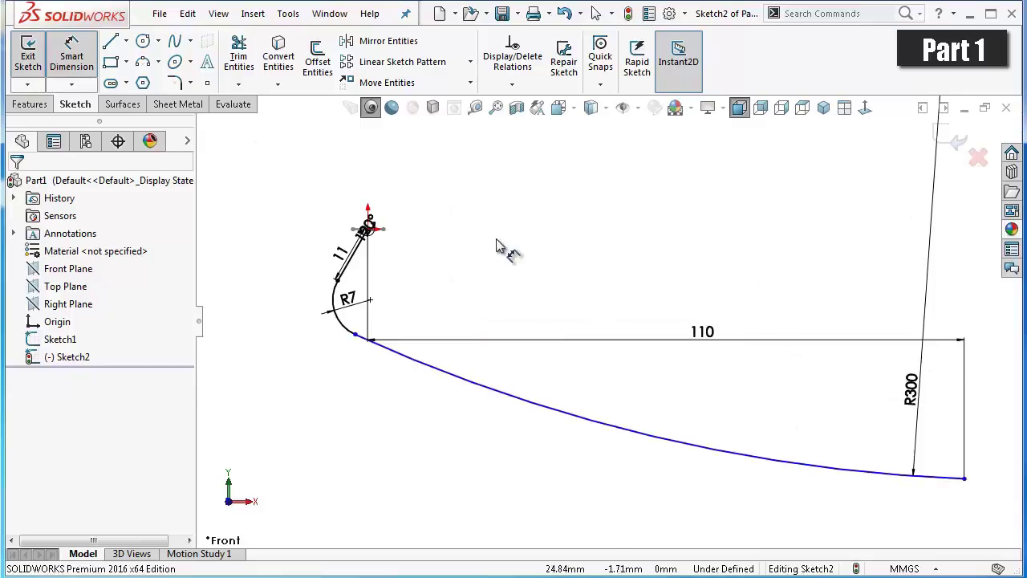
scroll(378, 241, "down", 1)
scroll(381, 237, "down", 2)
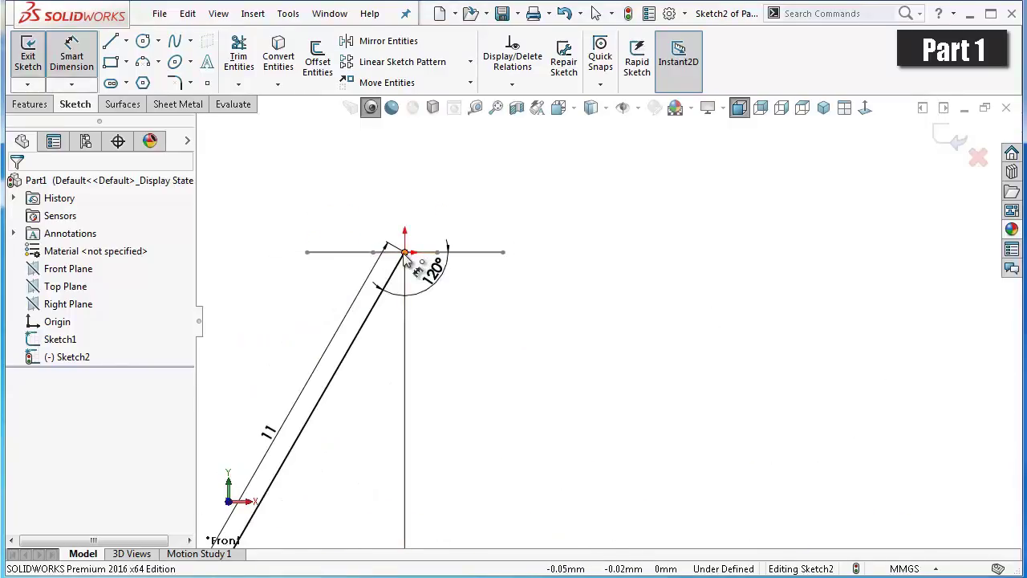
left_click(406, 253)
scroll(813, 428, "up", 3)
scroll(811, 429, "up", 2)
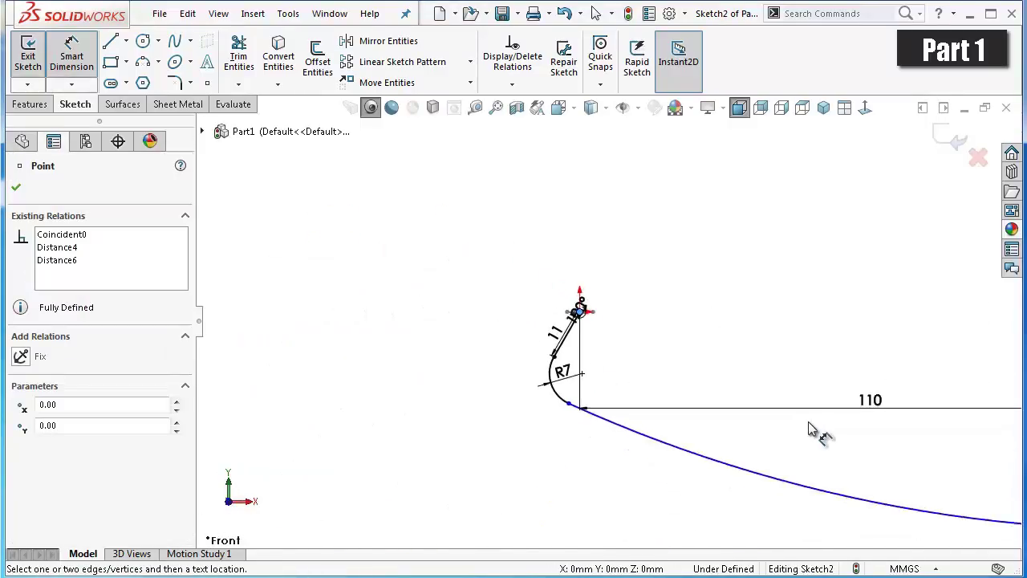
scroll(835, 433, "up", 3)
scroll(863, 435, "down", 3)
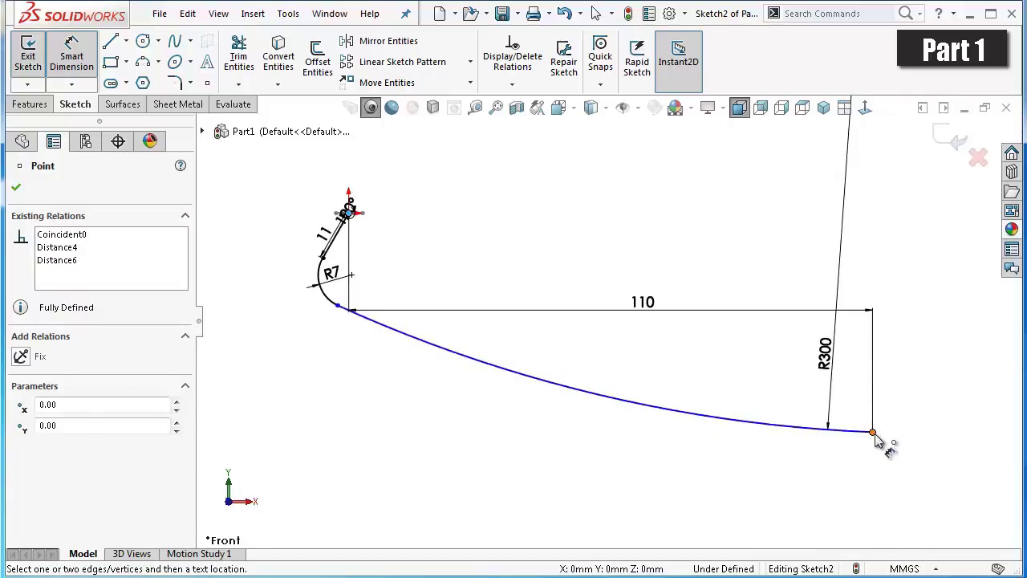
left_click(875, 434)
left_click(899, 359)
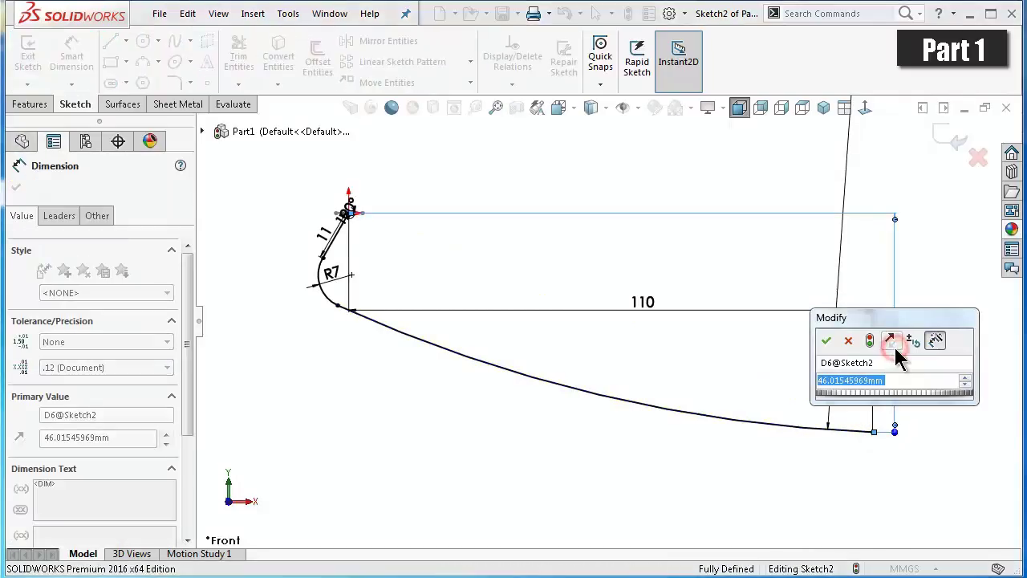
type("18")
key("Return")
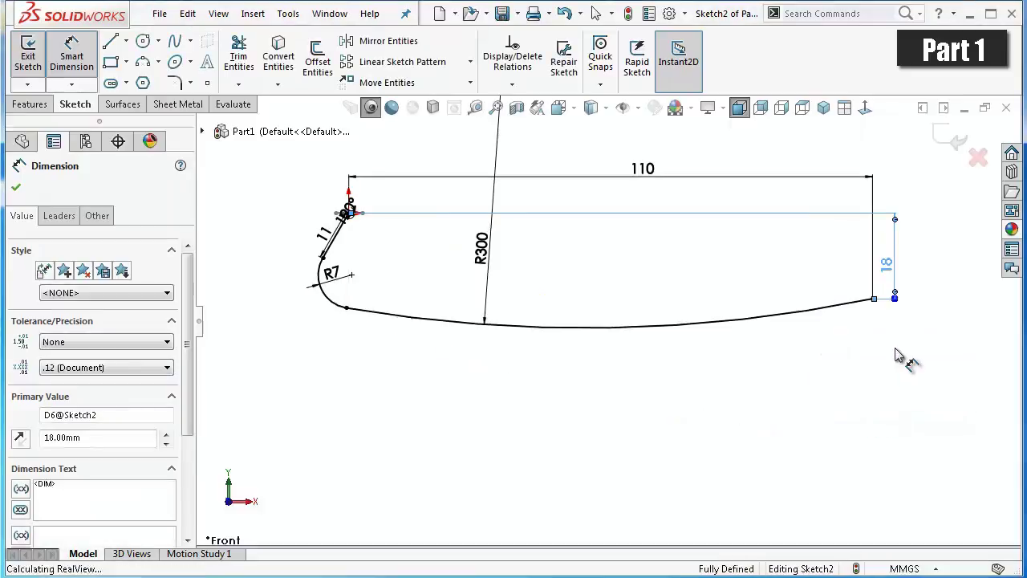
- Inspect the R300 radius dimension, then deselect it
left_click(538, 367)
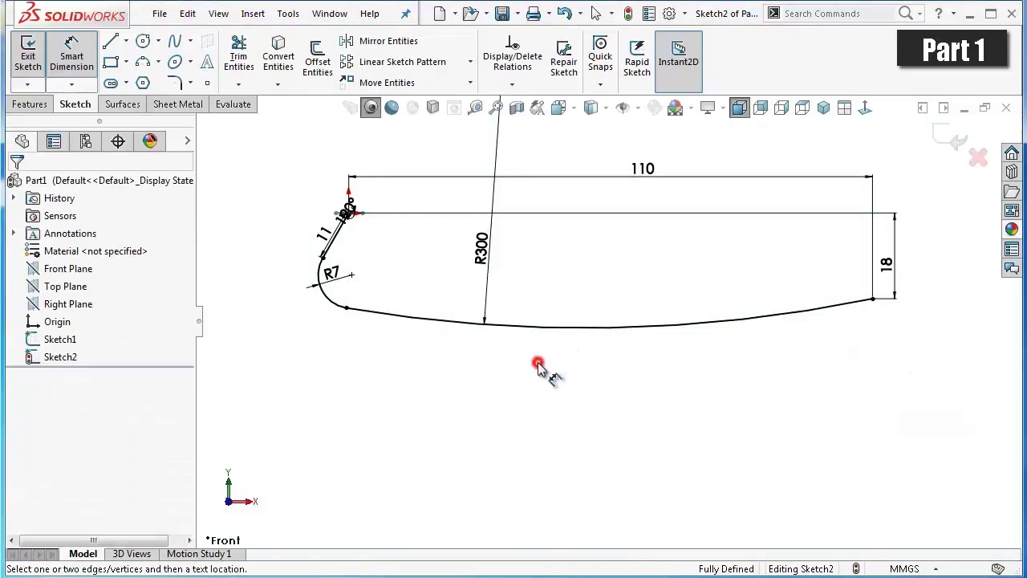
left_click(498, 149)
scroll(498, 150, "up", 2)
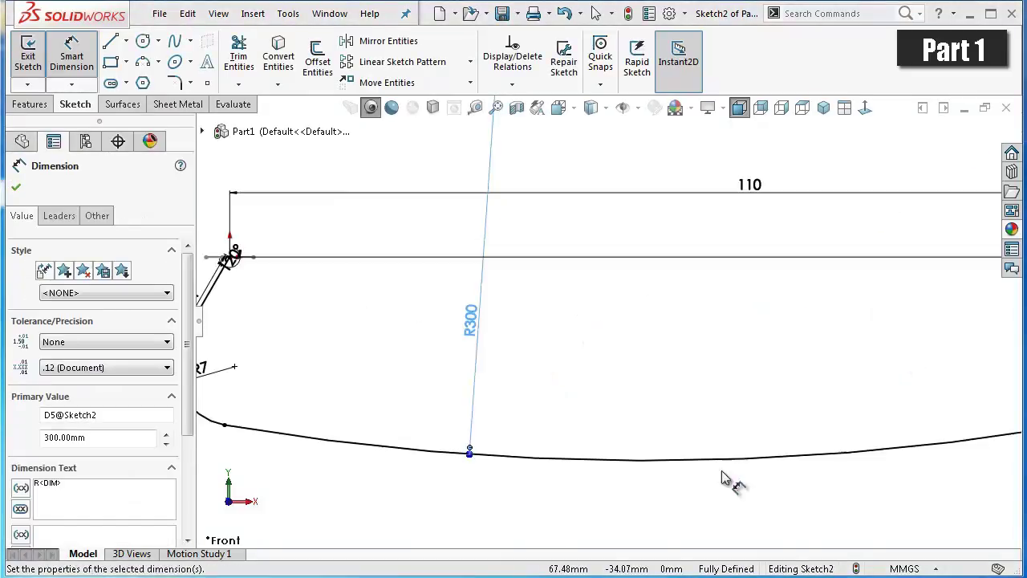
left_click(674, 317)
scroll(461, 322, "down", 3)
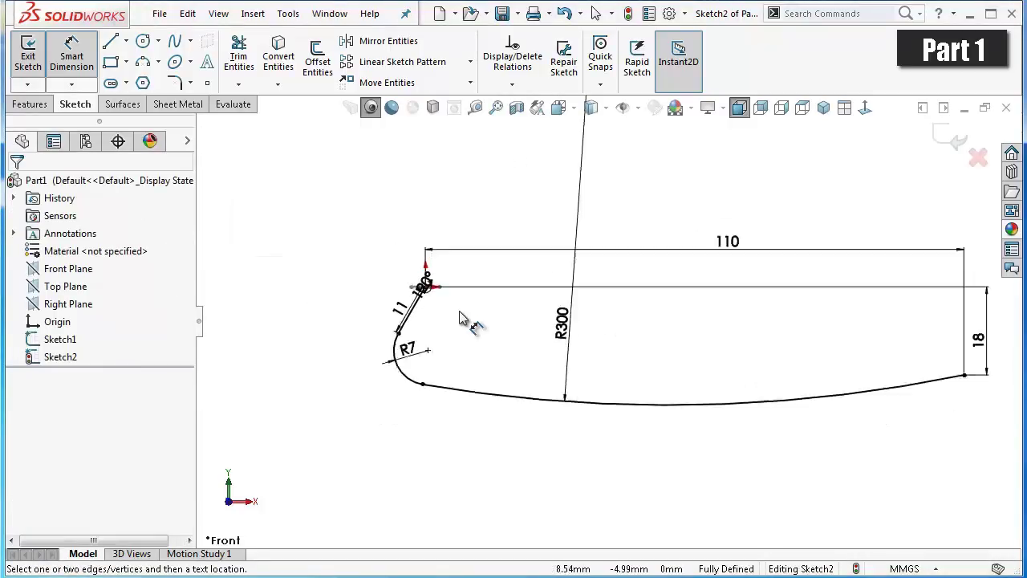
scroll(461, 313, "up", 3)
scroll(464, 309, "up", 1)
scroll(477, 289, "up", 1)
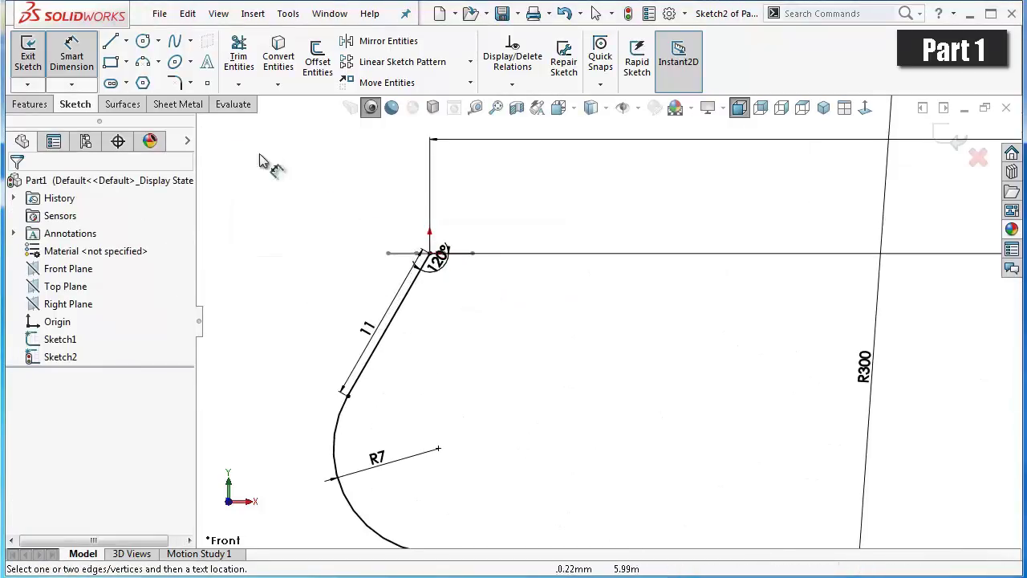
- Create a Swept Boss/Base with Sketch1 as profile and Sketch2 as path, producing Sweep2
left_click(32, 104)
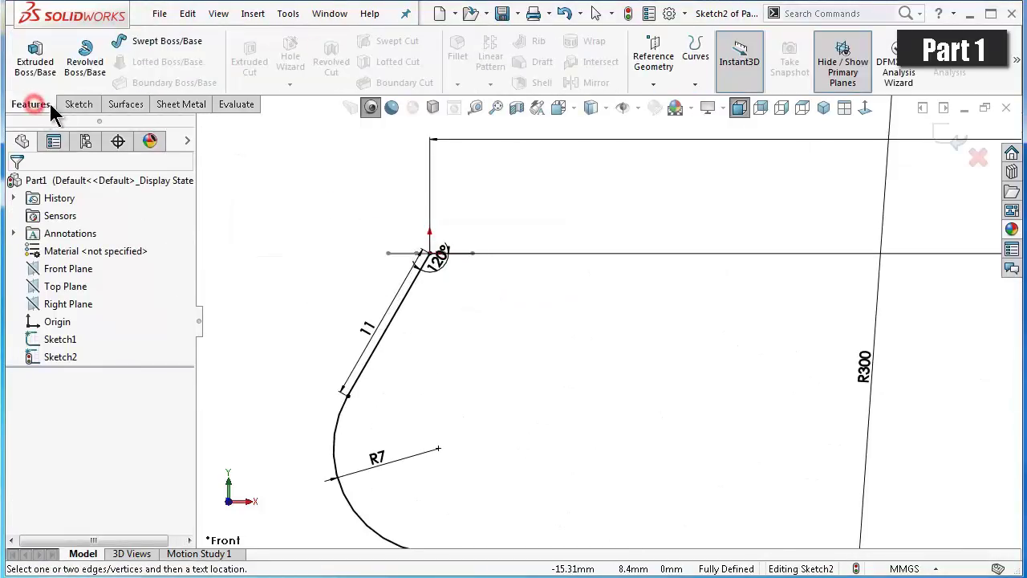
left_click(158, 45)
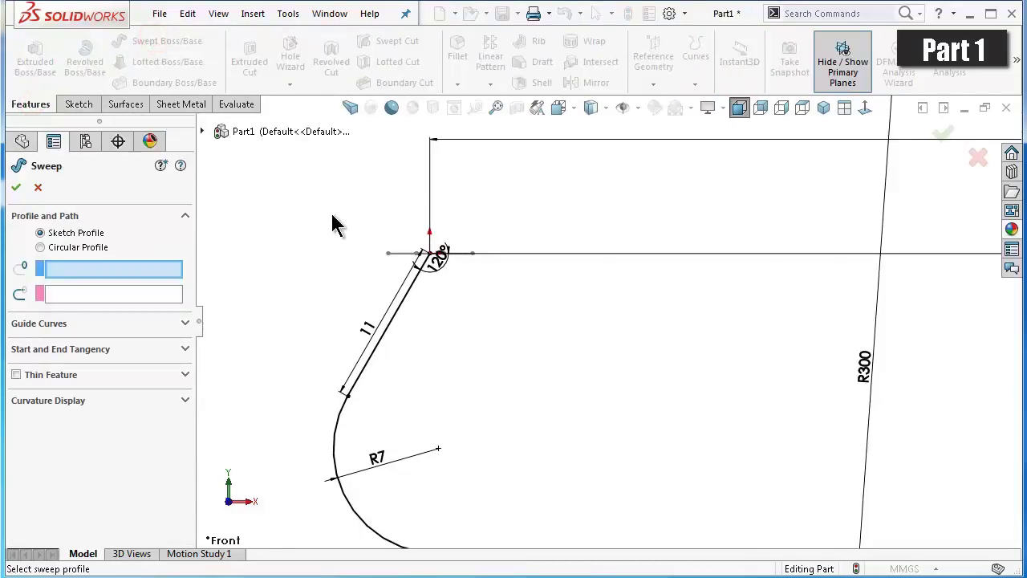
left_click(158, 44)
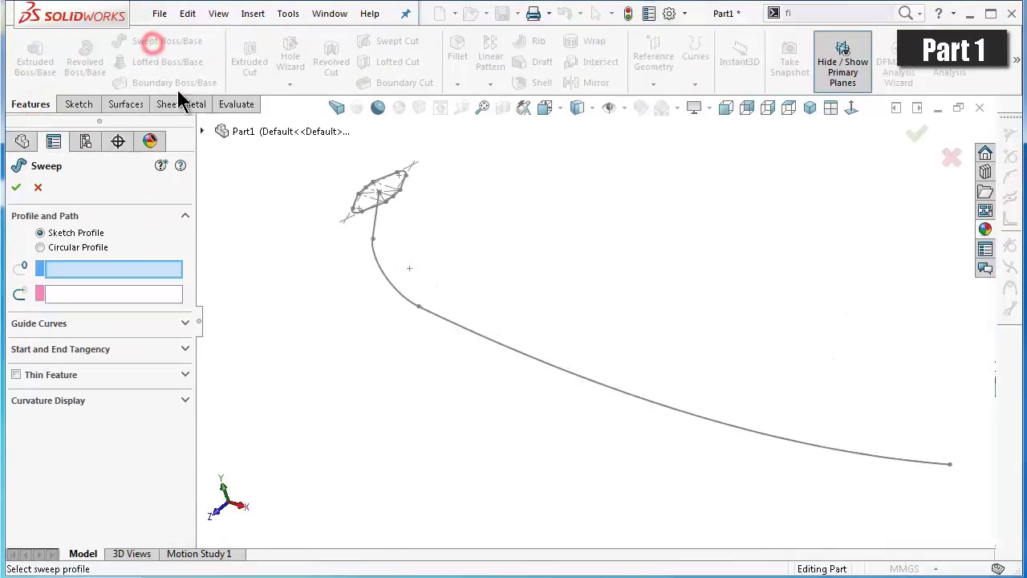
scroll(323, 233, "down", 3)
scroll(324, 233, "down", 2)
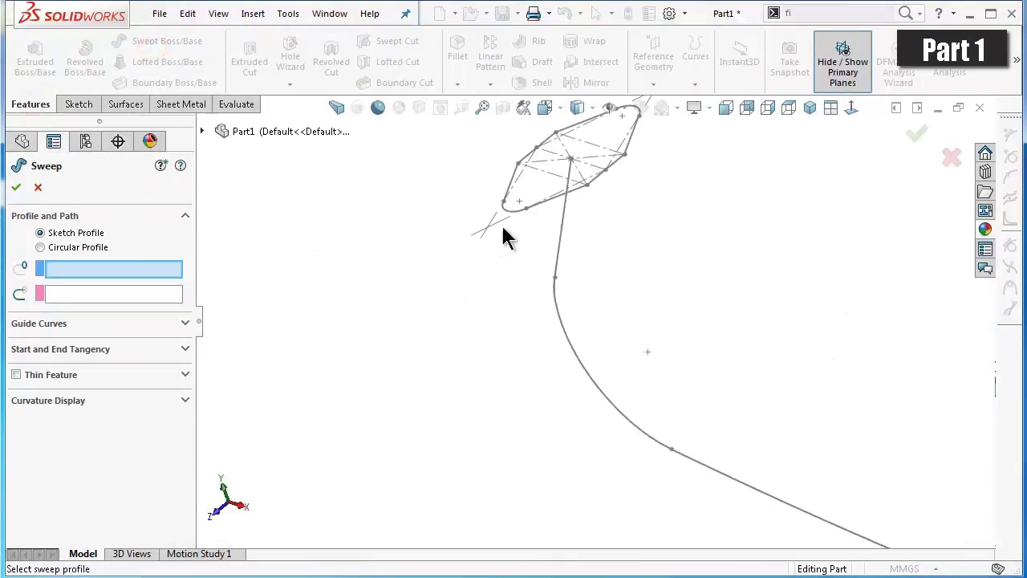
left_click(561, 202)
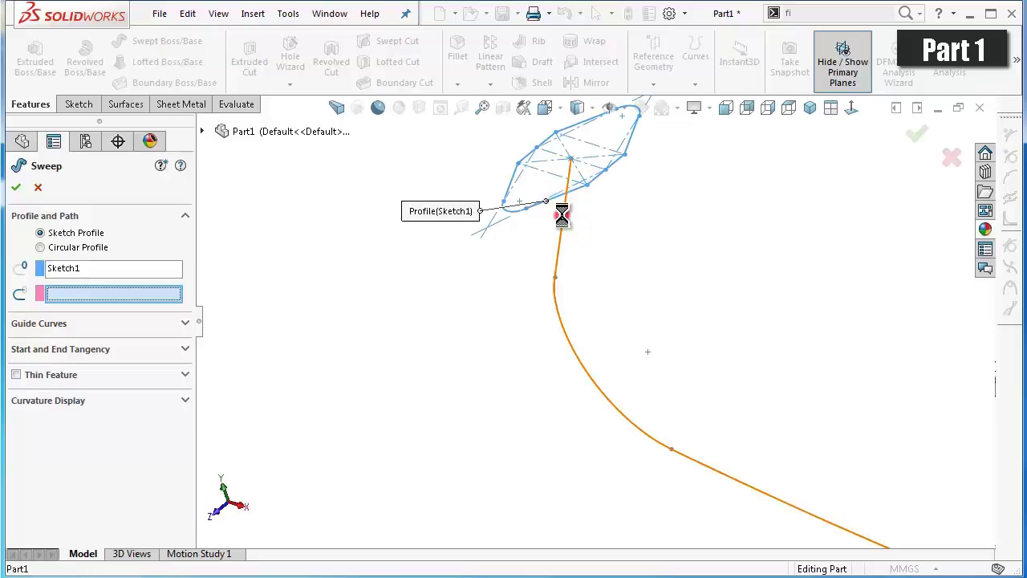
left_click(562, 215)
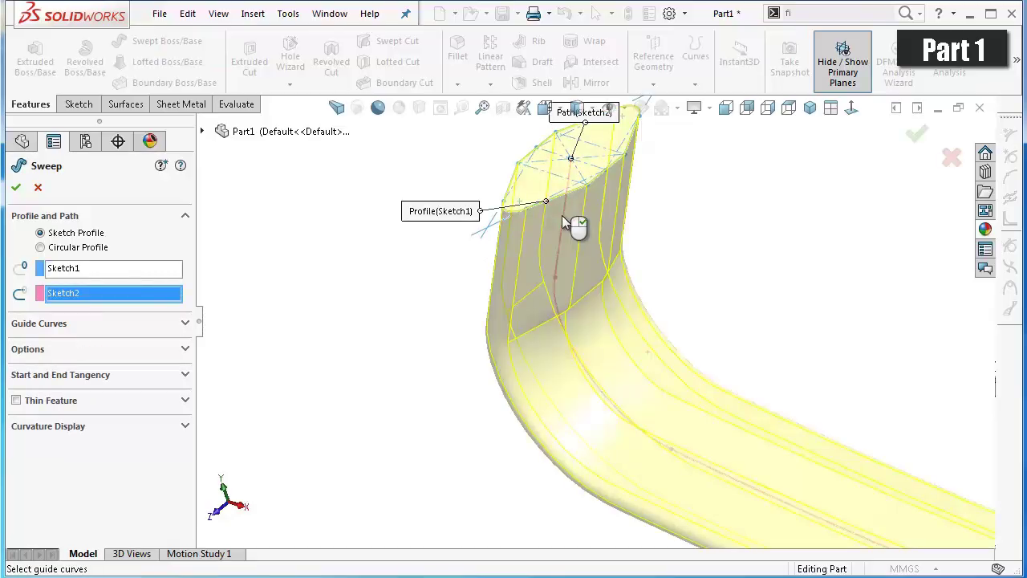
right_click(562, 218)
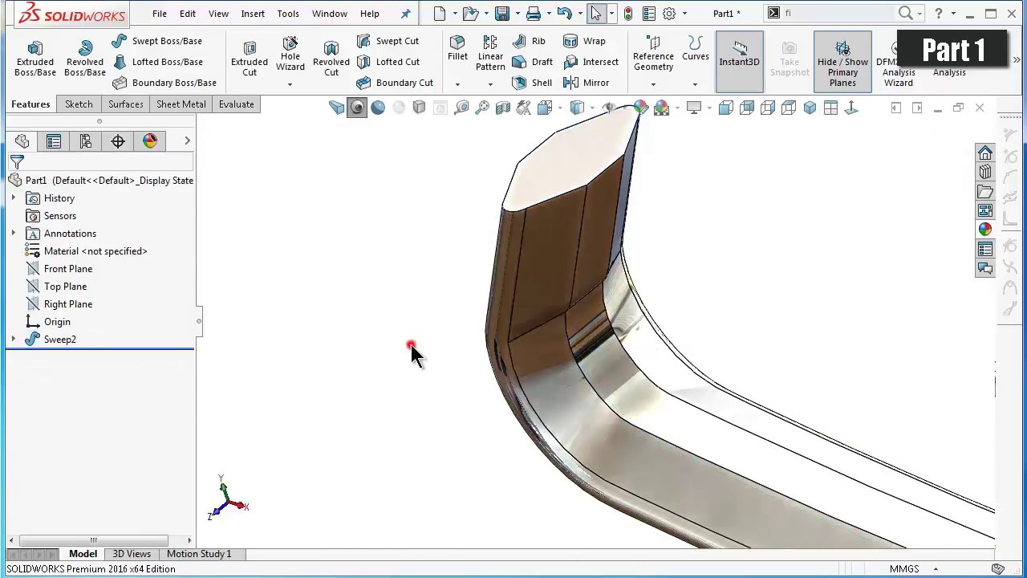
mouse_move(413, 356)
middle_mouse_down()
mouse_move(715, 155)
mouse_move(792, 385)
middle_mouse_up()
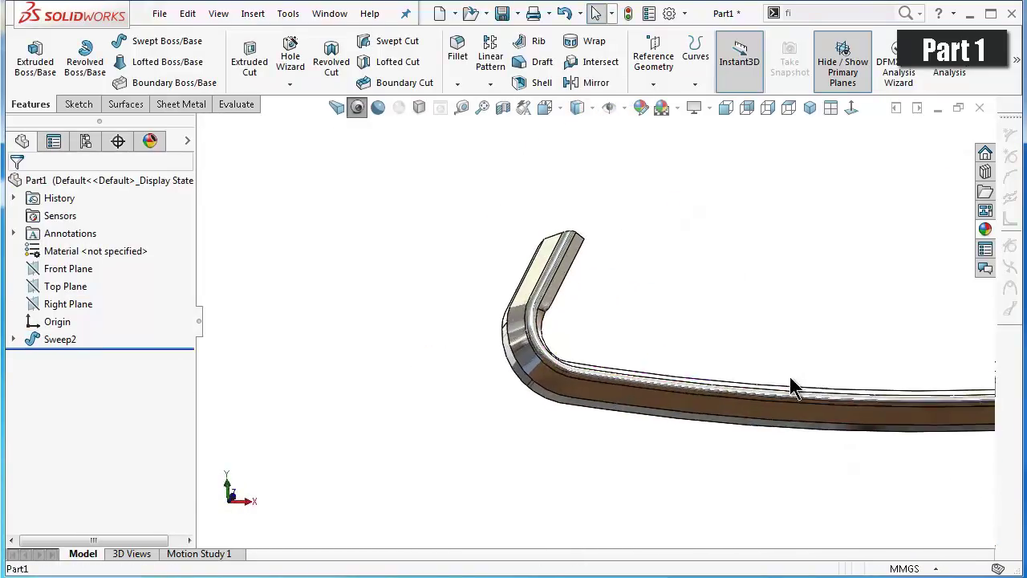
- Edit Sketch2 and convert the 11 mm line, R7 arc and long curve into one fitted spline
left_click(60, 339)
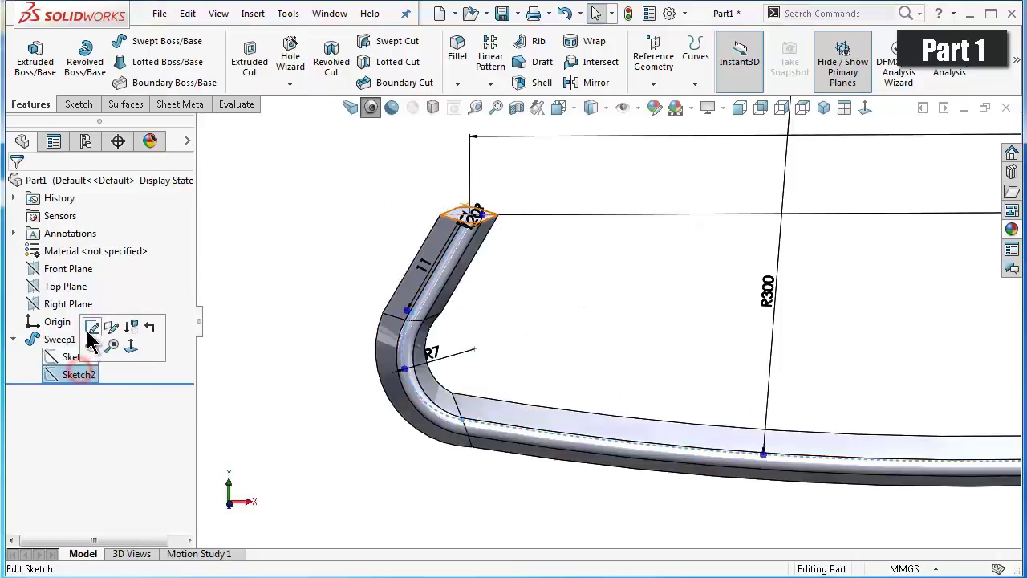
left_click(87, 327)
left_click(864, 109)
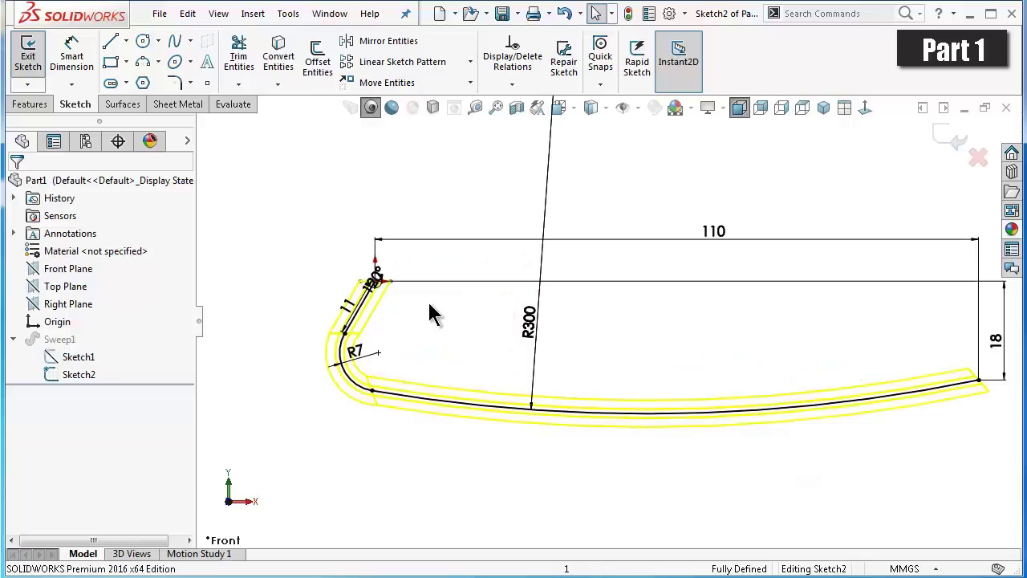
scroll(429, 300, "down", 3)
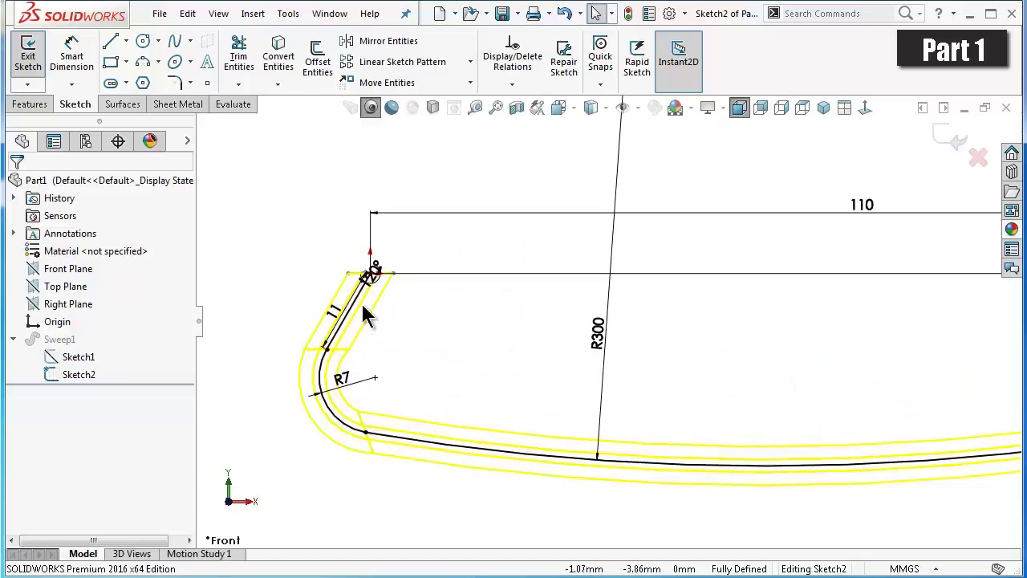
left_click(356, 313)
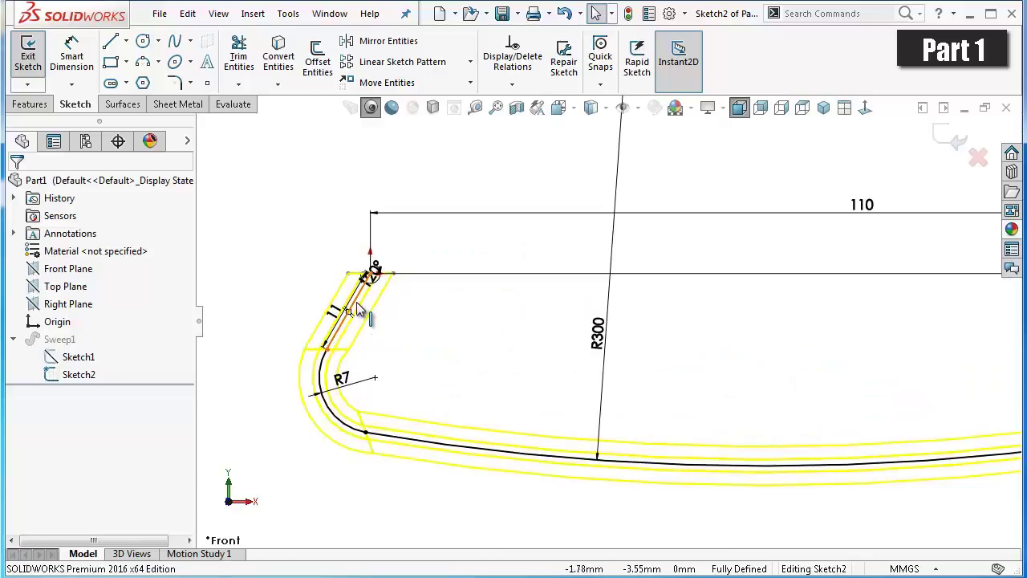
left_click(347, 423, "ctrl")
left_click(391, 438, "ctrl")
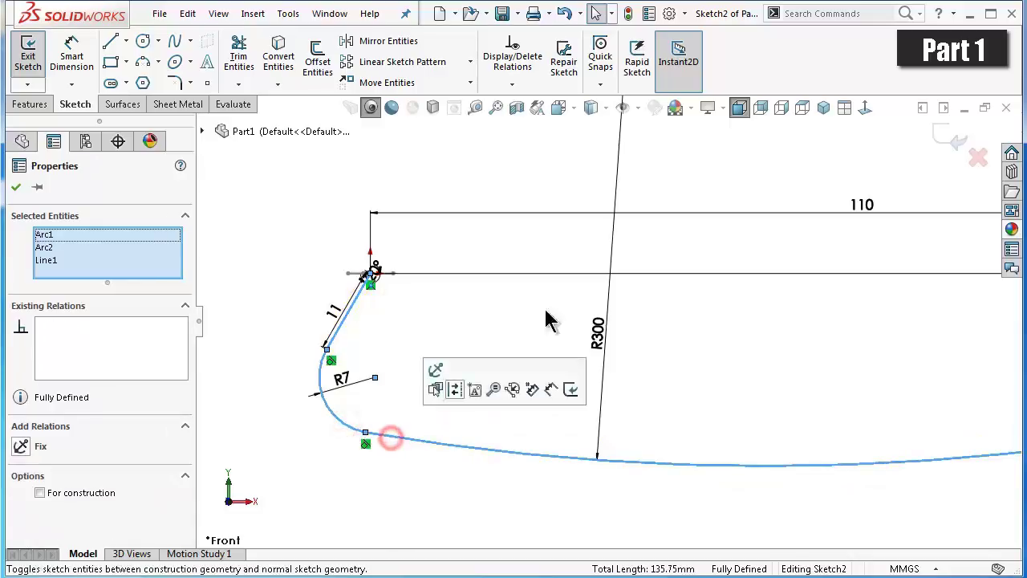
left_click(812, 14)
type("fi")
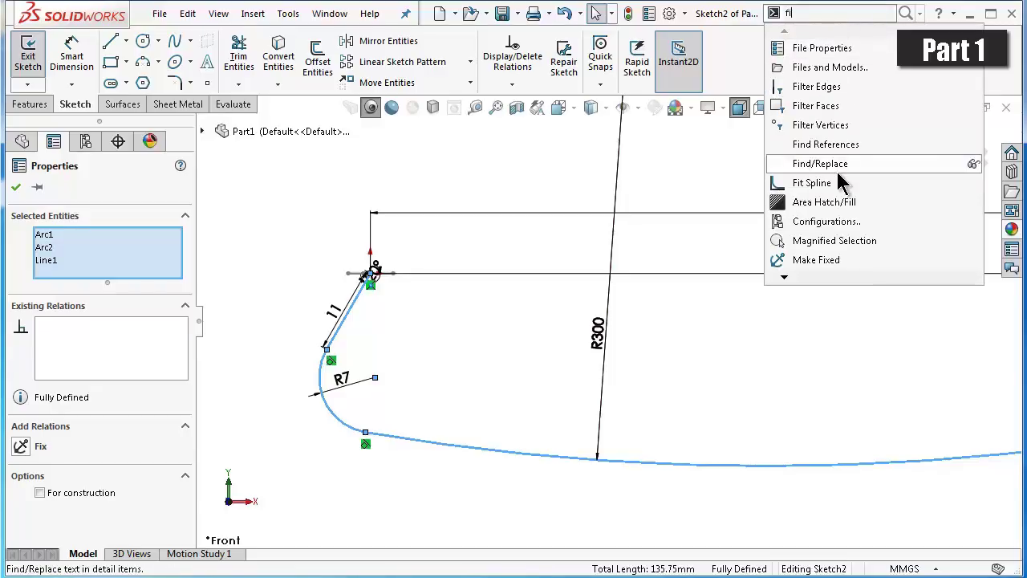
left_click(837, 183)
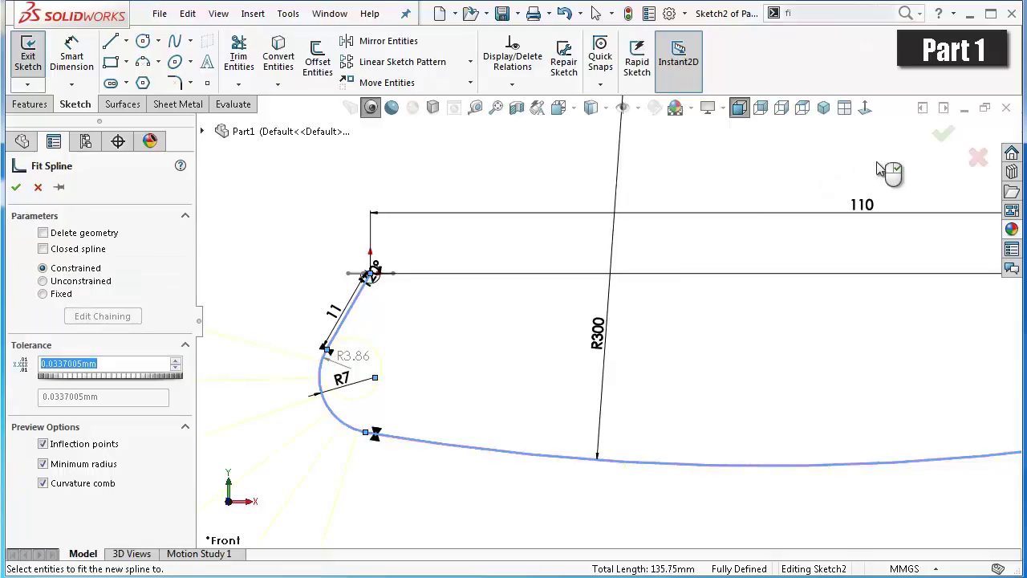
left_click(18, 188)
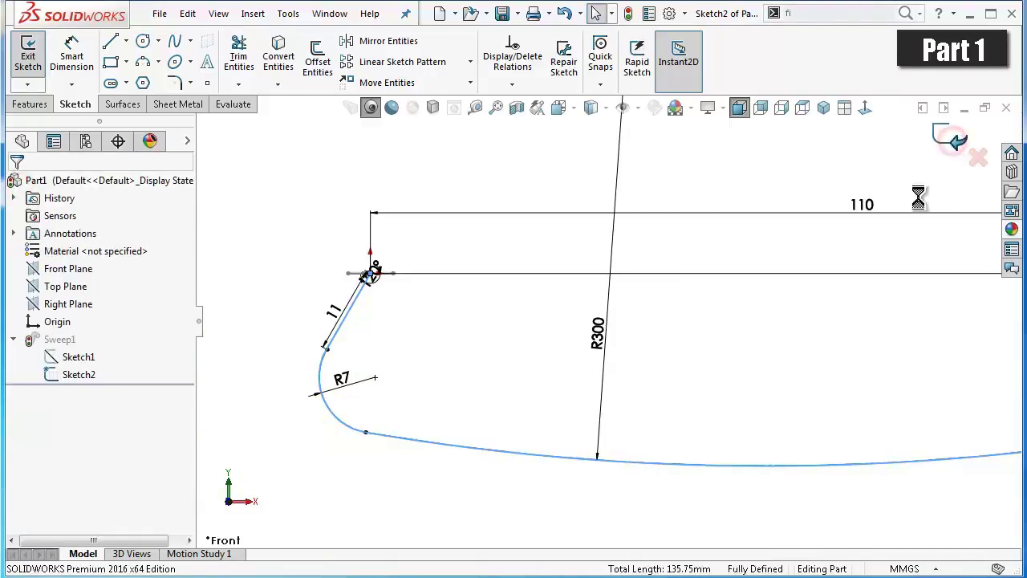
left_click(943, 138)
middle_click_drag(583, 387, 578, 337)
- Start a new sketch on the Front Plane, viewed normal to it
left_click(69, 268)
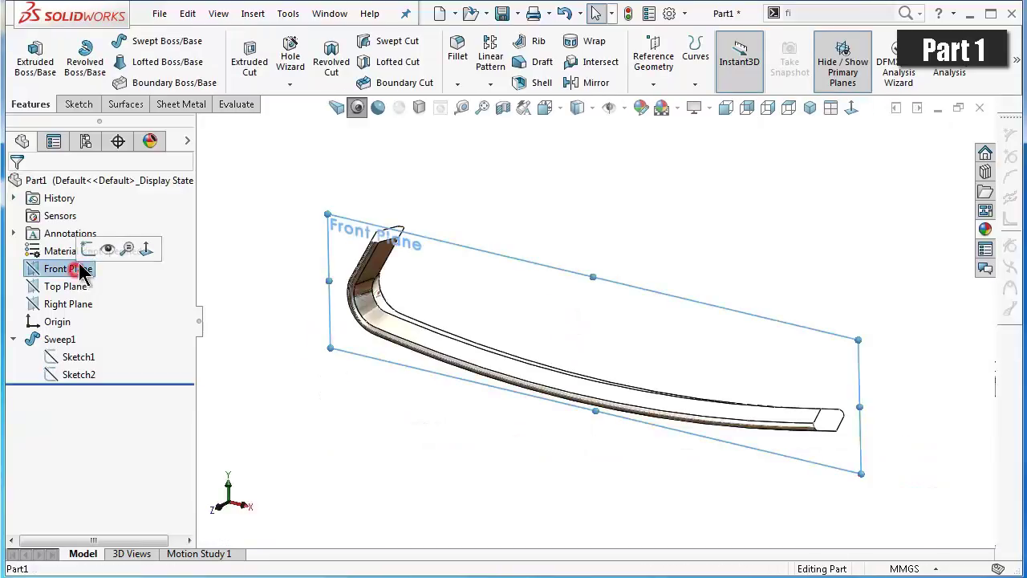
left_click(91, 241)
left_click(852, 109)
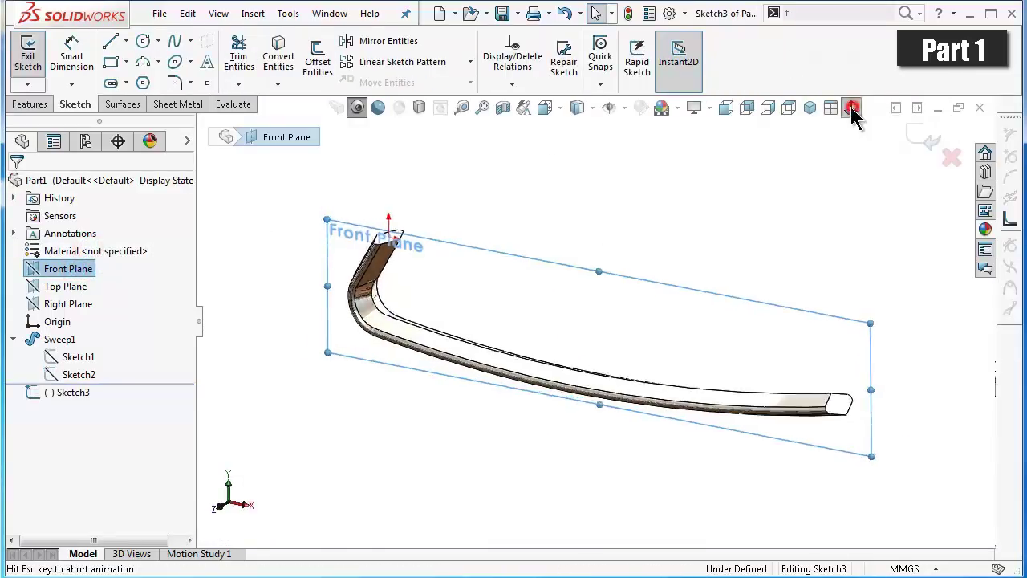
scroll(390, 286, "down", 2)
scroll(390, 287, "down", 2)
scroll(775, 378, "up", 2)
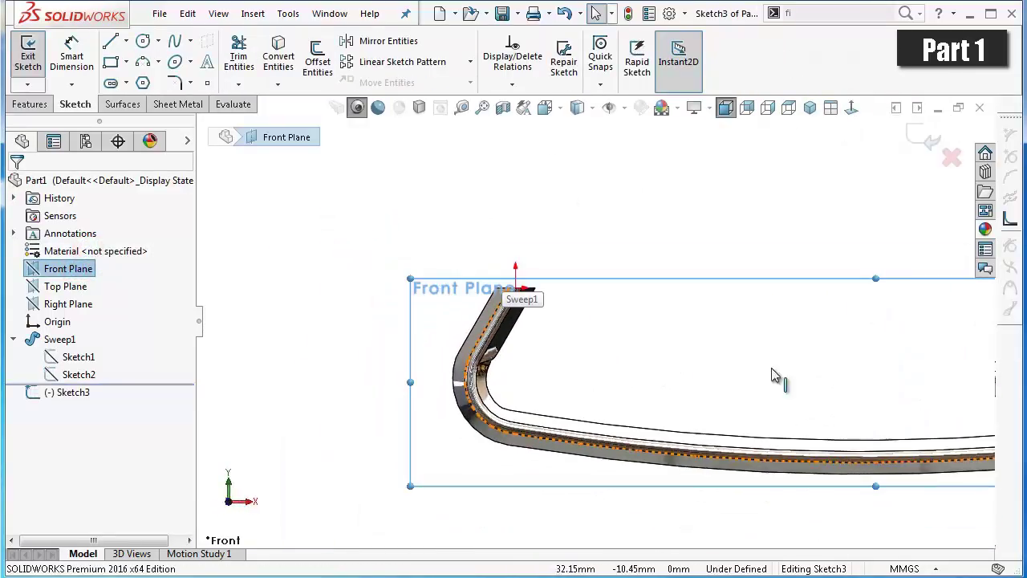
scroll(782, 385, "down", 1)
scroll(786, 385, "up", 1)
scroll(775, 348, "up", 1)
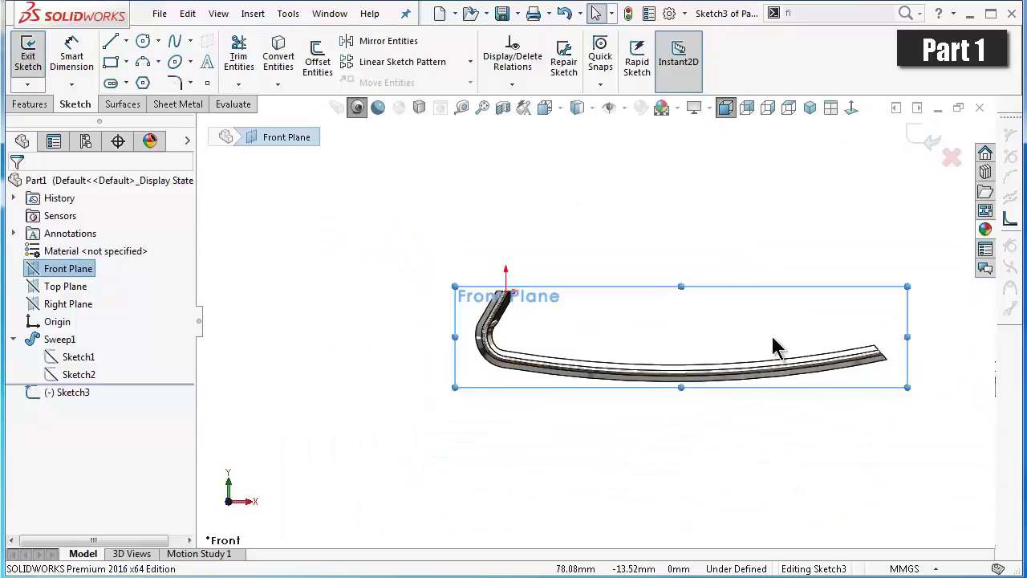
scroll(775, 345, "down", 1)
- From the sweep's top corner, draw a short horizontal line, a down-left slanted line, and a tangent arc
left_click(111, 45)
scroll(339, 241, "down", 1)
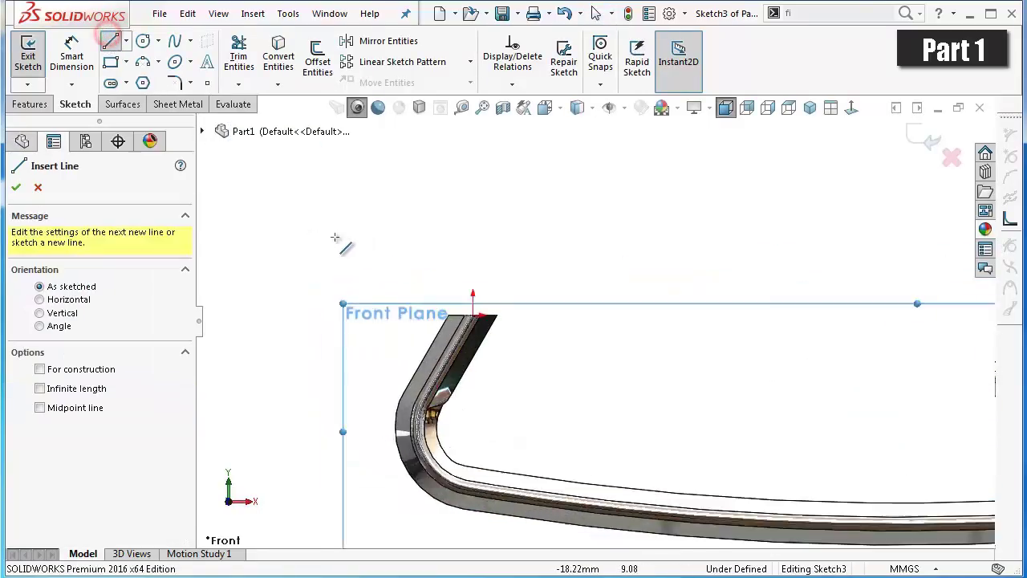
scroll(557, 351, "down", 2)
scroll(557, 349, "down", 2)
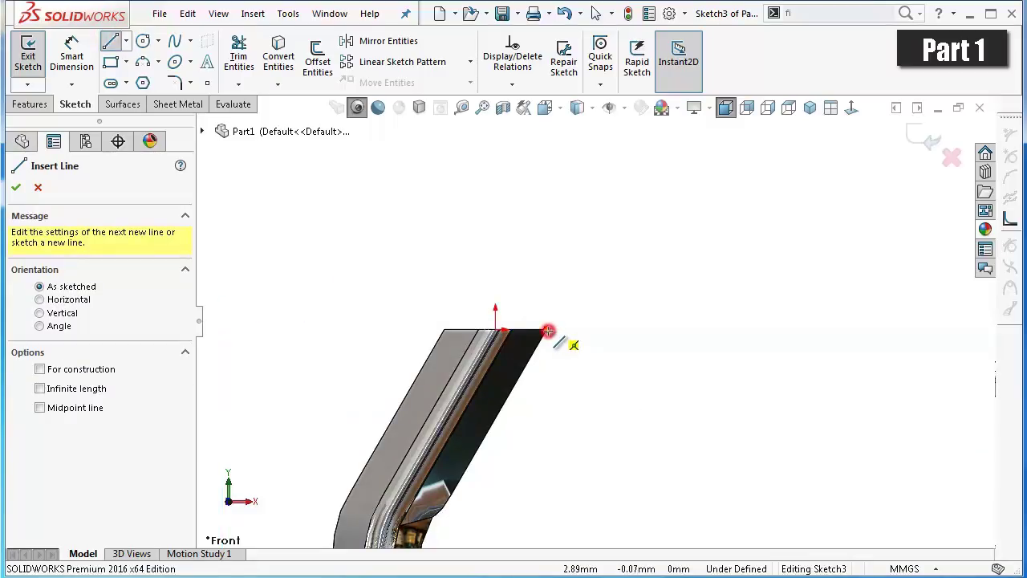
left_click(547, 330)
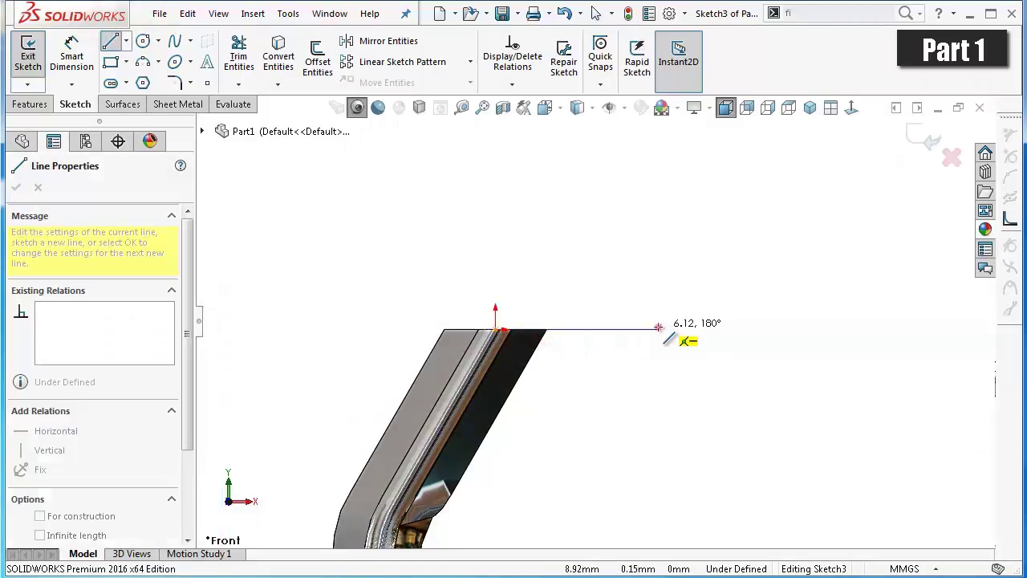
left_click(659, 329)
scroll(647, 389, "down", 2)
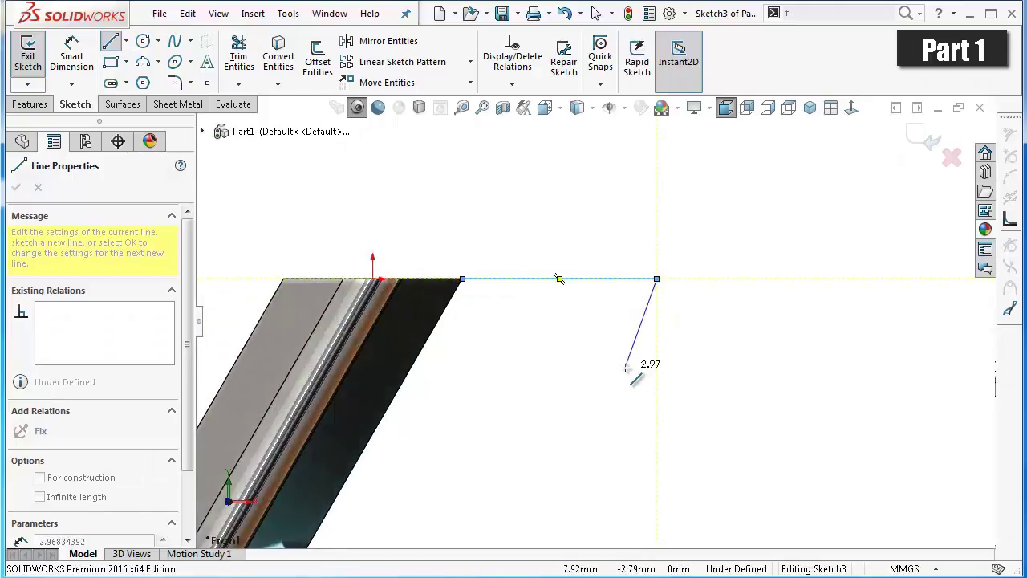
left_click(625, 366)
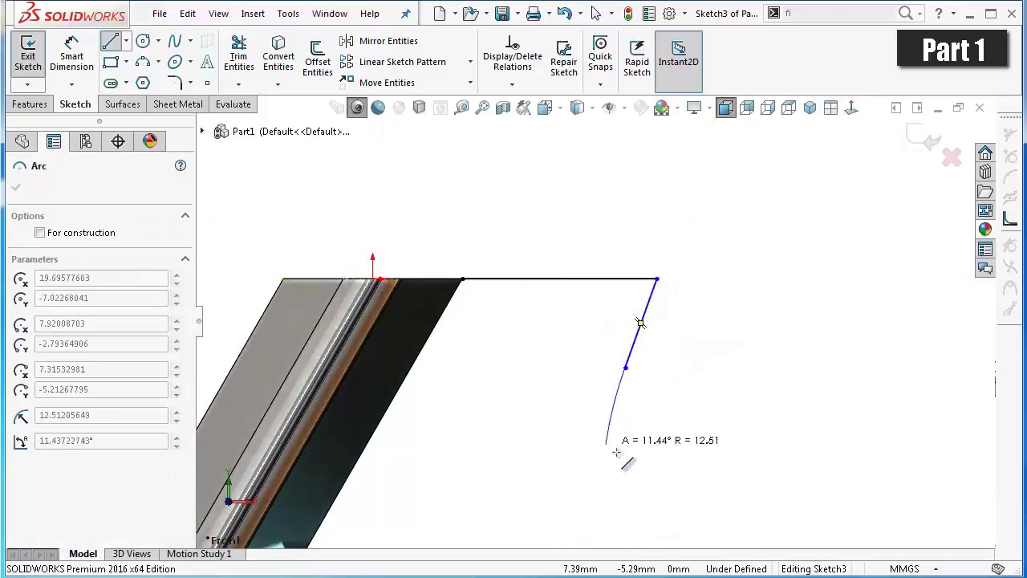
key("z")
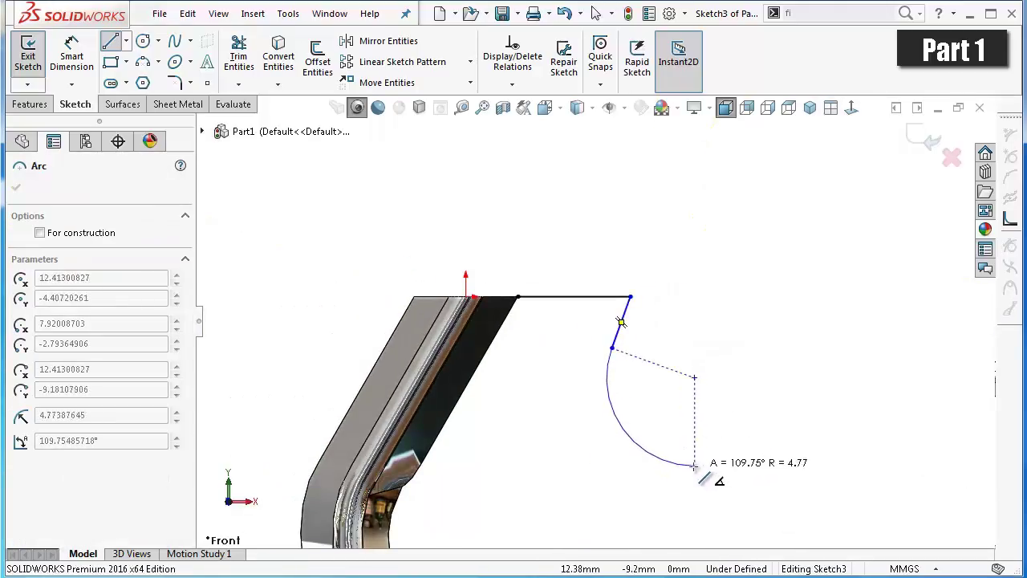
left_click(686, 465)
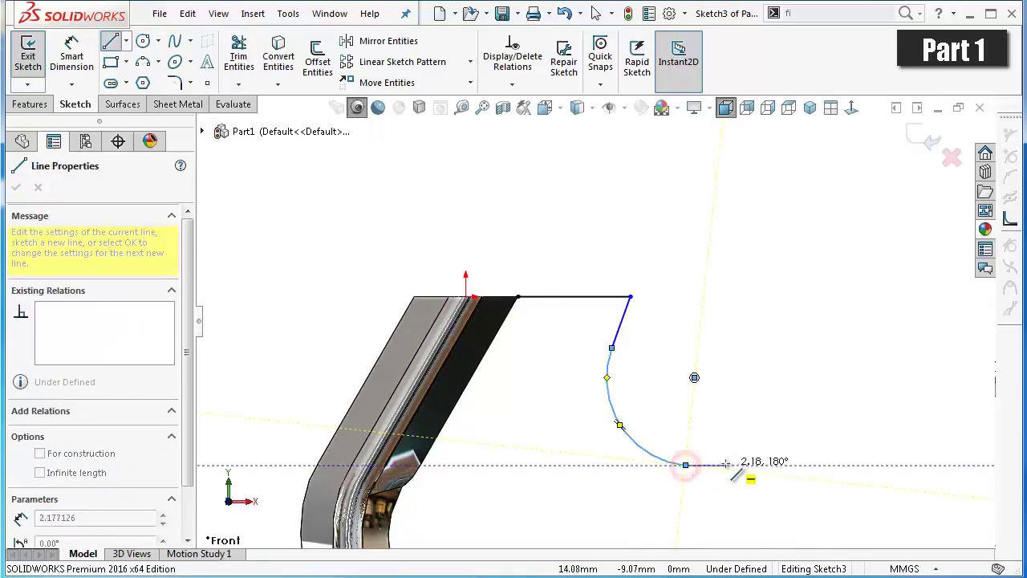
key("z")
key("z")
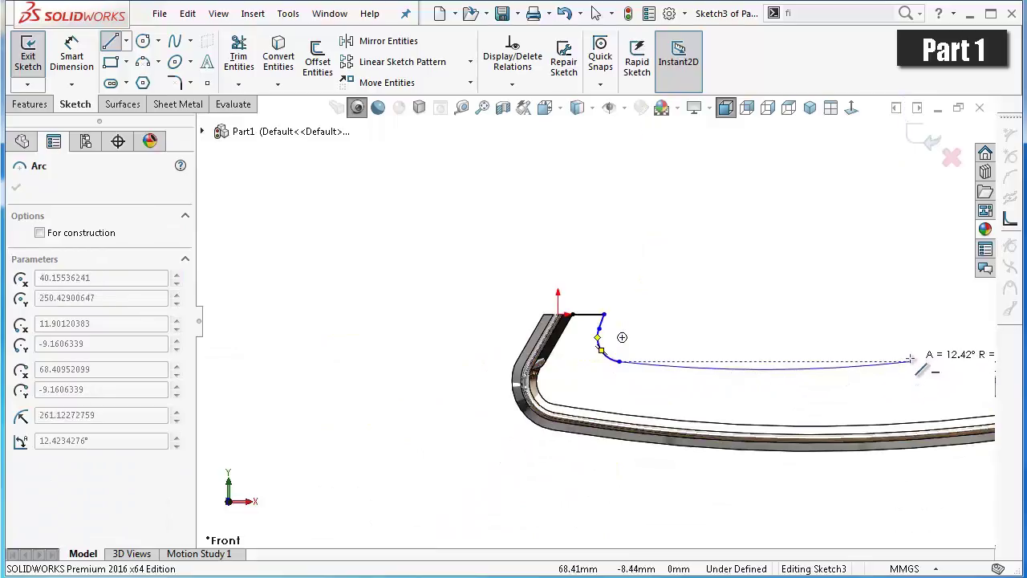
- Add a long tangent arc ending at the sweep's right corner and finish the profile
middle_click_drag(911, 358, 773, 331, "ctrl")
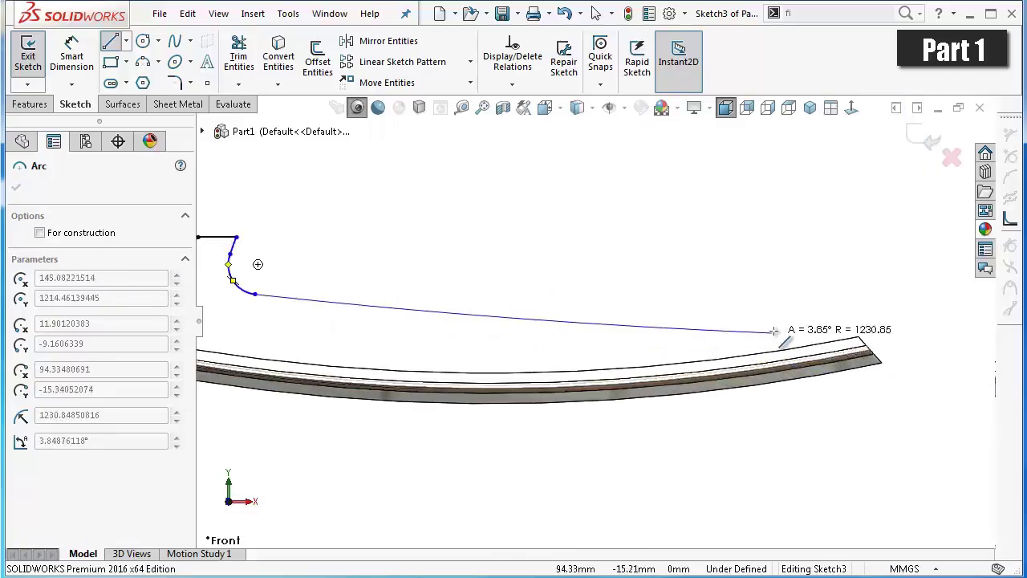
scroll(773, 331, "down", 2)
scroll(810, 335, "down", 2)
scroll(858, 341, "down", 2)
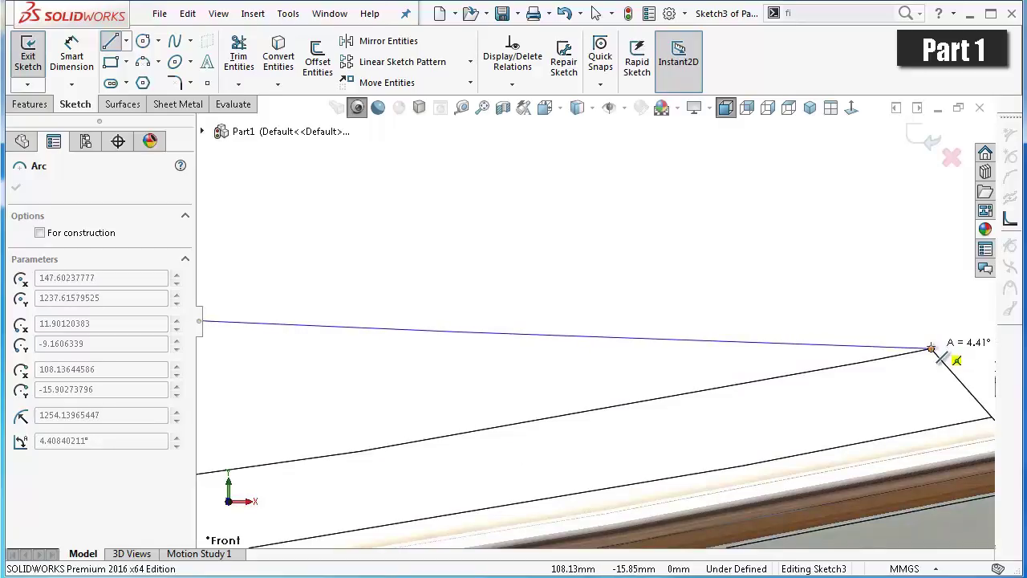
left_click(933, 350)
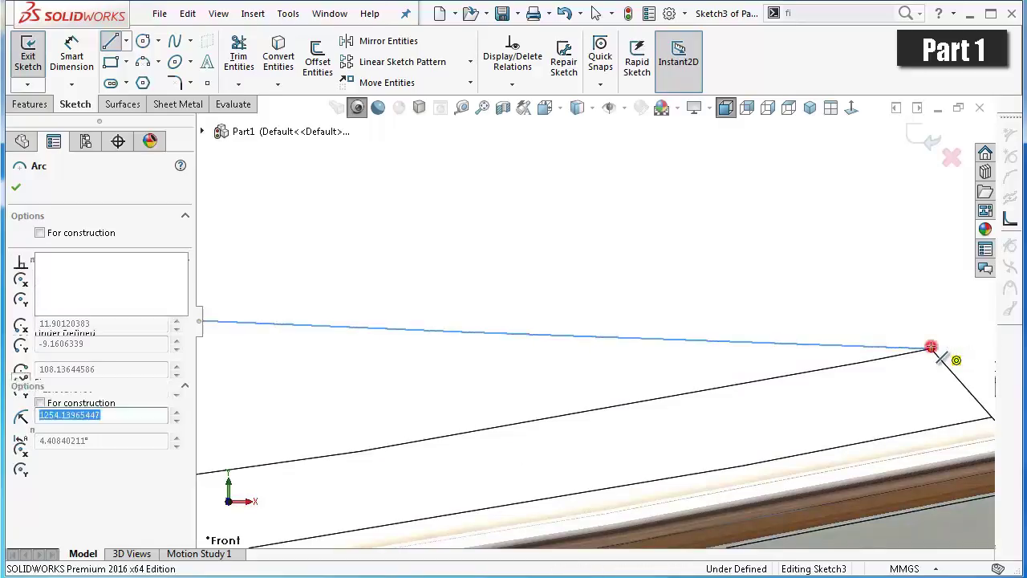
right_click(817, 289)
left_click(867, 300)
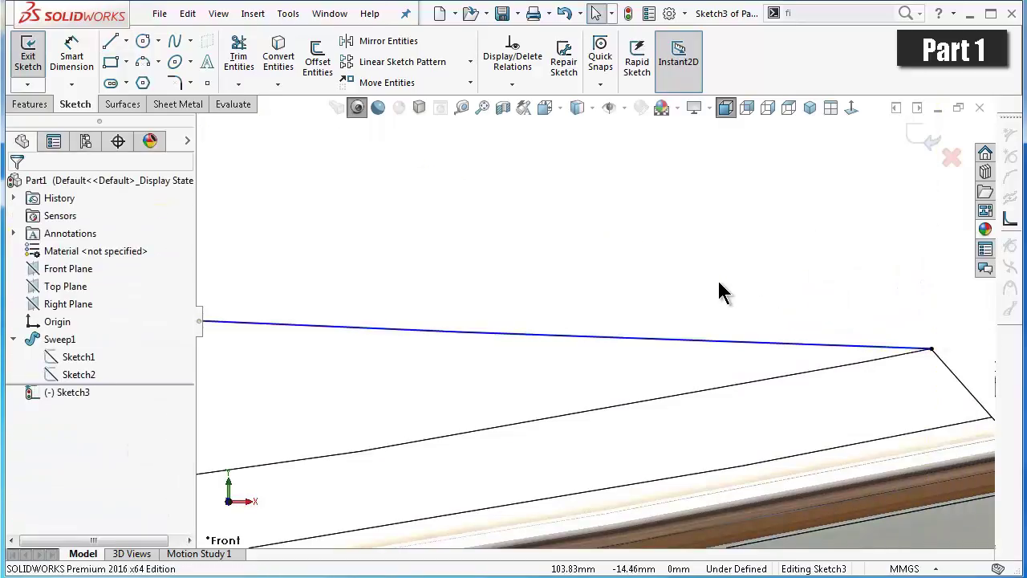
scroll(658, 301, "up", 2)
scroll(327, 241, "up", 3)
scroll(294, 236, "up", 2)
scroll(578, 378, "down", 3)
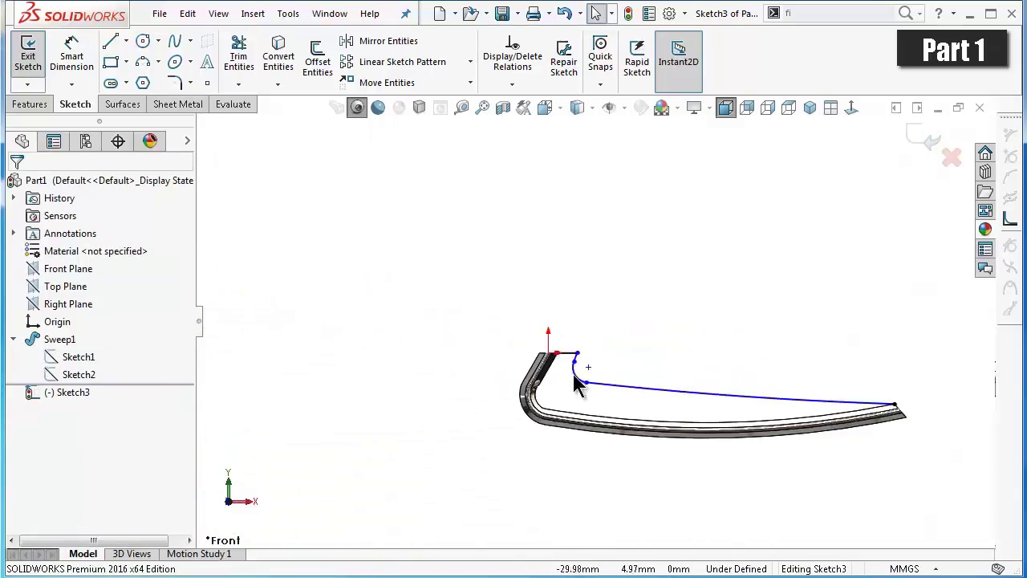
scroll(657, 384, "down", 2)
scroll(656, 384, "down", 1)
scroll(659, 385, "down", 1)
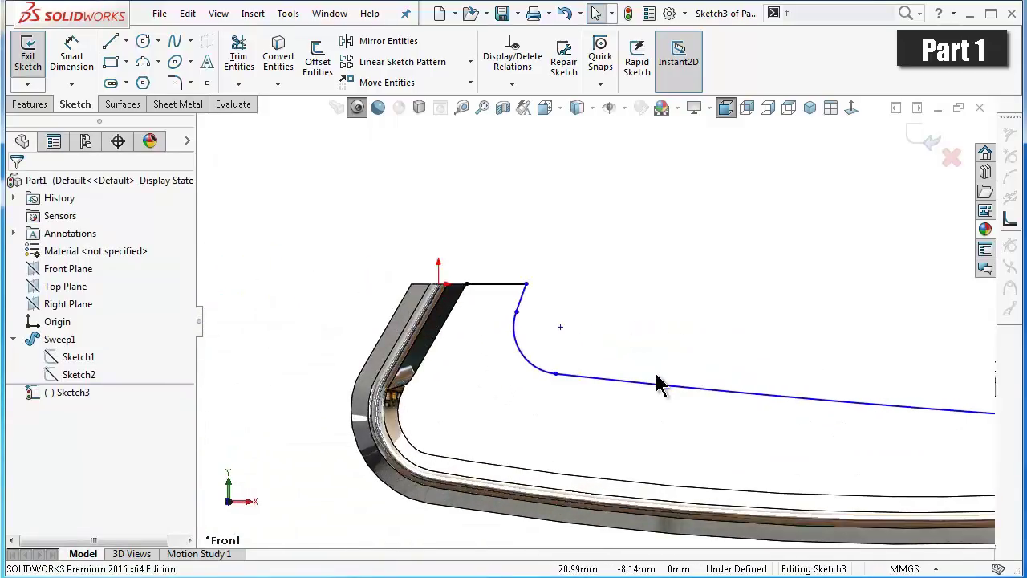
right_click_drag(711, 245, 699, 191)
- Dimension the angle between the short top line and the slanted line as 60°
scroll(610, 257, "down", 1)
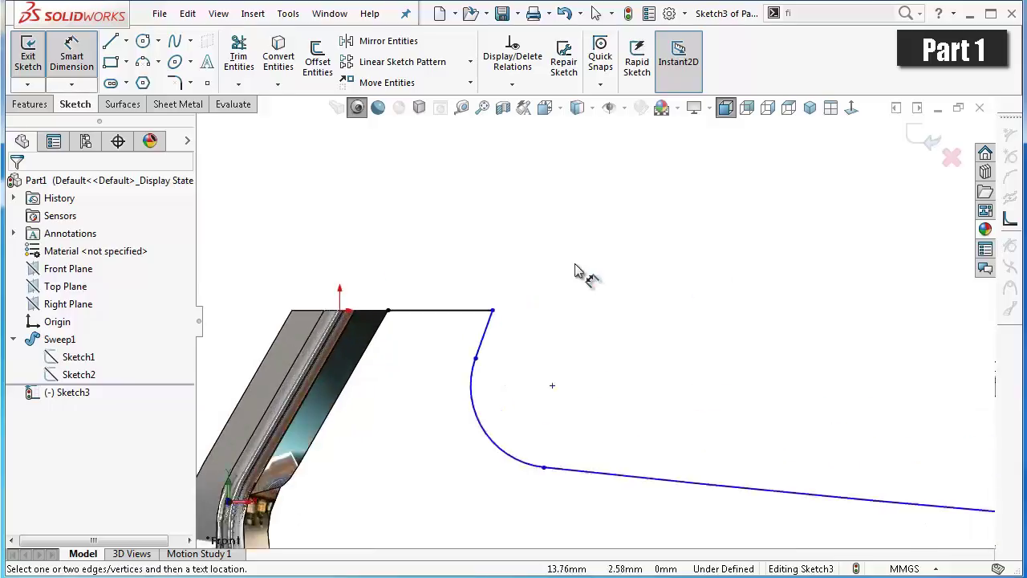
scroll(575, 277, "down", 1)
left_click(461, 323)
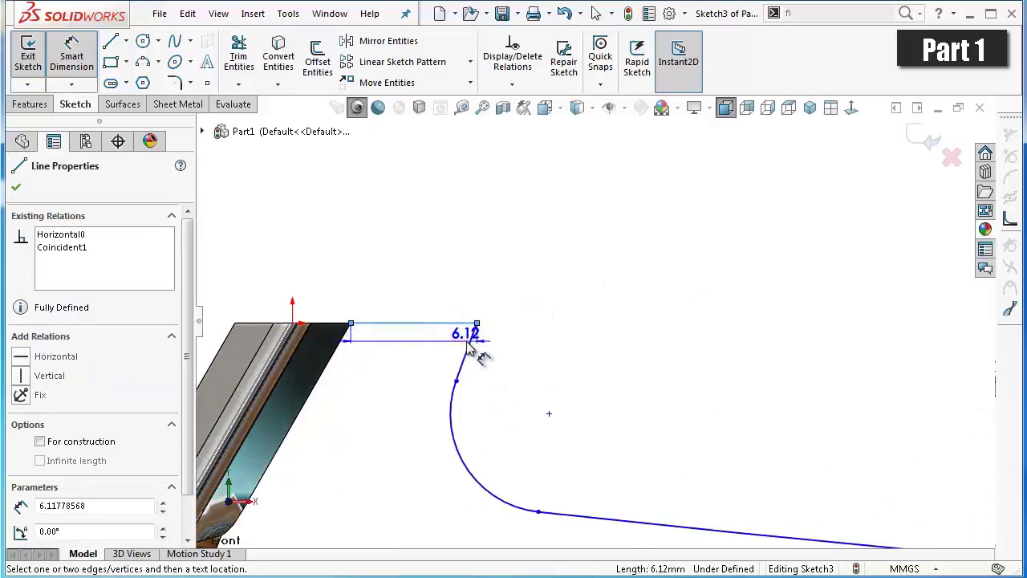
left_click(469, 344)
left_click(452, 346)
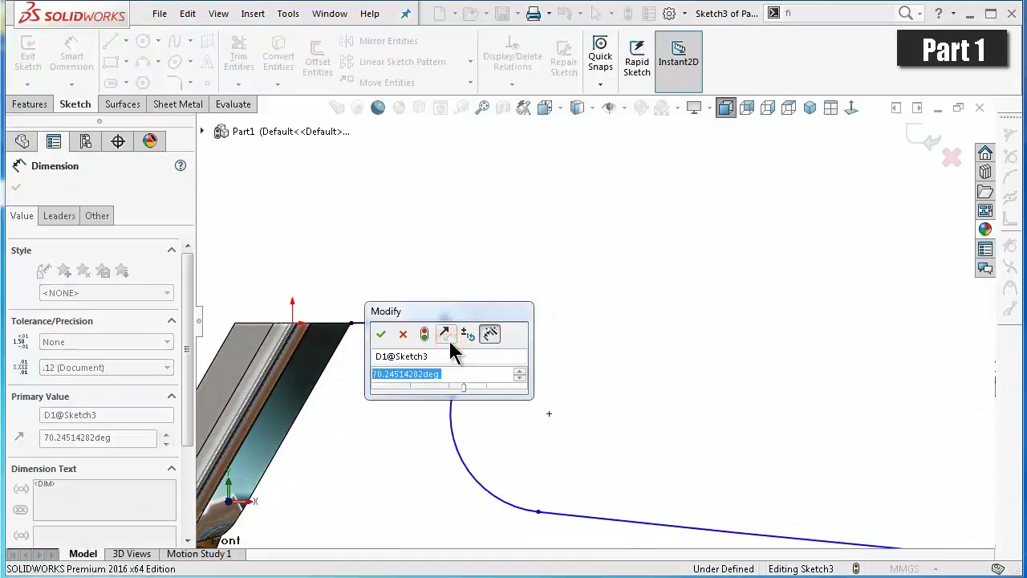
type("60")
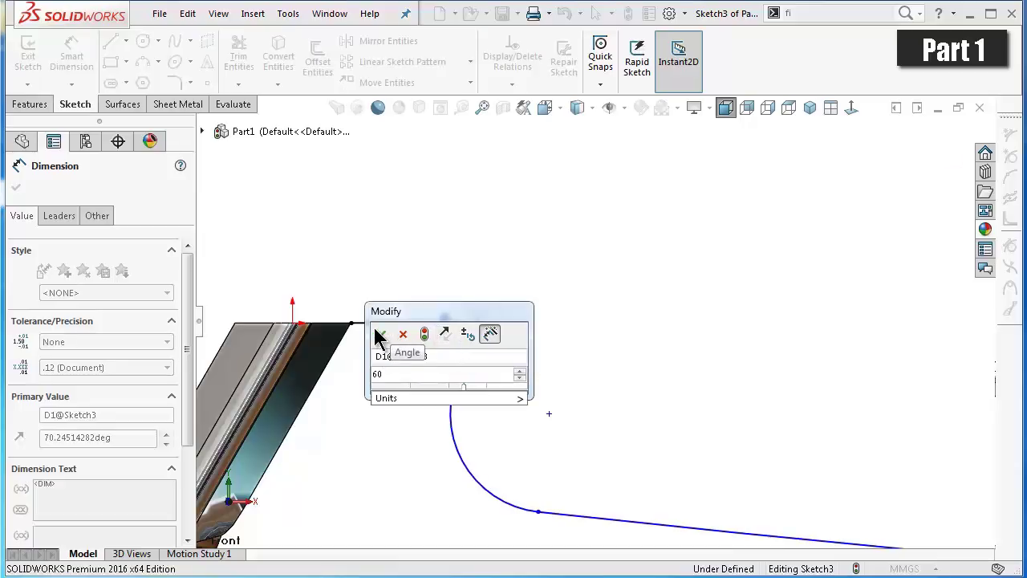
left_click(382, 336)
- Give the slanted line a 2.57 mm vertical height and the curved arc a 4.5 mm radius
scroll(486, 357, "down", 2)
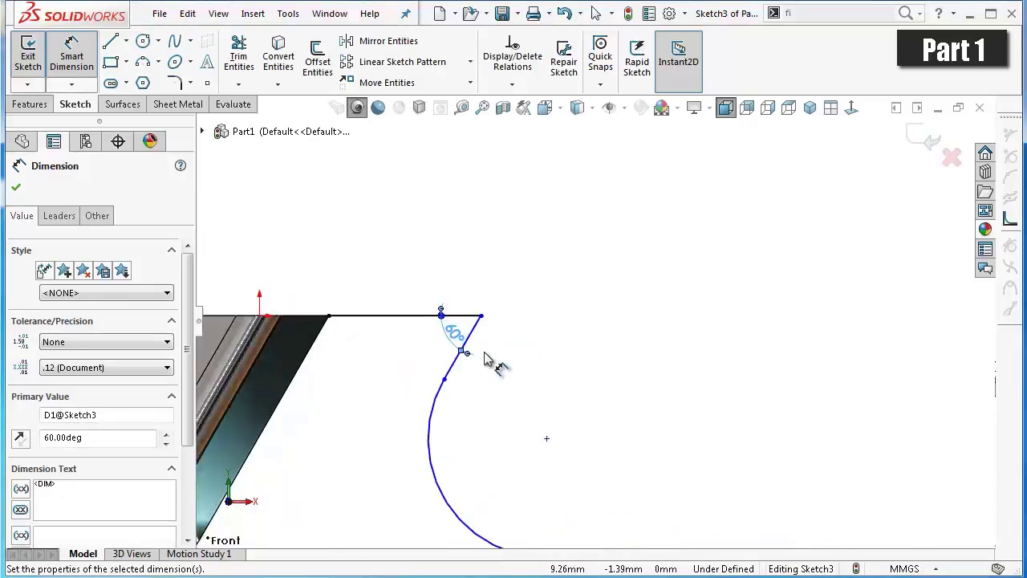
scroll(480, 337, "down", 2)
left_click(476, 330)
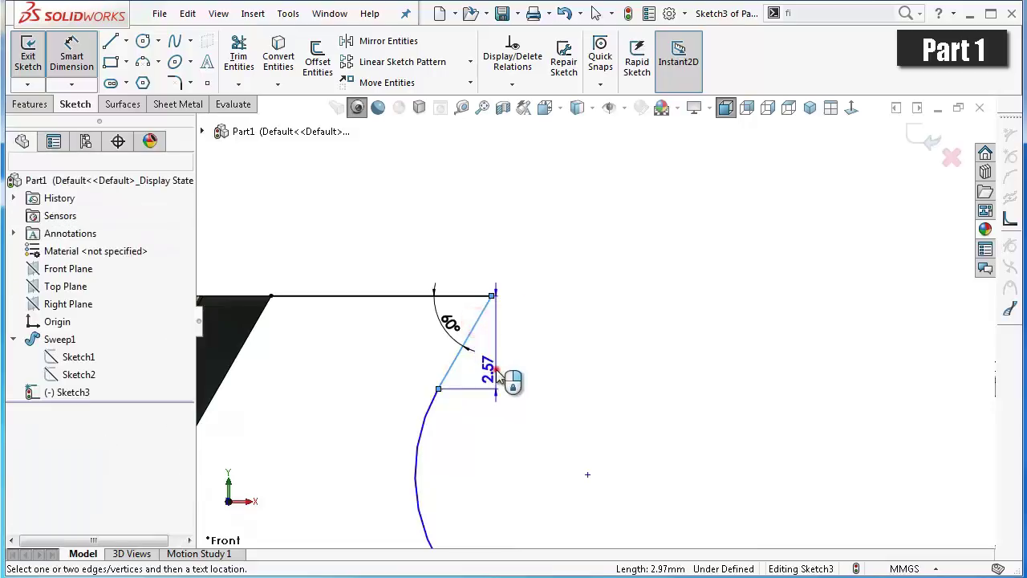
left_click(497, 377)
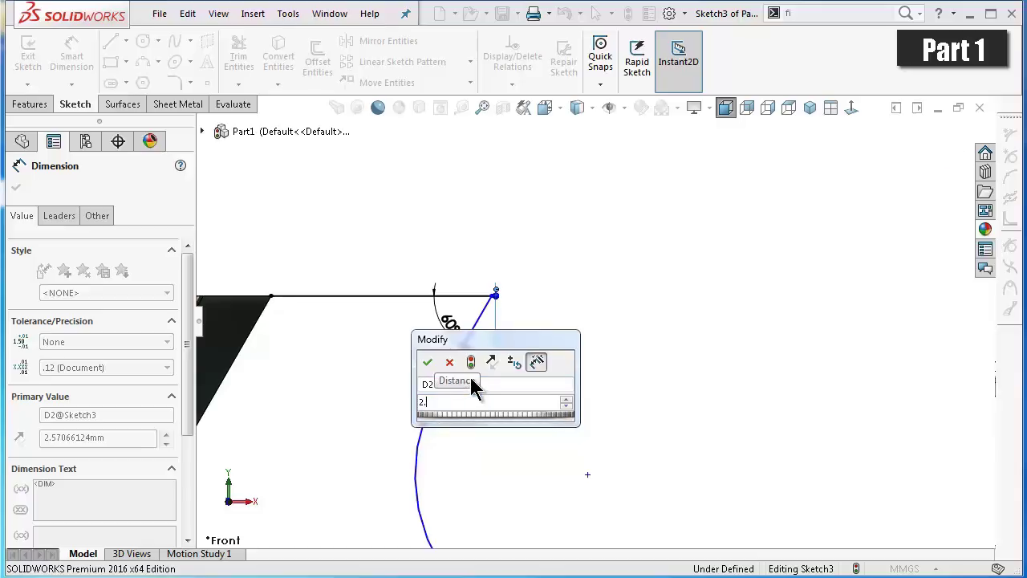
type("2.57")
key("Return")
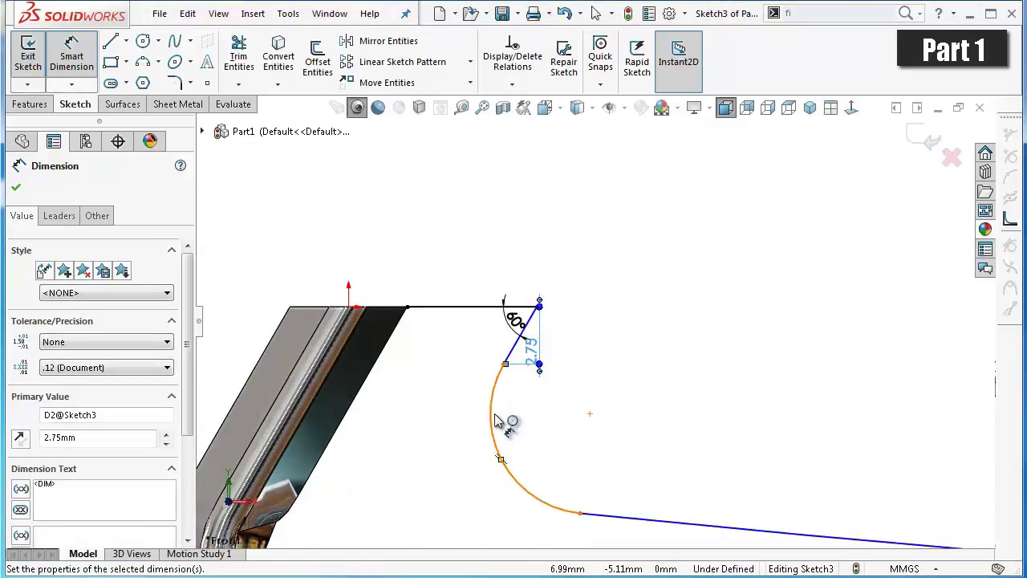
left_click(494, 421)
left_click(529, 440)
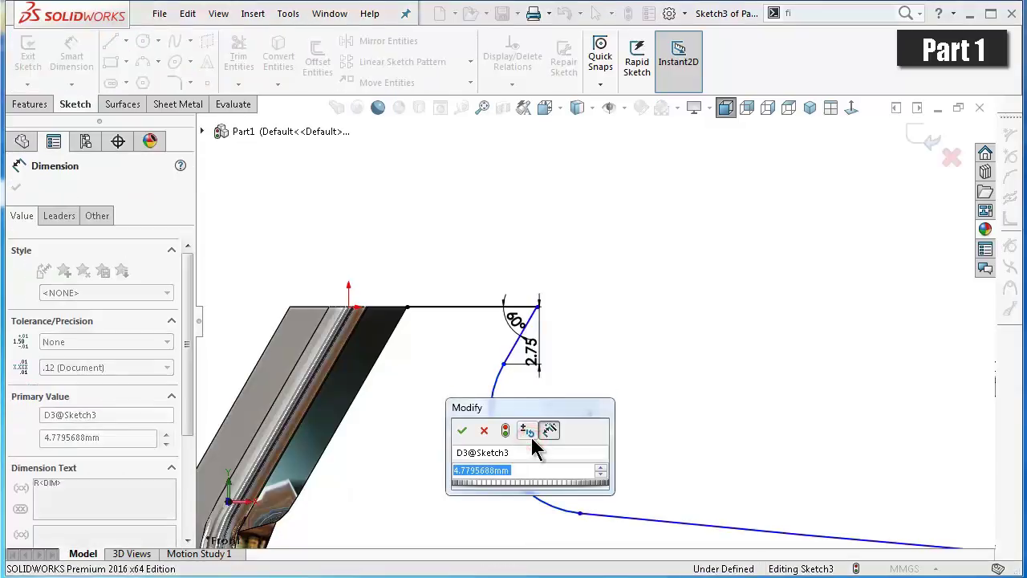
type("4.5")
key("Return")
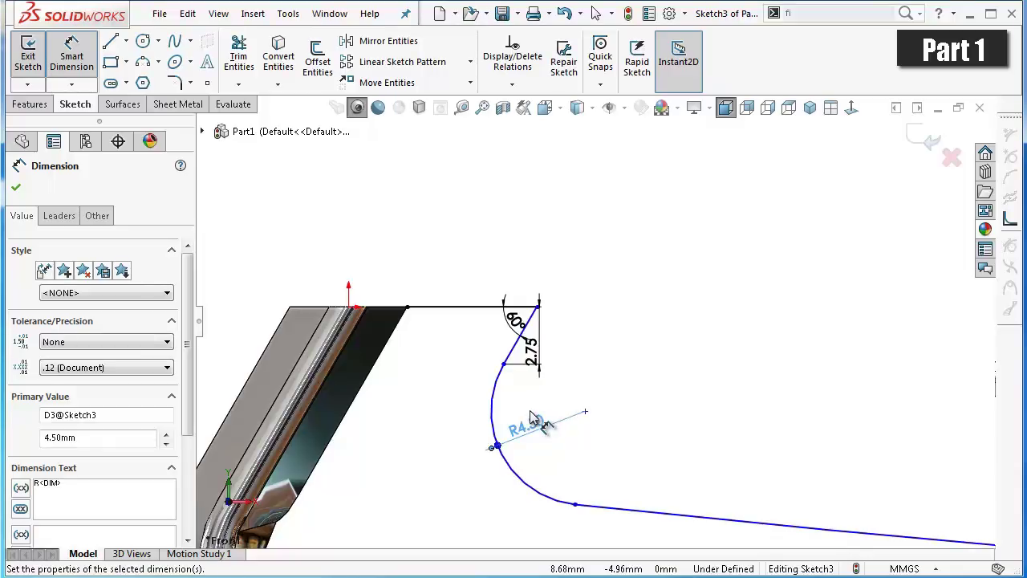
- Set the short top line's distance to 6.75 mm
left_click(474, 310)
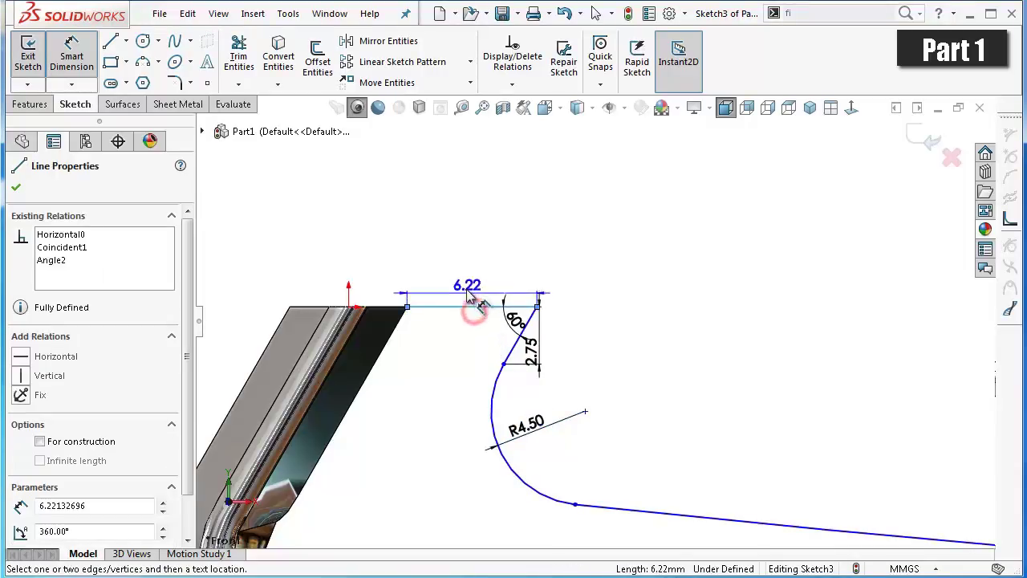
left_click(470, 279)
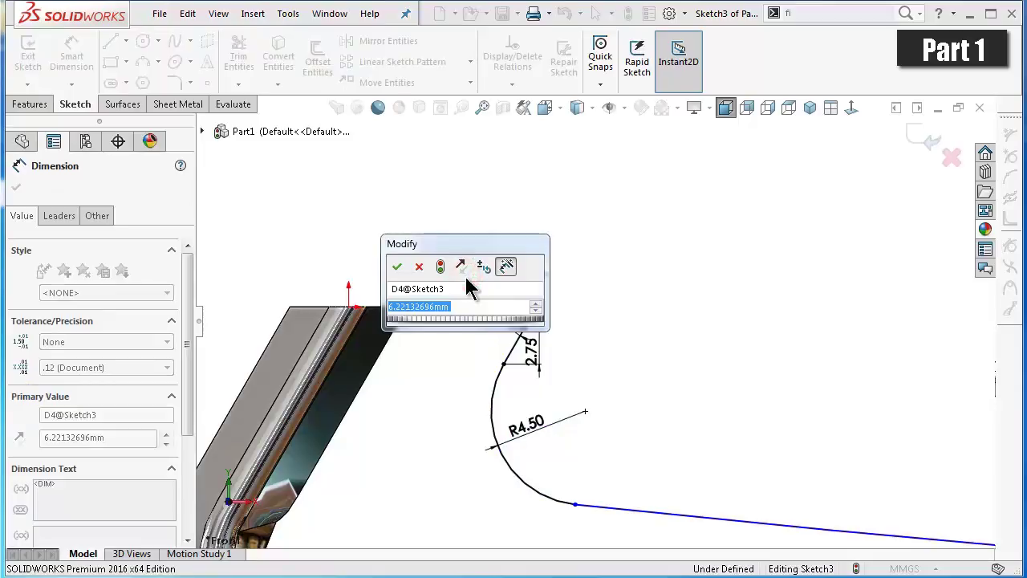
type("6.75")
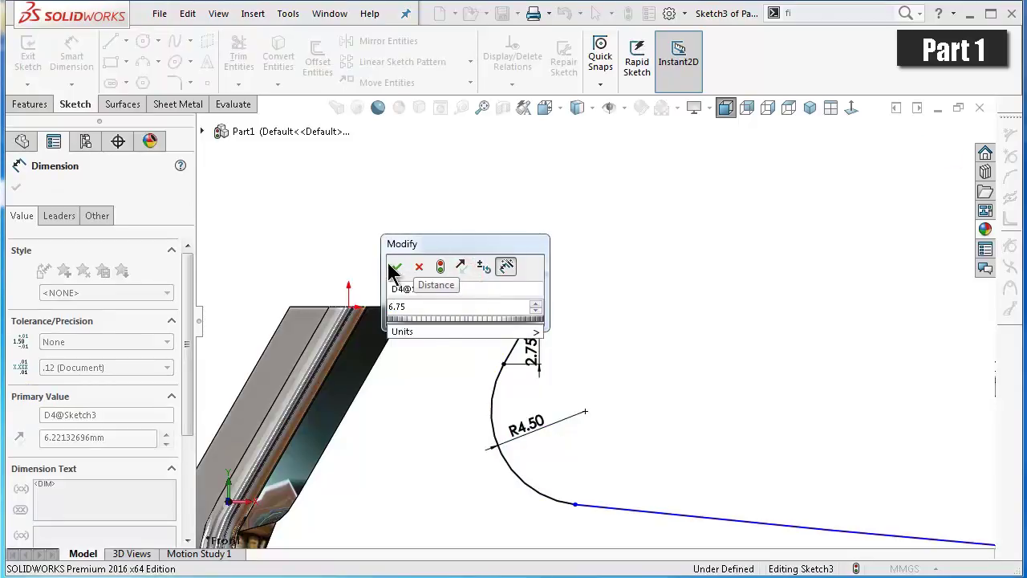
left_click(396, 270)
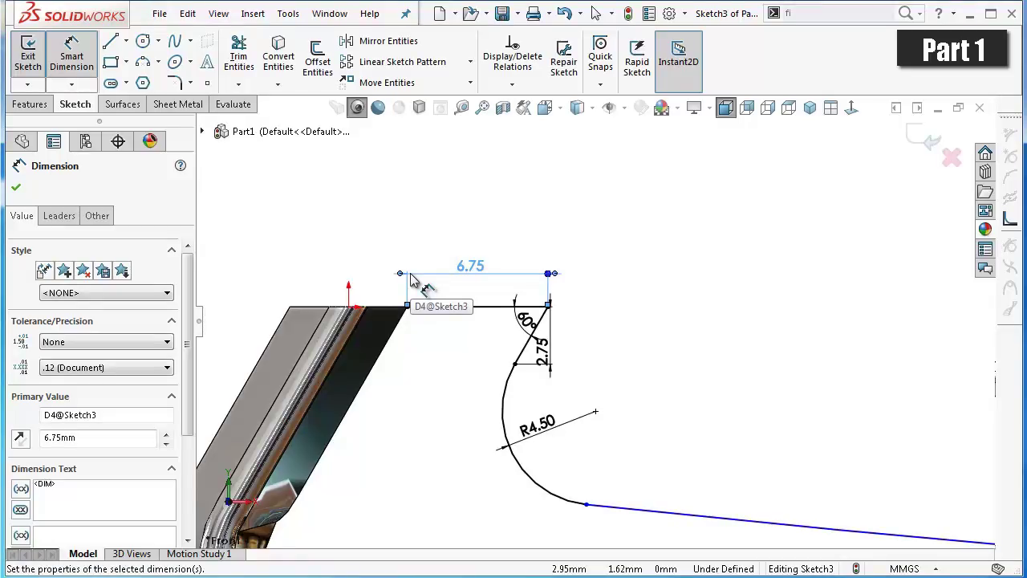
- Dimension the long shallow arc's radius as 250 mm
scroll(848, 390, "up", 2)
scroll(849, 378, "up", 2)
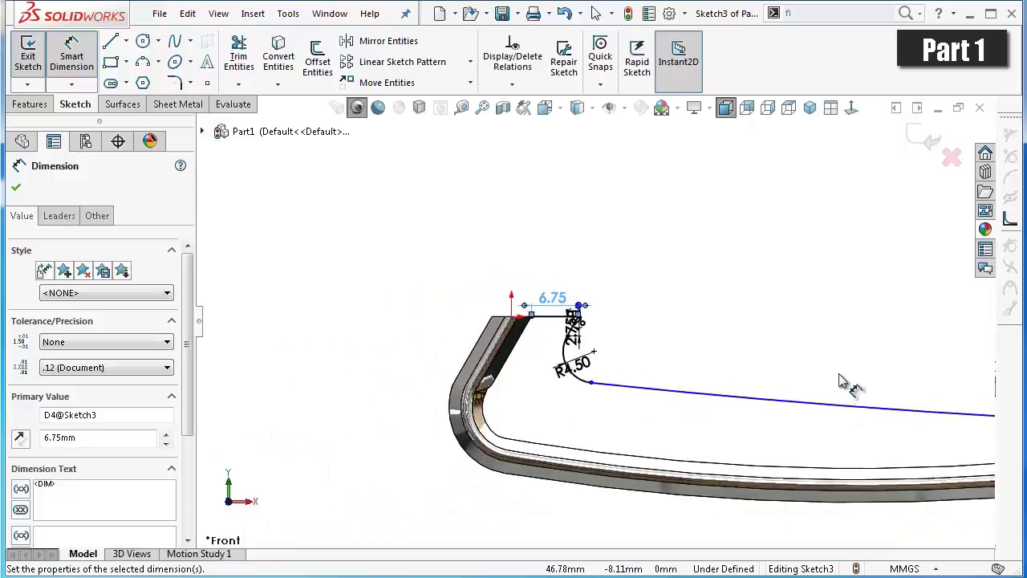
scroll(841, 339, "up", 2)
left_click(783, 394)
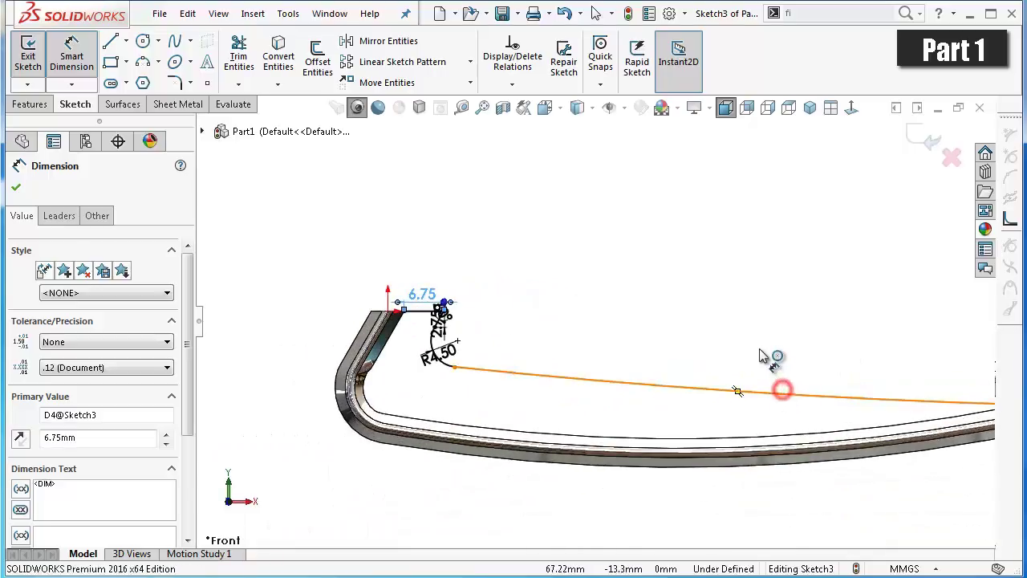
left_click(746, 345)
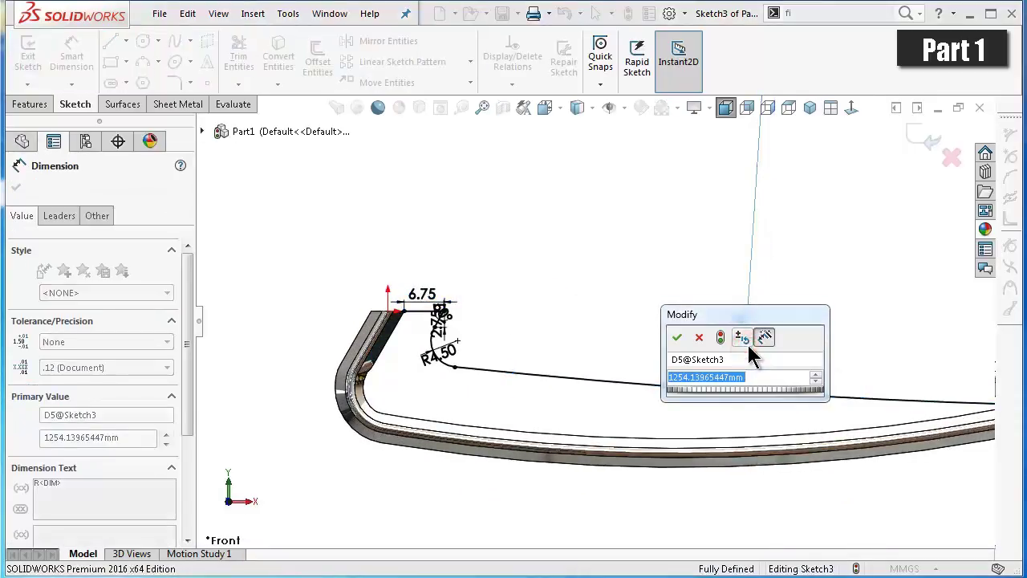
type("250")
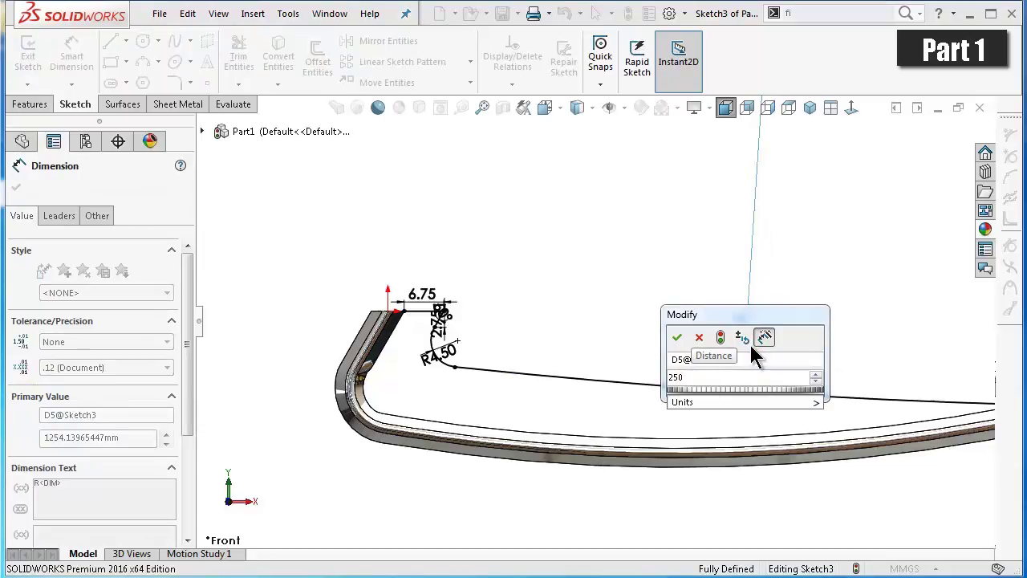
key("Return")
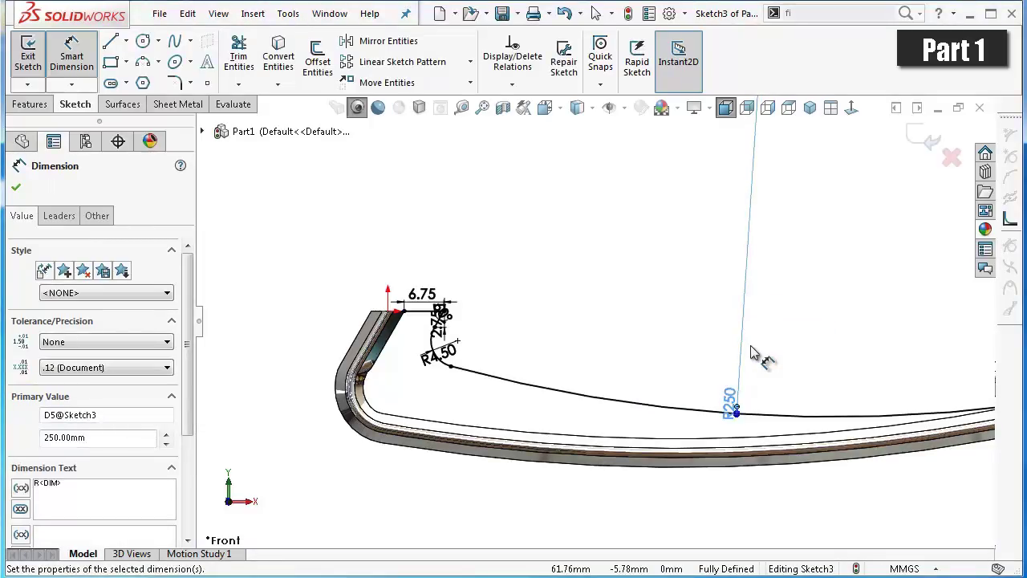
left_click(666, 305)
- Stop dimensioning and pan and zoom to bring the sweep's left end into view
scroll(733, 385, "up", 2)
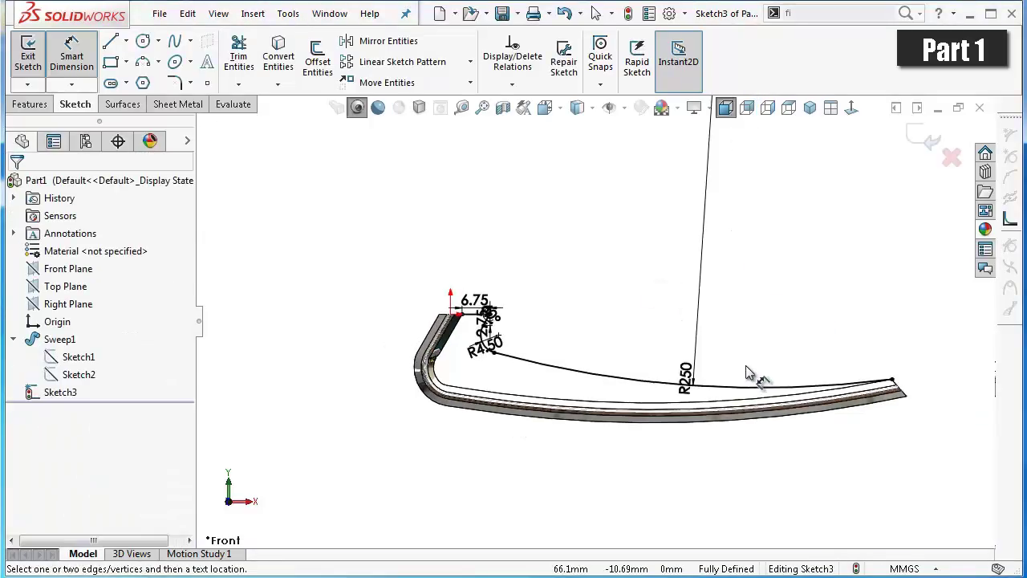
scroll(746, 365, "down", 2)
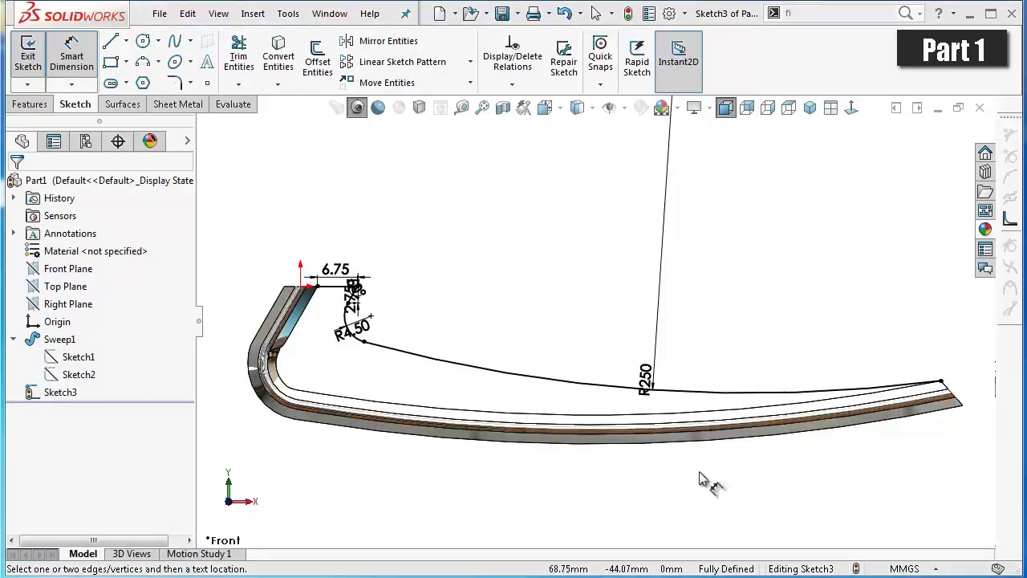
scroll(546, 421, "down", 2)
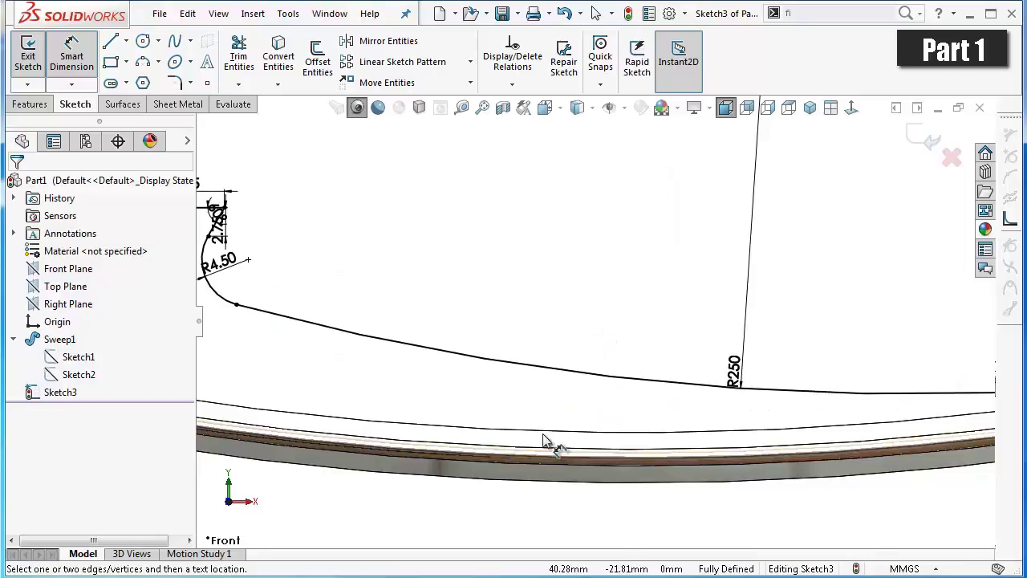
left_click(543, 430)
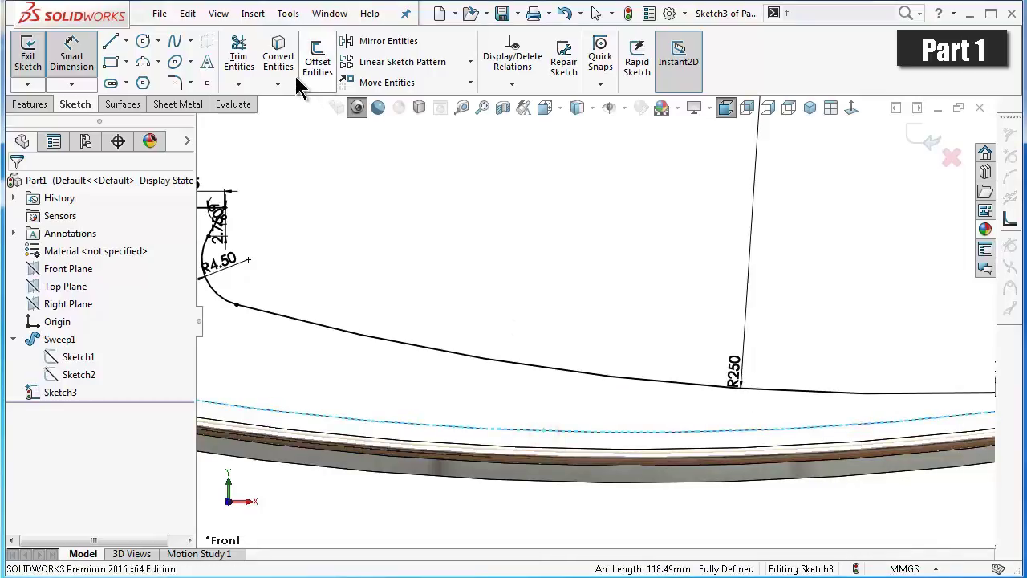
key("Escape")
middle_click_drag(381, 265, 574, 313, "ctrl")
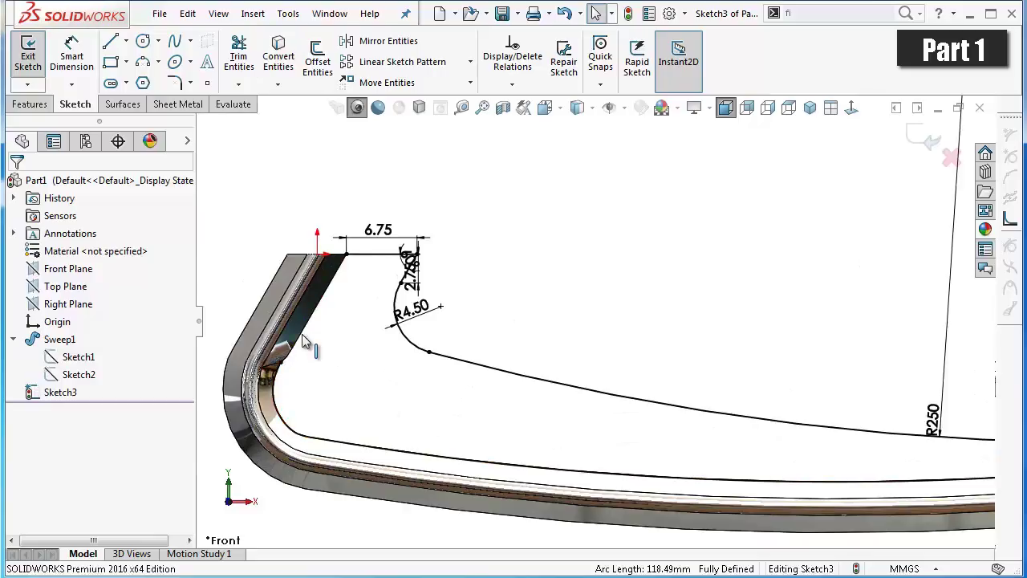
scroll(304, 340, "down", 2)
scroll(435, 383, "down", 4)
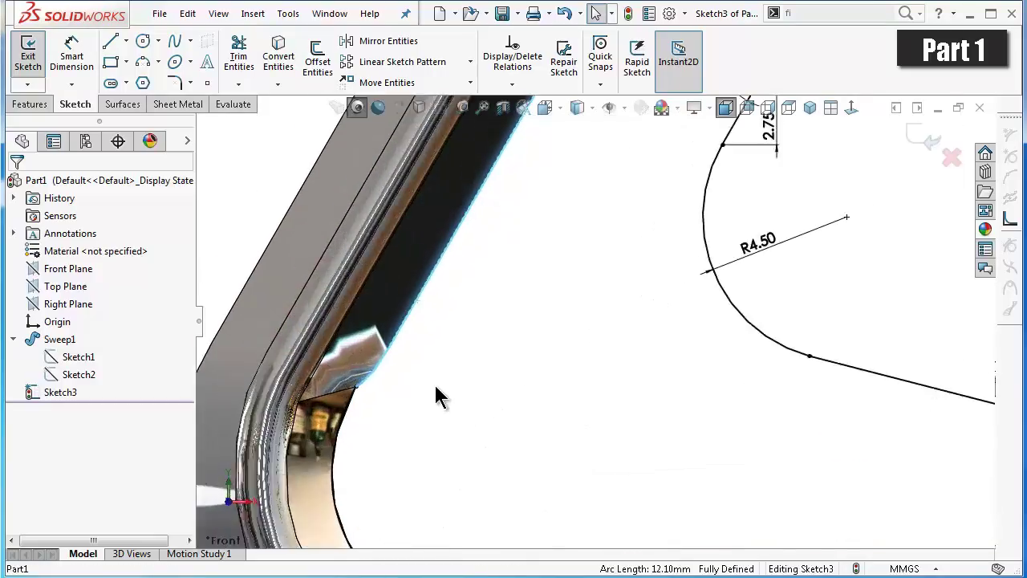
scroll(435, 382, "down", 2)
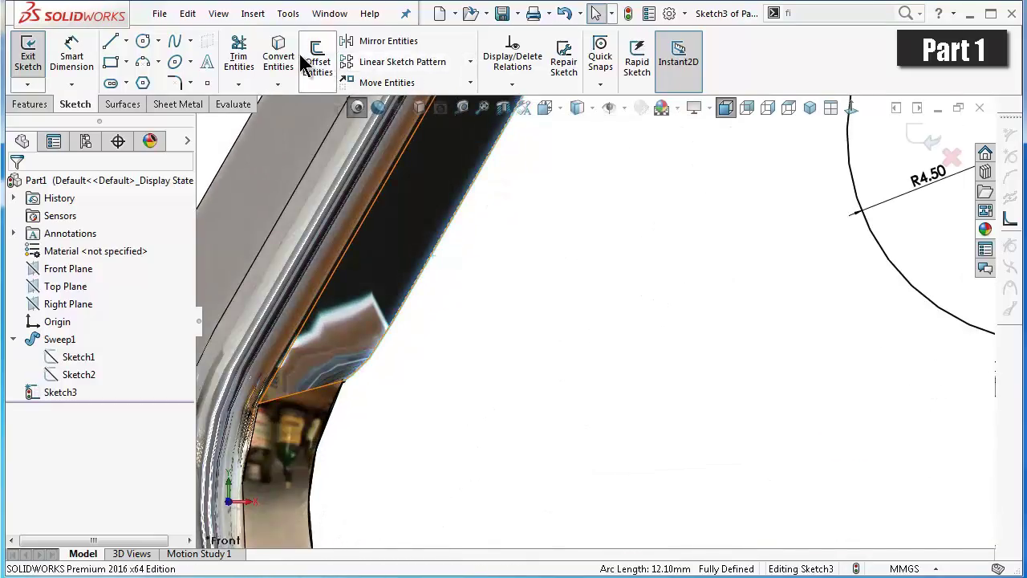
scroll(596, 313, "up", 2)
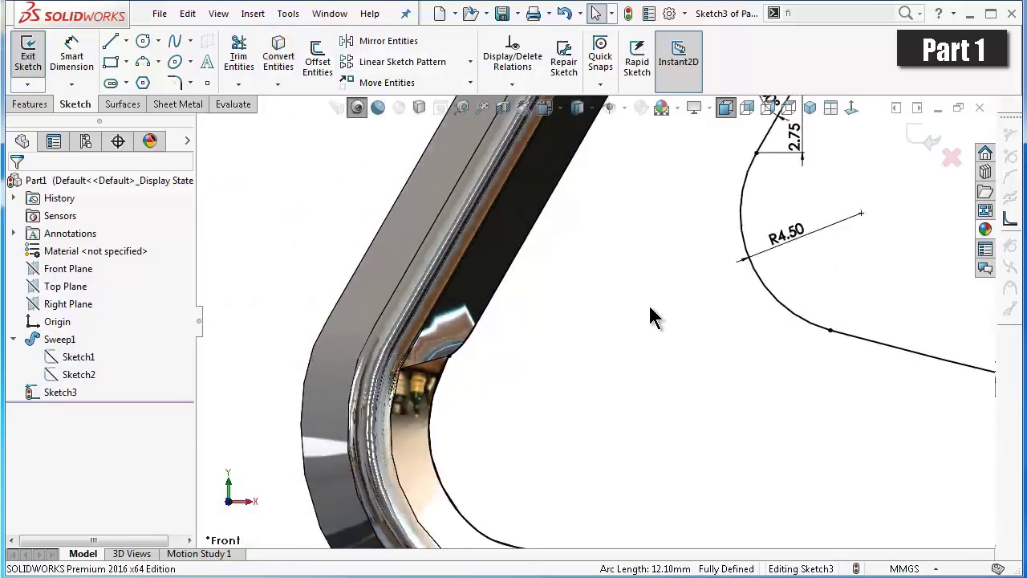
scroll(648, 309, "up", 1)
scroll(775, 312, "up", 2)
scroll(814, 326, "up", 2)
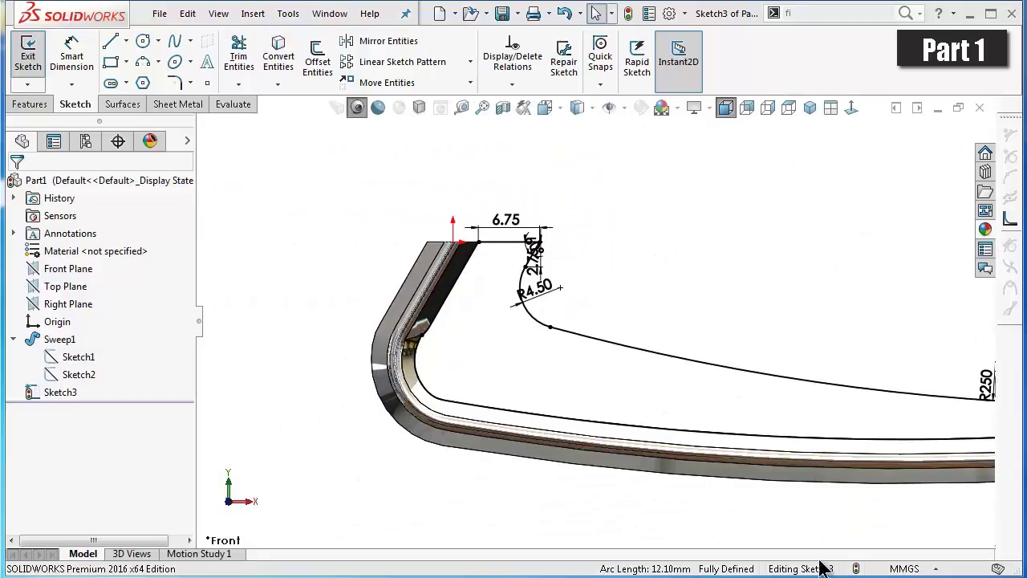
- Sketch a line left from the sweep's top end, a 180° rounded arc, and a line back to its lower edge
left_click(111, 42)
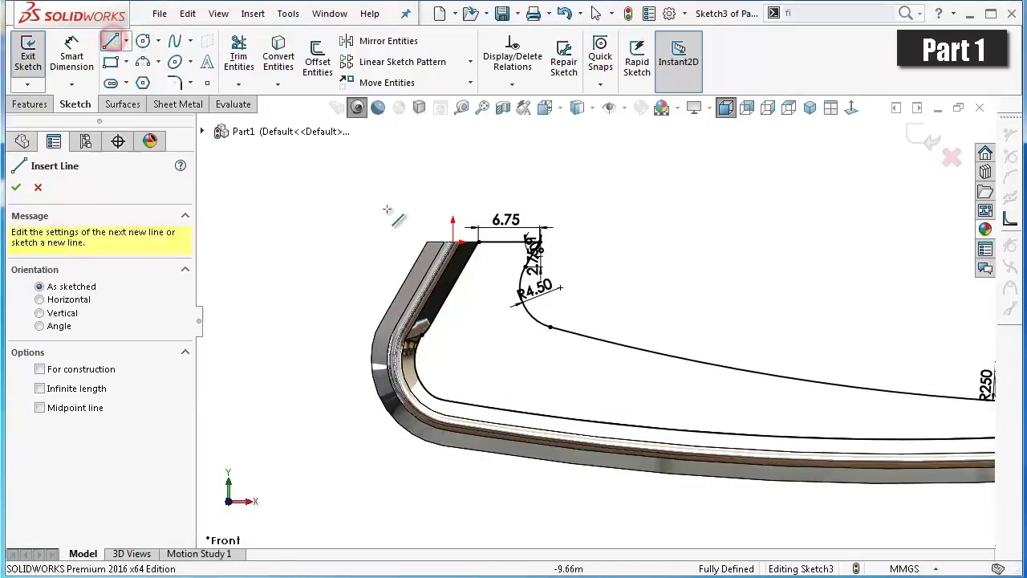
left_click(431, 241)
scroll(378, 259, "up", 2)
scroll(373, 272, "up", 1)
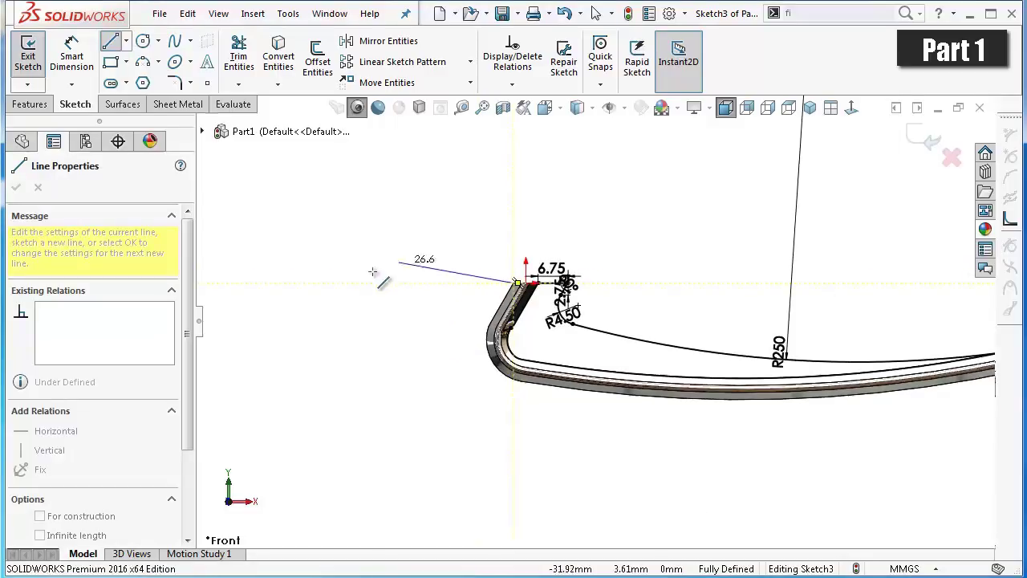
left_click(320, 282)
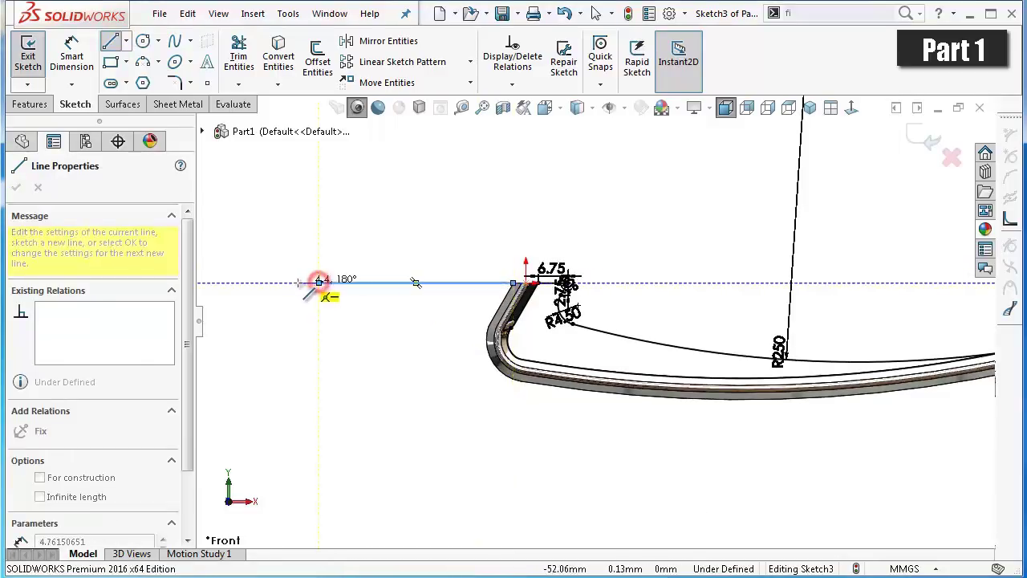
left_click(318, 383)
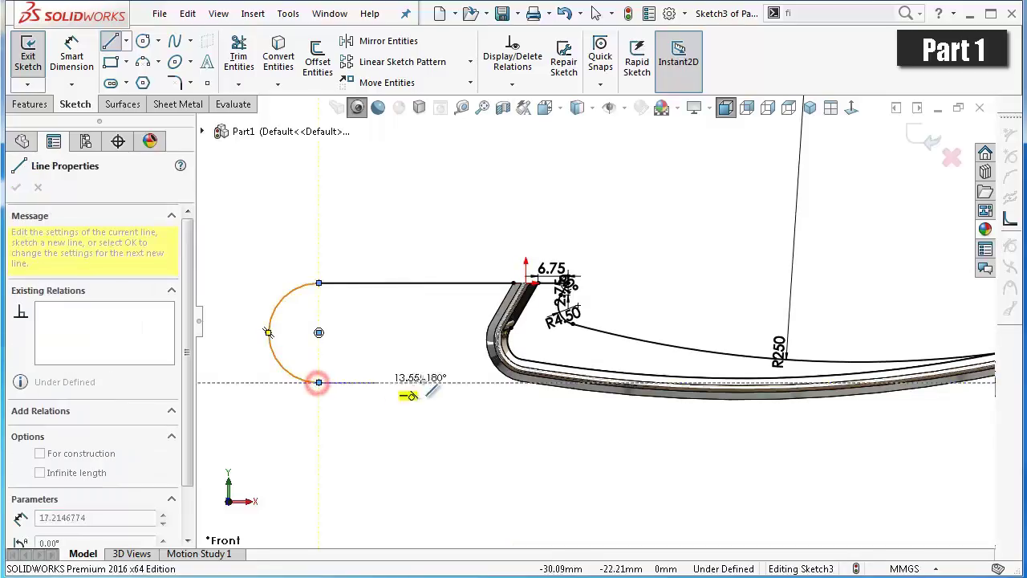
scroll(524, 382, "down", 3)
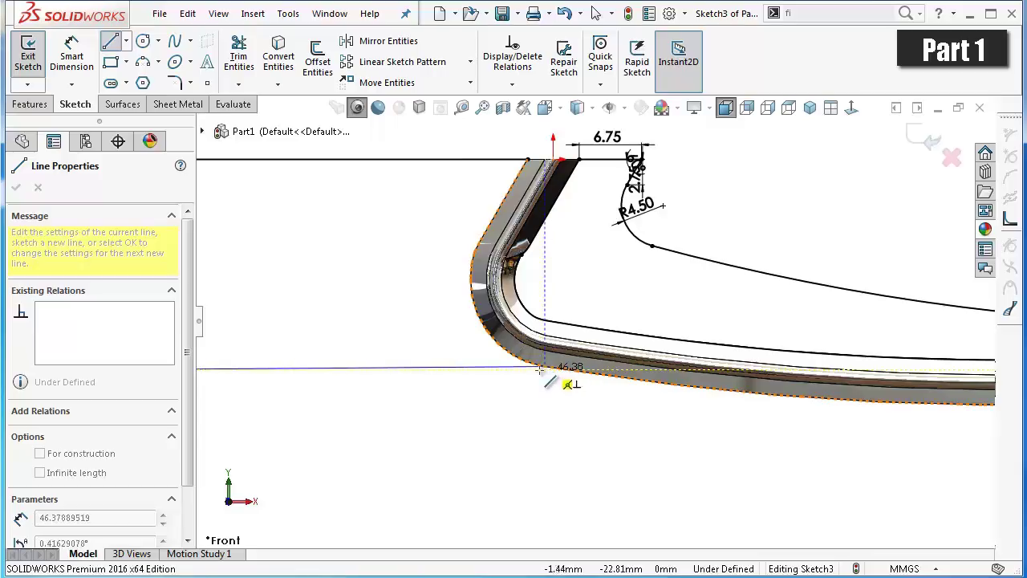
left_click(539, 368)
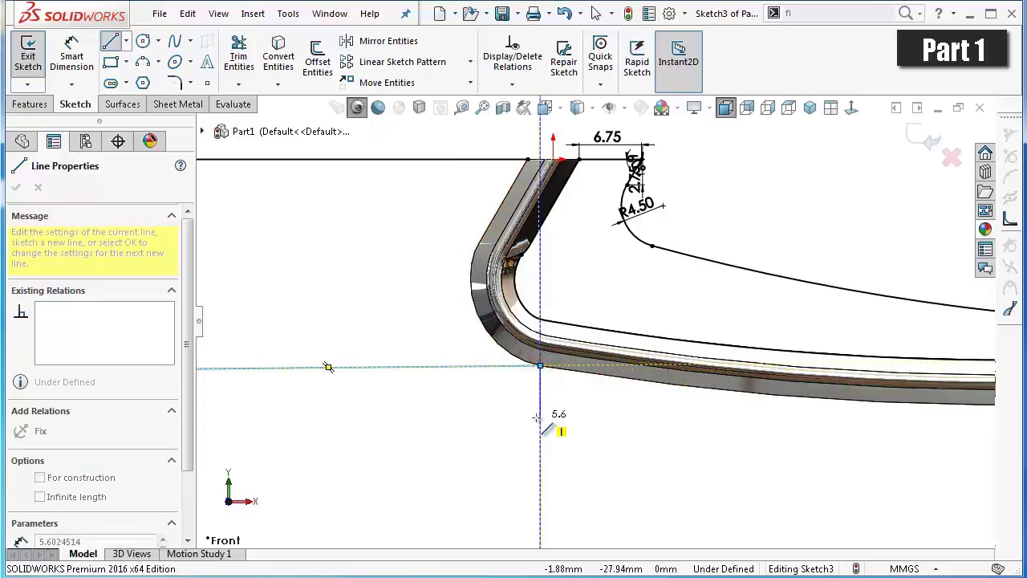
double_click(522, 419)
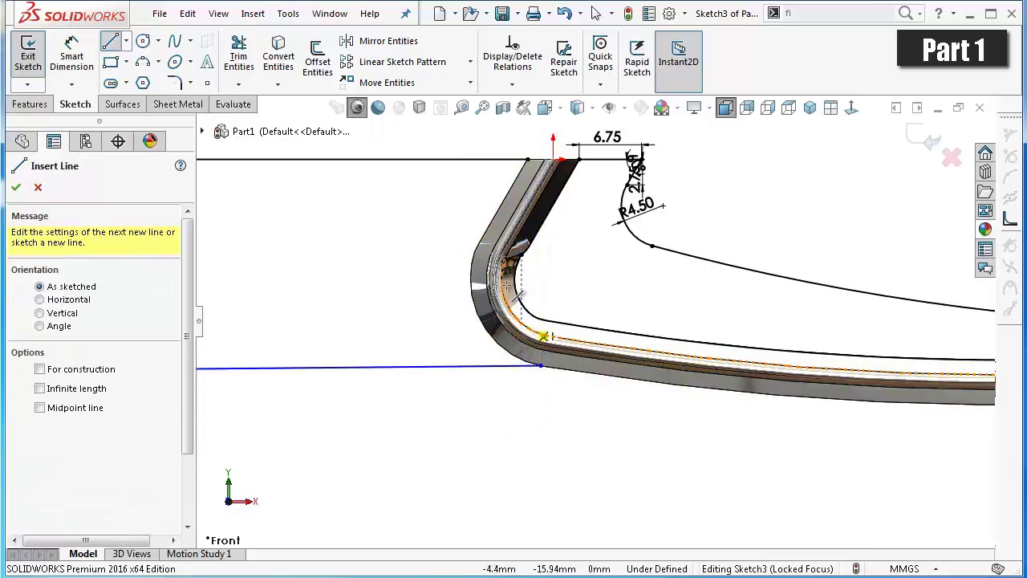
scroll(481, 265, "up", 3)
scroll(466, 220, "down", 1)
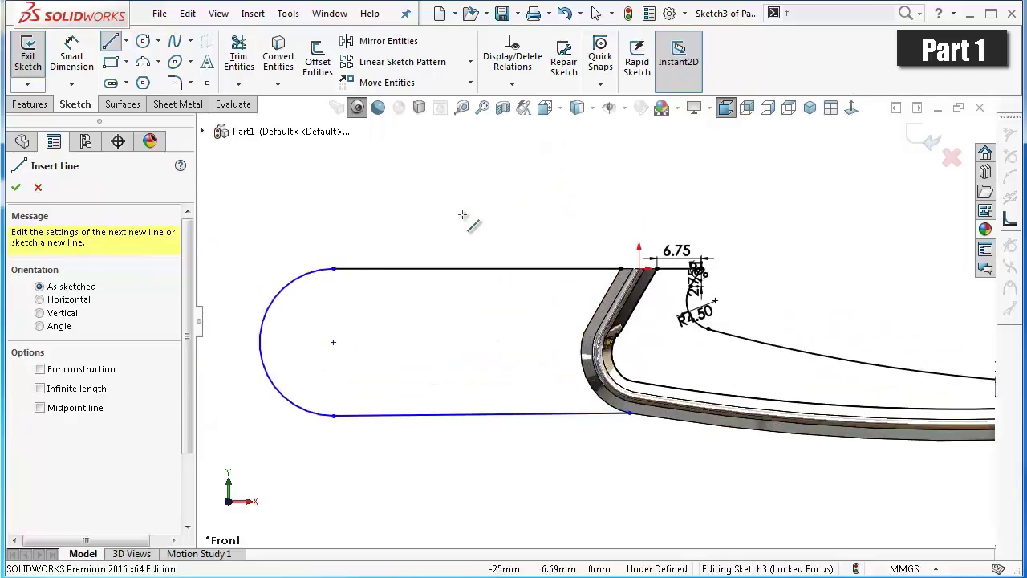
right_click_drag(474, 228, 475, 205)
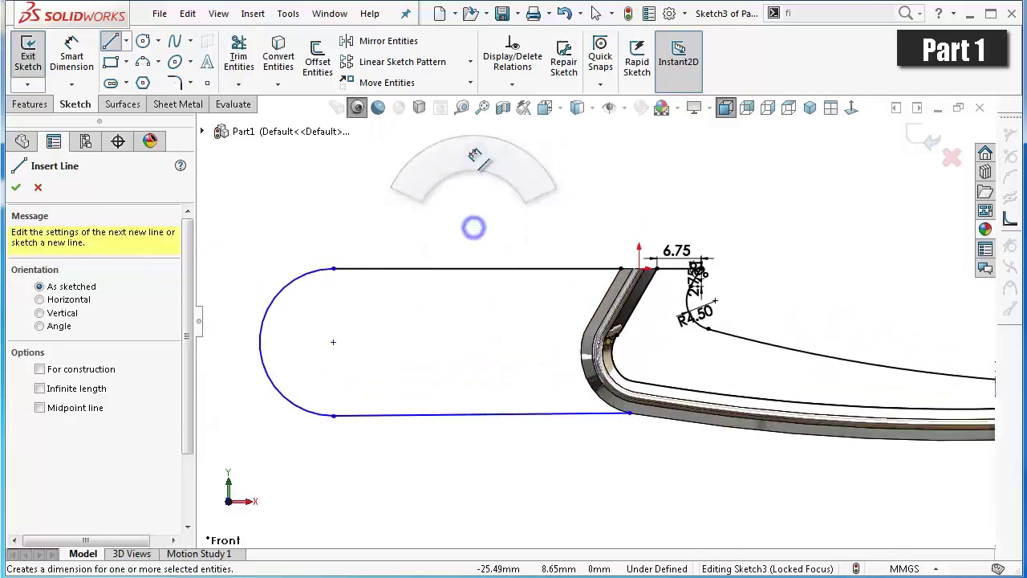
- Dimension the loop's top line to 48 mm and align the two line endpoints vertically
left_click(498, 269)
left_click(500, 234)
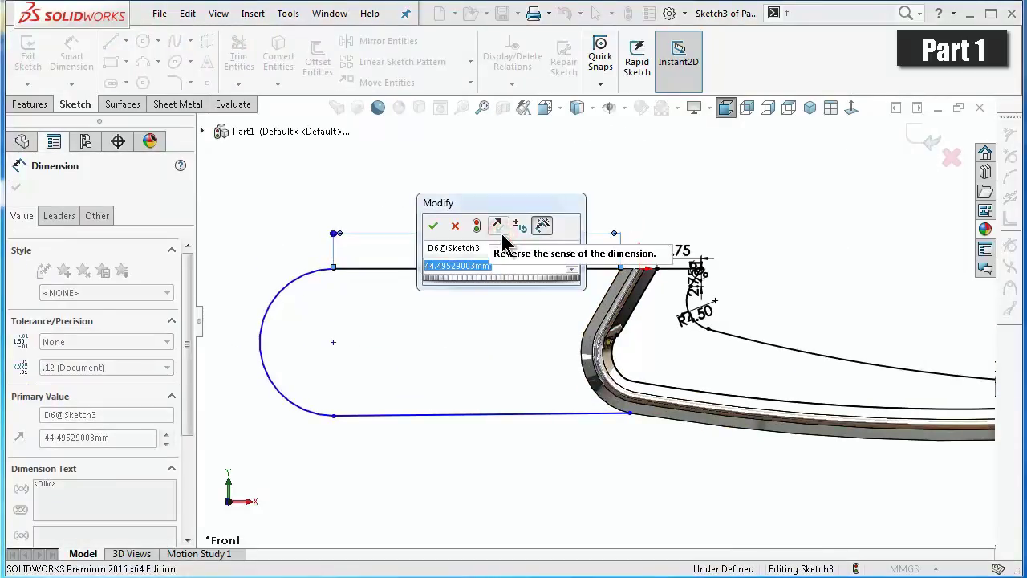
type("48")
key("Return")
left_click(573, 227)
left_click(599, 334, "ctrl")
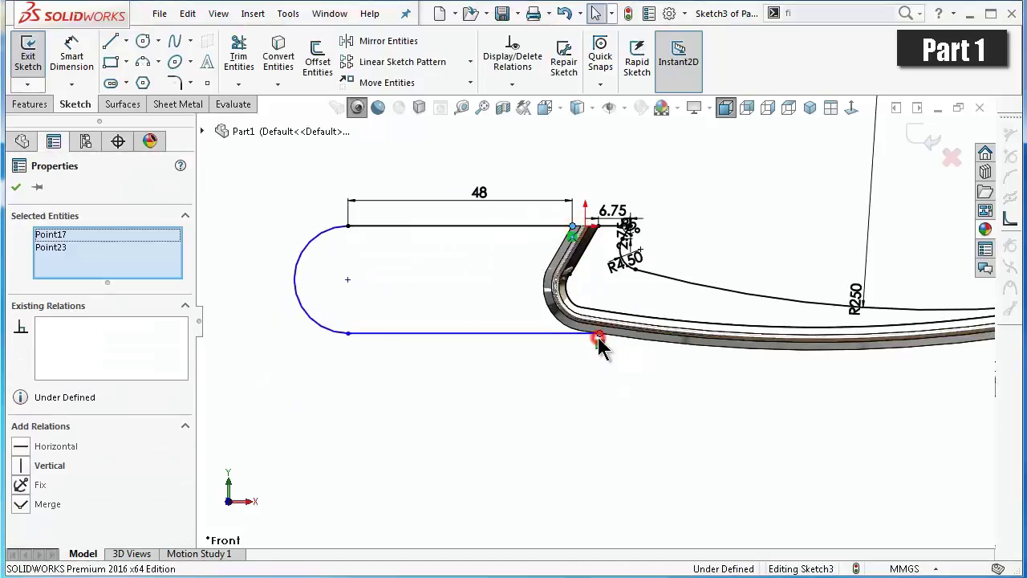
left_click(672, 272)
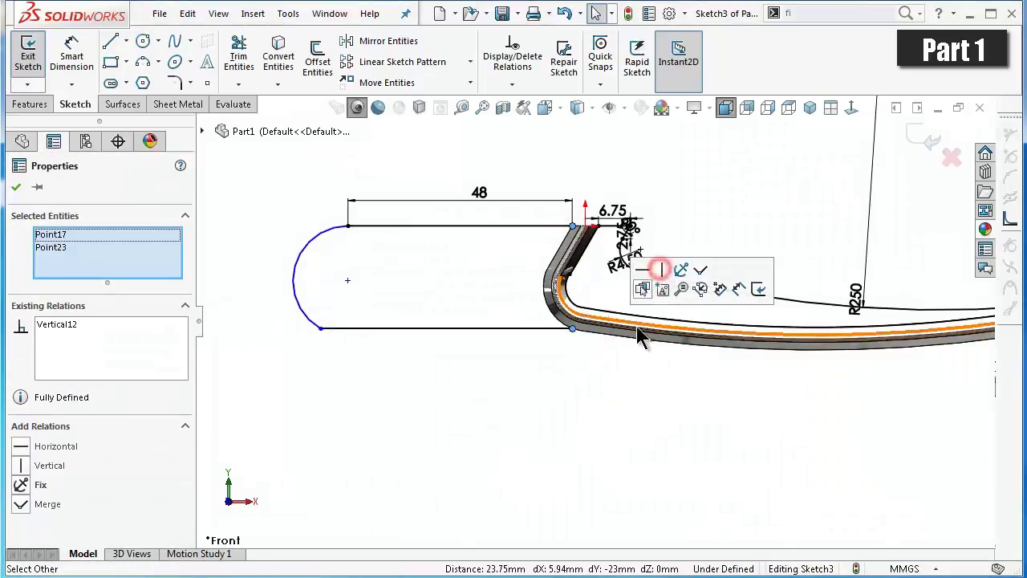
left_click(544, 394)
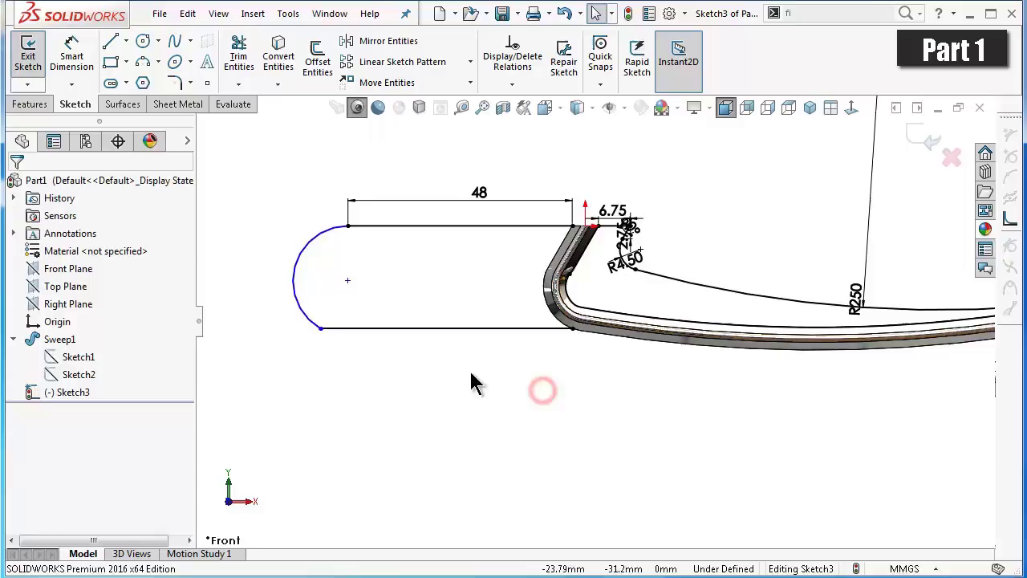
- Make the rounded end arc tangent to the adjoining straight edge
left_click(317, 323)
left_click(345, 329, "ctrl")
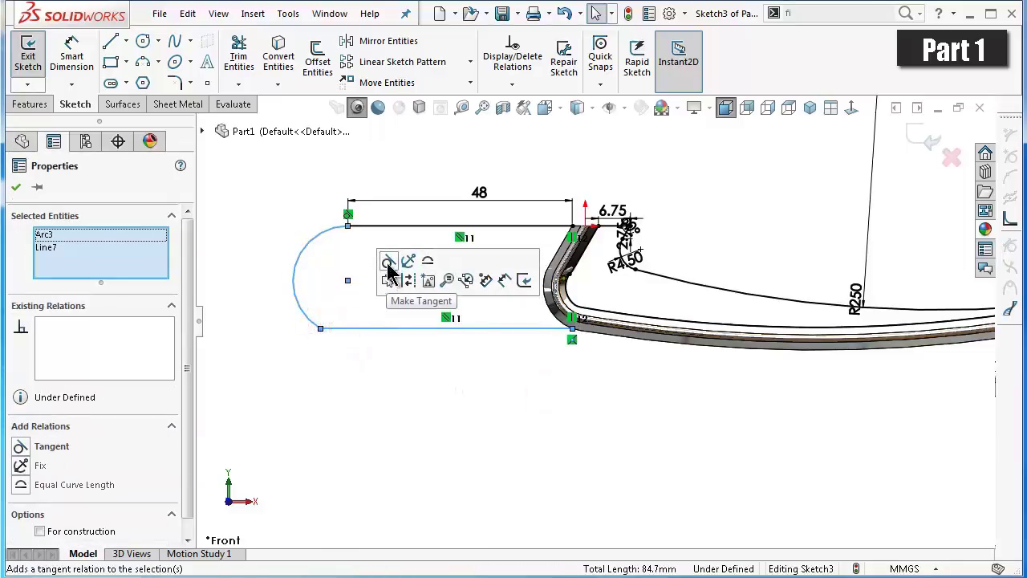
left_click(387, 262)
left_click(385, 367)
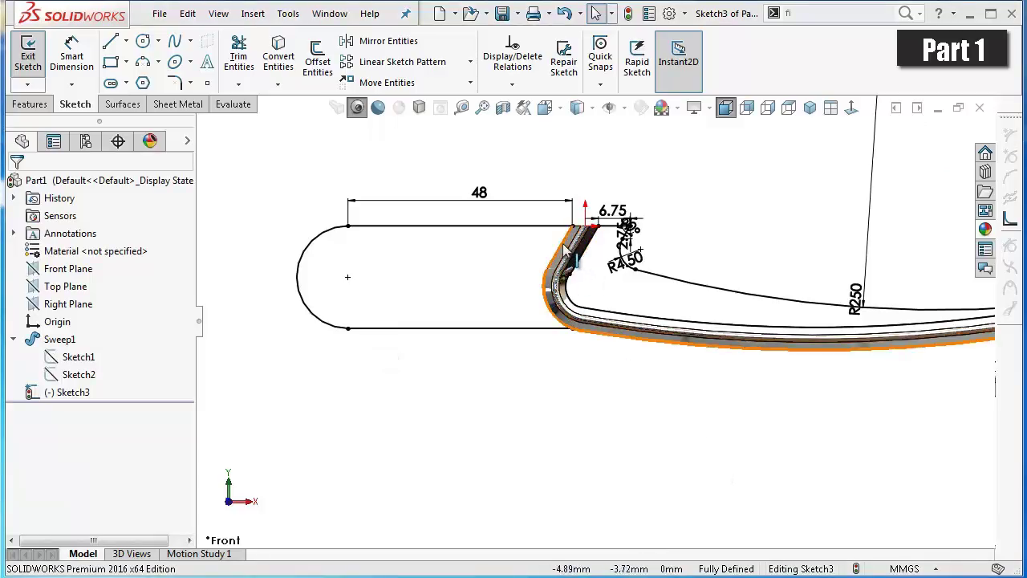
right_click_drag(566, 253, 356, 227)
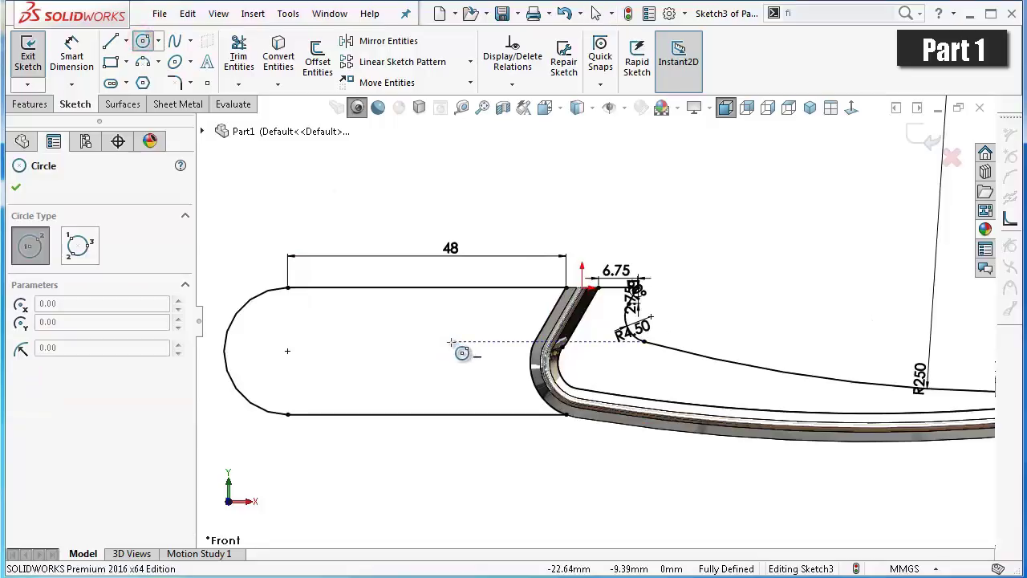
- Sketch a circle on the plate and dimension it to a 10 mm diameter
scroll(437, 359, "down", 2)
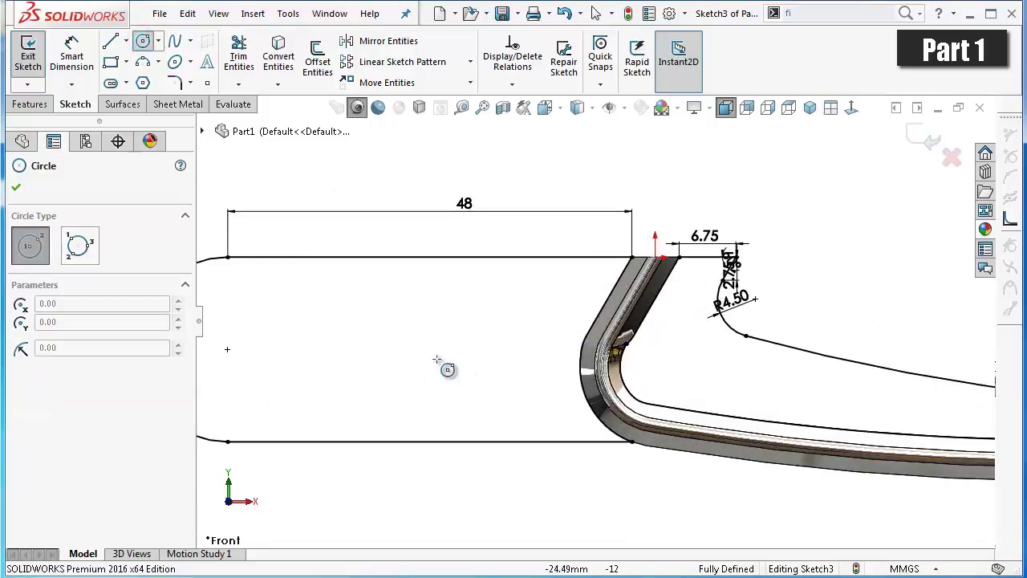
scroll(473, 353, "up", 1)
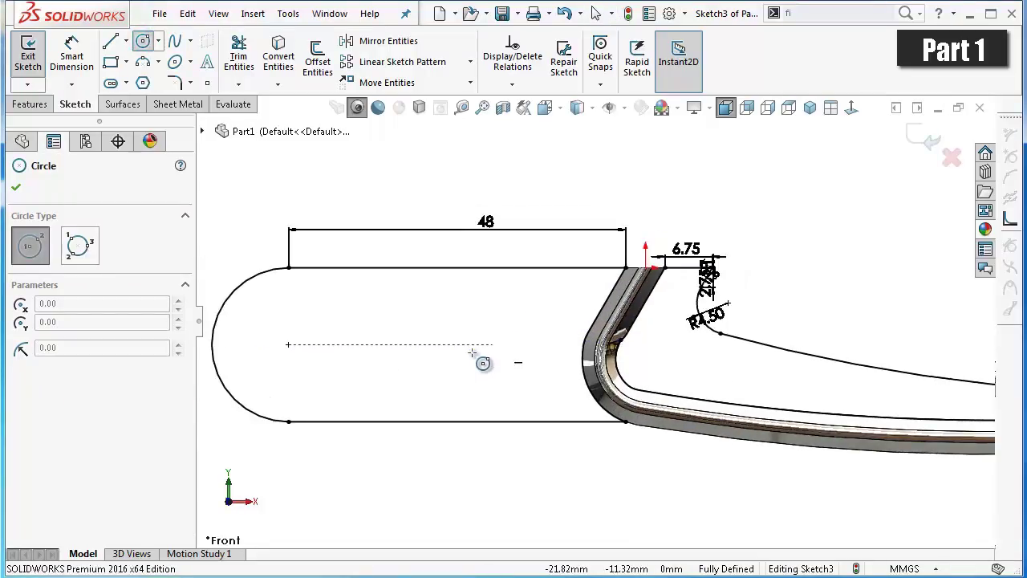
left_click(503, 345)
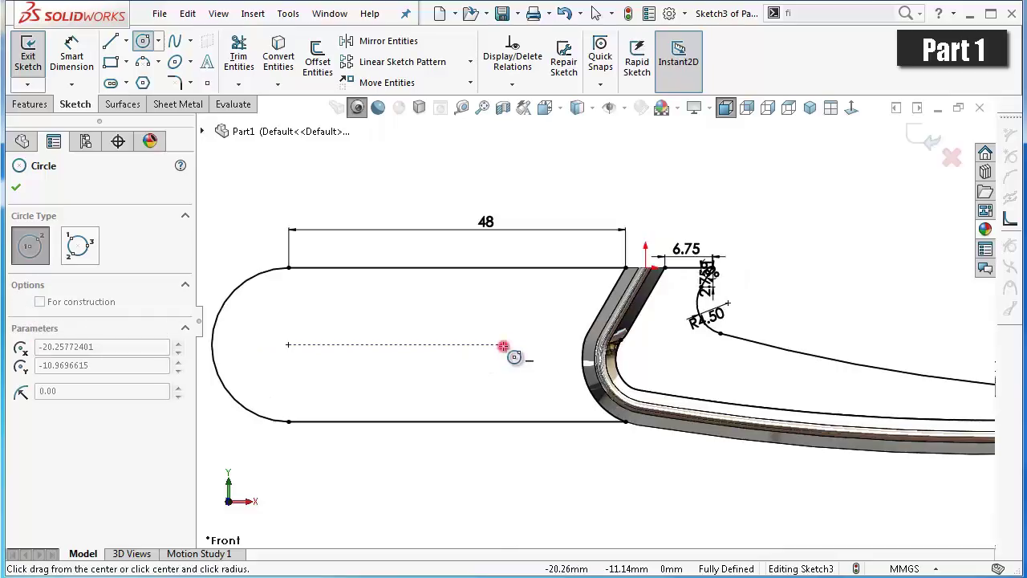
left_click(499, 312)
right_click_drag(490, 488, 490, 438)
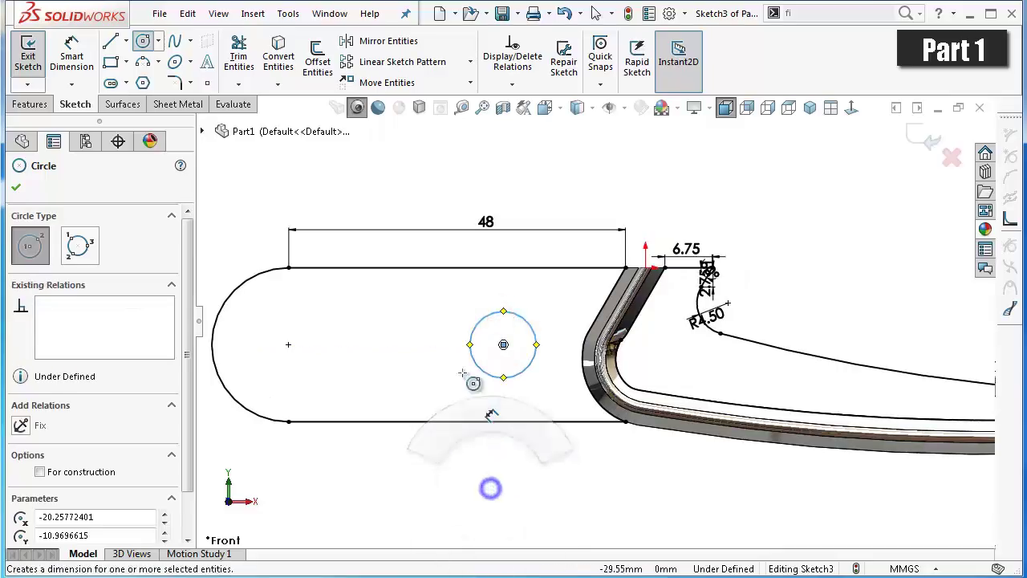
left_click(470, 345)
left_click(451, 340)
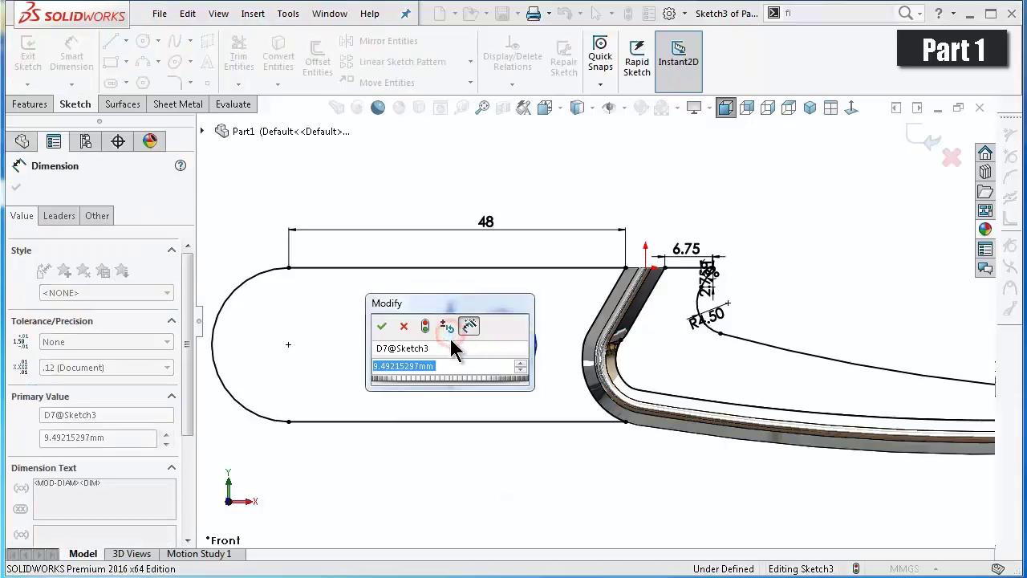
type("10")
key("Return")
- Place the circle 20.75 mm from the top edge's end and level it horizontally with the rounded end's centre
left_click(503, 344)
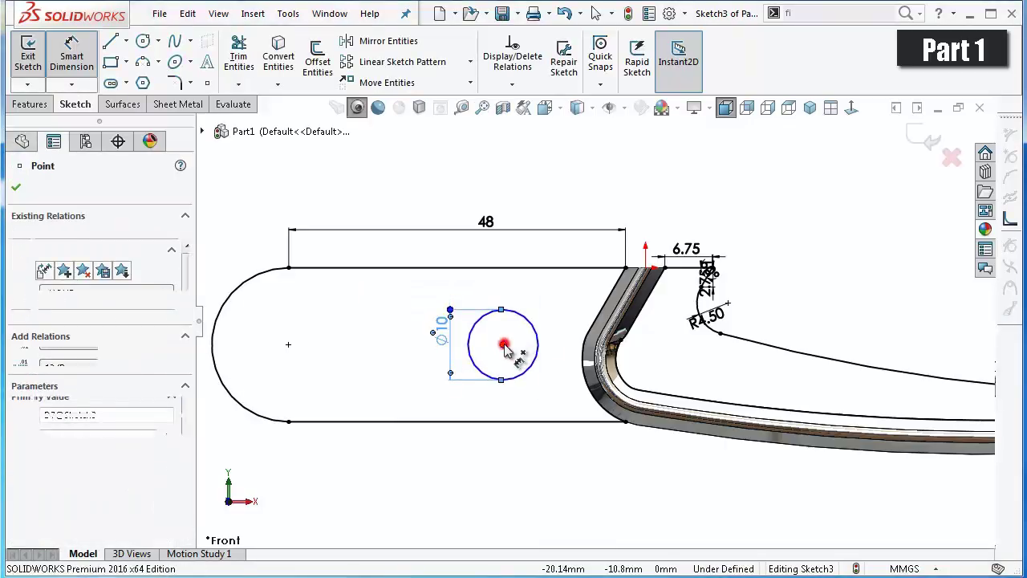
left_click(626, 269)
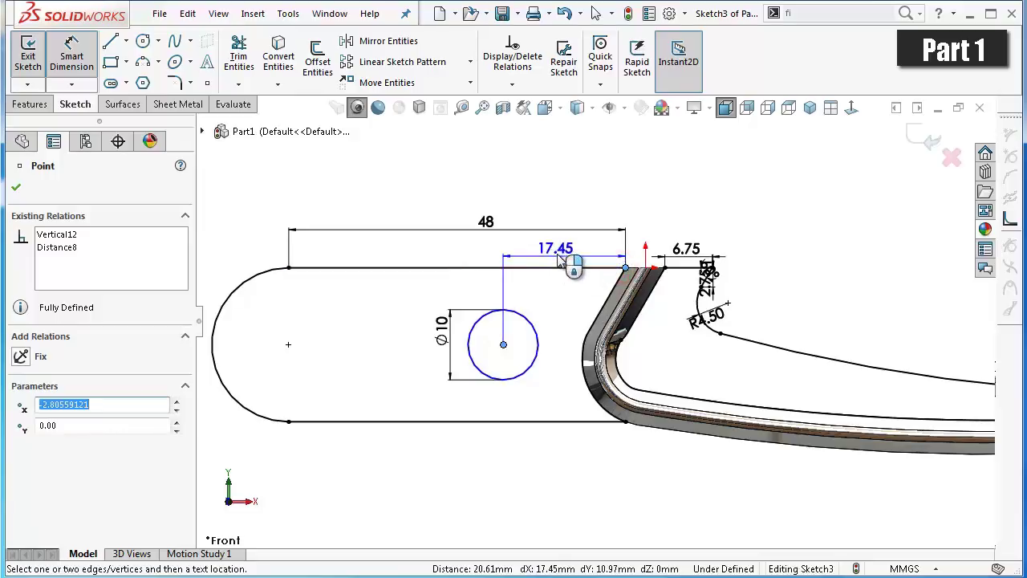
left_click(560, 262)
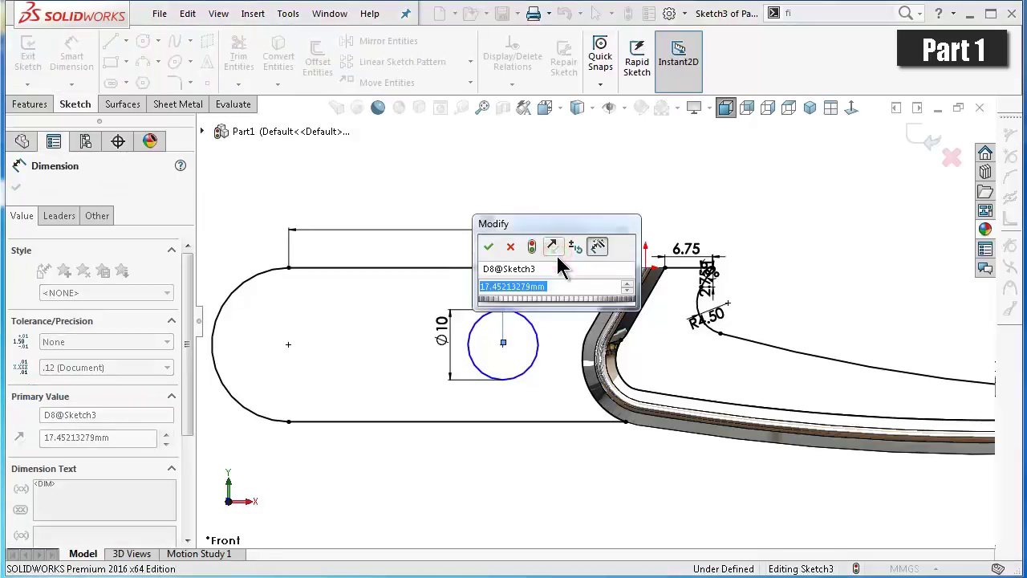
type("20.75")
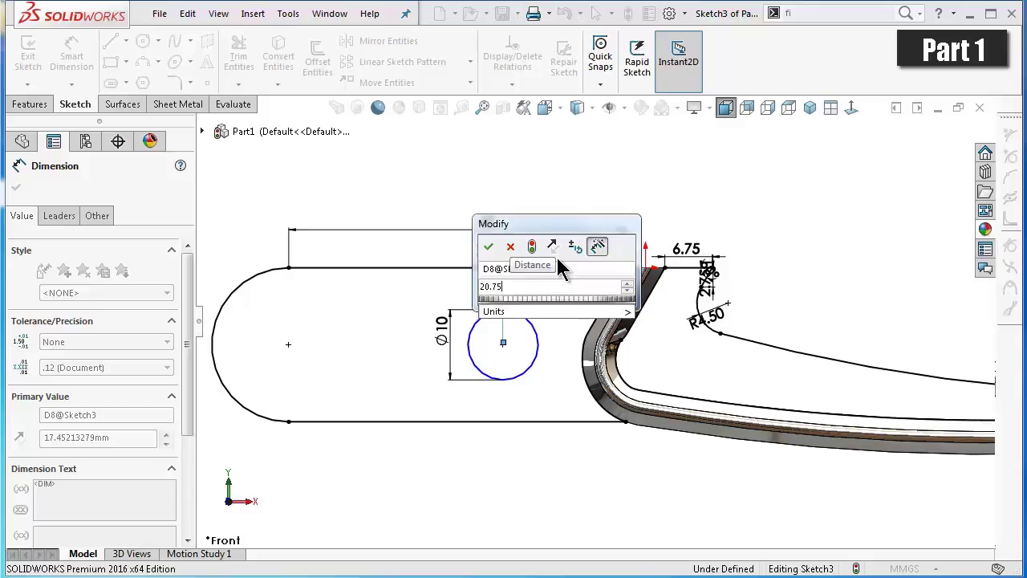
key("Return")
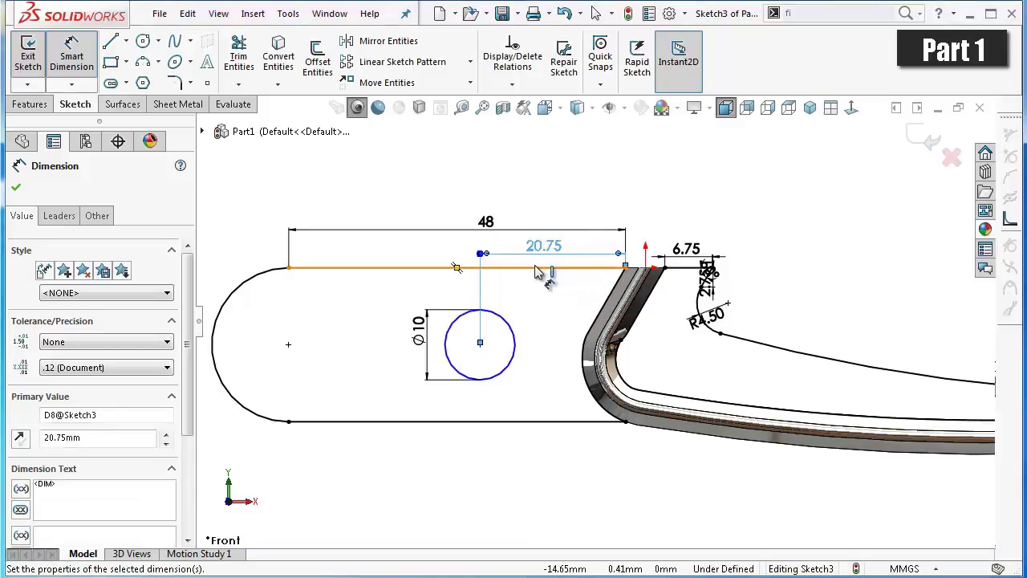
key("Escape")
key("Escape")
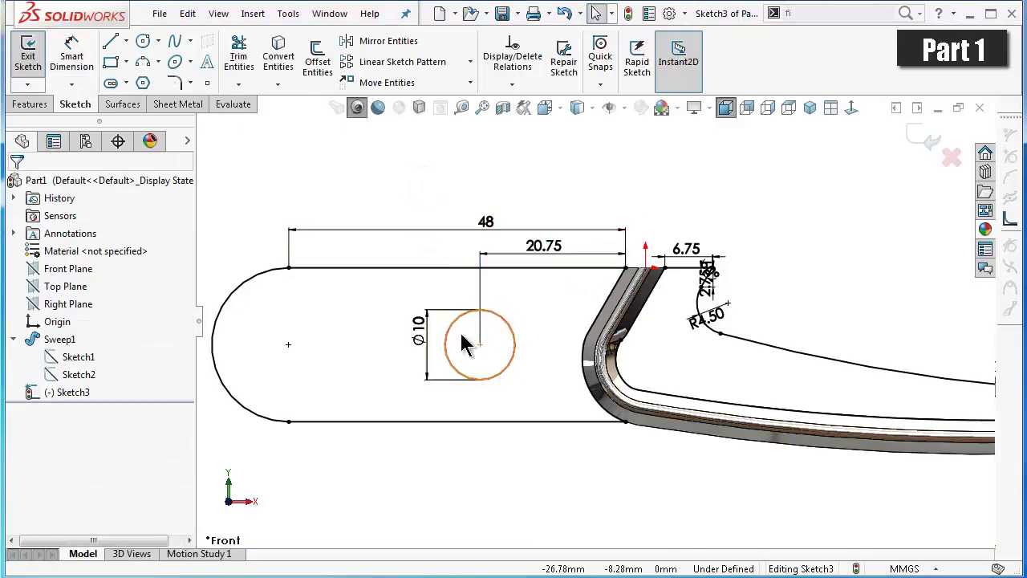
left_click(480, 345)
left_click(290, 345, "ctrl")
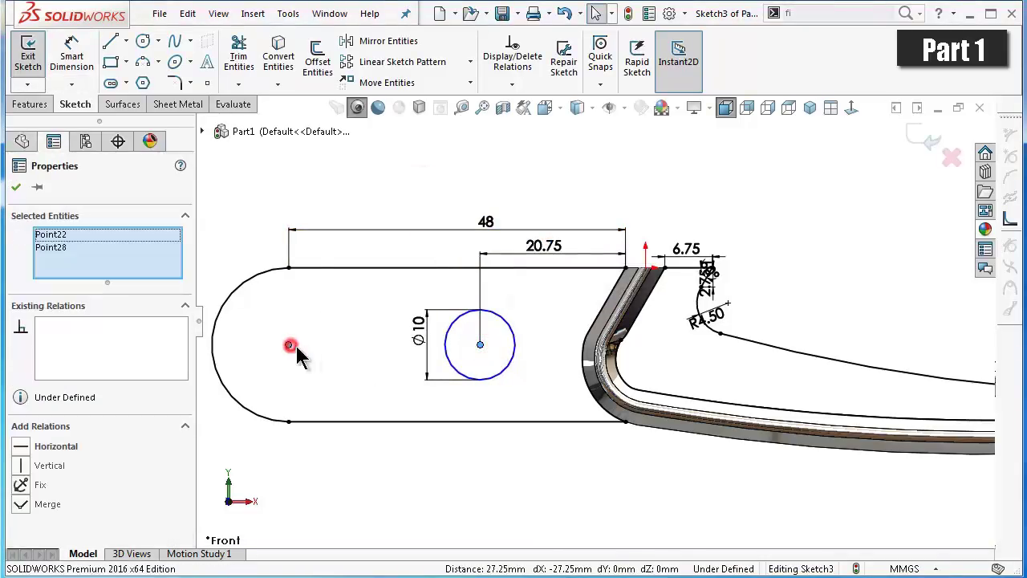
left_click(335, 278)
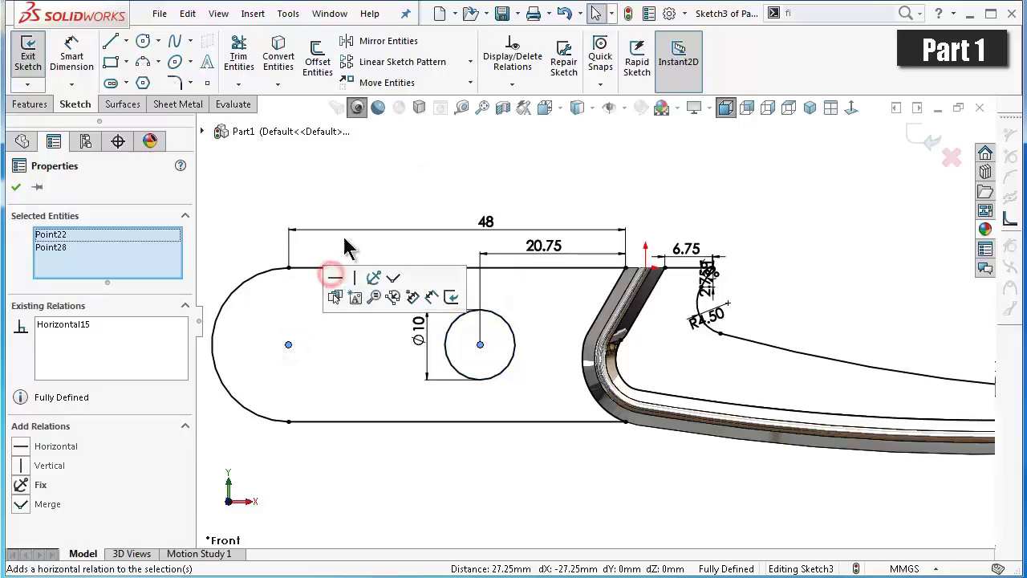
left_click(346, 170)
scroll(532, 236, "up", 3)
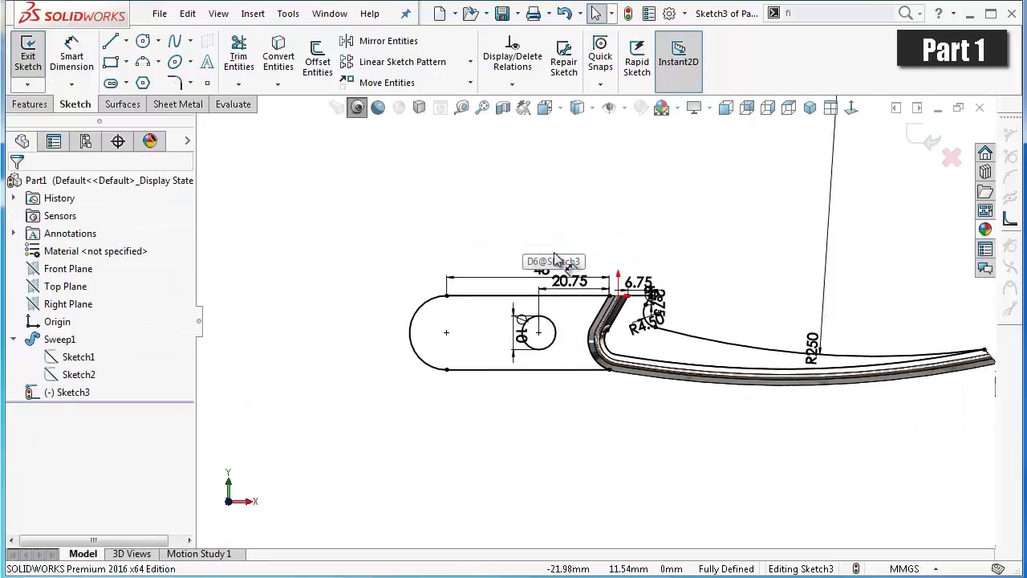
middle_click_drag(528, 260, 562, 259)
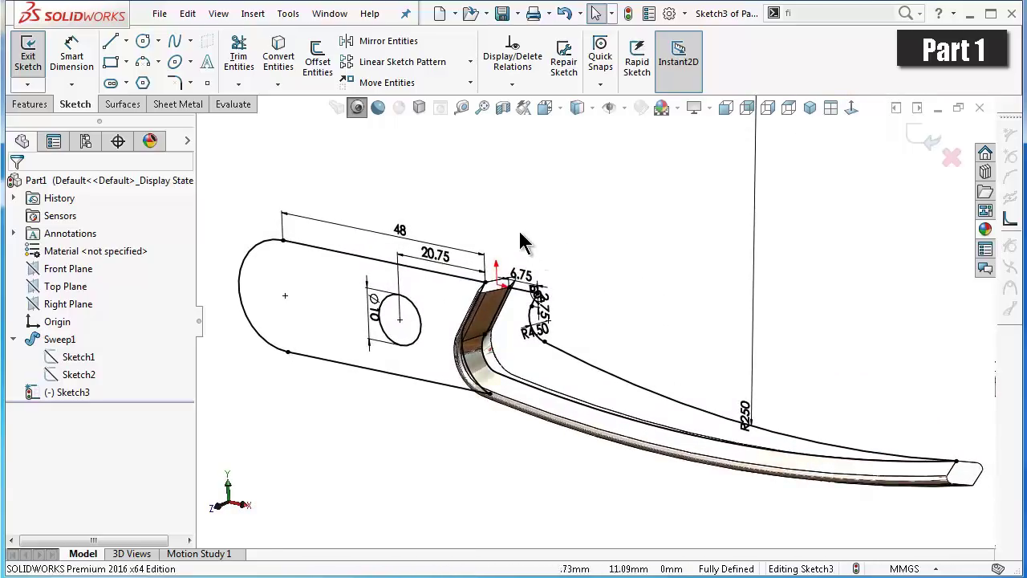
- Extrude the plate sketch as a 3 mm Mid Plane boss
left_click(30, 105)
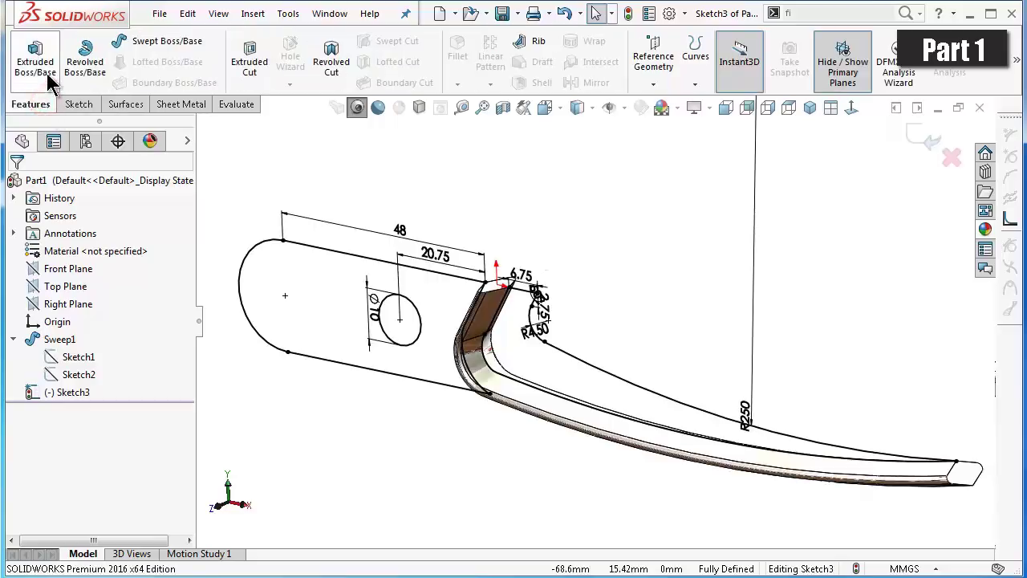
left_click(47, 76)
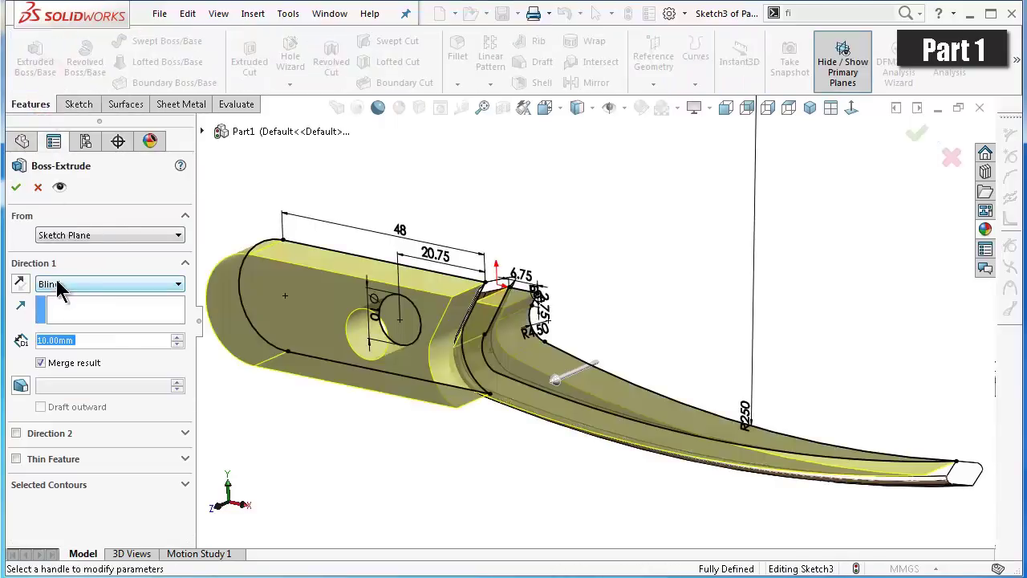
left_click(66, 285)
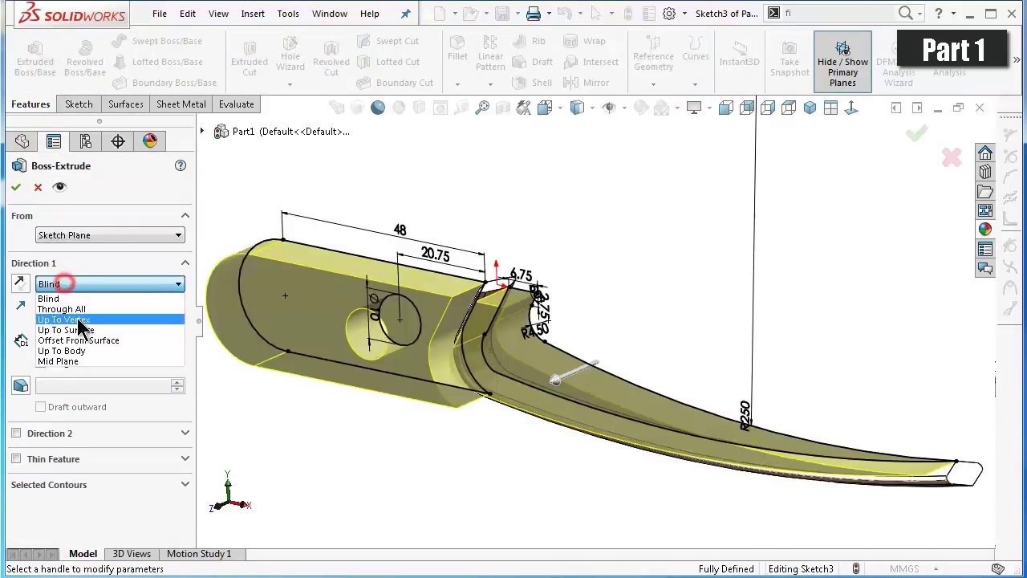
left_click(94, 362)
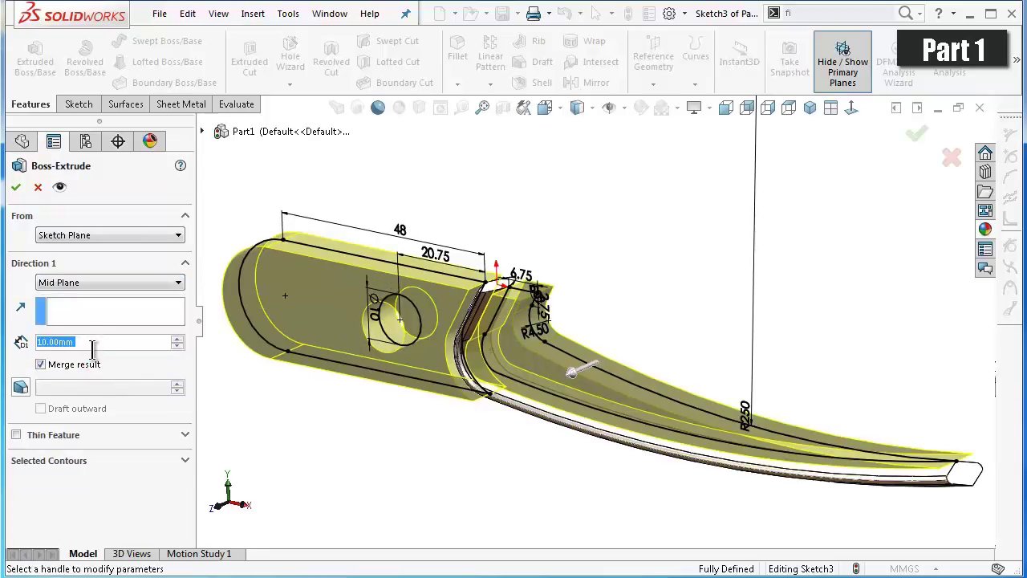
type("3")
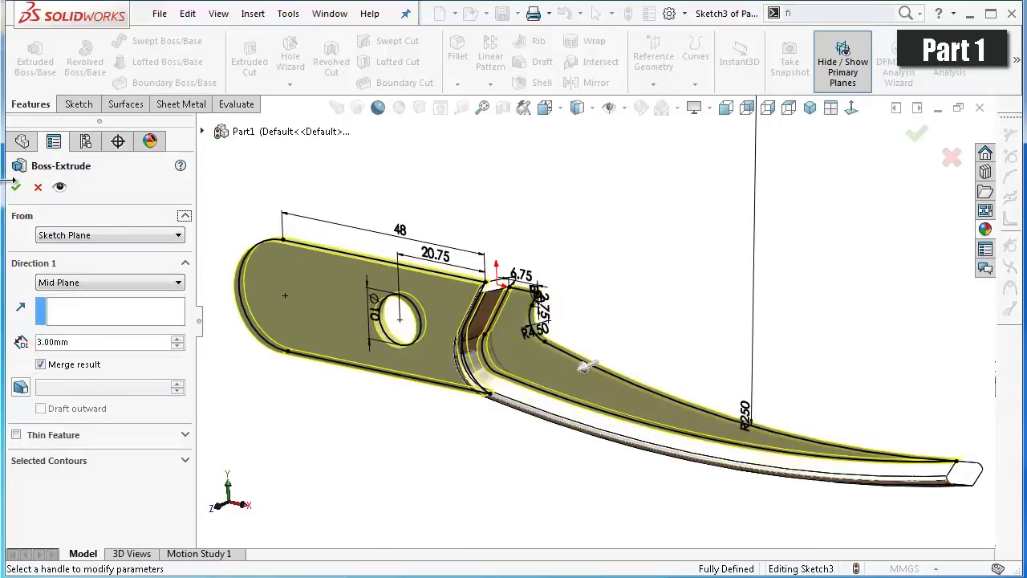
left_click(16, 187)
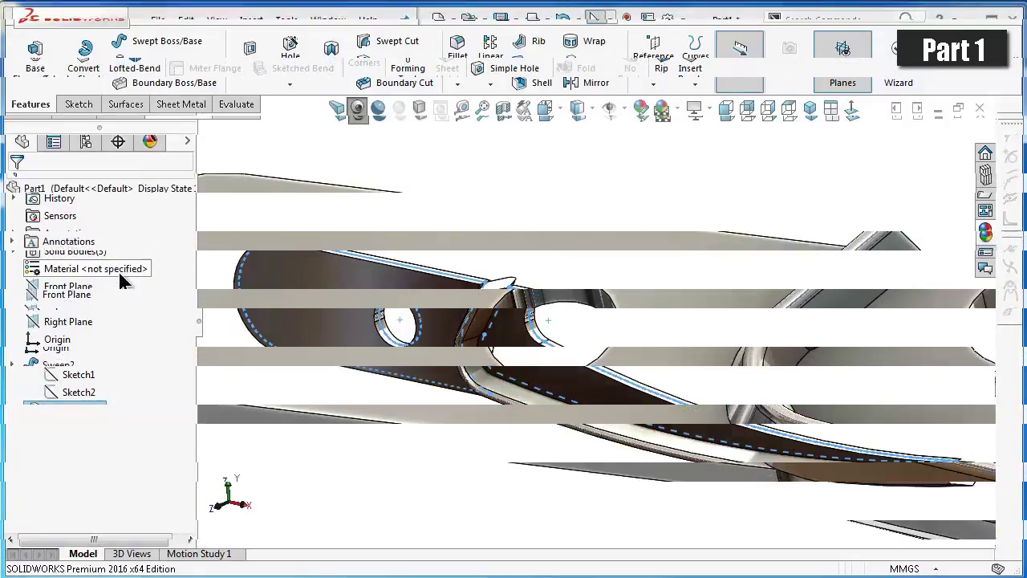
- Start a new sketch on the plate's top face, viewed normal to it
scroll(747, 211, "down", 2)
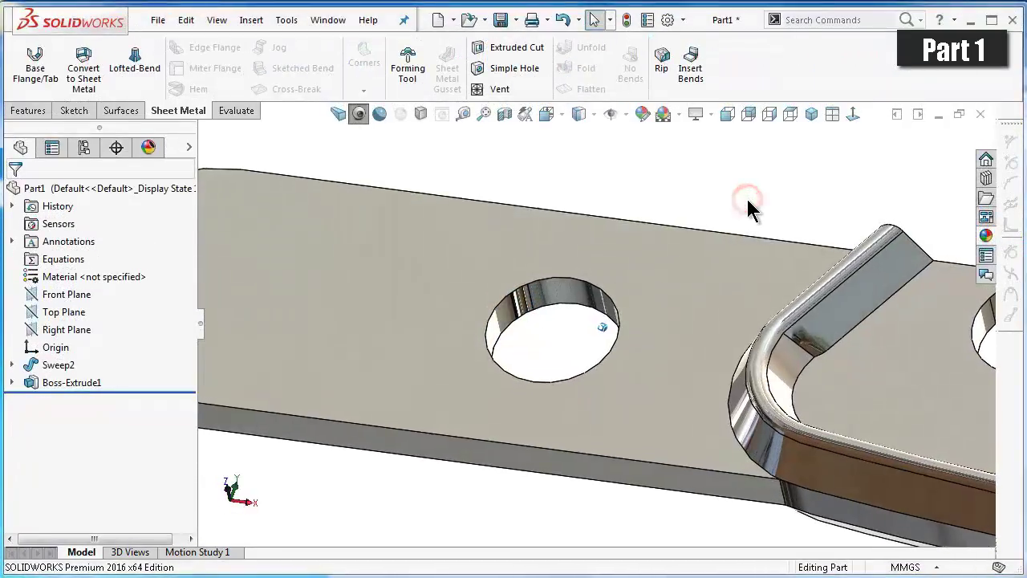
middle_click_drag(744, 213, 619, 254)
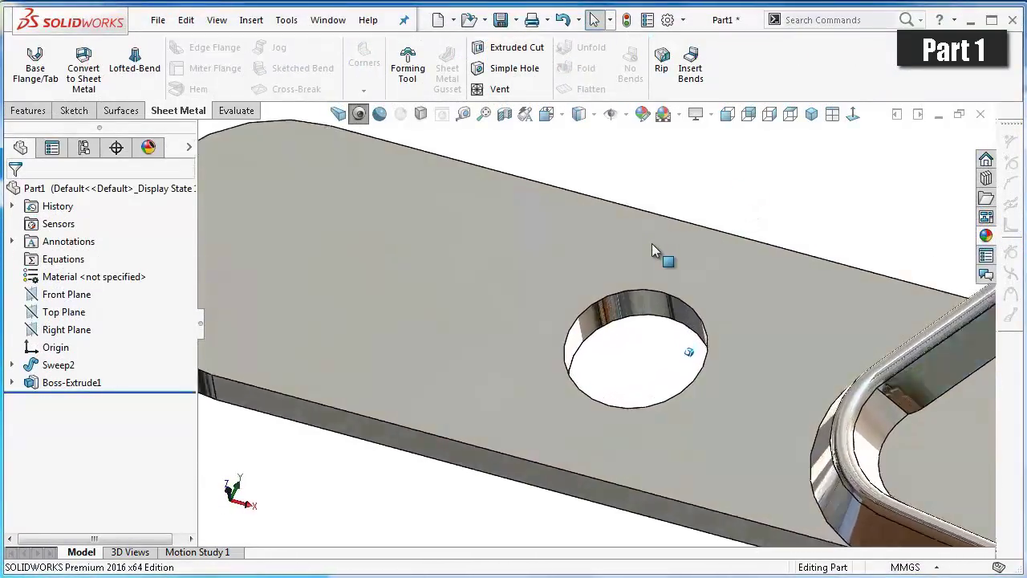
left_click(619, 254)
left_click(684, 204)
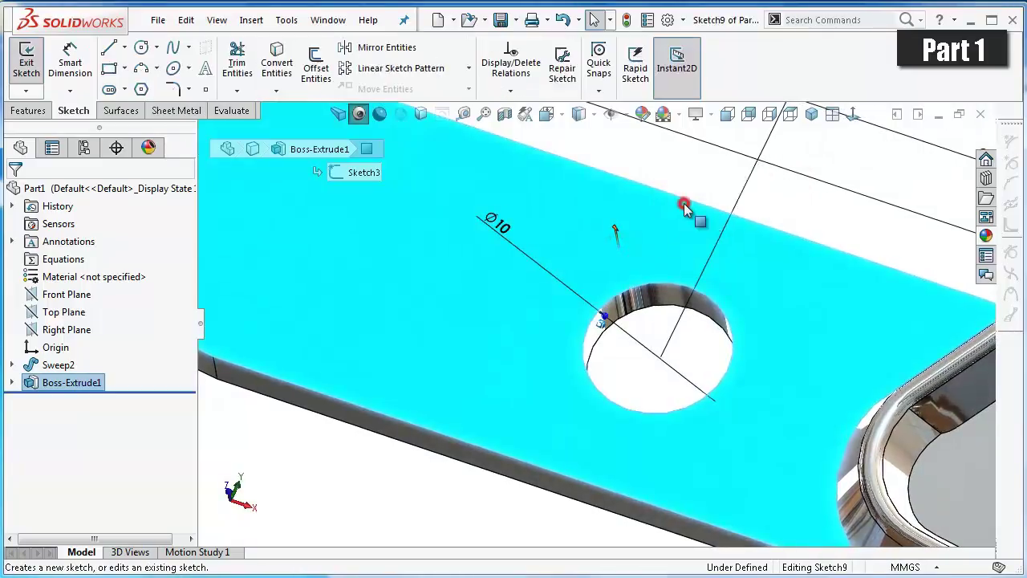
left_click(854, 116)
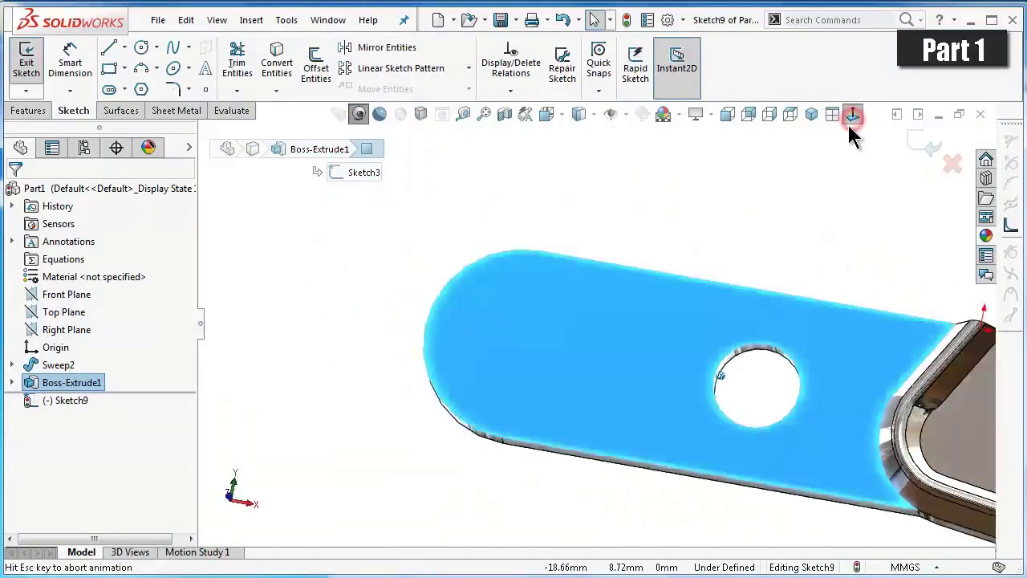
- Sketch a circle left of the hole and convert the hole's edge into the sketch
left_click(145, 48)
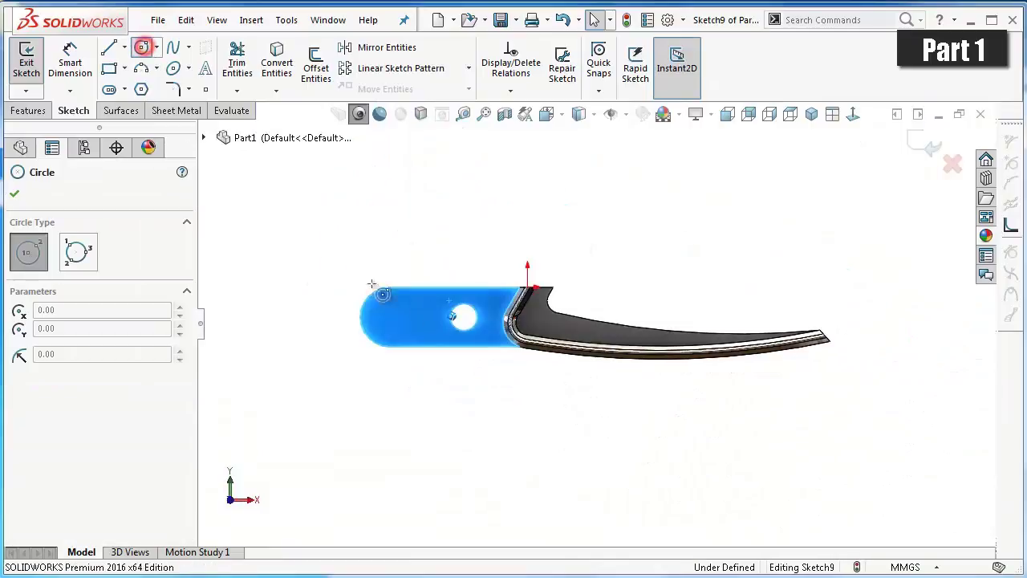
scroll(450, 327, "down", 2)
scroll(449, 327, "down", 3)
scroll(409, 332, "down", 3)
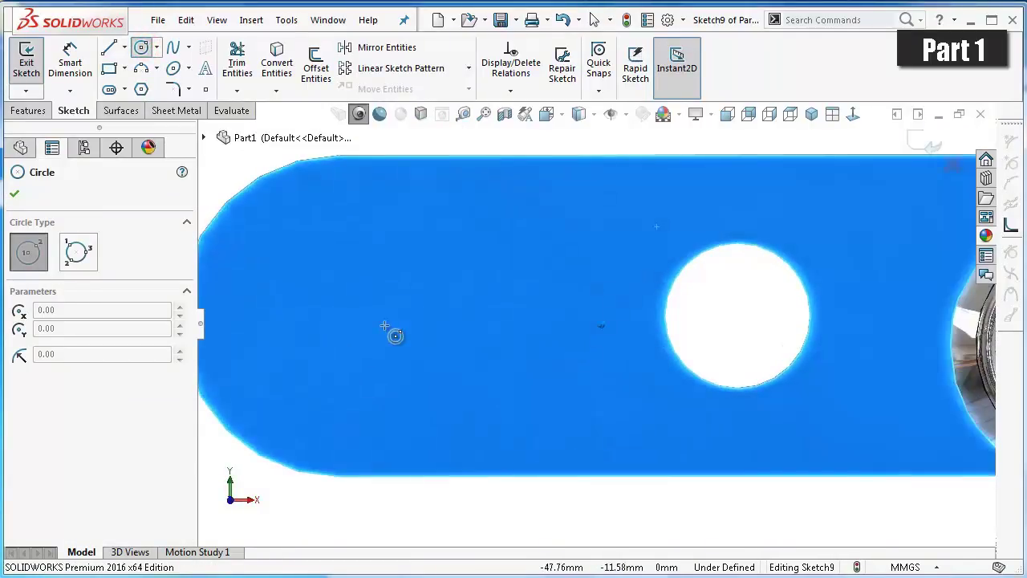
left_click(384, 324)
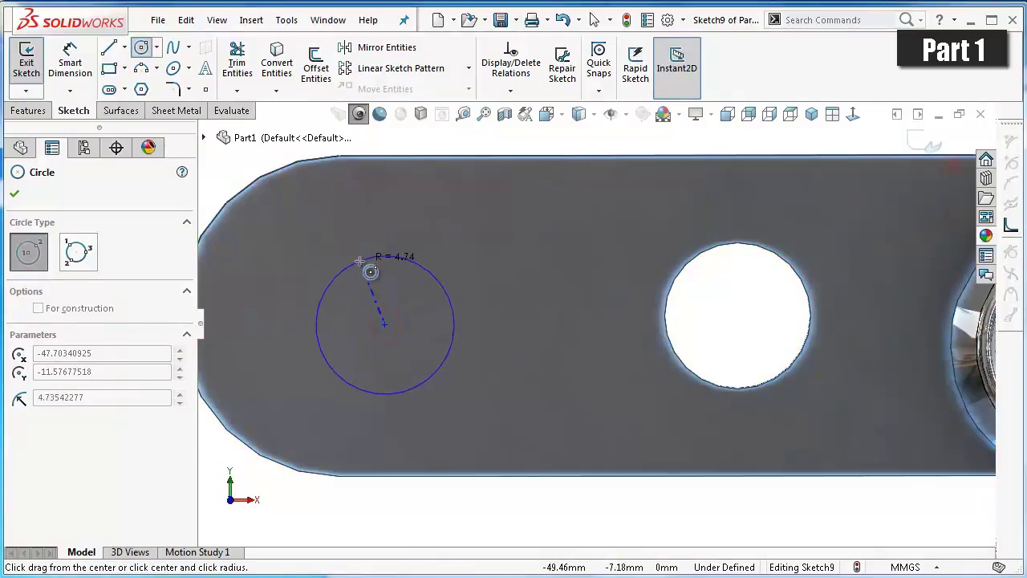
left_click(370, 272)
scroll(505, 332, "up", 2)
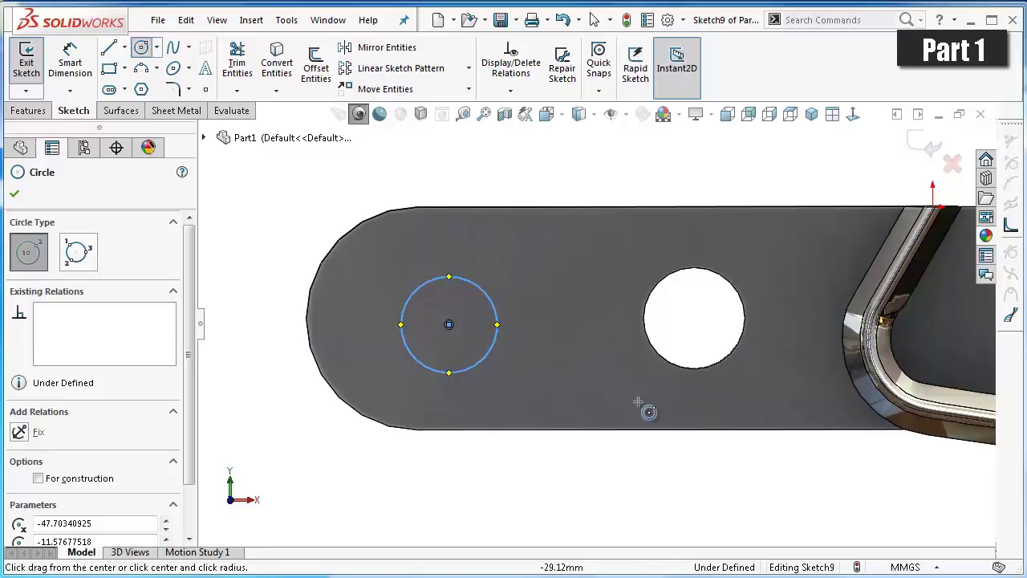
key("Escape")
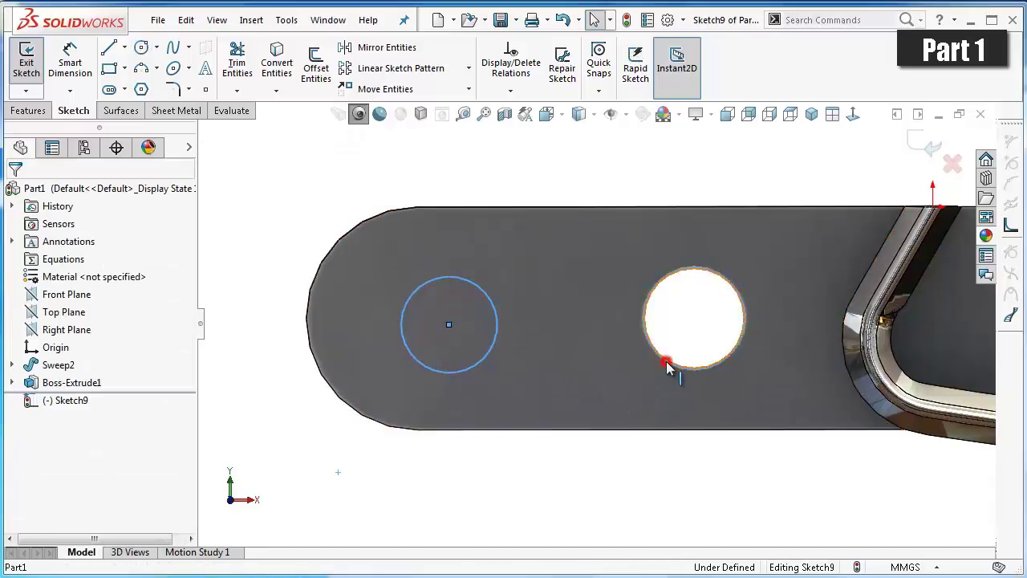
left_click(665, 360)
left_click(269, 69)
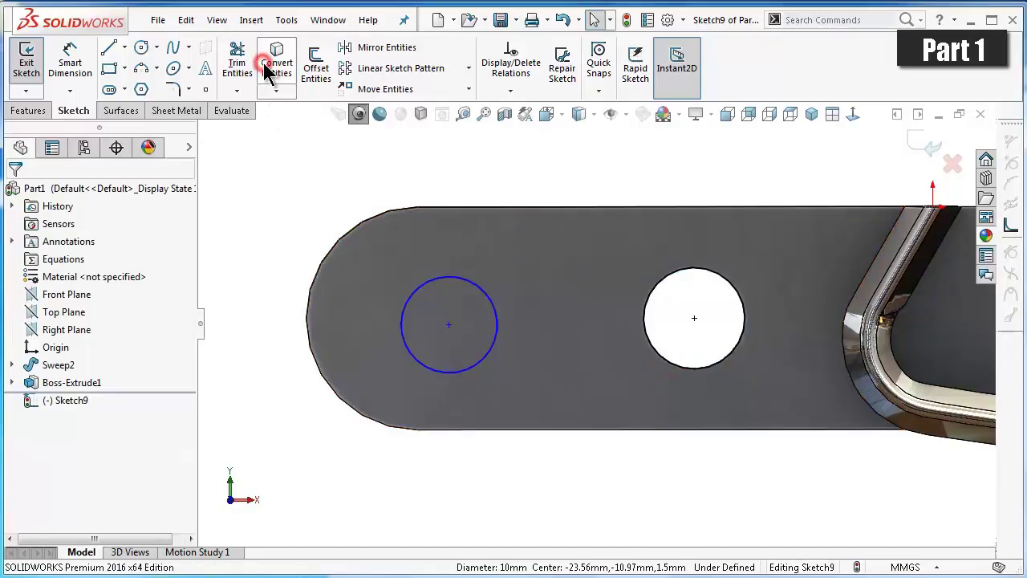
- Draw a center rectangle centred on the plate's lower edge
left_click(109, 69)
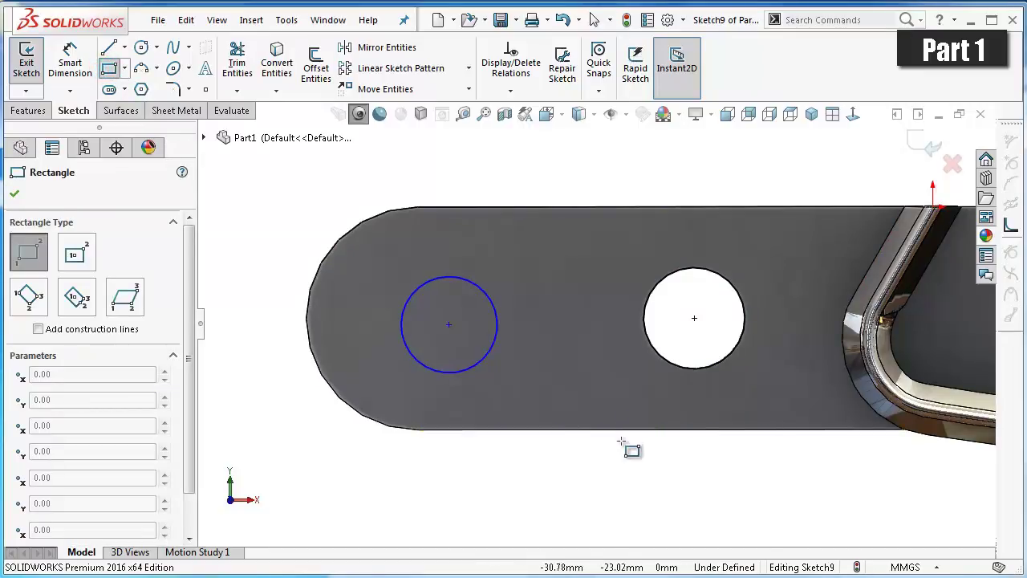
left_click(125, 70)
left_click(125, 104)
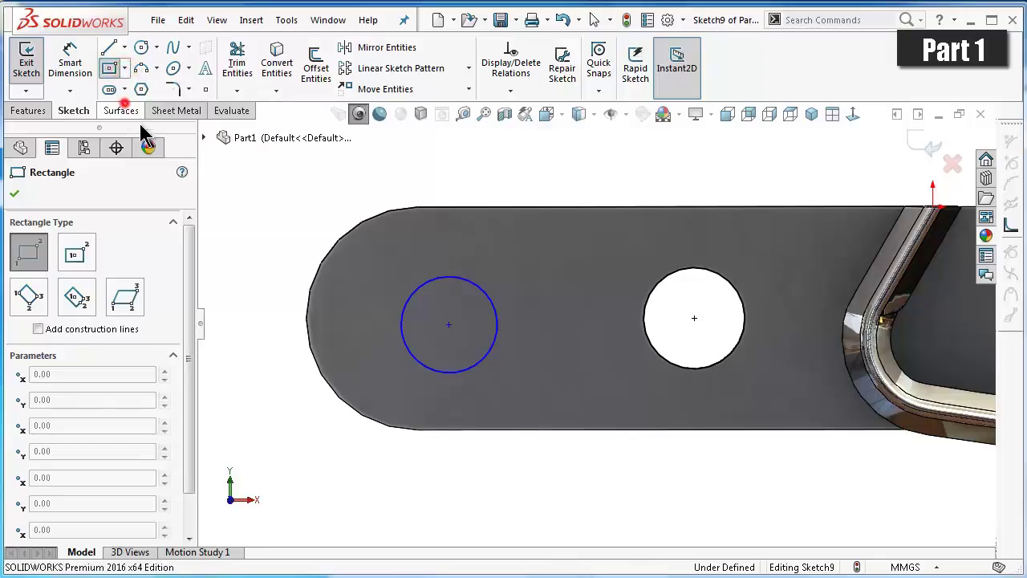
left_click(694, 487)
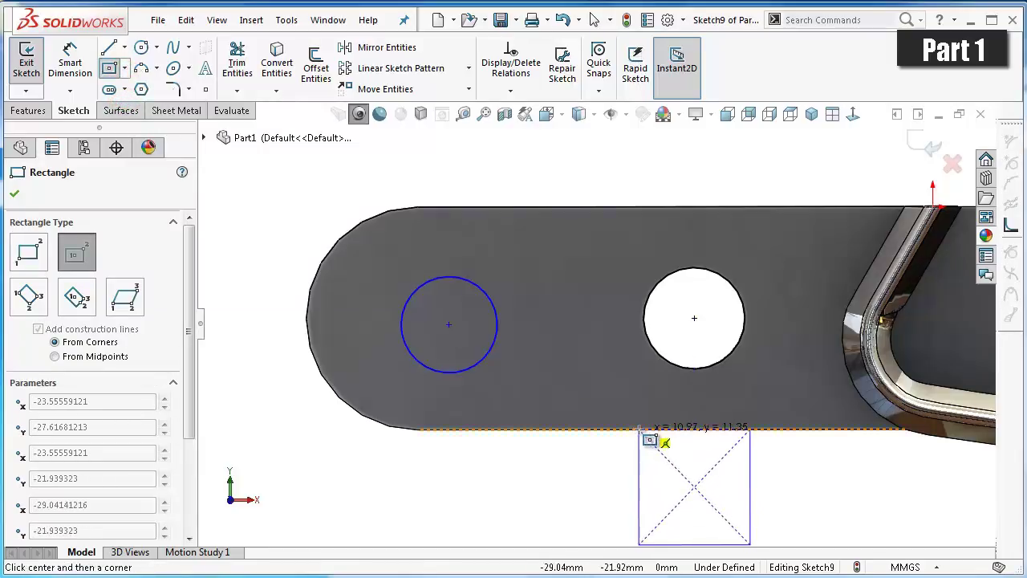
left_click(640, 431)
scroll(590, 481, "up", 2)
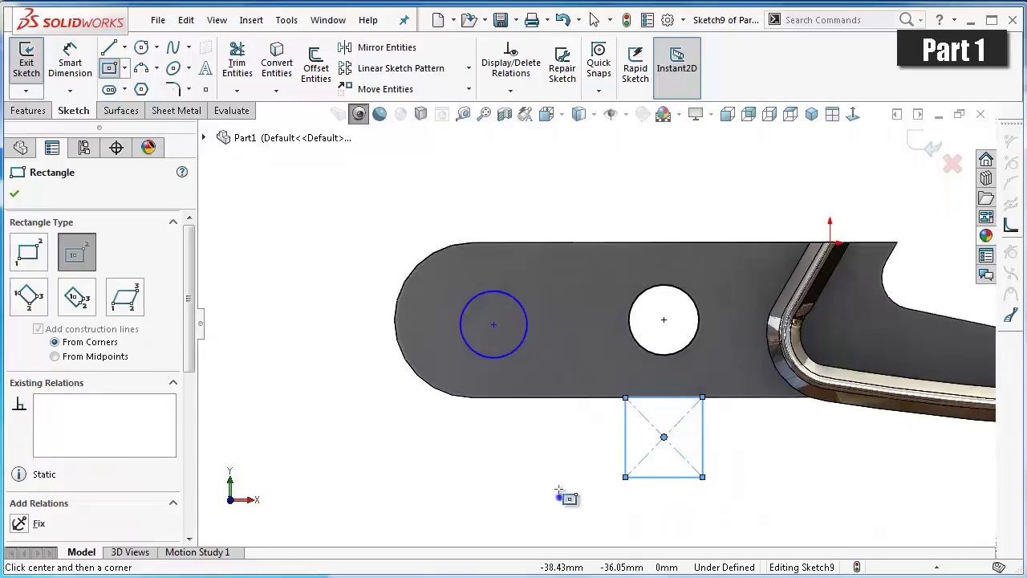
- Dimension the rectangle to 16.5 mm wide and 6.5 mm high
key("d")
left_click(663, 477)
left_click(654, 530)
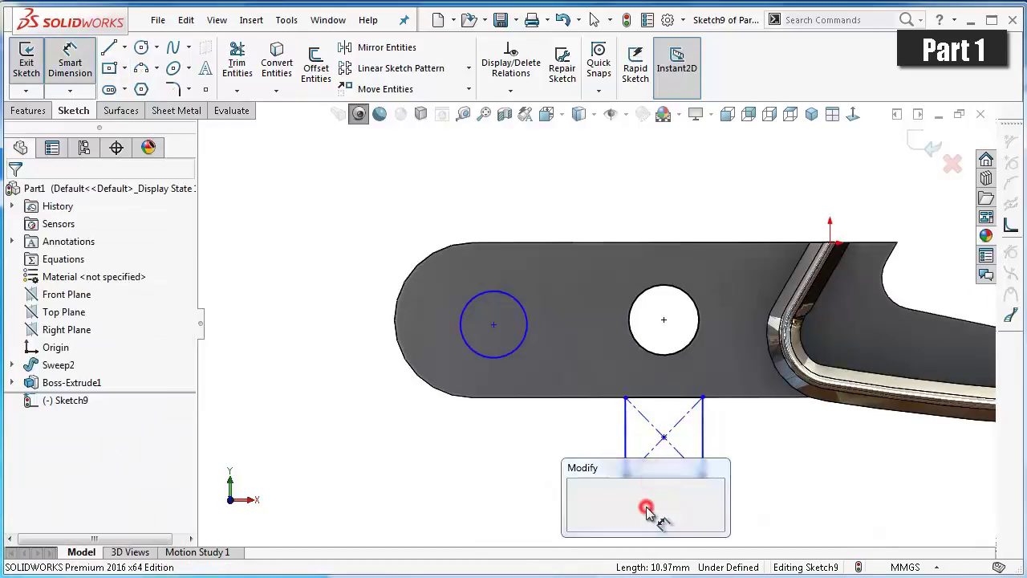
type("16.5")
key("Return")
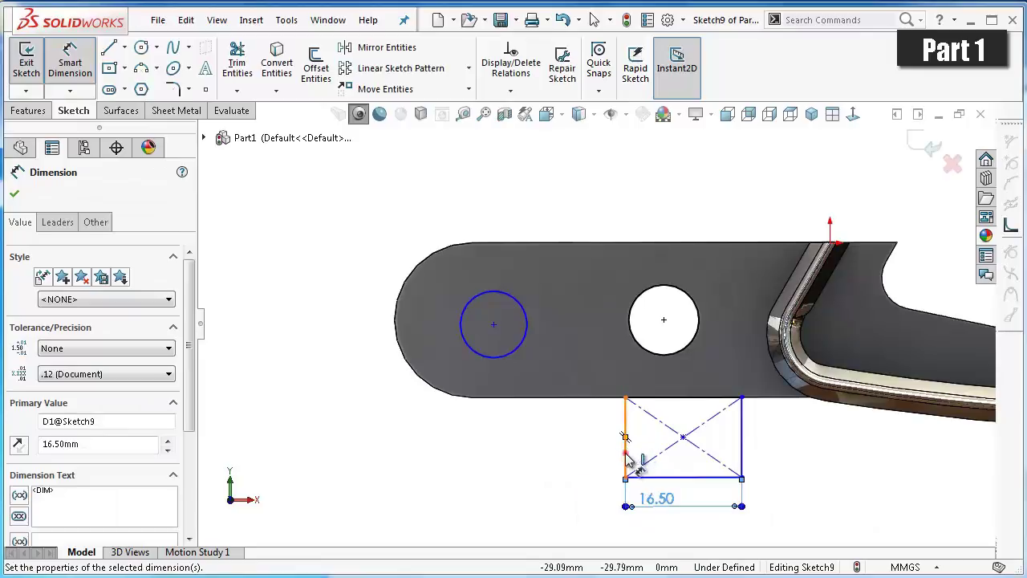
left_click(625, 452)
left_click(597, 450)
type("6.5")
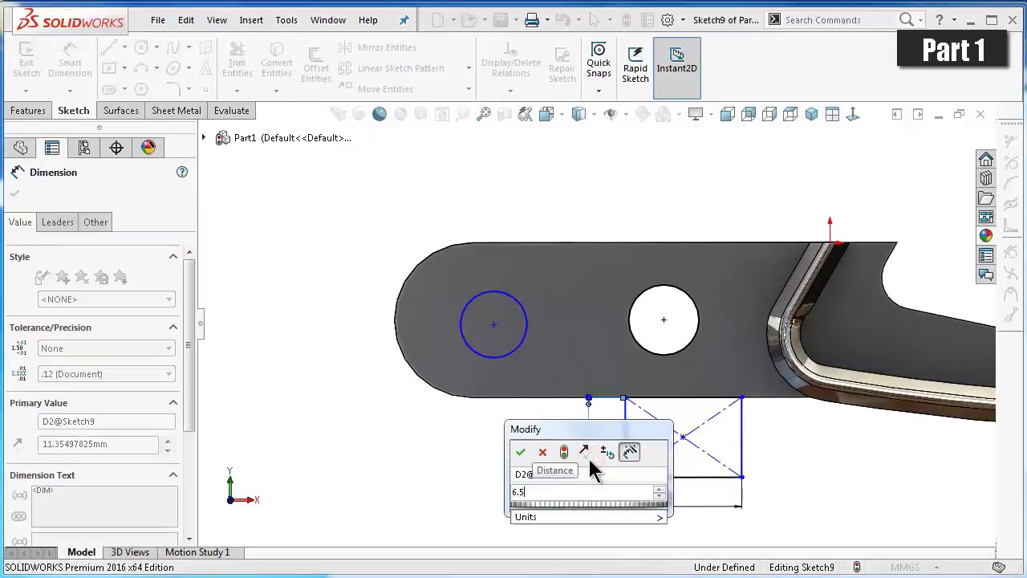
key("Return")
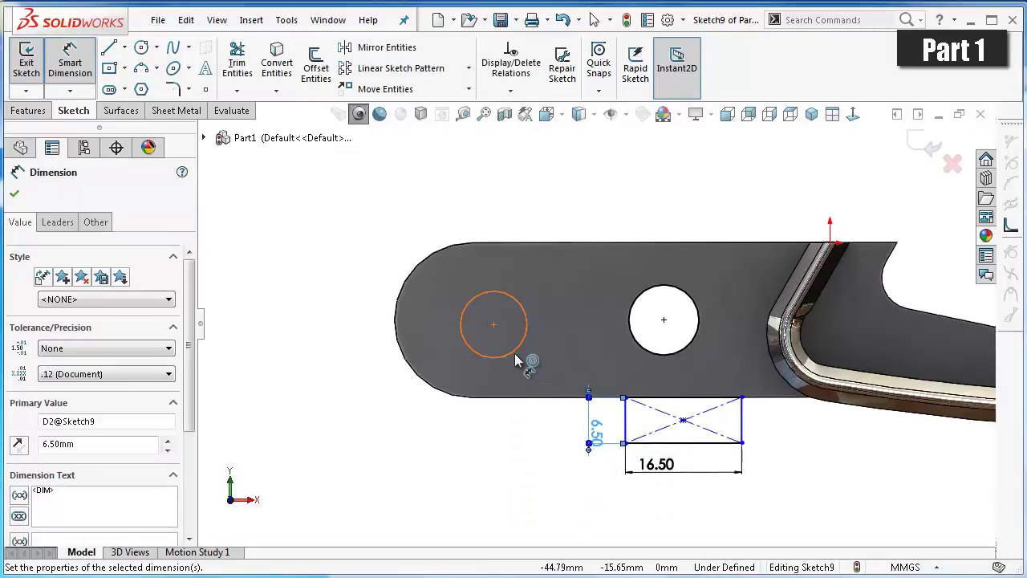
- Dimension the left circle to a 10 mm diameter
left_click(514, 354)
left_click(374, 359)
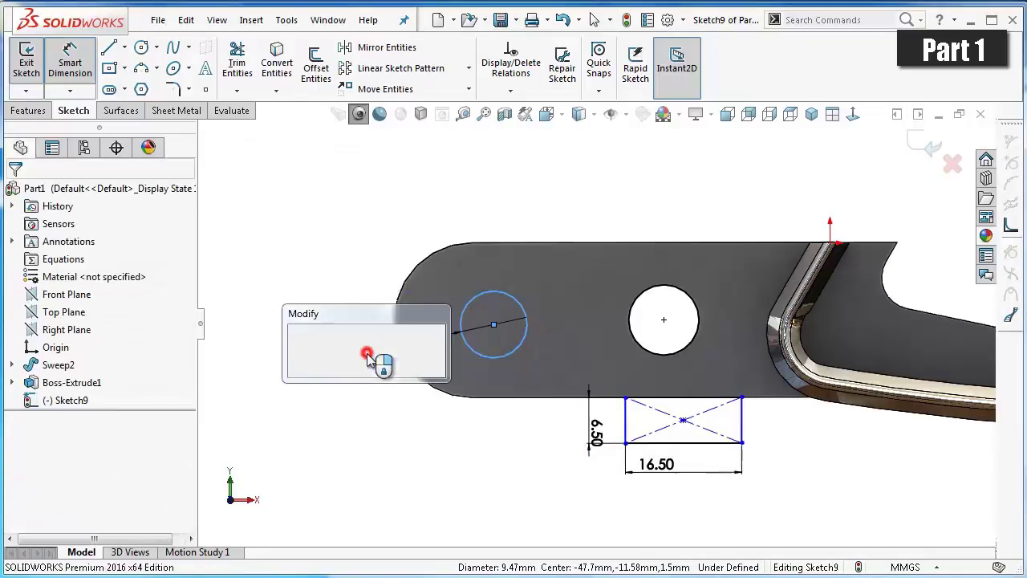
type("1")
key("Return")
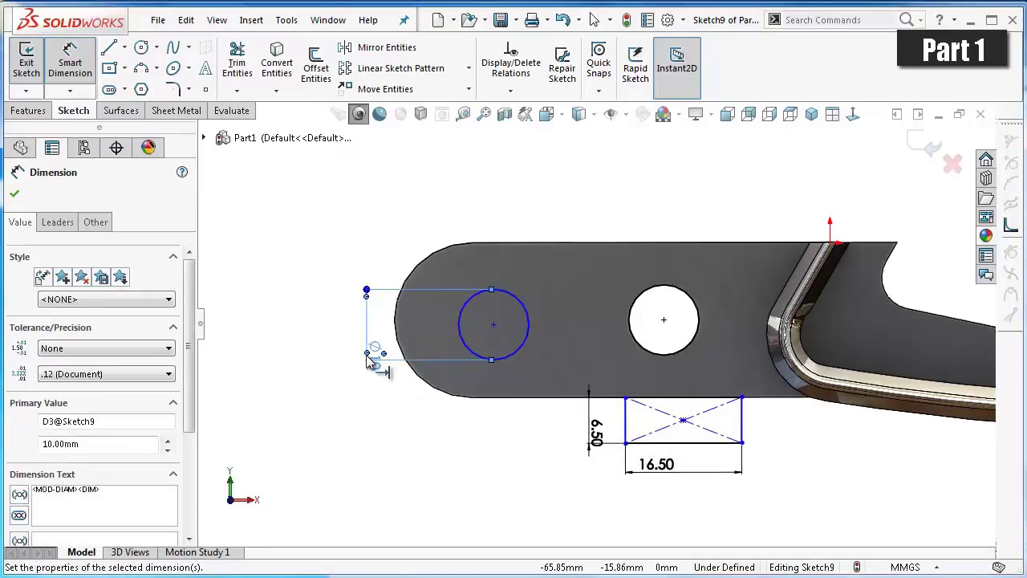
key("Escape")
left_click(314, 419)
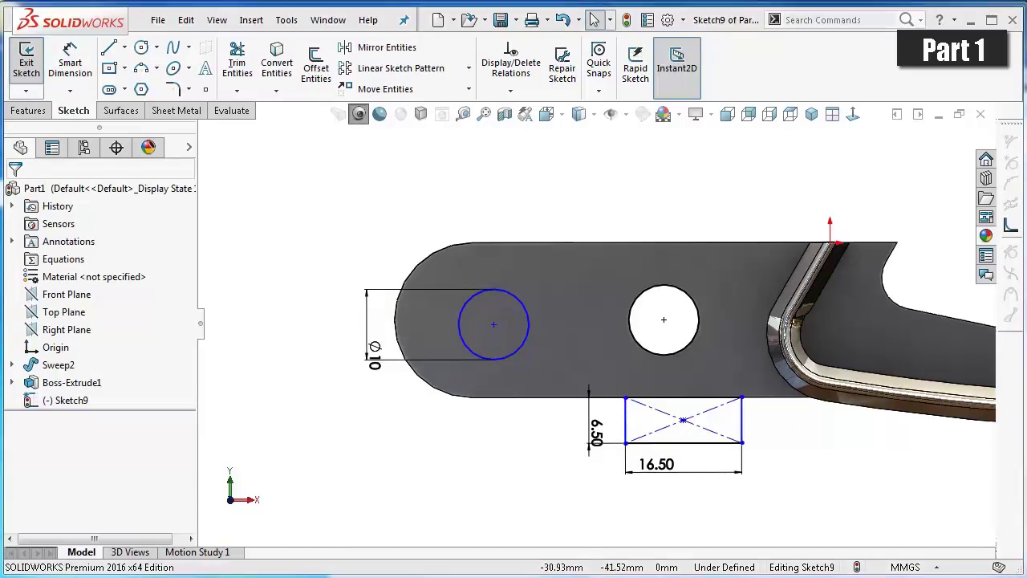
- Make the left circle concentric with the plate's rounded end
left_click(495, 325)
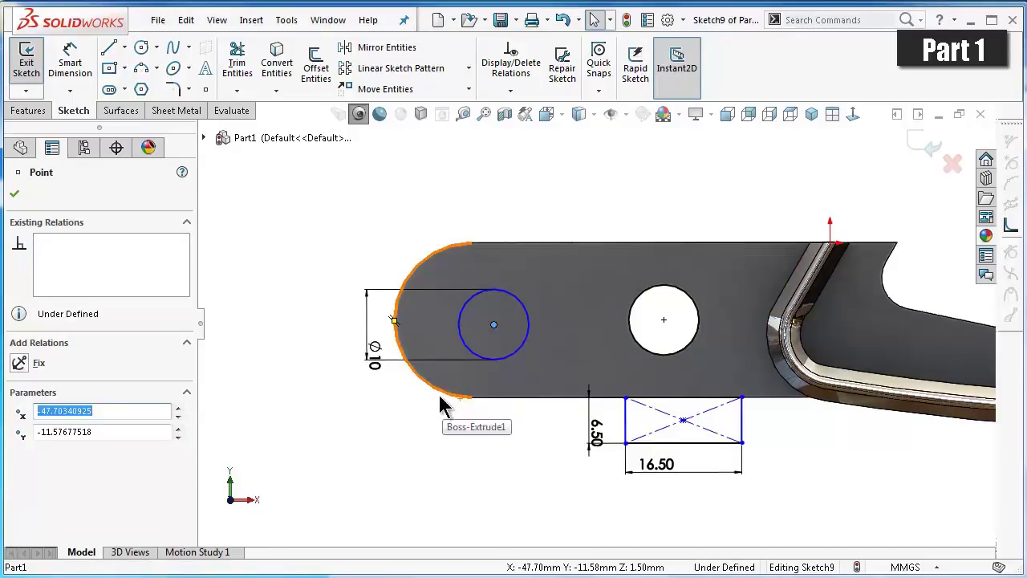
left_click(417, 425)
left_click(494, 360)
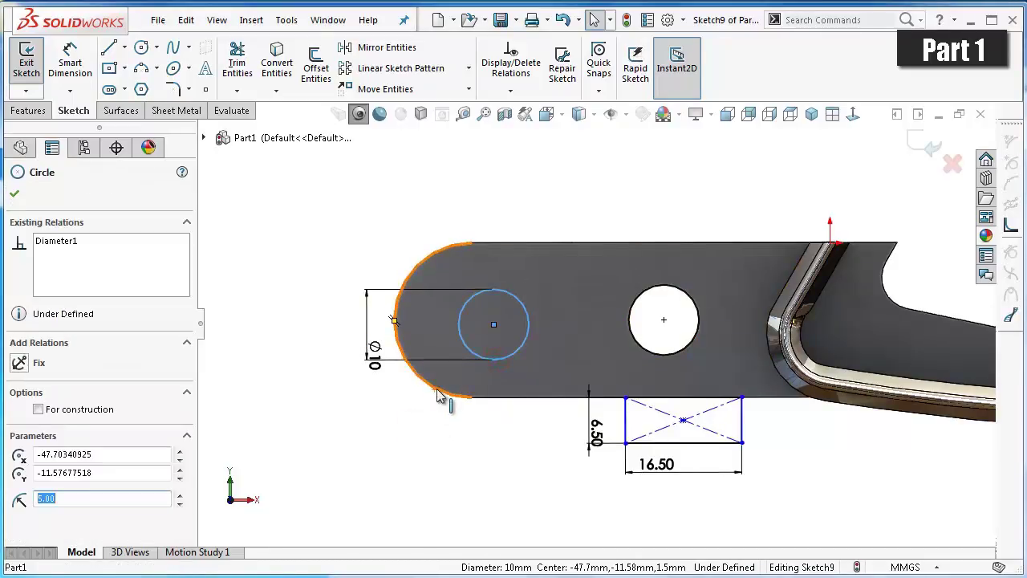
left_click(440, 395, "ctrl")
left_click(518, 379)
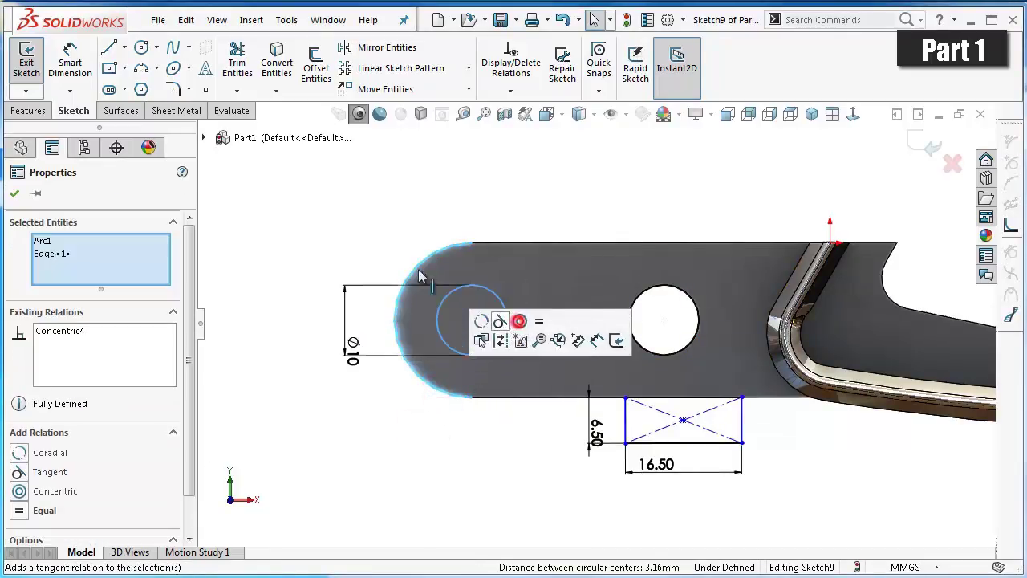
left_click(386, 225)
- Add a Vertical relation aligning the rectangle's centre under the hole centre, fully defining Sketch9
scroll(700, 322, "down", 2)
scroll(700, 323, "up", 1)
scroll(698, 325, "up", 1)
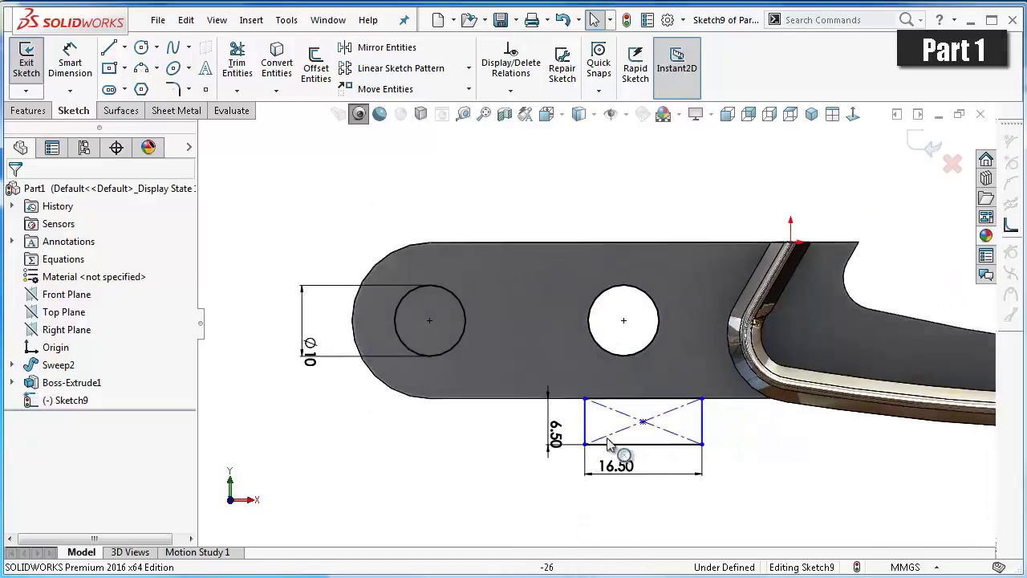
left_click(642, 421)
left_click(623, 320, "ctrl")
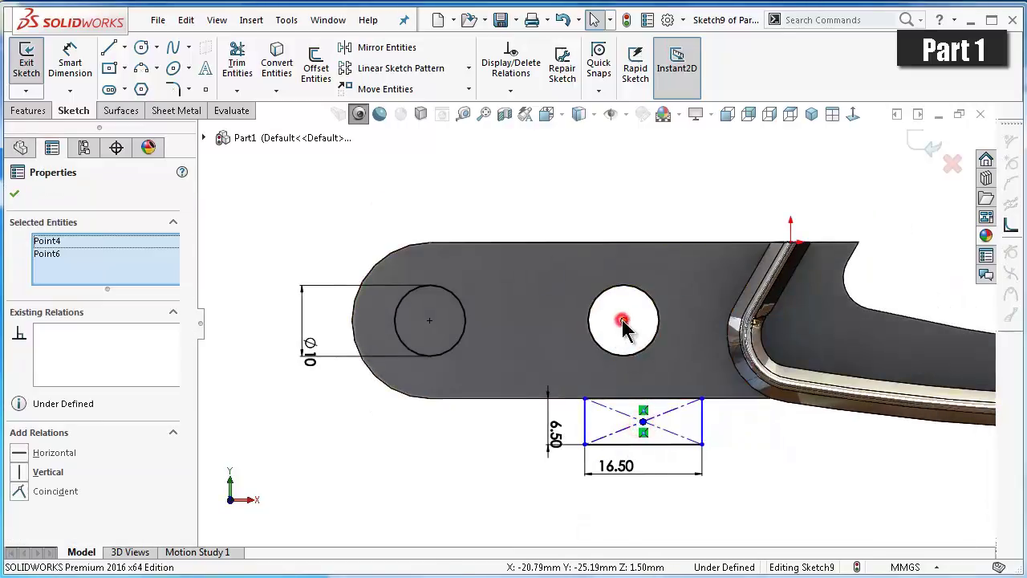
left_click(681, 253)
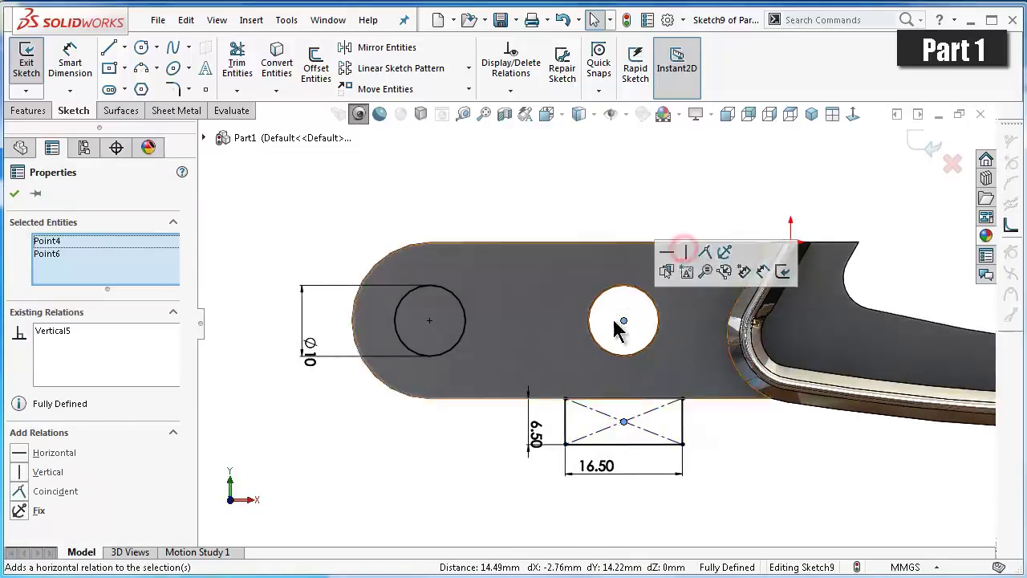
left_click(459, 474)
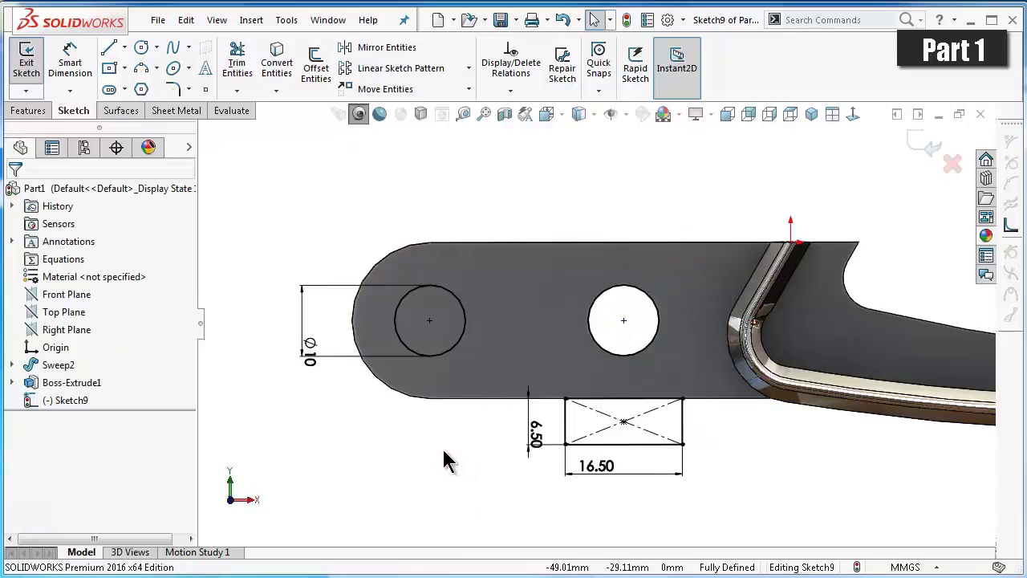
middle_click_drag(472, 437, 465, 438)
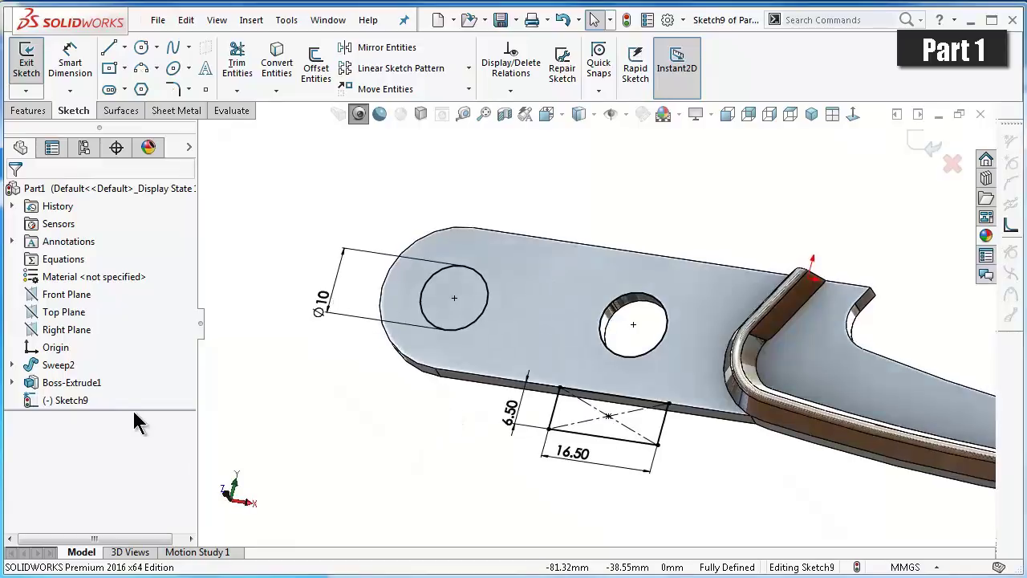
- Preview a 3 mm thin-feature Boss-Extrude of Sketch9 limited to the middle hole circle contour
left_click(28, 110)
left_click(36, 66)
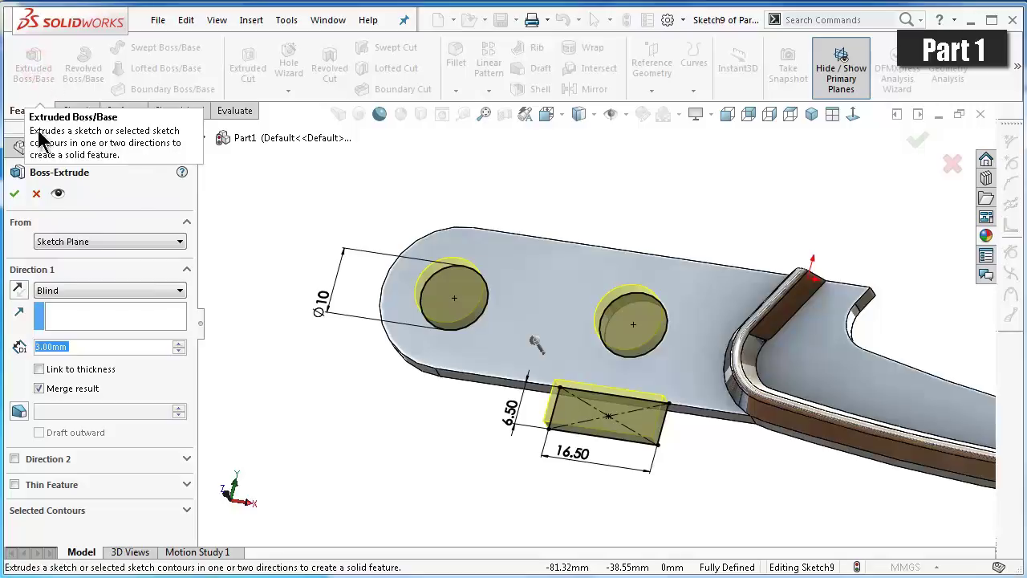
left_click(15, 484)
left_click_drag(188, 447, 193, 514)
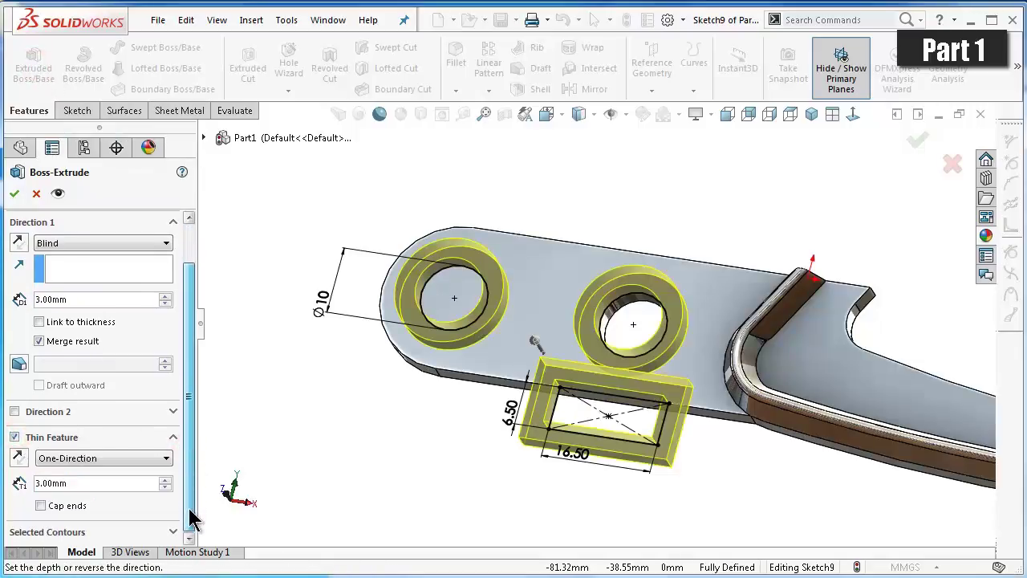
left_click(174, 532)
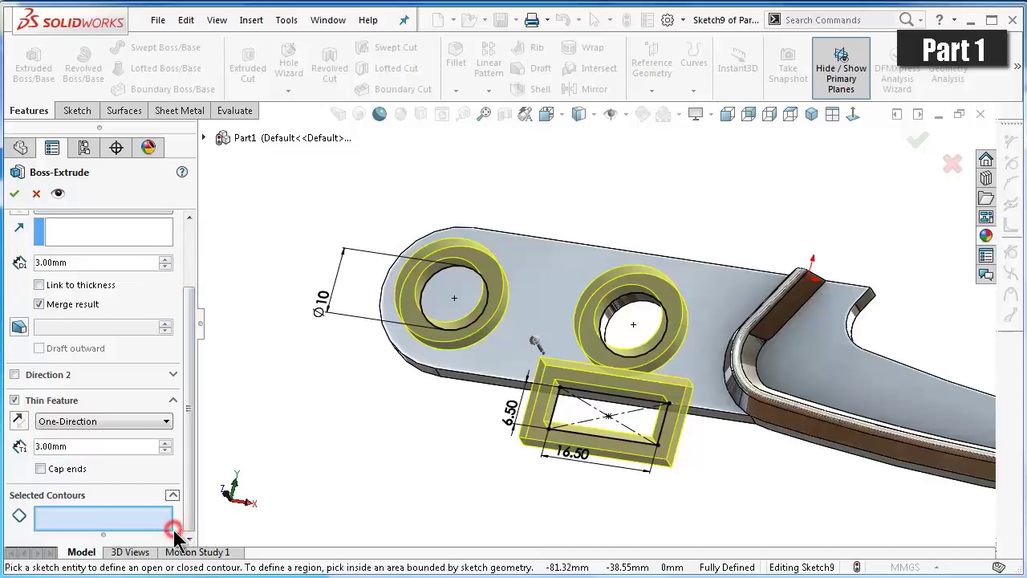
left_click(659, 353)
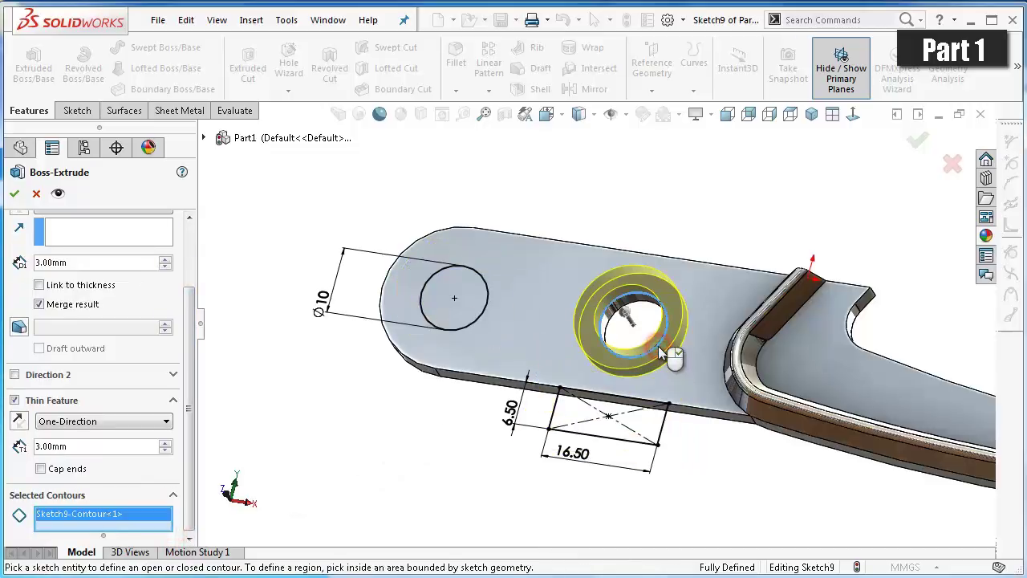
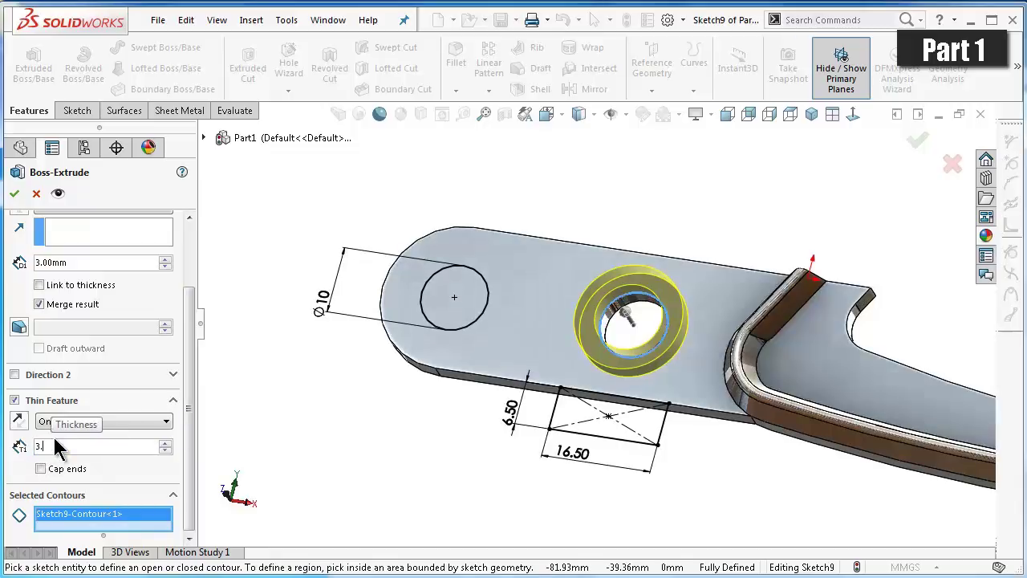
- Commit a 3.5 mm thin-feature wall and accept the extrusion as Extrude-Thin1
key("Return")
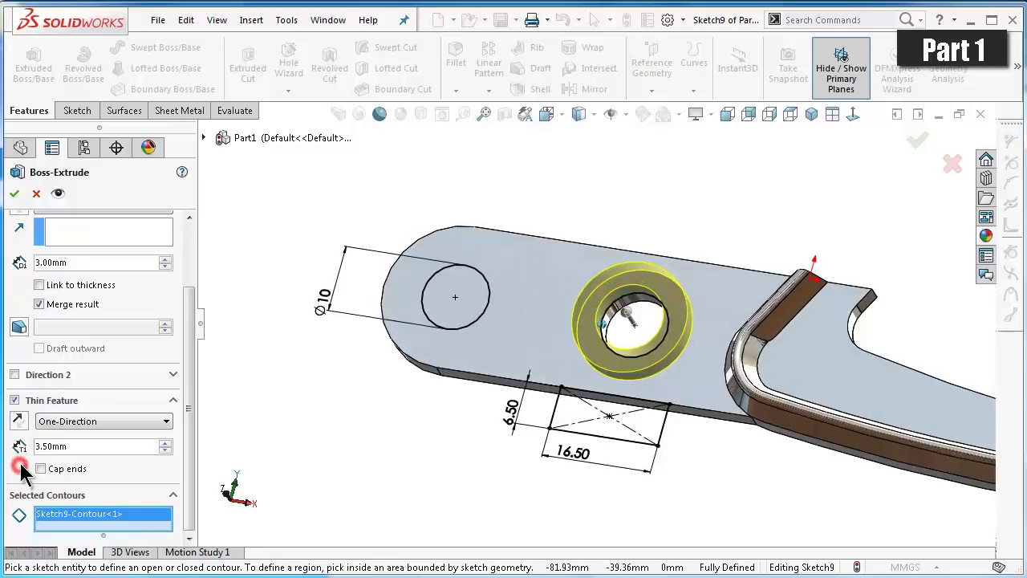
left_click_drag(191, 346, 190, 297)
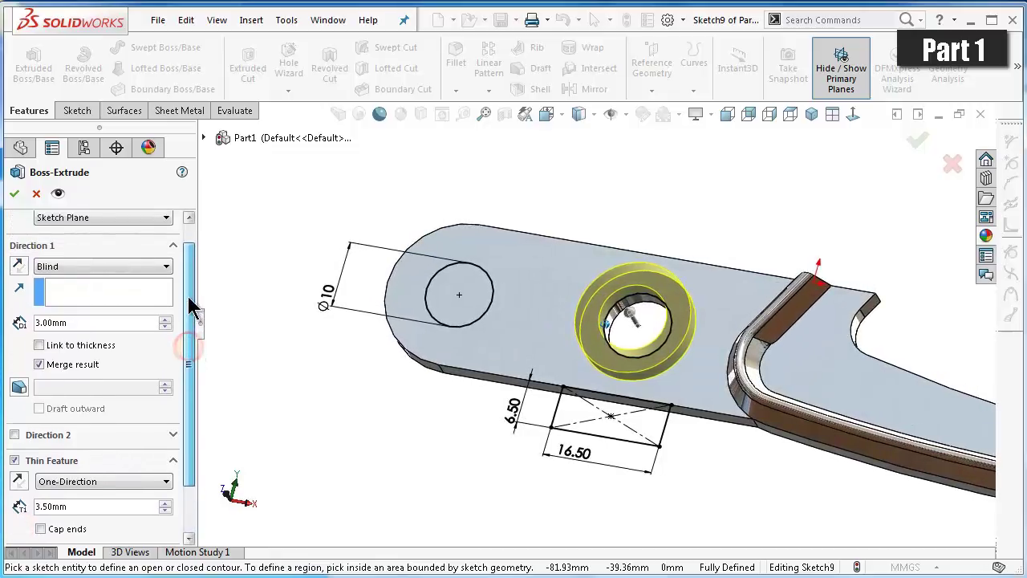
left_click(14, 194)
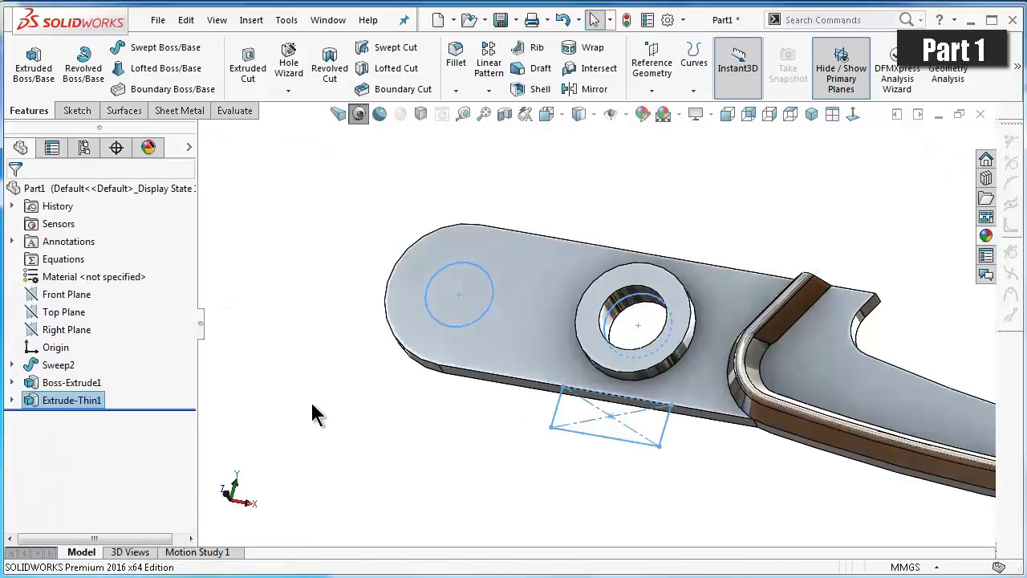
- Expand Extrude-Thin1 and make Sketch9 visible on the model
left_click(313, 407)
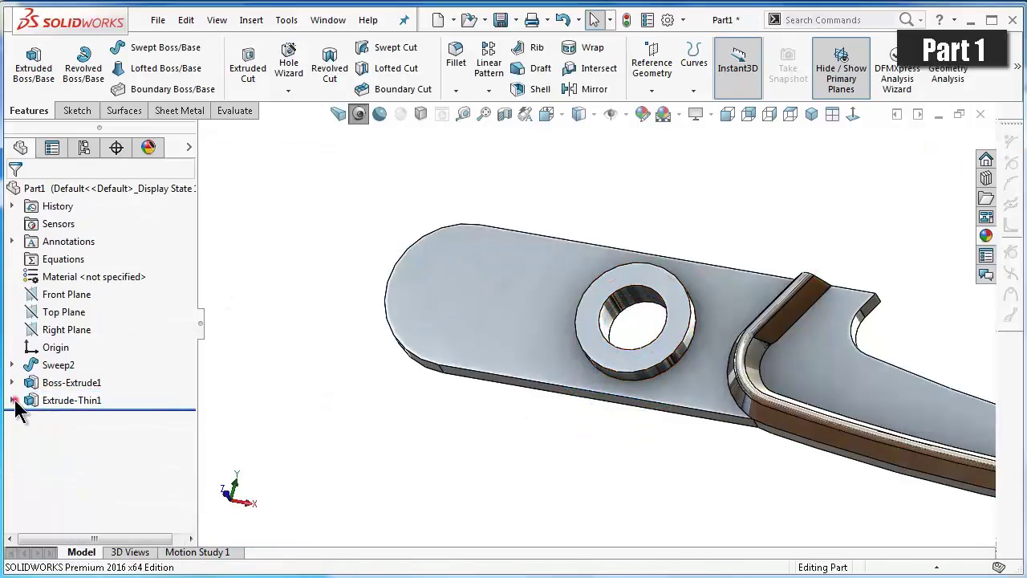
left_click(12, 399)
left_click(70, 418)
left_click(84, 394)
left_click(234, 390)
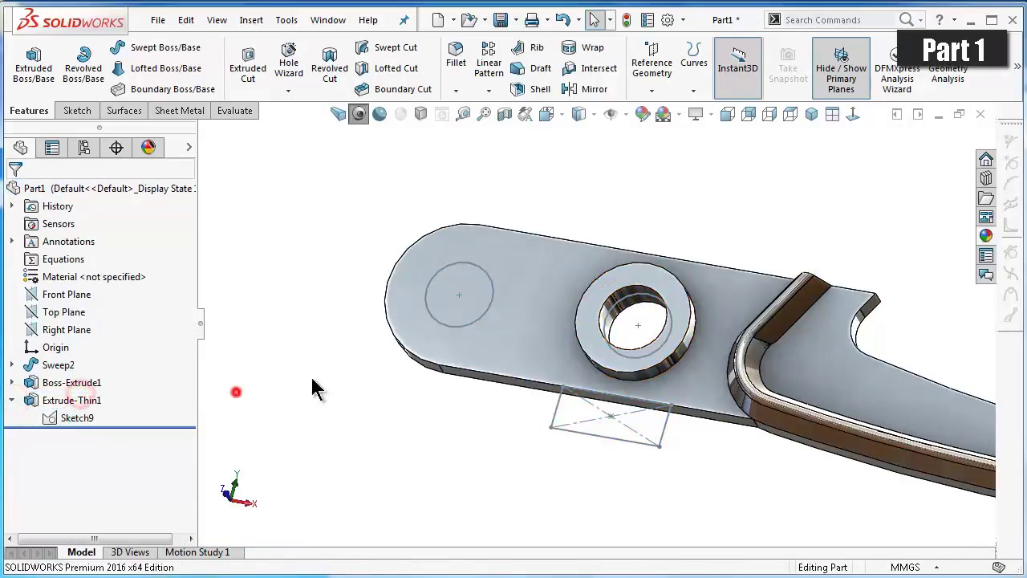
- Extrude Sketch9's 10 mm circle 6 mm into a cylindrical boss, Boss-Extrude2
left_click(484, 317)
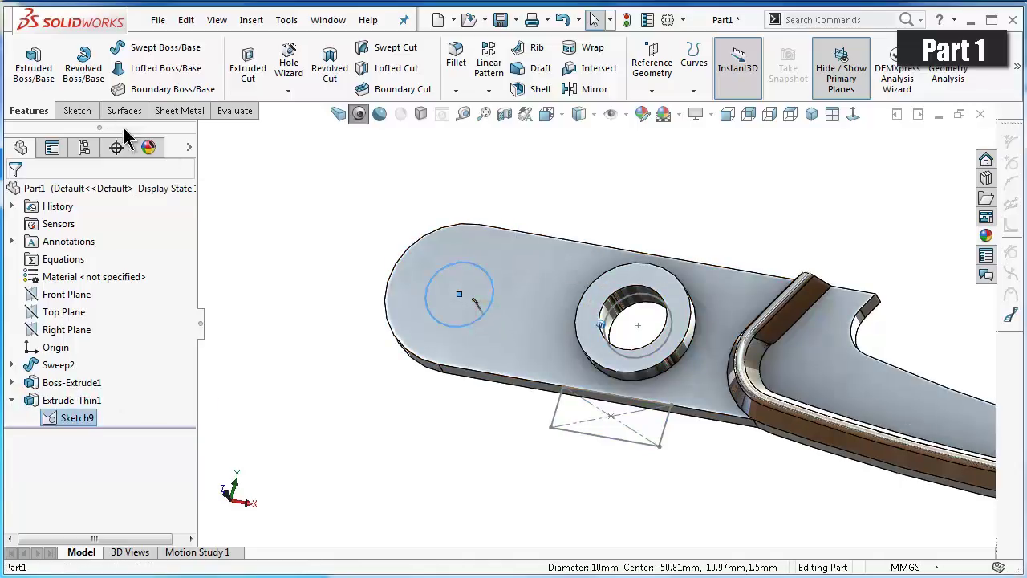
left_click(36, 64)
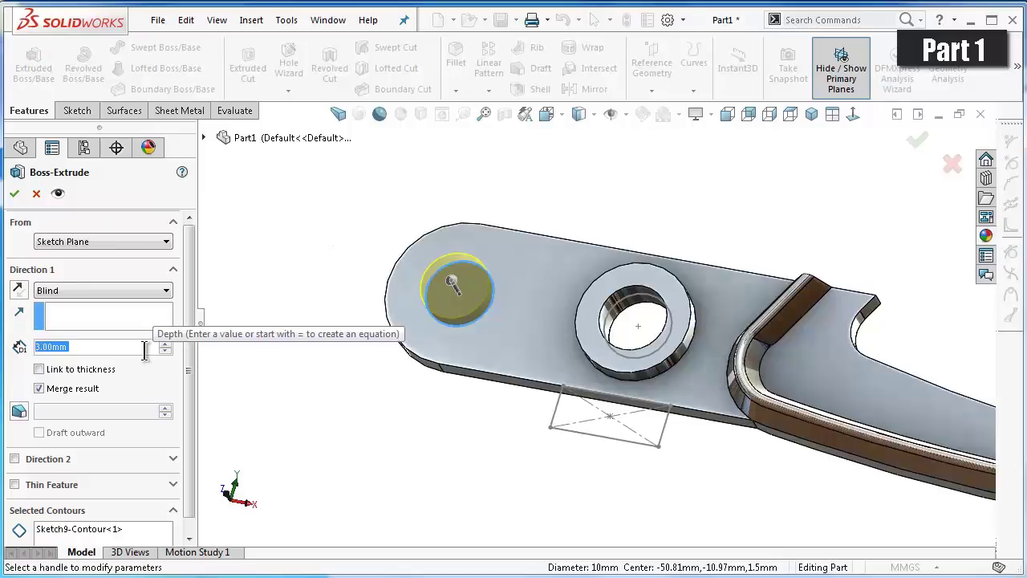
type("6")
key("Return")
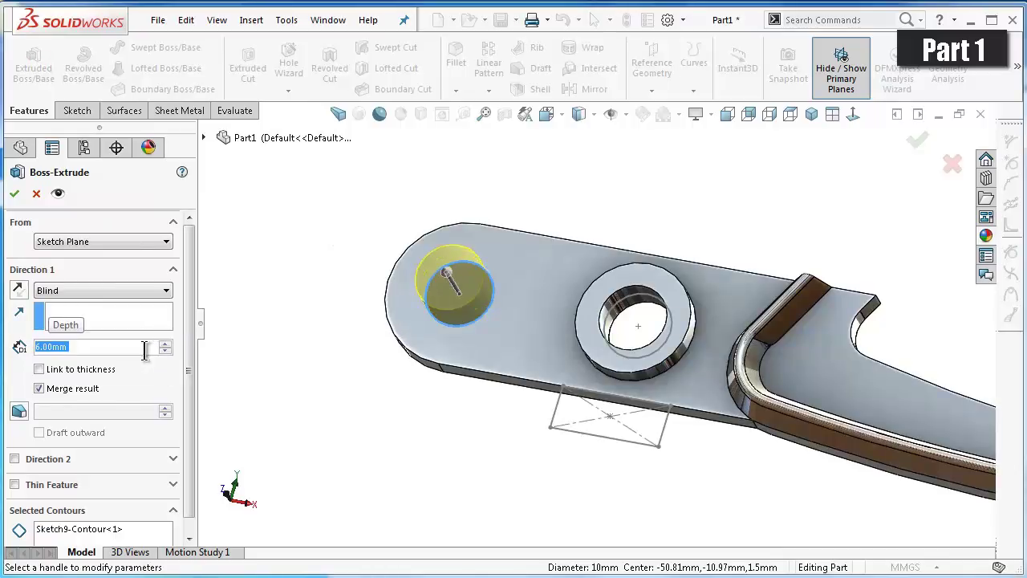
left_click(14, 194)
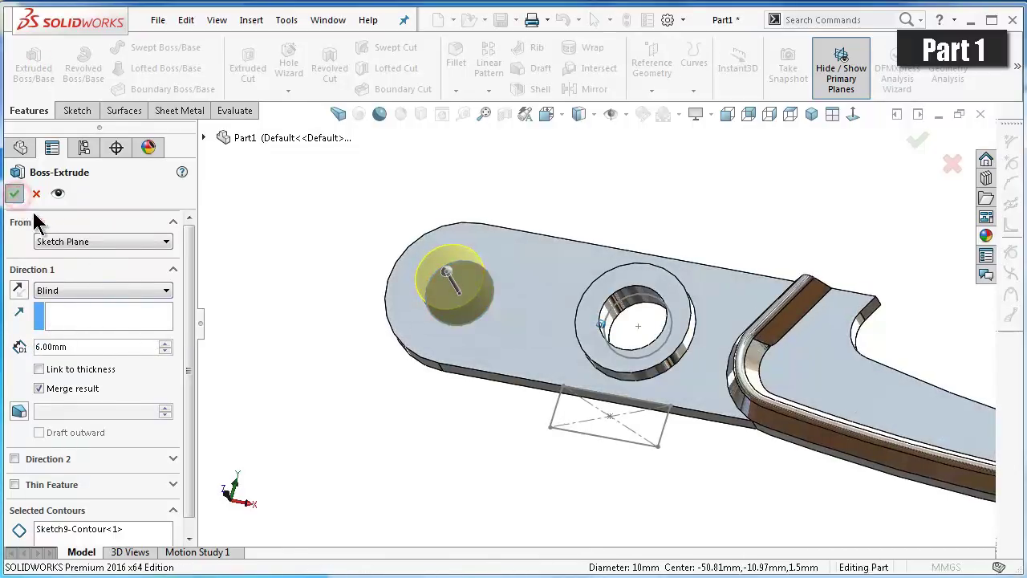
left_click(575, 431)
- Extrude Sketch9's rectangle 3 mm in the reversed direction into a tab
left_click(415, 443)
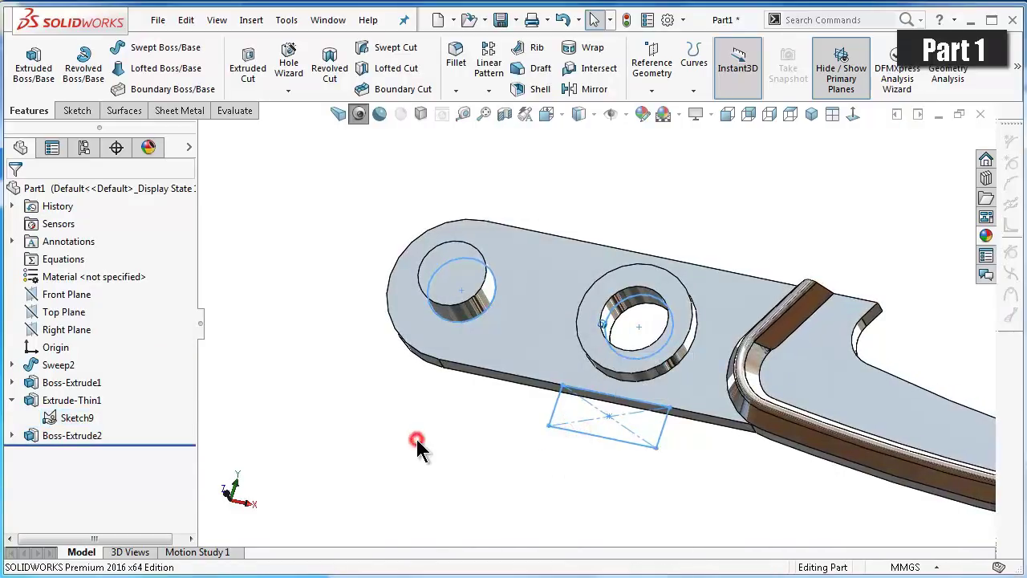
left_click(552, 427)
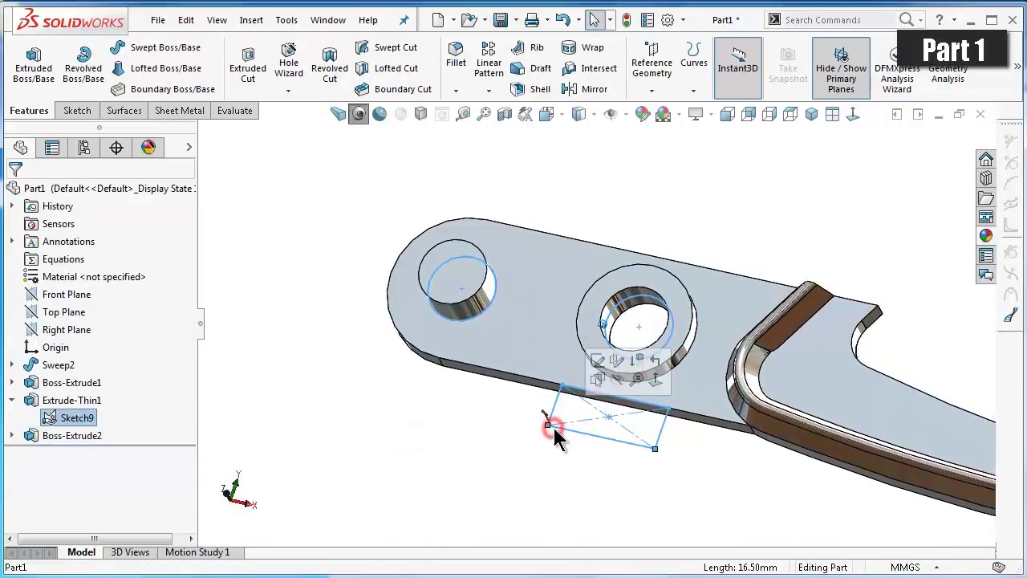
left_click(31, 66)
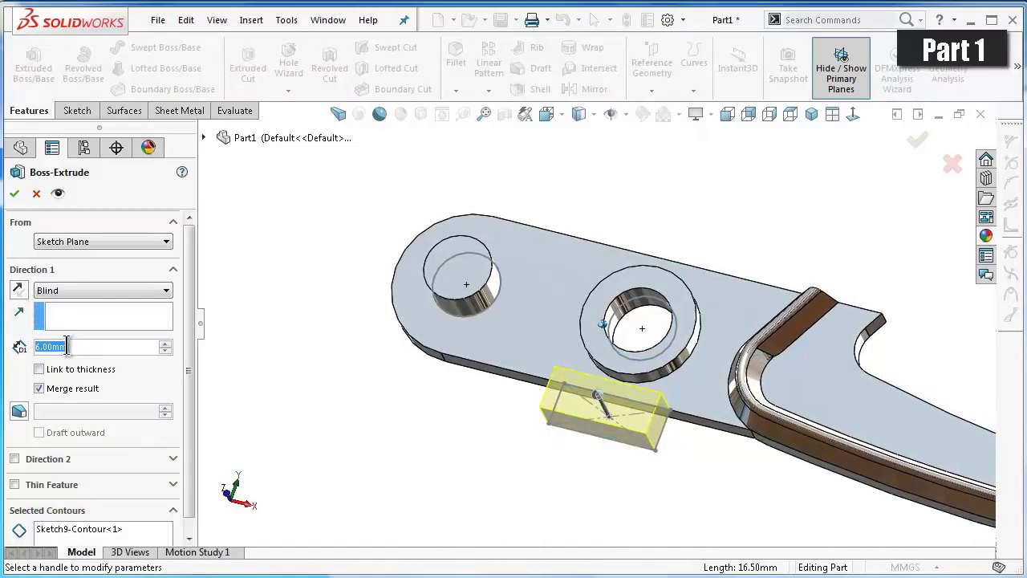
type("3")
key("Return")
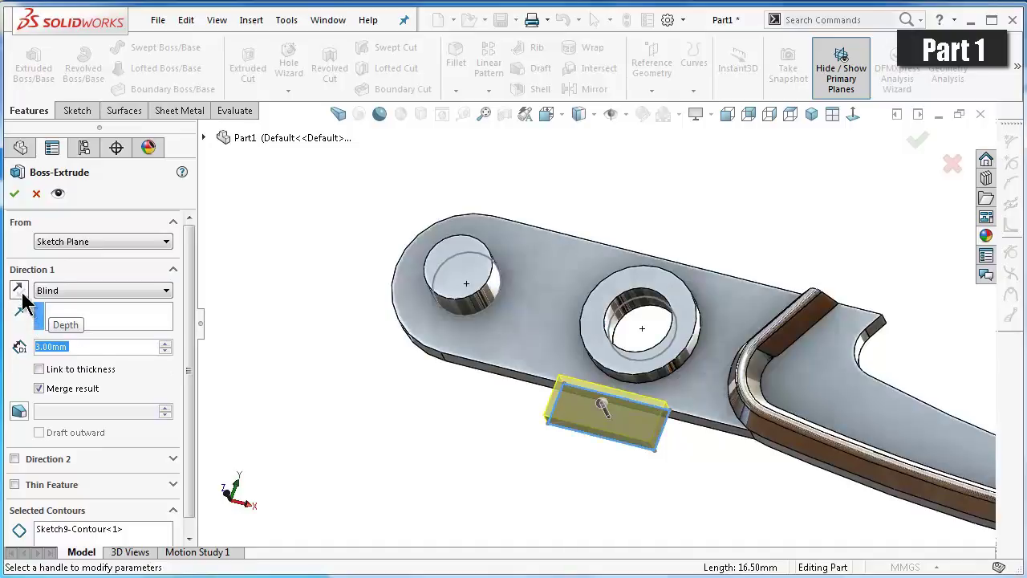
left_click(19, 290)
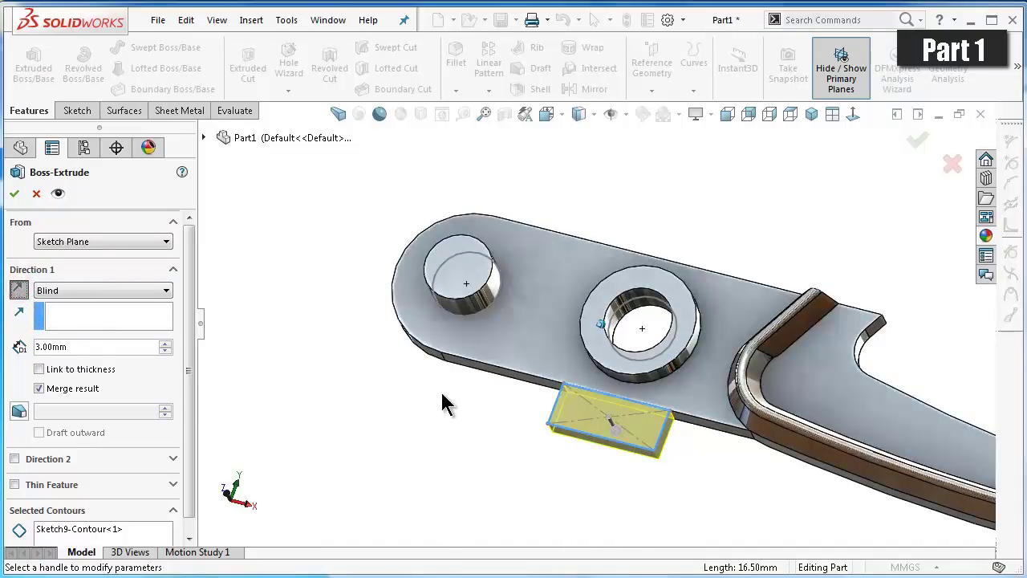
mouse_move(442, 401)
middle_mouse_down()
mouse_move(435, 341)
mouse_move(443, 359)
middle_mouse_up()
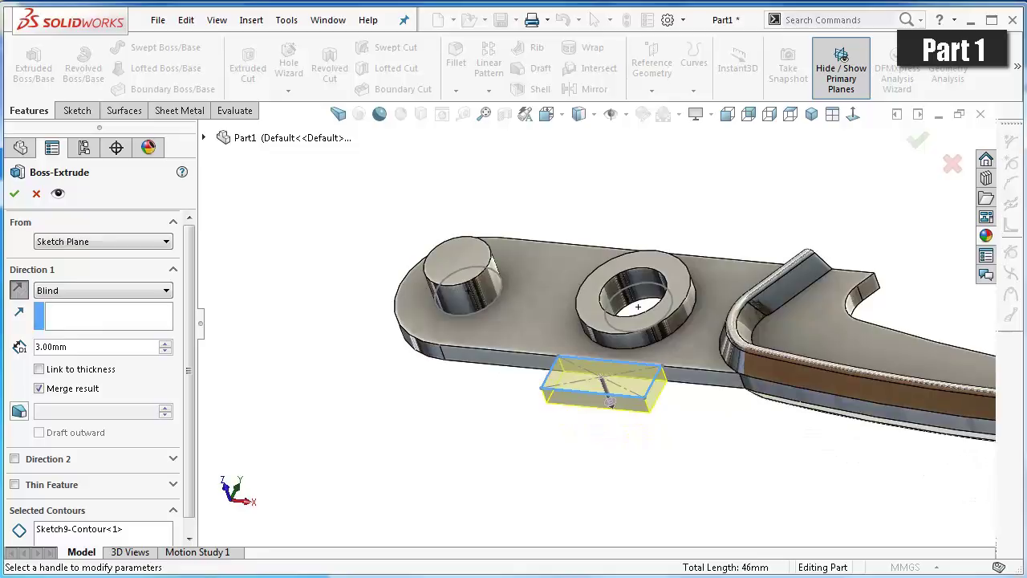
left_click(14, 194)
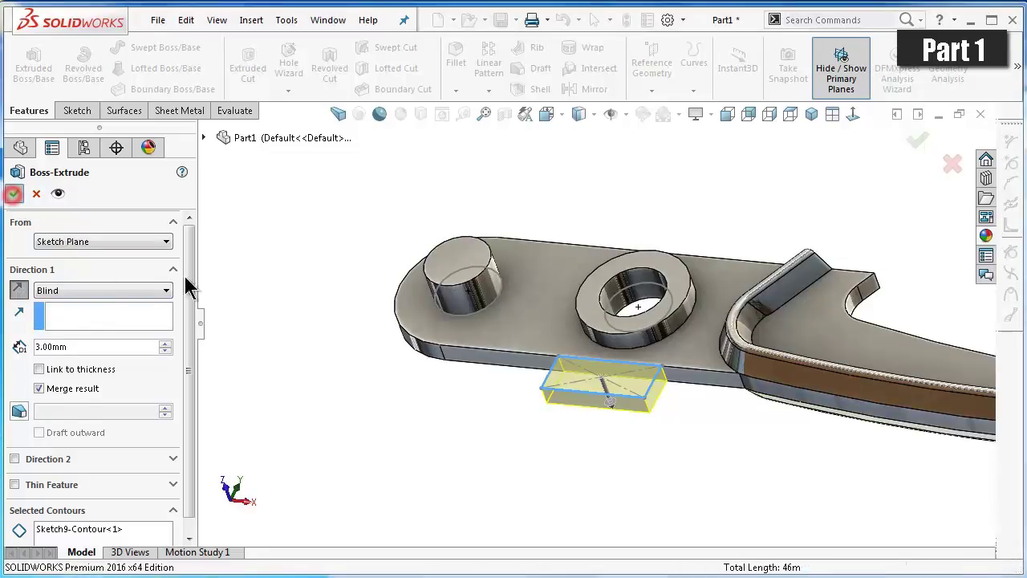
- Hide Sketch9 from the model
left_click(470, 441)
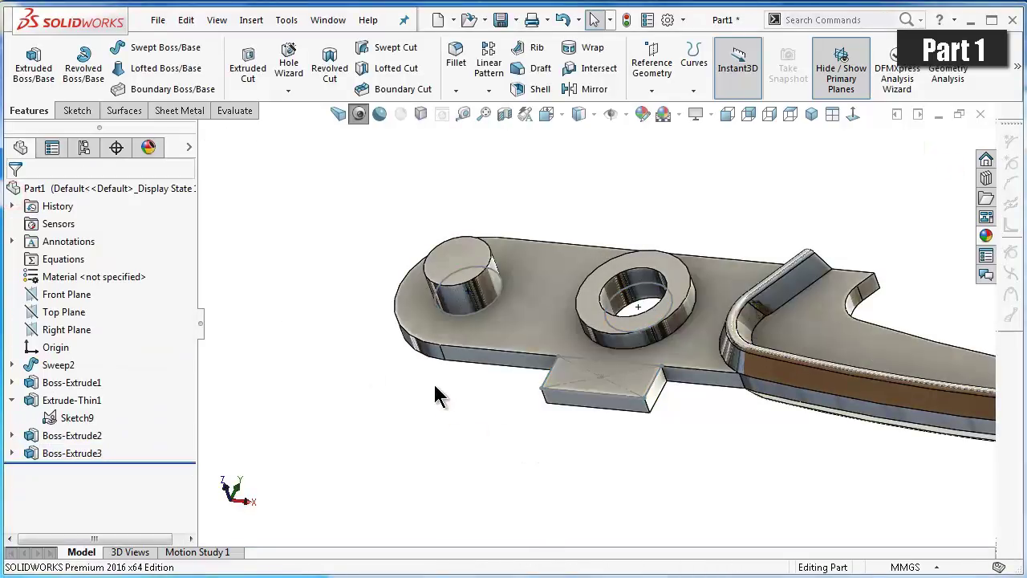
left_click(590, 377)
left_click(652, 331)
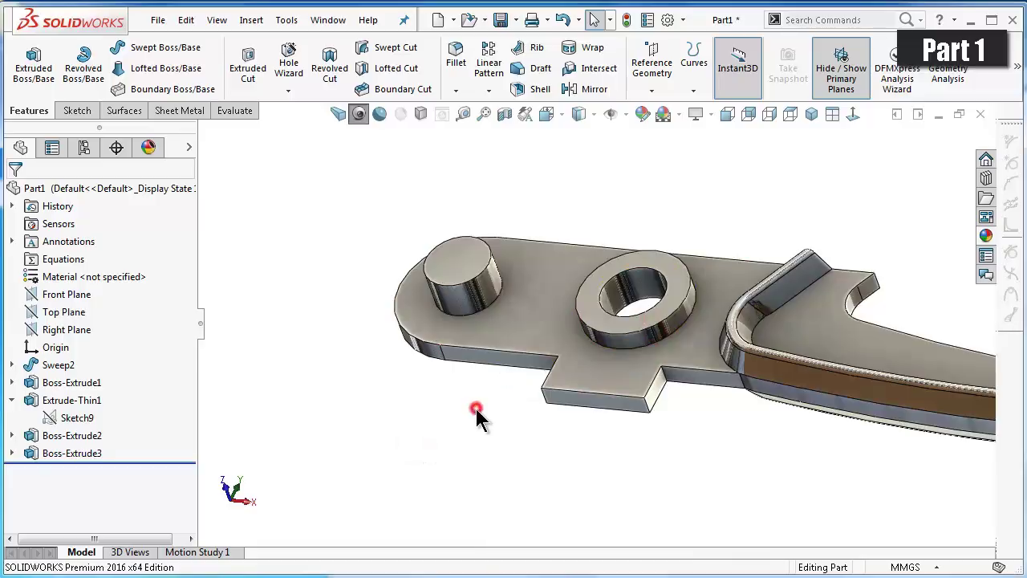
- Sketch a corner rectangle across the tab on the plate's top face, 3 mm wide
mouse_move(480, 413)
middle_mouse_down()
mouse_move(473, 419)
mouse_move(859, 496)
mouse_move(809, 407)
middle_mouse_up()
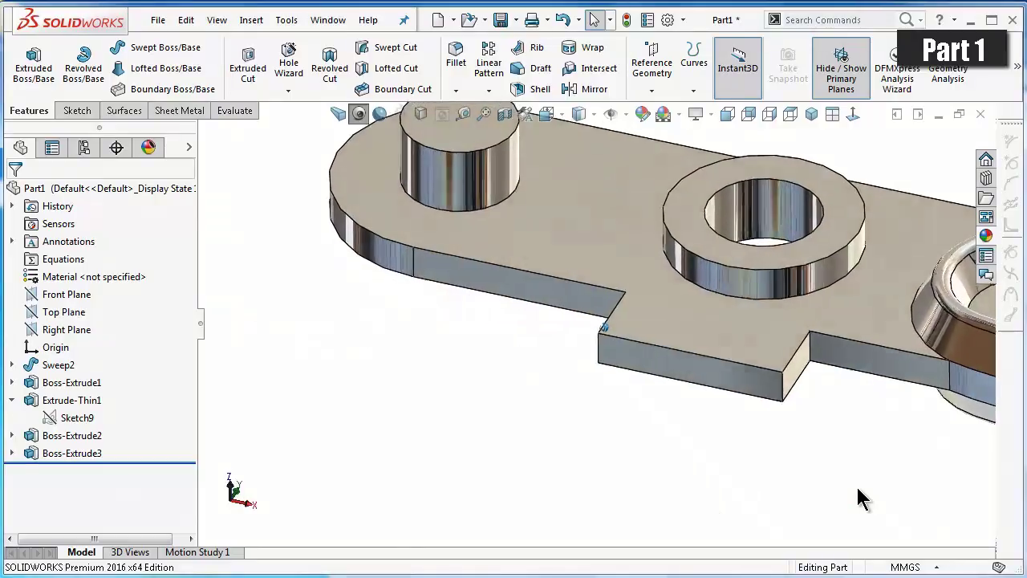
left_click(807, 399)
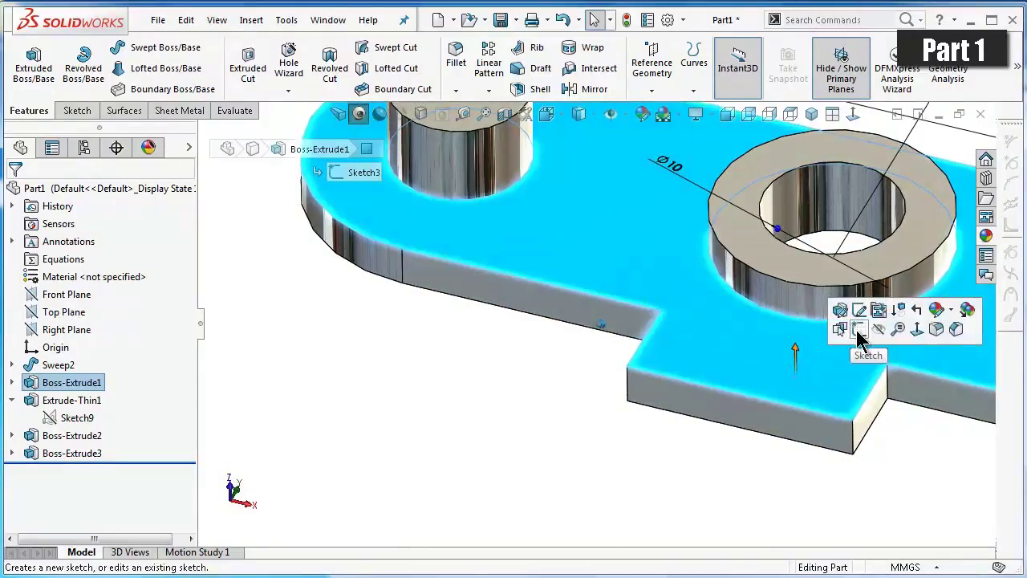
left_click(843, 330)
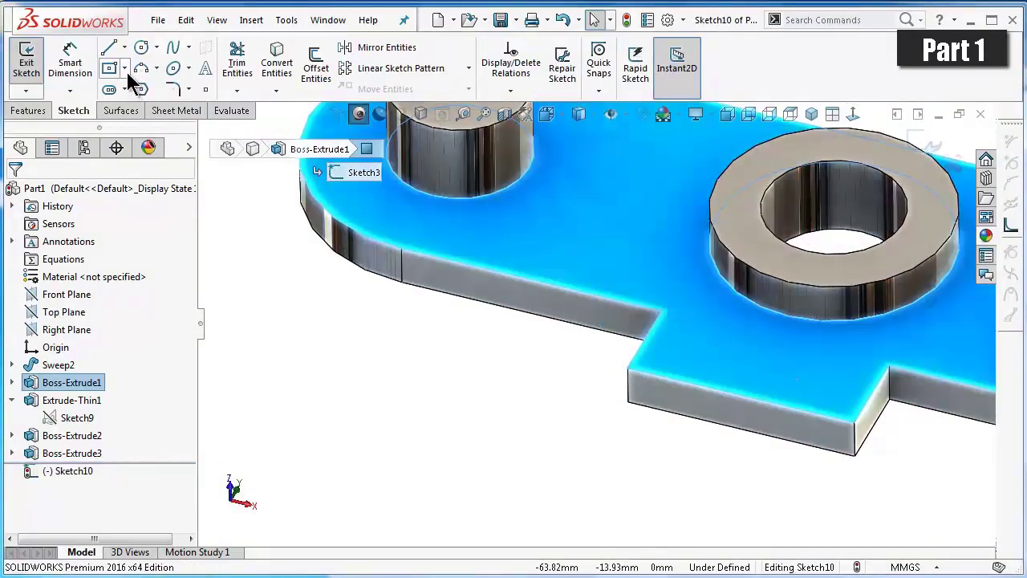
left_click(125, 69)
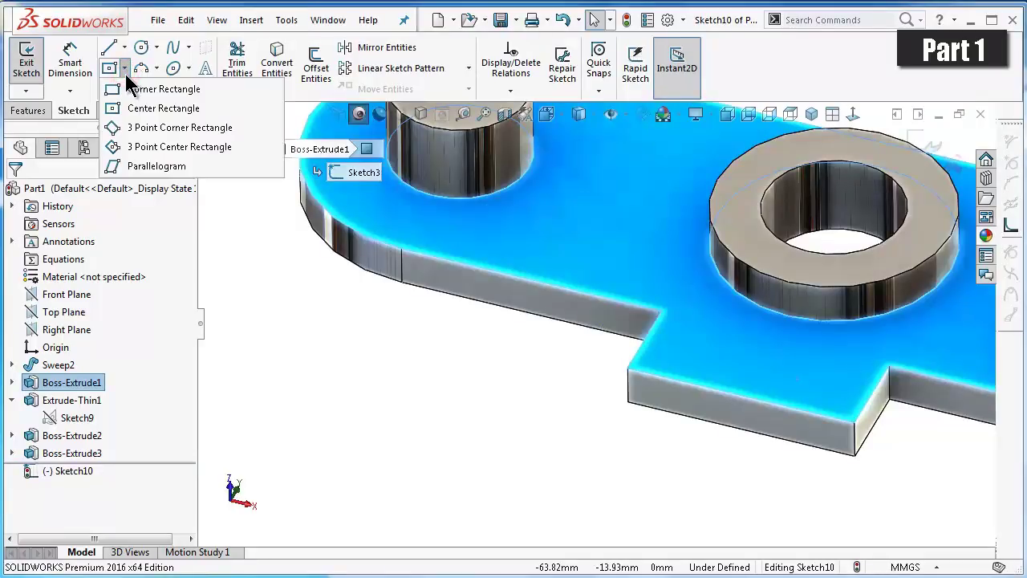
left_click(139, 92)
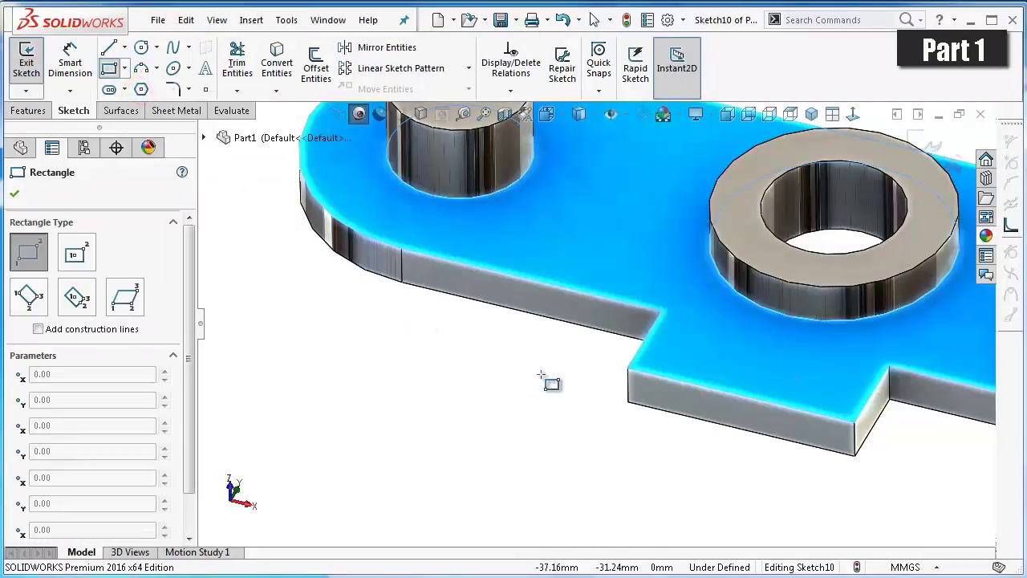
left_click(628, 368)
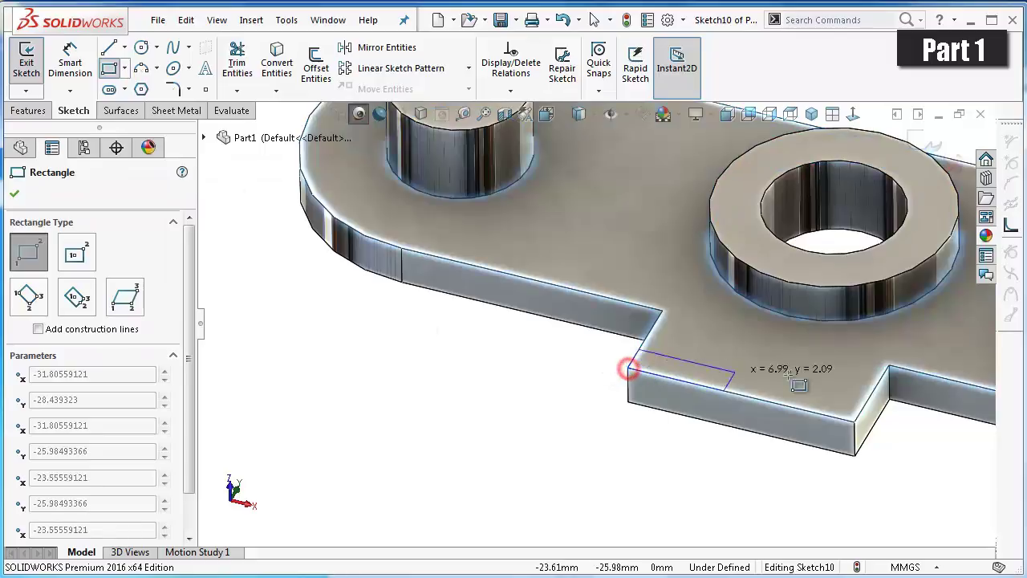
left_click(875, 386)
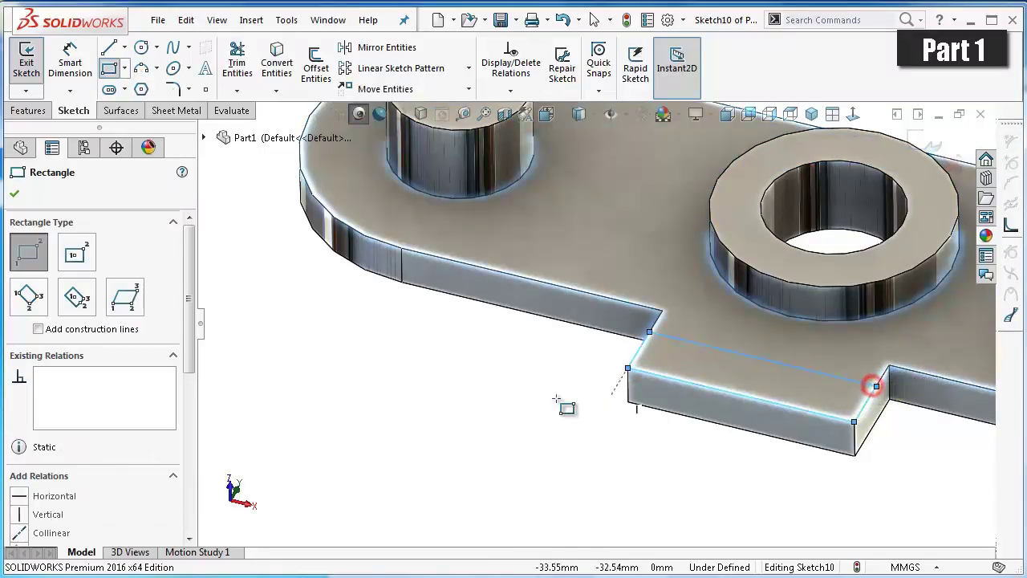
right_click_drag(527, 415, 519, 375)
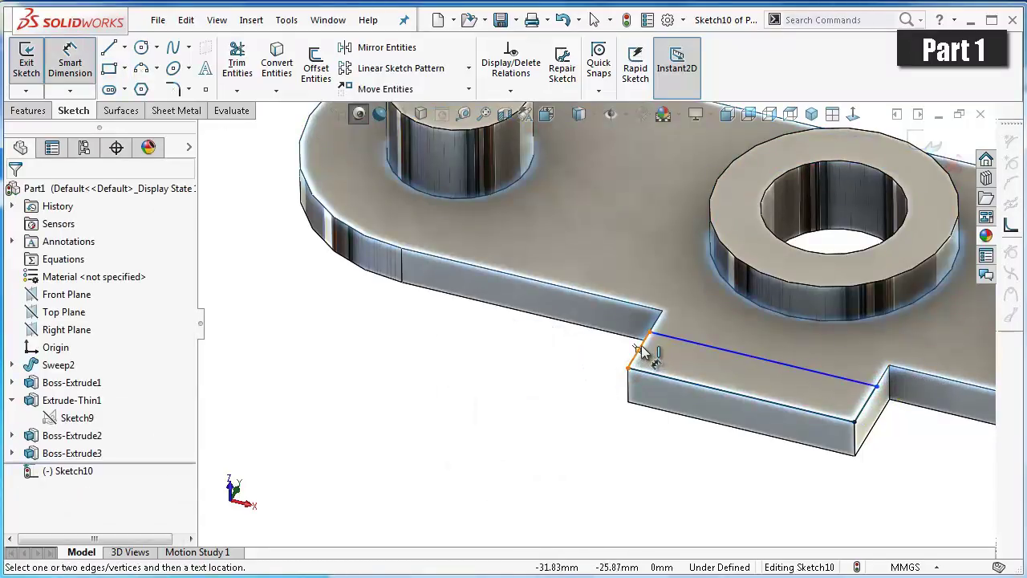
left_click(642, 351)
left_click(564, 350)
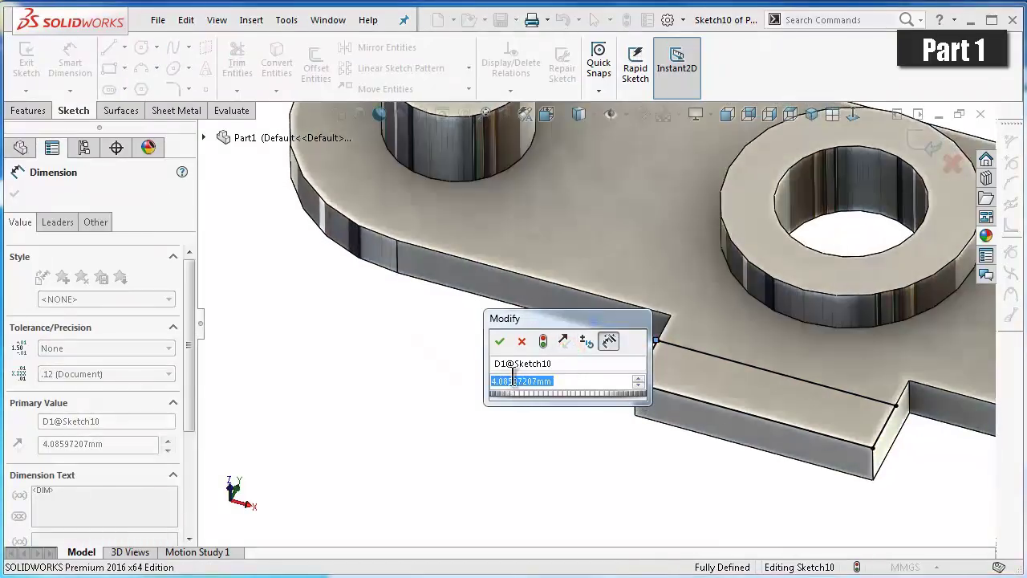
type("3")
key("Return")
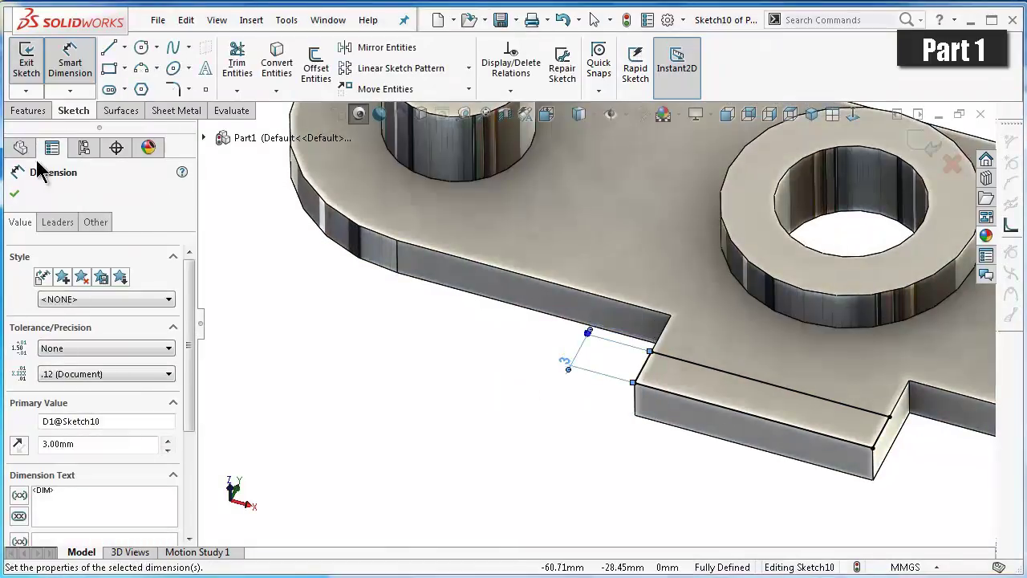
- Extrude the rectangle 10 mm into an upright block, Boss-Extrude4
left_click(28, 110)
left_click(32, 69)
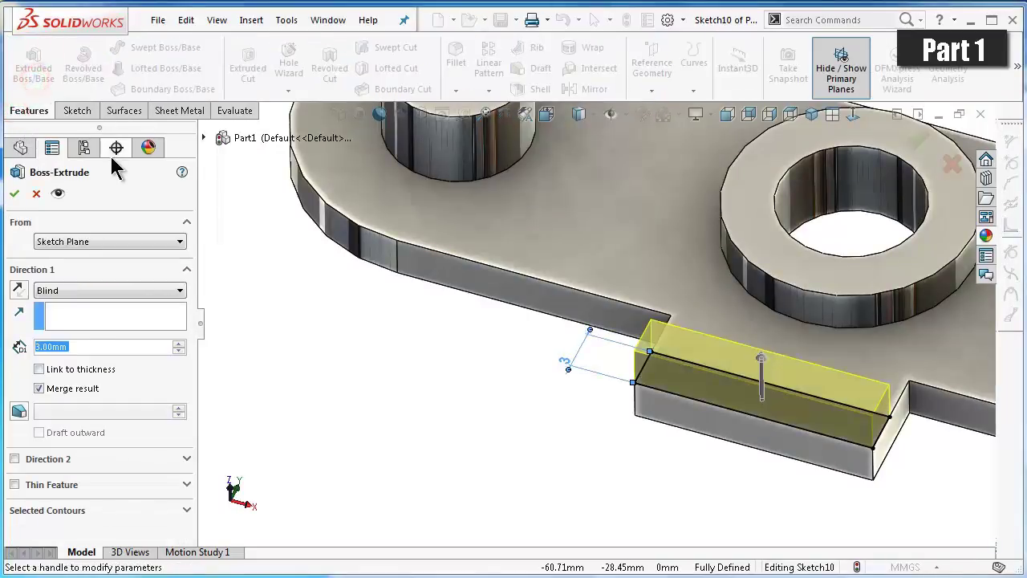
type("1")
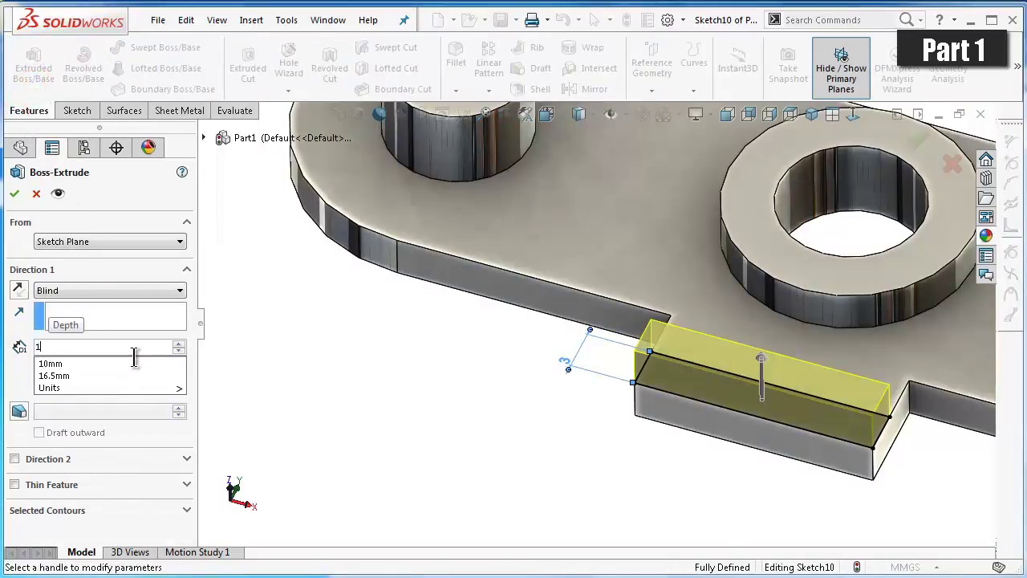
type("0")
left_click(16, 373)
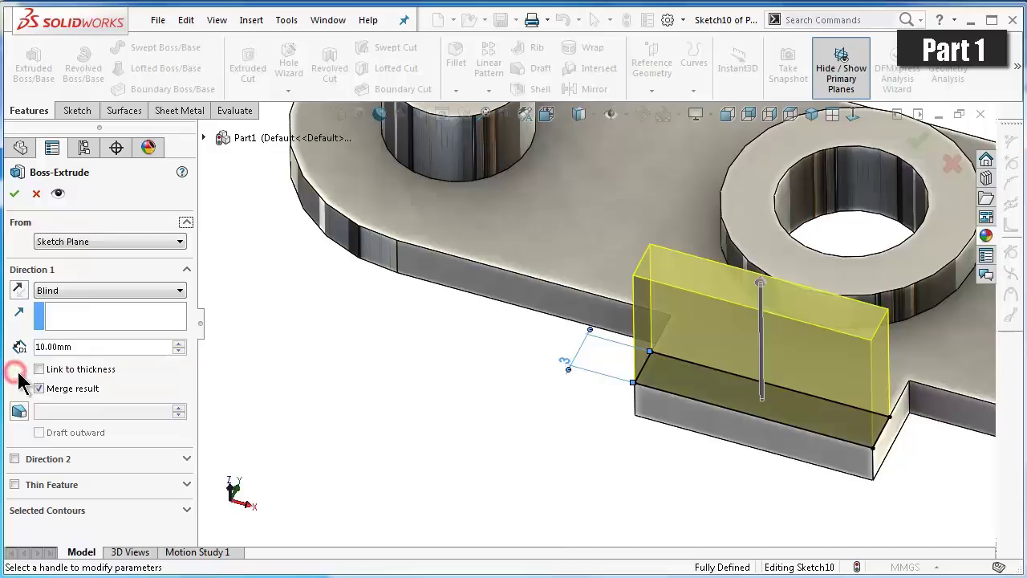
left_click(13, 195)
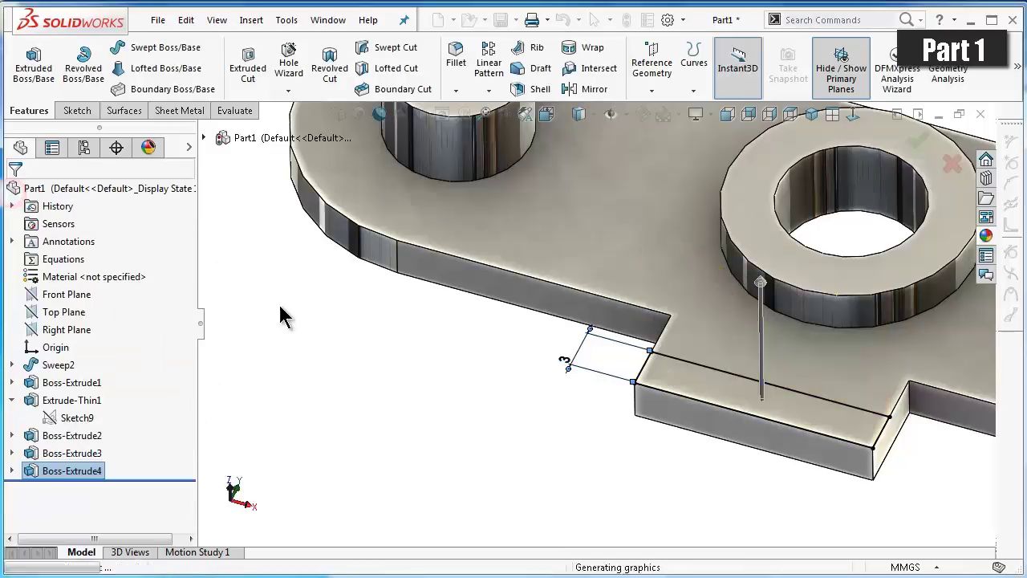
left_click(431, 402)
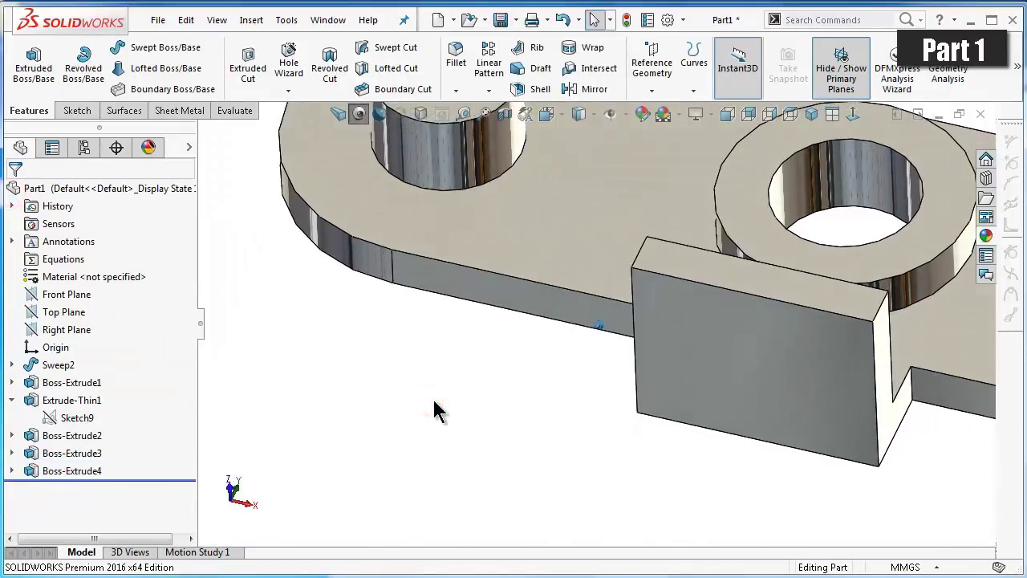
left_click(535, 70)
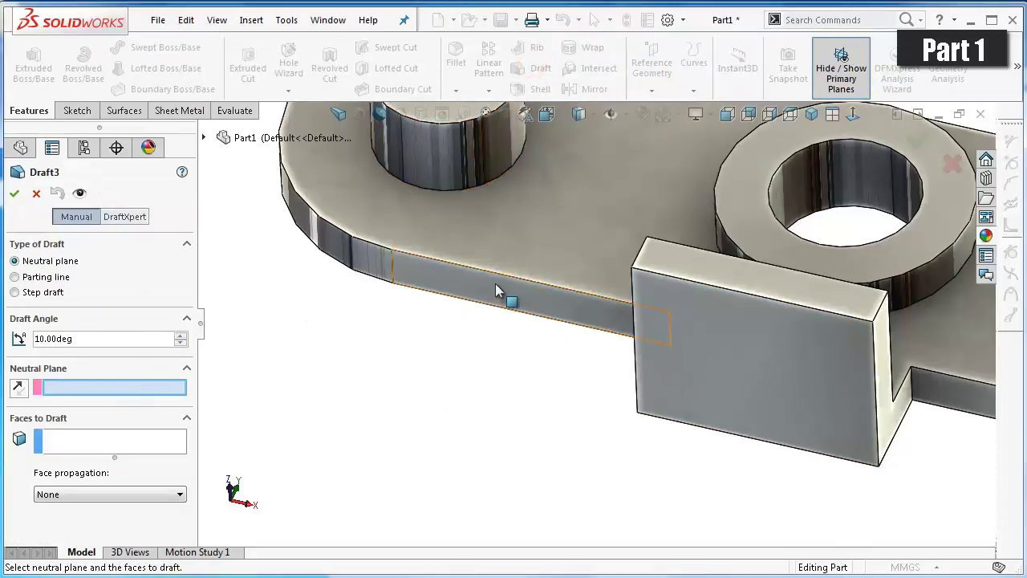
- Draft the block's two side faces at 15° with the plate's top face as neutral plane
left_click(516, 247)
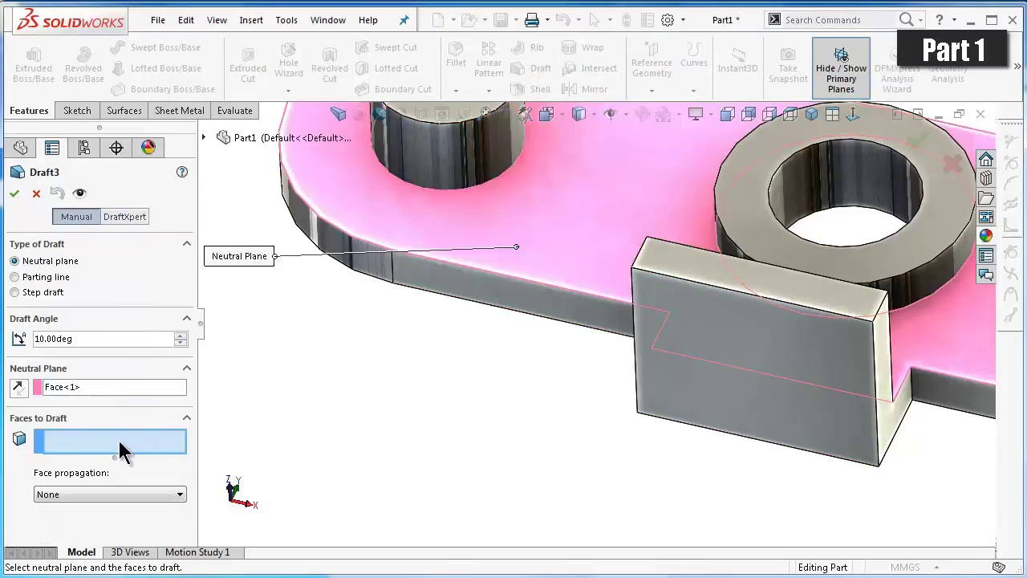
left_click(891, 422)
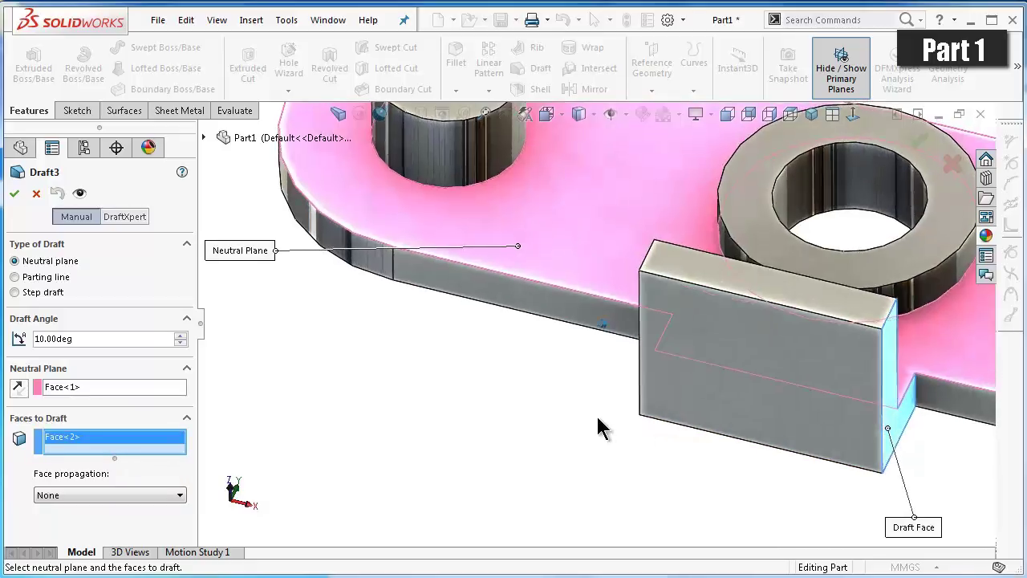
key("Right")
left_click(673, 387)
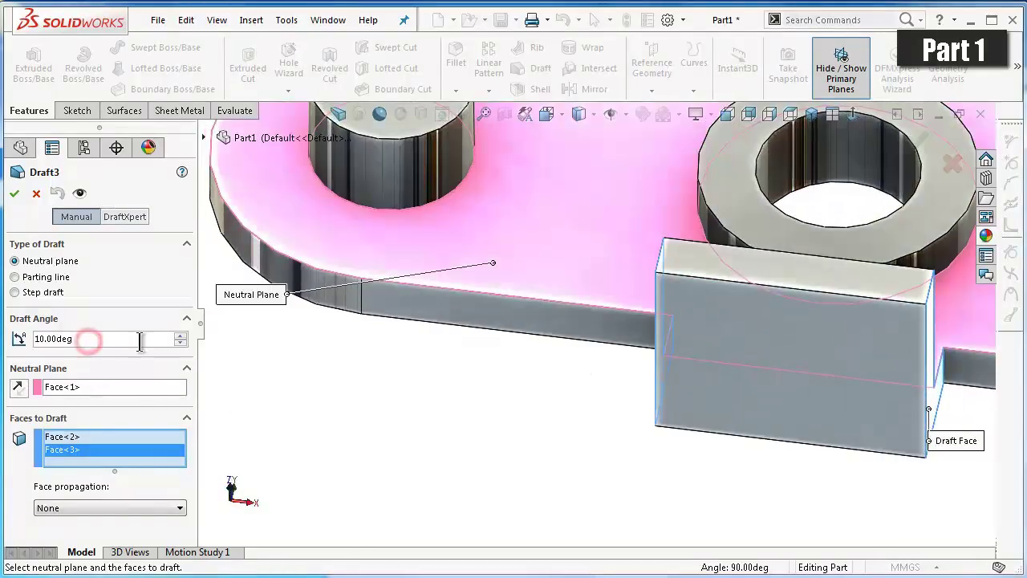
left_click(180, 336)
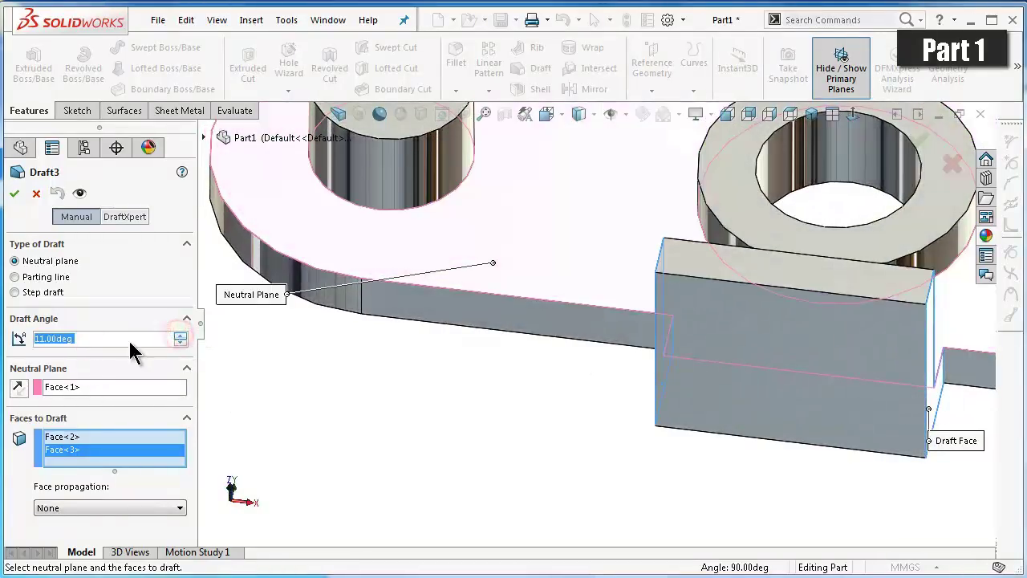
key("Return")
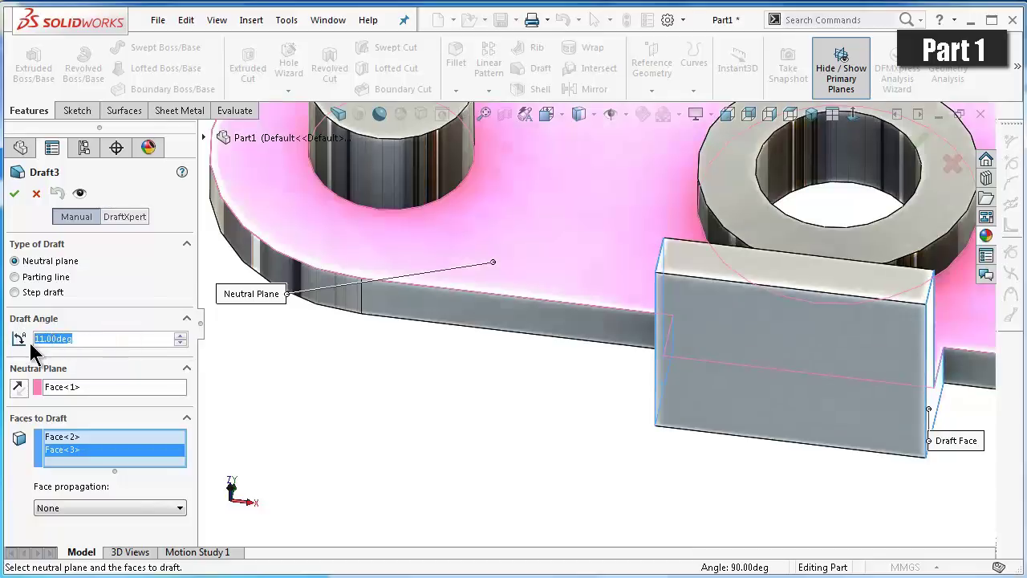
type("15")
left_click(18, 350)
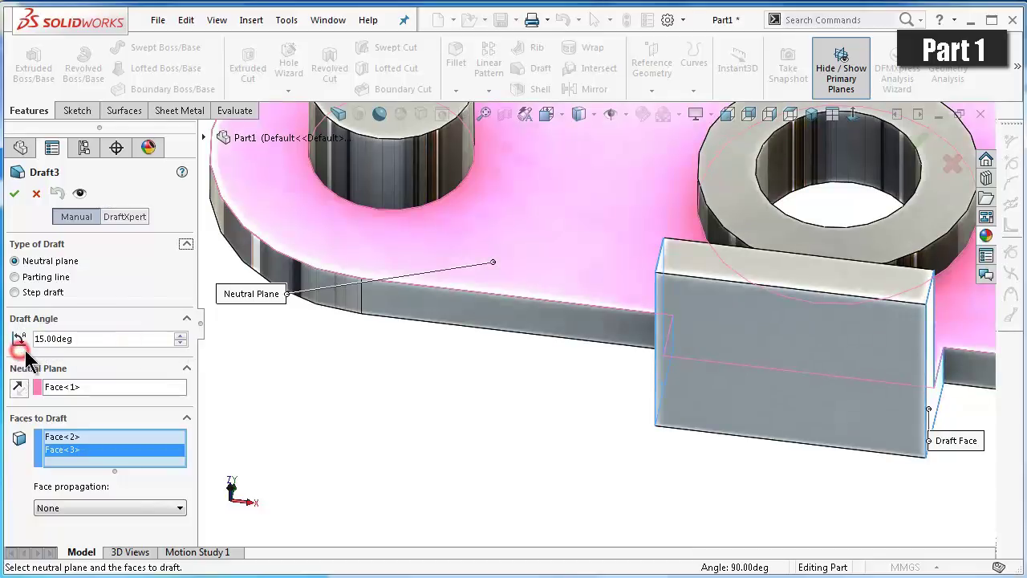
left_click(16, 194)
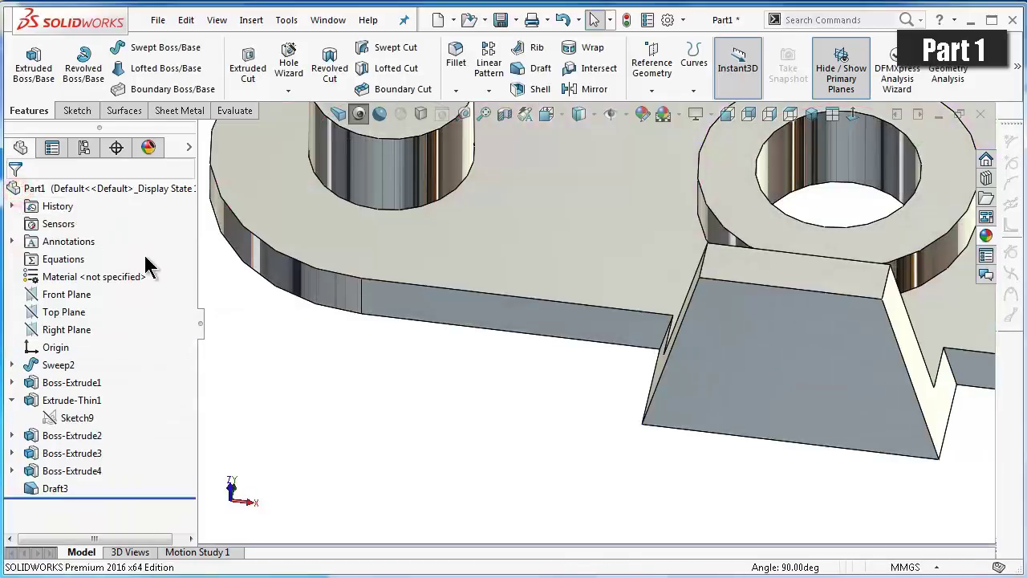
left_click(405, 368)
- Edit Draft3 to reduce its angle to 11°
middle_click_drag(406, 369, 454, 385)
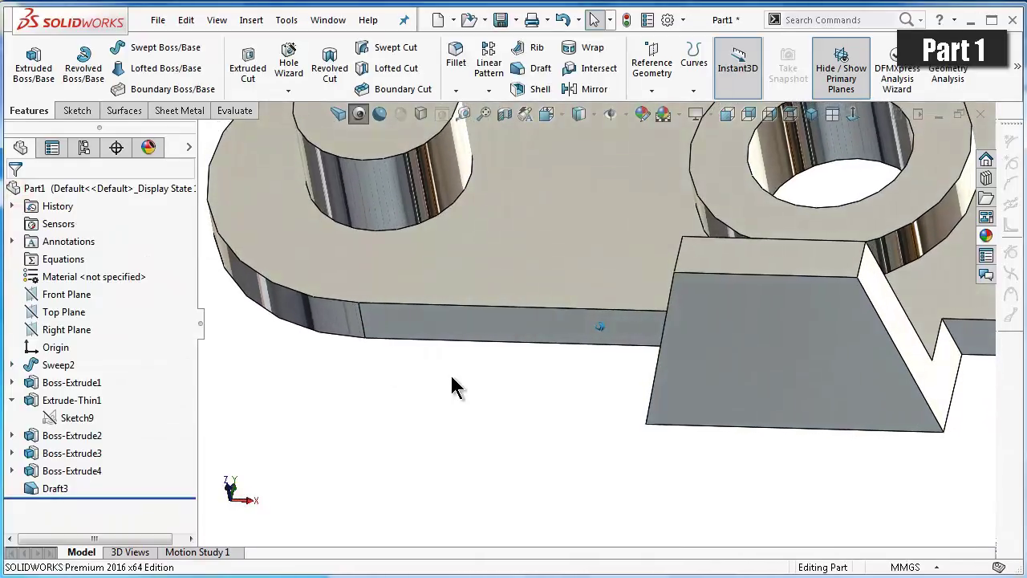
scroll(451, 377, "up", 3)
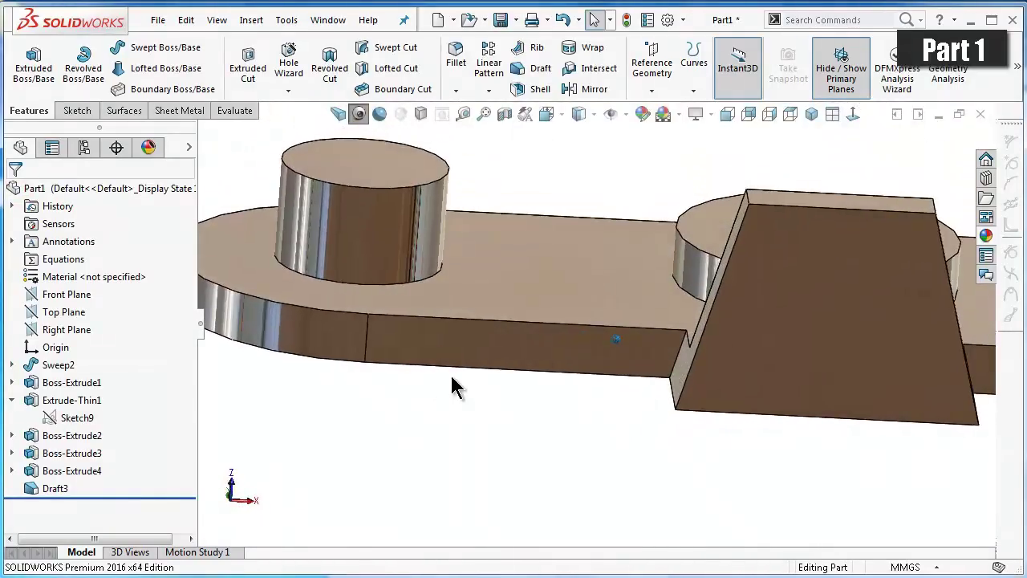
left_click(51, 489)
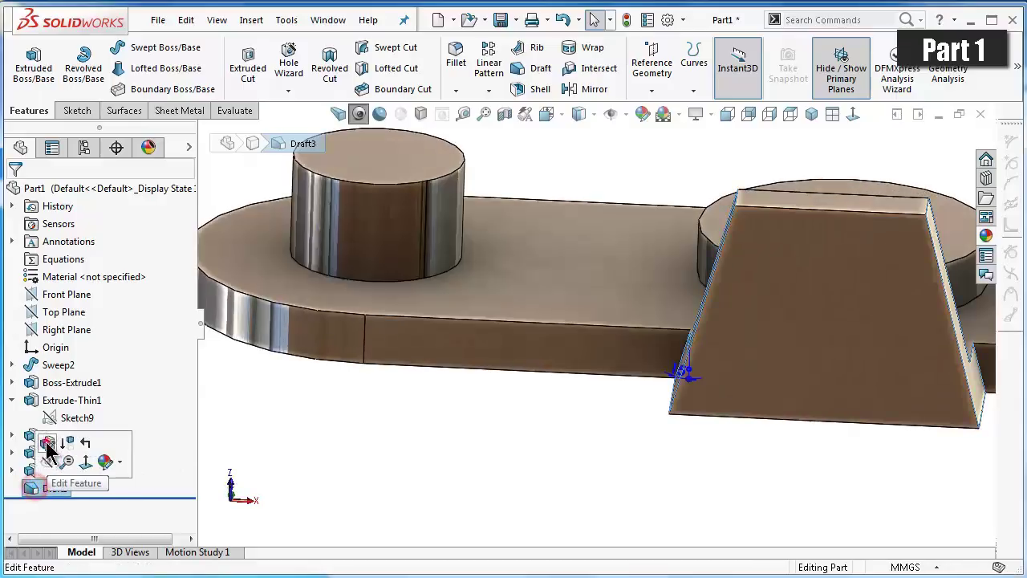
left_click(35, 441)
left_click_drag(85, 316, 29, 316)
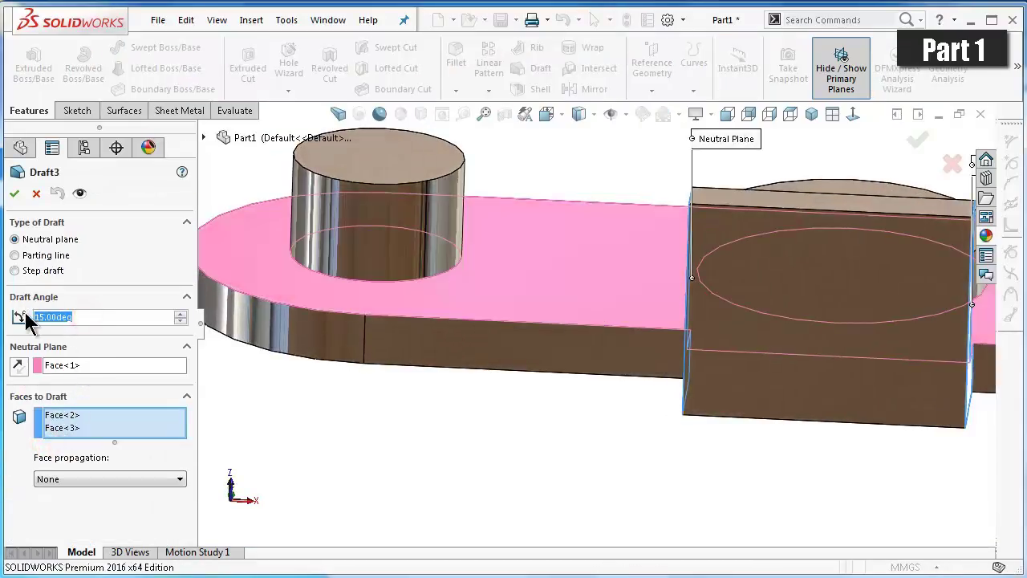
type("11")
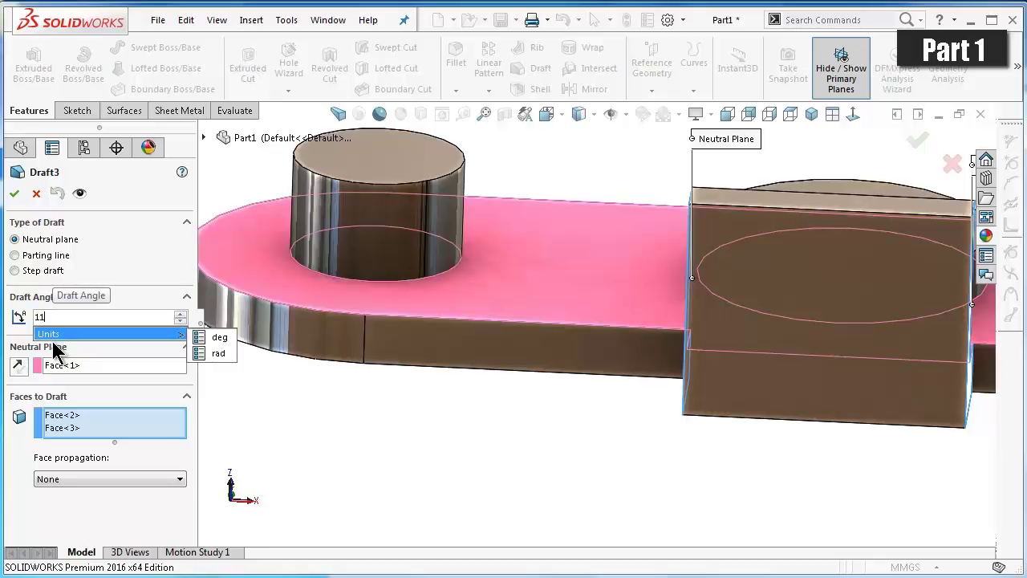
left_click(13, 195)
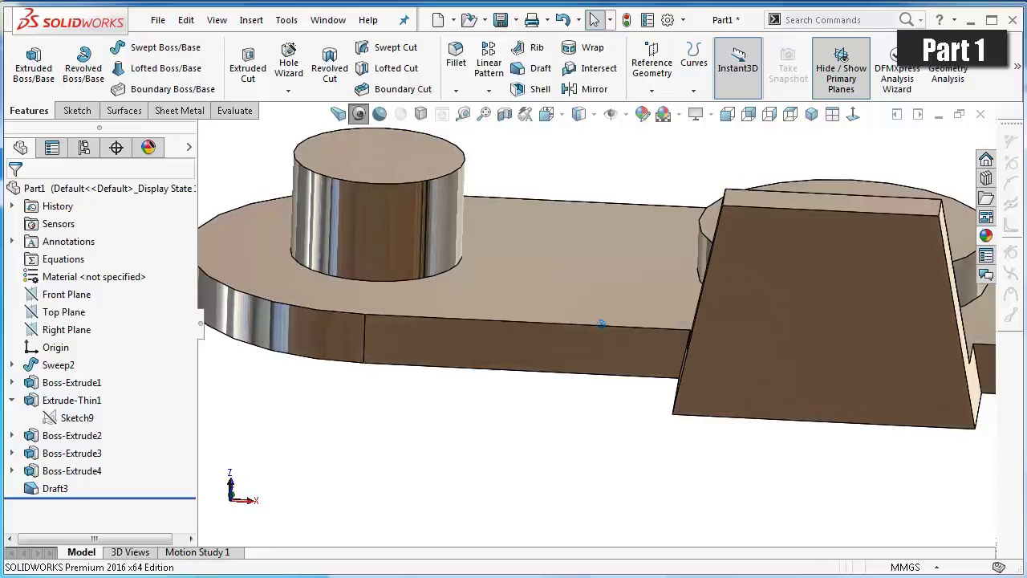
left_click(844, 499)
key("Up")
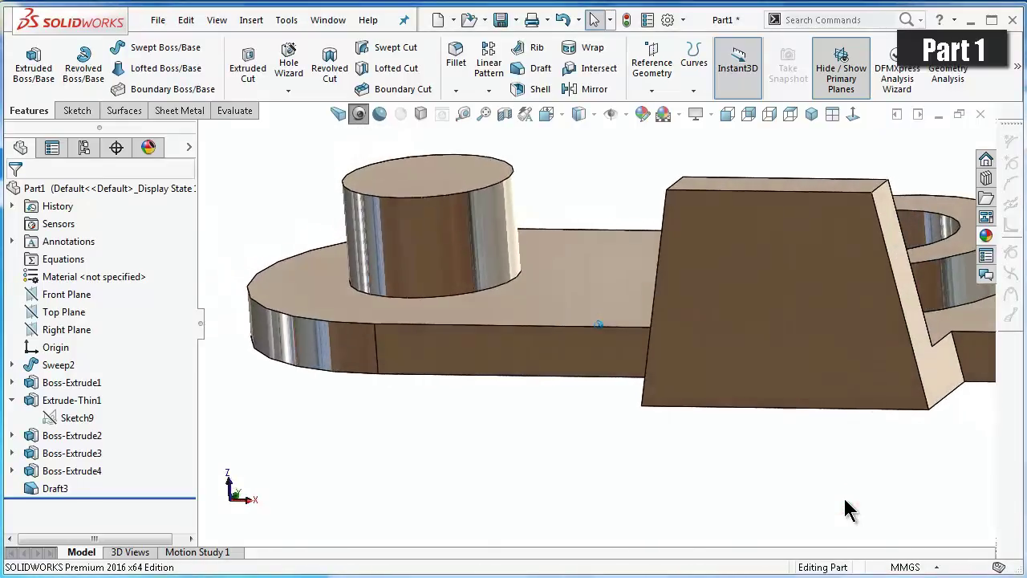
key("Left")
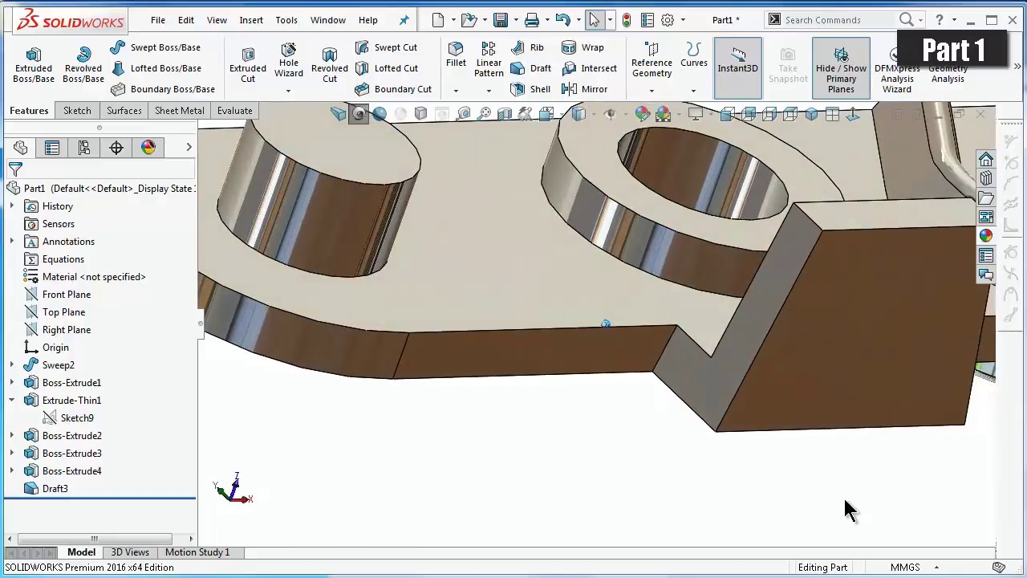
key("Left")
key("Left")
key("Left")
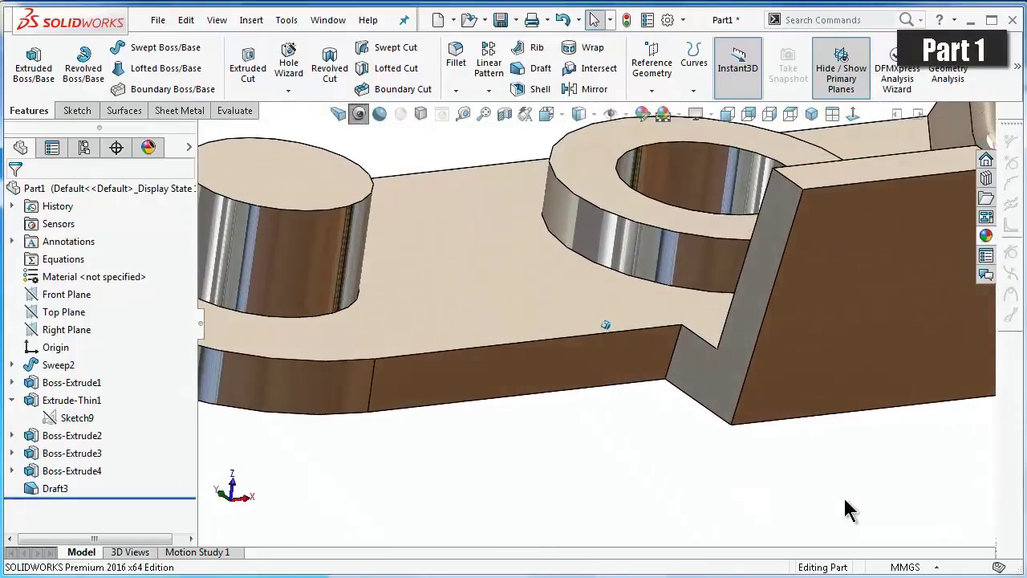
key("Left")
key("Left")
key("Left")
key("Down")
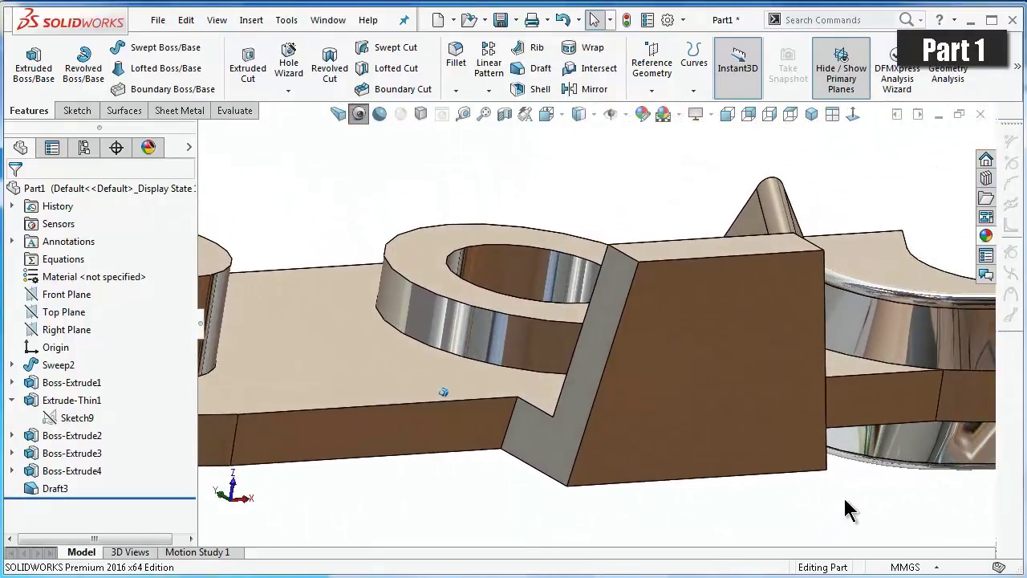
key("Down")
key("Down")
key("Down")
key("Up")
key("Up")
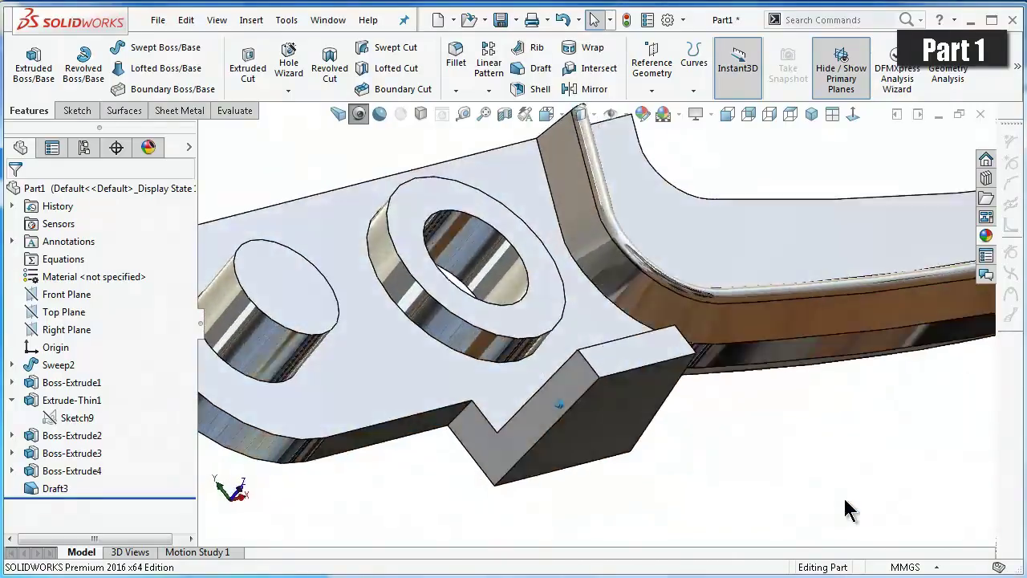
key("Up")
key("Up")
key("Up")
key("Left")
key("Left")
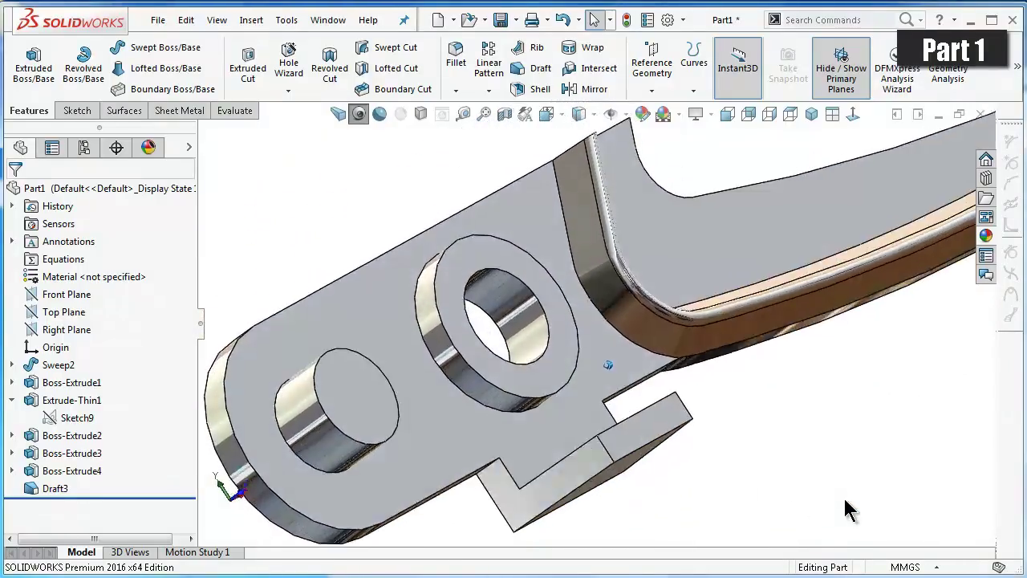
key("Left")
key("Left")
key("Left")
key("Left")
key("Left")
key("Left")
scroll(849, 509, "down", 3)
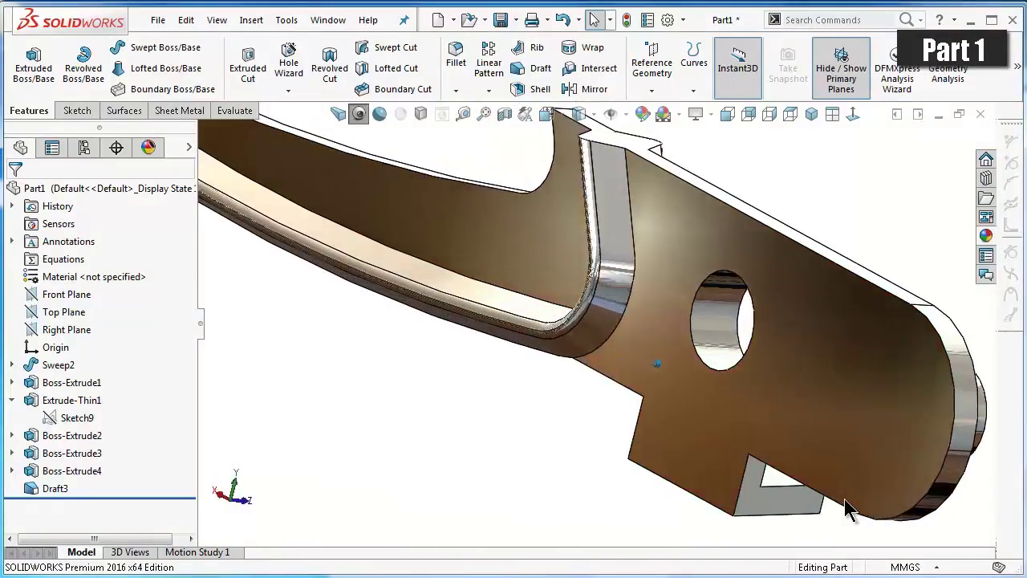
scroll(849, 509, "down", 2)
scroll(849, 510, "down", 2)
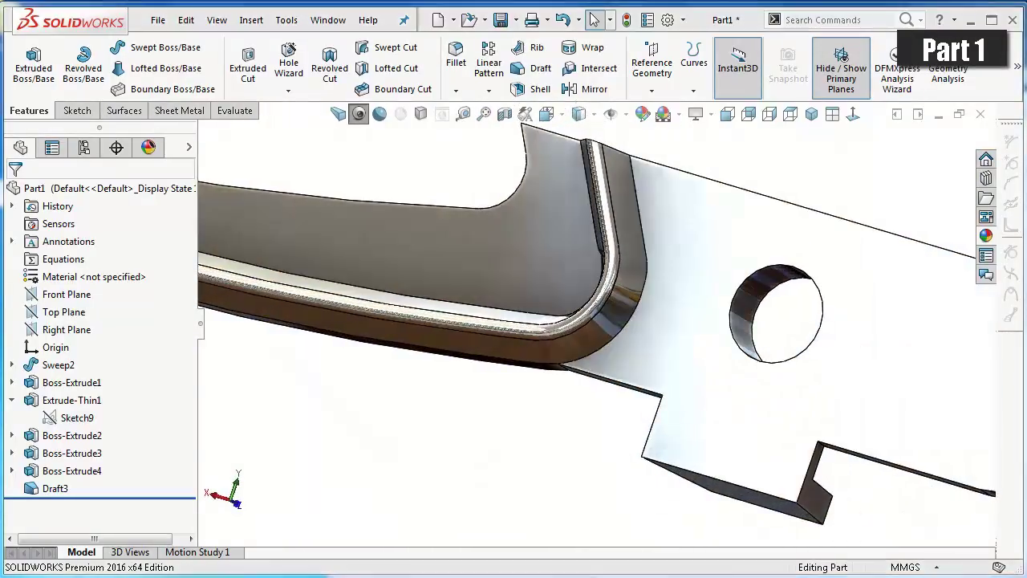
left_click(837, 390)
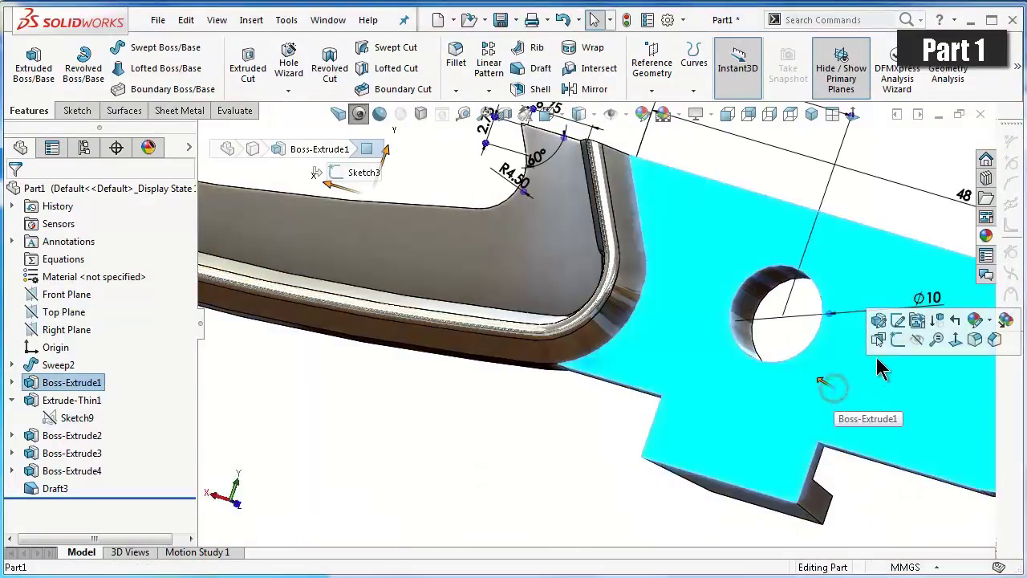
- Start a sketch on the plate's top face and draw a circle centred on the hole
left_click(899, 345)
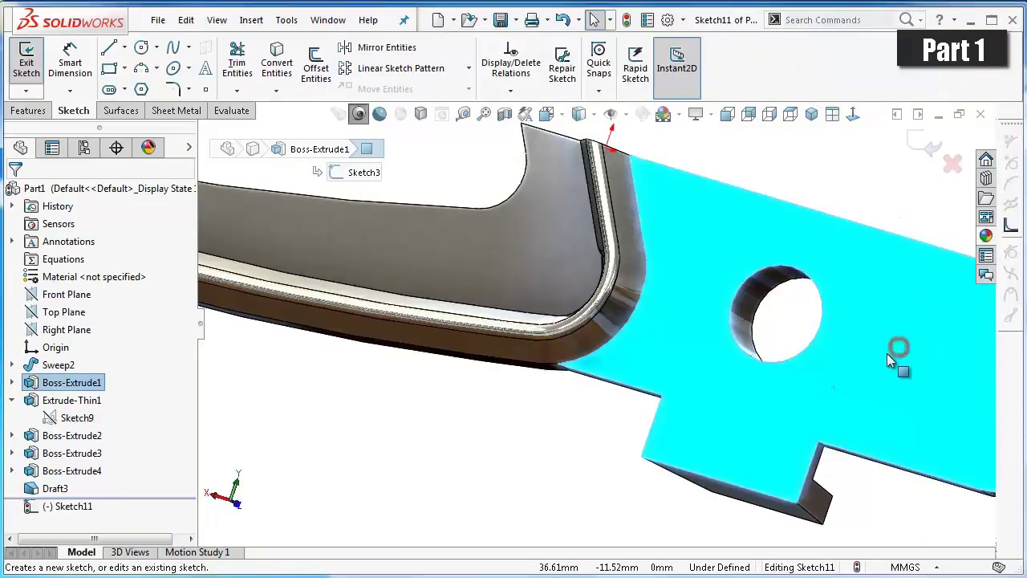
left_click(141, 48)
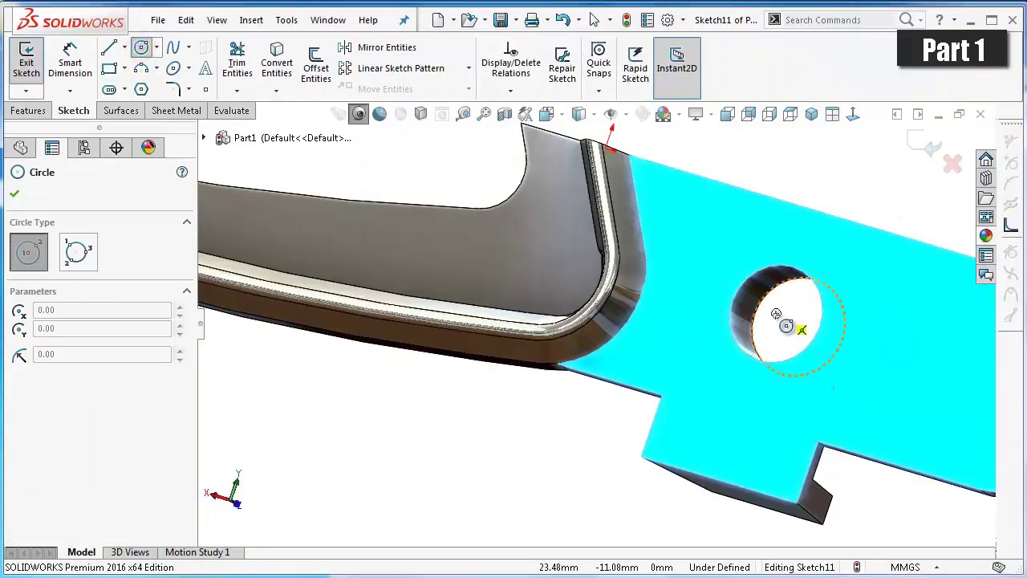
left_click(777, 313)
left_click(731, 263)
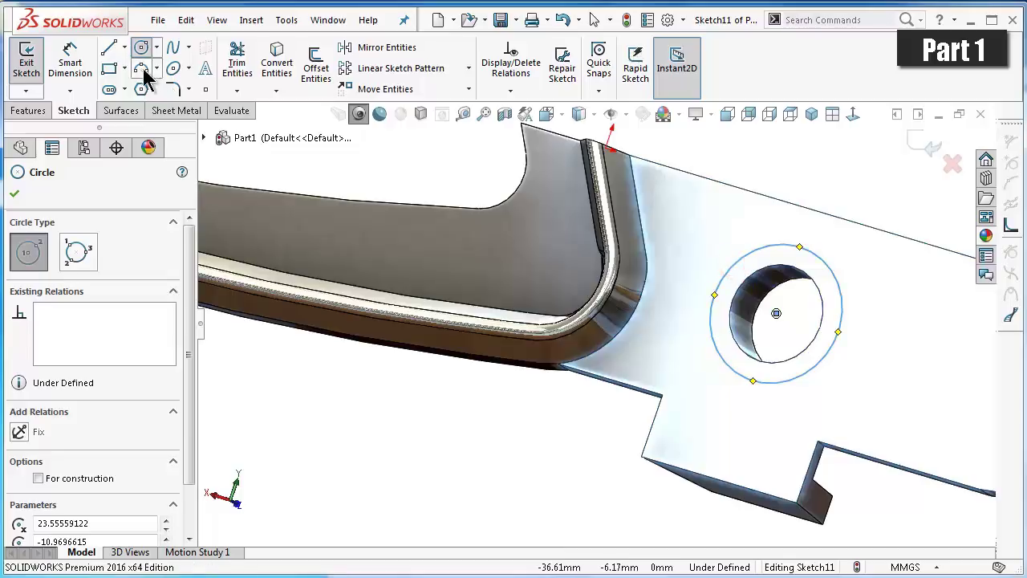
- Dimension the circle's diameter to 12 mm, fully defining Sketch11
left_click(70, 58)
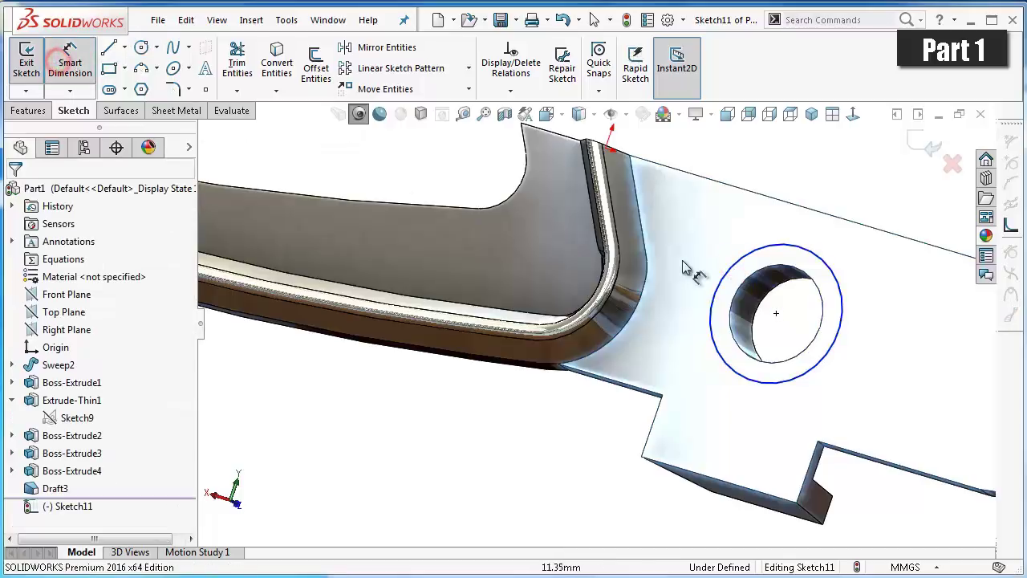
left_click(753, 261)
left_click(844, 187)
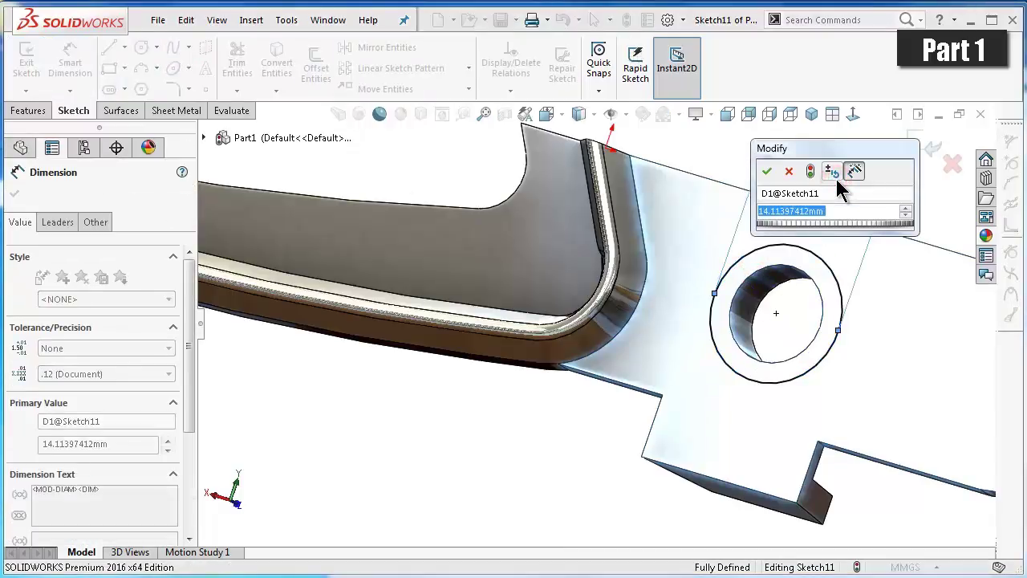
type("2")
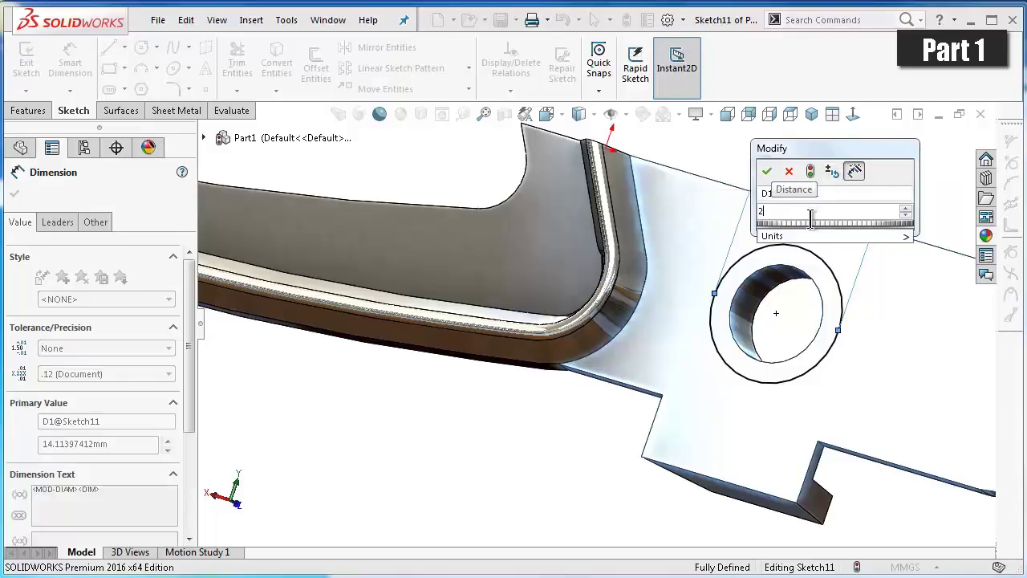
key("BackSpace")
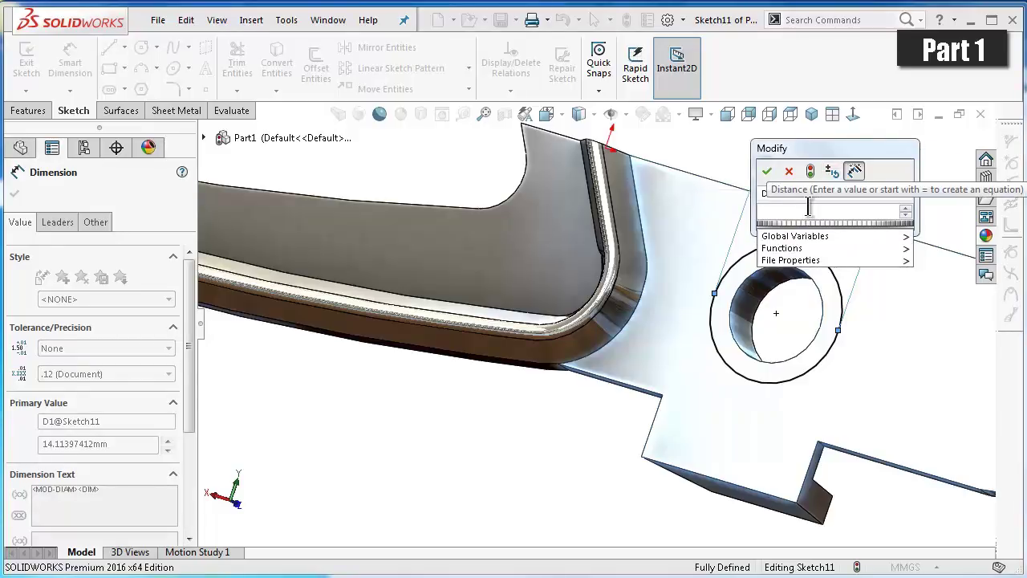
type("12")
left_click(766, 171)
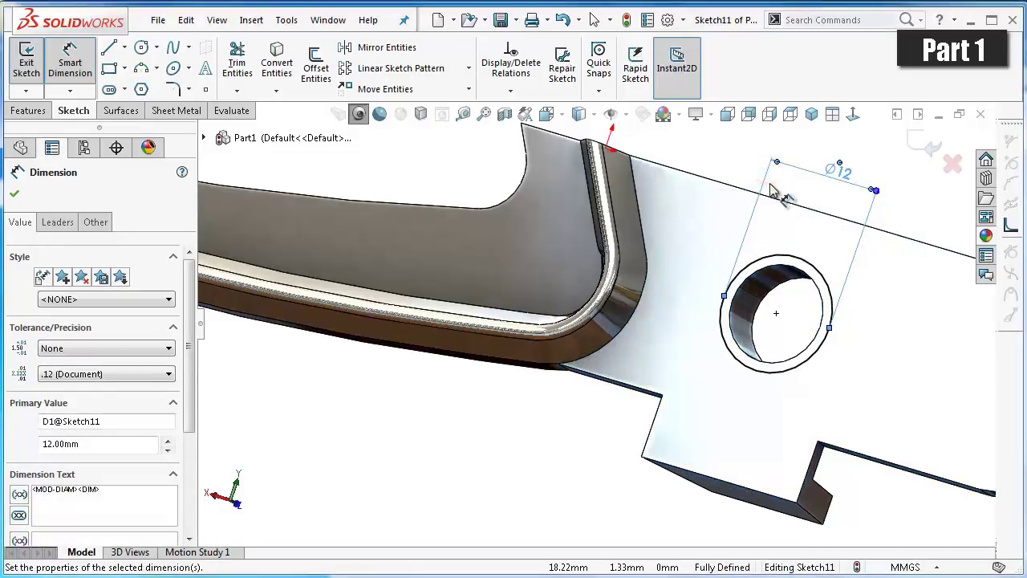
mouse_move(762, 204)
middle_mouse_down()
mouse_move(766, 277)
mouse_move(812, 363)
mouse_move(804, 358)
middle_mouse_up()
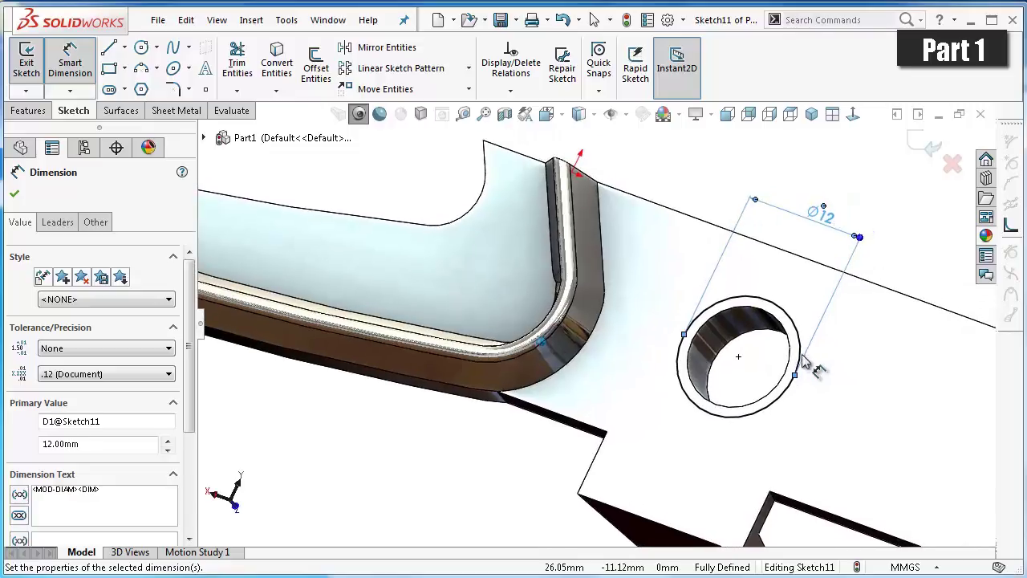
left_click(38, 112)
- Extrude Sketch11's 12 mm circle Blind 10 mm as a thin feature with a 3.50 mm wall
left_click(42, 75)
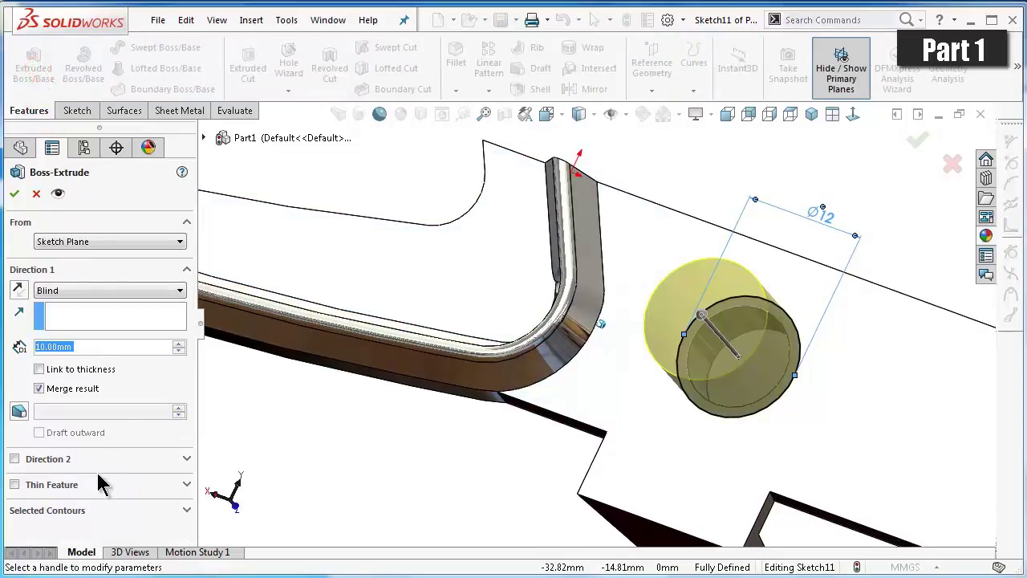
left_click(14, 484)
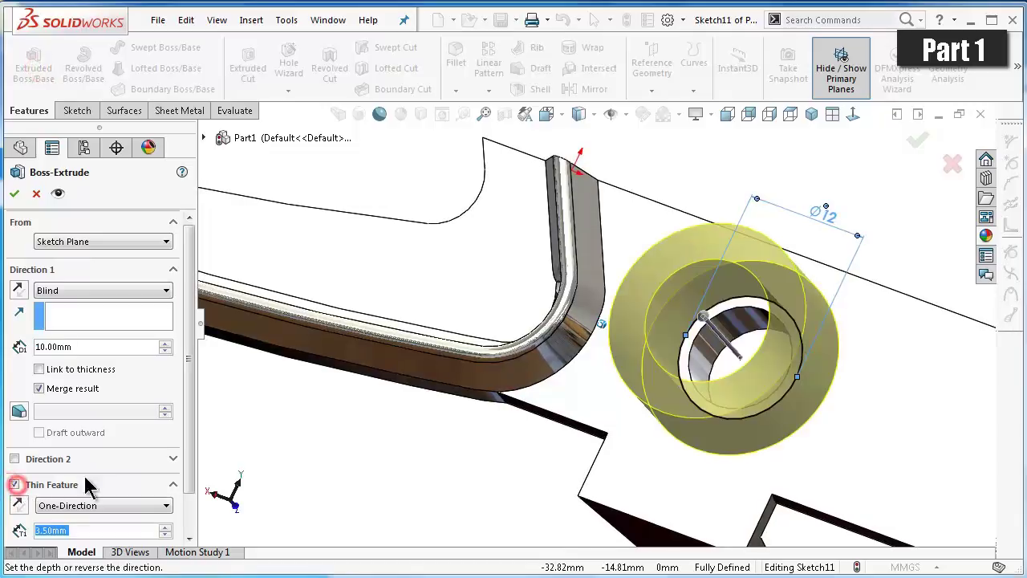
scroll(188, 480, "down", 2)
scroll(193, 474, "up", 2)
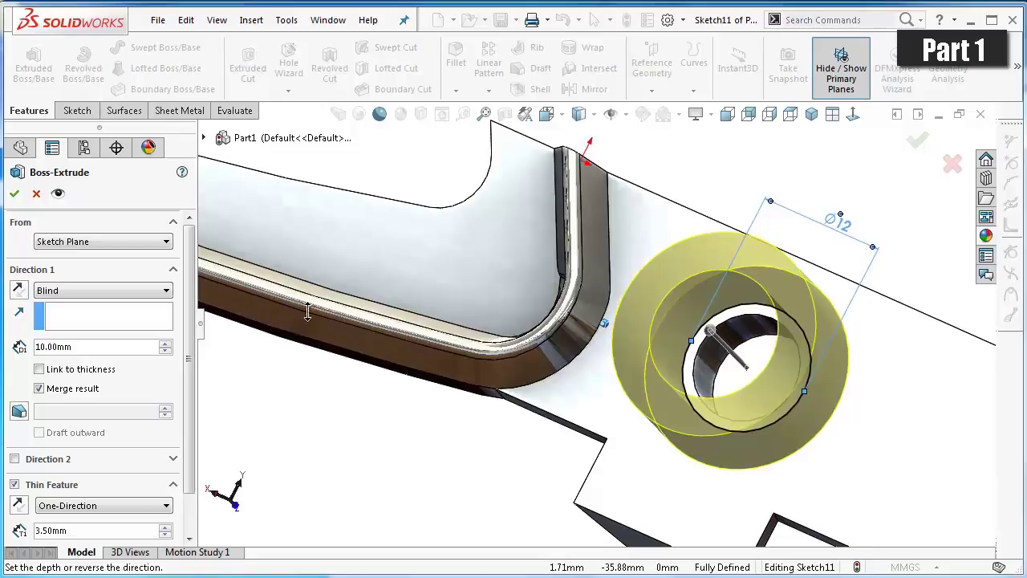
left_click(13, 194)
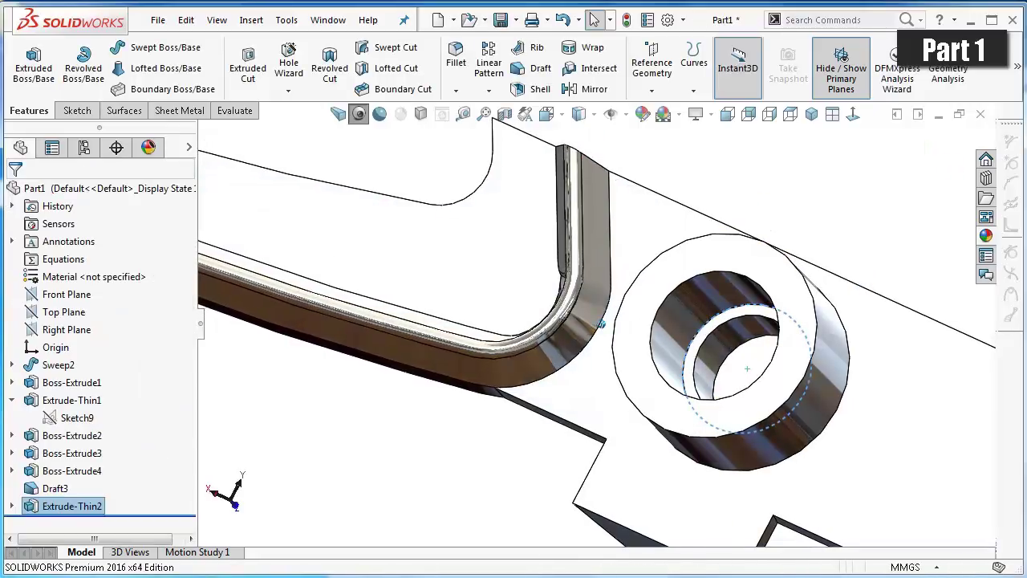
scroll(844, 460, "up", 3)
mouse_move(853, 275)
middle_mouse_down()
mouse_move(835, 309)
mouse_move(811, 305)
middle_mouse_up()
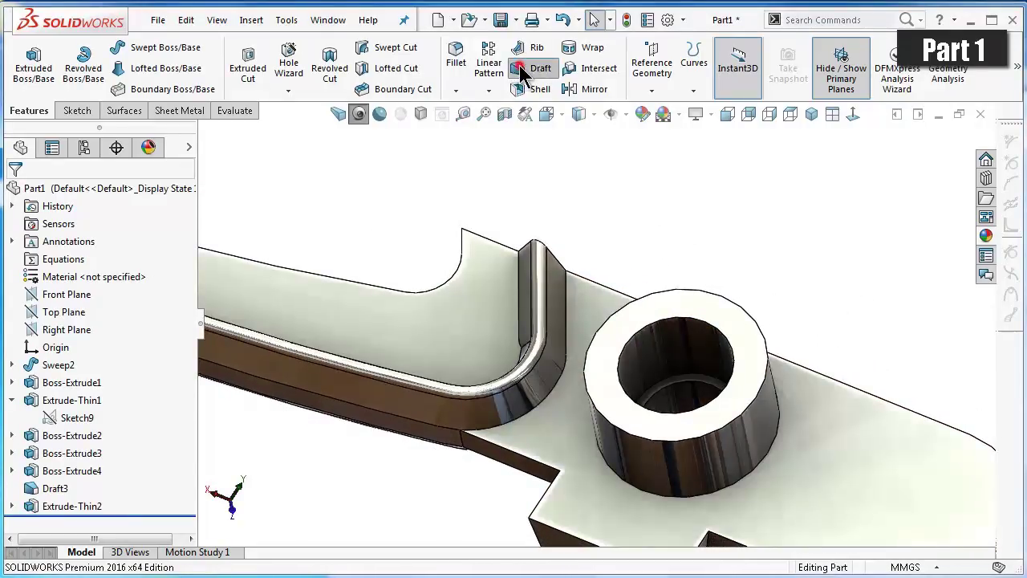
- Draft the ring's outer wall at 9° using the flat plate face as neutral plane
left_click(524, 72)
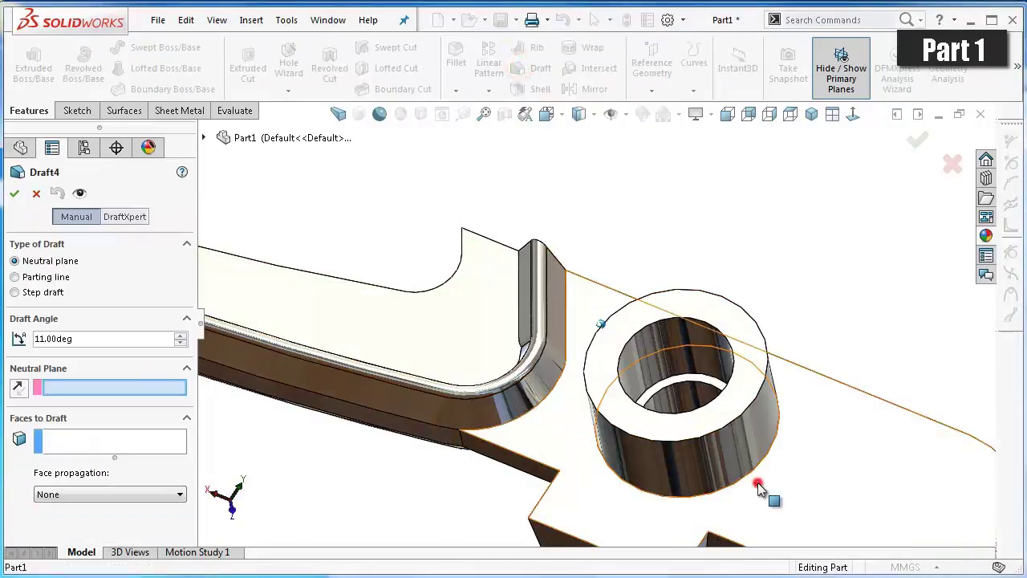
left_click(757, 483)
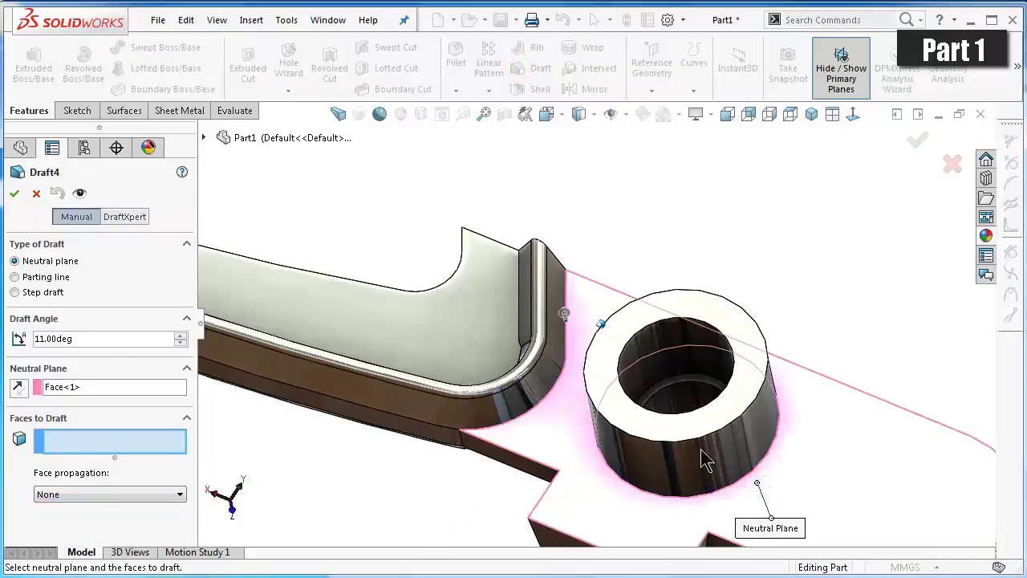
left_click(735, 445)
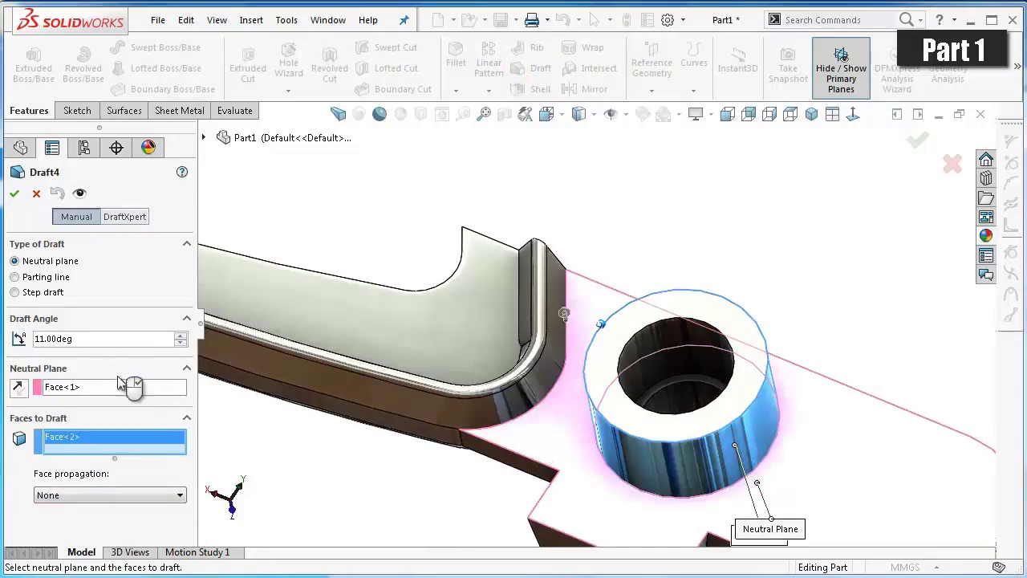
left_click(107, 338)
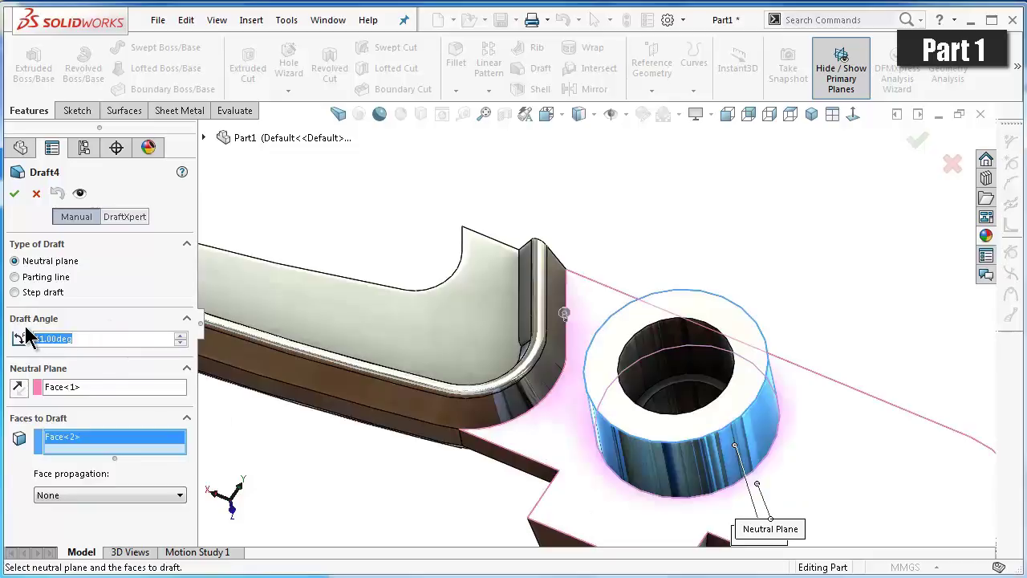
type("9")
left_click(18, 355)
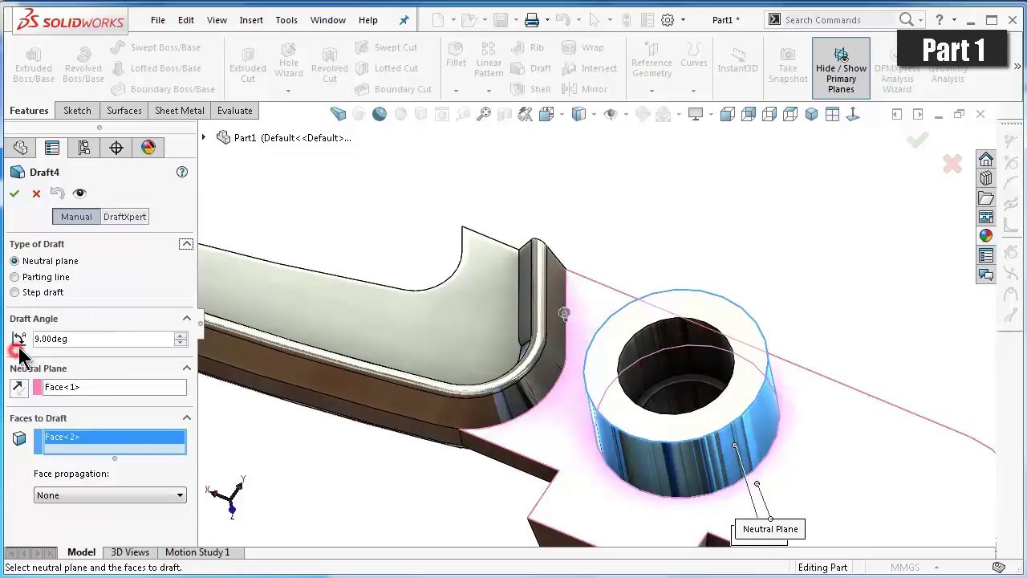
left_click(17, 194)
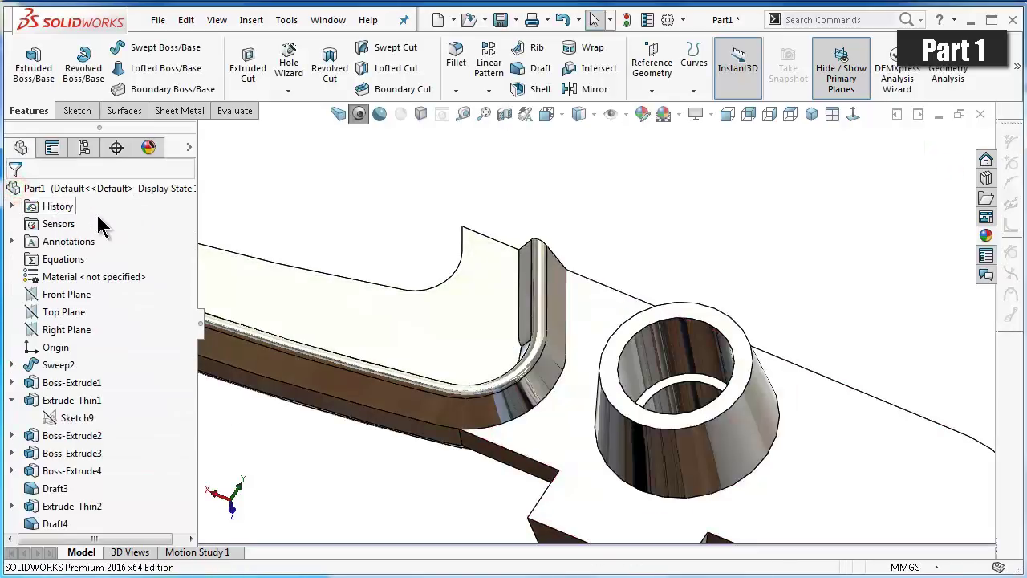
- Save the part with Ctrl+S
middle_click_drag(775, 287, 777, 285)
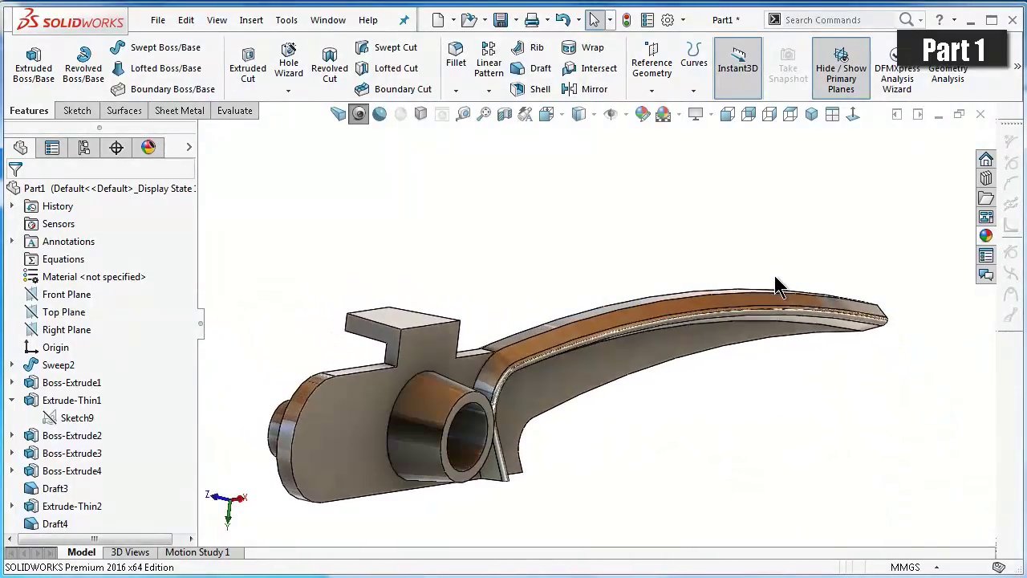
key("ctrl+s")
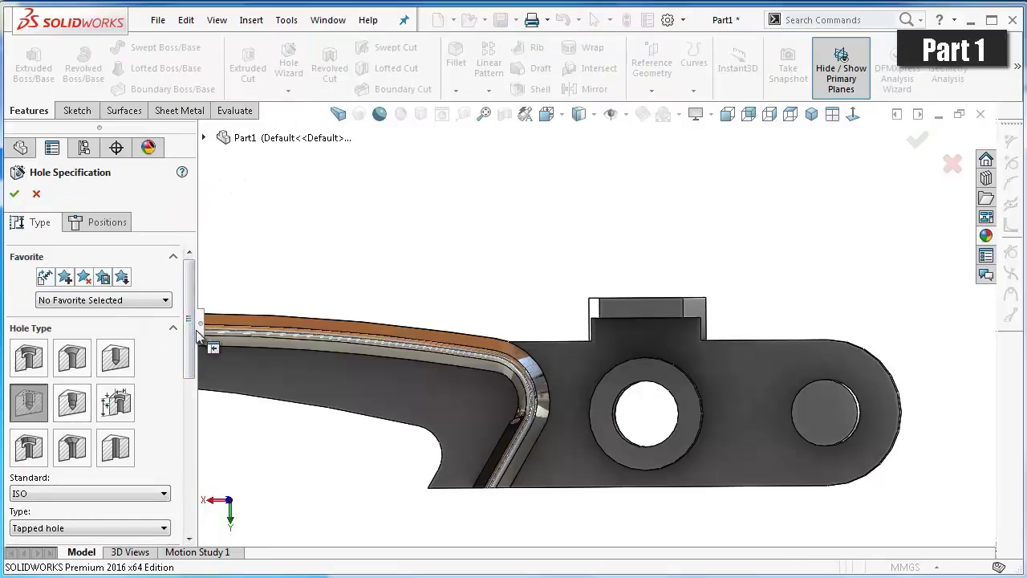
- Pick M5 from the thread-size list, giving a 14.00 mm blind tapped hole
left_click_drag(193, 332, 179, 417)
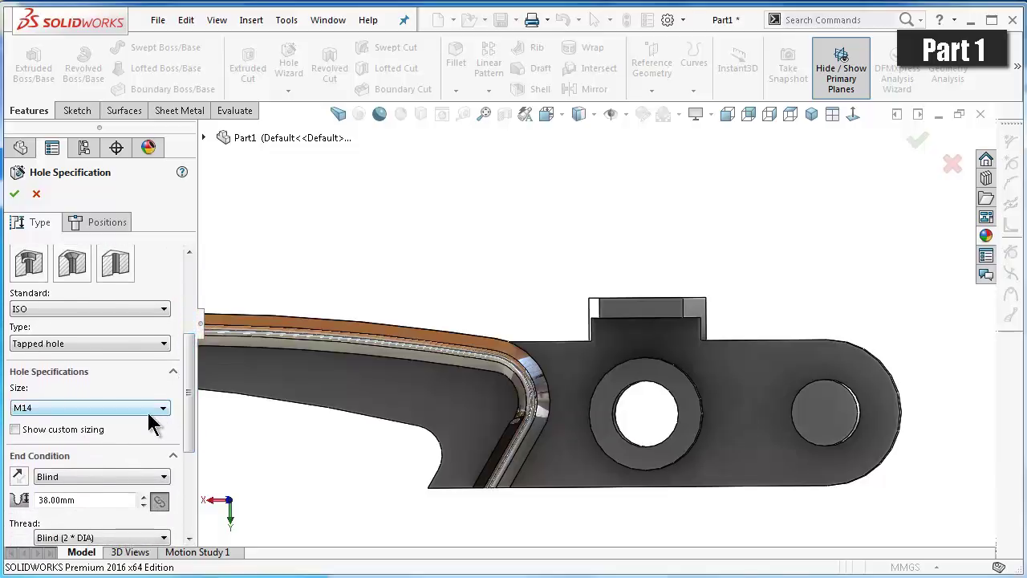
left_click(148, 409)
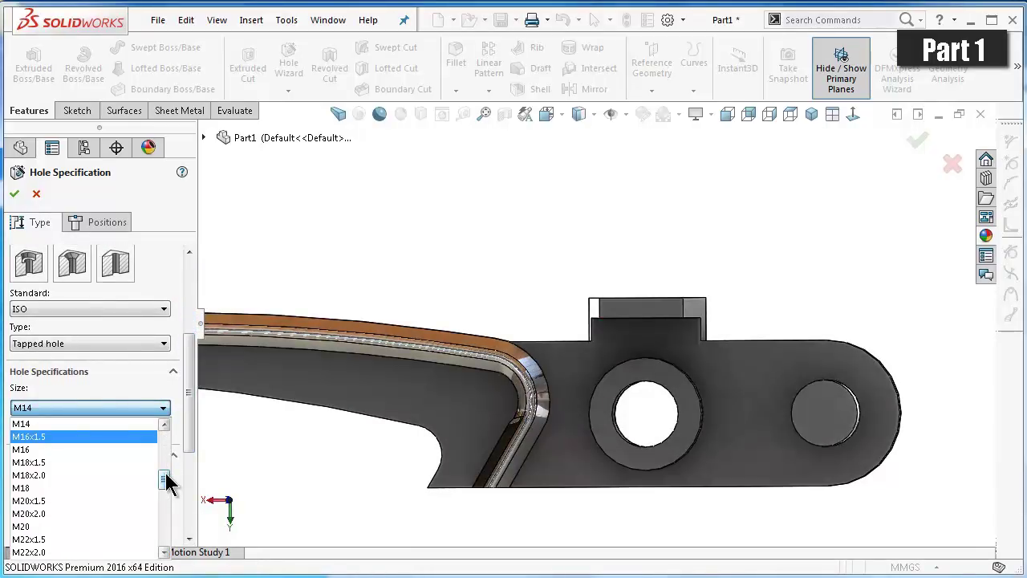
left_click_drag(166, 480, 166, 462)
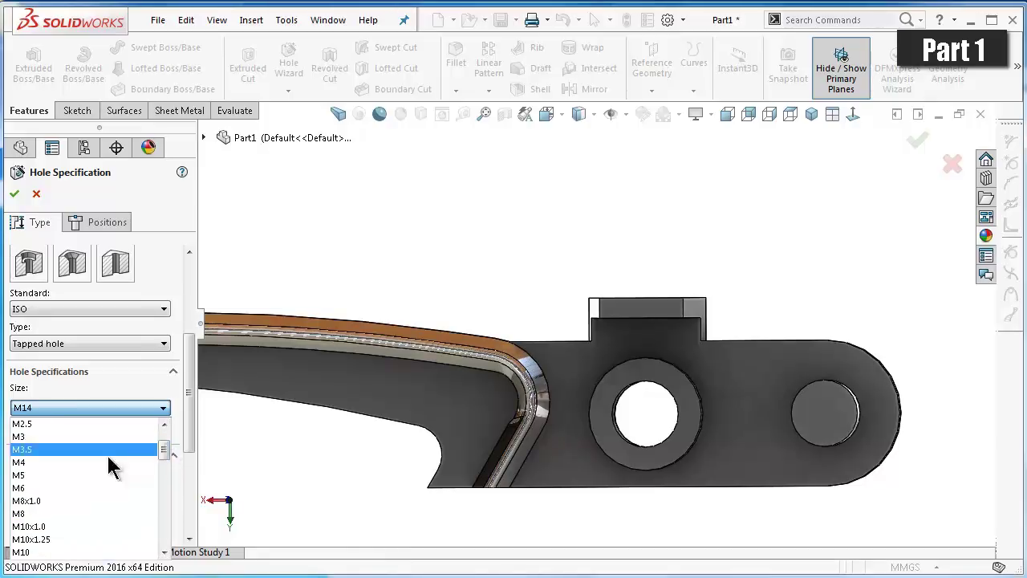
left_click(83, 475)
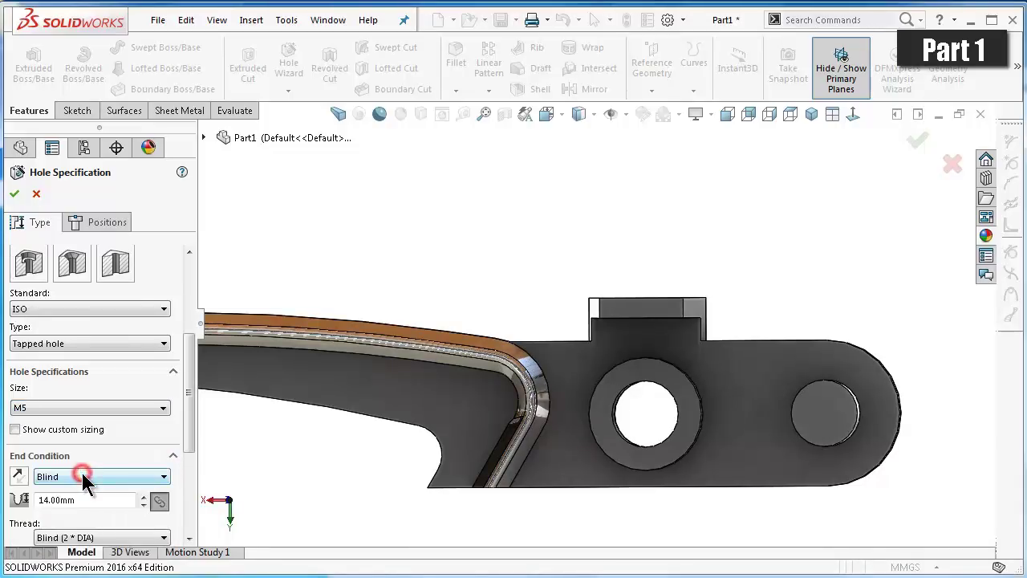
left_click(107, 225)
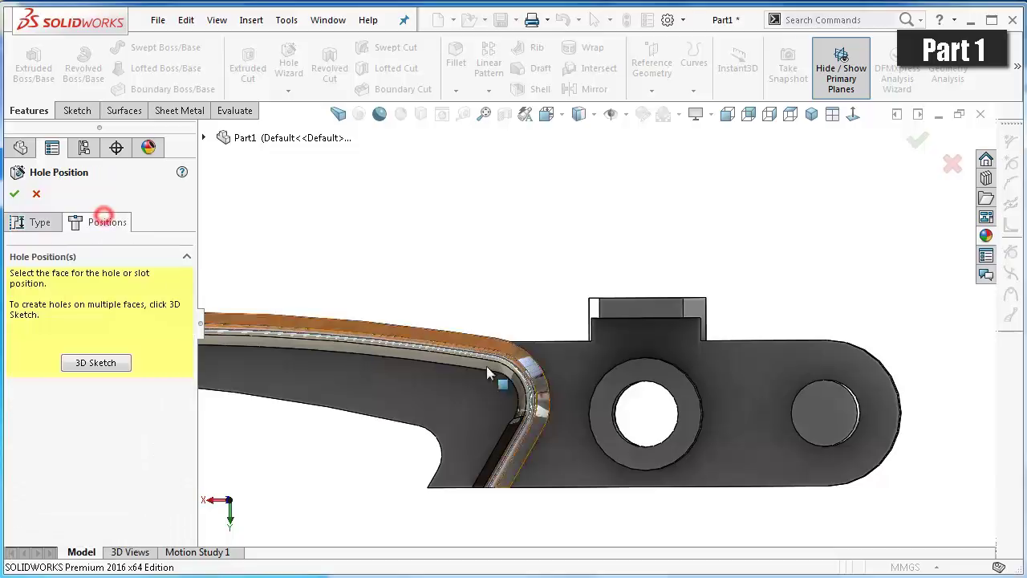
- Place the hole point on the round boss face, centred on the existing hole
left_click(825, 402)
left_click(853, 130)
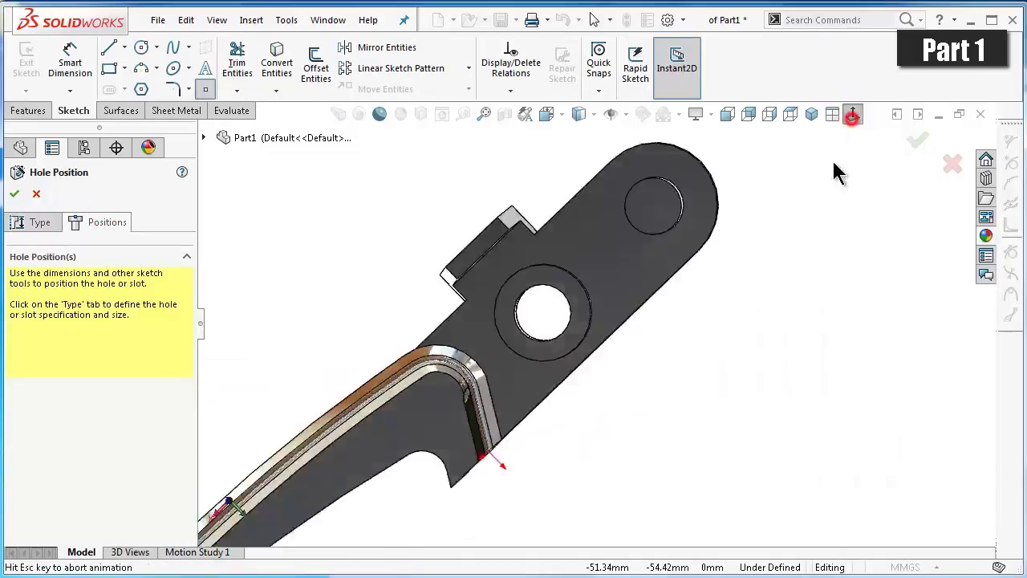
scroll(424, 333, "down", 5)
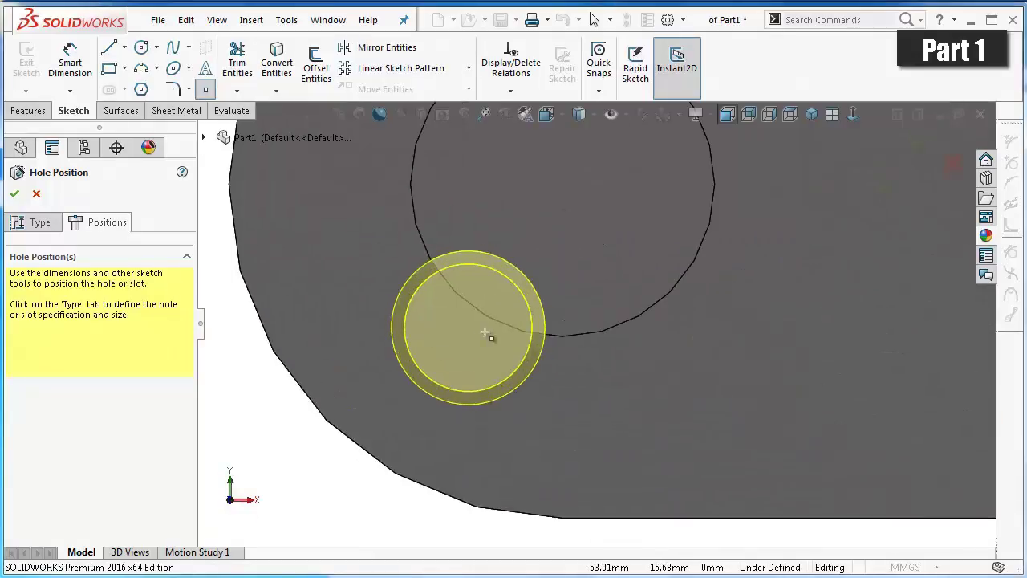
scroll(548, 314, "up", 2)
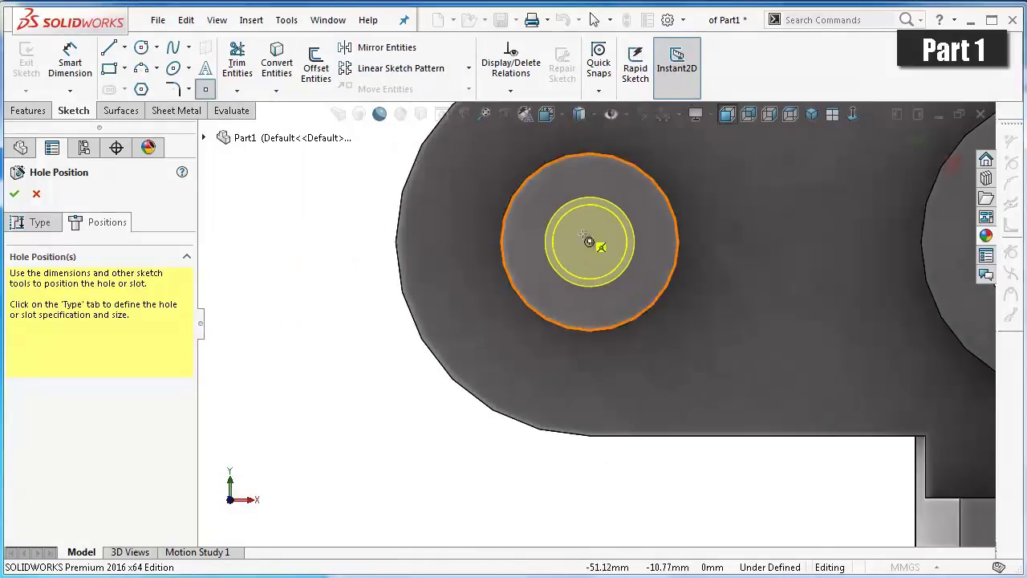
left_click(590, 243)
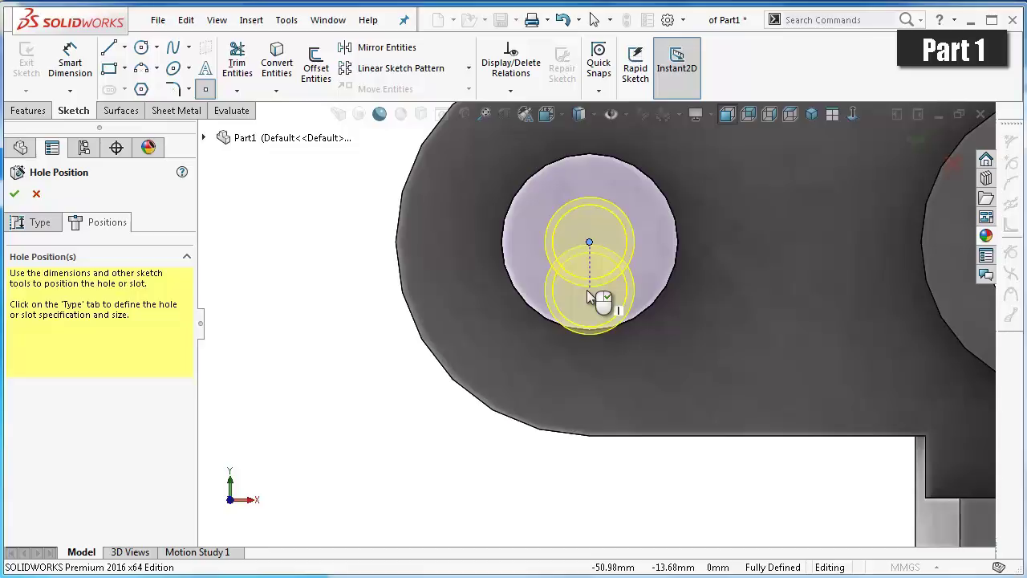
- Set the M5 tapped hole's blind depth to 6.5 mm, leaving the thread depth unchanged
left_click(39, 223)
left_click_drag(181, 348, 181, 470)
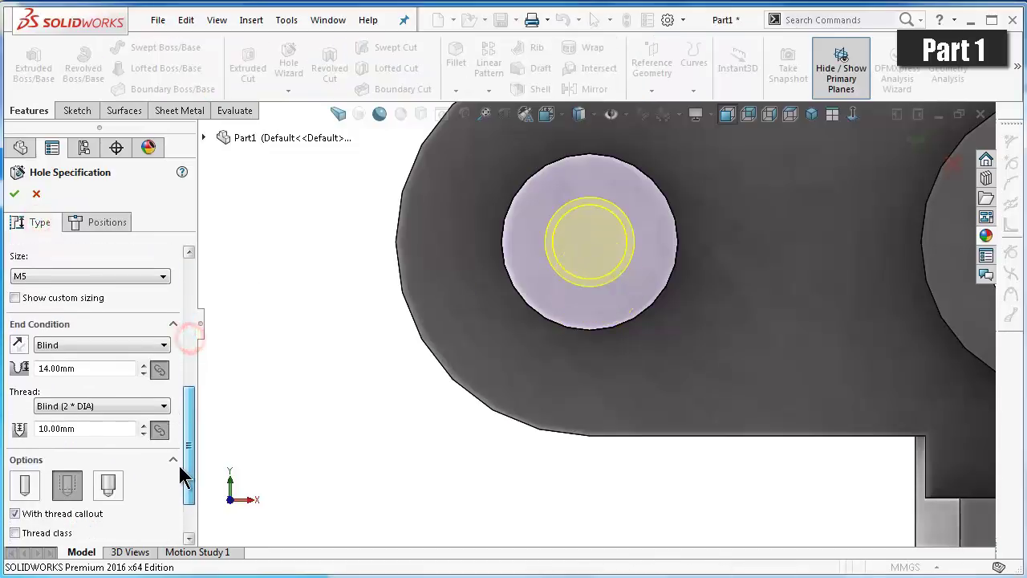
scroll(157, 446, "up", 1)
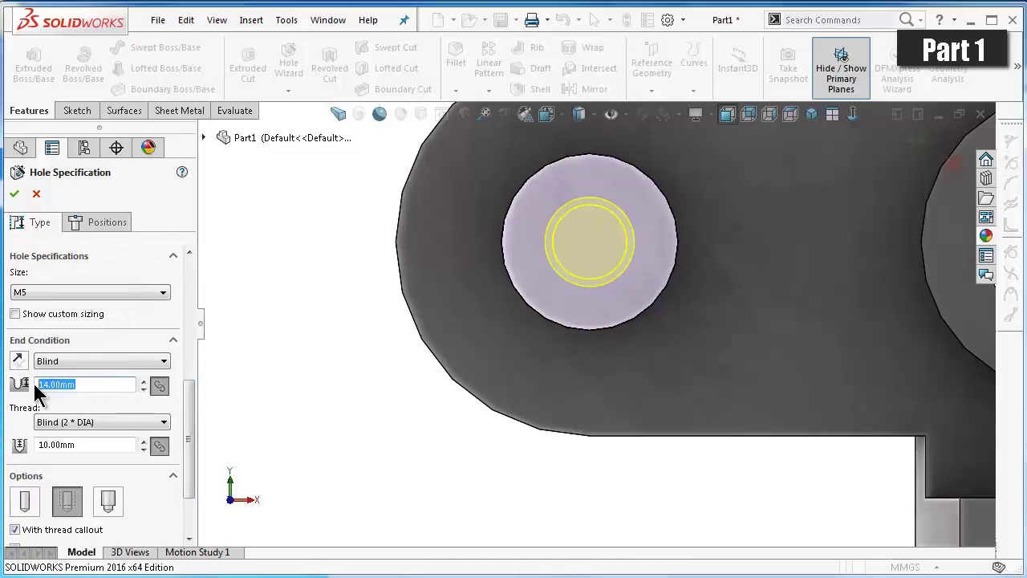
type("6.5")
key("Return")
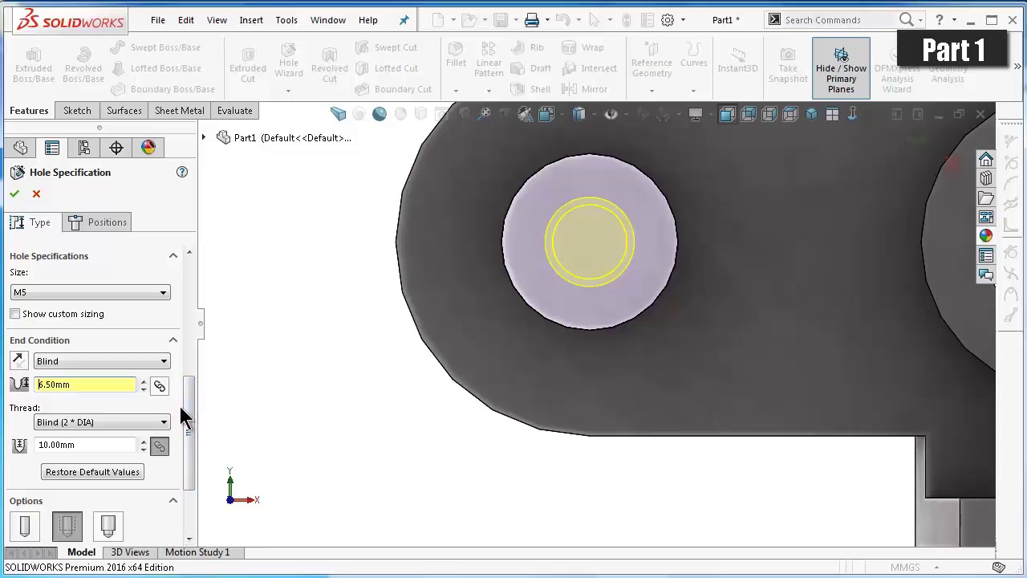
left_click(154, 422)
left_click(154, 422)
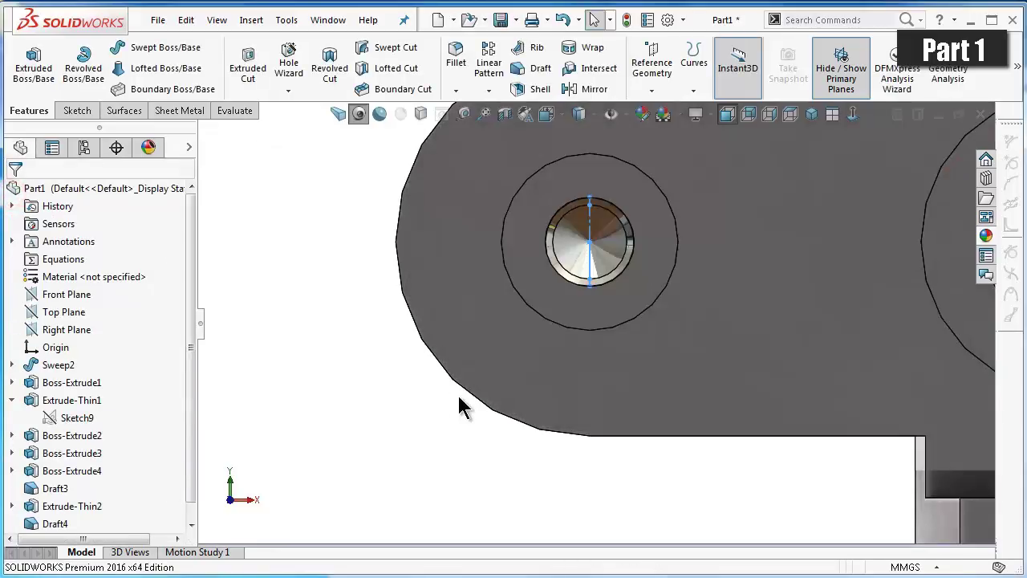
mouse_move(458, 404)
middle_mouse_down()
mouse_move(458, 378)
mouse_move(497, 383)
mouse_move(509, 414)
mouse_move(621, 415)
mouse_move(572, 421)
mouse_move(615, 415)
mouse_move(572, 355)
mouse_move(454, 367)
mouse_move(486, 420)
middle_mouse_up()
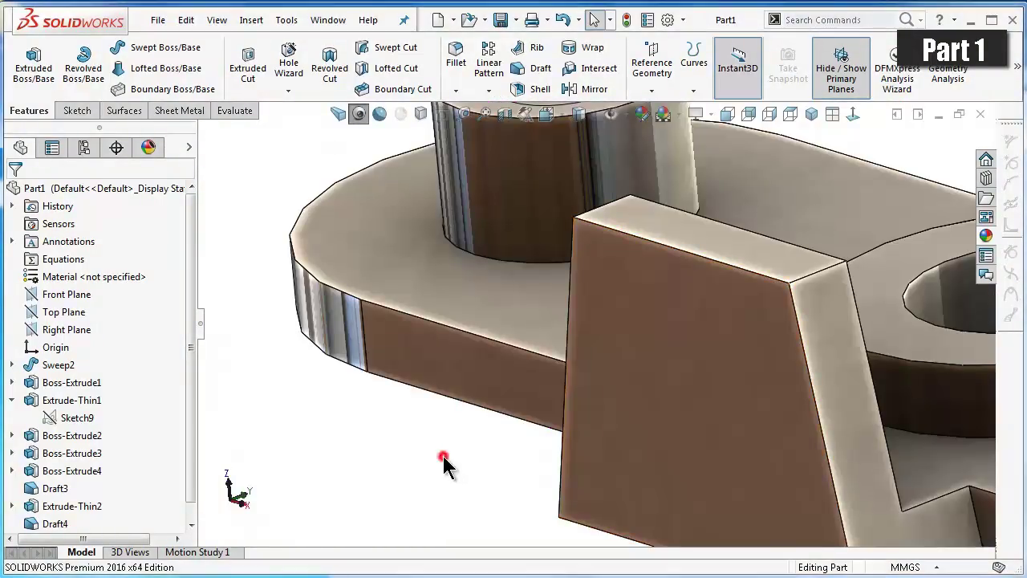
middle_click_drag(444, 461, 461, 449)
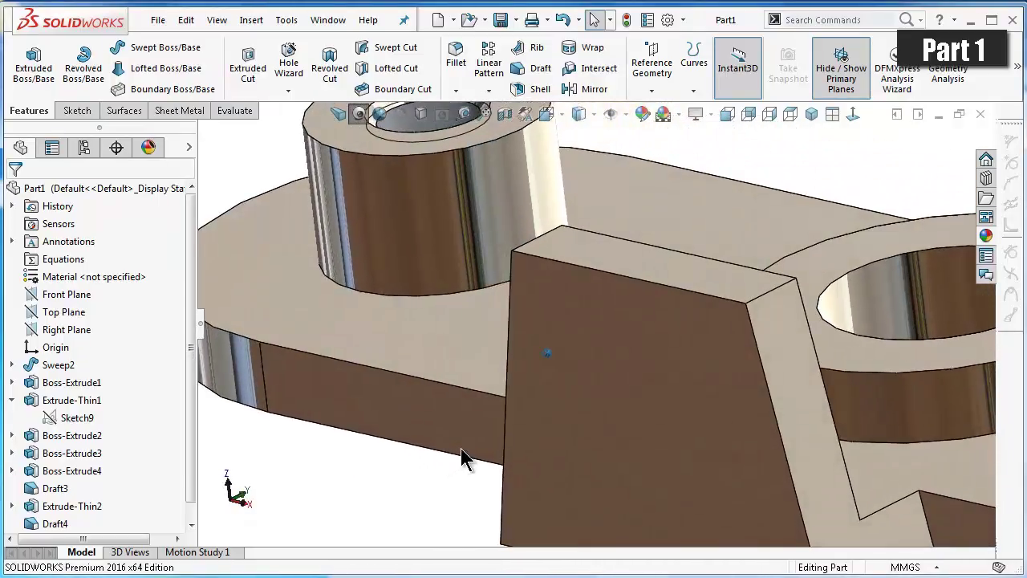
scroll(460, 455, "up", 2)
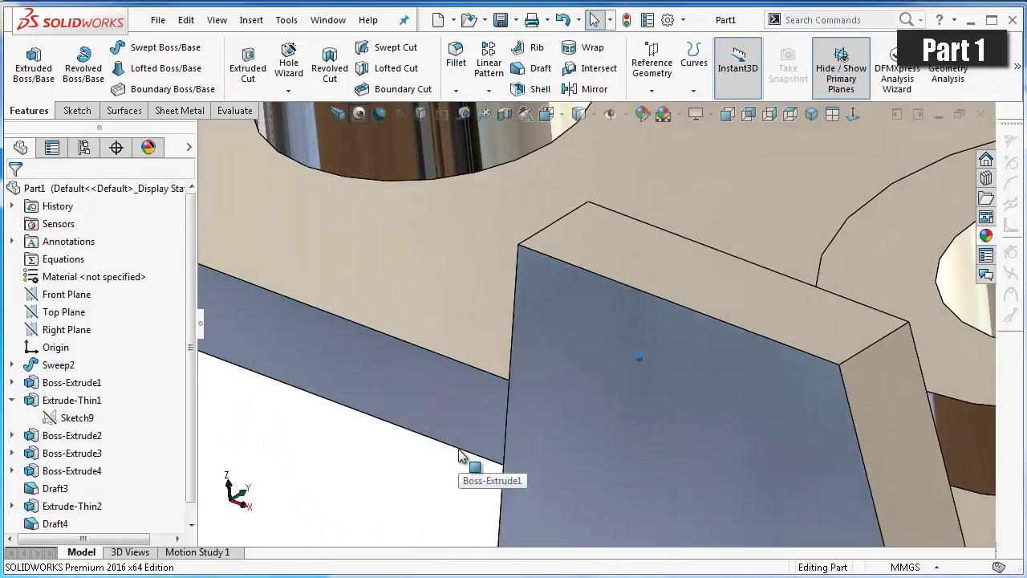
scroll(460, 455, "up", 2)
scroll(460, 455, "up", 1)
scroll(459, 450, "up", 2)
scroll(458, 449, "up", 1)
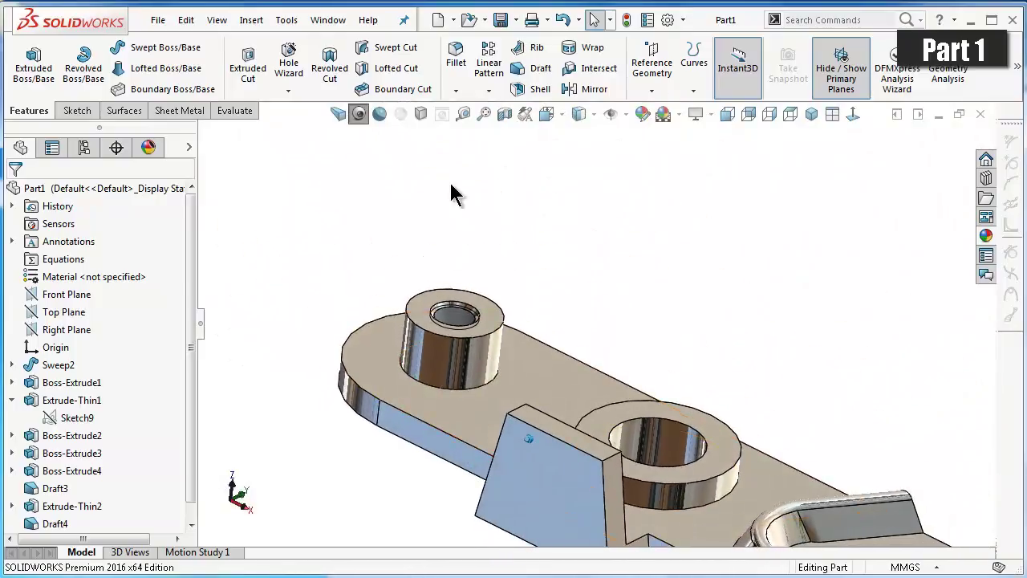
- Start a 1 mm fillet and select the first inner edge of the curved arm
left_click(454, 49)
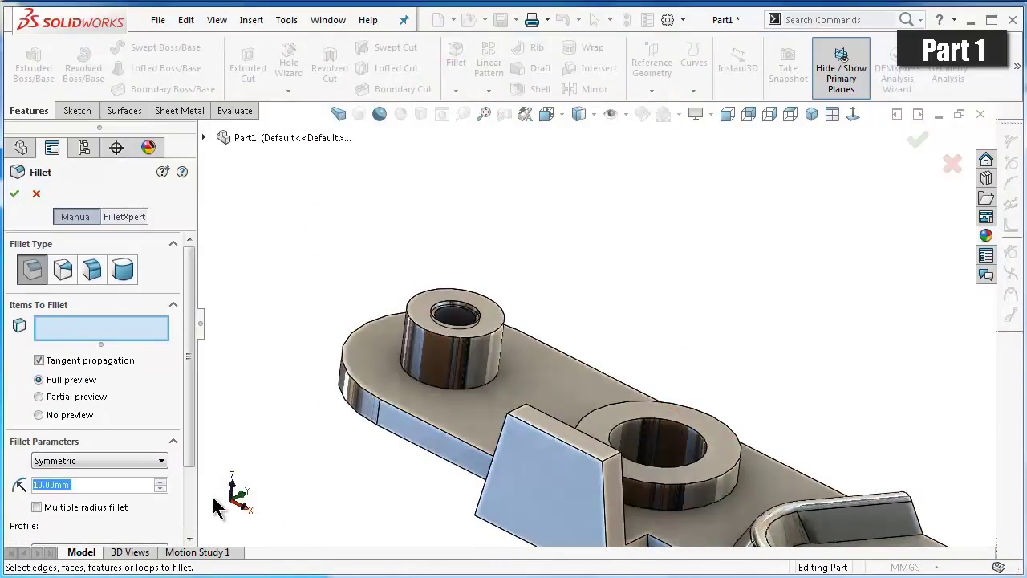
type("1")
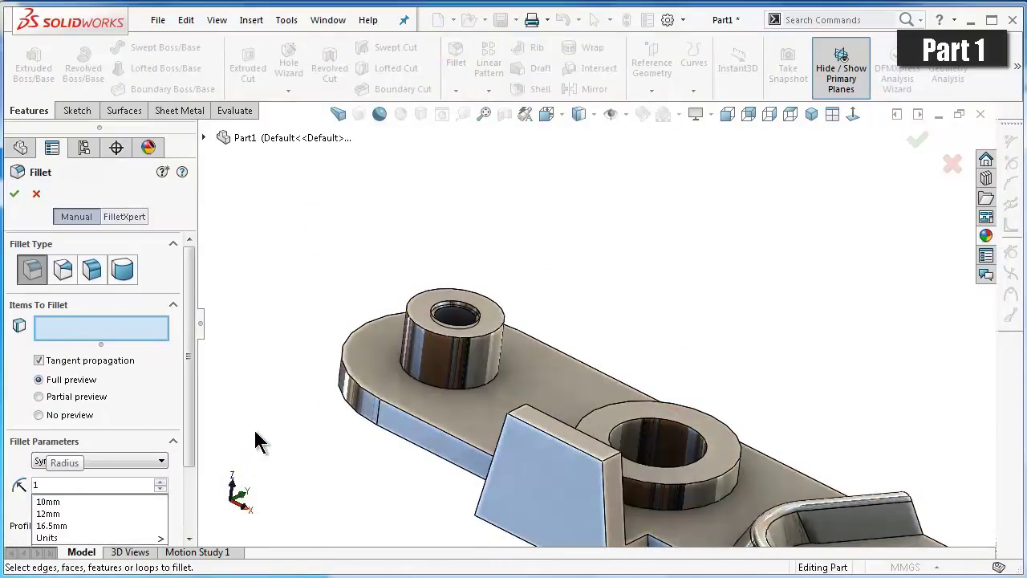
scroll(631, 437, "up", 3)
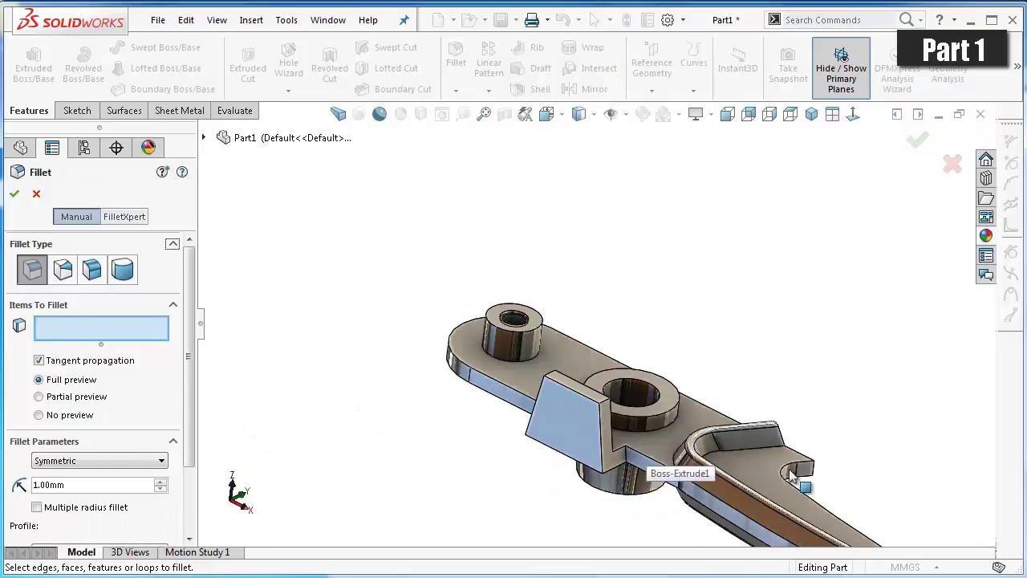
middle_click_drag(654, 469, 699, 449)
scroll(698, 450, "down", 3)
scroll(705, 417, "down", 3)
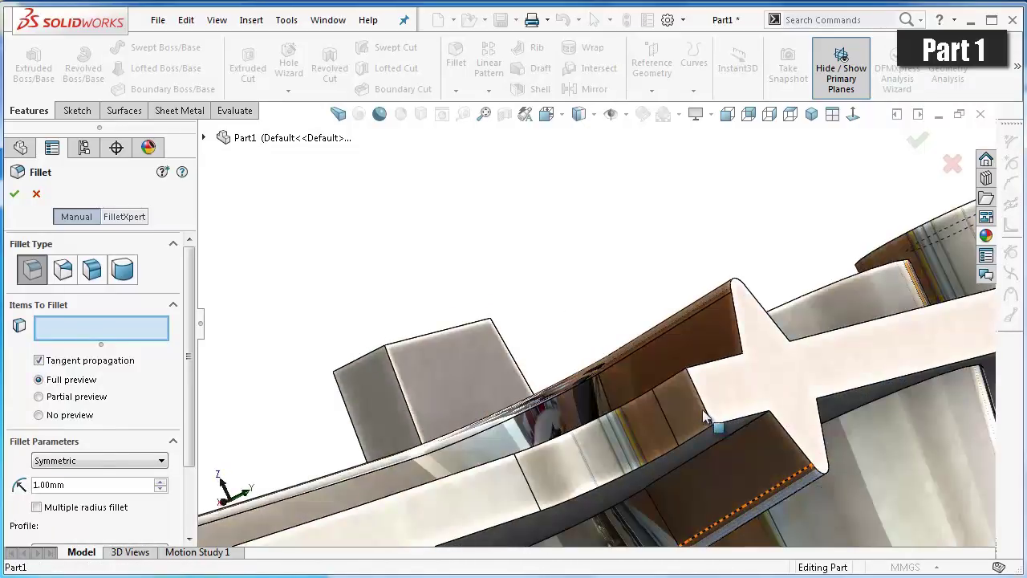
left_click(706, 416)
- Add a second edge and the long curved inner edge of the arm to the fillet
mouse_move(626, 401)
middle_mouse_down()
mouse_move(650, 475)
mouse_move(650, 318)
middle_mouse_up()
left_click(654, 296)
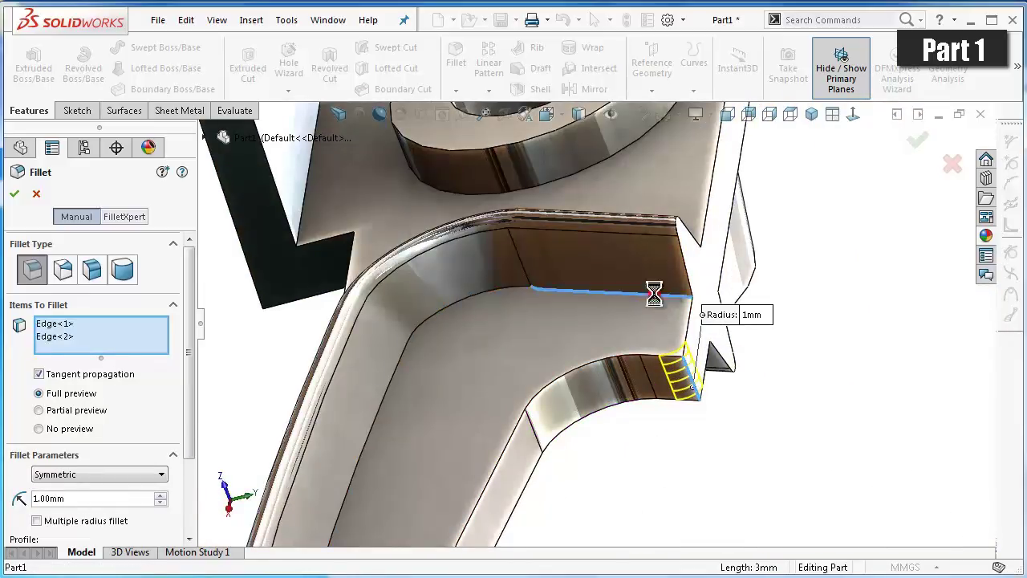
left_click(496, 295)
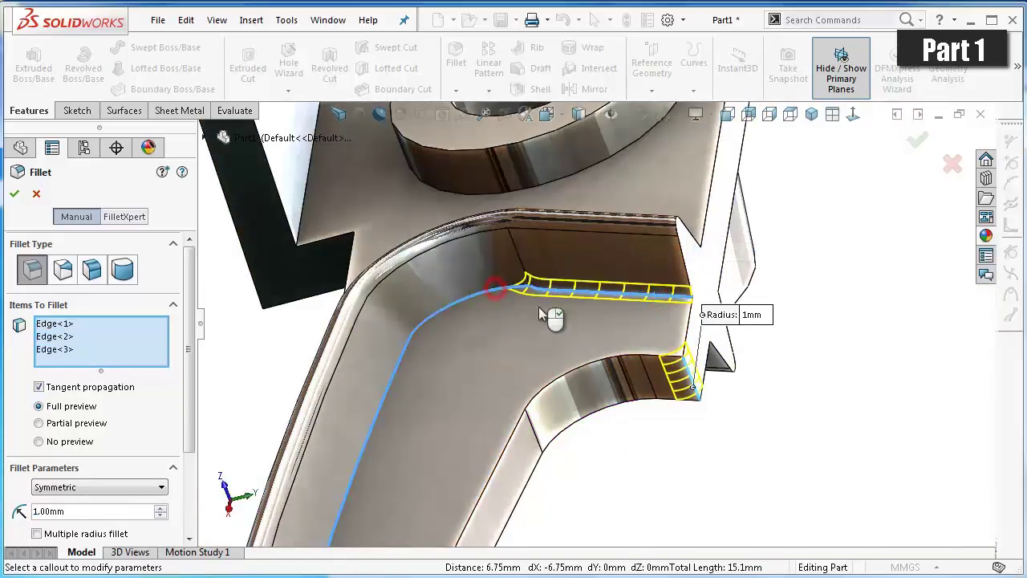
scroll(735, 436, "up", 3)
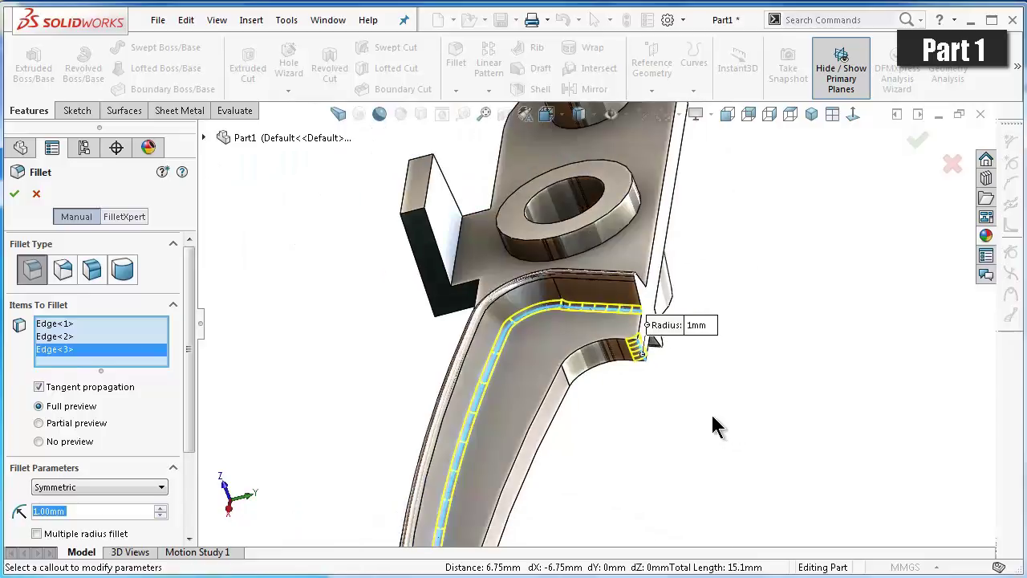
scroll(672, 420, "up", 3)
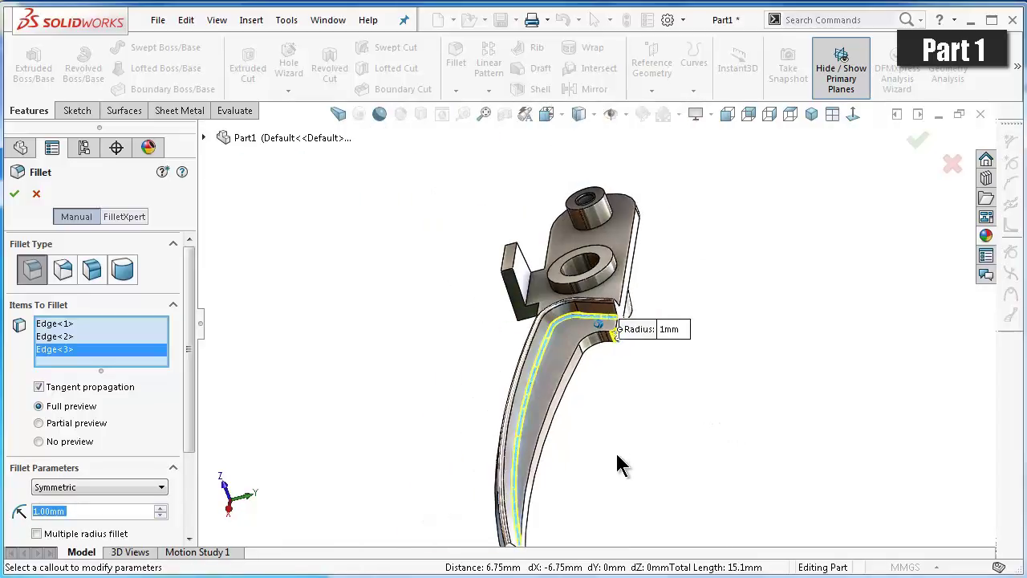
scroll(539, 295, "down", 3)
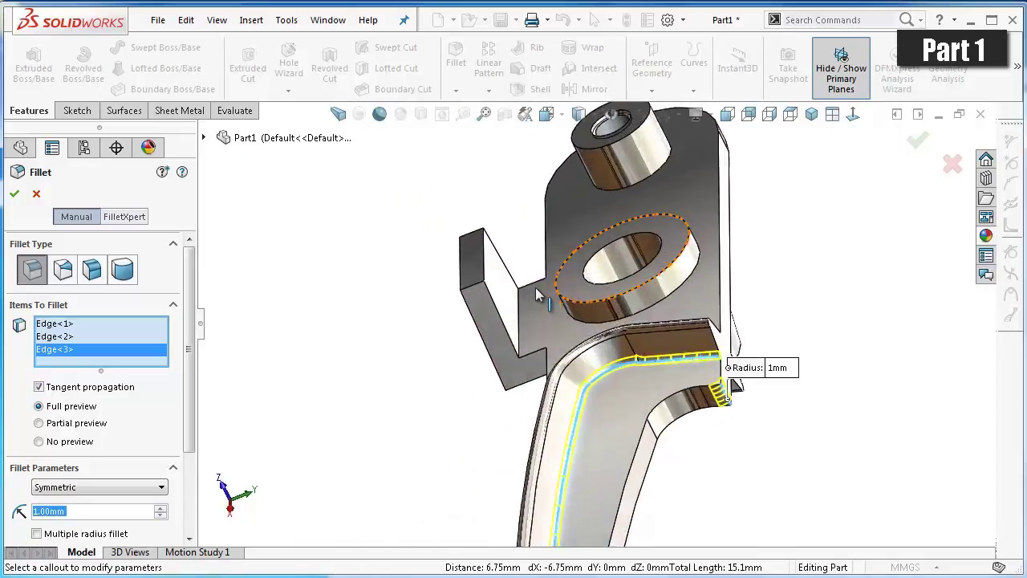
scroll(538, 295, "down", 2)
scroll(462, 317, "down", 1)
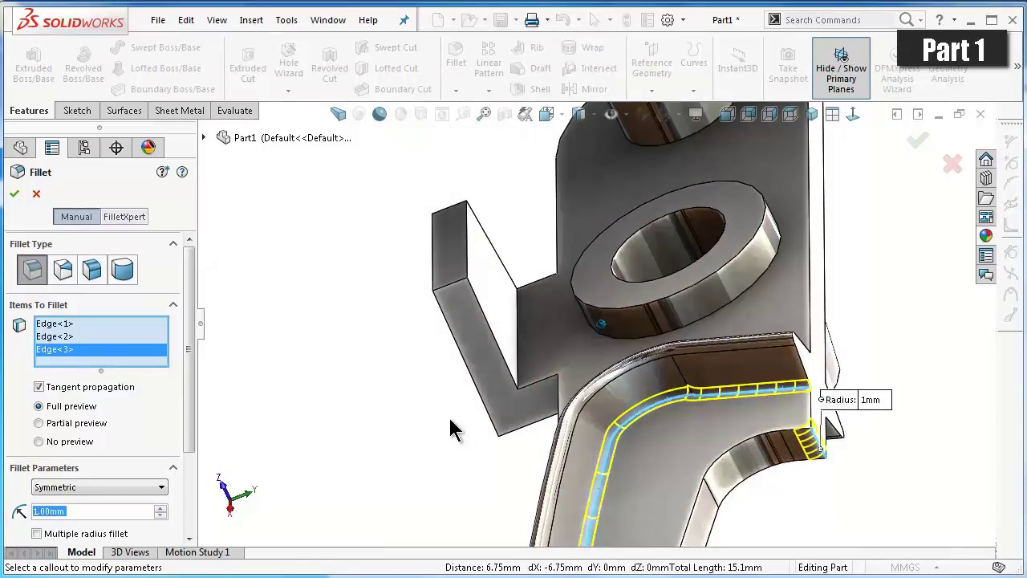
mouse_move(452, 430)
middle_mouse_down()
mouse_move(484, 404)
mouse_move(551, 447)
middle_mouse_up()
- Remove a stray face pick and add the ring's circular and inner top edges
left_click(580, 426)
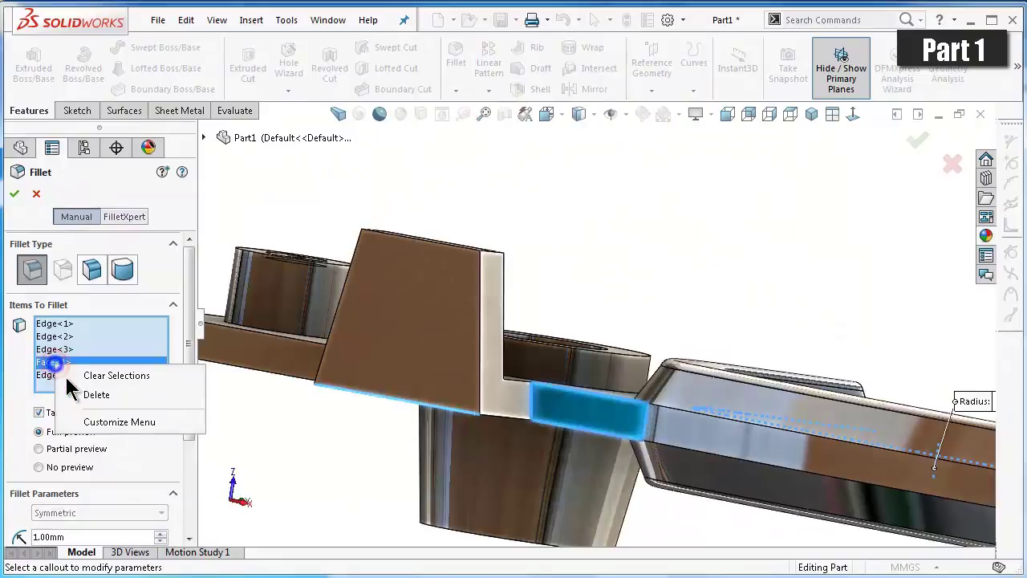
left_click(97, 394)
mouse_move(340, 408)
middle_mouse_down()
mouse_move(367, 363)
mouse_move(543, 309)
mouse_move(578, 311)
mouse_move(553, 315)
mouse_move(557, 351)
middle_mouse_up()
left_click(560, 323)
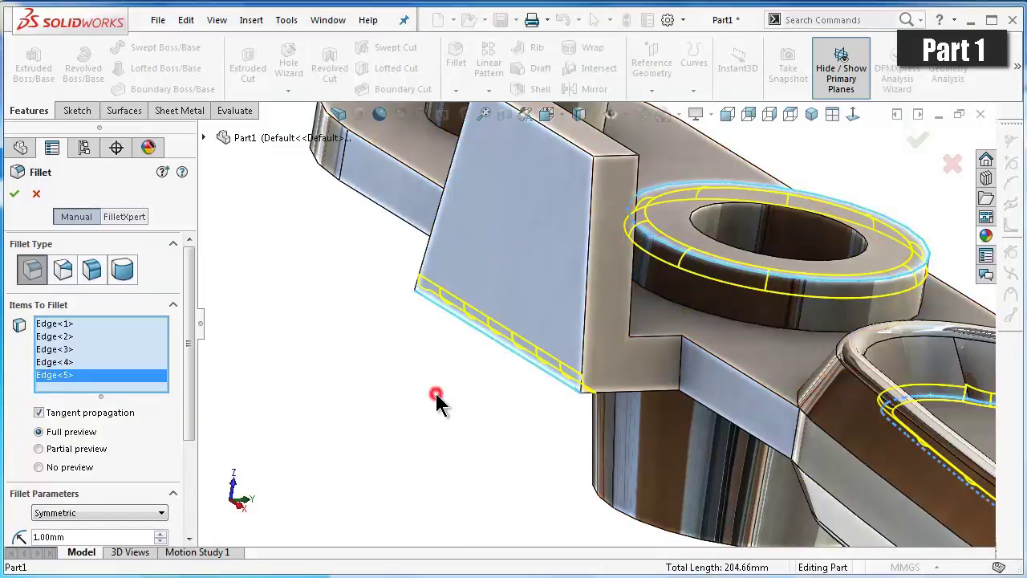
mouse_move(436, 393)
middle_mouse_down()
mouse_move(730, 269)
mouse_move(764, 208)
middle_mouse_up()
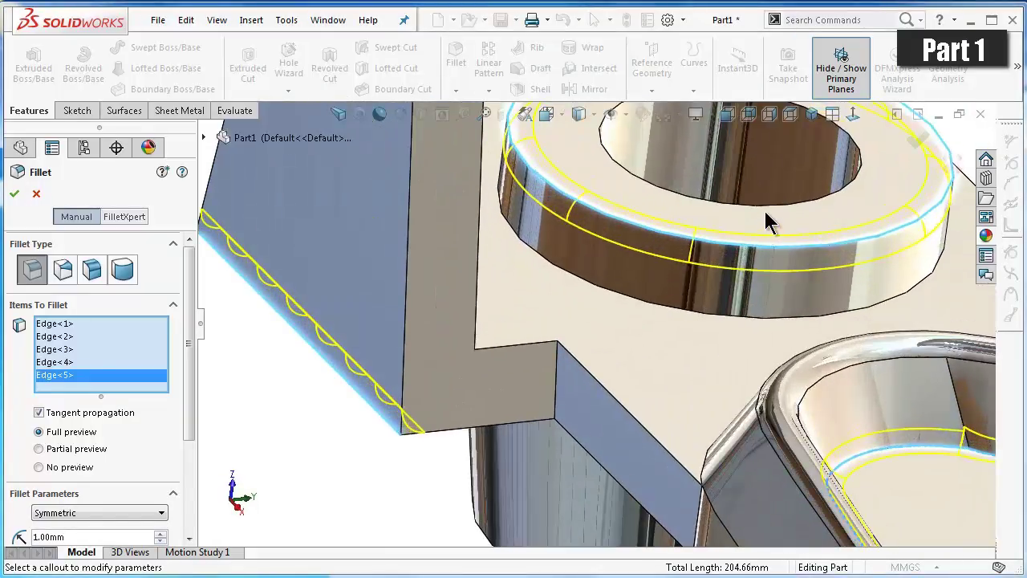
left_click(765, 206)
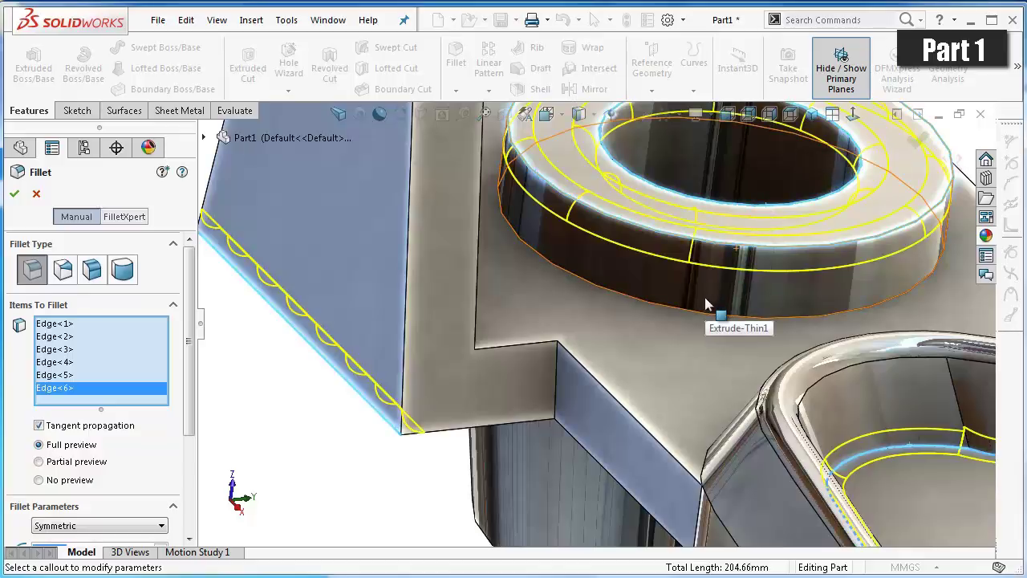
- Add the boss's top rim edge and remove a wrongly picked top face from the list
scroll(707, 303, "up", 2)
scroll(707, 303, "up", 2)
mouse_move(706, 303)
middle_mouse_down()
mouse_move(666, 305)
mouse_move(591, 267)
mouse_move(610, 201)
middle_mouse_up()
scroll(688, 223, "down", 3)
scroll(647, 249, "down", 1)
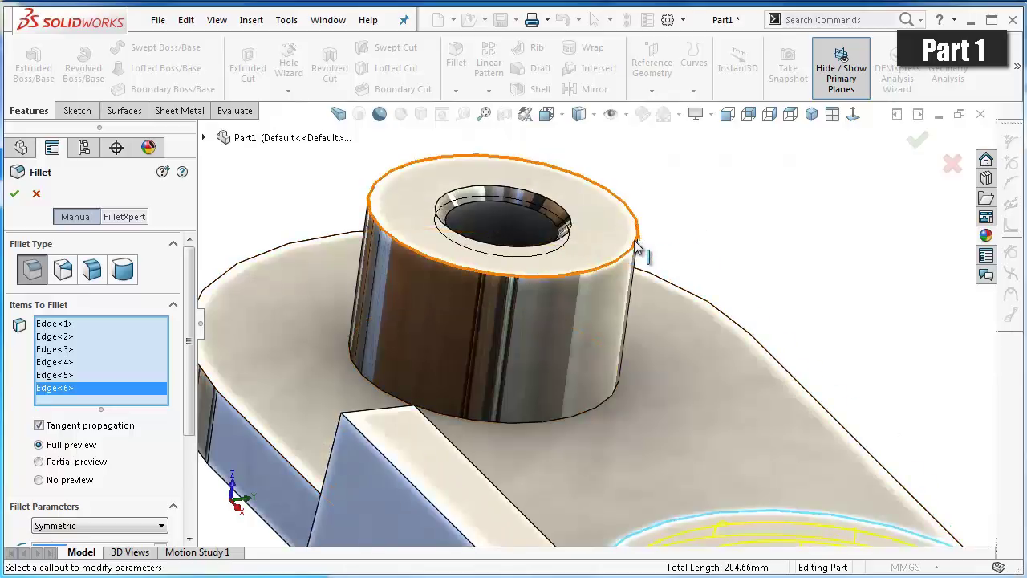
left_click(635, 242)
scroll(665, 272, "up", 2)
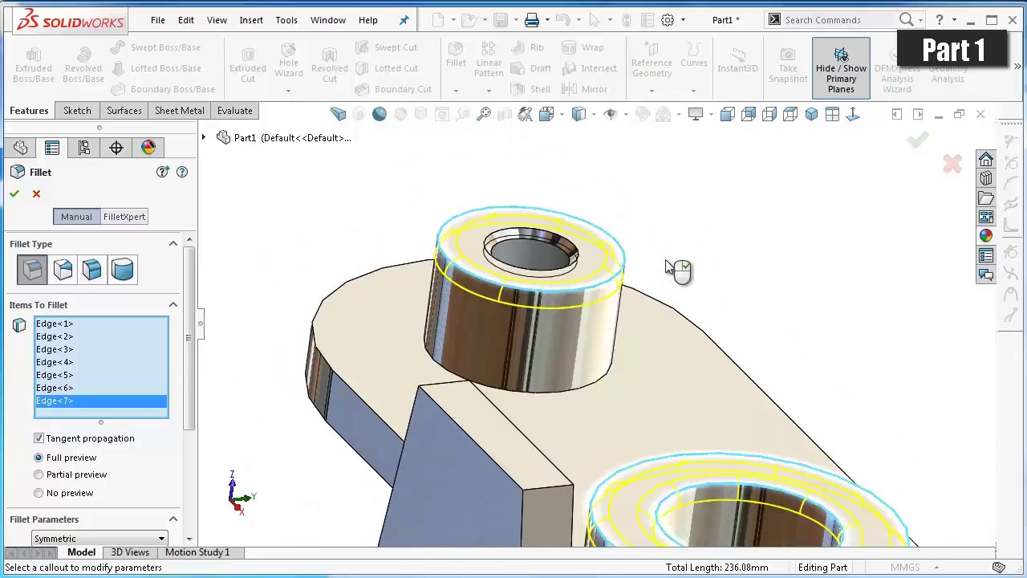
middle_click_drag(677, 271, 711, 243)
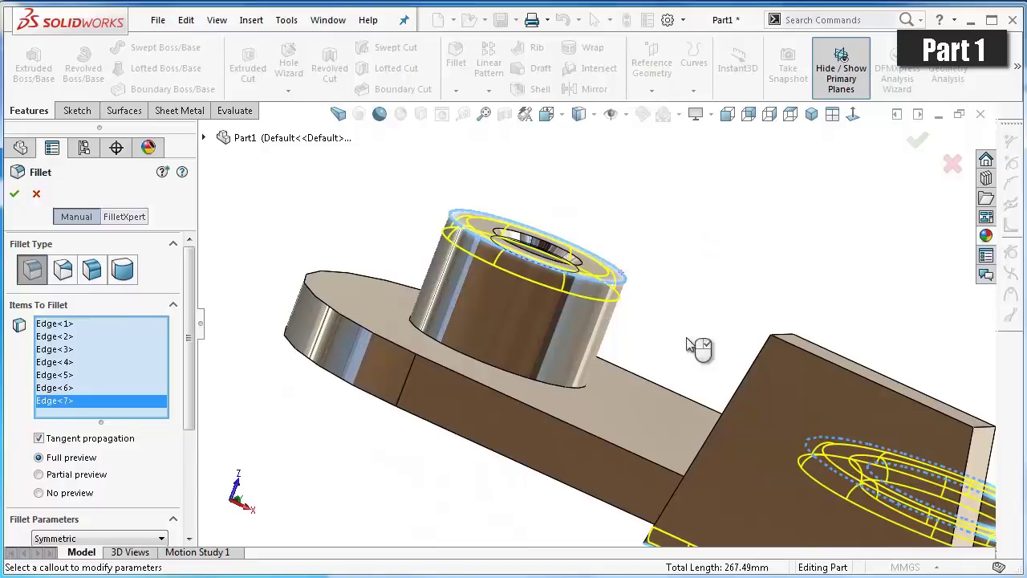
scroll(701, 278, "down", 5)
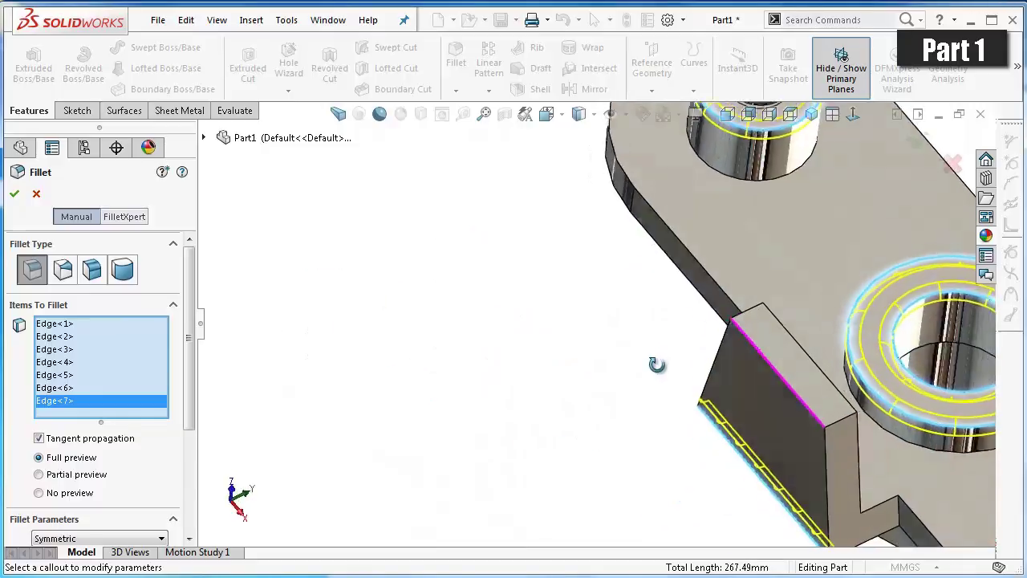
middle_click_drag(666, 353, 737, 272)
left_click(747, 265)
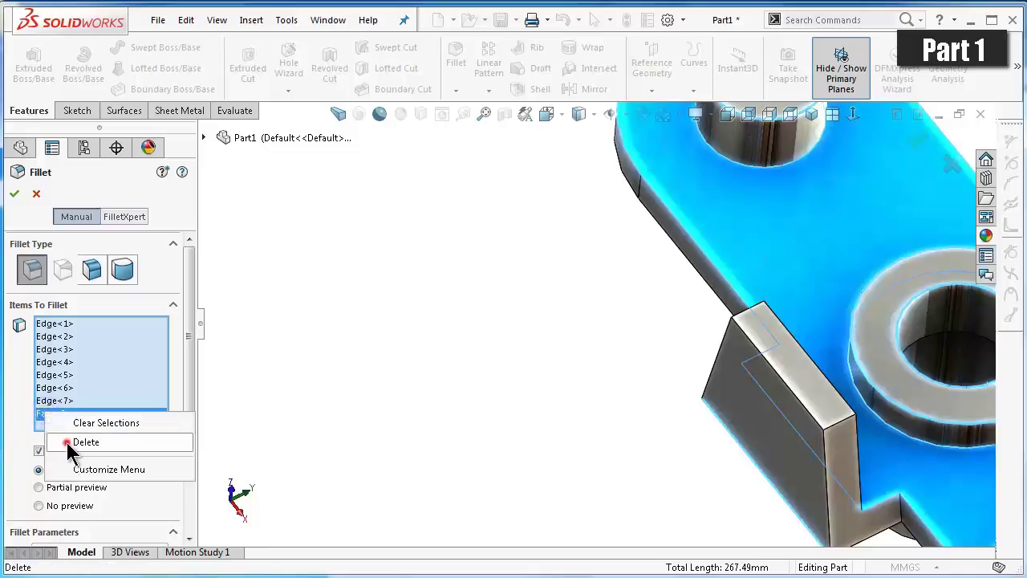
left_click(68, 443)
mouse_move(594, 337)
middle_mouse_down()
mouse_move(664, 330)
mouse_move(672, 385)
middle_mouse_up()
- Add the arm's long edge chain and another edge to the 1 mm fillet
left_click(673, 384)
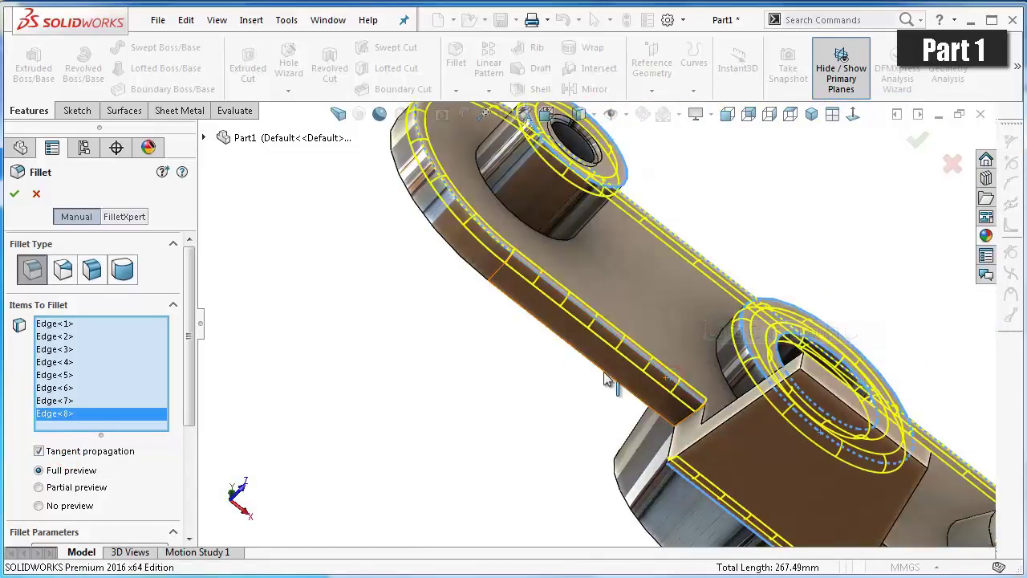
mouse_move(548, 392)
middle_mouse_down()
mouse_move(623, 449)
mouse_move(892, 220)
mouse_move(679, 217)
mouse_move(610, 247)
mouse_move(561, 245)
mouse_move(551, 300)
mouse_move(782, 363)
middle_mouse_up()
left_click(670, 210)
scroll(782, 363, "down", 4)
scroll(757, 394, "down", 1)
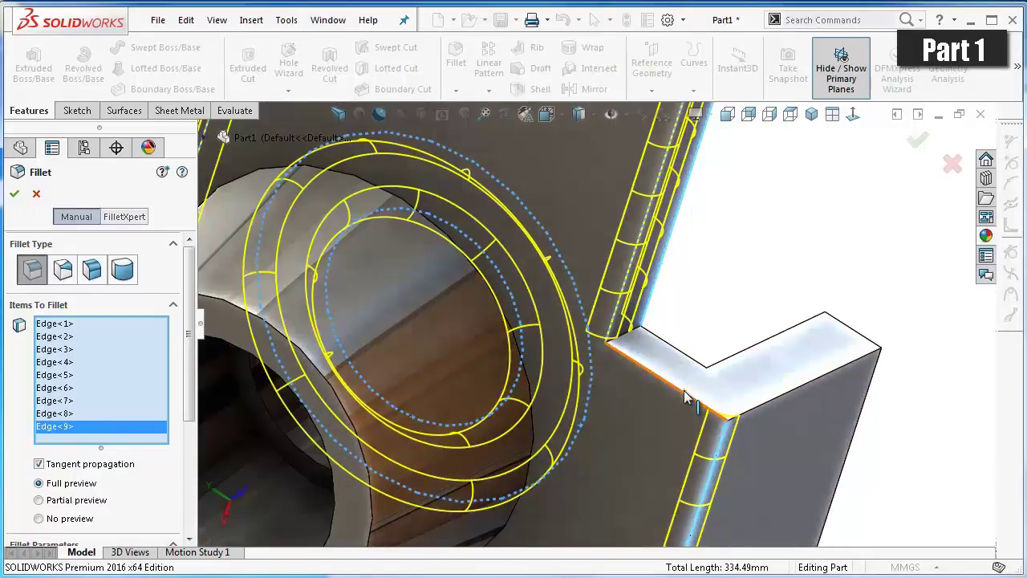
- Add the notch edges and the narrow end face to the fillet
left_click(684, 398)
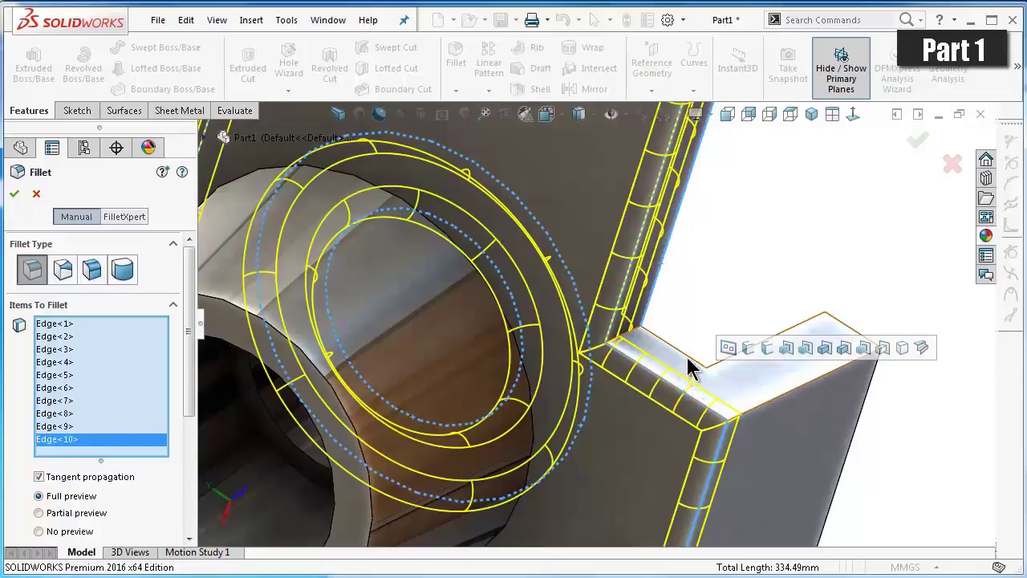
left_click(689, 361)
left_click(728, 357)
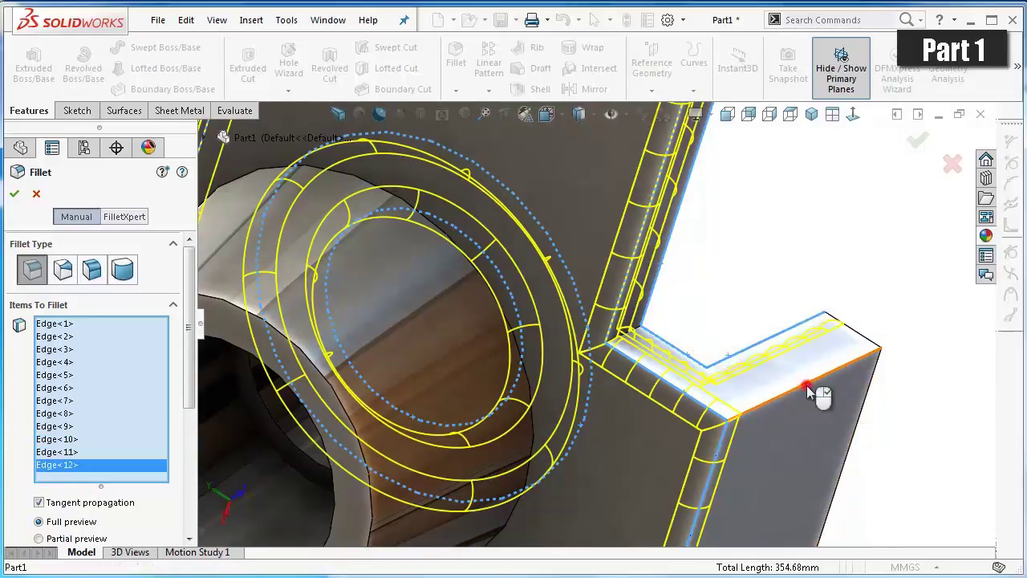
left_click(808, 391)
mouse_move(821, 413)
middle_mouse_down()
mouse_move(613, 385)
mouse_move(581, 363)
middle_mouse_up()
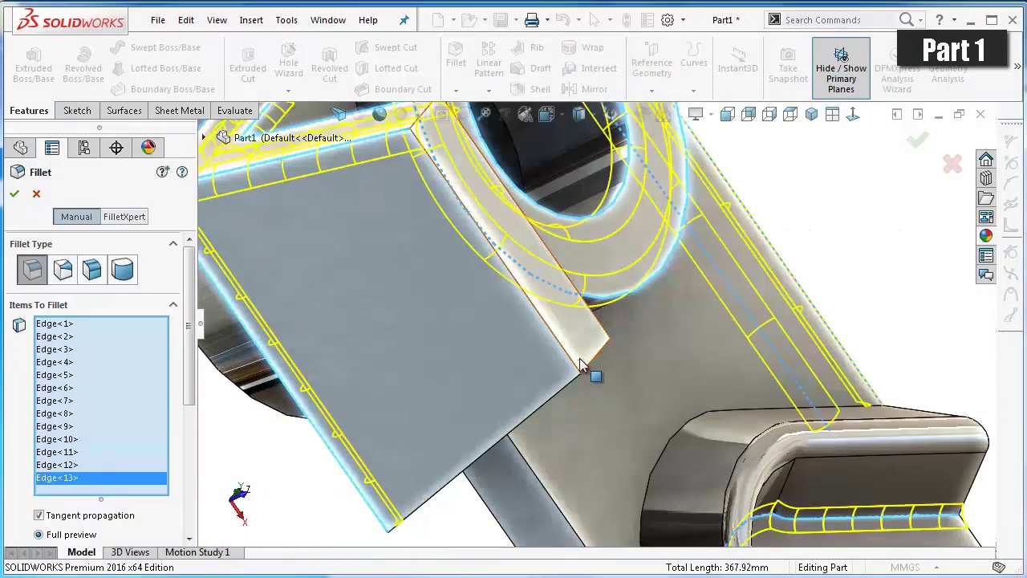
left_click(579, 361)
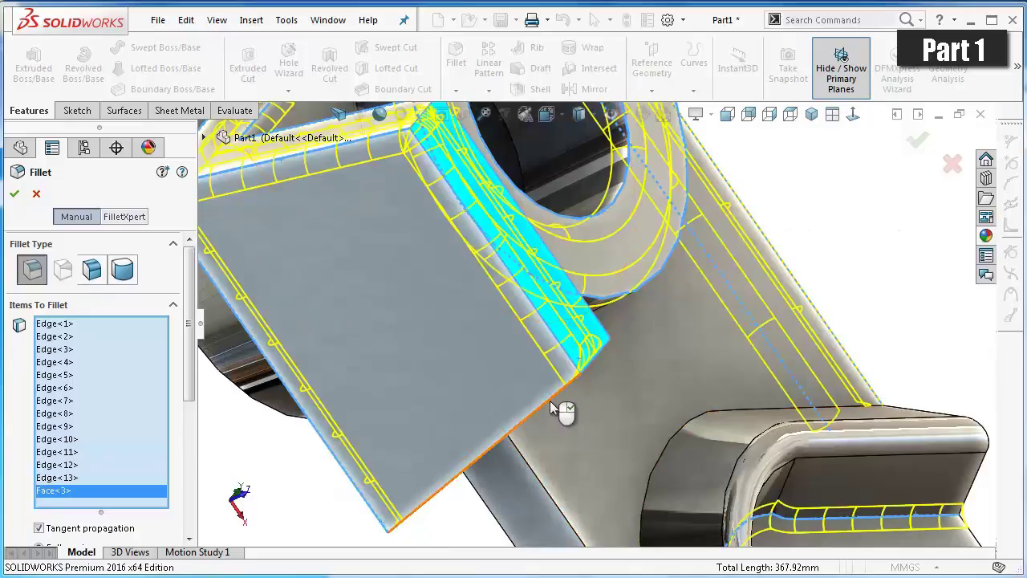
left_click(552, 408)
mouse_move(557, 413)
middle_mouse_down()
mouse_move(545, 394)
mouse_move(493, 385)
mouse_move(482, 413)
mouse_move(426, 417)
middle_mouse_up()
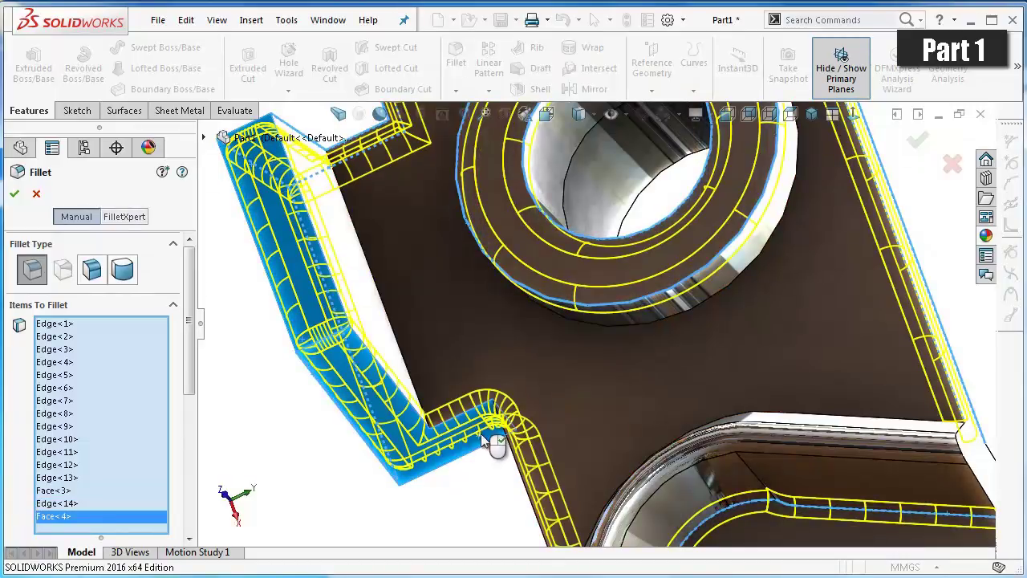
mouse_move(462, 424)
middle_mouse_down()
mouse_move(601, 289)
mouse_move(578, 394)
mouse_move(631, 509)
mouse_move(756, 345)
mouse_move(669, 452)
mouse_move(645, 466)
mouse_move(658, 497)
mouse_move(698, 506)
middle_mouse_up()
mouse_move(720, 431)
middle_mouse_down()
mouse_move(789, 198)
mouse_move(779, 252)
mouse_move(567, 456)
middle_mouse_up()
- Add the two slot edges to the fillet
middle_click_drag(622, 390, 720, 235)
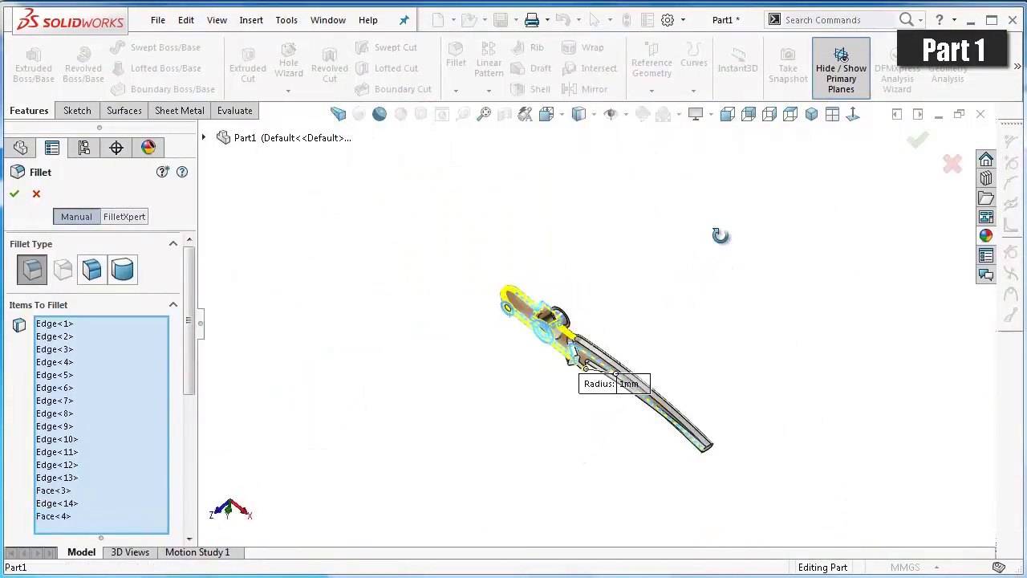
scroll(601, 310, "down", 3)
scroll(539, 293, "down", 3)
scroll(544, 268, "down", 2)
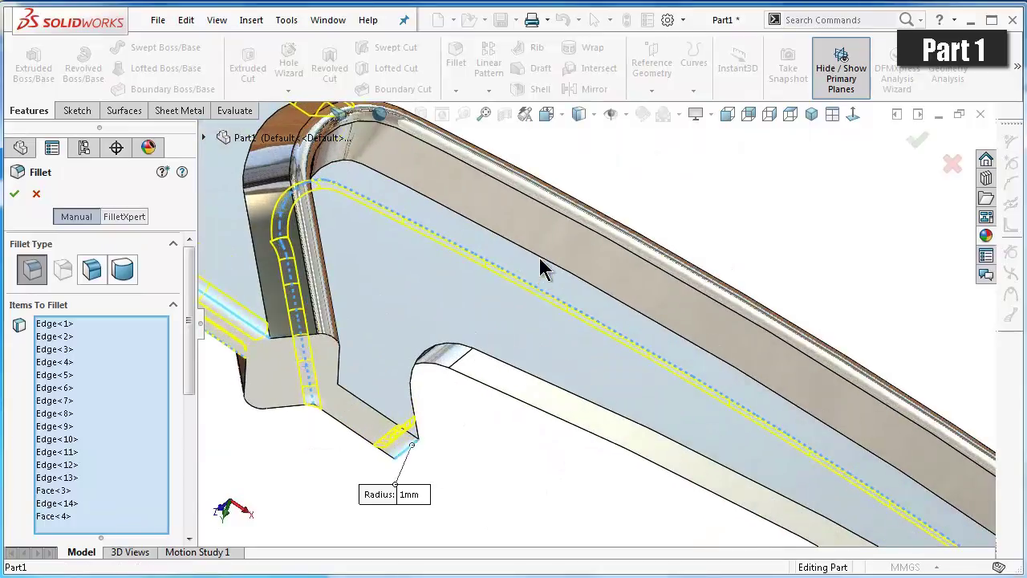
scroll(549, 224, "down", 2)
mouse_move(549, 224)
middle_mouse_down()
mouse_move(522, 252)
mouse_move(426, 300)
mouse_move(422, 319)
middle_mouse_up()
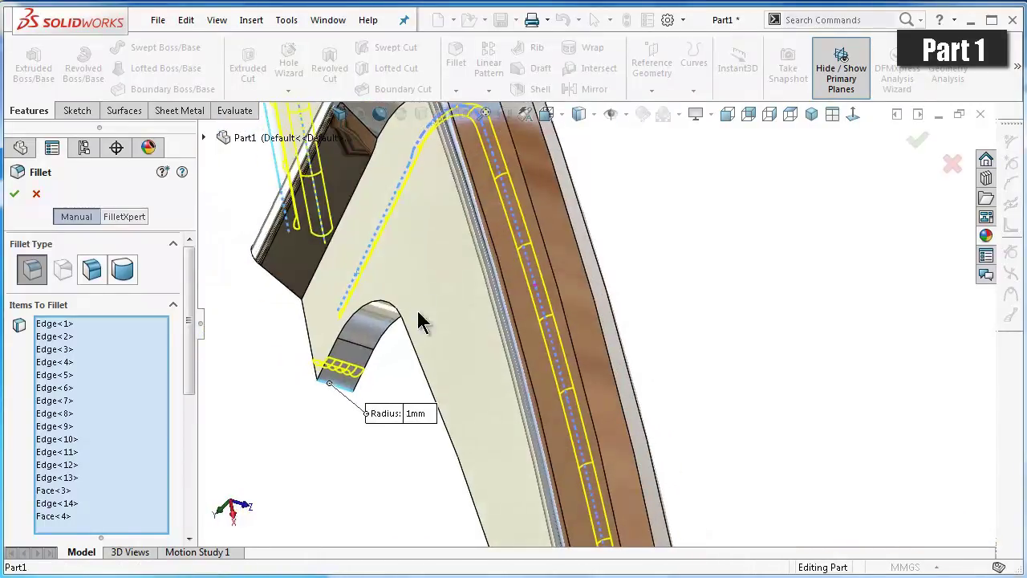
mouse_move(561, 359)
middle_mouse_down()
mouse_move(399, 301)
mouse_move(341, 226)
middle_mouse_up()
left_click(352, 229)
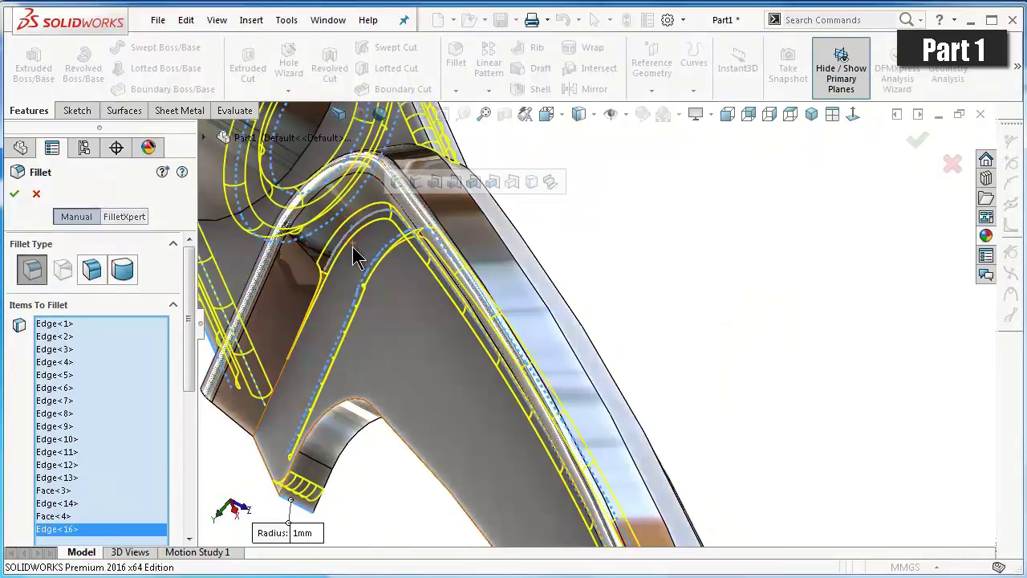
left_click(345, 359)
- Remove a wrongly added side face, then add the long arm edge and end edge
mouse_move(367, 372)
middle_mouse_down()
mouse_move(367, 385)
mouse_move(445, 275)
mouse_move(442, 310)
mouse_move(476, 336)
mouse_move(910, 516)
mouse_move(802, 471)
mouse_move(766, 472)
middle_mouse_up()
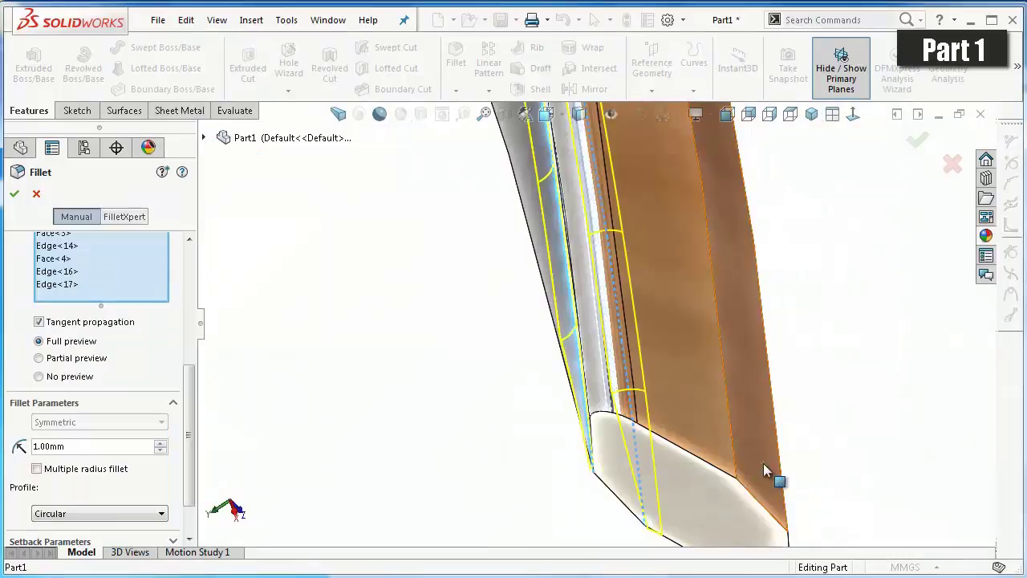
left_click(767, 472)
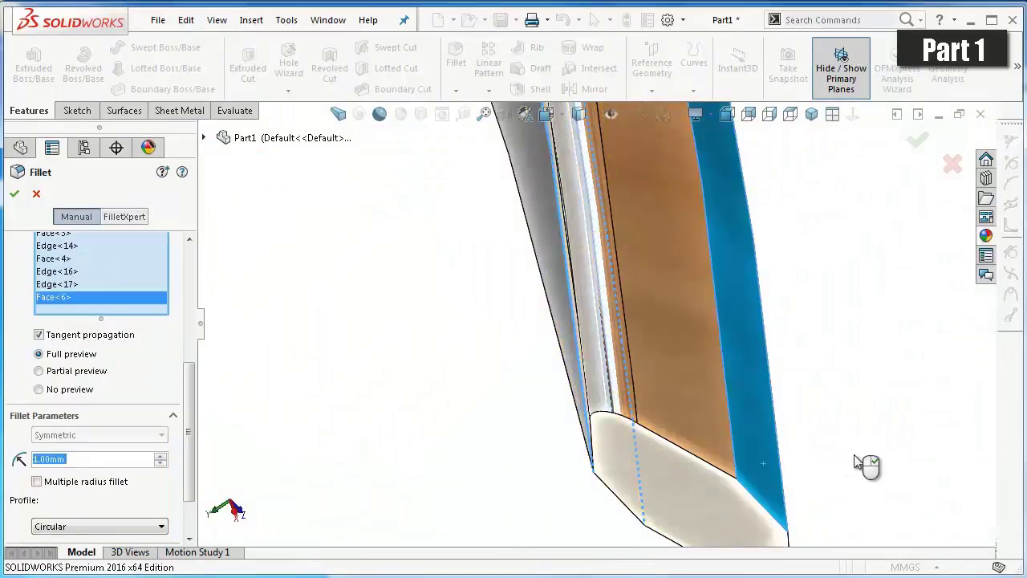
left_click(41, 297)
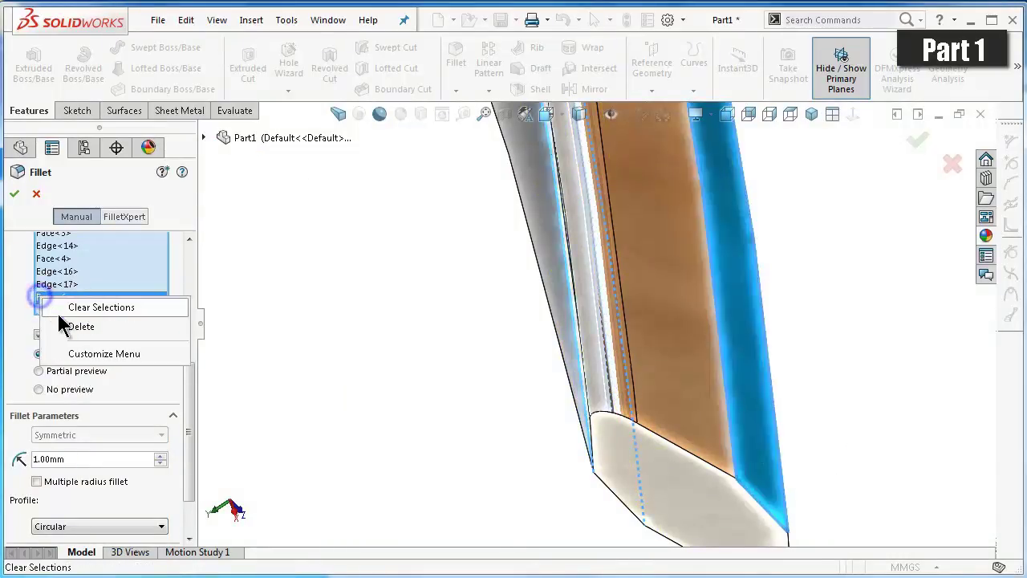
left_click(61, 327)
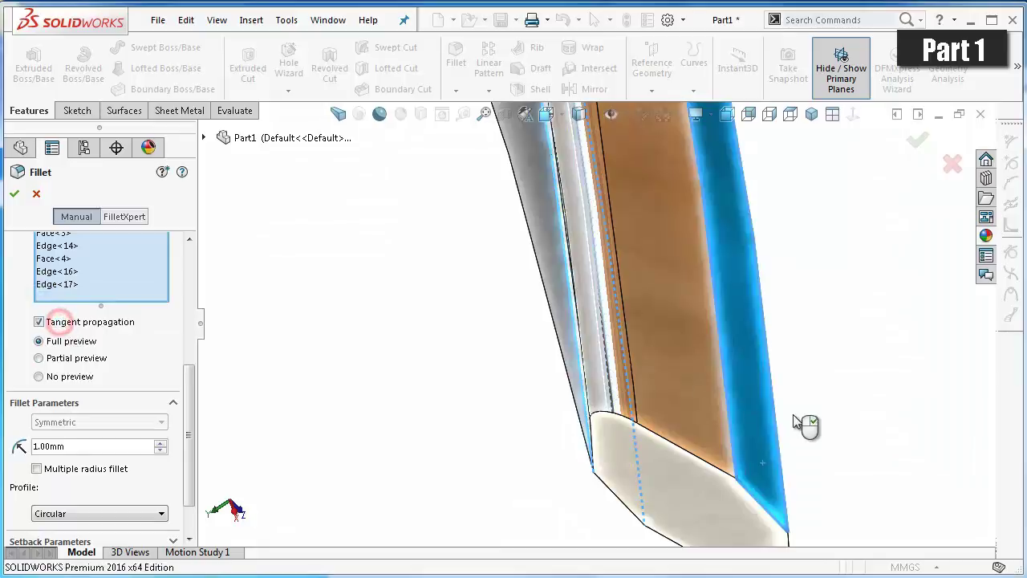
left_click(735, 437)
mouse_move(827, 462)
middle_mouse_down()
mouse_move(776, 329)
mouse_move(899, 348)
middle_mouse_up()
left_click(894, 309)
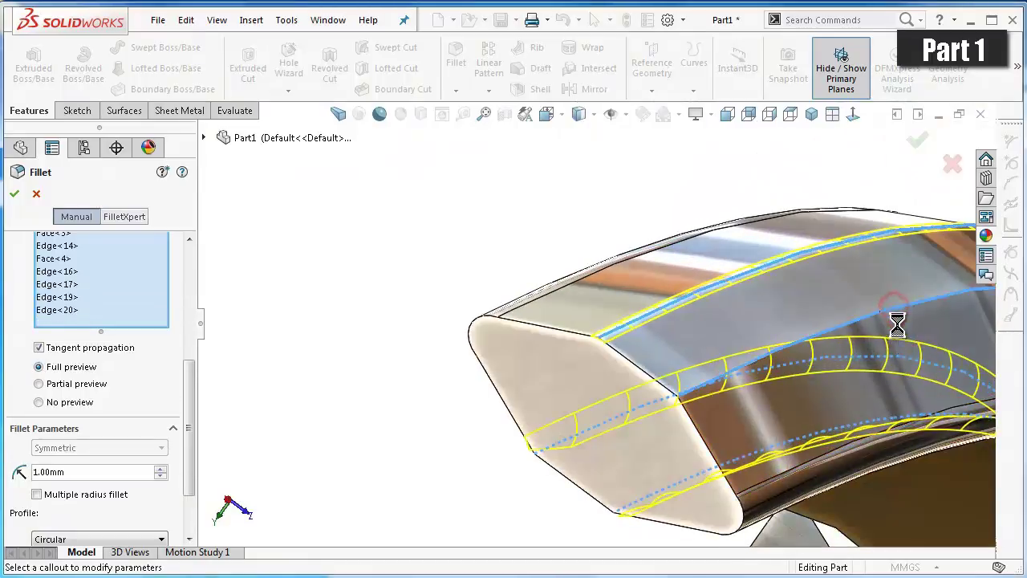
- Remove a mistakenly picked hole edge and check the fillet preview
mouse_move(889, 340)
middle_mouse_down()
mouse_move(871, 344)
mouse_move(799, 469)
mouse_move(782, 447)
middle_mouse_up()
scroll(786, 437, "down", 4)
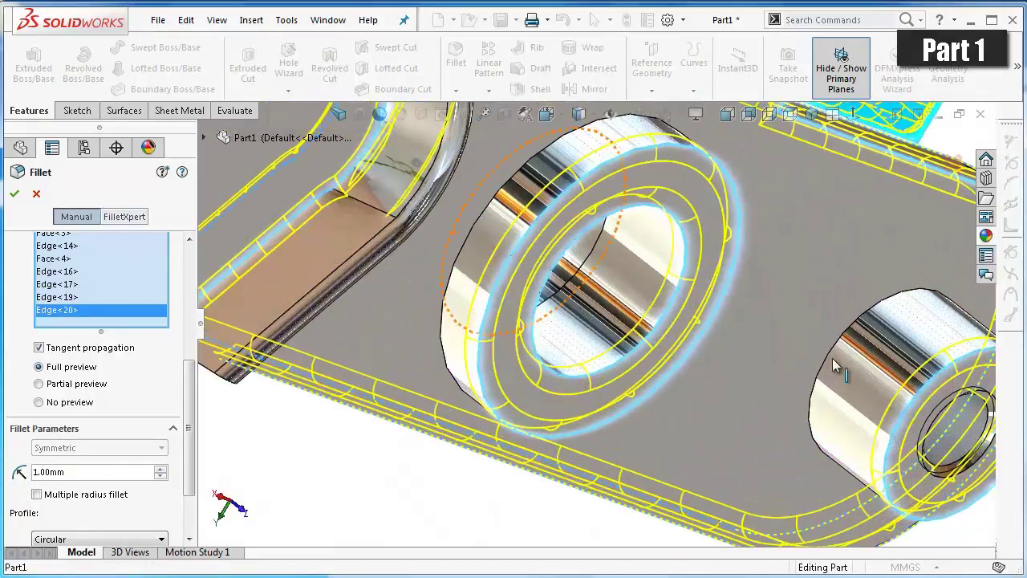
left_click(829, 350)
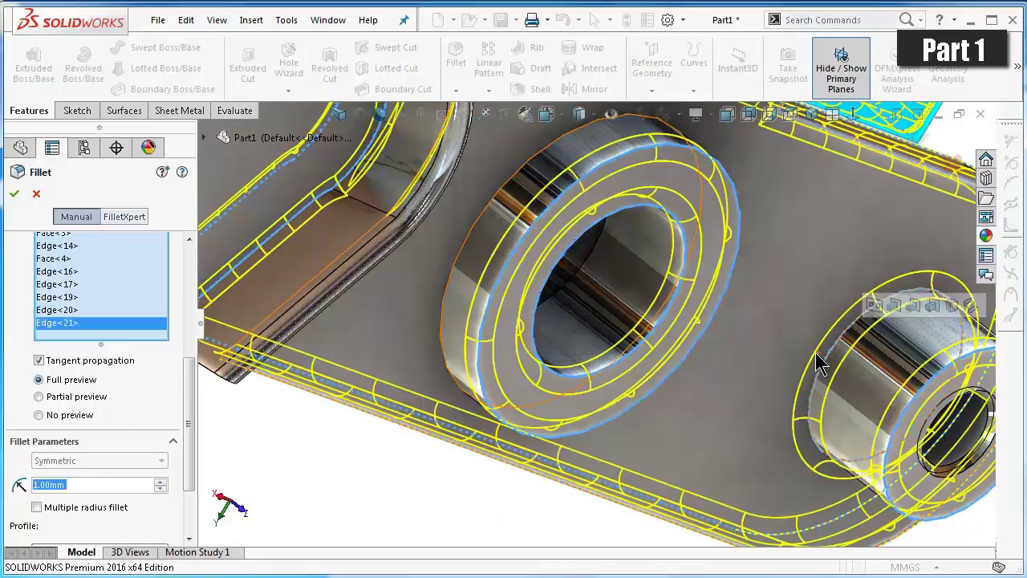
right_click(53, 325)
scroll(704, 390, "up", 2)
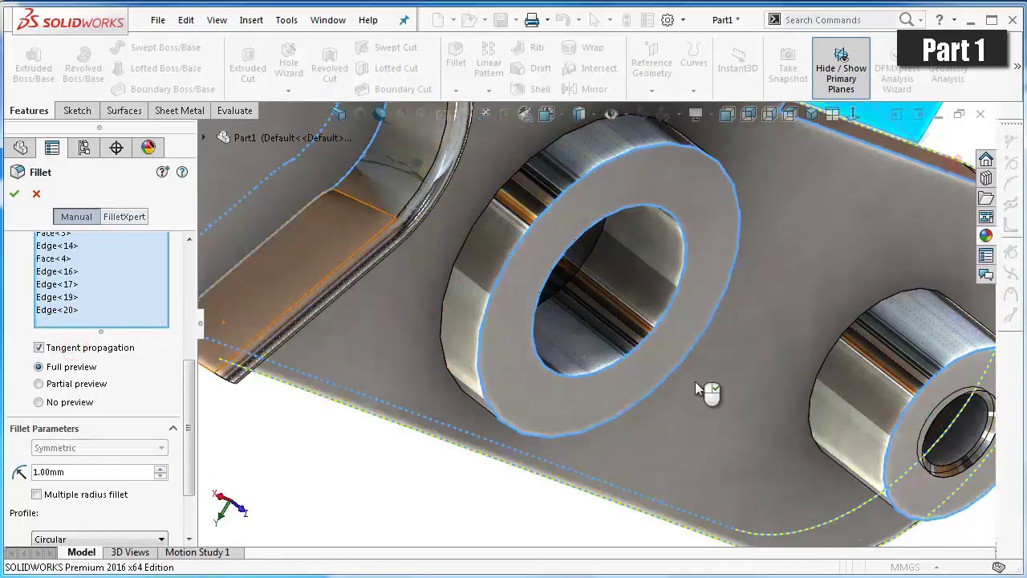
scroll(699, 389, "up", 4)
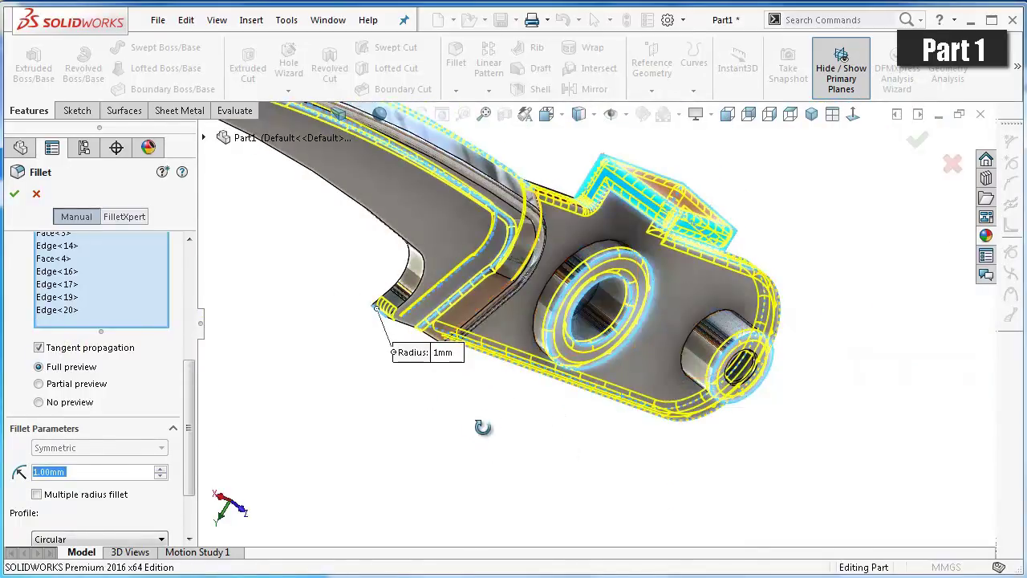
middle_click_drag(481, 427, 514, 378)
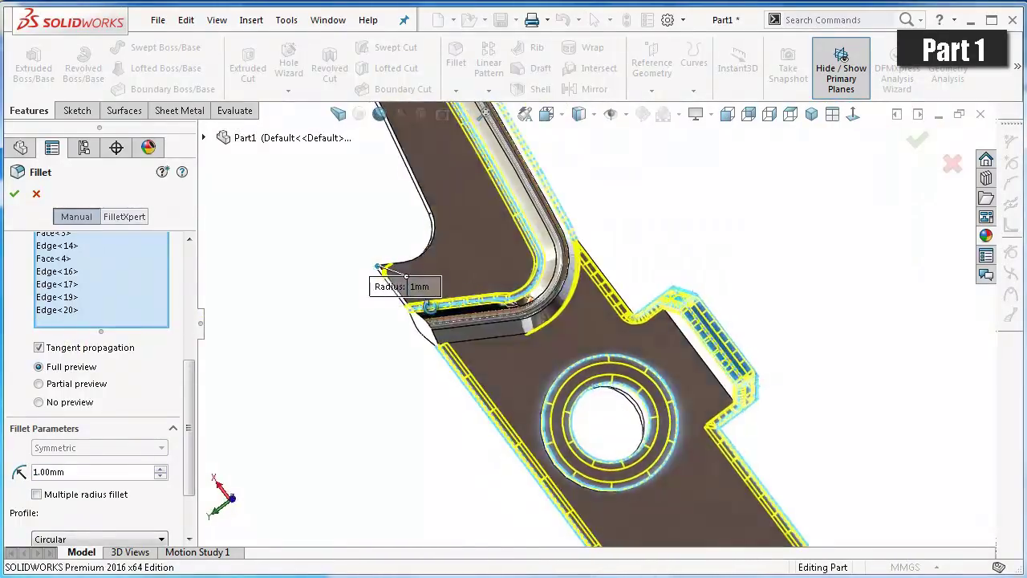
middle_click_drag(431, 306, 907, 147)
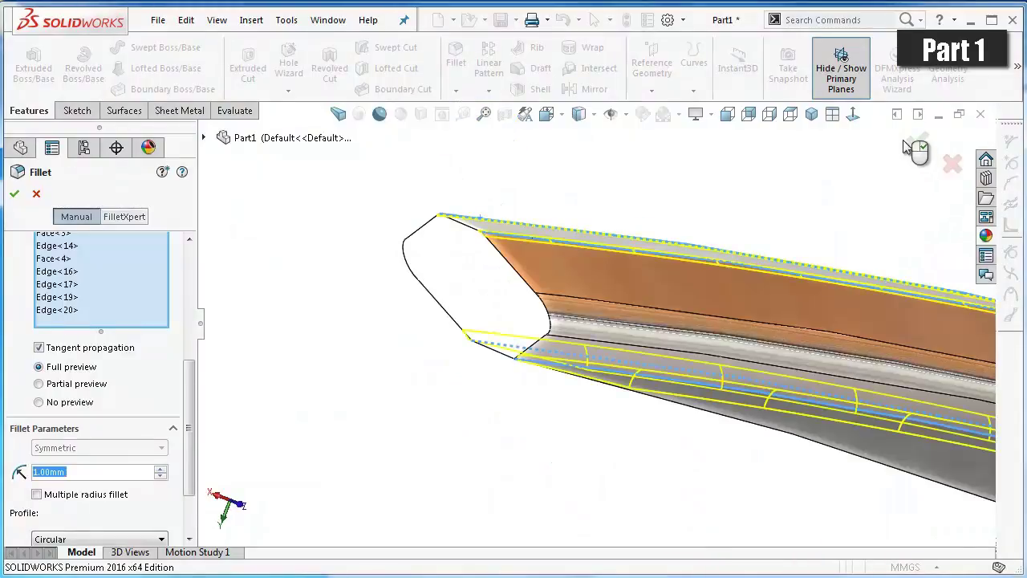
- Apply the 1 mm fillet and switch the display to Cartoon shading
left_click(917, 146)
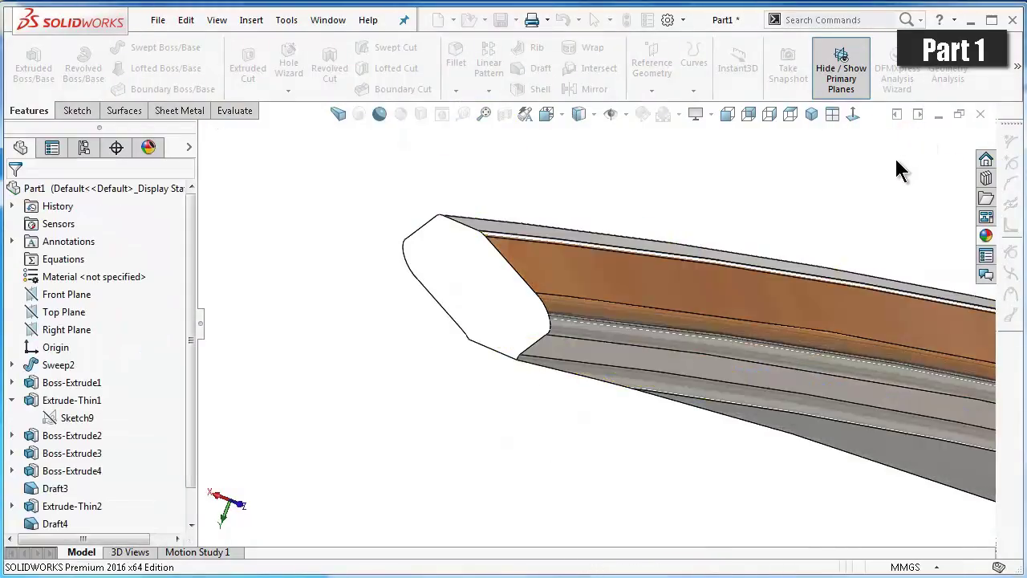
middle_click_drag(768, 230, 742, 301)
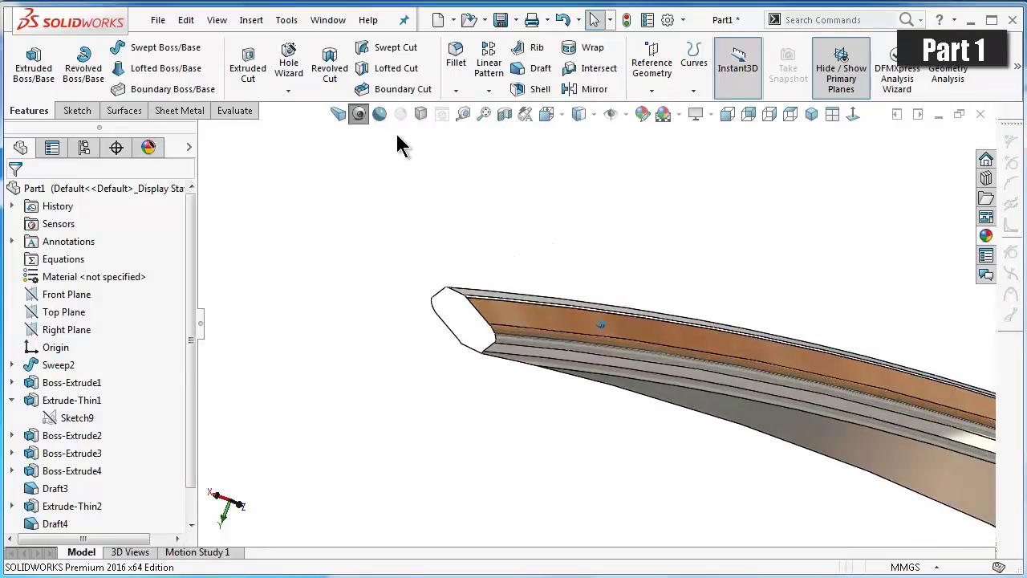
left_click(379, 113)
- Zoom and orbit around the bend to inspect the new arm fillets
mouse_move(699, 280)
middle_mouse_down()
mouse_move(663, 305)
mouse_move(722, 306)
mouse_move(787, 390)
mouse_move(747, 294)
mouse_move(758, 290)
middle_mouse_up()
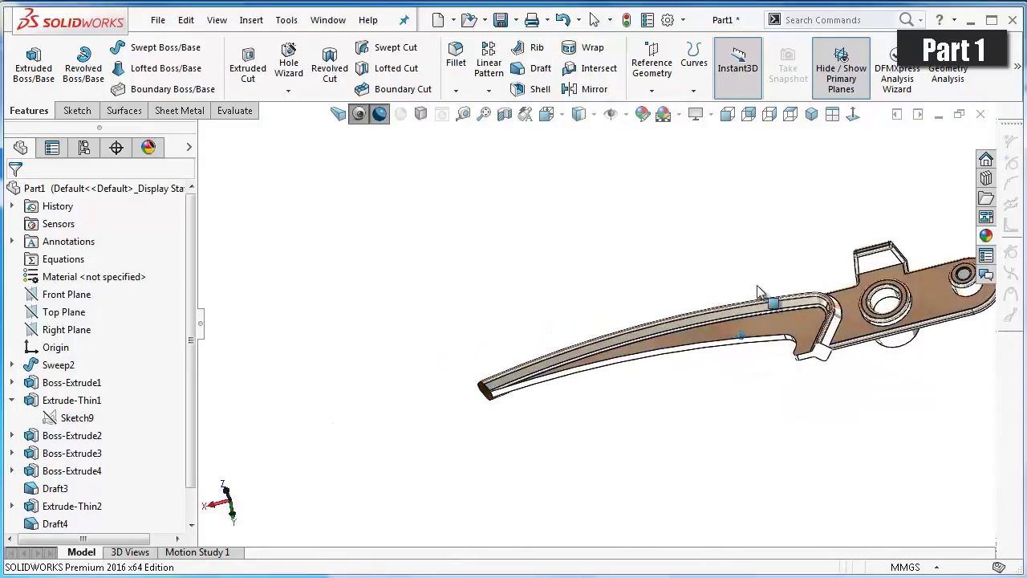
scroll(783, 322, "down", 2)
scroll(806, 346, "down", 2)
scroll(806, 329, "down", 2)
scroll(805, 326, "down", 1)
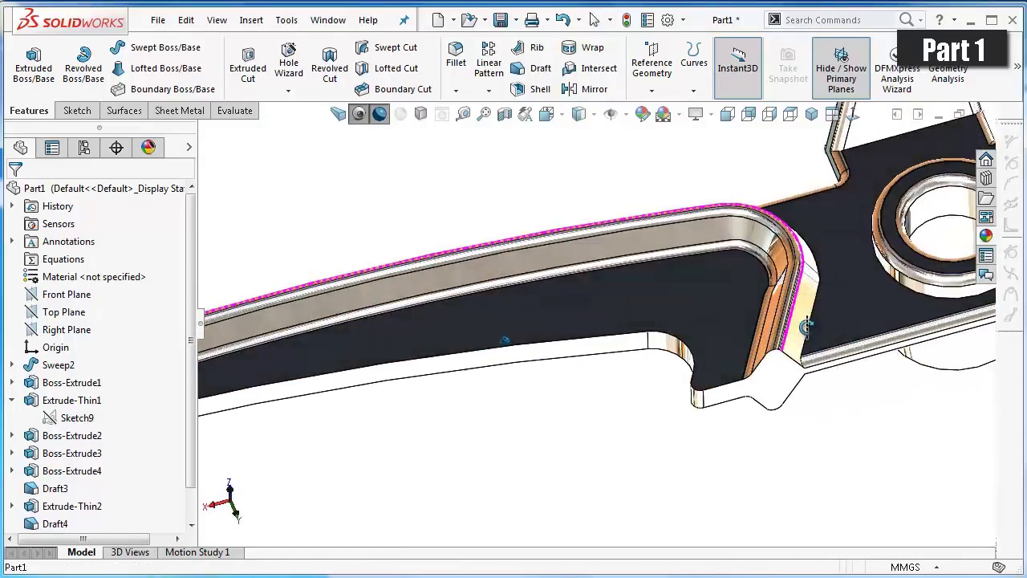
middle_click_drag(806, 326, 791, 337)
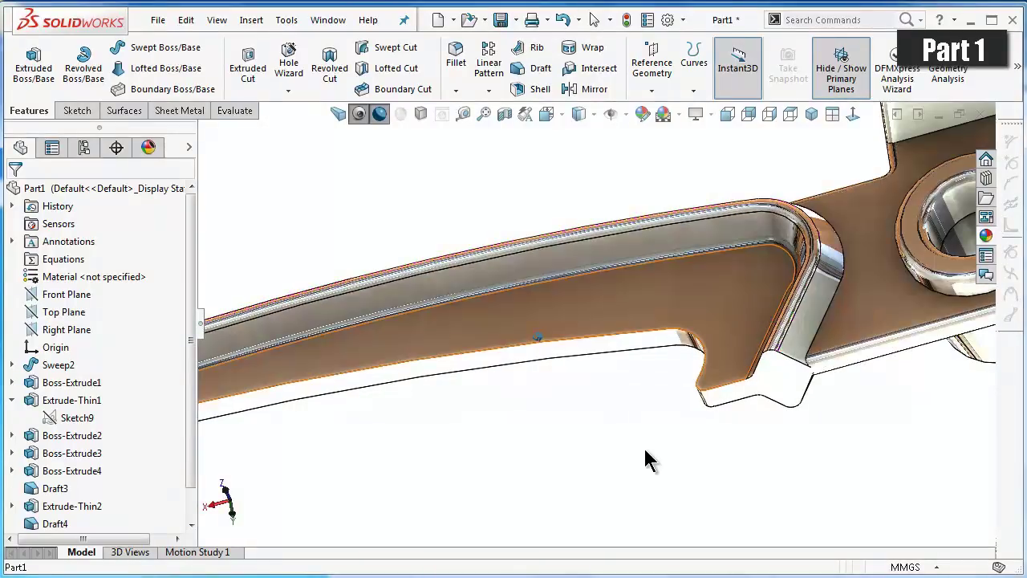
mouse_move(646, 449)
middle_mouse_down()
mouse_move(619, 419)
mouse_move(681, 548)
mouse_move(695, 462)
mouse_move(699, 471)
middle_mouse_up()
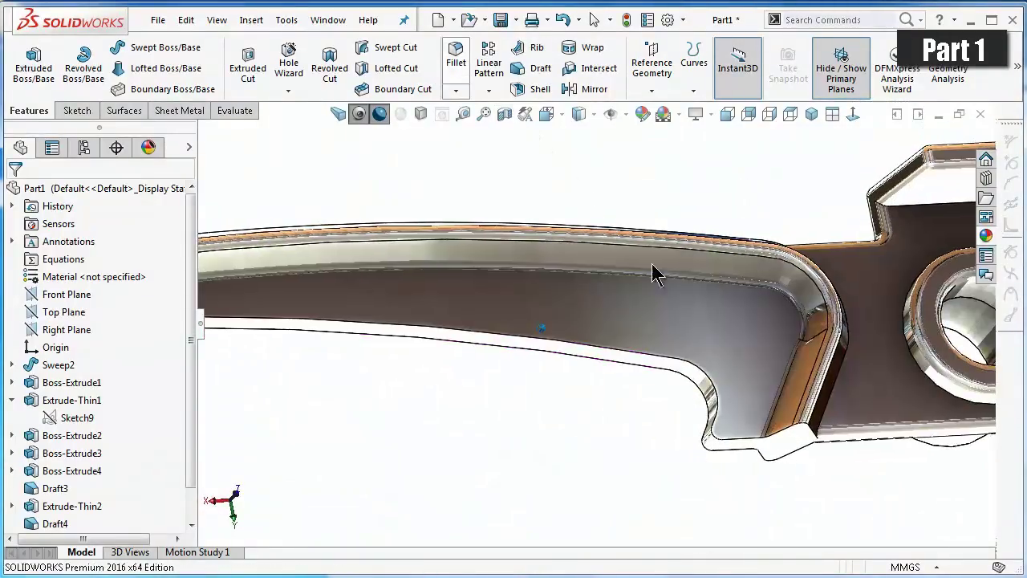
mouse_move(654, 273)
middle_mouse_down()
mouse_move(699, 390)
mouse_move(725, 378)
mouse_move(731, 238)
mouse_move(723, 338)
mouse_move(707, 329)
middle_mouse_up()
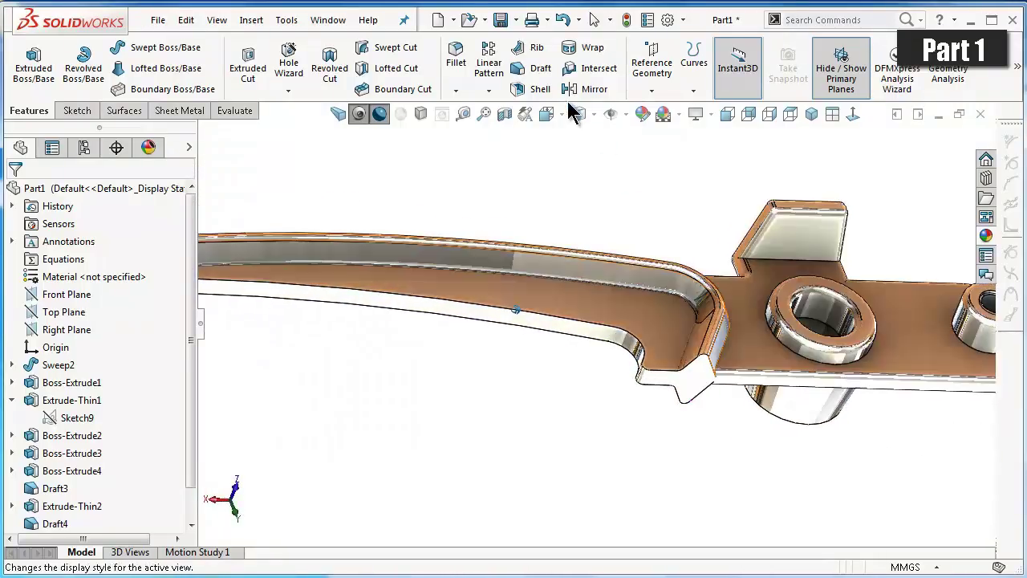
- Start a 0.5 mm fillet and add a first arm edge and face
left_click(455, 58)
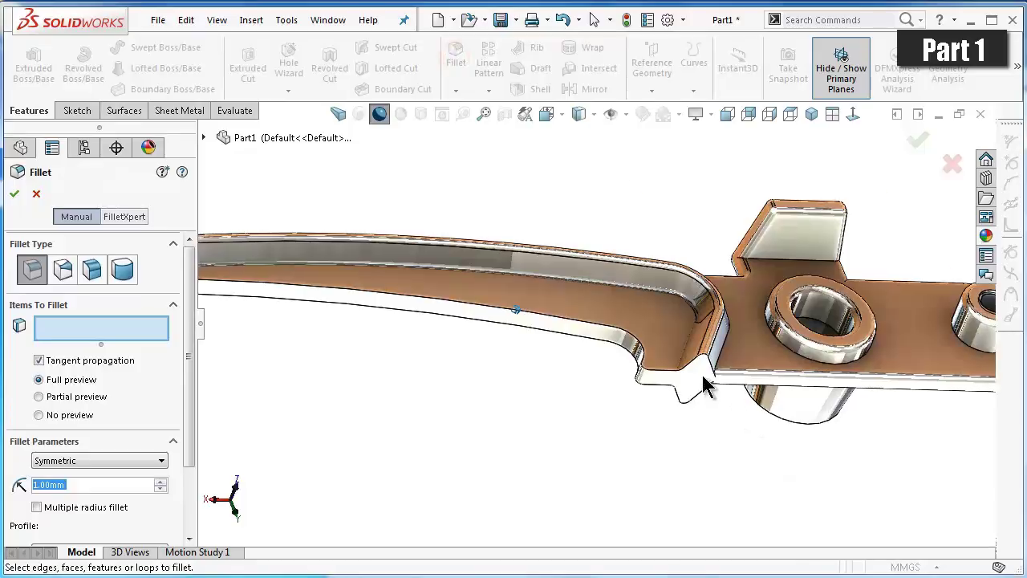
type("0")
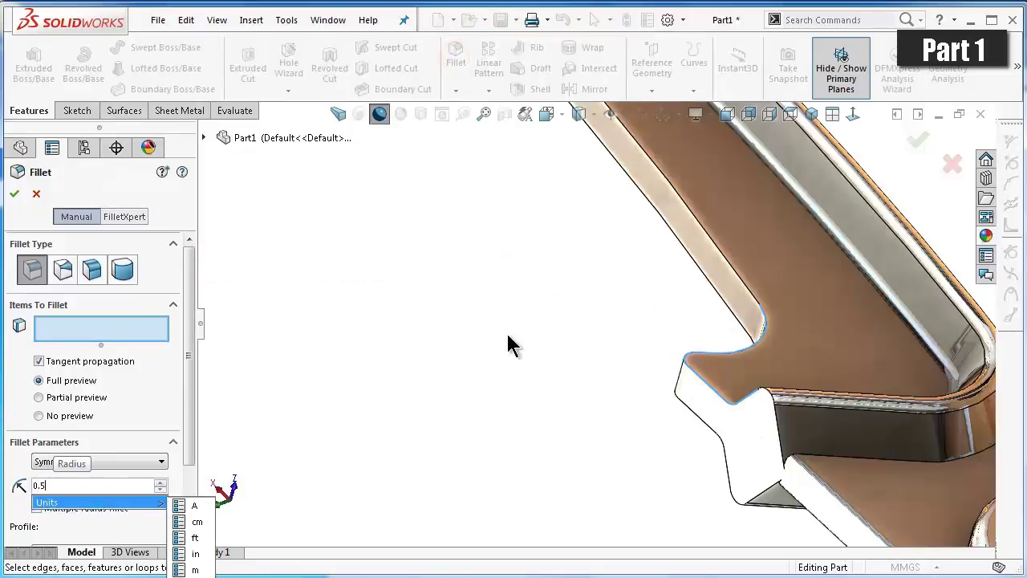
mouse_move(639, 395)
middle_mouse_down()
mouse_move(653, 362)
mouse_move(913, 459)
mouse_move(875, 424)
middle_mouse_up()
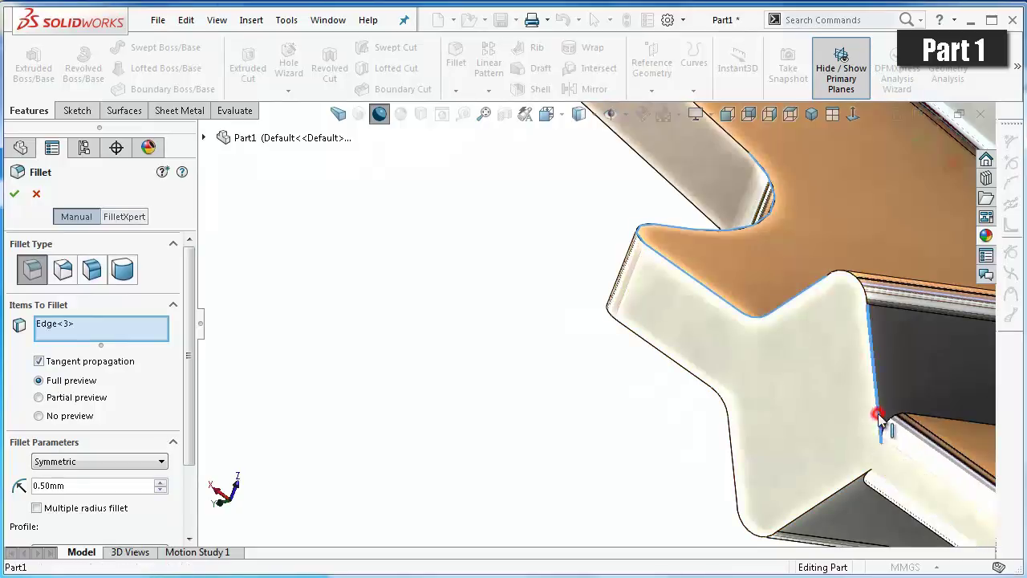
left_click(855, 487)
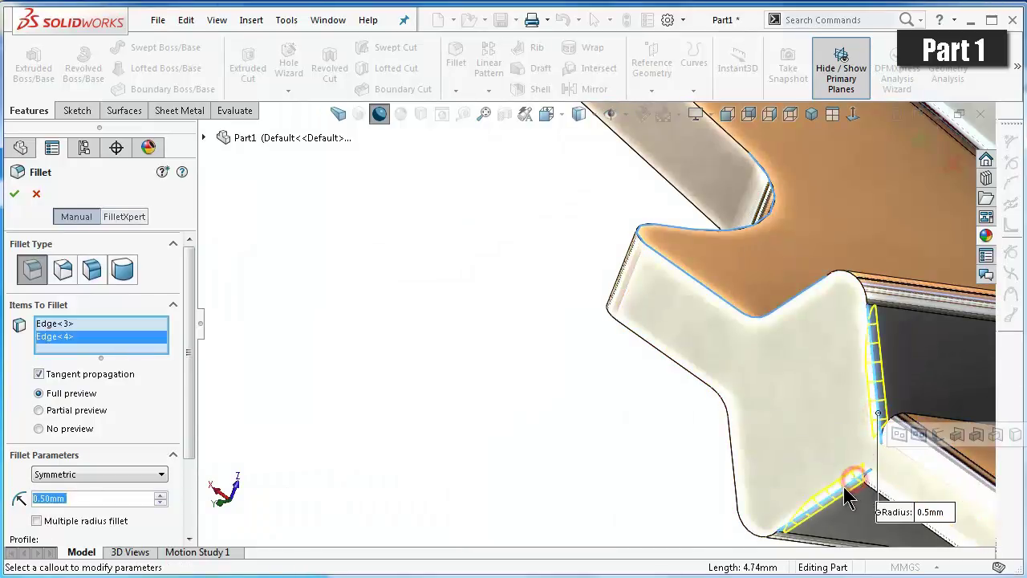
scroll(857, 303, "down", 1)
scroll(855, 296, "down", 1)
left_click(837, 299)
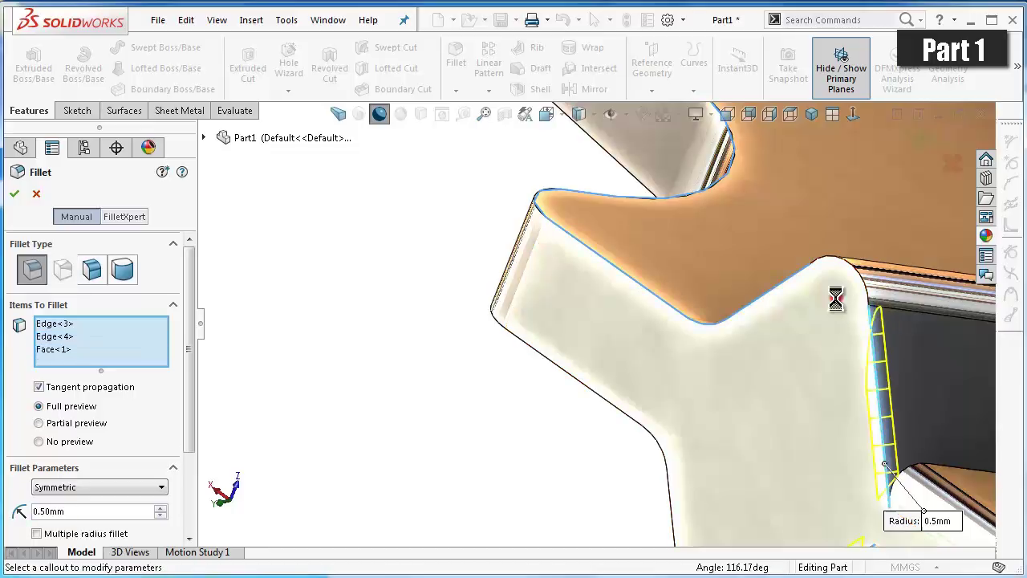
- Add the arm's top end face to the 0.5 mm fillet
scroll(792, 360, "up", 2)
scroll(723, 362, "up", 2)
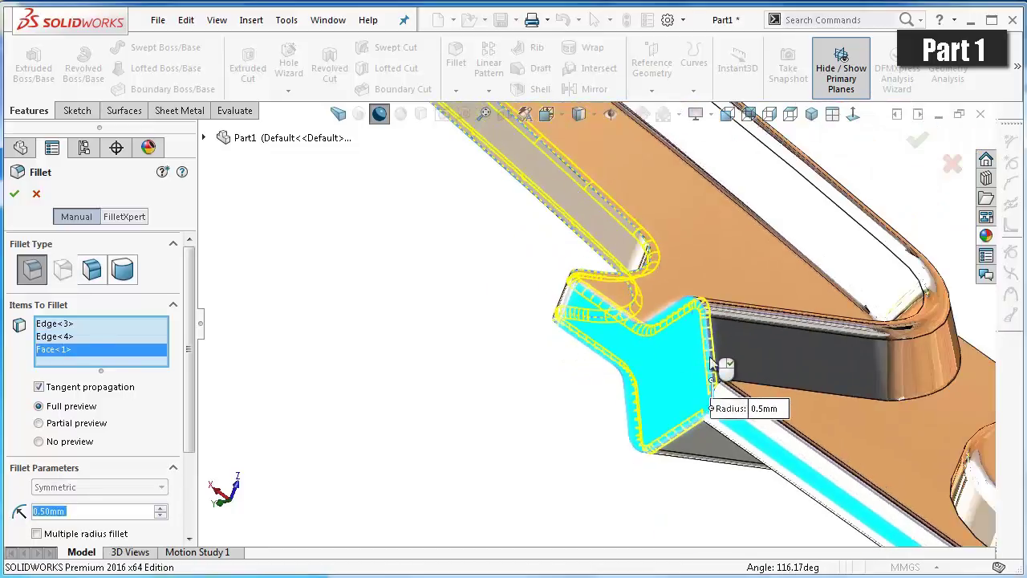
scroll(626, 299, "up", 2)
scroll(626, 298, "up", 2)
scroll(562, 246, "down", 1)
scroll(562, 246, "up", 1)
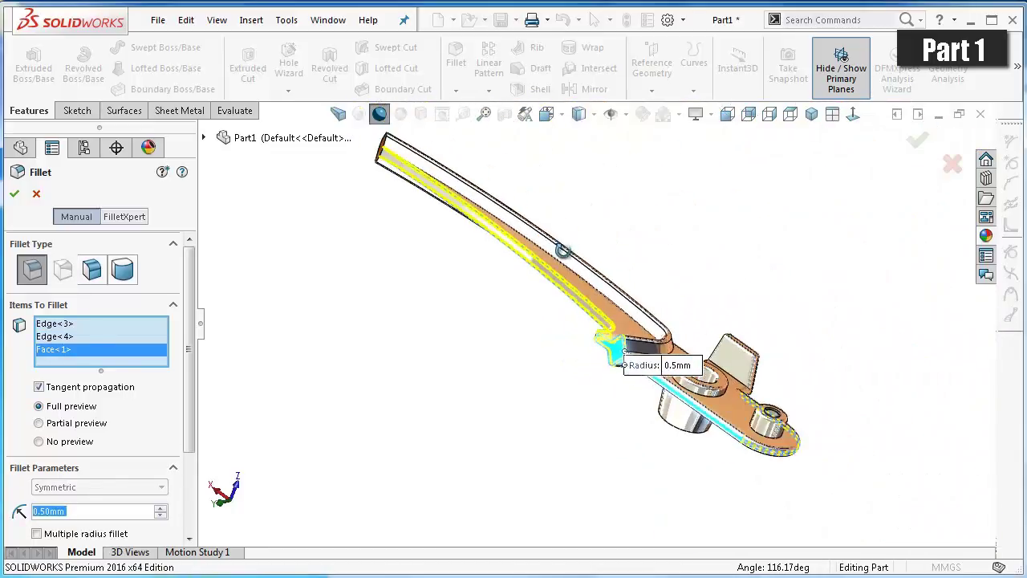
mouse_move(572, 337)
middle_mouse_down()
mouse_move(587, 350)
mouse_move(573, 215)
middle_mouse_up()
scroll(517, 218, "down", 3)
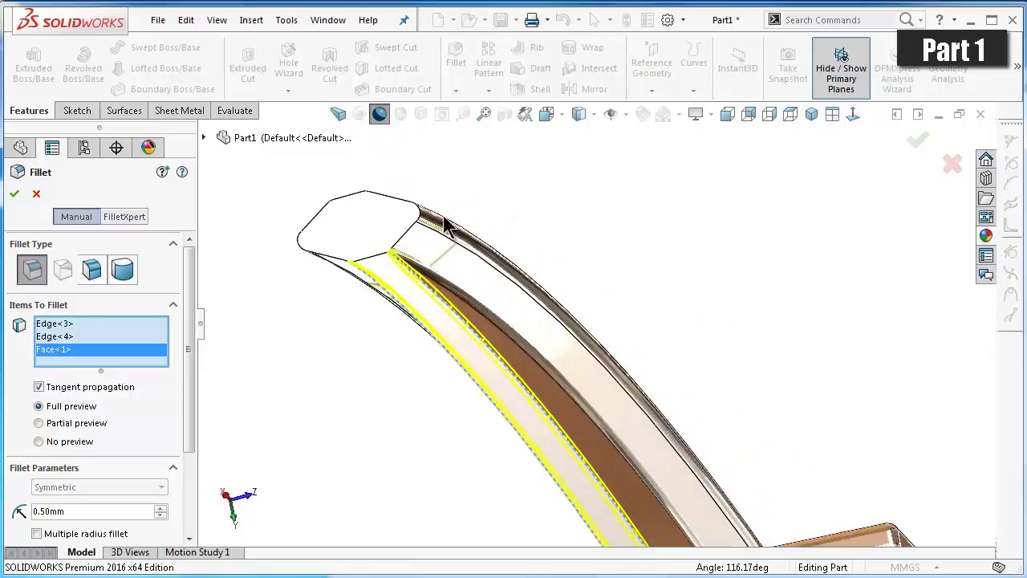
left_click(403, 222)
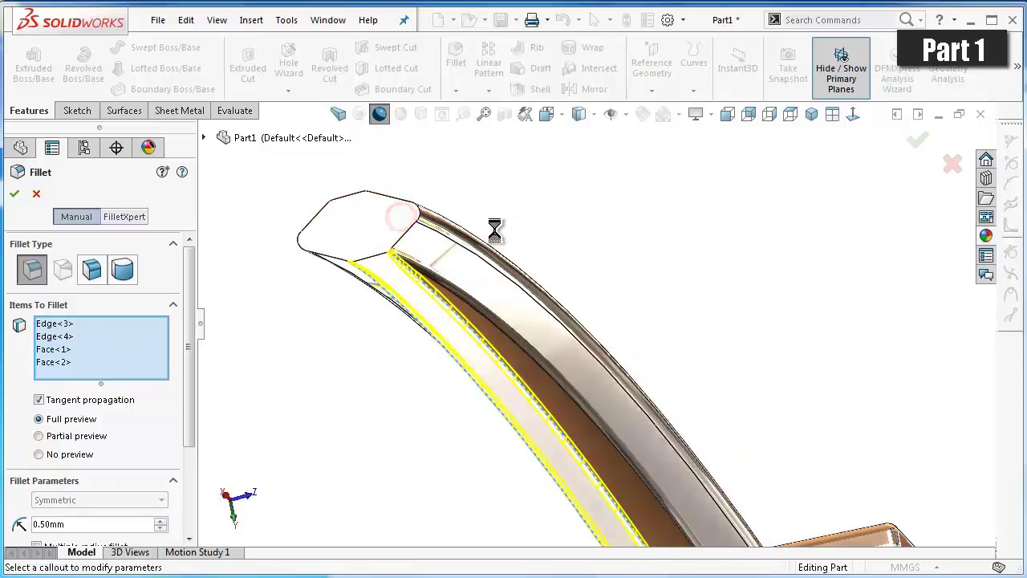
- Add the cylinder boss edge and the outer and inner ring faces
scroll(488, 218, "up", 5)
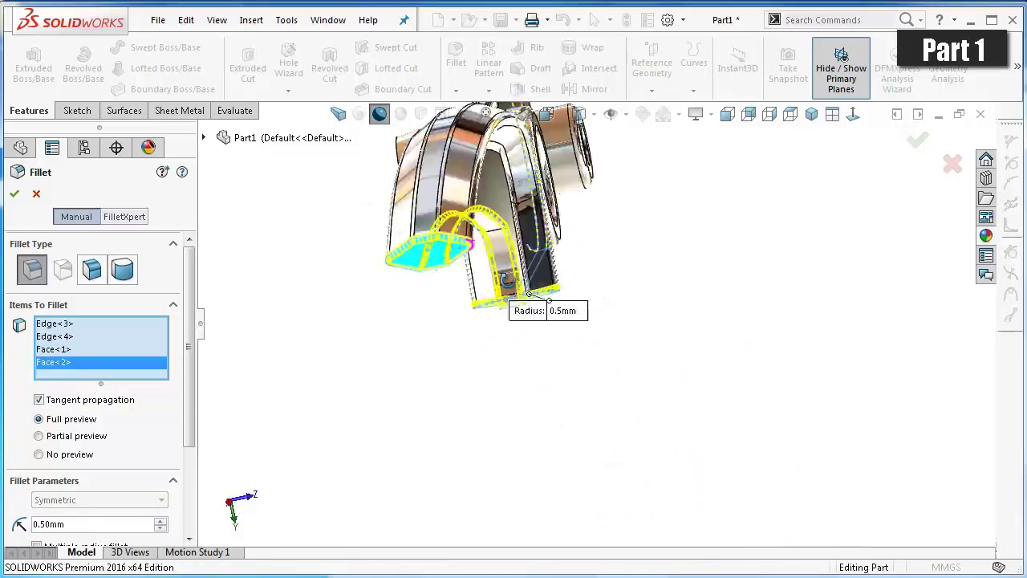
middle_click_drag(562, 300, 578, 313)
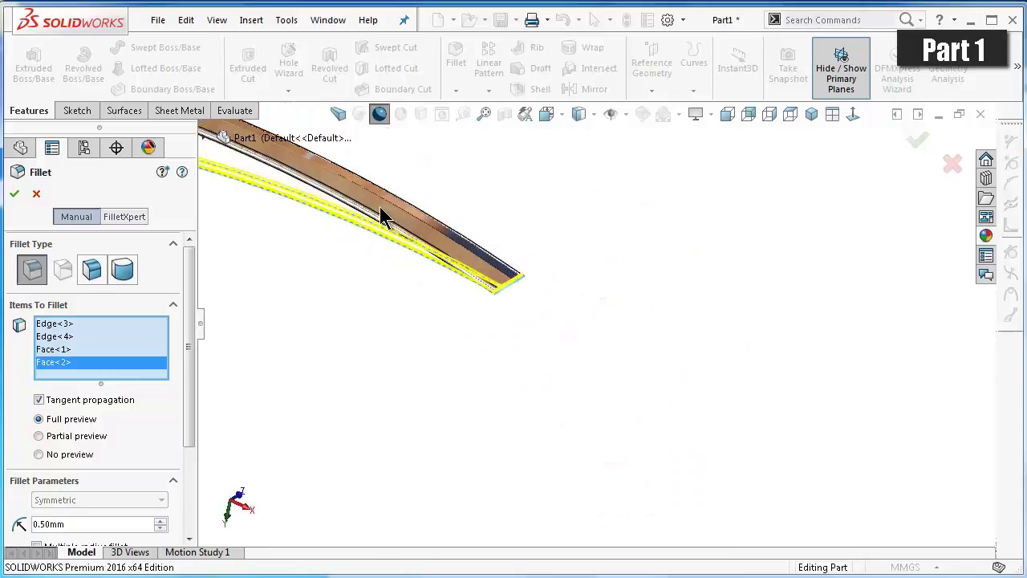
middle_click_drag(382, 211, 428, 287)
scroll(428, 287, "down", 3)
scroll(427, 288, "down", 3)
scroll(428, 287, "down", 2)
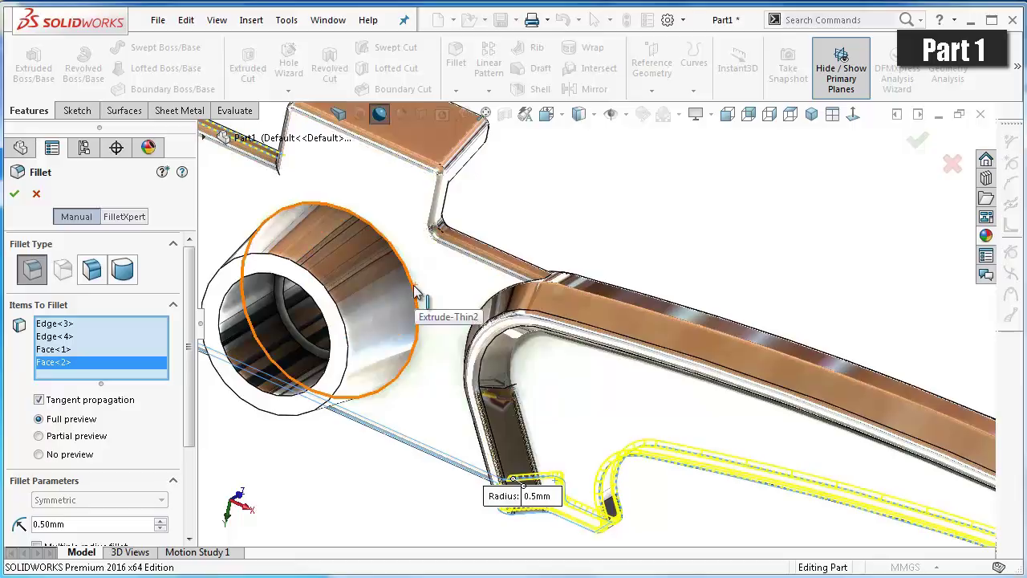
left_click(413, 287)
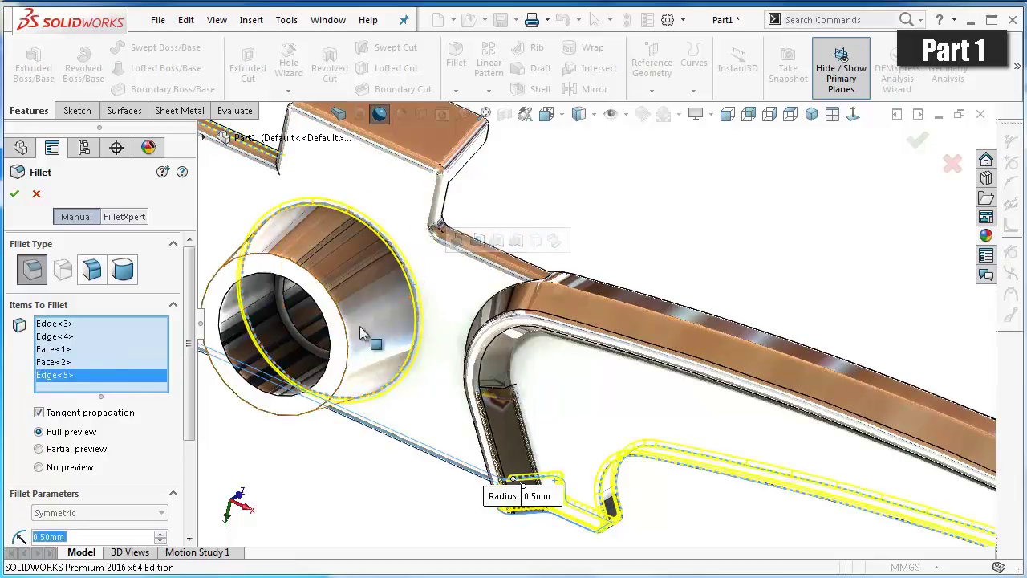
scroll(341, 349, "down", 2)
left_click(319, 414)
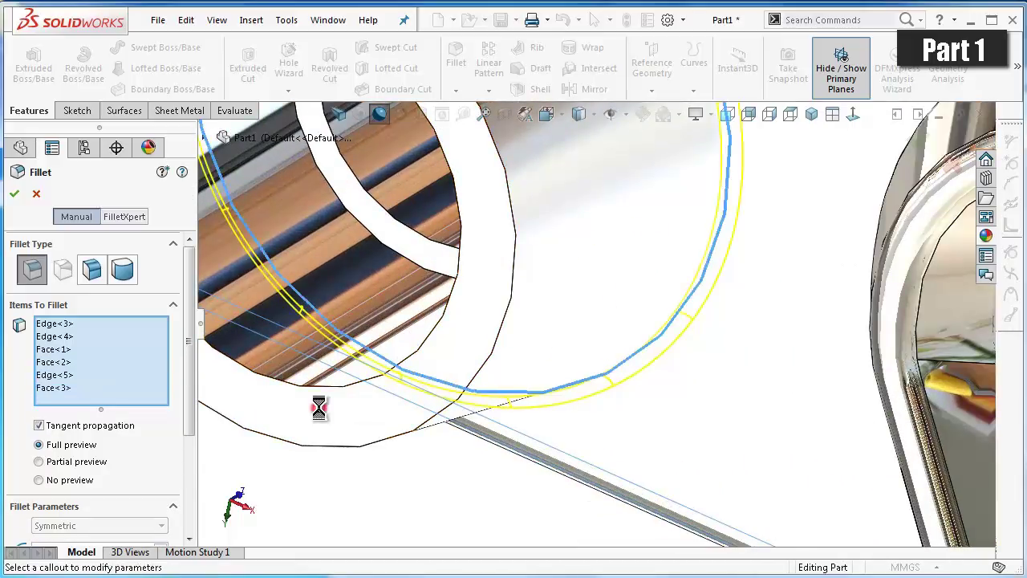
mouse_move(352, 431)
middle_mouse_down()
mouse_move(386, 463)
mouse_move(400, 456)
middle_mouse_up()
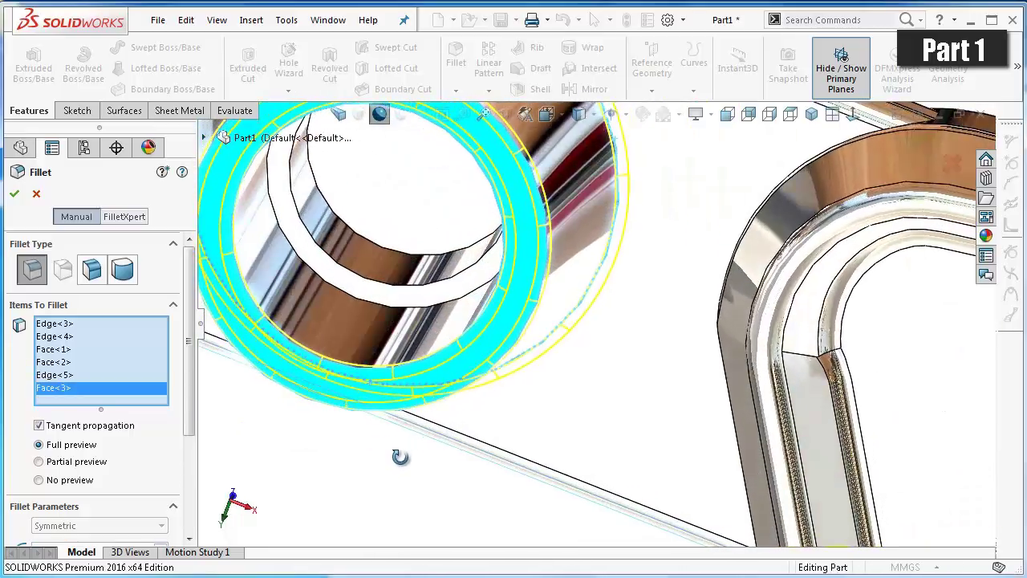
left_click(409, 296)
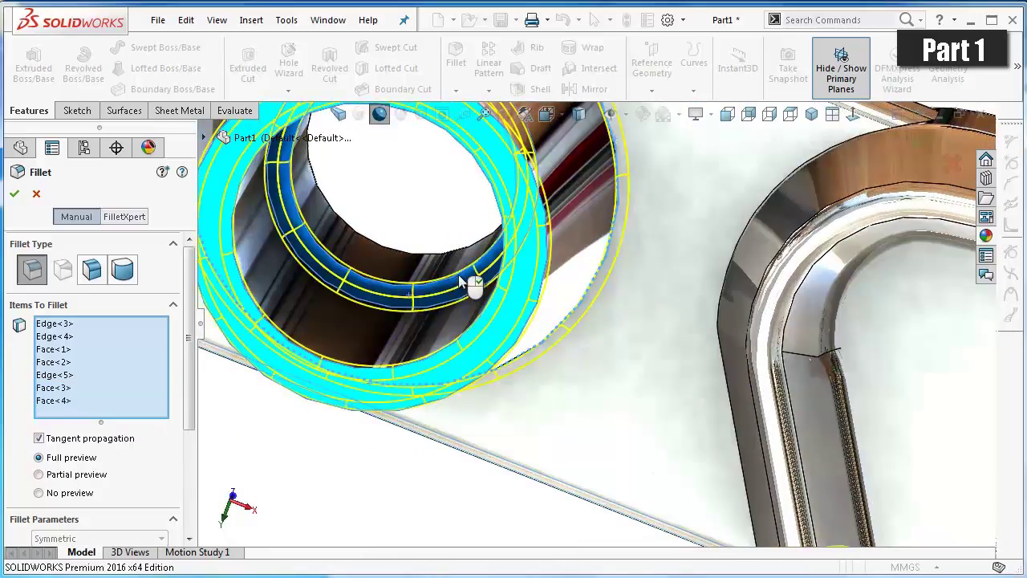
- Add another edge and the upper hole edge, then apply the 0.5 mm fillet
middle_click_drag(461, 281, 735, 513)
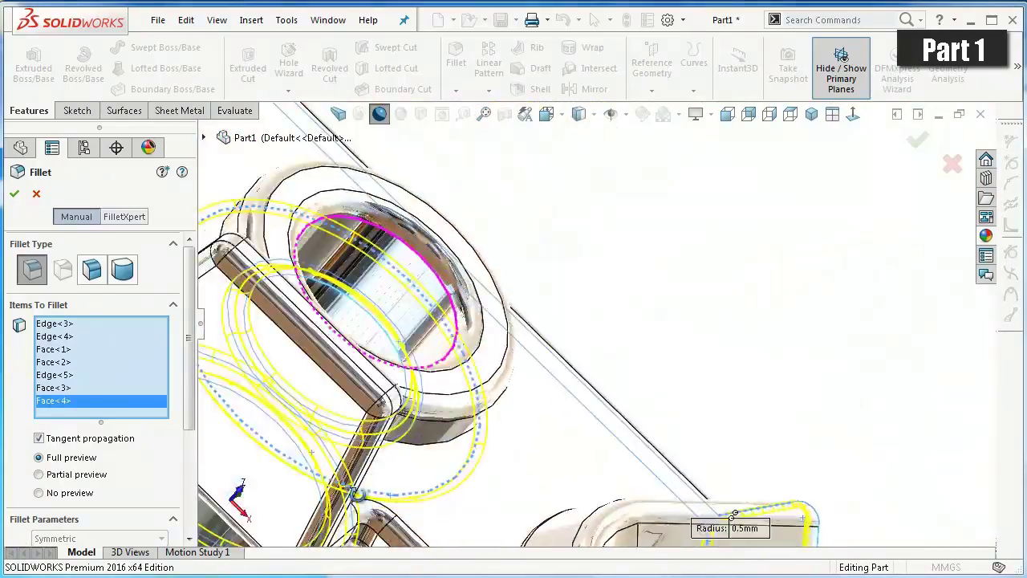
mouse_move(356, 494)
middle_mouse_down()
mouse_move(293, 482)
mouse_move(562, 384)
middle_mouse_up()
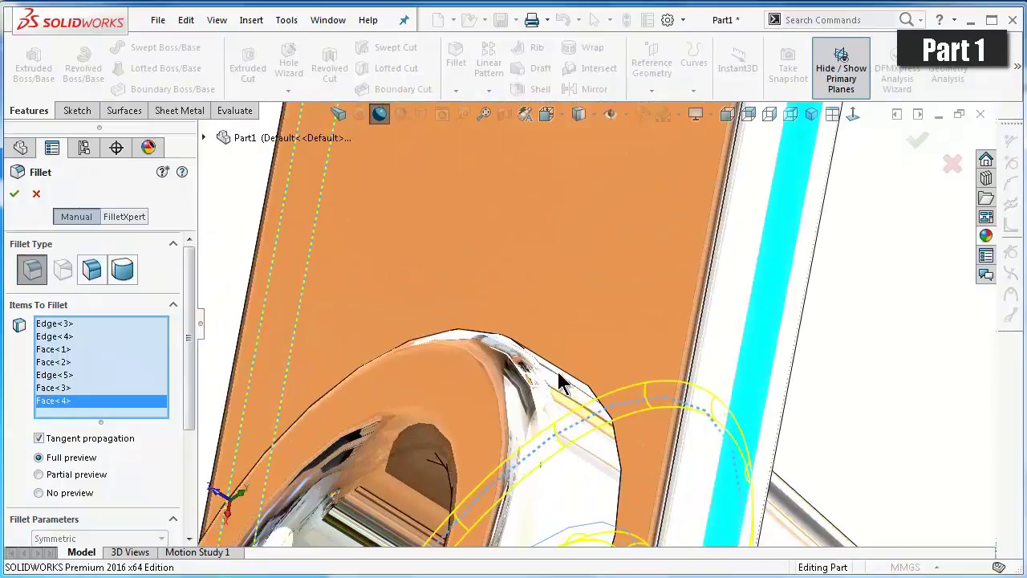
left_click(589, 389)
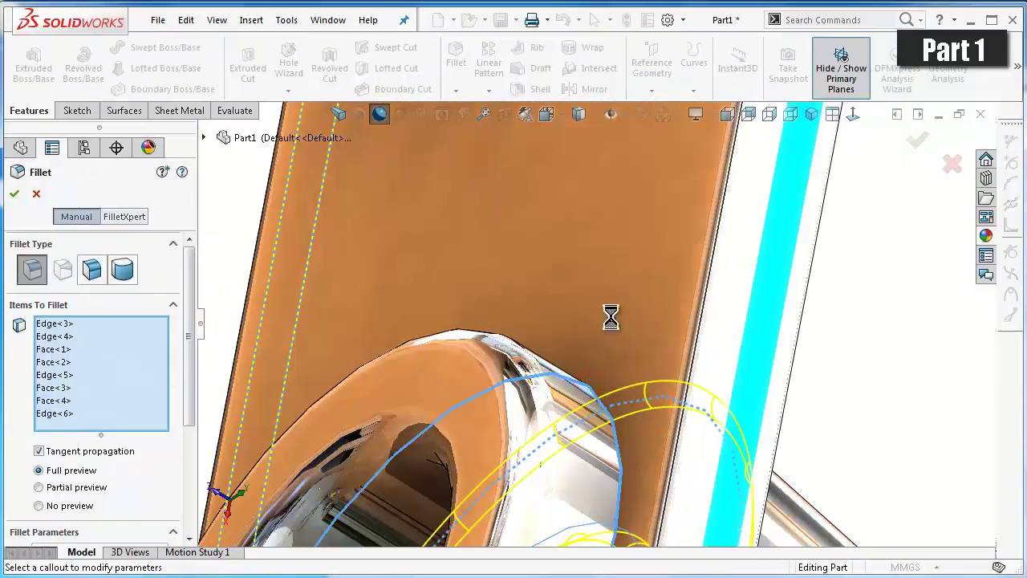
scroll(619, 264, "up", 2)
scroll(596, 207, "up", 2)
scroll(596, 165, "up", 1)
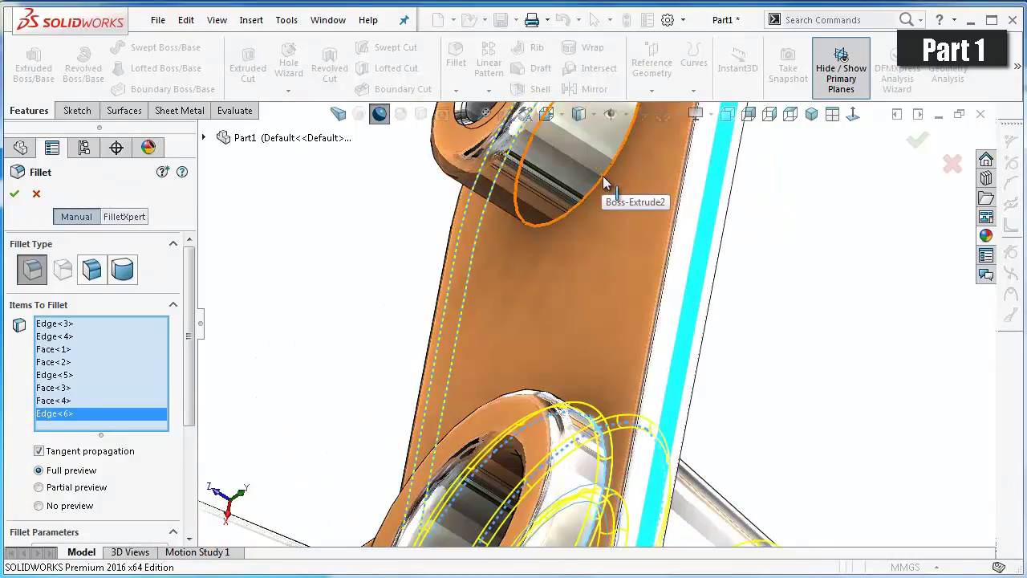
left_click(604, 180)
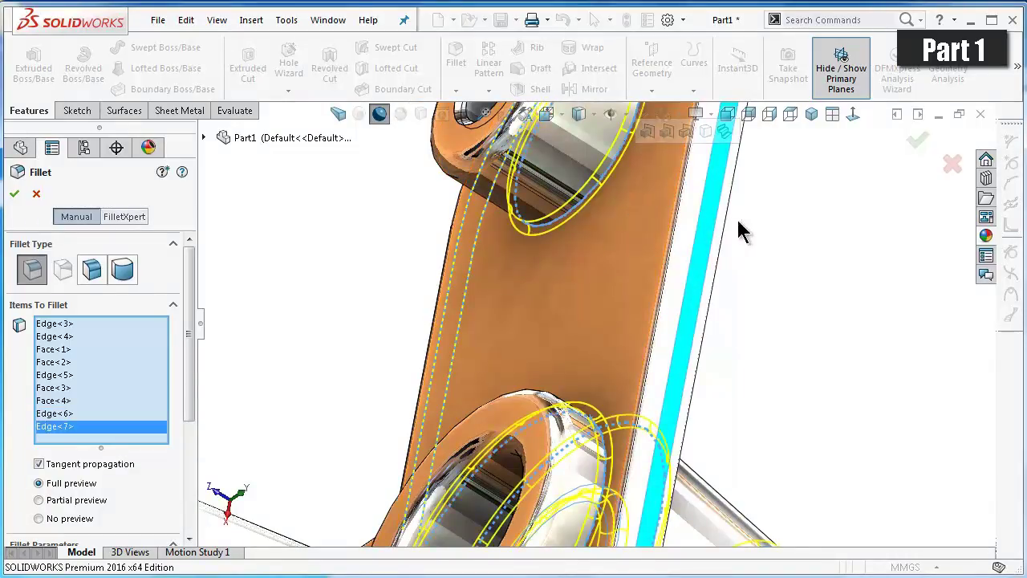
scroll(738, 230, "up", 3)
scroll(702, 373, "up", 2)
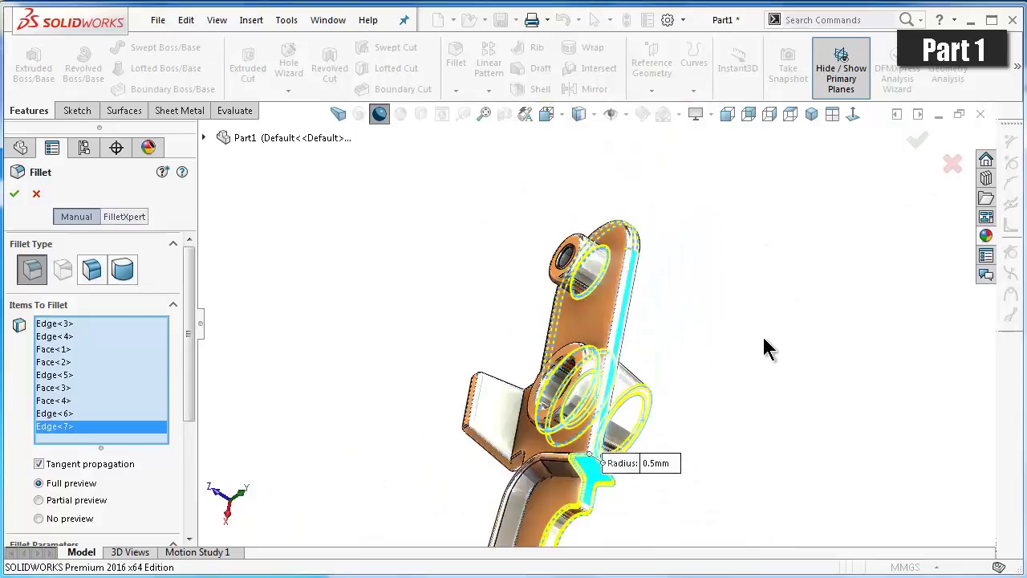
left_click(916, 144)
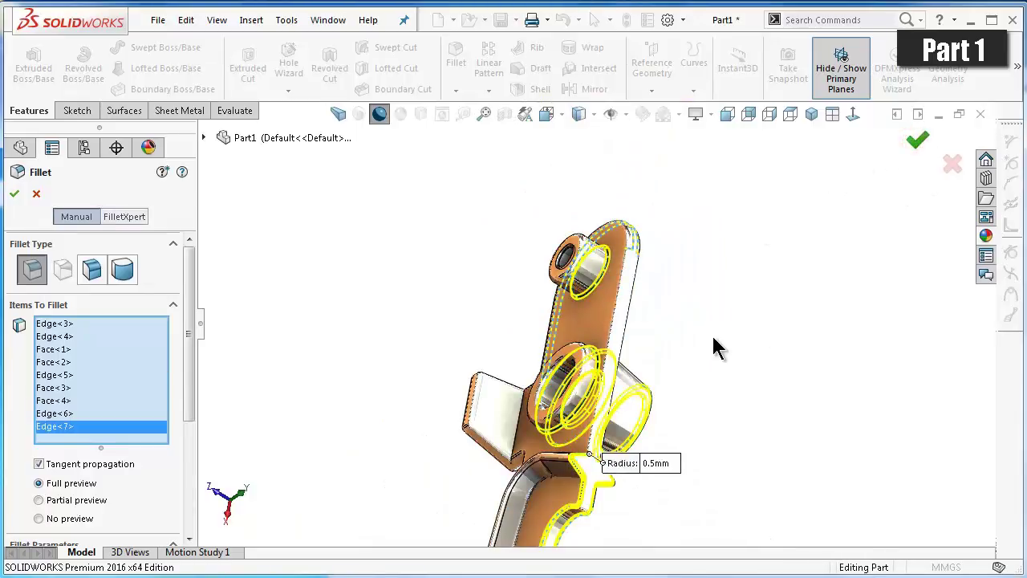
left_click(710, 331)
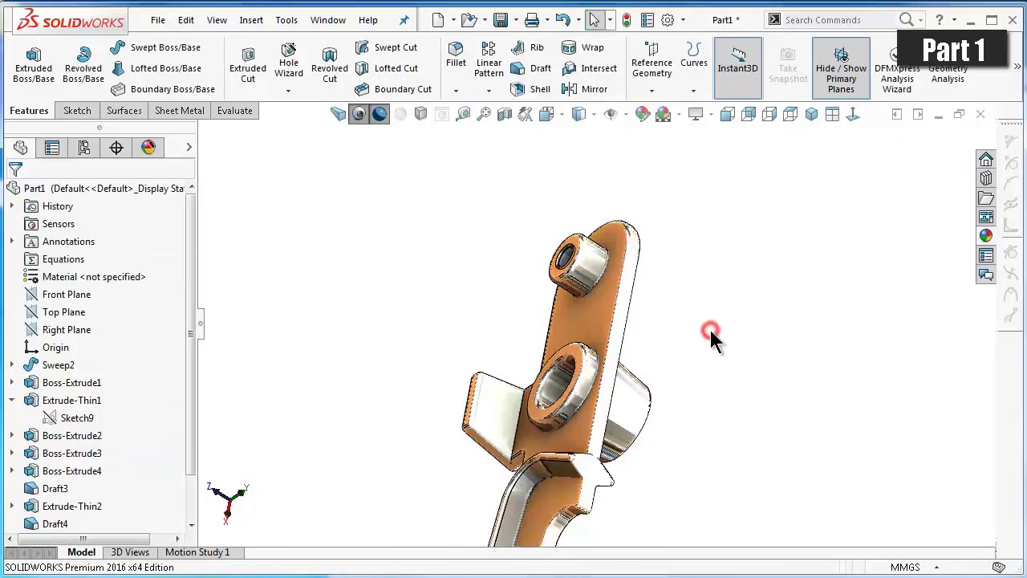
key("ctrl+7")
scroll(611, 354, "down", 2)
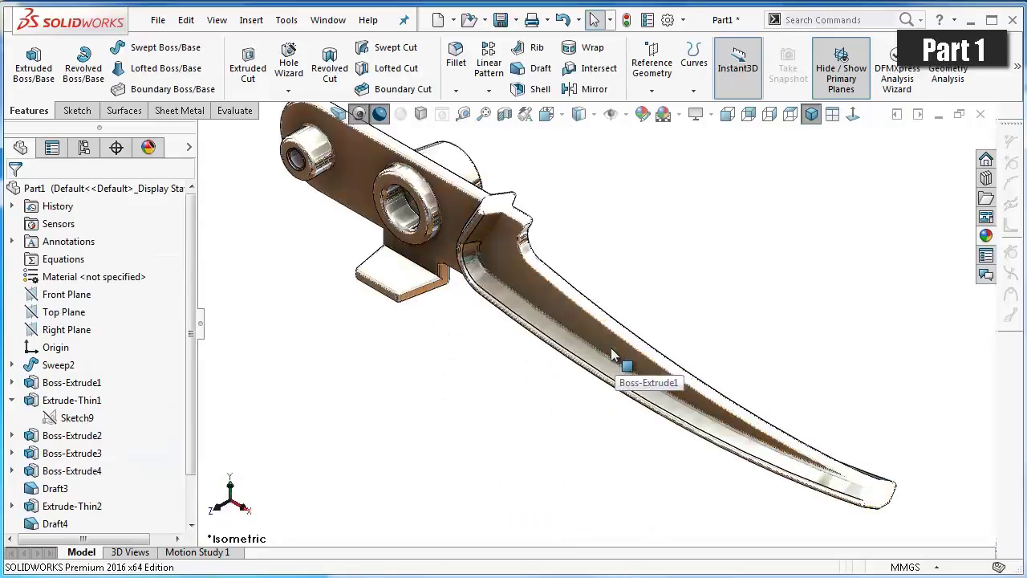
middle_click_drag(612, 356, 556, 245)
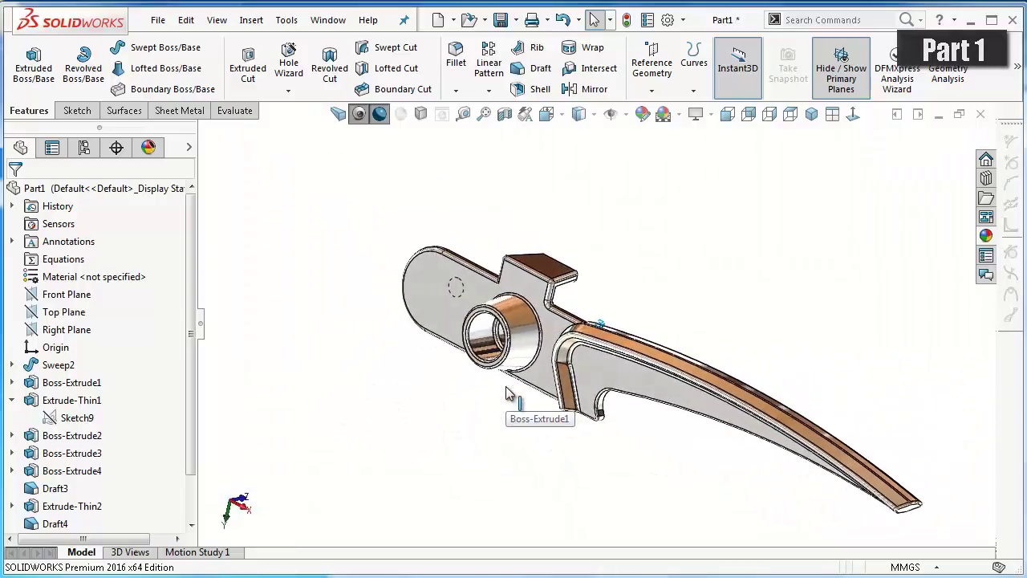
left_click(421, 116)
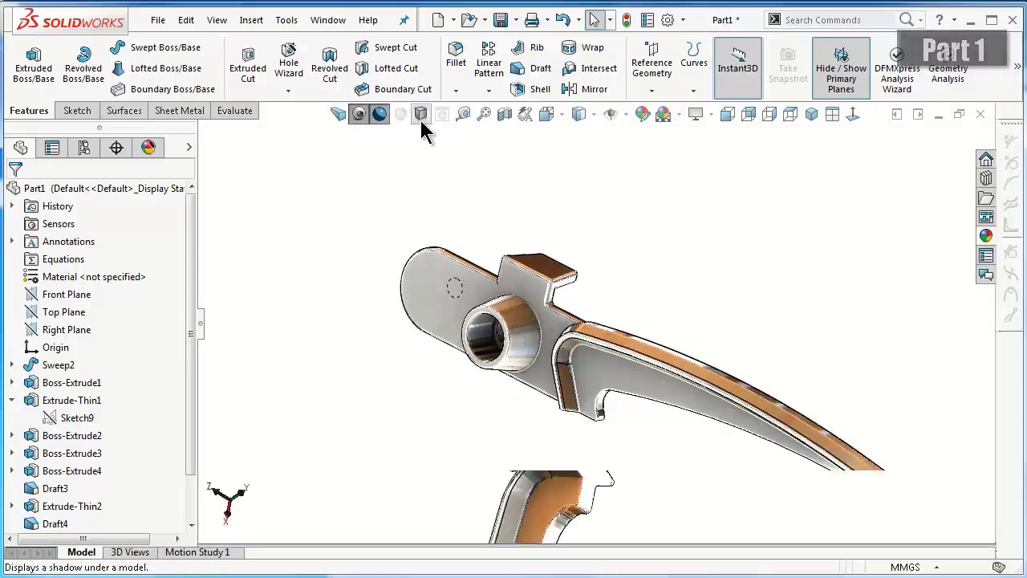
left_click(422, 116)
left_click(381, 117)
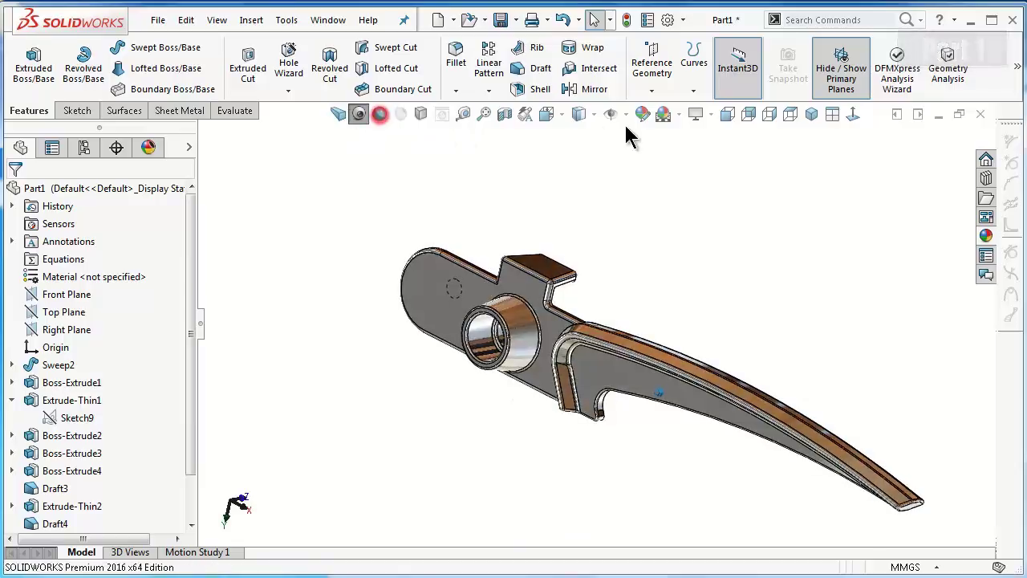
left_click(584, 114)
left_click(580, 161)
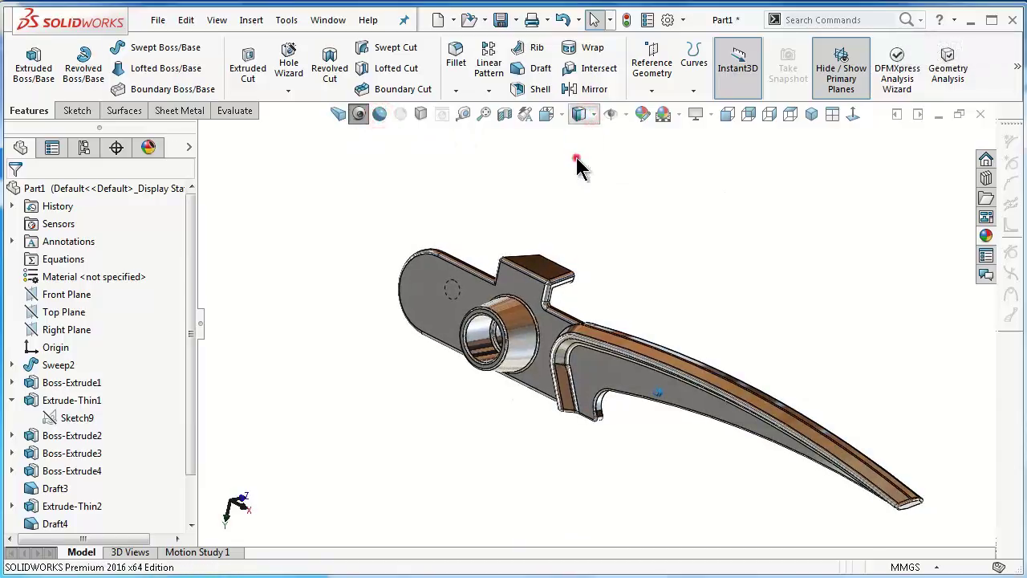
mouse_move(647, 280)
middle_mouse_down()
mouse_move(608, 289)
mouse_move(654, 466)
mouse_move(635, 462)
middle_mouse_up()
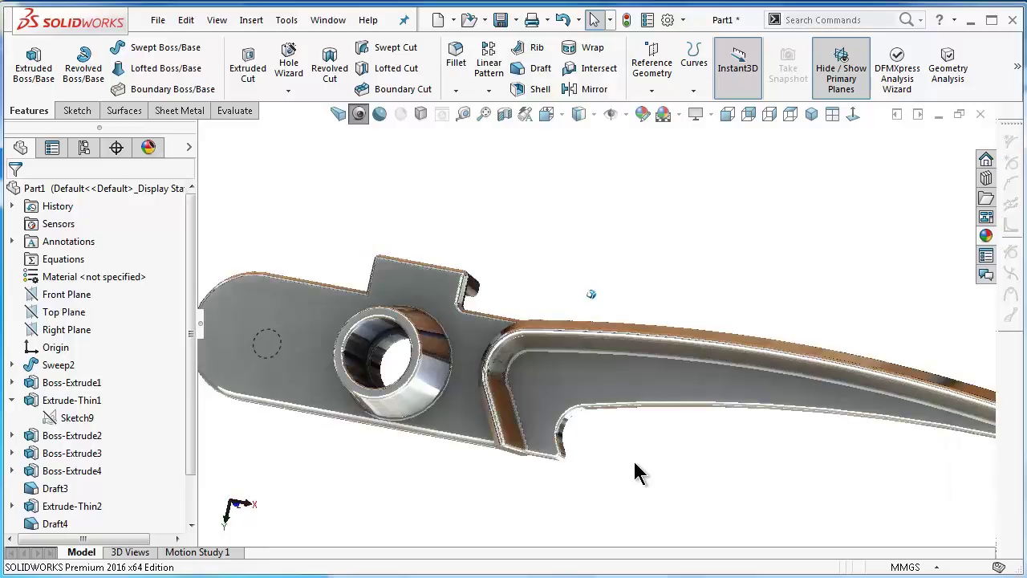
middle_click_drag(634, 462, 512, 353)
middle_click_drag(686, 331, 687, 330)
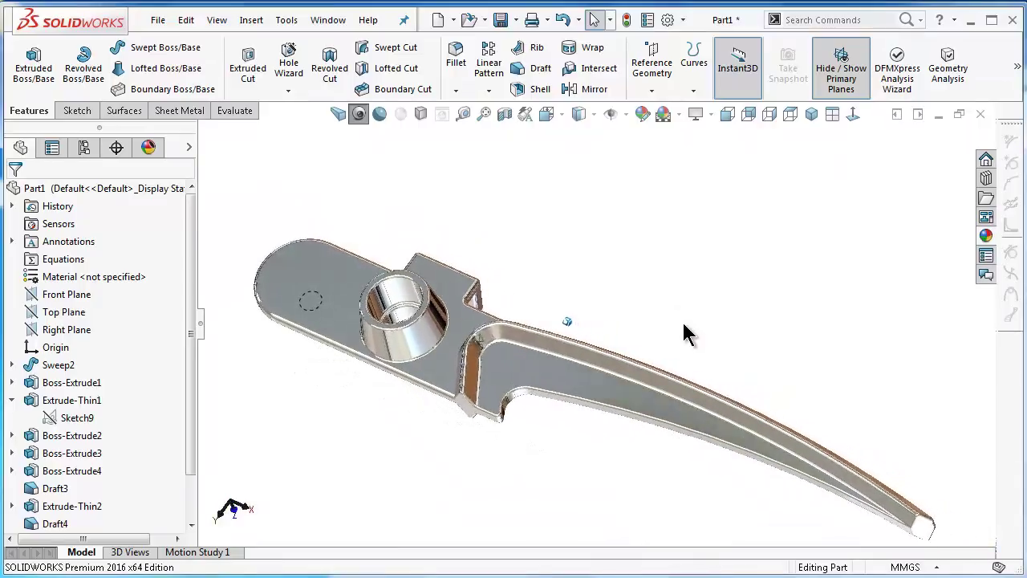
key("ctrl+4")
key("ctrl+1")
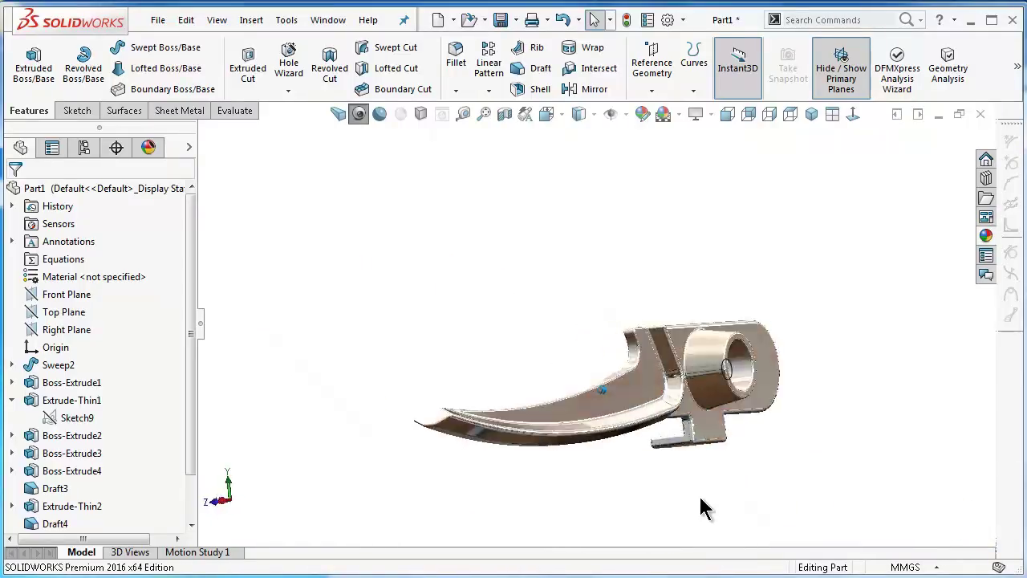
key("ctrl+7")
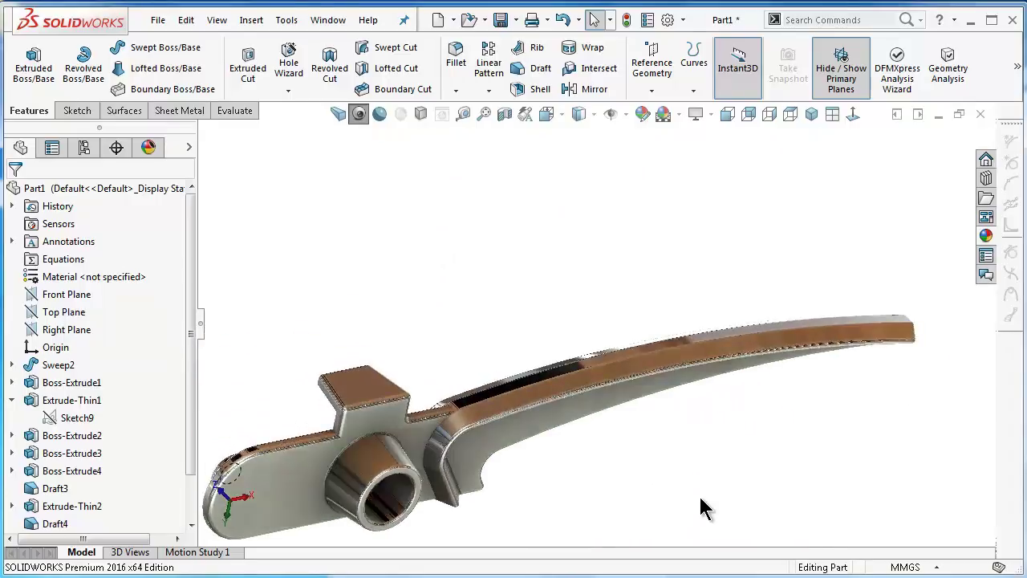
key("ctrl+2")
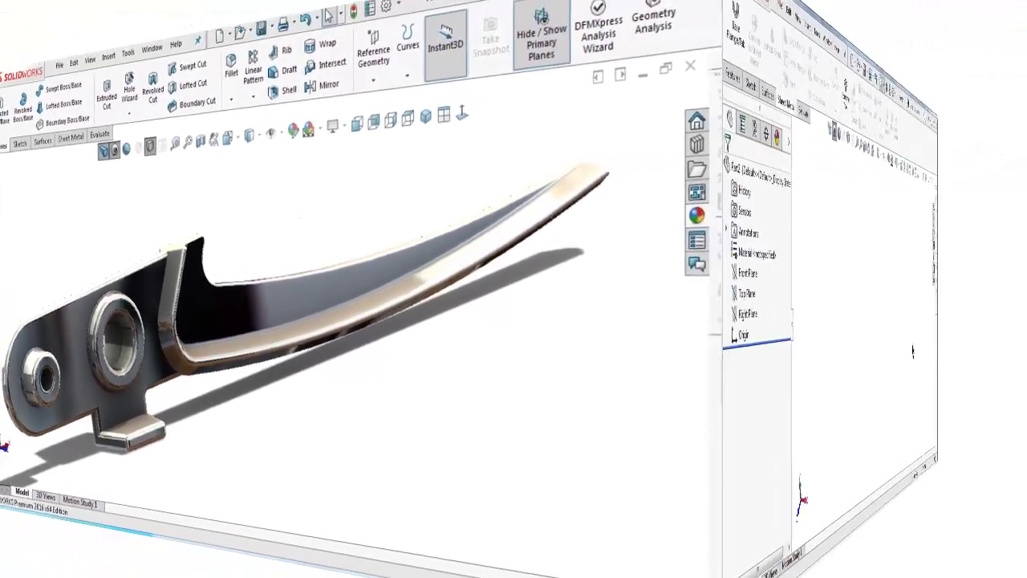
- Start a sketch on the Top Plane and draw a center rectangle on the origin
left_click(351, 294)
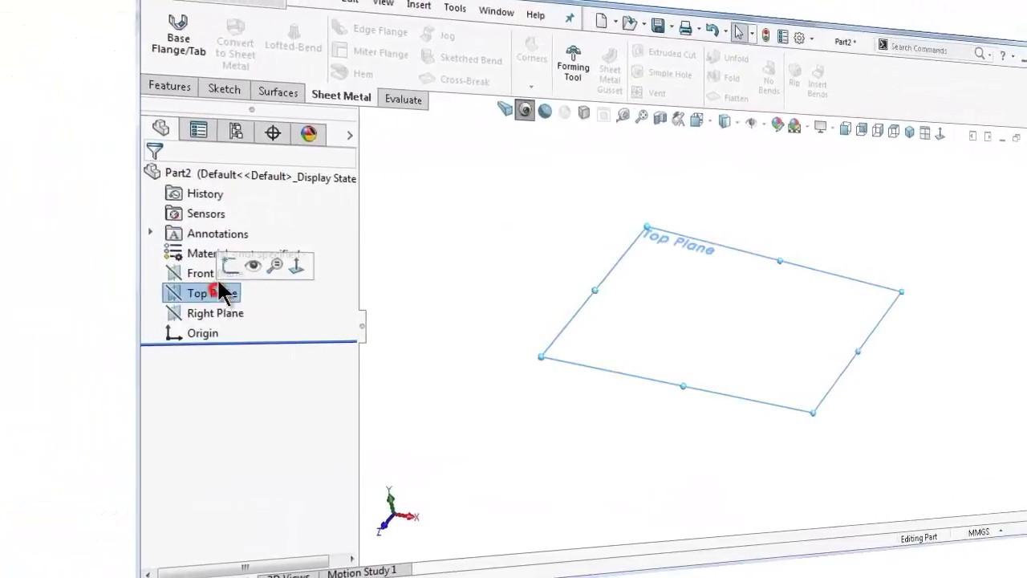
left_click(222, 261)
left_click(109, 70)
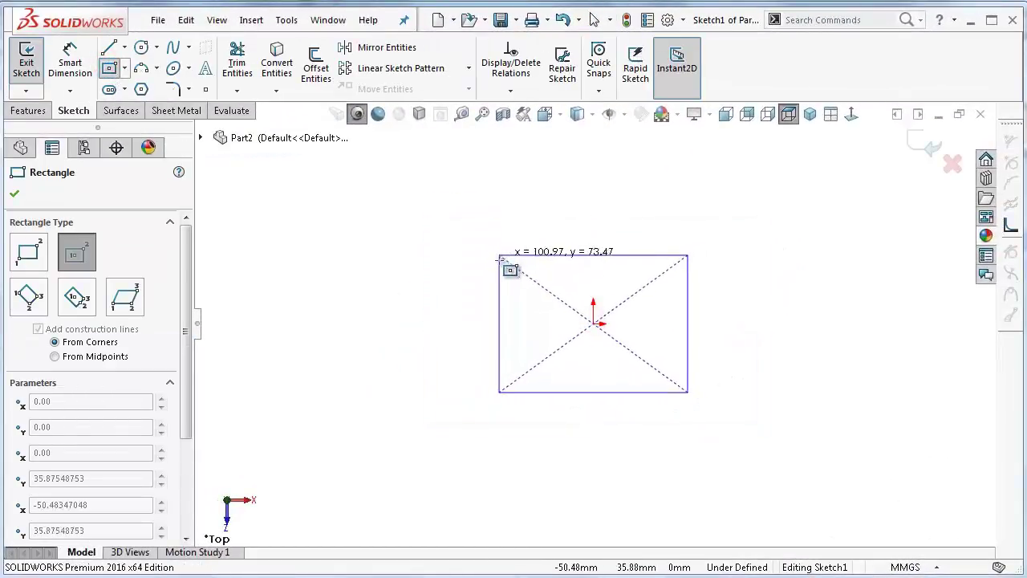
left_click(500, 262)
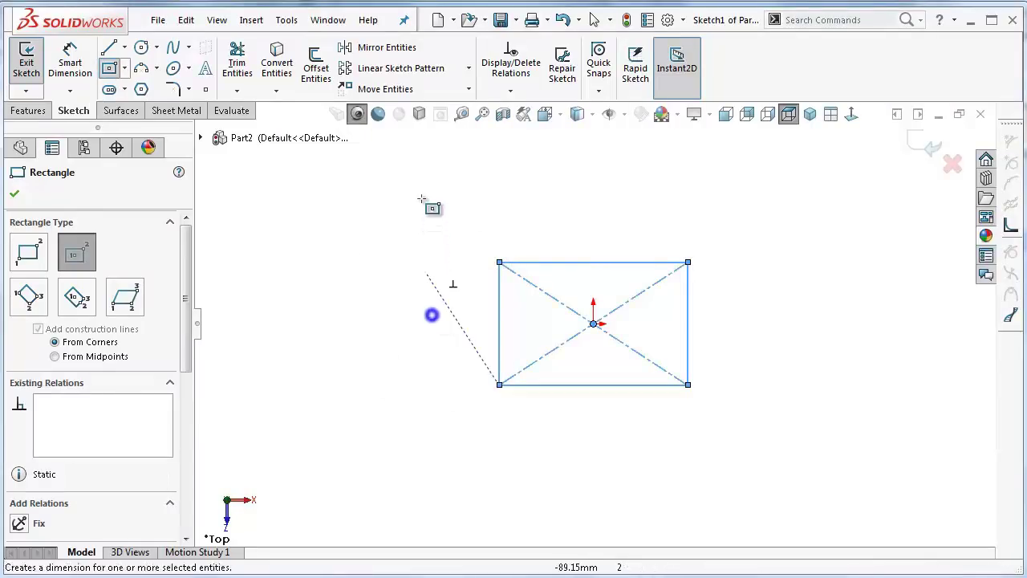
- Dimension the rectangle's left edge to a height of 3 mm
right_click_drag(432, 316, 434, 202)
left_click(499, 295)
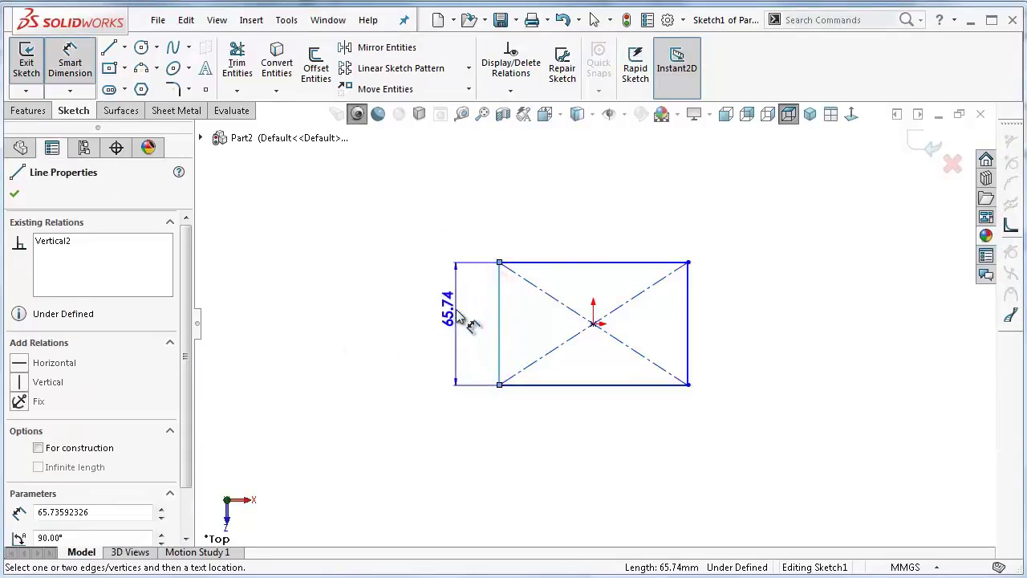
left_click(458, 321)
type("3")
key("Return")
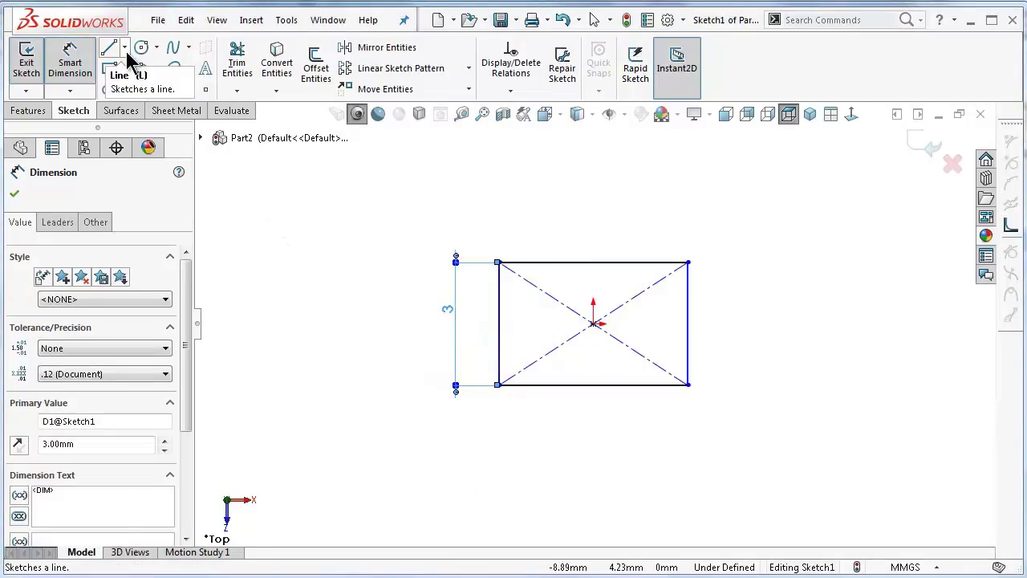
- Draw two slanted centerlines meeting at a peak above the rectangle, plus a horizontal centerline
left_click(125, 48)
left_click(133, 85)
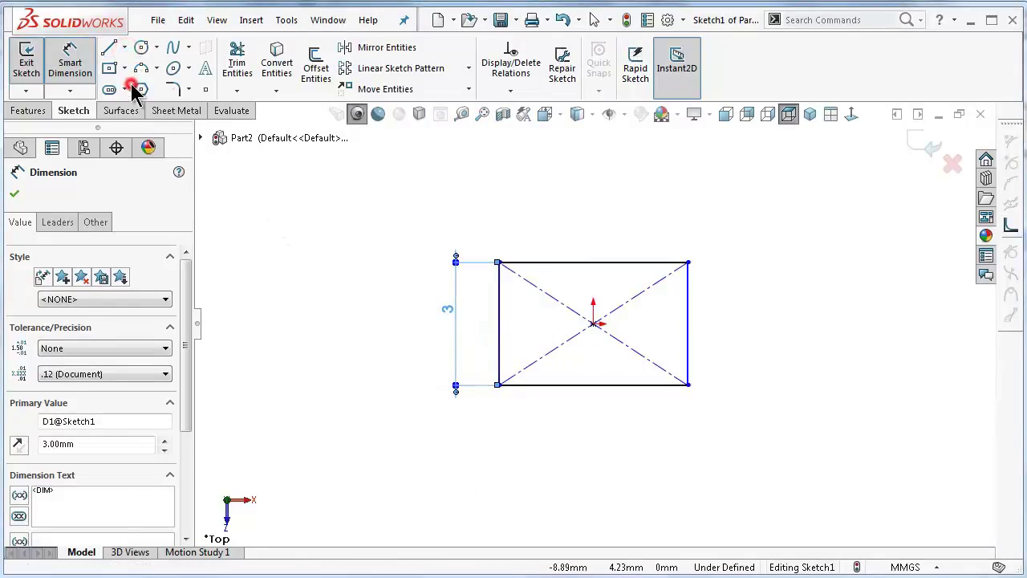
left_click(499, 324)
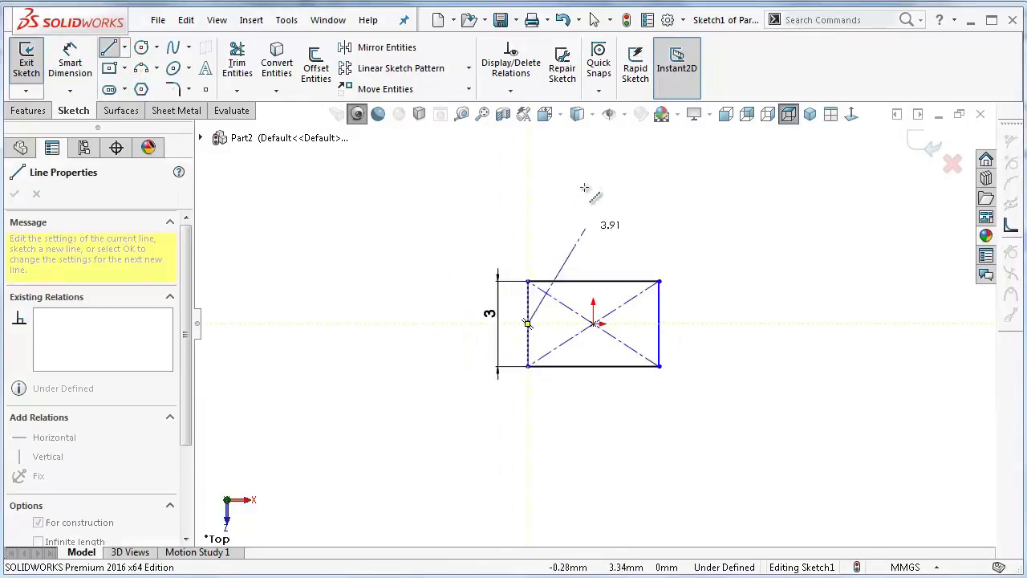
left_click(593, 177)
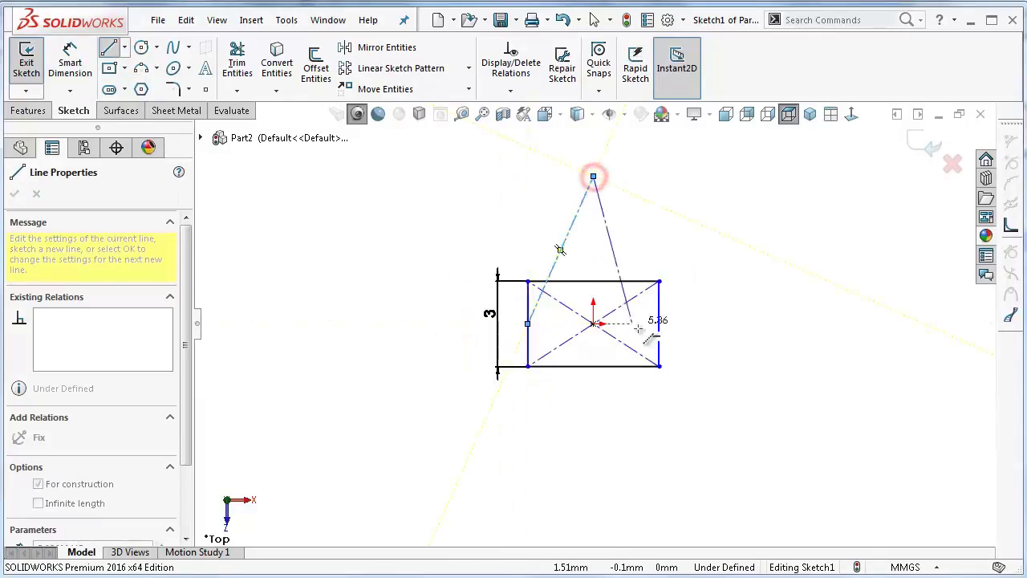
left_click(659, 323)
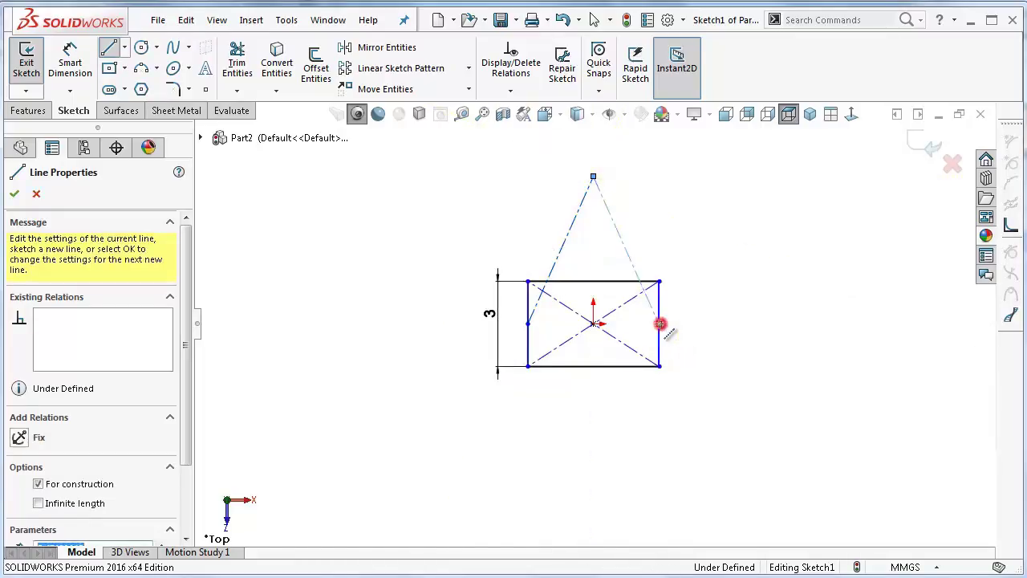
left_click(527, 323)
key("Escape")
right_click_drag(363, 290, 370, 241)
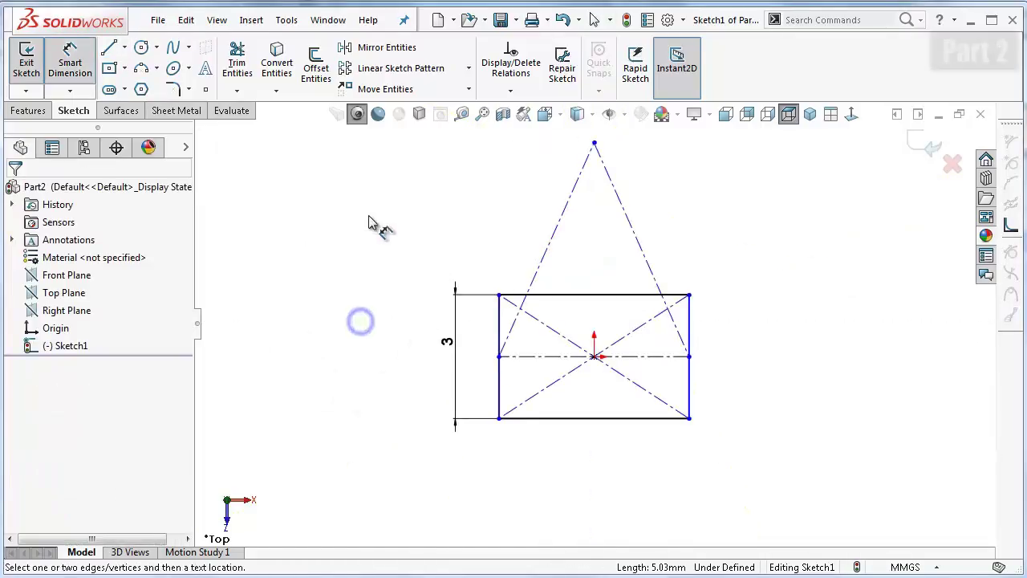
- Dimension the peak's base angle to 67.4° and its height to 6.74 mm
left_click(559, 229)
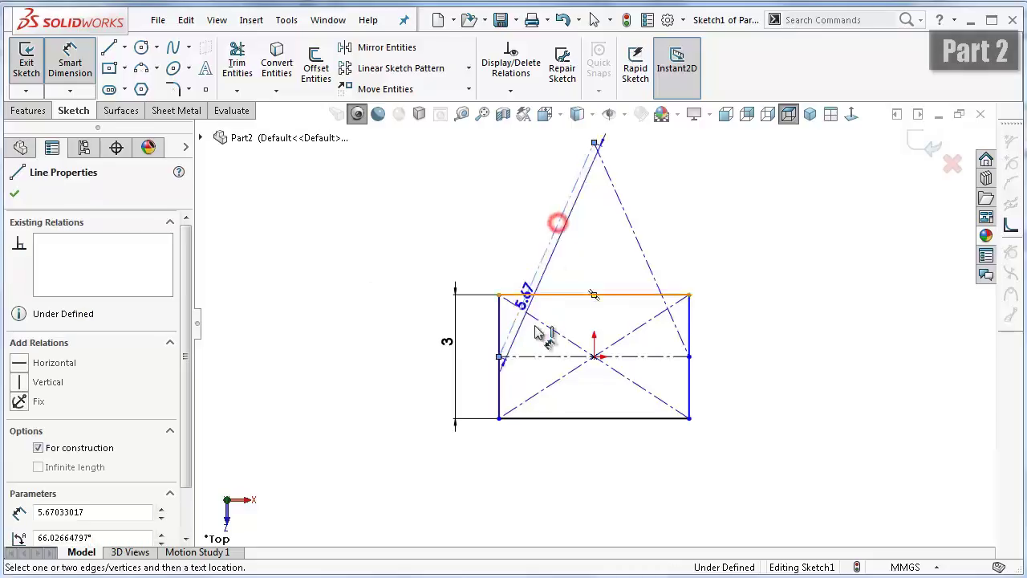
left_click(546, 355)
left_click(539, 342)
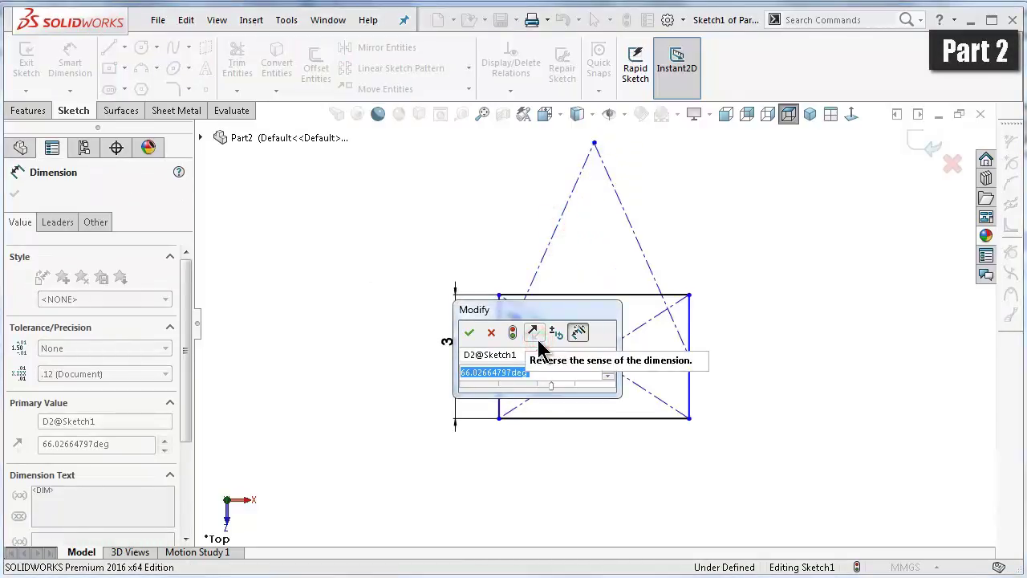
type("67.4")
key("Return")
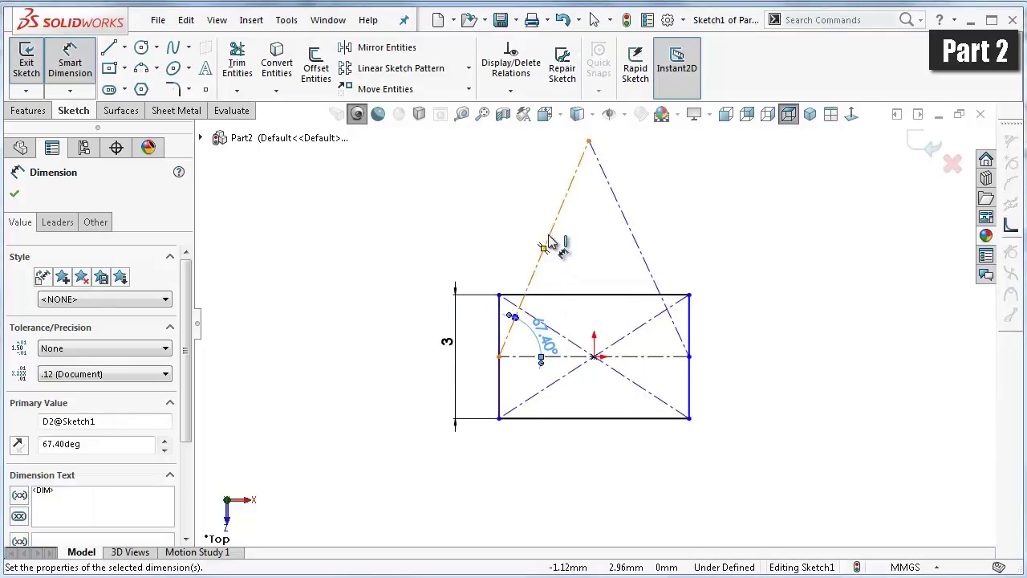
left_click(570, 196)
left_click(379, 239)
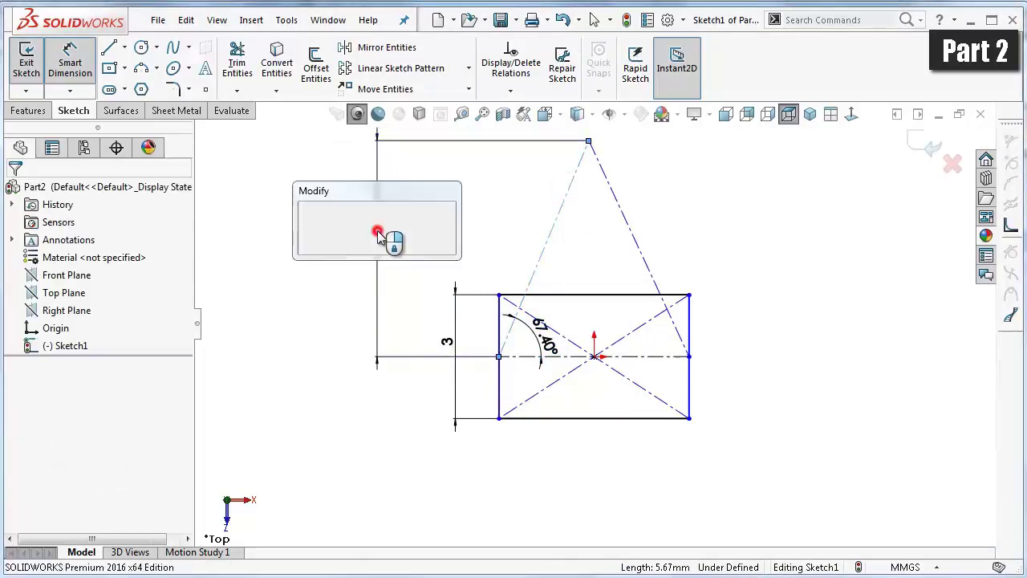
type("6")
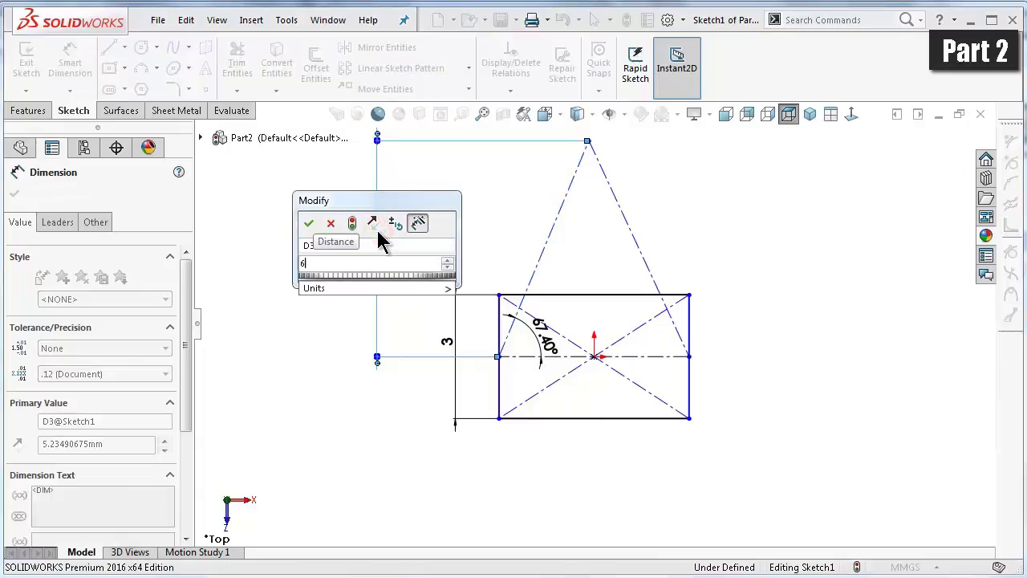
type(".74")
key("Return")
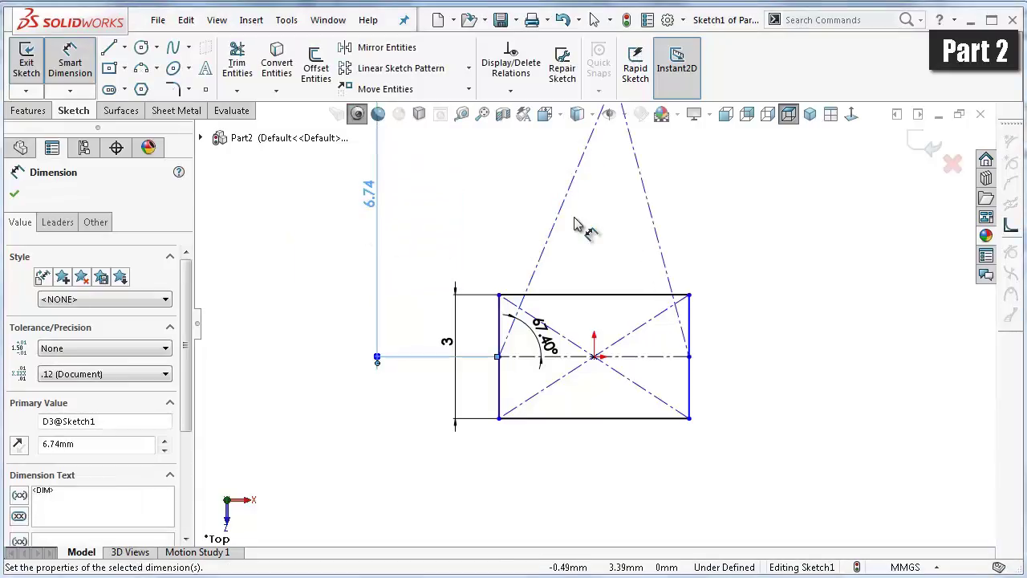
key("f")
key("Escape")
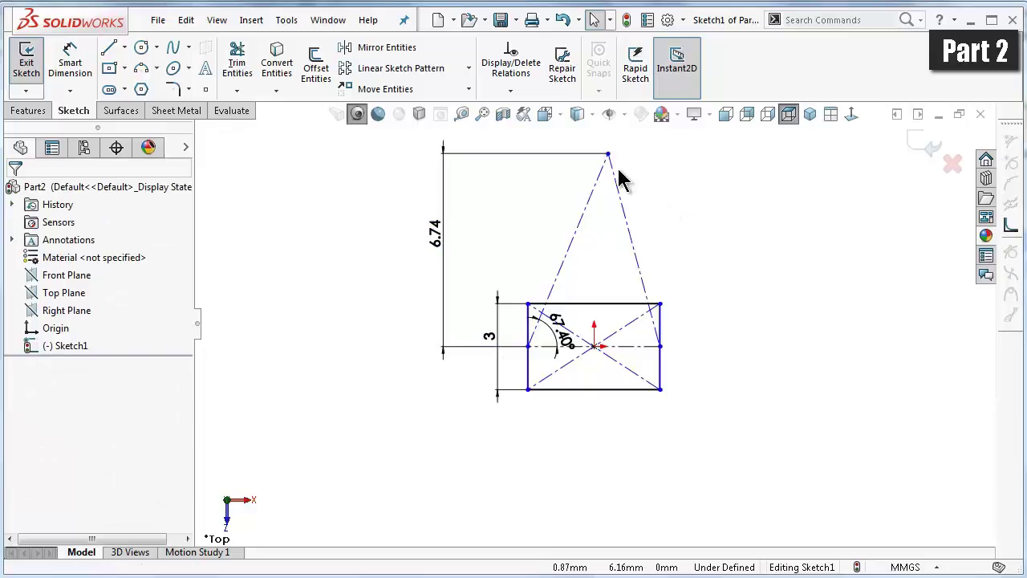
- Add an Equal relation between the two slanted construction lines
left_click(598, 183)
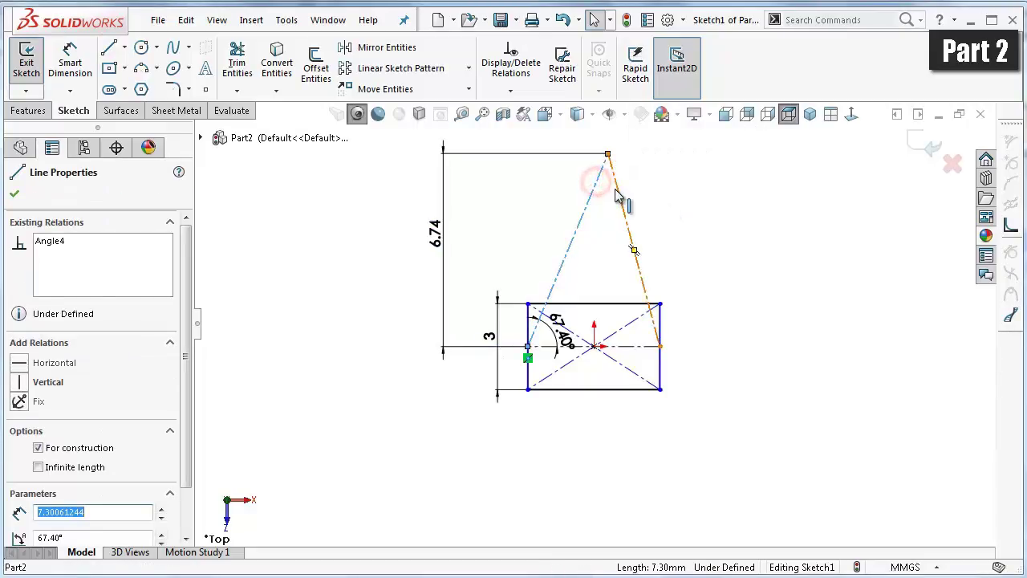
left_click(617, 189, "ctrl")
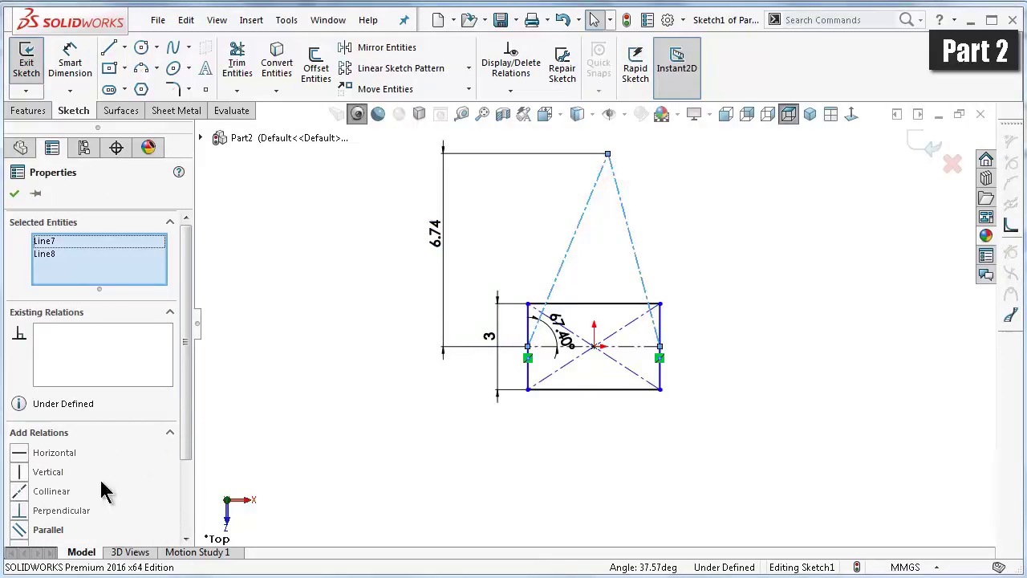
left_click_drag(186, 431, 184, 486)
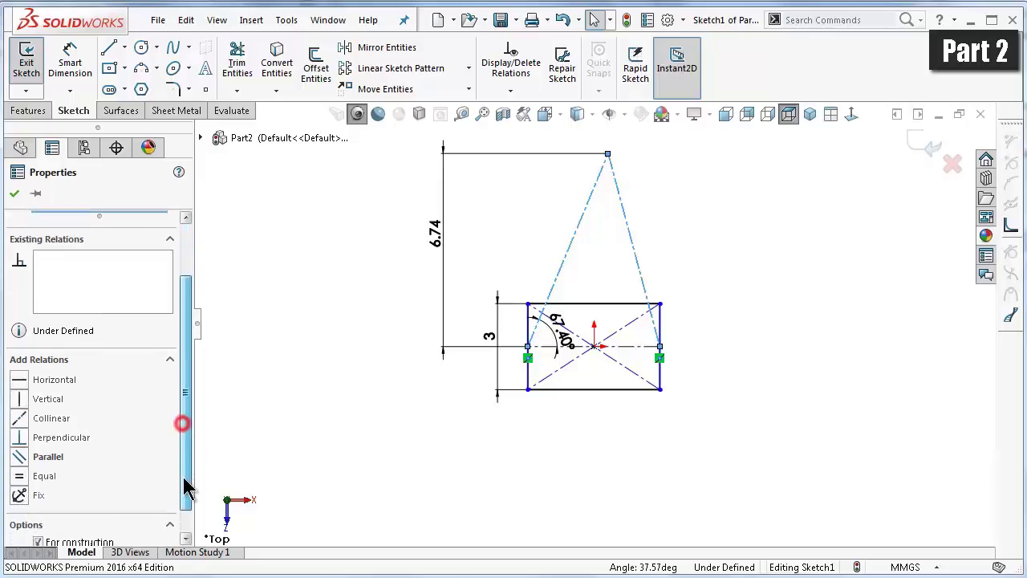
left_click(40, 474)
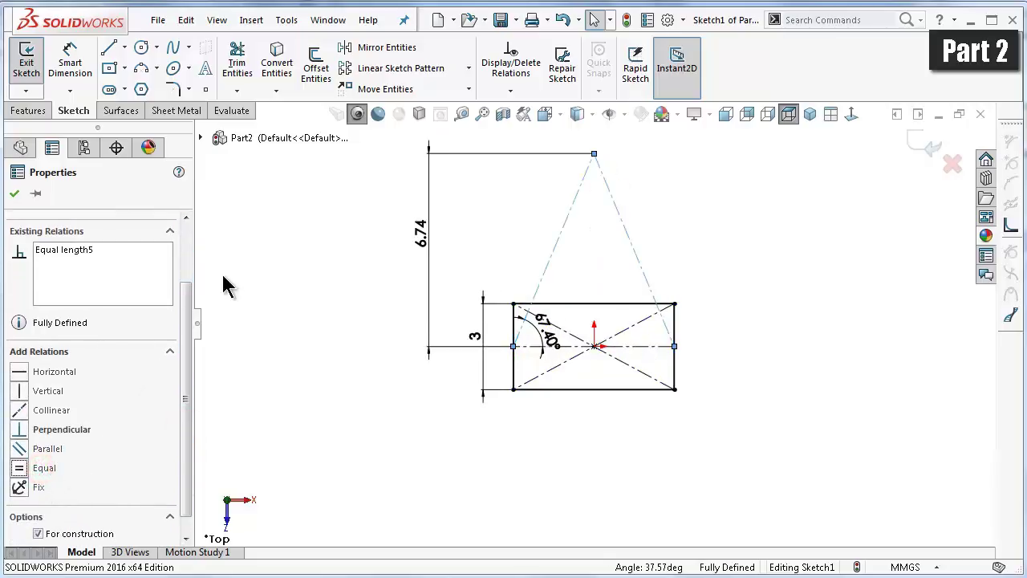
left_click(13, 197)
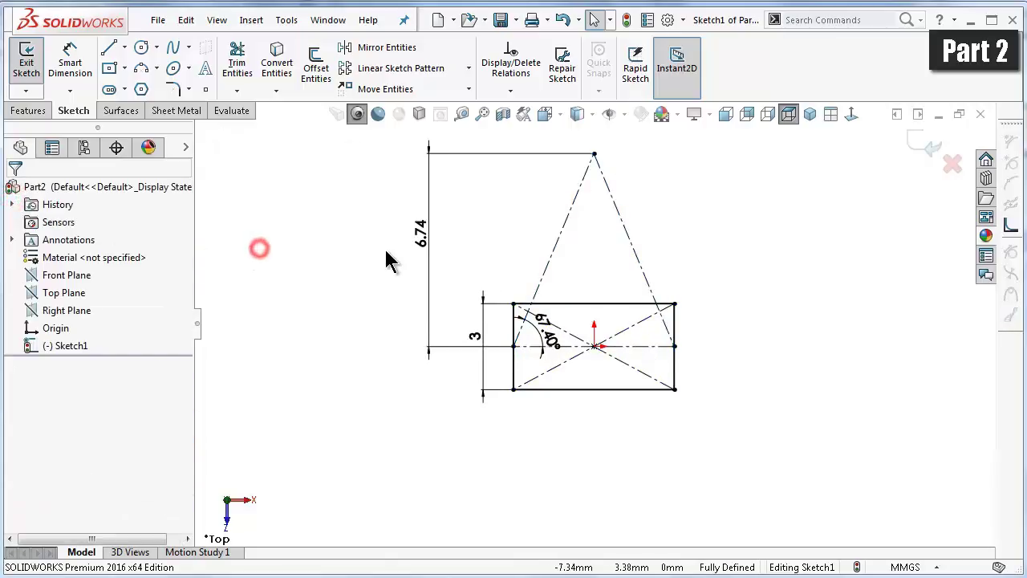
- Mirror both slanted construction lines about the horizontal centerline to form the lower half
left_click(354, 47)
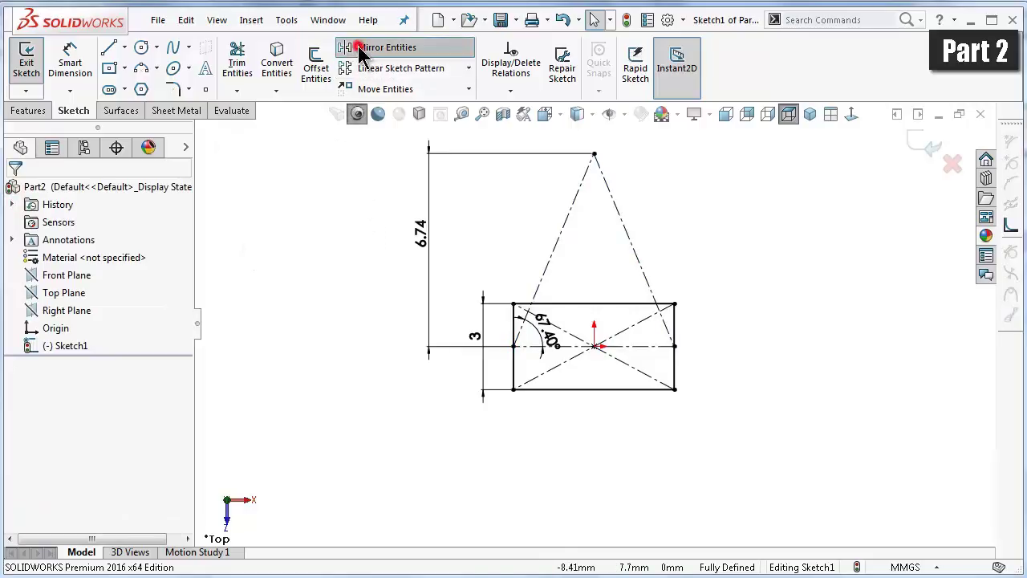
left_click(569, 210)
left_click(615, 214)
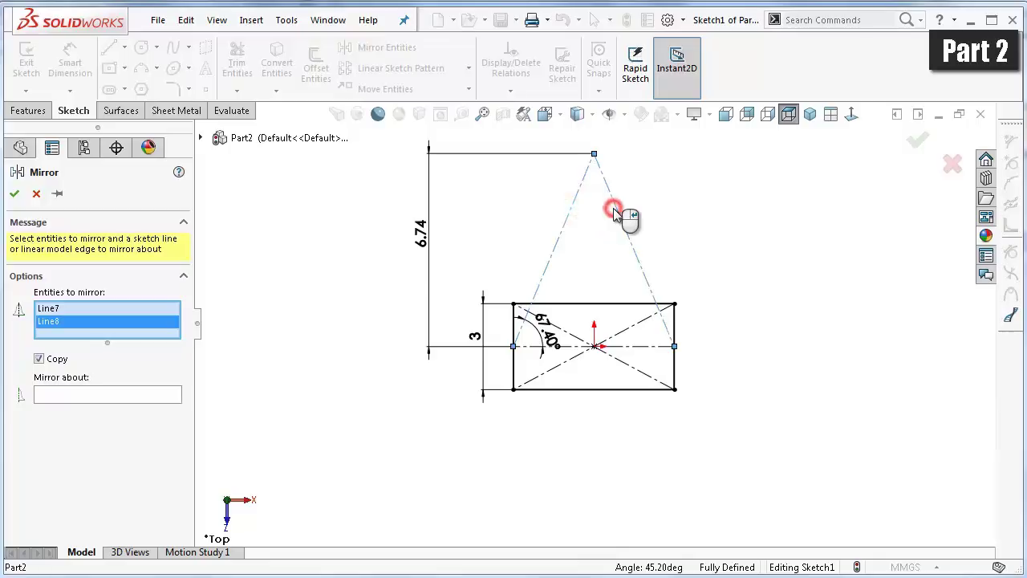
right_click(614, 212)
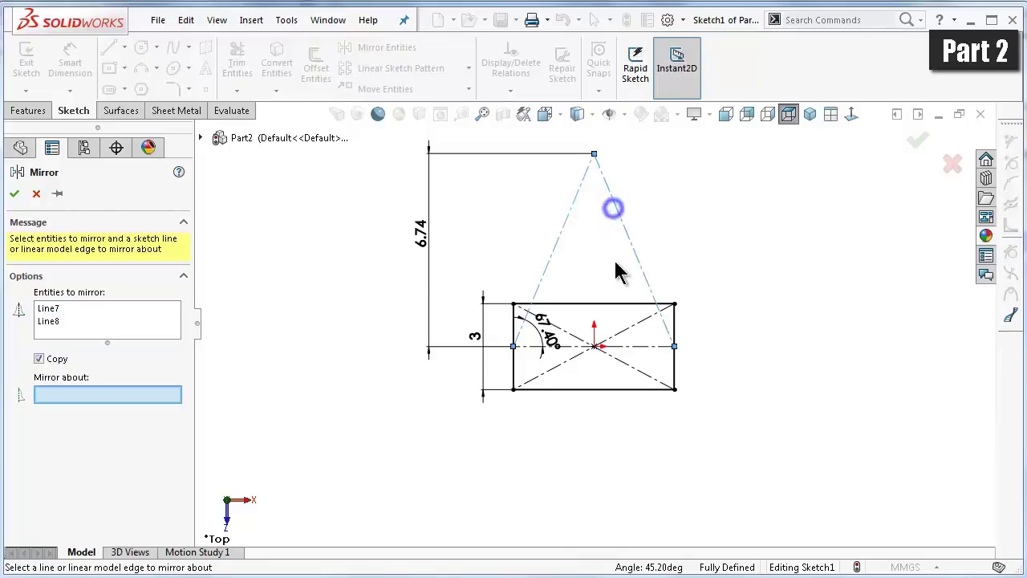
left_click(656, 347)
left_click(658, 350)
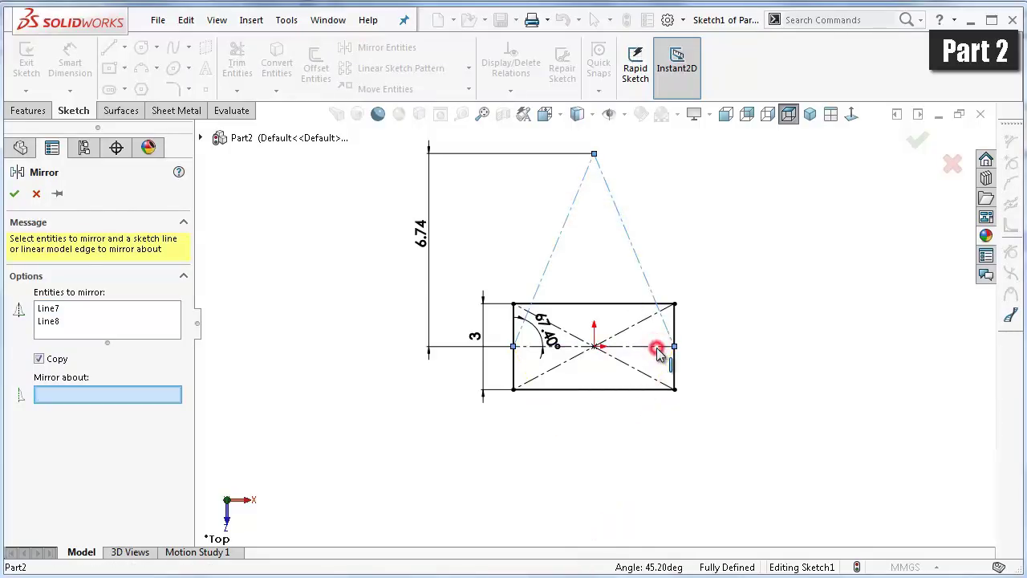
left_click(650, 353)
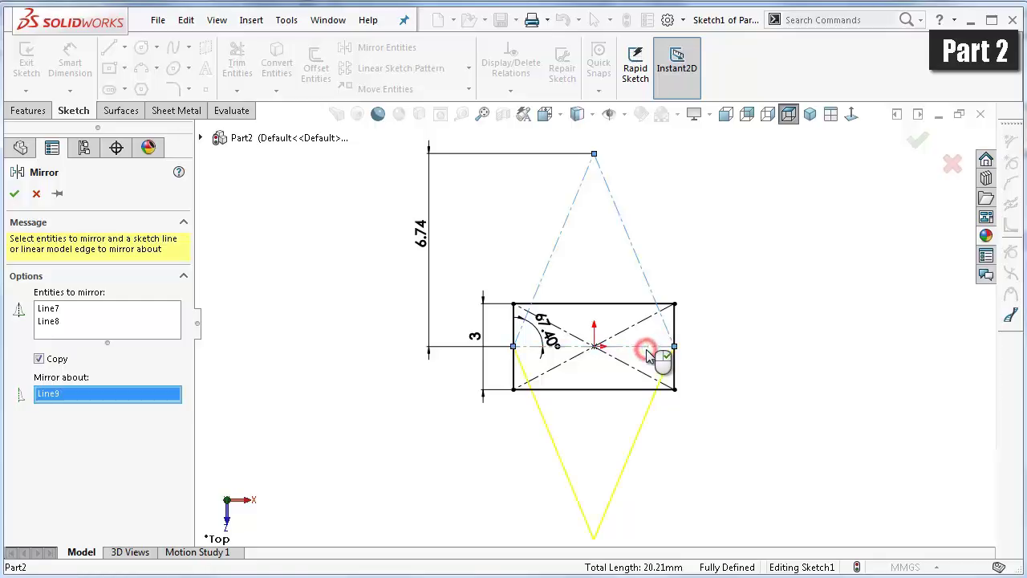
right_click(648, 353)
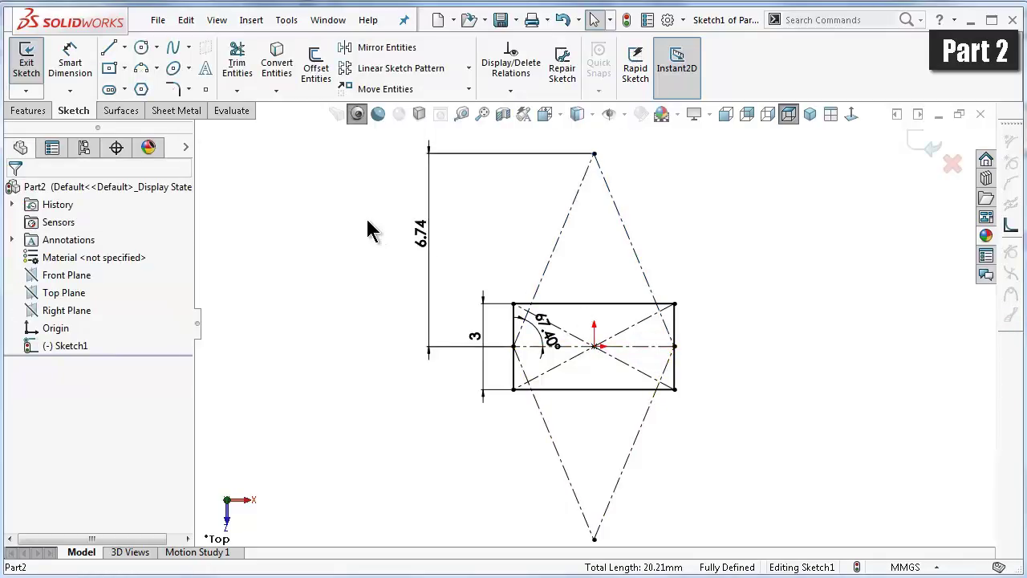
- Draw solid lines from the rectangle's top corners to the top apex and bottom corners to the bottom apex
left_click(110, 50)
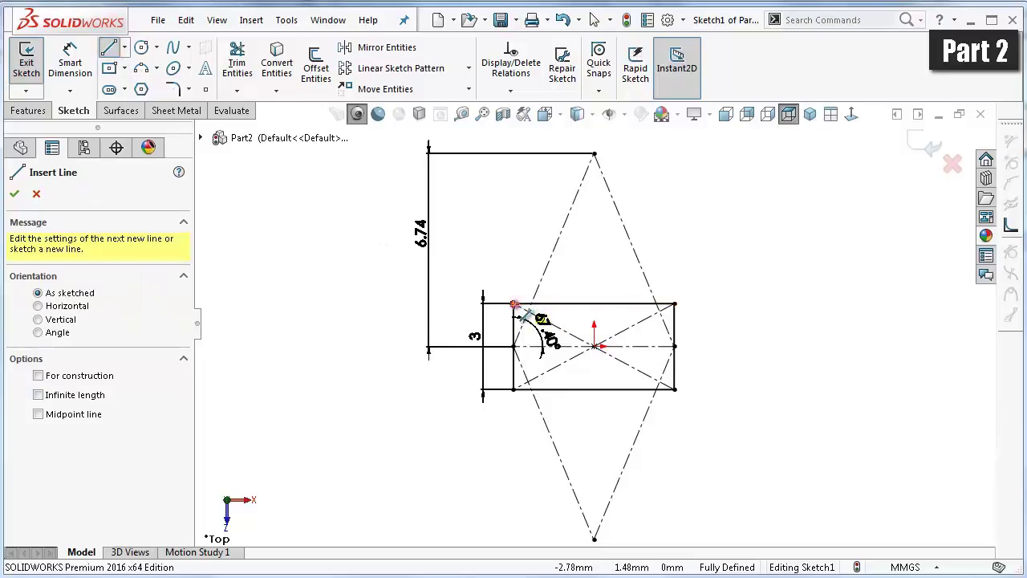
left_click(514, 305)
left_click(594, 154)
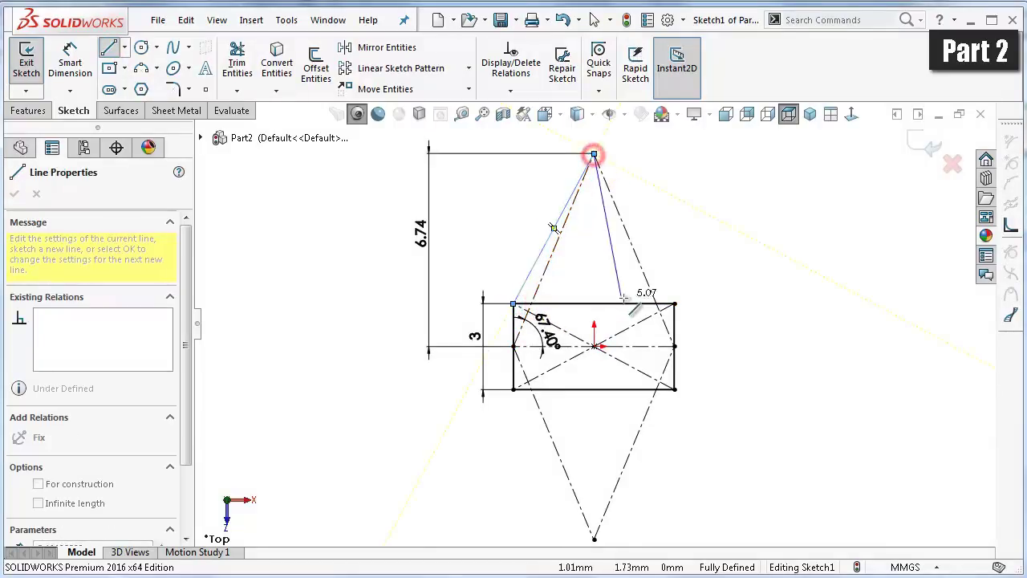
left_click(674, 301)
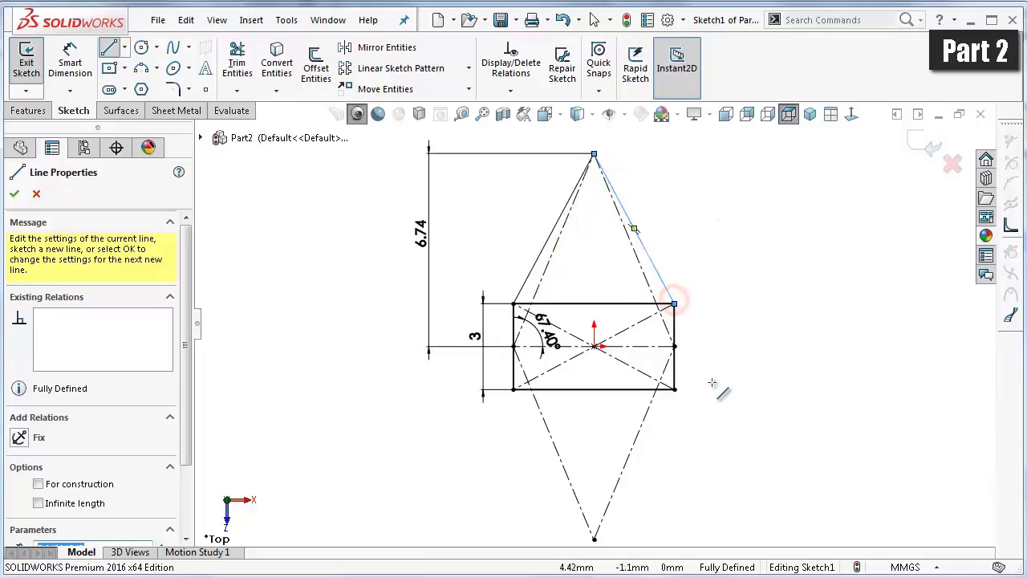
left_click(674, 301)
left_click(675, 390)
key("z")
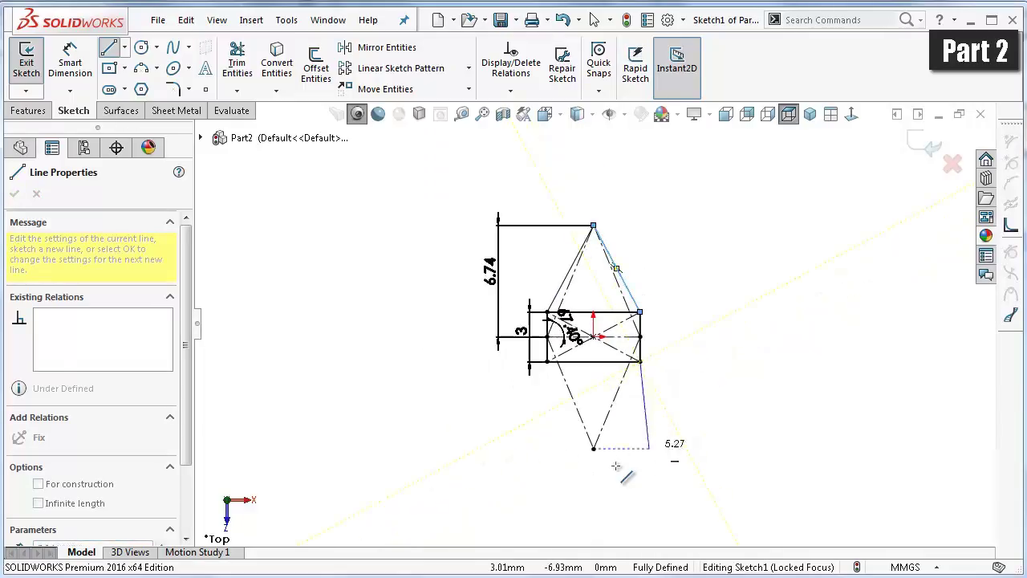
left_click(594, 449)
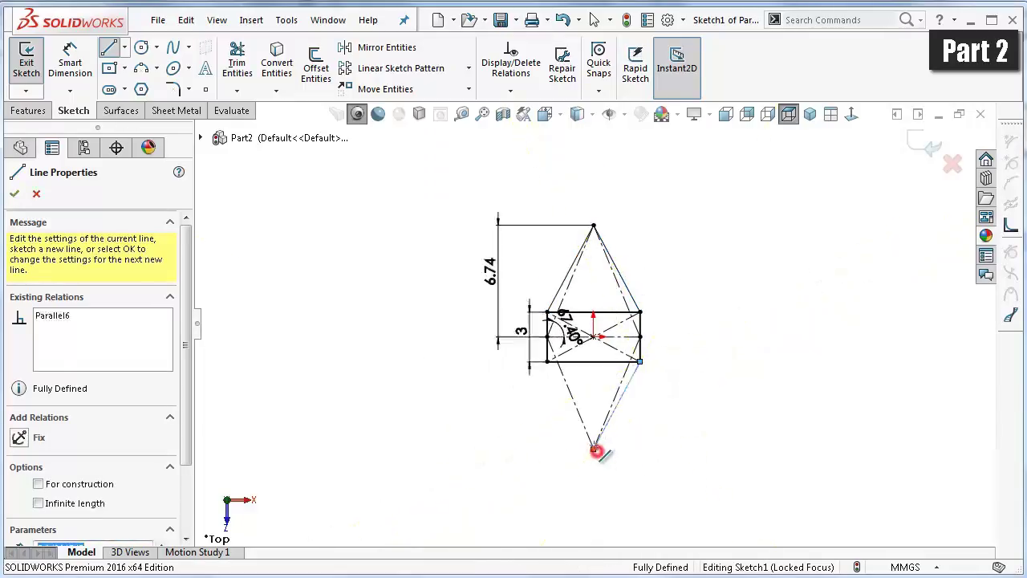
left_click(546, 363)
scroll(522, 349, "down", 2)
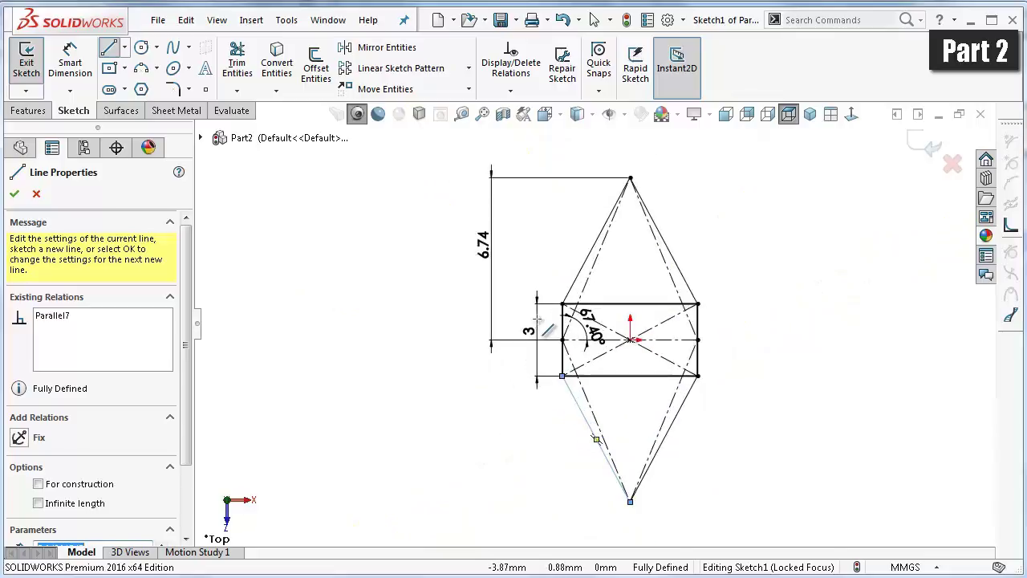
scroll(481, 305, "down", 2)
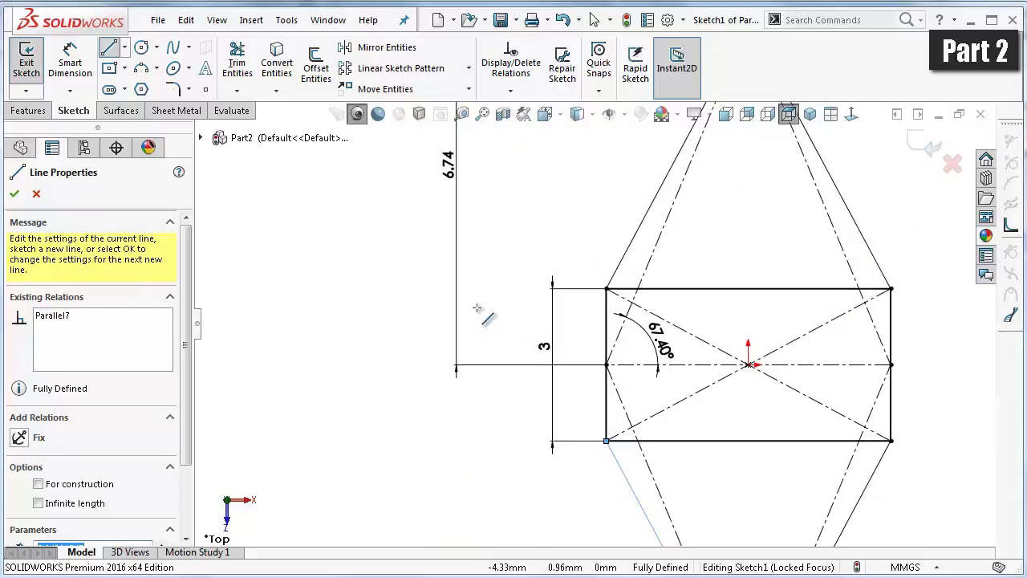
- Round the diamond's bottom and top tips with 1 mm sketch fillets
left_click(173, 86)
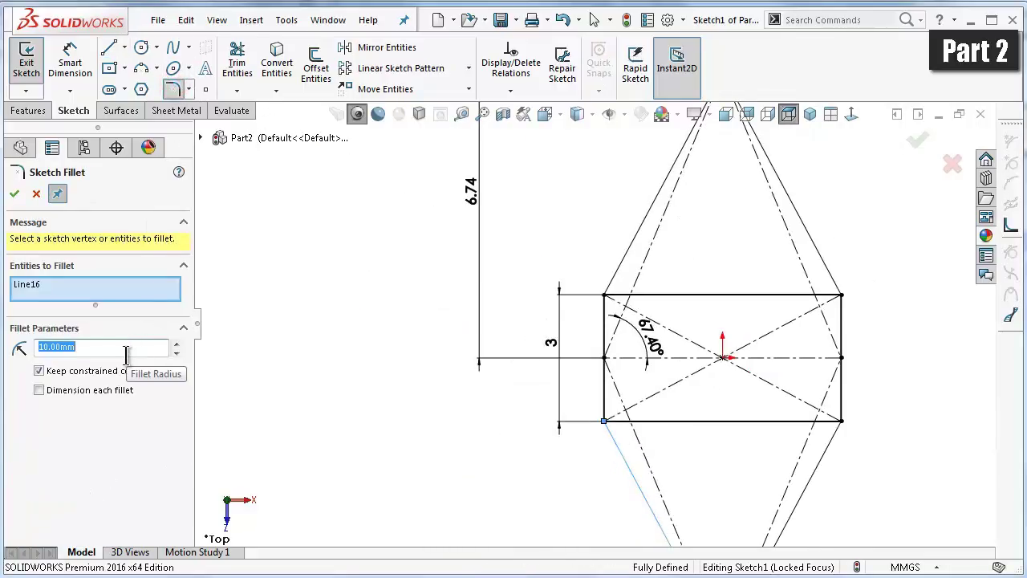
type("1")
right_click(88, 291)
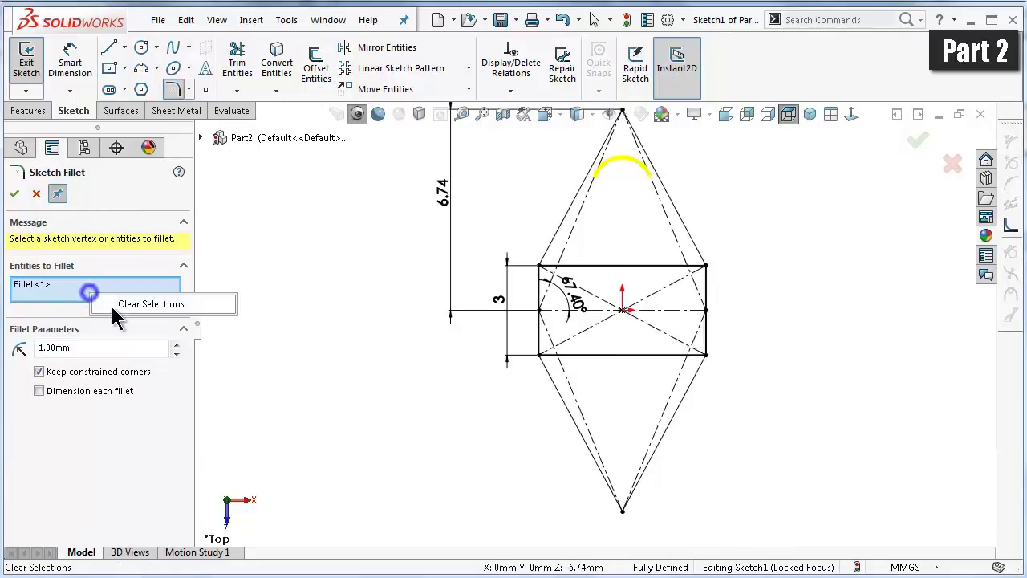
left_click(115, 304)
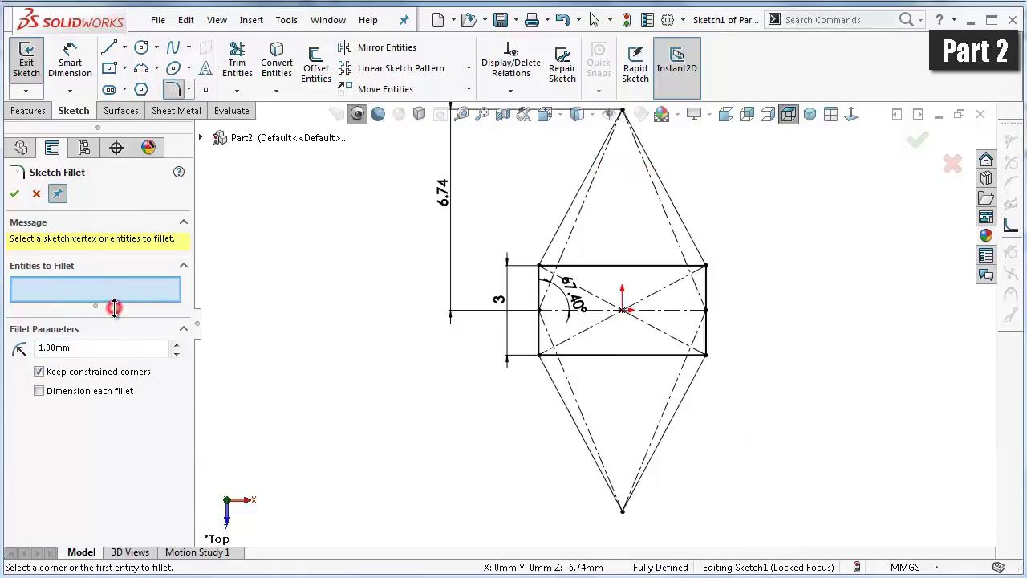
left_click(580, 439)
left_click(666, 441)
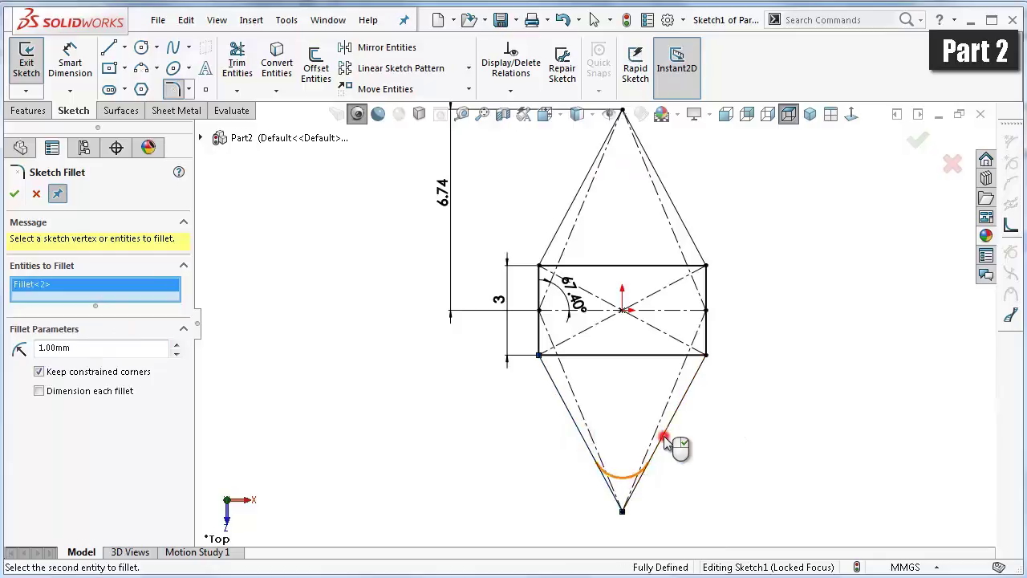
scroll(619, 252, "down", 2)
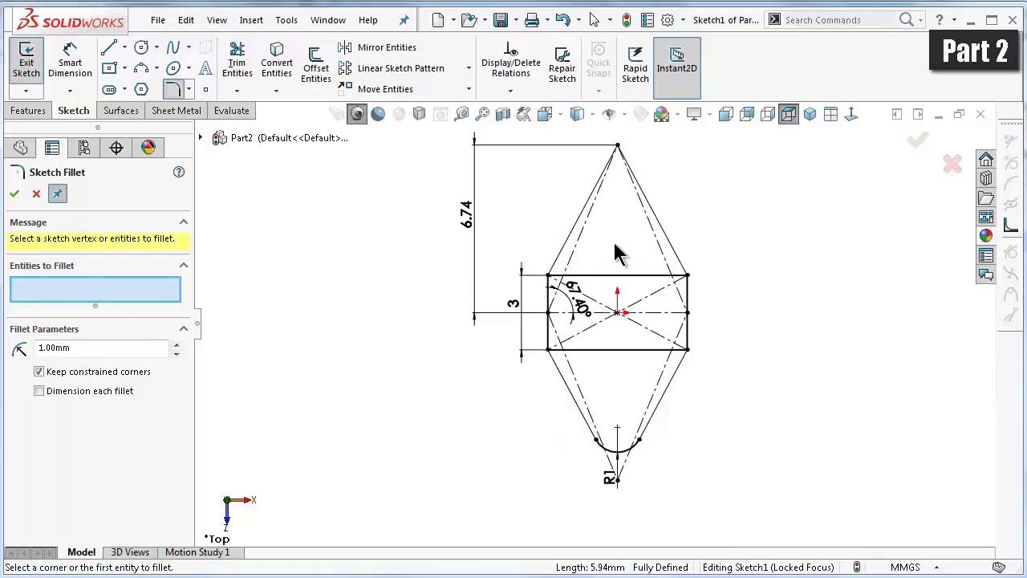
left_click(559, 231)
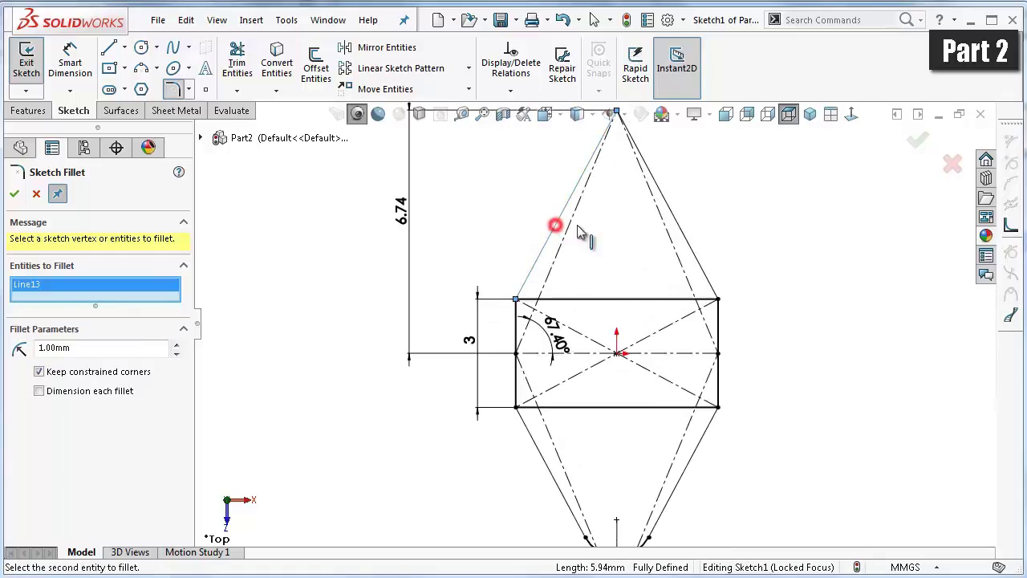
left_click(681, 227)
scroll(683, 226, "up", 2)
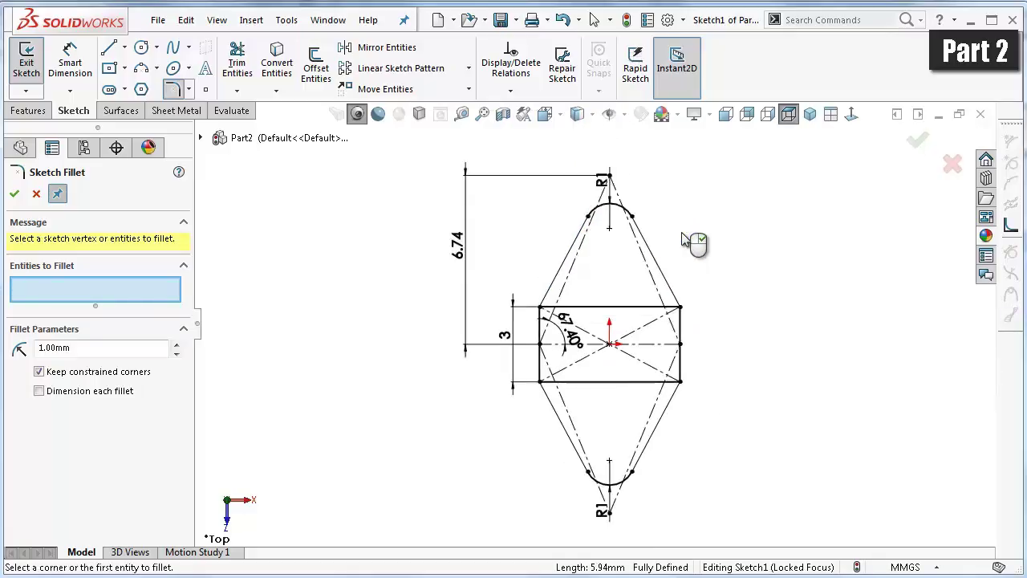
scroll(696, 236, "up", 1)
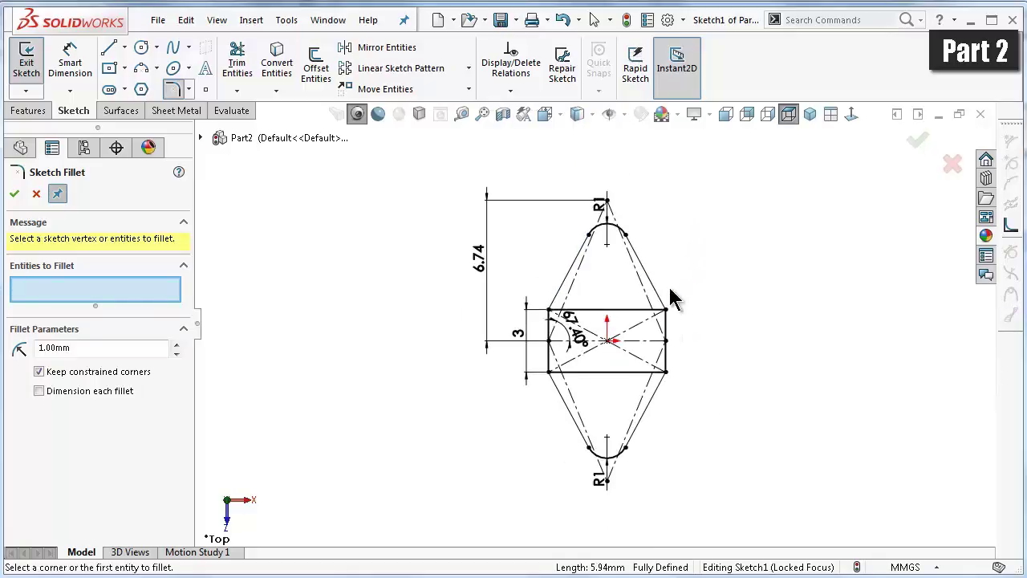
left_click(16, 195)
- Convert the rectangle's top and bottom edges to construction geometry and rebuild
left_click(634, 310)
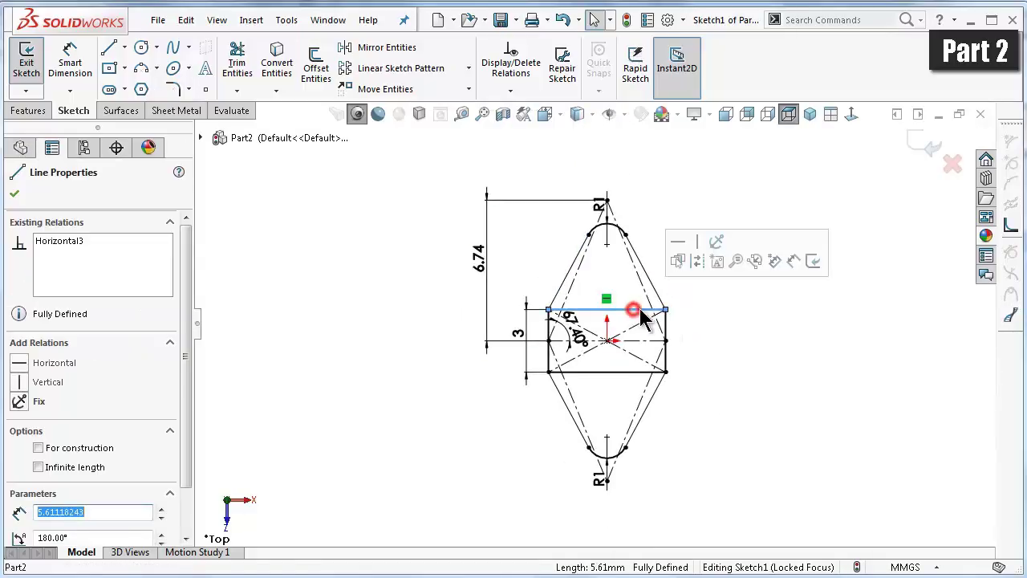
left_click(698, 260)
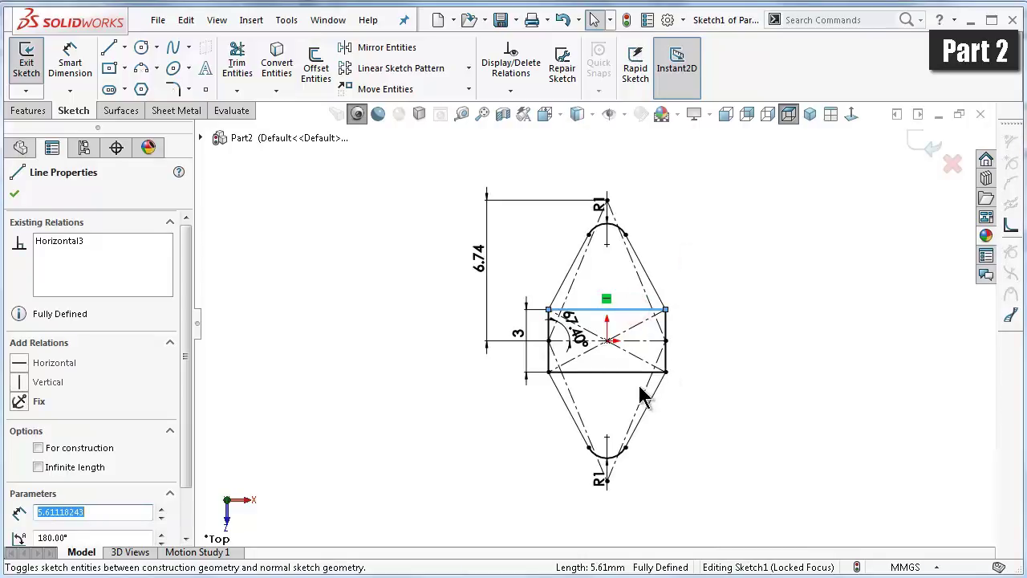
left_click(642, 377)
left_click(643, 373)
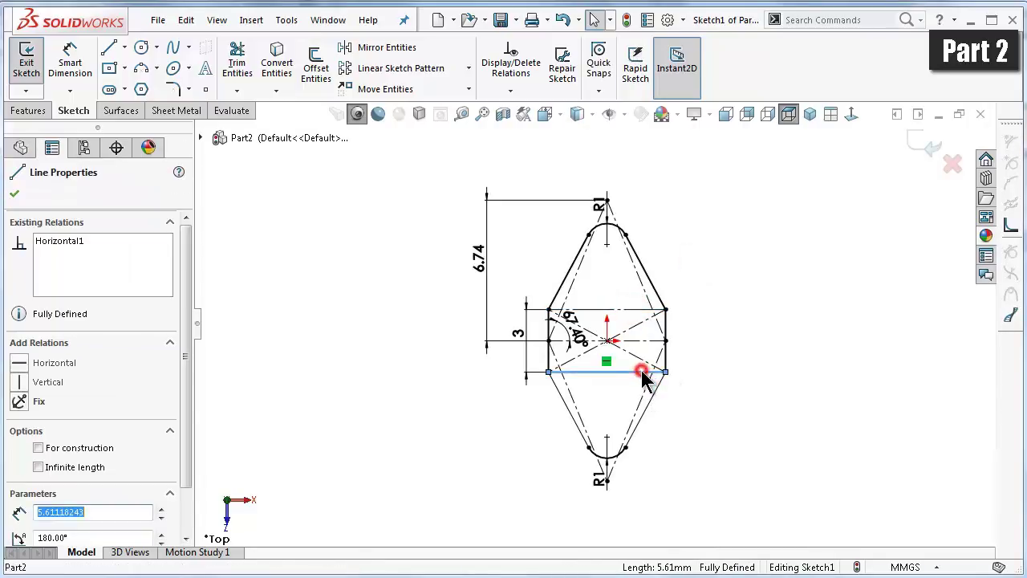
left_click(699, 321)
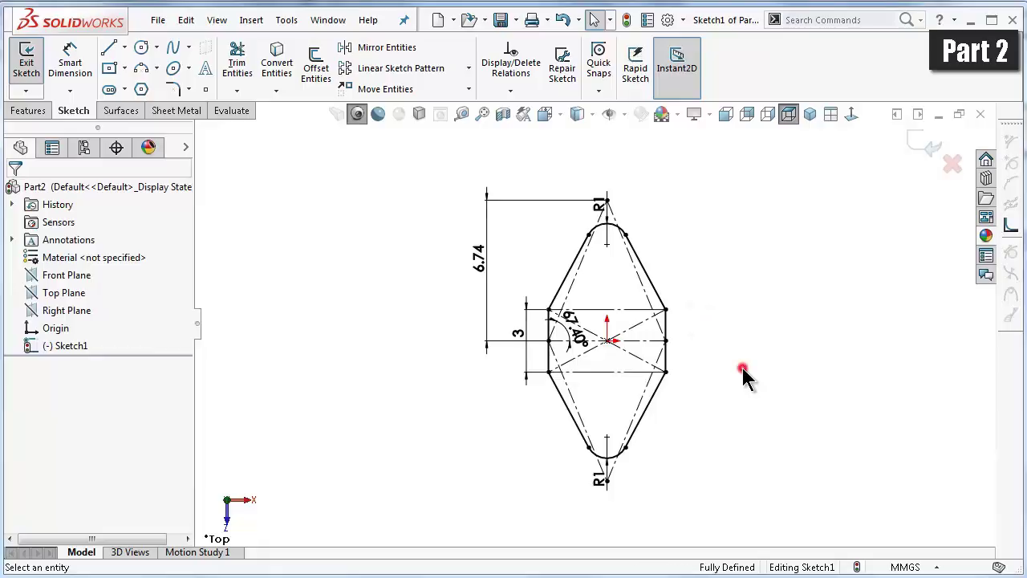
key("ctrl+b")
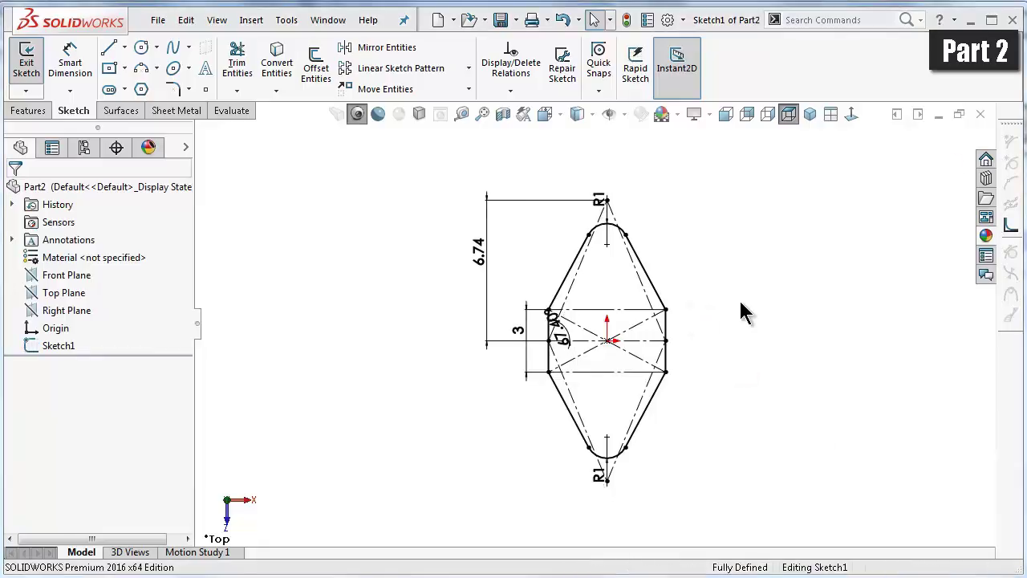
middle_click_drag(745, 313, 715, 361)
- Exit Sketch1, switch to isometric view, and open Sketch2 on the Front Plane viewed normal to it
left_click(916, 149)
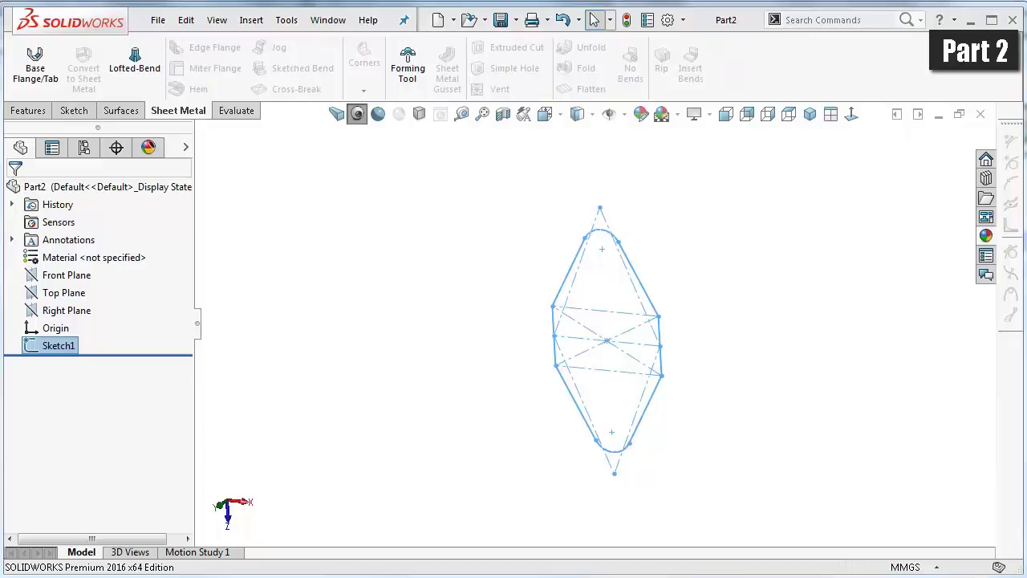
left_click(745, 269)
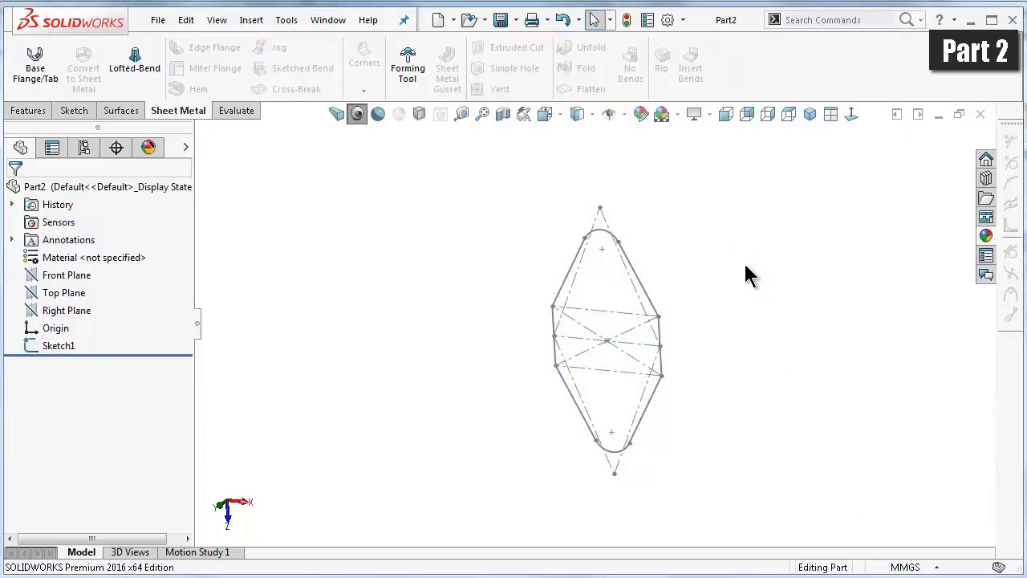
key("ctrl+7")
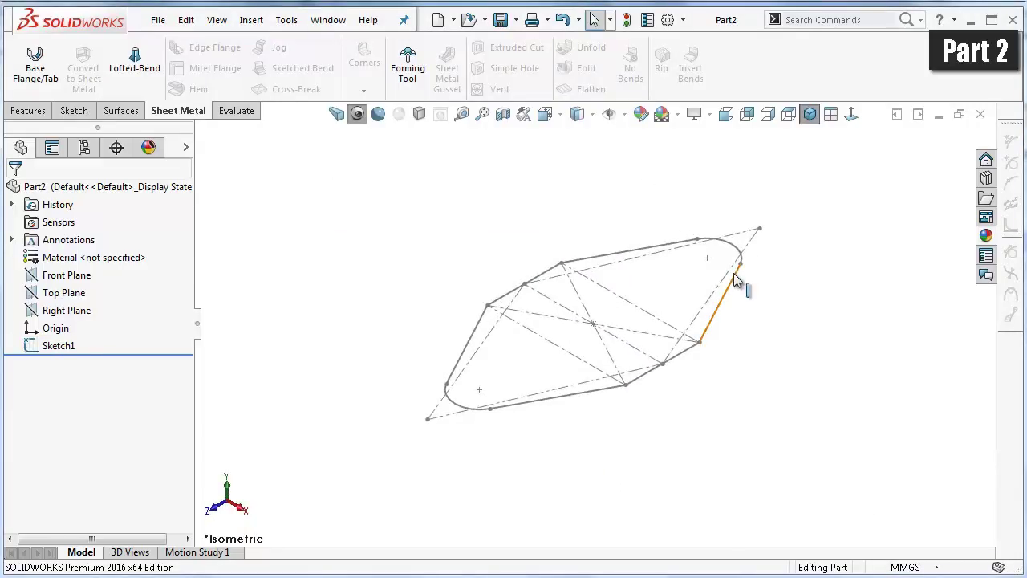
key("z")
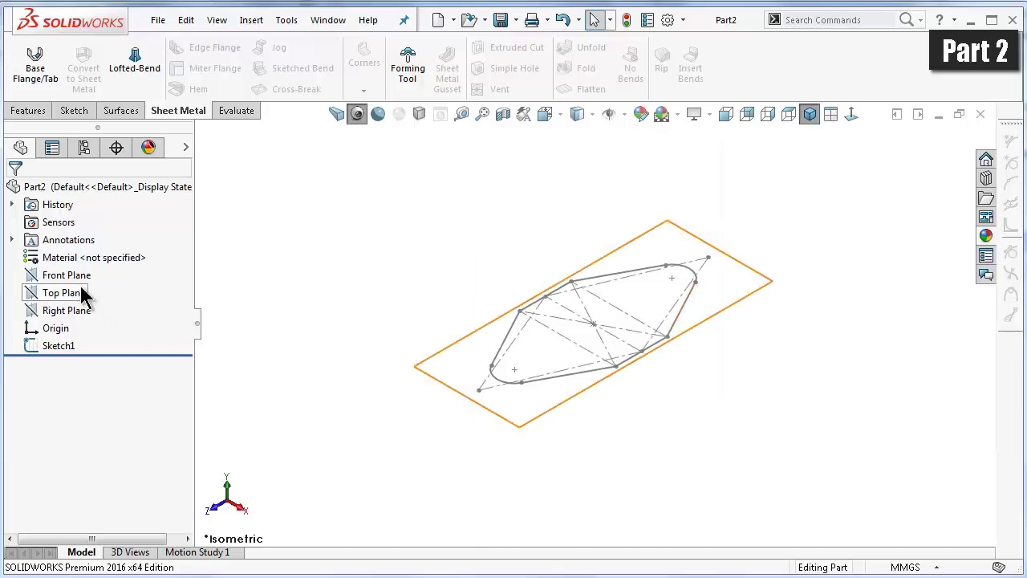
left_click(80, 277)
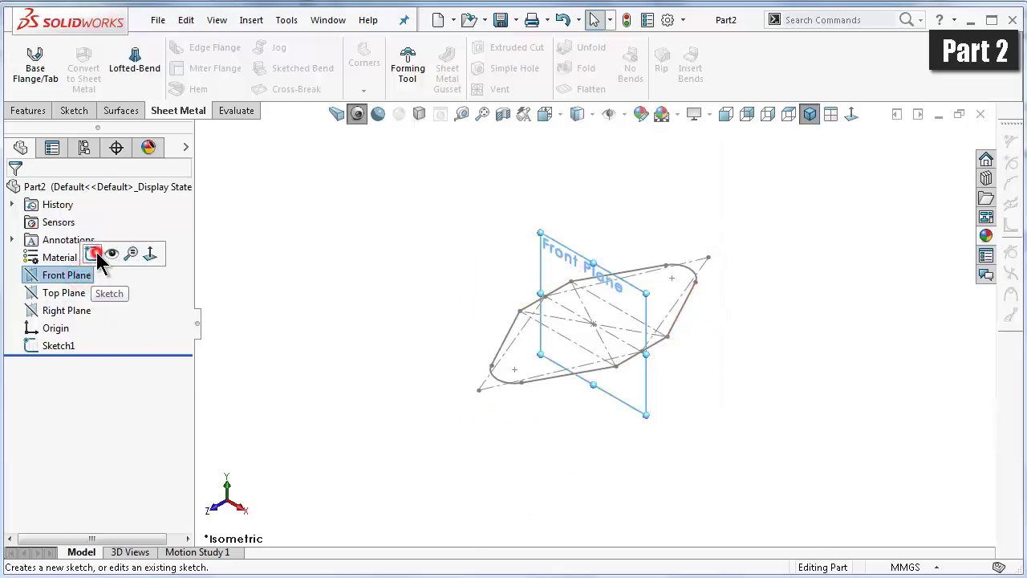
left_click(99, 255)
left_click(852, 114)
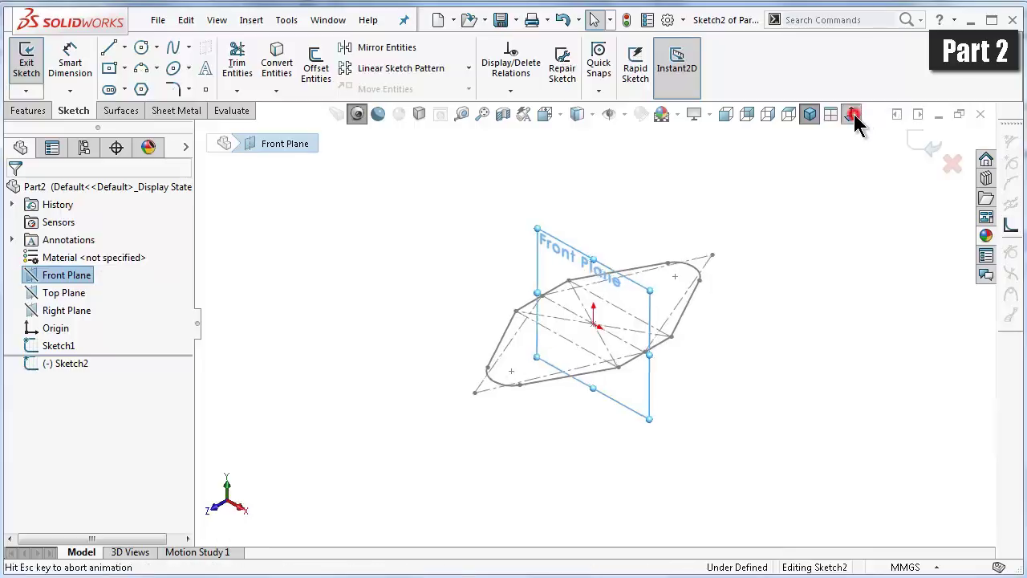
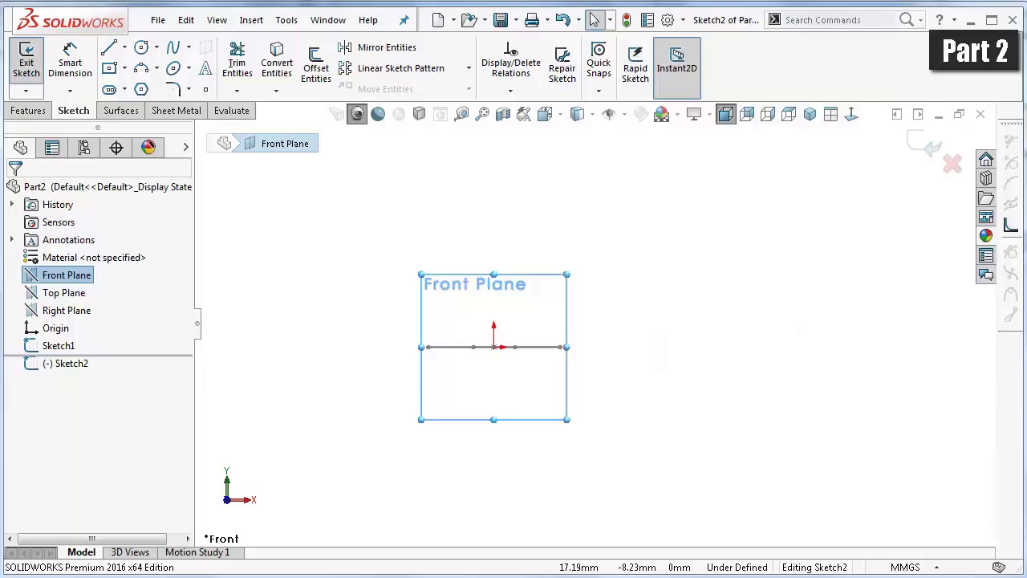
- Draw a slanted line up from the origin, then a small tangent arc and a long sweeping arc
left_click(110, 50)
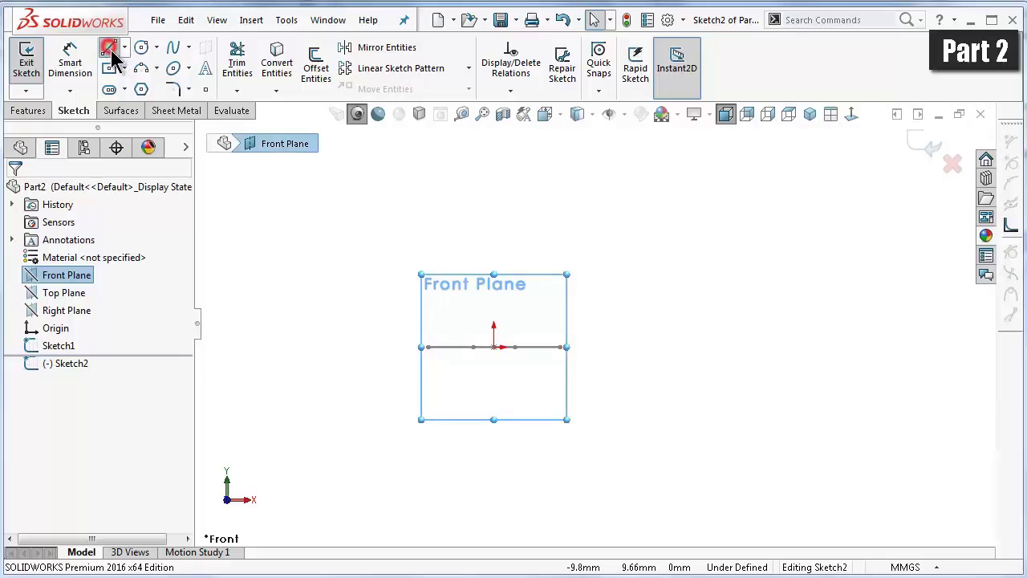
left_click(493, 347)
scroll(546, 240, "up", 3)
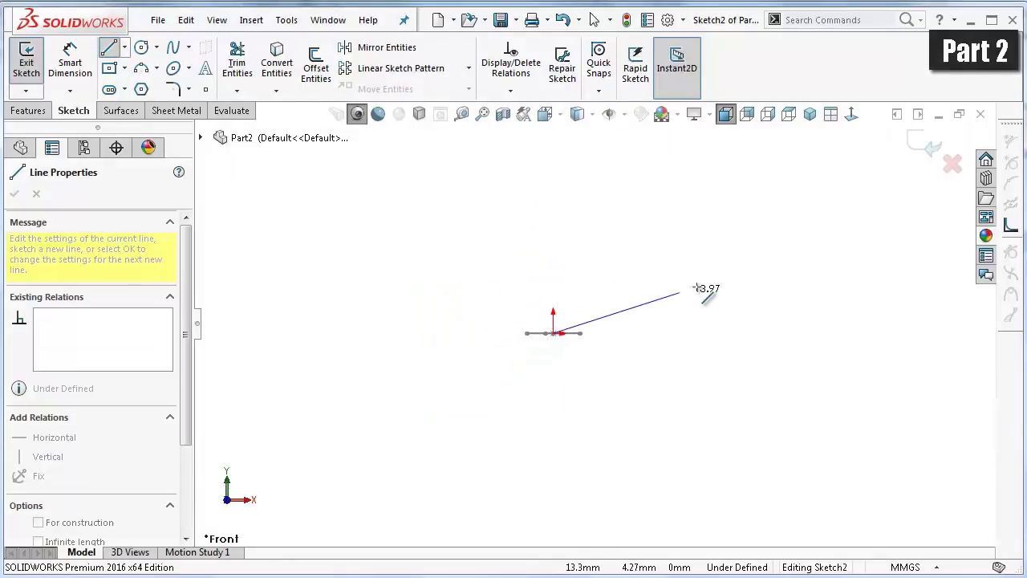
scroll(695, 288, "down", 3)
left_click(467, 261)
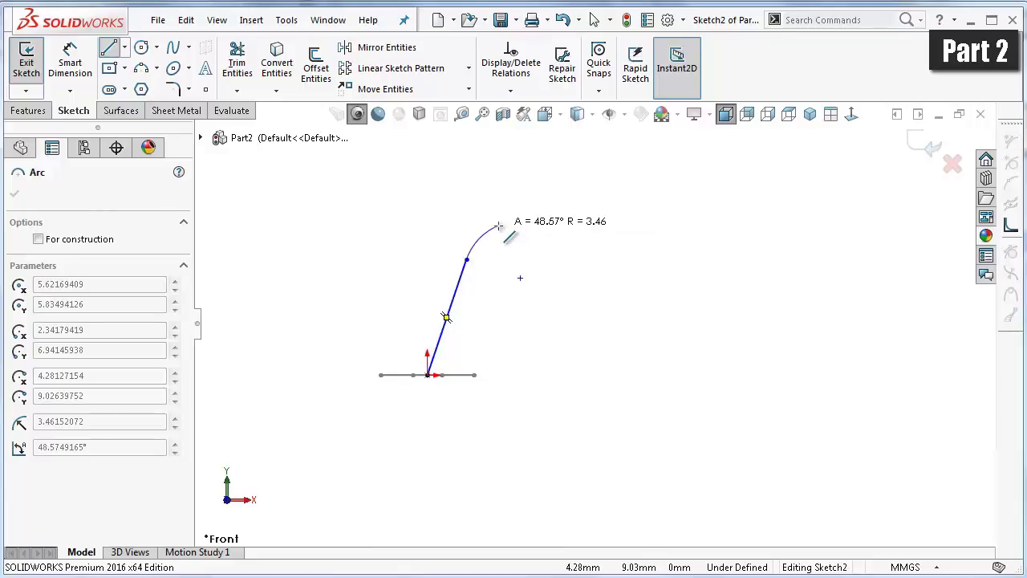
left_click(499, 227)
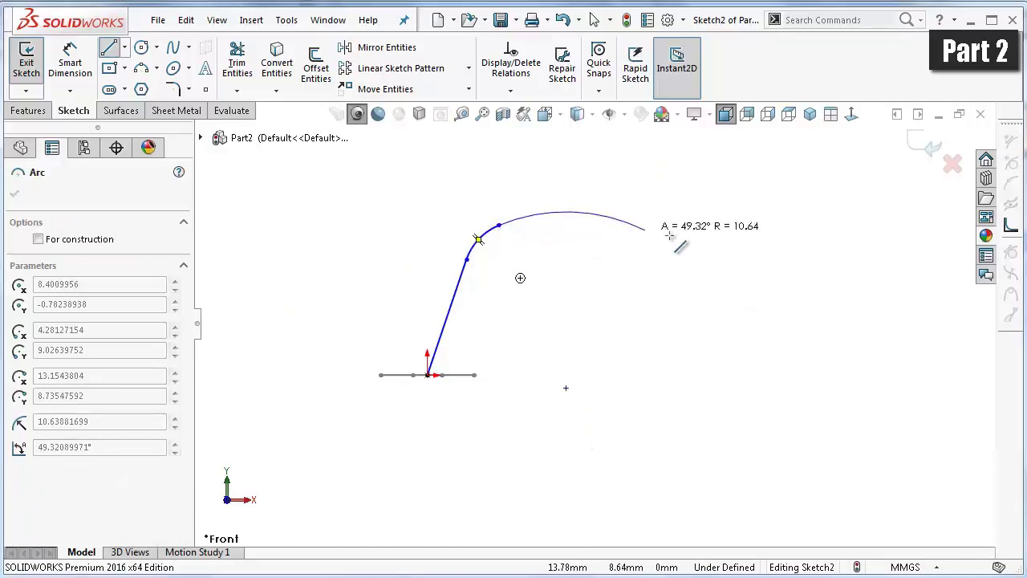
scroll(779, 268, "up", 1)
scroll(872, 305, "up", 1)
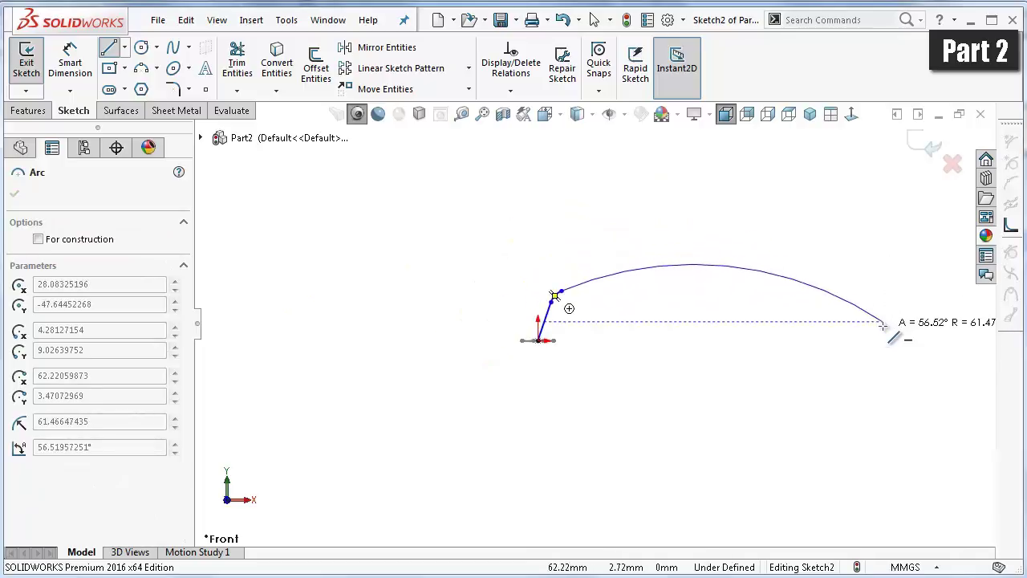
left_click(886, 332)
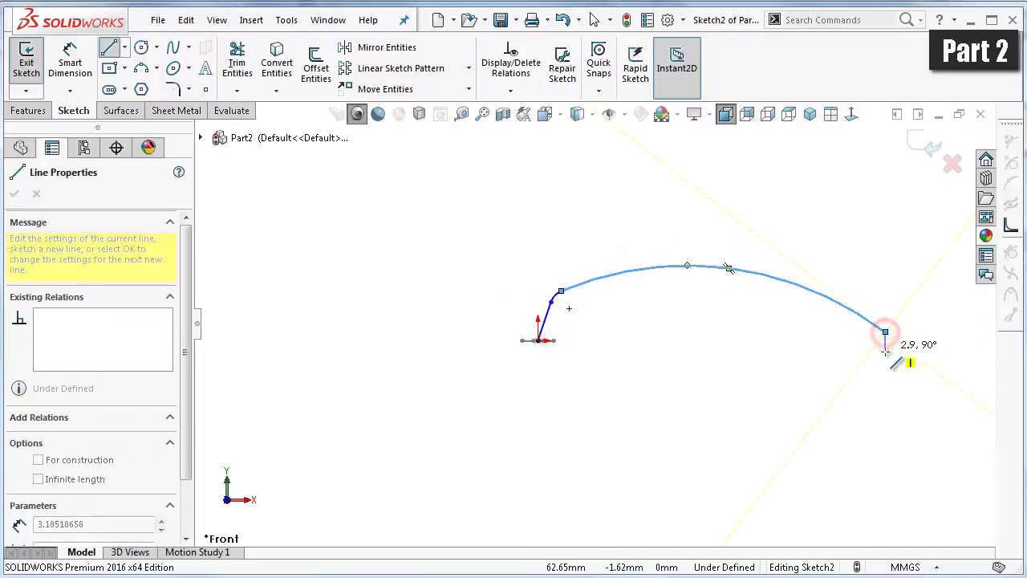
right_click(888, 337)
left_click(899, 362)
scroll(615, 321, "down", 2)
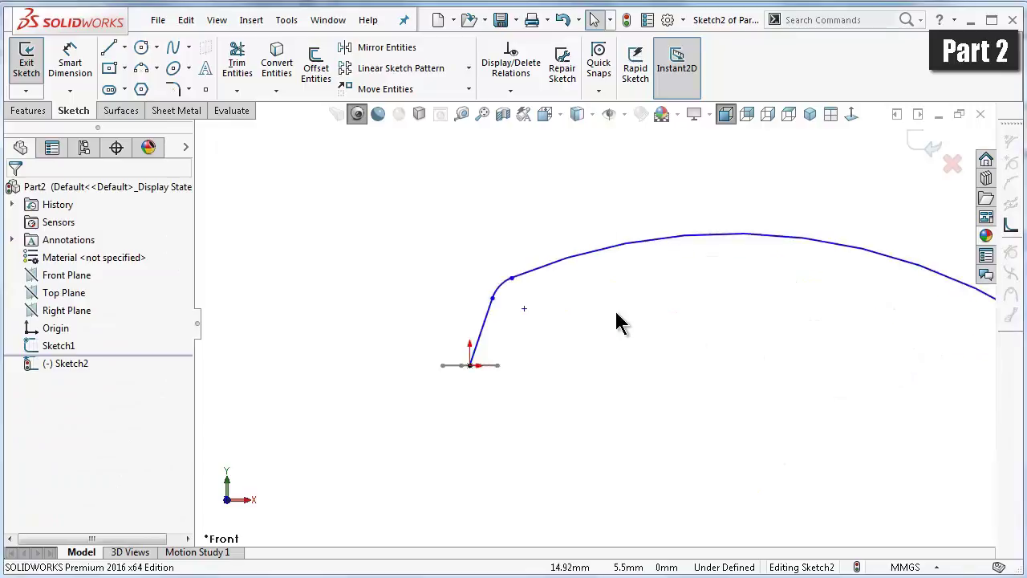
scroll(615, 321, "down", 2)
left_click(70, 65)
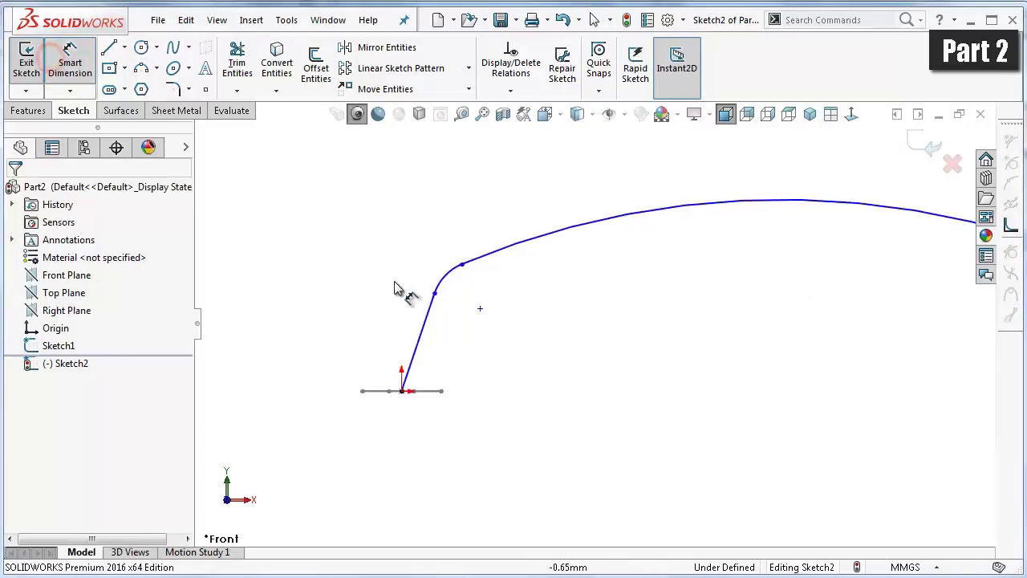
- Dimension the slanted line's vertical height to 15 mm and the small arc's radius to 10 mm
left_click(426, 314)
left_click(353, 293)
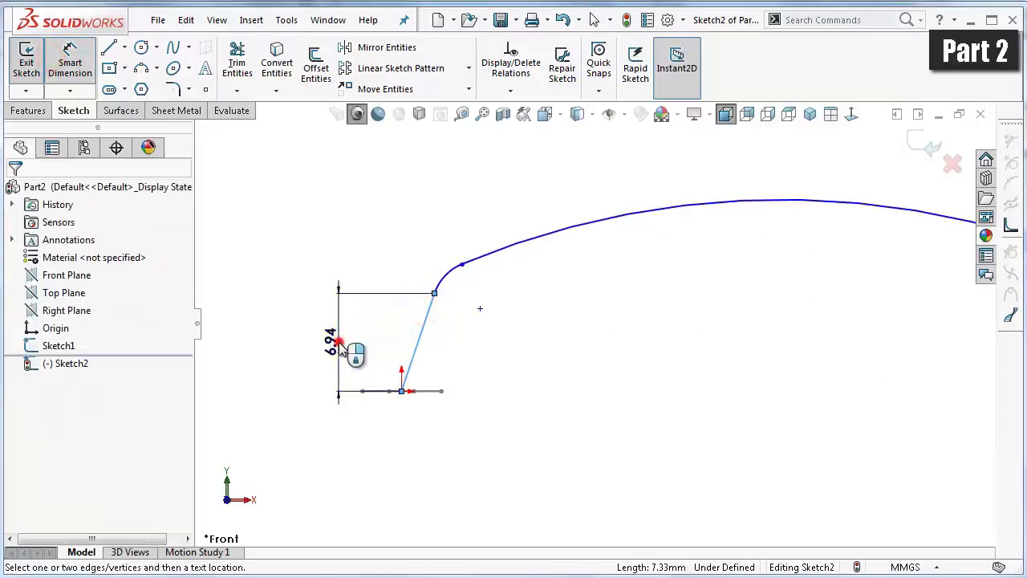
type("15")
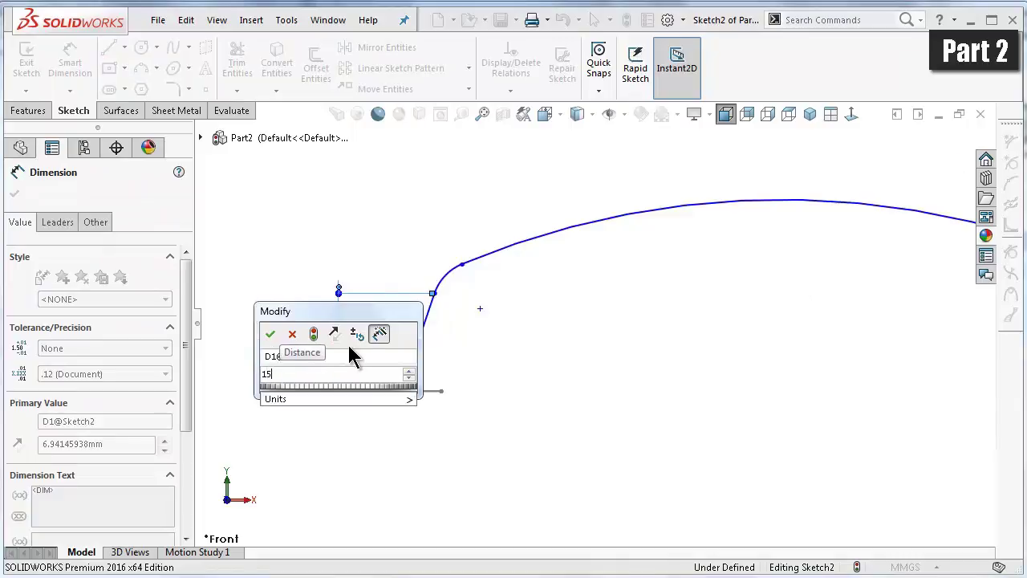
key("Return")
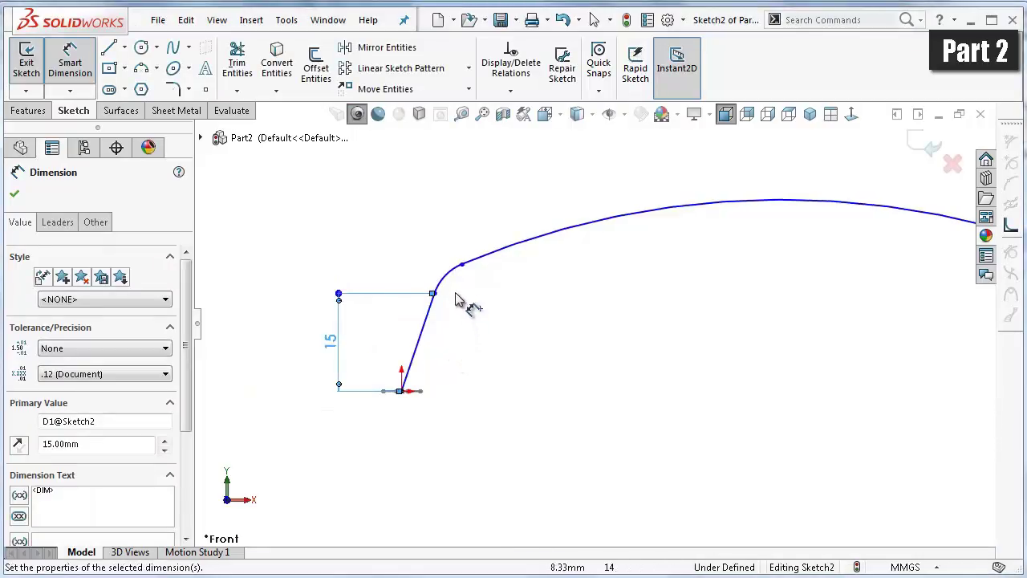
left_click(450, 277)
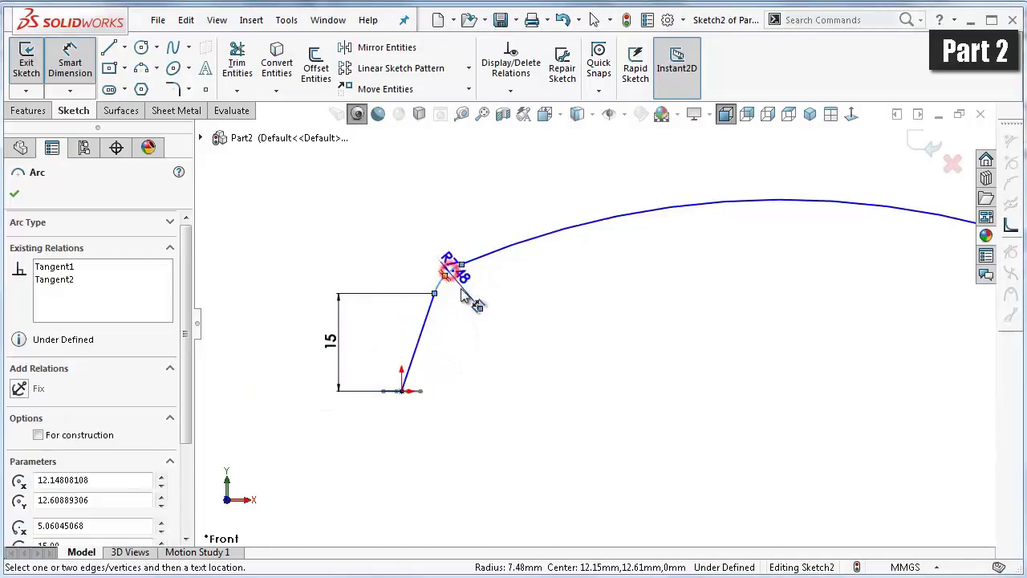
left_click(468, 296)
type("10")
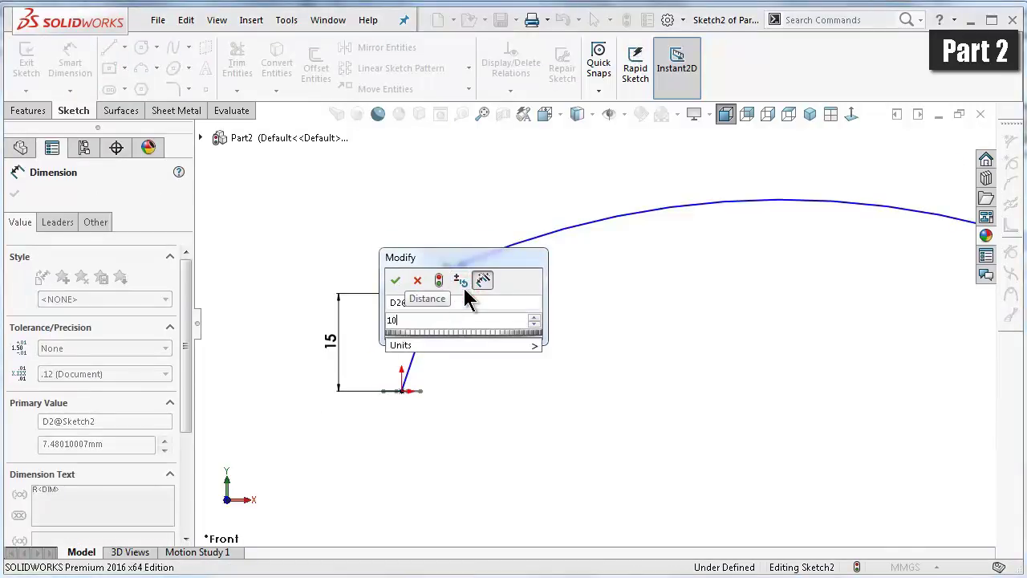
key("Return")
scroll(485, 289, "up", 2)
scroll(486, 289, "up", 1)
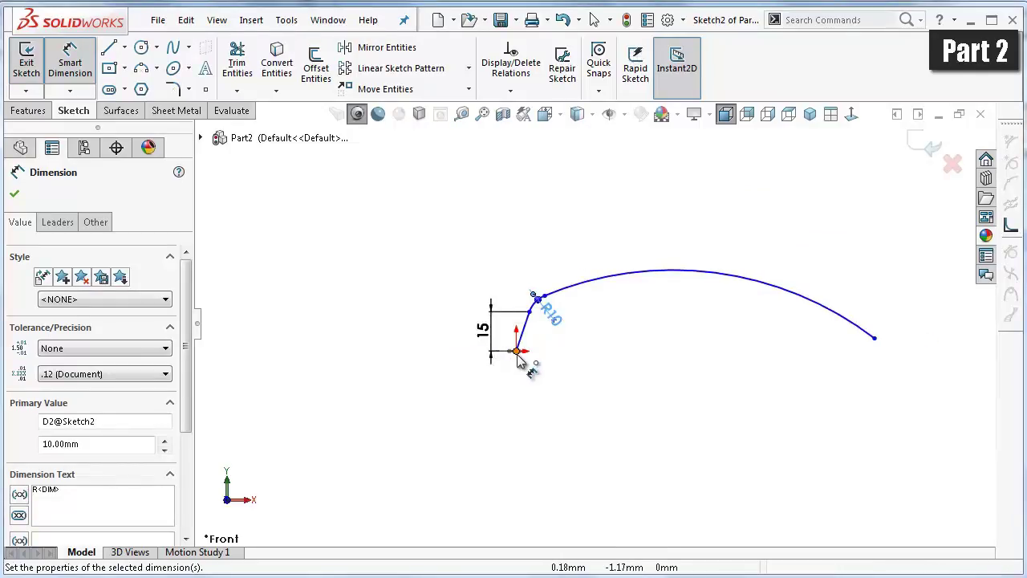
left_click(517, 351)
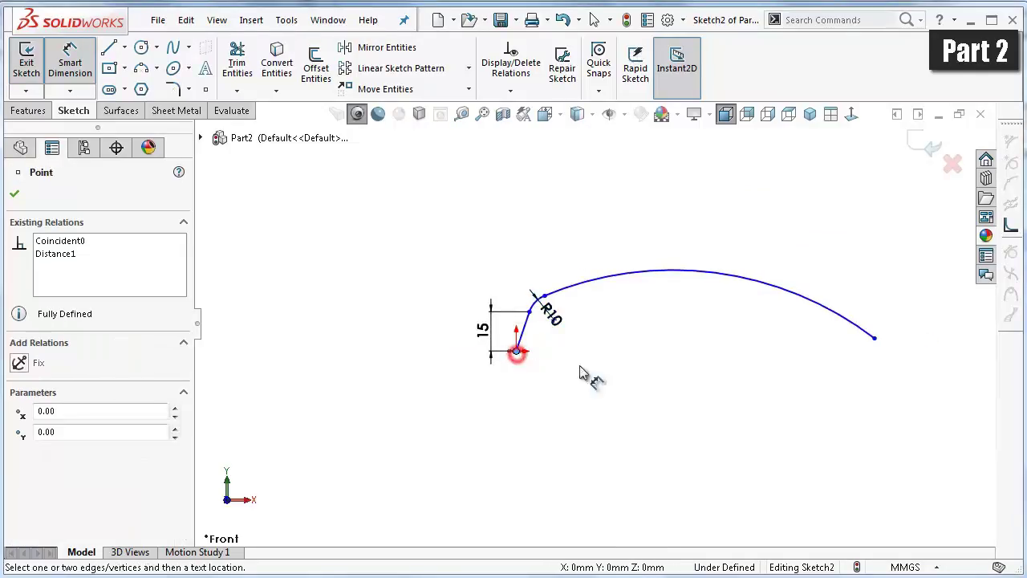
- Dimension the long arc's end point 113 mm horizontally from the origin
left_click(875, 338)
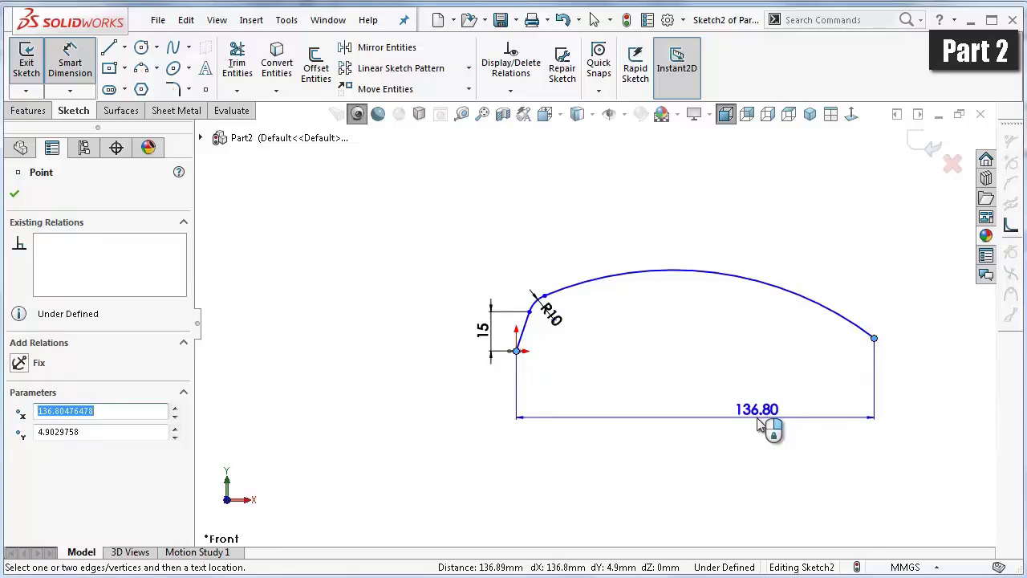
left_click(758, 421)
type("11")
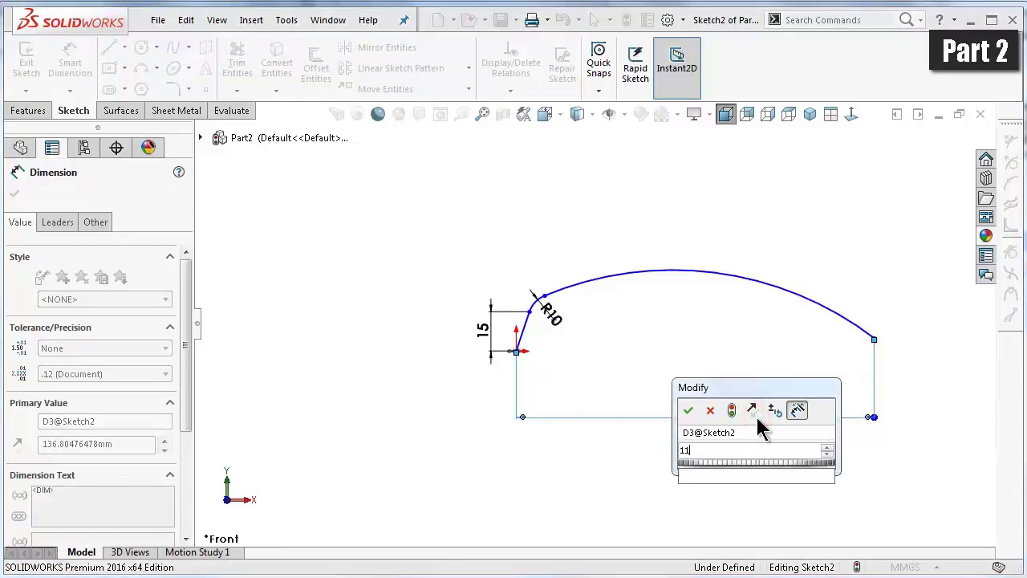
type("3")
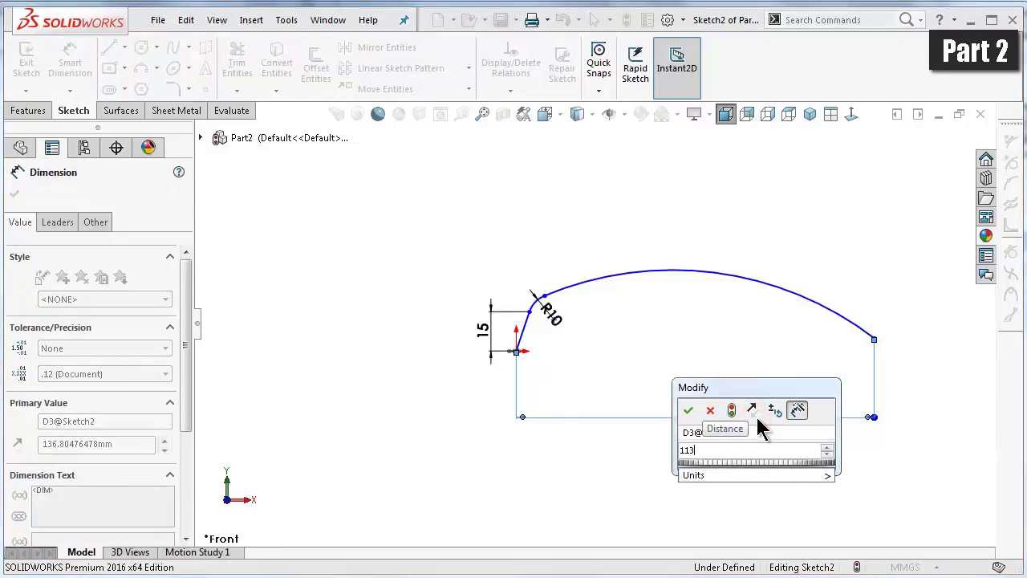
key("Return")
- Set the long arc's radius to 1000 mm and accept the dimension
left_click(734, 302)
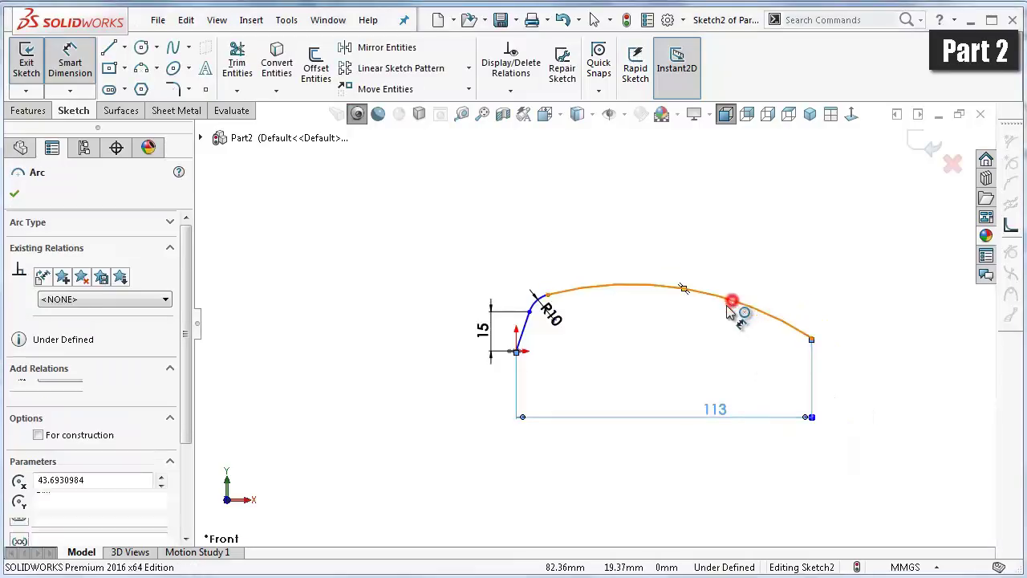
left_click(711, 325)
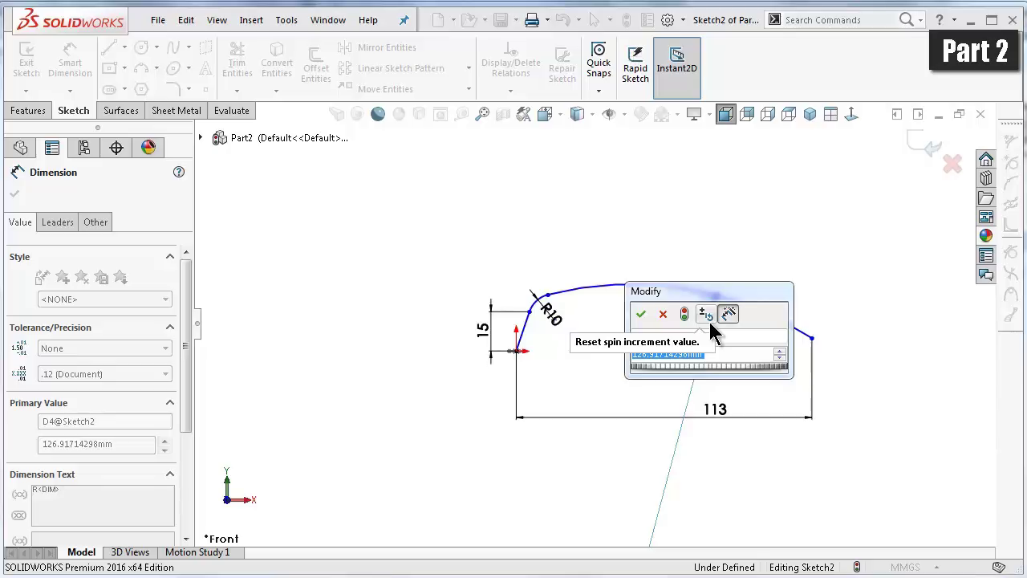
type("1000")
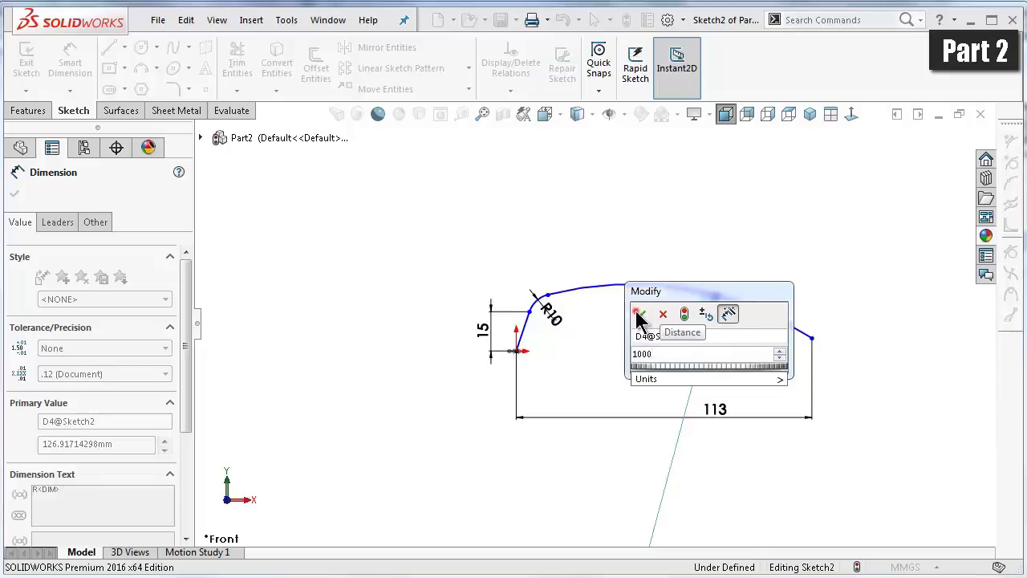
left_click(638, 315)
left_click(585, 223)
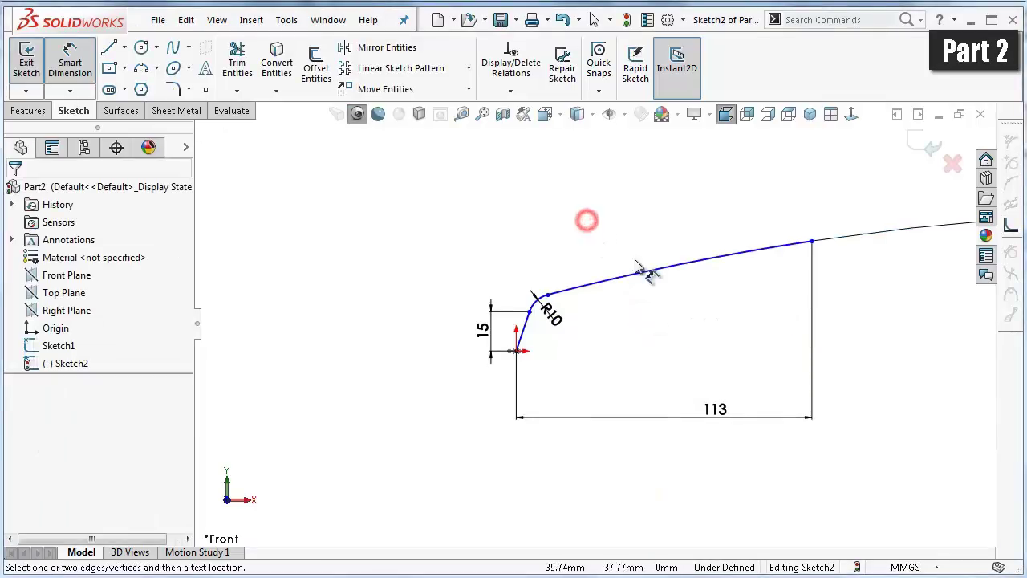
scroll(587, 225, "up", 1)
left_click(776, 257)
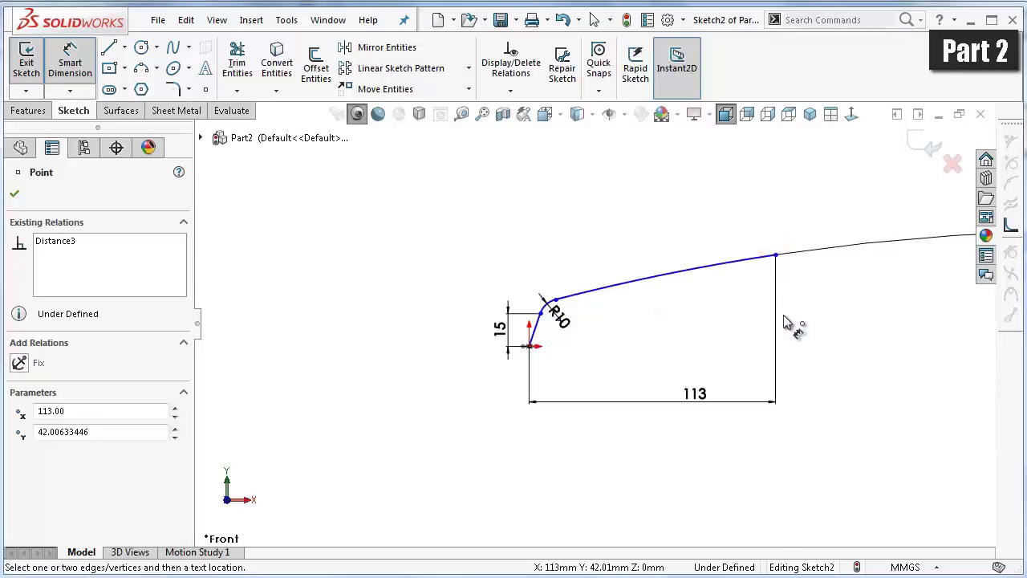
middle_click_drag(790, 314, 742, 301, "ctrl")
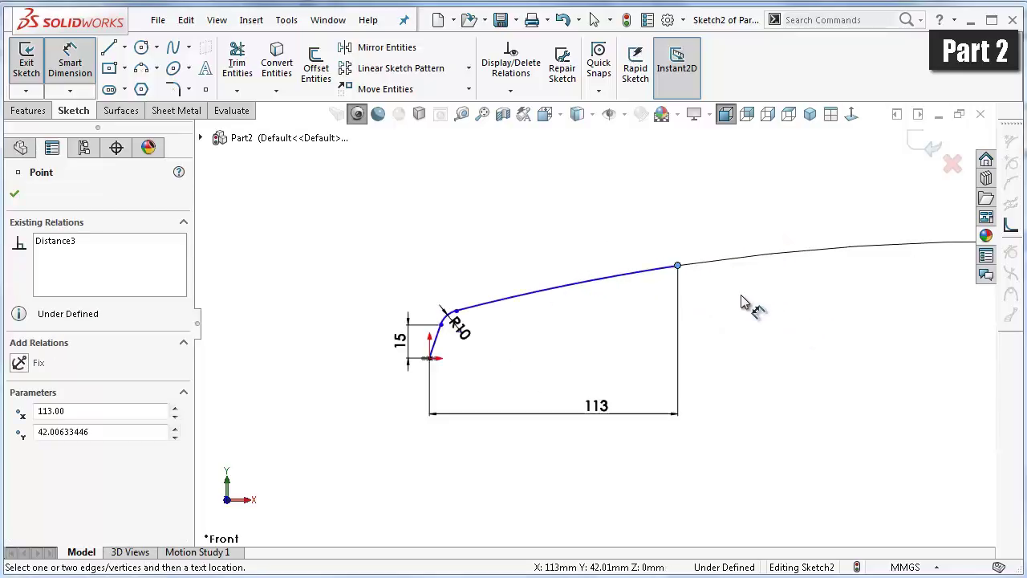
scroll(450, 337, "down", 3)
scroll(459, 380, "down", 2)
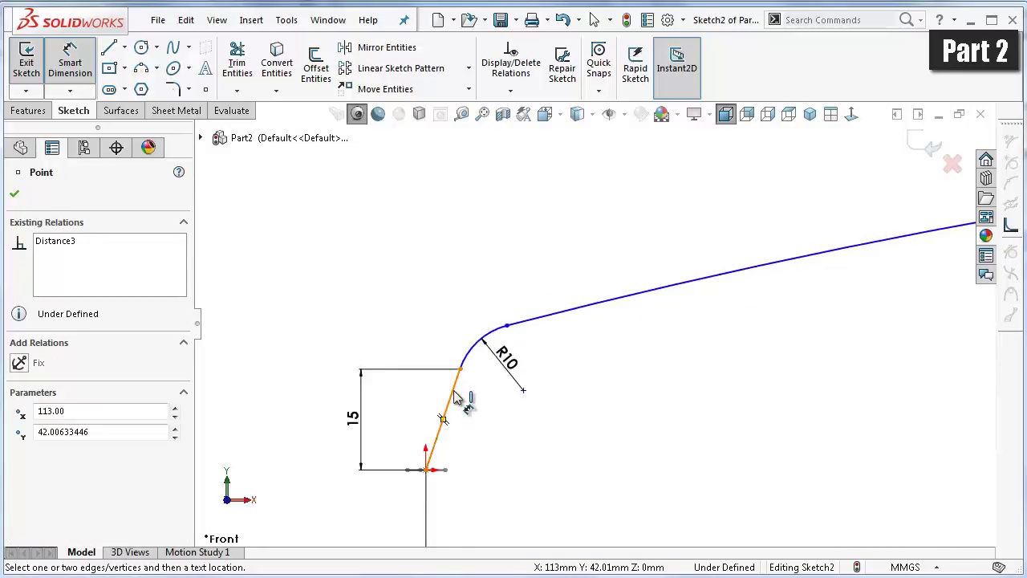
- Add a 60° angle dimension between the slanted line and the horizontal line
left_click(454, 393)
scroll(447, 466, "down", 2)
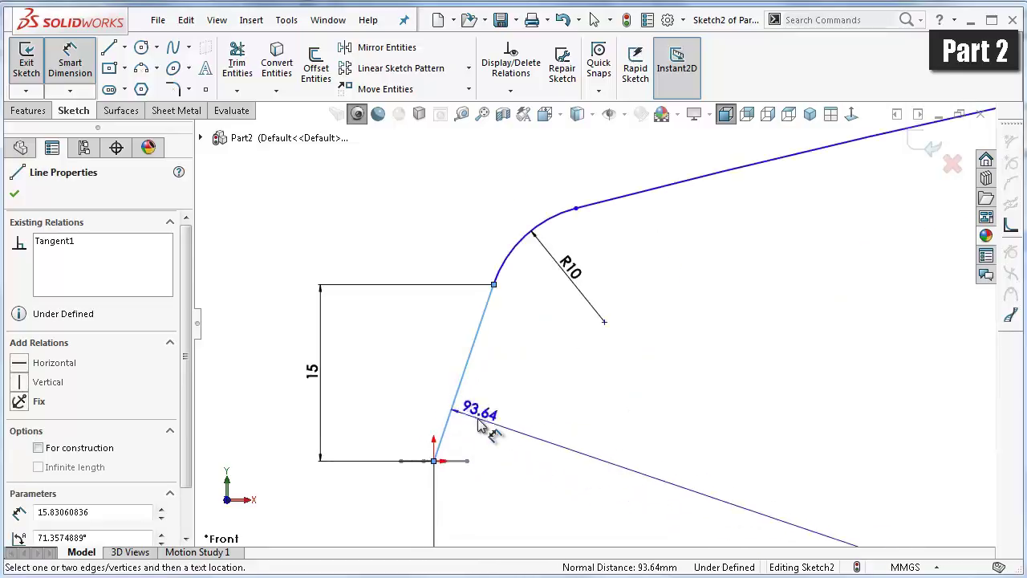
scroll(474, 457, "down", 2)
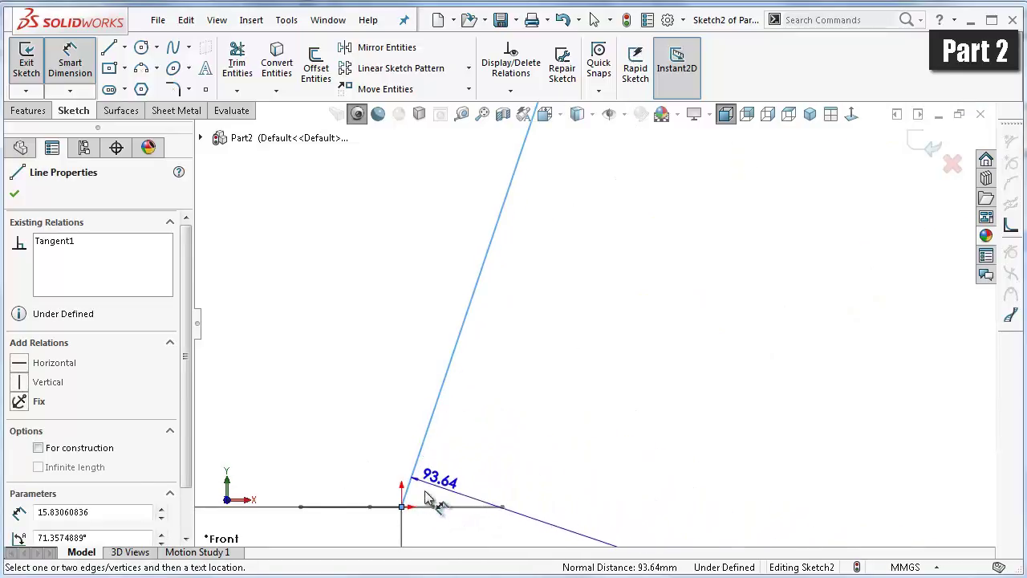
key("Escape")
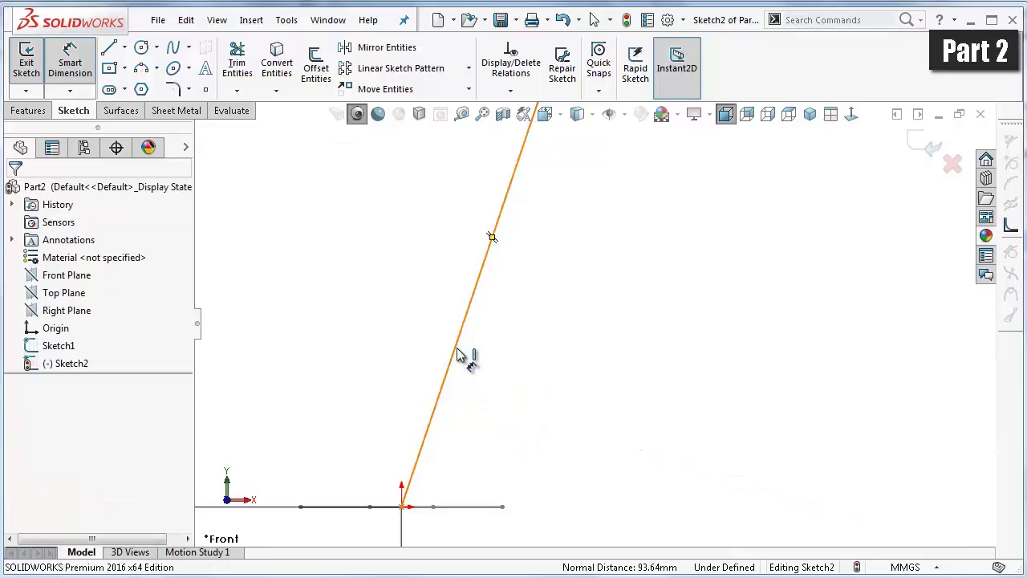
left_click(454, 343)
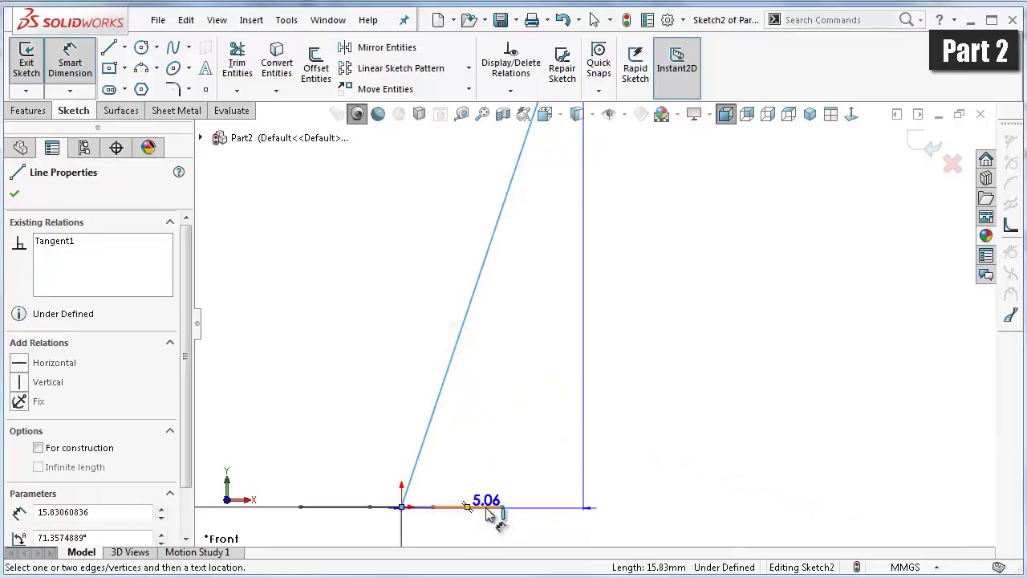
left_click(487, 507)
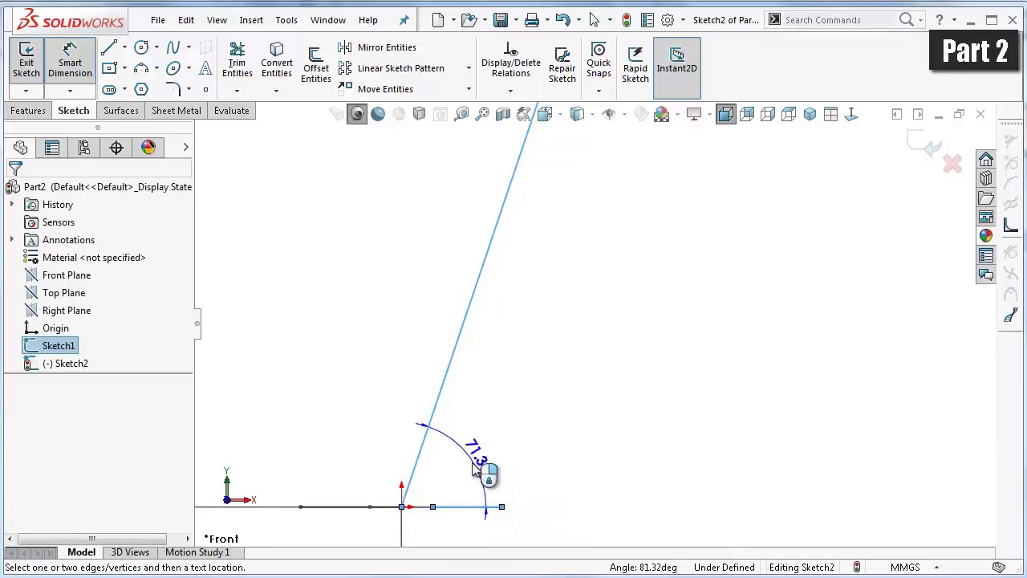
left_click(474, 471)
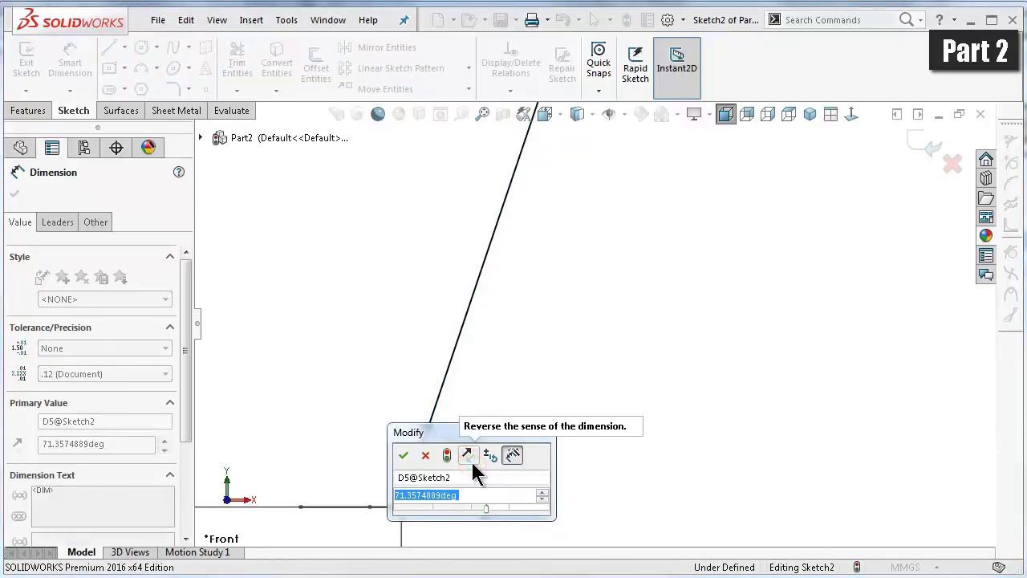
left_click(458, 495)
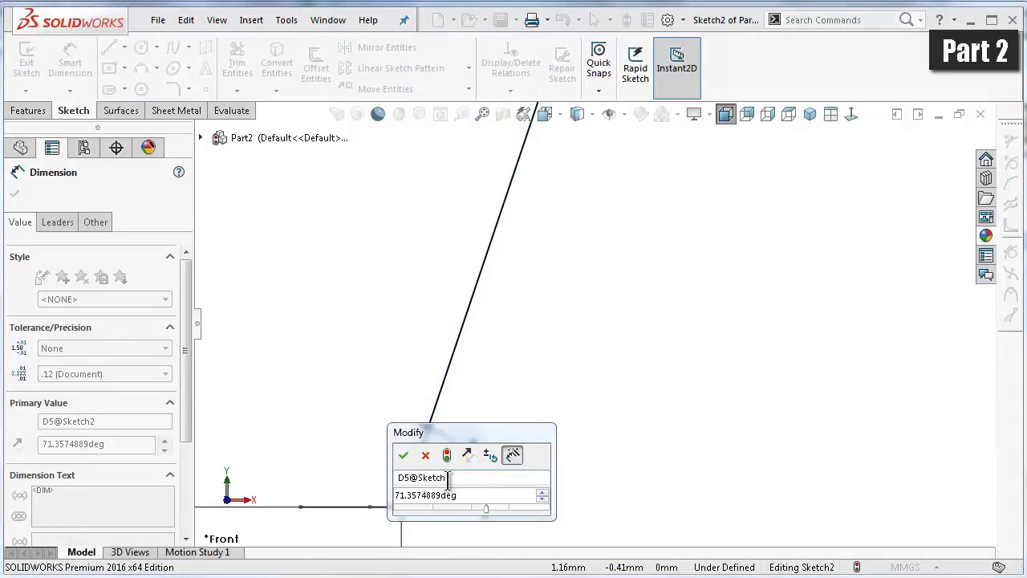
left_click_drag(462, 497, 383, 498)
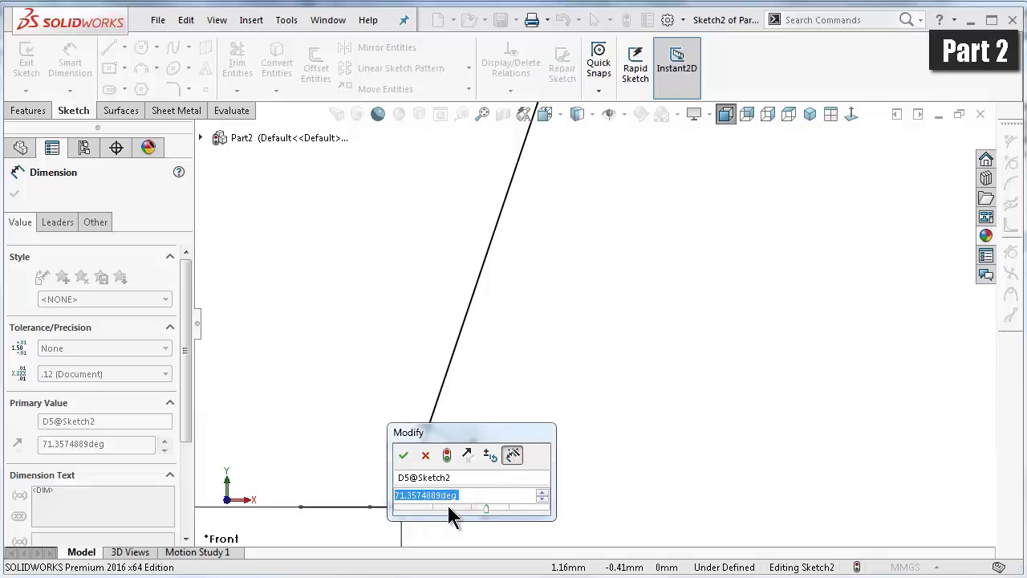
type("60")
key("Return")
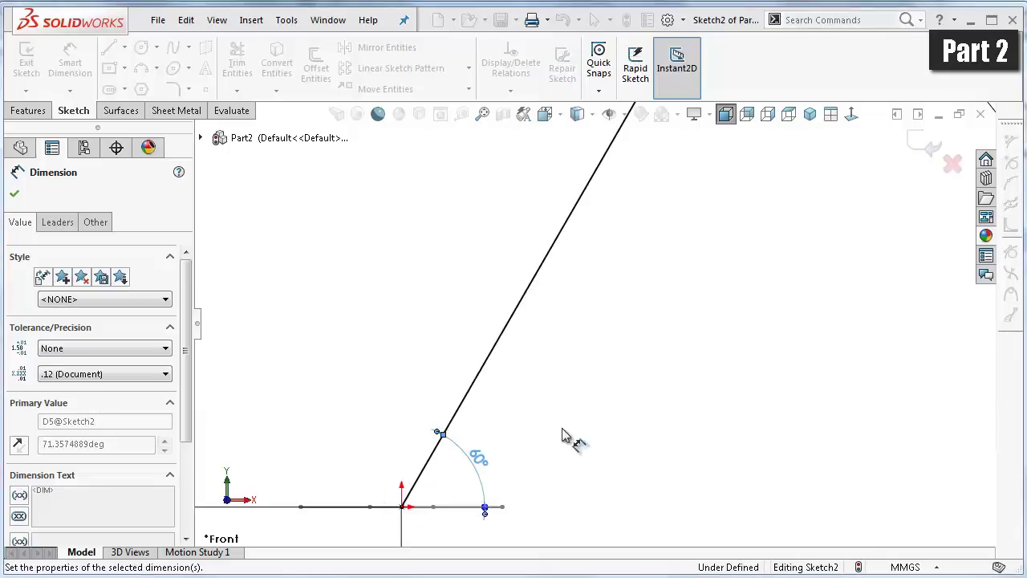
scroll(642, 353, "up", 2)
scroll(757, 281, "up", 2)
scroll(791, 184, "up", 2)
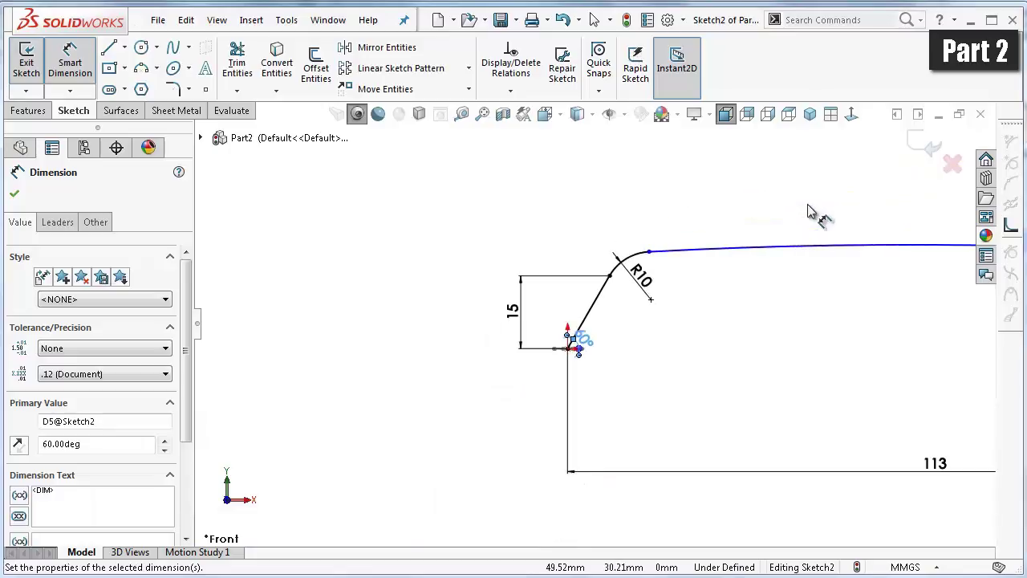
scroll(819, 217, "up", 2)
key("ctrl+Left")
key("ctrl+Left")
key("ctrl+Left")
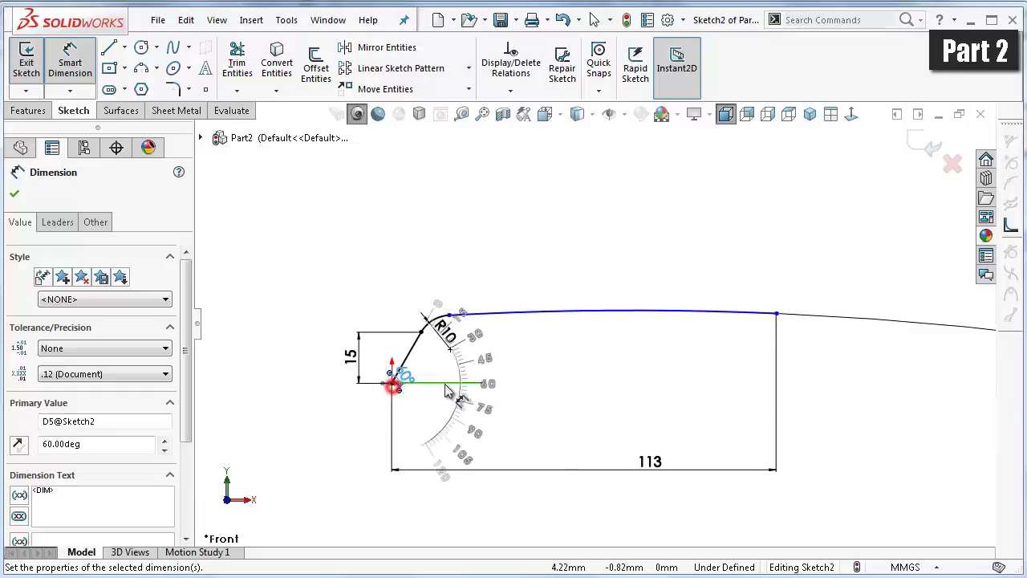
- Dimension the path's far end point 113 mm horizontally and 18 mm vertically from the origin
left_click(777, 313)
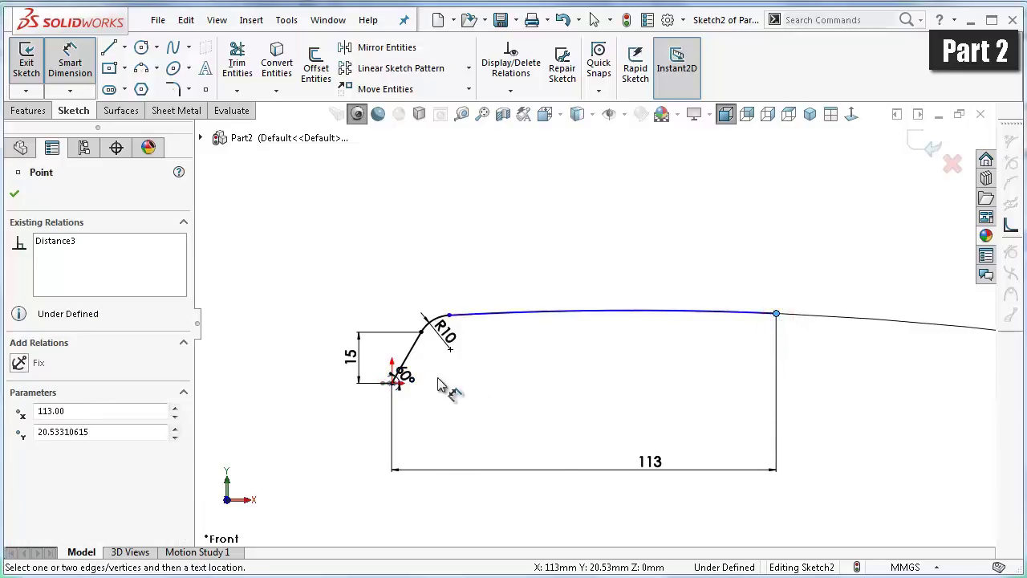
scroll(459, 436, "down", 3)
scroll(434, 336, "down", 2)
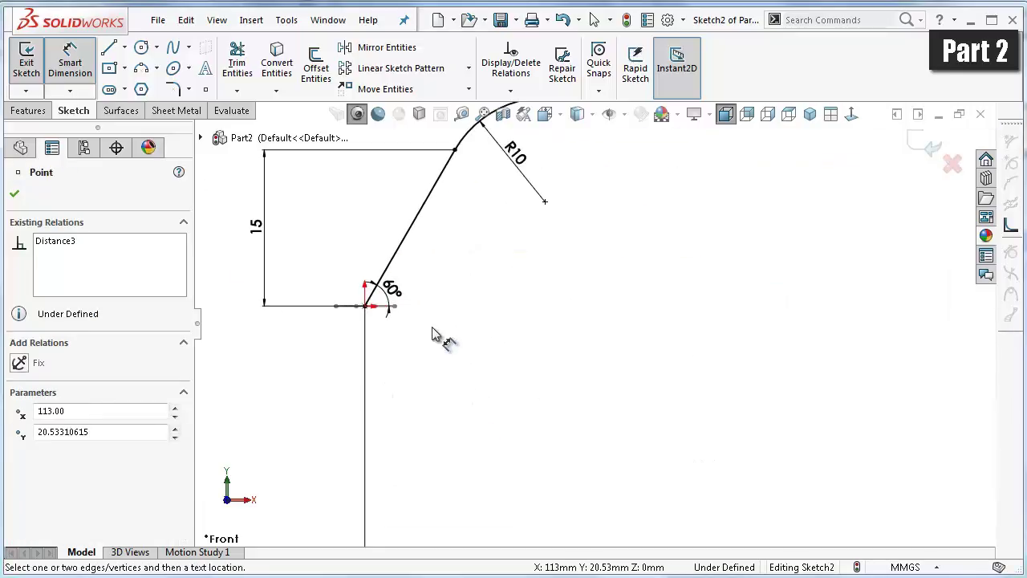
left_click(370, 314)
left_click(757, 337)
scroll(803, 321, "up", 3)
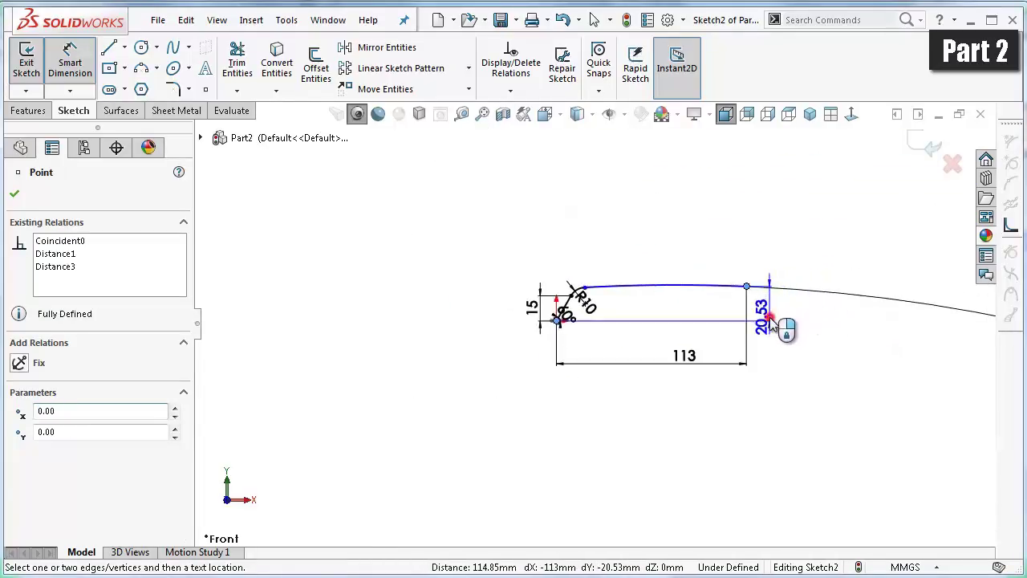
left_click(777, 325)
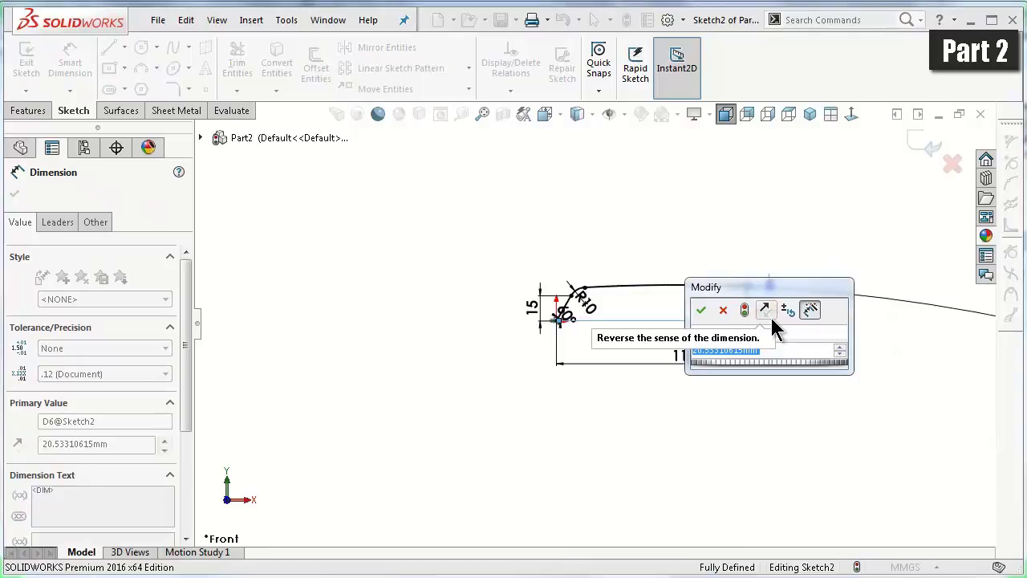
type("18")
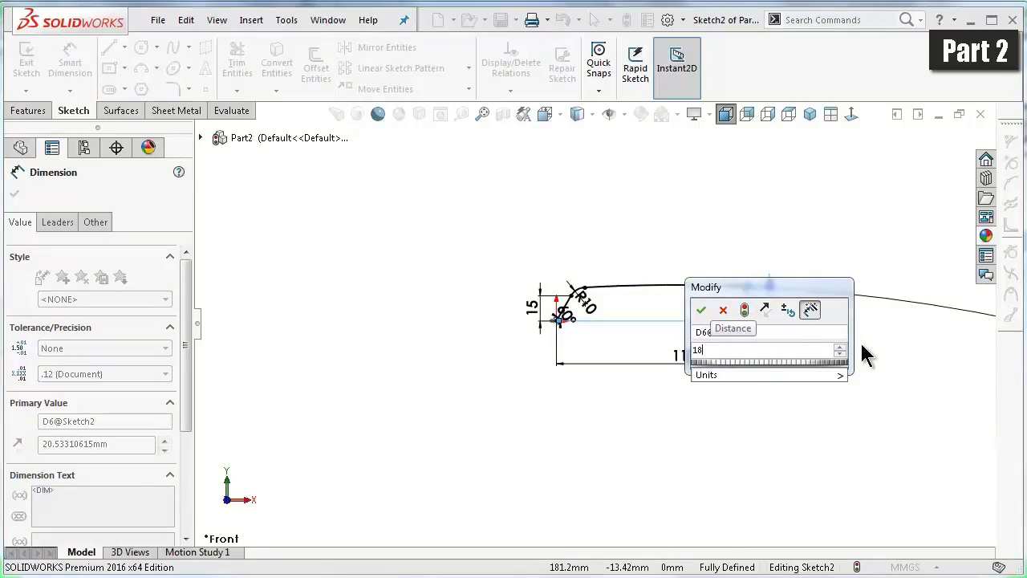
key("Return")
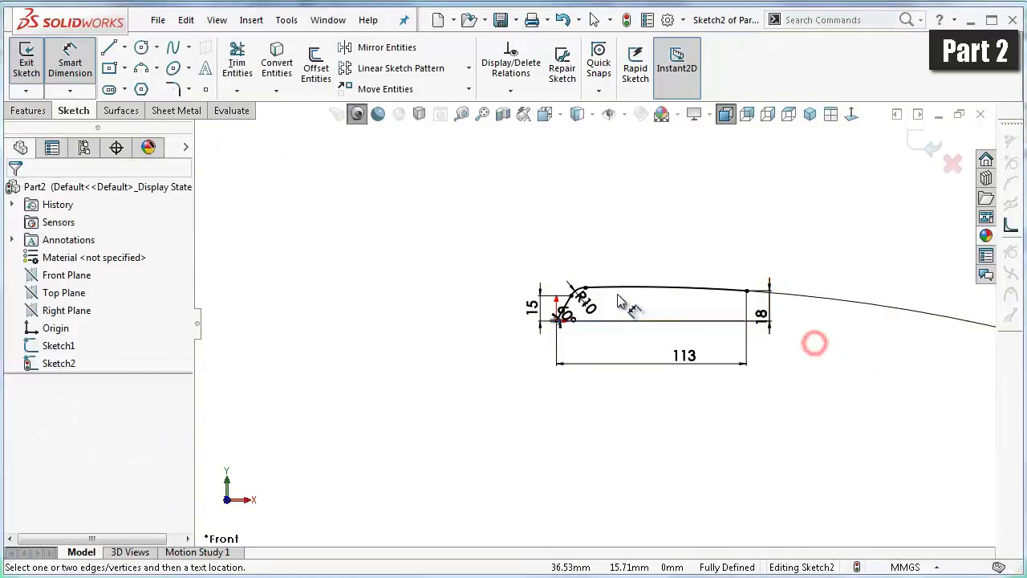
scroll(682, 322, "down", 3)
scroll(612, 298, "down", 2)
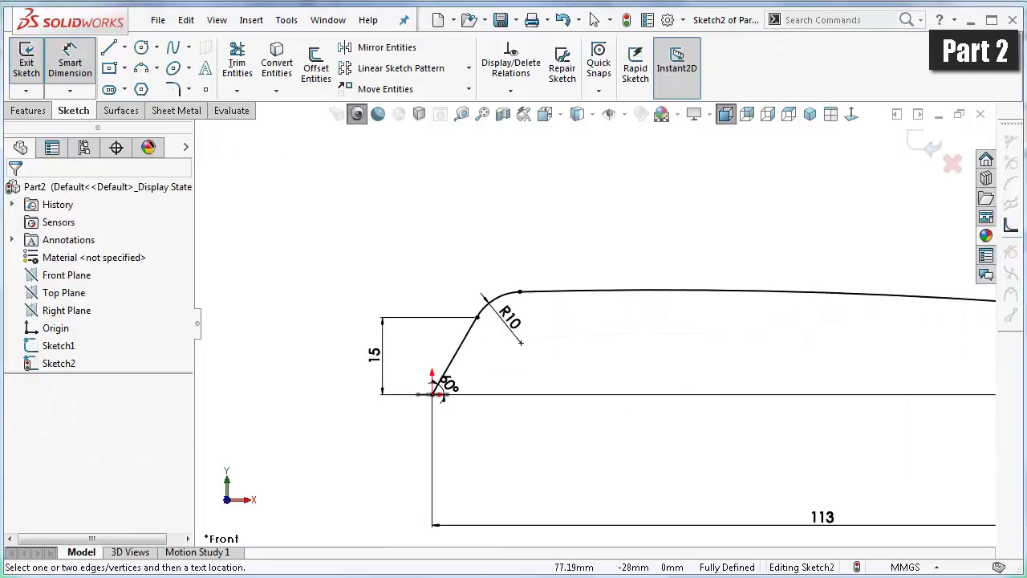
scroll(678, 301, "up", 2)
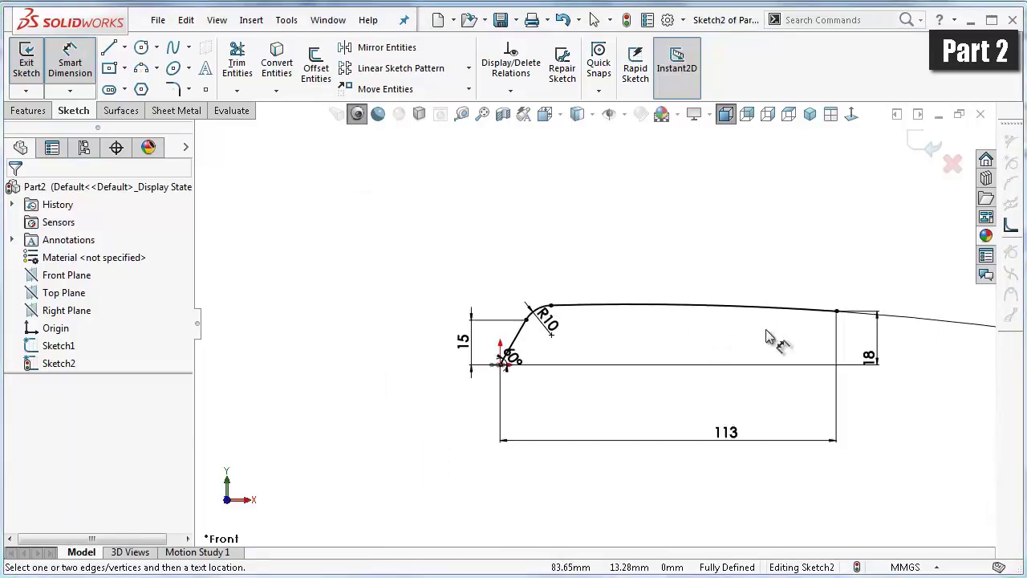
scroll(774, 337, "down", 1)
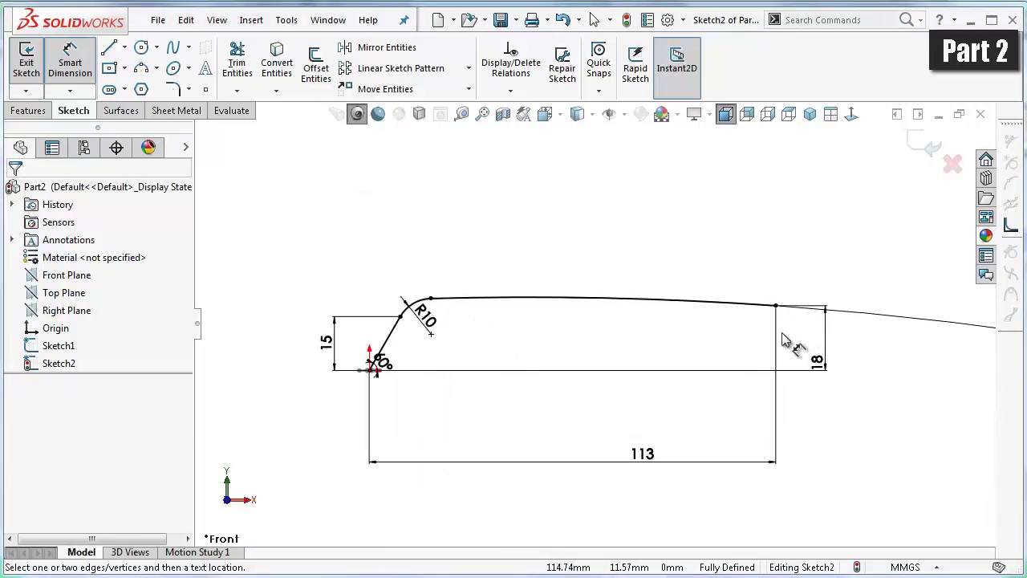
- Reposition the 60° angle and 18 mm dimension labels for a tidy sketch
left_click(424, 326)
scroll(411, 349, "down", 3)
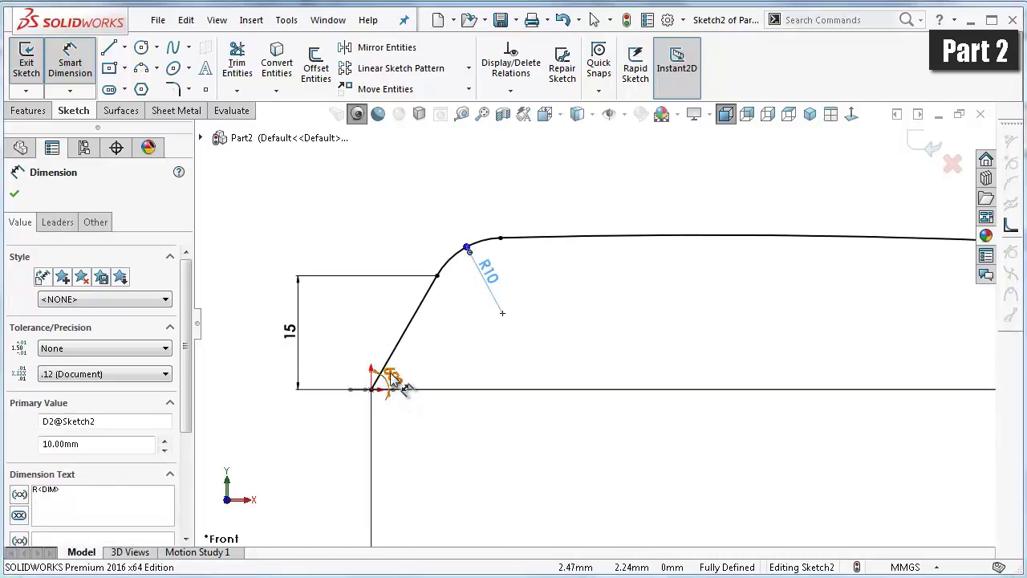
left_click(389, 372)
left_click(353, 365)
scroll(591, 329, "up", 3)
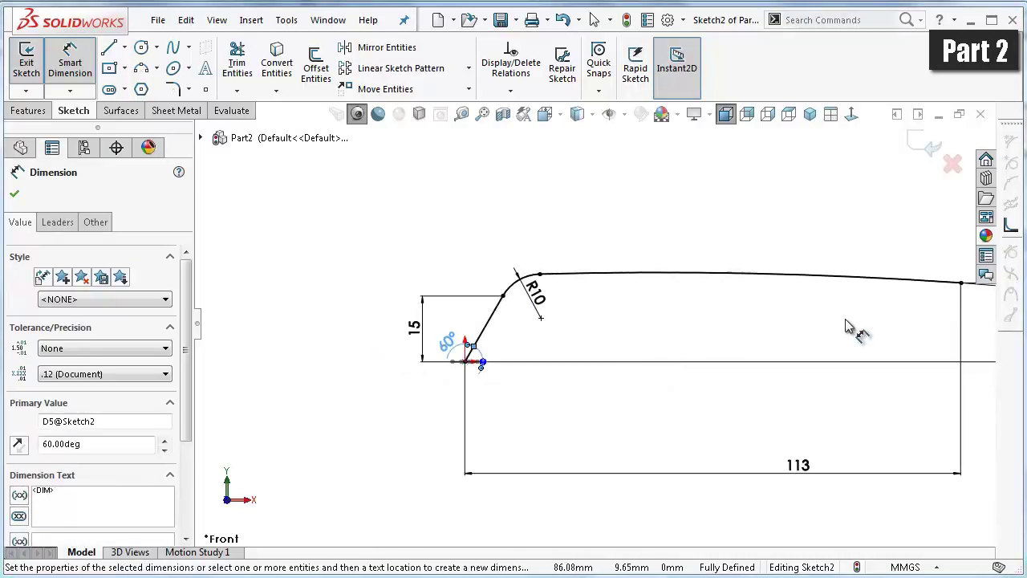
key("ctrl+Left")
left_click_drag(873, 353, 792, 334)
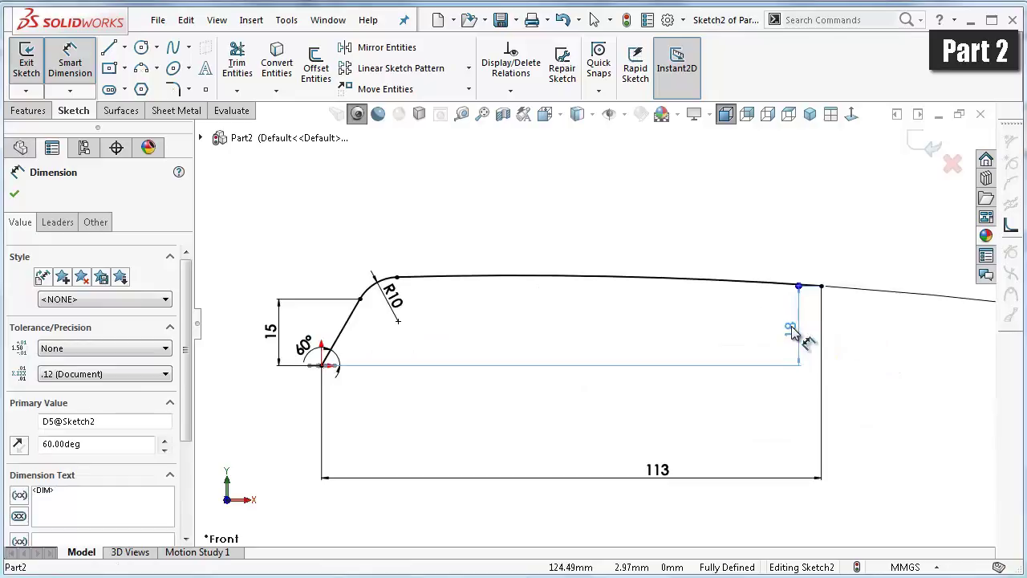
scroll(807, 325, "up", 3)
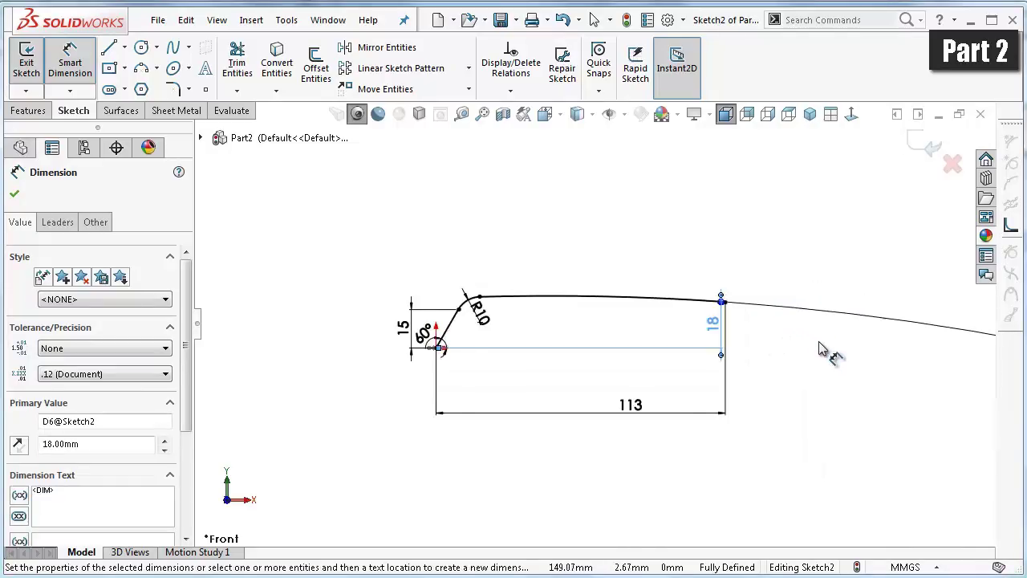
scroll(505, 345, "down", 1)
scroll(409, 313, "down", 1)
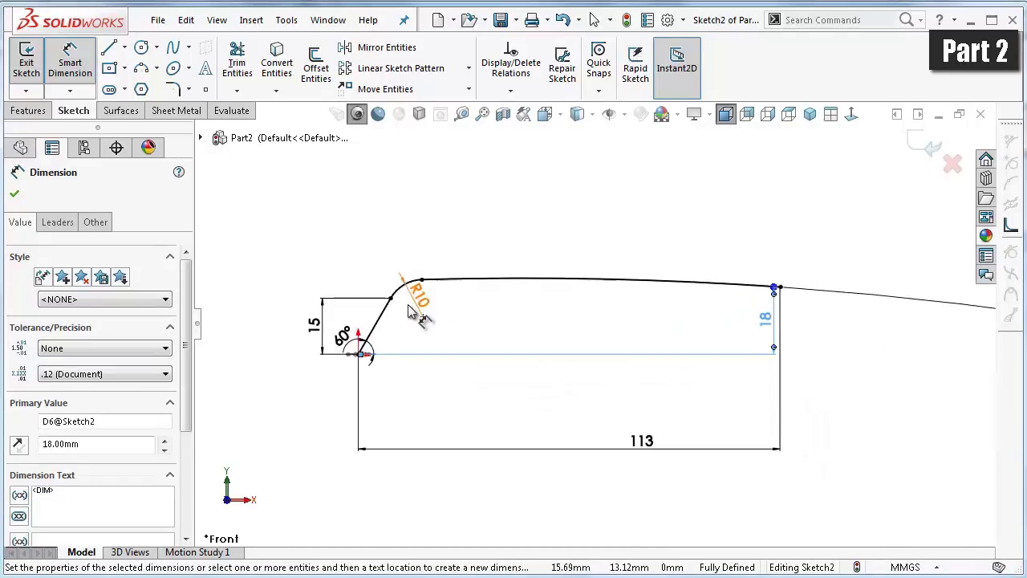
scroll(408, 311, "down", 1)
scroll(408, 311, "down", 1)
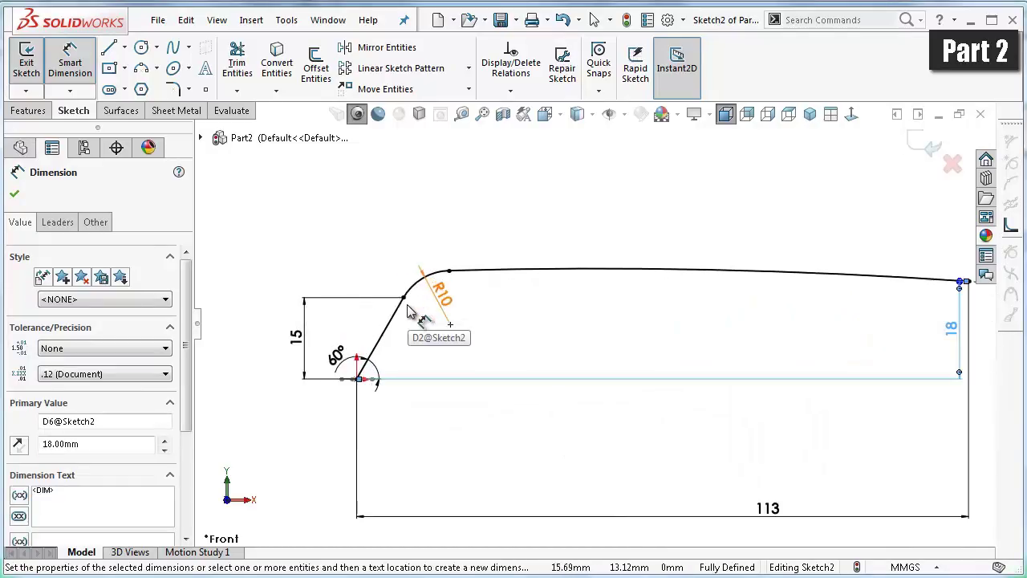
left_click(15, 196)
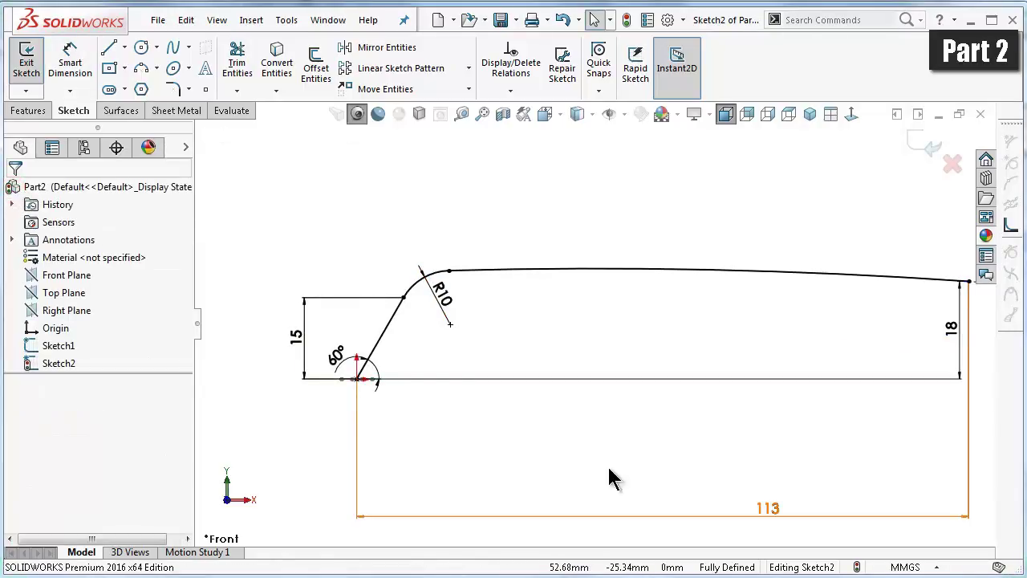
left_click(19, 111)
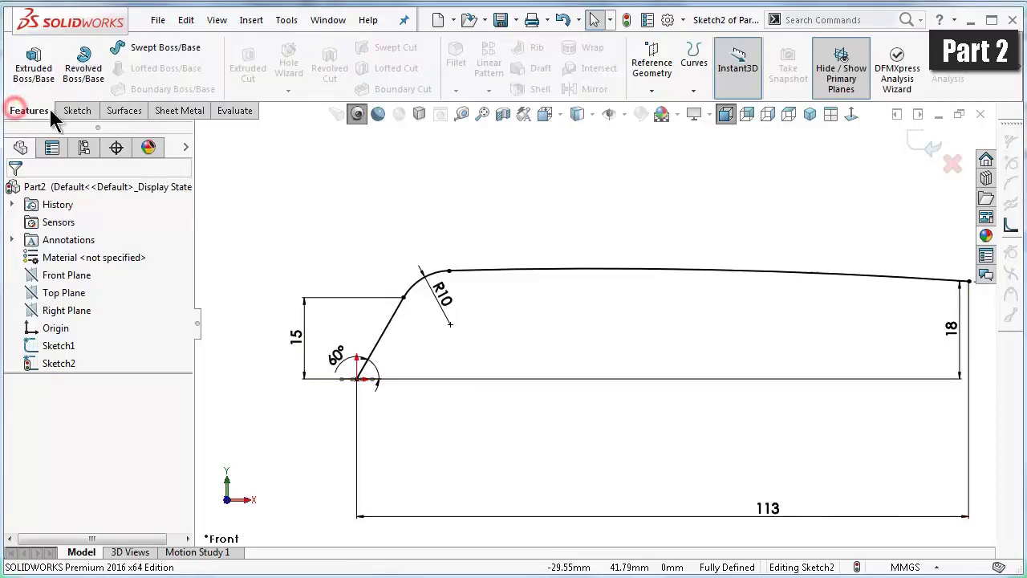
- Create Sweep1 with Sketch1 as the profile and Sketch2 as the path
left_click(131, 48)
middle_click_drag(320, 336, 362, 386)
left_click(384, 406)
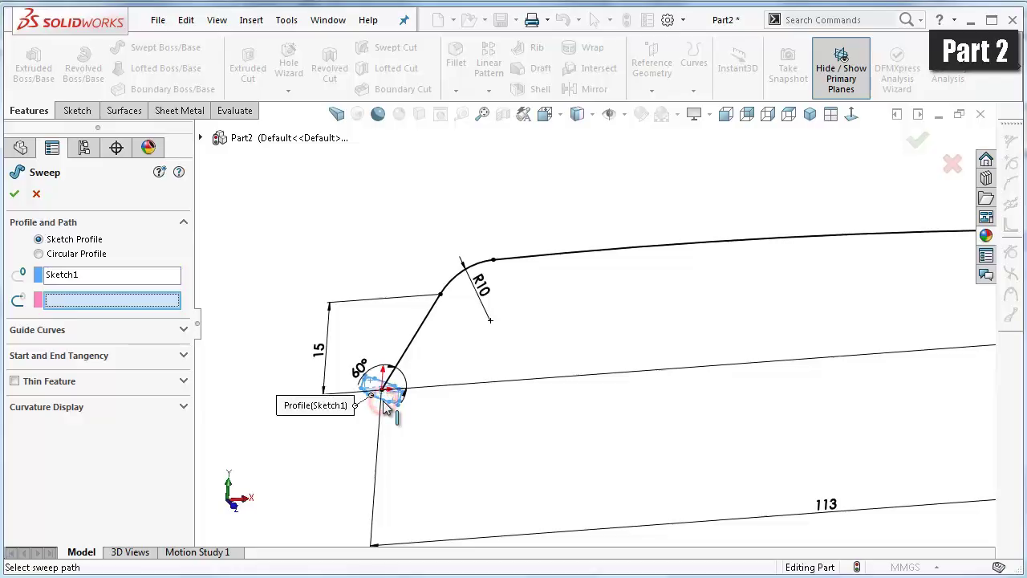
left_click(430, 317)
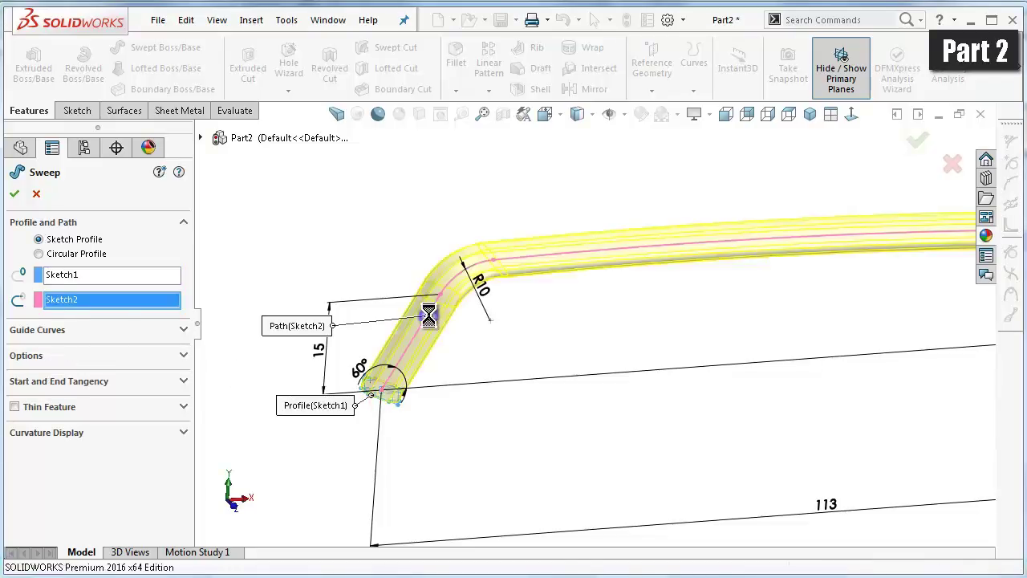
right_click(432, 323)
left_click(726, 113)
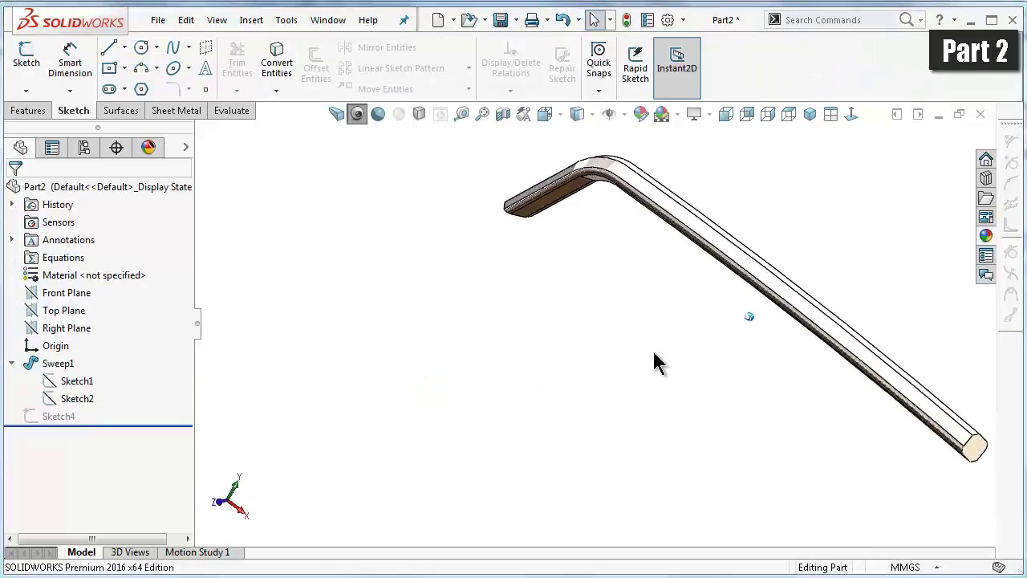
- Edit Sketch2 to make the long arc radius 300 mm and the end distance 110 mm
left_click(76, 398)
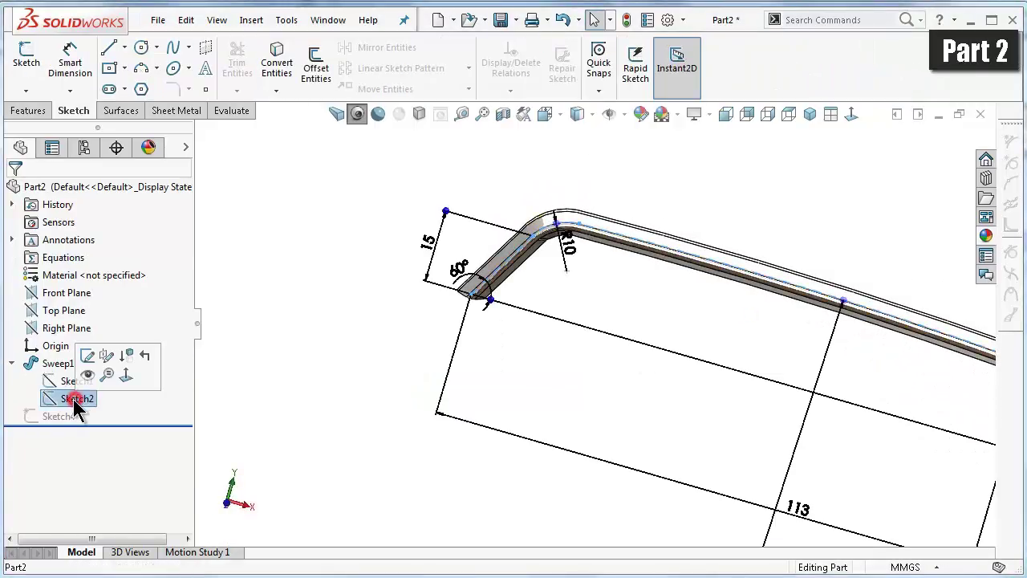
left_click(87, 353)
left_click(851, 114)
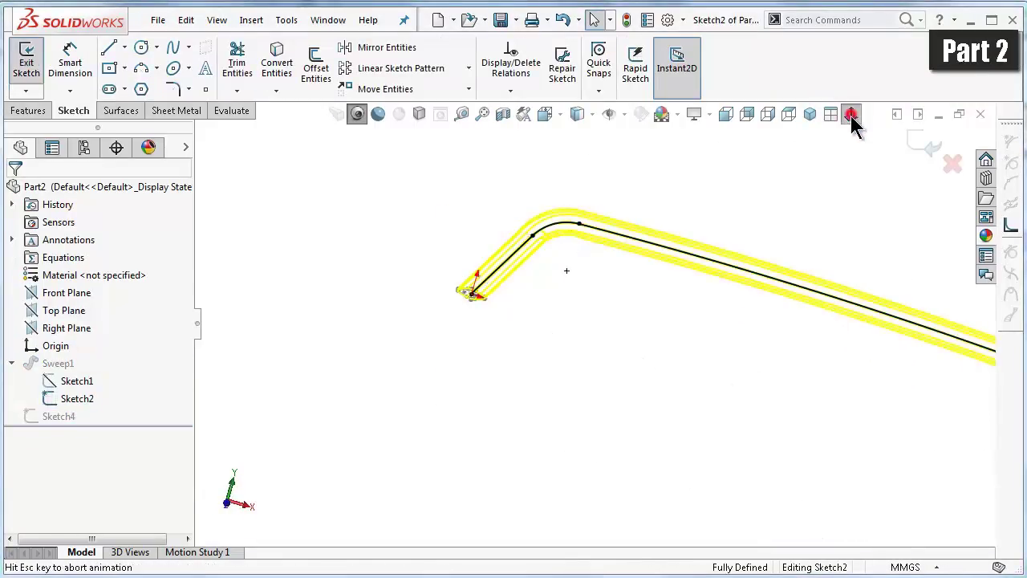
left_click(653, 484)
type("300")
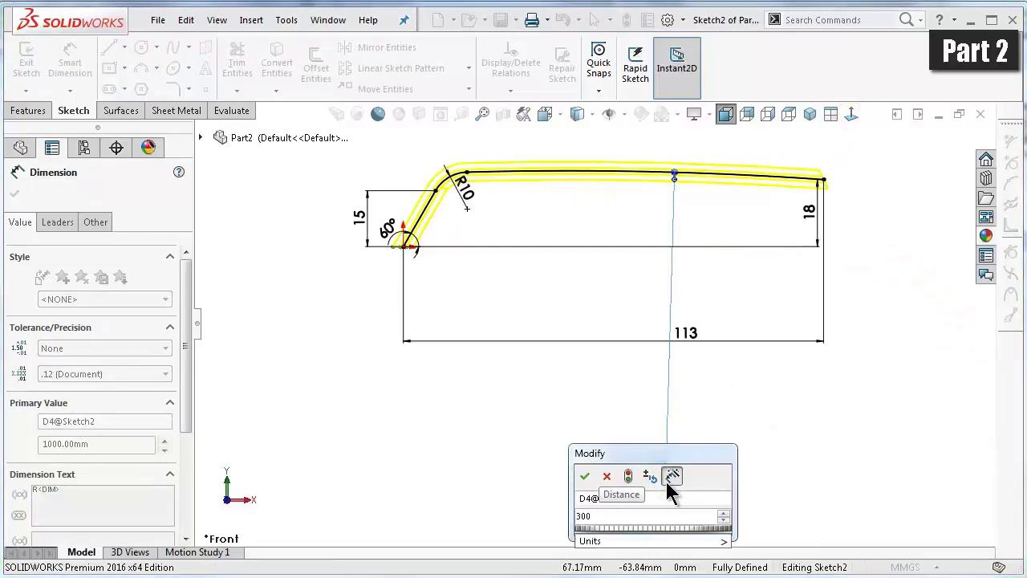
key("Return")
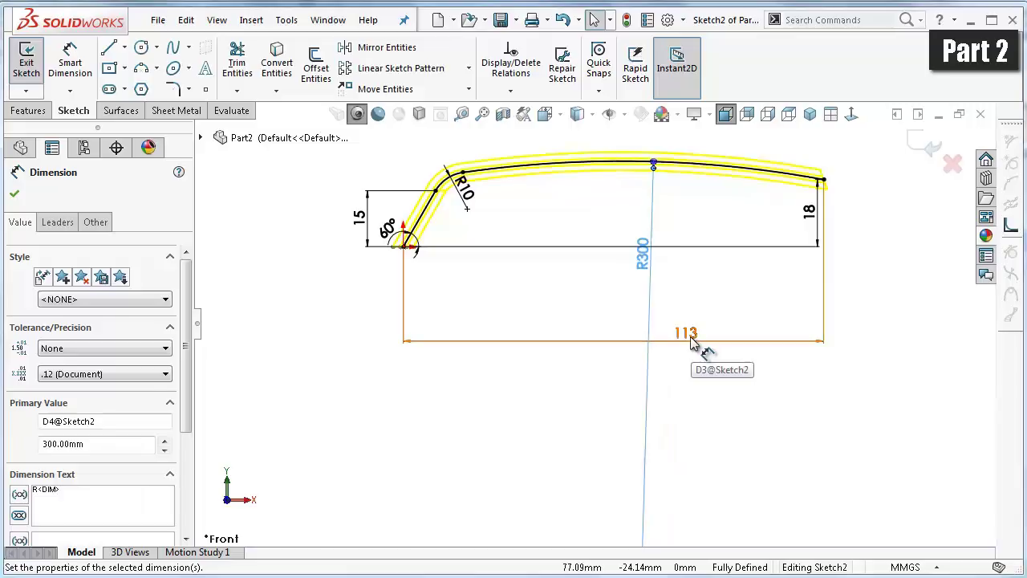
double_click(690, 337)
type("110")
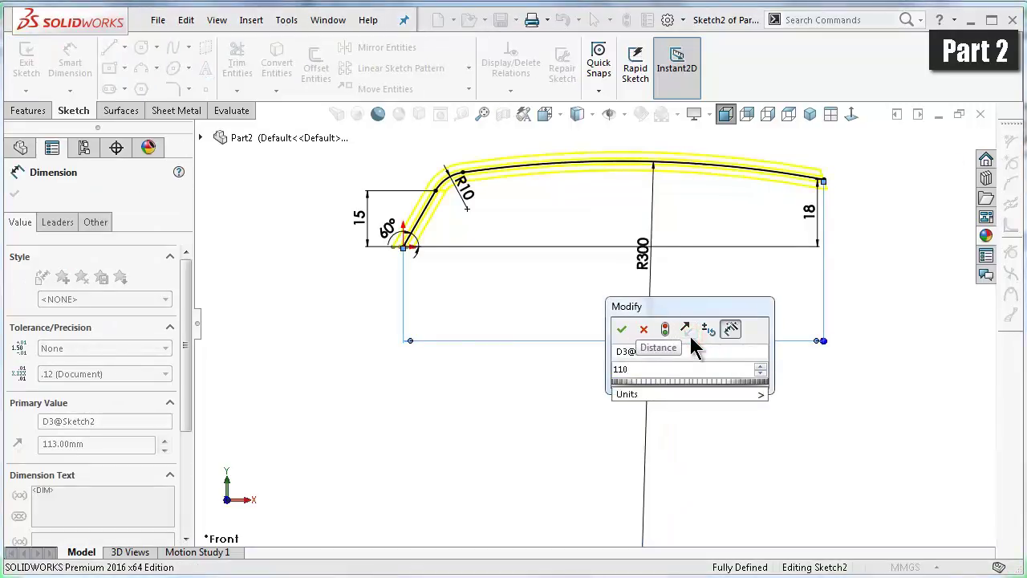
key("Return")
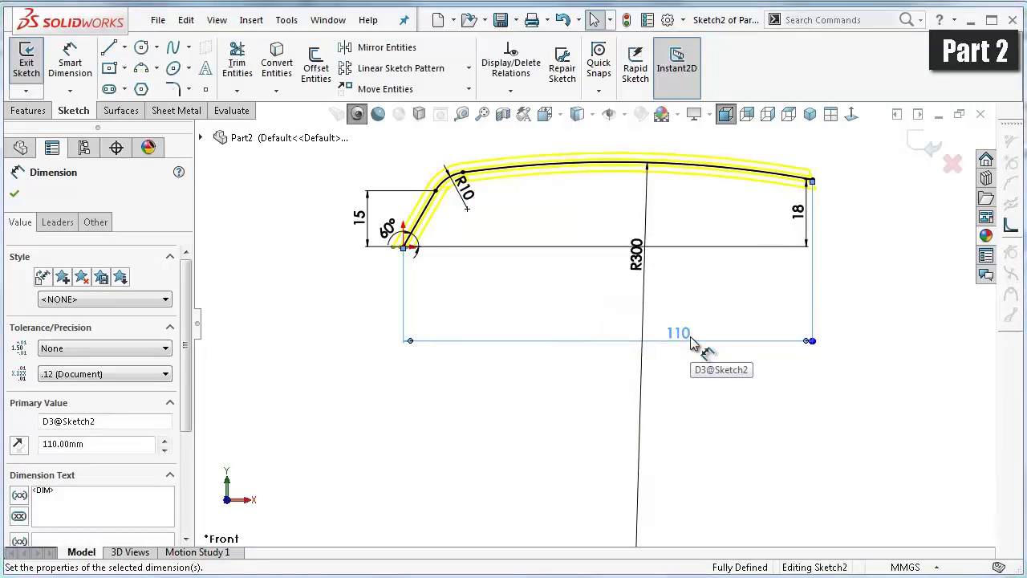
left_click(927, 148)
mouse_move(649, 245)
middle_mouse_down()
mouse_move(625, 241)
mouse_move(626, 257)
middle_mouse_up()
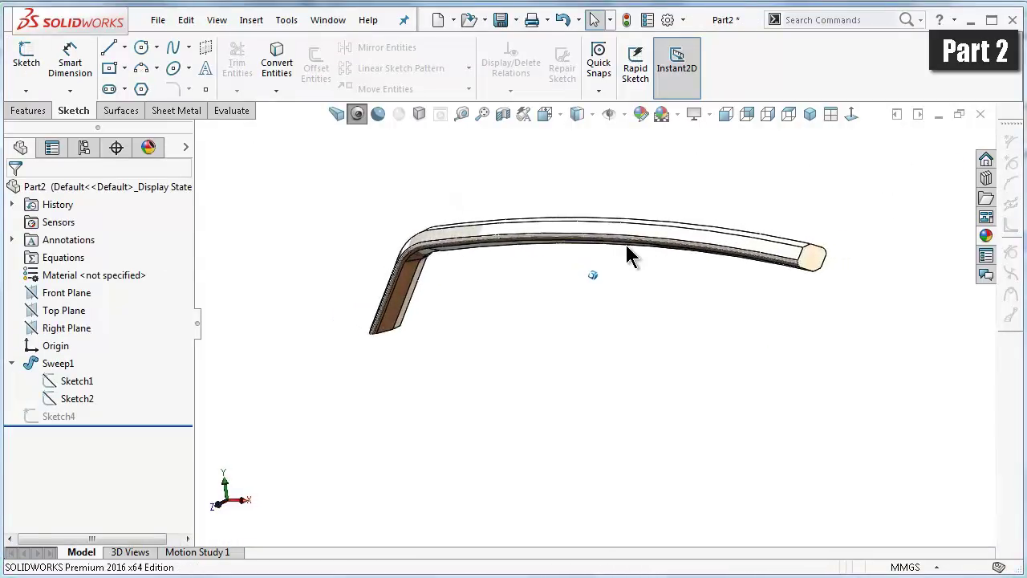
- Start a Front Plane sketch with a horizontal base line, a slanted line and a tangent arc
left_click(60, 293)
left_click(65, 271)
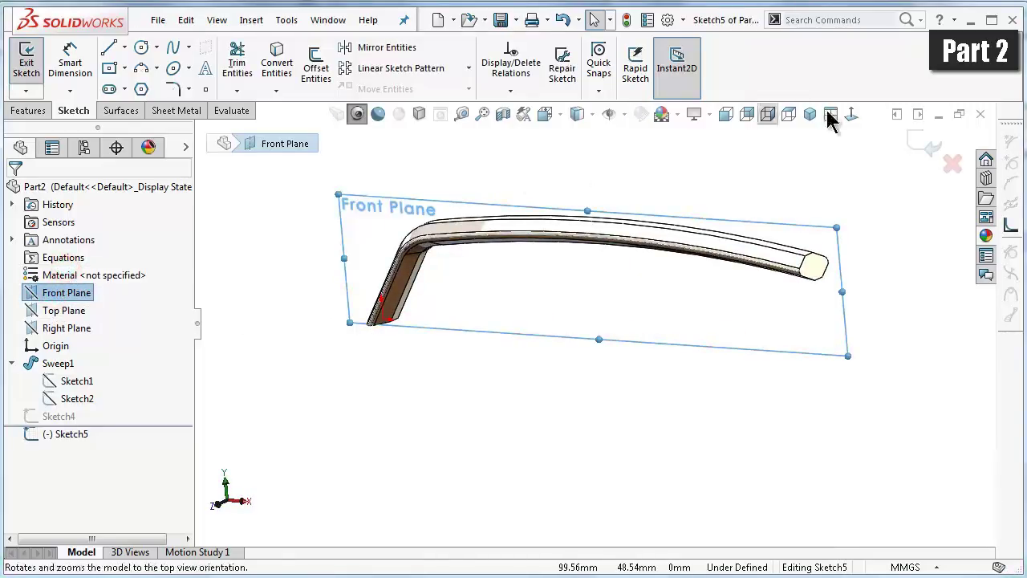
left_click(853, 115)
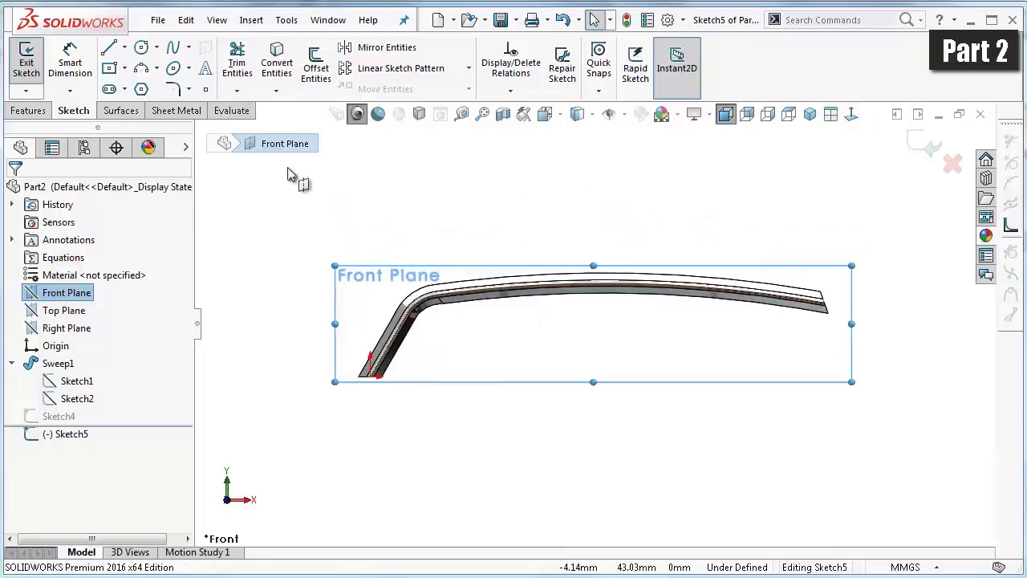
left_click(108, 48)
scroll(401, 309, "down", 3)
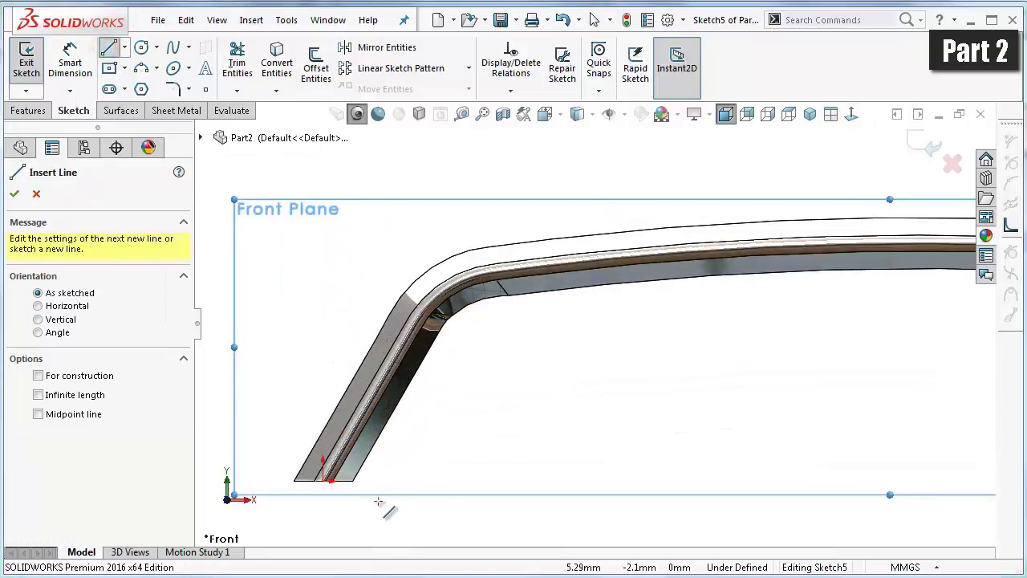
left_click(353, 481)
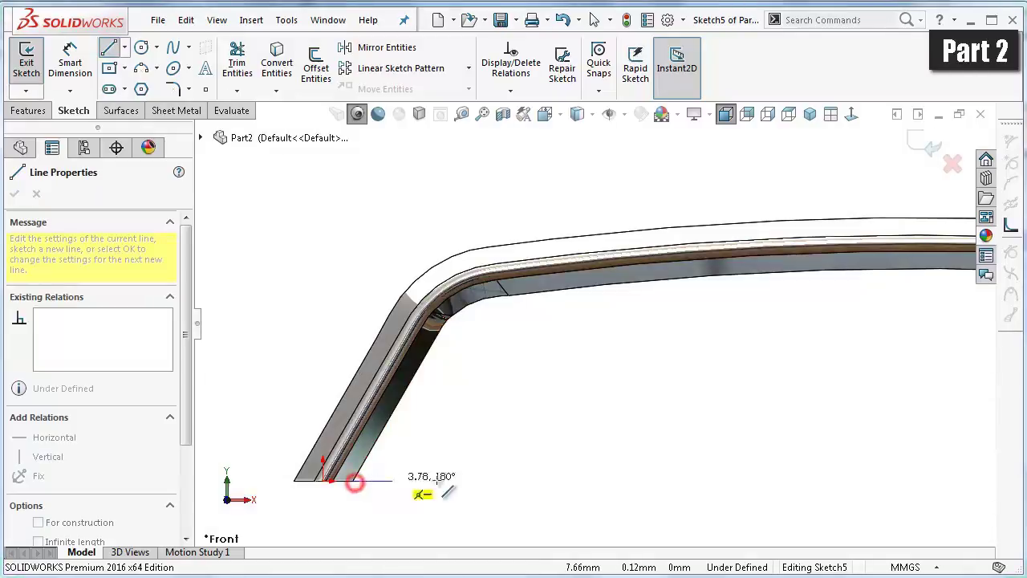
left_click(463, 481)
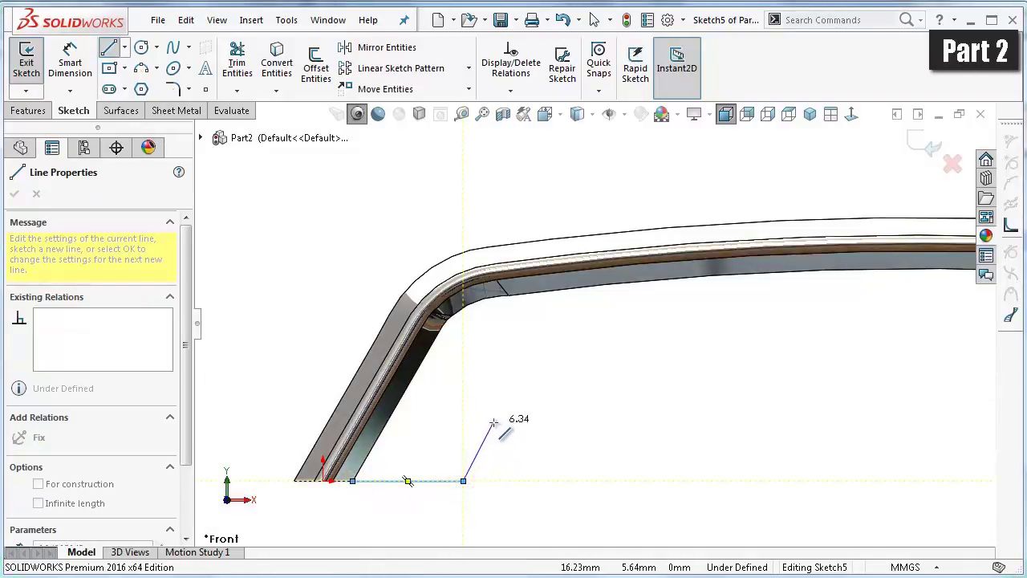
left_click(494, 422)
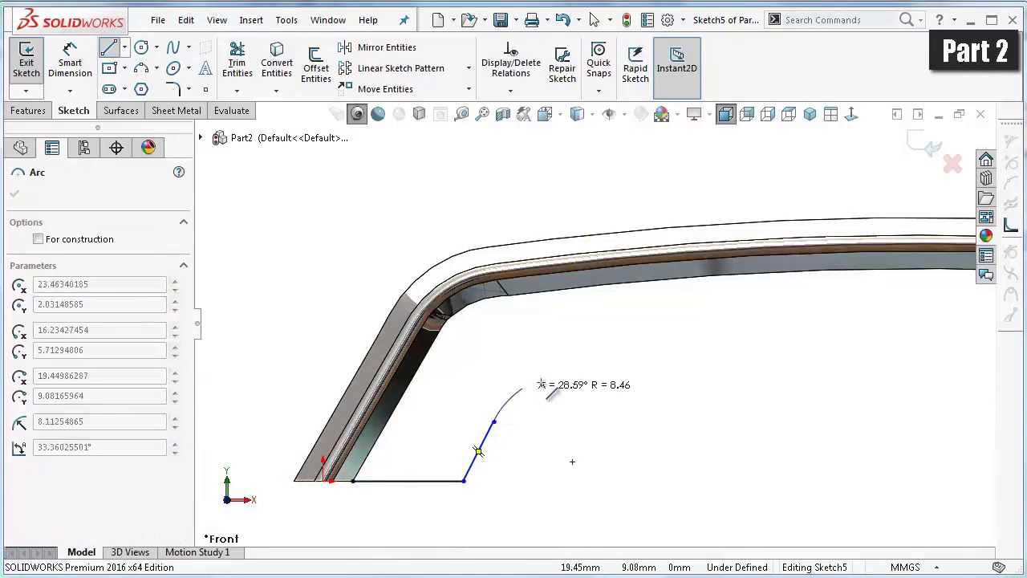
left_click(614, 366)
double_click(732, 400)
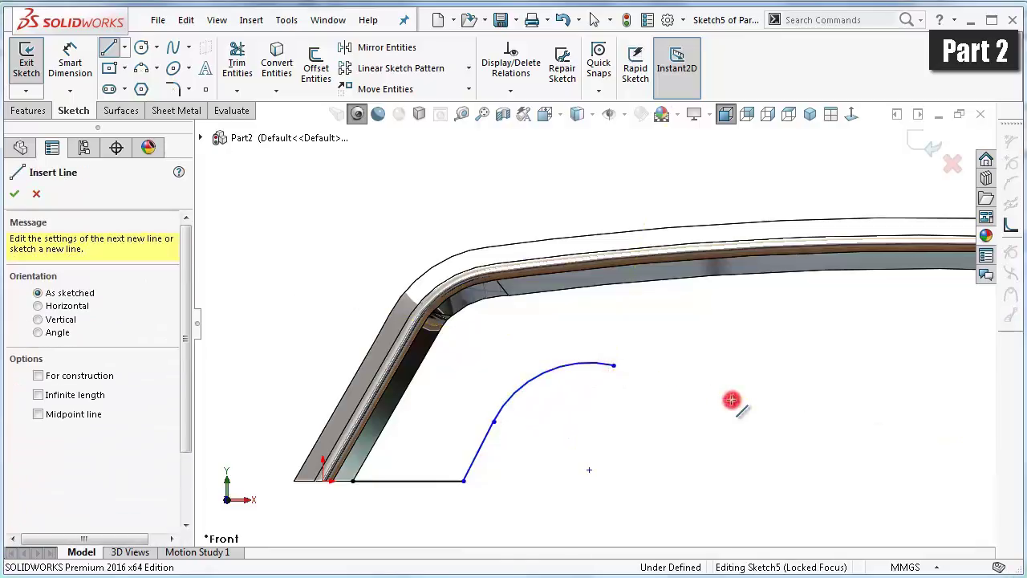
- Dimension the base line to 6.75 and the slanted line at 120° from it
scroll(656, 488, "up", 2)
right_click_drag(617, 490, 617, 433)
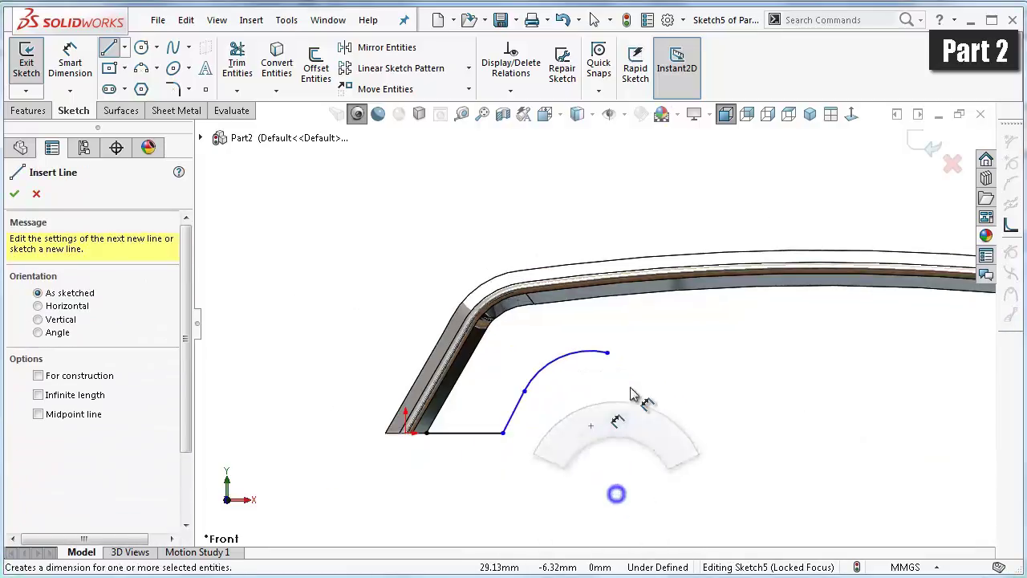
left_click(494, 438)
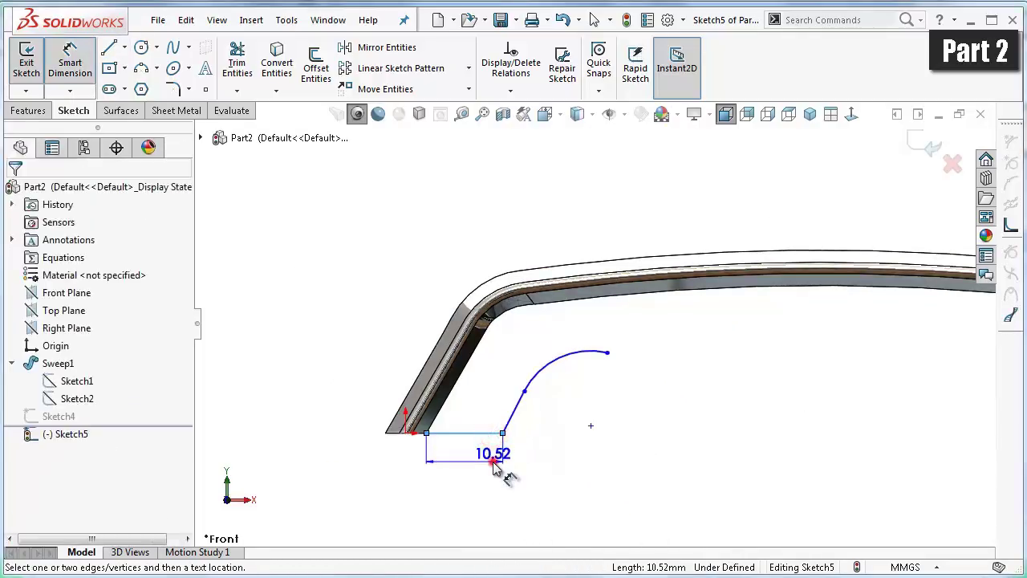
left_click(500, 475)
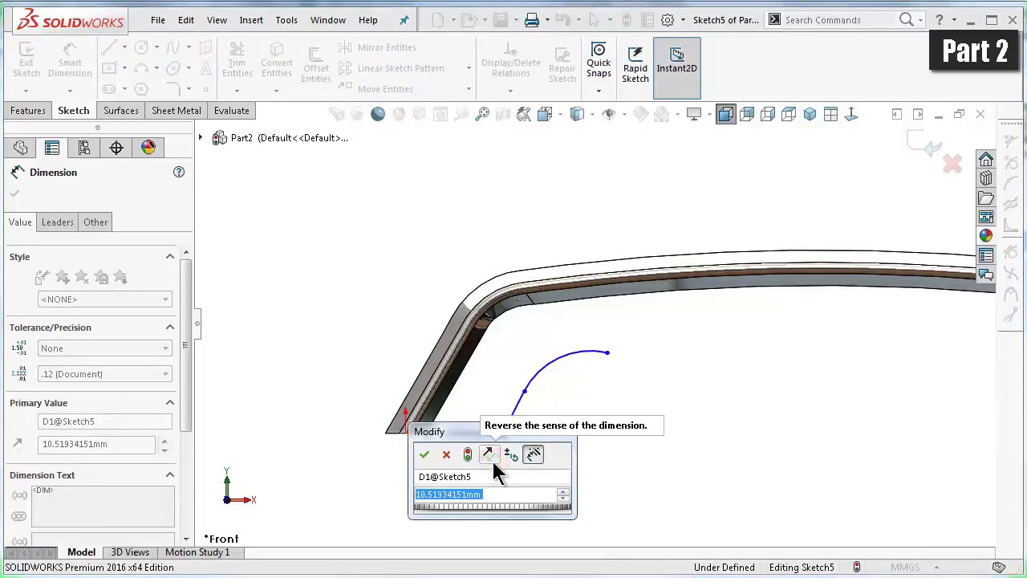
type("6.75")
key("Return")
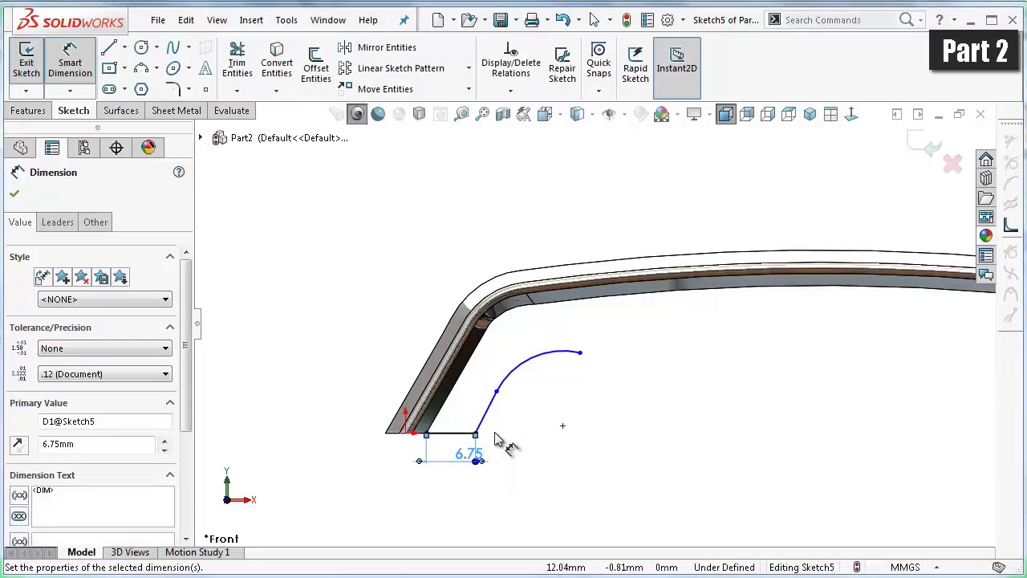
left_click(488, 411)
left_click(454, 434)
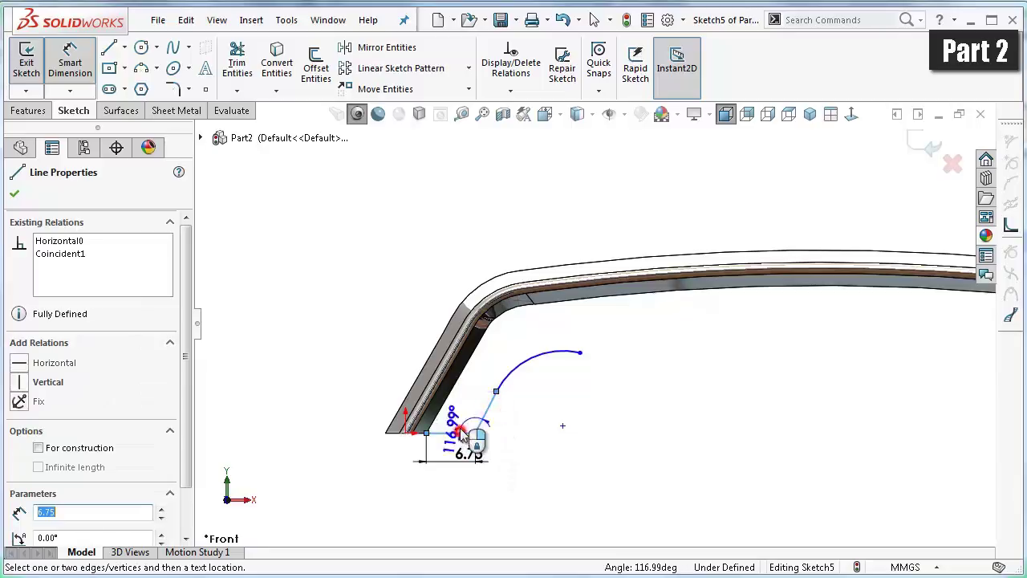
left_click(463, 416)
type("120")
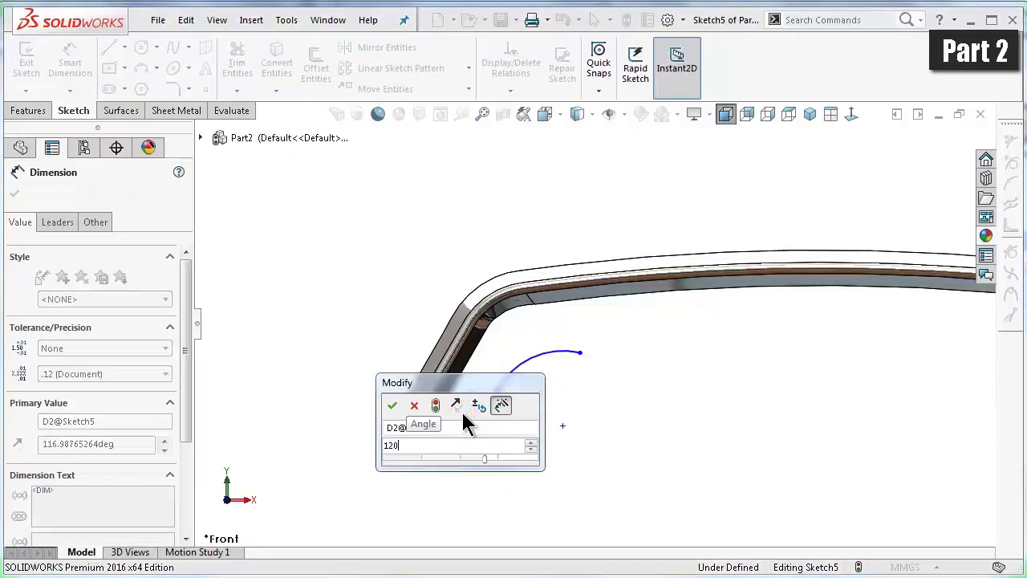
key("Return")
- Give the arc an R9 radius and the slanted line a 5.50 vertical height
left_click(572, 358)
left_click(564, 379)
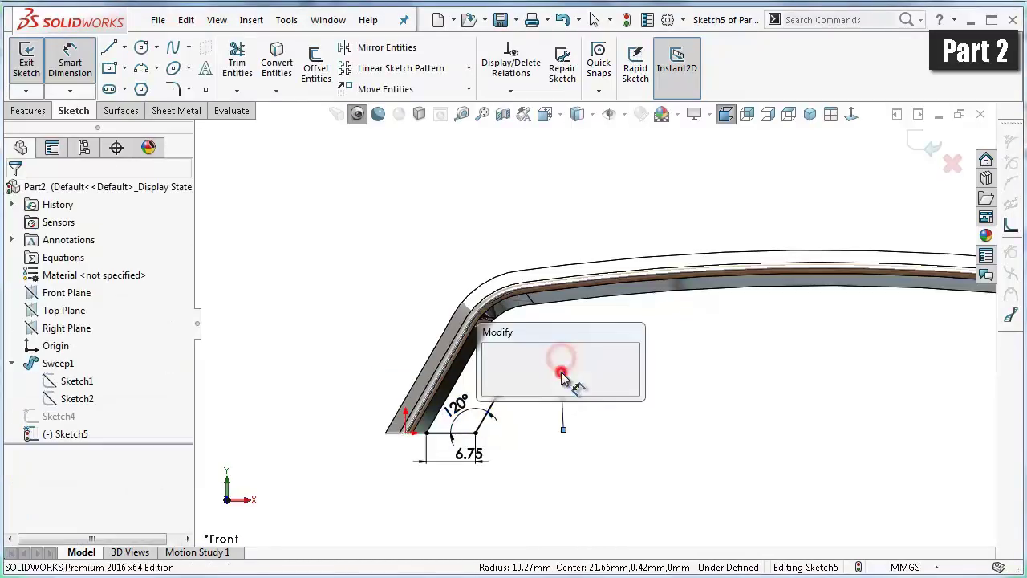
type("4.5")
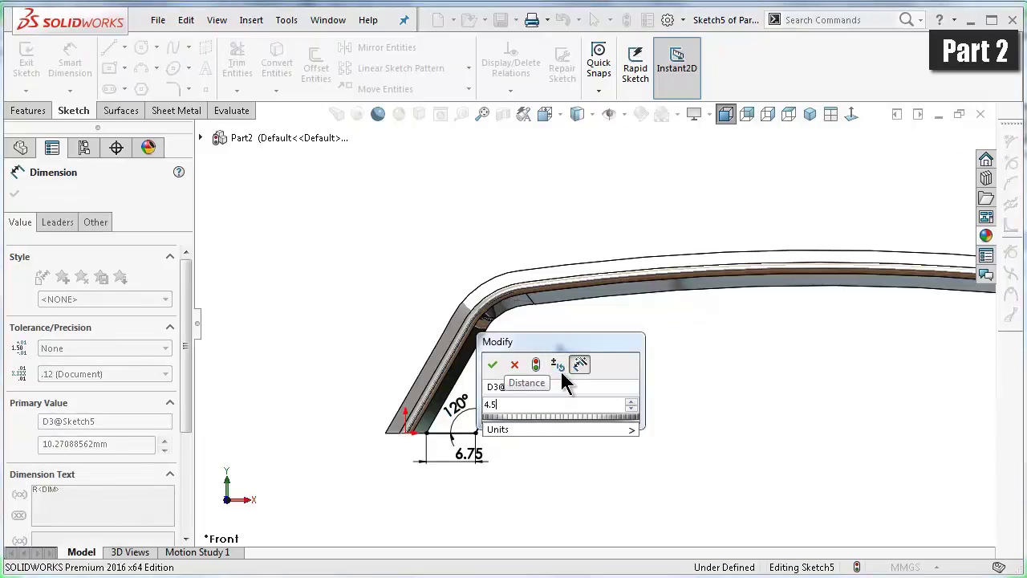
key("Return")
scroll(529, 405, "down", 3)
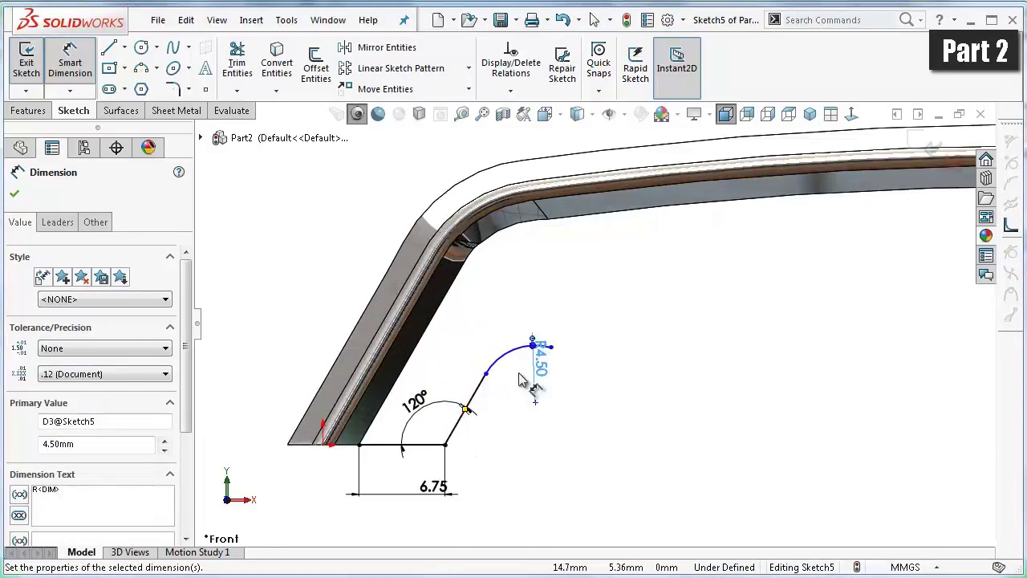
left_click(536, 366)
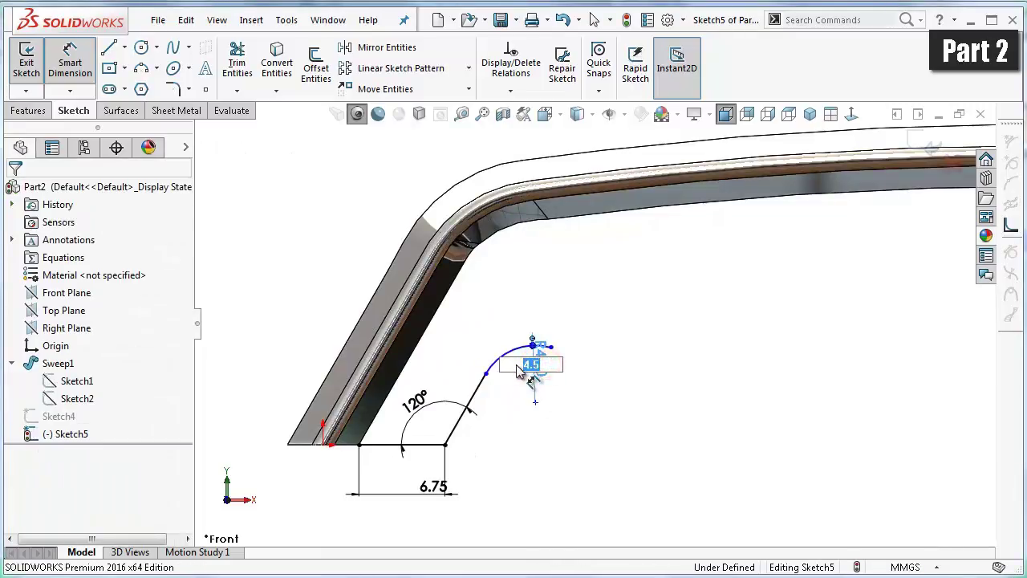
key("Return")
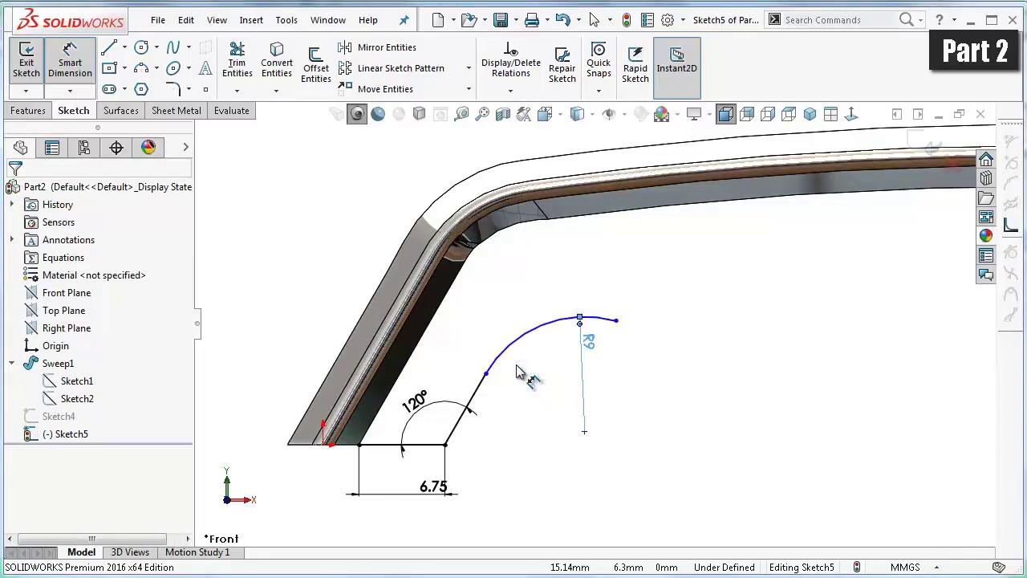
left_click(481, 393)
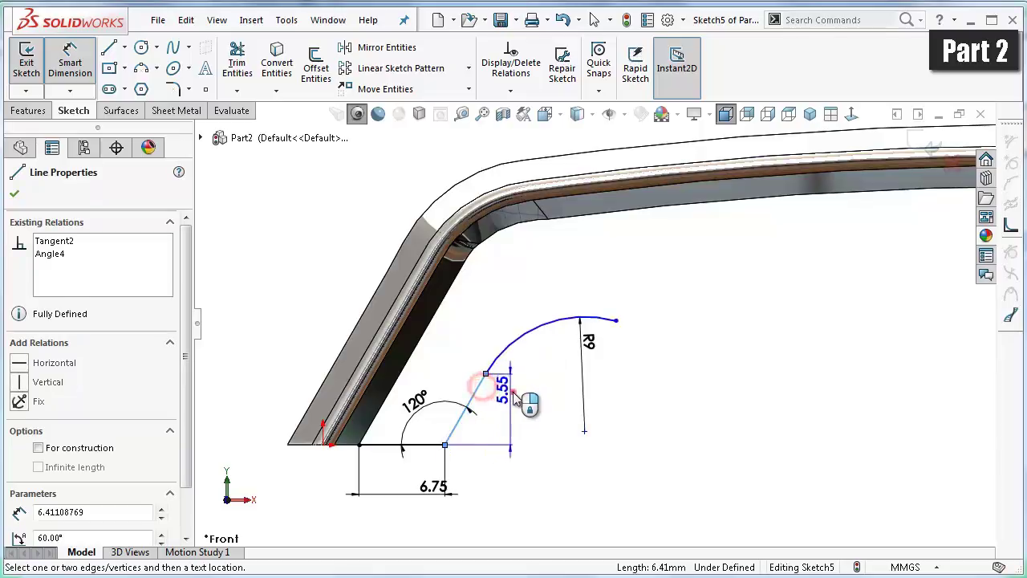
left_click(528, 406)
type("2.")
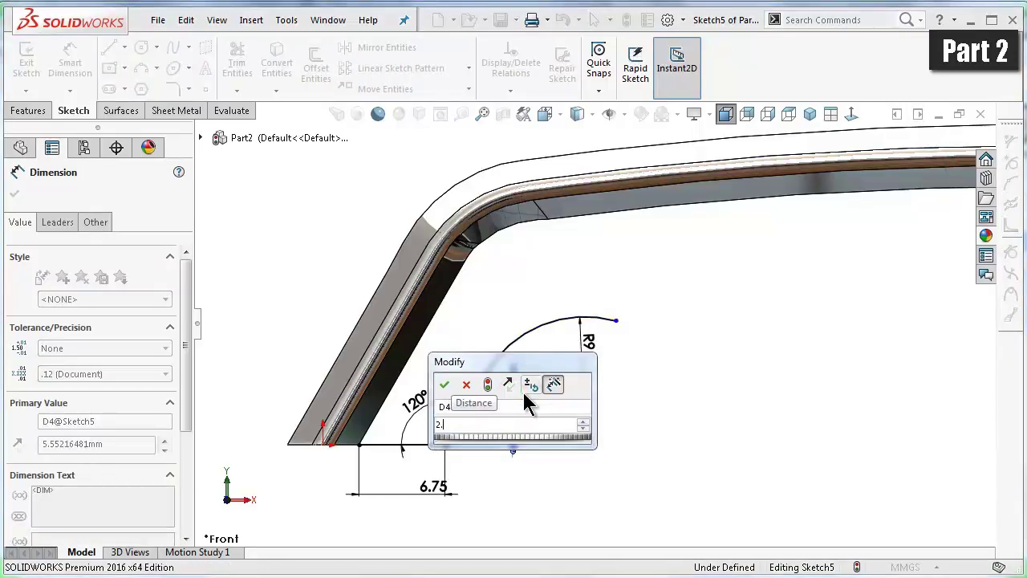
type("752")
key("Return")
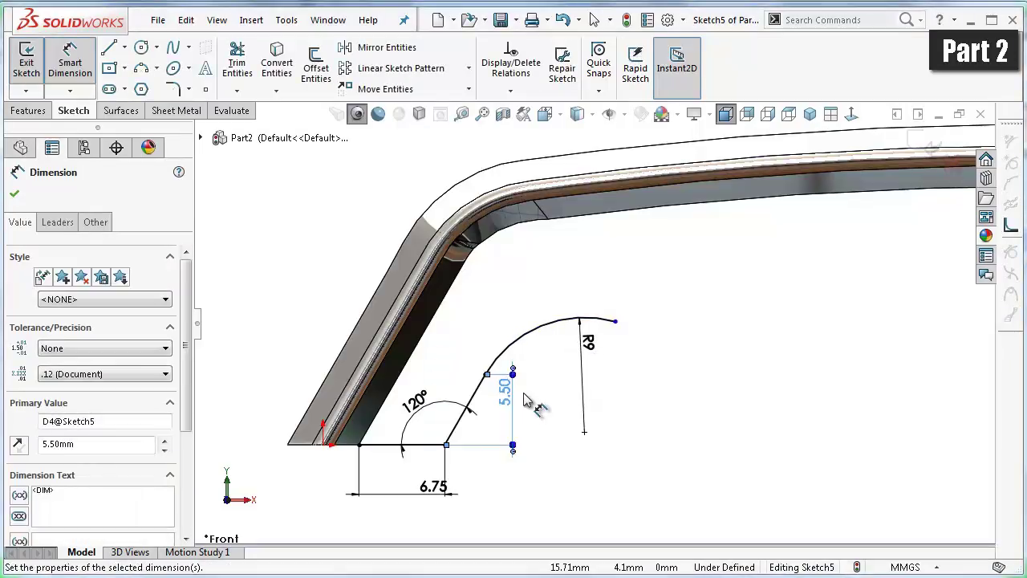
left_click(552, 368)
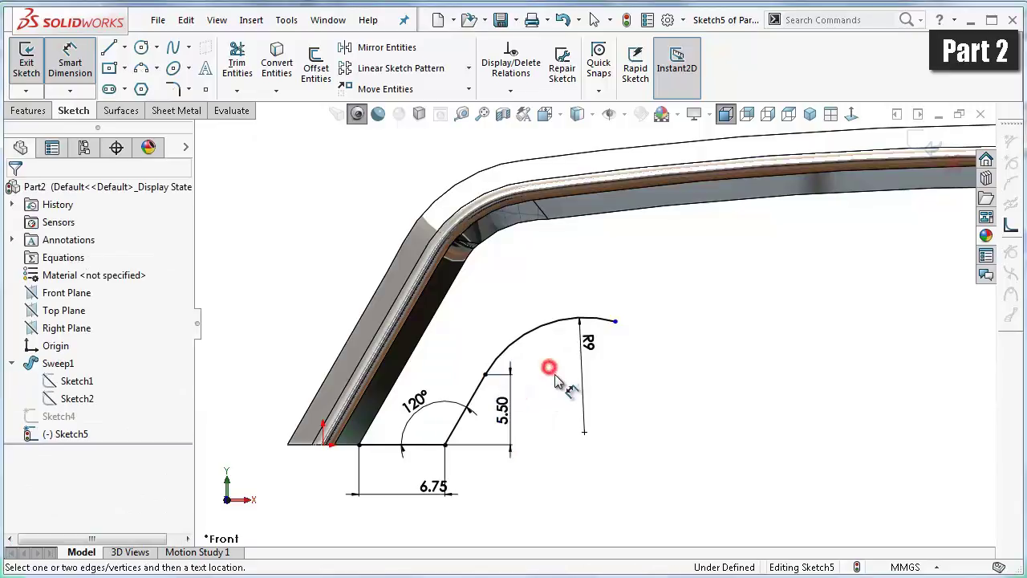
left_click(144, 69)
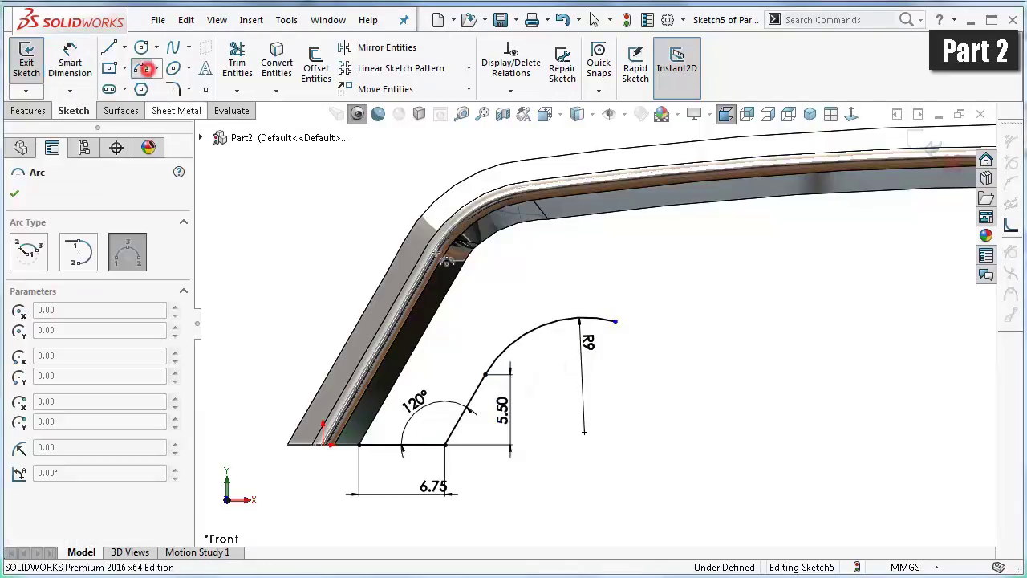
- Draw a three-point arc from the R9 arc's end to the bar's right end, bowed to follow the bar
left_click(614, 323)
scroll(832, 294, "up", 3)
scroll(854, 307, "up", 2)
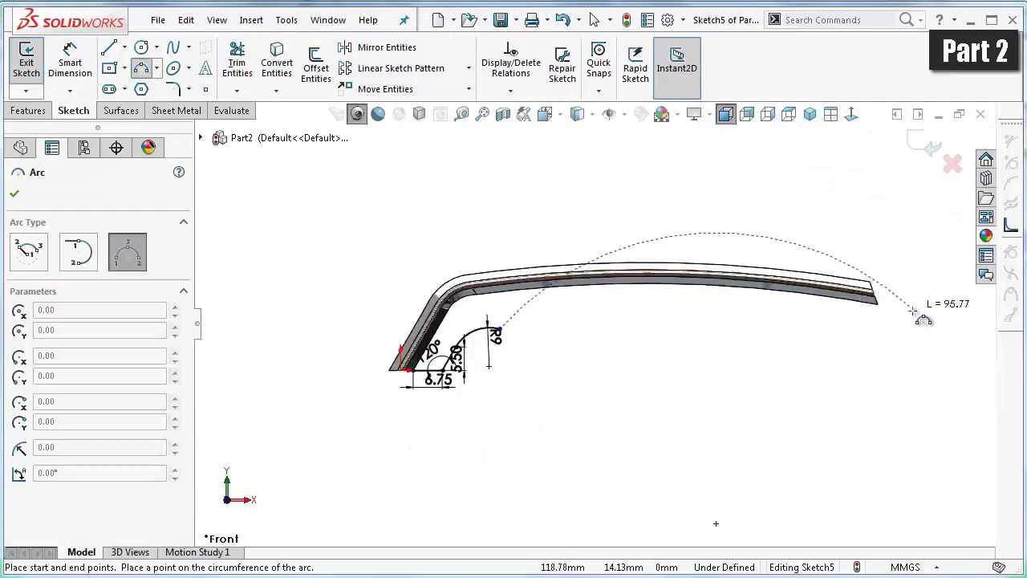
scroll(836, 323, "up", 2)
scroll(803, 313, "down", 3)
scroll(683, 297, "down", 3)
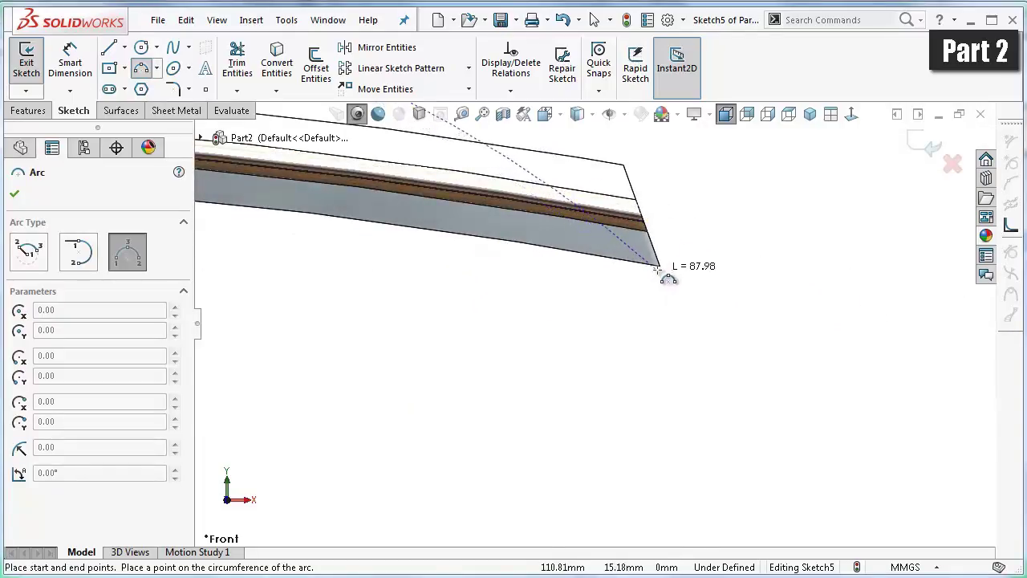
left_click(660, 266)
scroll(481, 305, "up", 3)
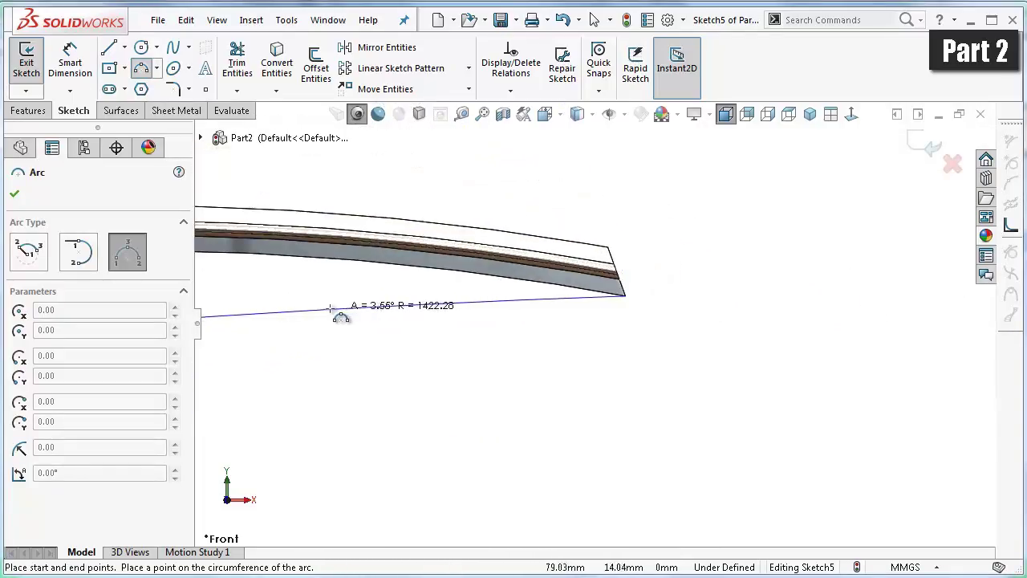
scroll(329, 321, "up", 3)
scroll(337, 341, "down", 2)
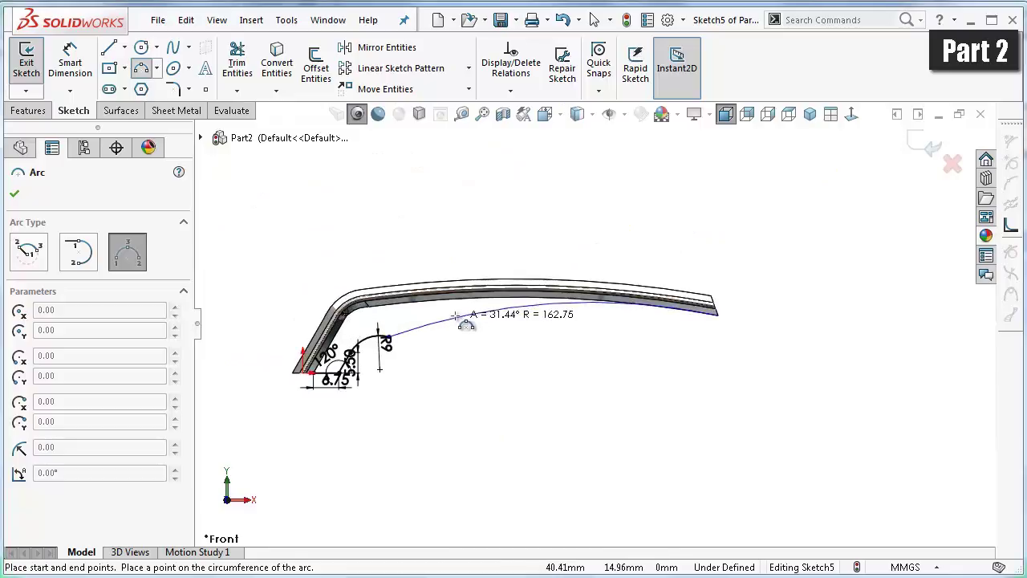
left_click(460, 321)
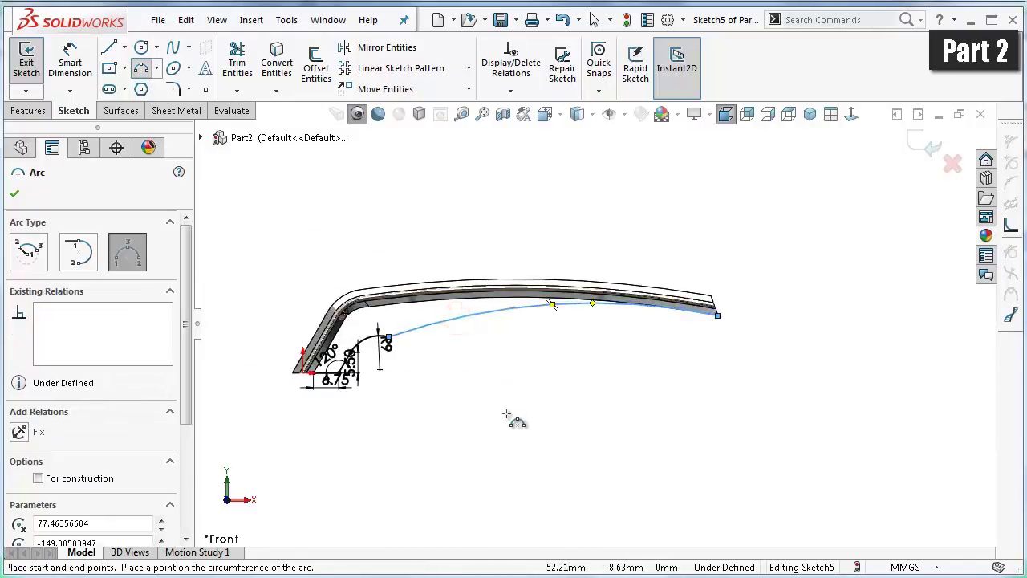
right_click_drag(509, 421, 510, 359)
- Dimension the long arc's radius to 300 mm
left_click(504, 314)
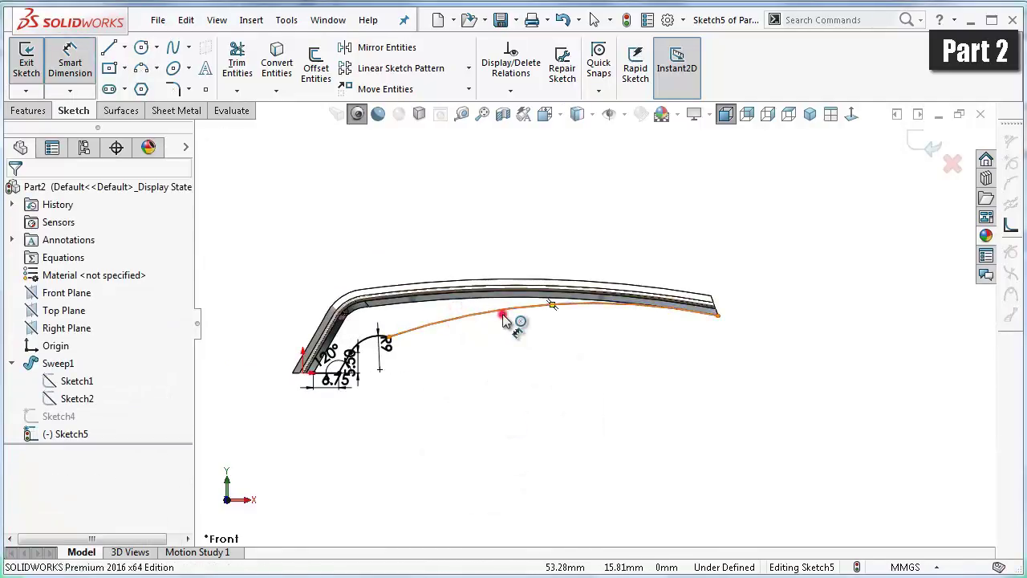
left_click(513, 353)
type("300")
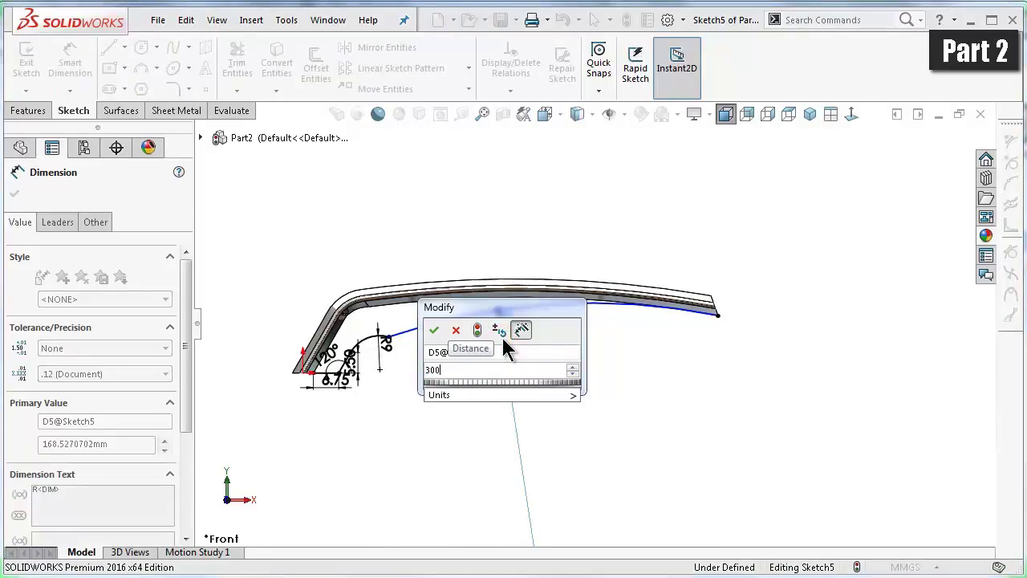
key("Return")
key("Escape")
- Make the R9 arc and the R300 arc tangent
scroll(482, 329, "down", 5)
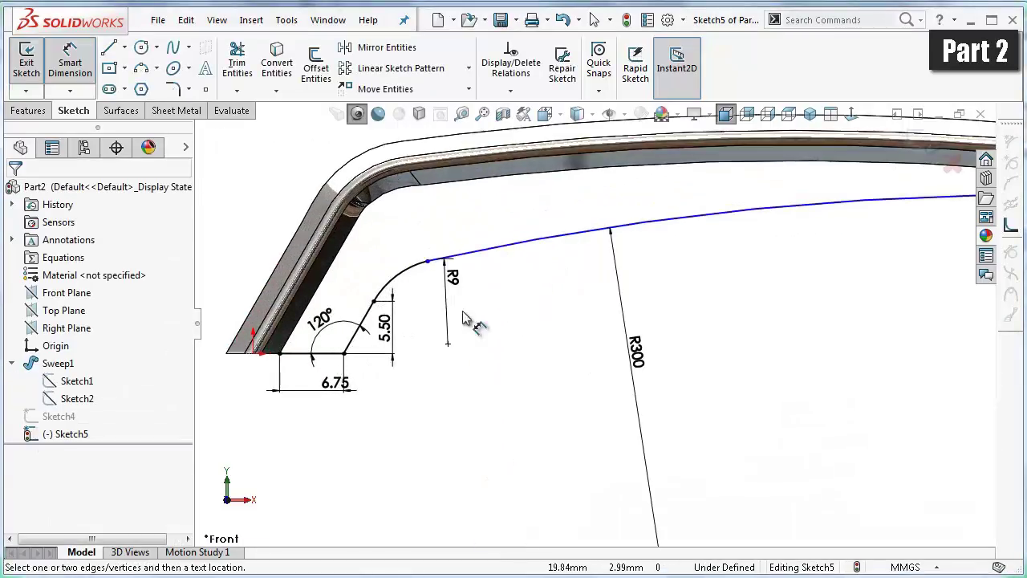
left_click(416, 267)
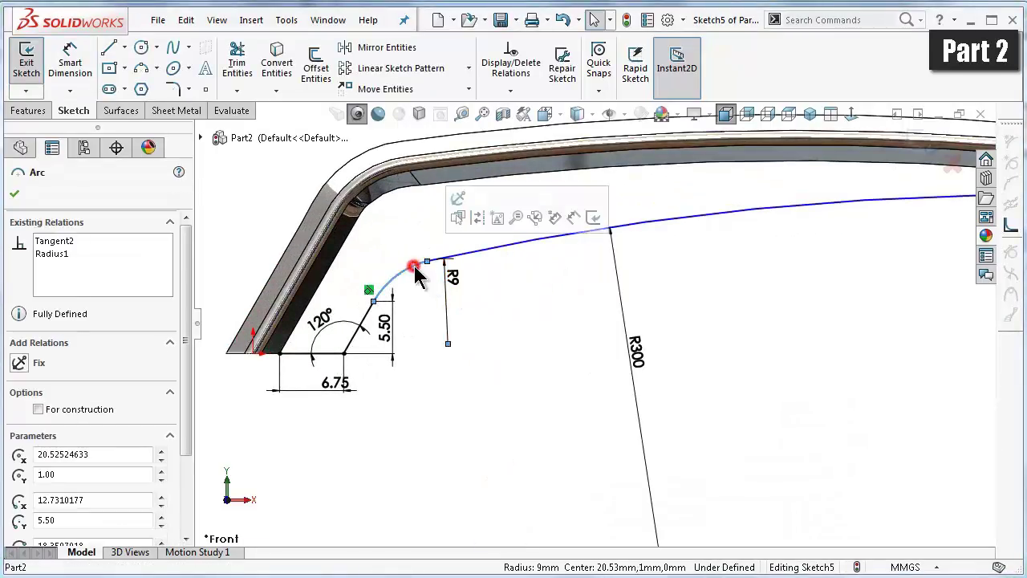
left_click(479, 253, "ctrl")
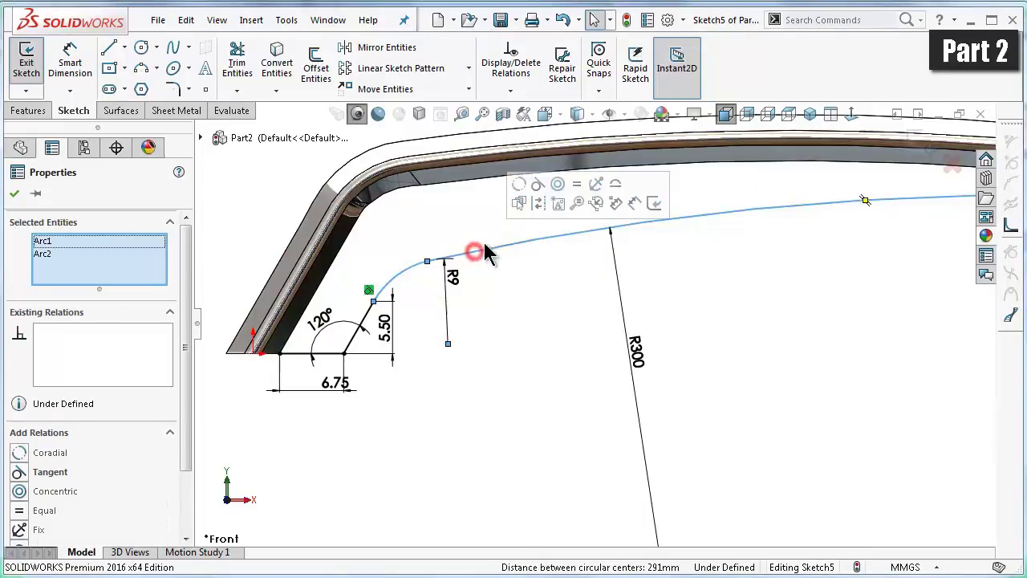
left_click(537, 185)
left_click(534, 314)
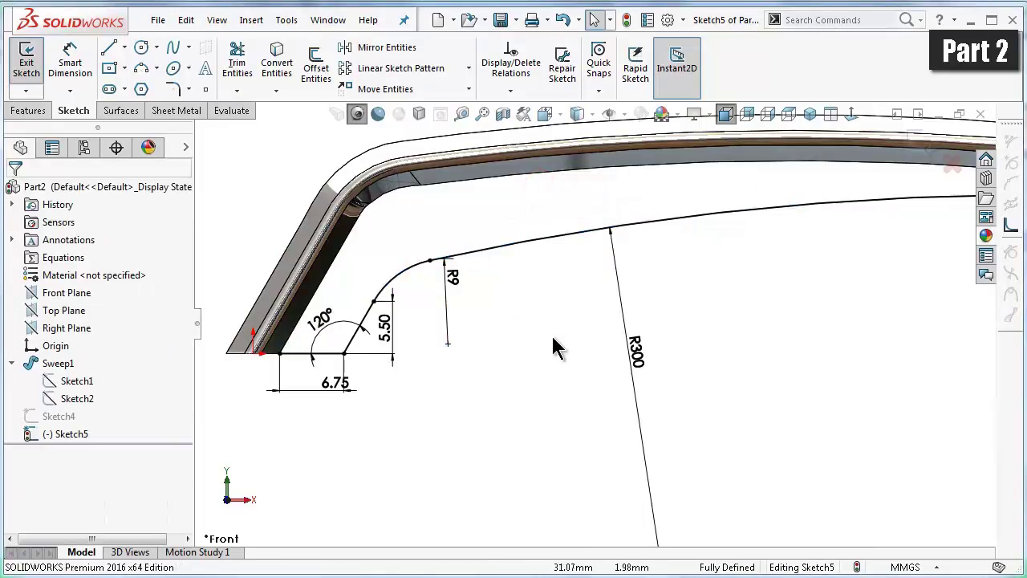
- Convert the selected sweep edges into sketch geometry with Convert Entities
key("z")
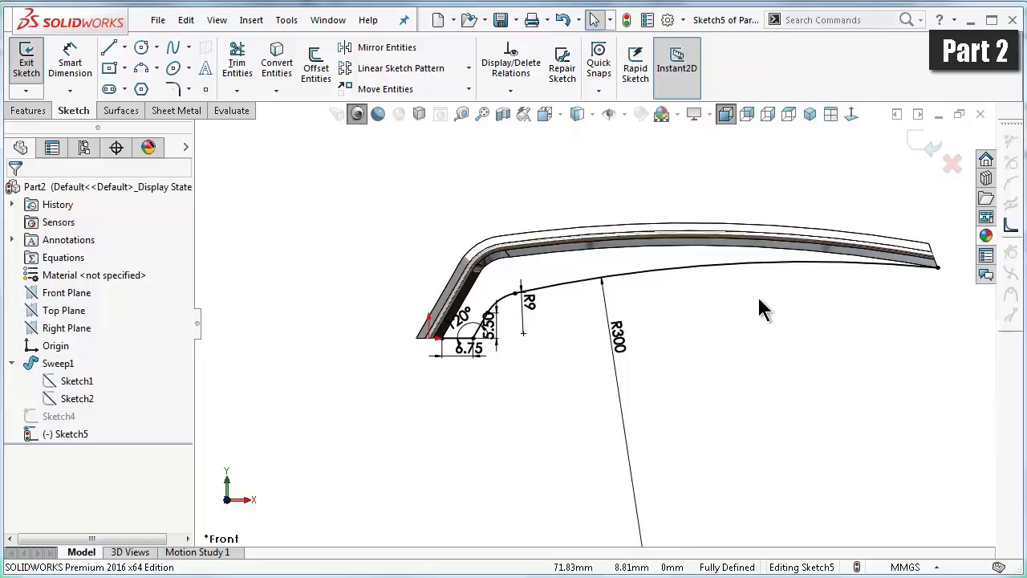
left_click(735, 256)
scroll(561, 264, "down", 2)
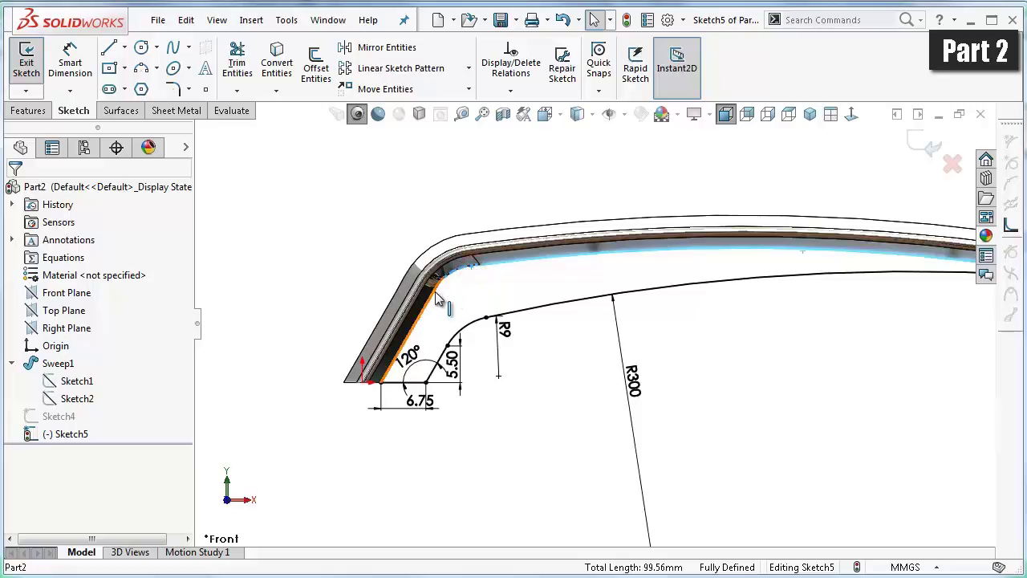
left_click(280, 55)
left_click(351, 209)
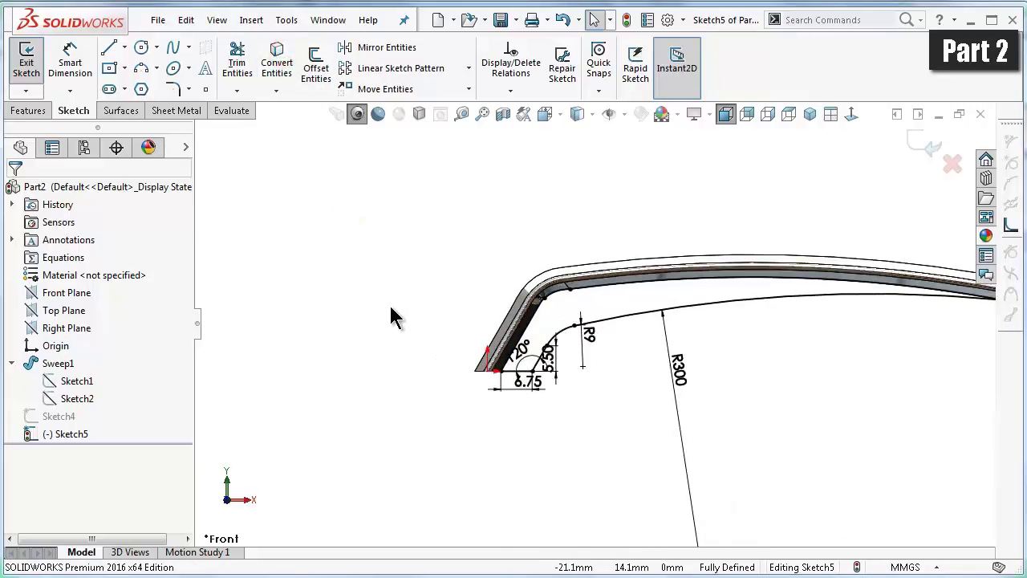
left_click(109, 89)
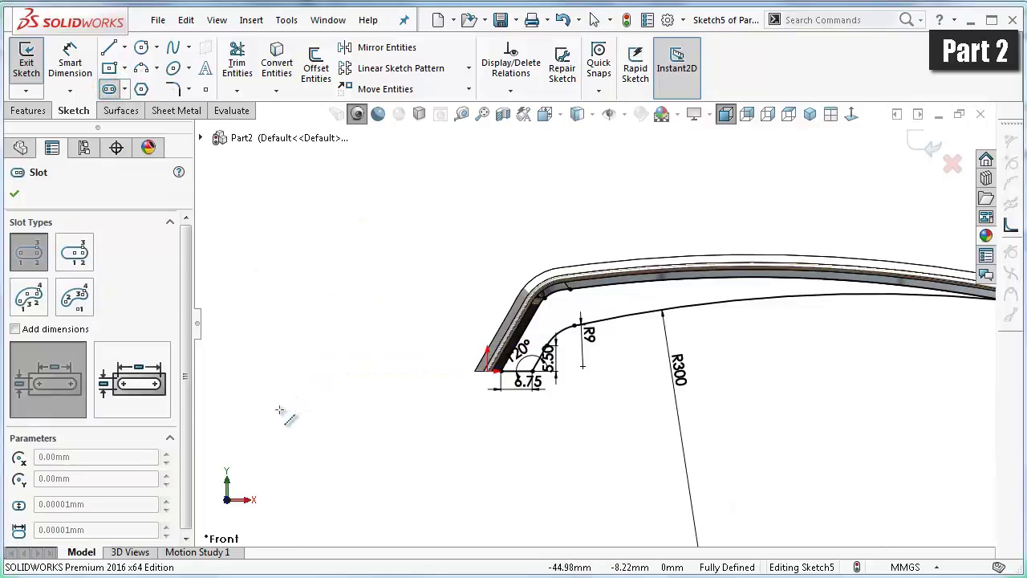
- Draw a slanted centre-point straight slot left of the bar's lower end
left_click(125, 89)
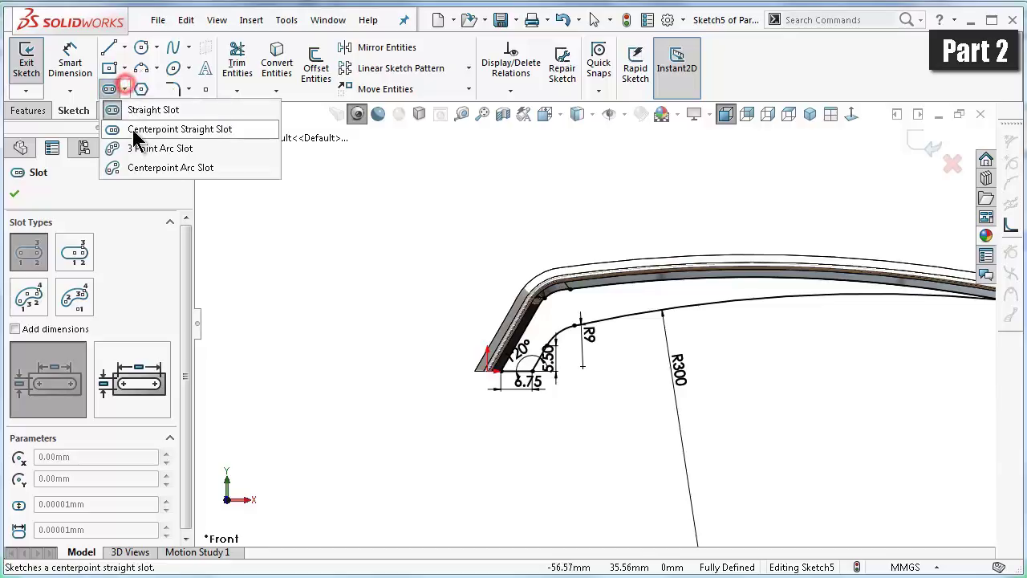
left_click(145, 128)
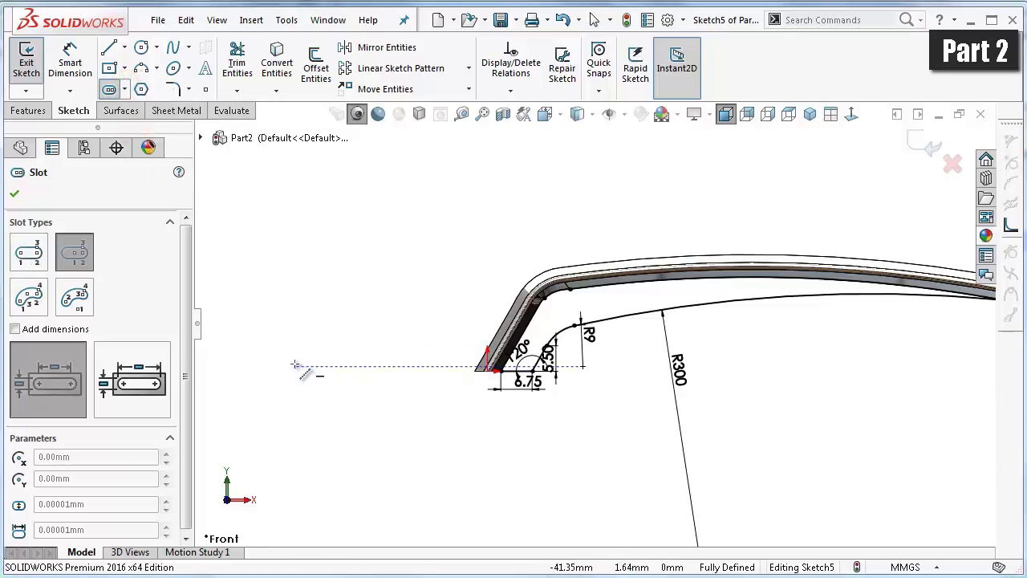
scroll(313, 365, "up", 2)
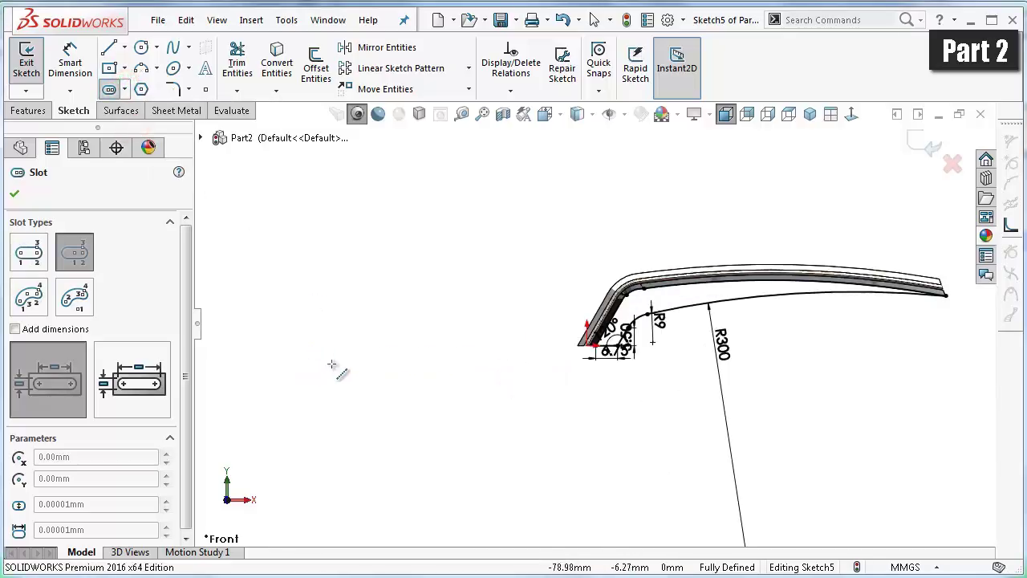
left_click(407, 346)
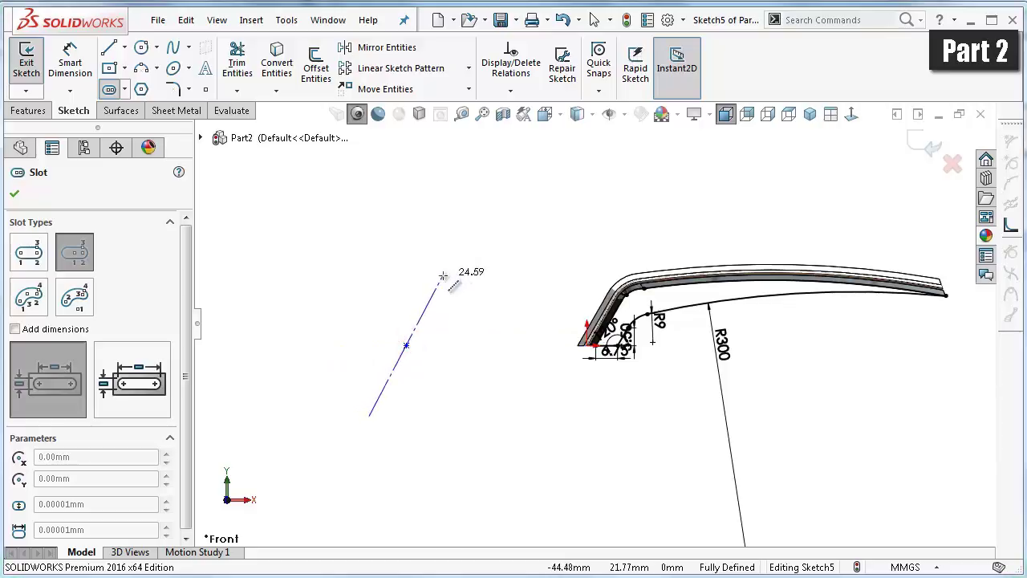
left_click(443, 276)
left_click(406, 268)
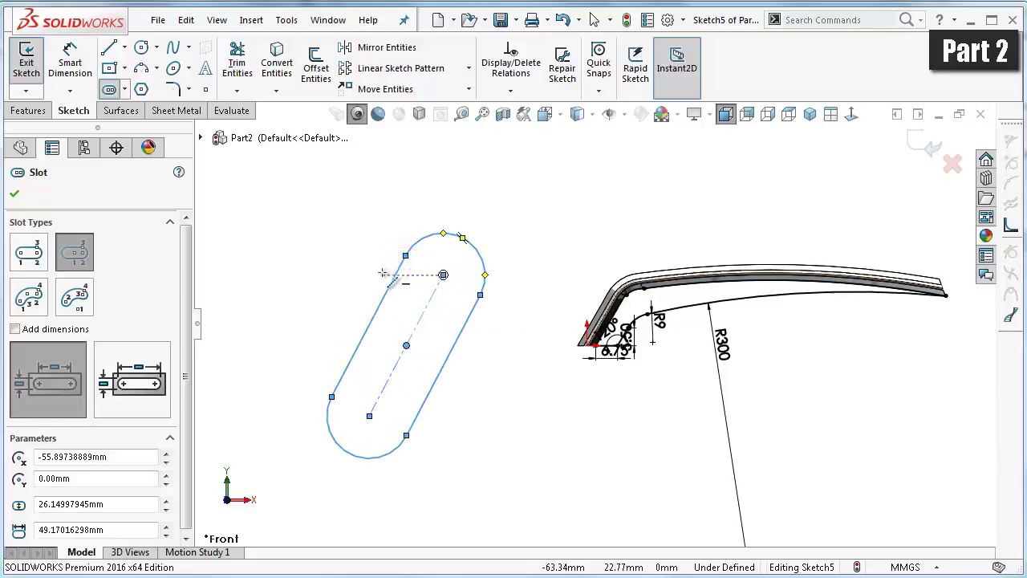
- Close the Slot tool, check the slot by selecting it, and pick its top end arc to dimension
left_click(185, 290)
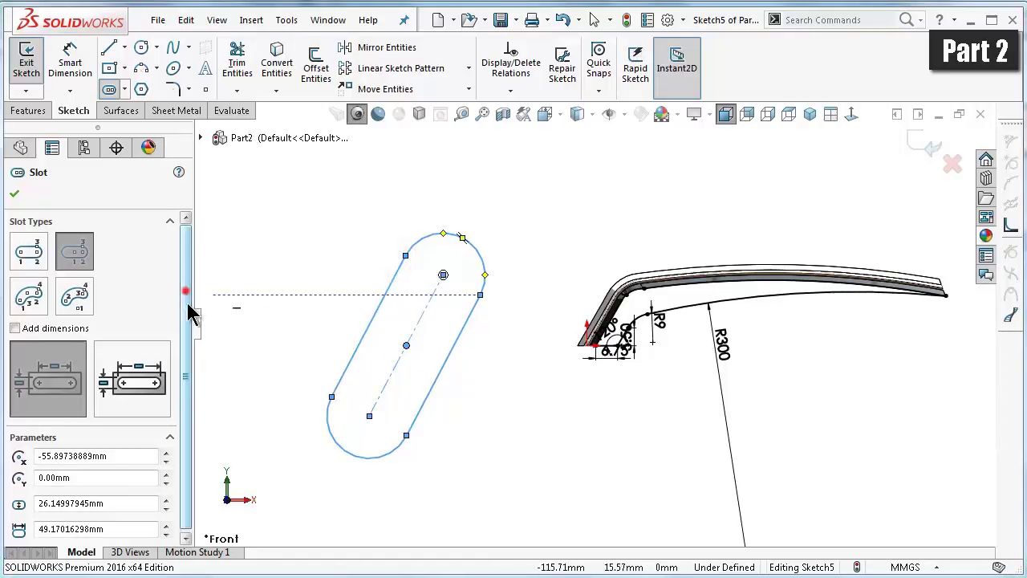
left_click_drag(193, 313, 189, 279)
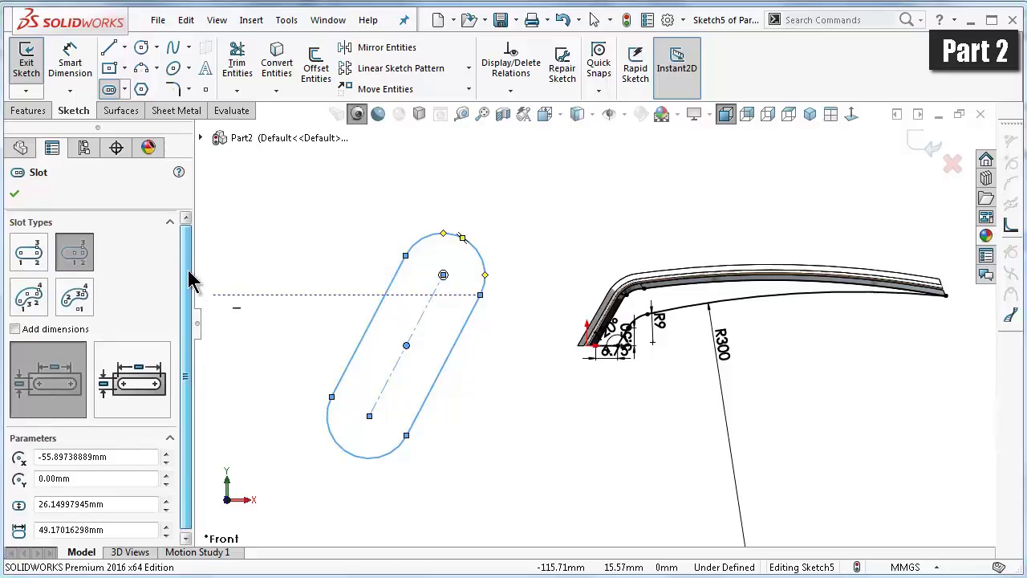
left_click(15, 195)
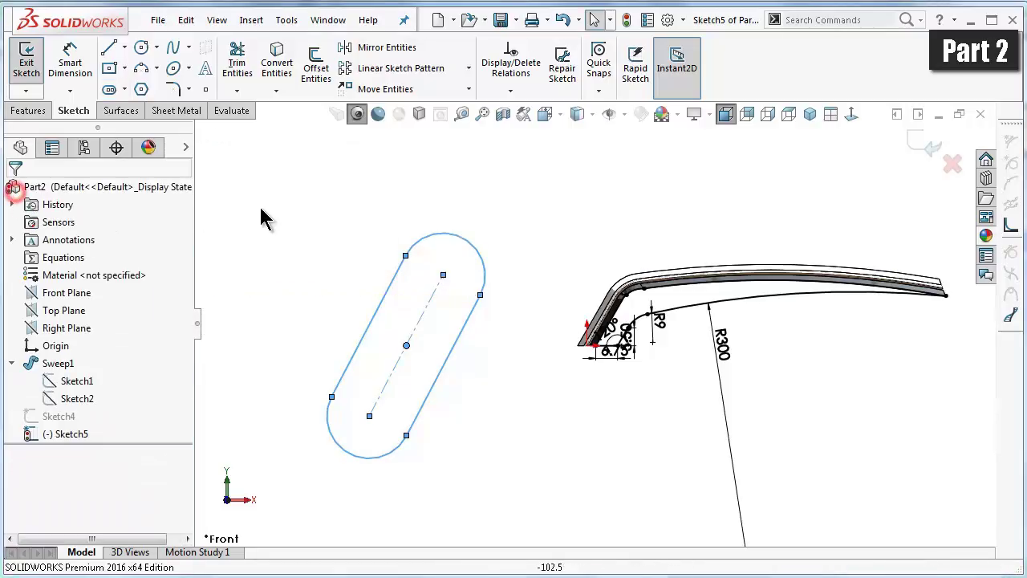
left_click_drag(281, 183, 514, 522)
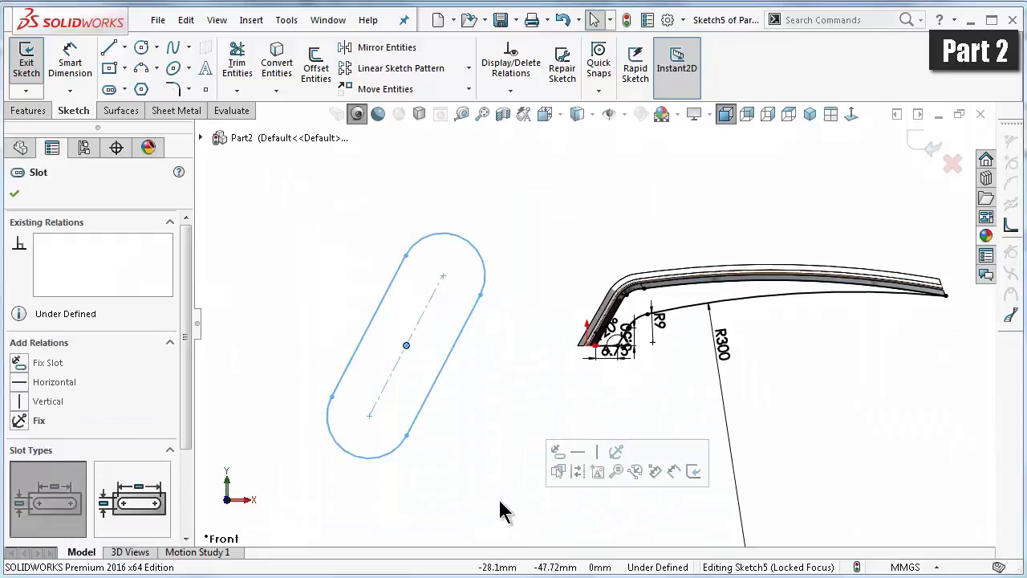
left_click(573, 476)
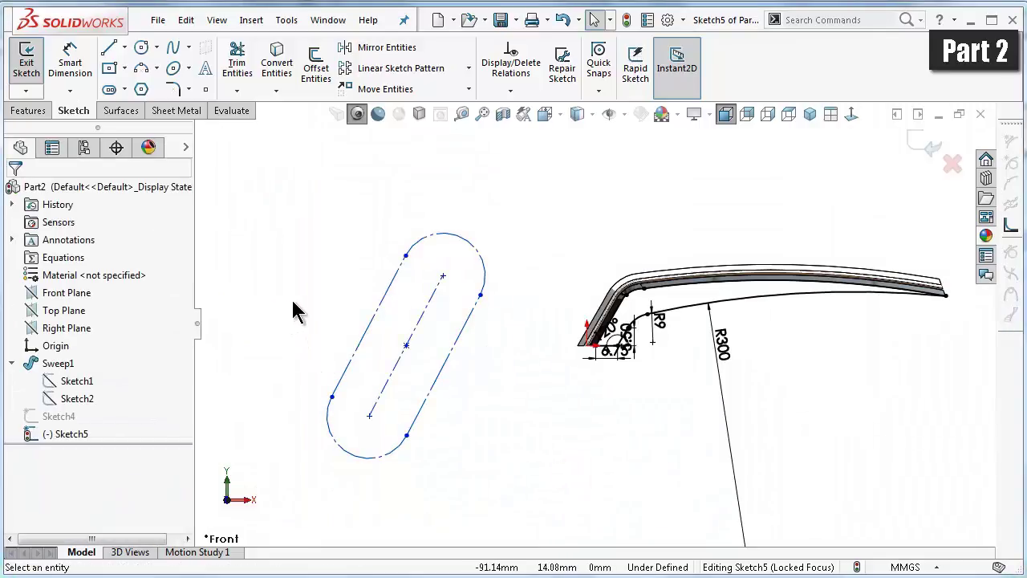
right_click_drag(276, 280, 264, 156)
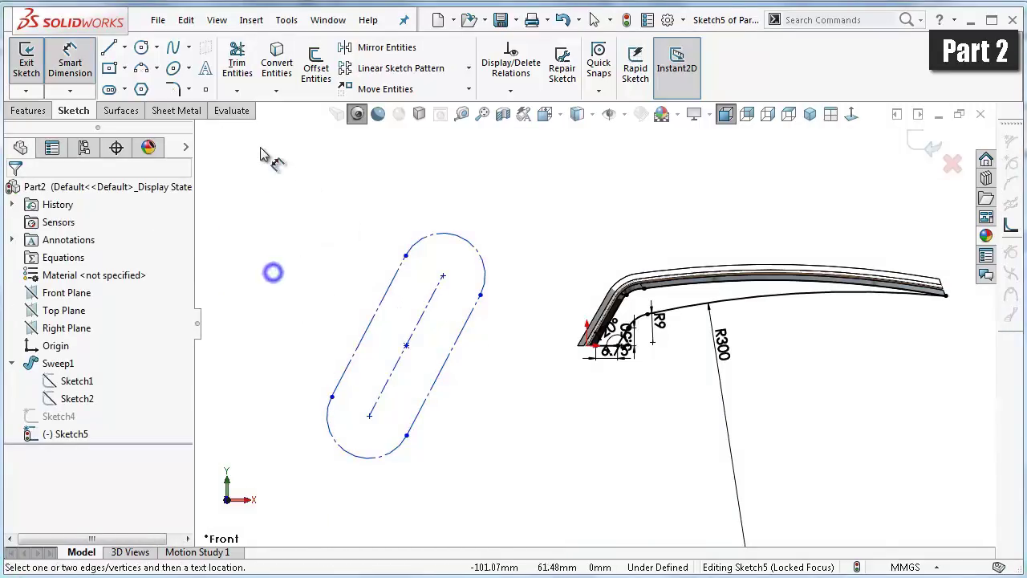
left_click(434, 243)
- Give the slot's end arc a 10.97 mm radius
left_click(402, 217)
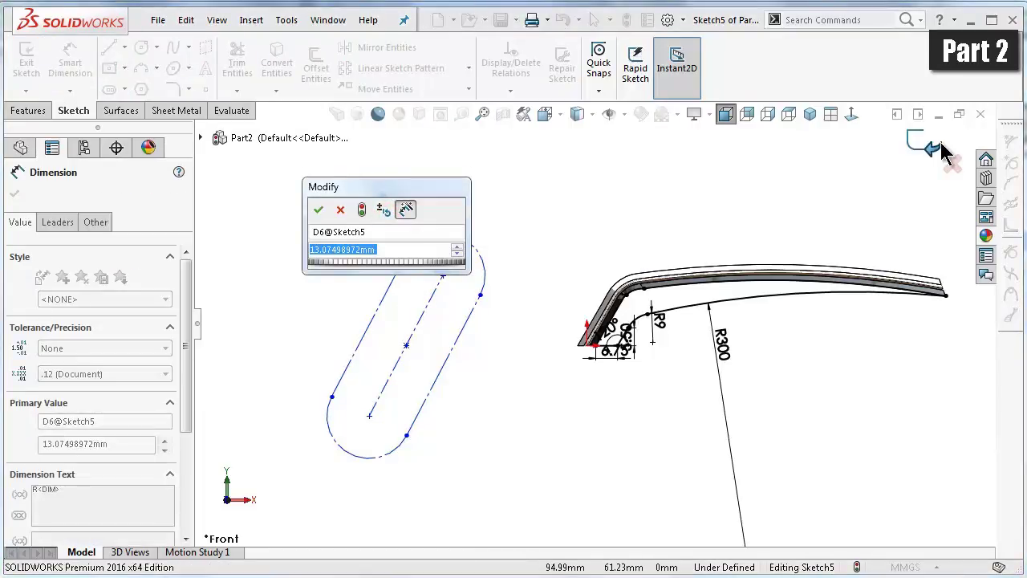
type("10.")
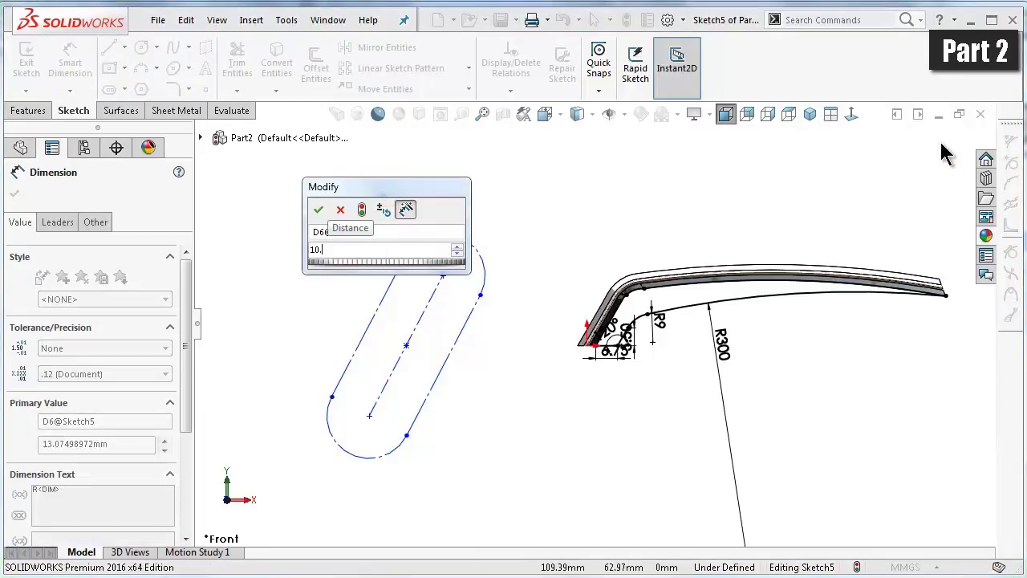
type("97")
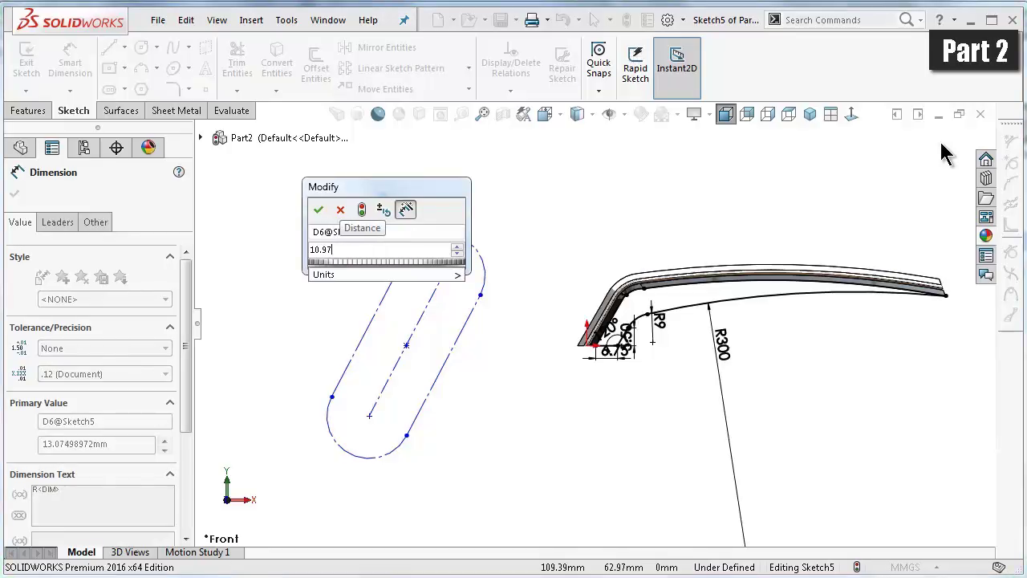
key("Return")
scroll(656, 233, "down", 3)
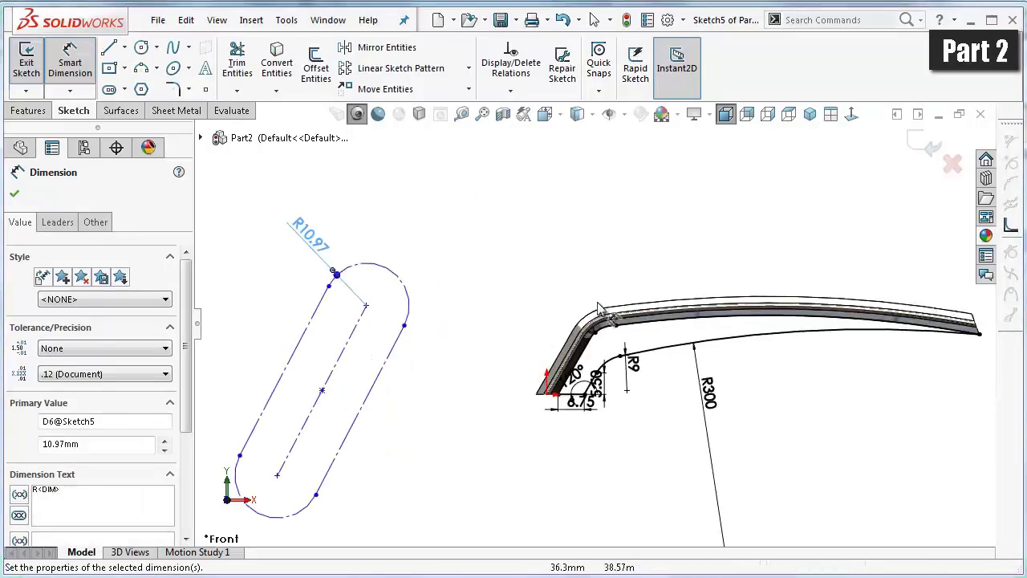
- Dimension the slot's slant to a 60° angle
left_click(332, 340)
scroll(546, 393, "down", 3)
scroll(658, 438, "down", 1)
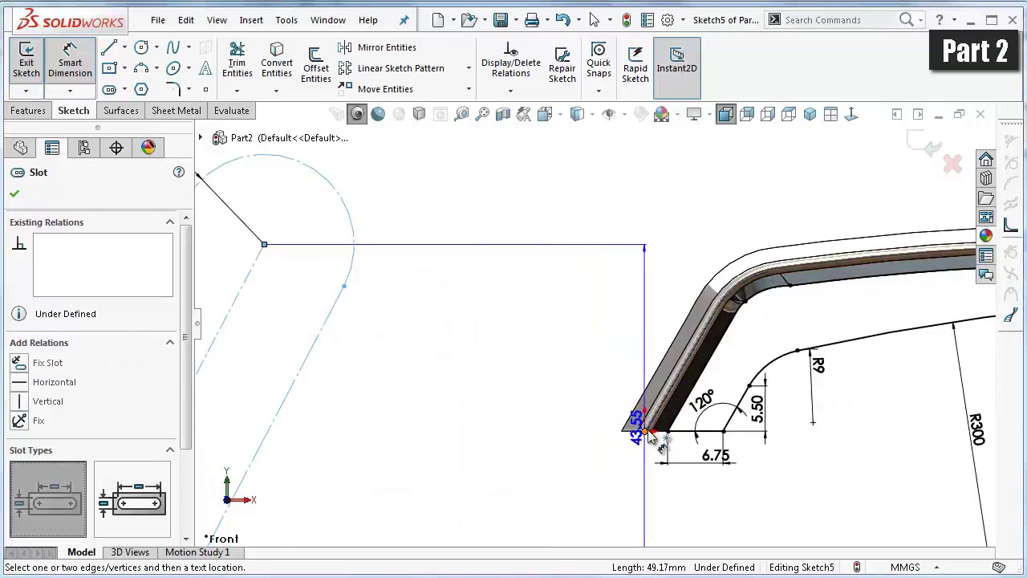
scroll(642, 425, "down", 2)
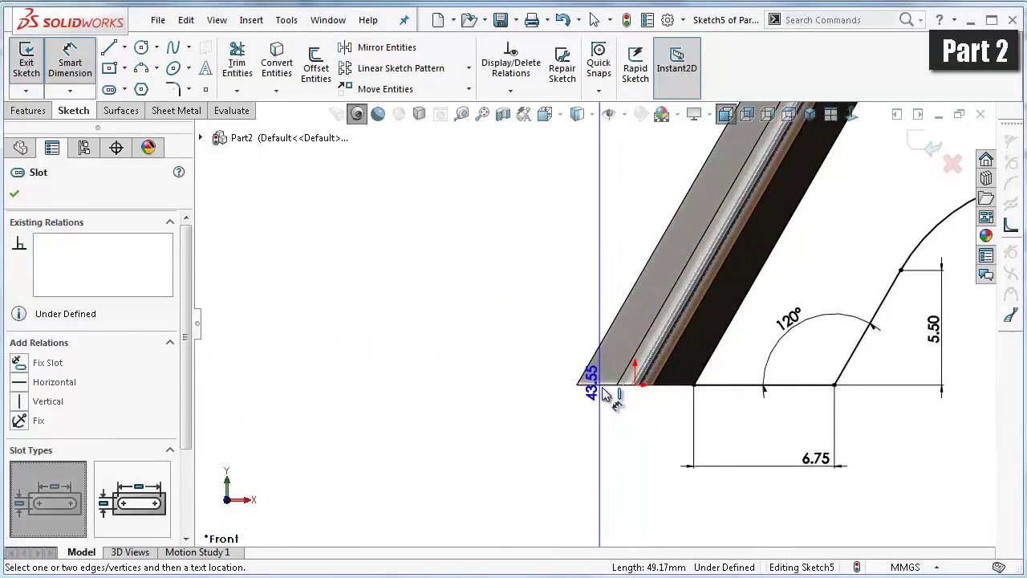
left_click(608, 386)
scroll(561, 353, "up", 2)
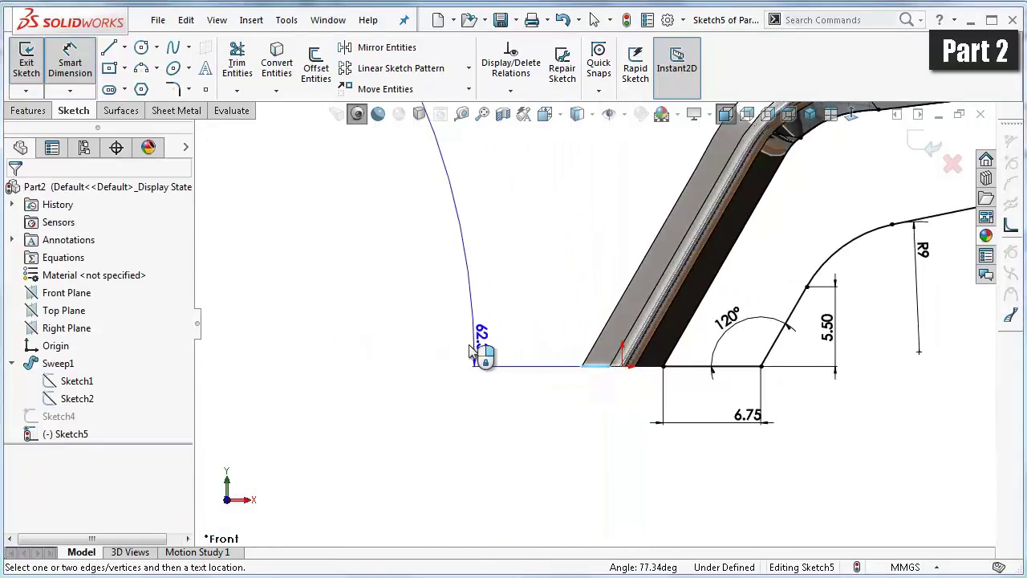
scroll(474, 353, "up", 2)
scroll(478, 322, "up", 2)
left_click(480, 309)
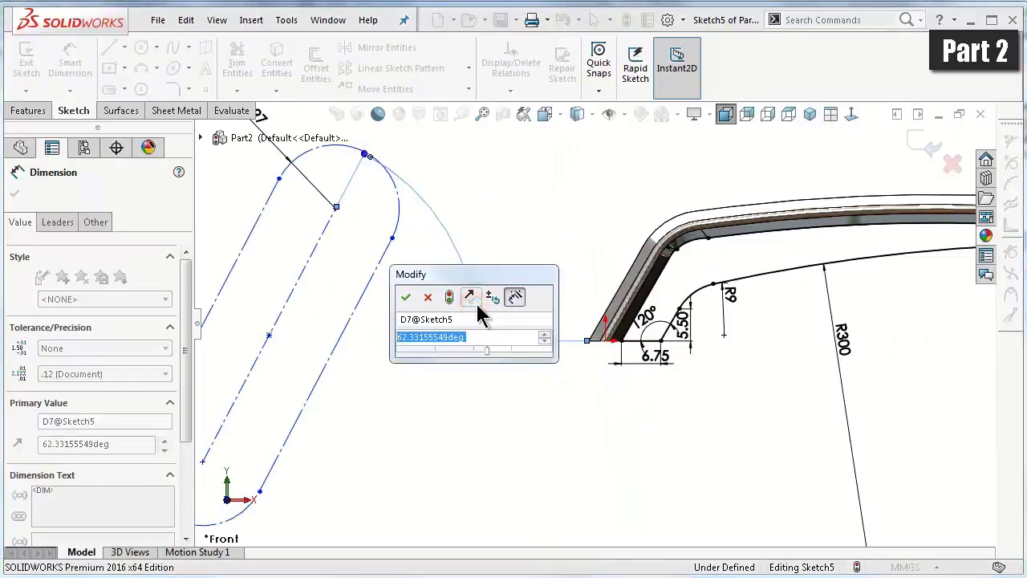
type("60")
key("Return")
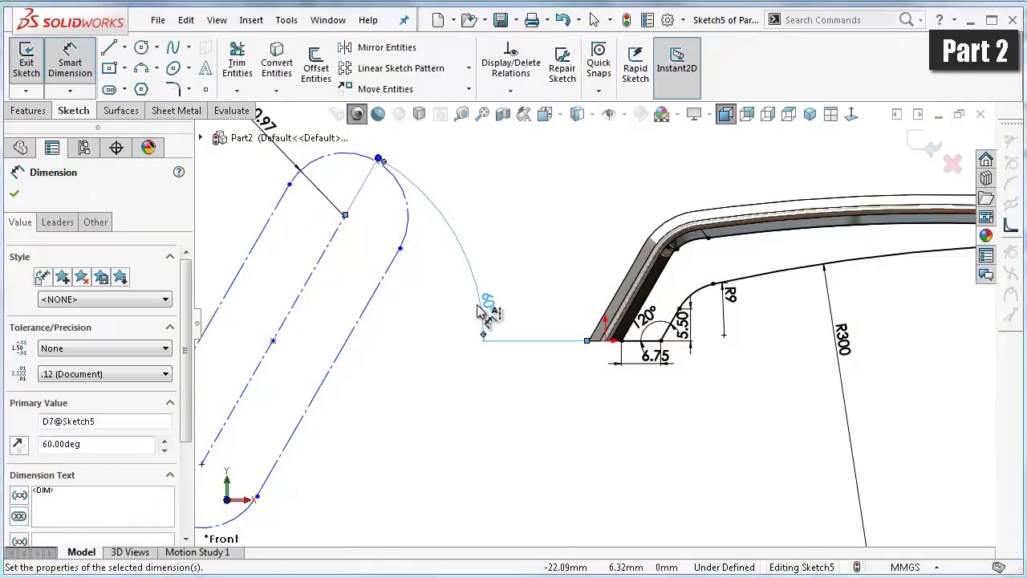
- Set the horizontal distance from the slot's lower end to the bar's corner to 50.81 mm
key("z")
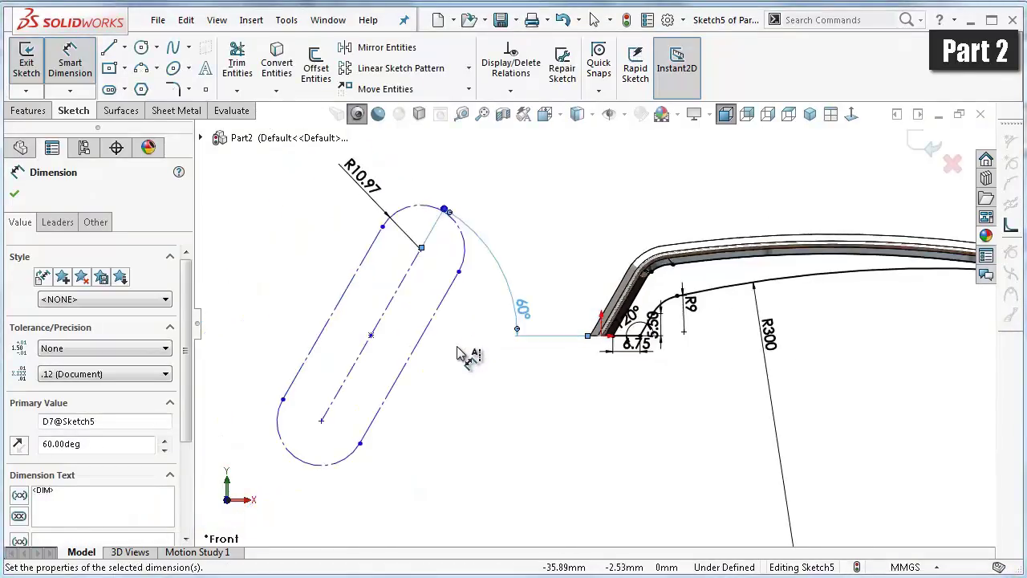
left_click(321, 424)
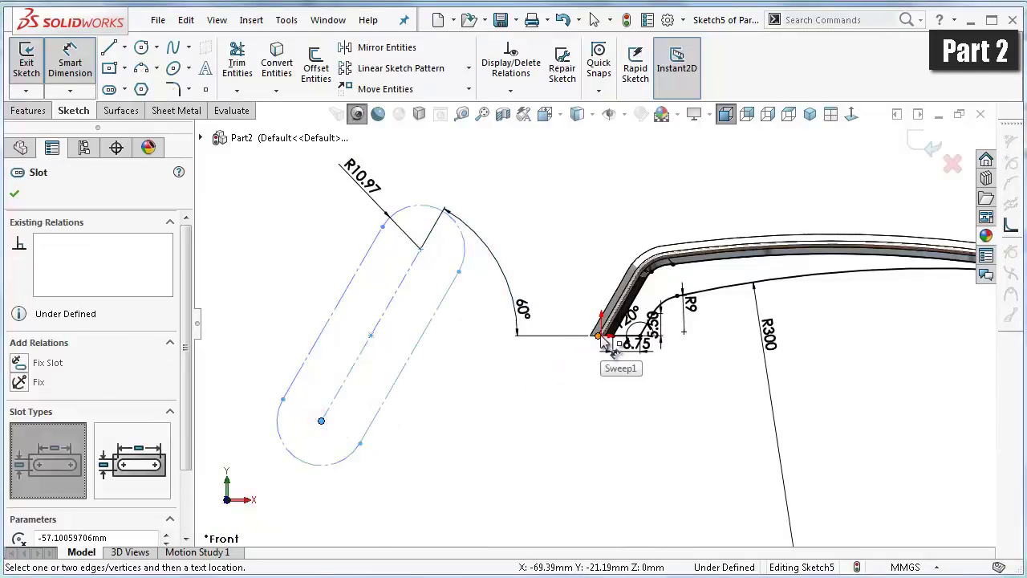
scroll(606, 341, "down", 2)
scroll(604, 341, "down", 2)
scroll(605, 353, "down", 2)
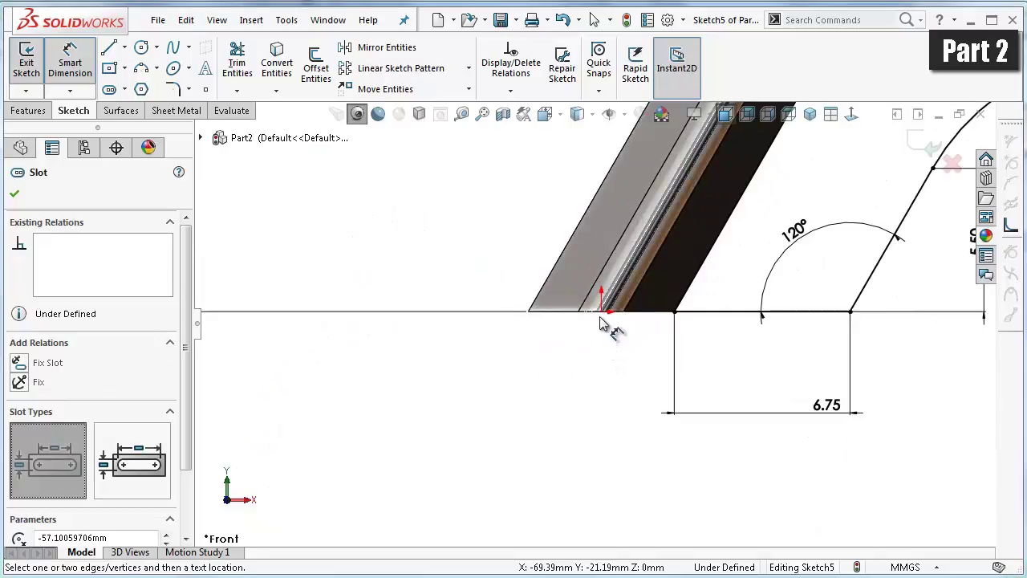
left_click(602, 317)
scroll(578, 390, "up", 2)
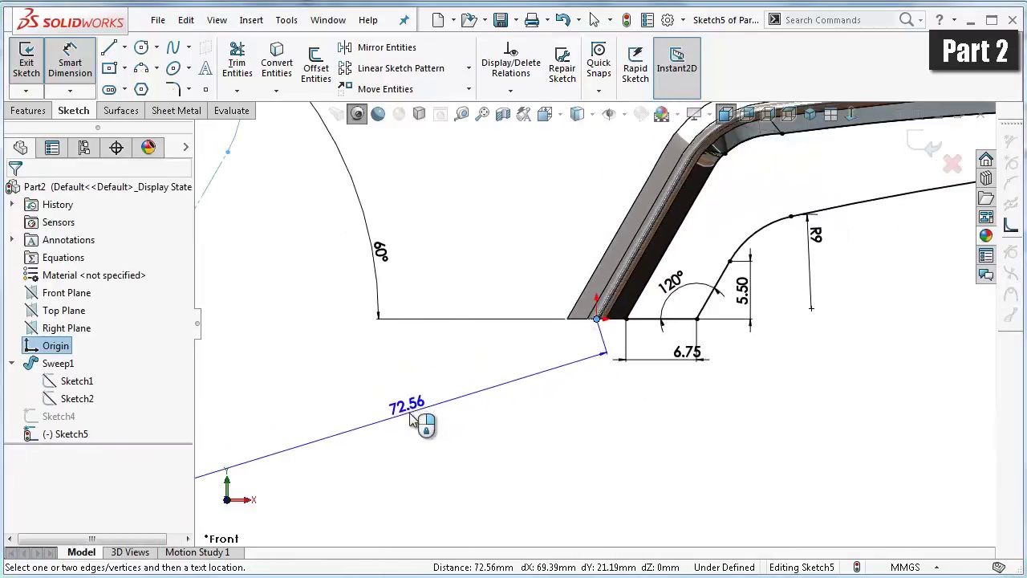
scroll(482, 401, "up", 2)
scroll(462, 418, "up", 2)
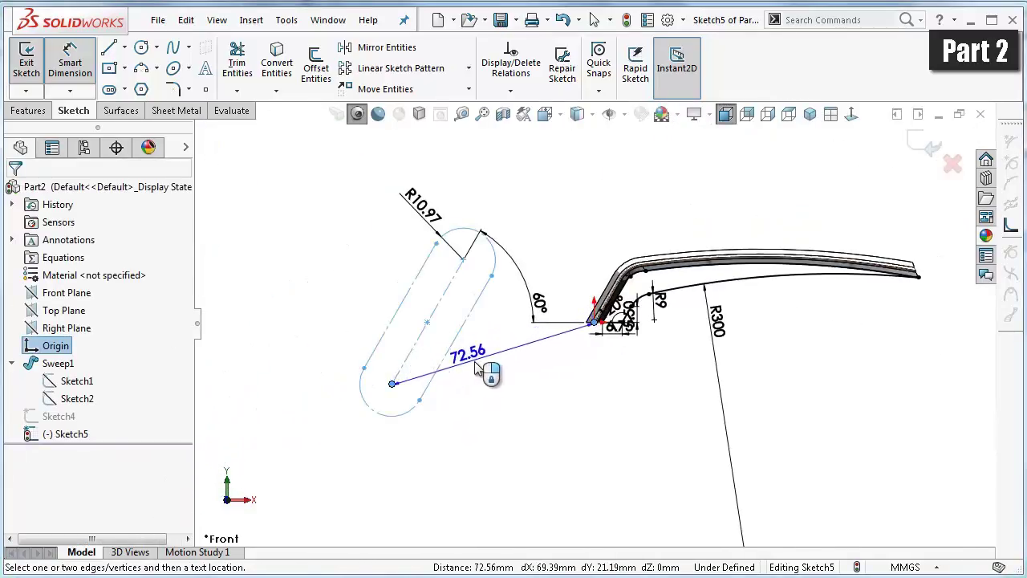
left_click(466, 434)
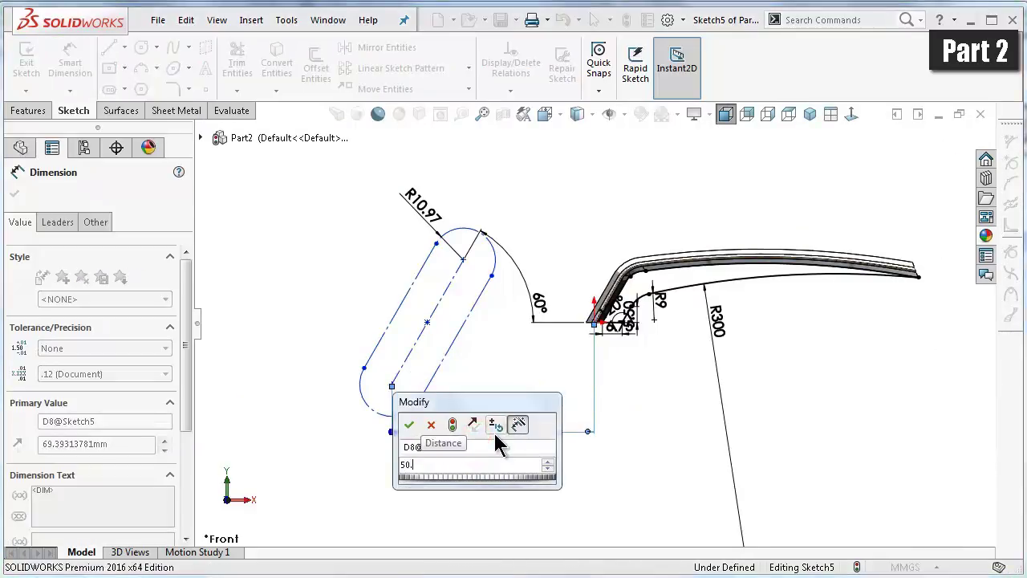
type("50.81")
key("Return")
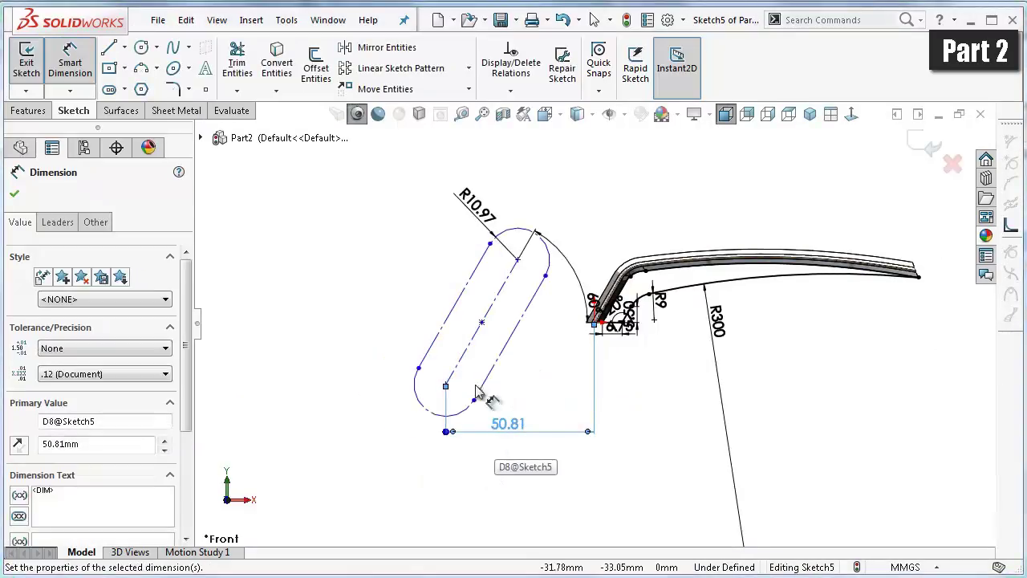
left_click(360, 274)
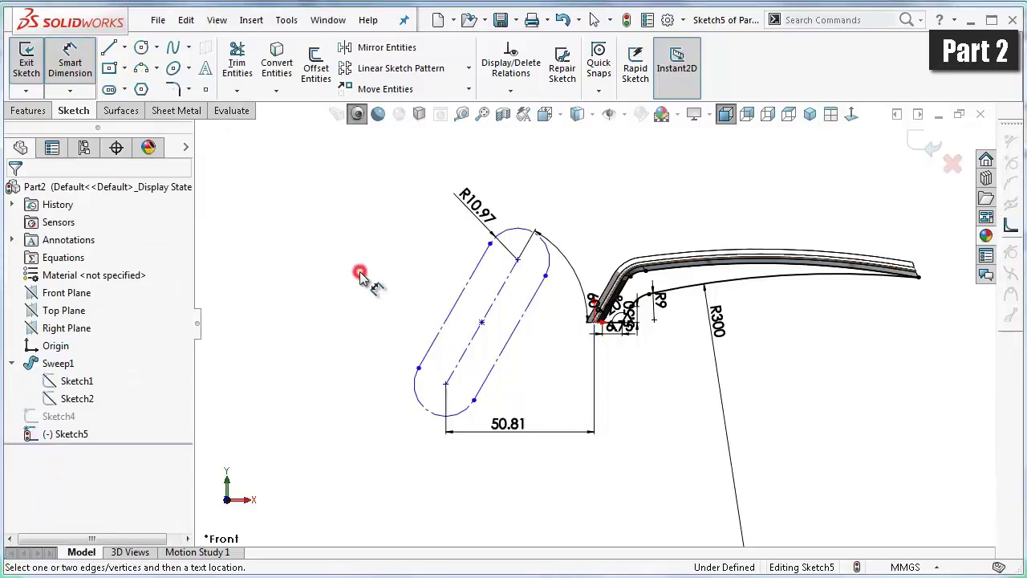
right_click(362, 325)
- Draw a construction centerline from the slot's centre point to the bar's corner point
left_click(124, 47)
left_click(138, 87)
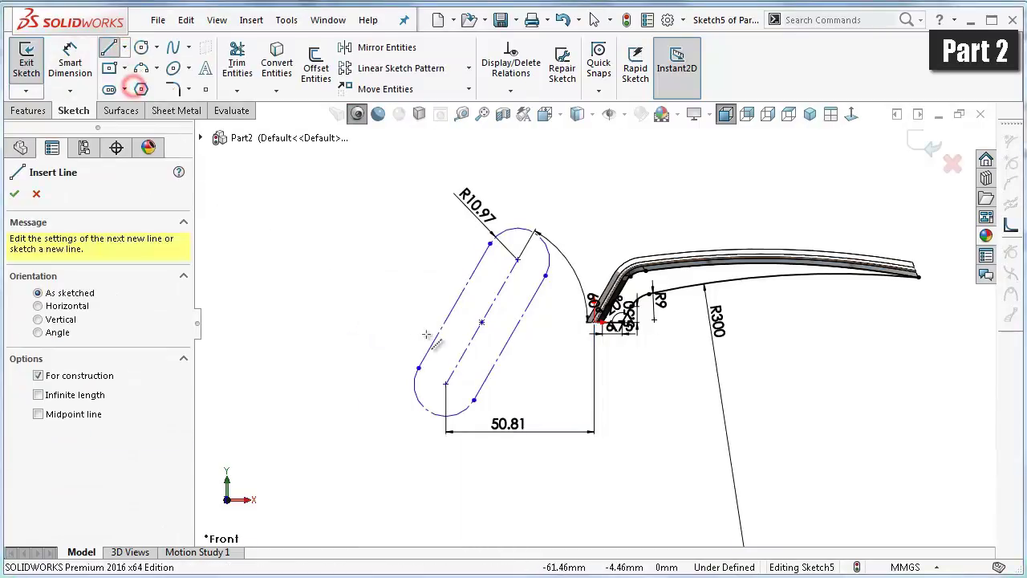
left_click(482, 324)
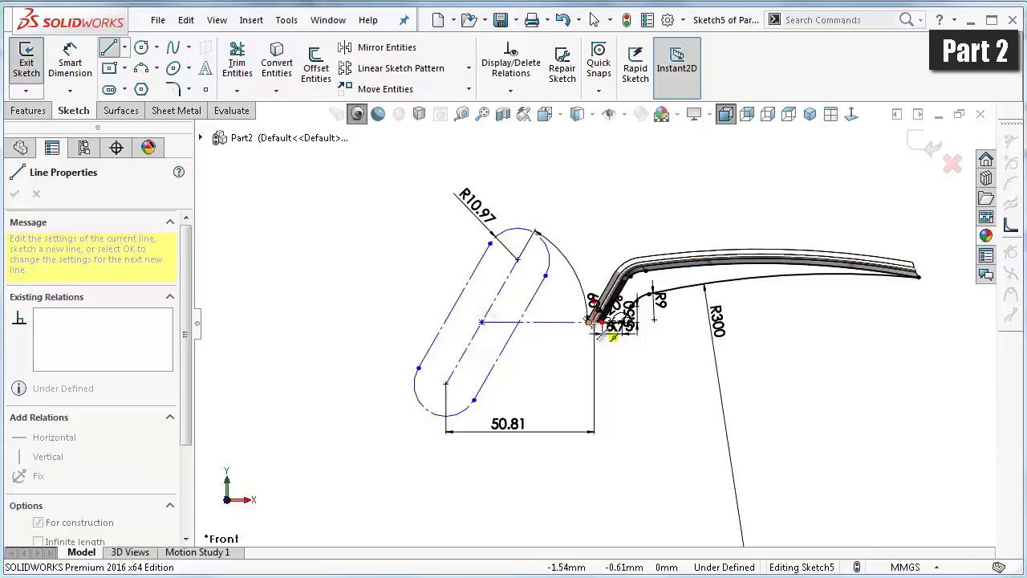
left_click(596, 323)
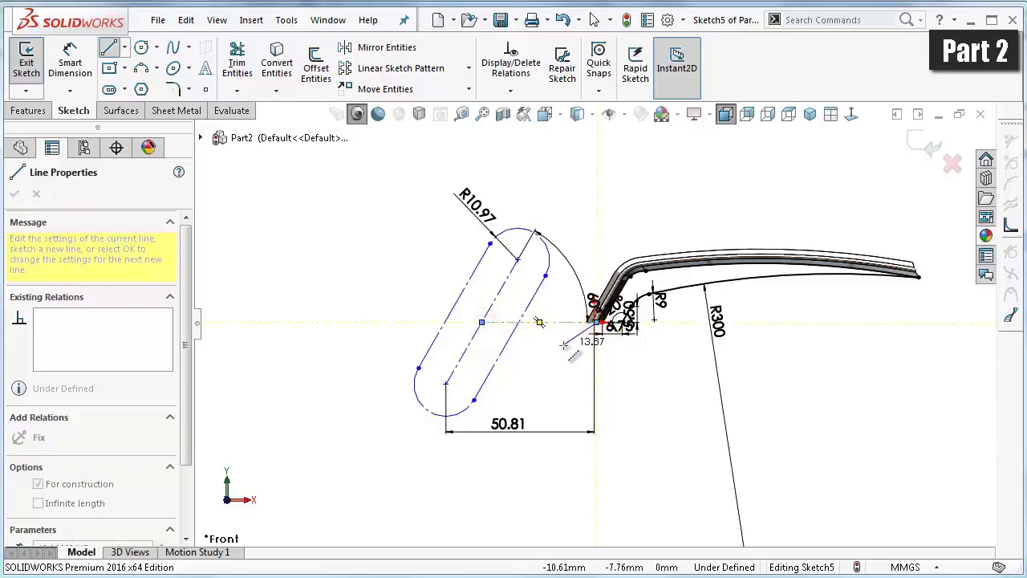
double_click(539, 367)
scroll(590, 313, "down", 5)
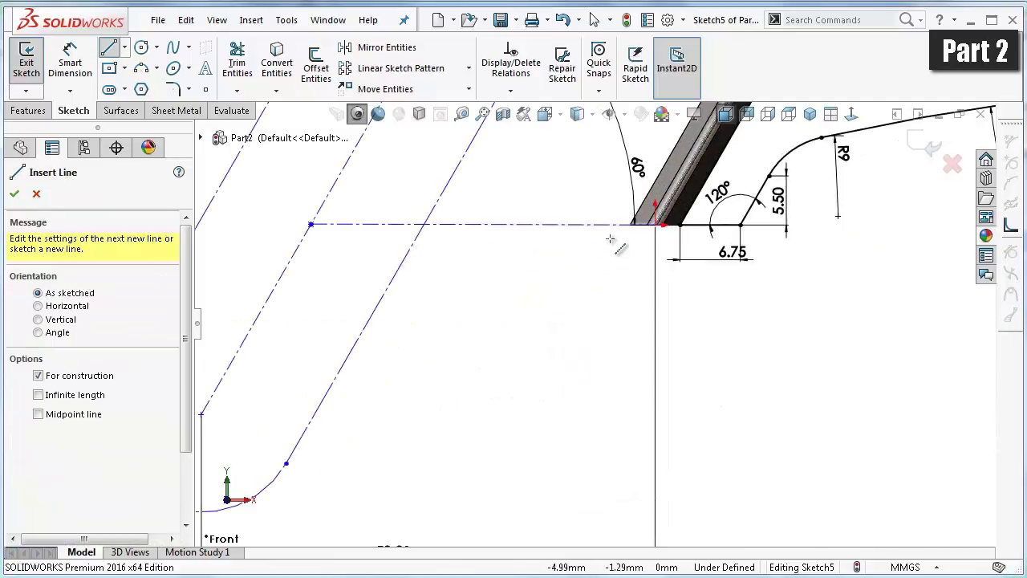
scroll(589, 313, "down", 5)
scroll(589, 313, "up", 2)
scroll(586, 314, "up", 2)
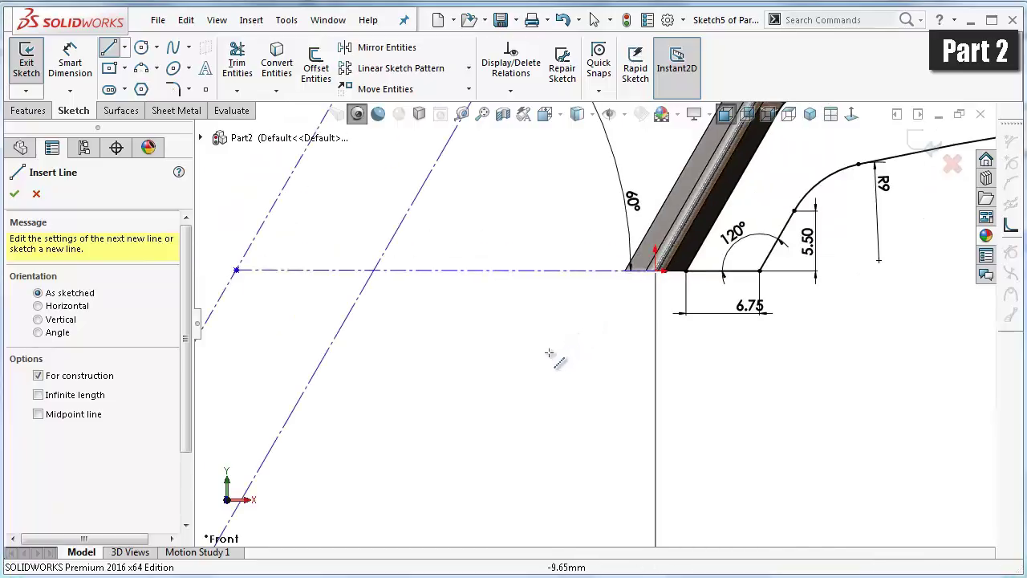
scroll(549, 354, "up", 1)
scroll(549, 354, "up", 1)
scroll(549, 354, "up", 1)
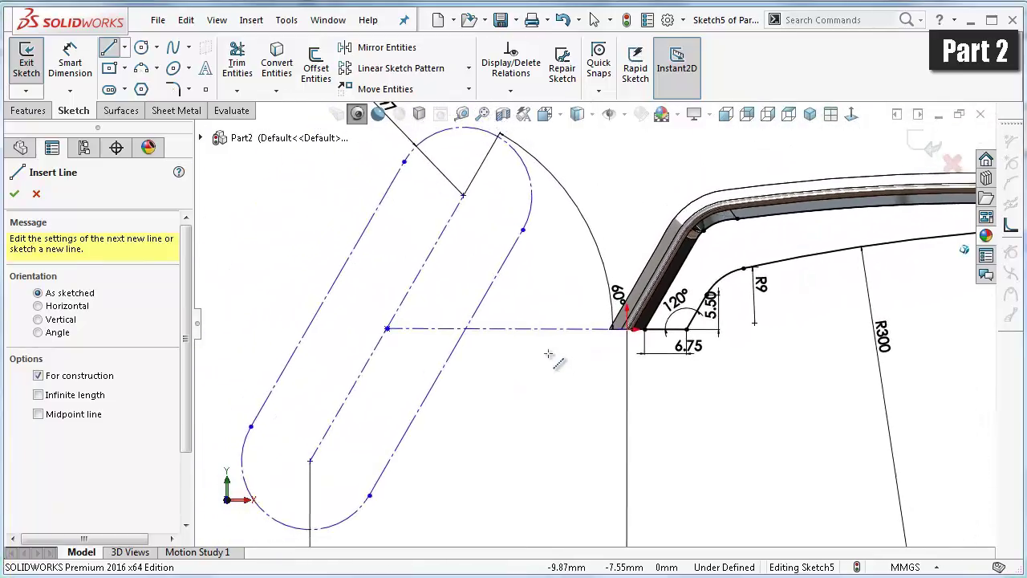
scroll(549, 354, "up", 1)
scroll(553, 358, "down", 1)
scroll(558, 362, "down", 1)
scroll(562, 365, "down", 1)
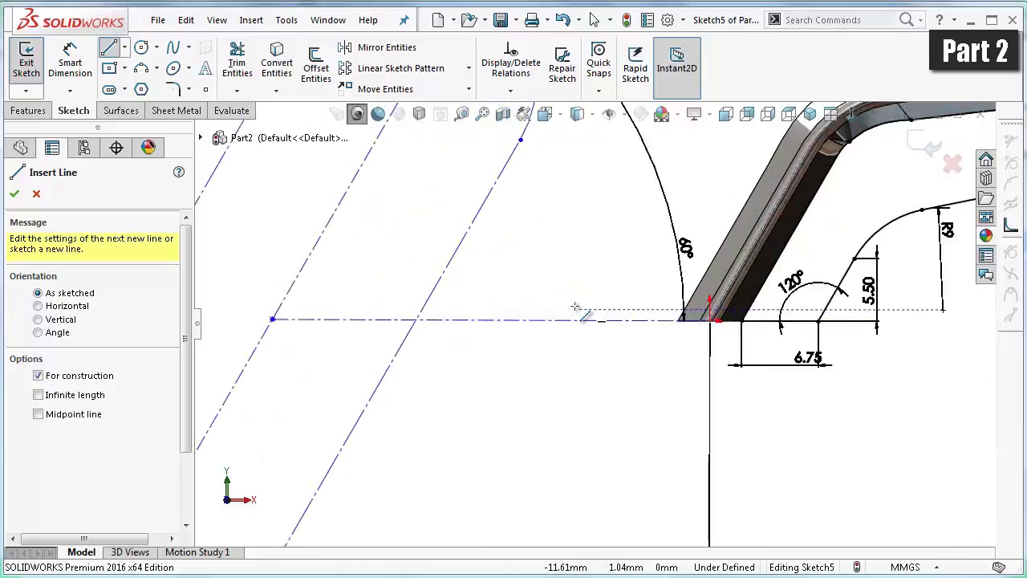
scroll(567, 376, "down", 1)
scroll(567, 373, "up", 2)
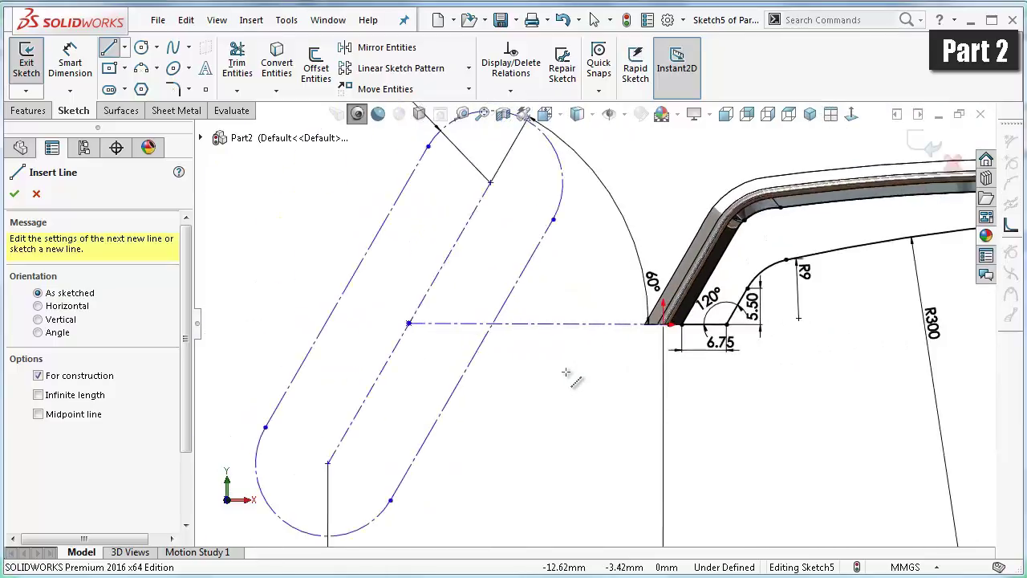
scroll(497, 359, "up", 1)
scroll(329, 269, "down", 1)
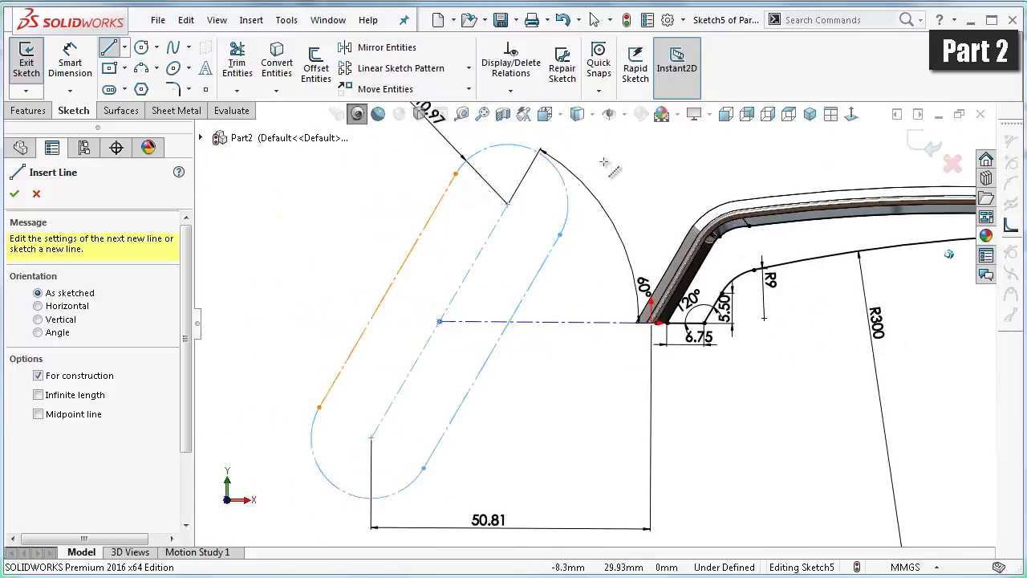
scroll(301, 229, "up", 1)
key("Escape")
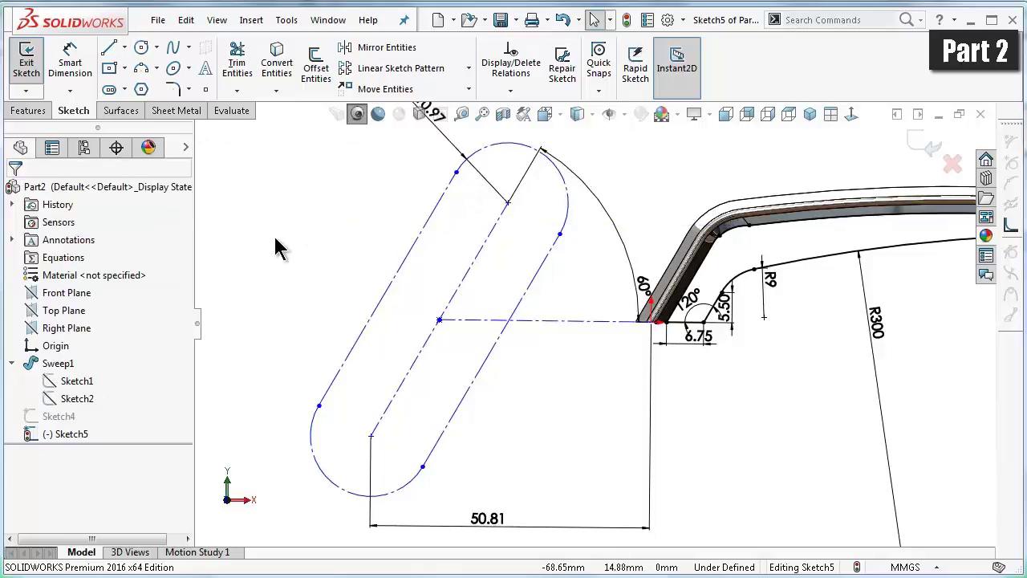
right_click(279, 240)
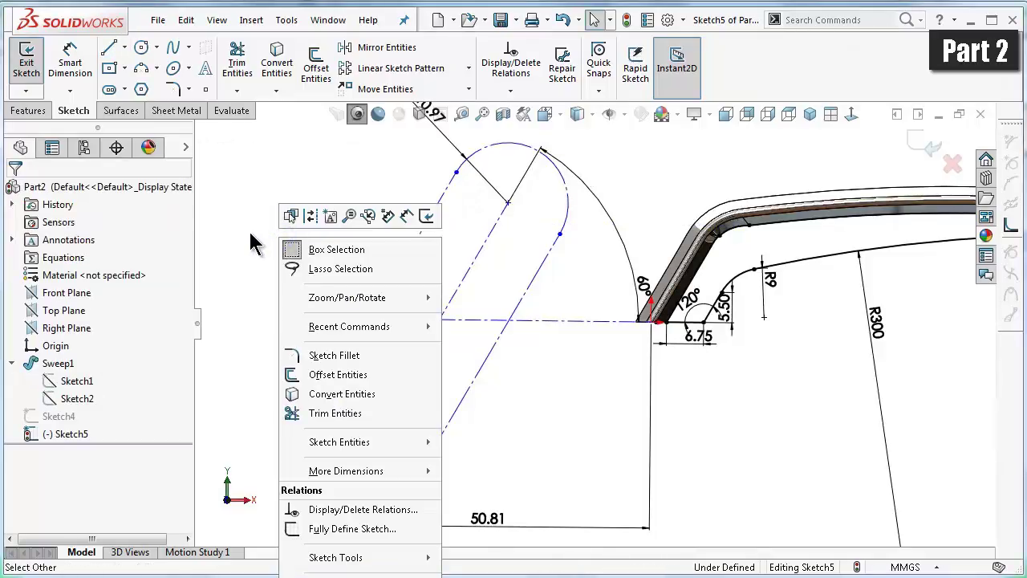
left_click(250, 238)
- Move the 60° angle dimension closer to the slot
left_click_drag(644, 285, 532, 302)
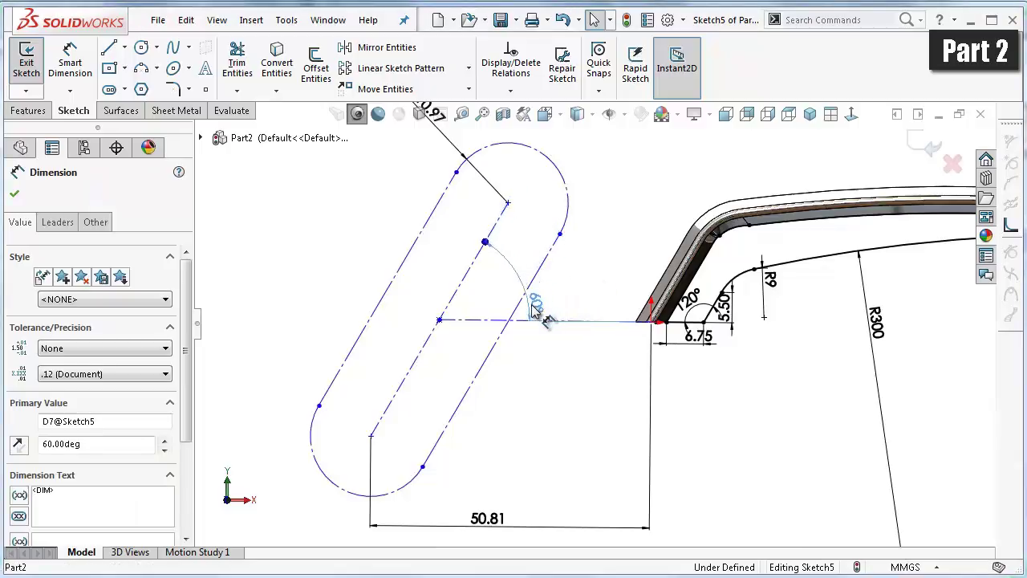
left_click(591, 270)
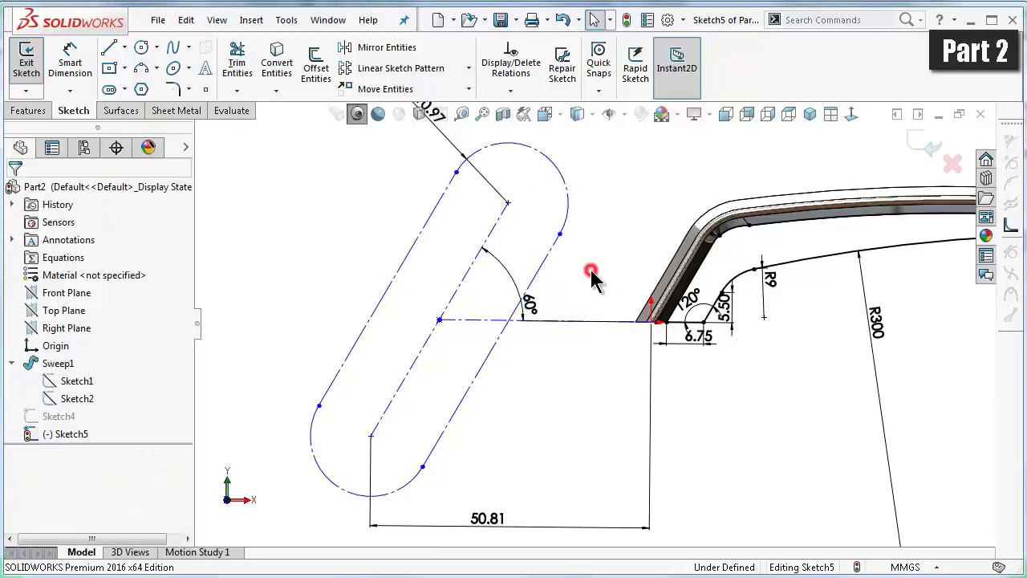
left_click(322, 232)
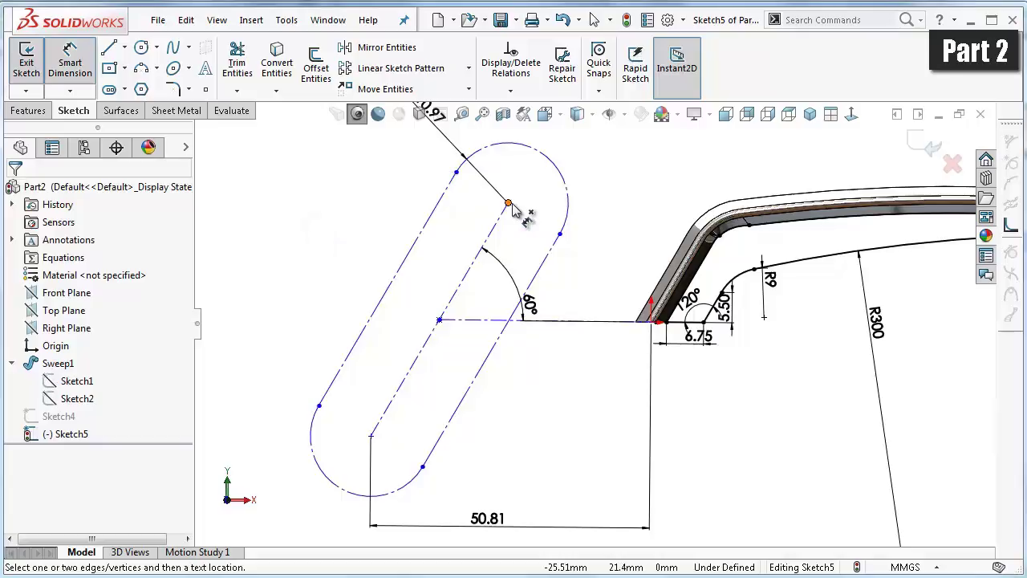
key("Escape")
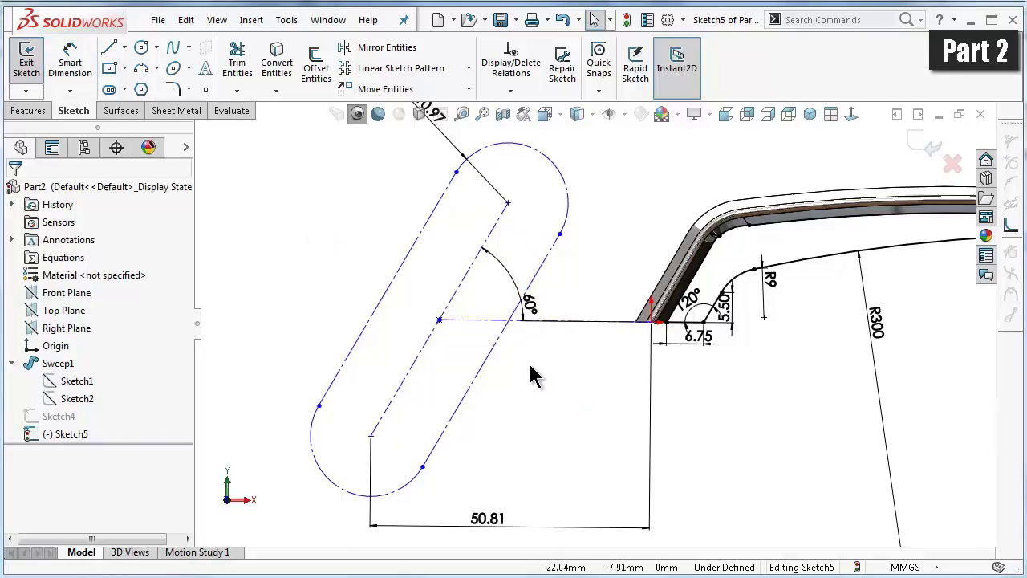
- Make the slot-to-corner centerline horizontal and reposition the 60° angle beside the slot centre
scroll(529, 369, "down", 3)
left_click(468, 280)
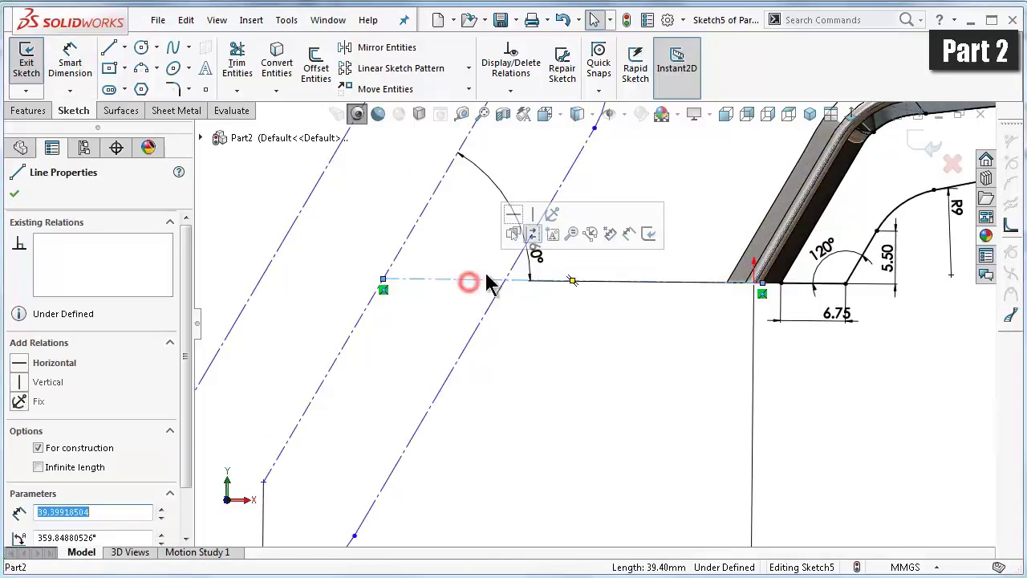
left_click(515, 216)
left_click(538, 354)
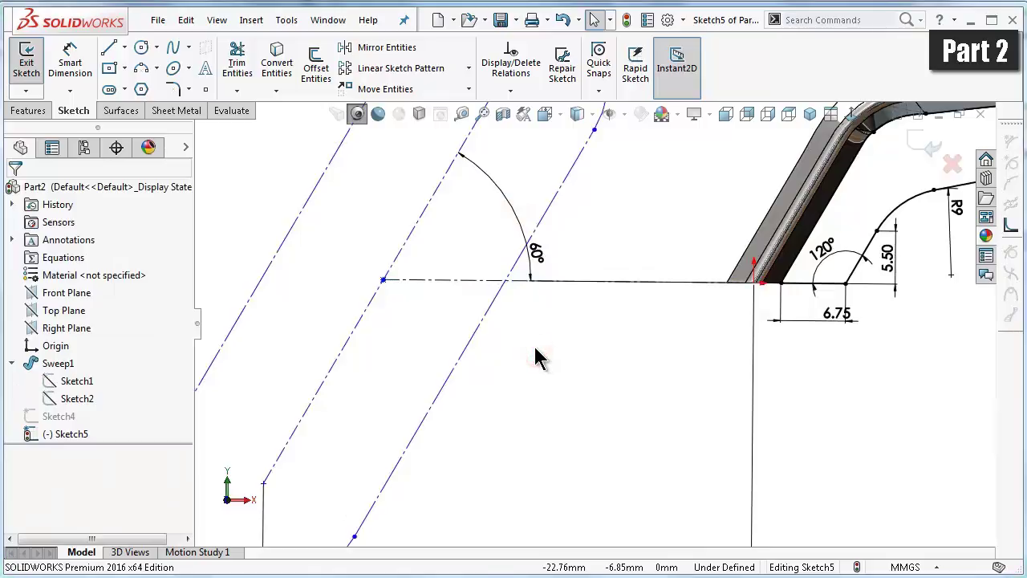
left_click_drag(546, 287, 494, 289)
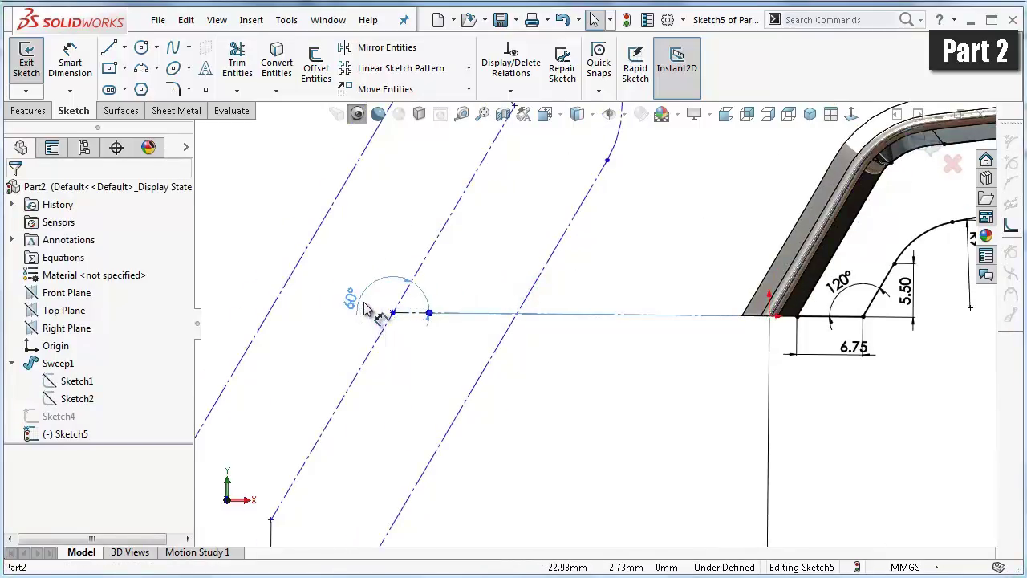
left_click(365, 309)
left_click(528, 378)
scroll(598, 281, "up", 2)
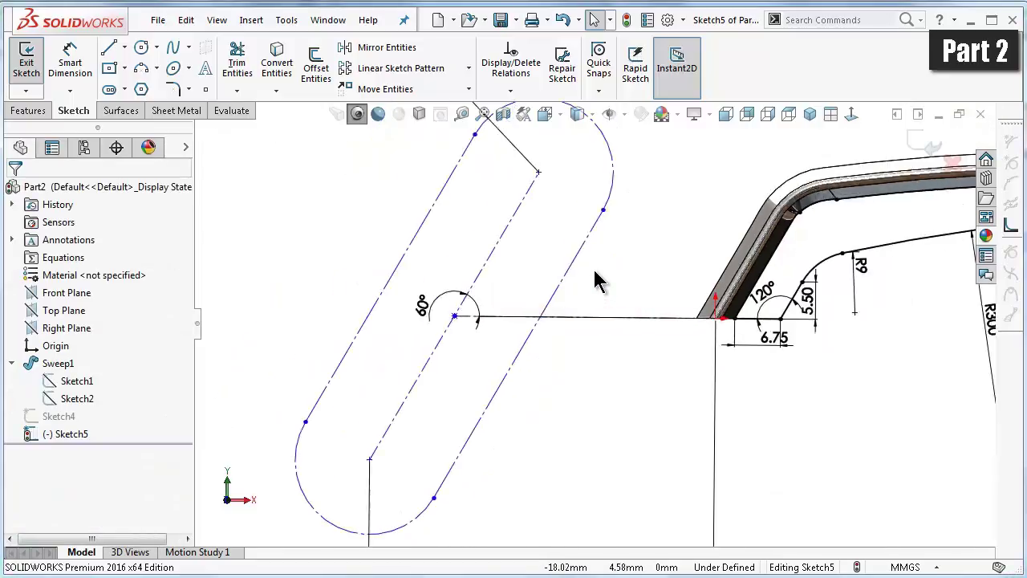
scroll(598, 281, "up", 2)
- Add a 10.97 vertical dimension to the slot's upper arc centre, linked to the R10.97 radius
right_click_drag(366, 286, 367, 207)
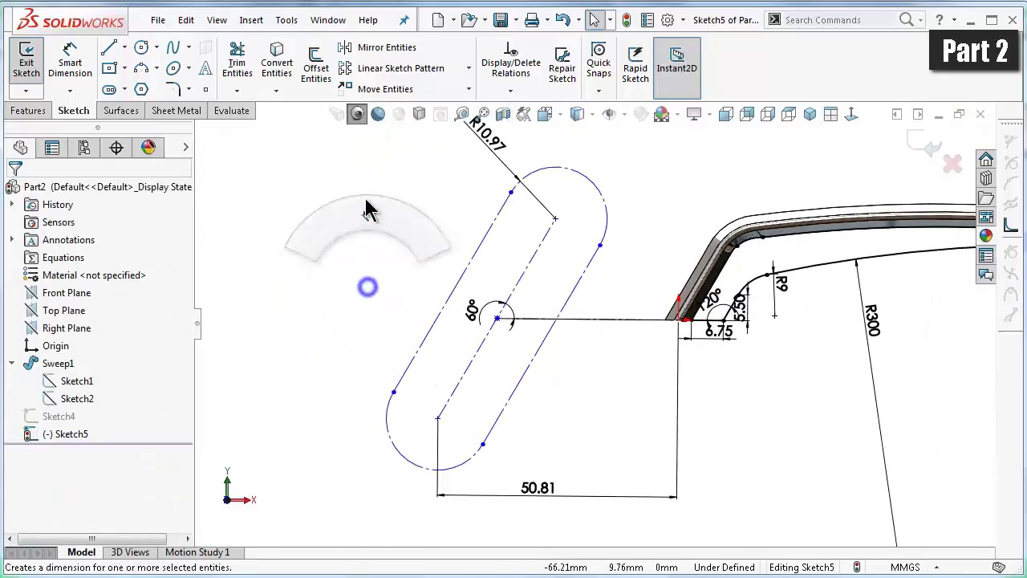
left_click(556, 219)
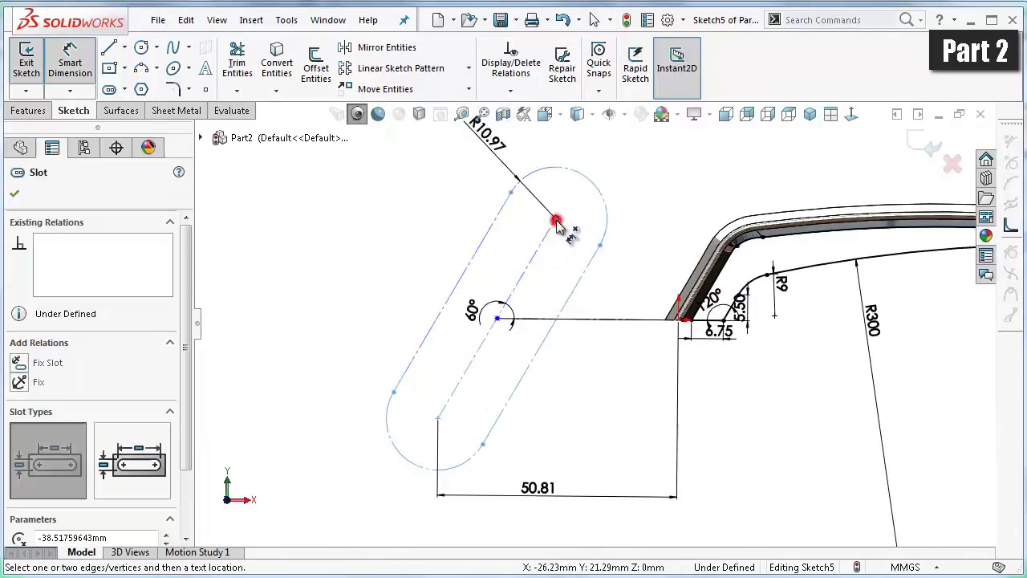
left_click(679, 321)
left_click(359, 297)
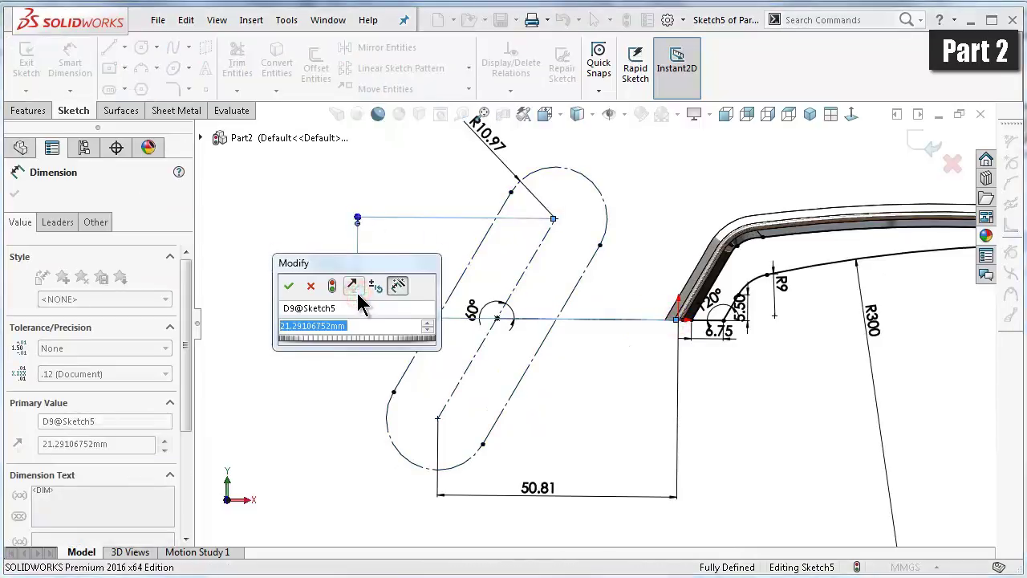
type("=")
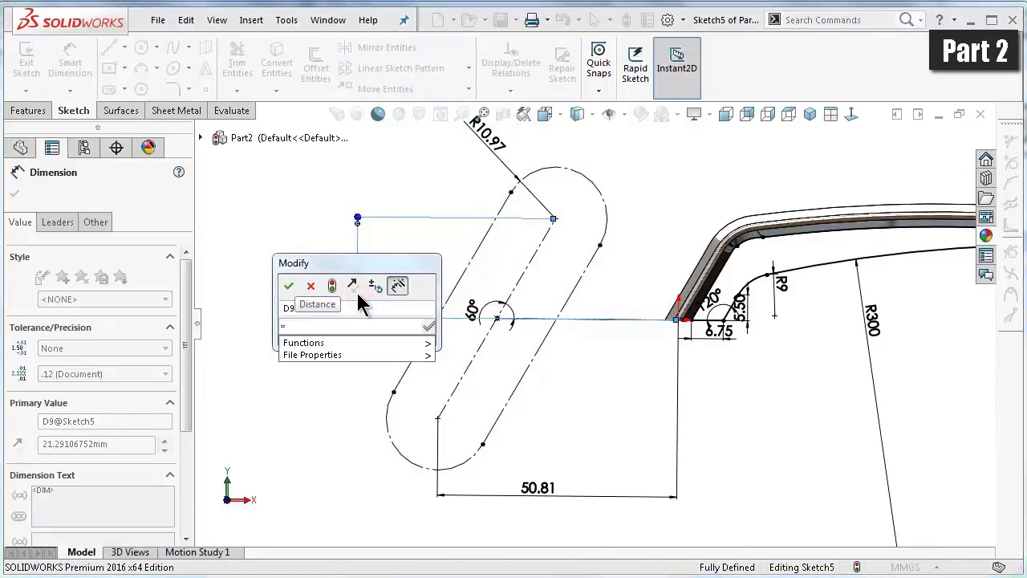
left_click(494, 145)
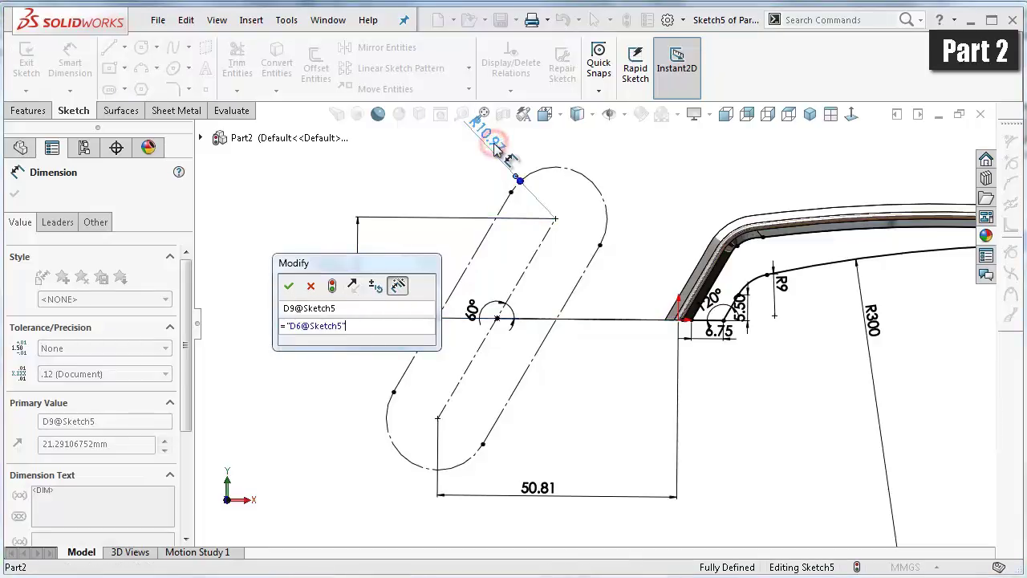
left_click(289, 287)
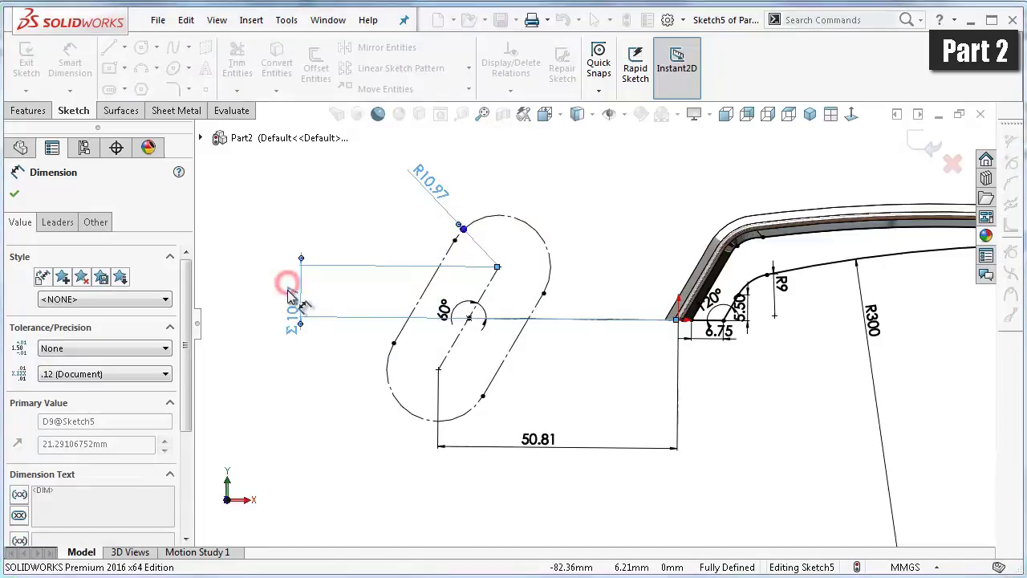
left_click(307, 213)
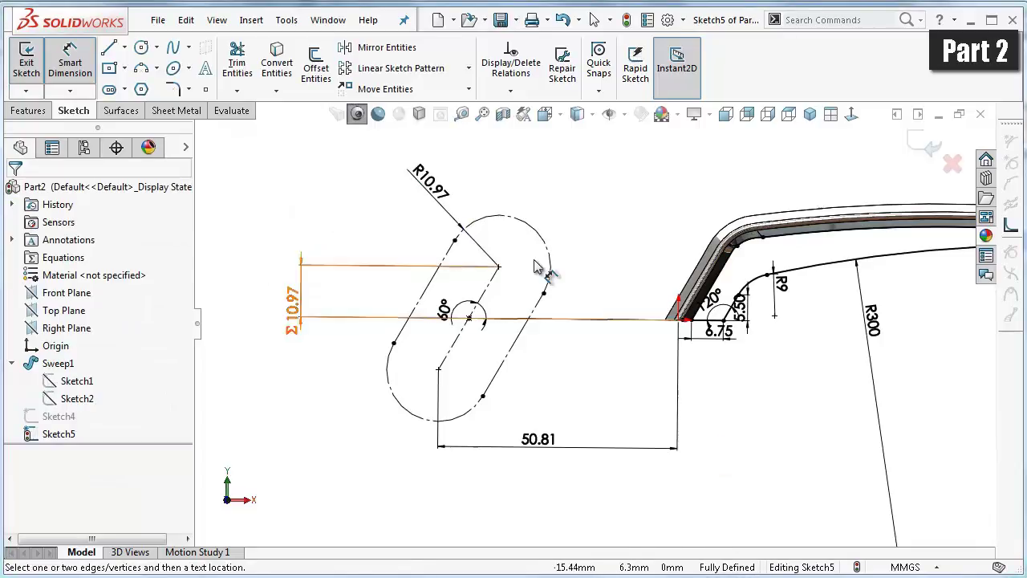
scroll(533, 265, "down", 2)
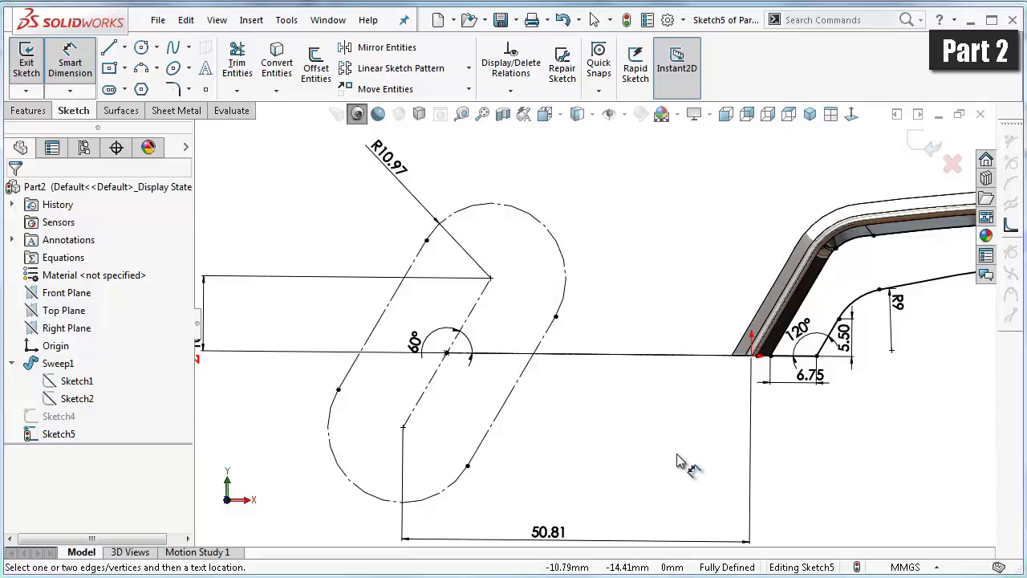
- Start a line at the bar's end face, then return to the front sketch view
left_click(109, 47)
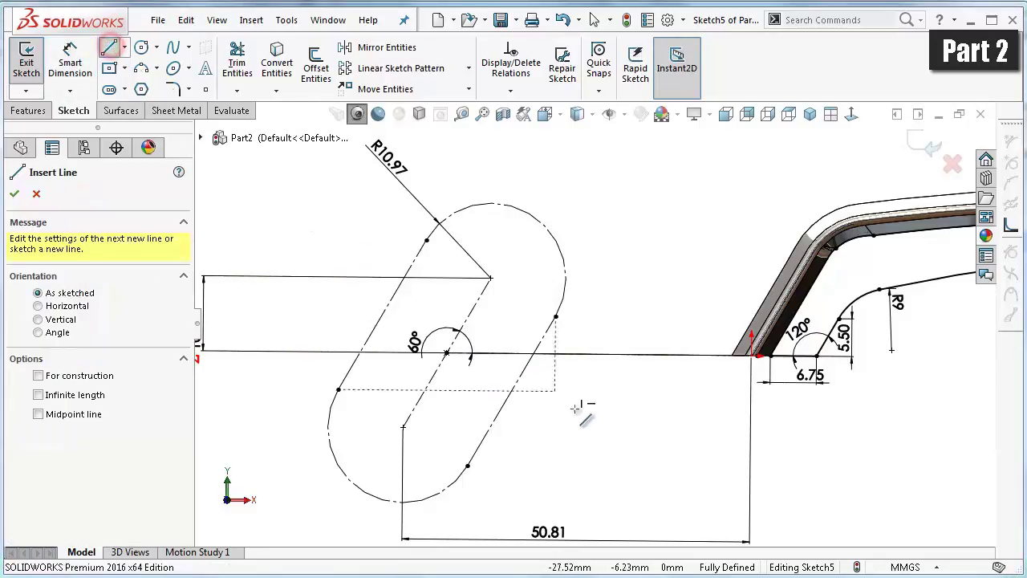
scroll(737, 356, "down", 2)
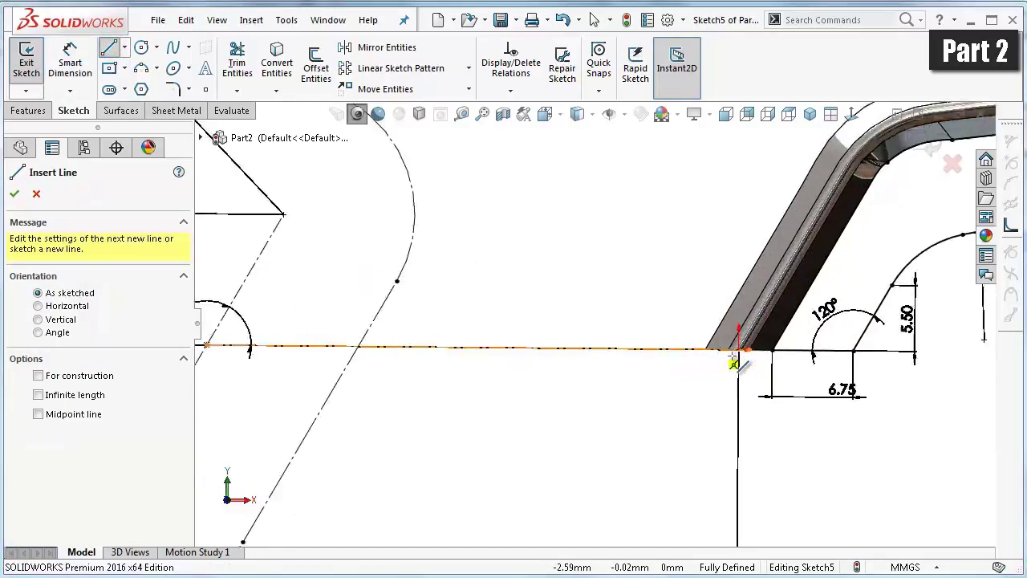
scroll(677, 361, "down", 2)
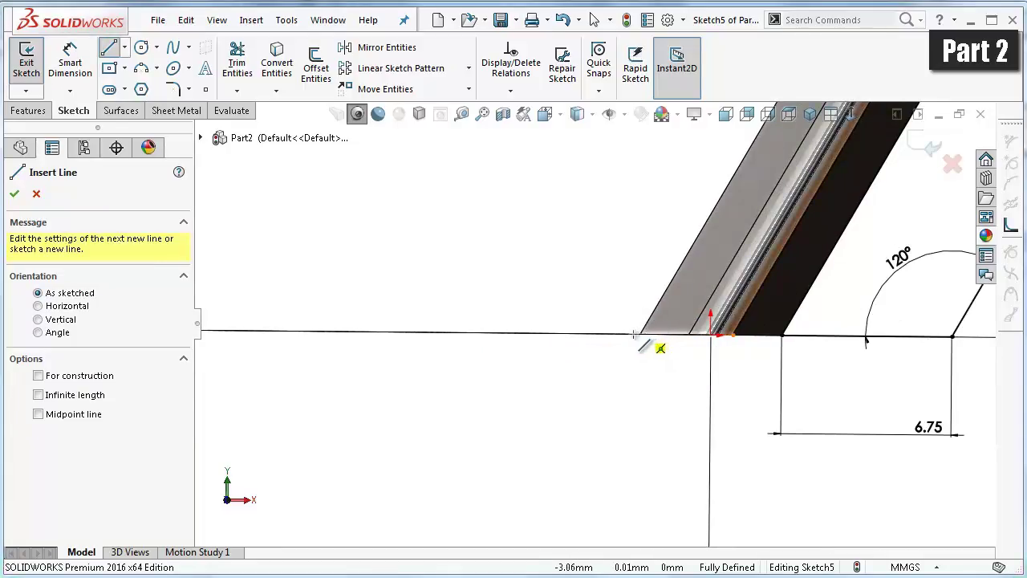
mouse_move(652, 337)
middle_mouse_down()
mouse_move(613, 345)
mouse_move(623, 343)
middle_mouse_up()
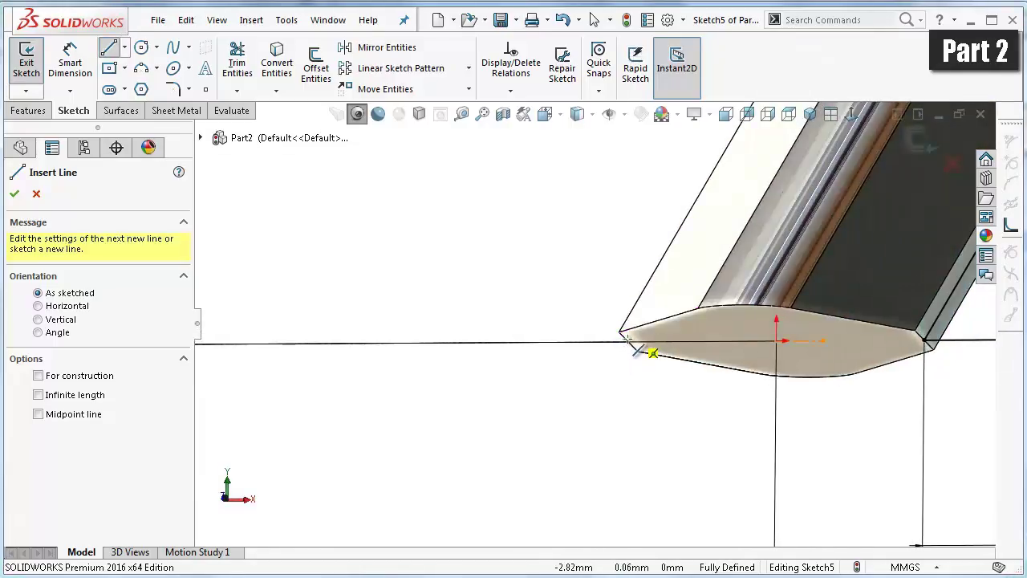
left_click(625, 340)
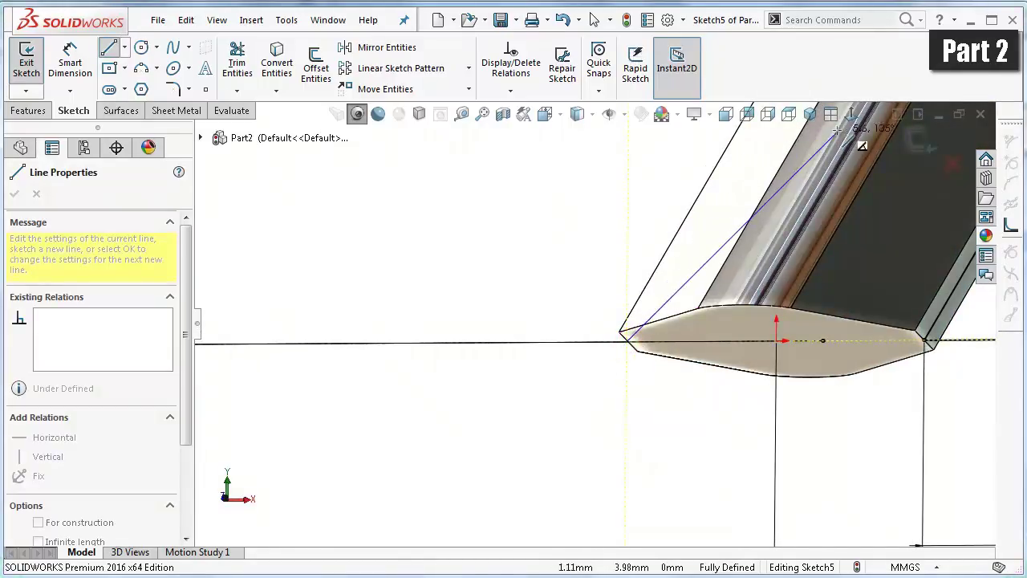
left_click(850, 117)
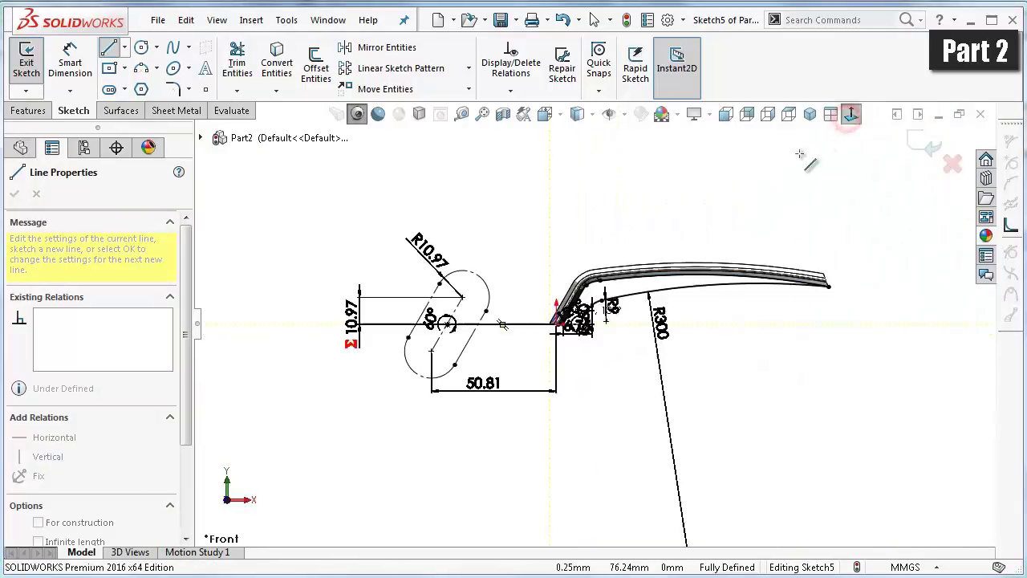
scroll(562, 305, "down", 2)
scroll(530, 277, "down", 2)
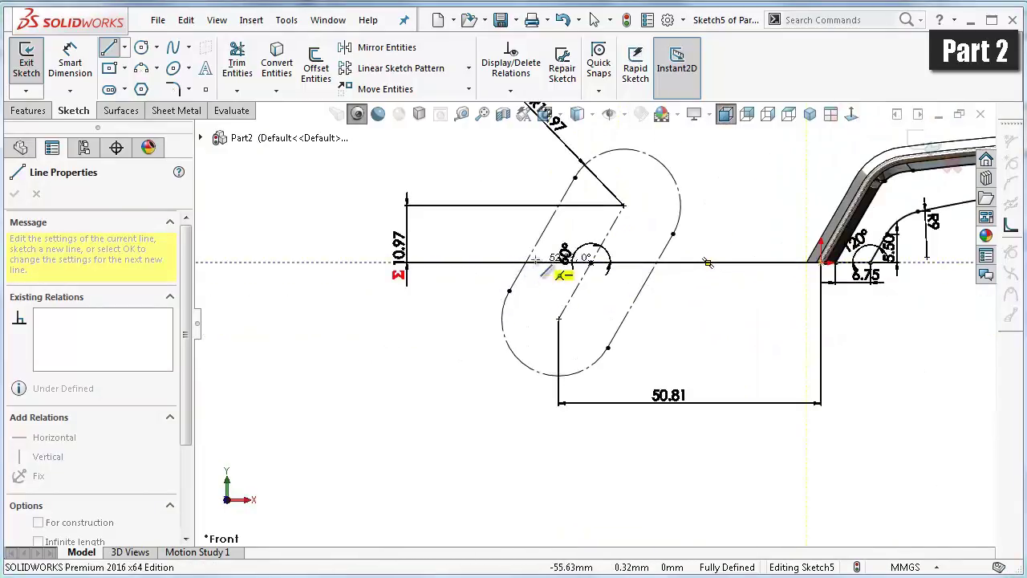
scroll(536, 261, "down", 3)
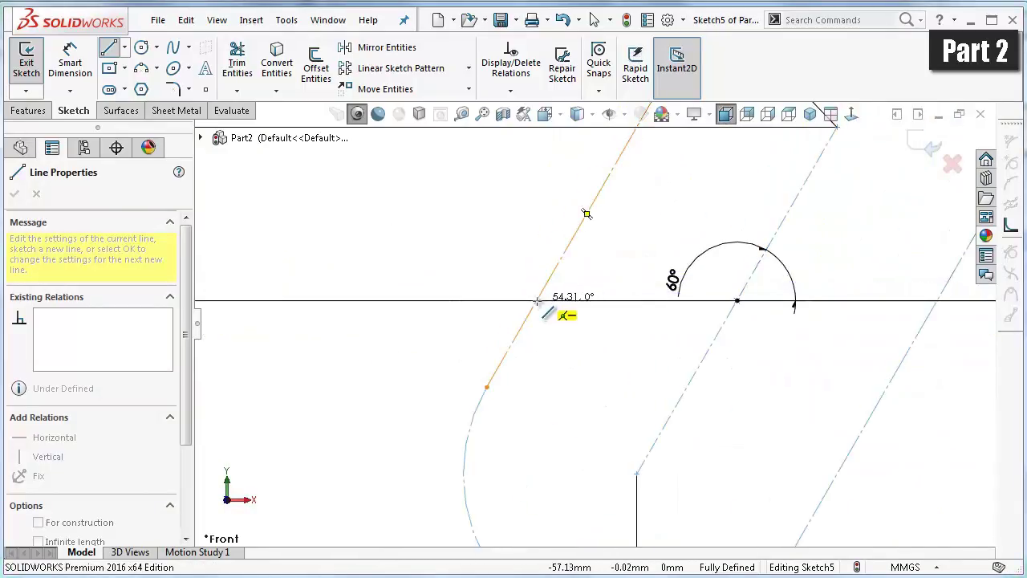
- Draw a line up the slot's left side, a tangent arc over its top, and a line to the bar's edge
left_click(537, 301)
scroll(594, 313, "up", 2)
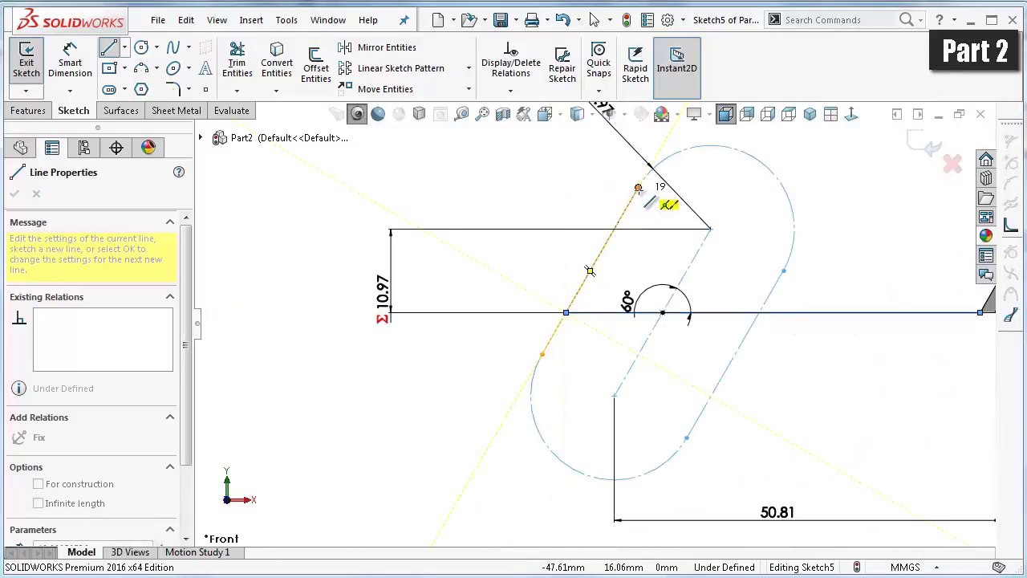
left_click(638, 188)
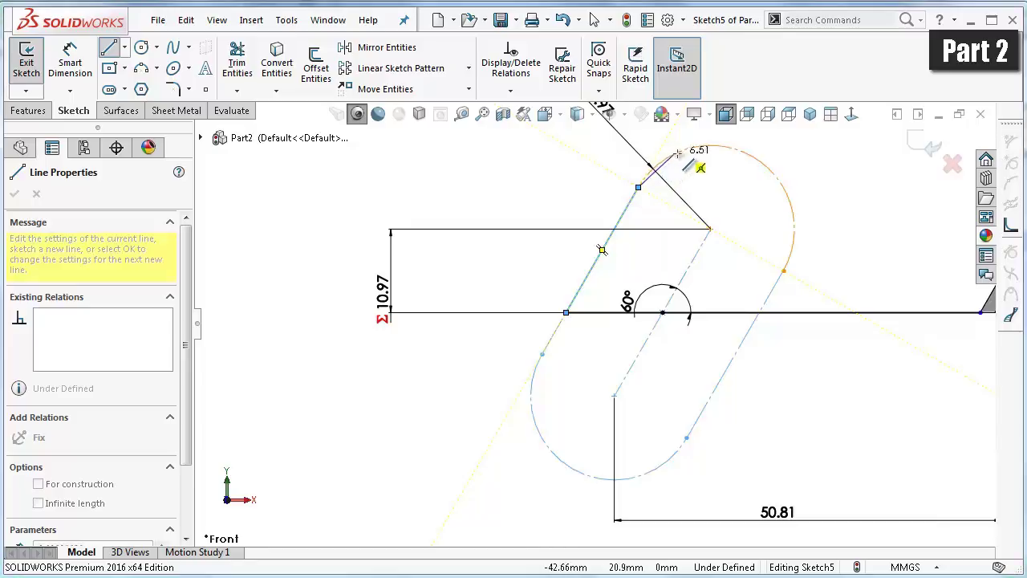
left_click(650, 164)
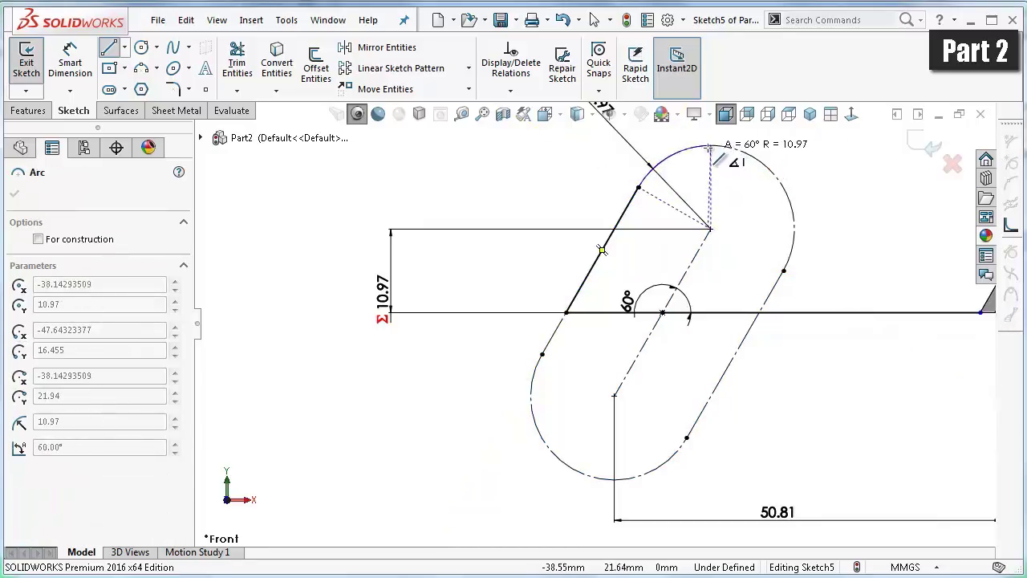
left_click(713, 148)
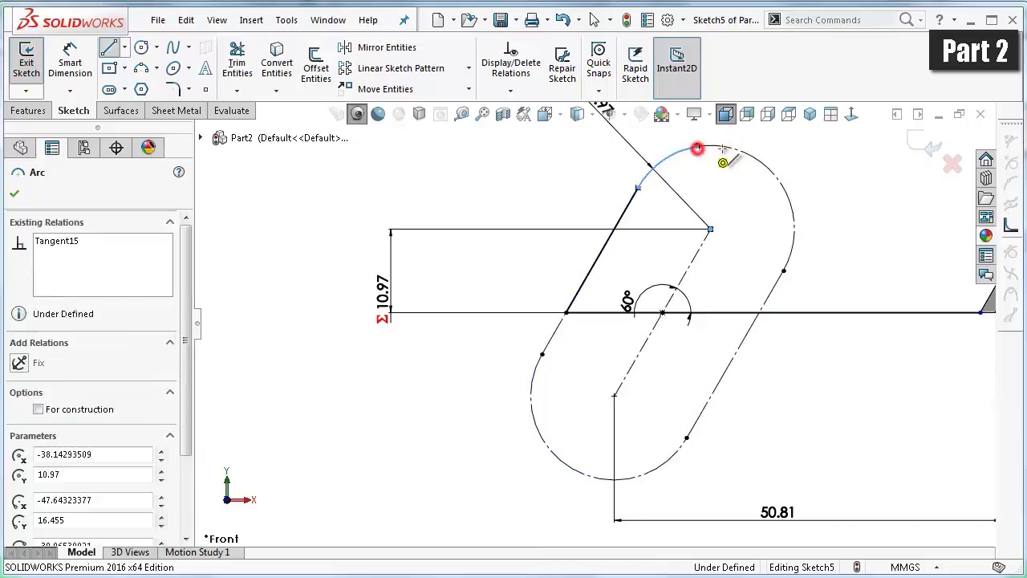
scroll(783, 200, "down", 5)
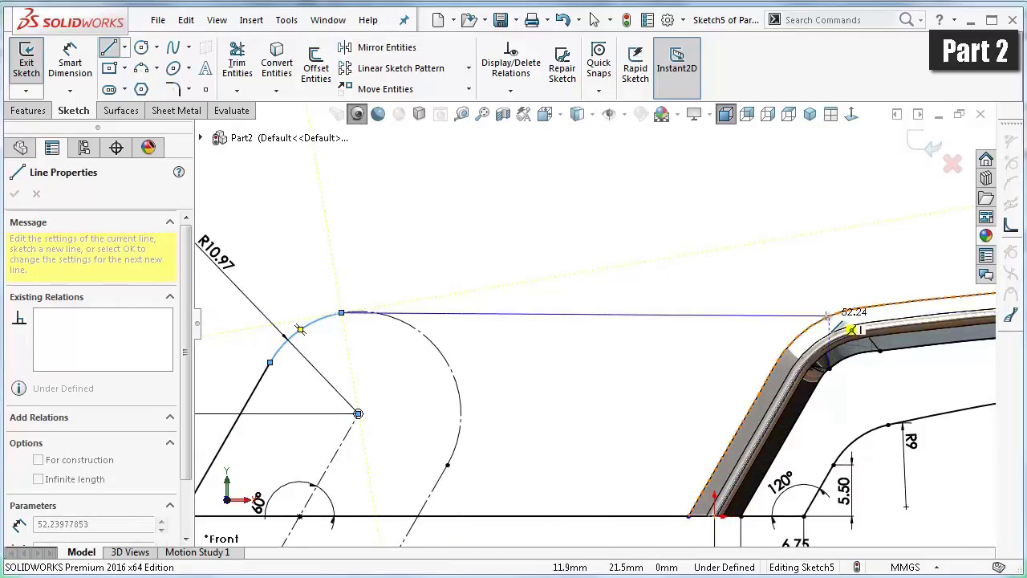
scroll(815, 320, "down", 3)
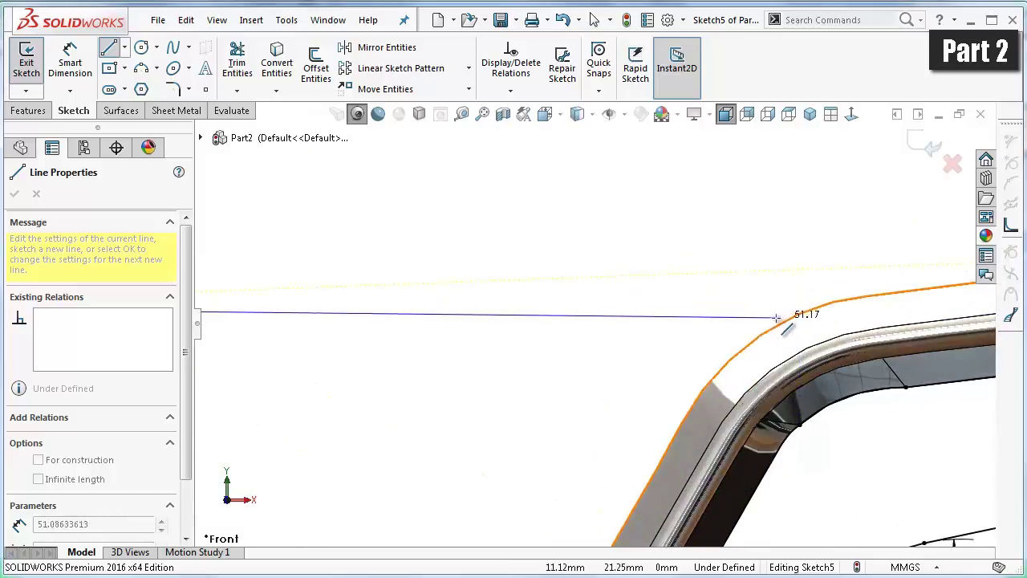
left_click(779, 322)
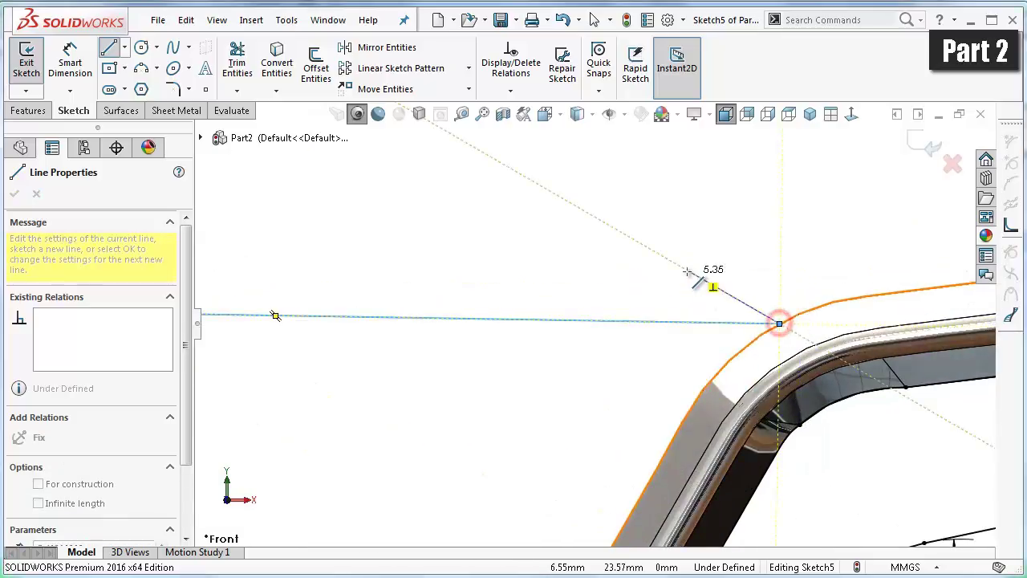
key("Escape")
scroll(691, 261, "up", 2)
key("Escape")
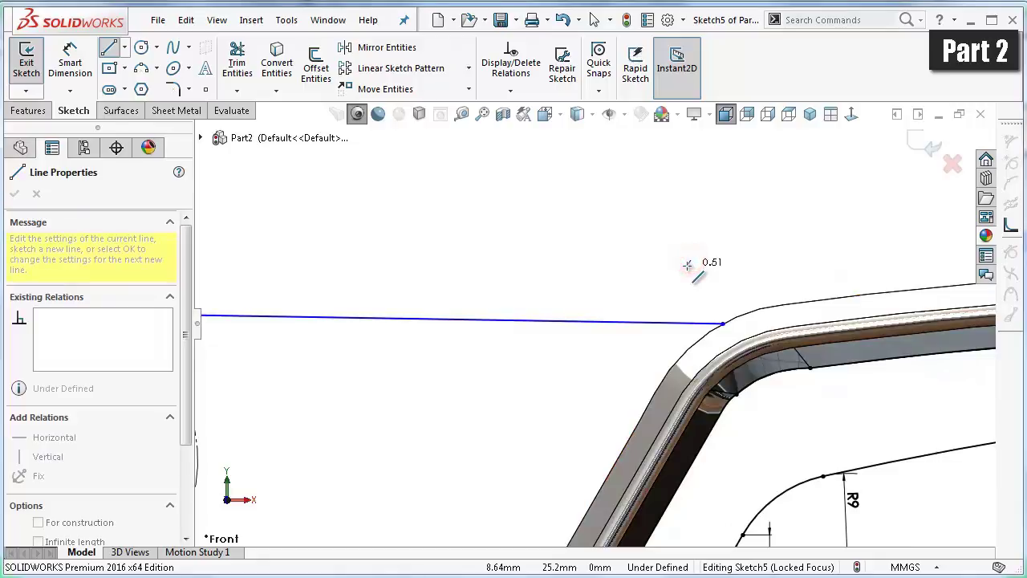
scroll(649, 314, "up", 2)
scroll(562, 330, "up", 2)
- Make the top line horizontal and put its right endpoint on the bar's curved edge
scroll(513, 336, "down", 1)
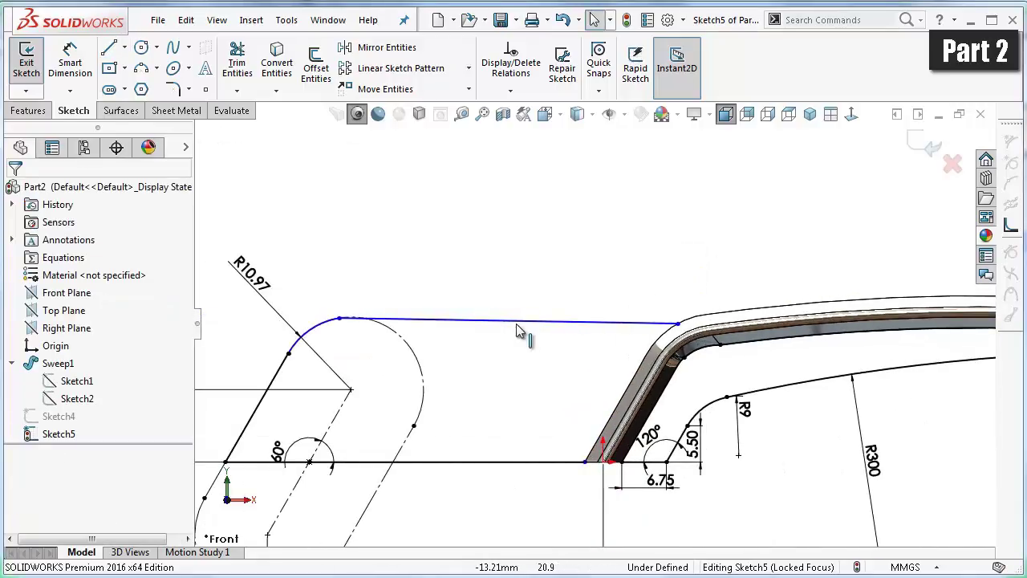
left_click(518, 321)
left_click(566, 261)
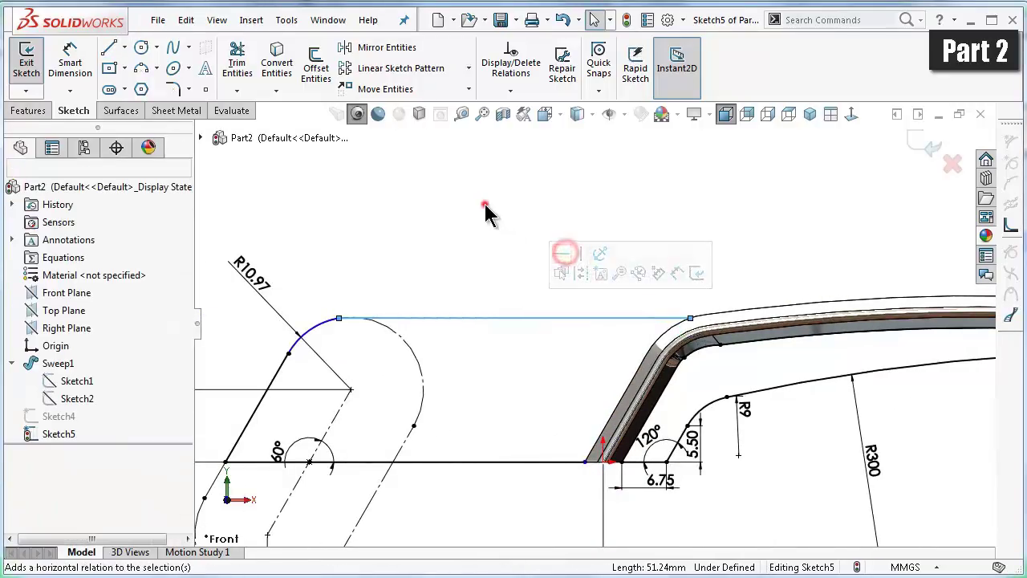
left_click(485, 204)
scroll(745, 365, "down", 3)
left_click(752, 365)
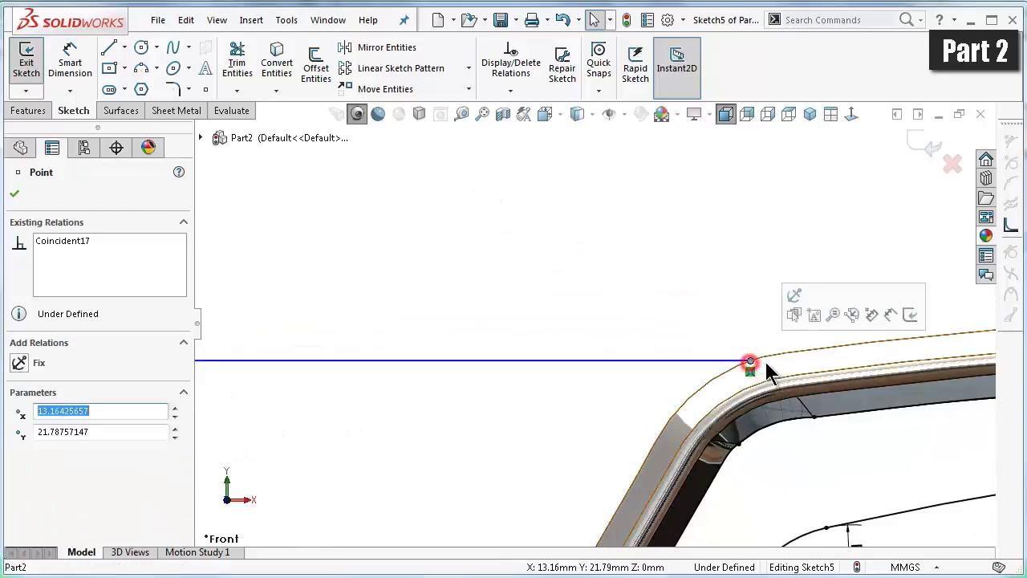
left_click(774, 357, "ctrl")
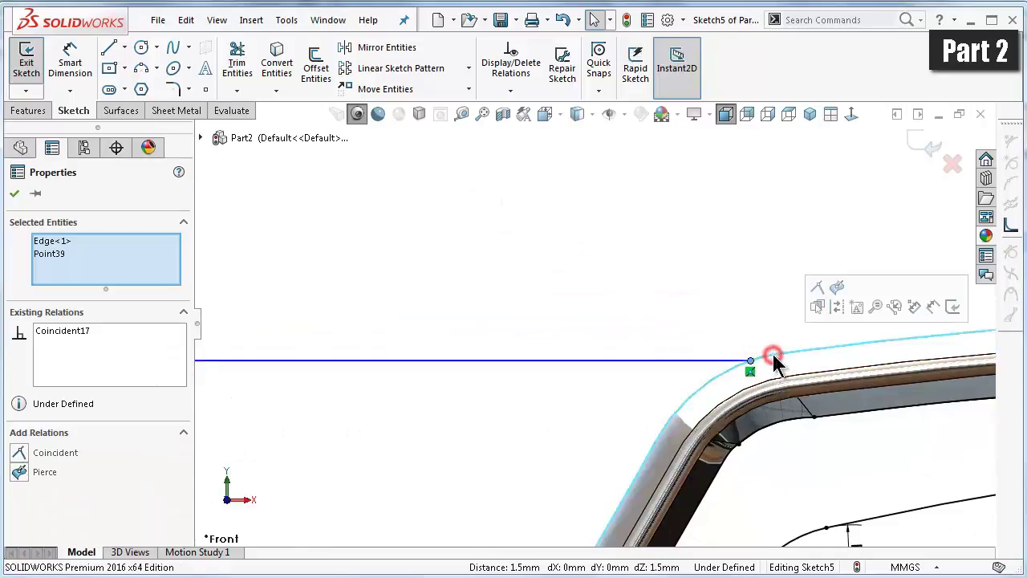
left_click(817, 289)
left_click(659, 277)
- Make the new arc coradial with the slot's top arc and tangent to the top line
scroll(516, 332, "up", 2)
scroll(464, 343, "up", 2)
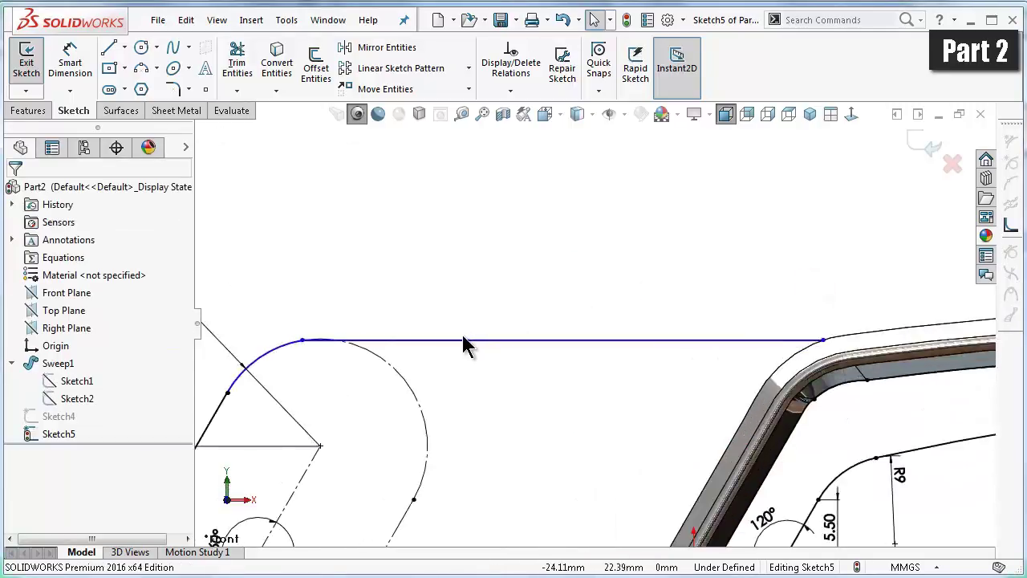
scroll(463, 341, "down", 2)
scroll(463, 344, "down", 2)
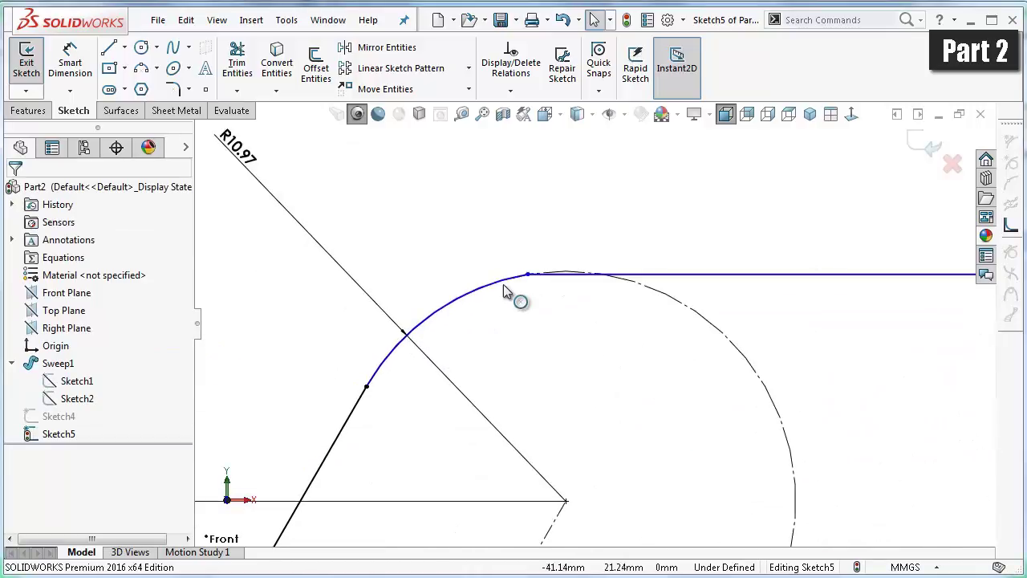
left_click(504, 283)
left_click(674, 297, "ctrl")
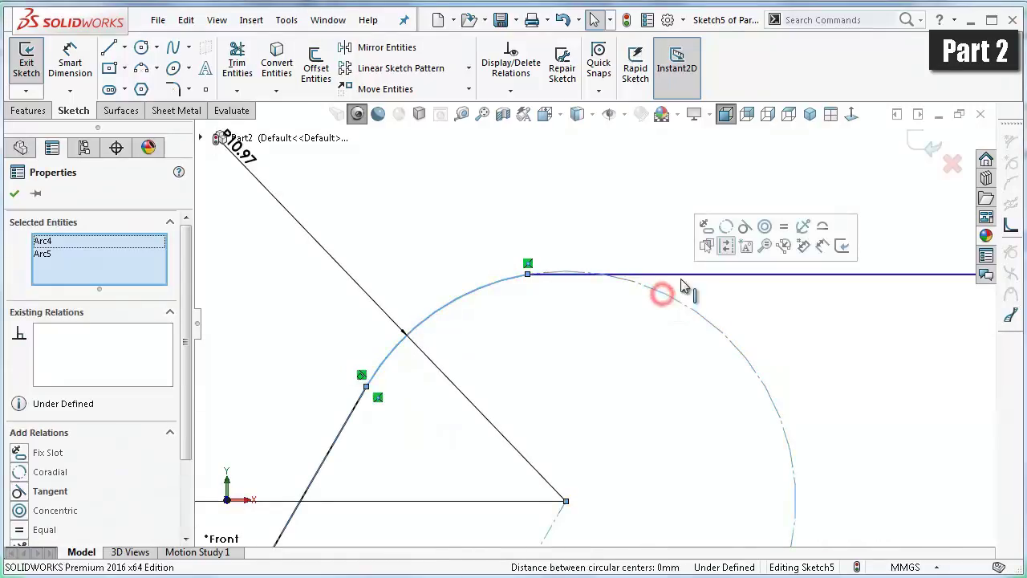
left_click(725, 226)
left_click(560, 174)
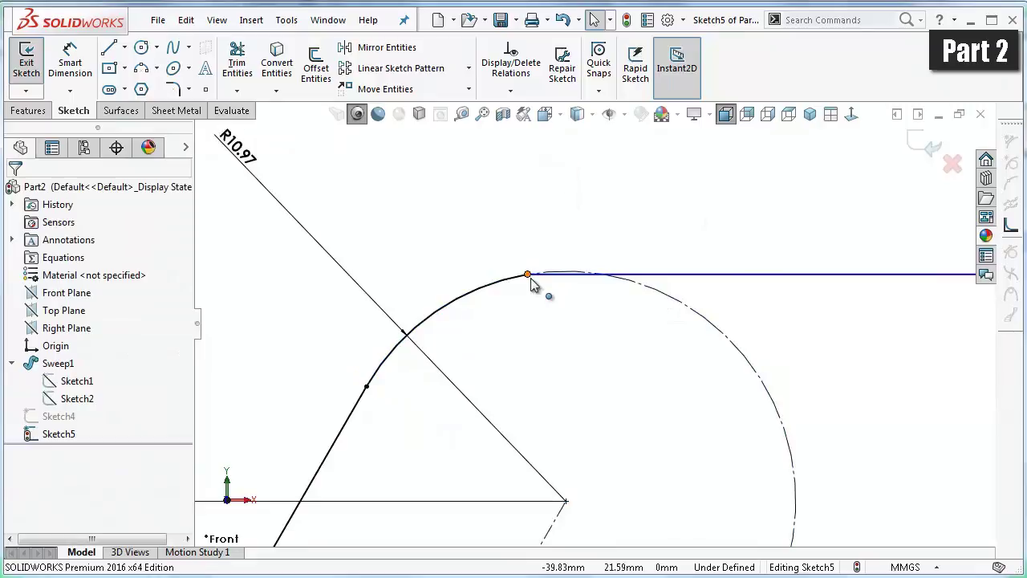
left_click(656, 276)
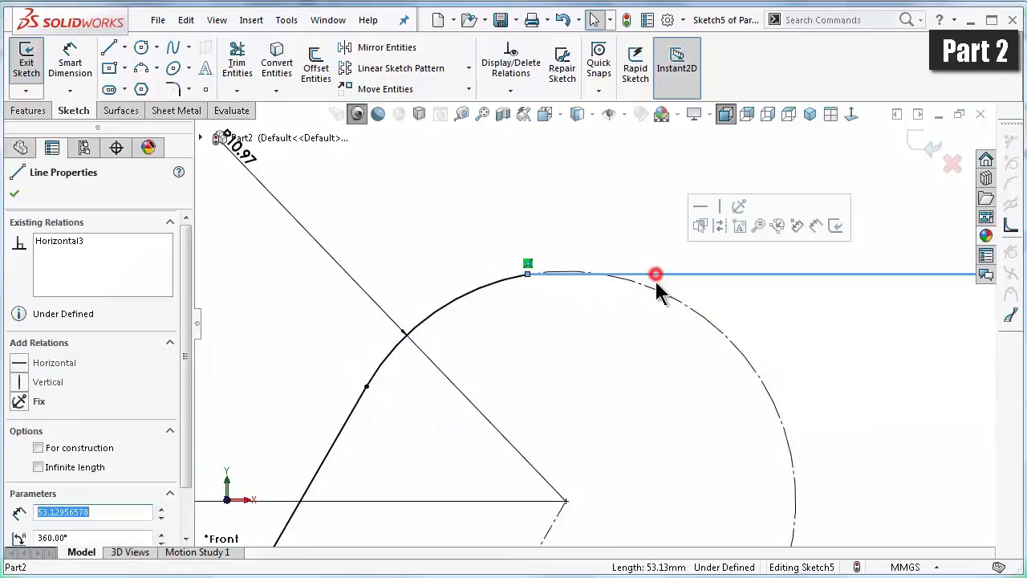
left_click(673, 299, "ctrl")
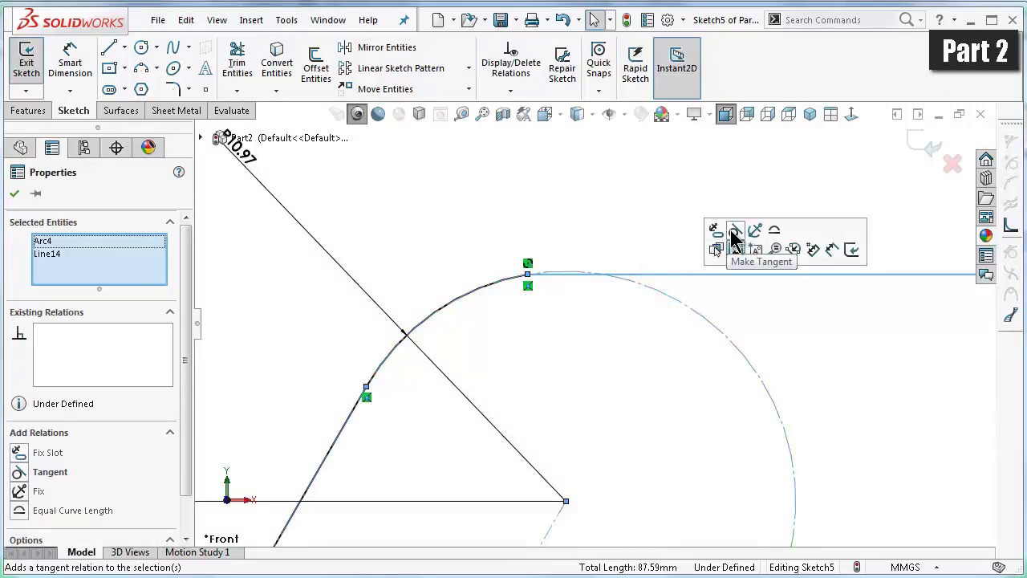
left_click(734, 230)
left_click(575, 221)
scroll(587, 269, "up", 3)
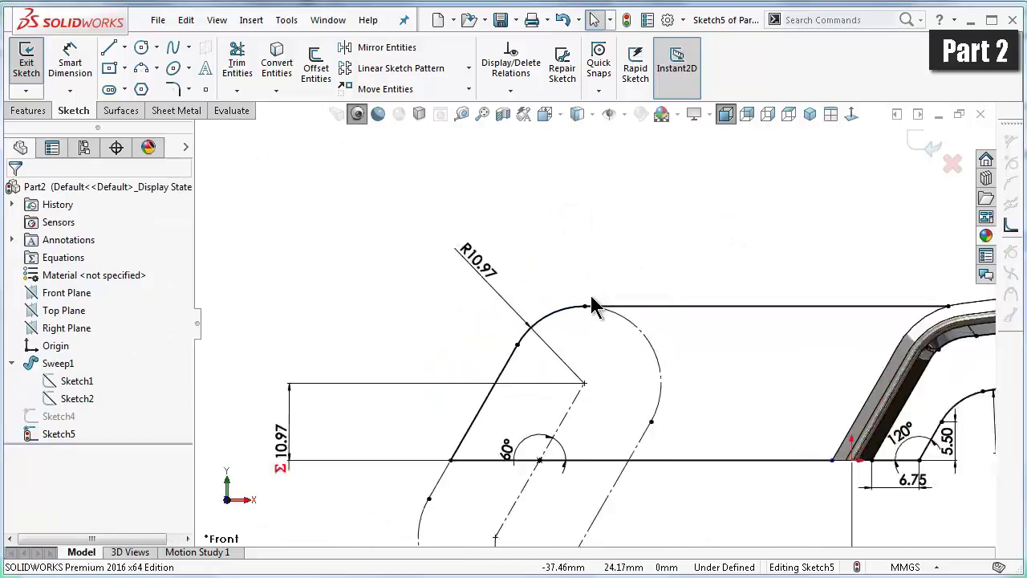
scroll(783, 362, "down", 2)
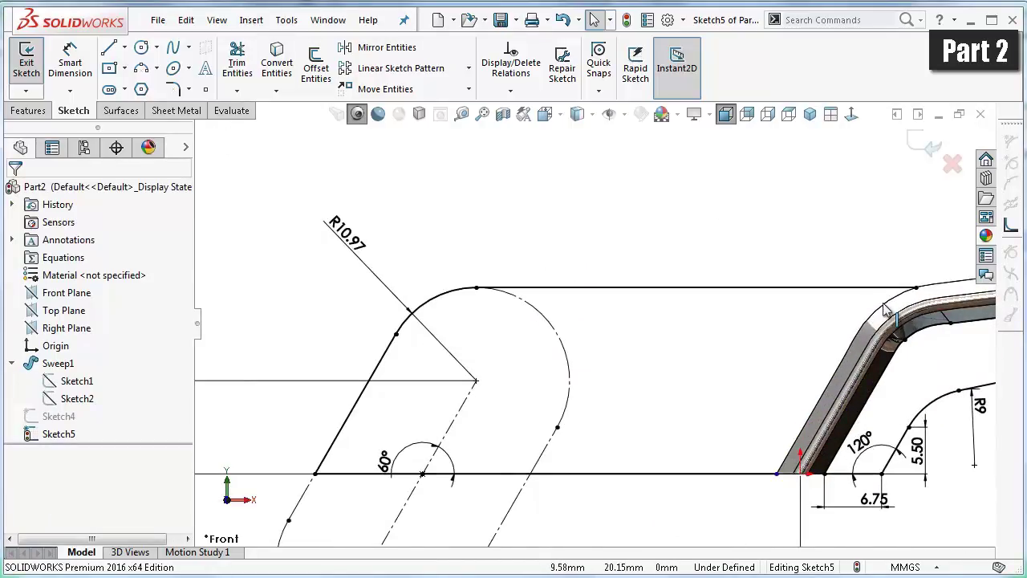
left_click(883, 307)
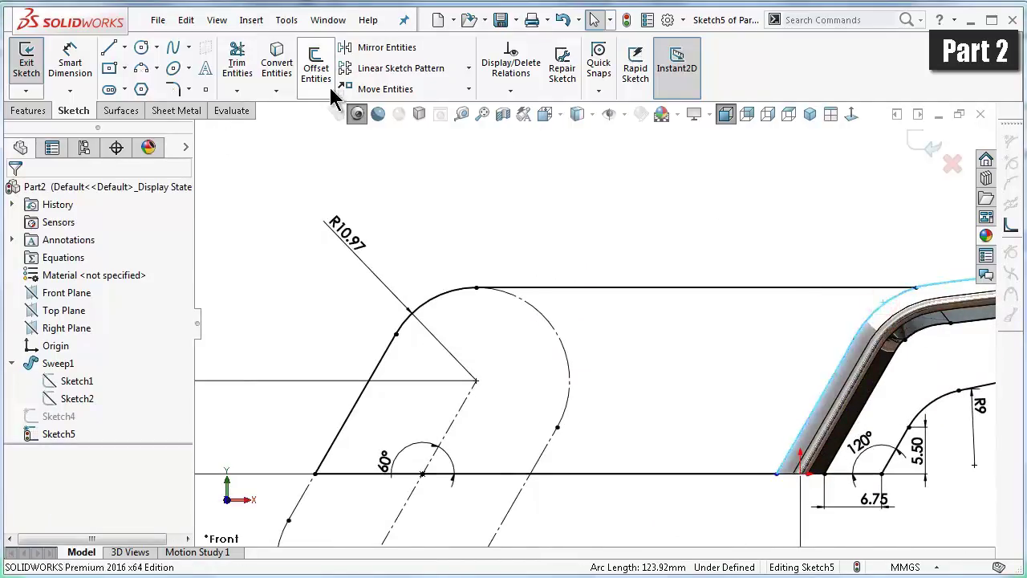
left_click(273, 72)
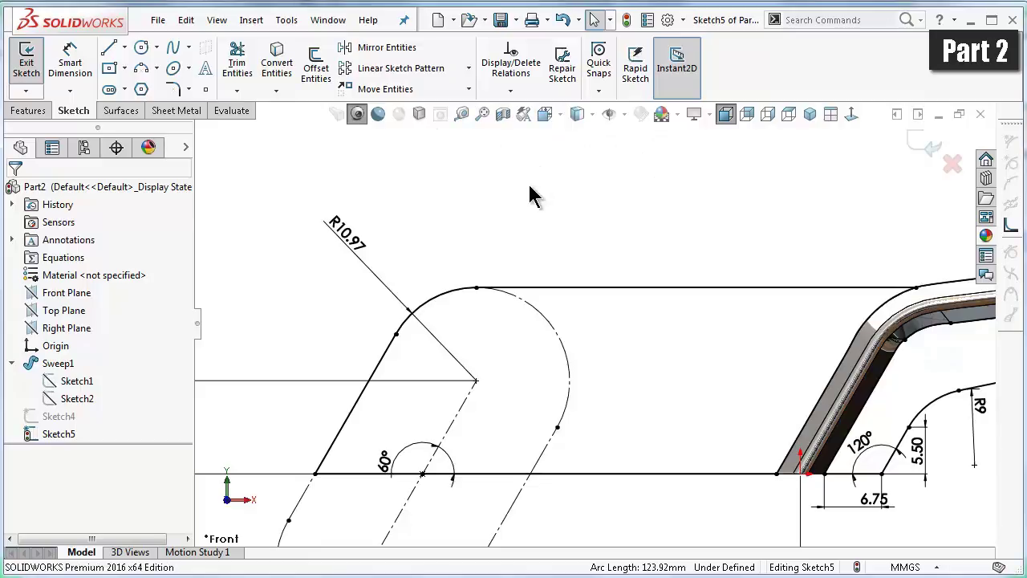
left_click(248, 70)
scroll(899, 257, "down", 2)
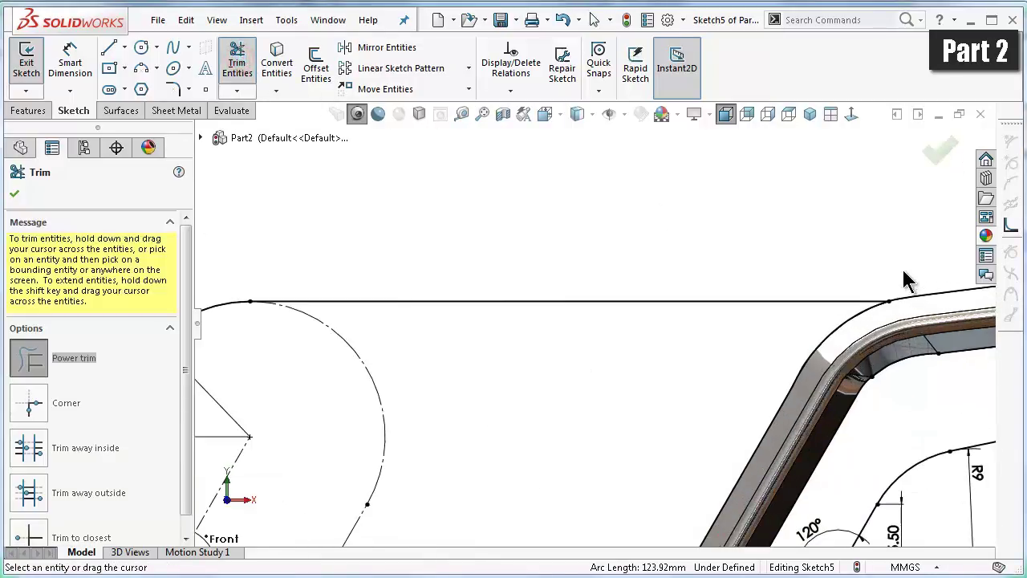
scroll(891, 277, "up", 3)
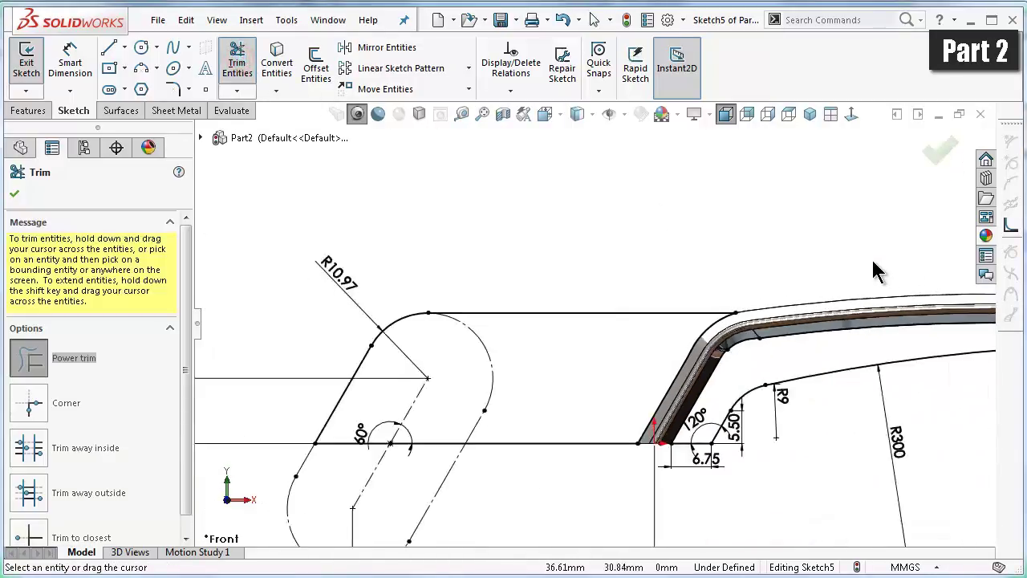
scroll(717, 250, "up", 1)
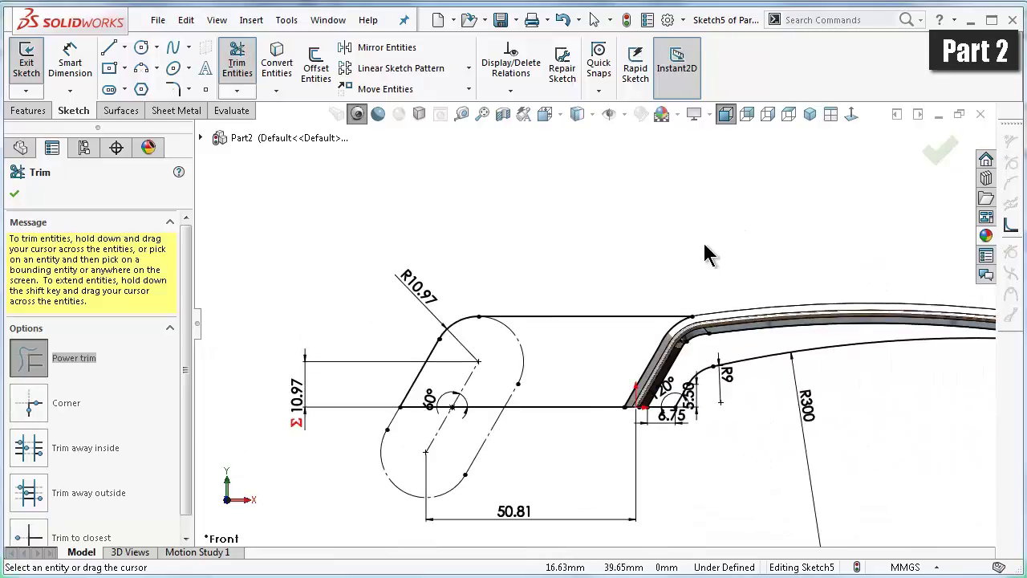
middle_click_drag(679, 267, 674, 267)
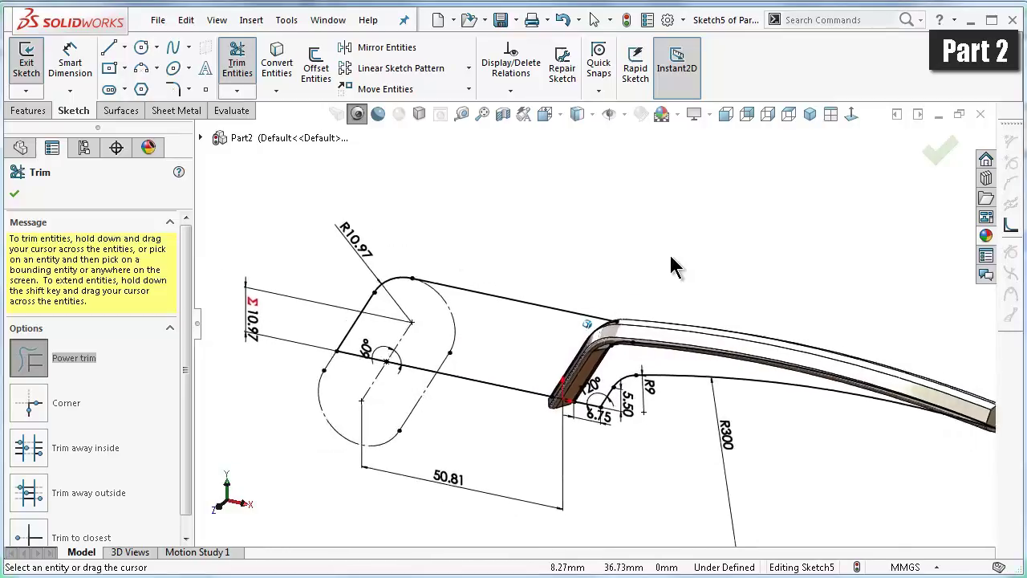
middle_click_drag(675, 267, 317, 244)
left_click(14, 193)
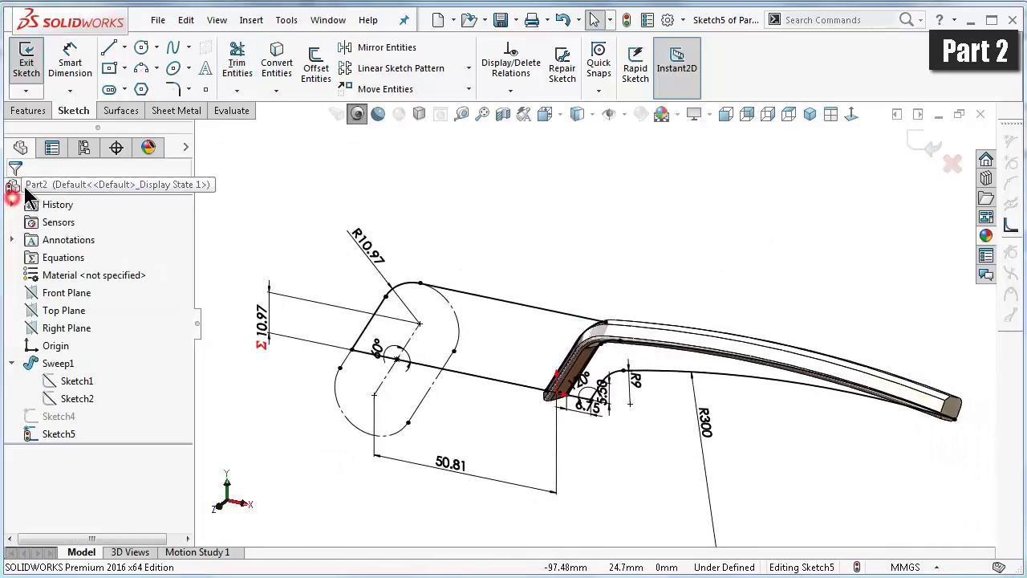
left_click(32, 110)
left_click(32, 64)
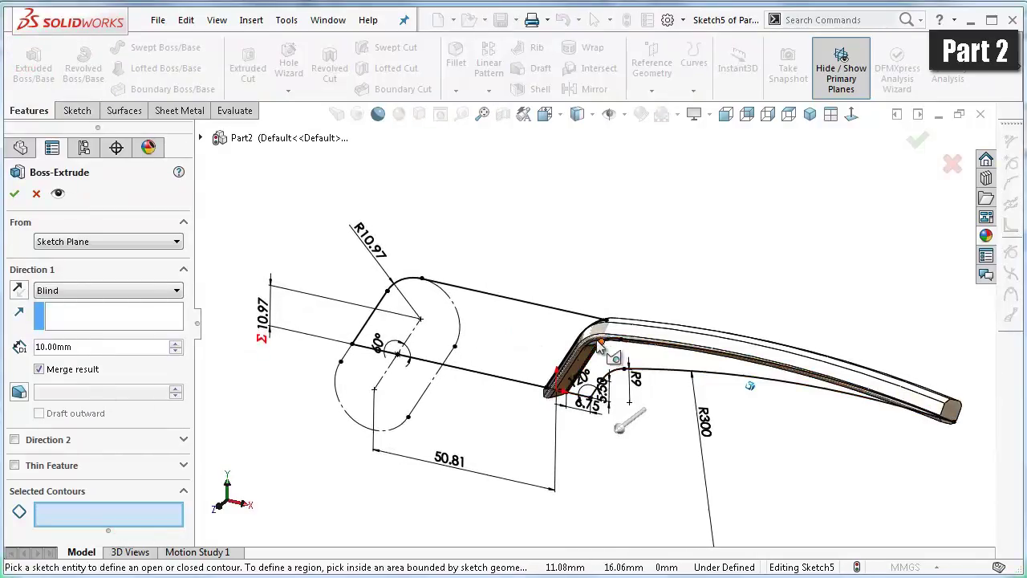
scroll(581, 343, "down", 2)
scroll(582, 342, "down", 2)
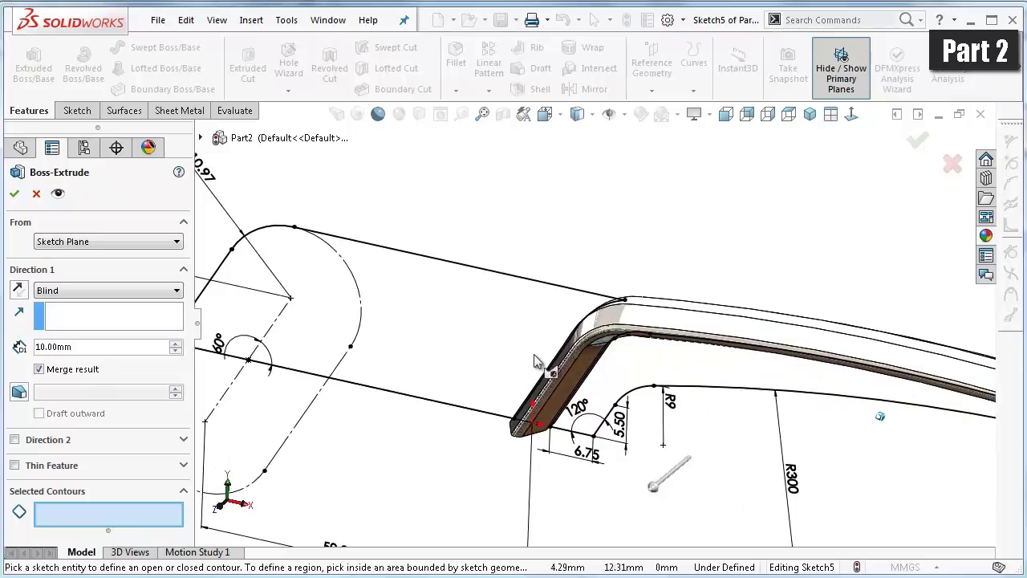
left_click(634, 362)
scroll(508, 334, "down", 1)
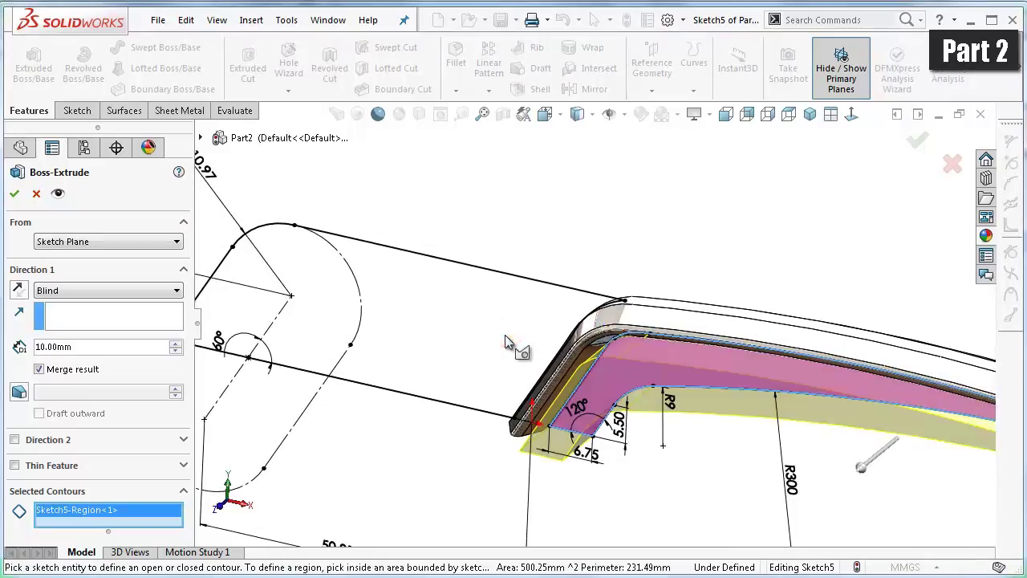
scroll(506, 334, "down", 1)
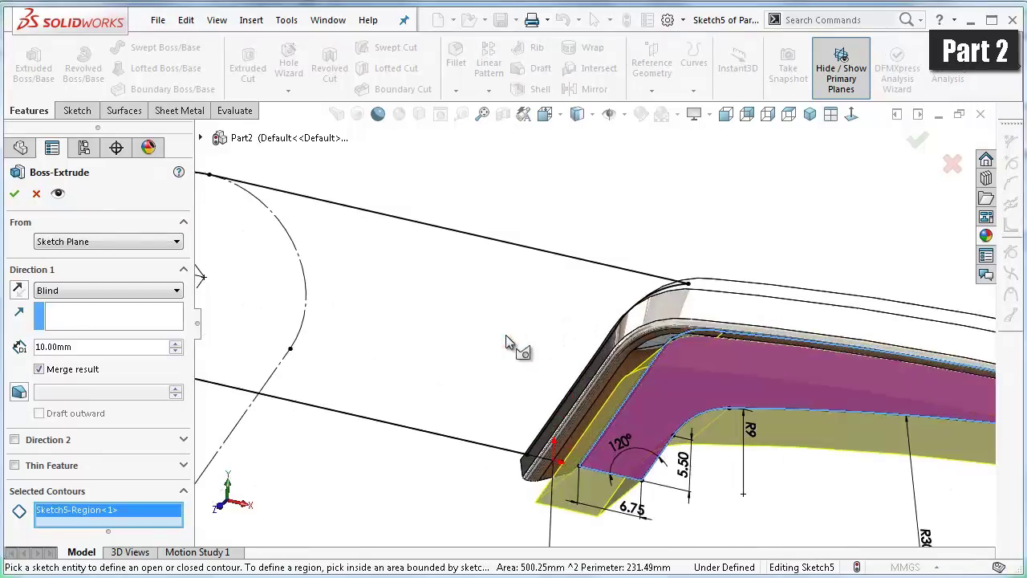
left_click(476, 452)
scroll(345, 321, "down", 2)
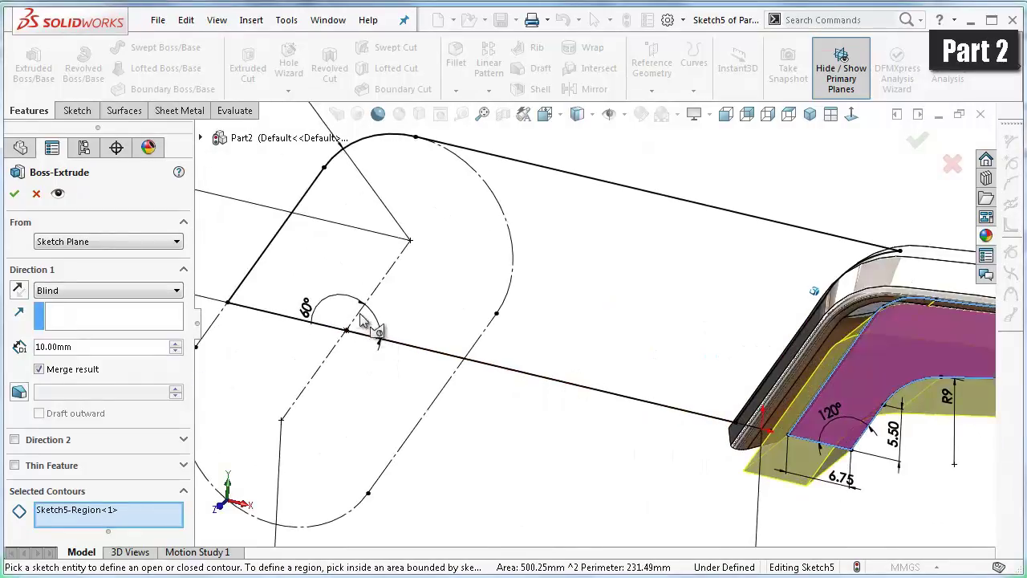
scroll(357, 321, "down", 2)
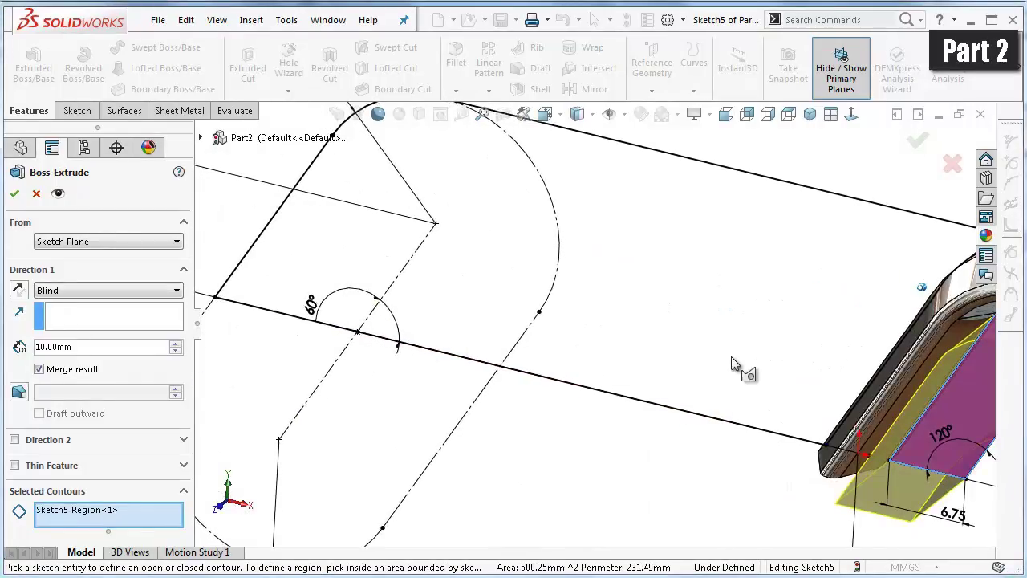
scroll(778, 400, "down", 2)
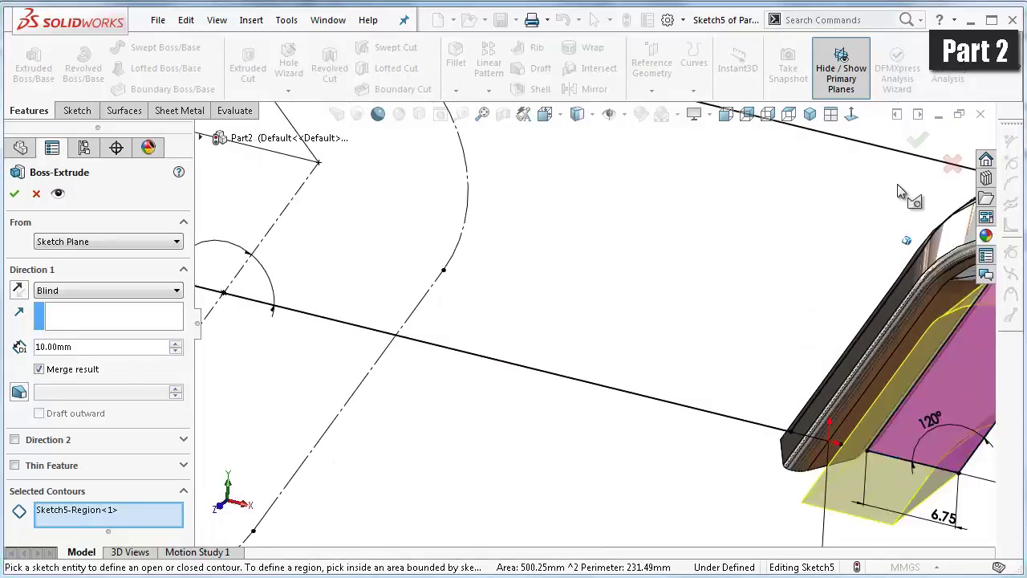
scroll(950, 178, "up", 1)
left_click(951, 167)
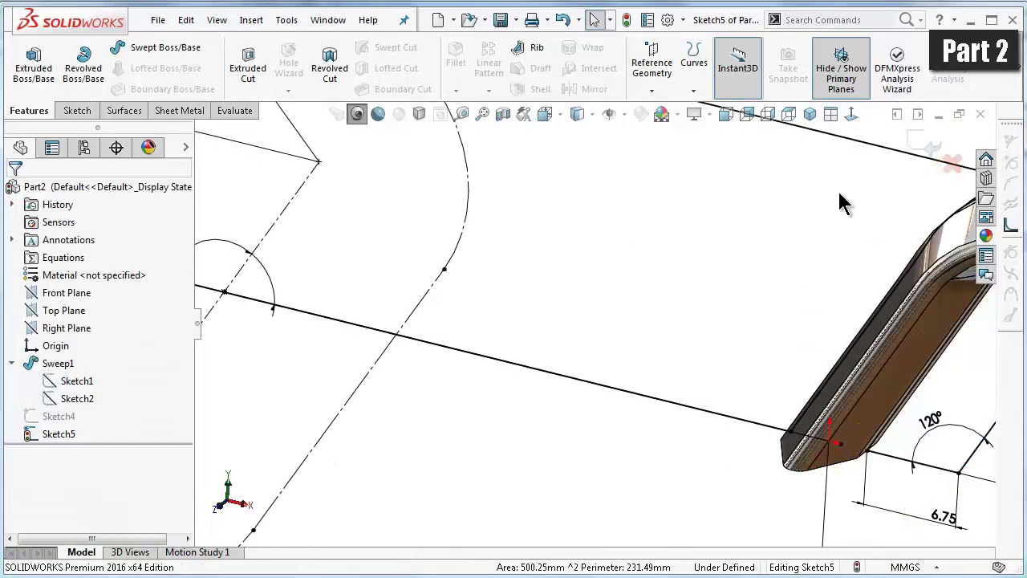
- Make the plate outline's corner endpoint coincident with the neighbouring endpoint at the bar corner
left_click(851, 115)
scroll(437, 238, "down", 3)
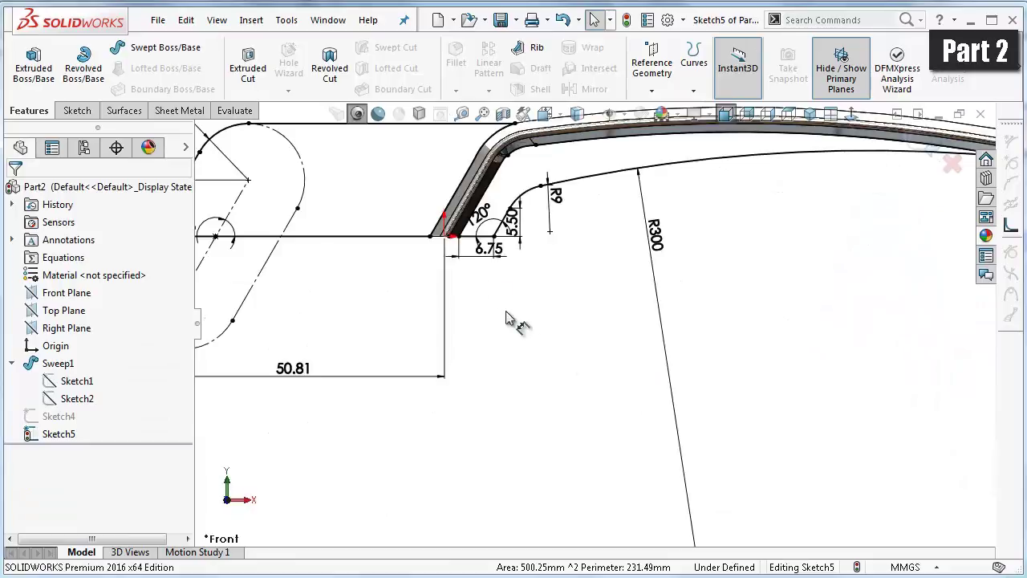
scroll(438, 238, "down", 3)
scroll(520, 314, "down", 3)
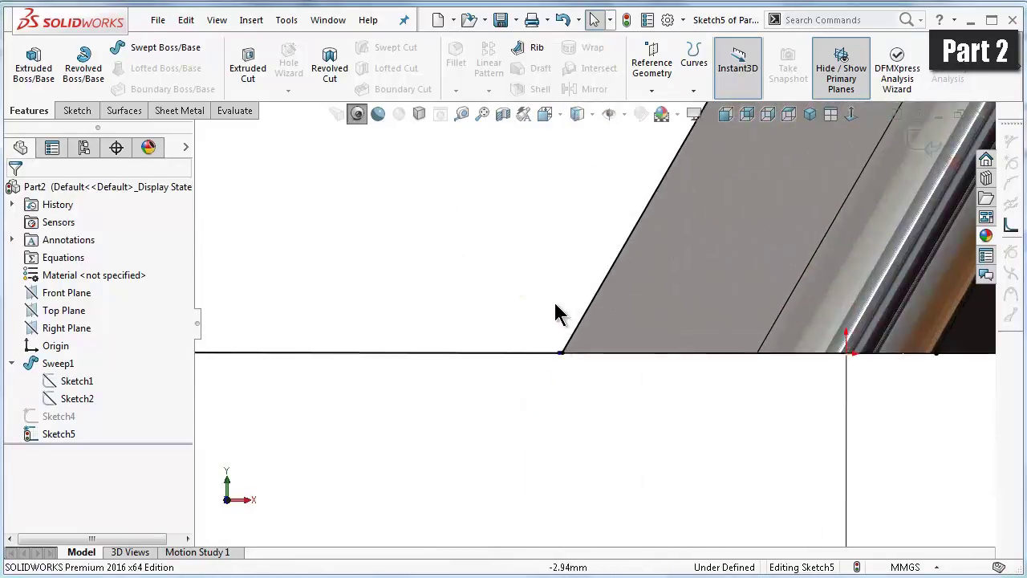
scroll(554, 310, "down", 2)
scroll(573, 350, "down", 2)
left_click(539, 431)
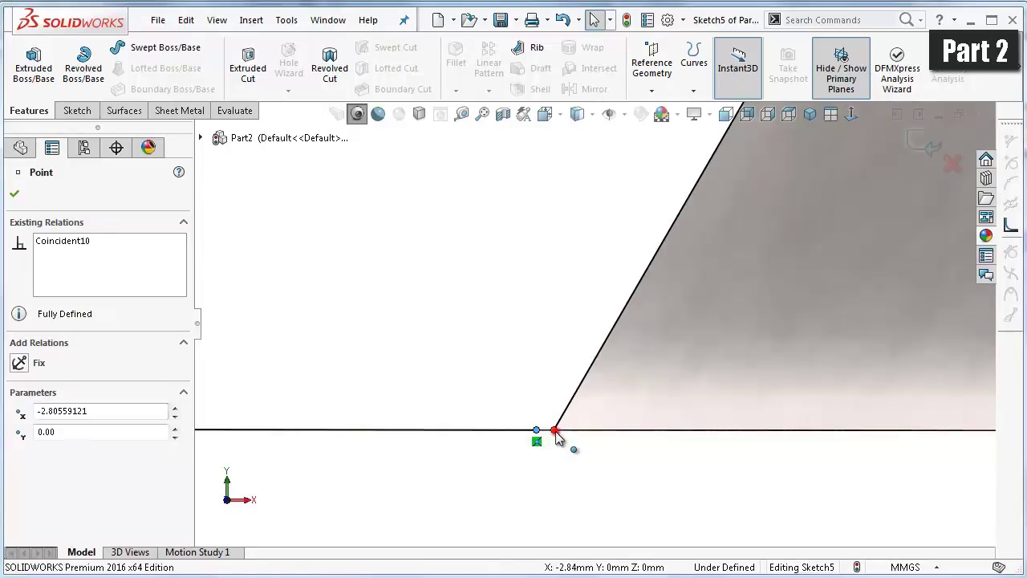
left_click(556, 432, "ctrl")
left_click(657, 363)
left_click(504, 290)
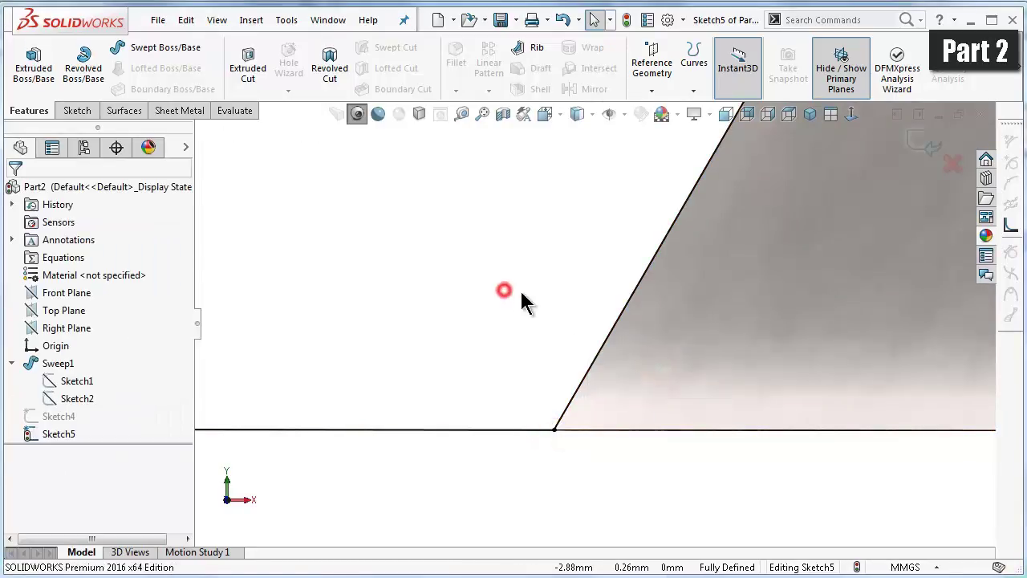
scroll(522, 301, "up", 2)
scroll(543, 305, "up", 2)
scroll(642, 281, "up", 2)
scroll(630, 273, "up", 1)
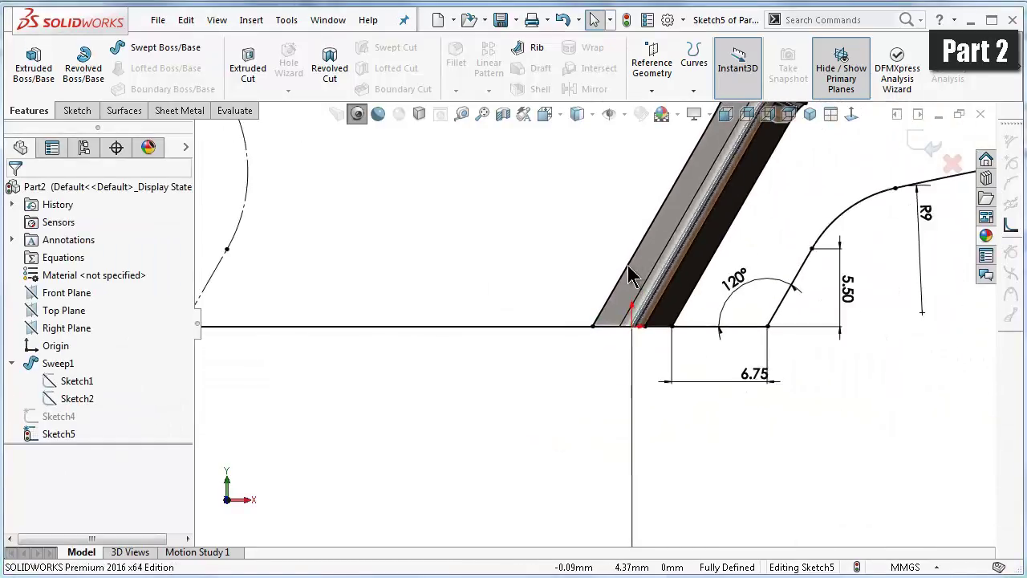
scroll(630, 273, "up", 4)
scroll(622, 273, "down", 1)
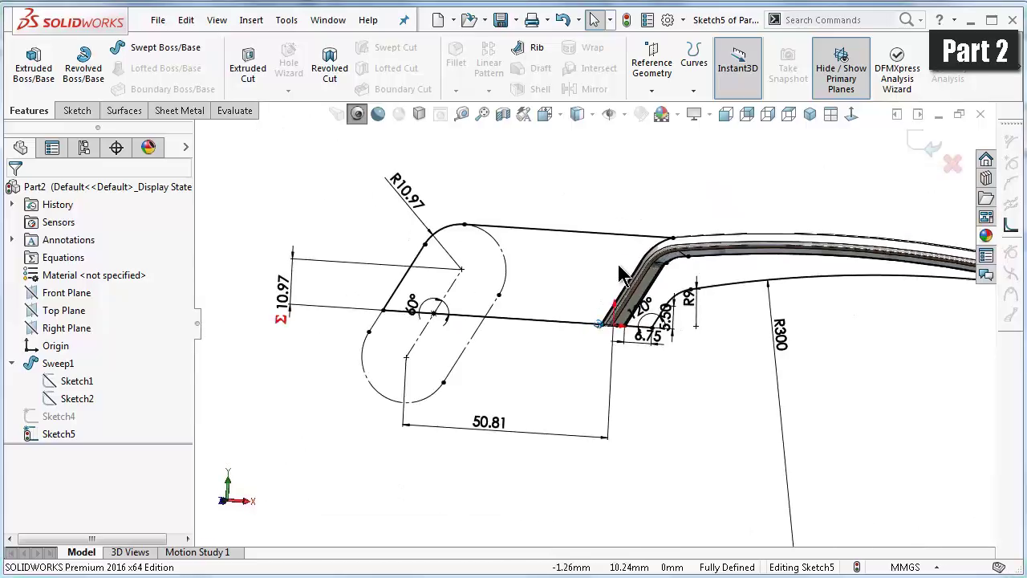
scroll(622, 274, "down", 1)
scroll(616, 274, "down", 1)
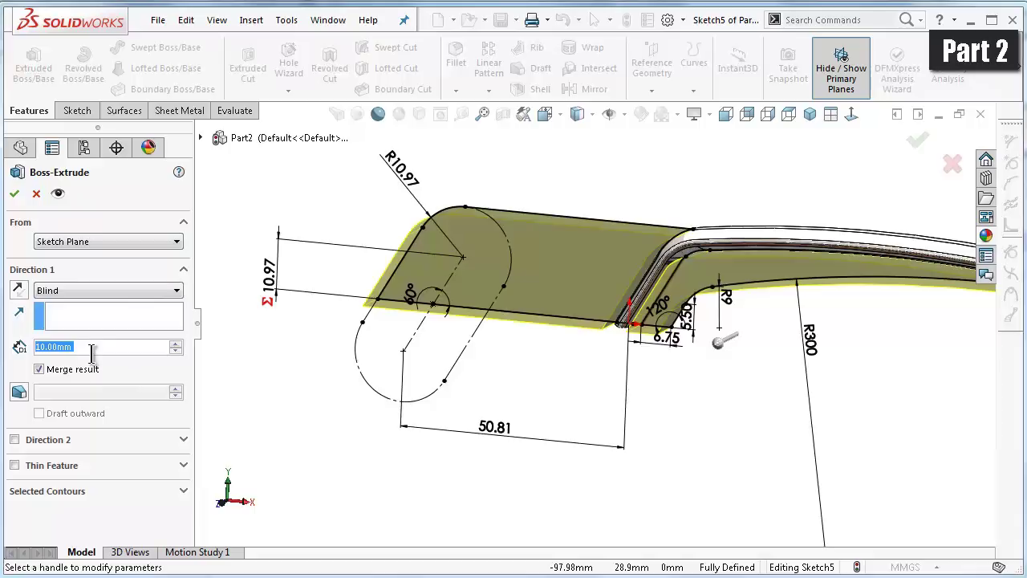
- Extrude Sketch5 3 mm with a Mid Plane end condition
type("3")
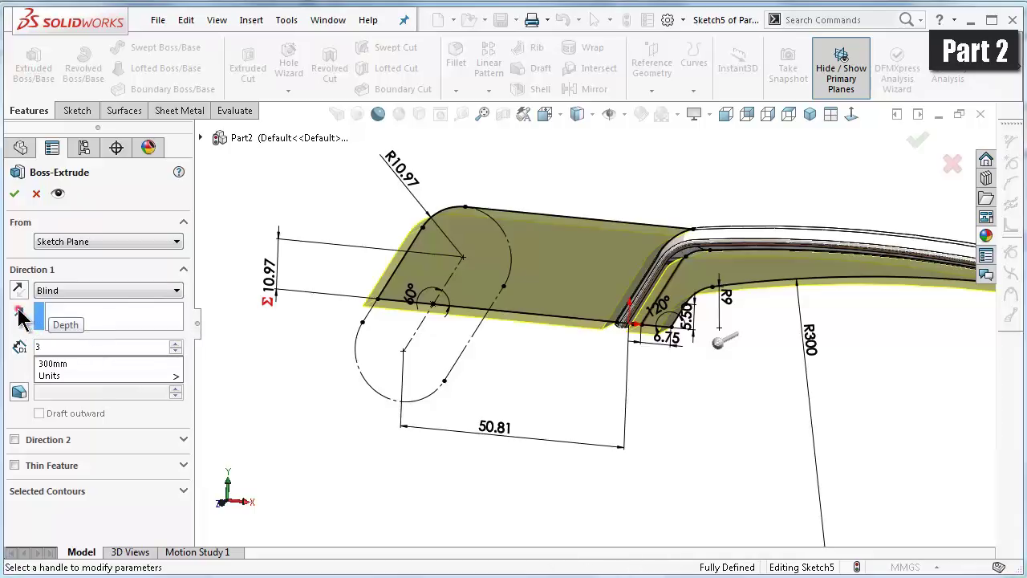
left_click(48, 291)
left_click(77, 370)
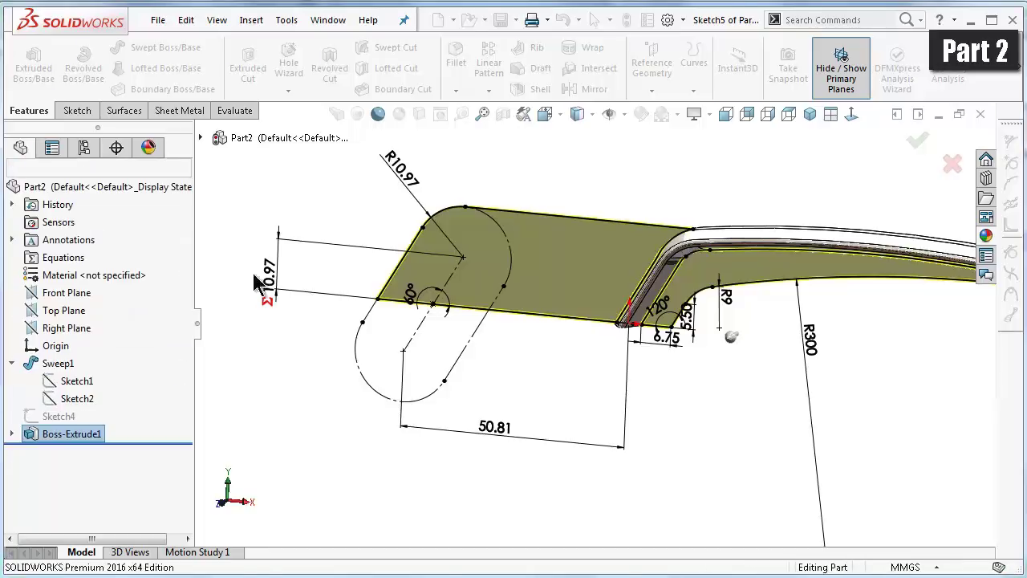
left_click(699, 406)
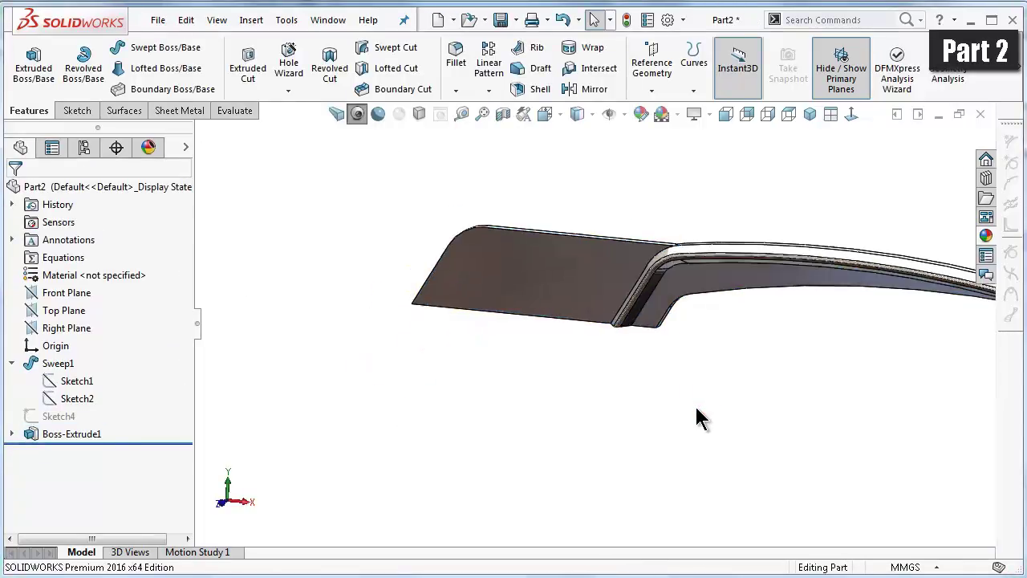
- Rotate the part with the arrow keys to inspect the new plate from several sides
key("Right")
key("Down")
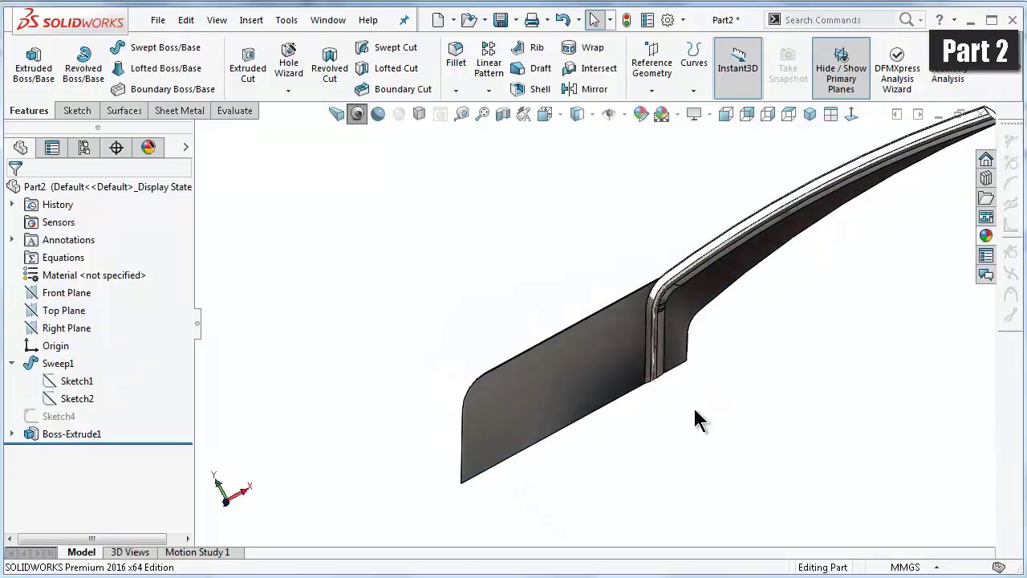
key("Up")
key("Right")
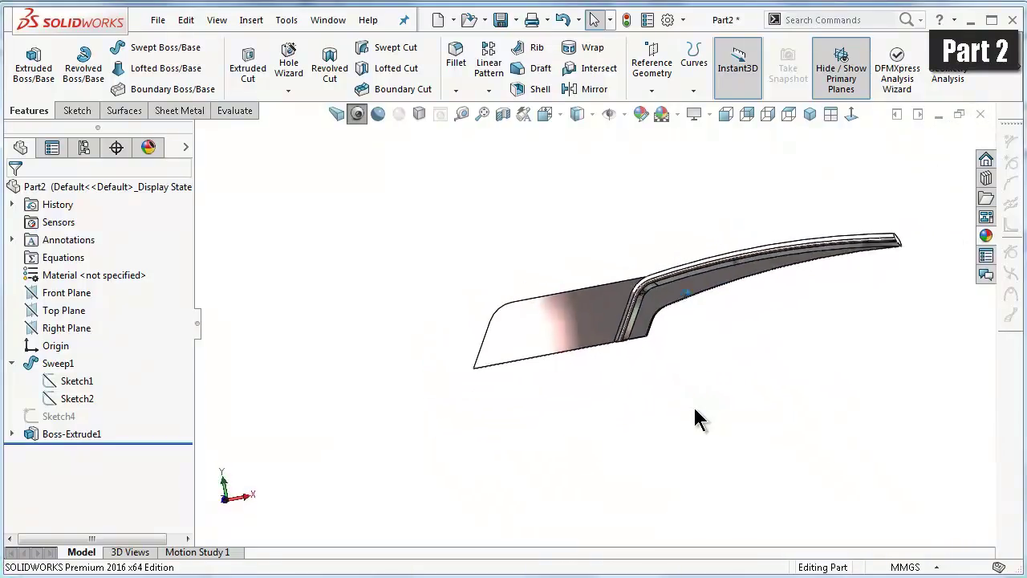
key("Down")
key("shift+z")
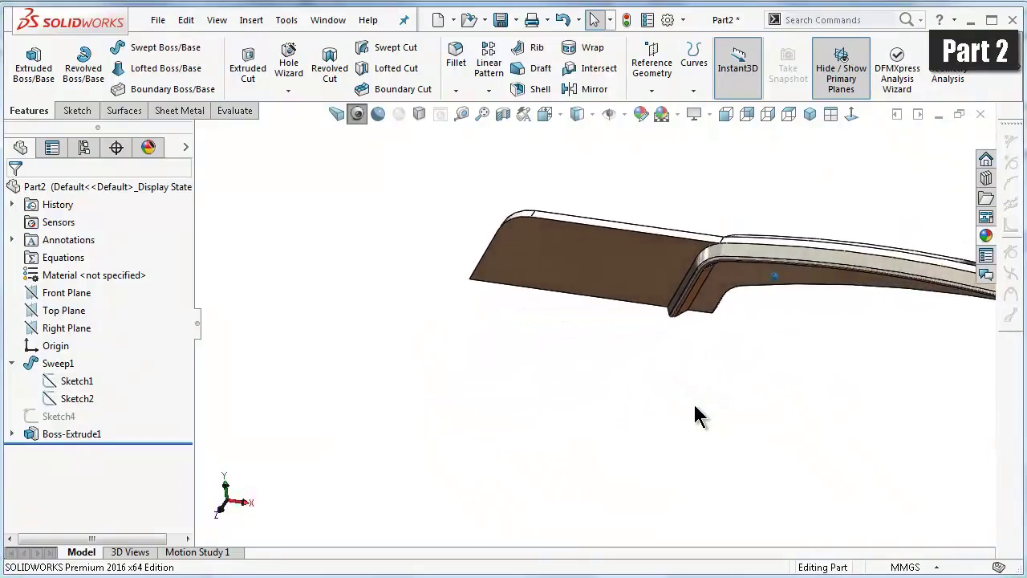
key("Right")
key("Right")
key("Right")
key("Right")
key("Right")
key("Right")
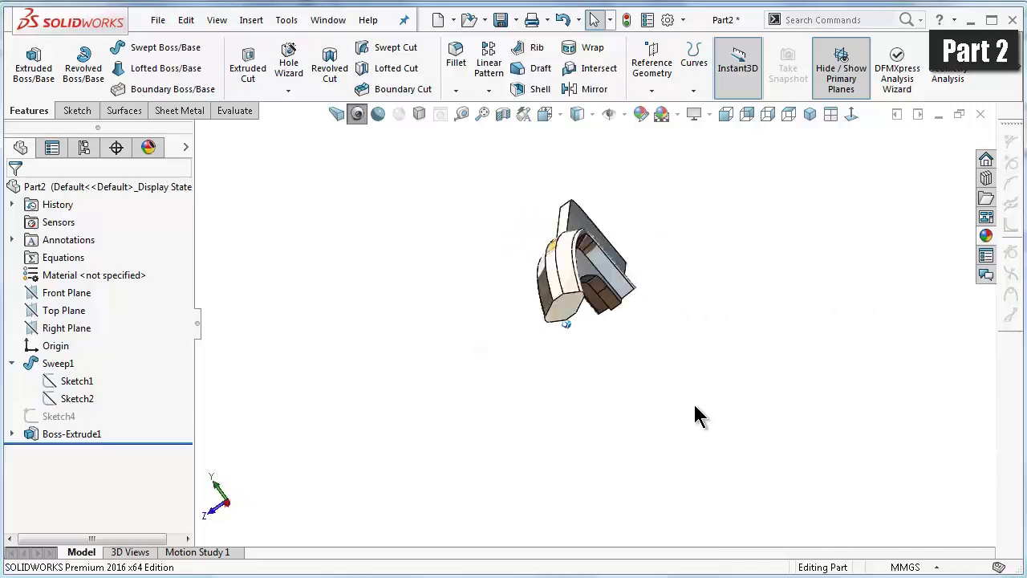
key("Right")
key("Right")
key("Right")
key("Right")
key("Right")
key("Right")
key("Right")
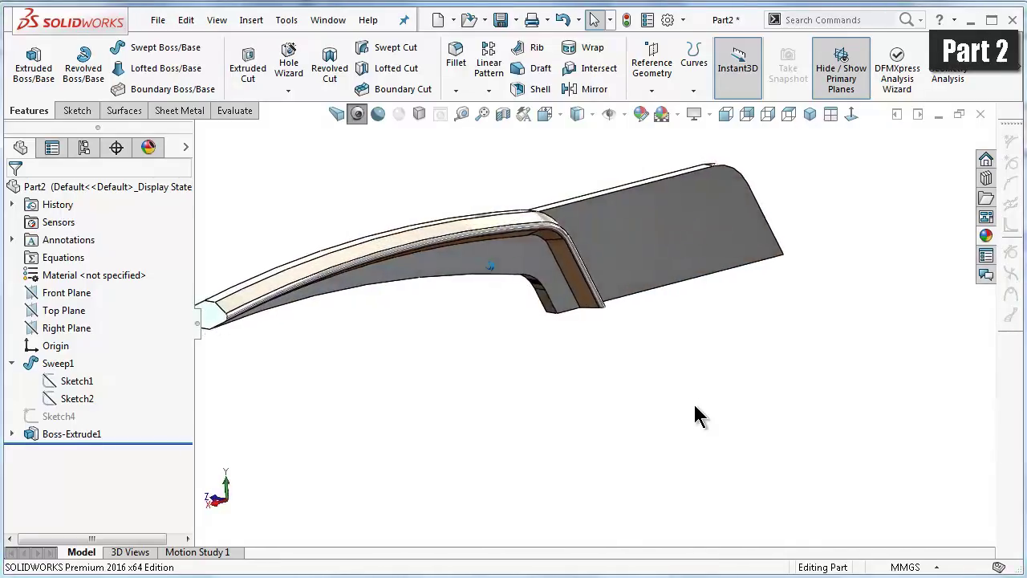
key("Right")
key("Right")
key("Right")
key("Right")
key("Right")
key("Right")
key("Right")
key("Right")
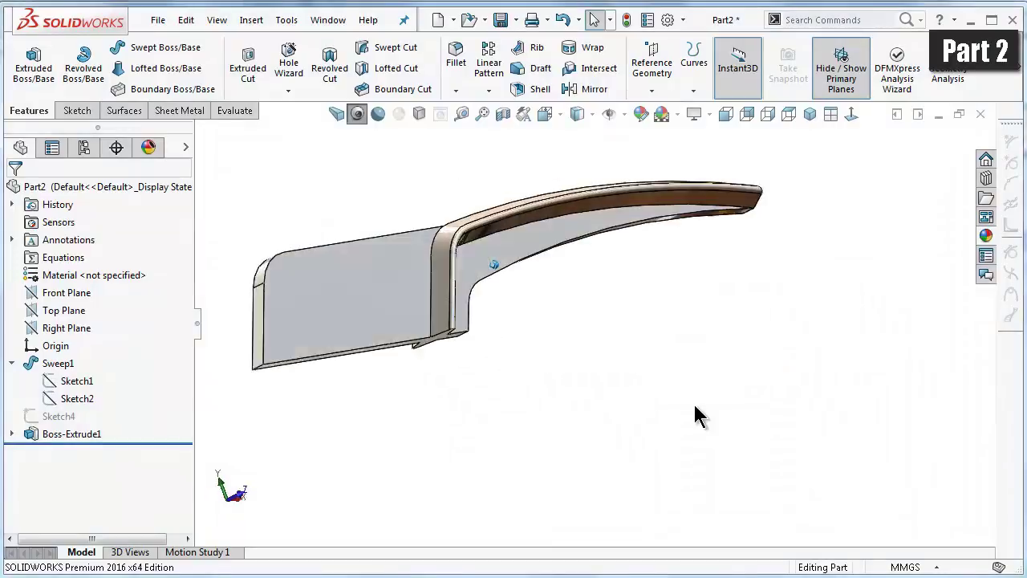
key("Right")
key("Right")
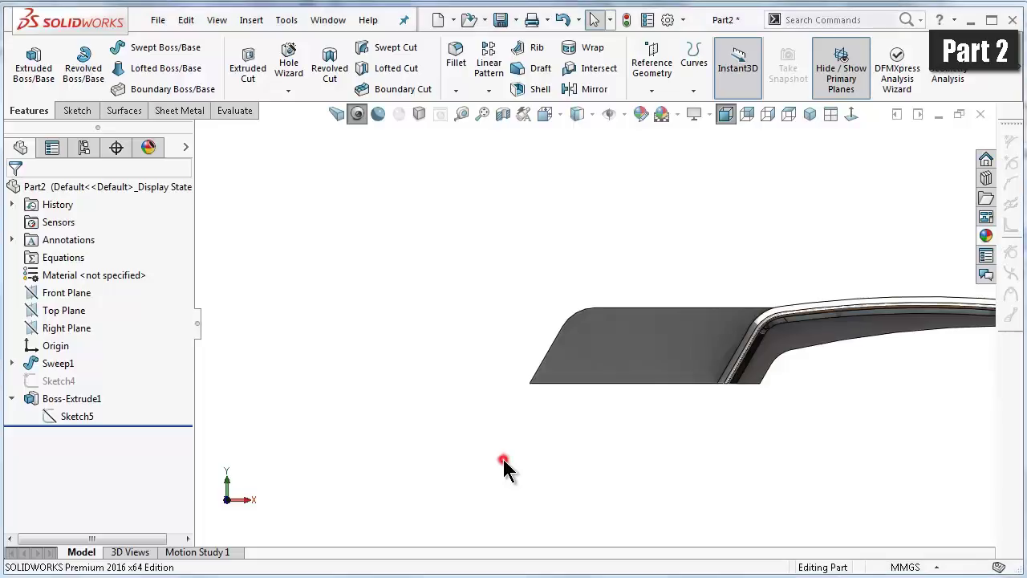
- Show Sketch5 and start a new sketch on the plate's top face, viewed face-on
left_click(12, 401)
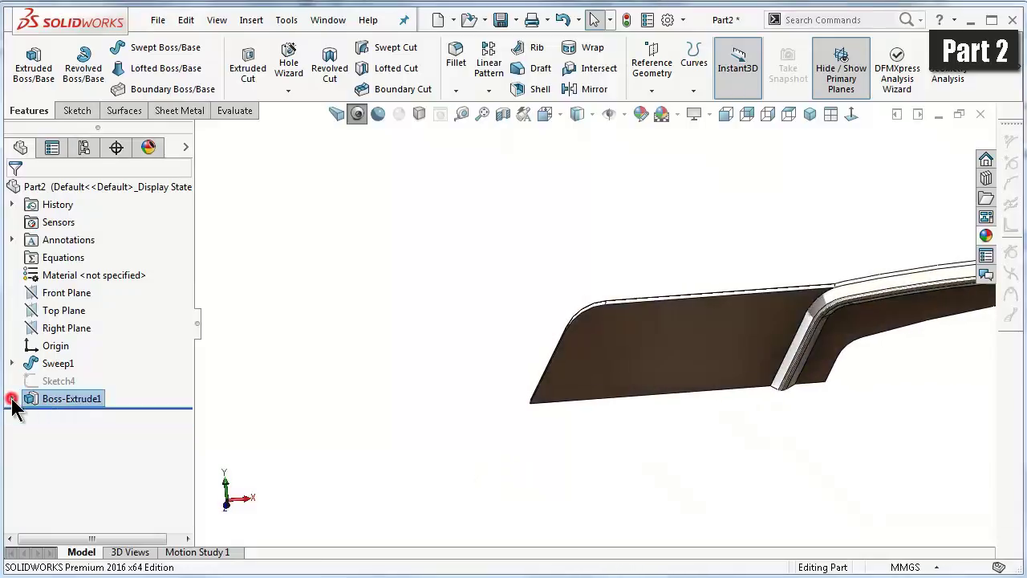
left_click(12, 402)
left_click(76, 416)
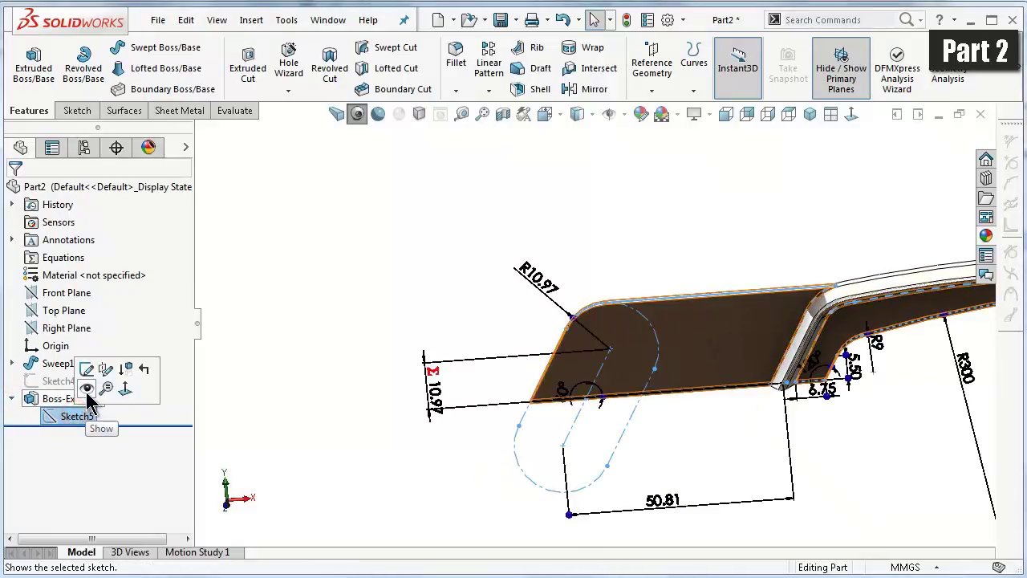
left_click(87, 390)
left_click(302, 366)
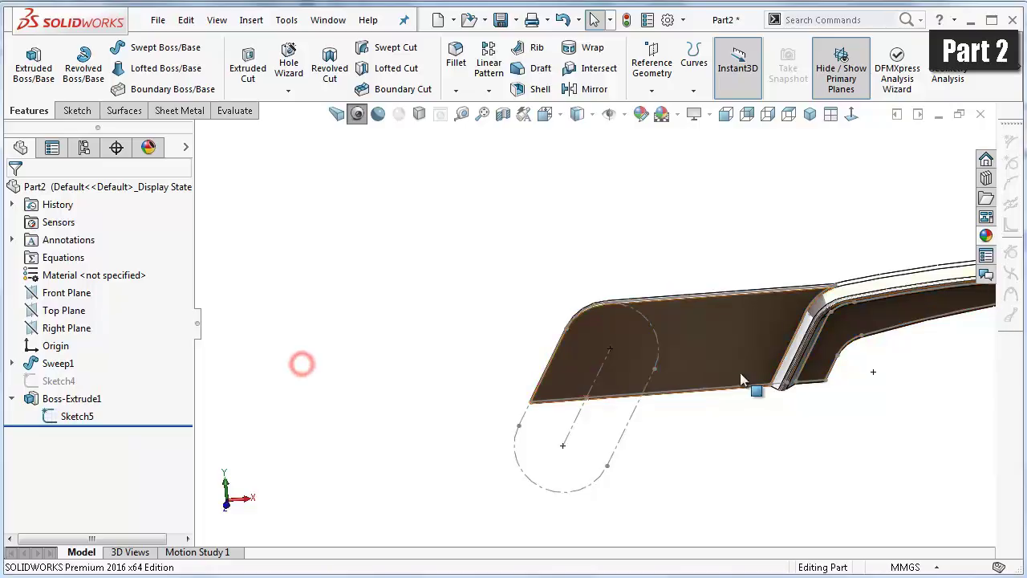
left_click(732, 355)
left_click(797, 306)
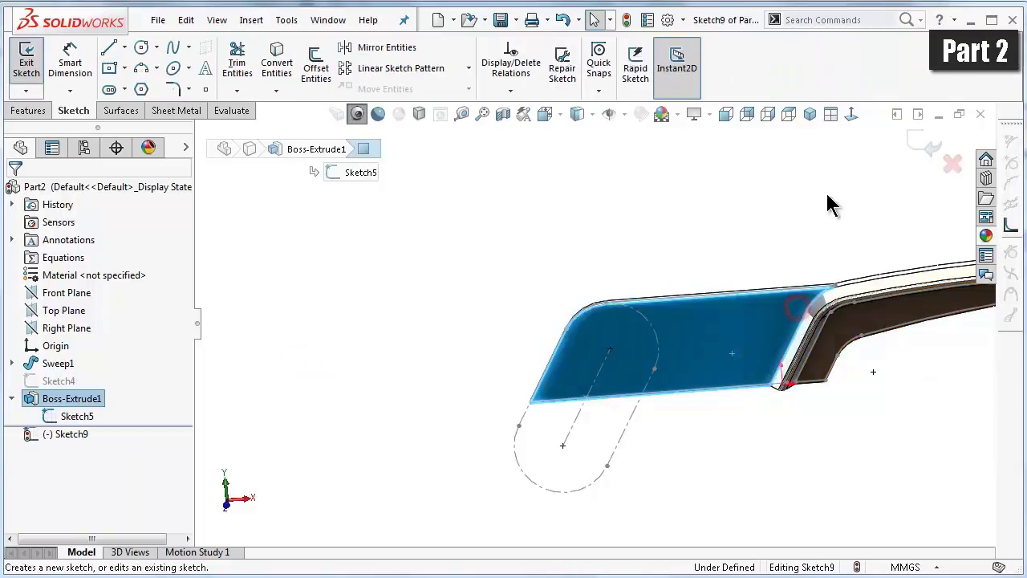
left_click(854, 117)
left_click(581, 197)
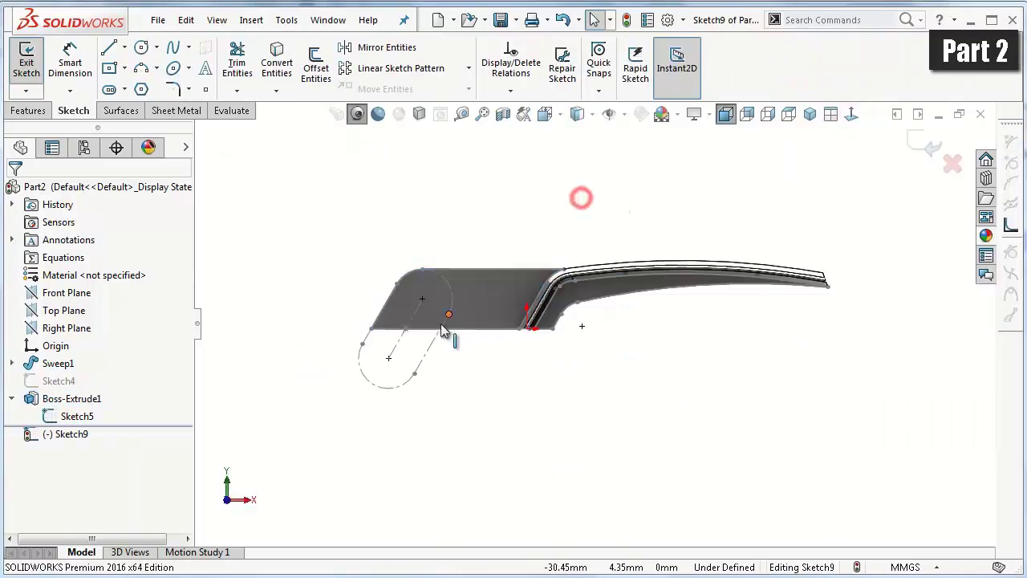
scroll(393, 372, "down", 2)
scroll(394, 372, "down", 2)
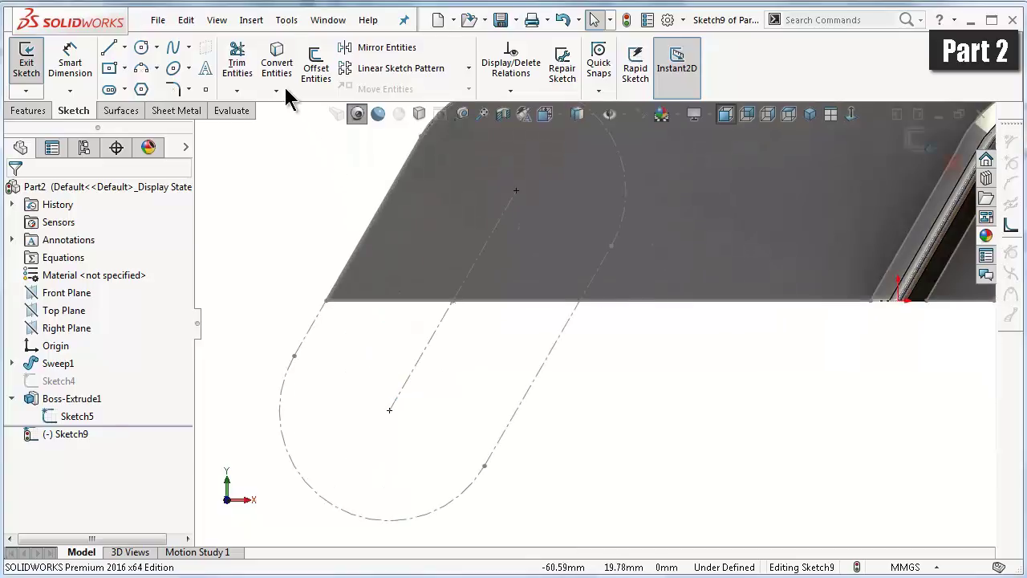
- Convert the slot's two straight sides and rounded end into the new sketch
left_click(276, 64)
left_click(313, 326)
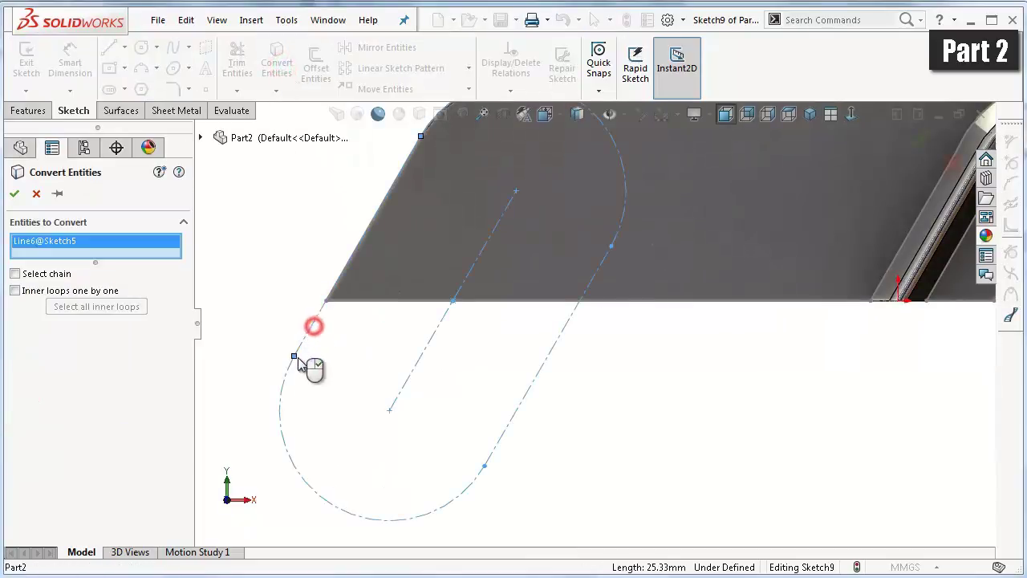
left_click(287, 378)
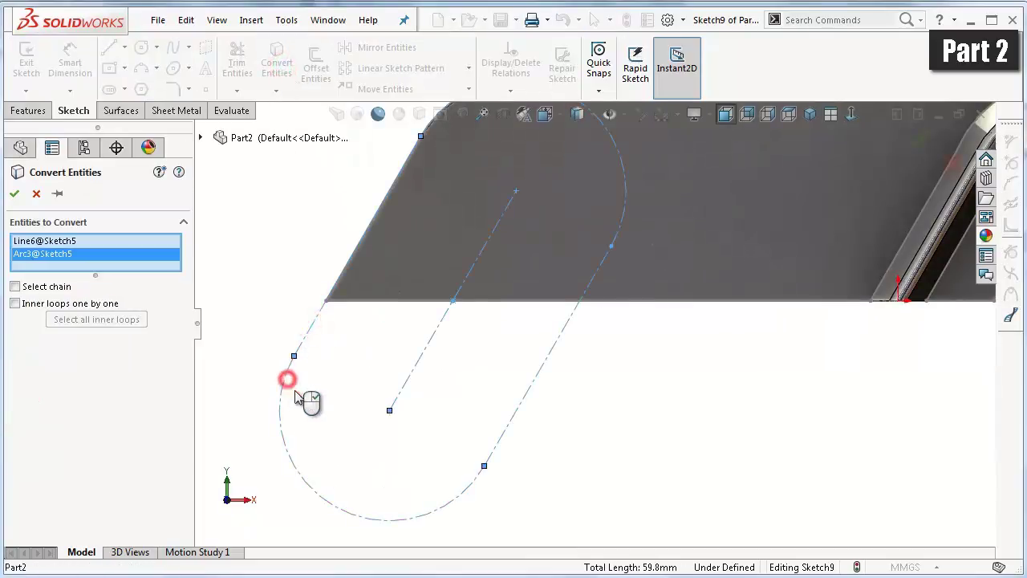
left_click(523, 403)
left_click(14, 194)
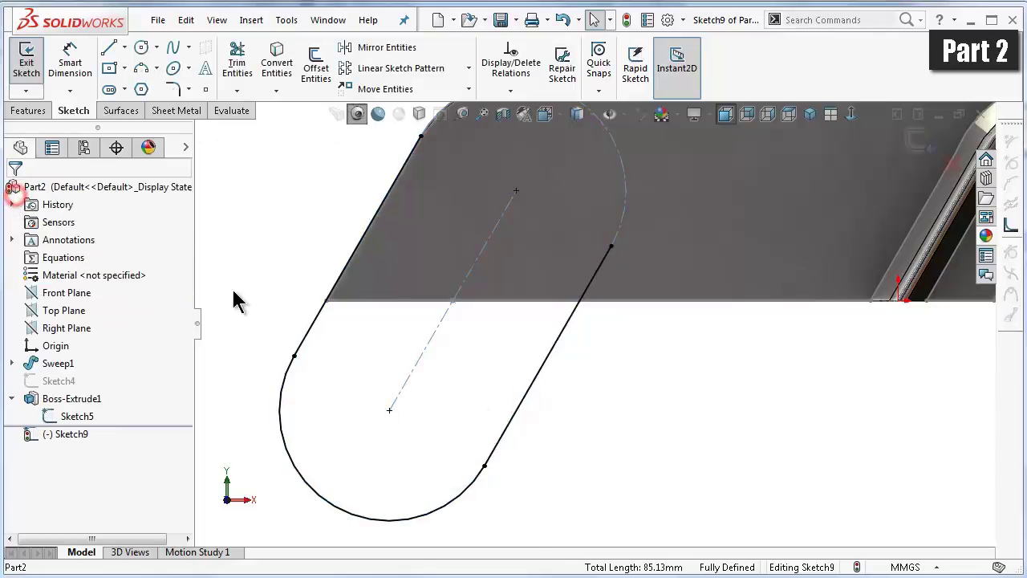
- Draw a straight line across the slot between its two sides to close the outline
left_click(110, 50)
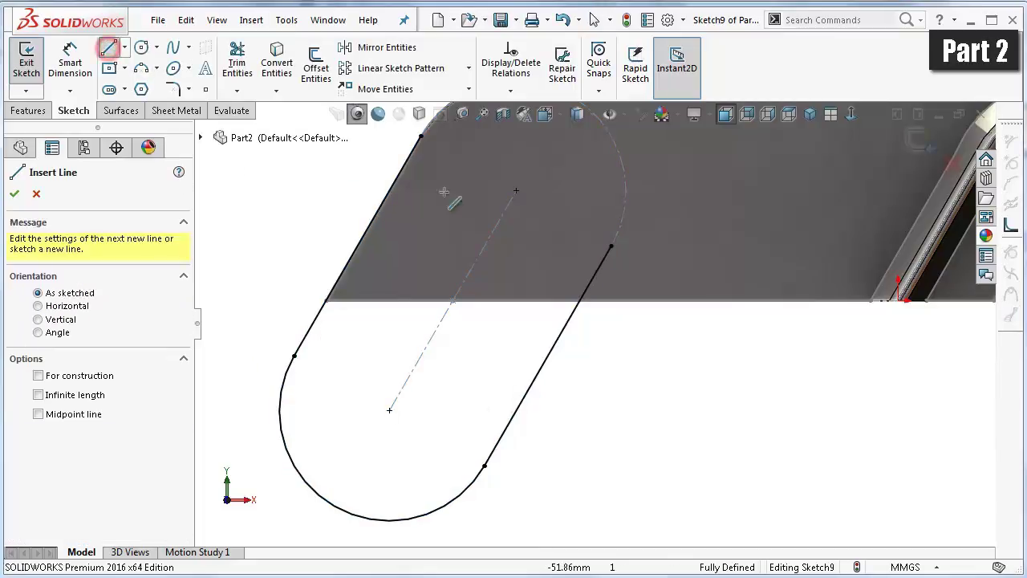
left_click(611, 249)
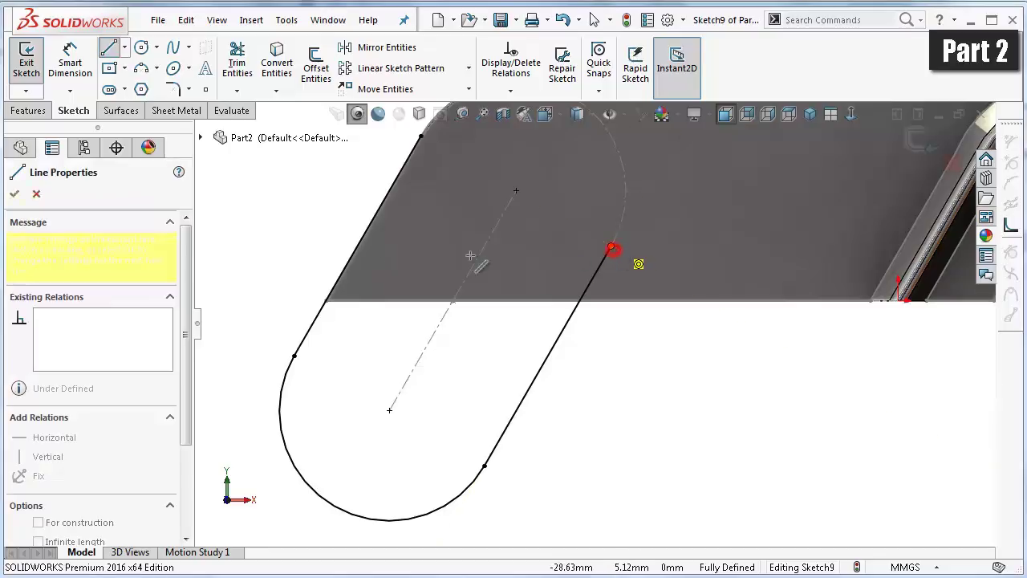
left_click(357, 245)
double_click(308, 224)
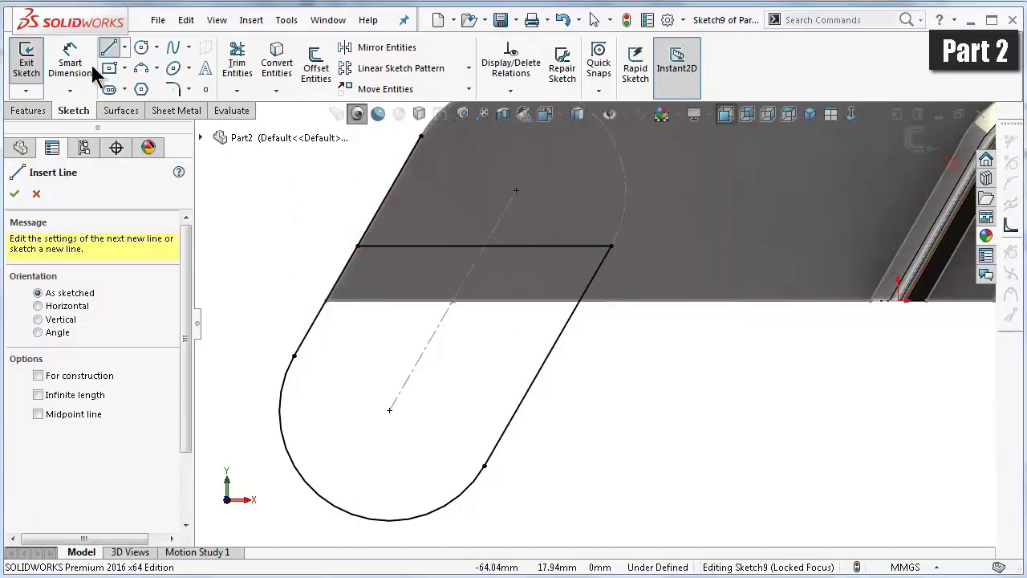
left_click(238, 56)
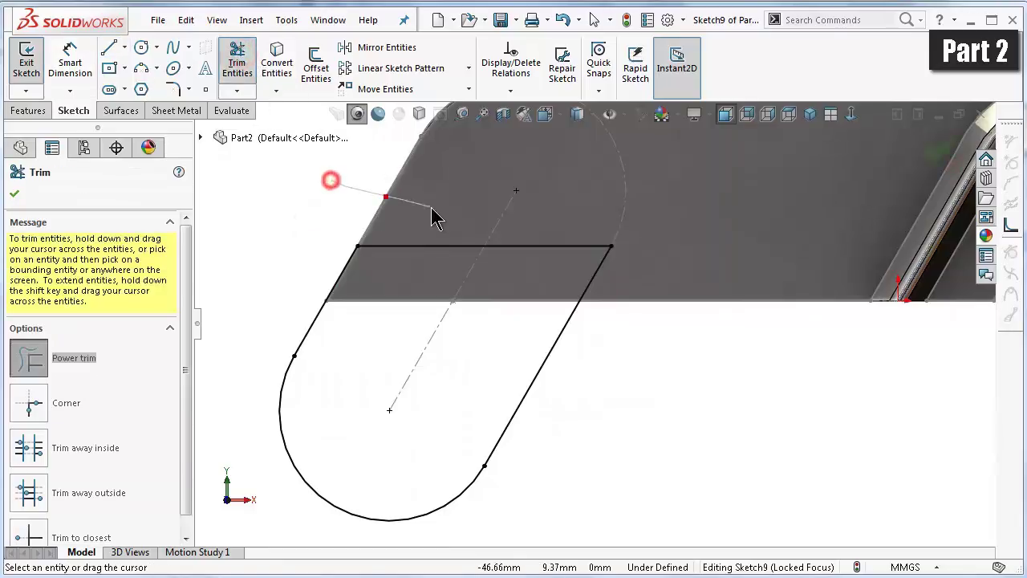
middle_click_drag(362, 243, 334, 243)
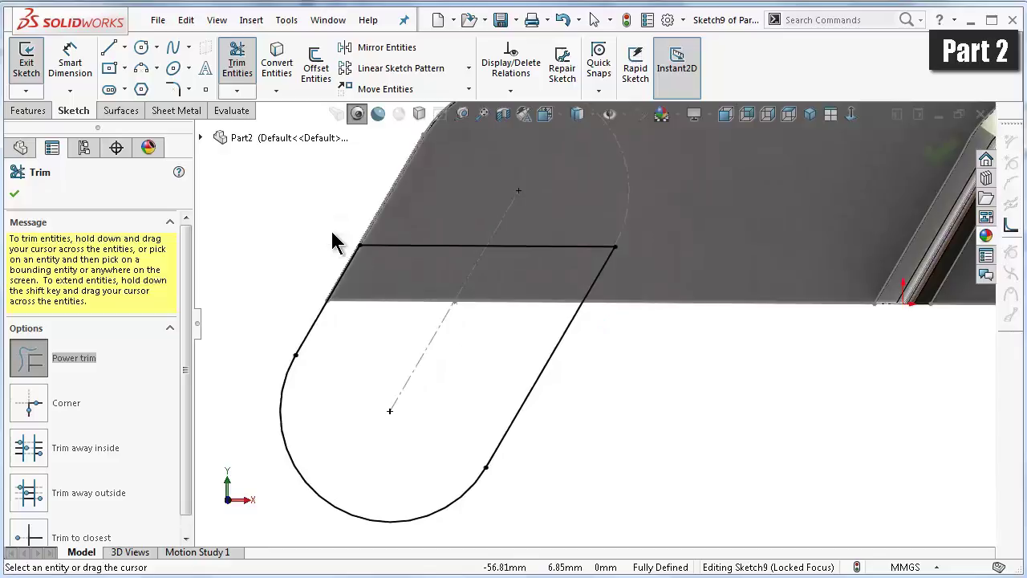
mouse_move(331, 233)
middle_mouse_down()
mouse_move(432, 285)
mouse_move(757, 383)
middle_mouse_up()
- Extrude the slot profile 4 mm with 10° draft, plus 1.5 mm undrafted in Direction 2
left_click(29, 111)
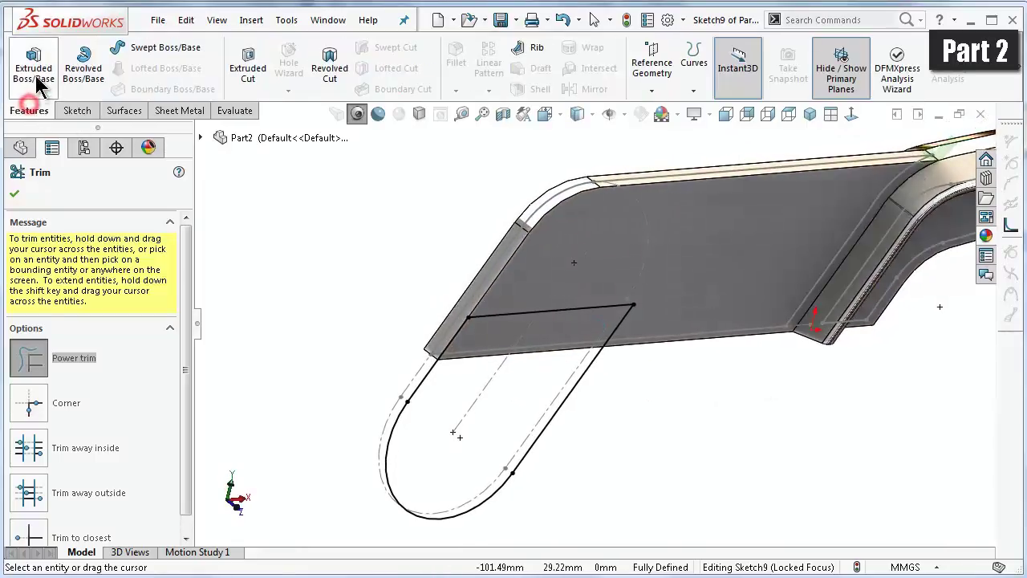
left_click(34, 67)
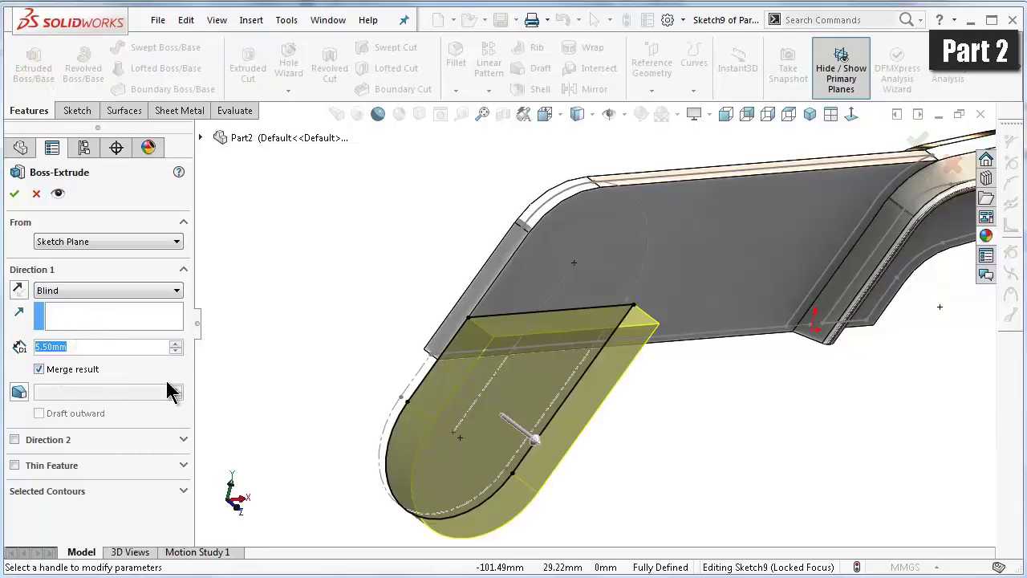
type("4")
left_click(20, 391)
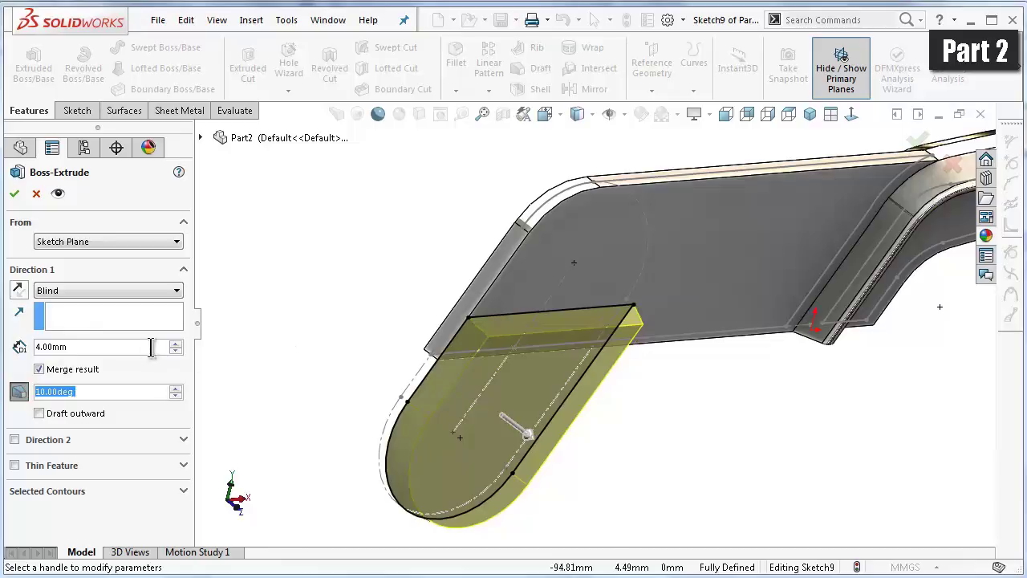
left_click(15, 440)
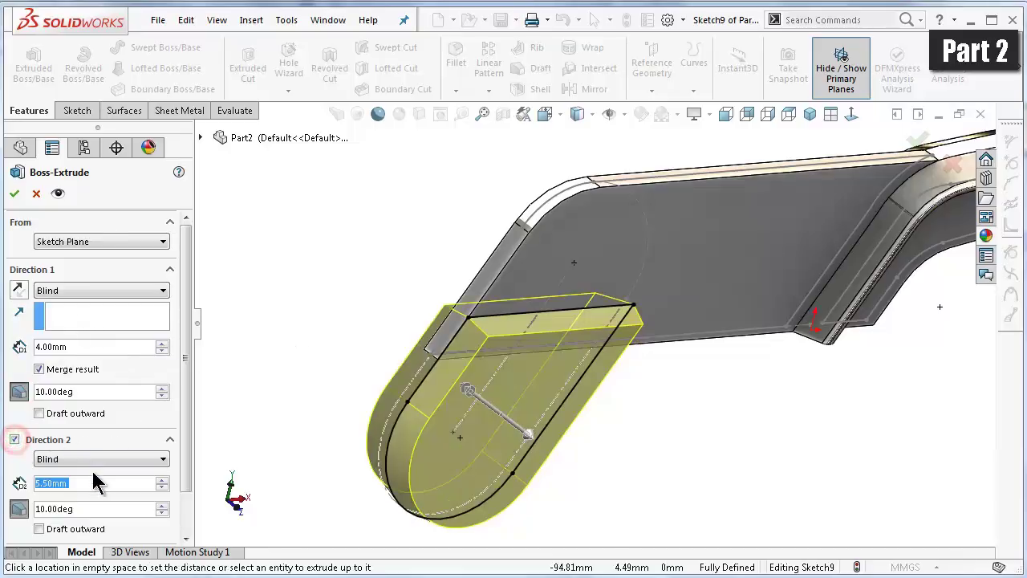
type("1.5")
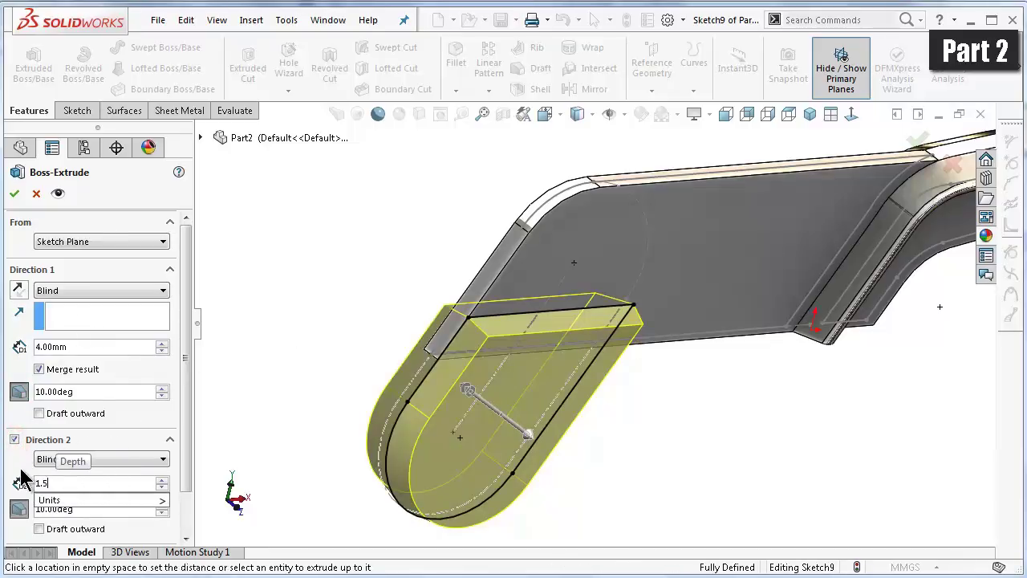
left_click(16, 468)
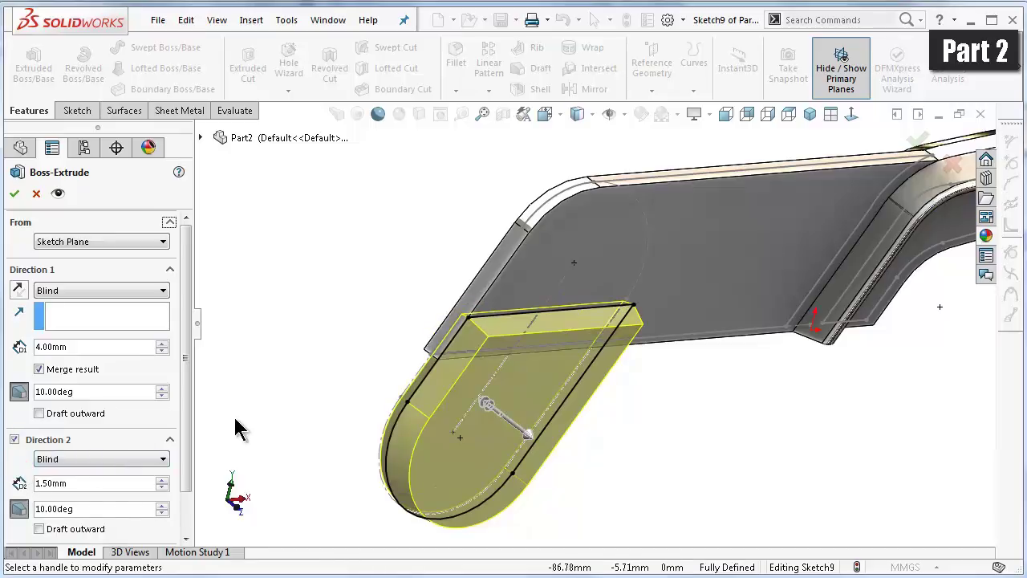
left_click(19, 511)
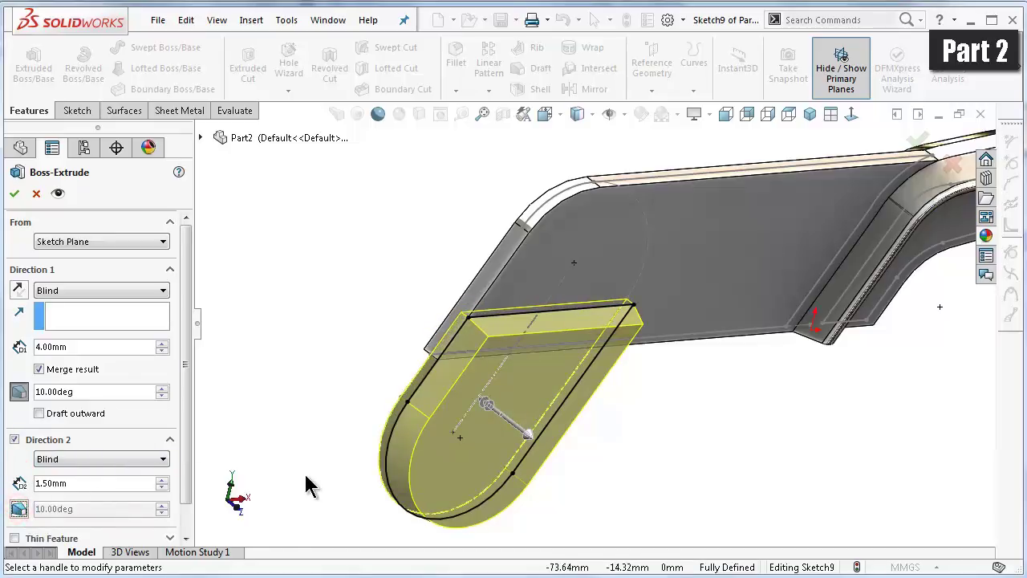
key("Left")
key("Left")
key("Left")
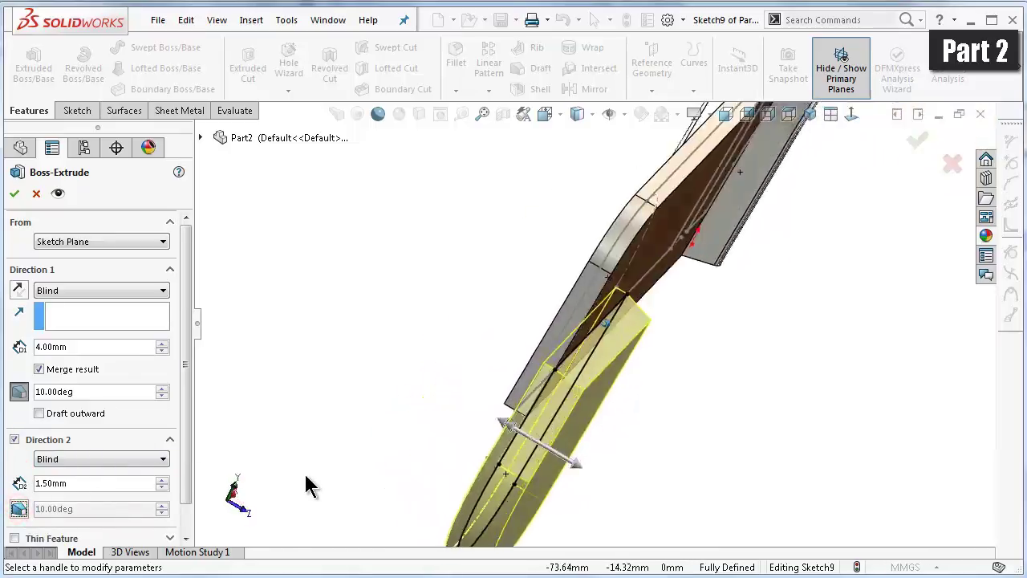
key("Left")
key("Left")
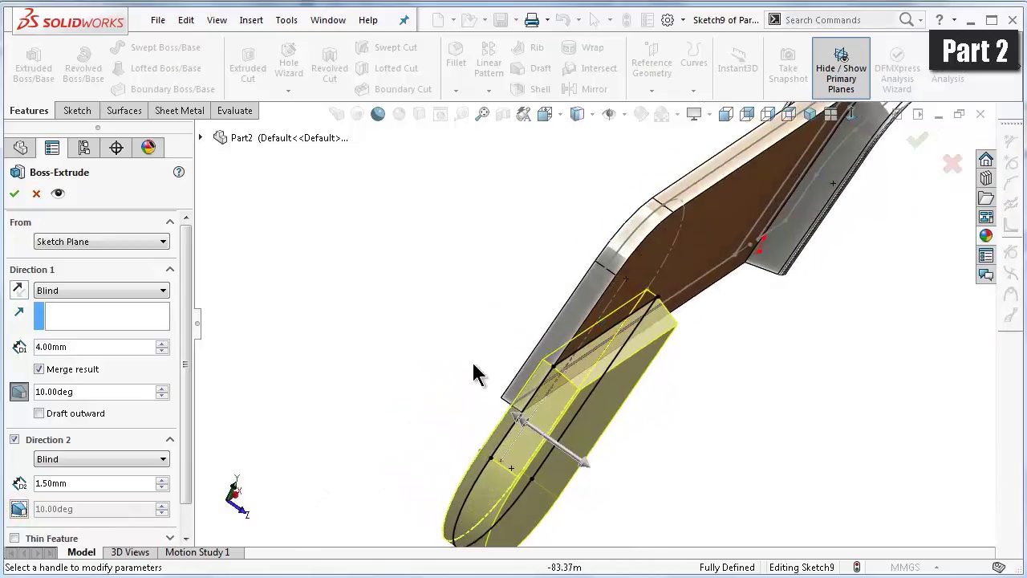
key("Left")
left_click(15, 195)
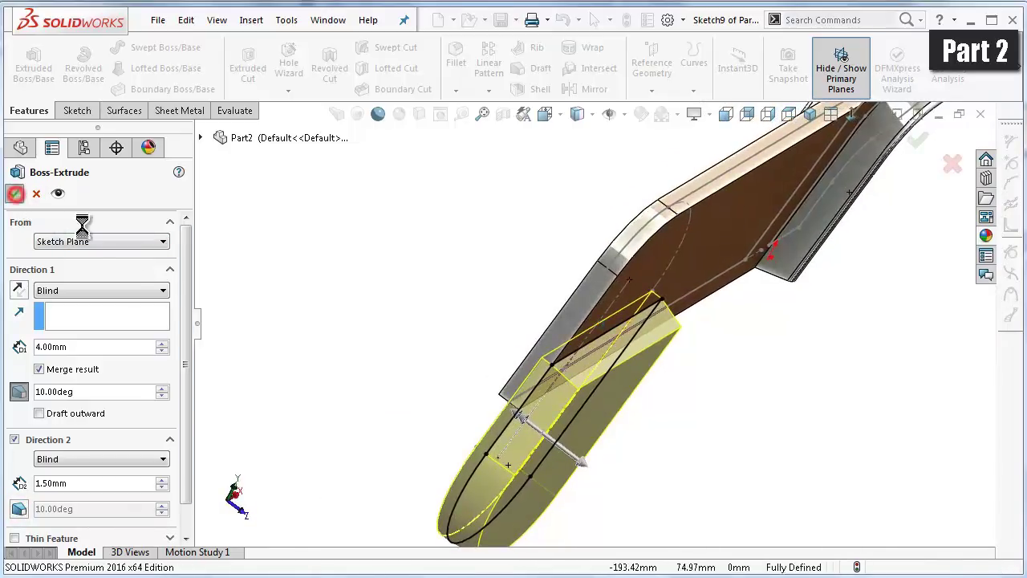
key("Left")
key("Left")
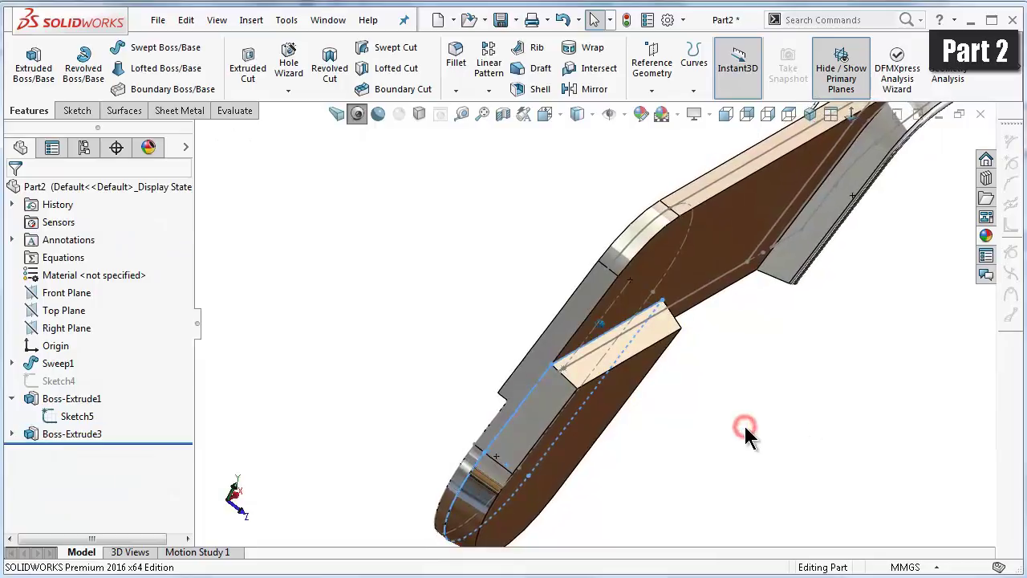
key("Left")
key("Left")
- Hide Sketch5 from the model view
scroll(732, 434, "up", 1)
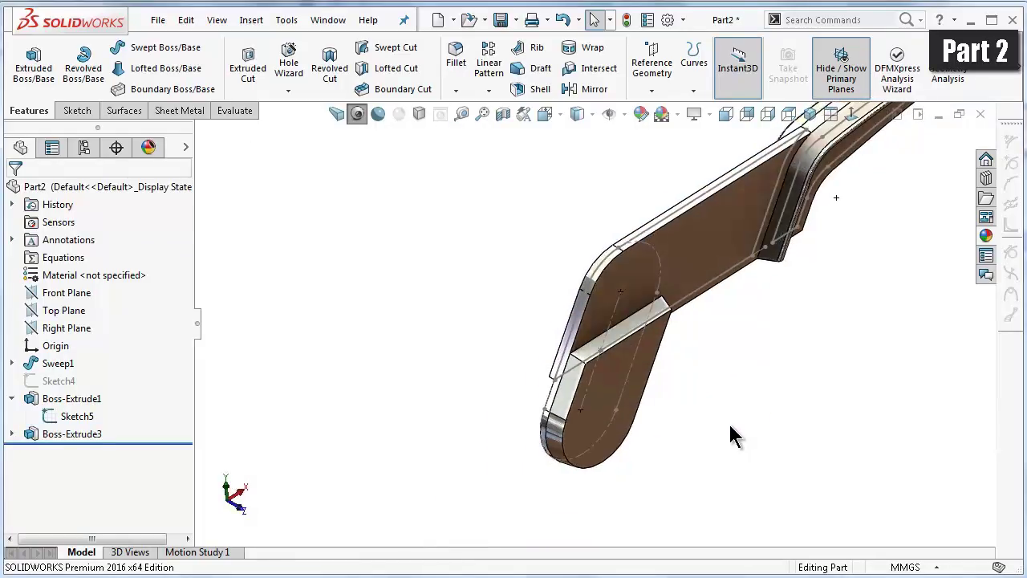
scroll(652, 381, "down", 2)
scroll(574, 352, "down", 1)
left_click(573, 349)
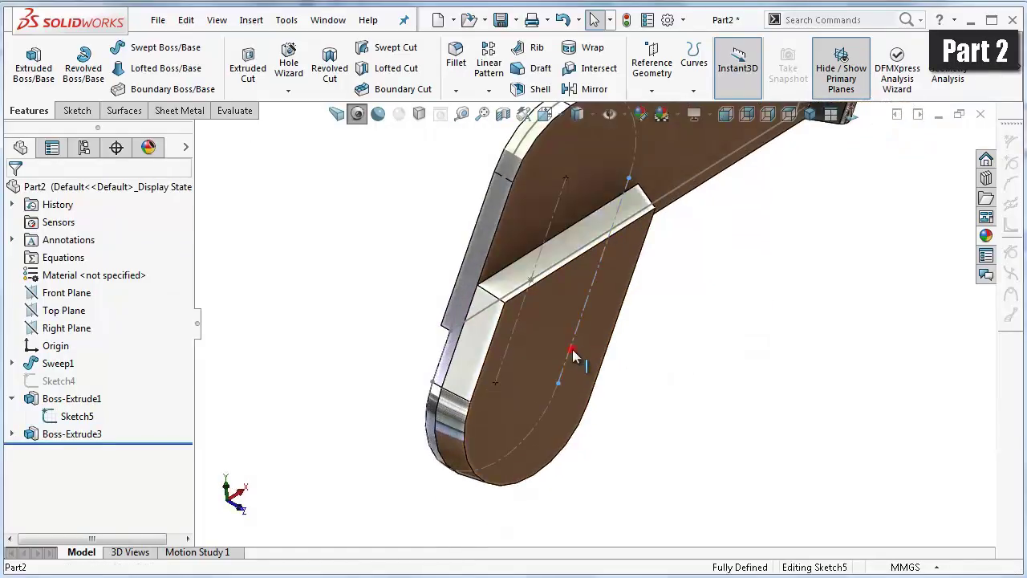
left_click(636, 300)
left_click(706, 393)
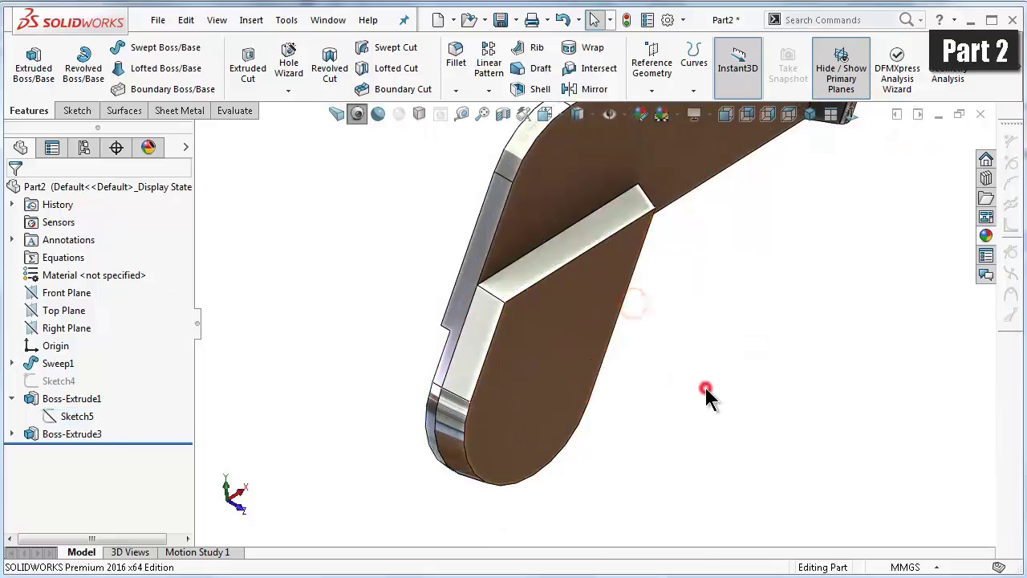
- Rotate the part back toward the plate end and select its flat face
key("Up")
key("Up")
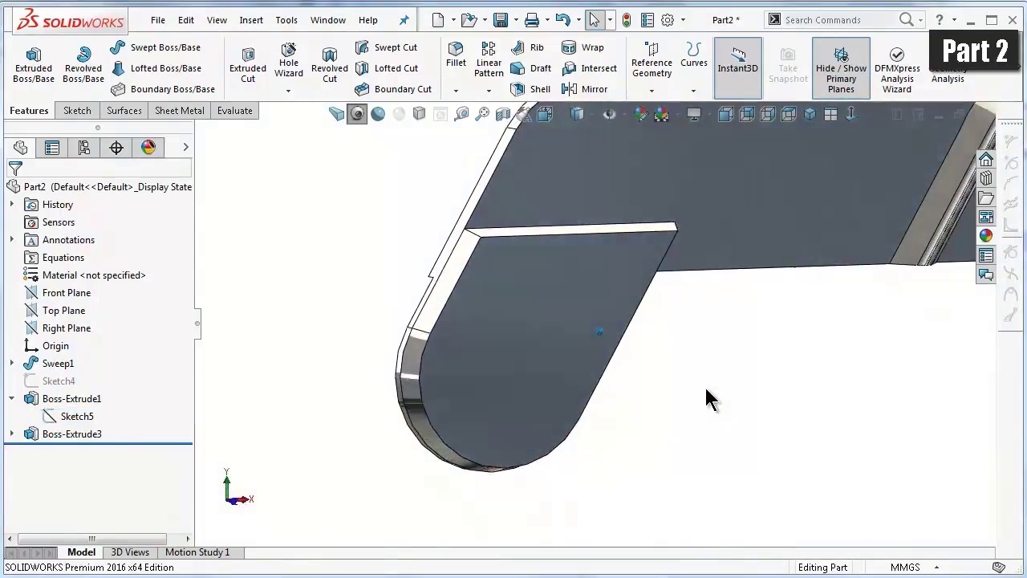
key("Up")
key("Right")
key("Right")
key("Right")
key("Right")
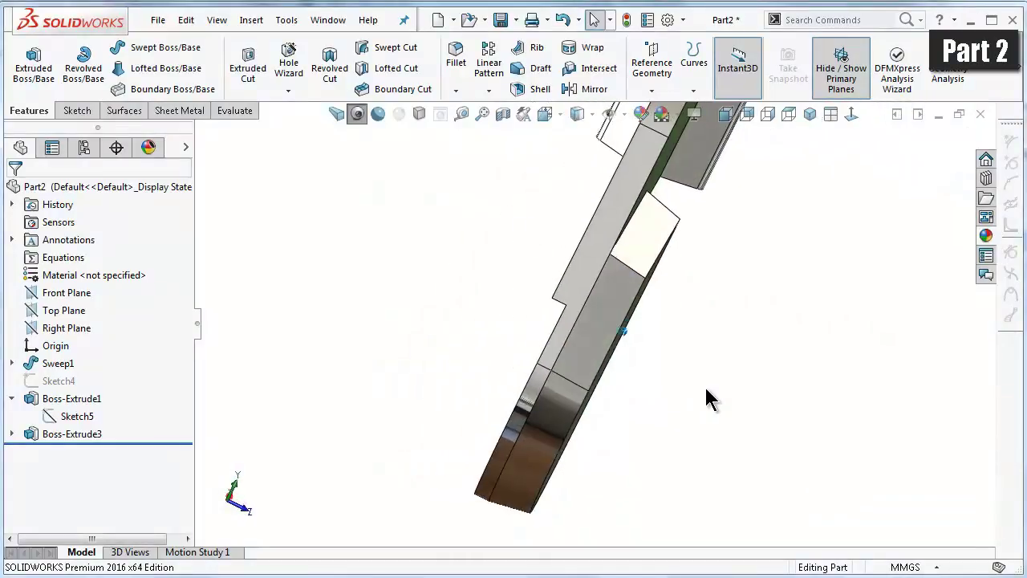
key("Right")
key("Left")
key("Left")
key("Left")
scroll(705, 399, "up", 3)
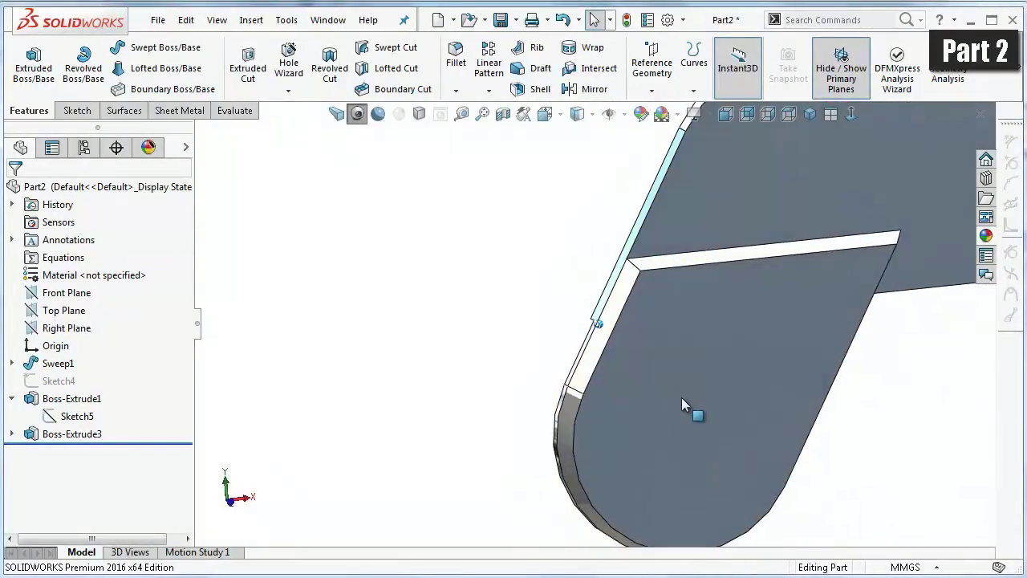
left_click(683, 397)
- Start Sketch10 on the face and draw a circle of about 10.26 mm radius centred on the rounded end
left_click(740, 359)
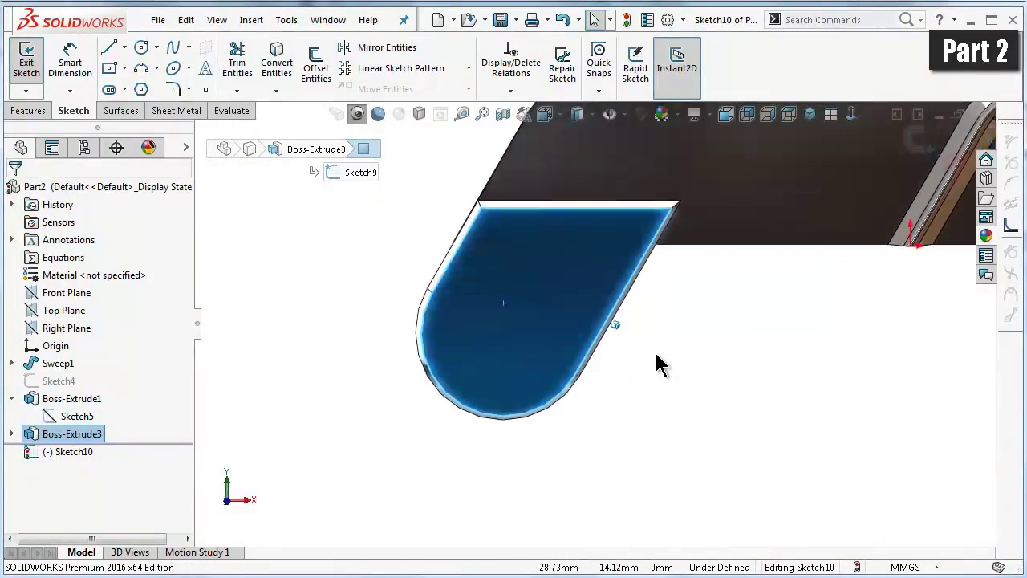
left_click(141, 46)
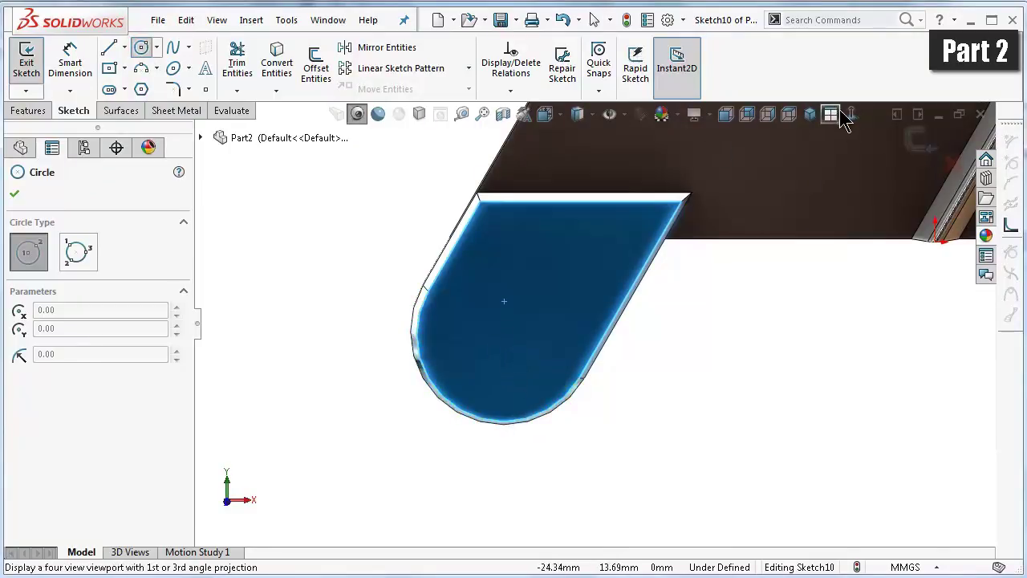
left_click(852, 113)
scroll(410, 407, "down", 3)
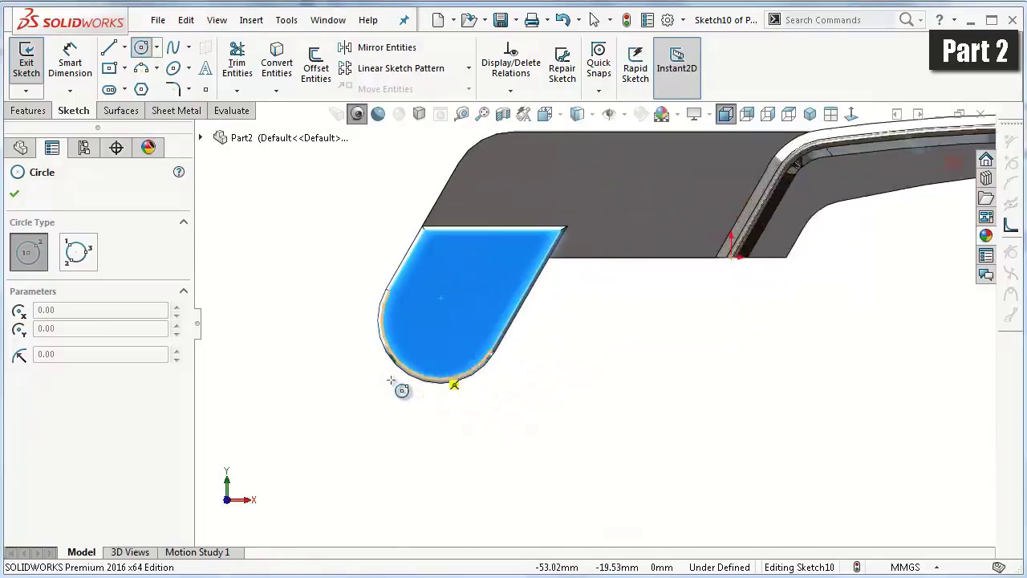
scroll(402, 390, "down", 3)
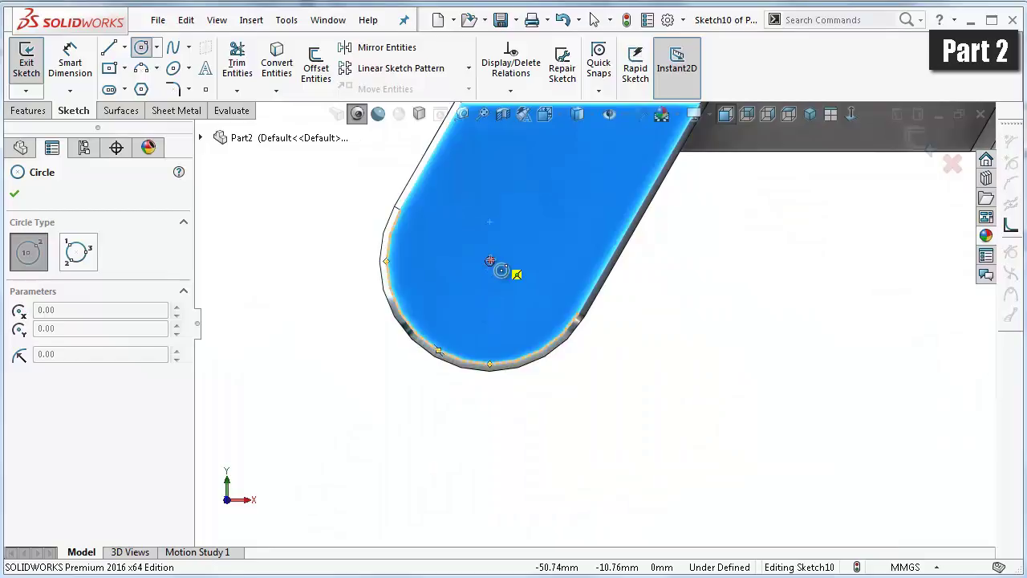
left_click(490, 261)
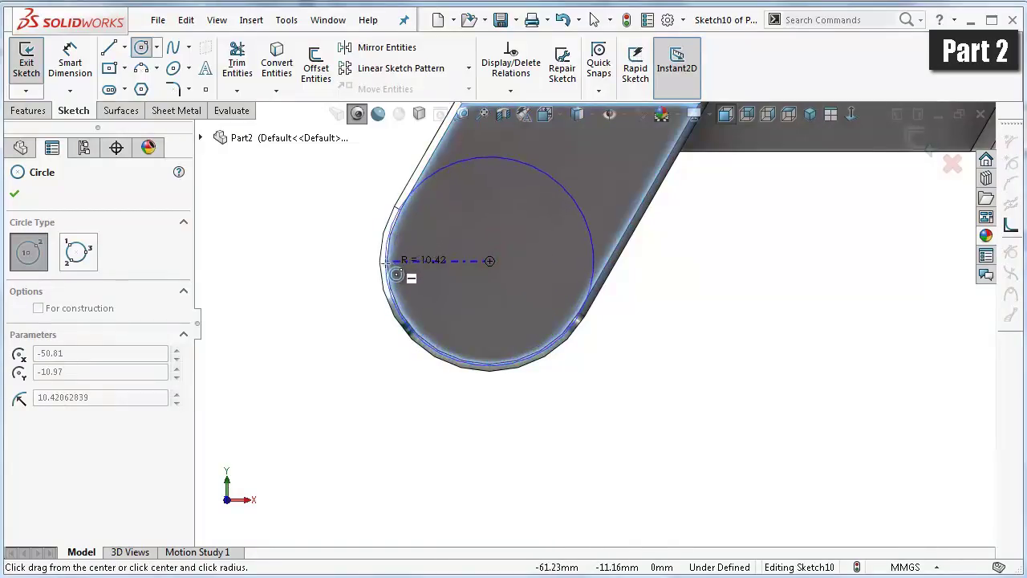
scroll(397, 274, "down", 2)
scroll(418, 240, "down", 2)
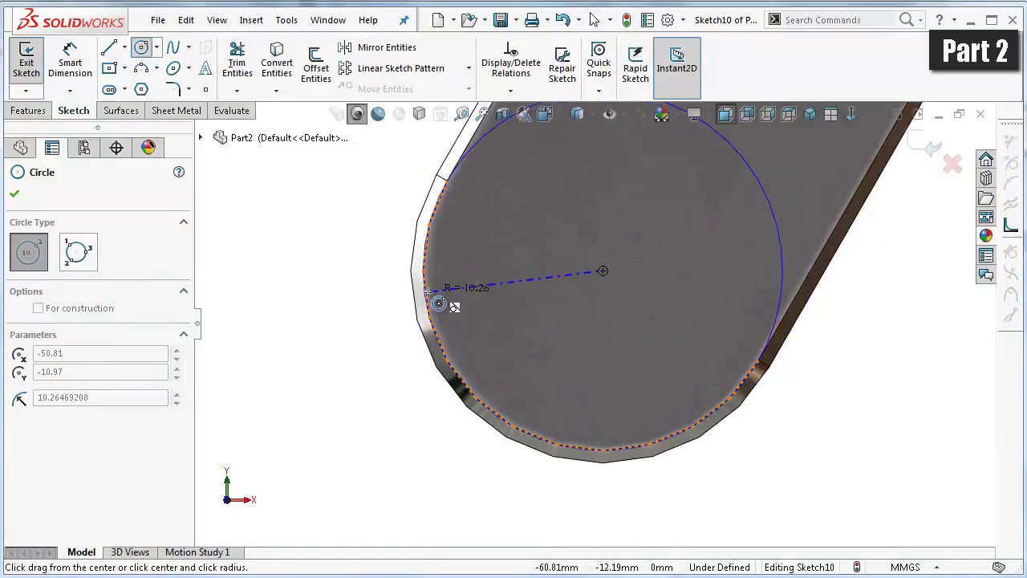
left_click(439, 302)
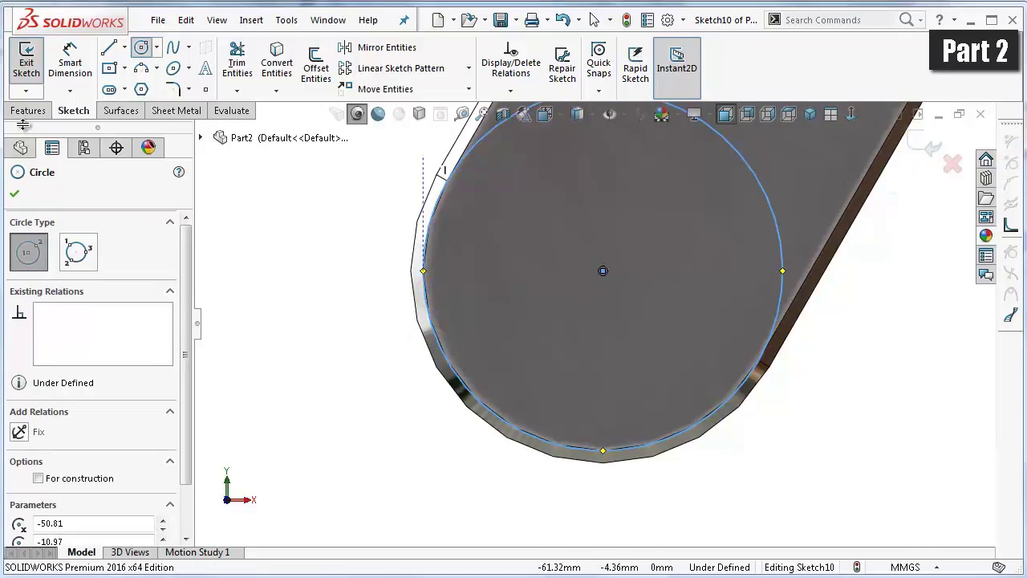
left_click(264, 229)
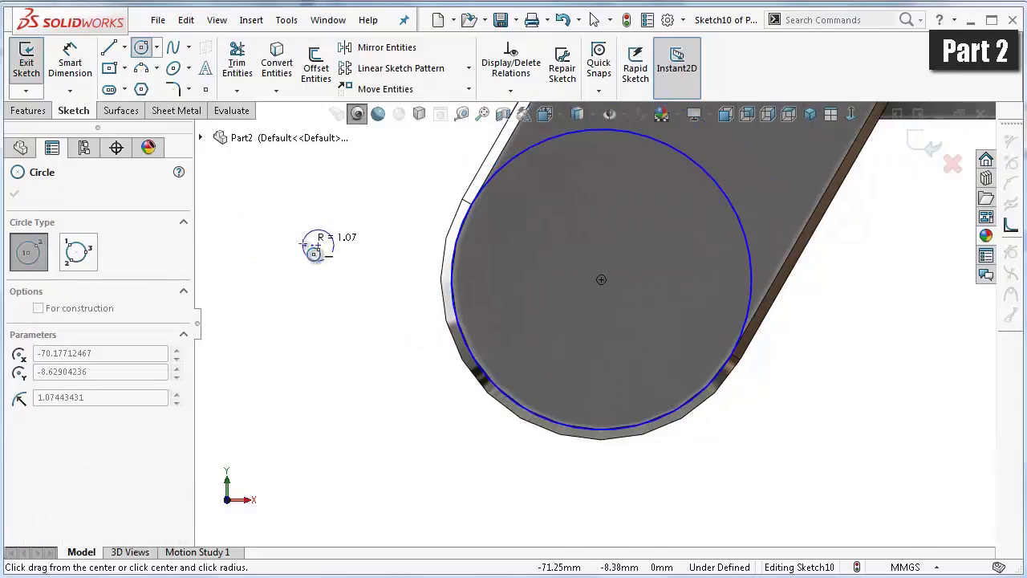
- Cancel the stray circle and drag the large circle out beyond the plate's rounded end
key("Escape")
scroll(378, 232, "down", 2)
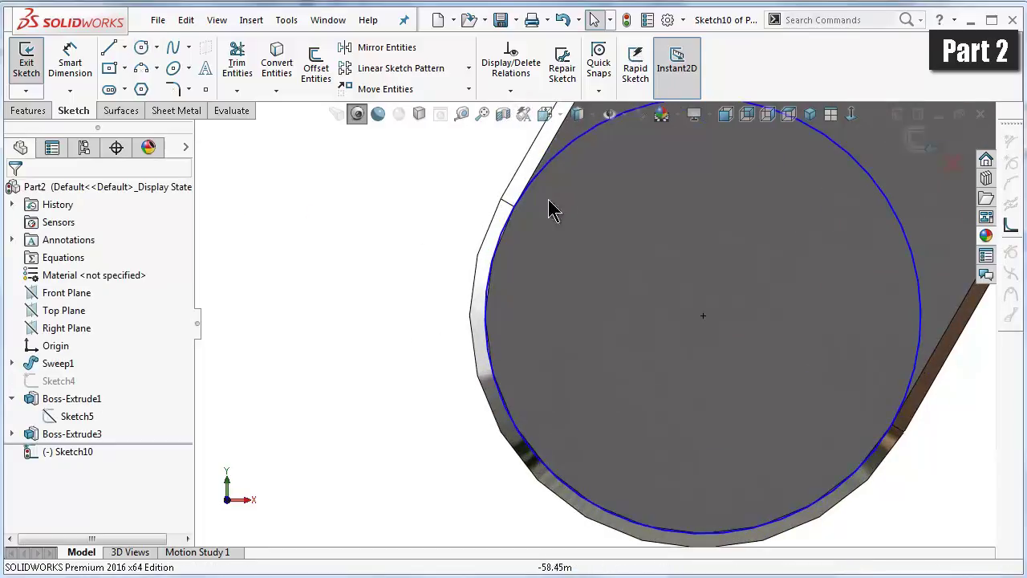
left_click(578, 139)
scroll(578, 140, "down", 3)
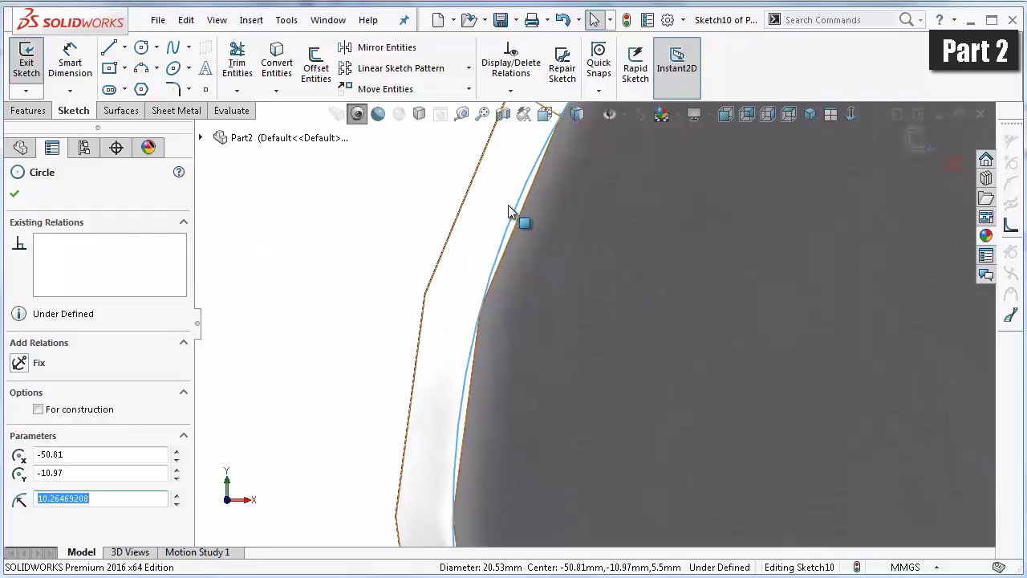
left_click(519, 223, "ctrl")
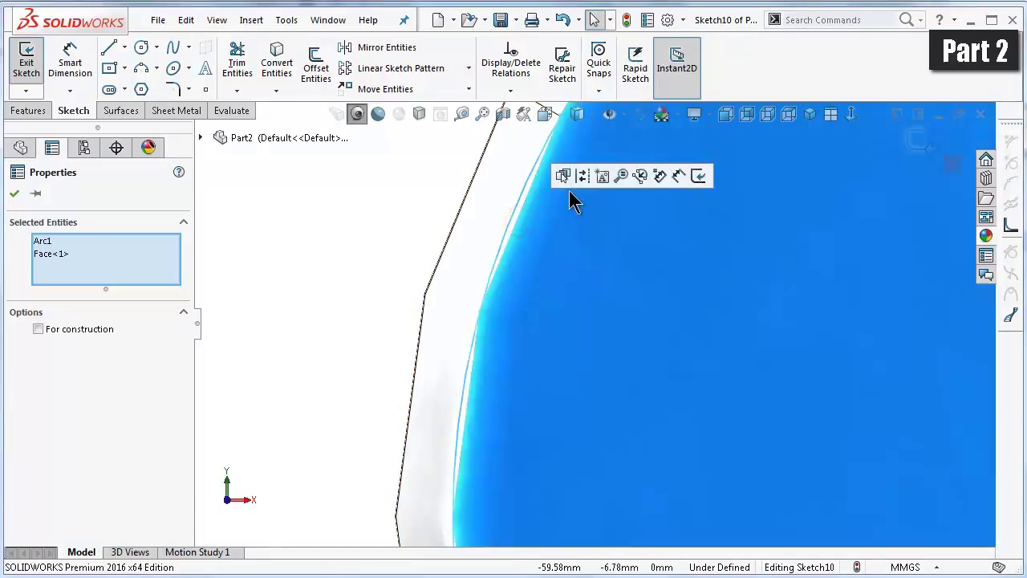
left_click(340, 194)
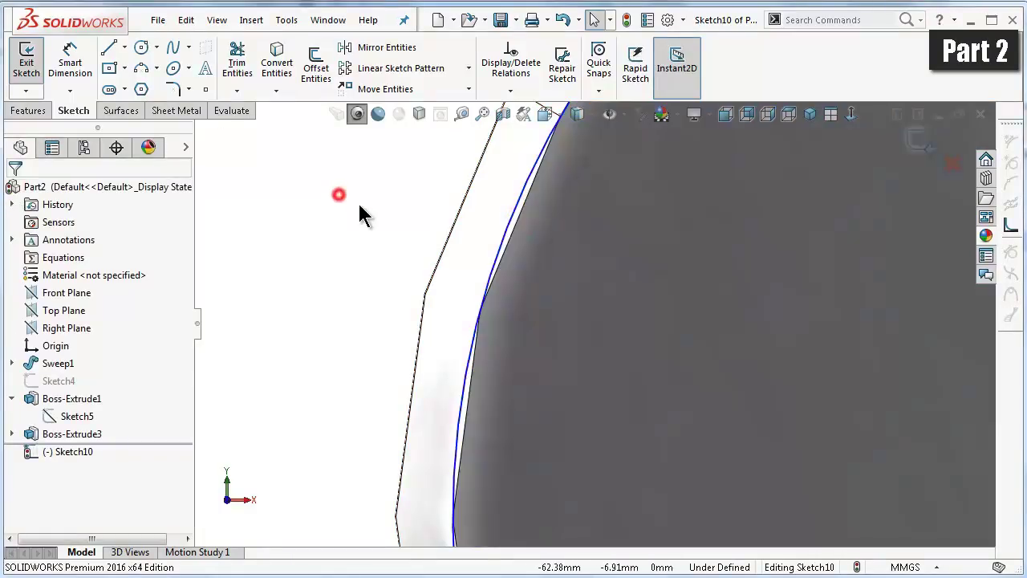
left_click(514, 244)
left_click(509, 230, "ctrl")
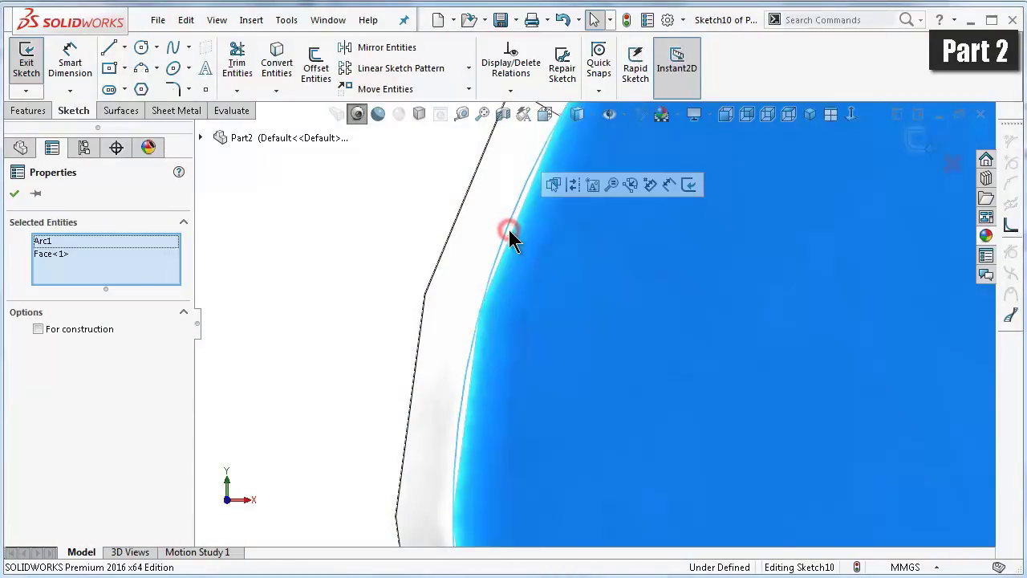
left_click(398, 225)
scroll(652, 362, "up", 3)
scroll(651, 361, "up", 3)
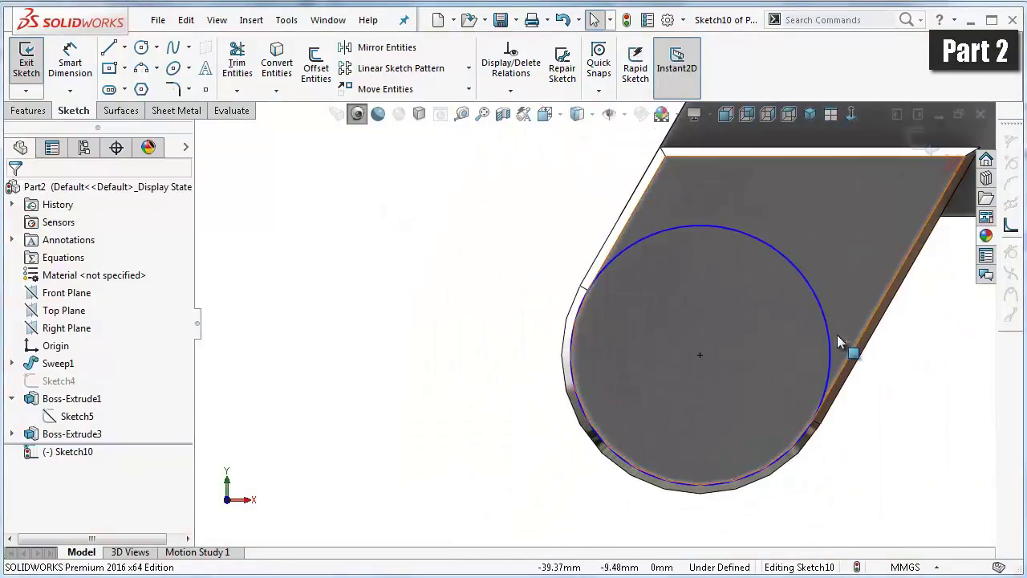
left_click_drag(828, 327, 883, 336)
left_click(399, 371)
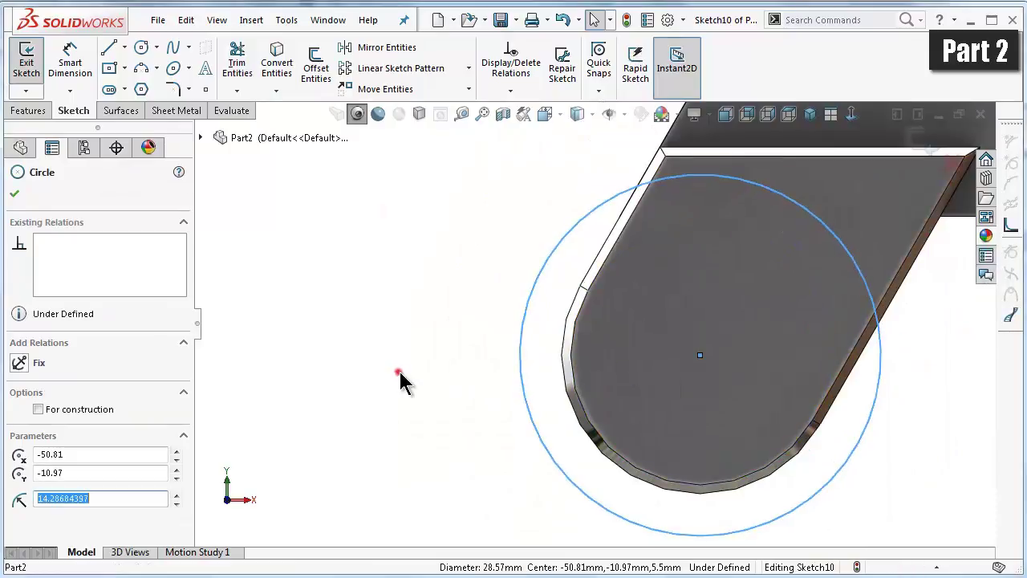
- Make the circle coradial with the rounded end edge and switch to the isometric view
scroll(546, 377, "down", 2)
scroll(562, 377, "down", 2)
left_click(627, 366)
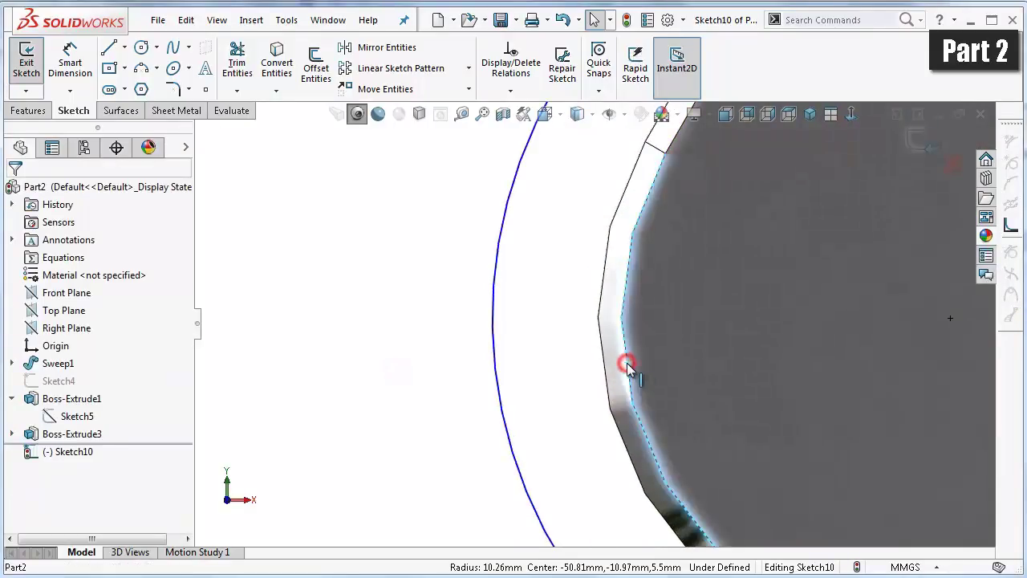
left_click(501, 375, "ctrl")
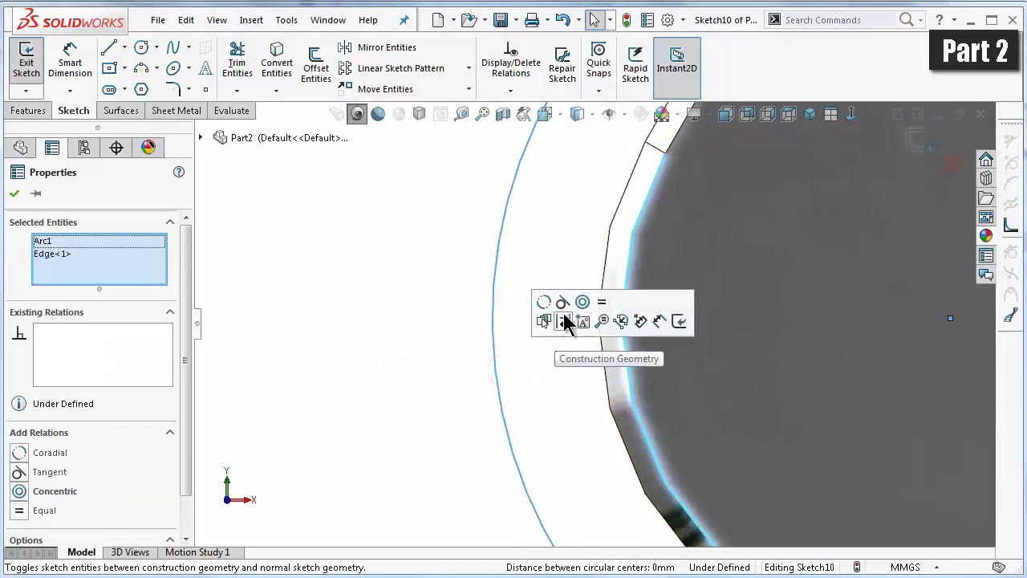
left_click(545, 302)
left_click(469, 319)
scroll(683, 321, "up", 3)
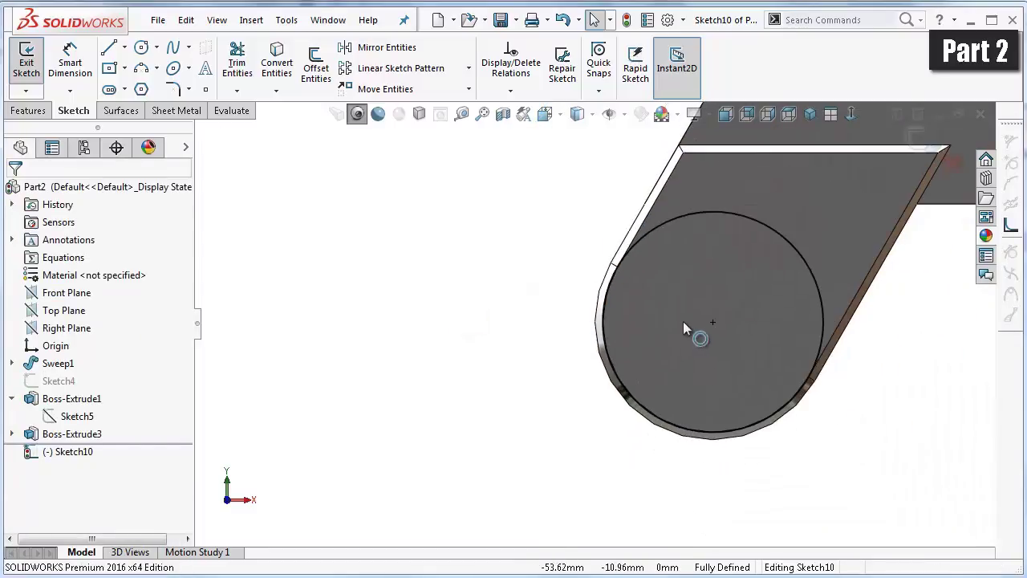
key("ctrl+7")
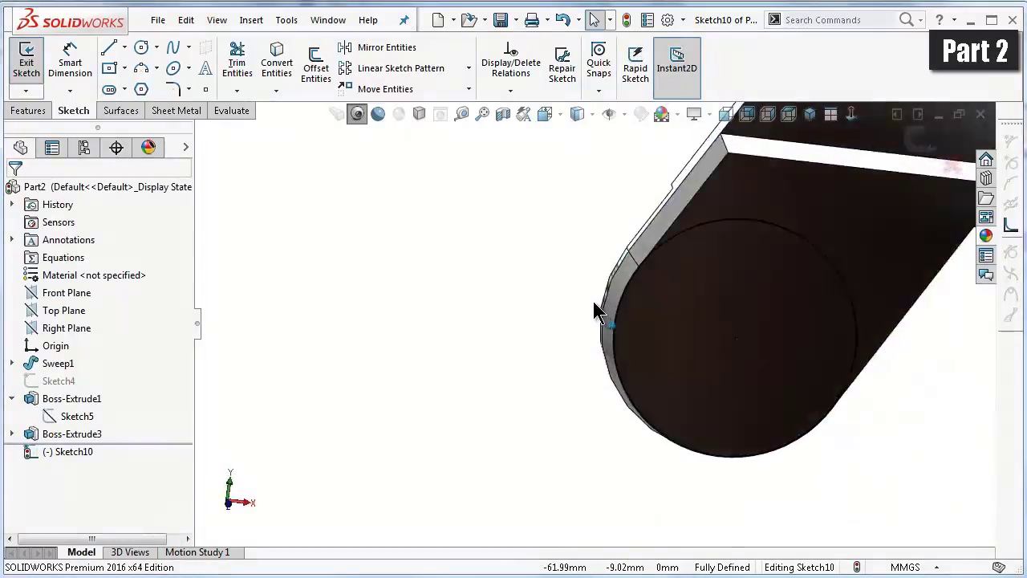
- Extrude Sketch10's circle 2.5 mm with a 10° draft into Boss-Extrude4 on the plate end
left_click(24, 111)
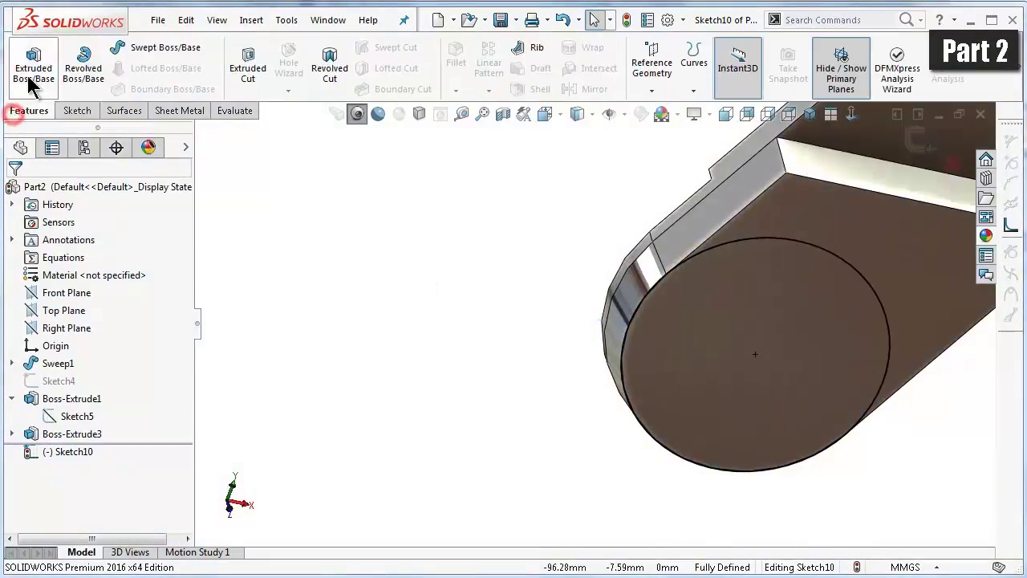
left_click(27, 71)
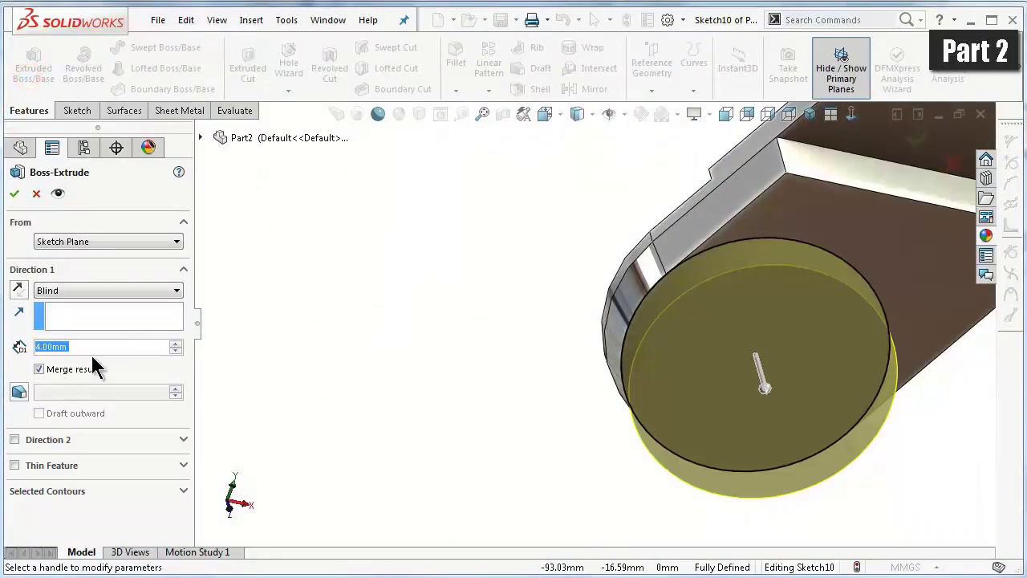
type("2.5")
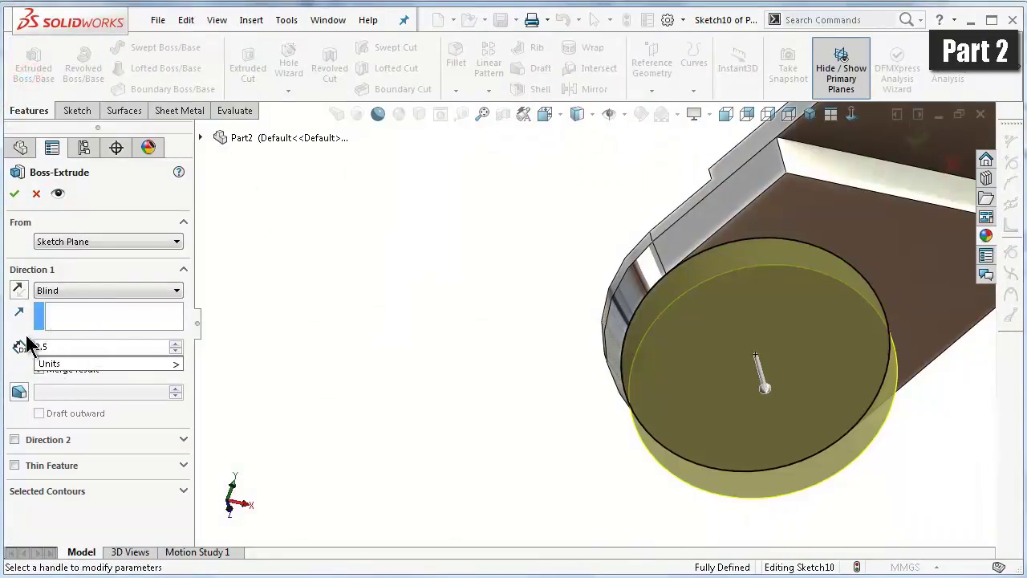
key("Return")
left_click(19, 391)
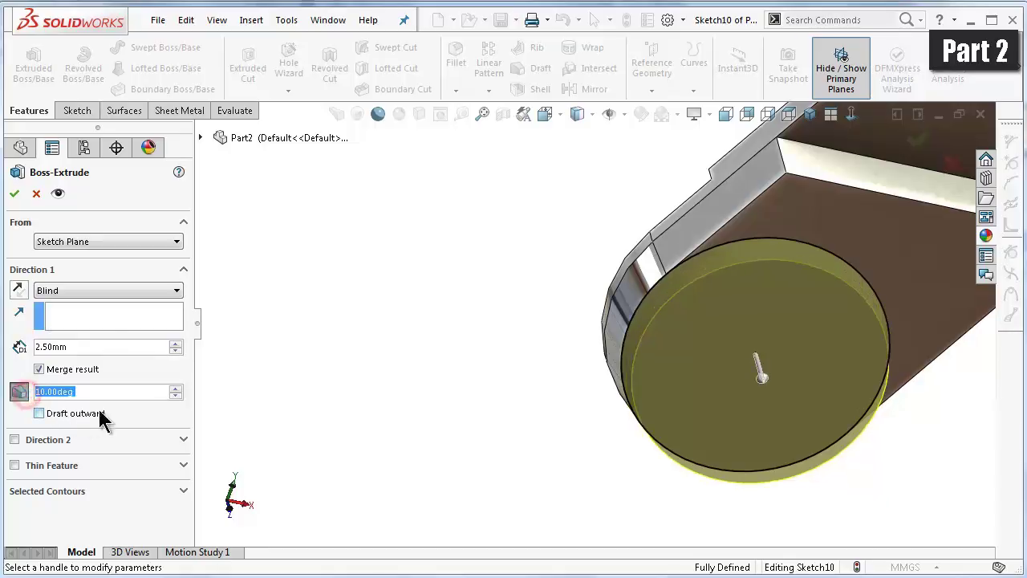
left_click(14, 194)
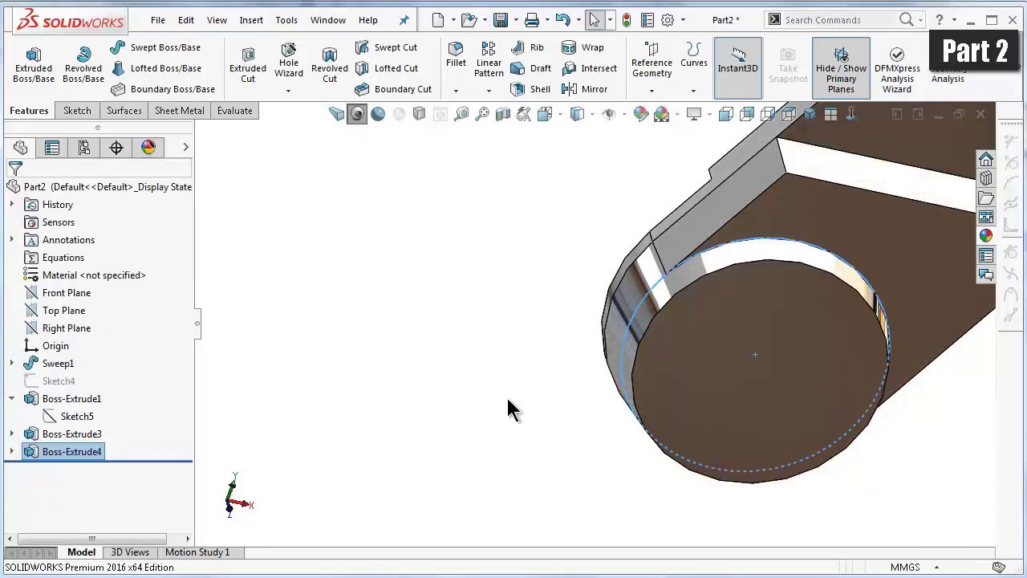
left_click(488, 406)
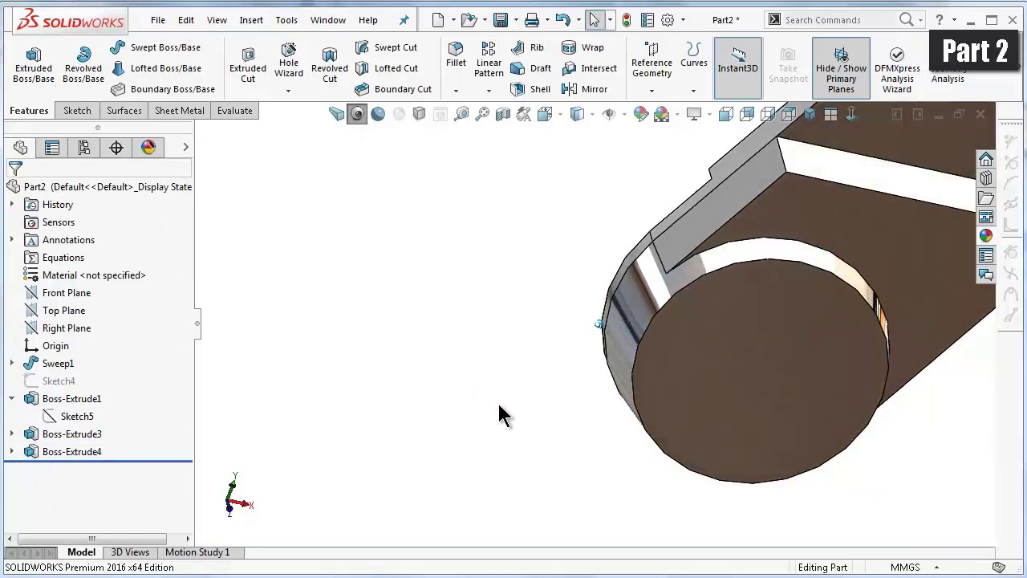
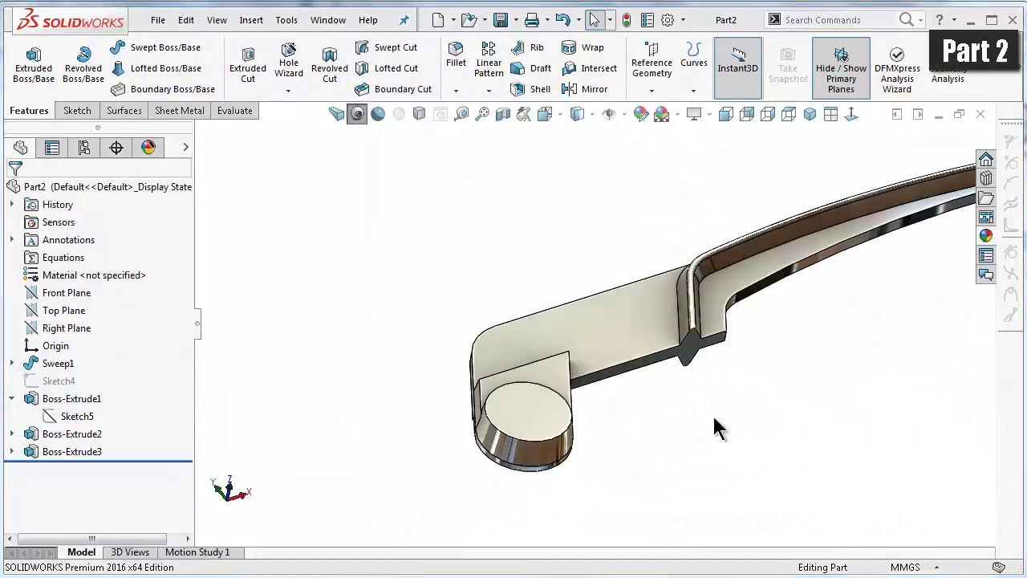
- Open a sketch on the arm's flat rounded end face and draw two concentric circles
left_click(714, 419)
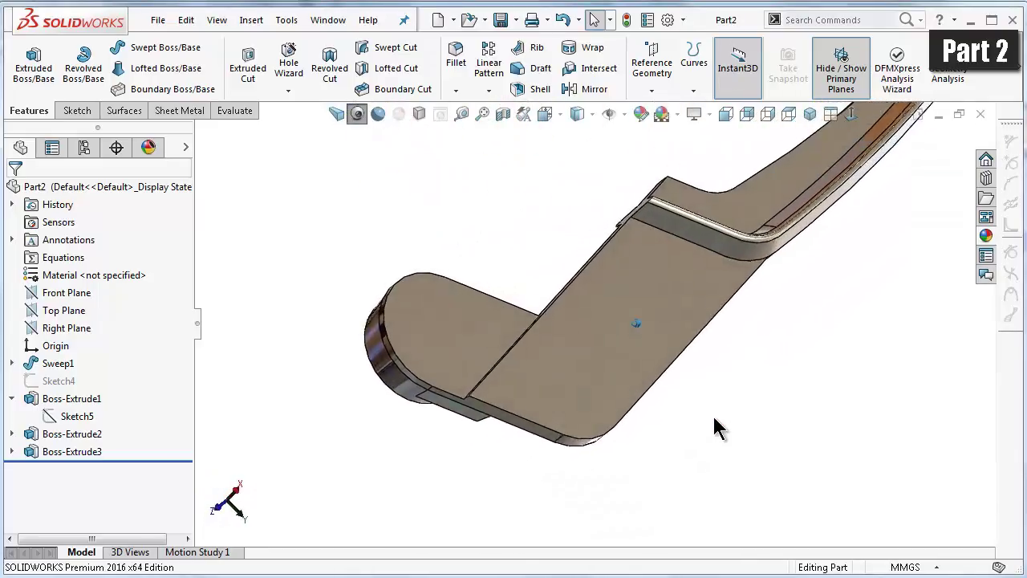
left_click(421, 368)
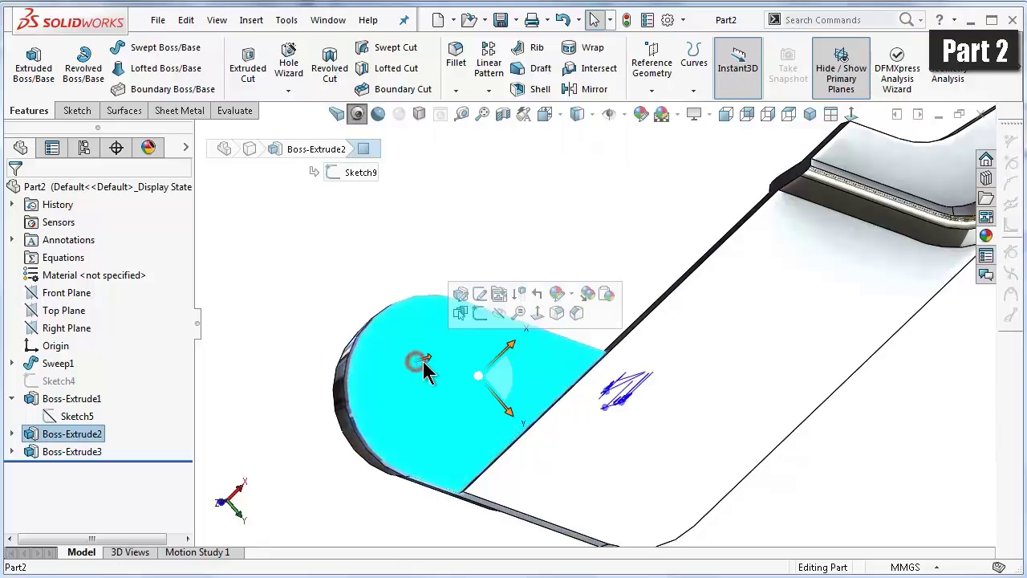
left_click(479, 316)
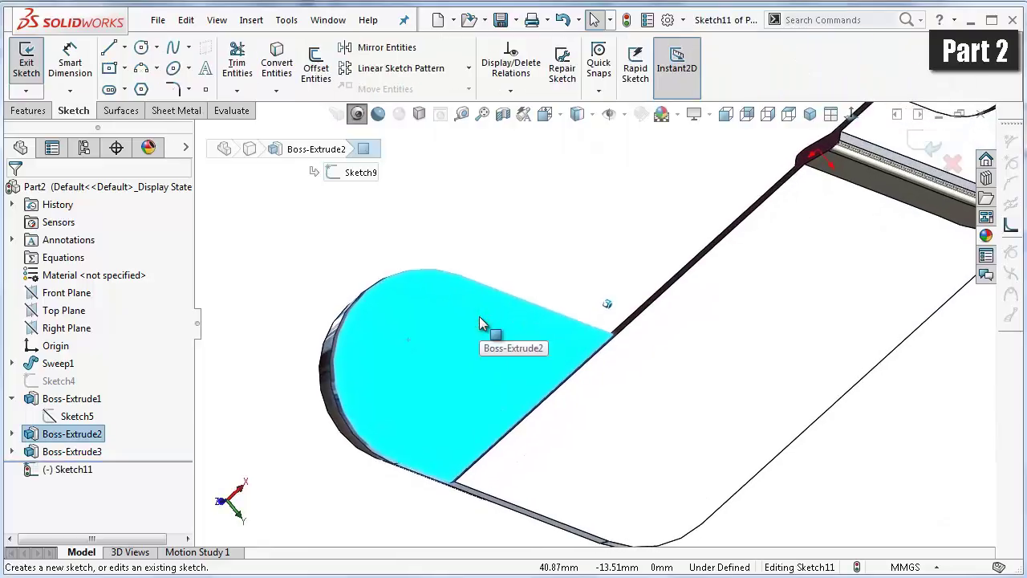
left_click(142, 48)
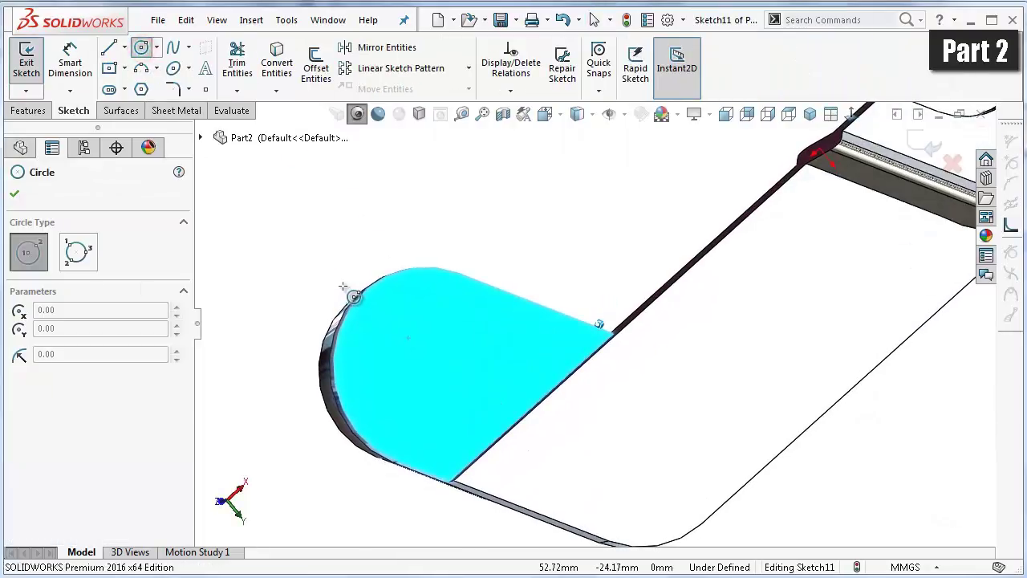
left_click(853, 116)
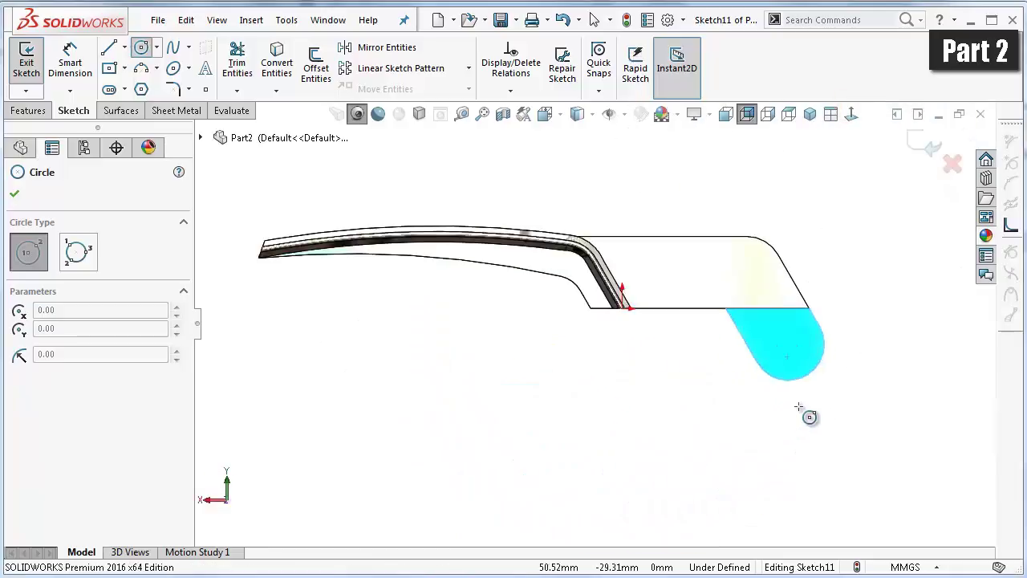
left_click(854, 118)
scroll(751, 255, "down", 2)
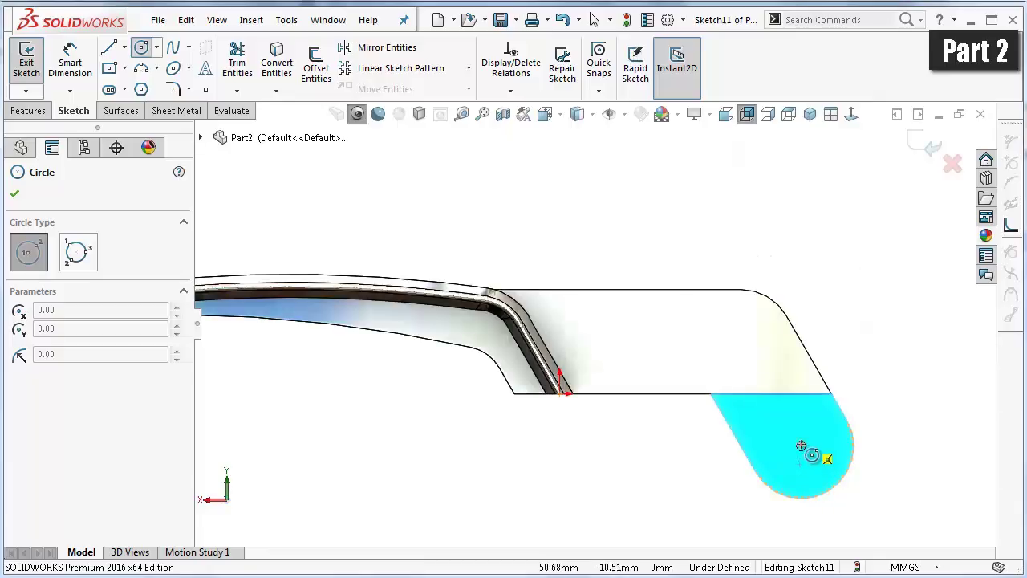
left_click_drag(801, 446, 771, 415)
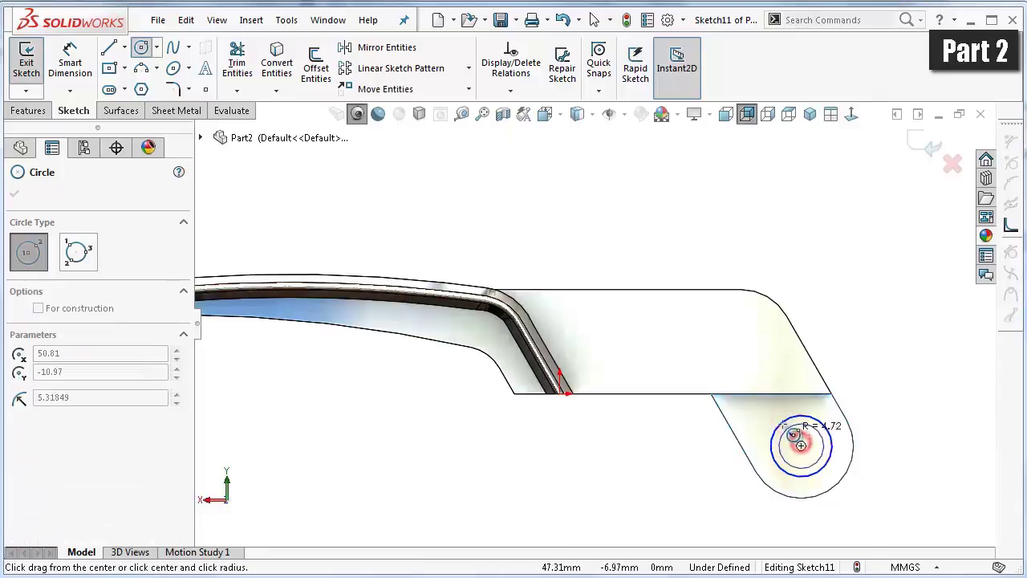
right_click_drag(627, 503, 629, 432)
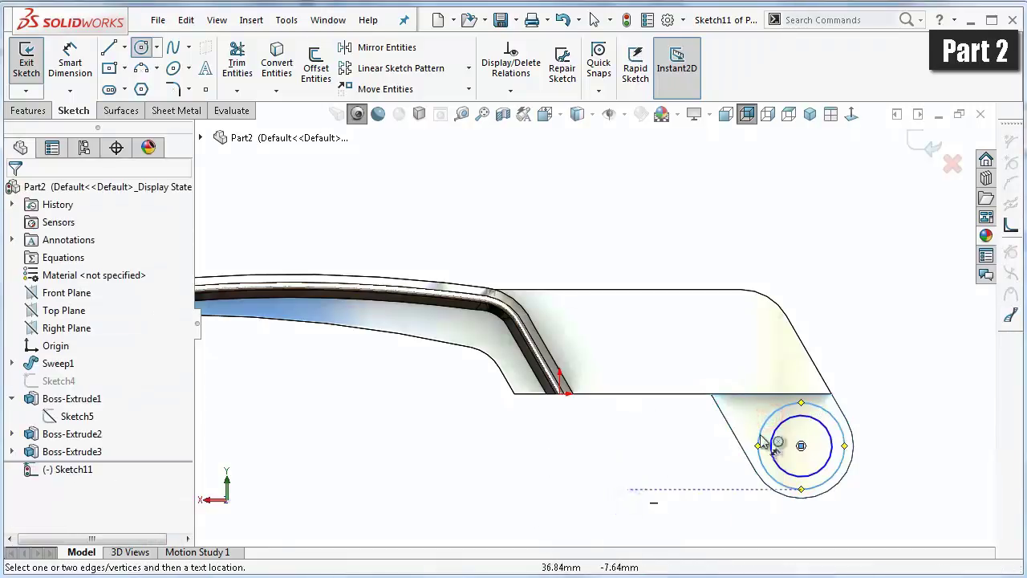
- Dimension the circles: outer Ø12 and inner Ø6.50
left_click(760, 436)
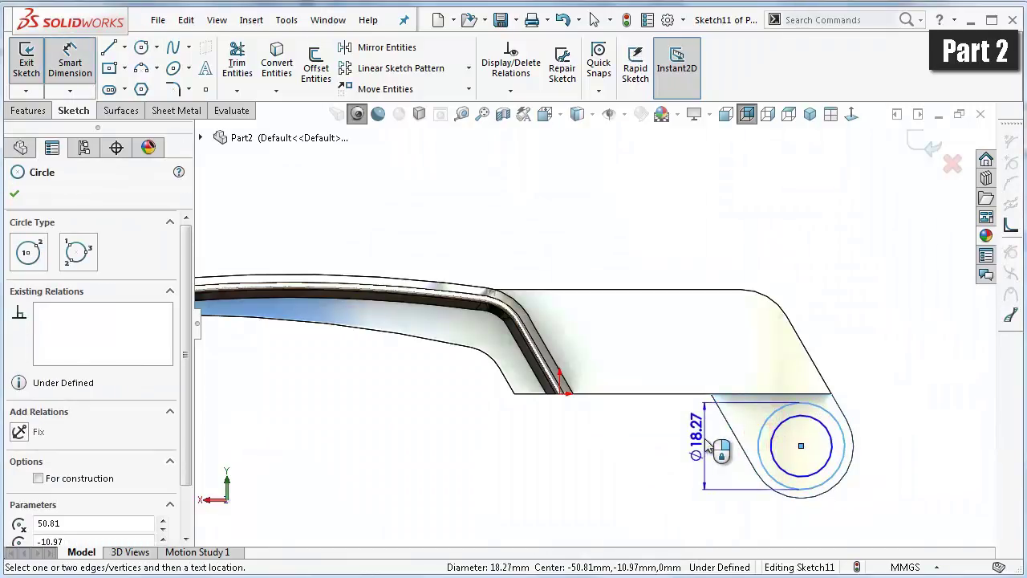
left_click(705, 438)
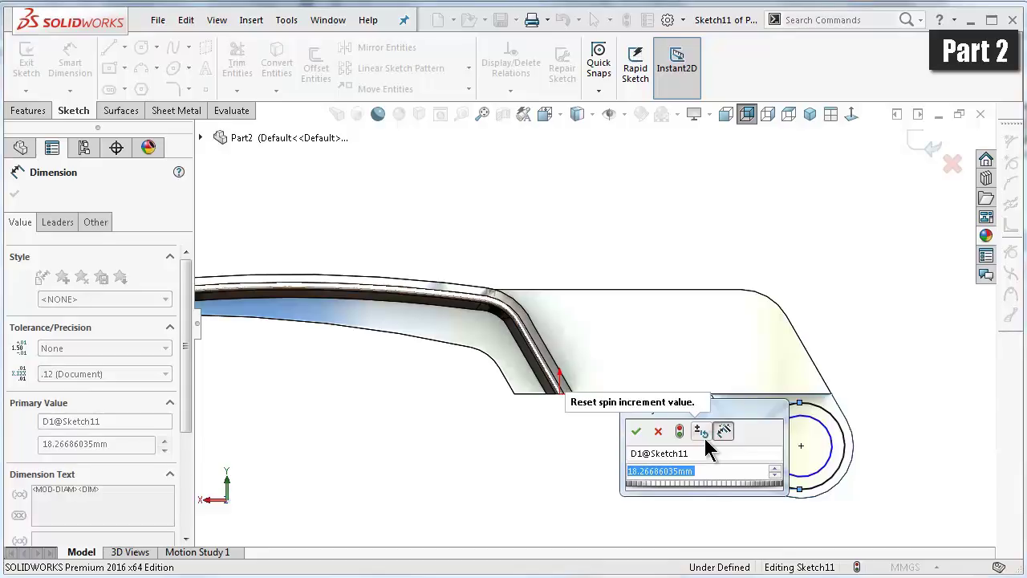
type("12")
key("Return")
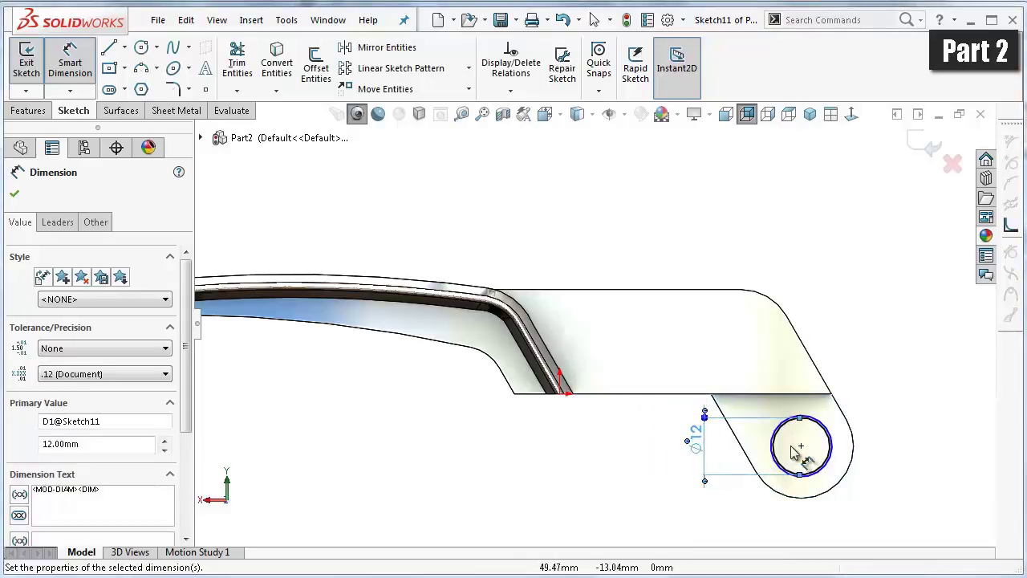
scroll(795, 451, "down", 5)
scroll(807, 425, "down", 1)
left_click(820, 409)
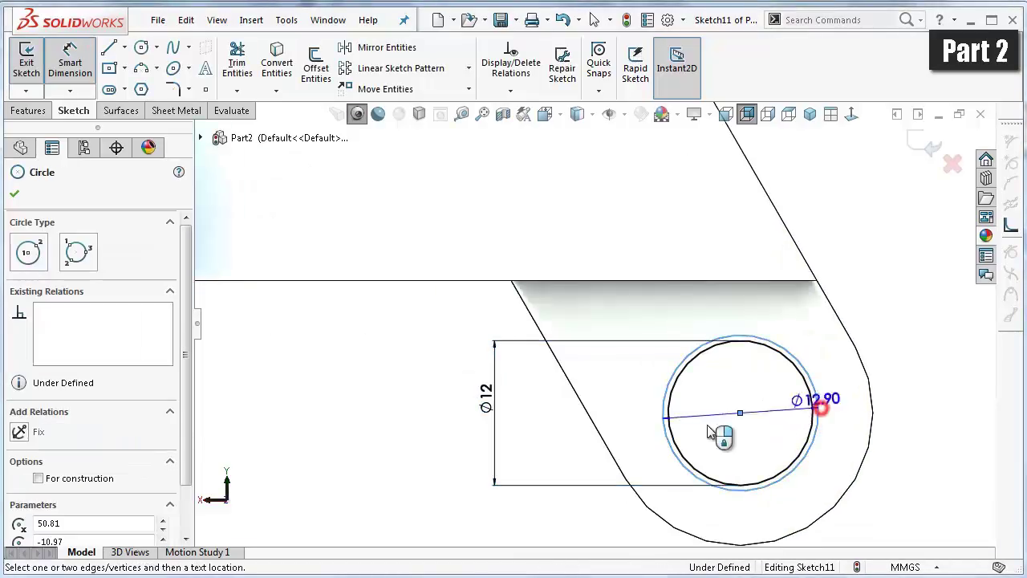
left_click(567, 428)
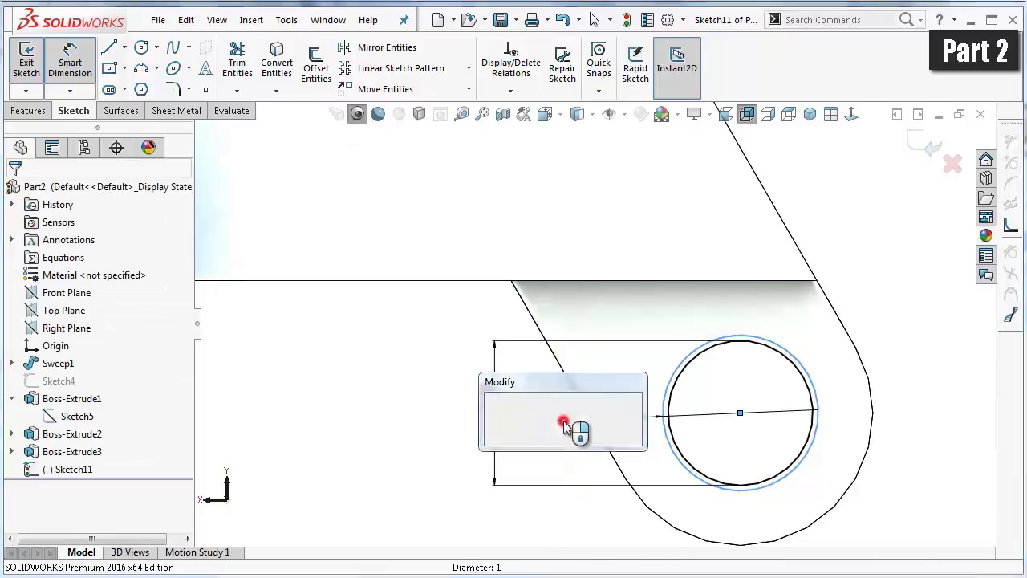
type("6.50")
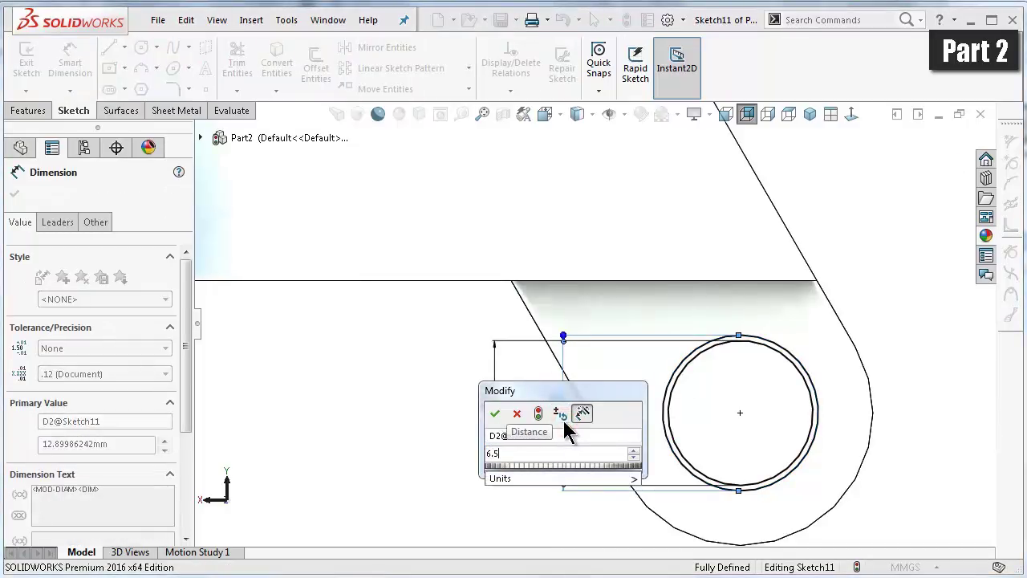
key("Return")
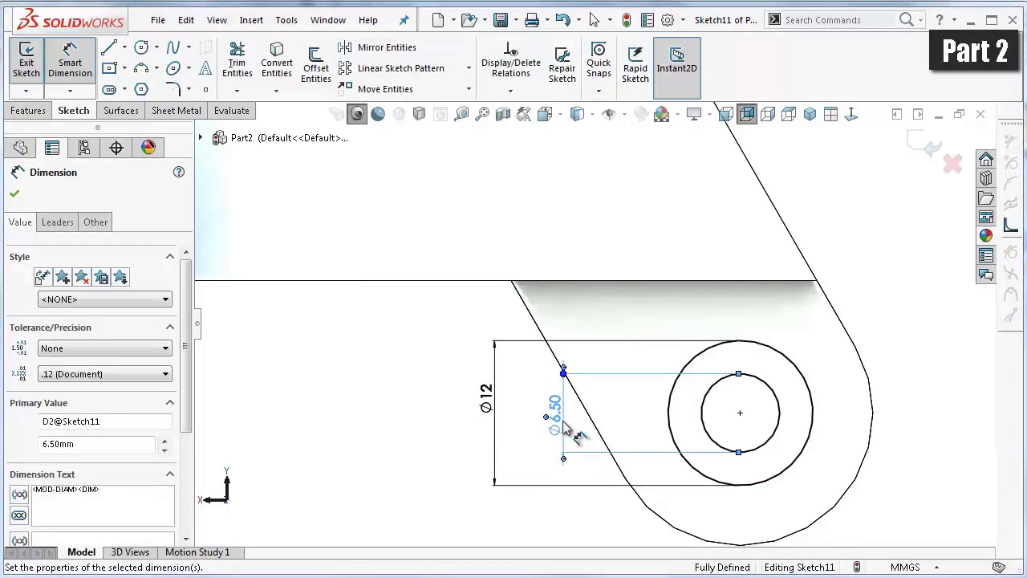
key("Left")
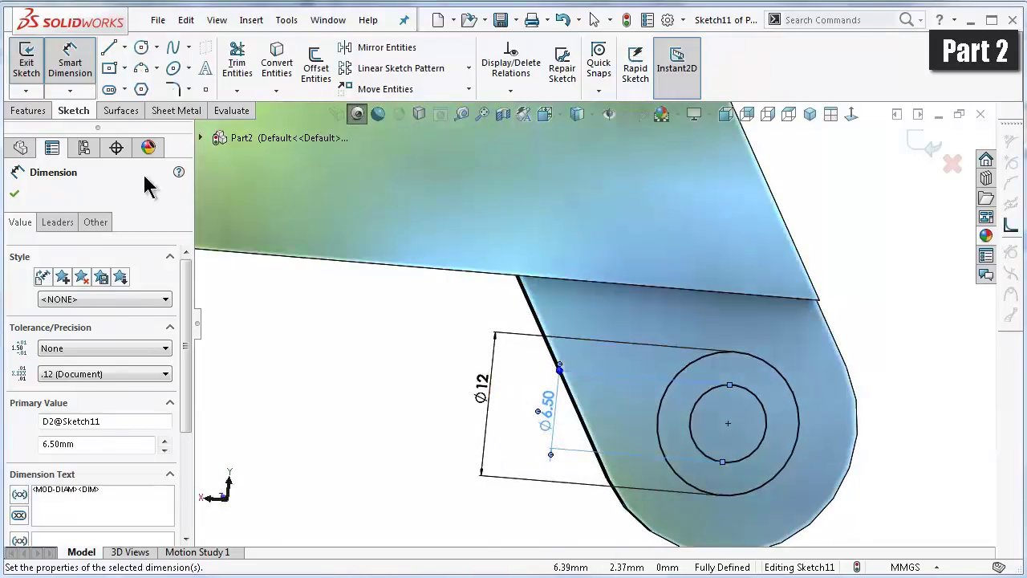
left_click(30, 110)
- Switch from Boss-Extrude to Extruded Cut with its end condition set to Through All
left_click(35, 68)
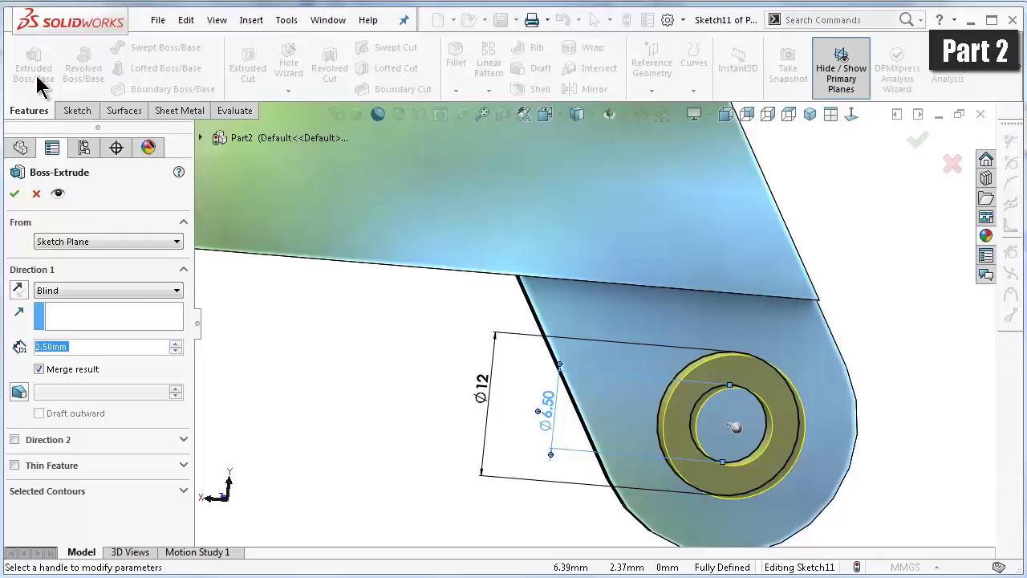
left_click(36, 195)
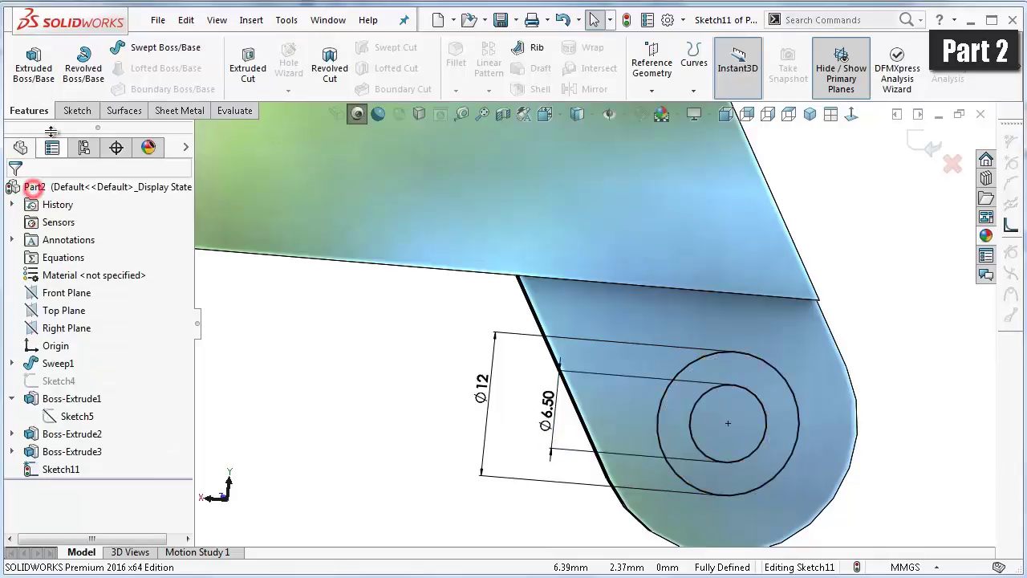
left_click(258, 68)
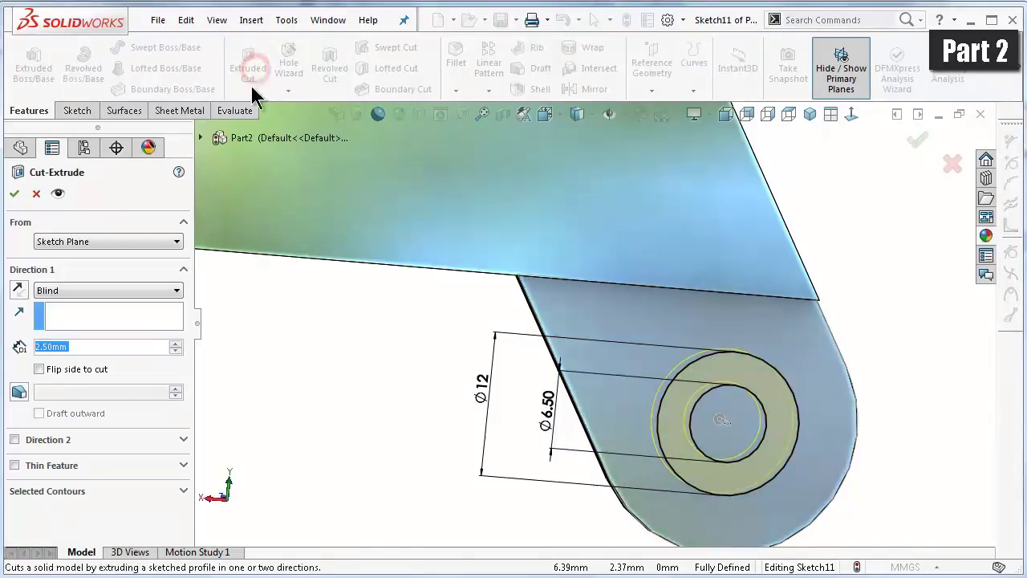
left_click(723, 391)
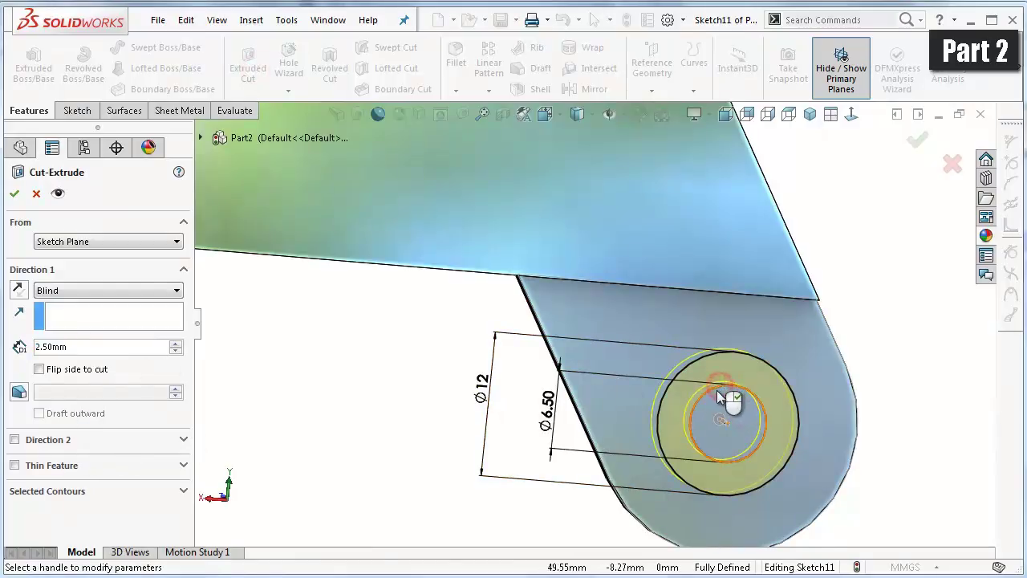
left_click(60, 491)
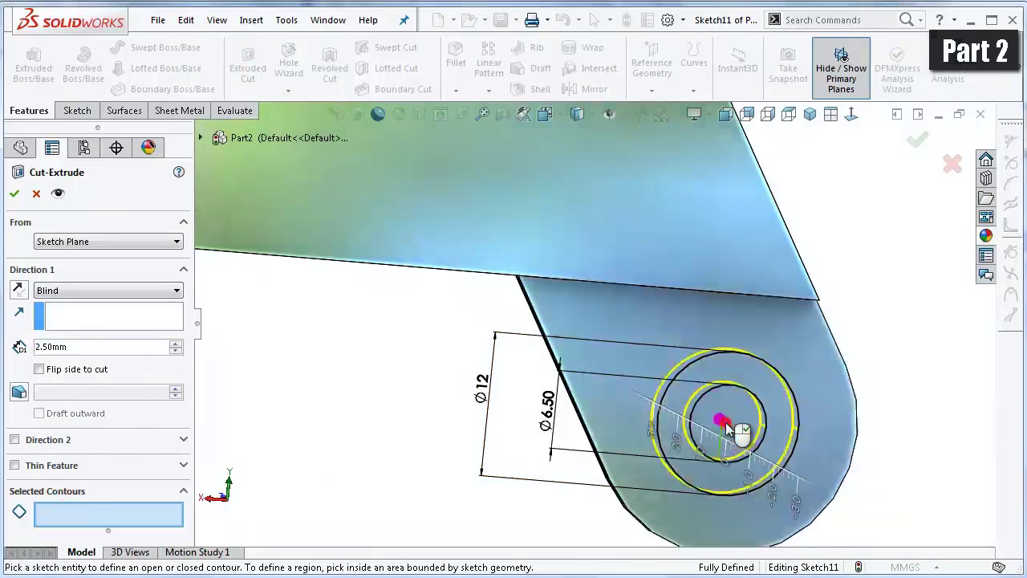
mouse_move(737, 425)
left_mouse_down()
mouse_move(742, 440)
mouse_move(61, 472)
left_mouse_up()
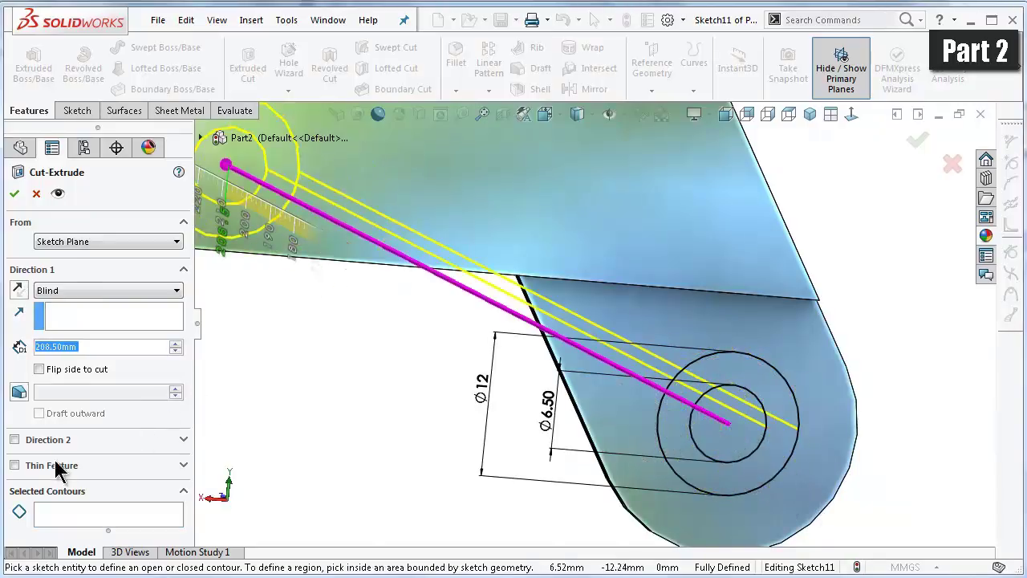
left_click(70, 292)
left_click(94, 313)
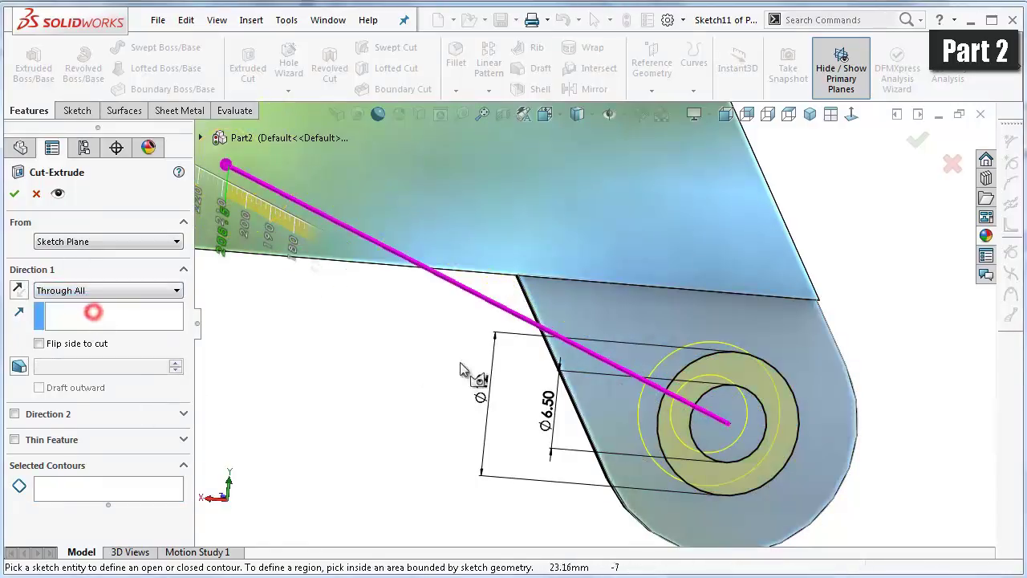
- Pick the inner Ø6.50 circle region as the cut's selected contour
mouse_move(474, 376)
middle_mouse_down()
mouse_move(592, 363)
mouse_move(594, 345)
middle_mouse_up()
scroll(676, 426, "down", 2)
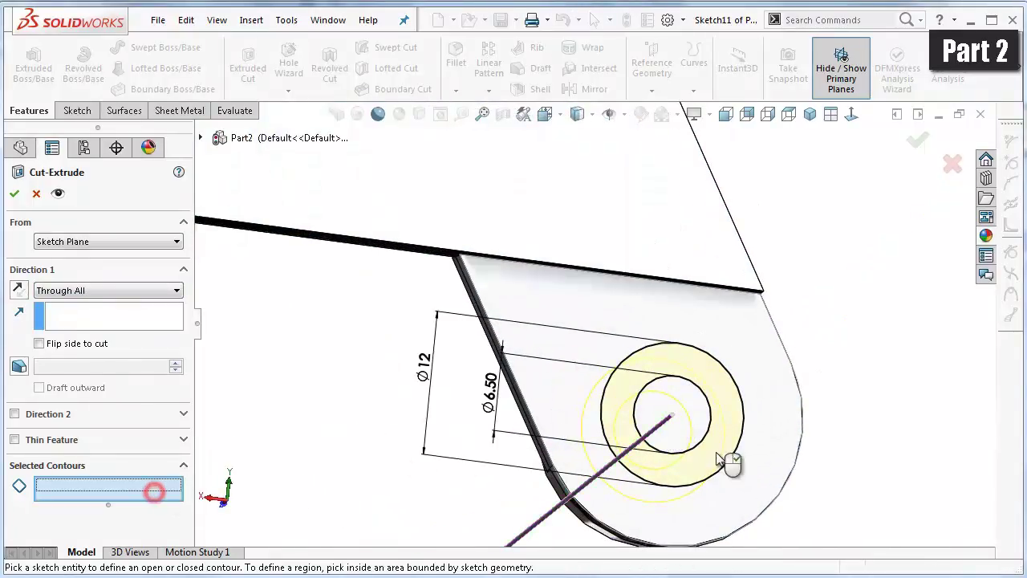
left_click(703, 443)
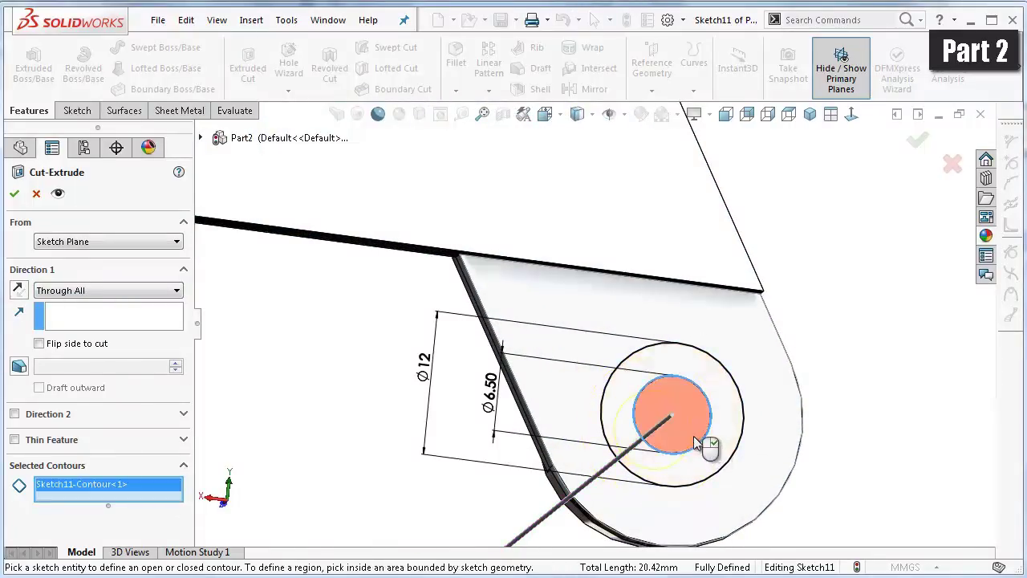
left_click(705, 446)
- Confirm the through-all hole and make Sketch11 visible again
right_click(717, 444)
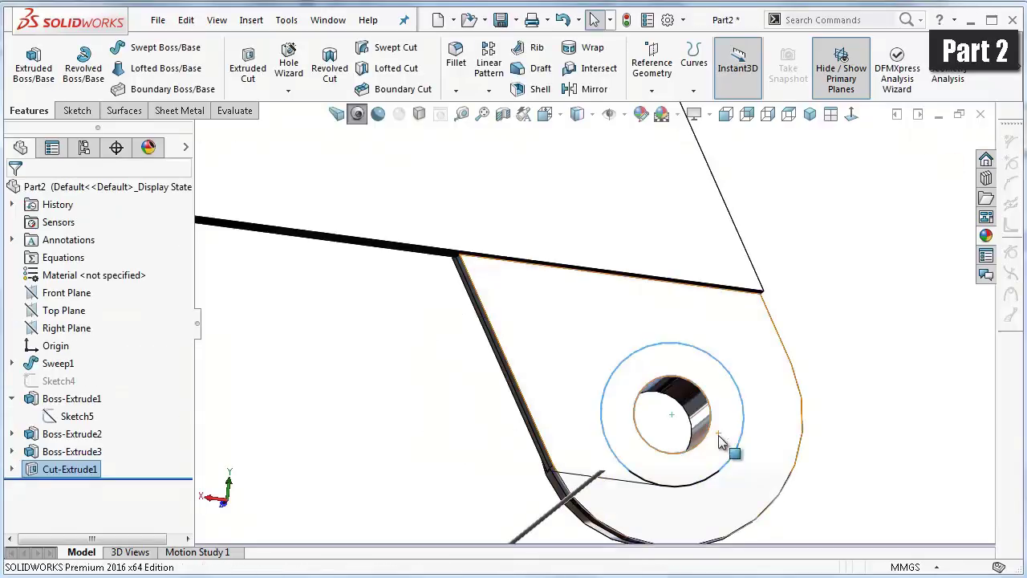
middle_click_drag(729, 447, 650, 467)
left_click(579, 442)
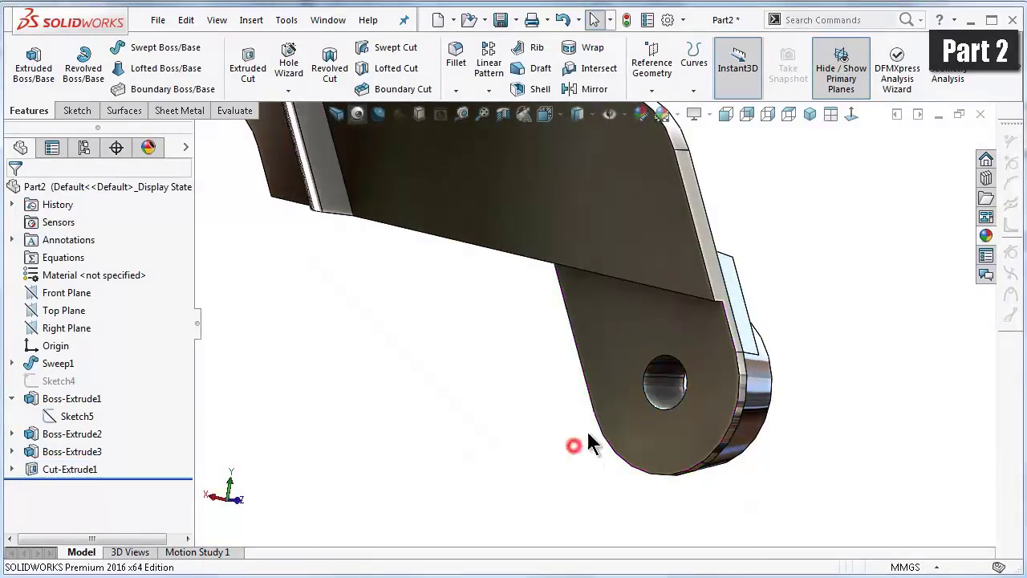
scroll(562, 434, "down", 2)
left_click(13, 469)
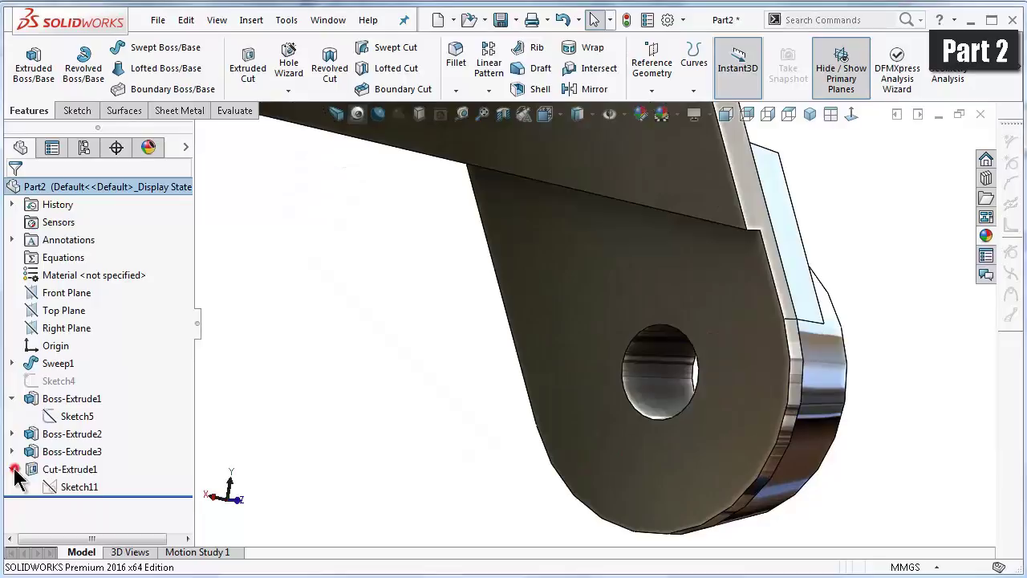
left_click(80, 488)
left_click(98, 460)
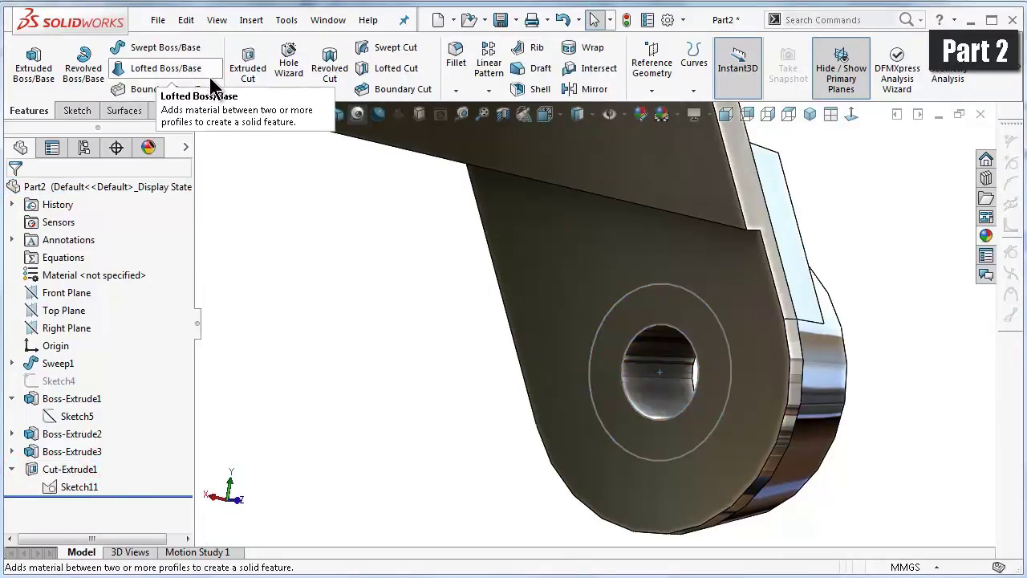
- Cut a 5.7 mm deep counterbore from the outer Ø12 circle
left_click(245, 70)
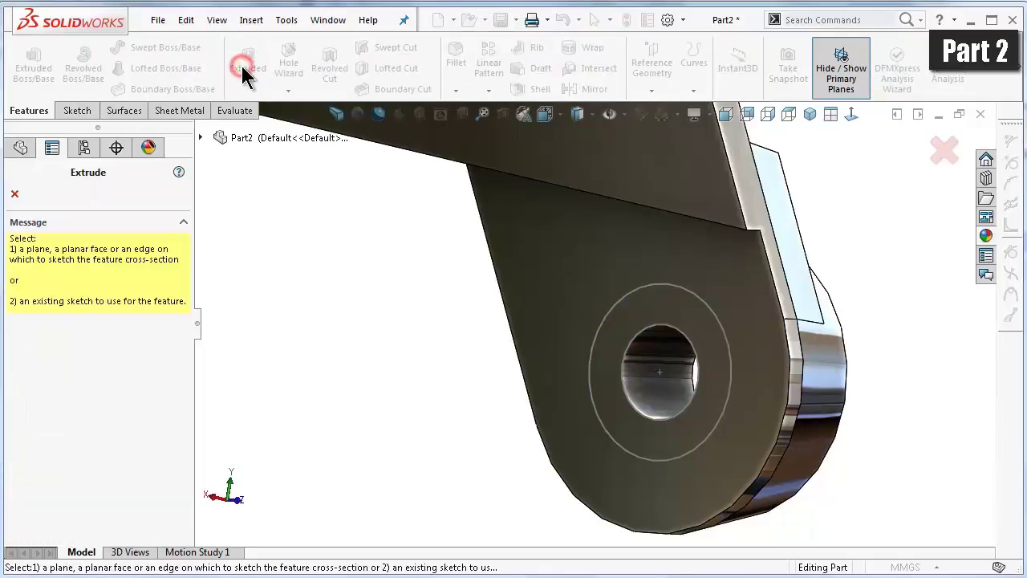
left_click(613, 304)
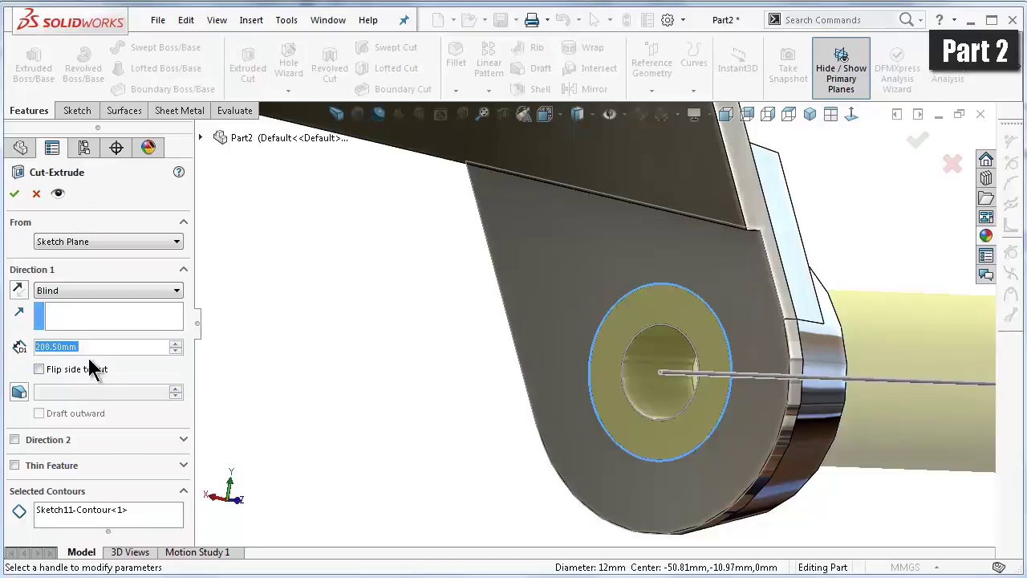
type("5.")
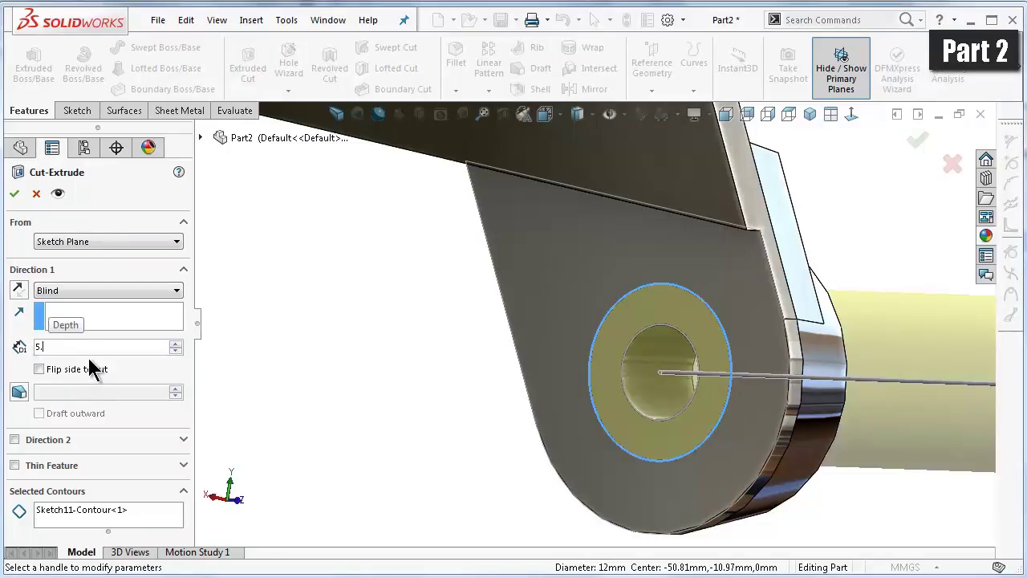
type("7")
key("Return")
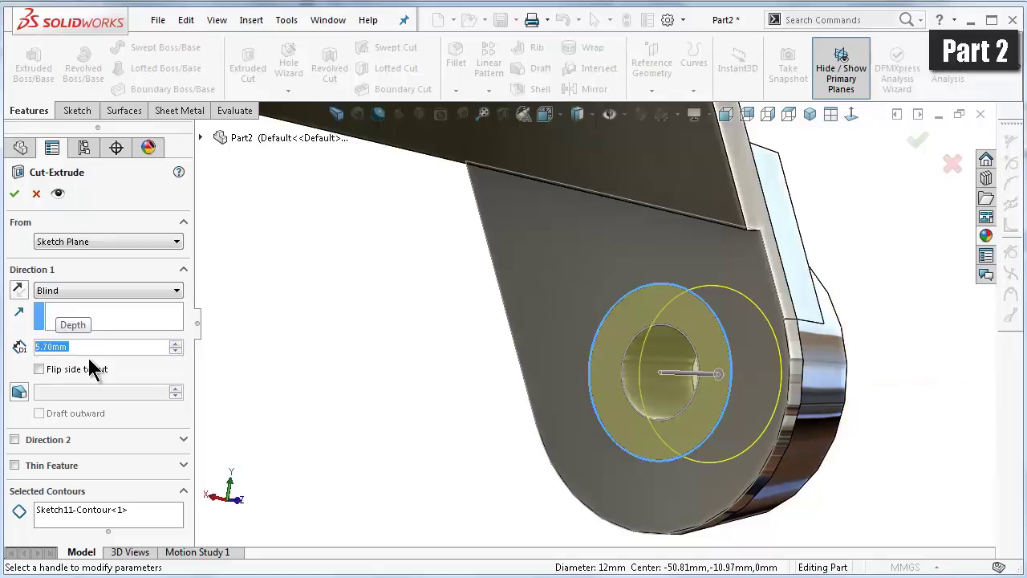
left_click(13, 193)
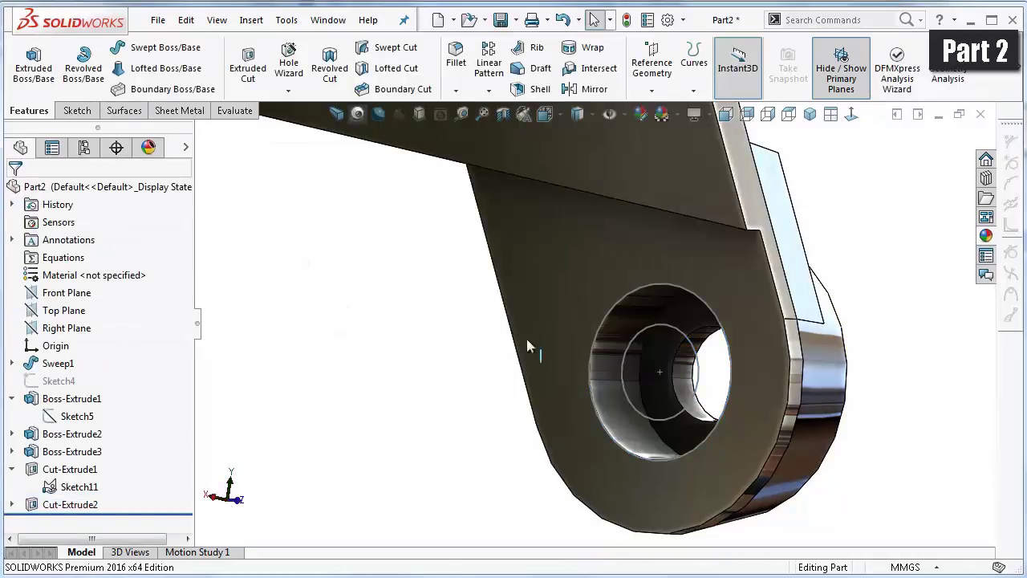
- Hide Sketch11 and turn the part to a shaded isometric view of the bend
left_click(634, 341)
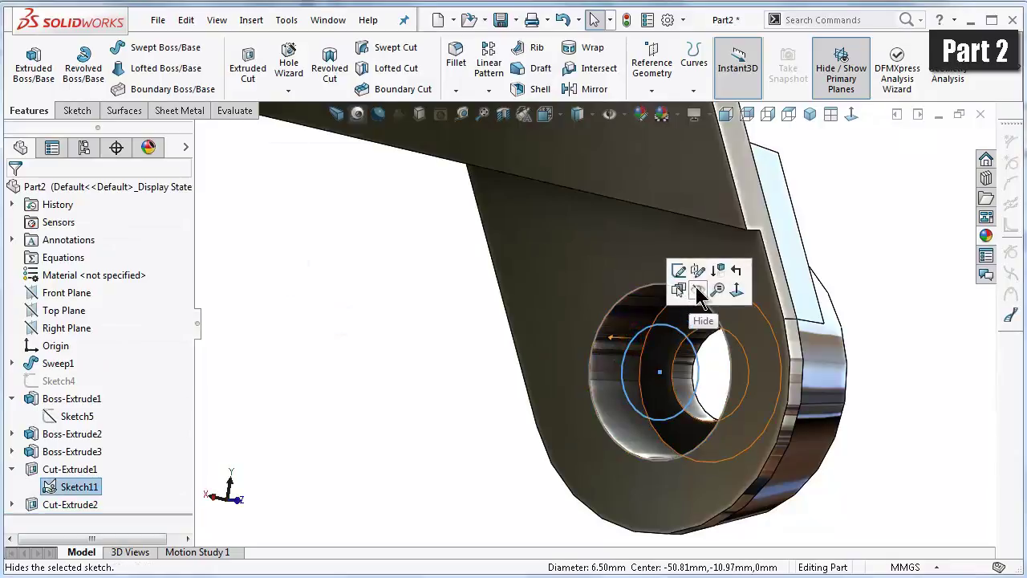
left_click(420, 360)
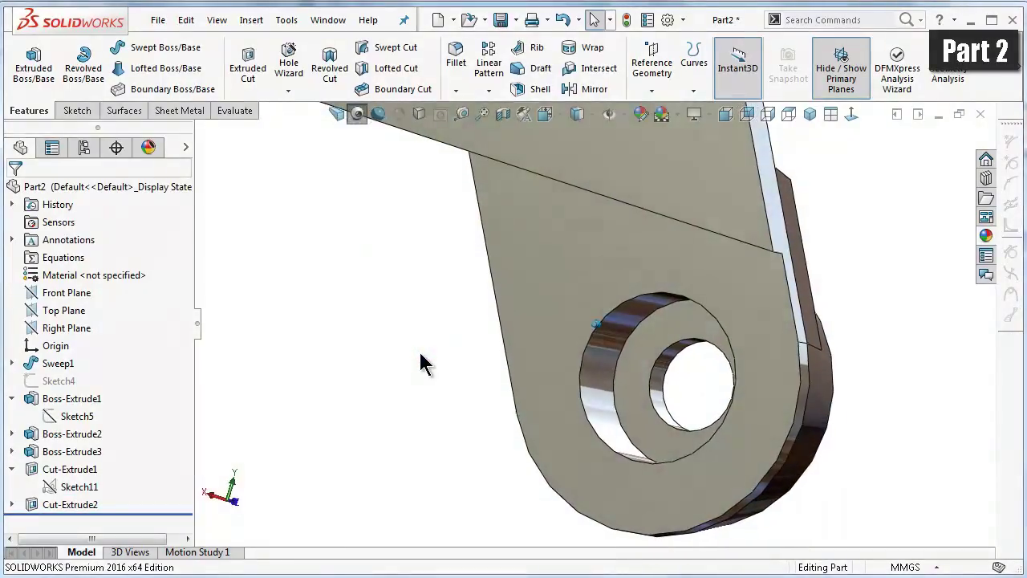
key("ctrl+1")
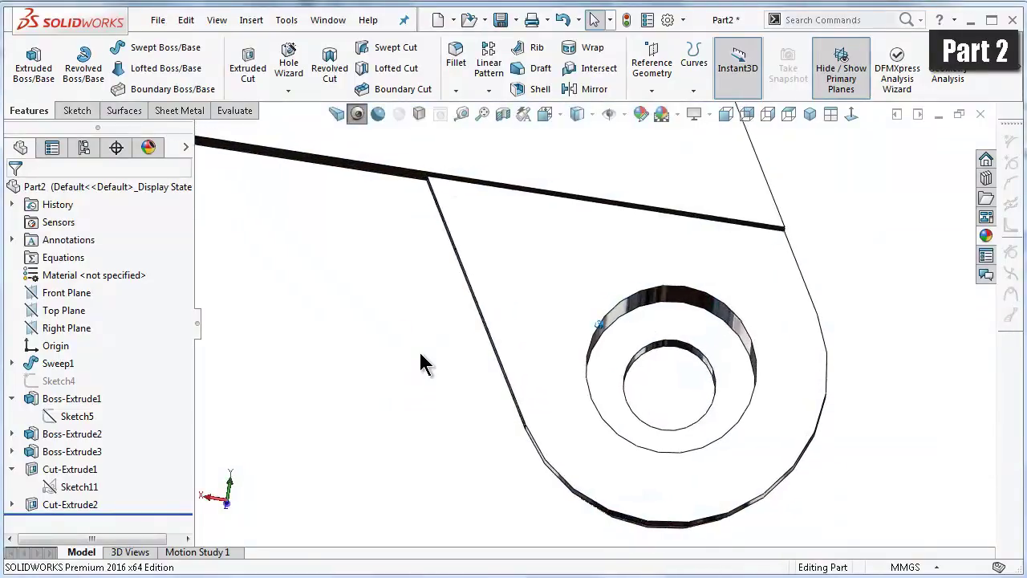
key("ctrl+7")
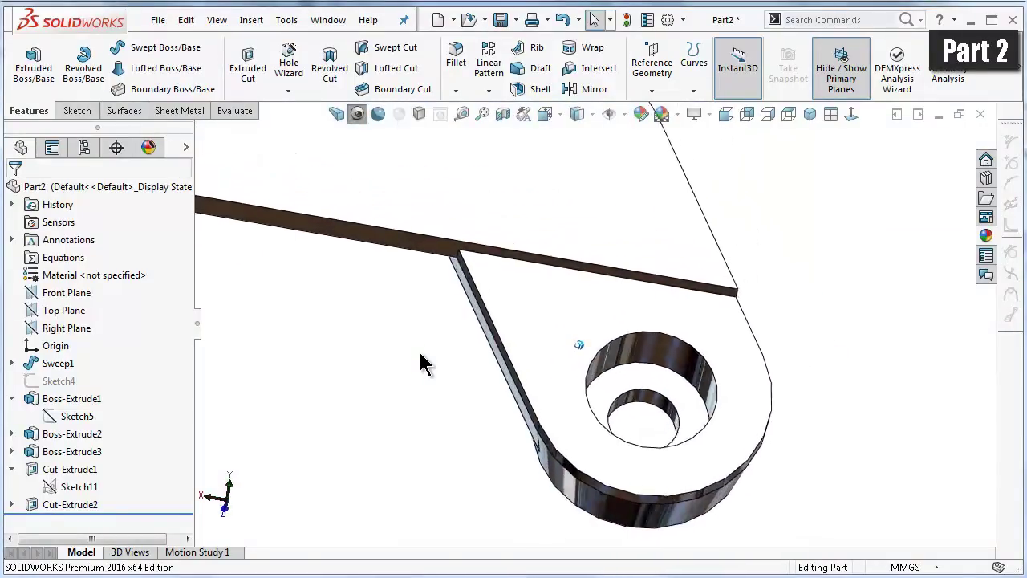
key("Left")
key("Left")
key("Left")
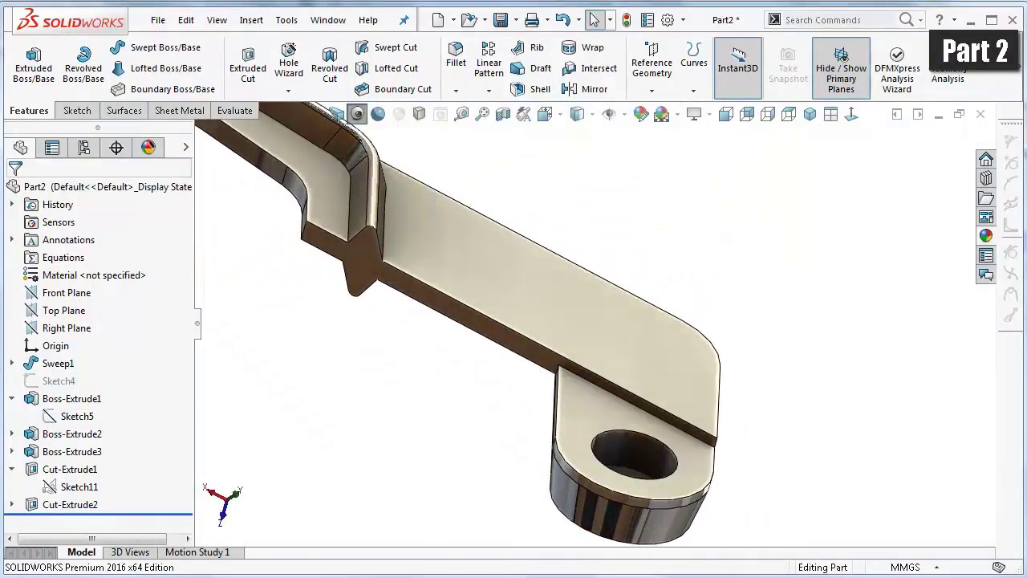
key("Left")
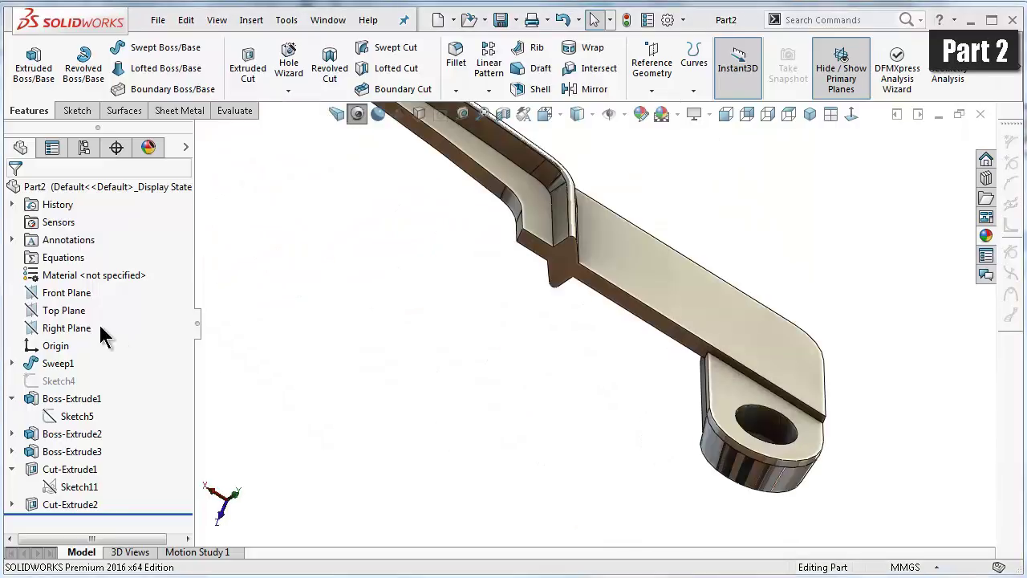
left_click(88, 331)
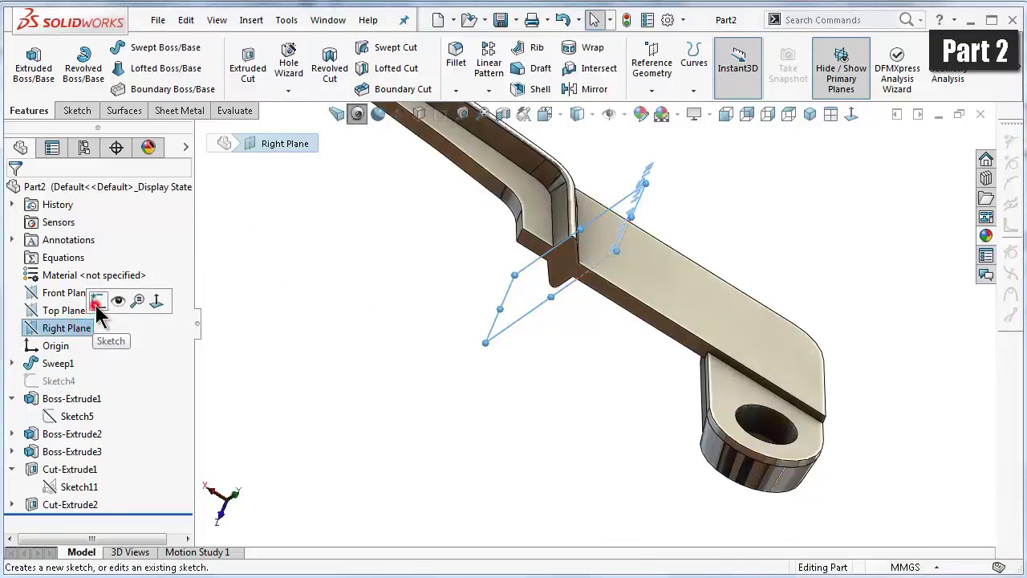
- Open a sketch on the Right Plane, view it normal, and show the sketch origin
left_click(97, 301)
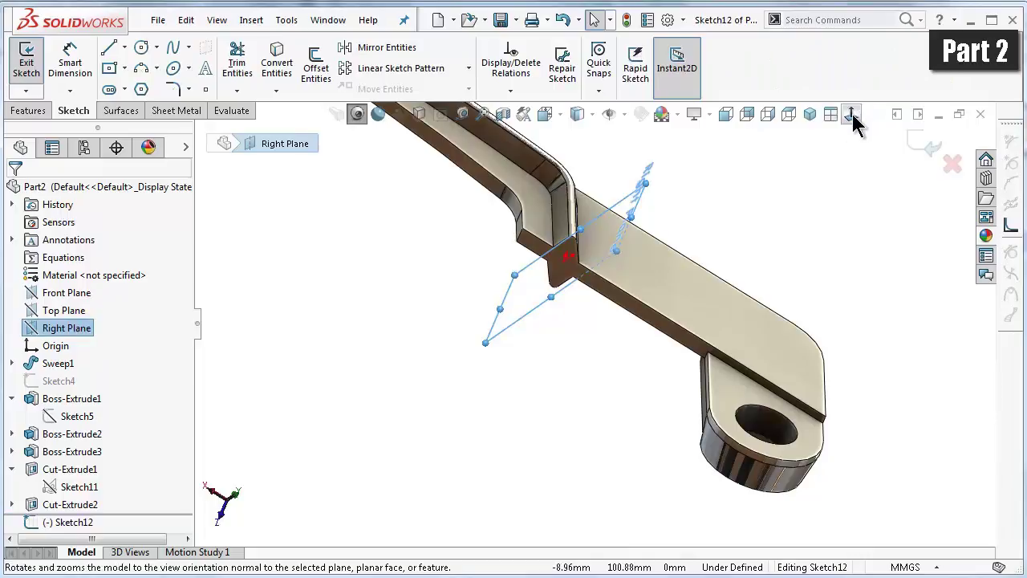
left_click(852, 115)
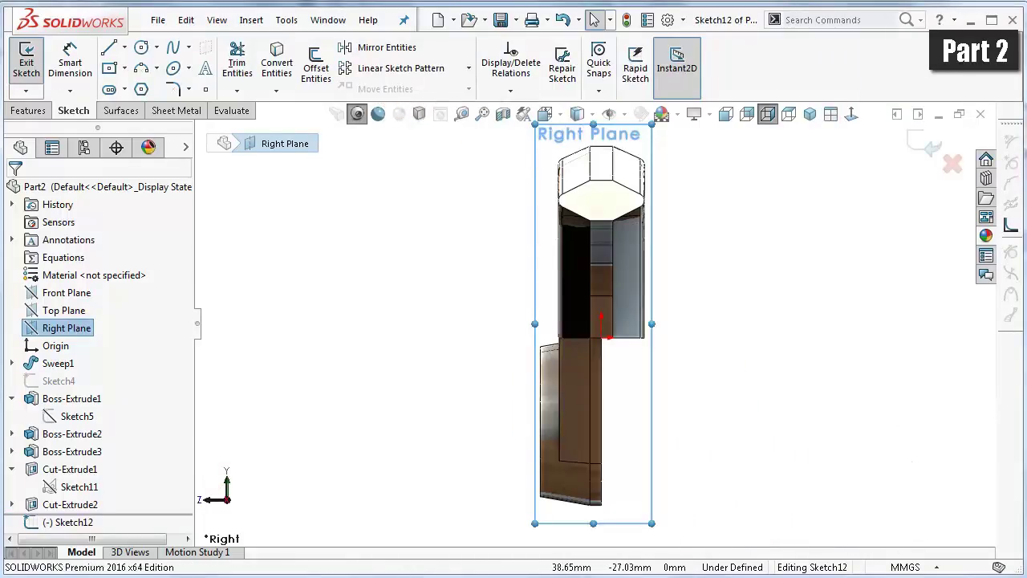
left_click(624, 114)
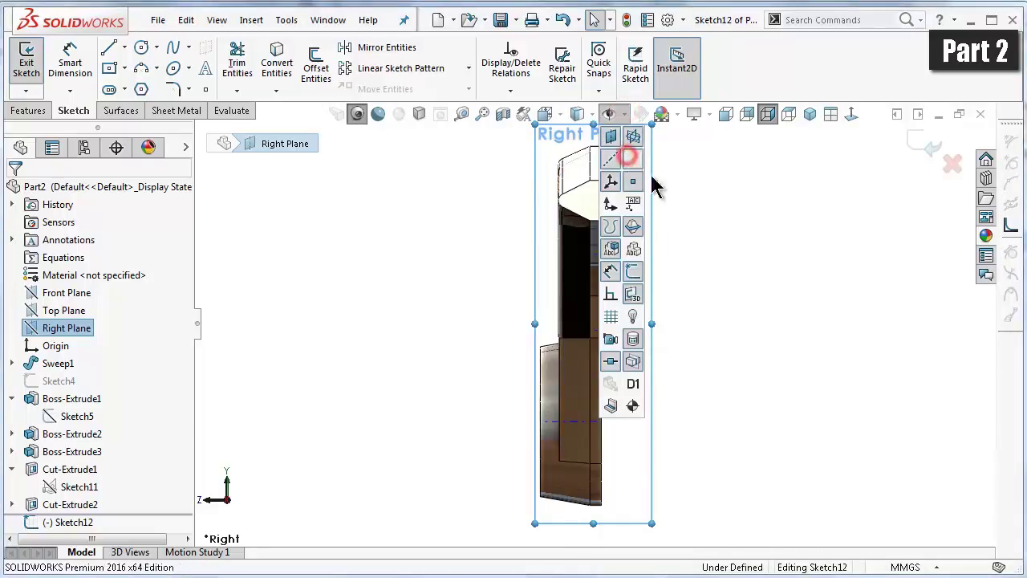
left_click(737, 279)
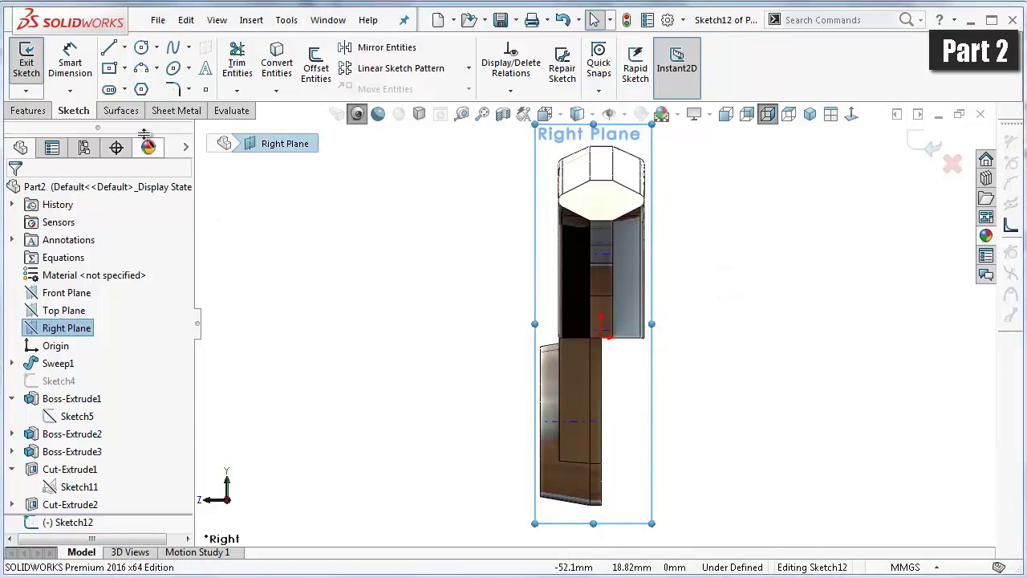
left_click(125, 48)
- Draw a vertical centerline from the body's lower edge up near the top
left_click(134, 89)
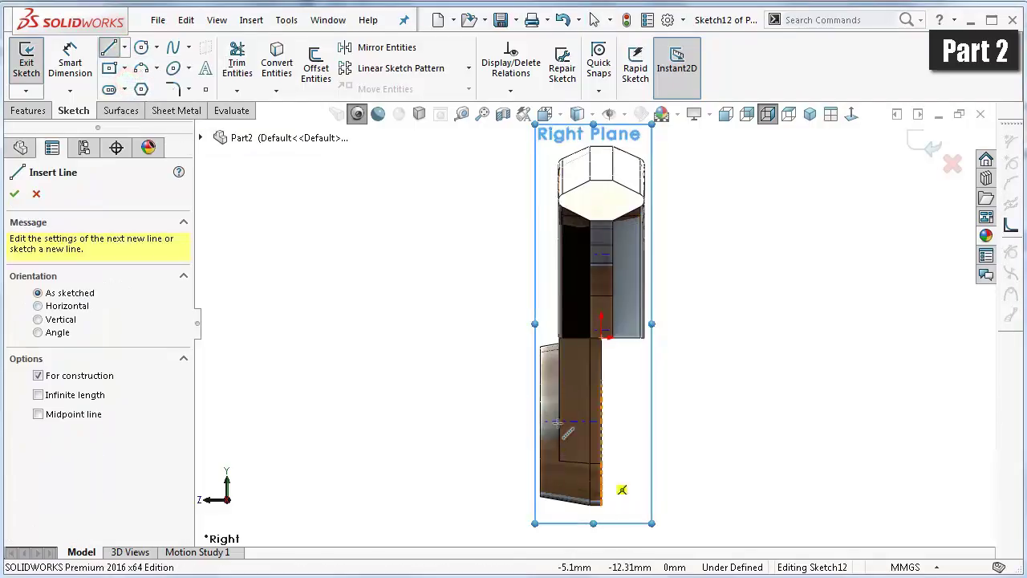
scroll(585, 461, "down", 2)
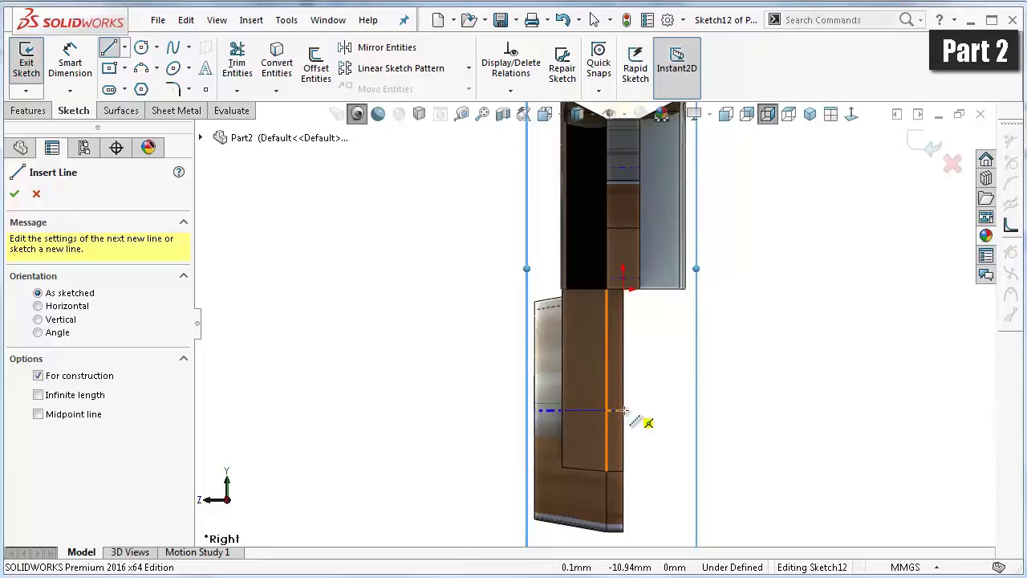
left_click(622, 410)
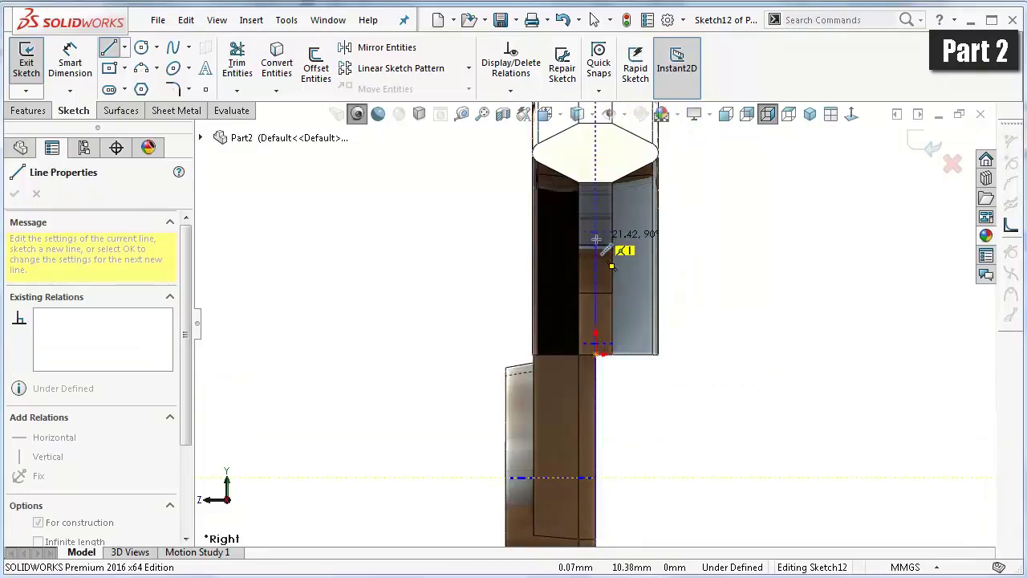
scroll(597, 220, "down", 2)
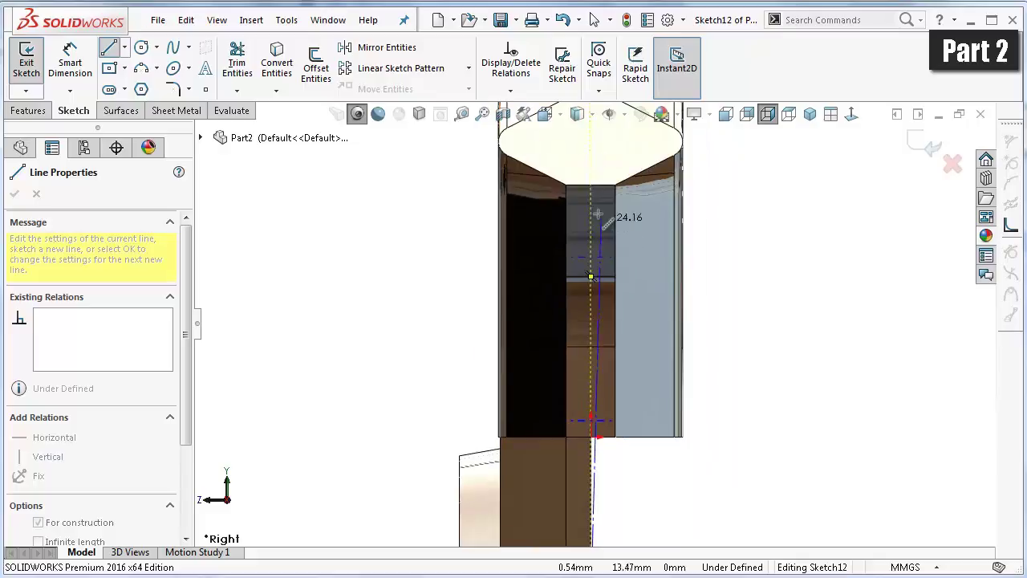
left_click(591, 211)
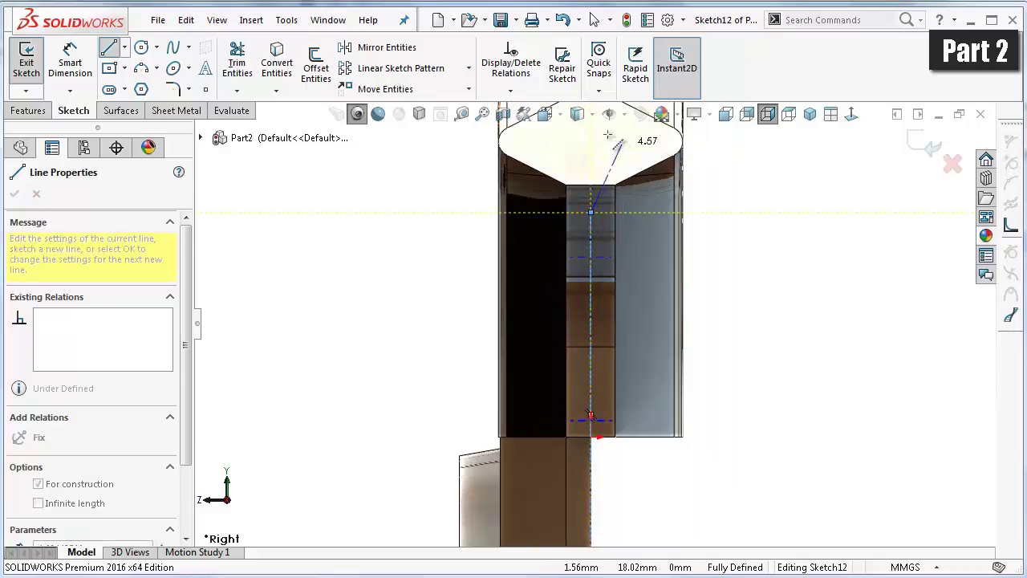
- Set the display style to Hidden Lines Removed and zoom to the whole sketch
left_click(592, 114)
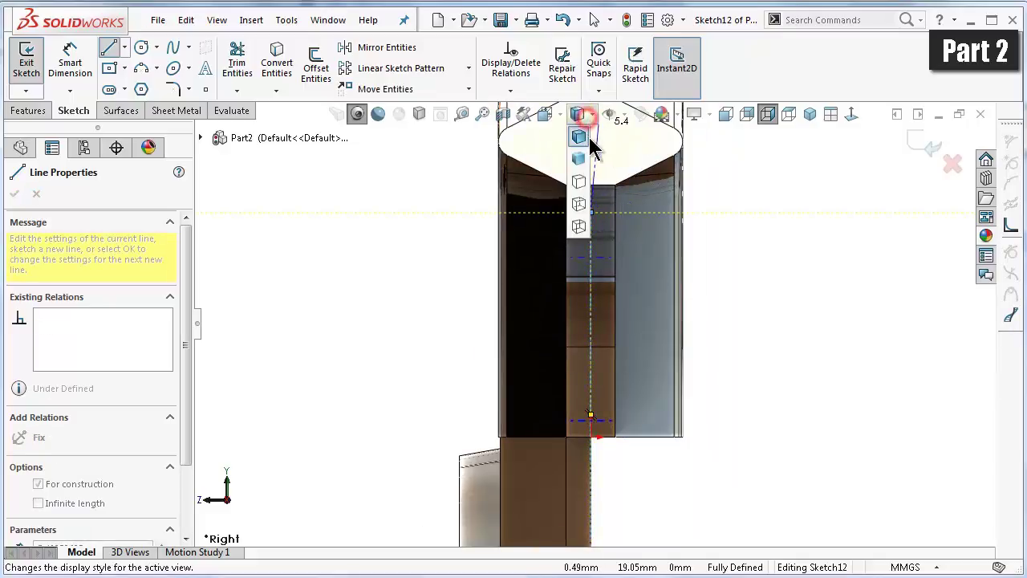
left_click(579, 183)
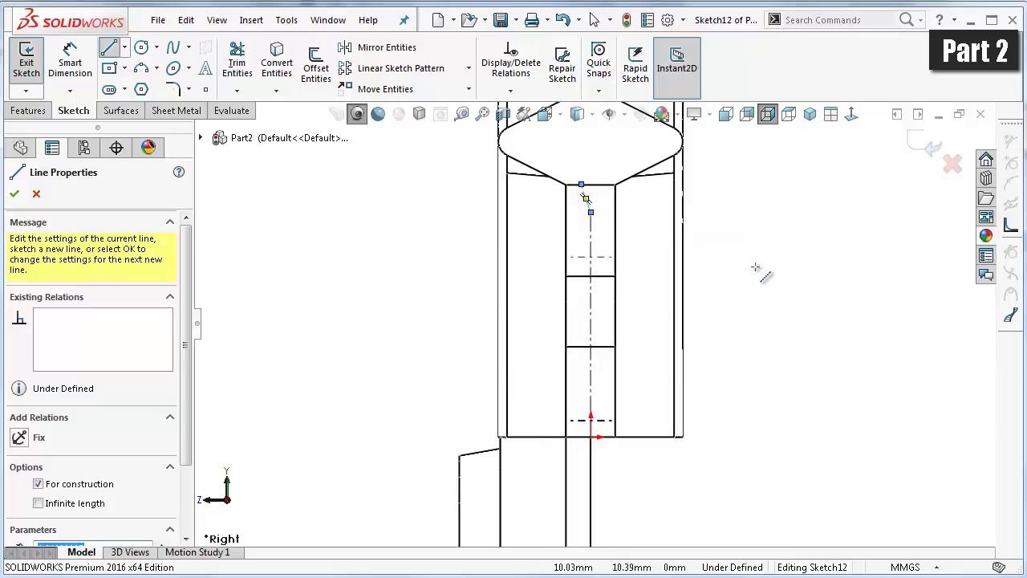
key("z")
scroll(610, 259, "down", 1)
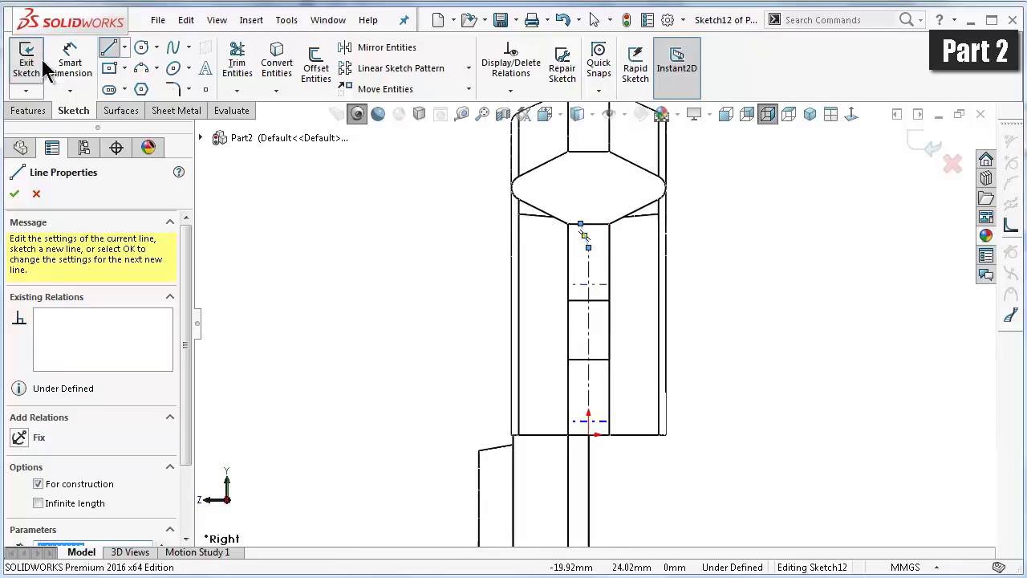
left_click(72, 66)
scroll(631, 259, "up", 2)
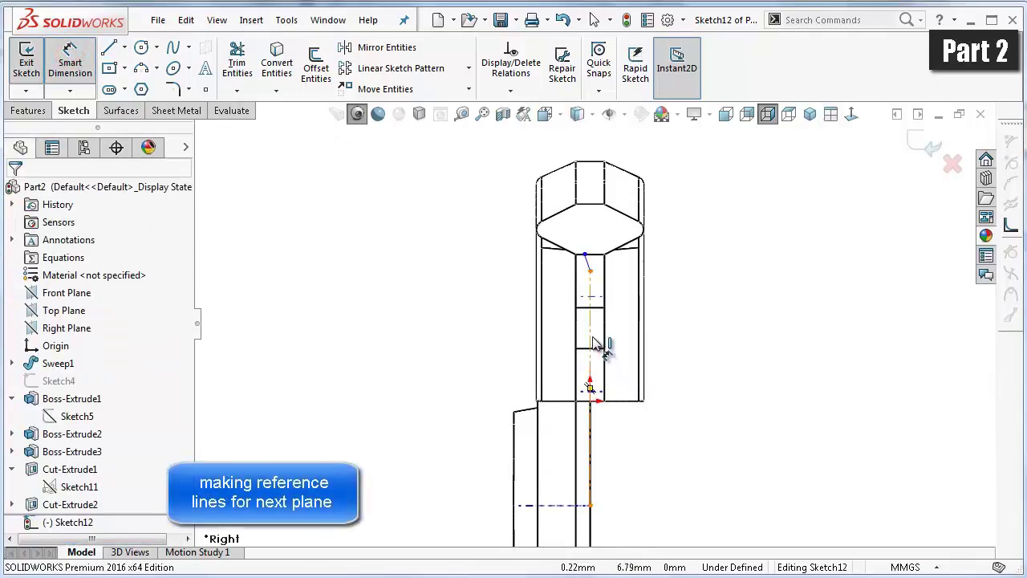
- Dimension the vertical centerline's length to 22.72 mm
left_click(594, 343)
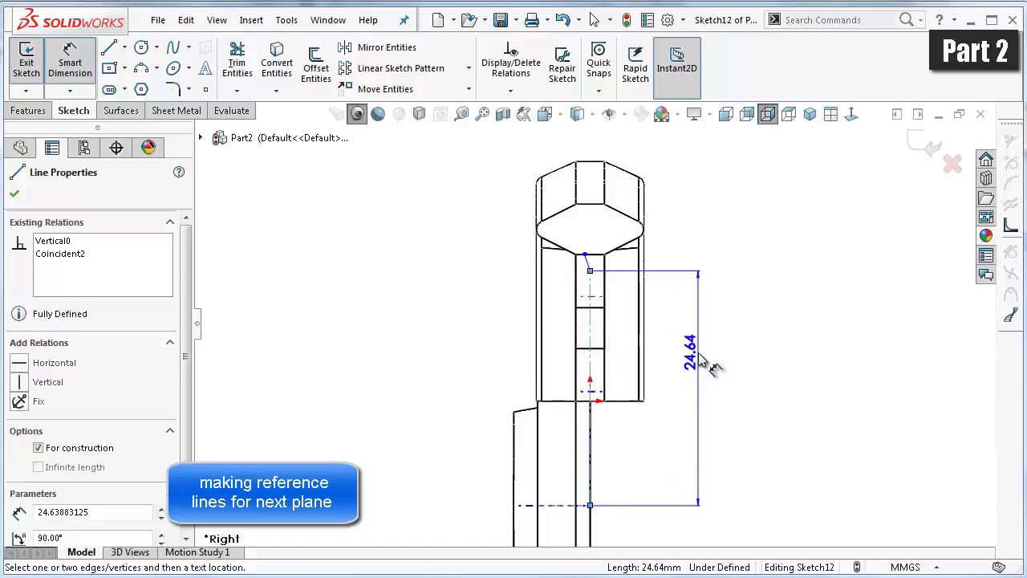
left_click(702, 358)
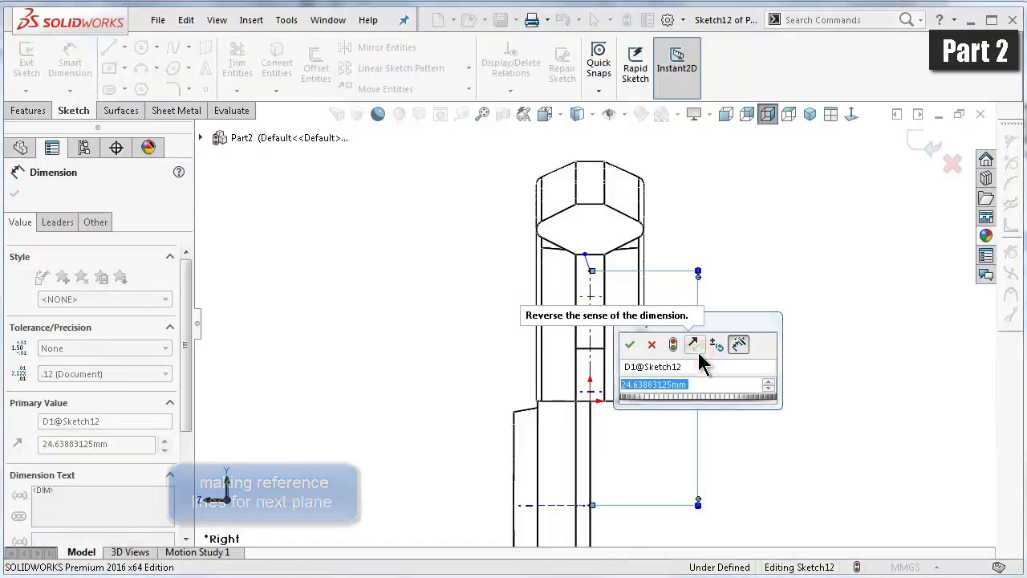
type("22.72")
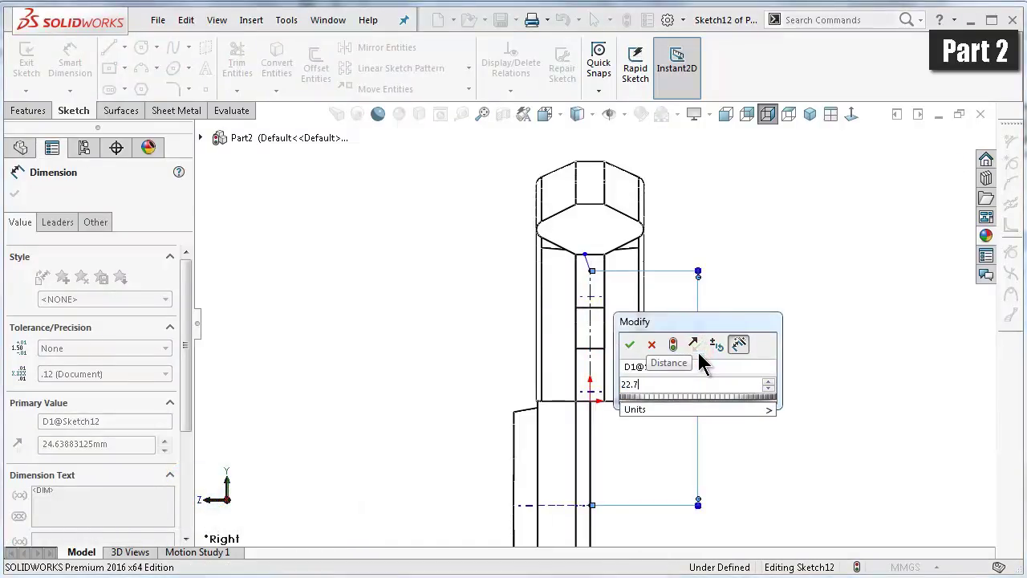
left_click(631, 345)
left_click(750, 353)
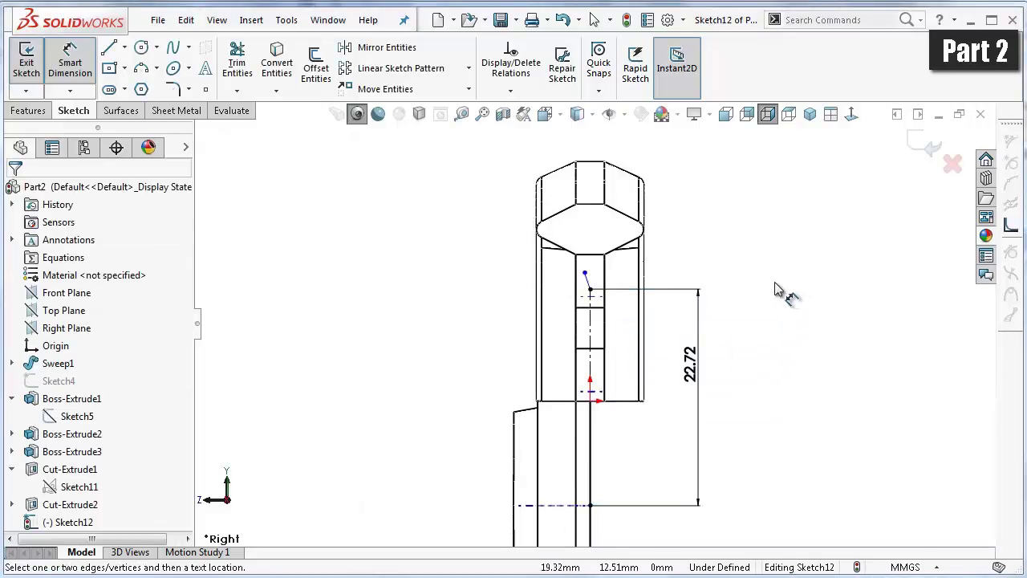
middle_click_drag(777, 290, 736, 301)
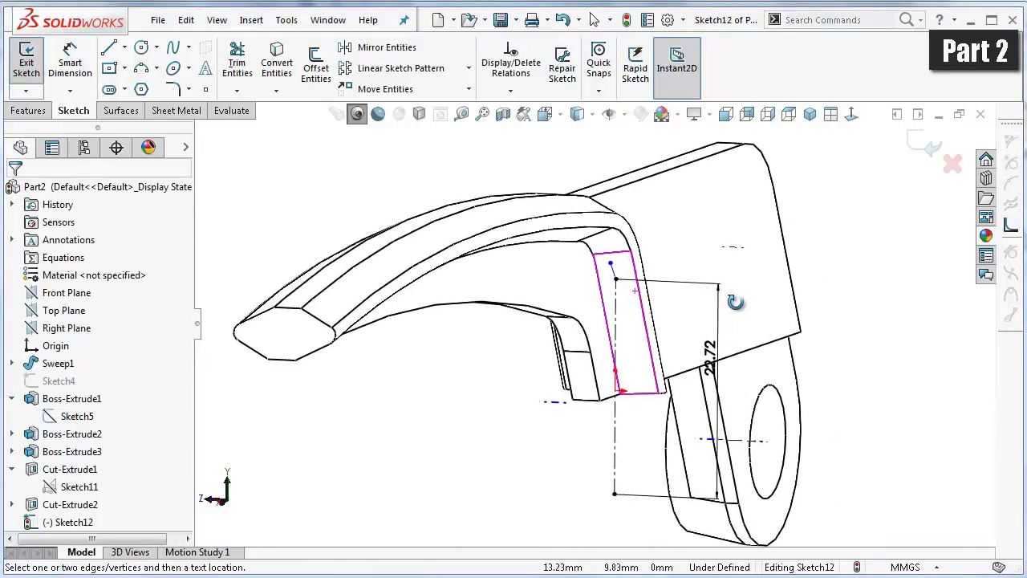
- Delete the short stray construction line from Sketch12
scroll(735, 300, "down", 5)
middle_click_drag(665, 298, 687, 302)
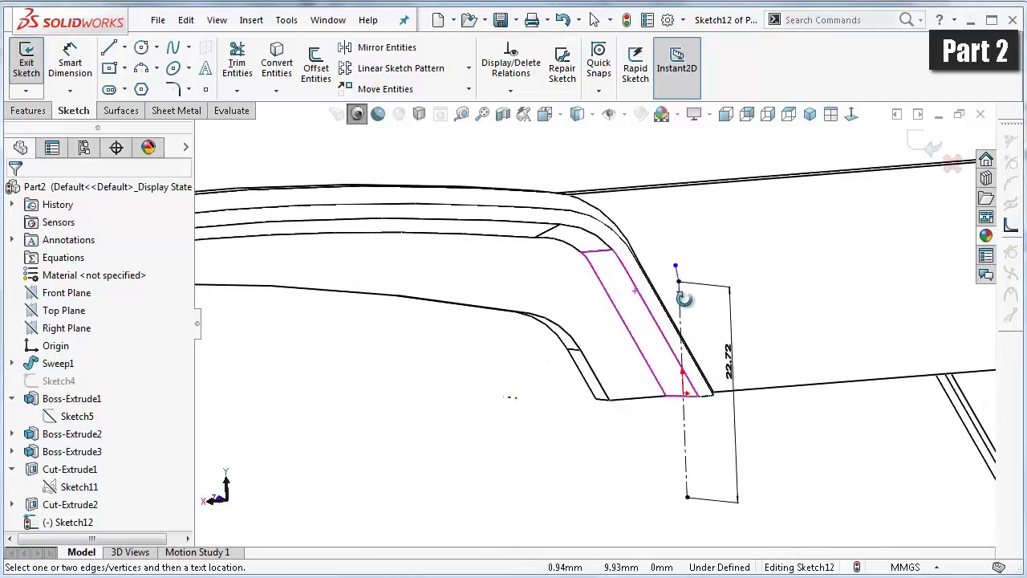
right_click_drag(688, 303, 698, 297)
left_click(852, 114)
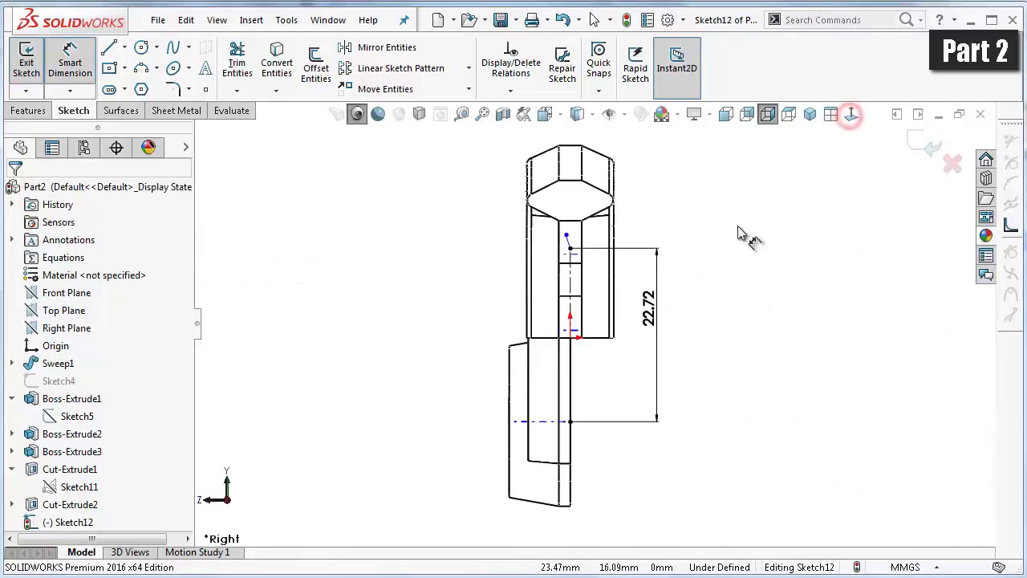
scroll(540, 237, "down", 3)
scroll(602, 234, "down", 5)
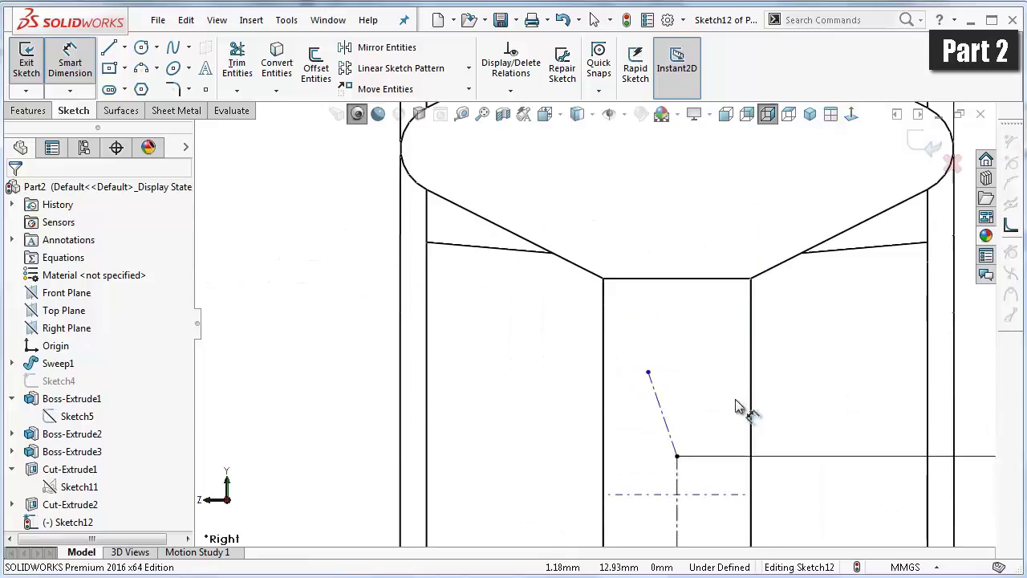
key("Escape")
left_click(662, 412)
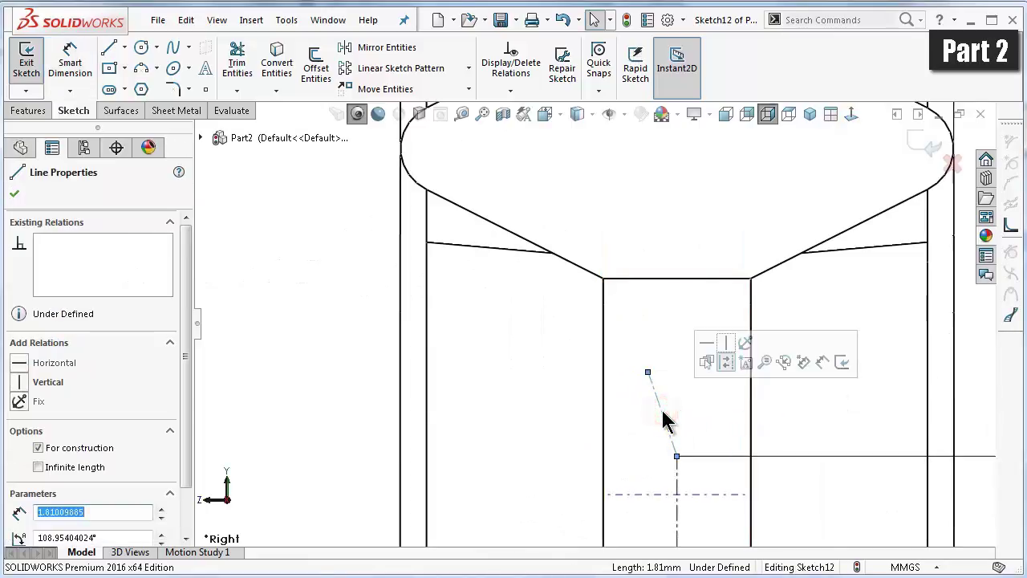
key("Escape")
- Check the fully defined sketch in 3D, then return to the Right view
scroll(663, 413, "up", 2)
scroll(699, 425, "up", 2)
scroll(722, 458, "up", 2)
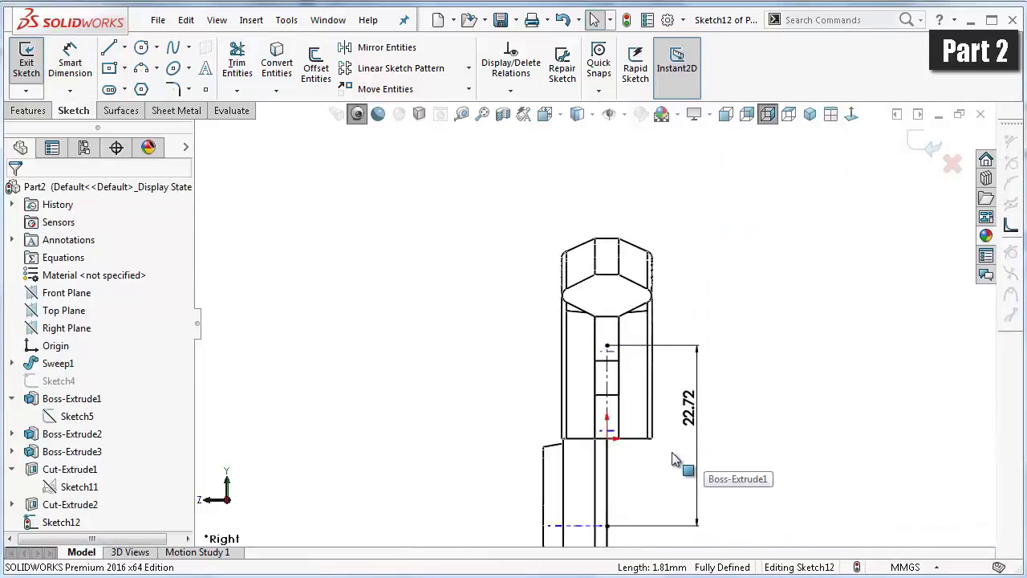
scroll(674, 460, "down", 1)
middle_click_drag(700, 474, 675, 464)
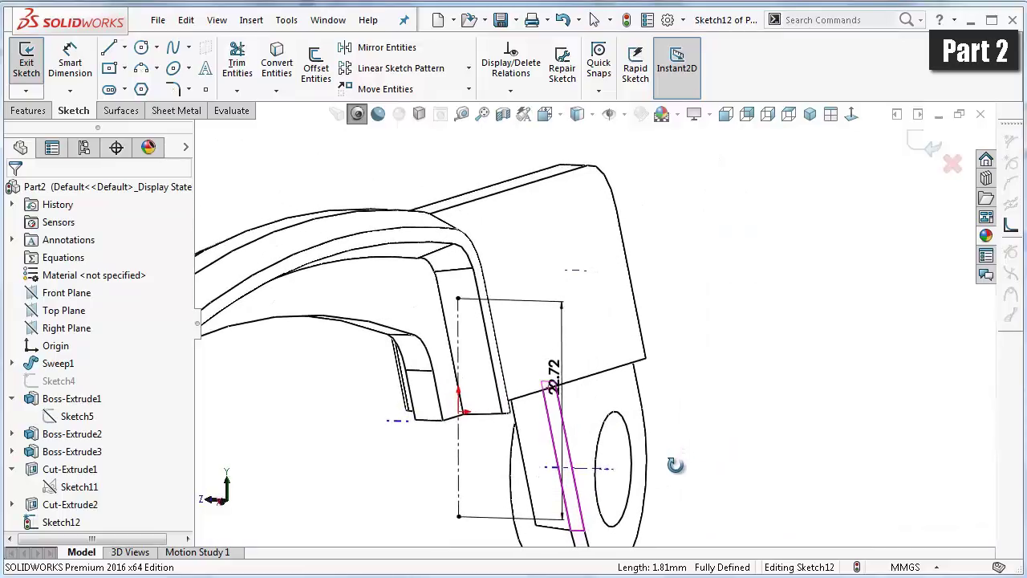
left_click(460, 486)
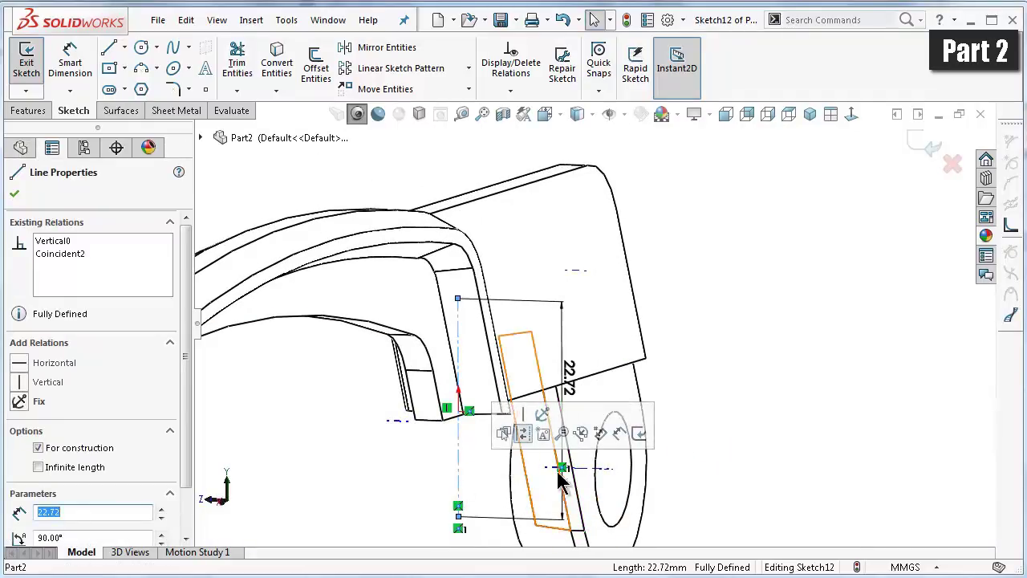
left_click(849, 117)
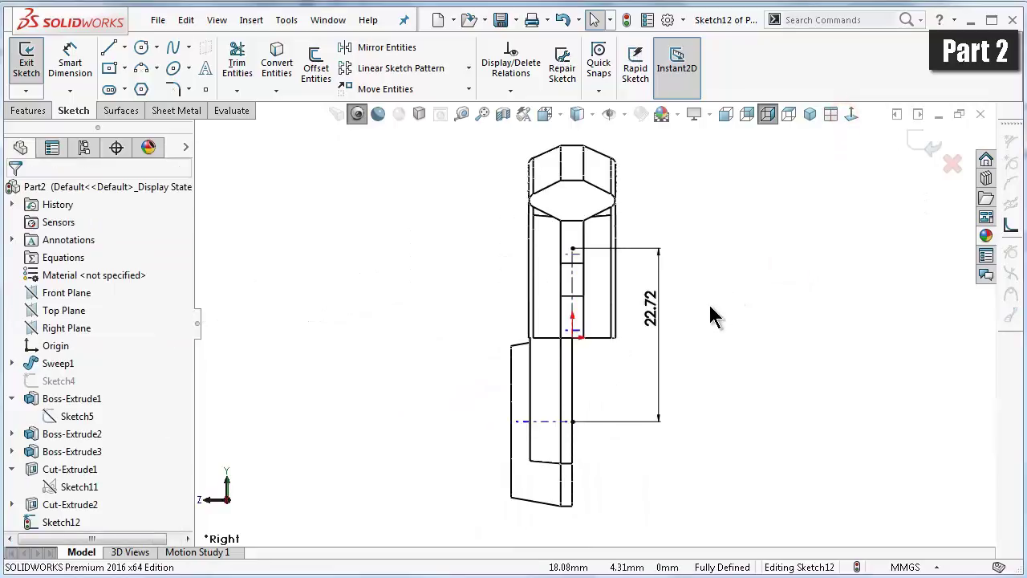
scroll(689, 293, "down", 2)
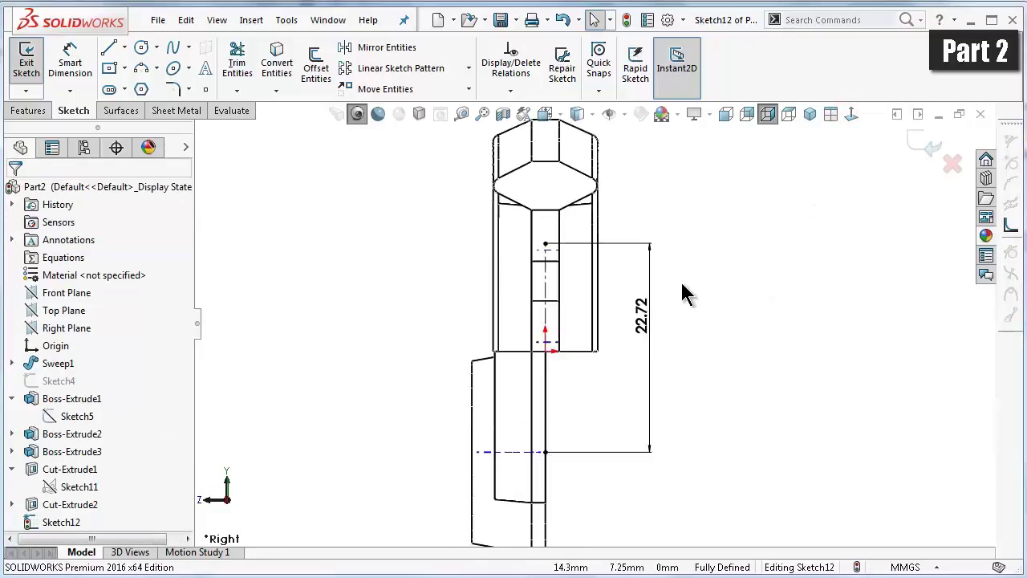
scroll(682, 287, "down", 2)
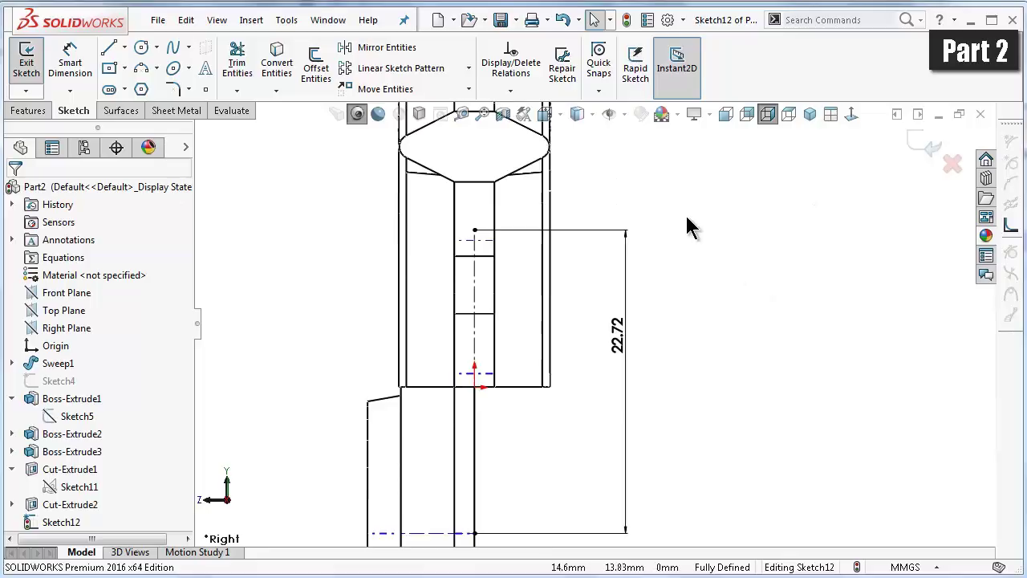
left_click(125, 48)
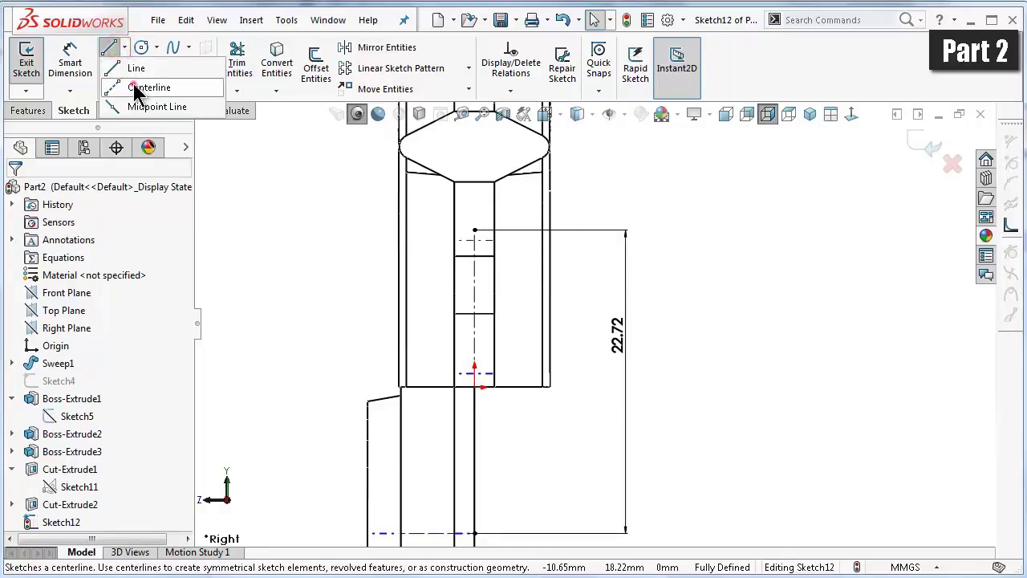
- Draw a centerline from the vertical centerline's top end up and to the left
left_click(143, 86)
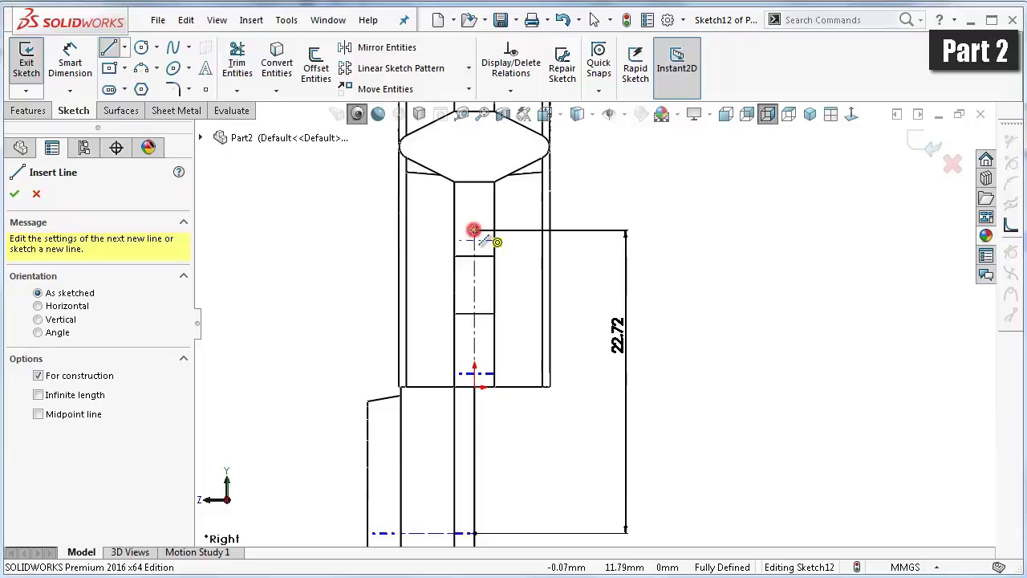
left_click(473, 231)
left_click(318, 293)
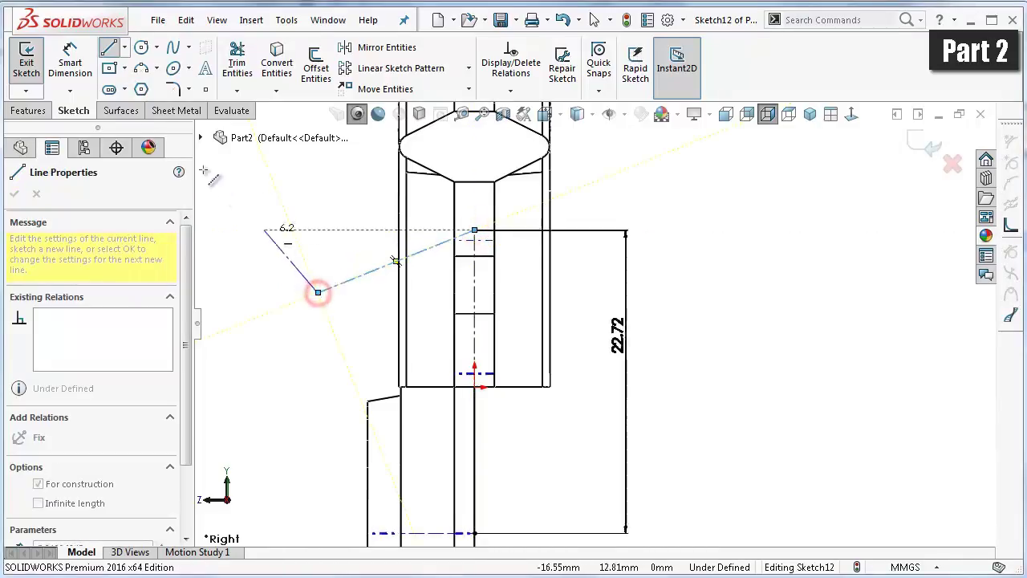
- Dimension the angled centerline 8.60 horizontally and 68° from the vertical centerline
left_click(70, 63)
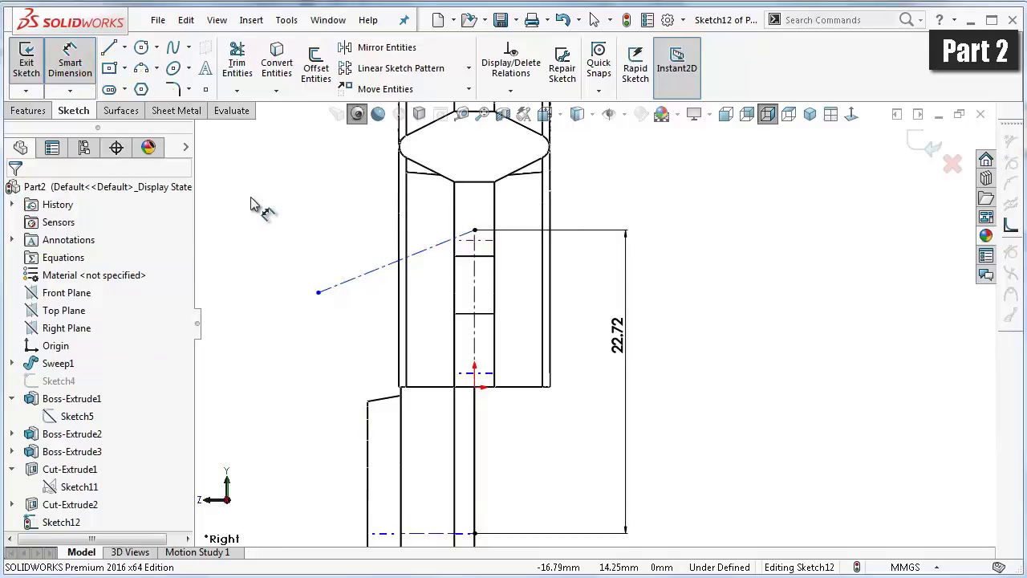
left_click(346, 282)
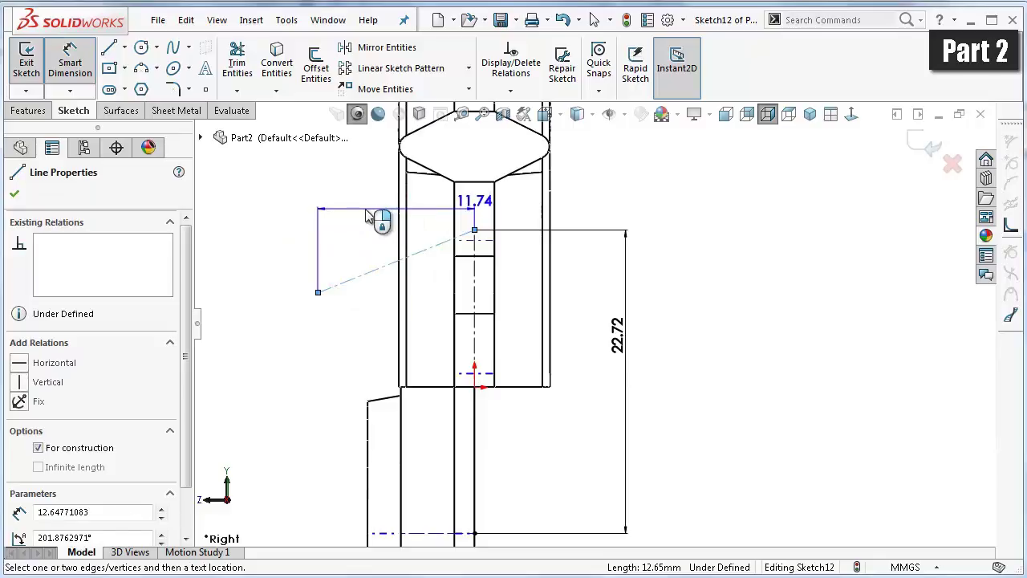
left_click(359, 215)
left_click(359, 215)
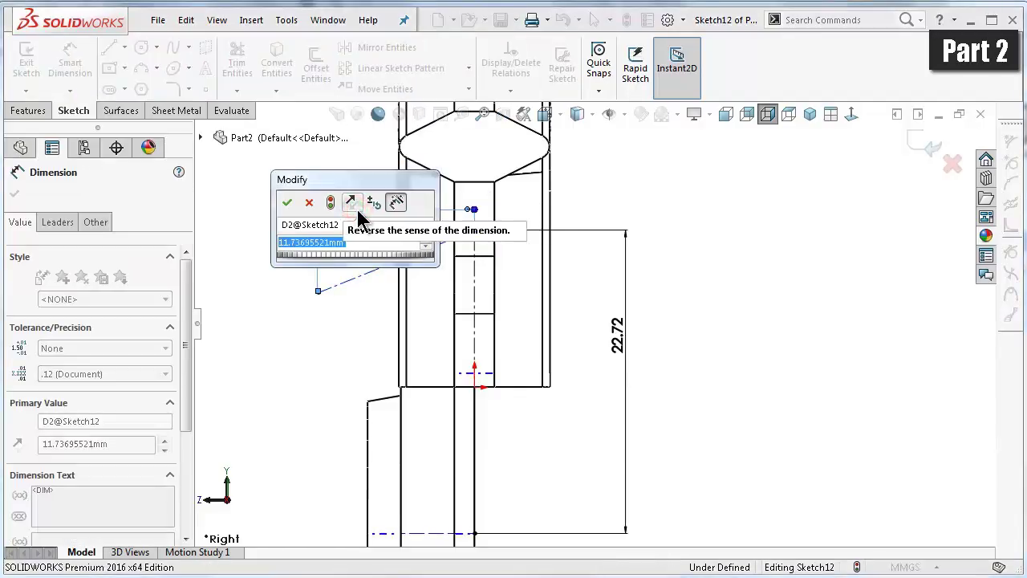
key("Escape")
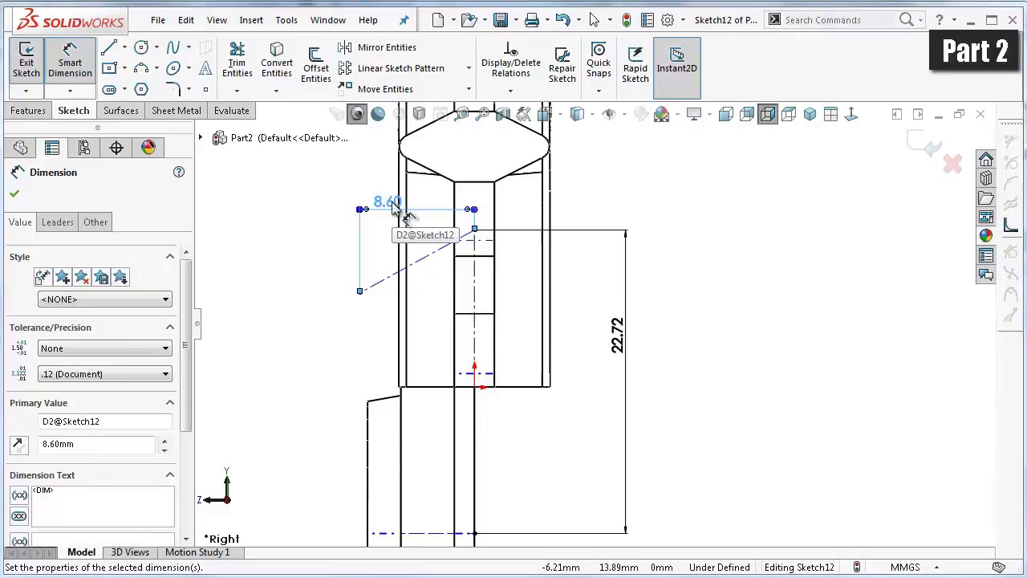
left_click(428, 260)
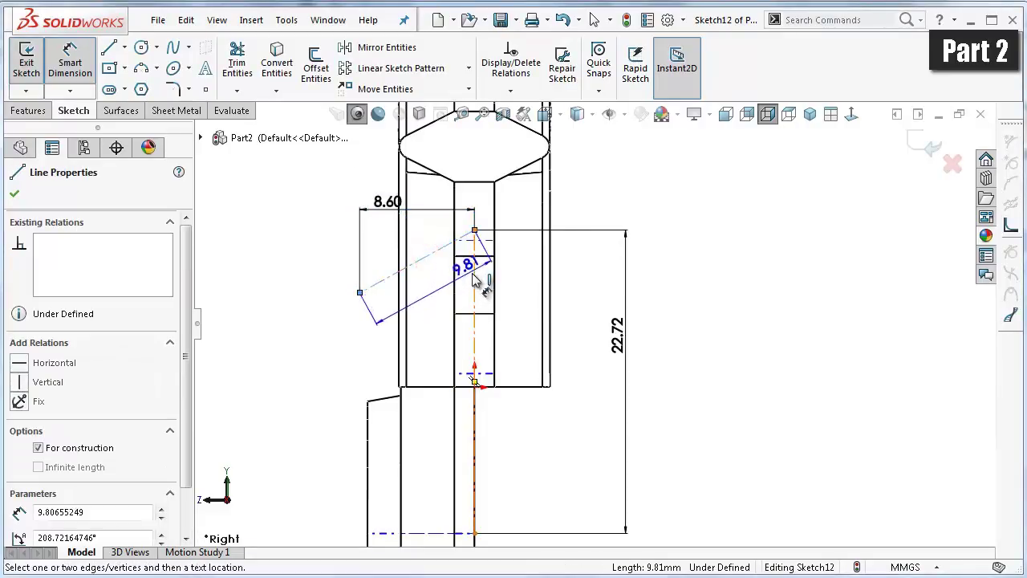
left_click(476, 281)
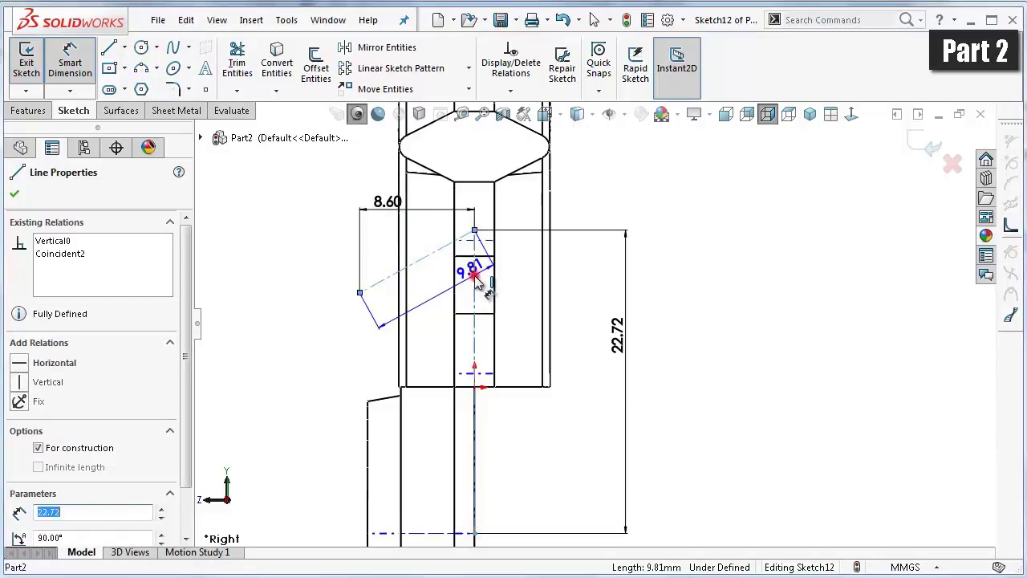
left_click(430, 271)
type("68")
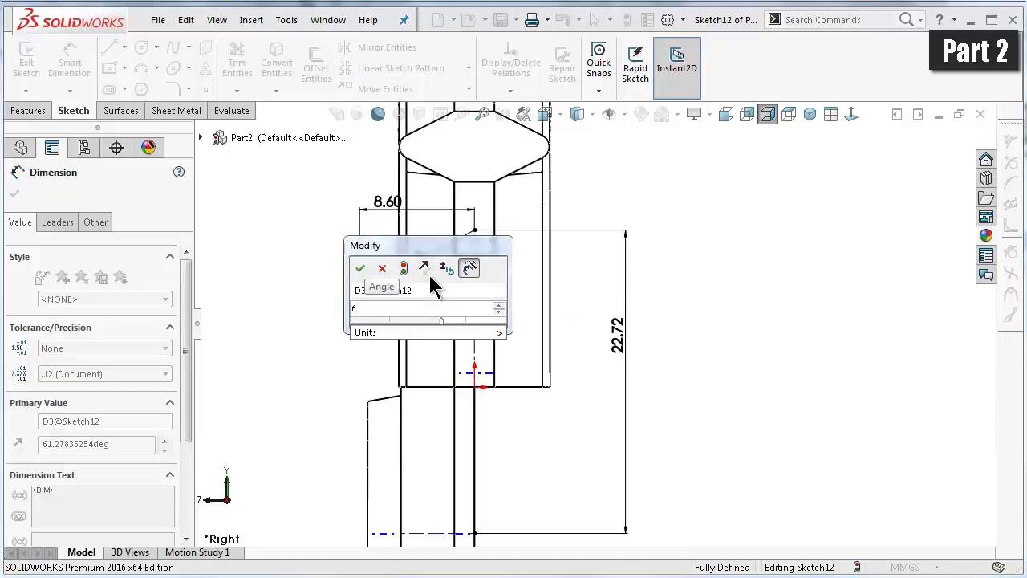
key("Return")
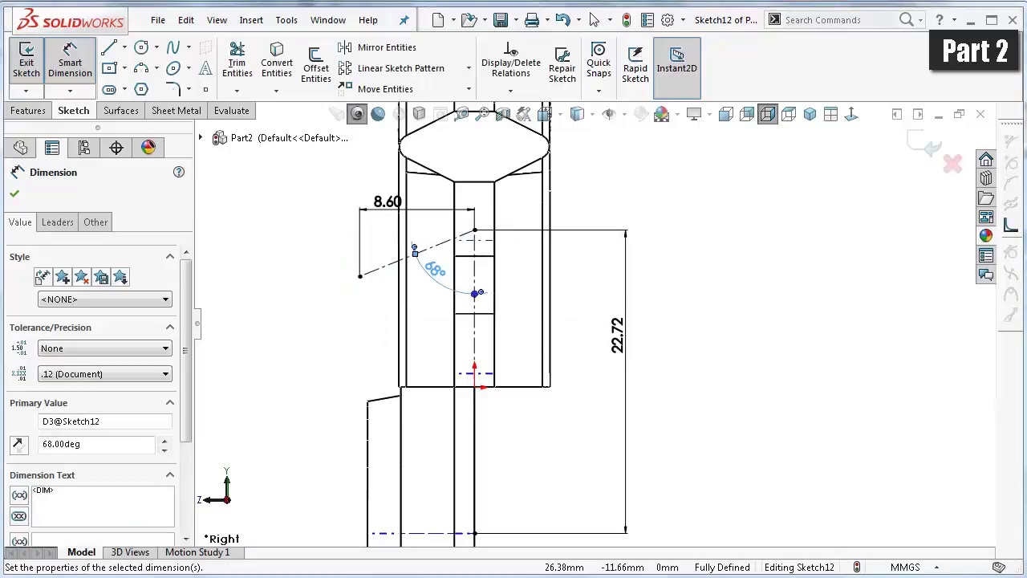
- Fit the sketch in view and exit Sketch12
left_click(800, 313)
key("z")
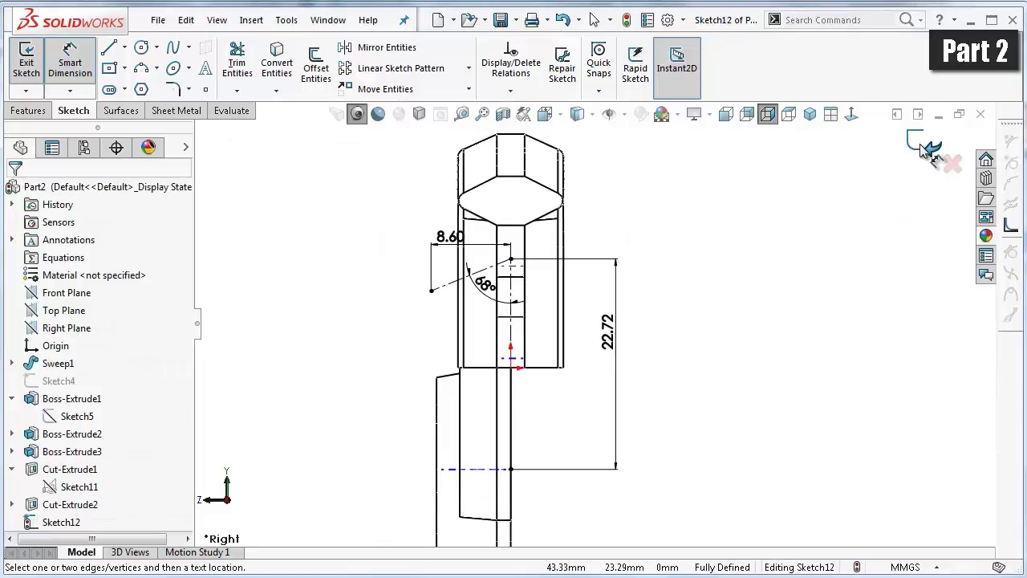
left_click(928, 150)
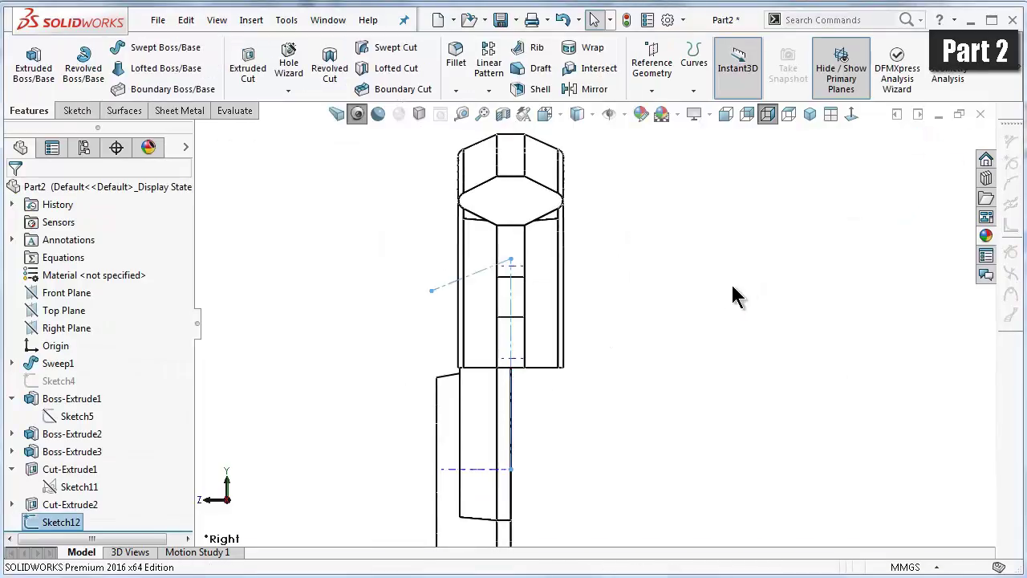
- Zoom out to the whole part and launch Reference Geometry > Plane
mouse_move(734, 293)
middle_mouse_down()
mouse_move(767, 285)
mouse_move(757, 290)
middle_mouse_up()
scroll(757, 290, "up", 2)
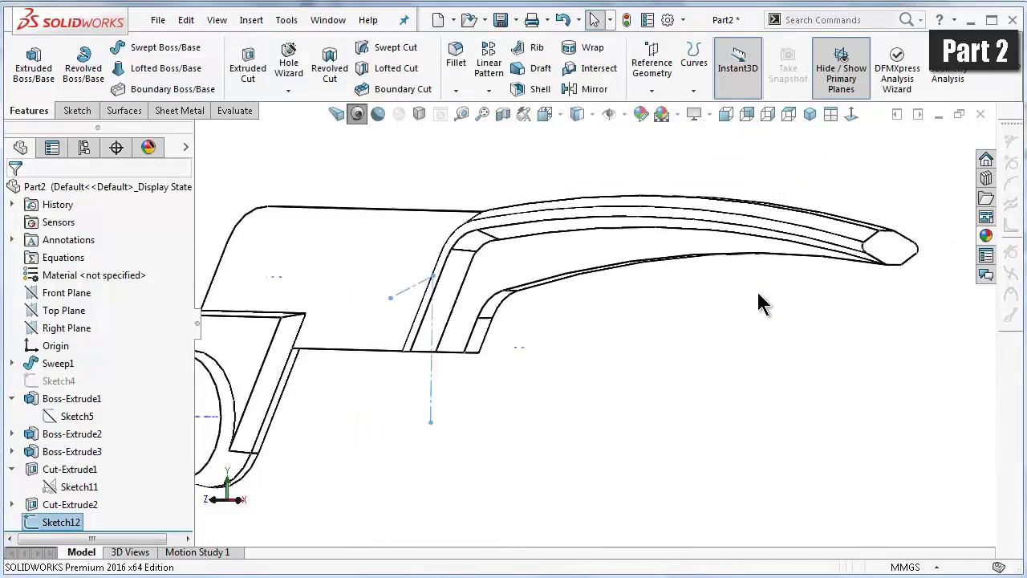
scroll(757, 290, "up", 3)
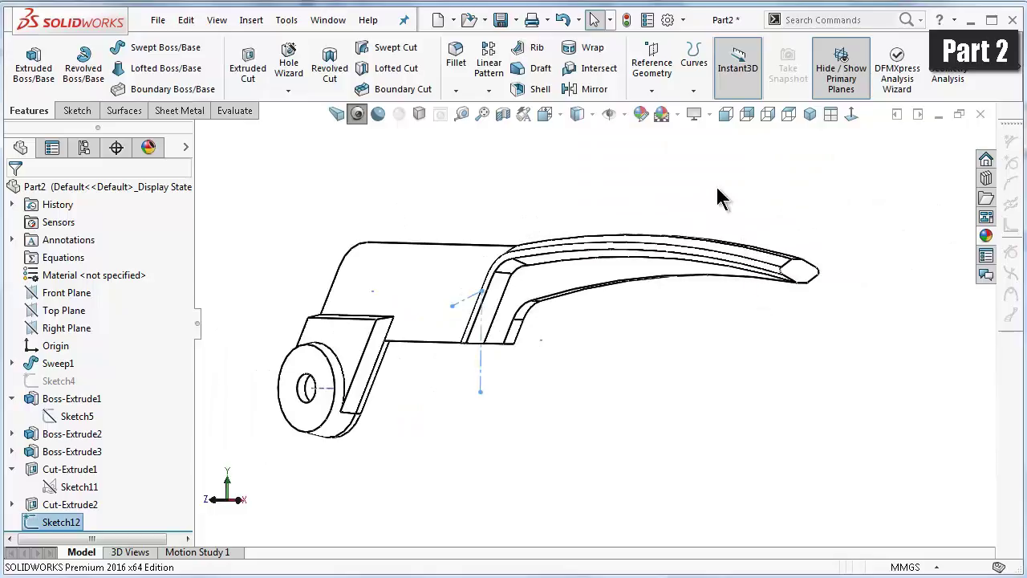
left_click(652, 71)
left_click(667, 111)
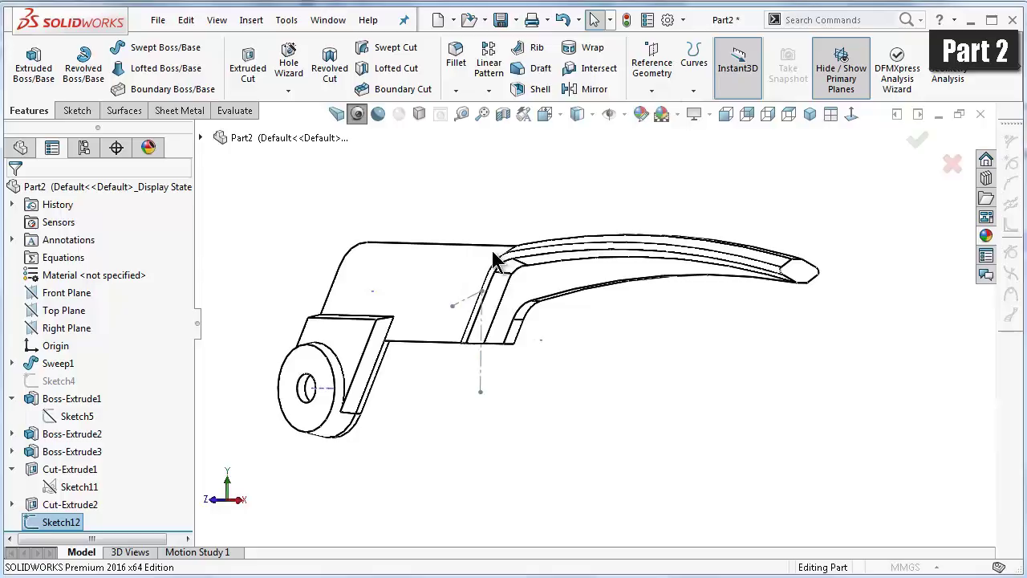
middle_click_drag(493, 255, 477, 257)
- Create Plane1 from the angled centerline and its end point
scroll(477, 257, "down", 4)
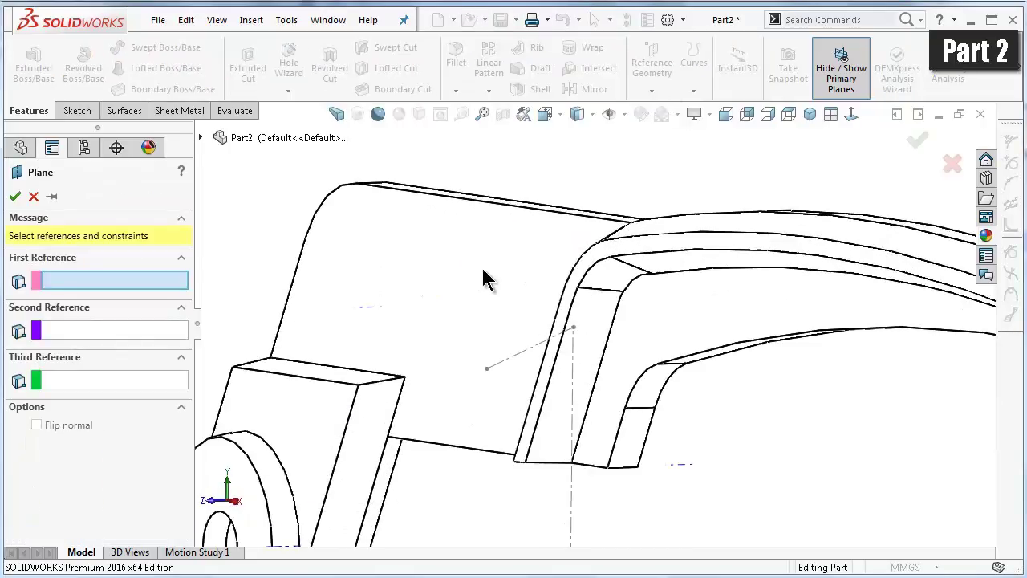
left_click(526, 357)
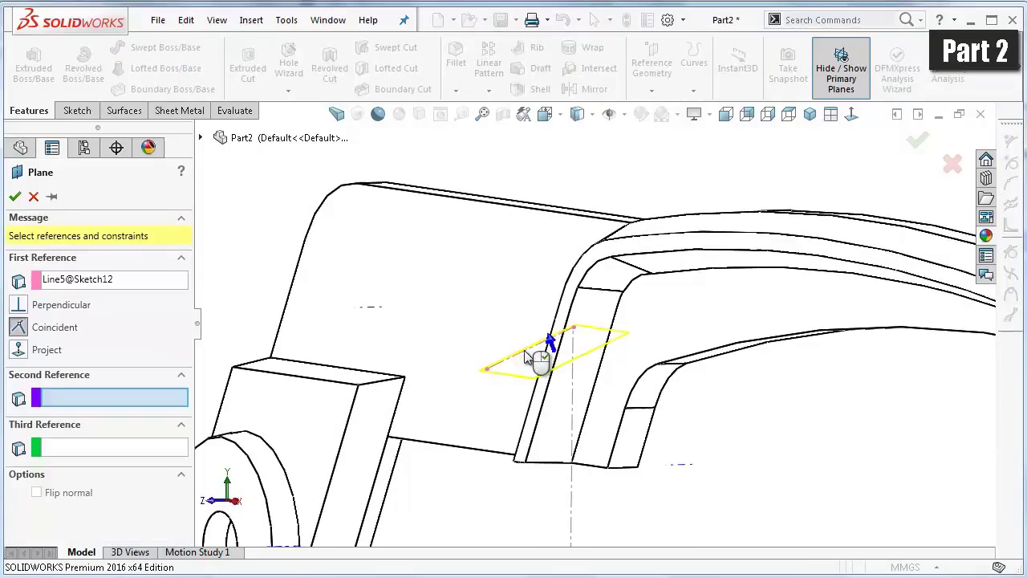
left_click(489, 370)
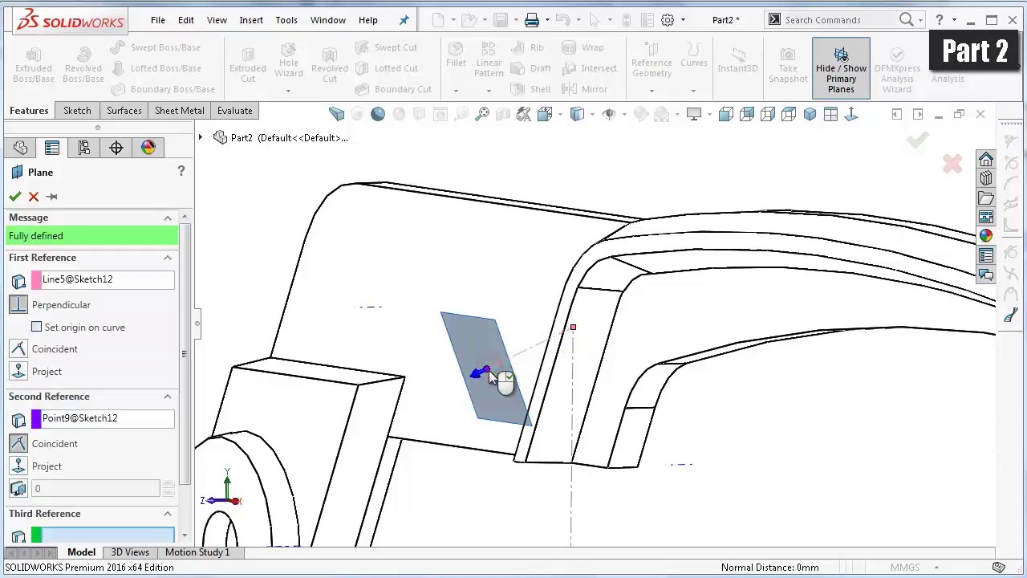
right_click(538, 361)
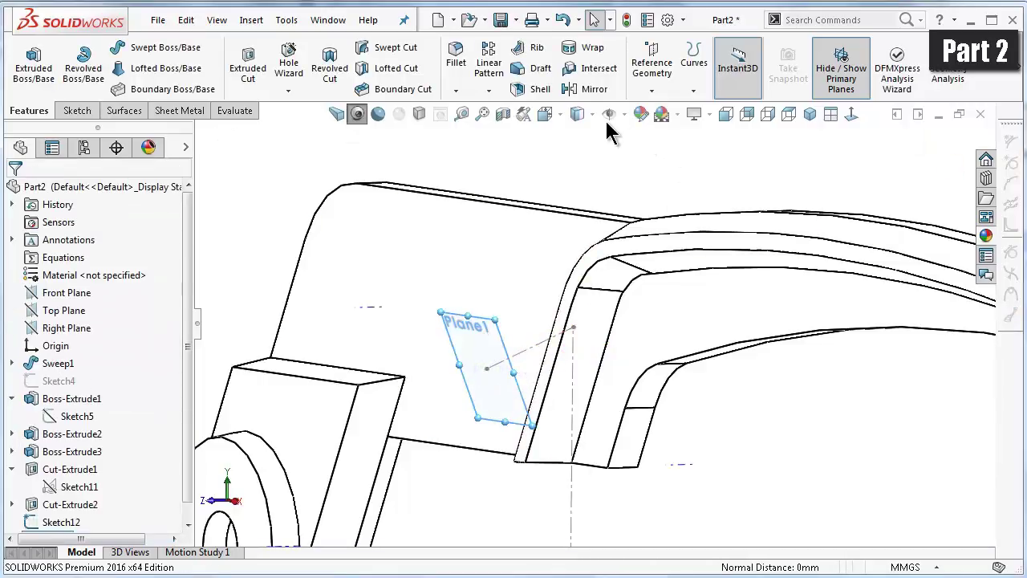
- Show the model shaded with edges, hide Sketch12, and select Plane1 in isometric view
left_click(577, 114)
left_click(578, 140)
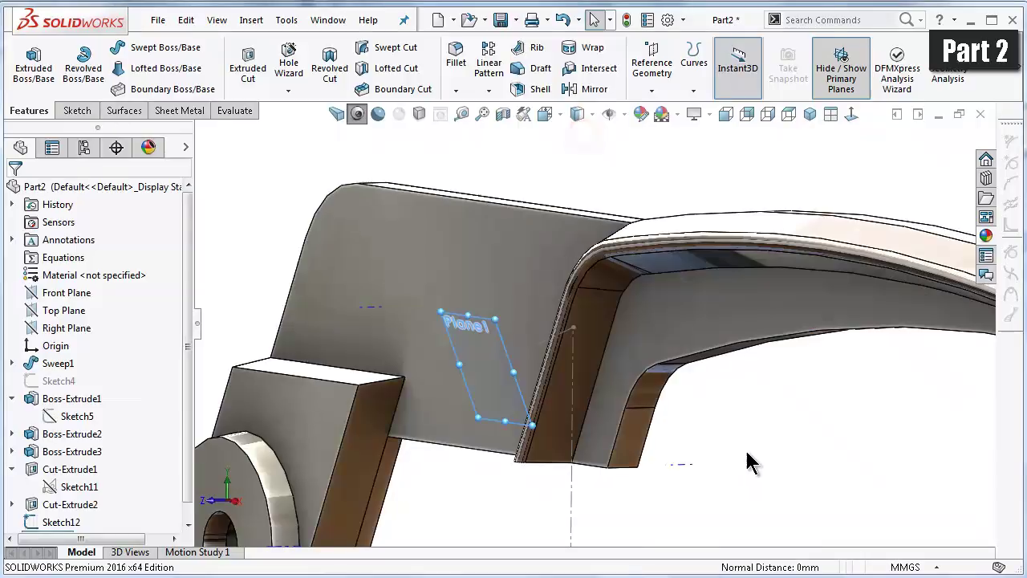
left_click(748, 452)
mouse_move(782, 447)
middle_mouse_down()
mouse_move(787, 420)
mouse_move(606, 479)
middle_mouse_up()
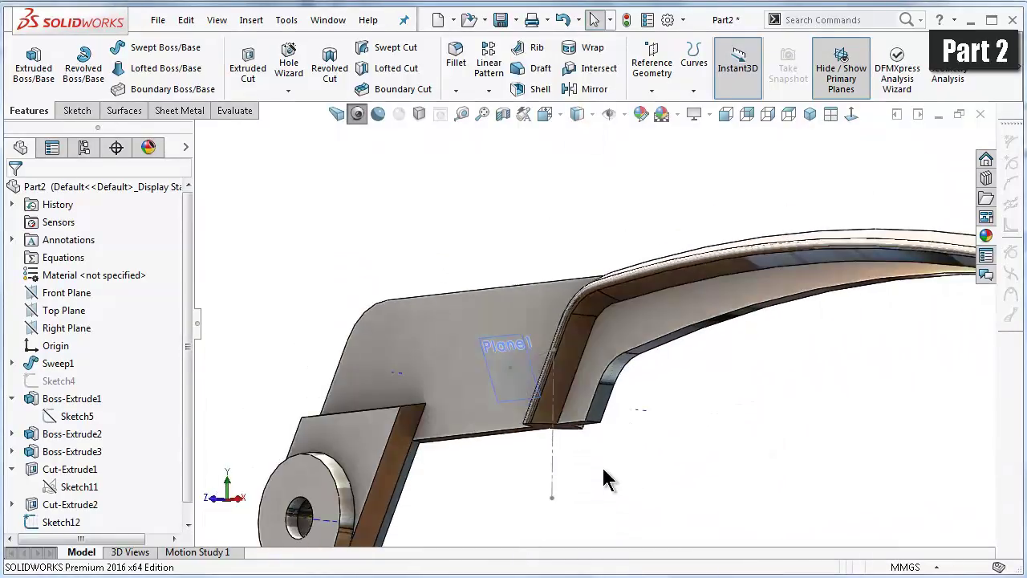
left_click(554, 468)
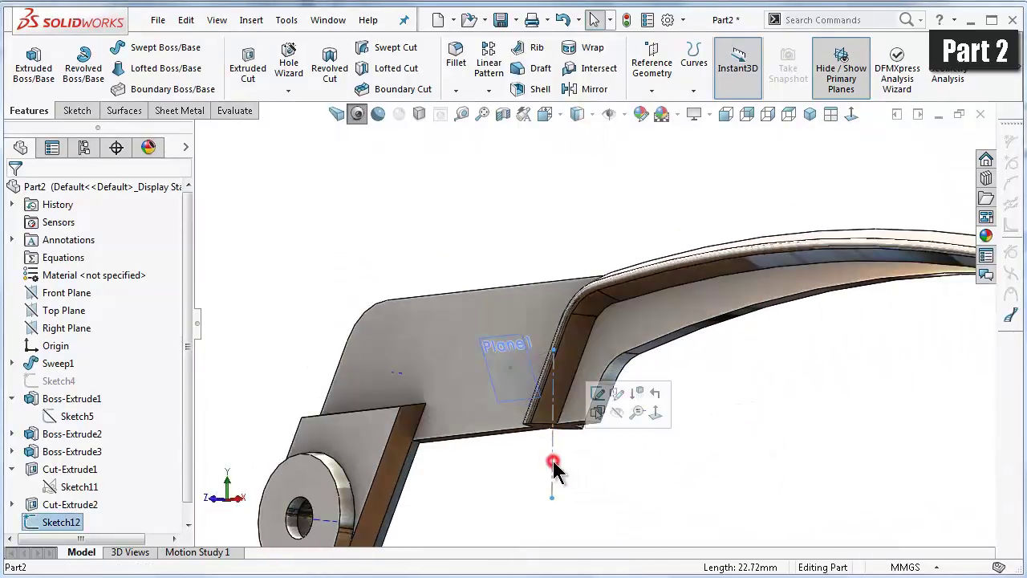
left_click(614, 412)
key("ctrl+1")
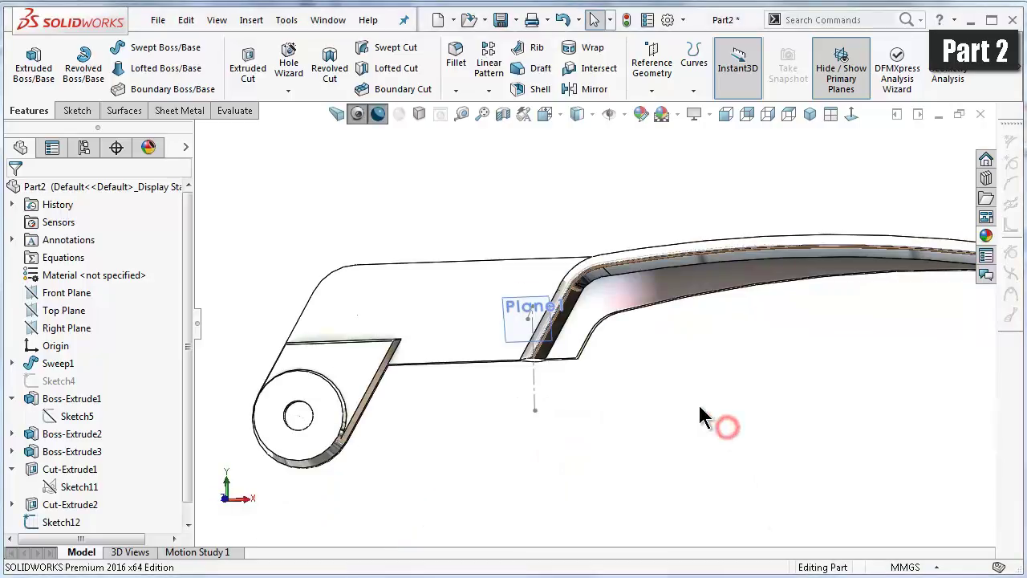
key("ctrl+7")
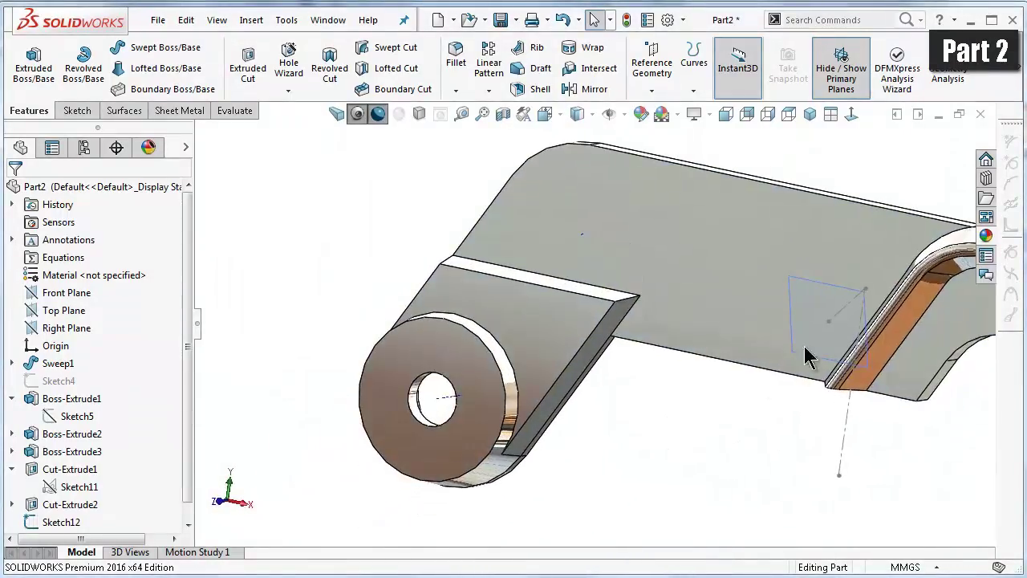
left_click(817, 285)
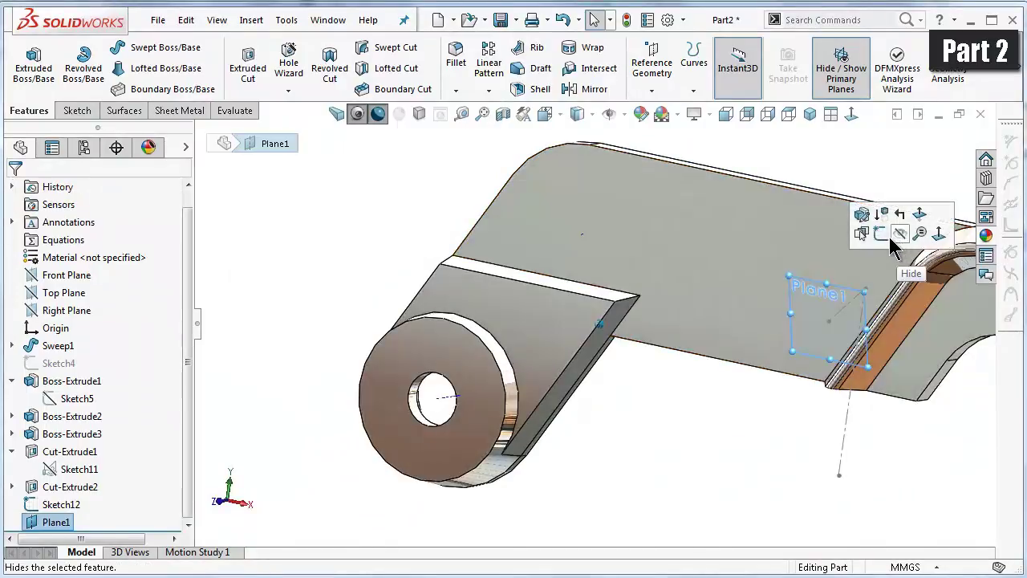
- Start a sketch on Plane1, view it head-on, and draw a circle just left of the plane
left_click(881, 232)
left_click(852, 115)
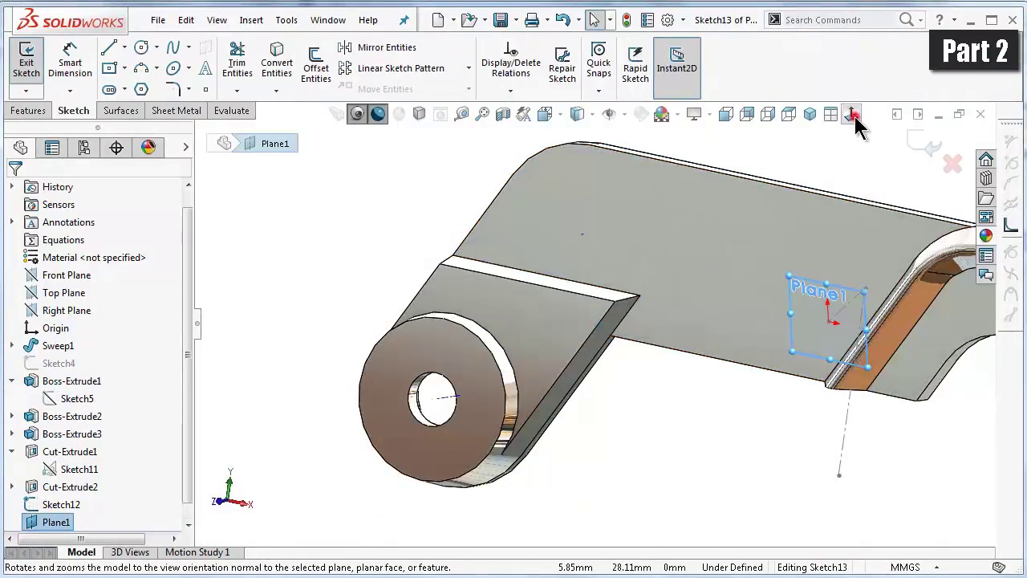
scroll(518, 297, "down", 3)
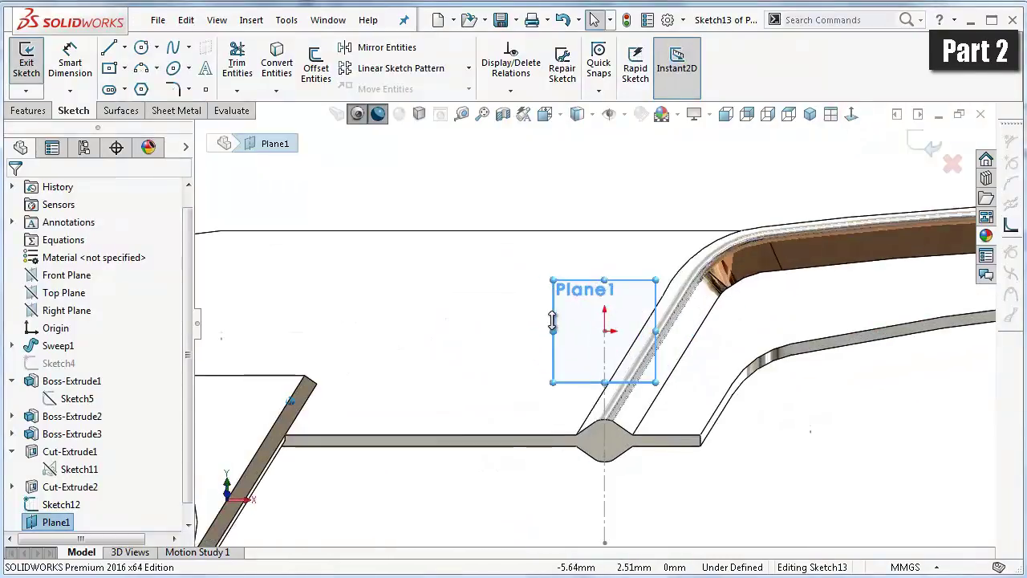
left_click(140, 49)
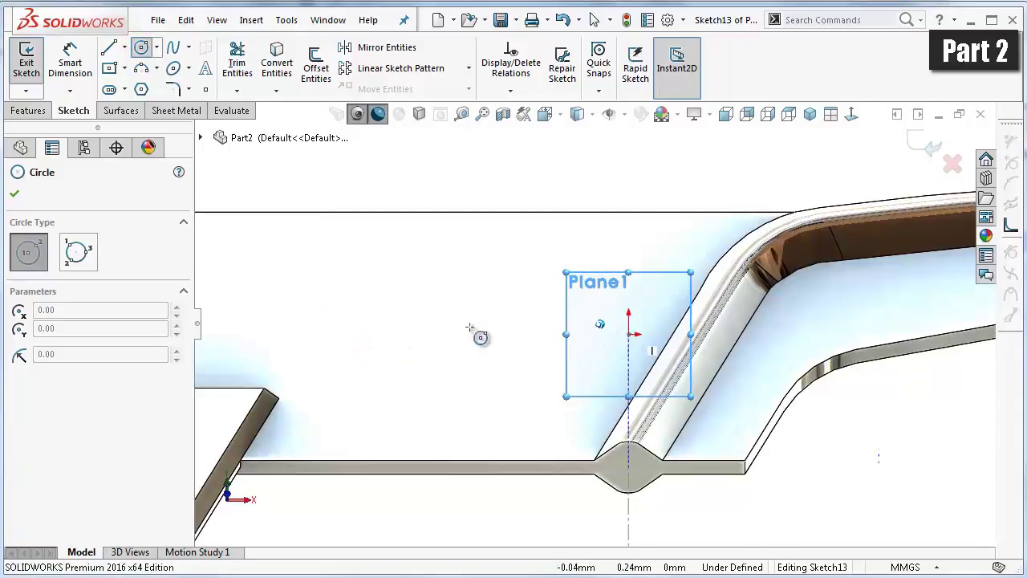
left_click(415, 335)
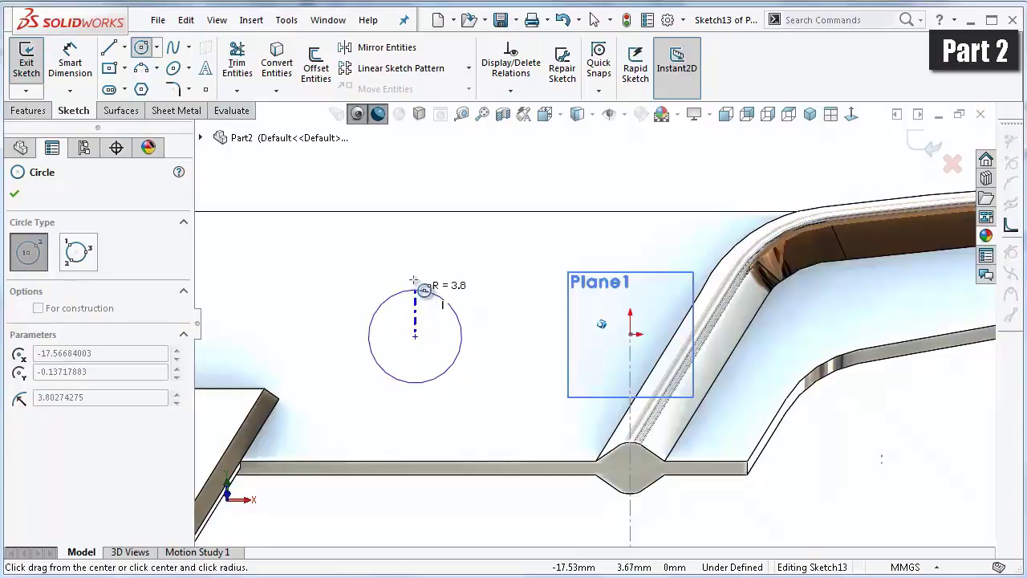
left_click(415, 279)
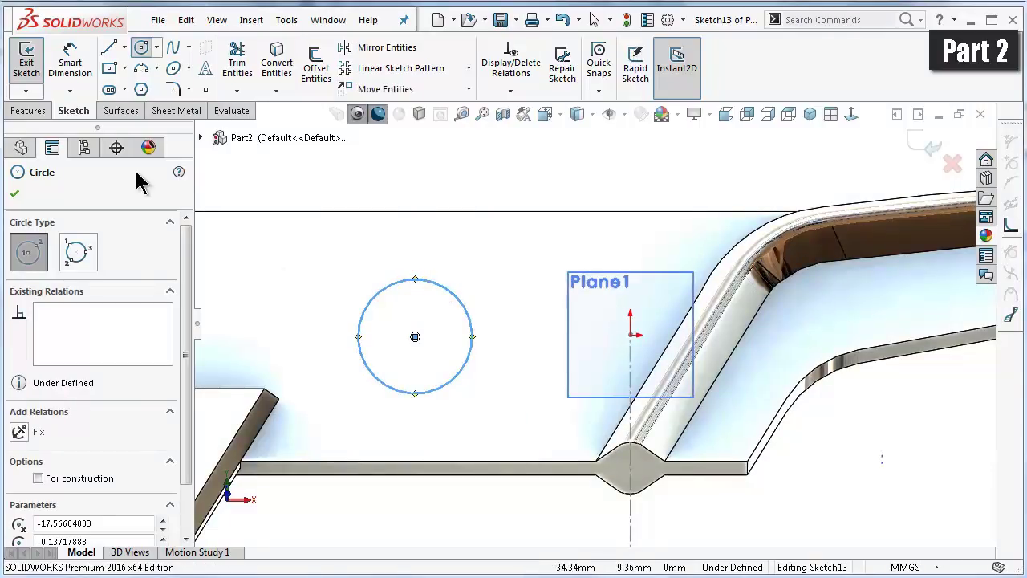
left_click(67, 66)
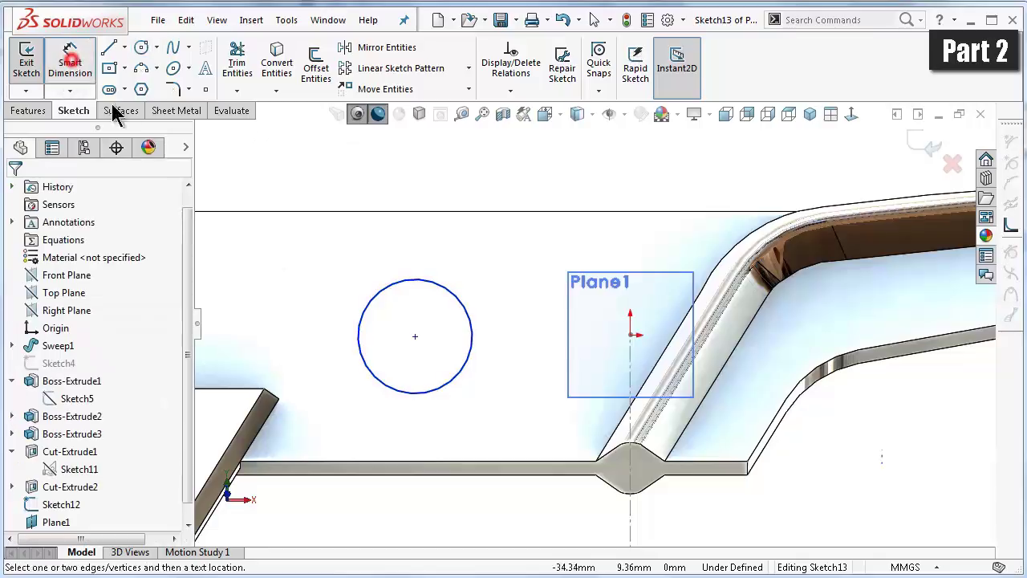
- Dimension the circle centre 32.68 mm horizontally from the arm's bend corner
left_click(415, 338)
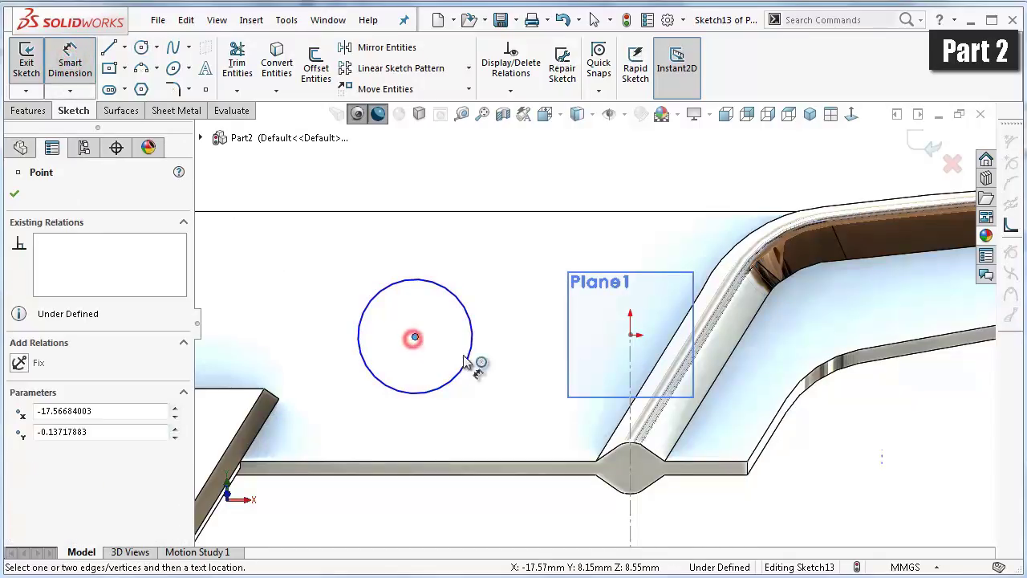
left_click(748, 463)
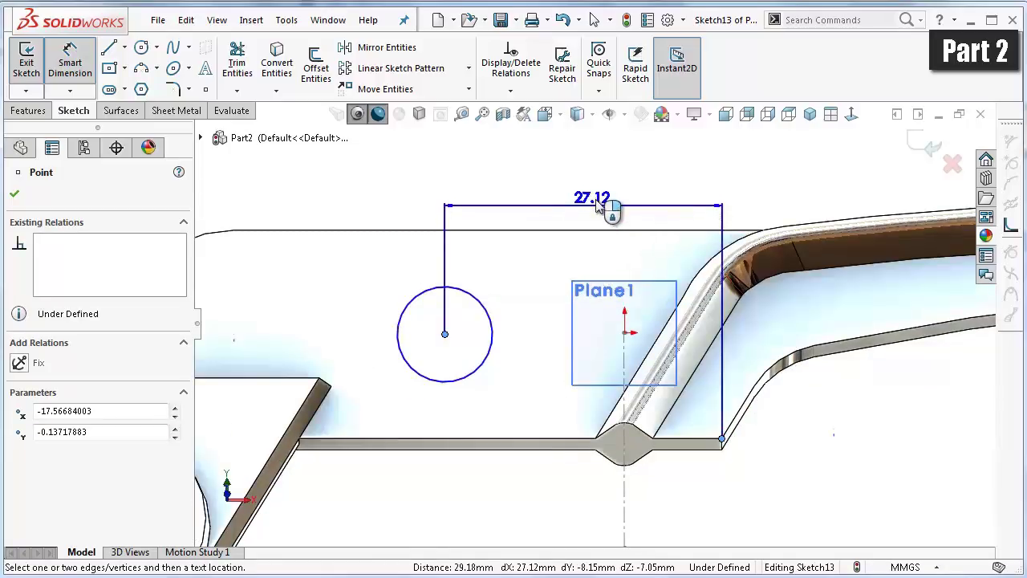
left_click(596, 206)
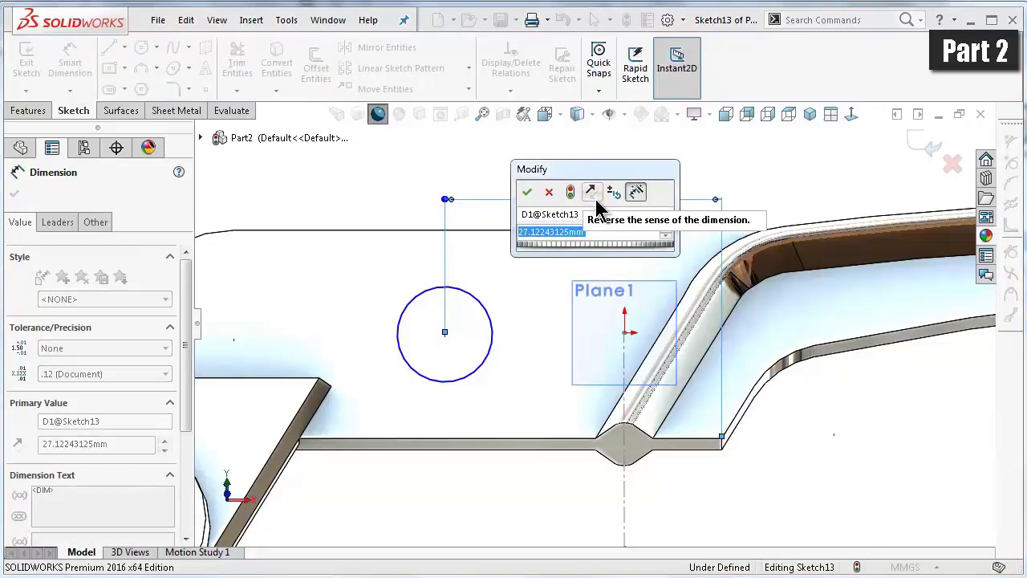
type("3")
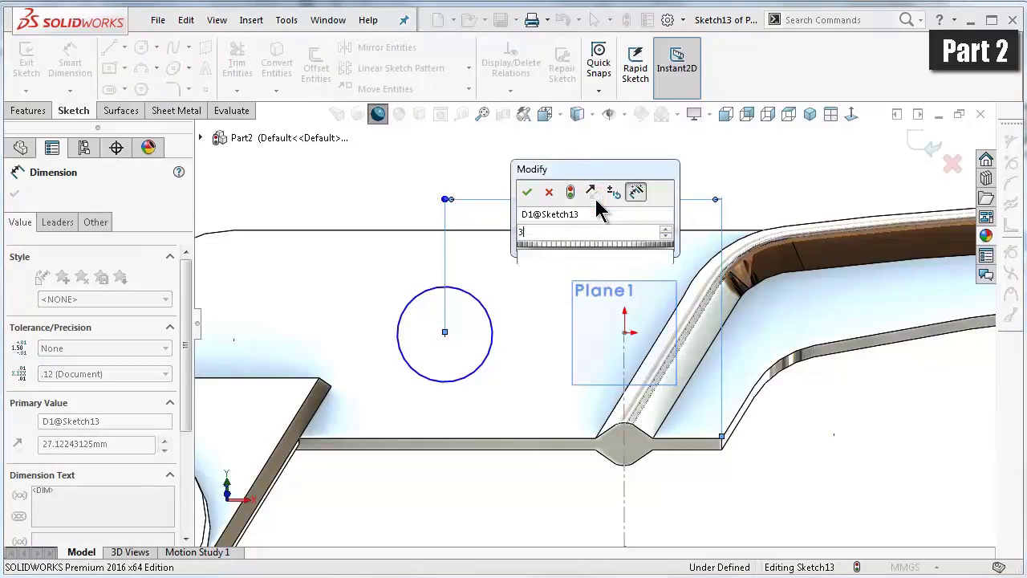
type("2.")
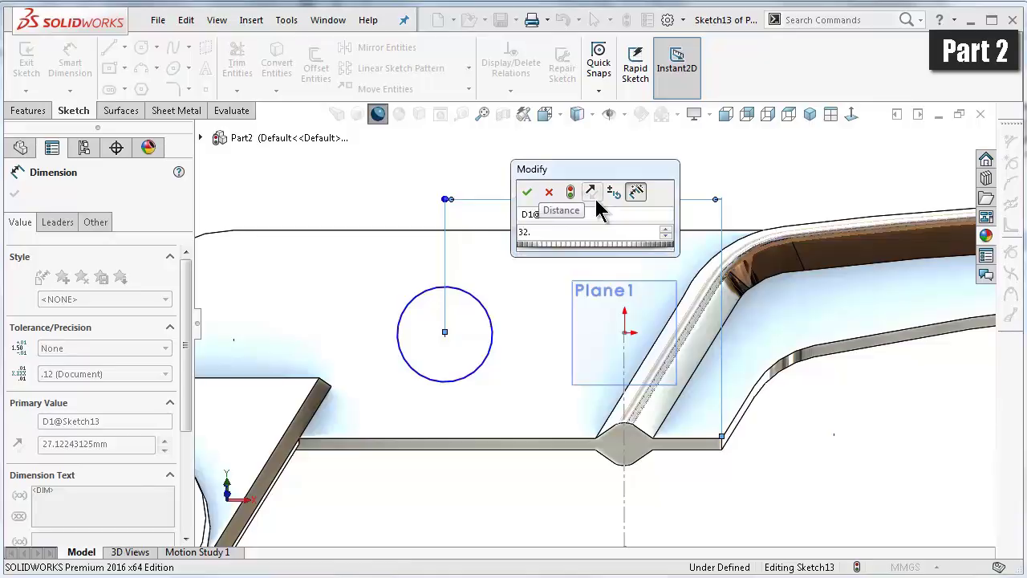
type("68")
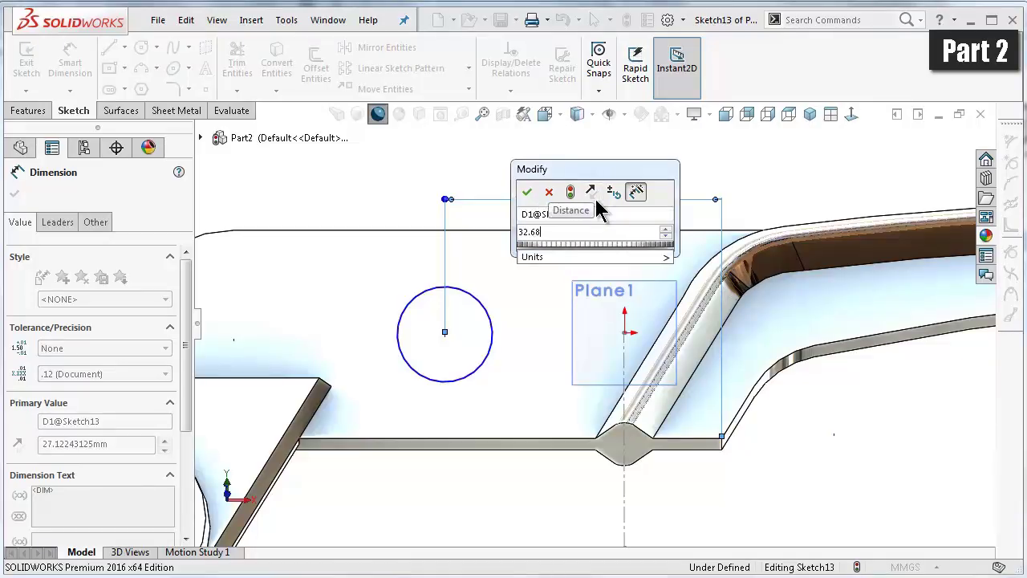
key("Return")
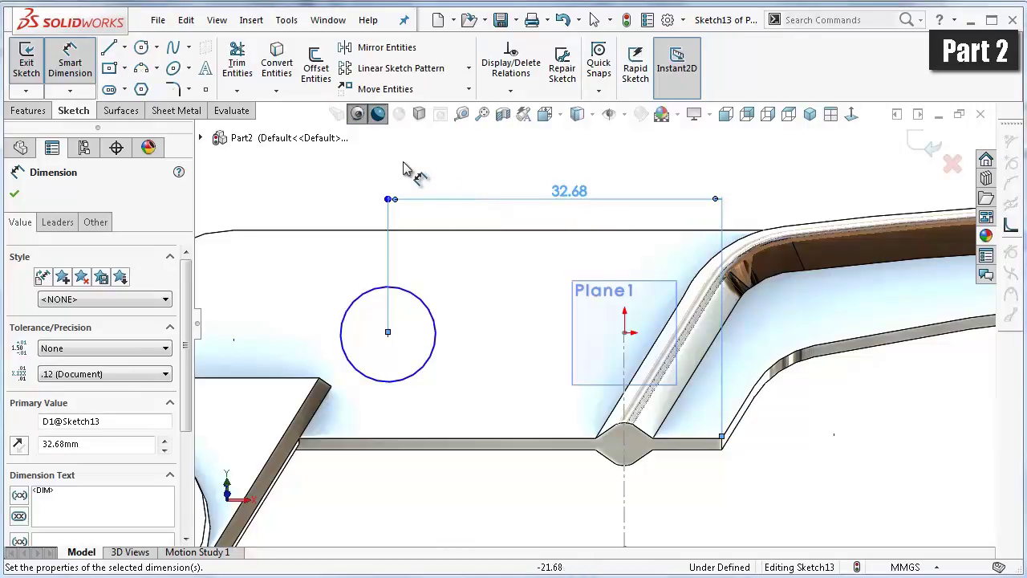
key("Escape")
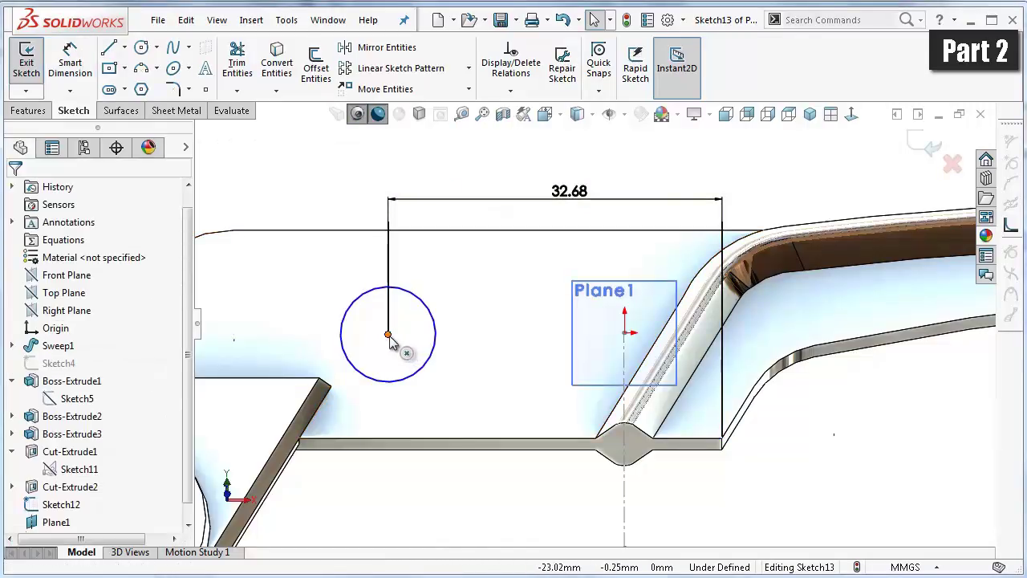
- Give the circle a 12 mm diameter
left_click(389, 337)
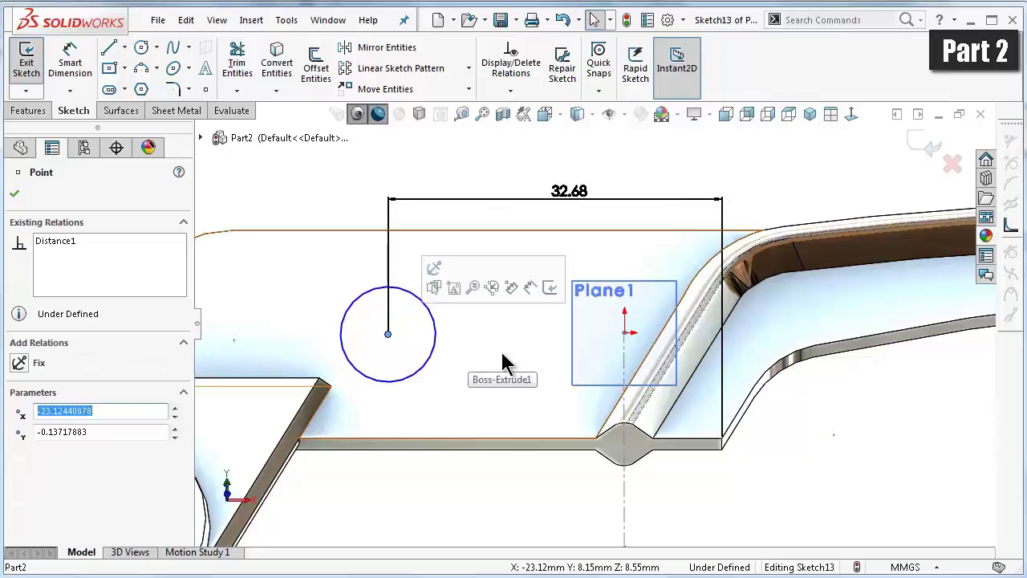
left_click(423, 303)
left_click(297, 228)
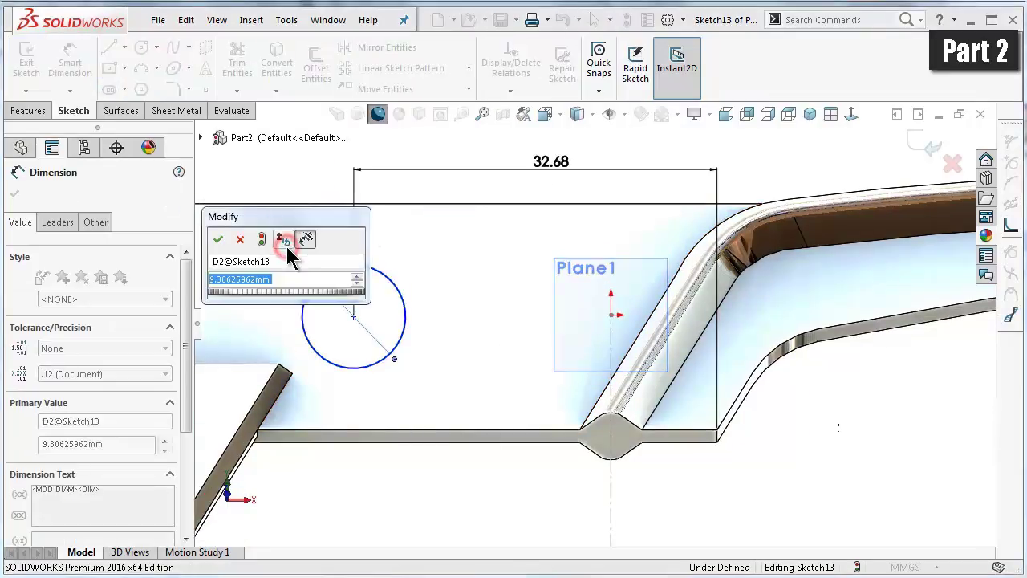
type("12")
key("Return")
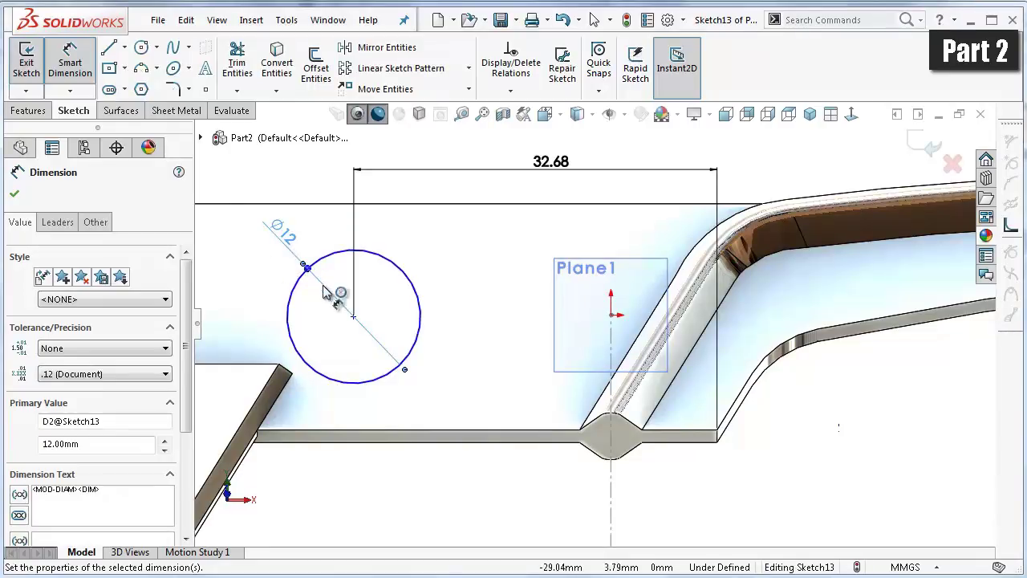
scroll(333, 291, "up", 2)
scroll(500, 321, "down", 2)
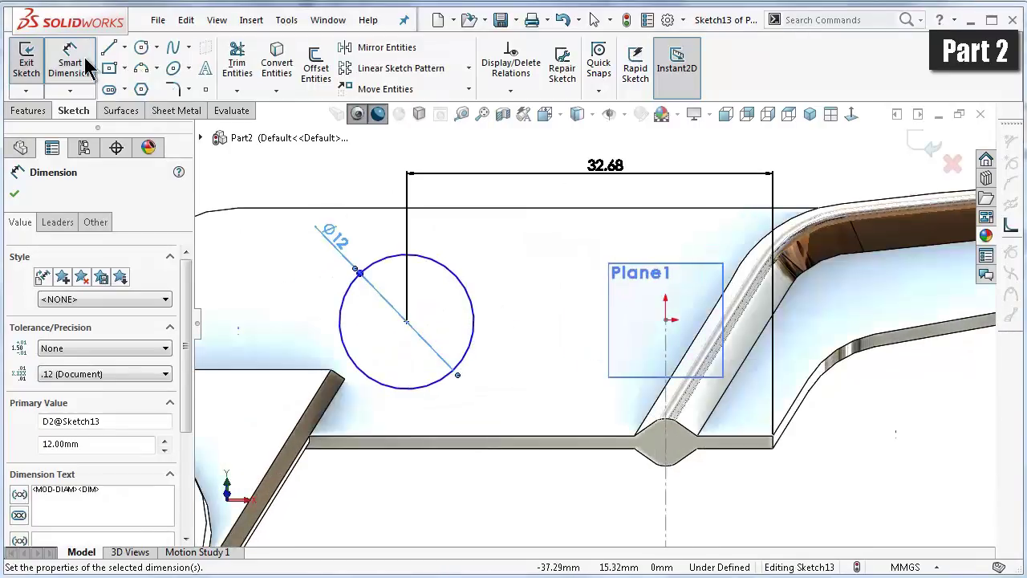
- Draw a construction centreline from the circle centre to the Plane1 origin
left_click(125, 48)
left_click(138, 88)
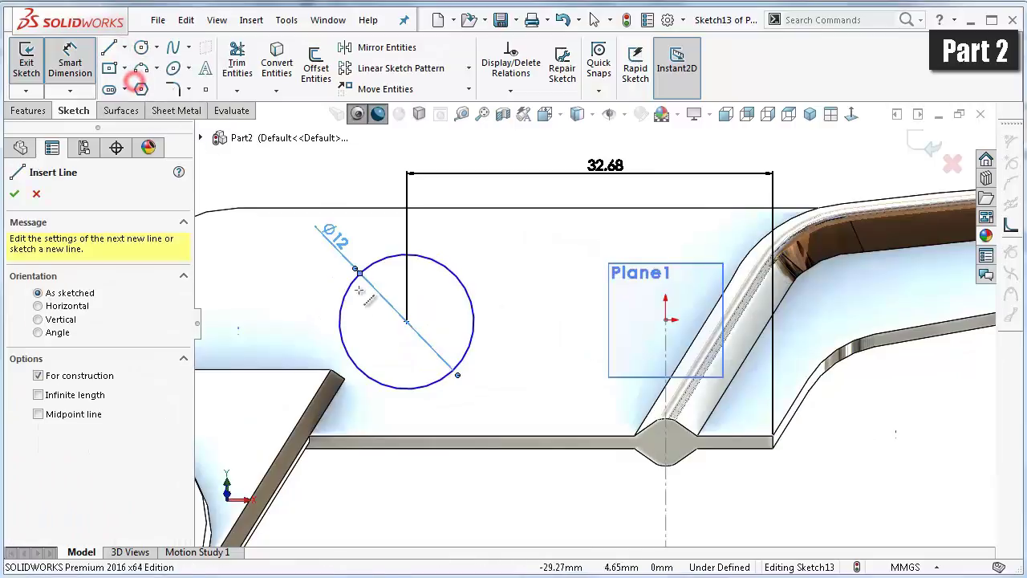
left_click(407, 321)
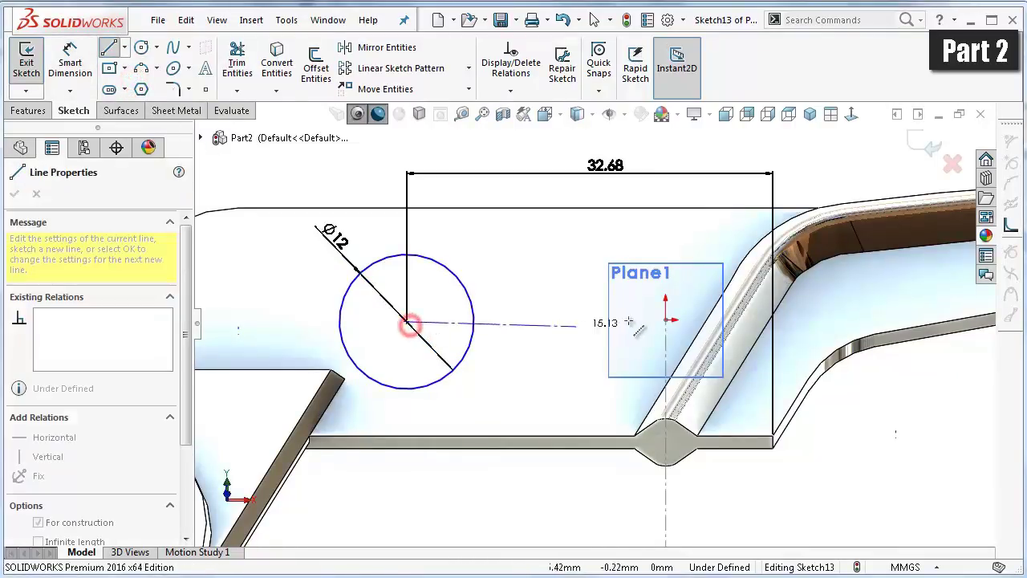
scroll(698, 319, "down", 3)
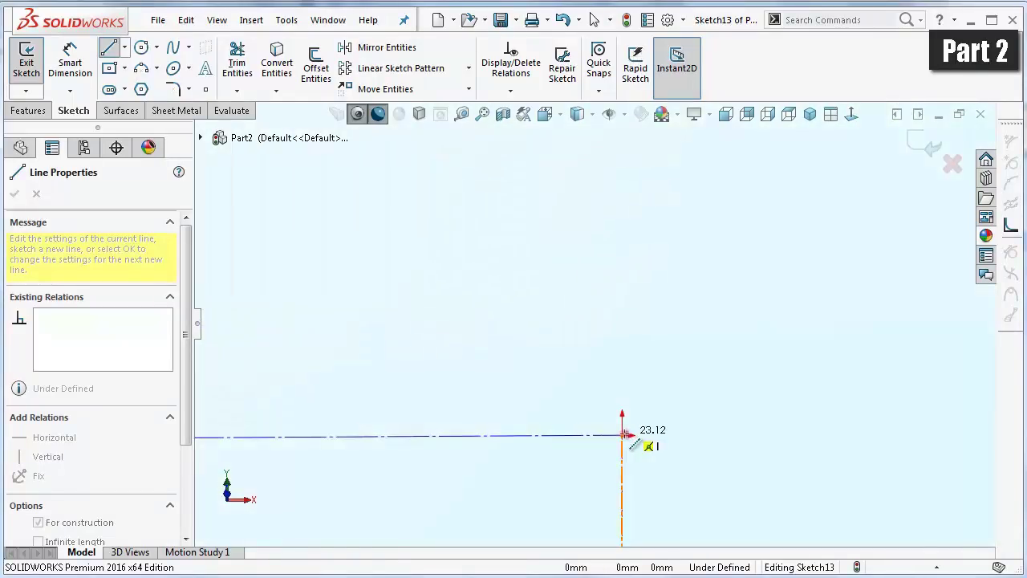
left_click(624, 435)
key("Escape")
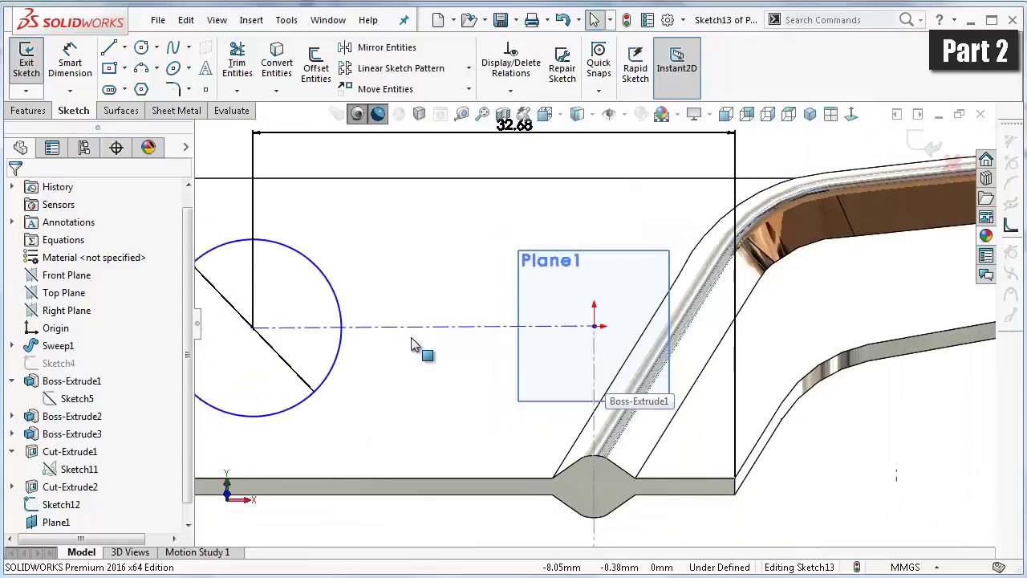
- Make the centreline horizontal and view the flat arm face head-on
left_click(421, 328)
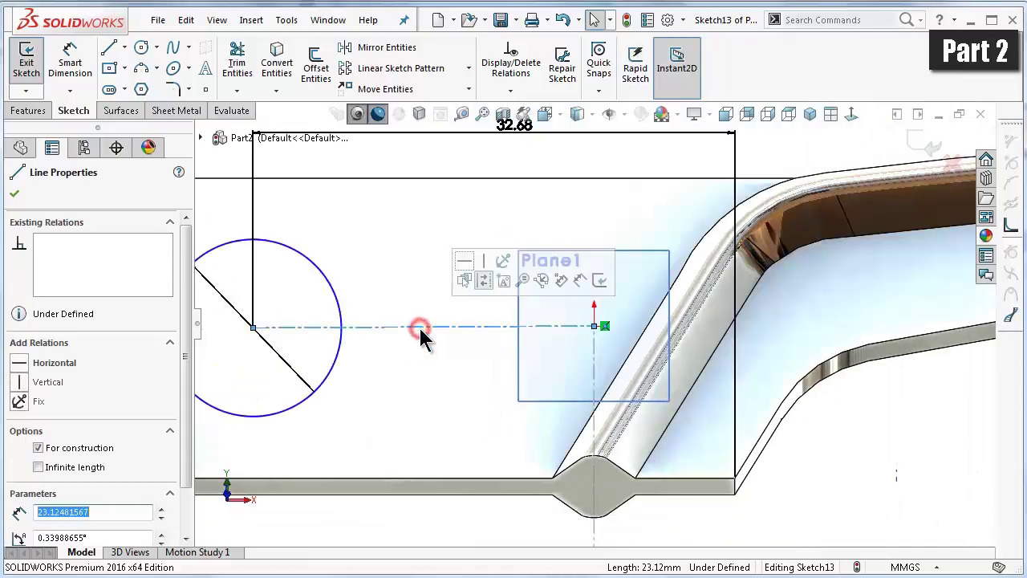
left_click(464, 261)
left_click(388, 269)
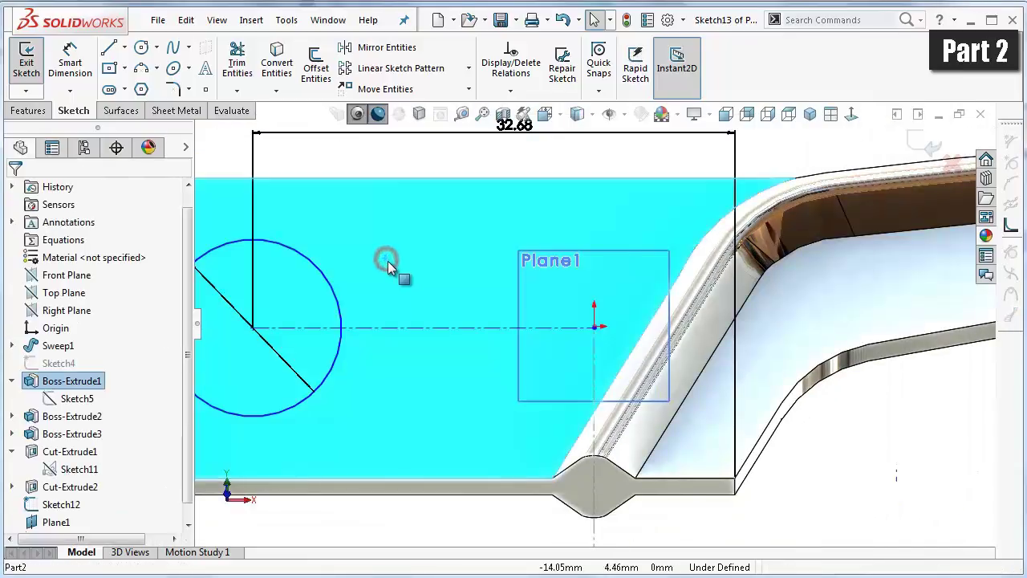
key("ctrl+8")
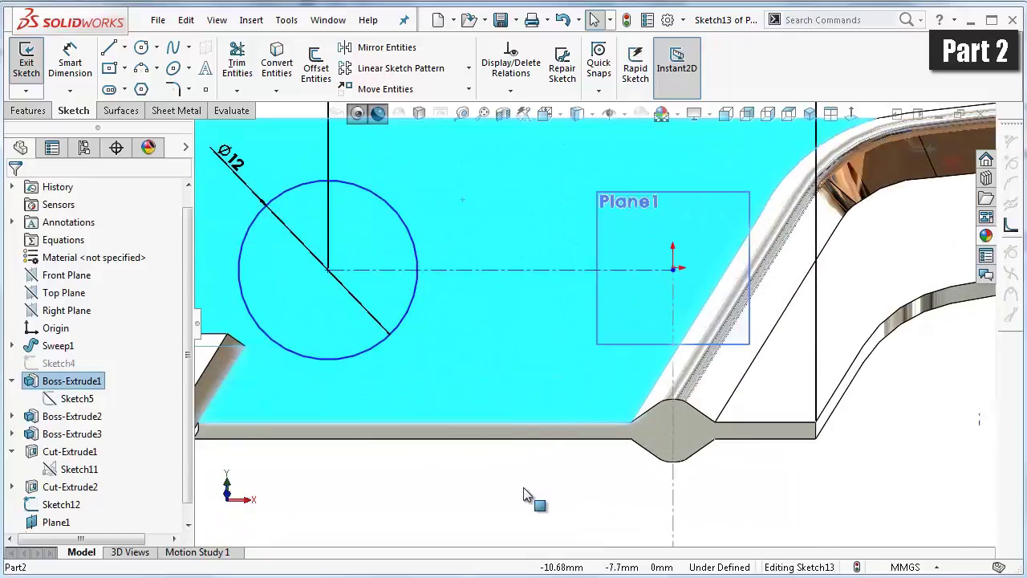
left_click(523, 490)
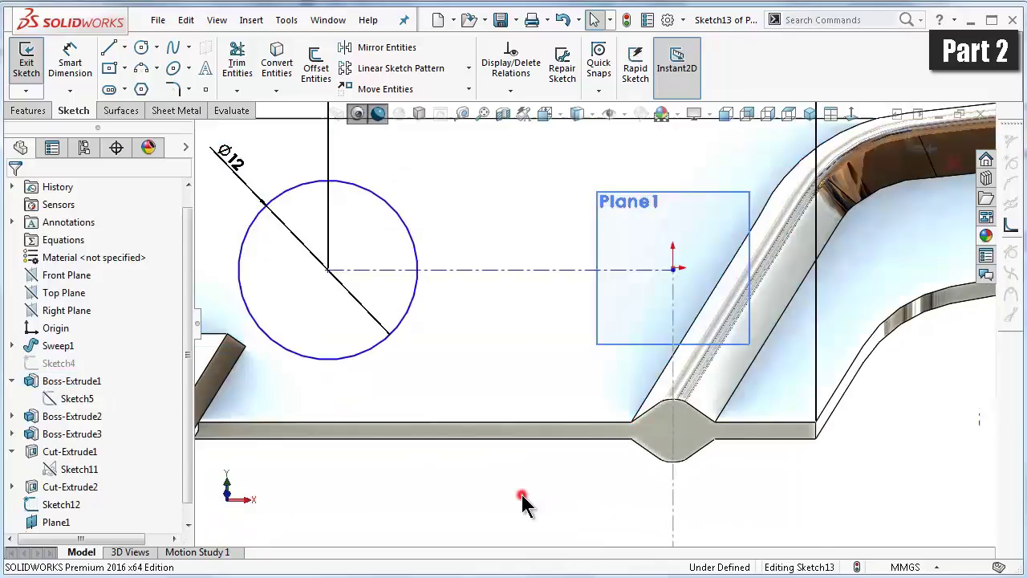
- Select the horizontal centreline together with Sketch12's line, then clear the selection
left_click(614, 271)
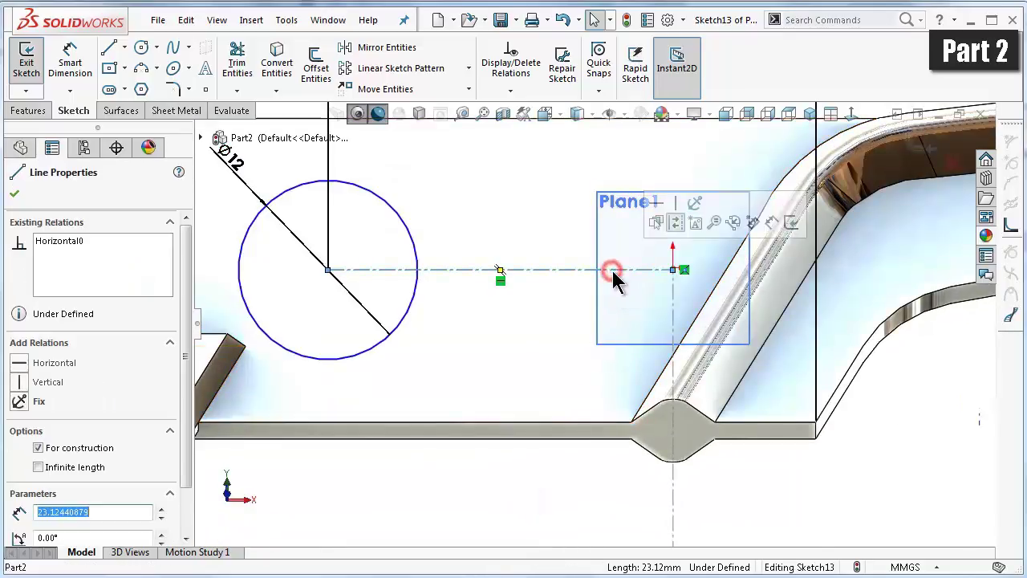
left_click(555, 481)
scroll(613, 328, "down", 2)
scroll(638, 325, "down", 2)
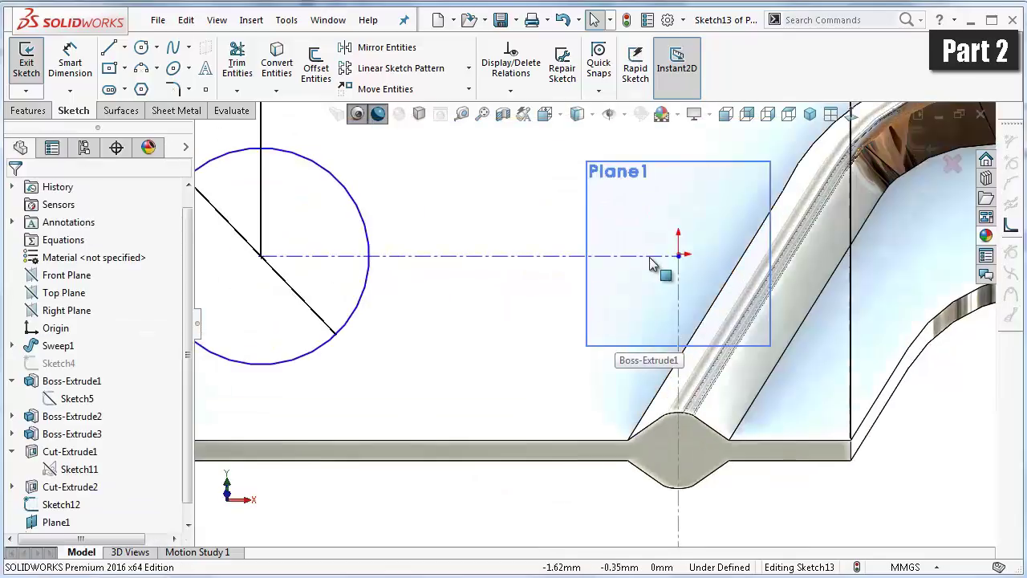
left_click(651, 255)
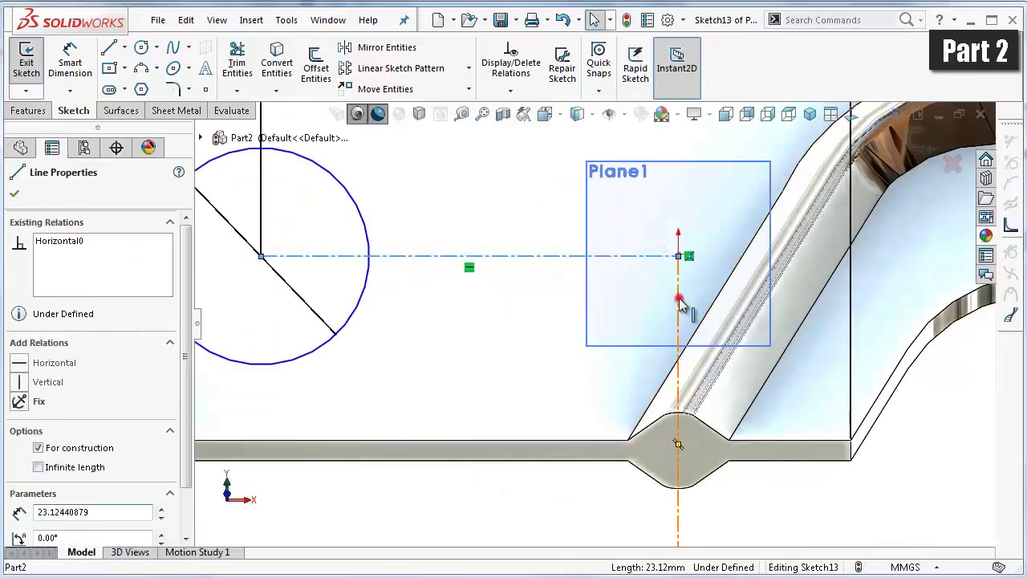
left_click(681, 298, "ctrl")
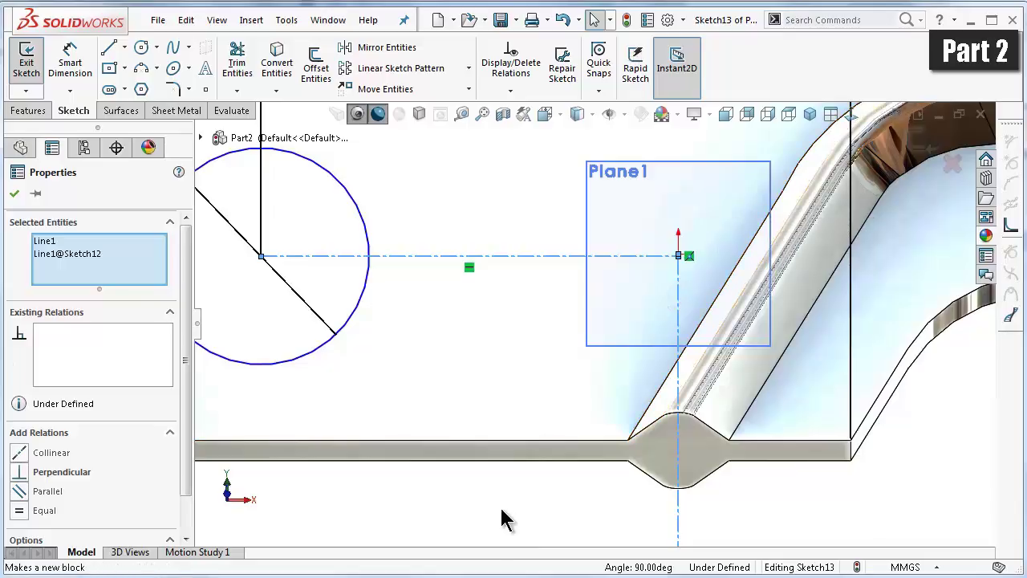
scroll(536, 386, "up", 2)
scroll(533, 357, "up", 2)
key("Escape")
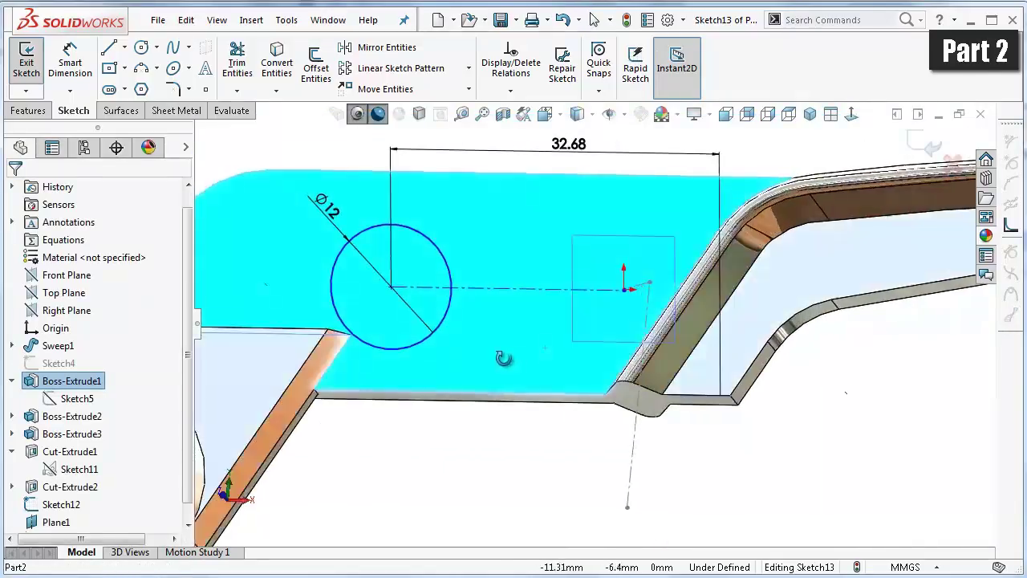
- Make the centreline endpoint coincident with the Sketch12 point at the Plane1 origin
middle_click_drag(536, 342, 539, 368)
scroll(648, 261, "down", 3)
scroll(630, 271, "down", 3)
scroll(610, 281, "down", 3)
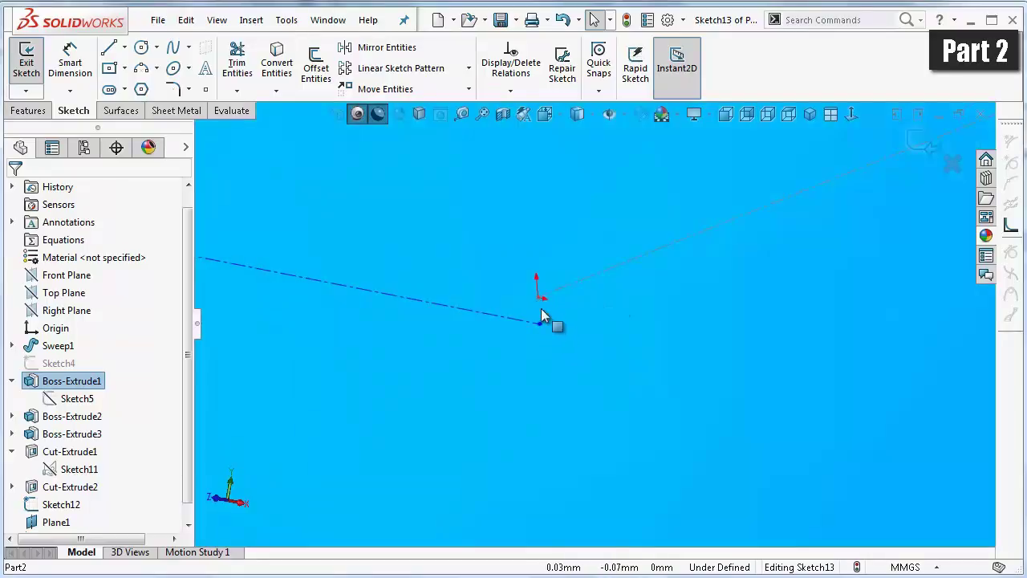
left_click(538, 300)
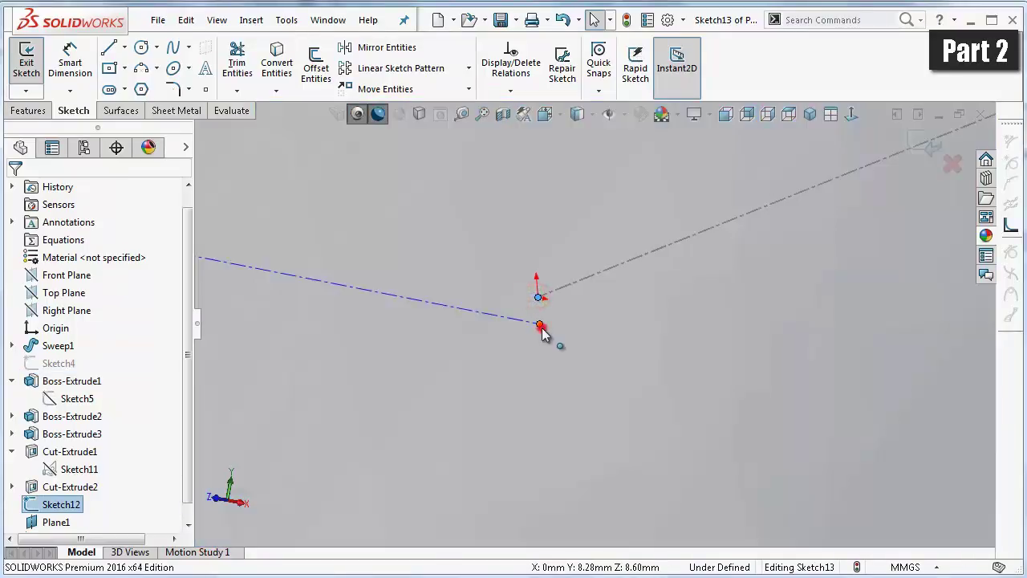
left_click(541, 326, "ctrl")
left_click(624, 259)
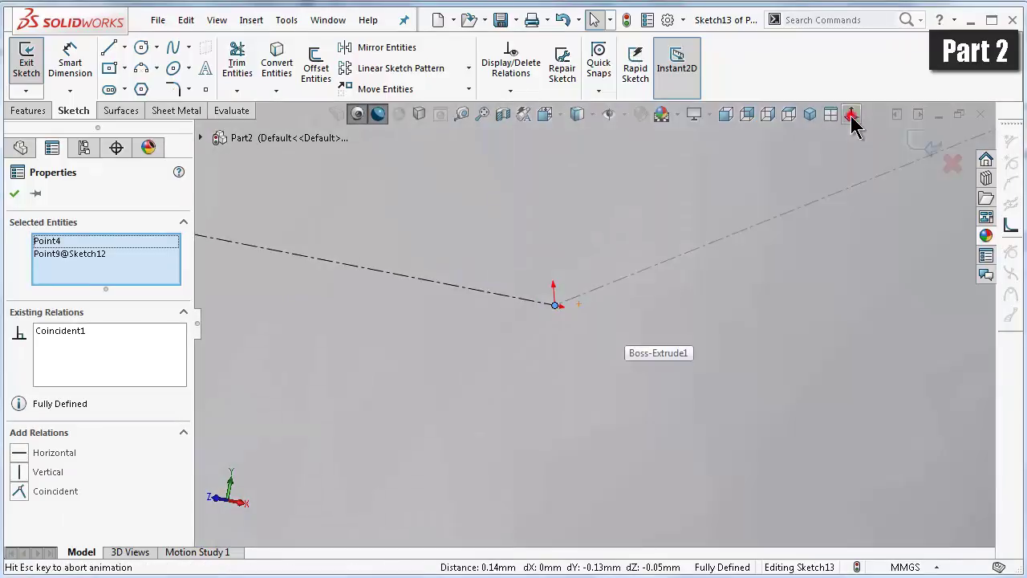
- Close the relations panel, return to an isometric view, and turn off cartoon display
left_click(851, 114)
scroll(499, 313, "down", 3)
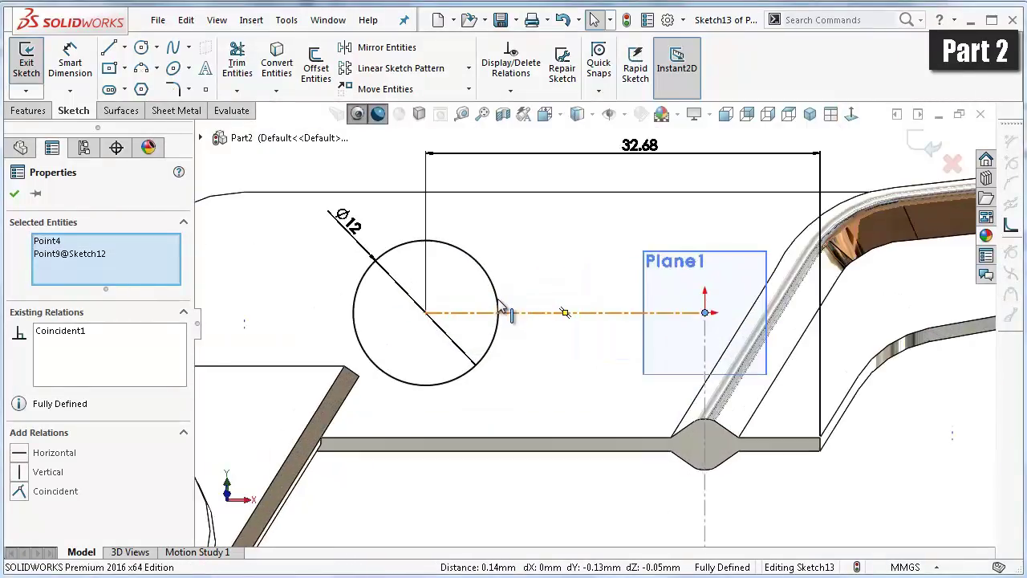
scroll(505, 305, "down", 3)
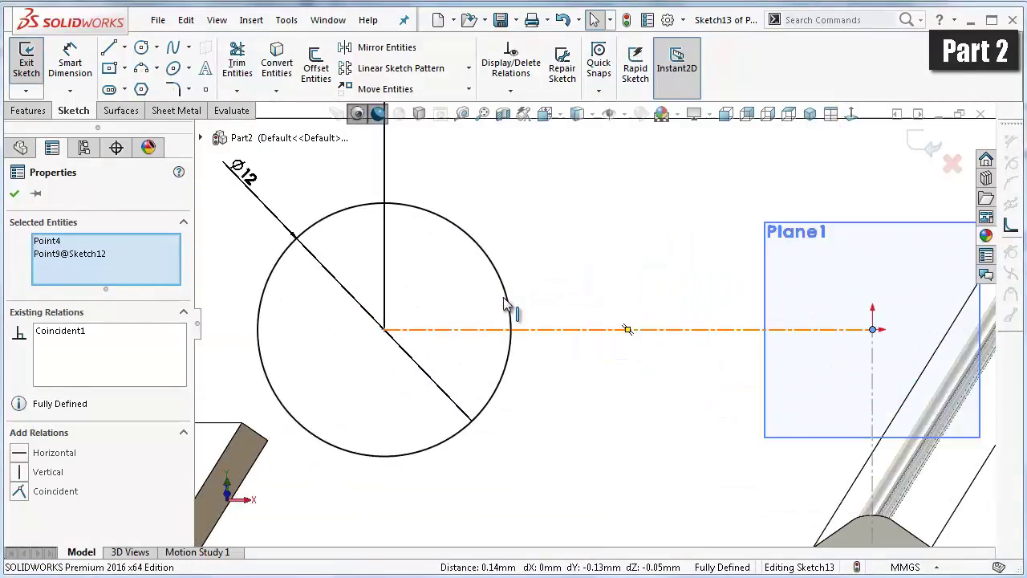
left_click(15, 195)
scroll(384, 332, "up", 2)
scroll(410, 338, "up", 1)
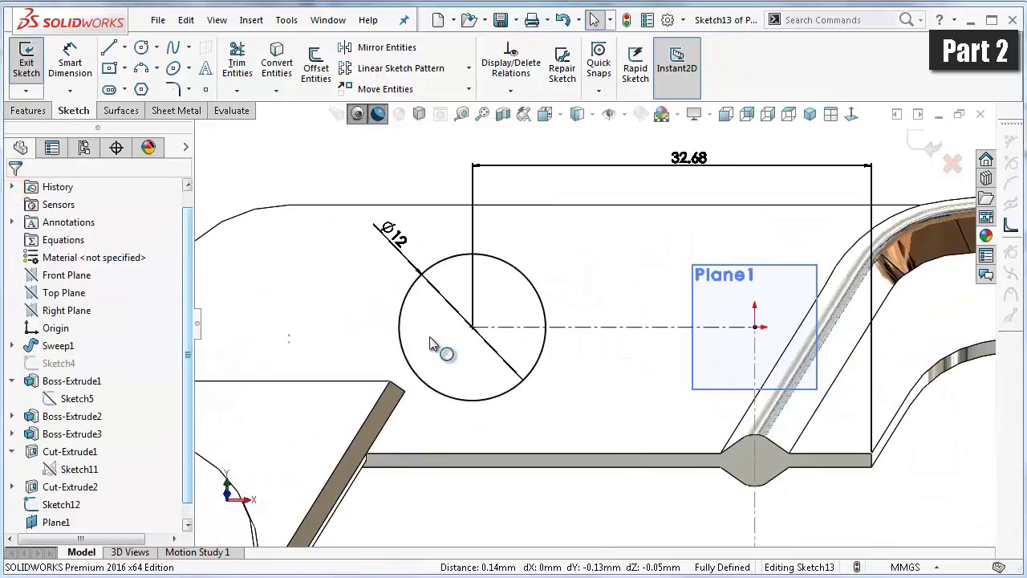
key("ctrl+7")
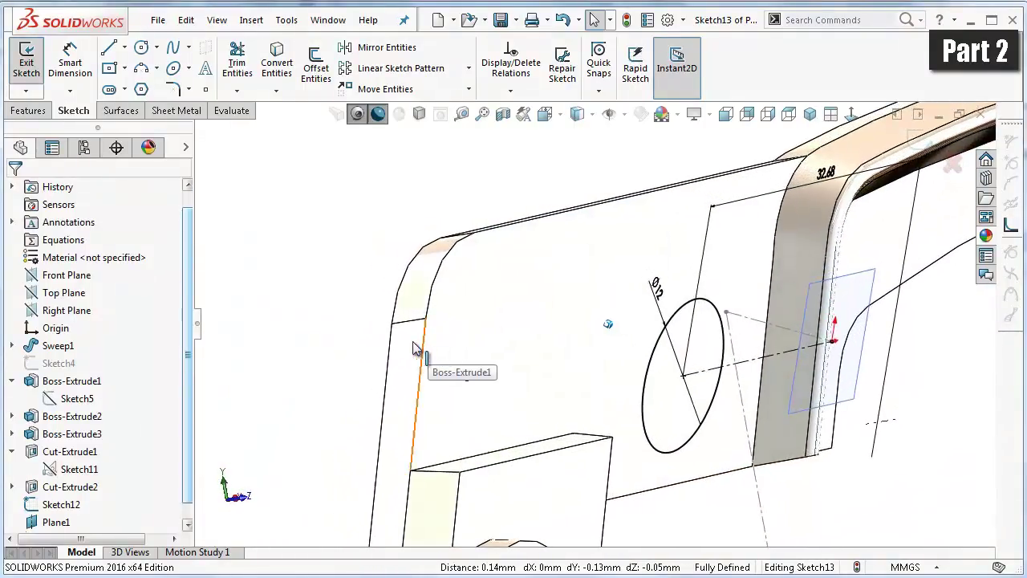
left_click(378, 114)
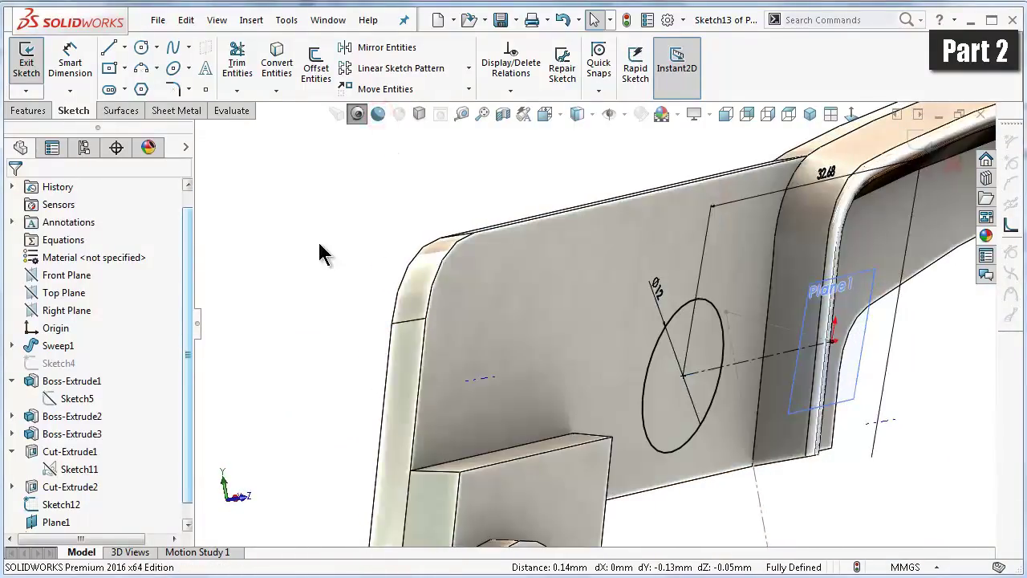
- Extrude the Ø12 circle Up To Surface on the arm face with a 5° outward draft
left_click(28, 110)
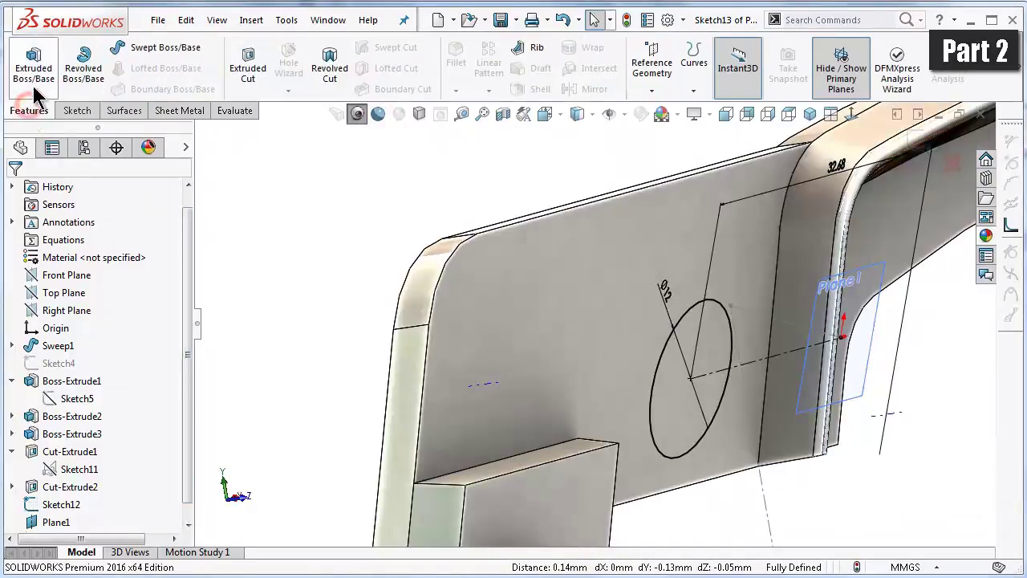
left_click(32, 69)
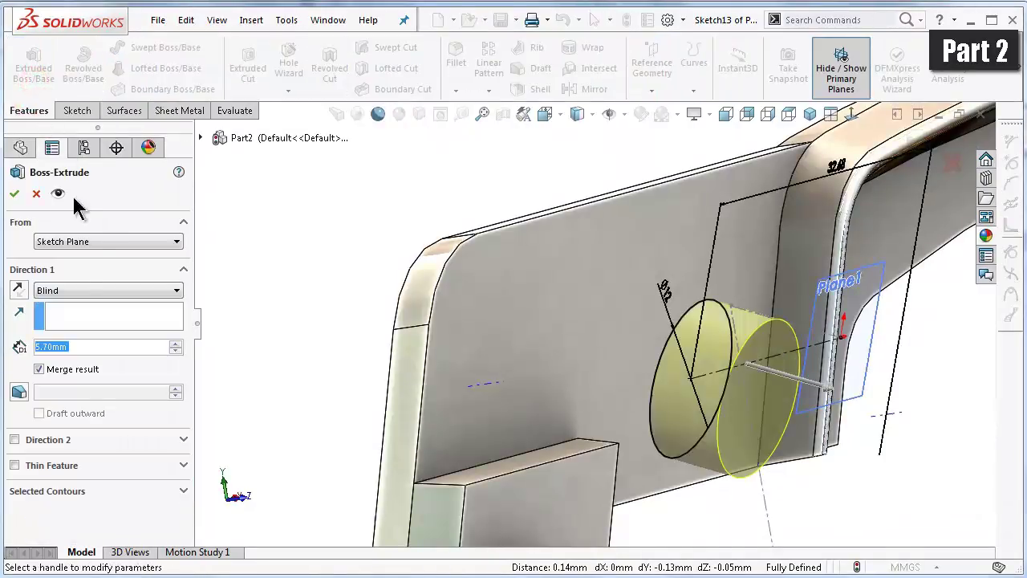
left_click(82, 290)
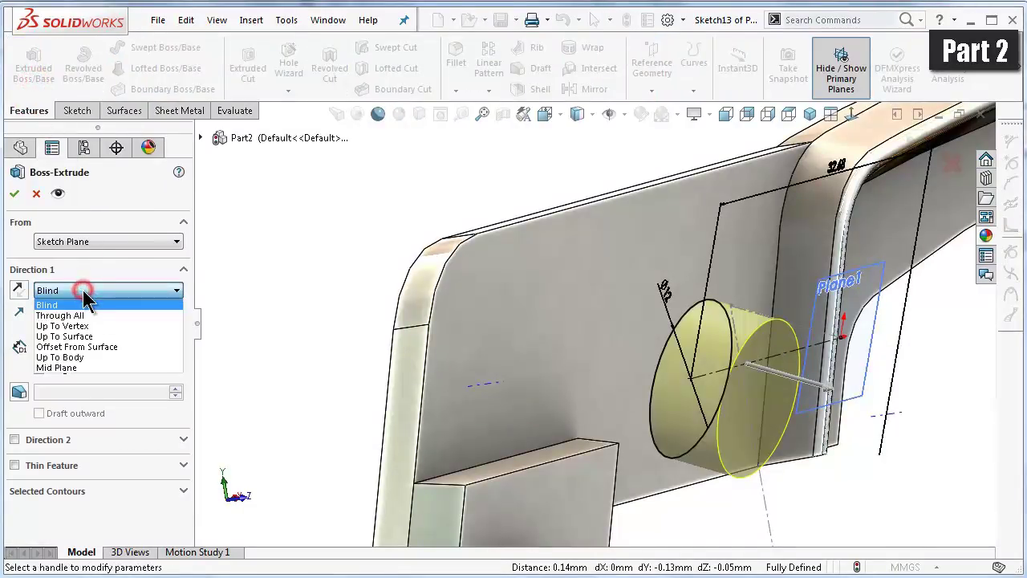
left_click(80, 336)
left_click(540, 309)
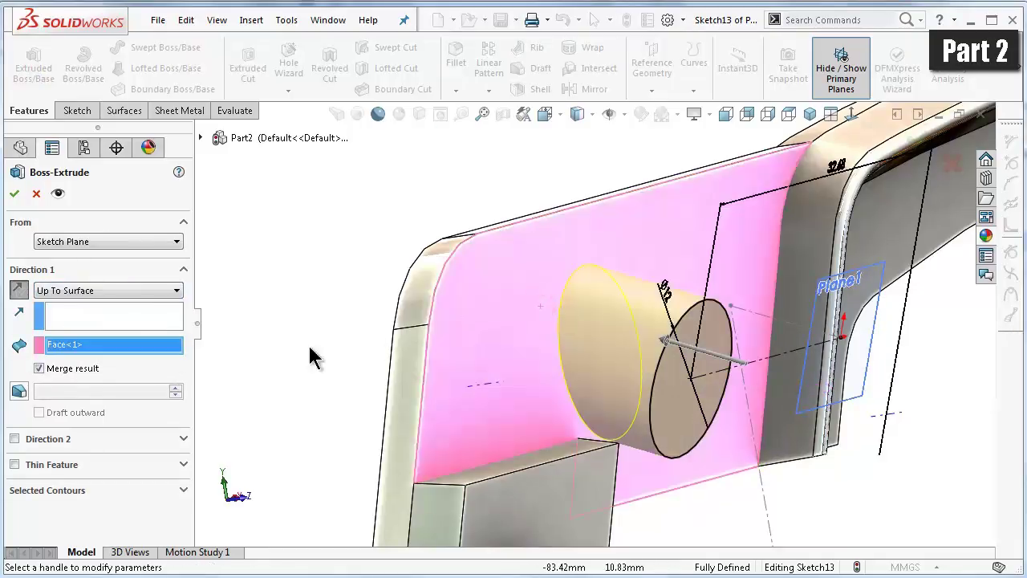
left_click(30, 397)
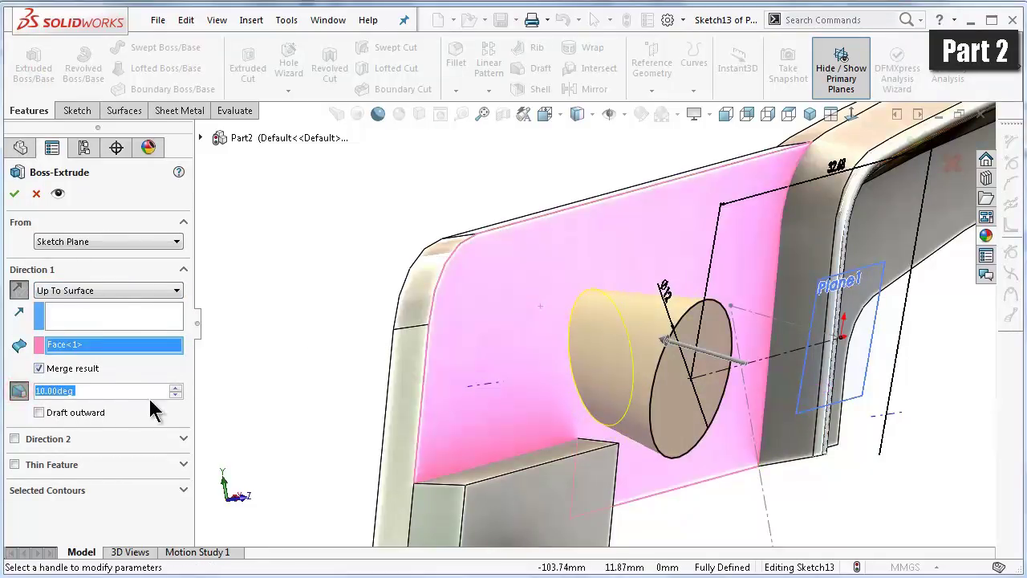
type("5")
key("Return")
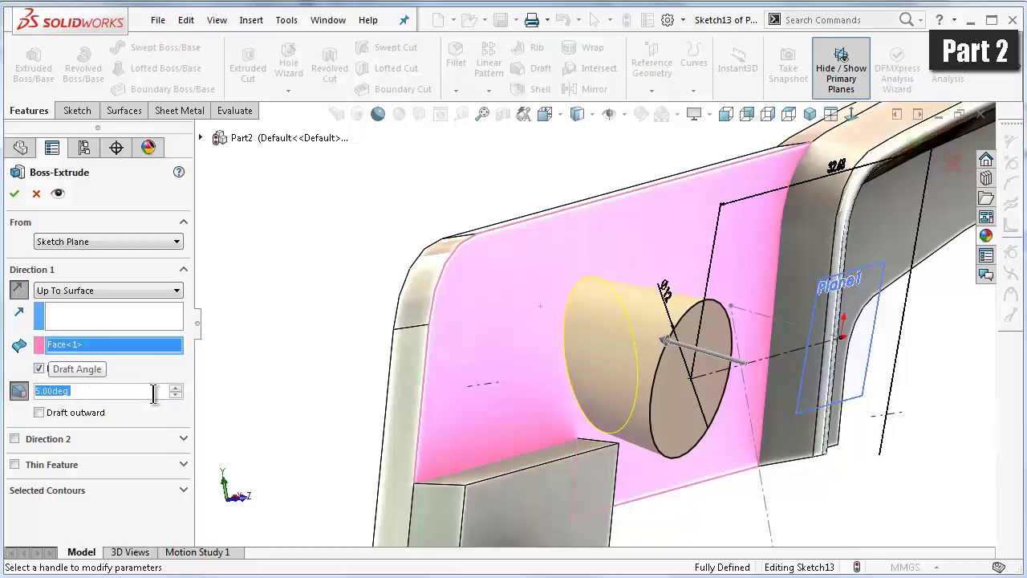
left_click(26, 395)
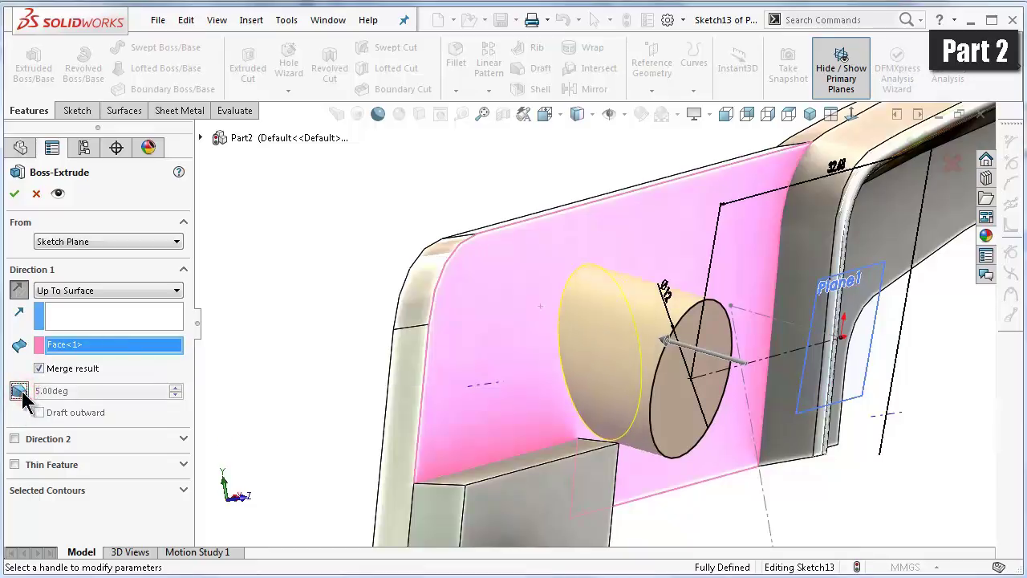
left_click(18, 393)
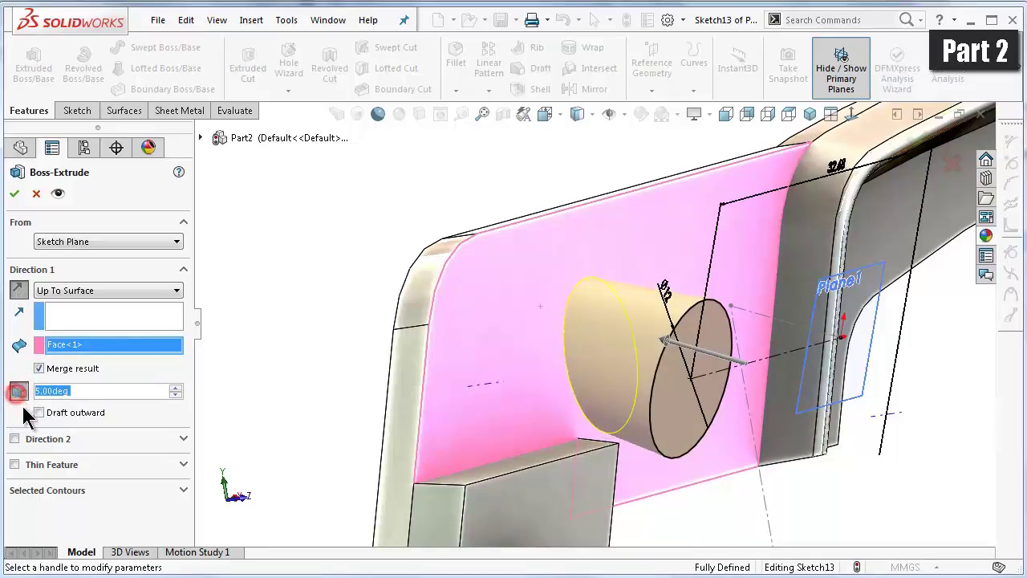
left_click(39, 414)
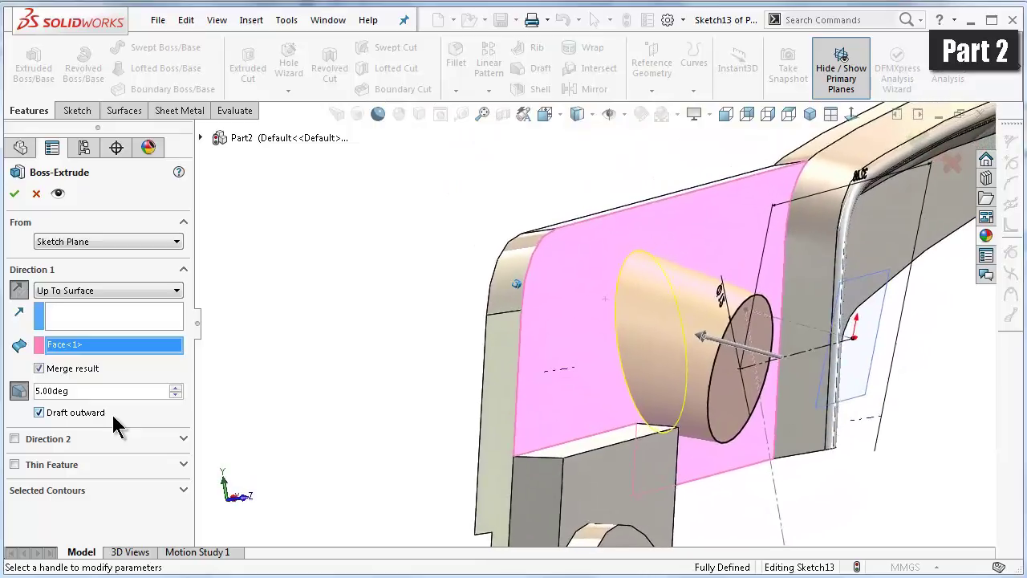
left_click(13, 193)
left_click(314, 281)
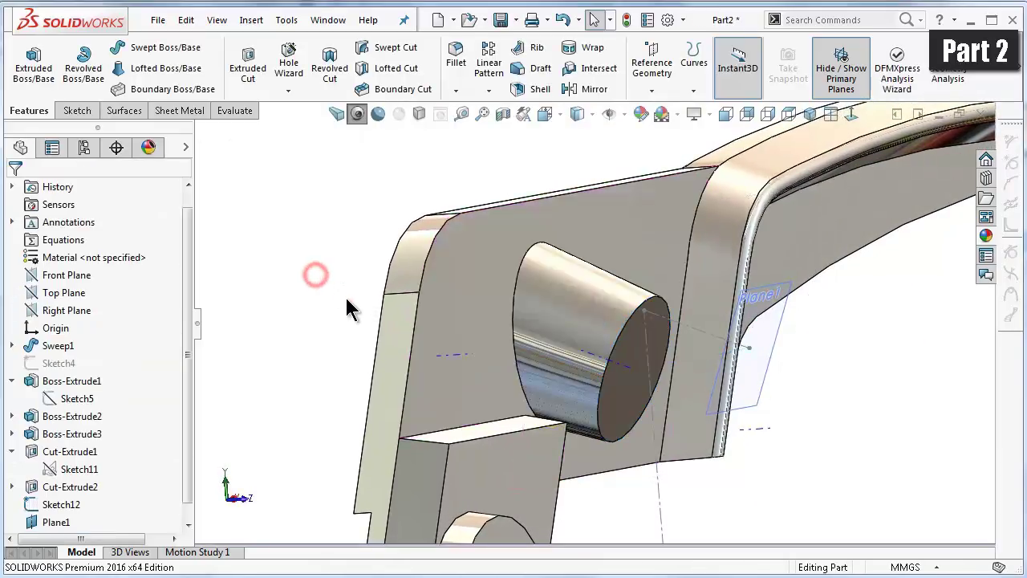
- Hide the leftover dashed sketch lines and check the item visibility options
left_click(665, 486)
left_click(730, 436)
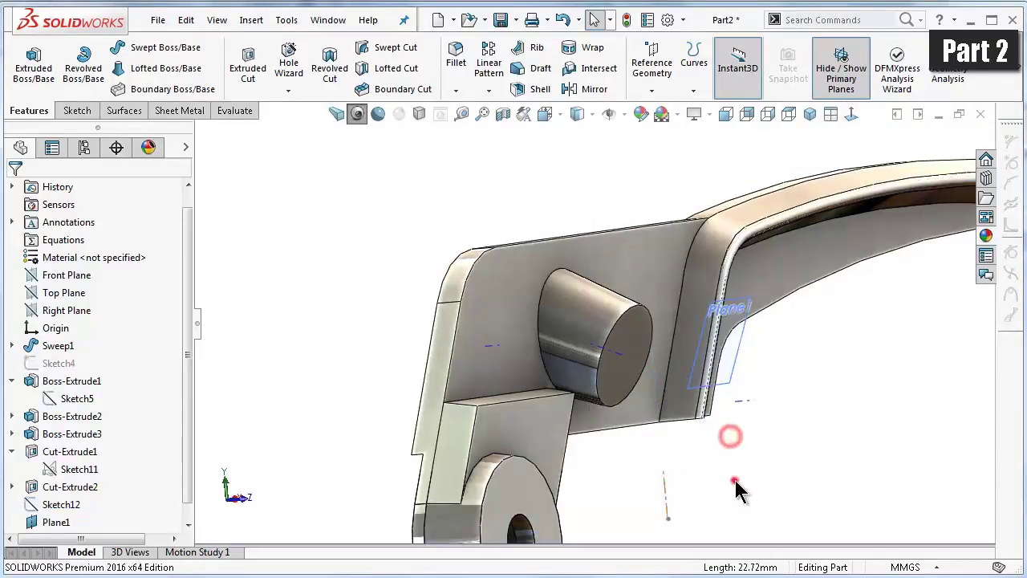
left_click(735, 483)
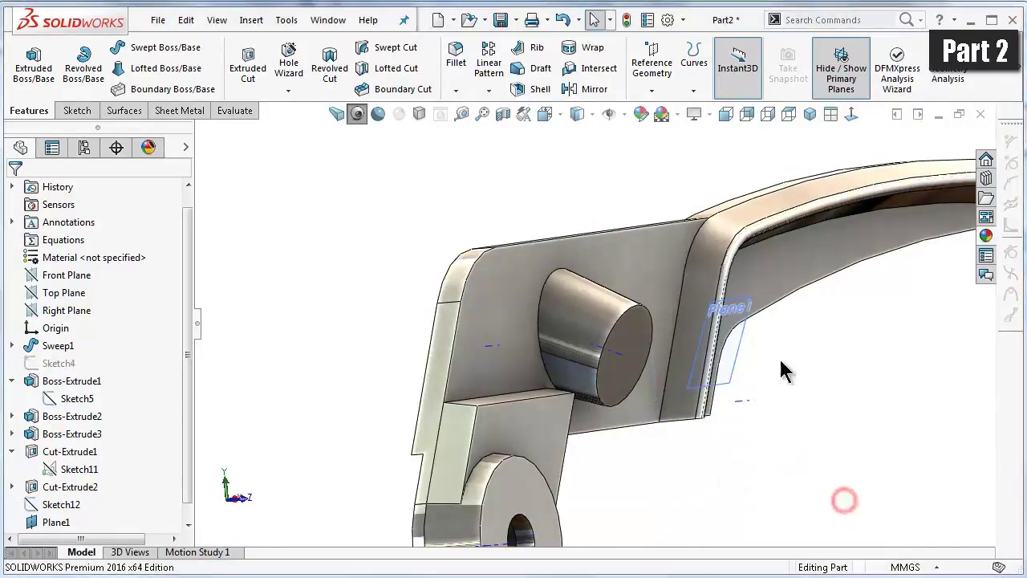
left_click(624, 114)
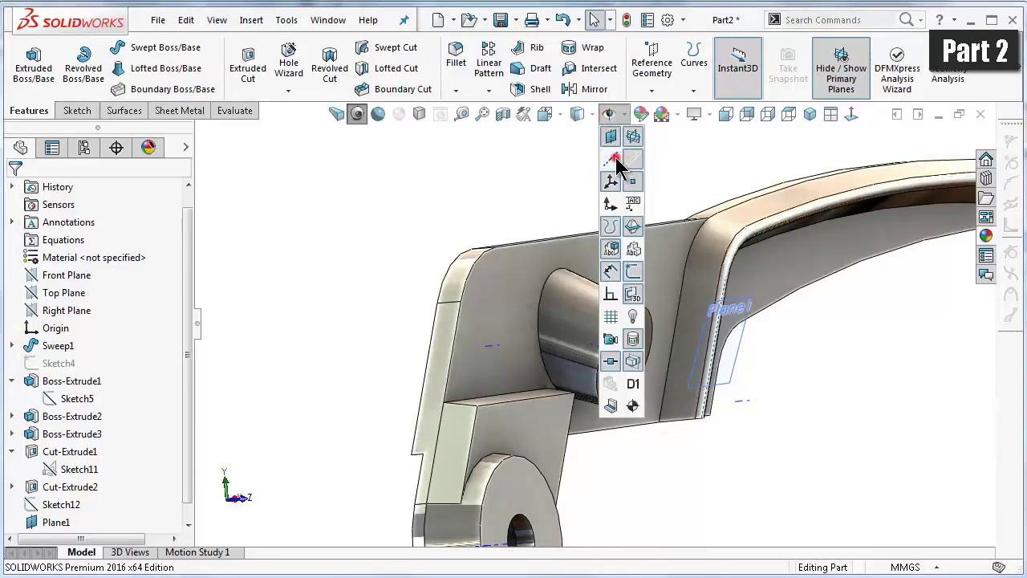
left_click(542, 165)
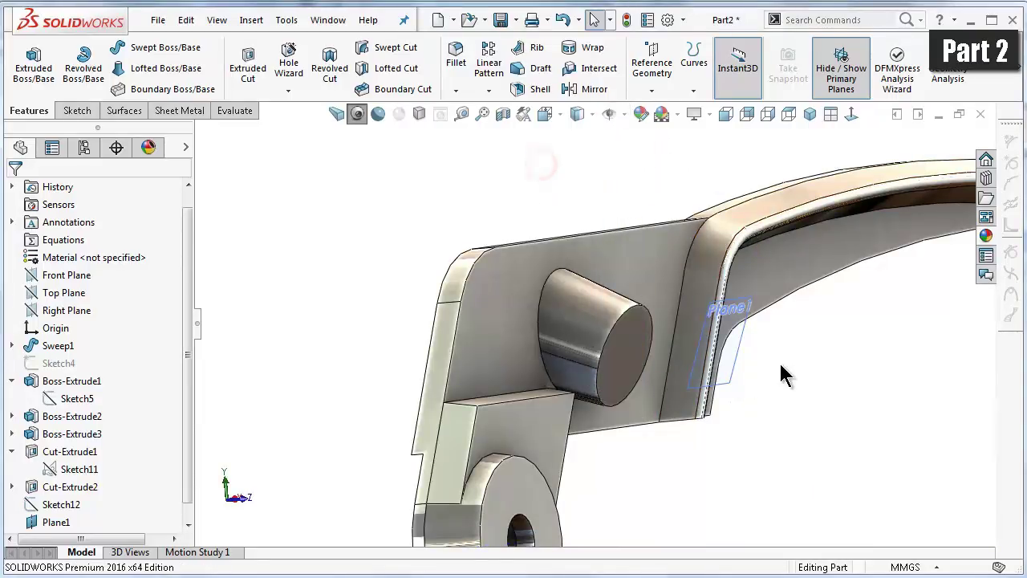
- Orbit and zoom around the part to inspect the new drafted boss from the inner side
mouse_move(783, 373)
middle_mouse_down()
mouse_move(654, 353)
mouse_move(594, 472)
mouse_move(654, 325)
middle_mouse_up()
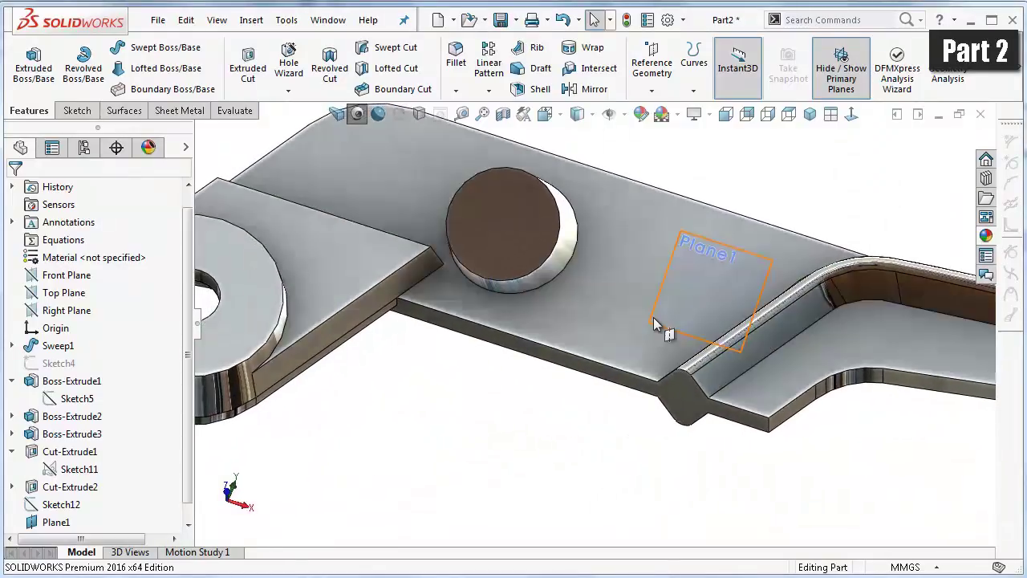
left_click(657, 303)
left_click(739, 252)
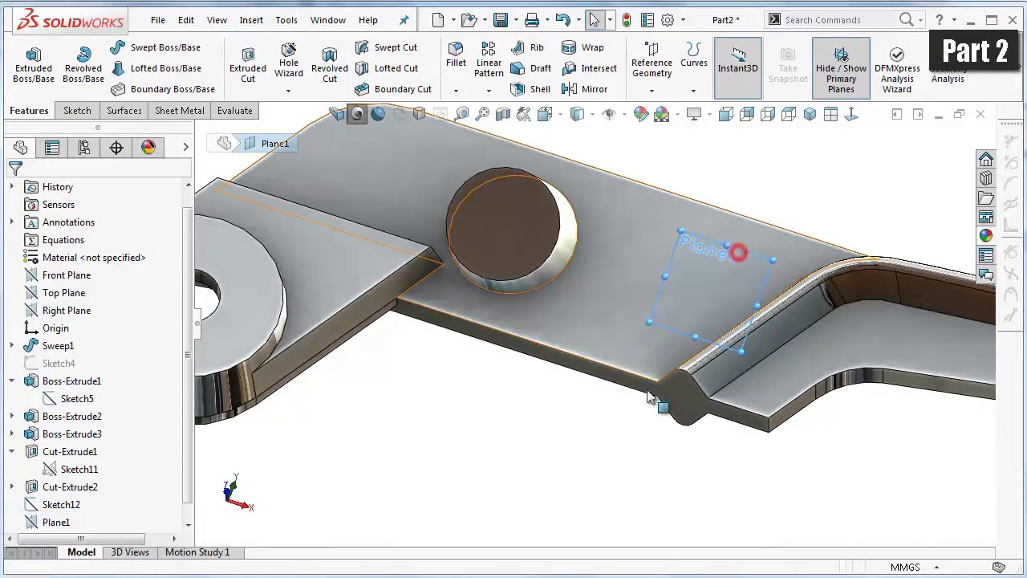
left_click(564, 448)
middle_click_drag(564, 448, 566, 462)
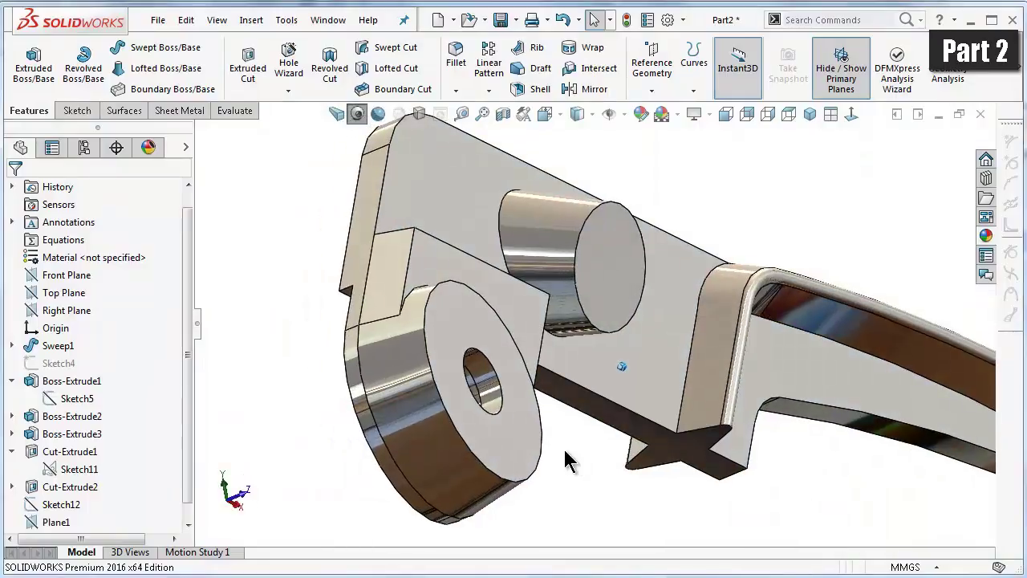
scroll(566, 462, "down", 2)
scroll(566, 461, "down", 2)
scroll(566, 461, "down", 2)
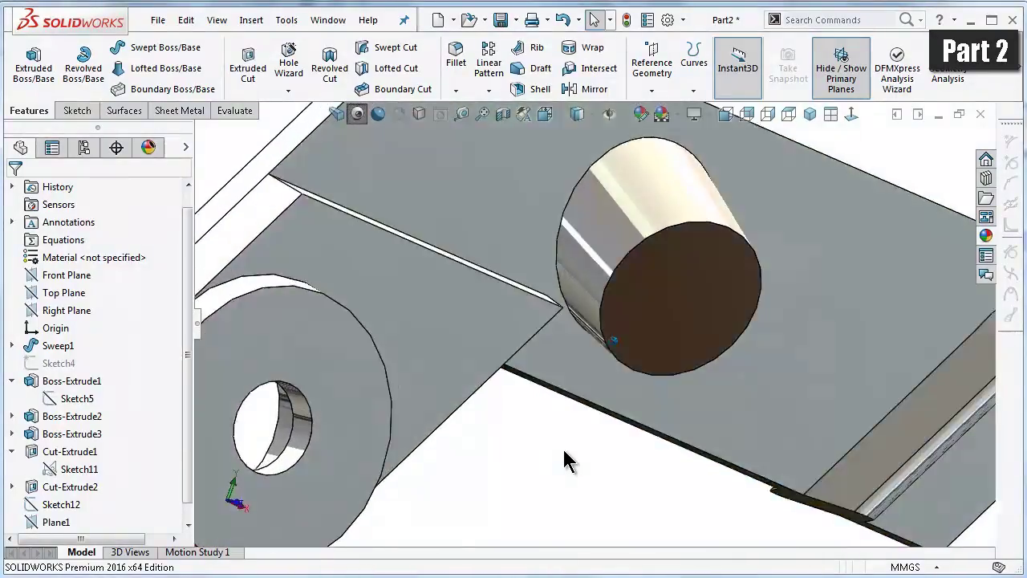
scroll(566, 461, "down", 2)
scroll(565, 450, "up", 3)
scroll(564, 450, "down", 2)
scroll(564, 450, "down", 1)
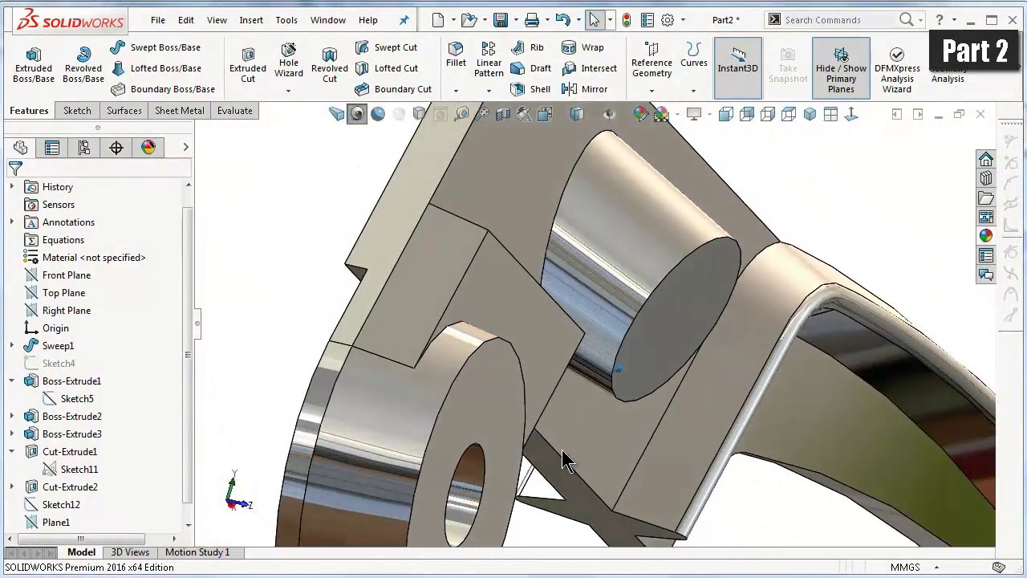
scroll(563, 452, "down", 1)
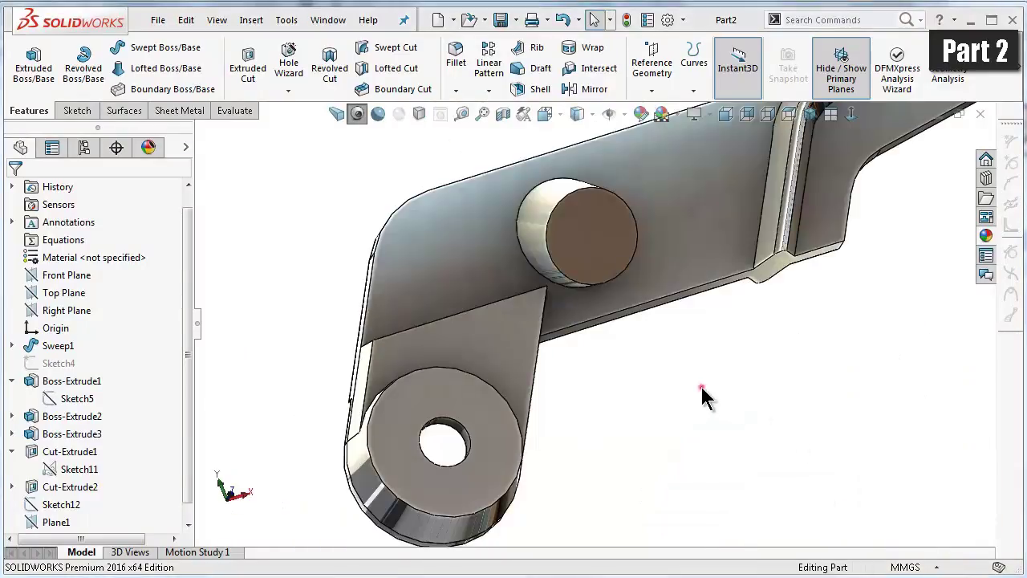
left_click(702, 389)
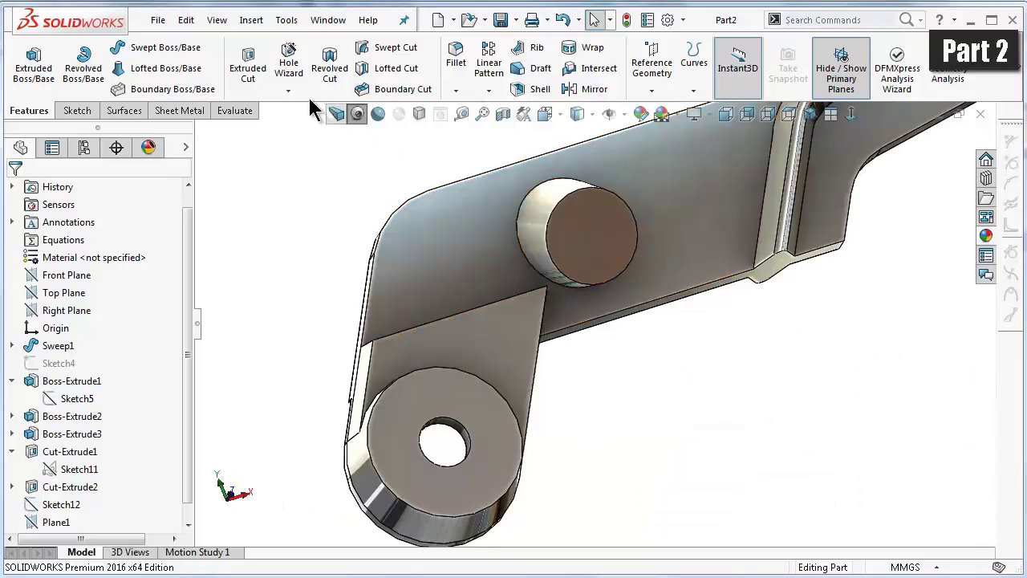
- Add an ISO M5 tapped hole, Blind 6.5 mm deep, centred on the drafted round boss
left_click(294, 58)
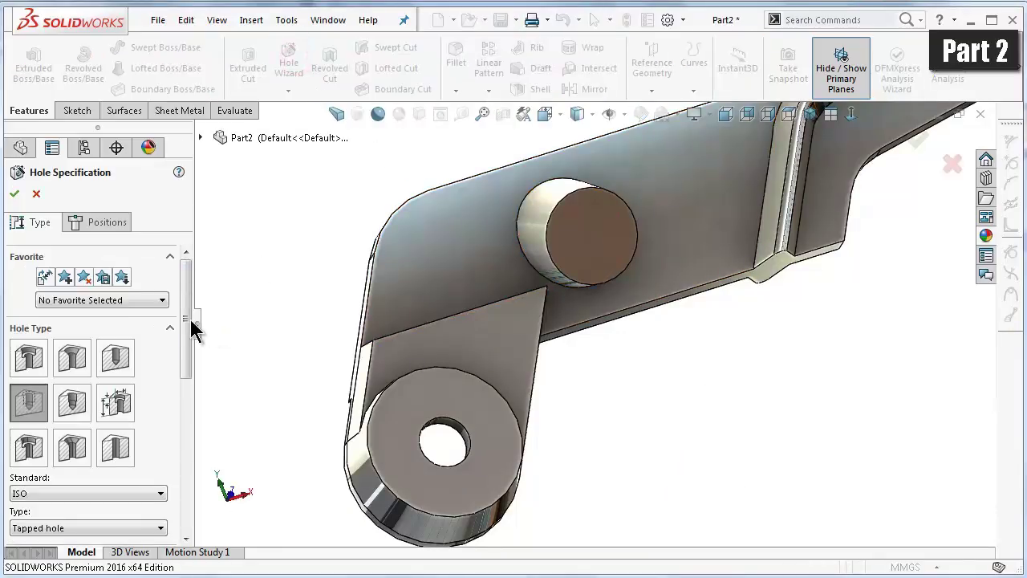
left_click_drag(191, 323, 184, 429)
type("6.5")
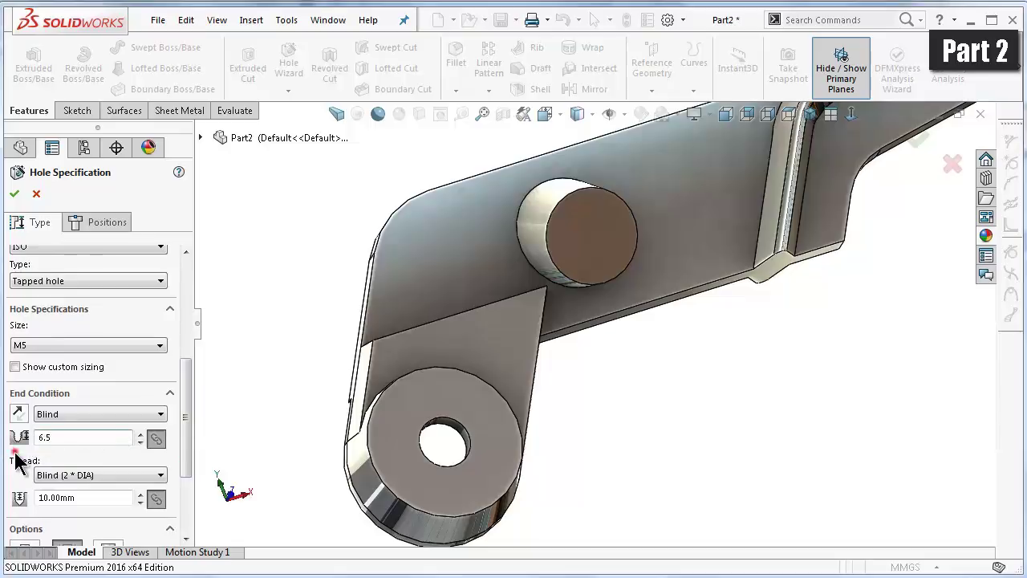
key("Return")
left_click_drag(191, 415, 198, 339)
left_click(116, 225)
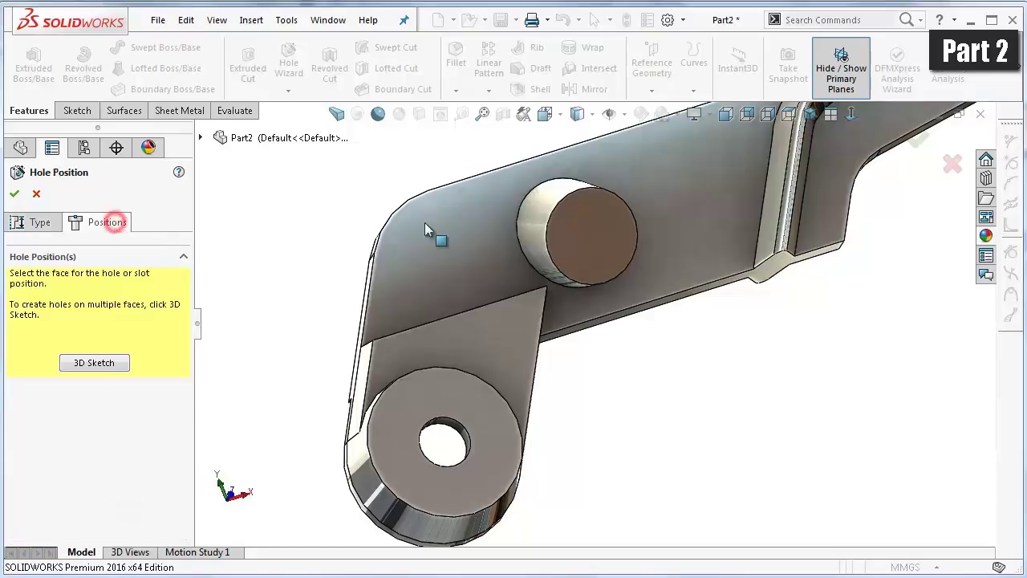
left_click(601, 217)
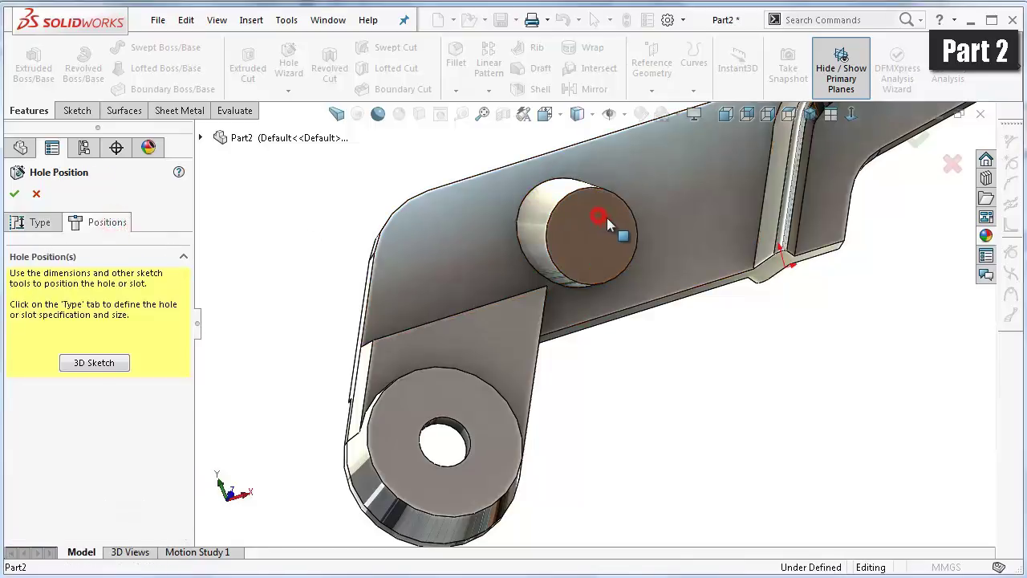
left_click(852, 119)
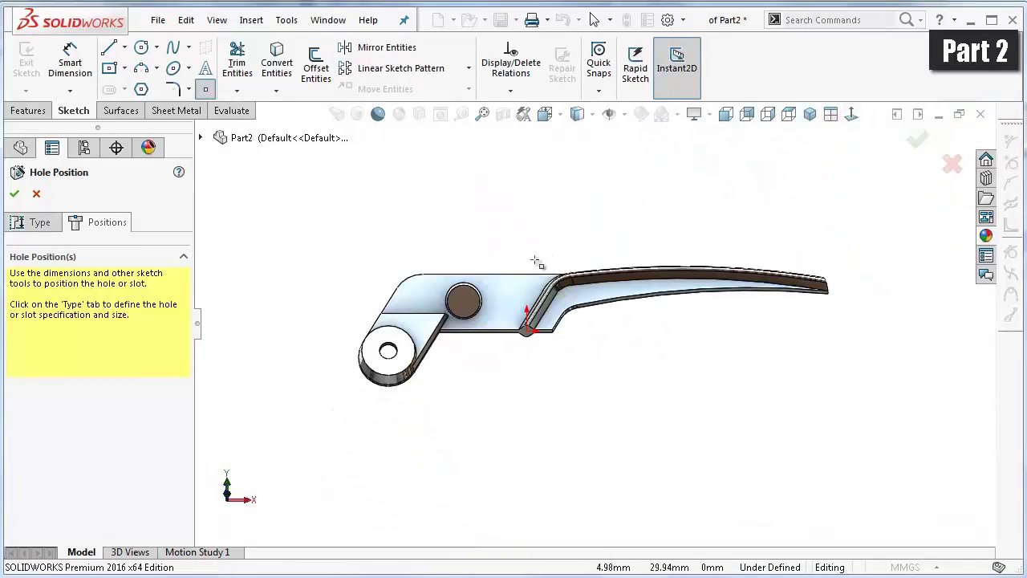
scroll(486, 308, "down", 3)
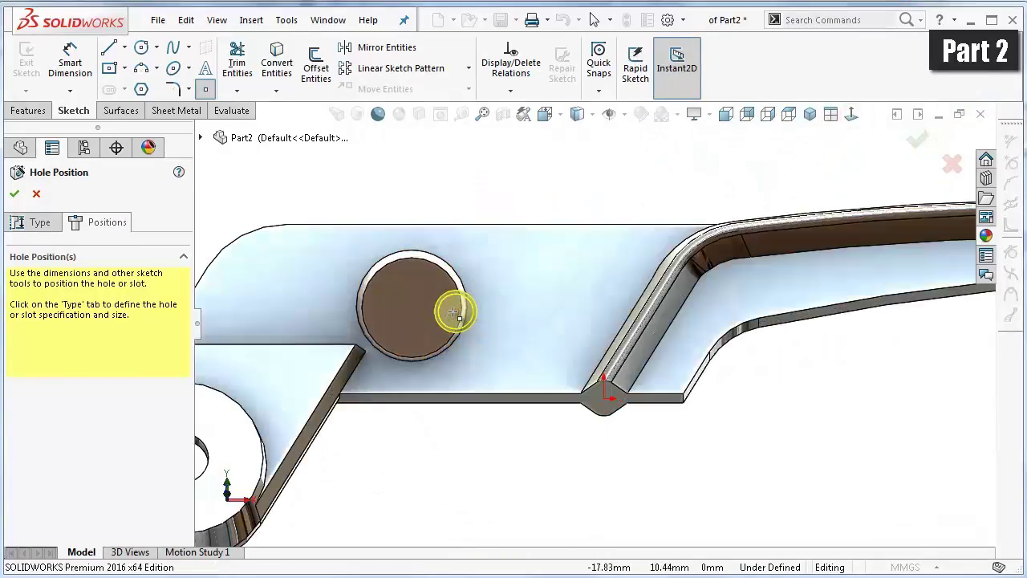
left_click(413, 308)
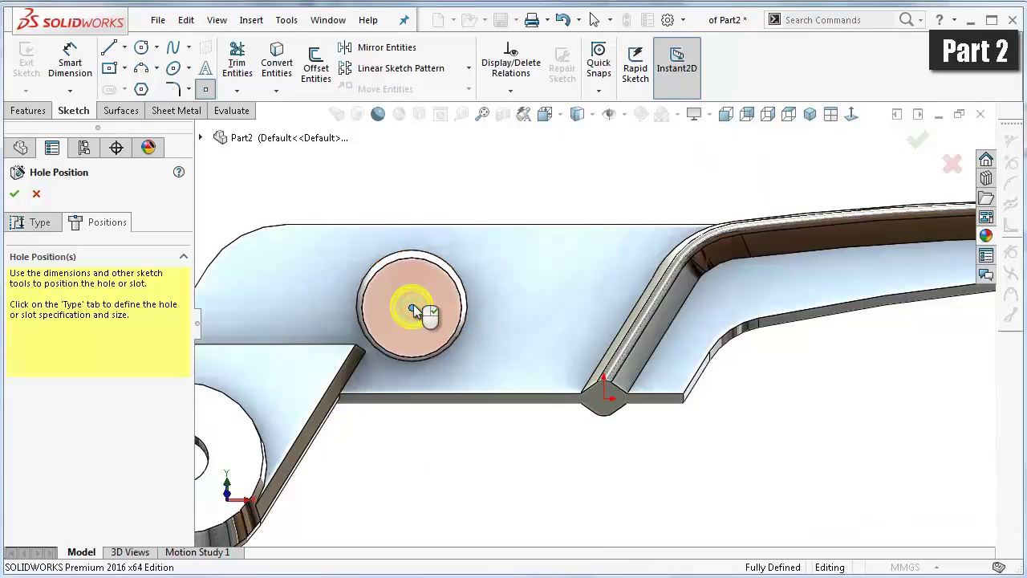
right_click(412, 312)
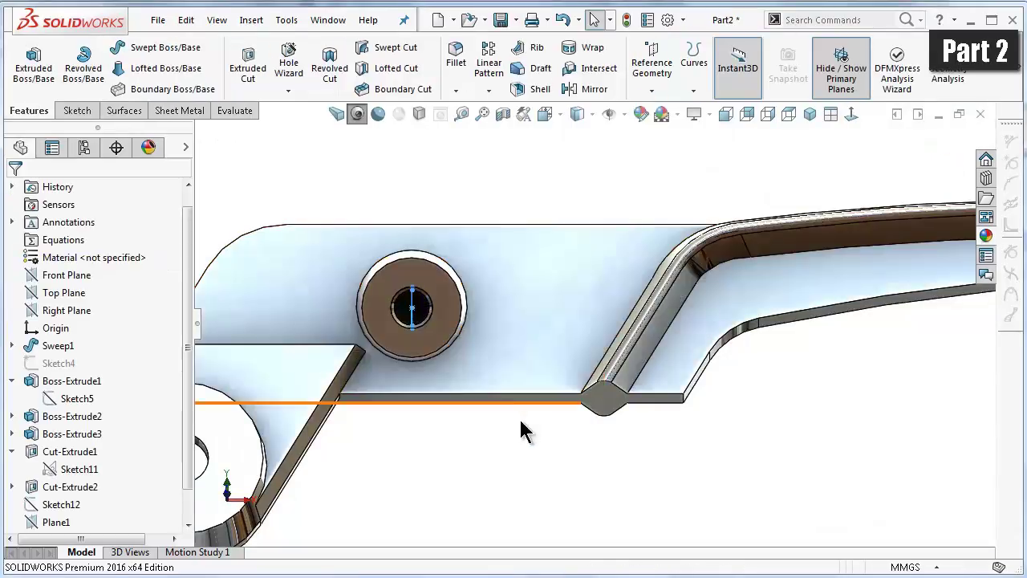
left_click(518, 449)
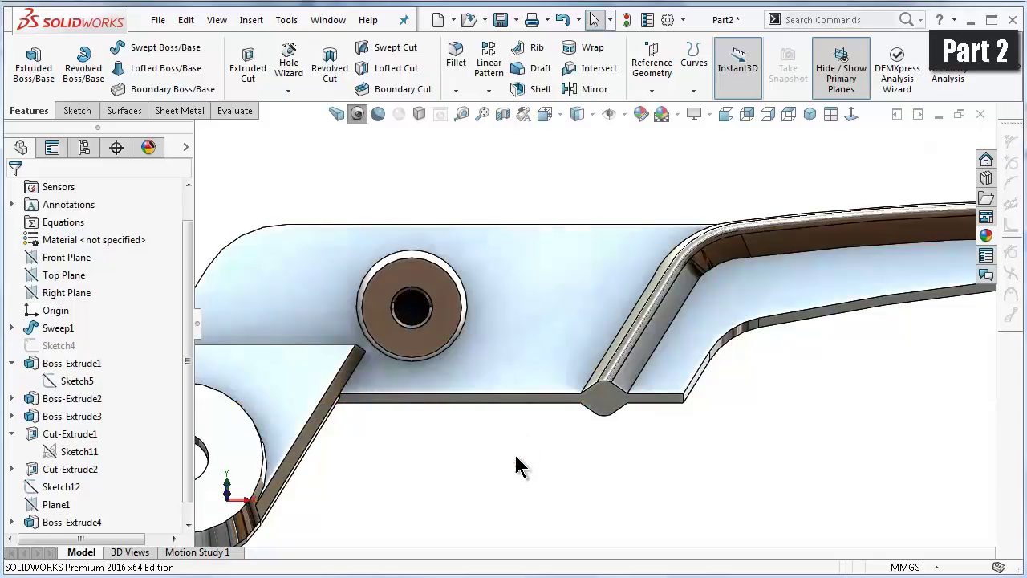
- Start a 1 mm fillet and pick the first channel edge and the long edge chain
left_click(455, 56)
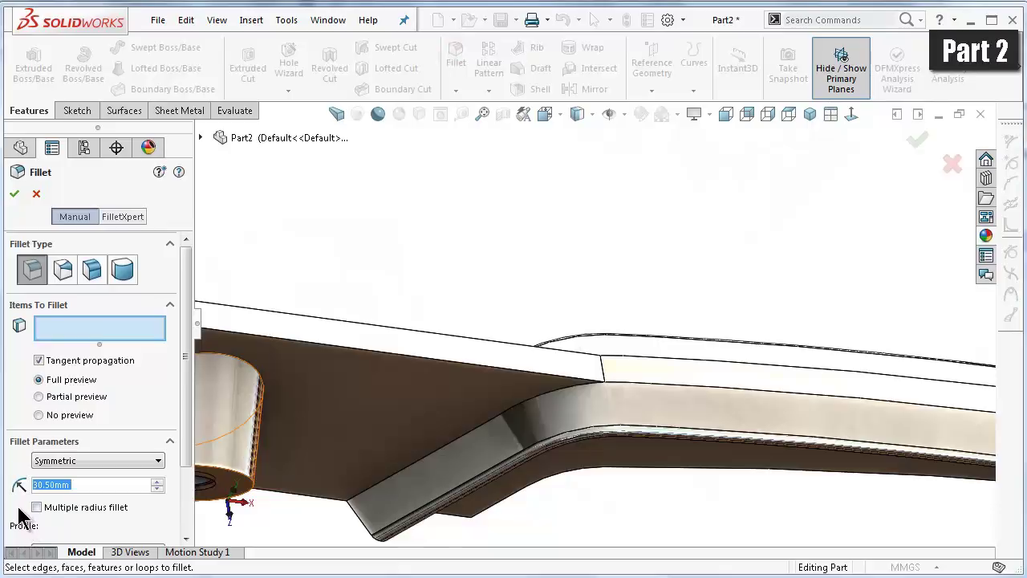
type("1")
key("Return")
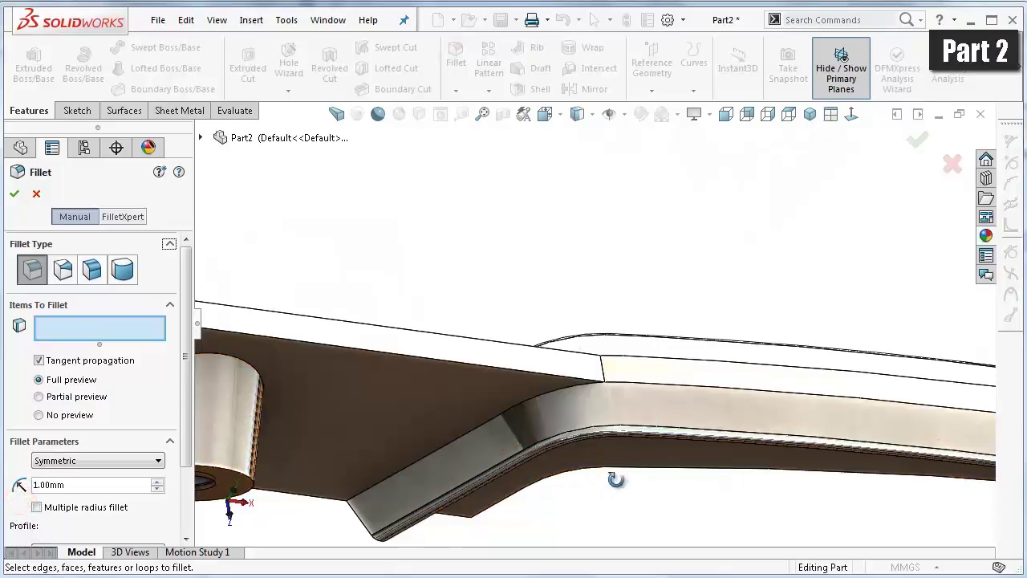
mouse_move(615, 477)
middle_mouse_down()
mouse_move(602, 312)
mouse_move(580, 394)
middle_mouse_up()
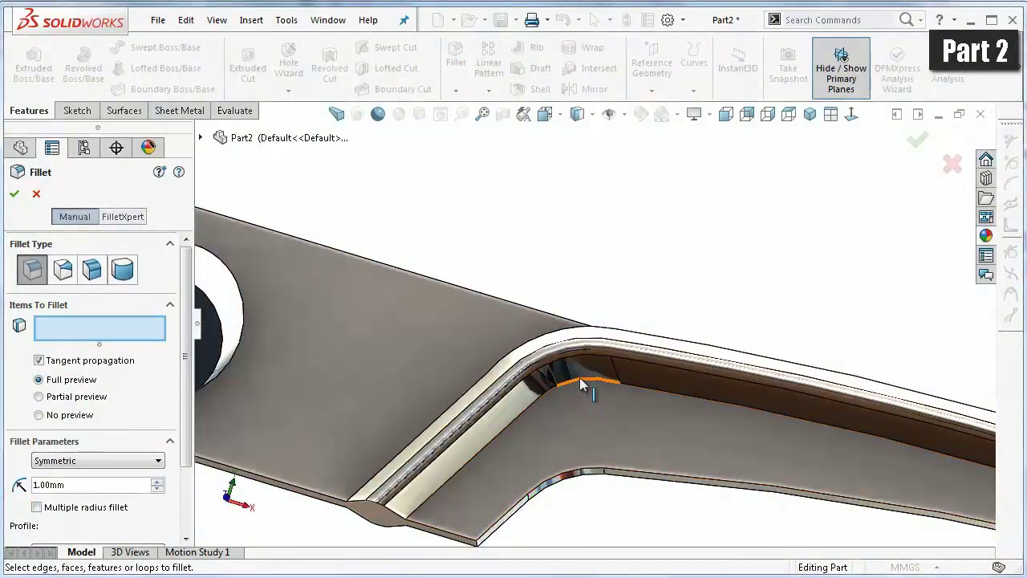
left_click(580, 377)
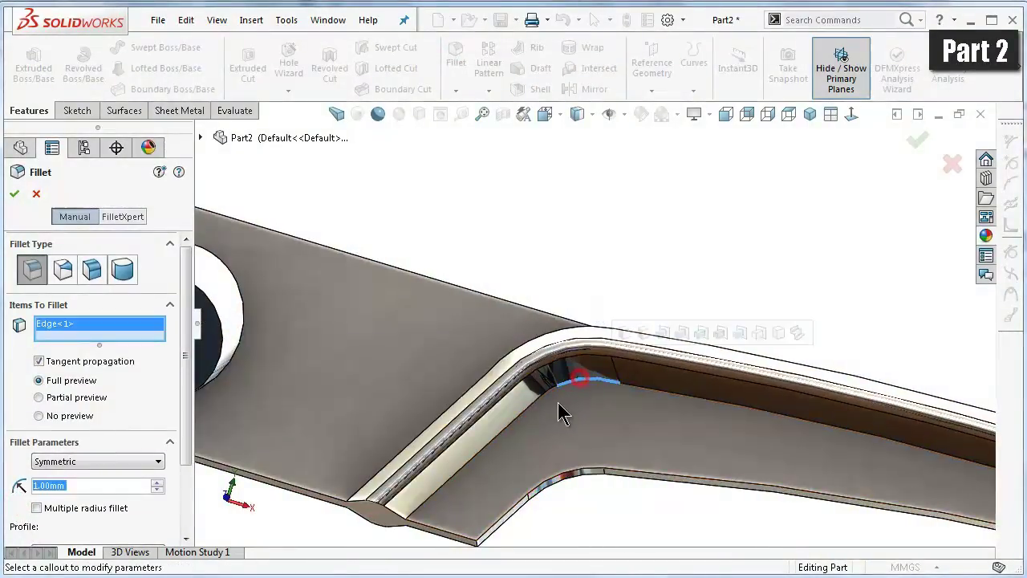
left_click(658, 392)
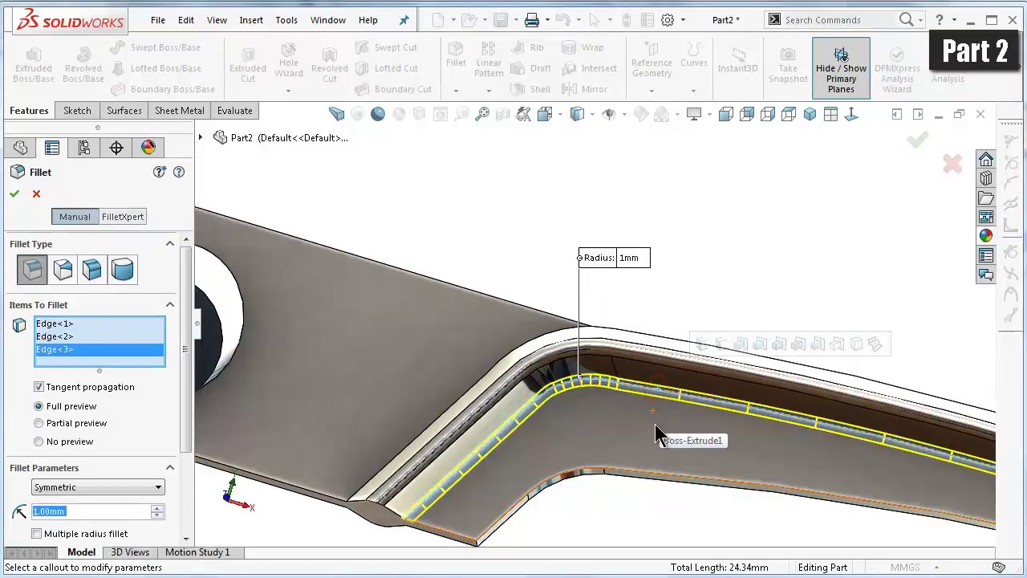
- Add another channel edge near the bend and apply the fillet
mouse_move(656, 433)
middle_mouse_down()
mouse_move(667, 459)
mouse_move(656, 380)
middle_mouse_up()
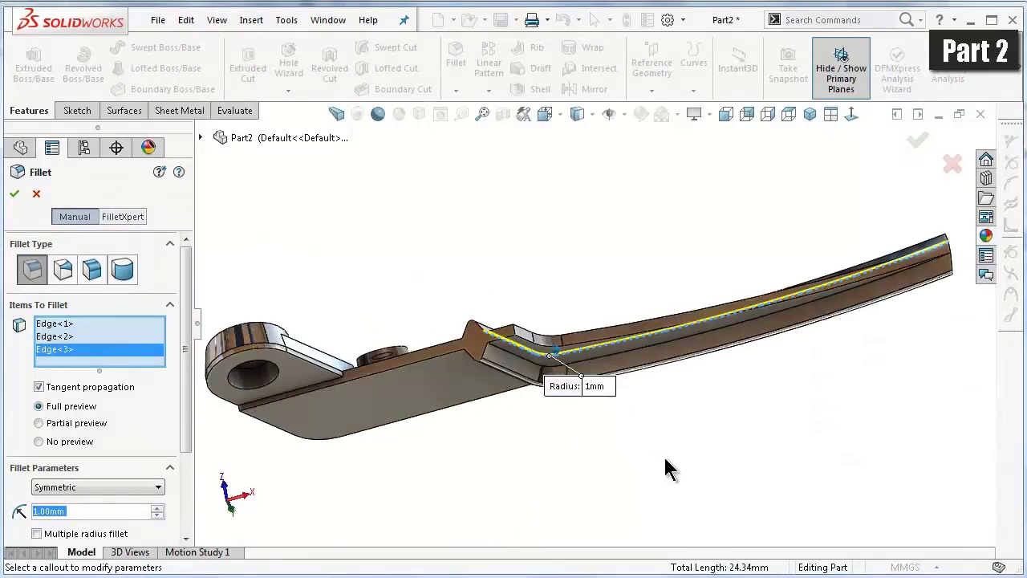
scroll(663, 386, "down", 2)
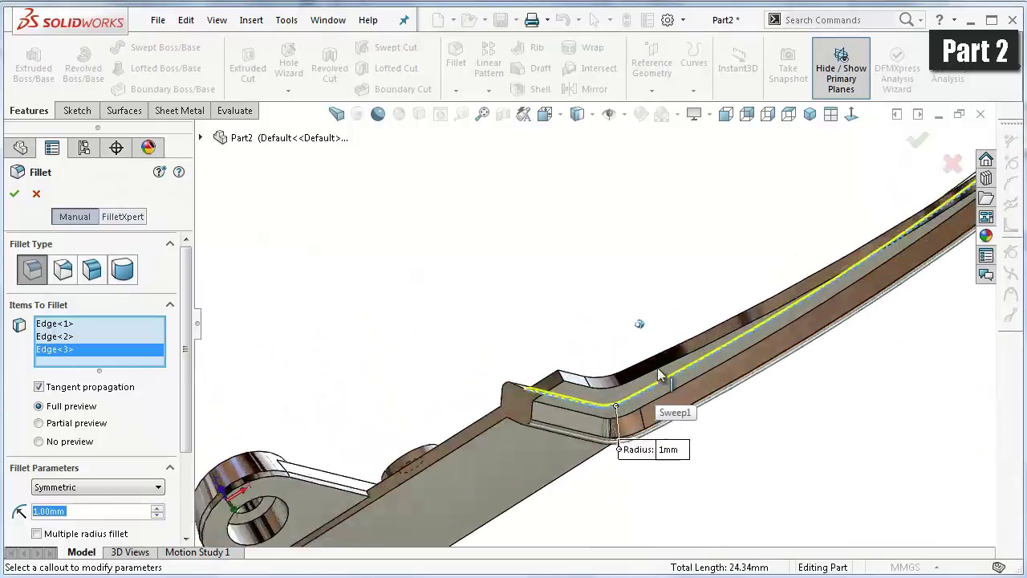
scroll(690, 409, "down", 4)
middle_click_drag(717, 434, 737, 437)
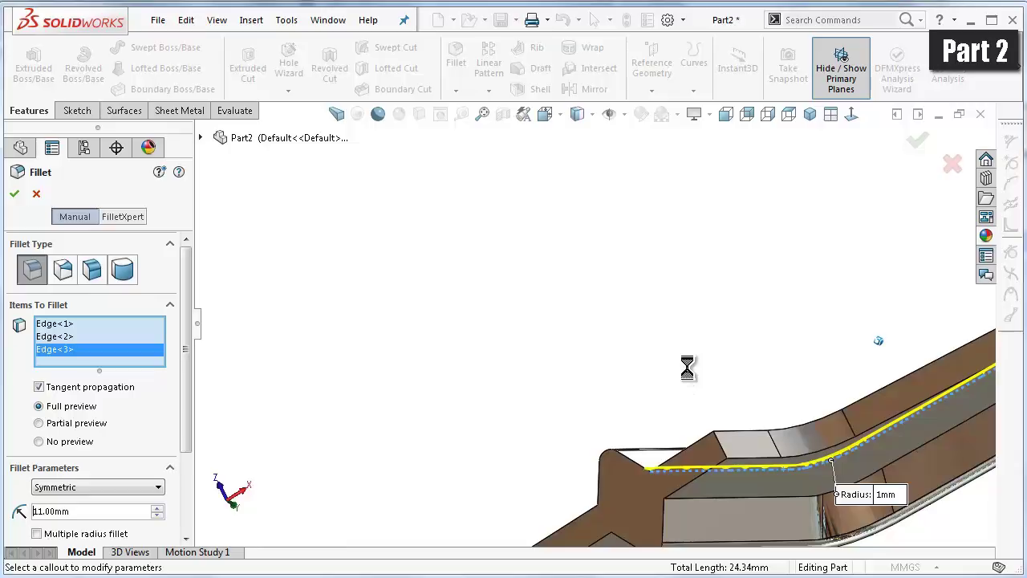
middle_click_drag(878, 341, 707, 486)
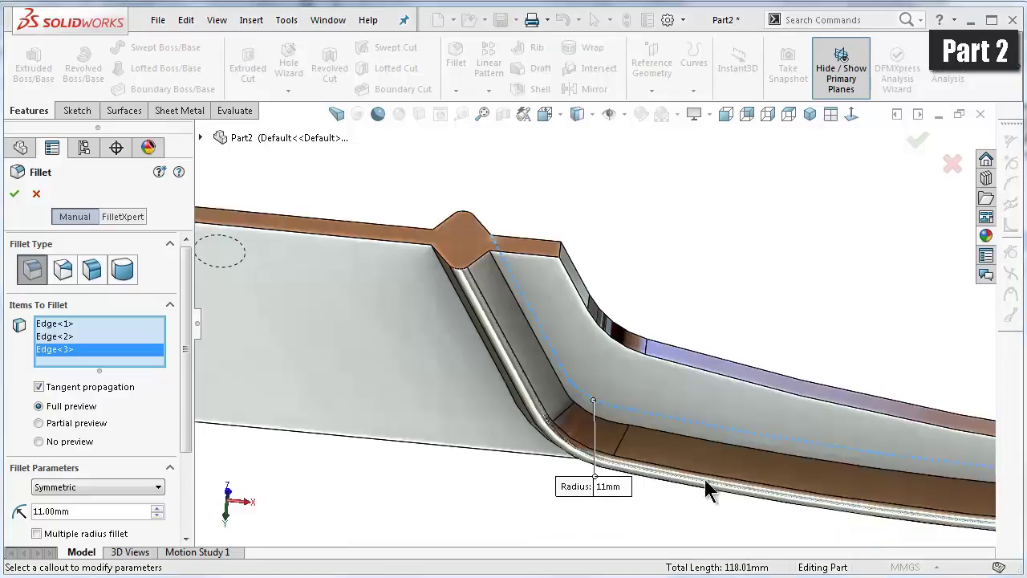
left_click(542, 357)
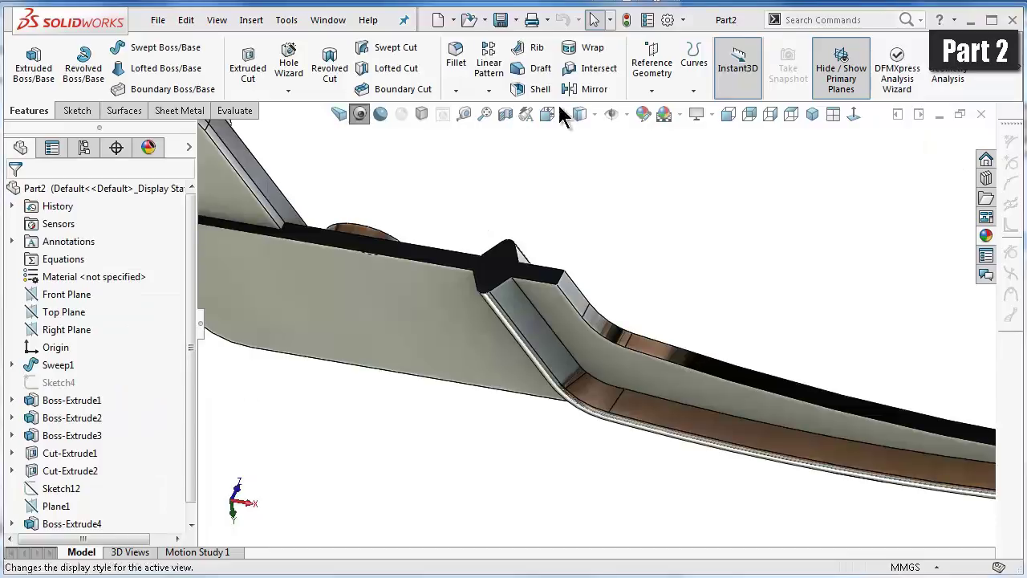
left_click(455, 56)
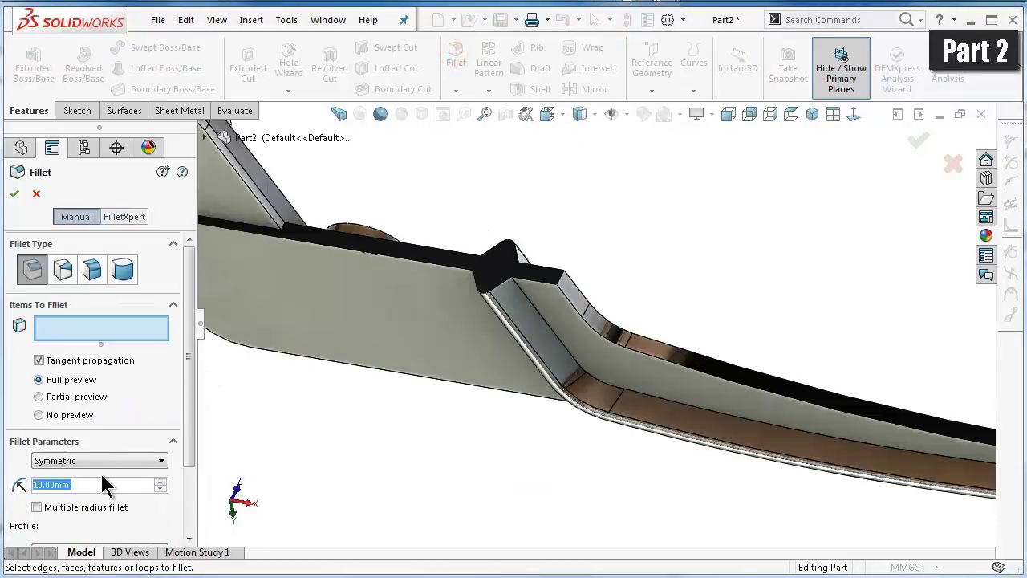
- Set the fillet radius to 1 mm and select the first three channel edges
left_click(102, 482)
type("1")
left_click(449, 483)
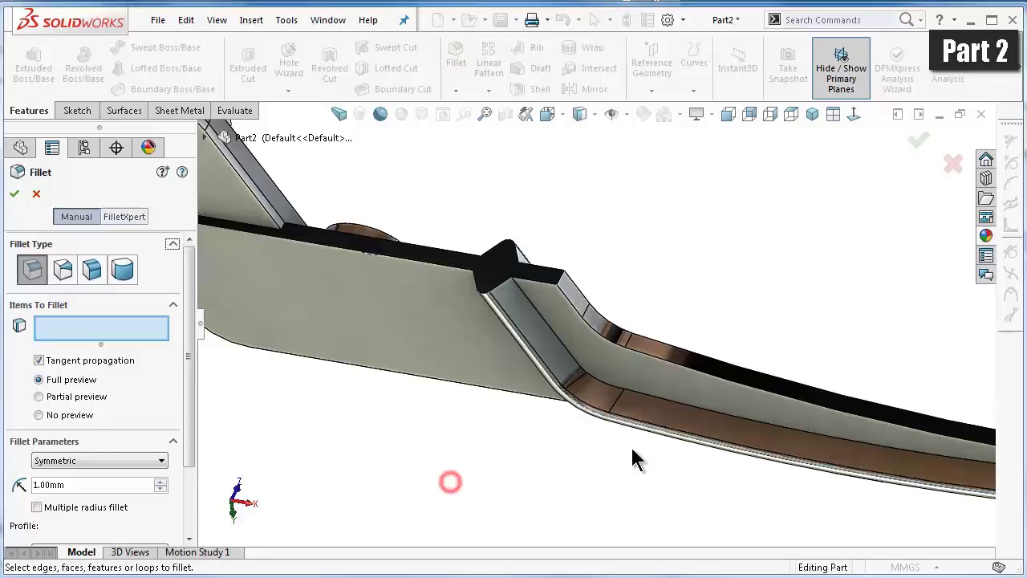
left_click(656, 398)
scroll(619, 389, "down", 5)
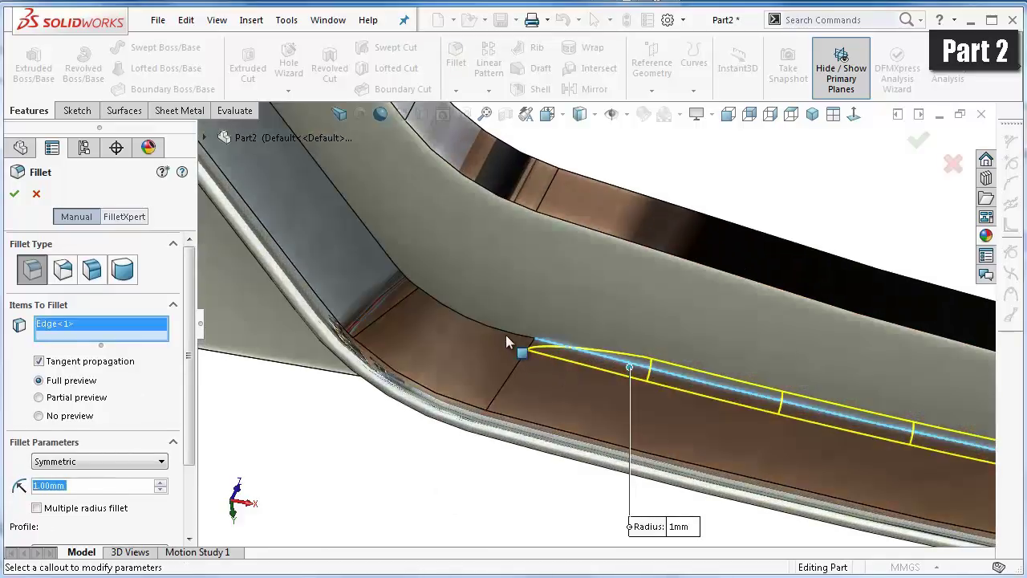
left_click(505, 332)
left_click(398, 273)
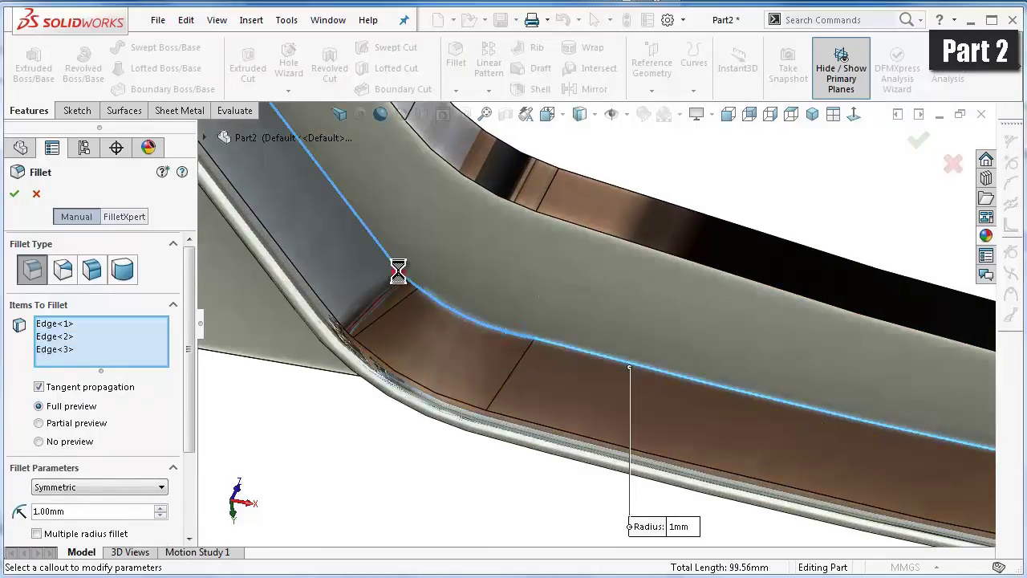
- Add the remaining channel edges and the outer rib edges on the far side
mouse_move(498, 319)
middle_mouse_down()
mouse_move(630, 280)
mouse_move(544, 373)
mouse_move(550, 390)
middle_mouse_up()
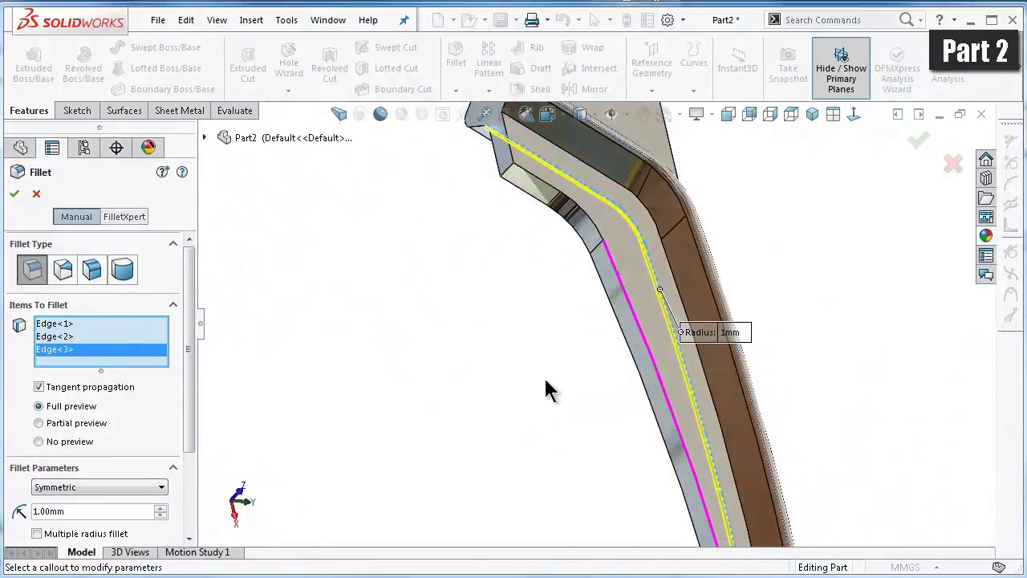
left_click(592, 173)
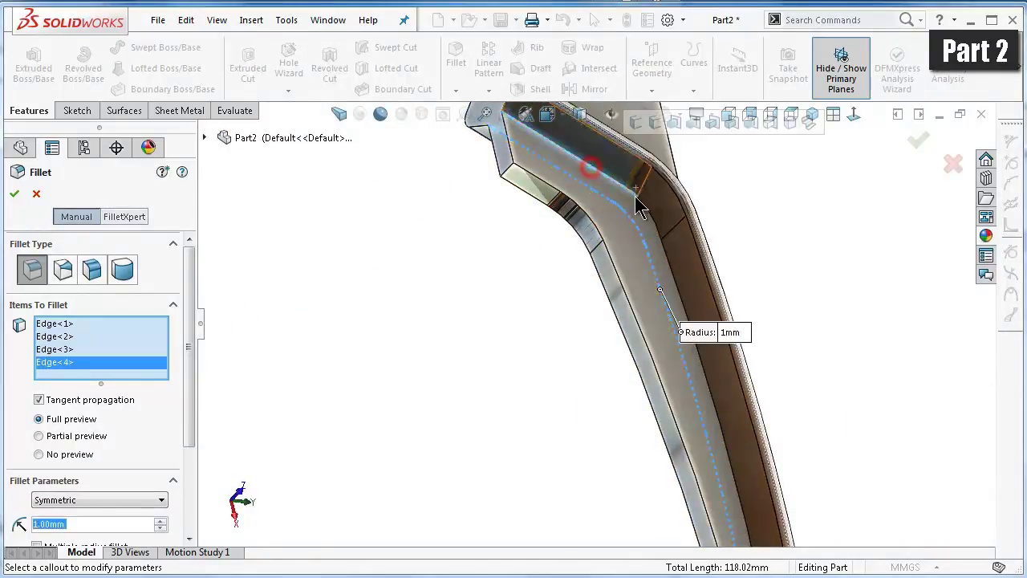
left_click(648, 211)
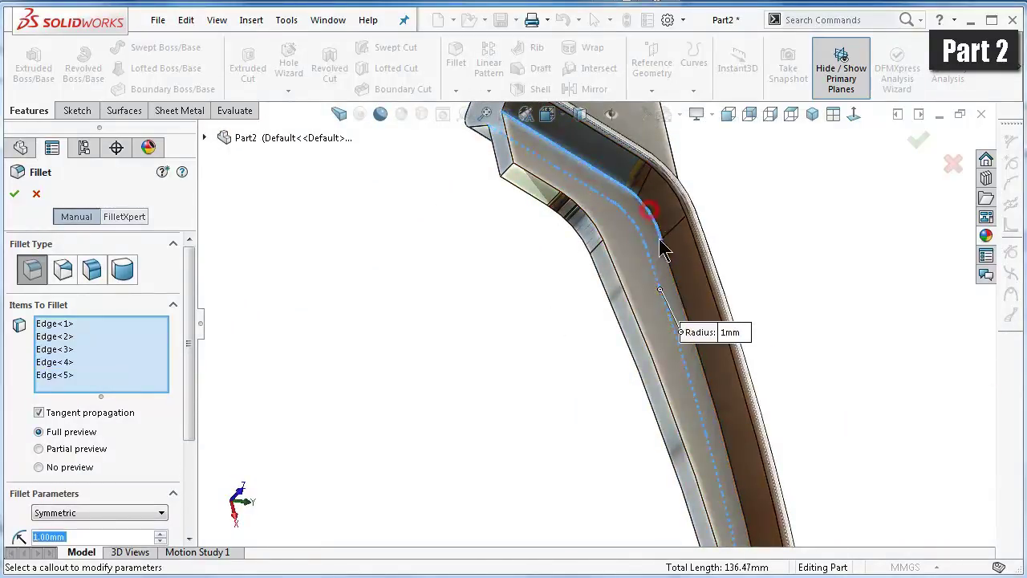
left_click(677, 283)
mouse_move(762, 300)
middle_mouse_down()
mouse_move(714, 281)
mouse_move(653, 218)
mouse_move(667, 241)
mouse_move(688, 184)
mouse_move(772, 295)
middle_mouse_up()
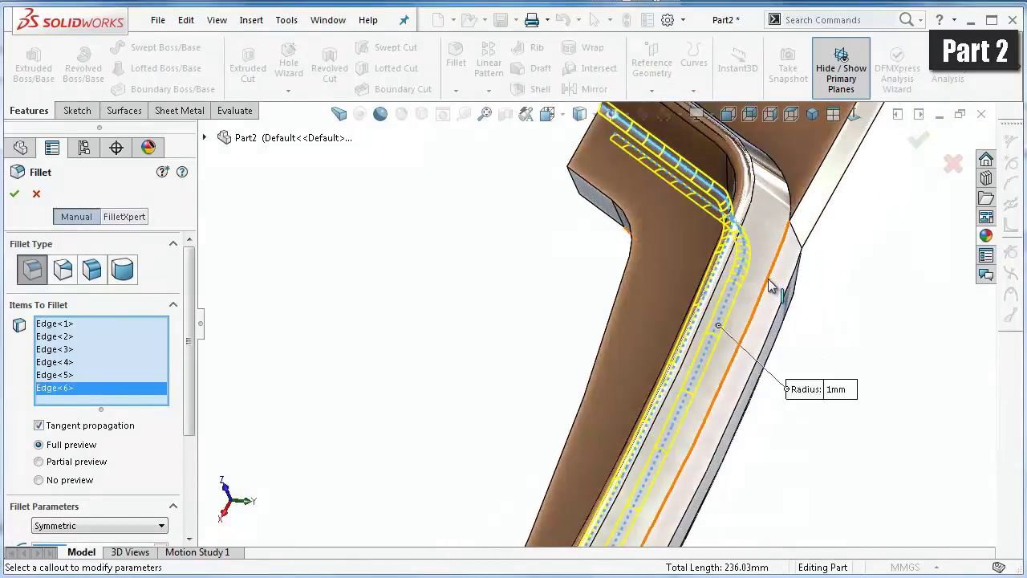
left_click(777, 285)
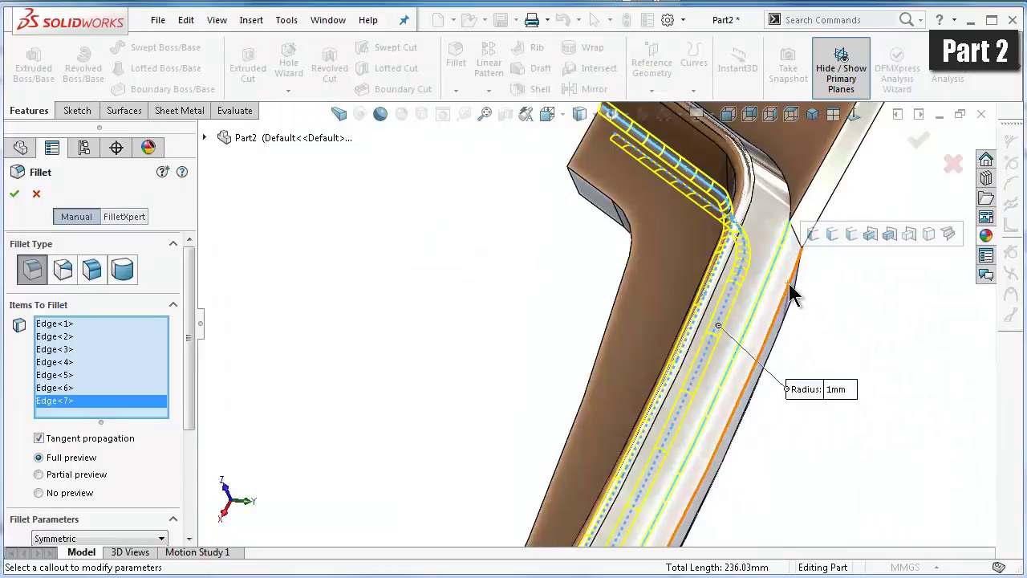
left_click(790, 286)
- Orbit and zoom around the whole part to inspect the previewed 1 mm fillets
scroll(863, 323, "up", 3)
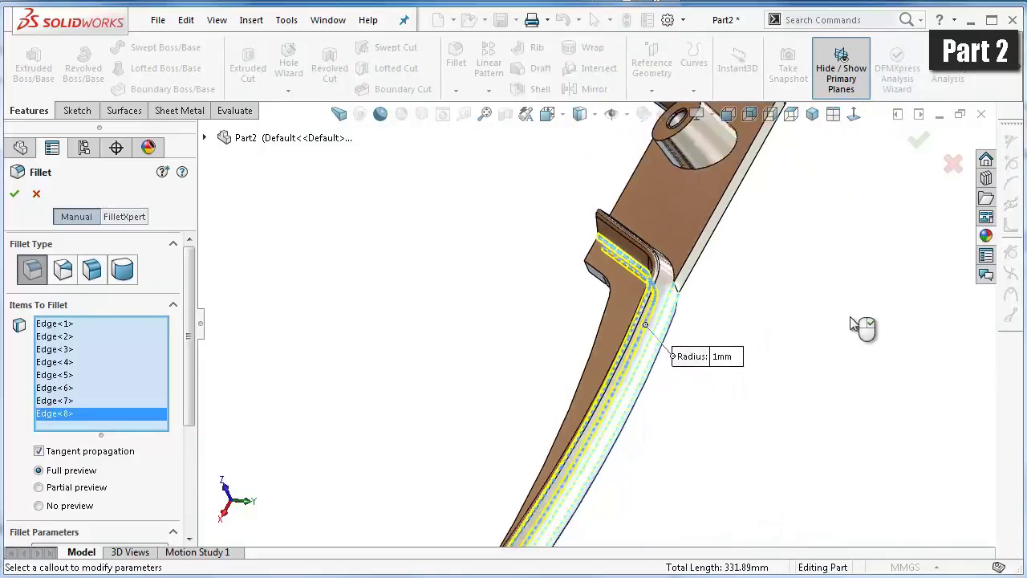
mouse_move(773, 361)
middle_mouse_down()
mouse_move(800, 273)
mouse_move(901, 294)
middle_mouse_up()
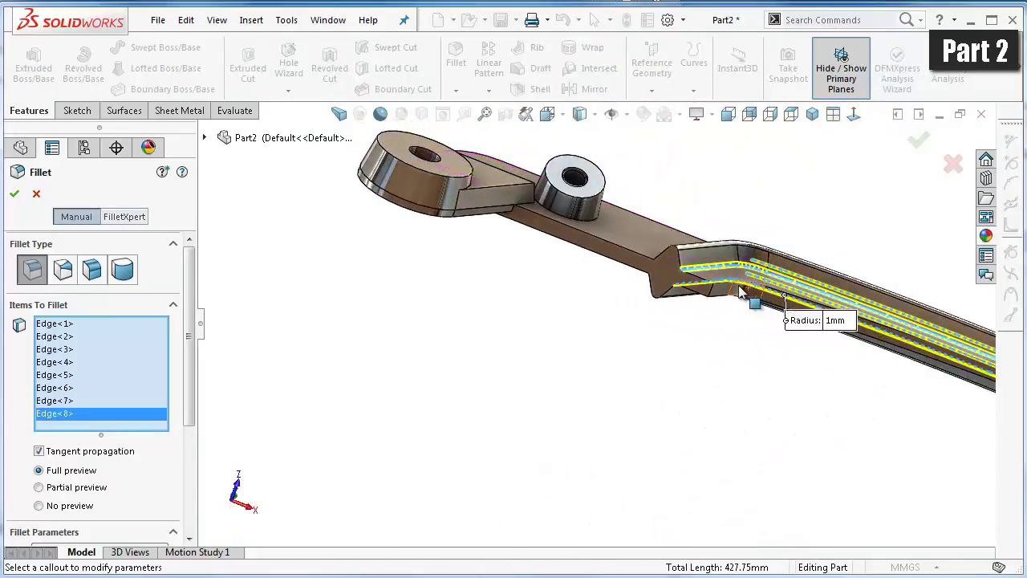
scroll(681, 247, "down", 2)
scroll(678, 250, "down", 2)
scroll(676, 256, "down", 2)
middle_click_drag(676, 255, 712, 391)
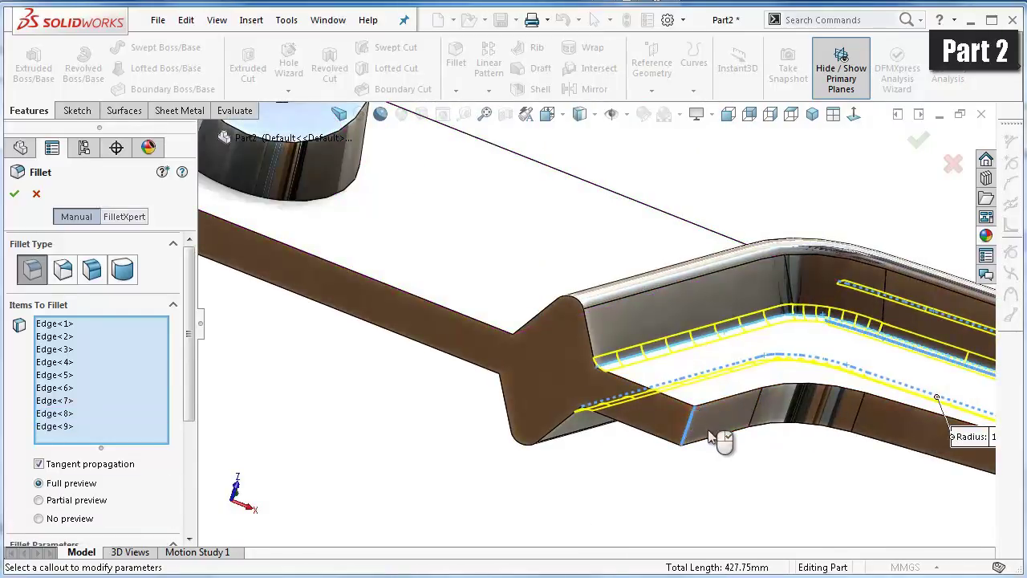
mouse_move(731, 450)
middle_mouse_down()
mouse_move(713, 376)
mouse_move(695, 422)
mouse_move(420, 289)
middle_mouse_up()
scroll(409, 275, "down", 2)
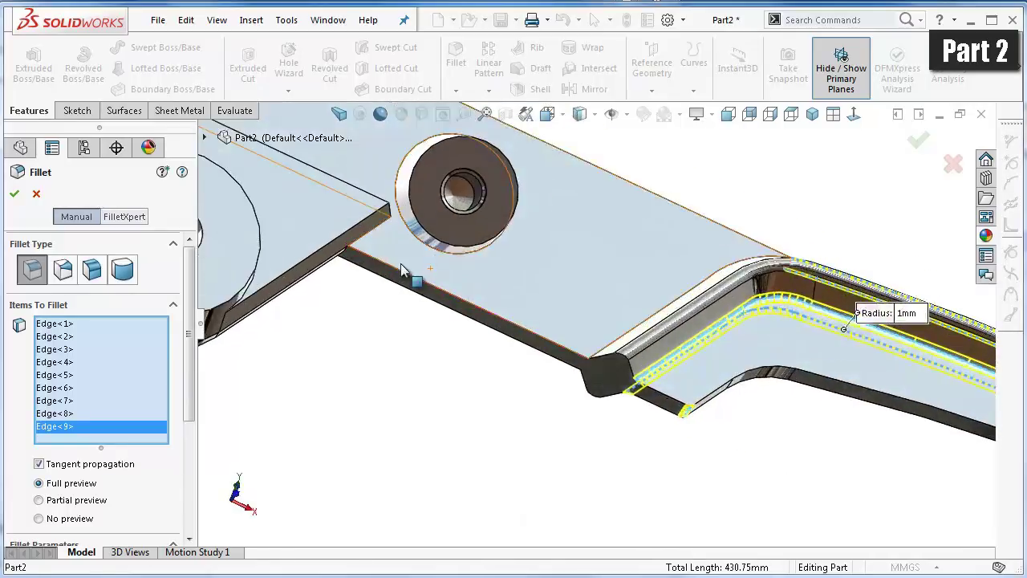
scroll(345, 235, "down", 2)
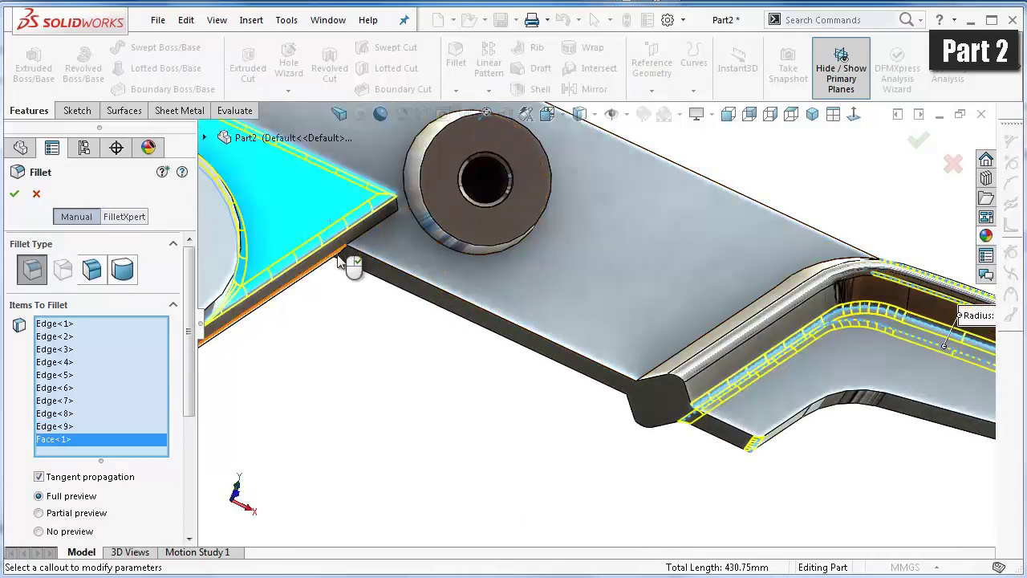
- Review the fillet preview from below and the side, then apply the 1 mm fillet
scroll(361, 242, "up", 3)
mouse_move(362, 243)
middle_mouse_down()
mouse_move(404, 362)
mouse_move(379, 333)
mouse_move(447, 270)
mouse_move(535, 291)
mouse_move(621, 291)
mouse_move(615, 277)
mouse_move(538, 333)
mouse_move(615, 367)
mouse_move(627, 322)
mouse_move(709, 265)
mouse_move(718, 324)
middle_mouse_up()
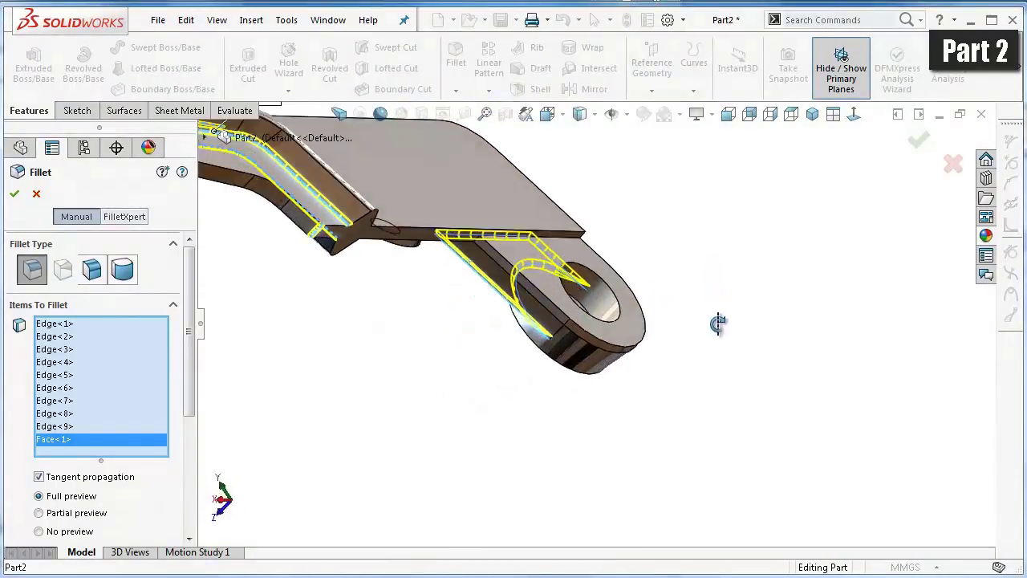
middle_click_drag(645, 258, 584, 248)
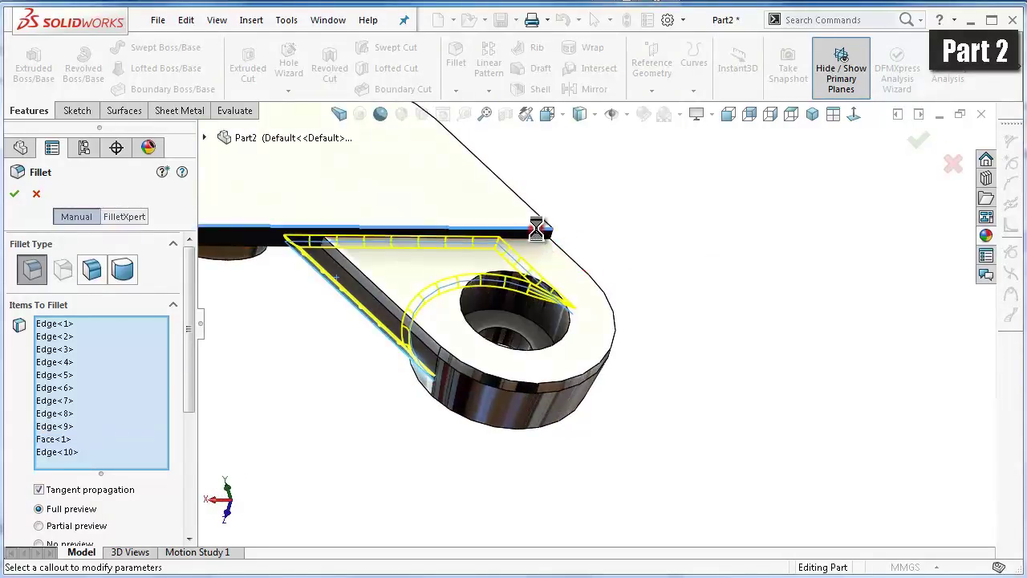
mouse_move(626, 247)
middle_mouse_down()
mouse_move(521, 236)
mouse_move(426, 307)
middle_mouse_up()
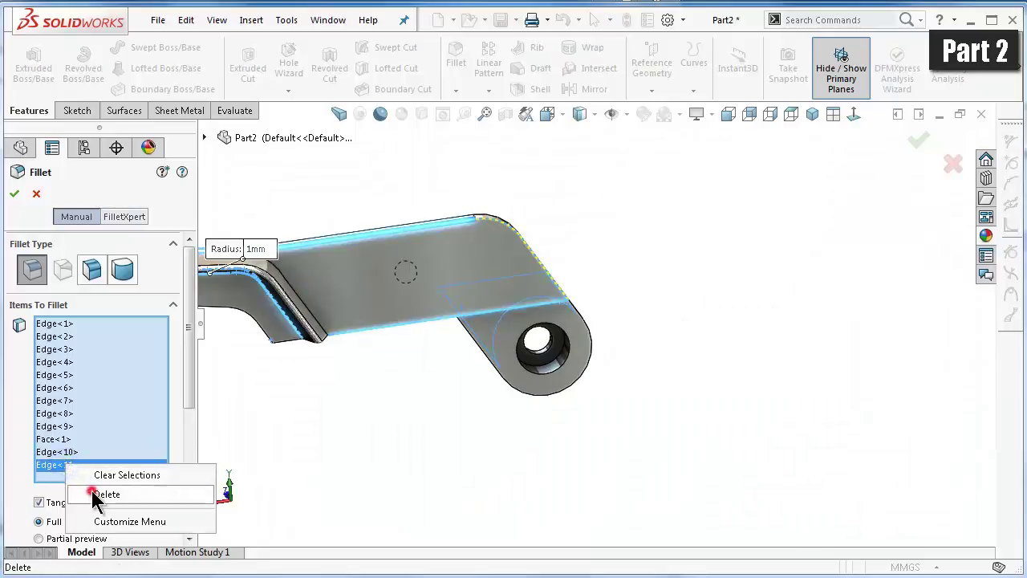
mouse_move(447, 425)
middle_mouse_down()
mouse_move(450, 300)
mouse_move(321, 291)
mouse_move(265, 273)
middle_mouse_up()
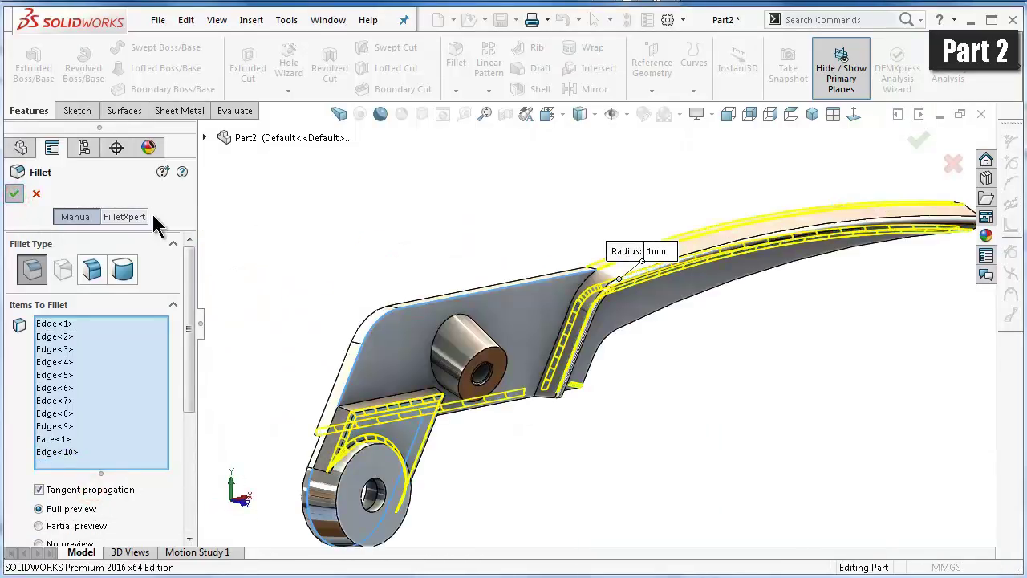
key("Return")
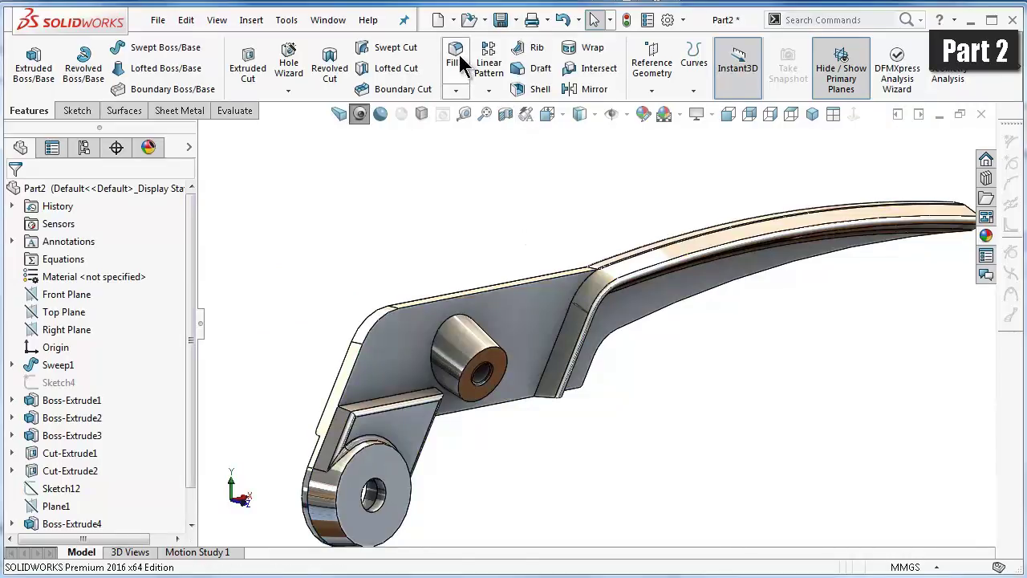
- Start a 0.5 mm fillet and select the channel's two edges, removing the stray plate face and edge
left_click(456, 56)
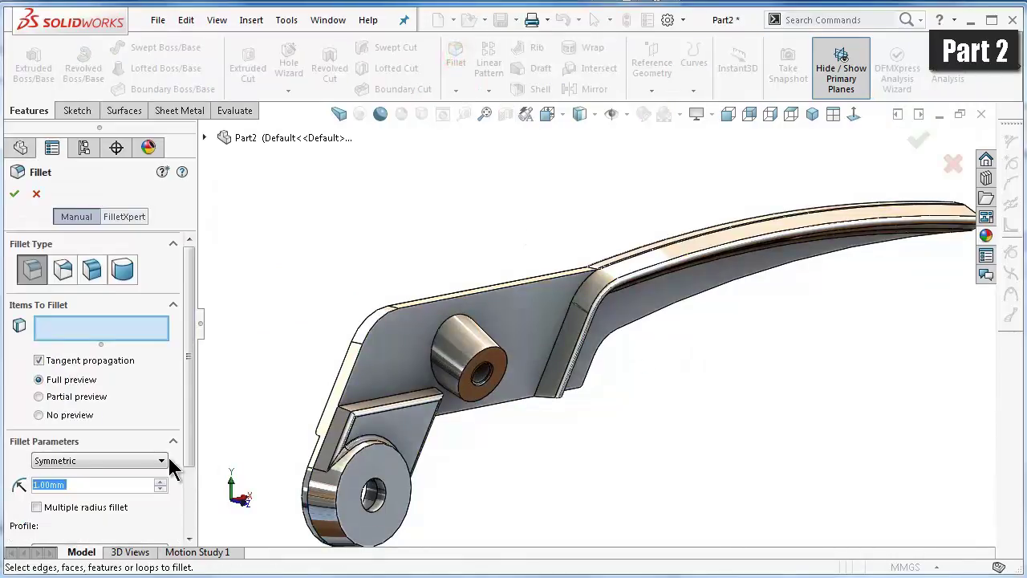
type("0.5")
left_click(264, 360)
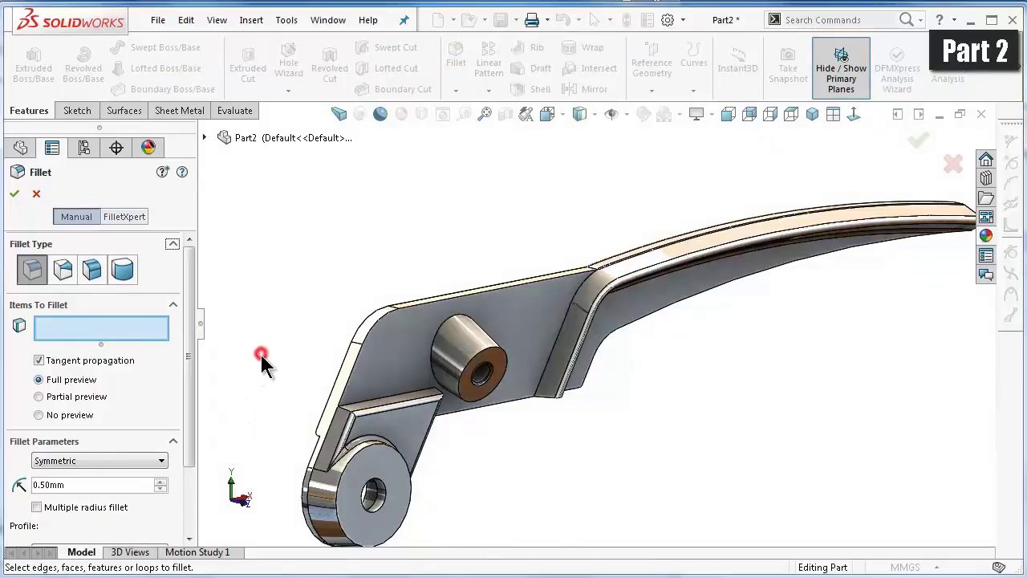
scroll(689, 404, "down", 5)
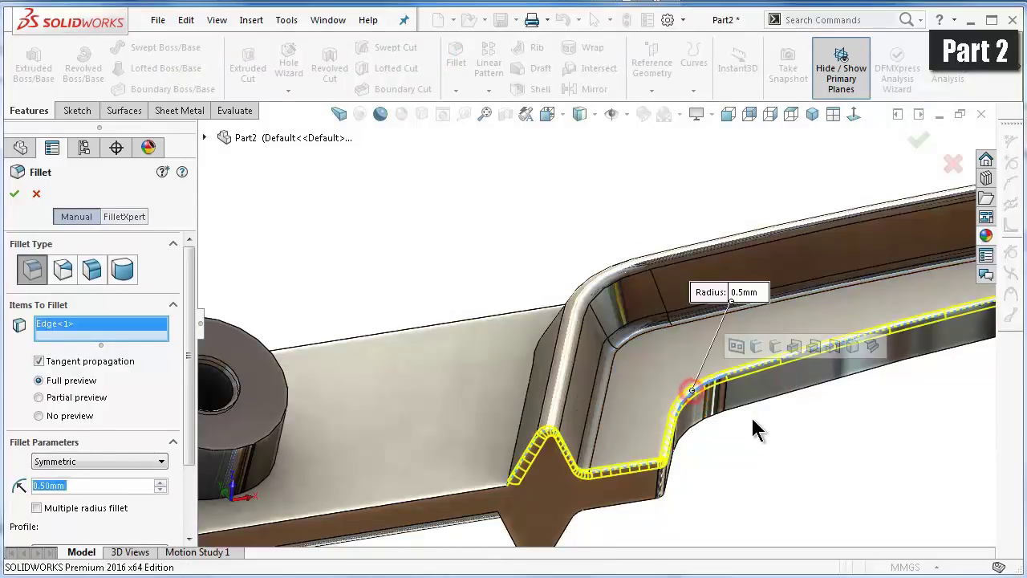
key("Up")
key("Up")
key("Up")
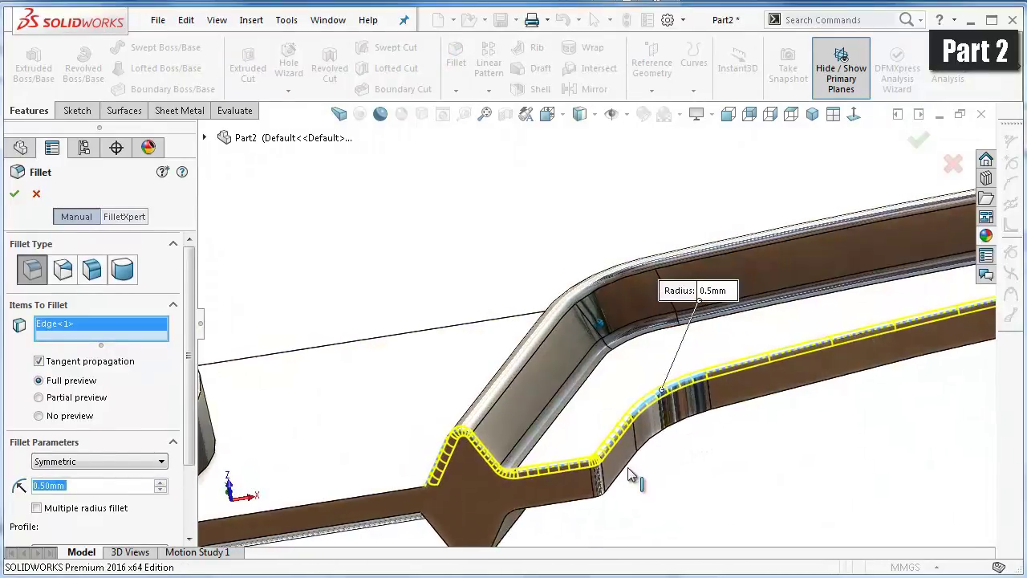
key("Up")
key("Up")
left_click(606, 475)
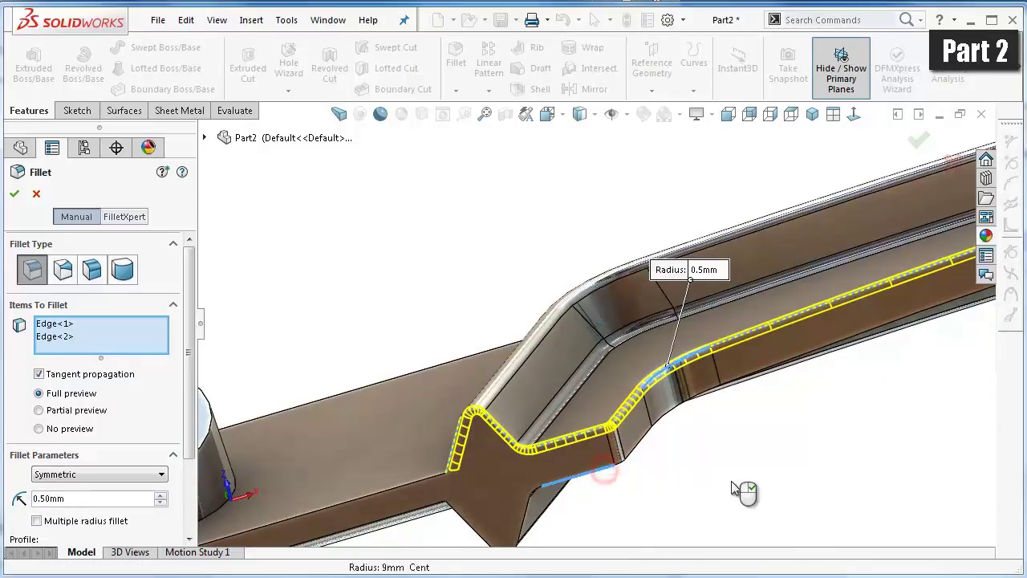
key("Up")
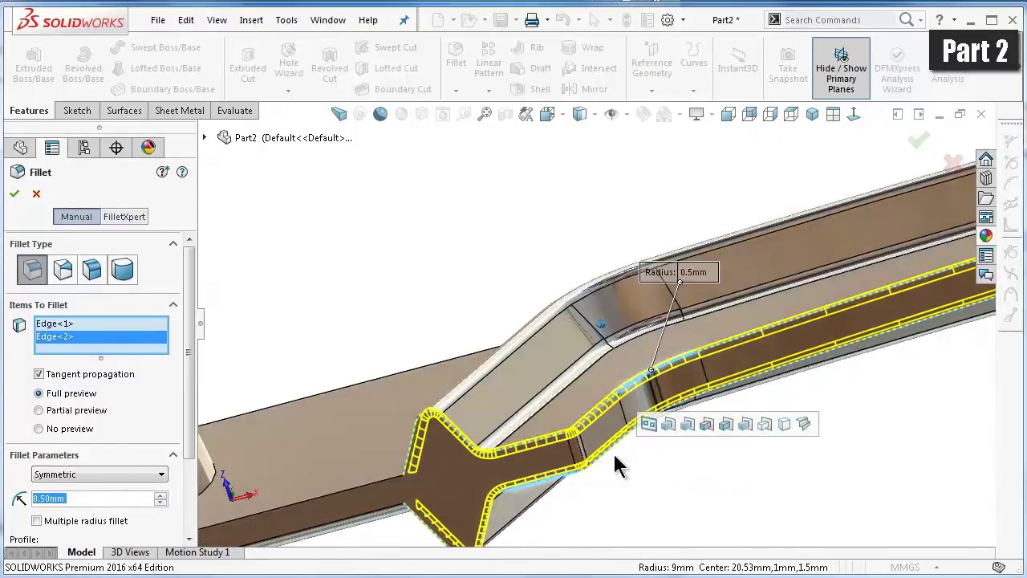
key("Left")
key("Left")
key("Left")
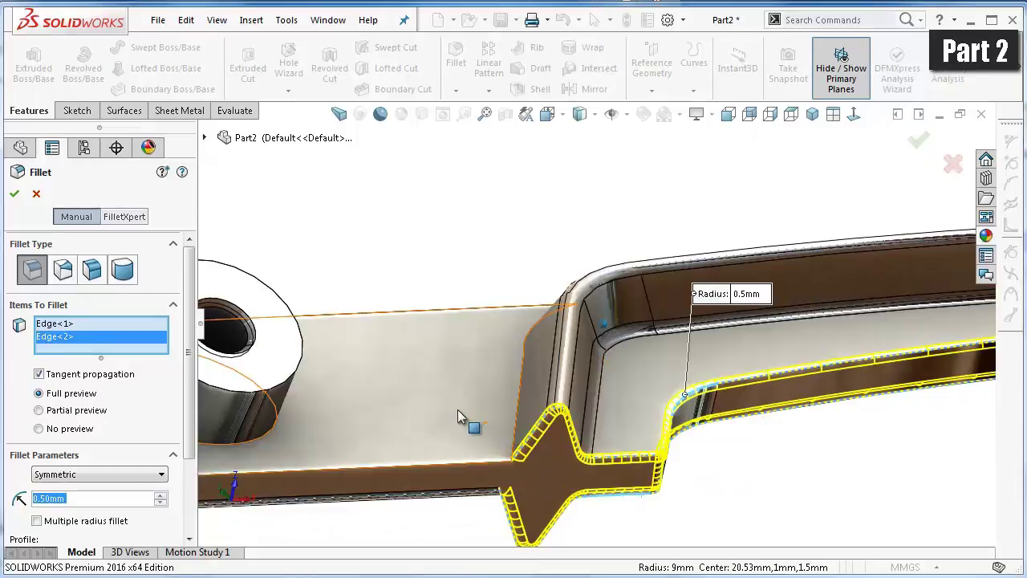
left_click(458, 411)
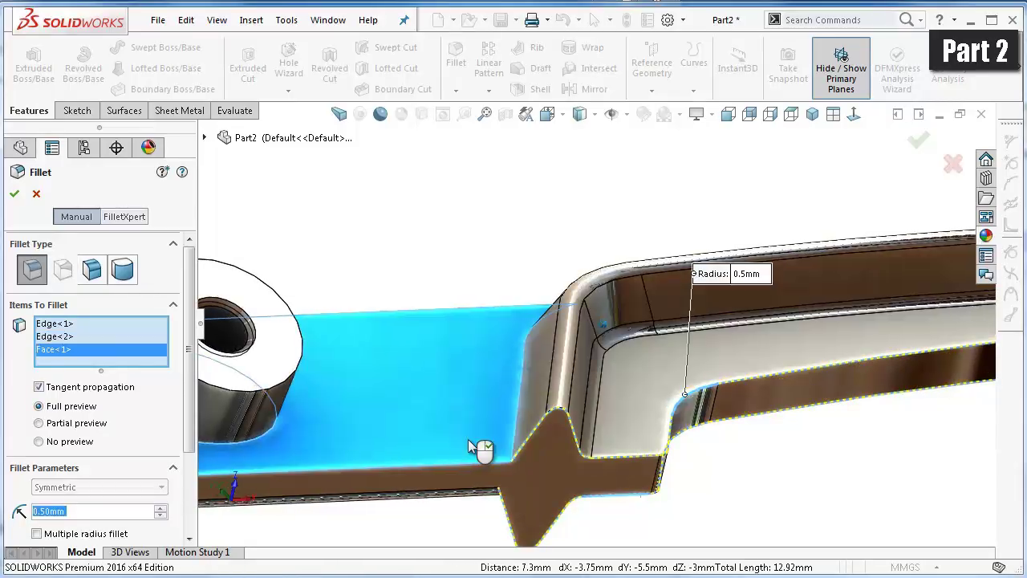
right_click(85, 348)
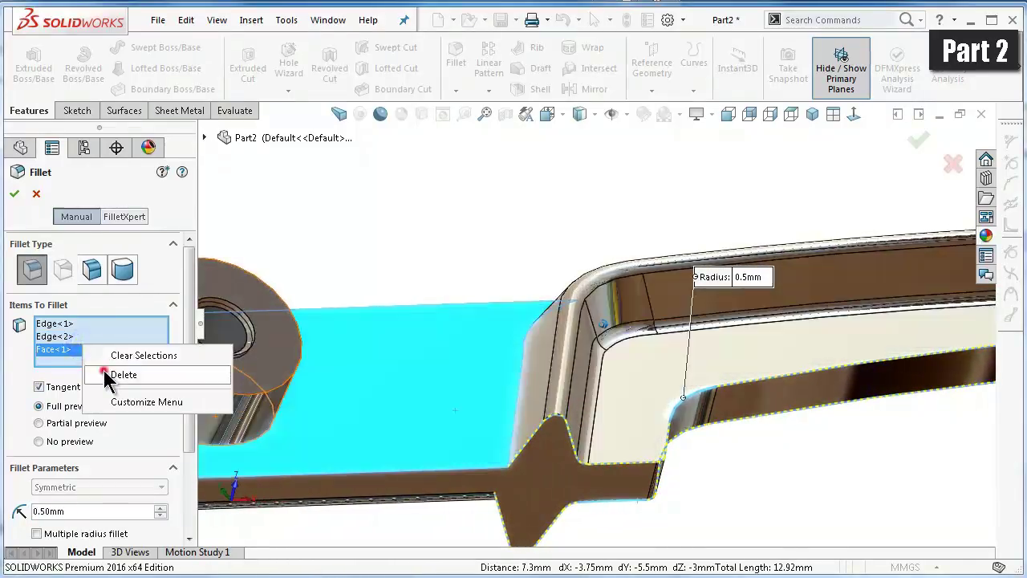
left_click(105, 372)
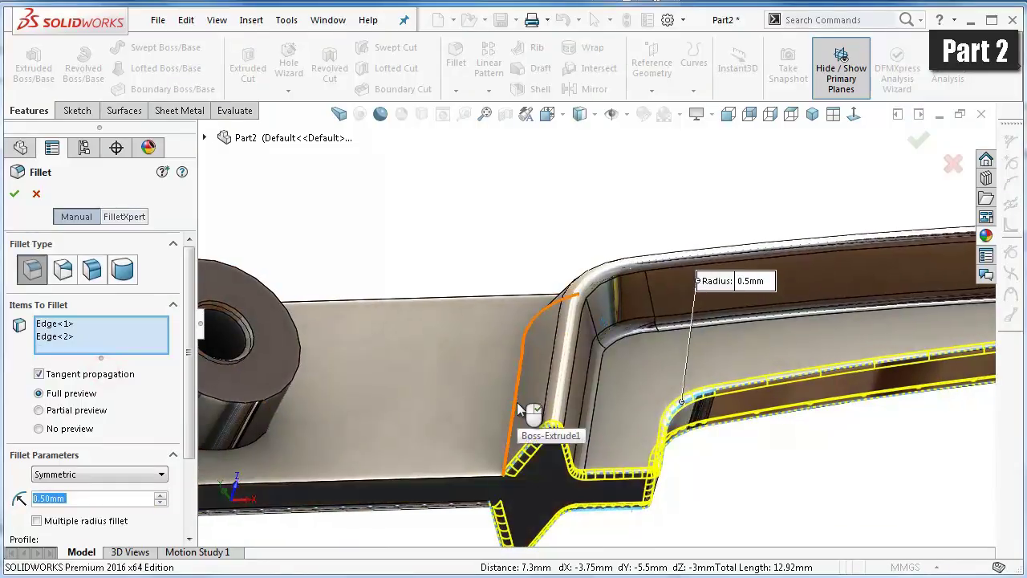
left_click(517, 411)
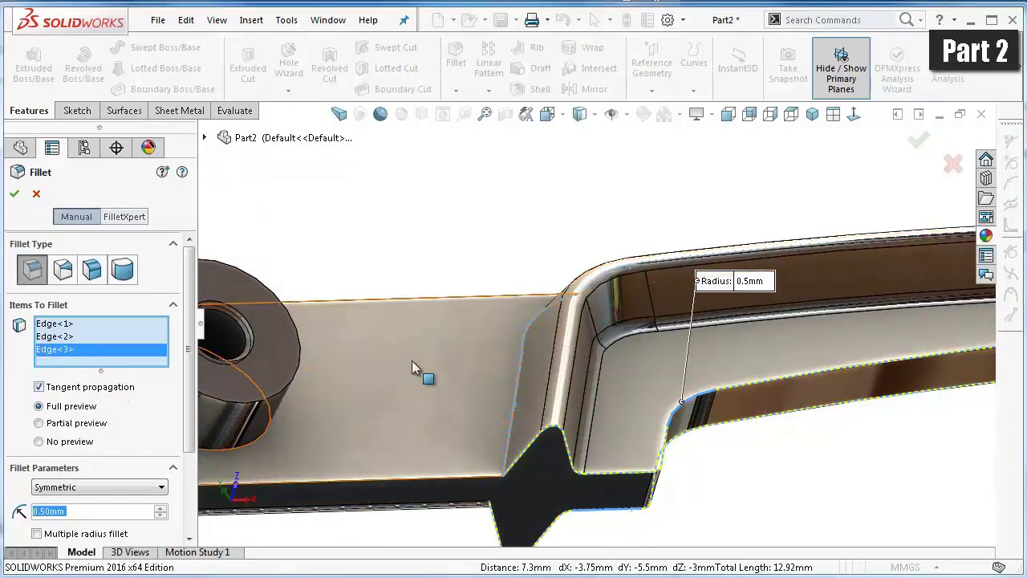
mouse_move(412, 368)
middle_mouse_down()
mouse_move(431, 366)
mouse_move(424, 390)
middle_mouse_up()
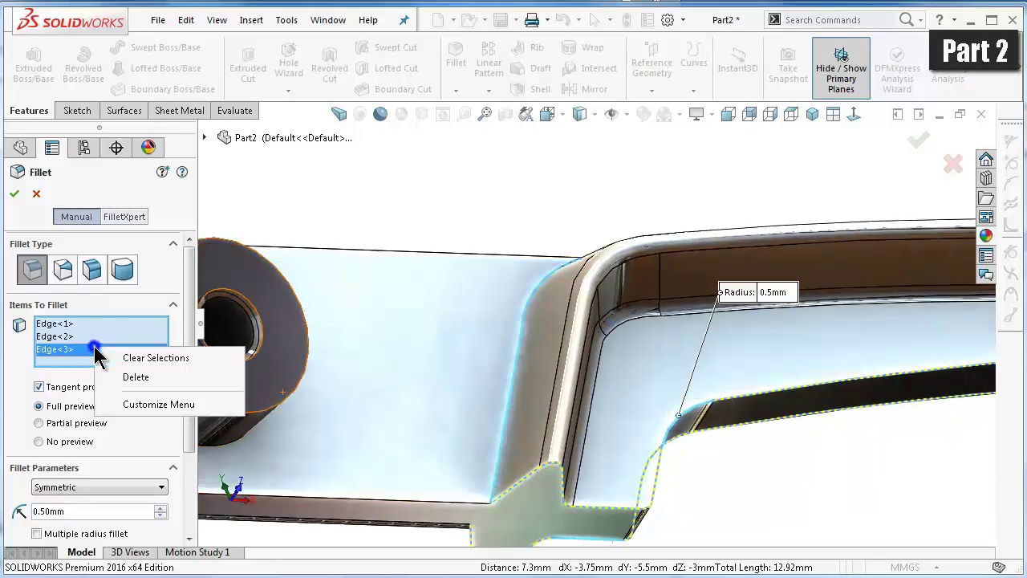
left_click(136, 377)
- Add the channel's faces to the fillet: the arm end face, the boss top face and the end boss face
scroll(603, 436, "up", 3)
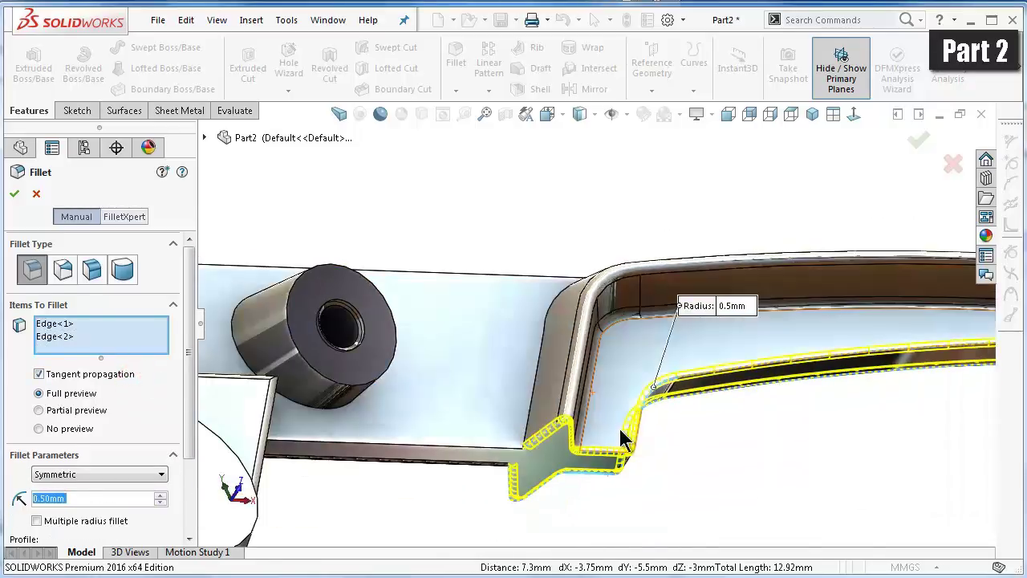
mouse_move(626, 431)
middle_mouse_down()
mouse_move(592, 412)
mouse_move(848, 424)
mouse_move(867, 410)
mouse_move(853, 403)
middle_mouse_up()
scroll(843, 337, "up", 3)
scroll(839, 303, "down", 4)
middle_click_drag(830, 309, 763, 350)
scroll(535, 298, "down", 3)
scroll(565, 259, "down", 2)
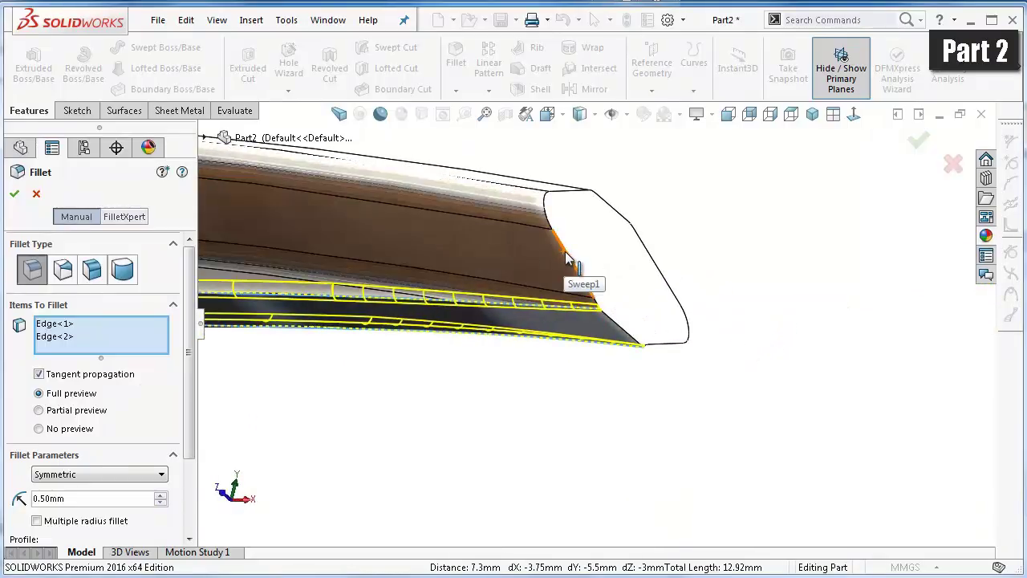
left_click(584, 251)
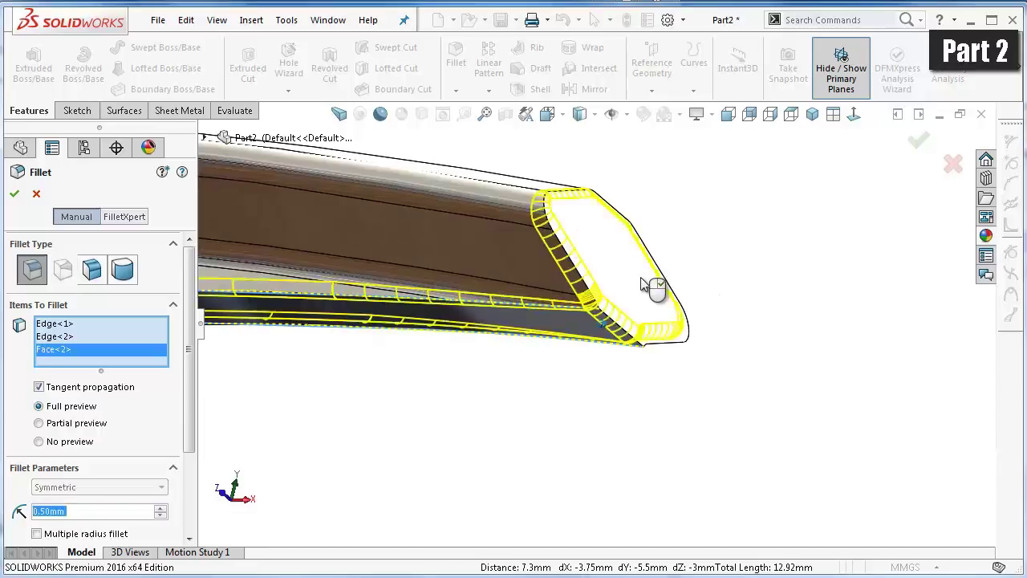
scroll(648, 282, "up", 3)
scroll(598, 323, "up", 3)
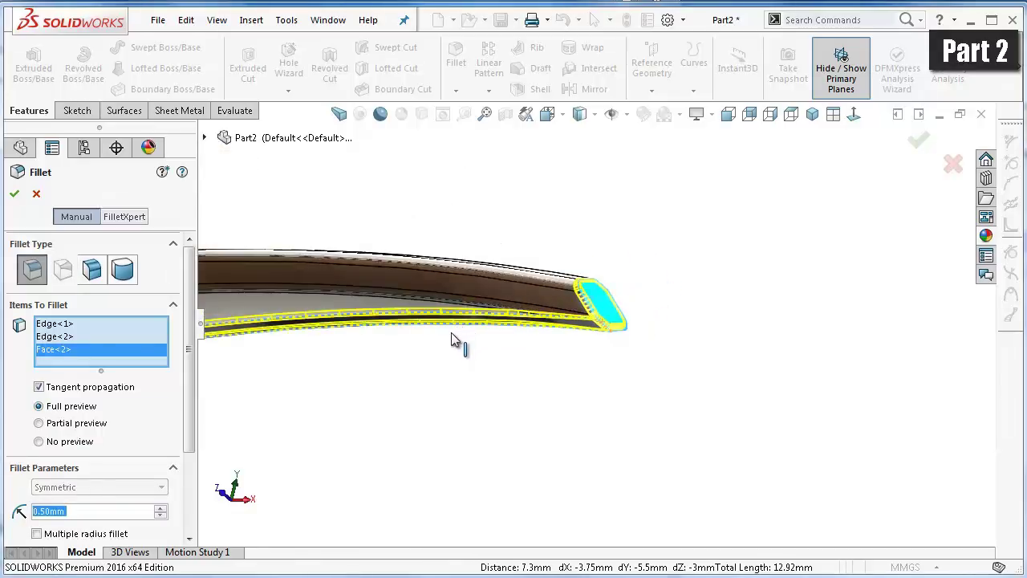
middle_click_drag(452, 340, 482, 354)
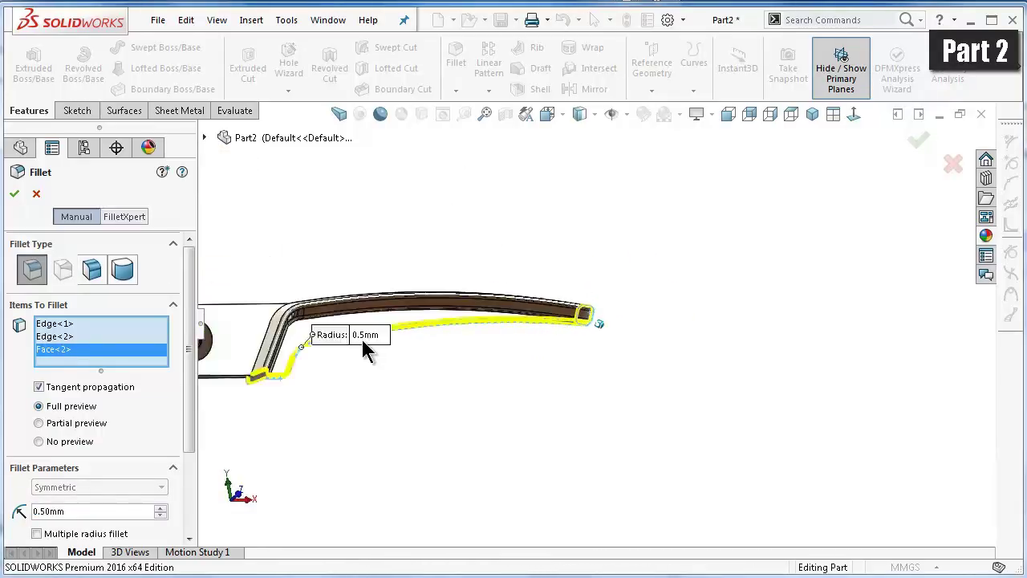
middle_click_drag(362, 350, 348, 291)
scroll(344, 337, "down", 3)
scroll(367, 351, "down", 2)
scroll(426, 333, "down", 2)
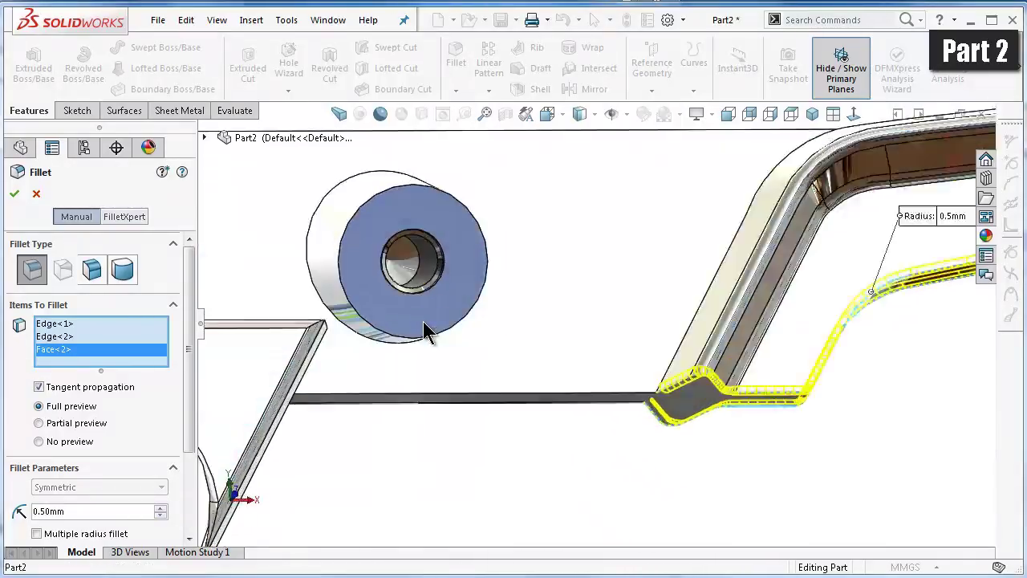
scroll(428, 333, "down", 2)
mouse_move(458, 333)
middle_mouse_down()
mouse_move(473, 255)
mouse_move(529, 260)
middle_mouse_up()
scroll(533, 270, "up", 2)
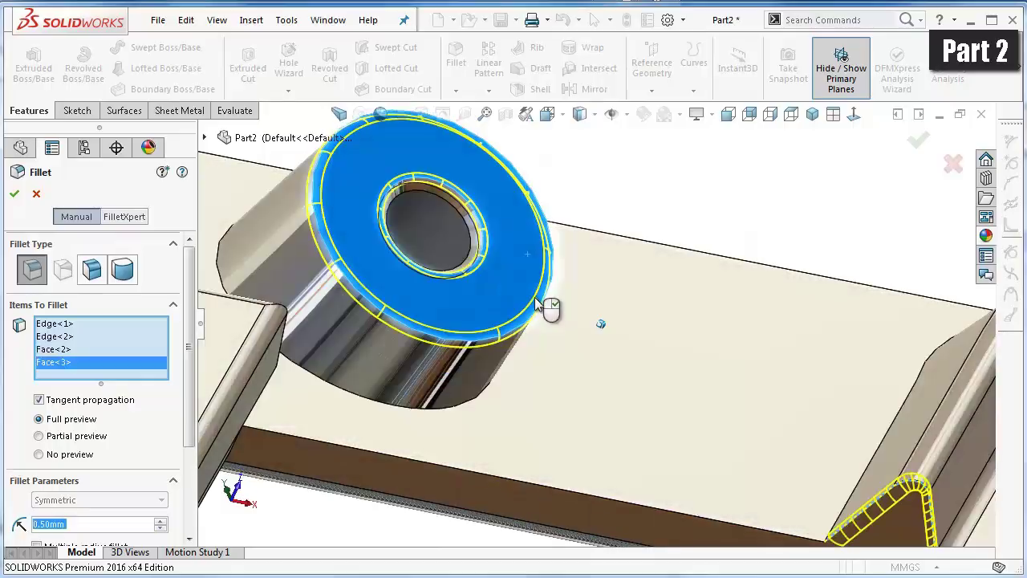
scroll(471, 260, "up", 2)
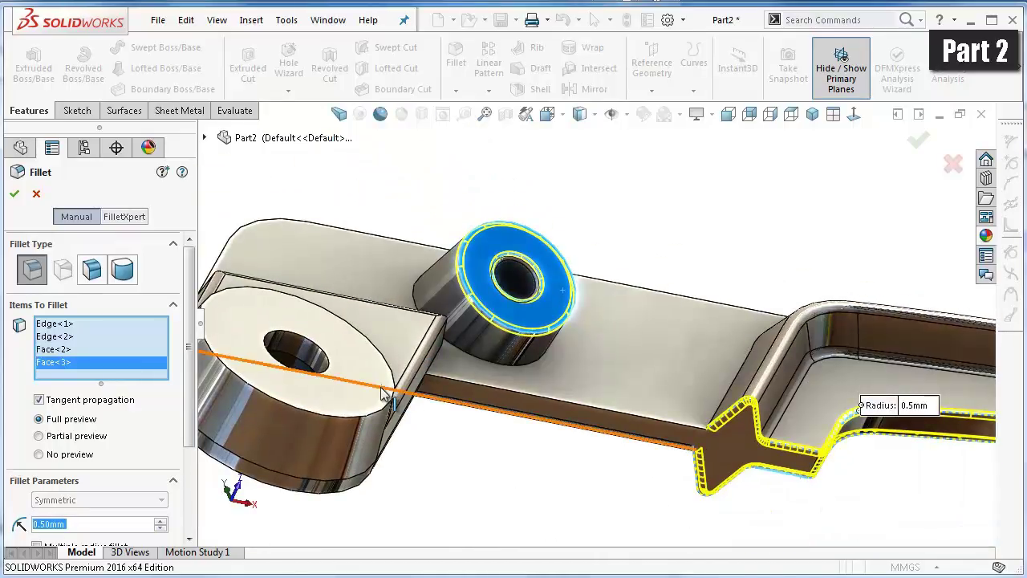
left_click(363, 413)
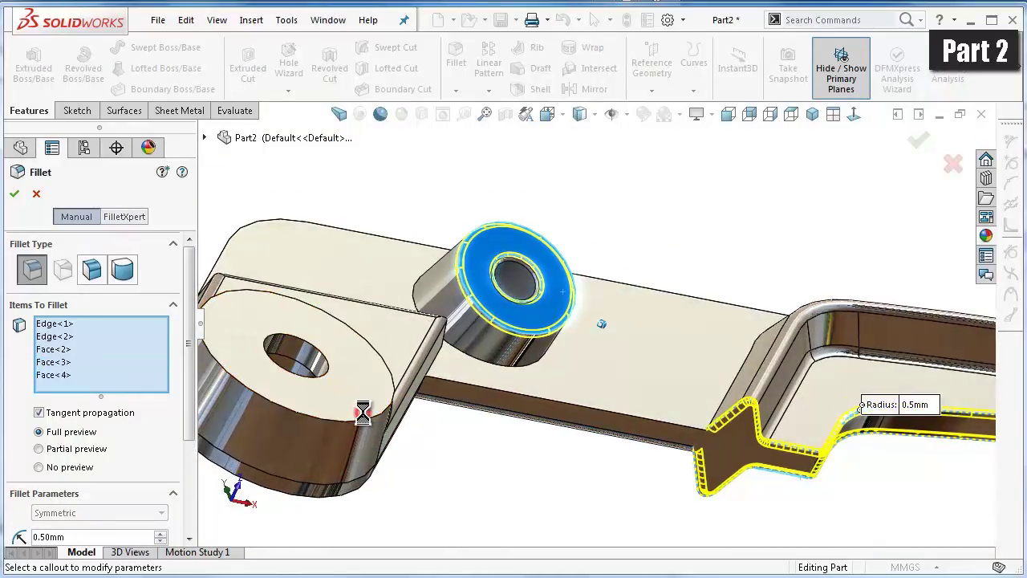
middle_click_drag(440, 435, 486, 401)
scroll(490, 395, "down", 3)
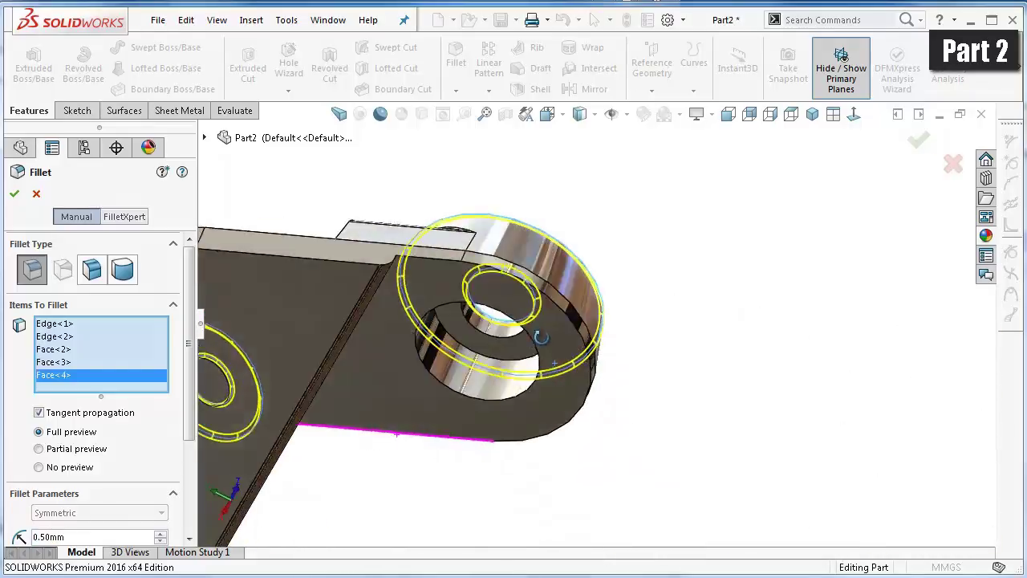
left_click(362, 413)
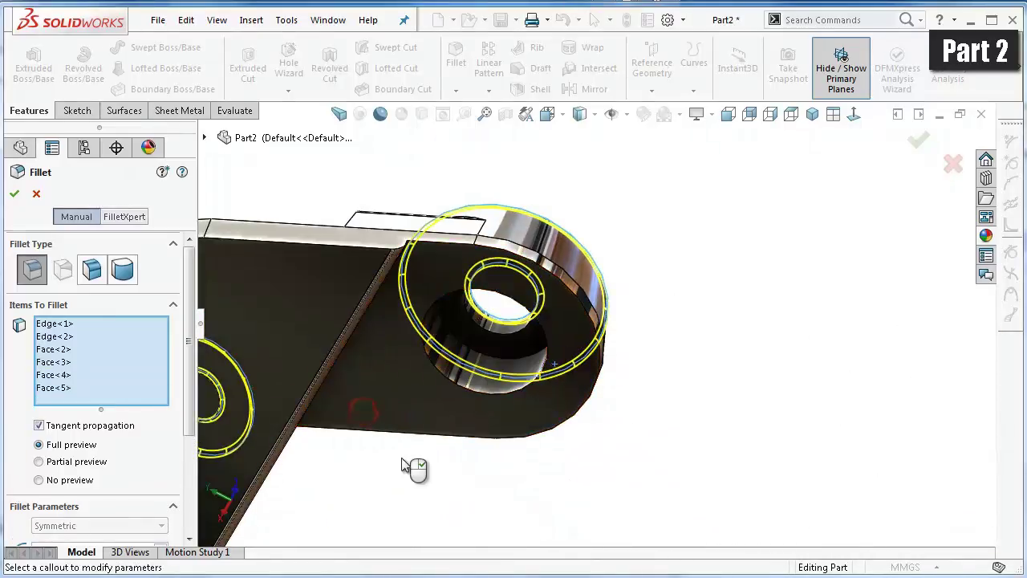
mouse_move(405, 466)
middle_mouse_down()
mouse_move(480, 455)
mouse_move(518, 430)
mouse_move(530, 361)
mouse_move(398, 296)
mouse_move(362, 300)
middle_mouse_up()
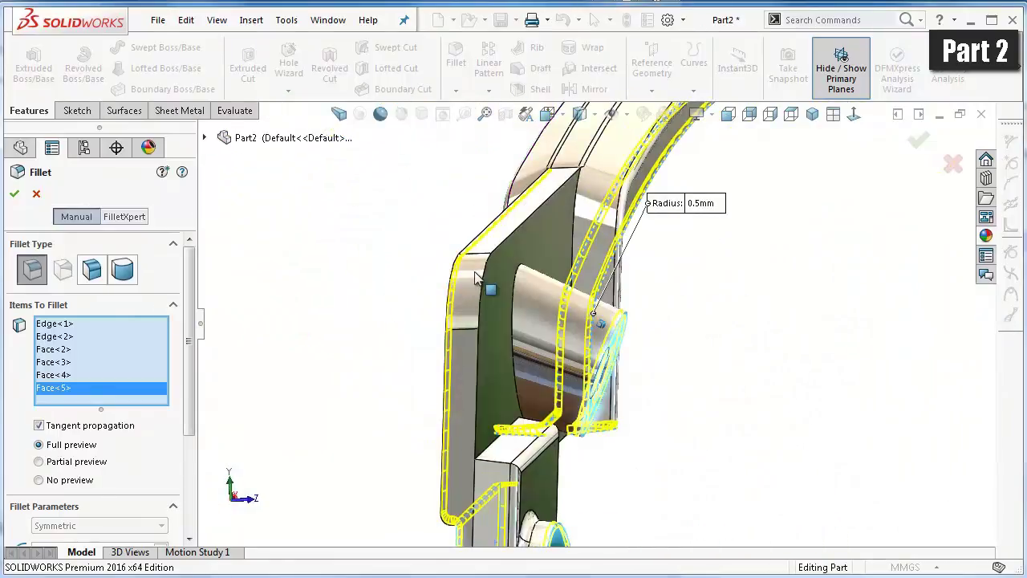
- Add the boss cylinder's top edge and the rib's top edge to the 0.5 mm fillet
left_click(485, 278)
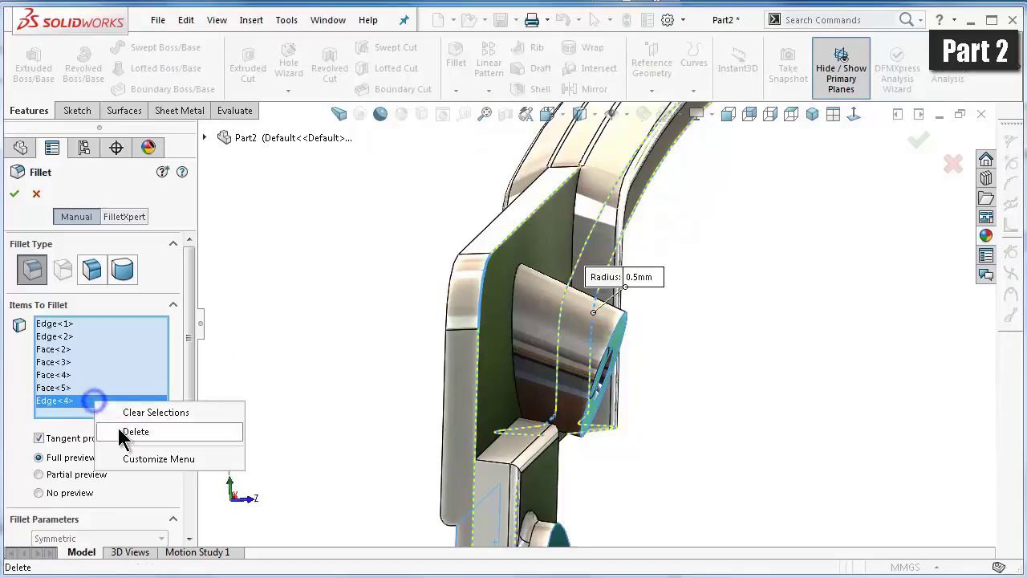
middle_click_drag(420, 354, 557, 348)
left_click(500, 166)
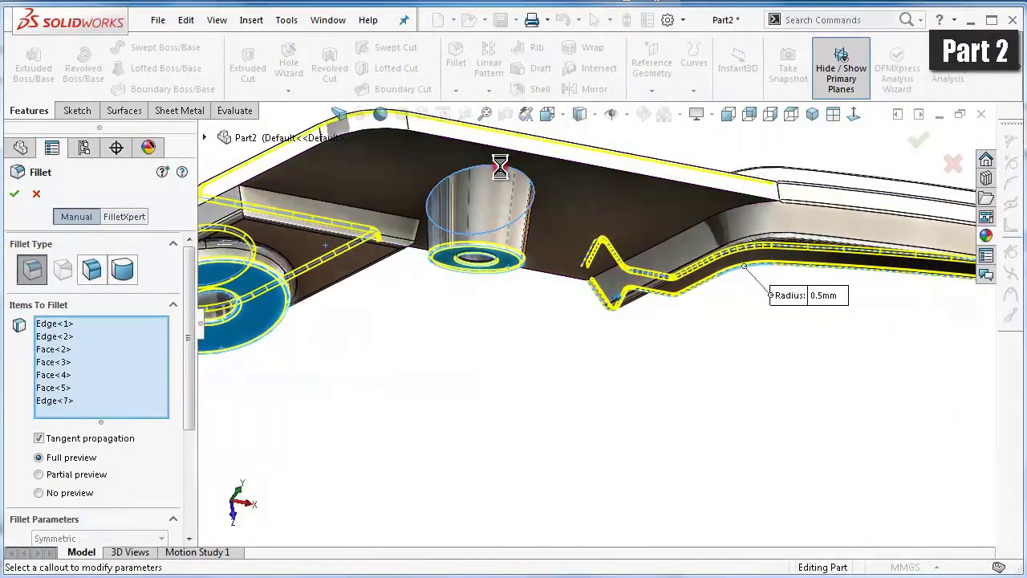
middle_click_drag(527, 239, 468, 281)
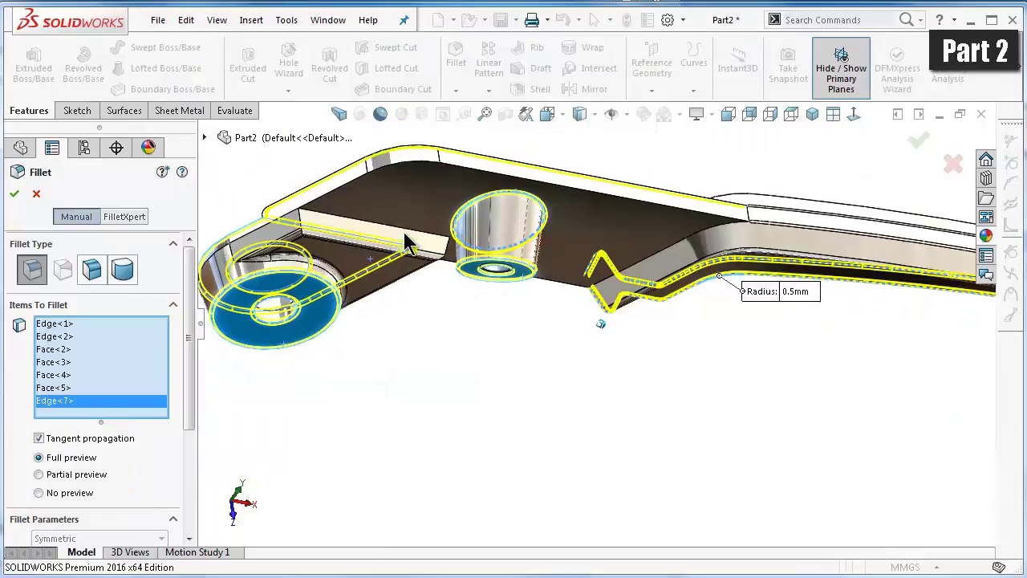
scroll(407, 231, "down", 3)
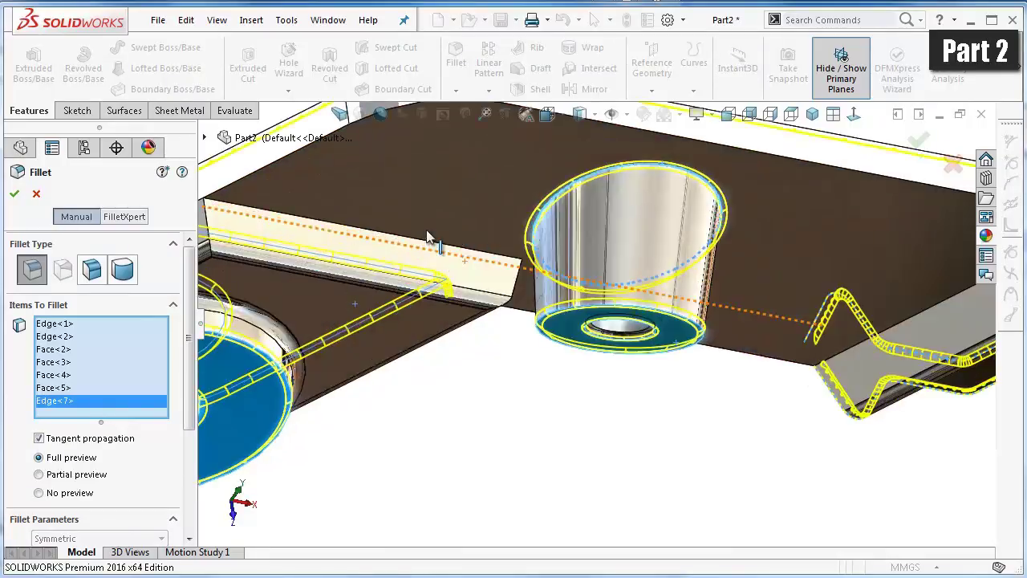
scroll(430, 236, "down", 3)
left_click(502, 306)
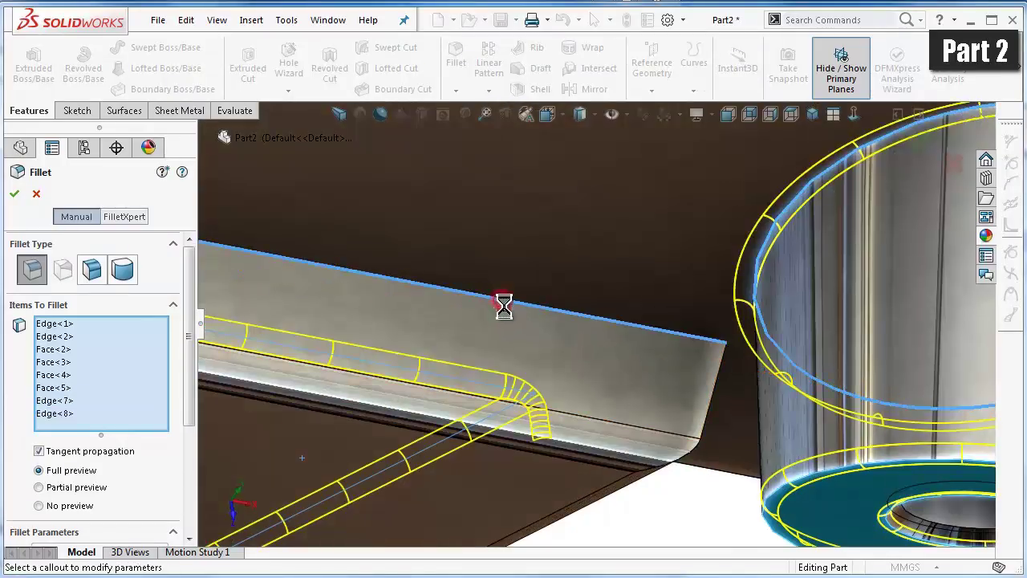
- Remove the extra rib-end edge from the list and apply the 0.5 mm fillet
middle_click_drag(697, 475, 708, 424)
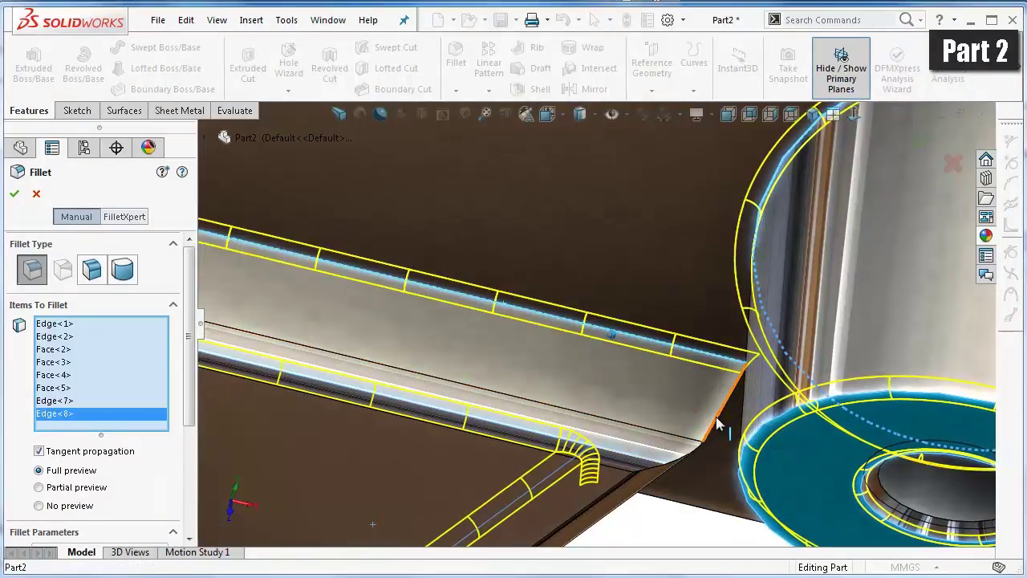
left_click(718, 426)
middle_click_drag(688, 423, 647, 423)
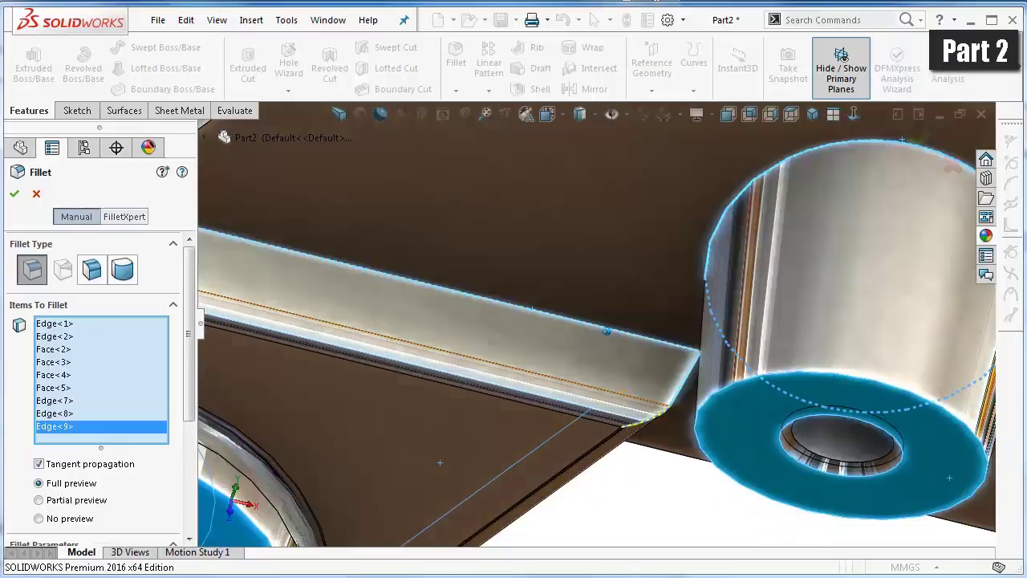
right_click(73, 433)
left_click(112, 455)
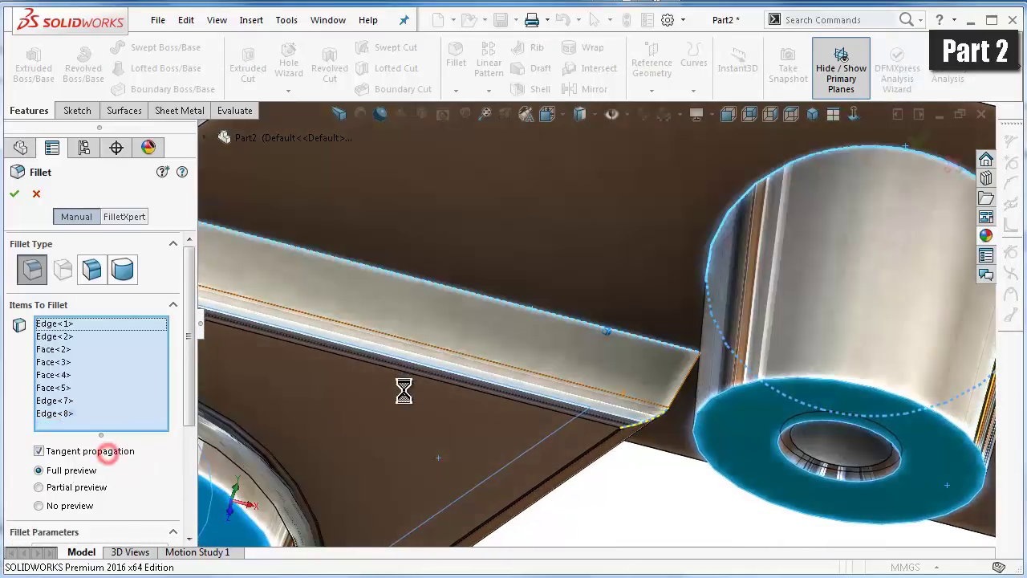
scroll(434, 379, "up", 5)
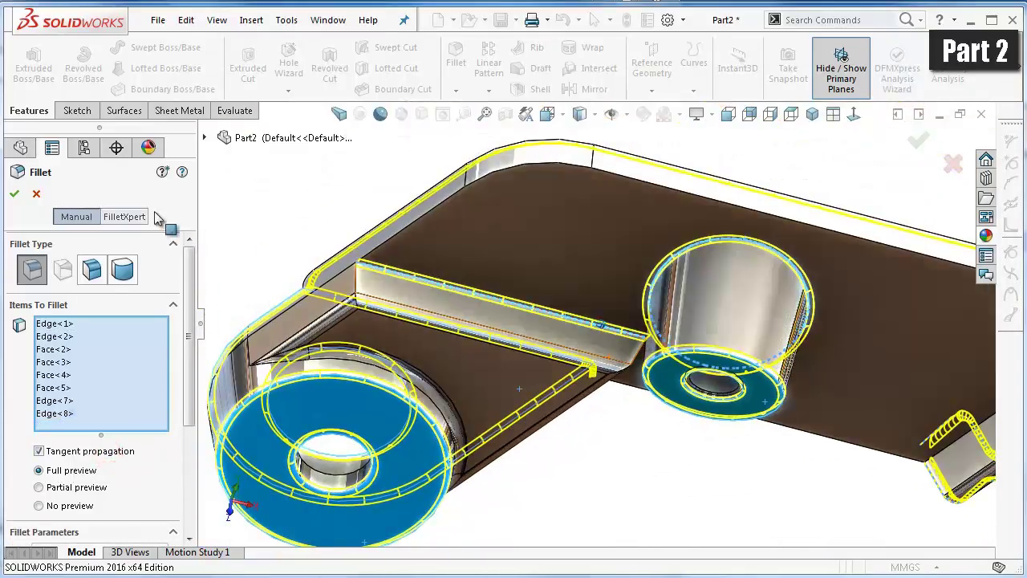
left_click(14, 193)
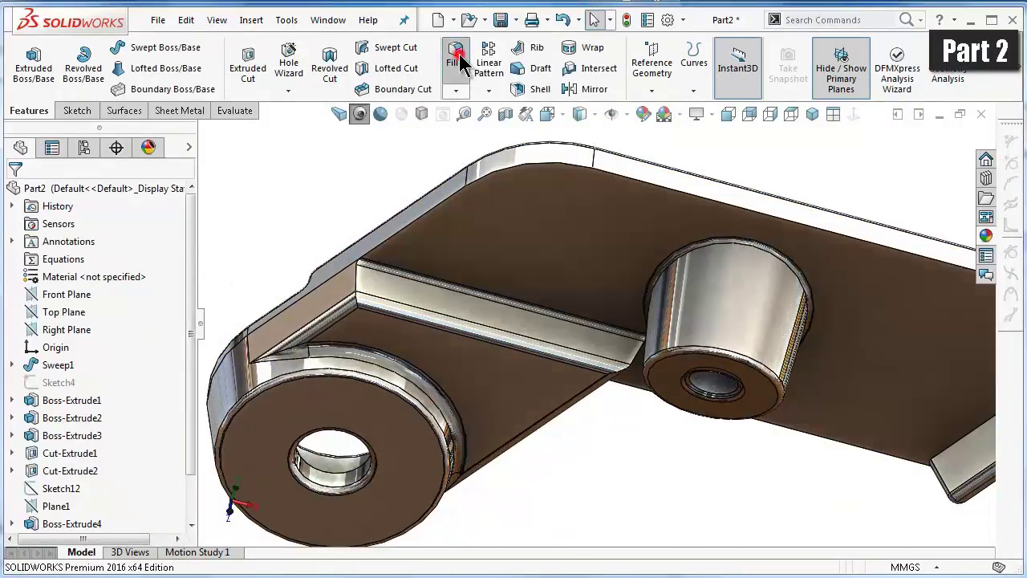
- Start another fillet on the arm's top edge chain and the short rib-corner edge
left_click(458, 58)
middle_click_drag(532, 397, 572, 171)
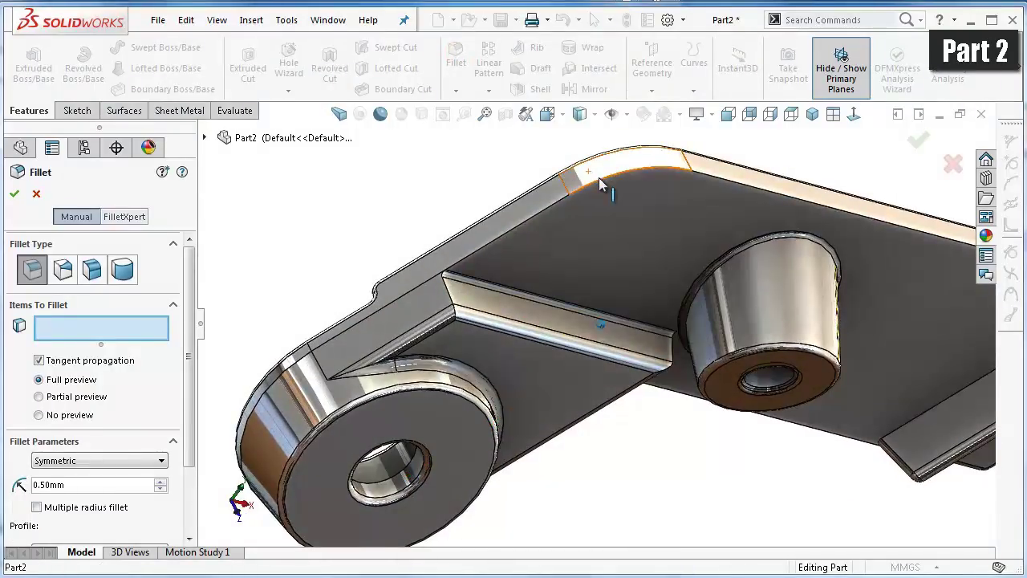
left_click(602, 183)
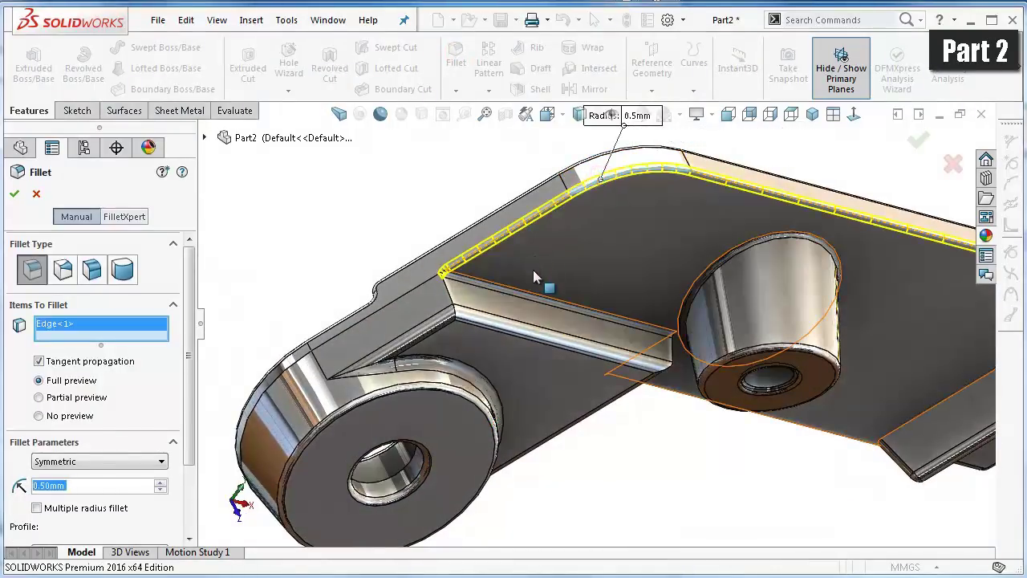
scroll(533, 273, "down", 2)
scroll(514, 289, "down", 3)
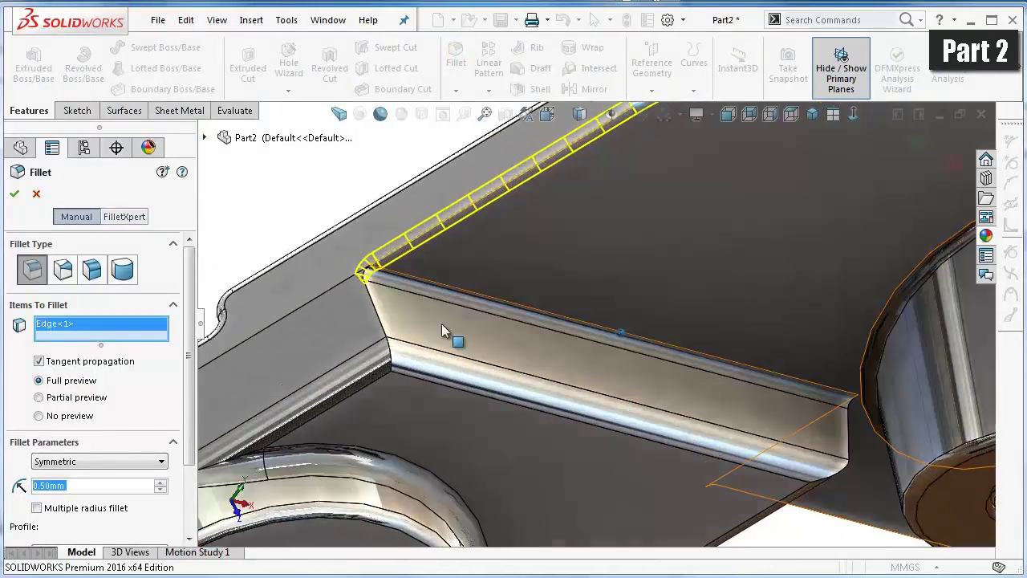
left_click(380, 321)
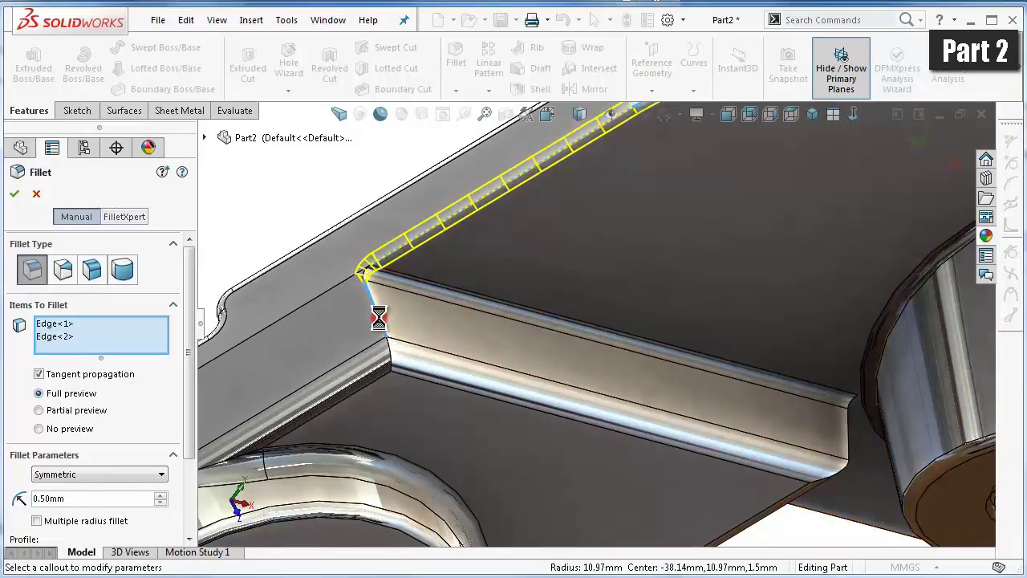
- Add the rib end edge to the fillet and remove the stray lower arm edge from the selection
middle_click_drag(676, 391, 603, 365)
scroll(801, 394, "down", 2)
scroll(861, 456, "down", 2)
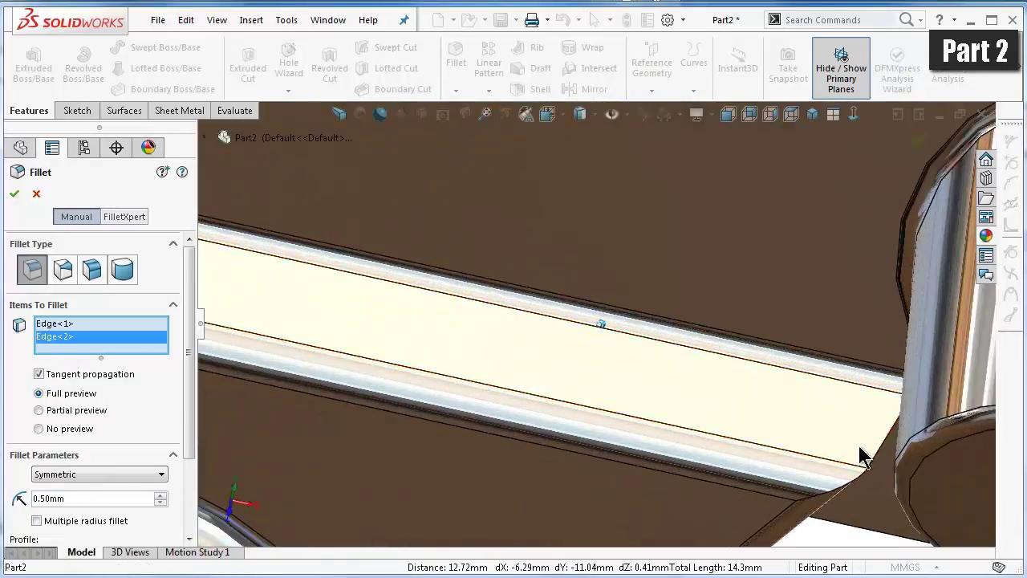
mouse_move(879, 452)
middle_mouse_down()
mouse_move(830, 462)
mouse_move(682, 412)
middle_mouse_up()
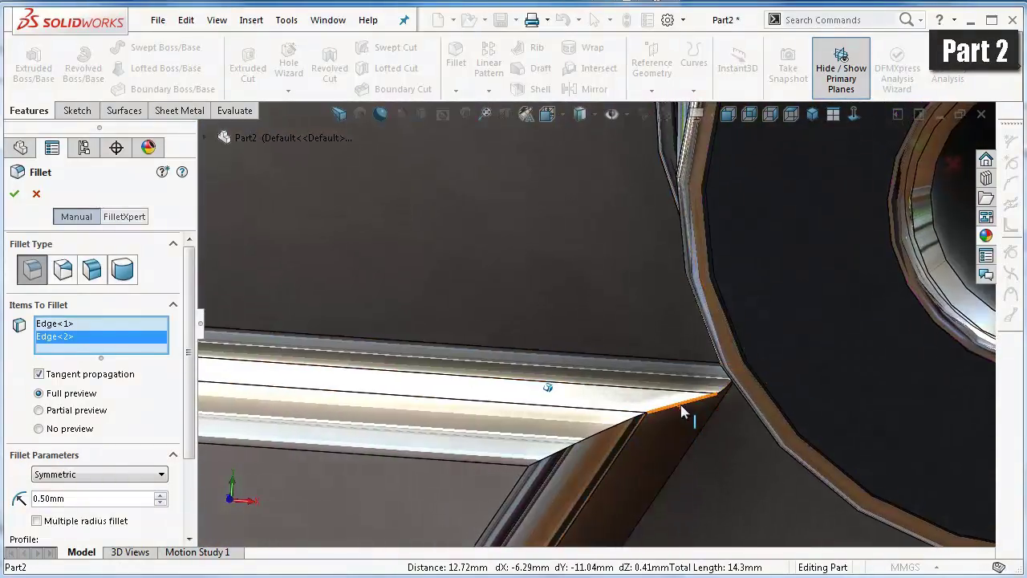
left_click(683, 411)
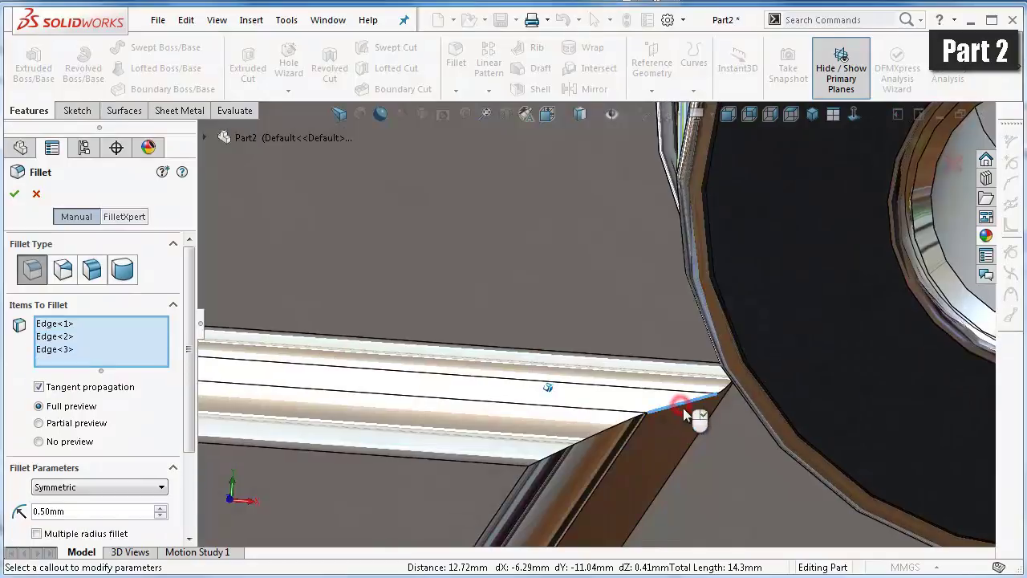
middle_click_drag(683, 412, 712, 438)
scroll(711, 439, "up", 3)
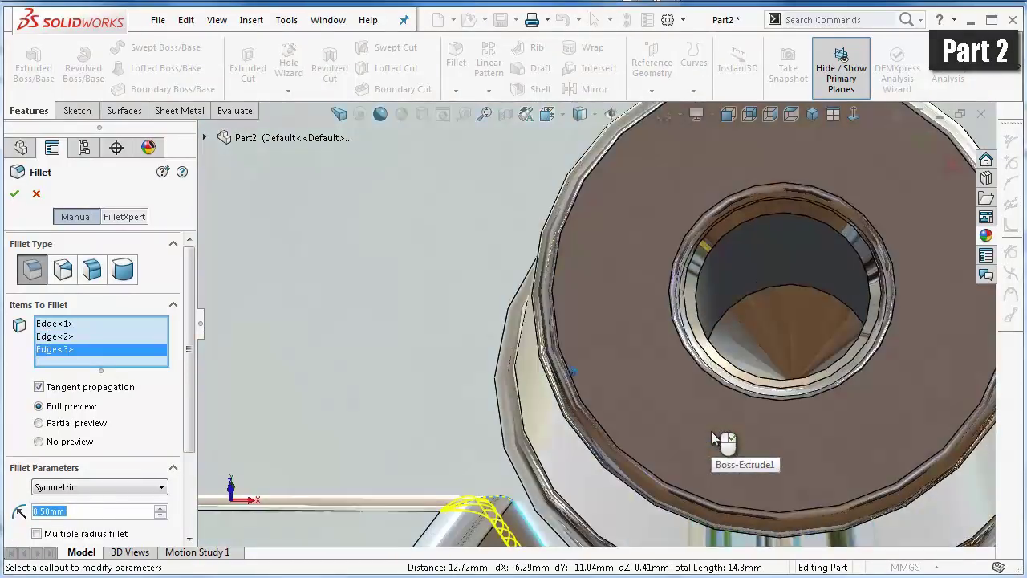
scroll(725, 442, "up", 3)
scroll(779, 445, "up", 3)
scroll(795, 439, "up", 1)
middle_click_drag(811, 439, 812, 464)
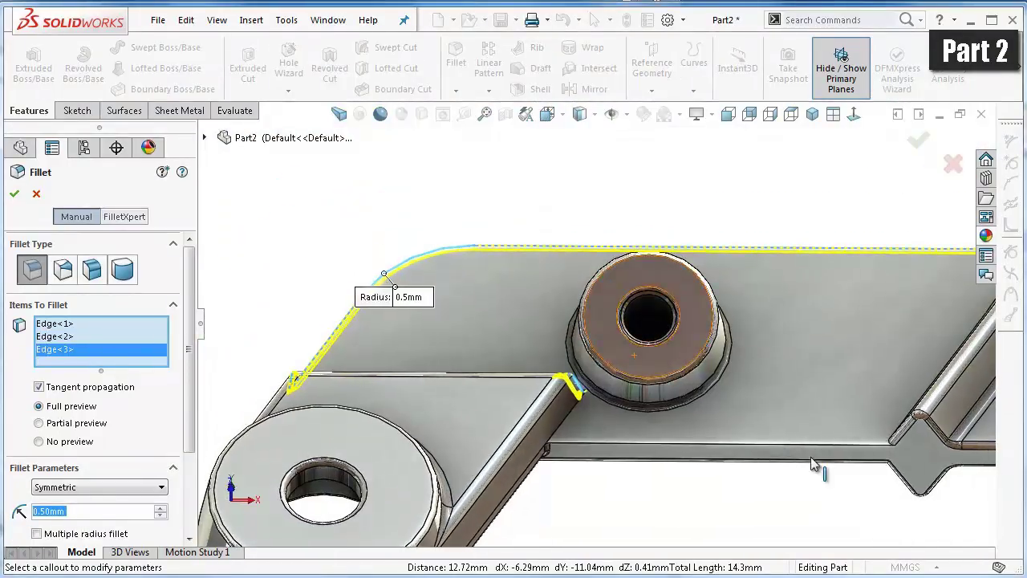
left_click(781, 452)
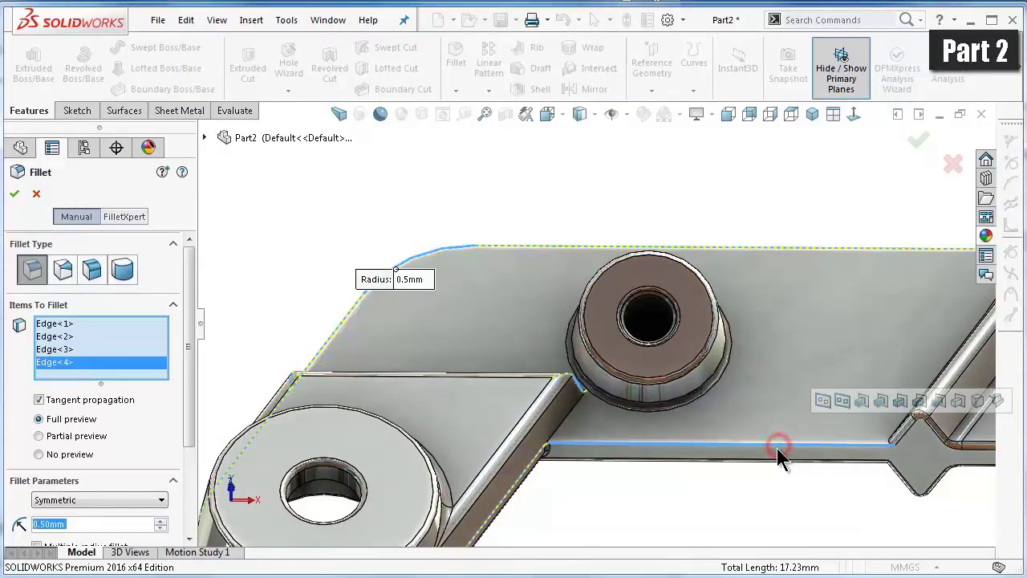
middle_click_drag(711, 487, 692, 480)
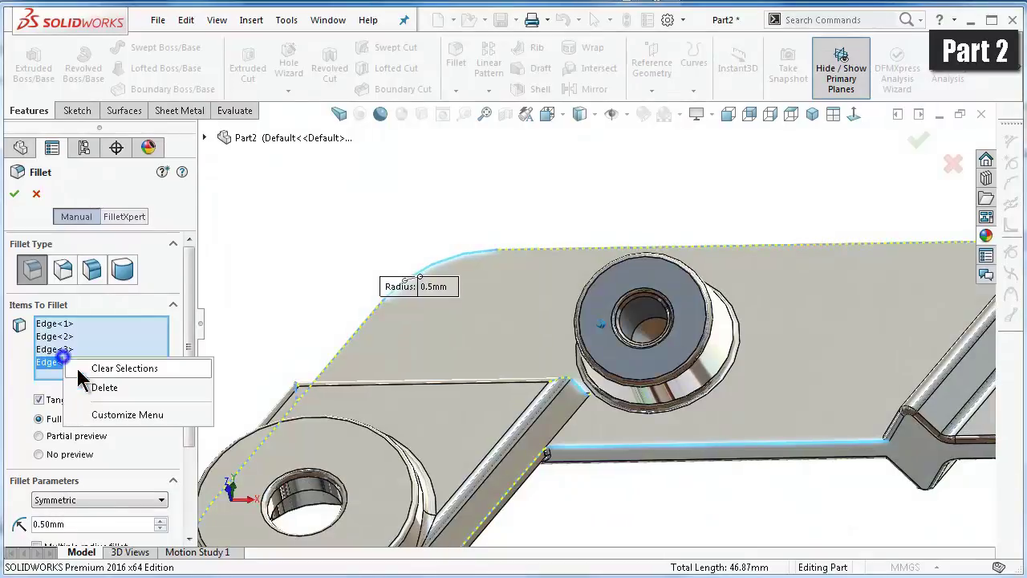
left_click(103, 388)
middle_click_drag(456, 420, 11, 202)
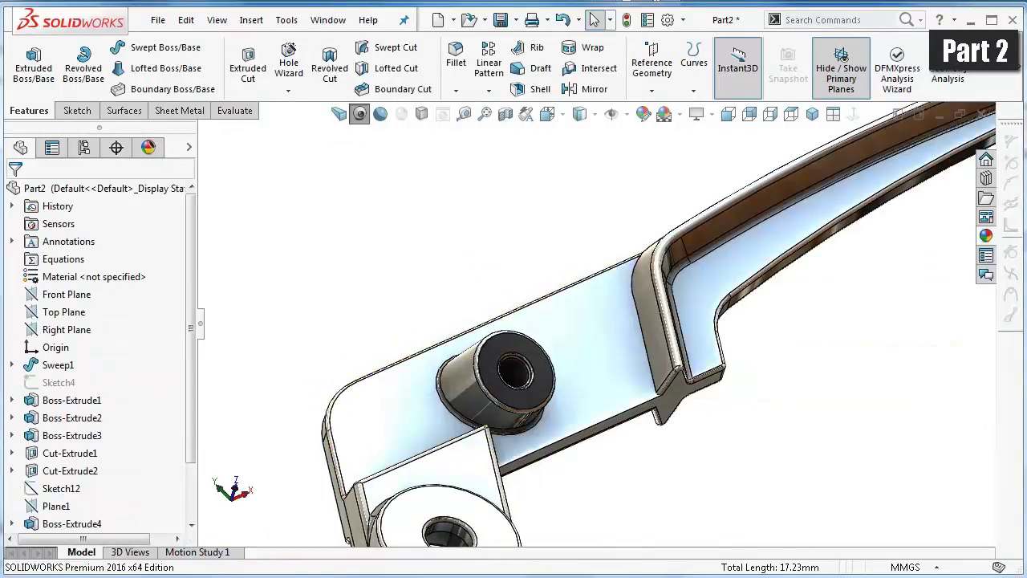
- Begin a new fillet on the arm's long lower edge and check its preview from the underside
middle_click_drag(482, 337, 596, 418)
left_click(596, 413)
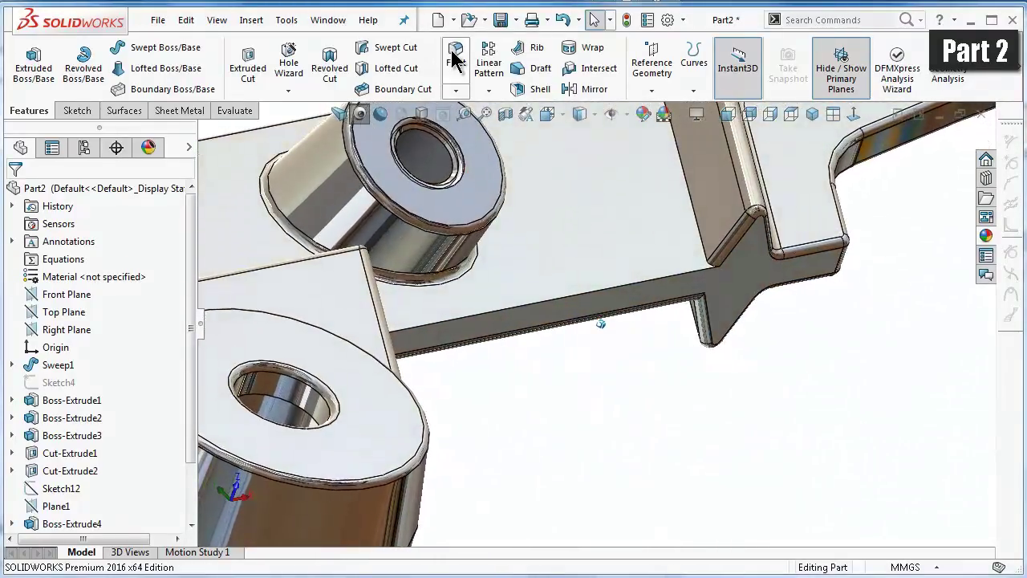
left_click(455, 58)
left_click(543, 300)
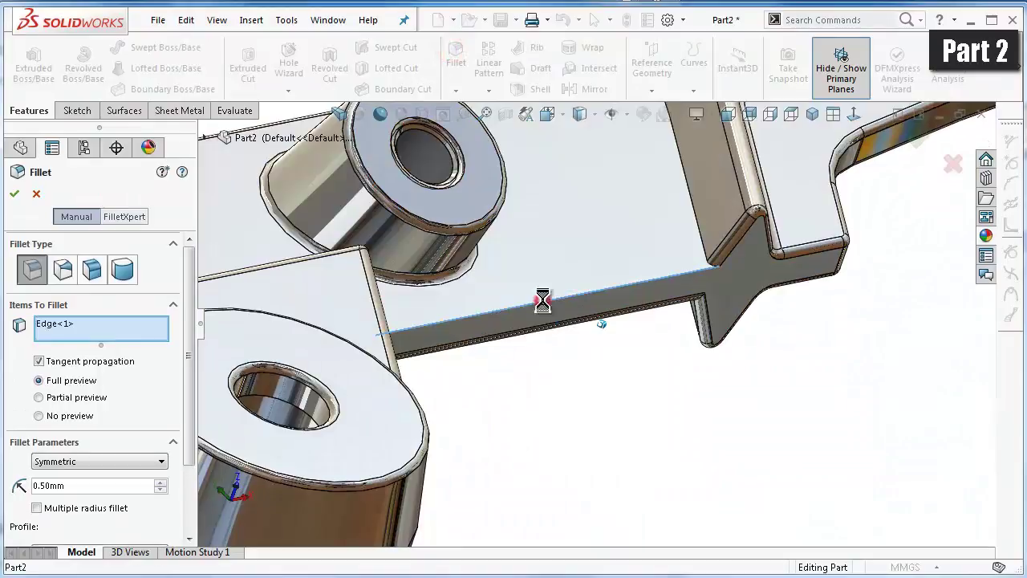
scroll(569, 333, "up", 3)
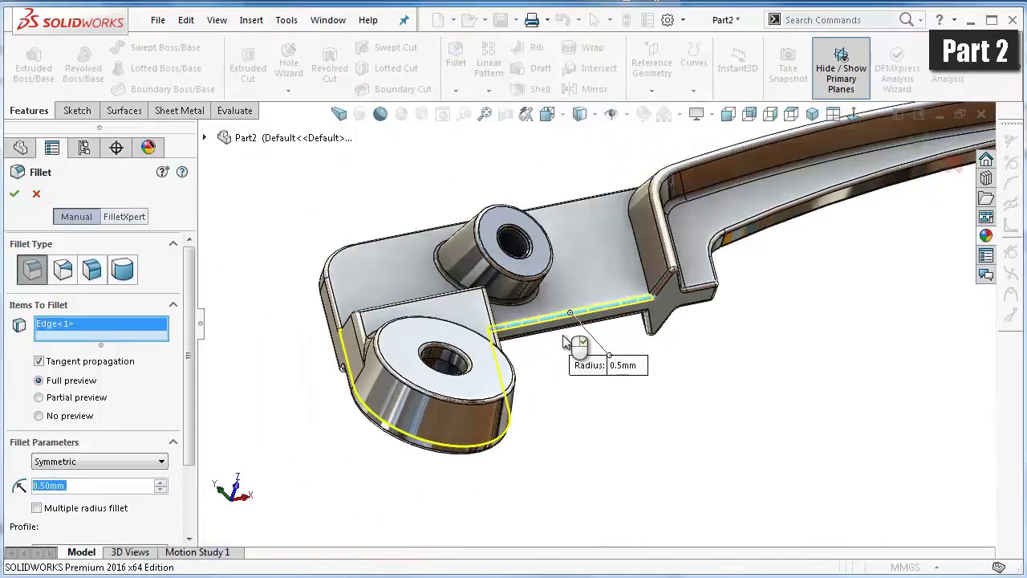
middle_click_drag(565, 343, 558, 350)
middle_click_drag(919, 215, 898, 213)
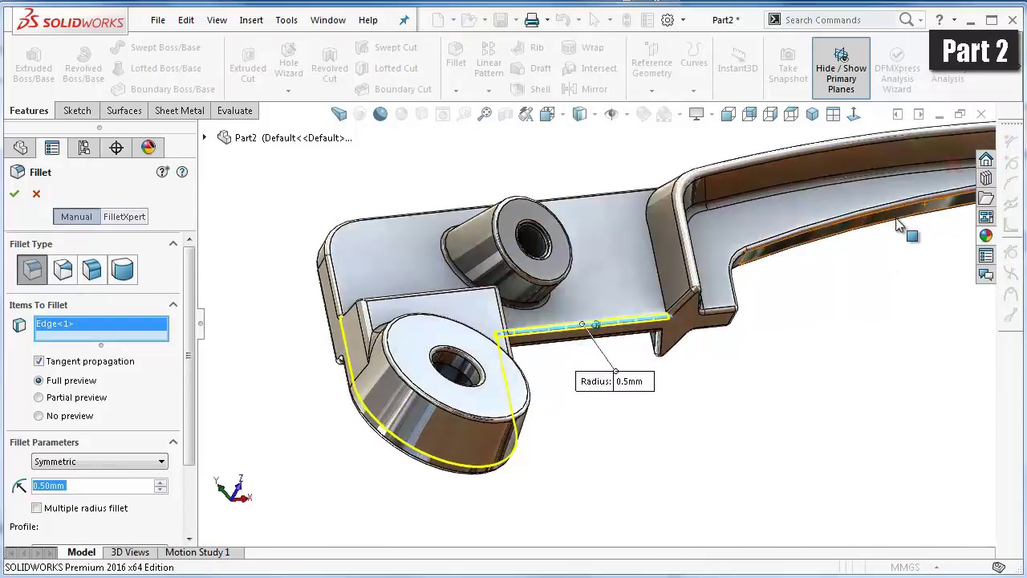
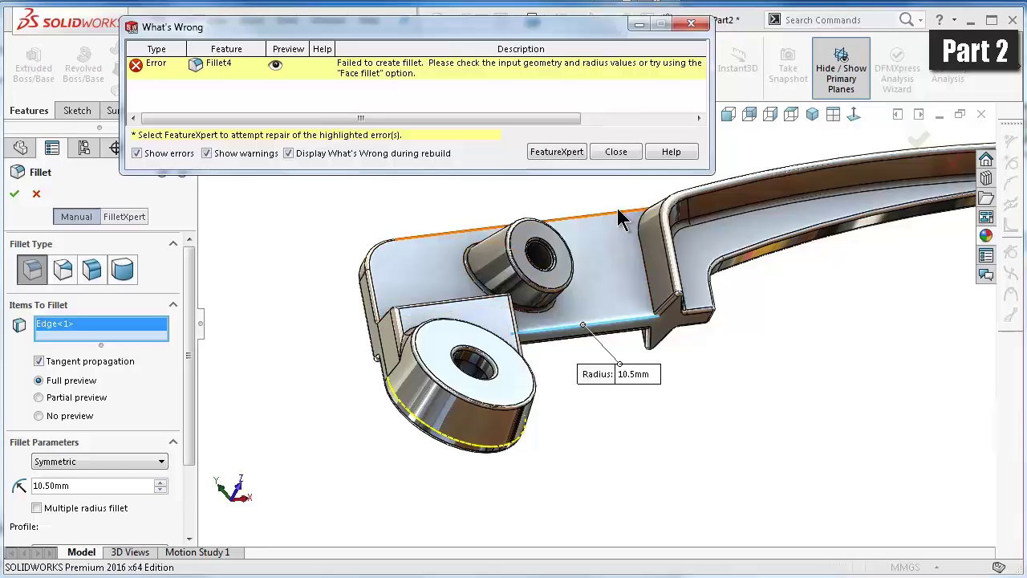
- Replace the failing 10.5 mm fillet radius with 0.5 mm and accept the fillet
left_click(91, 484)
type("0.5")
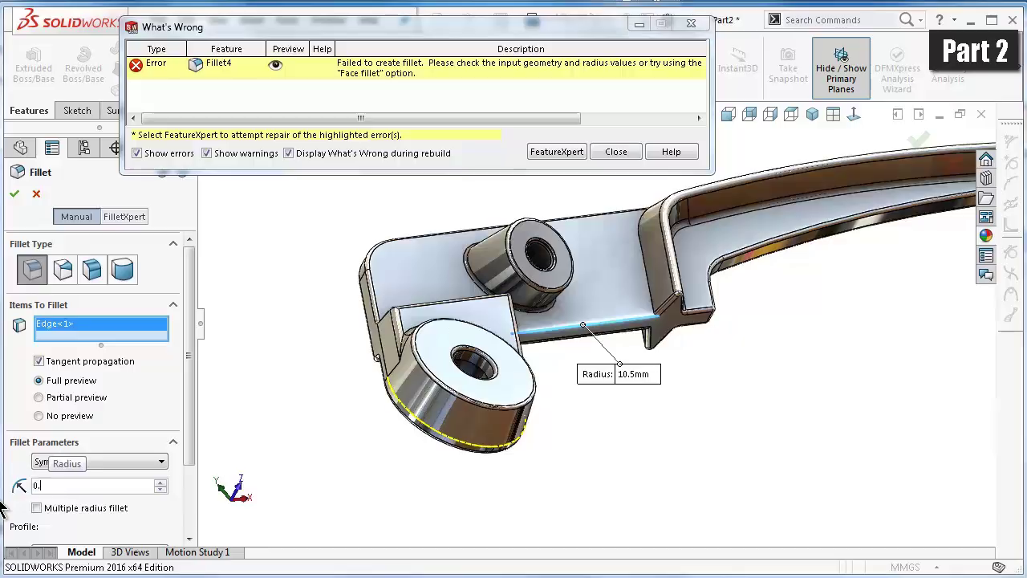
left_click(14, 193)
- Dismiss the fillet error report, hide the feature tree and rotate the lever to inspect it
left_click(14, 193)
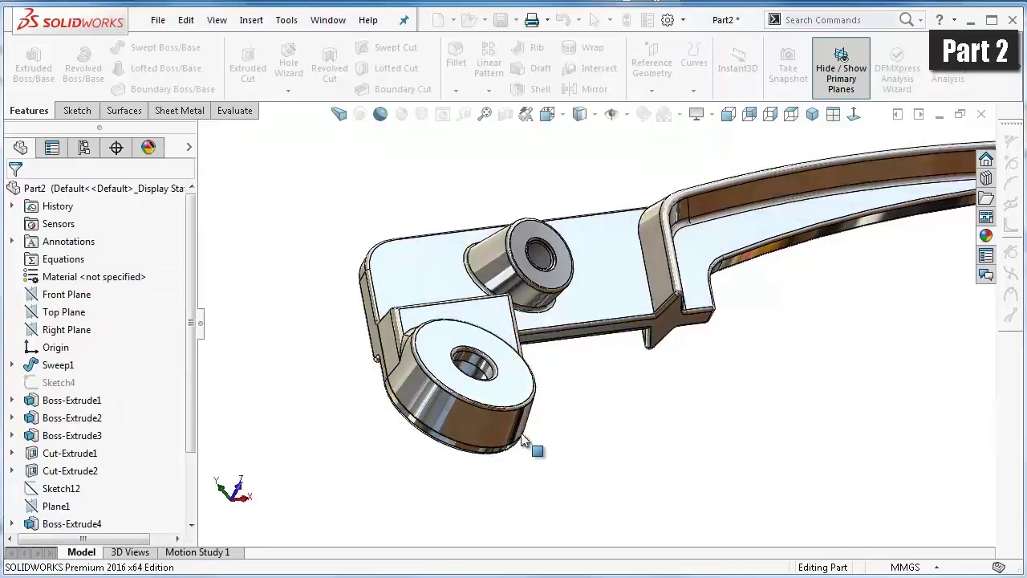
key("Left")
key("Left")
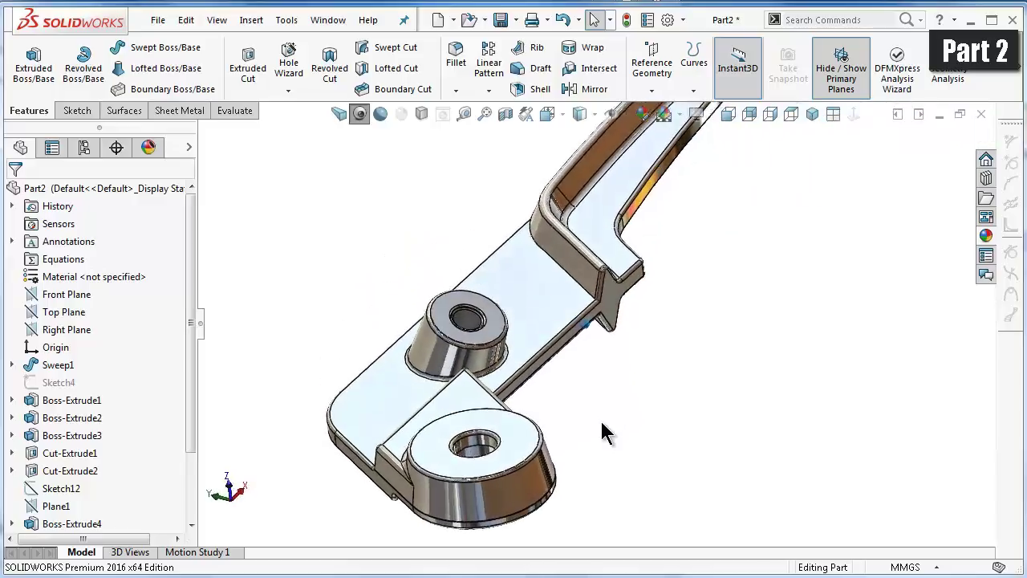
key("Left")
key("Left")
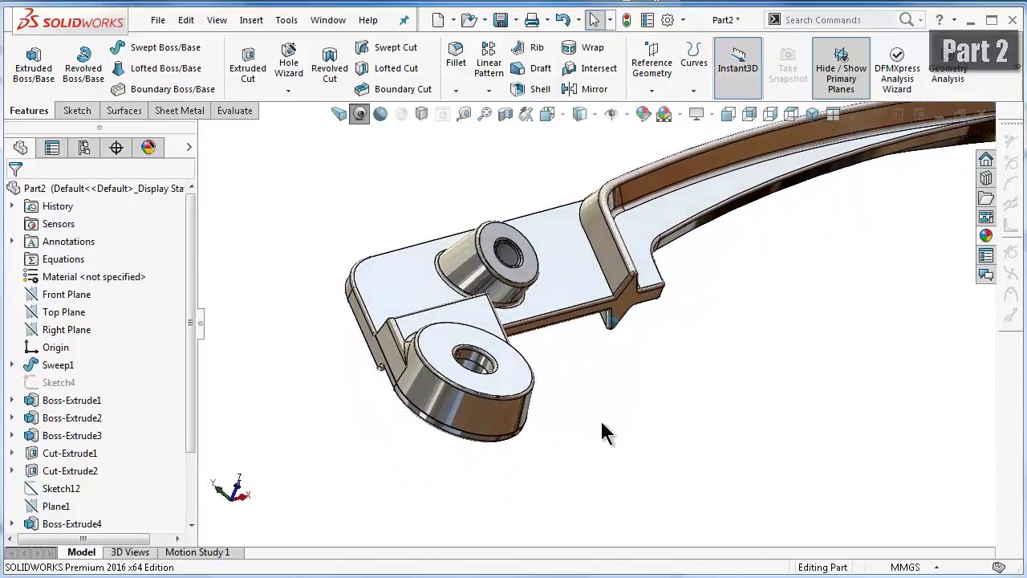
key("Left")
key("Left")
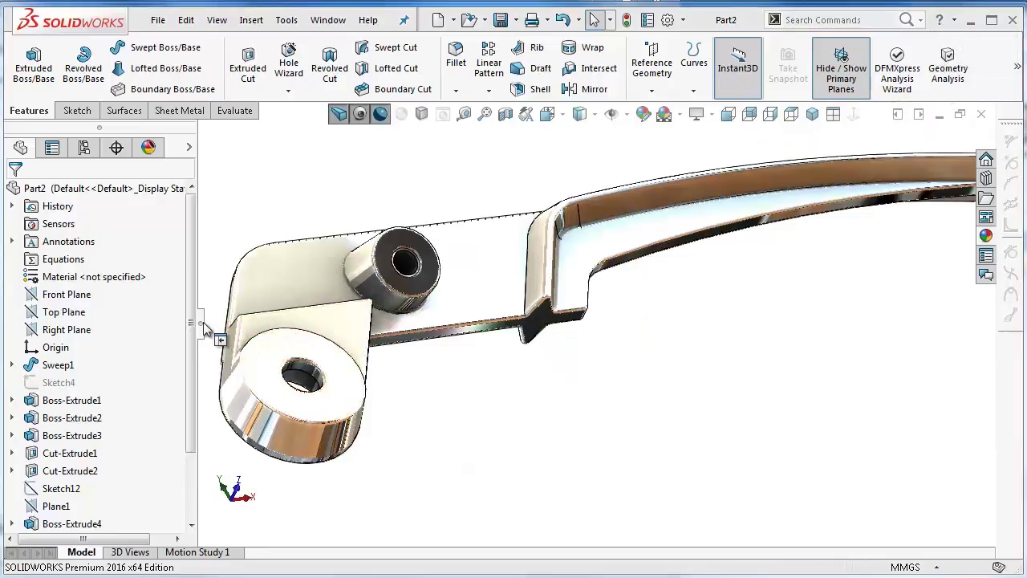
left_click(203, 324)
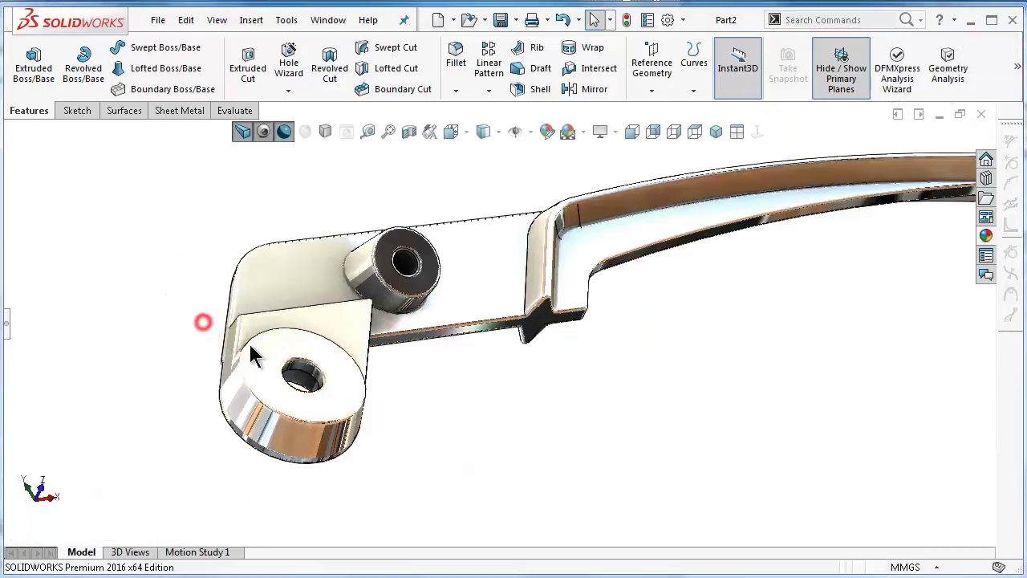
scroll(582, 344, "up", 3)
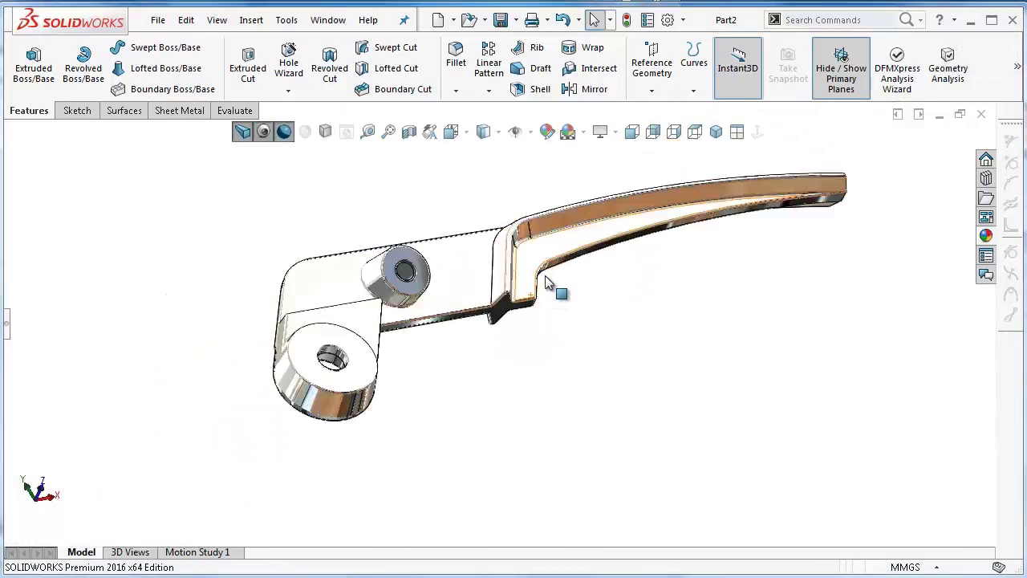
middle_click_drag(551, 289, 615, 374)
key("ctrl+shift+z")
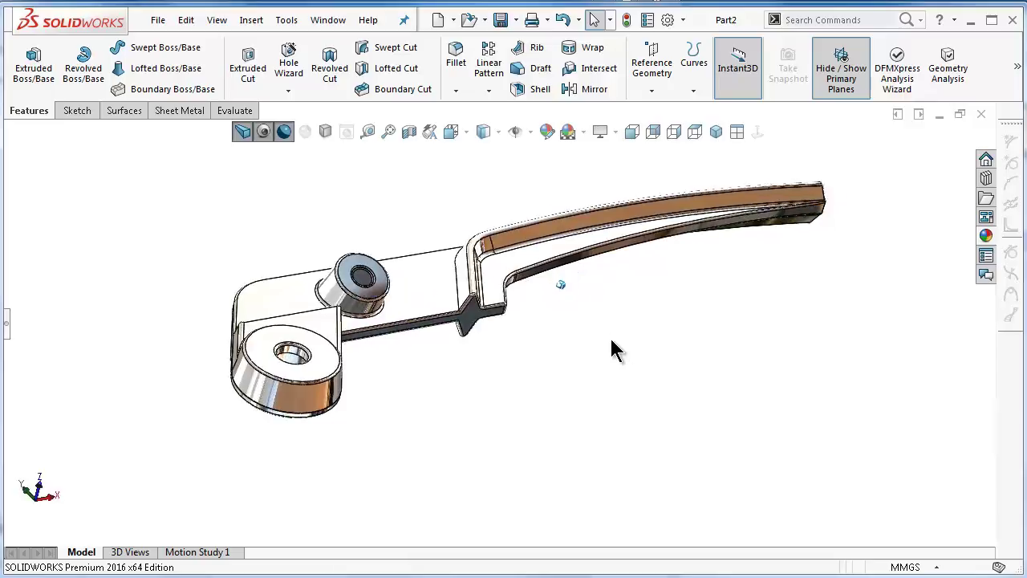
key("ctrl+shift+z")
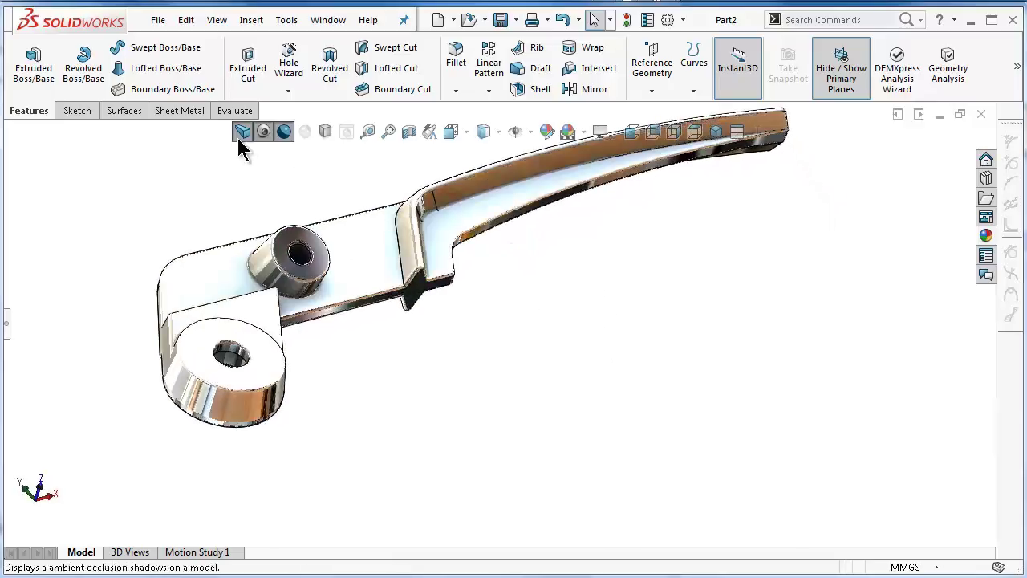
- Try Cartoon shading and Shadows In Shaded Mode while spinning the lever around its vertical axis
left_click(285, 135)
mouse_move(431, 181)
middle_mouse_down()
mouse_move(511, 246)
mouse_move(630, 377)
mouse_move(630, 432)
middle_mouse_up()
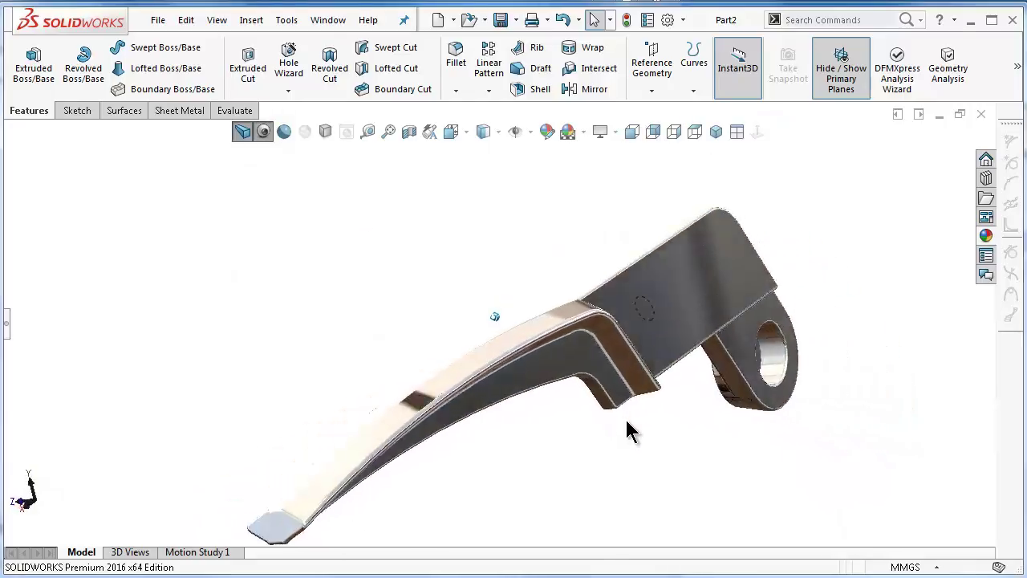
key("Right")
key("Right")
key("Right")
key("Right")
key("Right")
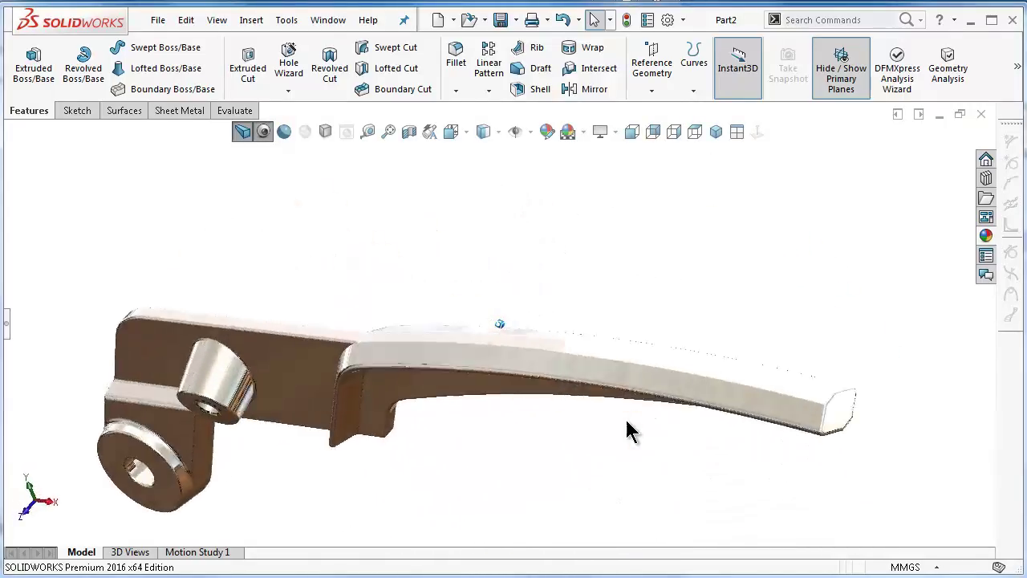
key("Right")
key("Right")
key("Right")
key("Right")
key("Right")
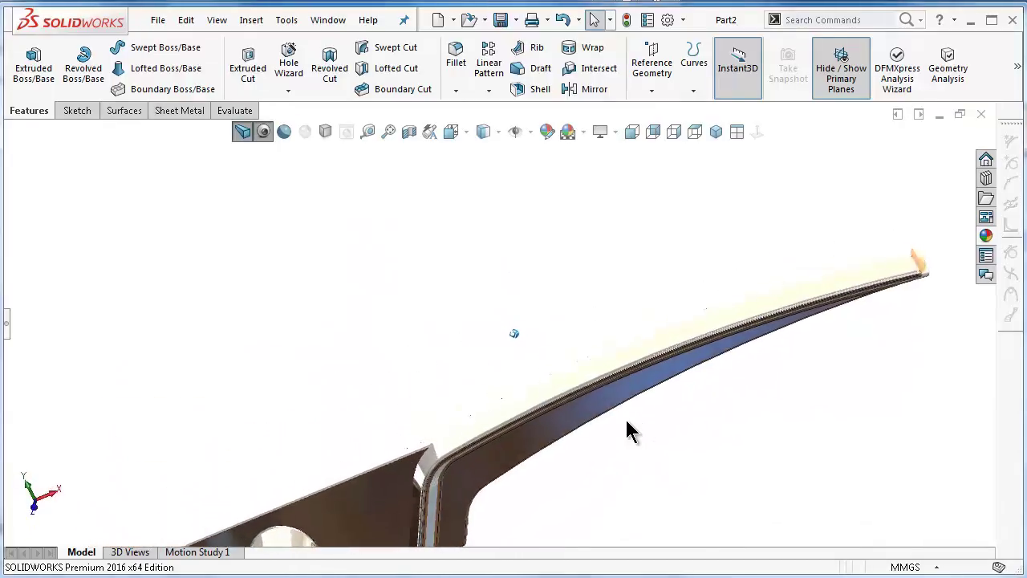
key("Right")
key("Right")
key("Right")
key("Right")
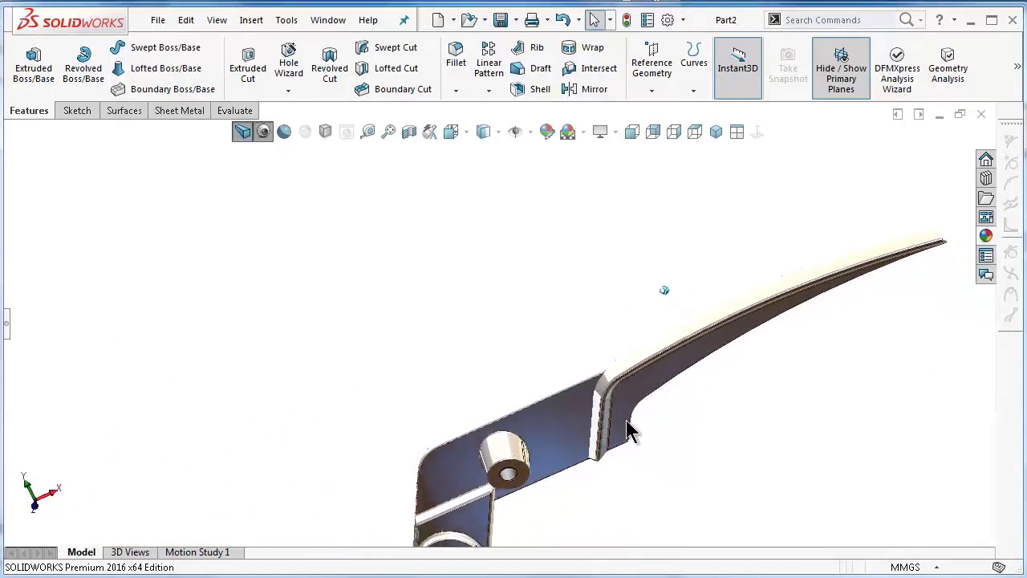
key("Right")
key("Right")
key("Right")
key("Right")
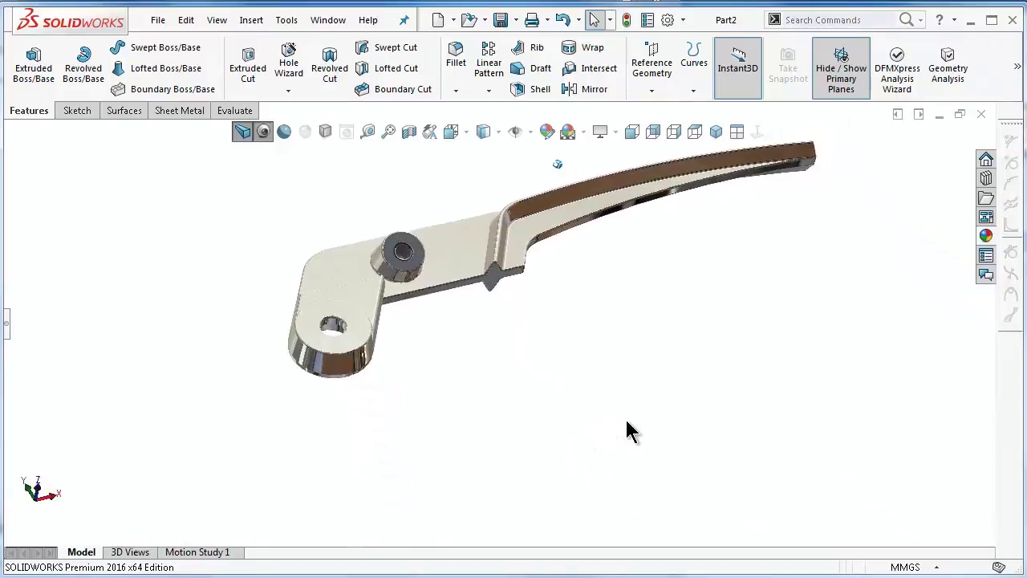
key("Right")
key("Right")
key("Right")
key("Right")
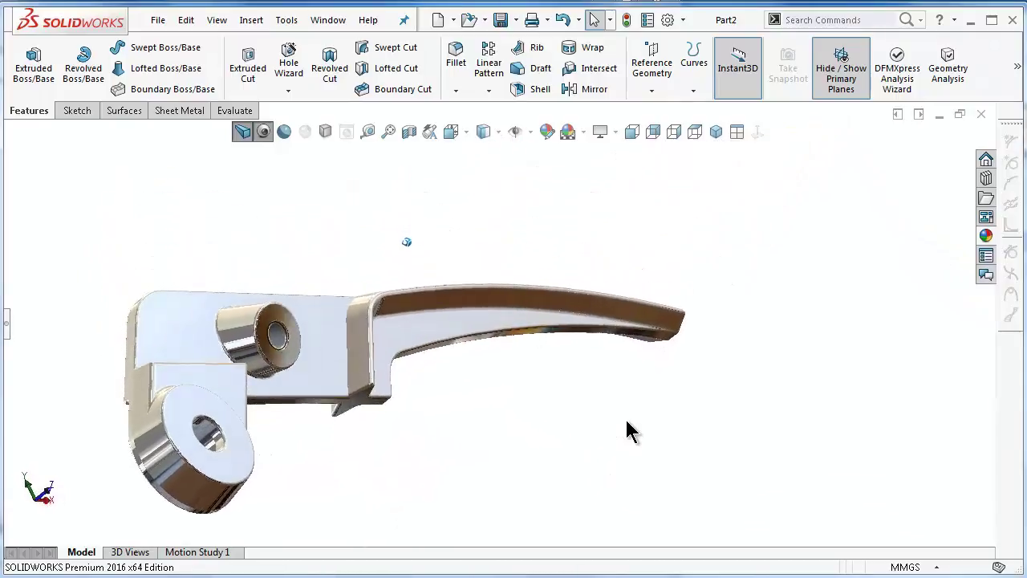
key("Right")
key("Right")
key("Right")
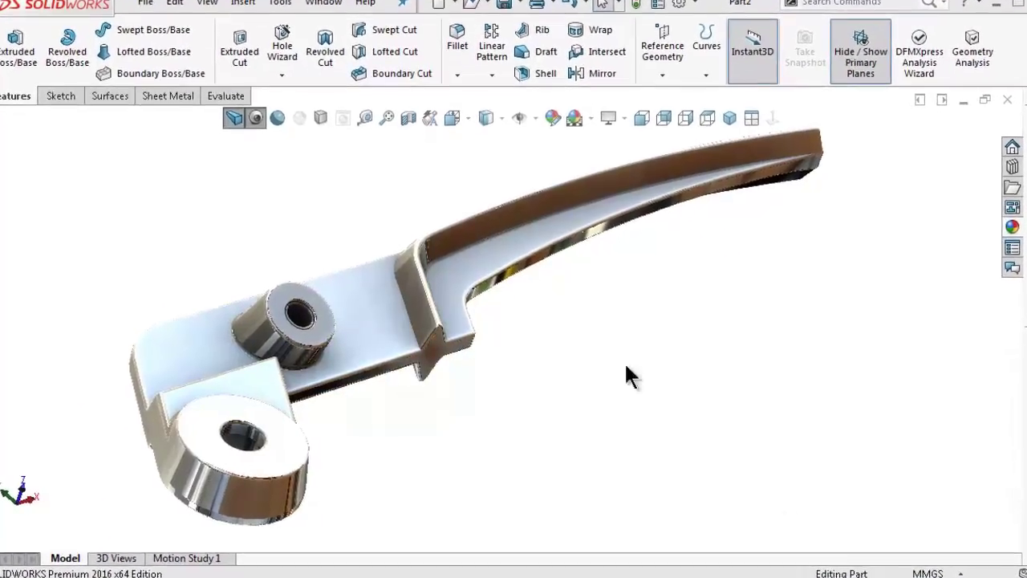
left_click(311, 102)
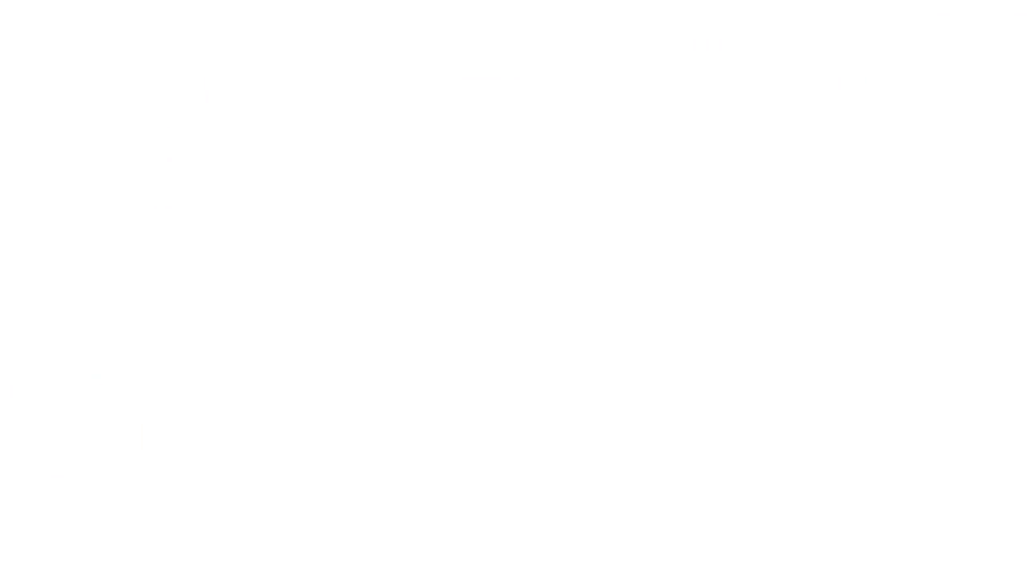
- Create a new assembly, Assem1, and load the Toolbox in the Design Library
left_click(684, 40)
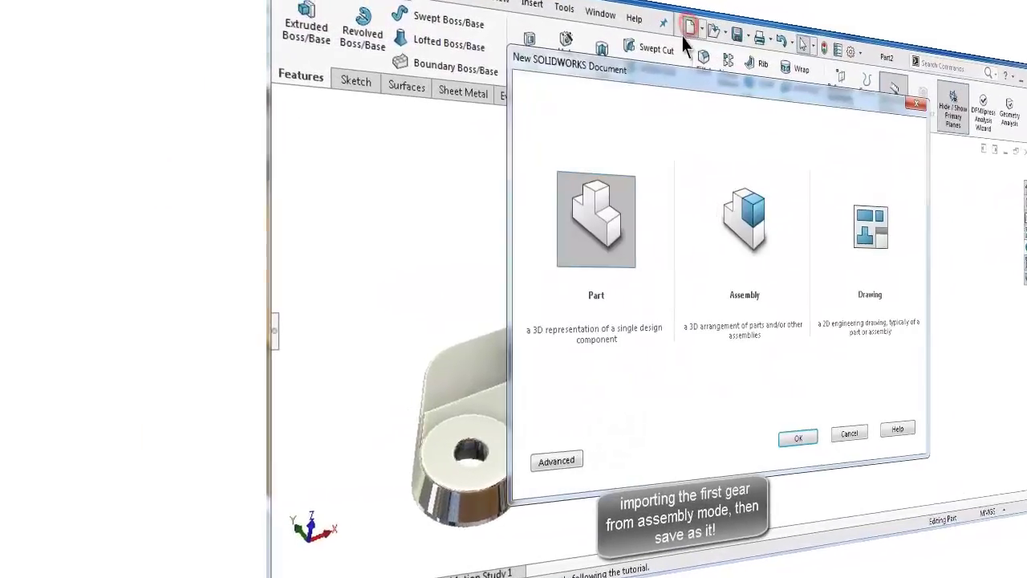
left_click(534, 249)
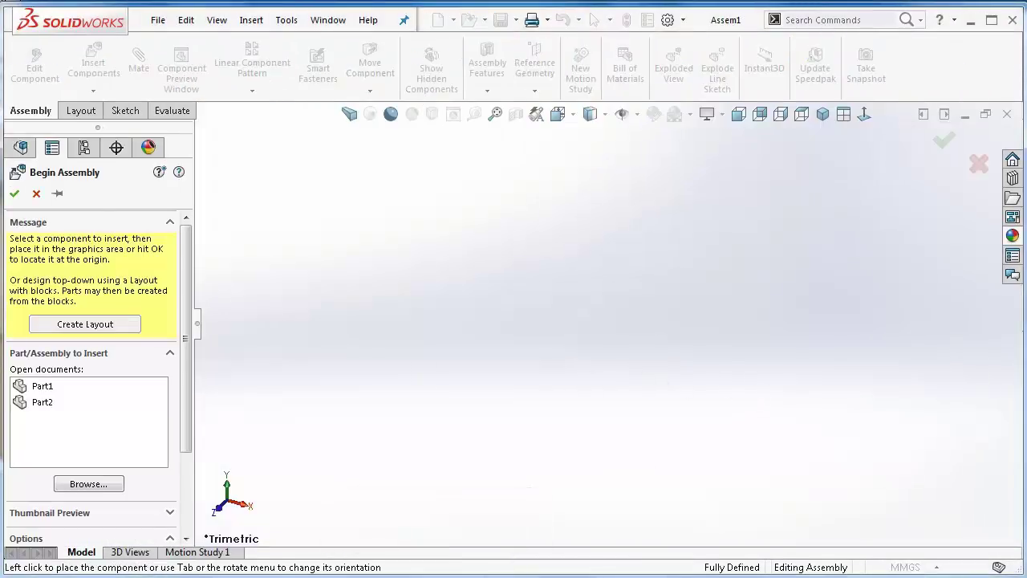
left_click(36, 194)
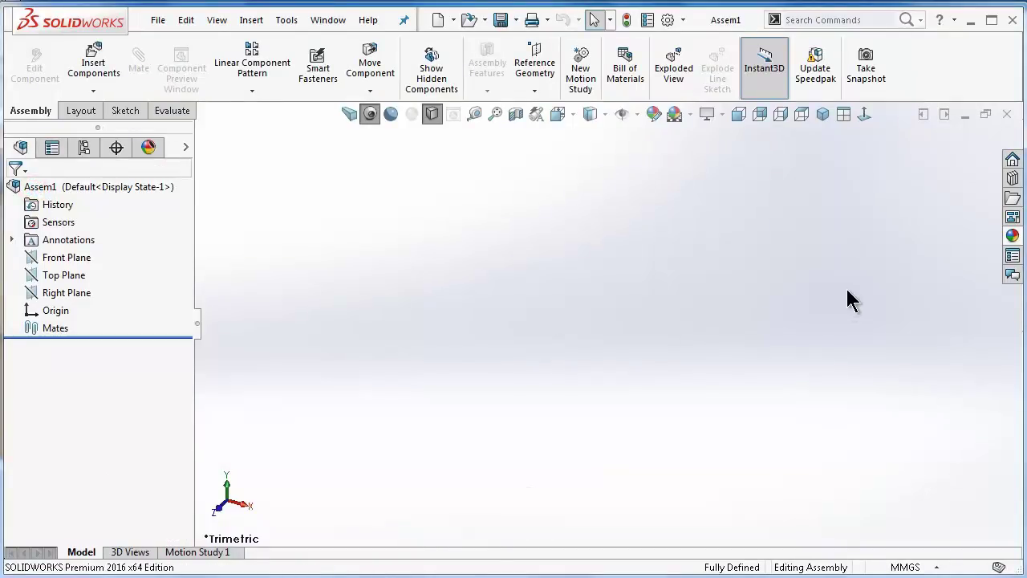
left_click(1012, 178)
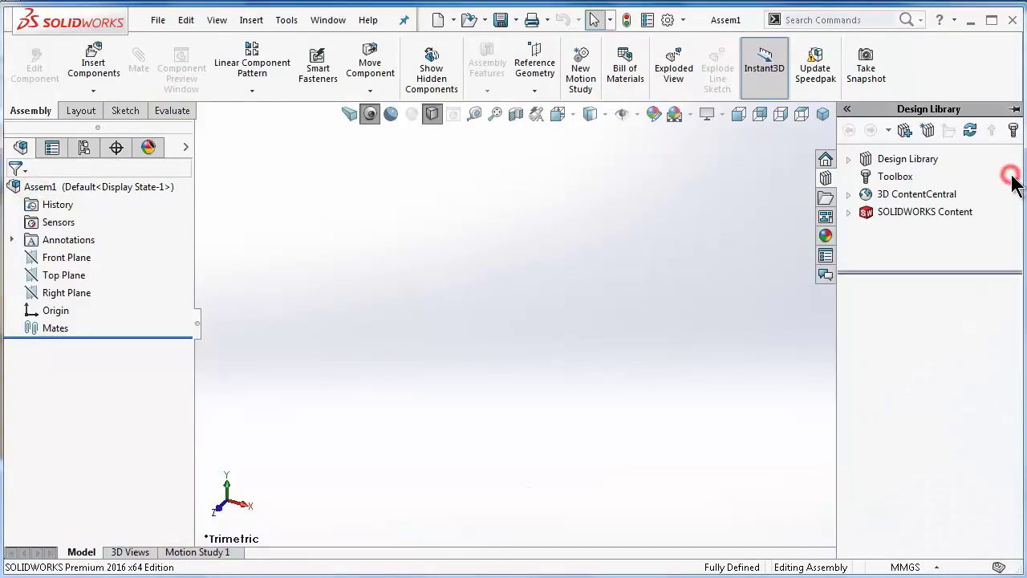
left_click(897, 180)
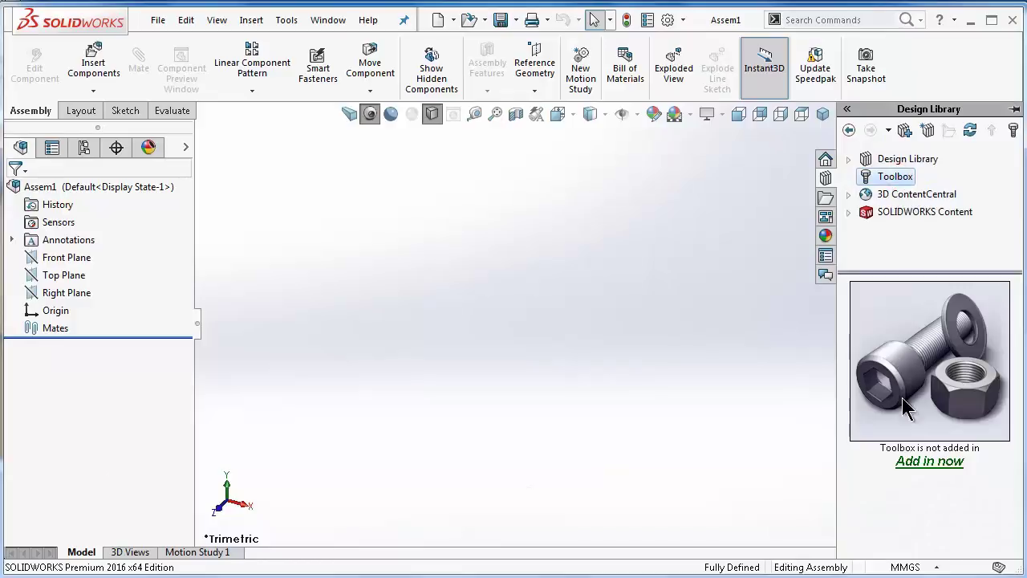
left_click(916, 464)
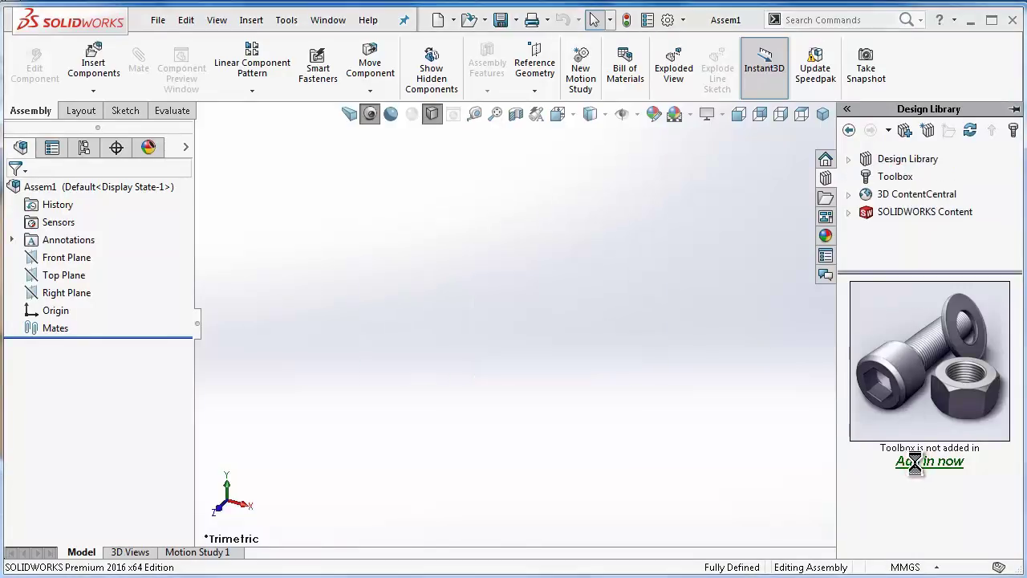
- Expand ISO > Power Transmission and open Gears to list spur, helical, rack and bevel gears
left_click_drag(1018, 397, 1018, 457)
double_click(980, 428)
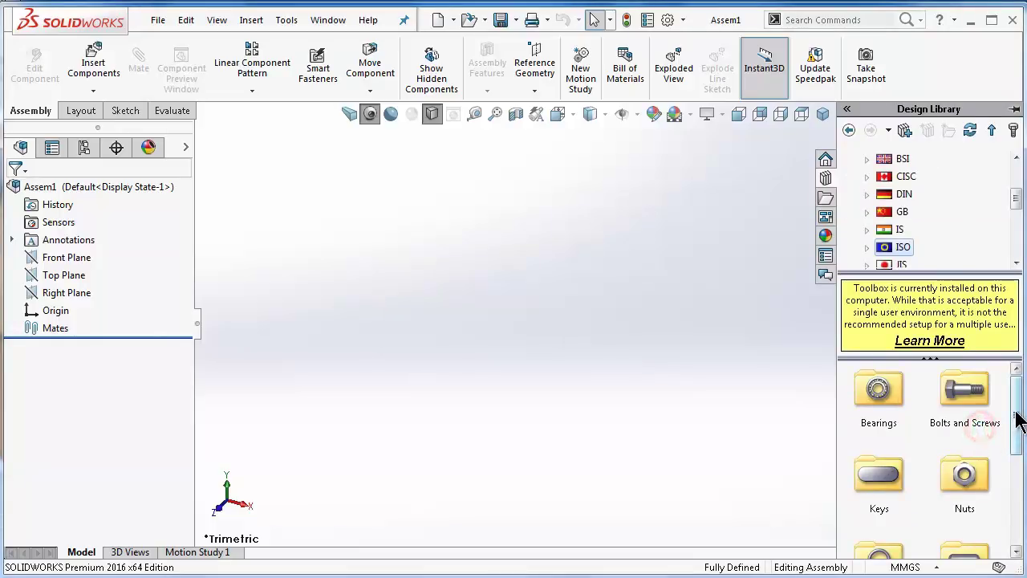
left_click_drag(1016, 422, 1008, 504)
double_click(881, 465)
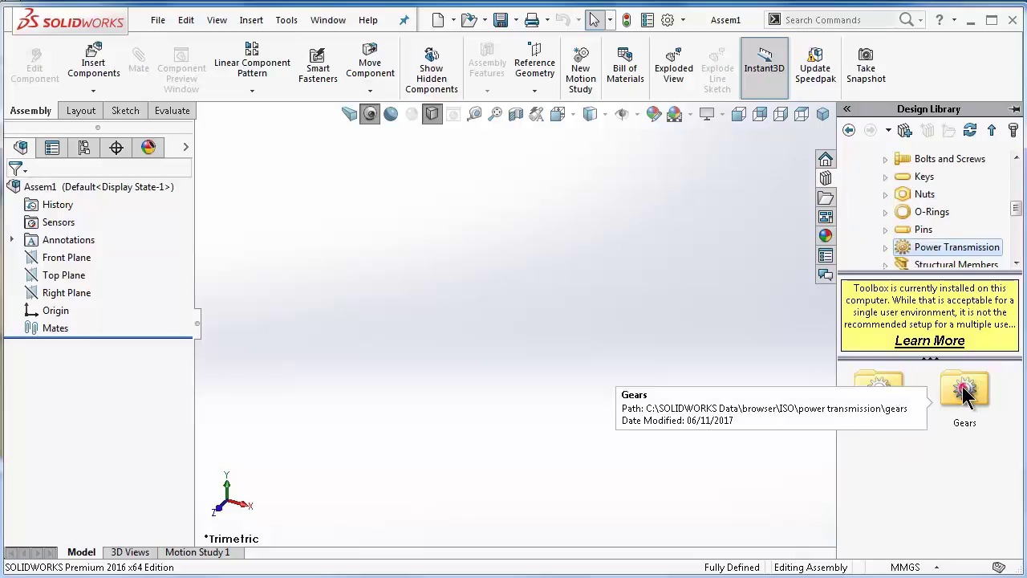
left_click_drag(966, 394, 534, 300)
left_click(634, 117)
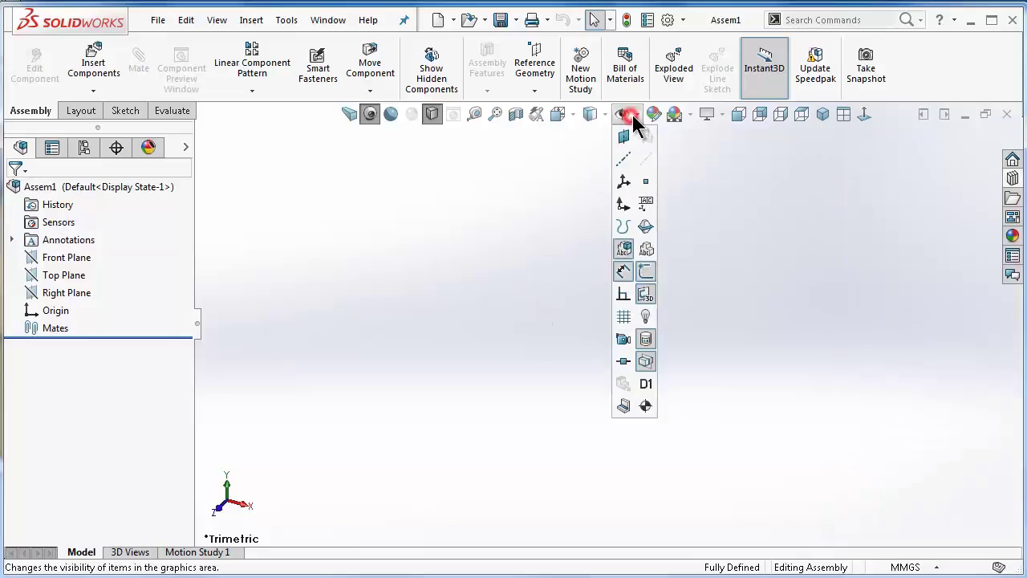
left_click(785, 263)
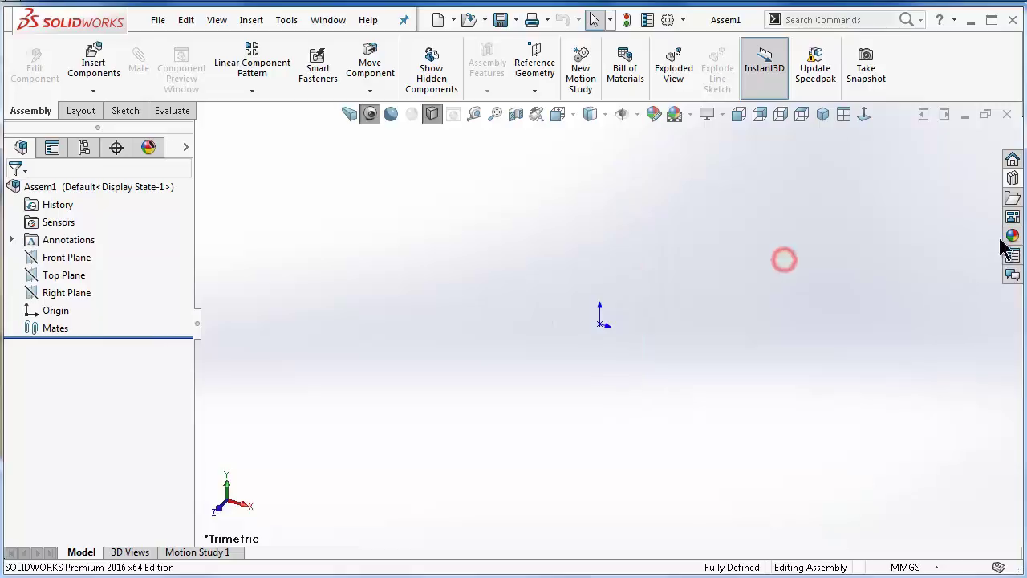
left_click(1012, 177)
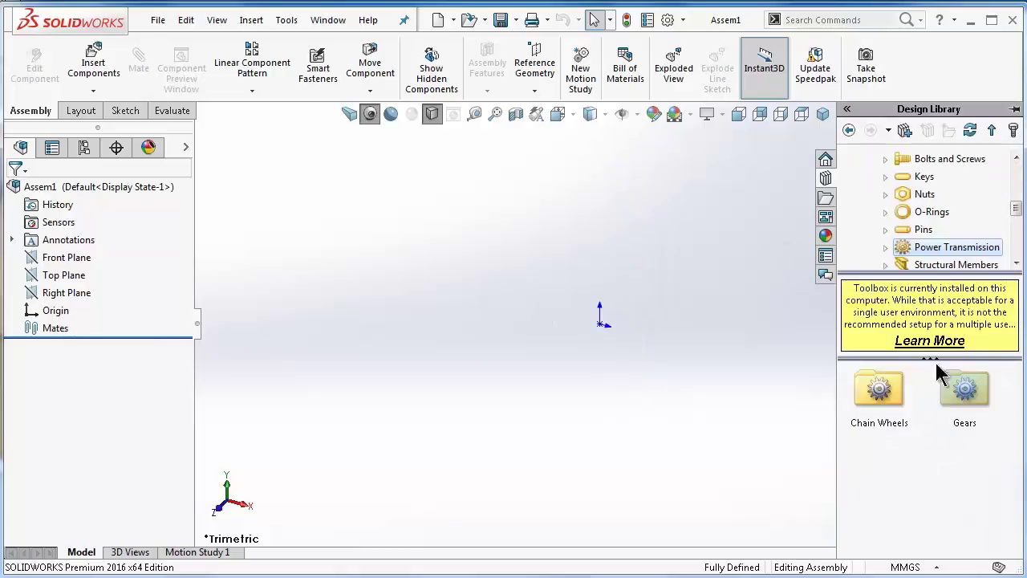
left_click(951, 407)
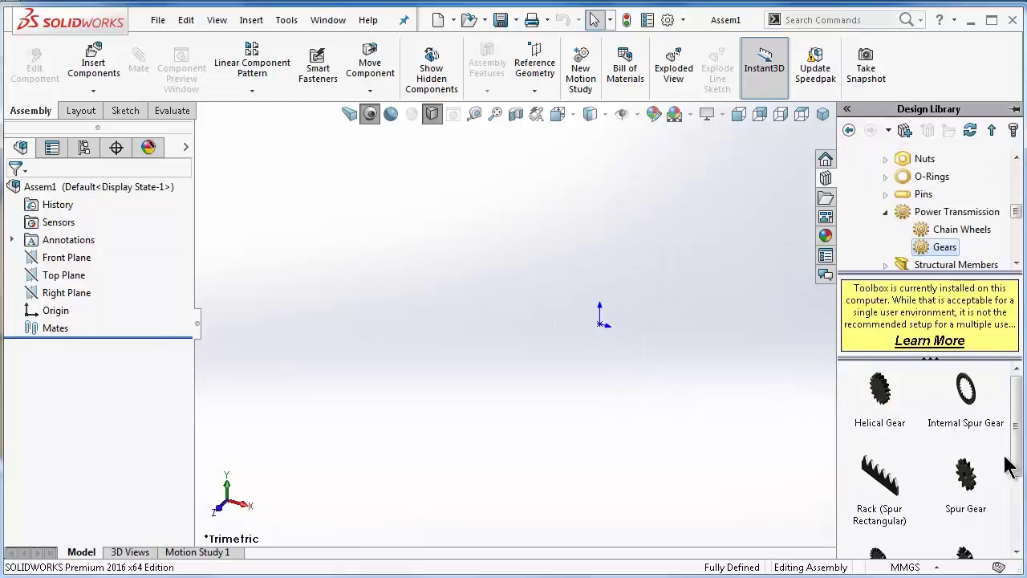
left_click_drag(1016, 451, 1020, 493)
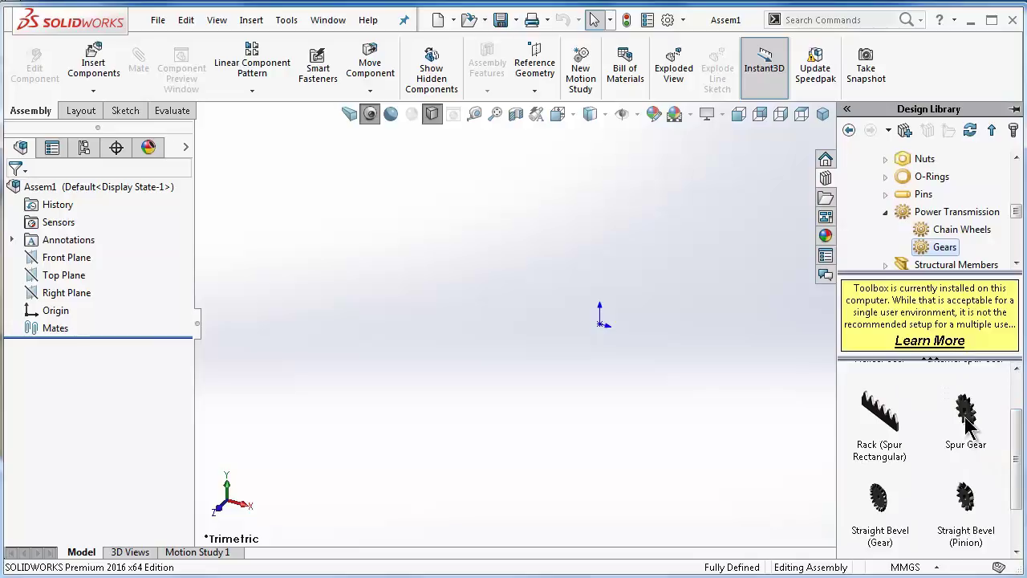
- Place a spur gear and set module 1, 20 teeth and a Type B hub
left_click_drag(606, 329, 607, 330)
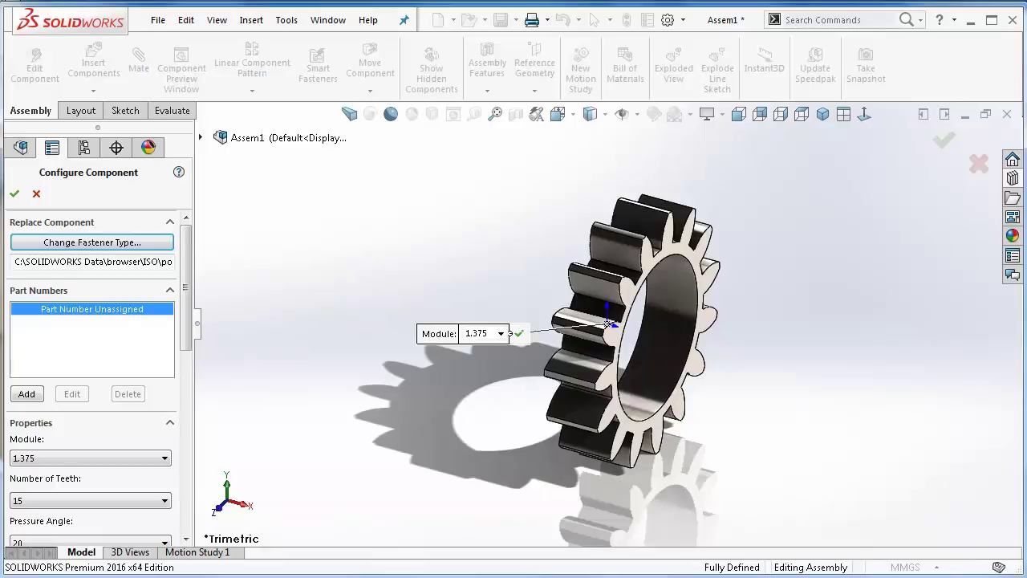
left_click_drag(184, 285, 190, 338)
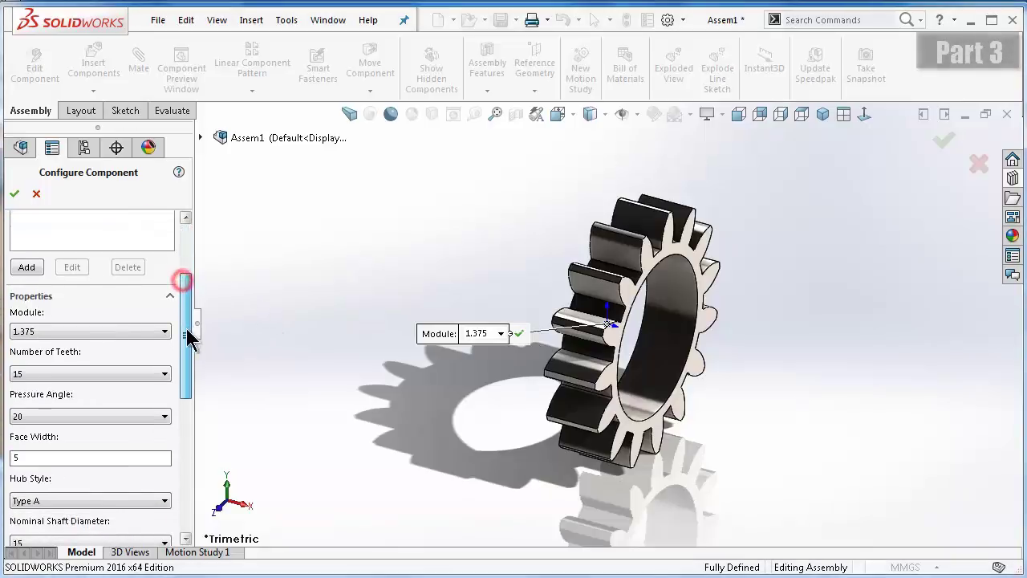
left_click(120, 331)
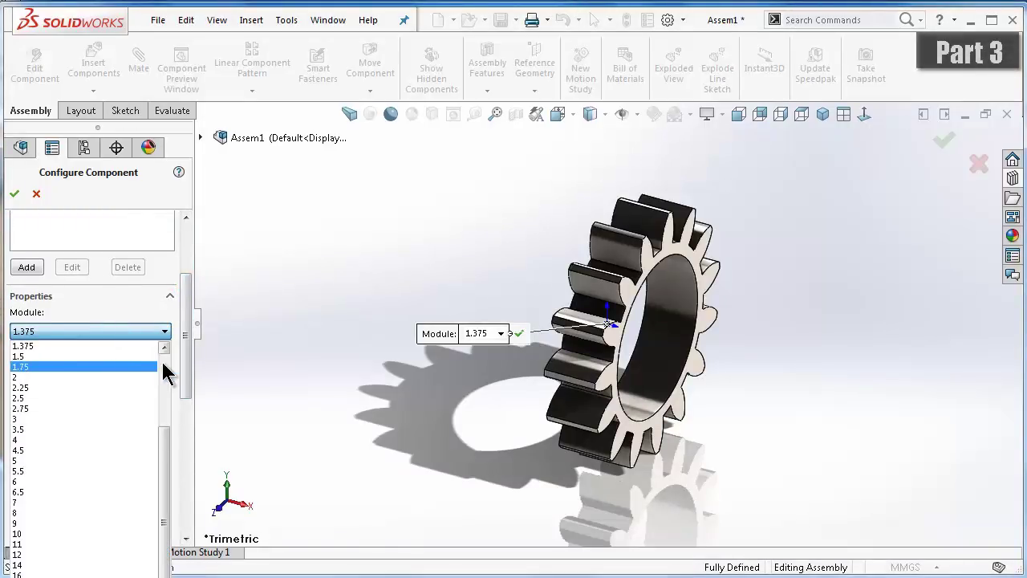
scroll(164, 346, "up", 2)
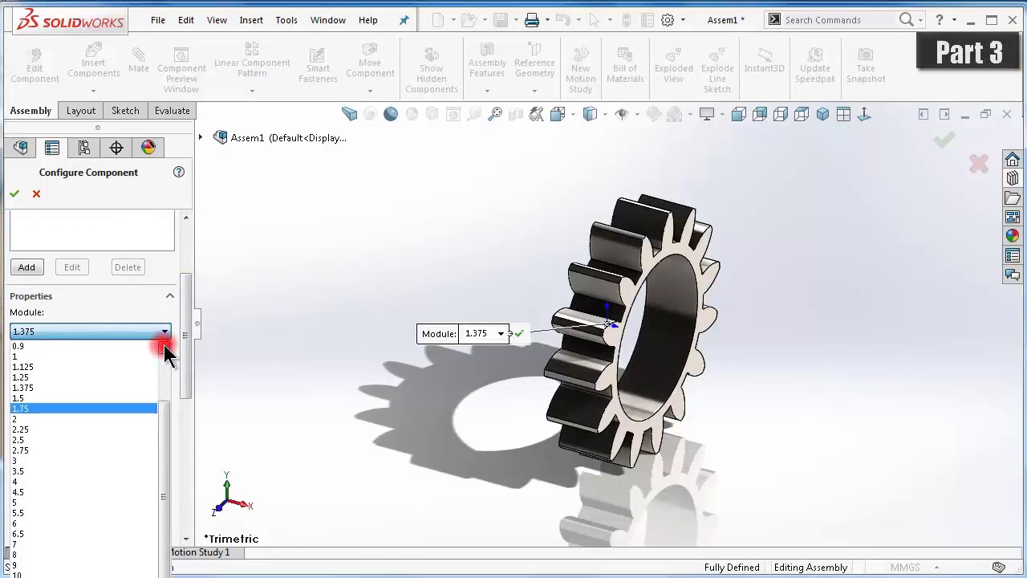
left_click(69, 356)
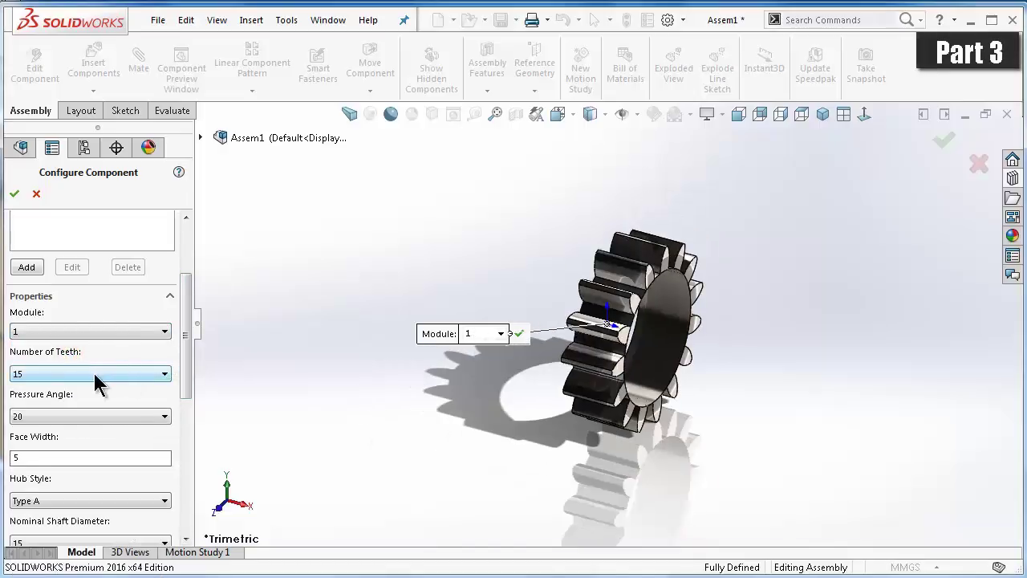
left_click(95, 378)
left_click(62, 441)
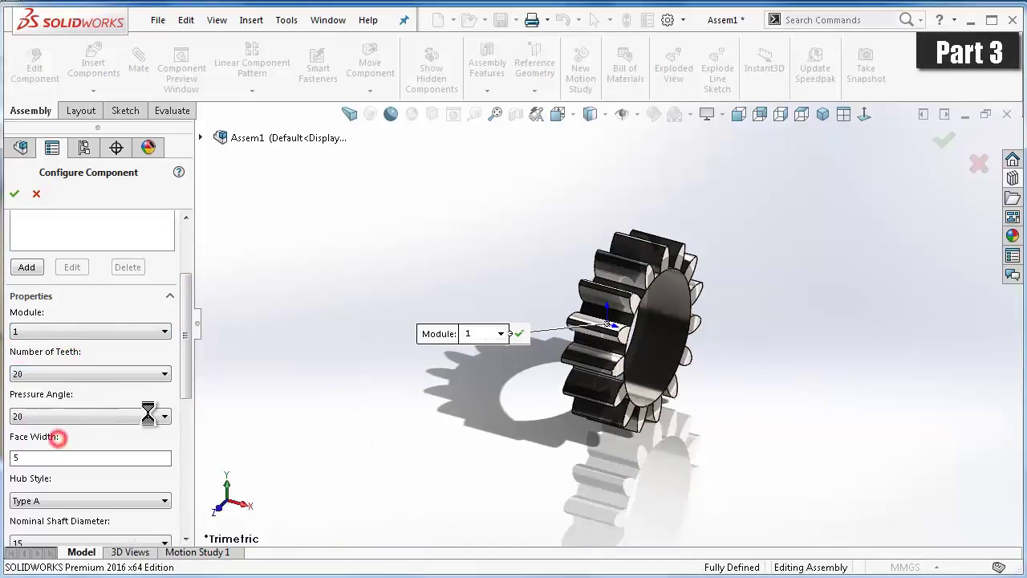
left_click_drag(190, 363, 191, 395)
type("3.25")
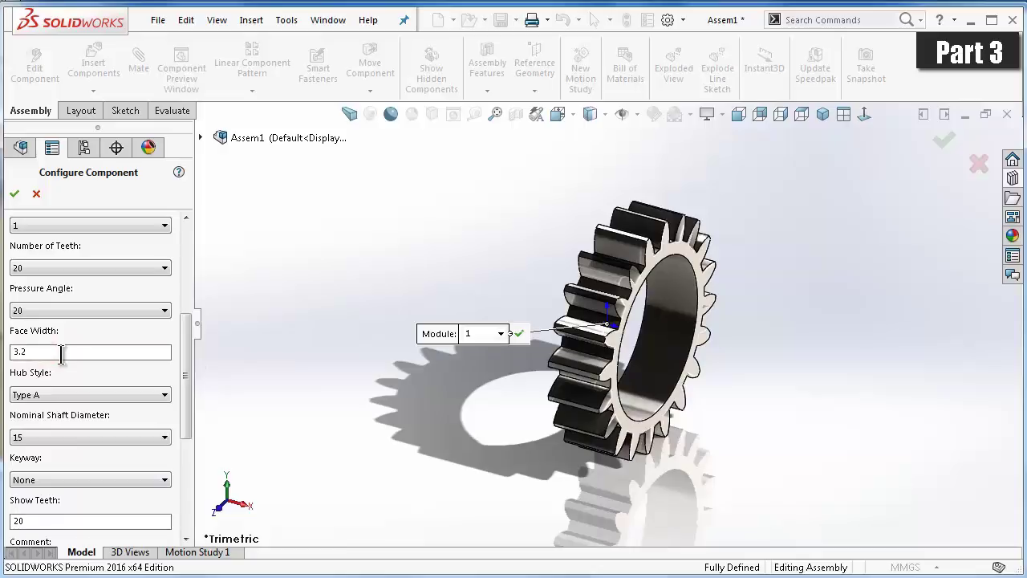
left_click(58, 395)
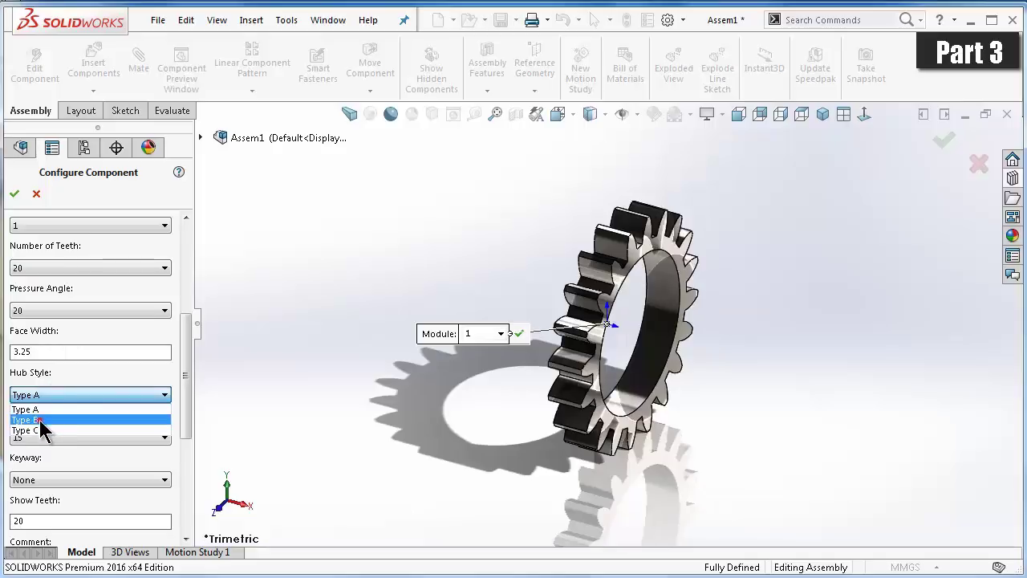
left_click(39, 420)
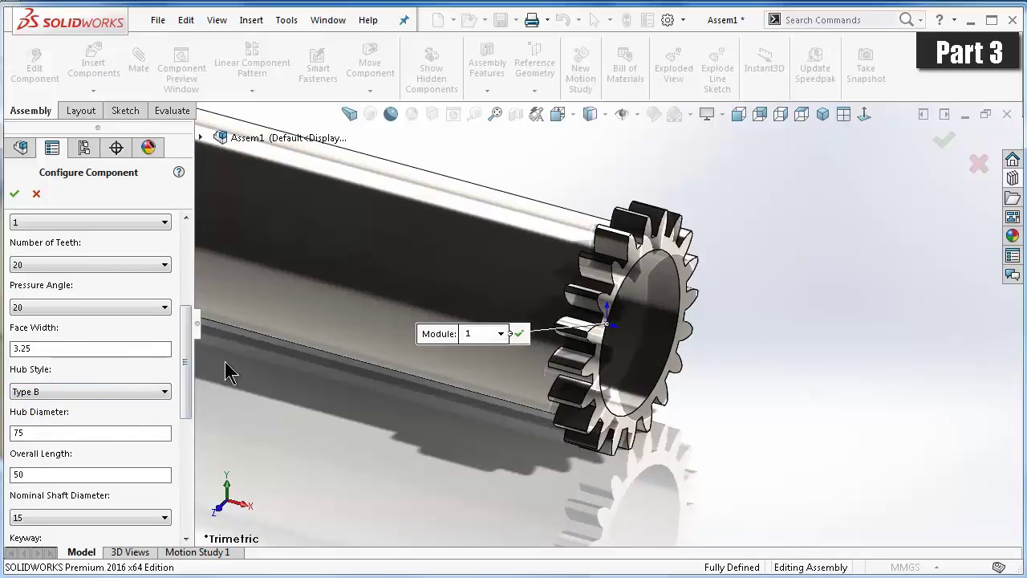
scroll(606, 397, "up", 3)
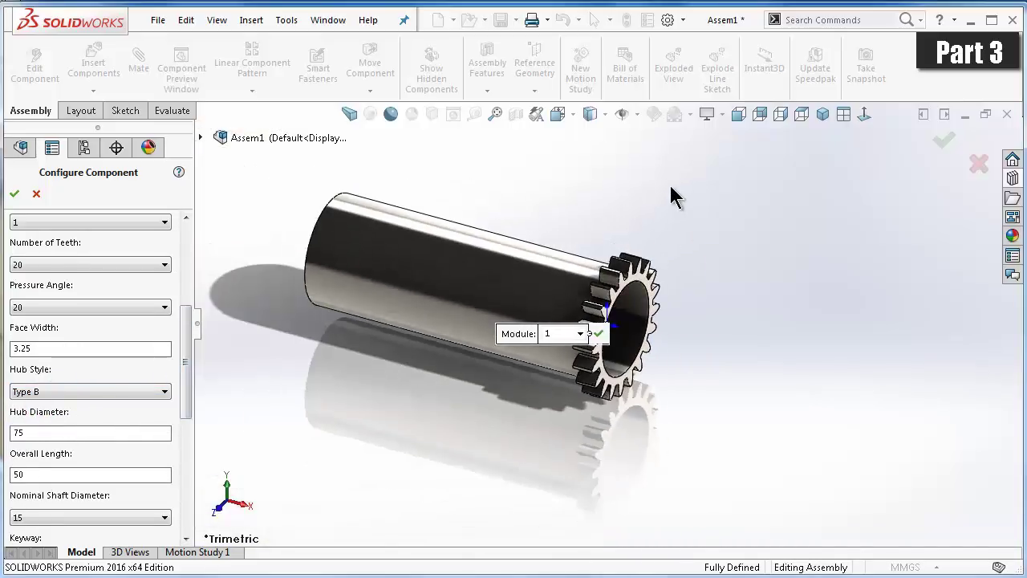
- Set the hub diameter to 12 and the nominal shaft diameter to 7
middle_click_drag(669, 183, 624, 216)
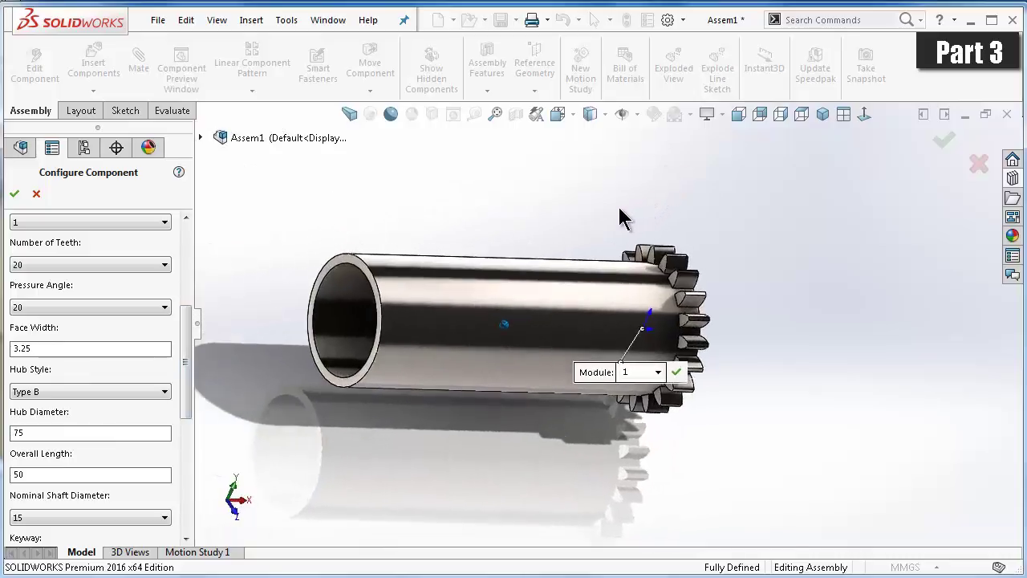
key("Left")
key("Left")
key("Left")
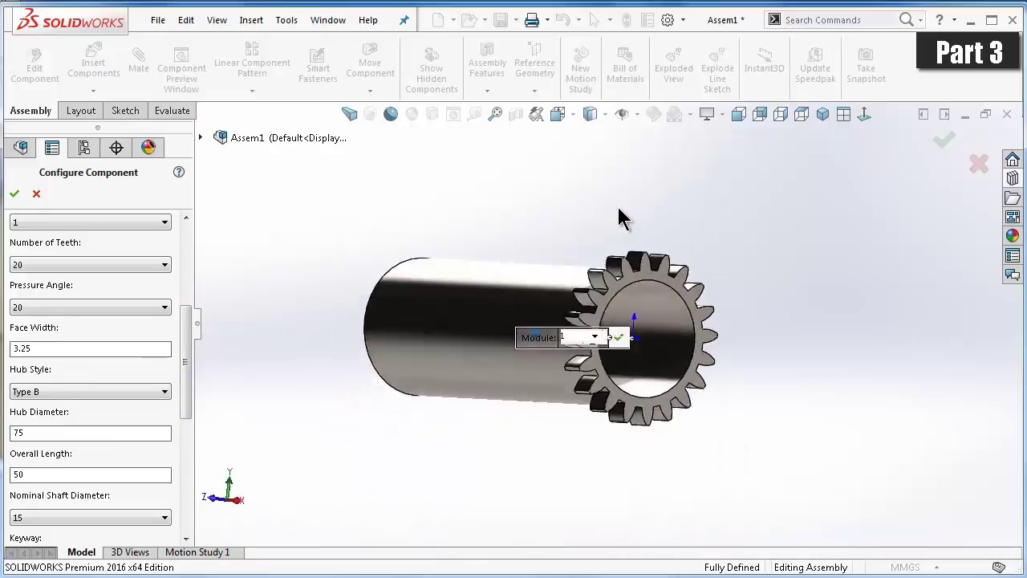
key("Up")
key("Up")
key("Up")
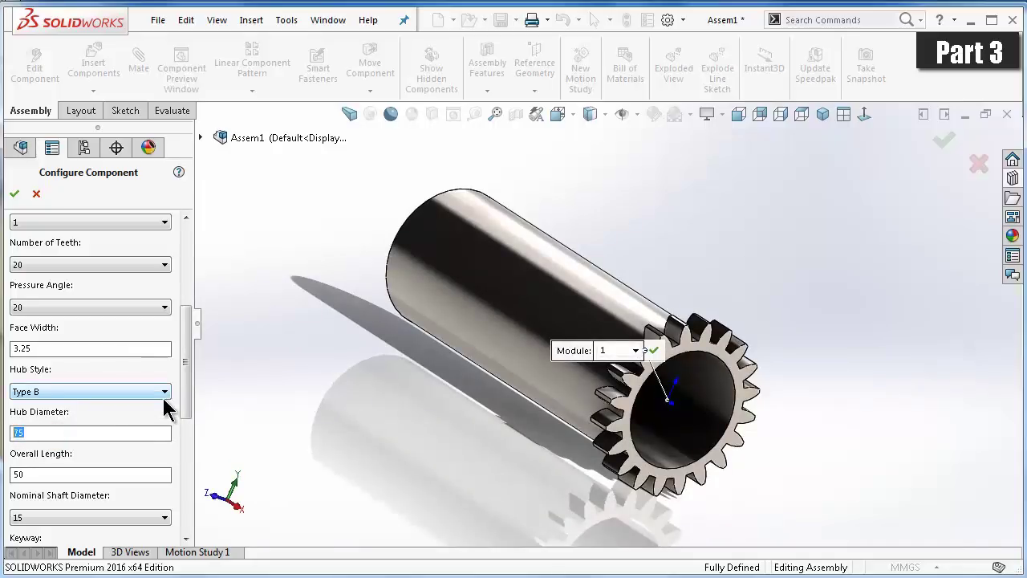
type("12")
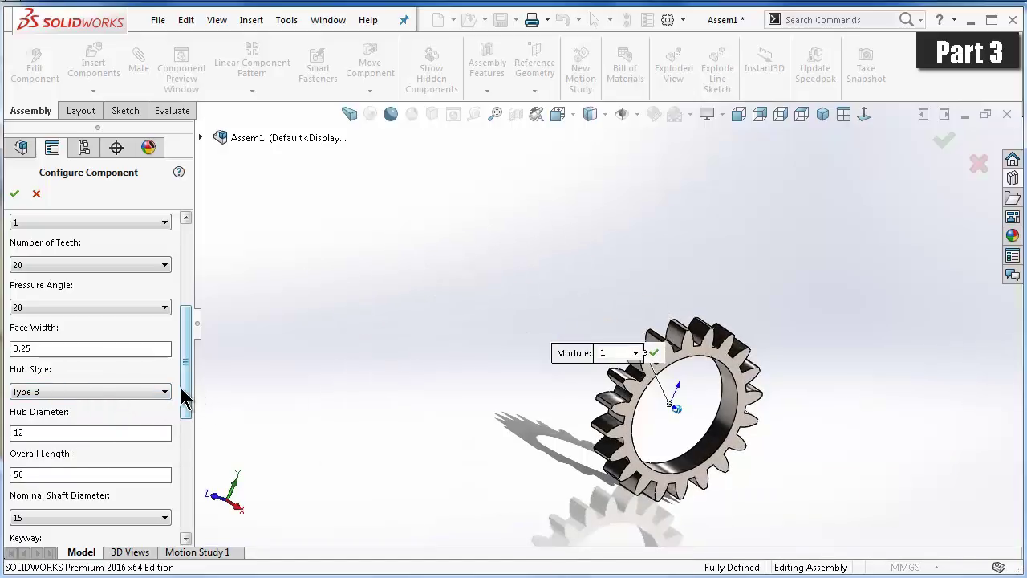
mouse_move(188, 394)
left_mouse_down()
mouse_move(187, 407)
mouse_move(187, 389)
left_mouse_up()
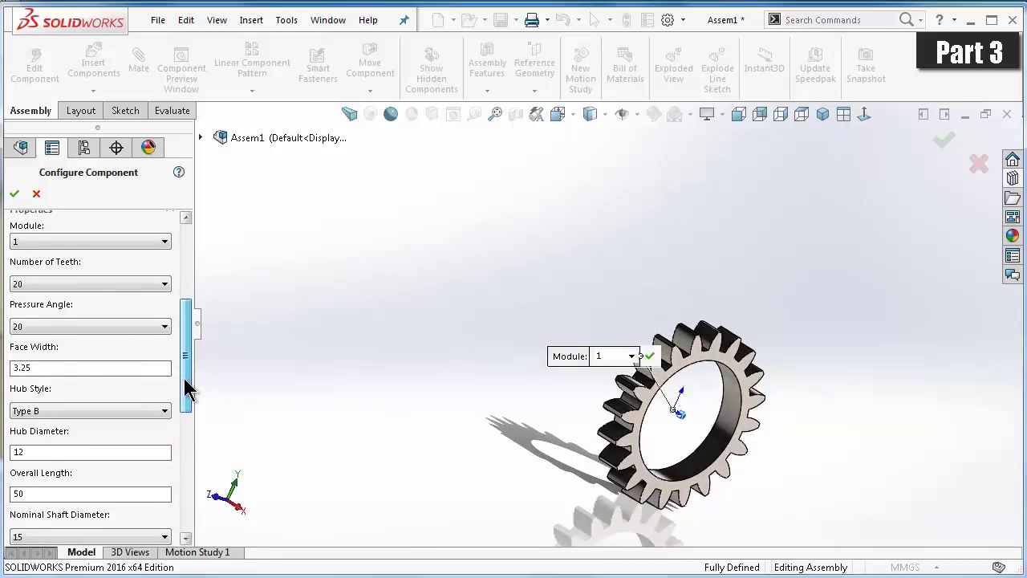
mouse_move(185, 380)
left_mouse_down()
mouse_move(185, 370)
mouse_move(187, 426)
left_mouse_up()
left_click(160, 426)
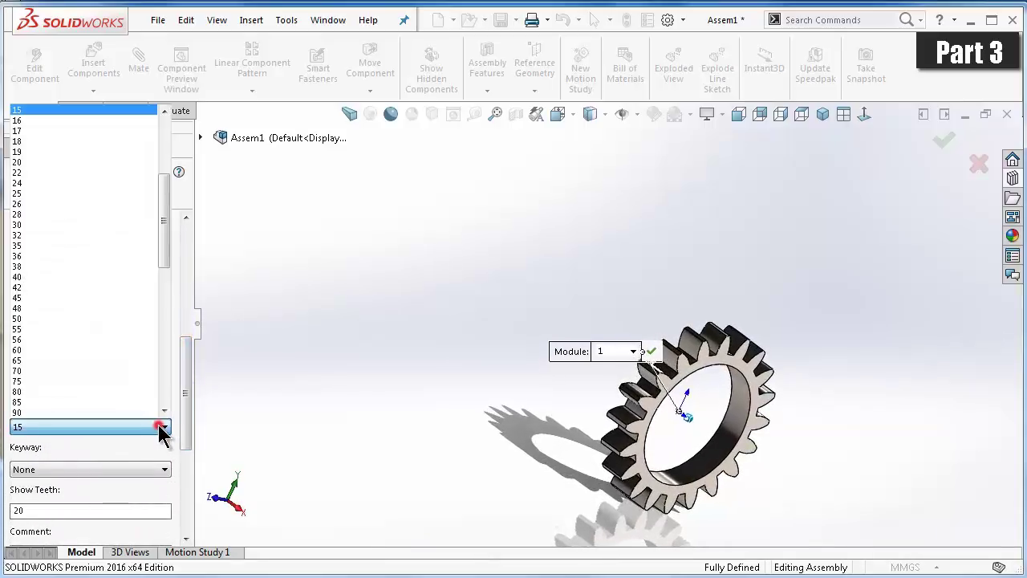
left_click_drag(167, 262, 161, 222)
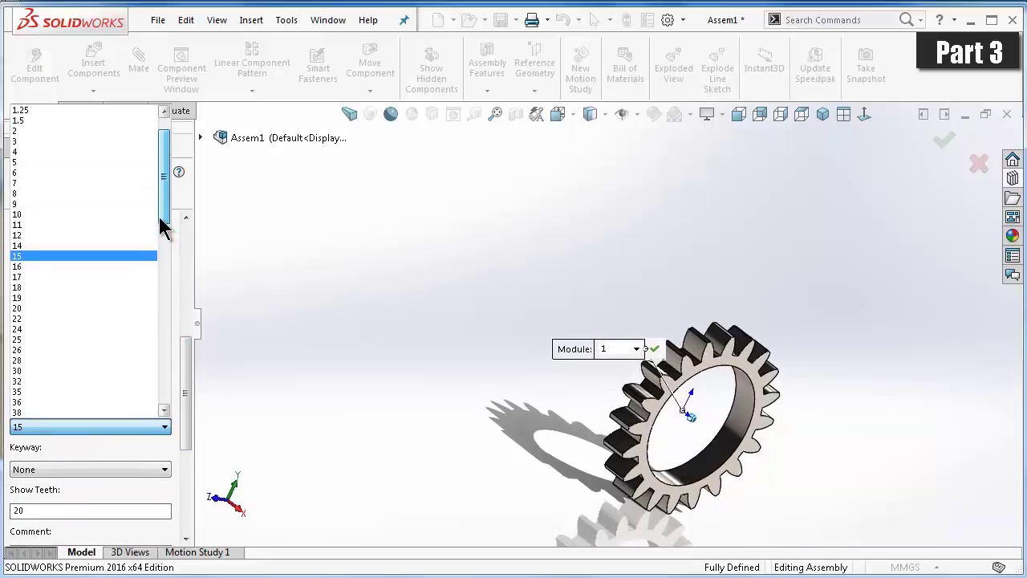
left_click(57, 191)
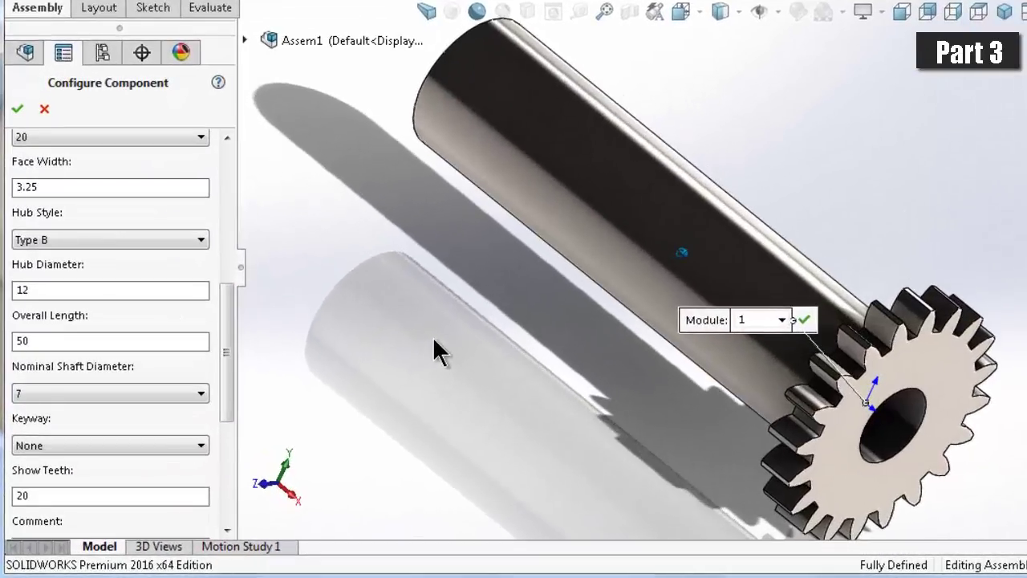
- Change the gear's overall length to 10.25 and orbit around the gear
left_click_drag(226, 296, 230, 304)
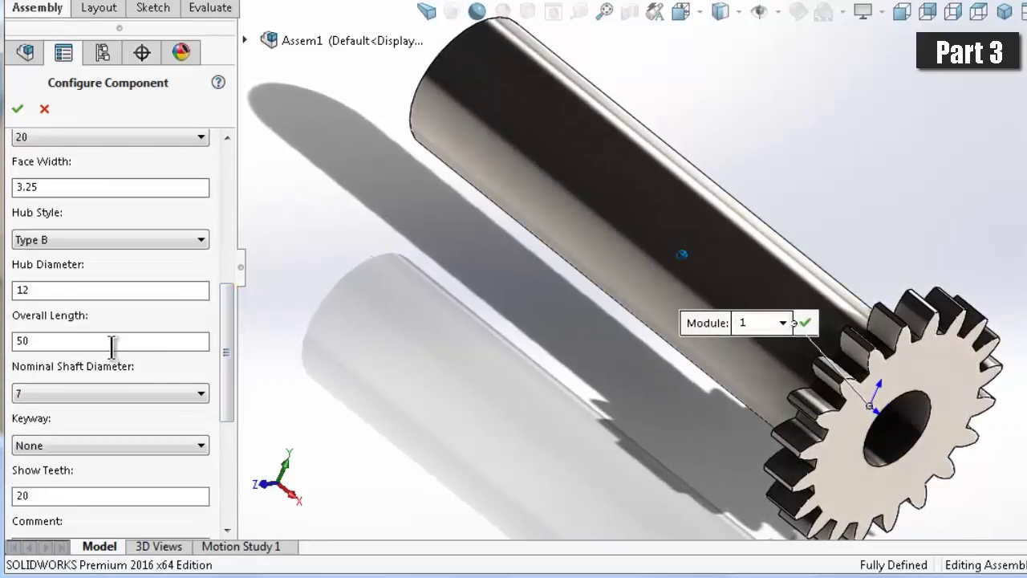
left_click_drag(87, 340, 14, 340)
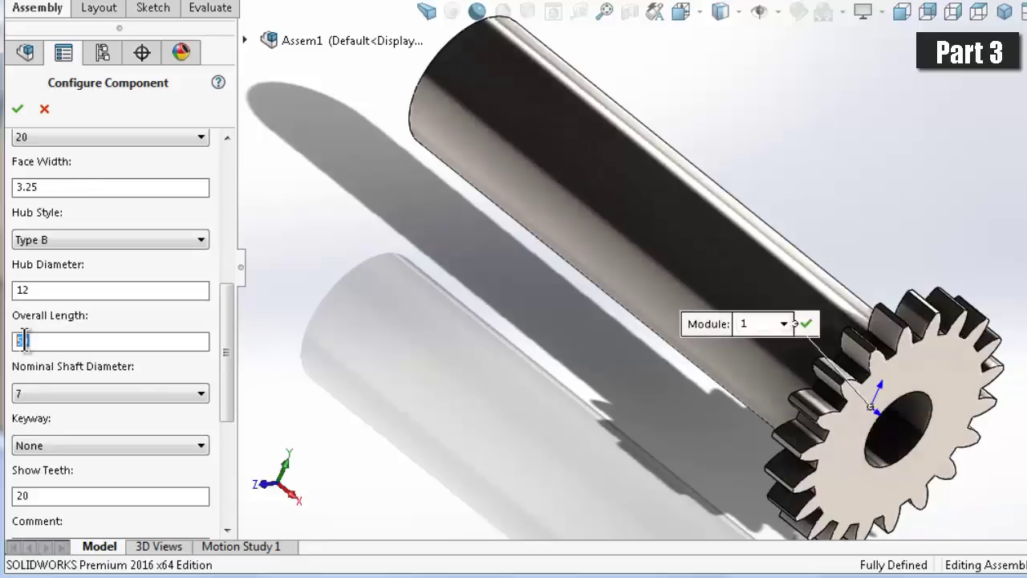
type("10.25")
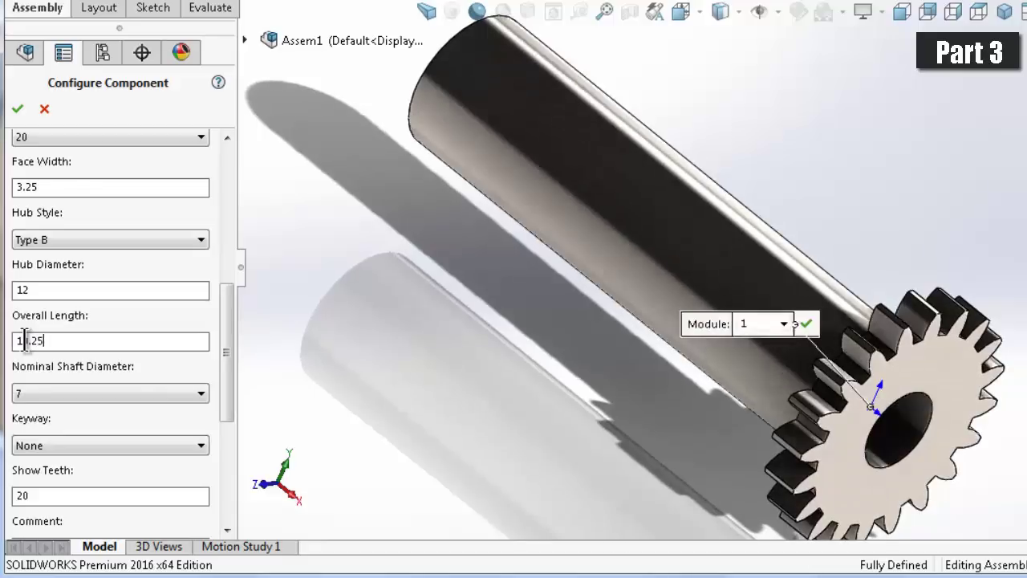
left_click(394, 293)
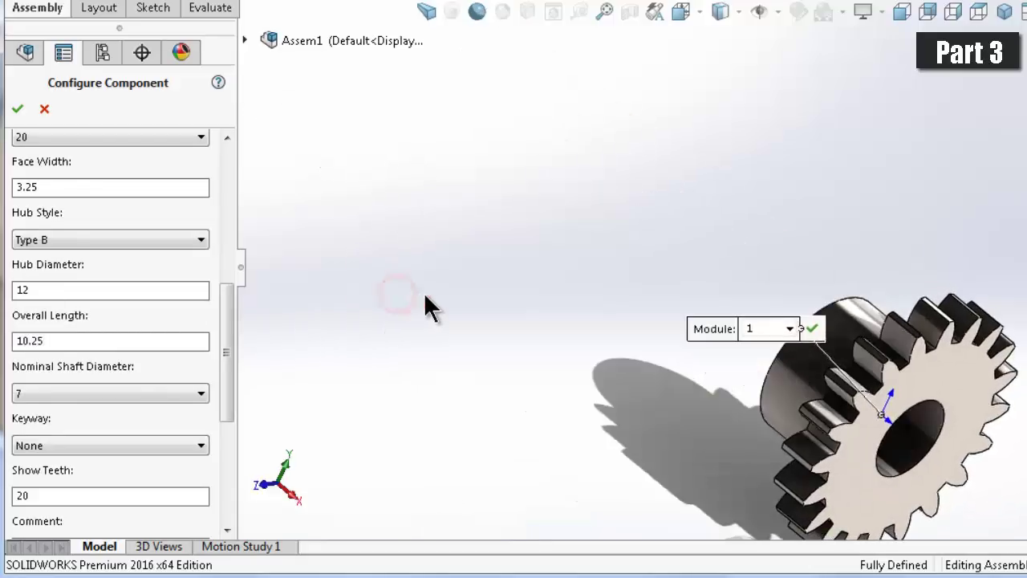
mouse_move(811, 378)
middle_mouse_down()
mouse_move(826, 394)
mouse_move(236, 348)
middle_mouse_up()
left_click(224, 341)
mouse_move(225, 341)
left_mouse_down()
mouse_move(225, 431)
mouse_move(225, 206)
left_mouse_up()
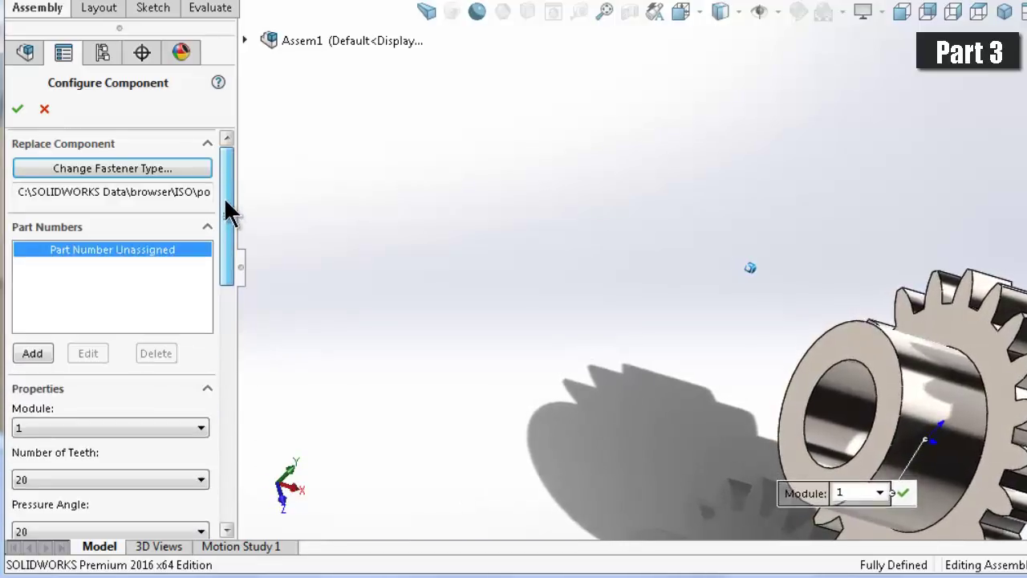
- Accept the configured gear, stop further insertions and view it from the side
left_click(17, 109)
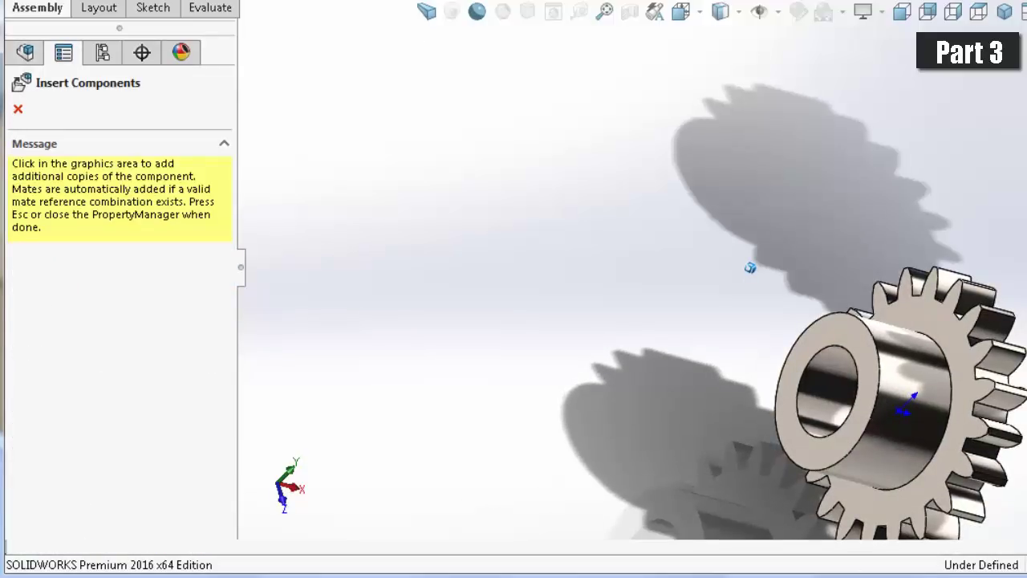
key("Escape")
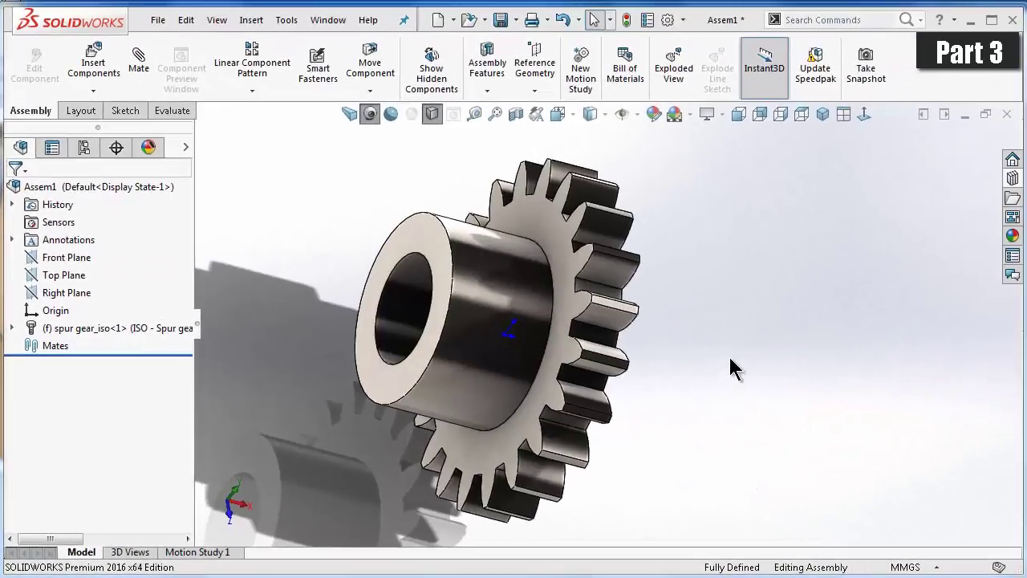
mouse_move(731, 368)
middle_mouse_down()
mouse_move(690, 381)
mouse_move(545, 284)
middle_mouse_up()
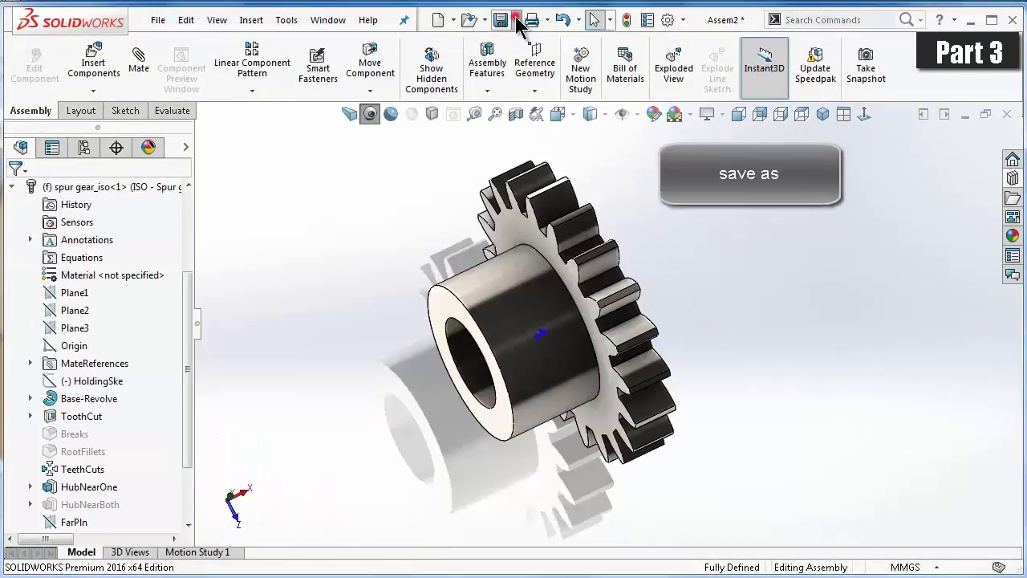
- Save as part file spur gear_pt3 with all components, overwrite it, and close the assembly unsaved
left_click(517, 19)
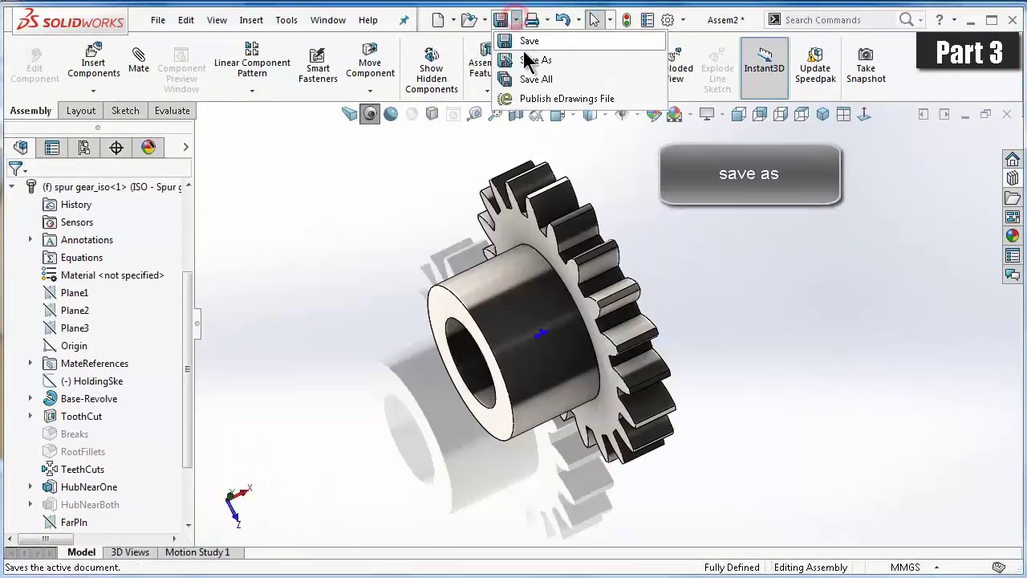
left_click(526, 58)
left_click(524, 279)
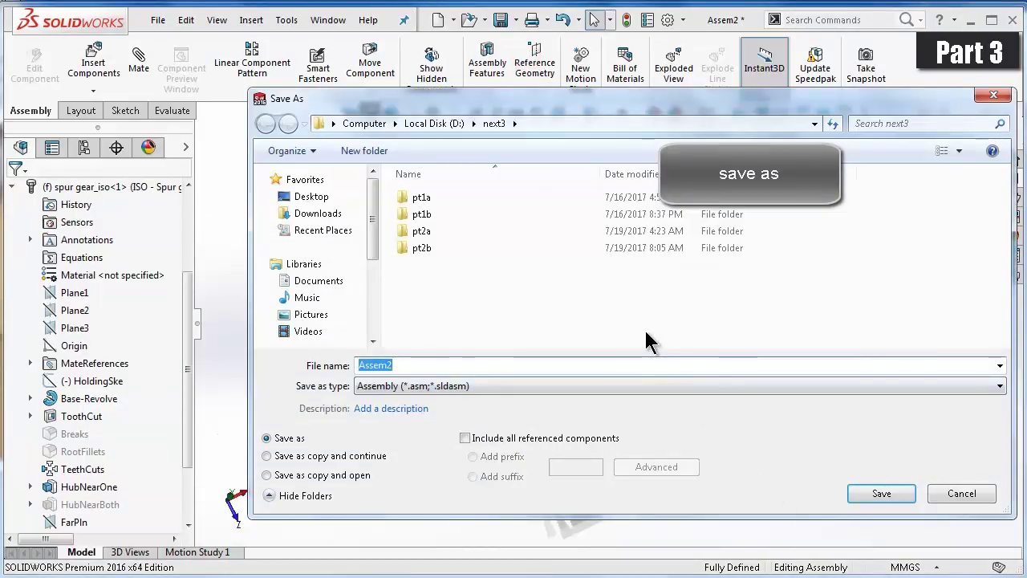
left_click(530, 387)
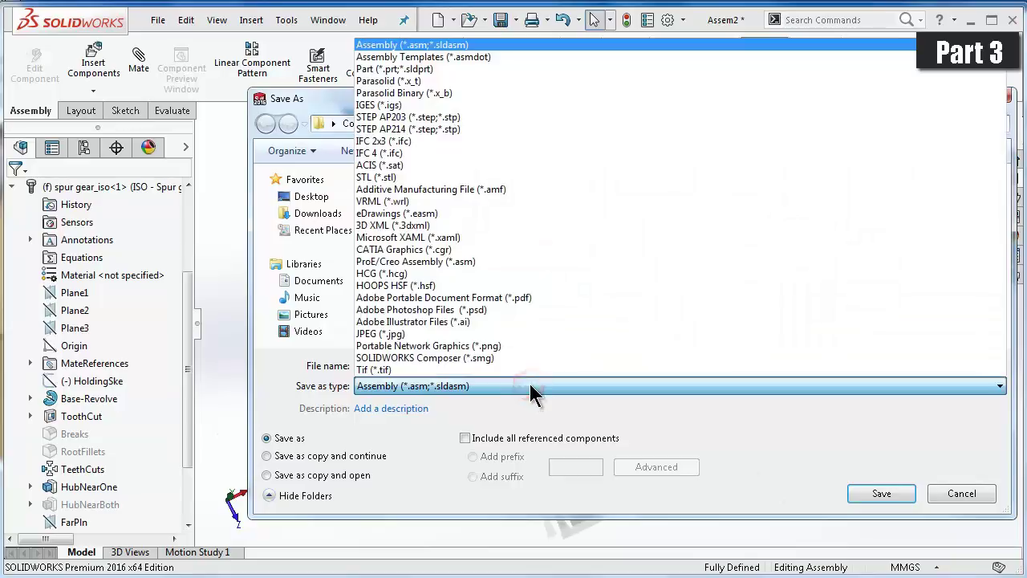
left_click(524, 71)
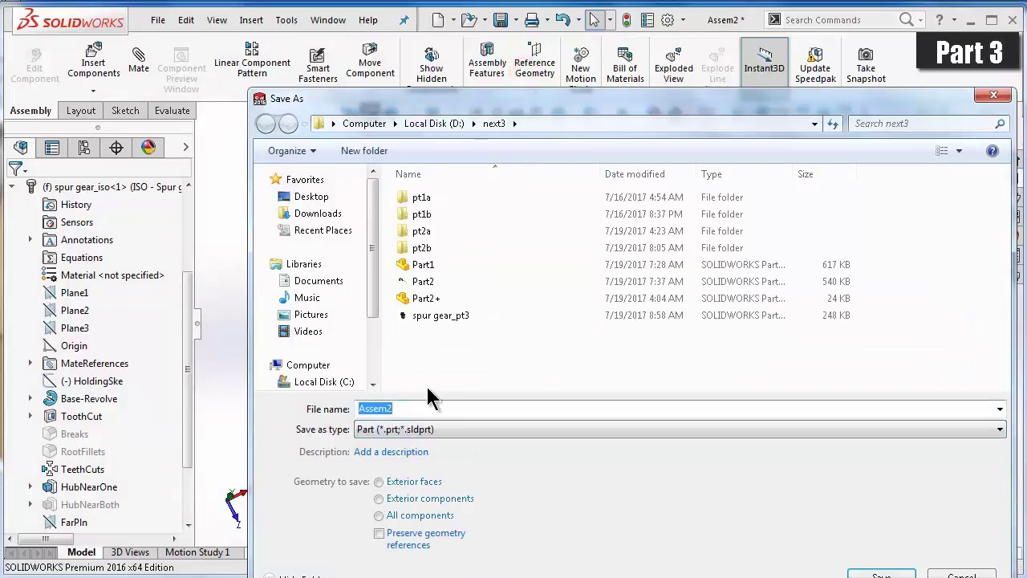
left_click(439, 319)
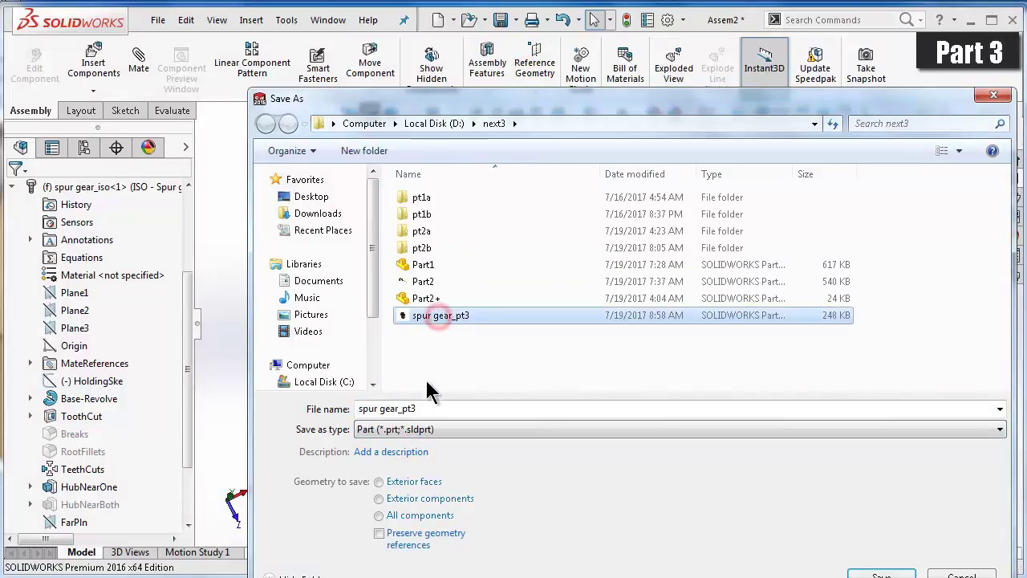
left_click(427, 452)
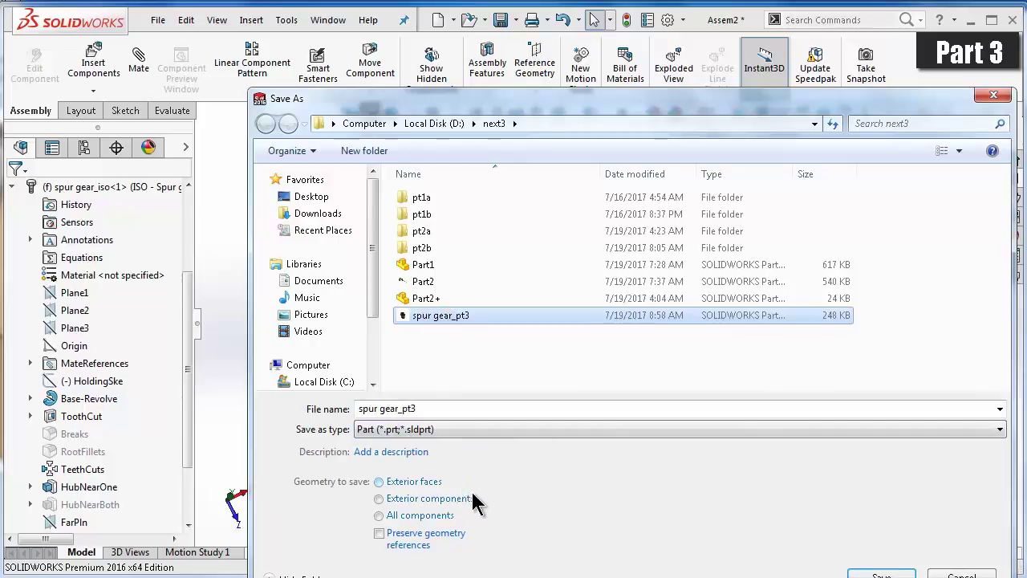
left_click(448, 518)
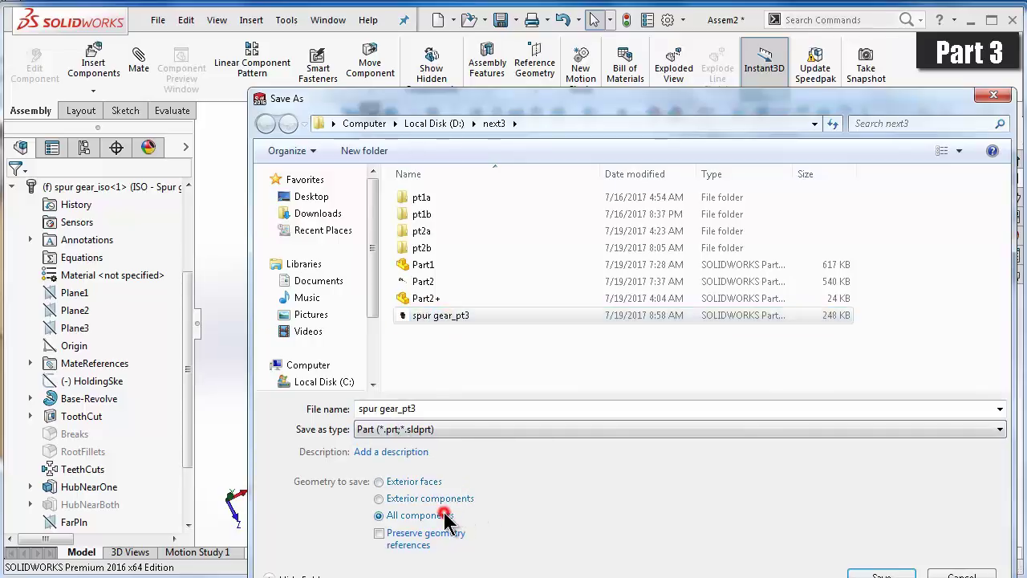
left_click(869, 574)
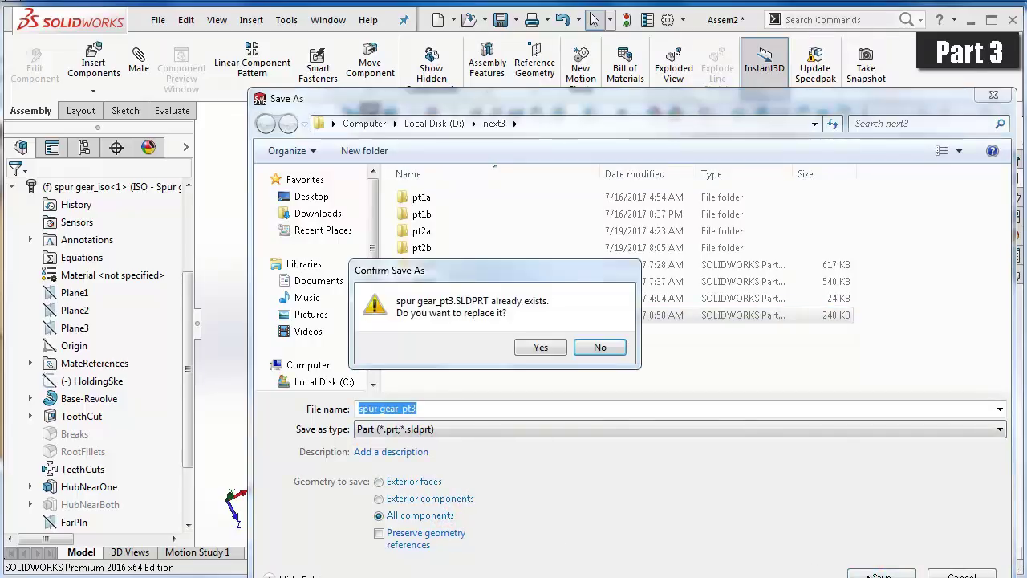
left_click(536, 350)
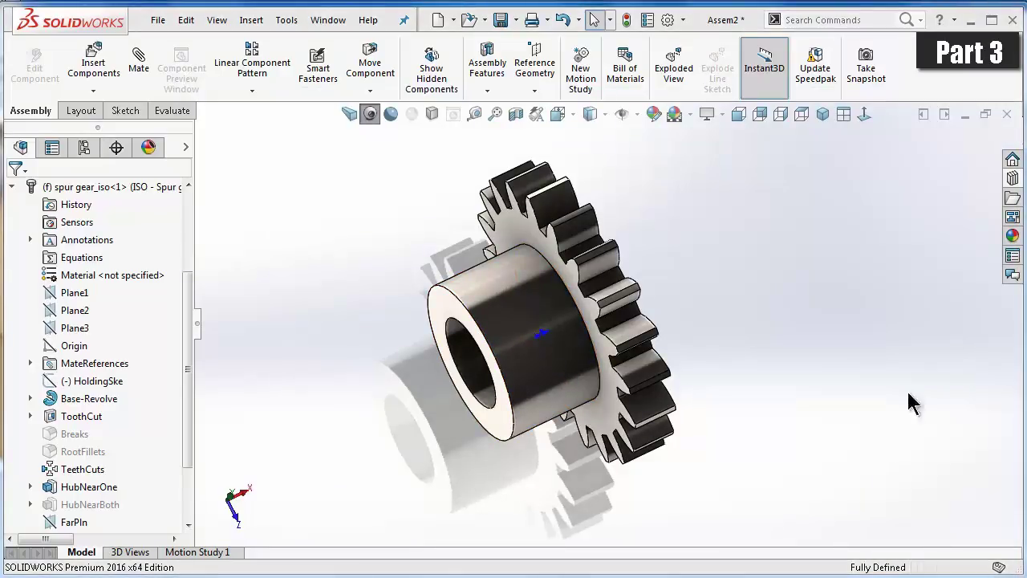
left_click(1007, 115)
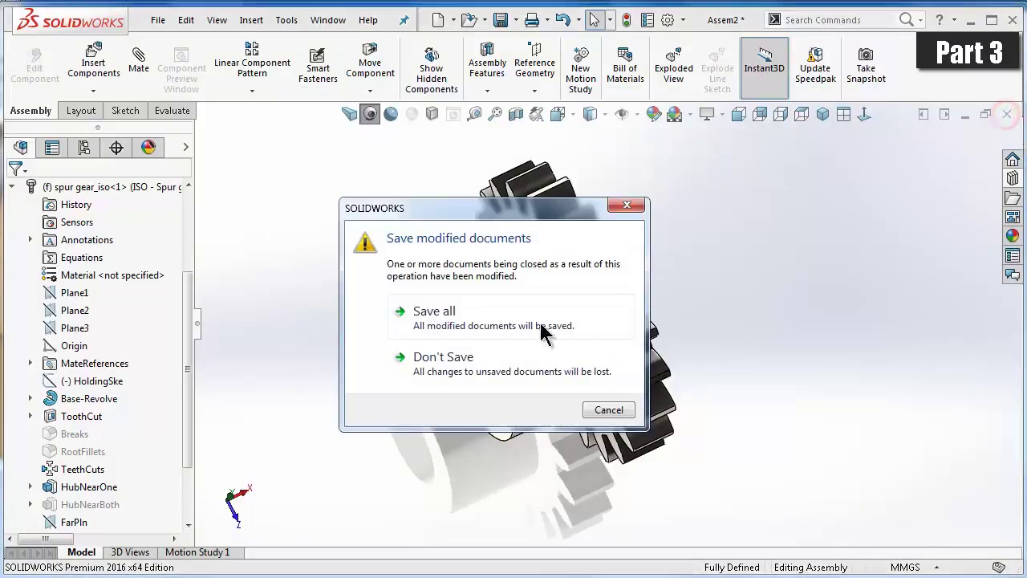
left_click(415, 357)
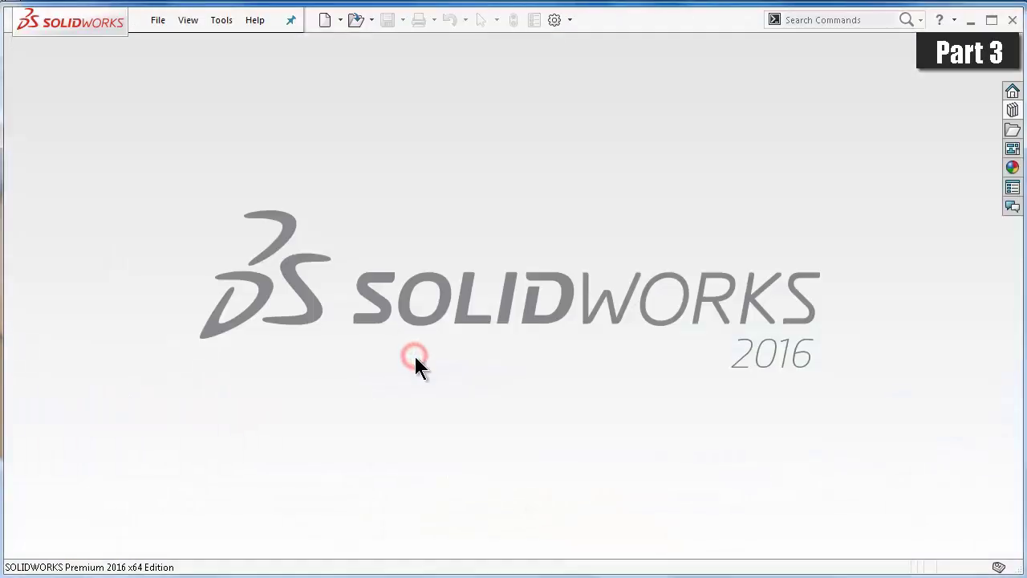
- Open spur gear_pt3.SLDPRT, decline FeatureWorks recognition, and rotate the gear
left_click(357, 22)
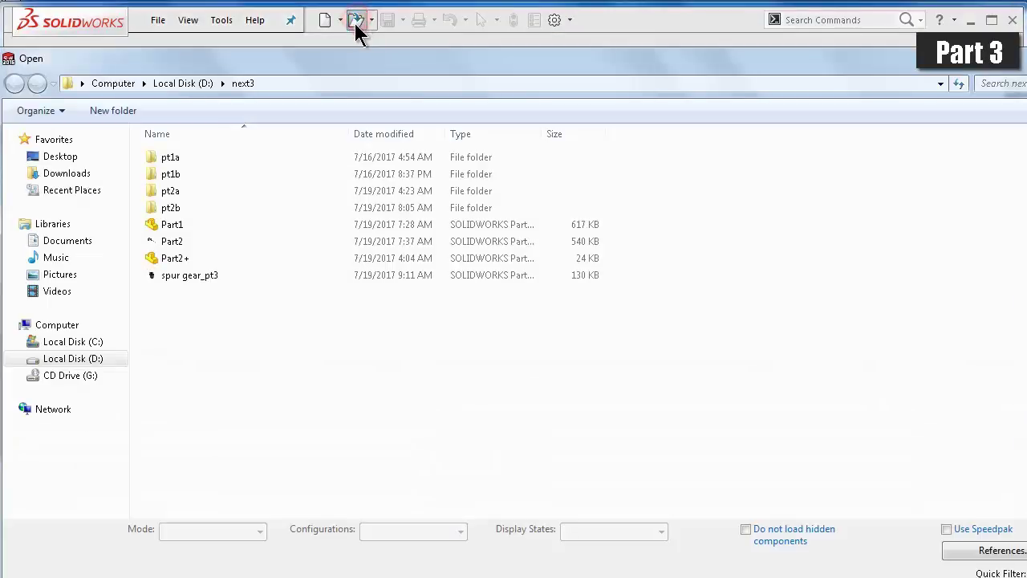
left_click(235, 277)
key("Return")
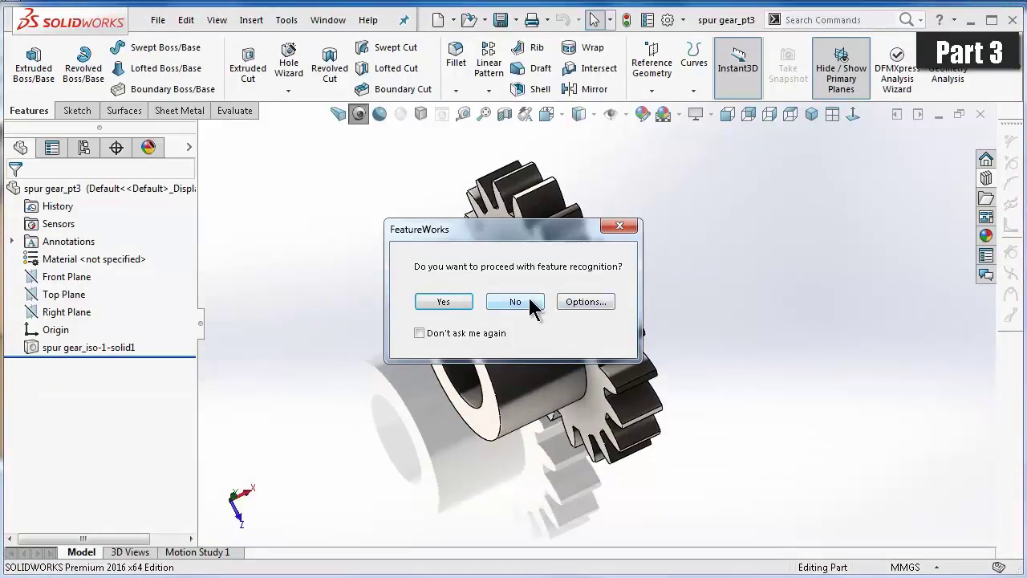
left_click(530, 305)
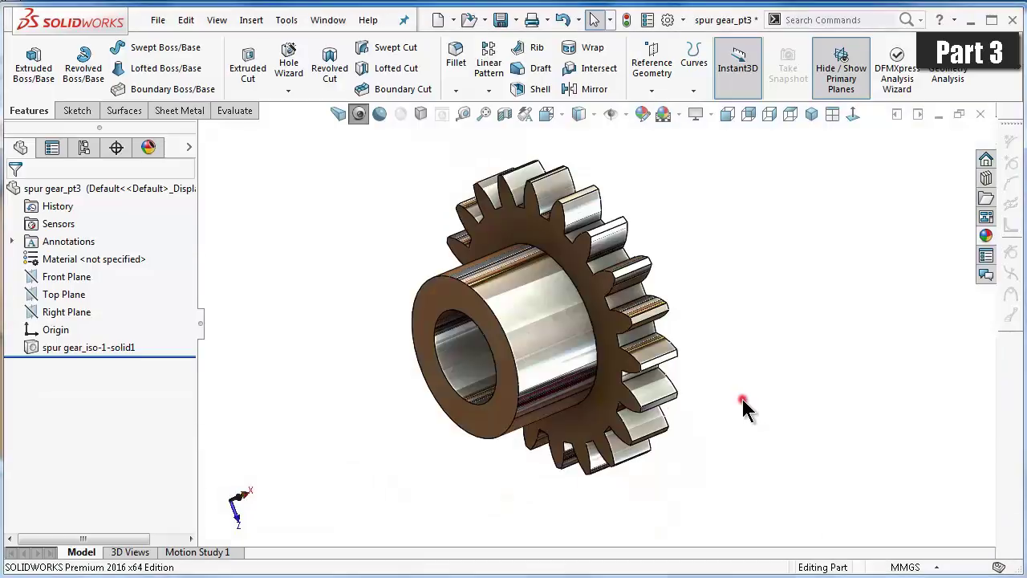
middle_click_drag(753, 417, 744, 409)
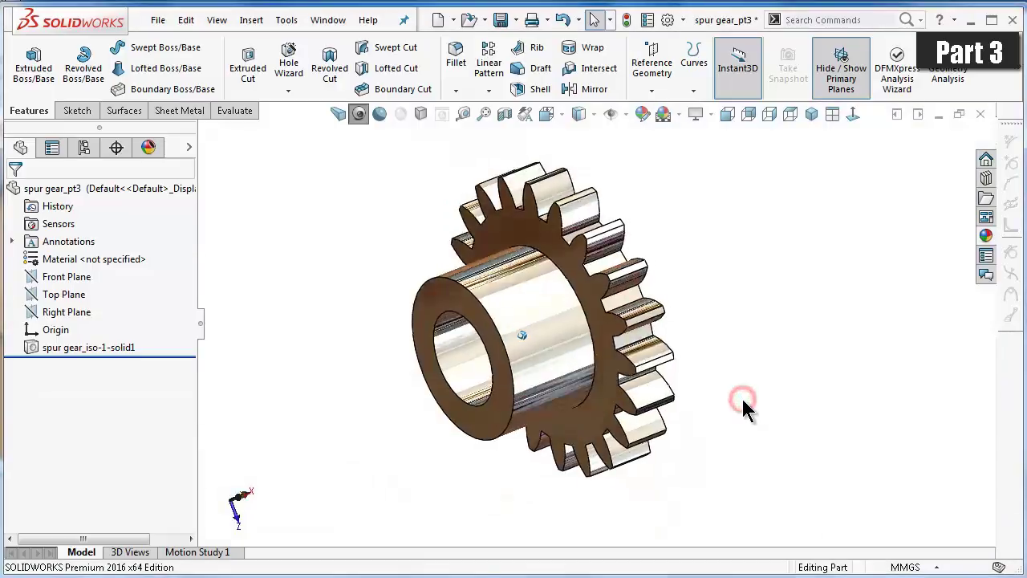
key("Left")
key("Left")
key("Left")
key("Left")
key("Left")
key("Left")
key("Left")
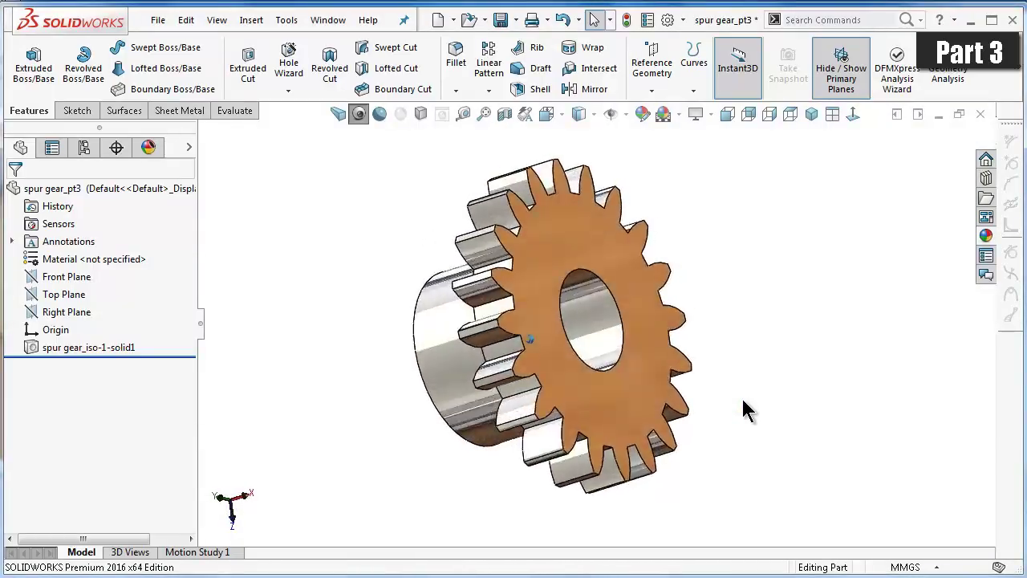
key("Left")
key("Left")
key("Left")
key("Left")
key("Left")
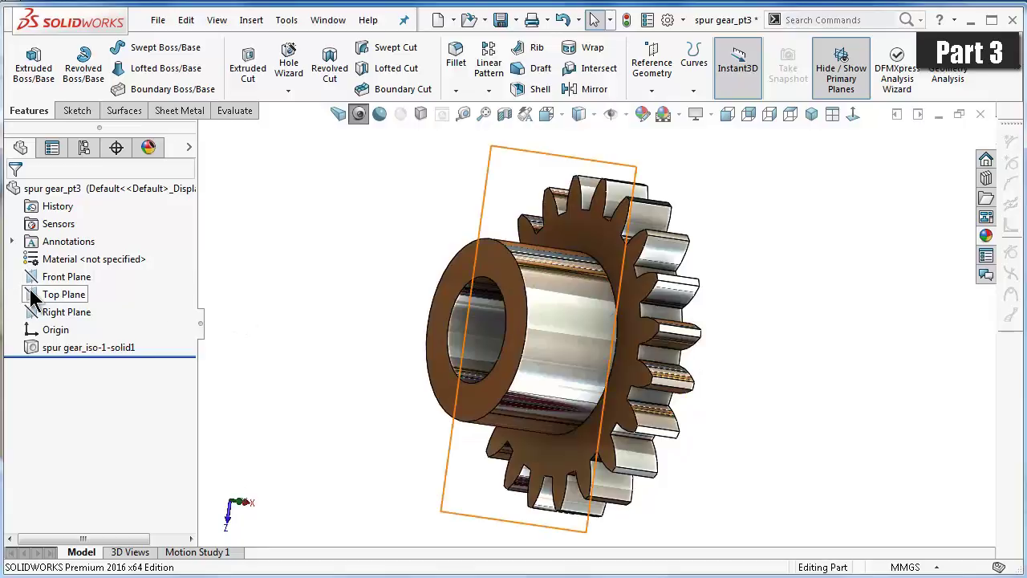
- Start Sketch1 on the Front Plane after viewing the Right Plane
left_click(49, 312)
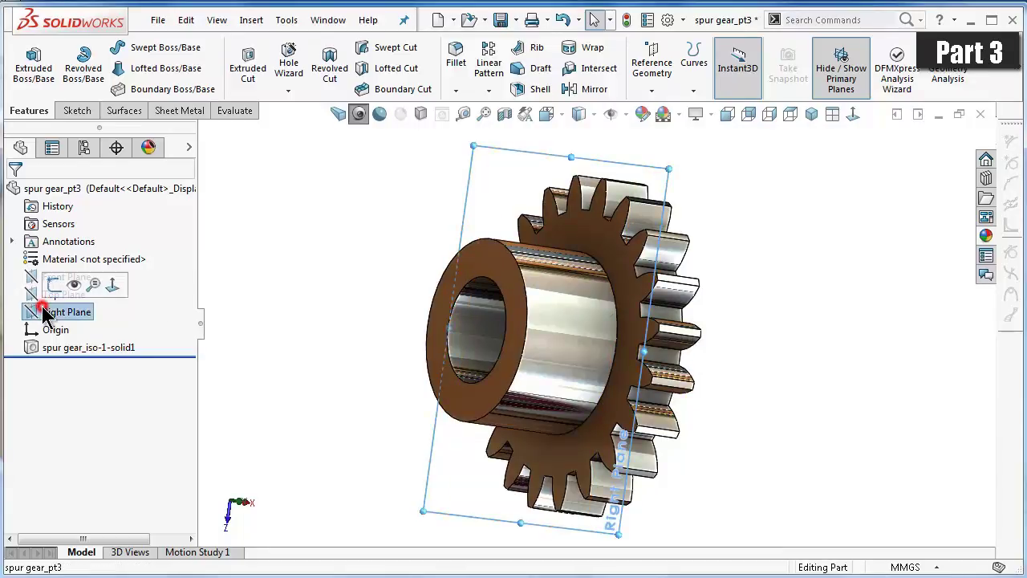
left_click(814, 116)
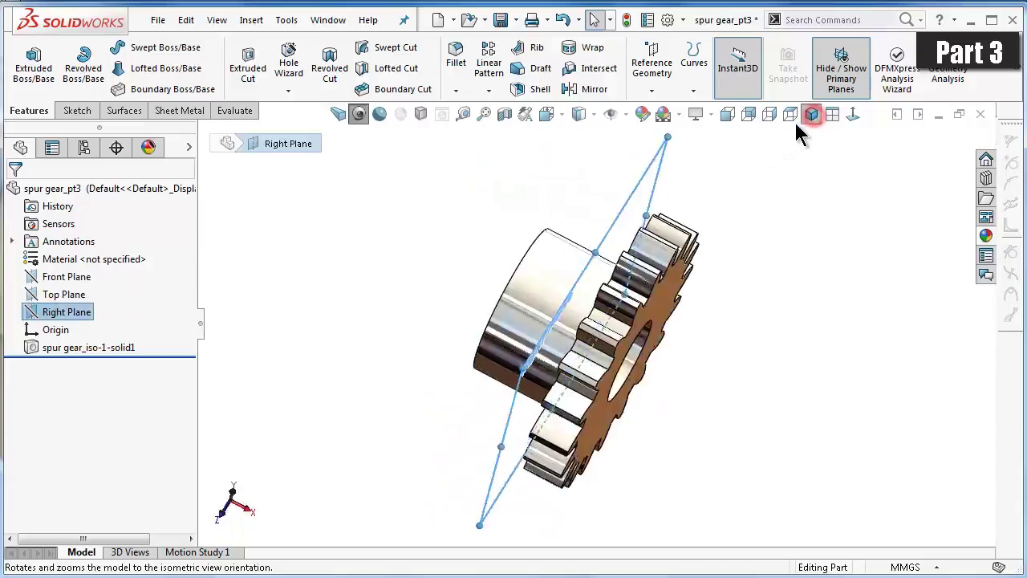
left_click(68, 279)
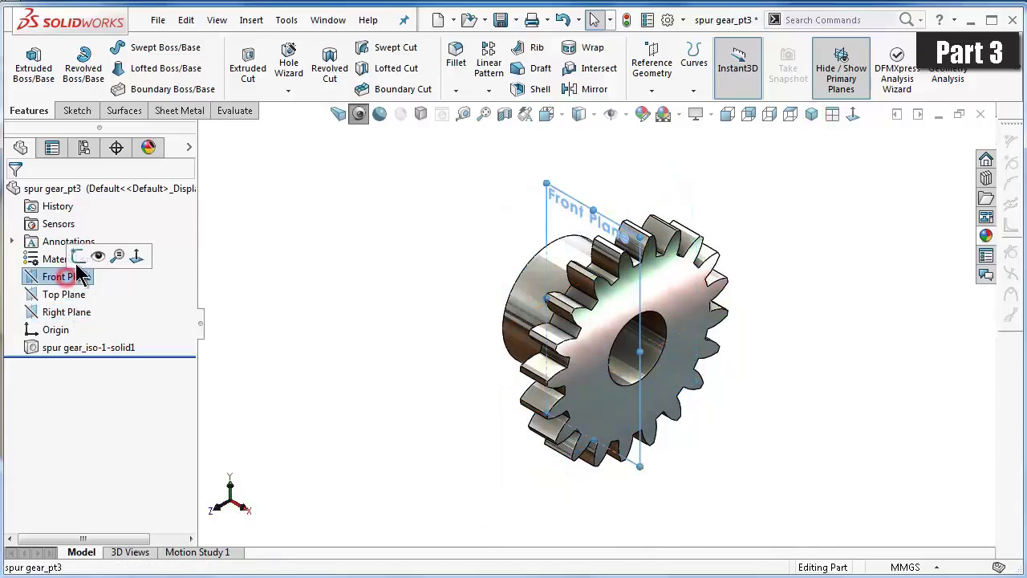
left_click(82, 261)
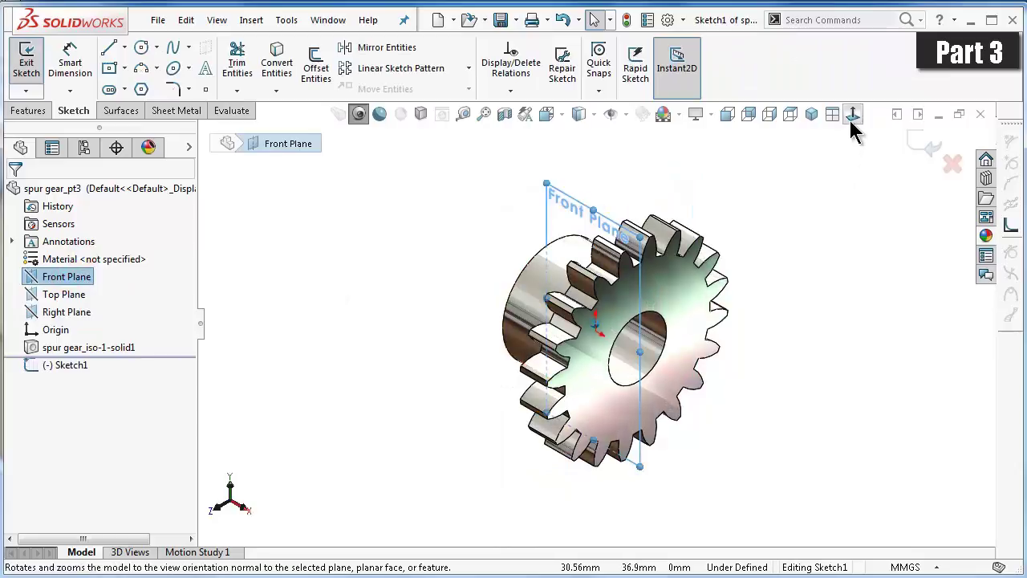
- Draw a vertical line from the gear's outer face past the teeth, then a short horizontal line leftward
left_click(852, 114)
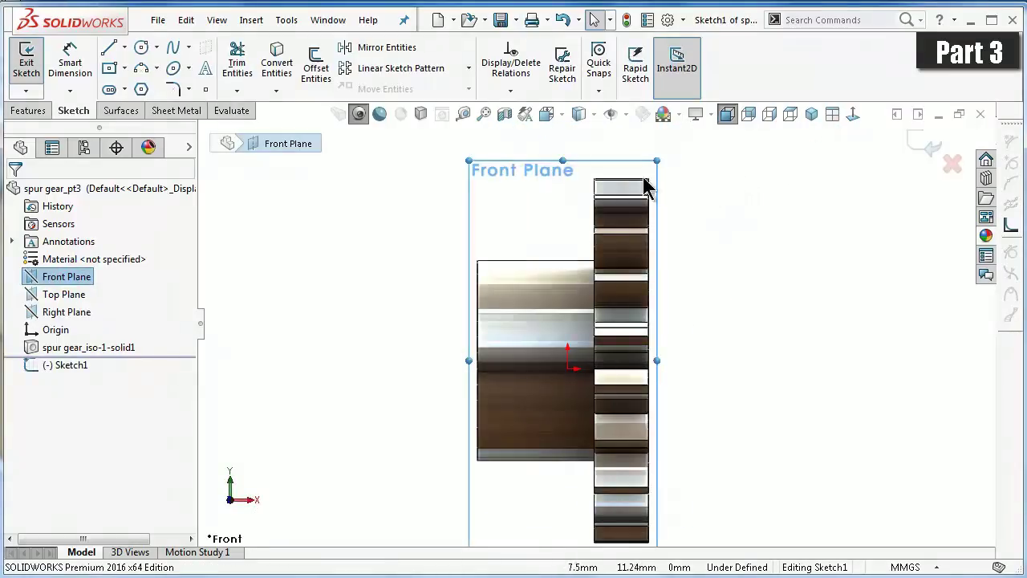
left_click(108, 49)
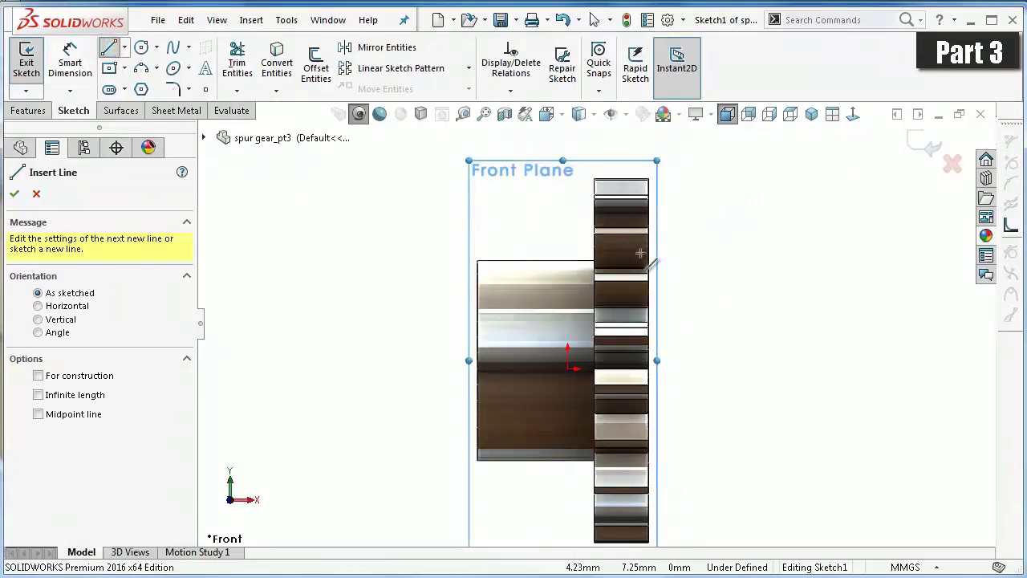
scroll(654, 314, "down", 3)
scroll(652, 311, "down", 2)
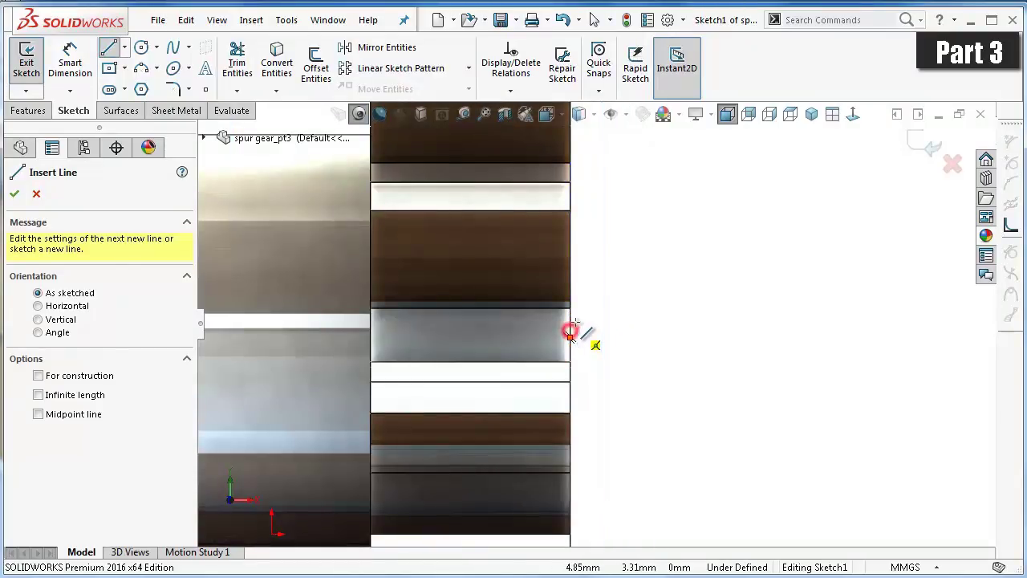
left_click(569, 335)
scroll(619, 292, "up", 3)
scroll(615, 222, "up", 2)
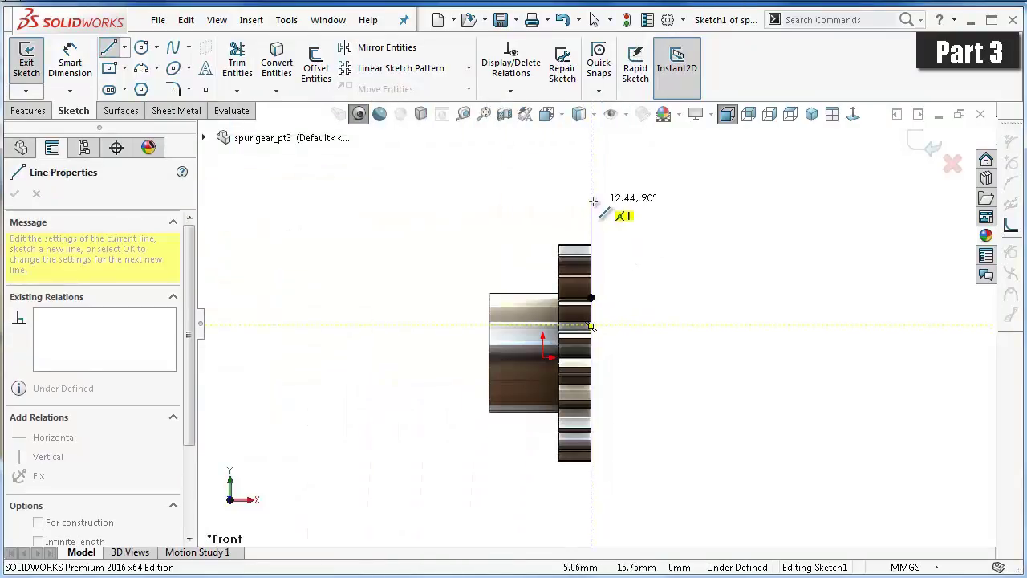
left_click(591, 202)
left_click(561, 202)
key("Escape")
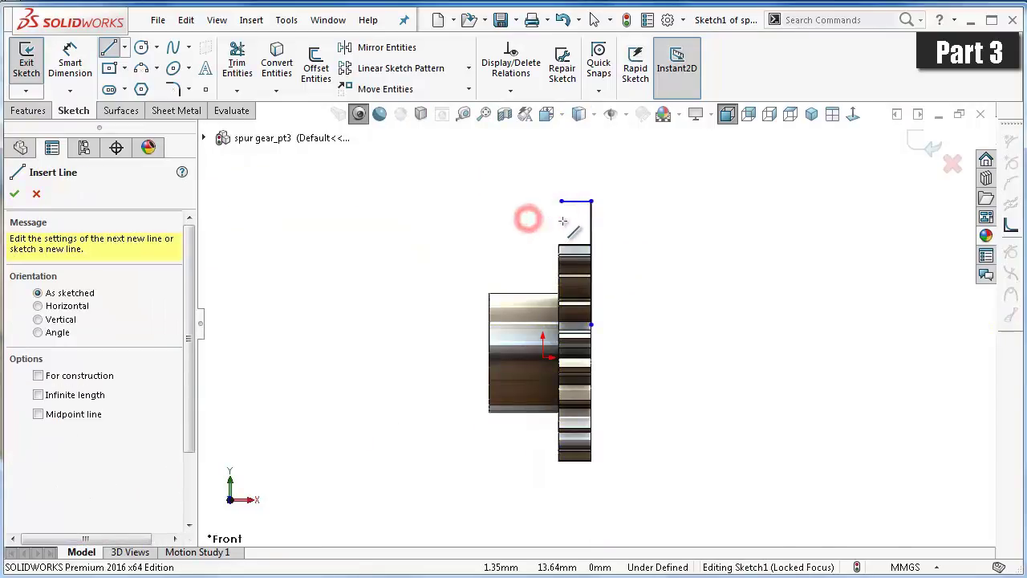
scroll(514, 225, "down", 3)
- Dimension the profile: 1.25 mm top line, 7 mm from the origin, 4.5 mm vertical line
right_click_drag(481, 237, 478, 178)
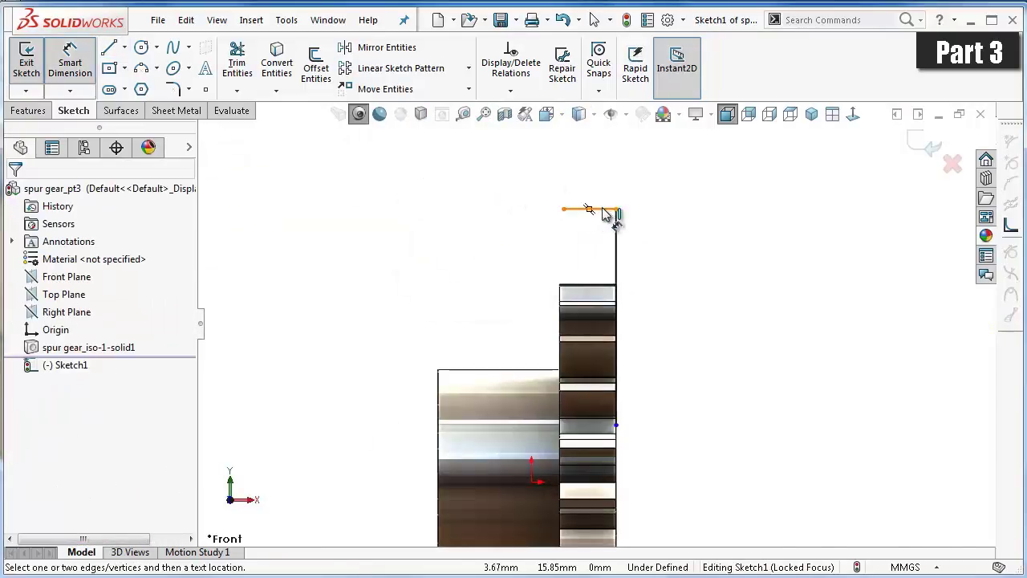
left_click(601, 210)
left_click(607, 190)
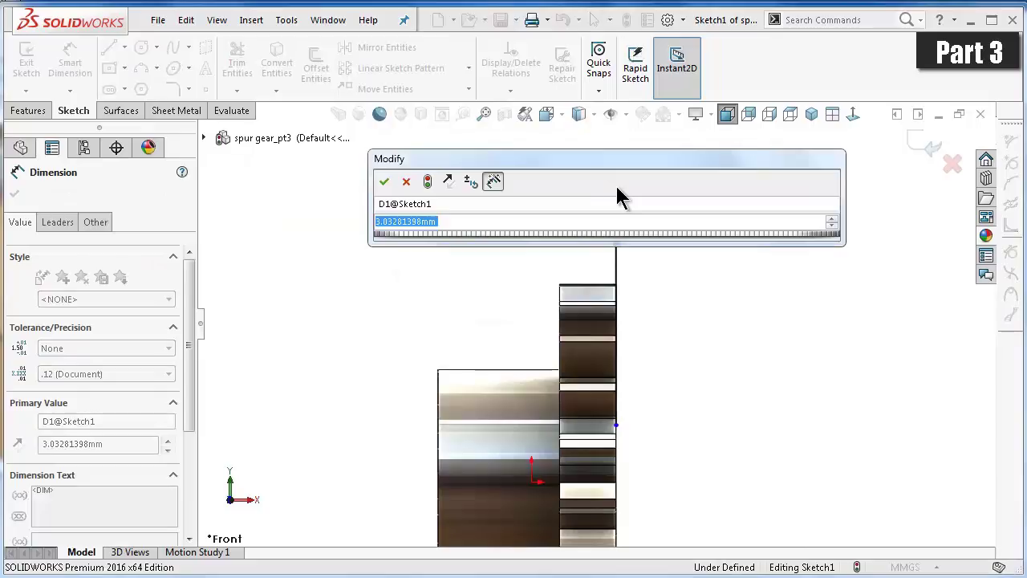
type("1.25")
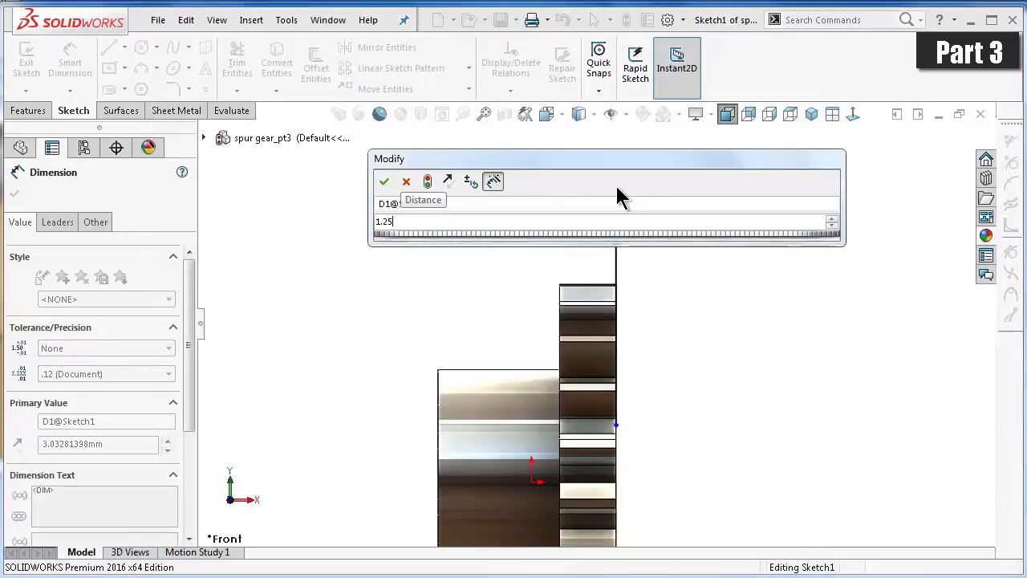
key("Return")
scroll(638, 337, "up", 1)
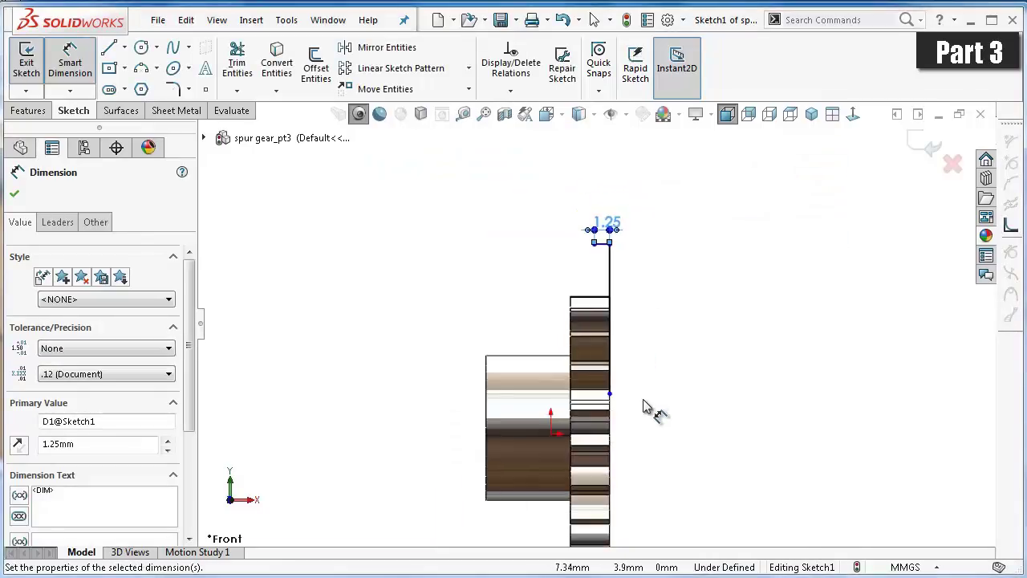
left_click(550, 434)
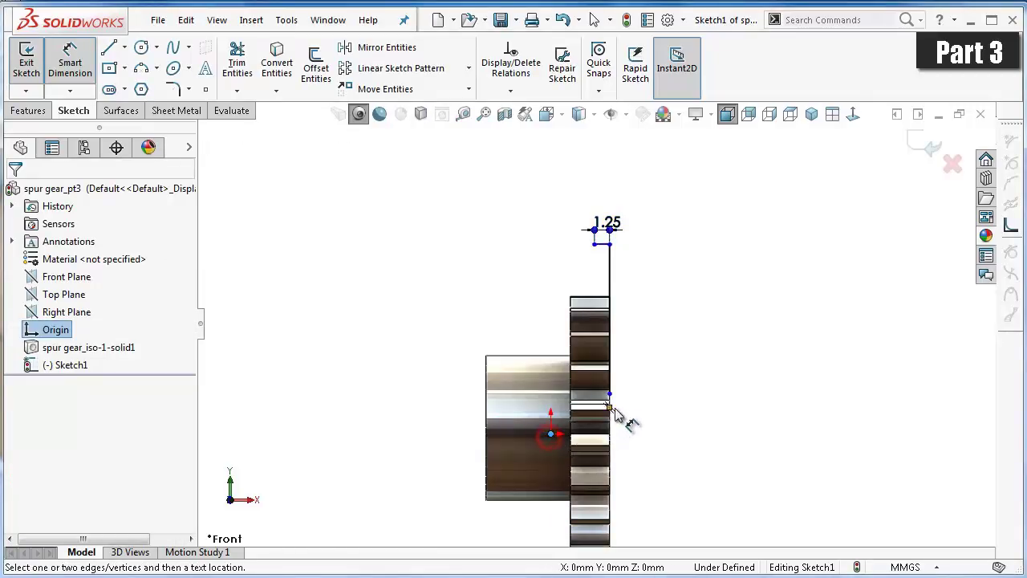
left_click(610, 395)
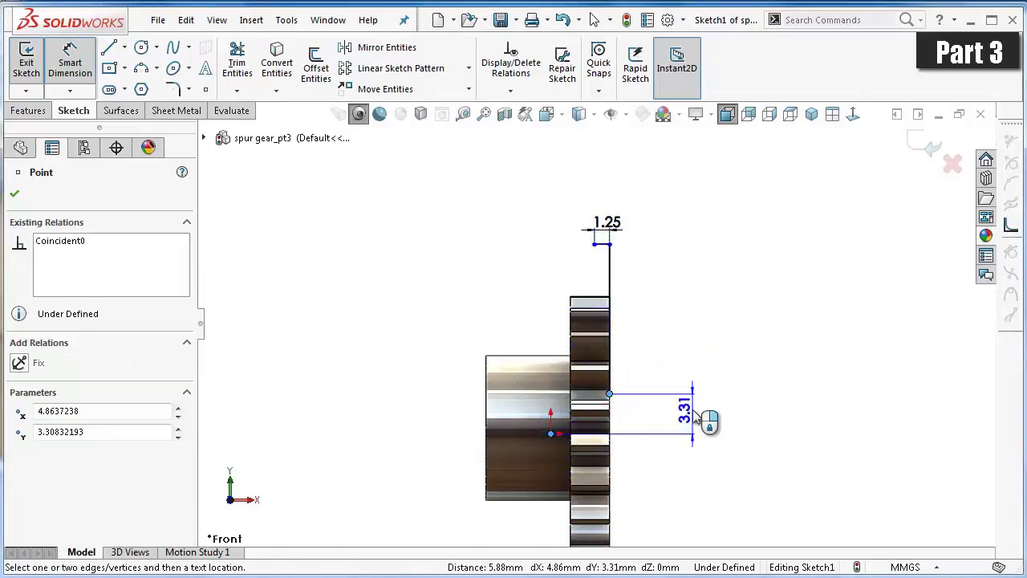
left_click(695, 419)
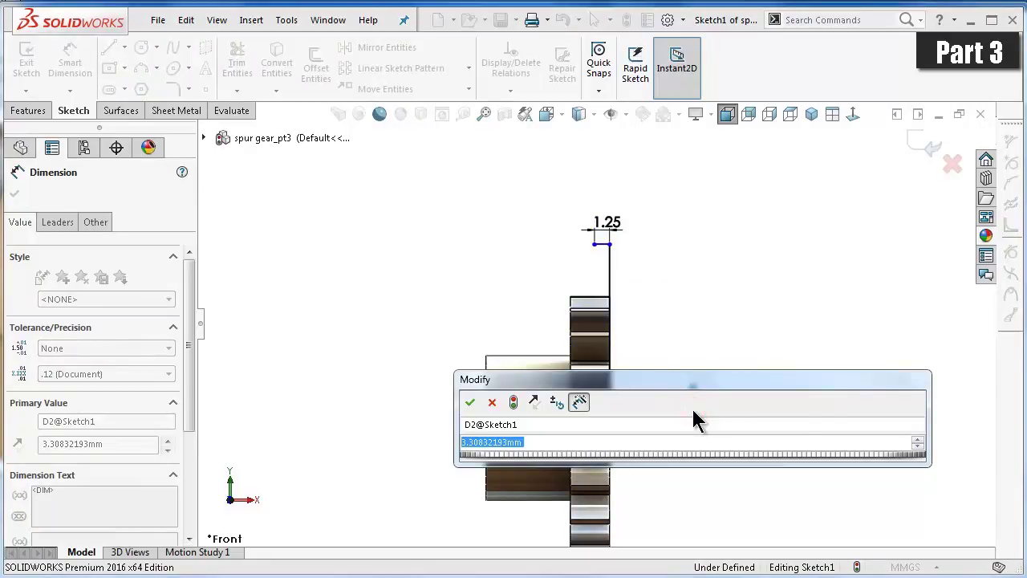
left_click_drag(930, 390, 620, 391)
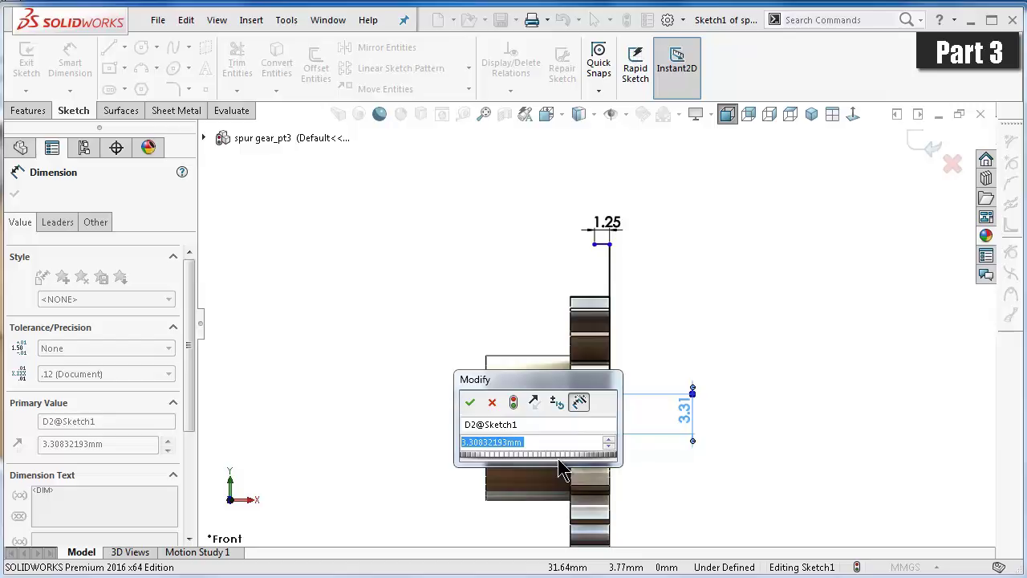
type("7")
key("Return")
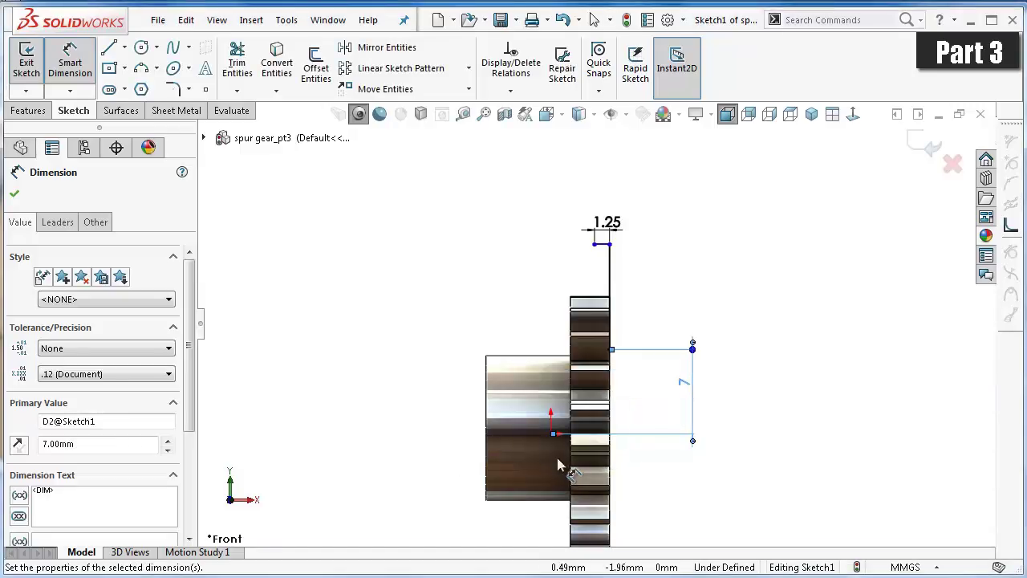
scroll(686, 282, "down", 2)
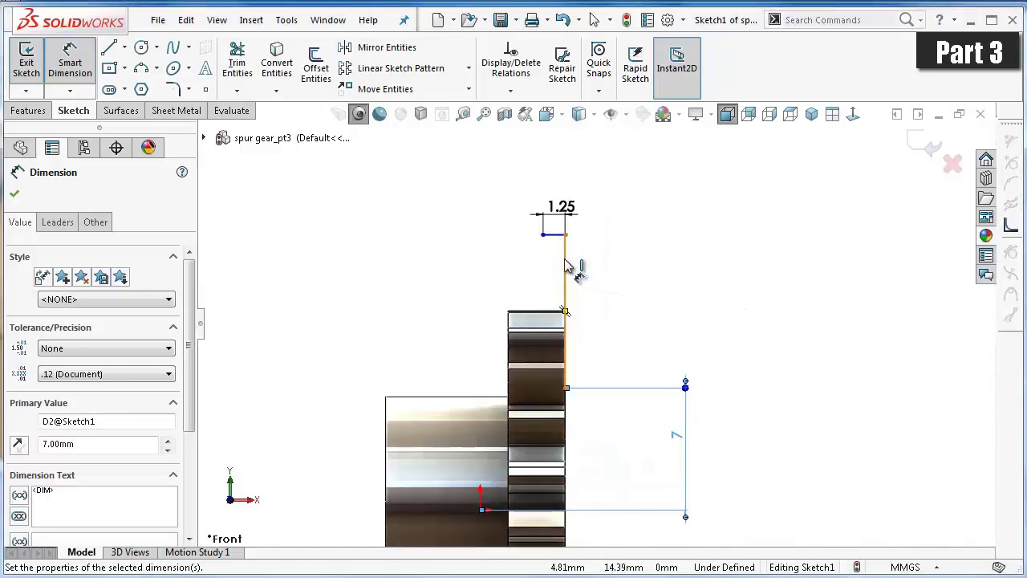
left_click(566, 265)
left_click(611, 270)
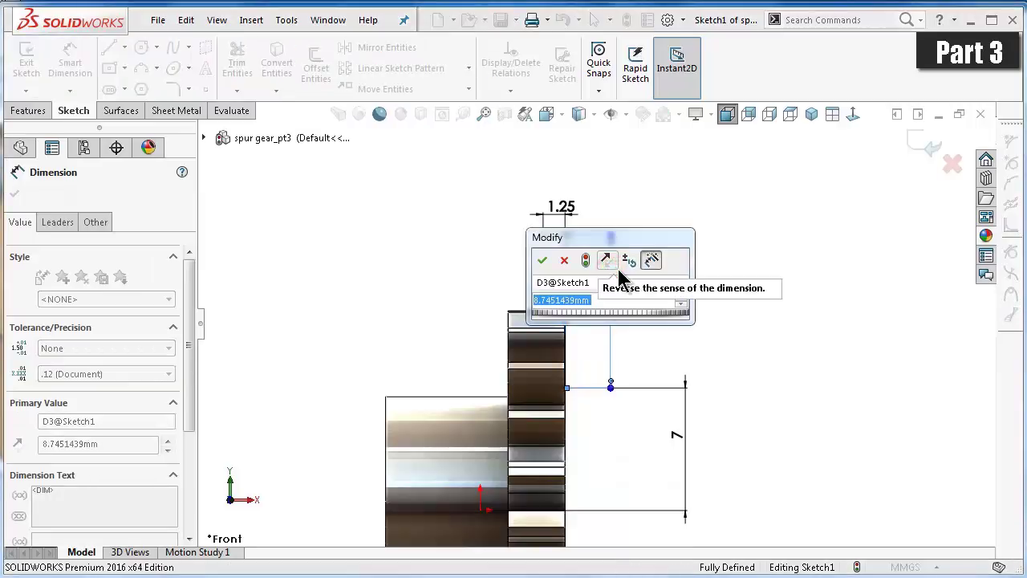
type("4.5")
key("Return")
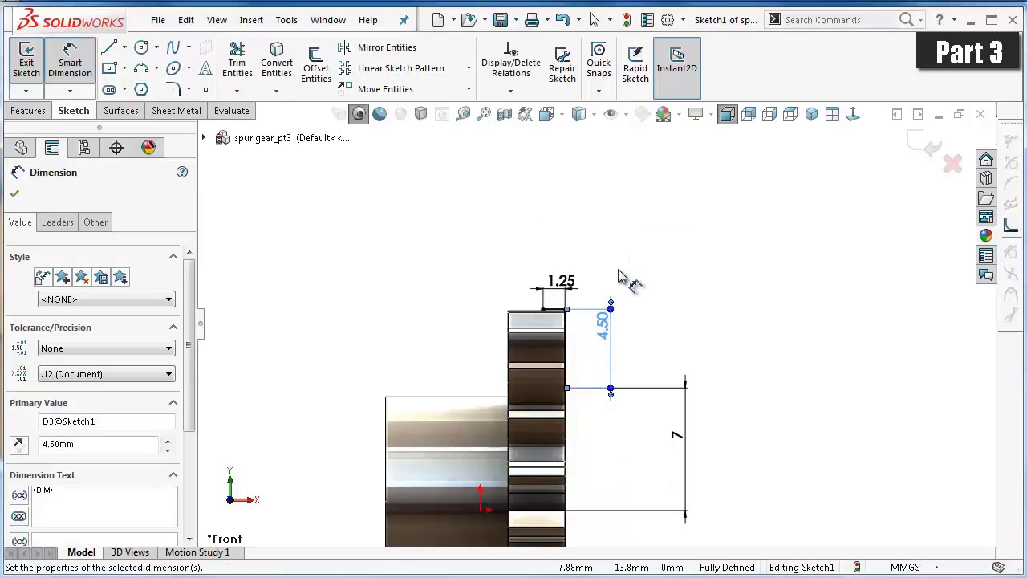
- Switch the gear's display style to Hidden Lines Removed
scroll(619, 275, "down", 1)
scroll(607, 356, "down", 2)
scroll(562, 321, "down", 2)
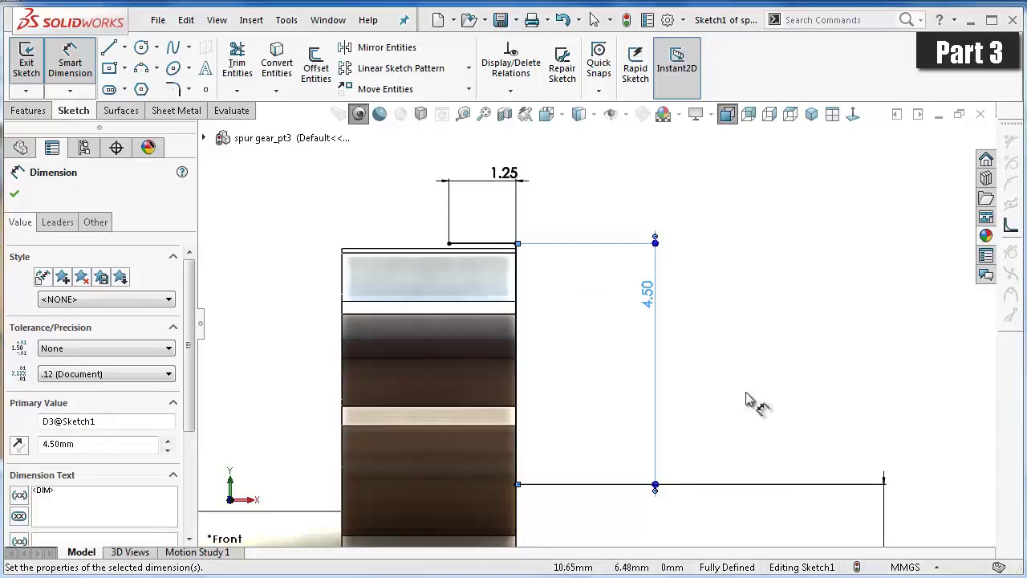
left_click(593, 114)
left_click(589, 190)
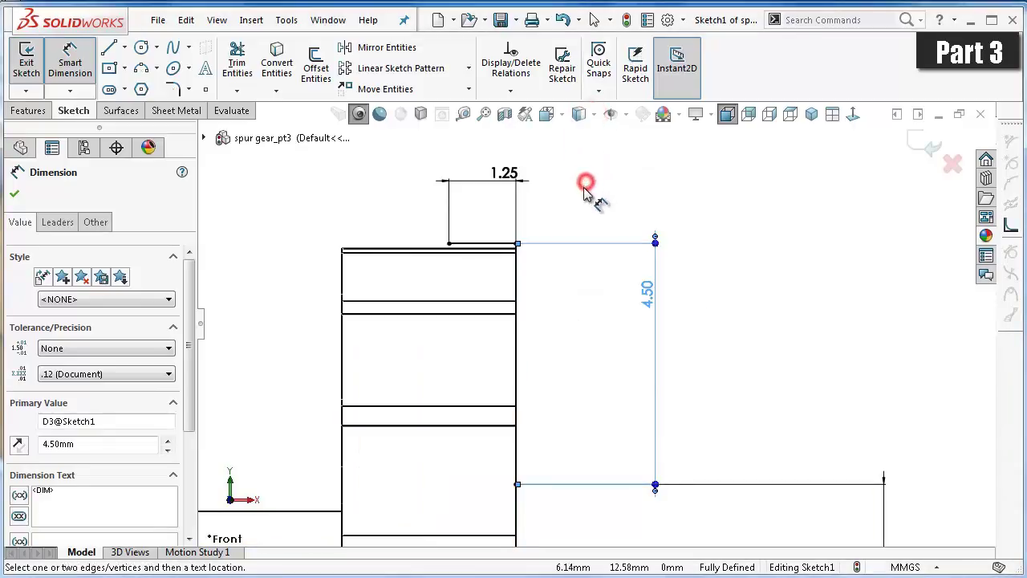
- Draw a 3 Point Arc from the step's top corner down to the lower corner
left_click(140, 69)
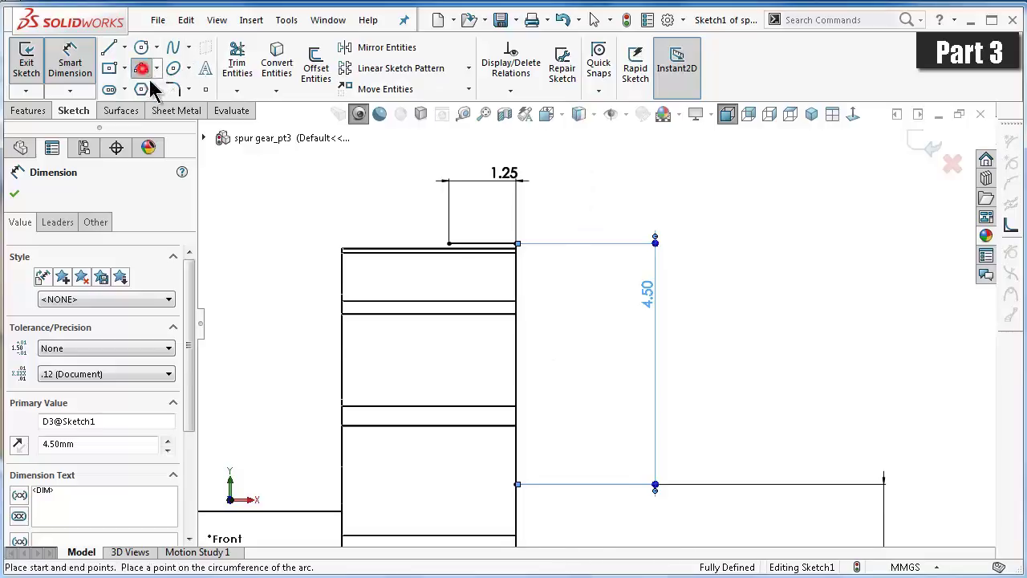
left_click(449, 244)
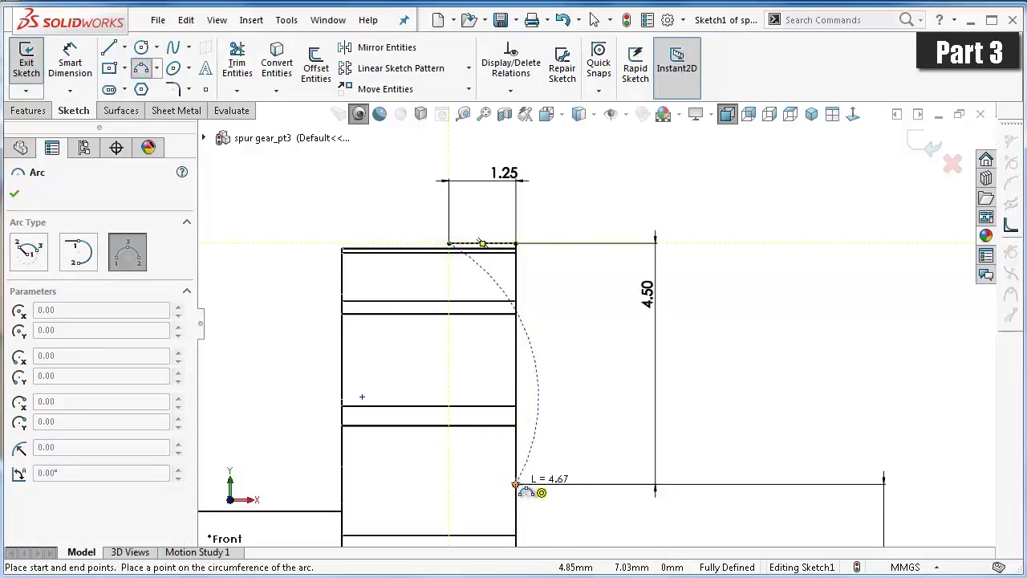
left_click(515, 484)
left_click(489, 343)
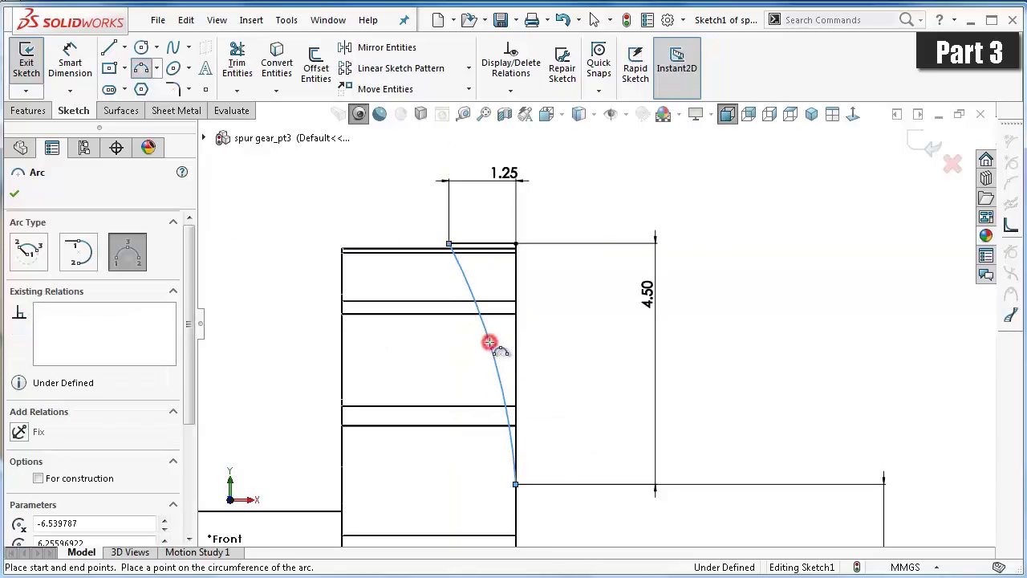
- Dimension the arc radius to 10 mm
left_click(70, 62)
left_click(476, 294)
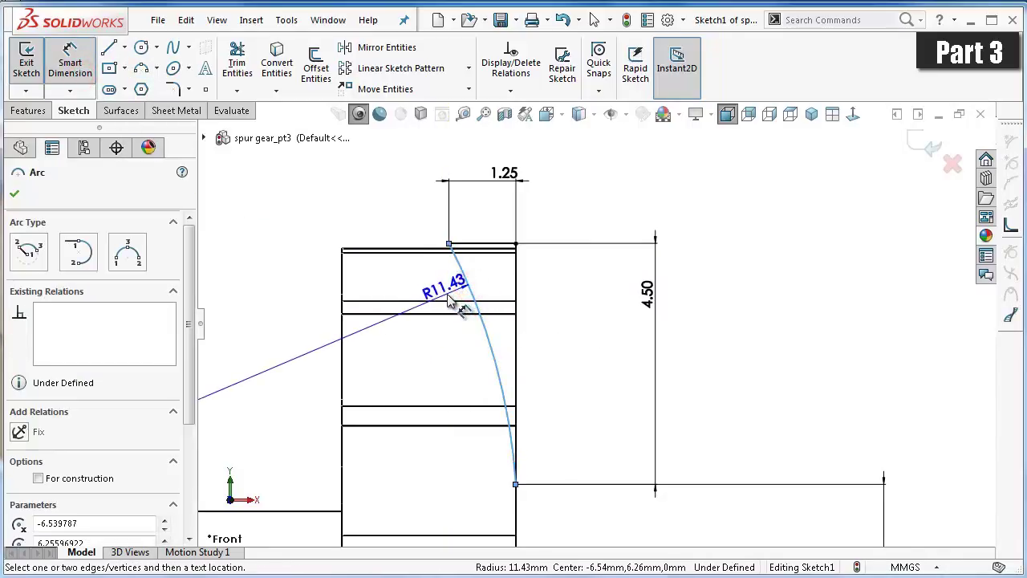
left_click(448, 295)
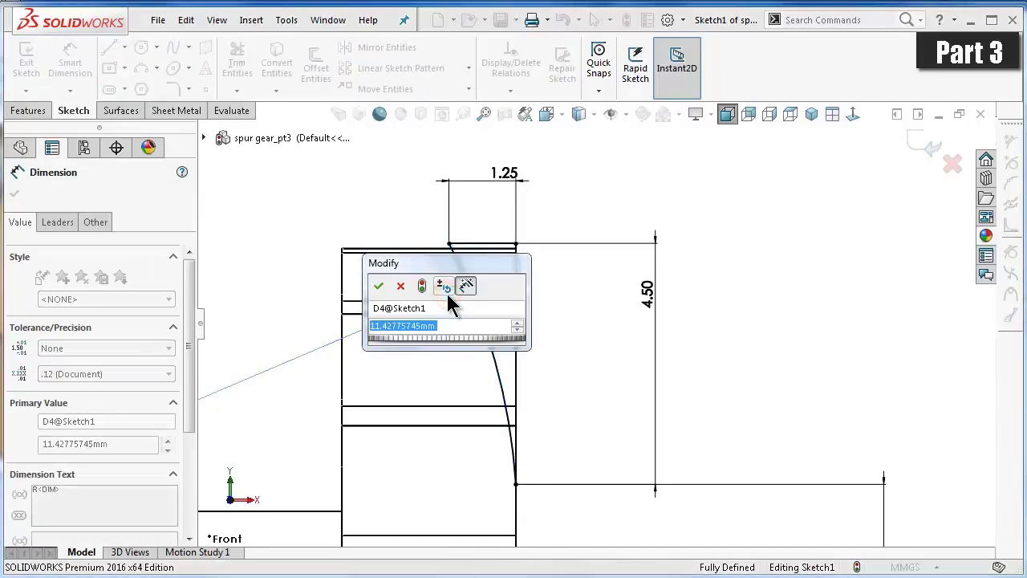
type("10")
key("Return")
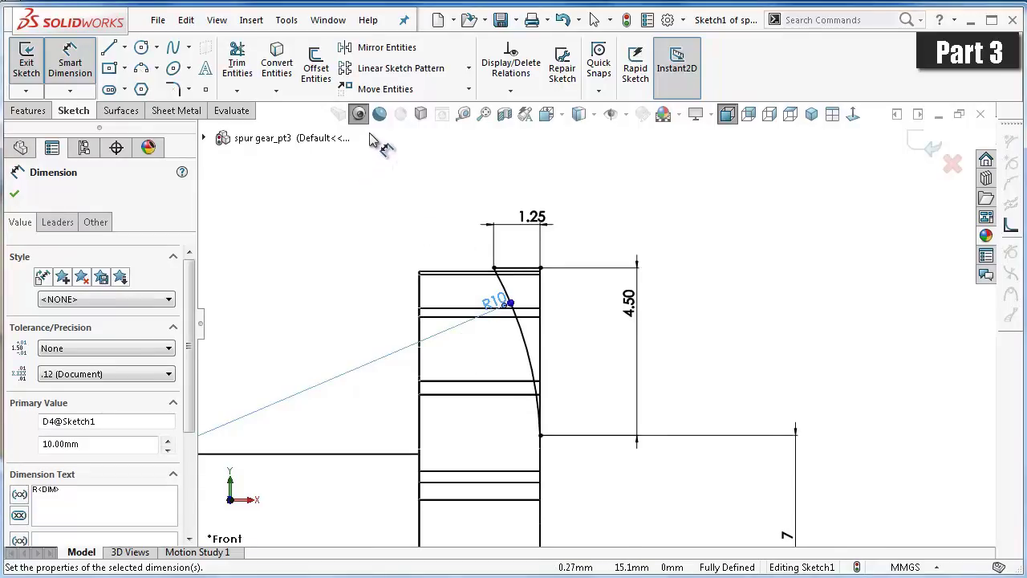
- Start a linear sketch pattern along the top edge with 2.15 mm spacing
left_click(403, 70)
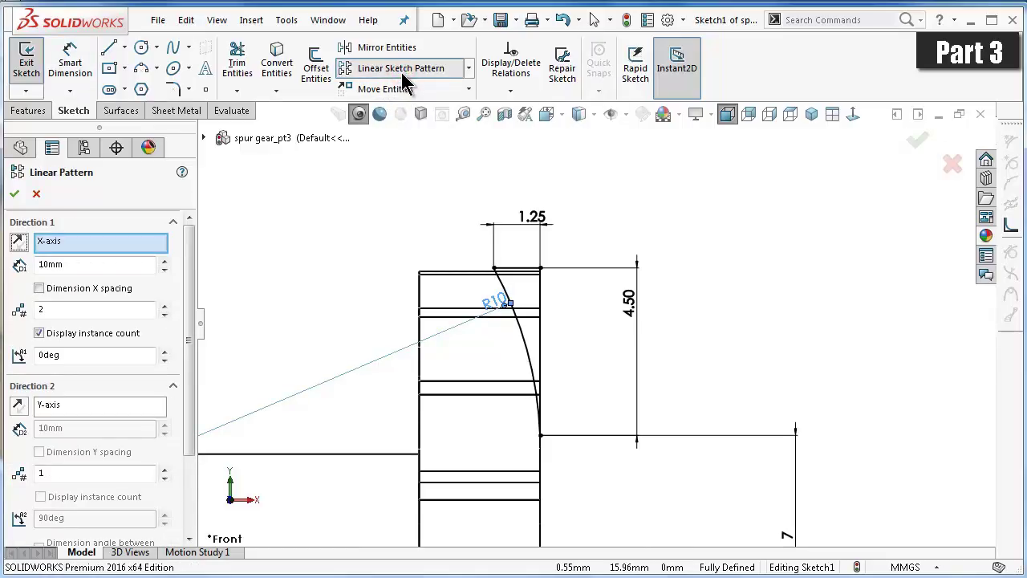
scroll(406, 241, "down", 2)
scroll(513, 281, "down", 2)
scroll(604, 331, "down", 2)
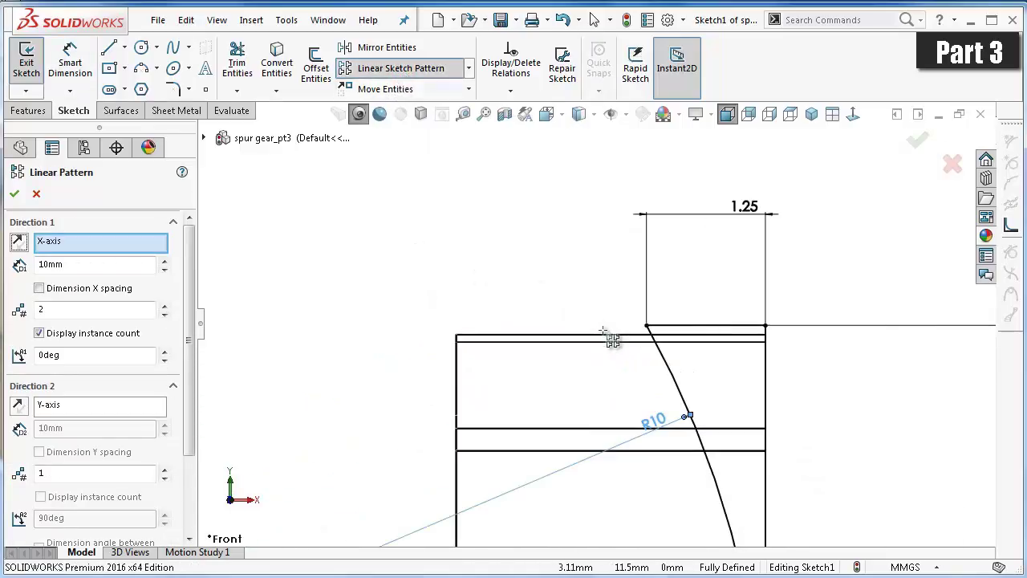
left_click(608, 336)
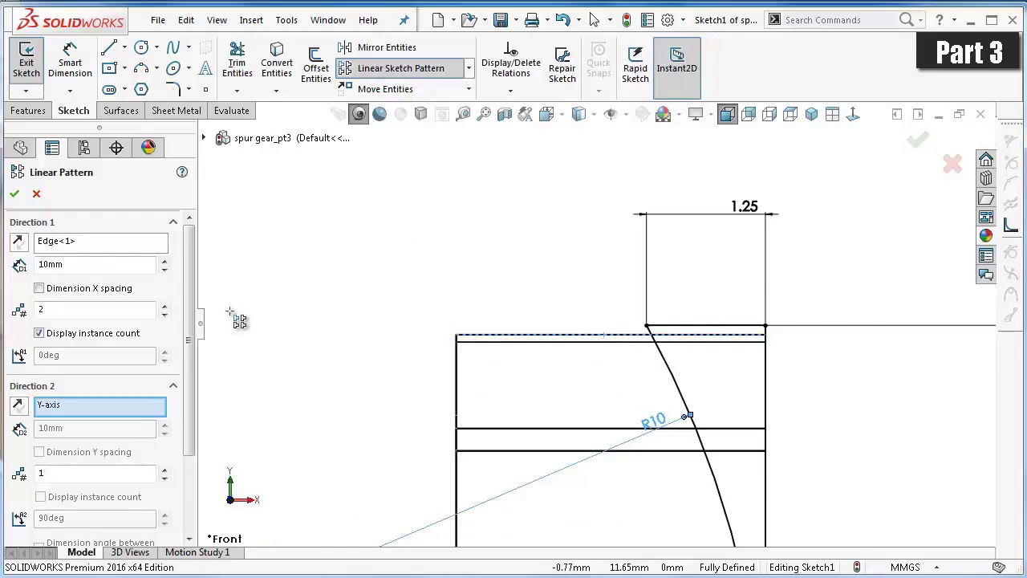
double_click(141, 268)
type("2.")
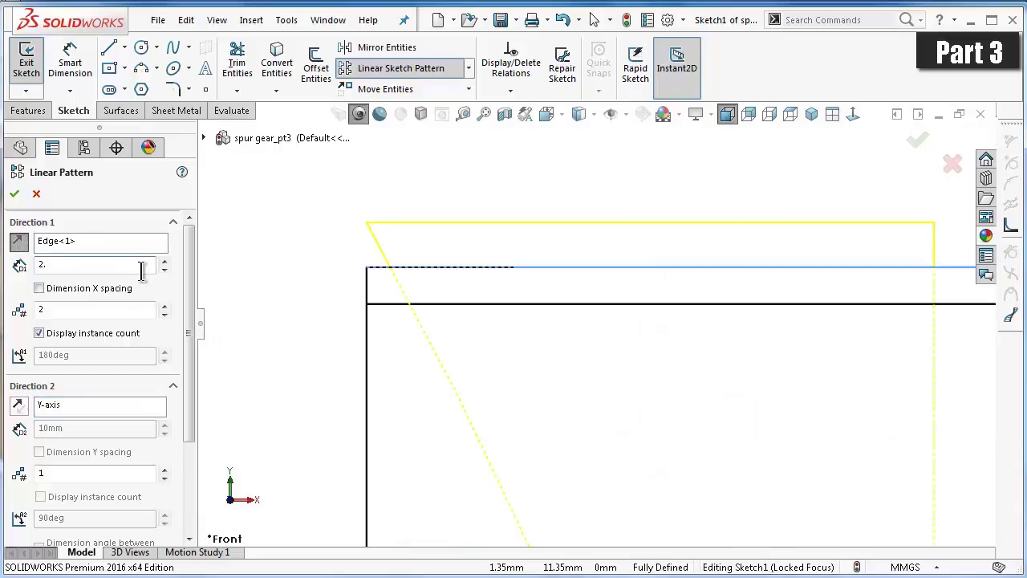
type("15")
key("Return")
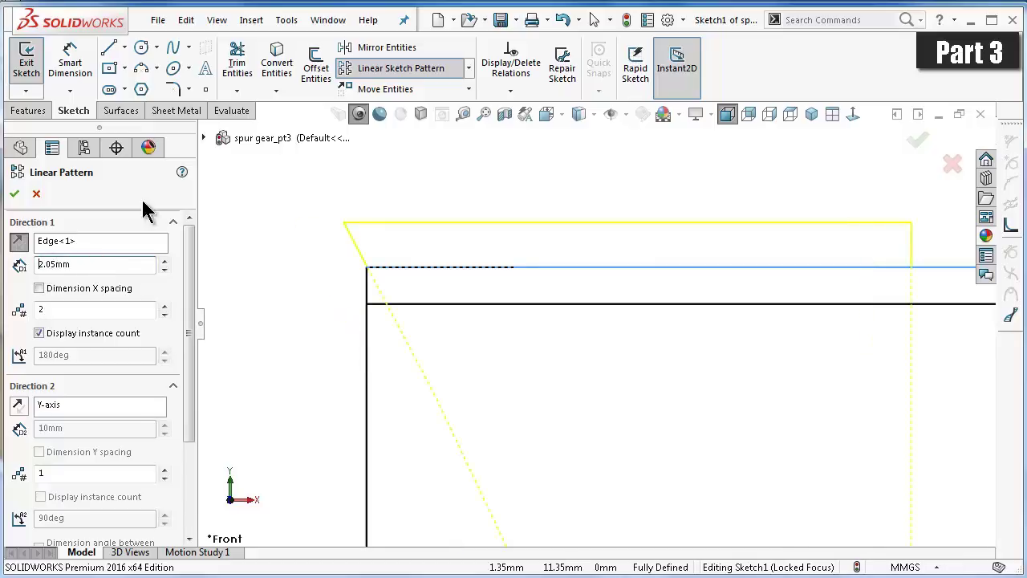
- Leave only Arc1 in the entities to pattern and accept the pattern
scroll(401, 285, "down", 1)
scroll(377, 291, "down", 2)
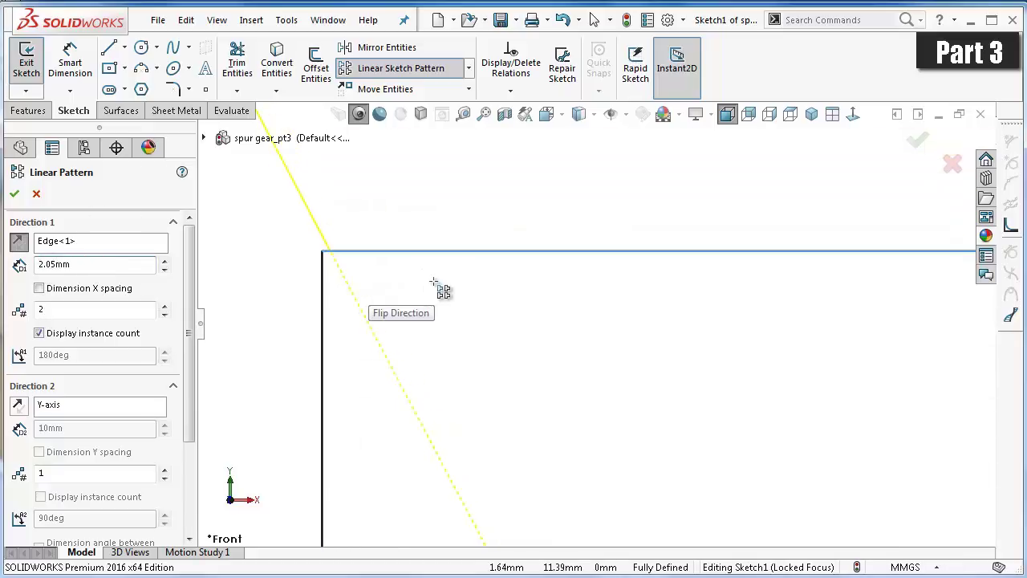
scroll(433, 283, "up", 1)
scroll(451, 293, "up", 1)
scroll(628, 336, "up", 1)
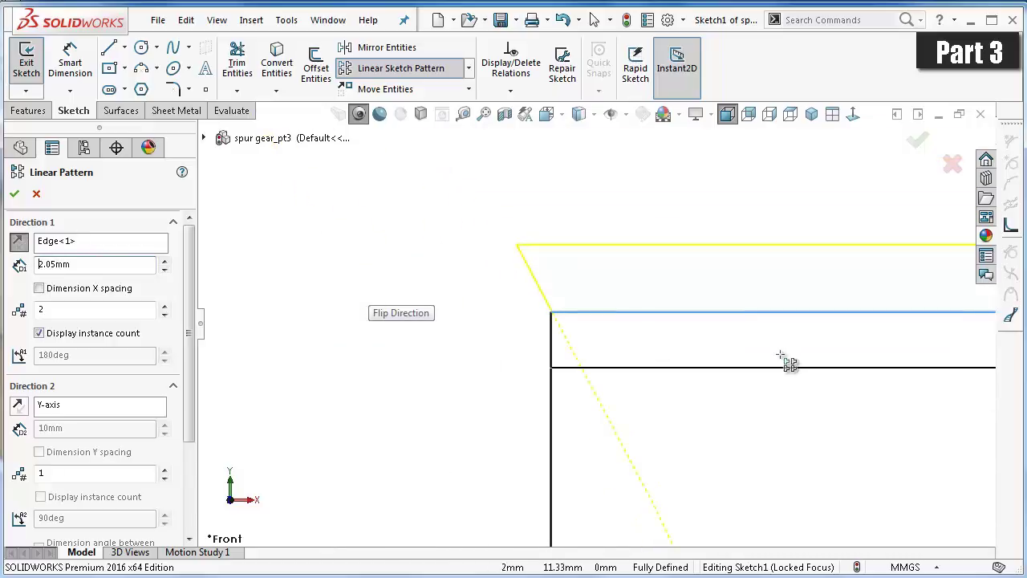
scroll(802, 369, "up", 2)
scroll(826, 373, "up", 2)
scroll(853, 384, "down", 3)
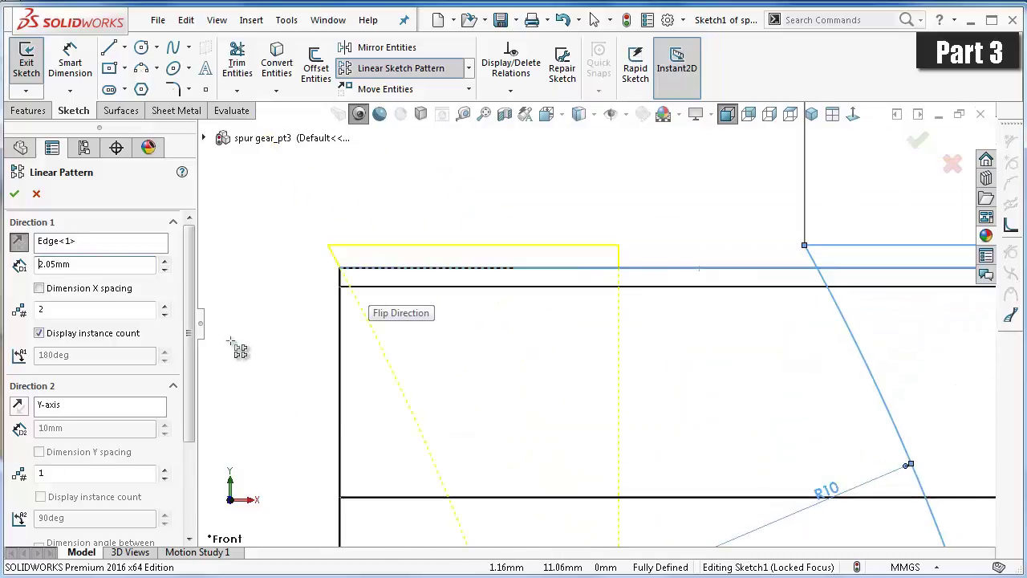
left_click_drag(188, 331, 188, 470)
left_click(56, 462)
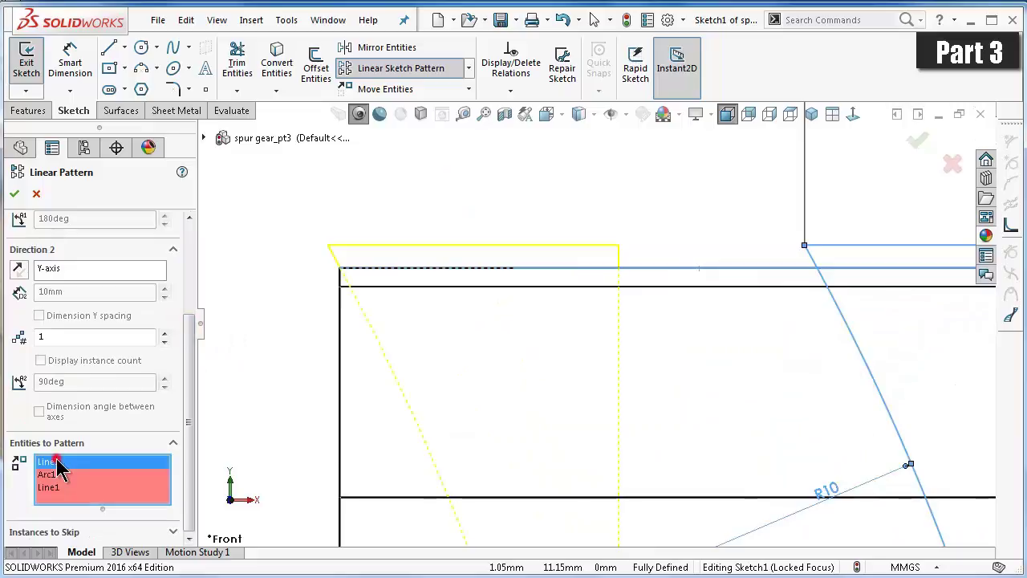
left_click(64, 475)
right_click(83, 480)
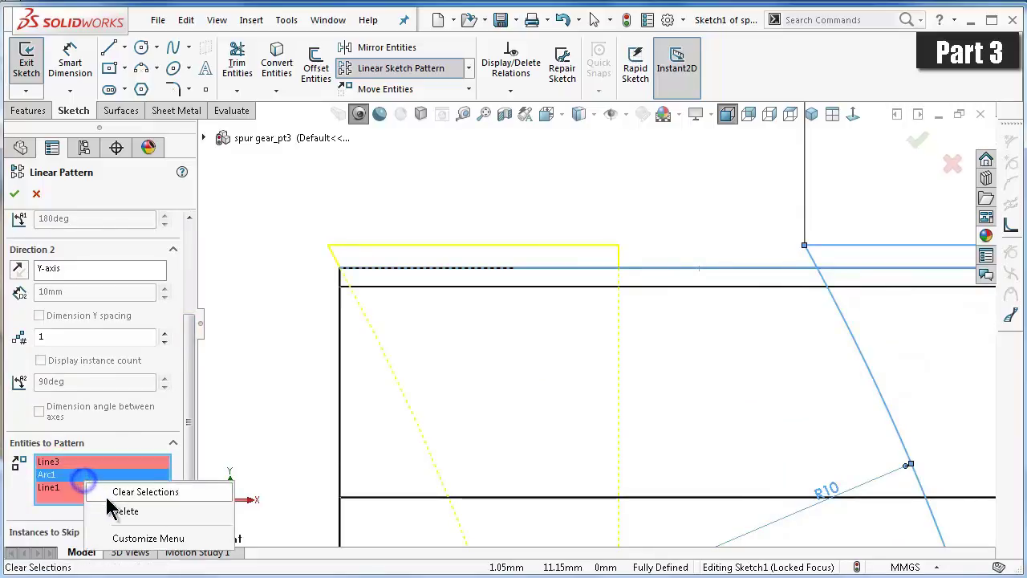
left_click(117, 511)
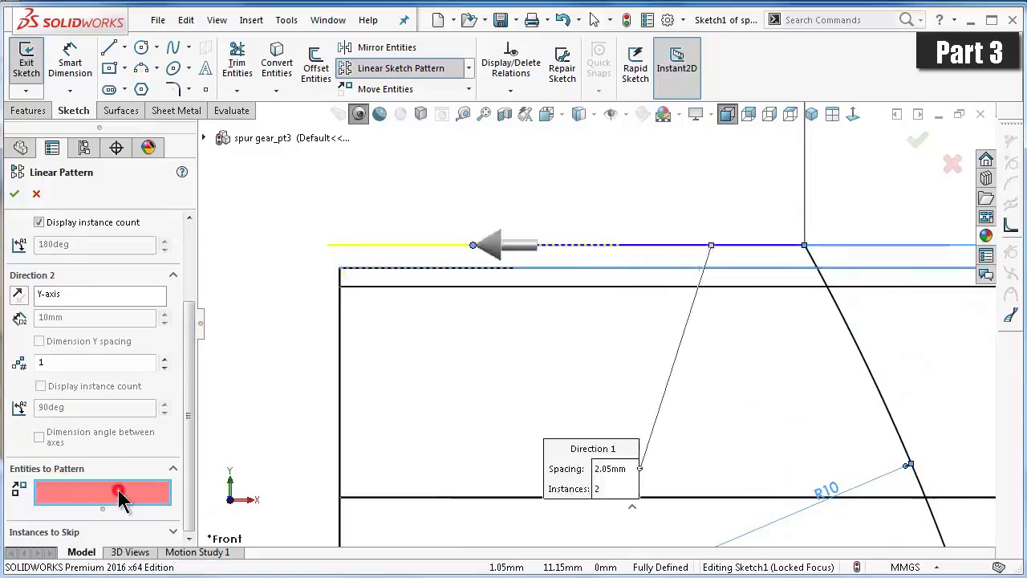
left_click(861, 357)
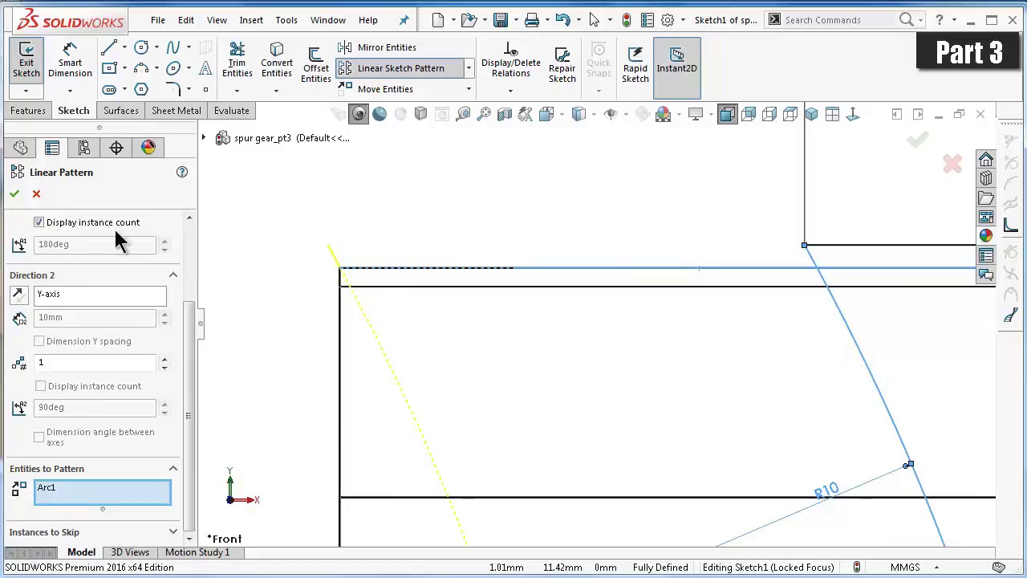
left_click(14, 194)
scroll(500, 297, "up", 3)
- On the Features tab, turn on View Temporary Axes from Hide/Show Items, then start Revolved Cut
scroll(733, 454, "down", 2)
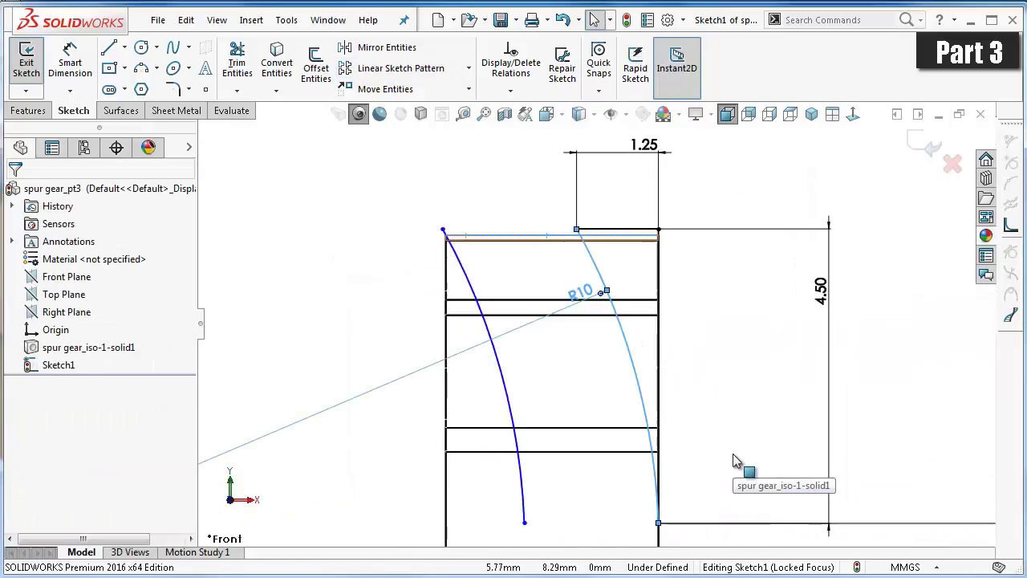
left_click(35, 113)
scroll(595, 317, "up", 3)
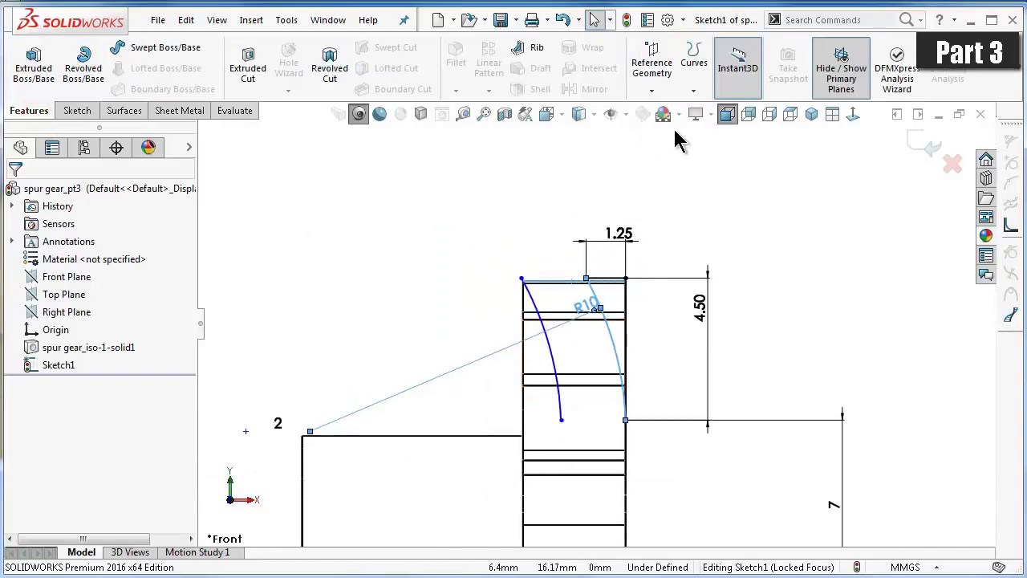
left_click(620, 114)
left_click(630, 159)
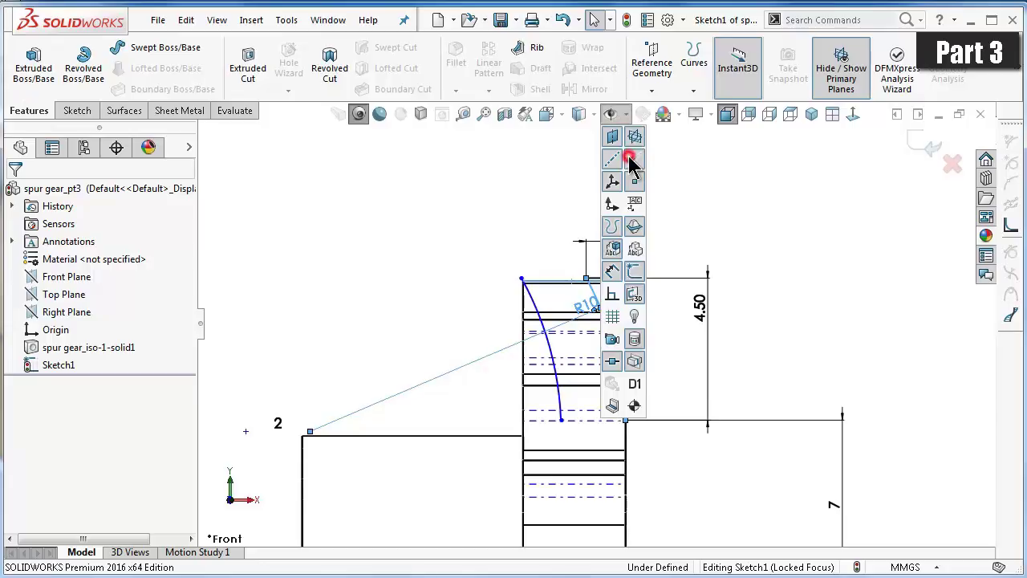
left_click(444, 221)
scroll(470, 344, "up", 2)
scroll(458, 280, "up", 1)
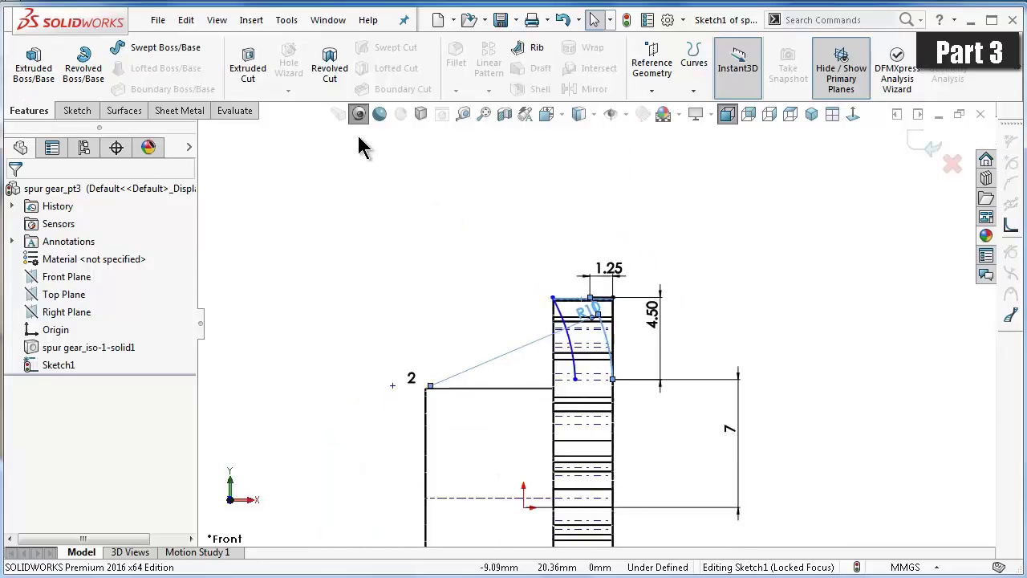
left_click(321, 85)
- Select the arc-bounded sketch region as the cut contour and pick a centerline for the axis
left_click(99, 472)
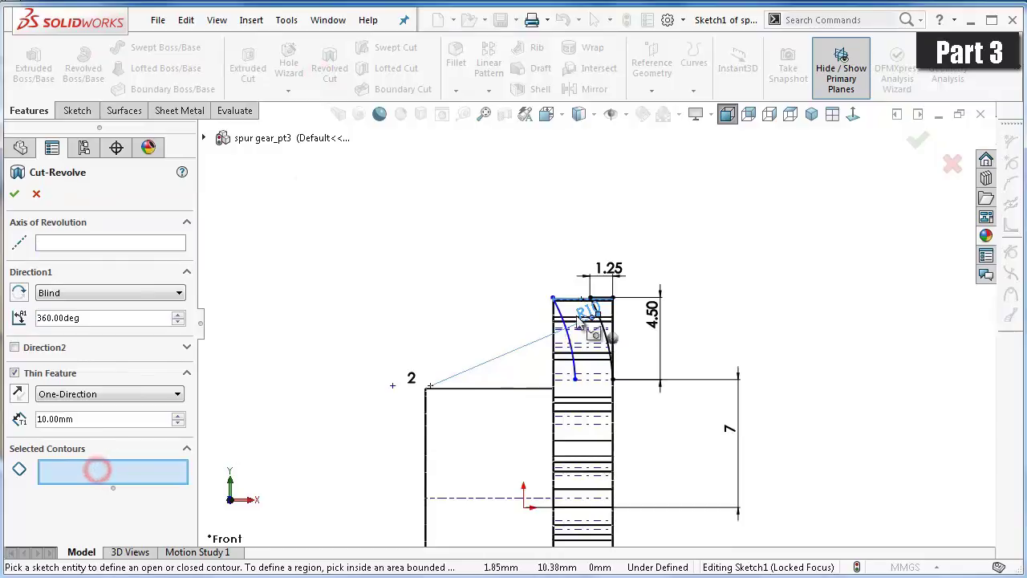
scroll(603, 317, "down", 5)
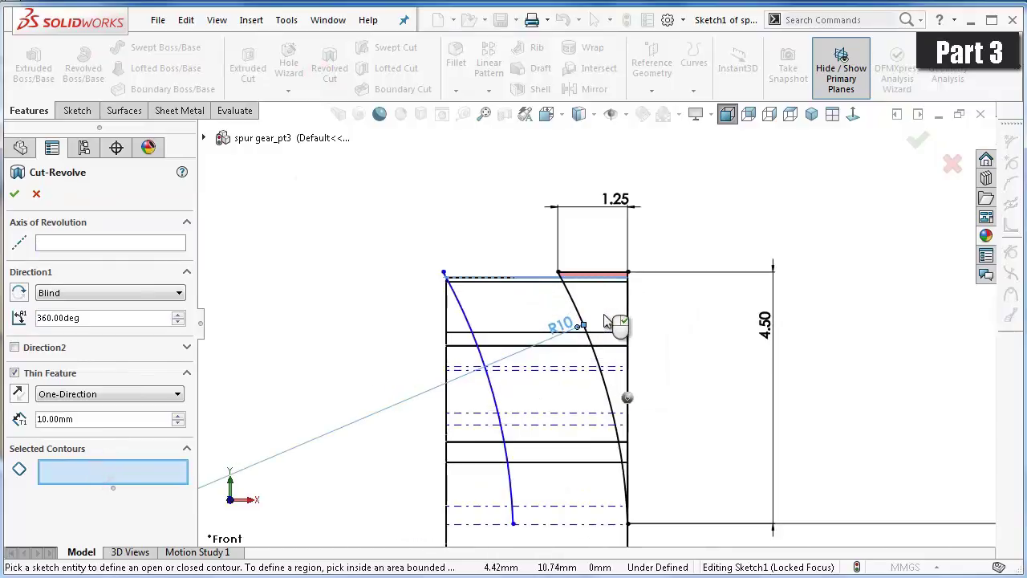
left_click(615, 273)
scroll(660, 313, "up", 1)
scroll(663, 333, "up", 2)
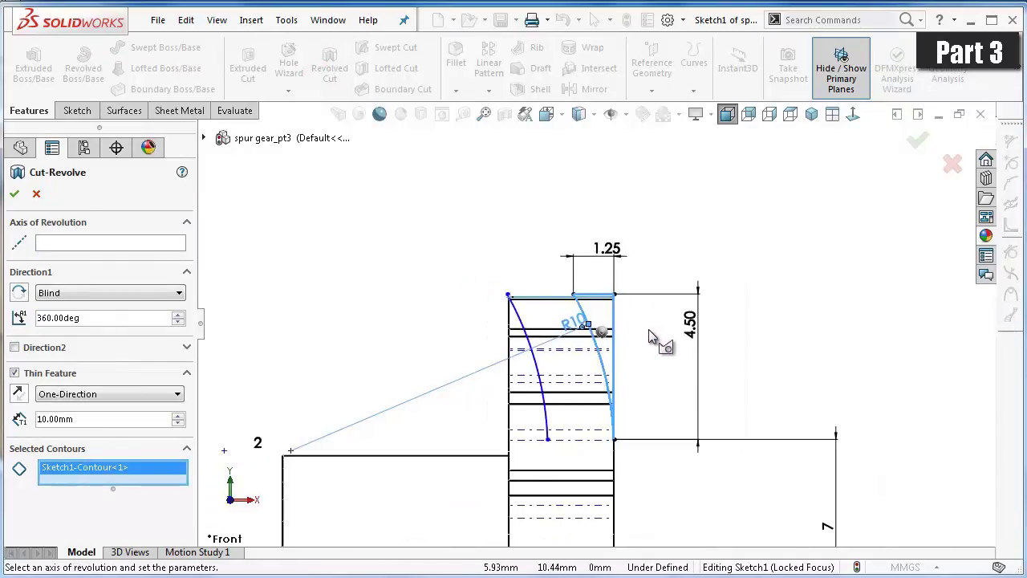
scroll(661, 349, "up", 1)
left_click(109, 241)
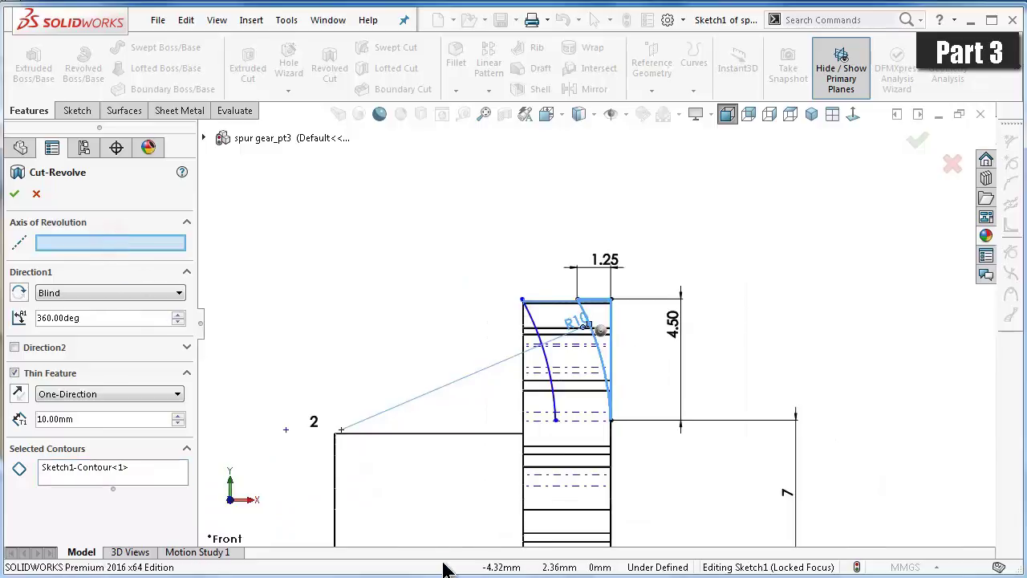
scroll(474, 550, "up", 2)
left_click(493, 482)
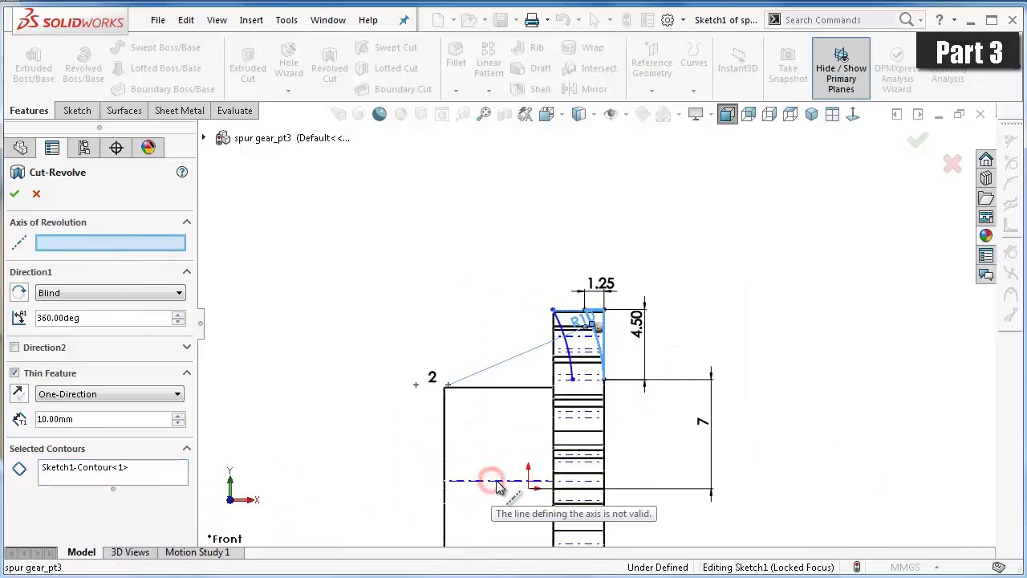
- Switch the model to shaded display and hide the temporary axes
middle_click_drag(498, 486, 543, 267)
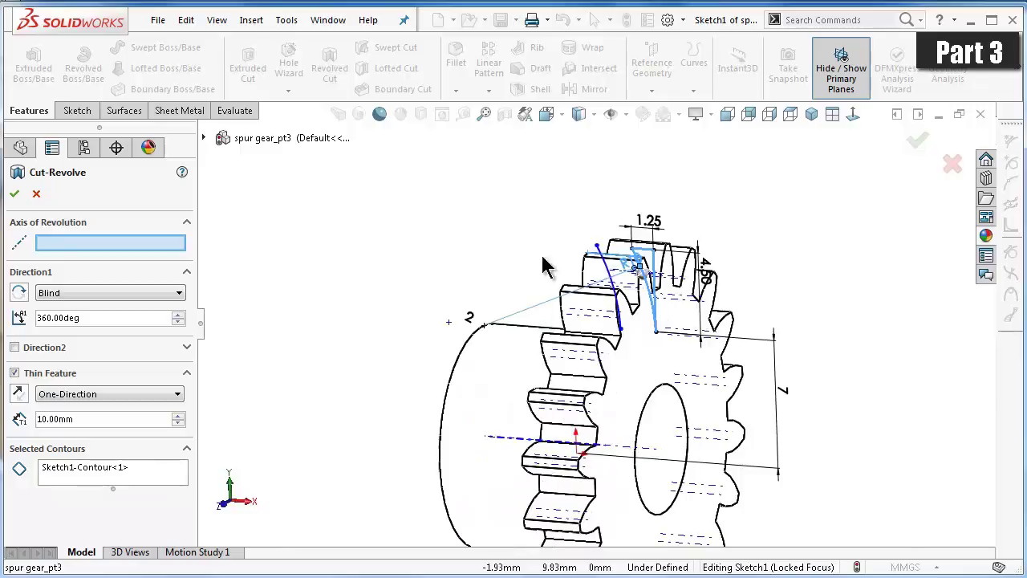
left_click(580, 114)
left_click(585, 137)
scroll(663, 301, "down", 1)
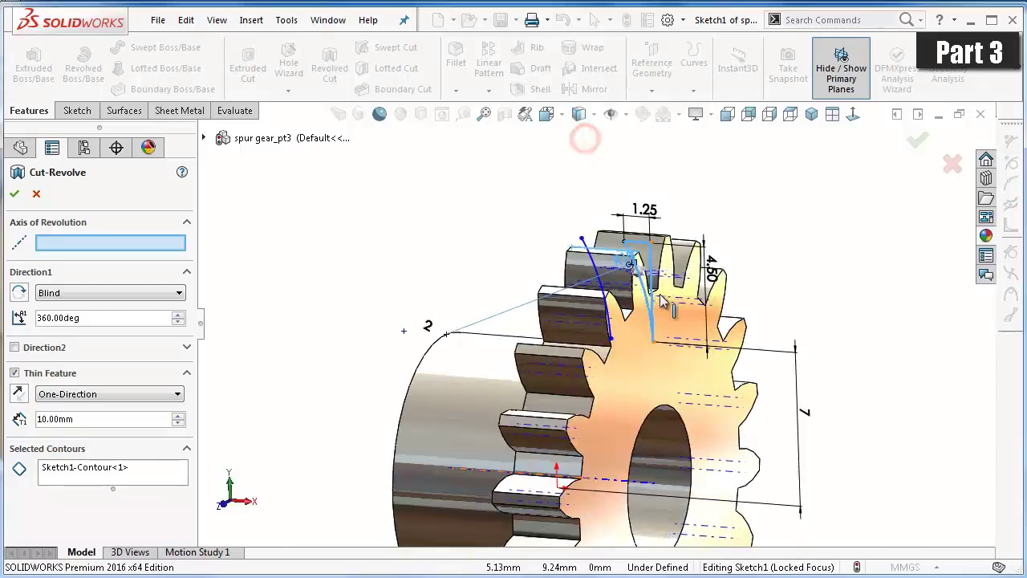
scroll(553, 298, "down", 3)
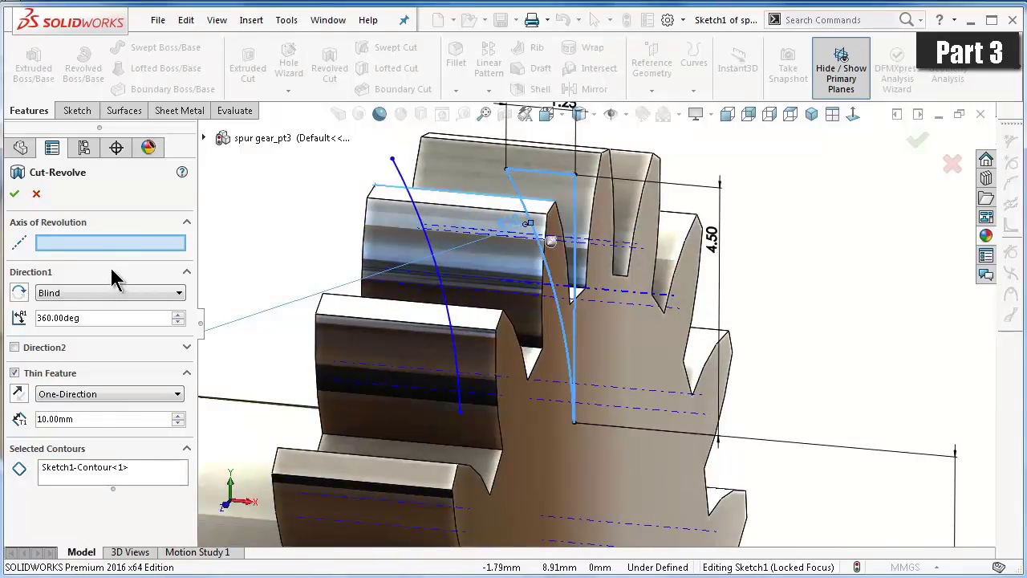
scroll(307, 360, "up", 2)
middle_click_drag(307, 360, 390, 447)
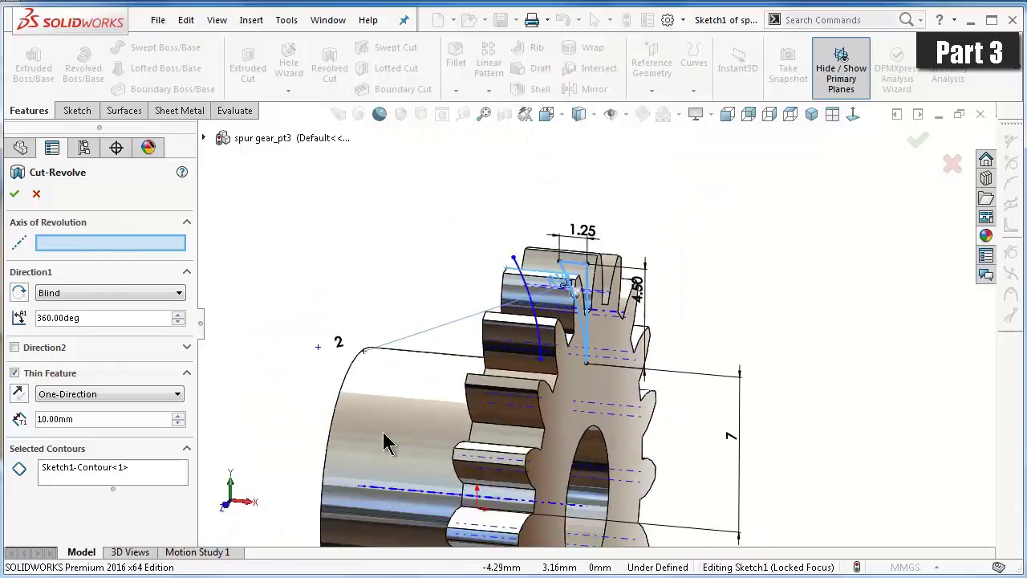
scroll(543, 494, "down", 3)
scroll(544, 493, "down", 2)
scroll(561, 470, "up", 2)
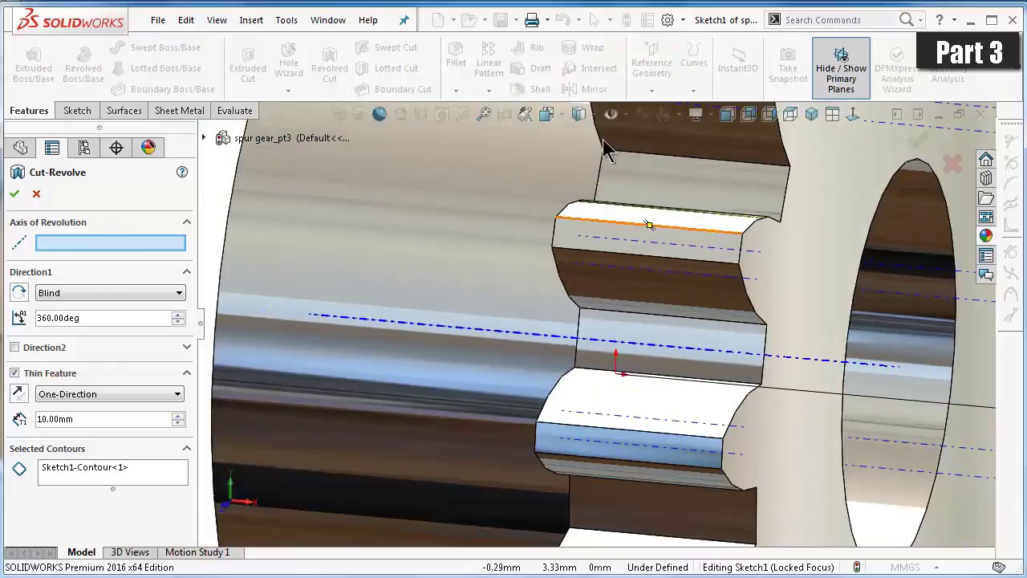
left_click(614, 115)
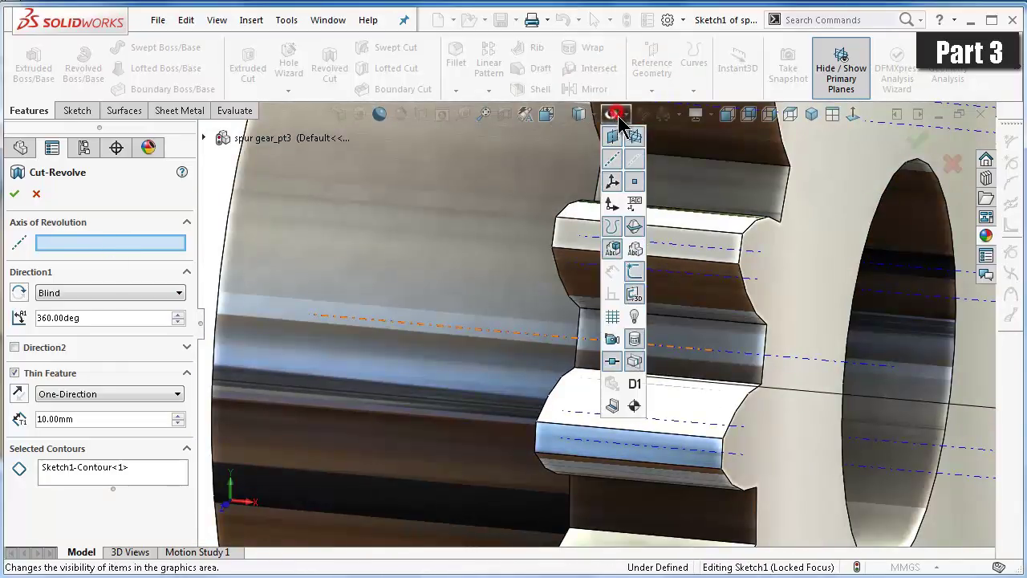
left_click(634, 159)
scroll(231, 241, "up", 3)
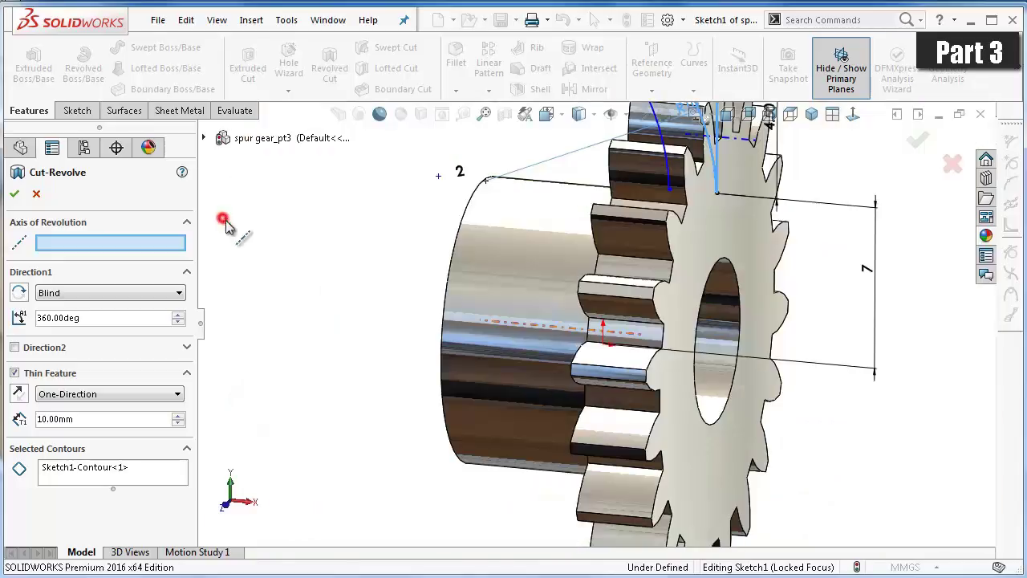
scroll(546, 333, "down", 2)
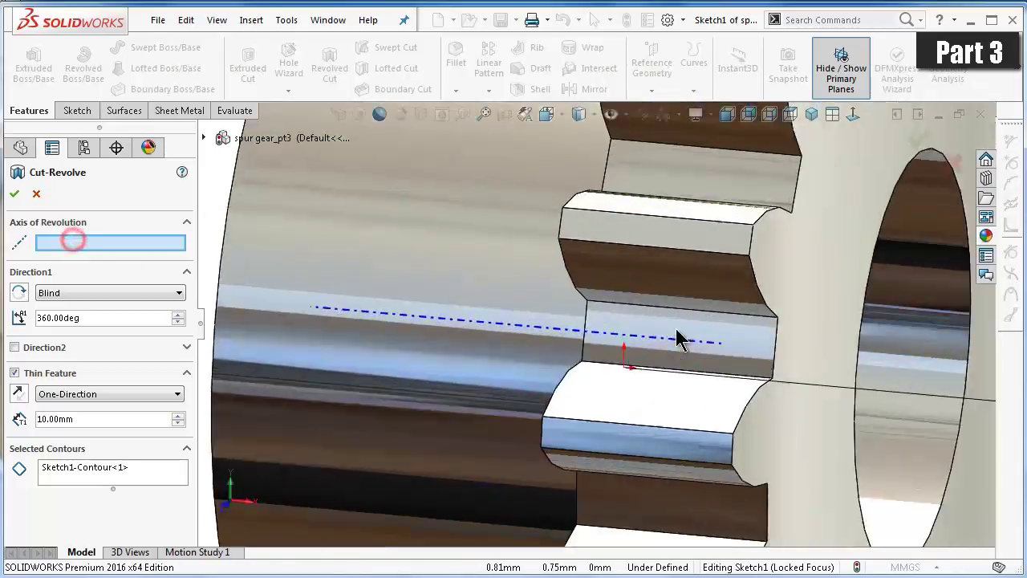
- Set Line5 as the revolve axis and accept the 360-degree Cut-Revolve1 trimming the teeth
left_click(679, 337)
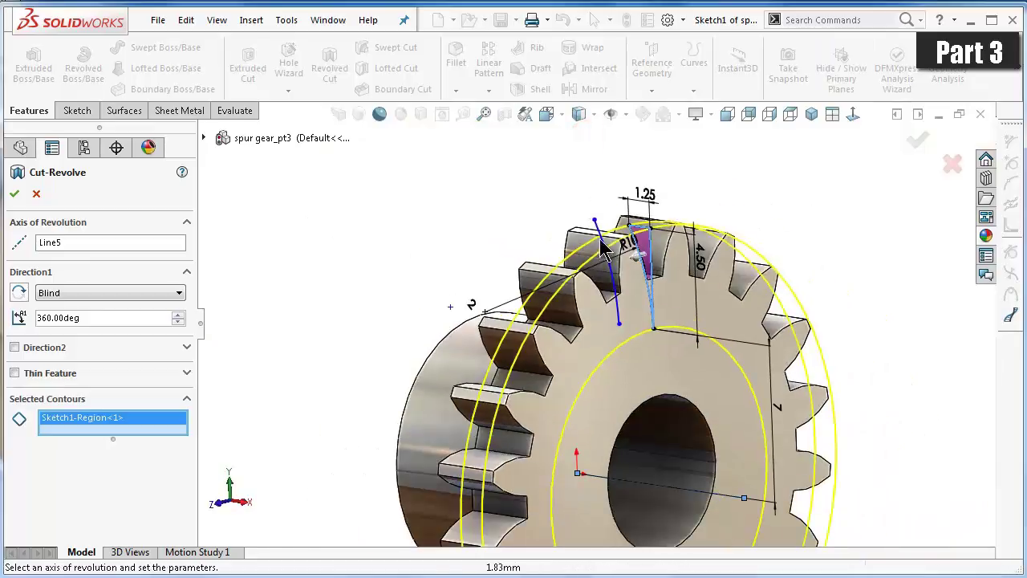
middle_click_drag(655, 250, 680, 263)
left_click(917, 140)
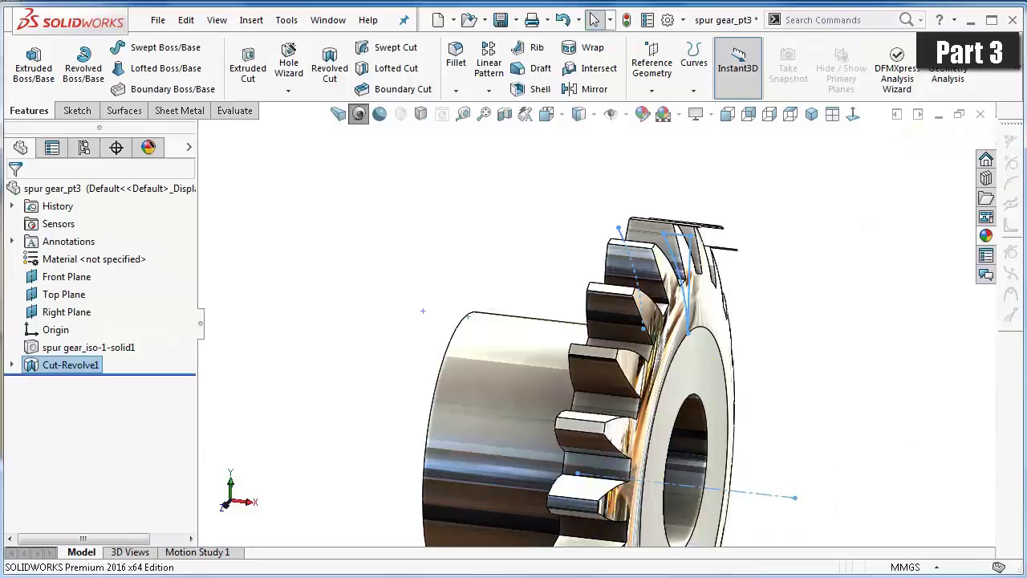
middle_click_drag(423, 310, 363, 443)
left_click(81, 276)
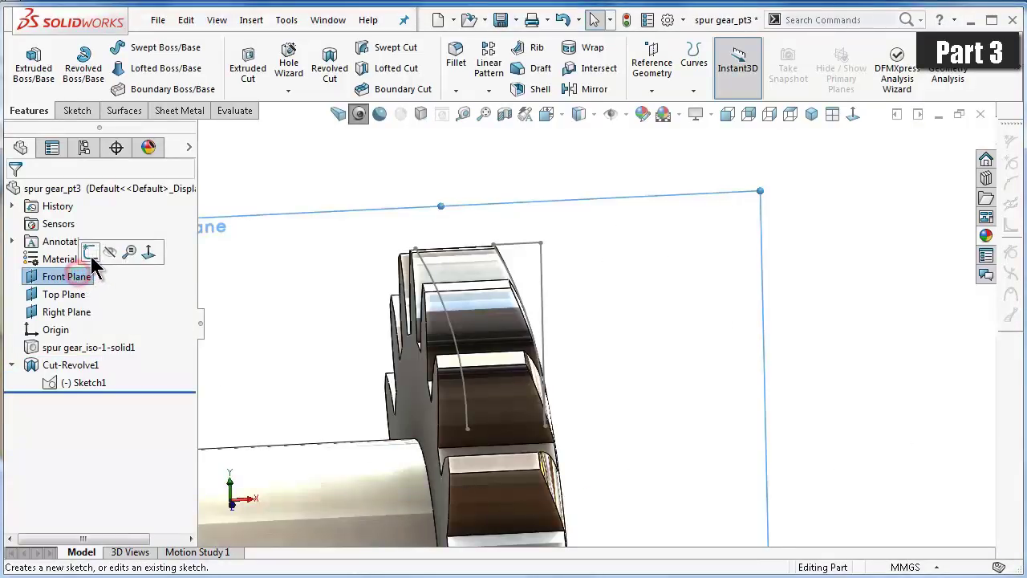
- Start a Front Plane sketch, convert the R10 arc into it, and view it normal
left_click(89, 254)
middle_click_drag(375, 276, 427, 271)
left_click(427, 270)
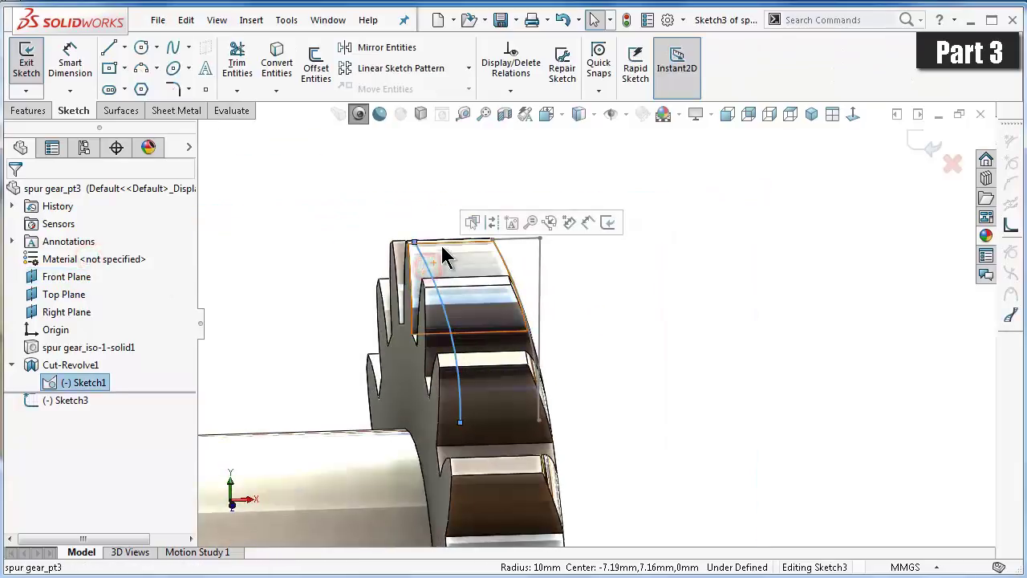
left_click(281, 71)
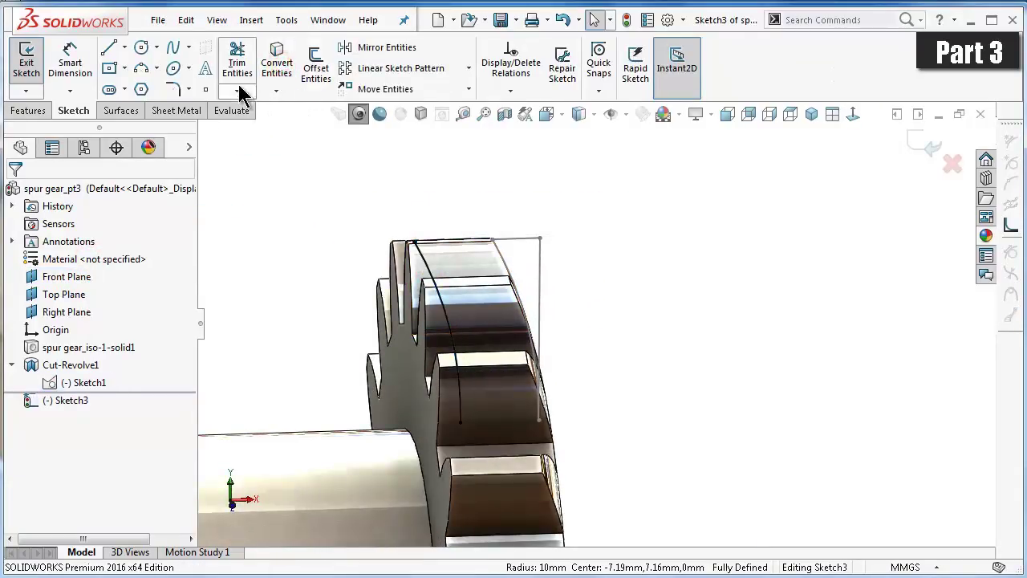
left_click(853, 114)
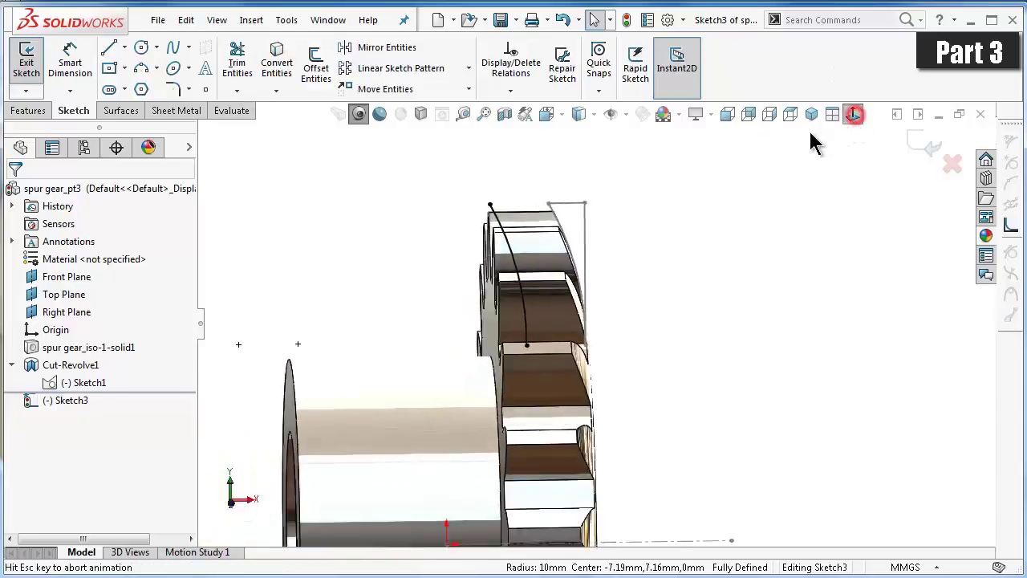
- Draw three lines (top, vertical, bottom) closing the arc into a profile
left_click(109, 48)
left_click(440, 137)
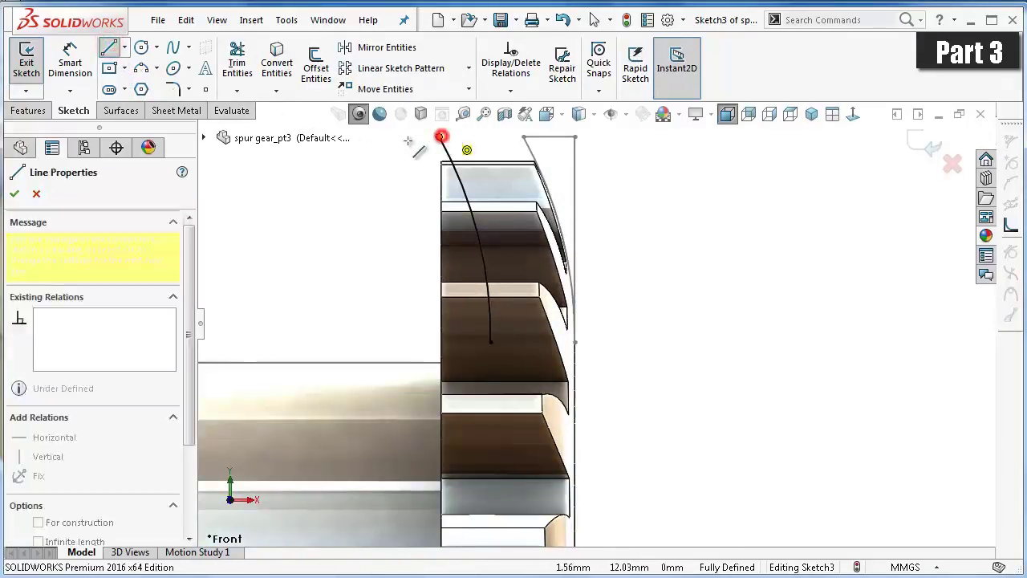
left_click(389, 137)
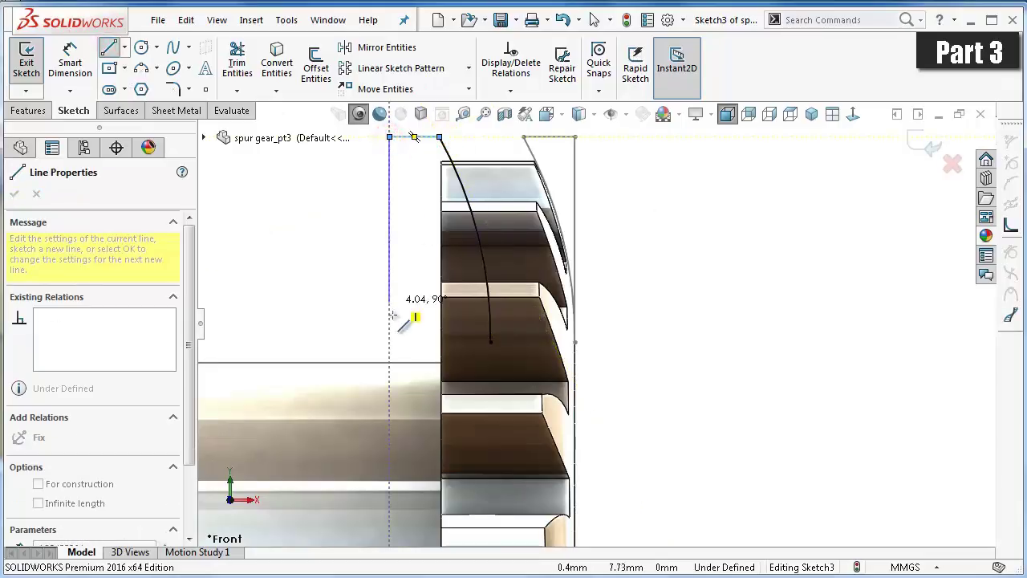
left_click(390, 342)
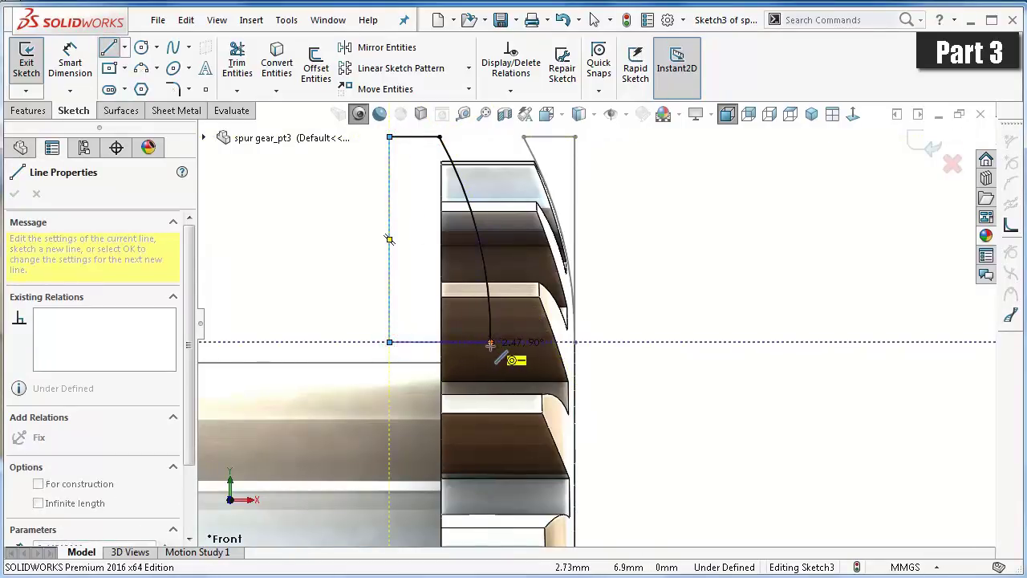
left_click(491, 343)
scroll(405, 291, "up", 2)
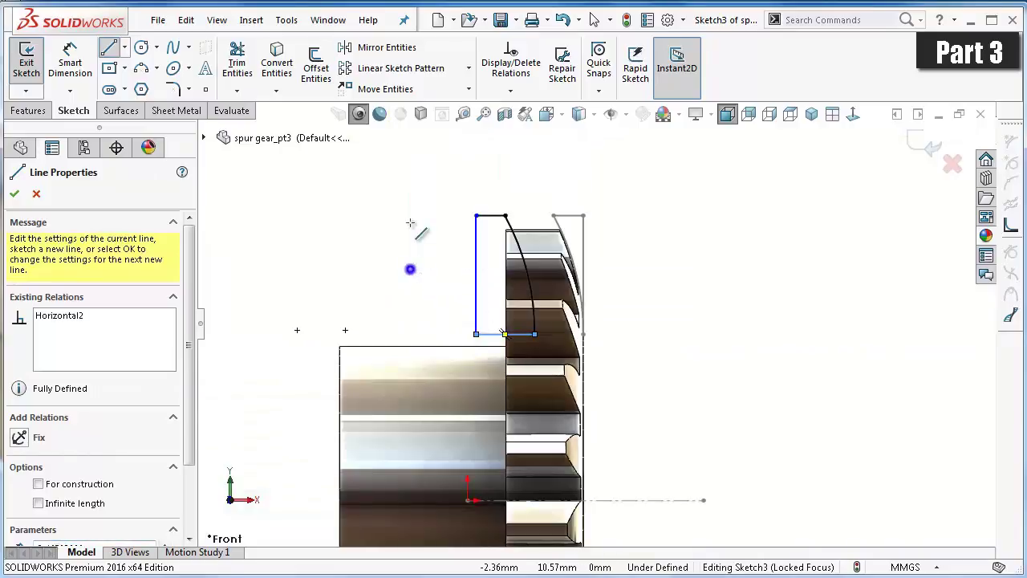
key("Escape")
- Dimension the top line to 1.25 mm
key("d")
left_click(499, 218)
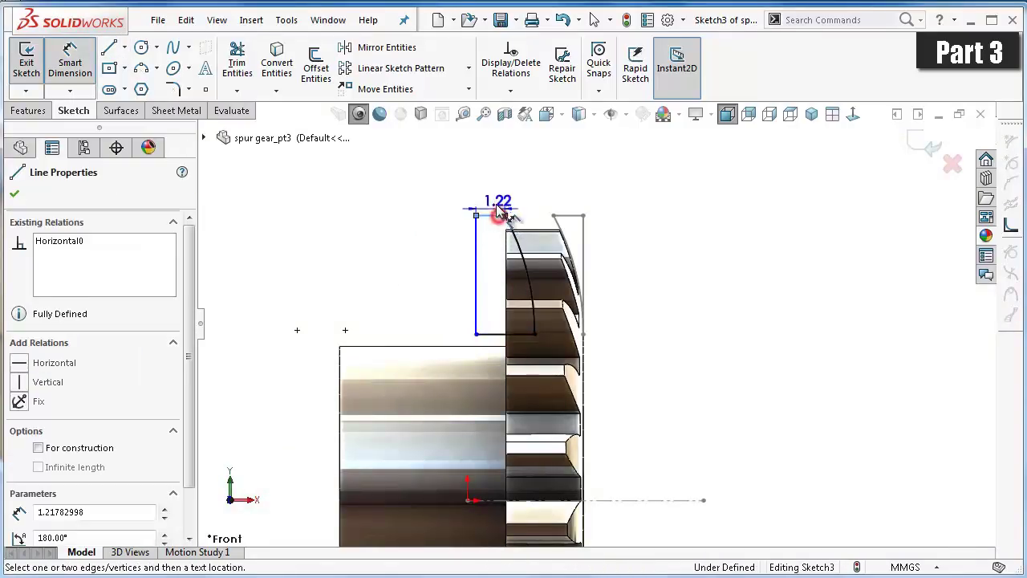
left_click(495, 200)
type("1")
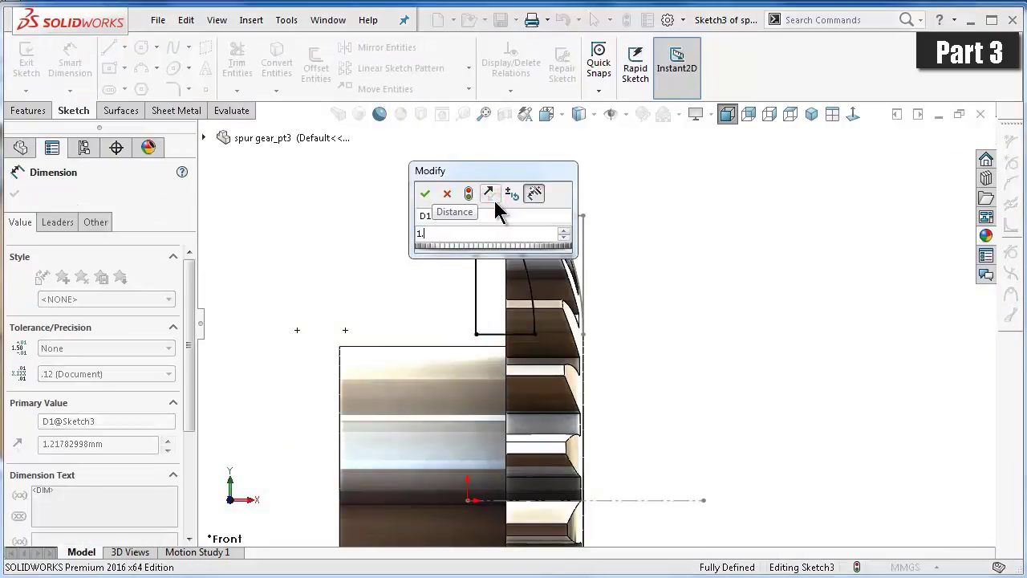
type(".25")
key("Return")
scroll(600, 340, "down", 1)
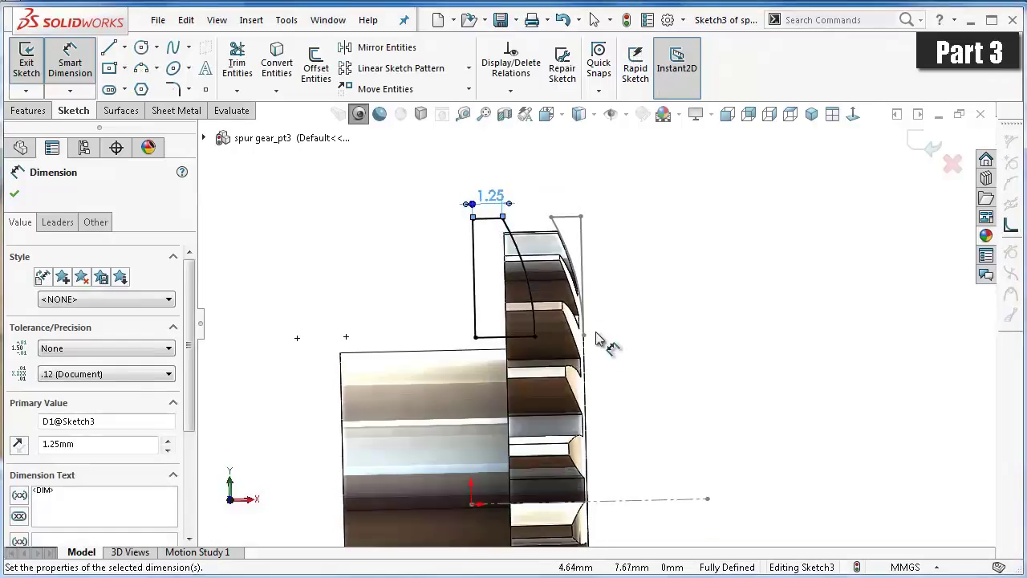
scroll(642, 406, "down", 2)
left_click(24, 110)
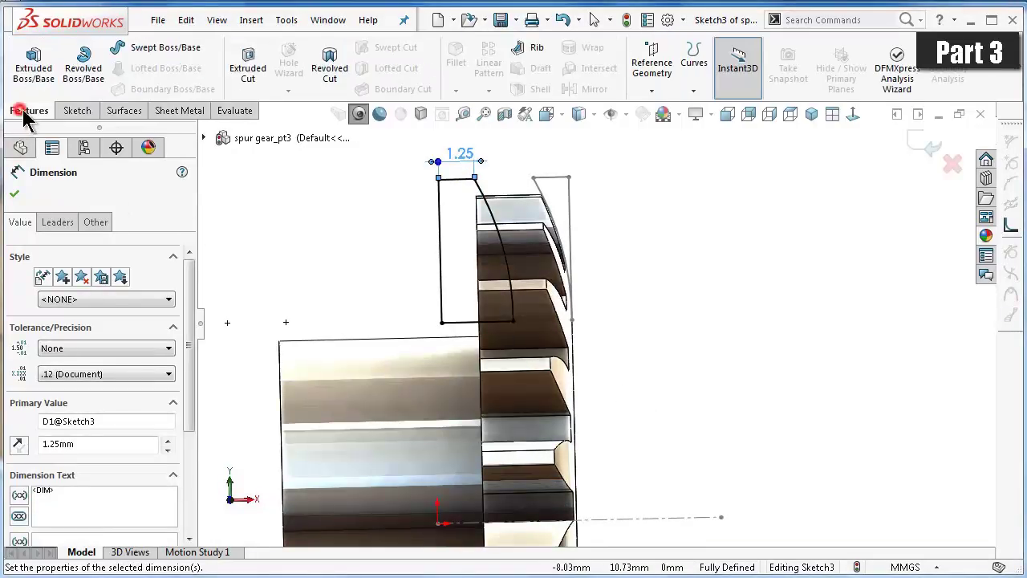
left_click(317, 63)
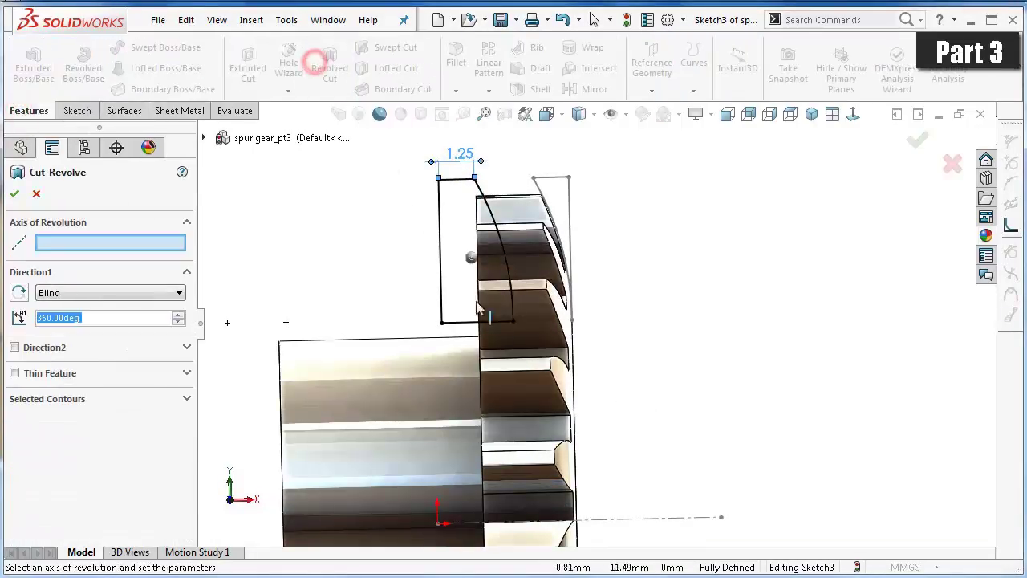
left_click(637, 521)
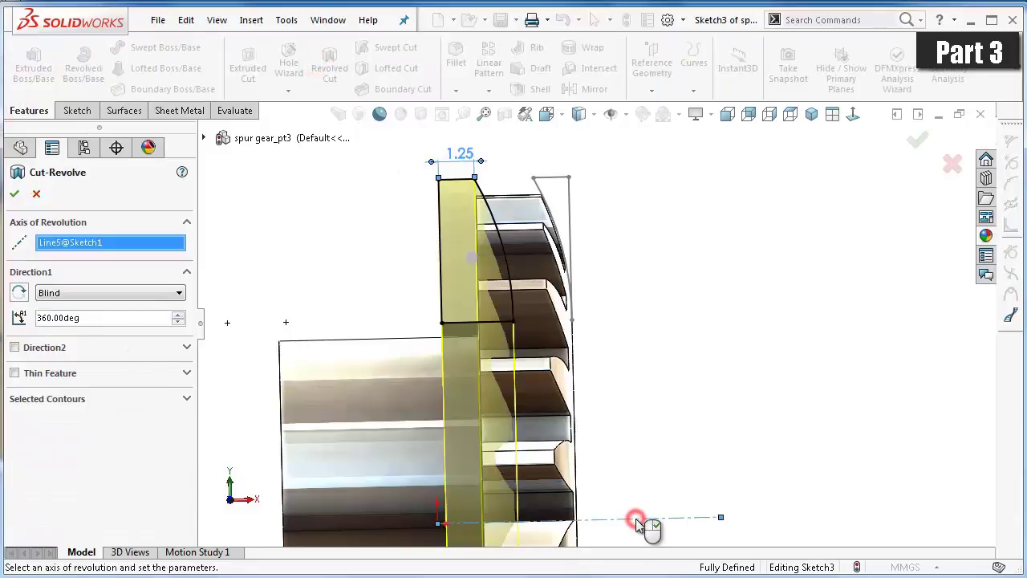
left_click(916, 146)
mouse_move(697, 291)
middle_mouse_down()
mouse_move(722, 282)
mouse_move(765, 316)
mouse_move(775, 351)
mouse_move(757, 265)
mouse_move(719, 294)
mouse_move(690, 240)
middle_mouse_up()
key("ctrl+s")
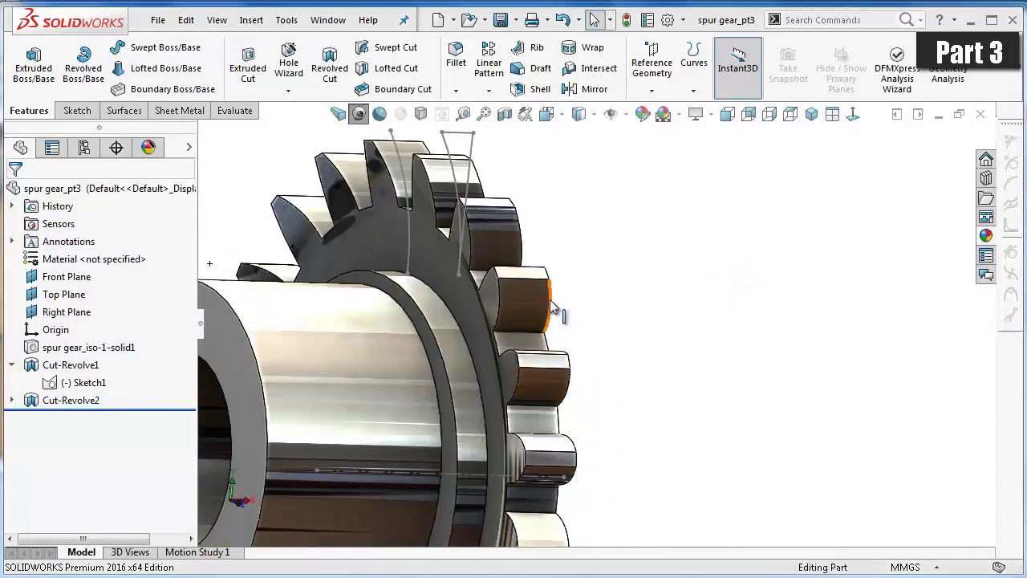
mouse_move(583, 229)
middle_mouse_down()
mouse_move(576, 209)
mouse_move(508, 220)
middle_mouse_up()
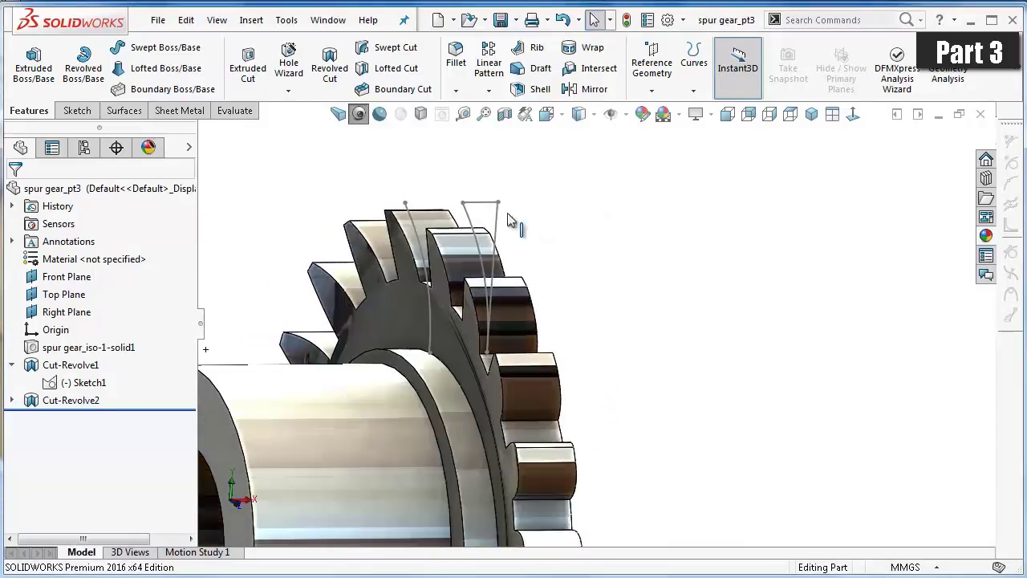
left_click(493, 207)
left_click(551, 159)
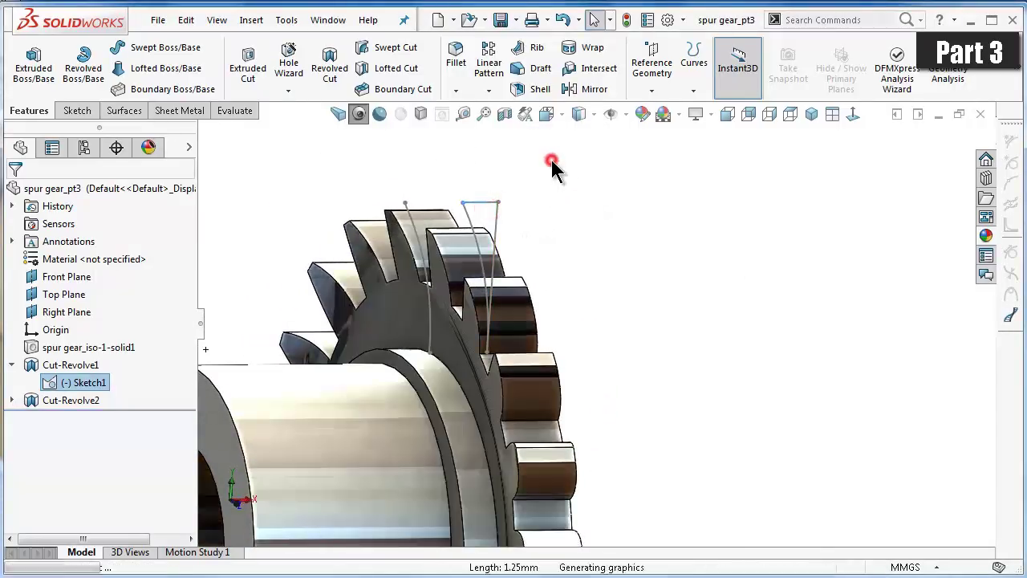
middle_click_drag(619, 241, 596, 307)
key("ctrl+4")
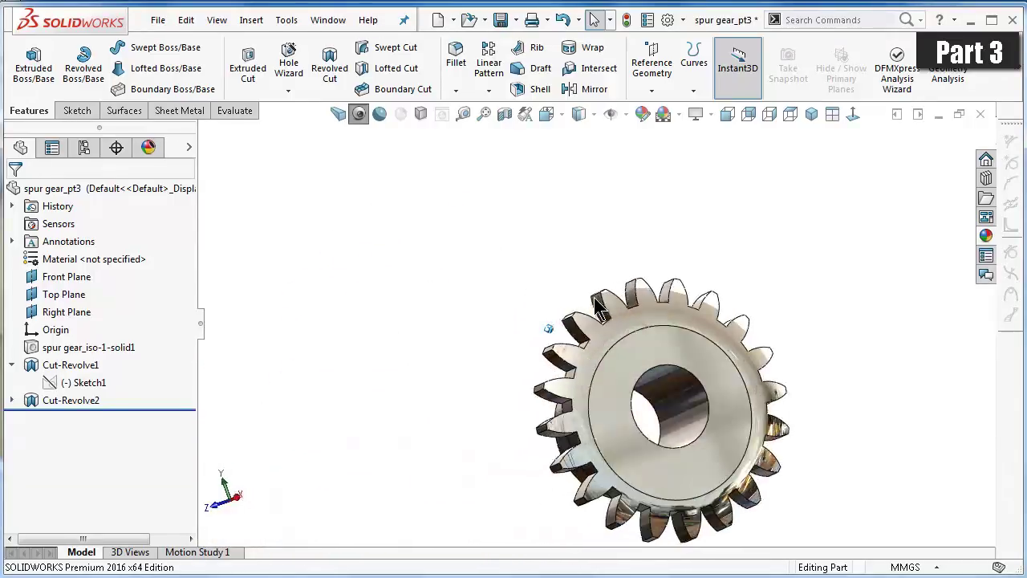
key("Left")
key("Left")
key("Left")
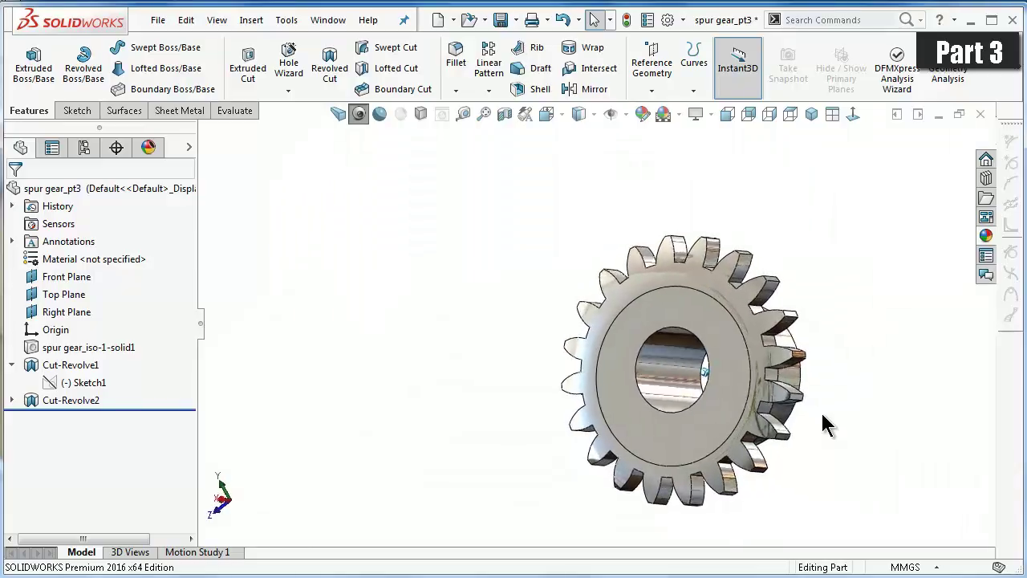
key("Left")
key("Left")
key("Left")
key("Left")
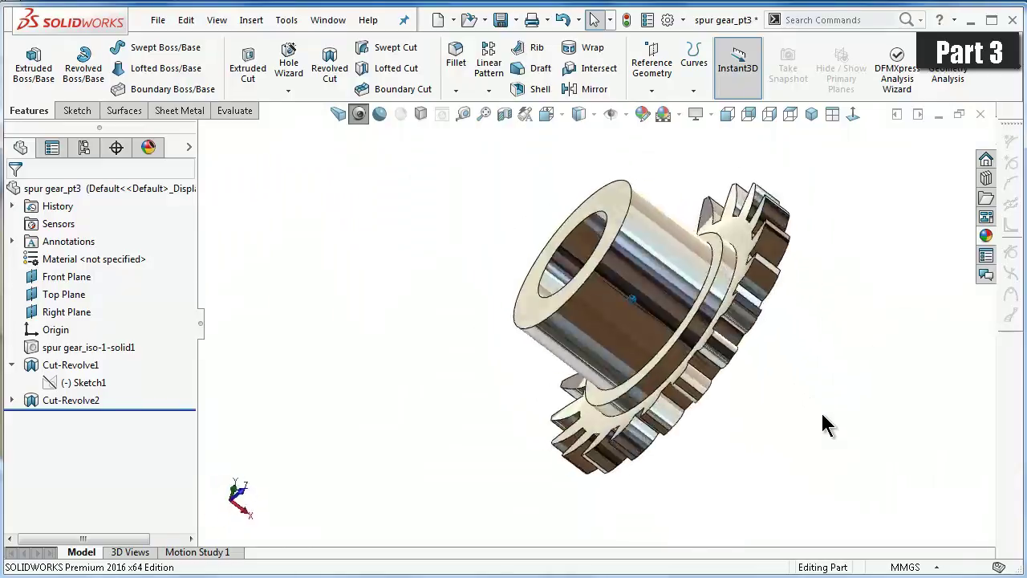
key("Left")
key("Left")
key("Left")
key("Left")
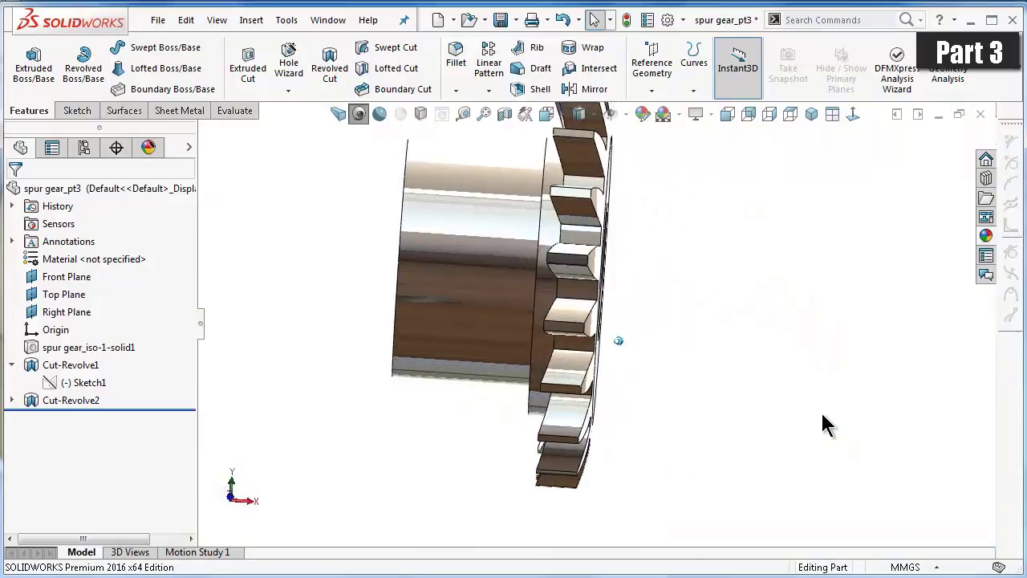
key("Left")
key("ctrl+7")
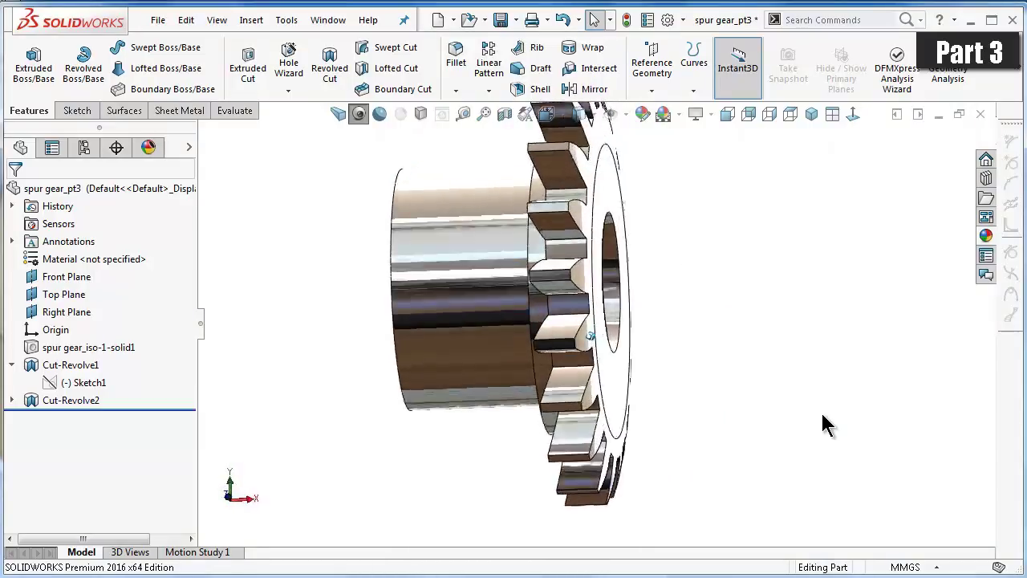
key("ctrl+1")
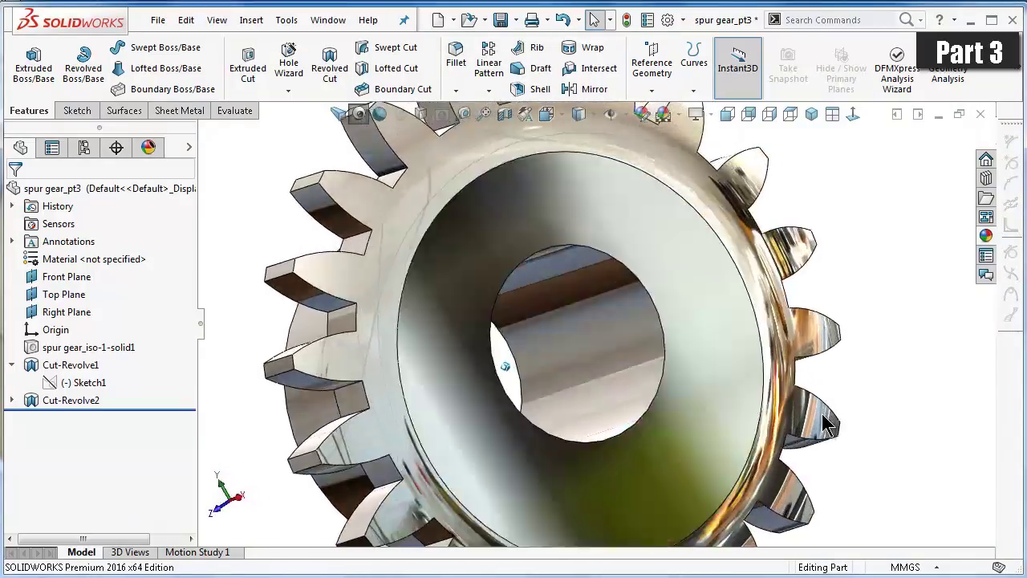
key("Left")
key("Left")
key("Left")
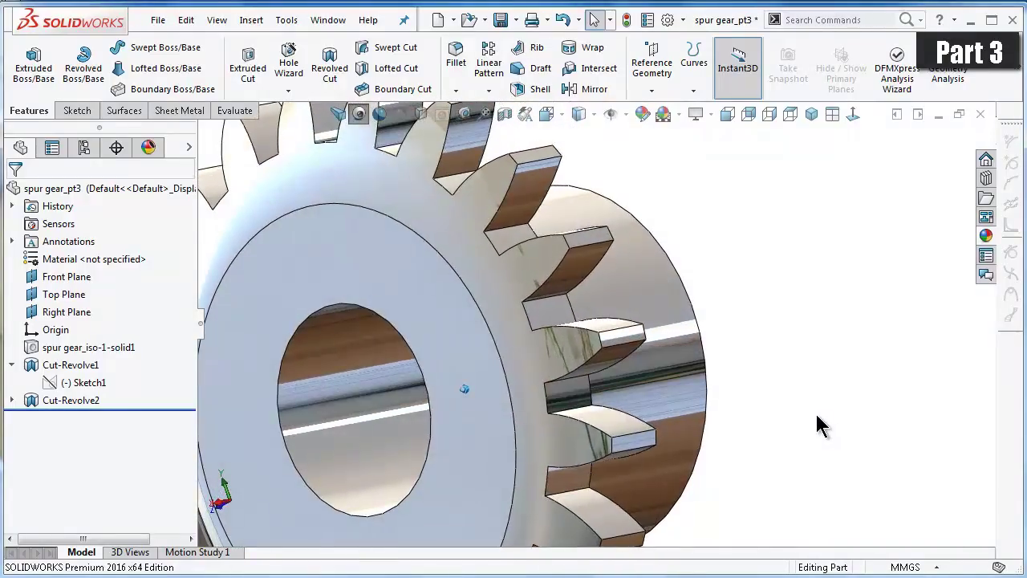
key("Left")
key("ctrl+7")
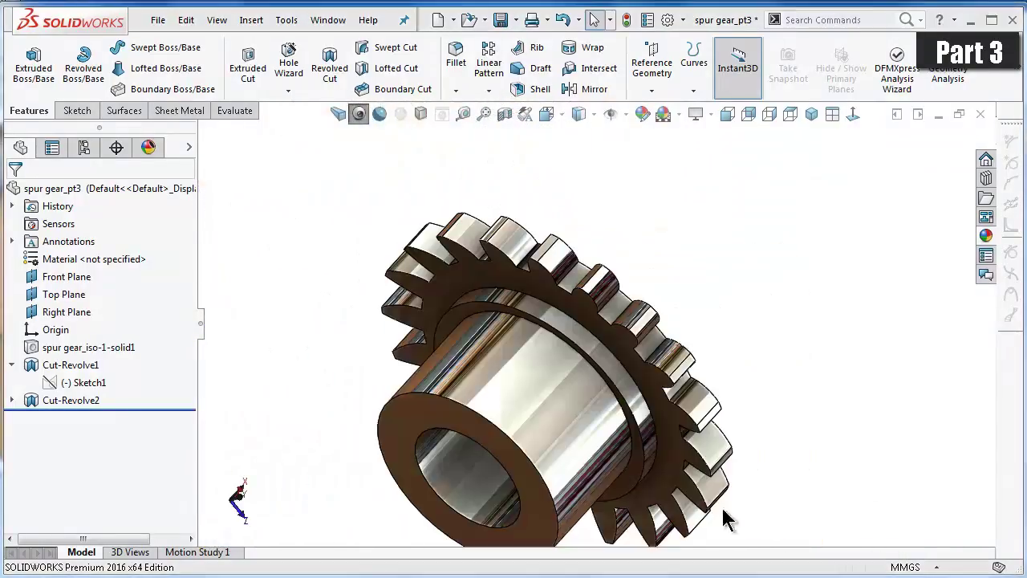
- Start a Front Plane sketch viewed normal and draw a horizontal centerline from the origin
left_click(78, 283)
left_click(87, 256)
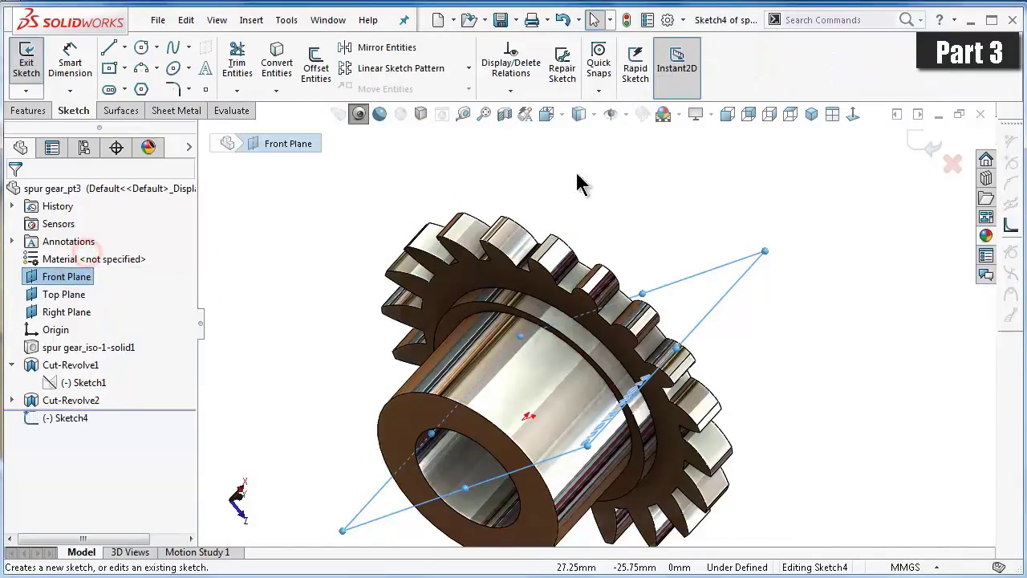
left_click(854, 116)
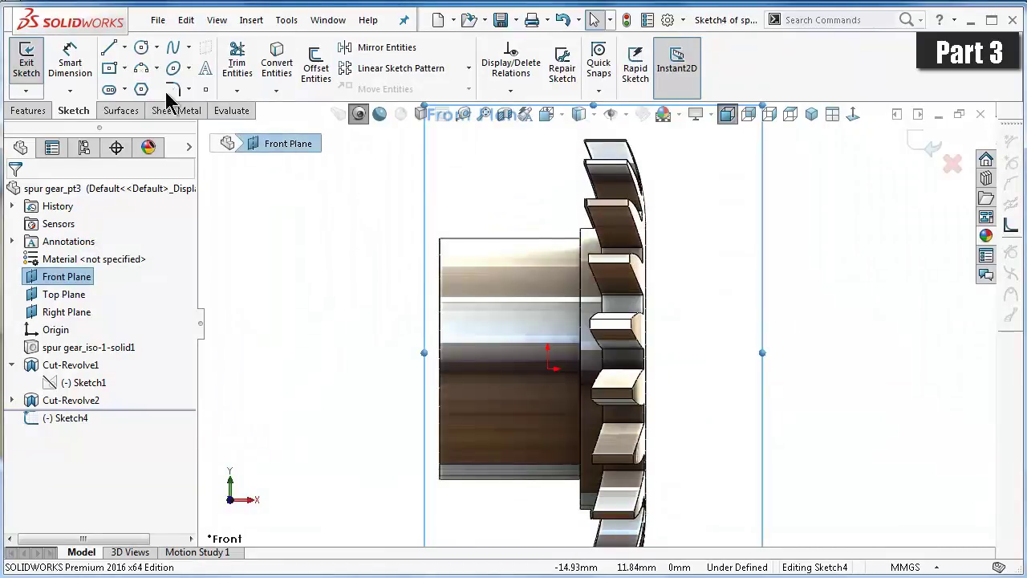
left_click(125, 48)
left_click(141, 87)
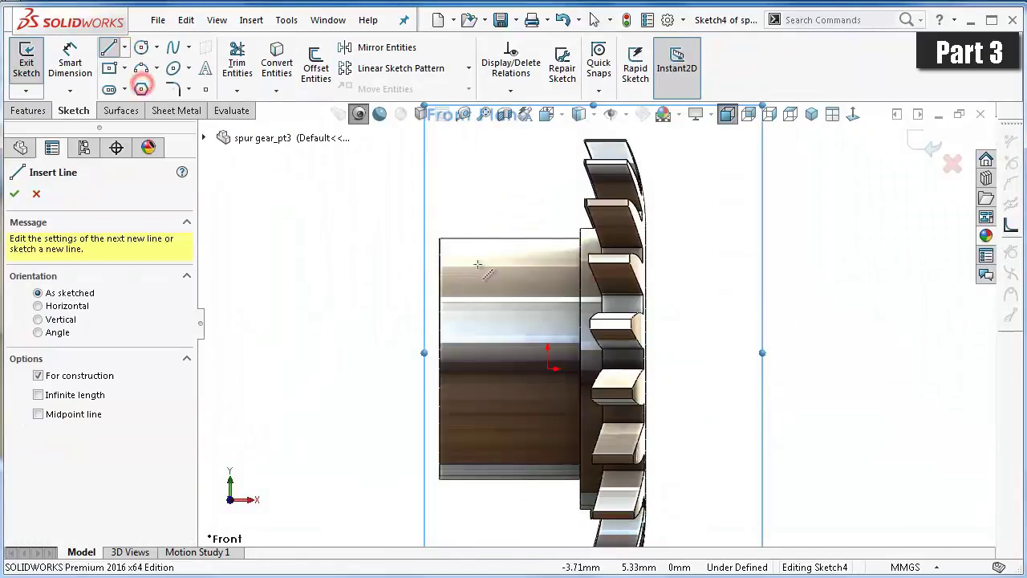
left_click(548, 369)
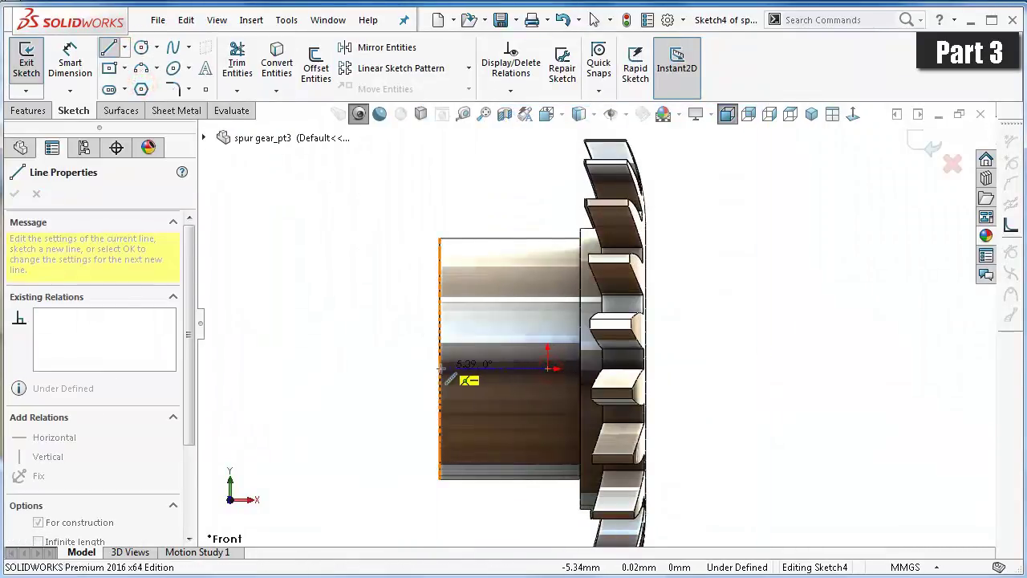
double_click(393, 370)
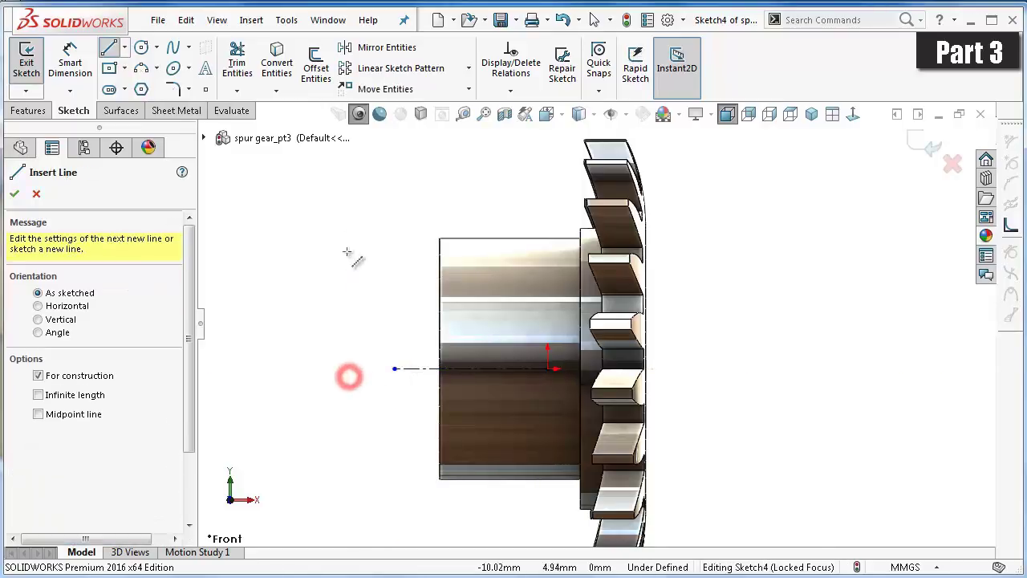
- Draw a vertical construction line above the hub, 7.85 mm from the gear's face edge
middle_click_drag(452, 147, 457, 182, "ctrl")
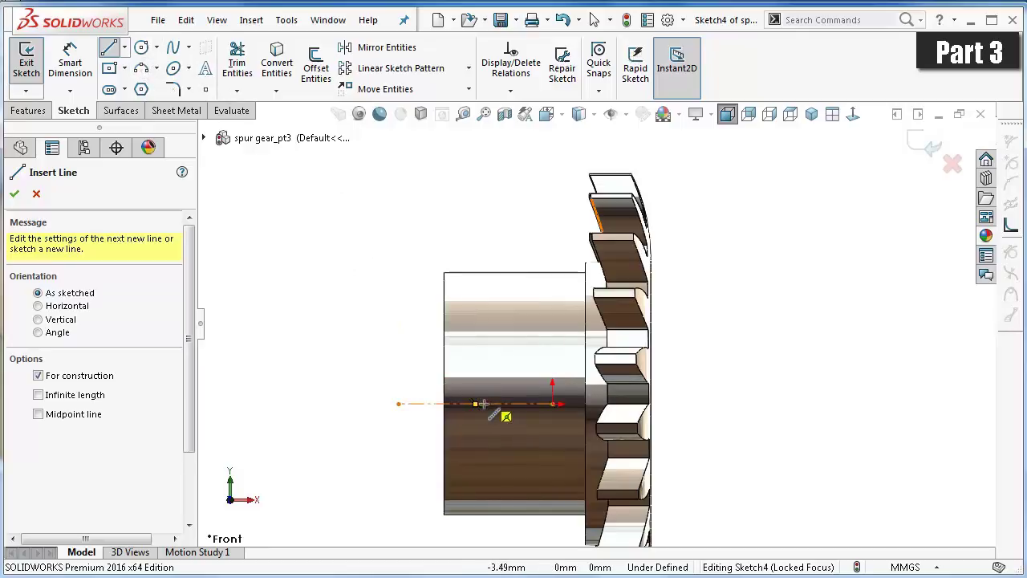
left_click(495, 402)
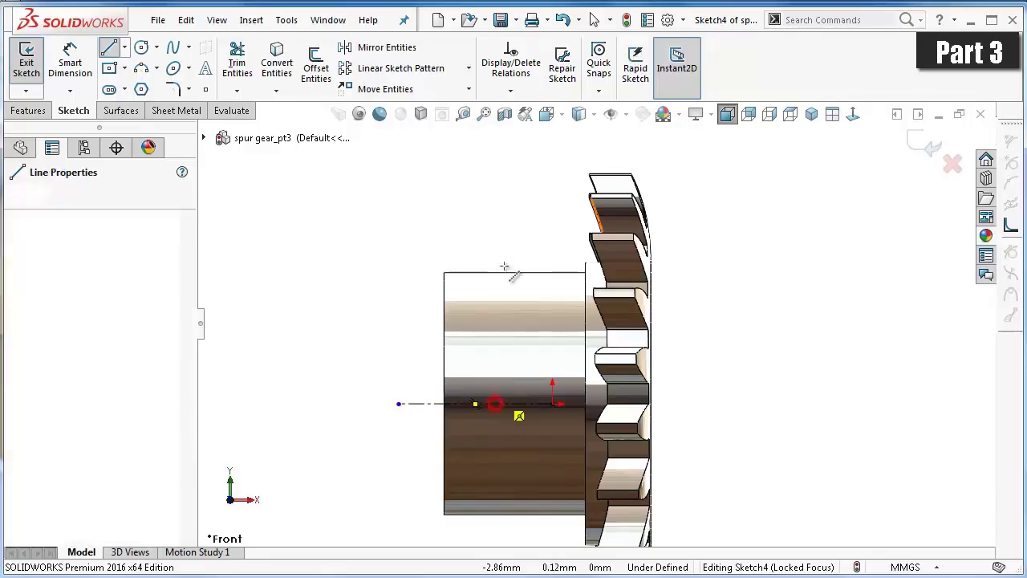
left_click(495, 220)
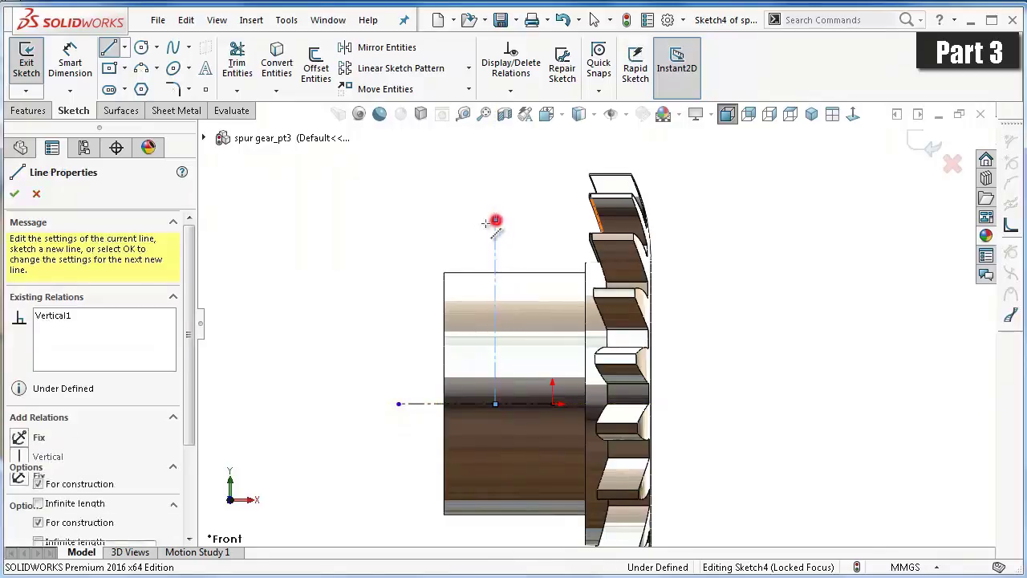
left_click(459, 228)
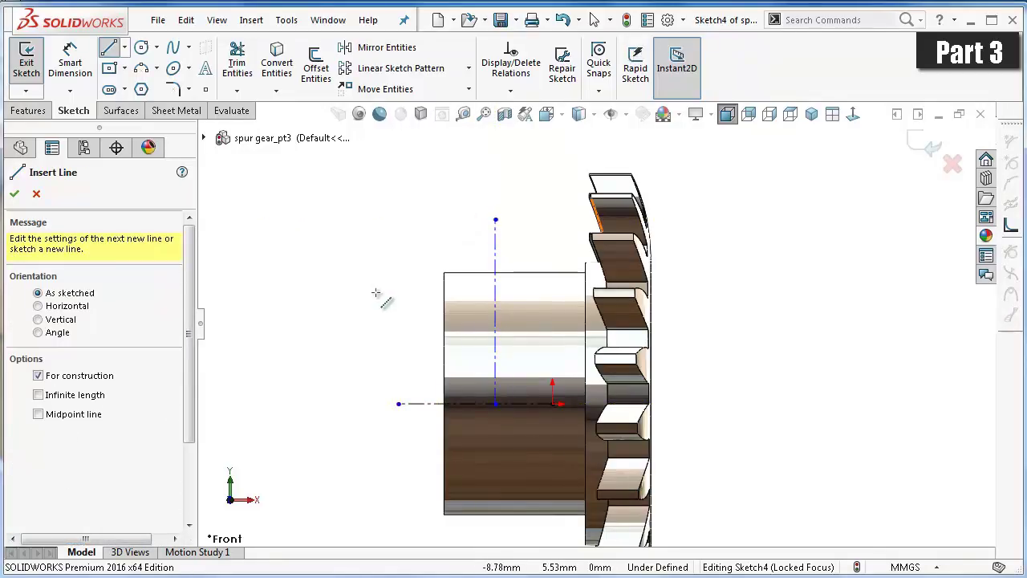
right_click_drag(310, 278, 328, 179)
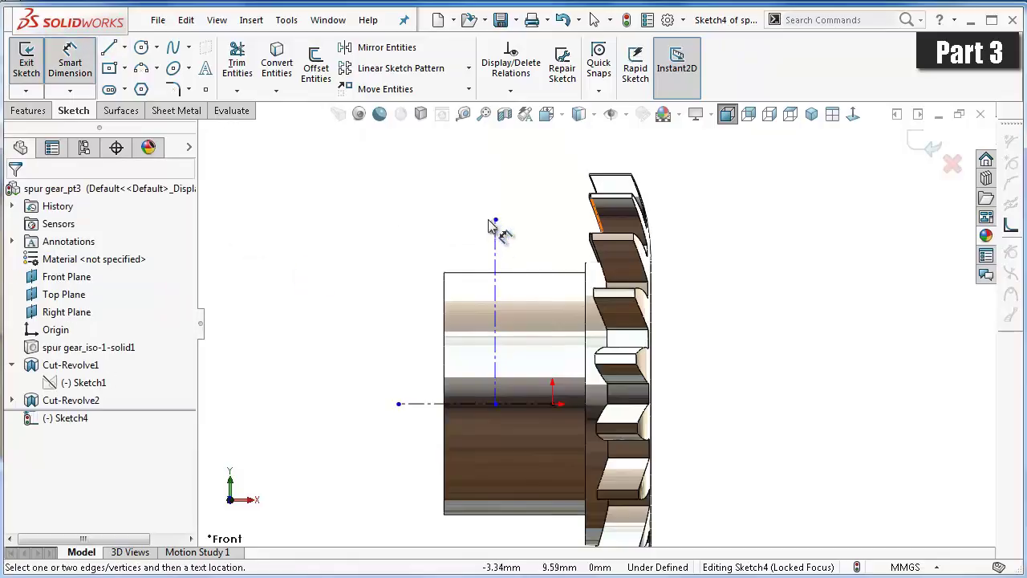
left_click(496, 252)
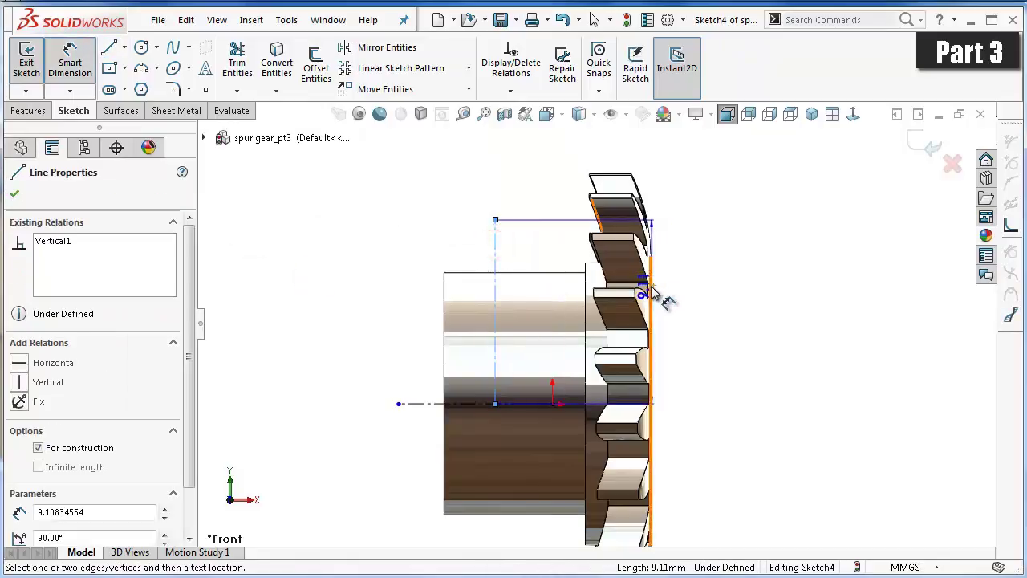
left_click(654, 295)
scroll(610, 265, "up", 2)
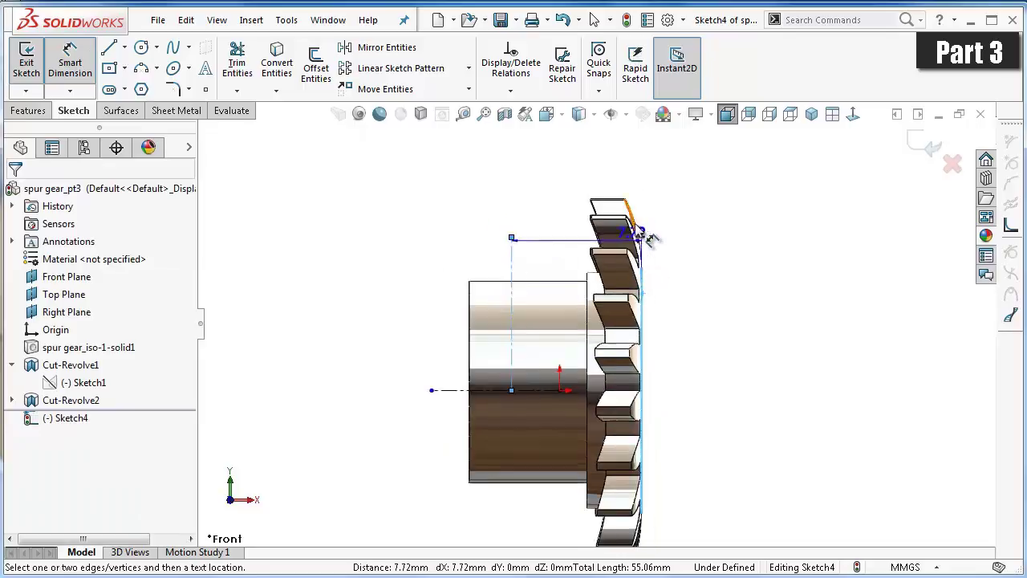
left_click(573, 188)
type("7")
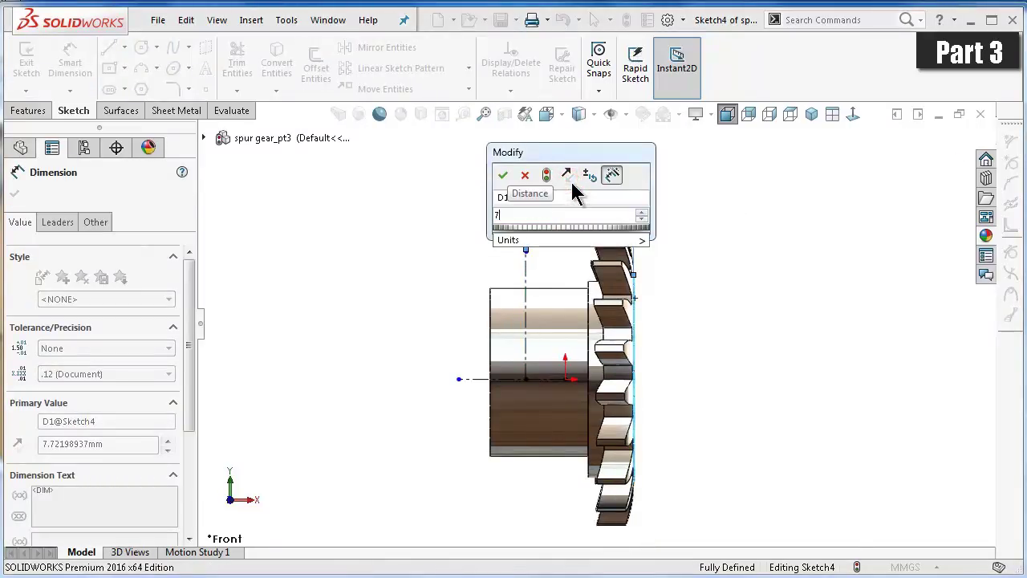
type(".85")
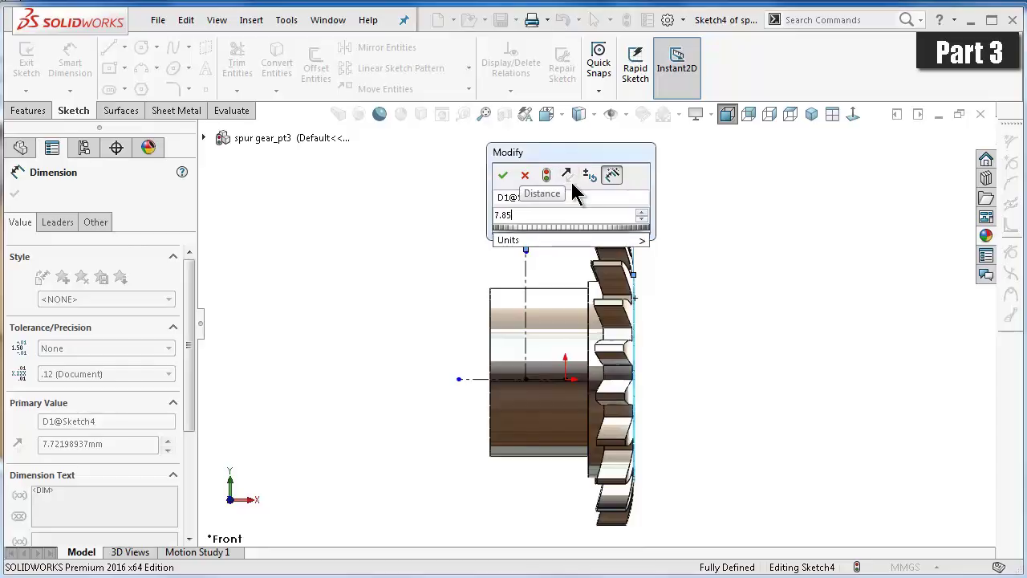
key("Return")
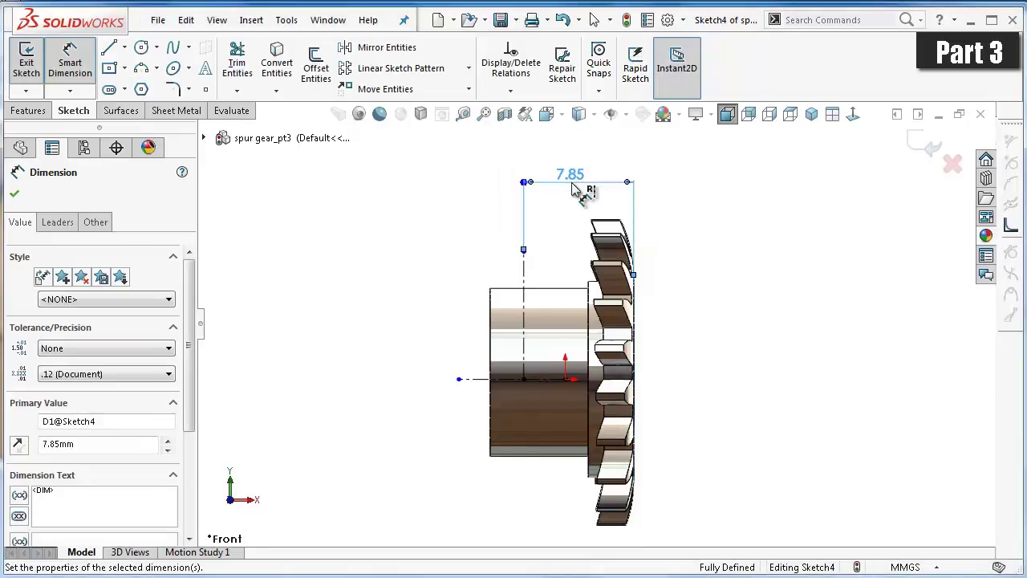
- Dimension the vertical line's length to 4 mm
scroll(560, 261, "down", 2)
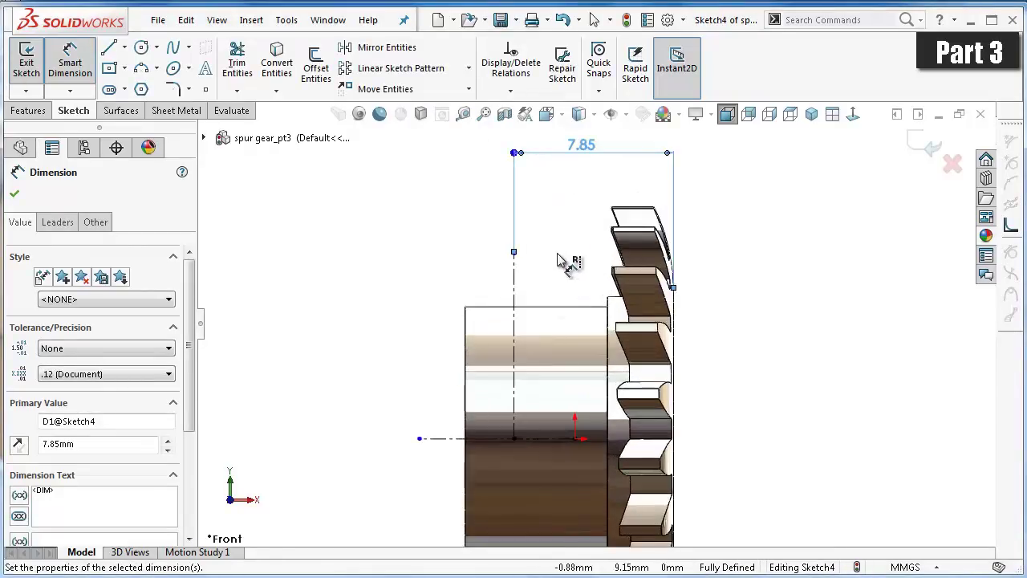
left_click(554, 307)
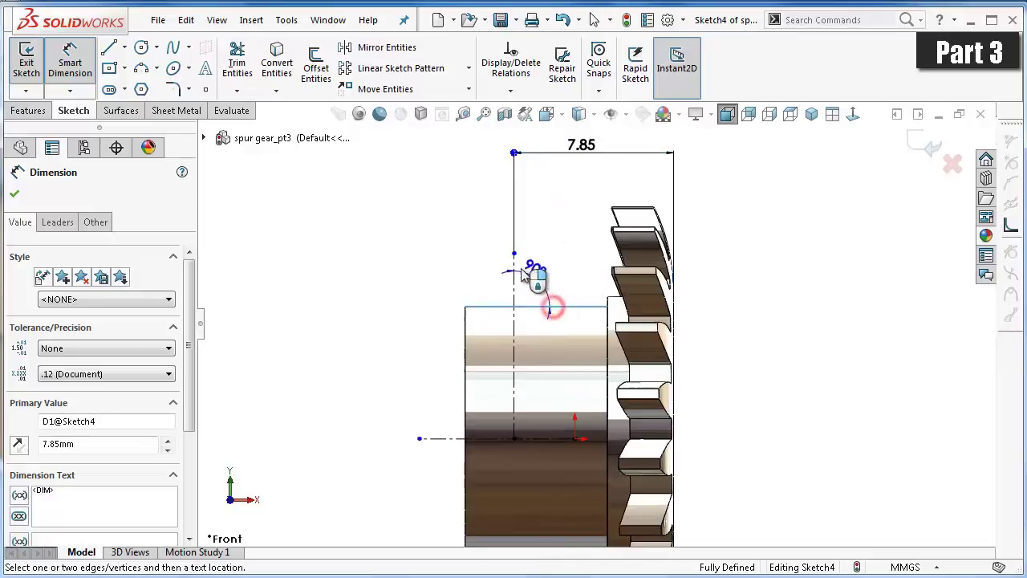
left_click(515, 265)
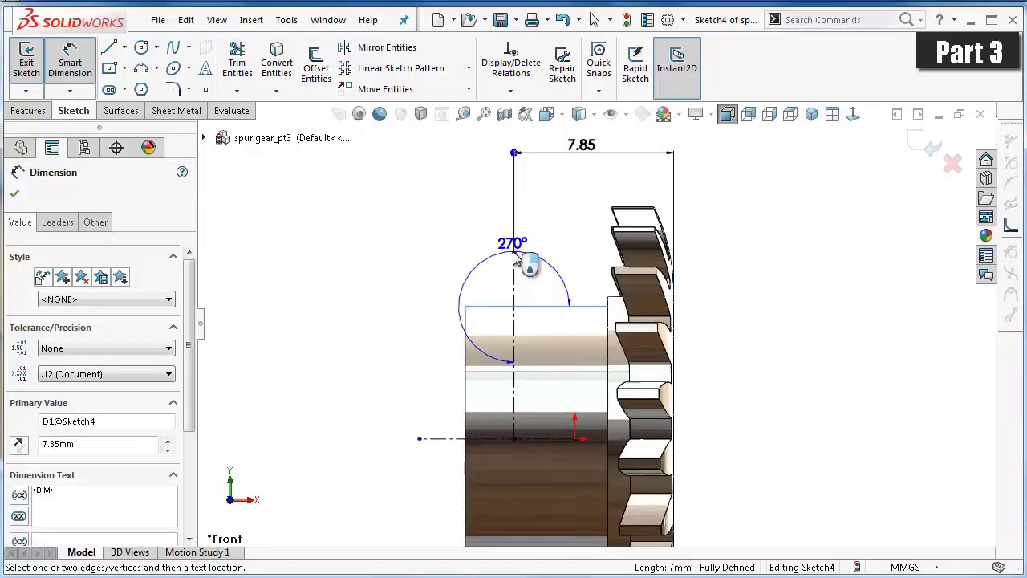
scroll(518, 258, "down", 2)
scroll(544, 259, "down", 1)
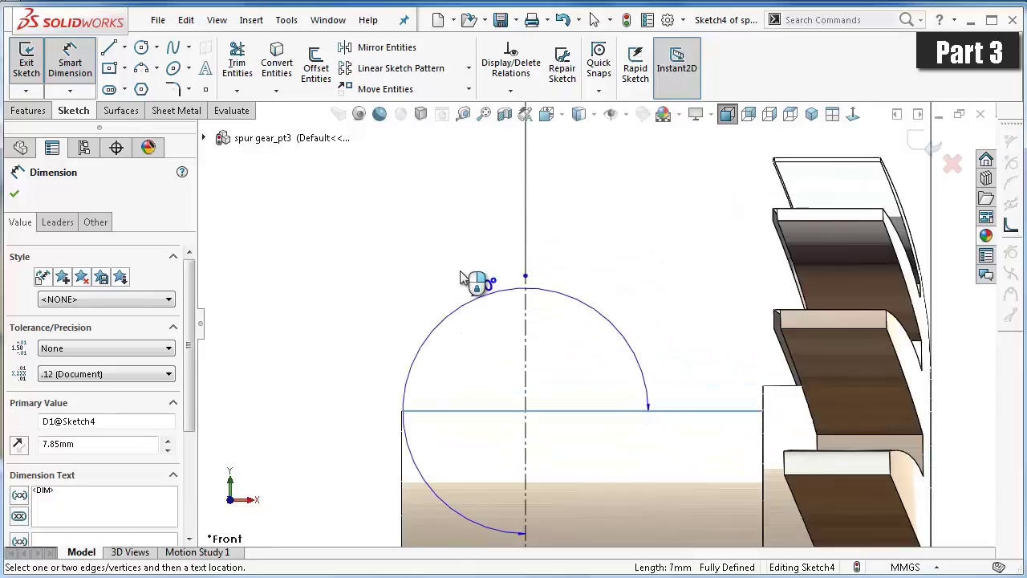
key("Escape")
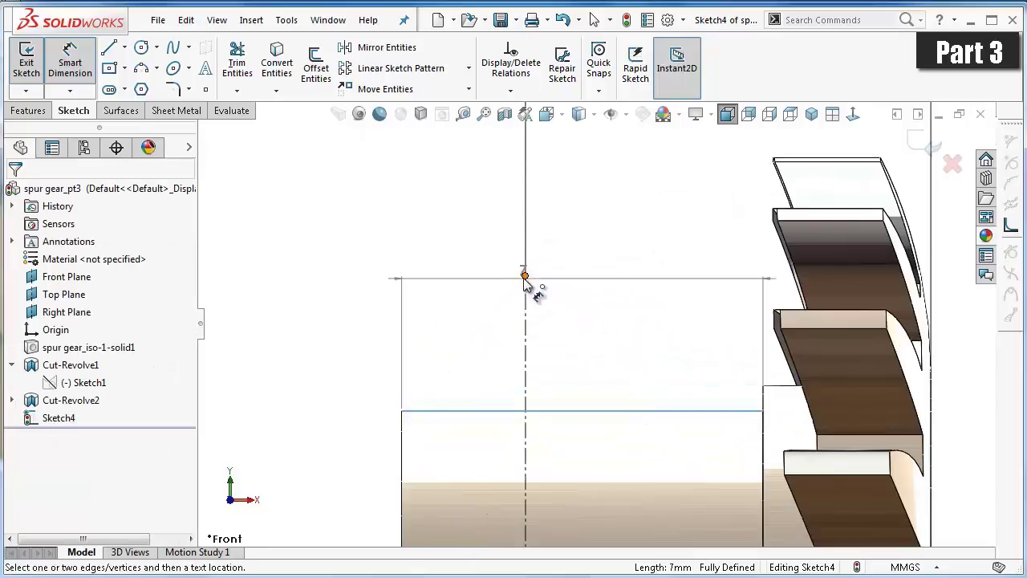
left_click(524, 277)
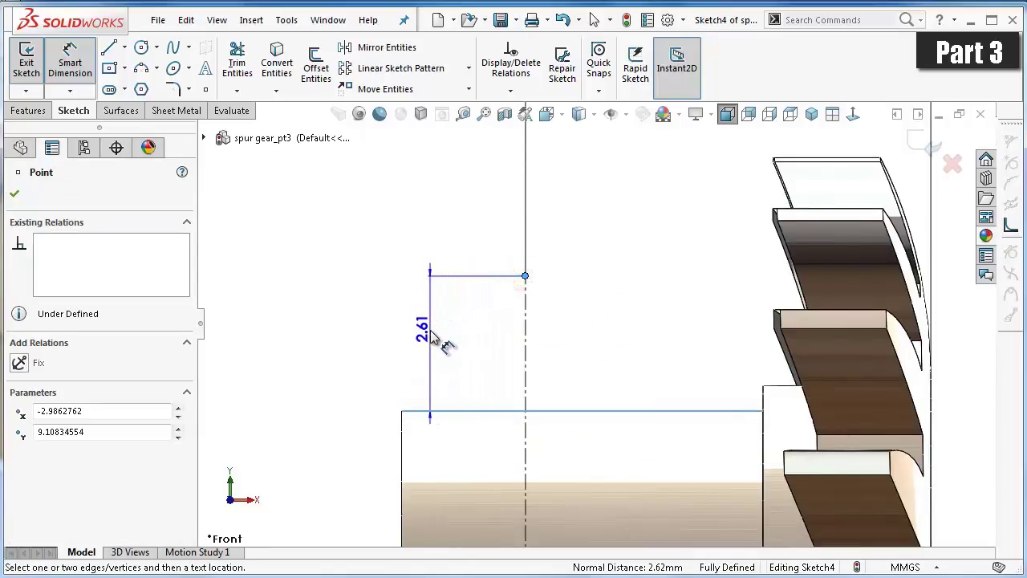
left_click(440, 332)
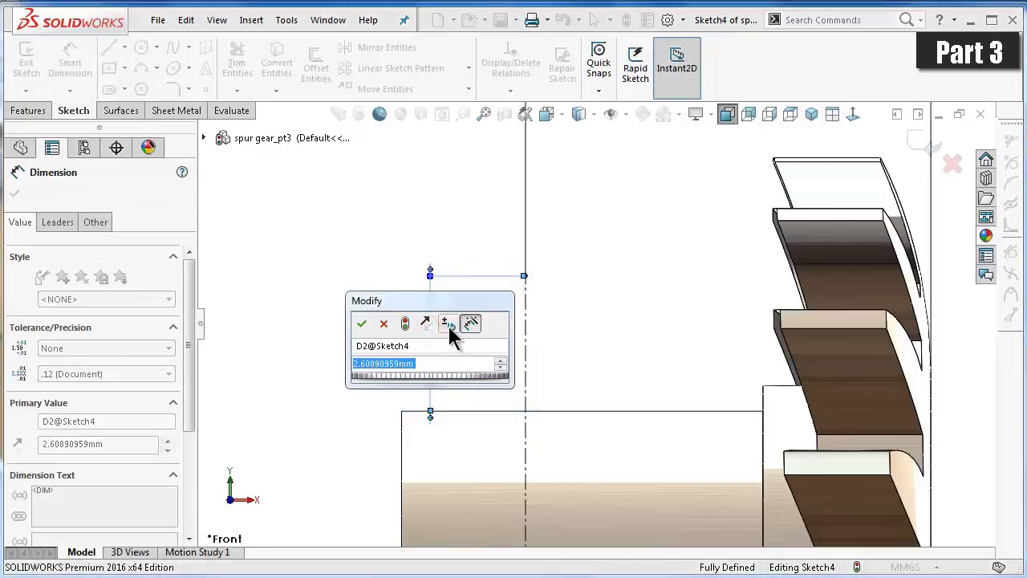
type("4")
key("Return")
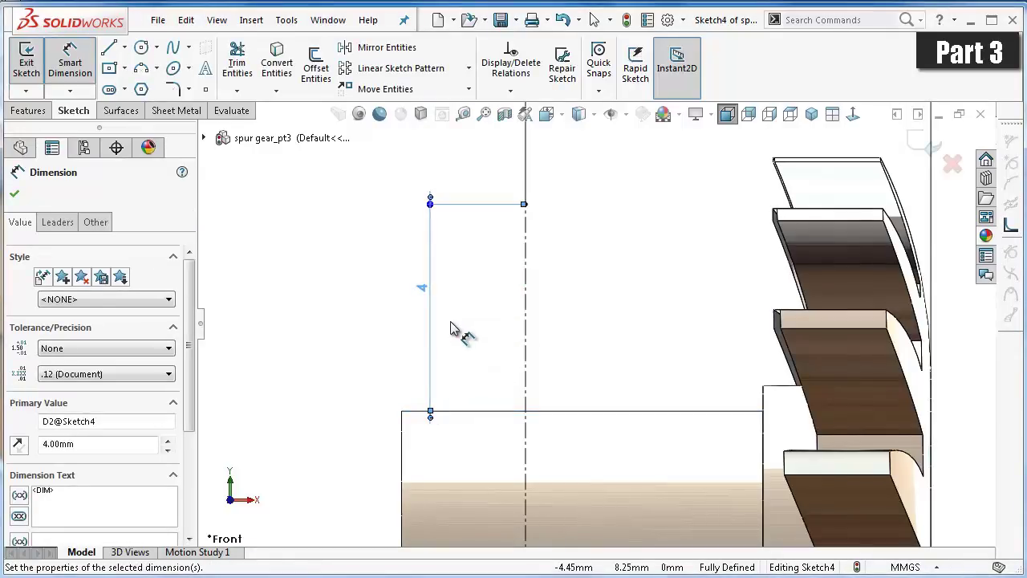
scroll(457, 333, "up", 2)
scroll(544, 415, "up", 2)
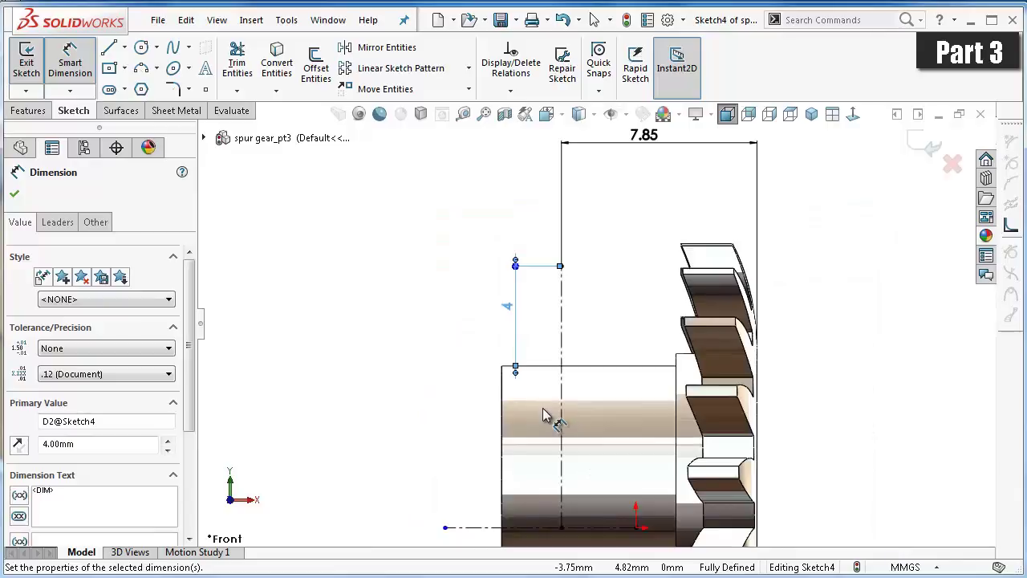
scroll(544, 415, "down", 1)
scroll(543, 415, "up", 1)
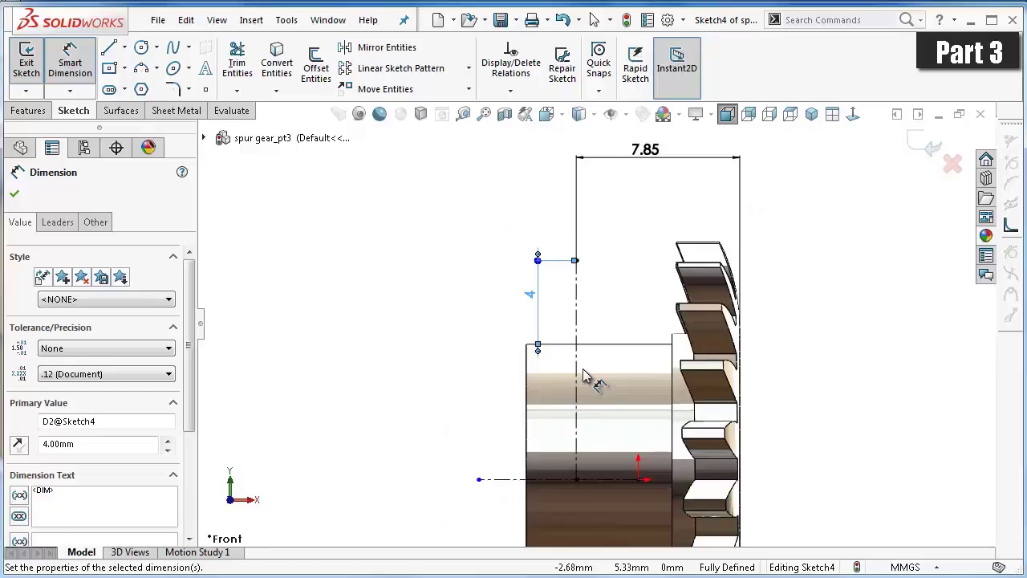
scroll(584, 375, "down", 1)
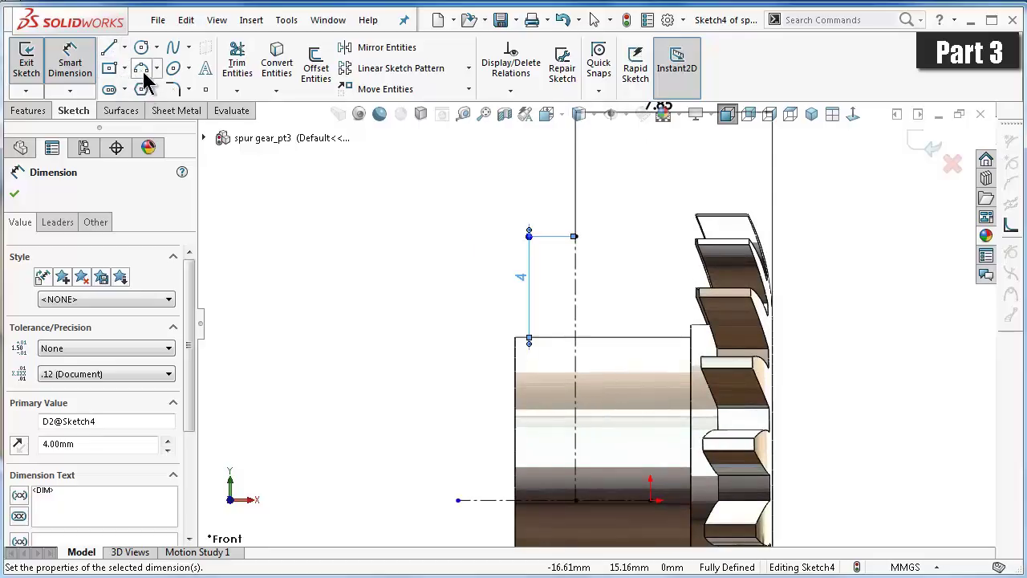
- Draw a three-point arc from the top line's end down to the hub's top edge
left_click(142, 68)
scroll(498, 237, "down", 2)
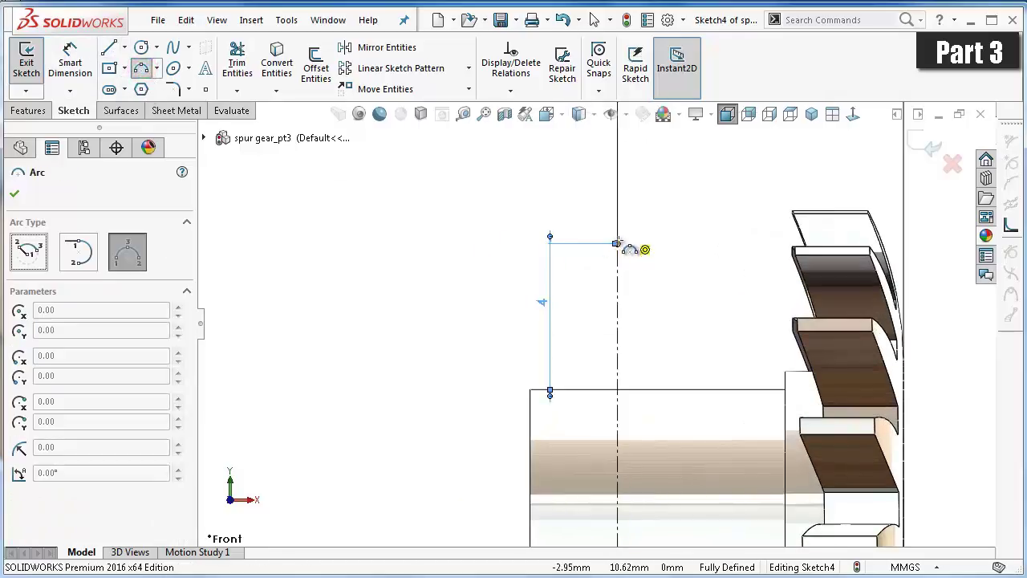
left_click(617, 244)
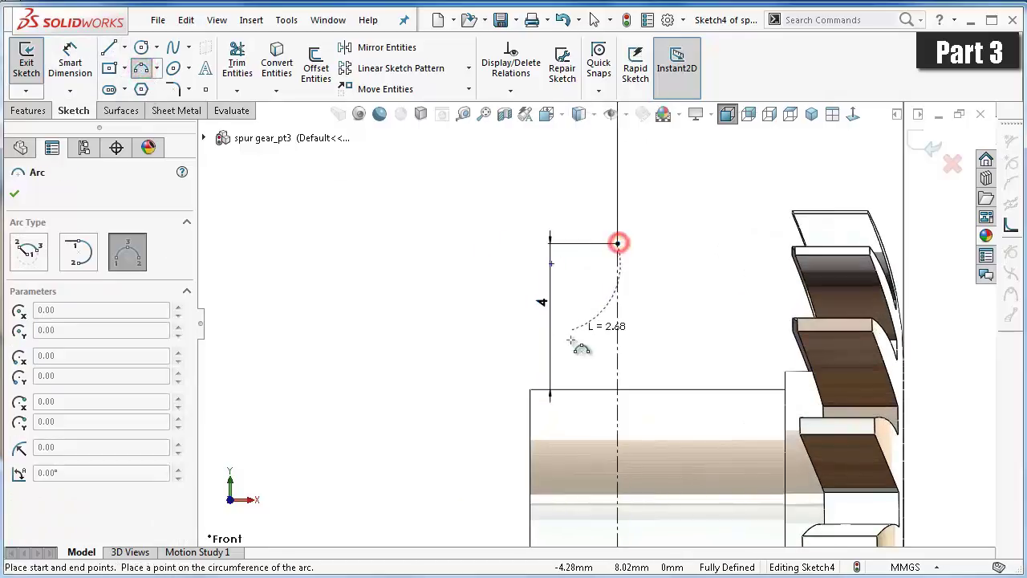
left_click(569, 390)
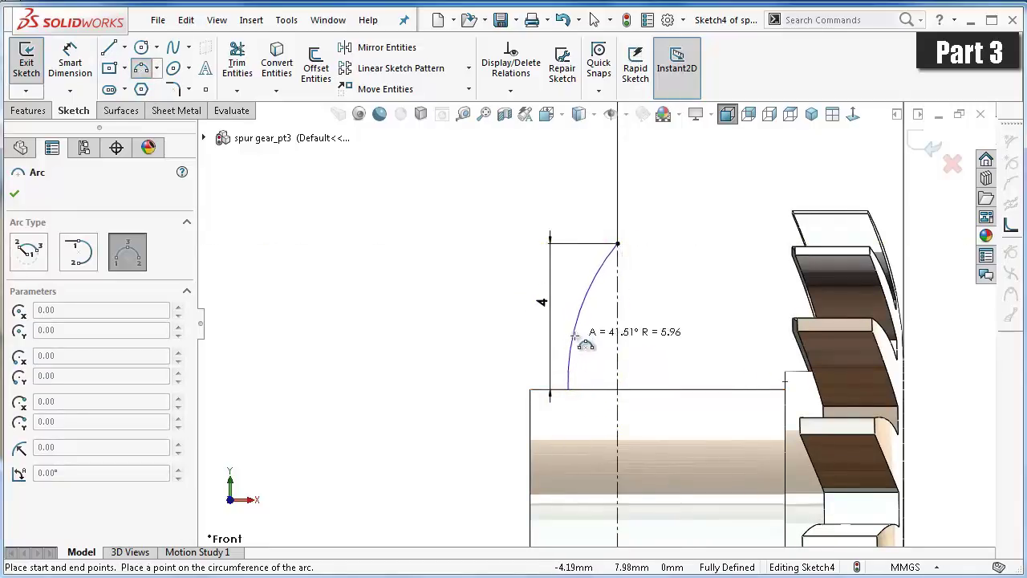
left_click(576, 337)
- Dimension the arc to R15 and its lower end 1.25 mm from the hub edge
right_click_drag(460, 328, 534, 265)
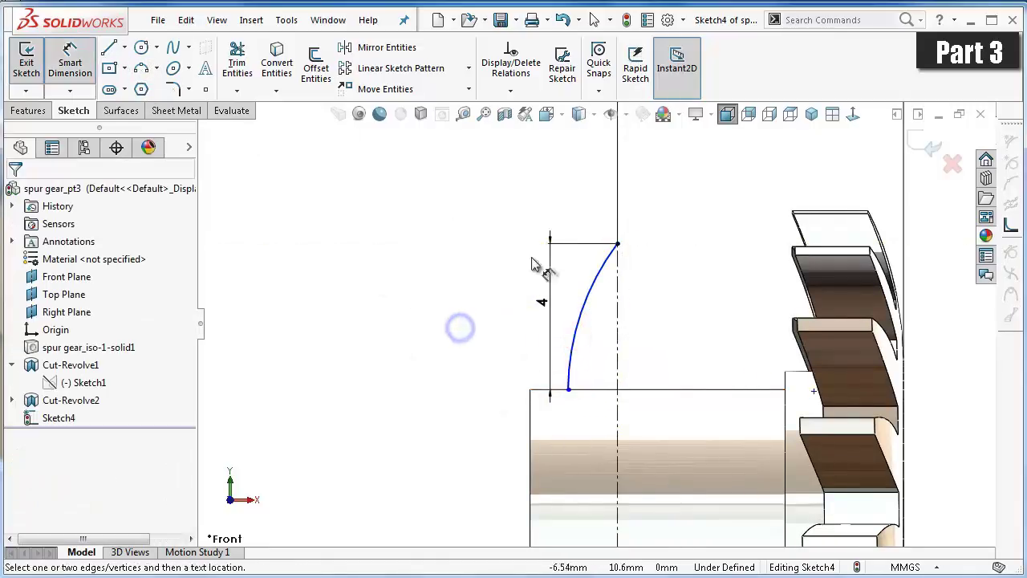
left_click(597, 286)
left_click(630, 299)
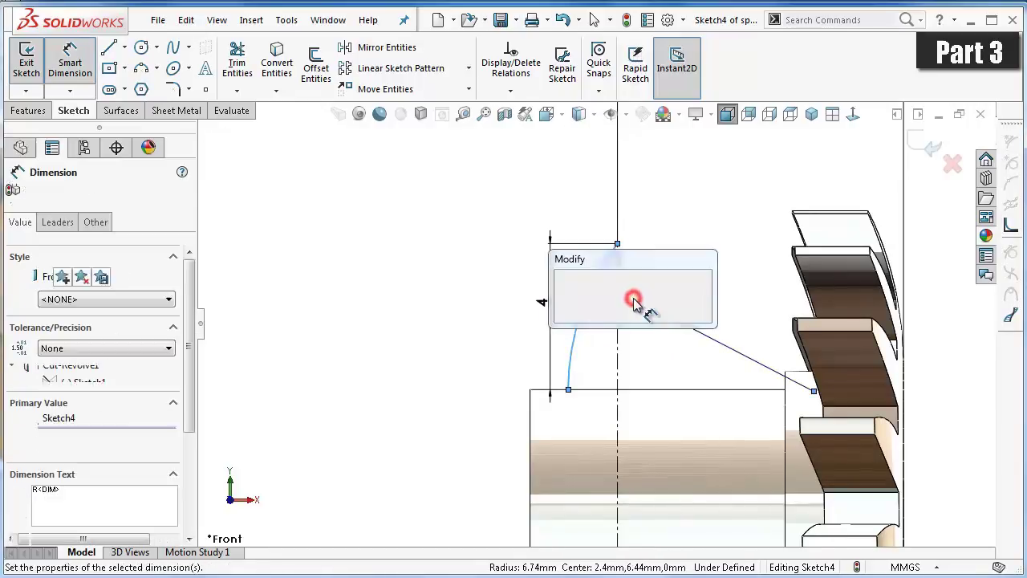
type("15")
key("Return")
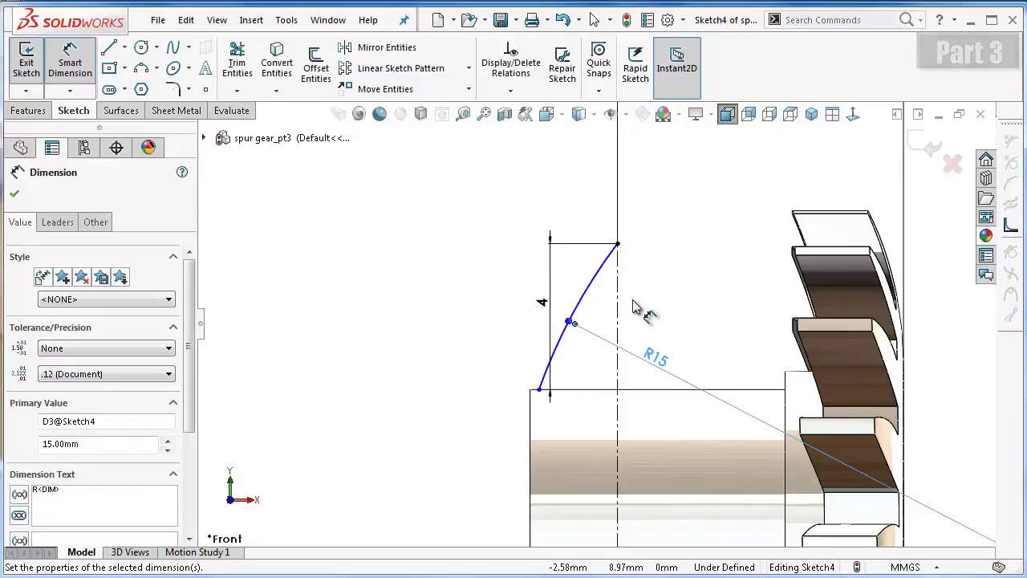
left_click(538, 391)
left_click(531, 403)
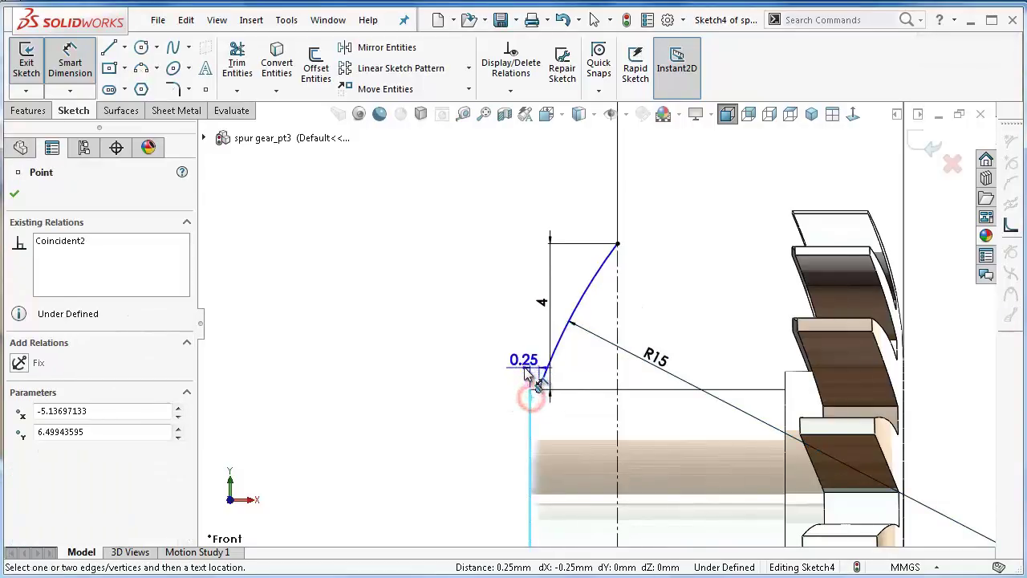
left_click(526, 371)
type("1.2")
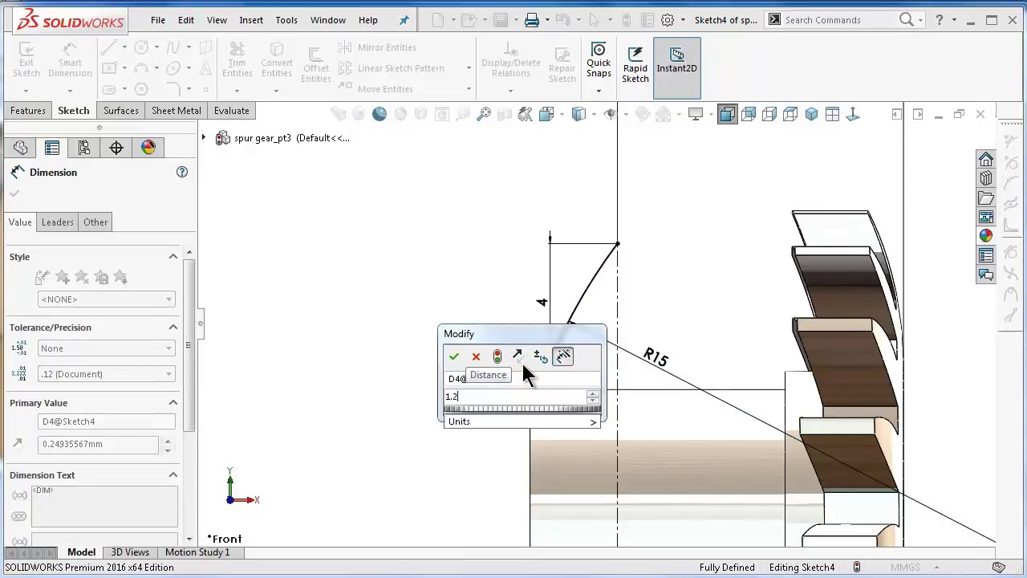
type("5")
key("Return")
left_click(445, 301)
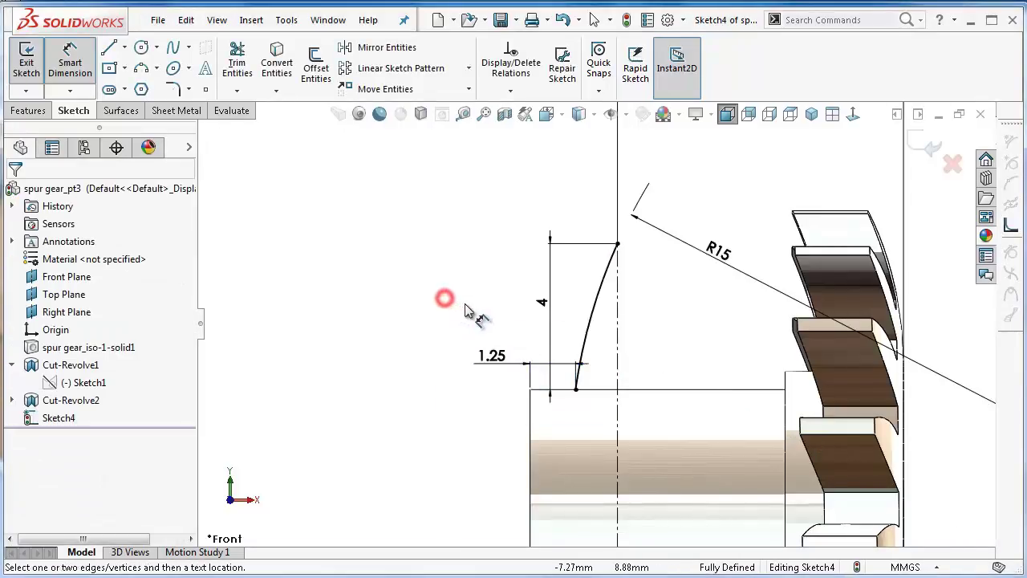
- Mirror the arc about the vertical centreline and close the profile with a horizontal base line
left_click(385, 46)
left_click(607, 270)
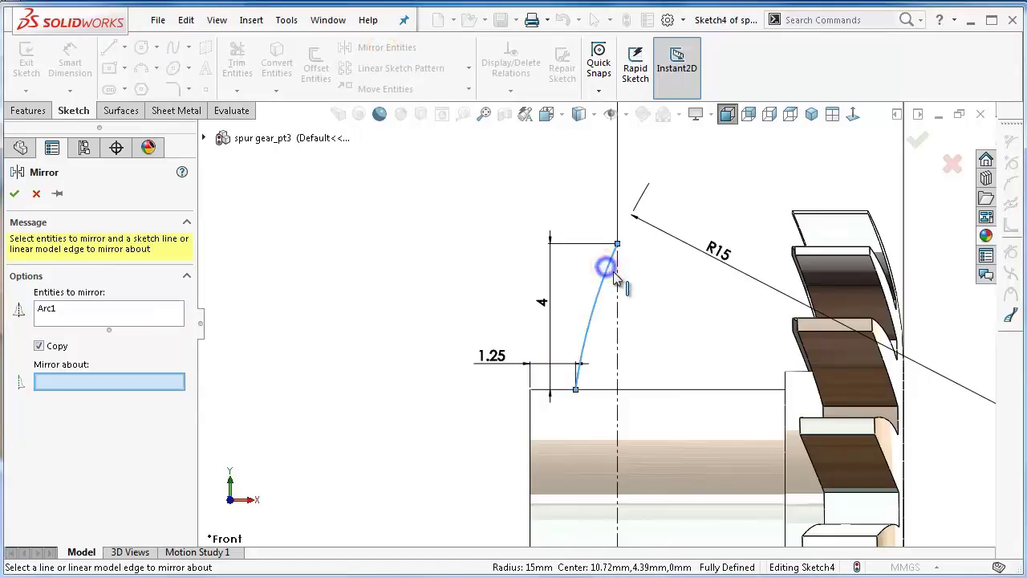
left_click(617, 276)
right_click(619, 280)
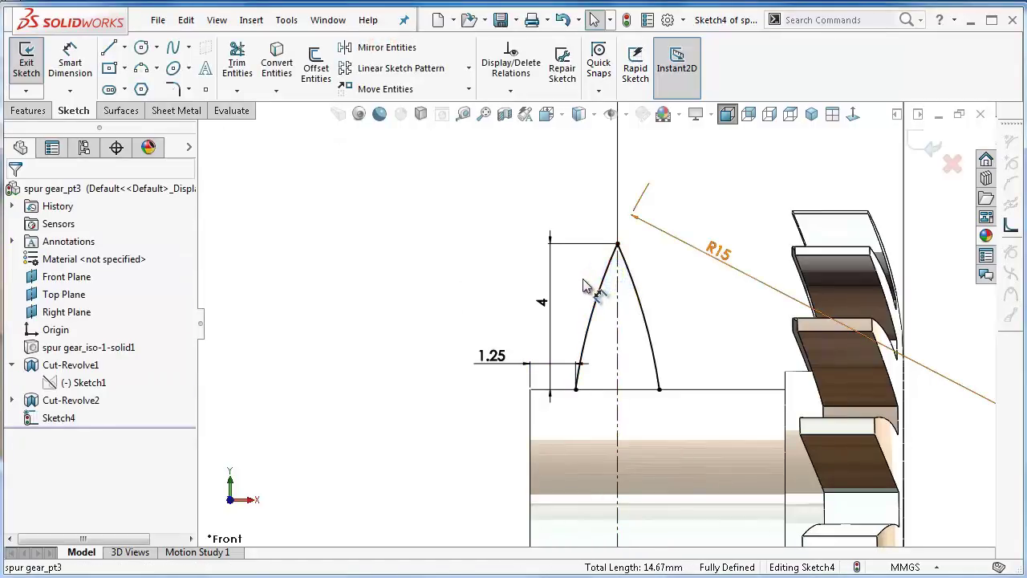
left_click(109, 48)
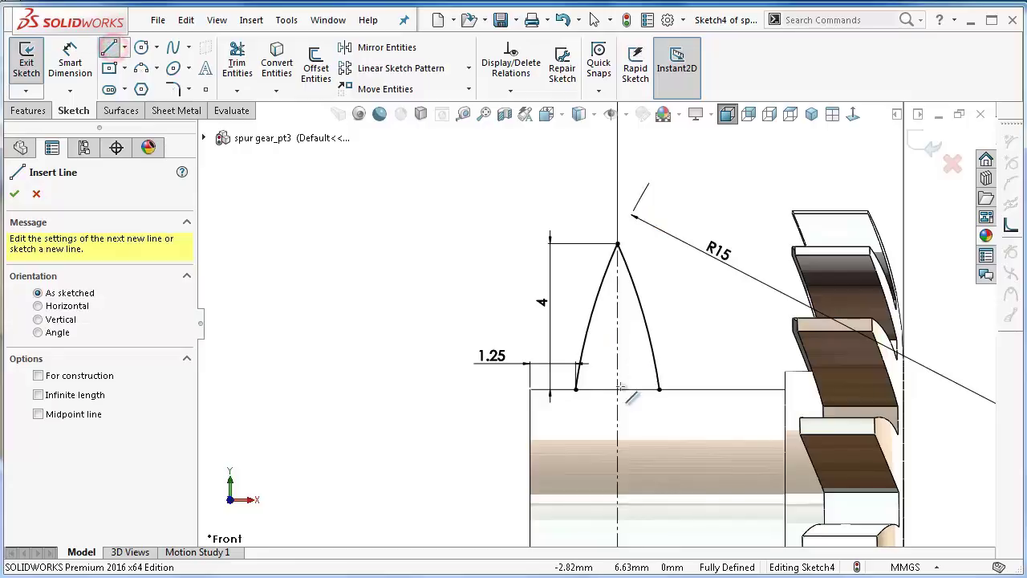
left_click(577, 392)
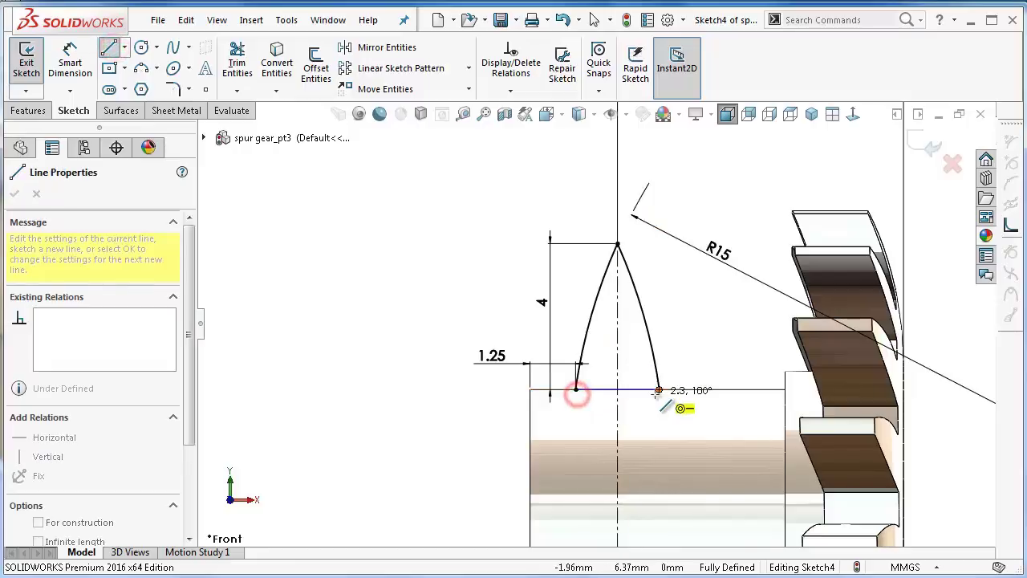
double_click(659, 391)
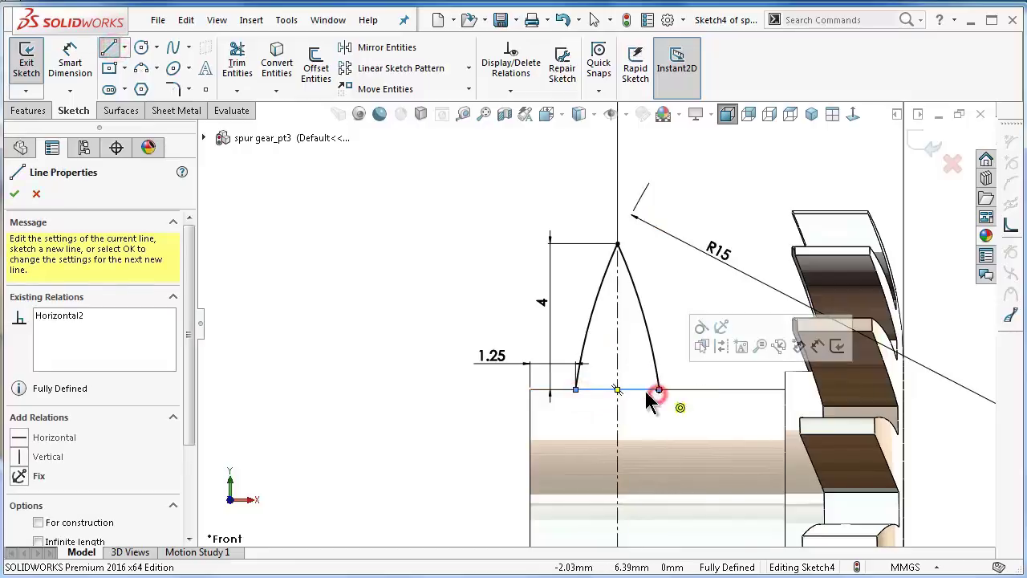
left_click(30, 112)
- Revolve the pointed sketch 360° about the horizontal shaft centreline, creating Revolve2 beside the gear teeth
left_click(82, 64)
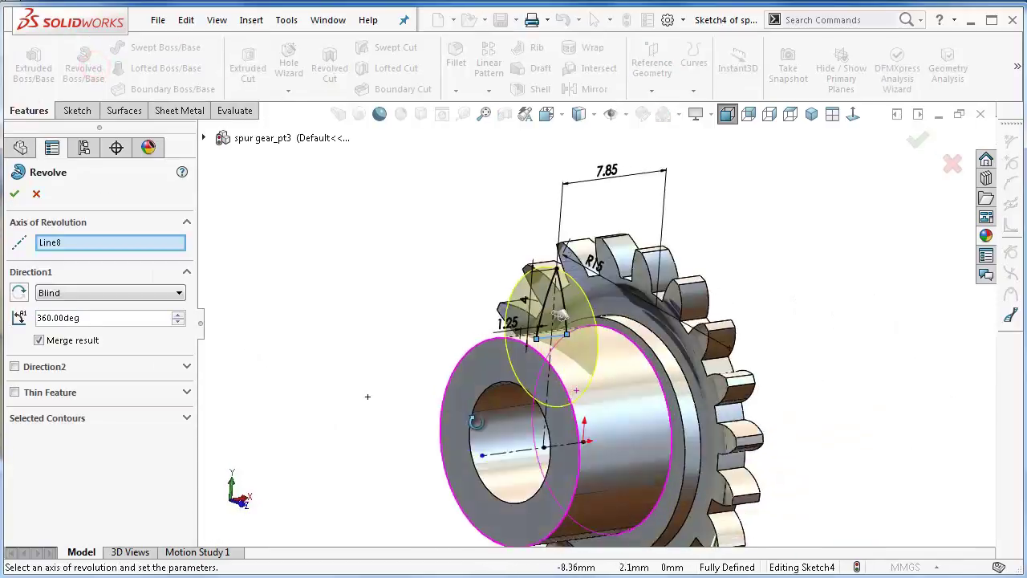
left_click(118, 241)
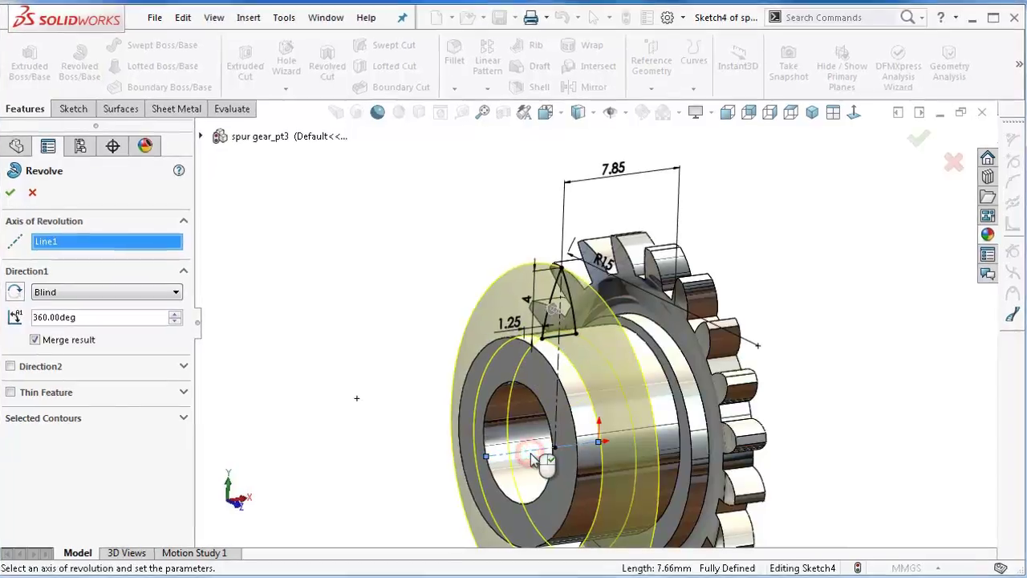
left_click(918, 141)
mouse_move(894, 458)
middle_mouse_down()
mouse_move(733, 326)
mouse_move(657, 375)
middle_mouse_up()
key("Left")
key("Left")
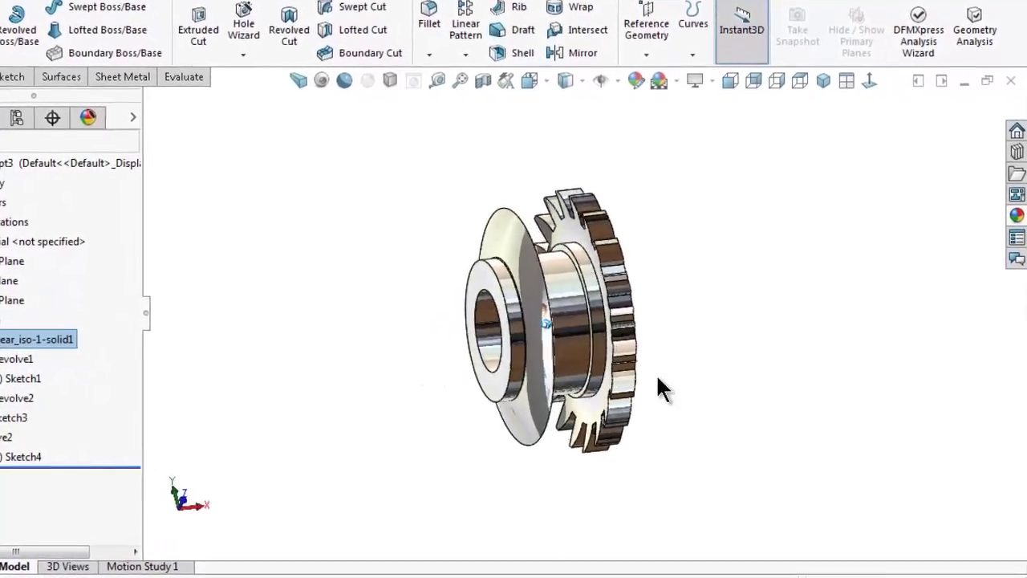
key("Left")
key("Left")
key("Left")
key("Left")
key("Left")
key("Left")
key("Left")
key("Left")
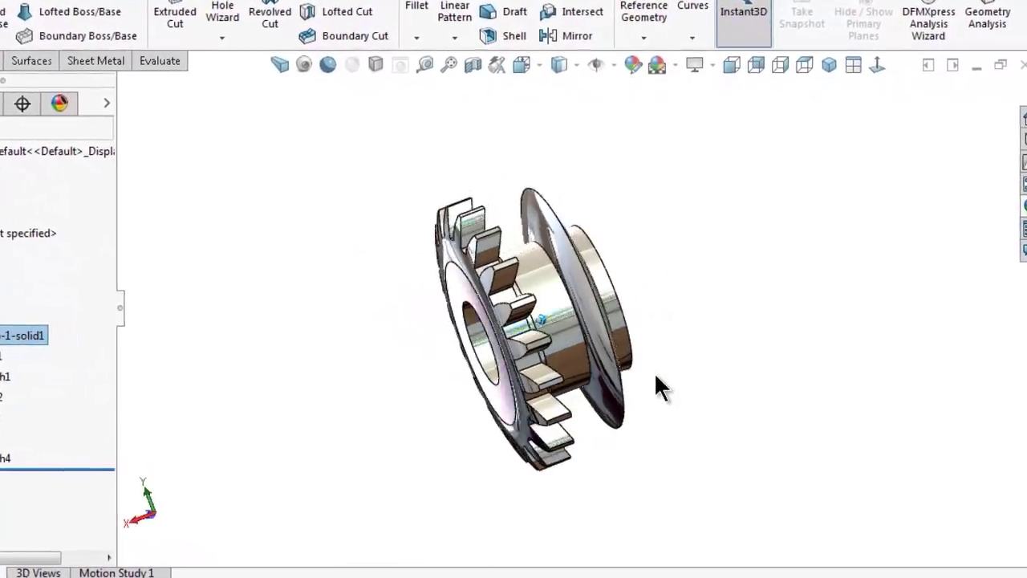
key("Left")
key("Left")
key("Right")
key("Right")
key("Right")
key("Right")
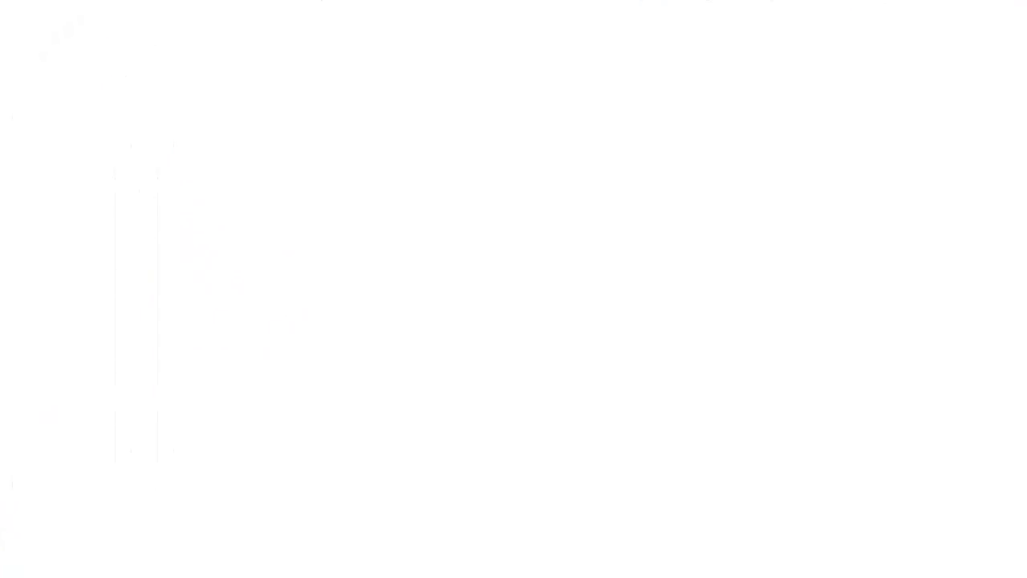
- Create a new empty assembly and skip the Begin Assembly component insertion
left_click(183, 15)
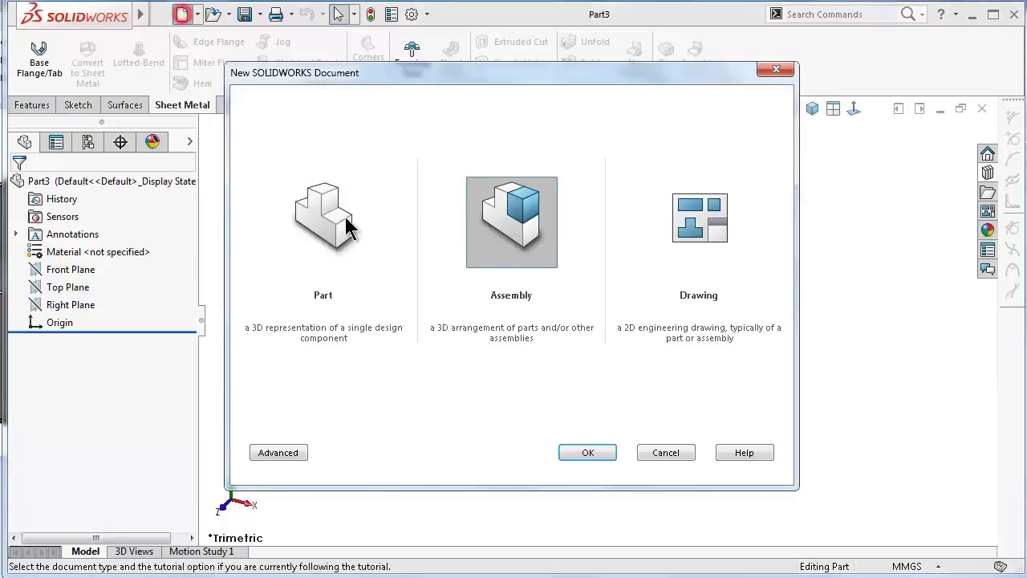
left_click(507, 224)
left_click(588, 453)
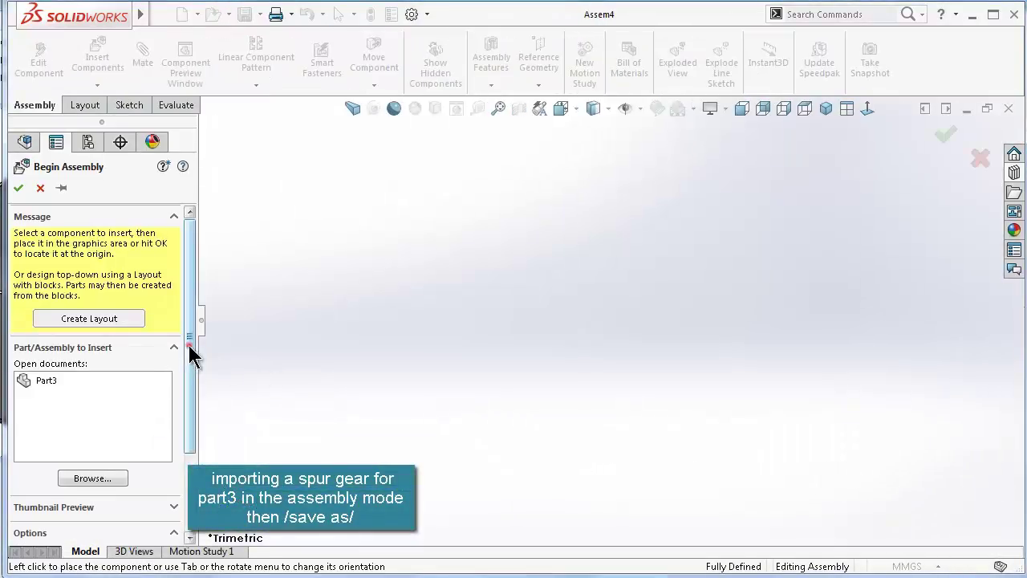
mouse_move(194, 356)
left_mouse_down()
mouse_move(193, 436)
mouse_move(193, 328)
left_mouse_up()
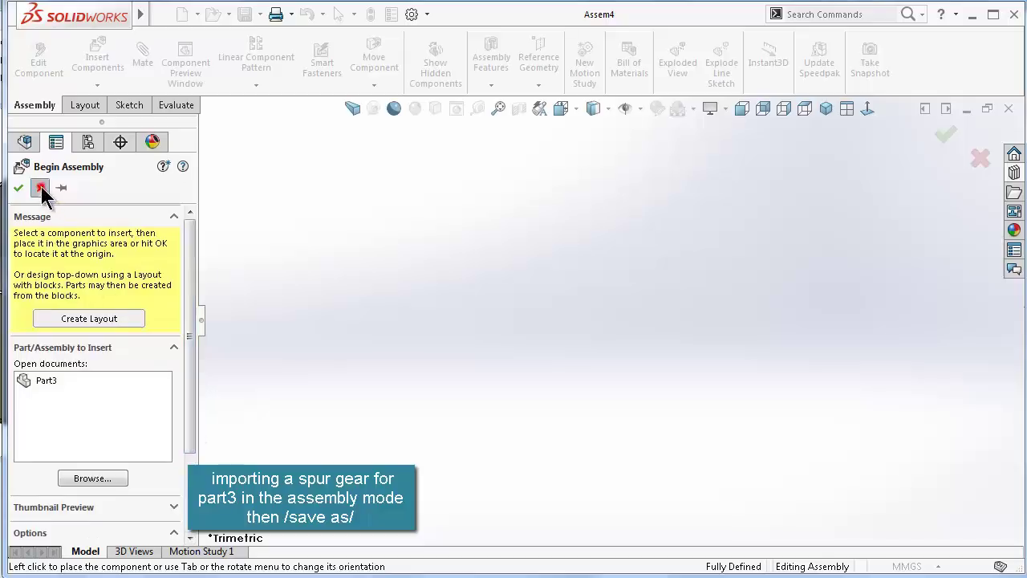
left_click(41, 188)
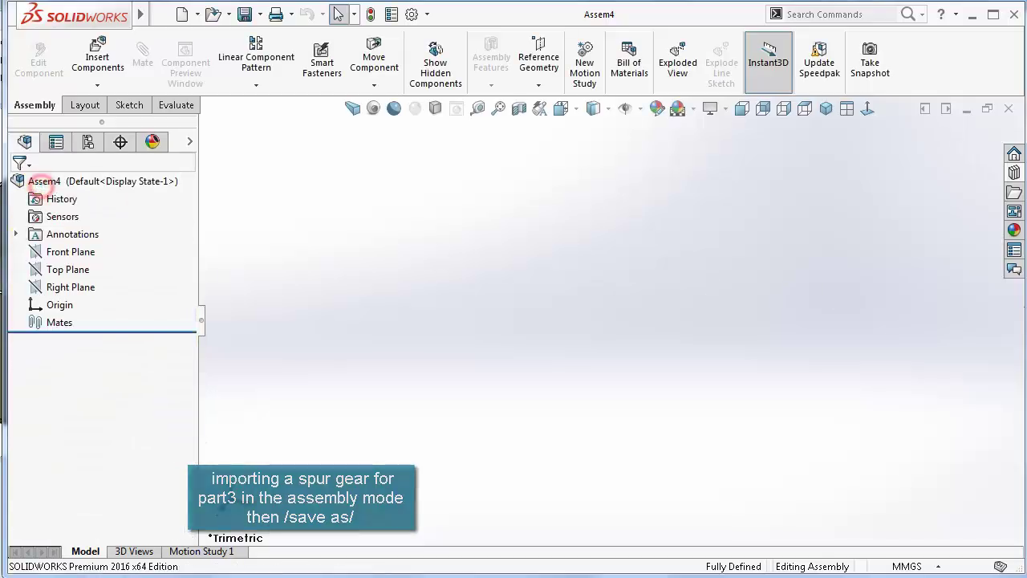
- Show the Design Library's Toolbox > Power Transmission > Gears folder listing the Spur Gear
left_click(1014, 173)
left_click(626, 108)
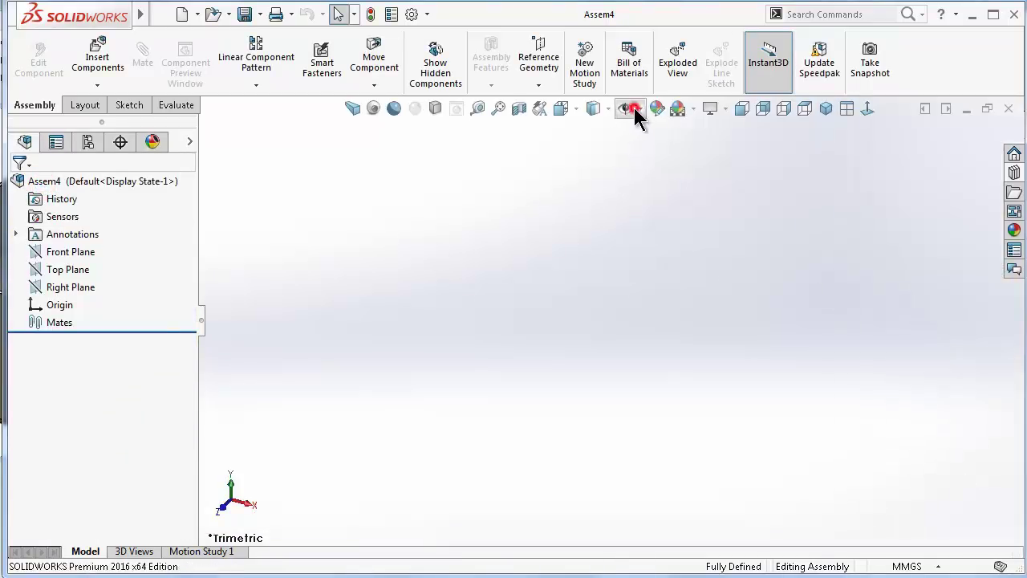
left_click(881, 220)
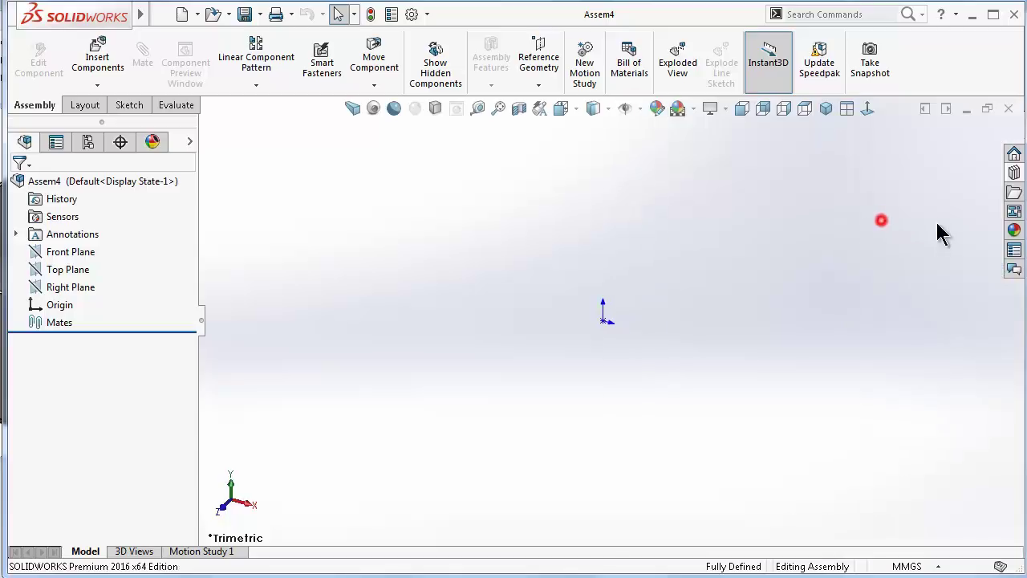
left_click(1016, 231)
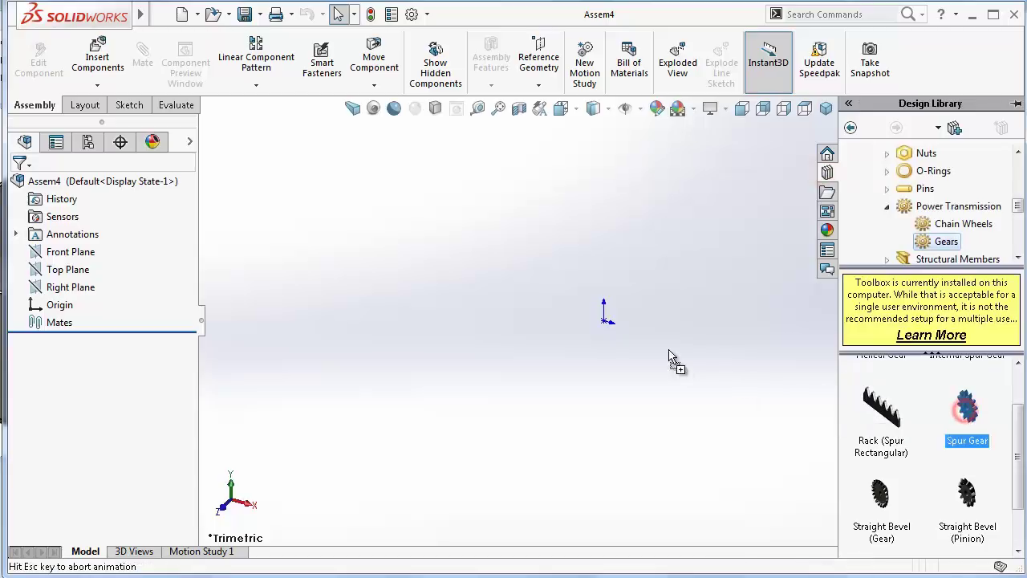
left_click_drag(967, 417, 611, 321)
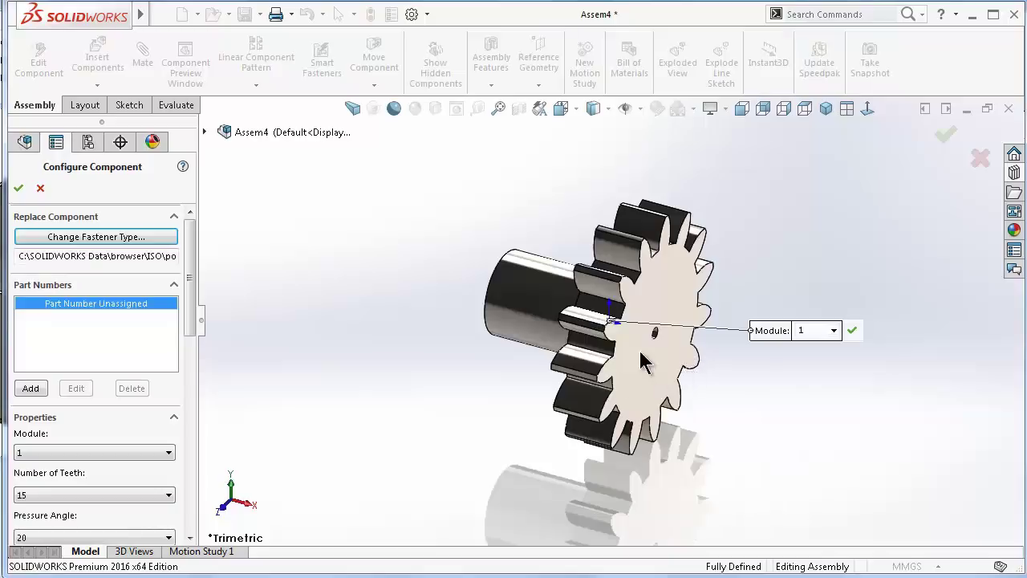
scroll(197, 295, "down", 3)
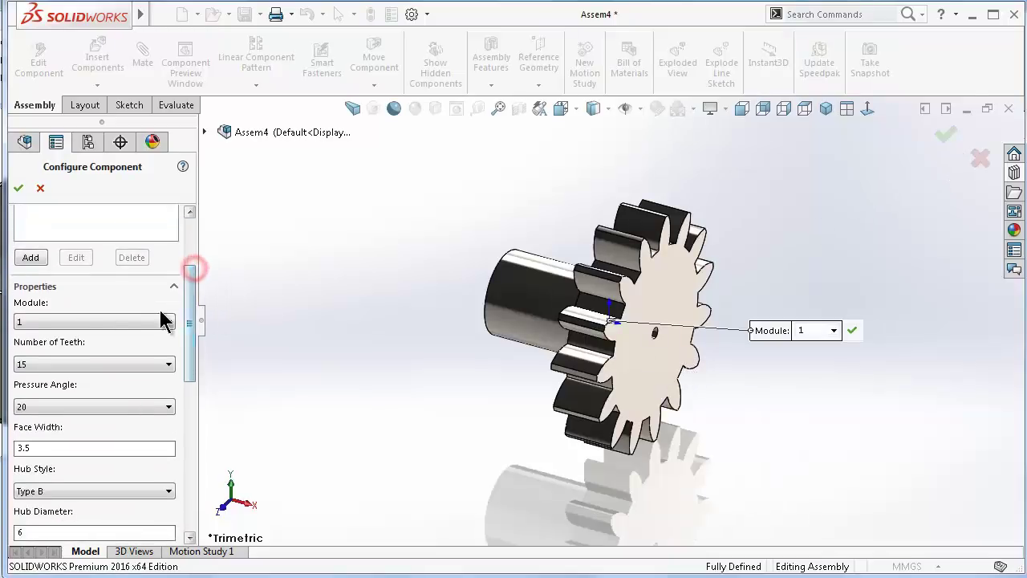
left_click(76, 320)
left_click(75, 320)
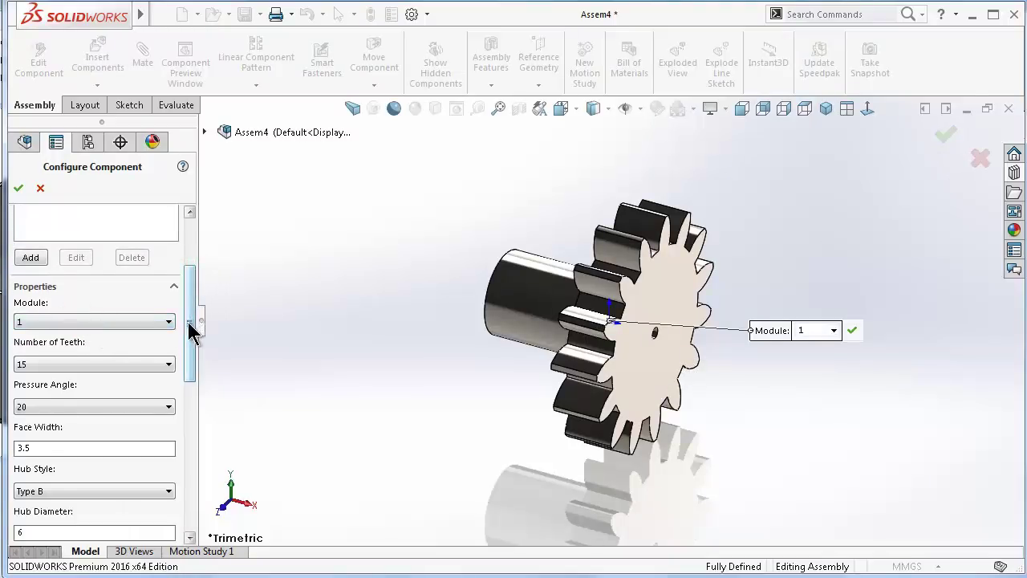
scroll(193, 329, "down", 3)
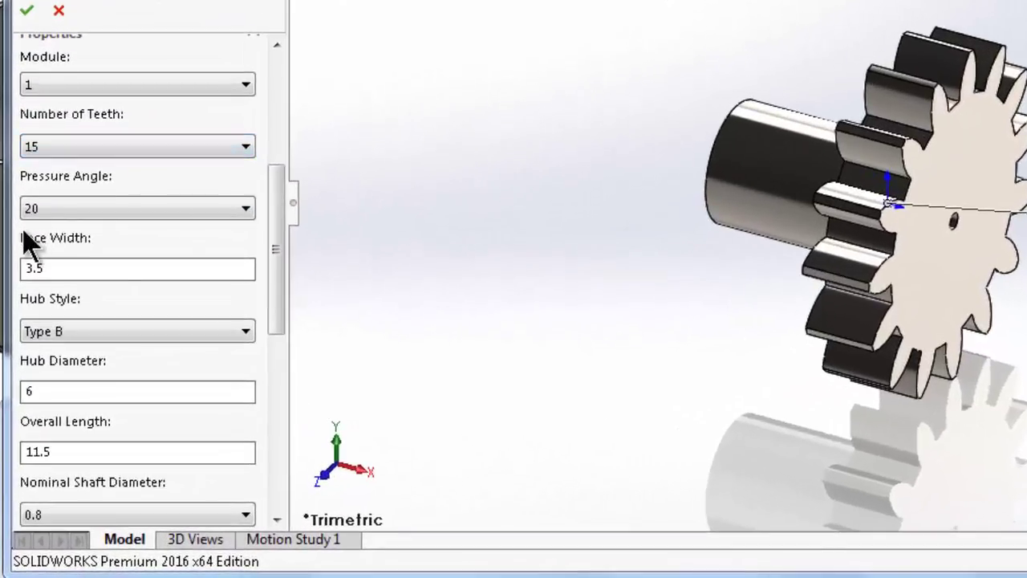
left_click_drag(277, 277, 278, 295)
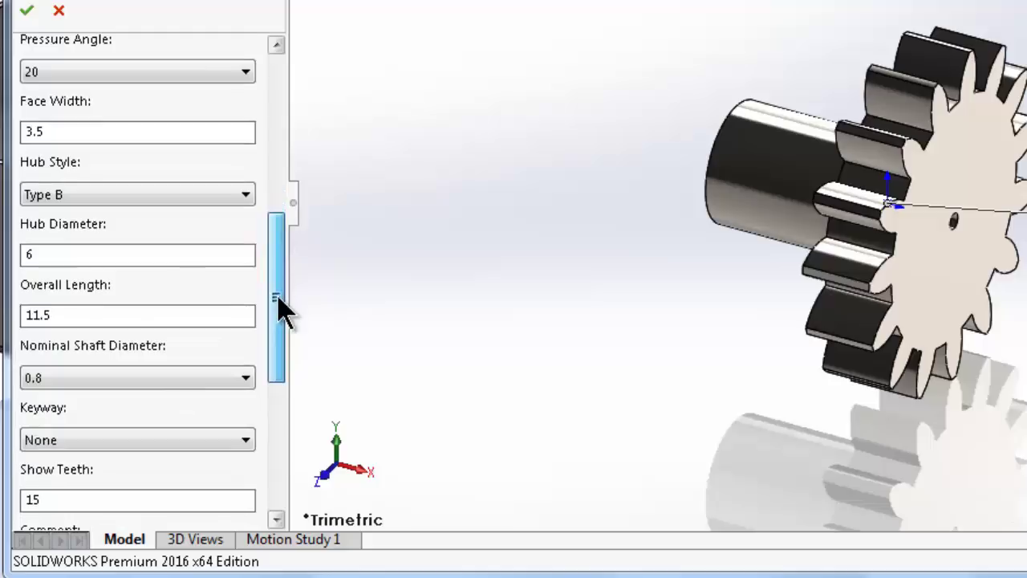
mouse_move(278, 297)
left_mouse_down()
mouse_move(281, 413)
mouse_move(298, 119)
left_mouse_up()
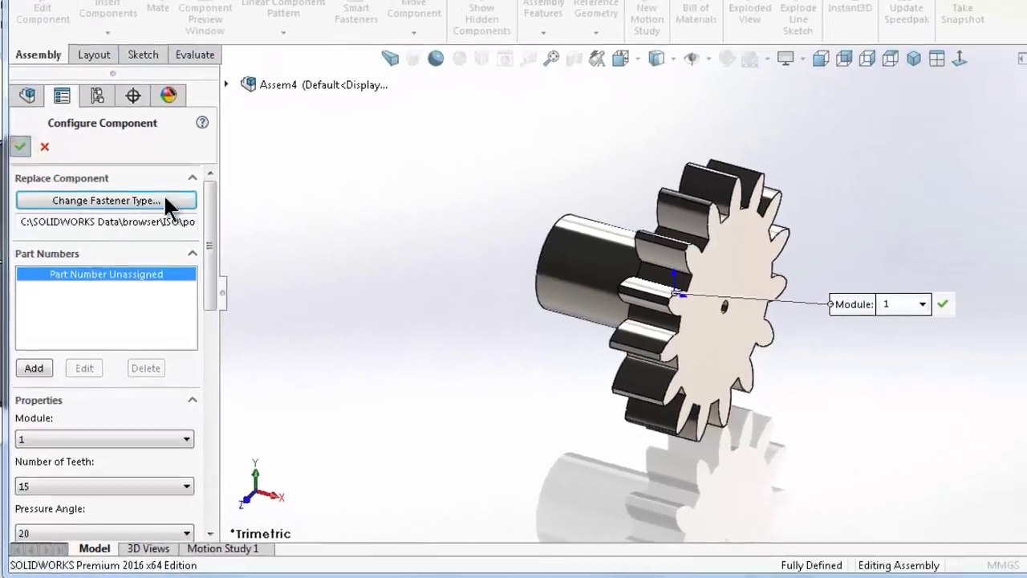
- Accept the ISO spur gear 1M 15T configuration and bring up the Save options
left_click(979, 145)
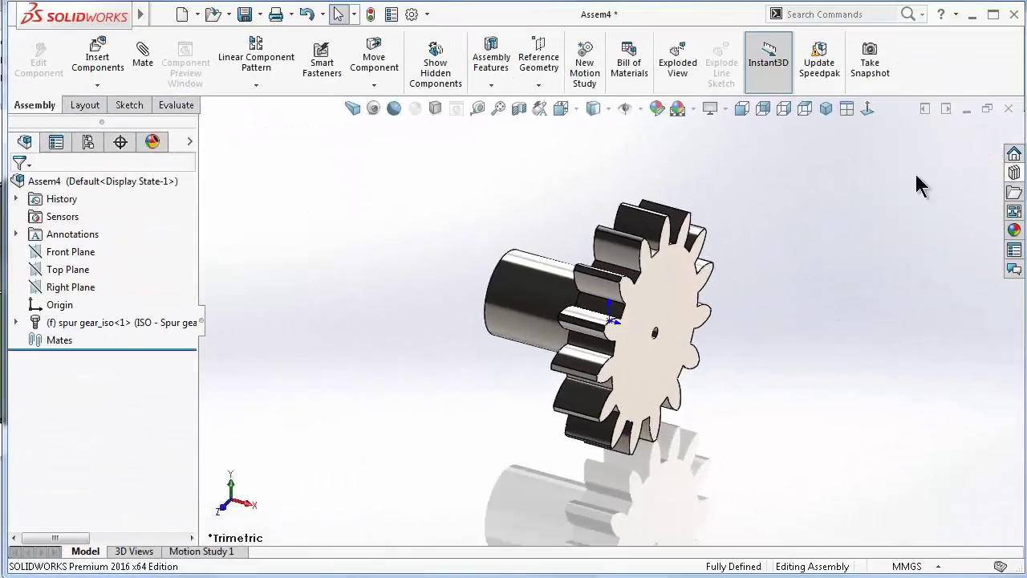
left_click(261, 14)
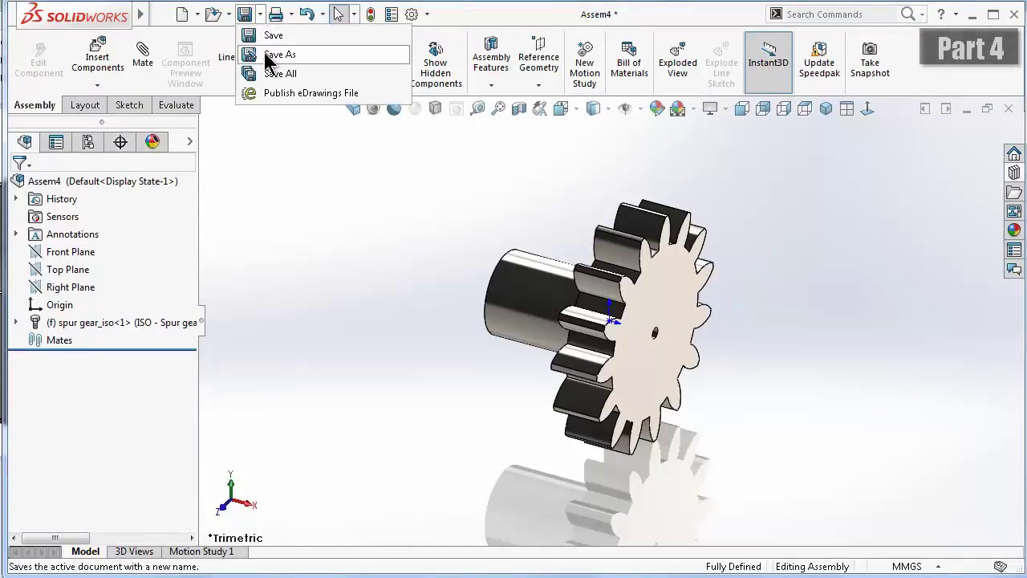
- Save the assembly as Part file 'part3+' with All components, then close the assembly
left_click(268, 55)
left_click(421, 287)
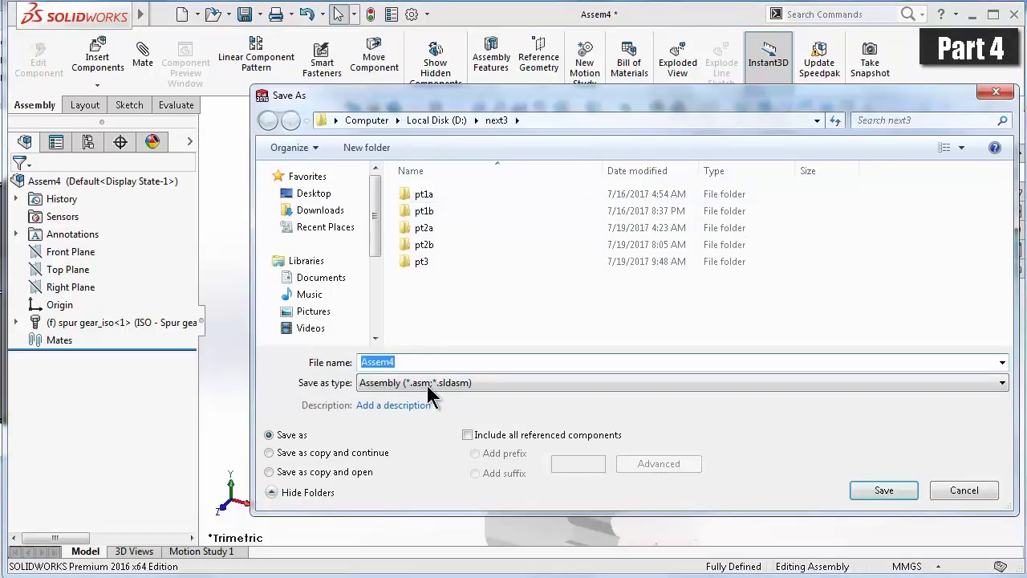
left_click(427, 385)
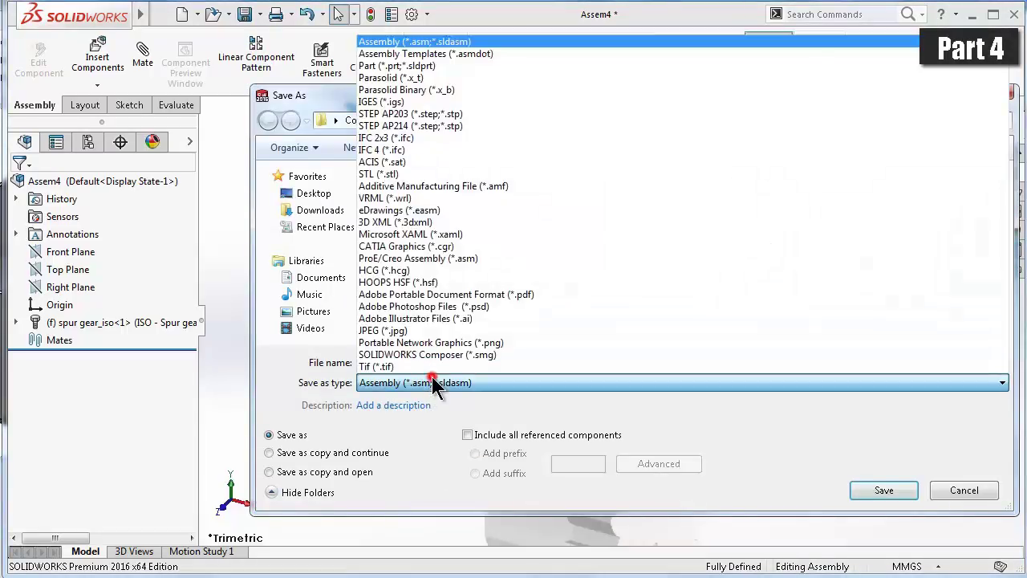
left_click(473, 67)
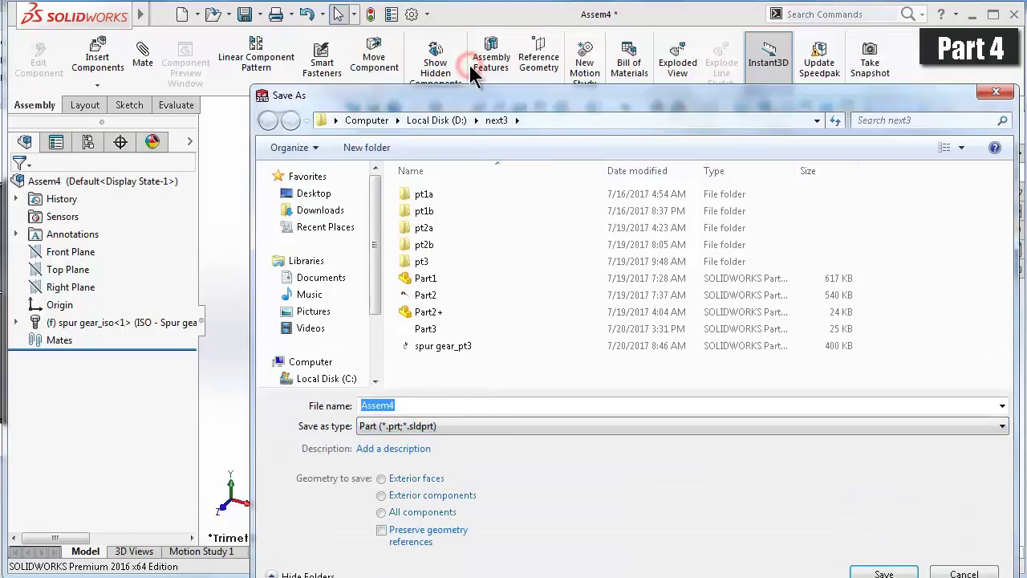
type("part")
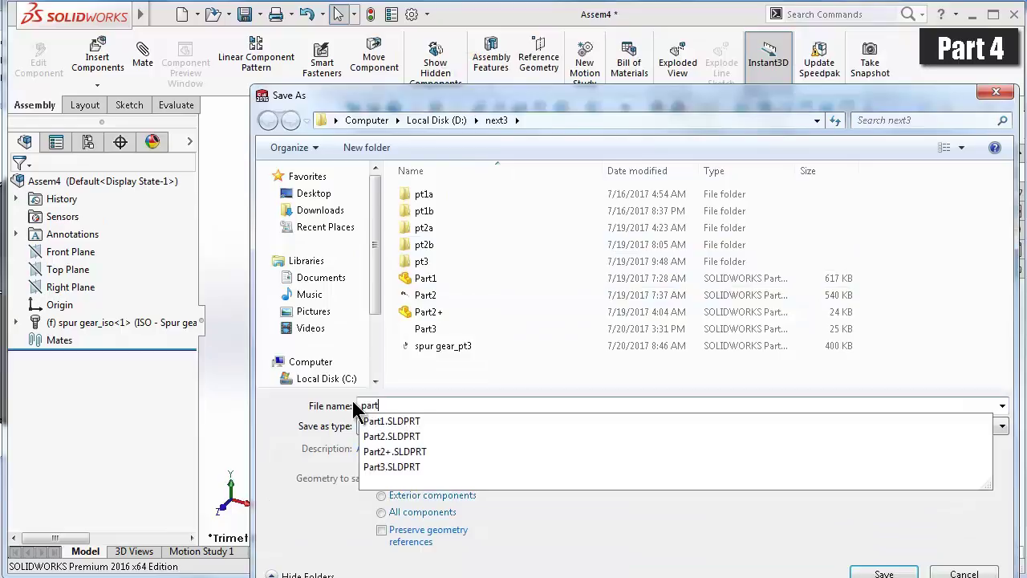
type("3+")
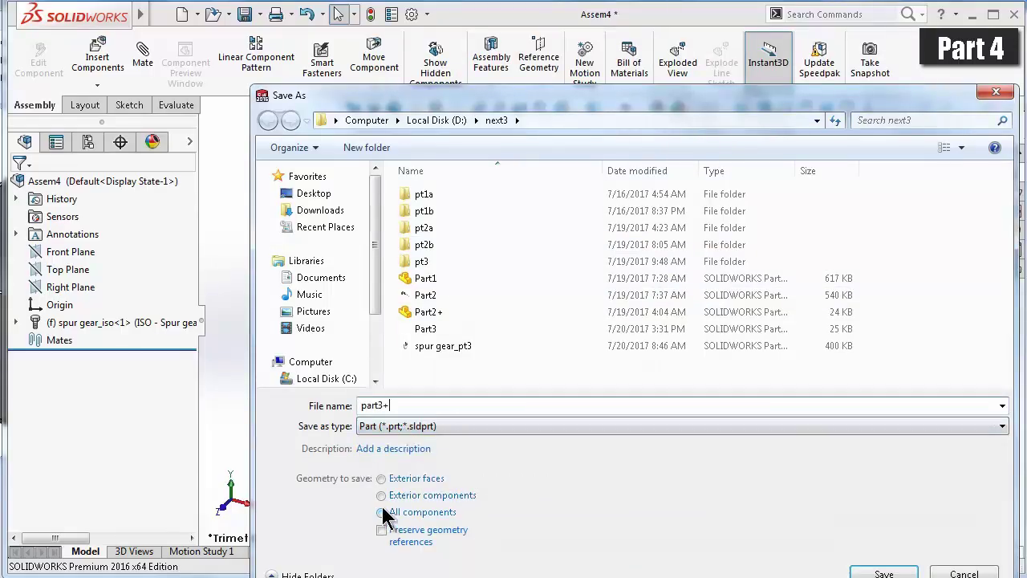
left_click(382, 512)
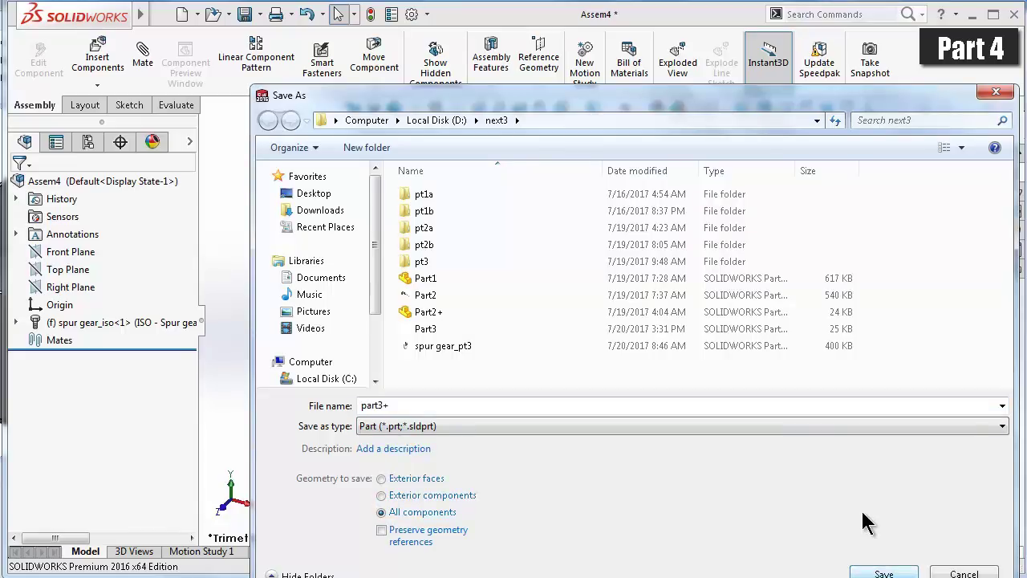
left_click(886, 574)
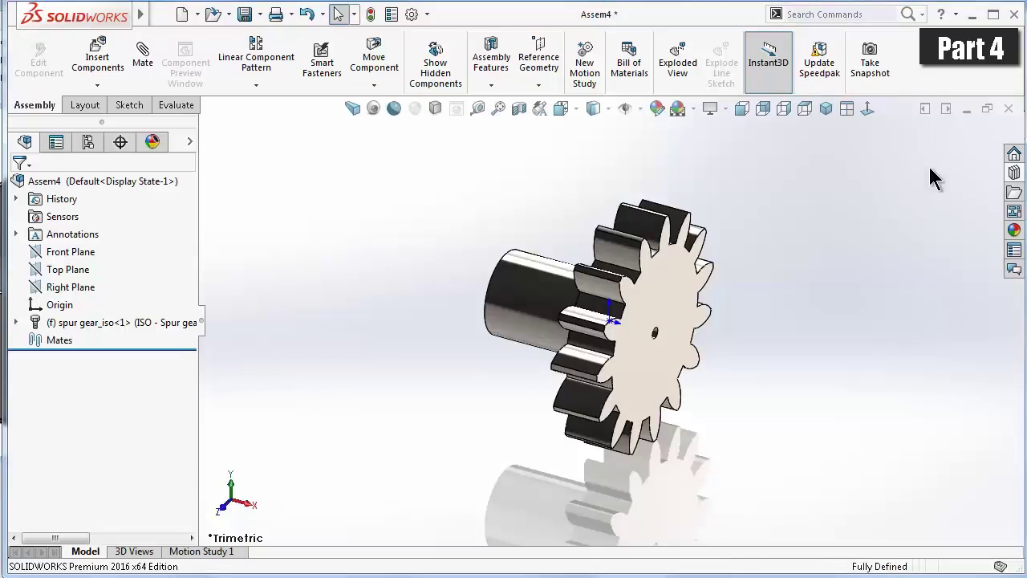
left_click(1008, 111)
- Discard the assembly changes and open part3+, declining FeatureWorks recognition
left_click(508, 354)
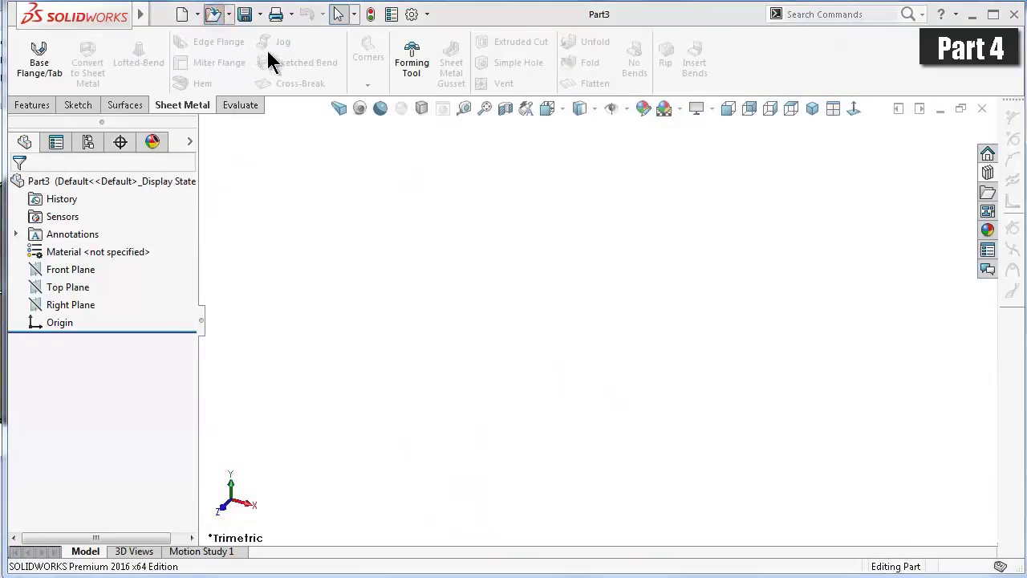
left_click(242, 311)
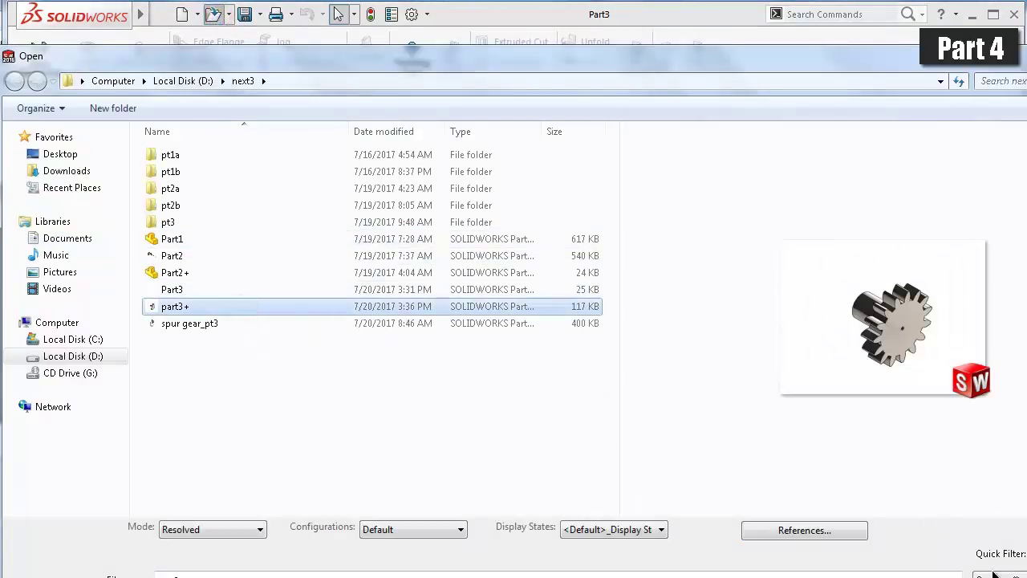
left_click(947, 551)
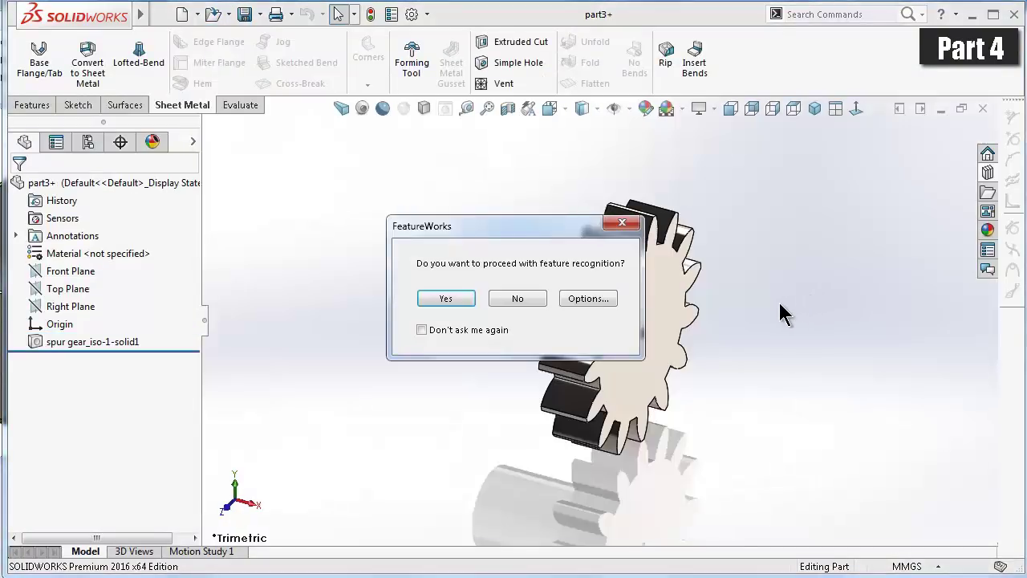
left_click(534, 304)
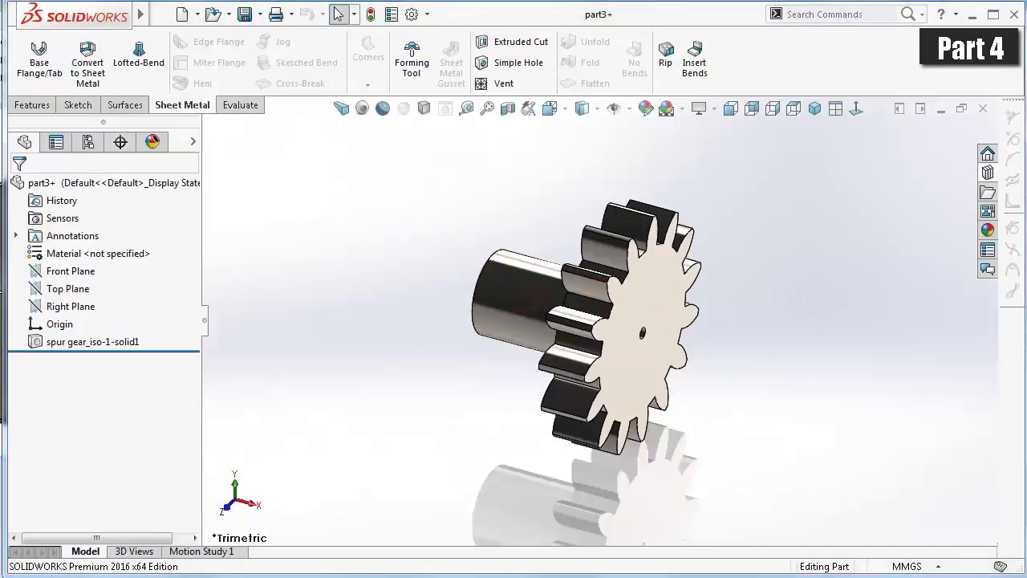
- Start a new sketch on the part3+ Front Plane
key("Left")
key("Left")
key("Left")
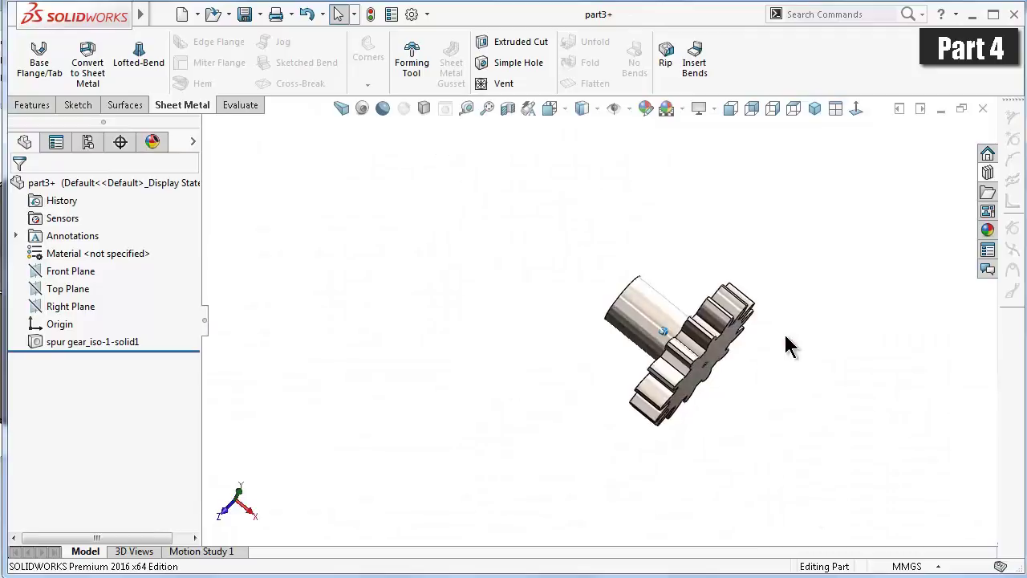
key("ctrl+7")
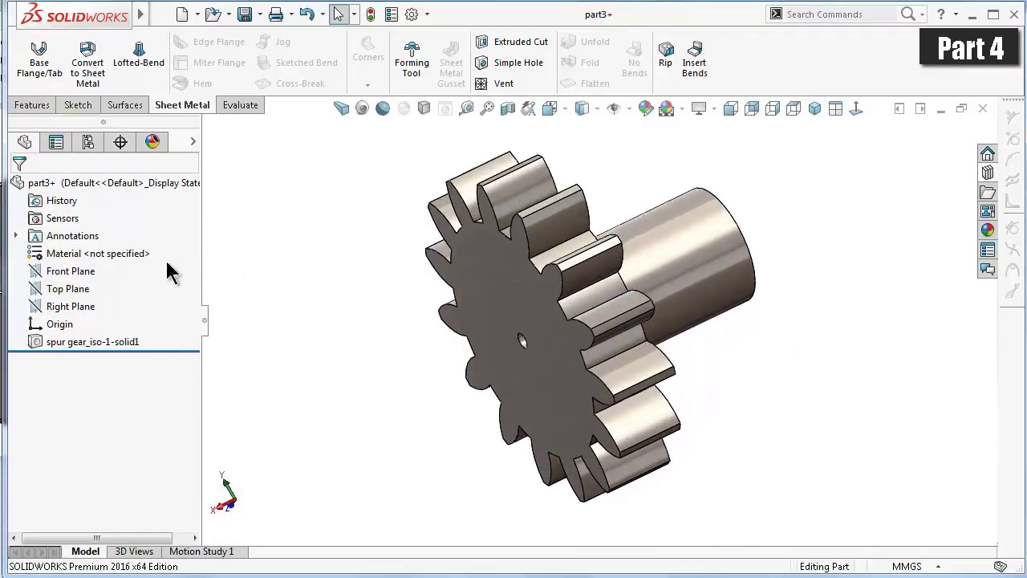
left_click(64, 273)
- In Front view, draw a horizontal centerline and a vertical line beside the gear
left_click(74, 256)
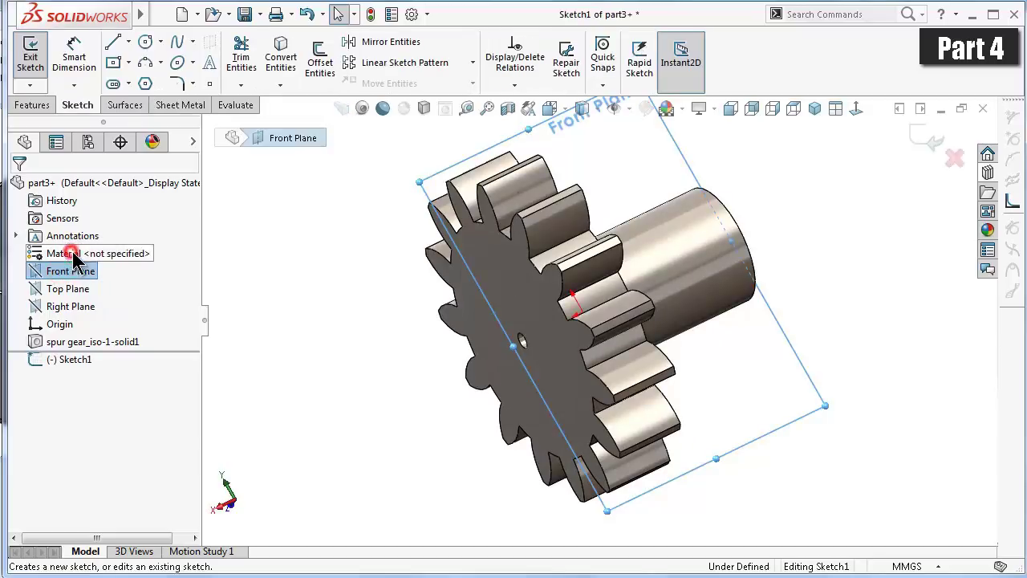
left_click(857, 112)
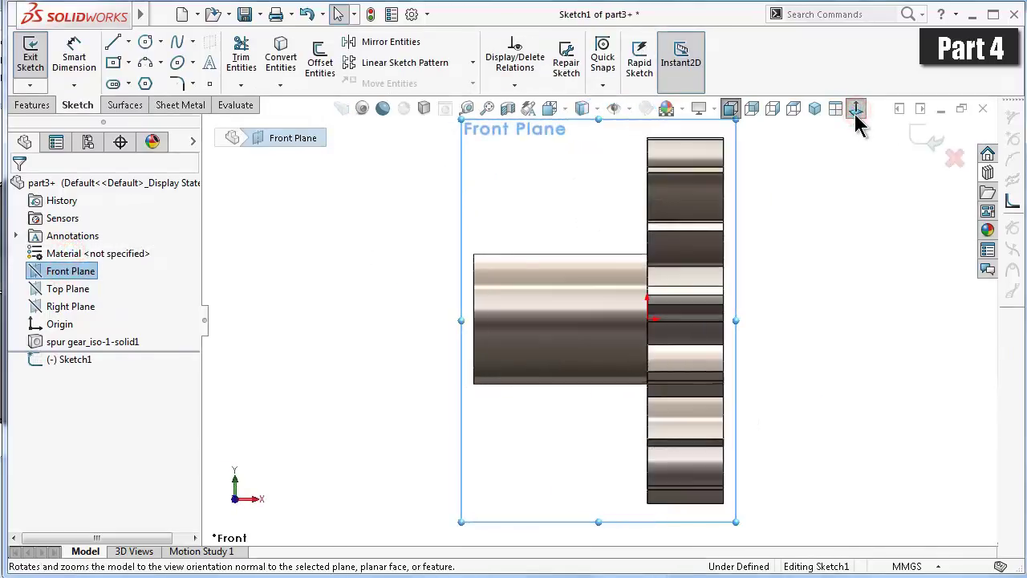
left_click(129, 42)
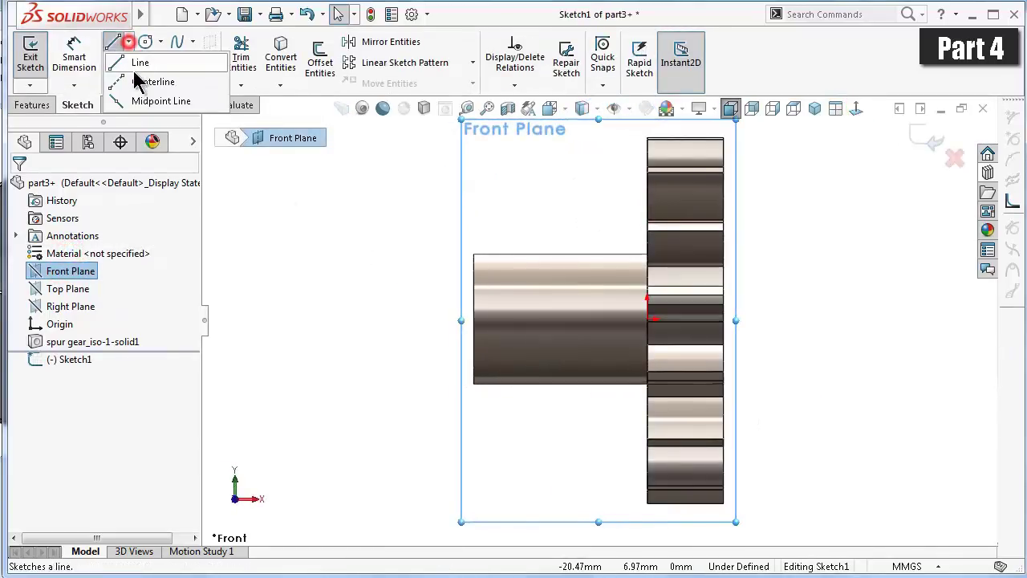
left_click(136, 80)
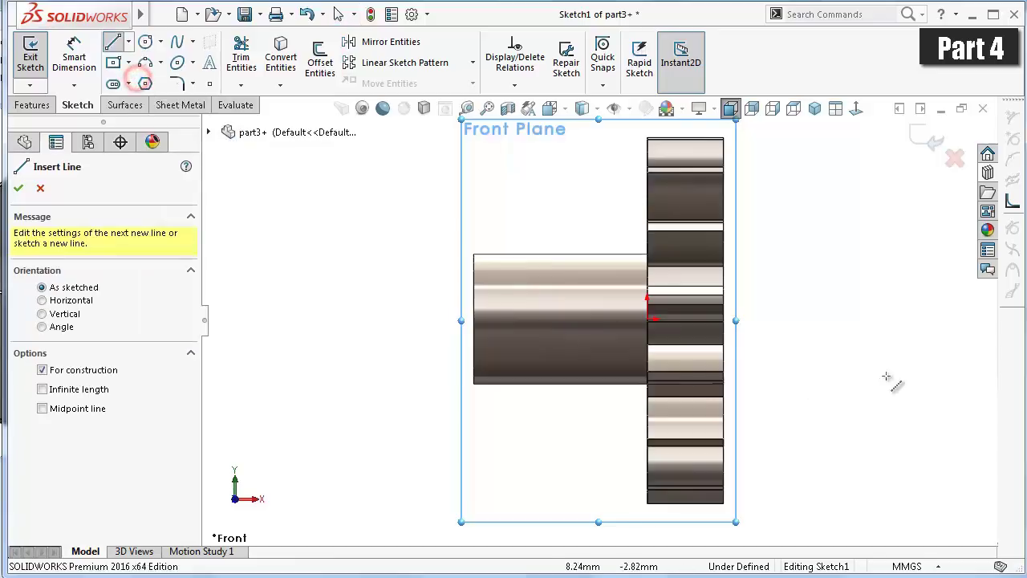
left_click(883, 318)
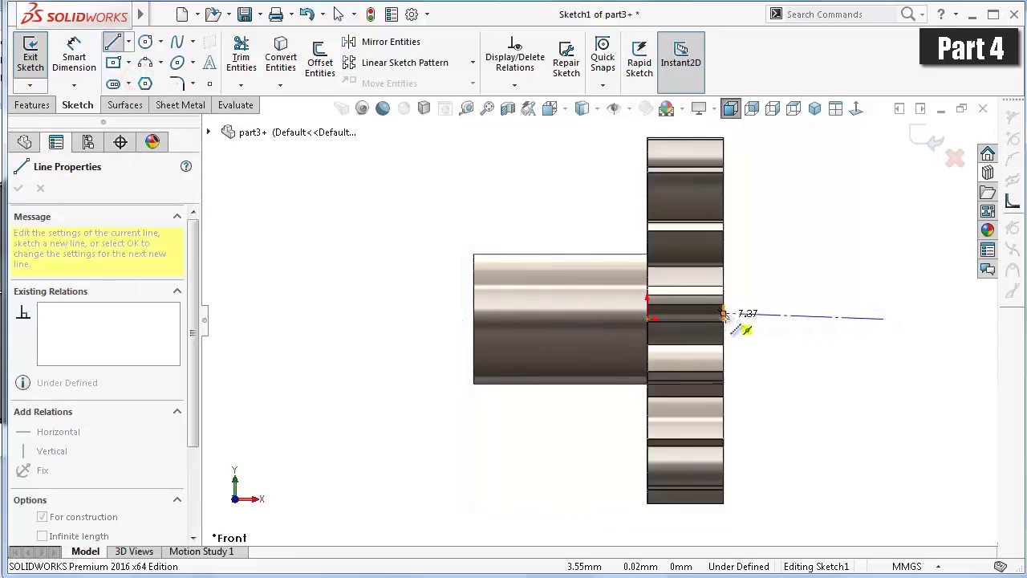
scroll(768, 321, "down", 3)
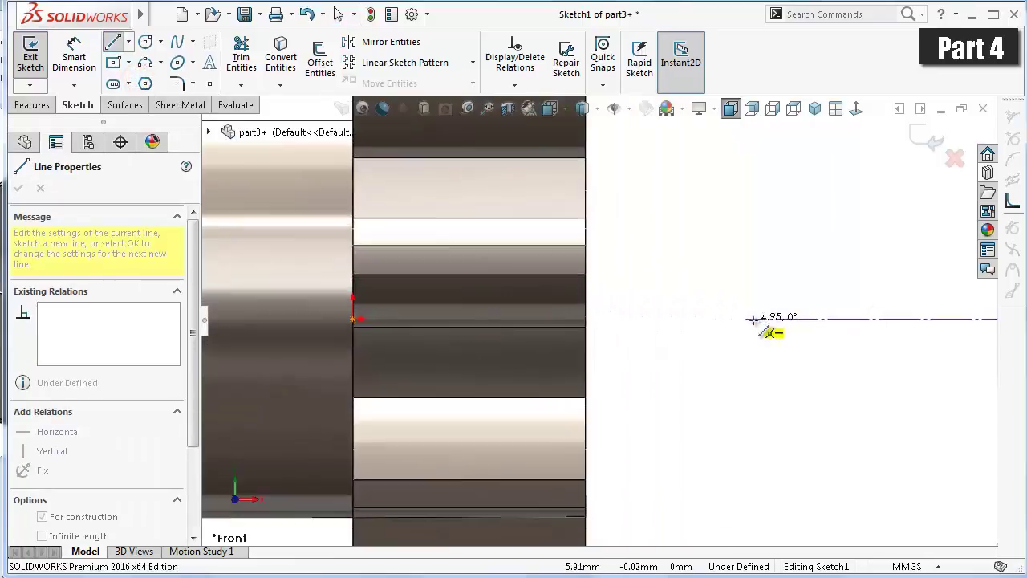
left_click(586, 319)
scroll(606, 257, "up", 3)
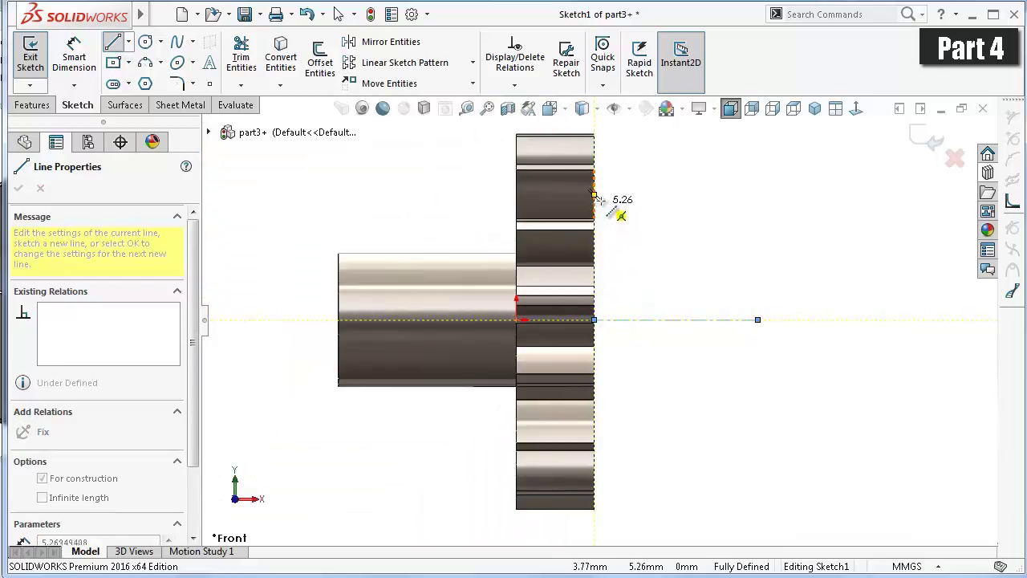
scroll(615, 168, "down", 3)
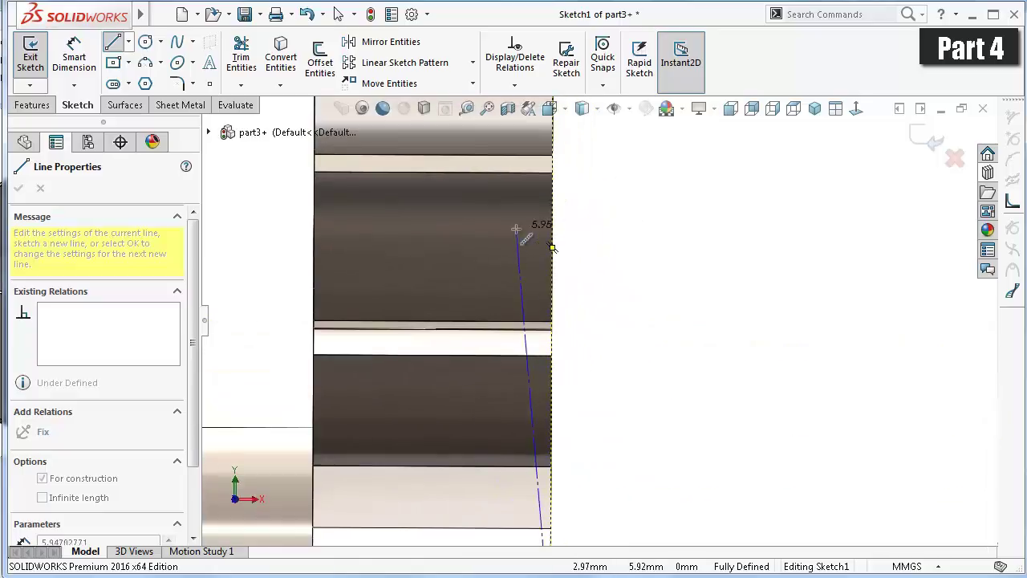
left_click(552, 219)
double_click(679, 241)
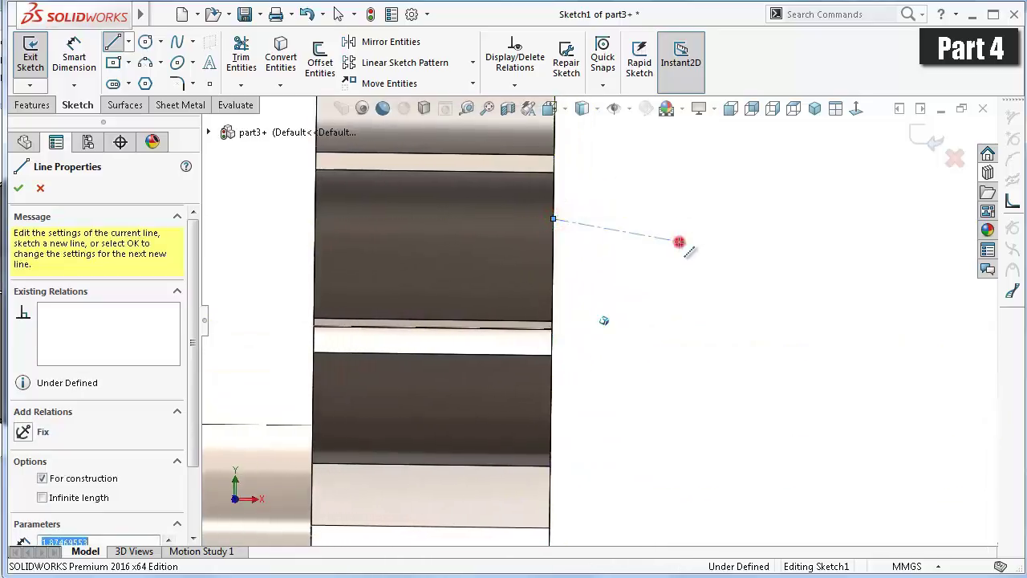
scroll(678, 249, "up", 2)
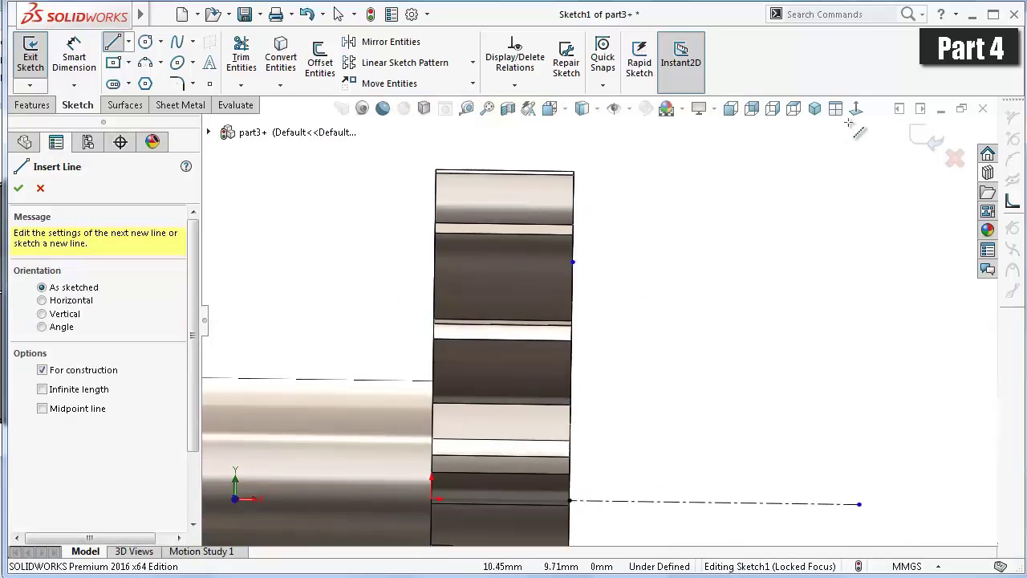
left_click(856, 109)
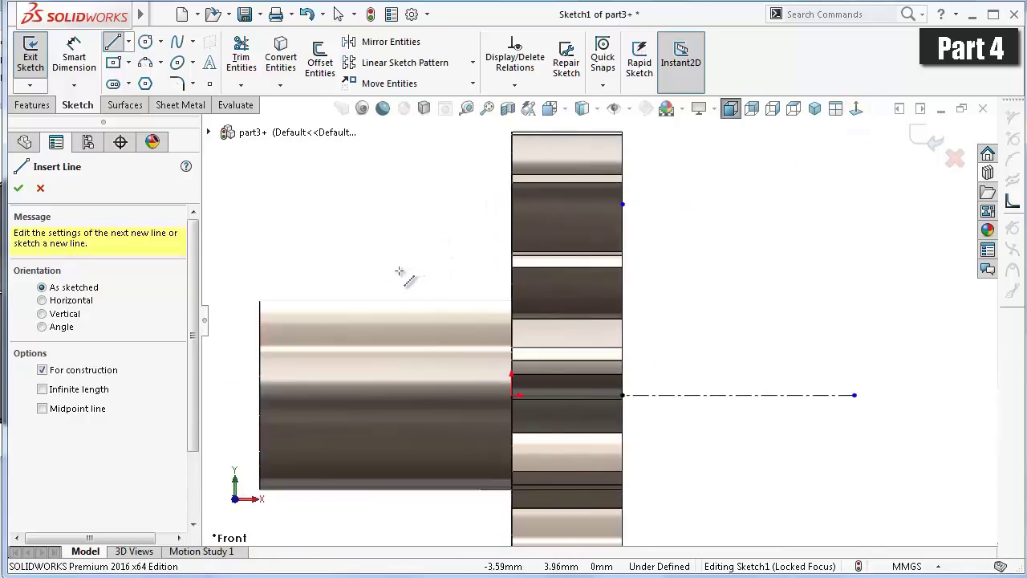
- Dimension the centerline to 3.75 mm and the vertical line to 6 mm
right_click_drag(385, 274, 389, 197)
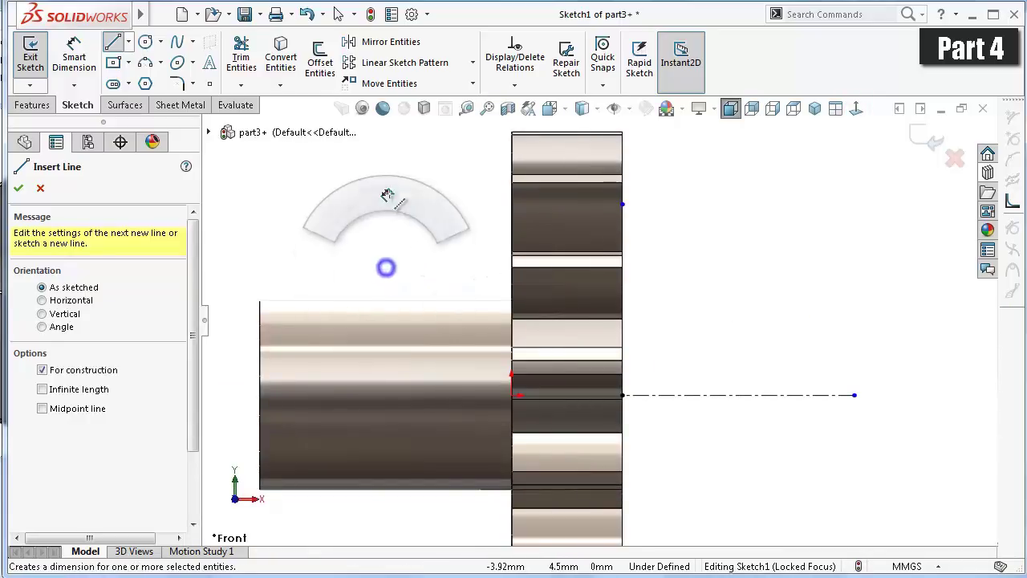
left_click(751, 397)
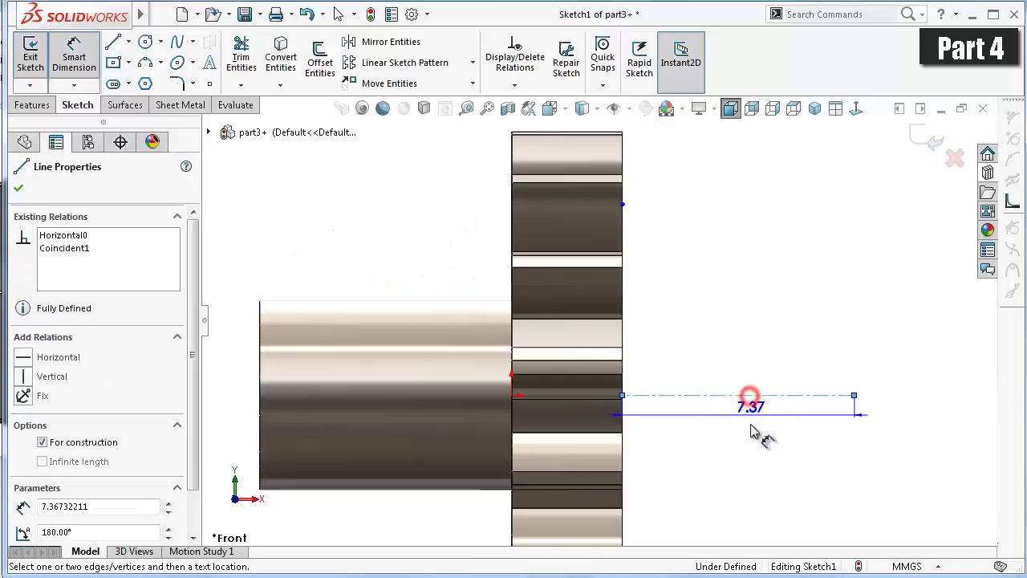
left_click(746, 442)
type("3")
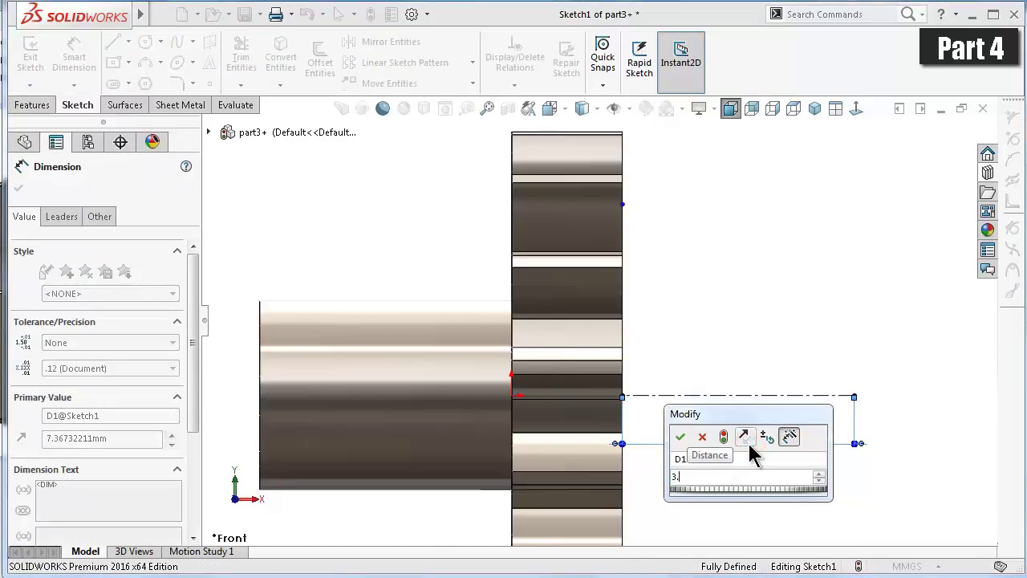
type(".75")
key("Return")
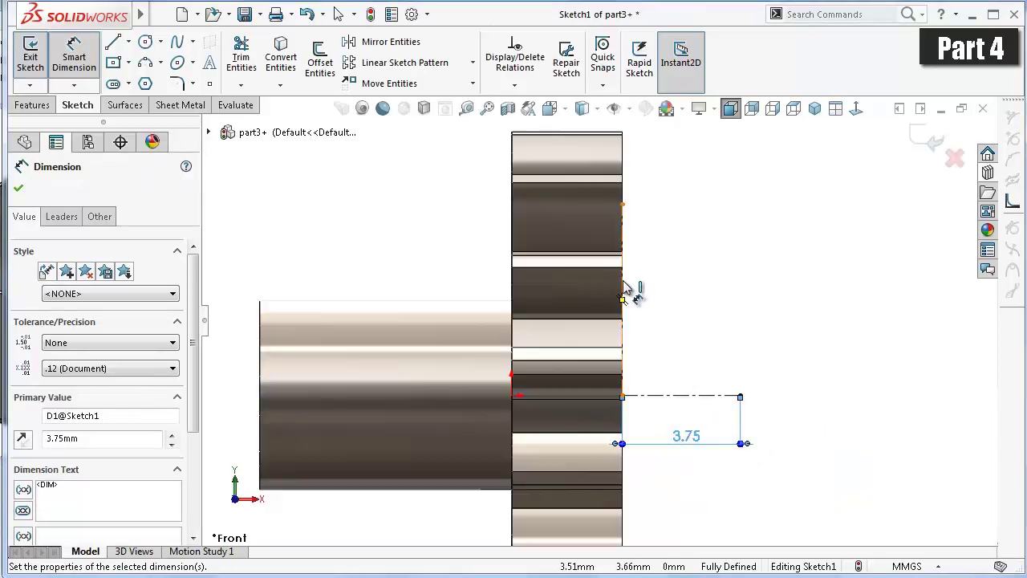
left_click(623, 286)
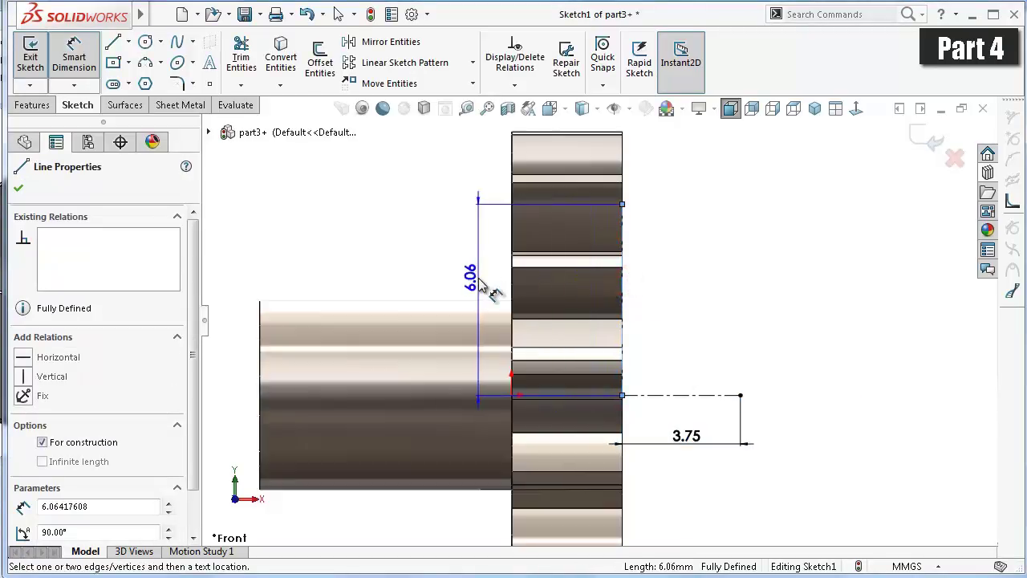
left_click(482, 285)
type("6")
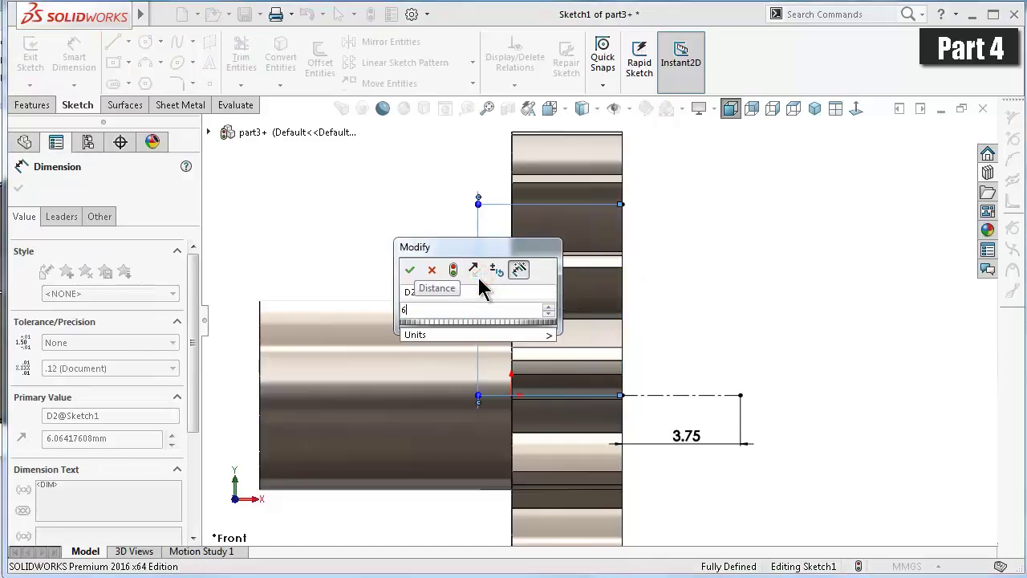
key("Return")
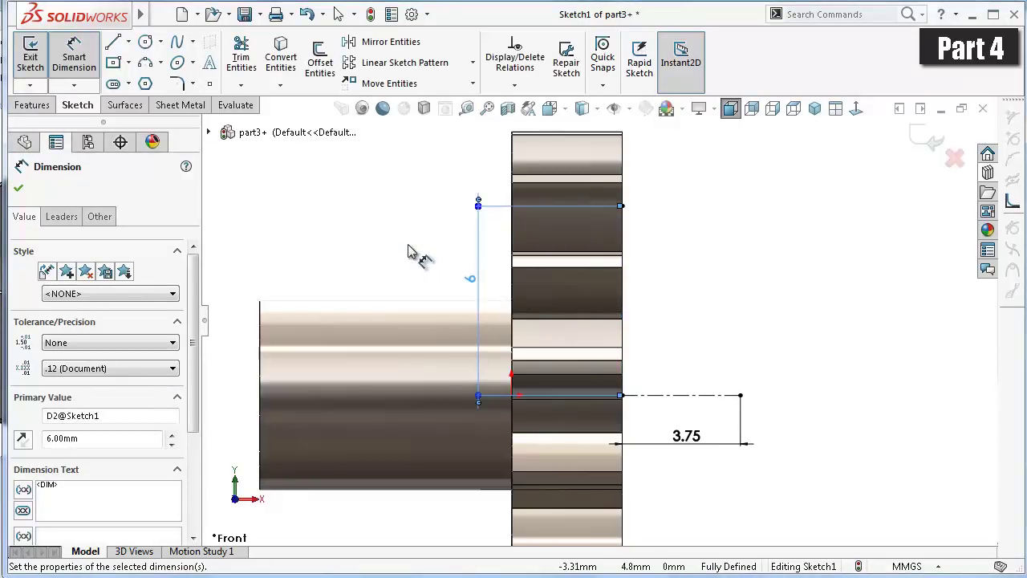
left_click(387, 226)
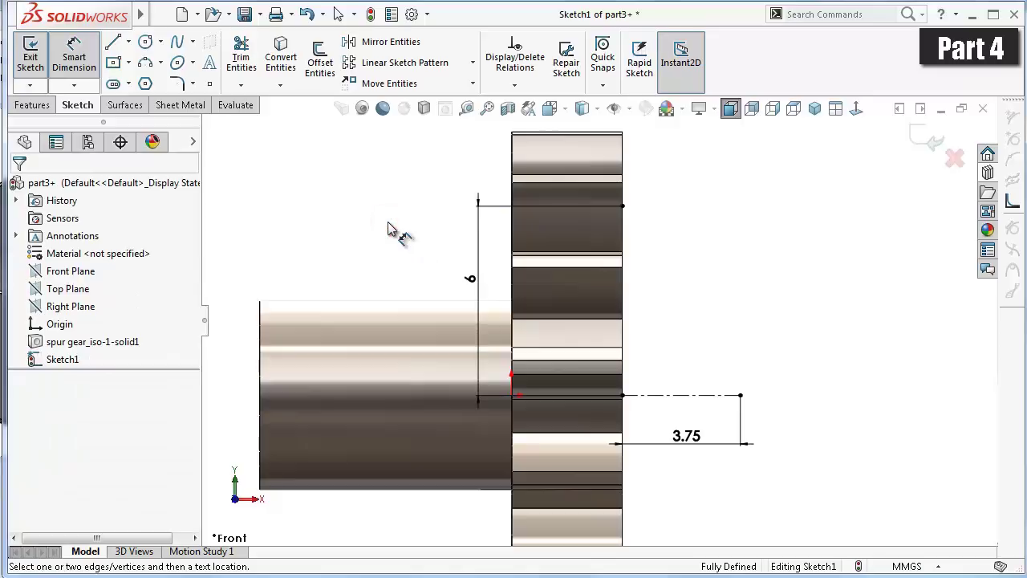
- Draw the closed dome profile with lines and an arc from the top of the 6 mm line
left_click(113, 41)
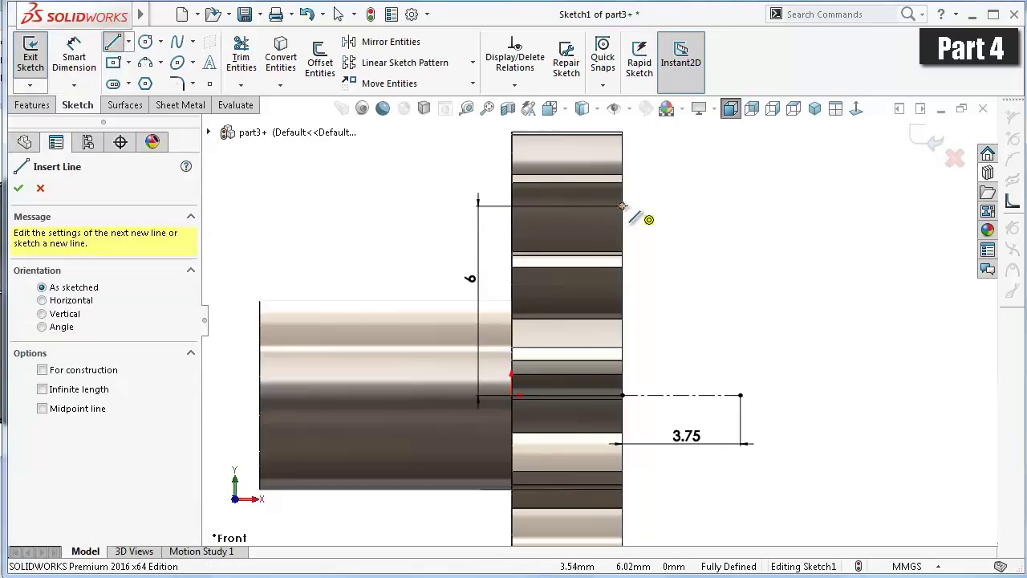
left_click(624, 206)
left_click(649, 206)
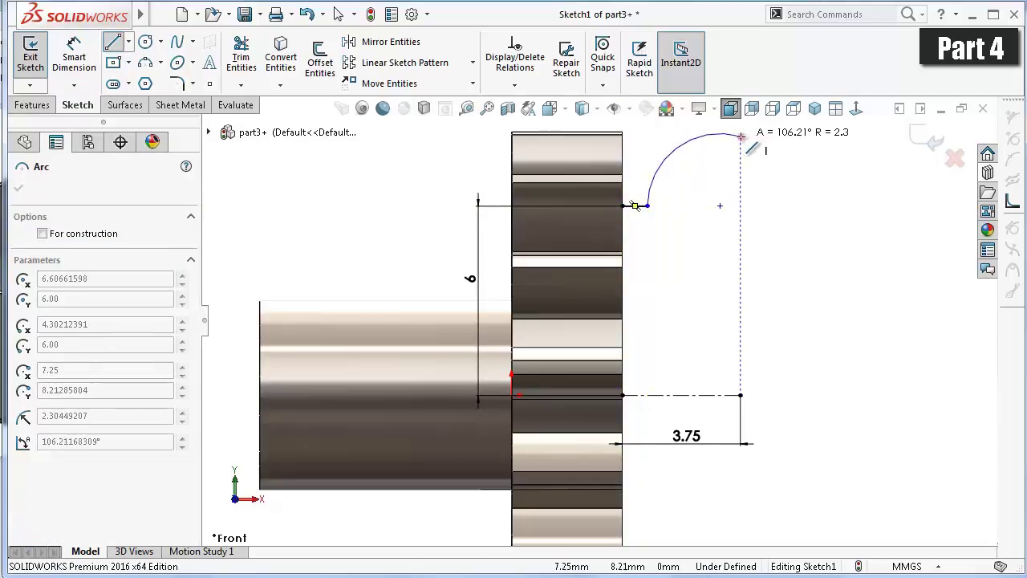
left_click(740, 136)
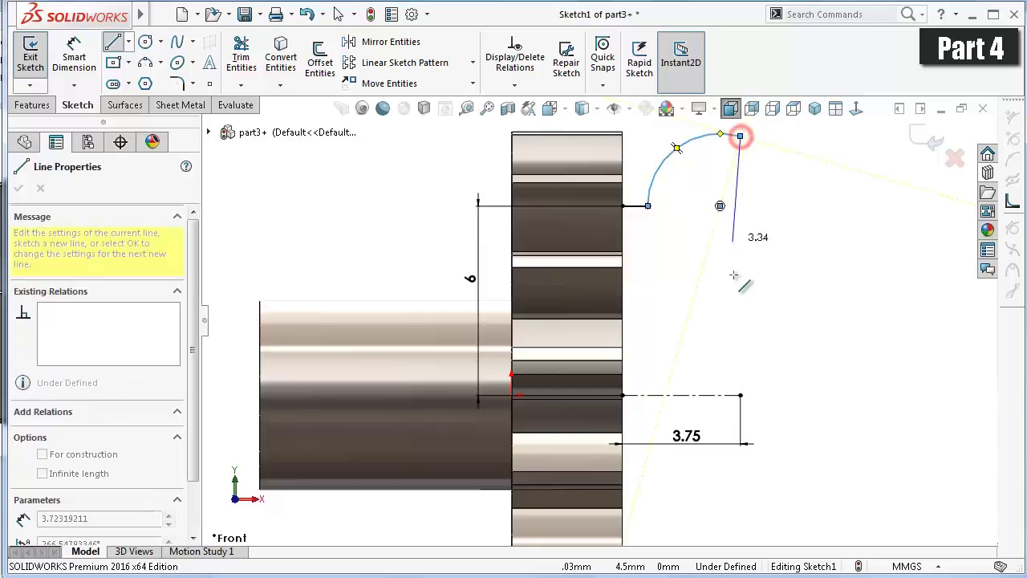
left_click(740, 395)
left_click(622, 395)
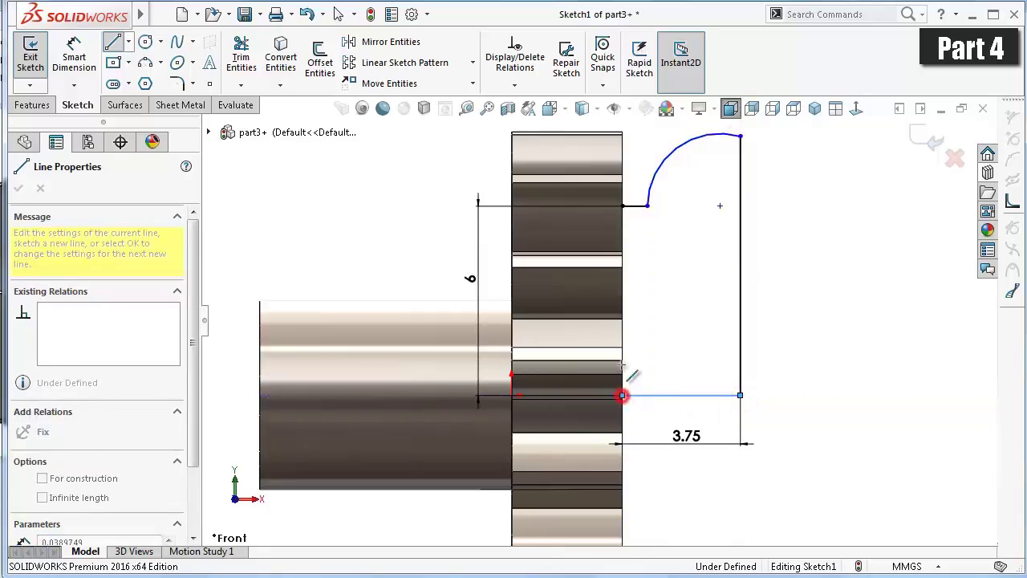
left_click(622, 207)
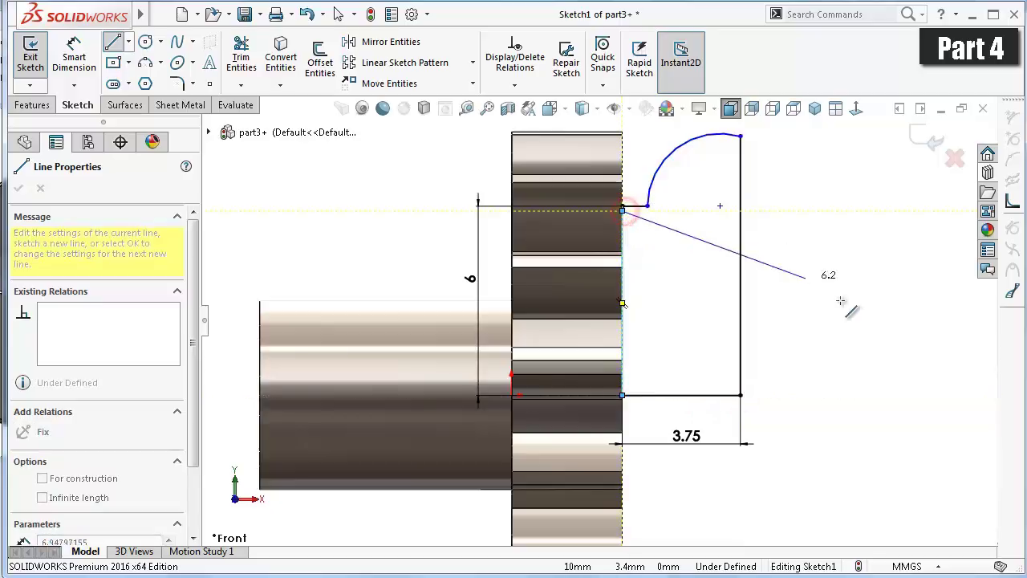
left_click(837, 304)
- Dimension the dome arc to R2.75 and the short top step line to 1 mm
right_click_drag(843, 324, 848, 211)
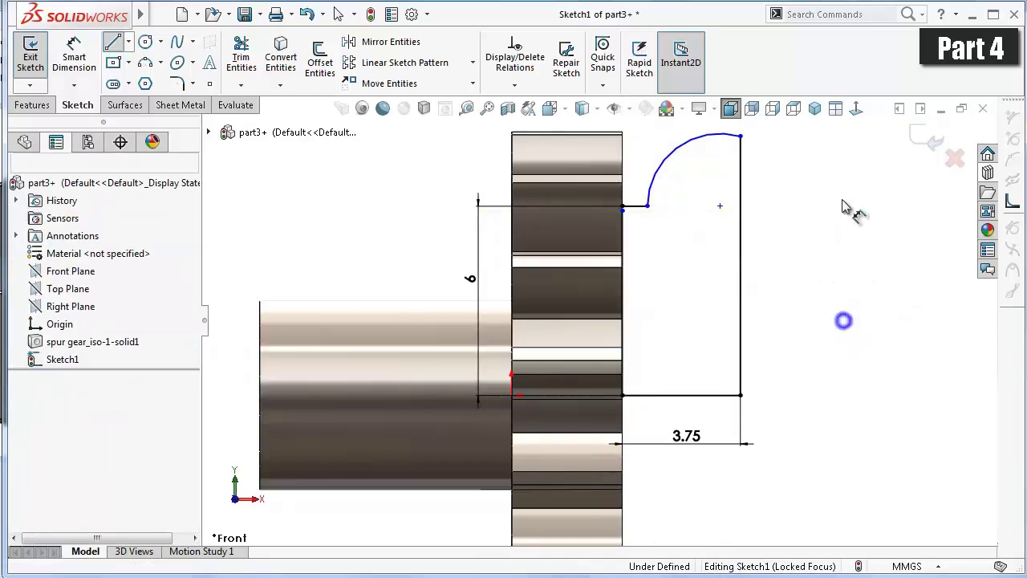
left_click(717, 142)
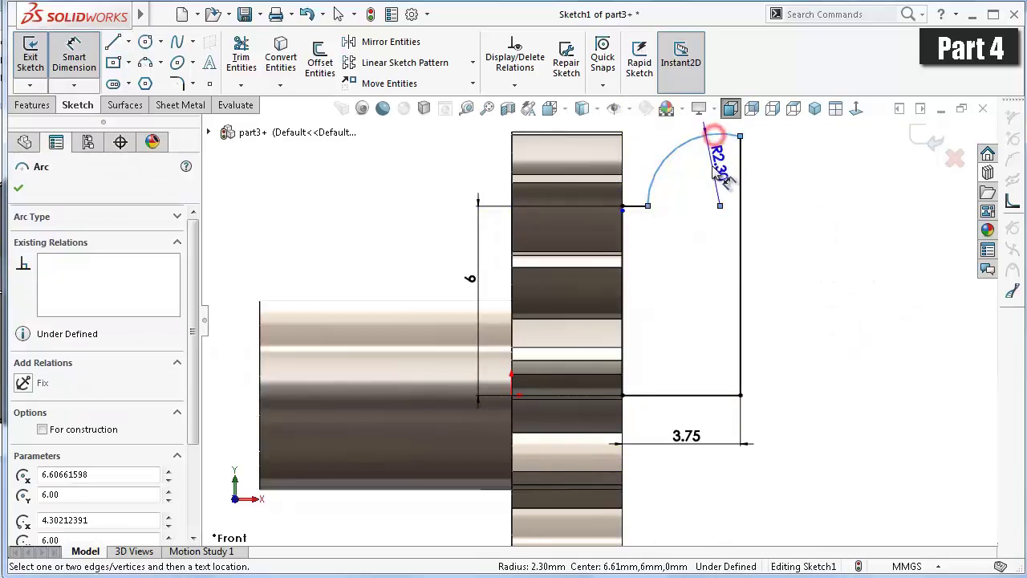
left_click(706, 199)
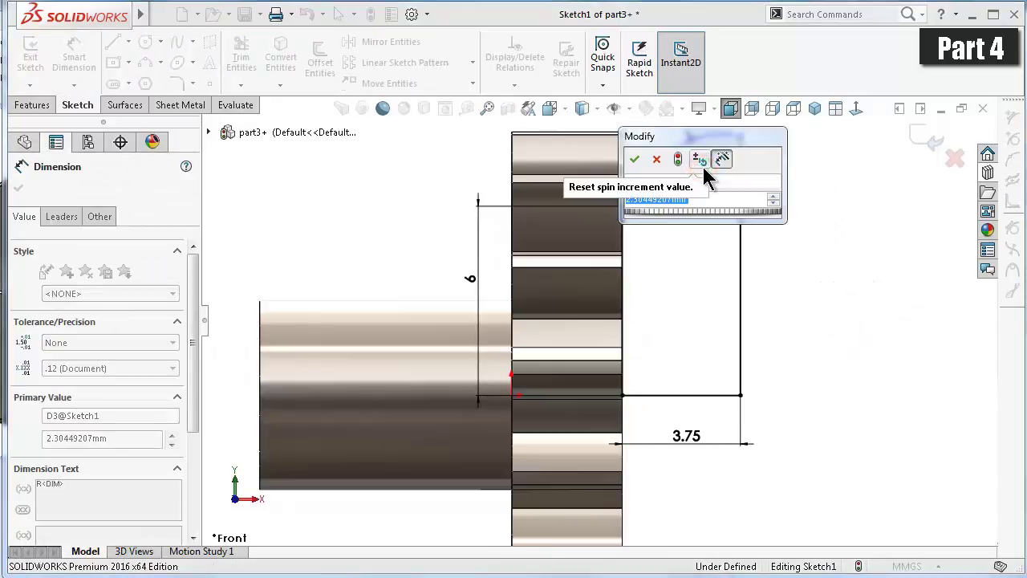
type("2.75")
key("Return")
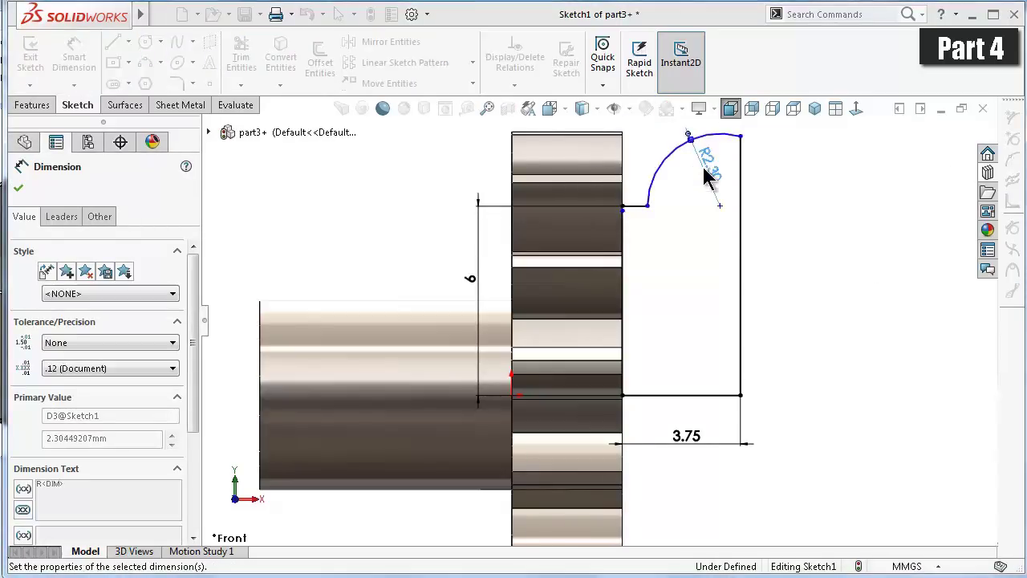
scroll(631, 213, "down", 2)
left_click(622, 225)
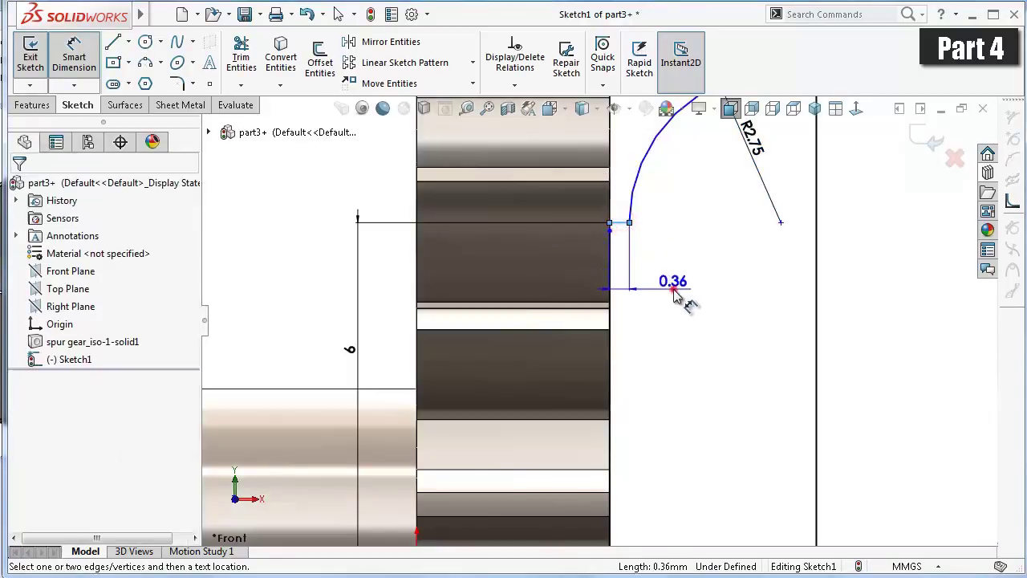
left_click(631, 294)
type("1.00mm")
key("Return")
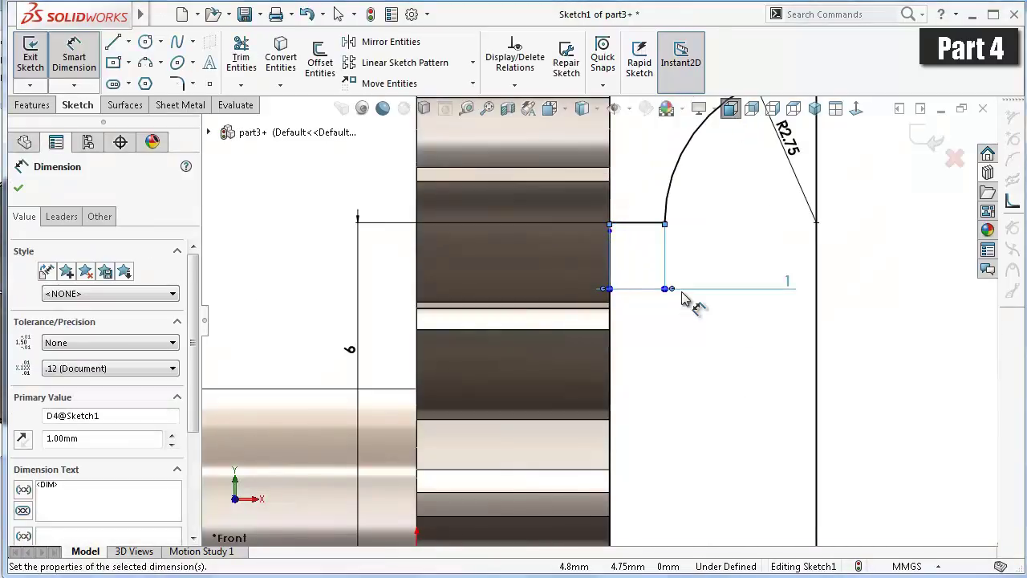
key("f")
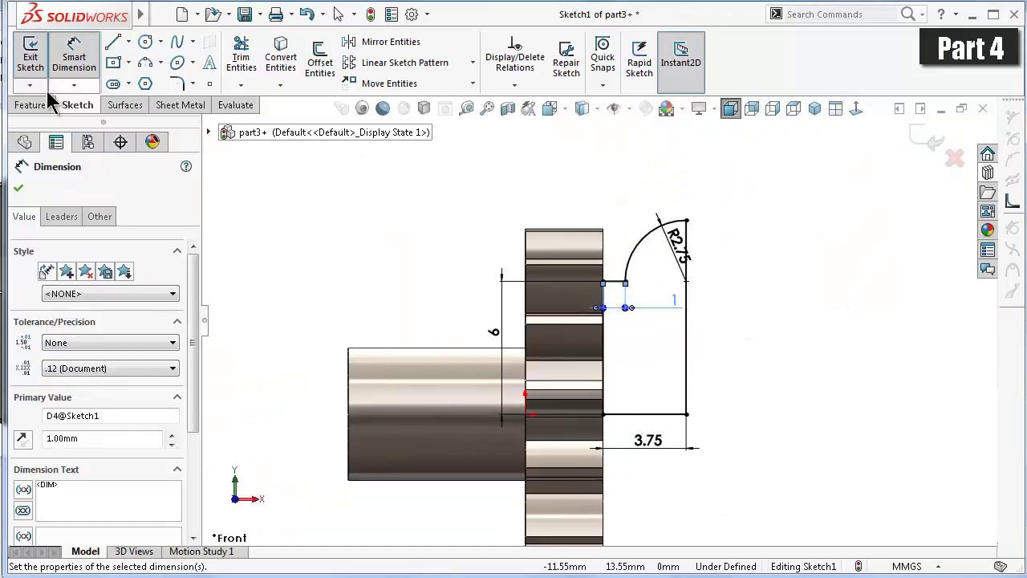
left_click(33, 105)
- After a failed revolve attempt, merge the two corner points to close the sketch gap
left_click(76, 75)
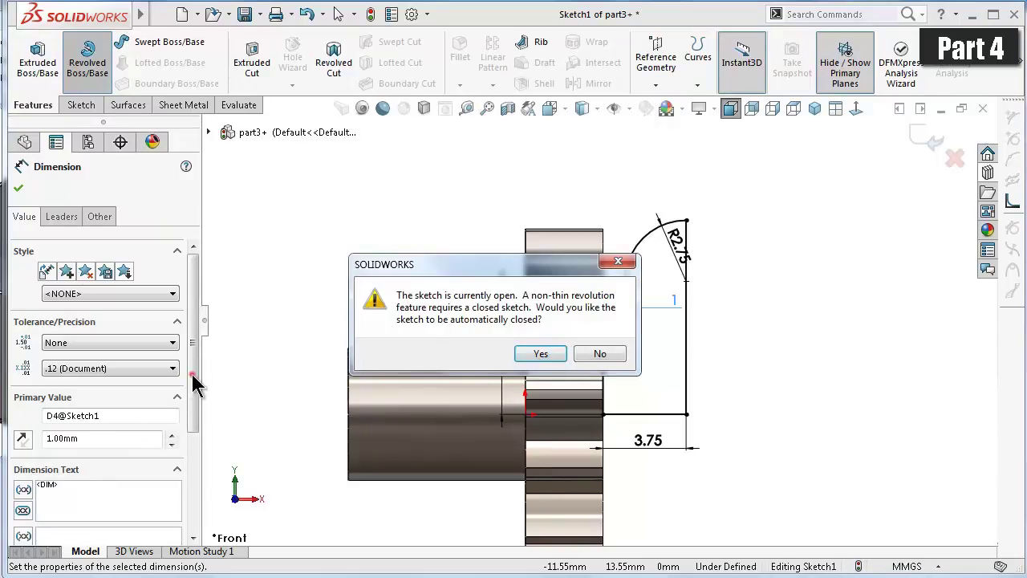
left_click(600, 353)
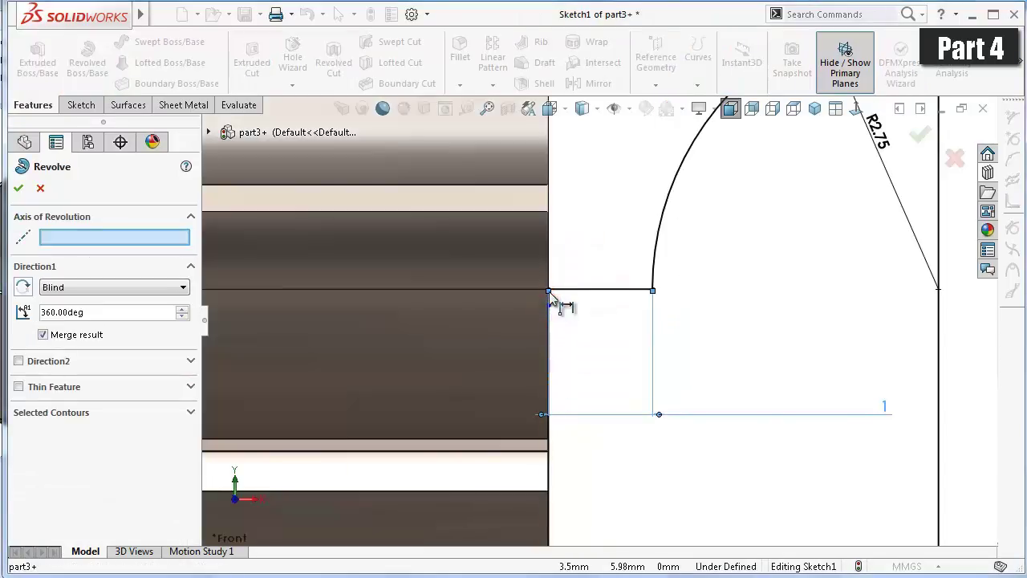
scroll(552, 297, "down", 3)
scroll(611, 315, "down", 2)
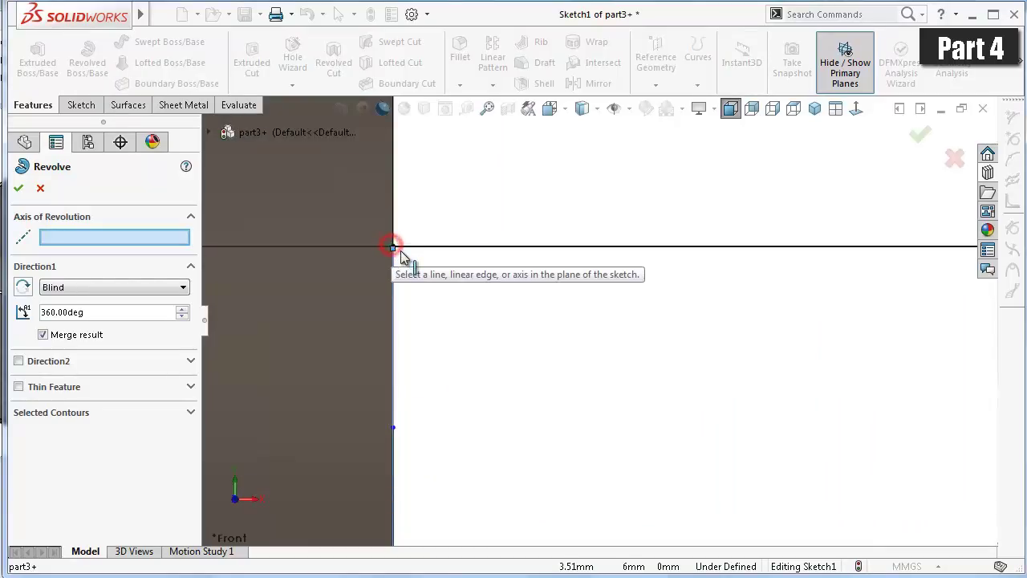
left_click(40, 188)
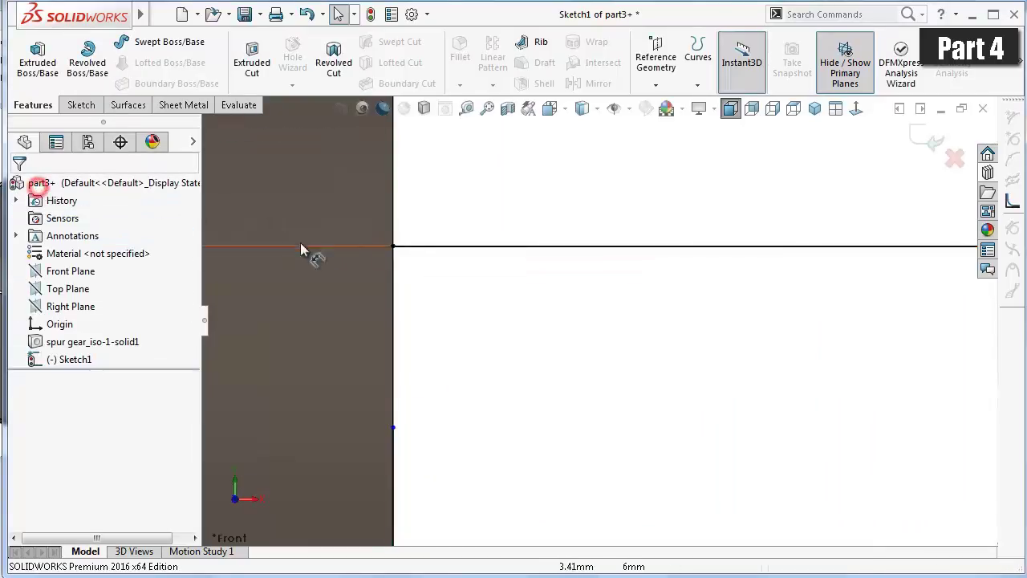
left_click(395, 248)
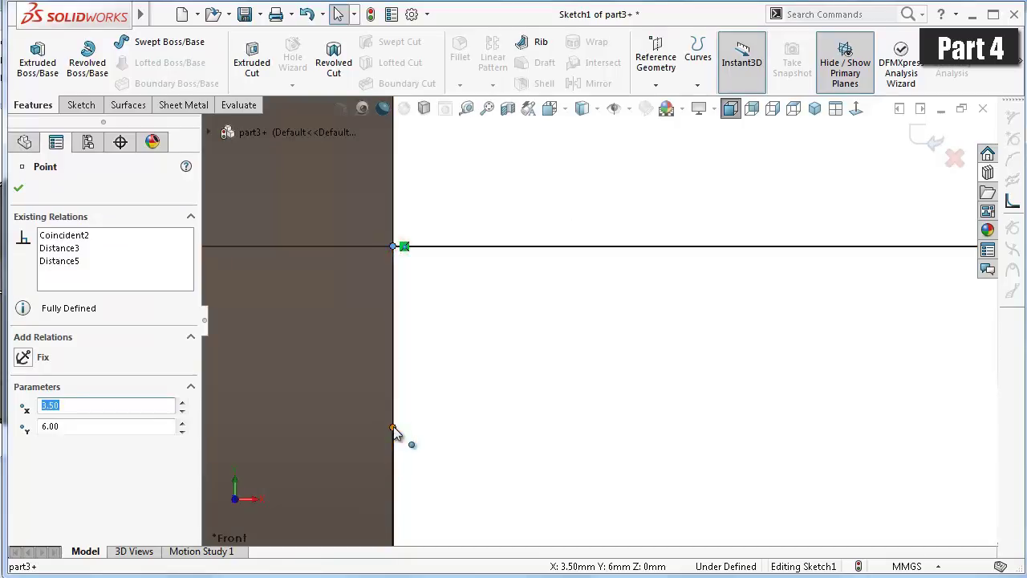
left_click(394, 428, "ctrl")
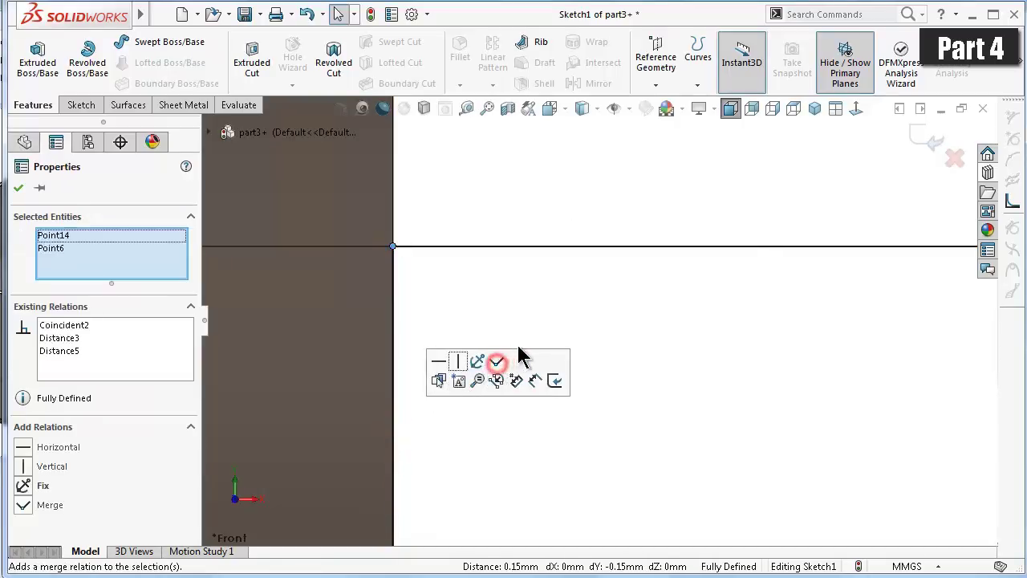
left_click(18, 187)
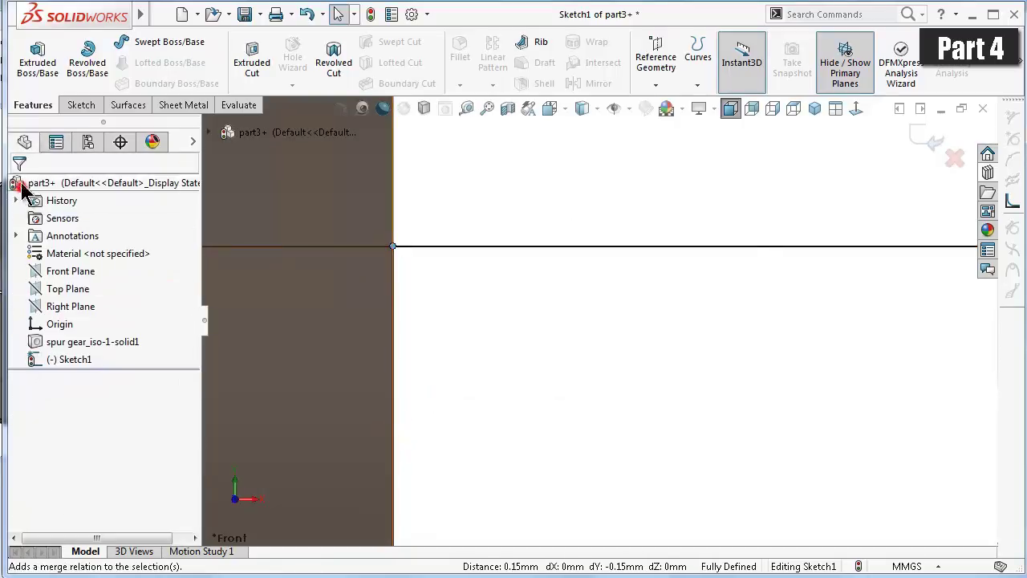
- Revolve the dome profile 360° about the 3.75 mm Line9 to create Revolve1
left_click(84, 68)
left_click(135, 236)
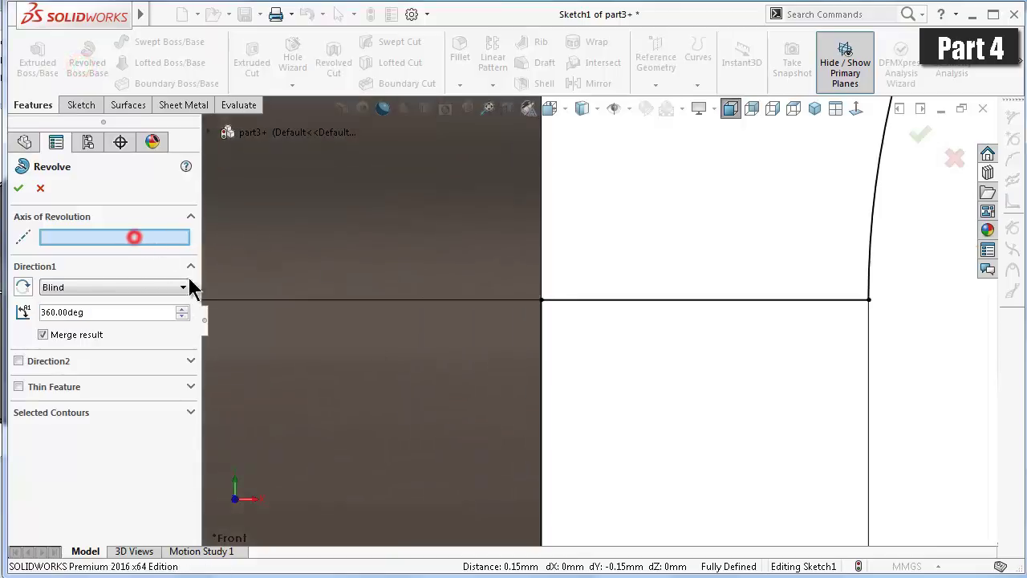
scroll(642, 413, "up", 1)
scroll(722, 464, "up", 1)
scroll(803, 518, "up", 1)
scroll(769, 525, "up", 1)
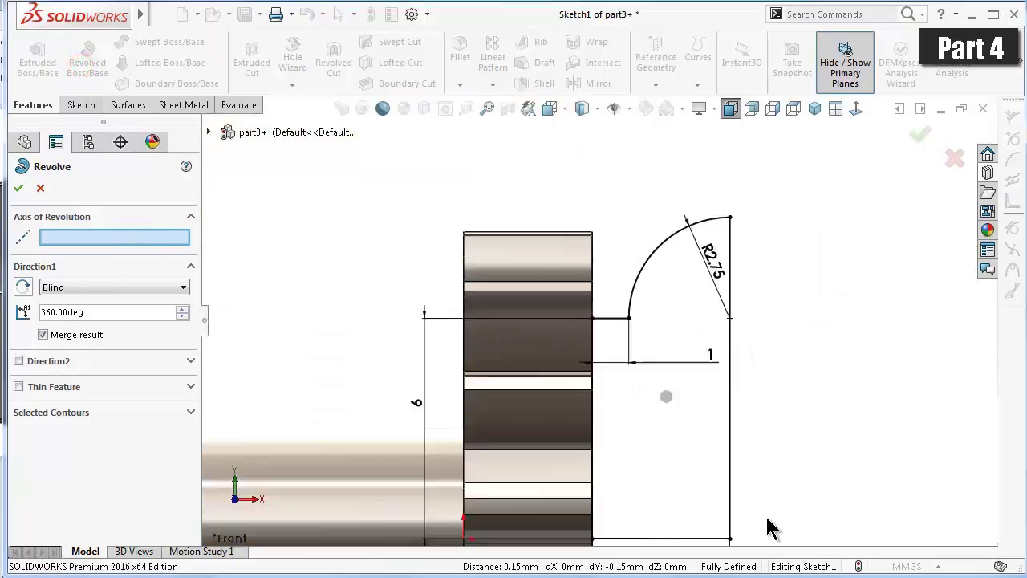
scroll(769, 527, "up", 1)
left_click(696, 503)
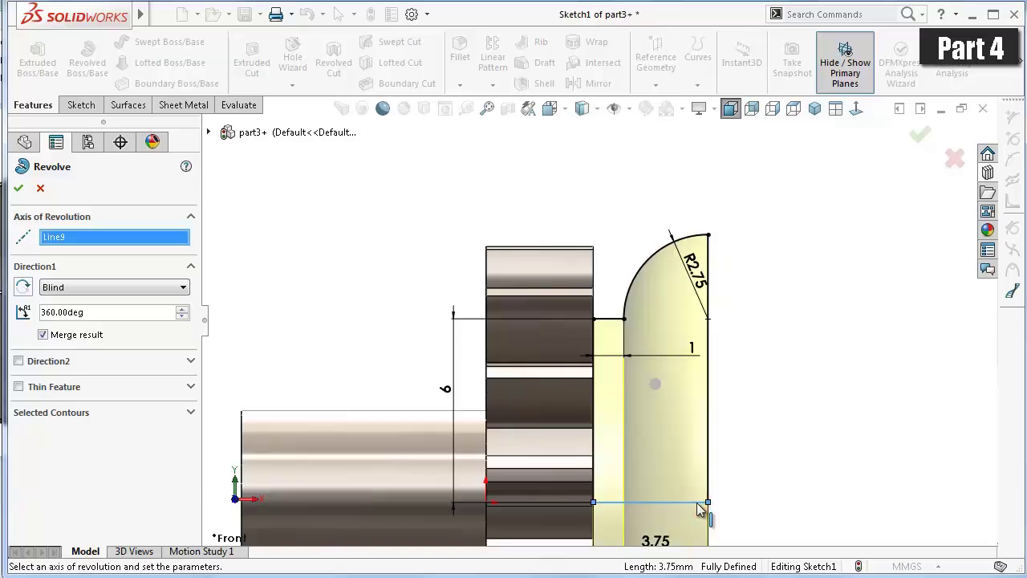
left_click(920, 137)
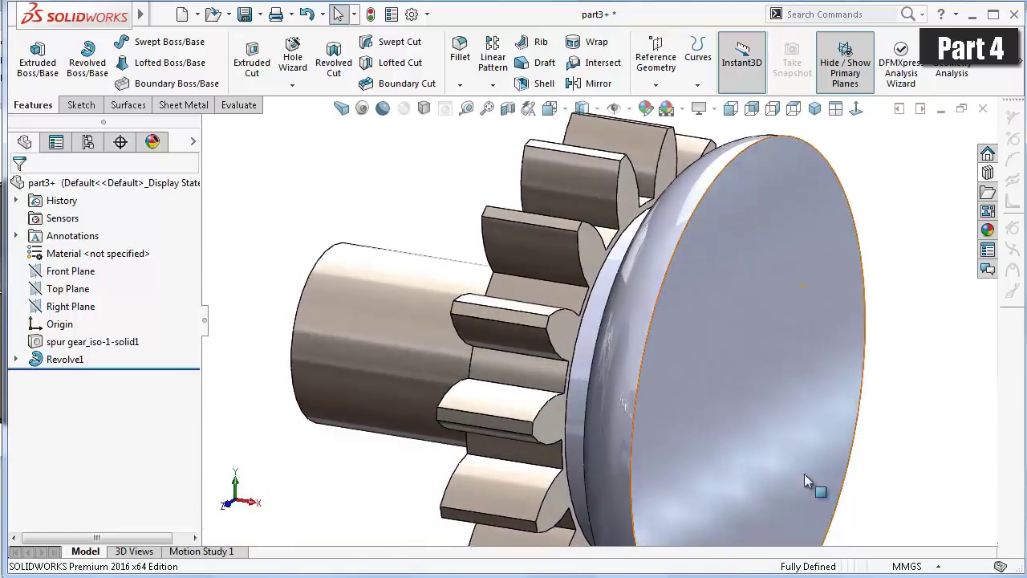
- Apply the Metal > Steel polished steel appearance to the part3+ gear and disc
left_click(987, 231)
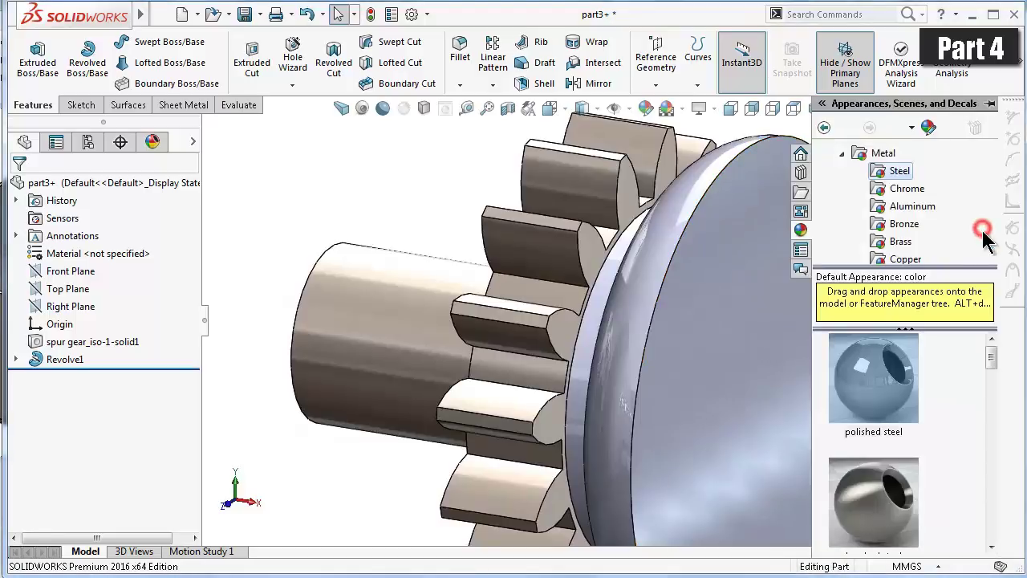
double_click(889, 380)
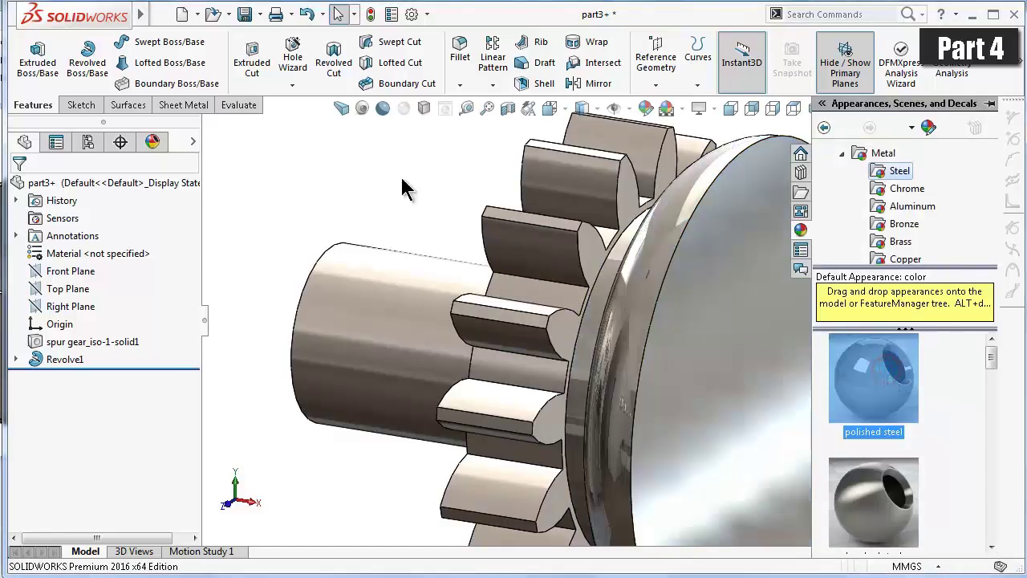
key("ctrl+1")
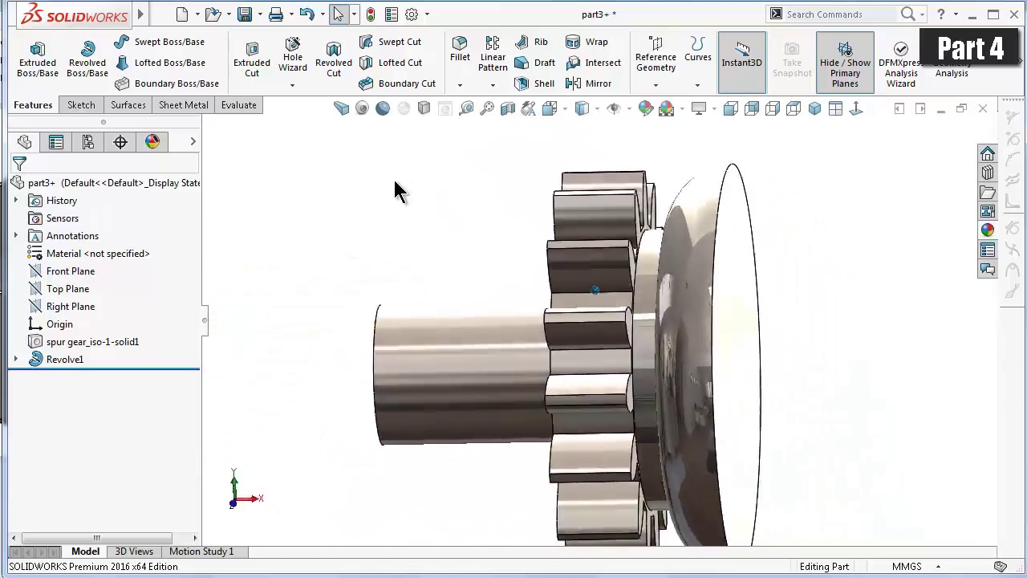
left_click(753, 353)
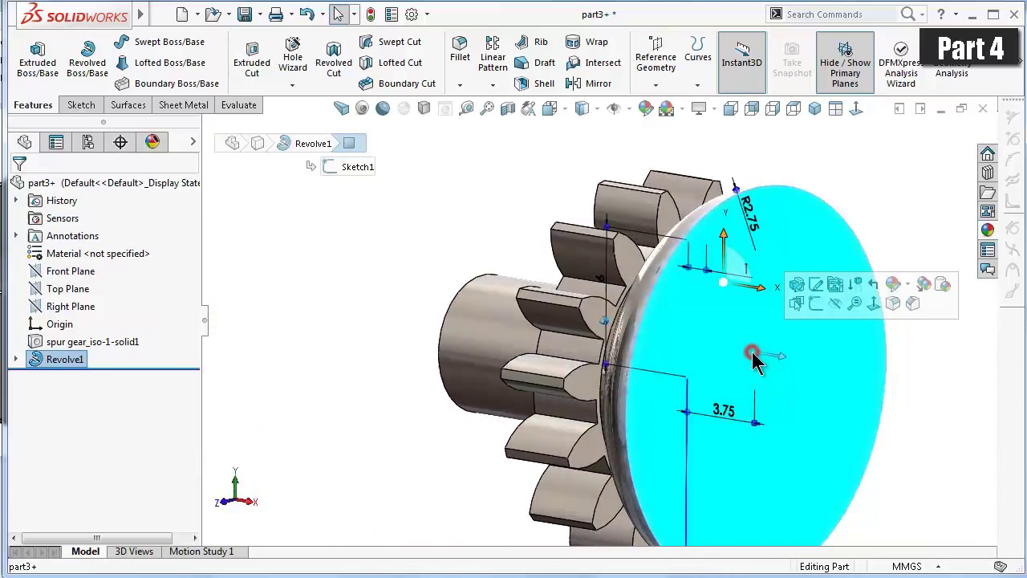
- Sketch a 10 mm diameter circle centred on the origin of the disc face
left_click(820, 307)
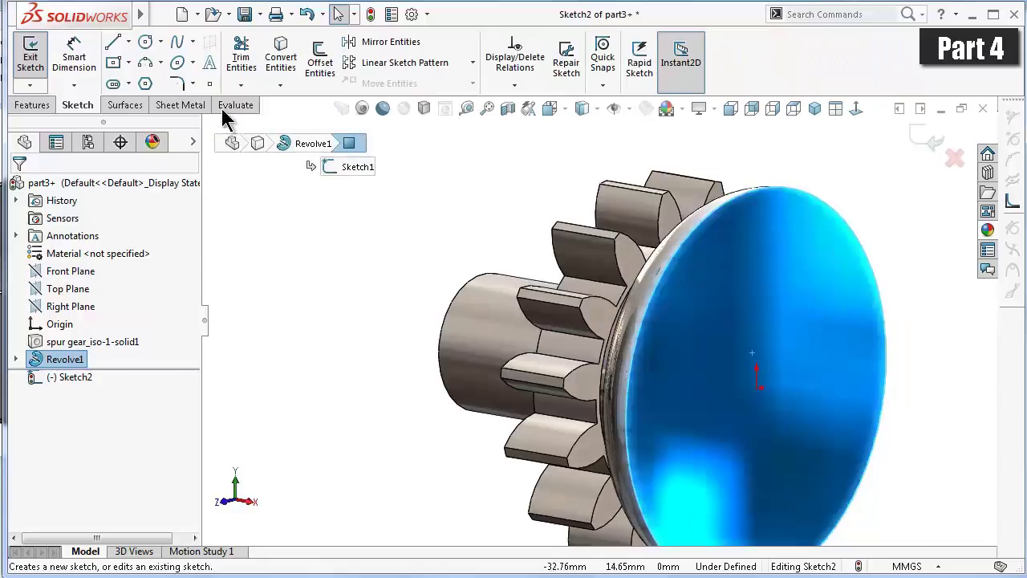
left_click(145, 42)
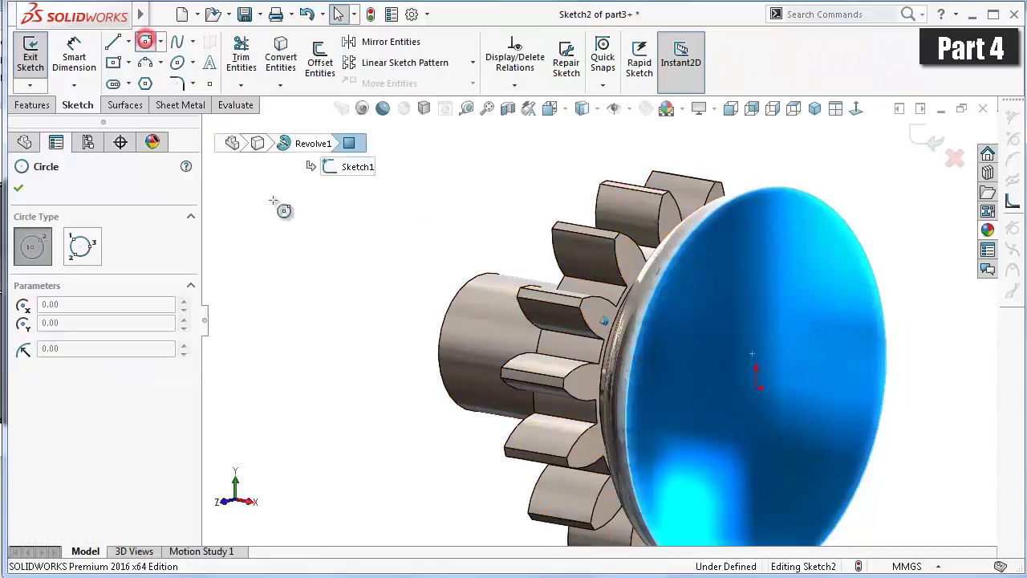
left_click(756, 388)
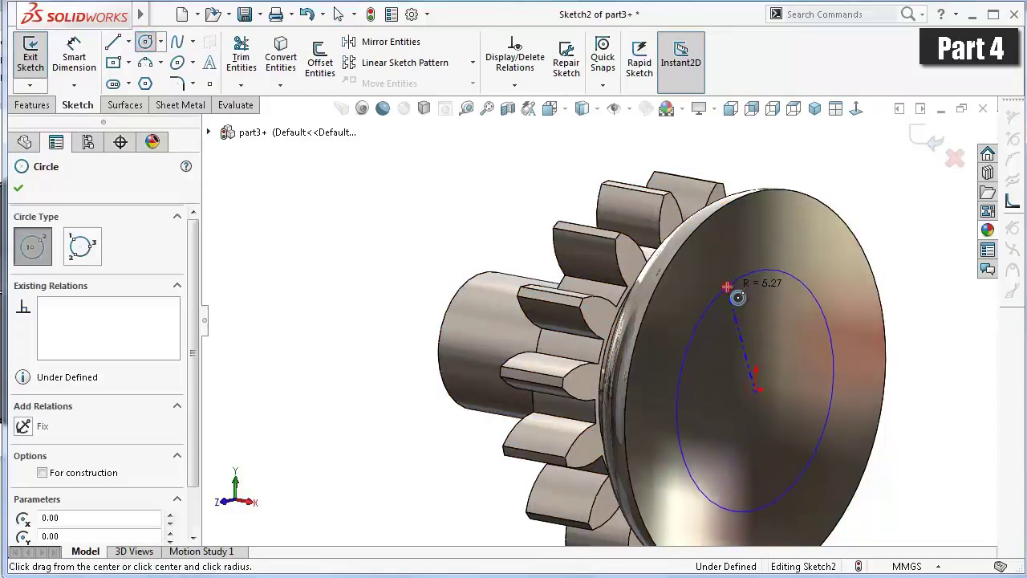
left_click(729, 287)
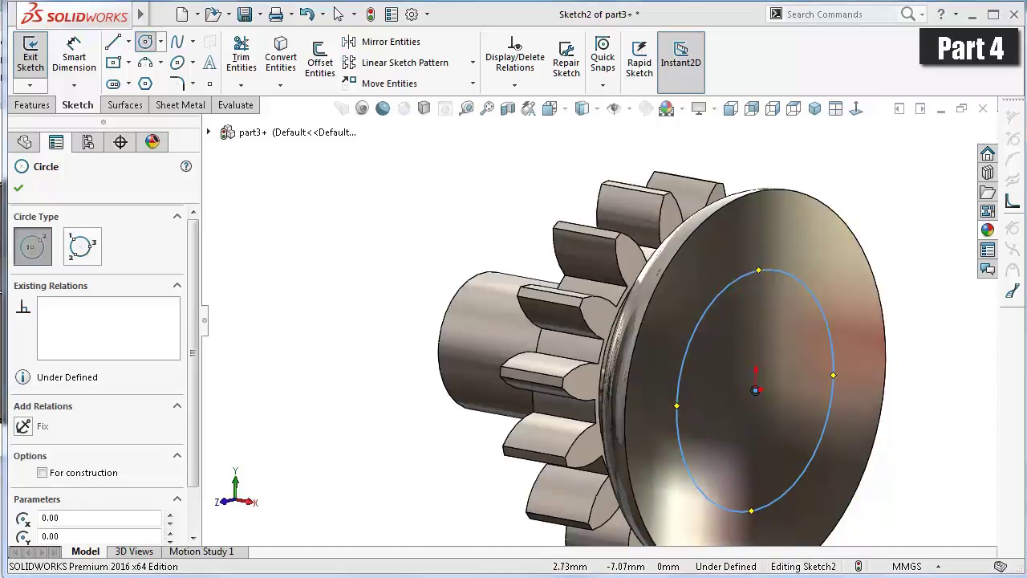
right_click_drag(905, 468, 923, 389)
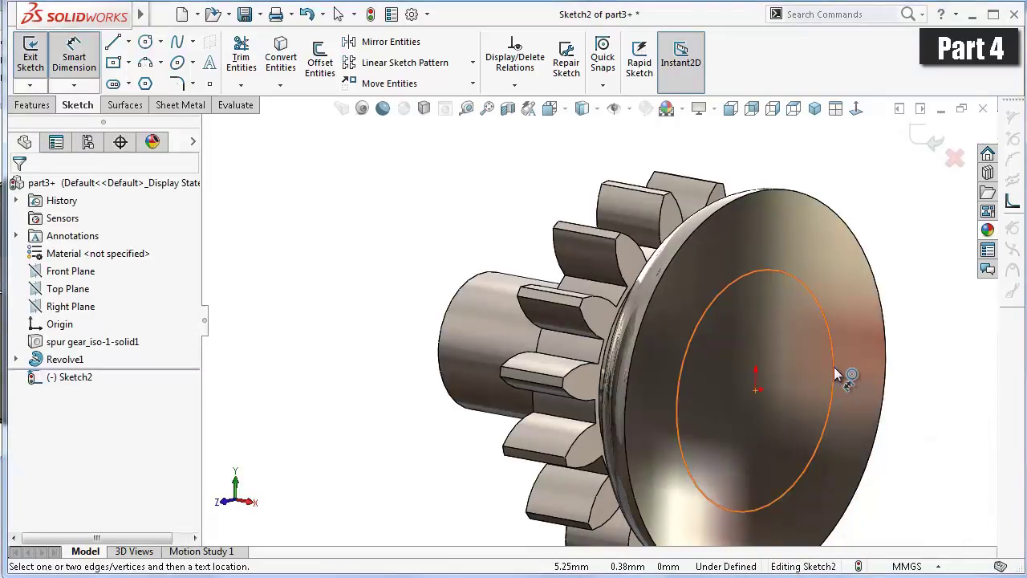
left_click(834, 367)
left_click(919, 399)
type("1")
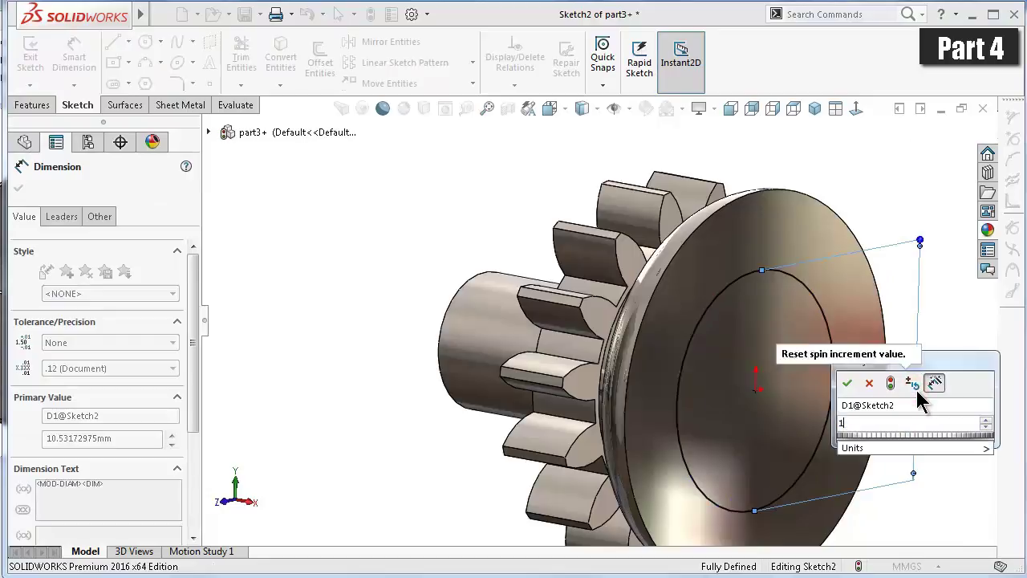
key("Return")
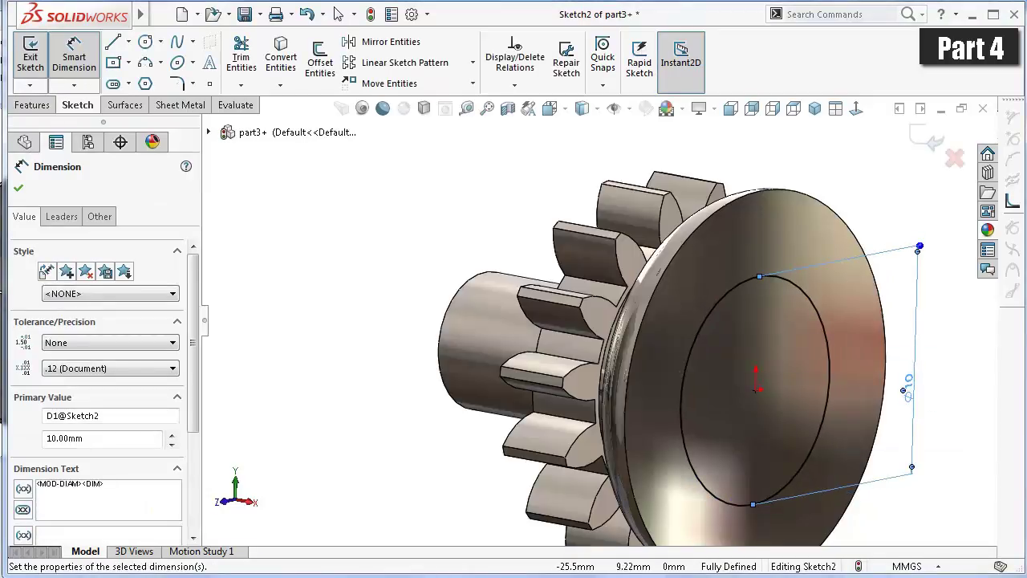
- Extrude-cut the circle 0.5 mm deep (Blind) into the disc face
left_click(37, 106)
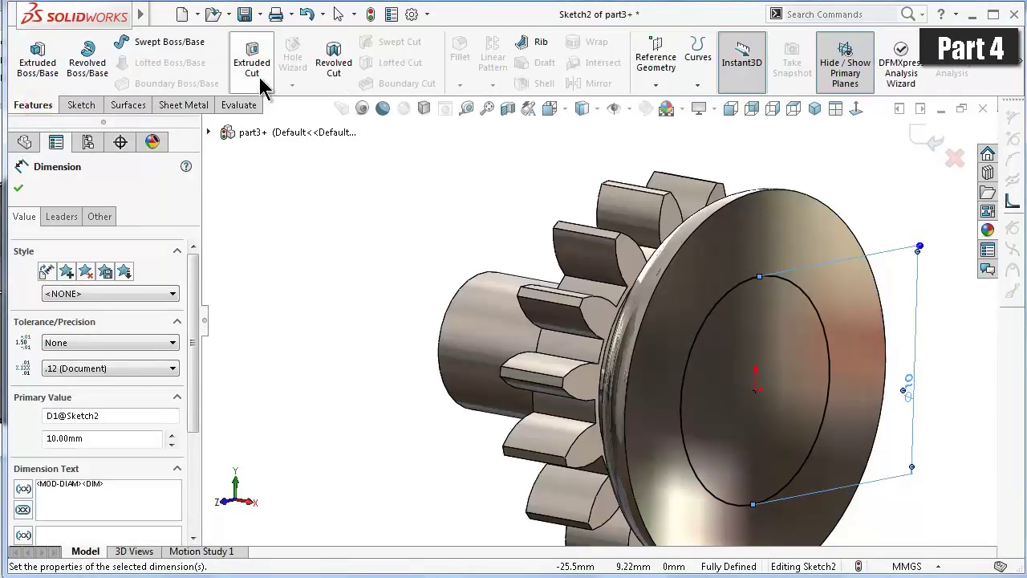
type("0.5")
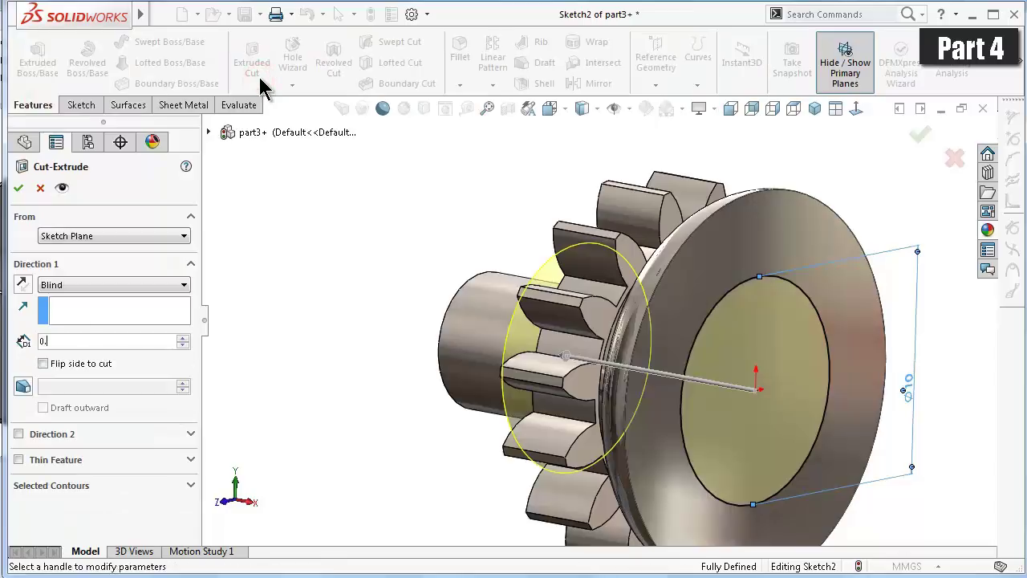
key("Return")
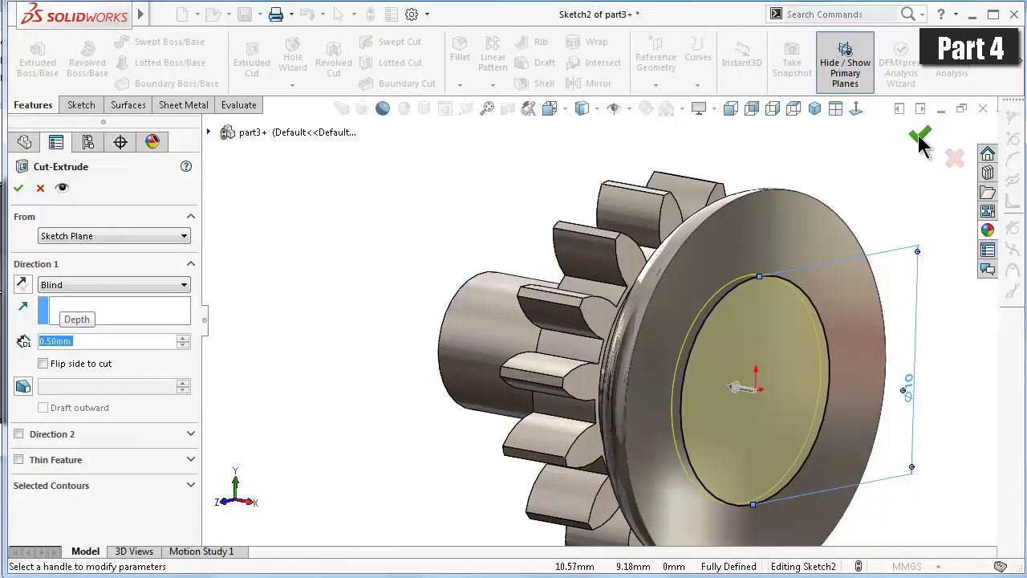
left_click(921, 141)
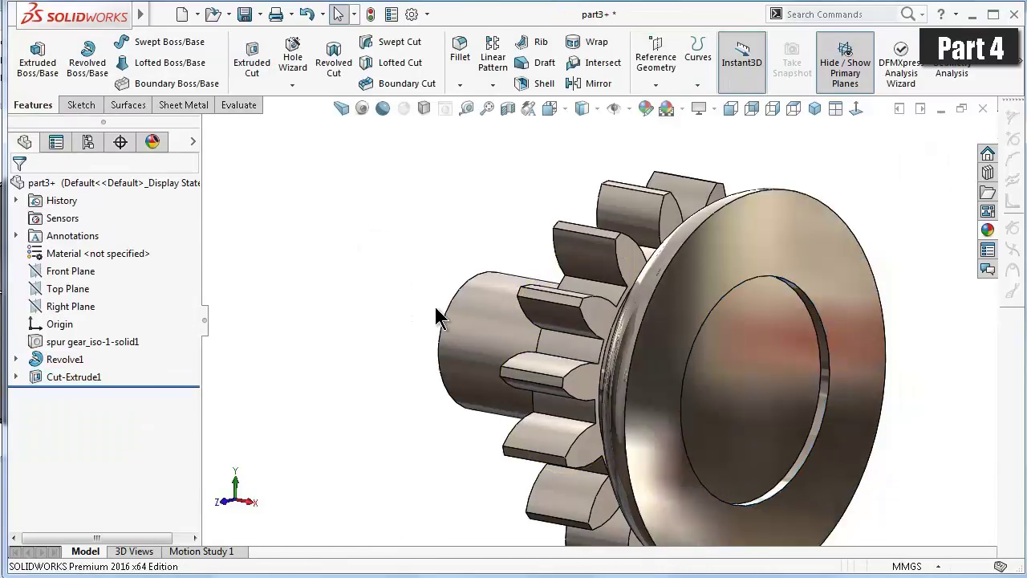
- Turn the model to face the shaft end and start a new sketch on its end face
key("Right")
key("Right")
key("Right")
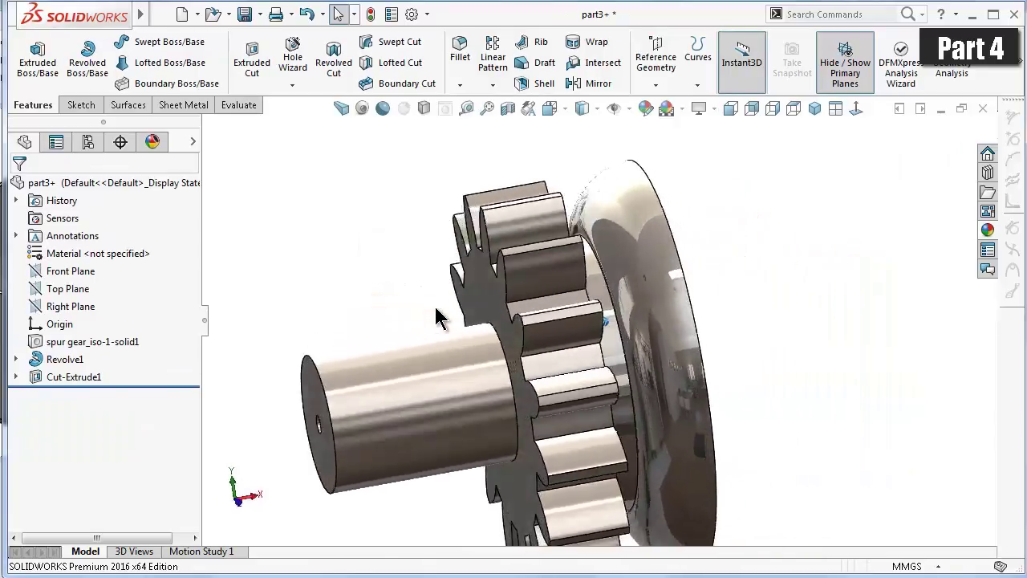
key("Right")
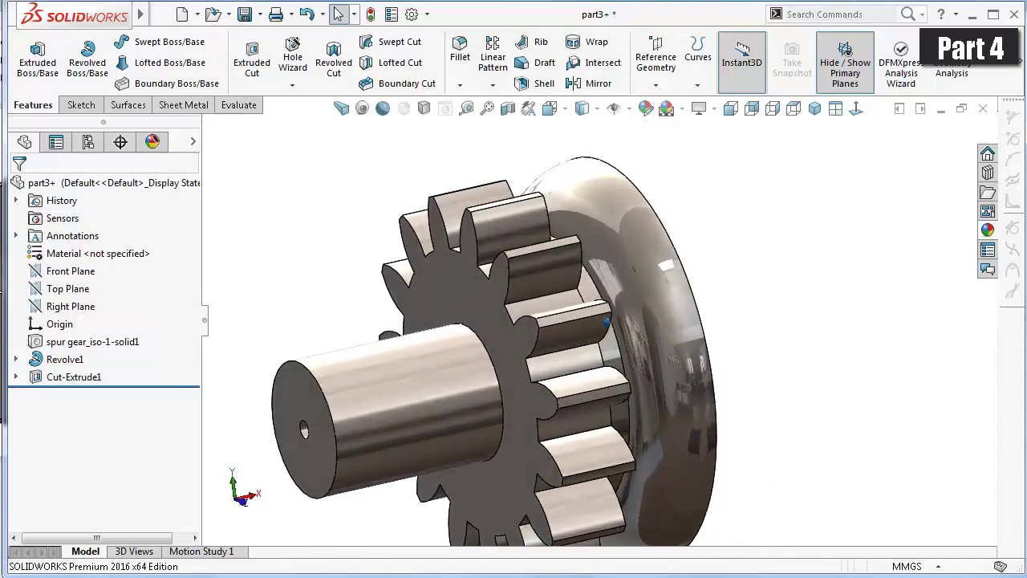
key("Right")
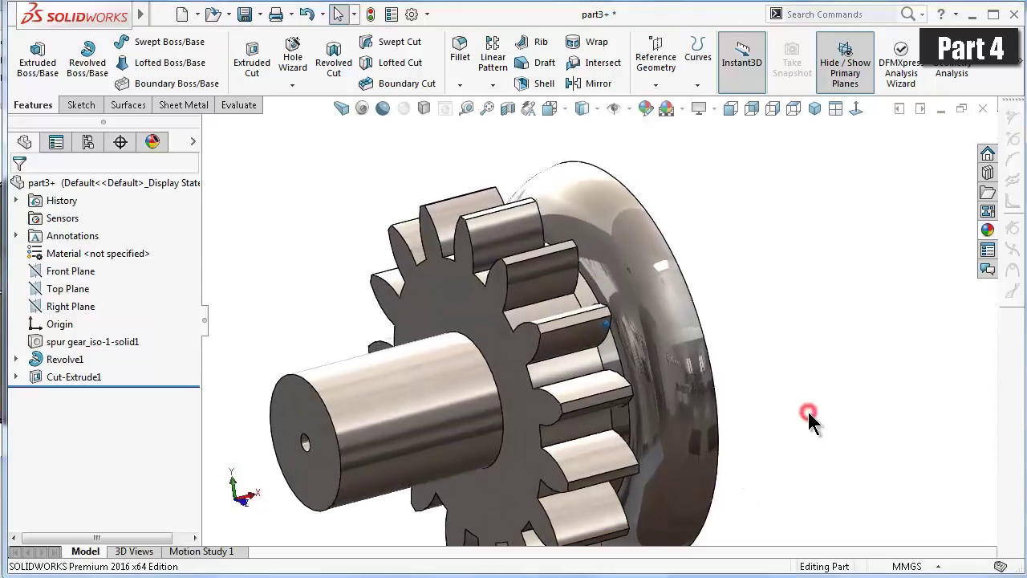
key("Right")
key("Right")
key("Right")
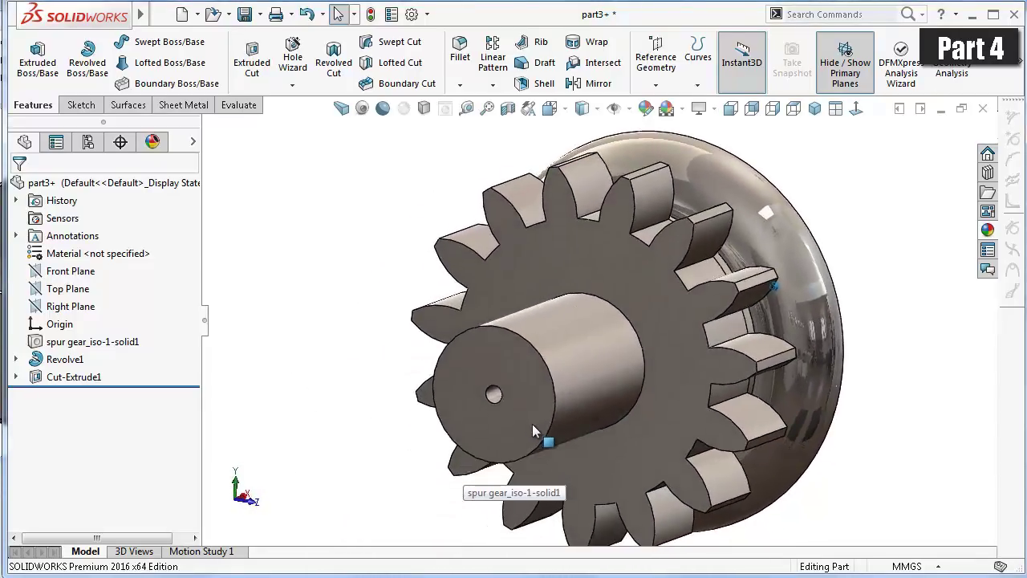
scroll(531, 413, "down", 2)
scroll(588, 414, "down", 3)
scroll(588, 413, "down", 2)
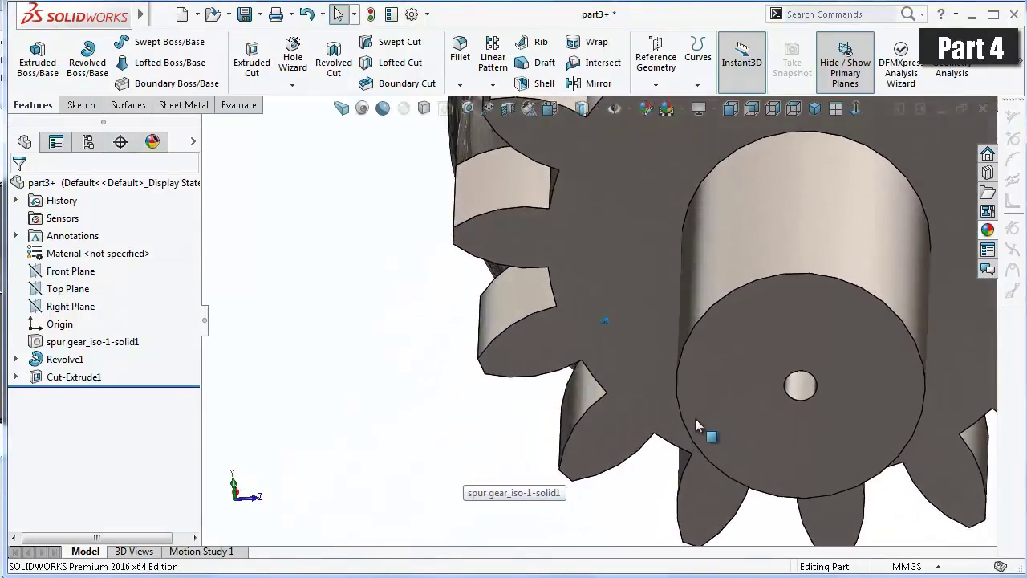
left_click(766, 363)
left_click(726, 275)
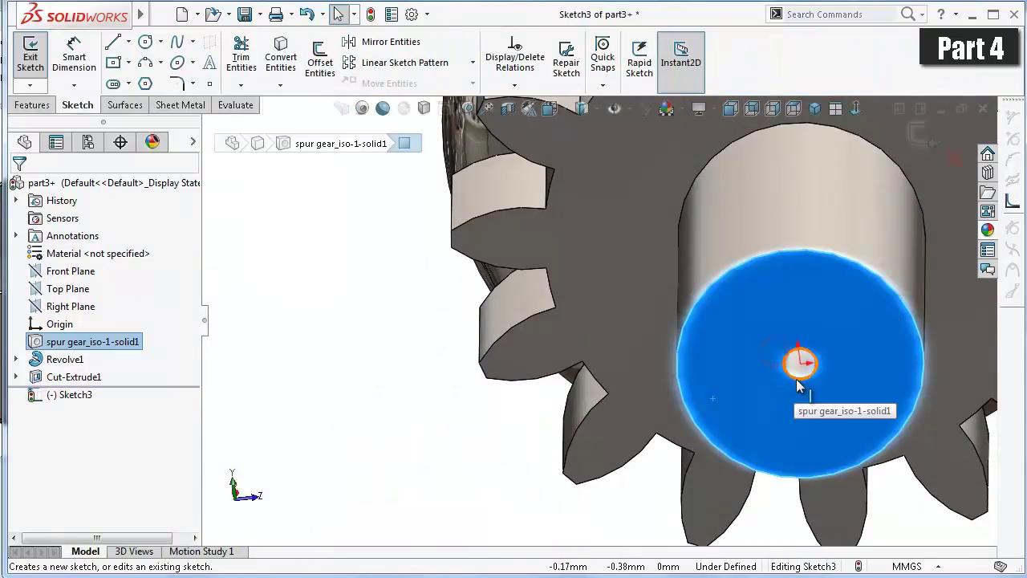
- Convert the small 0.80 mm hole edge into the sketch and start an Extruded Boss/Base, opening its End Condition choices
left_click(798, 382)
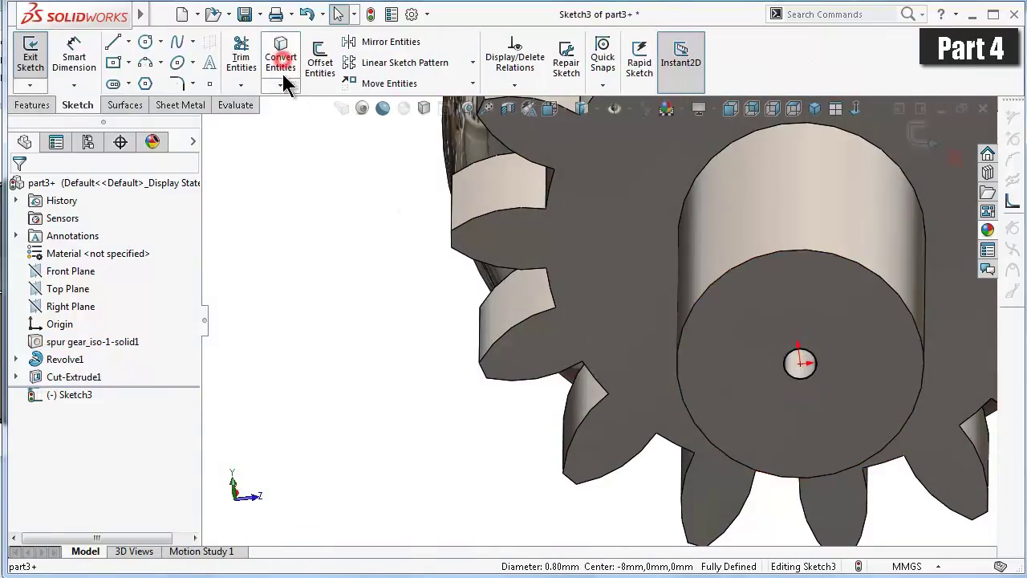
left_click(36, 105)
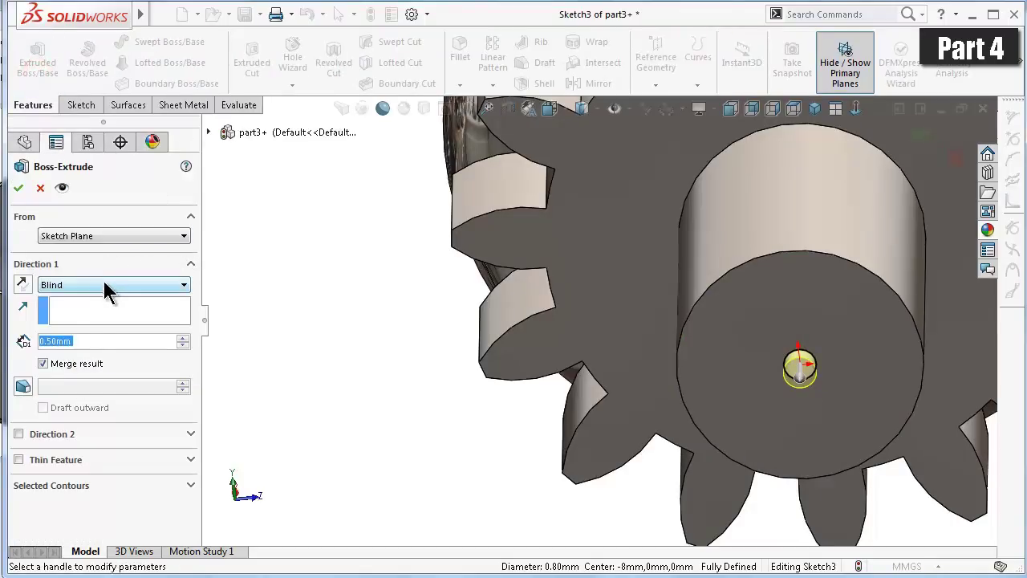
left_click(104, 284)
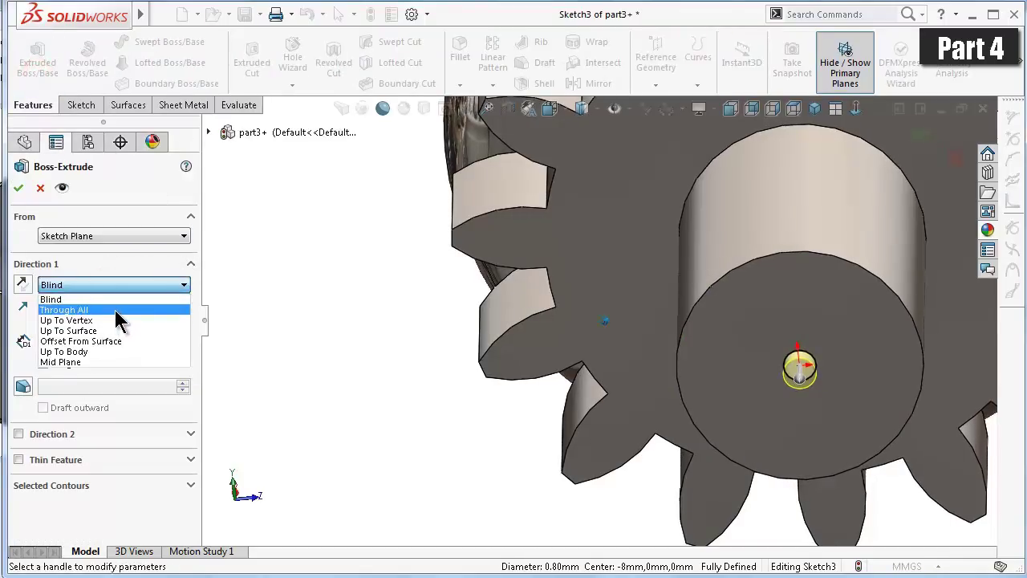
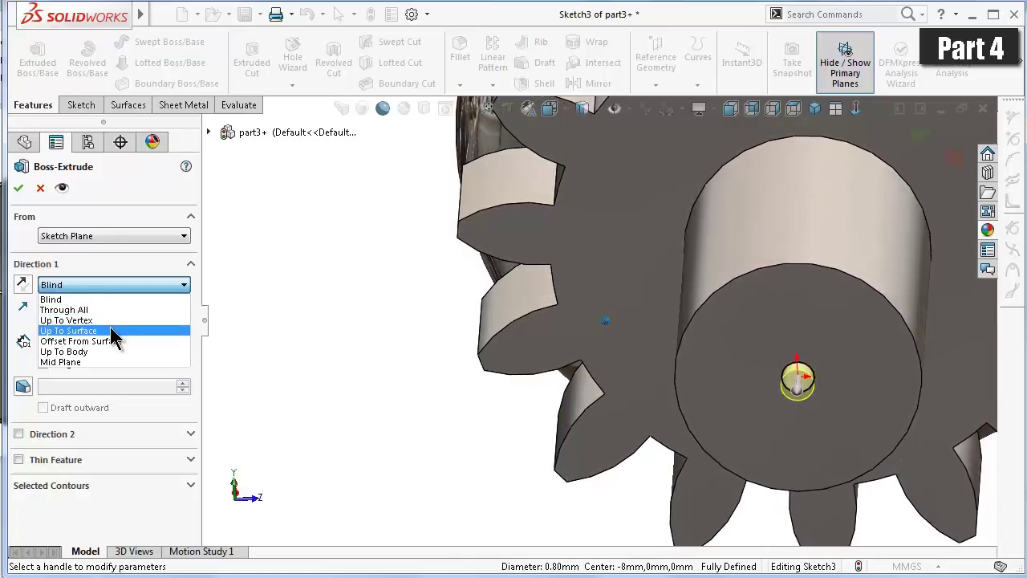
- End the boss extrusion Up To Surface at the hole face and create it
left_click(111, 330)
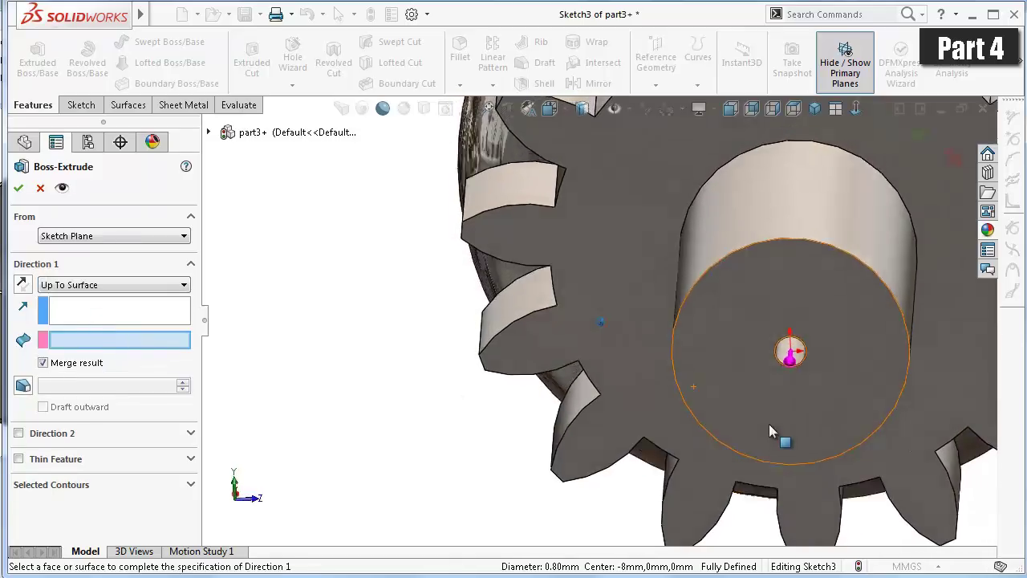
scroll(783, 338, "down", 5)
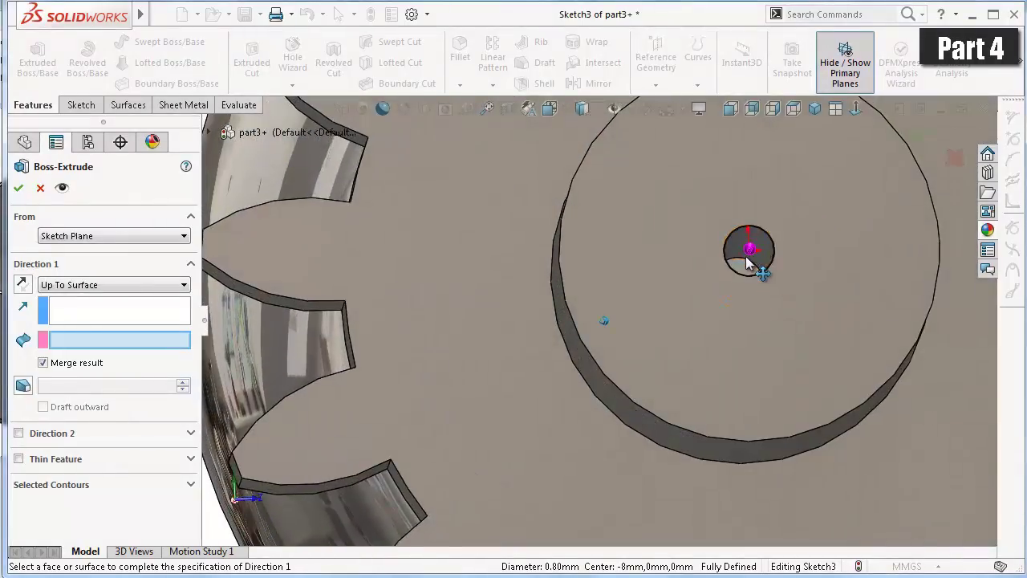
left_click(746, 271)
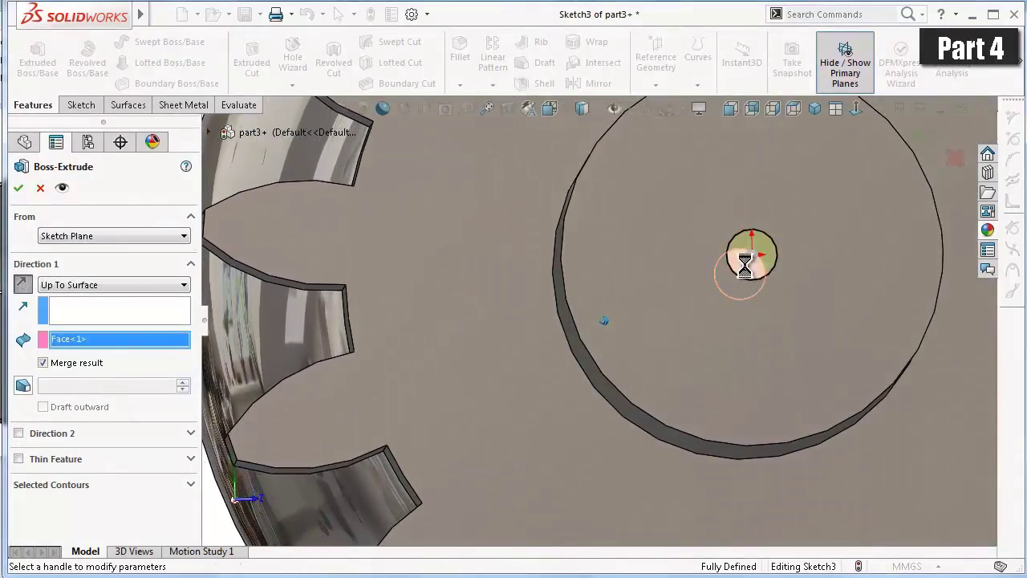
right_click(746, 272)
- Orbit the model to the ring side and save the part
scroll(766, 290, "up", 3)
scroll(763, 287, "up", 3)
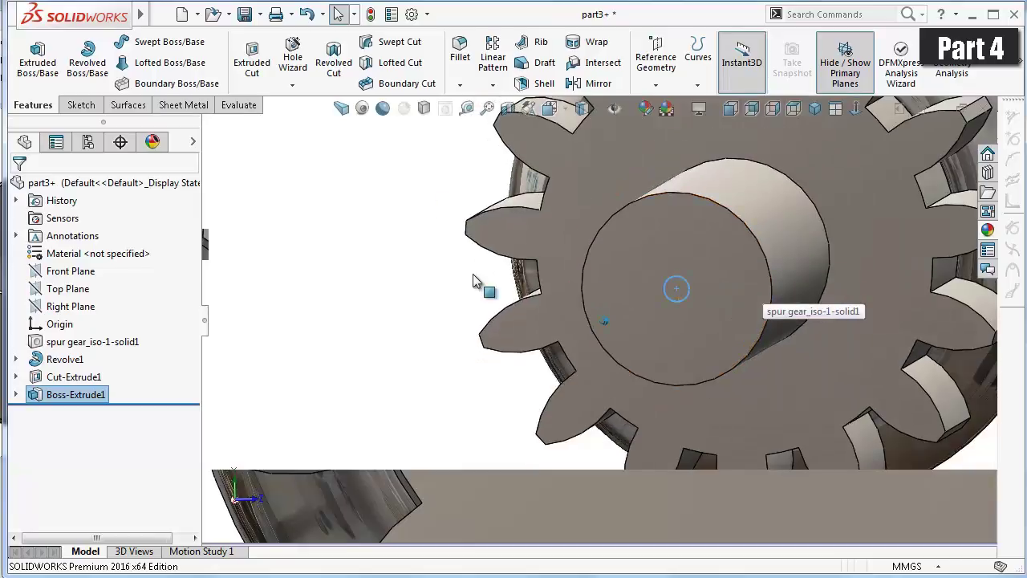
scroll(562, 295, "down", 2)
scroll(562, 295, "up", 3)
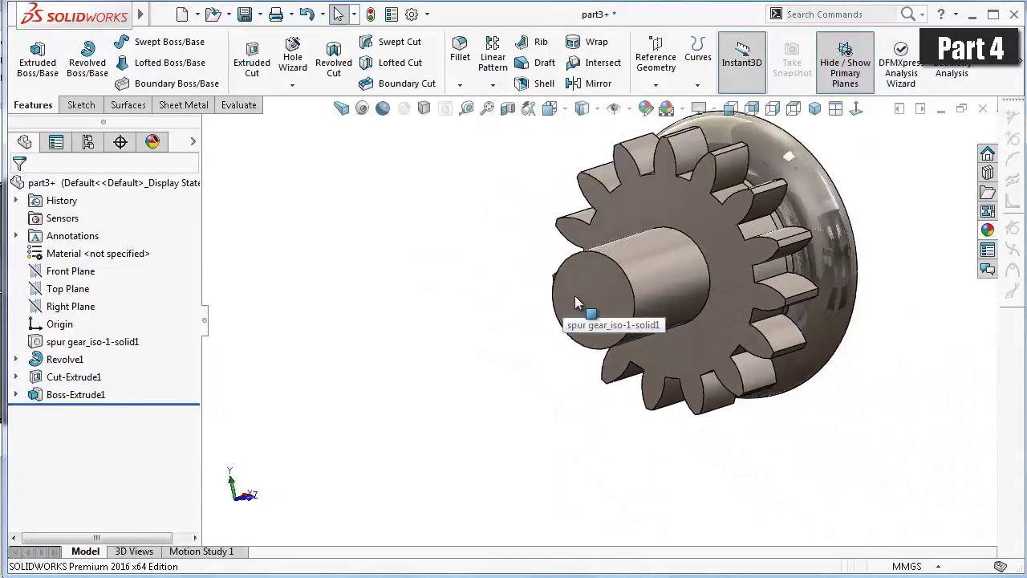
mouse_move(575, 296)
middle_mouse_down()
mouse_move(789, 300)
mouse_move(799, 530)
middle_mouse_up()
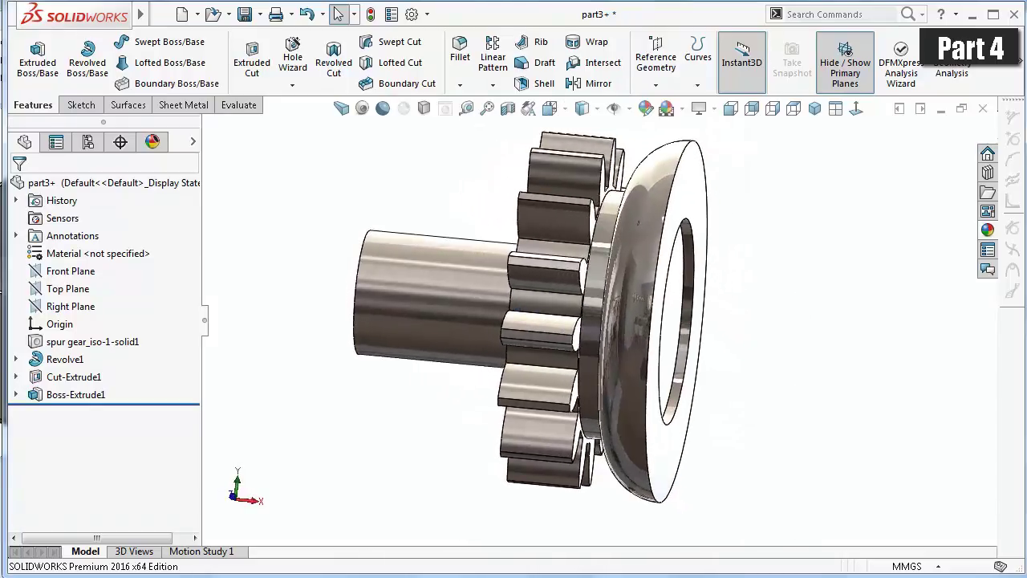
key("ctrl+s")
- Show the ring's revolve profile Sketch1 and select the ring's flat front face
key("Left")
key("Left")
key("Left")
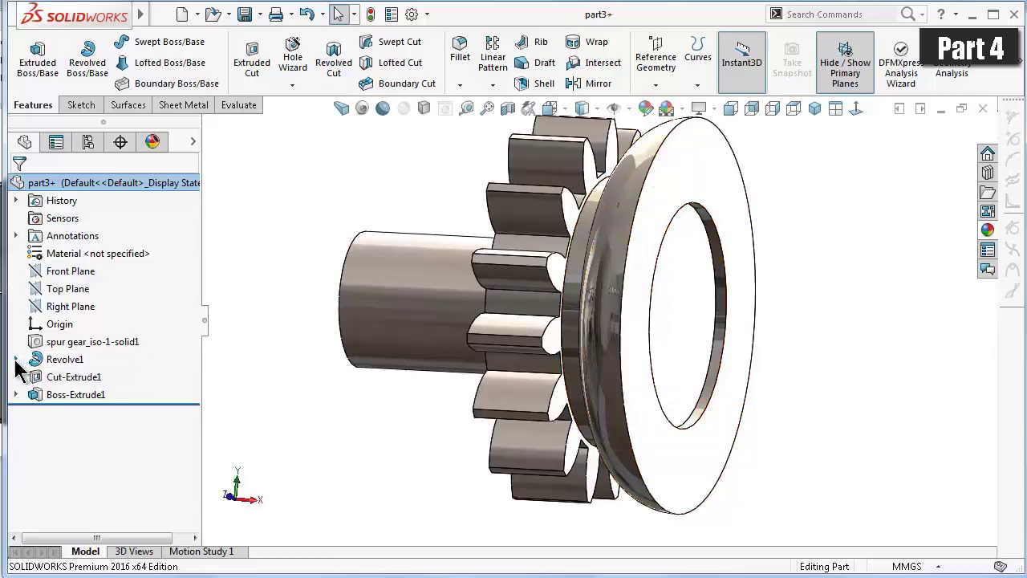
left_click(67, 384)
left_click(78, 359)
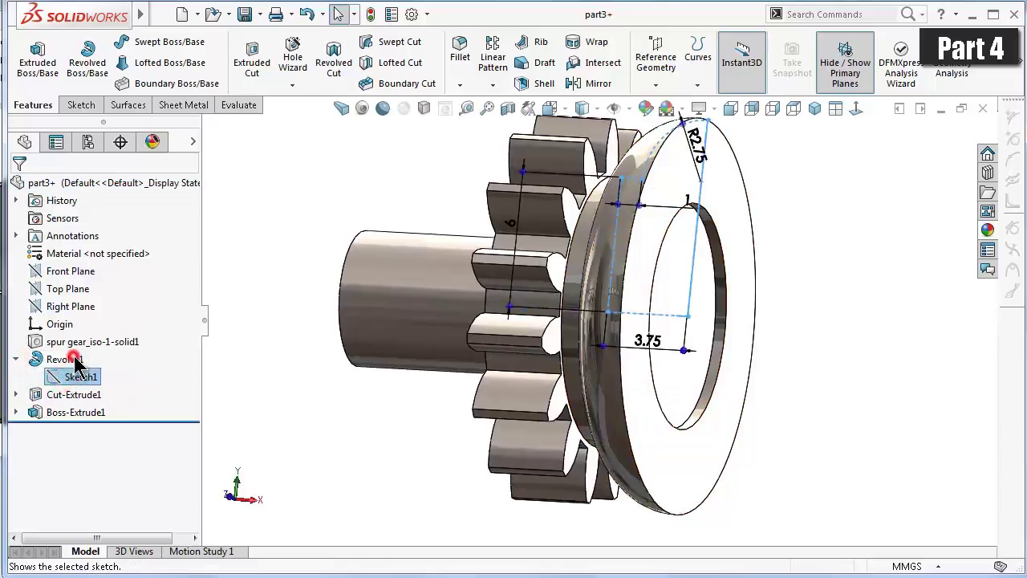
key("Left")
key("Left")
key("Left")
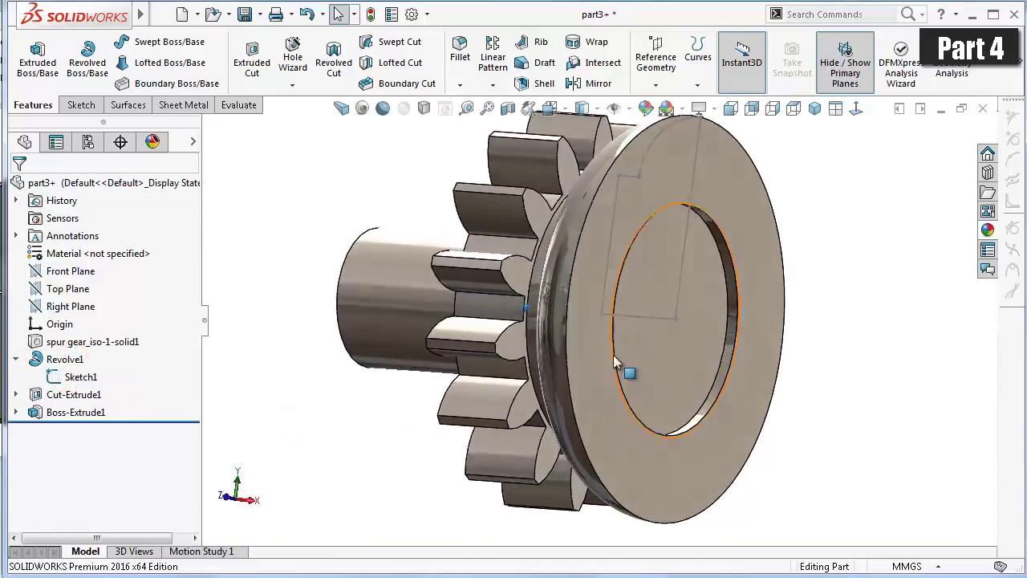
left_click(848, 250)
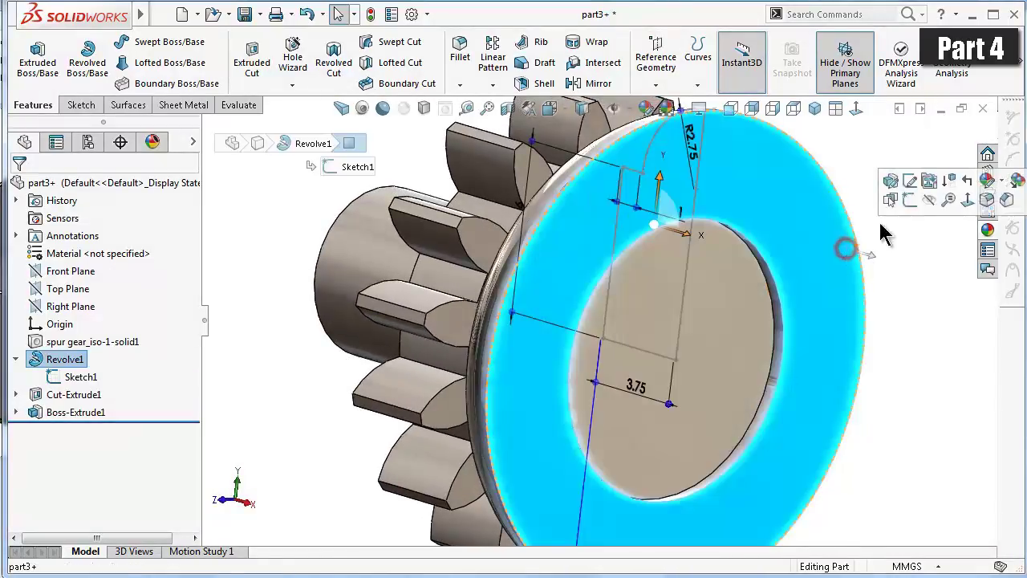
- Start a sketch on the ring face, viewed head-on, and draw a V of two lines from the rim
left_click(906, 203)
left_click(856, 112)
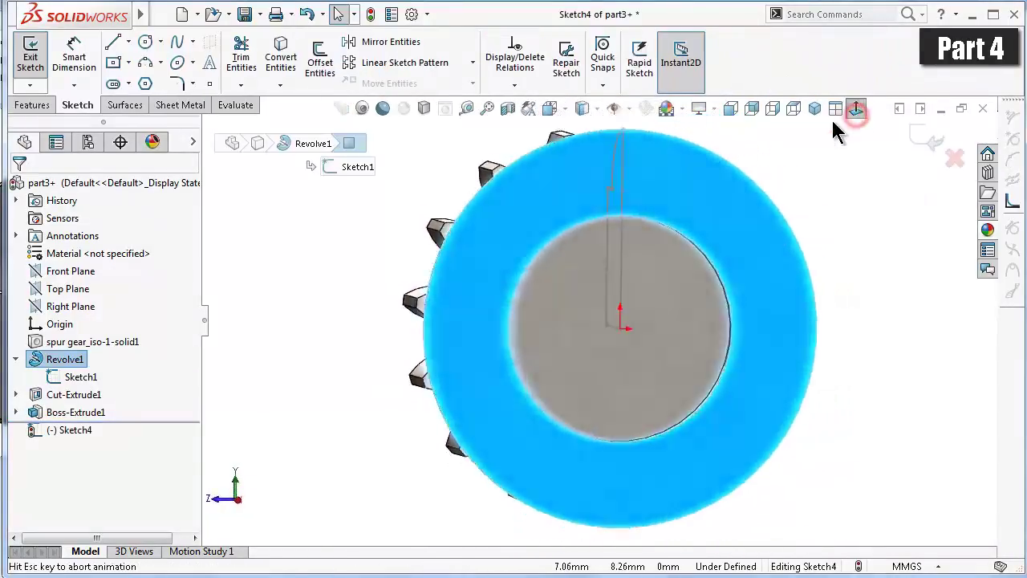
left_click(723, 174)
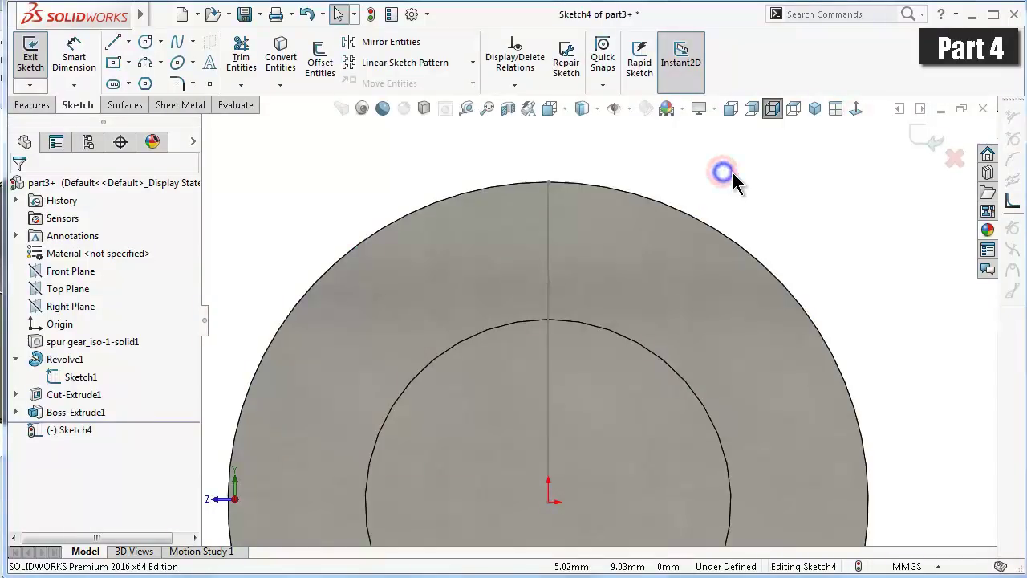
right_click_drag(732, 180, 649, 171)
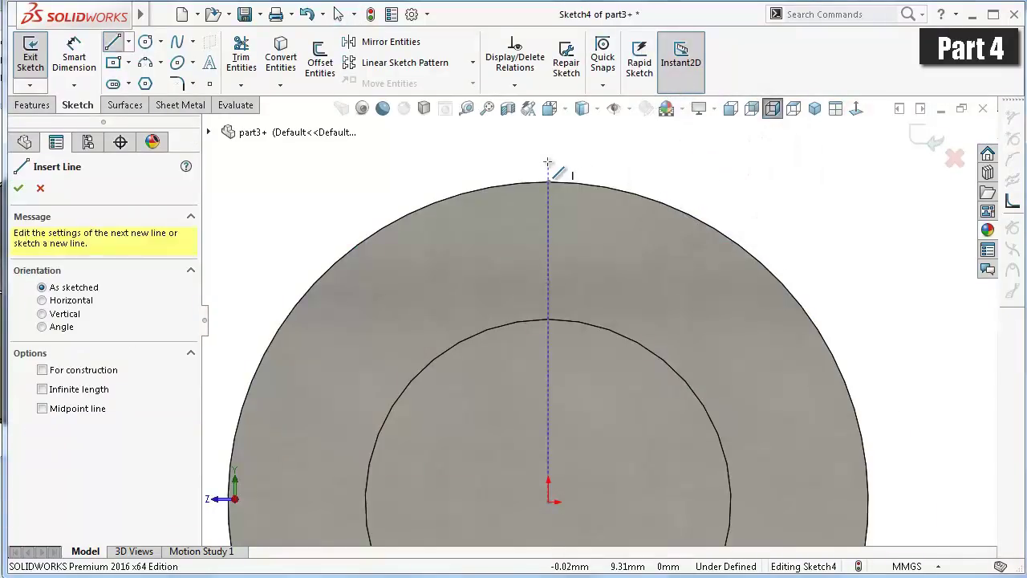
scroll(548, 163, "down", 2)
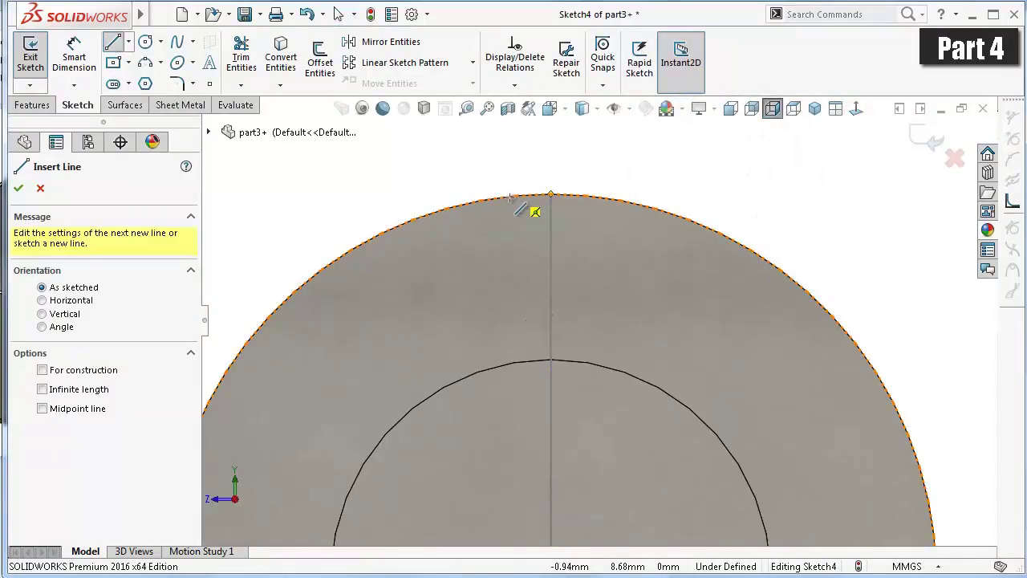
left_click(510, 197)
left_click(551, 247)
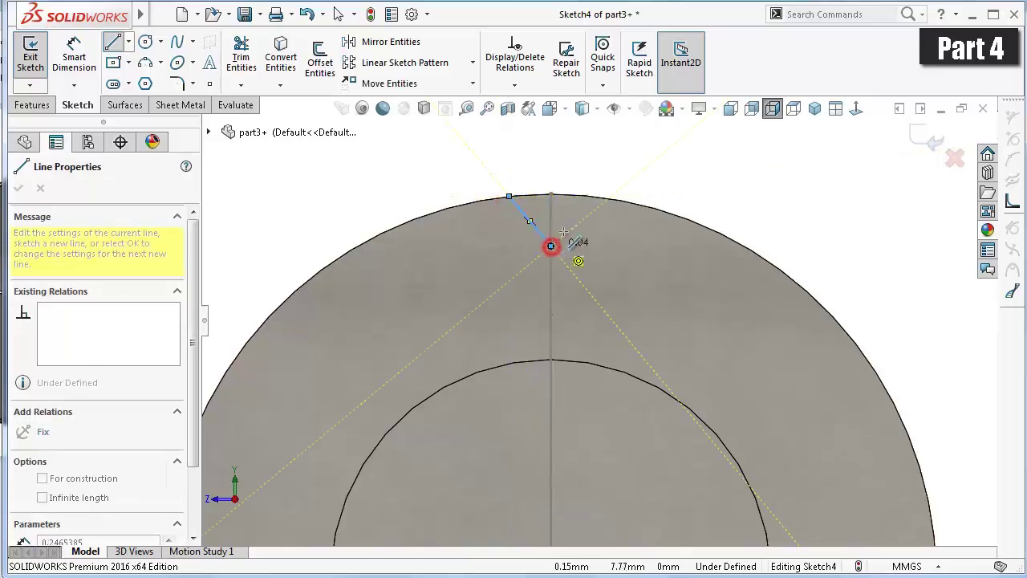
left_click(595, 197)
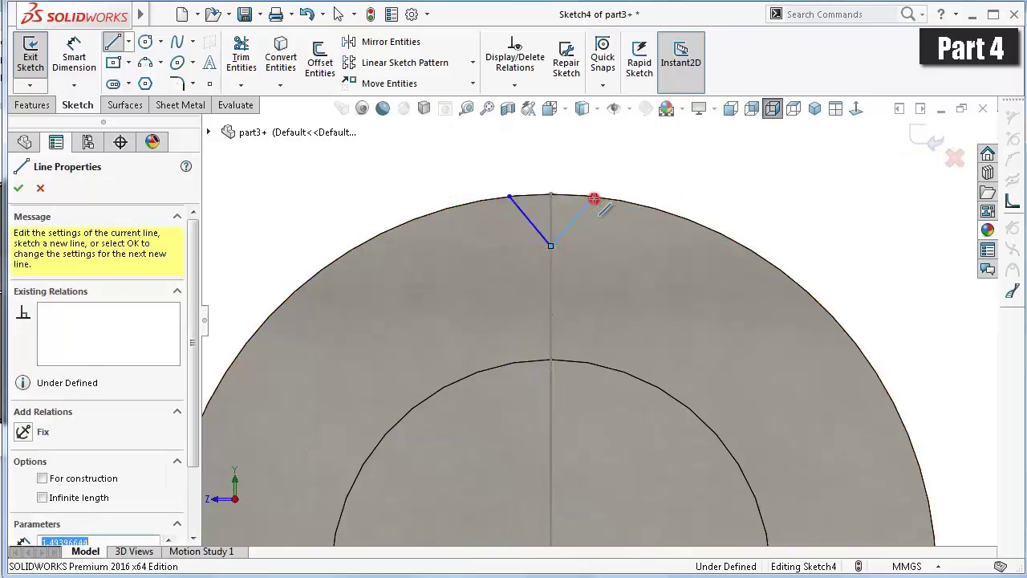
double_click(673, 170)
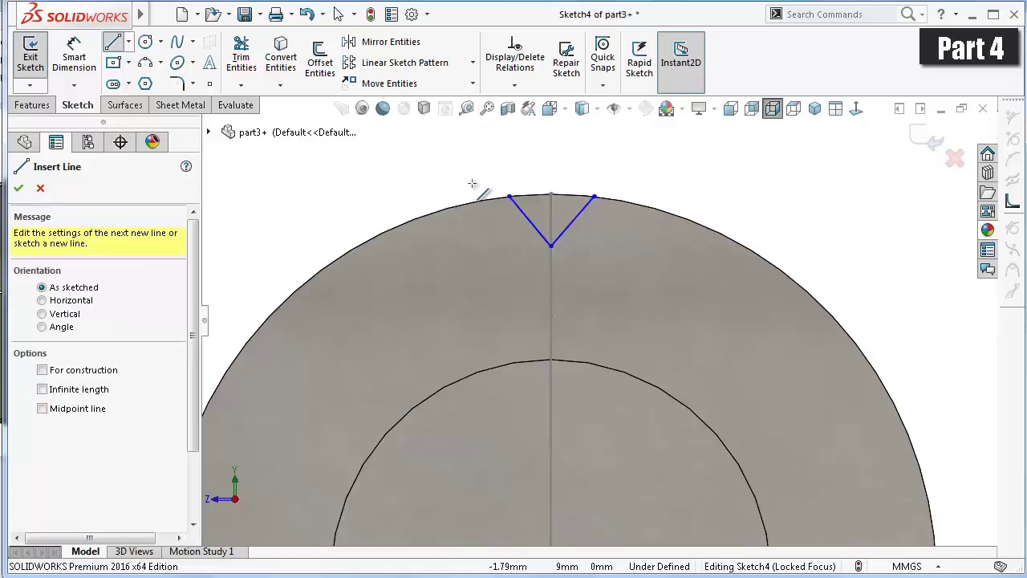
key("Escape")
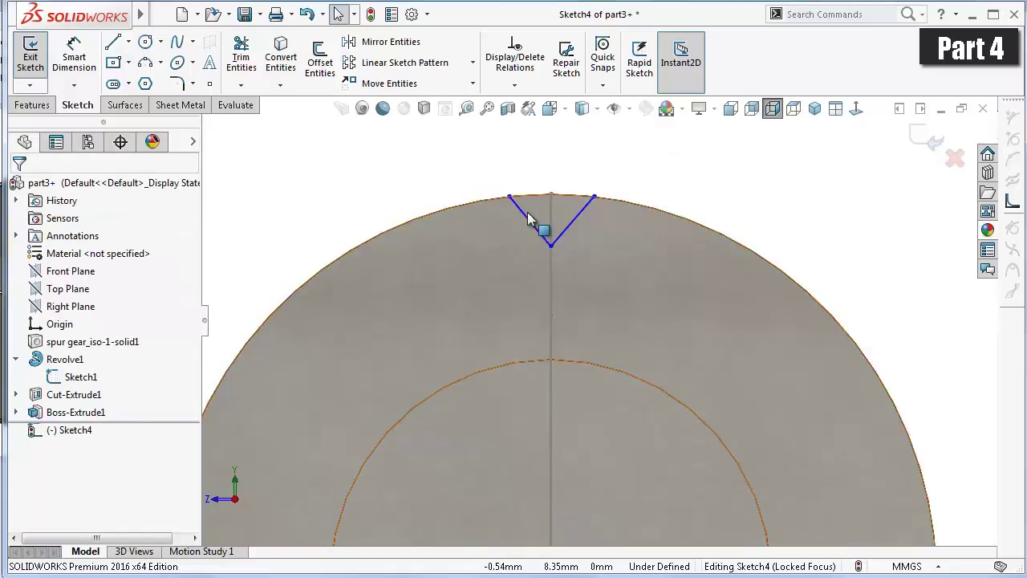
- Make the two V lines perpendicular to each other
left_click(526, 218)
left_click(589, 208, "ctrl")
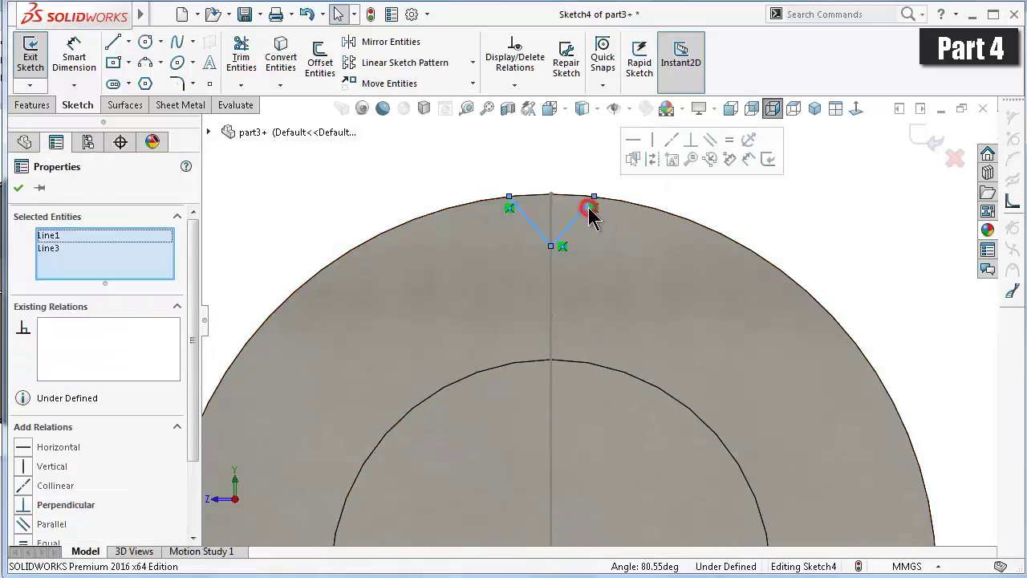
key("Escape")
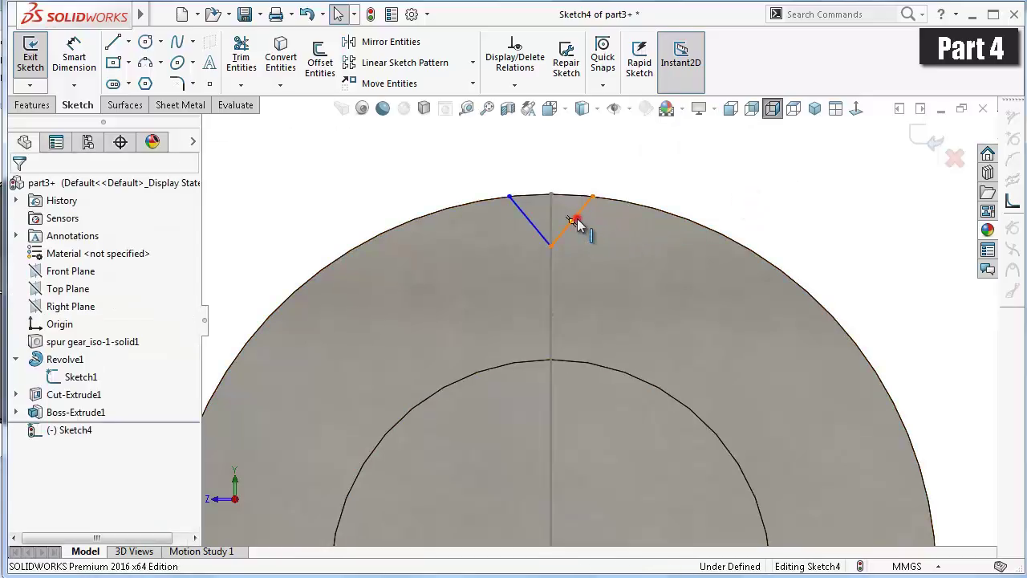
left_click(528, 230)
left_click(524, 217, "ctrl")
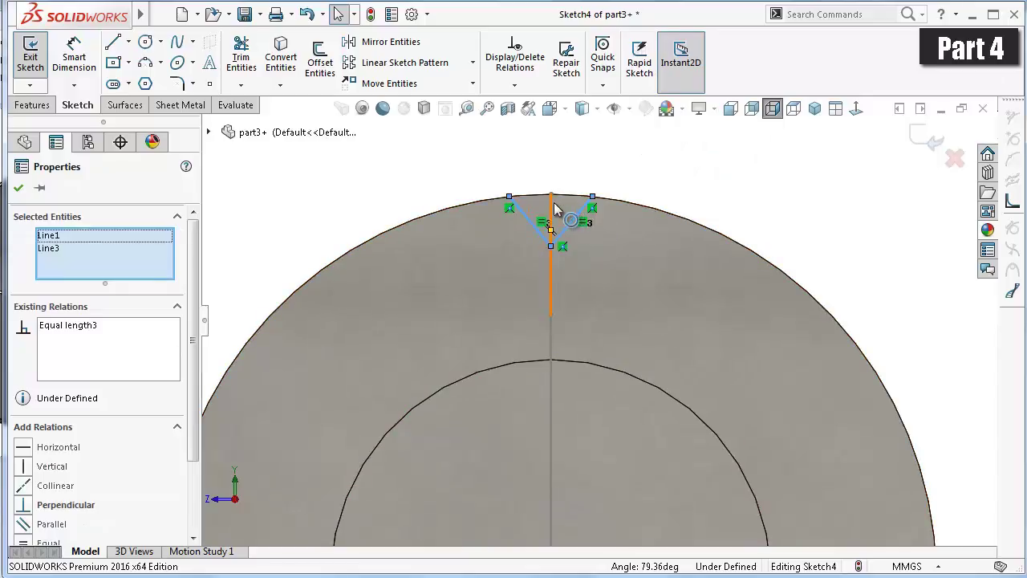
left_click(552, 229, "ctrl")
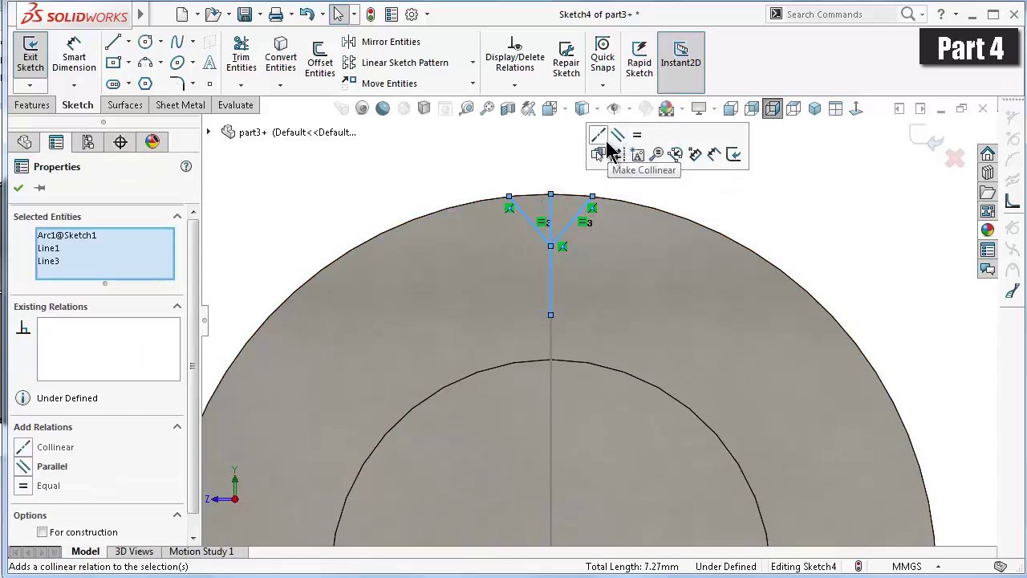
left_click(493, 152)
left_click(522, 216)
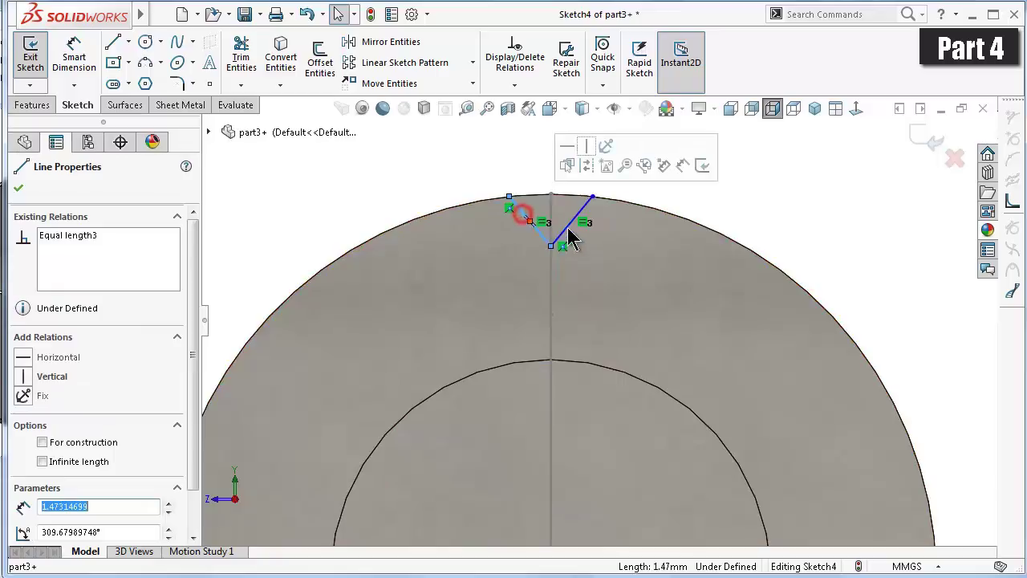
left_click(584, 215, "ctrl")
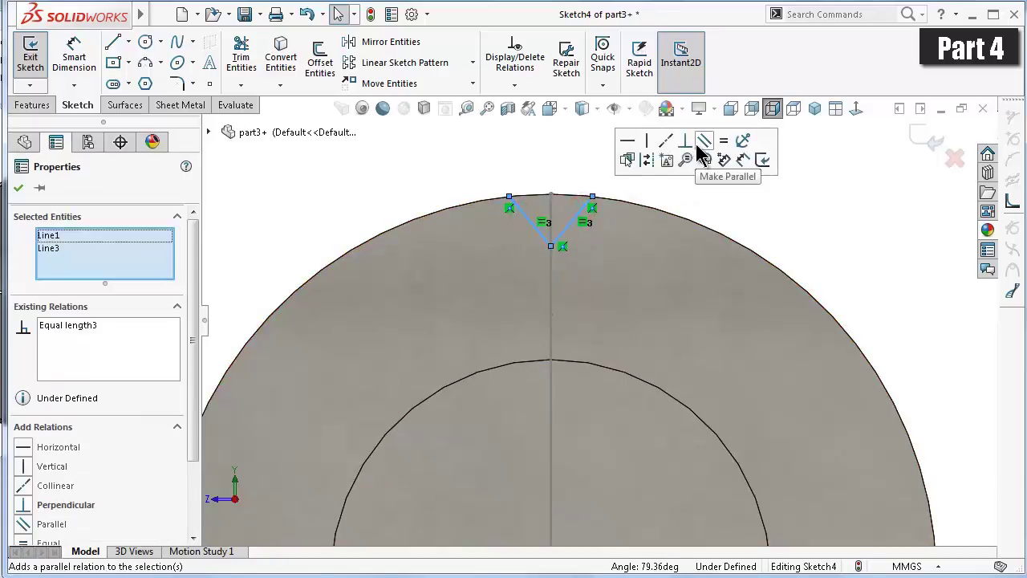
left_click(775, 210)
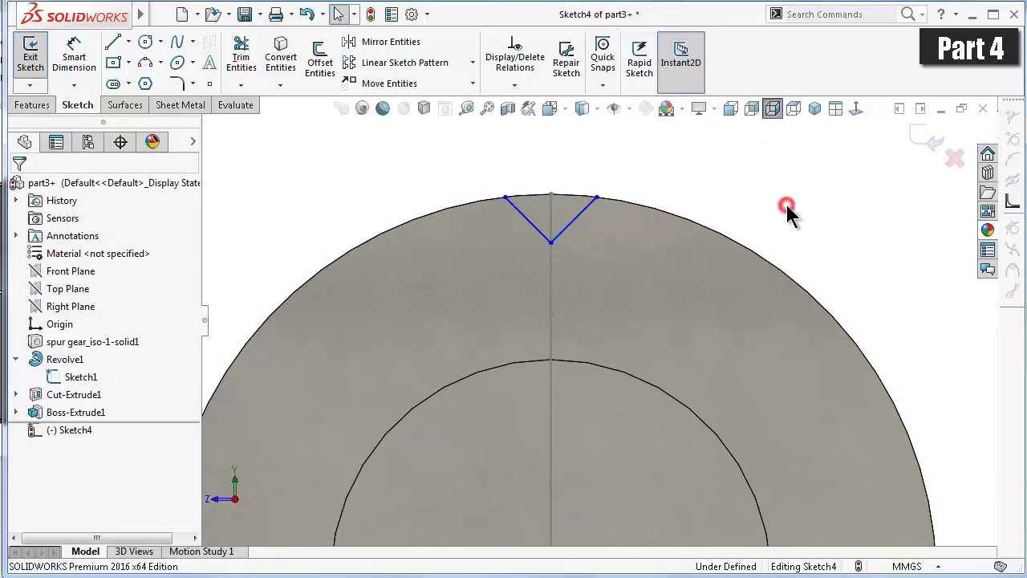
- Dimension the V line length to 1 mm
scroll(607, 195, "up", 2)
scroll(602, 257, "down", 2)
scroll(607, 269, "down", 2)
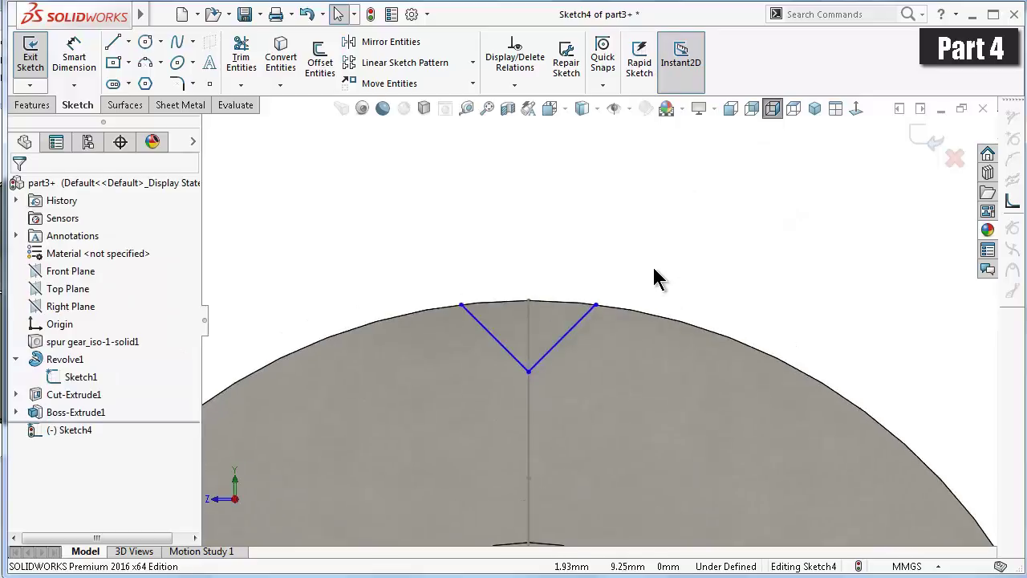
right_click_drag(679, 280, 677, 221)
left_click(584, 323)
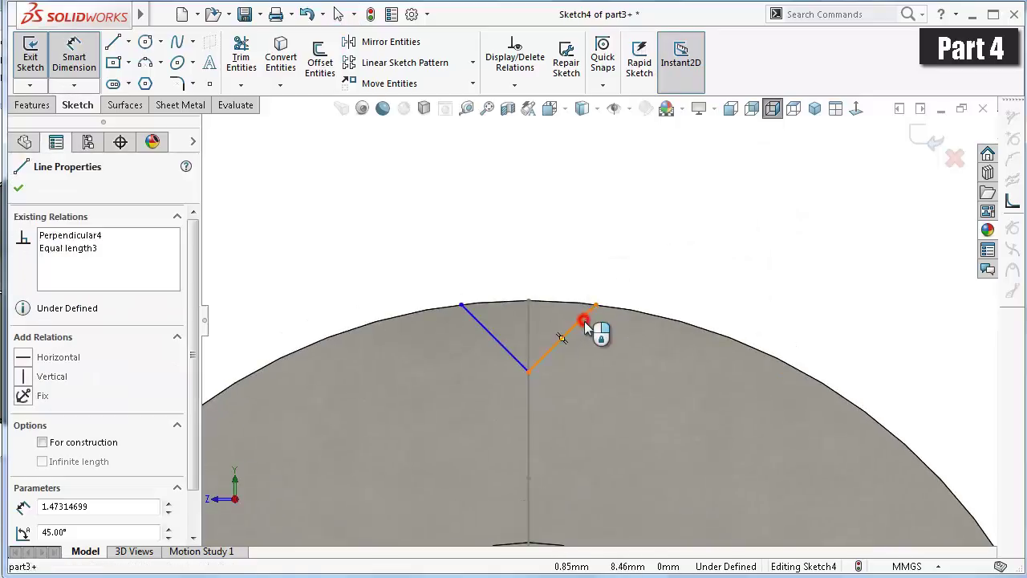
left_click(592, 339)
type("1")
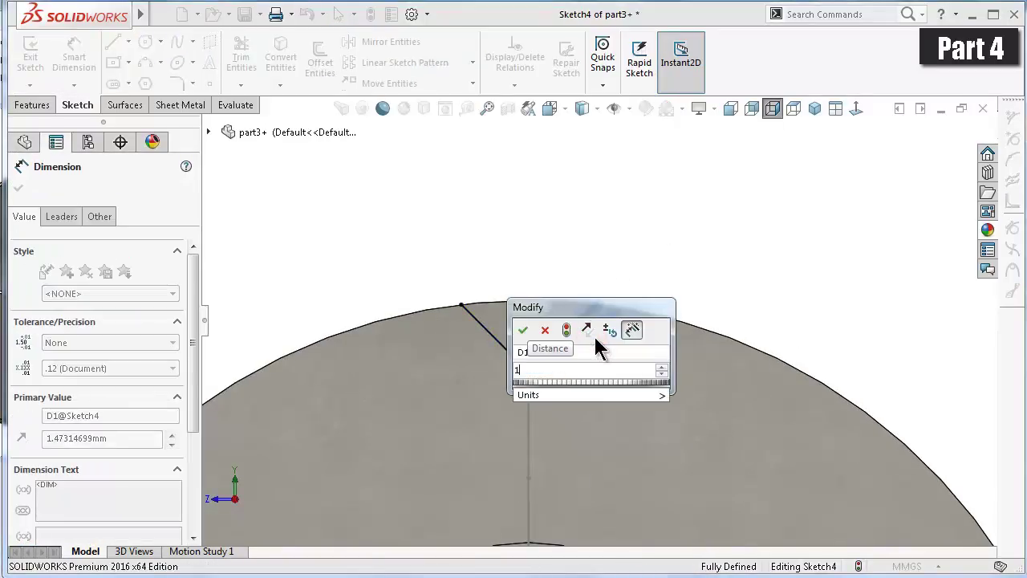
key("Return")
left_click(581, 229)
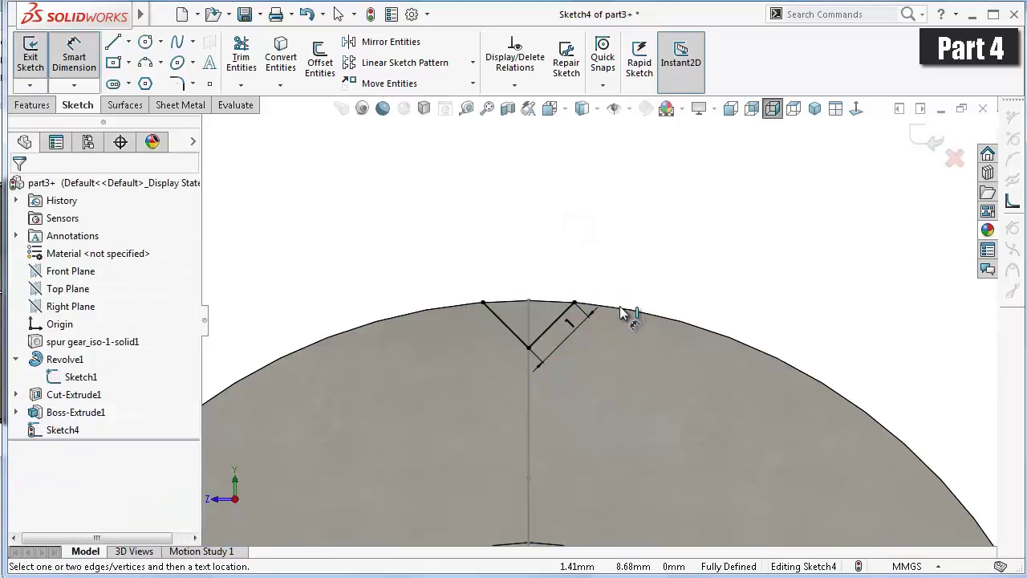
- Convert the flange's outer circular edge into the sketch and trim the arc to close the V
left_click(622, 313)
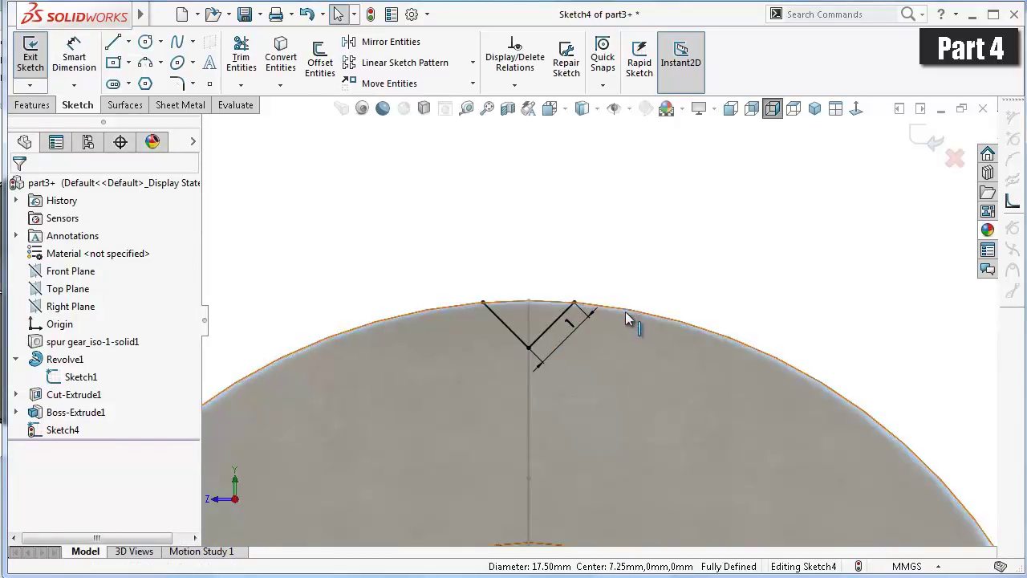
left_click(626, 309)
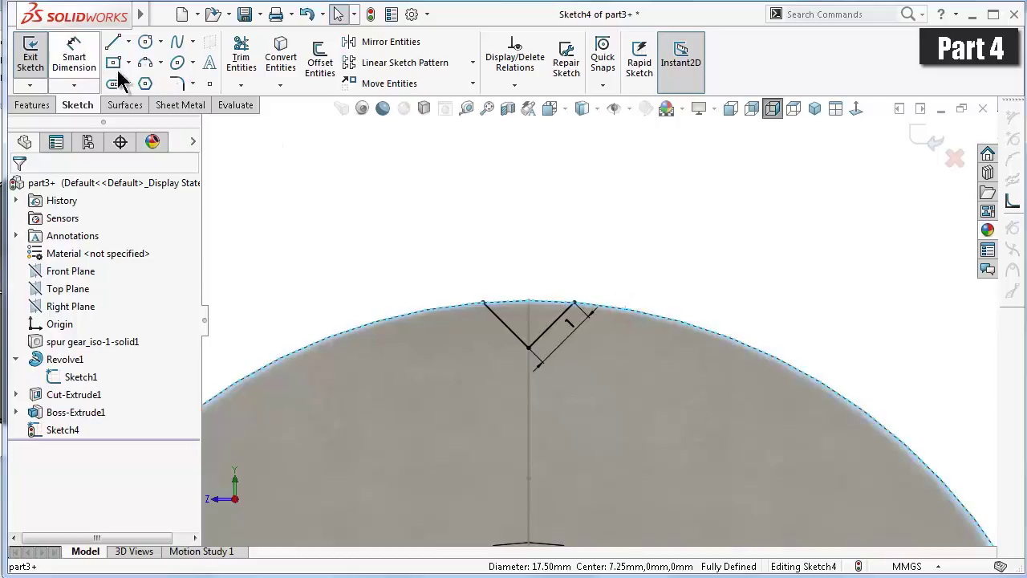
left_click(271, 71)
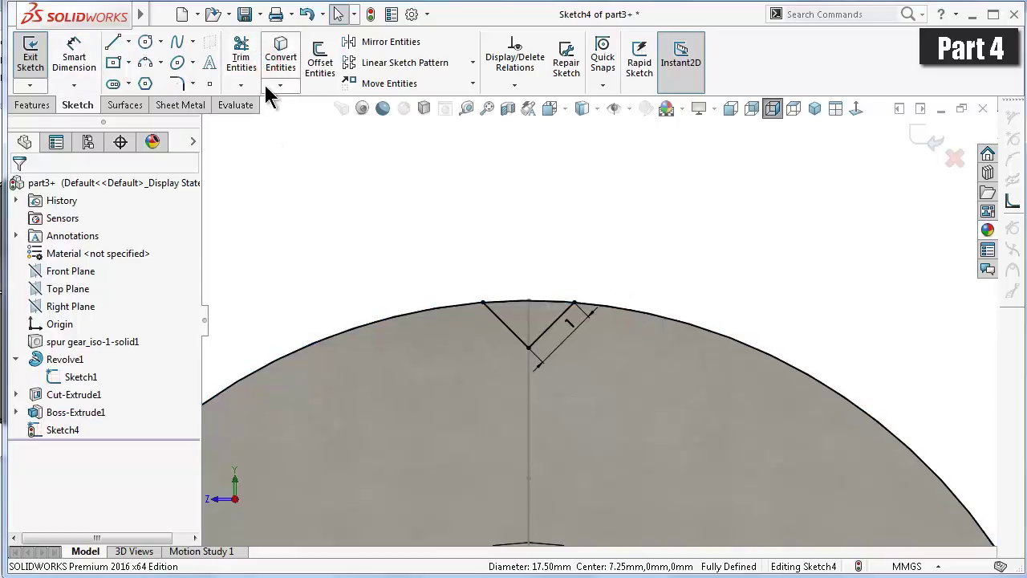
left_click(241, 56)
left_click_drag(371, 211, 747, 303)
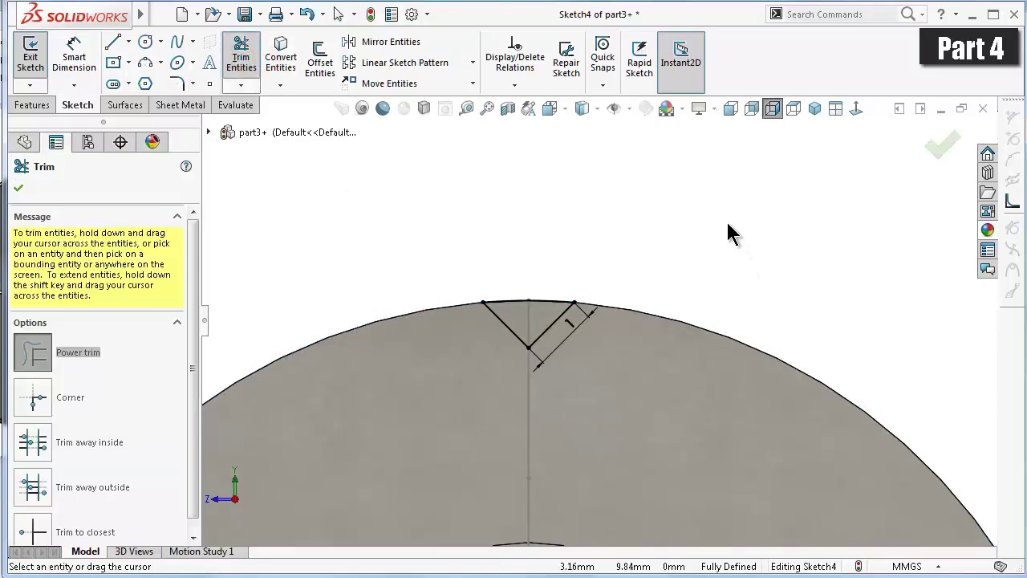
mouse_move(706, 236)
middle_mouse_down()
mouse_move(686, 259)
mouse_move(682, 291)
middle_mouse_up()
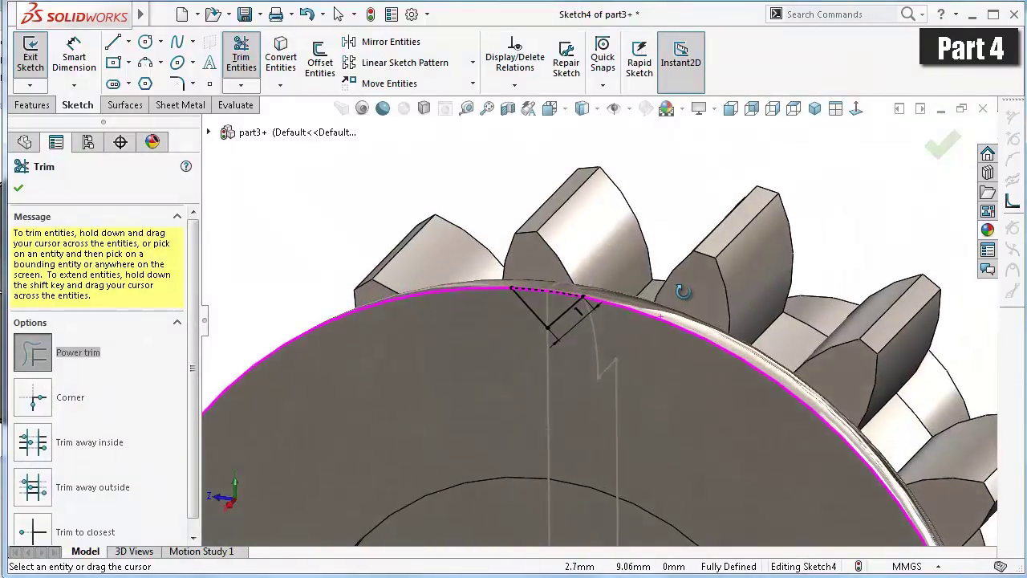
left_click(32, 105)
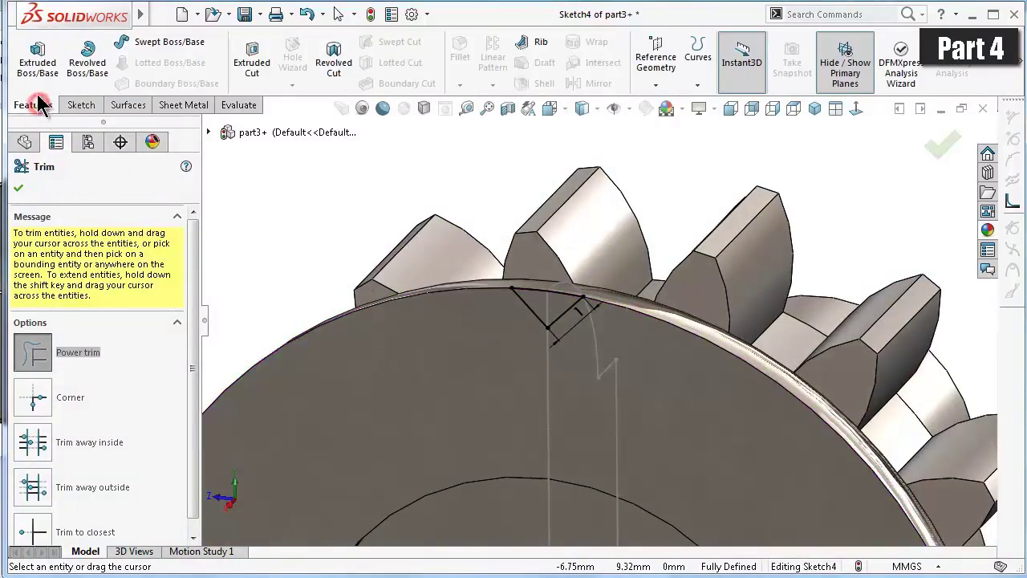
- Extrude-cut the V profile Up To Surface, ending at the flange's outer rim face
left_click(252, 71)
left_click(63, 285)
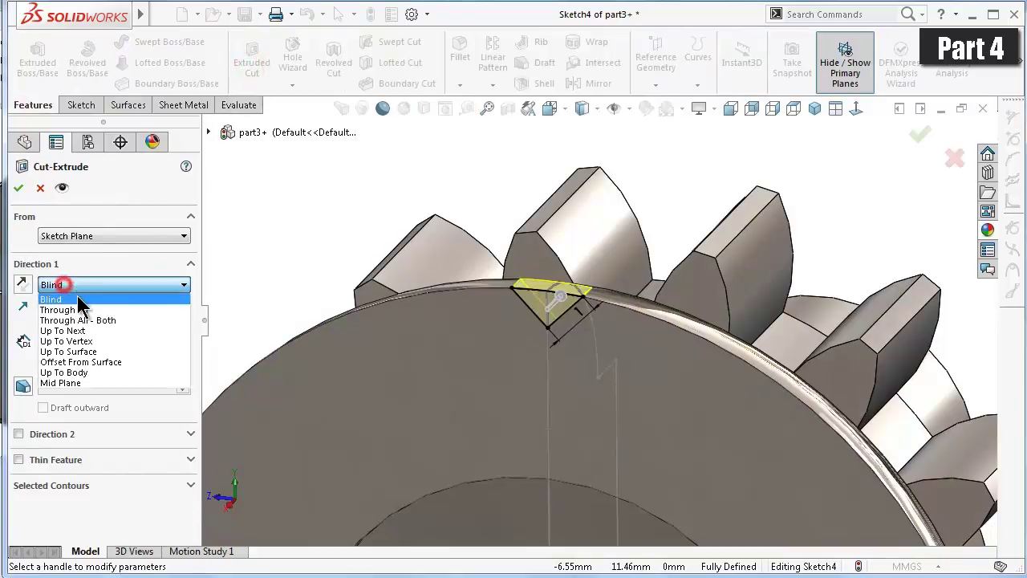
left_click(64, 310)
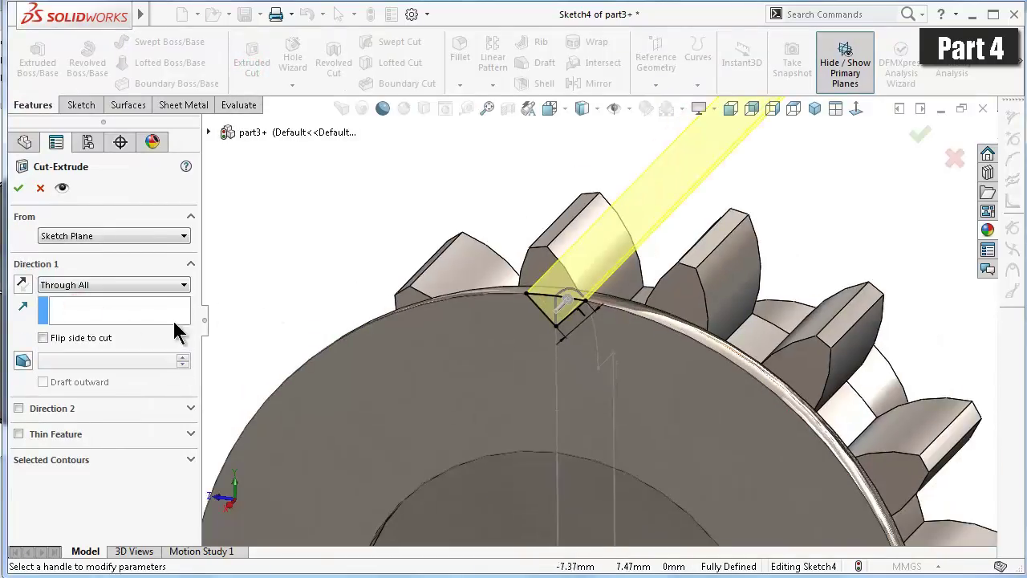
left_click(90, 287)
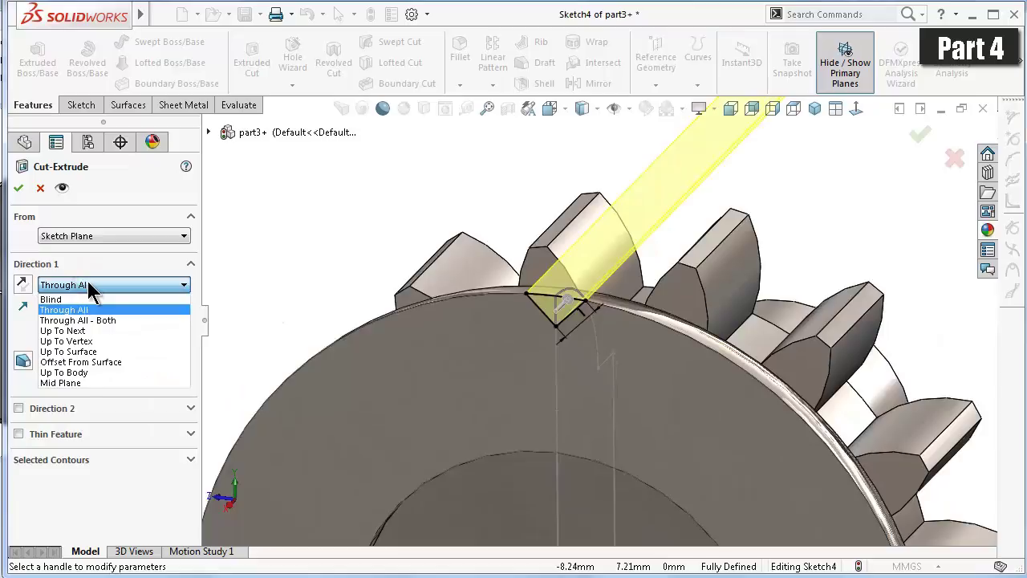
left_click(68, 351)
mouse_move(619, 321)
middle_mouse_down()
mouse_move(625, 357)
mouse_move(705, 339)
middle_mouse_up()
left_click(695, 333)
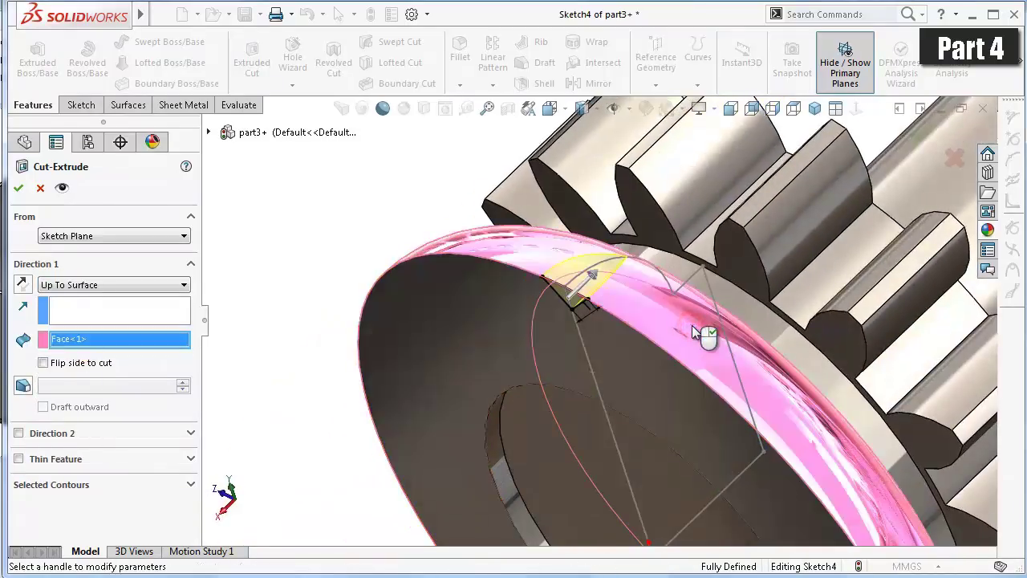
right_click(692, 332)
- Hide Sketch1 and turn the model to an oblique view of the flange
left_click(286, 239)
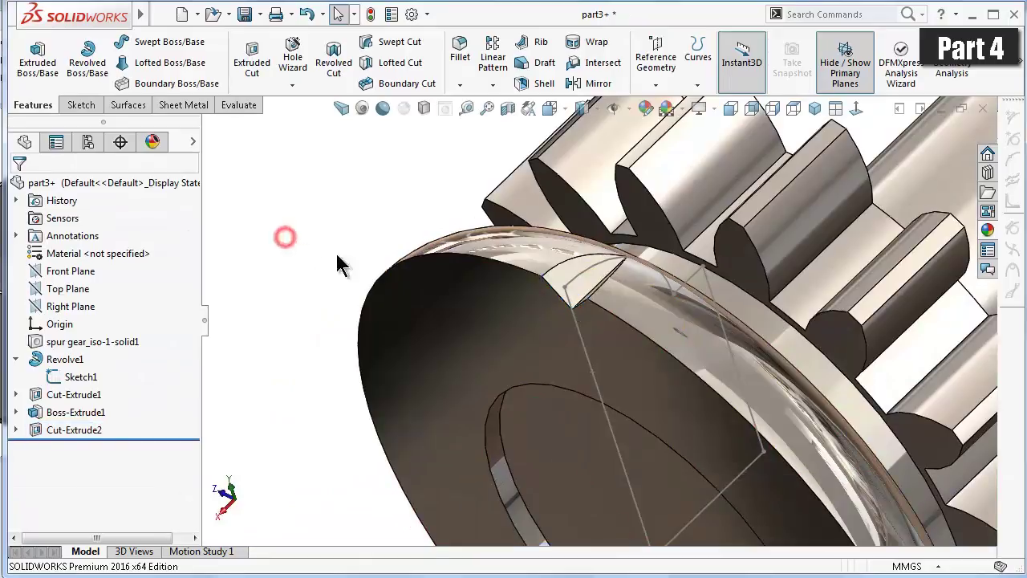
mouse_move(482, 313)
middle_mouse_down()
mouse_move(552, 311)
mouse_move(575, 272)
middle_mouse_up()
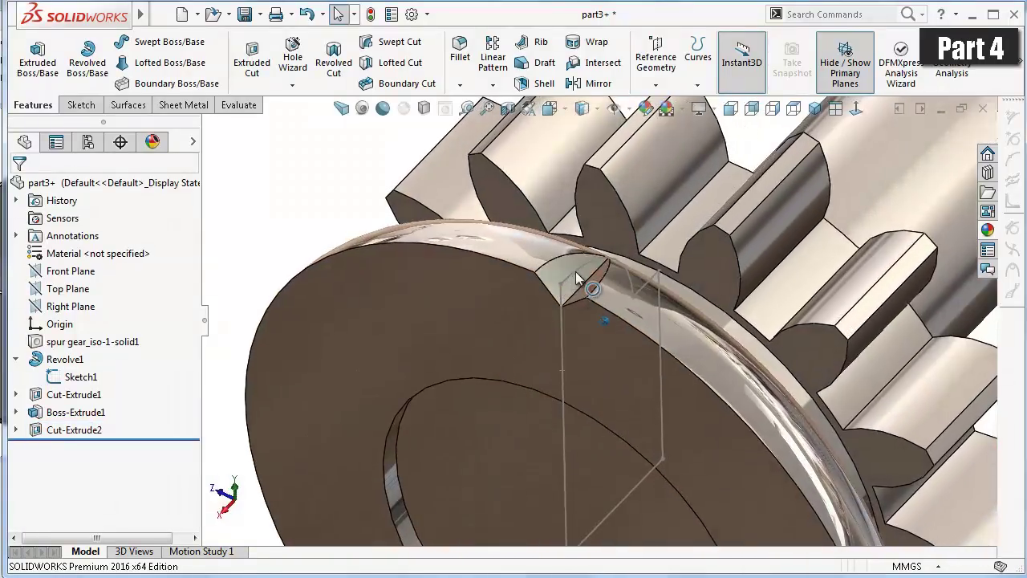
left_click(576, 271)
left_click(640, 224)
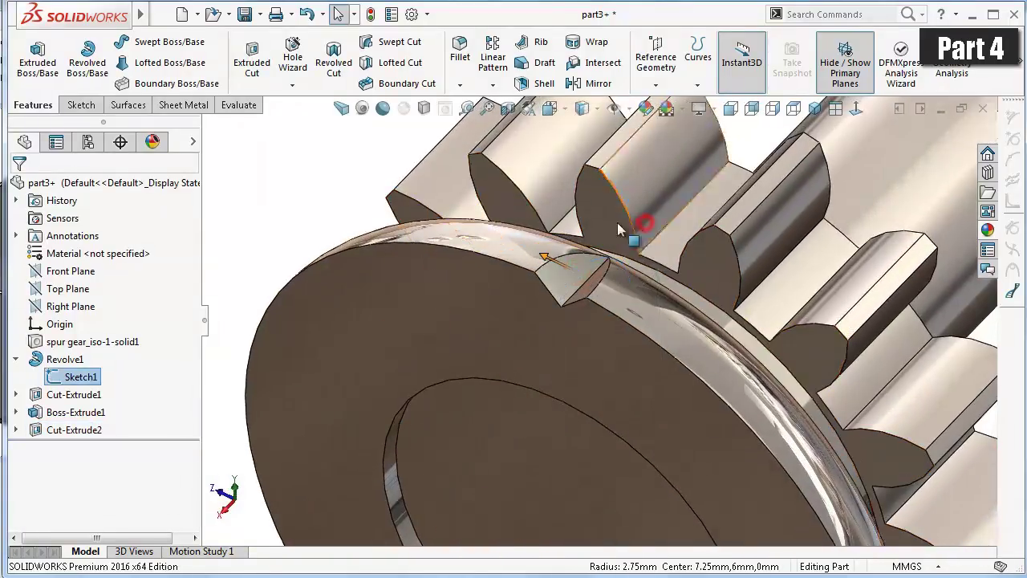
left_click(328, 191)
middle_click_drag(340, 212, 510, 312)
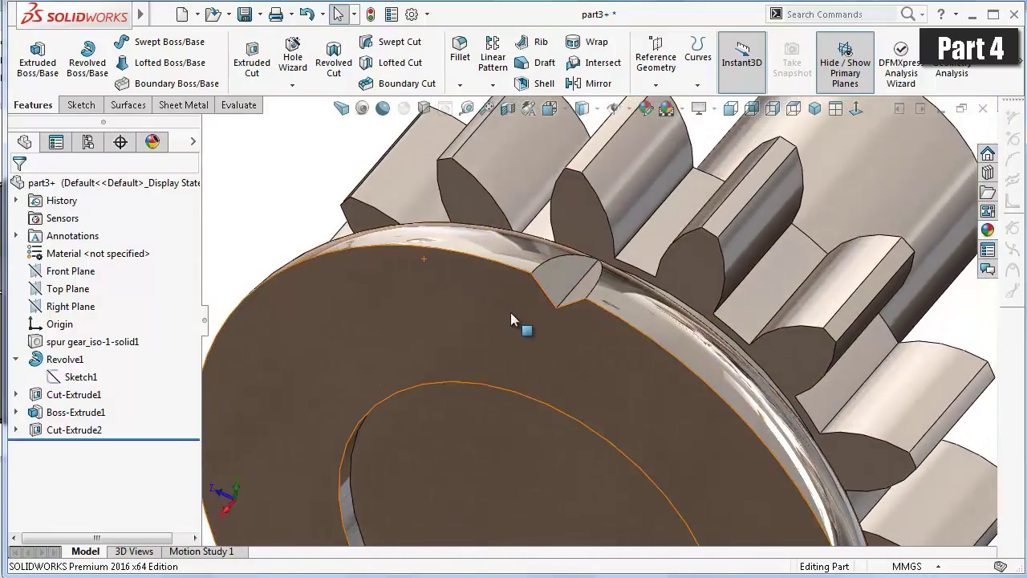
scroll(510, 314, "up", 3)
scroll(593, 357, "up", 2)
key("Right")
key("Right")
key("Right")
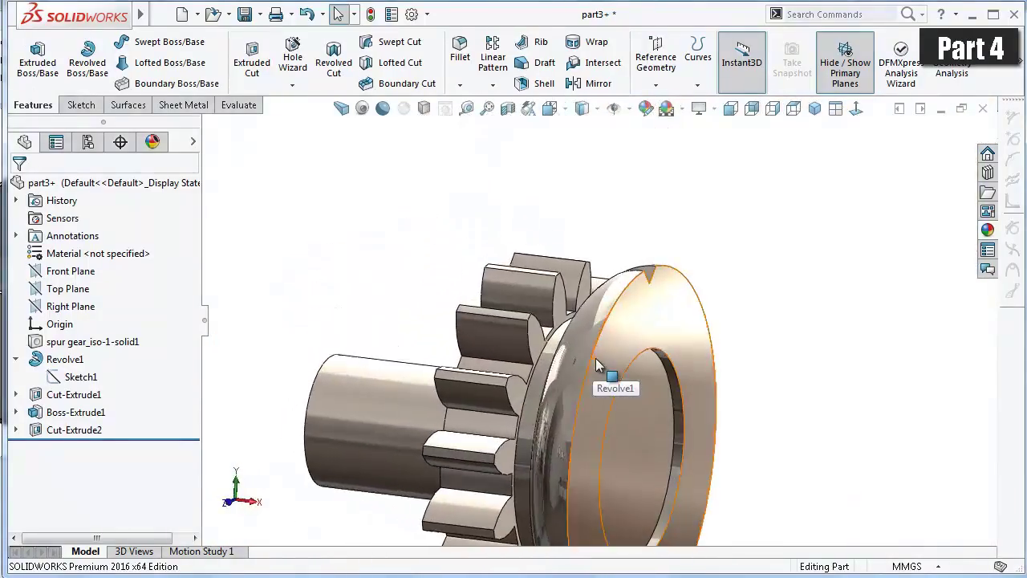
key("Right")
key("Right")
key("Right")
key("Right")
key("Right")
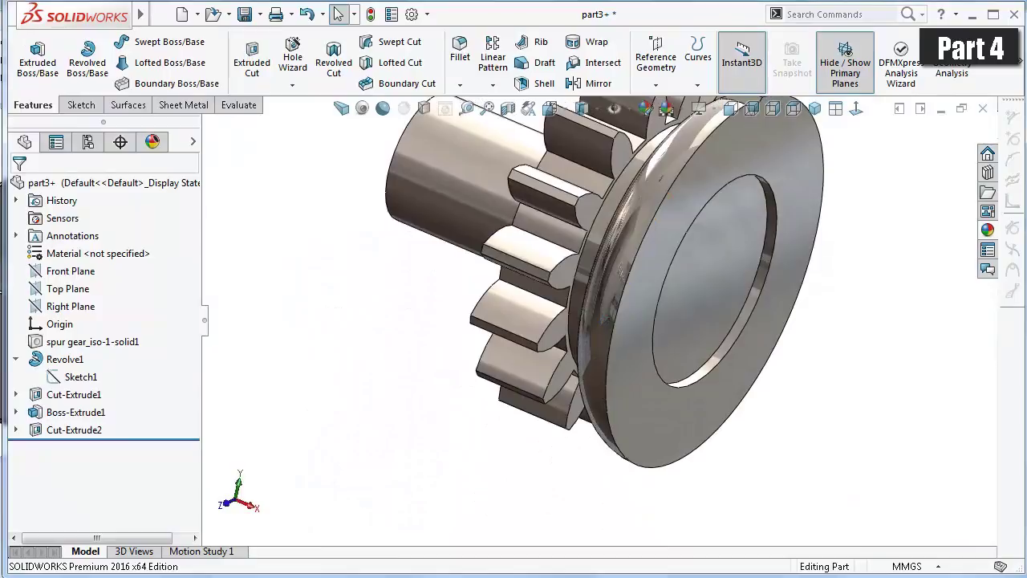
scroll(861, 279, "down", 1)
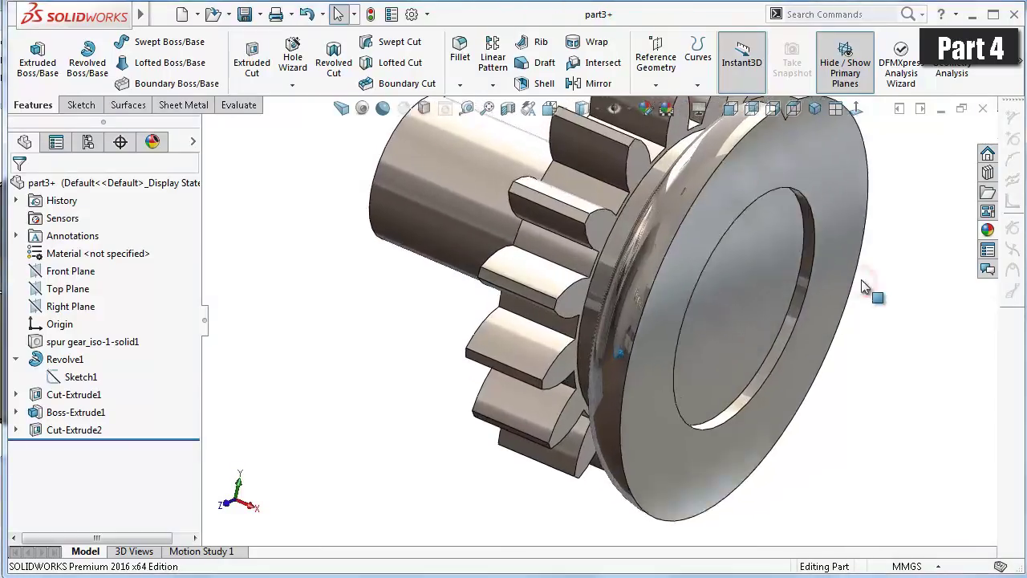
scroll(861, 279, "down", 2)
scroll(861, 279, "down", 1)
scroll(861, 281, "down", 1)
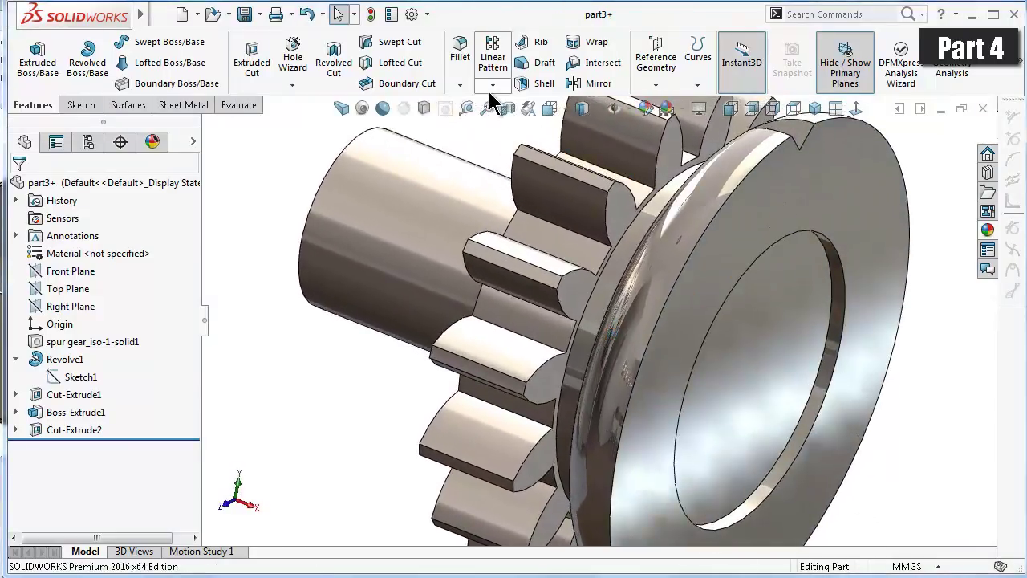
left_click(489, 85)
- Circular-pattern Cut-Extrude2 with 36 equal instances around the flange rim edge
left_click(504, 127)
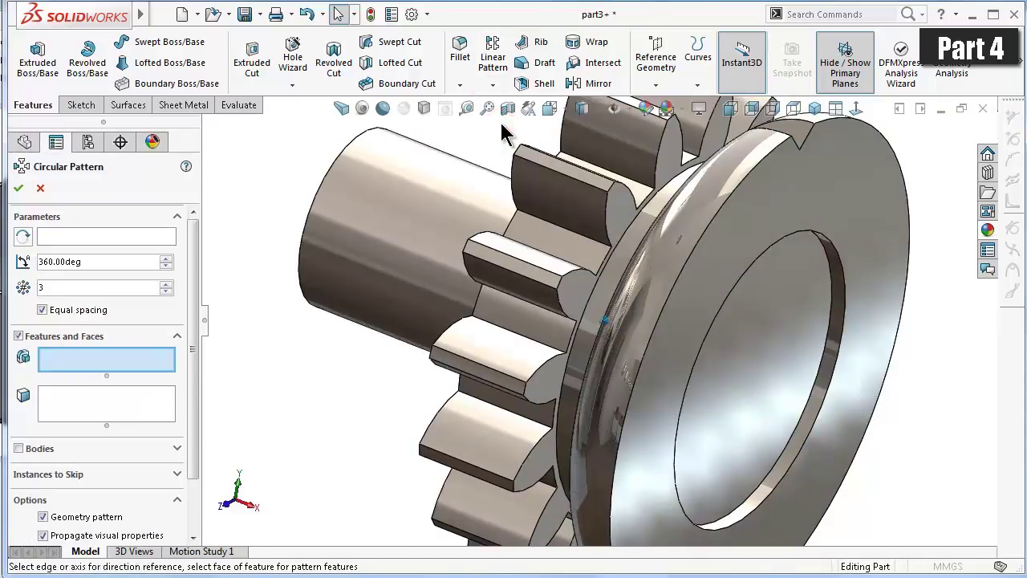
left_click(803, 132)
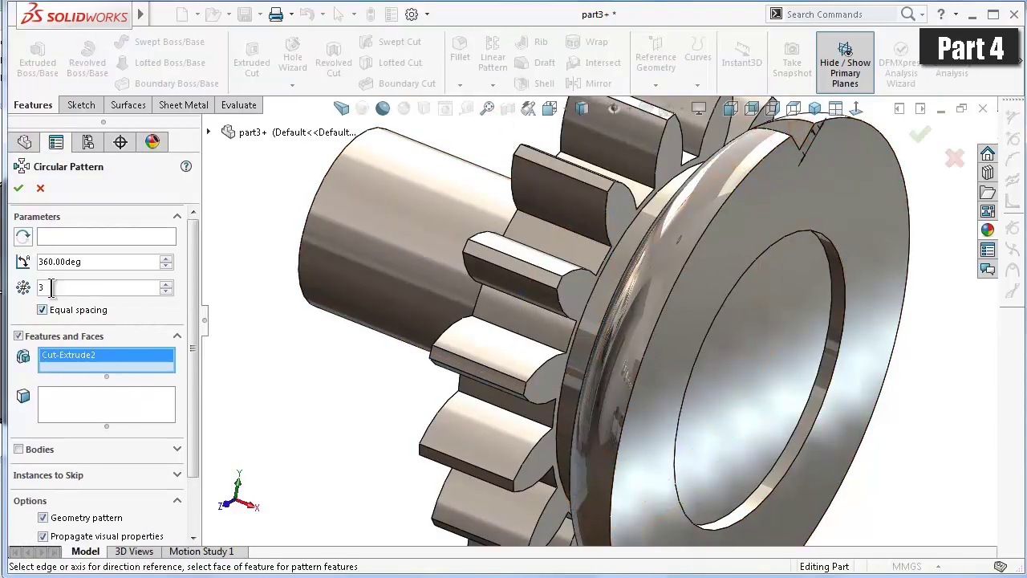
left_click(51, 236)
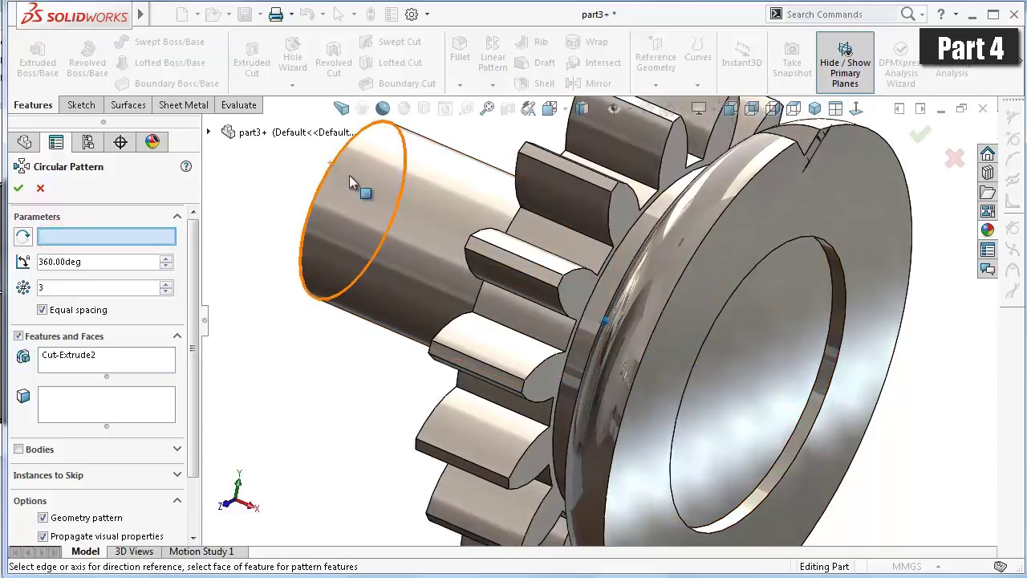
left_click(740, 195)
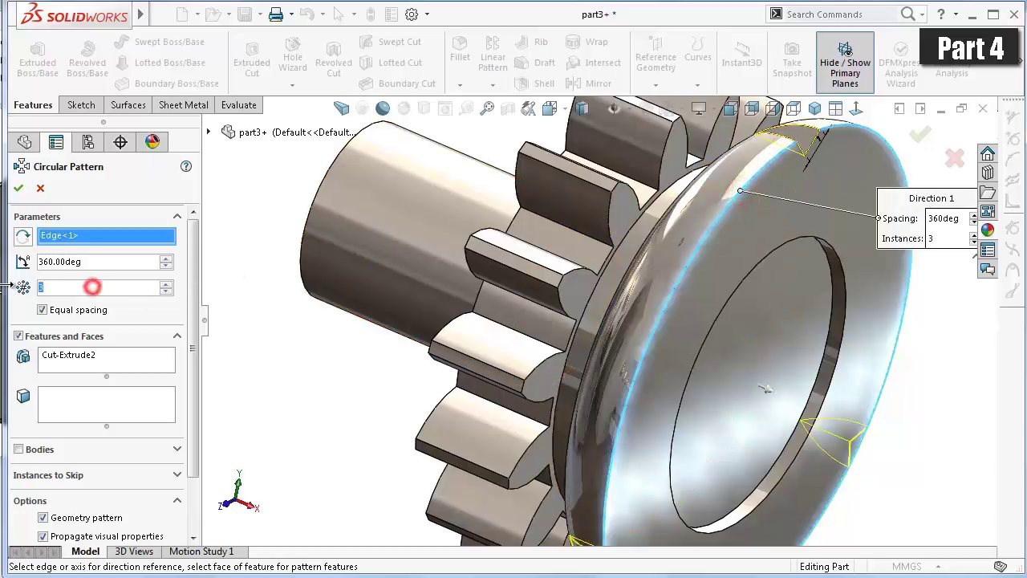
key("Return")
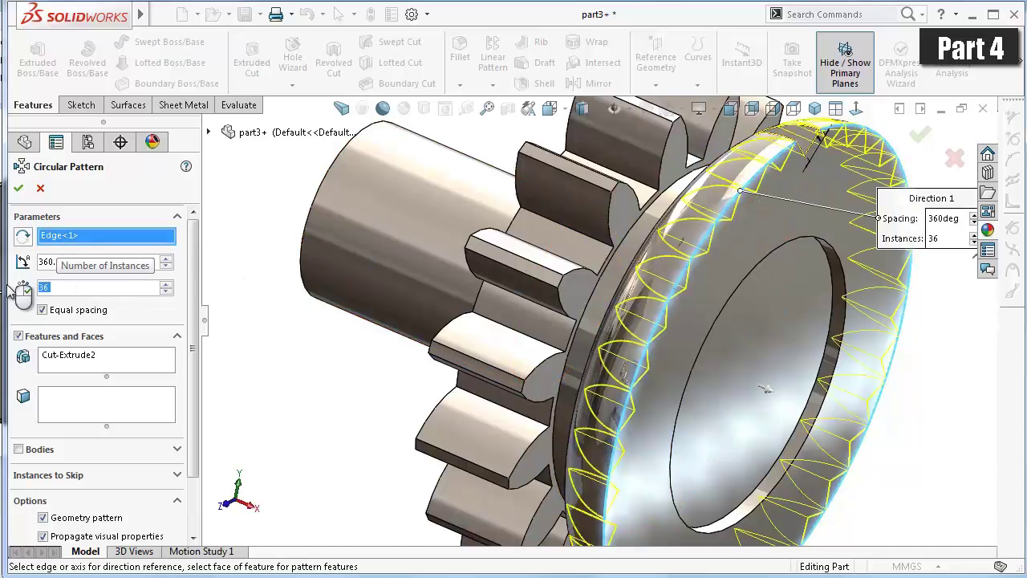
mouse_move(766, 390)
middle_mouse_down()
mouse_move(835, 325)
mouse_move(837, 279)
mouse_move(814, 229)
middle_mouse_up()
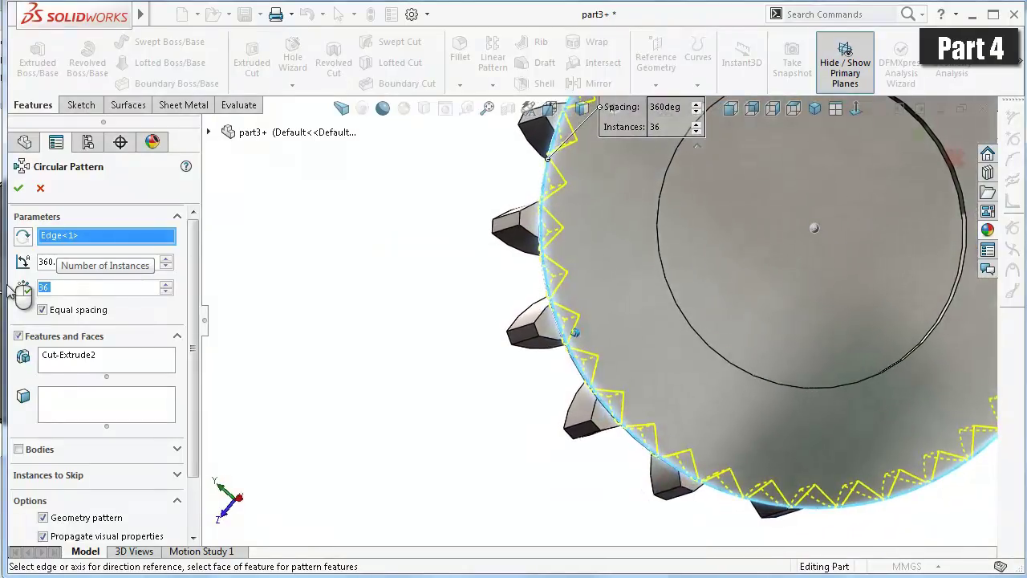
left_click(17, 188)
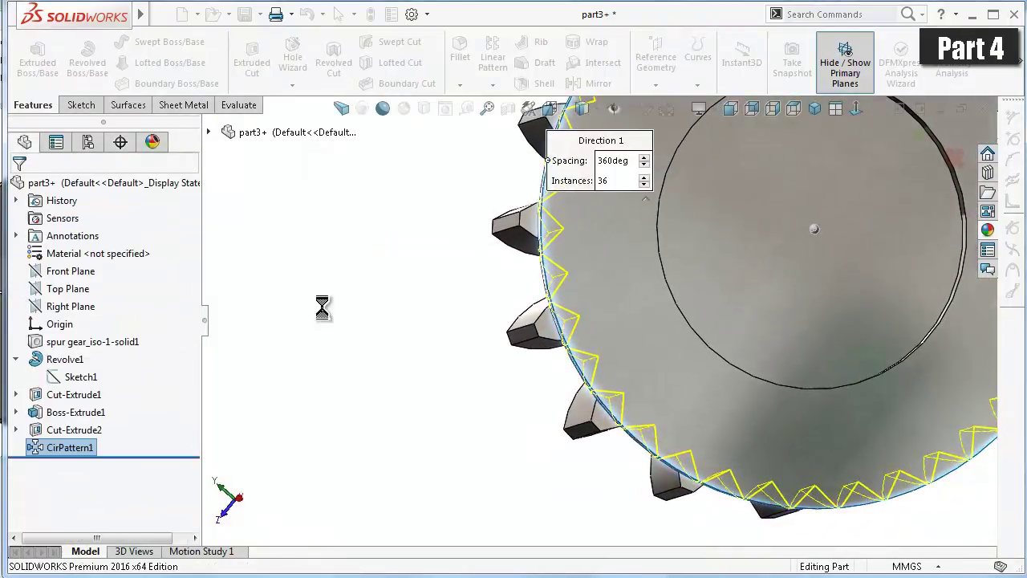
- Rotate the model to inspect the 36 V-notches, then save the part
key("Left")
key("Left")
key("Left")
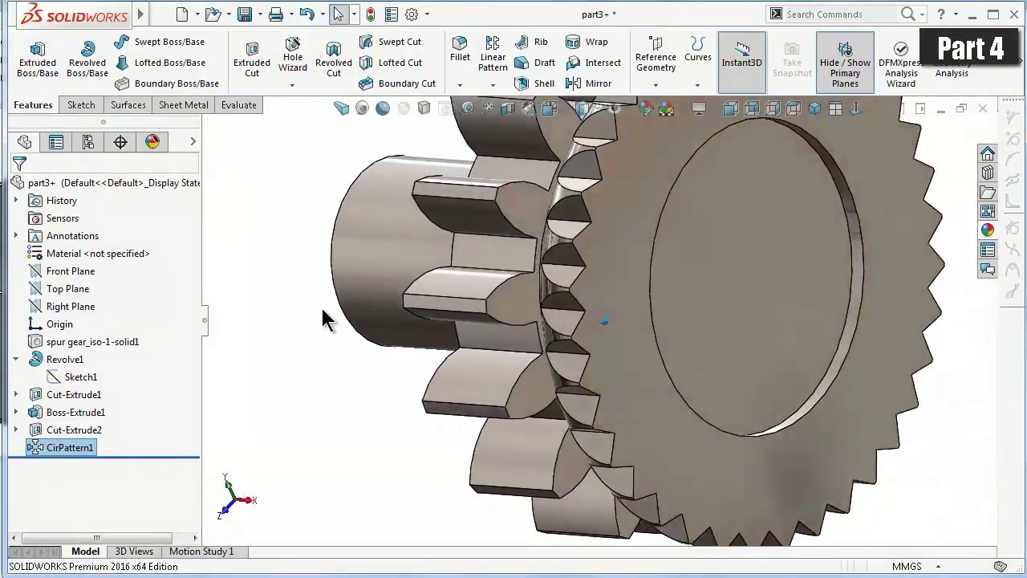
key("Left")
key("Left")
key("Left")
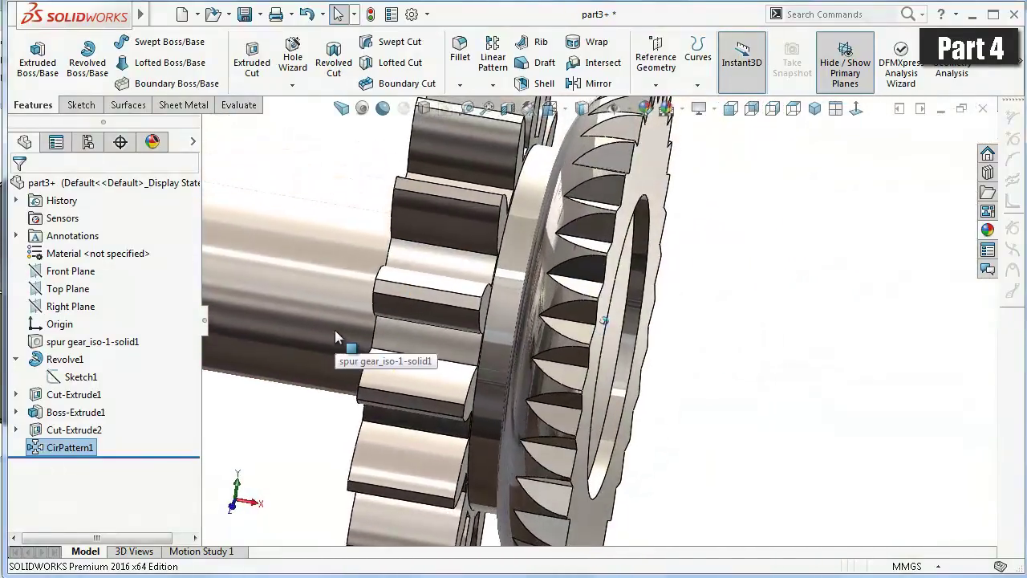
key("Left")
key("Left")
key("Left")
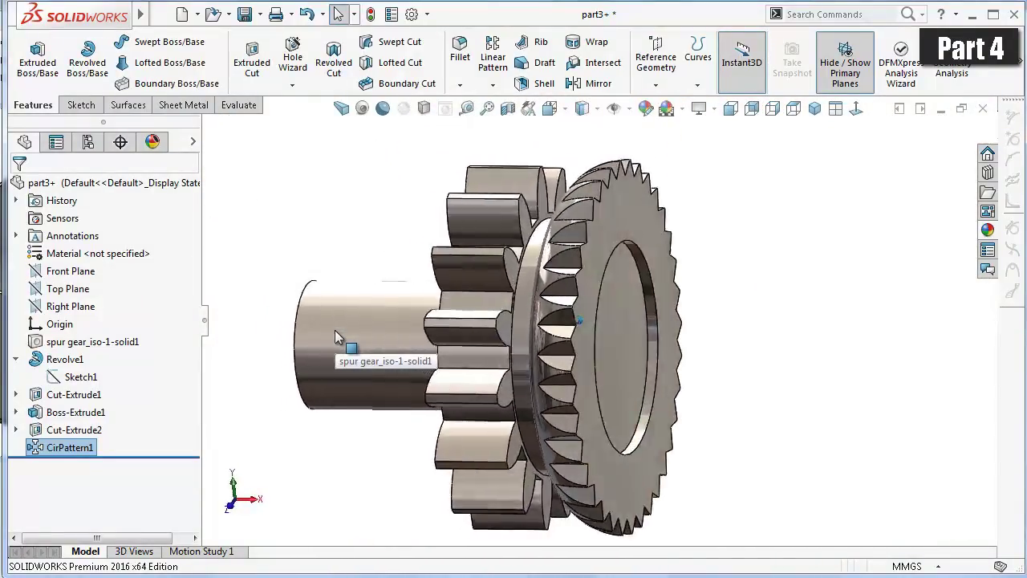
key("Left")
key("Left")
key("Left")
key("Left")
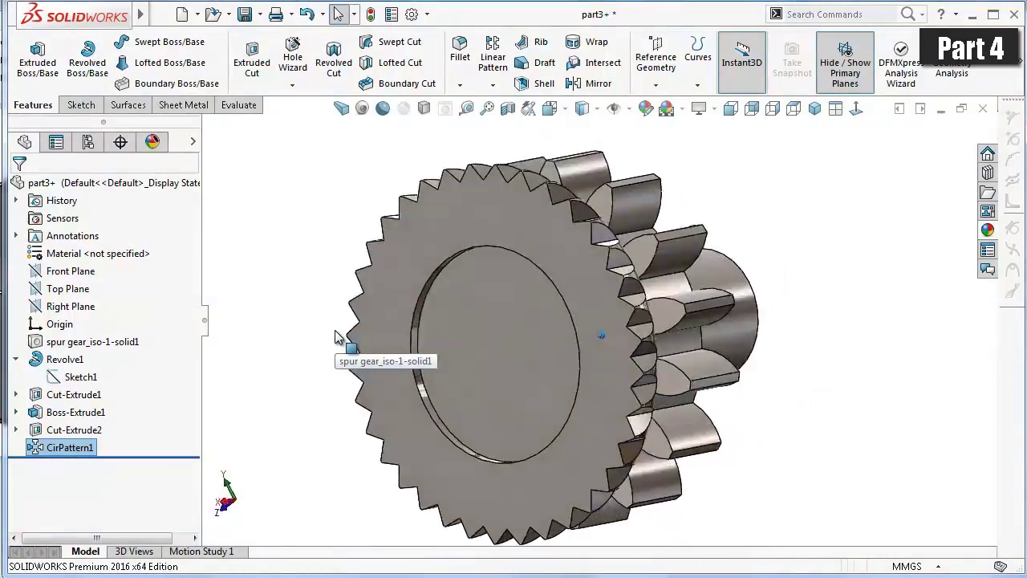
key("Left")
key("Left")
key("Left")
key("Left")
scroll(336, 331, "down", 2)
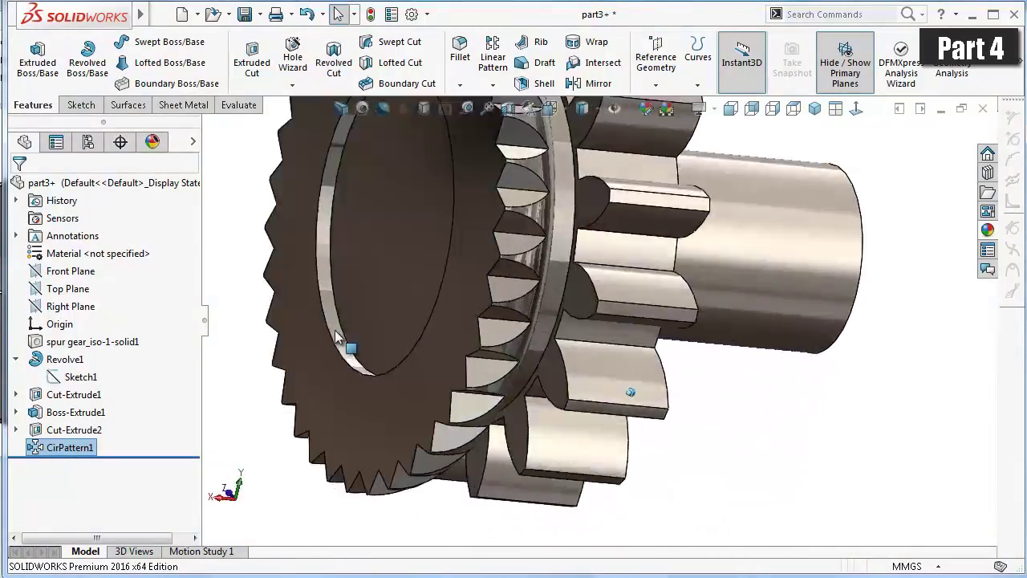
scroll(335, 332, "down", 2)
key("ctrl+s")
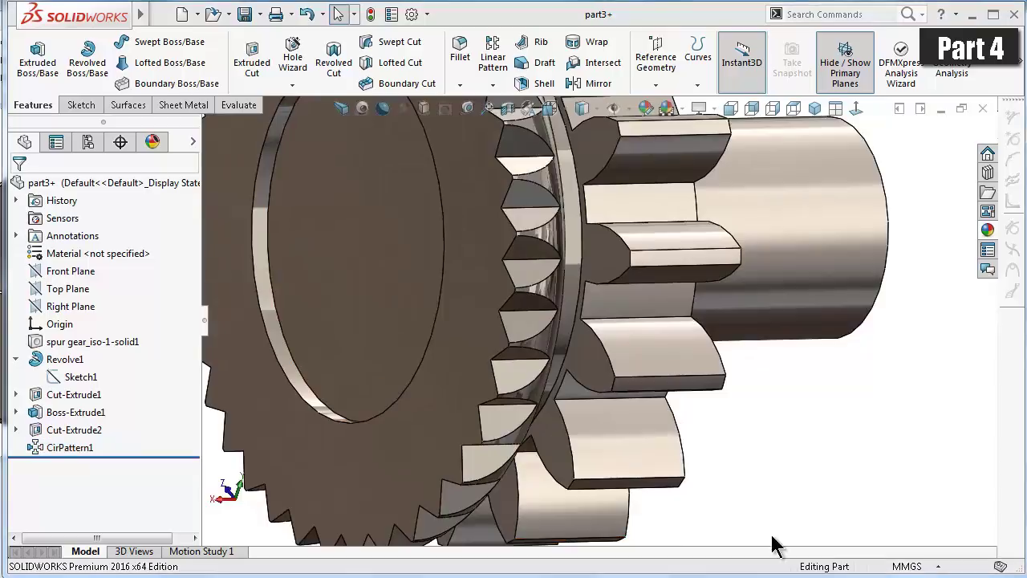
- Fillet the inner circular edge of the gear face with a 0.5 mm radius
left_click(460, 50)
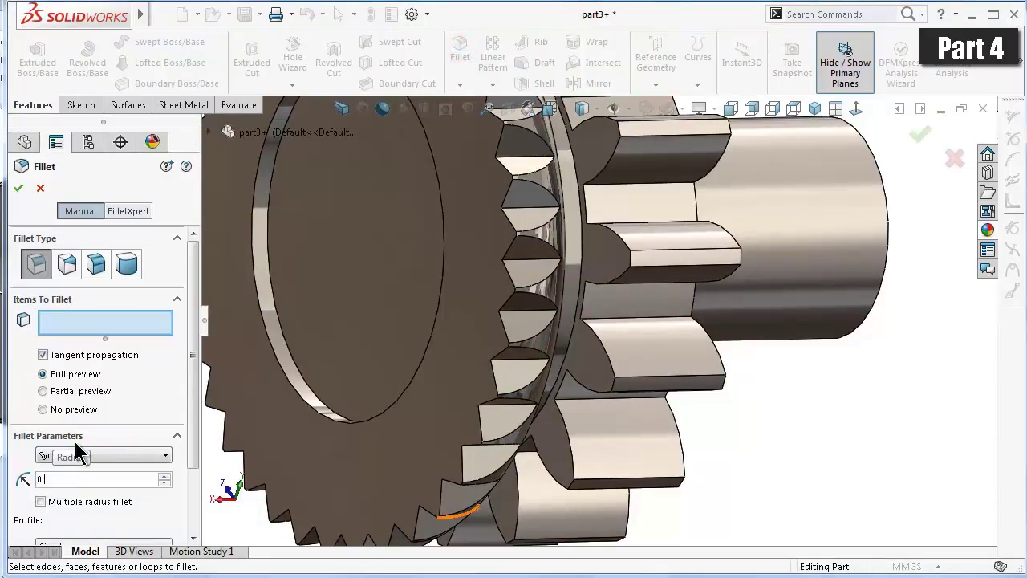
left_click(296, 405)
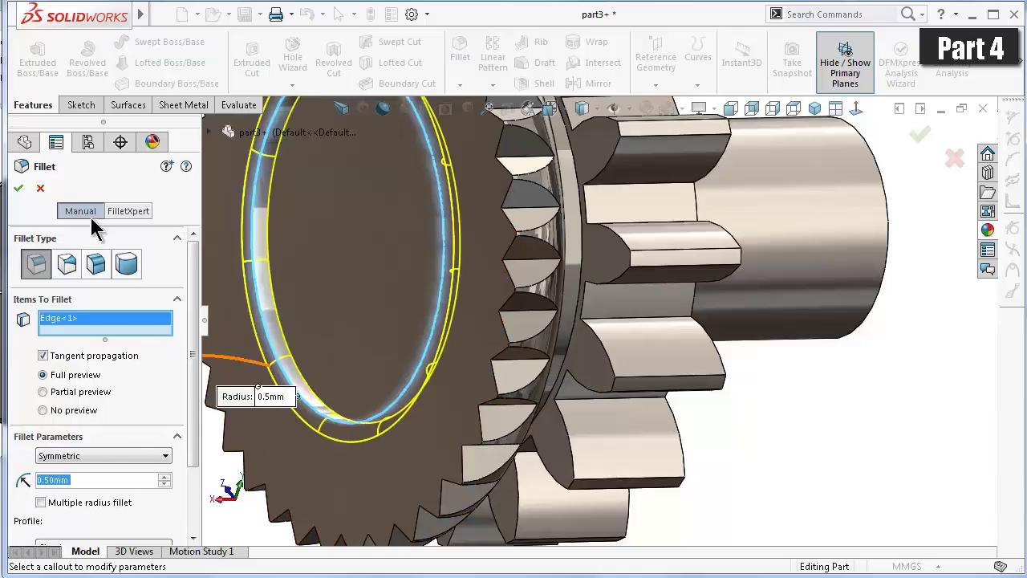
key("Return")
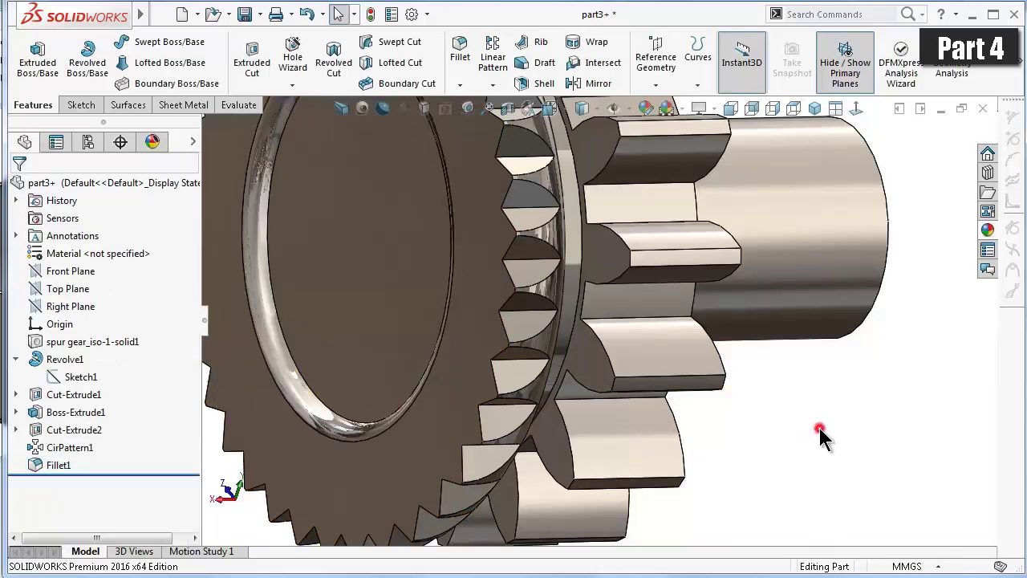
key("Left")
key("Left")
key("Left")
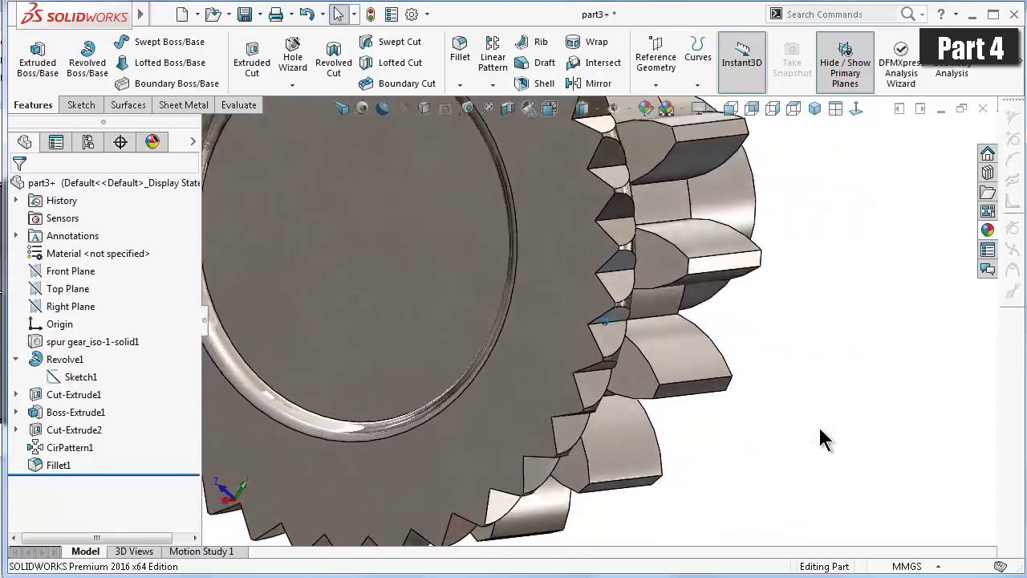
key("Left")
key("Left")
key("Left")
key("Left")
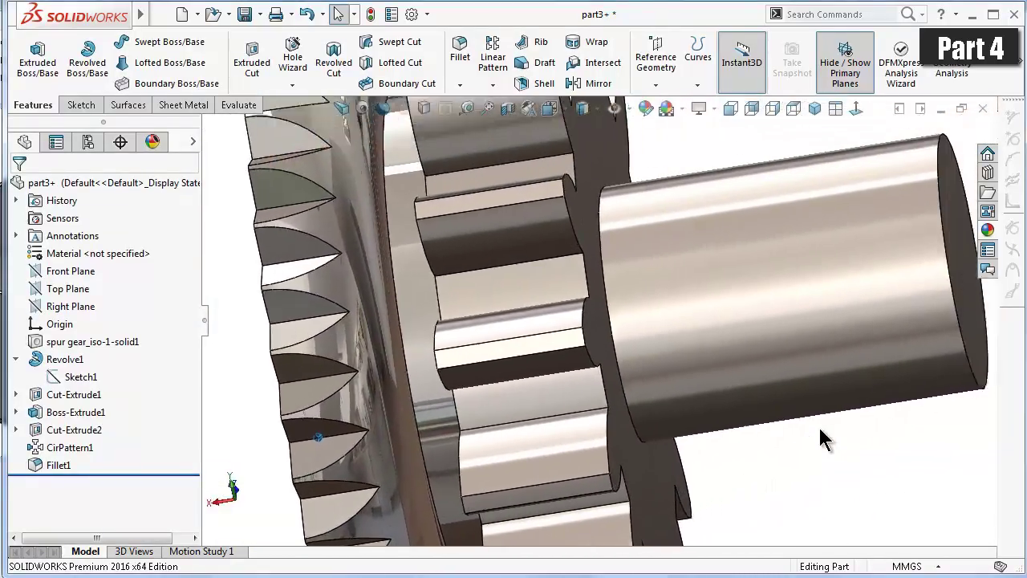
key("Right")
key("Right")
key("Right")
key("Right")
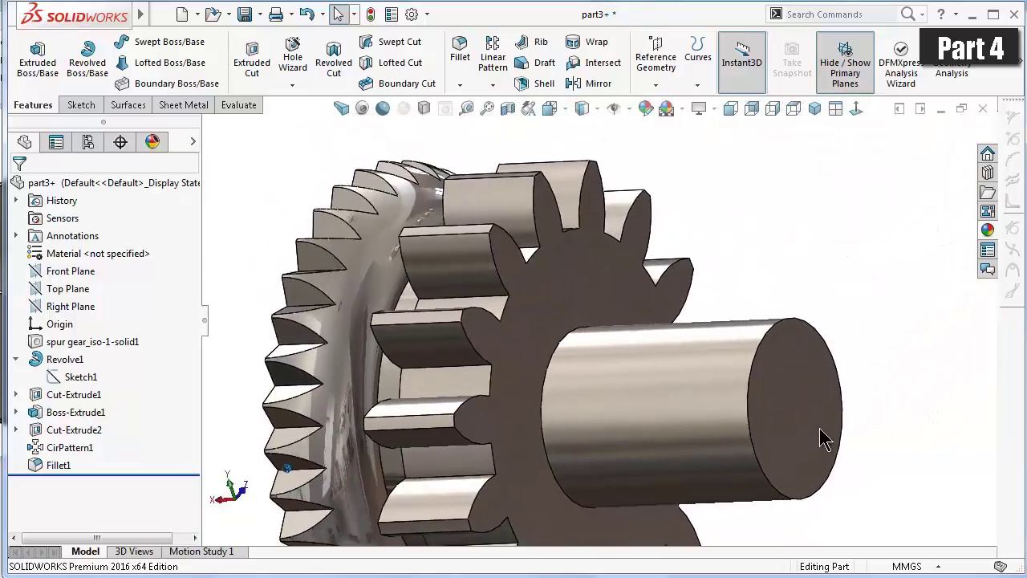
key("Right")
key("Right")
key("Right")
key("Right")
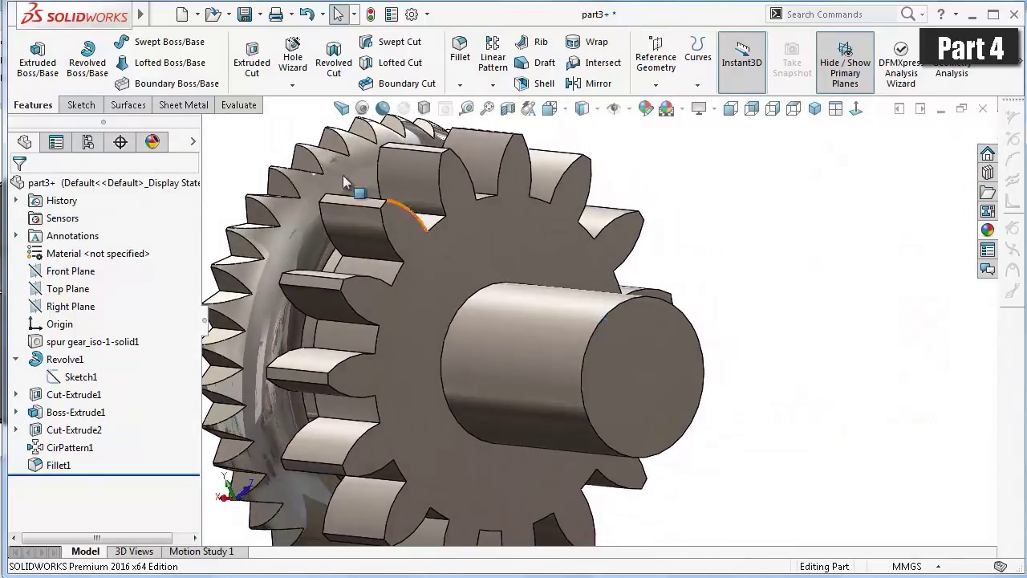
- Start an extruded M6x1.0 Metric Tap thread from the shaft's end edge
left_click(293, 85)
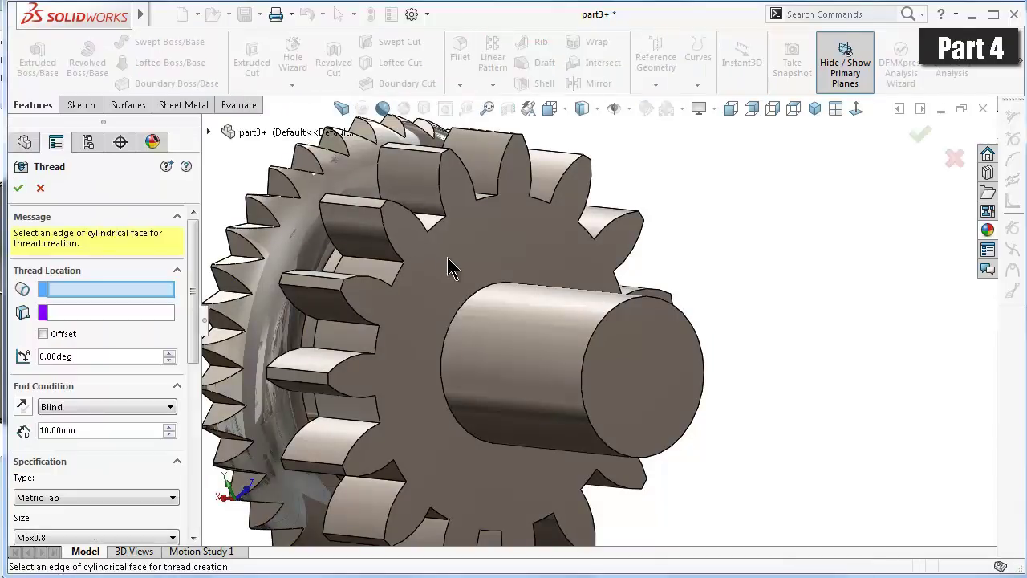
left_click(615, 311)
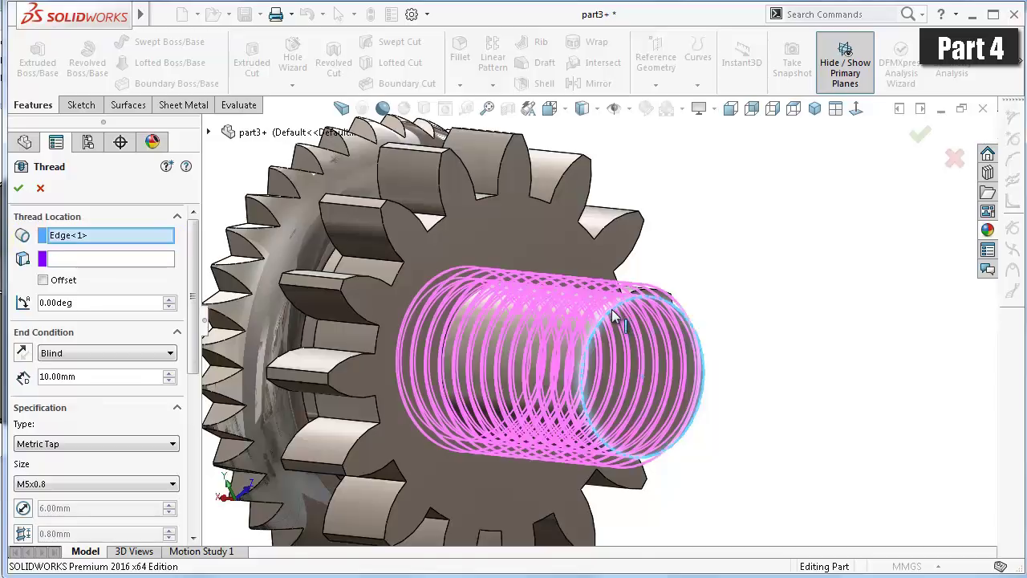
middle_click_drag(615, 317, 202, 338)
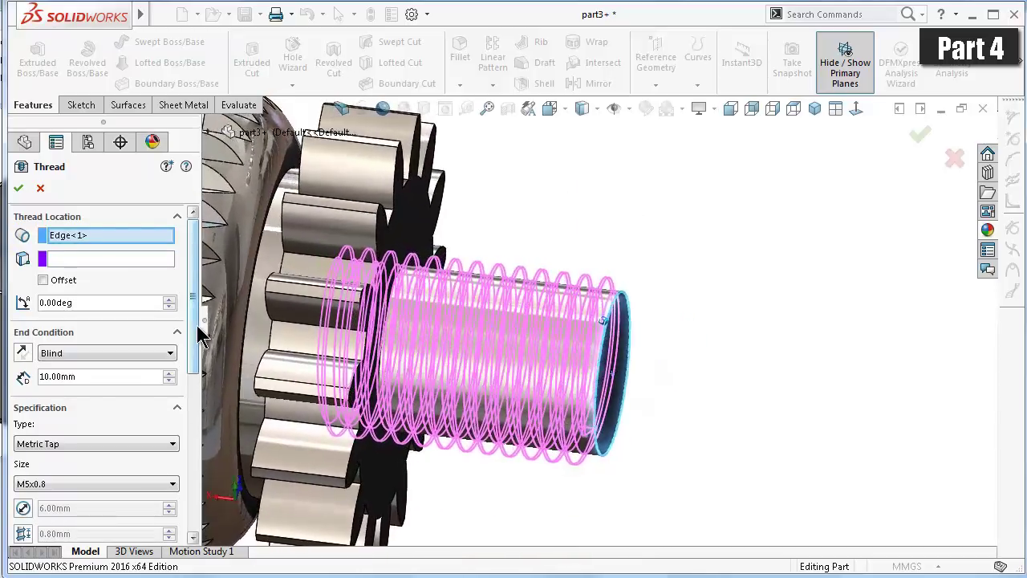
scroll(195, 353, "down", 1)
scroll(193, 365, "down", 4)
left_click(69, 373)
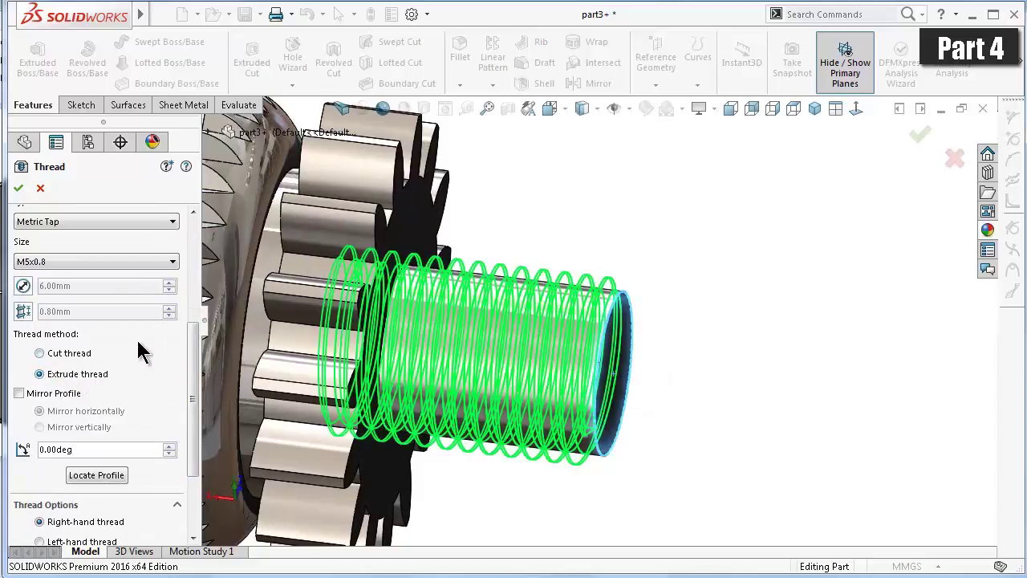
scroll(185, 353, "up", 2)
scroll(184, 345, "up", 2)
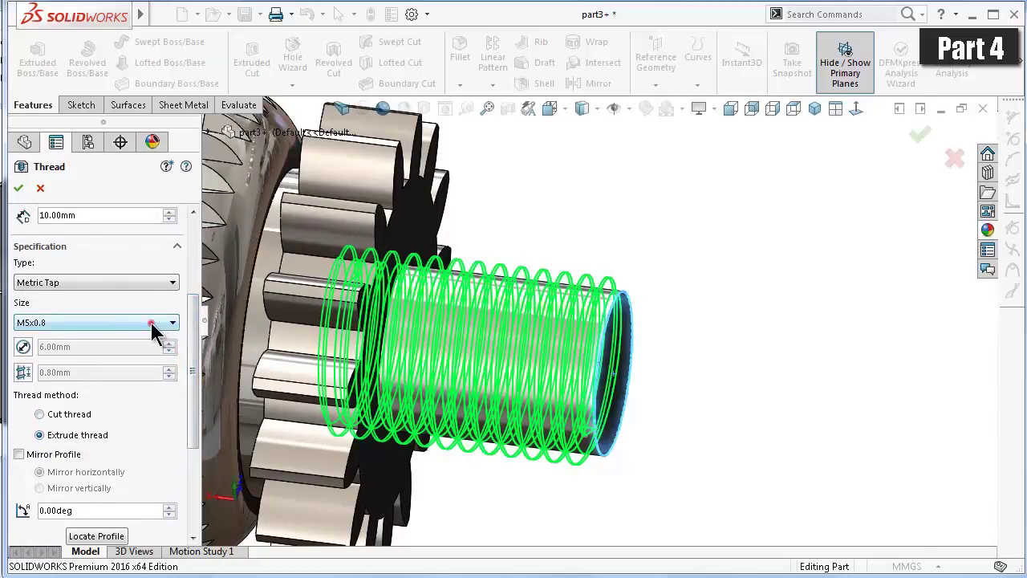
left_click(152, 324)
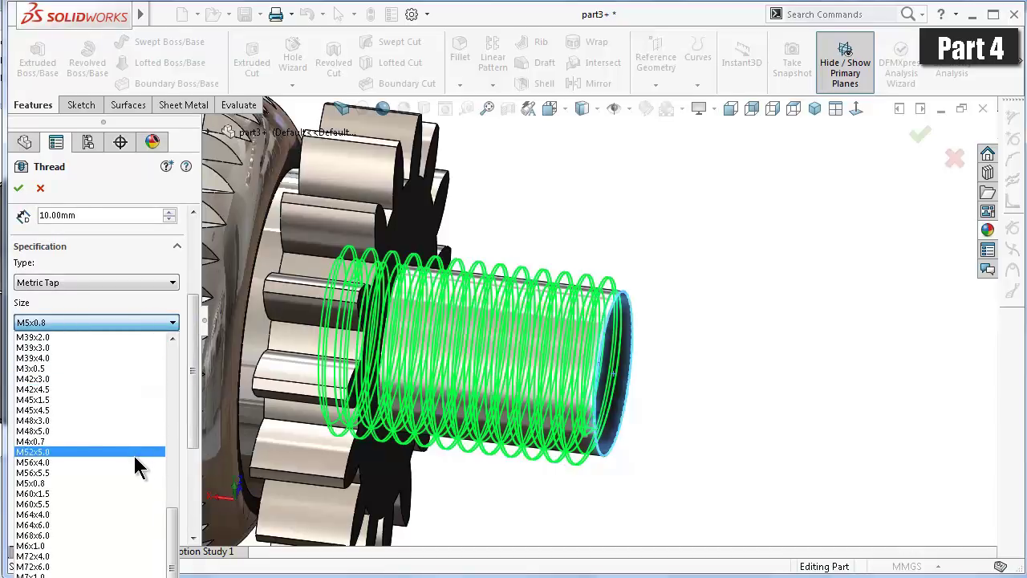
left_click(77, 547)
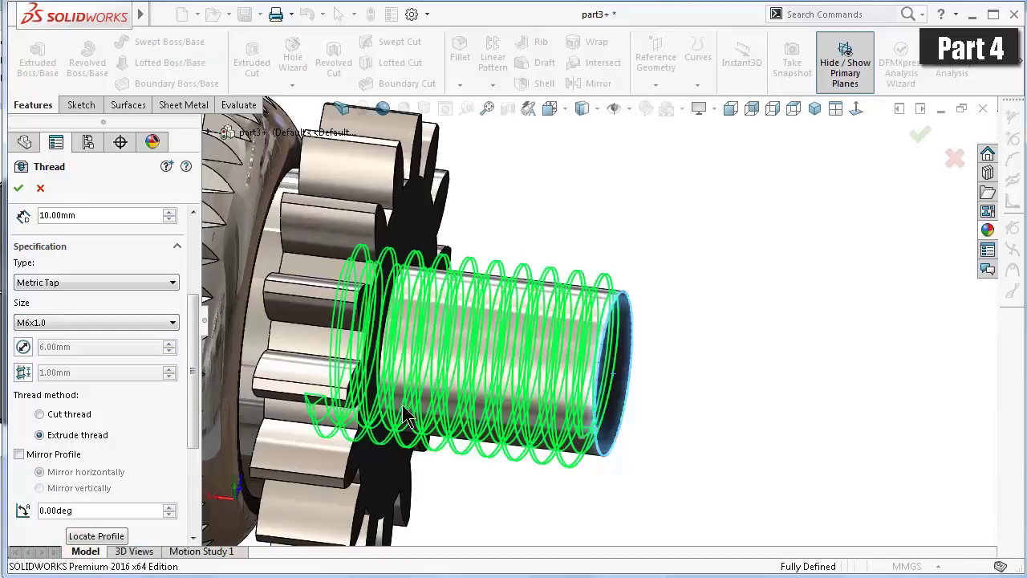
- Set the thread length to 6 mm with a reversed 0.5 mm start offset
left_click_drag(195, 346, 191, 260)
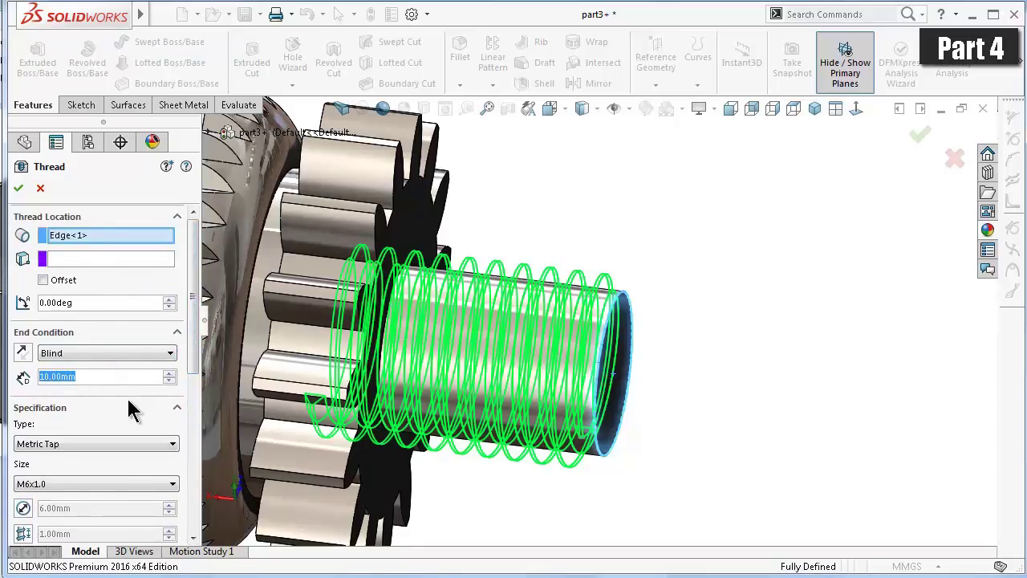
type("6")
key("Return")
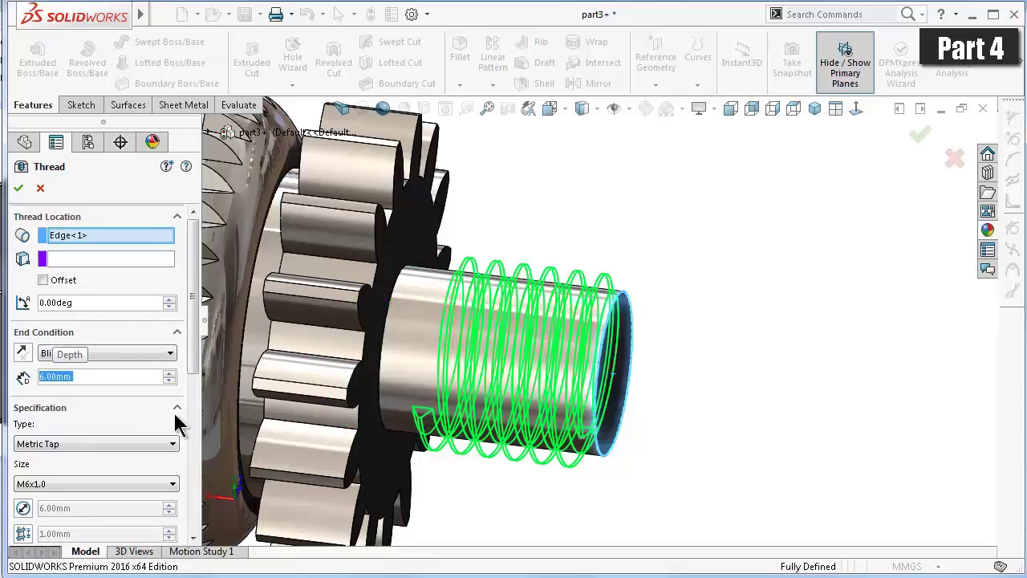
left_click(43, 281)
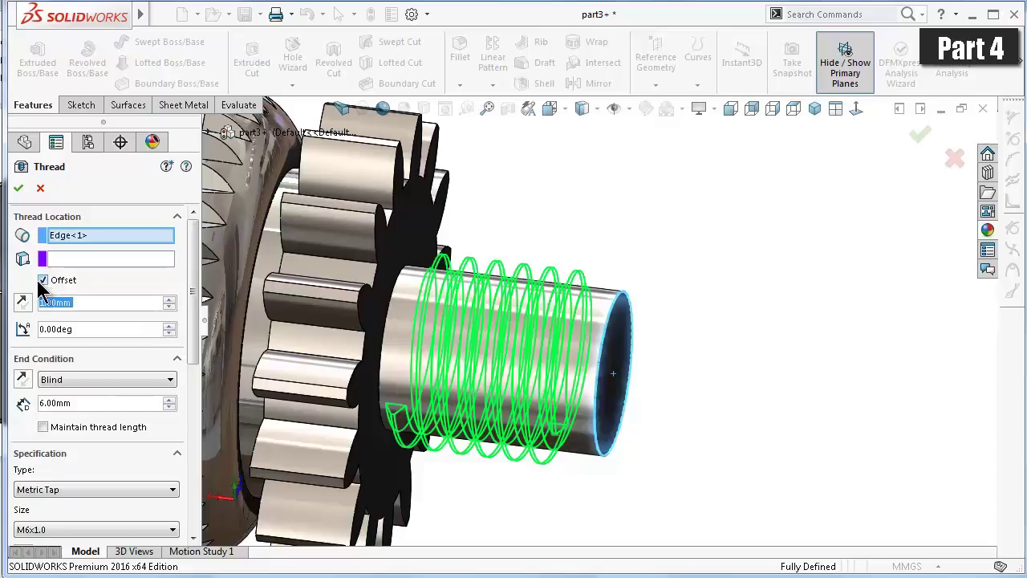
left_click(29, 308)
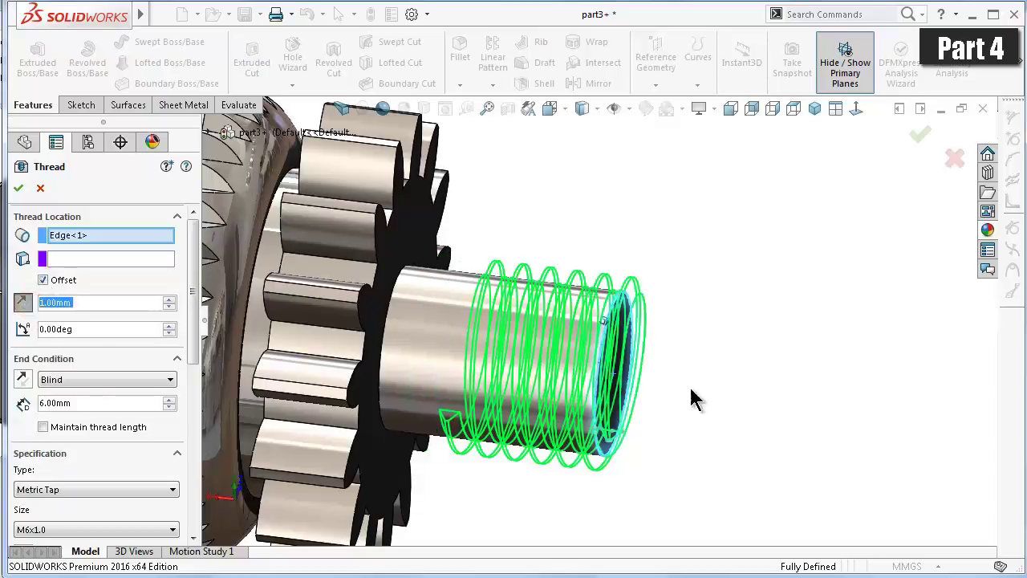
middle_click_drag(691, 391, 732, 402)
key("Left")
key("Left")
key("Left")
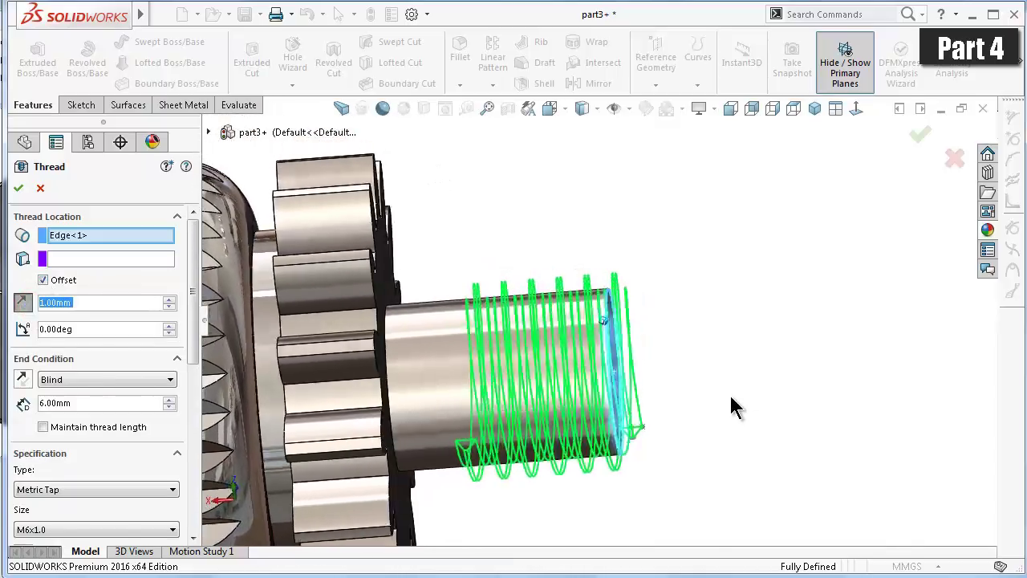
key("Left")
key("Left")
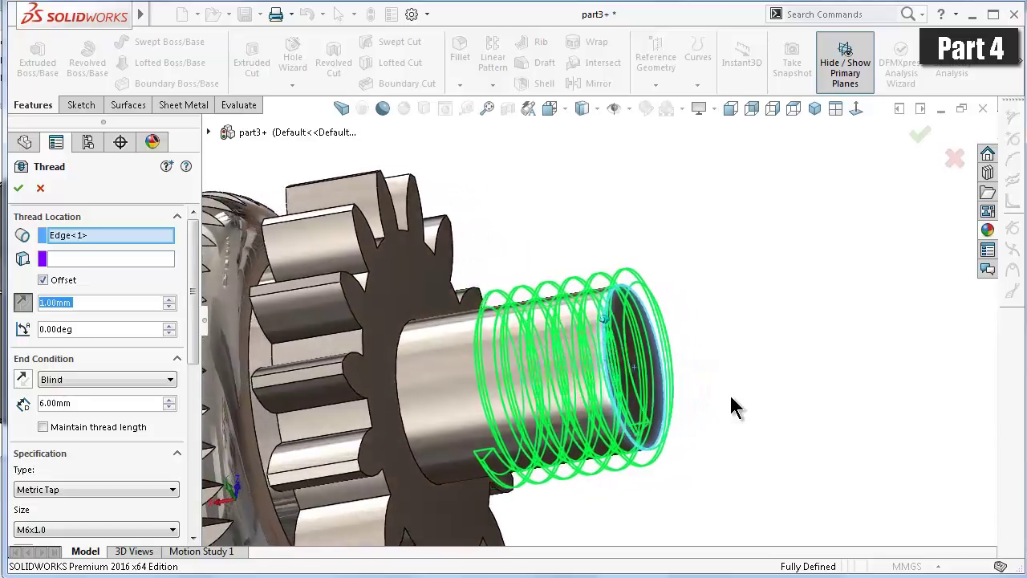
key("Left")
key("Left")
key("Left")
key("Left")
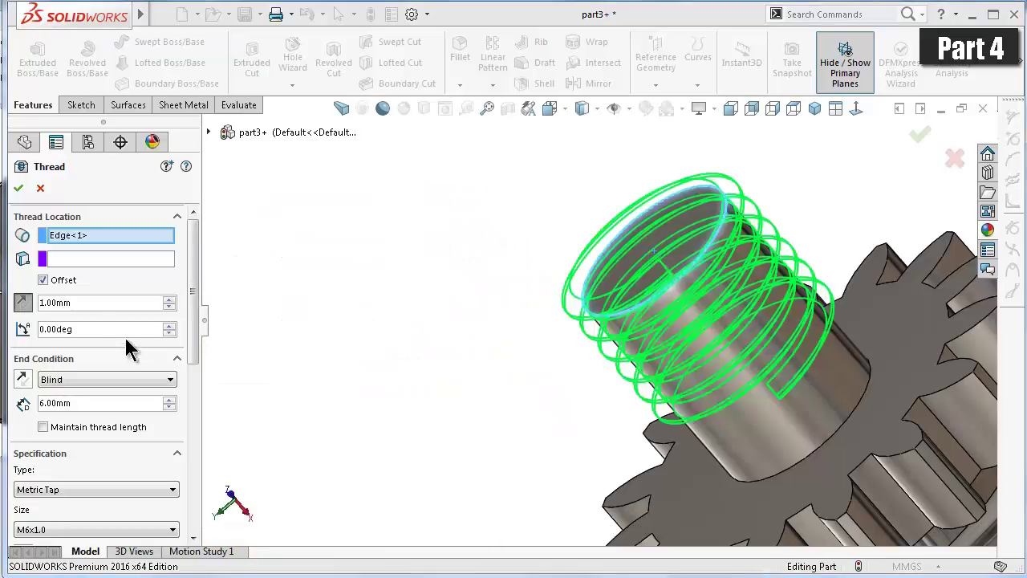
double_click(92, 301)
type("0.5")
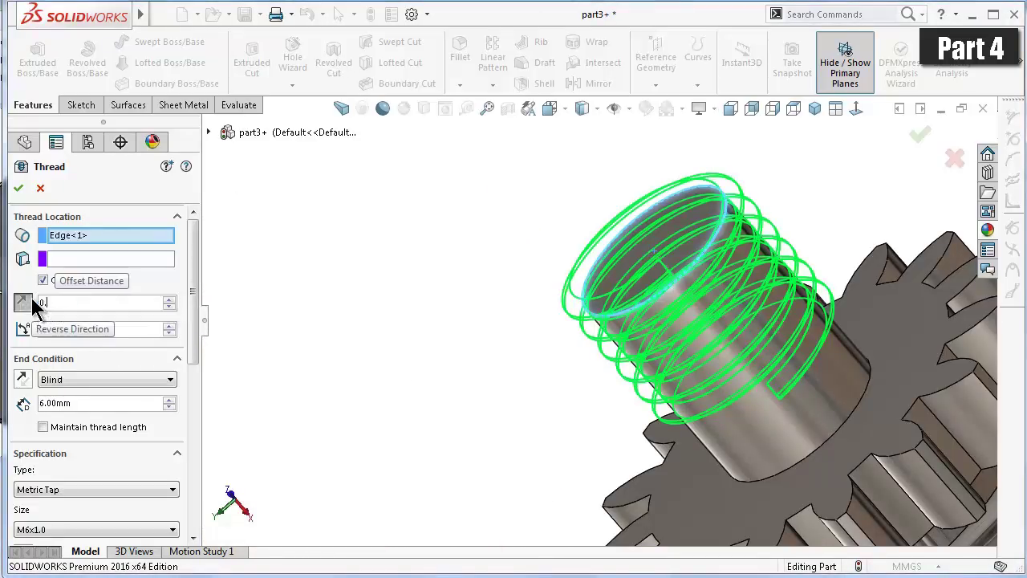
key("Return")
- Override the thread pitch to 0.80 mm and inspect the thread preview
scroll(538, 298, "down", 1)
scroll(541, 295, "down", 2)
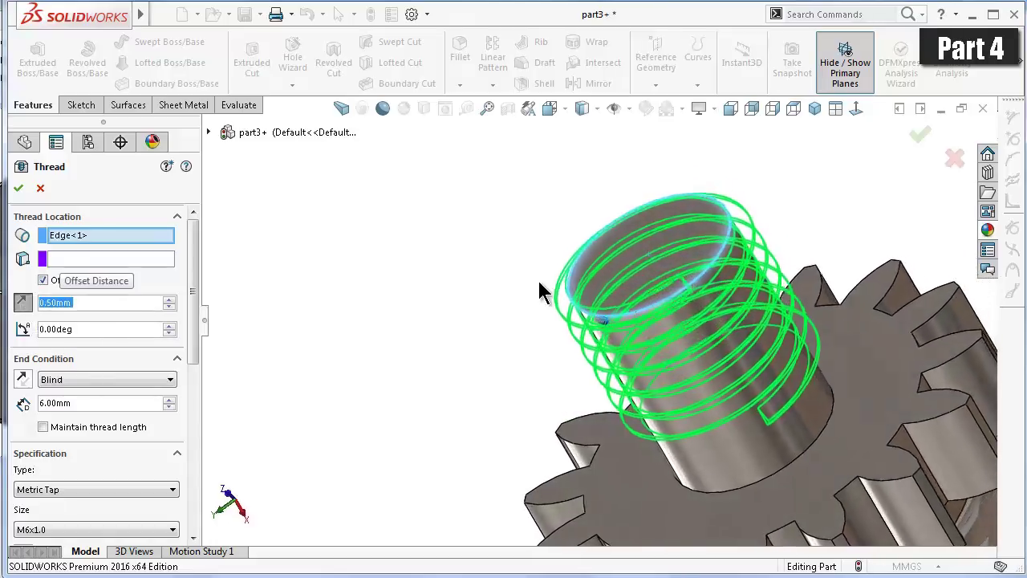
scroll(546, 292, "down", 2)
scroll(722, 309, "down", 2)
key("Left")
key("Left")
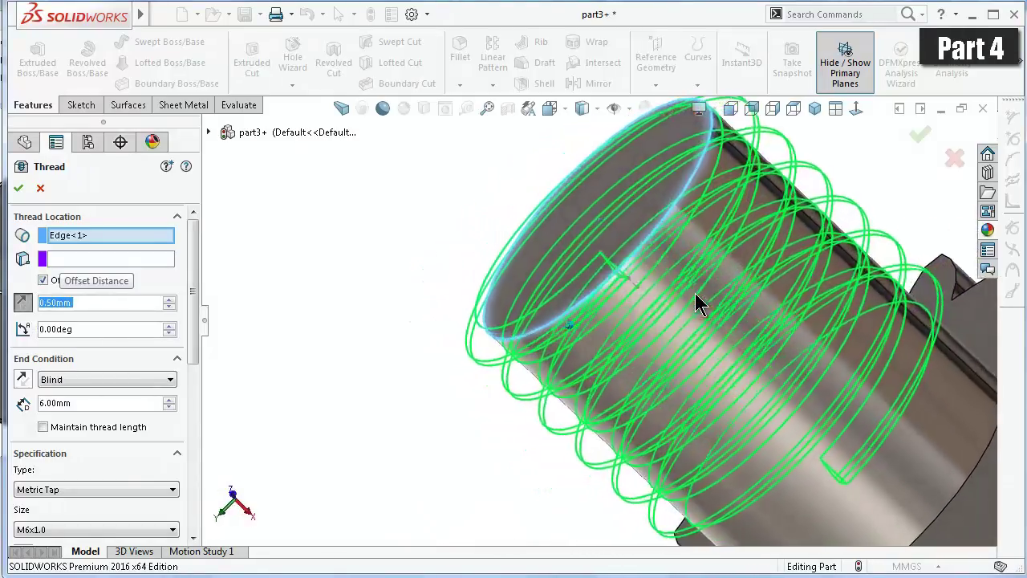
key("Left")
key("Left")
key("Left")
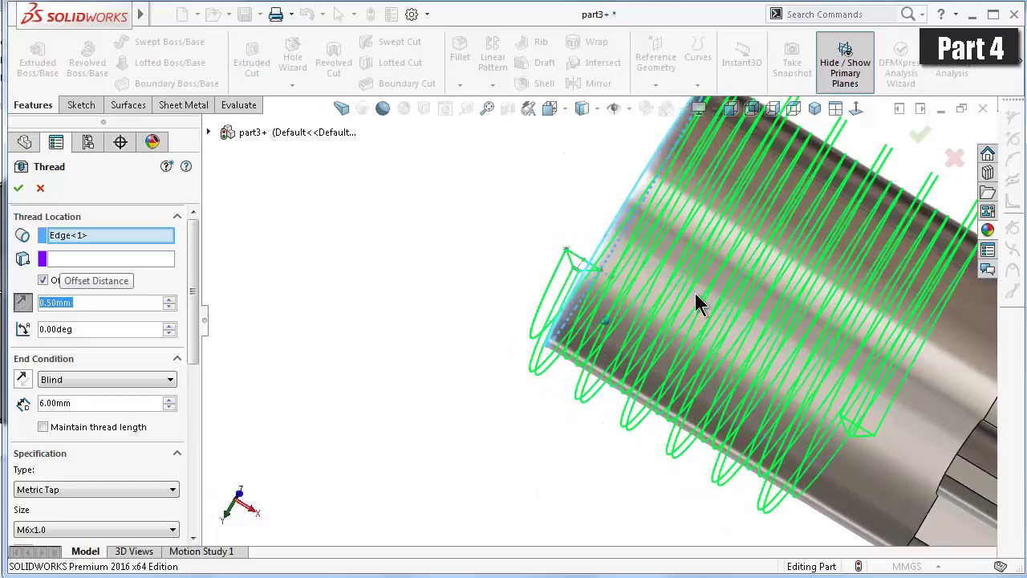
key("Left")
key("Left")
key("Left")
key("Left")
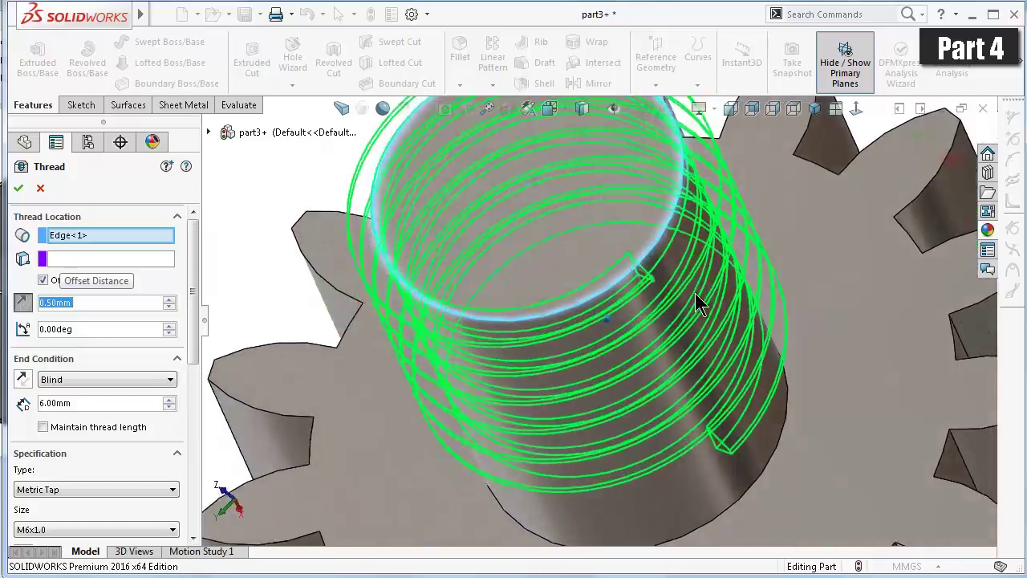
key("Left")
scroll(53, 279, "down", 3)
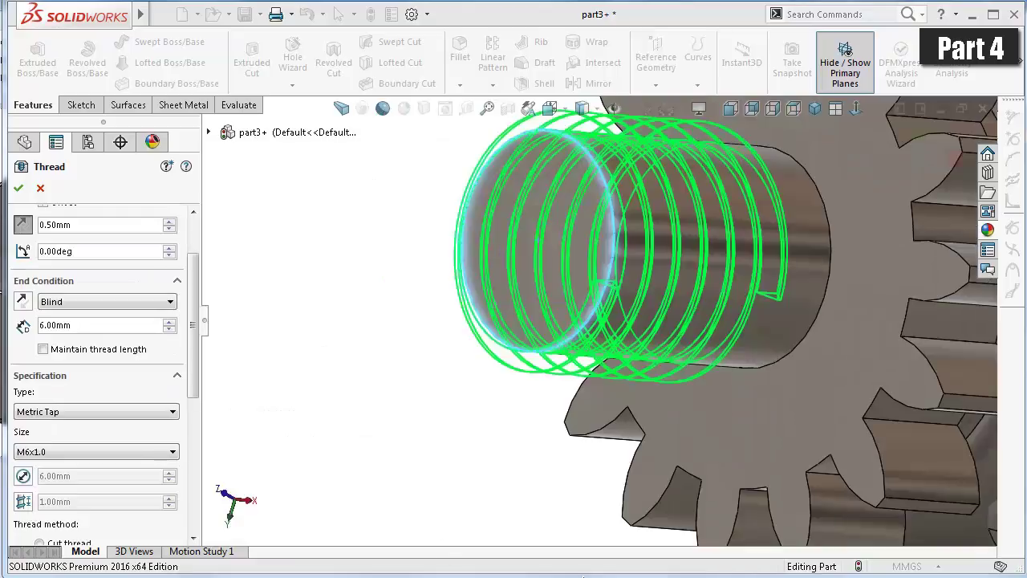
left_click(23, 501)
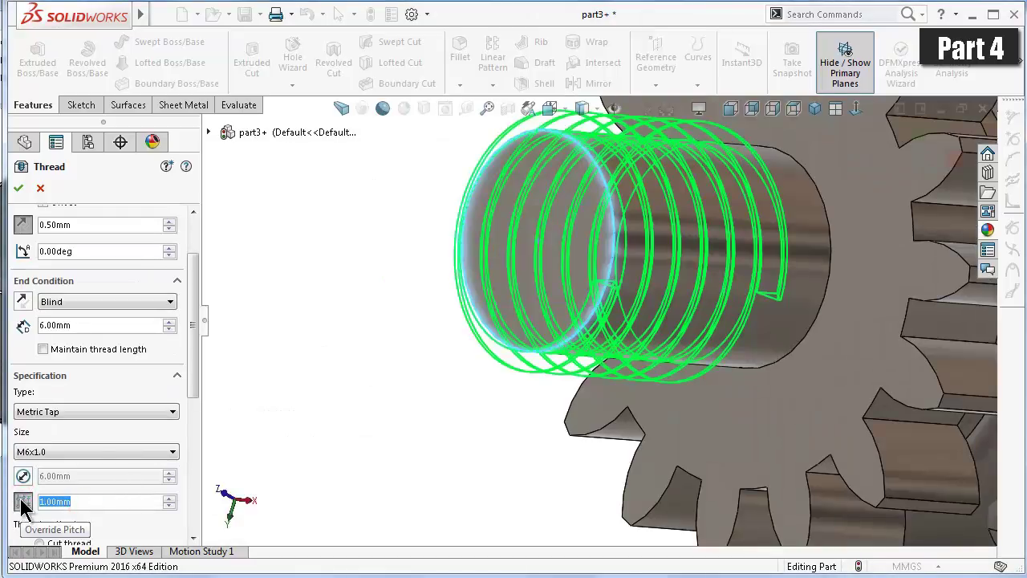
type("0.75")
key("Return")
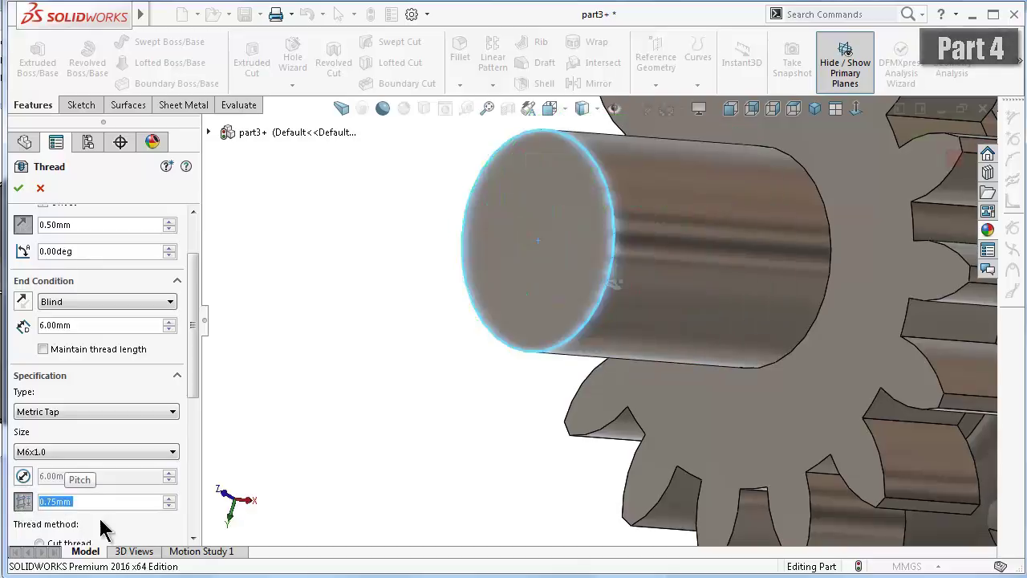
left_click(99, 501)
double_click(103, 501)
type("0.8")
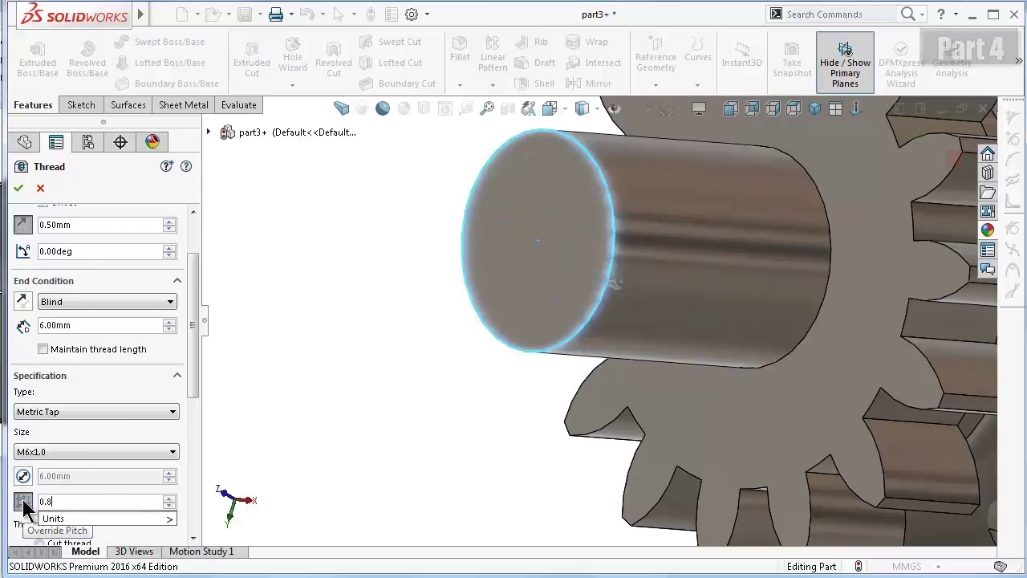
key("Return")
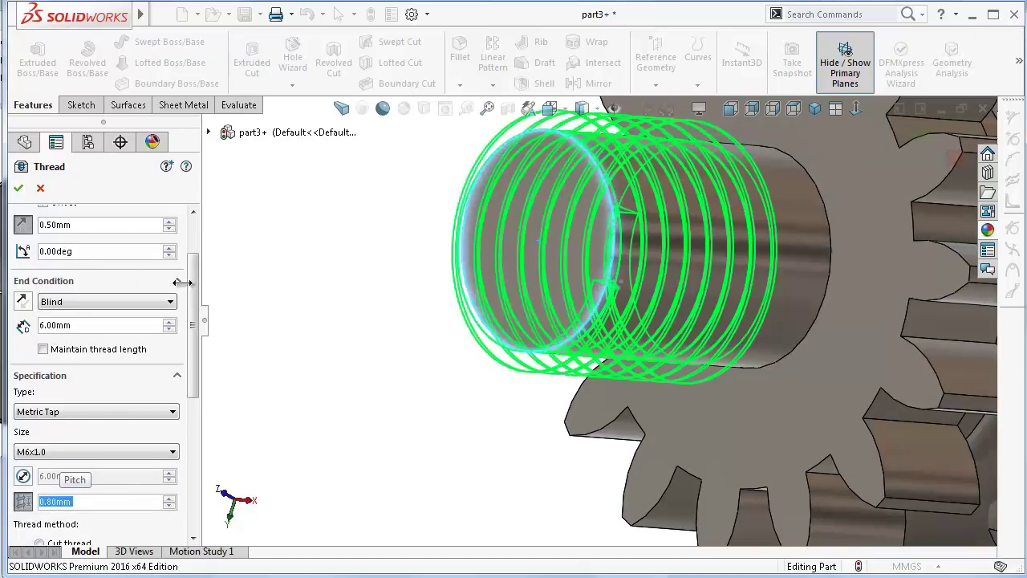
middle_click_drag(513, 378, 480, 371)
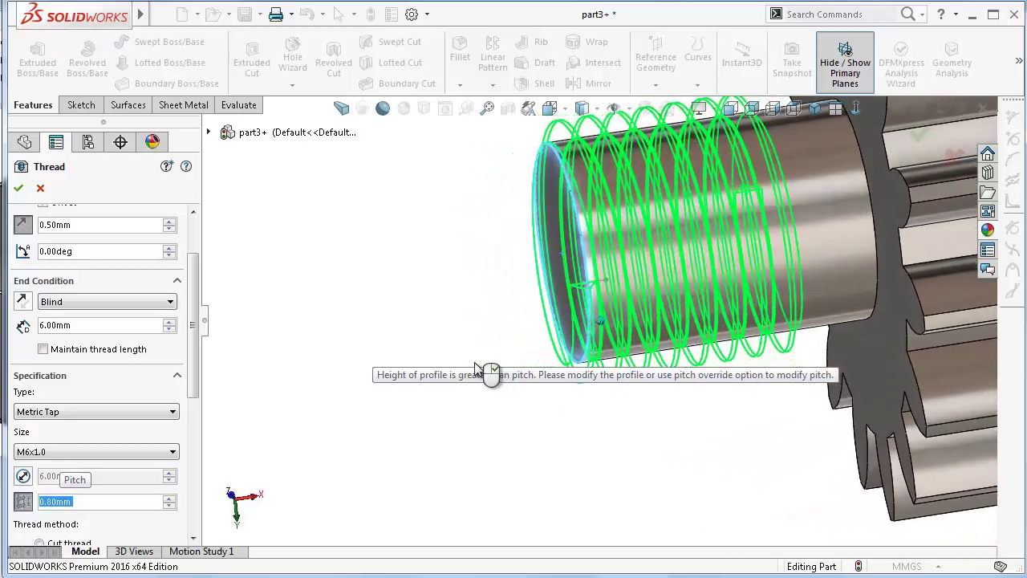
middle_click_drag(480, 371, 458, 369)
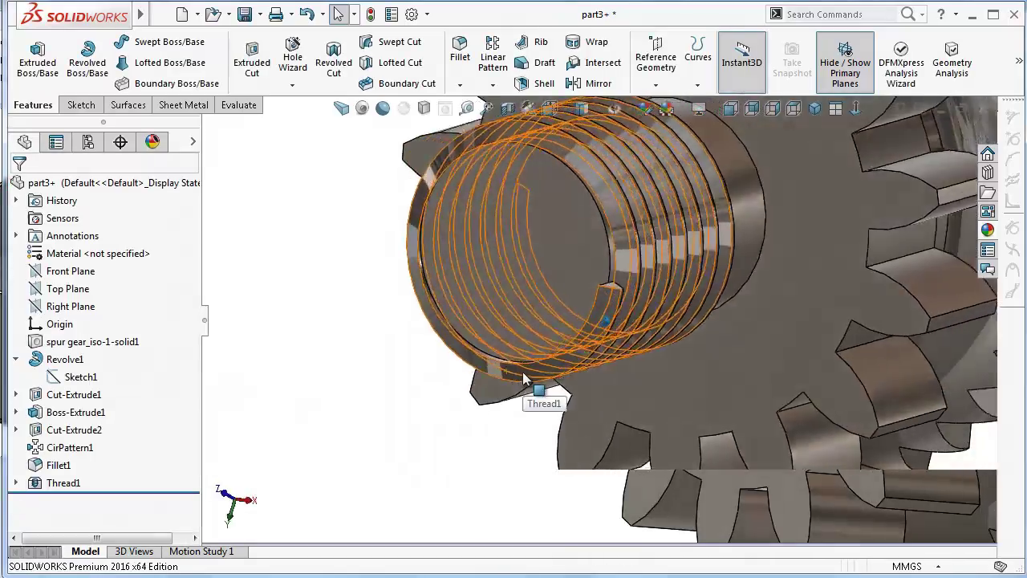
- Start a sketch on the shaft's end face and convert its circular edge into sketch geometry
key("Left")
key("Left")
key("Left")
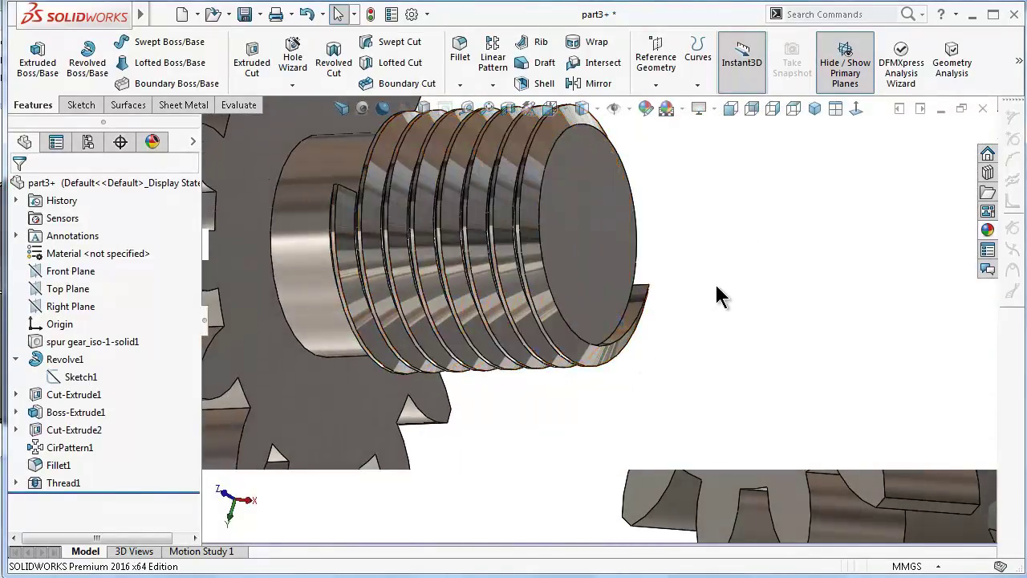
left_click(630, 249)
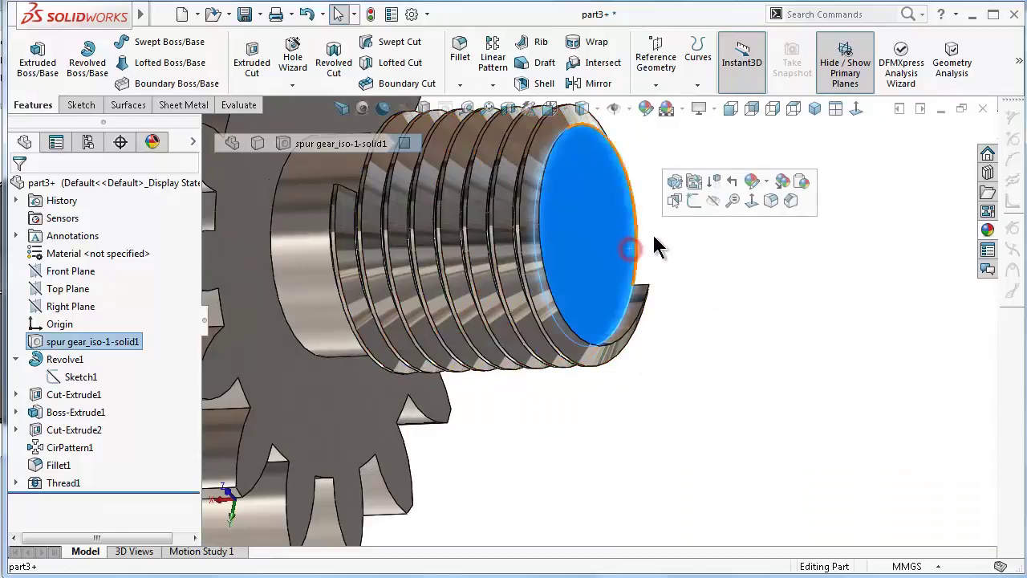
left_click(691, 202)
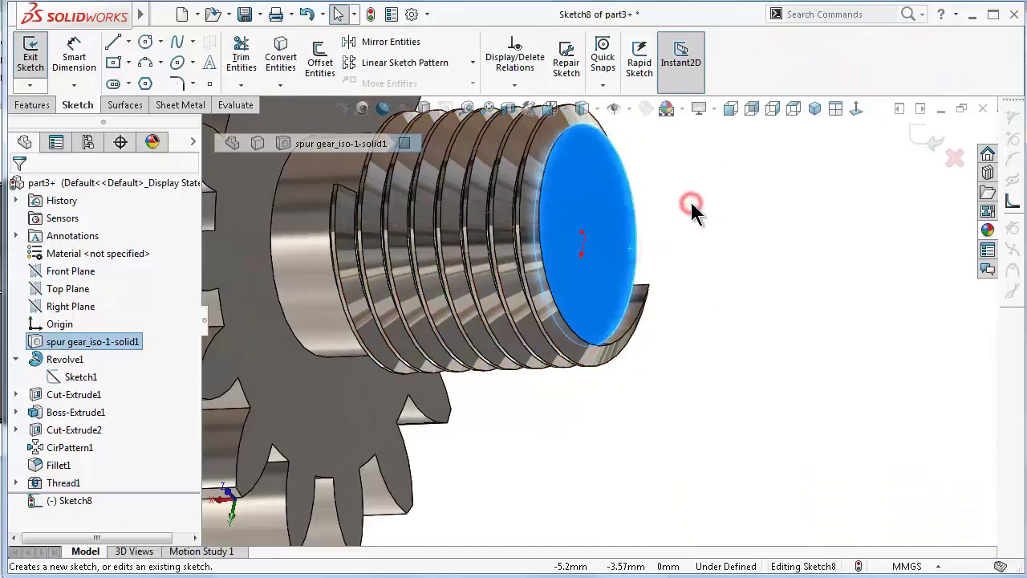
left_click(283, 61)
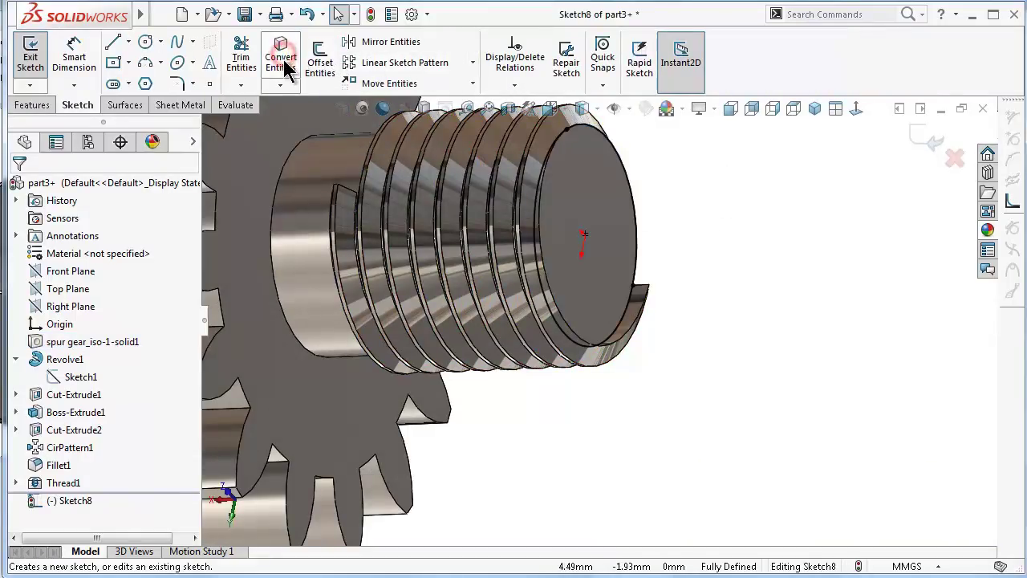
- Extrude-cut 10.50 mm outward, removing everything outside the circle to trim the protruding thread
left_click(28, 106)
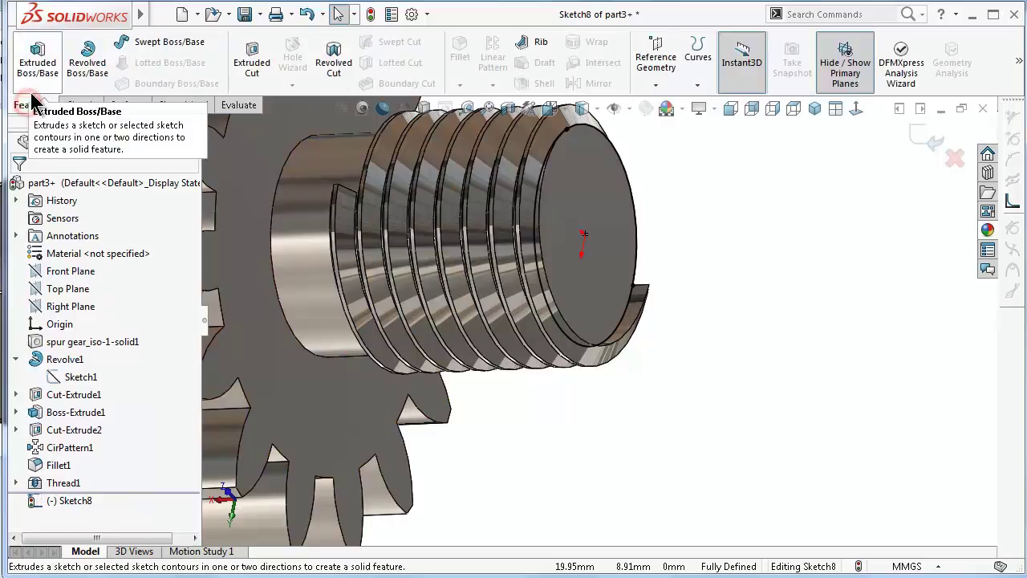
left_click(249, 63)
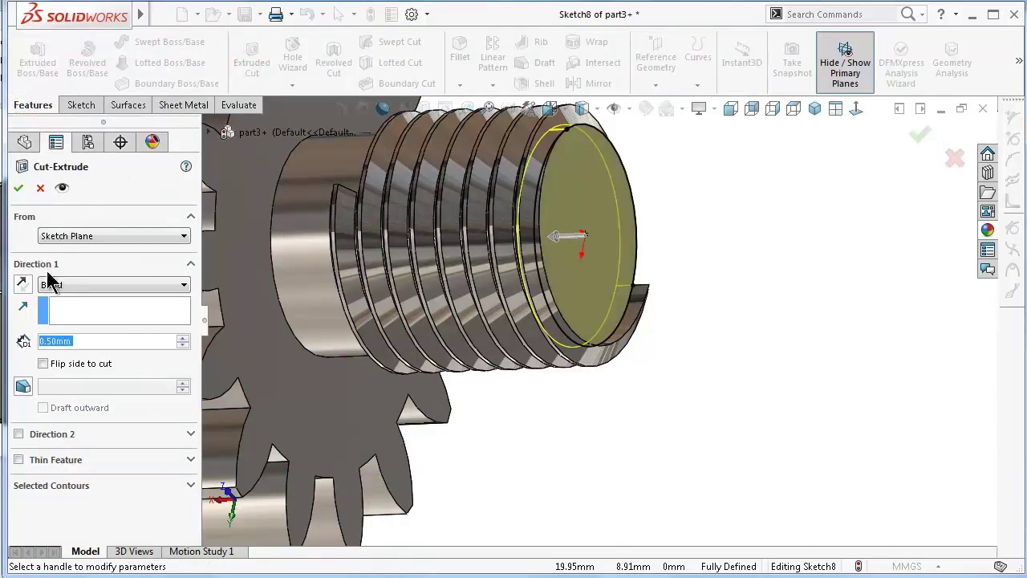
left_click(43, 363)
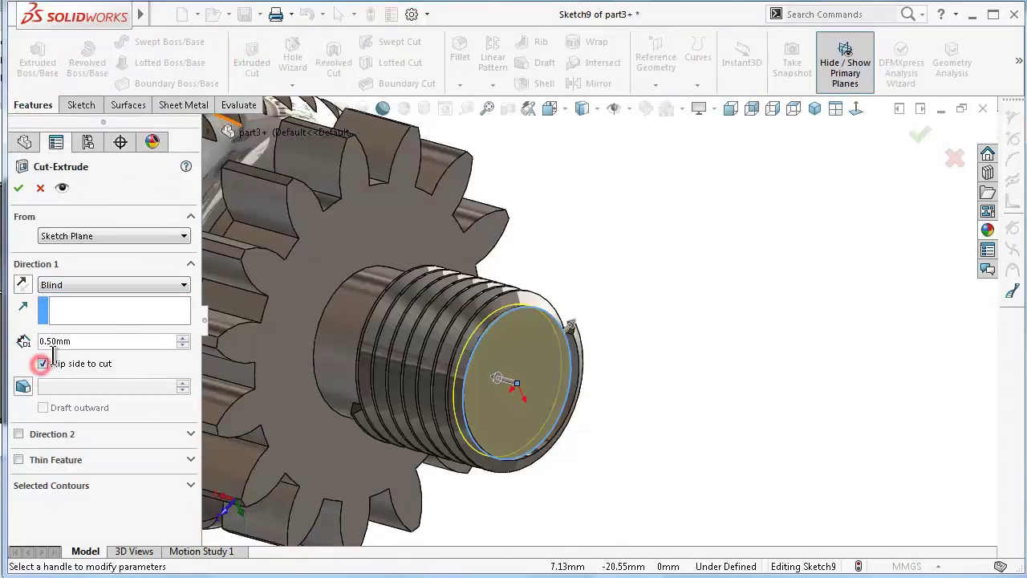
left_click(185, 339)
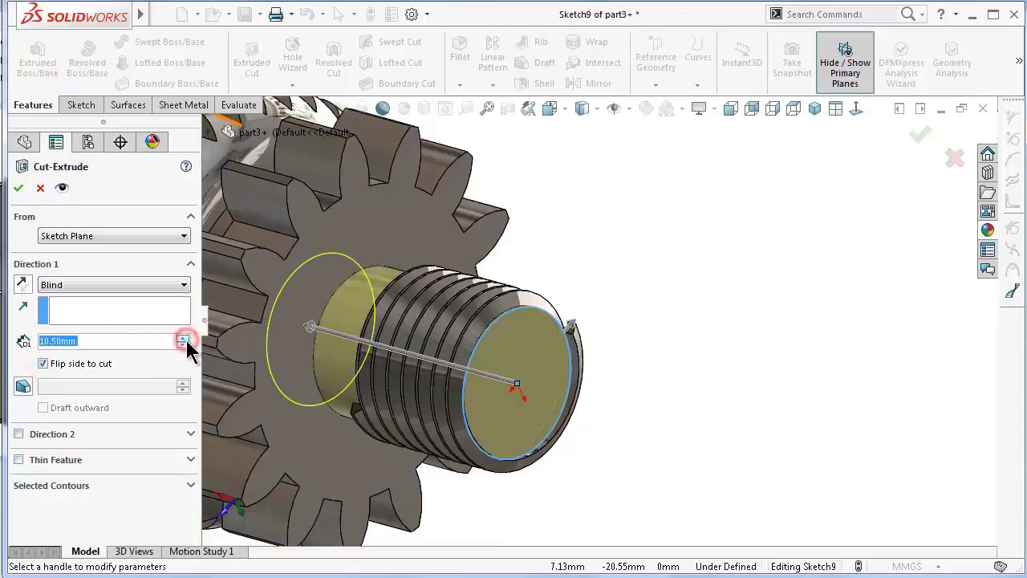
left_click(24, 289)
left_click(20, 190)
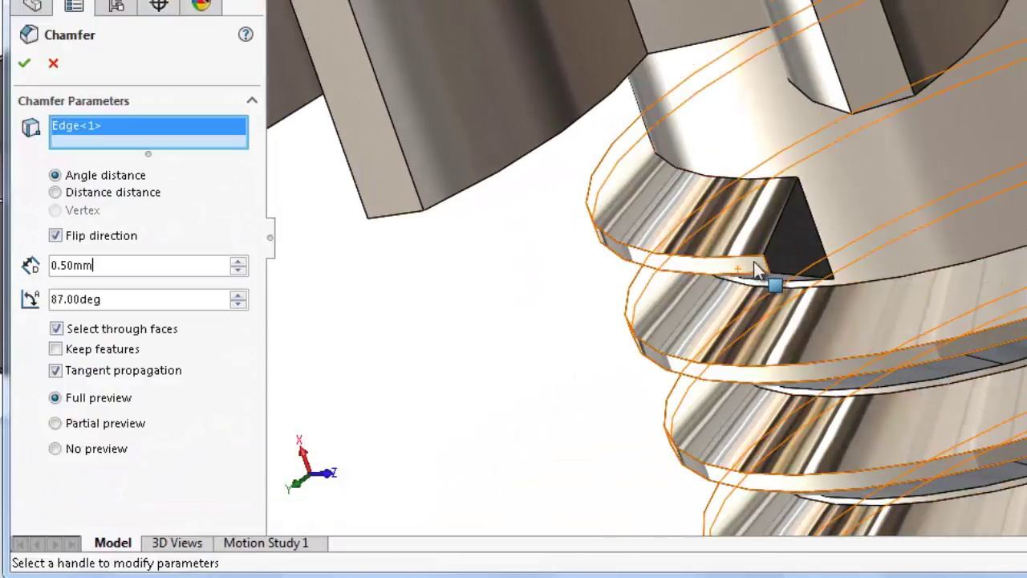
- Chamfer both thread end edges 0.50 mm at 87° and inspect the finished model
left_click(766, 262)
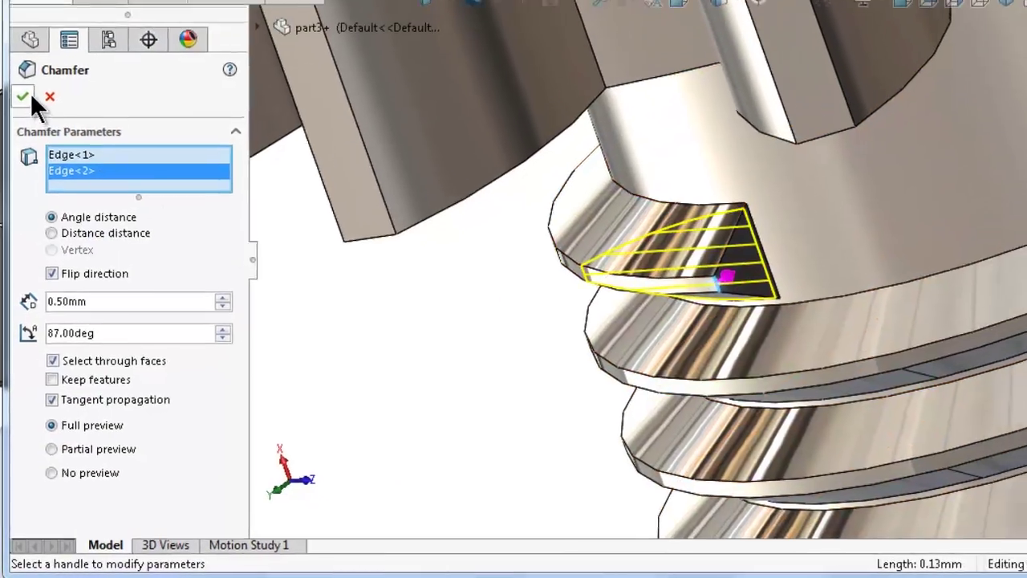
left_click(24, 63)
key("Up")
key("Up")
key("Up")
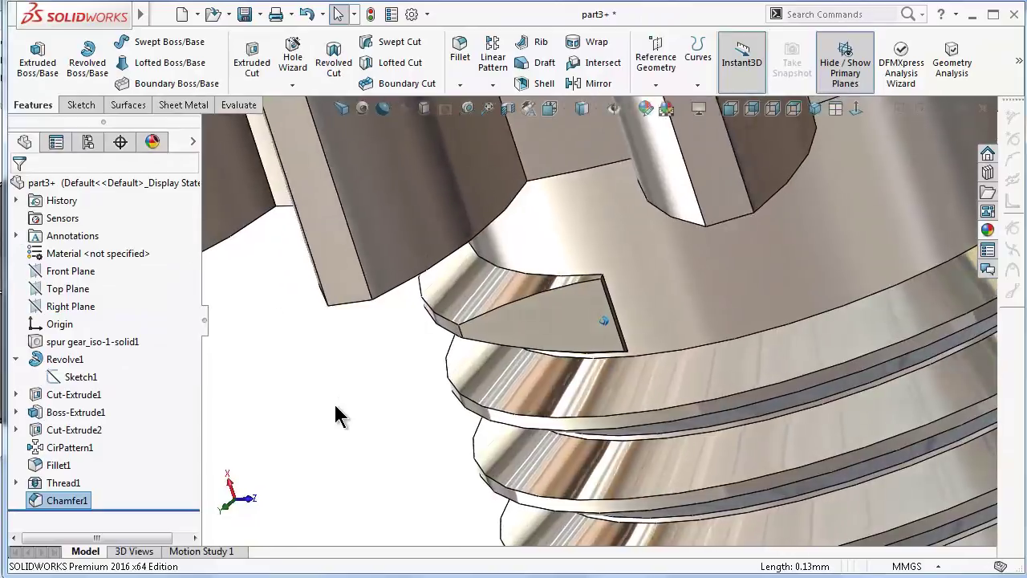
key("Up")
key("Up")
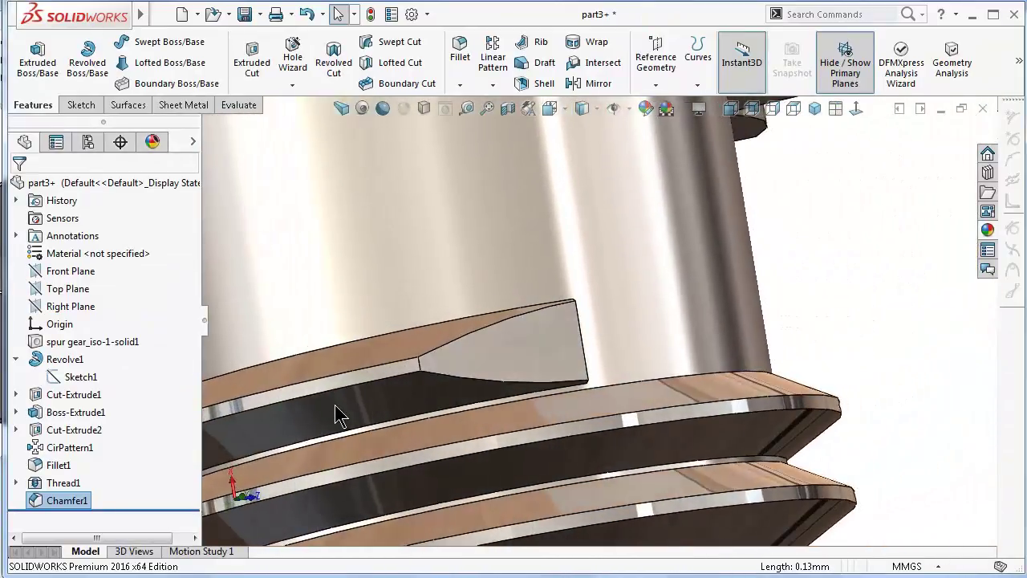
key("Up")
key("Up")
key("Up")
key("Up")
key("Up")
key("Up")
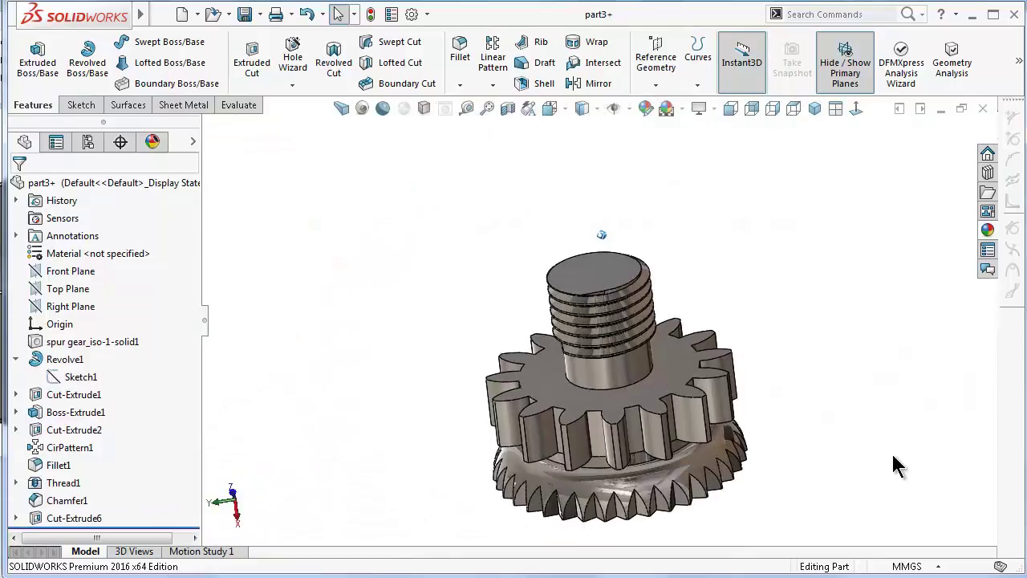
key("Left")
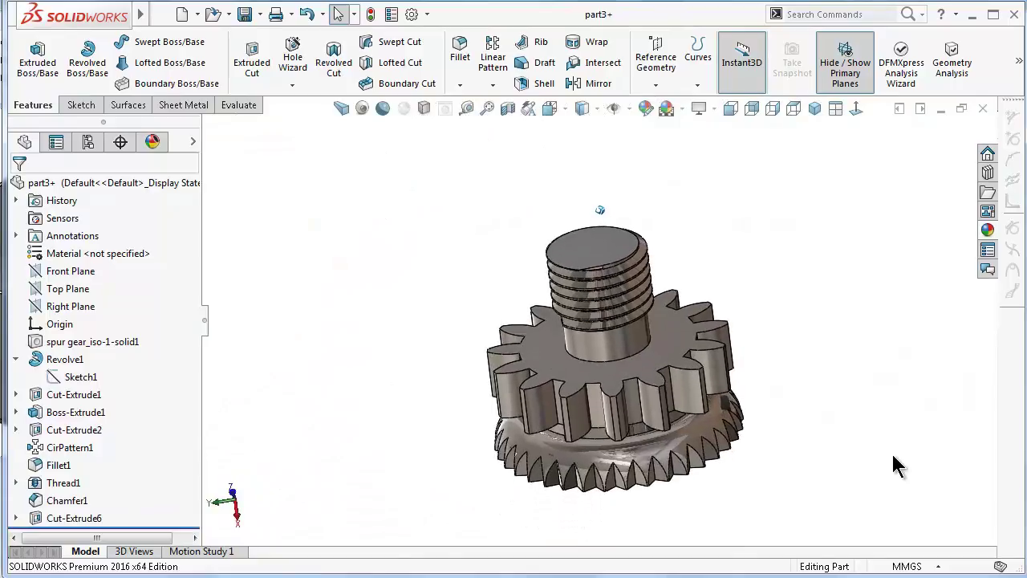
key("Left")
key("Left")
key("Left")
key("Left")
key("Left")
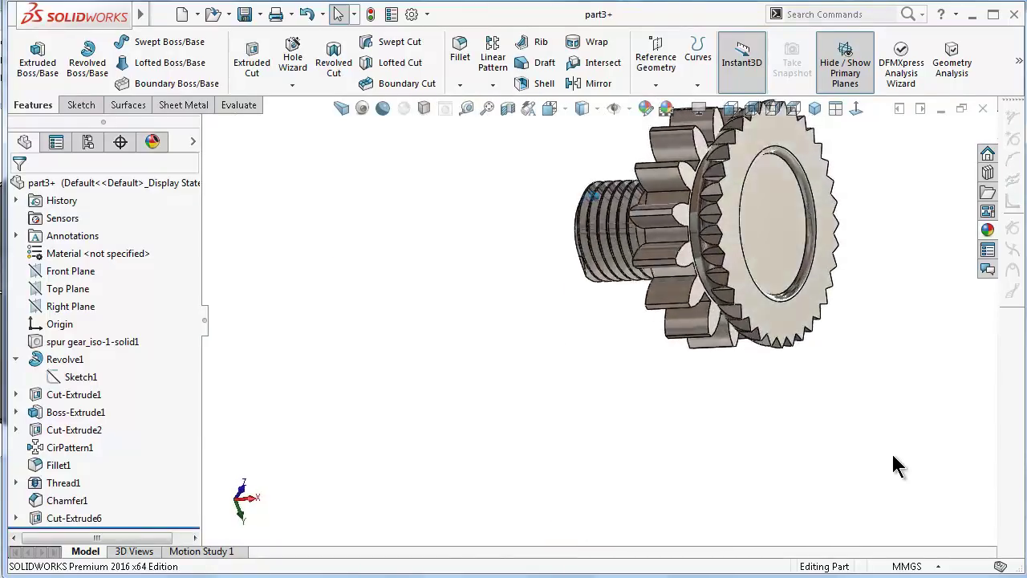
key("Left")
key("Left")
key("Left")
key("Left")
key("Left")
key("Left")
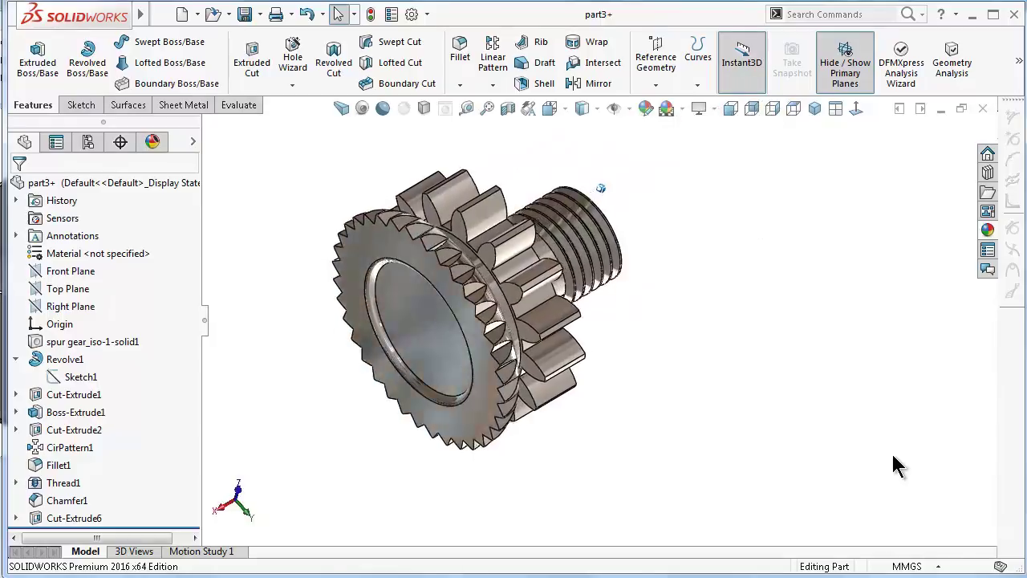
key("Left")
key("Left")
key("Left")
key("f")
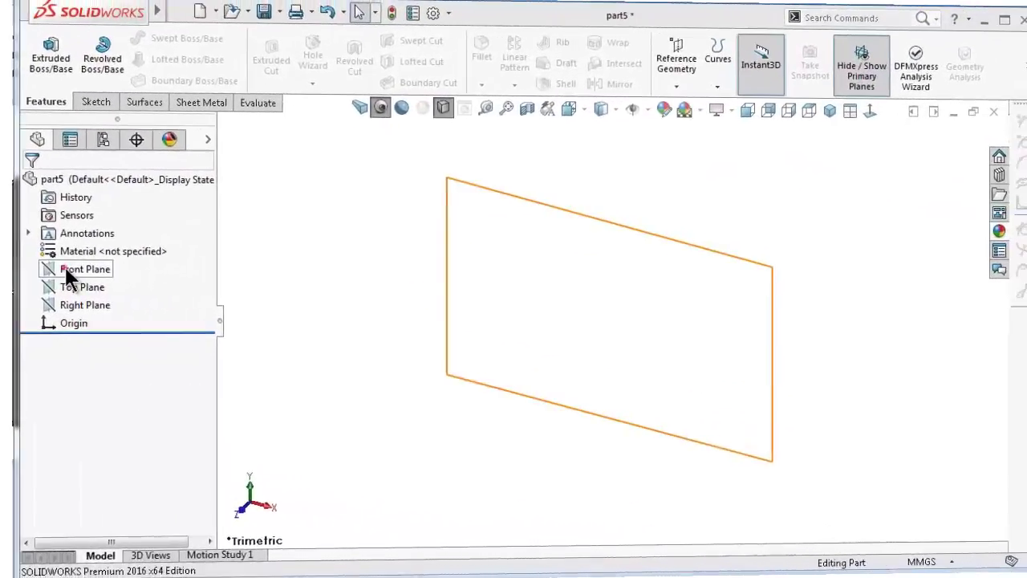
- On the Front Plane, draw the profile's left end and first step with lines starting at the origin
left_click(71, 270)
left_click(58, 243)
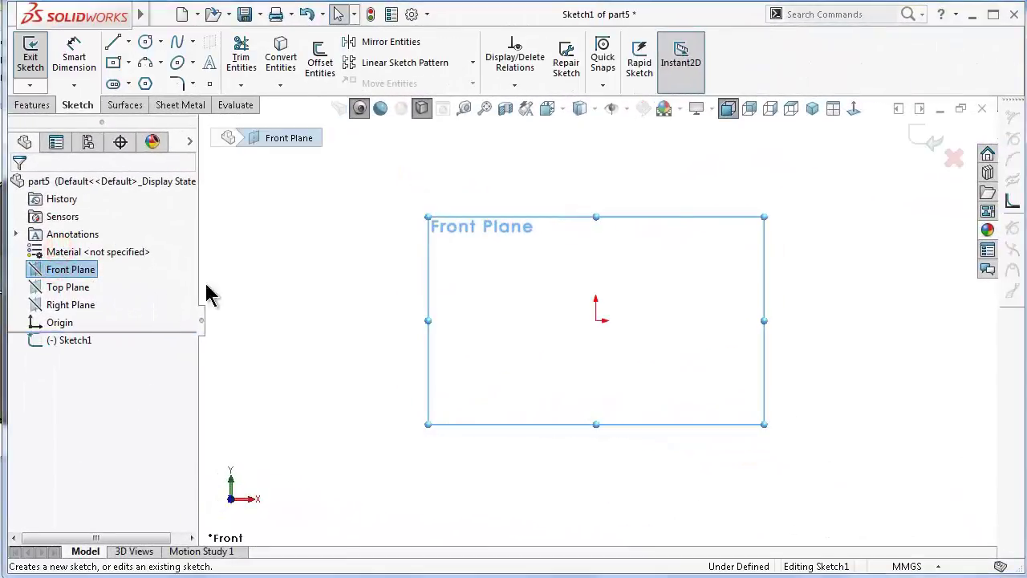
left_click(113, 42)
left_click(596, 319)
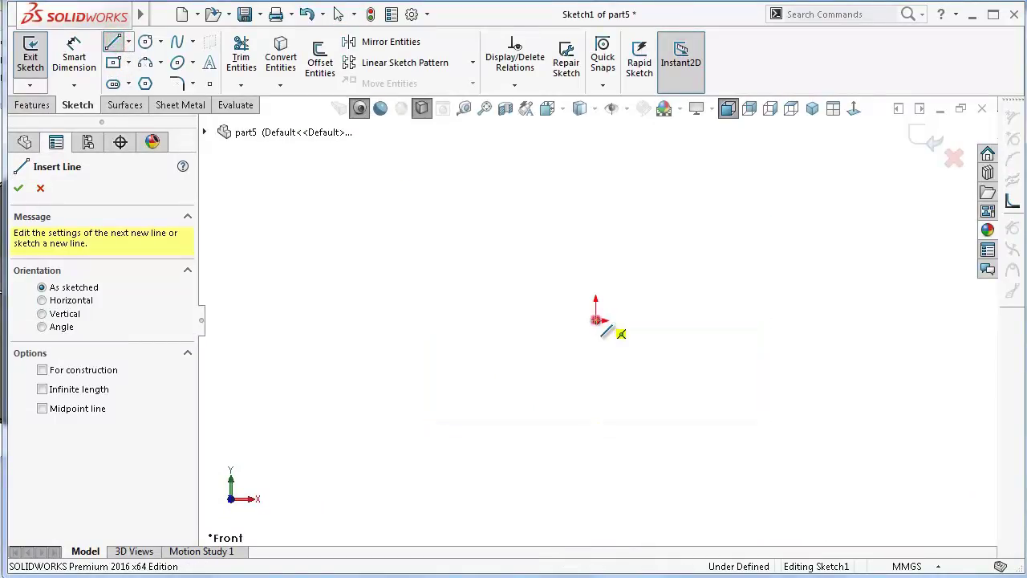
left_click(596, 243)
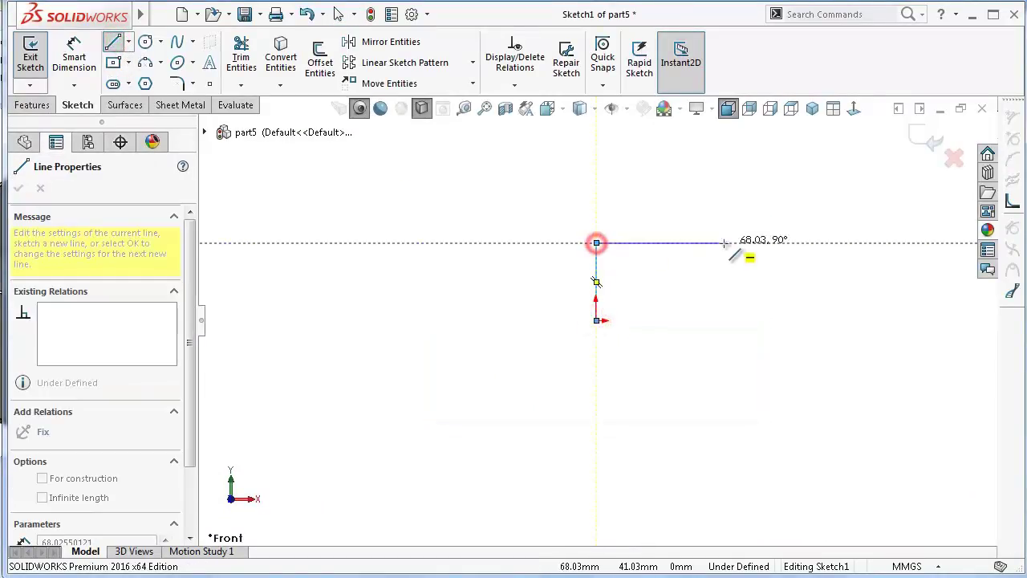
left_click(634, 282)
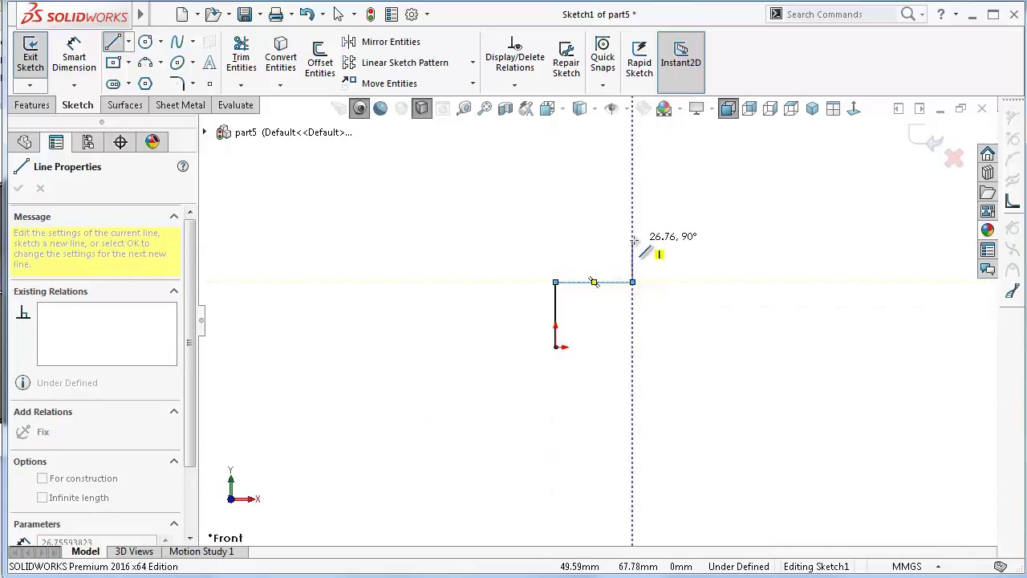
left_click(633, 239)
- Draw the remaining steps, drop the right end to the centreline and close the outline at the origin
left_click(843, 240)
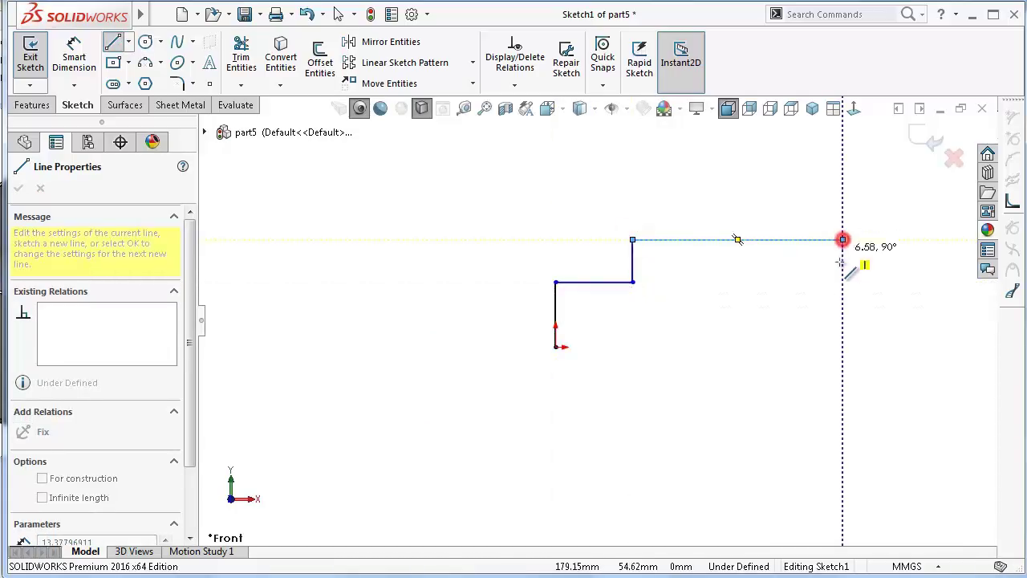
left_click(845, 262)
left_click(928, 261)
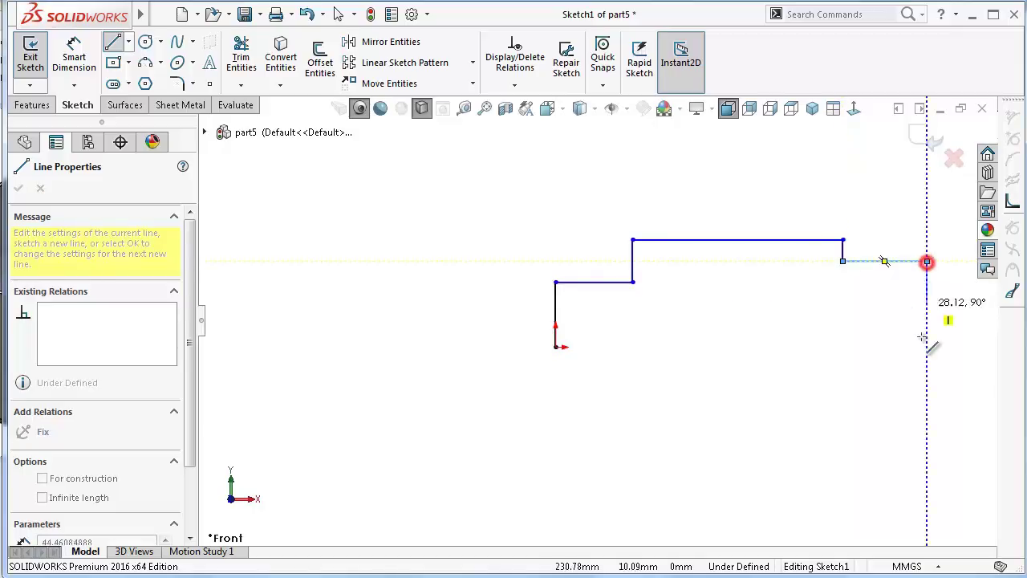
left_click(928, 347)
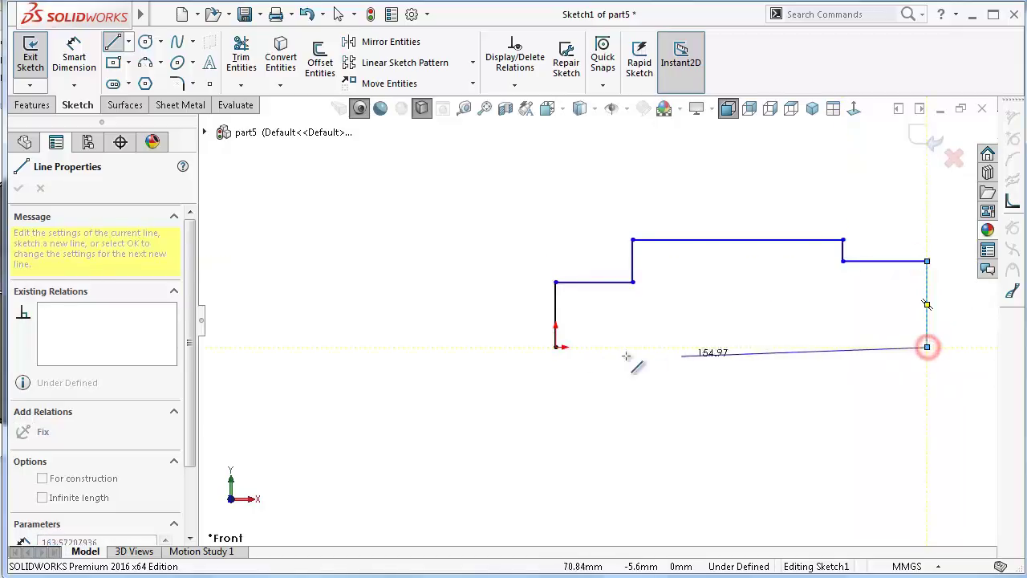
left_click(556, 346)
right_click_drag(436, 413, 443, 275)
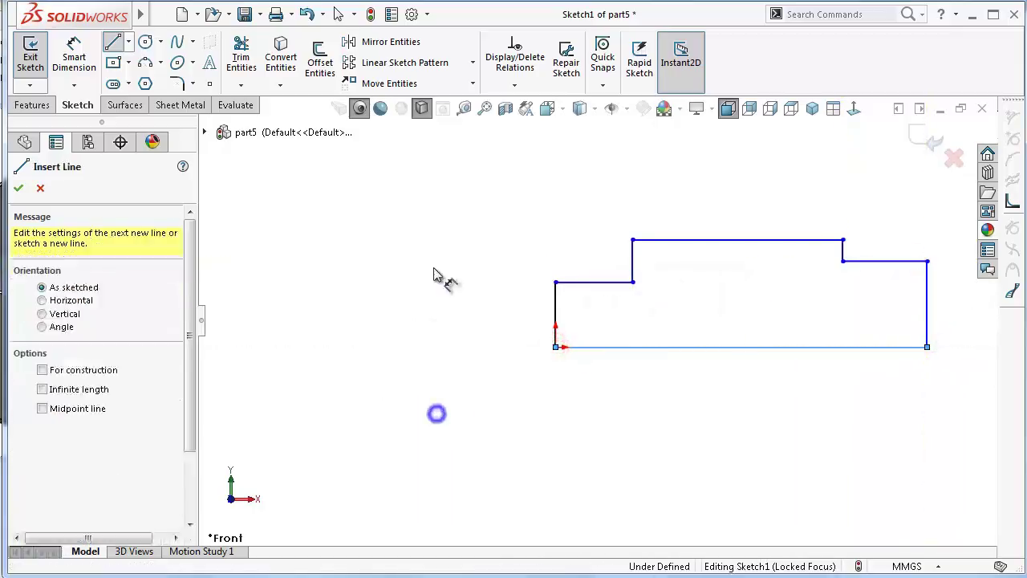
- Dimension the first step length at 10 mm and the left end height at 5.01 mm
scroll(610, 321, "down", 2)
scroll(634, 332, "down", 2)
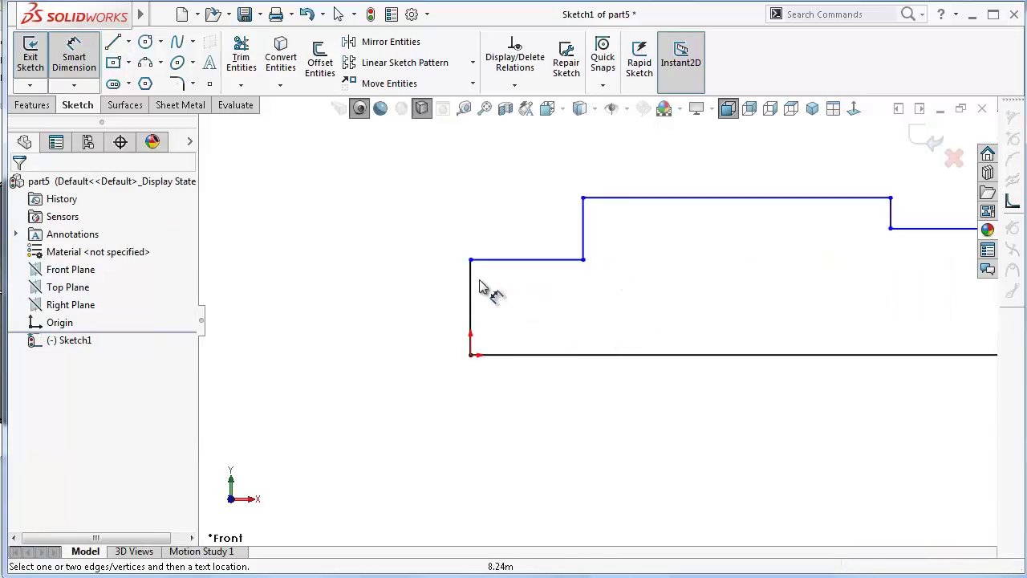
left_click(471, 279)
left_click(415, 297)
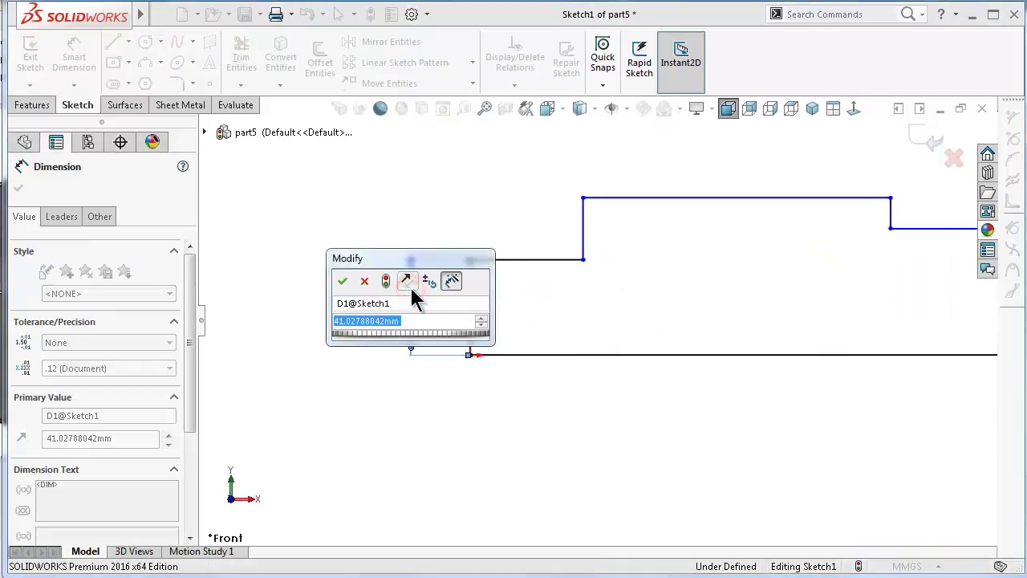
type("10")
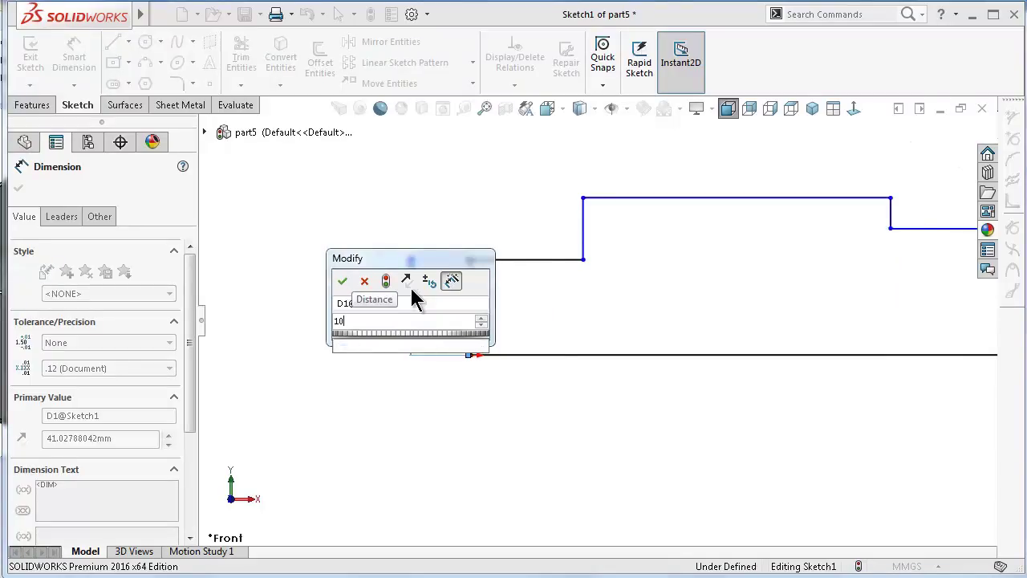
key("Return")
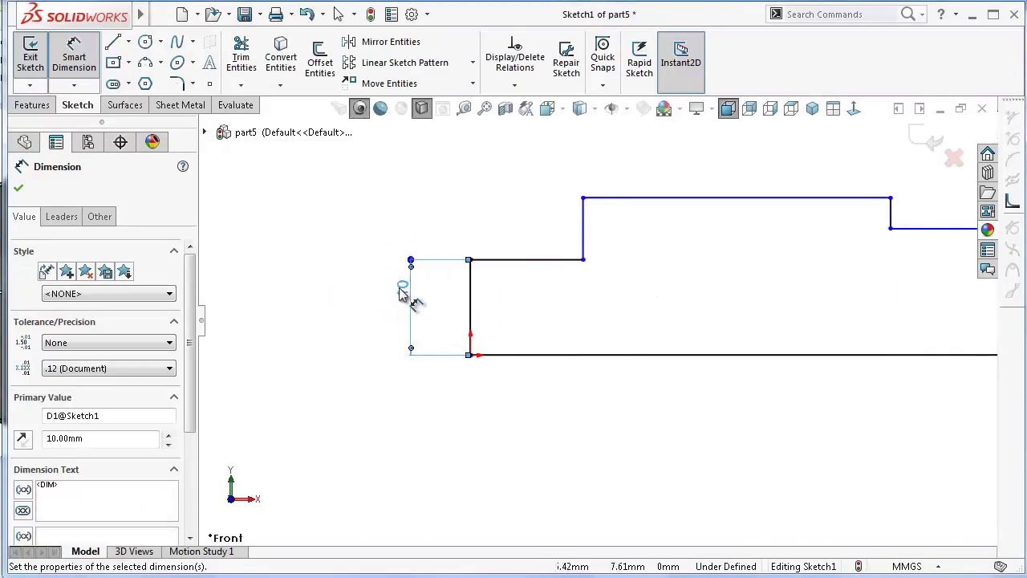
left_click(518, 261)
left_click(516, 239)
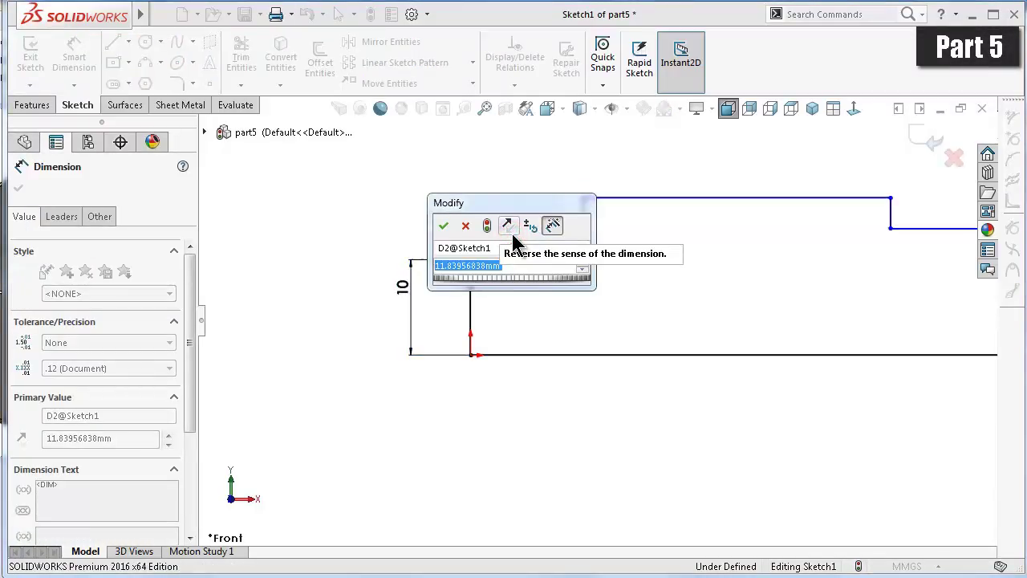
type("10")
key("Return")
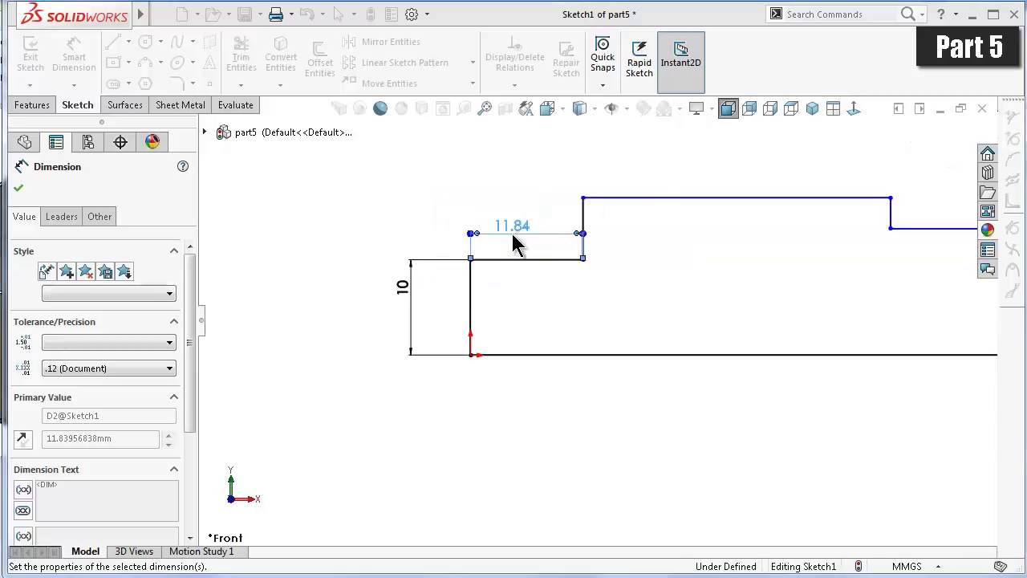
left_click(404, 282)
type("5")
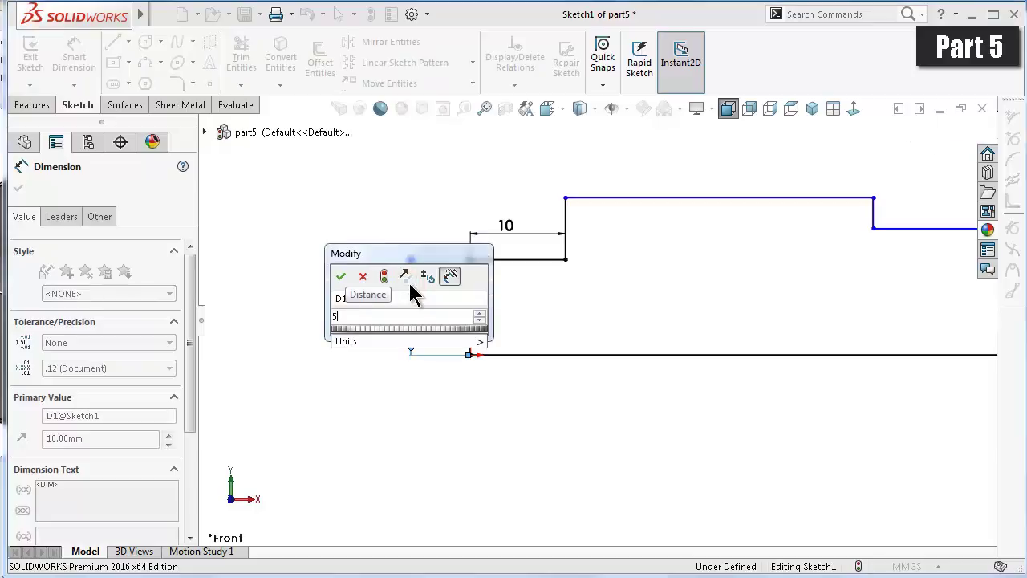
type(".01")
key("Return")
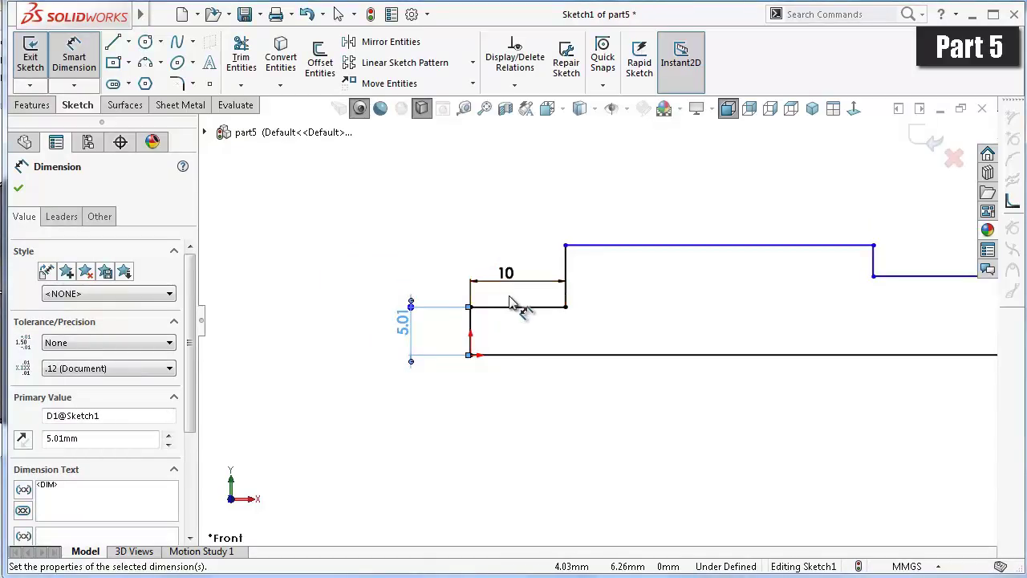
- Dimension the middle step length at 10.75 mm and the right step length at 5.01 mm
scroll(514, 304, "down", 1)
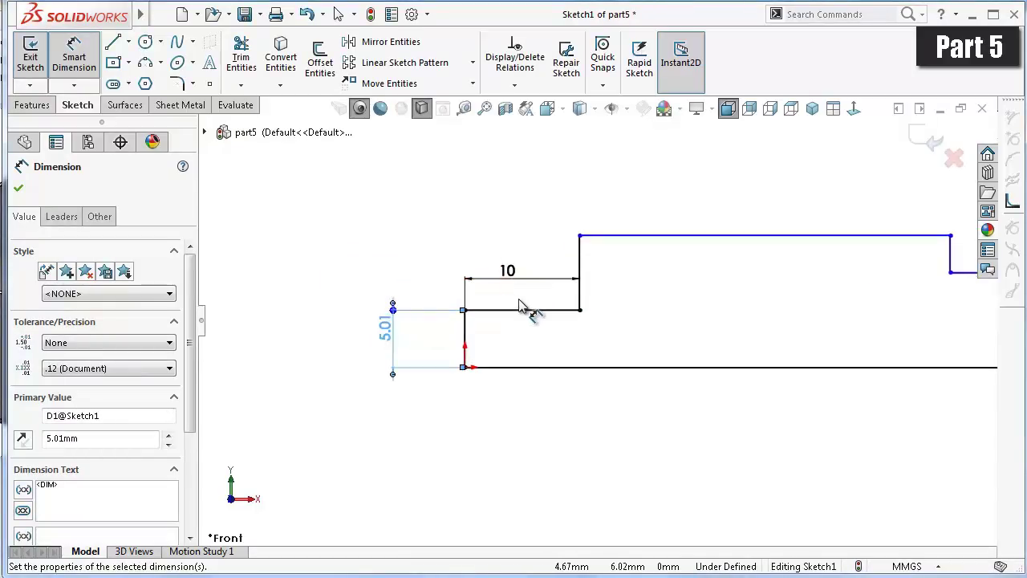
left_click(681, 236)
left_click(672, 211)
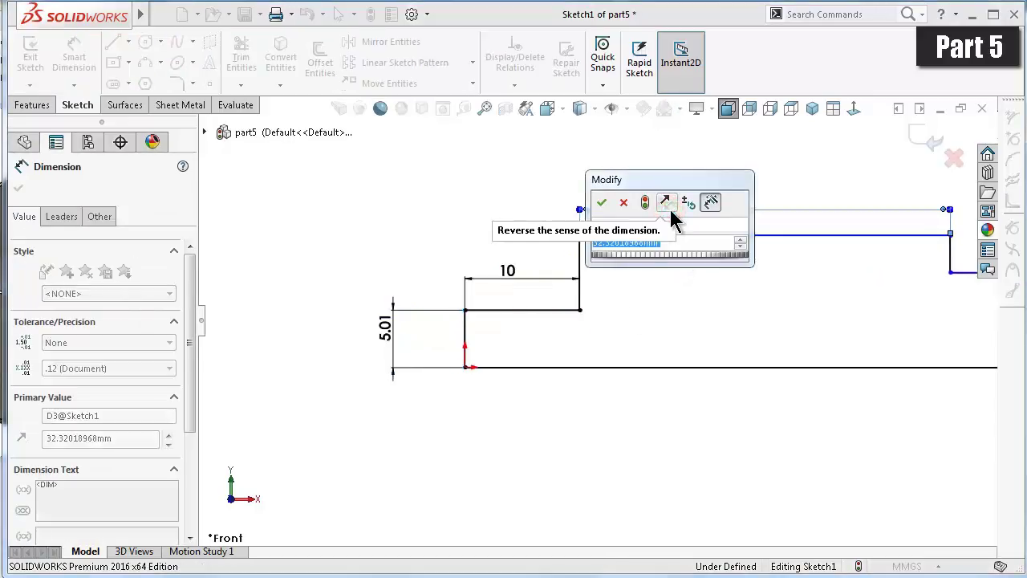
type("1")
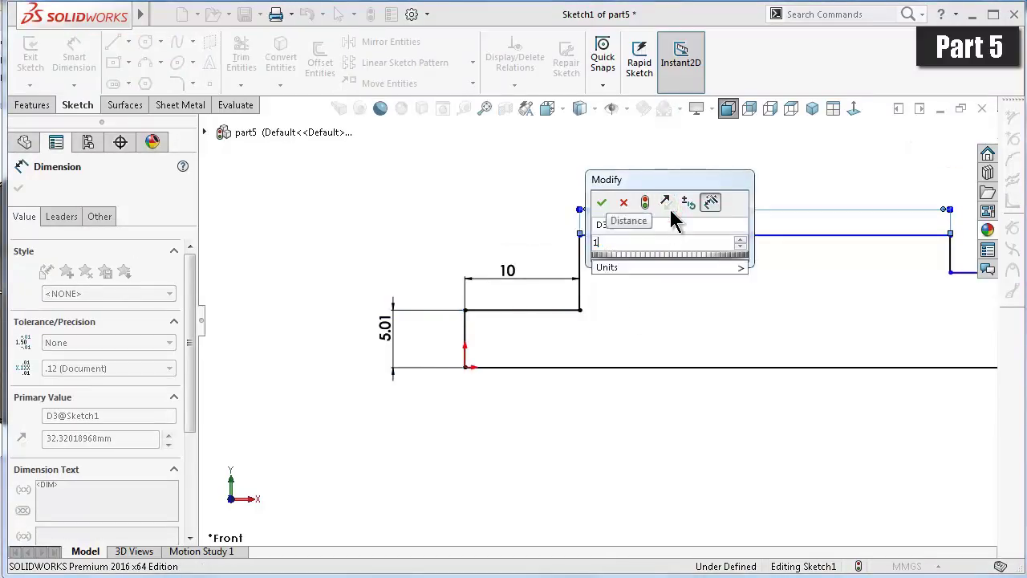
type("0.75")
key("Return")
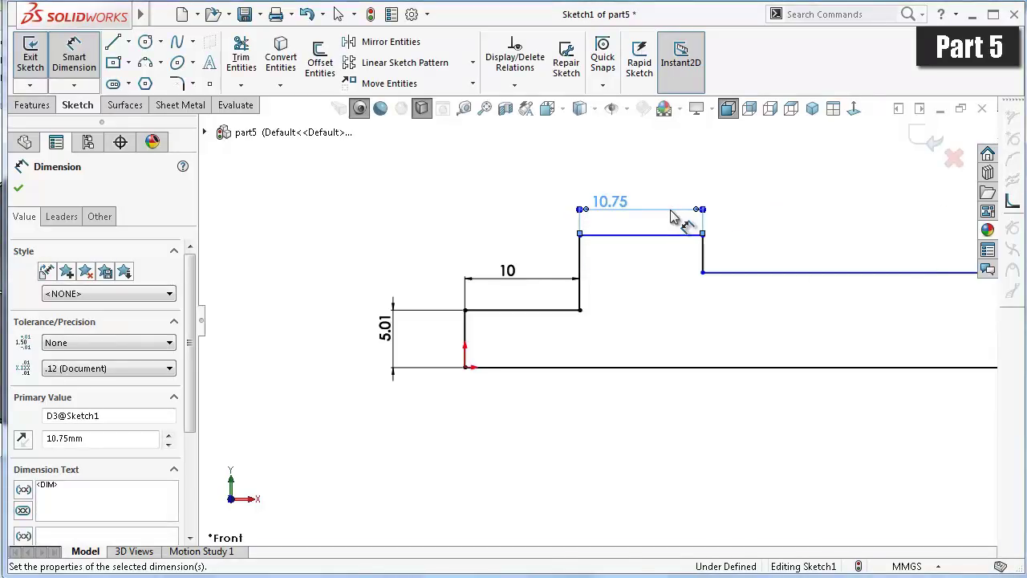
scroll(791, 256, "down", 2)
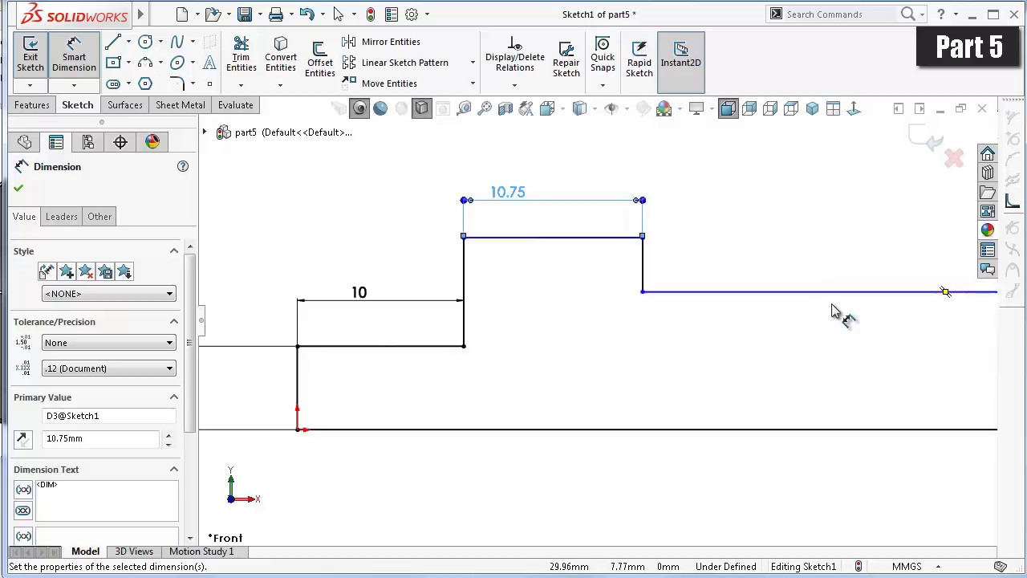
scroll(846, 309, "up", 3)
left_click(865, 306)
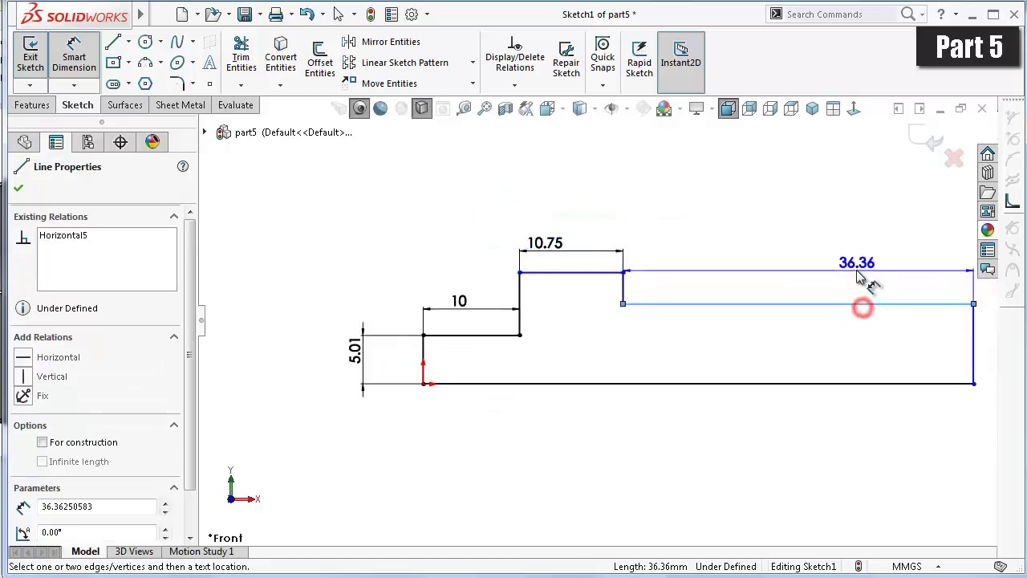
left_click(857, 270)
type("5")
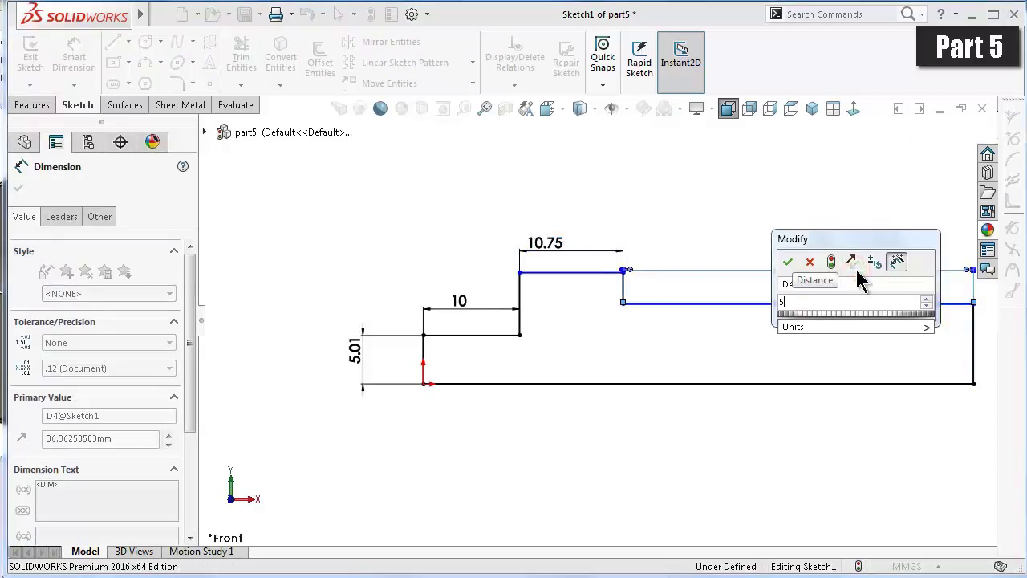
type(".01")
key("Return")
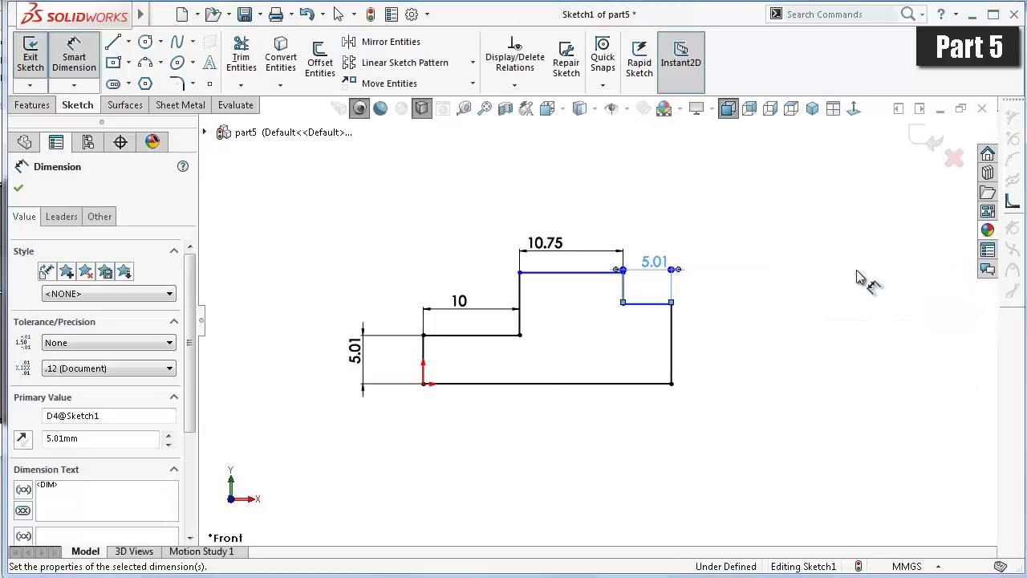
- Add the 5 mm right end height and the 6 mm middle step height to fully define the sketch
scroll(858, 285, "down", 2)
scroll(682, 335, "up", 1)
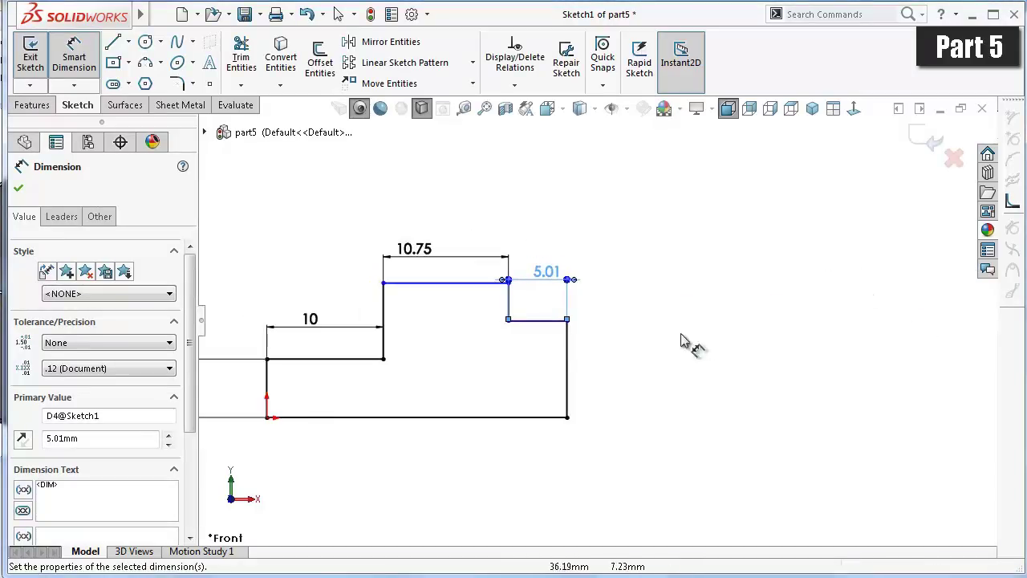
left_click(567, 339)
left_click(649, 349)
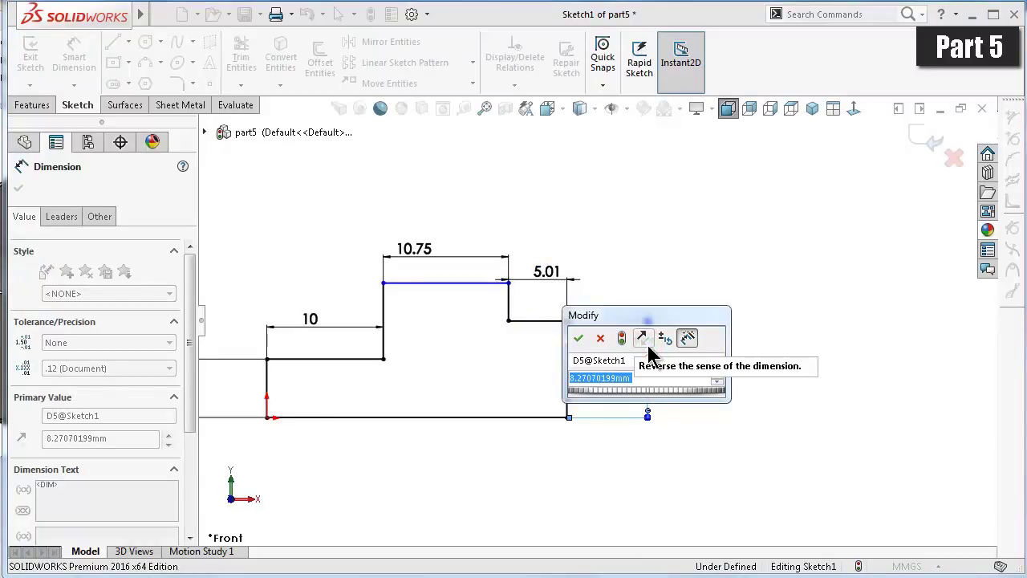
type("1")
key("BackSpace")
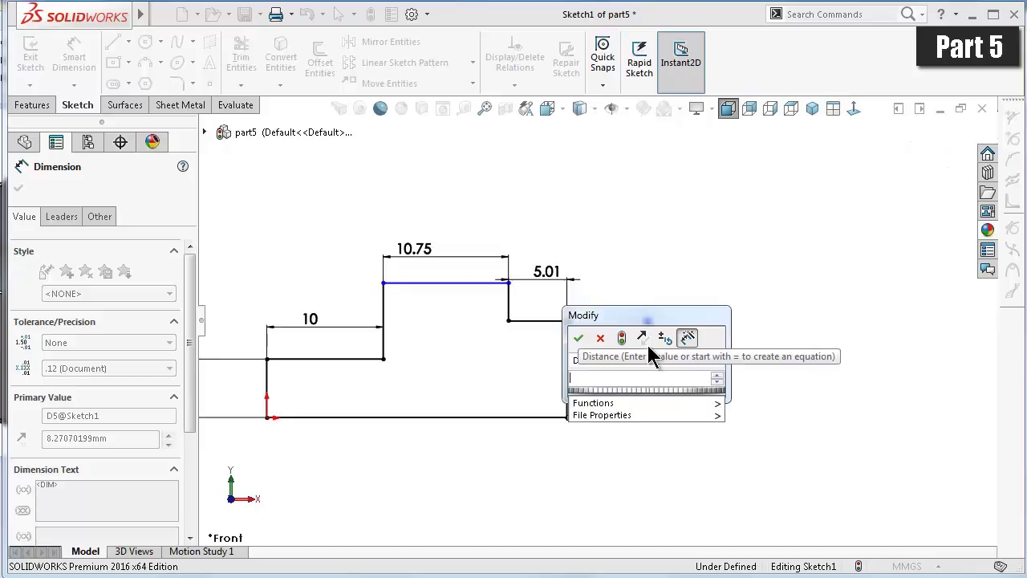
type("5")
key("Return")
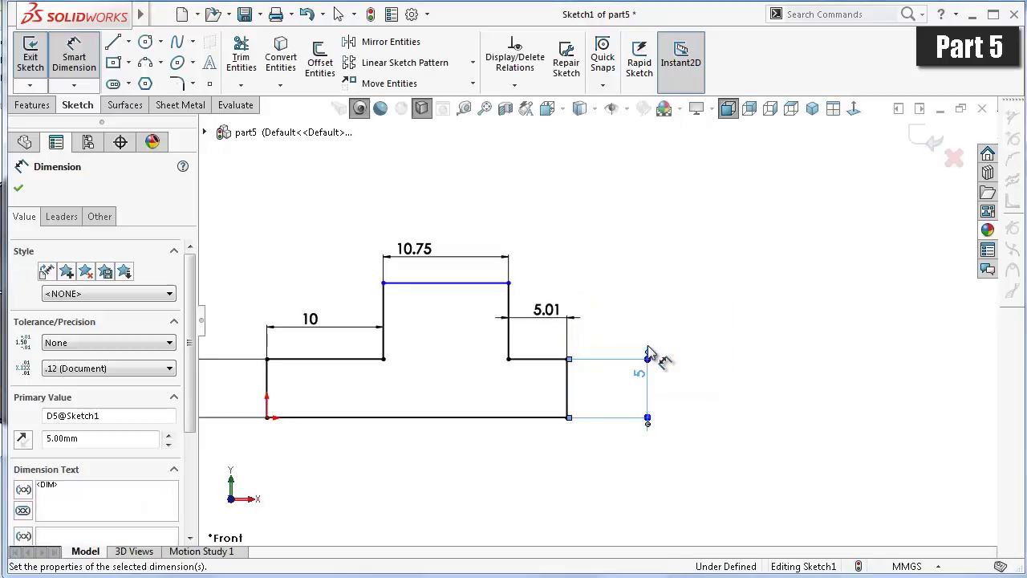
left_click(470, 284)
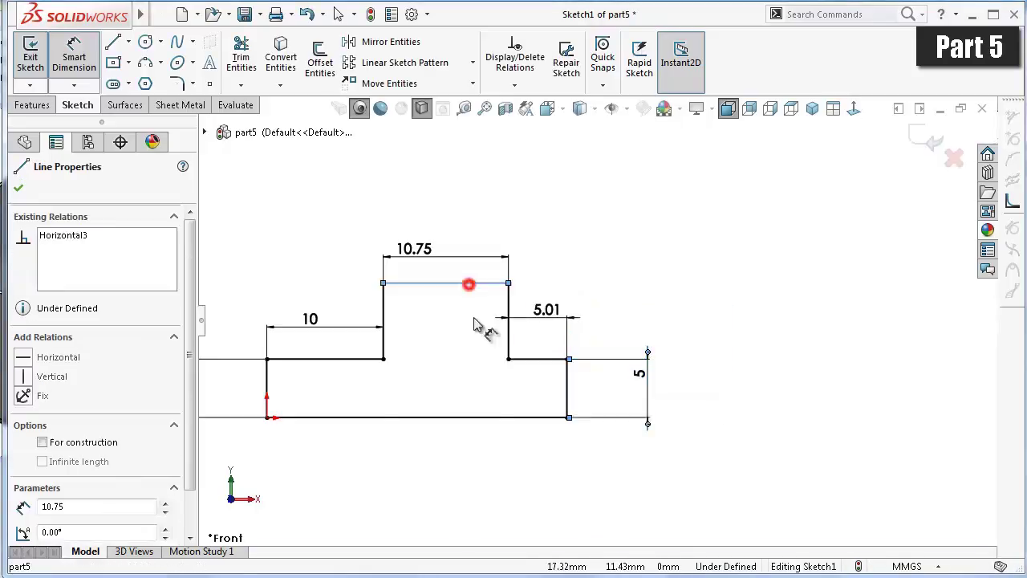
left_click(501, 418)
left_click(483, 395)
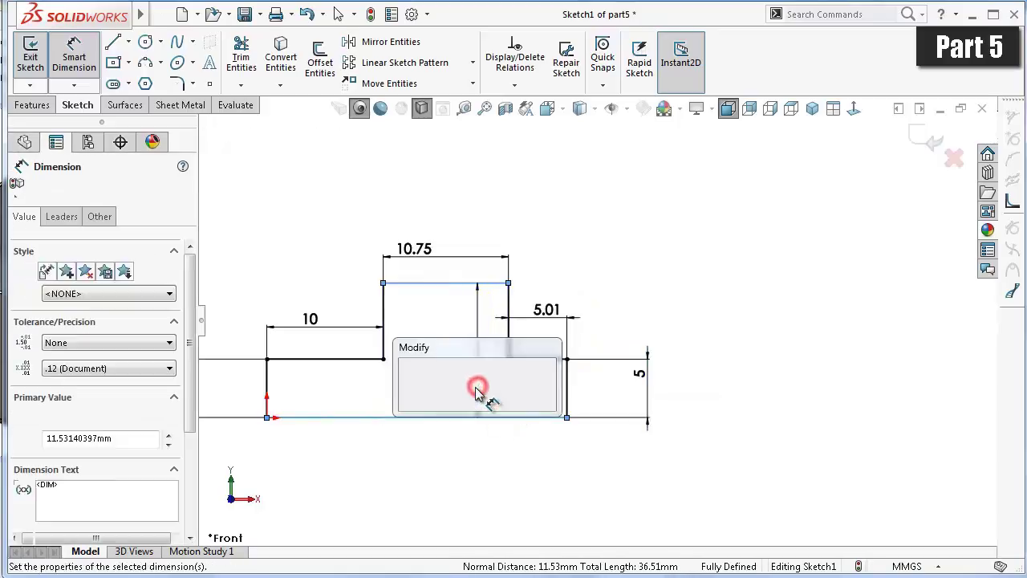
type("6")
key("Return")
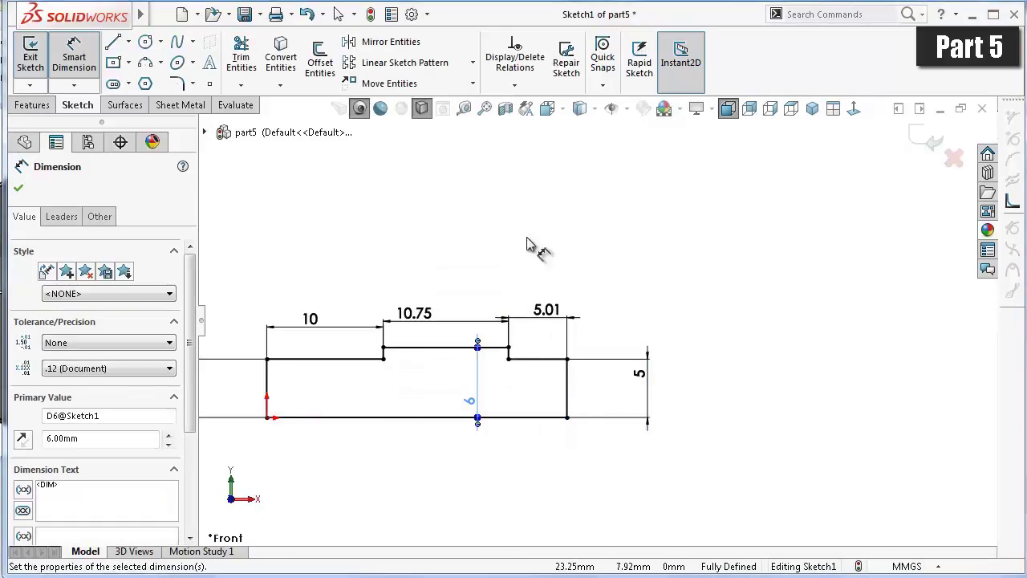
left_click(522, 197)
- Revolve the sketch 360° around the bottom centreline into a solid stepped shaft
left_click(34, 105)
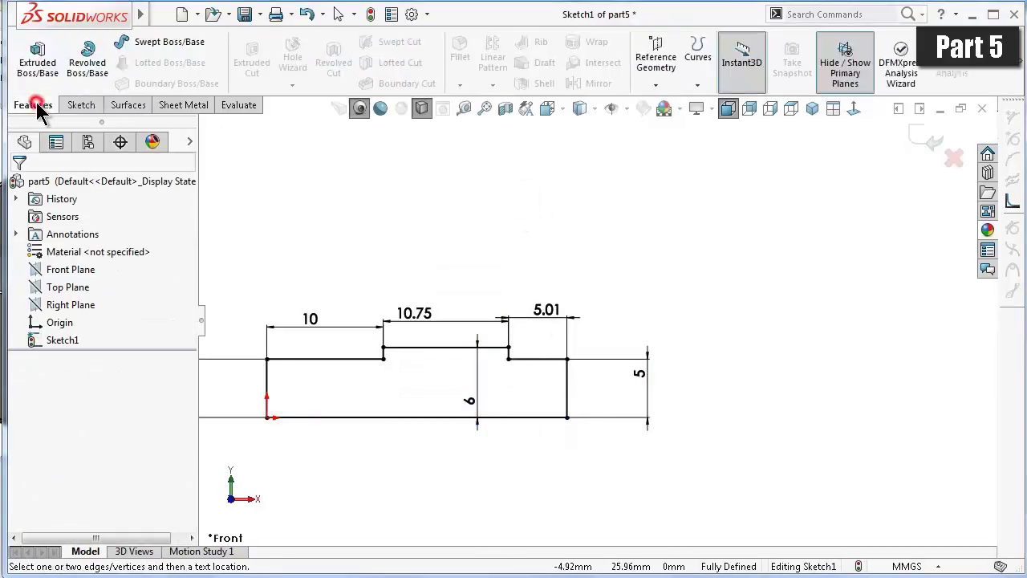
left_click(88, 56)
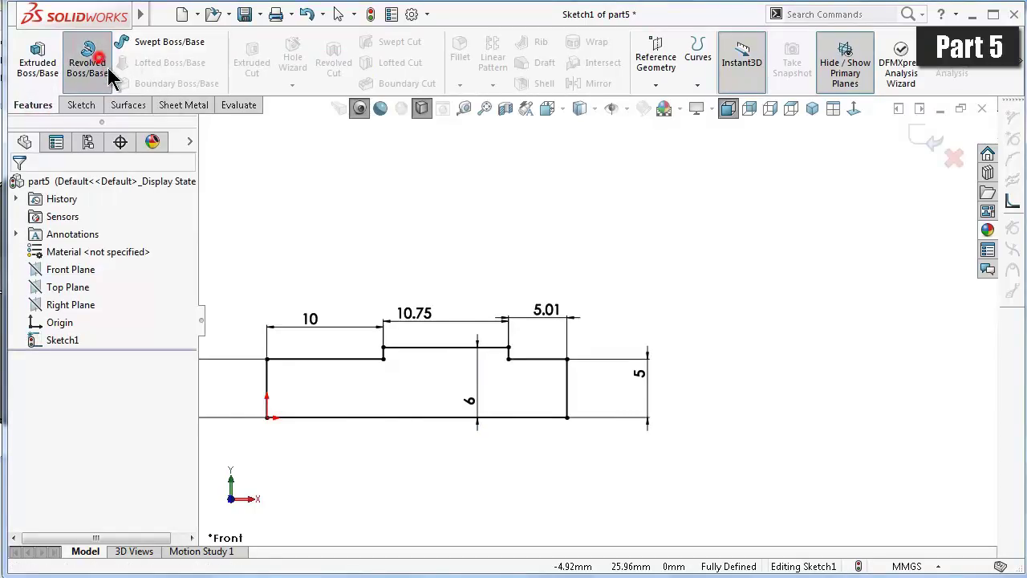
left_click(498, 357)
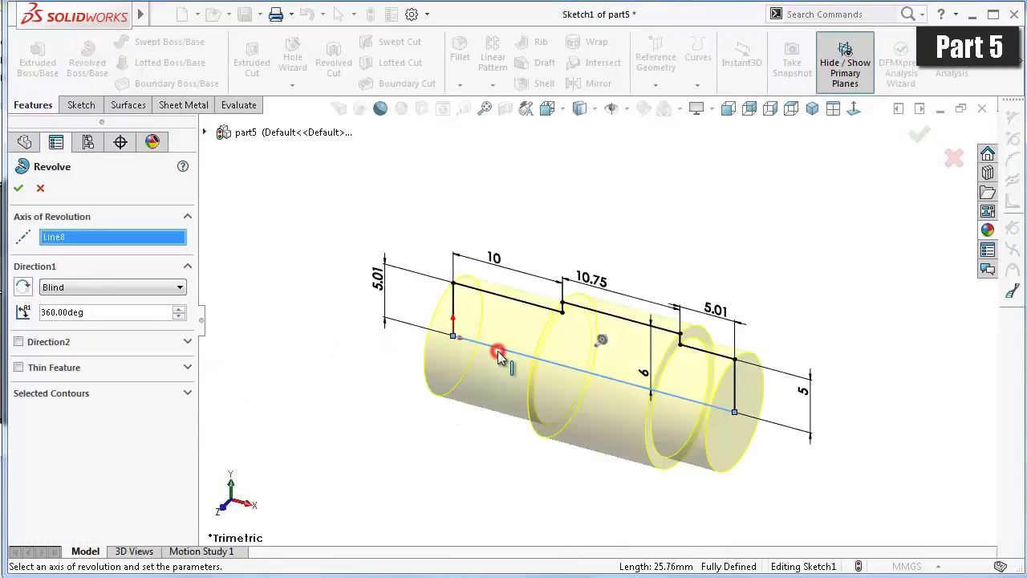
left_click(19, 188)
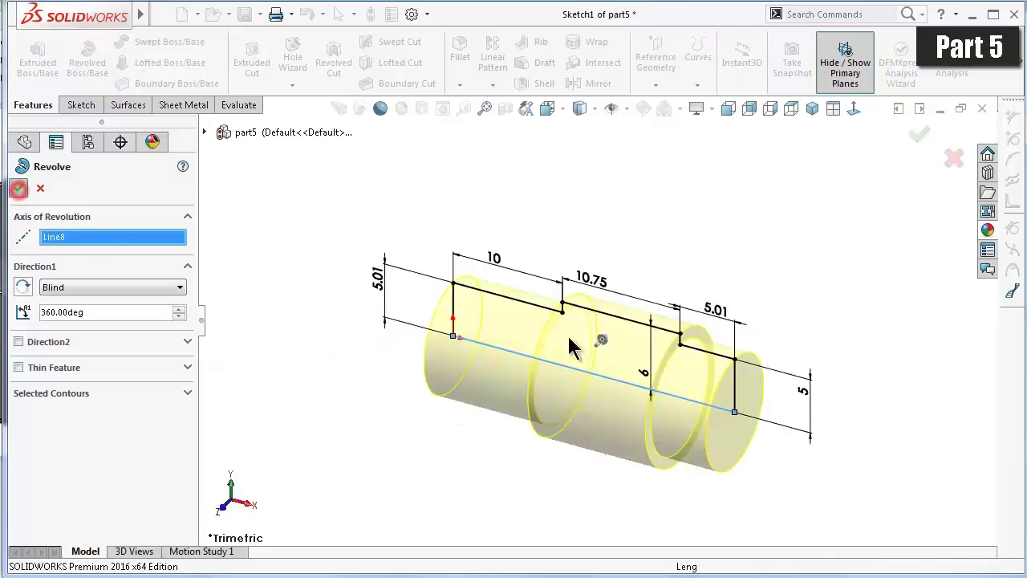
left_click(772, 302)
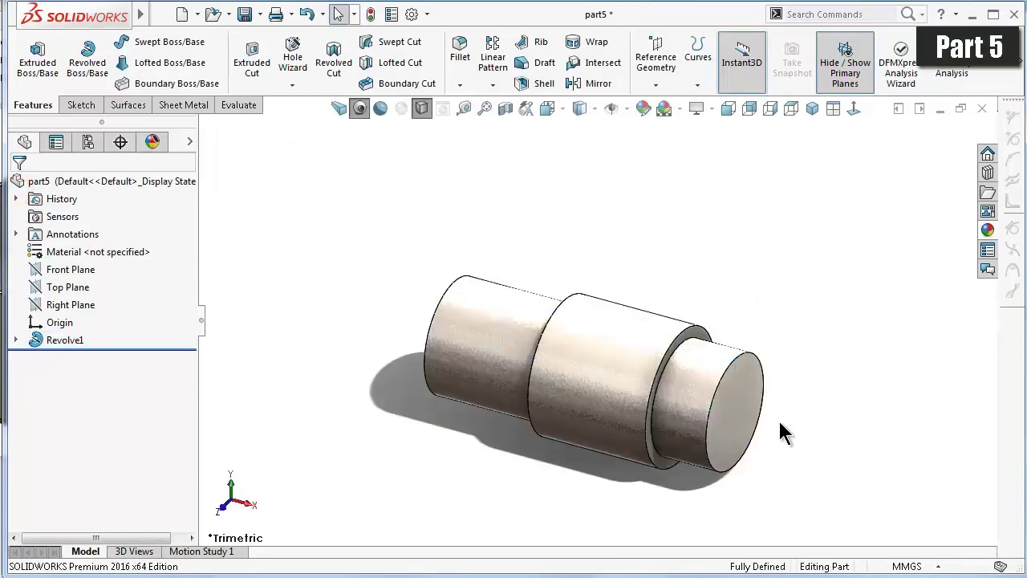
scroll(778, 434, "down", 2)
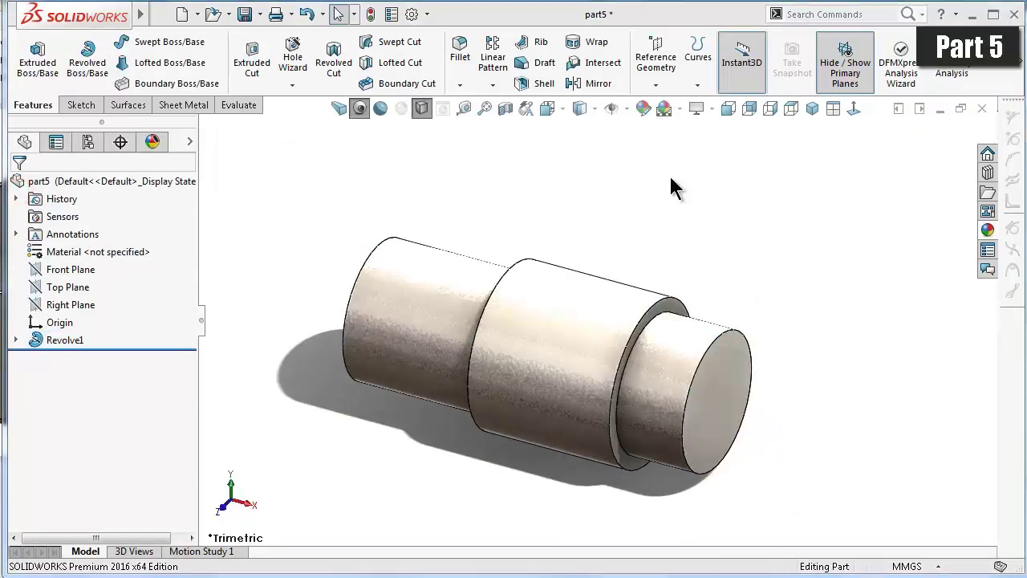
- Give the shaft a dark grey appearance
left_click(642, 109)
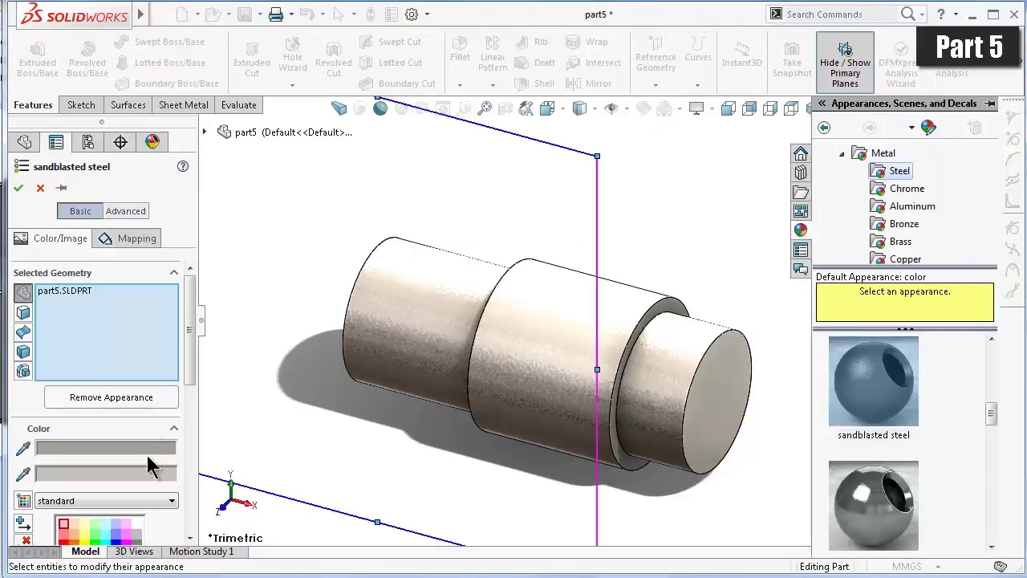
left_click_drag(193, 353, 195, 449)
left_click(137, 354)
left_click(137, 362)
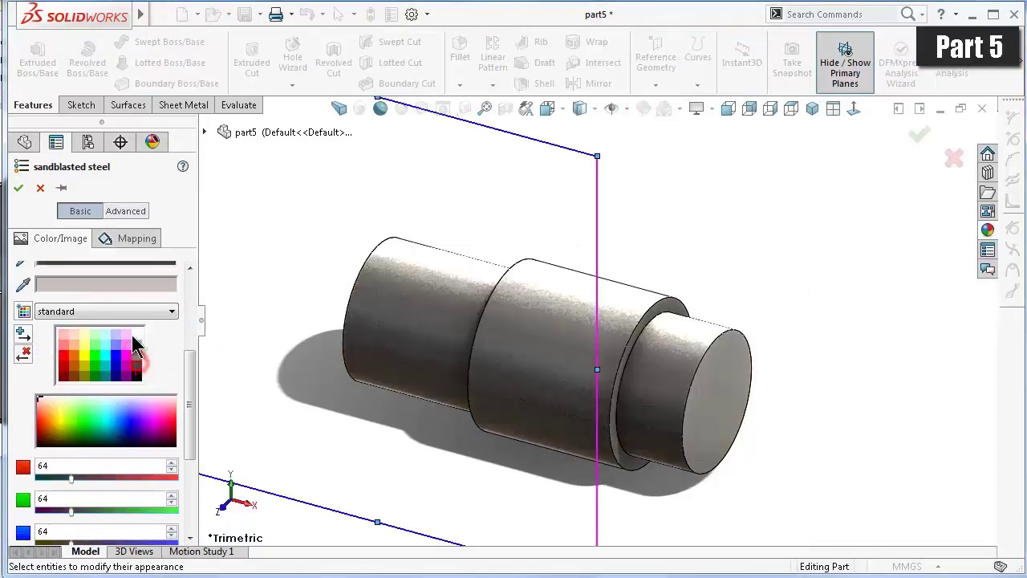
left_click(18, 188)
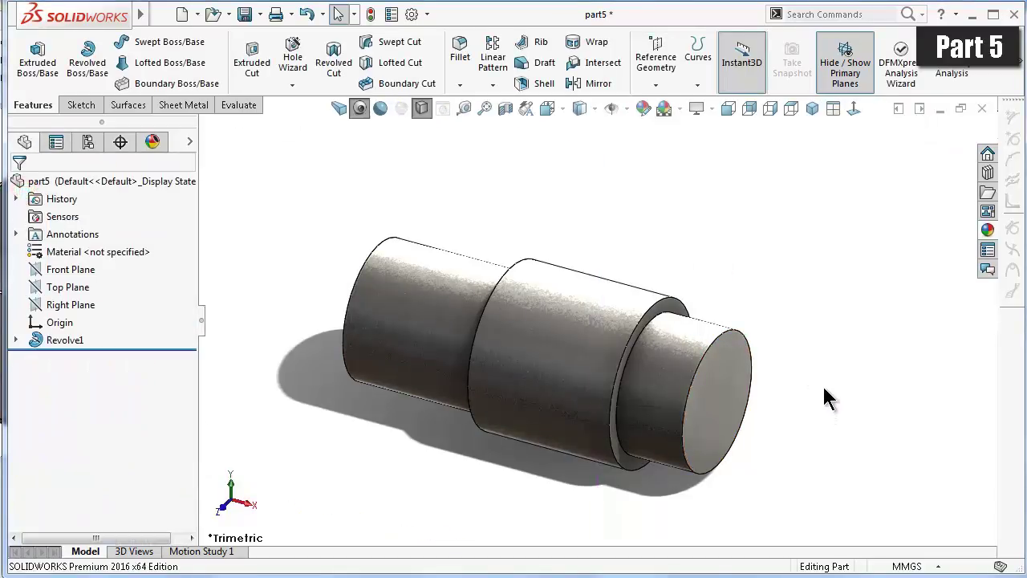
- Turn the shaft around and save the part
key("Right")
key("Right")
key("Right")
key("Right")
key("Right")
key("Right")
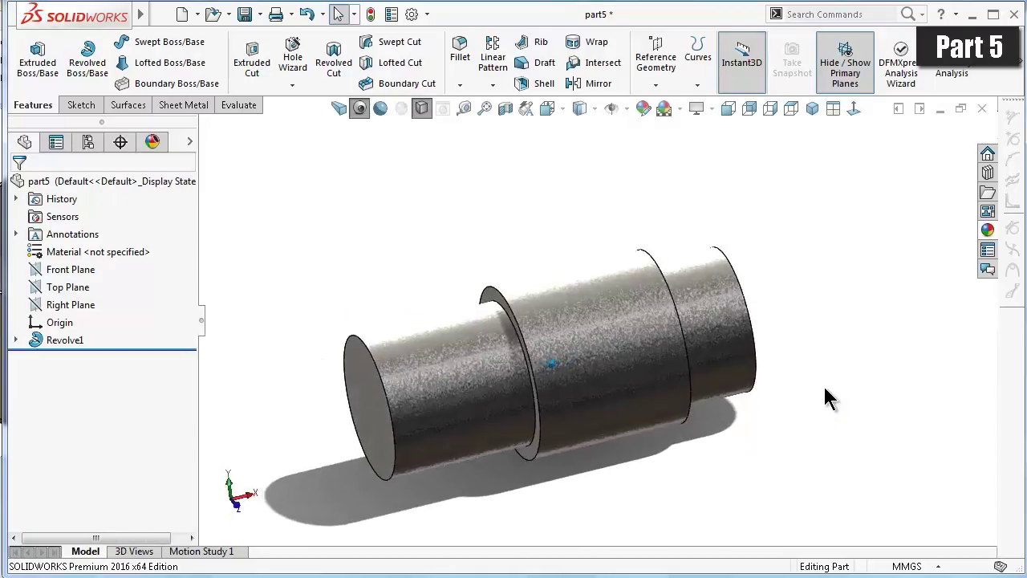
key("Right")
key("Right")
key("ctrl+s")
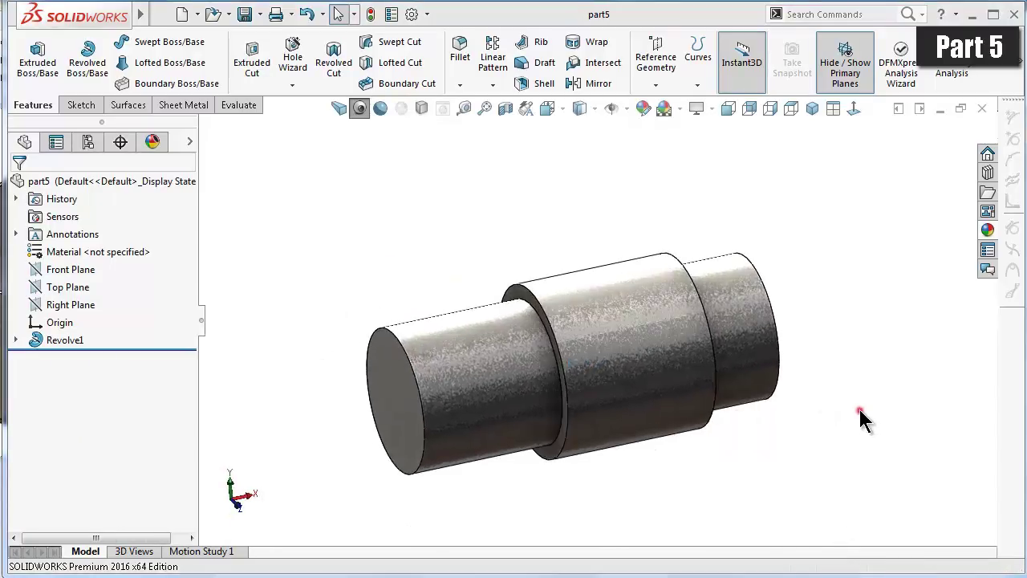
mouse_move(861, 417)
middle_mouse_down()
mouse_move(776, 312)
mouse_move(597, 252)
mouse_move(562, 258)
middle_mouse_up()
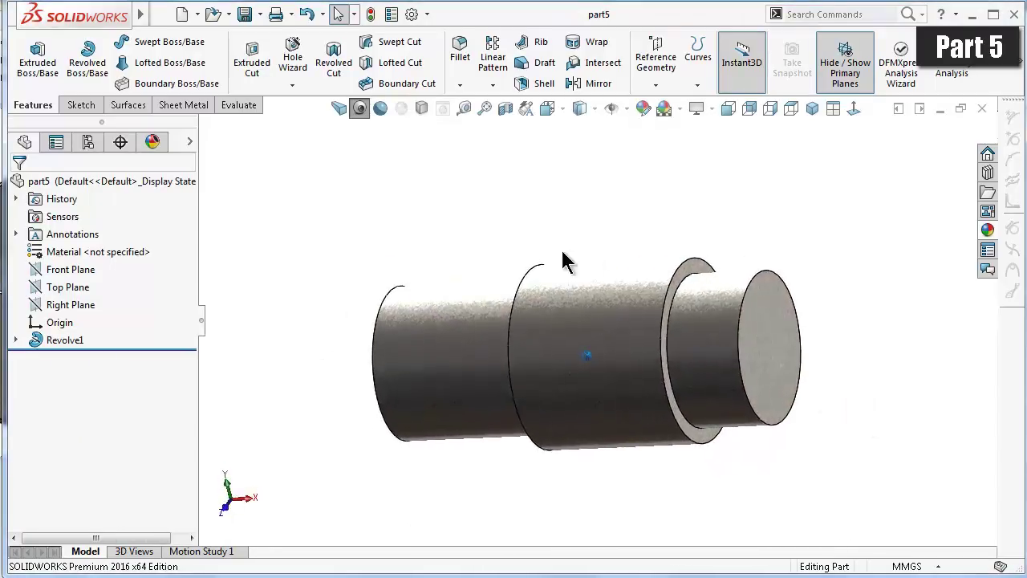
- Set up a Hole Wizard tapped hole, size M6, 8 mm deep
left_click(293, 53)
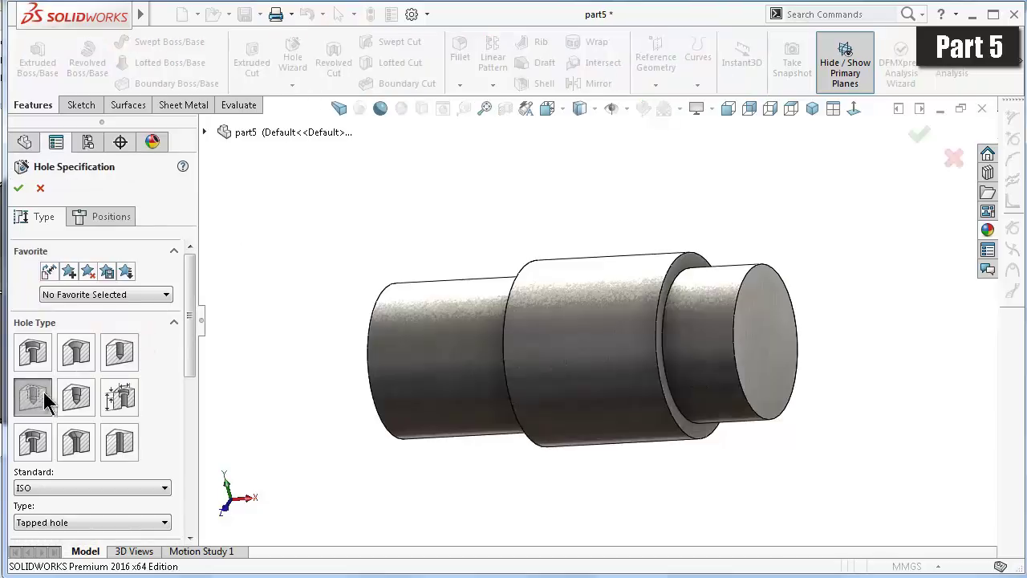
left_click_drag(191, 322, 189, 427)
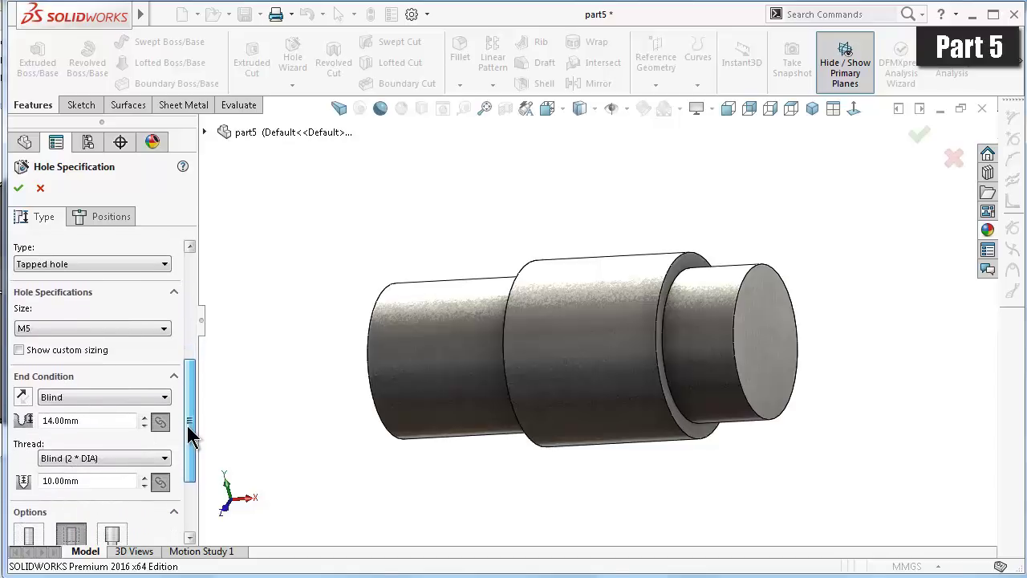
left_click(48, 331)
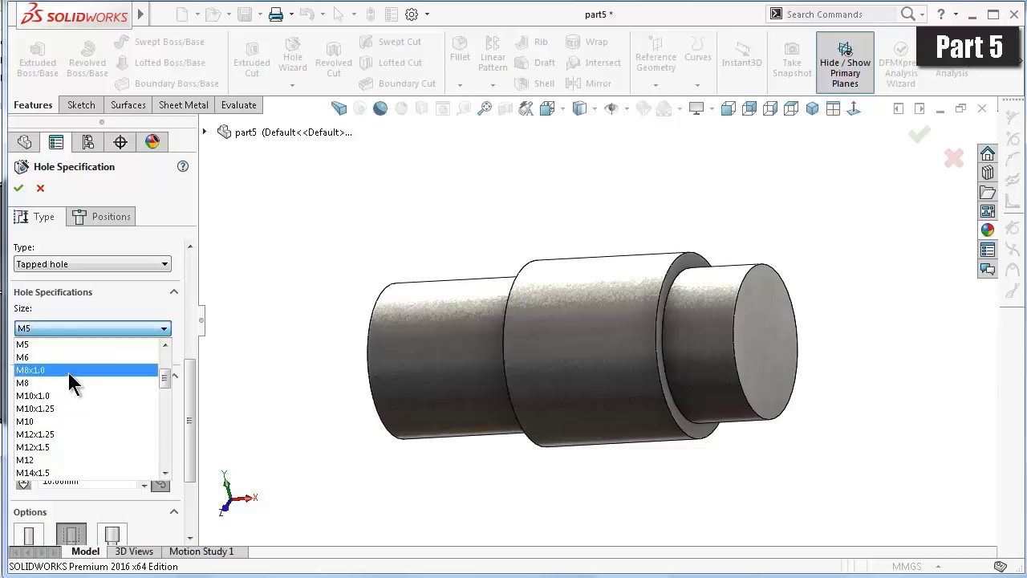
left_click(69, 357)
left_click_drag(191, 377, 192, 405)
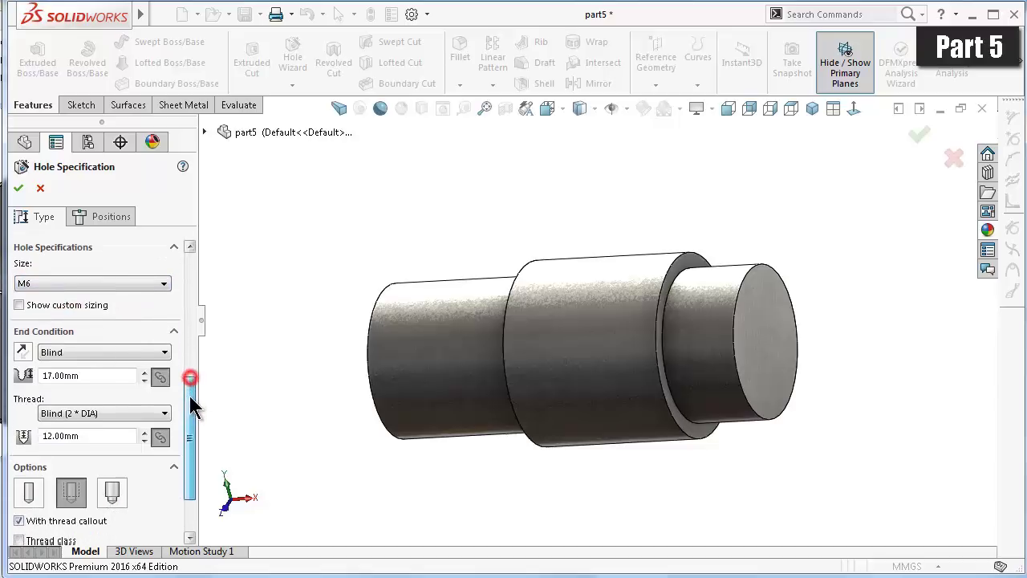
left_click(95, 375)
type("8")
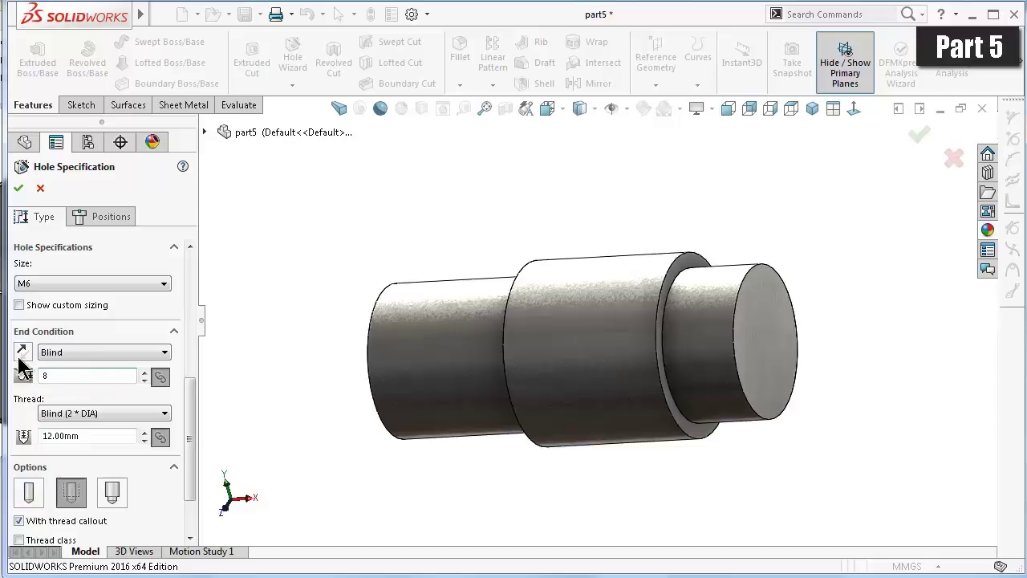
left_click(28, 408)
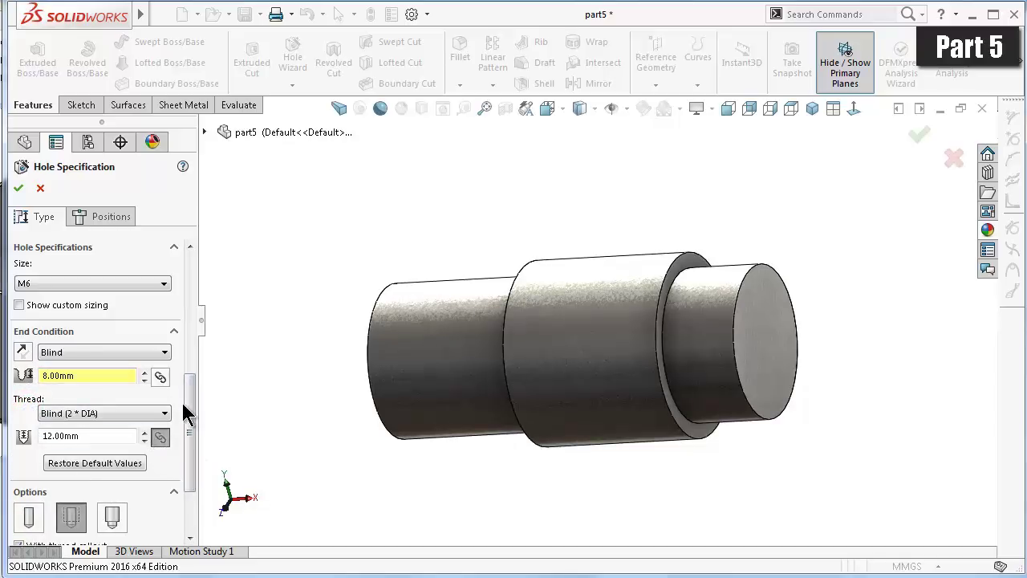
mouse_move(188, 413)
left_mouse_down()
mouse_move(193, 361)
mouse_move(192, 445)
mouse_move(179, 257)
left_mouse_up()
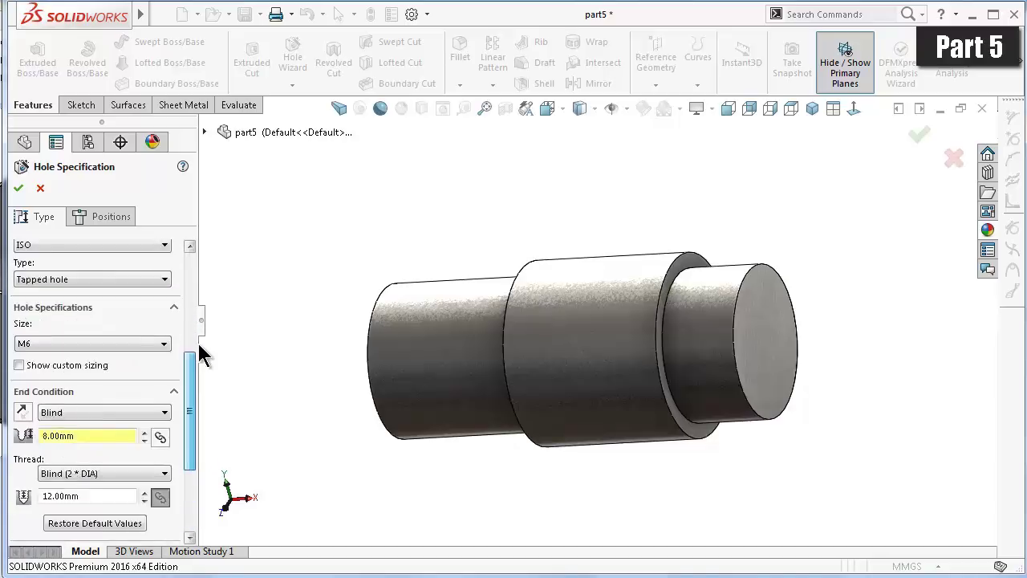
- Place the M6 hole at the centre of the shaft's small end face and confirm it
left_click(111, 217)
left_click(747, 343)
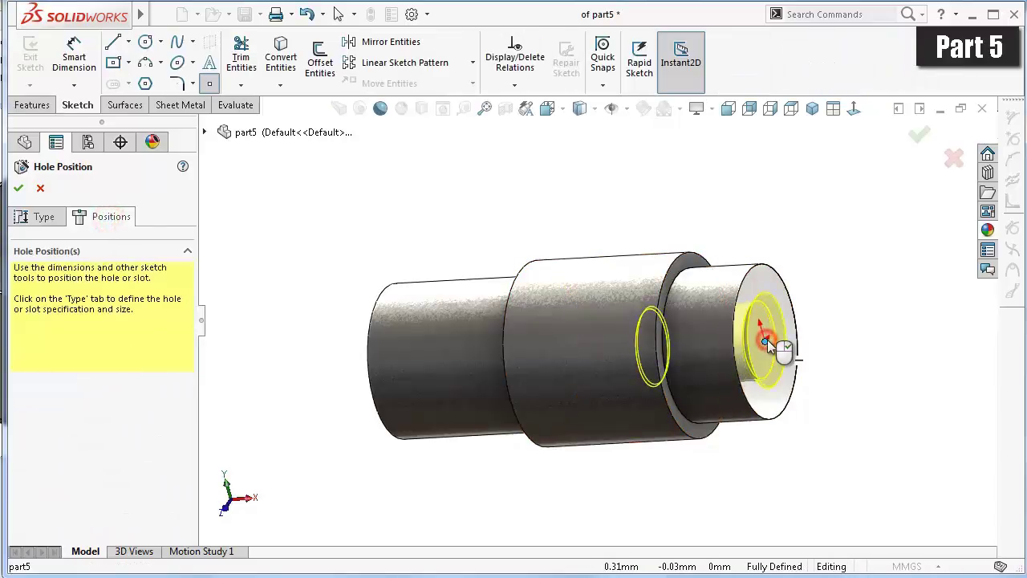
left_click(768, 341)
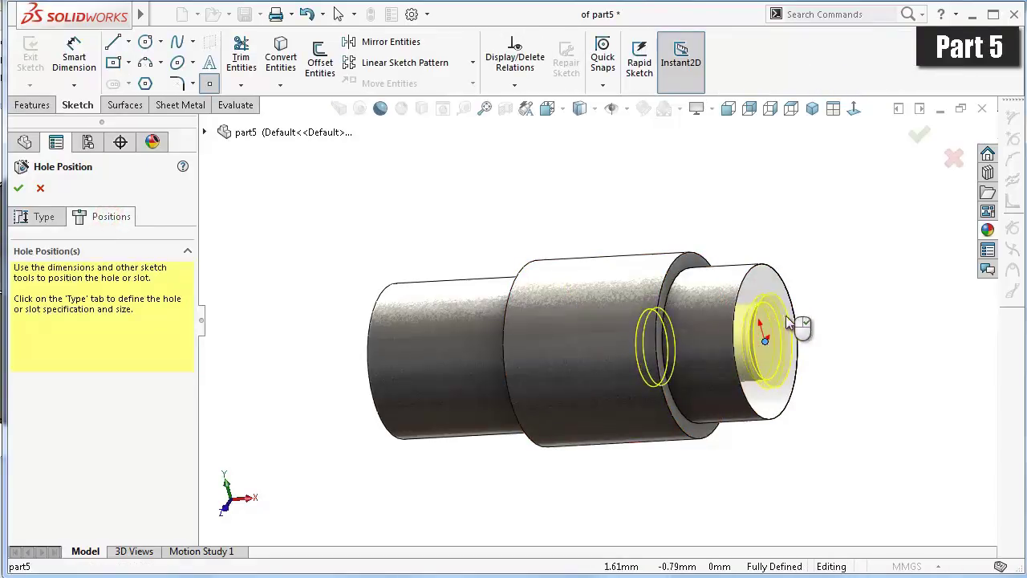
left_click(927, 136)
key("Left")
key("Left")
key("Down")
key("Down")
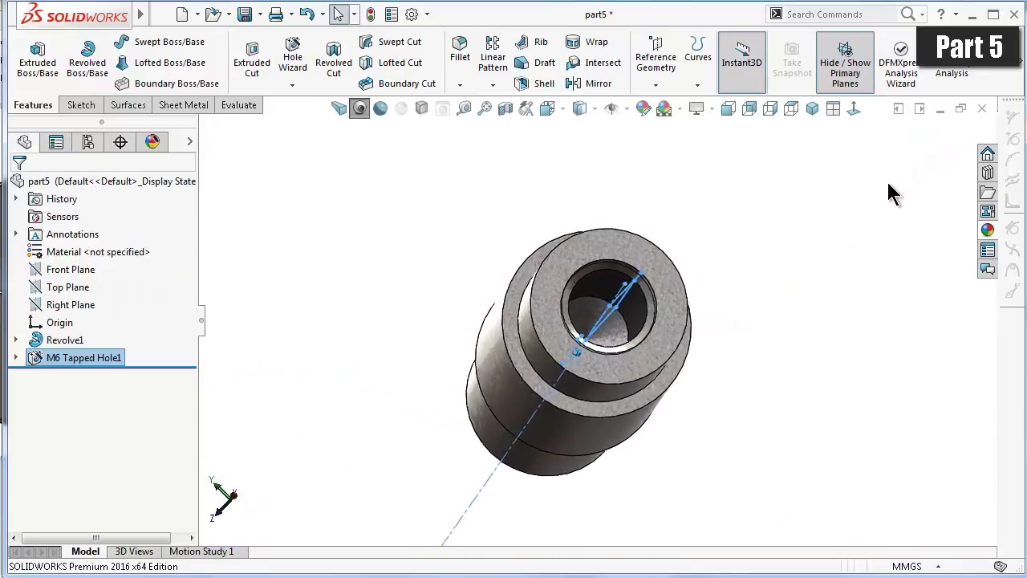
key("Right")
key("Right")
key("Right")
key("Right")
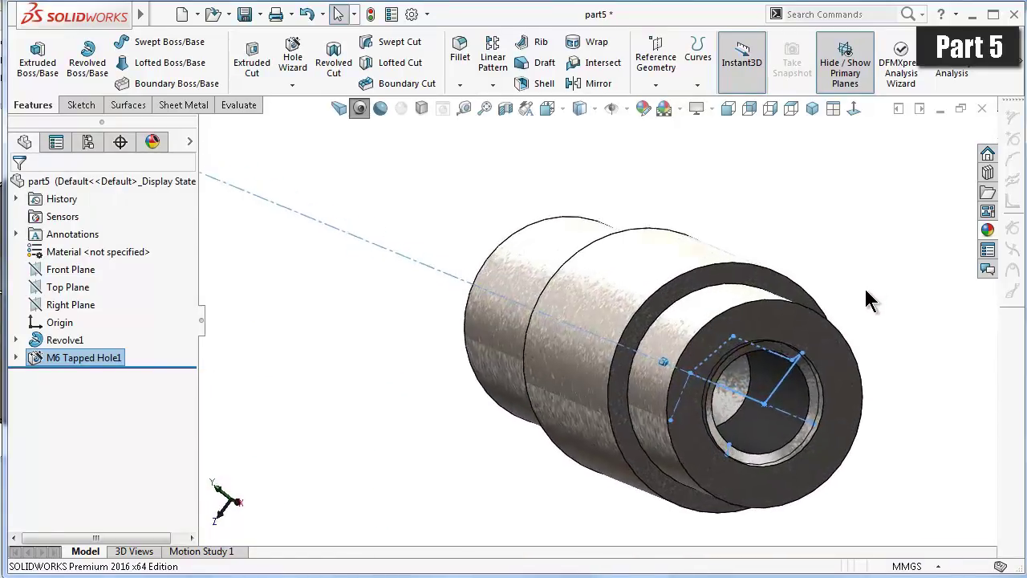
key("Left")
key("Left")
key("Left")
key("Left")
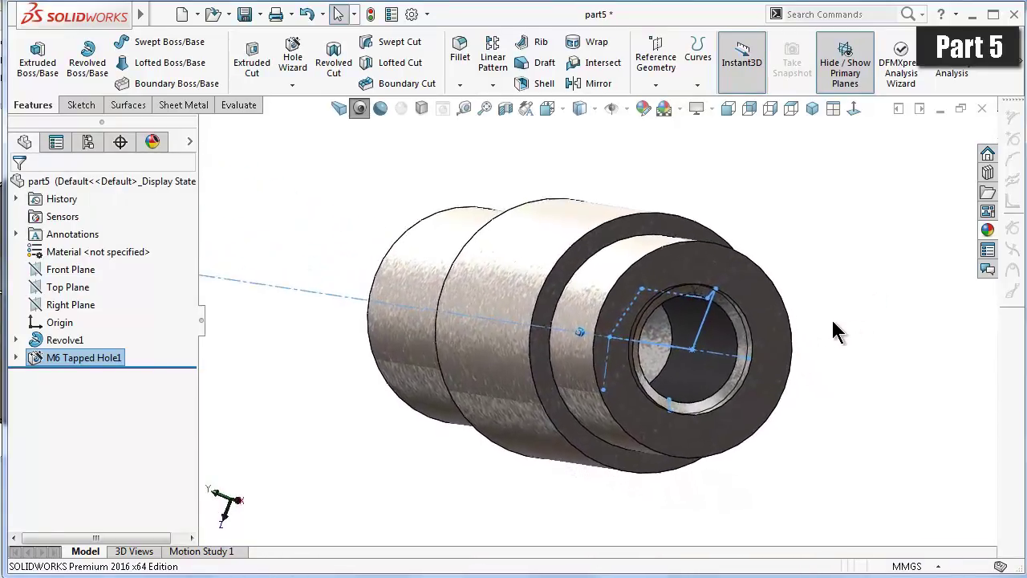
- Select the hole's edge to check its diameter and inspect the hole end
left_click(736, 324)
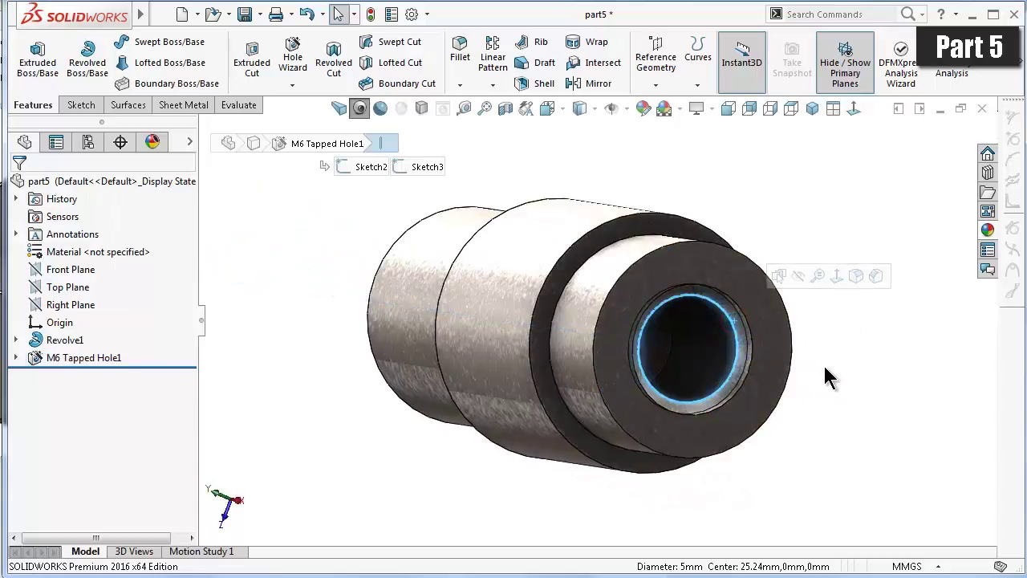
left_click(839, 403)
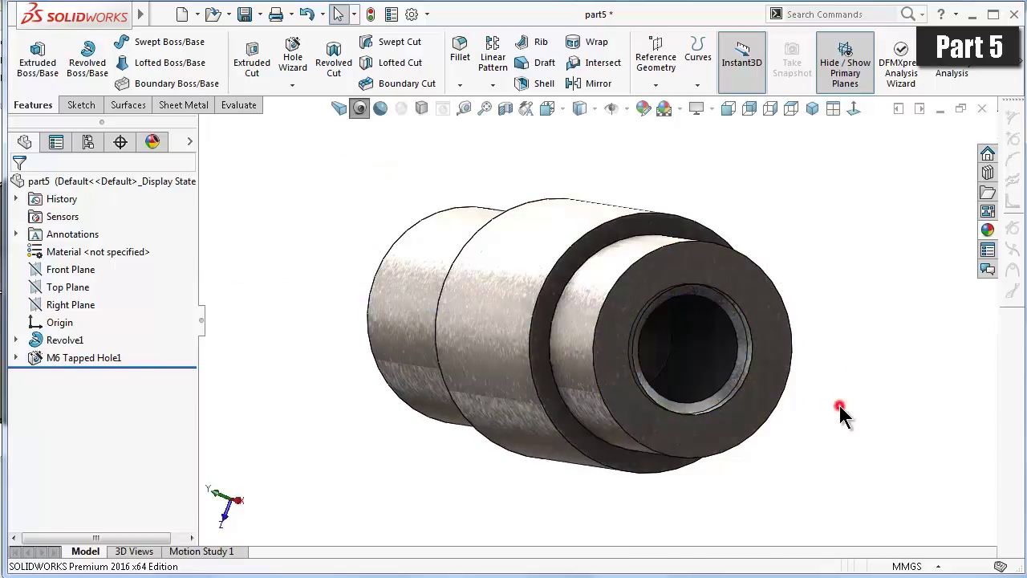
key("Right")
key("Right")
key("Right")
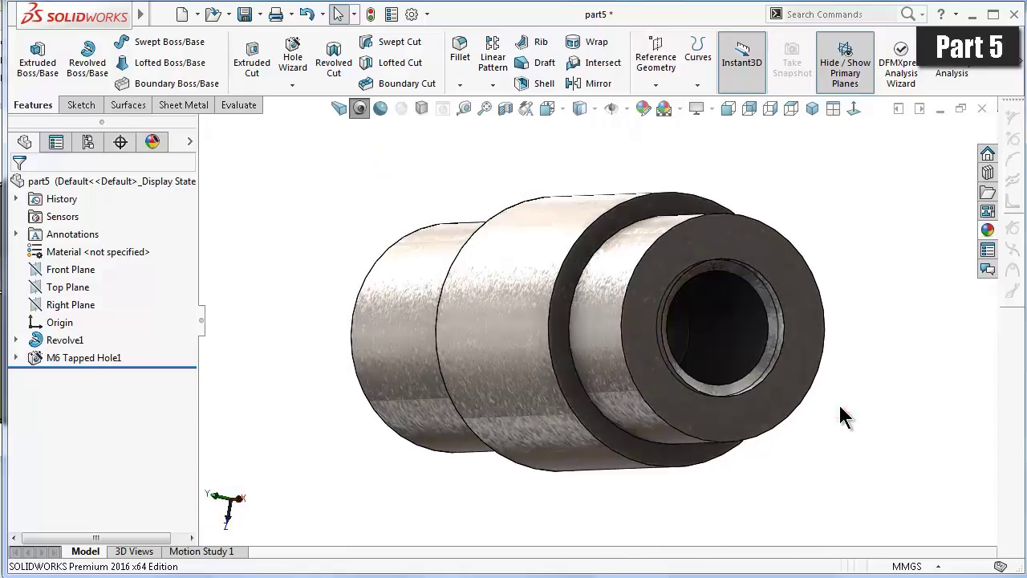
key("Left")
key("Left")
key("Left")
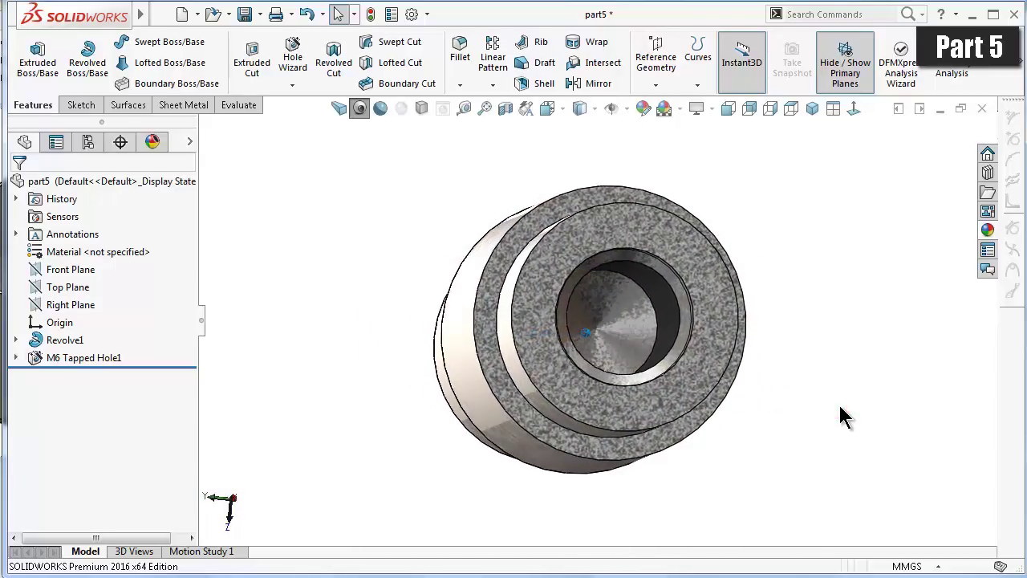
key("Right")
key("Left")
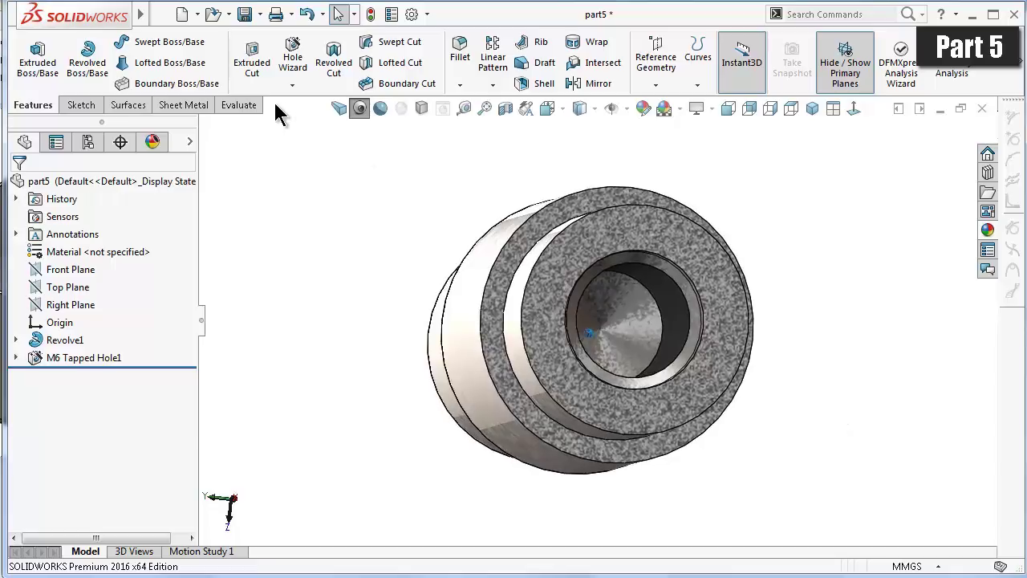
- Start a thread feature on the M6 hole's edge
left_click(295, 87)
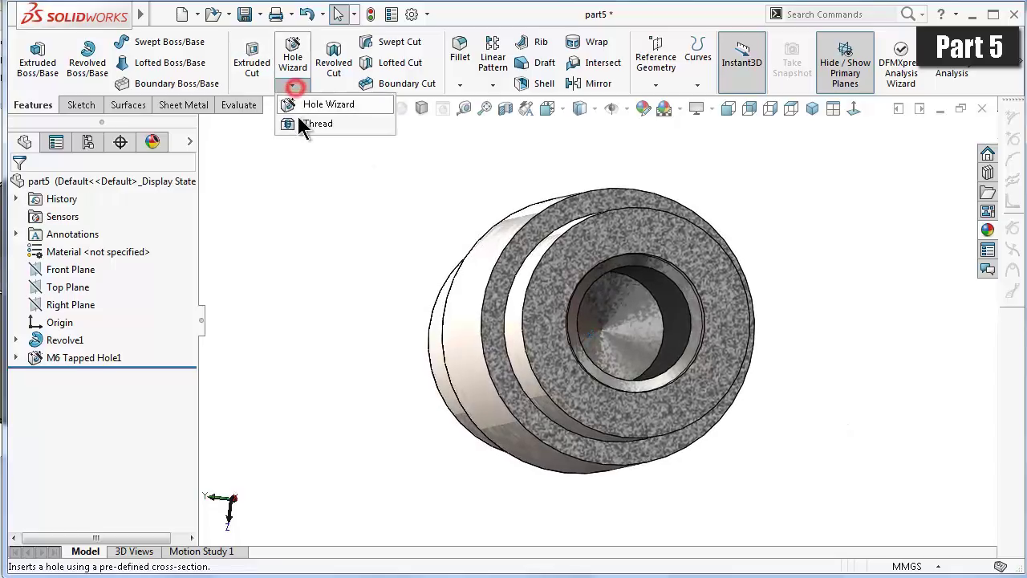
left_click(299, 118)
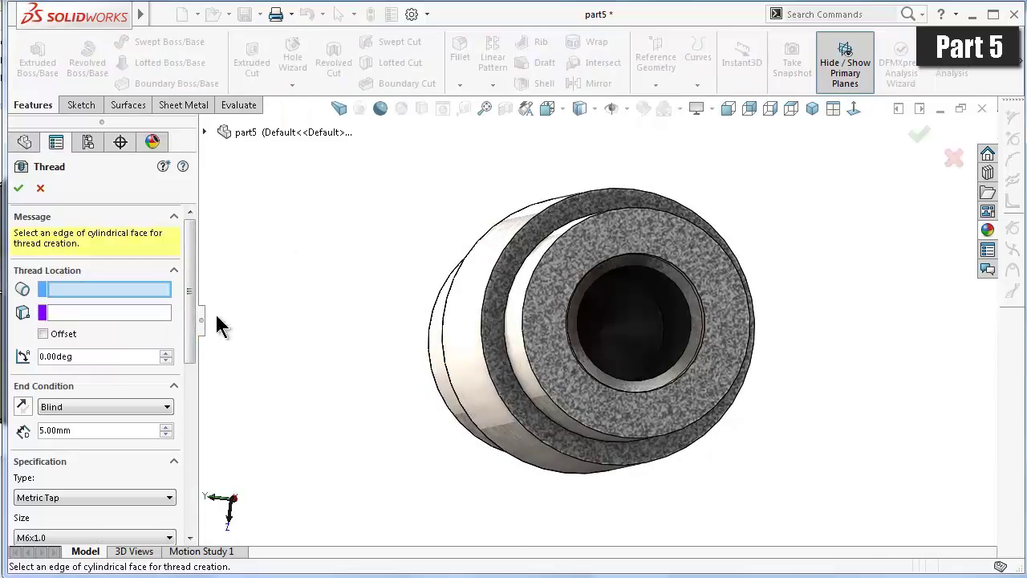
scroll(698, 337, "down", 3)
scroll(744, 335, "down", 3)
scroll(744, 334, "down", 3)
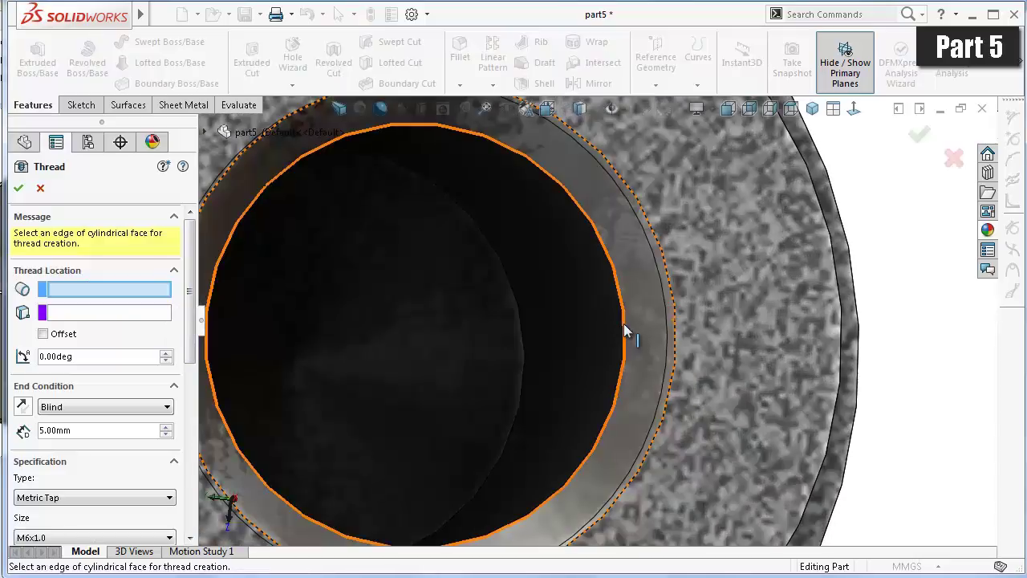
left_click(624, 326)
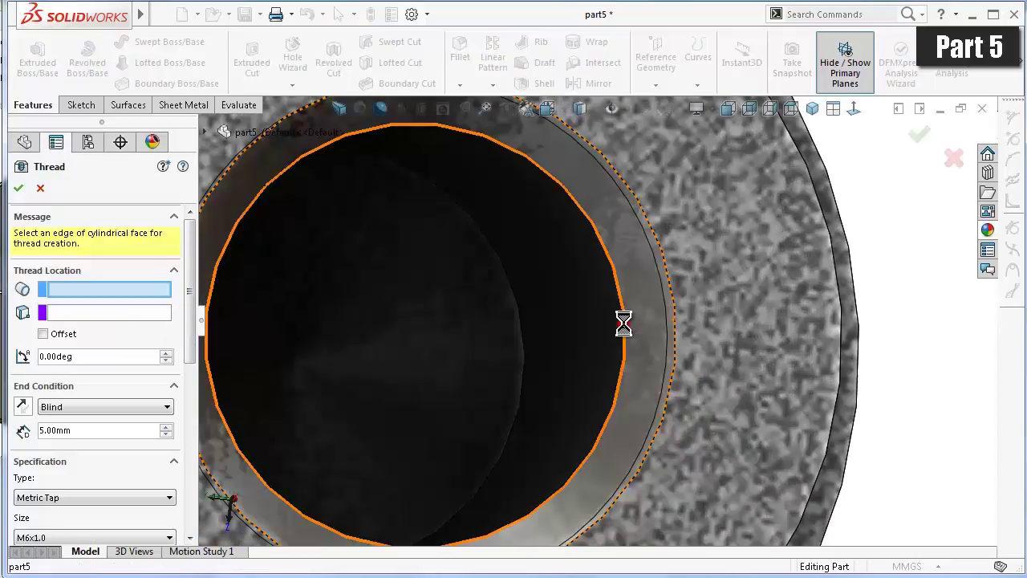
left_click(572, 349)
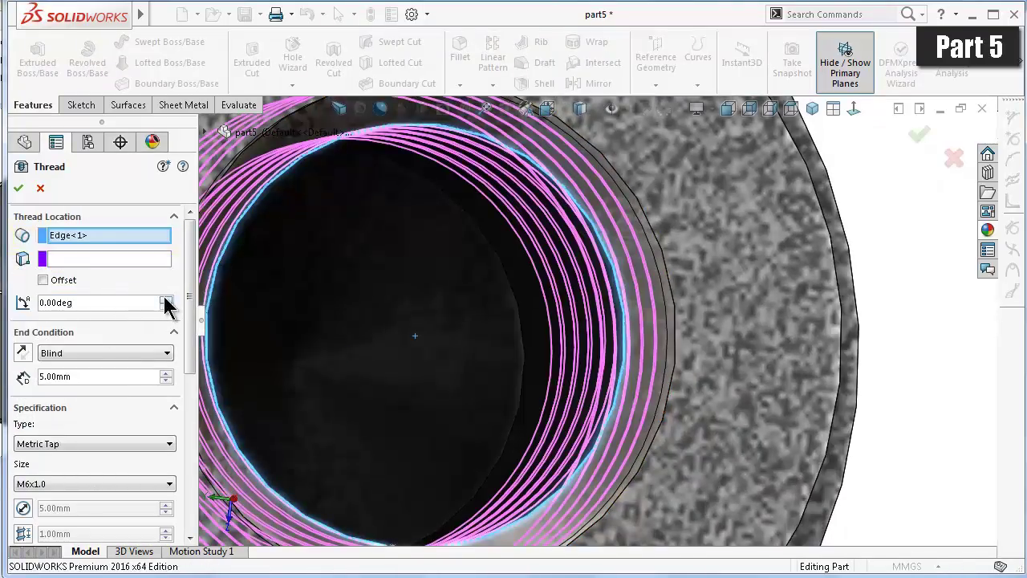
left_click_drag(190, 271, 193, 305)
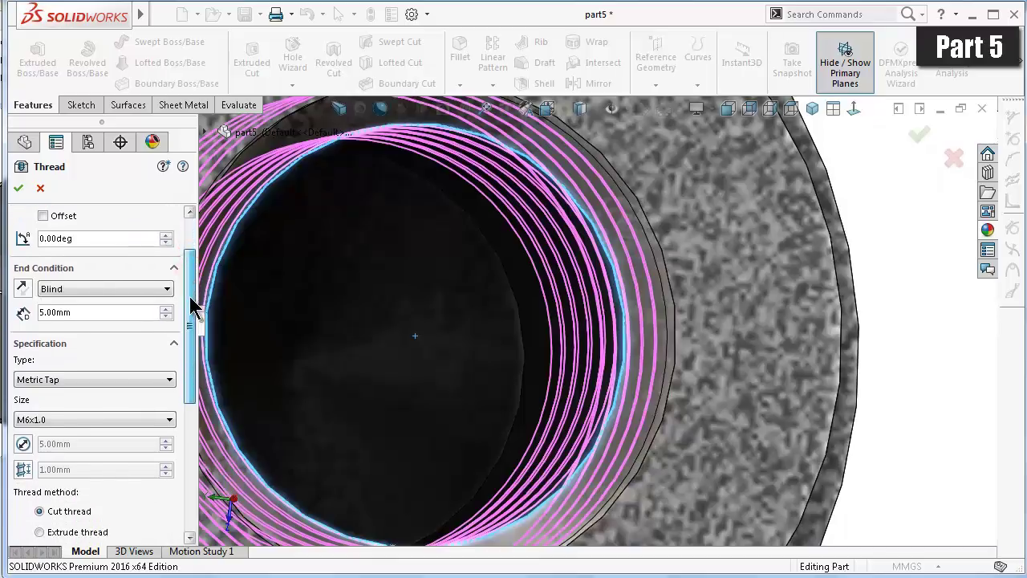
middle_click_drag(339, 332, 345, 333)
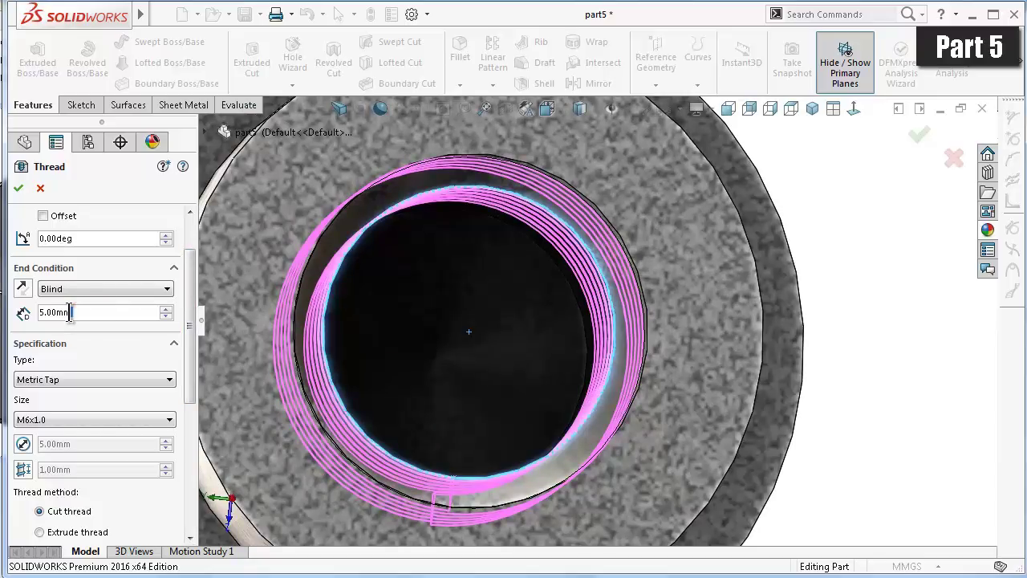
- Create a Metric Tap M6x1.0 right-hand cut thread, 5 mm blind
left_click(92, 345)
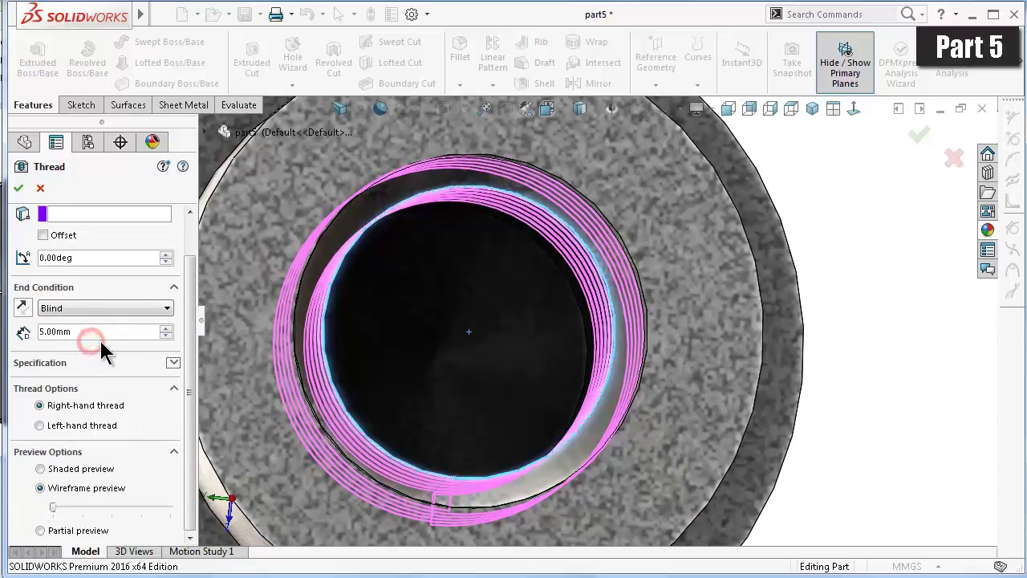
scroll(186, 353, "up", 1)
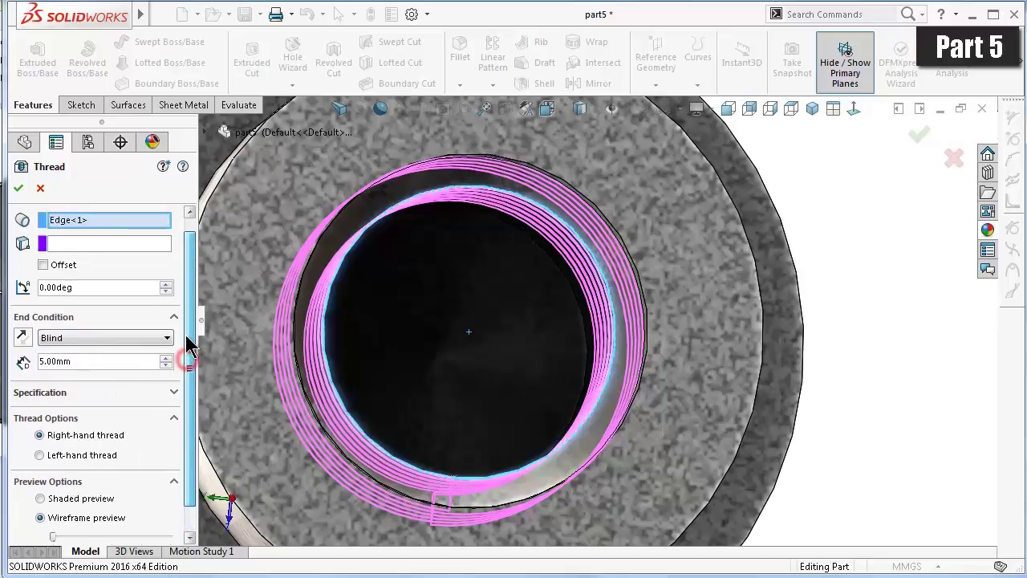
scroll(187, 369, "down", 1)
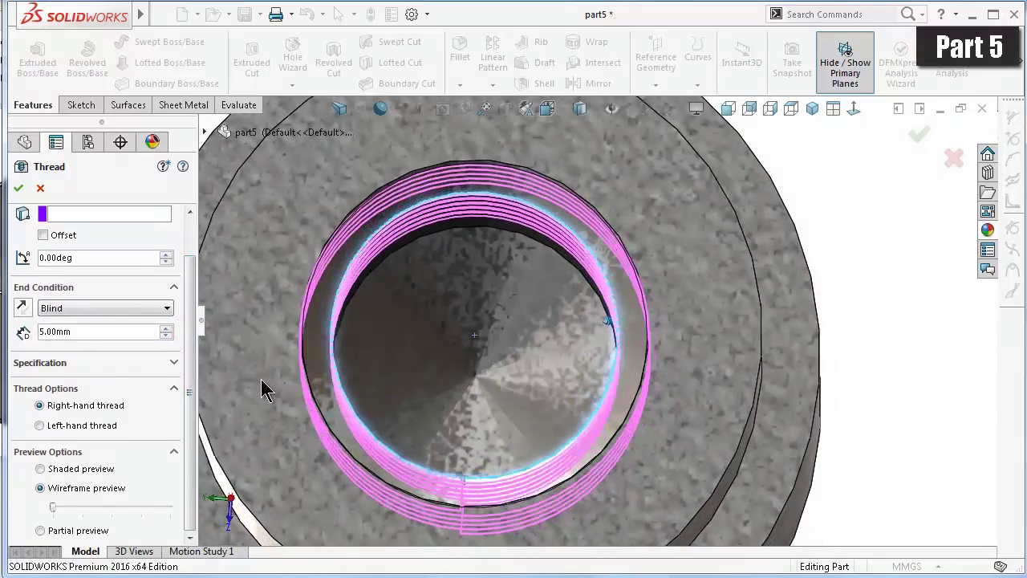
left_click(20, 191)
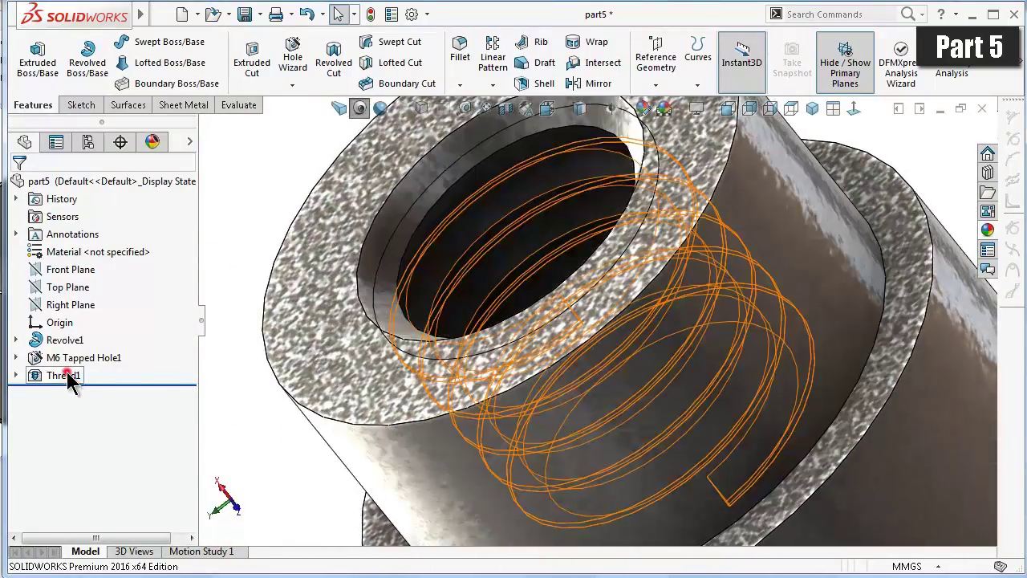
left_click(64, 375)
- Edit Thread1 to add a 1.00 mm start offset from the hole's edge
left_click(86, 331)
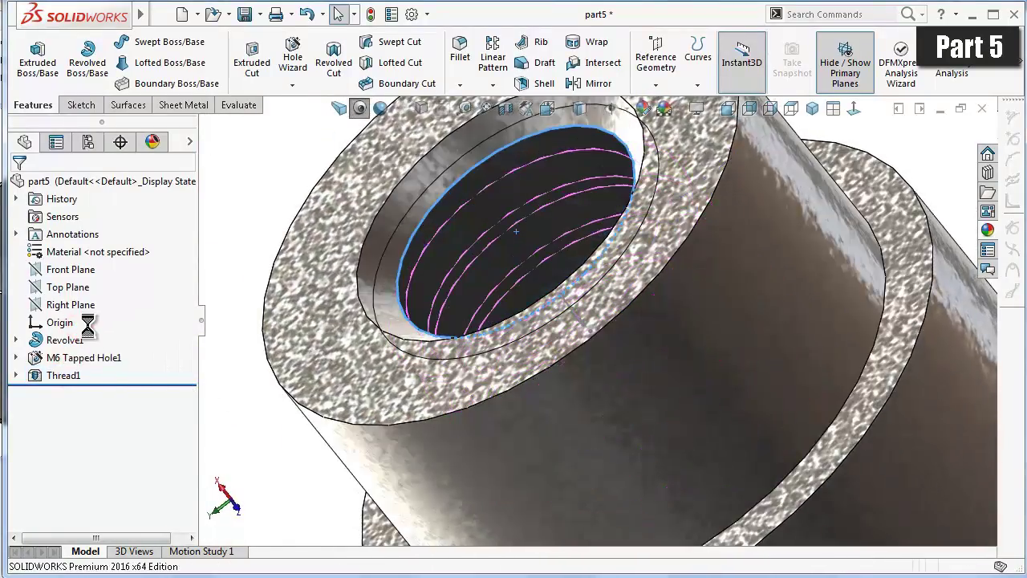
left_click(43, 280)
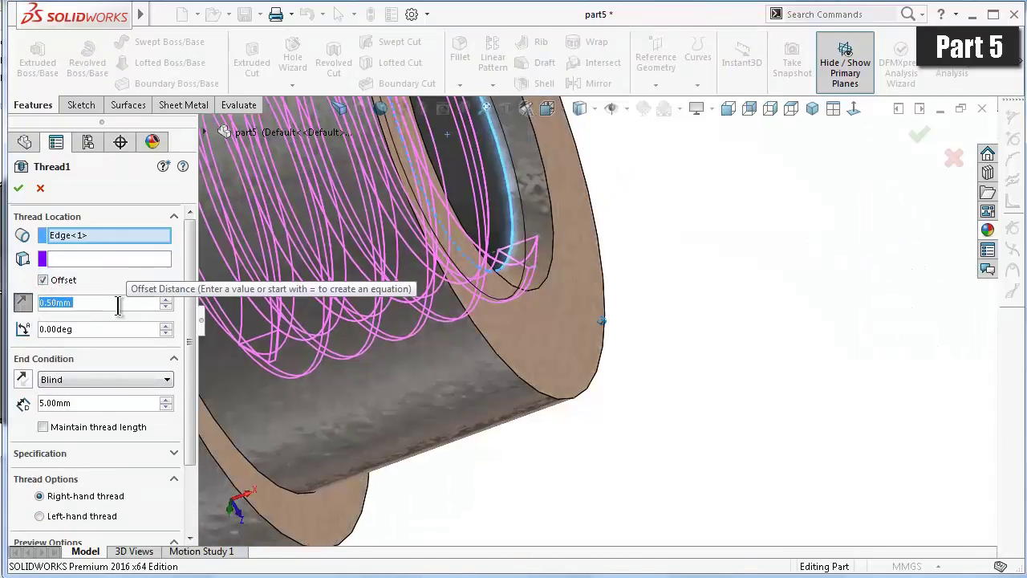
type("1")
key("Return")
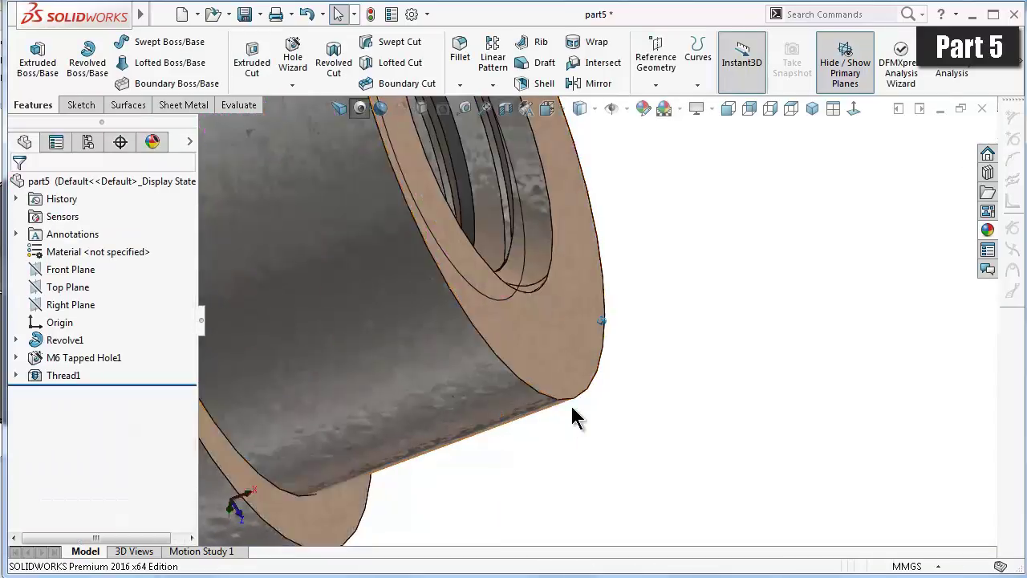
scroll(572, 409, "down", 3)
scroll(571, 415, "up", 3)
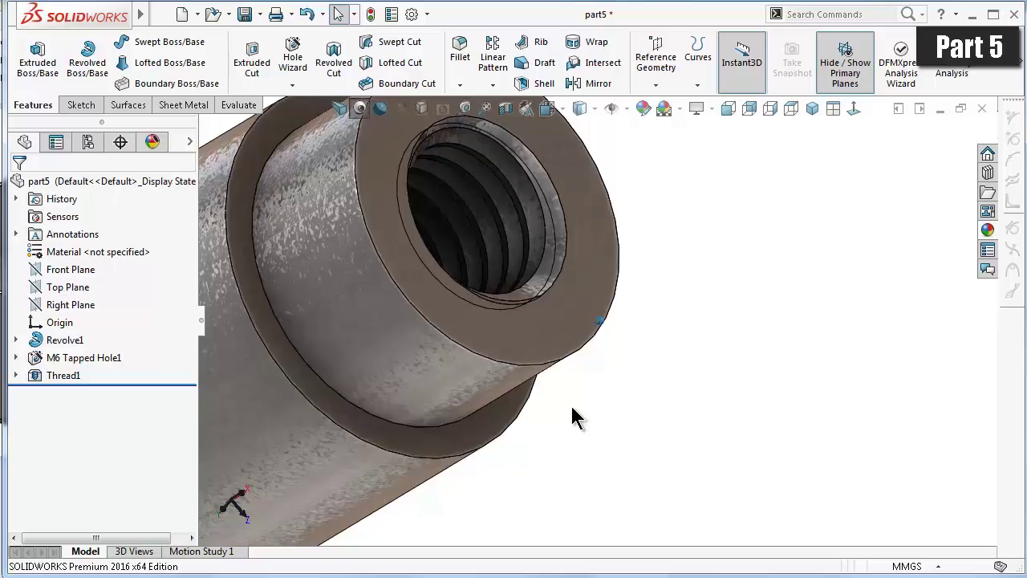
- Rotate the shaft and select its plain opposite end face
middle_click_drag(663, 390, 662, 394)
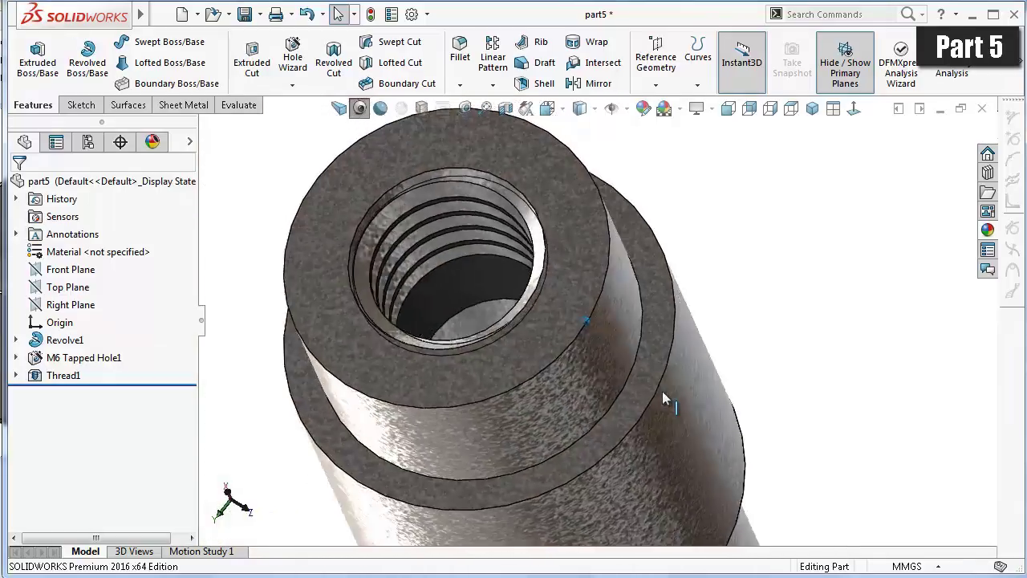
key("Up")
key("Up")
key("Up")
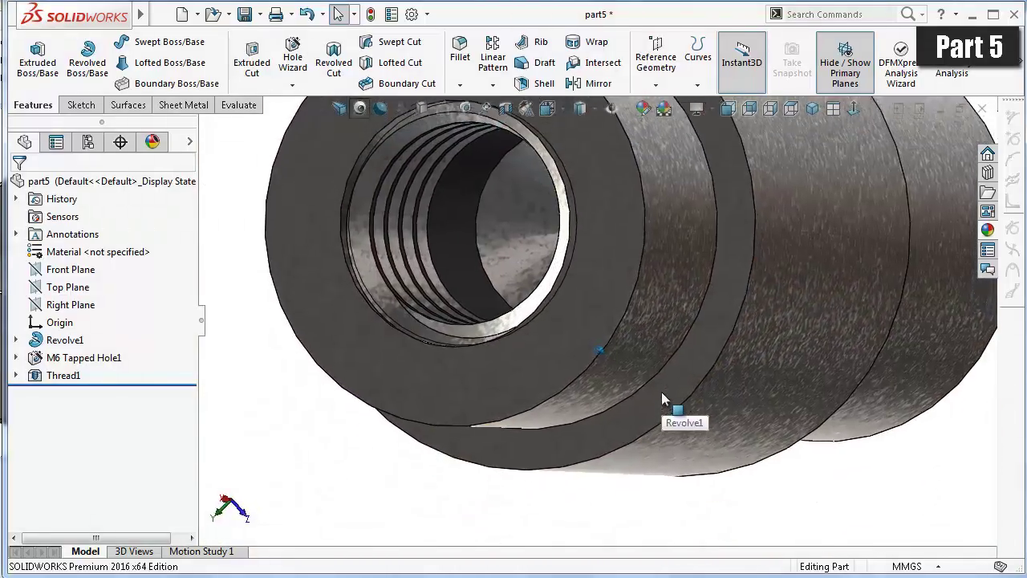
key("Right")
key("Right")
key("Right")
key("Right")
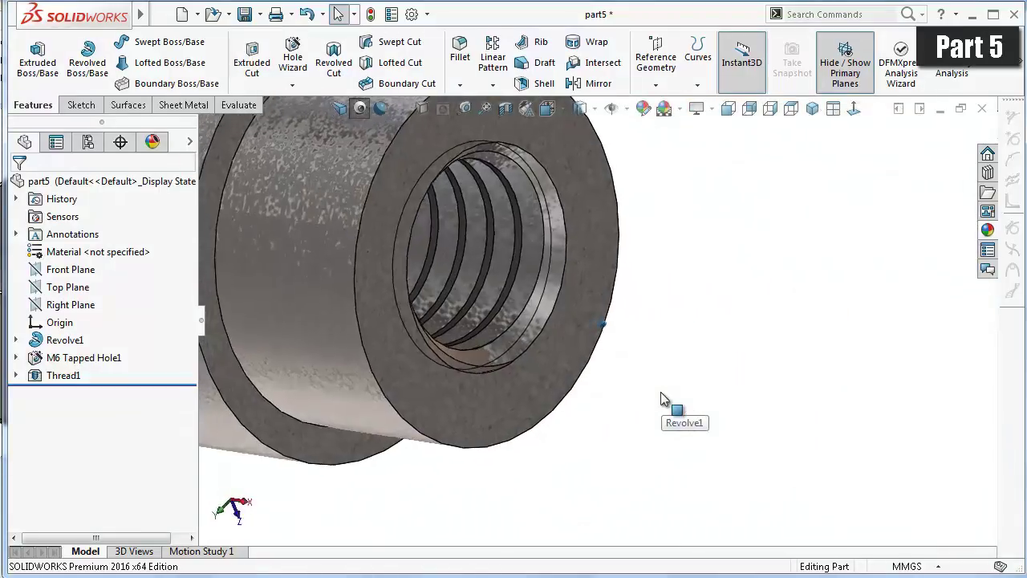
key("Left")
key("Left")
key("Left")
key("Left")
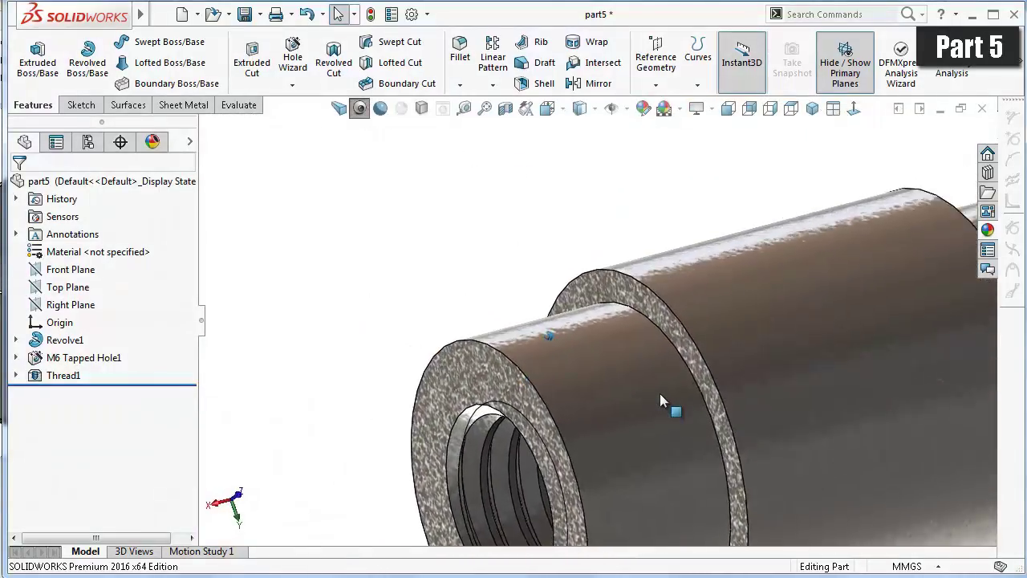
key("Left")
key("Left")
key("Right")
key("Right")
key("Right")
key("Right")
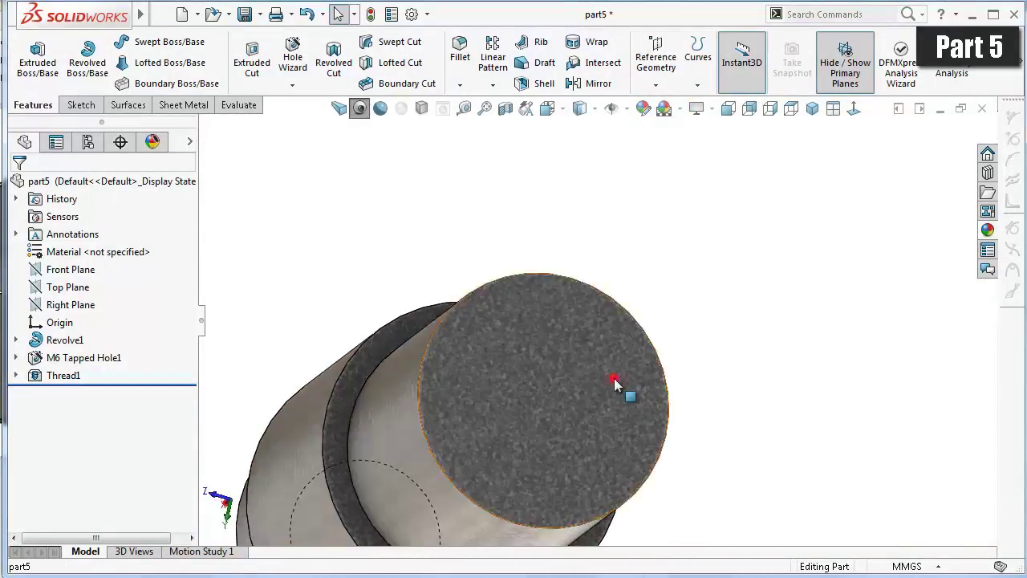
left_click(616, 379)
- Start a sketch on the end face, viewed normal to it, with a vertical centerline from origin to outer edge
left_click(679, 337)
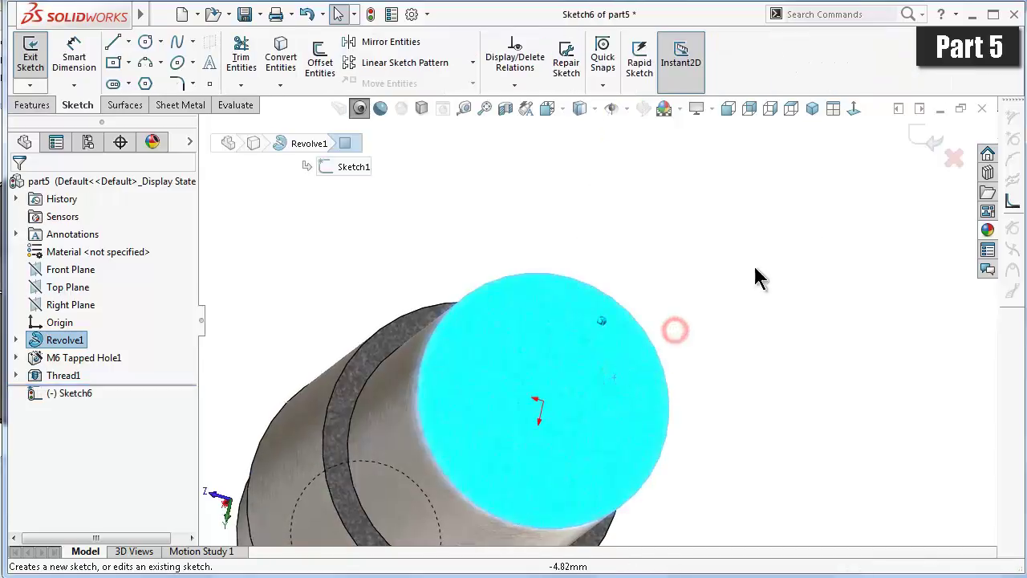
left_click(853, 112)
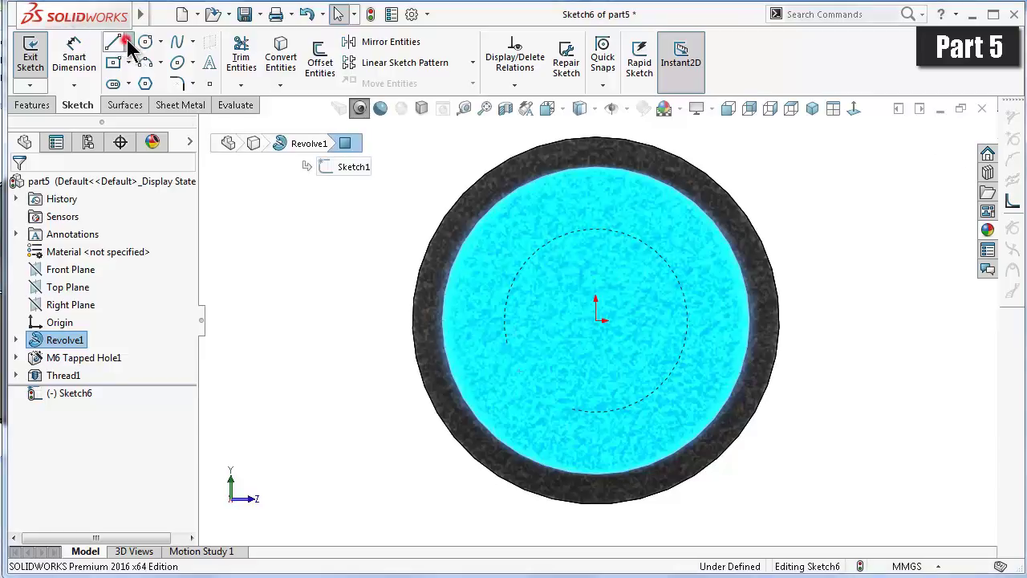
left_click(128, 41)
left_click(143, 82)
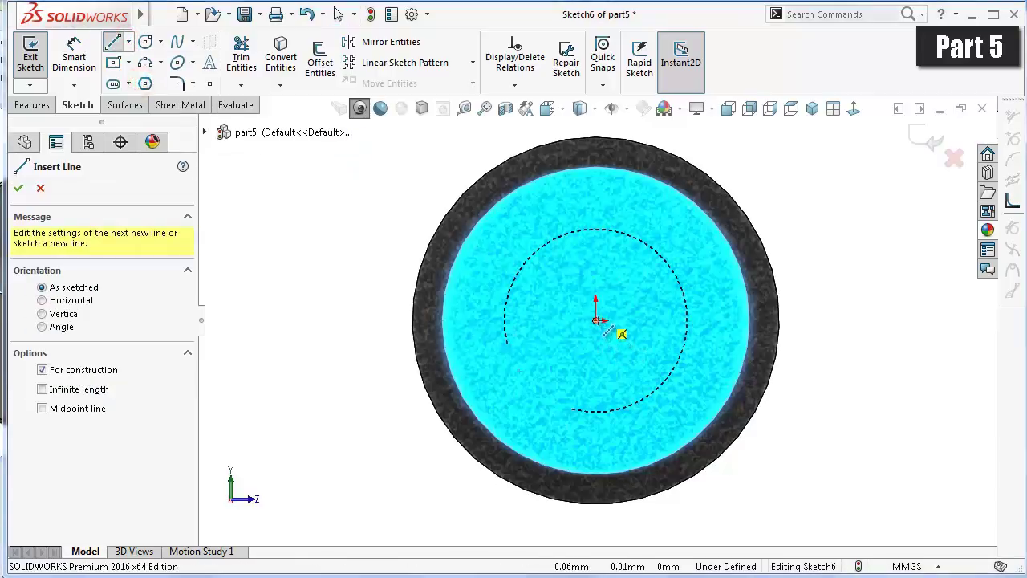
left_click(598, 320)
scroll(598, 170, "down", 3)
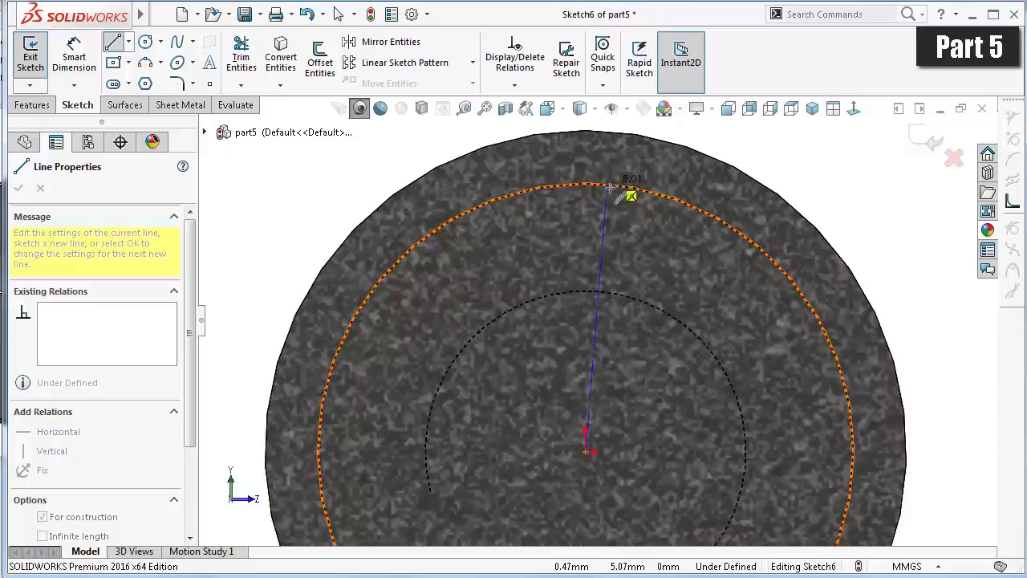
scroll(594, 177, "down", 2)
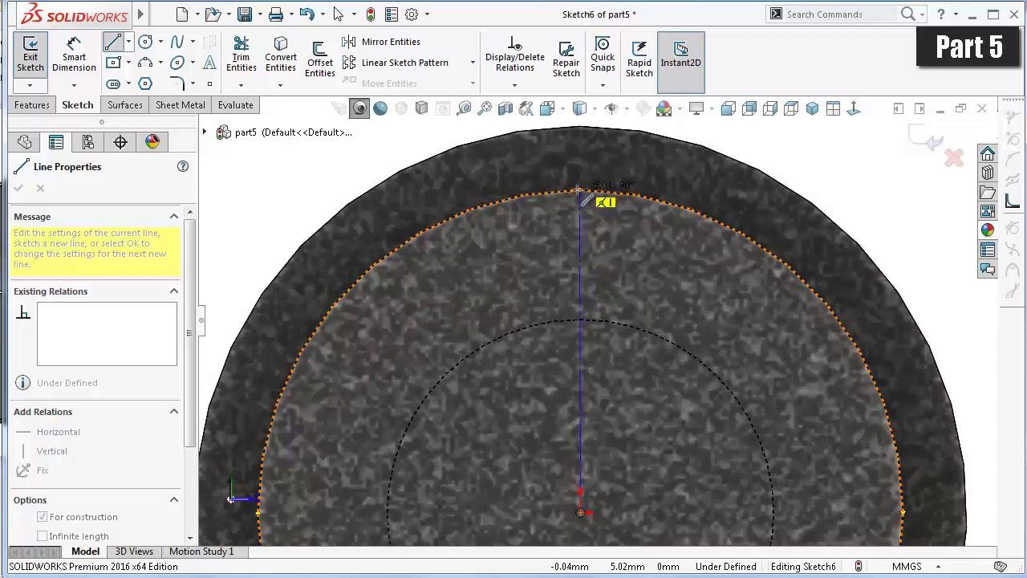
left_click(578, 190)
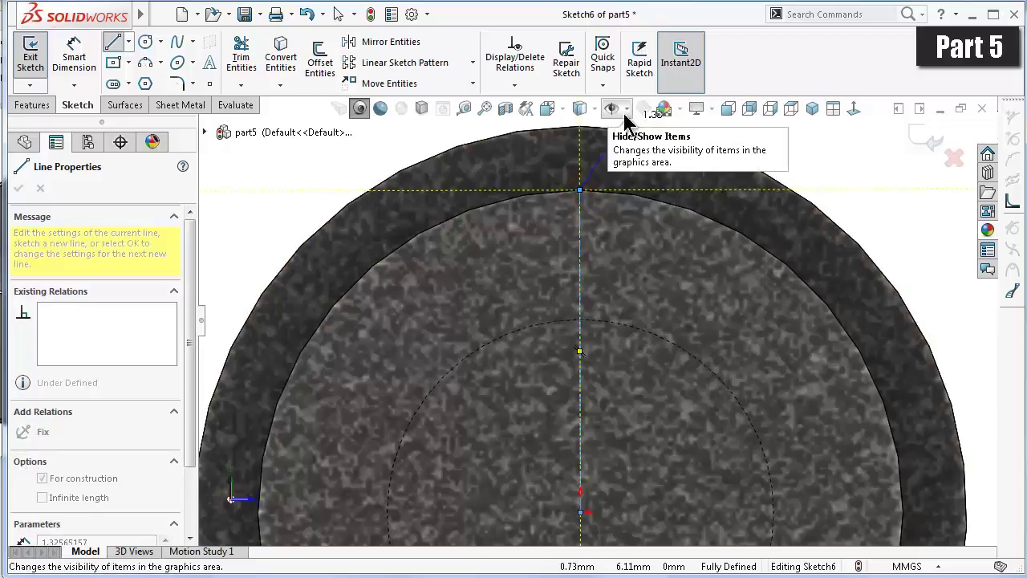
- End line drawing and delete the stray short construction line
left_click(590, 110)
double_click(585, 176)
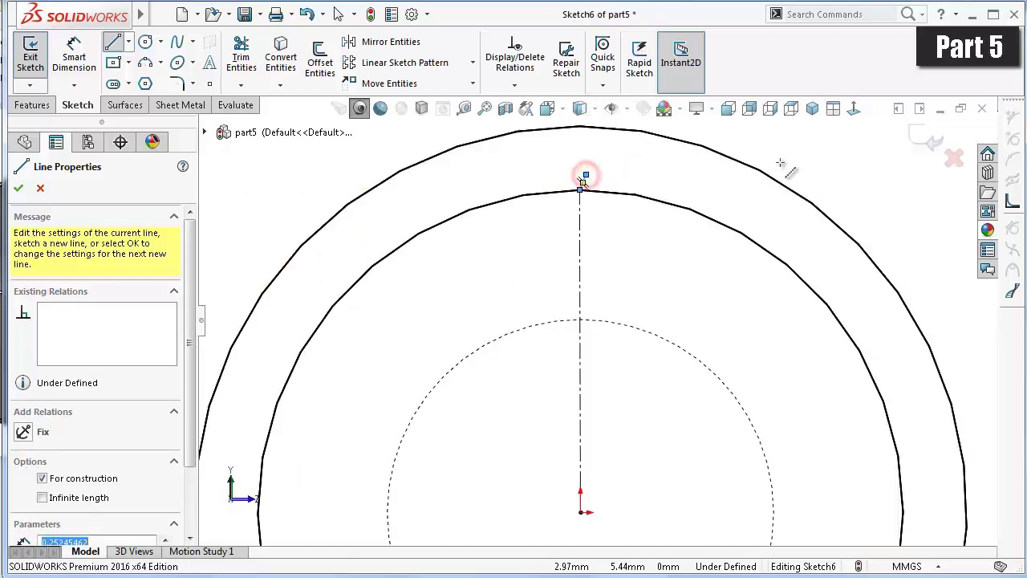
key("Escape")
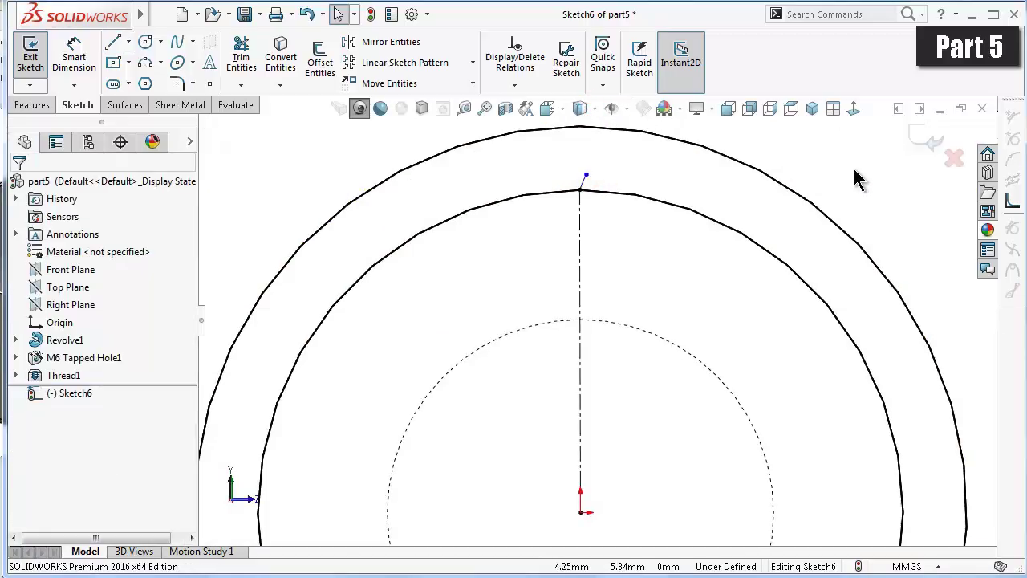
scroll(630, 183, "down", 4)
left_click(526, 227)
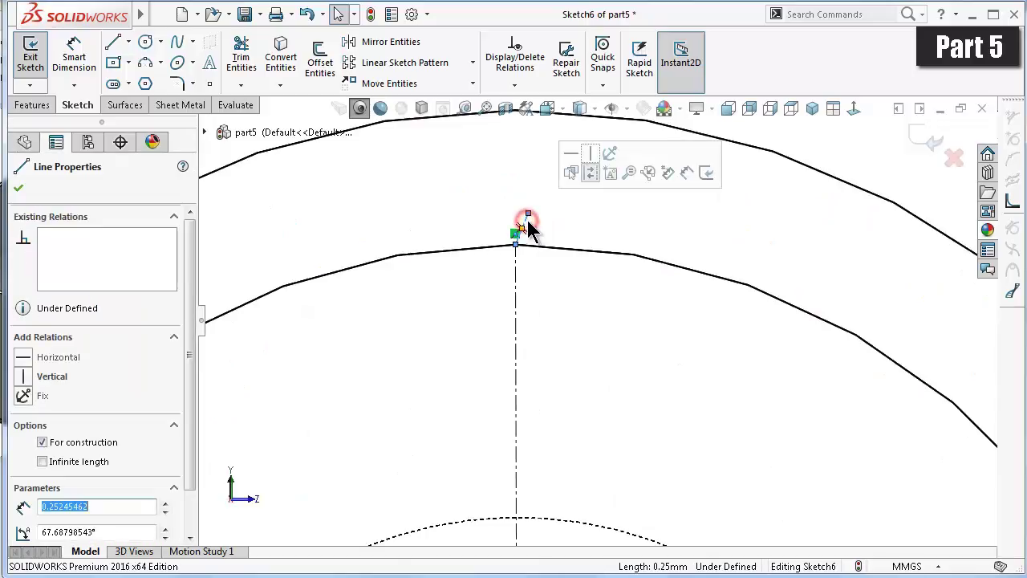
key("Delete")
- Draw the two V-groove lines from the outer edge down to the centerline and back
left_click(113, 41)
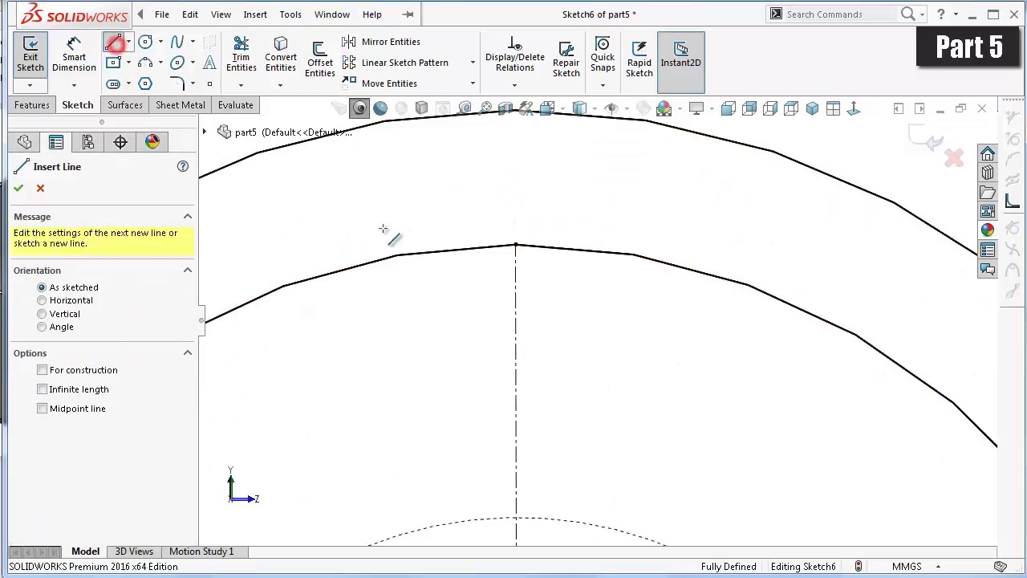
left_click(463, 250)
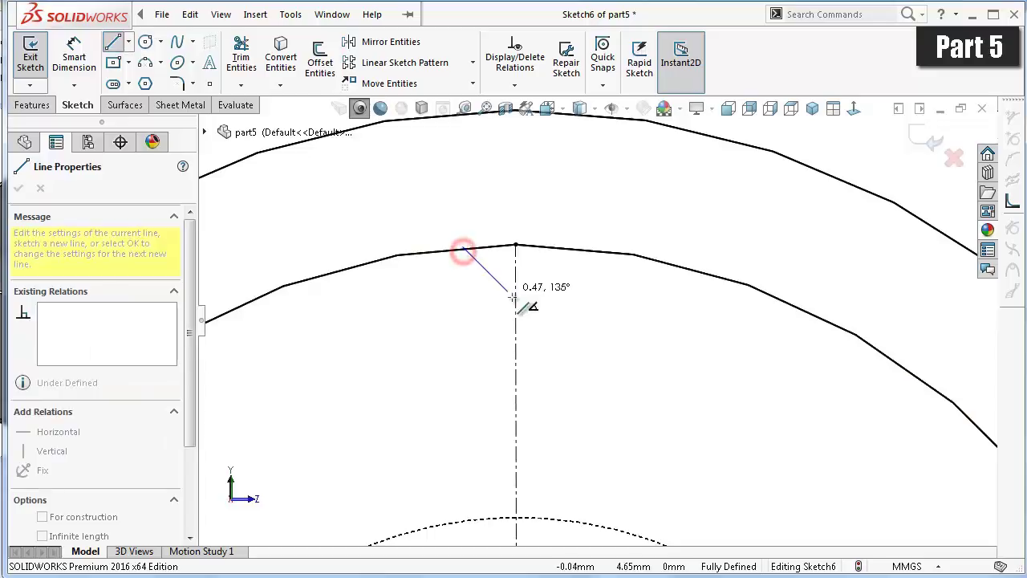
left_click(515, 306)
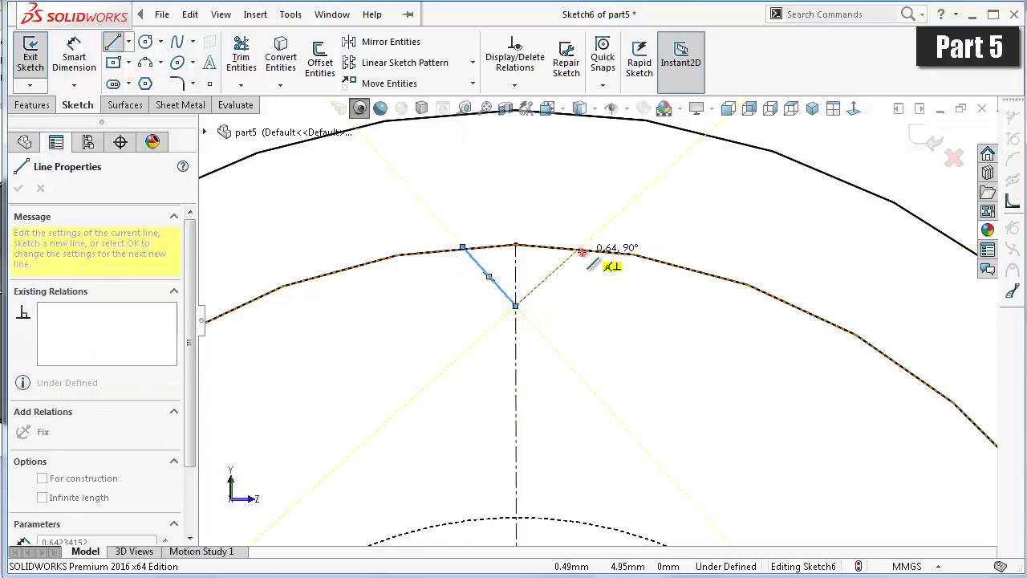
left_click(581, 250)
key("Escape")
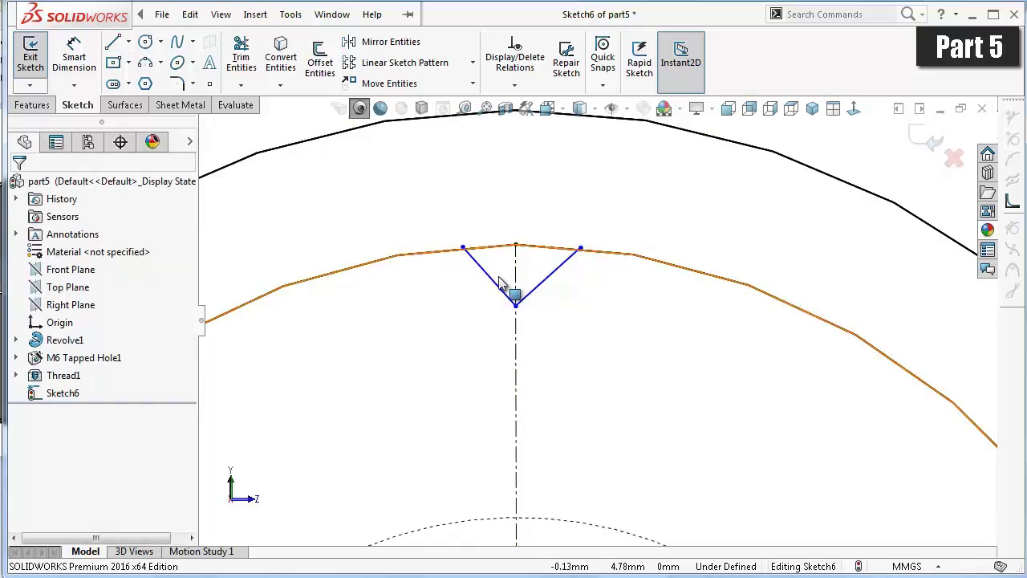
- Make the two V-groove lines equal length
left_click(498, 286)
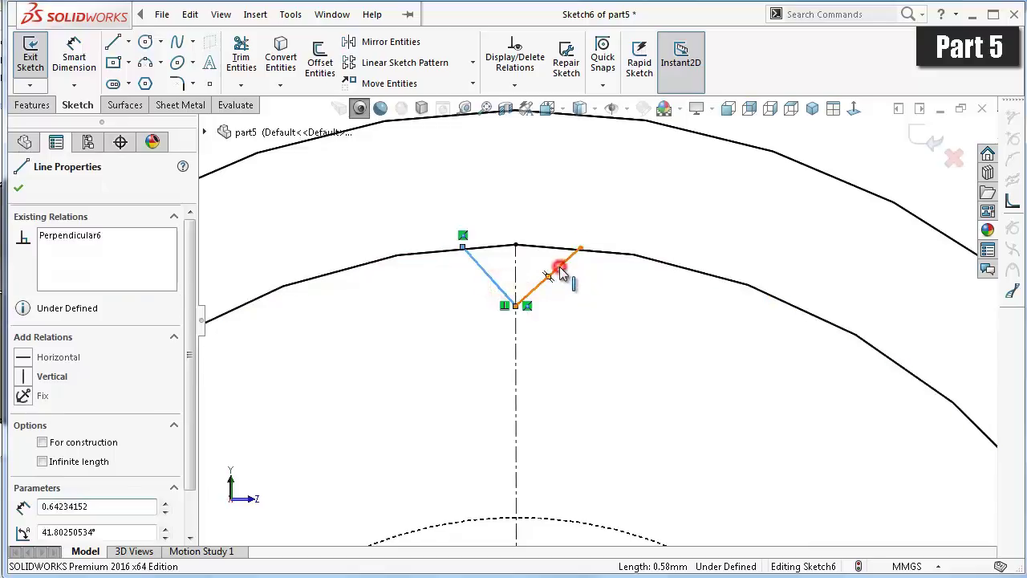
left_click(560, 273, "ctrl")
left_click(711, 200)
left_click(603, 294)
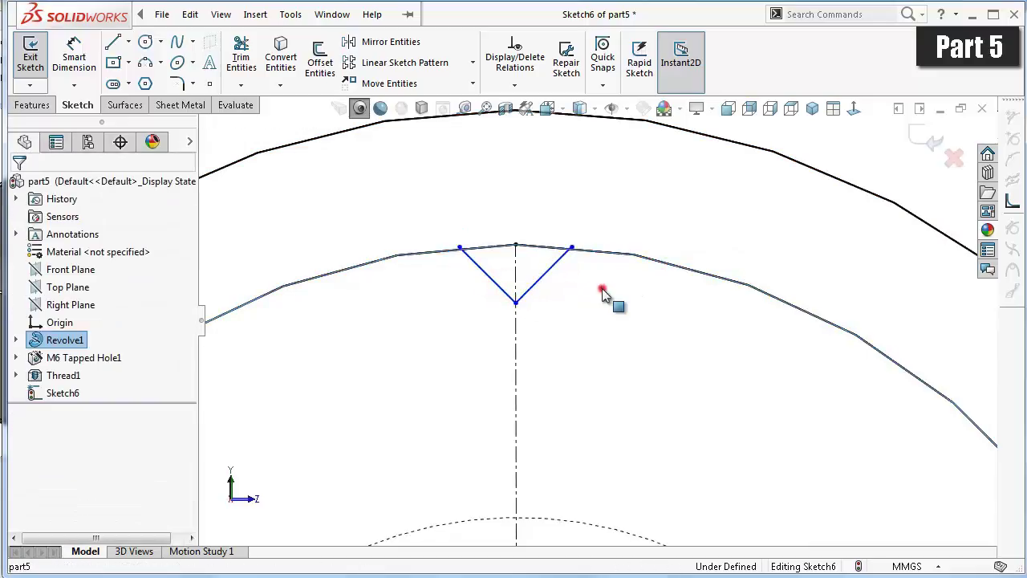
- Dimension the groove depth to 0.25 mm
left_click(507, 297)
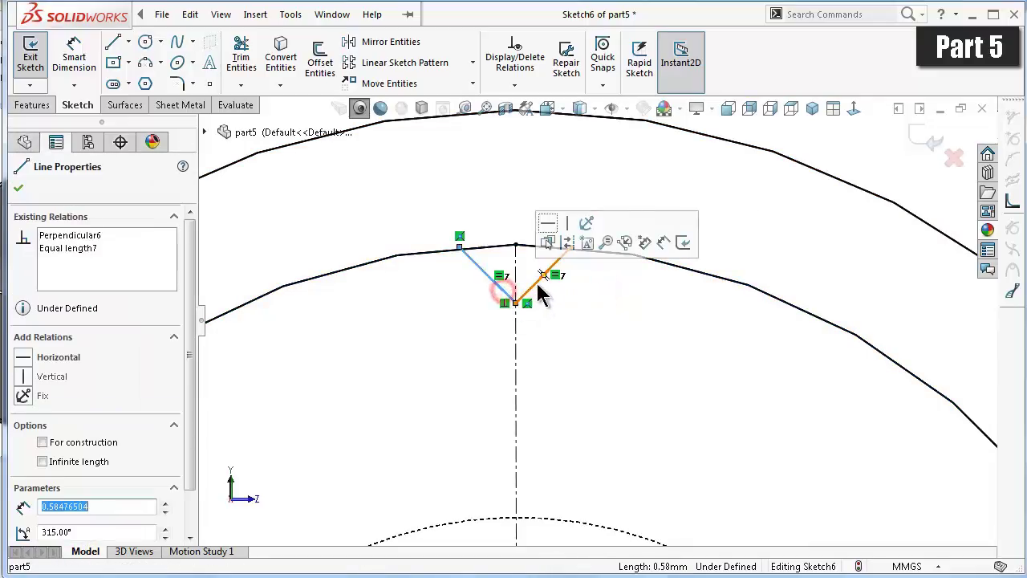
left_click(658, 238)
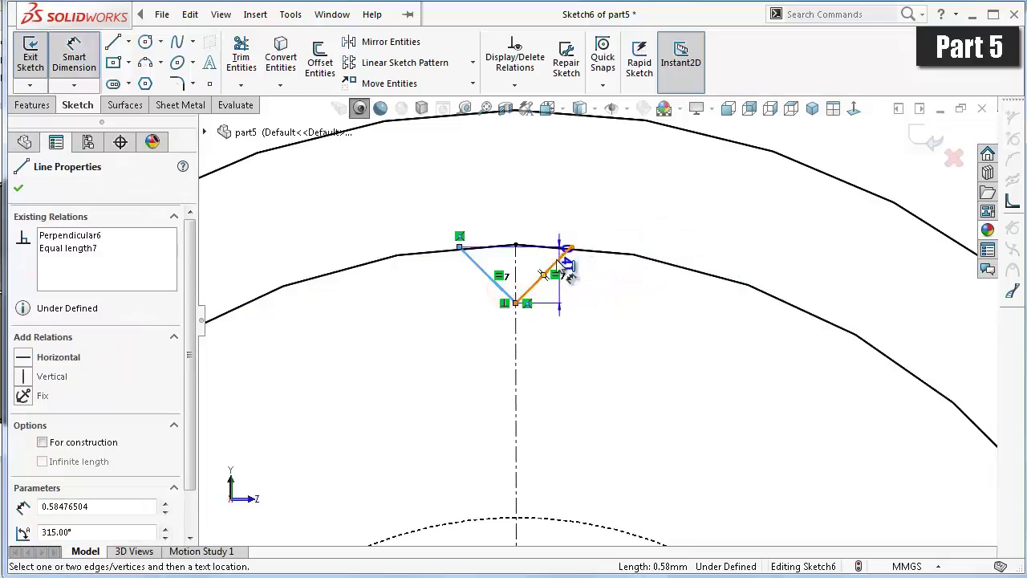
left_click(516, 265)
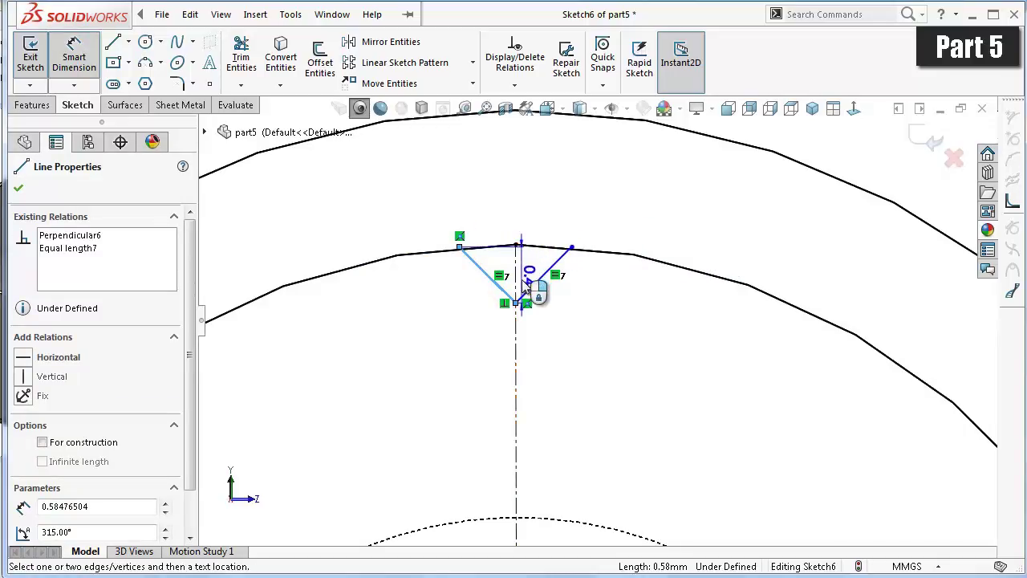
left_click(442, 263)
type("0.25")
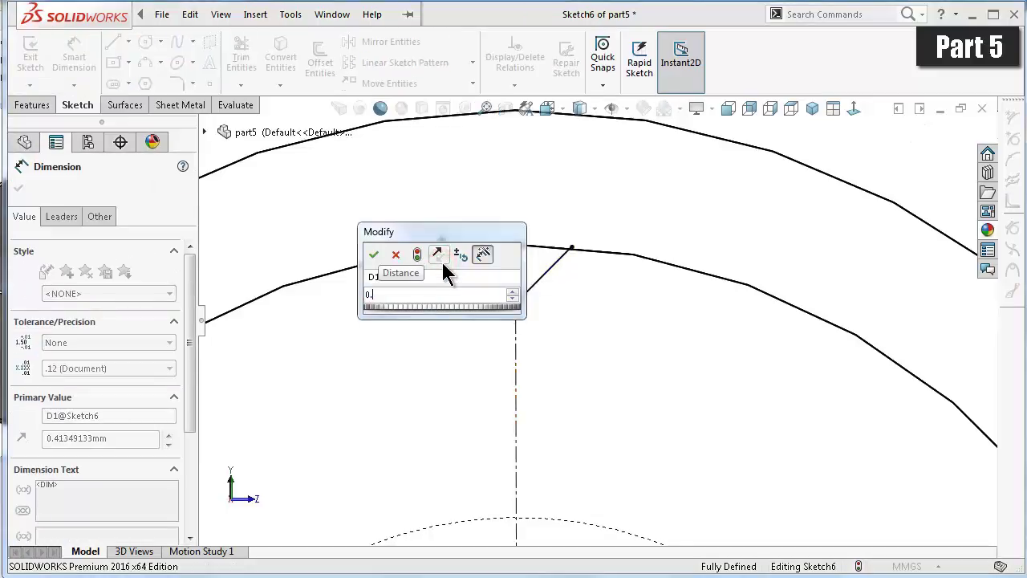
key("Return")
scroll(468, 267, "down", 3)
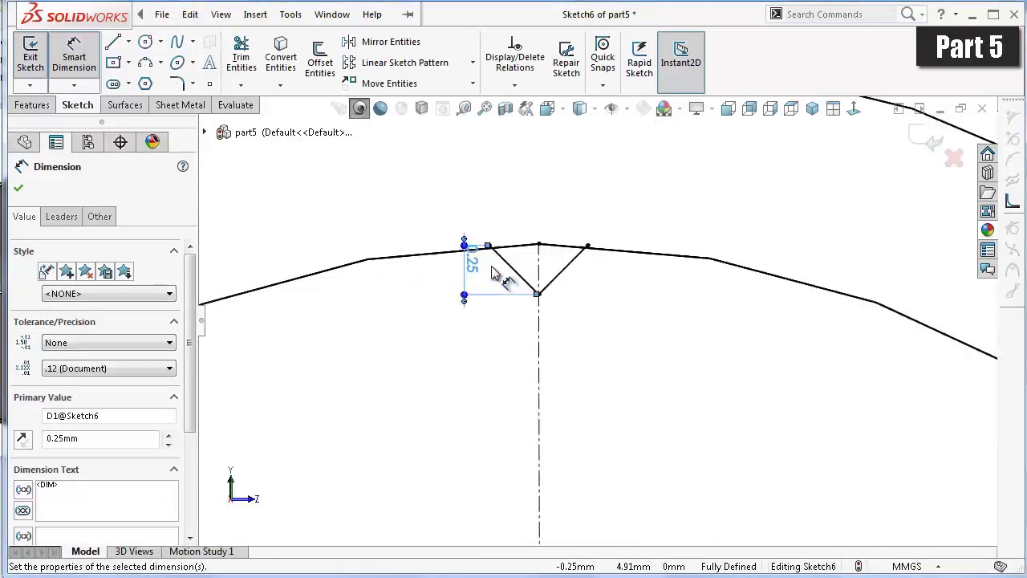
scroll(534, 288, "down", 2)
scroll(538, 288, "down", 1)
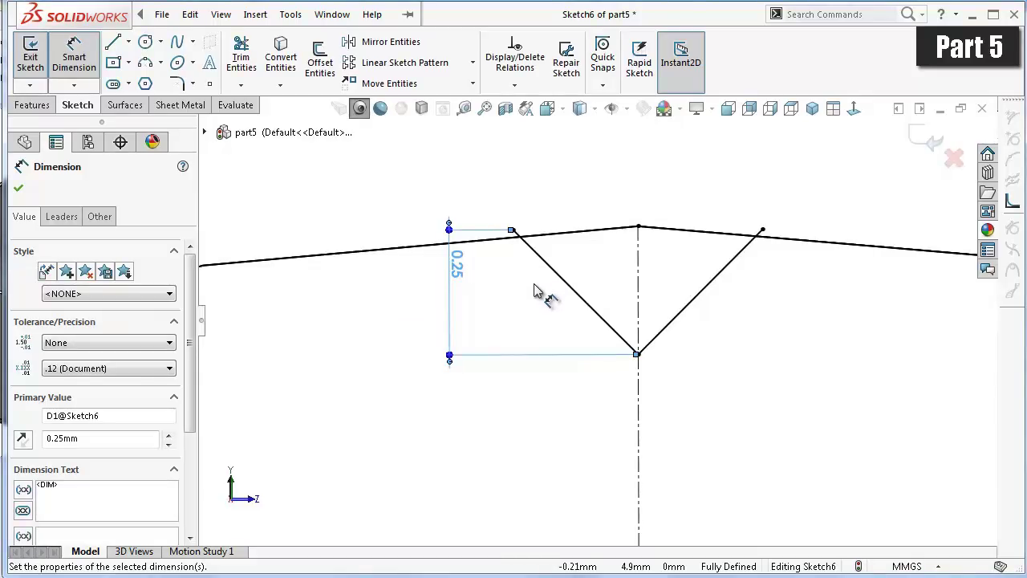
- Cancel the over-defining angle dimension and remove the perpendicular relation between the V lines
left_click(588, 310)
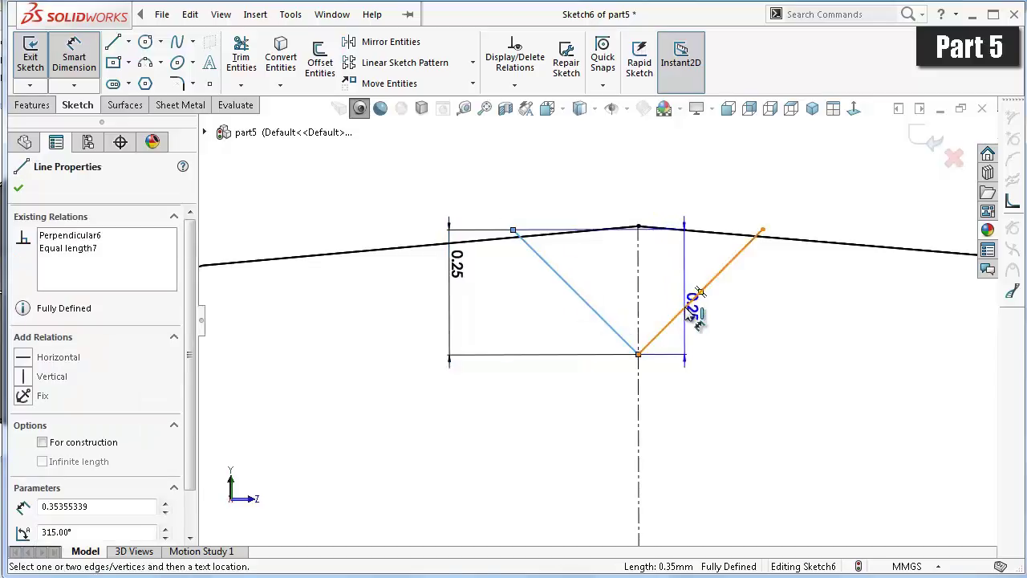
left_click(671, 320)
left_click(669, 304)
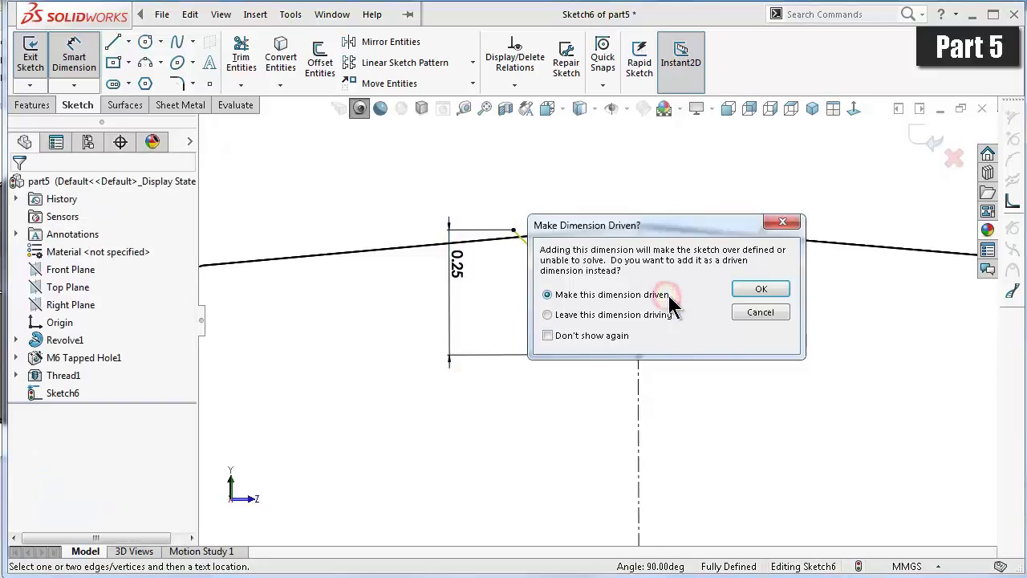
left_click(752, 316)
left_click(449, 267)
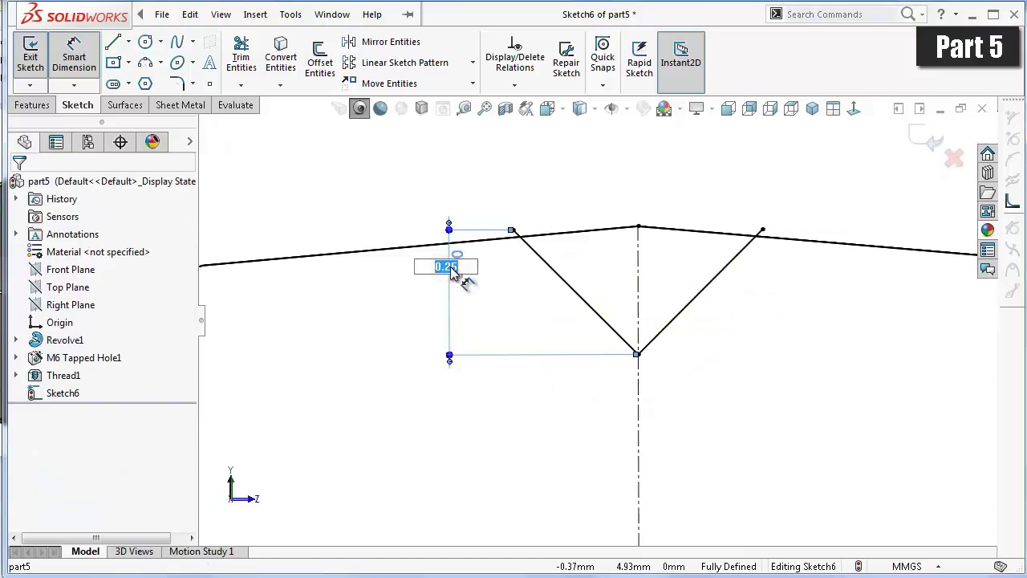
key("Escape")
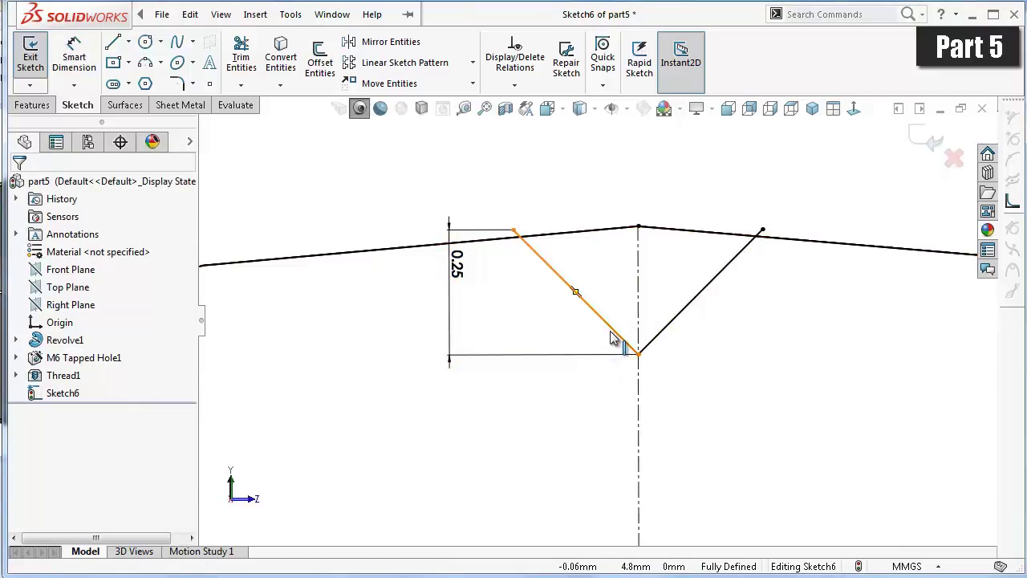
left_click(612, 336)
key("Escape")
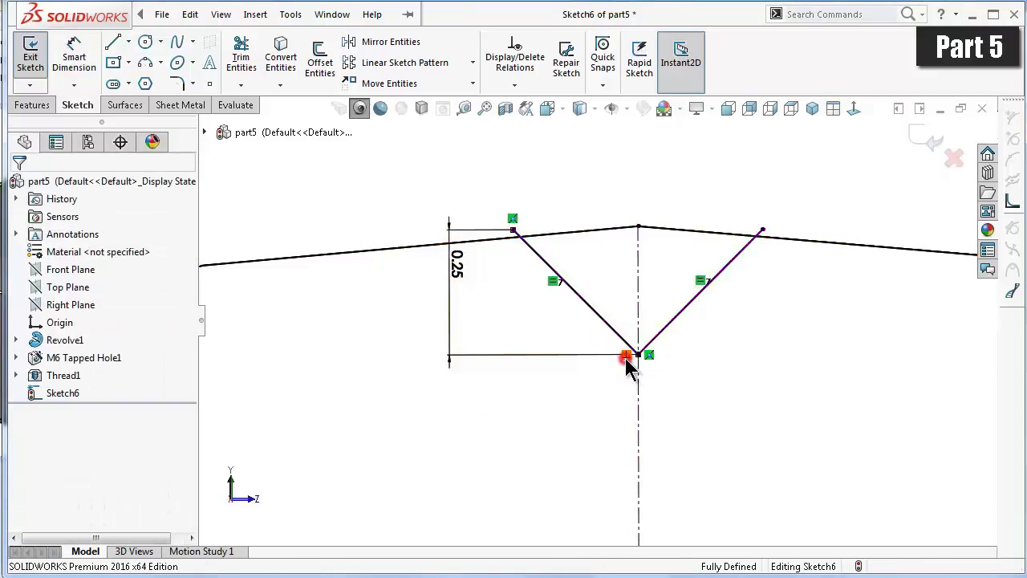
- Dimension the angle between the two V lines to 45°
right_click_drag(544, 429, 532, 314)
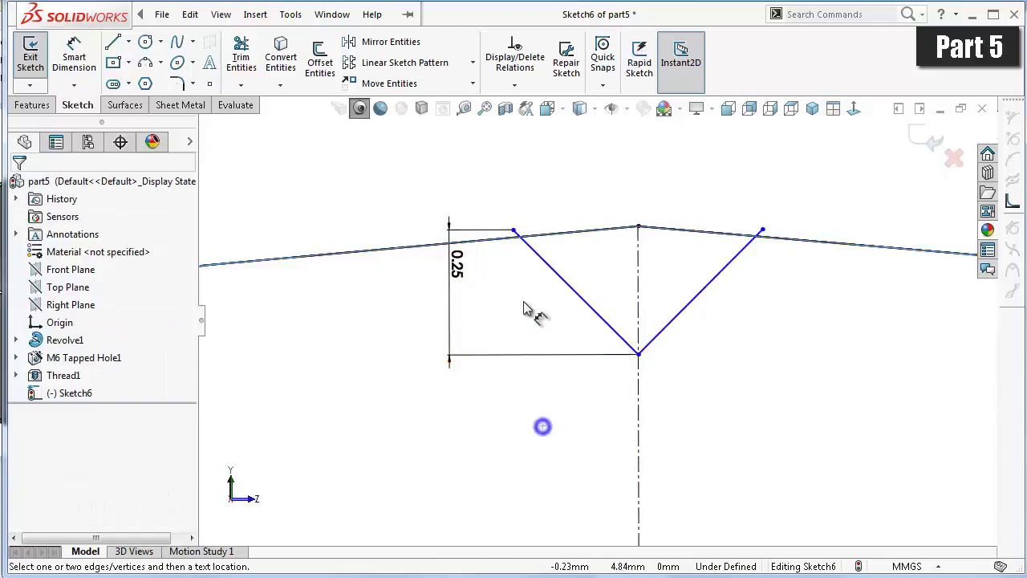
left_click(598, 319)
left_click(666, 326)
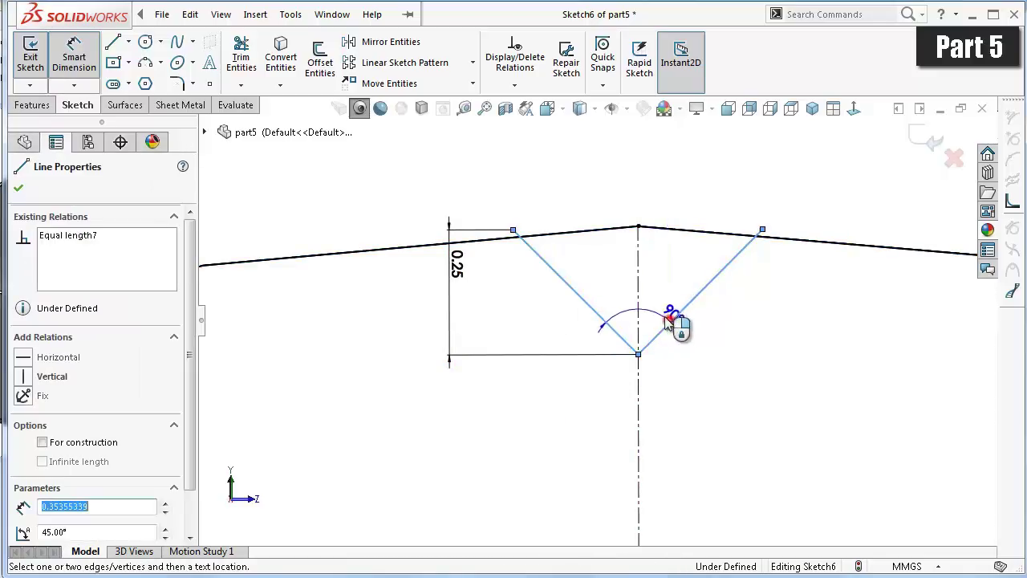
left_click(670, 321)
type("45")
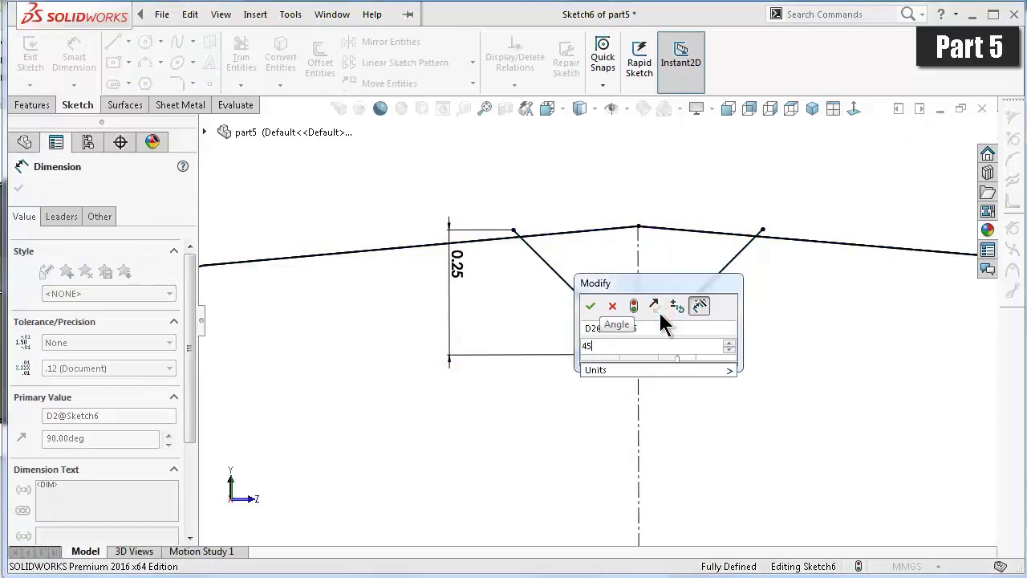
key("Return")
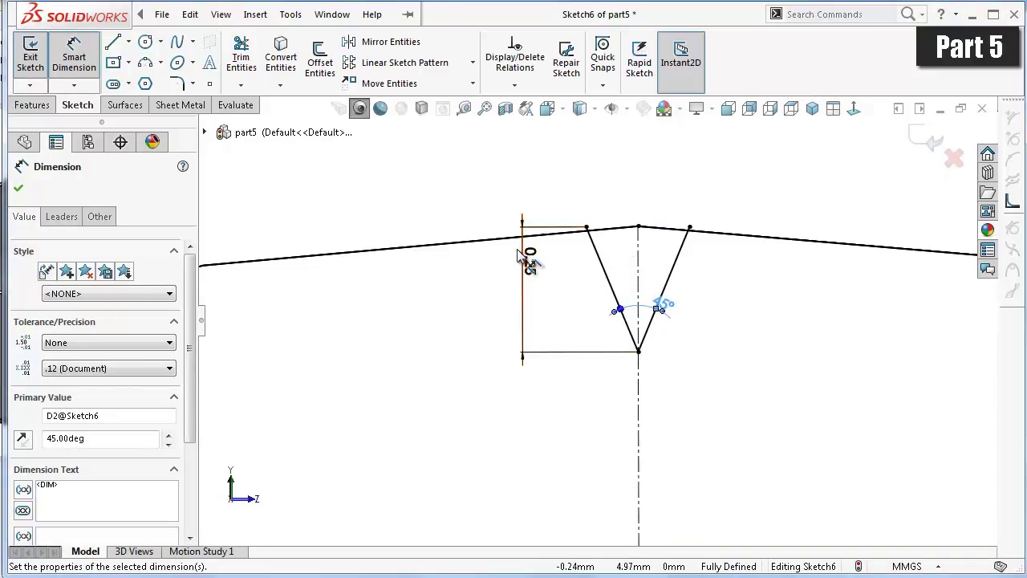
- Convert the shaft's outer circular edge into the V-groove sketch
key("Escape")
left_click(499, 236)
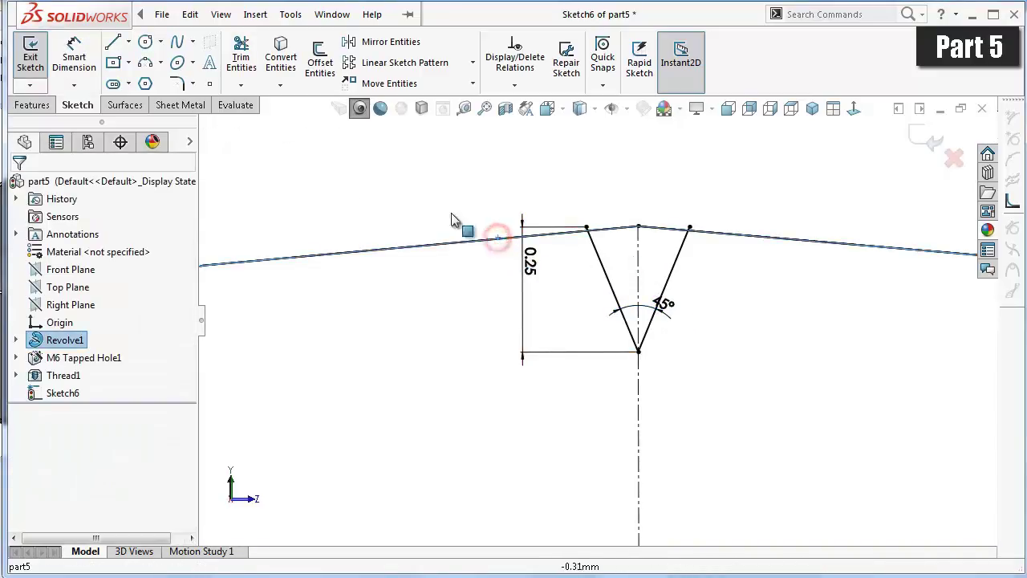
left_click(277, 67)
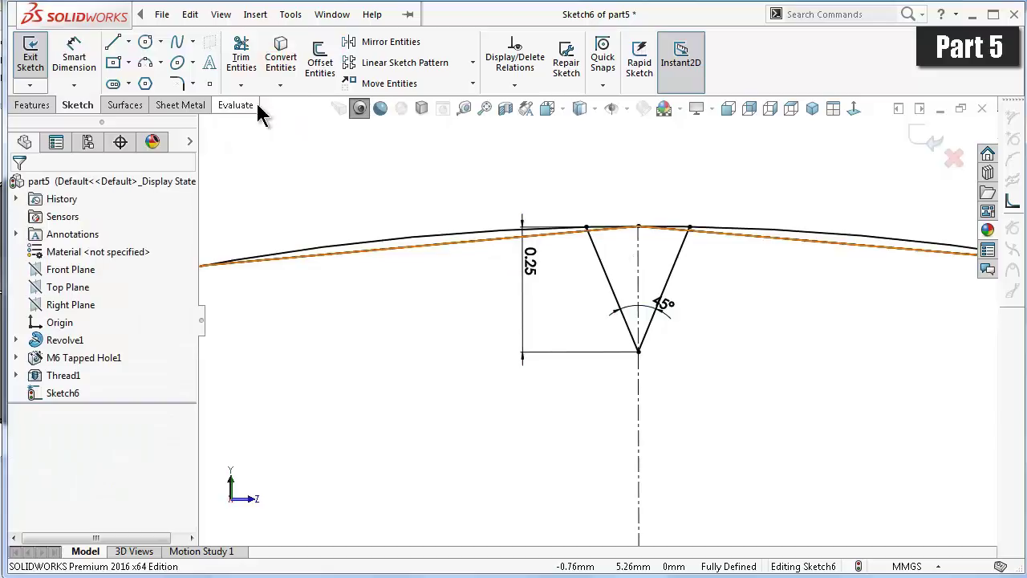
- Power-trim the unwanted sketch segments around the V-notch and tilt the view
left_click(245, 67)
left_click_drag(377, 164, 837, 395)
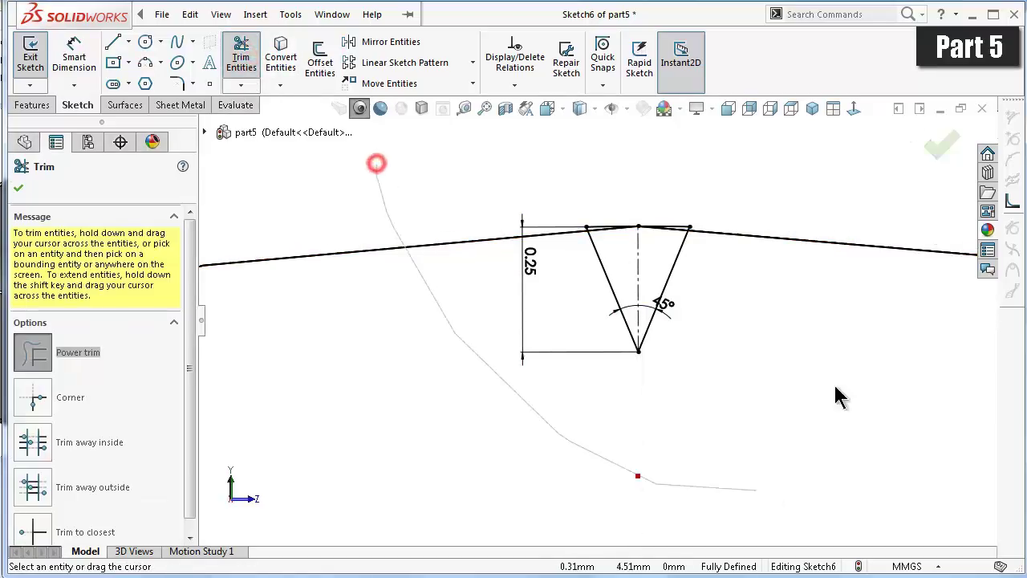
left_click_drag(798, 183, 795, 179)
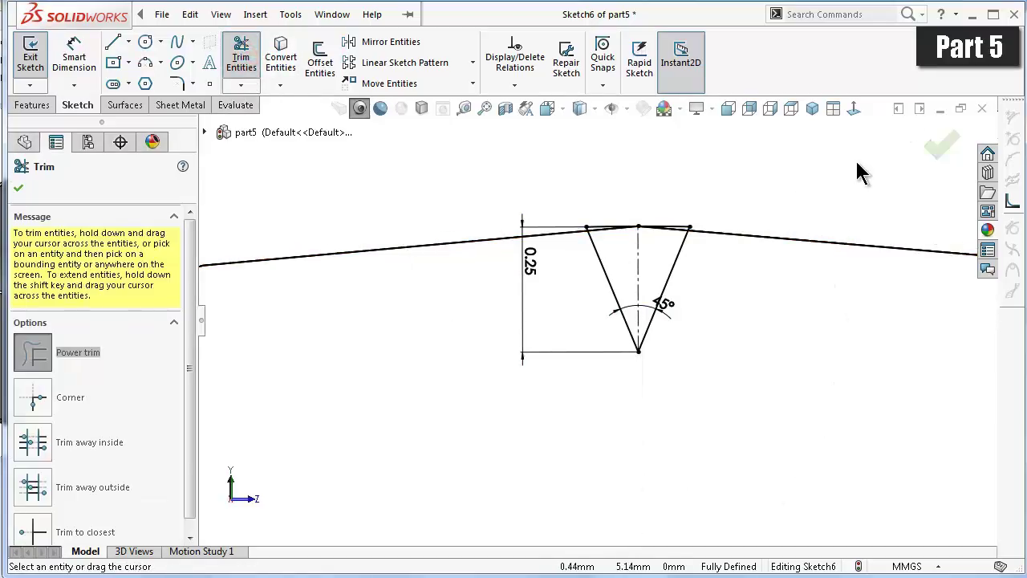
scroll(712, 242, "up", 2)
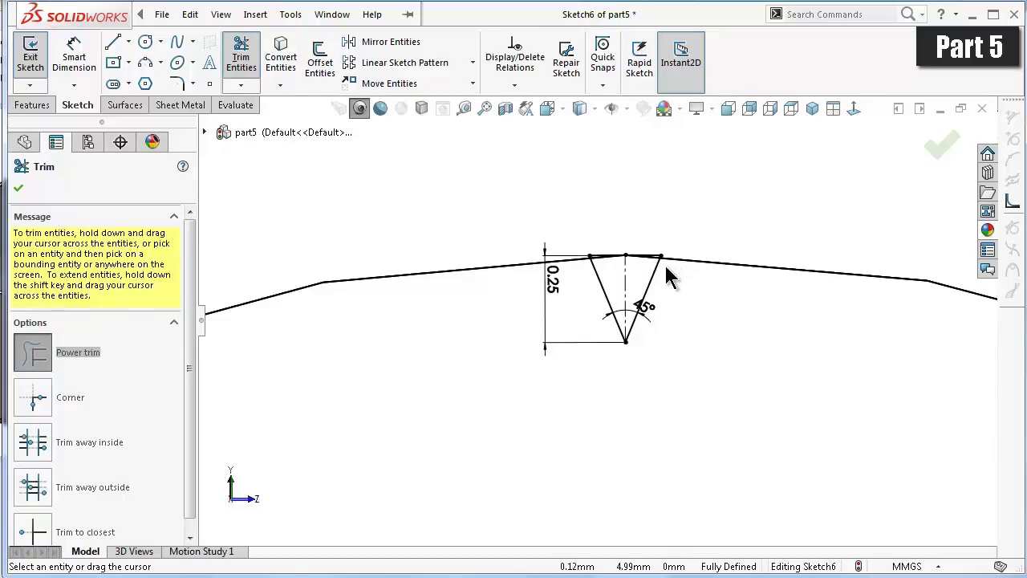
middle_click_drag(666, 268, 642, 280)
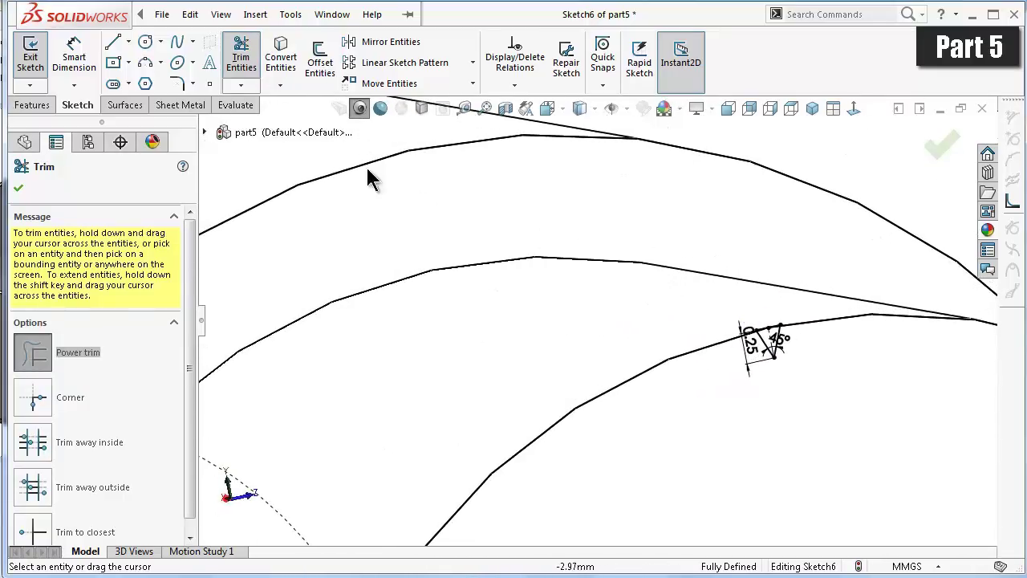
left_click(36, 105)
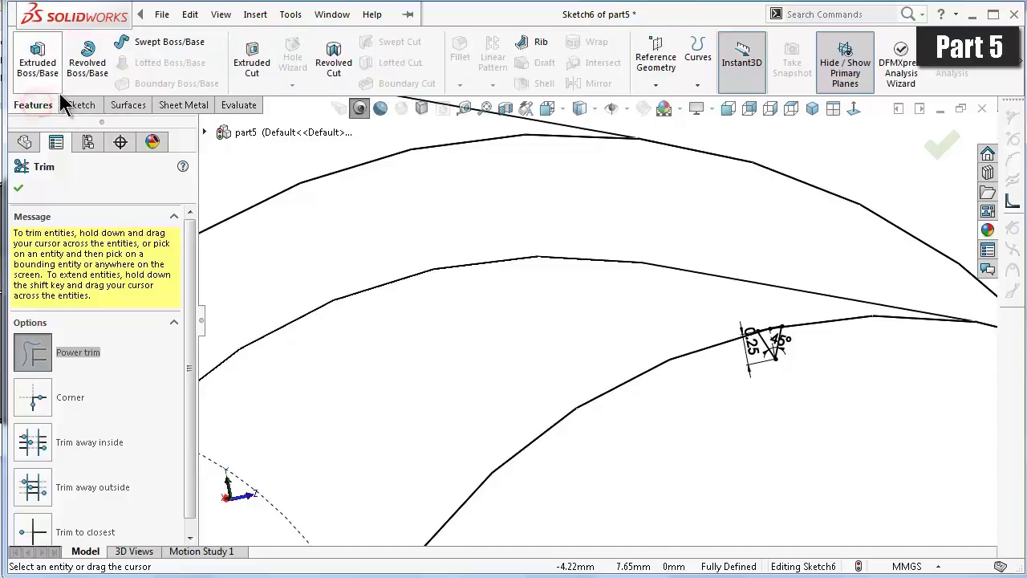
- Extrude-cut the groove profile lengthwise, Up To Surface ending at the ring face
left_click(265, 80)
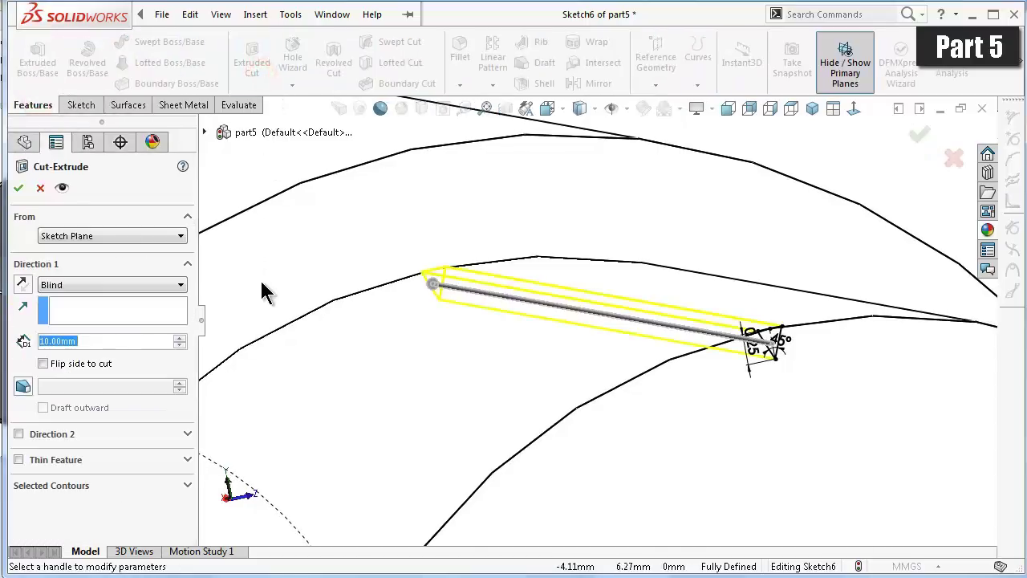
left_click(62, 285)
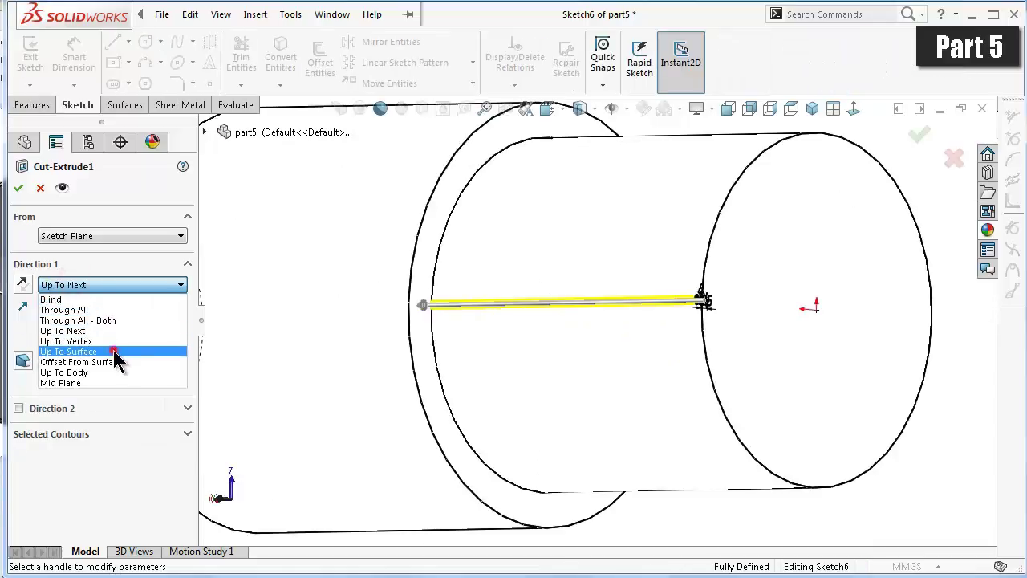
left_click(115, 355)
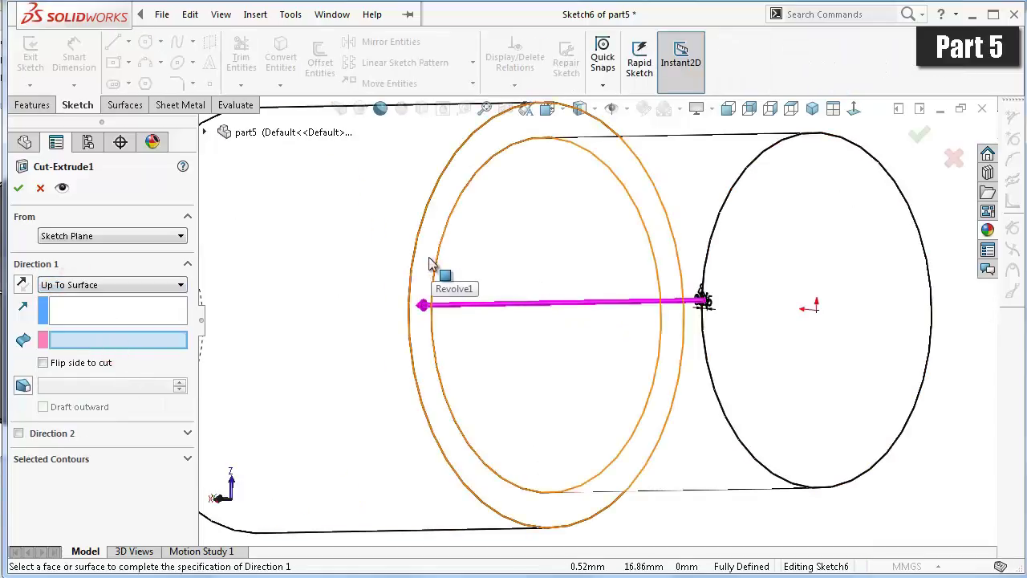
left_click(428, 258)
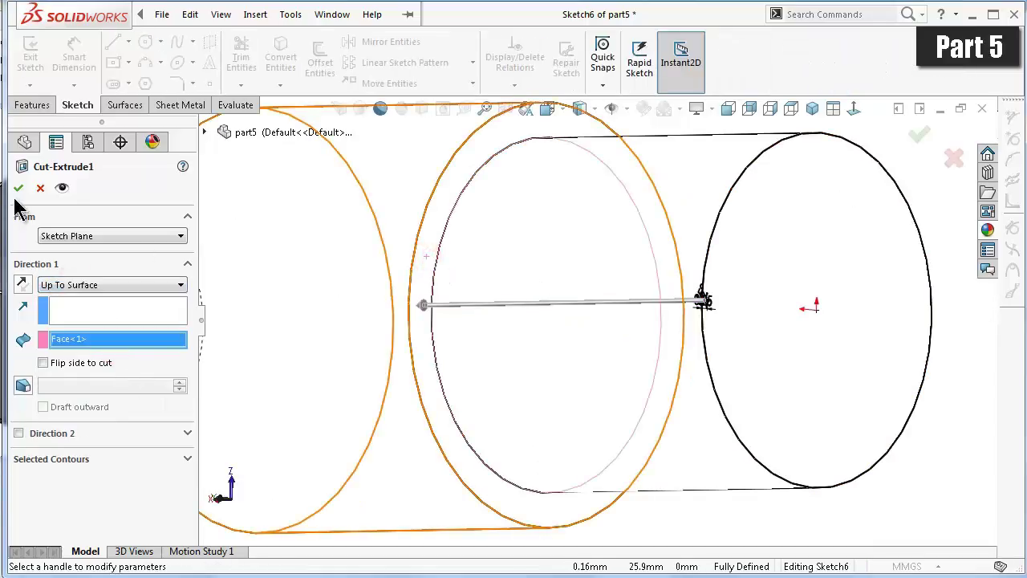
left_click(17, 187)
- Display the shaft Shaded With Edges and orbit to frame the end face
scroll(418, 321, "up", 3)
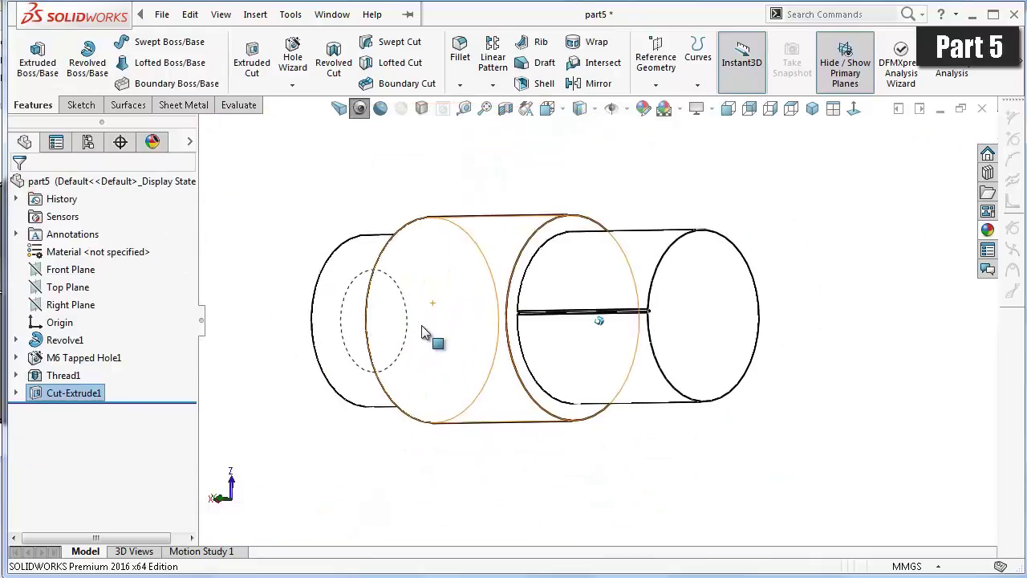
left_click(586, 111)
left_click(586, 134)
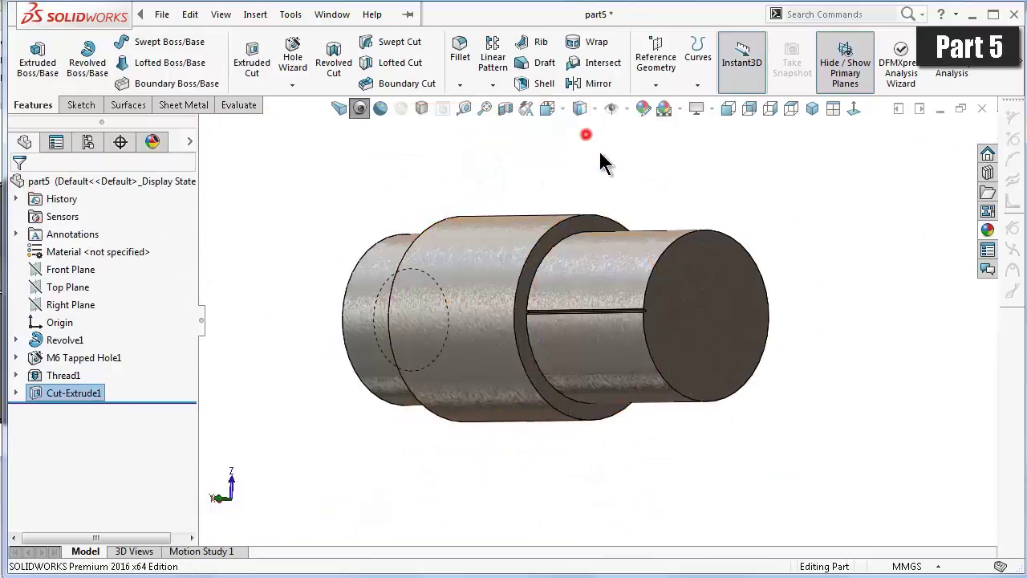
key("Left")
key("Left")
key("Left")
key("Left")
key("Left")
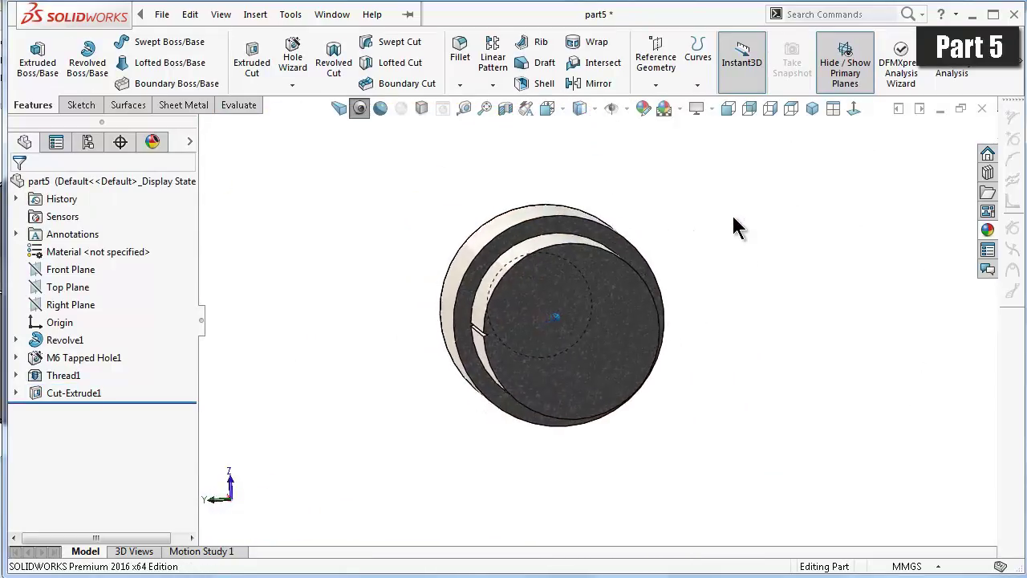
key("Left")
key("Left")
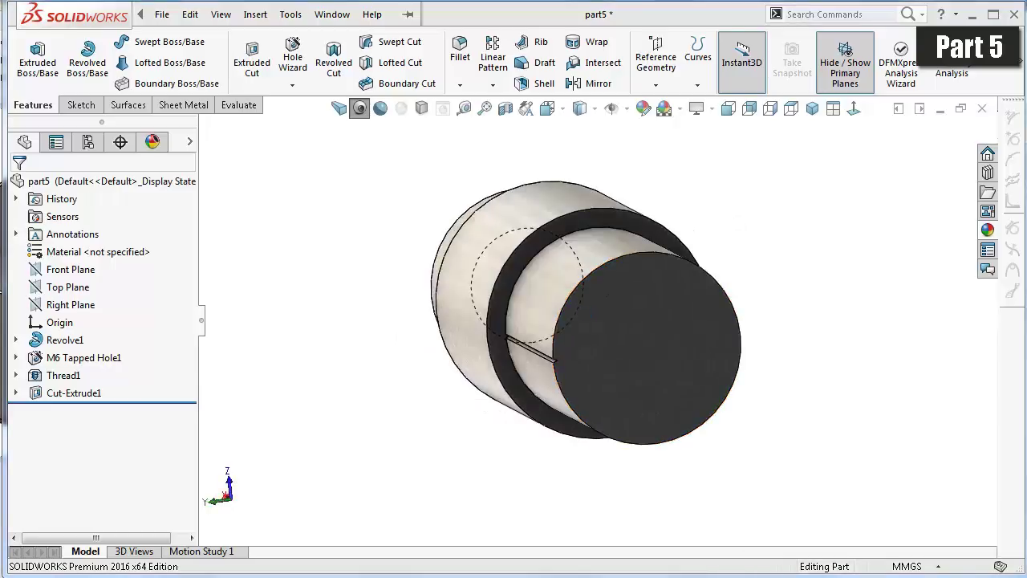
middle_click_drag(850, 317, 753, 330)
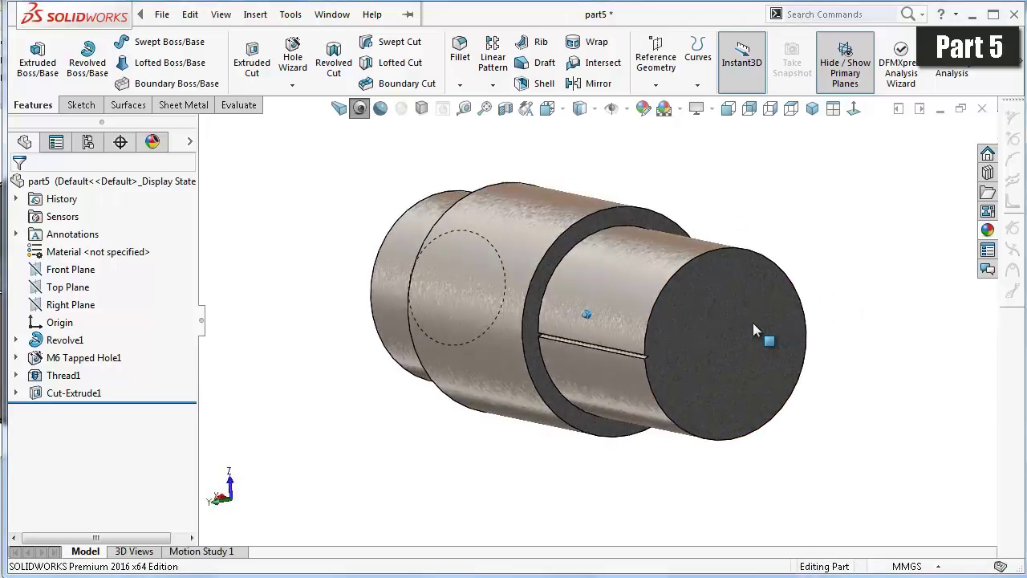
key("Up")
key("Up")
scroll(752, 323, "up", 5)
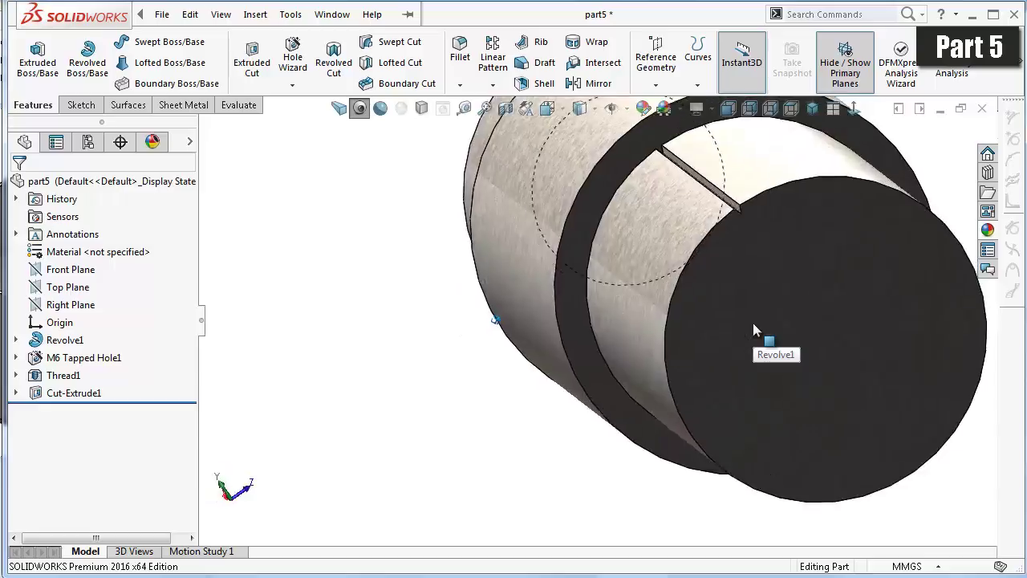
middle_click_drag(764, 306, 762, 322)
- Circular-pattern Cut-Extrude1 around the cylinder's circular edge, 72 equally spaced instances
left_click(492, 85)
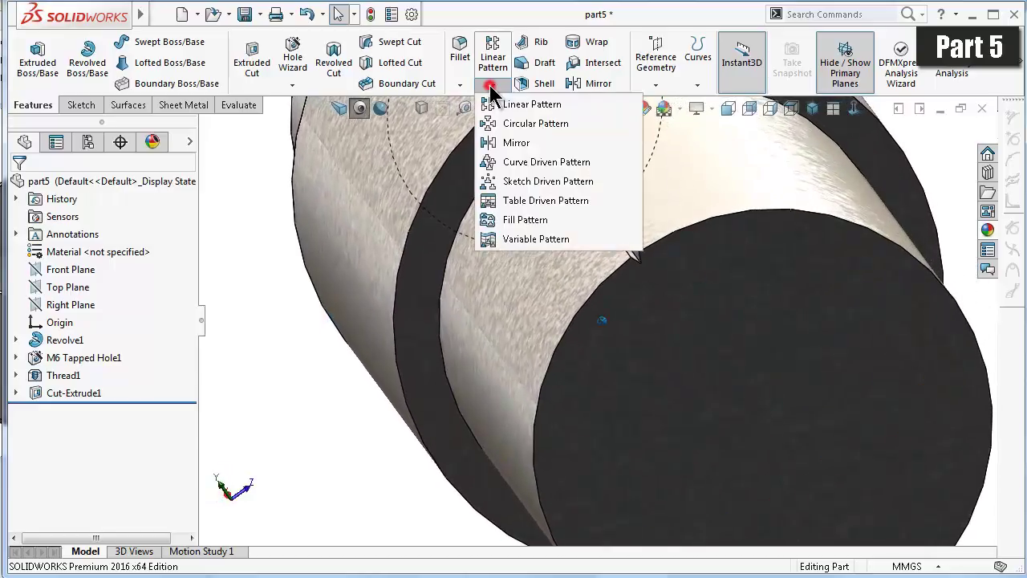
left_click(502, 131)
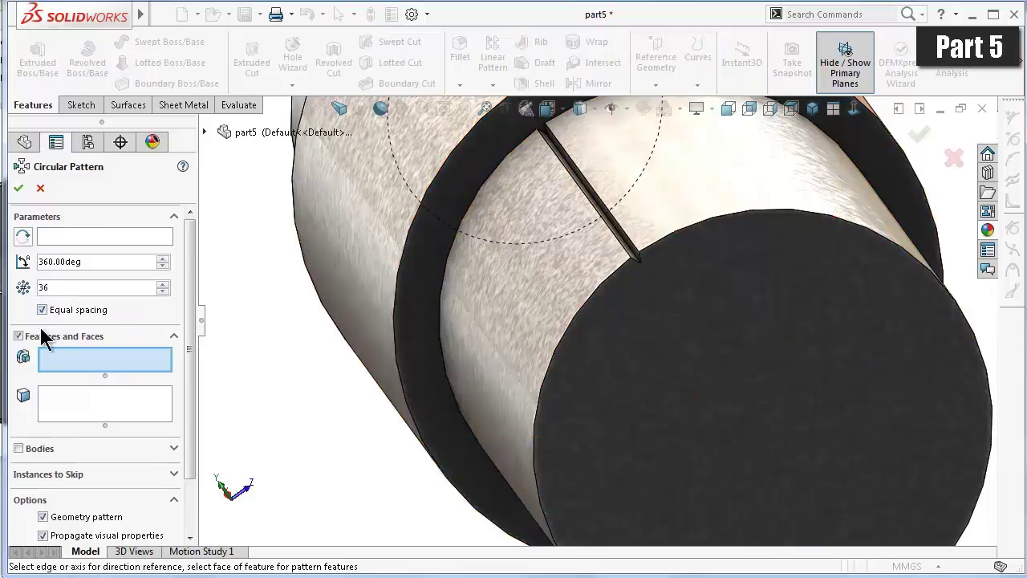
left_click(57, 240)
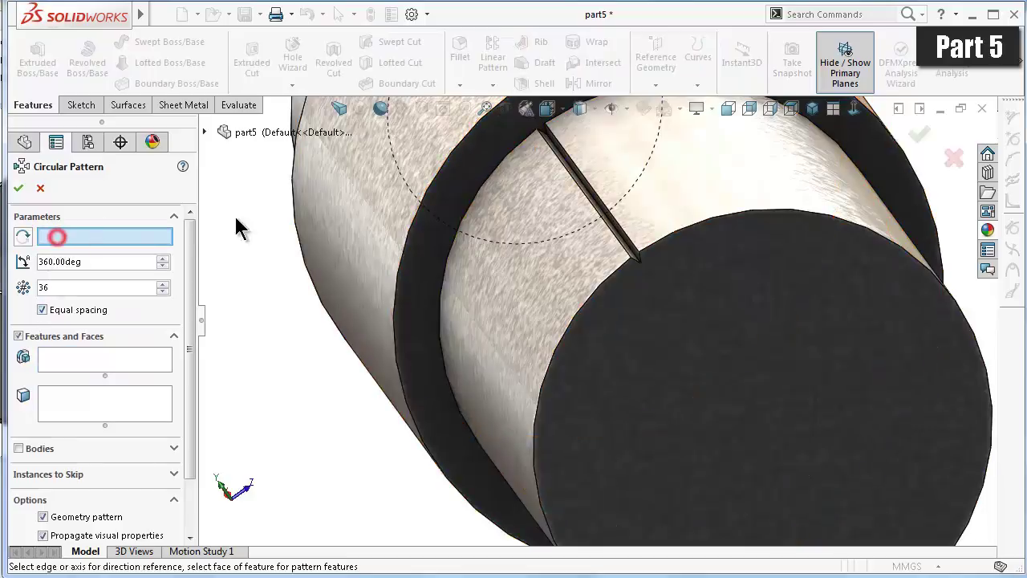
left_click(416, 221)
left_click(96, 363)
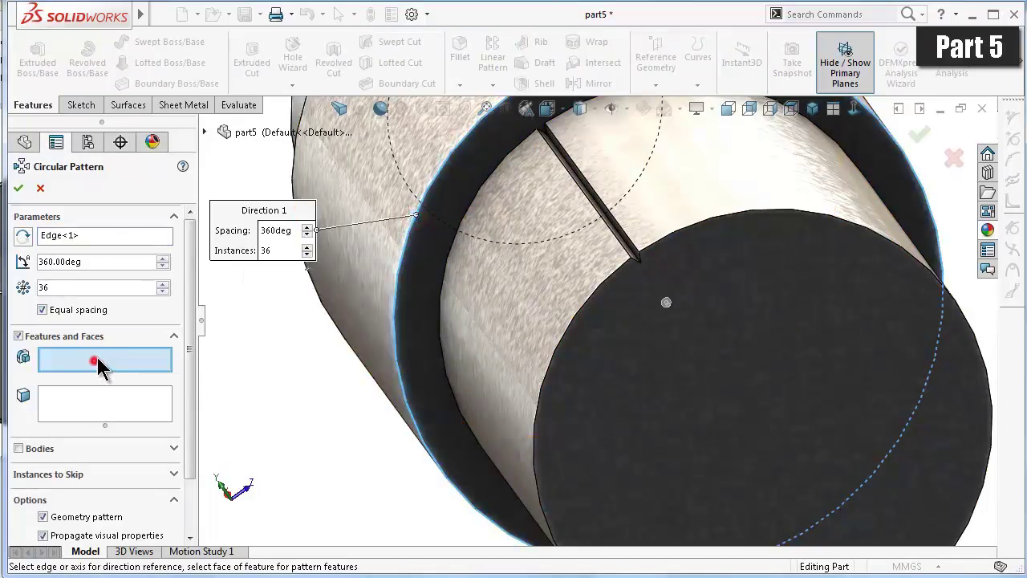
scroll(618, 275, "down", 2)
scroll(601, 273, "down", 2)
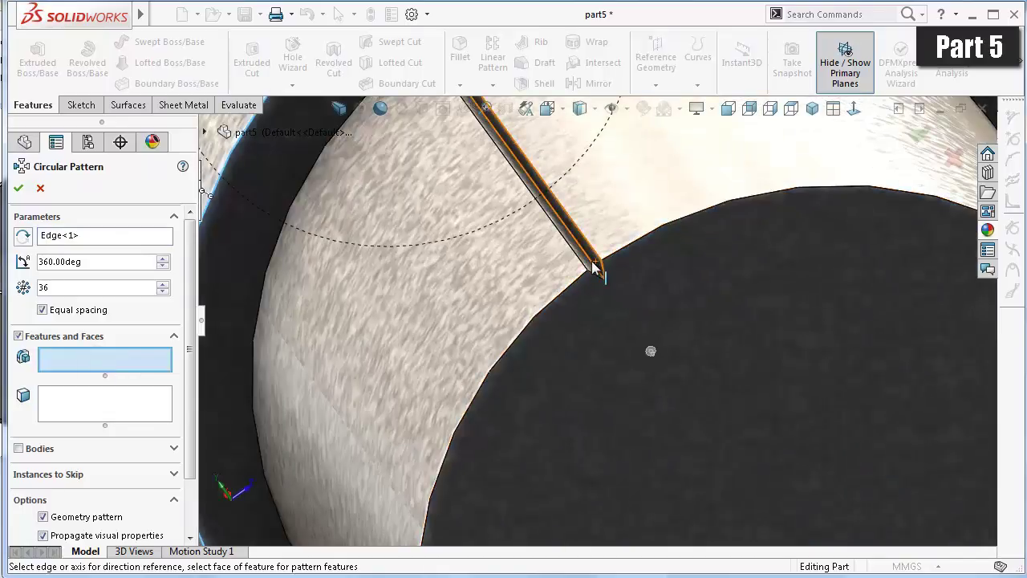
left_click(597, 267)
scroll(590, 309, "up", 4)
type("72")
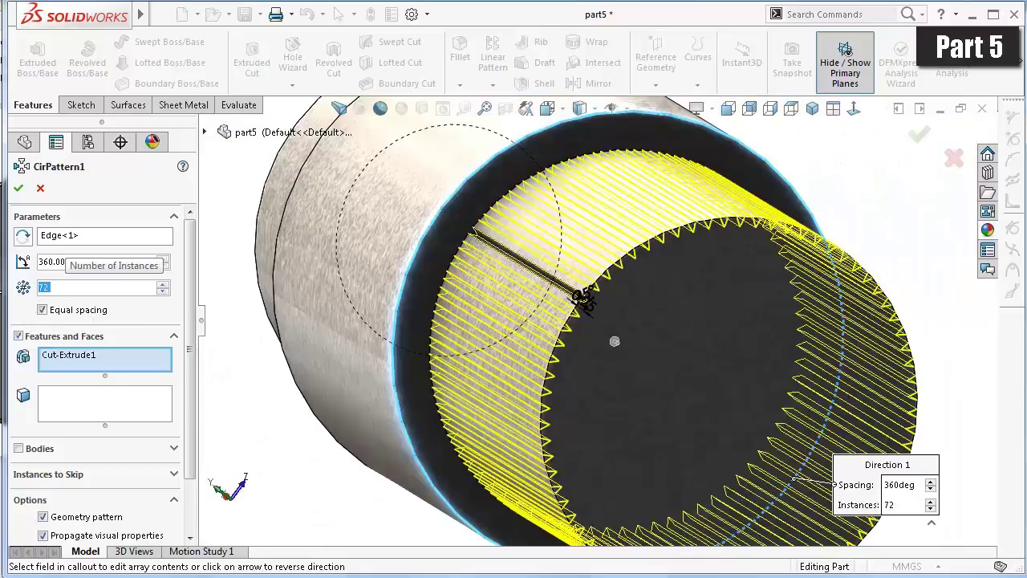
left_click(19, 188)
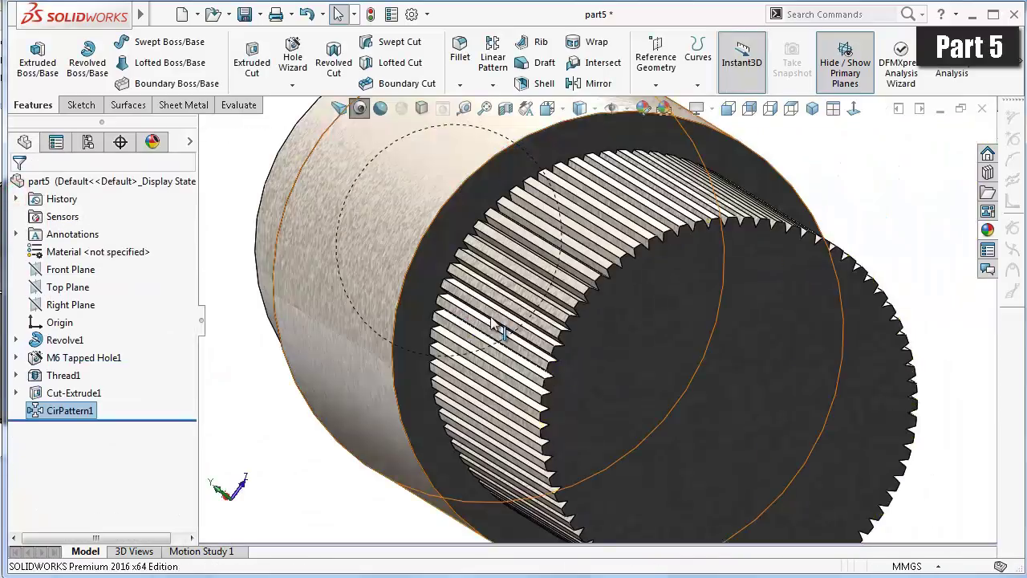
- Orbit the view to face the grooved end with the shaft extending right
middle_click_drag(585, 332, 580, 322)
key("Down")
key("Down")
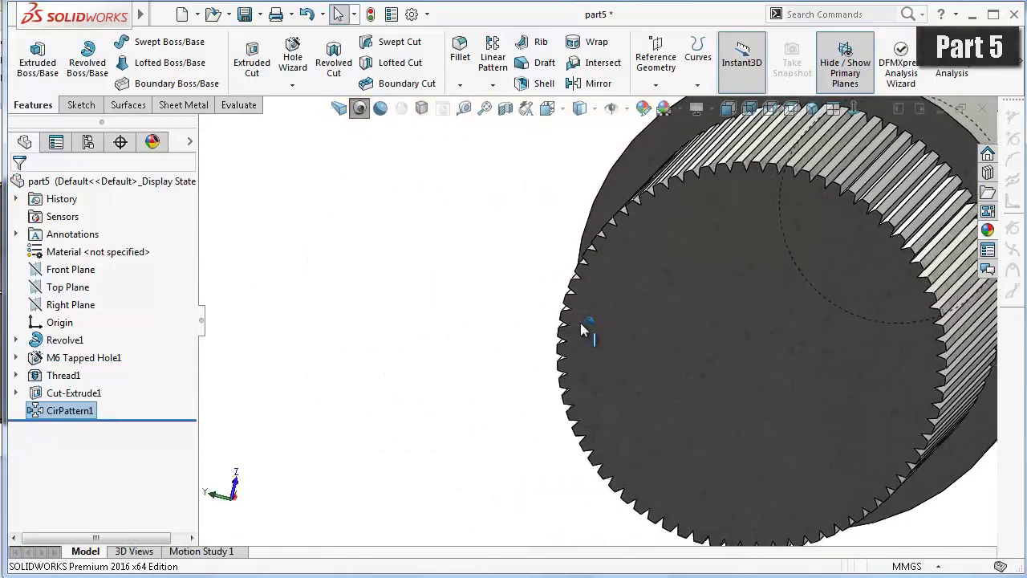
key("Left")
key("Left")
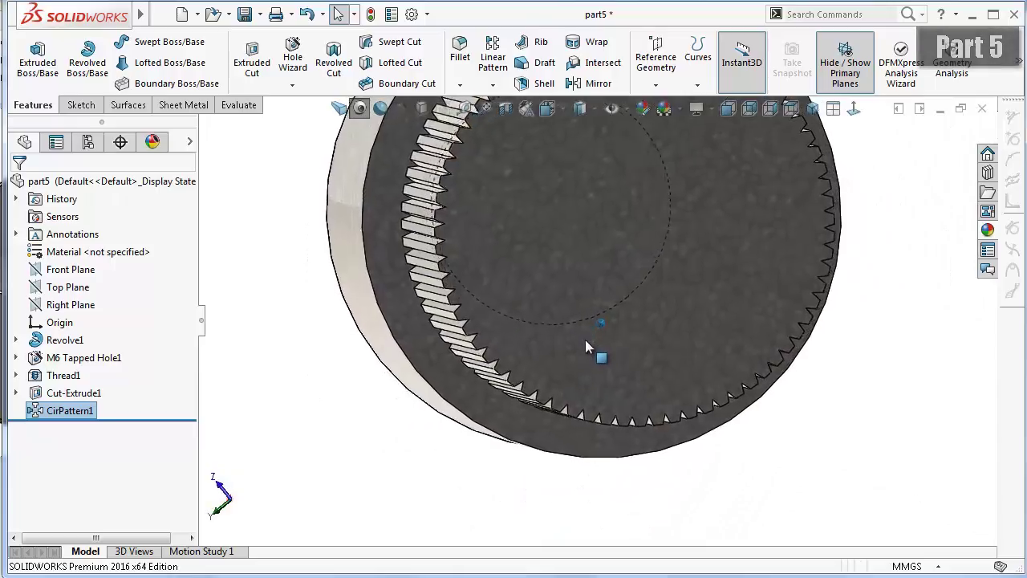
key("Left")
key("Left")
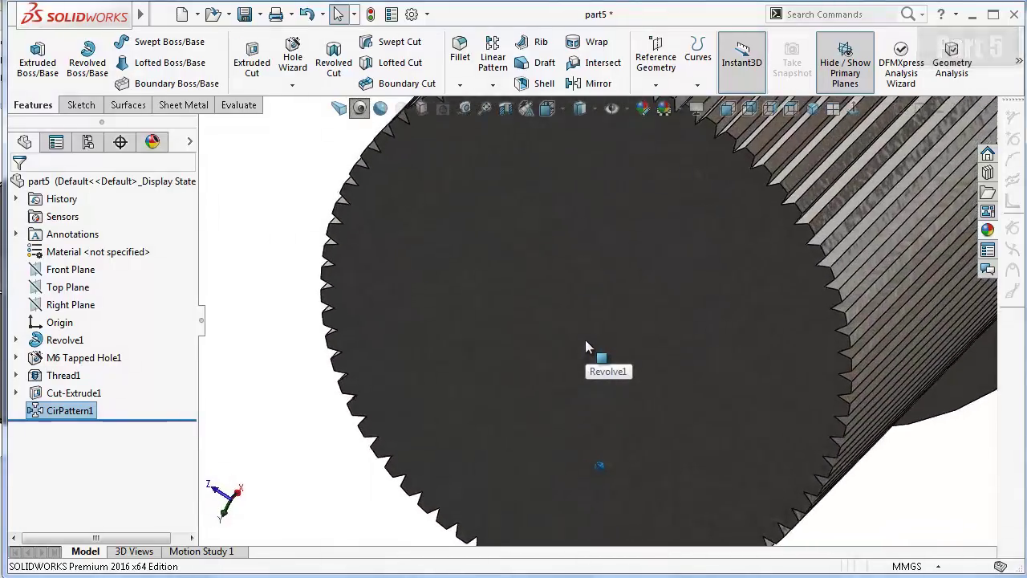
- Edit Sketch6 under Cut-Extrude1, change the 45° groove angle to 60°, and exit to rebuild
left_click(16, 393)
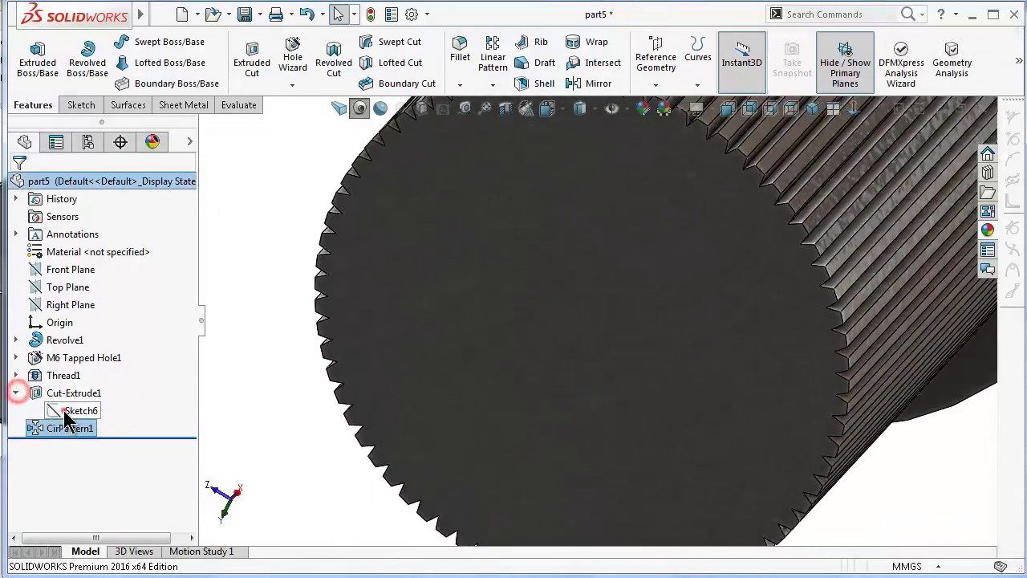
left_click(80, 410)
left_click(68, 366)
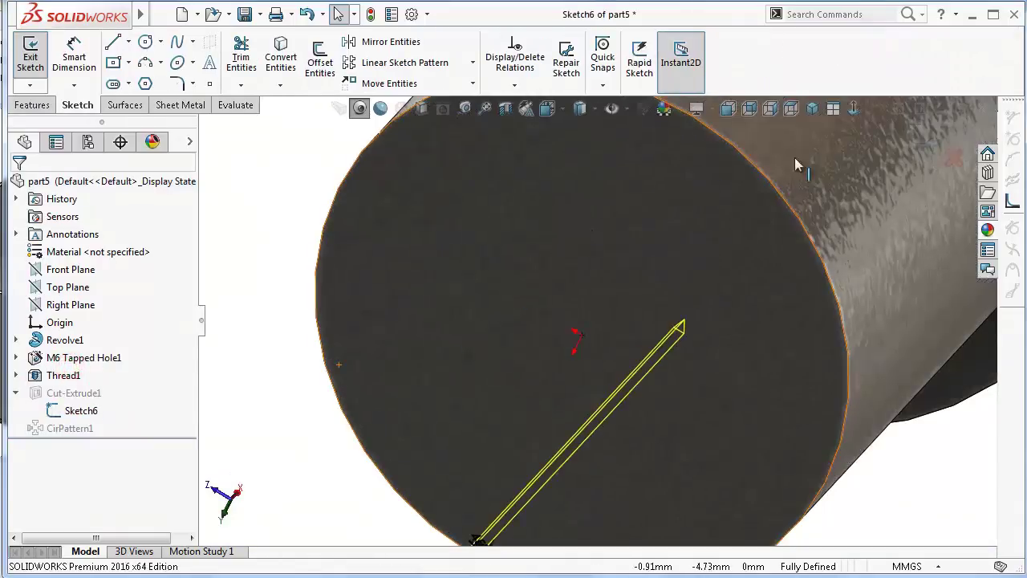
left_click(856, 108)
scroll(596, 196, "down", 5)
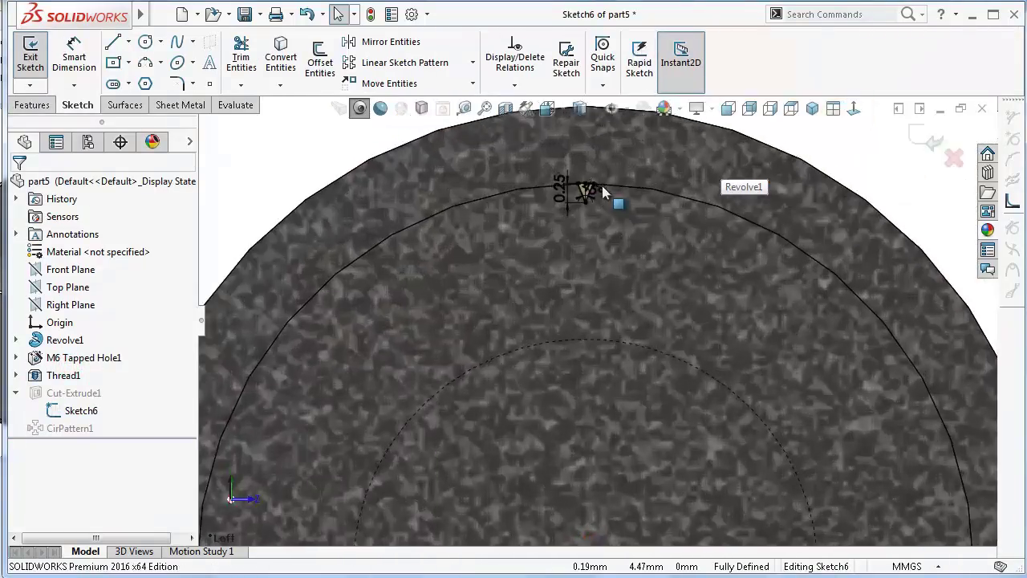
scroll(588, 229, "down", 3)
double_click(538, 351)
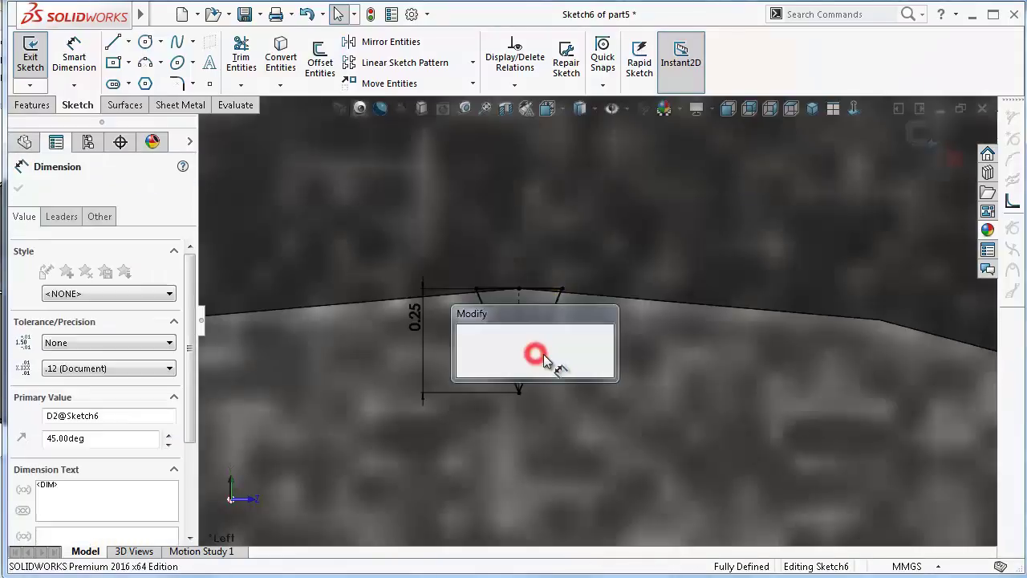
type("60")
key("Return")
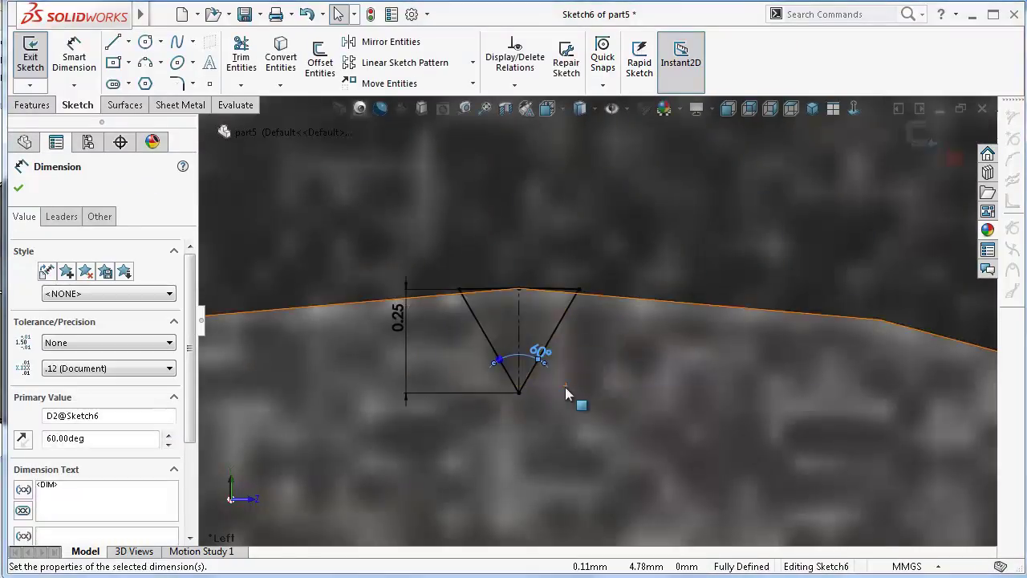
left_click(905, 146)
left_click(905, 146)
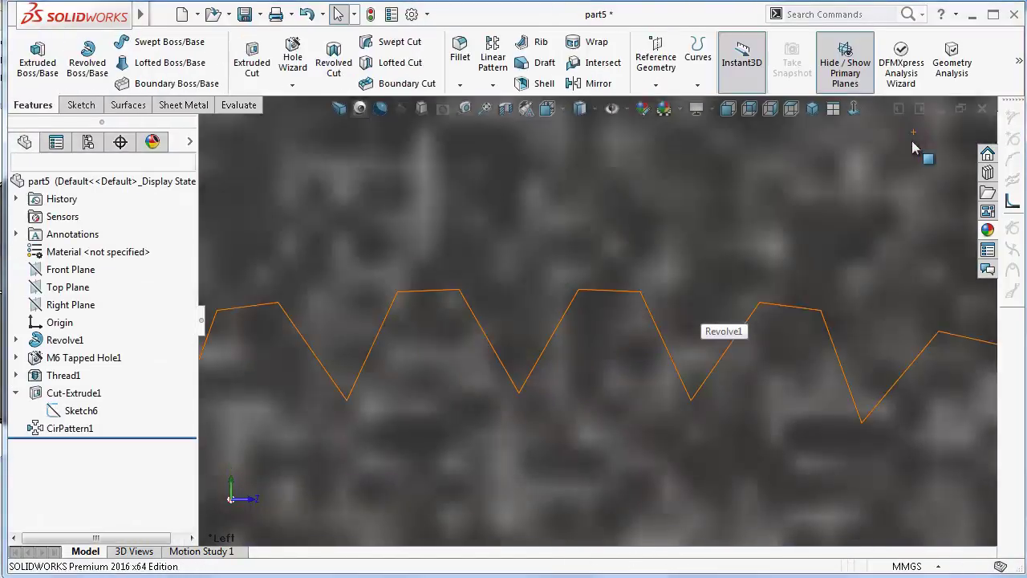
scroll(784, 273, "up", 3)
scroll(773, 310, "up", 2)
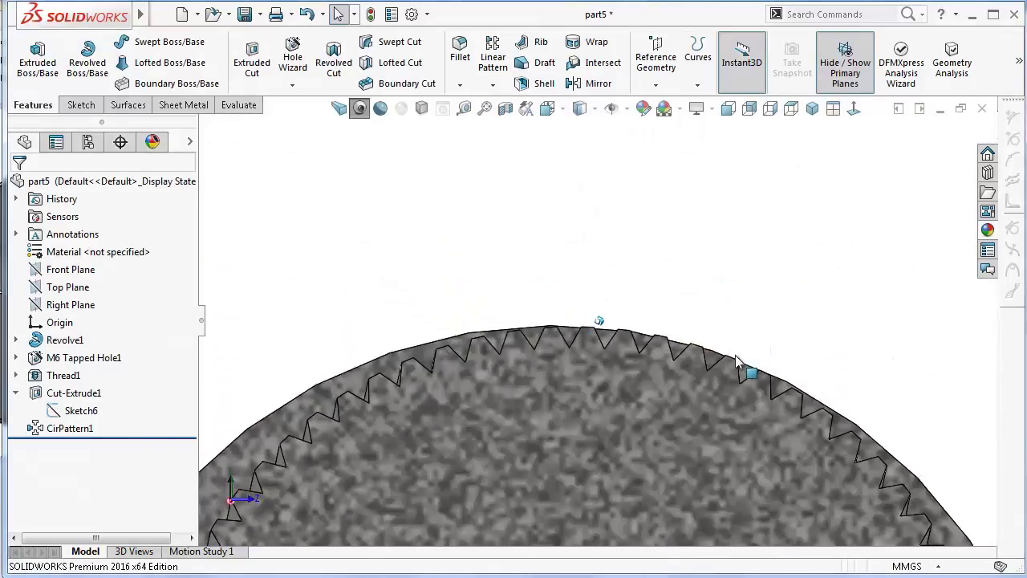
scroll(746, 367, "up", 2)
scroll(738, 385, "up", 1)
mouse_move(718, 392)
middle_mouse_down()
mouse_move(715, 413)
mouse_move(772, 452)
middle_mouse_up()
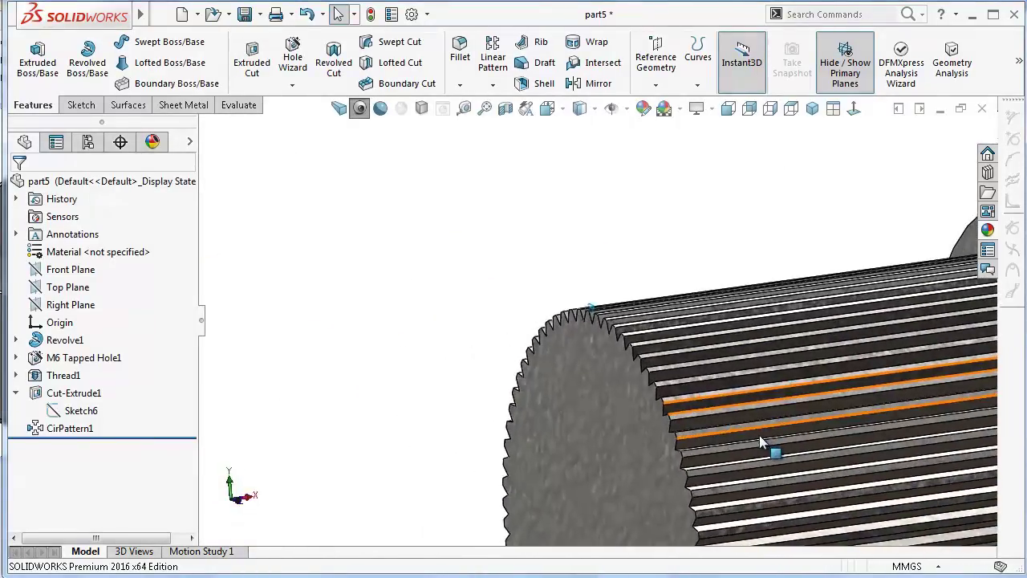
scroll(767, 447, "up", 2)
scroll(762, 443, "up", 2)
key("Left")
key("Left")
key("Left")
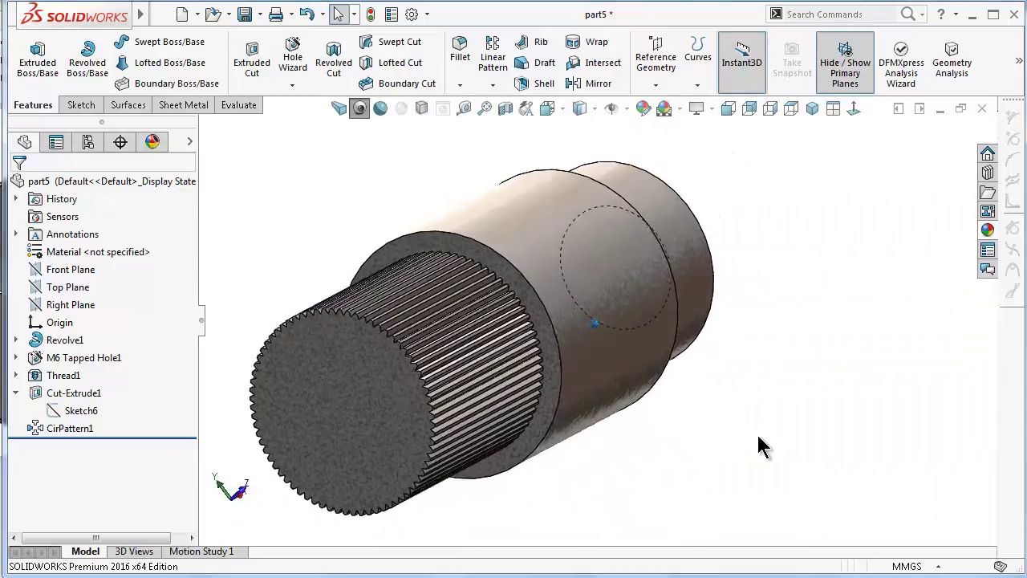
key("Left")
key("Left")
key("Left")
key("Left")
key("Left")
key("Left")
key("Left")
key("Left")
key("Left")
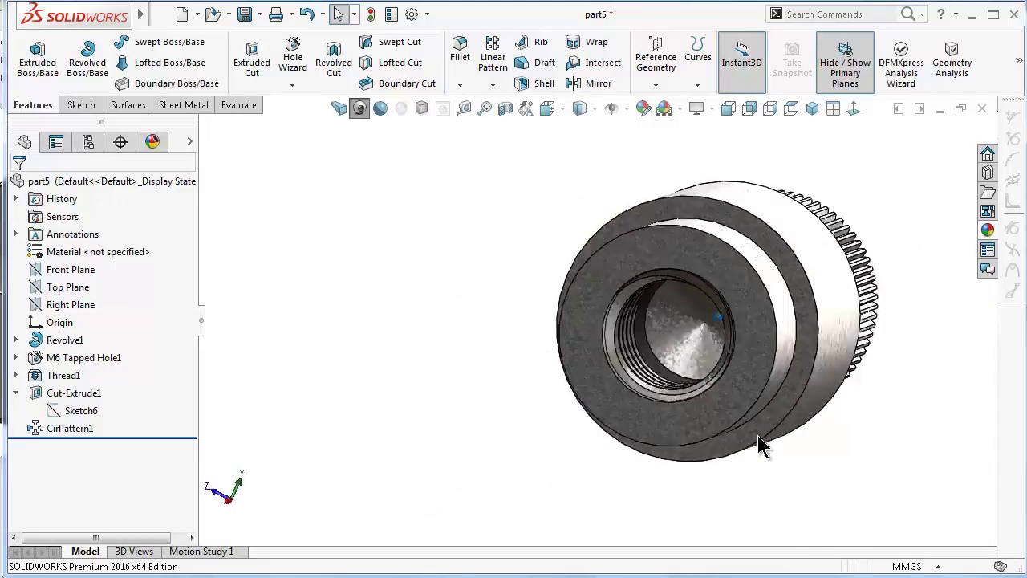
key("Left")
key("Left")
key("Left")
key("Left")
scroll(758, 436, "up", 3)
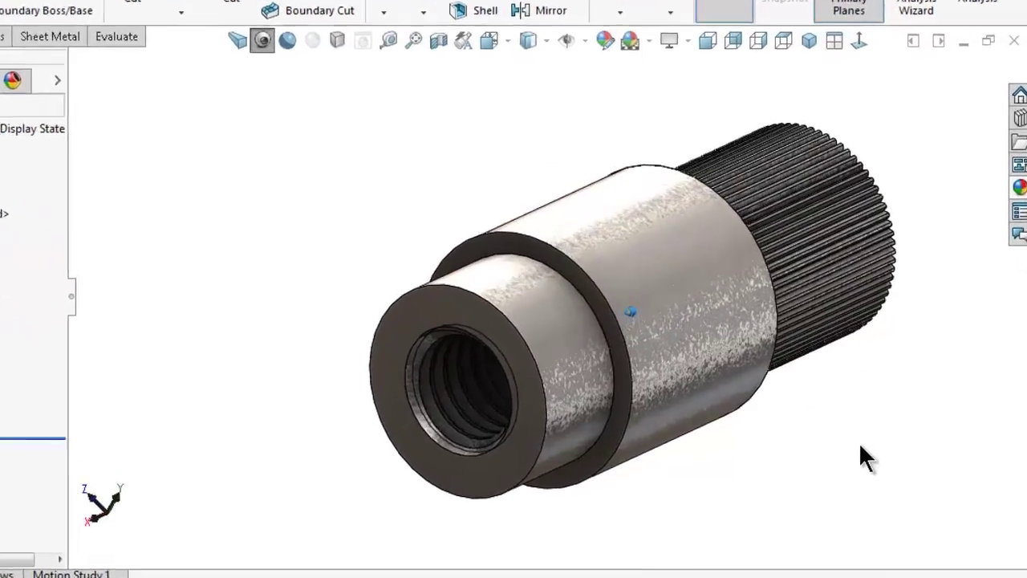
left_click(907, 504)
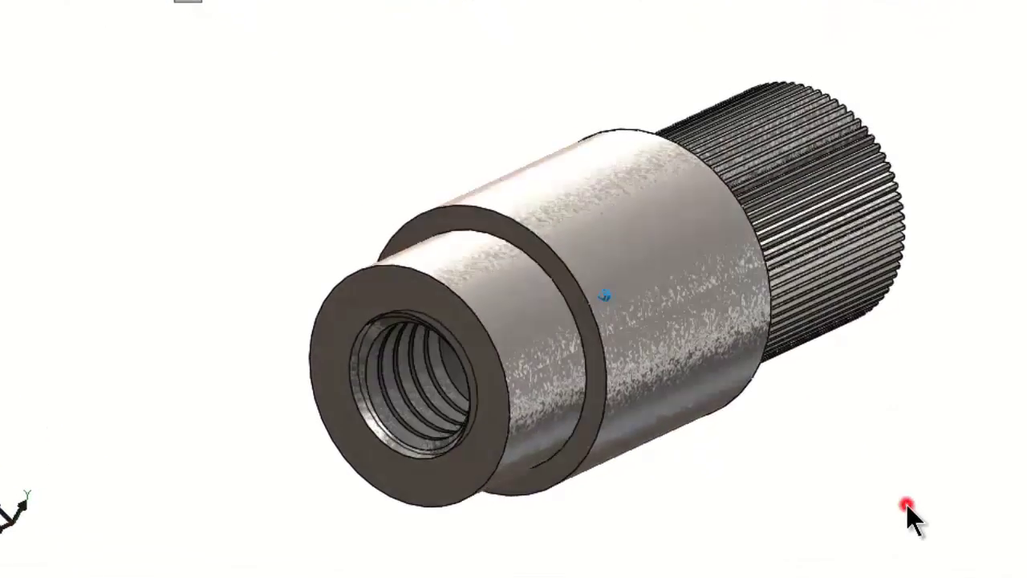
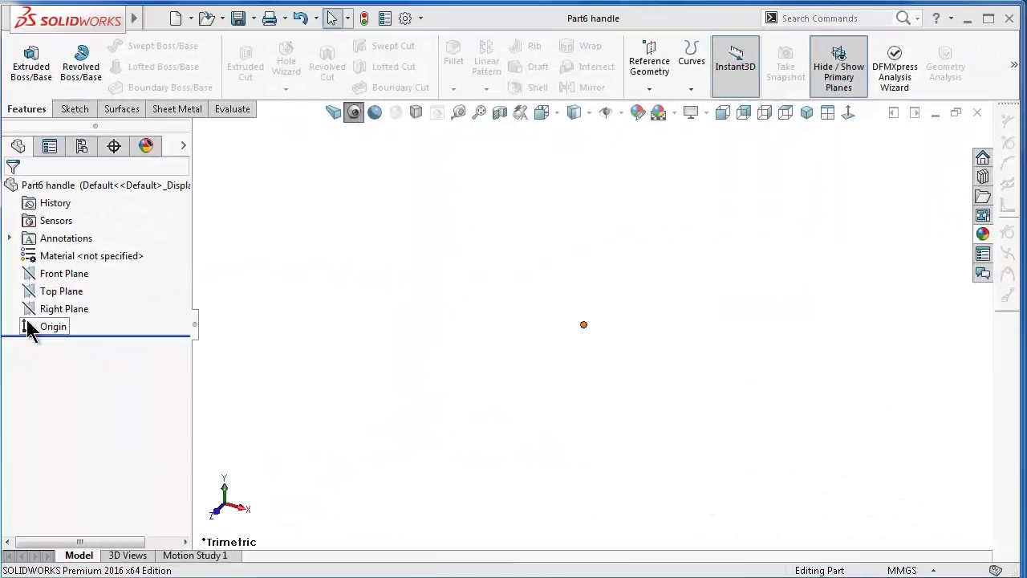
- Start a sketch on the Top Plane with a construction circle centred on the origin
left_click(34, 293)
left_click(36, 265)
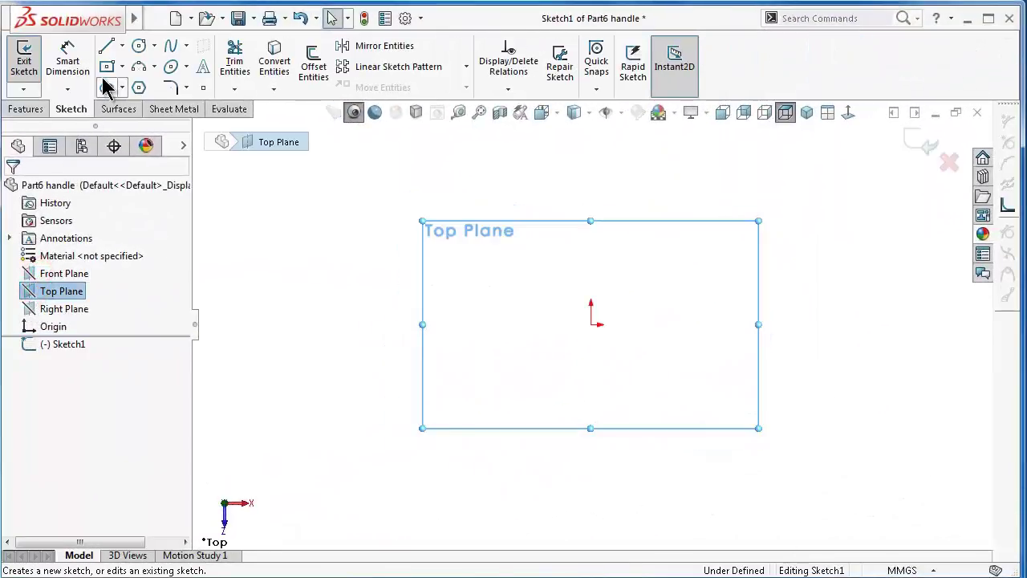
left_click(140, 46)
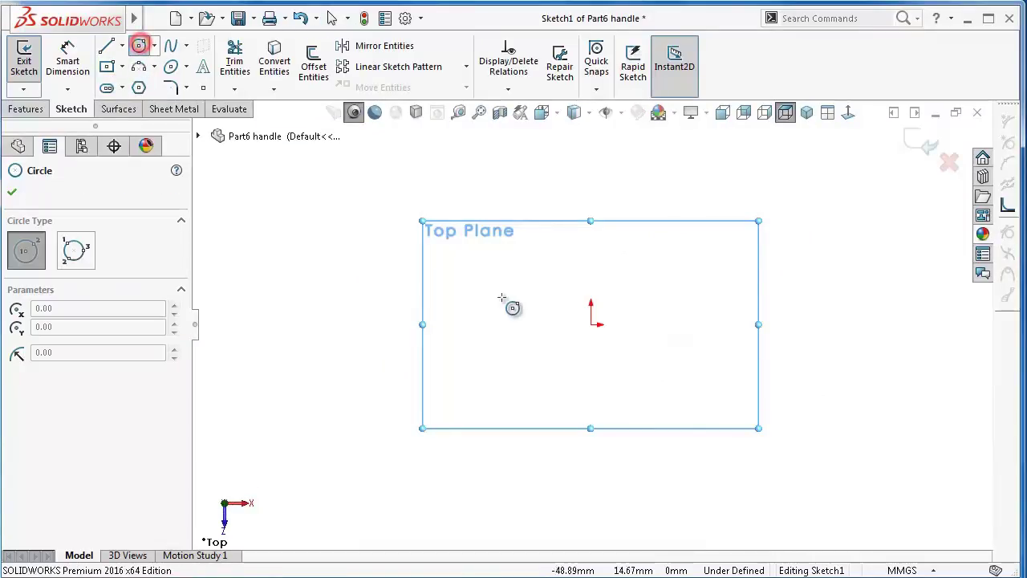
left_click(591, 325)
left_click(541, 243)
left_click_drag(179, 349, 183, 429)
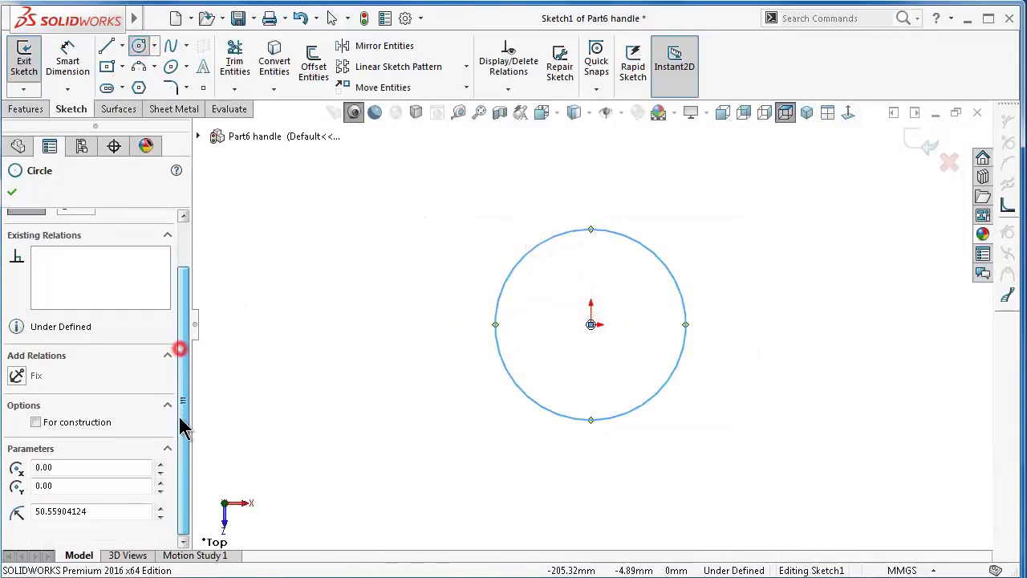
left_click(101, 421)
left_click(12, 192)
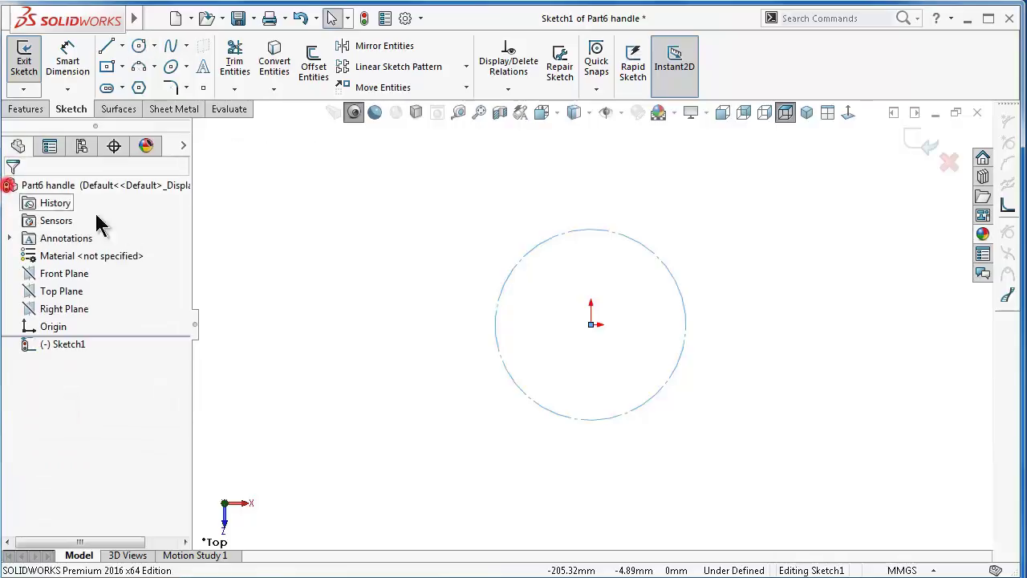
- Dimension the construction circle's diameter to 16 mm
right_click_drag(402, 289, 639, 259)
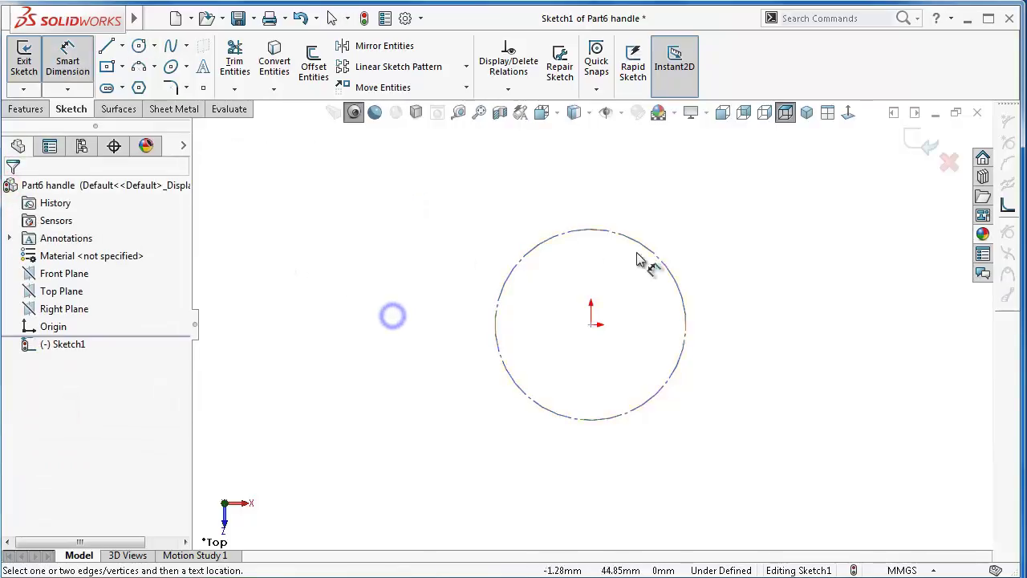
left_click(639, 249)
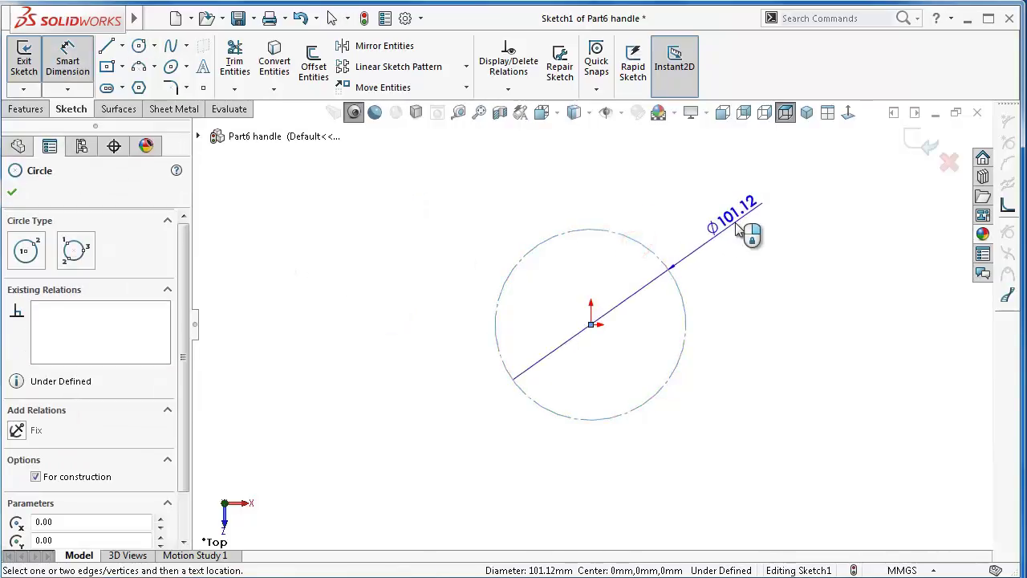
left_click(737, 229)
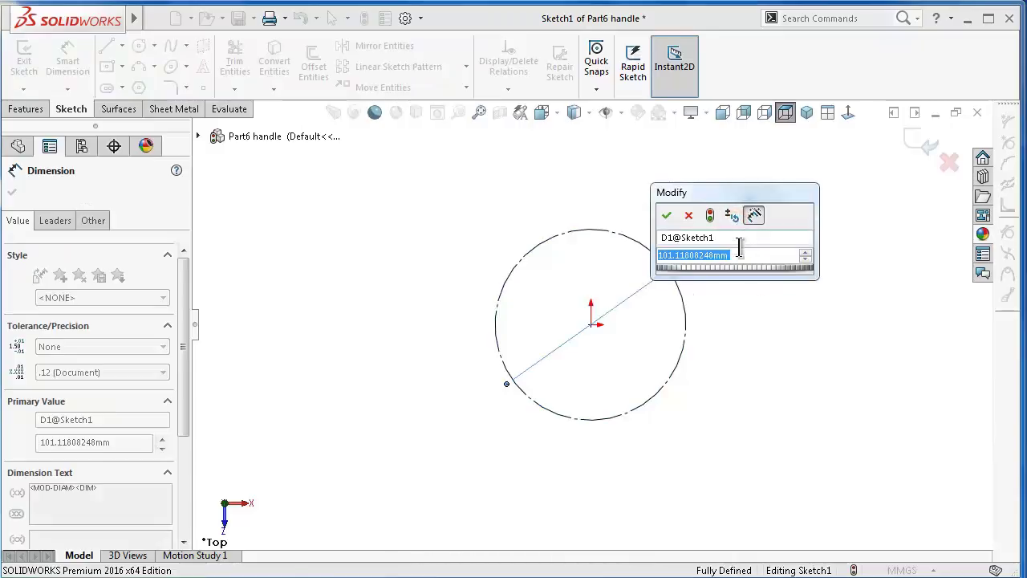
type("1")
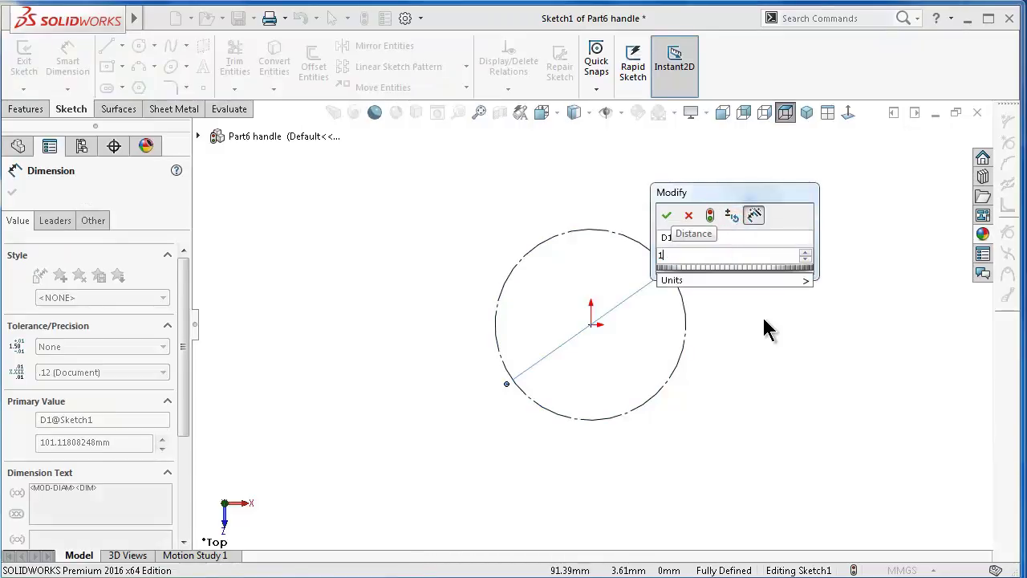
type("6")
key("Return")
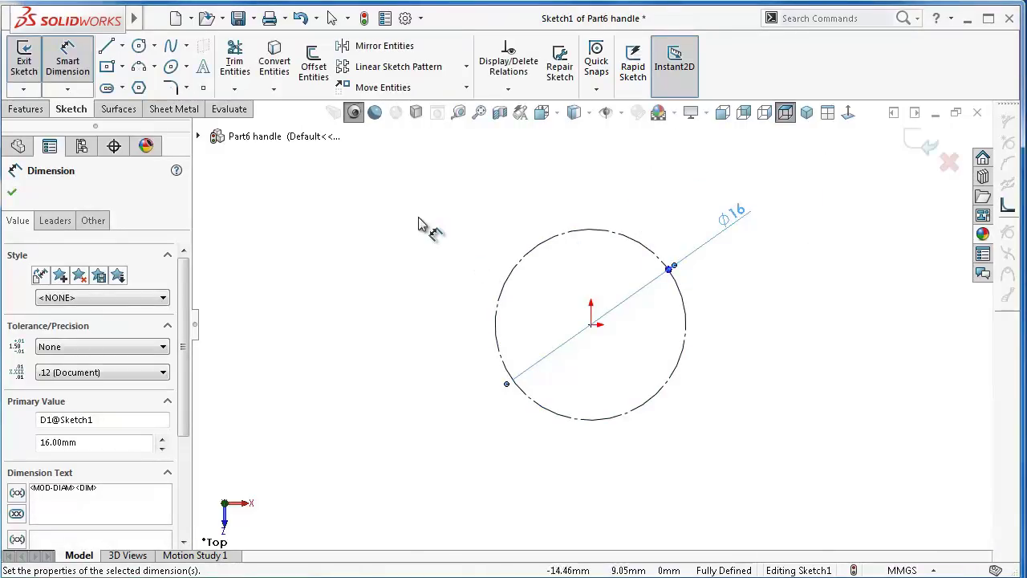
left_click(419, 217)
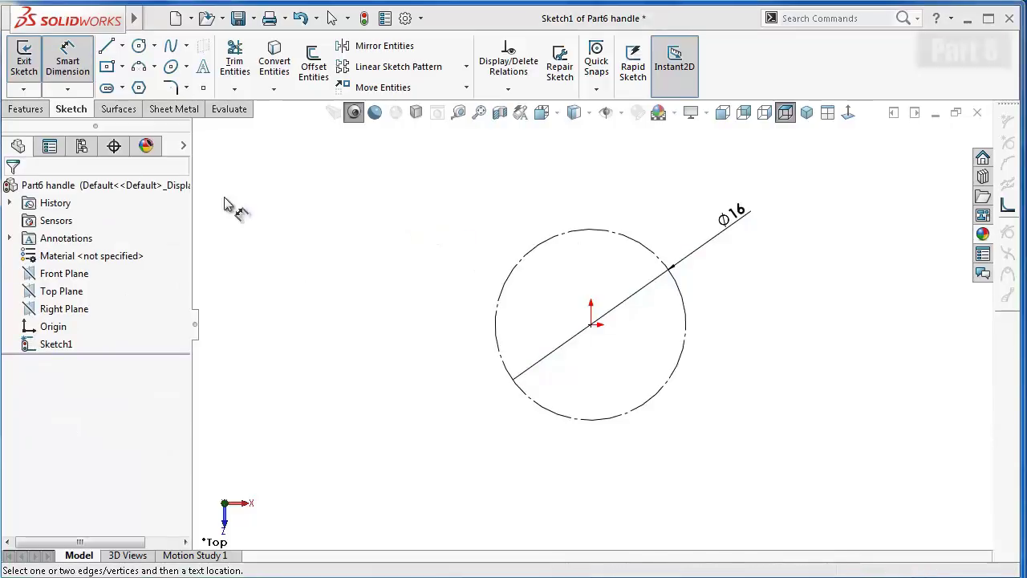
left_click(123, 46)
- Draw a centreline running left from the origin and dimension it 35 mm
left_click(140, 85)
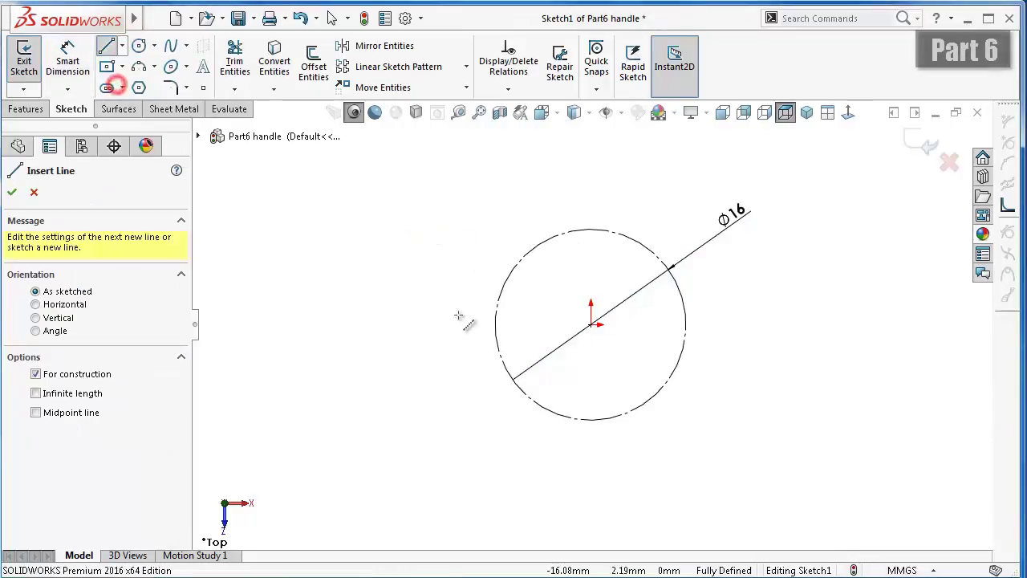
left_click(590, 324)
scroll(425, 337, "up", 3)
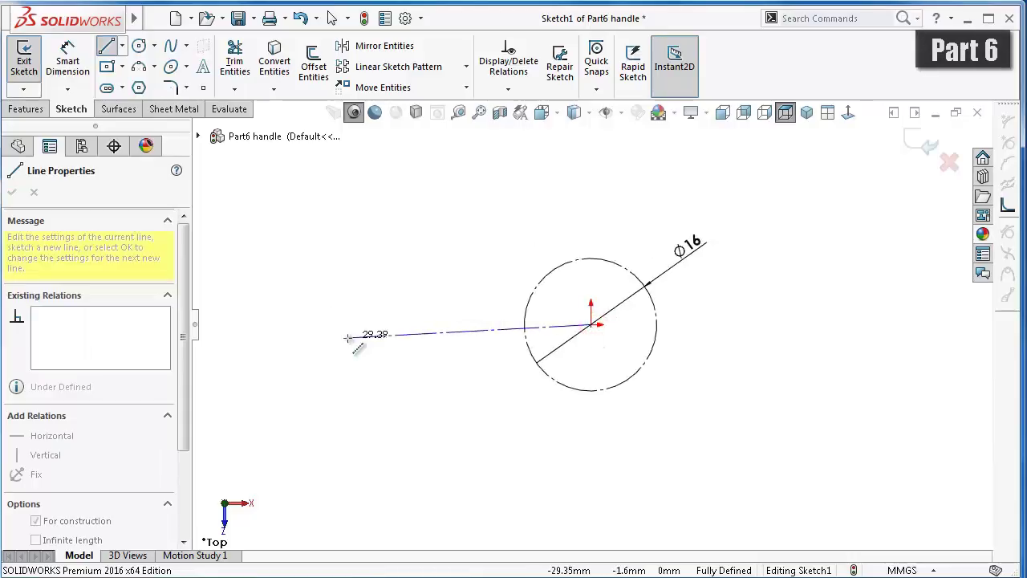
left_click(350, 323)
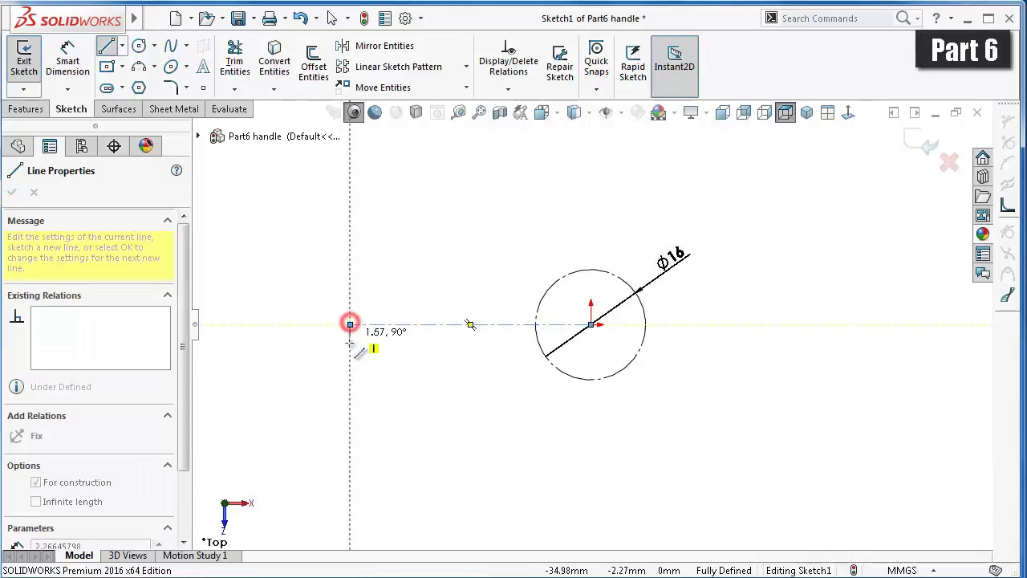
right_click_drag(349, 350, 338, 252)
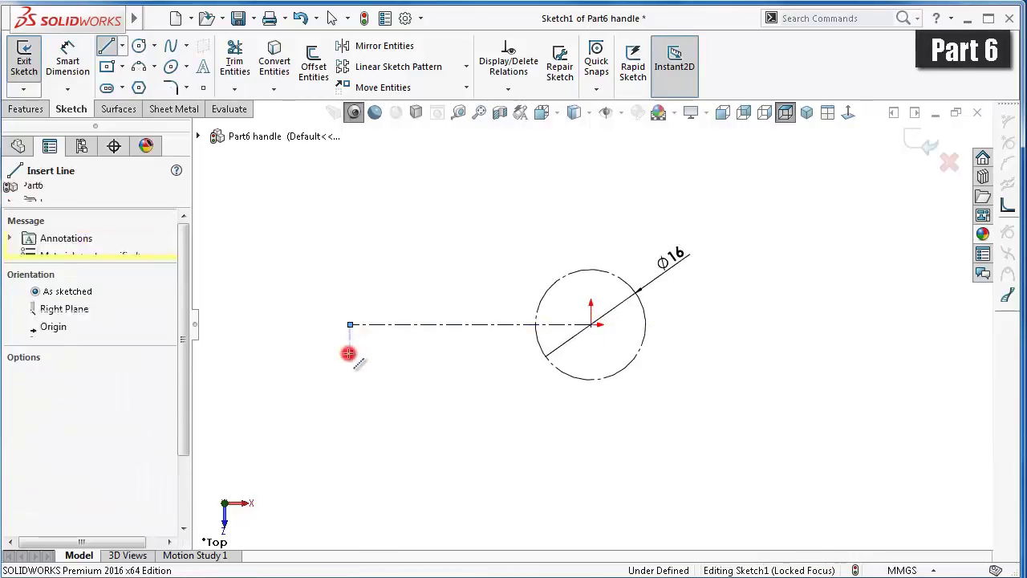
left_click(412, 324)
left_click(425, 271)
type("3")
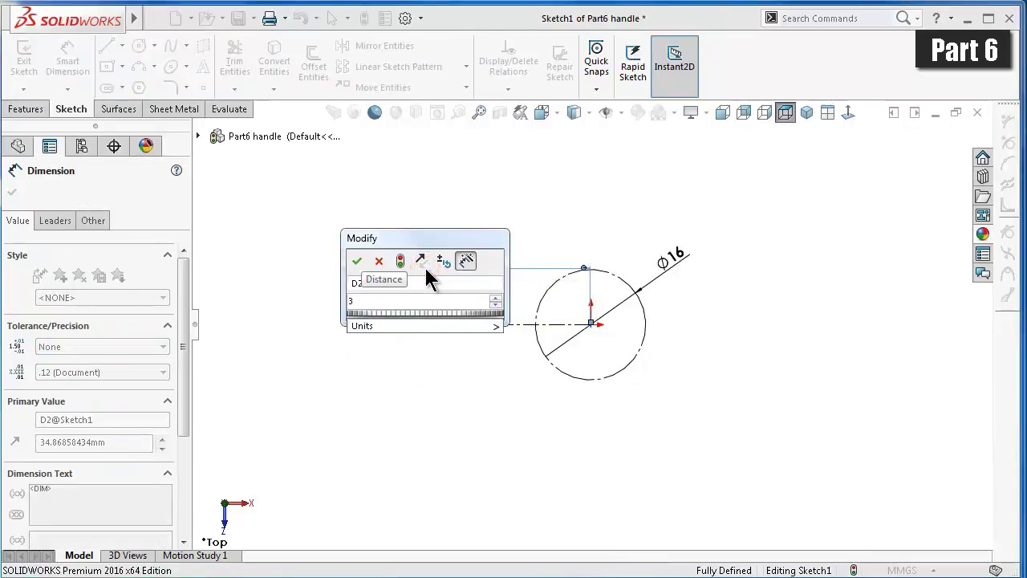
type("5")
key("Return")
left_click(367, 209)
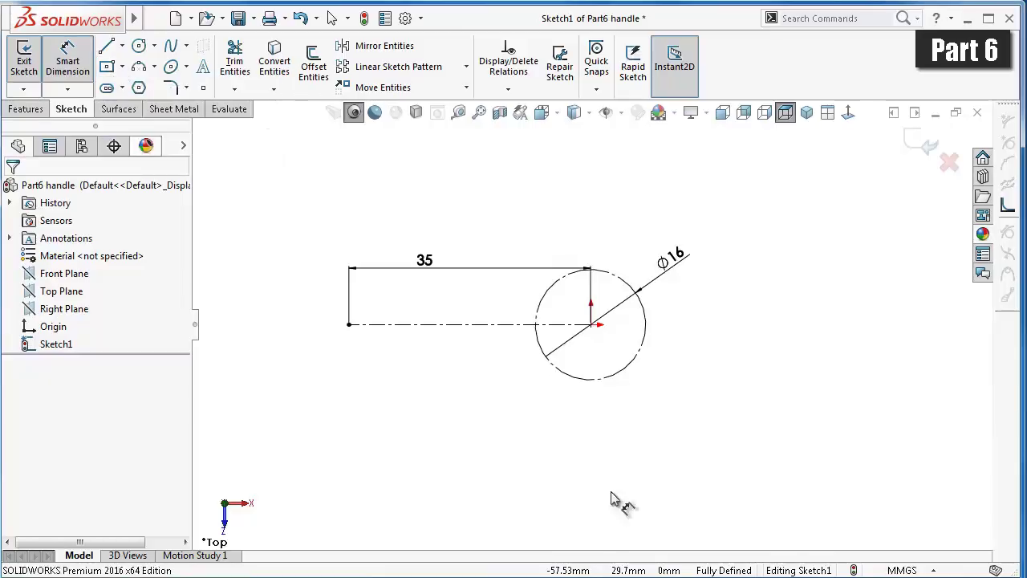
- Draw the three-line open slot outline and fix its left edge's midpoint to the centreline end
scroll(520, 268, "down", 2)
left_click(106, 46)
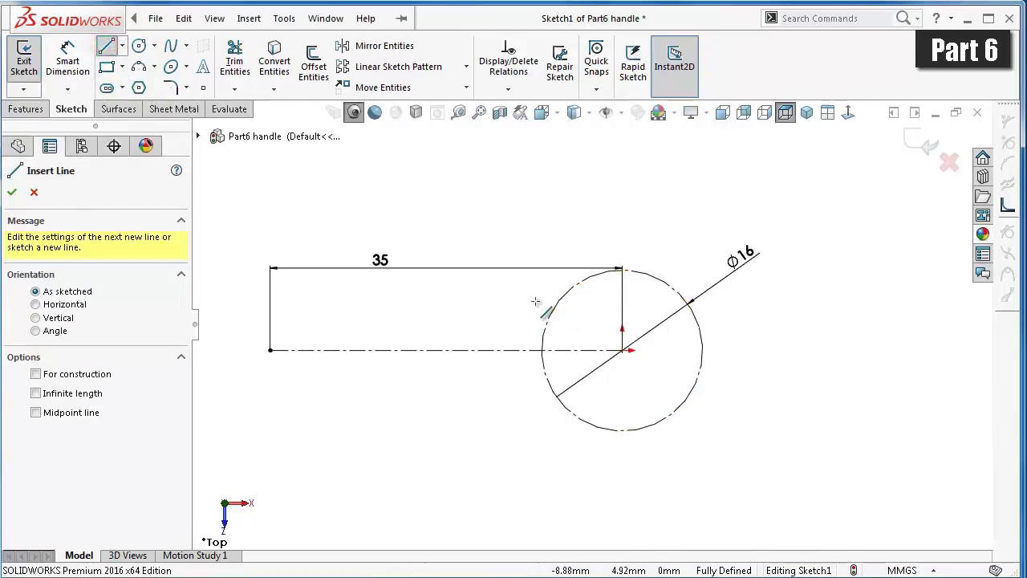
left_click(540, 293)
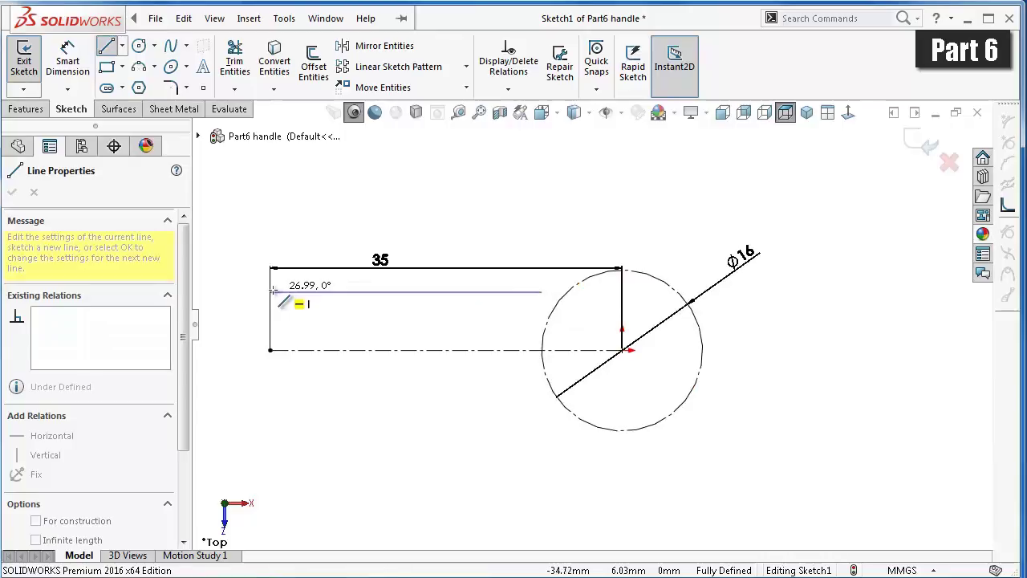
left_click(271, 290)
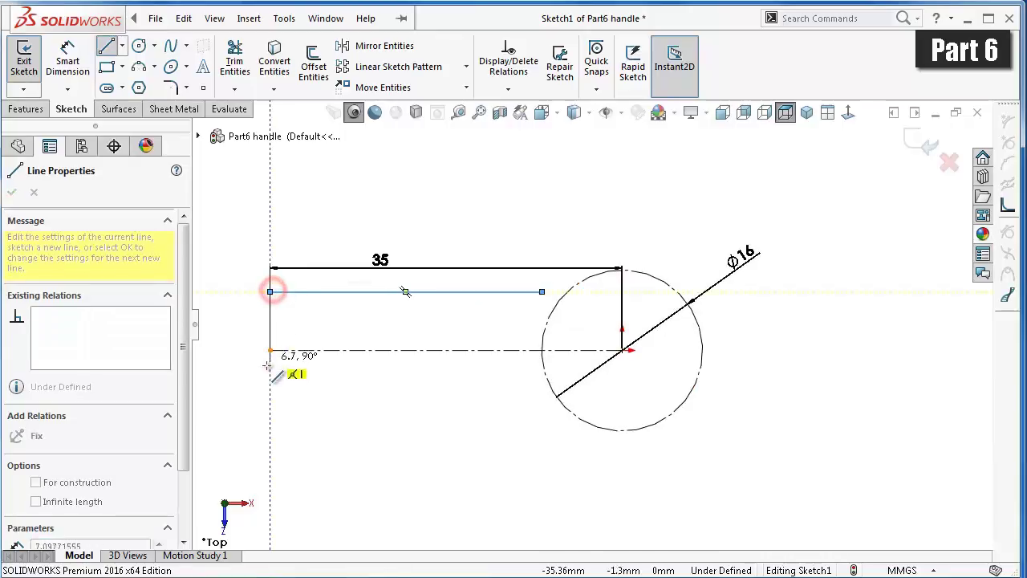
left_click(271, 427)
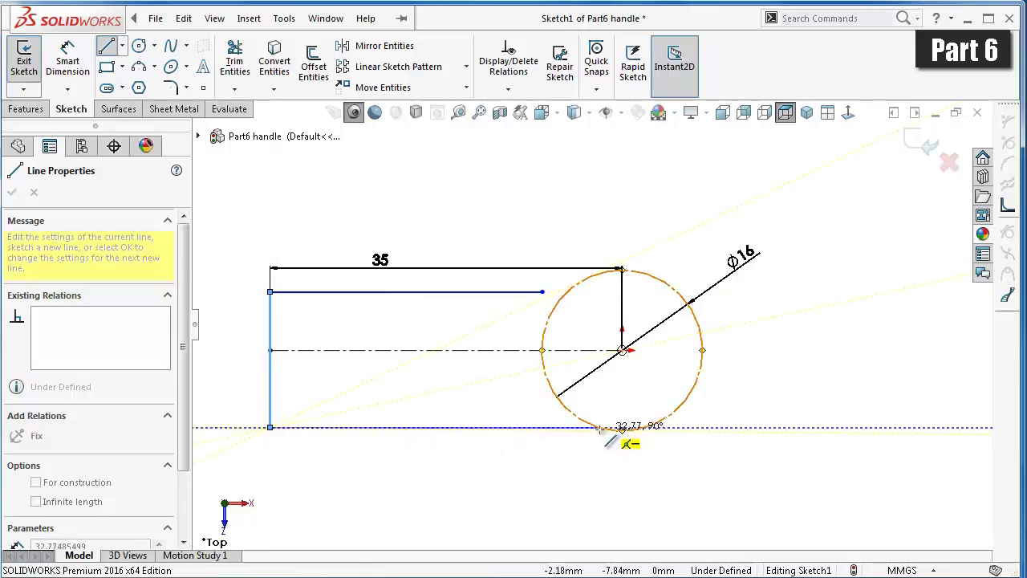
double_click(601, 427)
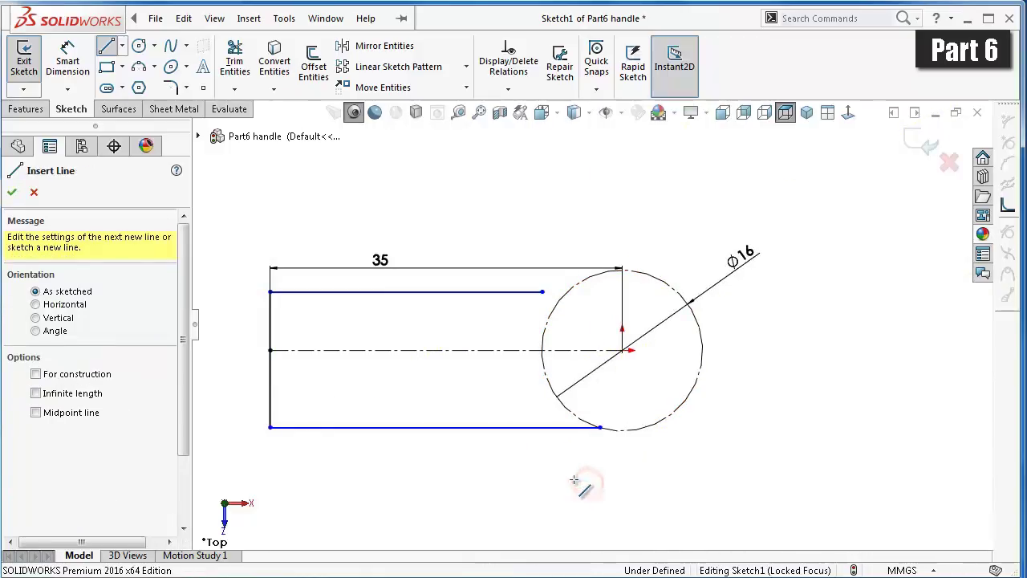
key("Escape")
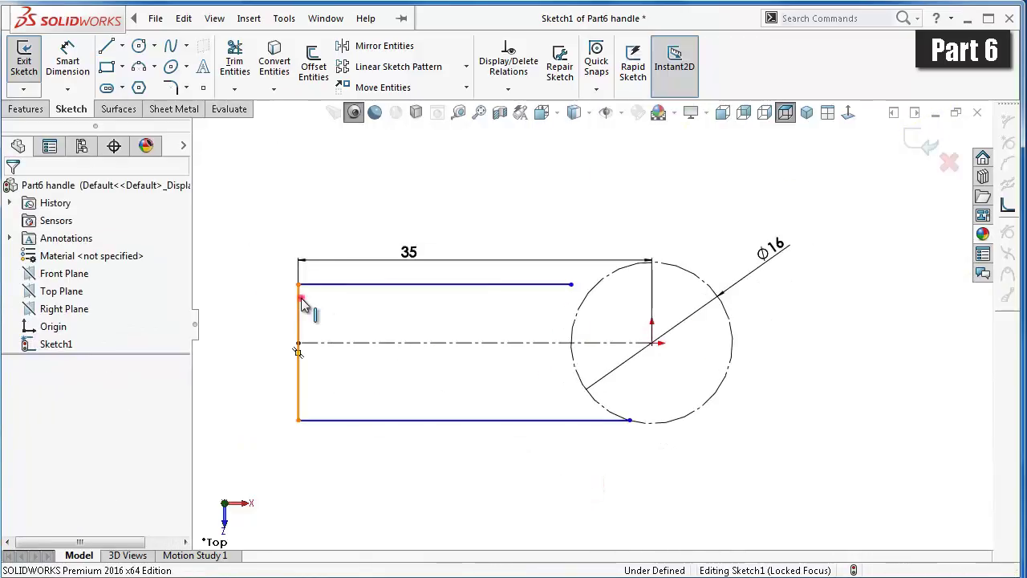
left_click(303, 301)
left_click(300, 342, "ctrl")
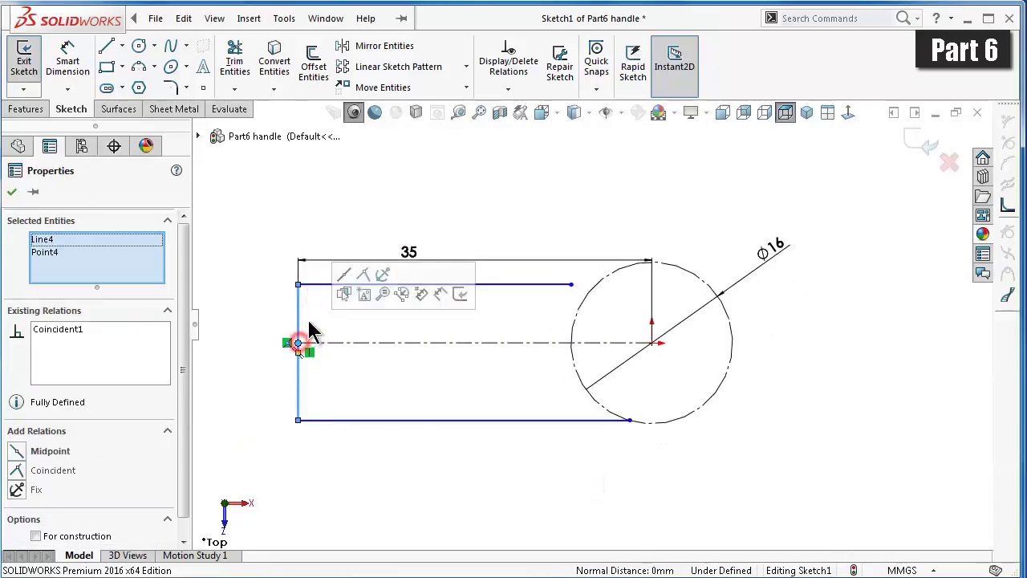
left_click(343, 277)
- Dimension the slot's left vertical edge to a 6 mm height
right_click_drag(241, 320, 293, 301)
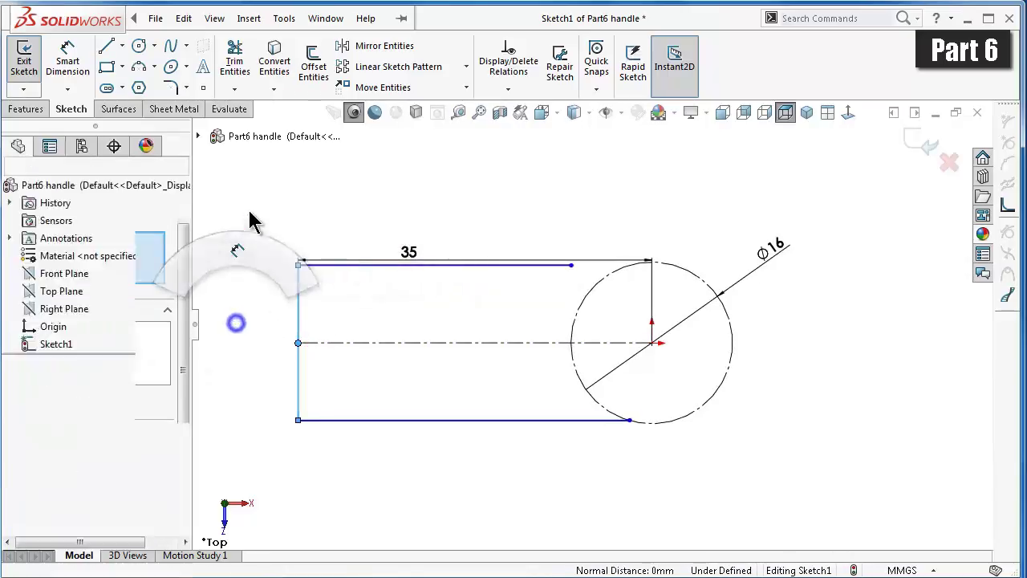
left_click(300, 293)
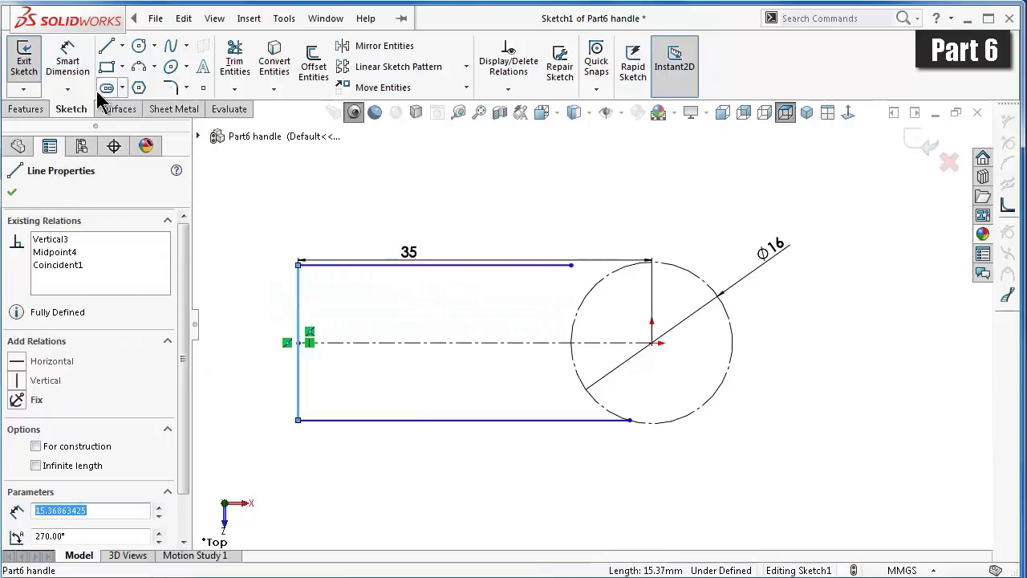
left_click(67, 64)
left_click(279, 298)
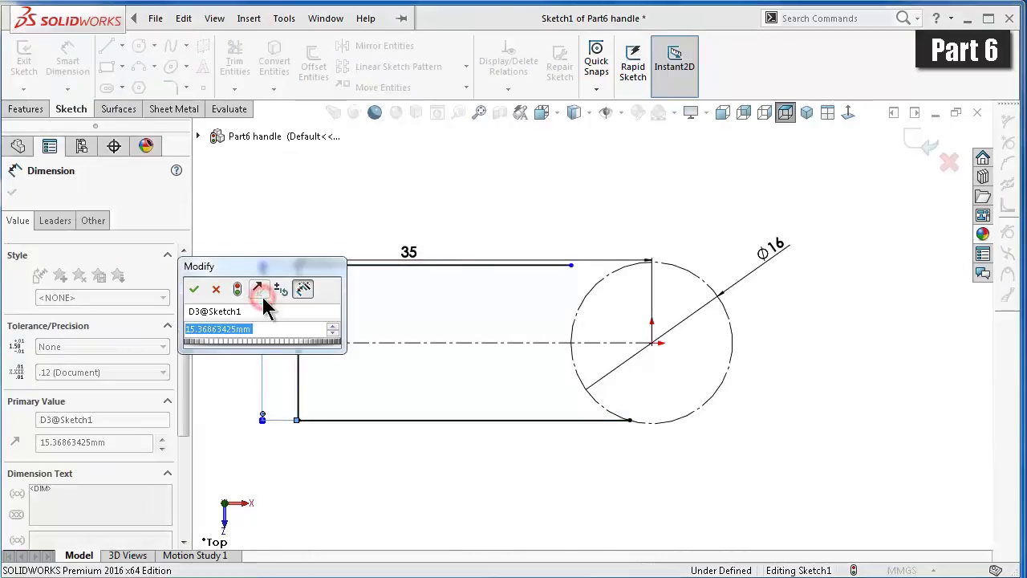
type("6")
key("Return")
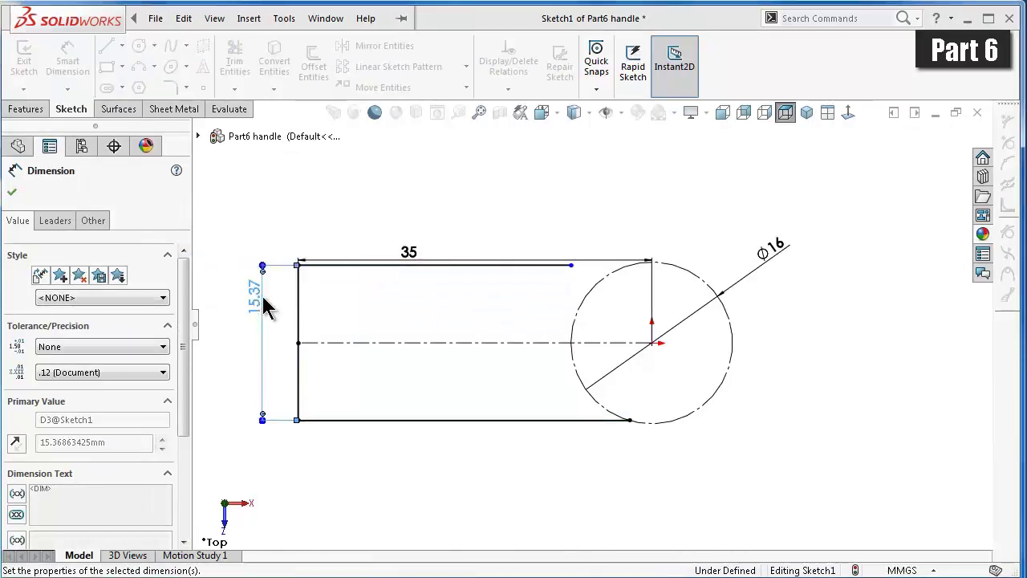
left_click(233, 232)
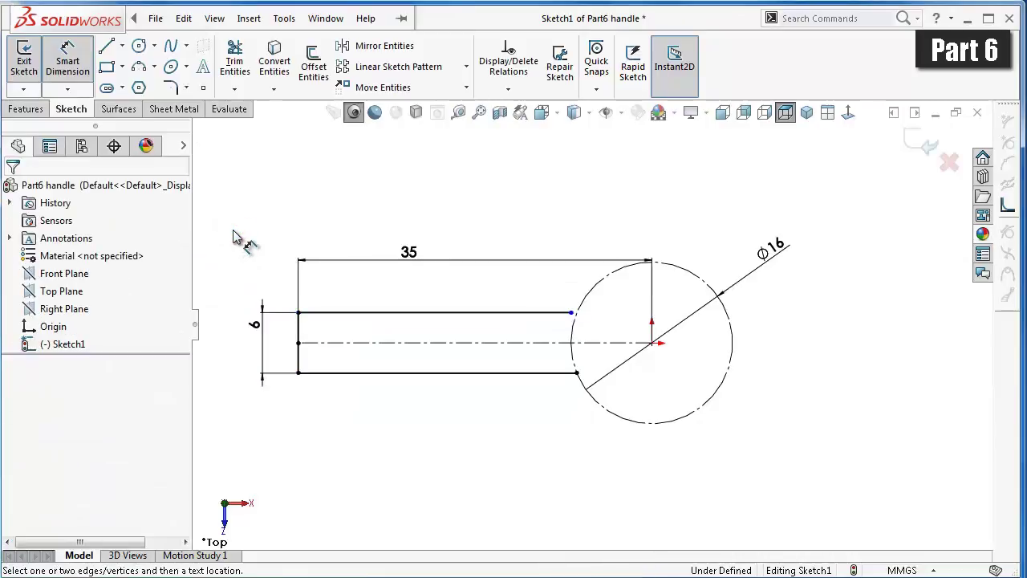
key("Escape")
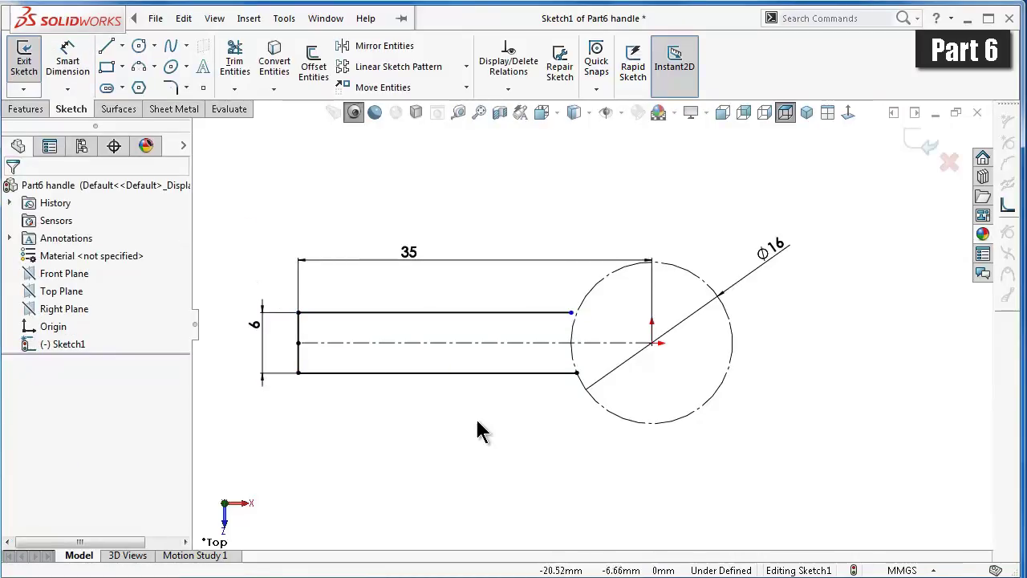
- Drag the bottom line's right endpoint down below the Ø16 circle
left_click(577, 374)
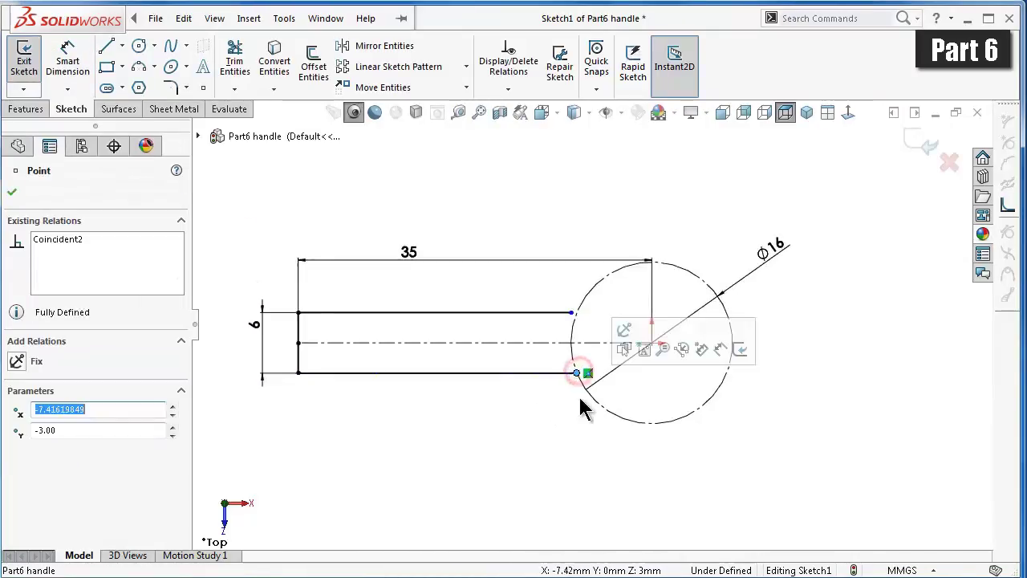
left_click(591, 373)
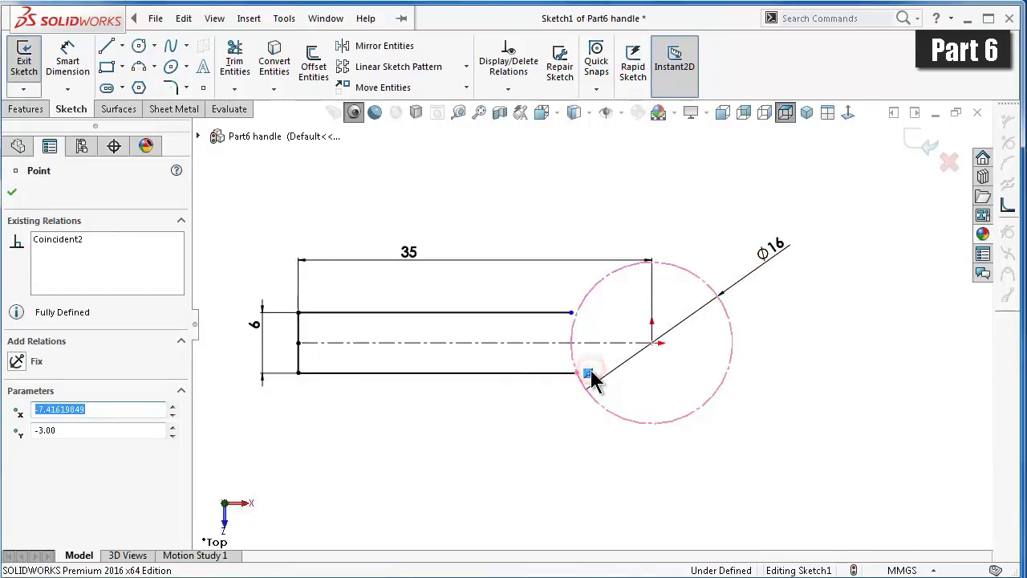
left_click(549, 404)
left_click(577, 373)
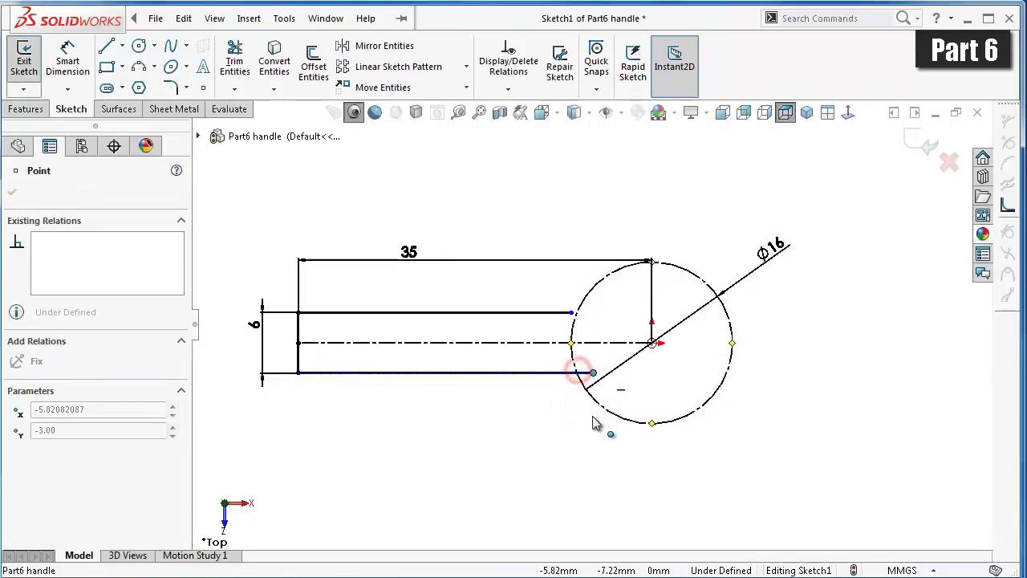
left_click(437, 393)
left_click(438, 374)
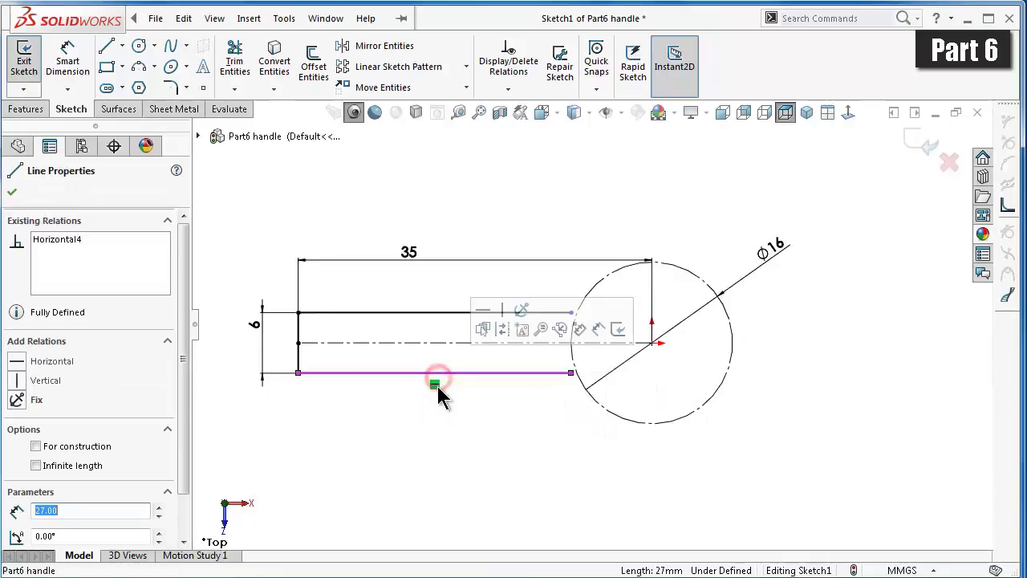
left_click(435, 389)
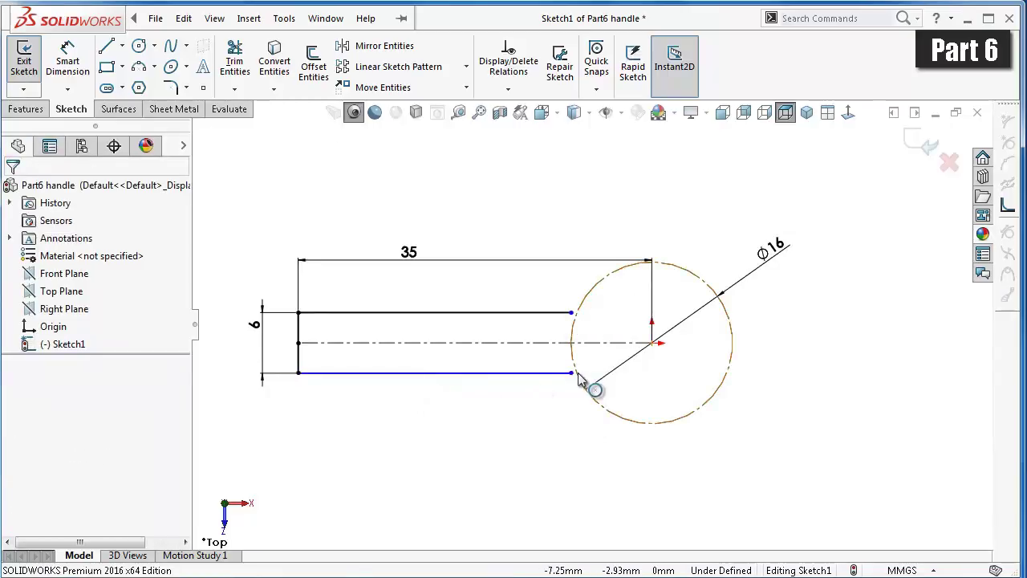
left_click_drag(579, 378, 630, 429)
left_click(632, 442)
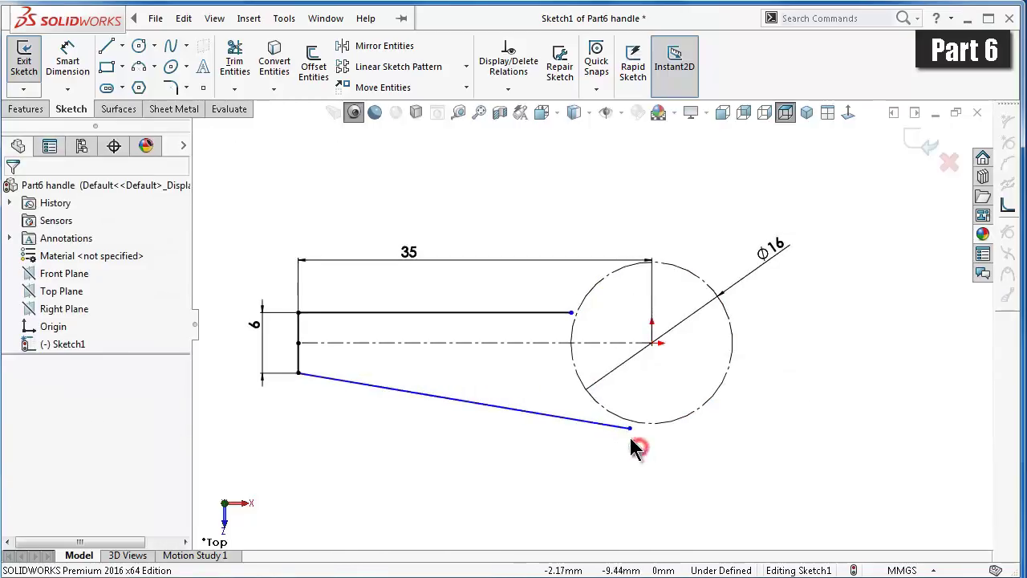
- Make the slanted bottom line tangent to the circle
left_click(630, 428)
left_click(651, 422, "ctrl")
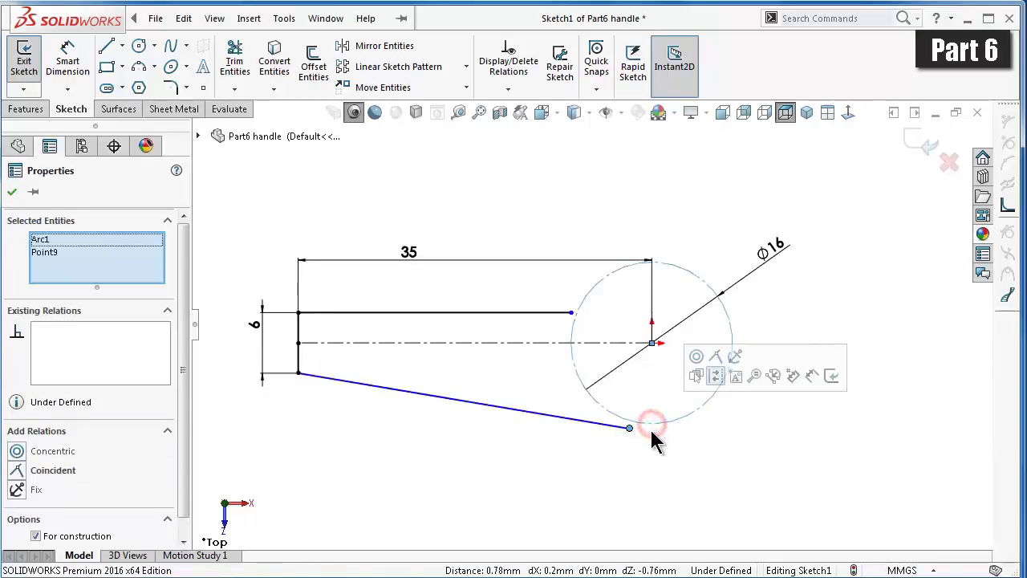
left_click(673, 483)
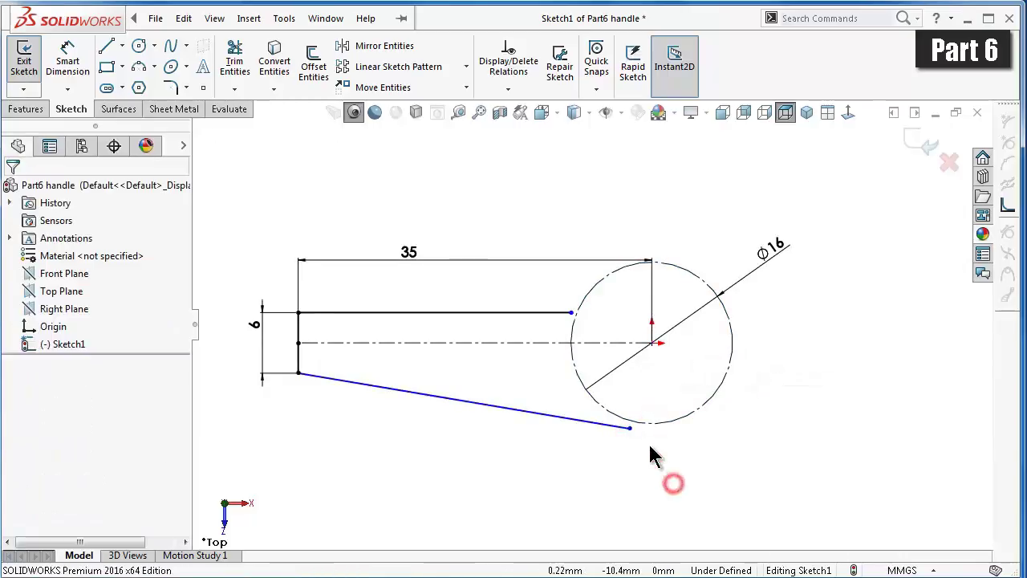
left_click(608, 424)
left_click(665, 423, "ctrl")
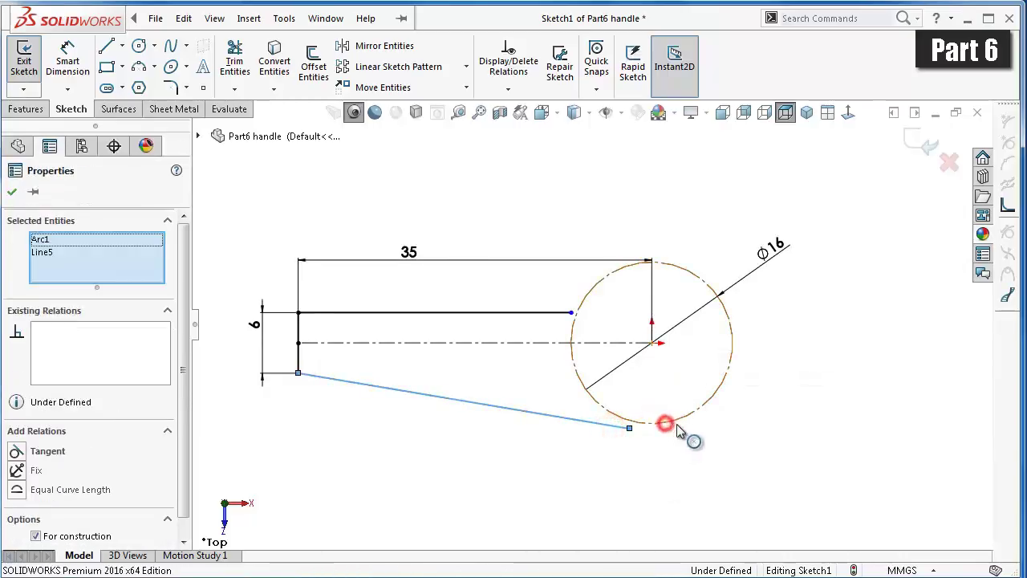
left_click(708, 359)
left_click(706, 468)
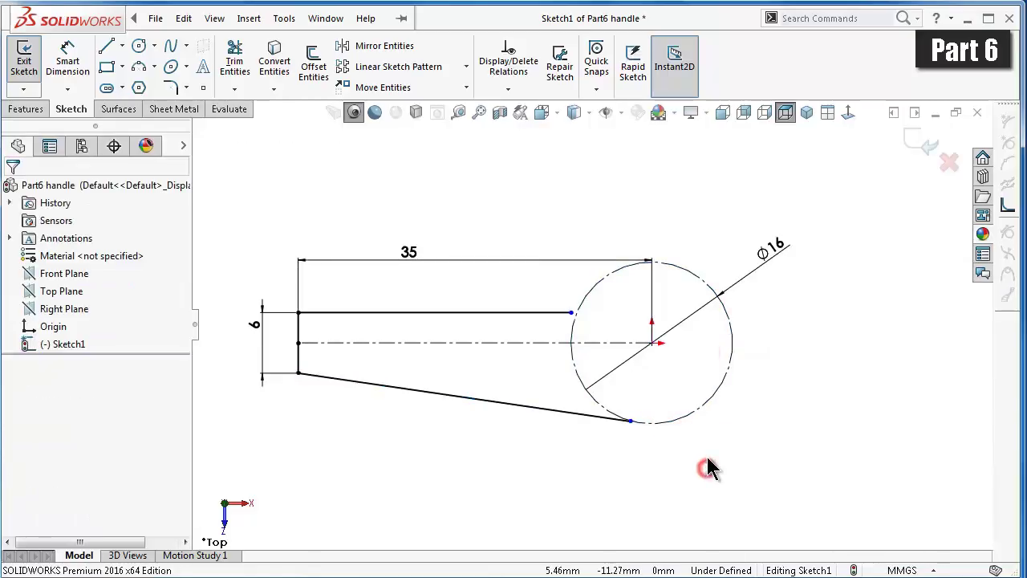
- Put both line endpoints on the circle with Concentric and Coincident relations
left_click(570, 313)
left_click(586, 301, "ctrl")
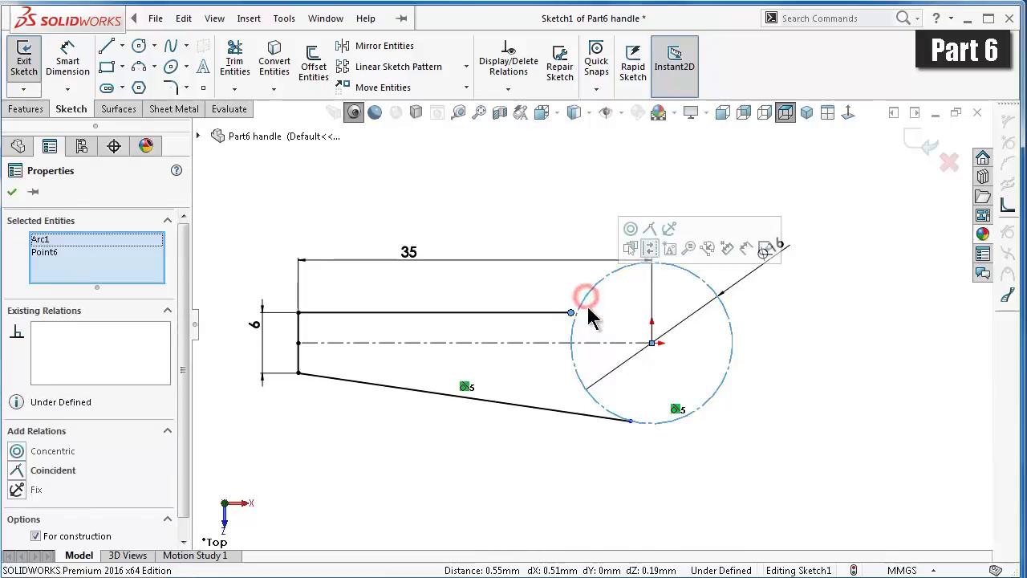
left_click(650, 231)
left_click(577, 190)
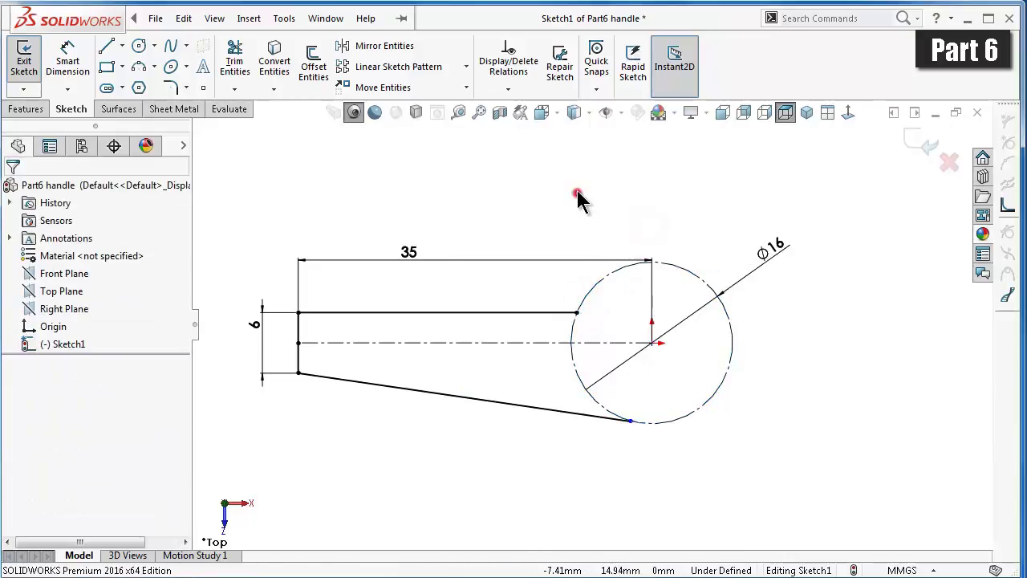
left_click(630, 421)
left_click(662, 425, "ctrl")
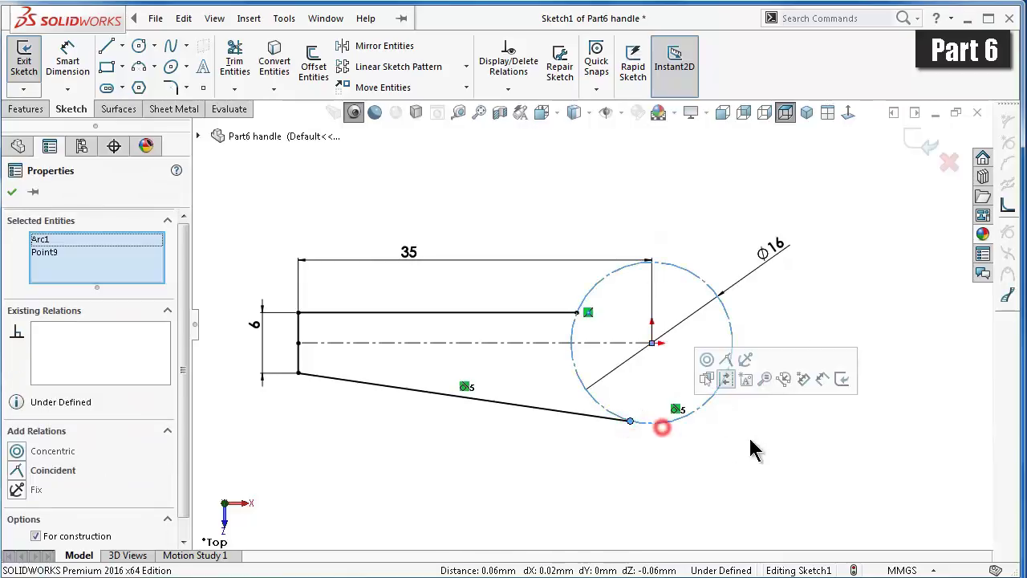
left_click(726, 358)
left_click(740, 439)
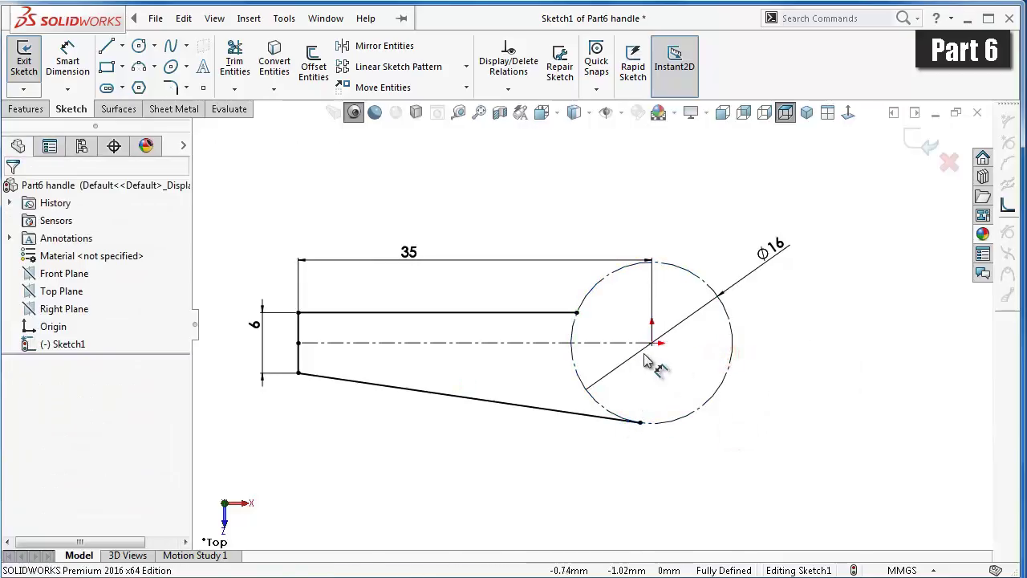
scroll(646, 361, "down", 1)
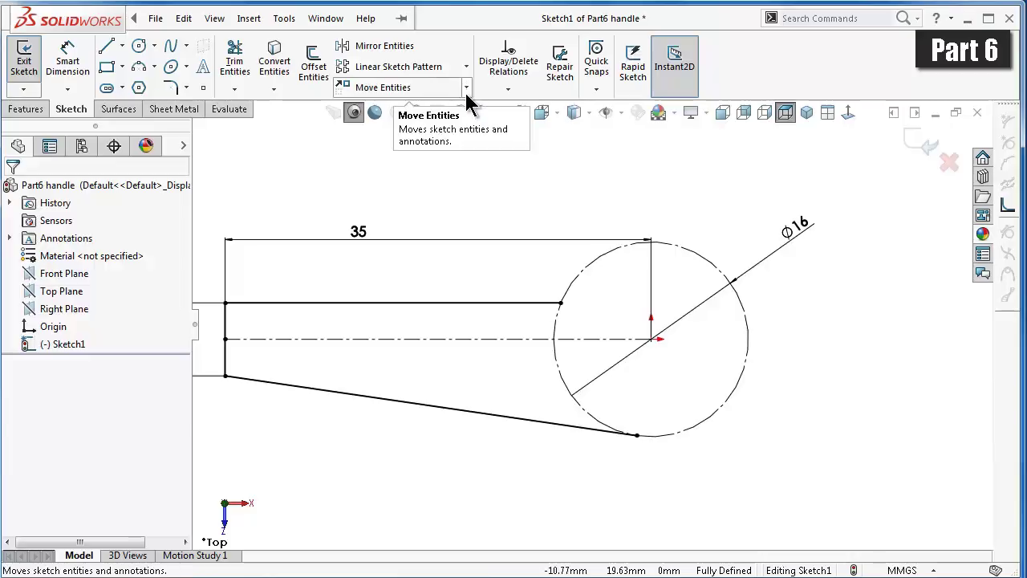
- Circular-pattern the three handle lines about the circle centre with 2 instances
left_click(466, 66)
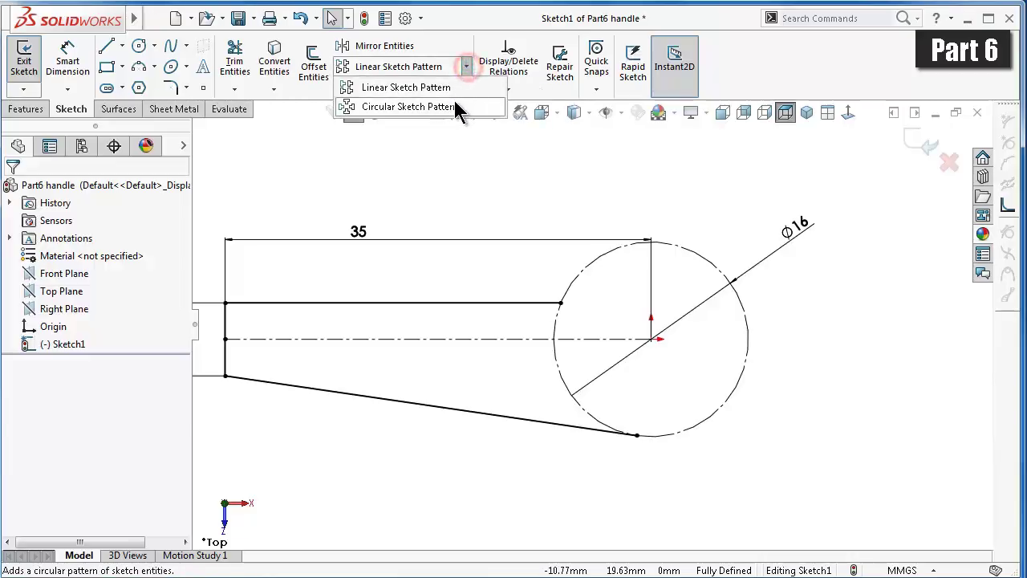
left_click(454, 98)
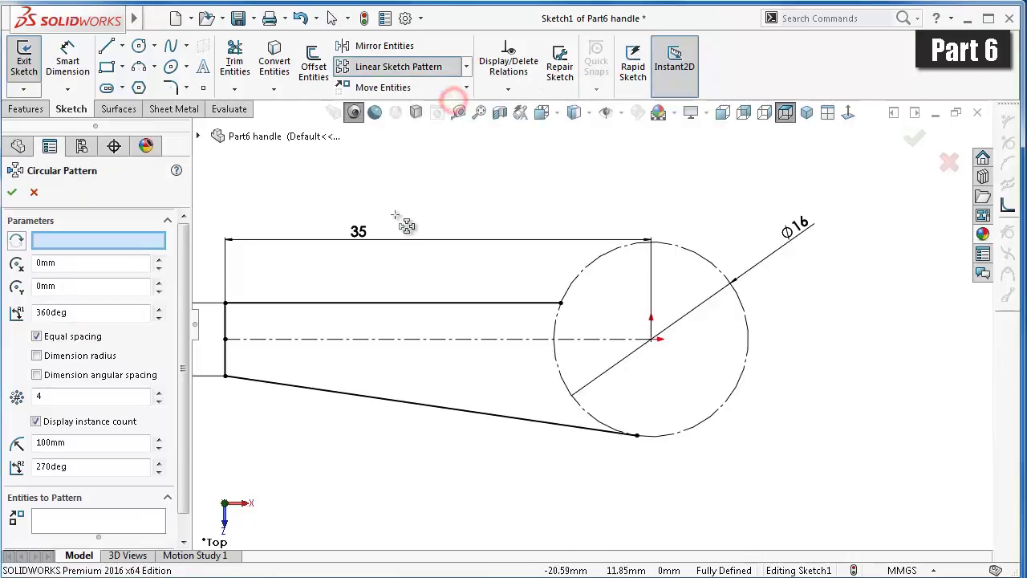
left_click(710, 263)
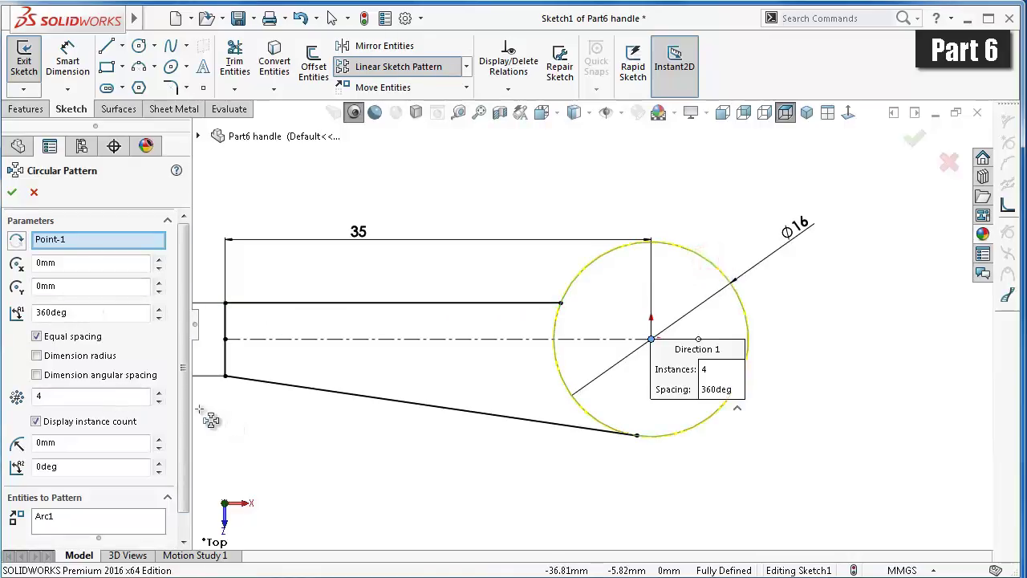
left_click(160, 400)
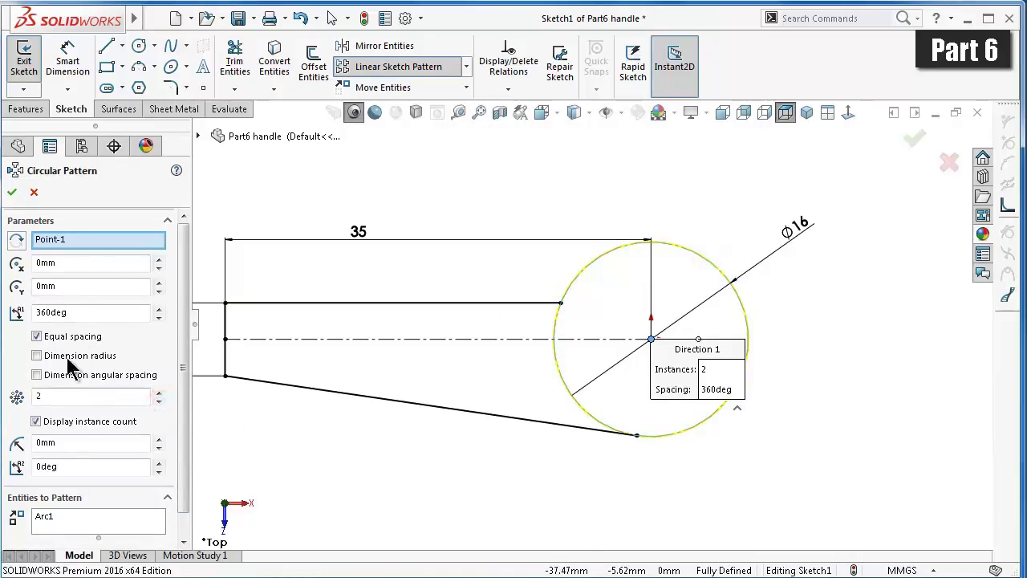
left_click(98, 520)
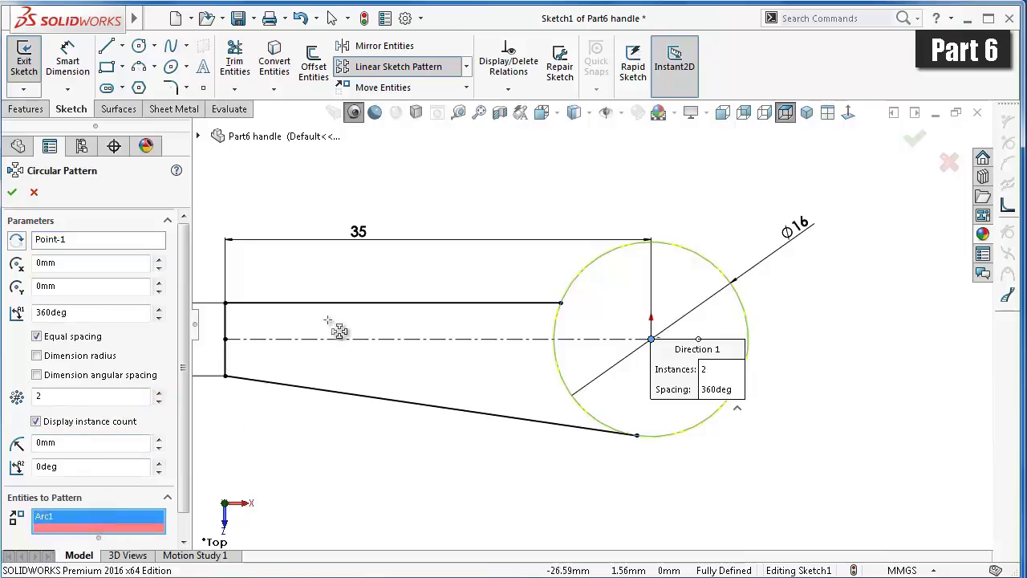
right_click(69, 521)
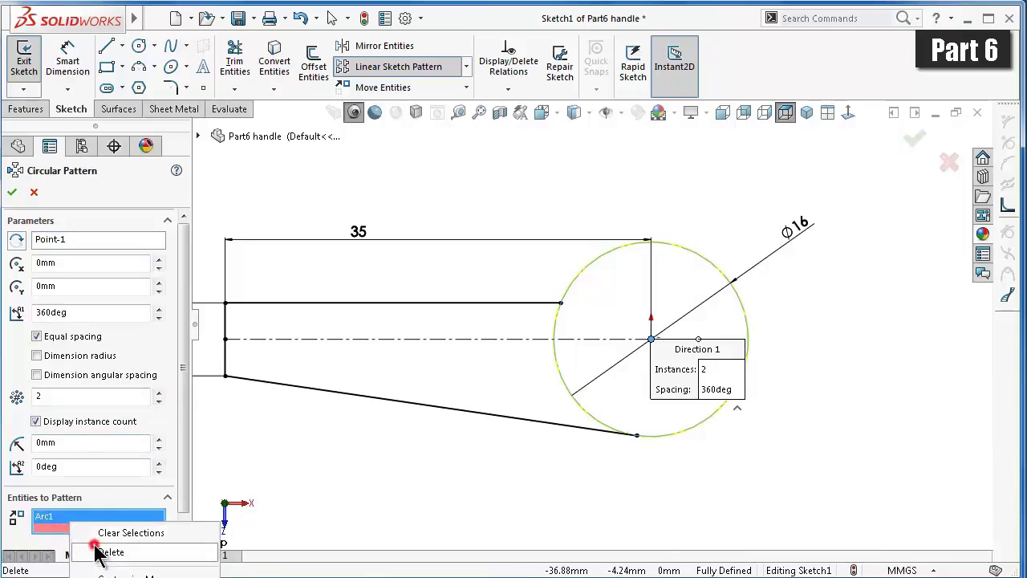
left_click(103, 551)
left_click(324, 302)
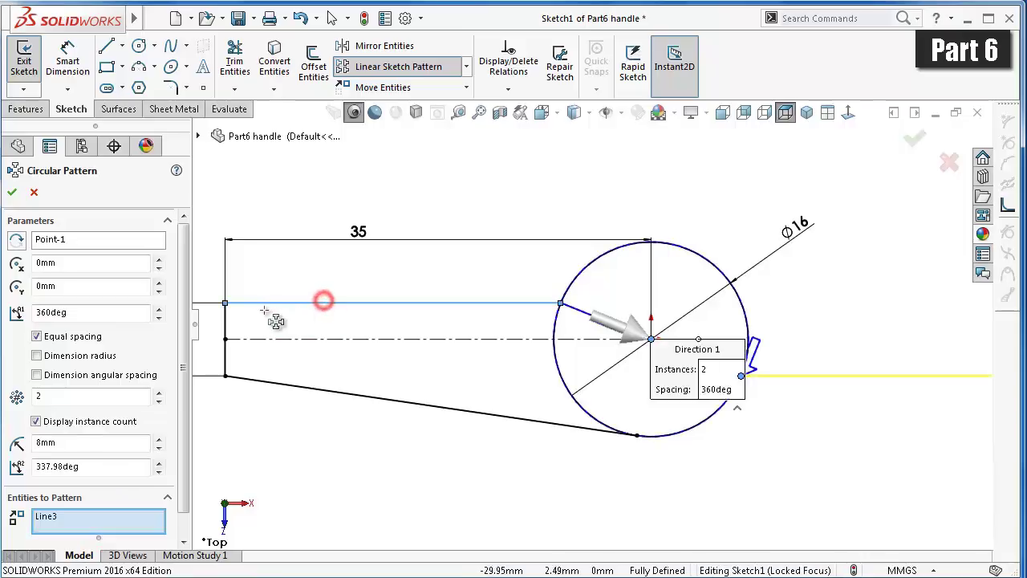
left_click(226, 323)
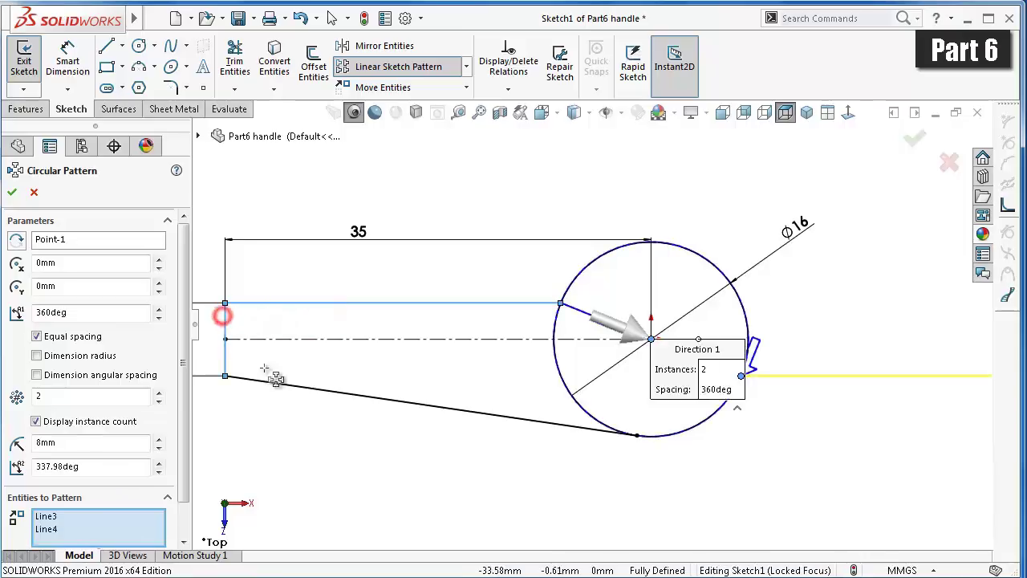
left_click(313, 391)
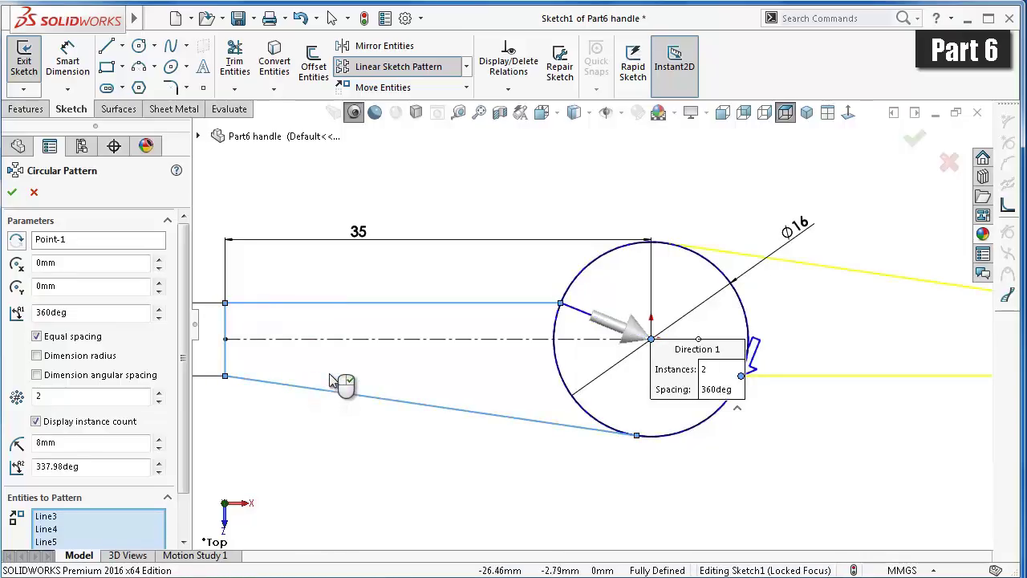
left_click(13, 192)
left_click(766, 440)
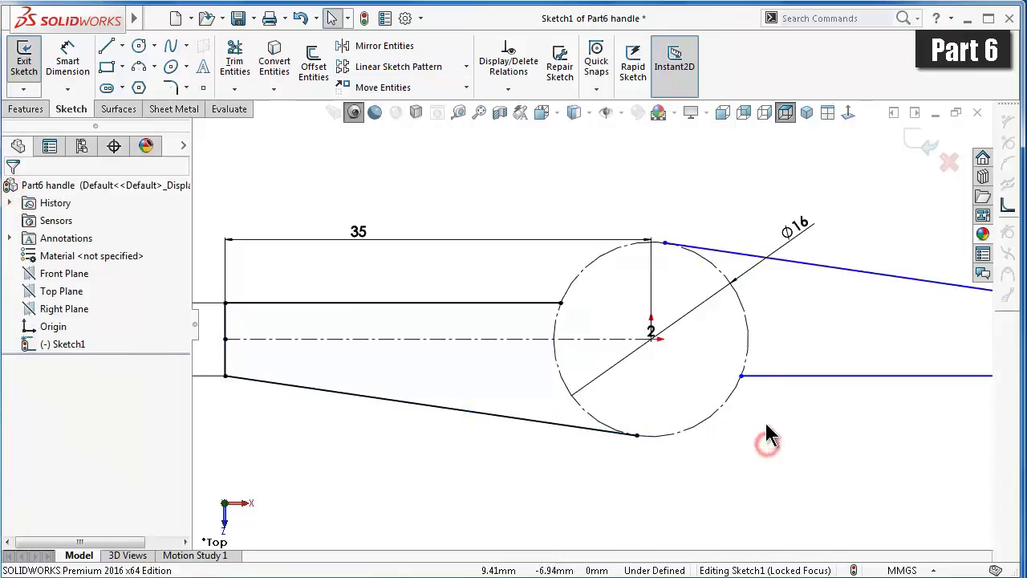
- Run Fully Define Sketch and calculate relations so Sketch1 is fully defined
key("f")
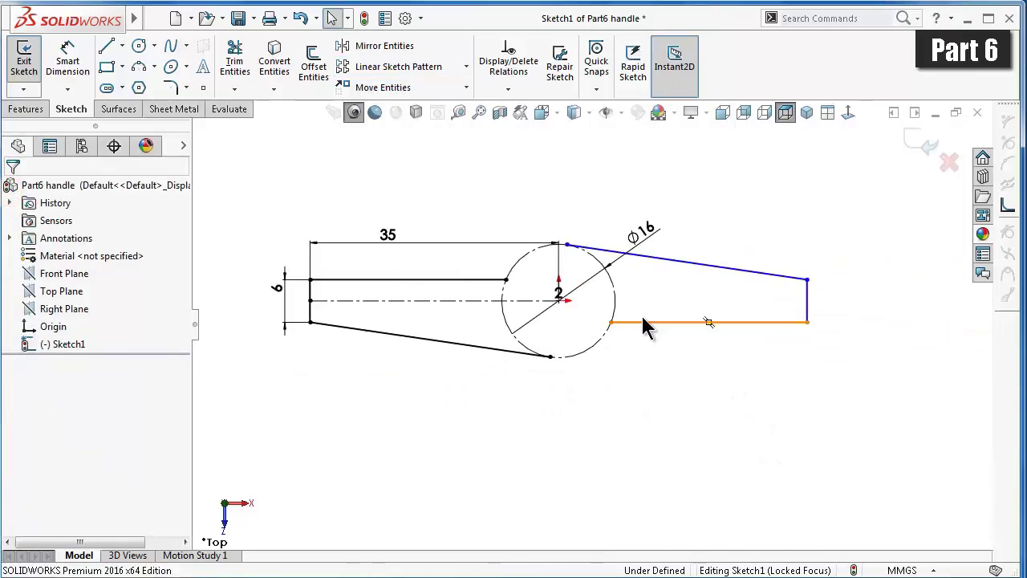
scroll(642, 316, "down", 2)
key("d")
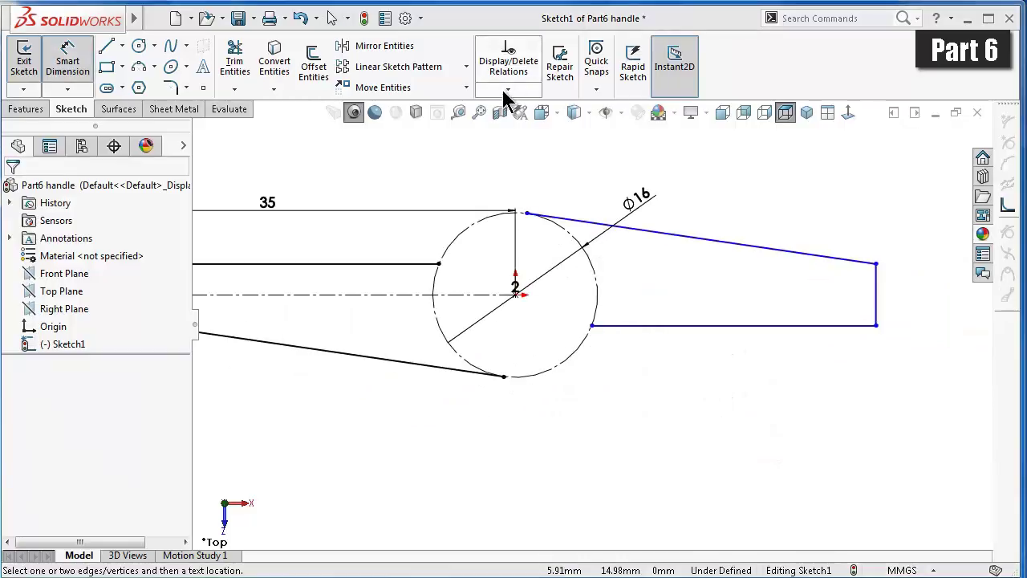
left_click(507, 89)
left_click(508, 149)
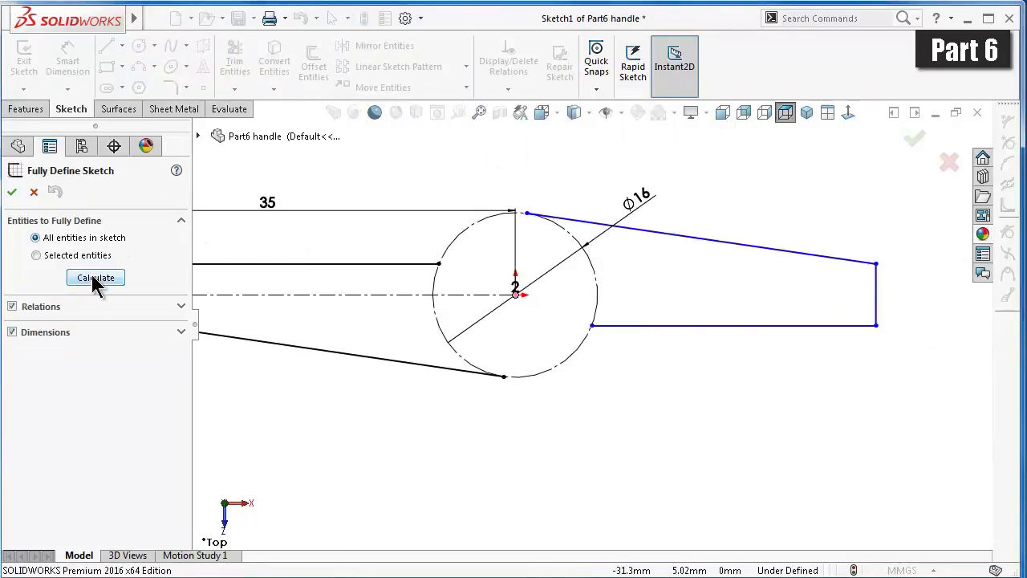
left_click(12, 192)
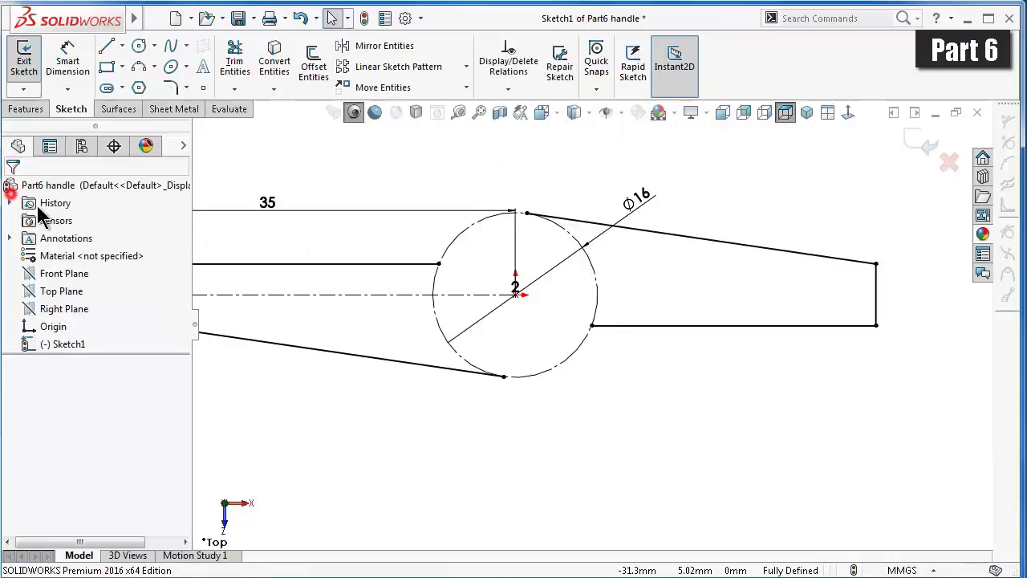
left_click(613, 404)
scroll(569, 310, "up", 1)
scroll(569, 310, "down", 1)
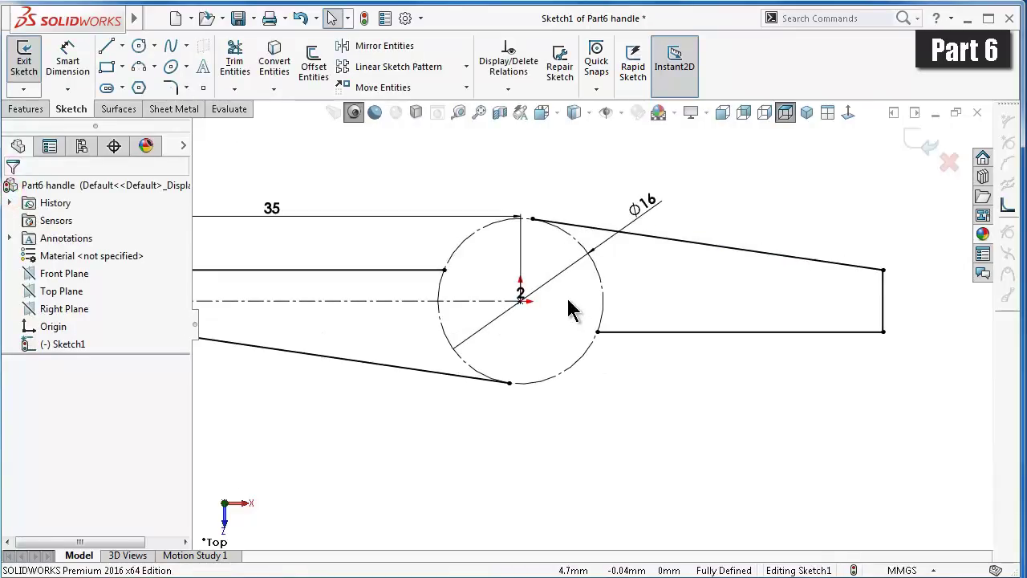
- Draw two three-point arcs along the circle joining the upper and lower handle lines
left_click(139, 67)
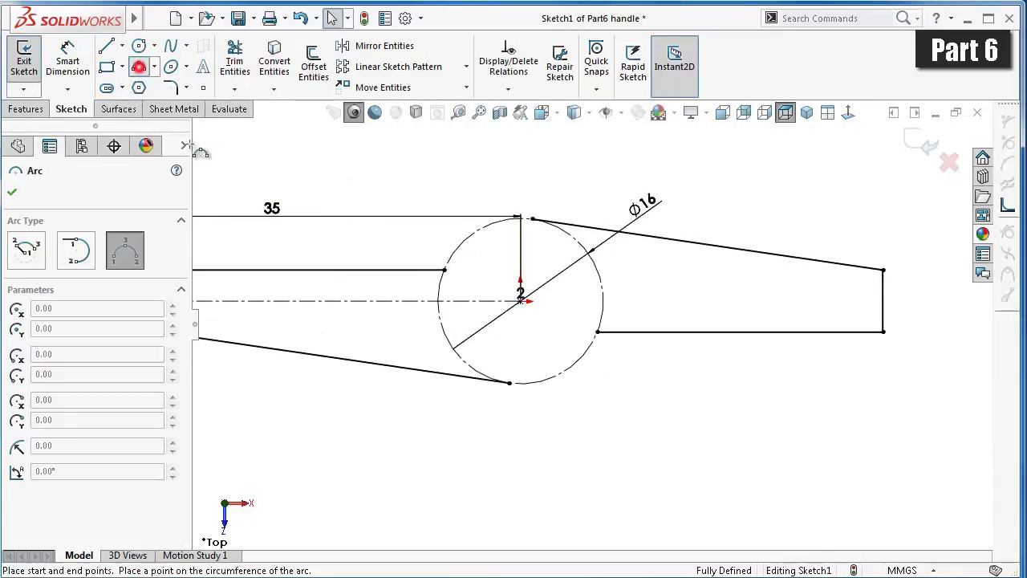
left_click(444, 269)
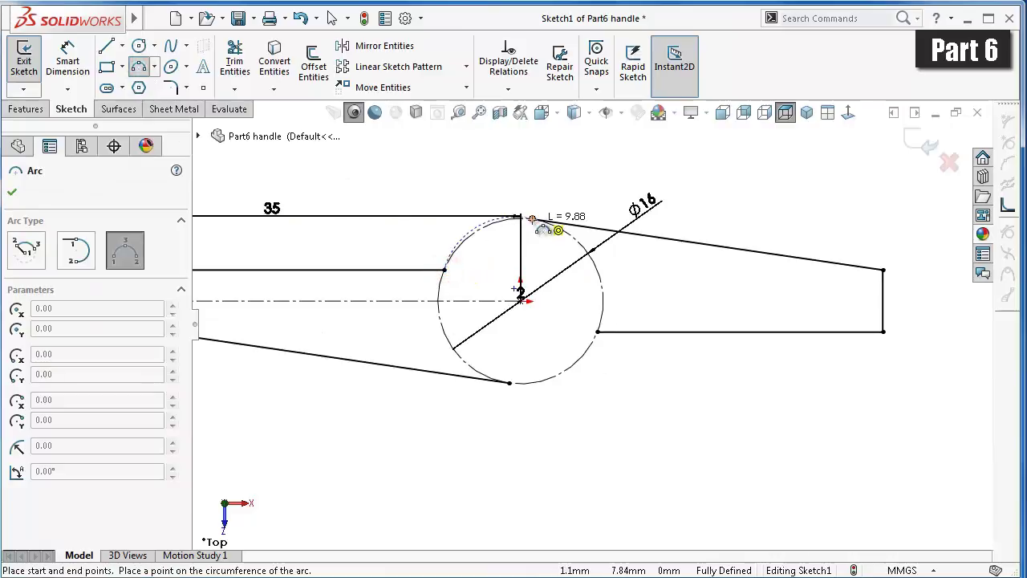
left_click(532, 218)
left_click(482, 230)
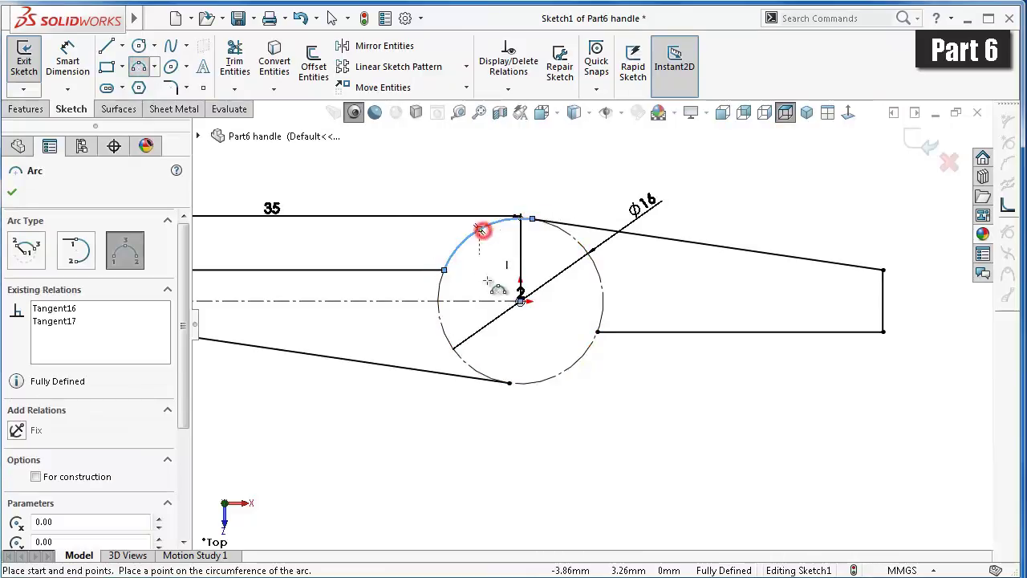
left_click(598, 330)
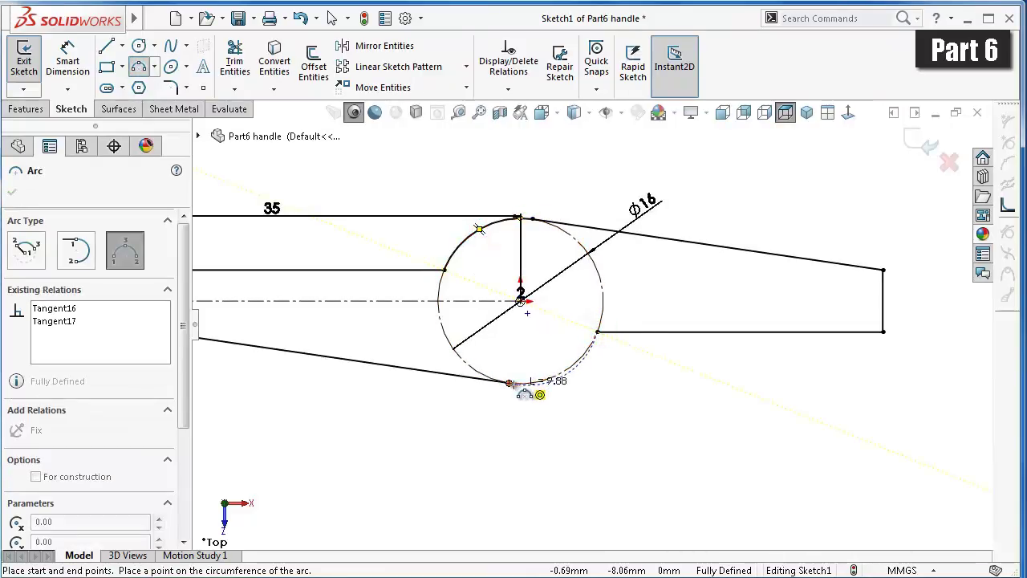
left_click(511, 383)
left_click(553, 376)
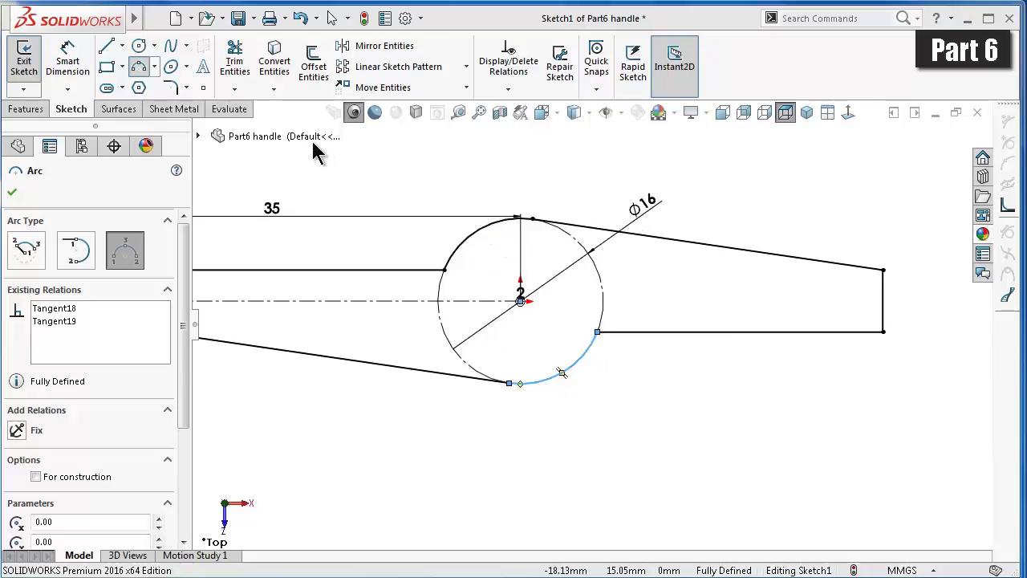
- Add R10 sketch fillets at the line–circle corners, deleting the unwanted first fillet
left_click(171, 86)
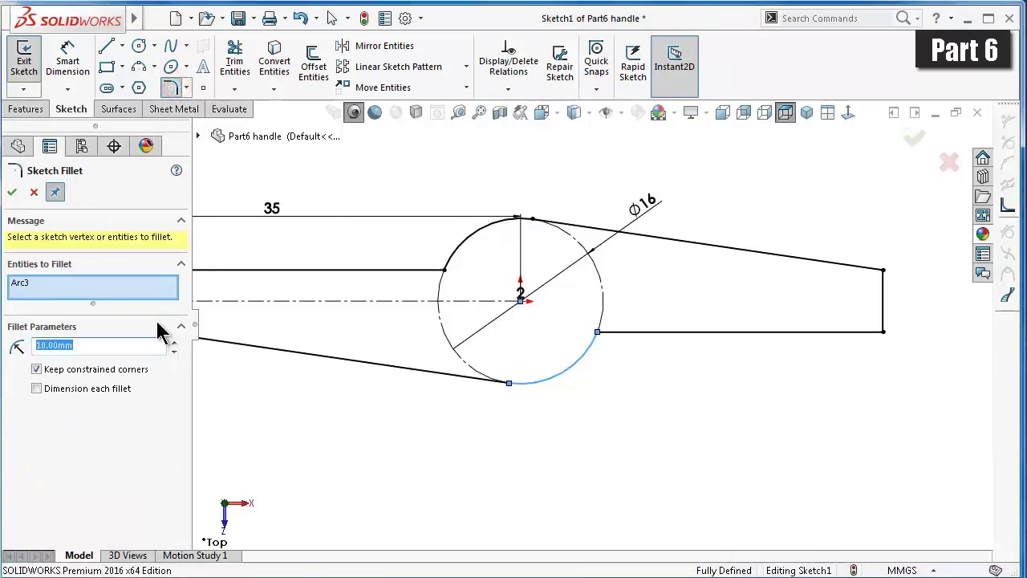
left_click(444, 270)
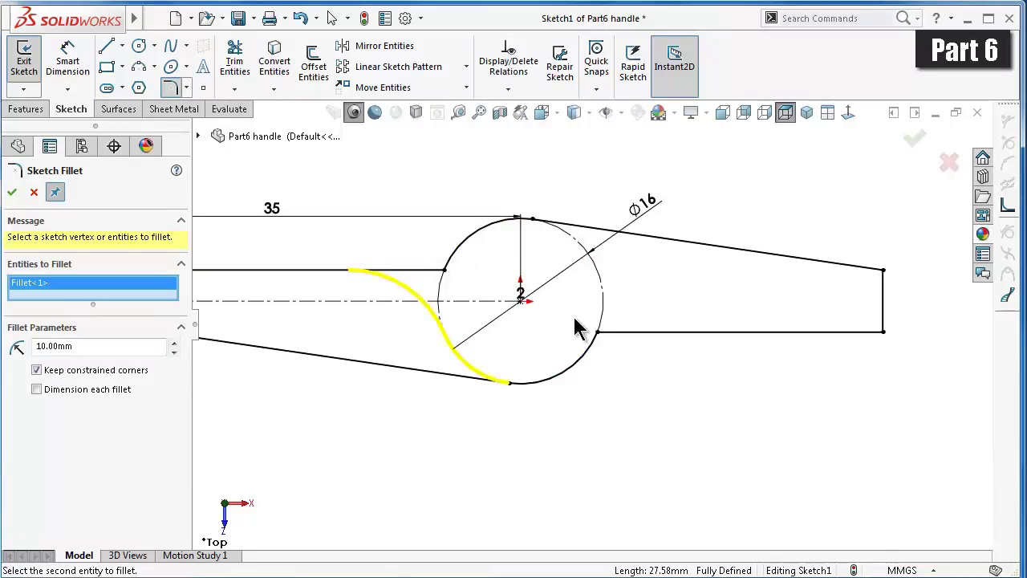
left_click(598, 334)
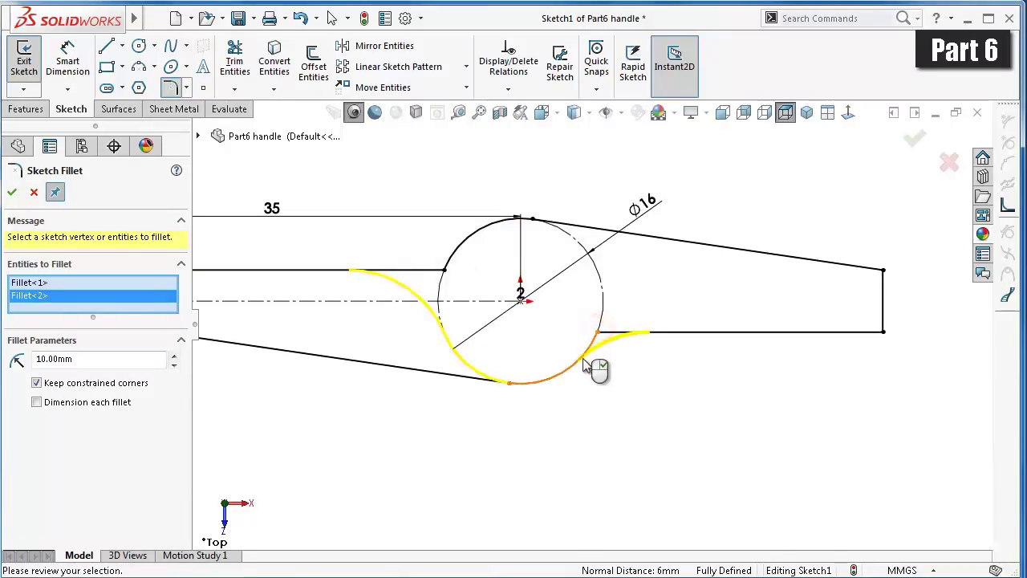
left_click(42, 282)
right_click(40, 283)
left_click(66, 307)
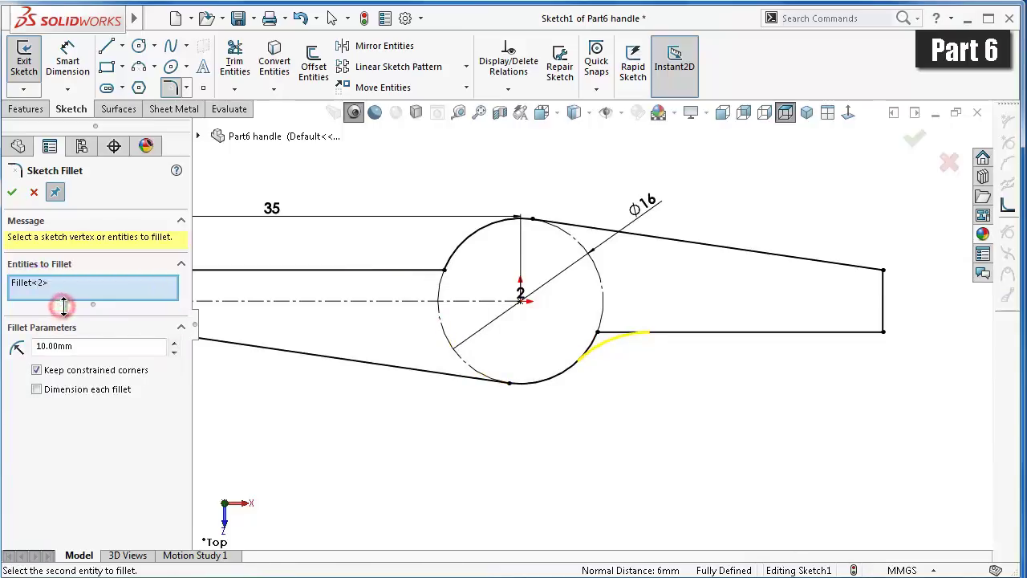
left_click(446, 272)
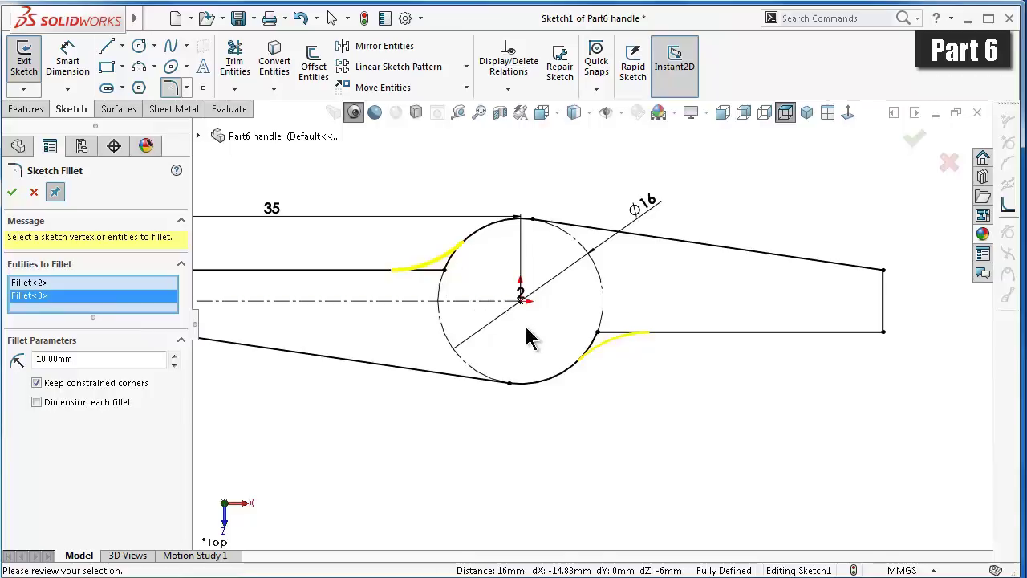
left_click(11, 192)
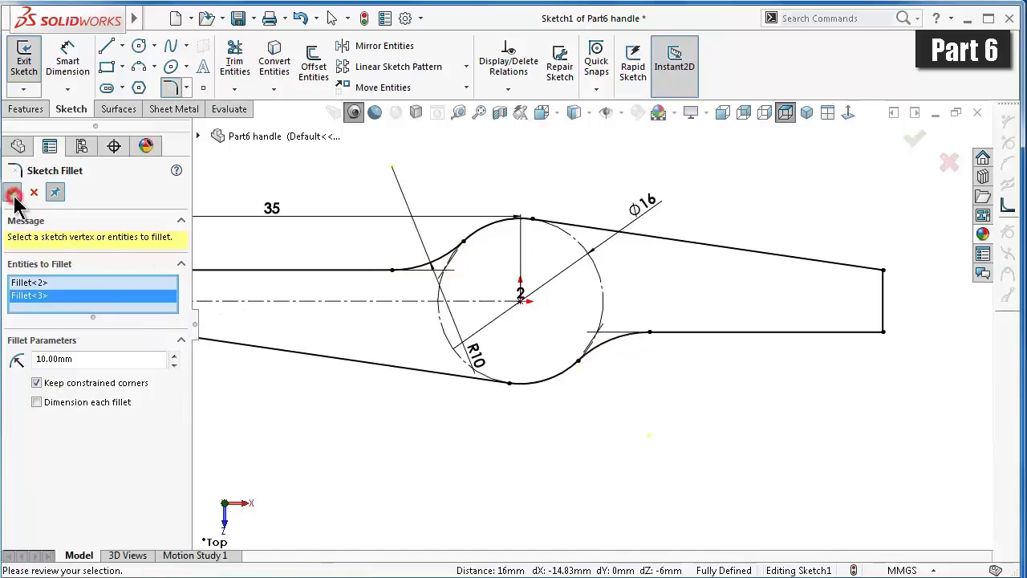
scroll(549, 363, "up", 3)
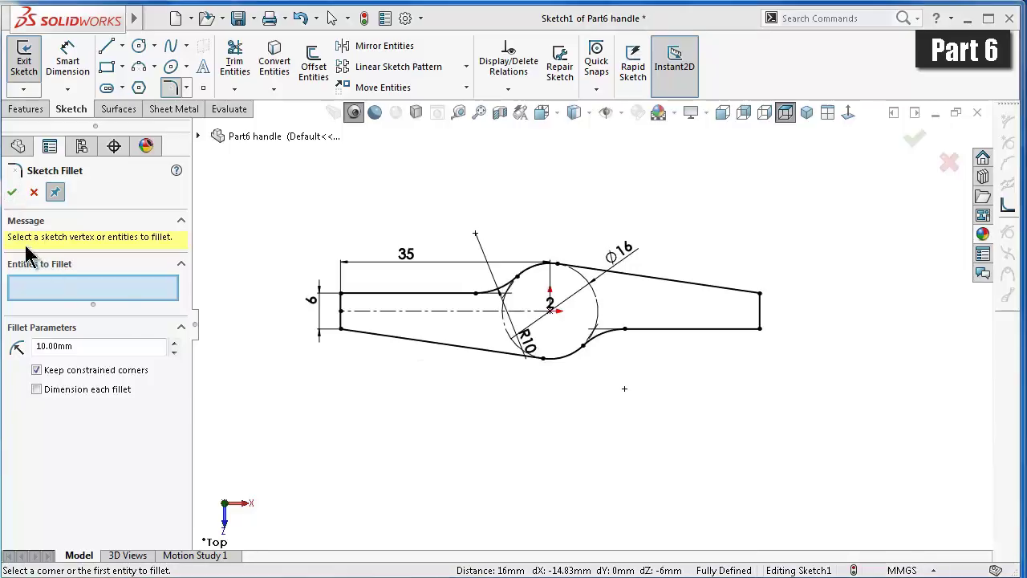
left_click(12, 192)
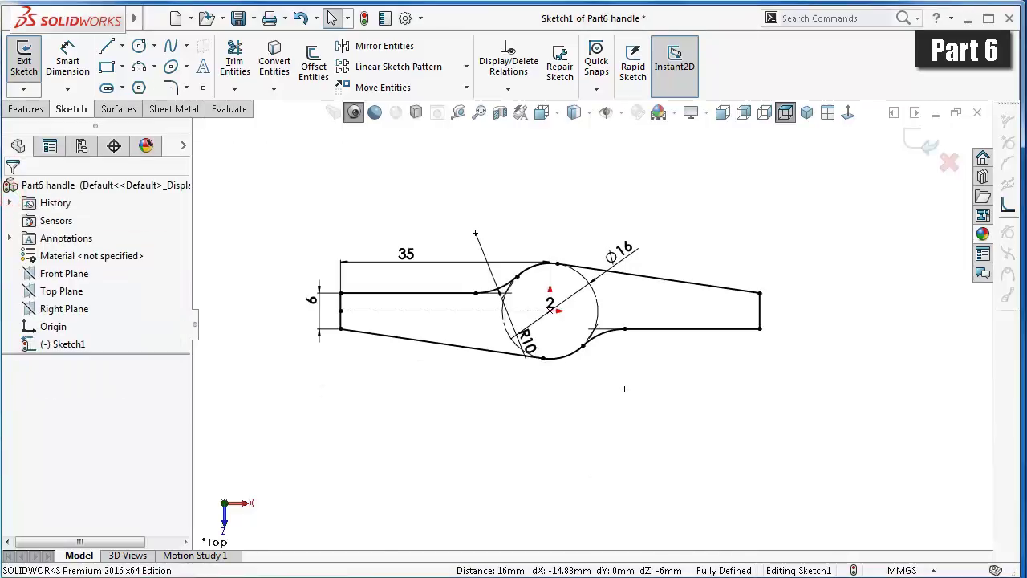
- Extrude the handle sketch in the reversed direction to a 35 mm blind depth
key("ctrl+s")
key("ctrl+7")
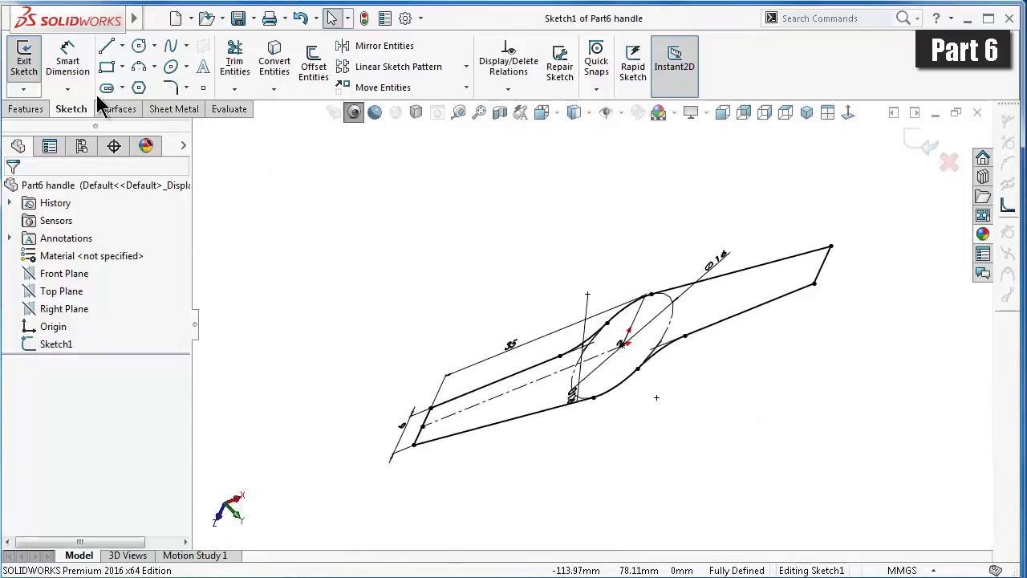
left_click(26, 109)
left_click(30, 65)
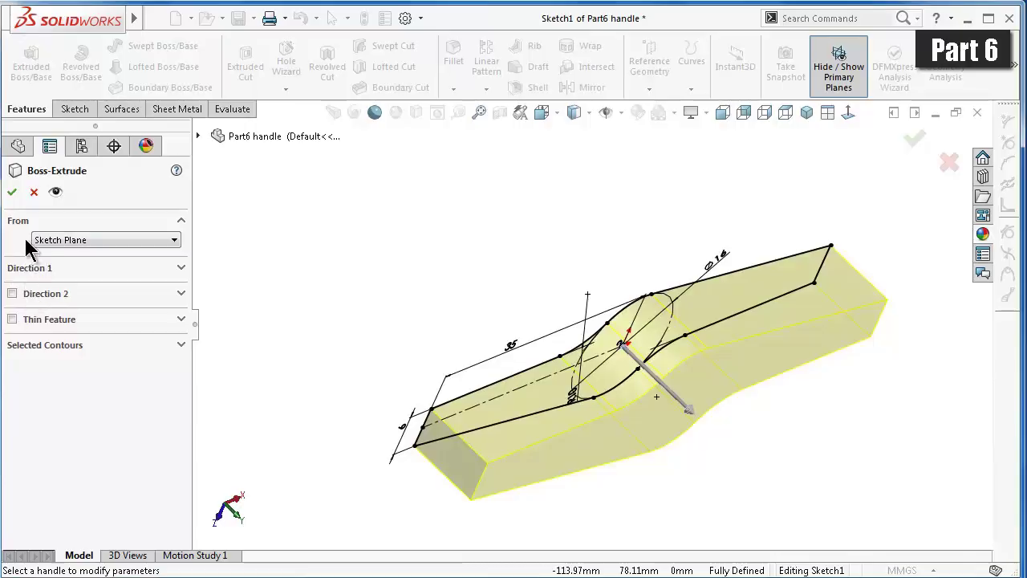
left_click(180, 270)
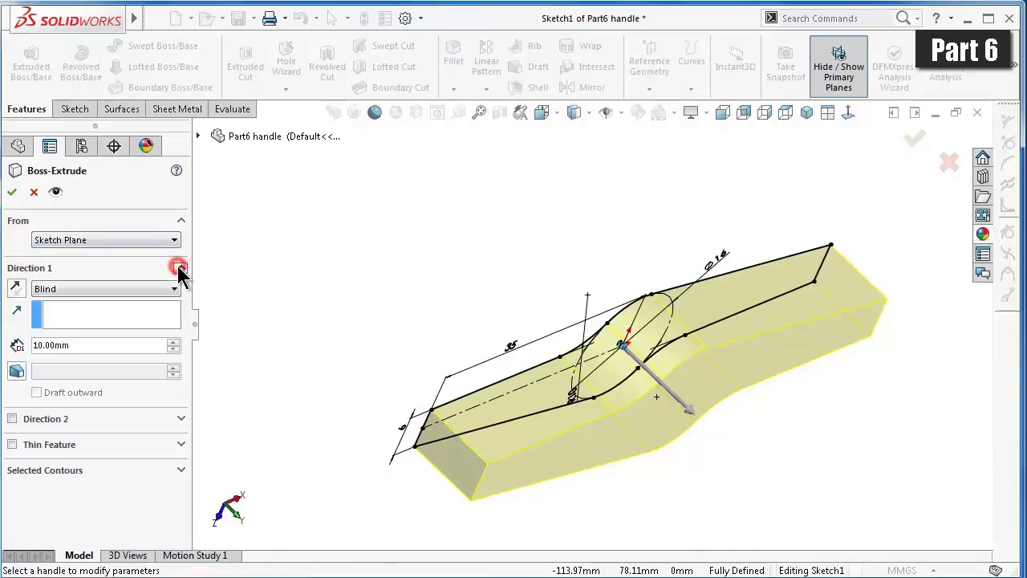
left_click(16, 288)
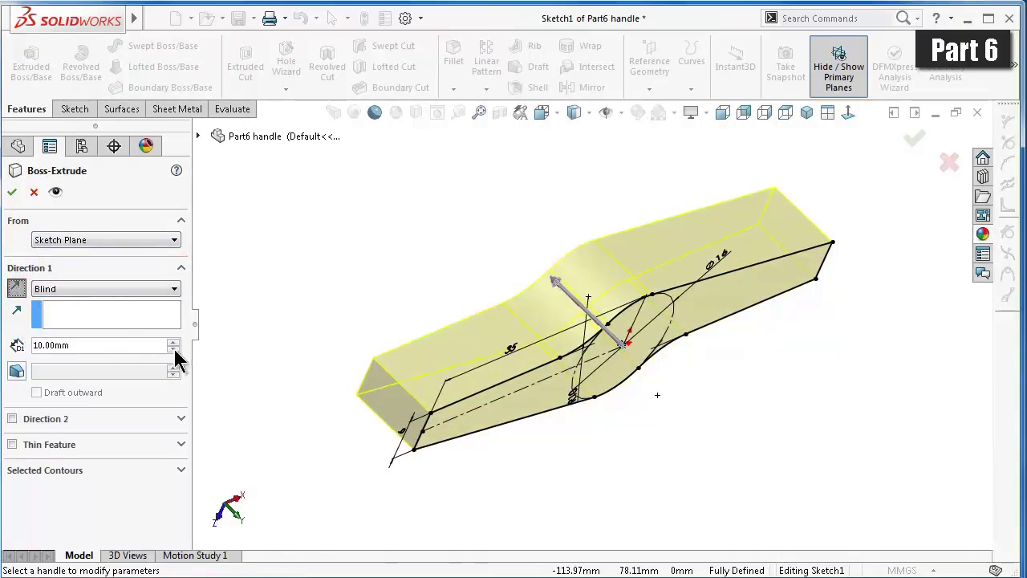
left_click_drag(145, 345, 51, 345)
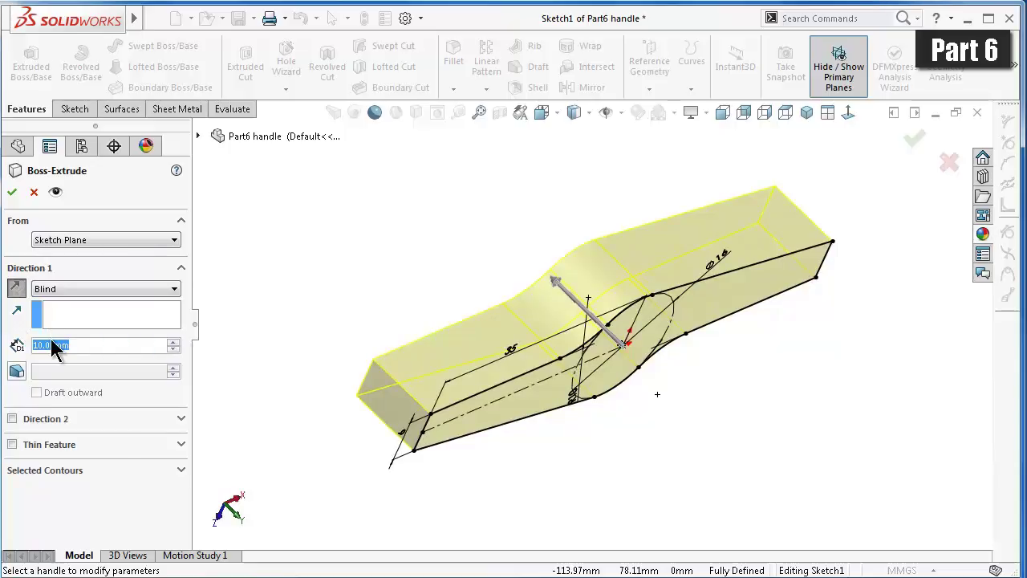
type("35")
key("Return")
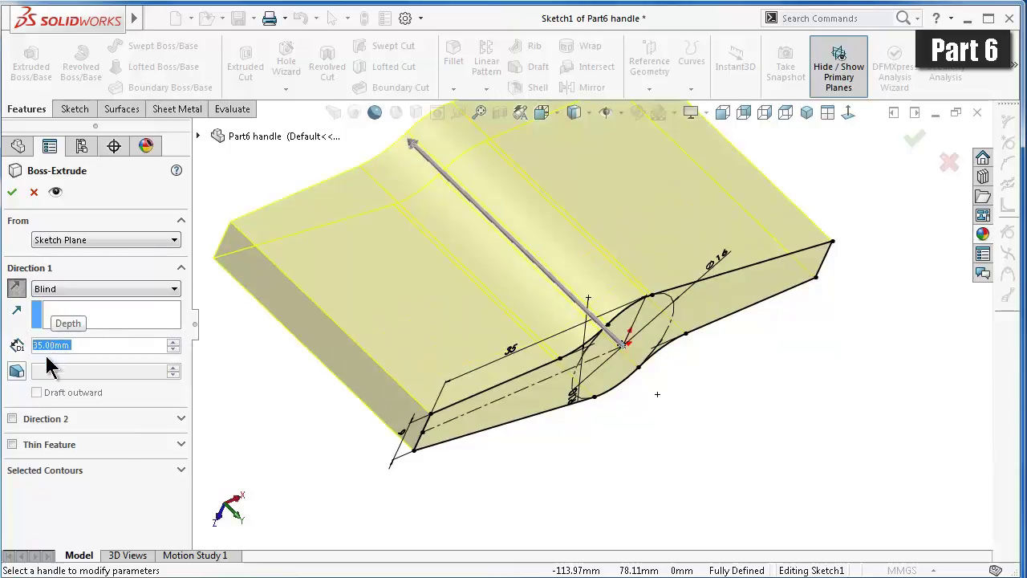
- Add a 2.5° outward draft to the extrusion and confirm it
left_click(16, 370)
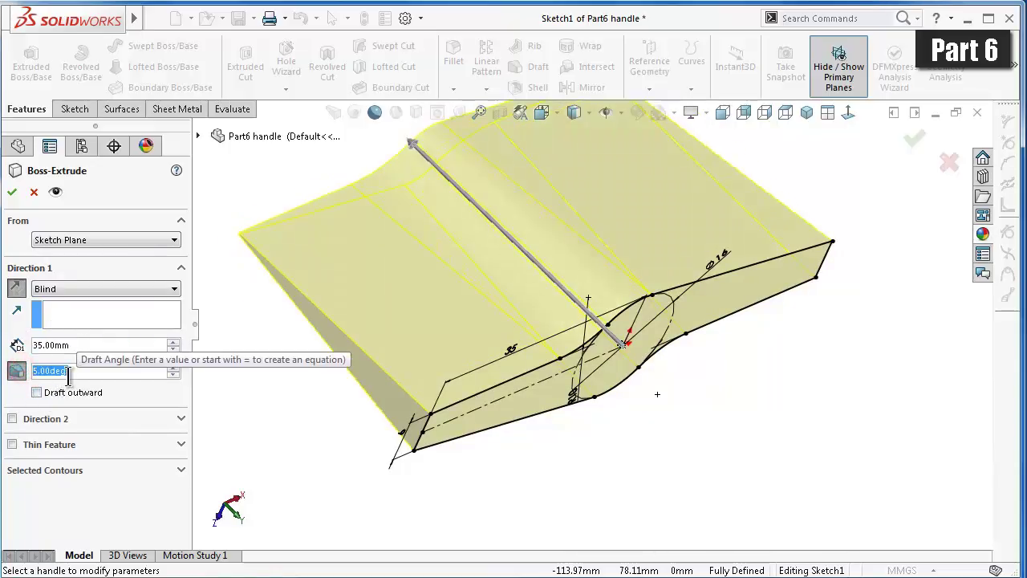
type("2.5")
left_click(36, 392)
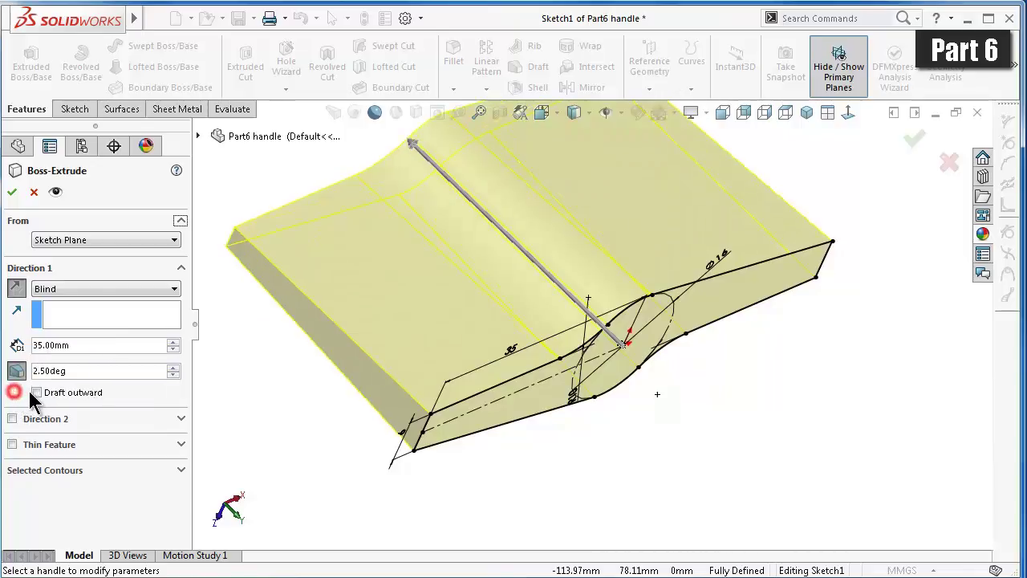
key("Down")
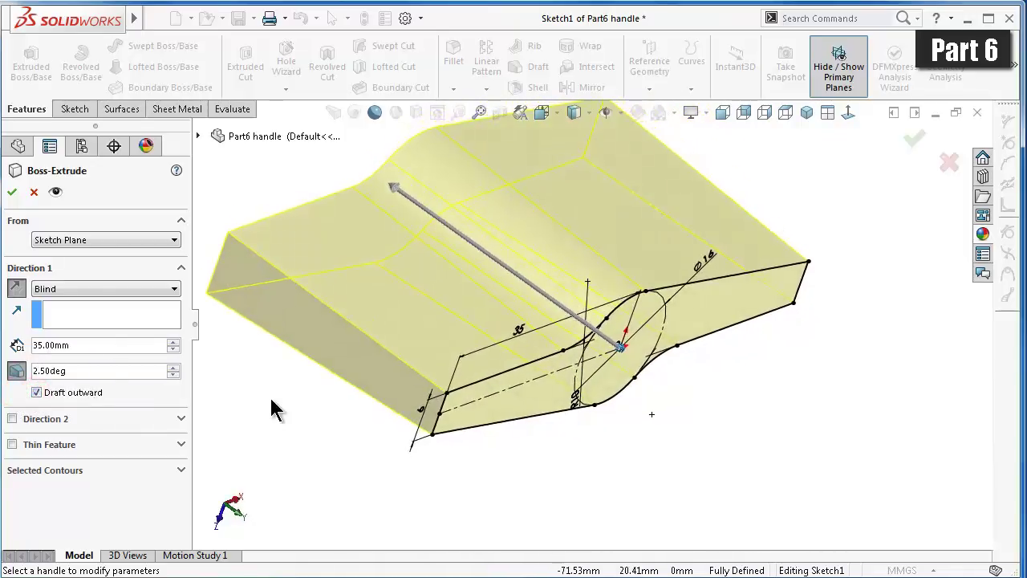
key("Down")
left_click(12, 192)
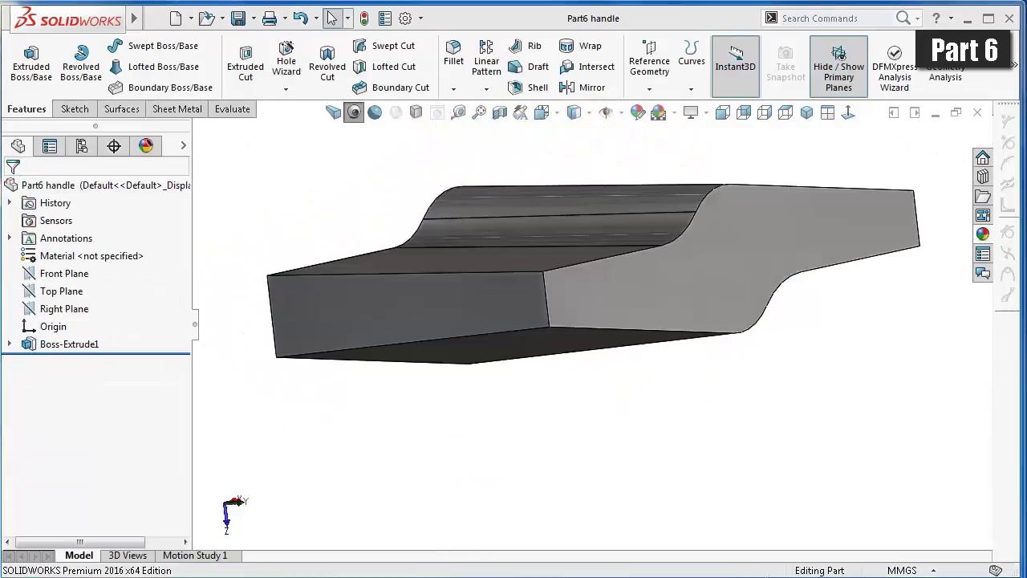
key("Left")
key("Left")
key("Left")
key("Left")
key("Left")
key("Left")
key("Left")
key("Left")
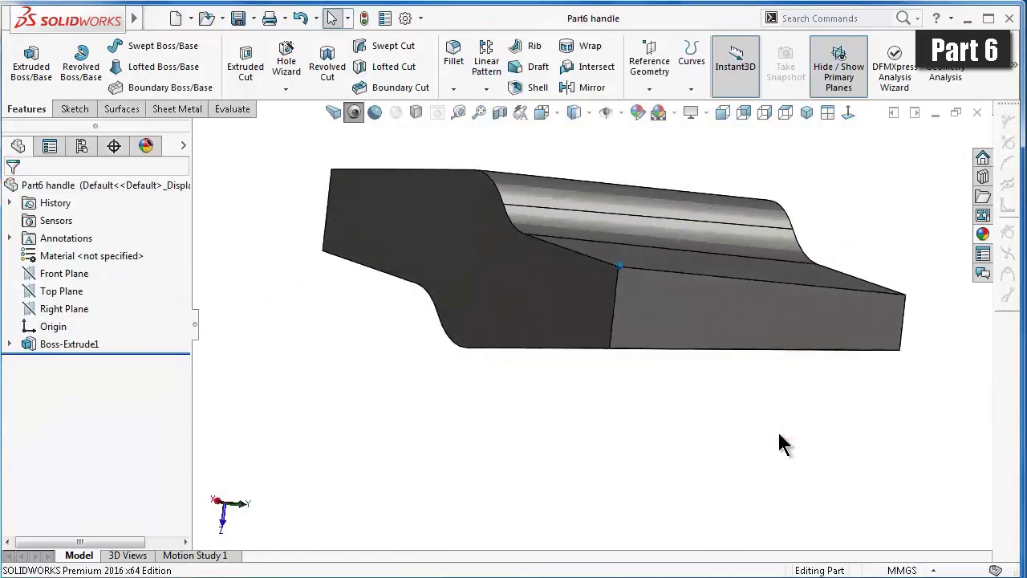
key("Left")
key("Left")
key("Left")
key("Left")
key("Left")
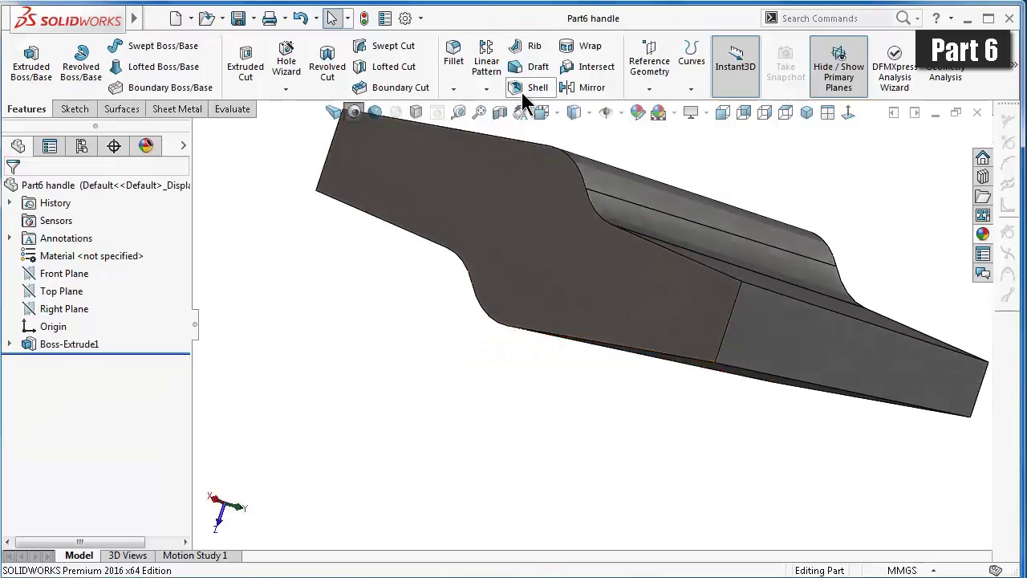
- Shell the handle with a 3.5 mm wall, removing its broad flat face
left_click(529, 88)
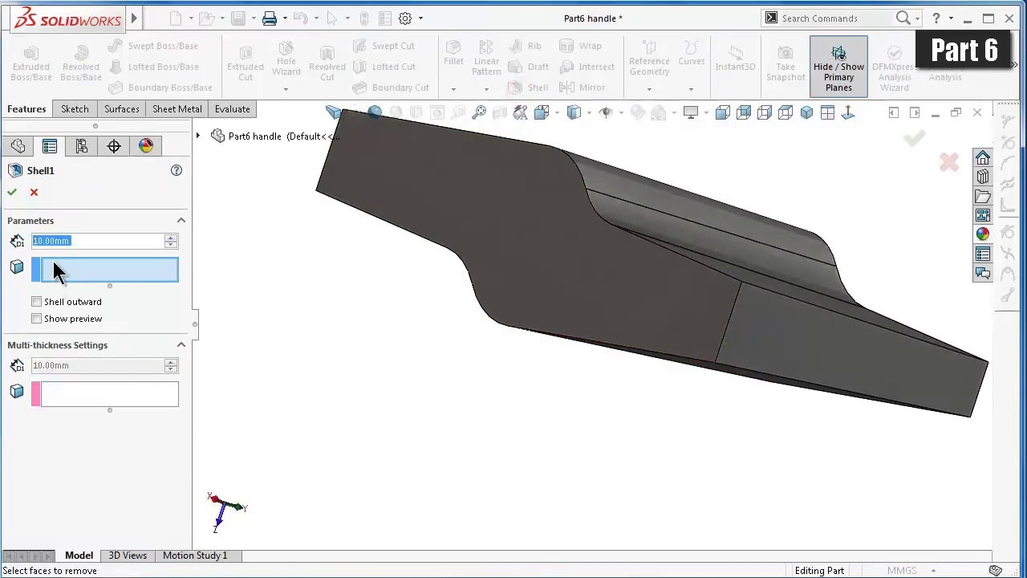
type("3.5")
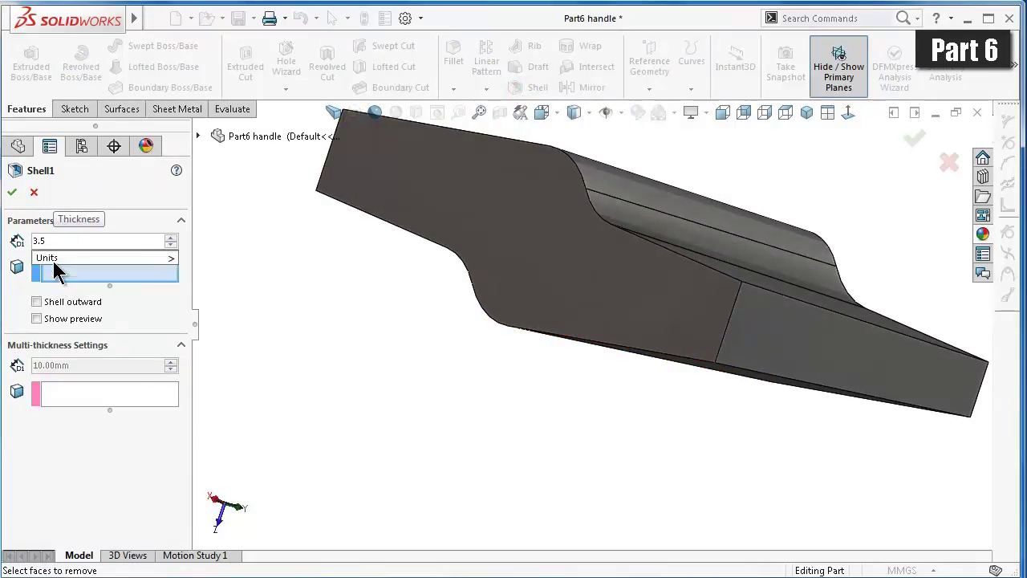
left_click(57, 272)
left_click(663, 286)
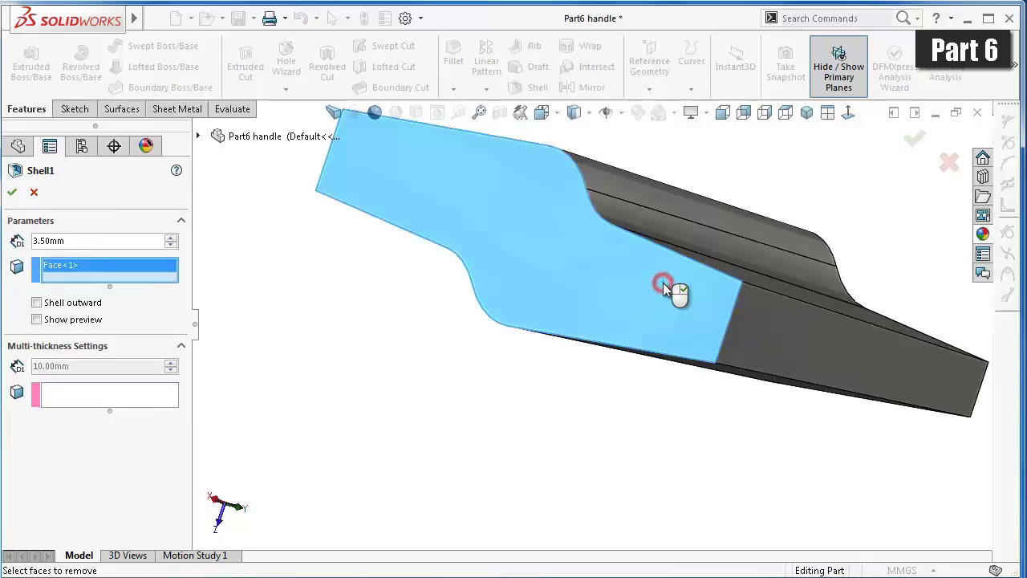
right_click(663, 286)
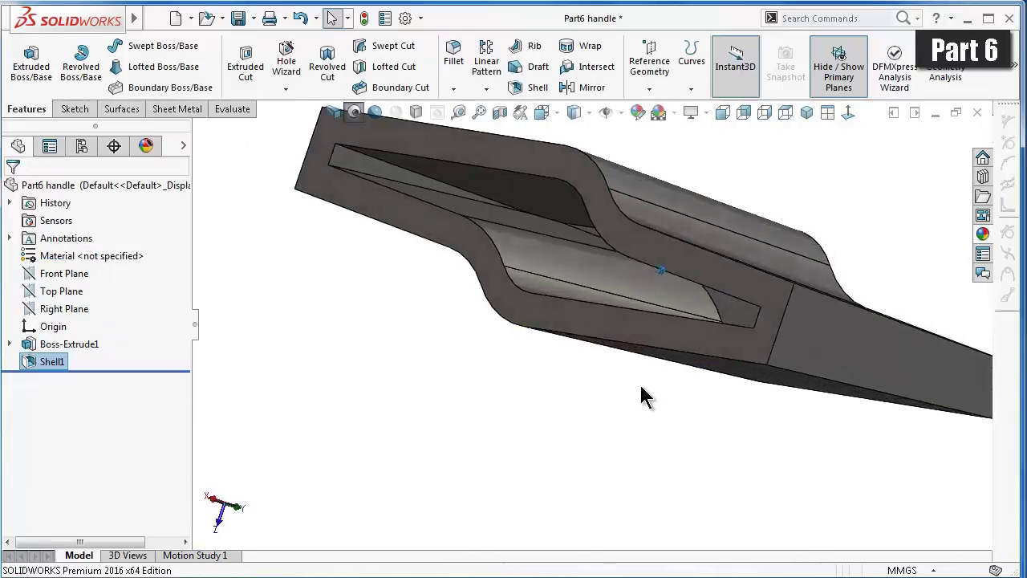
key("Up")
key("Up")
key("Up")
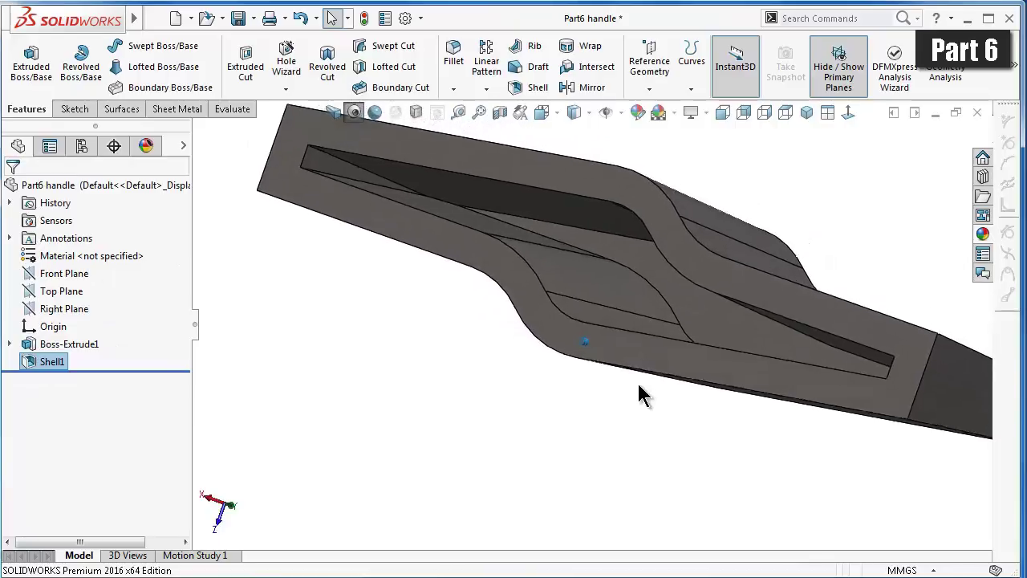
key("Up")
key("Up")
key("Up")
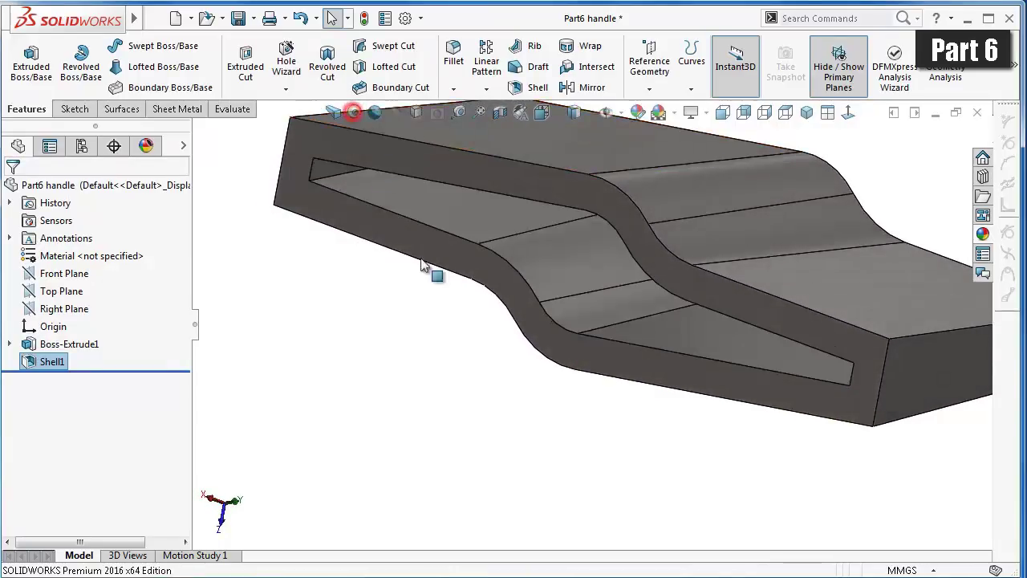
key("Down")
key("Down")
key("Down")
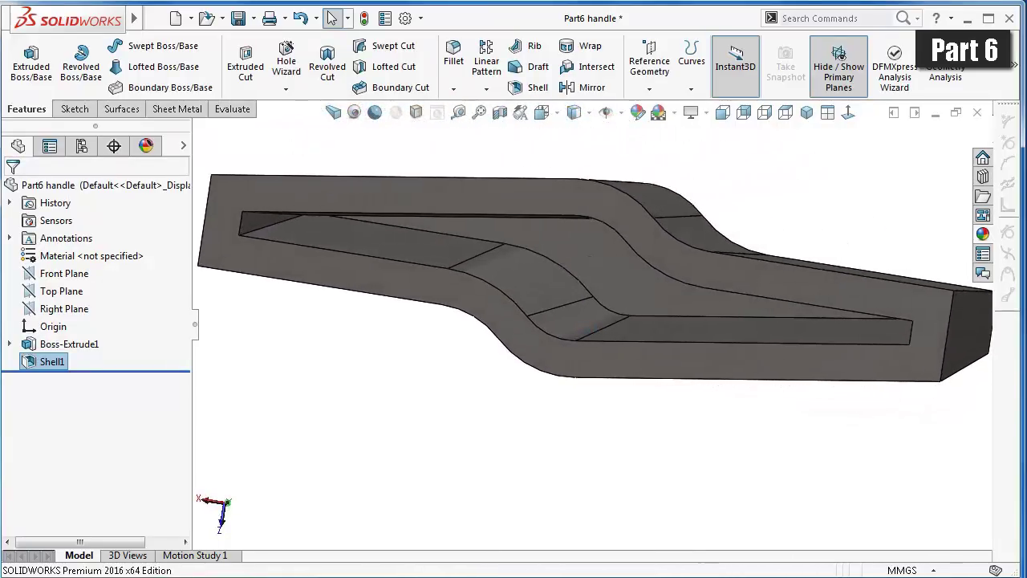
key("Down")
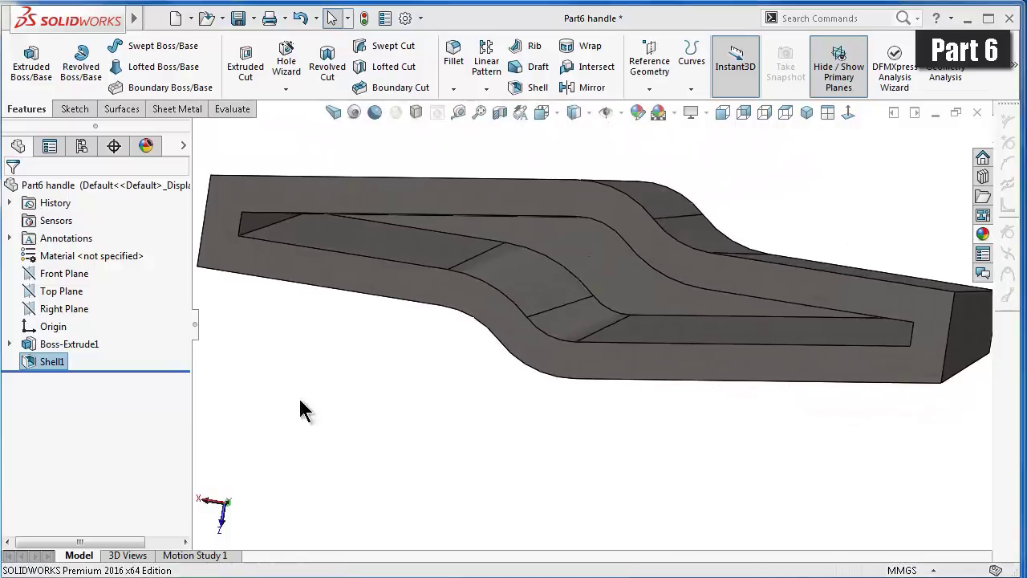
- Show Sketch1 on the model from the feature tree
left_click(10, 344)
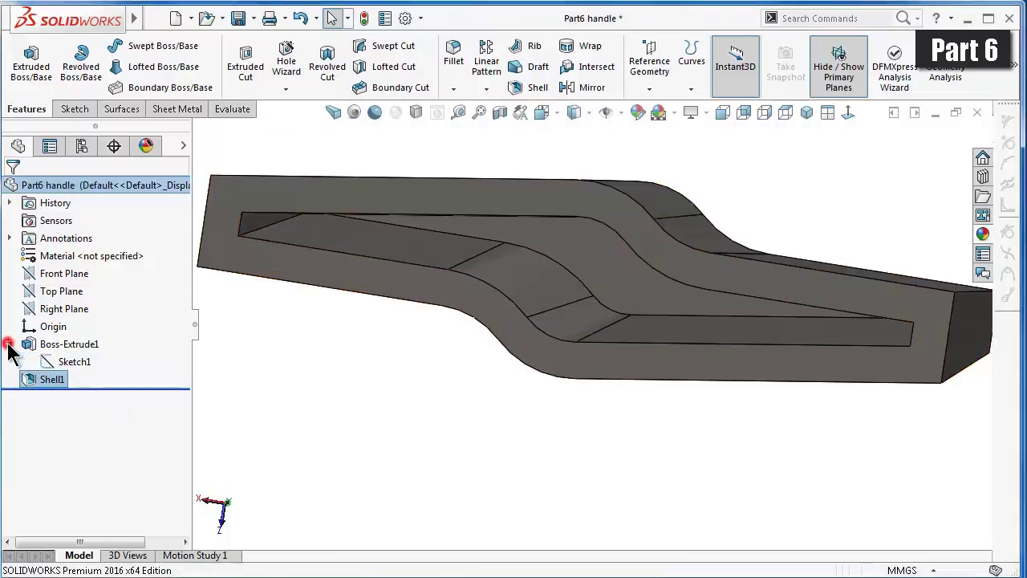
left_click(80, 362)
left_click(93, 332)
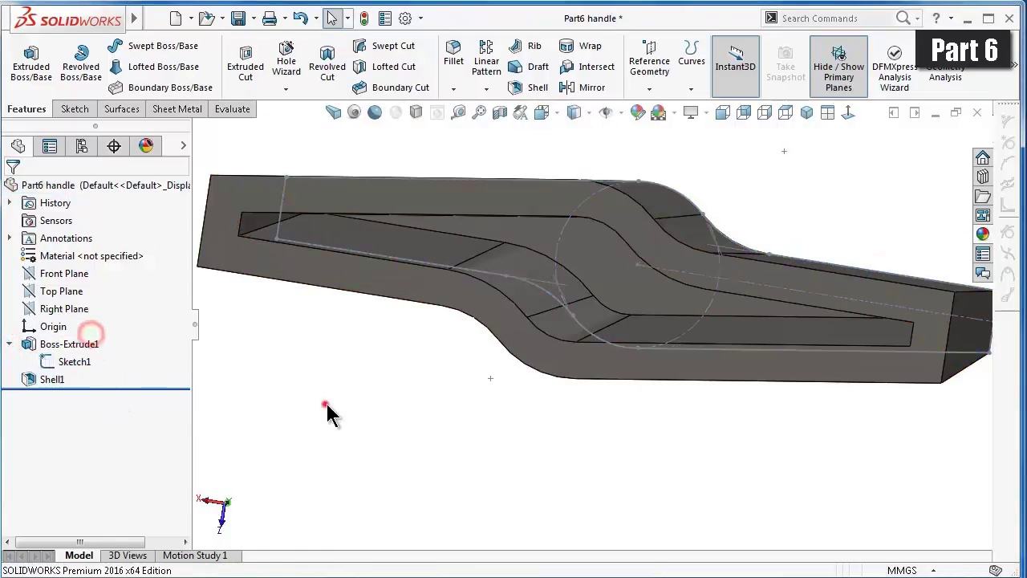
left_click(326, 402)
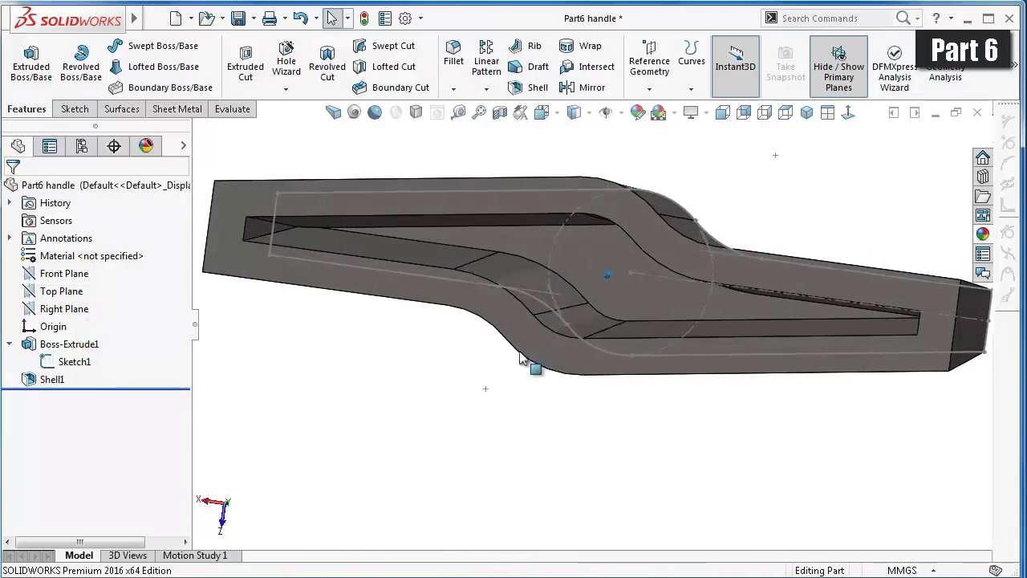
- Sketch on the handle face, converting Sketch1's 16 mm circle, and view it Normal To
left_click(516, 322)
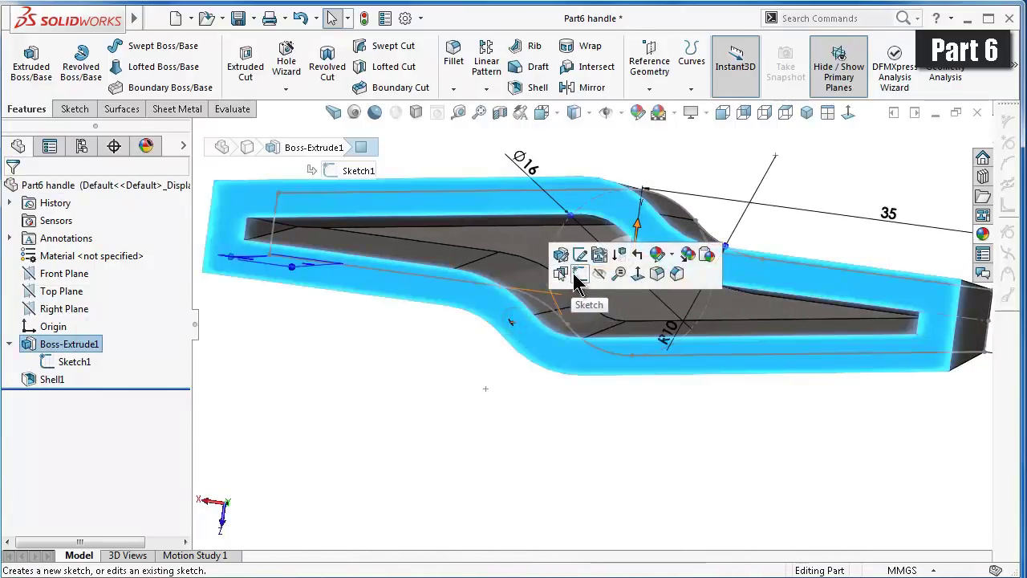
left_click(580, 274)
left_click(557, 247)
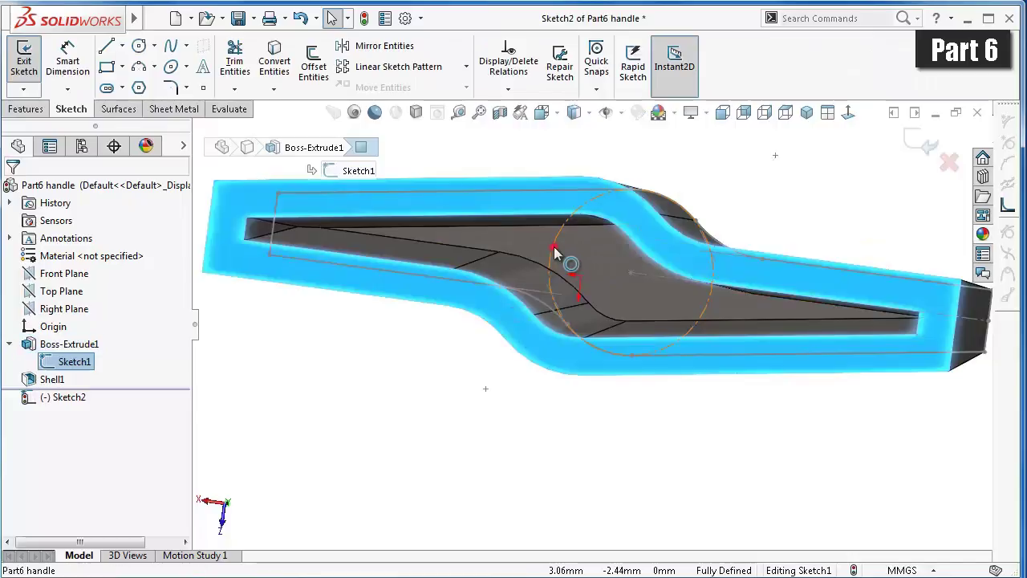
left_click(275, 61)
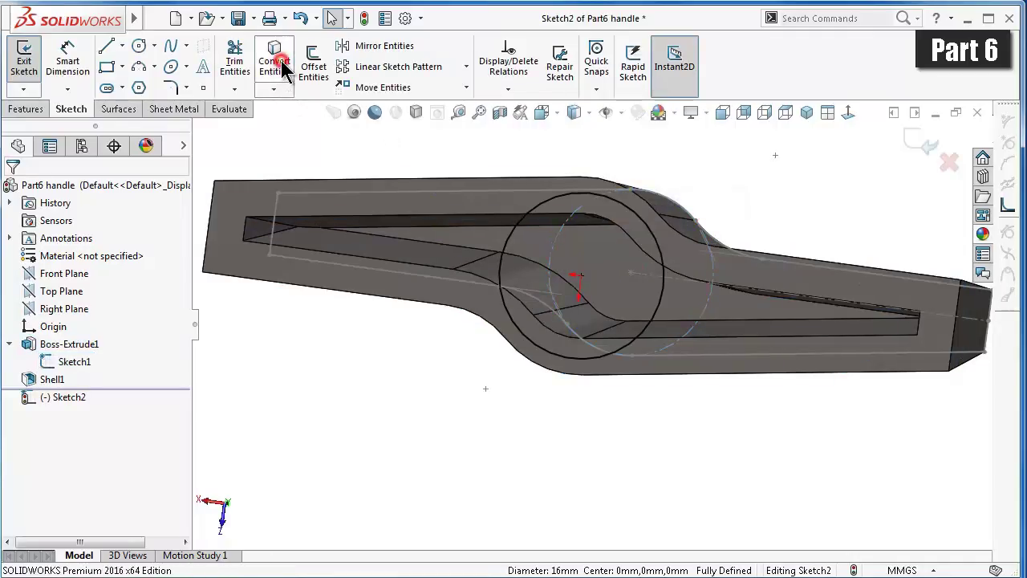
key("ctrl+8")
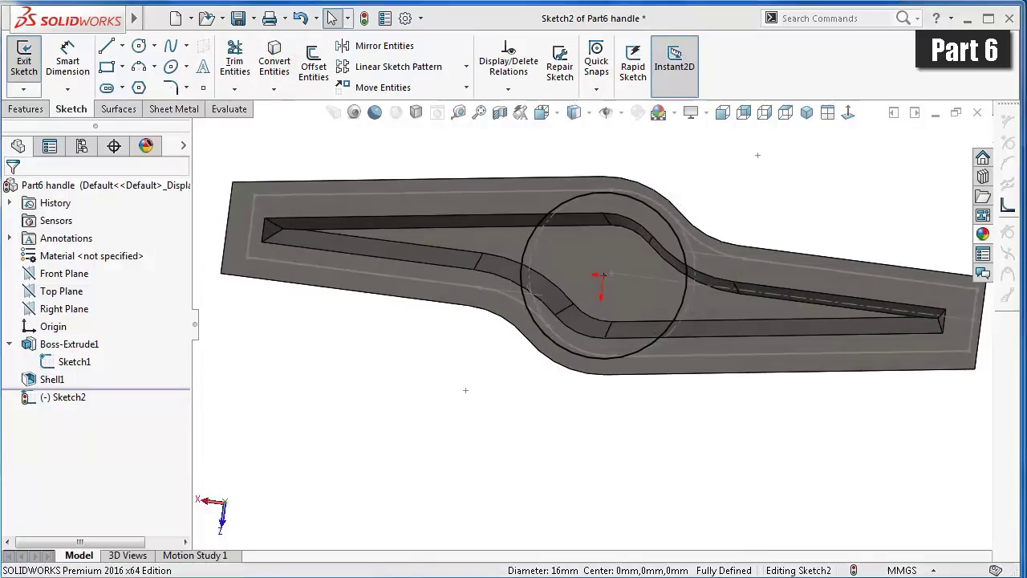
left_click(24, 109)
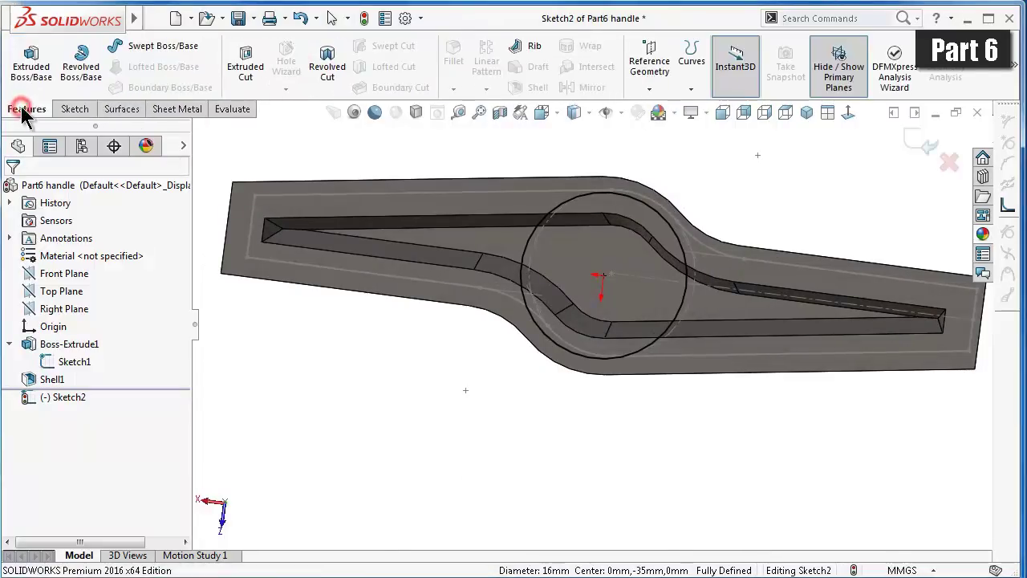
- Start an extruded boss from the circle as a one-direction thin feature, first trying 2 mm
left_click(30, 62)
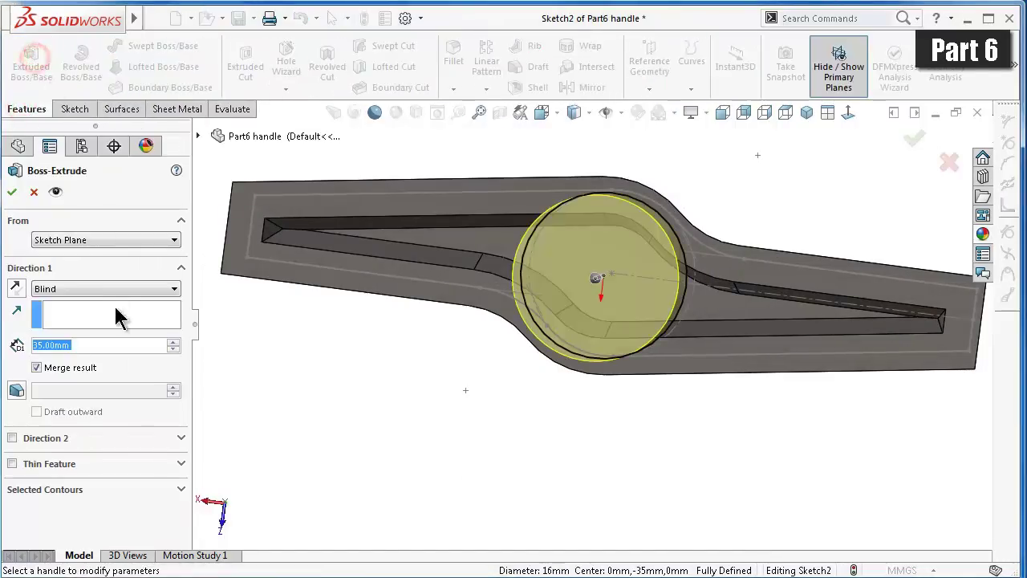
left_click(12, 464)
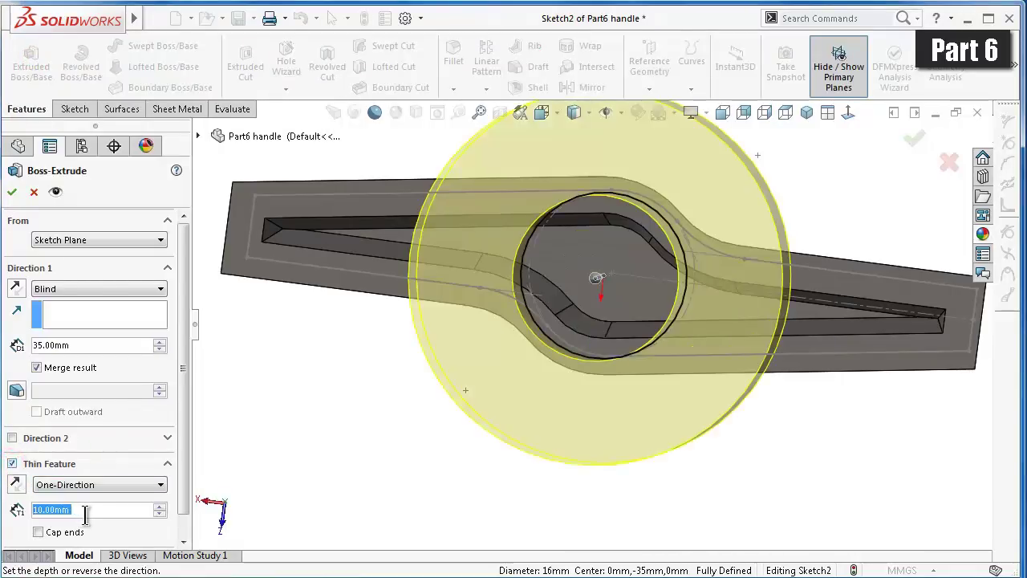
type("2")
left_click(12, 524)
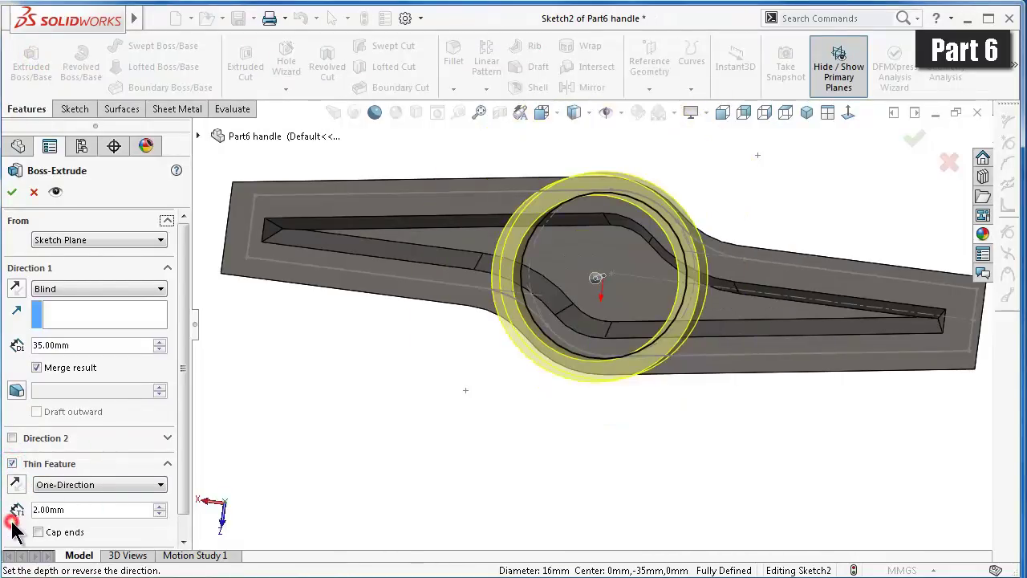
left_click(15, 484)
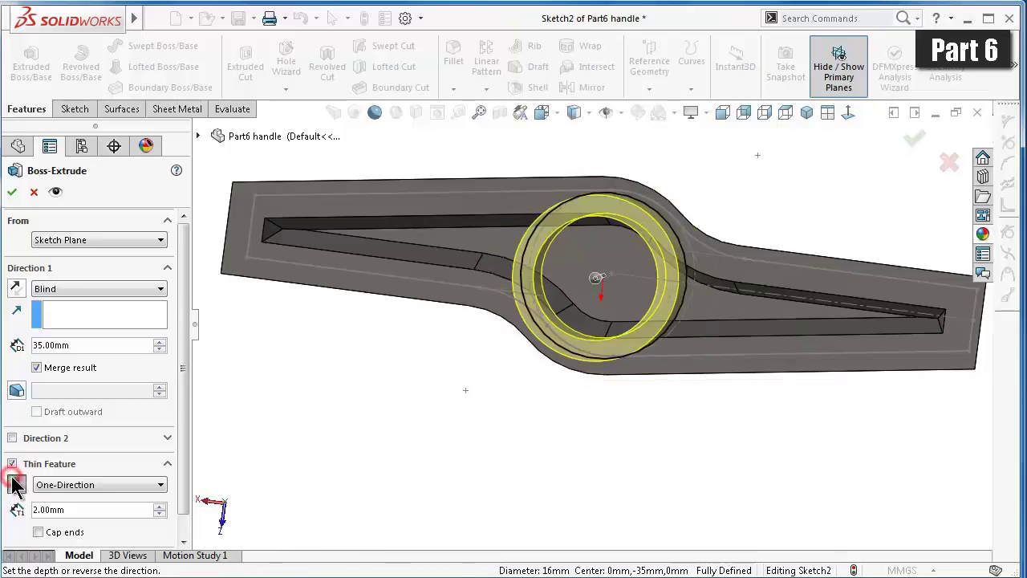
left_click(158, 485)
left_click(158, 491)
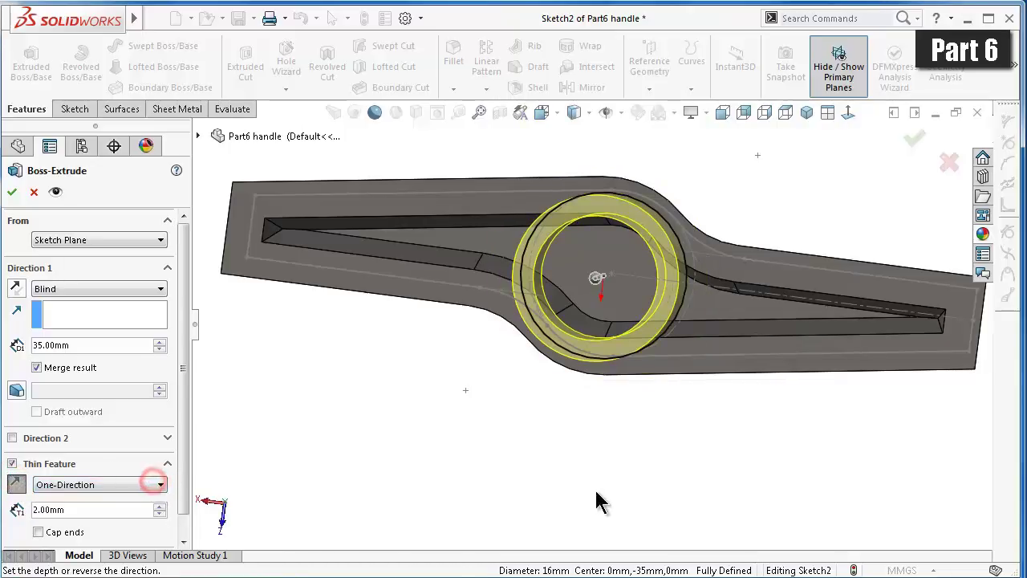
mouse_move(621, 487)
middle_mouse_down()
mouse_move(610, 462)
mouse_move(602, 470)
middle_mouse_up()
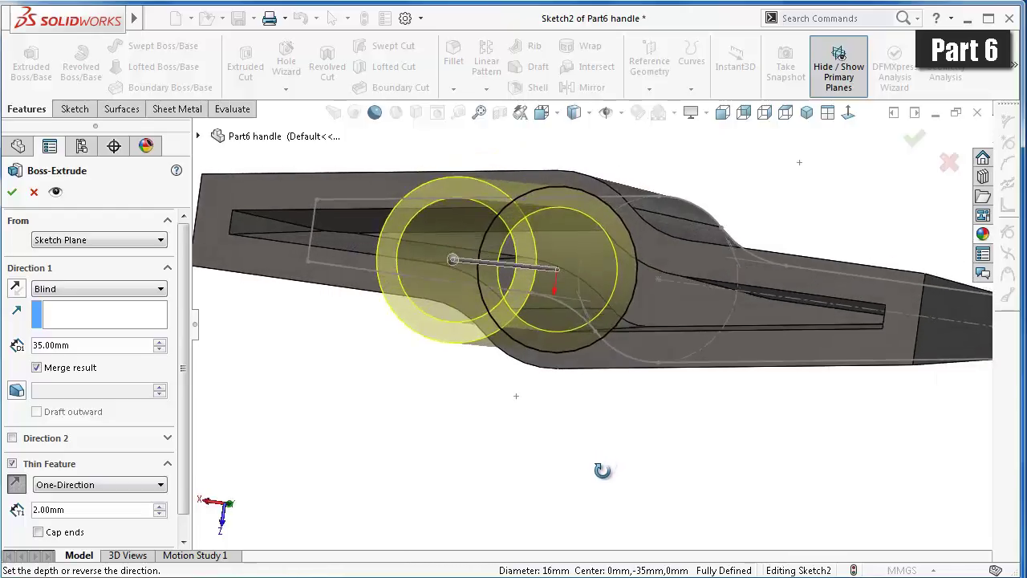
- Extrude up to a pocket face with a 3.5 mm wall thickness and accept it
left_click(64, 290)
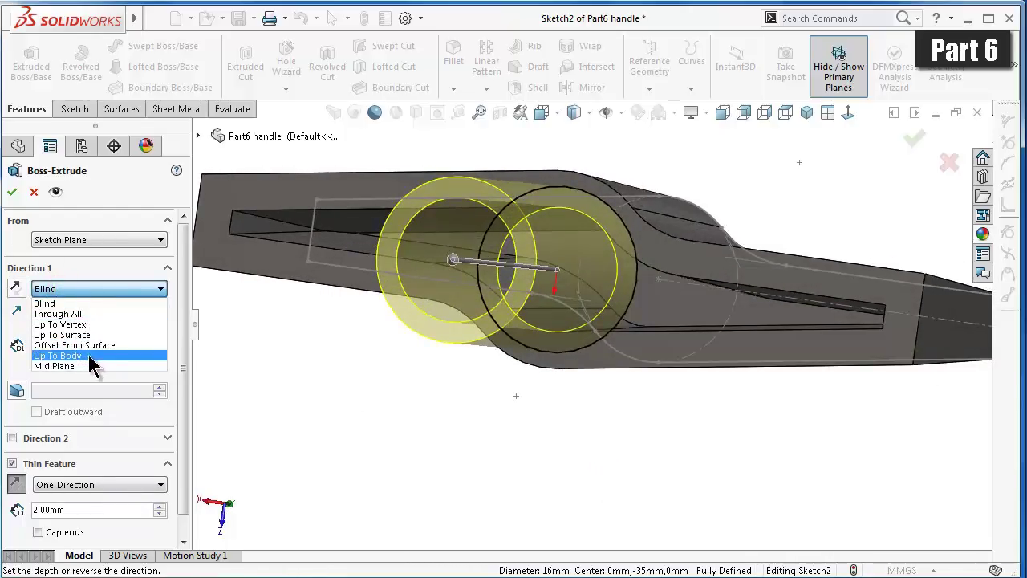
left_click(62, 335)
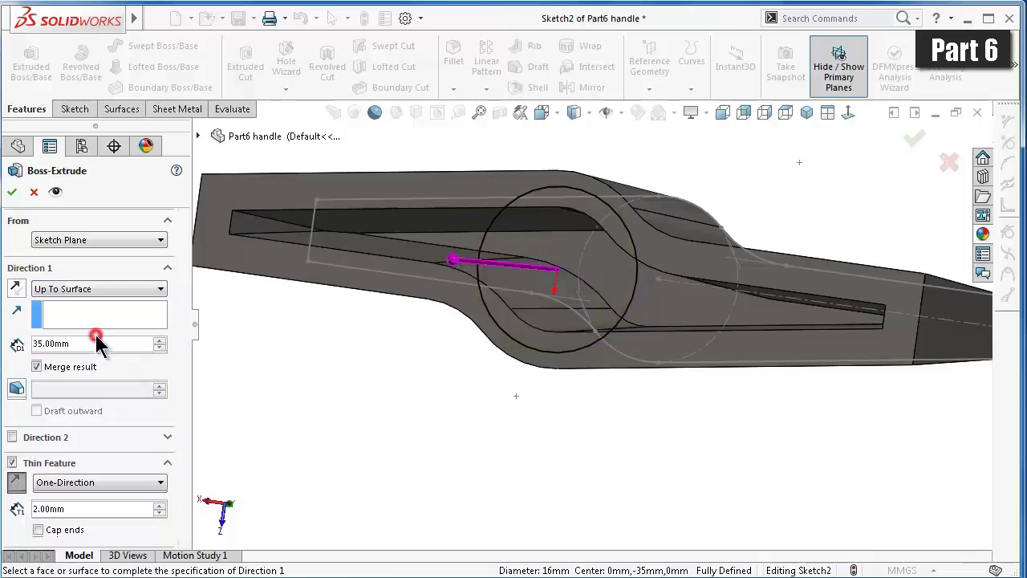
left_click(673, 315)
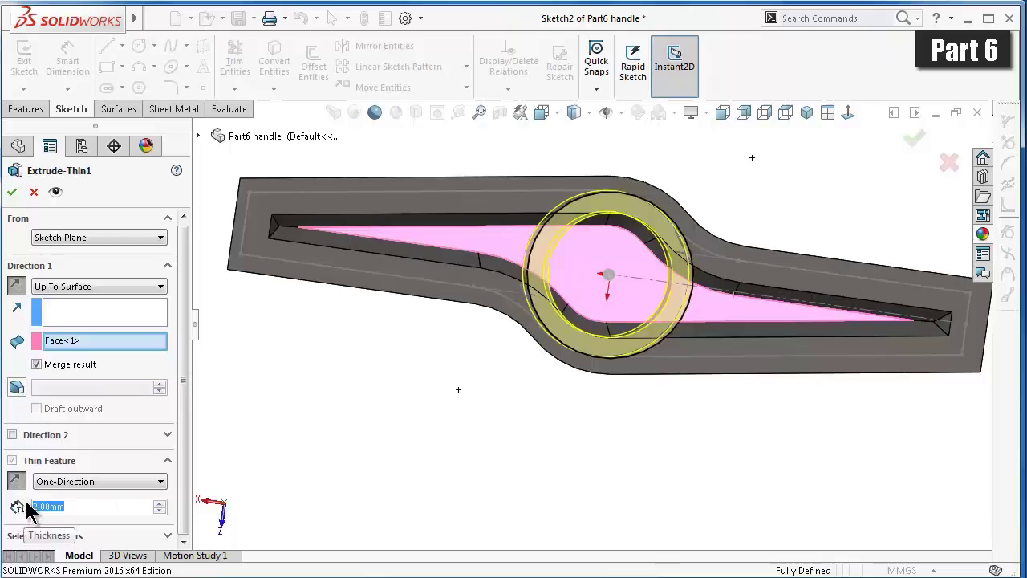
type("3.")
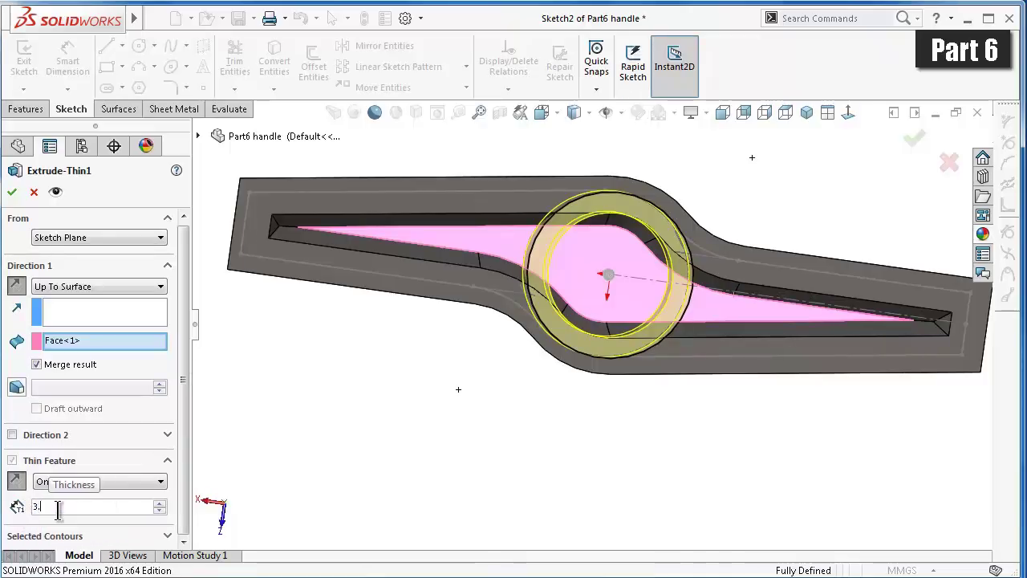
type("5")
left_click(8, 501)
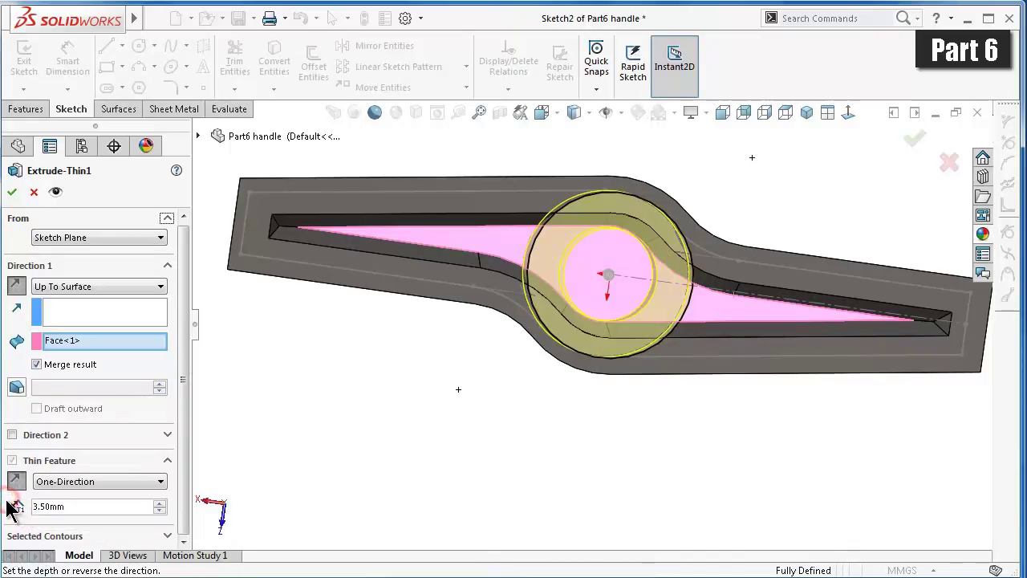
left_click(12, 193)
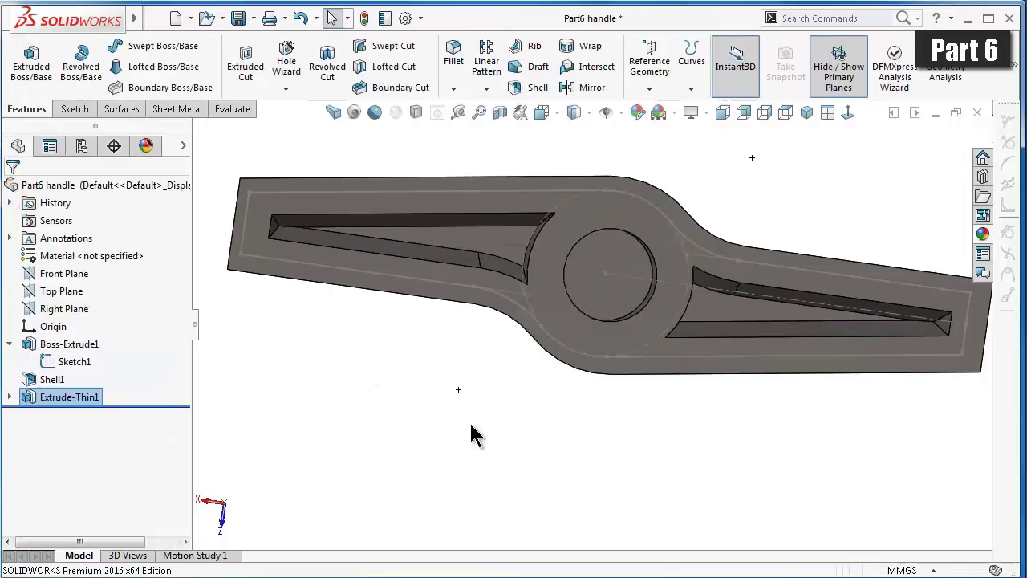
- Hide Sketch1 and orbit to inspect the new hub
left_click(488, 424)
middle_click_drag(679, 481, 716, 339)
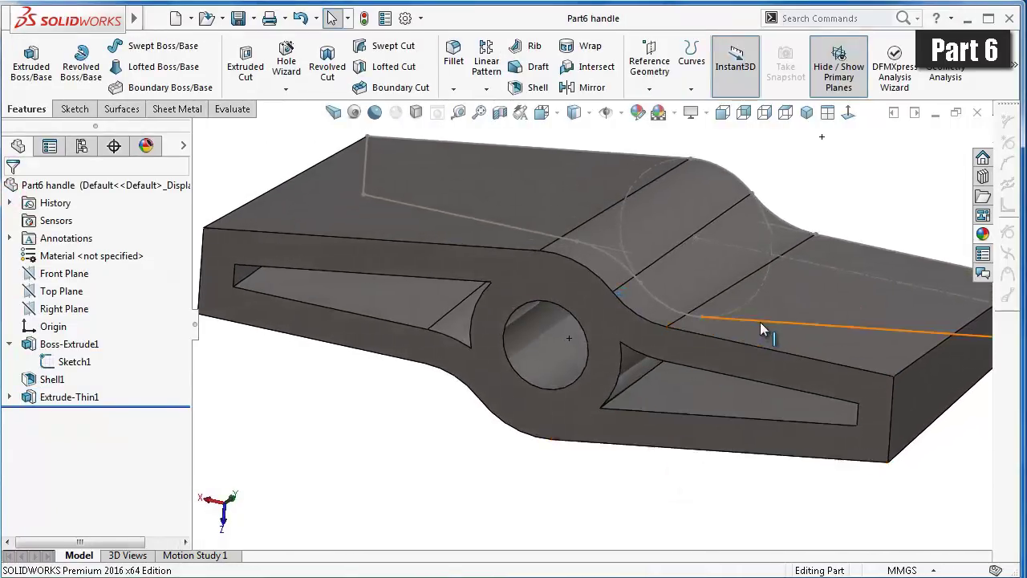
left_click(760, 321)
left_click(825, 274)
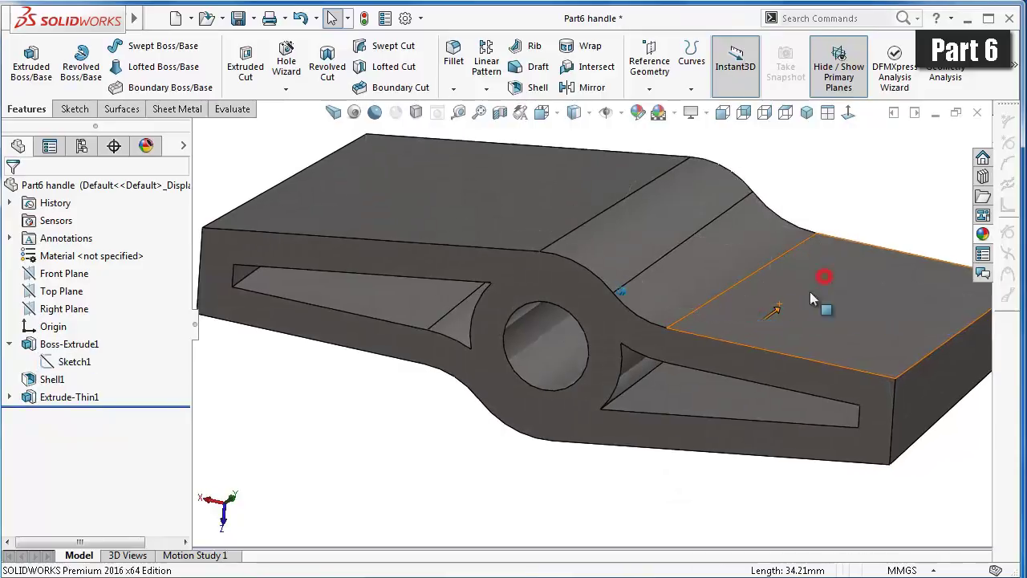
left_click(709, 496)
middle_click_drag(747, 566, 707, 514)
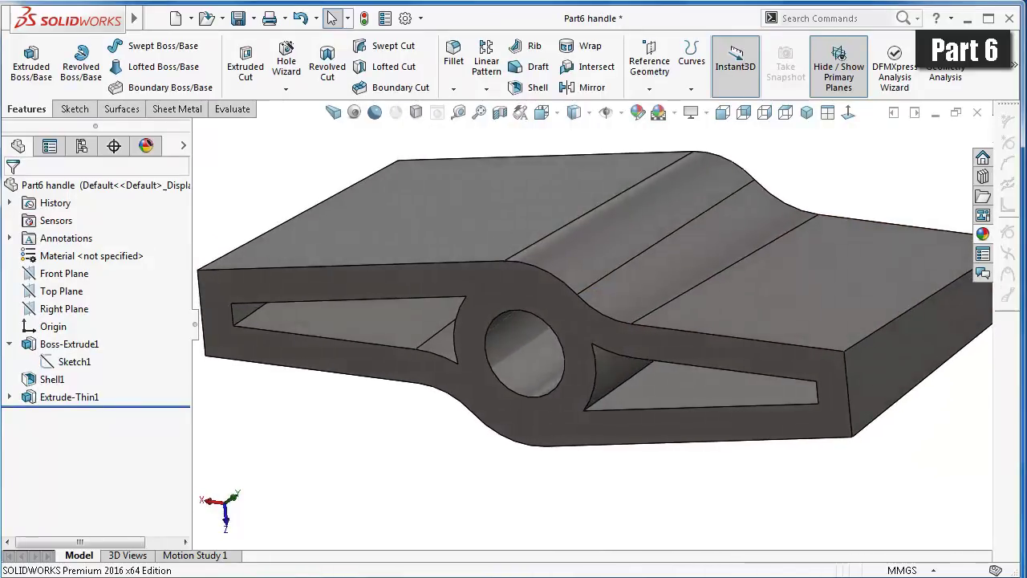
- Start a 1 mm fillet and add the handle's lower front edge
left_click(453, 55)
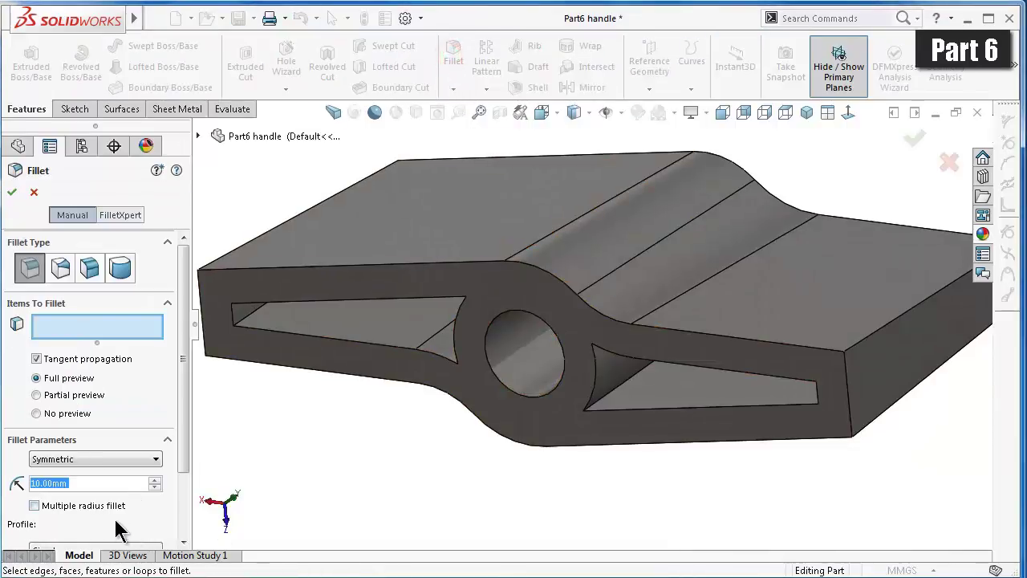
type("1")
left_click(11, 491)
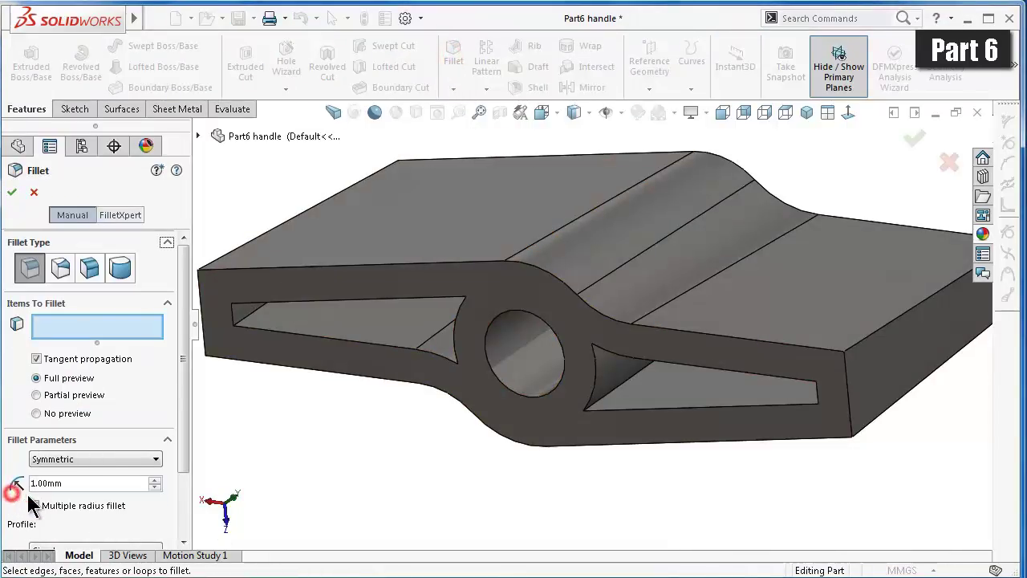
left_click(355, 467)
scroll(589, 353, "up", 3)
middle_click_drag(690, 326, 803, 351)
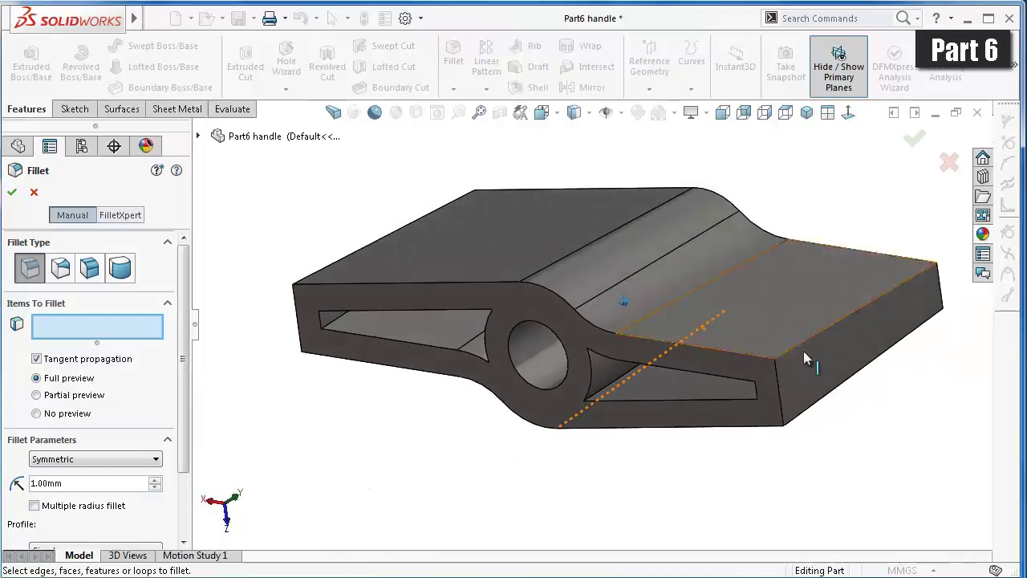
left_click(867, 368)
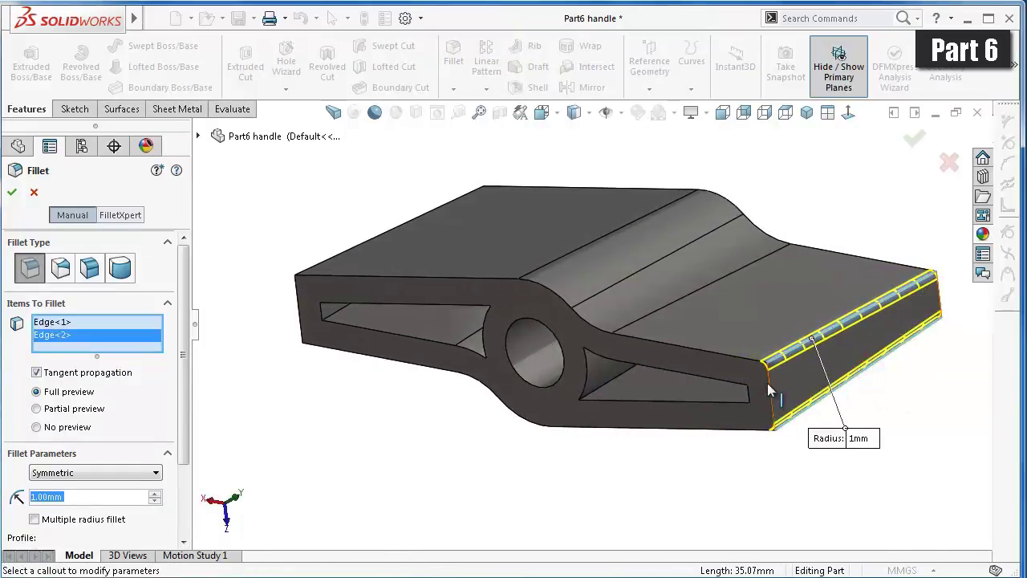
- Add the end edges and top face edges, then accept the 1 mm fillet
mouse_move(760, 382)
middle_mouse_down()
mouse_move(699, 391)
mouse_move(611, 336)
middle_mouse_up()
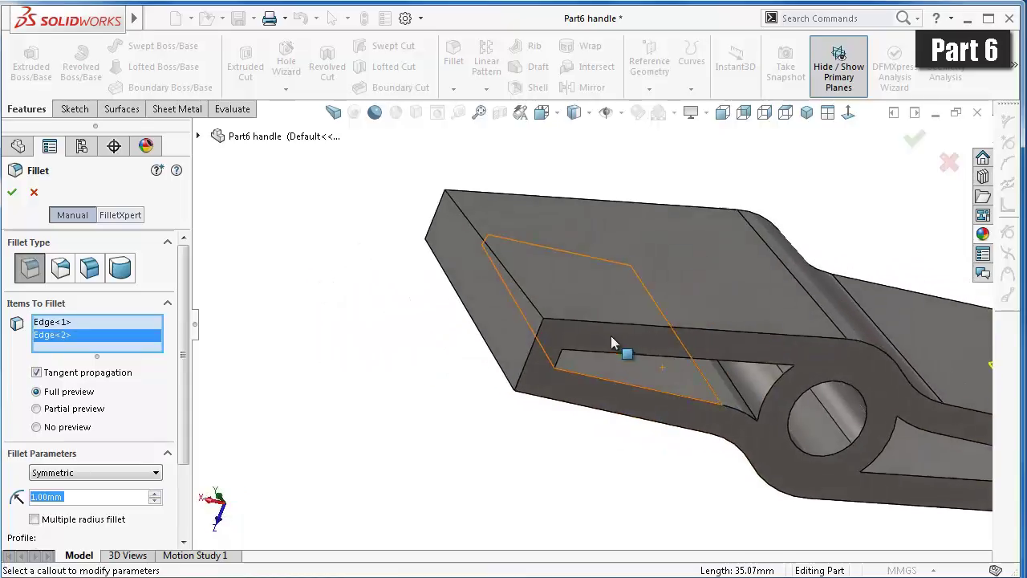
mouse_move(523, 303)
middle_mouse_down()
mouse_move(487, 277)
mouse_move(492, 271)
middle_mouse_up()
left_click(493, 270)
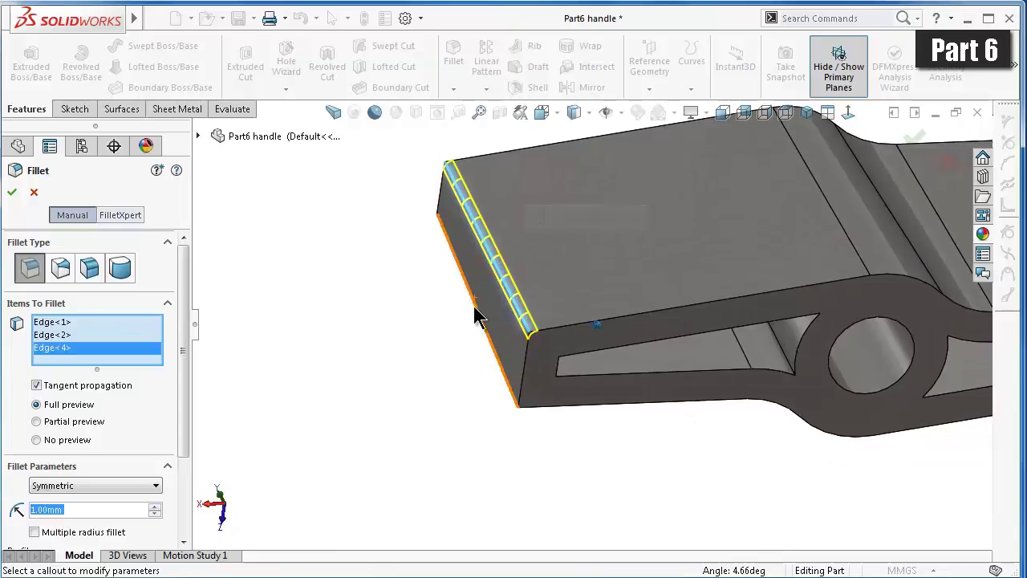
left_click(479, 316)
mouse_move(474, 305)
middle_mouse_down()
mouse_move(470, 315)
mouse_move(394, 321)
mouse_move(345, 369)
middle_mouse_up()
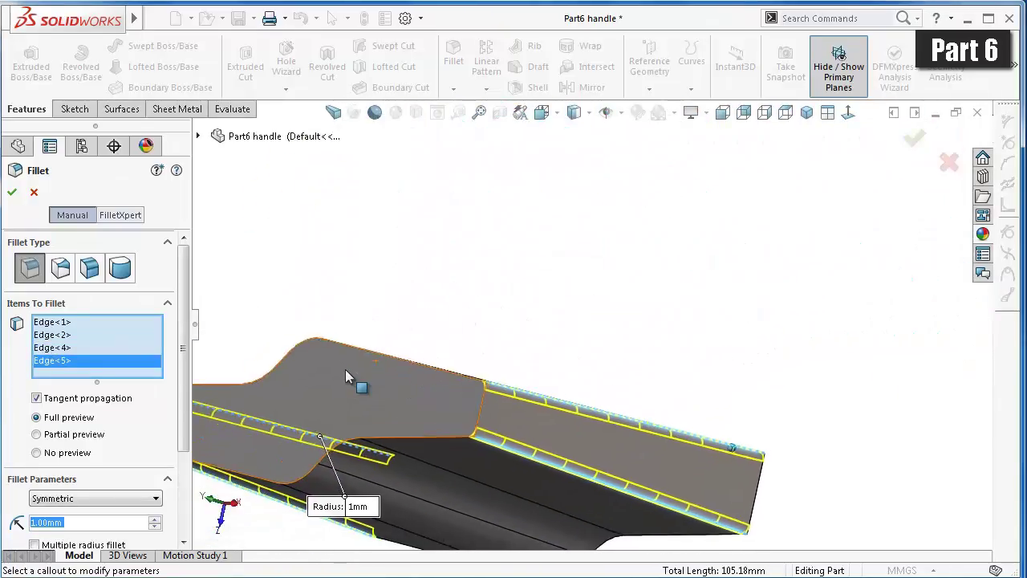
left_click(343, 353)
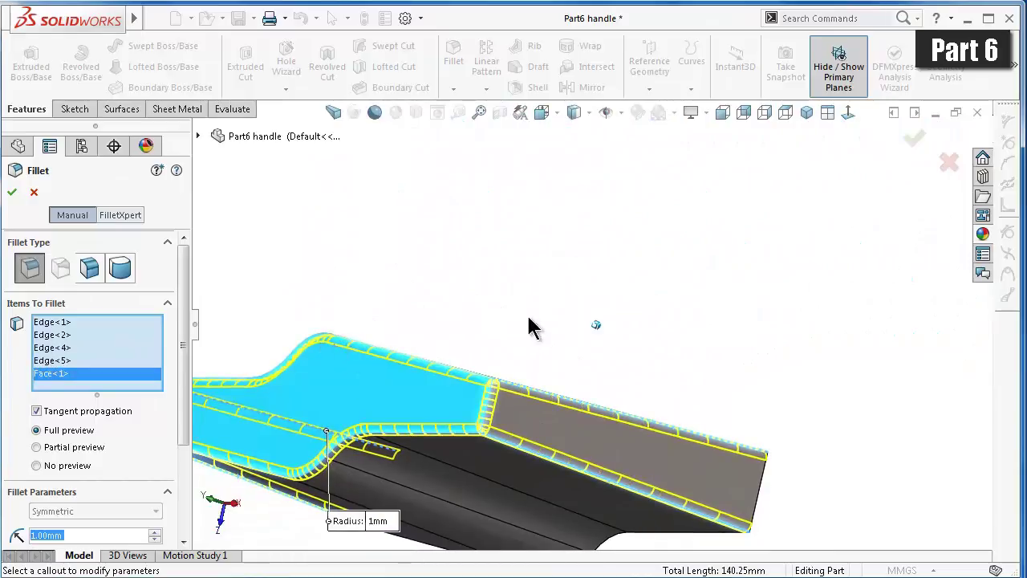
key("Left")
key("Left")
key("Left")
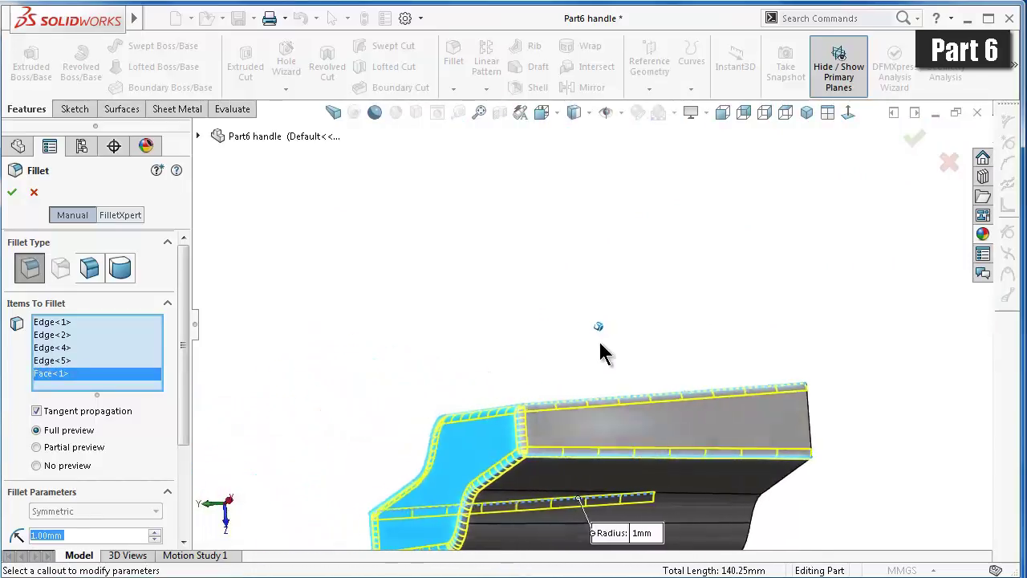
key("Left")
key("Left")
key("Left")
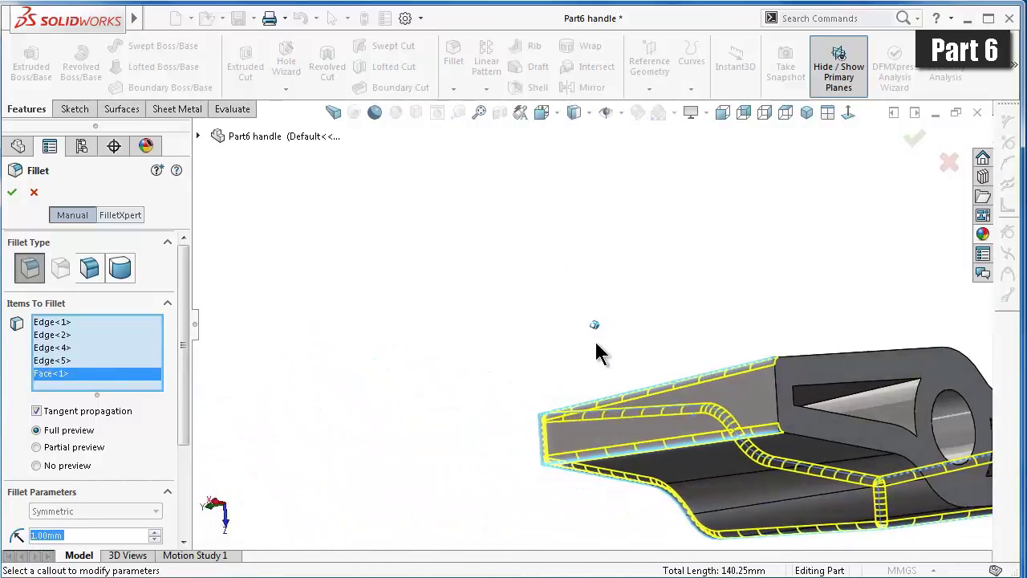
key("Left")
key("Left")
key("Left")
key("Left")
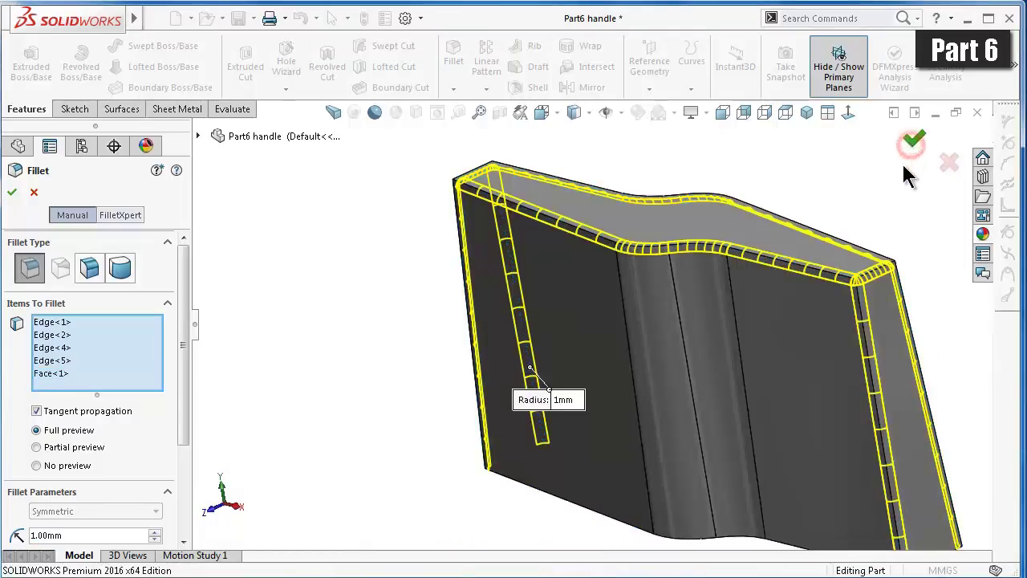
left_click(911, 157)
- Inspect the filleted handle and begin a second fillet
key("Down")
key("Down")
key("Down")
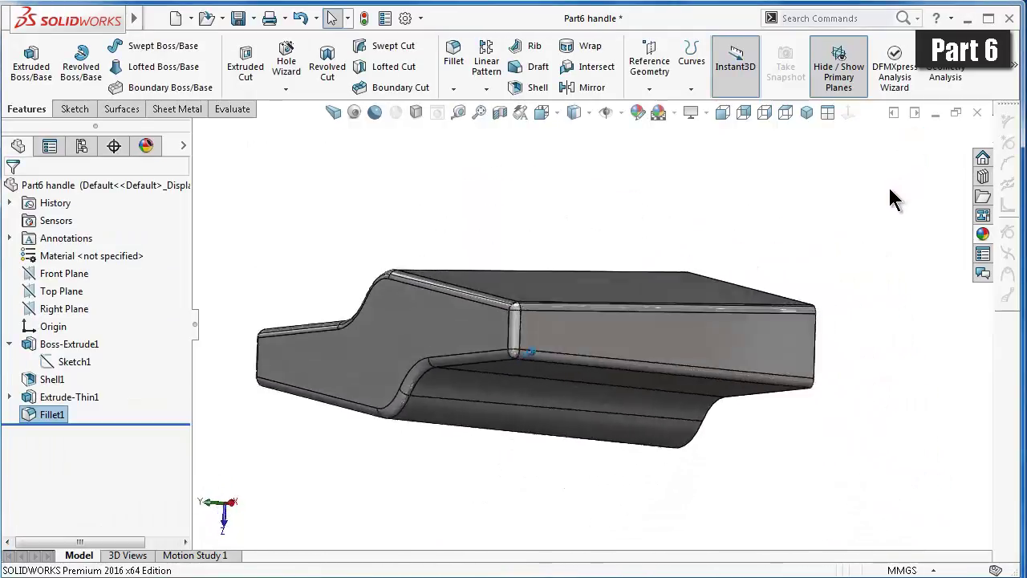
key("Down")
key("Down")
key("Down")
key("Down")
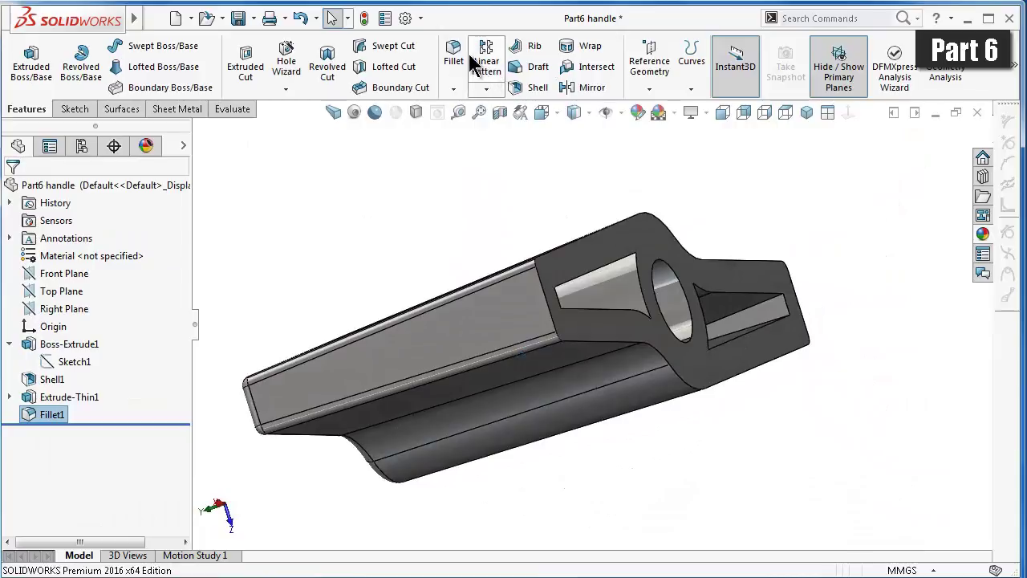
left_click(455, 61)
- Fillet the seven faces around the slots and hub at 0.25 mm radius
type("0.25mm")
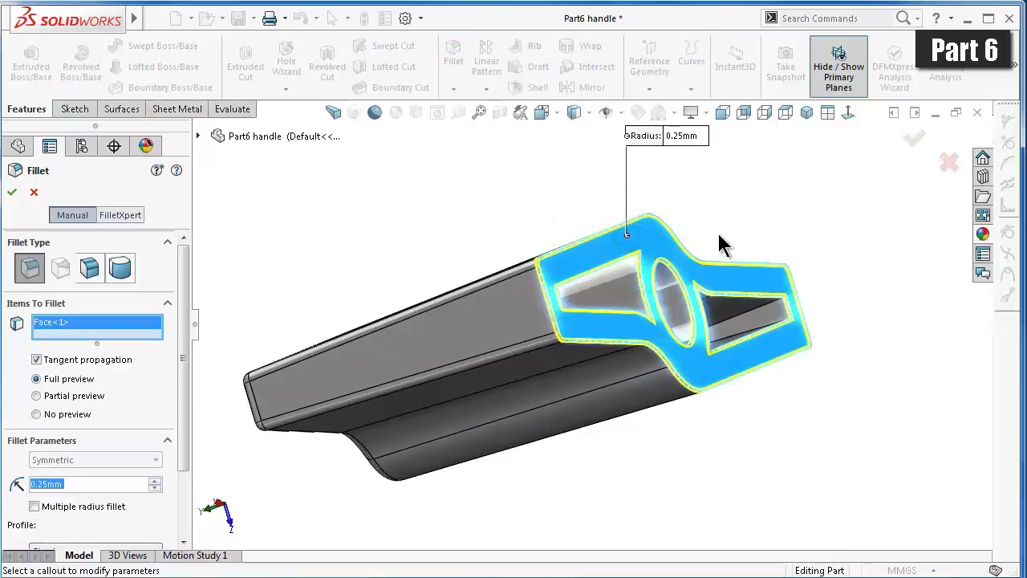
mouse_move(718, 241)
middle_mouse_down()
mouse_move(677, 236)
mouse_move(632, 277)
mouse_move(636, 293)
middle_mouse_up()
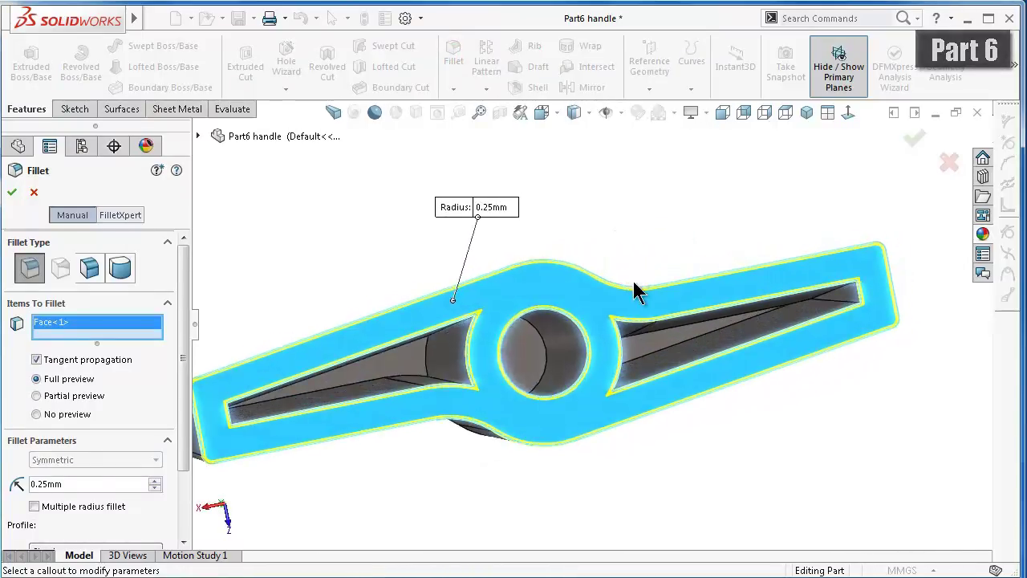
left_click(447, 347)
mouse_move(447, 347)
middle_mouse_down()
mouse_move(424, 365)
mouse_move(372, 367)
mouse_move(312, 417)
mouse_move(300, 413)
mouse_move(308, 334)
mouse_move(332, 286)
mouse_move(311, 226)
middle_mouse_up()
left_click(375, 368)
left_click(311, 226)
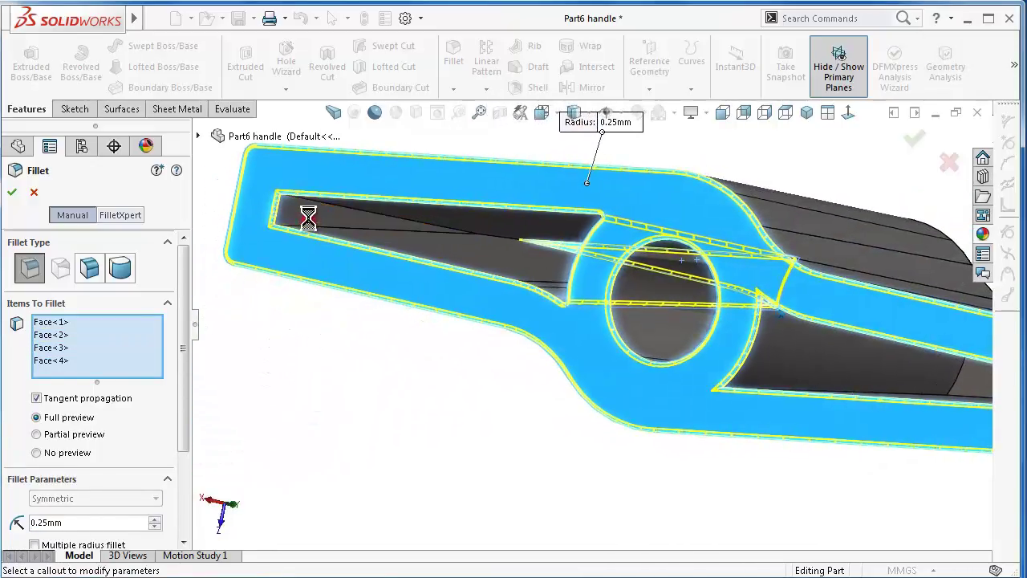
mouse_move(661, 329)
middle_mouse_down()
mouse_move(818, 361)
mouse_move(814, 408)
mouse_move(924, 431)
middle_mouse_up()
left_click(818, 360)
left_click(814, 404)
left_click(925, 434)
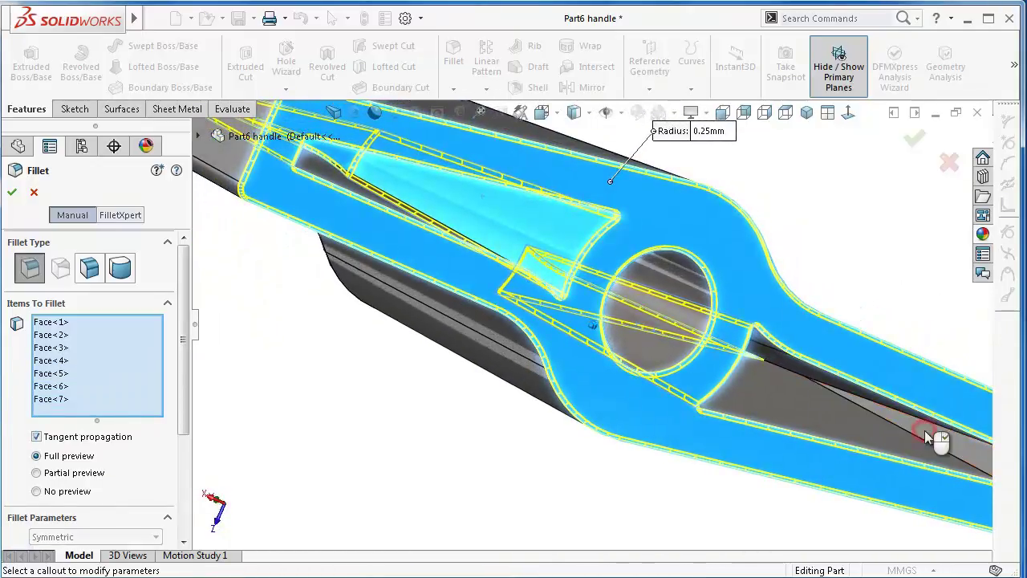
key("Return")
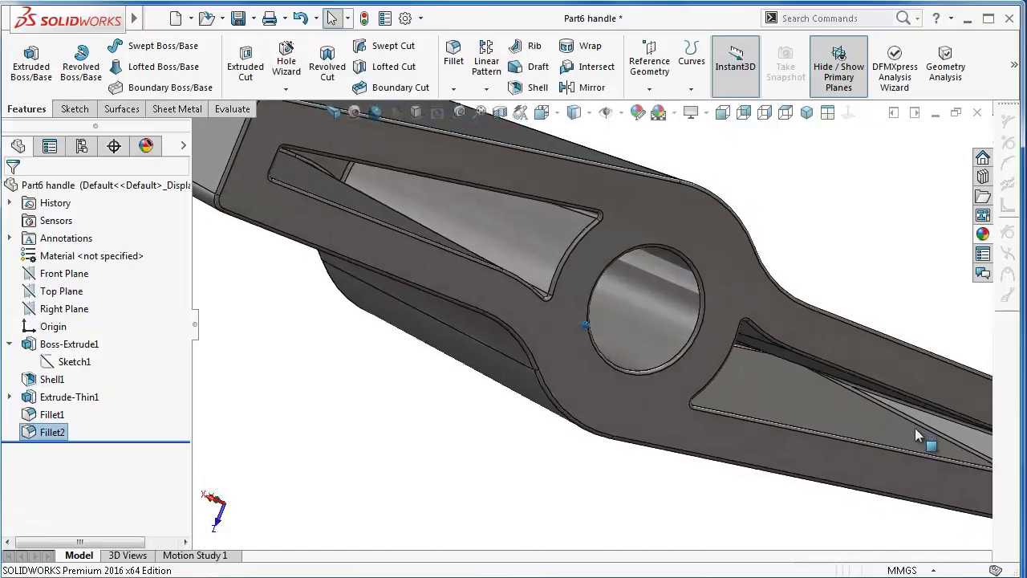
- Rotate the view to inspect the handle's new fillets from several angles
middle_click_drag(923, 434, 909, 434)
key("Down")
key("Down")
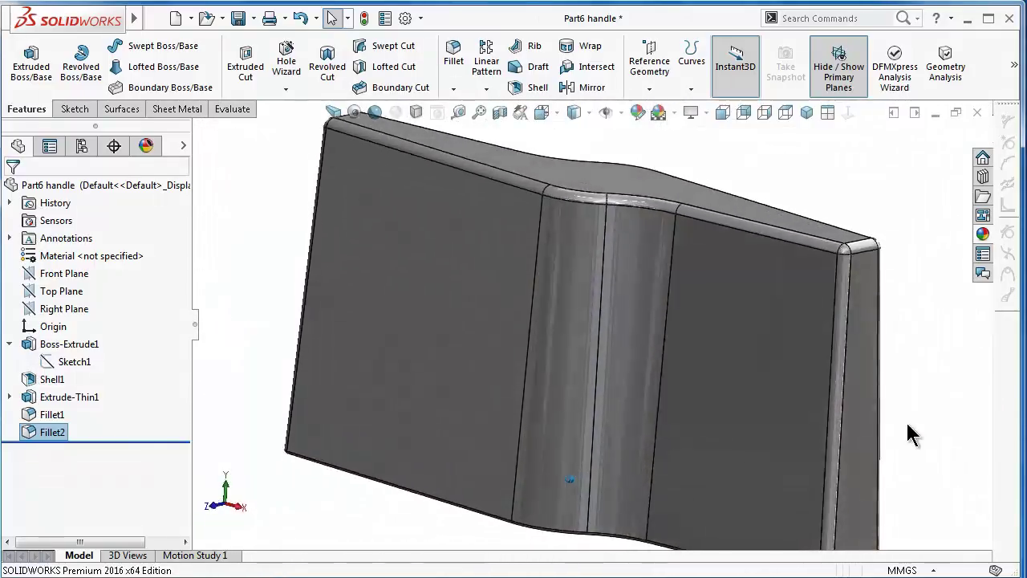
key("Down")
key("Down")
key("Down")
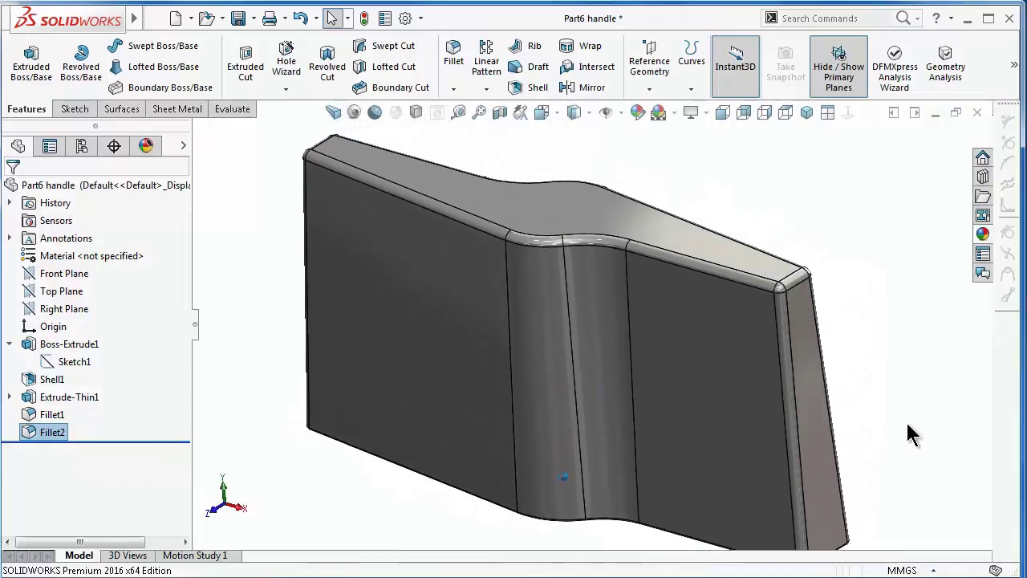
key("Down")
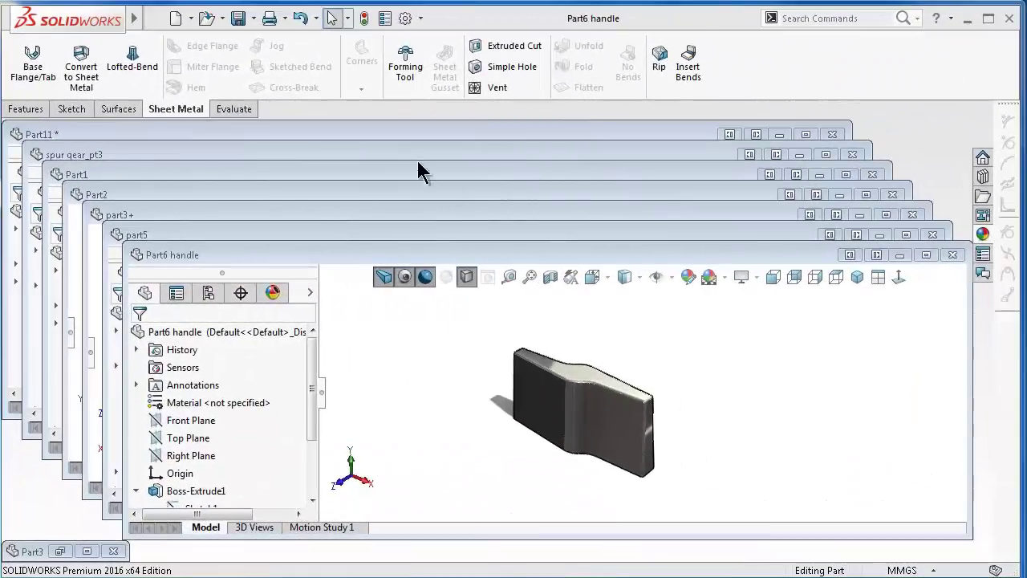
- Create a new assembly document and maximize its window
left_click(175, 18)
left_click(487, 230)
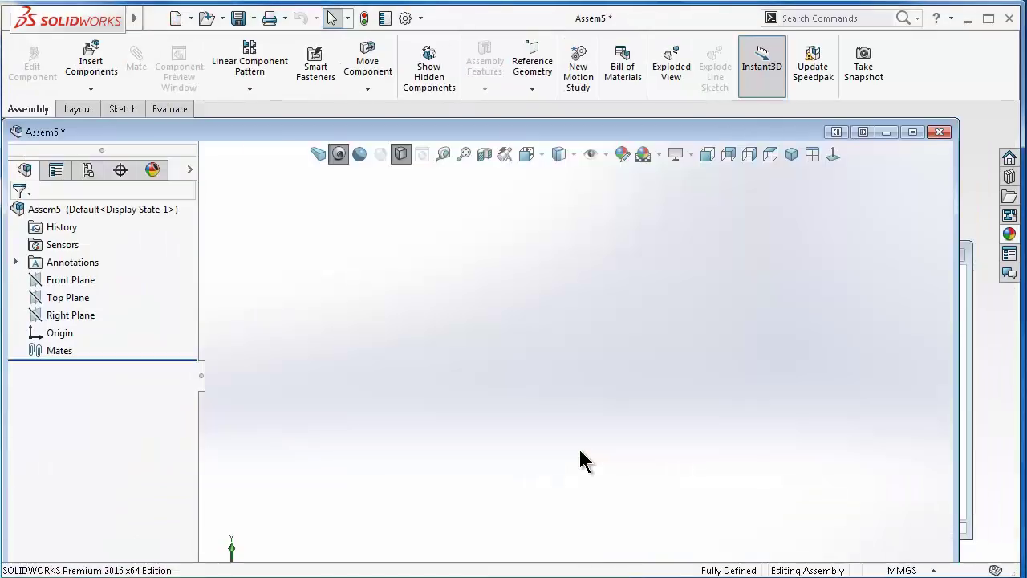
left_click(915, 136)
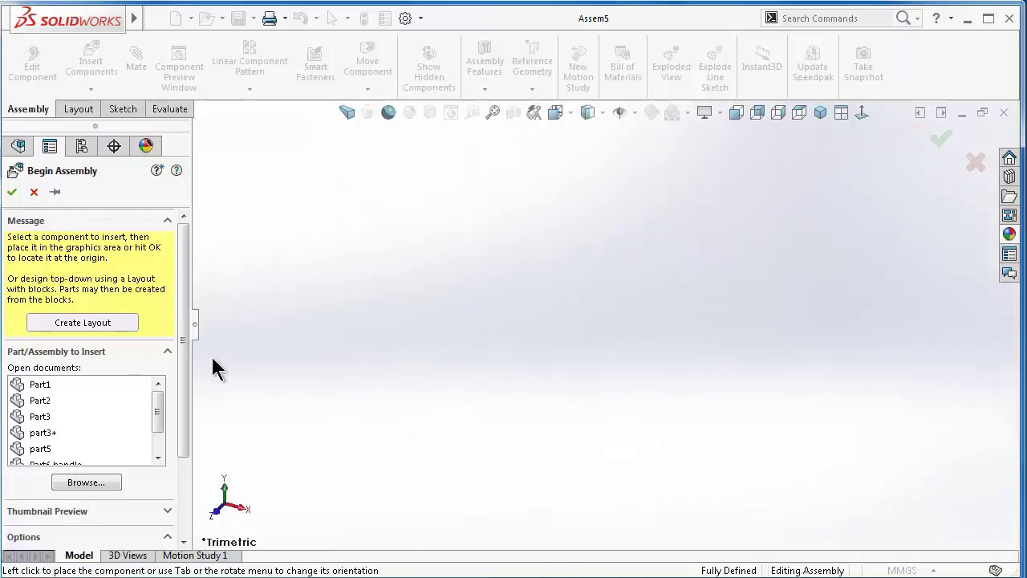
- Insert Part1 at the assembly origin as the fixed base component
left_click(634, 113)
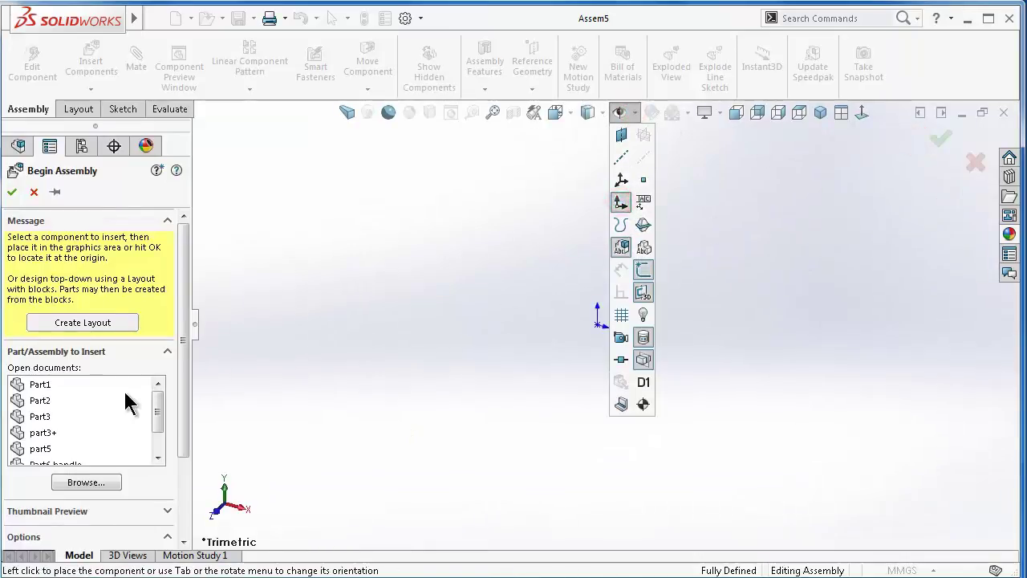
left_click(62, 386)
left_click(36, 386)
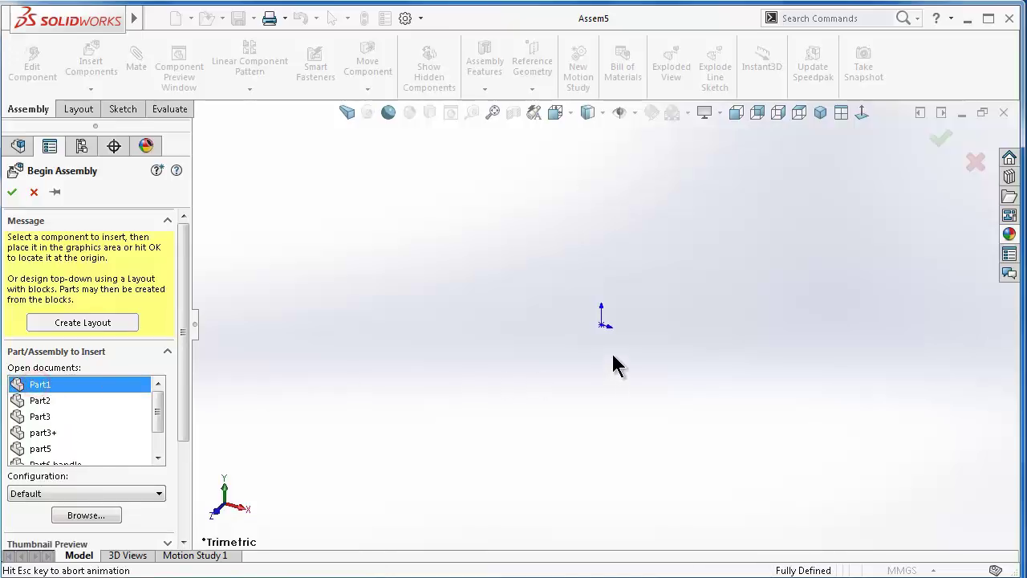
left_click(606, 327)
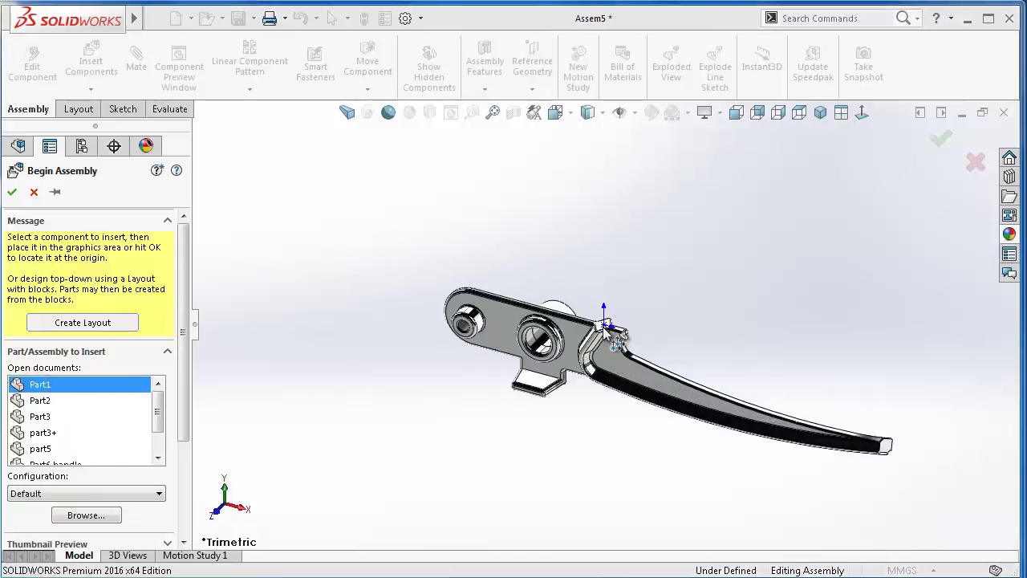
left_click(606, 327)
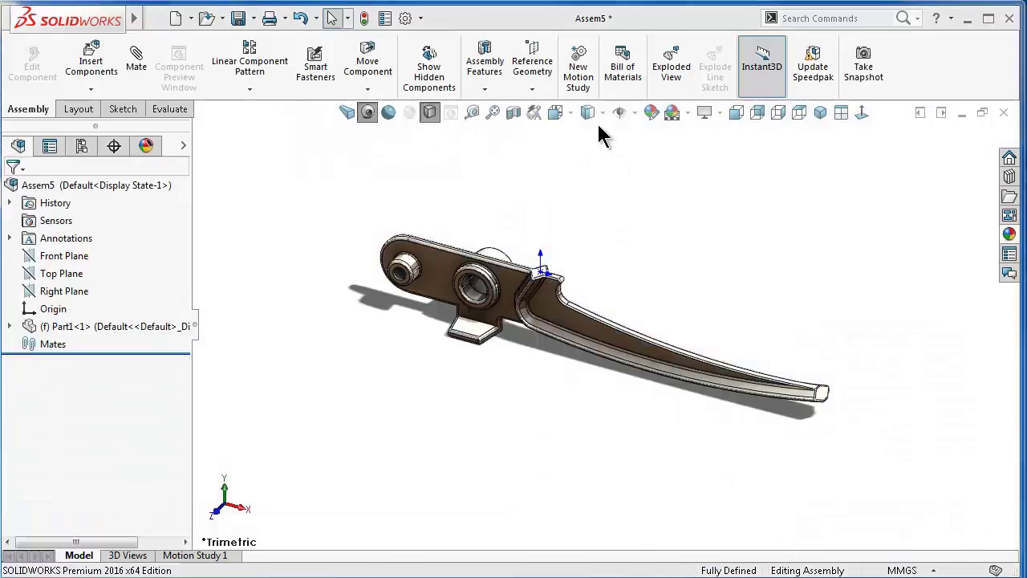
left_click(618, 112)
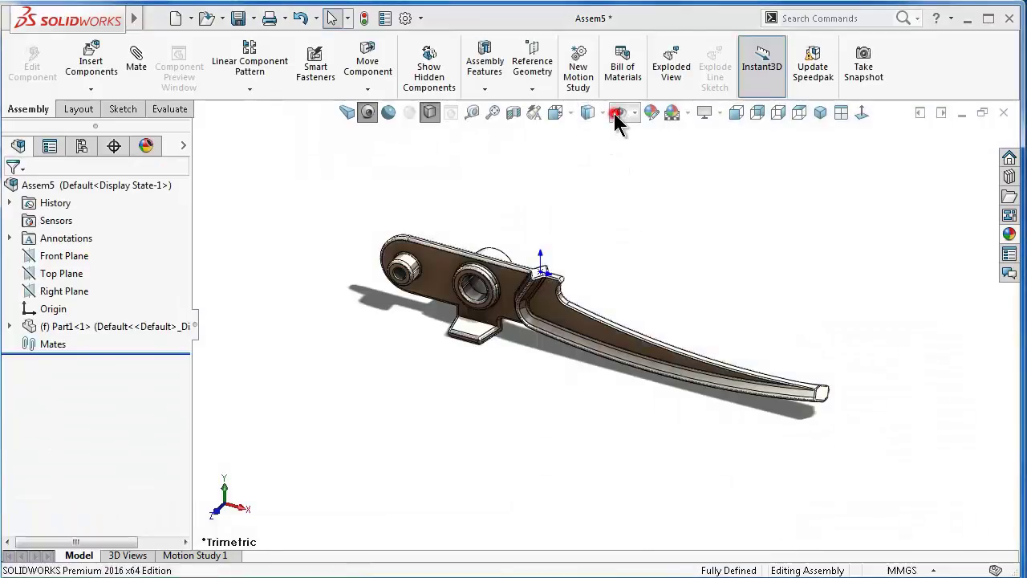
left_click(579, 197)
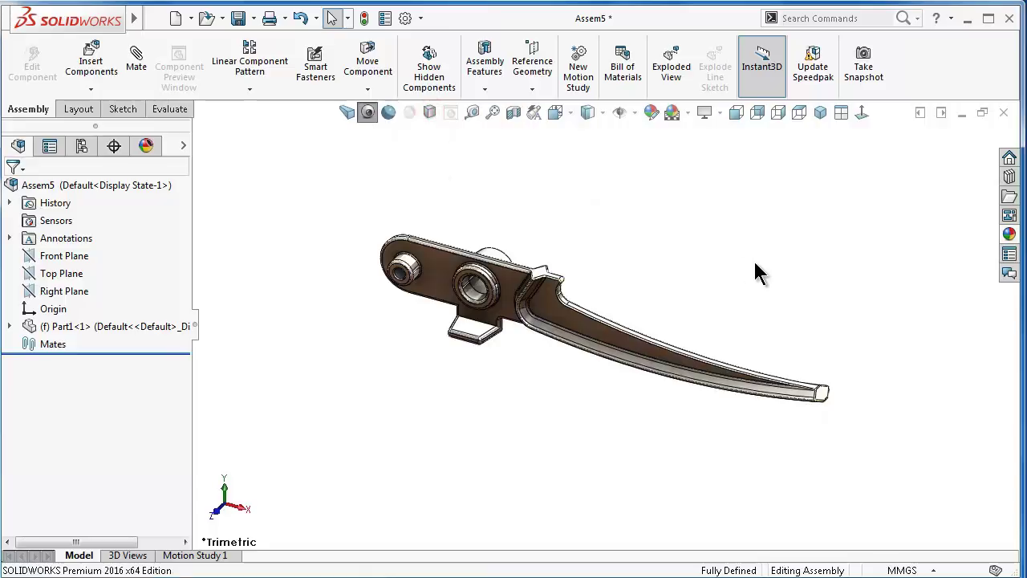
middle_click_drag(717, 294, 710, 345)
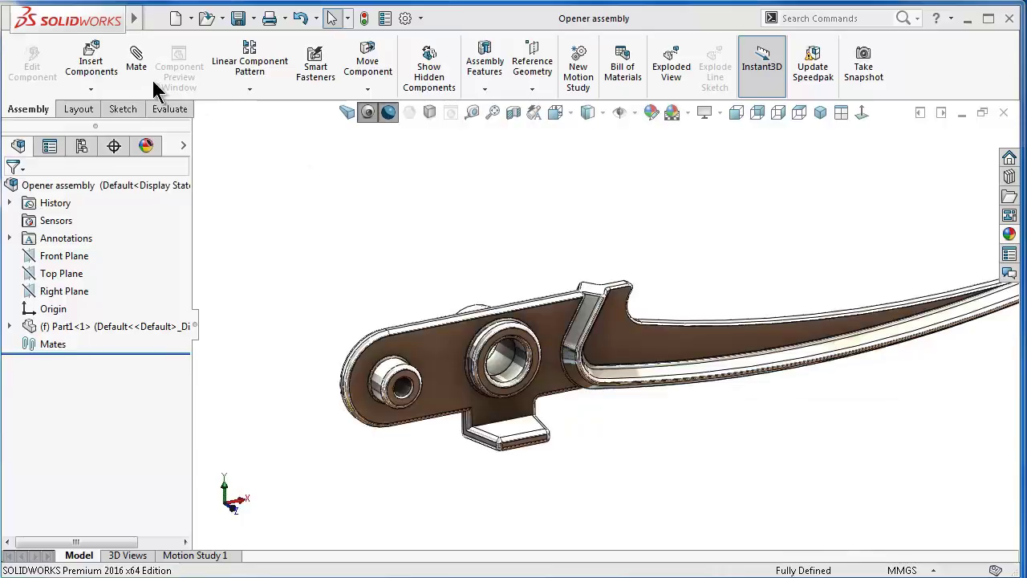
- Insert Part2 into the assembly beside Part1
left_click(91, 61)
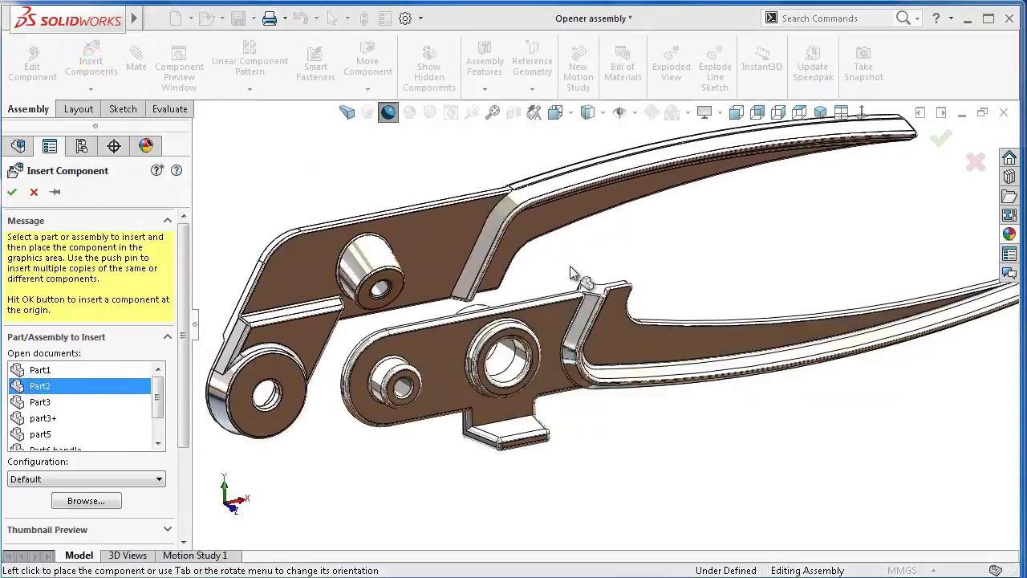
left_click(608, 245)
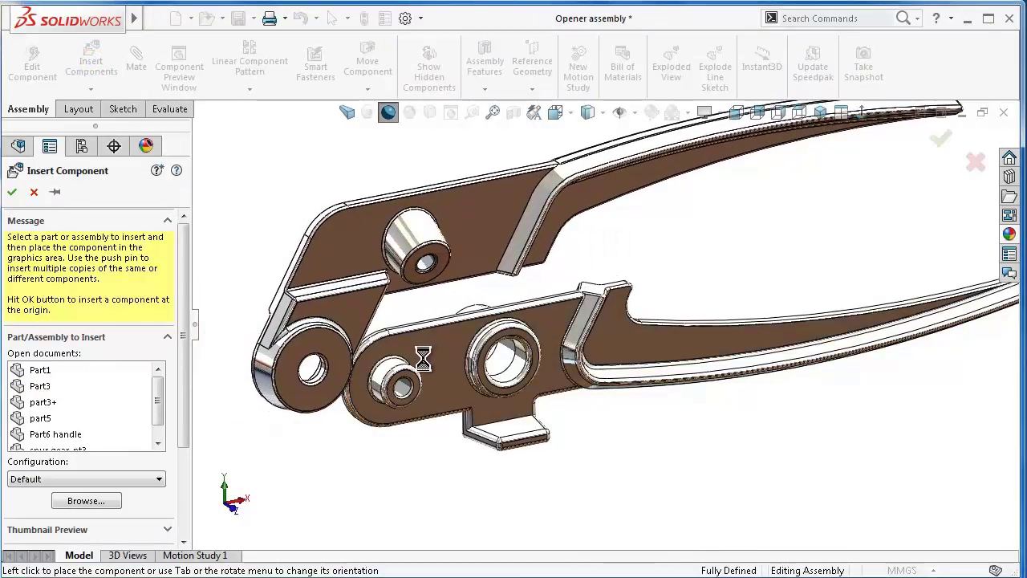
middle_click_drag(423, 359, 383, 436)
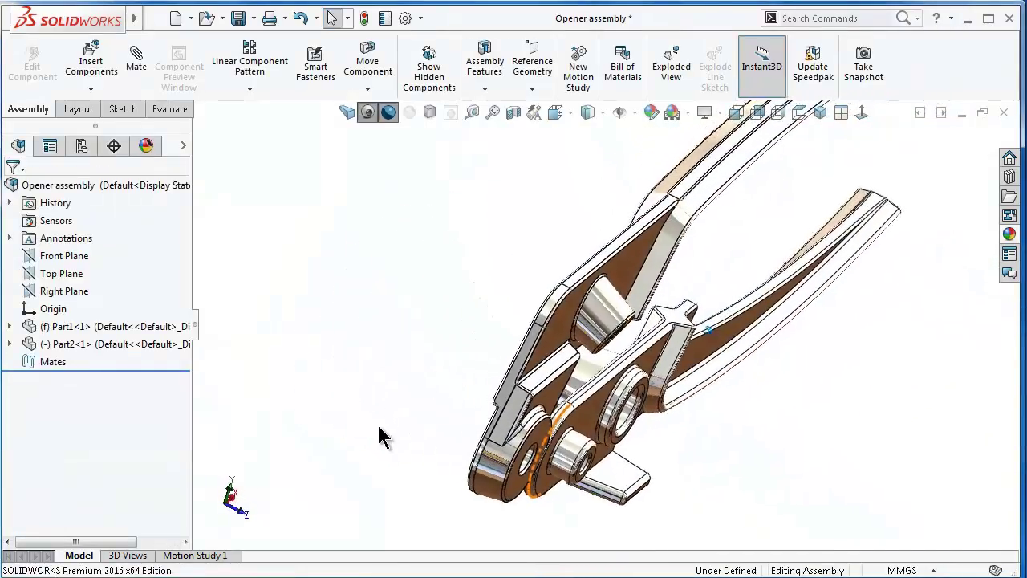
scroll(535, 455, "down", 5)
scroll(535, 455, "down", 4)
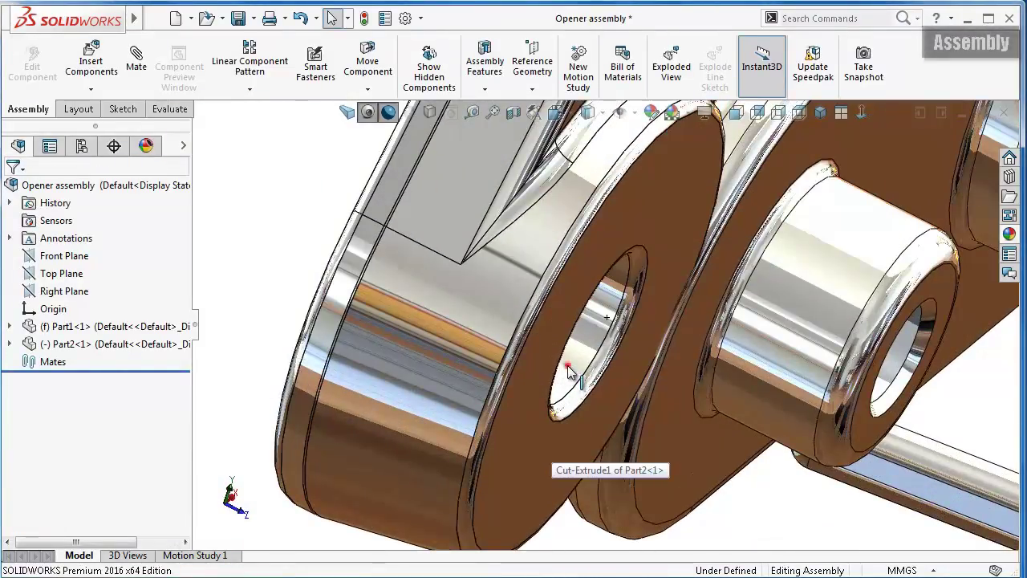
- Mate Part2's hole concentric with Part1's pin and close the Mate tool
left_click(567, 367)
left_click(745, 277)
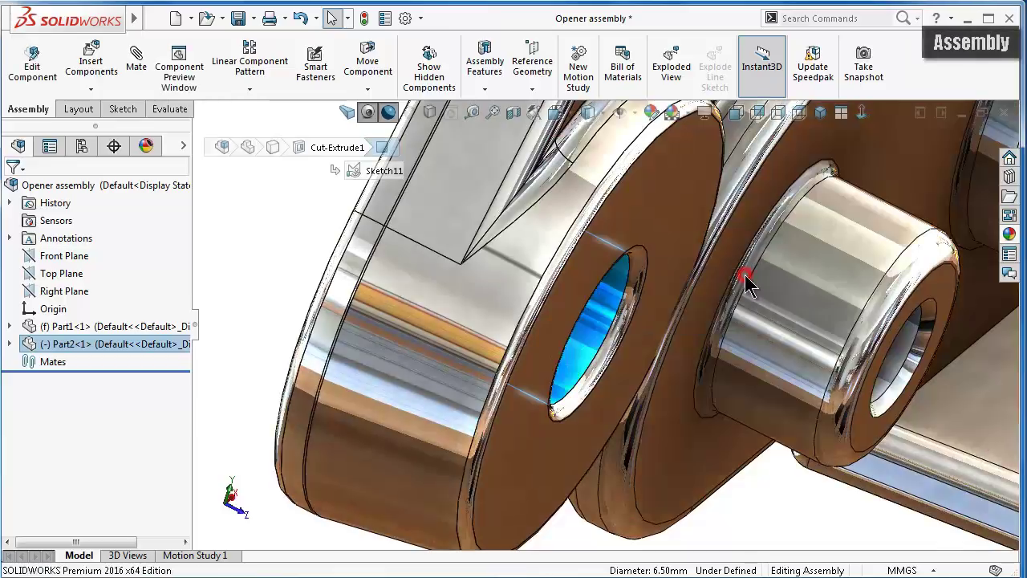
left_click(810, 285)
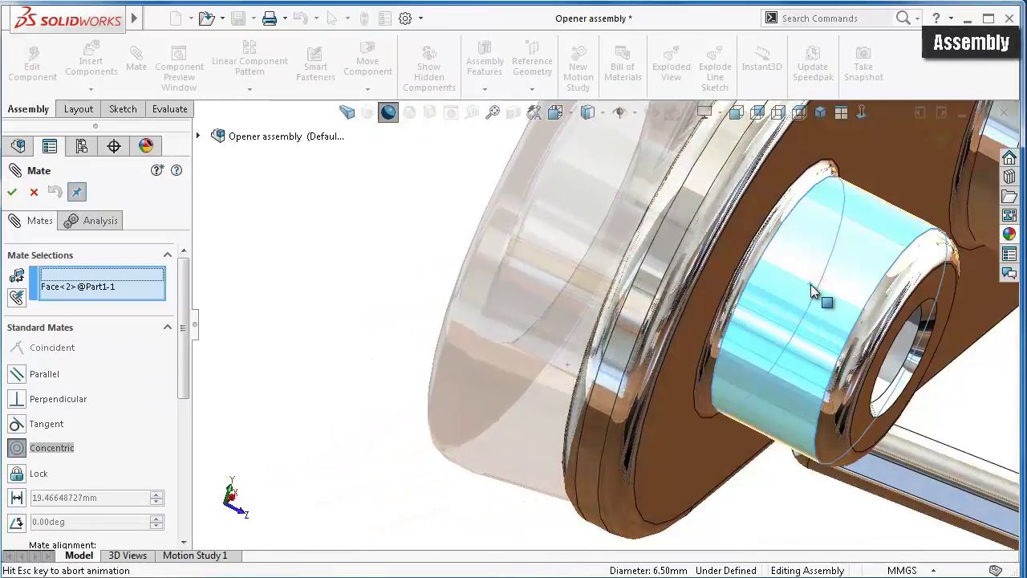
left_click(998, 249)
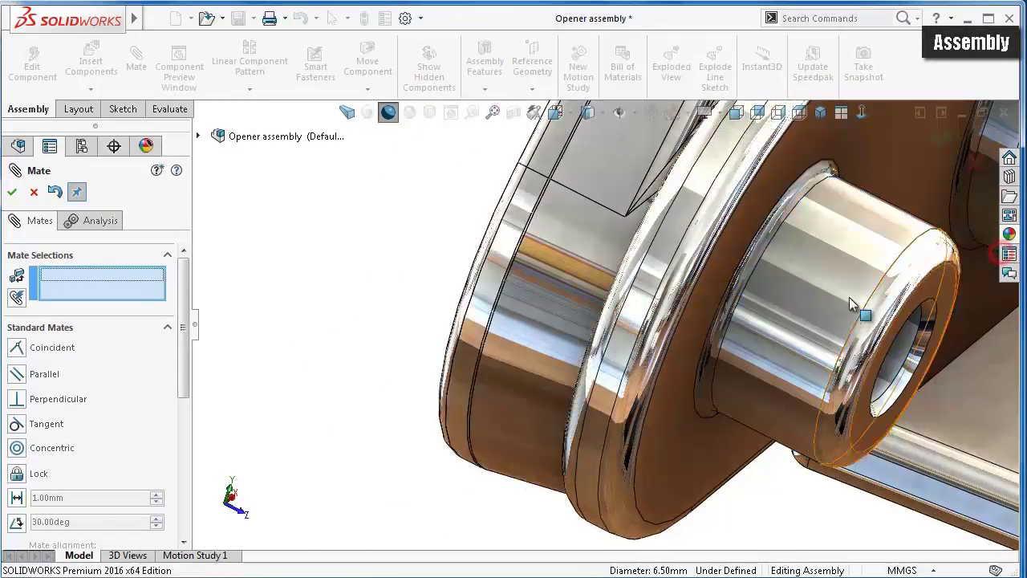
scroll(855, 305, "up", 3)
left_click(614, 252)
mouse_move(674, 269)
middle_mouse_down()
mouse_move(803, 291)
mouse_move(787, 321)
mouse_move(741, 350)
mouse_move(767, 363)
mouse_move(746, 355)
middle_mouse_up()
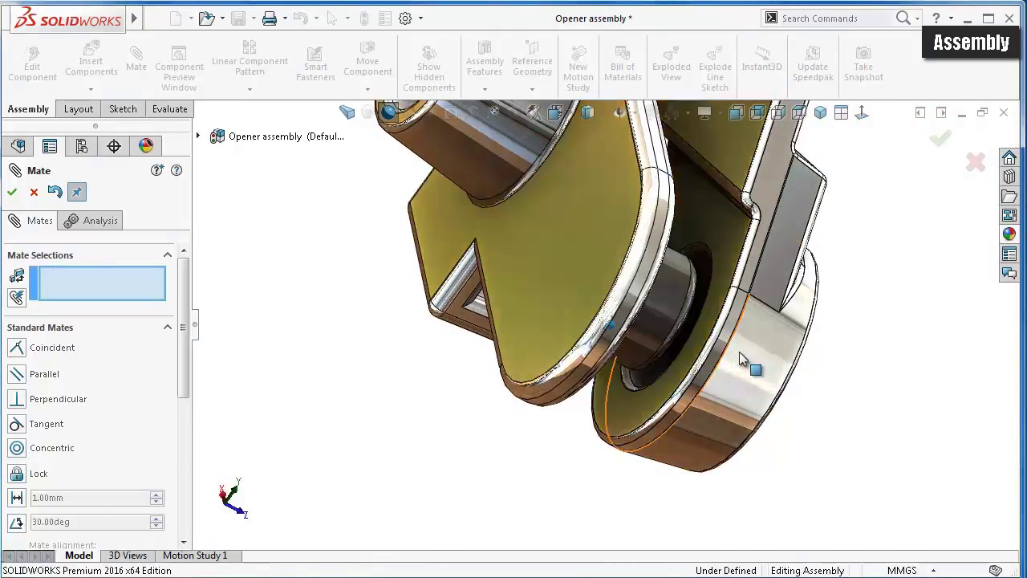
left_click(735, 354)
left_click(923, 156)
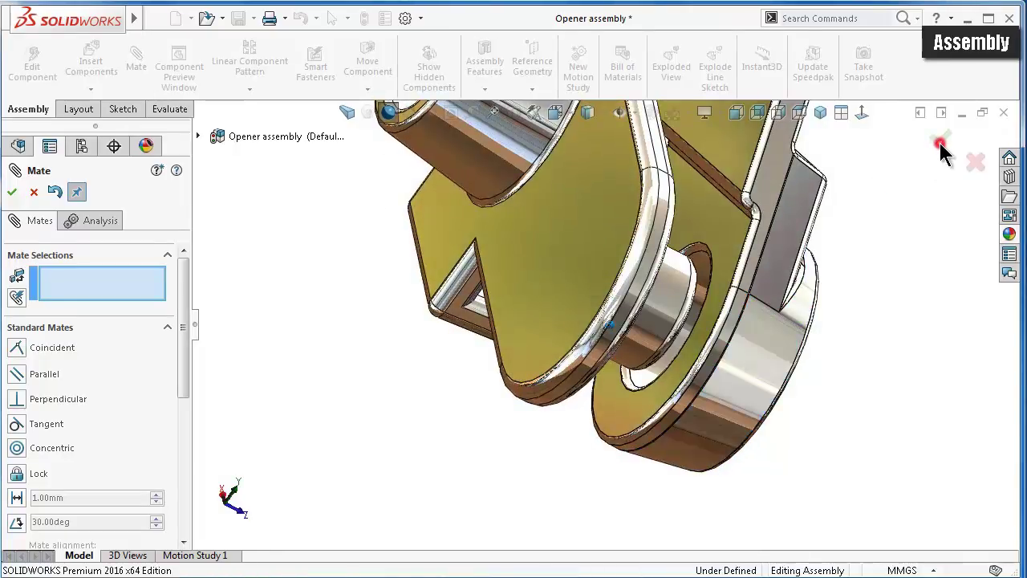
left_click(941, 146)
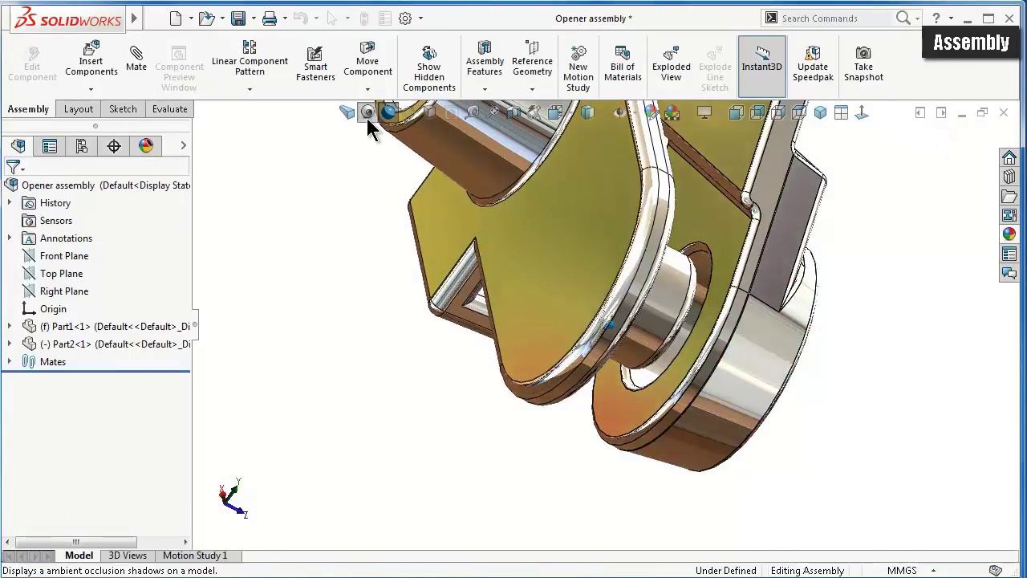
- Rotate Part2 about the pin and select its circular edge and outer face
mouse_move(783, 344)
left_mouse_down()
mouse_move(793, 339)
mouse_move(657, 297)
mouse_move(688, 319)
left_mouse_up()
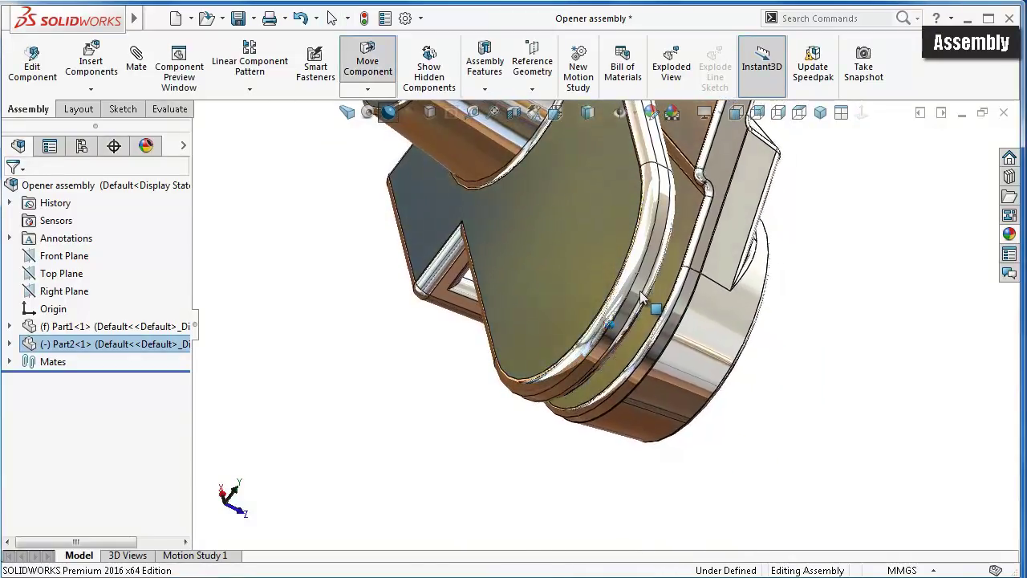
middle_click_drag(687, 318, 805, 536)
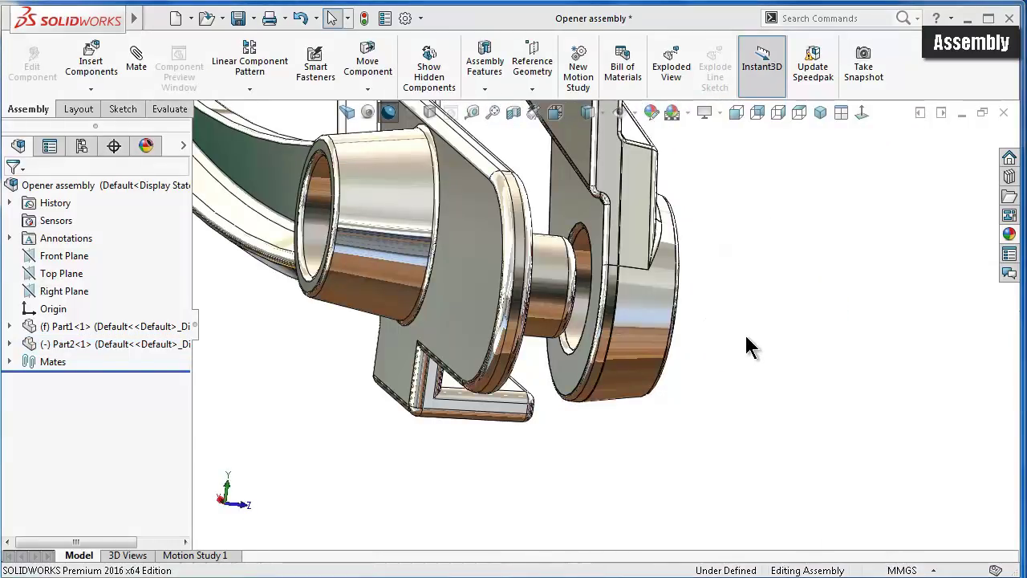
middle_click_drag(746, 347, 702, 348)
left_click_drag(625, 321, 606, 329)
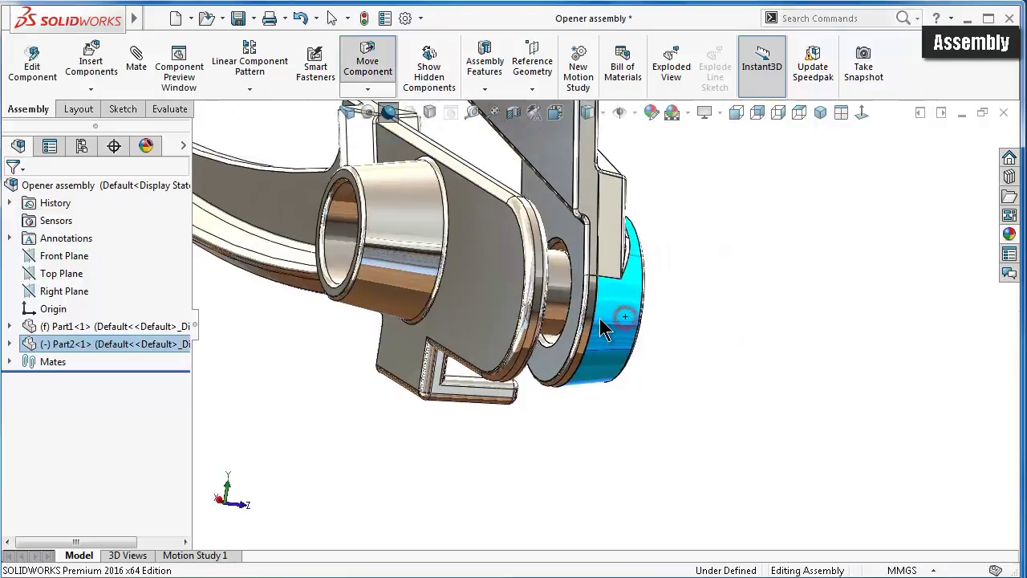
scroll(604, 313, "down", 3)
left_click(603, 283)
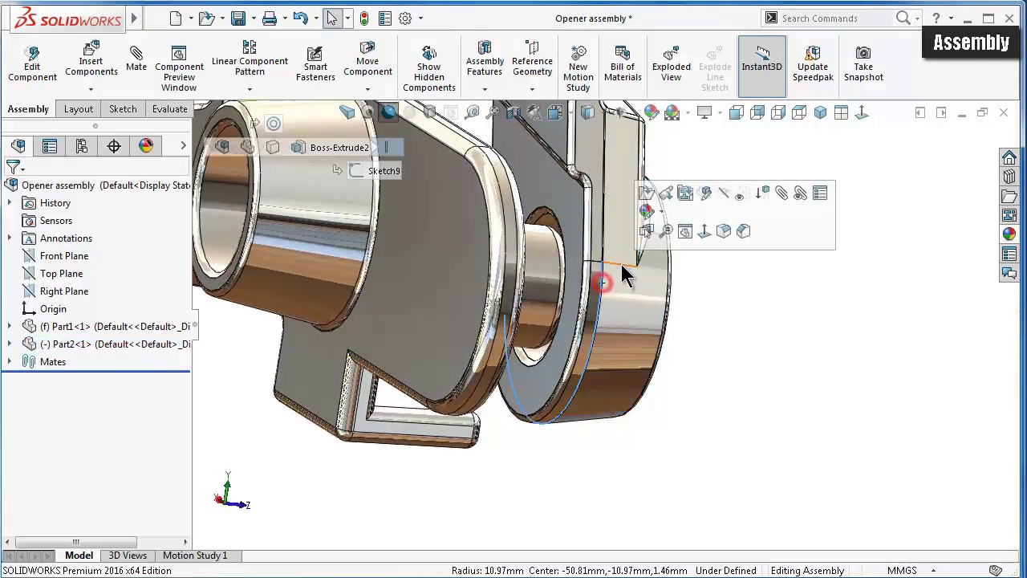
left_click(648, 343)
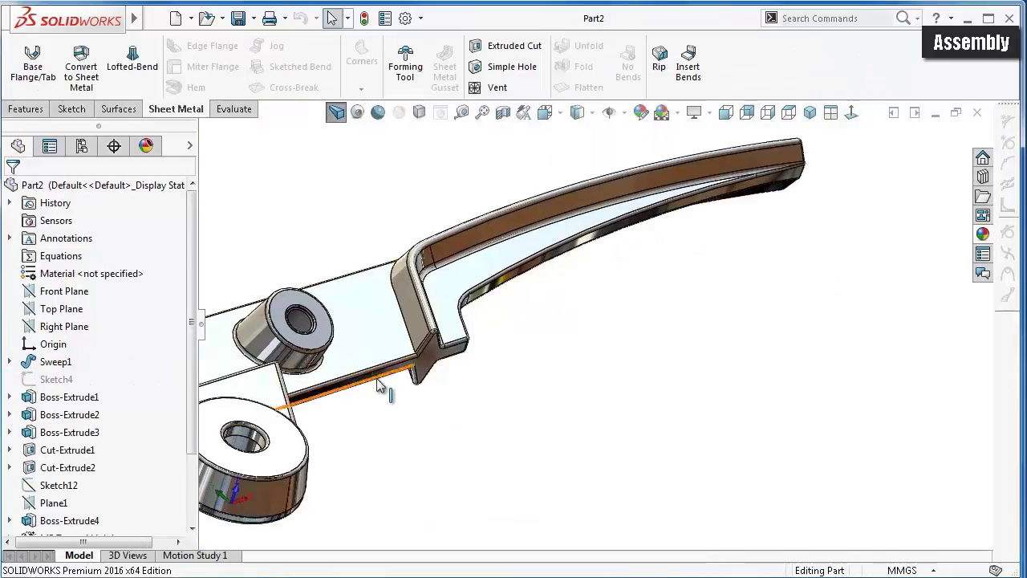
- Select Cut-Extrude2's 12 mm hole diameter dimension and view it Normal To
mouse_move(476, 392)
middle_mouse_down()
mouse_move(528, 439)
mouse_move(575, 318)
middle_mouse_up()
scroll(528, 439, "down", 5)
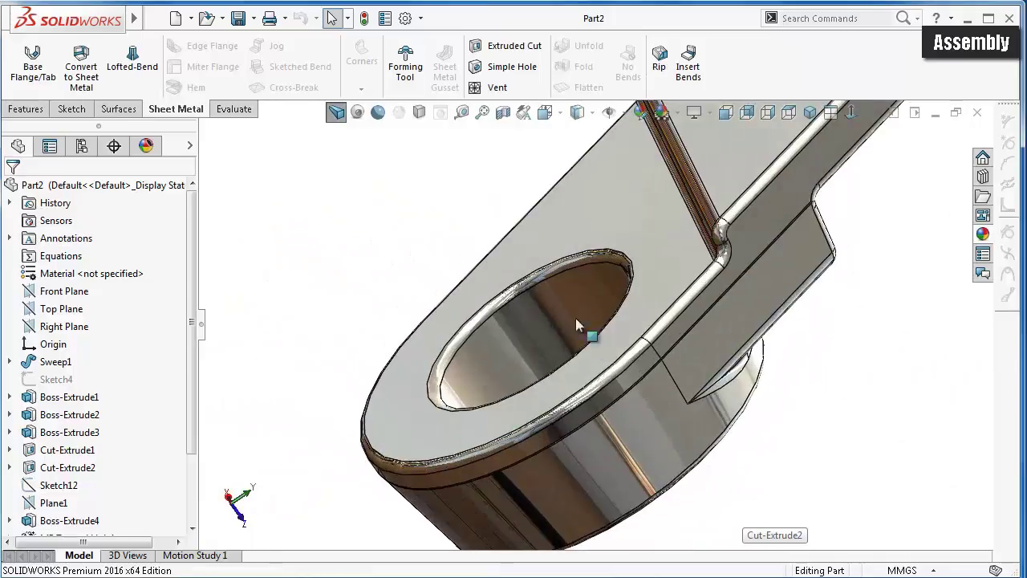
left_click(544, 309)
scroll(393, 196, "up", 3)
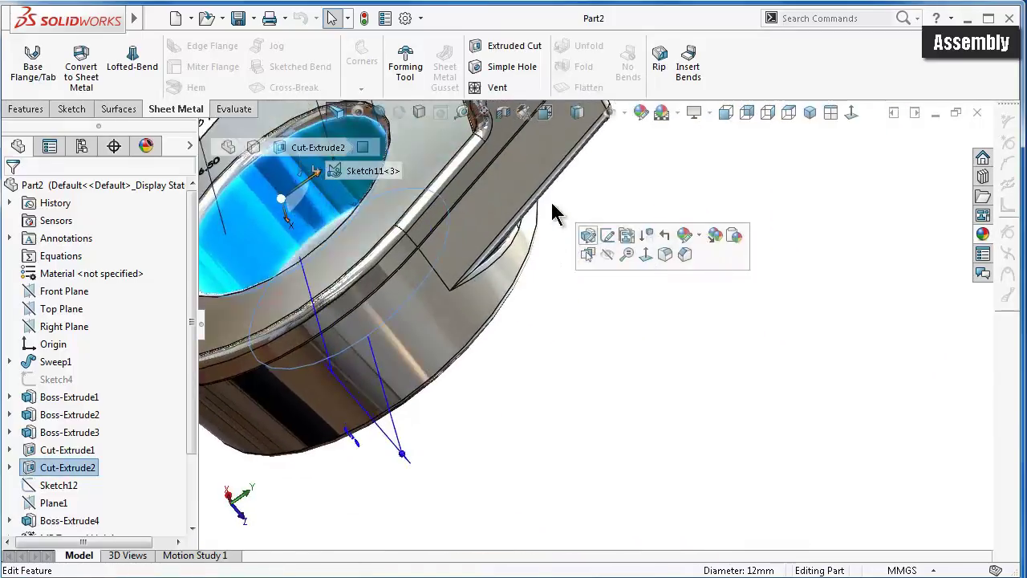
scroll(406, 205, "up", 2)
scroll(494, 231, "down", 3)
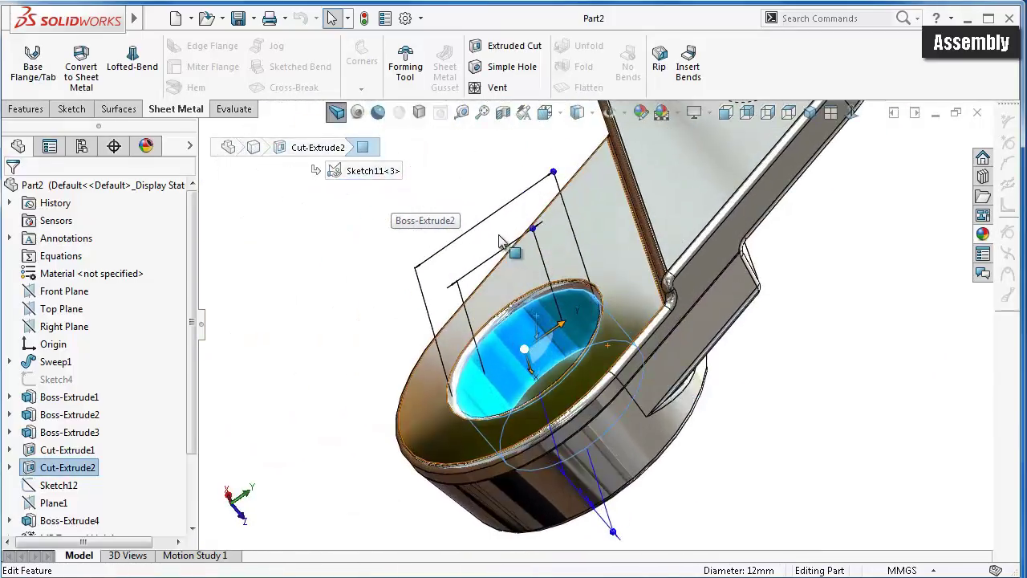
scroll(489, 229, "down", 2)
middle_click_drag(489, 227, 470, 215)
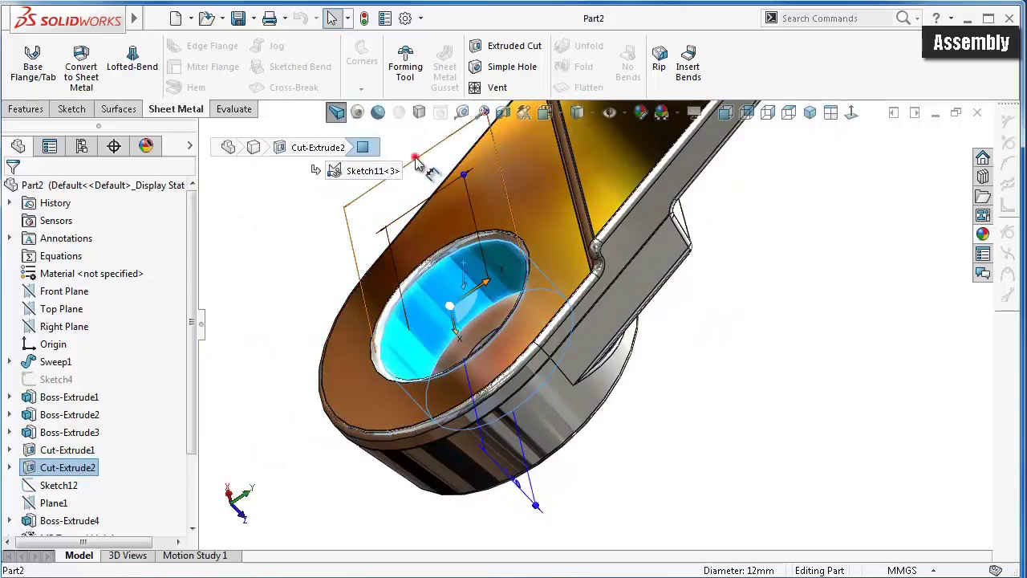
left_click(416, 159)
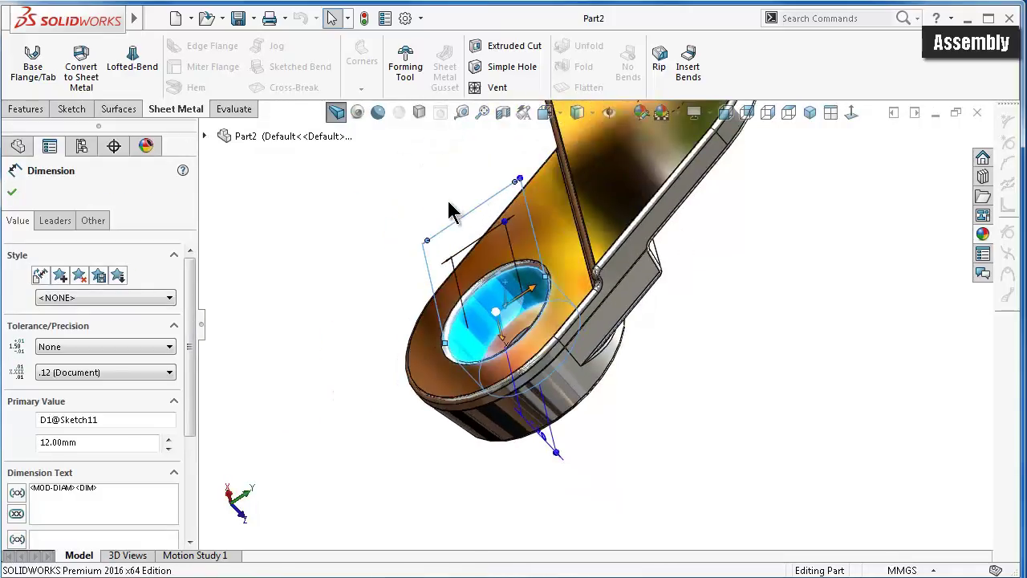
key("ctrl+8")
- Change the hole diameter to 10.02 mm, rebuild, and close Part2
left_click(96, 442)
type("1")
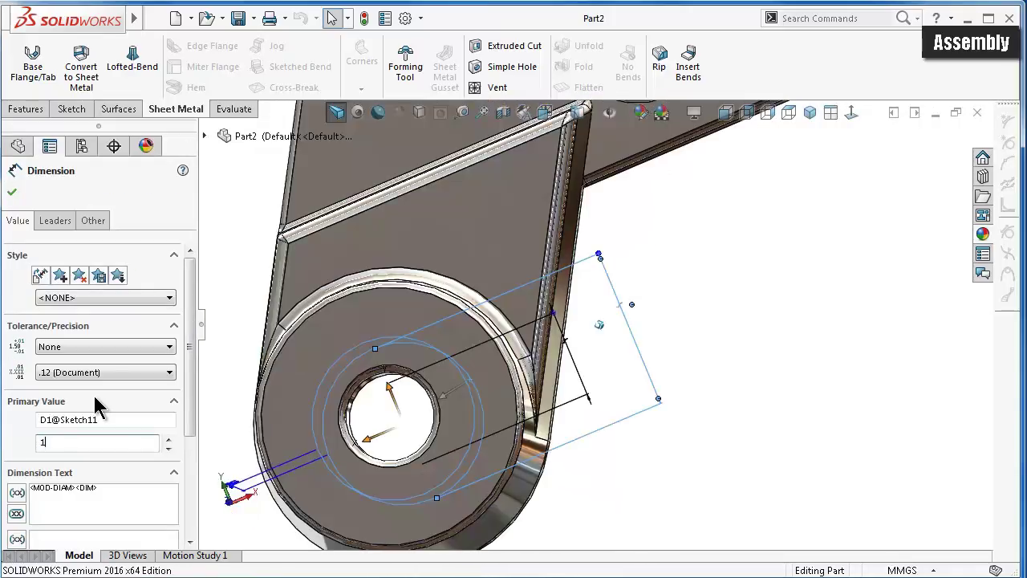
type("0.02")
key("Return")
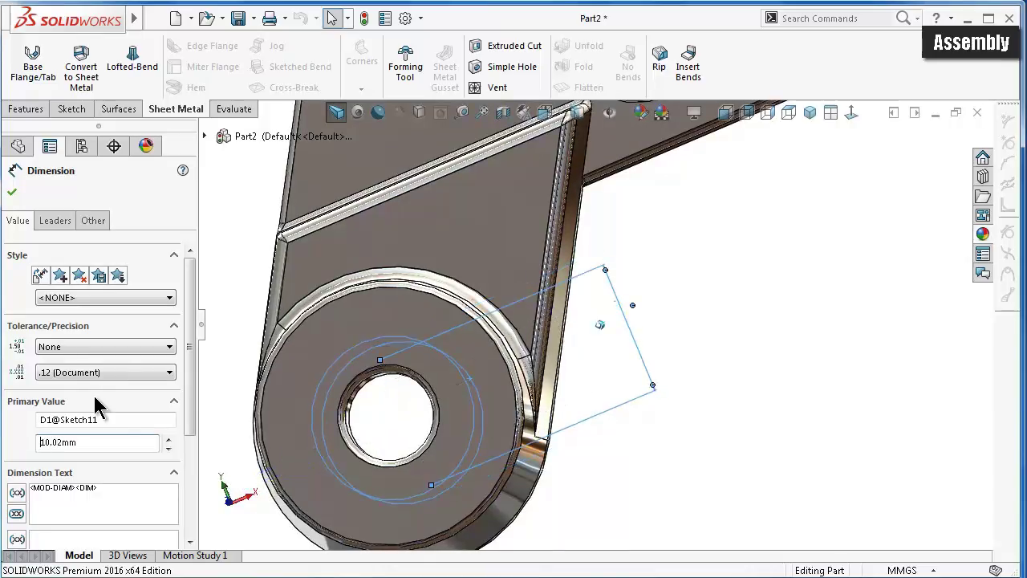
left_click(12, 194)
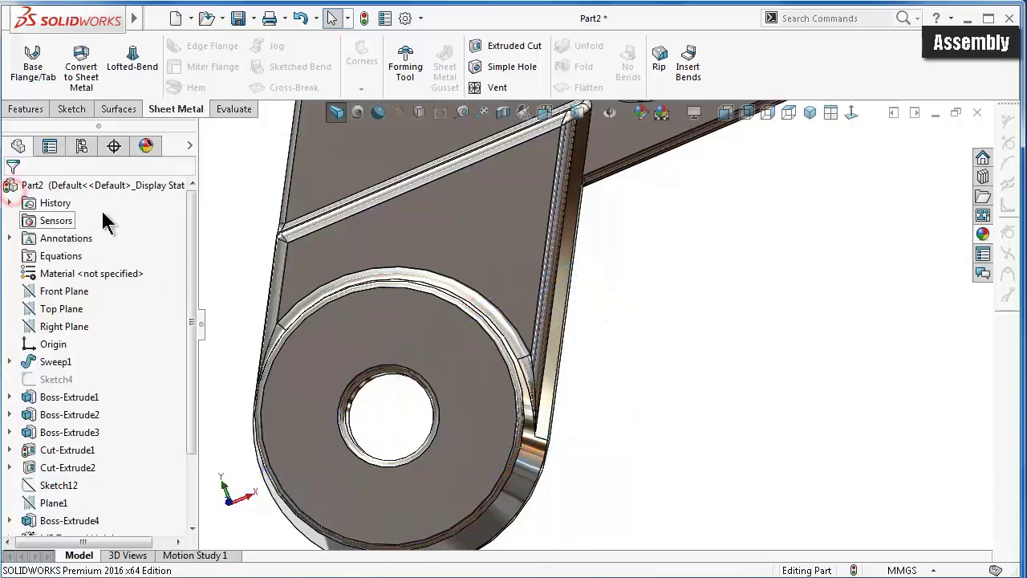
mouse_move(615, 409)
middle_mouse_down()
mouse_move(615, 375)
mouse_move(656, 391)
mouse_move(624, 267)
middle_mouse_up()
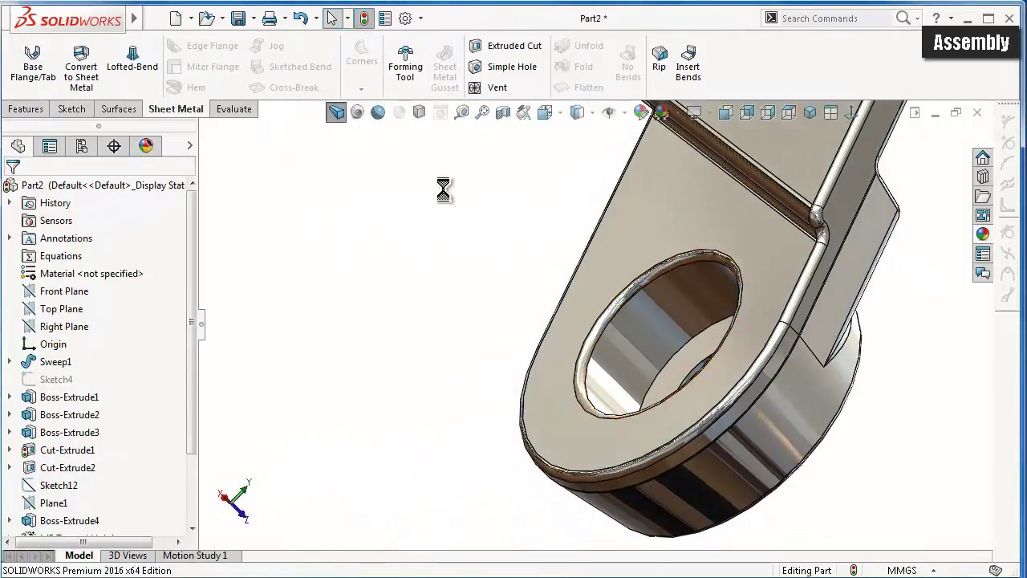
middle_click_drag(458, 343, 470, 347)
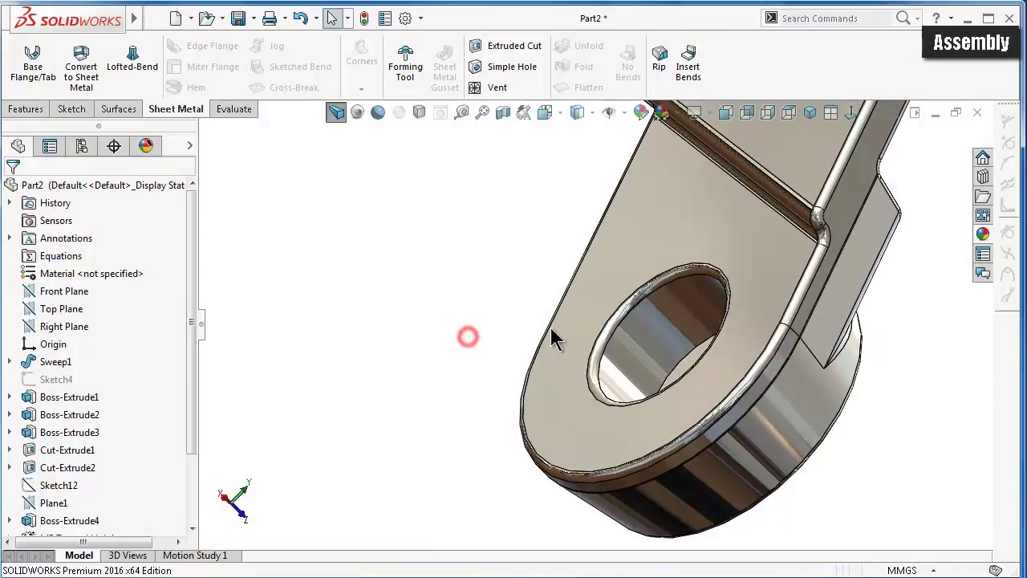
mouse_move(554, 339)
middle_mouse_down()
mouse_move(688, 287)
mouse_move(682, 296)
middle_mouse_up()
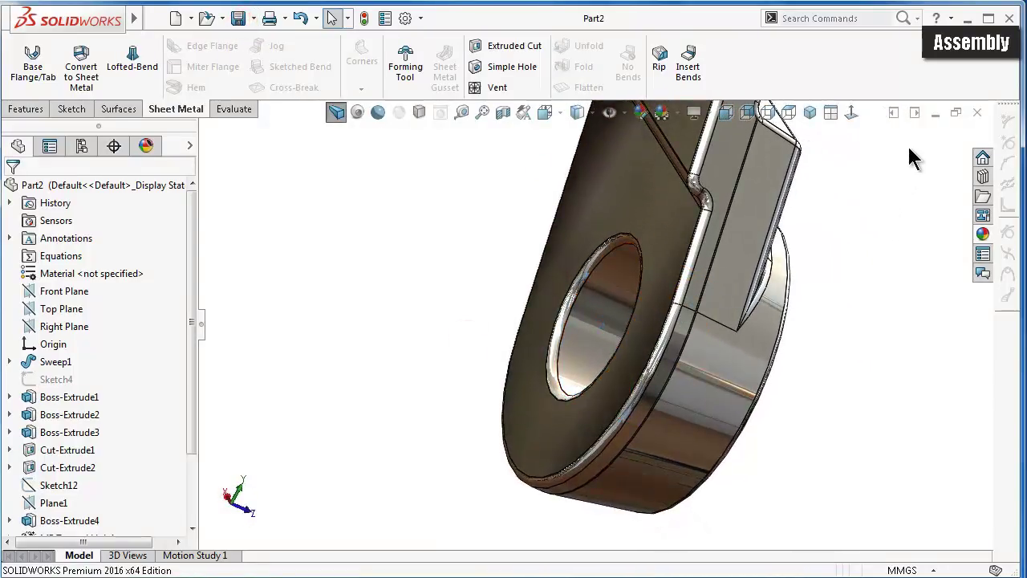
left_click(935, 117)
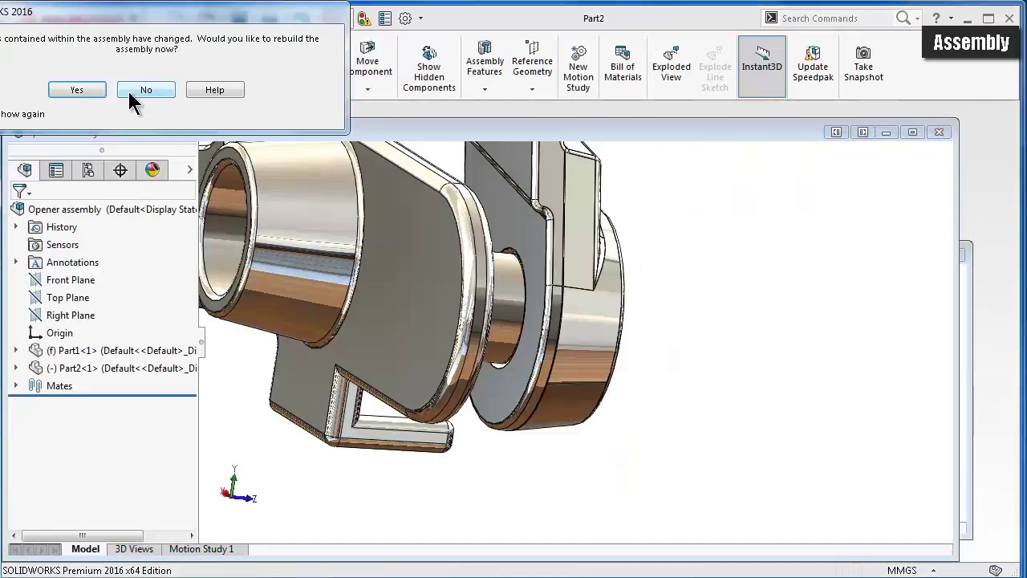
- Rebuild the Opener assembly and maximize its window
left_click(88, 90)
middle_click_drag(622, 383, 541, 319)
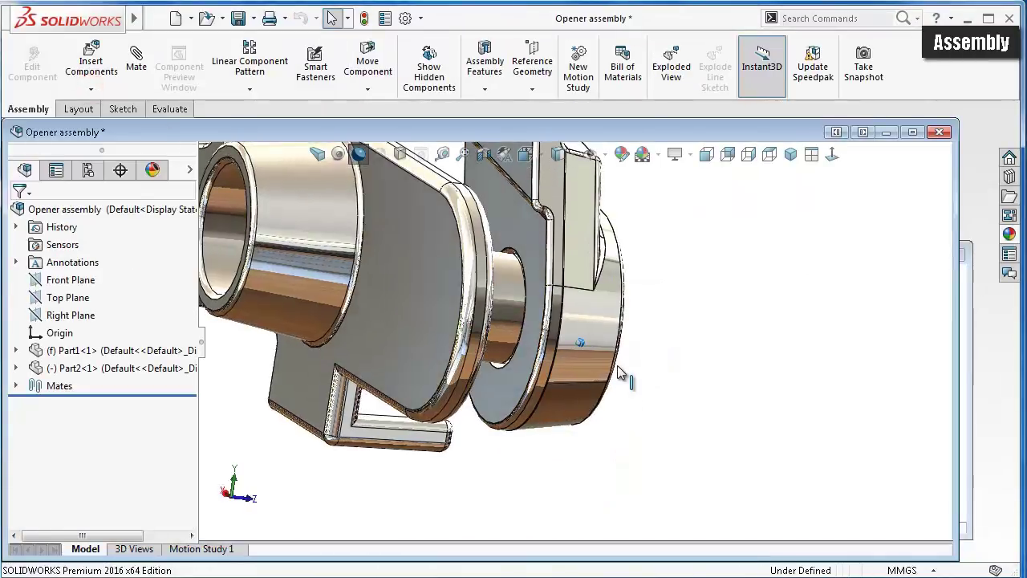
left_click_drag(543, 325, 594, 332)
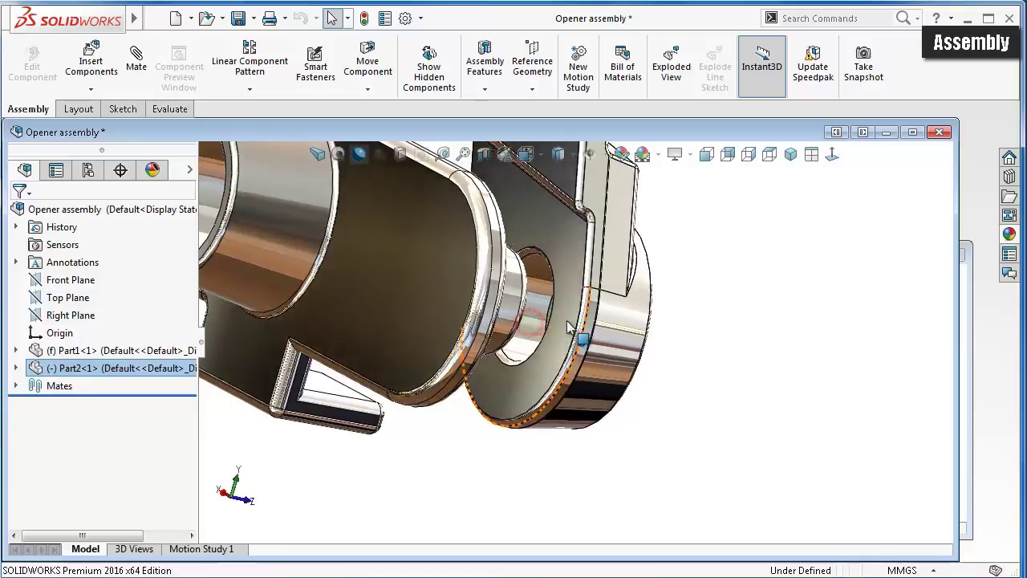
middle_click_drag(594, 332, 844, 183)
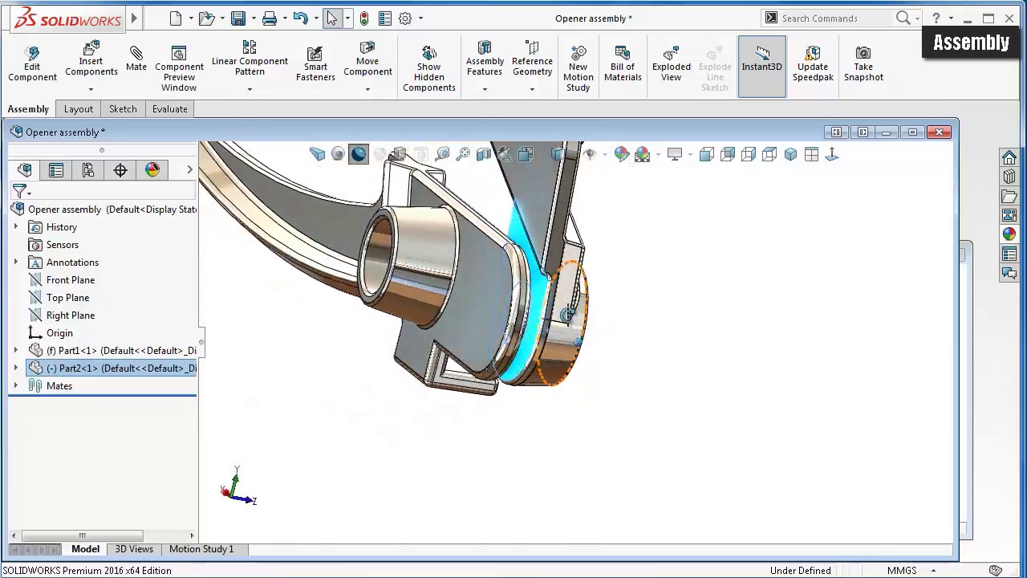
left_click(912, 132)
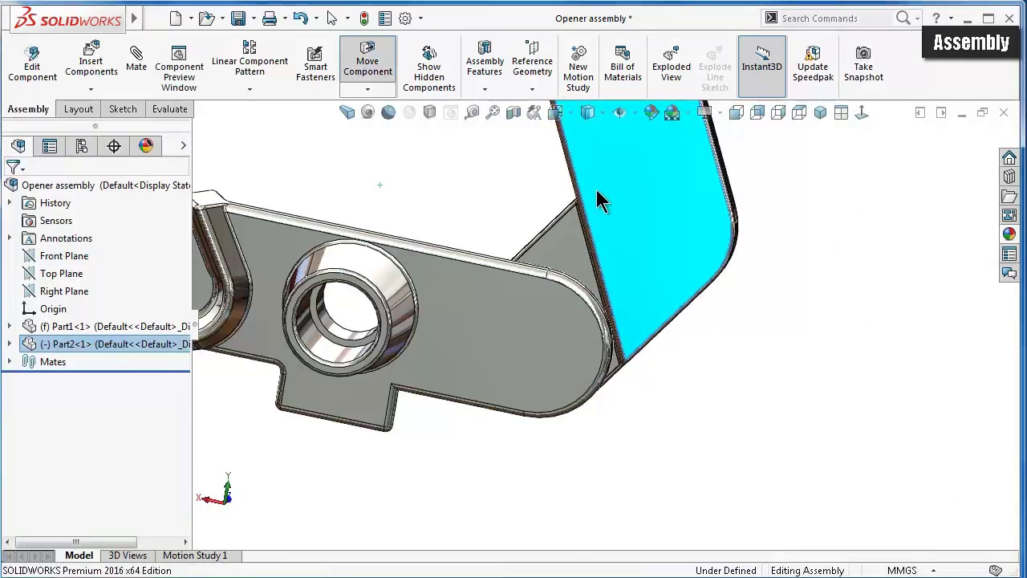
- Swing Part2 about the hinge along the arm and open Part1 in position
mouse_move(573, 173)
left_mouse_down()
mouse_move(414, 203)
mouse_move(537, 192)
mouse_move(467, 173)
left_mouse_up()
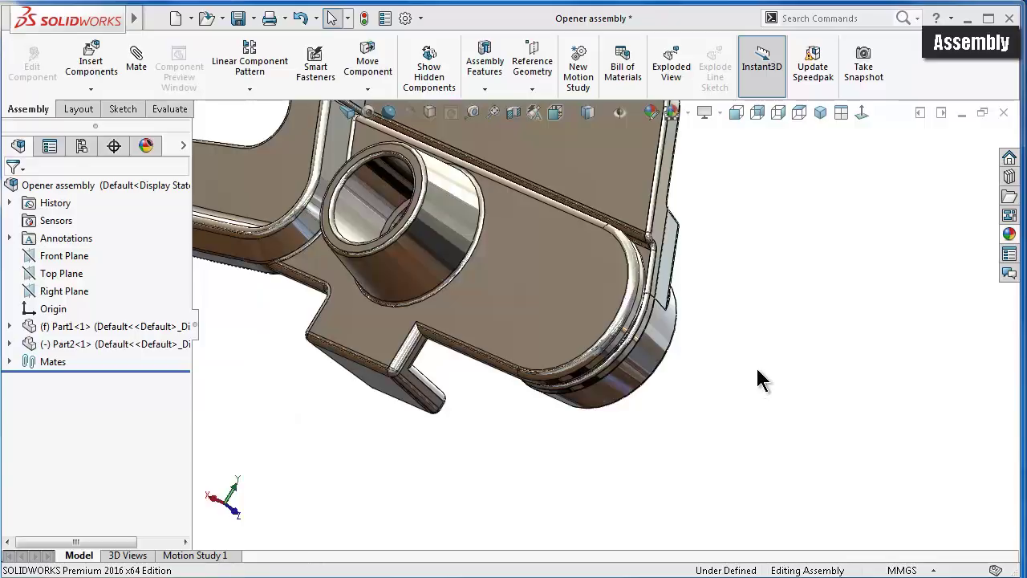
left_click(637, 278)
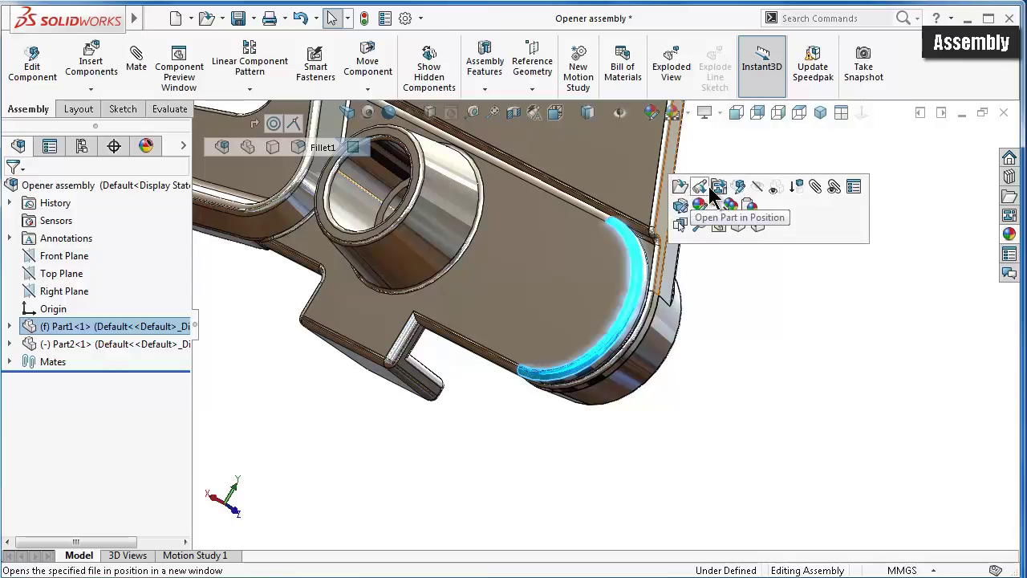
left_click(681, 187)
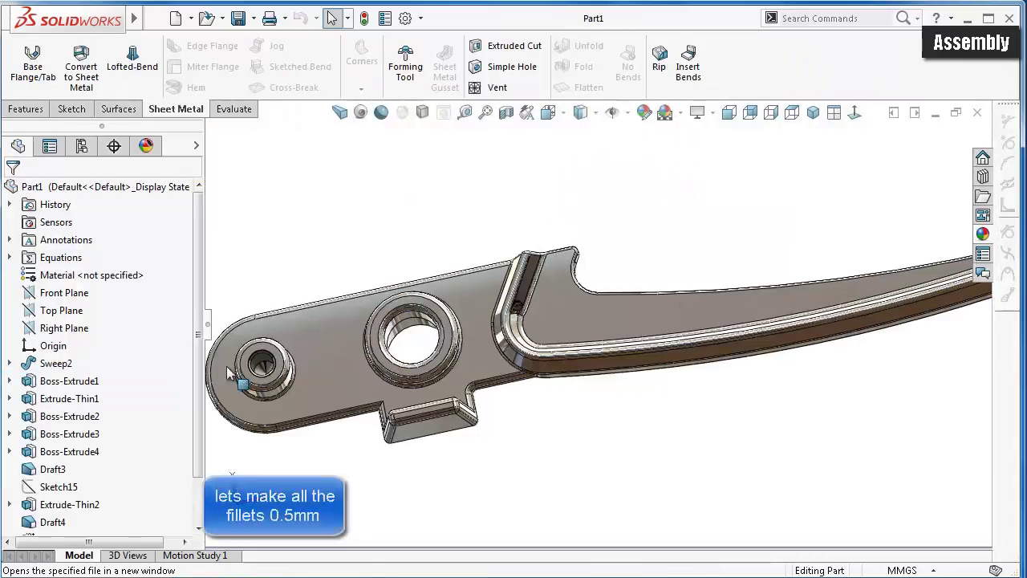
- Change Part1's Fillet1 radius from 1 mm to 0.5 mm
middle_click_drag(348, 315, 422, 276)
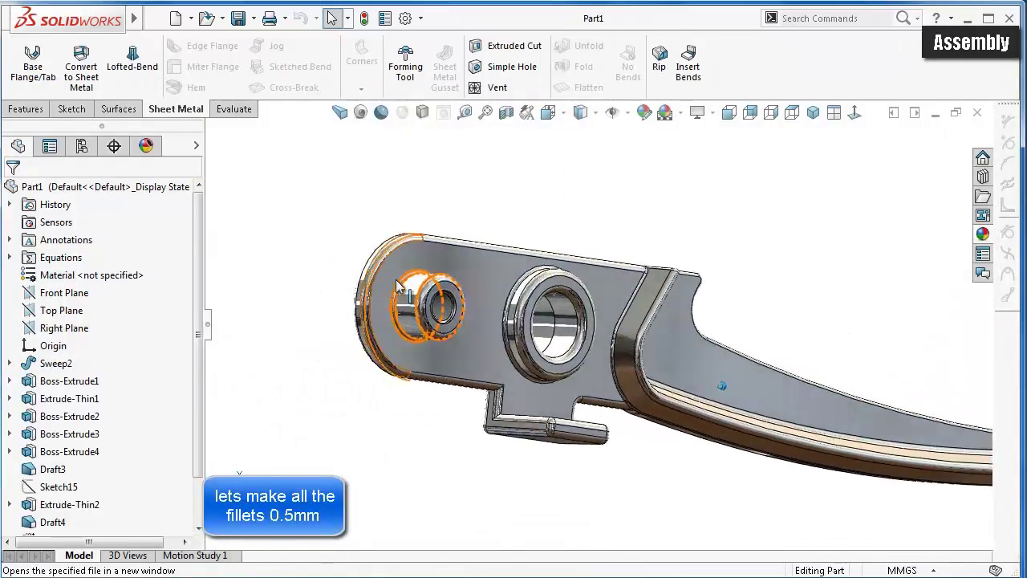
left_click(421, 268)
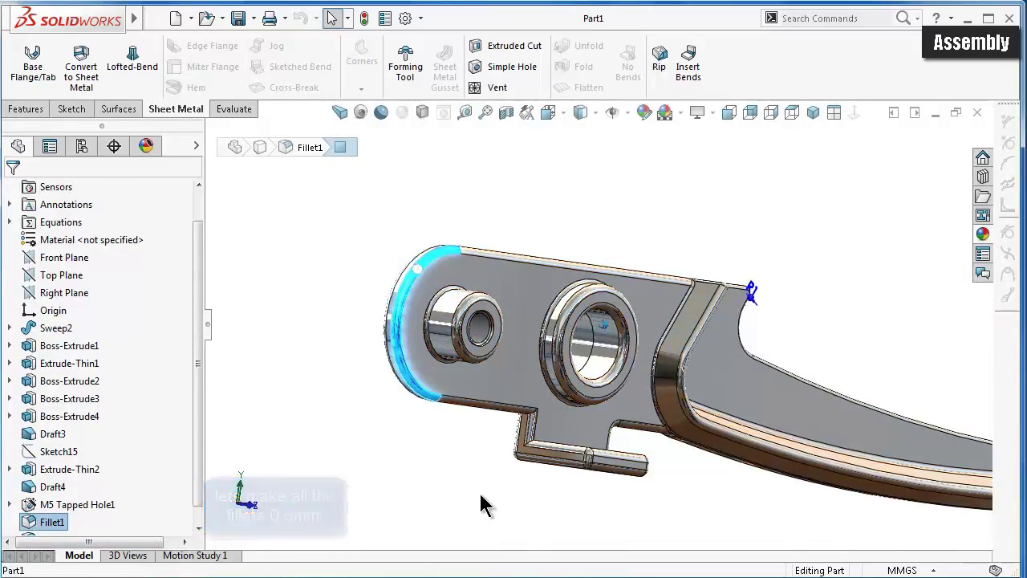
scroll(602, 324, "up", 3)
scroll(682, 353, "down", 5)
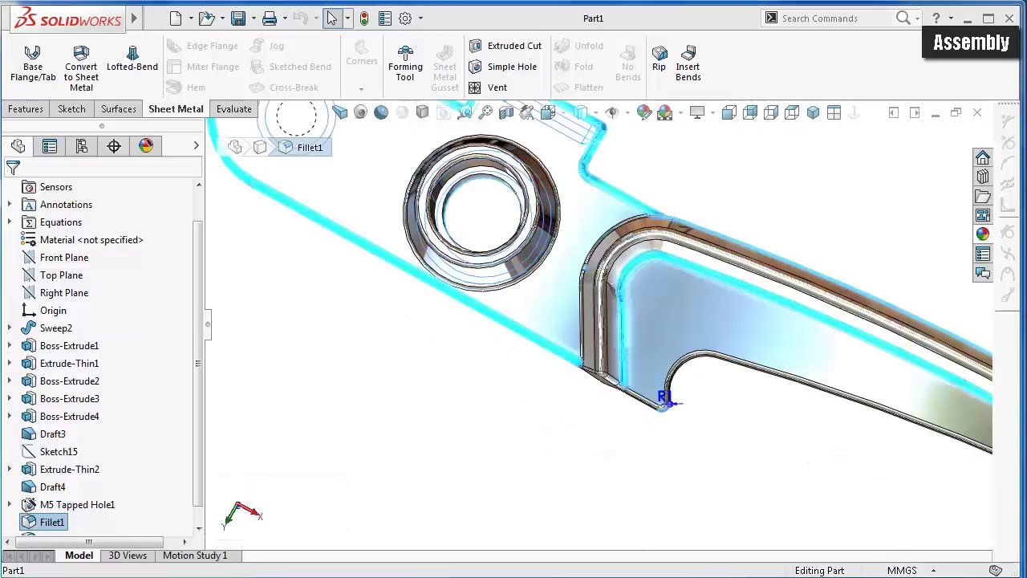
left_click(32, 523)
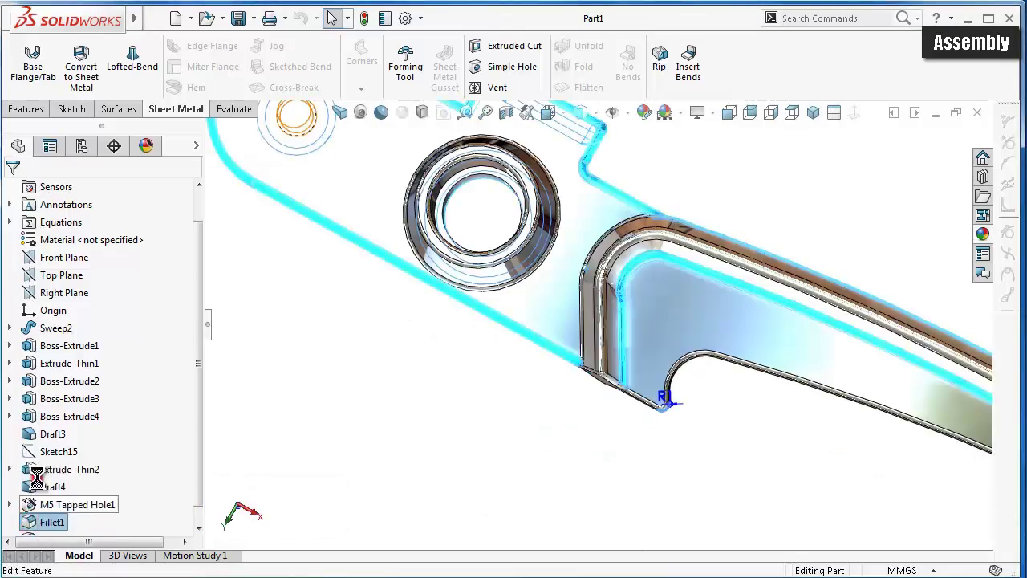
left_click(111, 480)
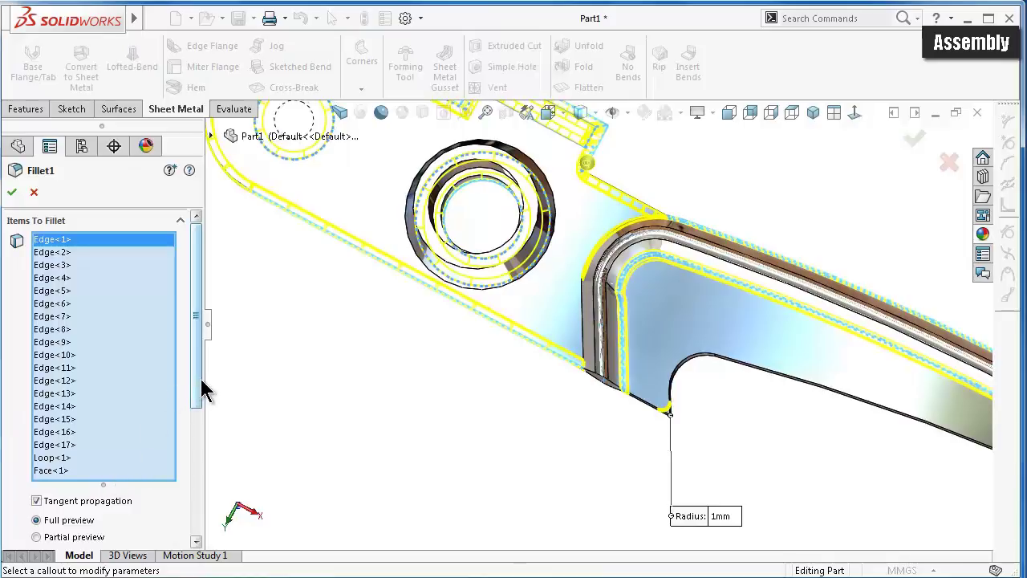
left_click_drag(204, 390, 201, 505)
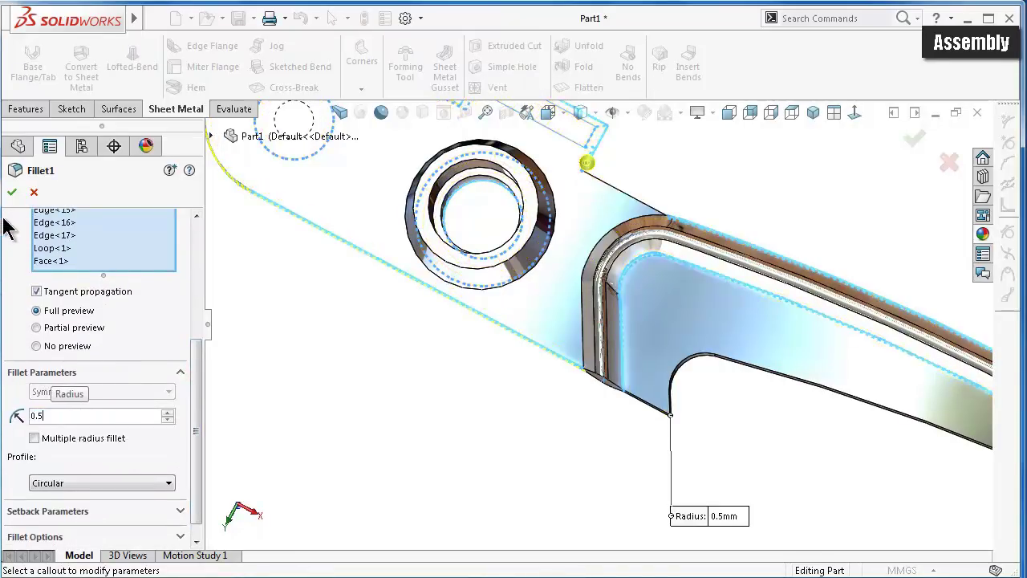
left_click(12, 192)
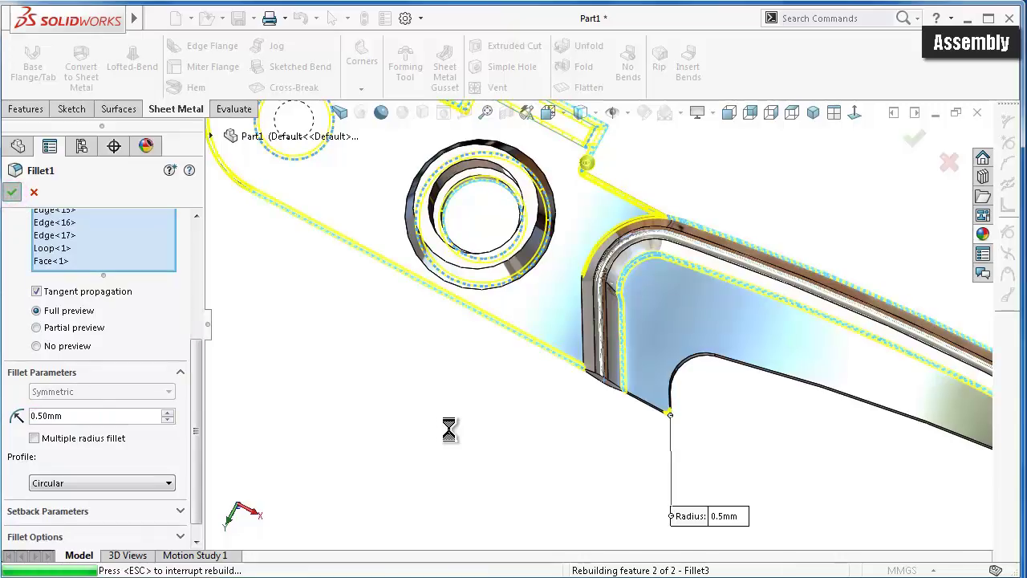
right_click(451, 433)
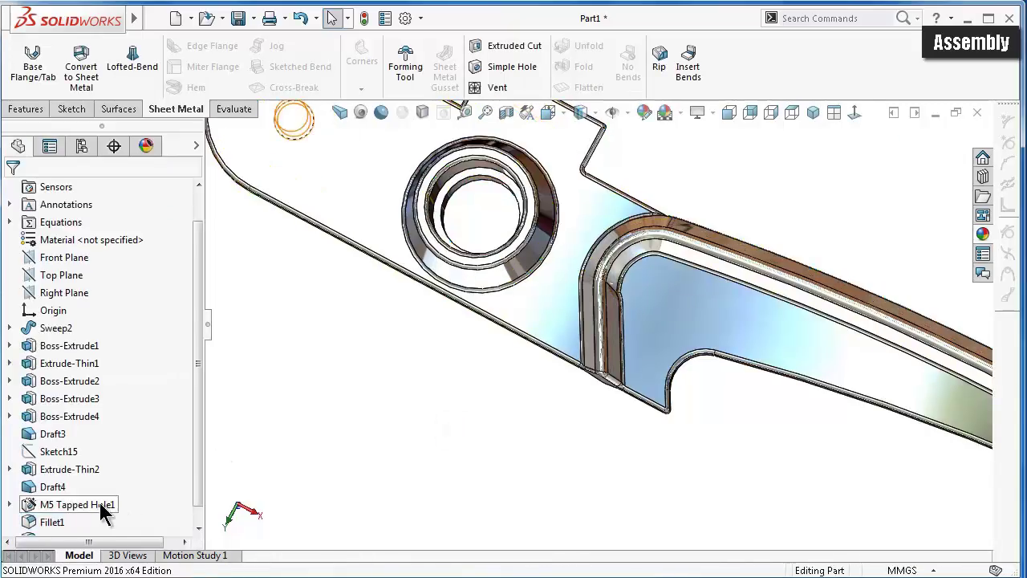
- Confirm Fillet3 stays at 0.5 mm, then return to the Opener assembly
scroll(200, 485, "down", 1)
left_click(52, 521)
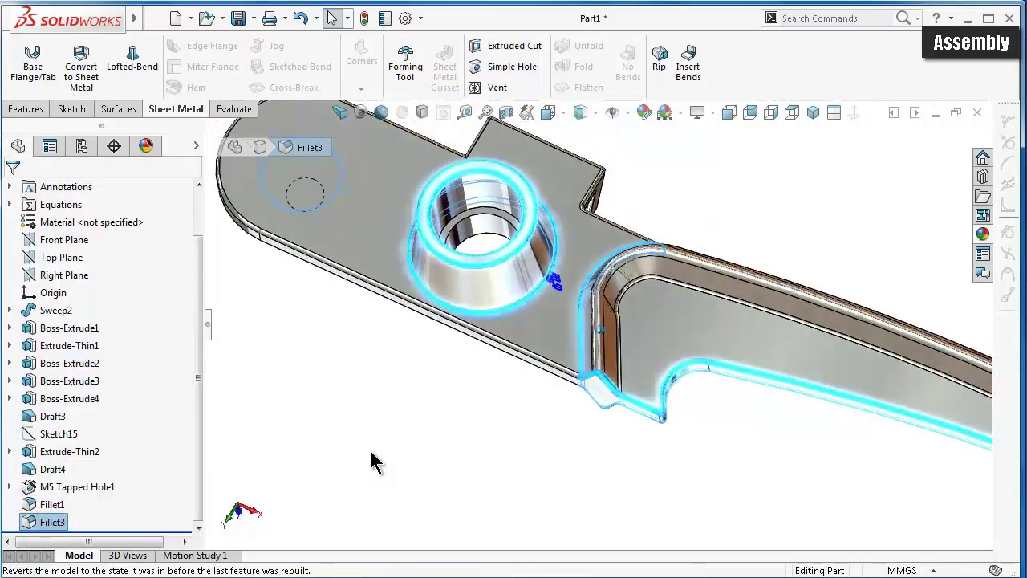
left_click(34, 518)
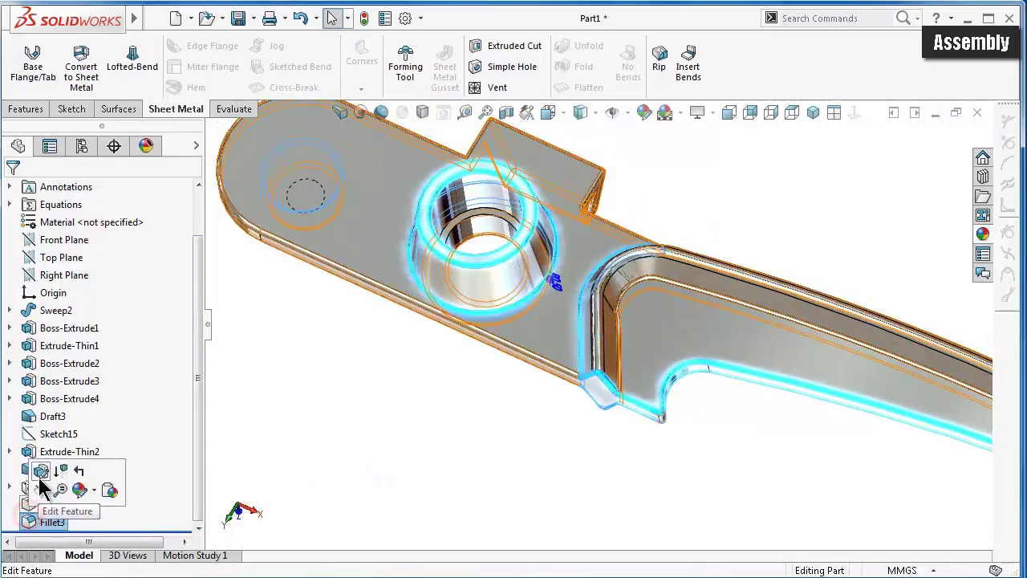
left_click(40, 474)
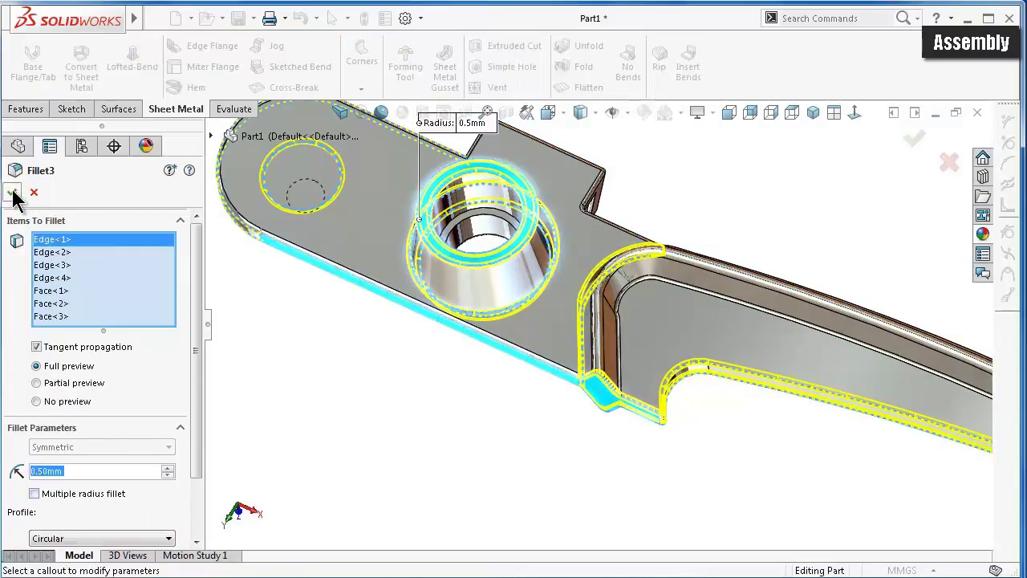
right_click(385, 428)
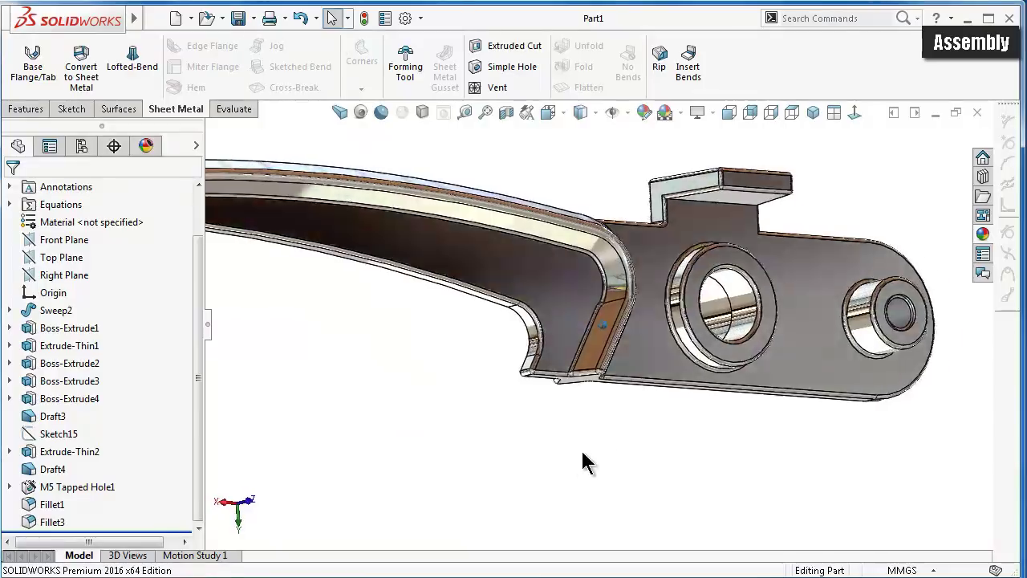
left_click(934, 112)
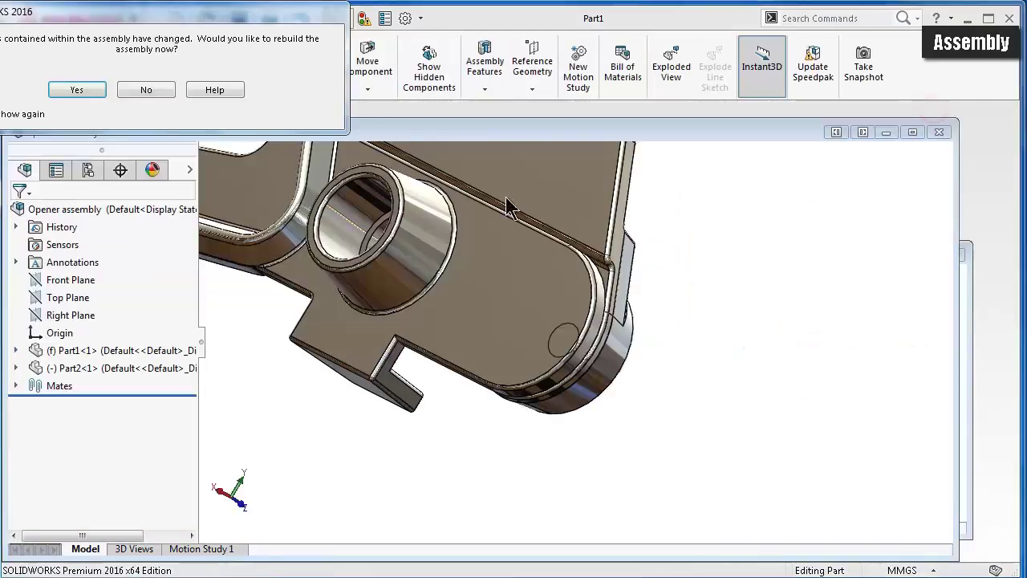
- Rebuild the Opener assembly and open Part2 in its own part window
left_click(76, 90)
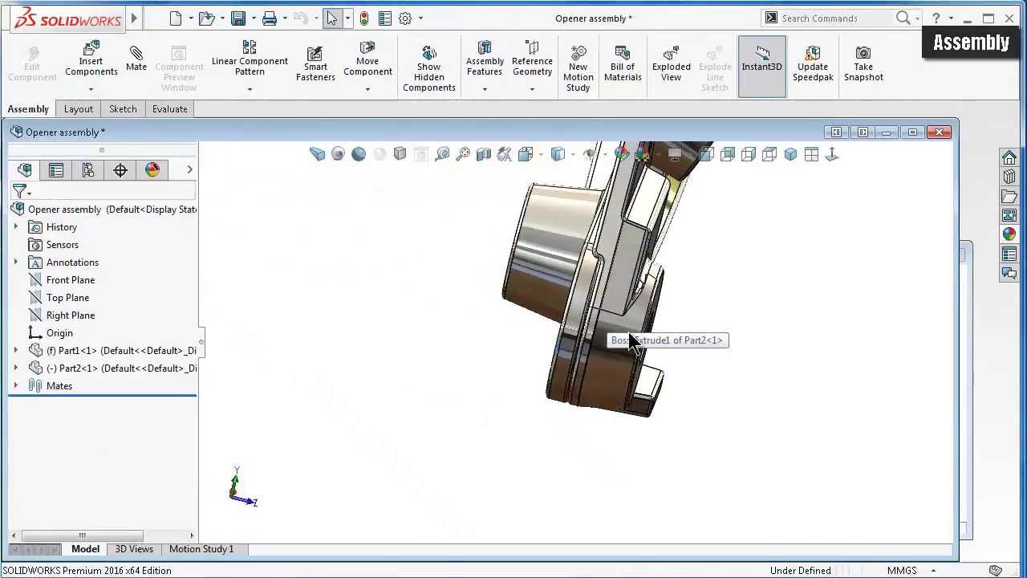
left_click(619, 359)
left_click(658, 255)
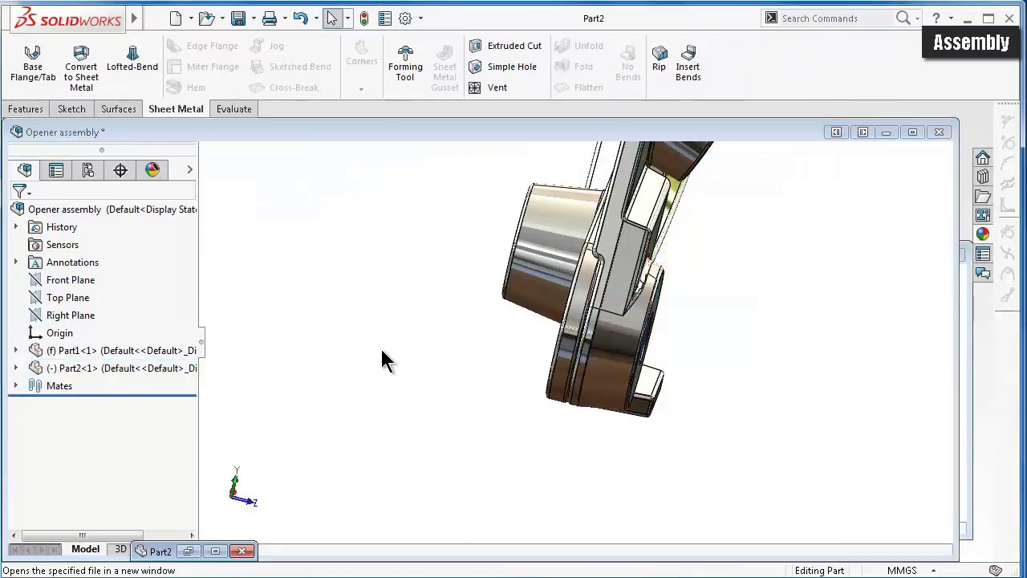
left_click(727, 348)
left_click(624, 342)
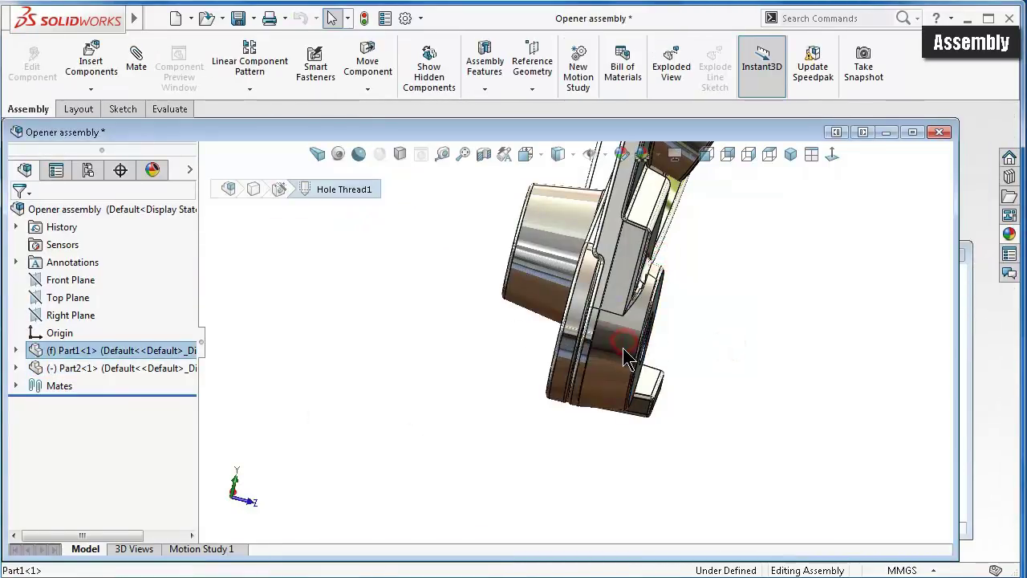
middle_click_drag(698, 251, 658, 222)
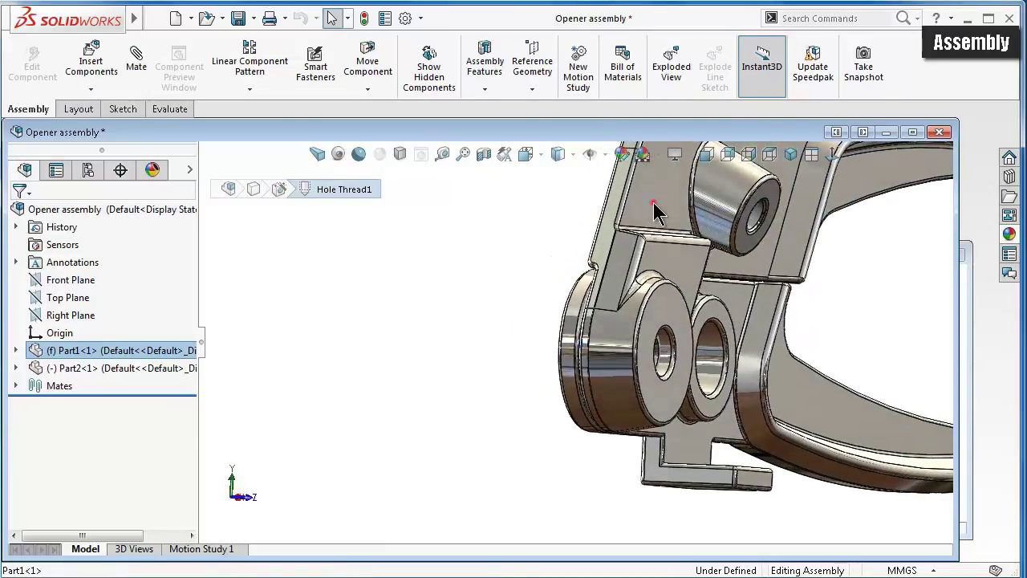
left_click(653, 202)
left_click(698, 117)
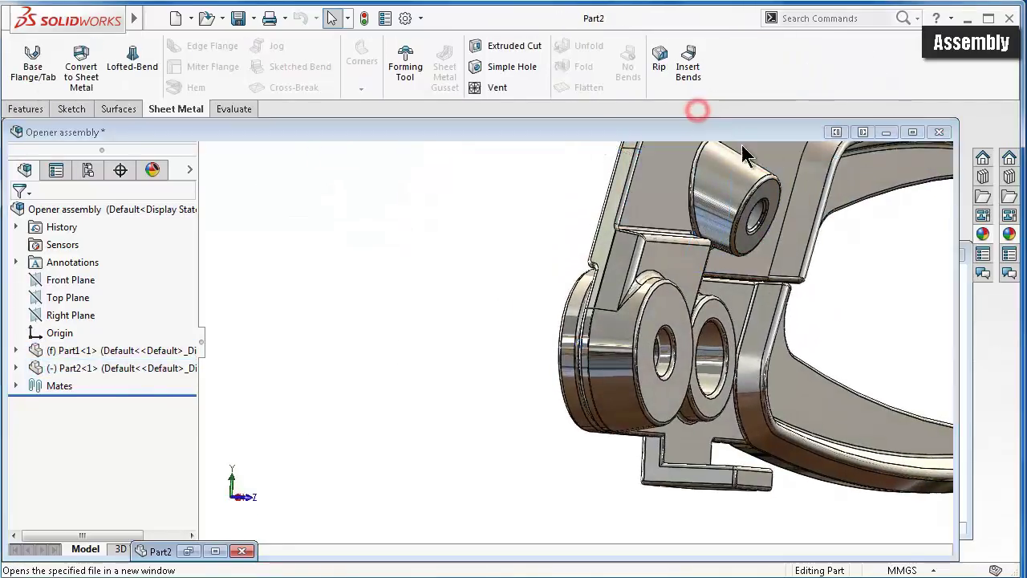
left_click(873, 134)
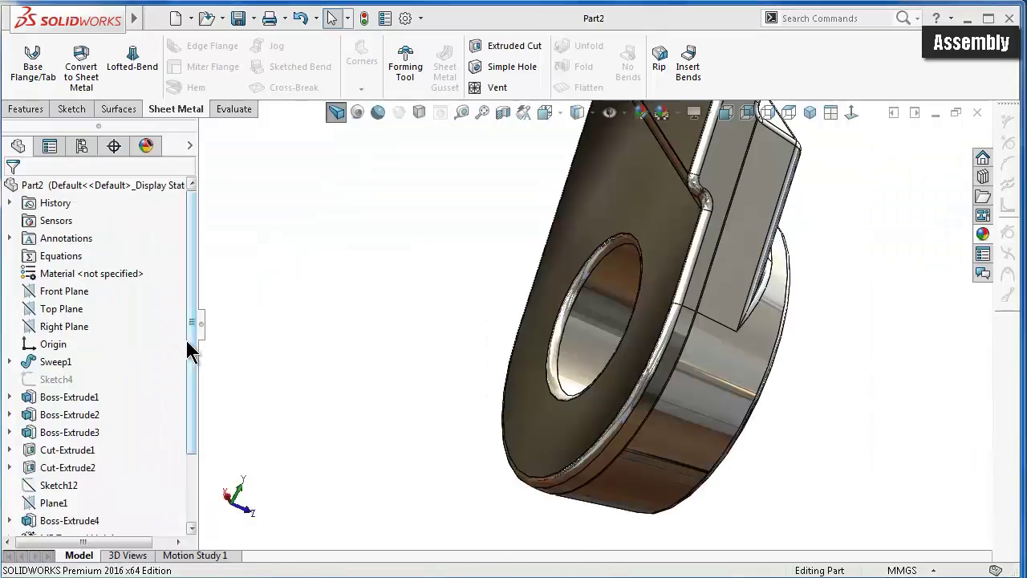
- Change Part2's Fillet1 radius from 1.00 mm to 0.50 mm
left_click_drag(188, 344, 194, 408)
left_click(49, 484)
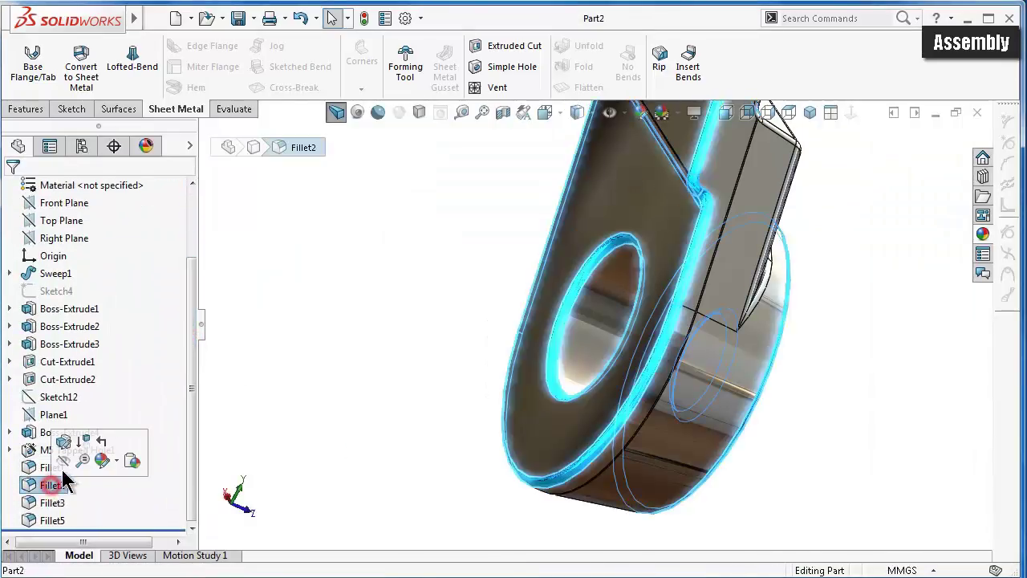
left_click(63, 438)
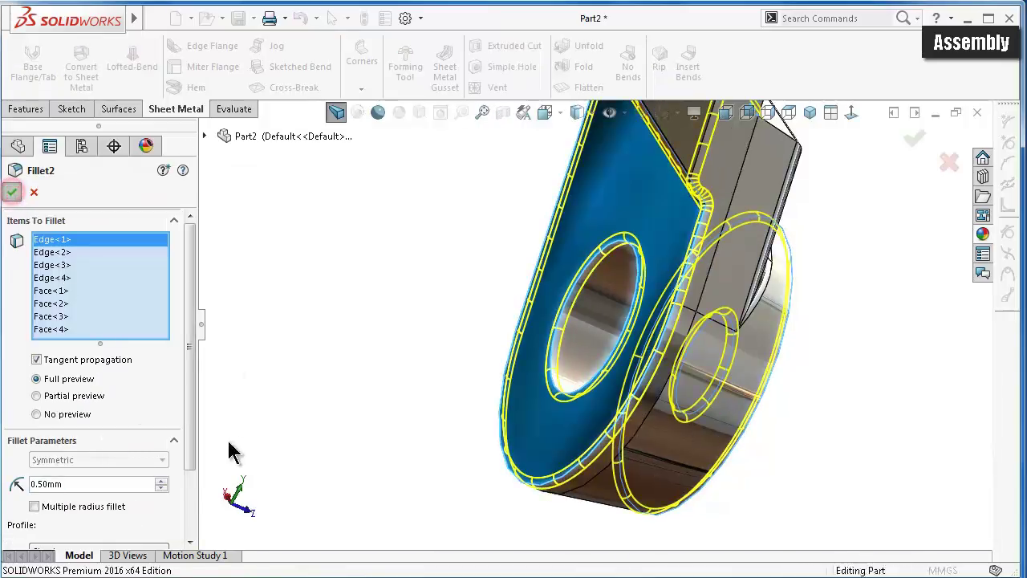
left_click(52, 503)
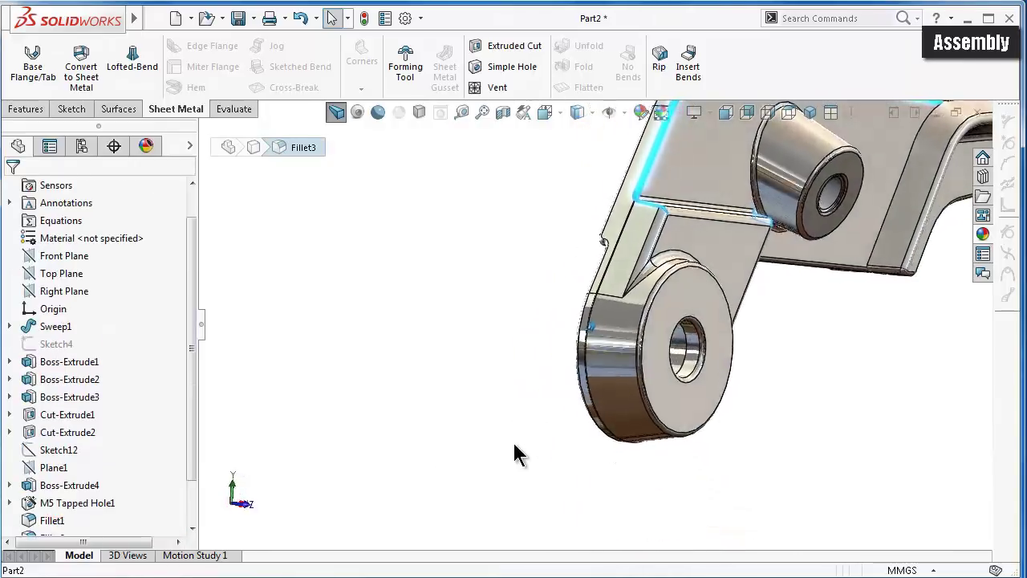
left_click_drag(190, 461, 190, 497)
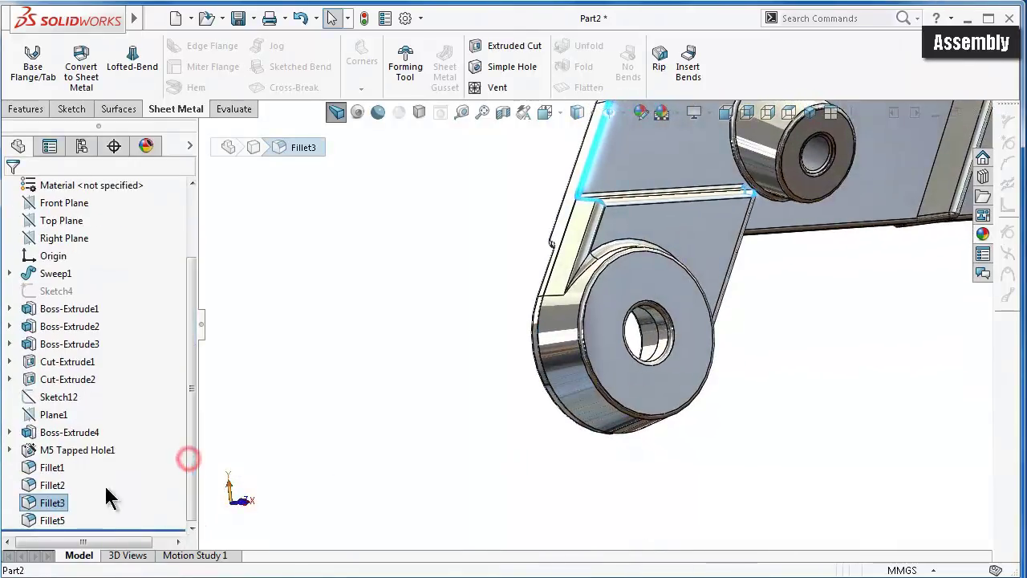
left_click(52, 467)
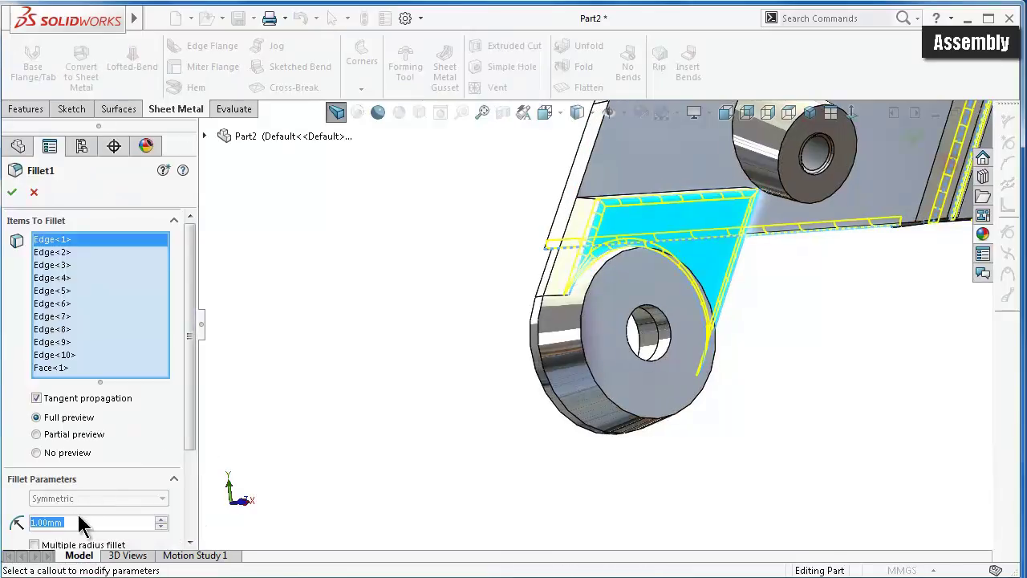
type("5")
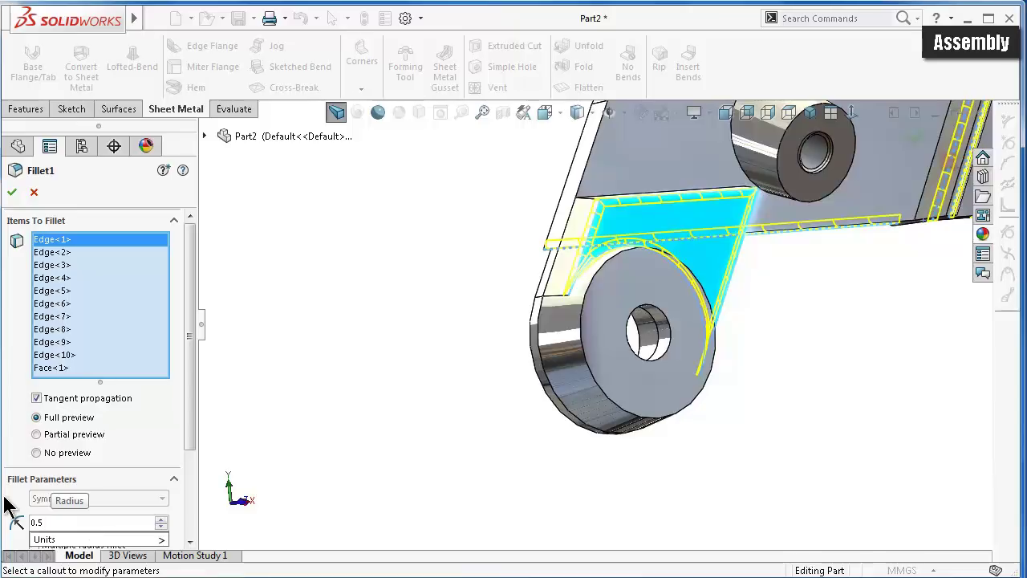
key("Return")
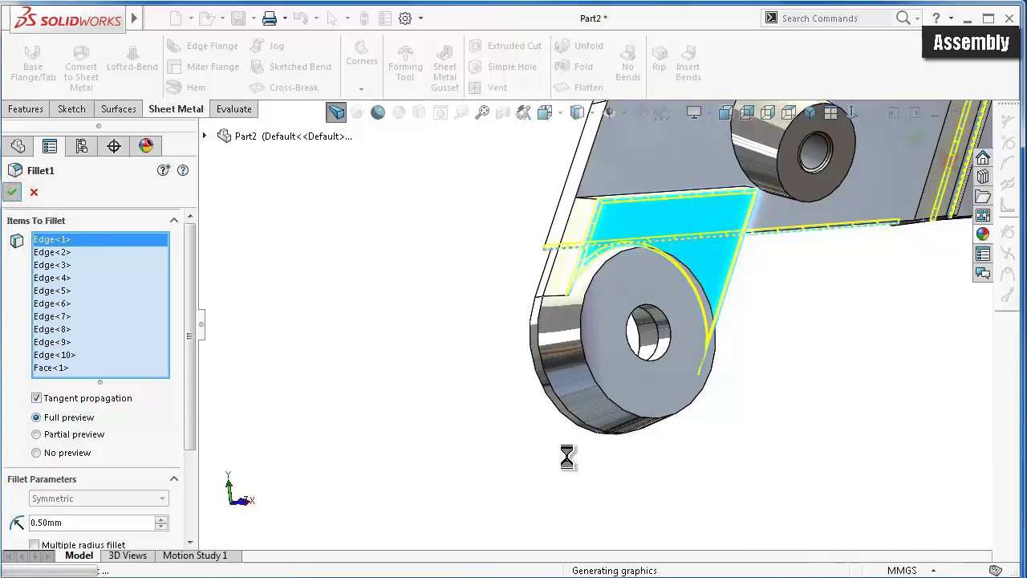
left_click(530, 462)
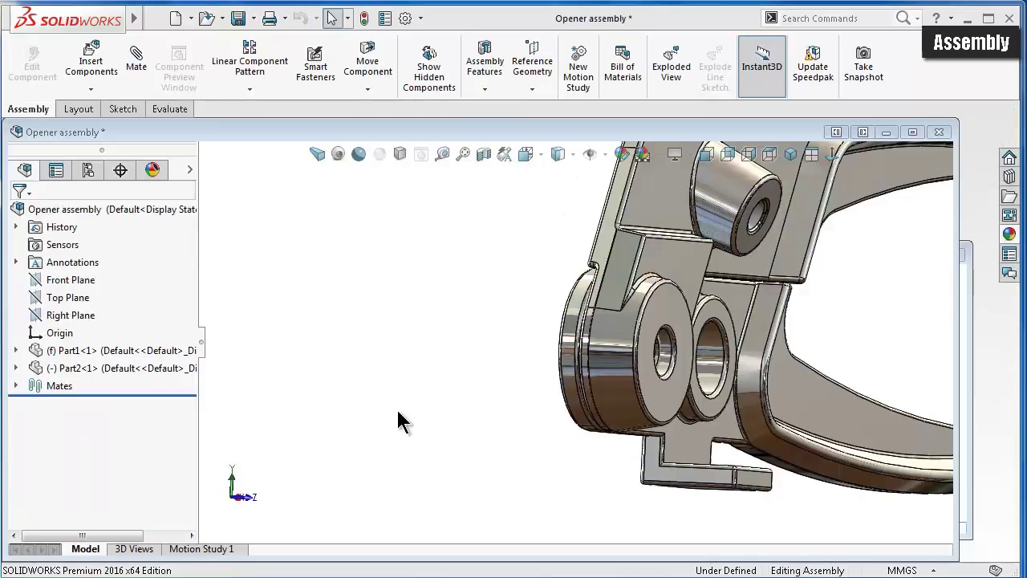
- Maximize the Opener assembly window, reset to the isometric view, and select Part2's lug face
left_click(390, 392)
left_click(912, 132)
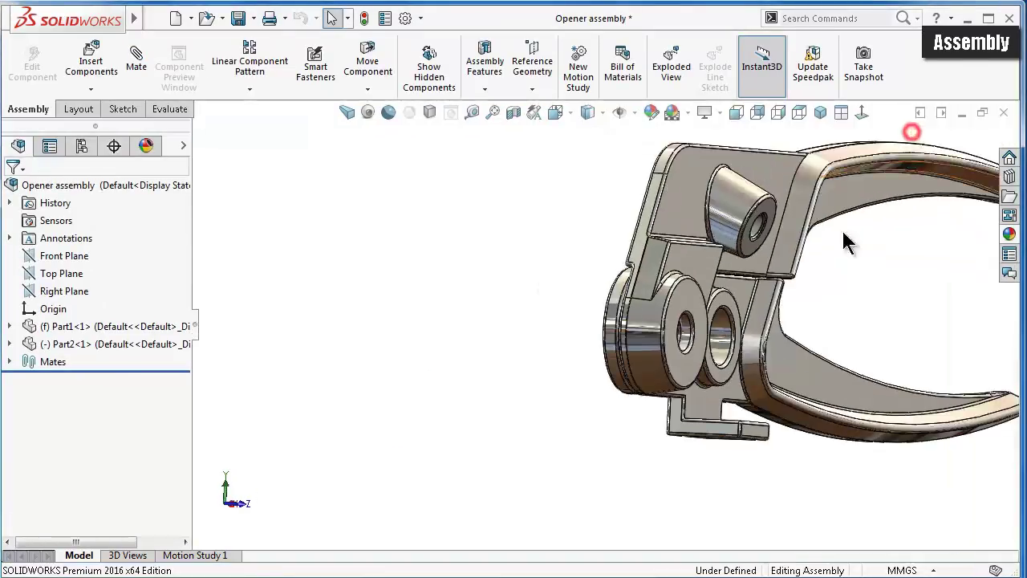
scroll(826, 266, "down", 1)
scroll(824, 254, "down", 1)
scroll(824, 254, "down", 1)
key("ctrl+7")
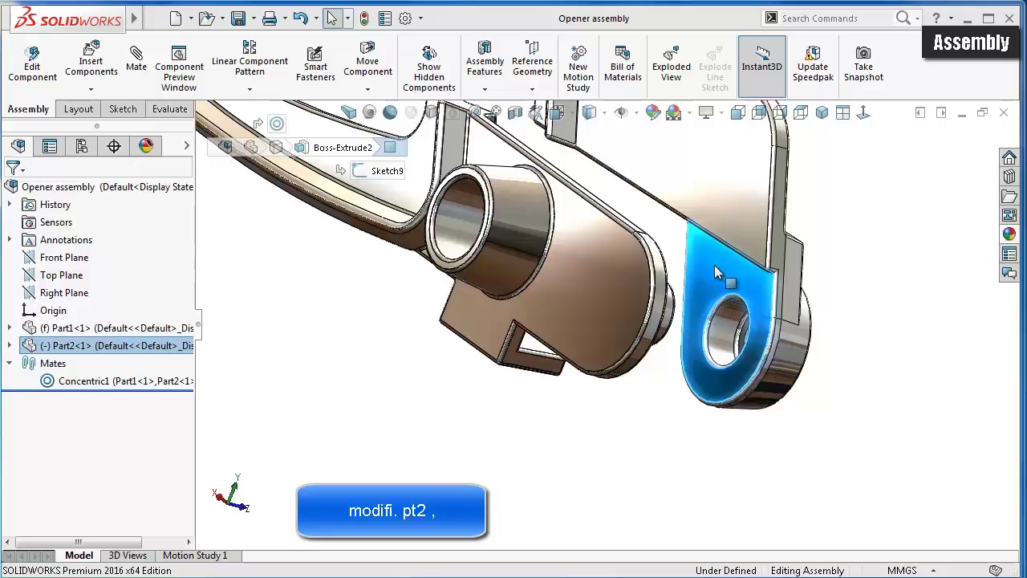
left_click(717, 271)
- Open Part2 and start a sketch on its lug face, viewed normal to it
left_click(756, 179)
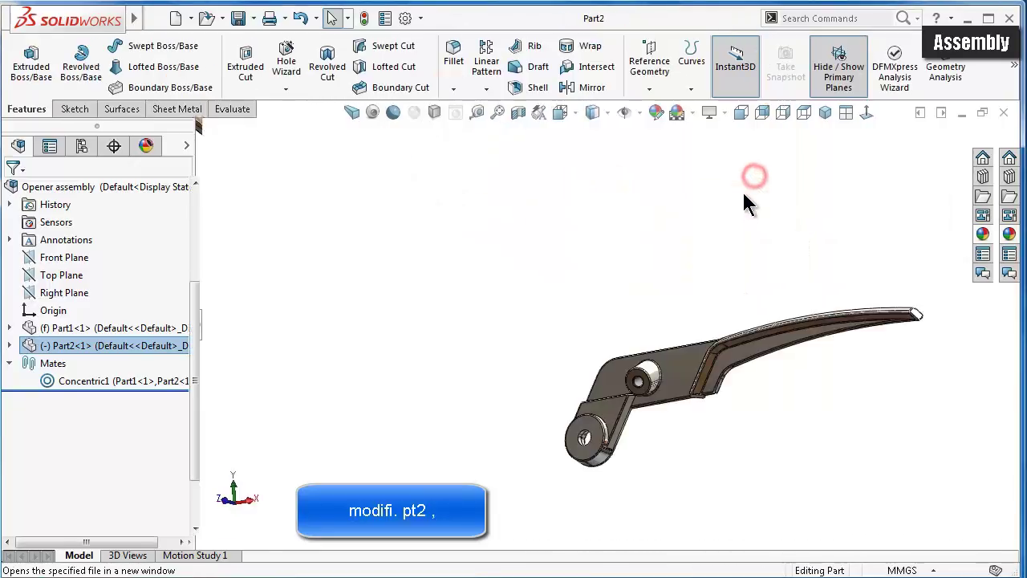
scroll(632, 415, "down", 3)
mouse_move(631, 414)
middle_mouse_down()
mouse_move(622, 304)
mouse_move(634, 301)
middle_mouse_up()
left_click(660, 276)
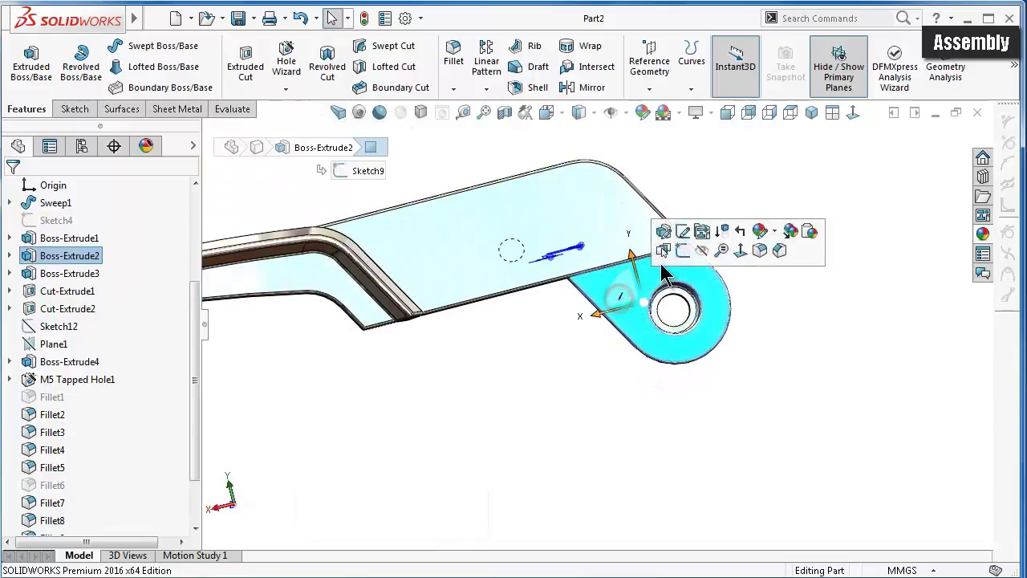
left_click(682, 252)
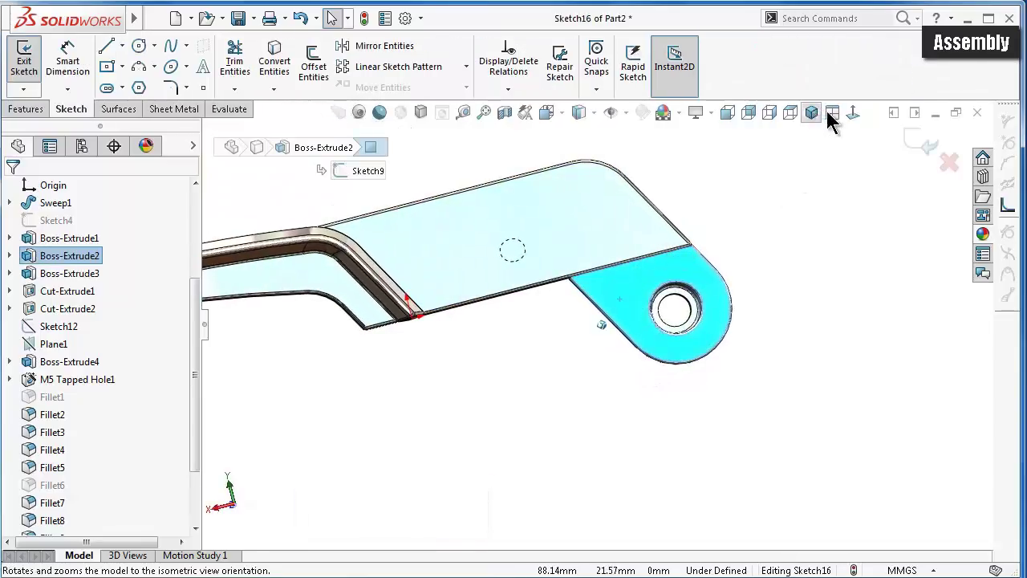
left_click(852, 113)
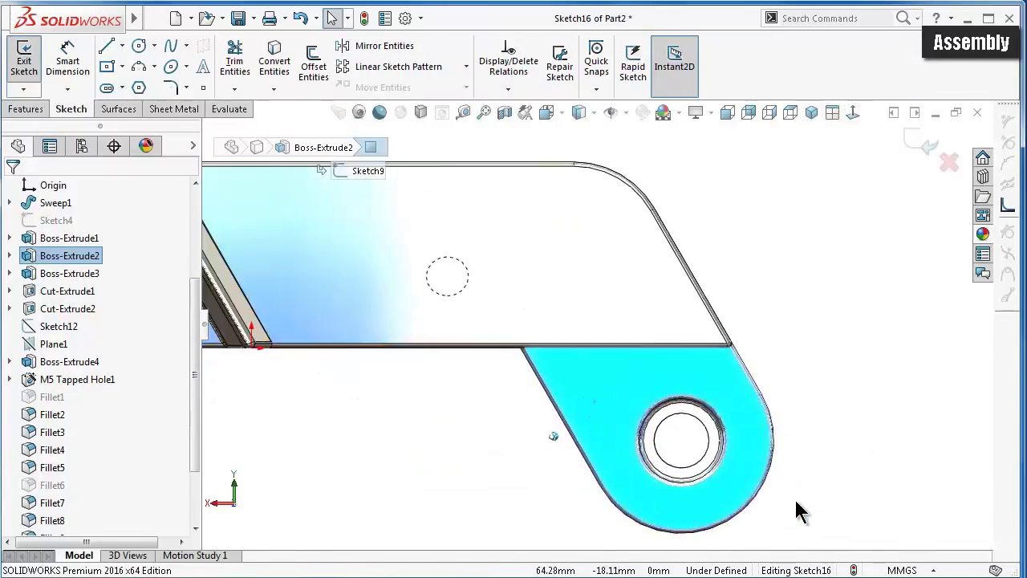
scroll(794, 505, "down", 3)
- Draw a corner rectangle from the lug's top edge to below the lug
left_click(121, 67)
left_click(129, 87)
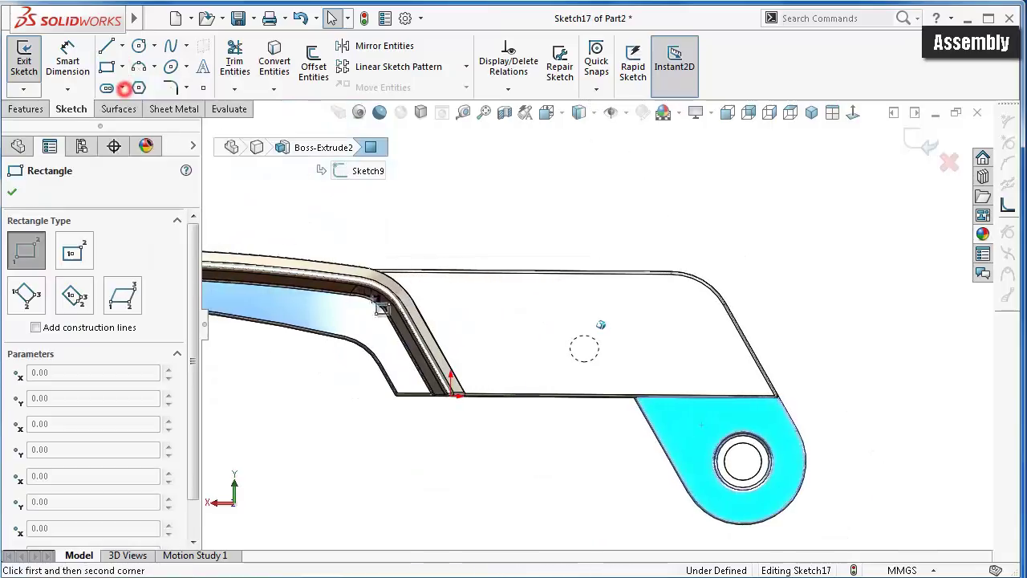
scroll(600, 401, "down", 2)
scroll(611, 361, "down", 3)
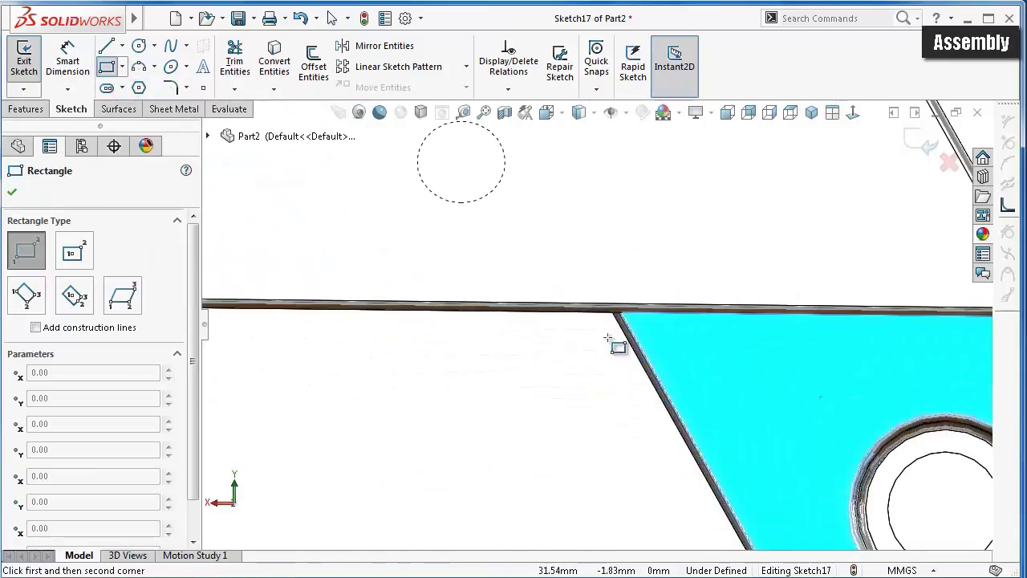
left_click(617, 315)
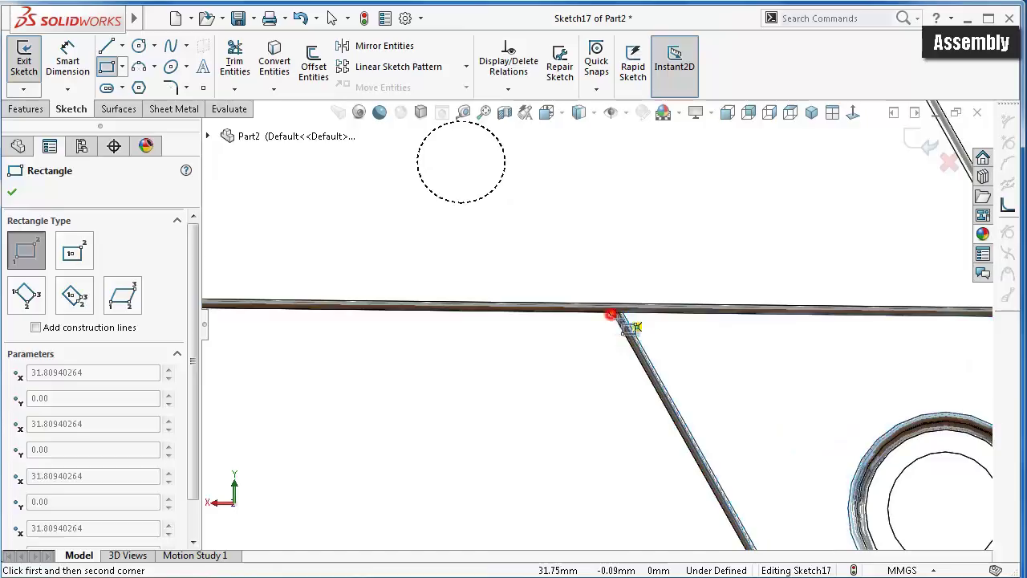
scroll(722, 386, "up", 3)
scroll(923, 524, "up", 2)
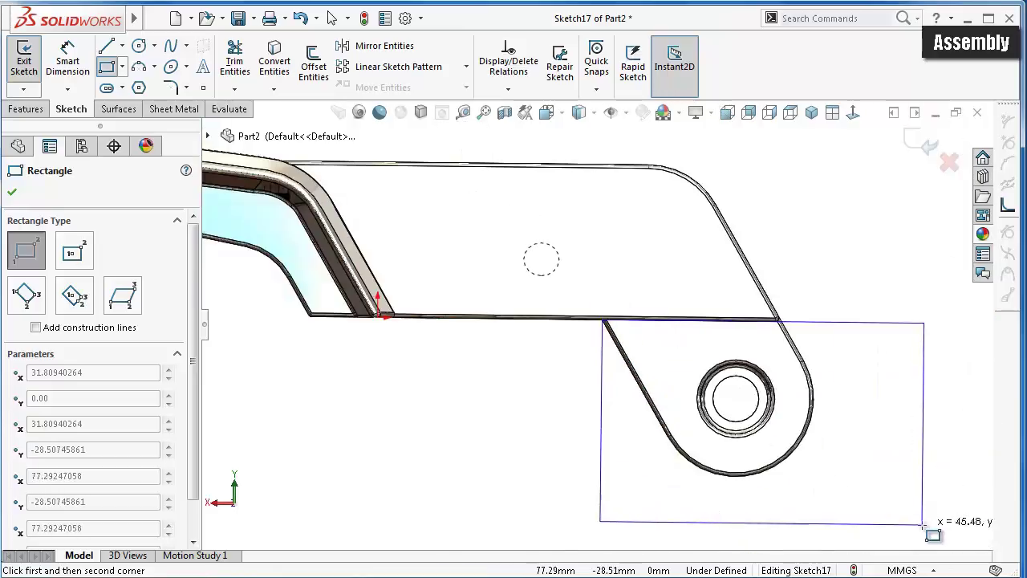
left_click(837, 501)
- Dimension the rectangle 25 mm tall and 35 mm wide
right_click_drag(910, 438, 890, 284)
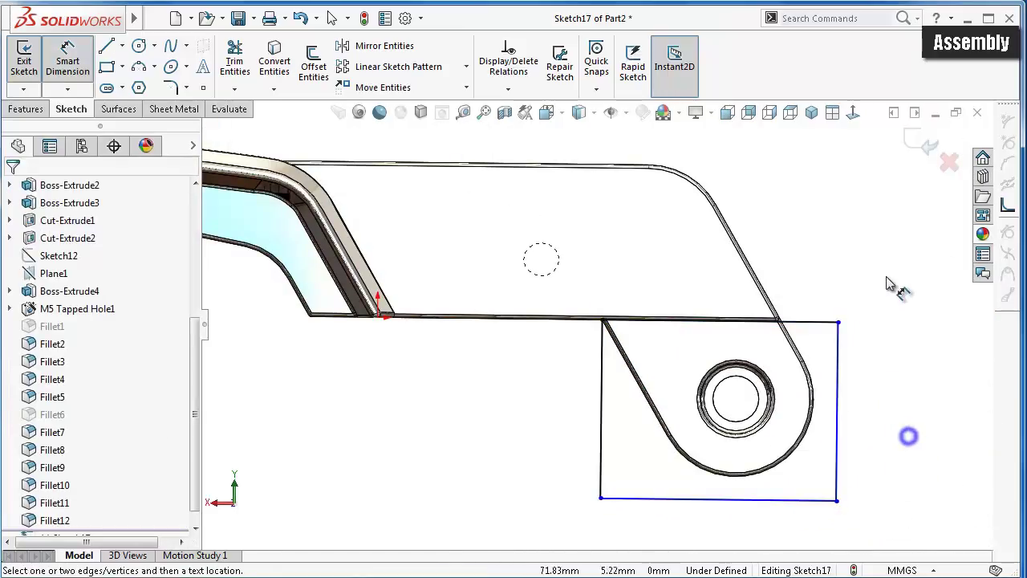
left_click(840, 342)
left_click(896, 355)
type("2")
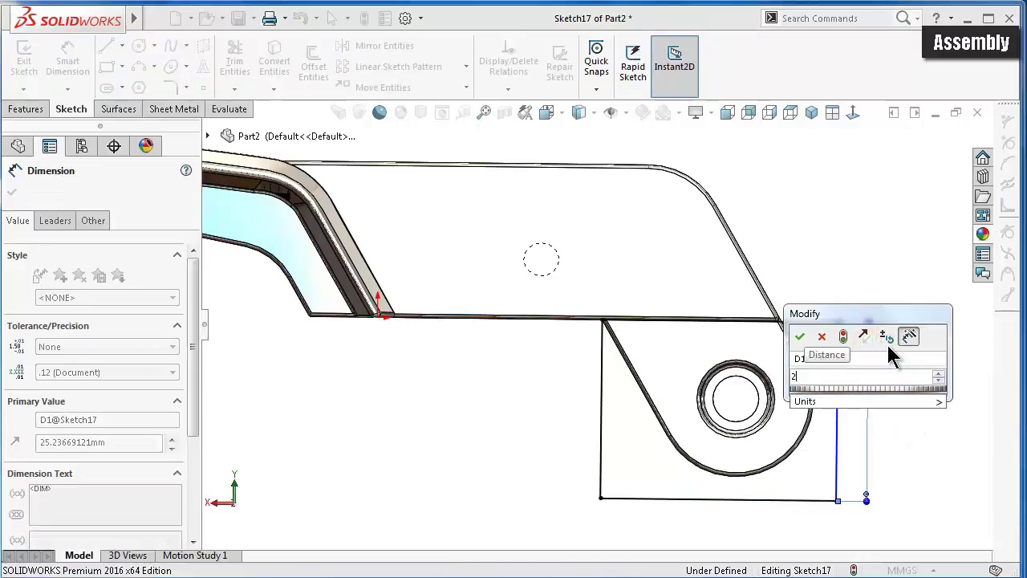
type("5")
key("Return")
left_click(828, 504)
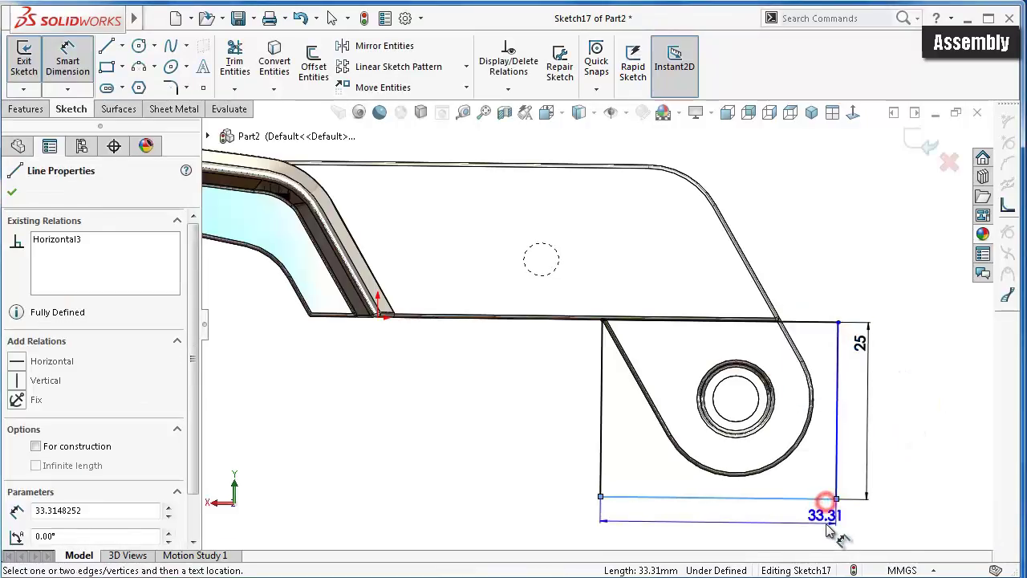
left_click(828, 522)
type("30")
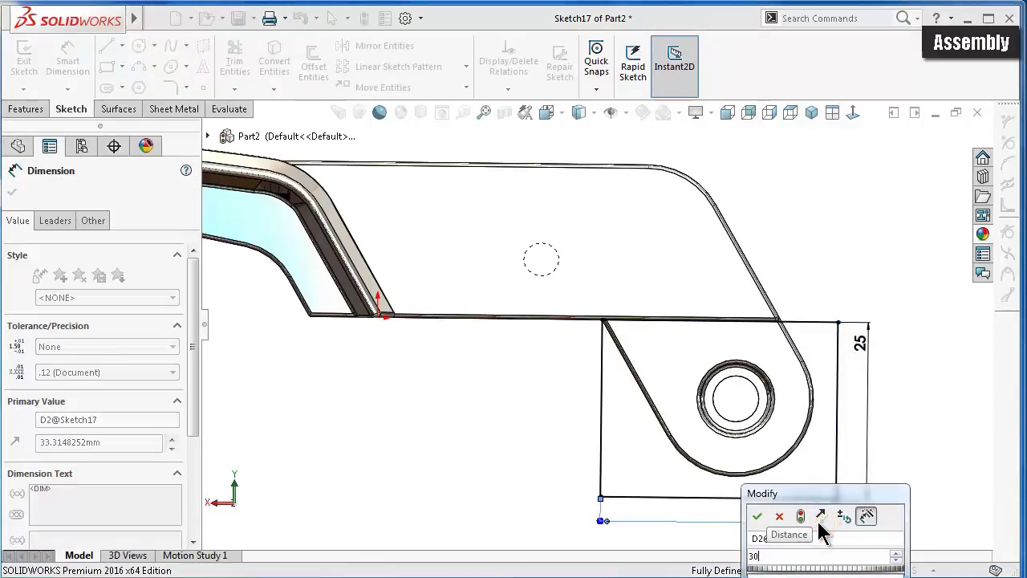
key("Return")
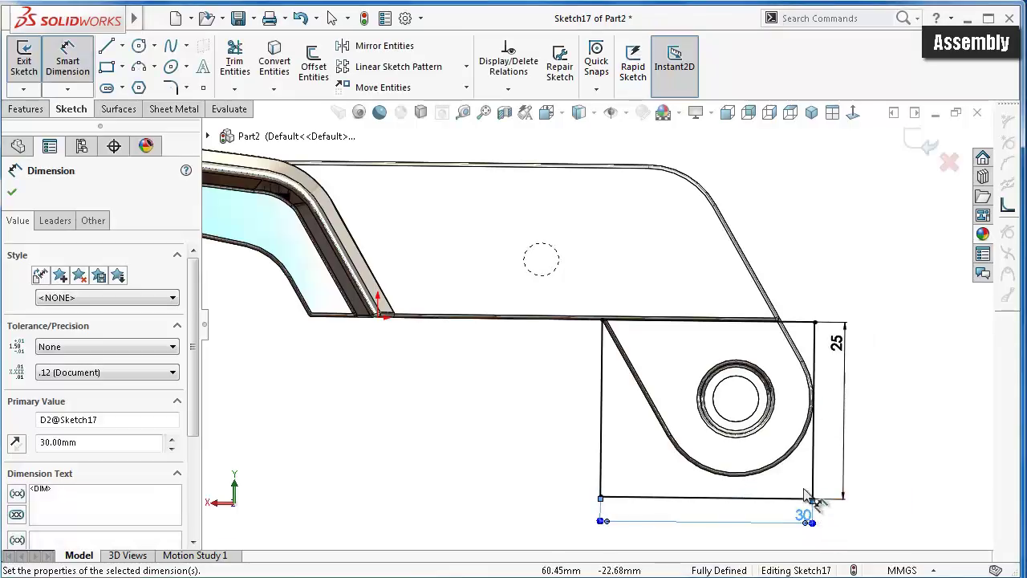
double_click(800, 523)
type("35")
key("Return")
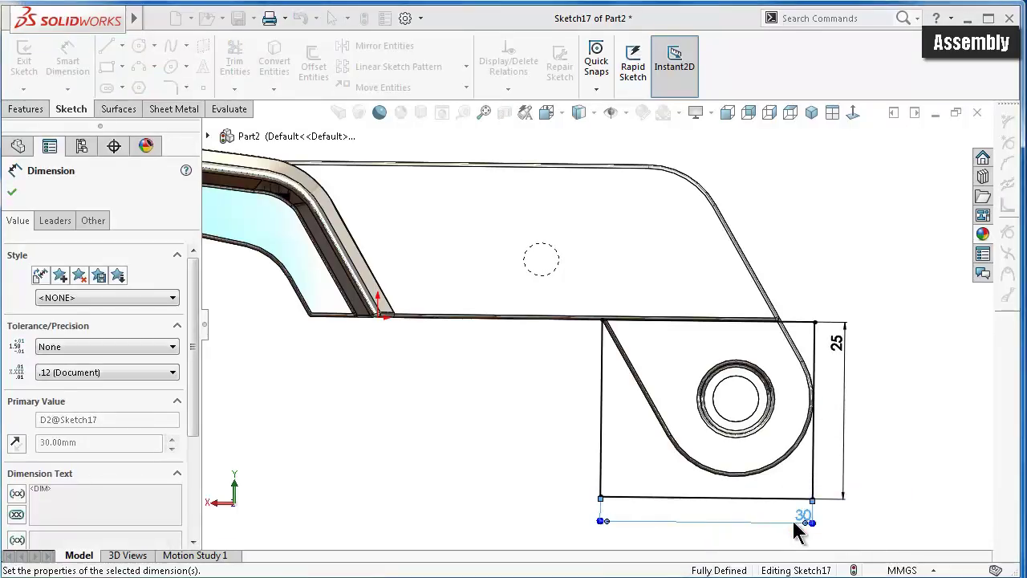
scroll(786, 442, "up", 2)
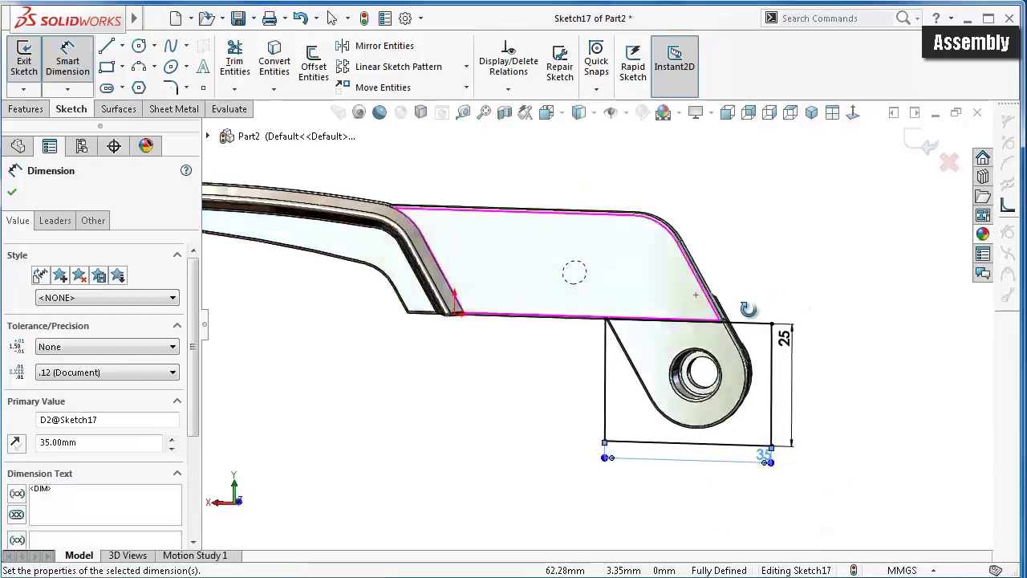
middle_click_drag(786, 305, 562, 209)
- Extruded-cut the rectangle sketch Up To Vertex to trim Part2's lug
left_click(26, 110)
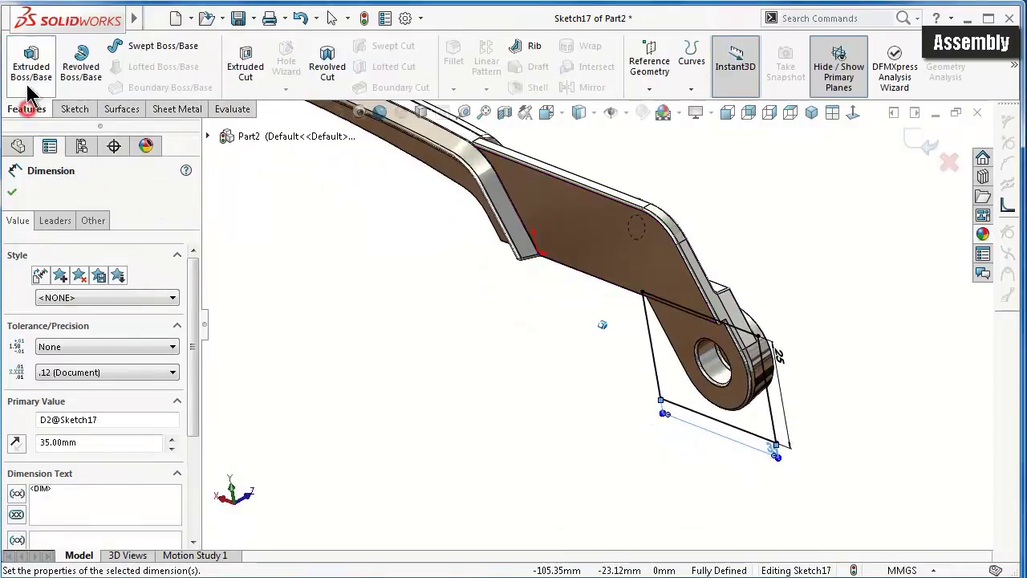
left_click(255, 74)
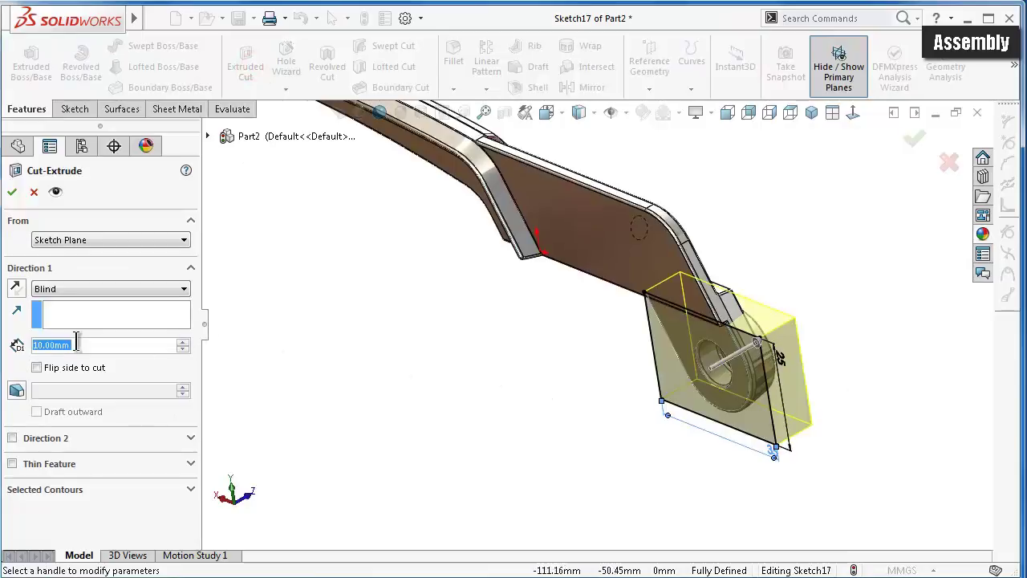
left_click(49, 289)
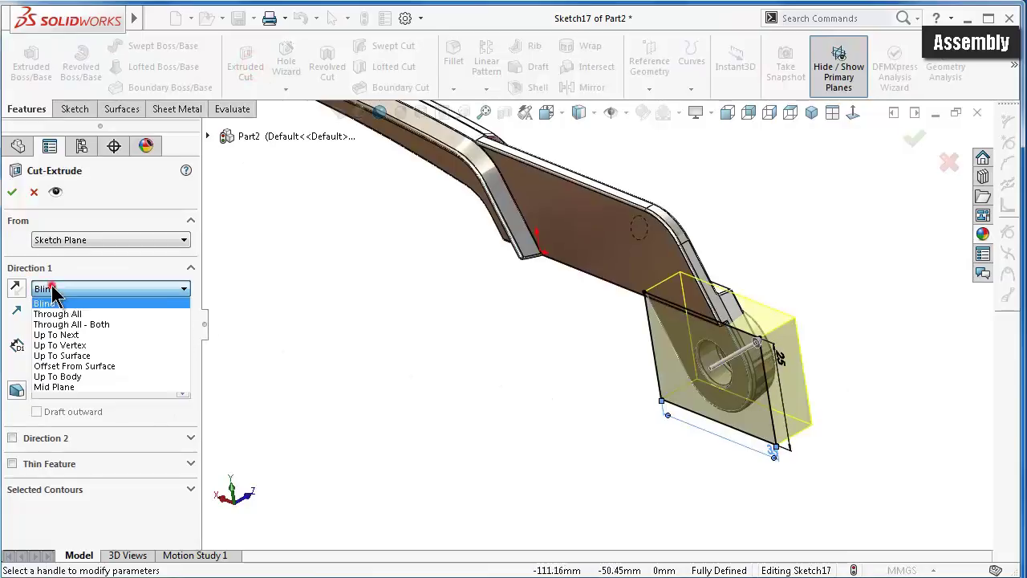
left_click(94, 345)
scroll(614, 269, "down", 2)
scroll(614, 268, "down", 2)
scroll(614, 269, "down", 2)
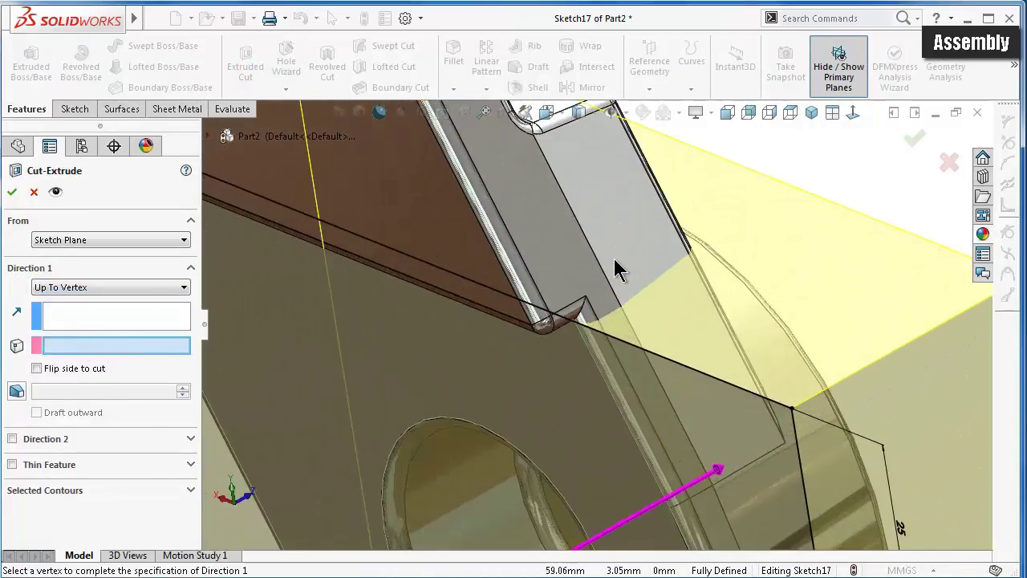
scroll(626, 305, "down", 2)
scroll(624, 338, "down", 1)
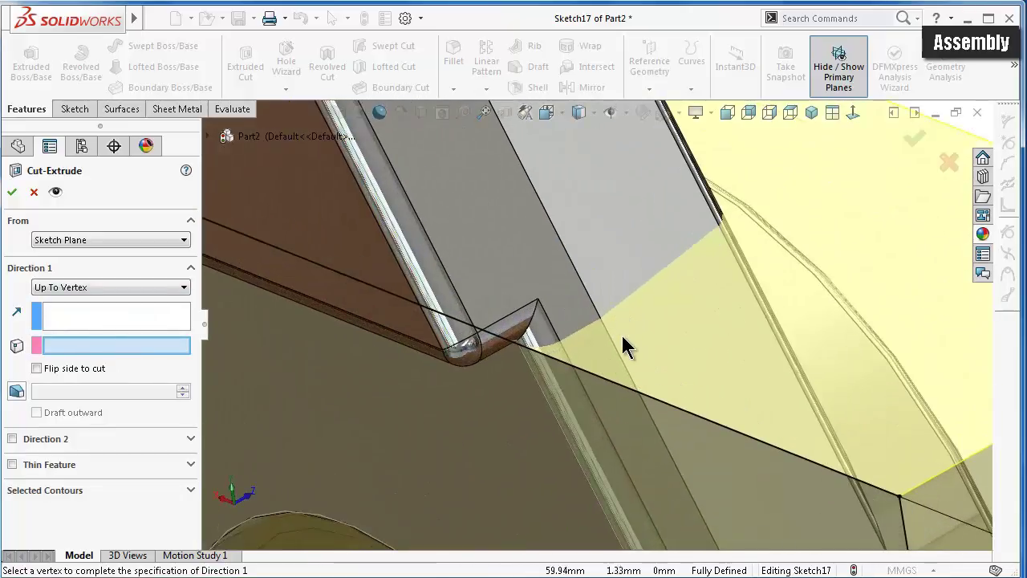
scroll(624, 348, "down", 2)
left_click(660, 471)
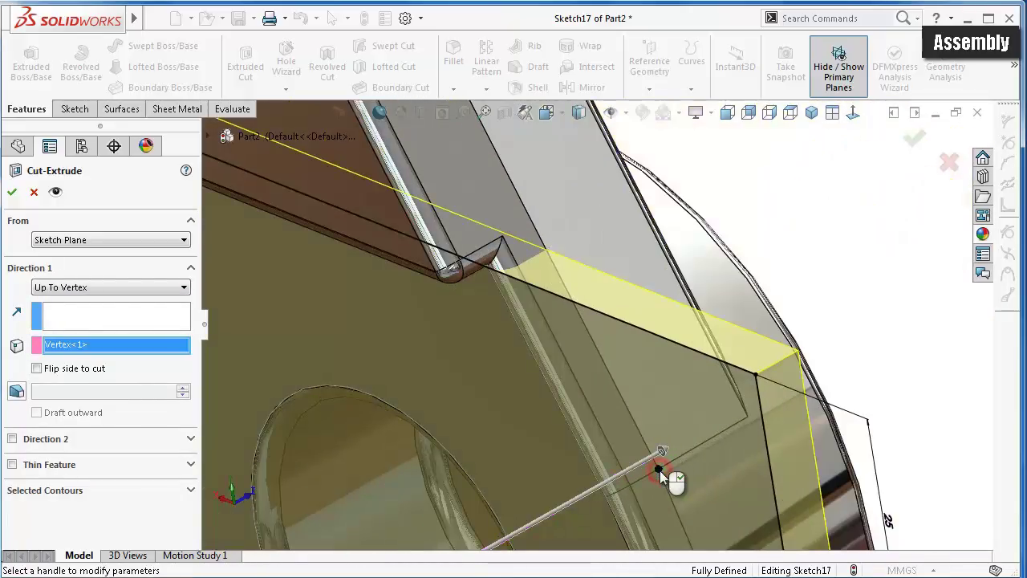
key("Return")
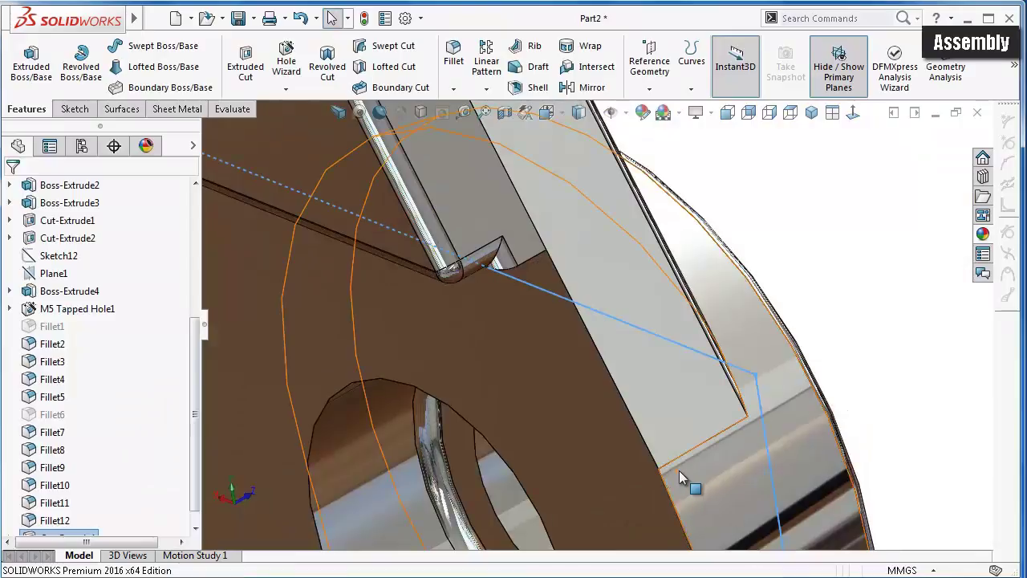
mouse_move(680, 470)
middle_mouse_down()
mouse_move(581, 395)
mouse_move(575, 349)
mouse_move(596, 236)
mouse_move(615, 220)
mouse_move(626, 234)
middle_mouse_up()
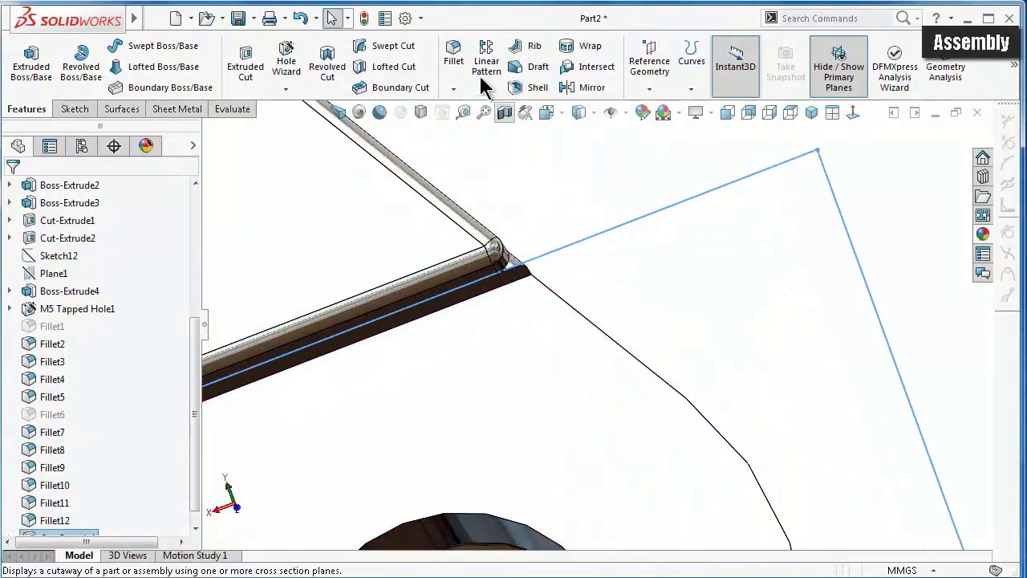
- Fillet the two trimmed corner edges at 0.5 mm, then rebuild the Opener assembly
left_click(454, 56)
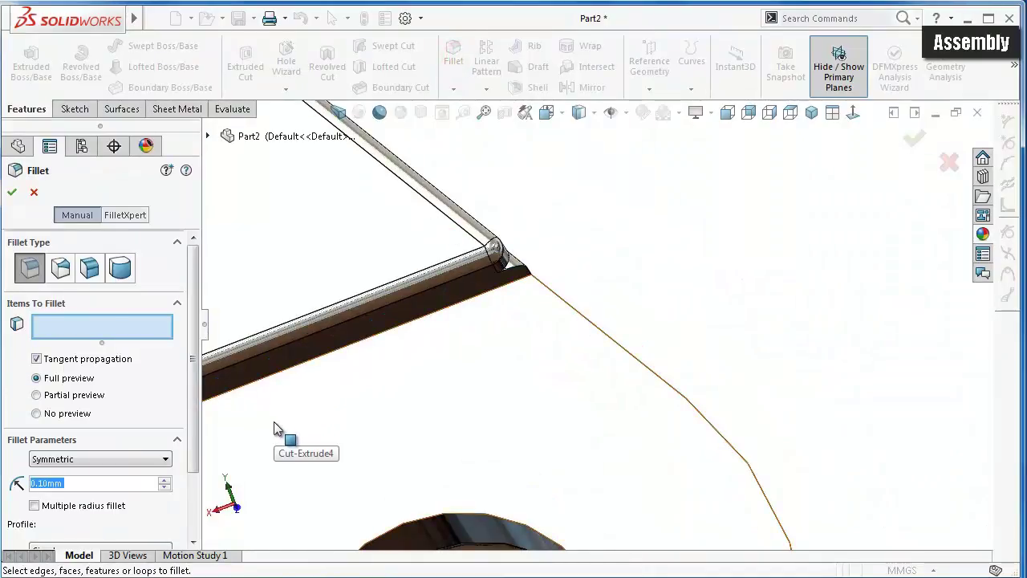
type("0.5")
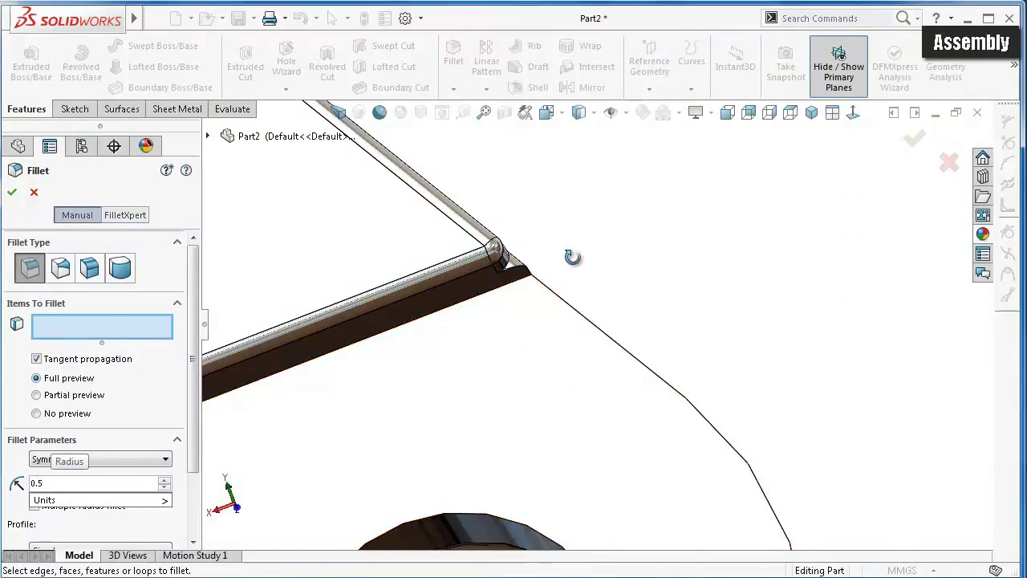
mouse_move(572, 257)
middle_mouse_down()
mouse_move(418, 420)
mouse_move(420, 378)
mouse_move(466, 313)
mouse_move(447, 313)
middle_mouse_up()
left_click(542, 275)
left_click(551, 271)
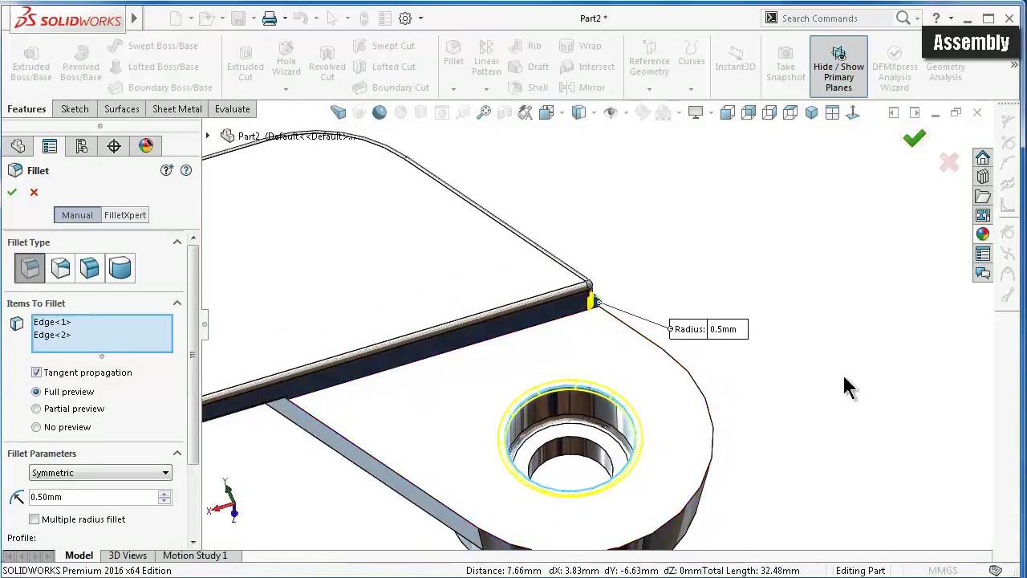
key("Return")
key("ctrl+Tab")
key("Return")
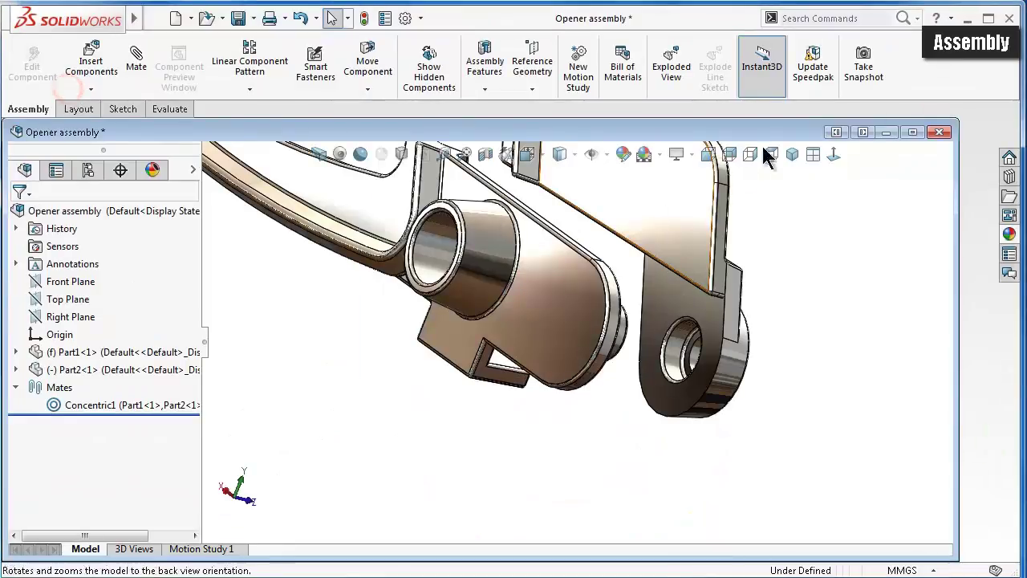
- Maximize the assembly window and select the face of Part2's lug
left_click(919, 131)
left_click(856, 238)
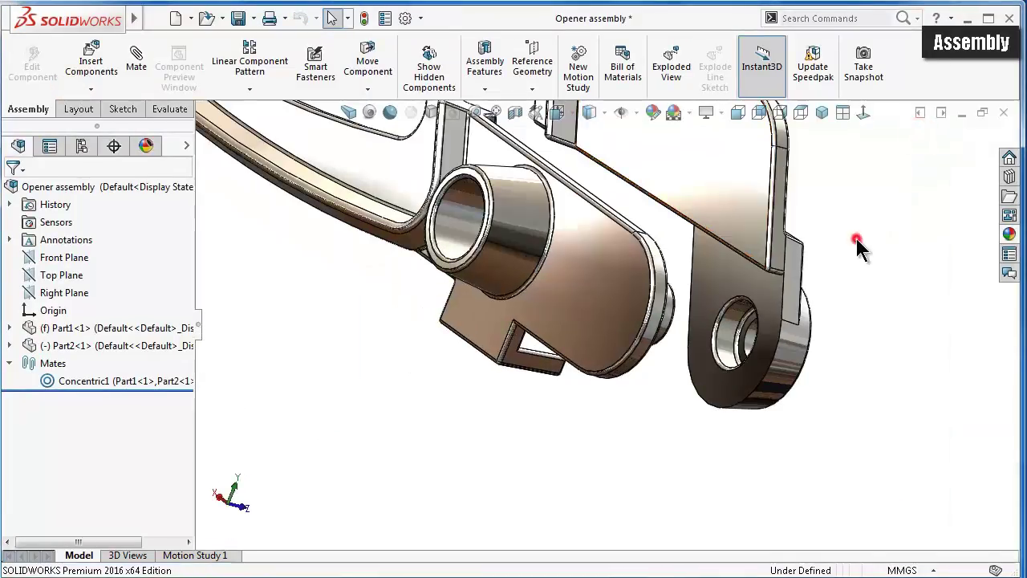
key("Right")
key("Right")
key("Right")
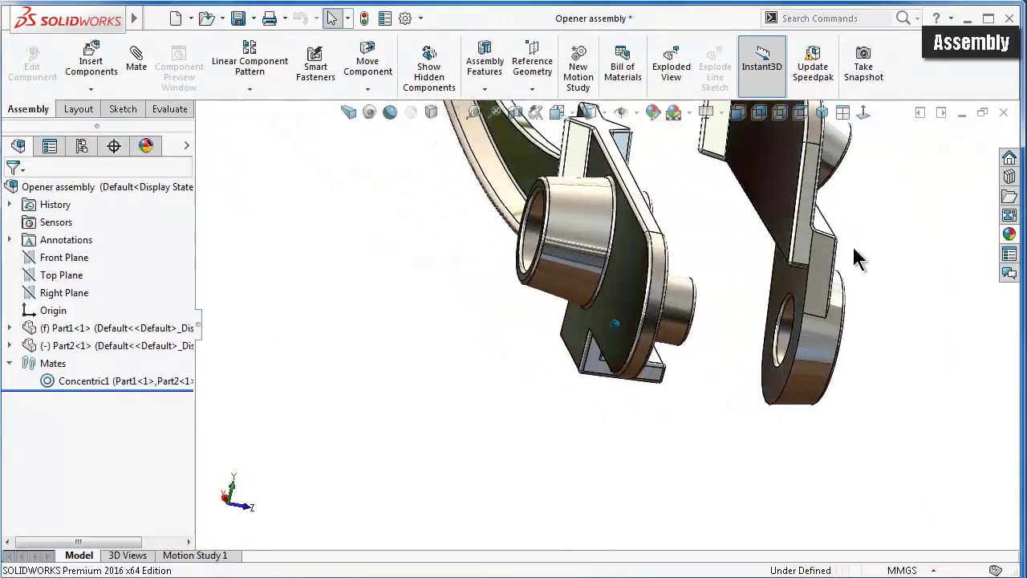
key("Right")
key("Right")
key("Right")
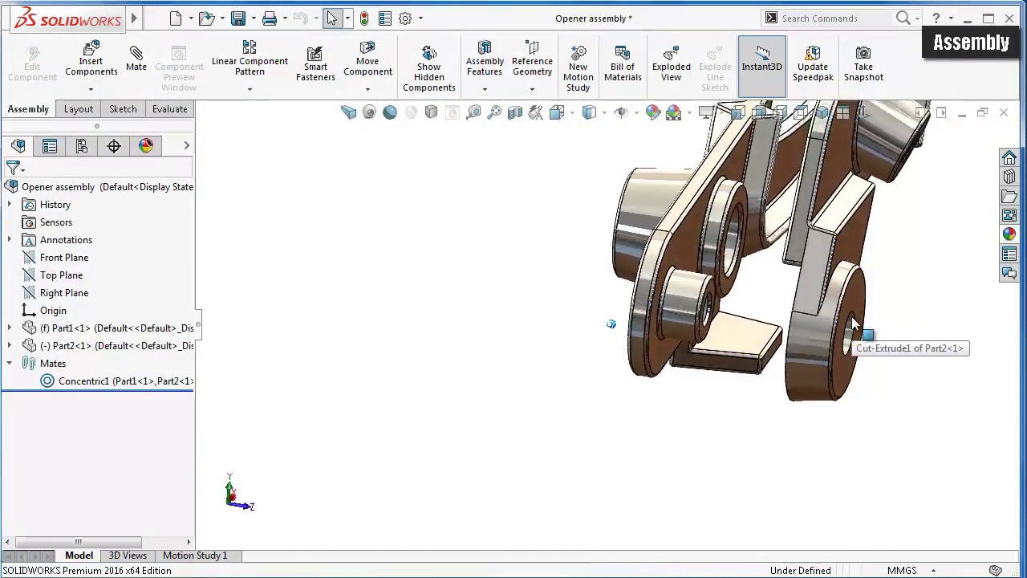
key("Right")
key("Right")
key("Right")
key("Right")
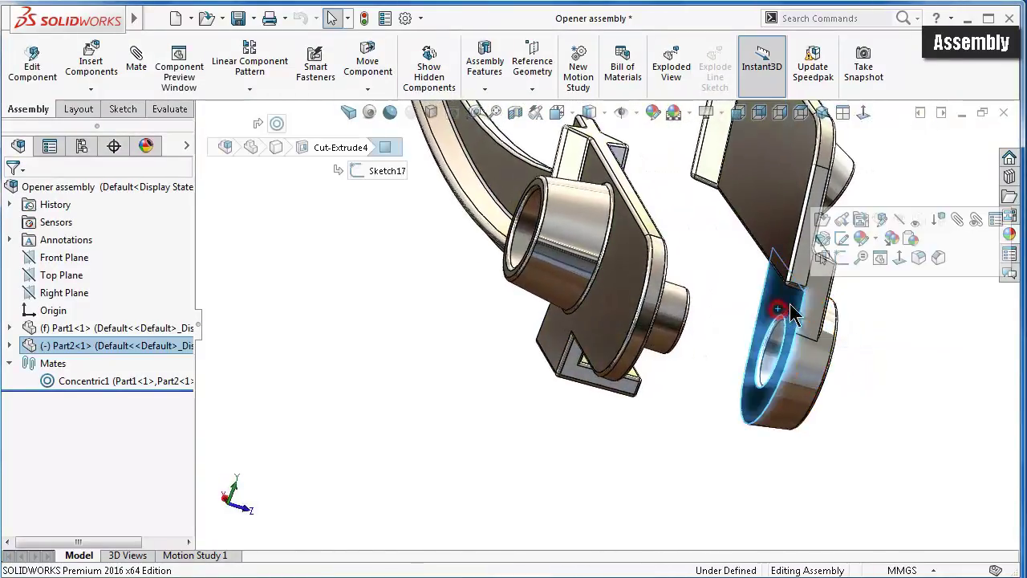
left_click(795, 305)
- Mate the Part2 lug face coincident to the matching face on Part1
left_click(956, 221)
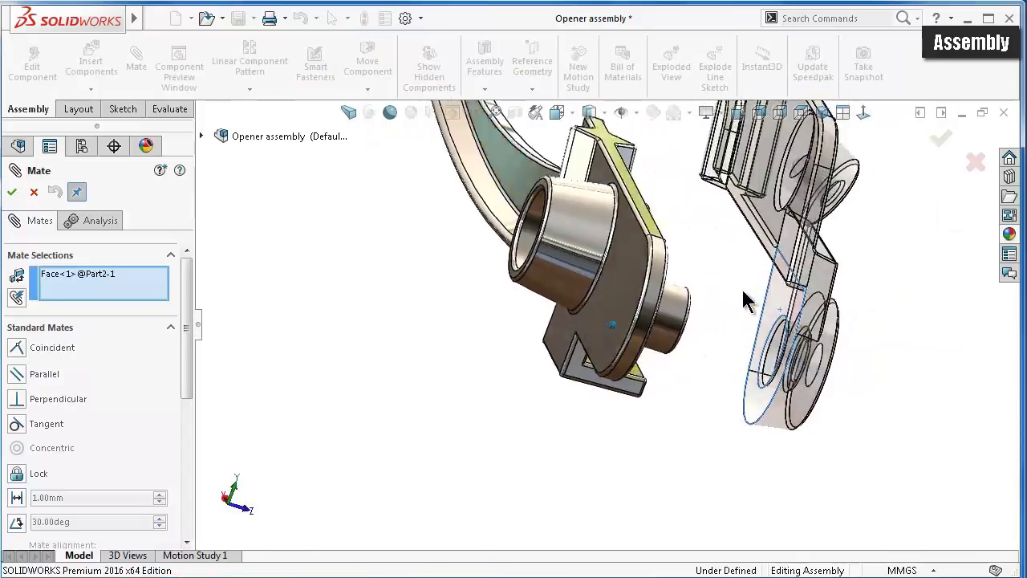
key("Right")
key("Right")
left_click(690, 255)
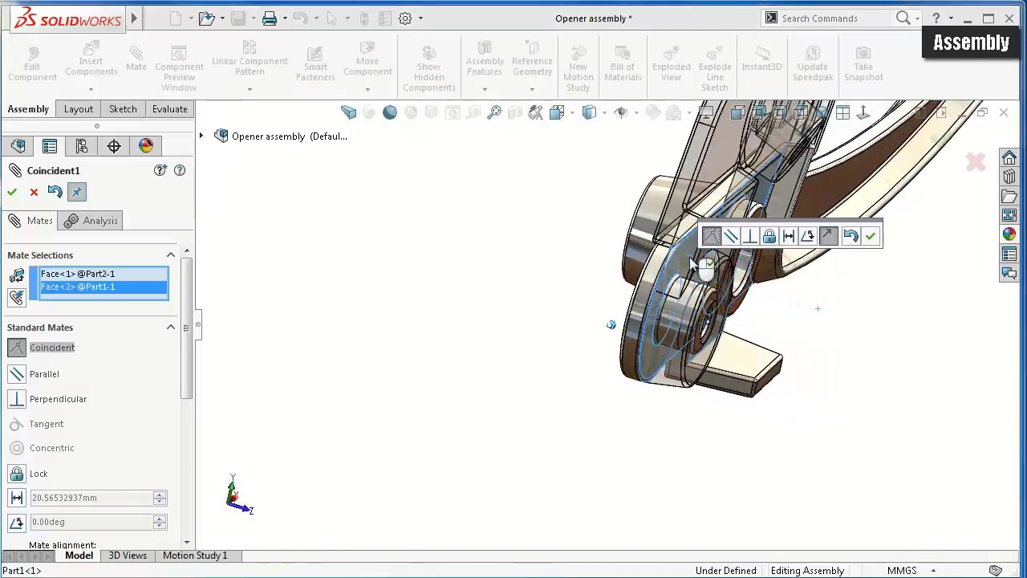
left_click(877, 235)
scroll(881, 280, "down", 2)
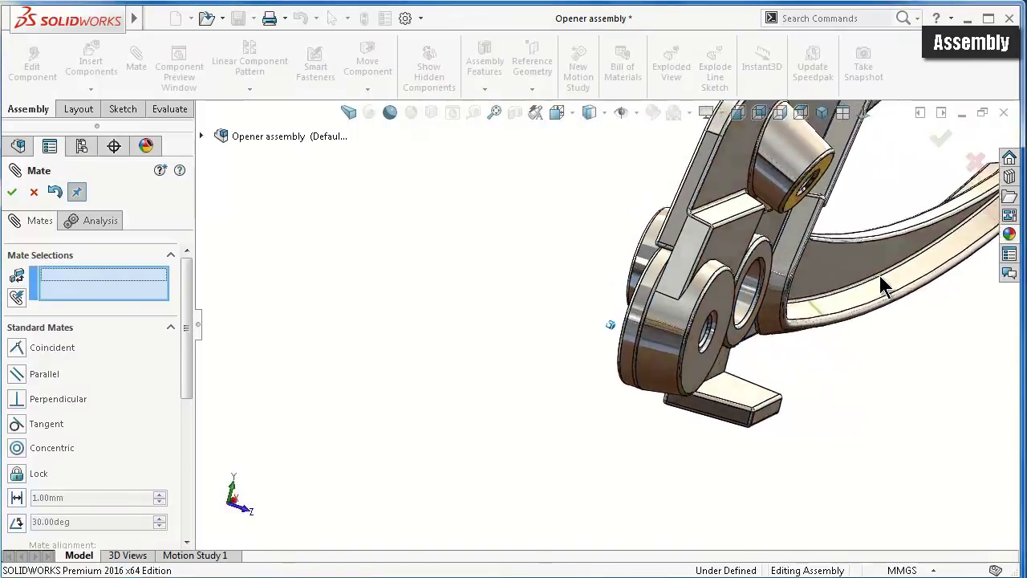
scroll(881, 280, "down", 2)
scroll(883, 287, "down", 3)
scroll(880, 285, "down", 2)
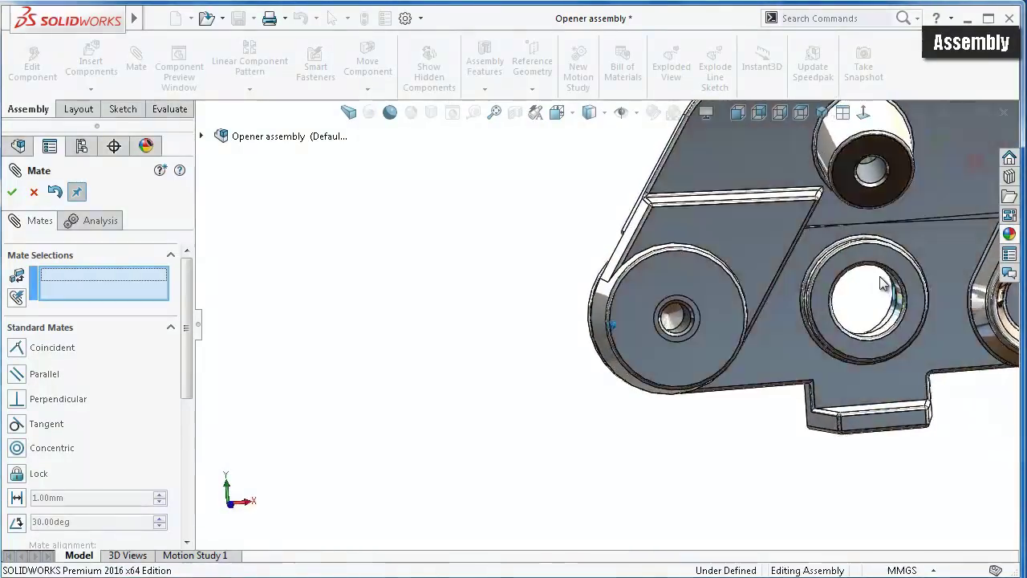
key("shift+Left")
key("shift+Left")
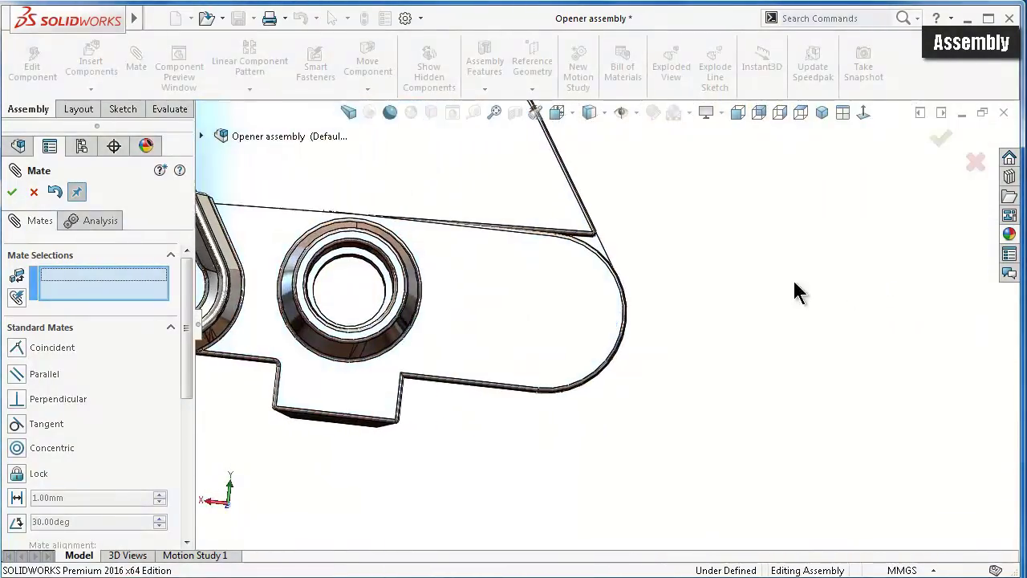
key("shift+Left")
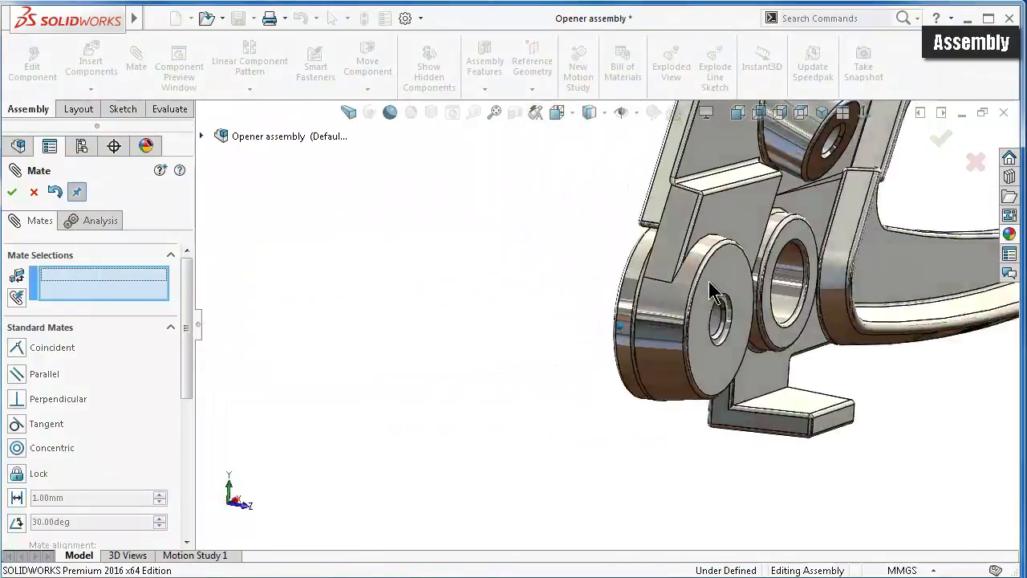
key("shift+Left")
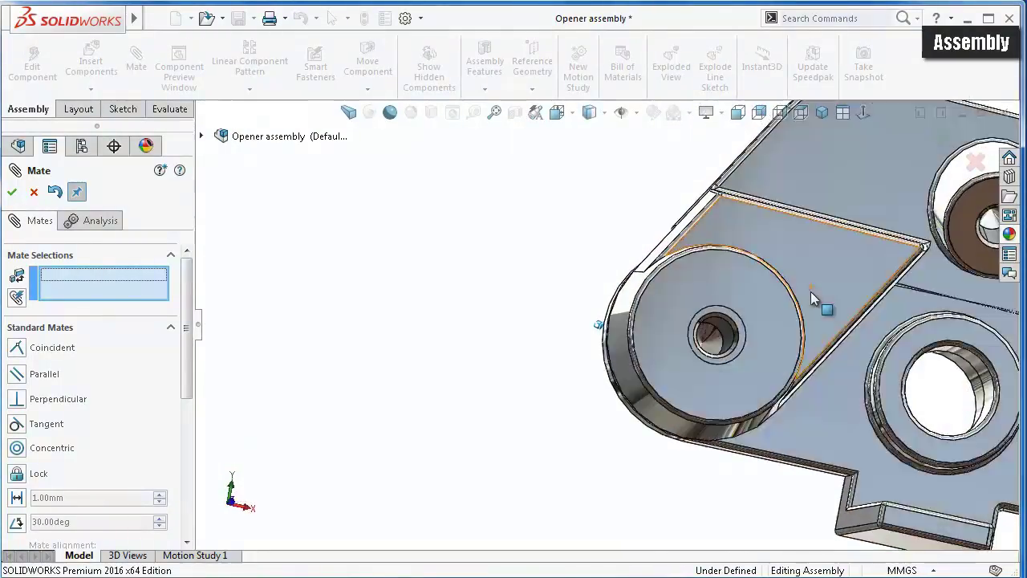
key("shift+Left")
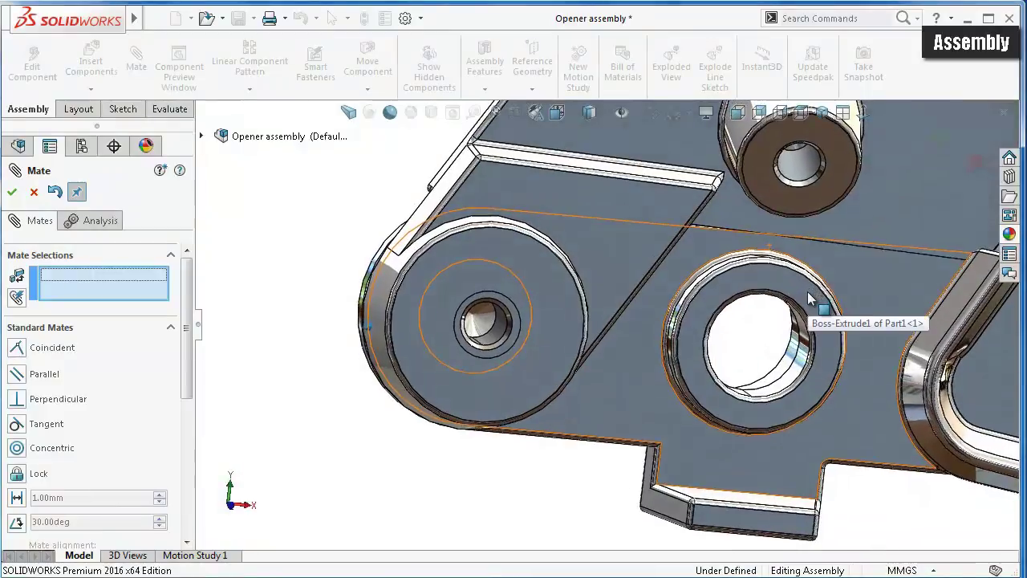
left_click(12, 192)
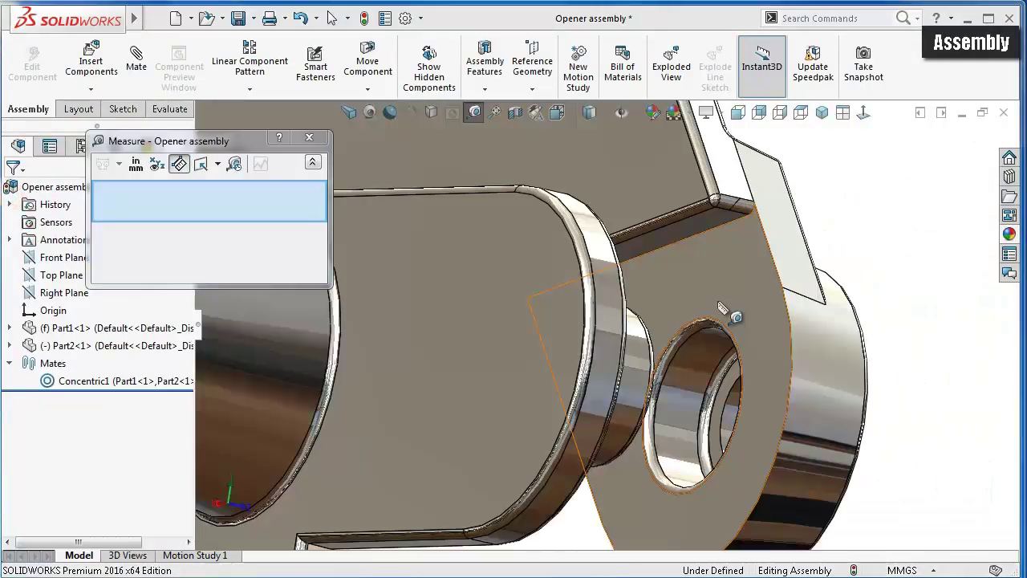
- Measure Part2's hole depth as 4.20 mm, then edit Part1 within the assembly
left_click(719, 301)
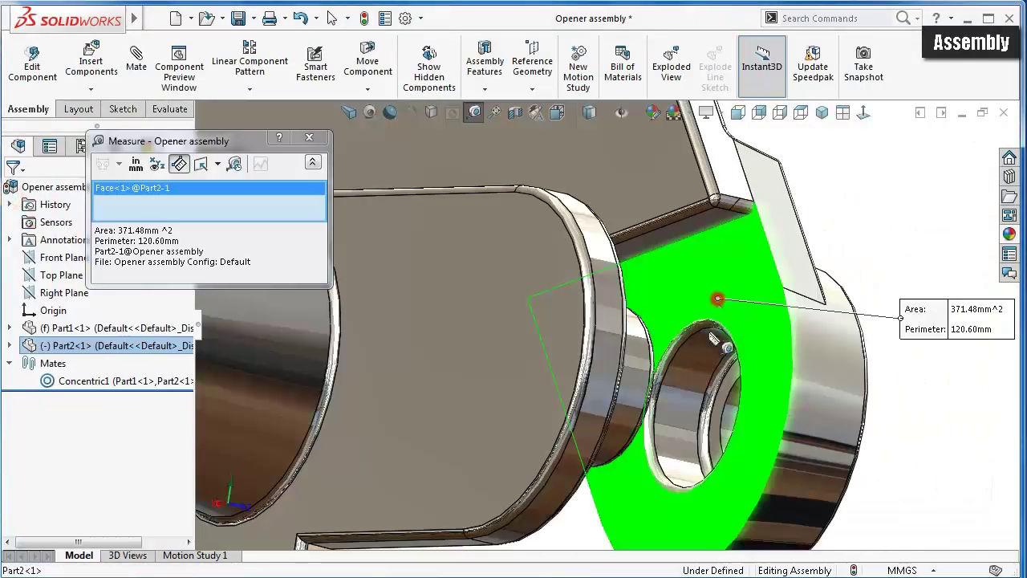
left_click(732, 381)
mouse_move(738, 383)
middle_mouse_down()
mouse_move(704, 356)
mouse_move(718, 343)
middle_mouse_up()
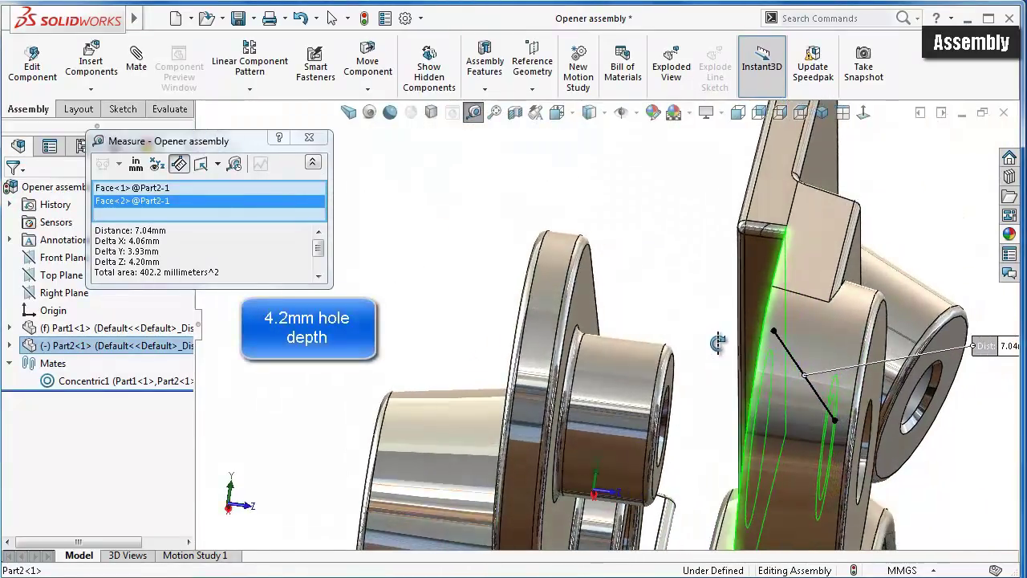
left_click(310, 140)
left_click(463, 237)
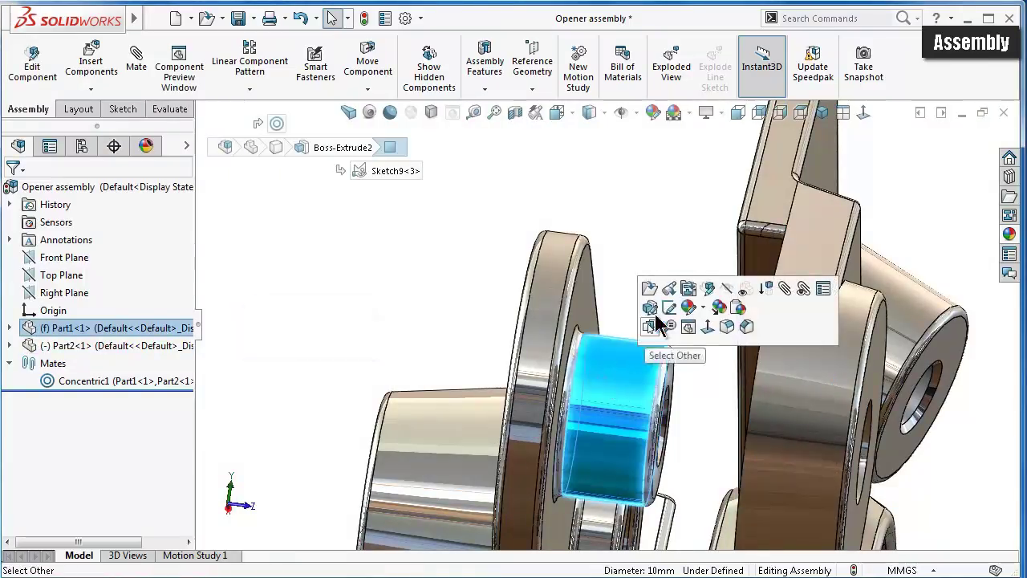
left_click(703, 290)
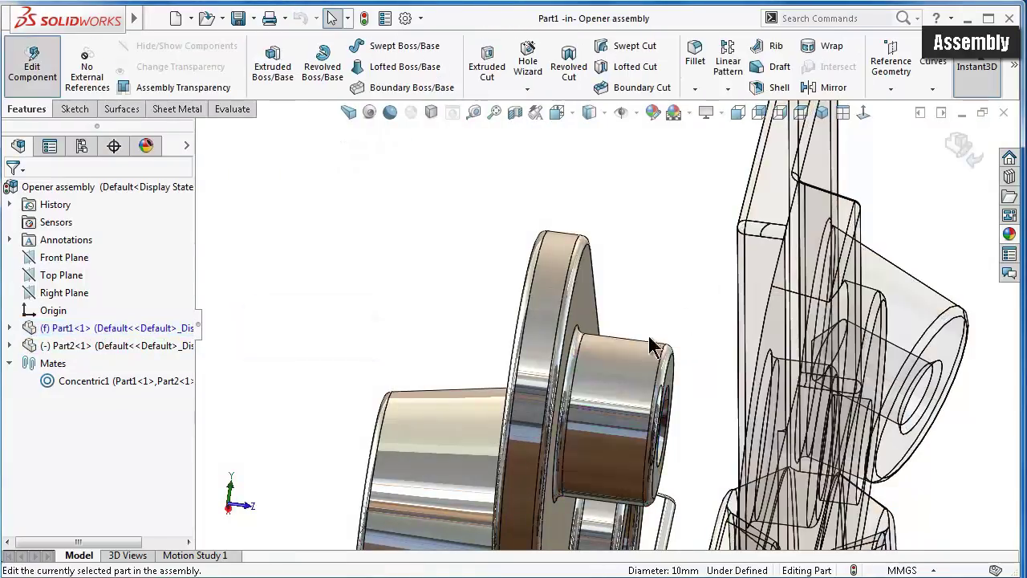
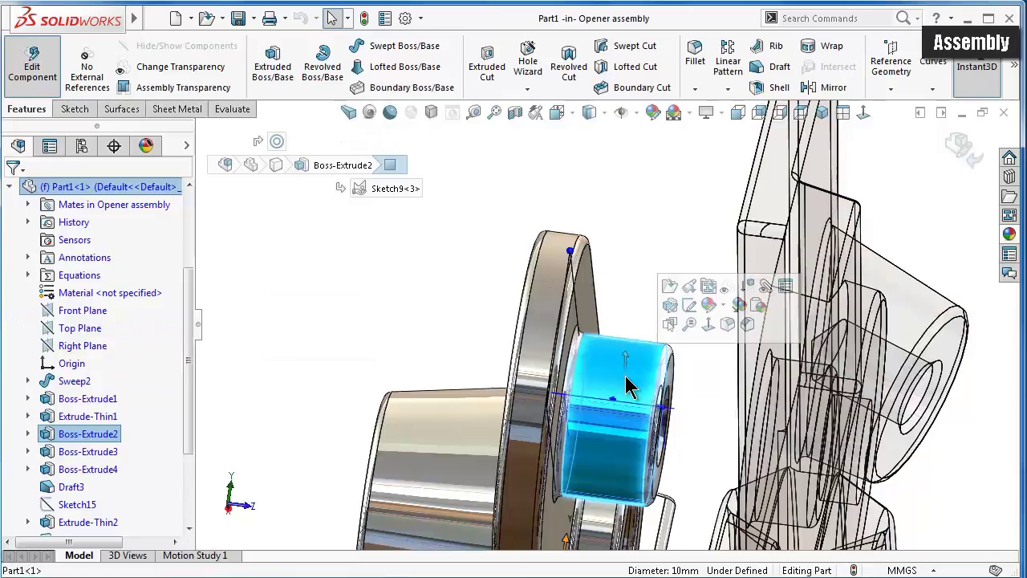
- Change Part1's Boss-Extrude2 depth to 4.10mm in context and return to the assembly
left_click(44, 437)
type("4.")
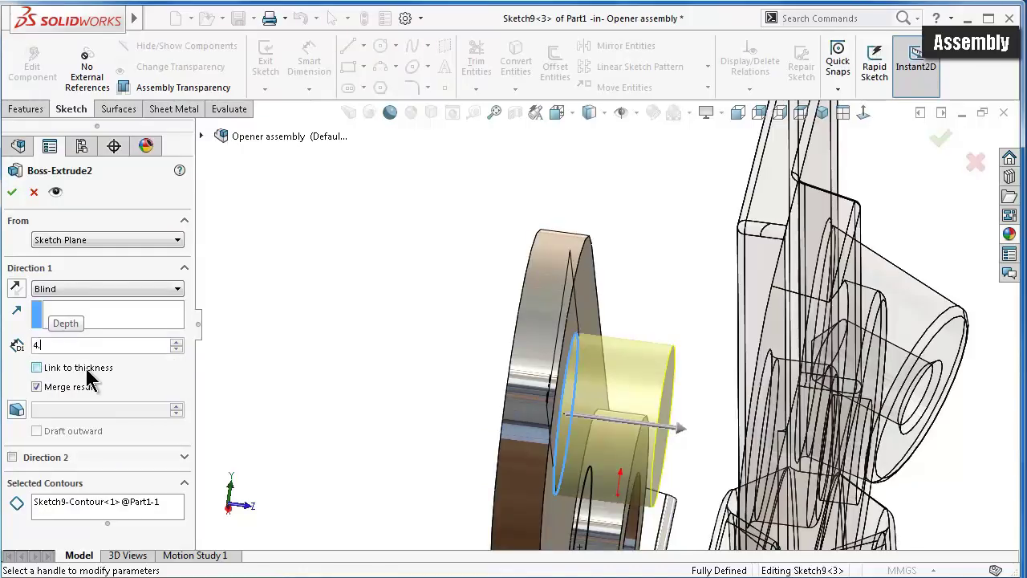
type("1")
key("Return")
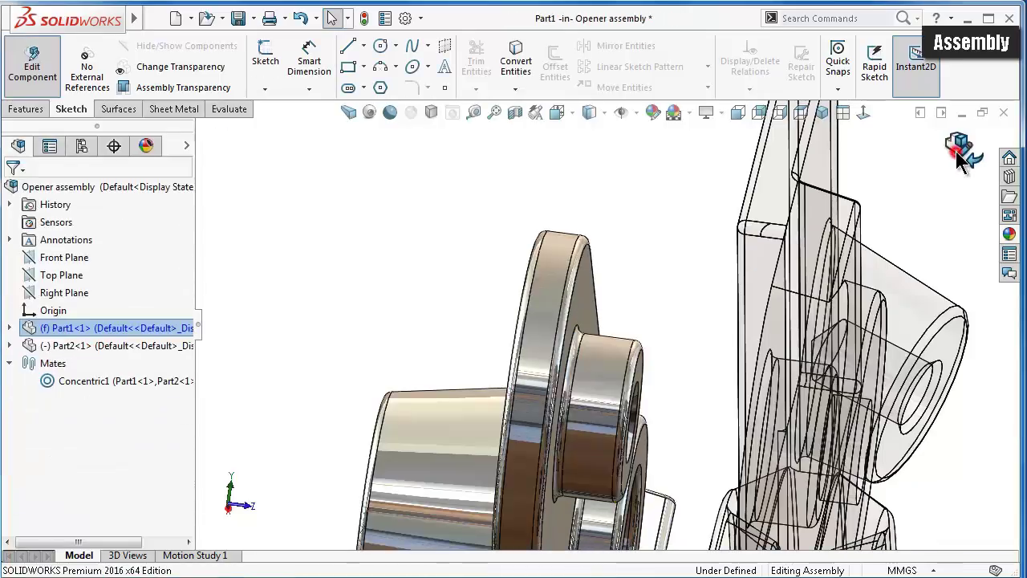
left_click(957, 152)
- Add a Coincident mate between Part1's flat face and Part2's matching face
middle_click_drag(670, 271, 723, 344)
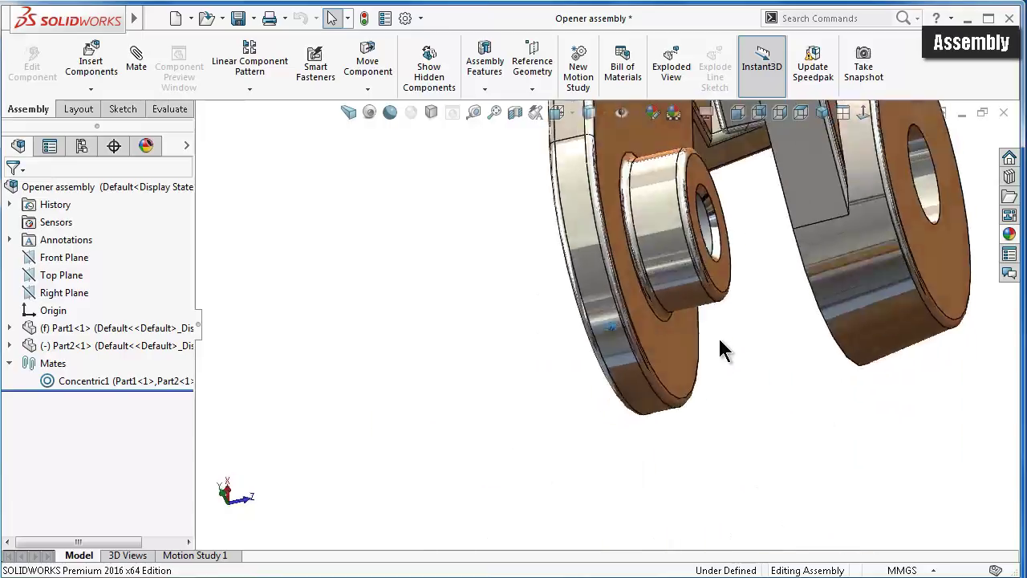
left_click(699, 355)
left_click(872, 258)
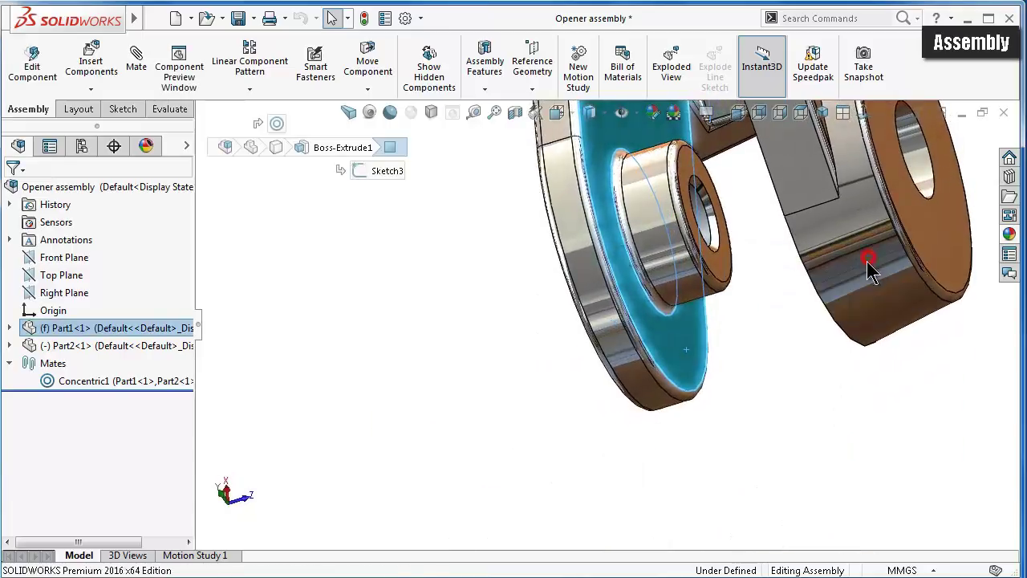
middle_click_drag(855, 276, 754, 290)
left_click(755, 290)
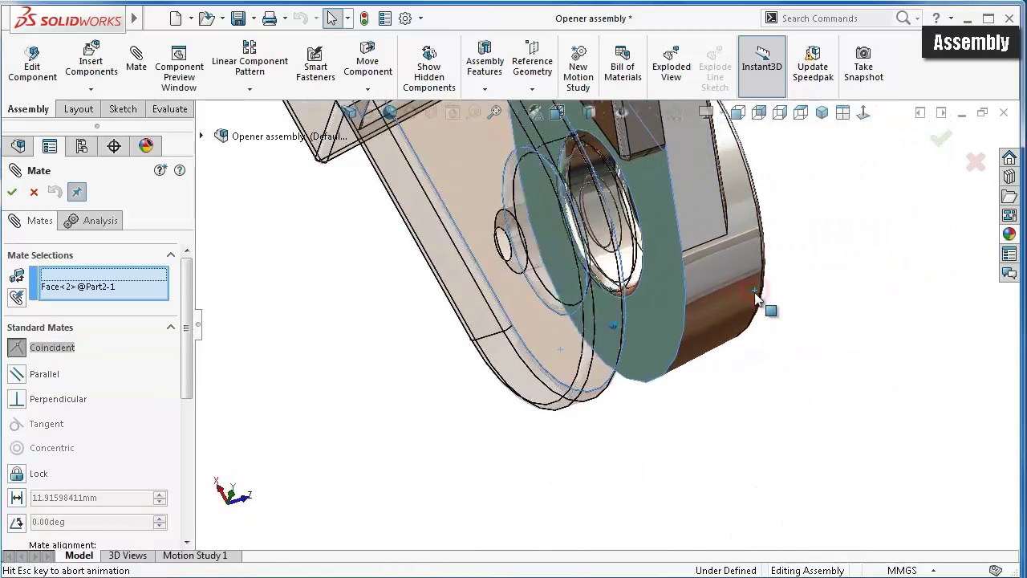
left_click(929, 271)
mouse_move(905, 288)
middle_mouse_down()
mouse_move(862, 292)
mouse_move(940, 160)
middle_mouse_up()
left_click(939, 138)
- Swing Part2 about its pivot to check the mated motion, then view the links from above
middle_click_drag(891, 203, 870, 218)
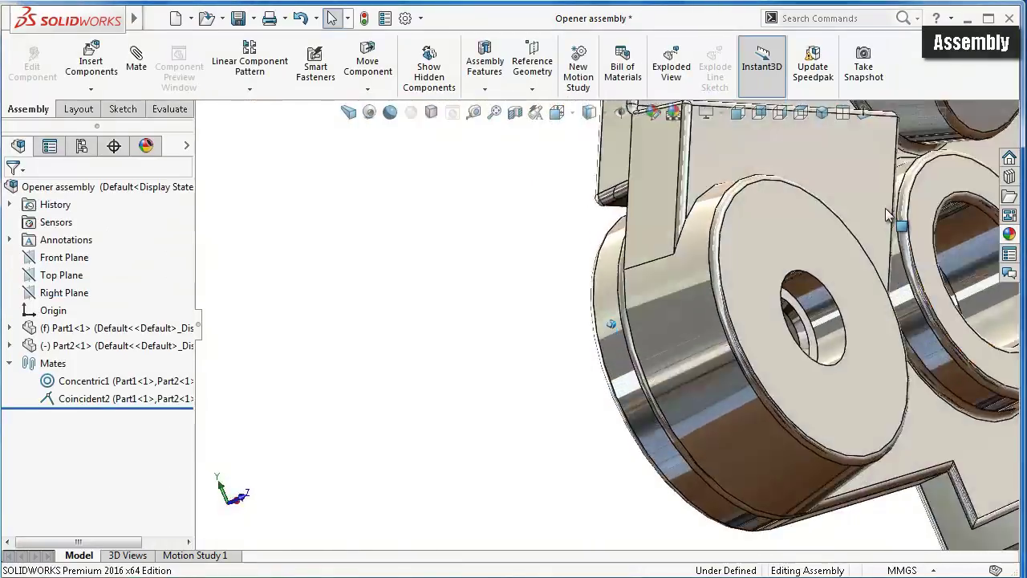
left_click_drag(873, 225, 791, 252)
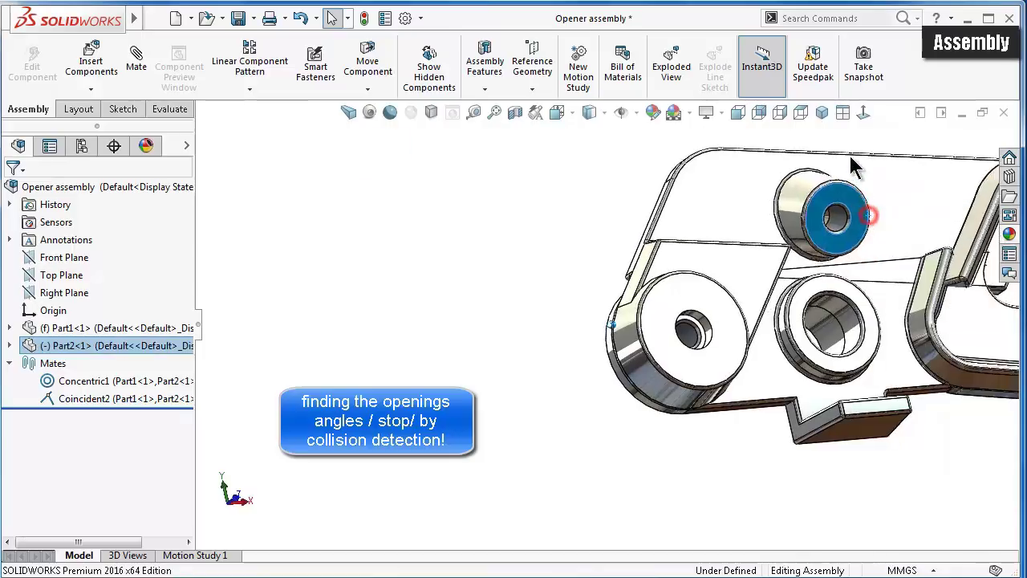
middle_click_drag(791, 252, 714, 317)
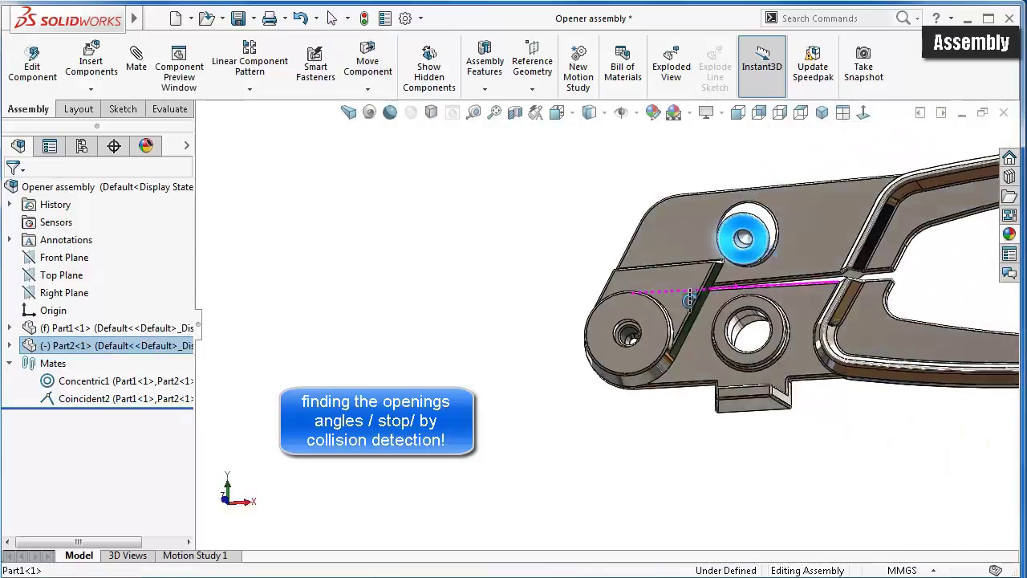
scroll(714, 317, "down", 5)
- Use Move Component with collision detection to swing the arm until the links collide
left_click(359, 69)
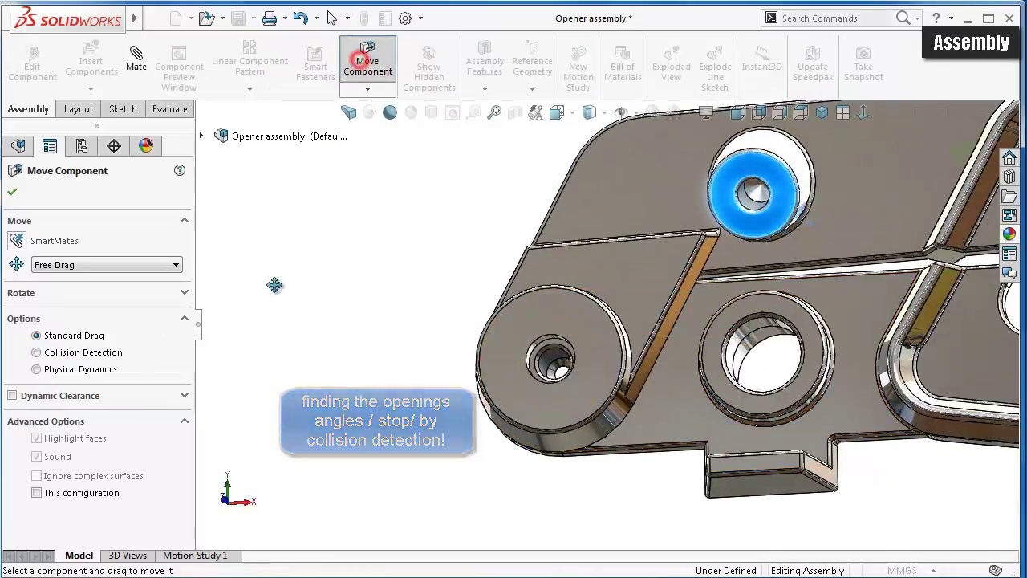
left_click(35, 353)
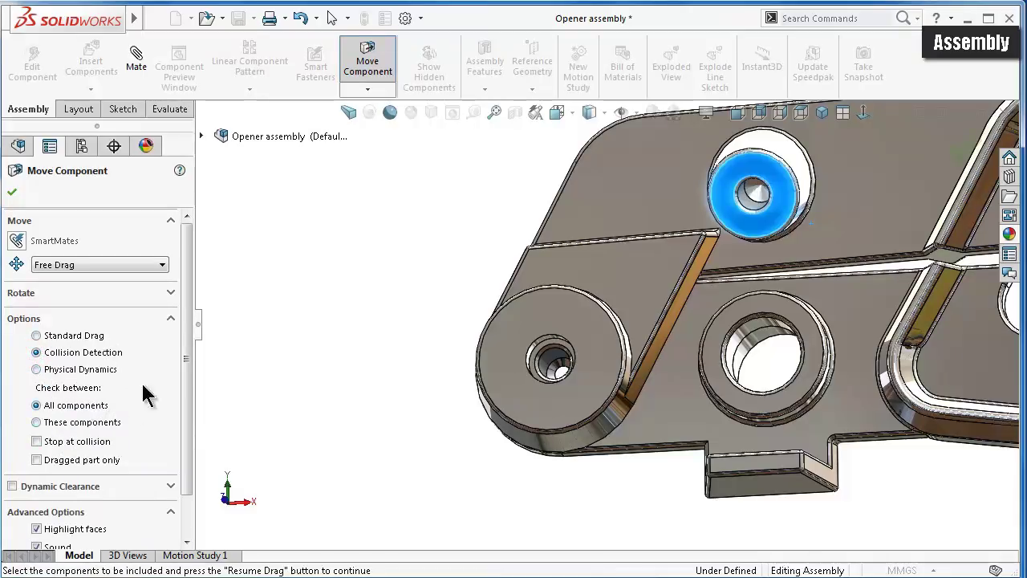
left_click_drag(190, 370, 186, 411)
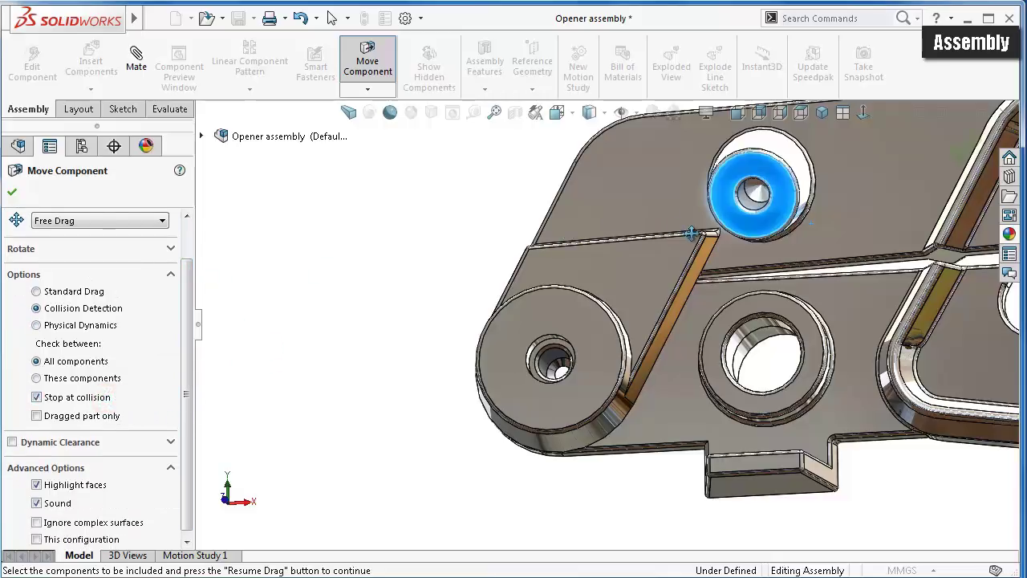
scroll(734, 240, "up", 2)
left_click_drag(774, 230, 552, 415)
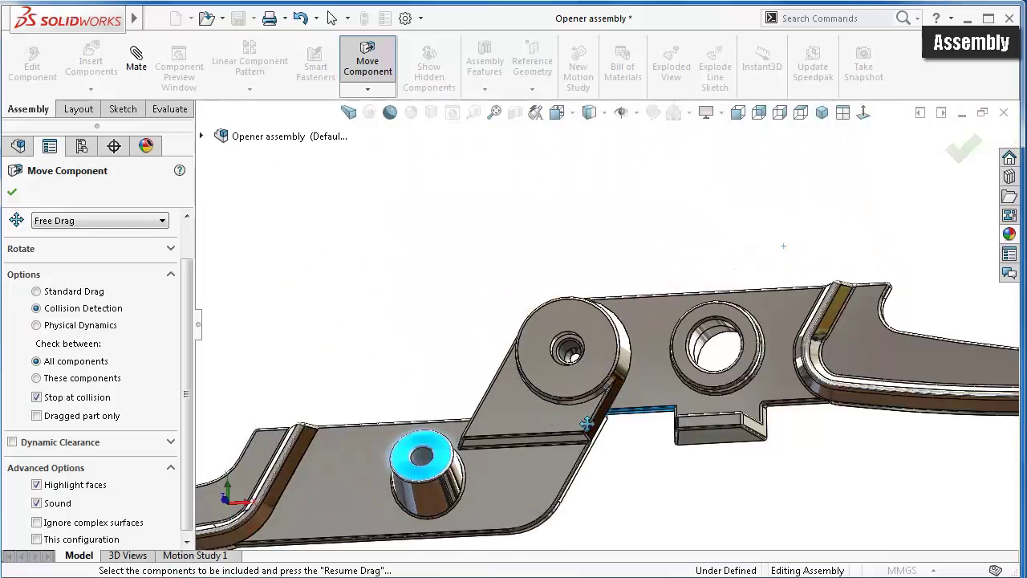
mouse_move(536, 331)
middle_mouse_down()
mouse_move(526, 406)
mouse_move(544, 395)
mouse_move(517, 403)
middle_mouse_up()
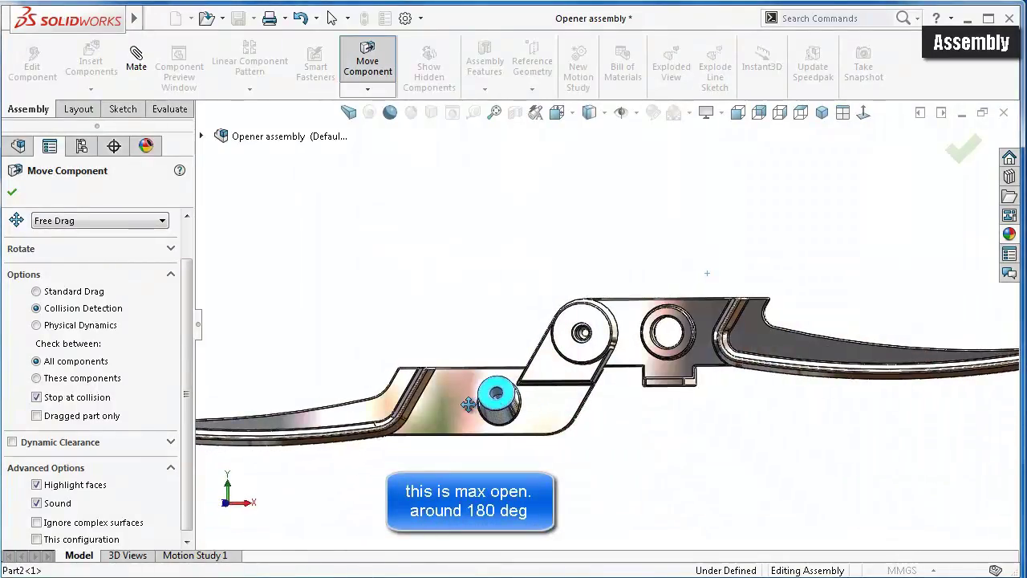
left_click_drag(468, 404, 474, 313)
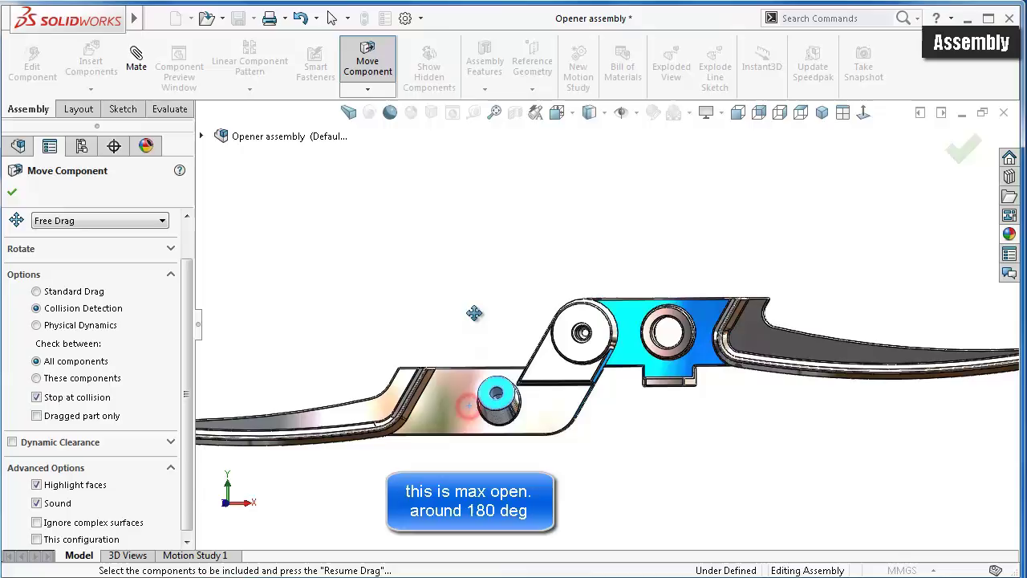
left_click(12, 192)
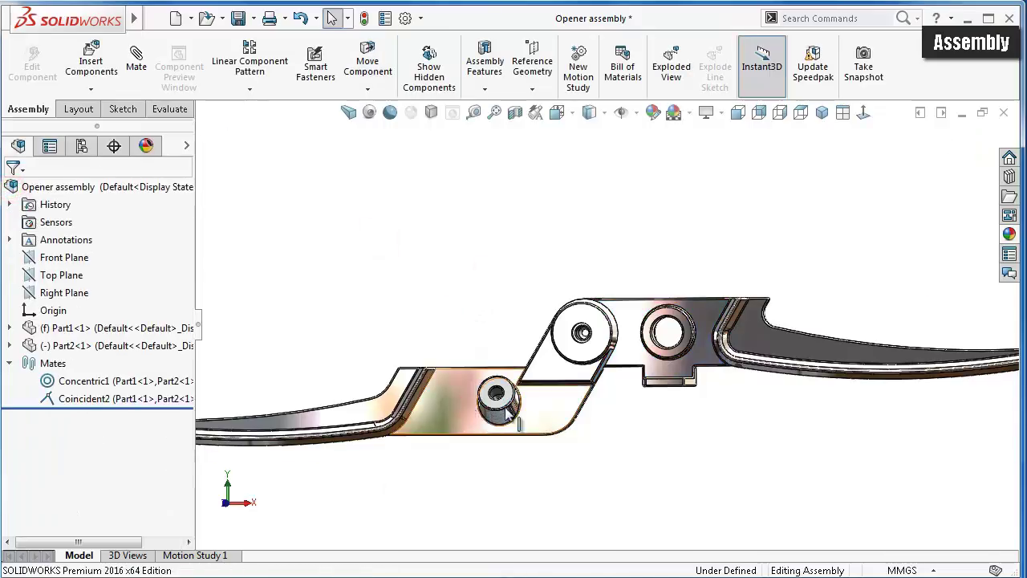
middle_click_drag(629, 448, 627, 493)
mouse_move(529, 413)
left_mouse_down()
mouse_move(415, 172)
mouse_move(435, 144)
mouse_move(586, 196)
left_mouse_up()
- Move the left link clockwise with collision detection to its stop, about 180 degrees open
left_click(368, 60)
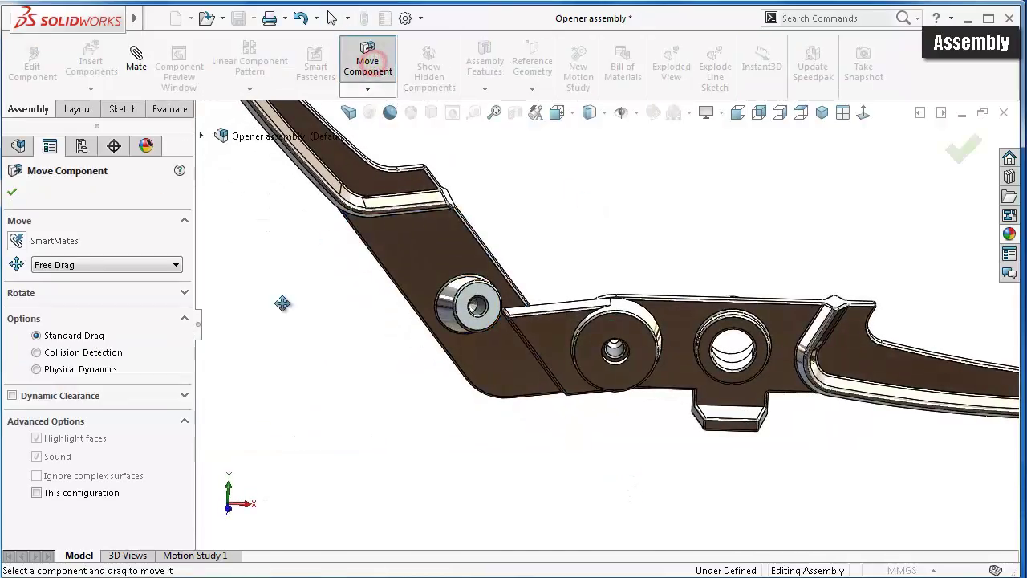
left_click(80, 353)
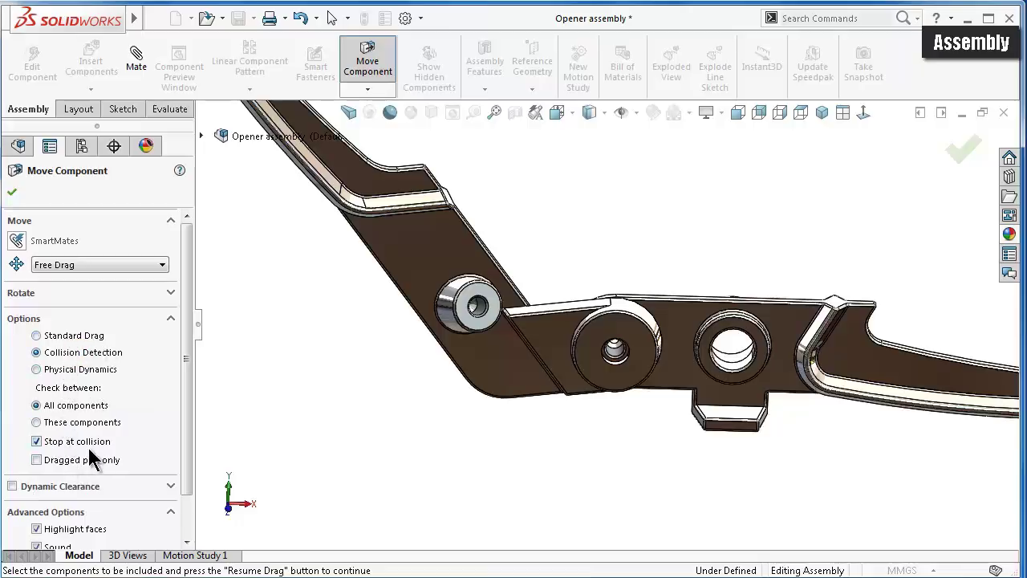
mouse_move(418, 263)
left_mouse_down()
mouse_move(725, 288)
mouse_move(735, 302)
left_mouse_up()
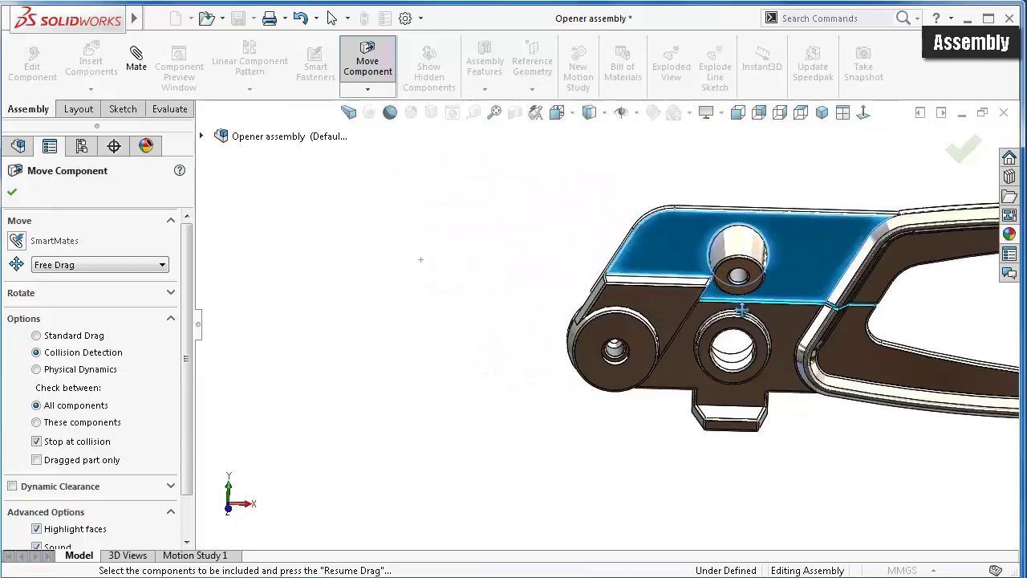
key("Up")
key("Up")
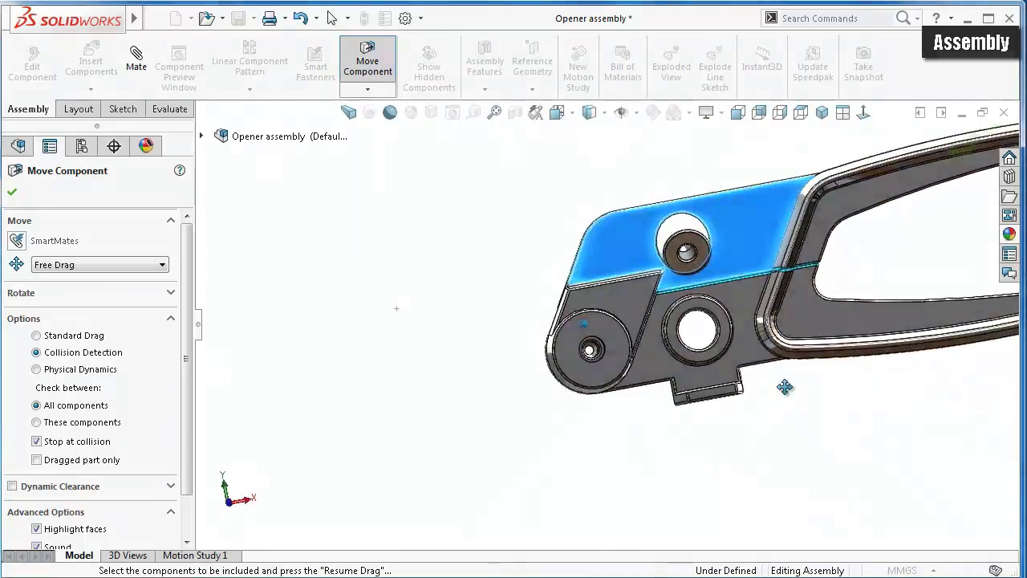
key("Up")
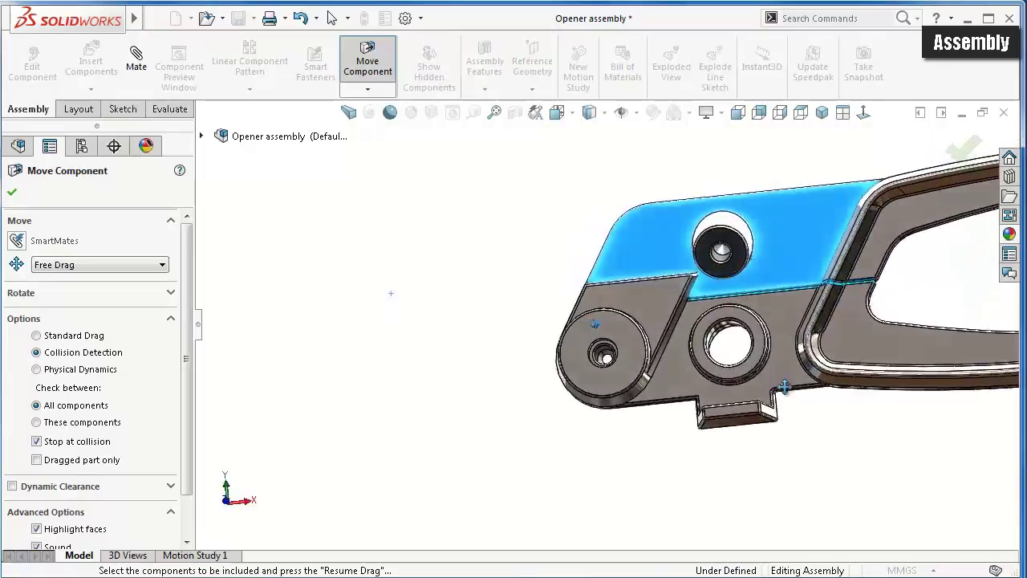
key("Up")
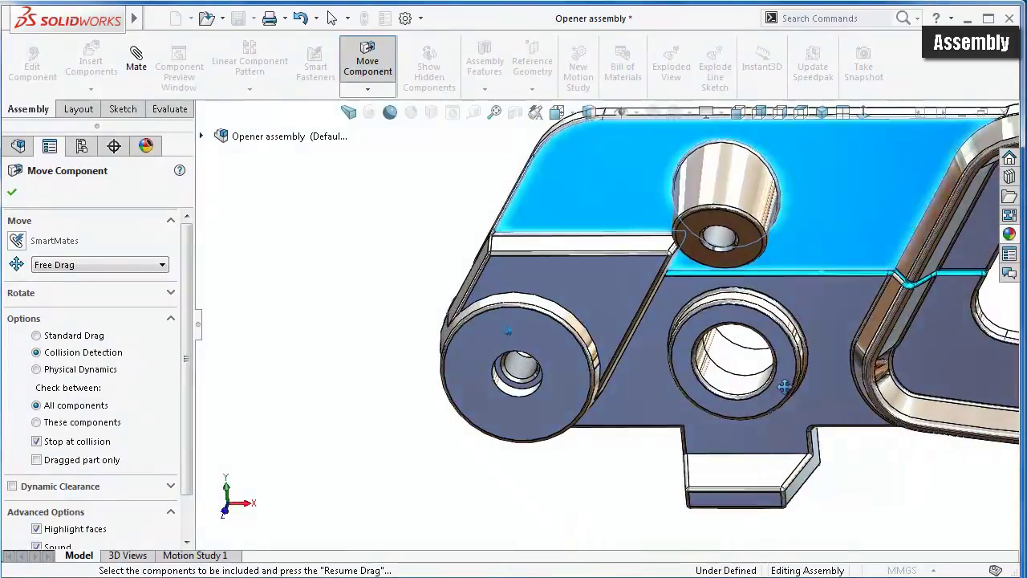
key("Up")
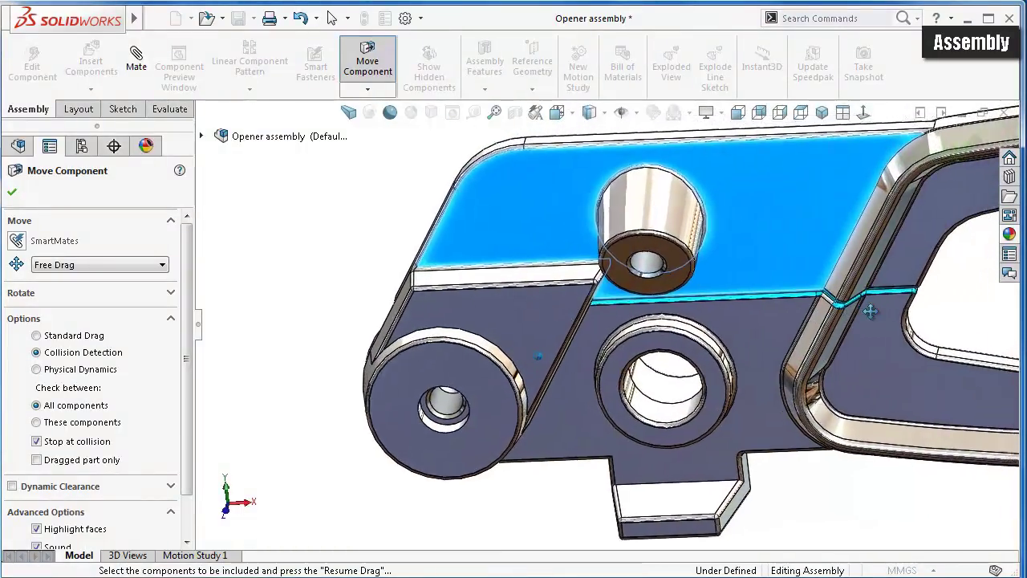
scroll(921, 298, "up", 3)
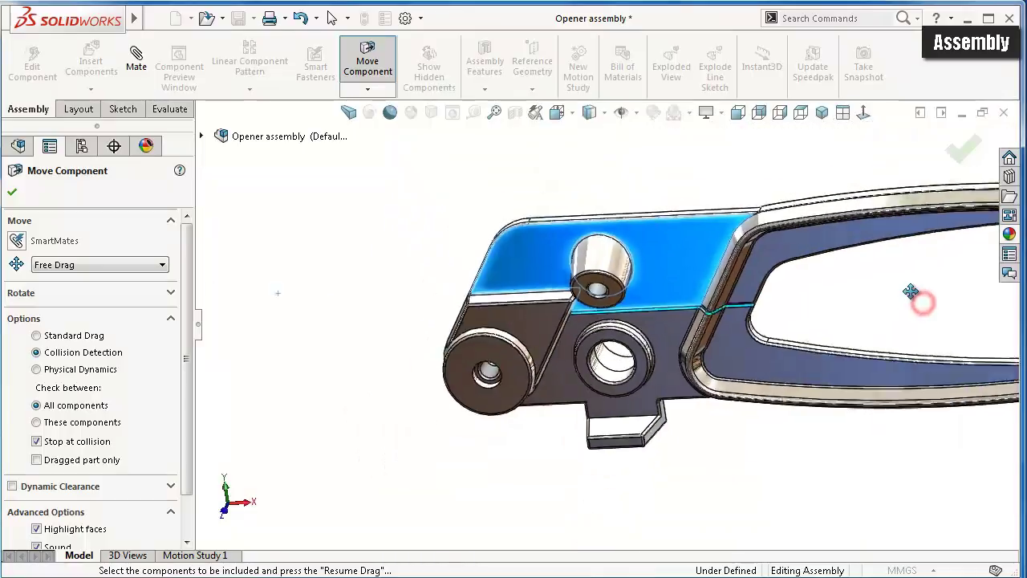
scroll(920, 298, "up", 2)
left_click(950, 164)
left_click_drag(729, 282, 506, 199)
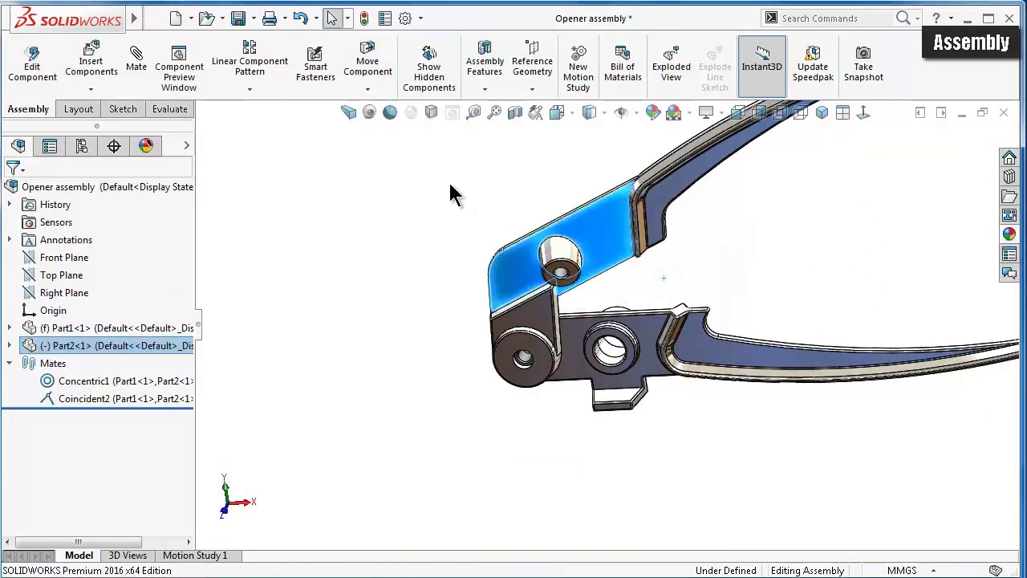
- Start a Limit Angle mate with value 0 and an edge as the reference
left_click(138, 72)
mouse_move(183, 303)
left_mouse_down()
mouse_move(184, 390)
mouse_move(160, 405)
mouse_move(189, 371)
left_mouse_up()
left_click(171, 365)
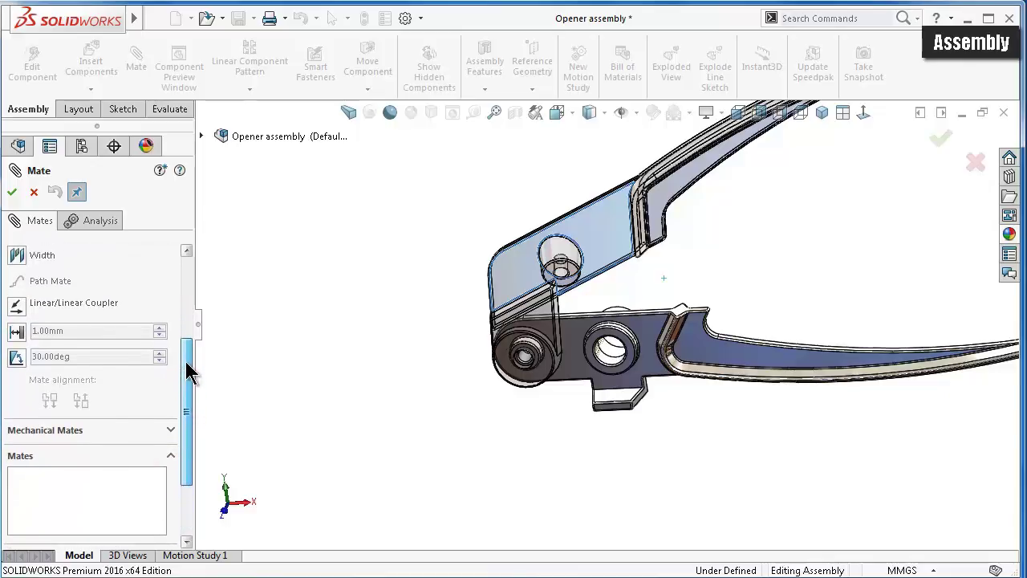
left_click(19, 353)
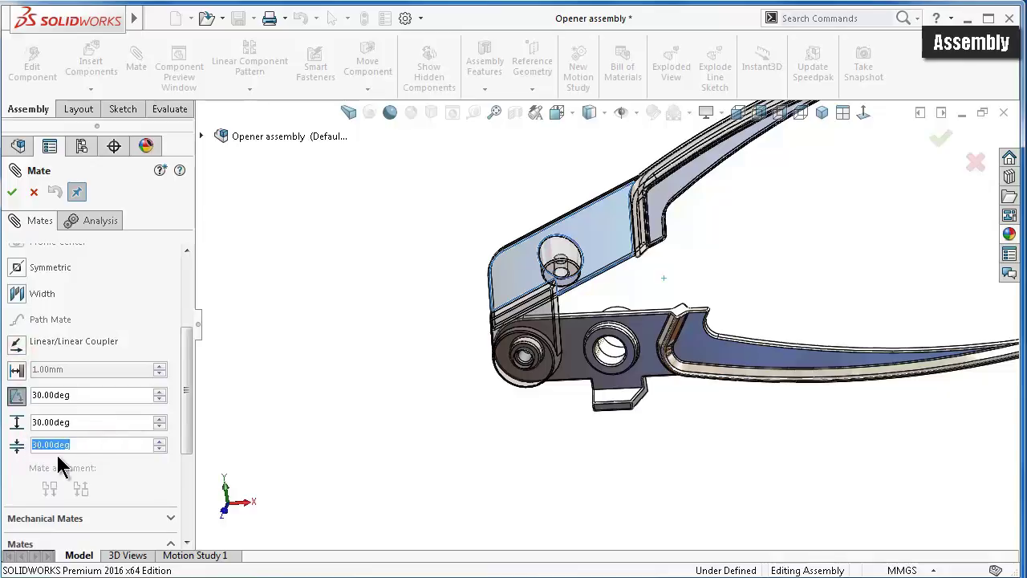
type("0")
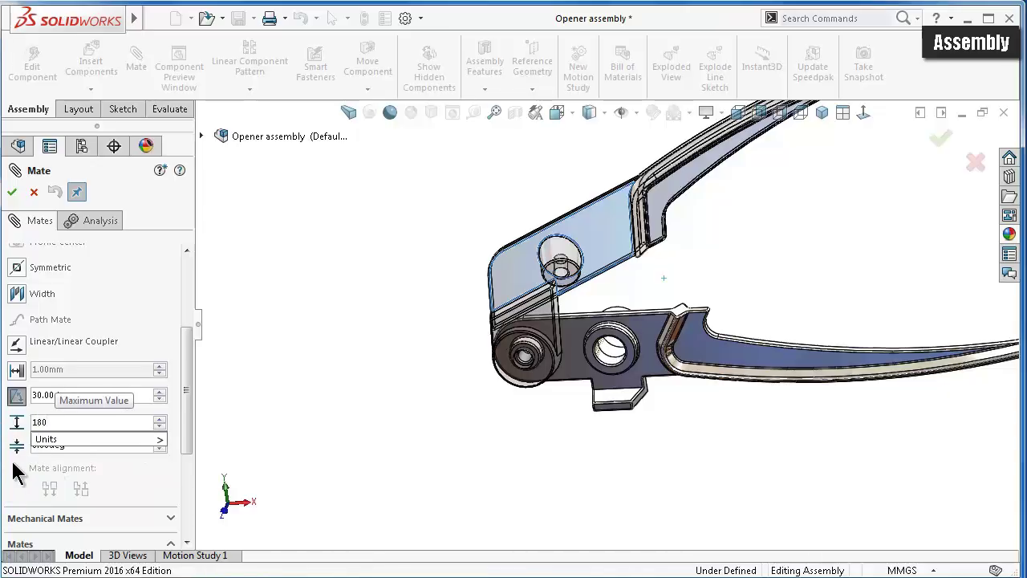
scroll(618, 305, "down", 2)
scroll(626, 321, "down", 2)
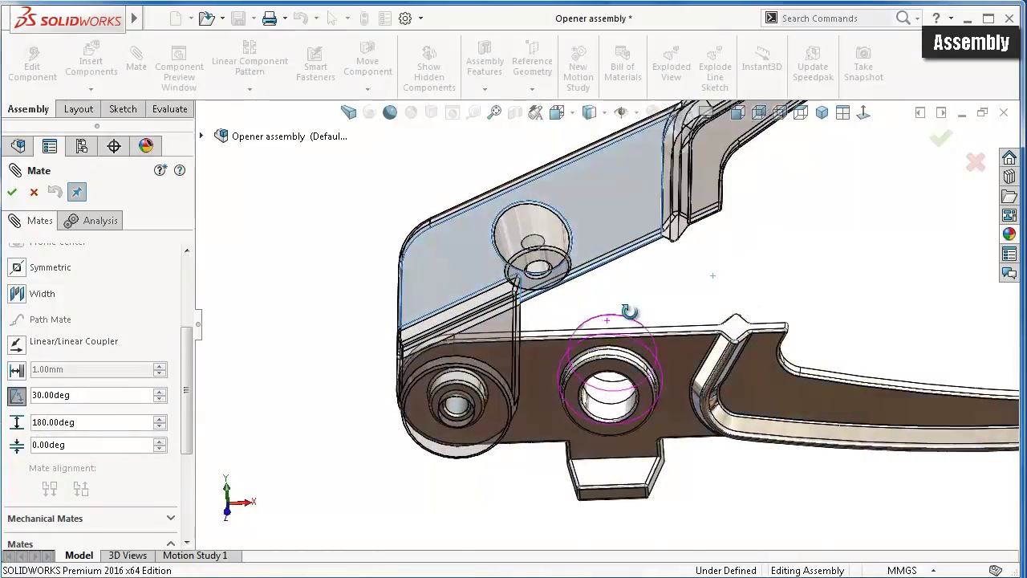
scroll(679, 351, "down", 2)
scroll(683, 349, "down", 2)
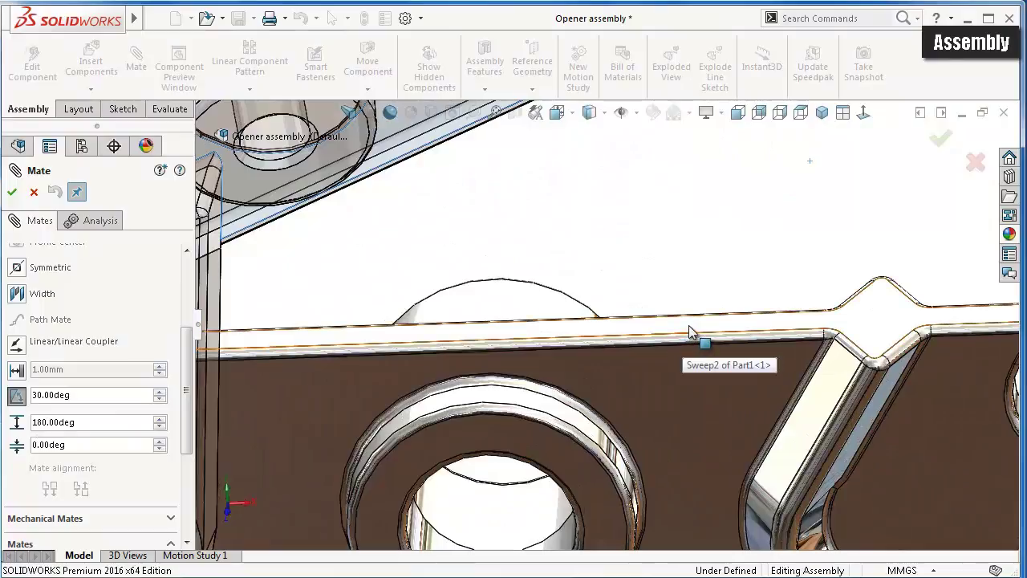
left_click(691, 330)
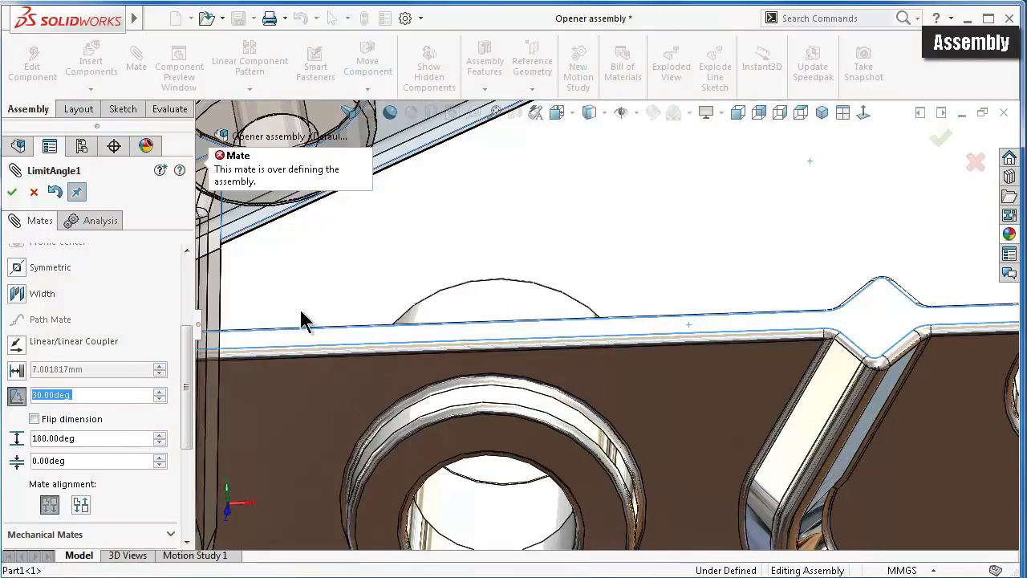
- Clear the mate selections and apply LimitAngle1 between faces on Part1 and Part2
left_click_drag(191, 355, 202, 290)
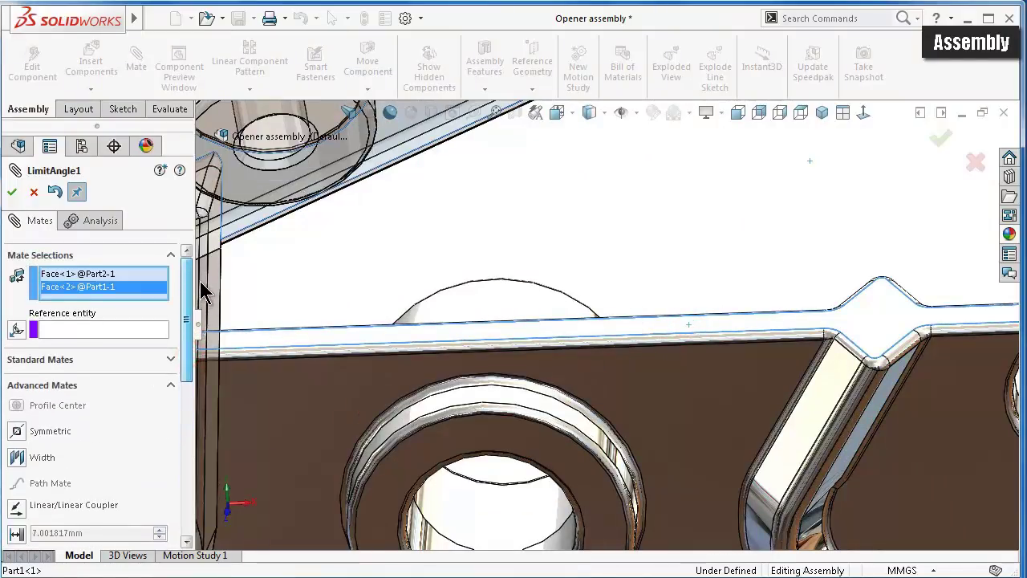
right_click(160, 296)
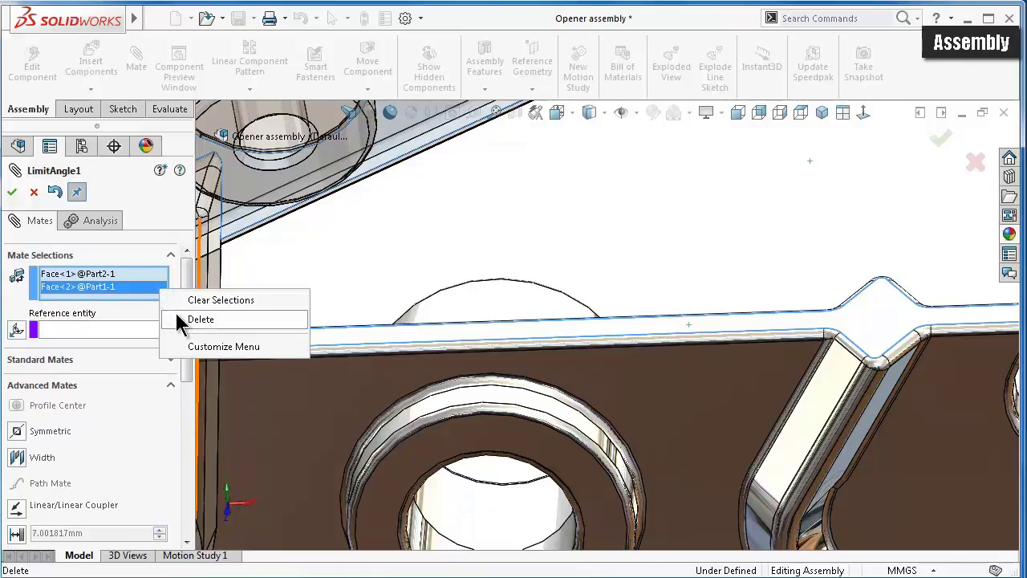
left_click(191, 299)
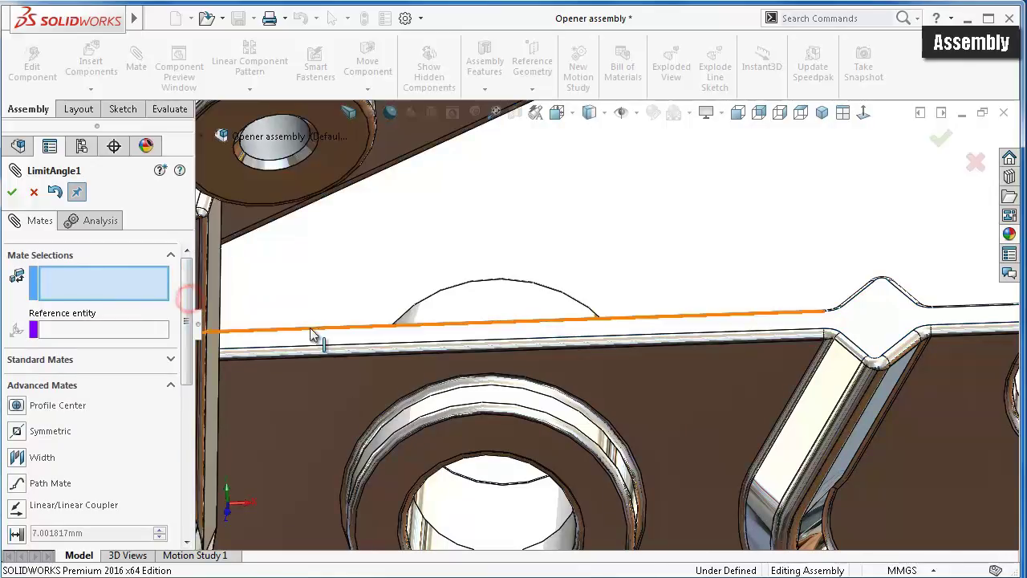
left_click(308, 341)
mouse_move(346, 291)
middle_mouse_down()
mouse_move(296, 231)
mouse_move(551, 269)
middle_mouse_up()
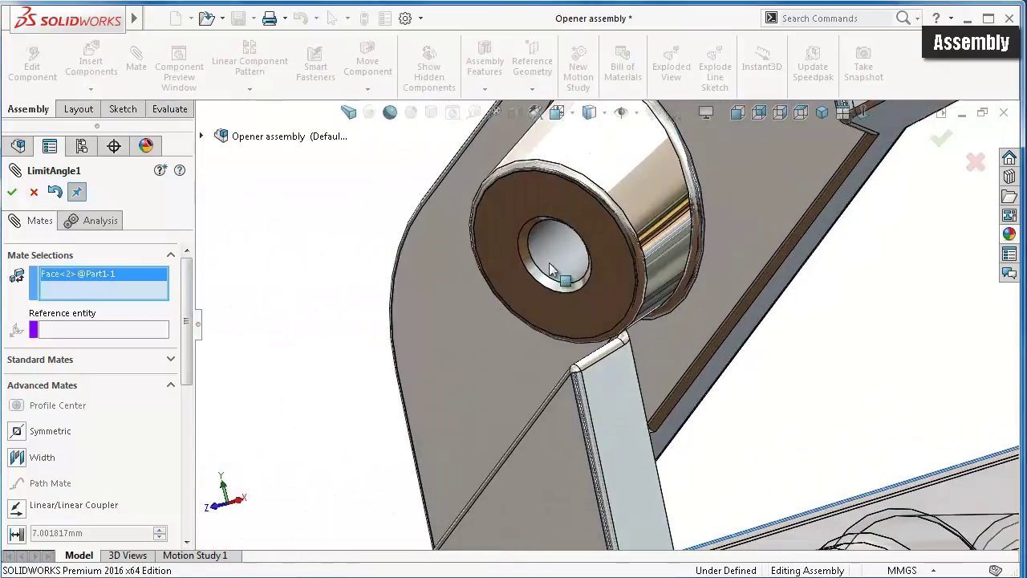
left_click(809, 247)
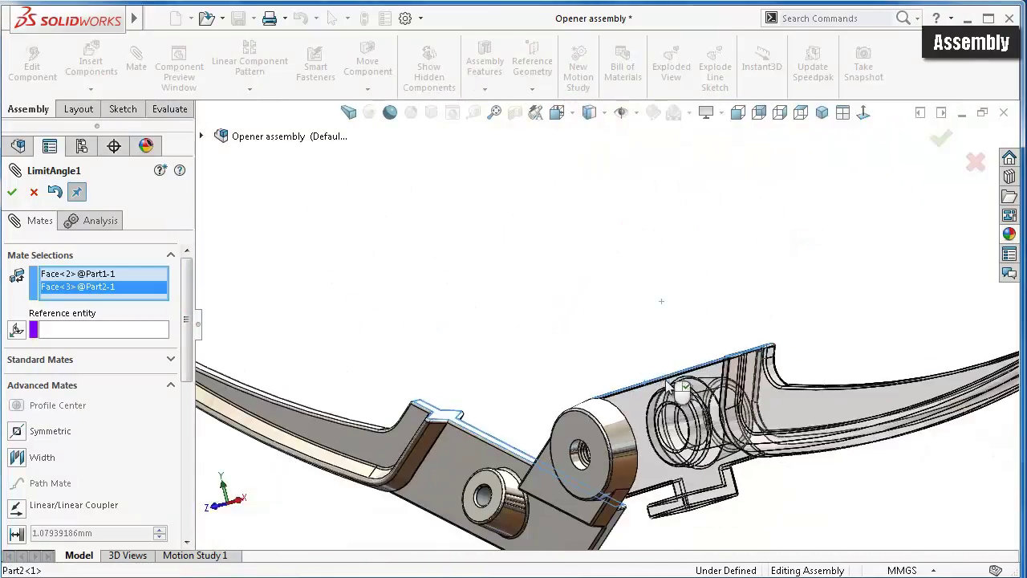
left_click(12, 192)
- Swing the lever to check that LimitAngle1 restricts its range
mouse_move(337, 425)
left_mouse_down()
mouse_move(740, 382)
mouse_move(393, 456)
mouse_move(337, 505)
mouse_move(385, 412)
mouse_move(742, 366)
left_mouse_up()
left_click(941, 142)
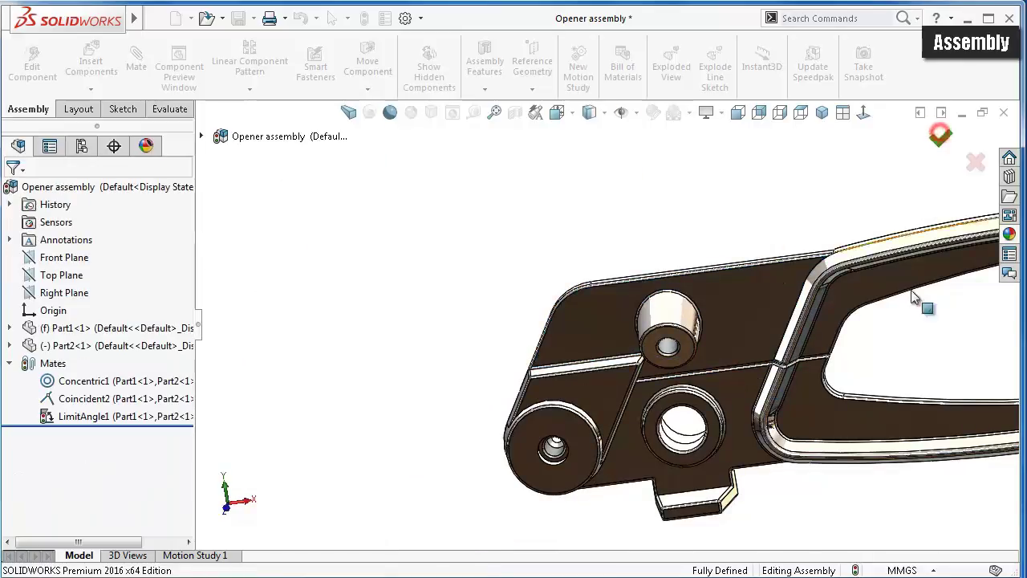
mouse_move(913, 298)
middle_mouse_down()
mouse_move(917, 307)
mouse_move(902, 278)
mouse_move(755, 391)
mouse_move(663, 320)
middle_mouse_up()
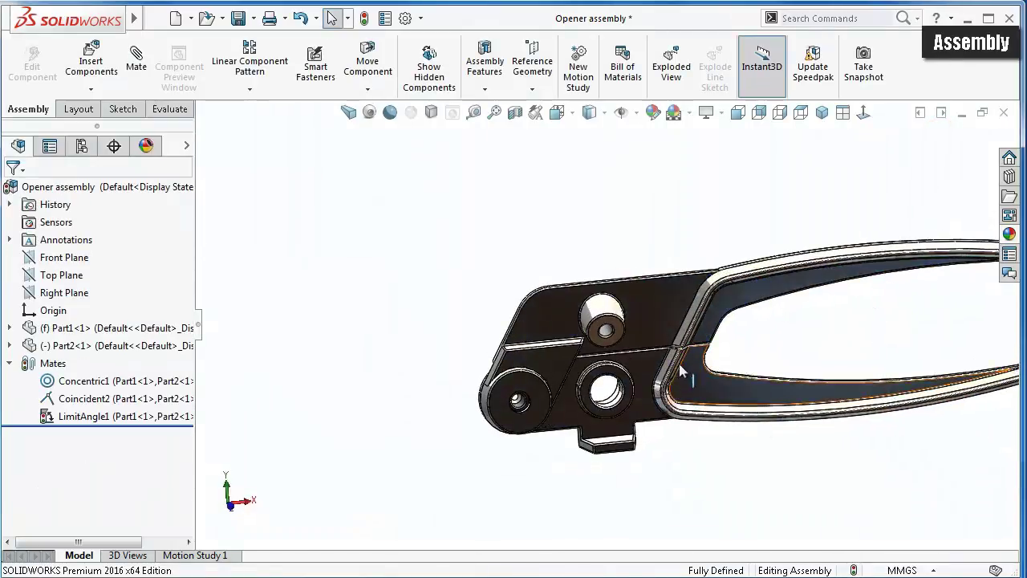
mouse_move(662, 319)
left_mouse_down()
mouse_move(405, 554)
mouse_move(740, 335)
left_mouse_up()
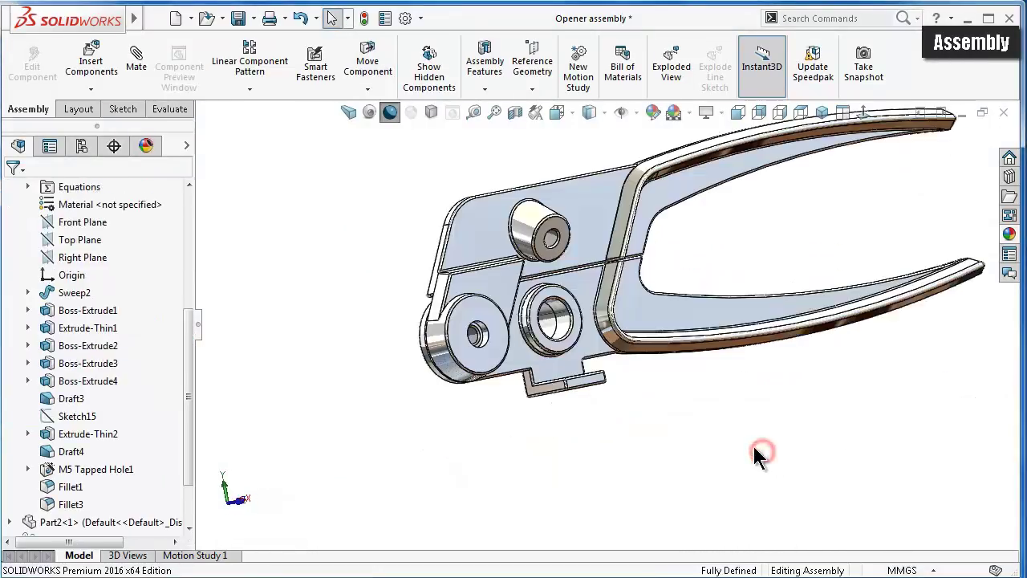
middle_click_drag(753, 444, 634, 357)
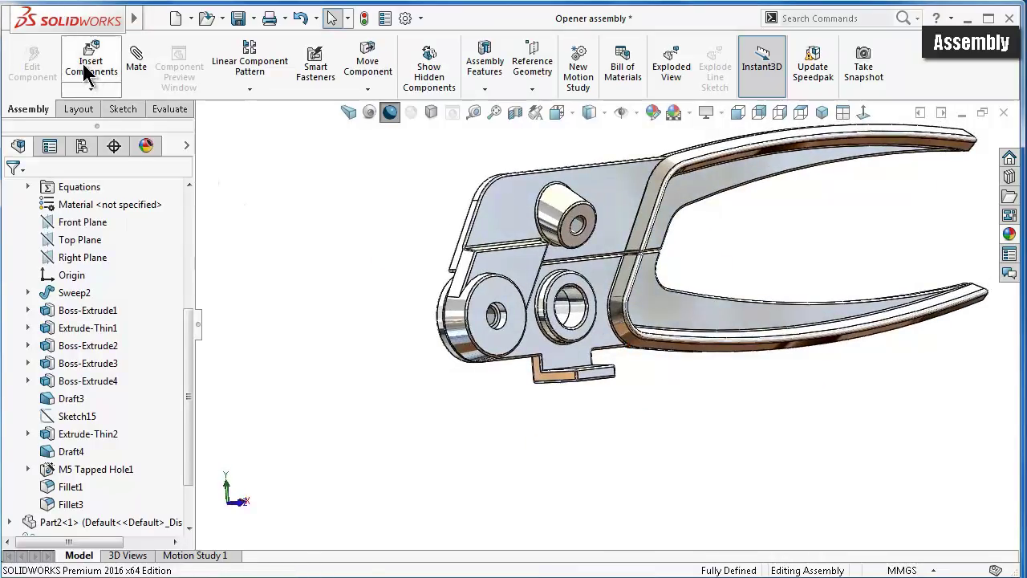
- Insert the part5 splined shaft and place it beside the pliers
left_click(88, 78)
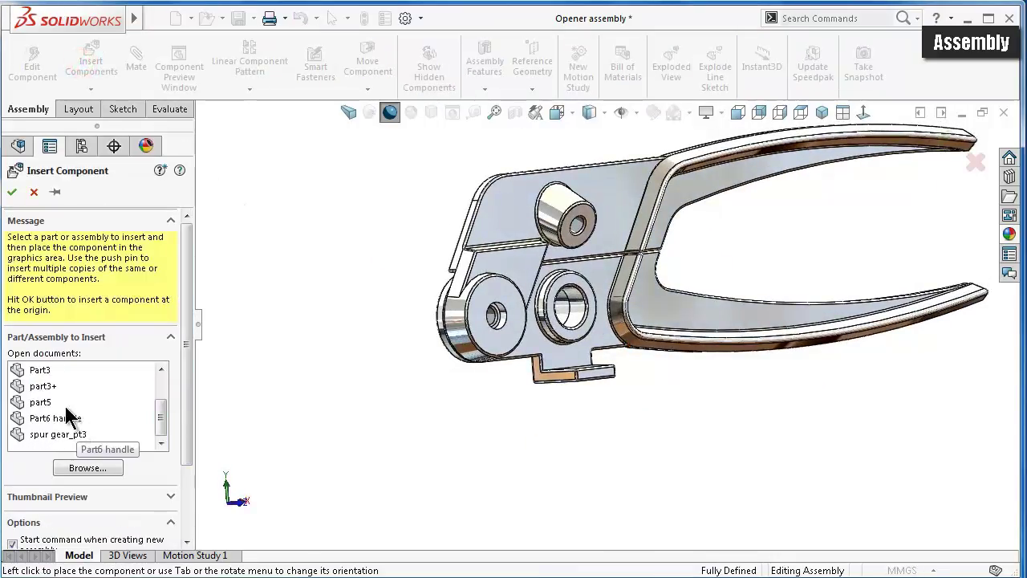
left_click(345, 341)
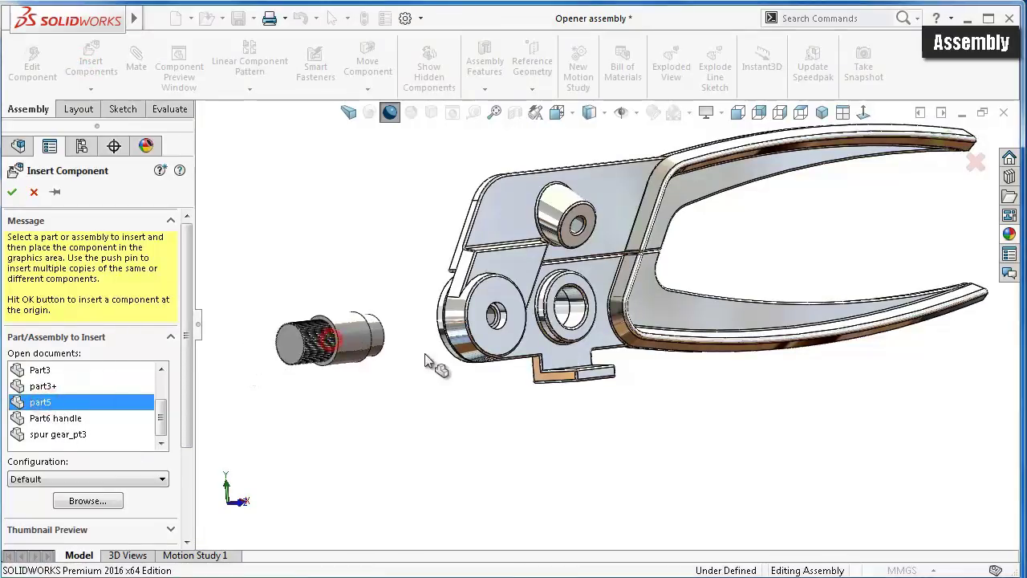
scroll(431, 353, "down", 1)
scroll(431, 352, "down", 1)
scroll(433, 356, "down", 1)
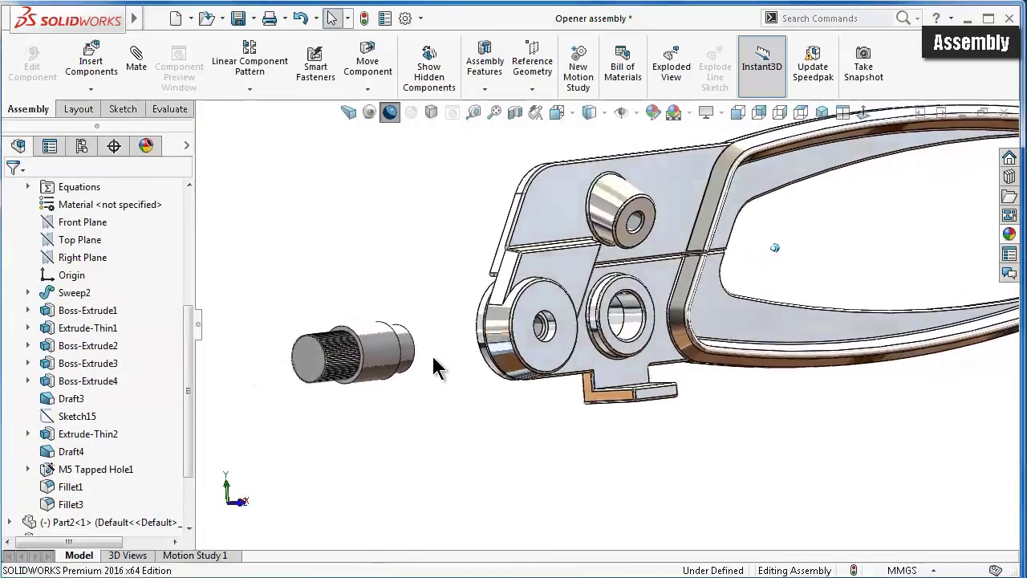
scroll(432, 354, "down", 2)
middle_click_drag(432, 358, 701, 433)
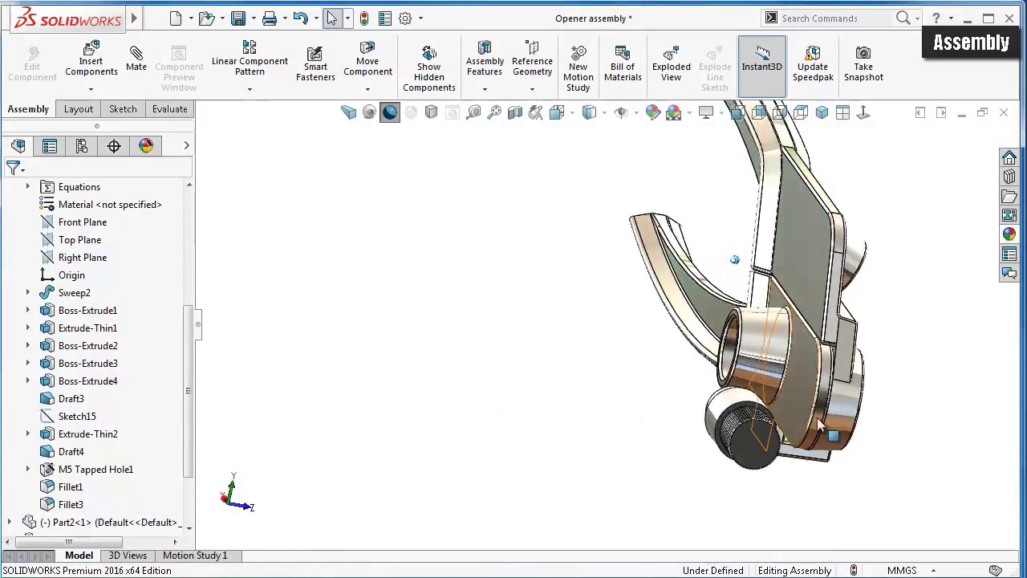
scroll(701, 434, "down", 2)
- Mate part5 concentric with the pivot bushing, flipping its alignment
left_click(476, 290)
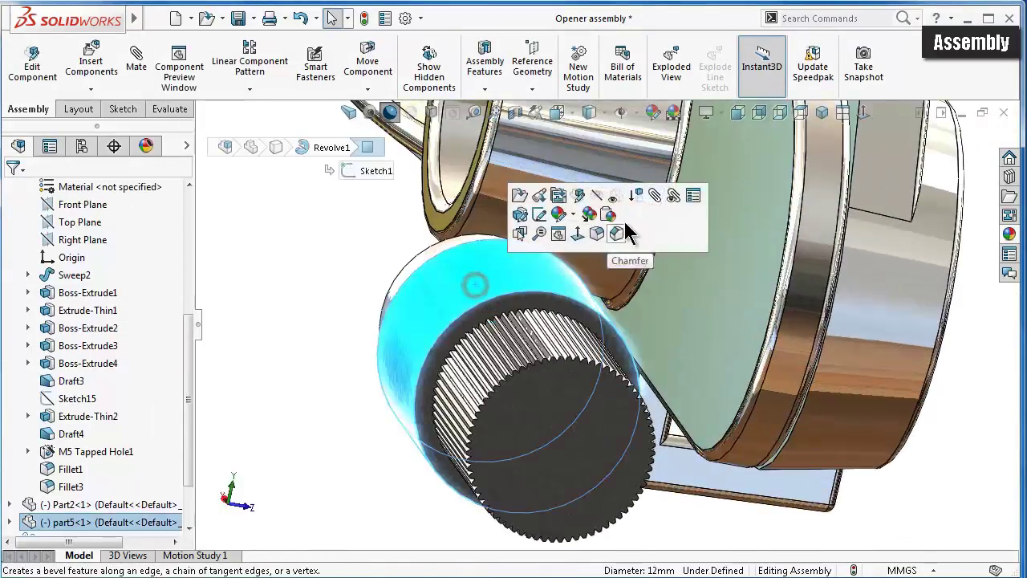
left_click(652, 201)
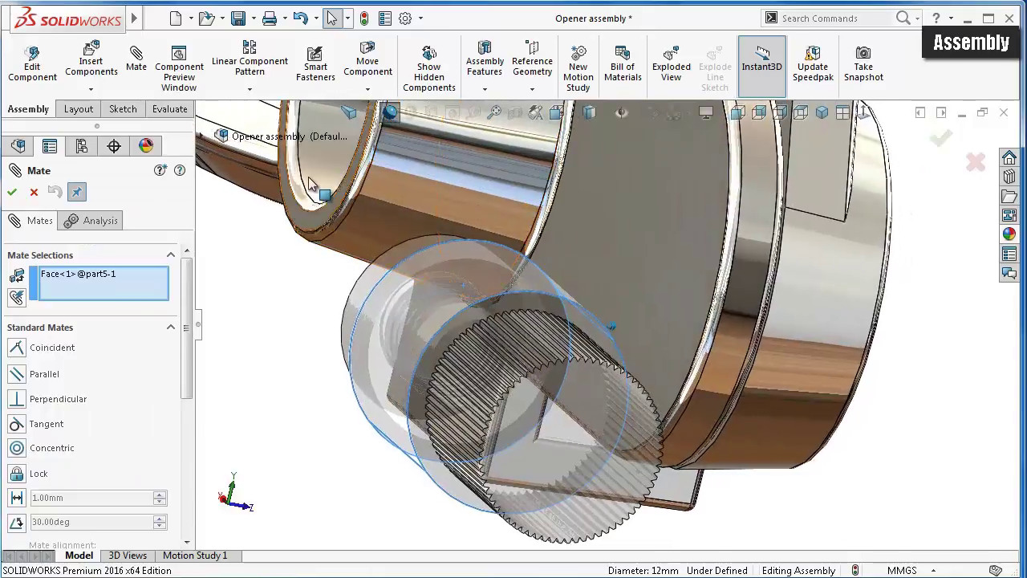
left_click(374, 219)
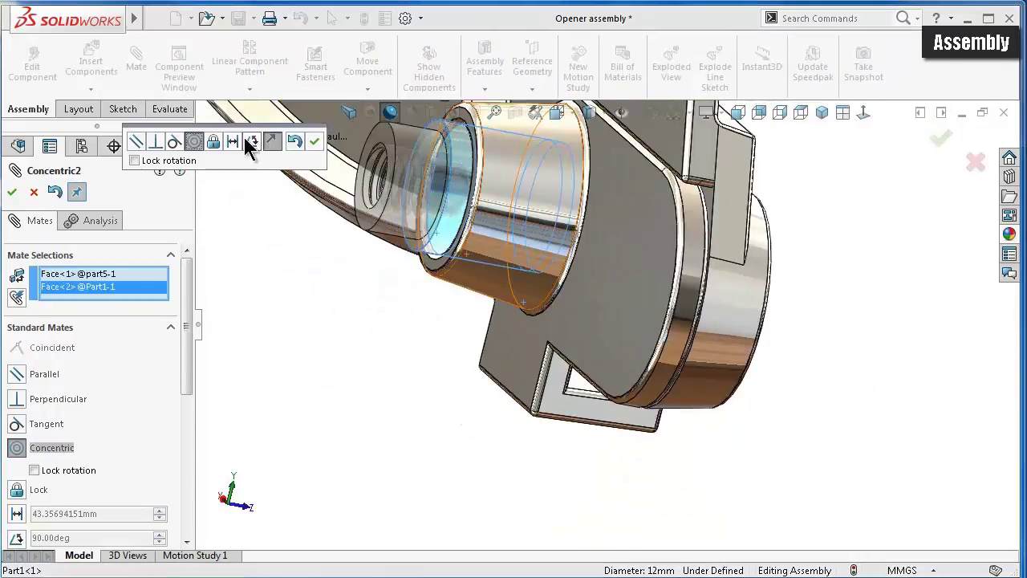
left_click(271, 142)
left_click(313, 141)
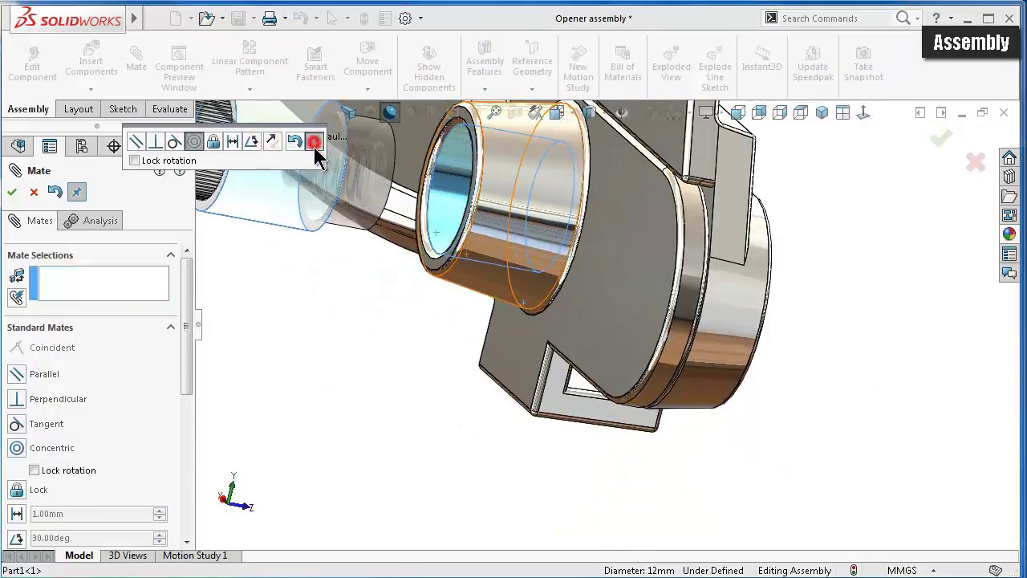
key("Escape")
scroll(572, 469, "down", 3)
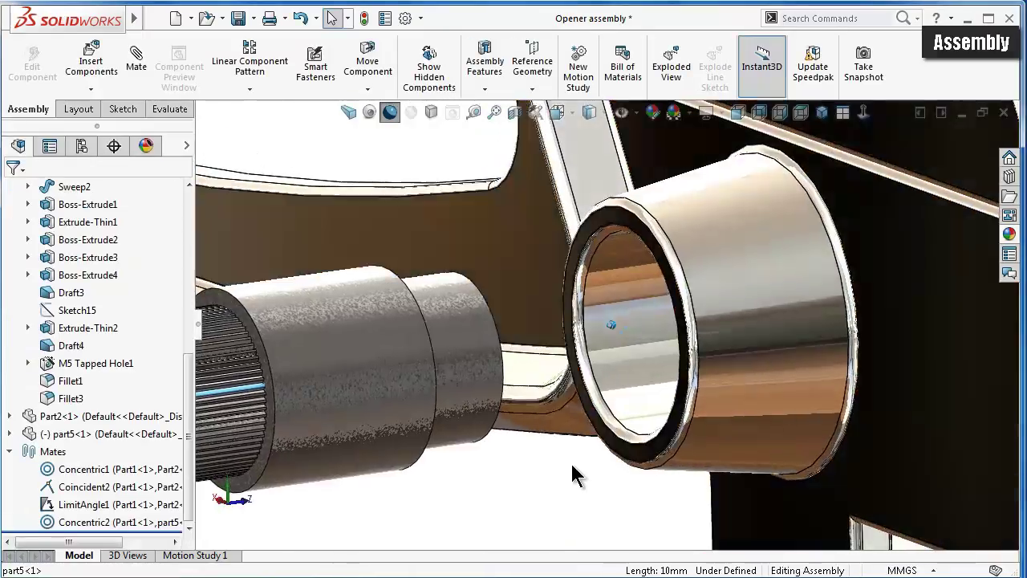
scroll(486, 441, "down", 3)
scroll(433, 379, "down", 3)
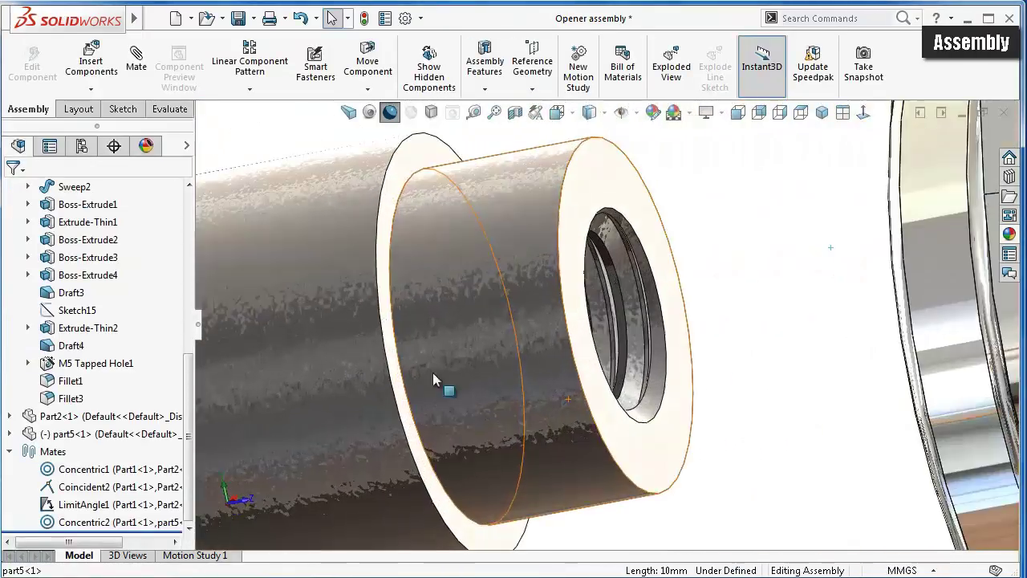
- Seat the shaft's shoulder ring face coincident against the bushing ring face on Part1
left_click(391, 288)
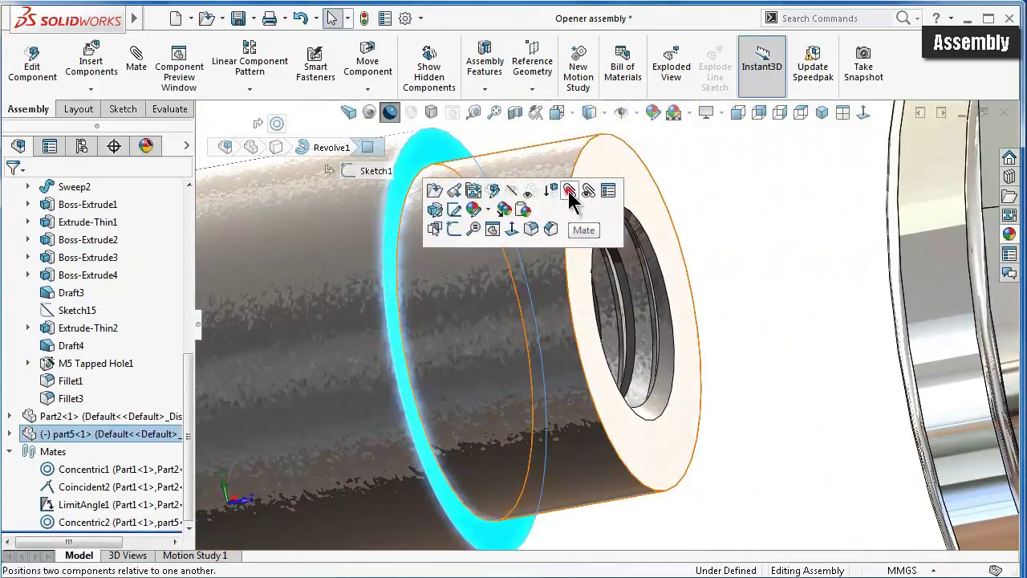
left_click(570, 192)
middle_click_drag(795, 337, 825, 334)
left_click(832, 296)
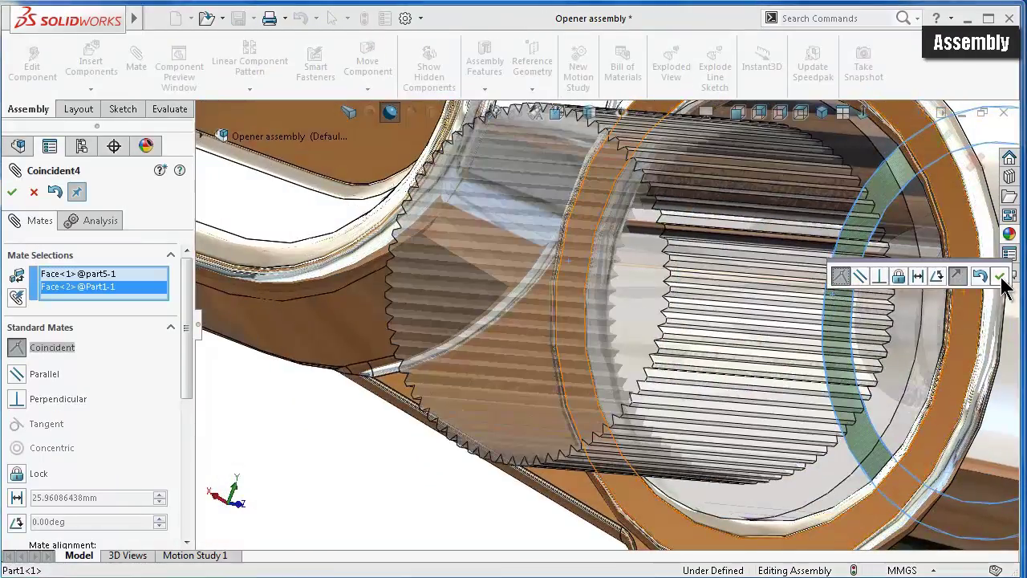
left_click(999, 276)
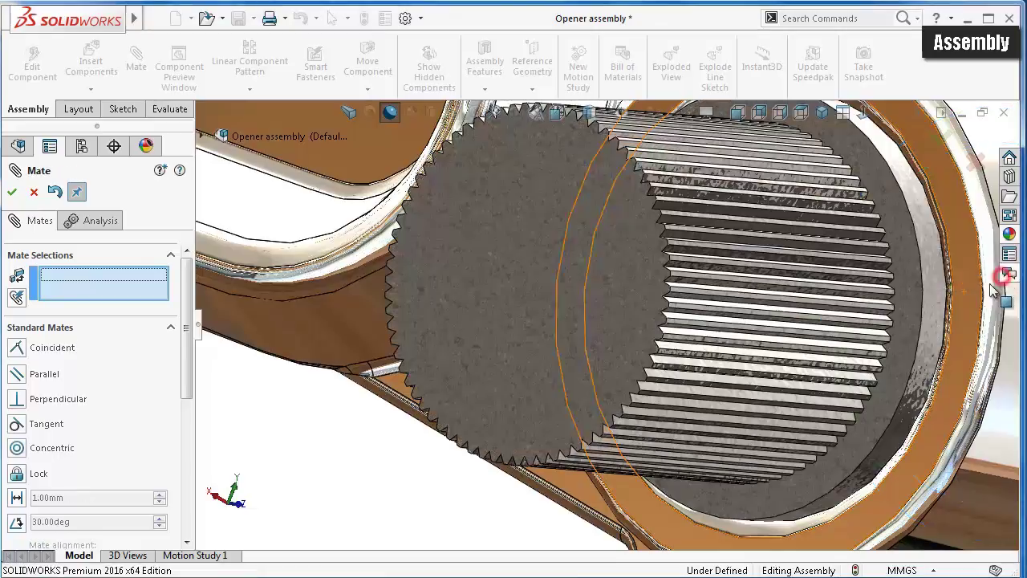
mouse_move(1003, 285)
middle_mouse_down()
mouse_move(898, 313)
mouse_move(846, 299)
mouse_move(863, 304)
middle_mouse_up()
scroll(851, 309, "up", 3)
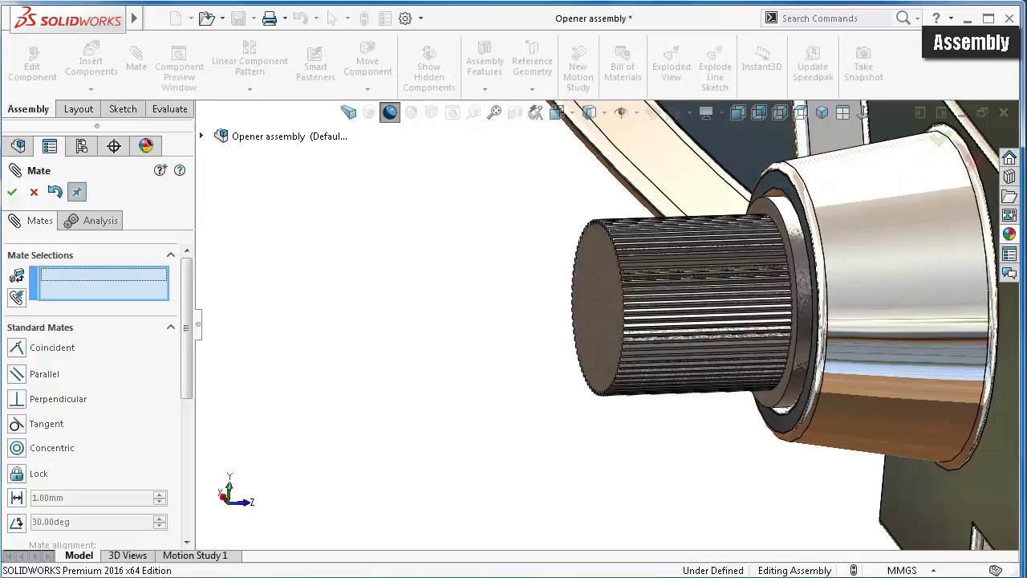
left_click(34, 191)
mouse_move(428, 337)
middle_mouse_down()
mouse_move(550, 385)
mouse_move(600, 314)
mouse_move(573, 286)
mouse_move(460, 419)
mouse_move(493, 431)
mouse_move(776, 417)
mouse_move(757, 420)
mouse_move(814, 321)
mouse_move(814, 351)
mouse_move(812, 327)
middle_mouse_up()
left_click(567, 287)
left_click(452, 426)
left_click(820, 313)
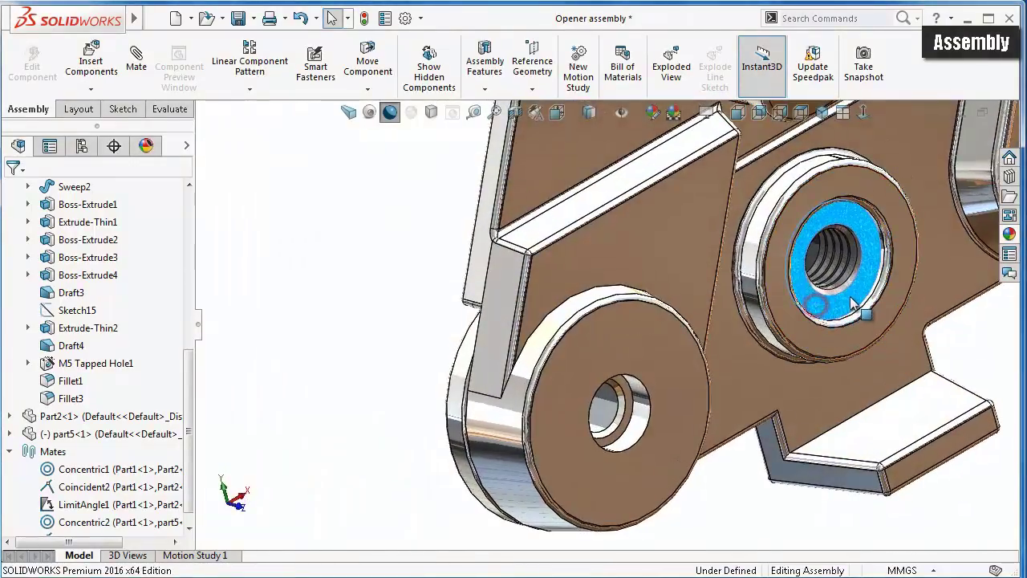
mouse_move(875, 297)
middle_mouse_down()
mouse_move(877, 370)
mouse_move(825, 523)
middle_mouse_up()
left_click(872, 384)
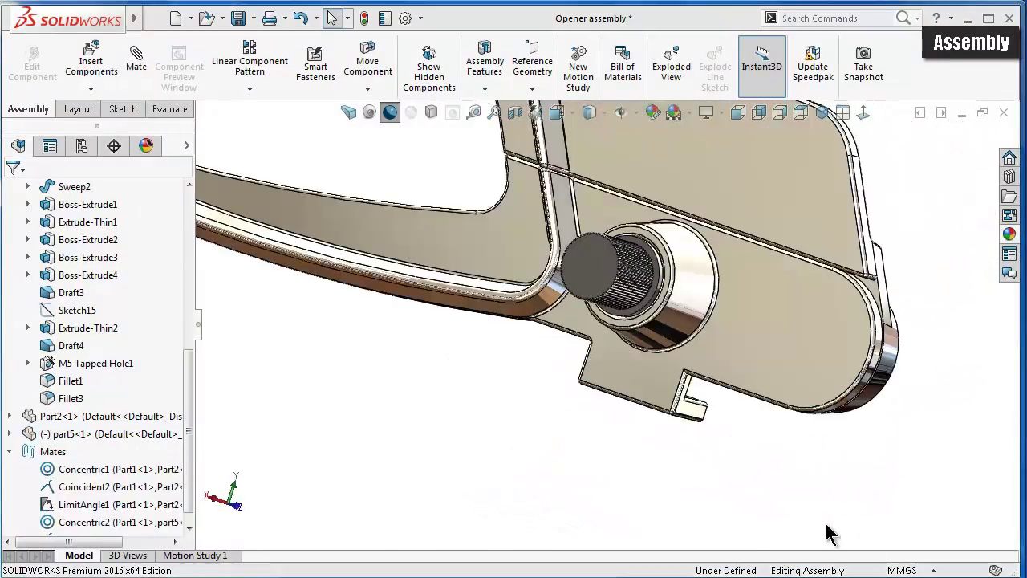
key("f")
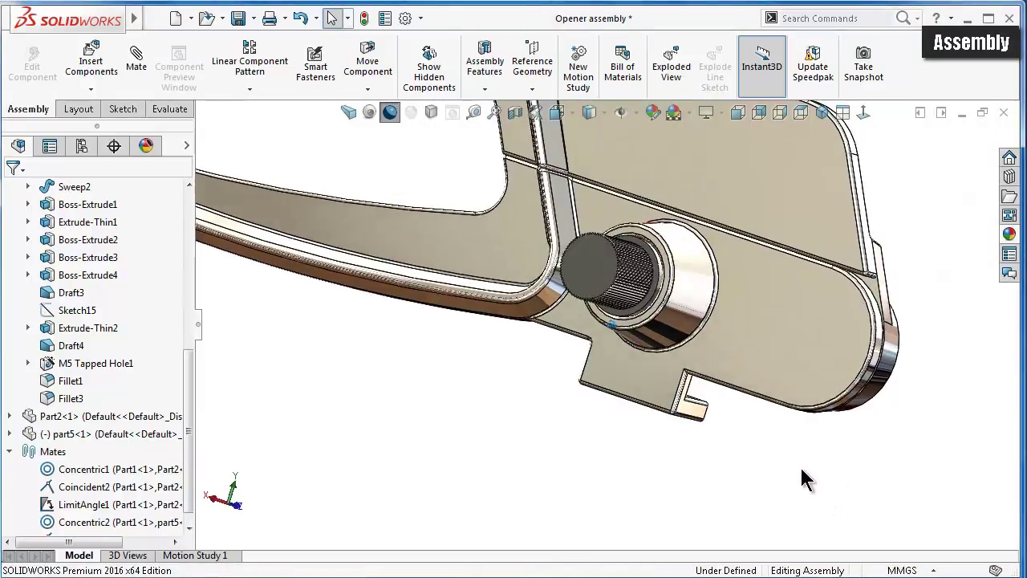
key("Right")
key("Right")
key("Right")
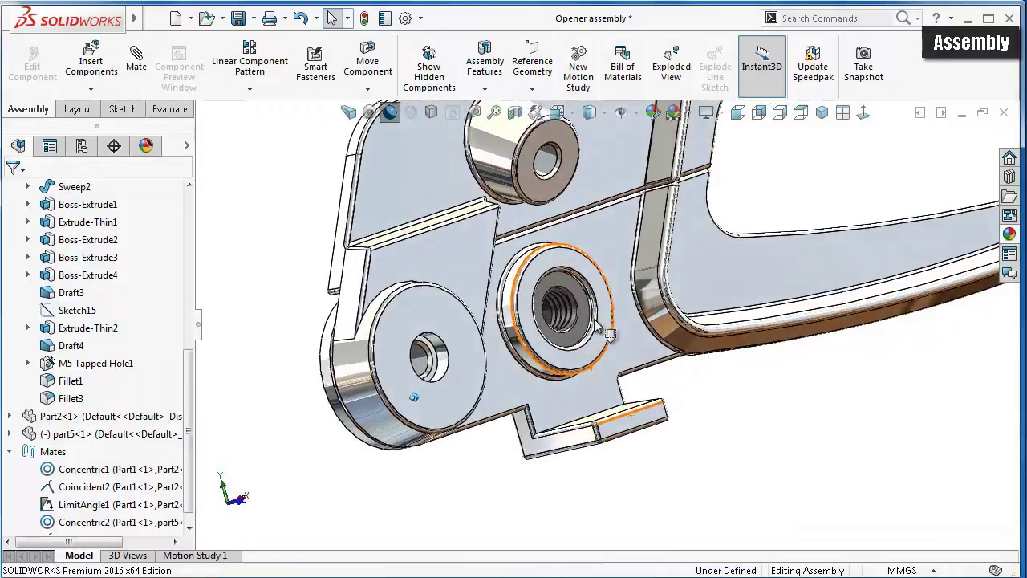
left_click(88, 71)
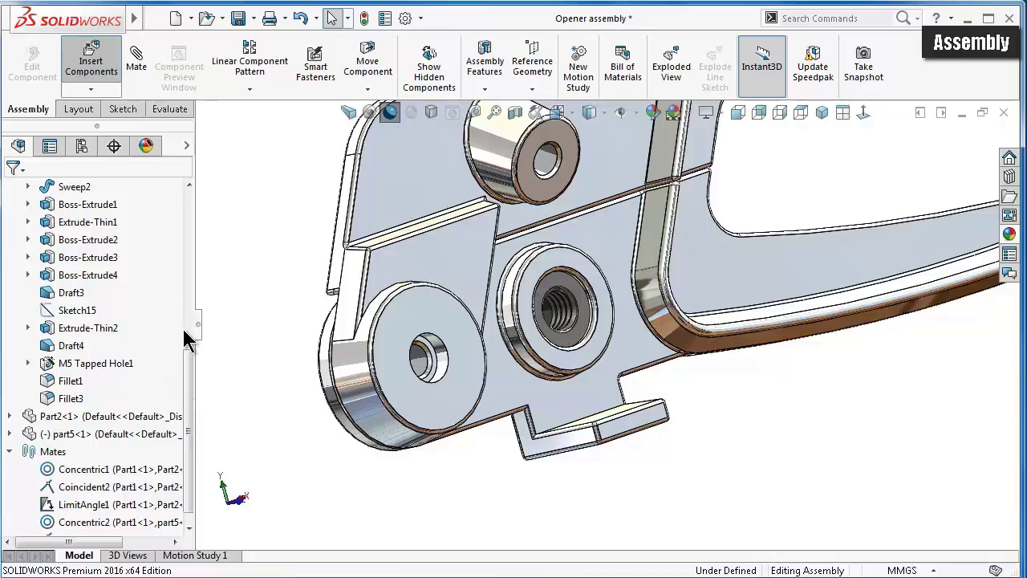
- Insert the part3+ spur gear from Open documents and select its hub face
left_click(90, 65)
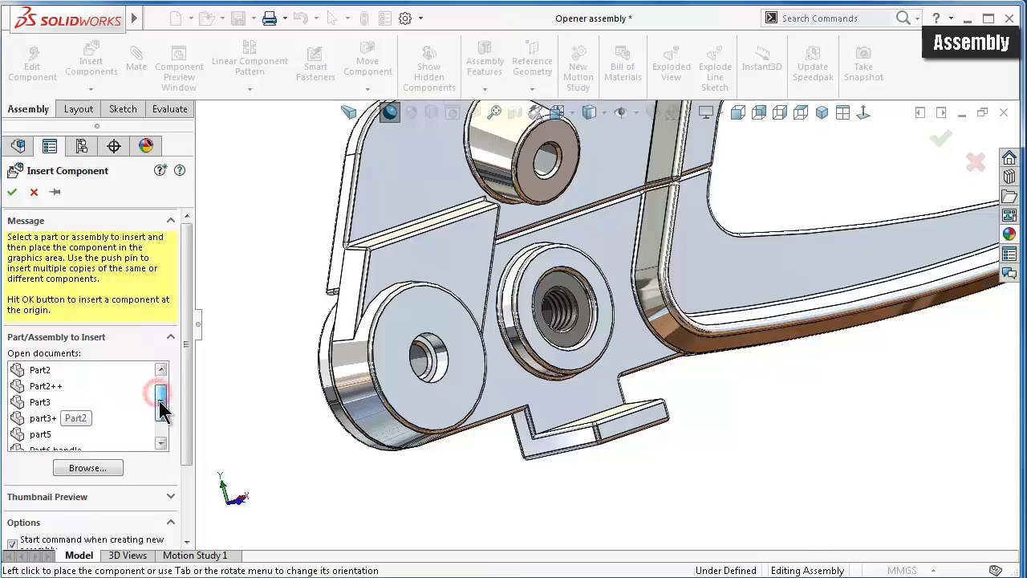
left_click(55, 423)
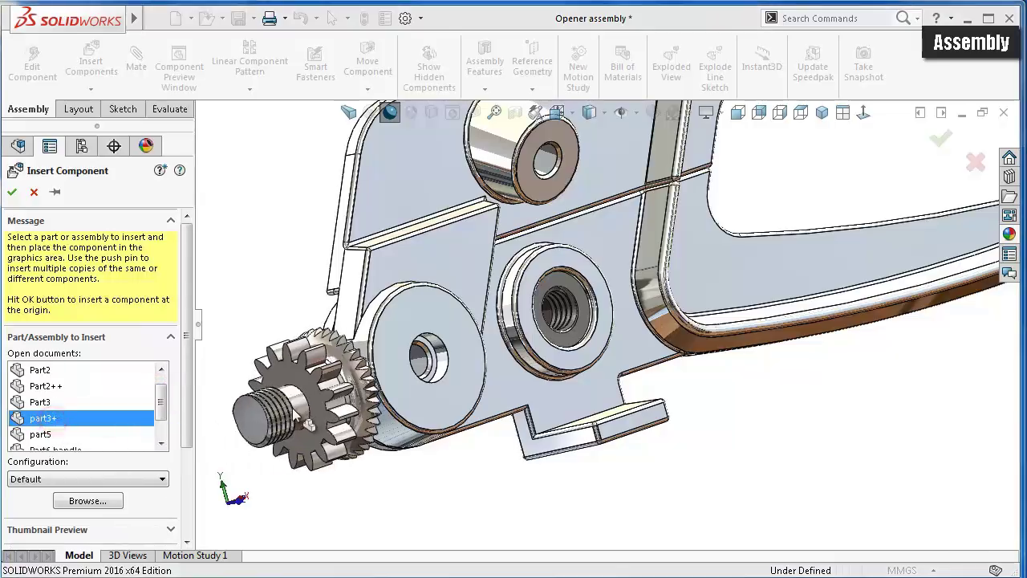
left_click(273, 420)
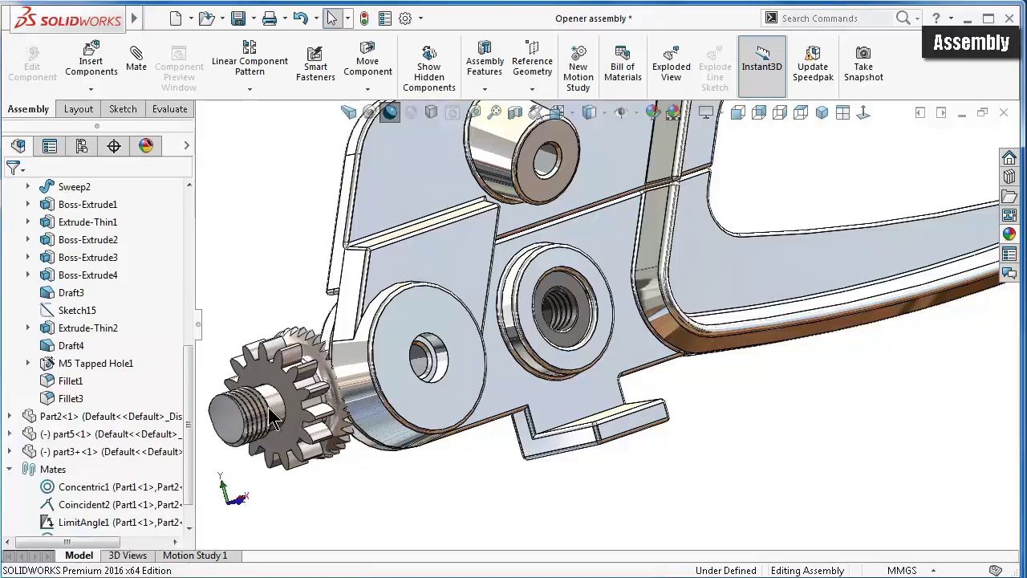
scroll(266, 399, "down", 3)
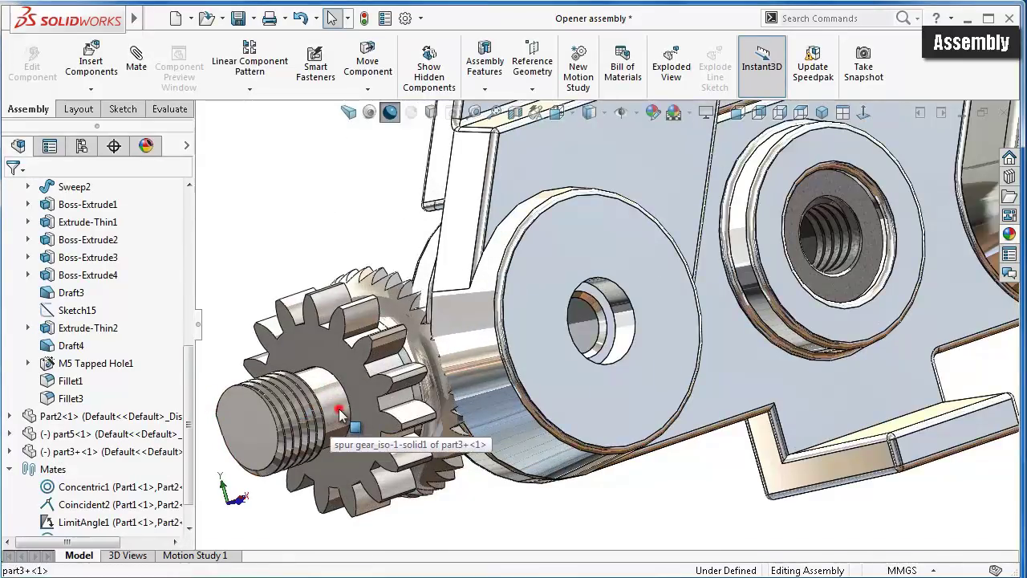
left_click(338, 411)
- Make the part3+ gear shaft concentric with Part1's hole
left_click(520, 321)
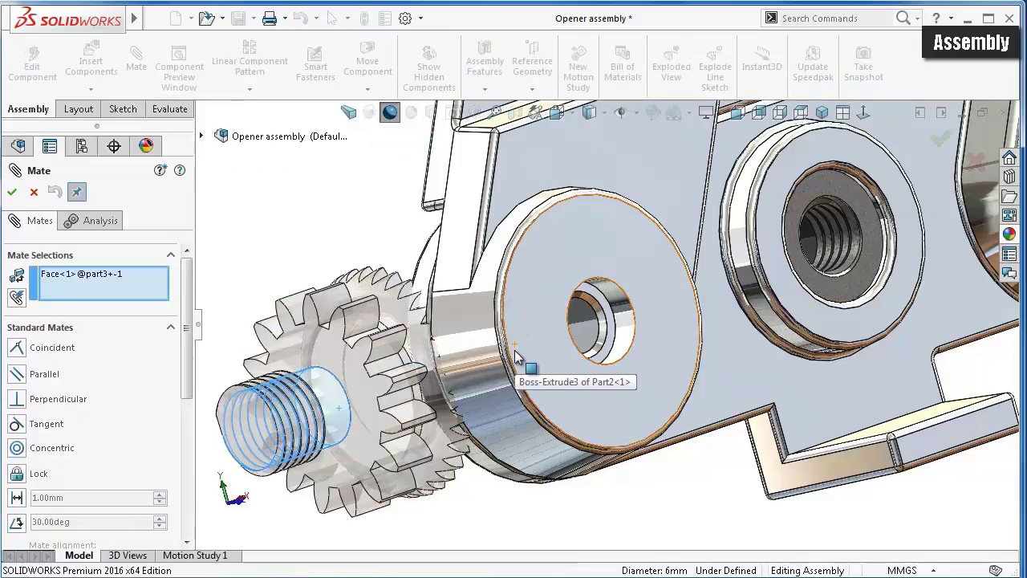
left_click(32, 194)
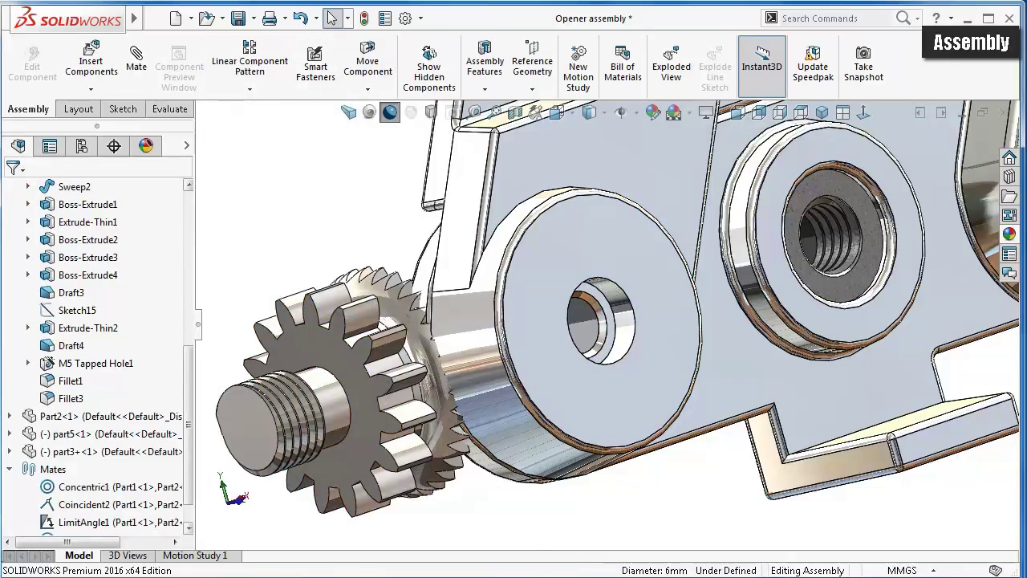
left_click(343, 417)
left_click(519, 323)
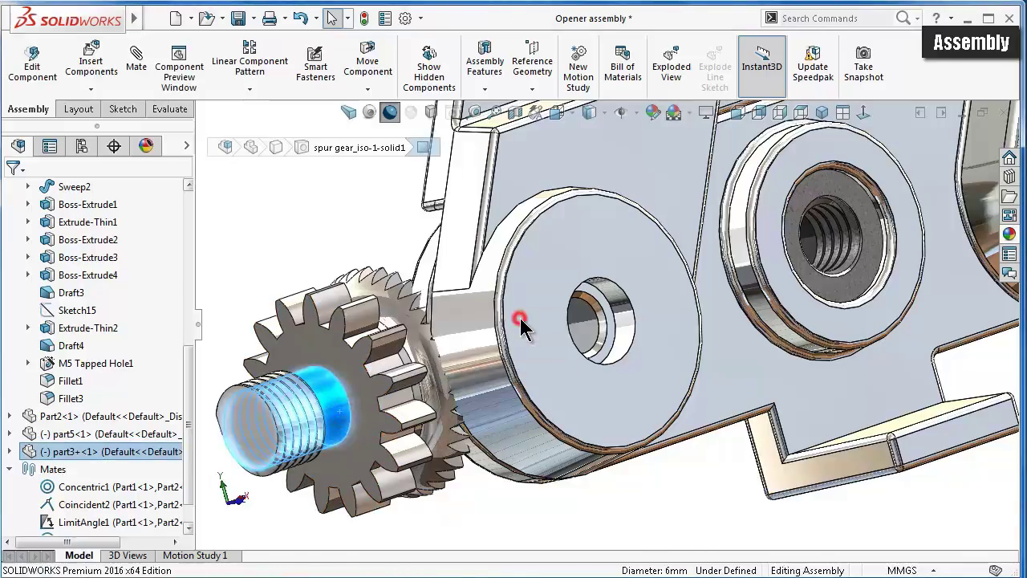
scroll(883, 257, "down", 2)
scroll(883, 259, "down", 2)
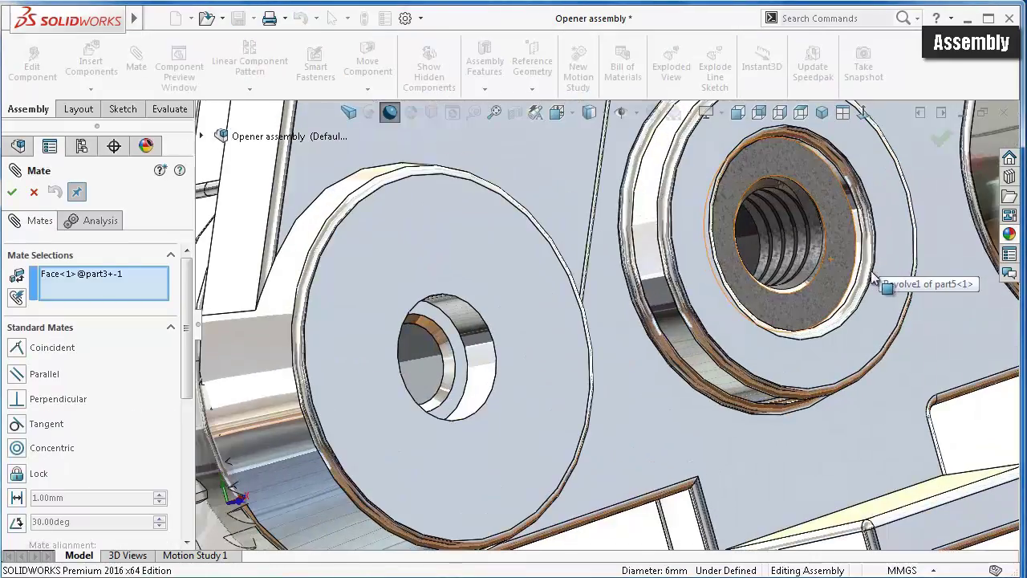
left_click(654, 299)
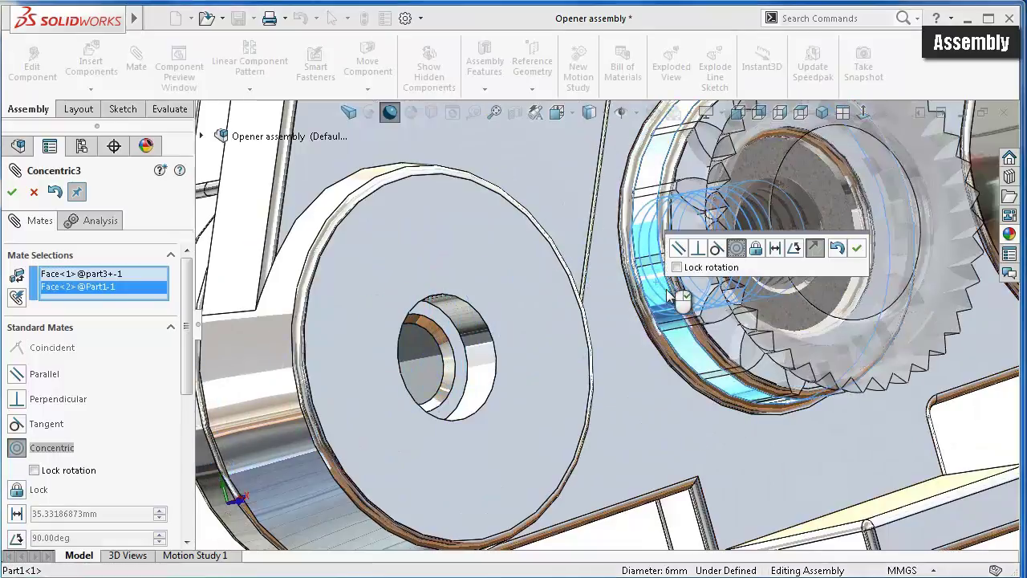
left_click(857, 248)
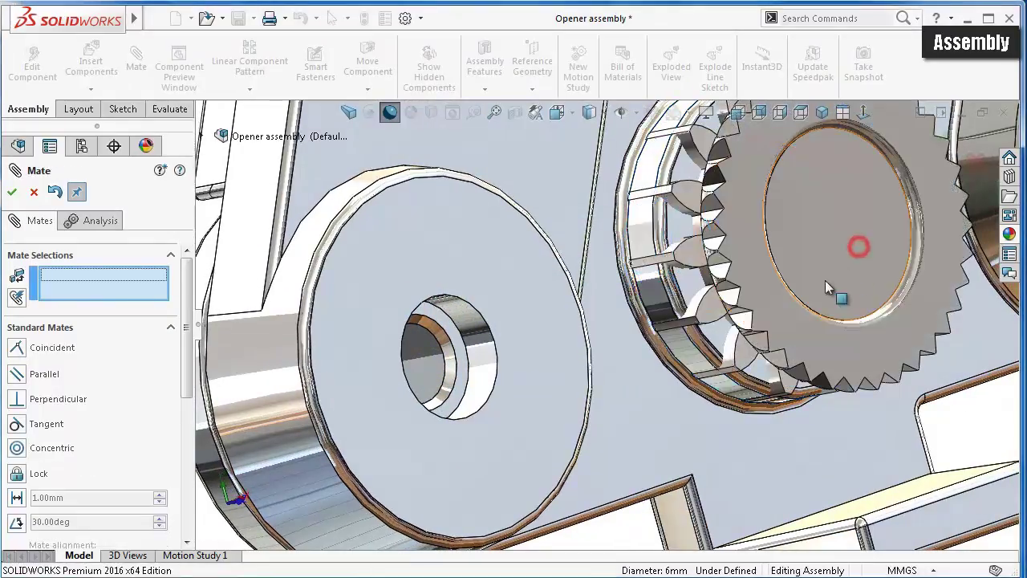
- Mate the gear's flat face coincident with Part1
mouse_move(761, 309)
middle_mouse_down()
mouse_move(654, 341)
mouse_move(650, 257)
mouse_move(665, 222)
mouse_move(814, 230)
mouse_move(832, 238)
mouse_move(768, 214)
mouse_move(862, 258)
mouse_move(875, 301)
middle_mouse_up()
left_click(788, 223)
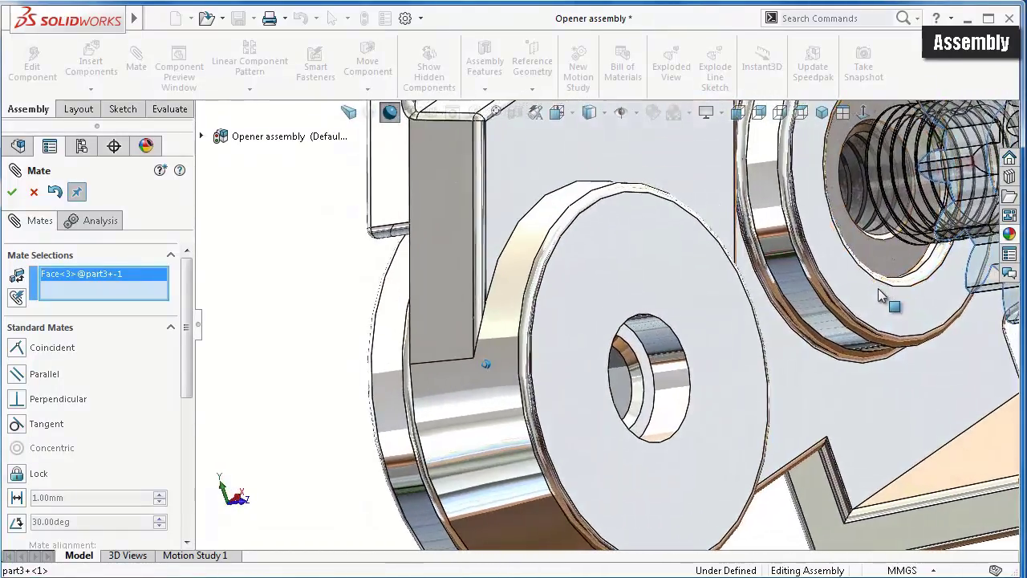
left_click(876, 306)
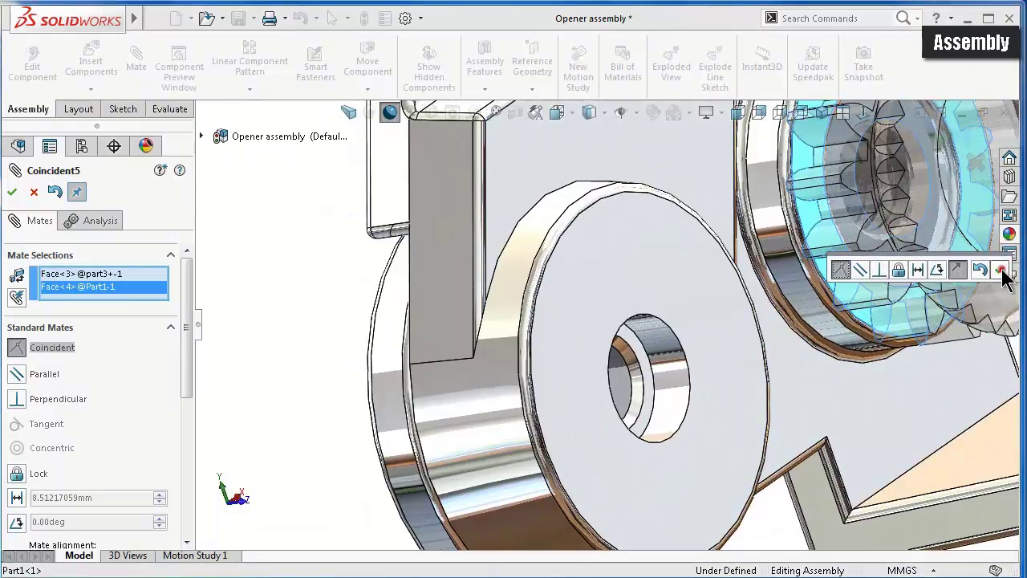
left_click(1001, 270)
- Lock the part3+ gear to the part5 knurled shaft
middle_click_drag(610, 324, 546, 377)
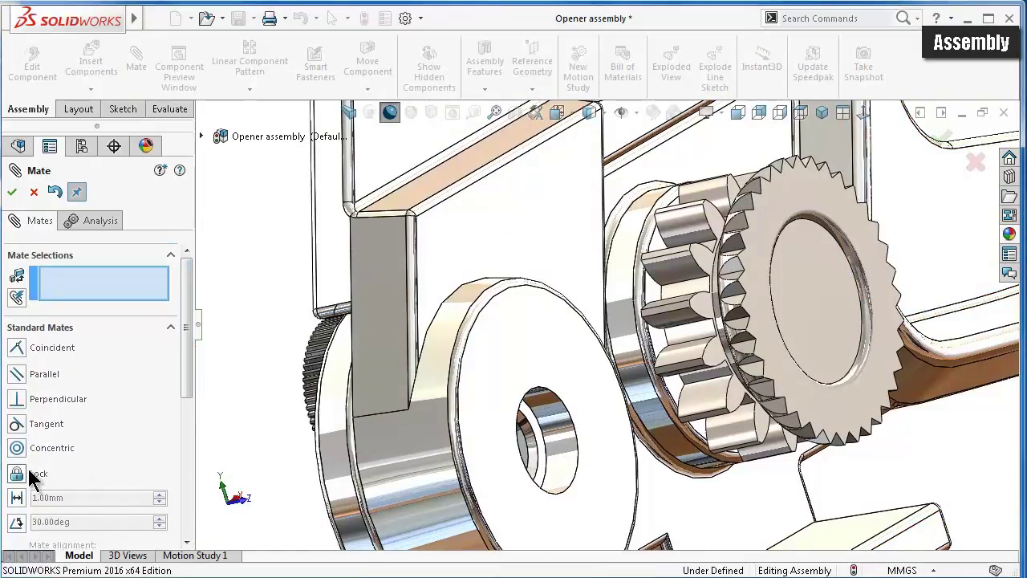
left_click(712, 377)
mouse_move(712, 377)
middle_mouse_down()
mouse_move(353, 399)
mouse_move(243, 390)
middle_mouse_up()
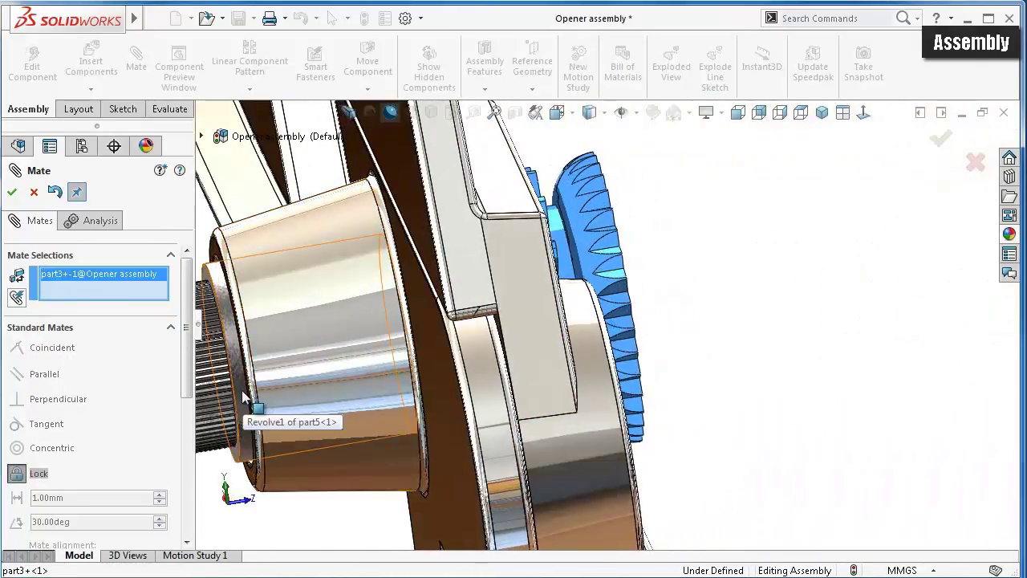
left_click(242, 390)
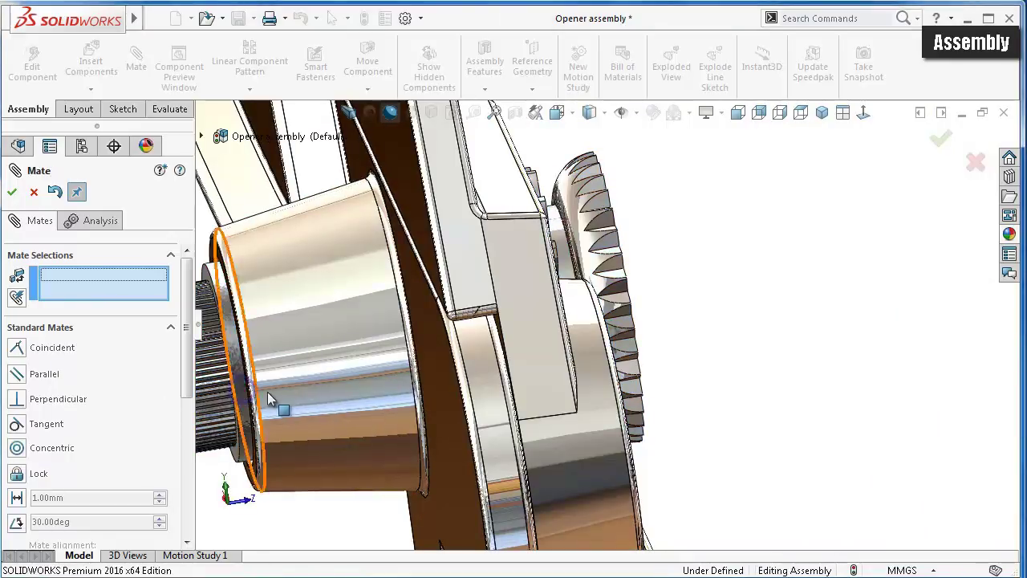
mouse_move(268, 399)
middle_mouse_down()
mouse_move(318, 395)
mouse_move(323, 406)
mouse_move(721, 325)
mouse_move(691, 322)
middle_mouse_up()
left_click(11, 191)
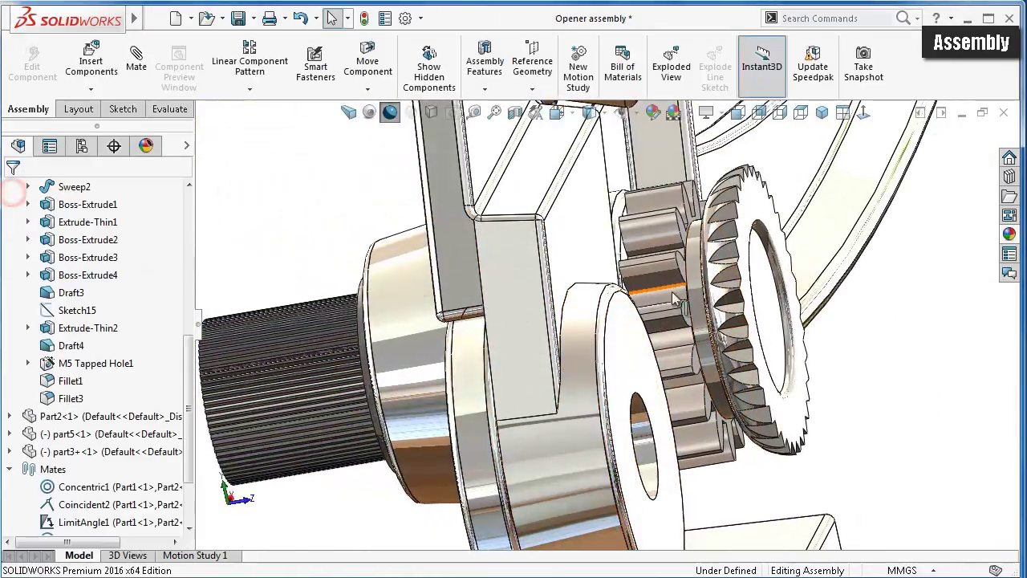
- Turn the gear and knurled shaft to verify they rotate together
left_click_drag(760, 319, 611, 324)
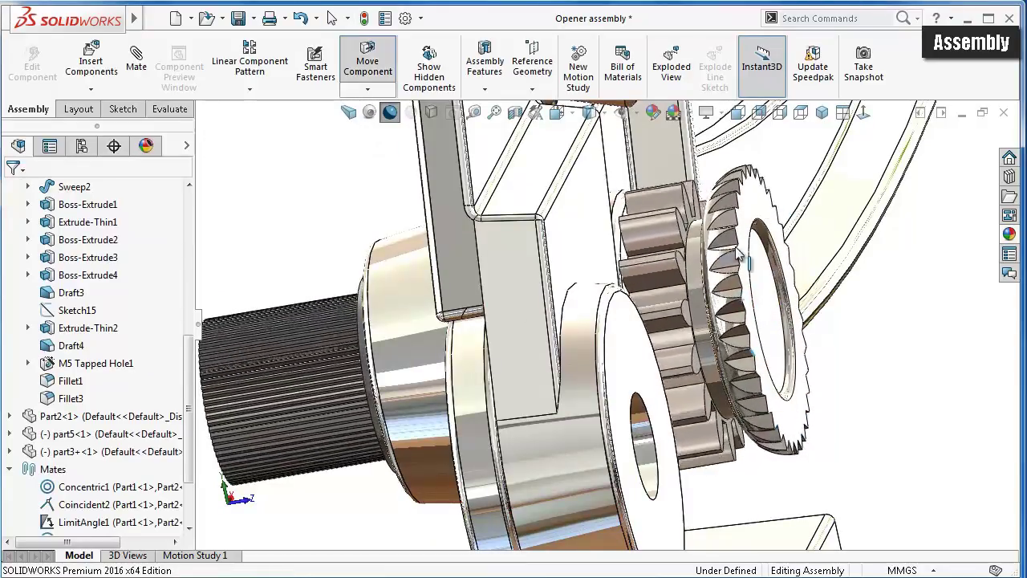
mouse_move(611, 324)
middle_mouse_down()
mouse_move(683, 344)
mouse_move(516, 413)
mouse_move(502, 397)
middle_mouse_up()
key("Escape")
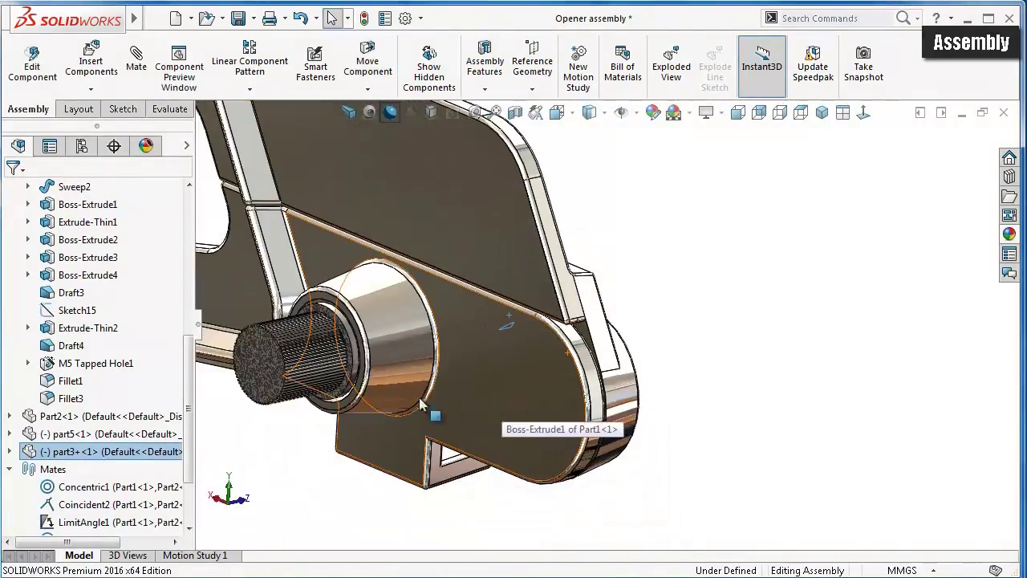
middle_click_drag(270, 368, 270, 416)
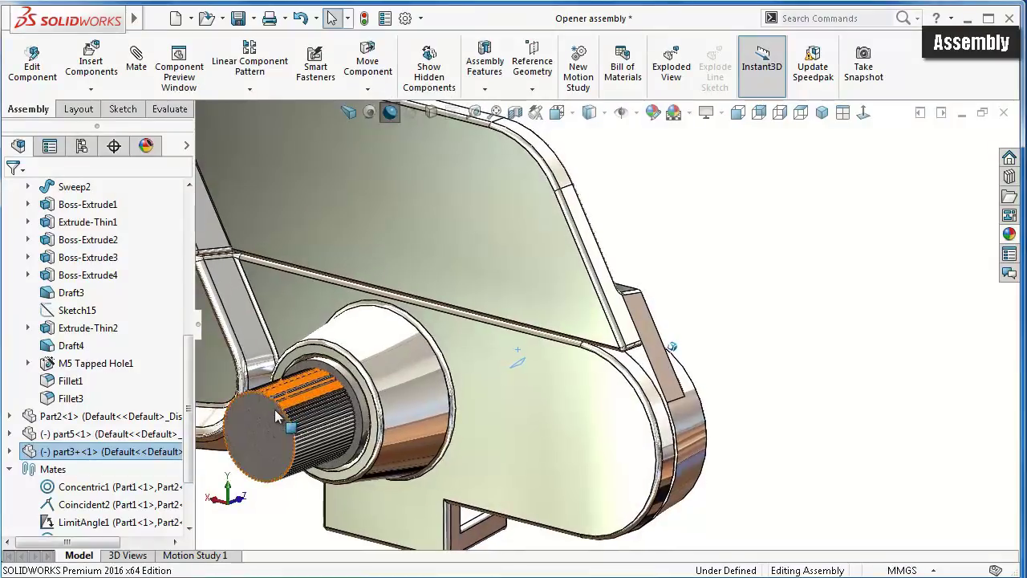
left_click(265, 413)
left_click_drag(265, 414, 281, 448)
mouse_move(281, 448)
middle_mouse_down()
mouse_move(630, 371)
mouse_move(843, 449)
mouse_move(881, 365)
middle_mouse_up()
key("Escape")
mouse_move(907, 336)
left_mouse_down()
mouse_move(935, 365)
mouse_move(900, 491)
left_mouse_up()
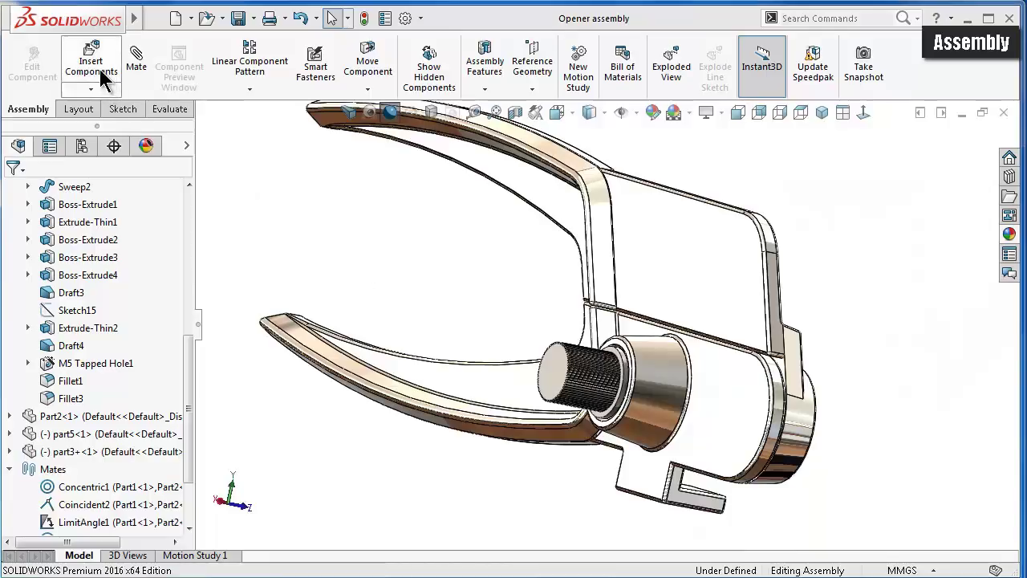
- Insert the Part6 handle from Open documents, place it, and select its top face
left_click(99, 69)
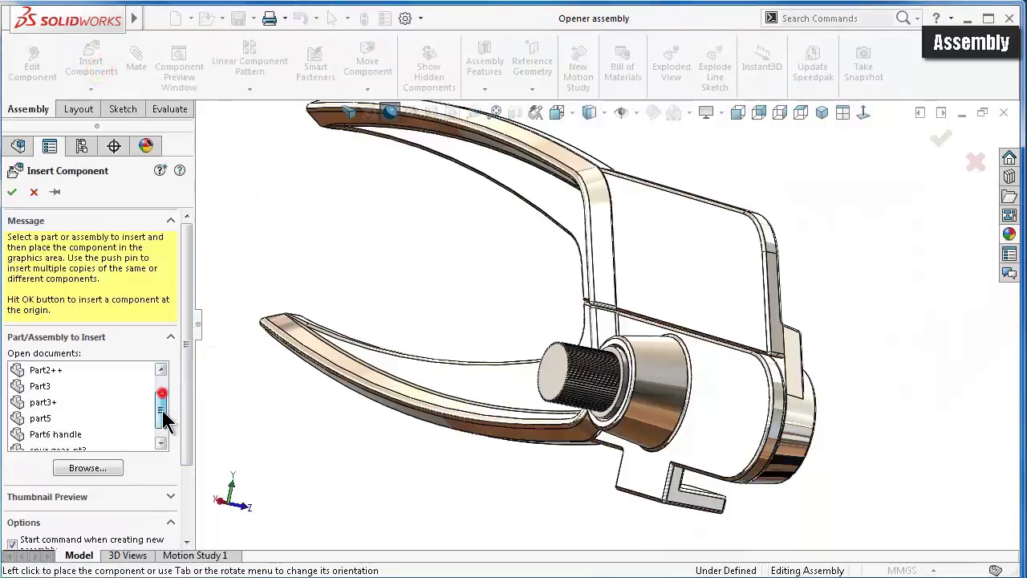
left_click(69, 420)
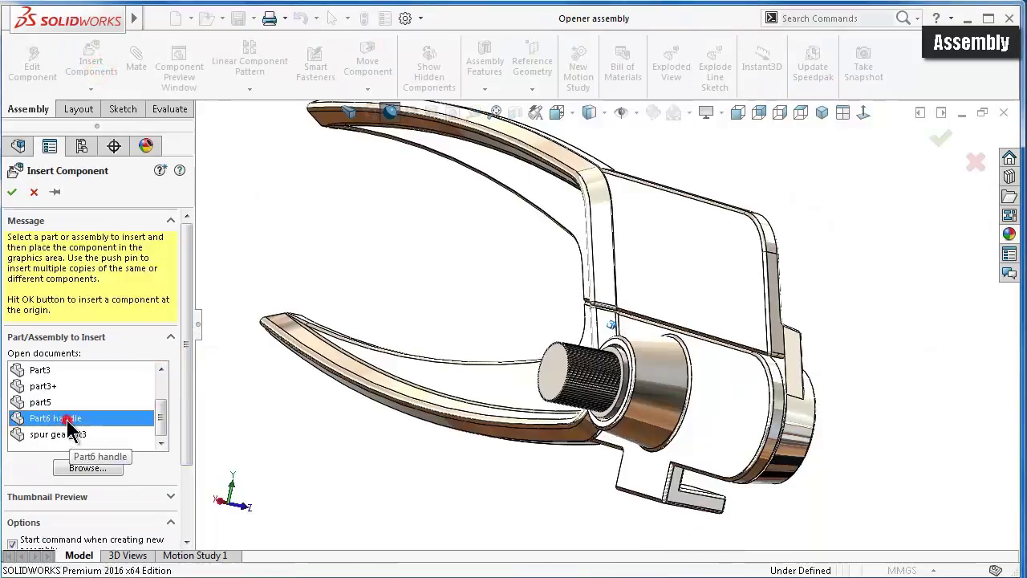
left_click(392, 287)
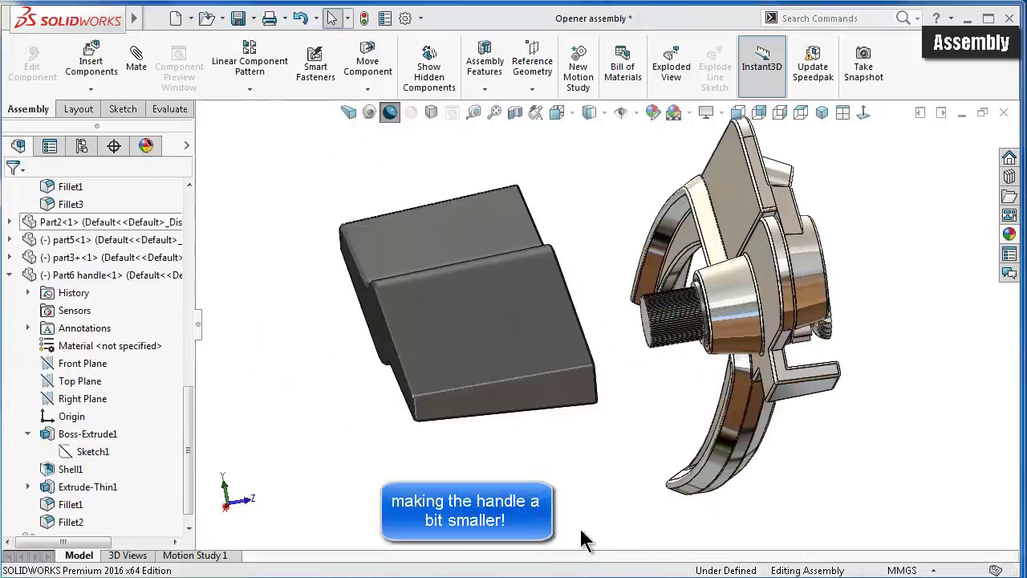
left_click(582, 532)
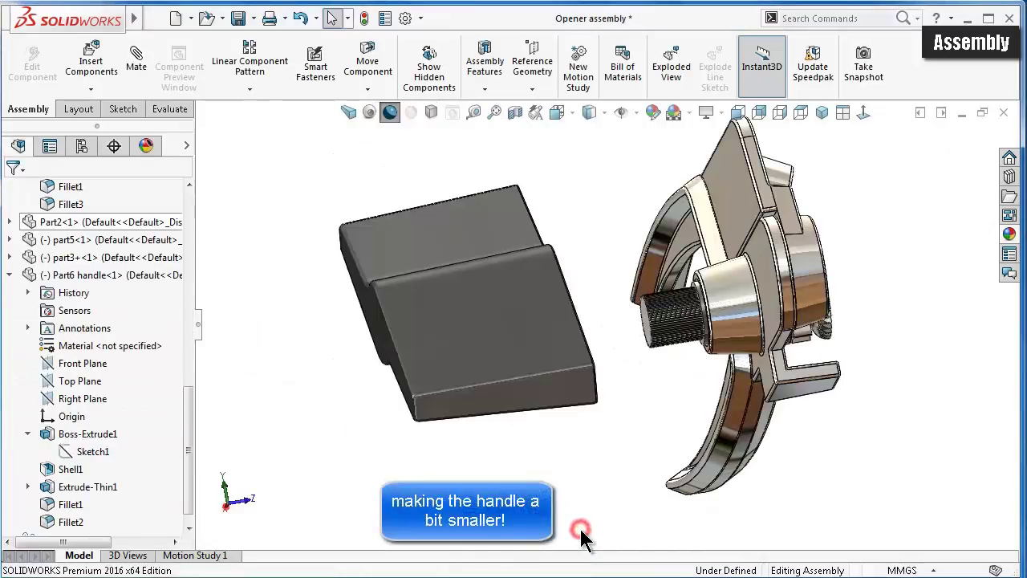
middle_click_drag(585, 539, 506, 418)
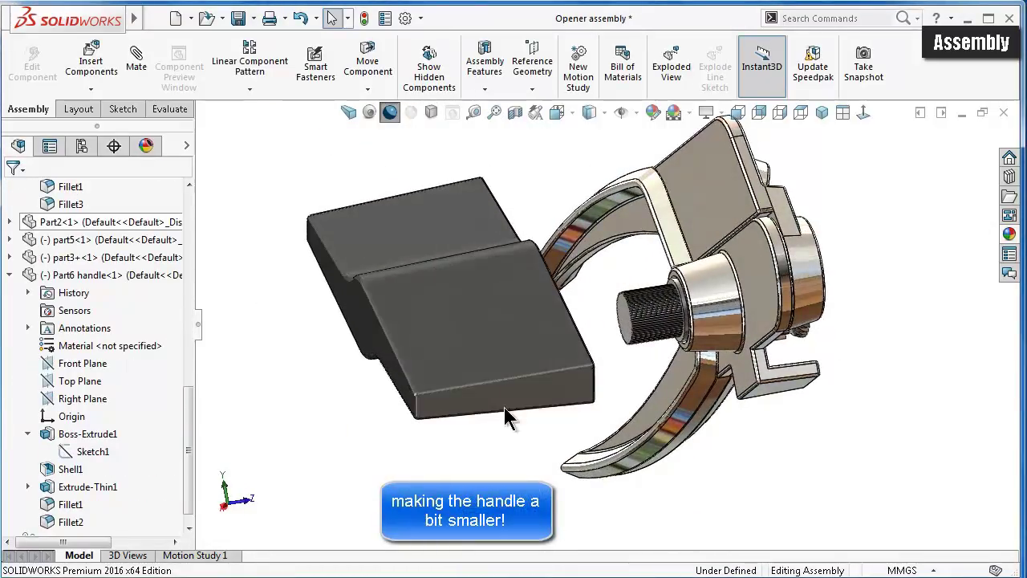
left_click(496, 368)
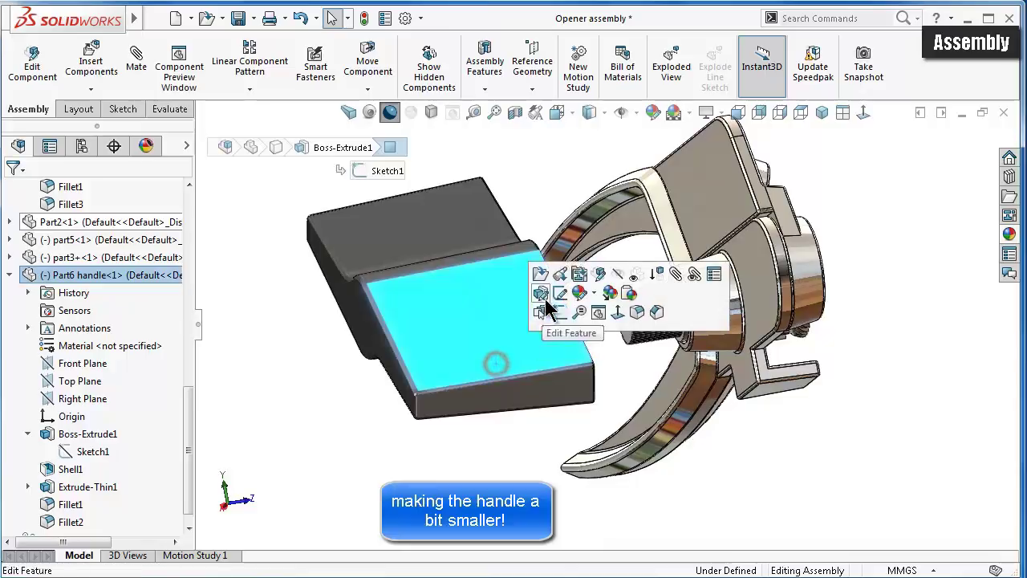
- Edit Part6 in context and change Boss-Extrude1 depth from 35mm to 20mm
left_click(601, 278)
left_click(579, 354)
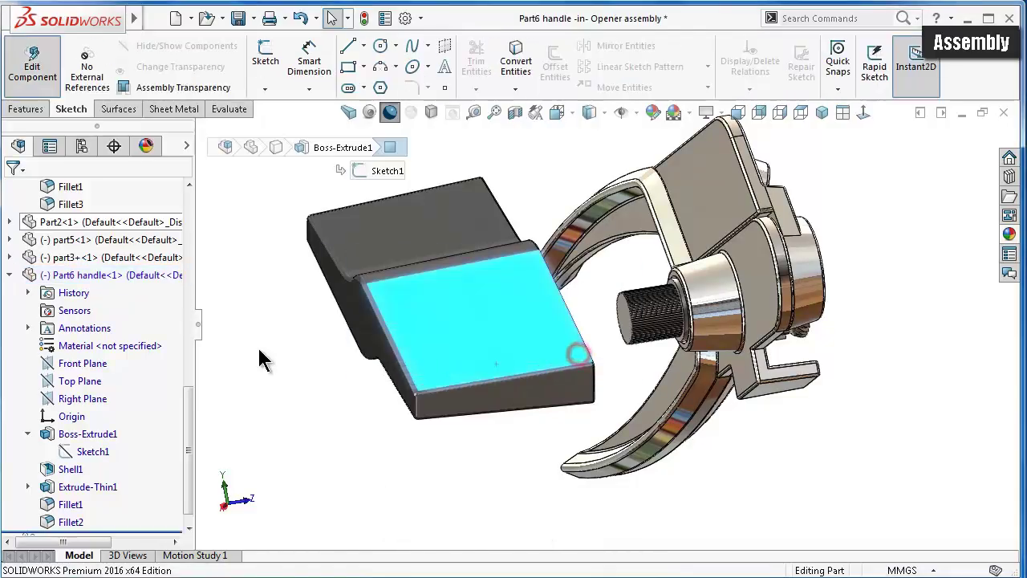
left_click_drag(187, 407, 186, 396)
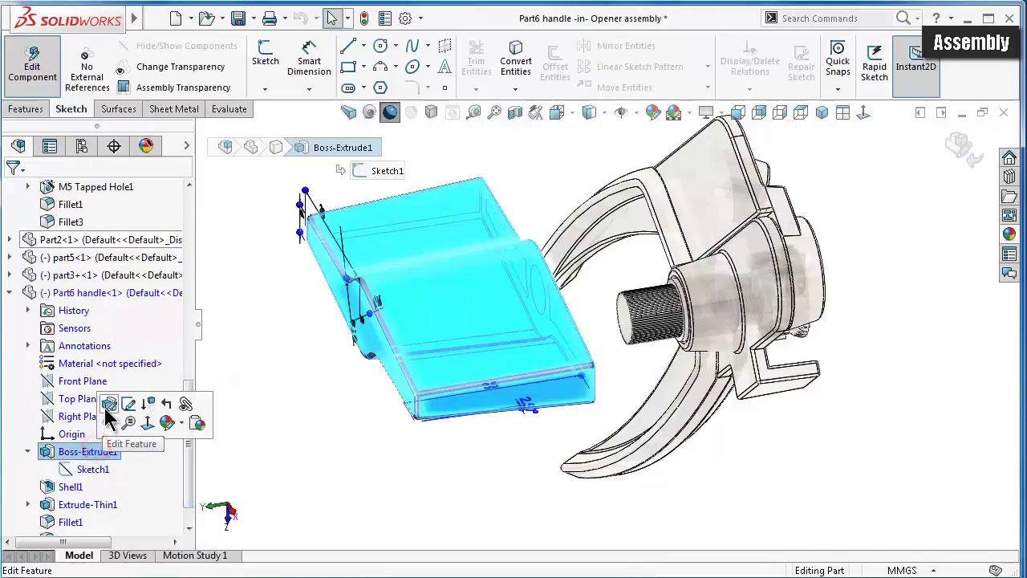
left_click(109, 421)
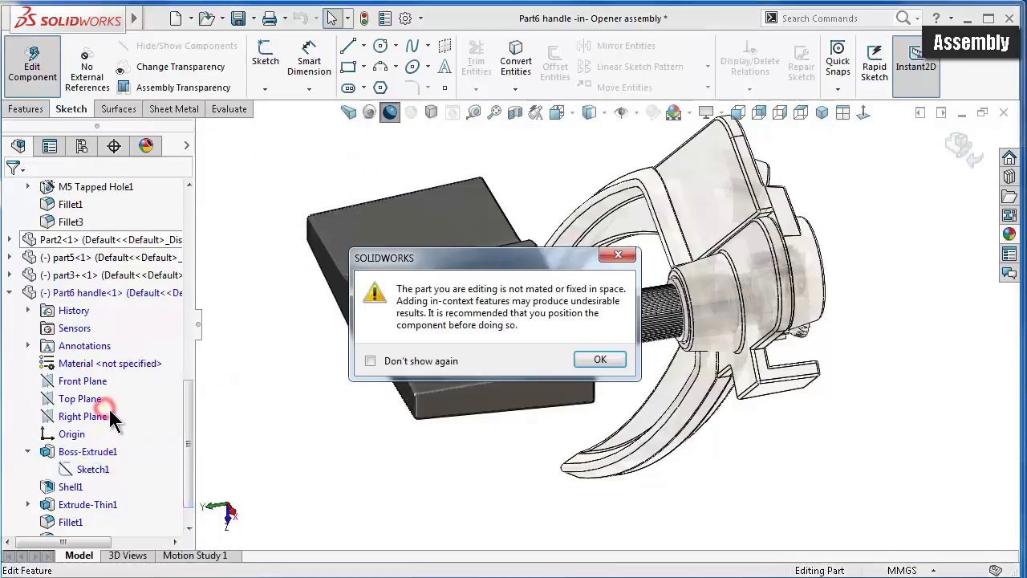
left_click(595, 361)
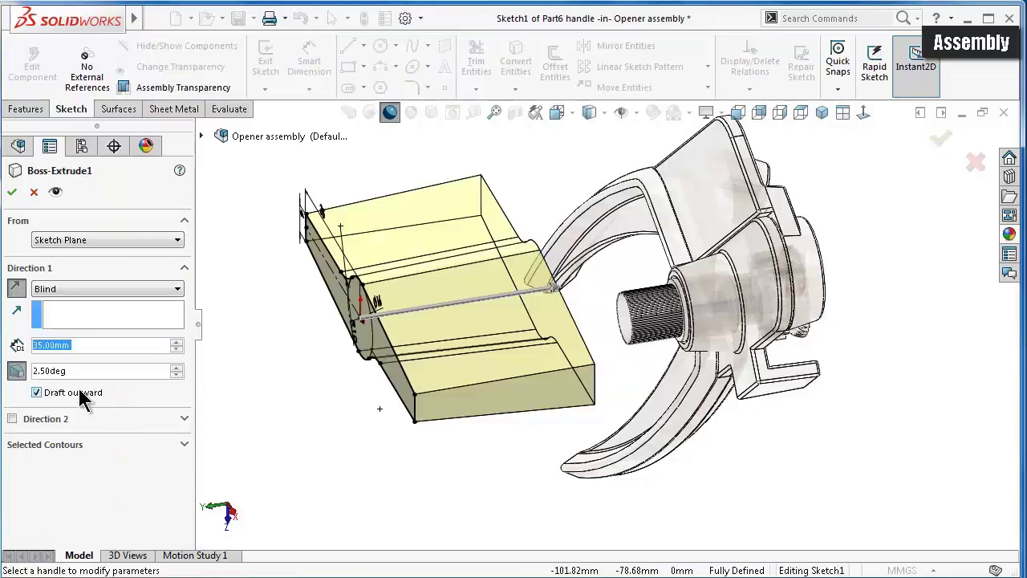
type("20")
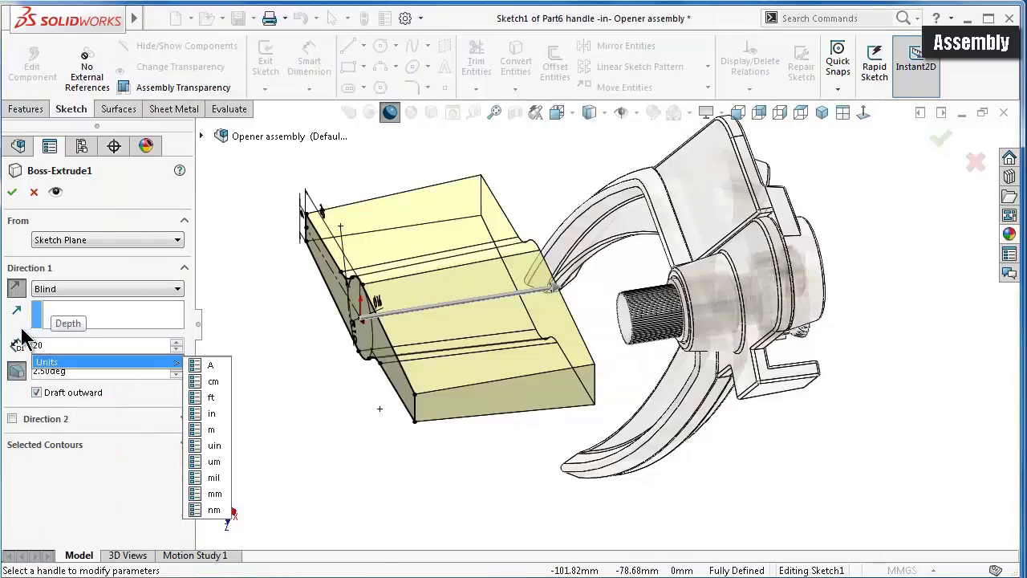
left_click(20, 329)
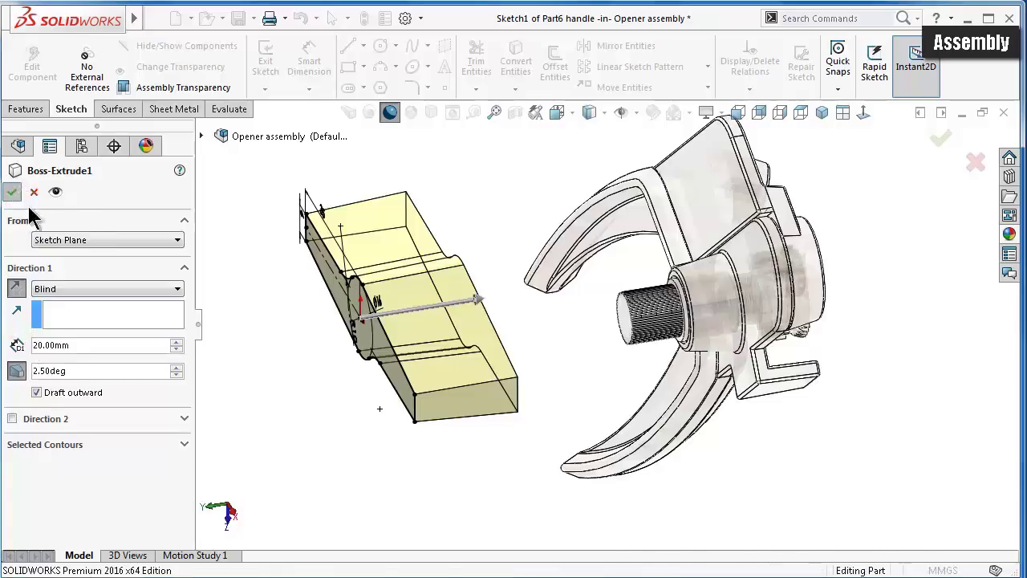
left_click(12, 191)
- Inspect the new 20mm block and go back to editing the Opener assembly
middle_click_drag(364, 414, 447, 361)
middle_click_drag(554, 318, 893, 205)
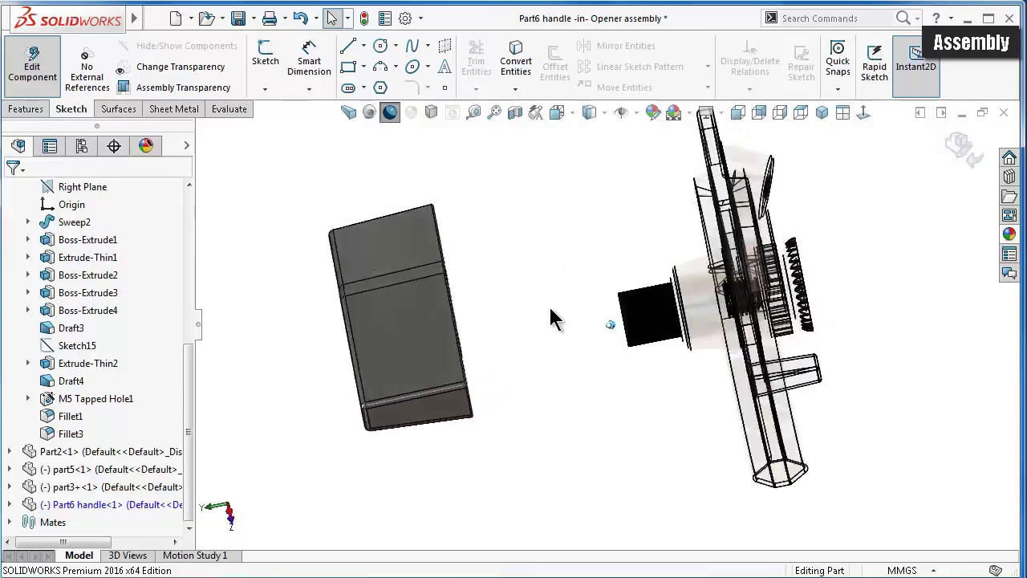
left_click(961, 144)
scroll(530, 361, "down", 5)
scroll(545, 325, "down", 4)
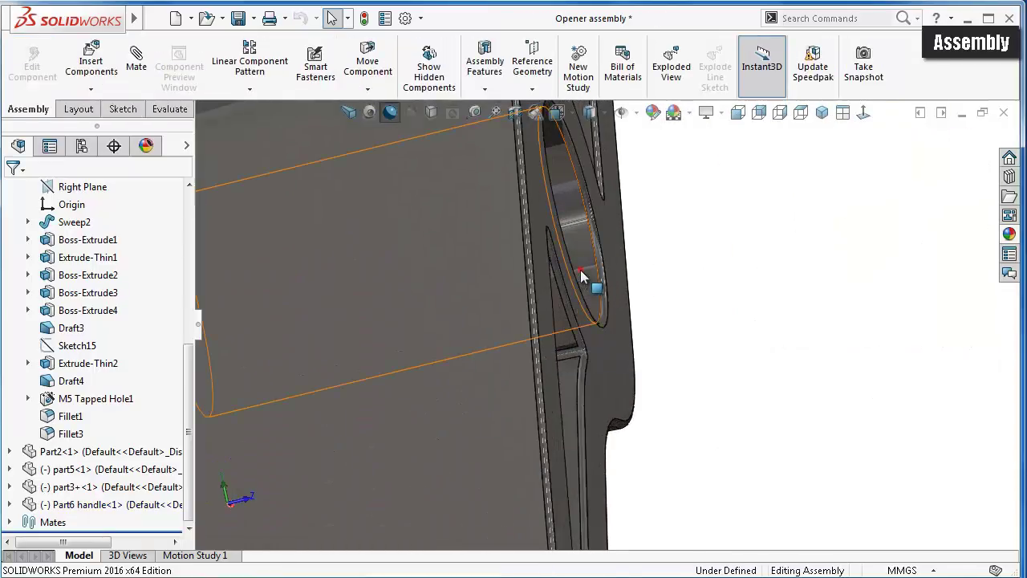
- Mate the handle's 9 mm hole concentric with the knurled knob part5
left_click(582, 276)
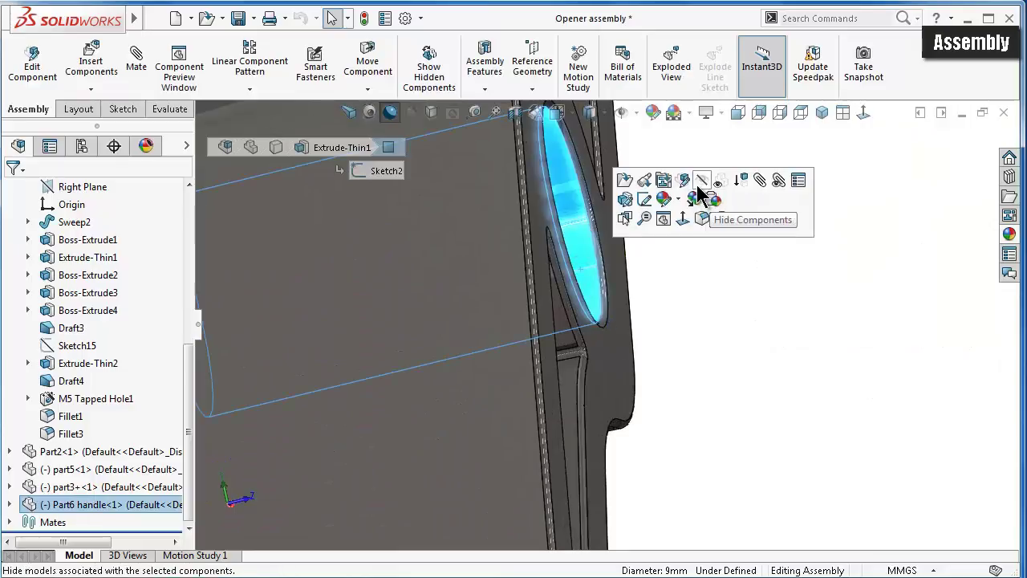
left_click(758, 181)
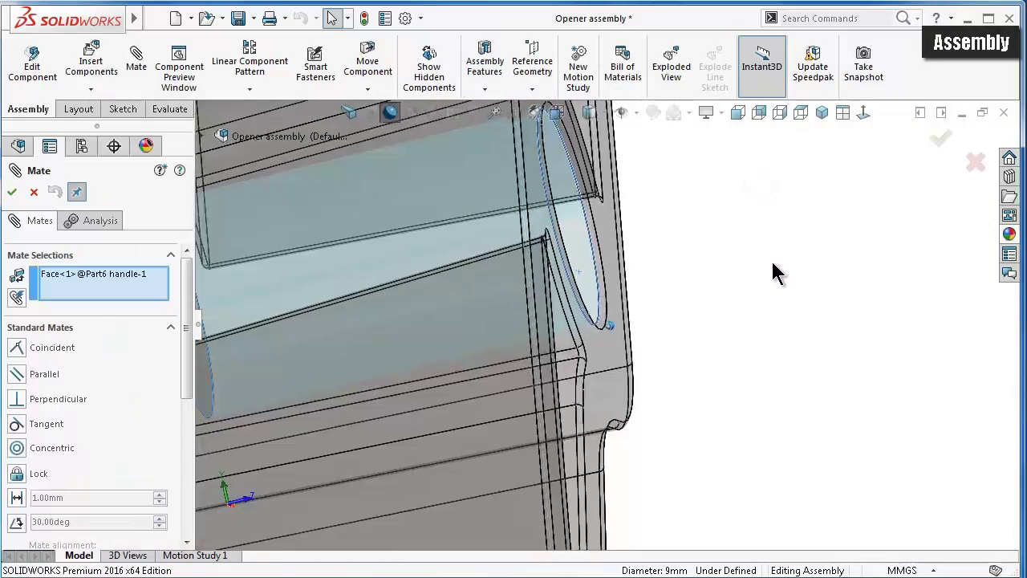
middle_click_drag(766, 301, 896, 309)
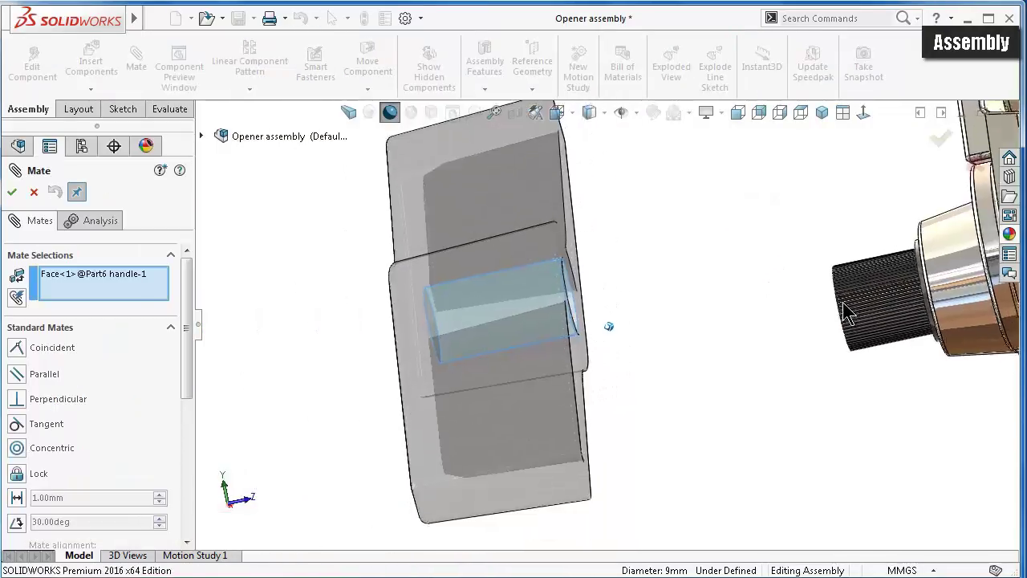
left_click(929, 296)
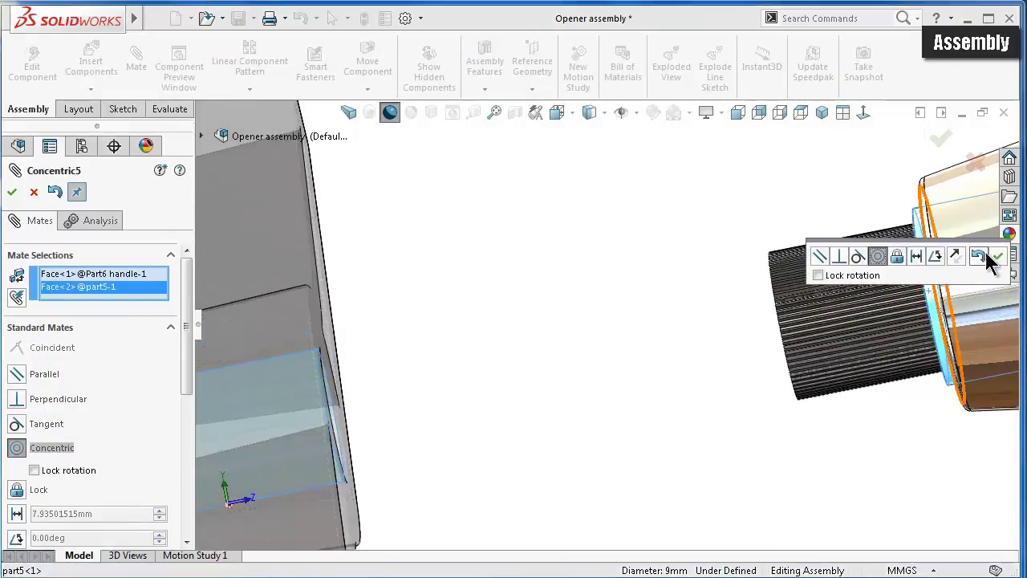
left_click(999, 257)
- Make a handle face coincident with the knob's circular edge
middle_click_drag(810, 351, 504, 405)
left_click(445, 336)
mouse_move(446, 336)
middle_mouse_down()
mouse_move(704, 332)
mouse_move(797, 343)
mouse_move(772, 344)
mouse_move(783, 298)
middle_mouse_up()
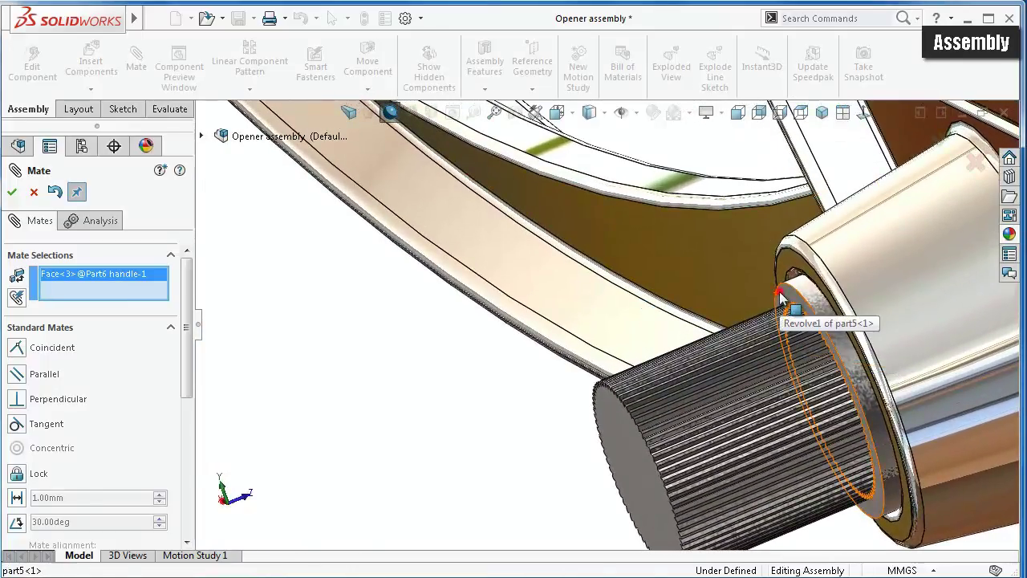
left_click(783, 298)
left_click(961, 257)
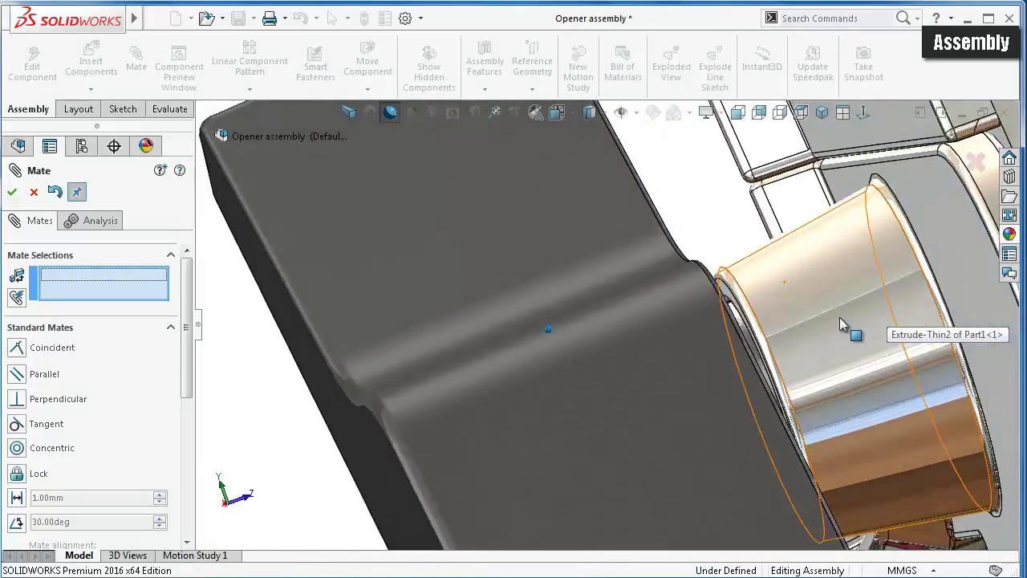
- Lock the Part6 handle to part5 and finish adding mates
mouse_move(839, 317)
middle_mouse_down()
mouse_move(760, 378)
mouse_move(664, 394)
middle_mouse_up()
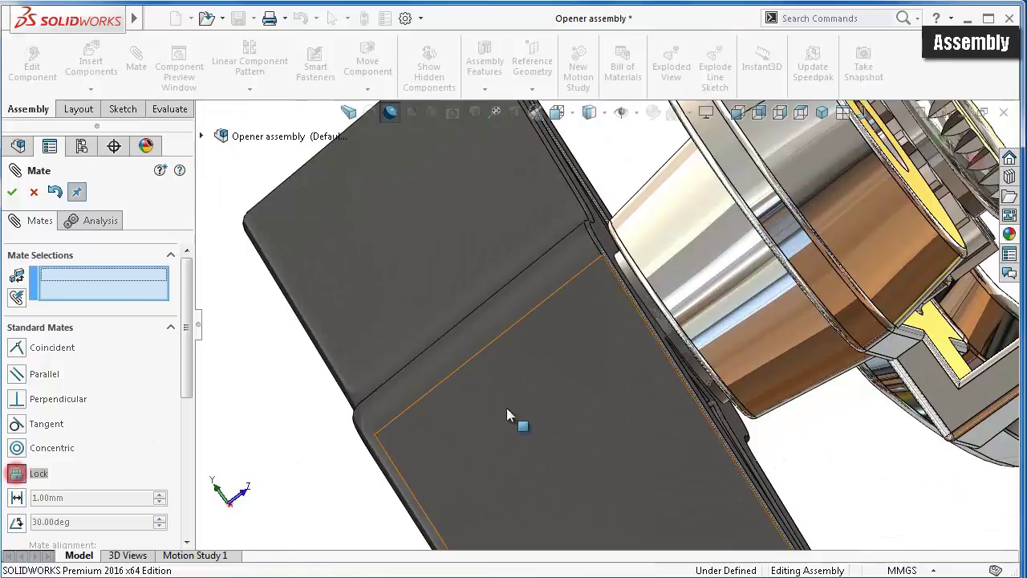
left_click(535, 405)
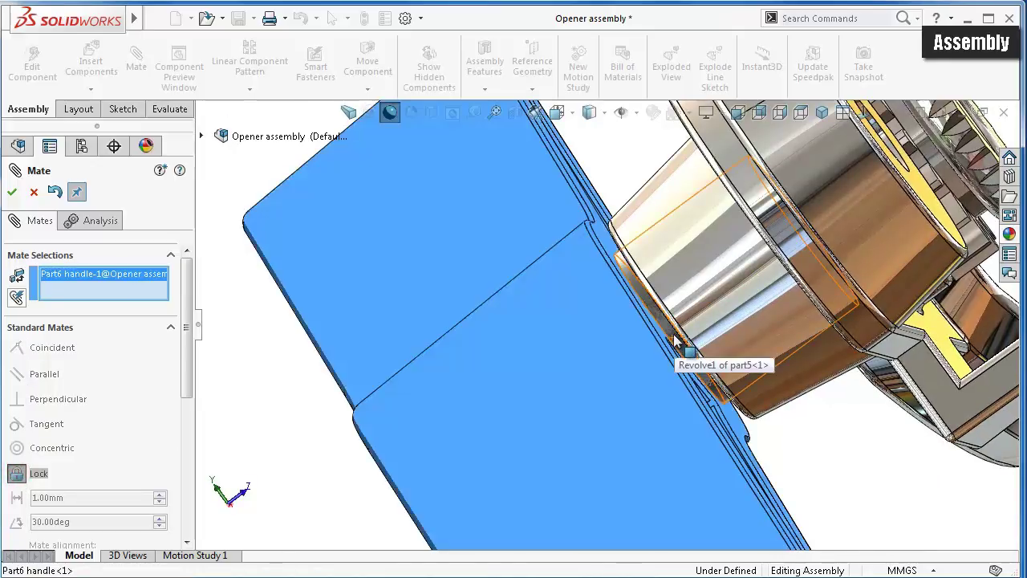
left_click(674, 337)
left_click(740, 362)
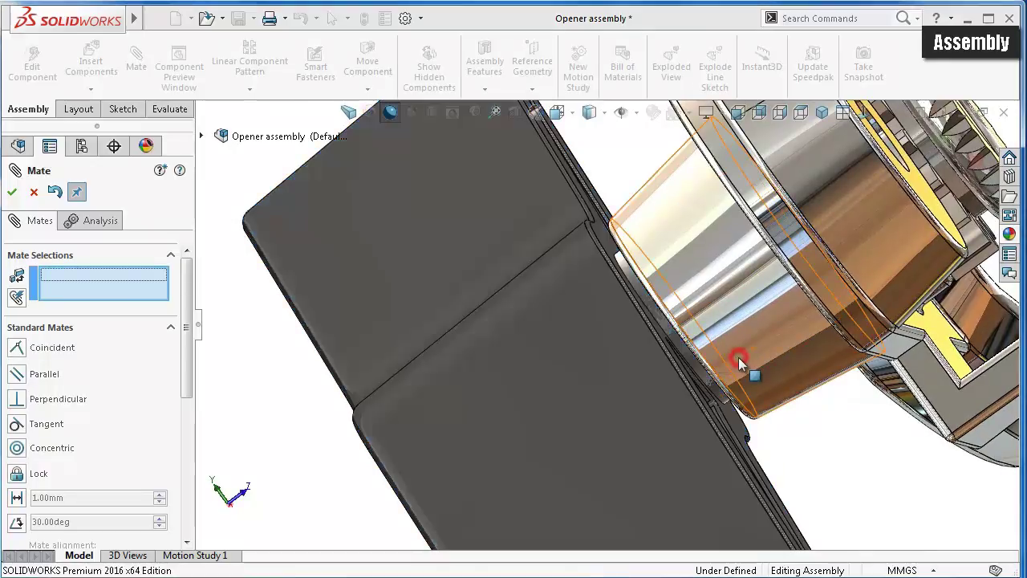
left_click(11, 192)
- Drag the black block, upper plier arm and jaw to test their pivoting, ending on a front view
mouse_move(355, 306)
middle_mouse_down()
mouse_move(545, 353)
mouse_move(797, 435)
mouse_move(826, 402)
mouse_move(798, 396)
mouse_move(771, 426)
mouse_move(666, 459)
mouse_move(581, 423)
middle_mouse_up()
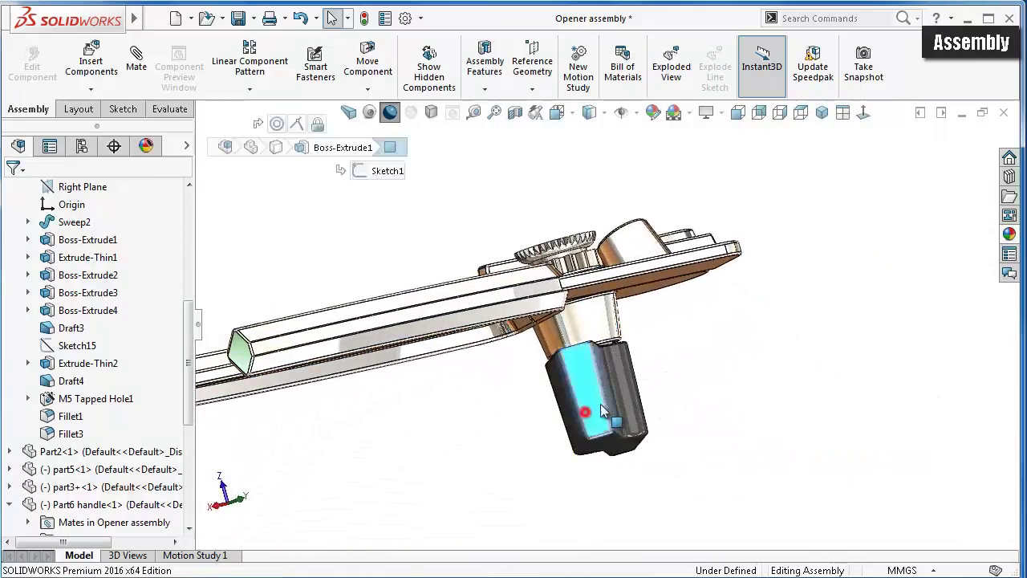
mouse_move(604, 411)
right_mouse_down()
mouse_move(706, 397)
mouse_move(707, 477)
mouse_move(682, 470)
mouse_move(686, 411)
mouse_move(522, 394)
mouse_move(527, 400)
right_mouse_up()
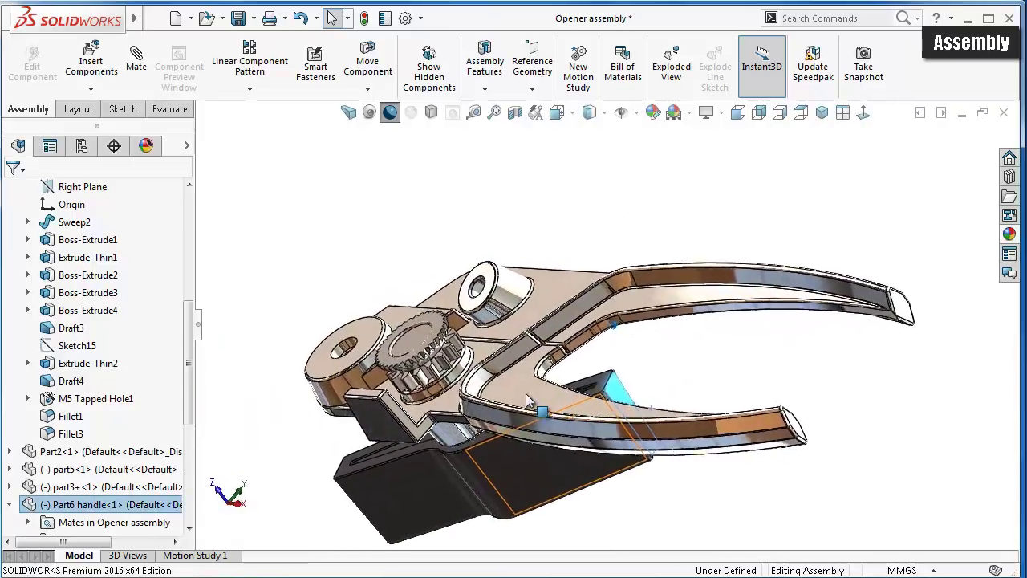
mouse_move(544, 257)
left_mouse_down()
mouse_move(489, 206)
mouse_move(543, 254)
left_mouse_up()
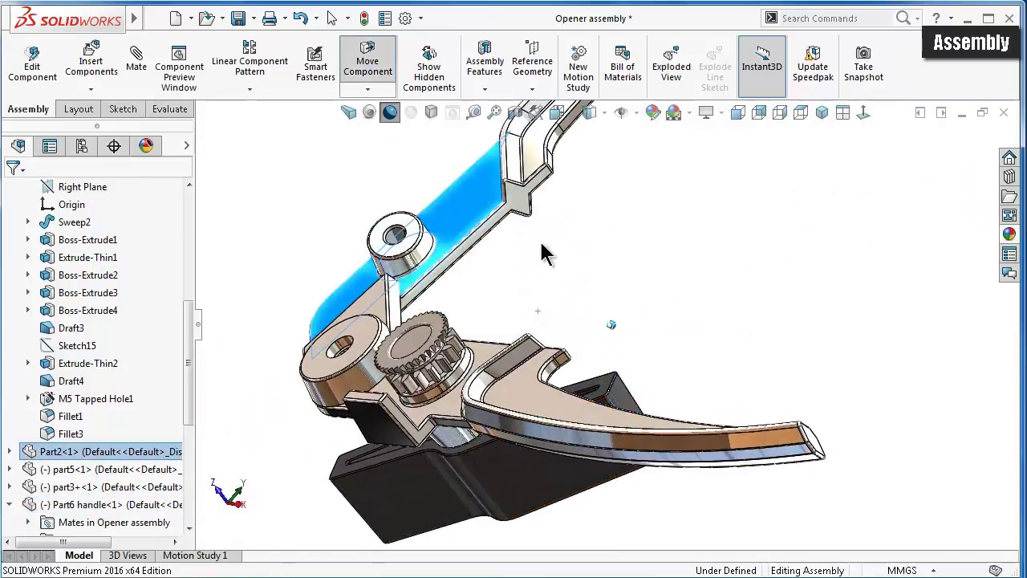
key("Escape")
scroll(573, 265, "down", 5)
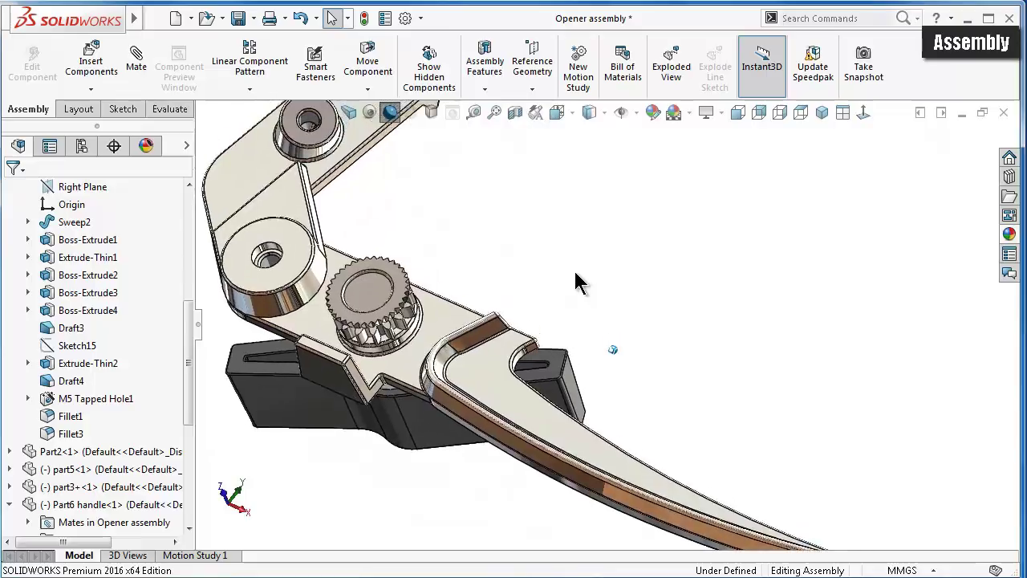
scroll(575, 281, "up", 3)
scroll(573, 280, "up", 2)
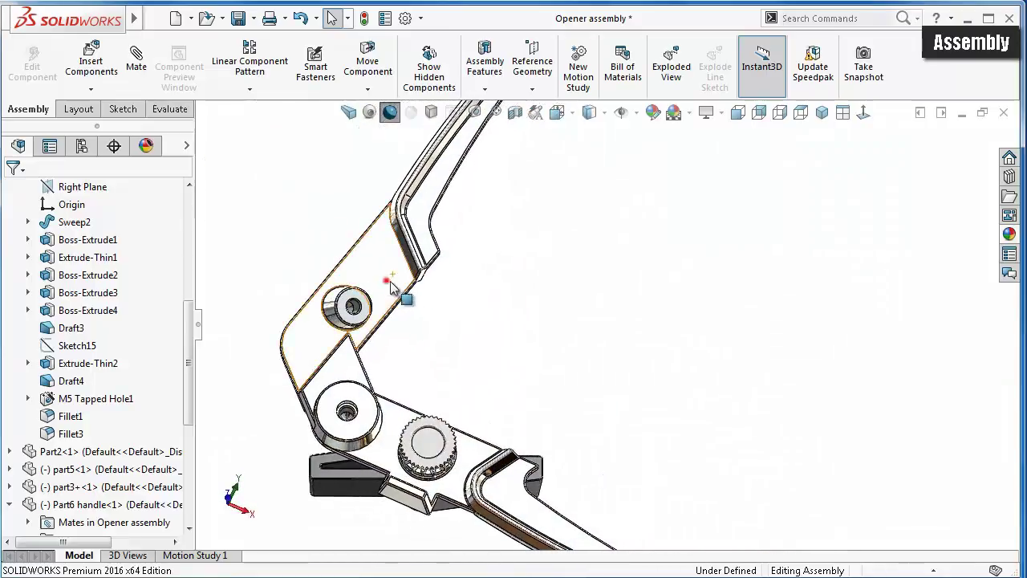
mouse_move(391, 287)
left_mouse_down()
mouse_move(477, 385)
mouse_move(481, 451)
left_mouse_up()
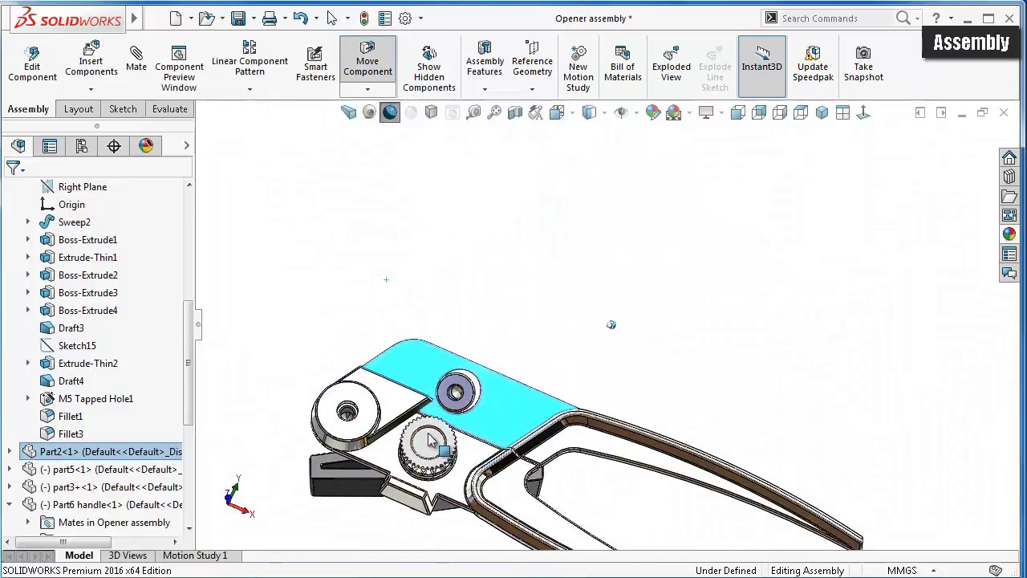
left_click_drag(418, 437, 428, 438)
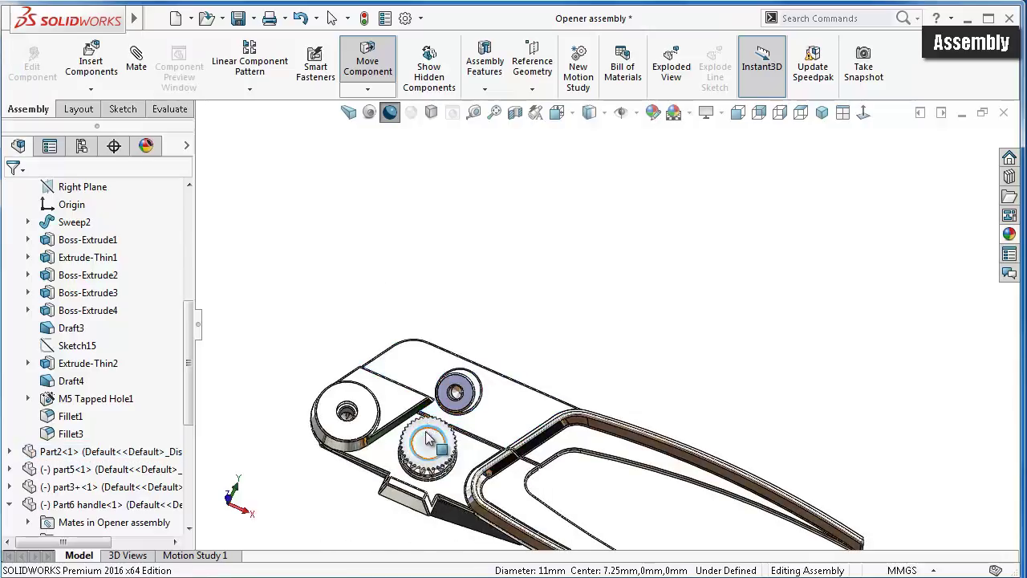
mouse_move(623, 333)
middle_mouse_down()
mouse_move(624, 368)
mouse_move(698, 395)
middle_mouse_up()
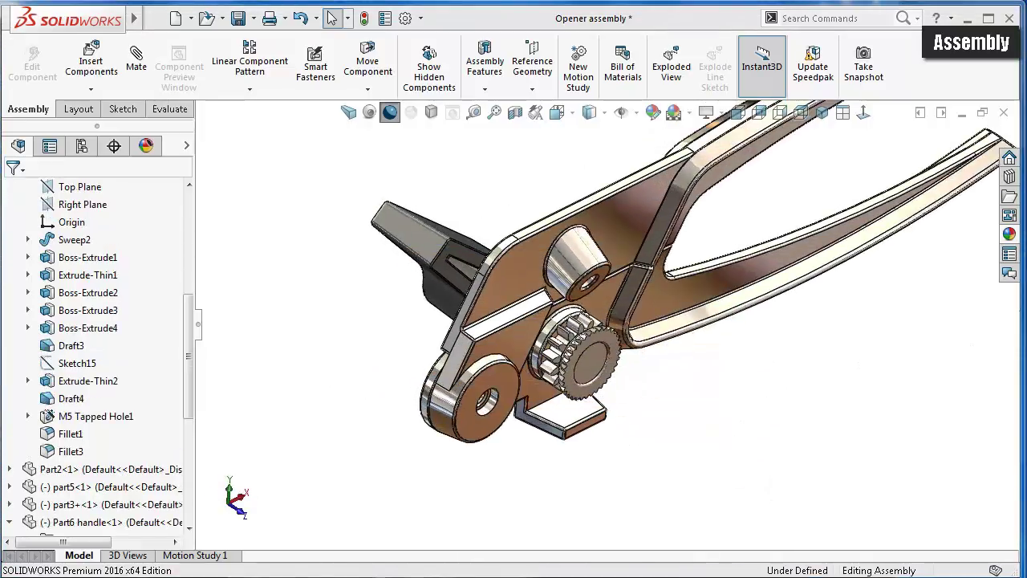
- Insert the spur gear_pt3 part and place it beside the pliers
left_click(109, 80)
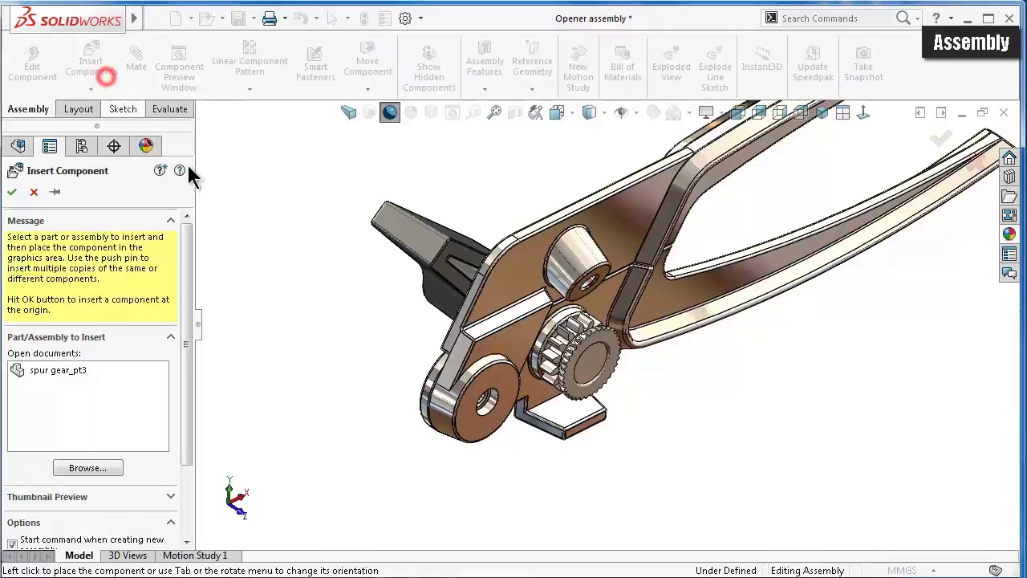
left_click(53, 374)
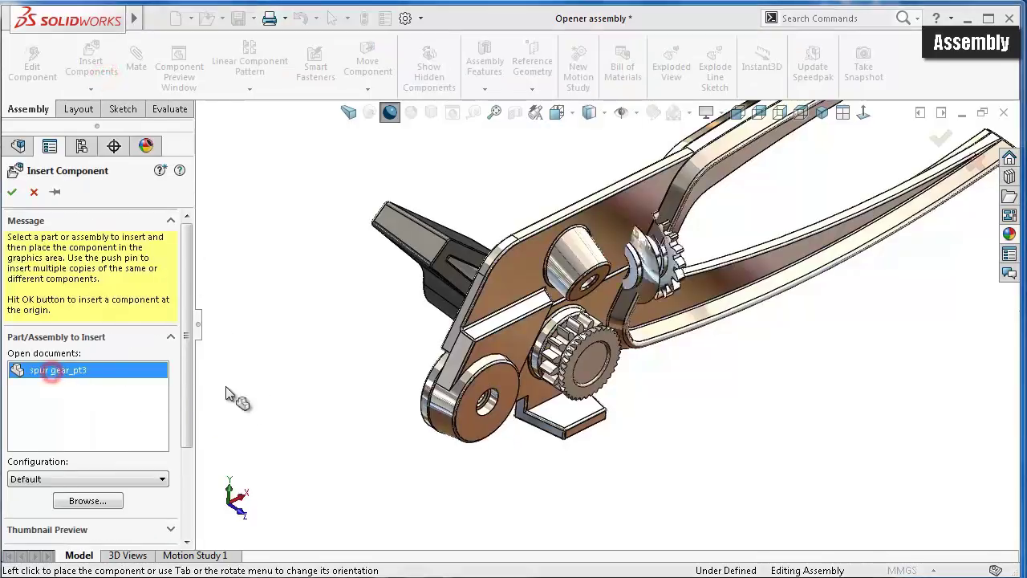
left_click(610, 465)
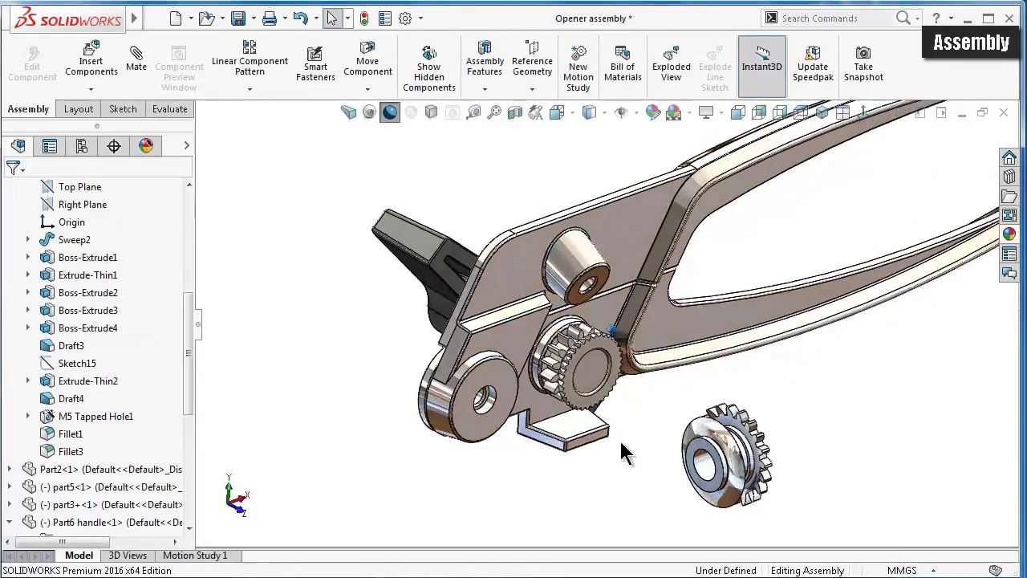
scroll(689, 483, "down", 3)
scroll(692, 496, "down", 2)
middle_click_drag(690, 487, 746, 435)
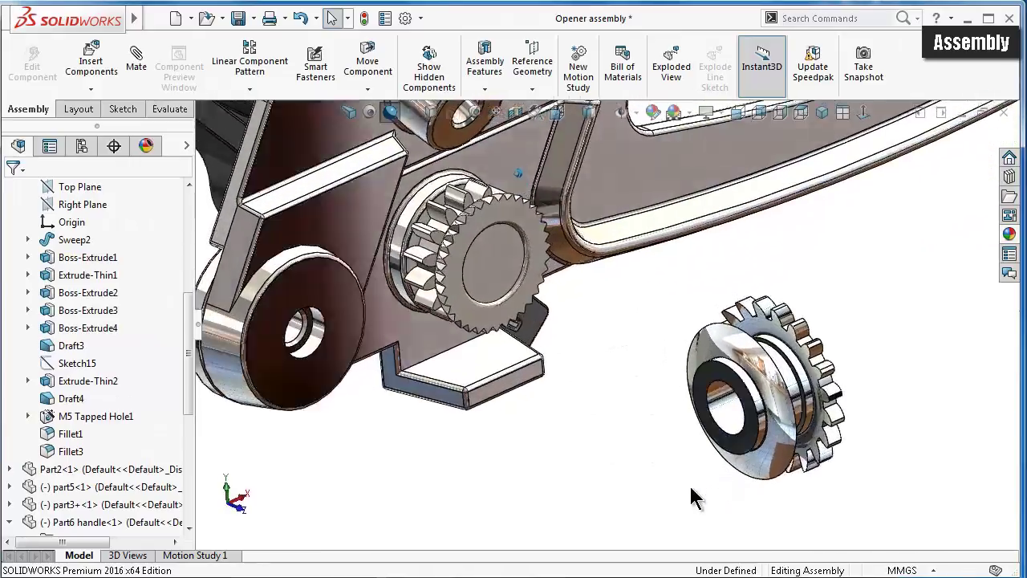
- Mate the gear's bore concentric with Part2's hole, flipping its alignment
left_click(749, 377)
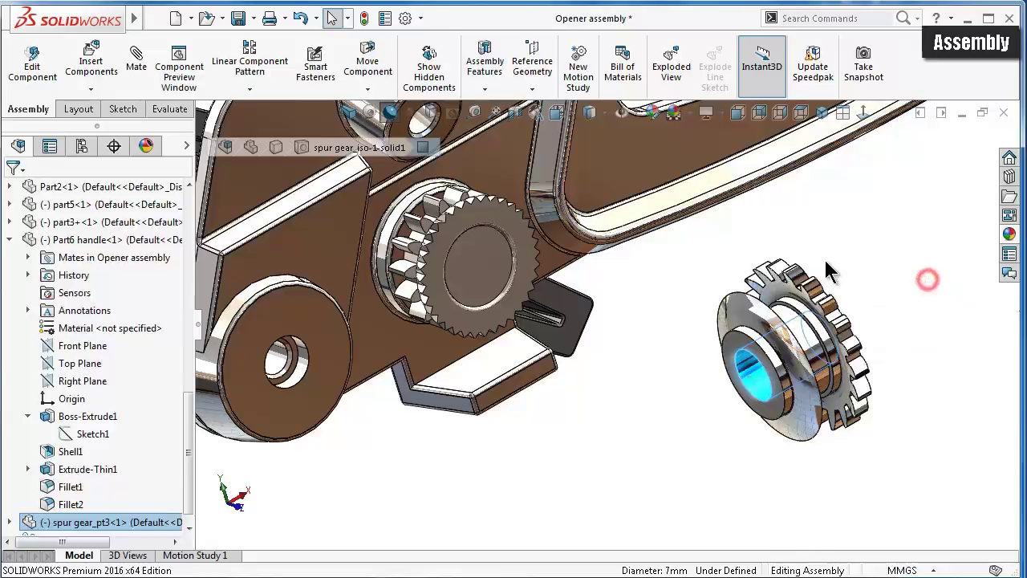
left_click(475, 113)
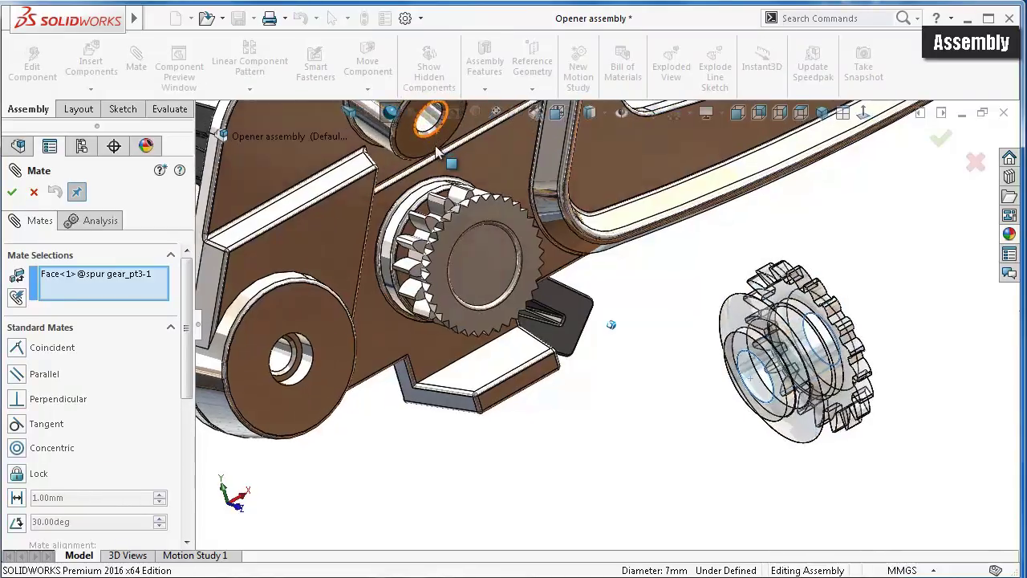
middle_click_drag(426, 129, 456, 141)
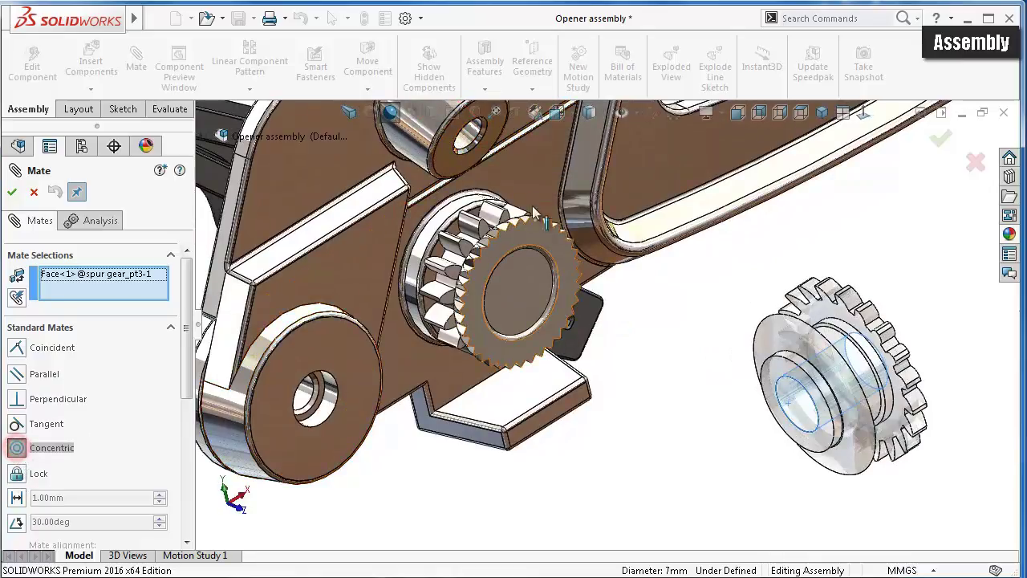
left_click(470, 140)
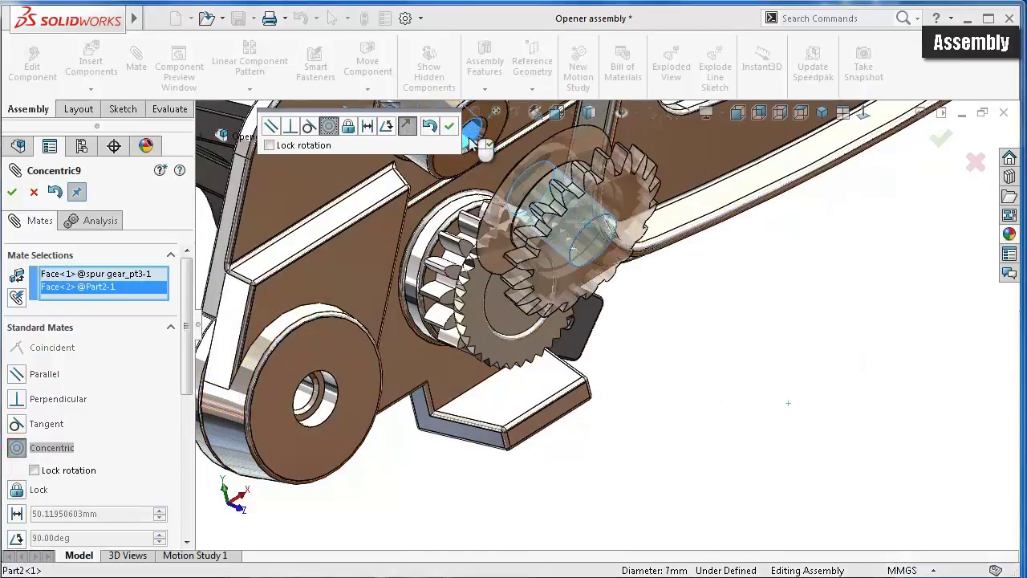
left_click(409, 127)
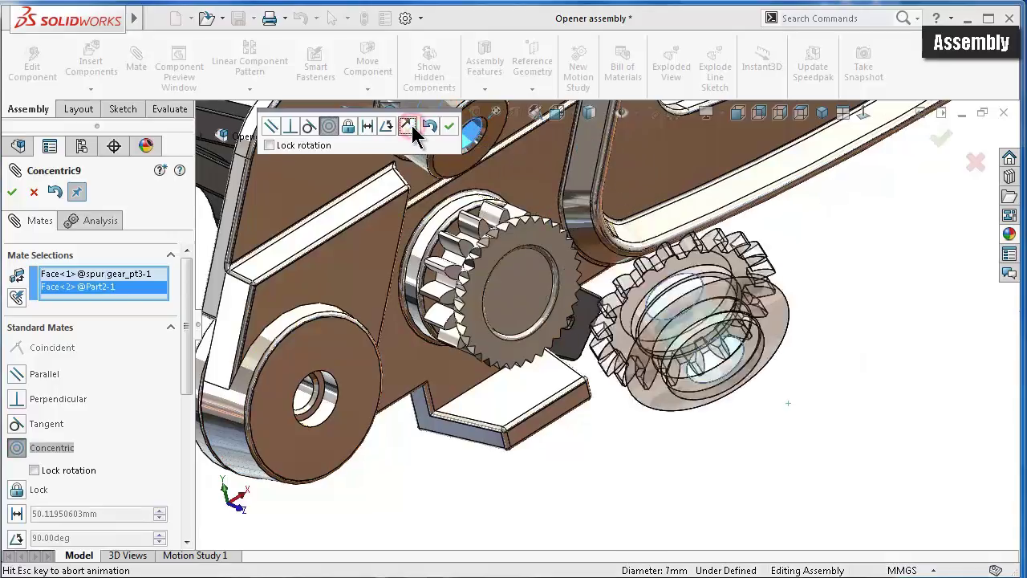
left_click(455, 132)
- Drag the spur gear up beside the other gear
middle_click_drag(690, 319, 704, 337)
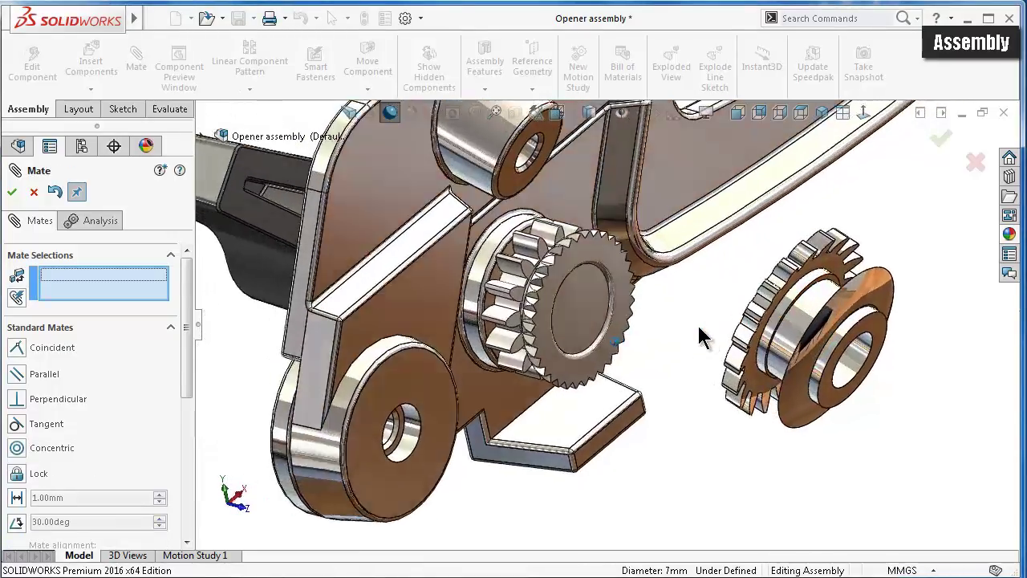
left_click(806, 309)
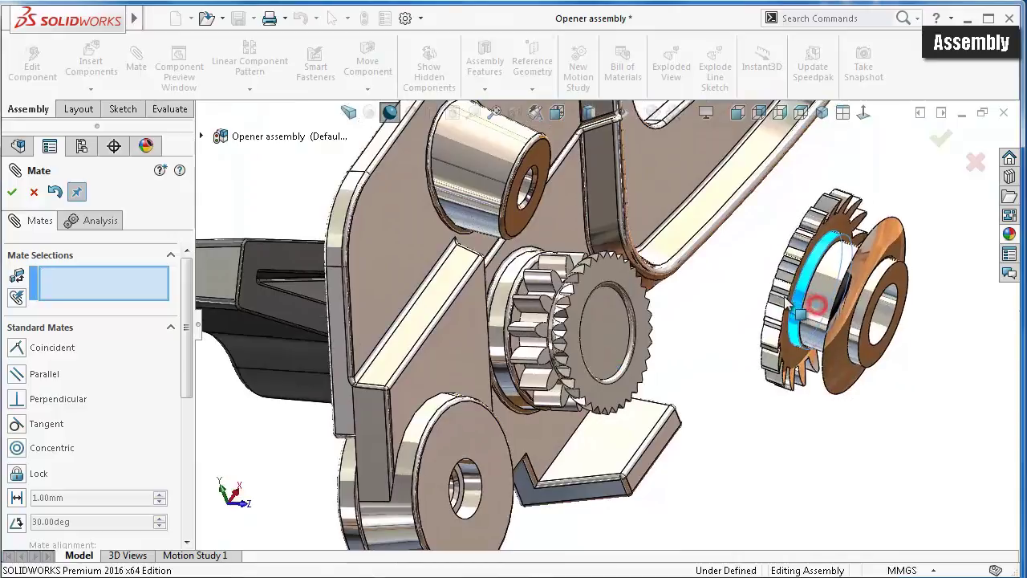
left_click_drag(806, 309, 535, 240)
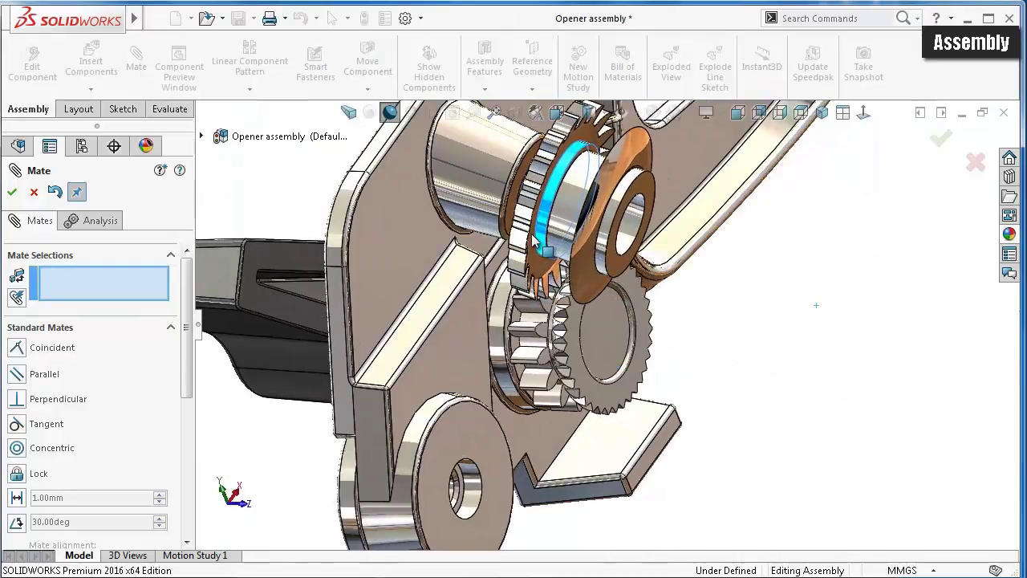
scroll(681, 353, "down", 2)
scroll(658, 309, "down", 2)
scroll(641, 282, "down", 2)
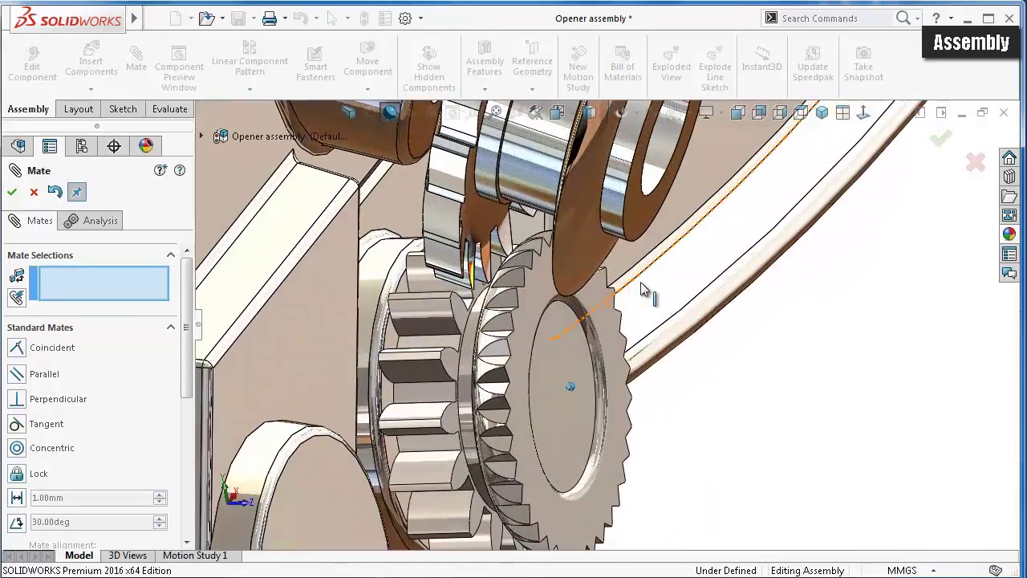
- Make the spur gear's flat face coincident with the Part2 edge and close Mate
left_click(473, 187)
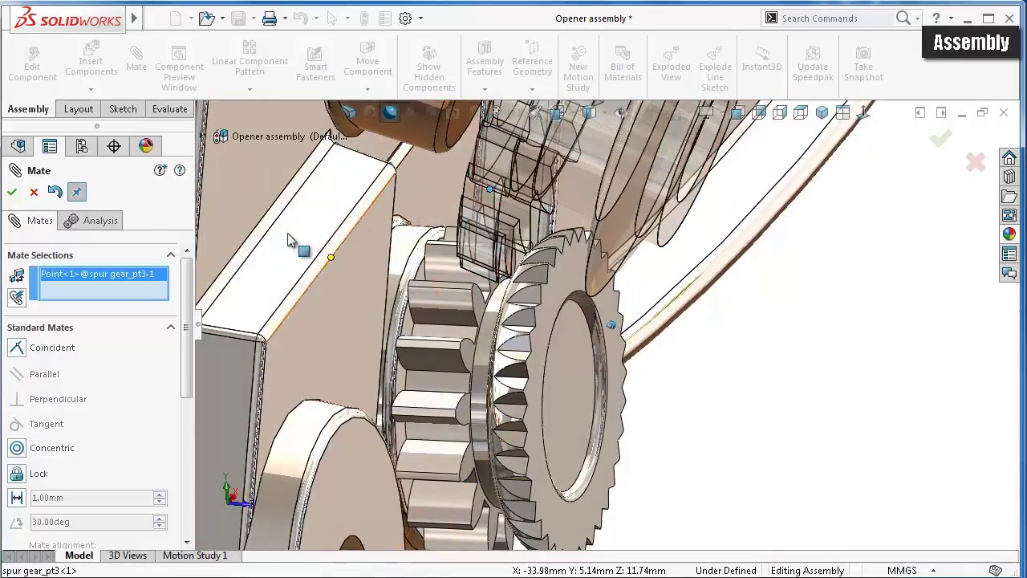
left_click(155, 301)
mouse_move(454, 236)
middle_mouse_down()
mouse_move(571, 225)
mouse_move(579, 204)
mouse_move(468, 252)
middle_mouse_up()
left_click(582, 203)
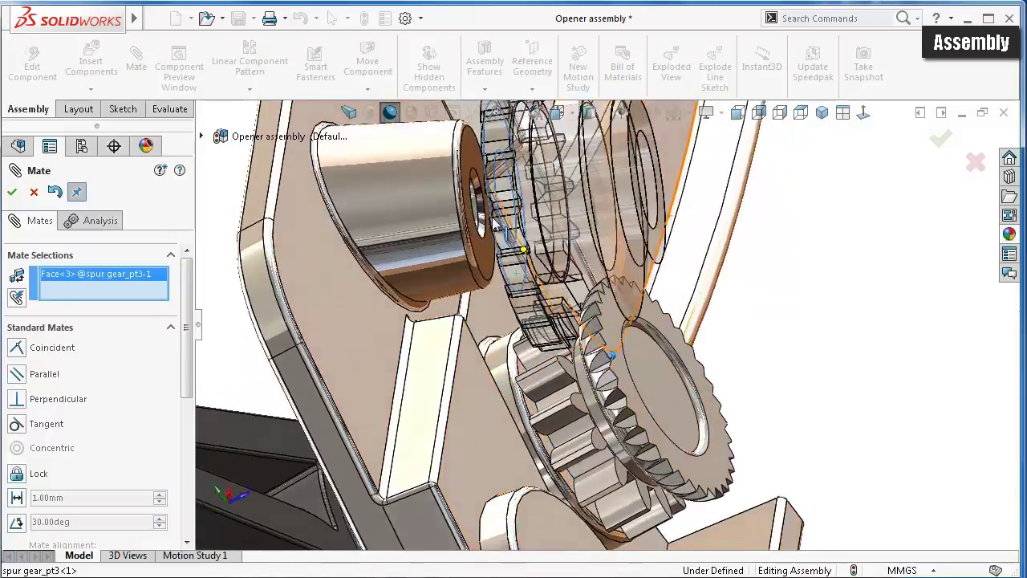
left_click(472, 252)
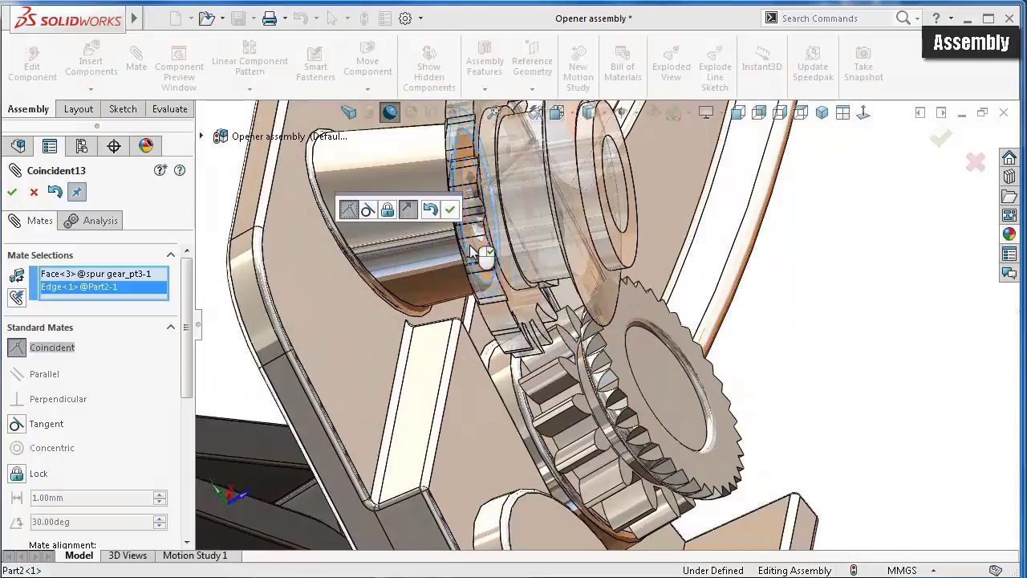
left_click(450, 210)
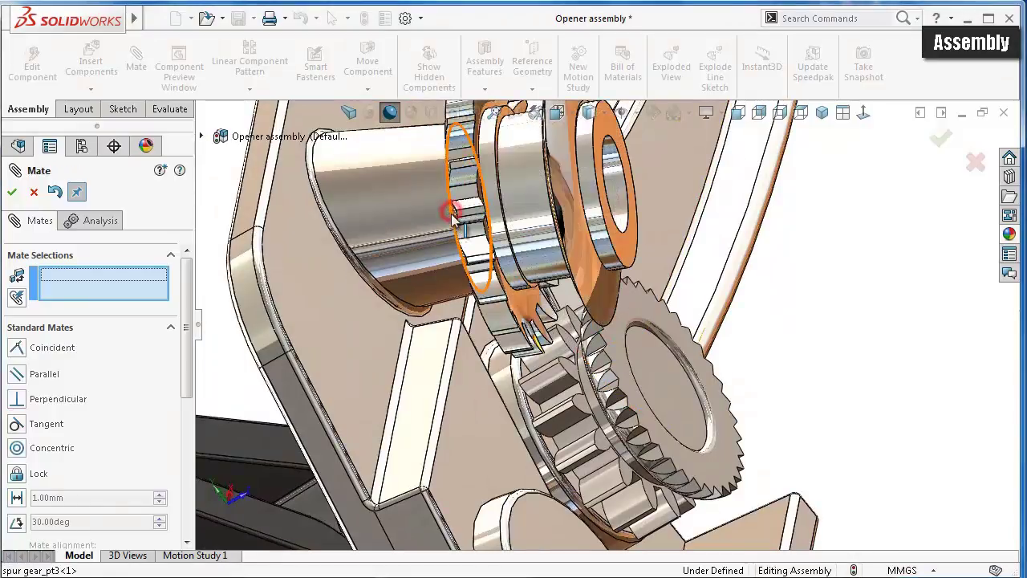
left_click(14, 192)
- Rotate the spur gear until its teeth line up with the neighbouring gear
middle_click_drag(546, 337, 618, 371)
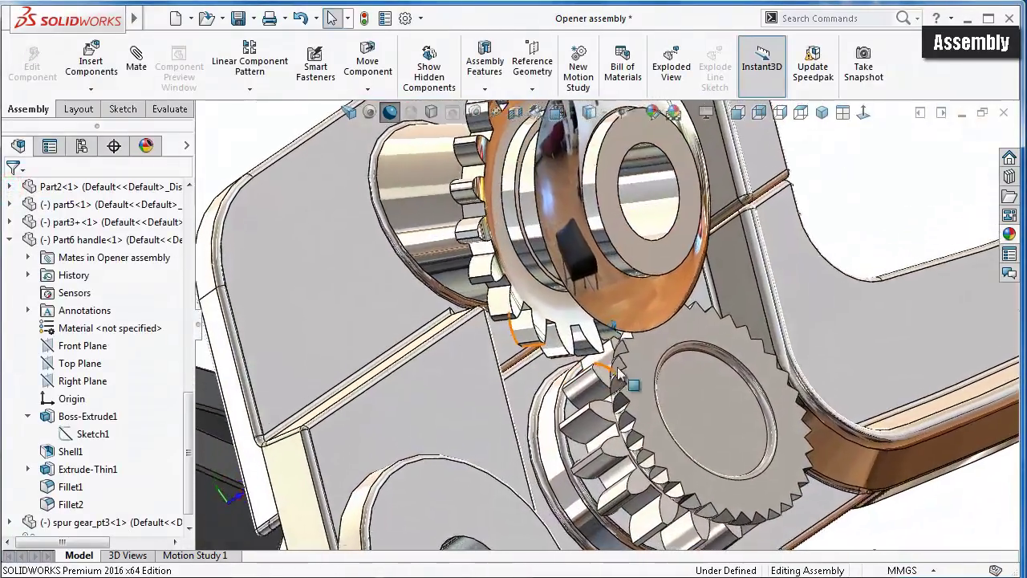
scroll(630, 367, "down", 2)
scroll(630, 374, "down", 2)
scroll(630, 376, "down", 2)
scroll(630, 377, "down", 1)
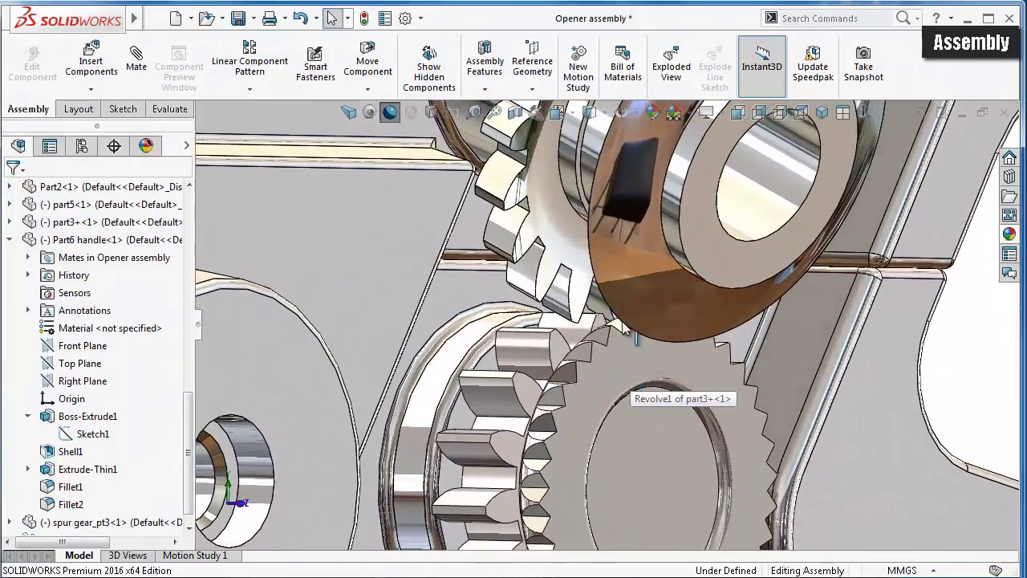
left_click_drag(649, 310, 630, 315)
left_click_drag(570, 304, 589, 314)
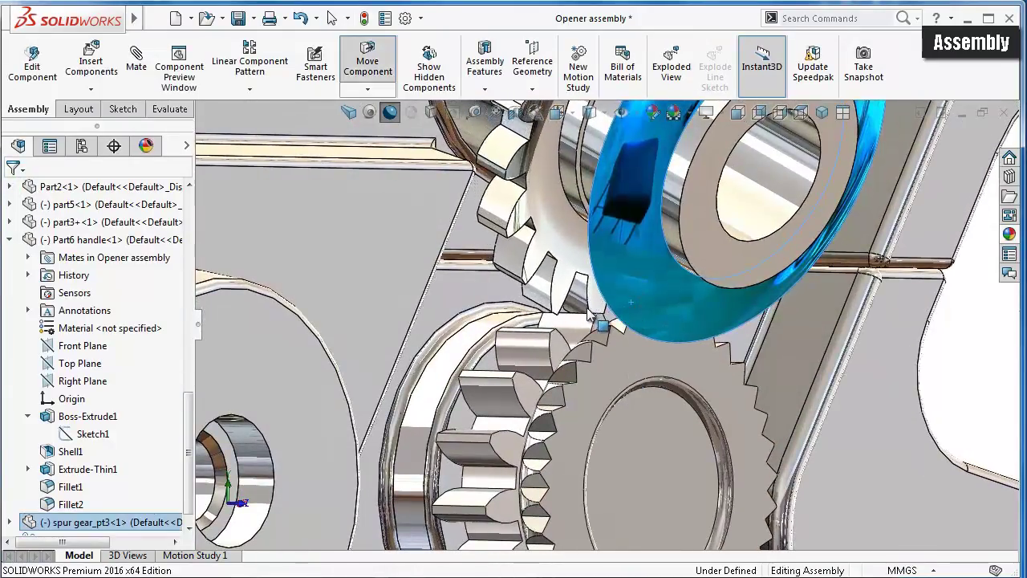
scroll(631, 313, "down", 2)
scroll(626, 345, "down", 2)
scroll(620, 378, "down", 2)
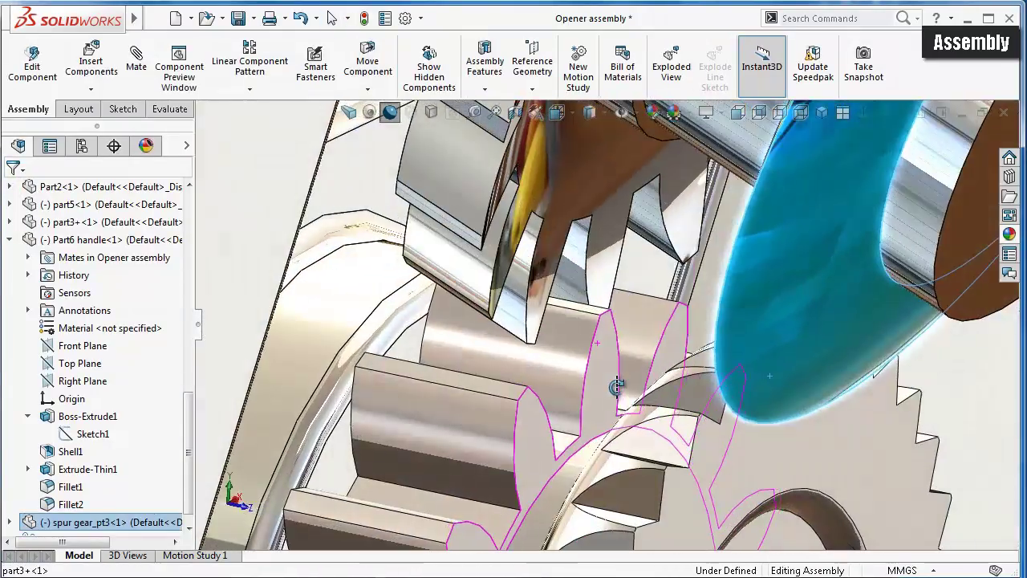
scroll(615, 403, "down", 2)
scroll(618, 399, "down", 2)
scroll(626, 392, "down", 2)
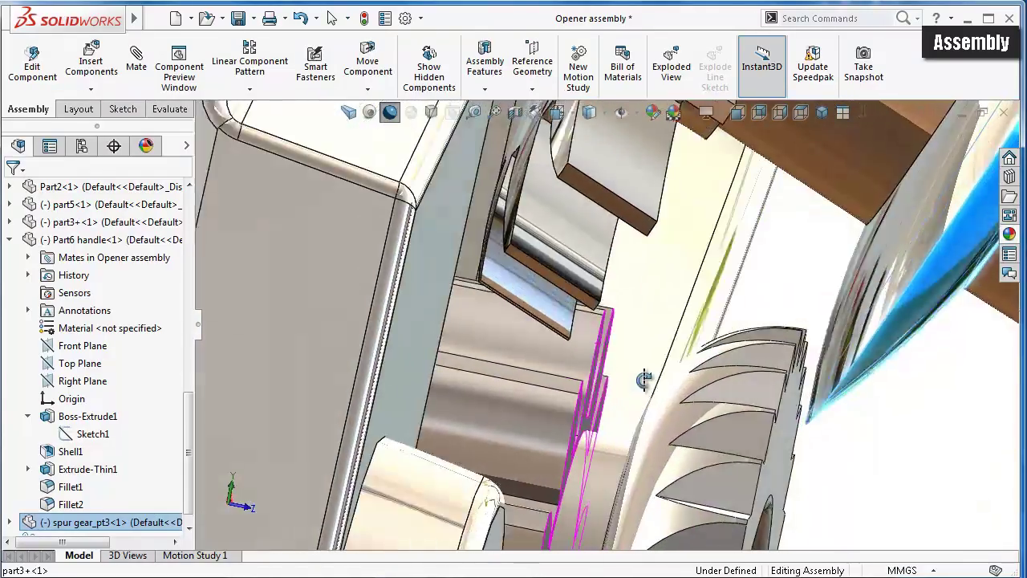
scroll(636, 383, "down", 2)
- Check the mesh from another angle, then collapse Part6 handle and Part1 in the tree
mouse_move(639, 378)
middle_mouse_down()
mouse_move(470, 351)
mouse_move(471, 394)
mouse_move(525, 356)
mouse_move(536, 384)
middle_mouse_up()
scroll(529, 368, "down", 1)
scroll(535, 374, "down", 2)
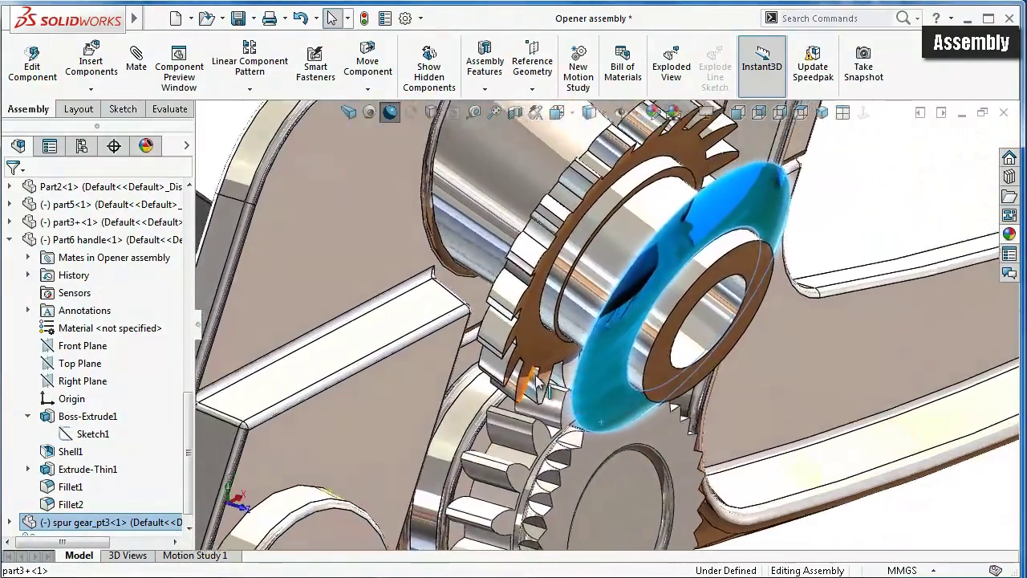
scroll(536, 383, "up", 2)
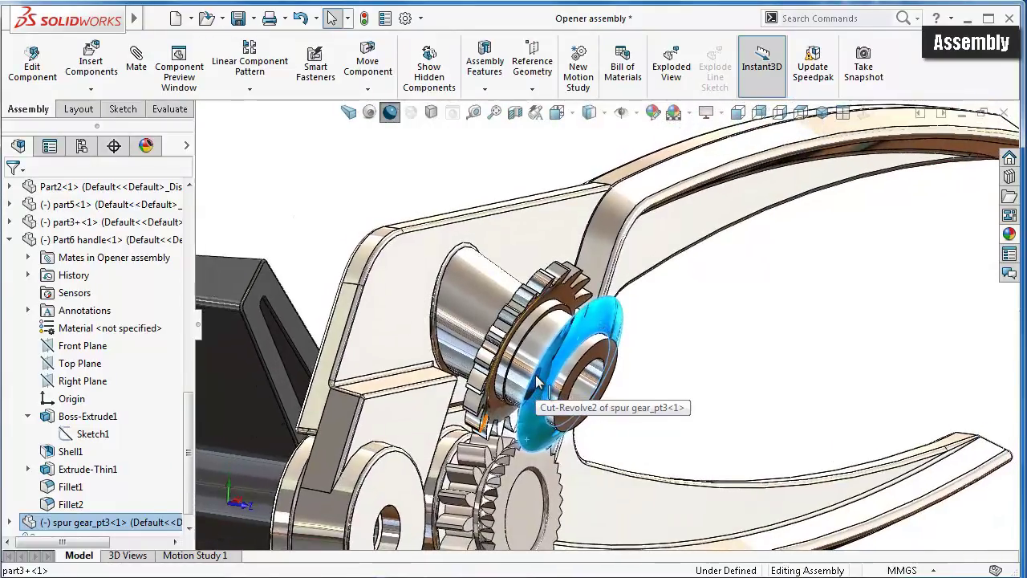
left_click(9, 238)
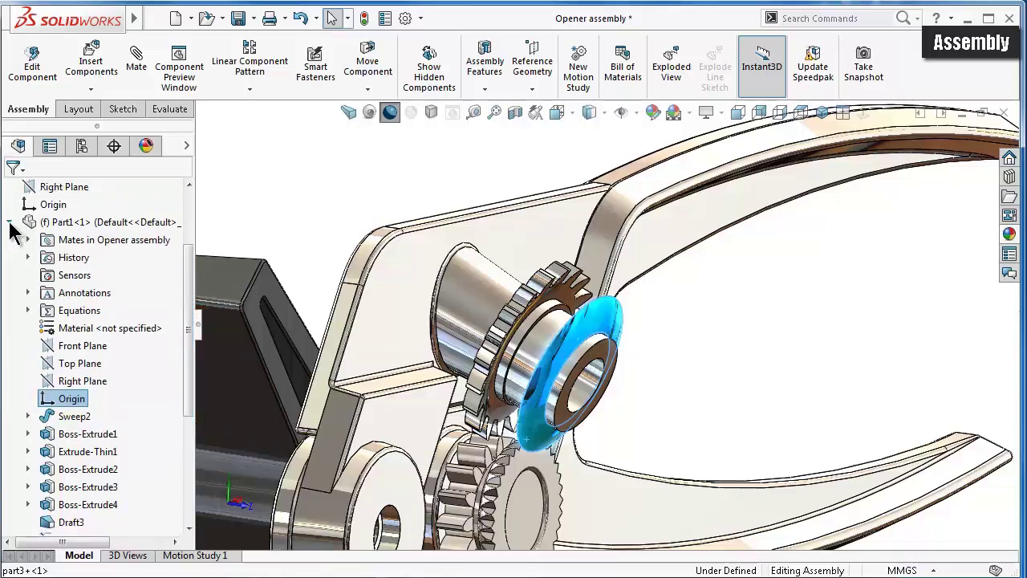
left_click(10, 223)
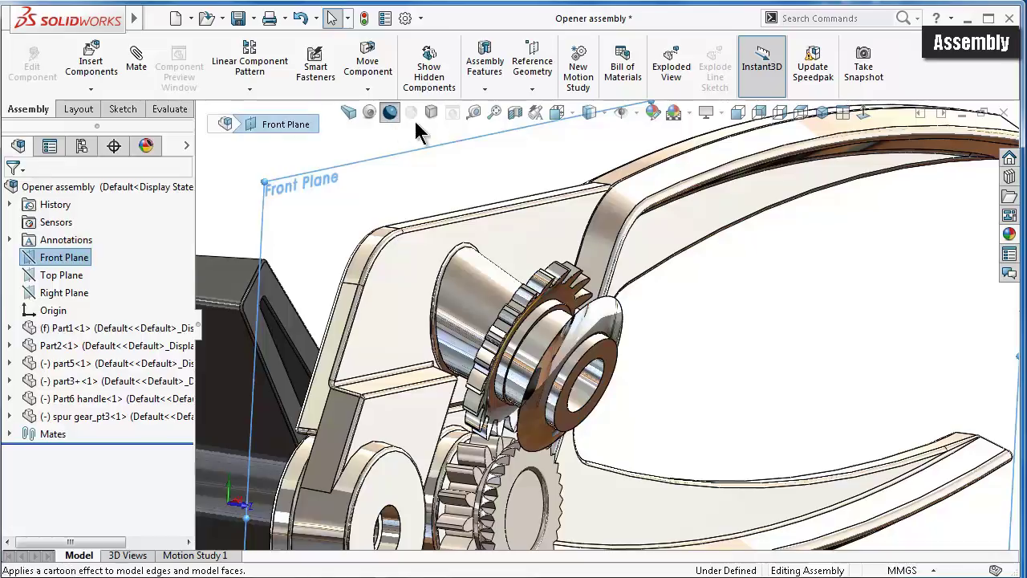
- Cut a section view and push the plane through the gears
left_click(514, 114)
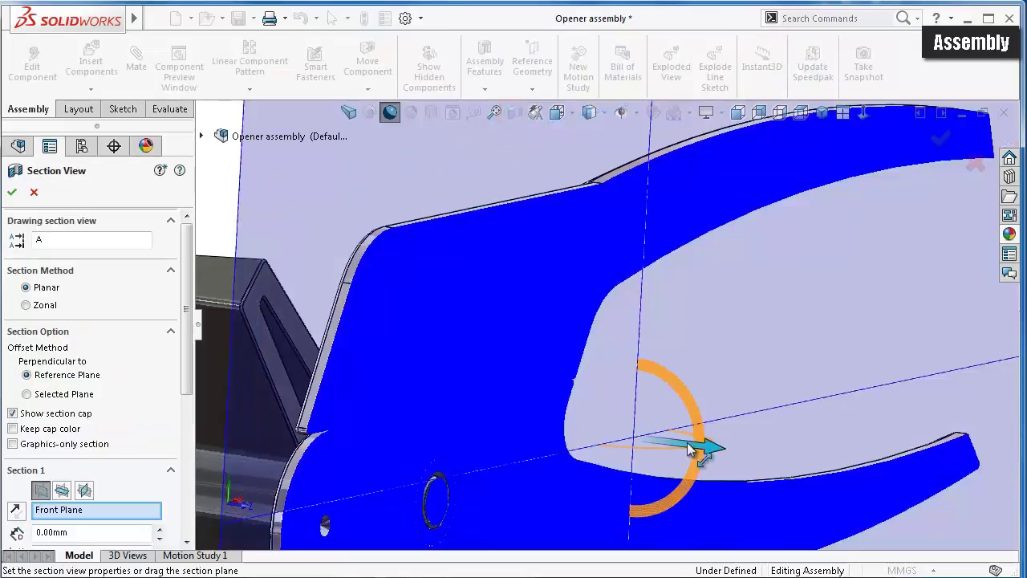
mouse_move(710, 452)
left_mouse_down()
mouse_move(740, 443)
mouse_move(812, 475)
left_mouse_up()
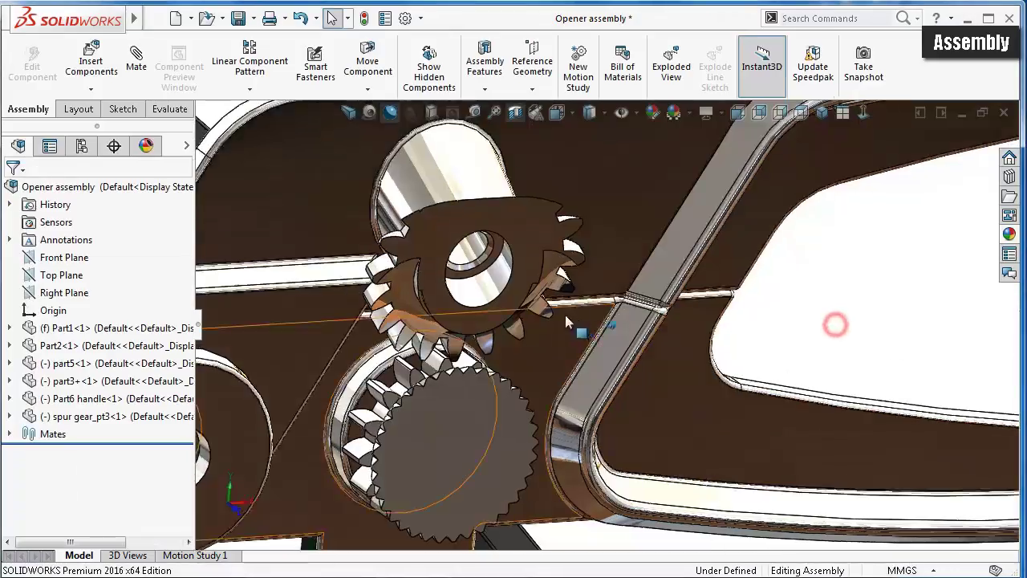
mouse_move(838, 326)
middle_mouse_down()
mouse_move(639, 413)
mouse_move(709, 431)
middle_mouse_up()
scroll(660, 306, "down", 3)
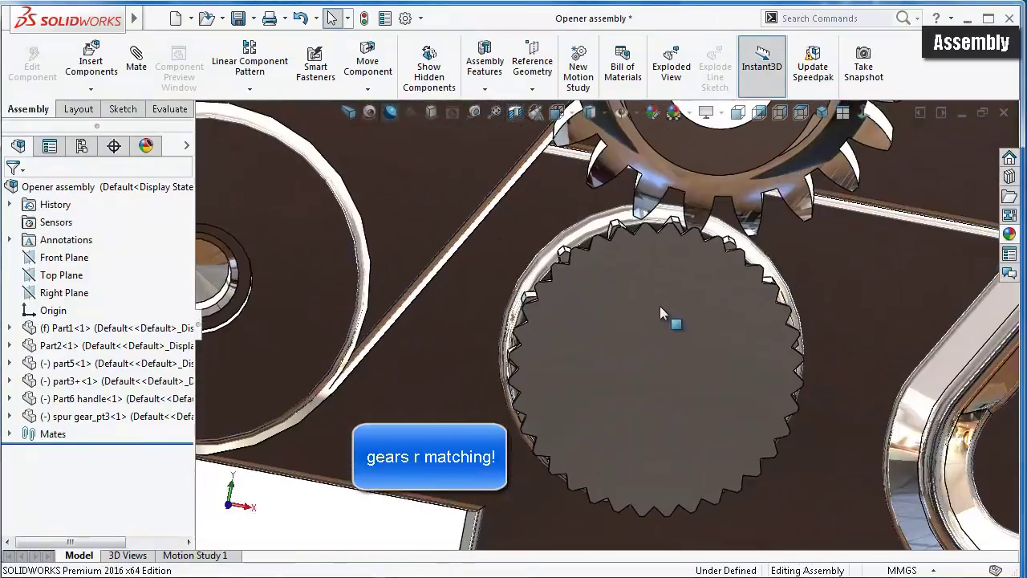
scroll(692, 269, "down", 3)
- Rotate the upper gear until its teeth mesh, then start a new mate
left_click(671, 222)
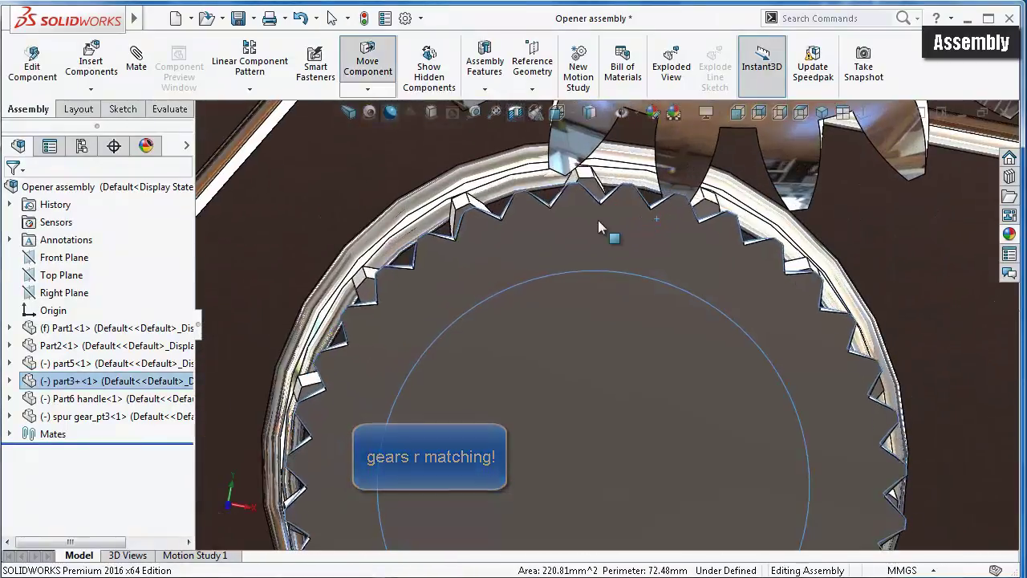
left_click_drag(695, 159, 688, 251)
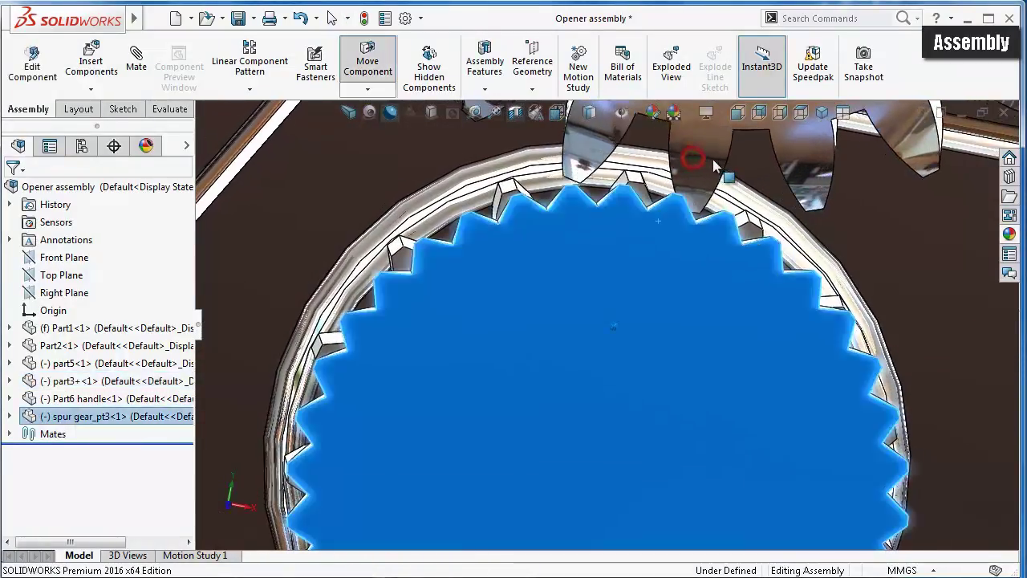
scroll(689, 257, "up", 3)
scroll(688, 273, "up", 2)
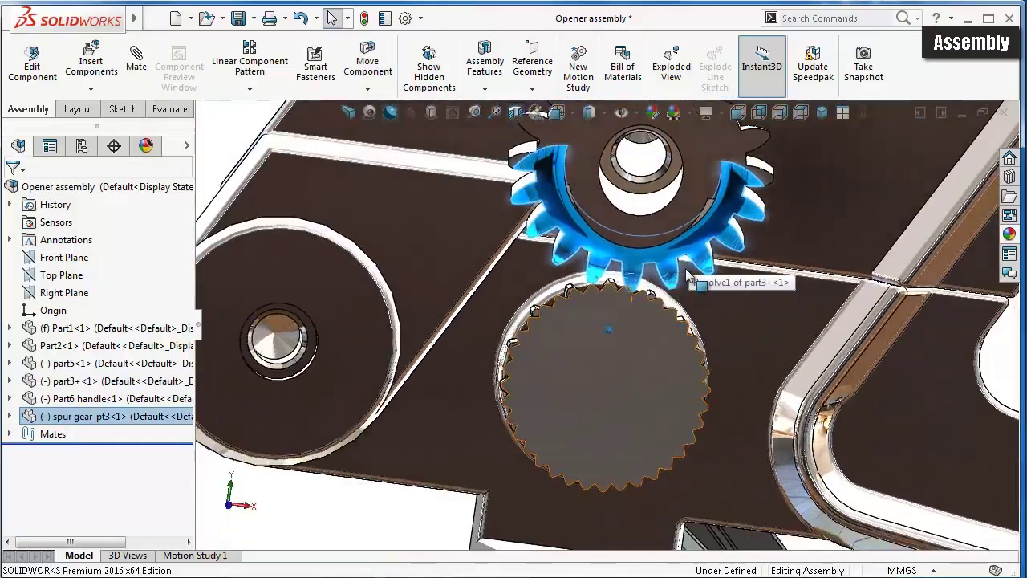
scroll(689, 277, "down", 1)
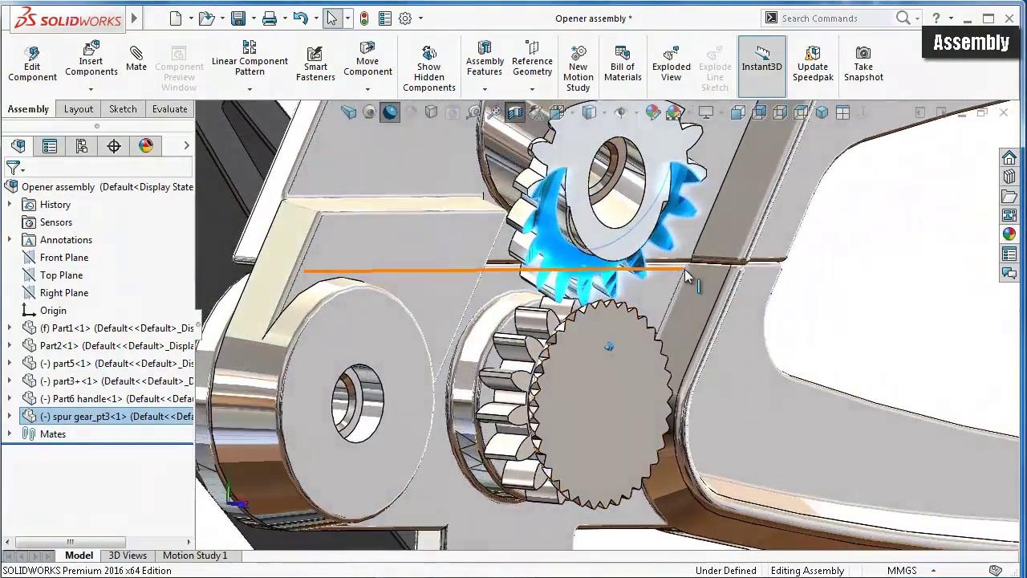
middle_click_drag(688, 276, 667, 275)
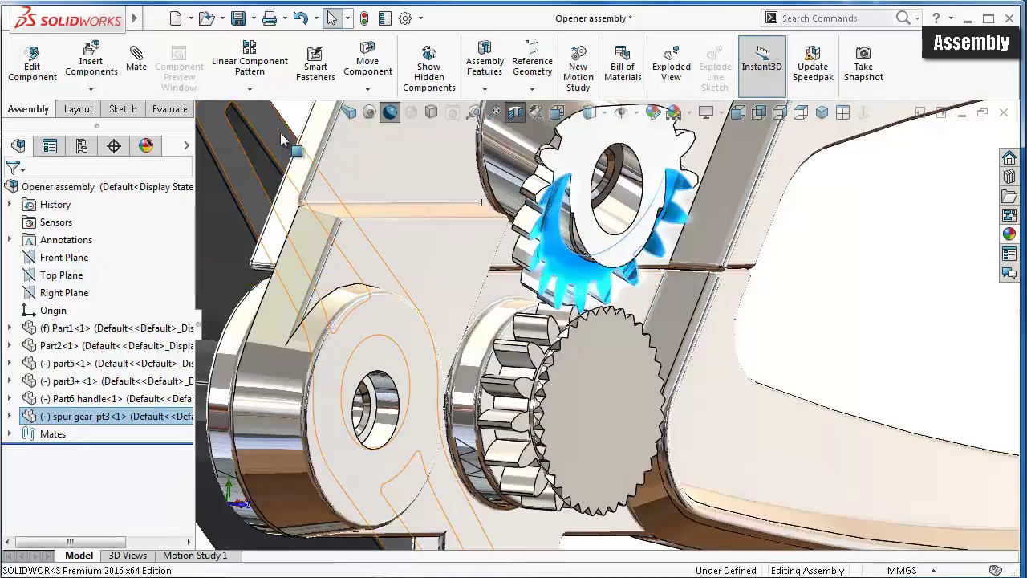
key("Escape")
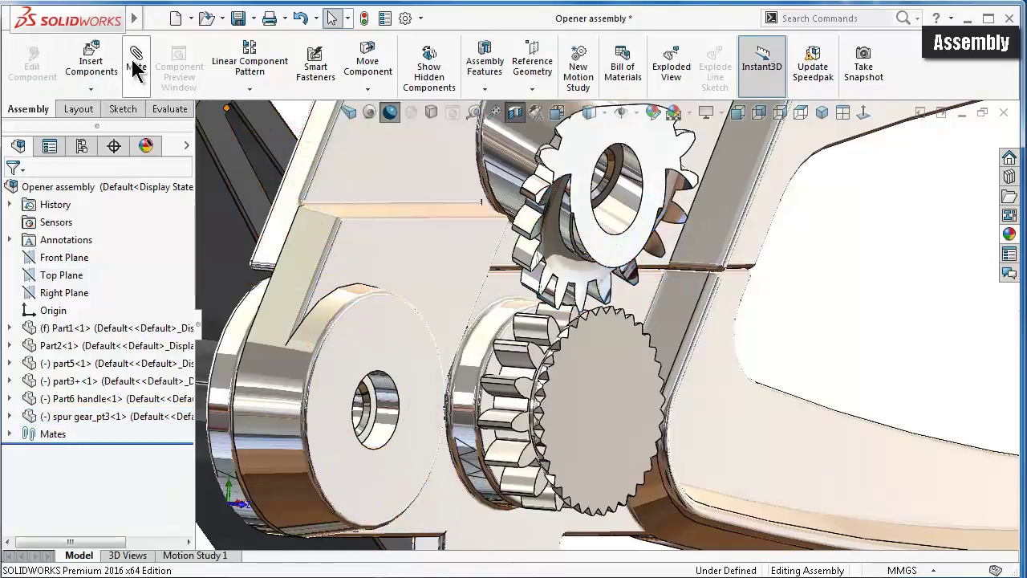
left_click(135, 68)
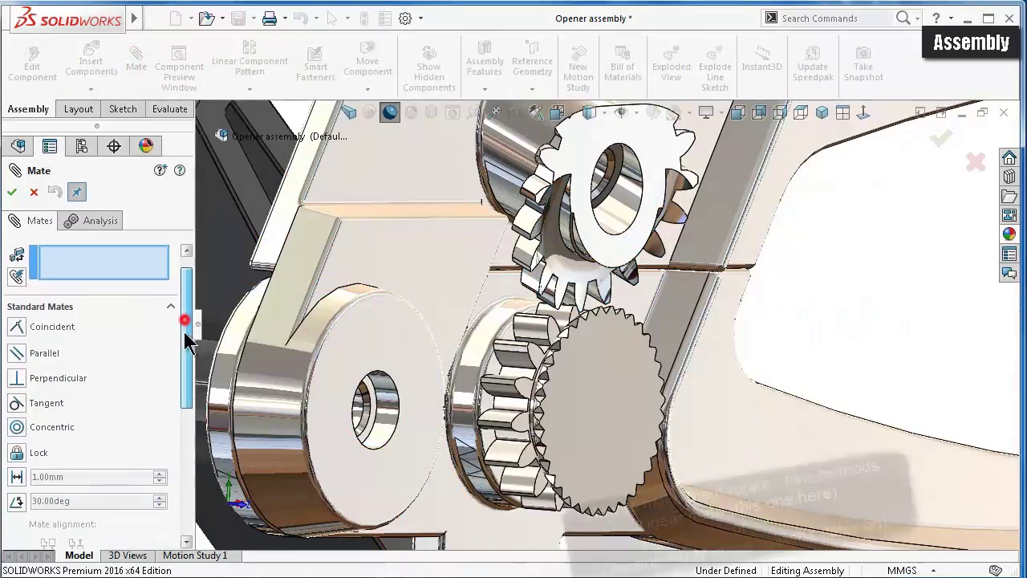
- Choose the Gear mechanical mate and select the pinion gear's circular edge
mouse_move(183, 325)
left_mouse_down()
mouse_move(184, 429)
mouse_move(171, 426)
mouse_move(193, 373)
left_mouse_up()
left_click(171, 409)
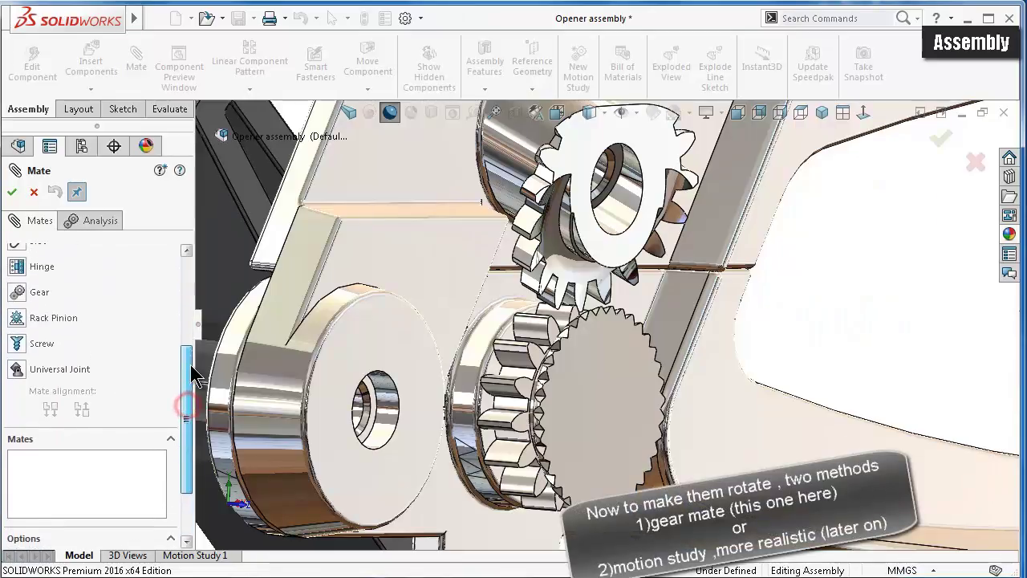
left_click(19, 301)
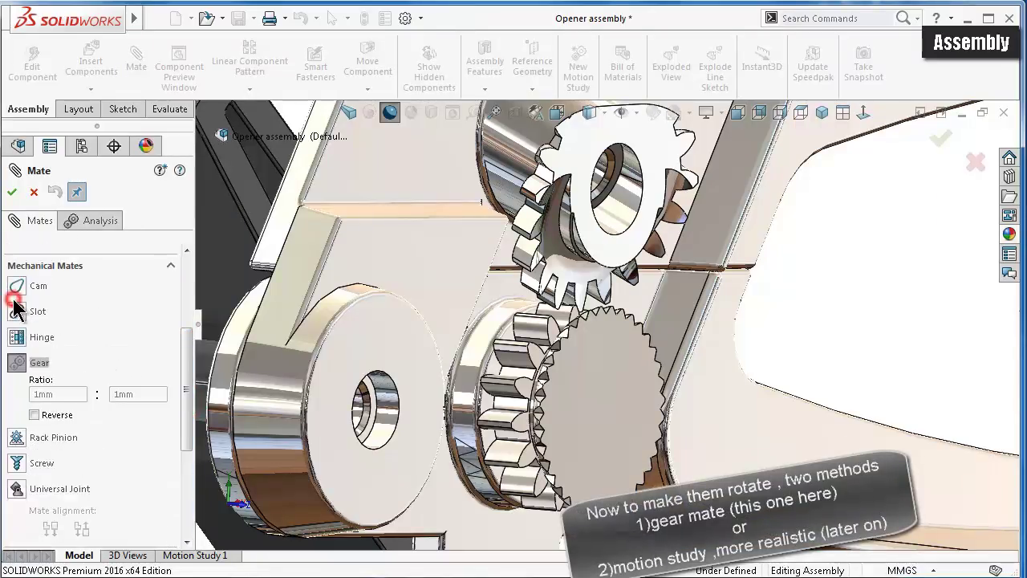
scroll(482, 257, "down", 2)
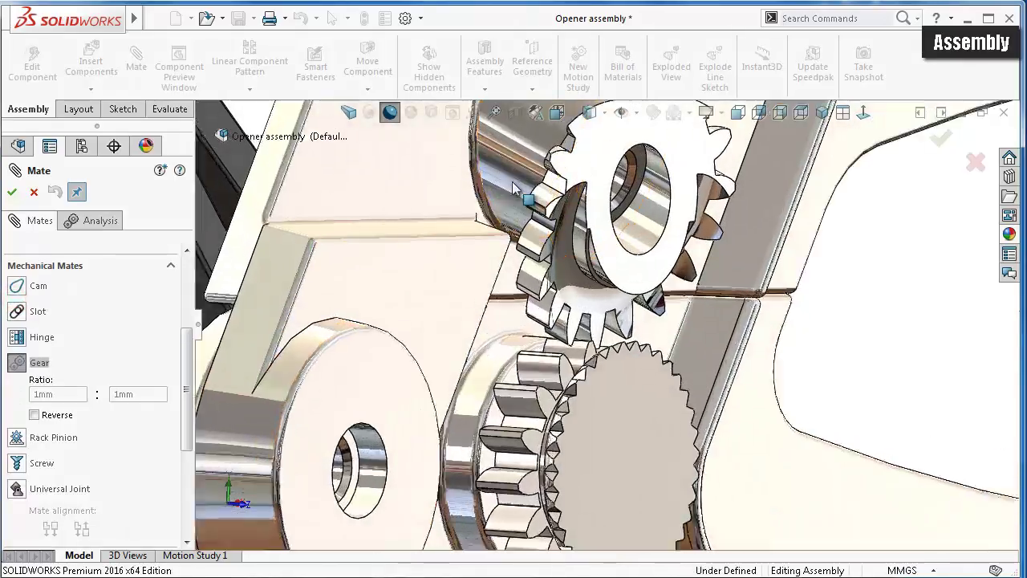
scroll(551, 211, "down", 2)
scroll(561, 233, "down", 2)
scroll(636, 299, "down", 3)
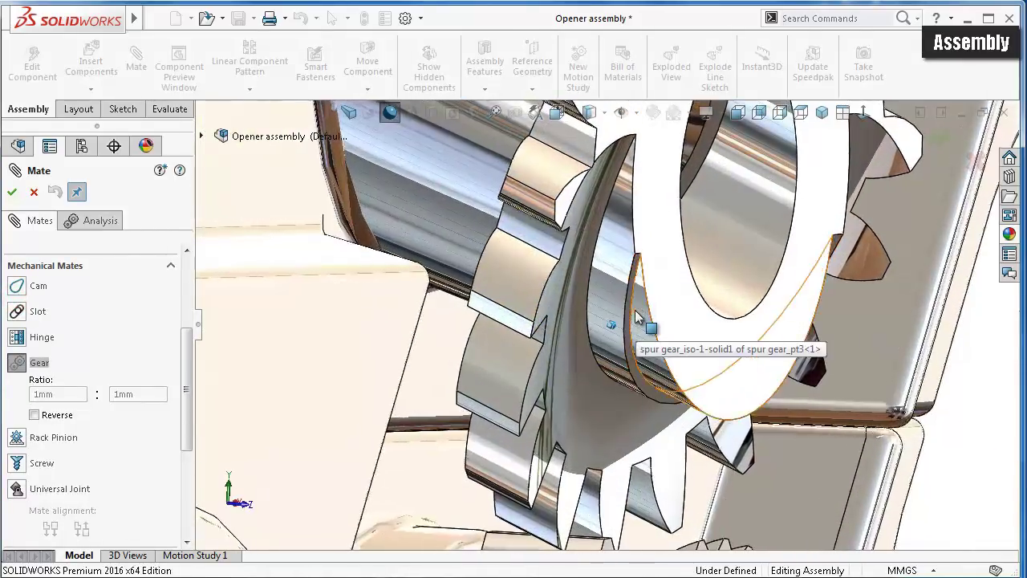
middle_click_drag(637, 298, 636, 317)
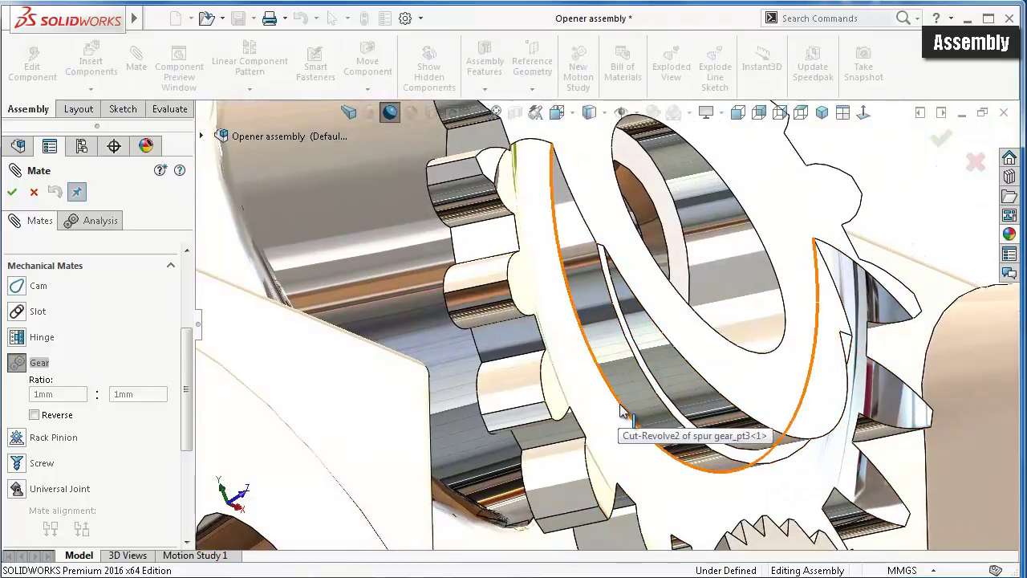
left_click(622, 409)
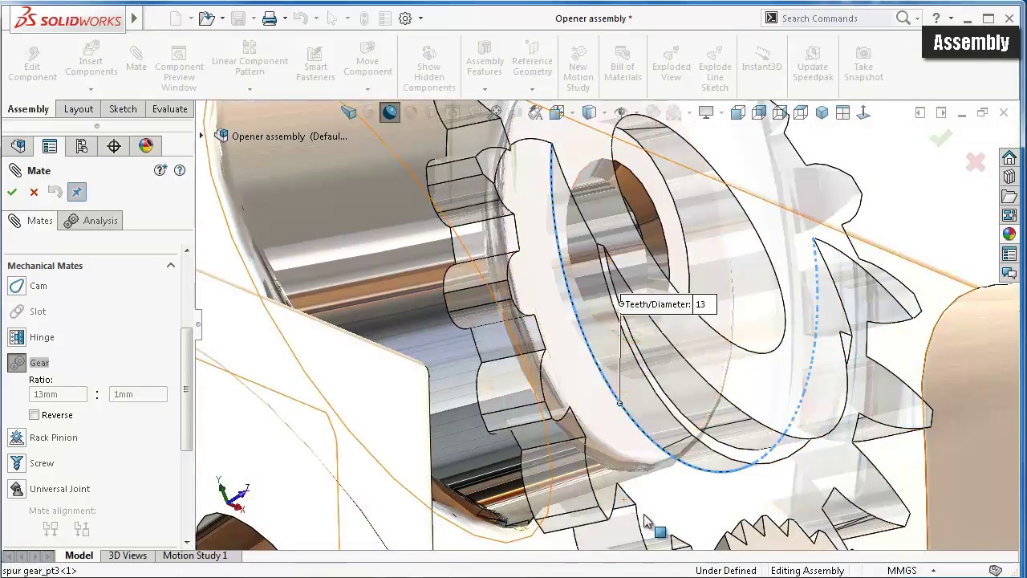
- Select the second gear's circular edge as the other mating gear
scroll(644, 520, "up", 2)
scroll(640, 513, "up", 2)
scroll(634, 507, "up", 1)
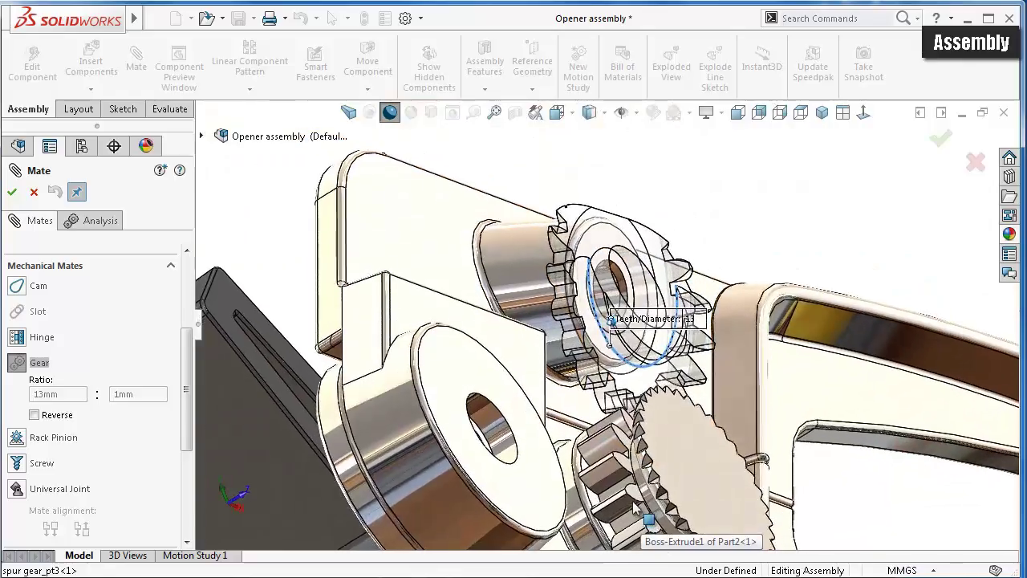
scroll(634, 508, "down", 2)
scroll(630, 499, "down", 1)
scroll(626, 490, "down", 1)
scroll(626, 479, "down", 1)
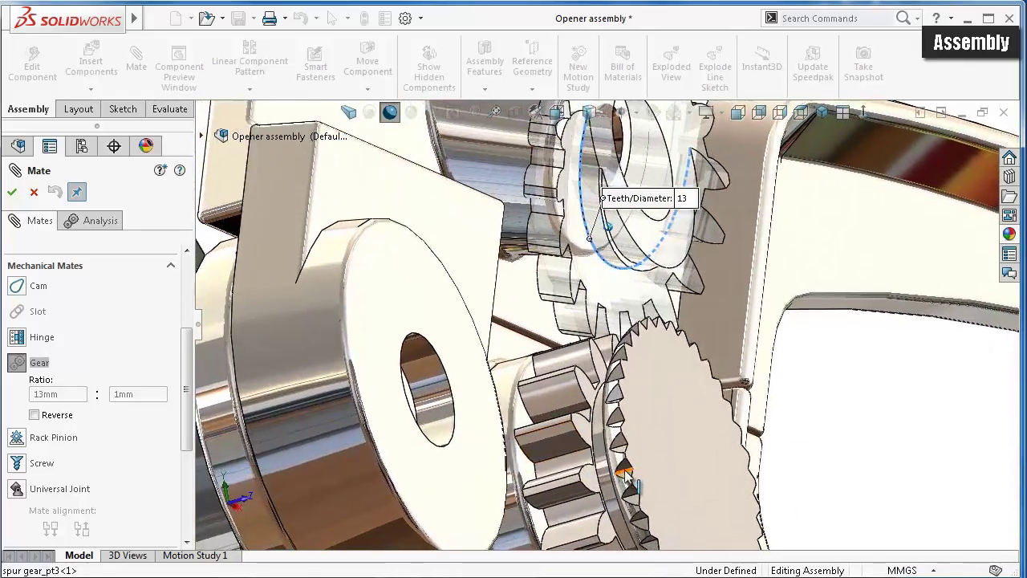
mouse_move(626, 479)
middle_mouse_down()
mouse_move(644, 435)
mouse_move(670, 427)
mouse_move(792, 444)
mouse_move(791, 427)
mouse_move(816, 509)
mouse_move(851, 482)
mouse_move(931, 505)
mouse_move(947, 473)
mouse_move(941, 493)
mouse_move(959, 489)
middle_mouse_up()
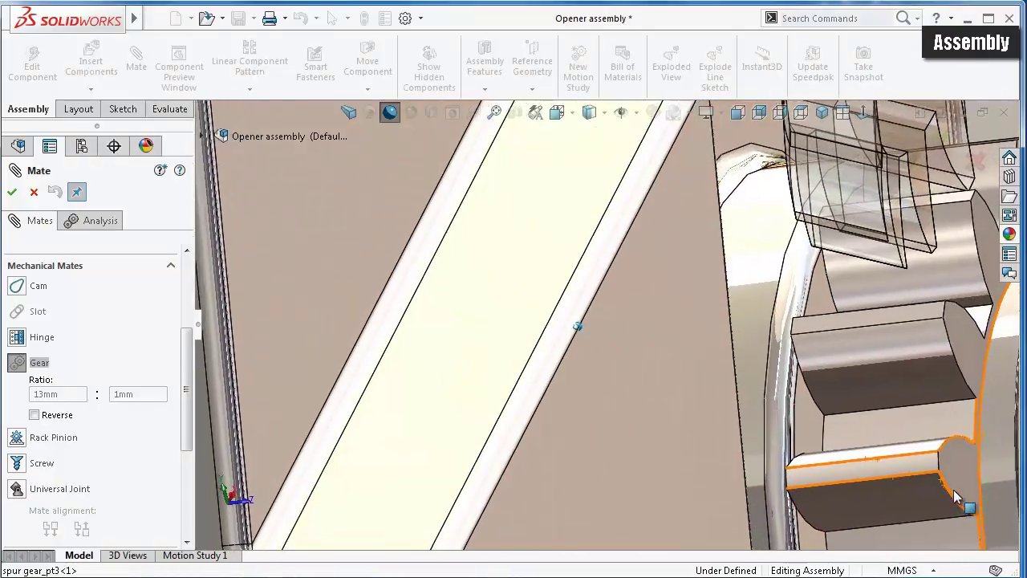
scroll(860, 450, "down", 3)
scroll(757, 363, "down", 2)
scroll(767, 374, "down", 1)
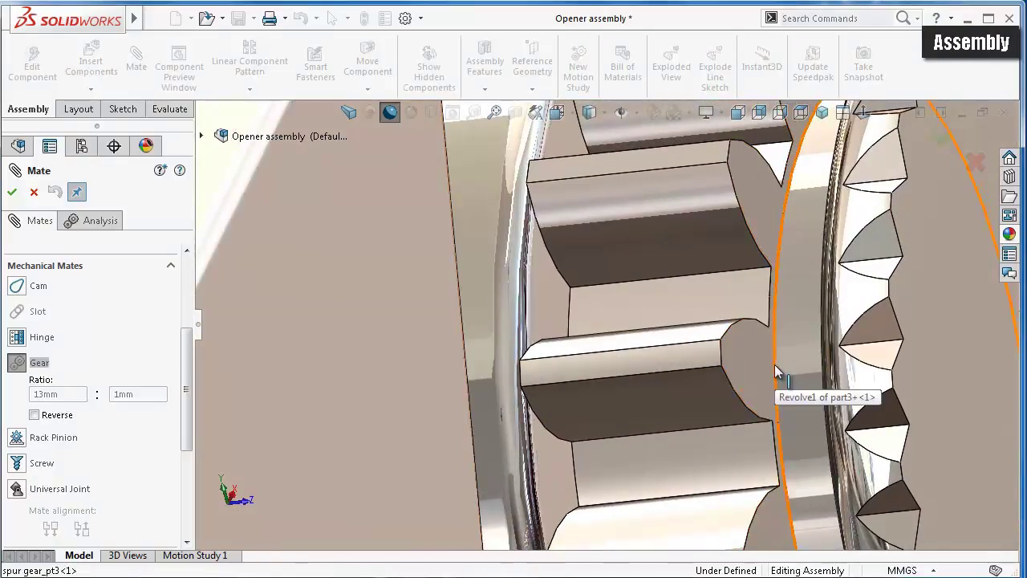
left_click(774, 364)
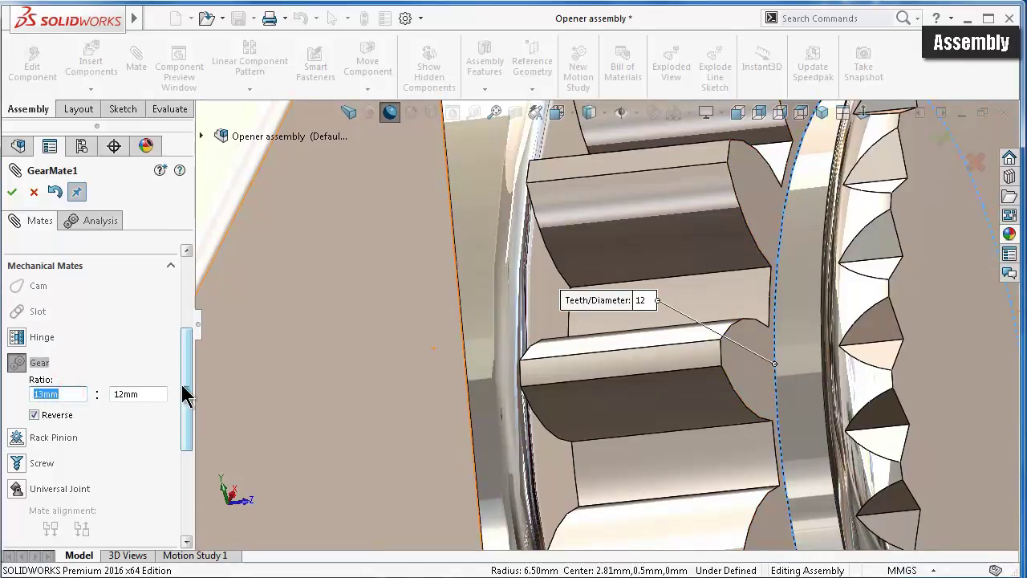
- Accept the reversed 20mm:15mm gear mate and close the Mate tool
scroll(186, 394, "up", 4)
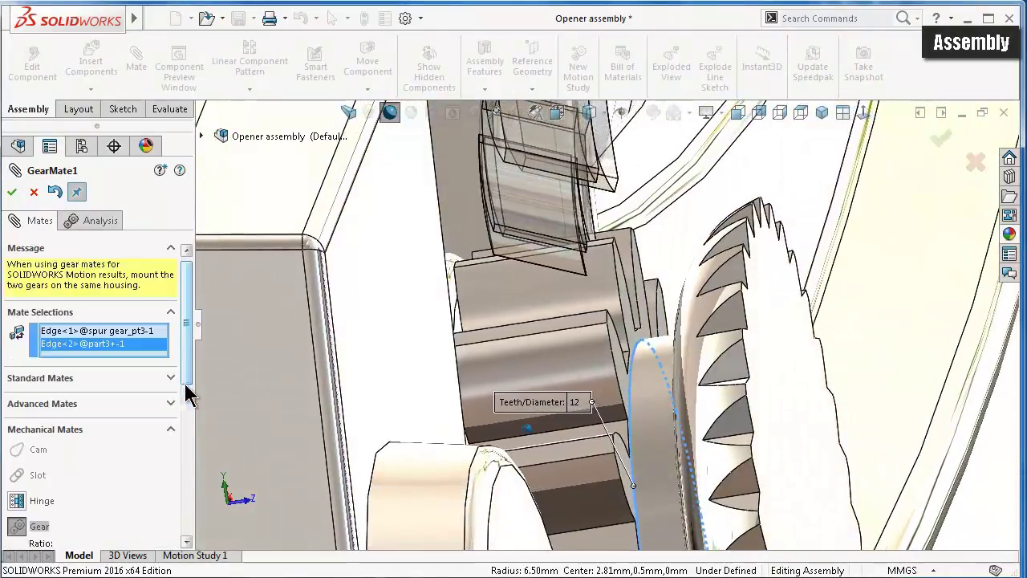
scroll(186, 374, "down", 3)
type("15")
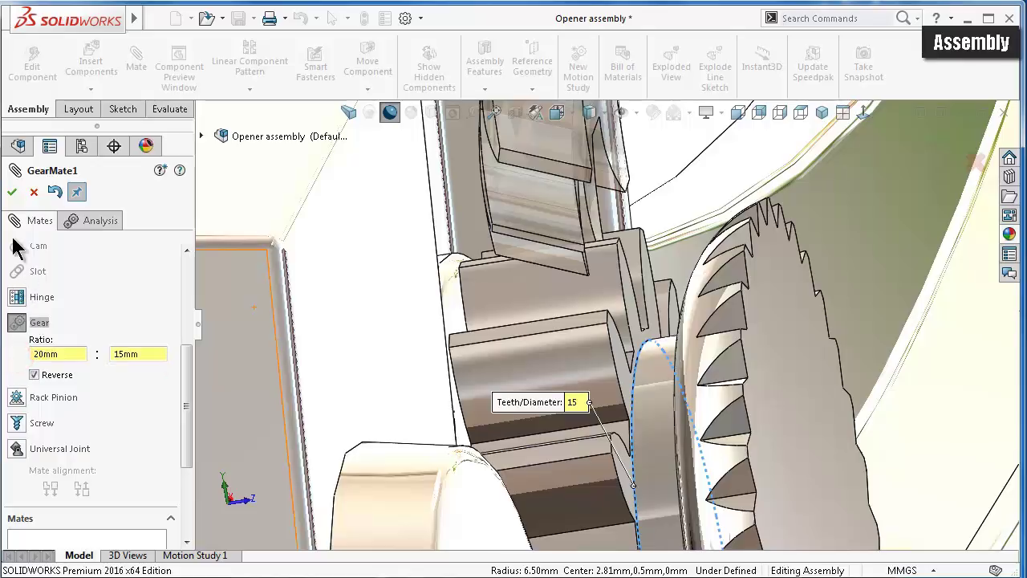
left_click(12, 193)
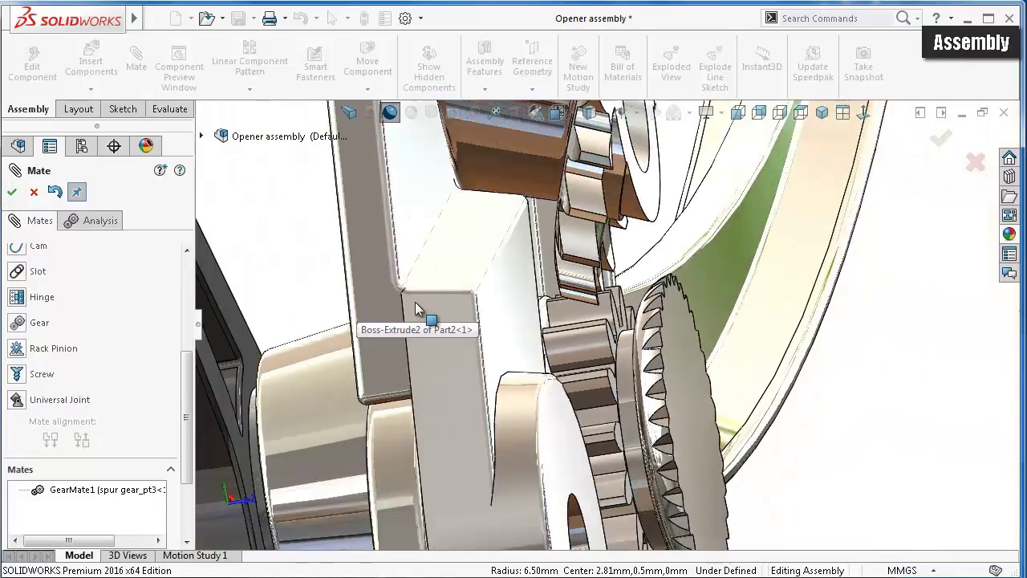
scroll(724, 254, "up", 3)
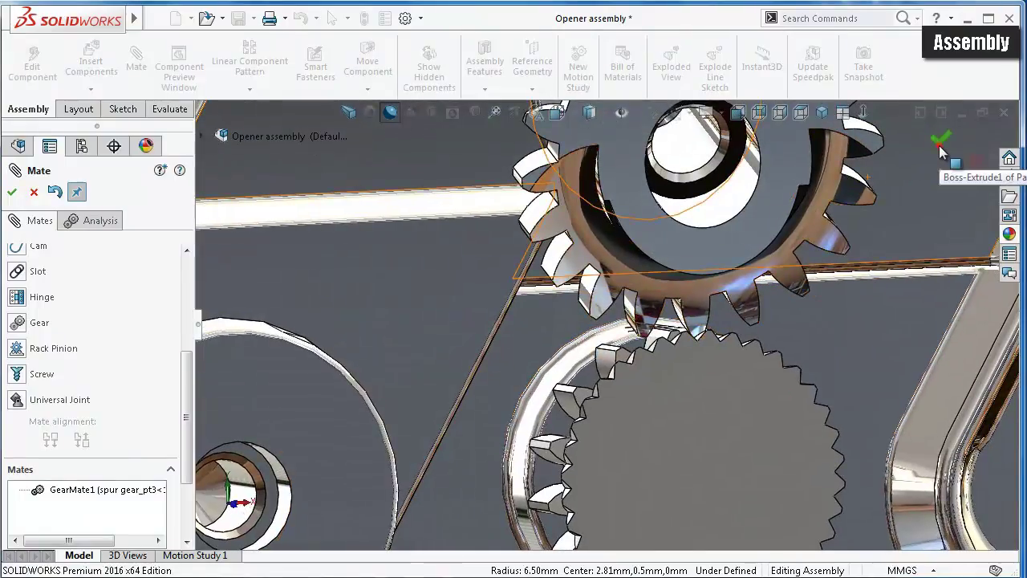
left_click(940, 145)
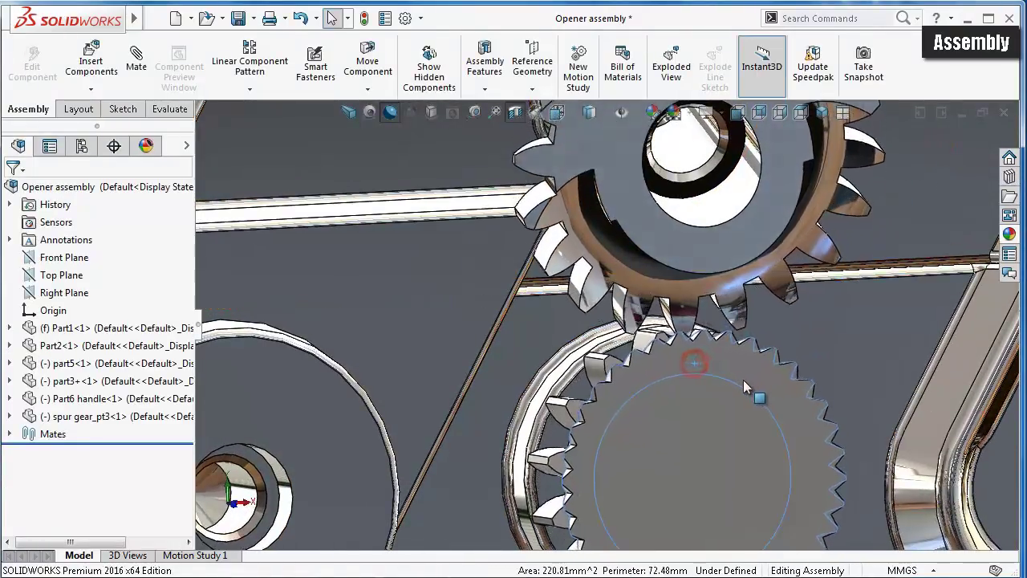
- Turn the gears to test the mesh, then turn off the section view
left_click_drag(745, 387, 701, 511)
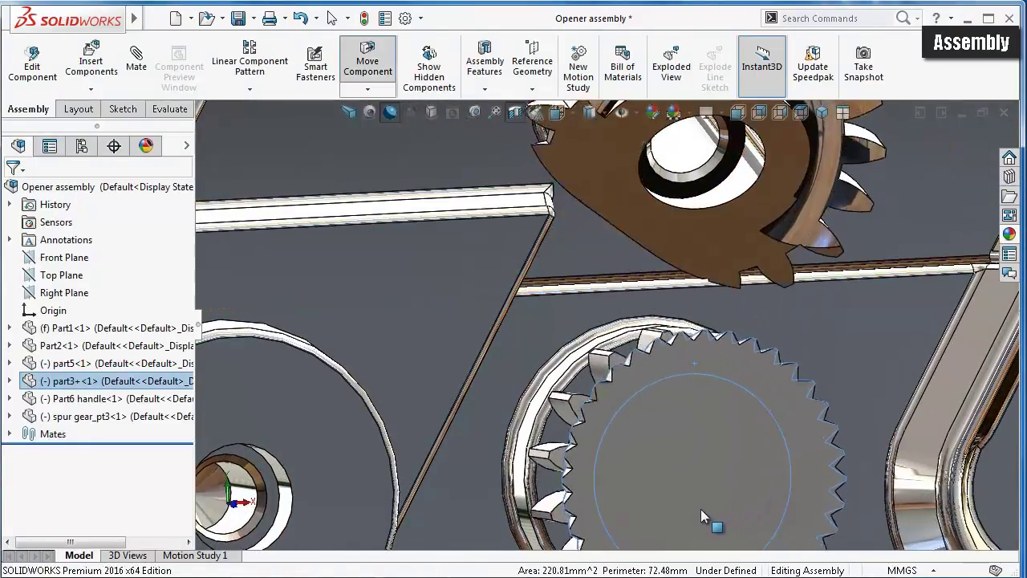
left_click_drag(701, 509, 677, 508)
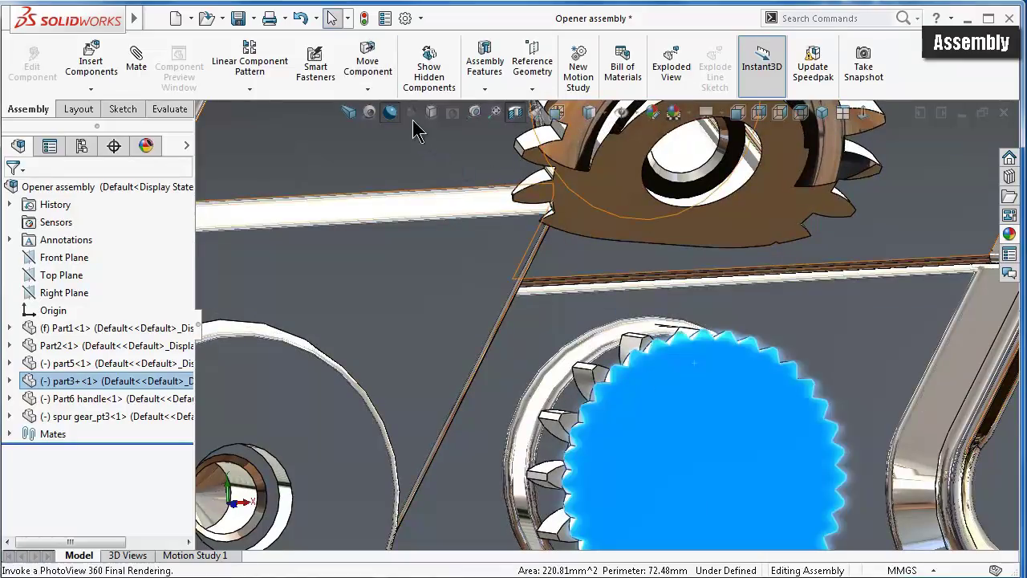
left_click(390, 112)
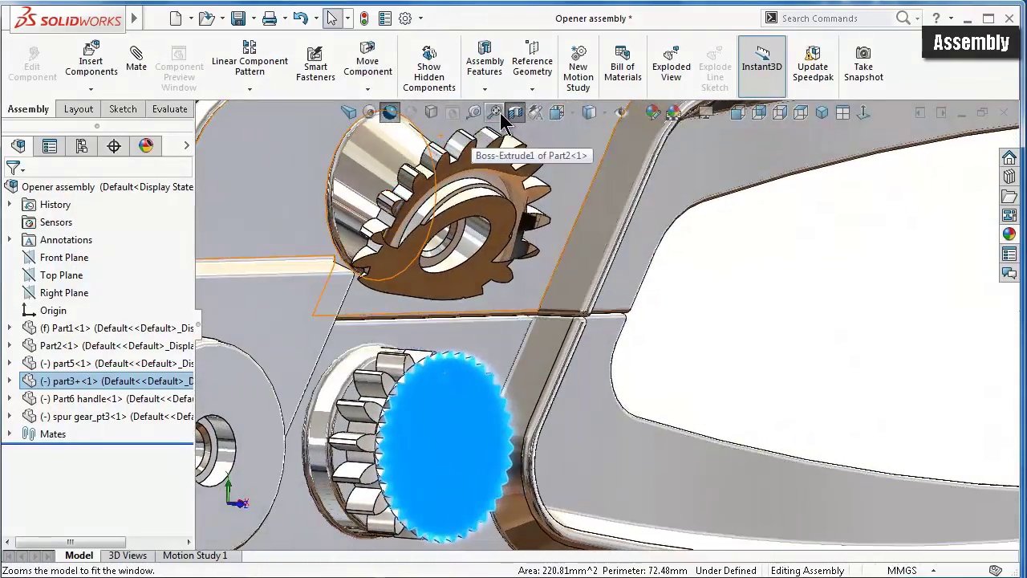
left_click(514, 115)
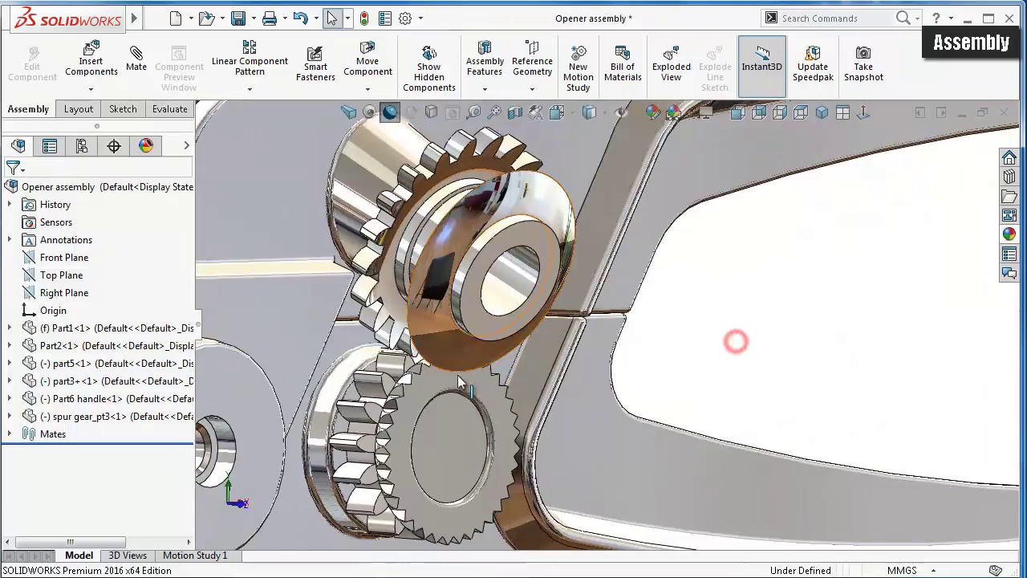
- Spin the lower gear part3 to confirm the gear mate drives both gears
middle_click_drag(429, 396, 469, 402)
left_click(463, 482)
middle_click_drag(464, 483, 658, 384)
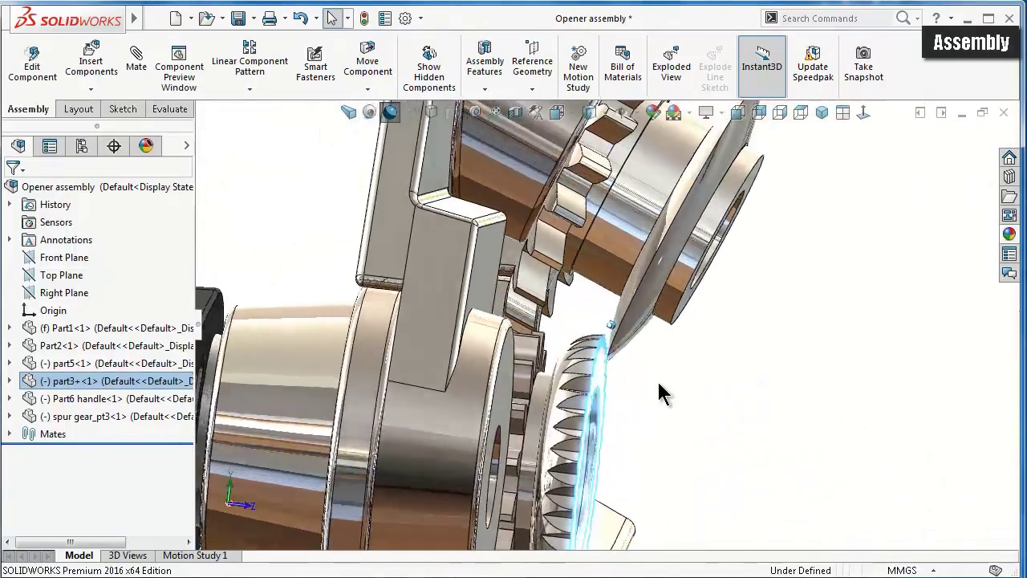
left_click(658, 393)
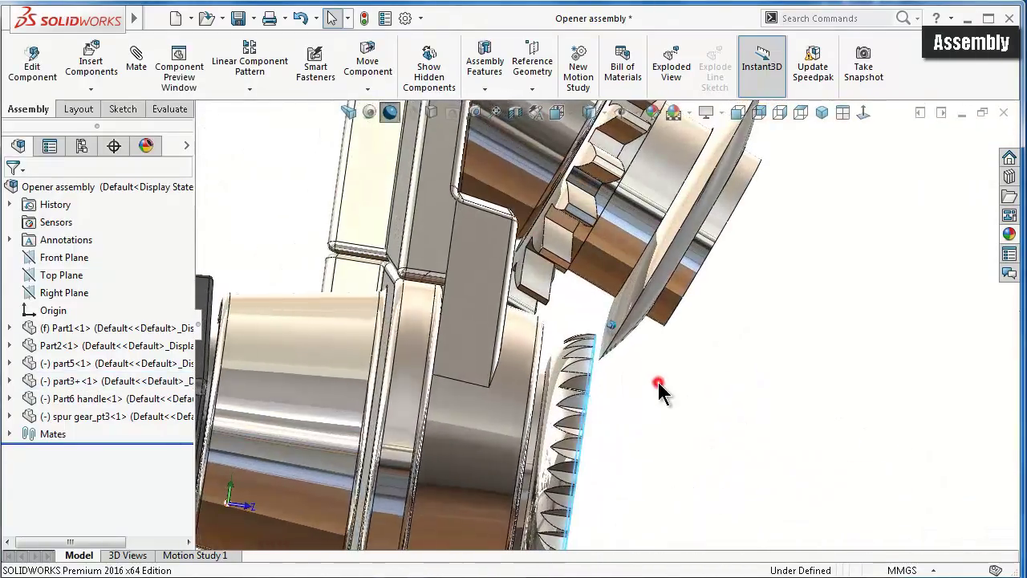
middle_click_drag(658, 381, 594, 386)
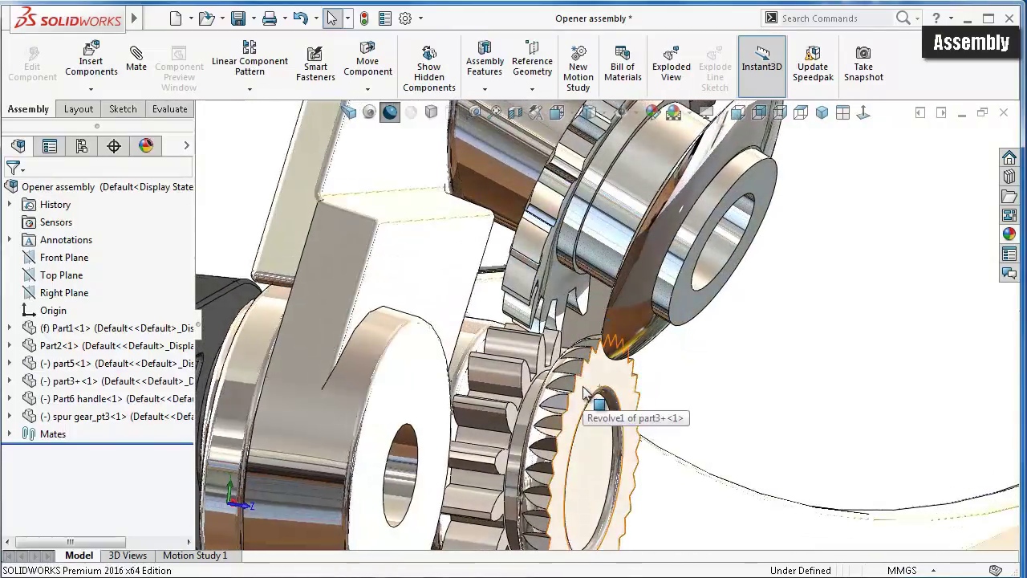
left_click(634, 383)
left_click_drag(634, 384, 603, 428)
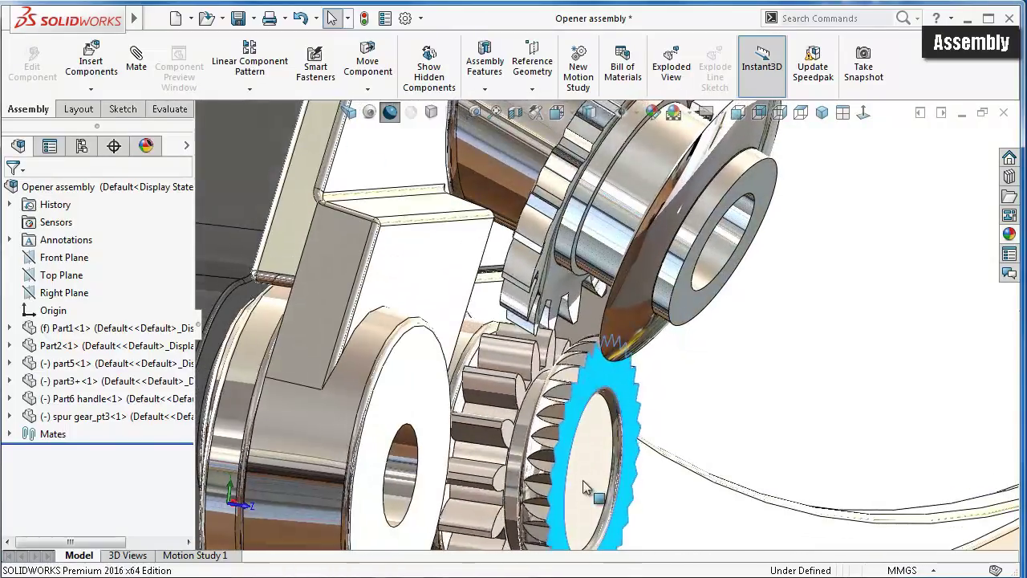
mouse_move(600, 428)
middle_mouse_down()
mouse_move(596, 405)
mouse_move(618, 371)
mouse_move(615, 381)
mouse_move(564, 367)
mouse_move(490, 391)
mouse_move(488, 415)
mouse_move(437, 458)
mouse_move(552, 448)
middle_mouse_up()
- Swing the black Part6 handle to a new angle about its shaft
mouse_move(552, 448)
left_mouse_down()
mouse_move(640, 442)
mouse_move(634, 432)
mouse_move(658, 426)
mouse_move(681, 453)
left_mouse_up()
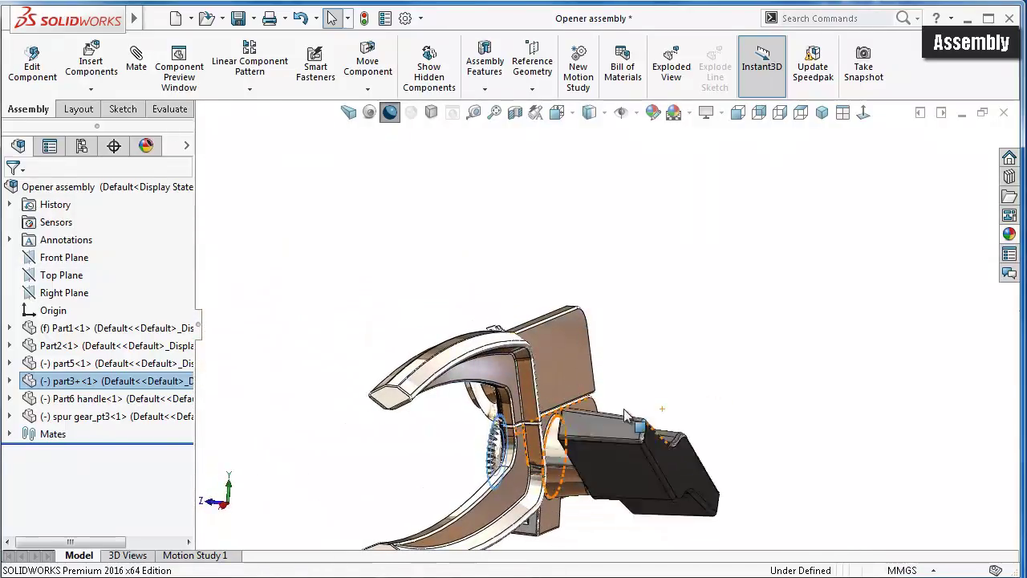
left_click(627, 415)
key("ctrl+8")
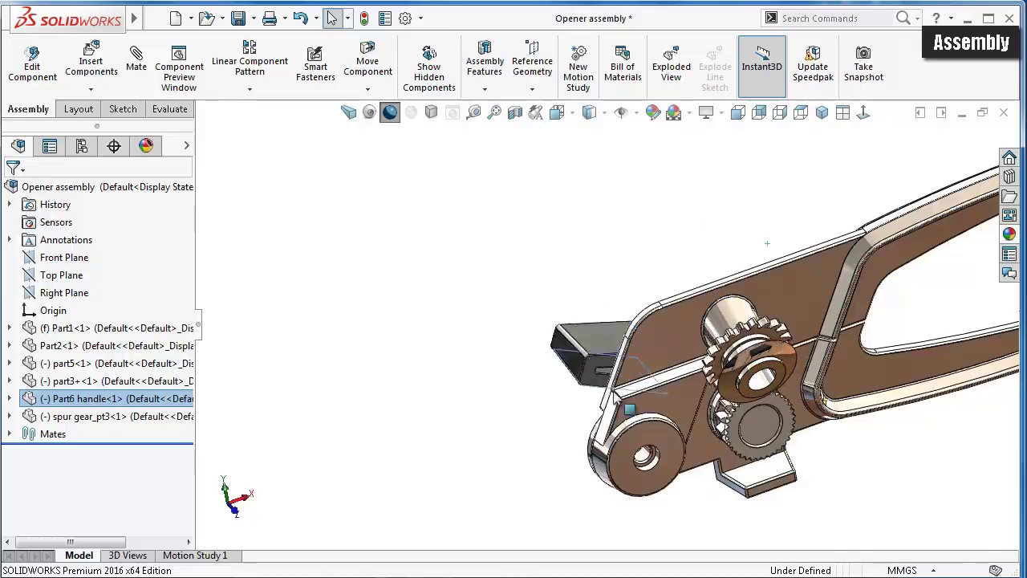
left_click(523, 276)
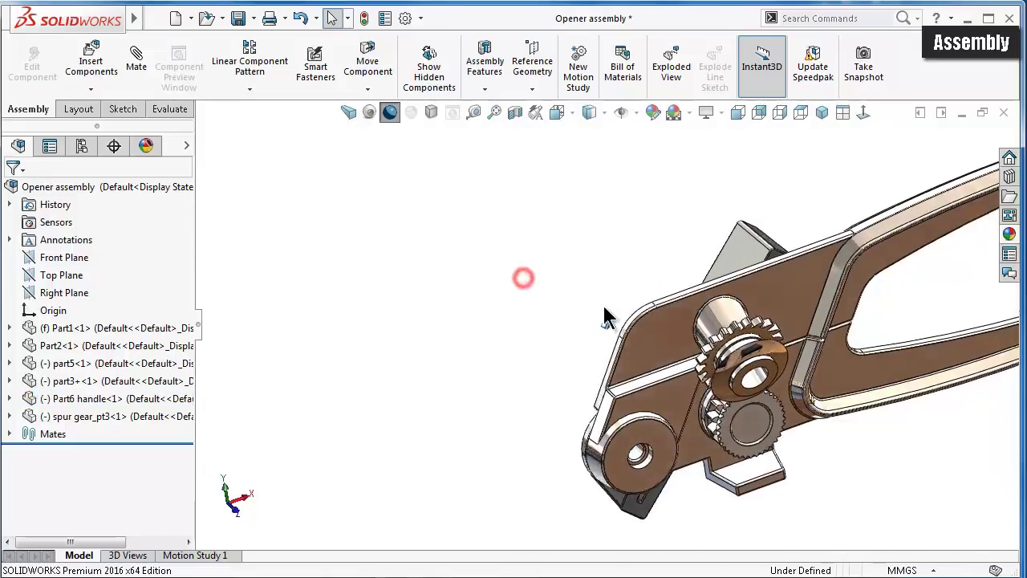
middle_click_drag(603, 306, 566, 323)
left_click_drag(659, 260, 538, 313)
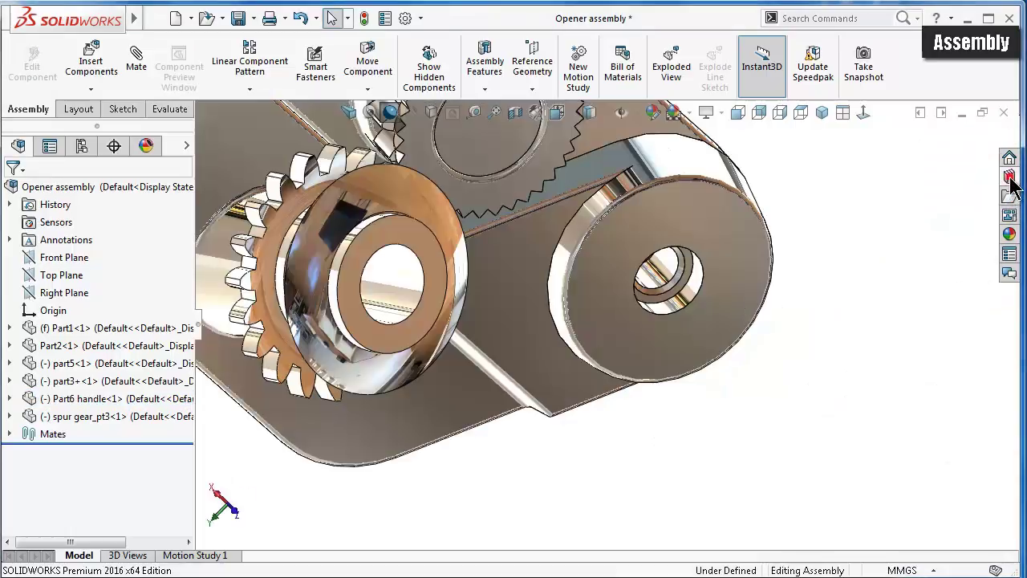
- Drag the Toolbox Spring Pin (Slotted - HD) ISO 8752 into the gear's pin hole
left_click(1008, 197)
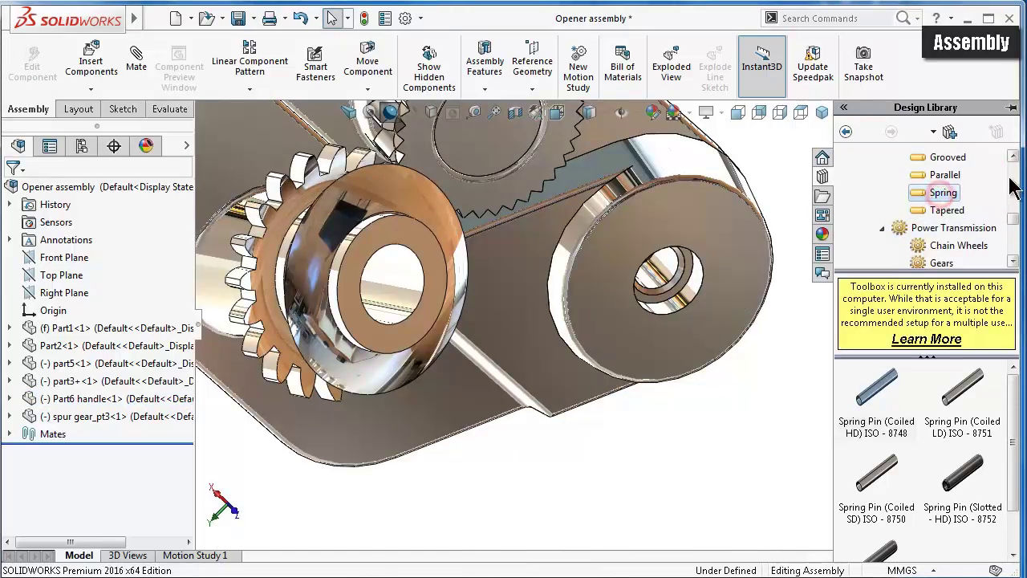
left_click(1013, 156)
left_click(1013, 156)
left_click(1013, 157)
left_click(1013, 157)
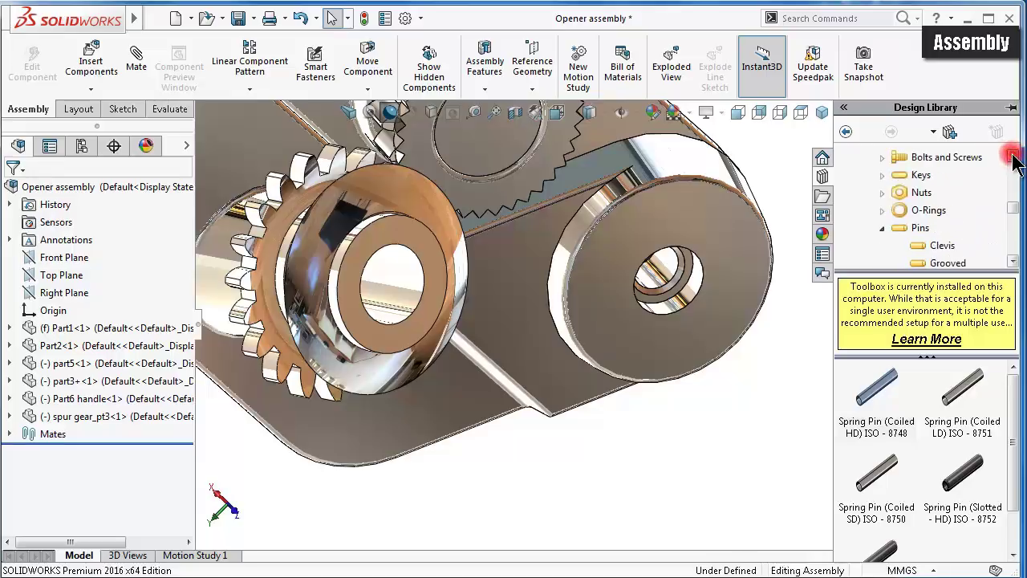
left_click(1013, 155)
left_click(1013, 155)
left_click(1013, 155)
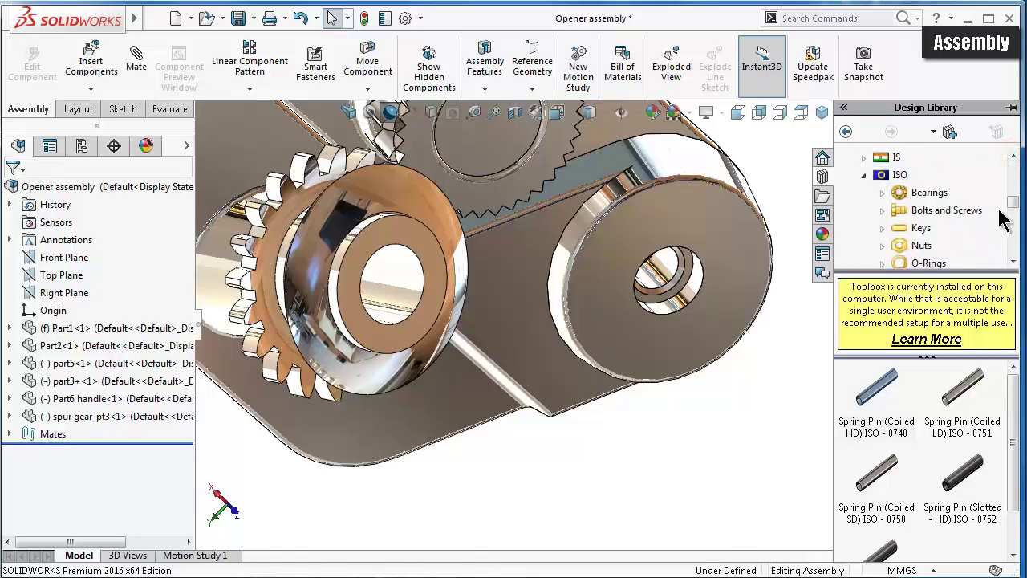
left_click_drag(1015, 210, 1016, 227)
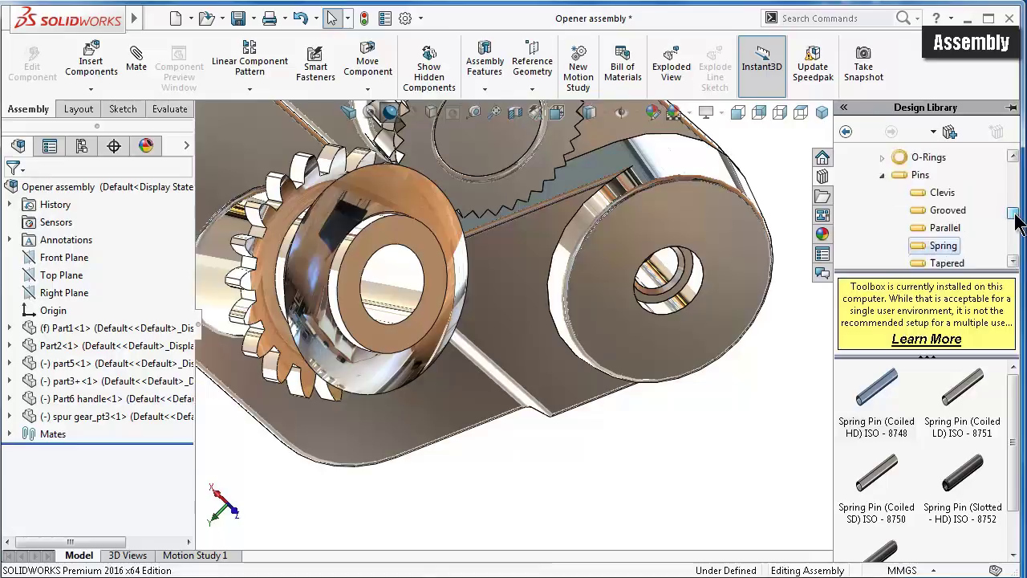
left_click(967, 478)
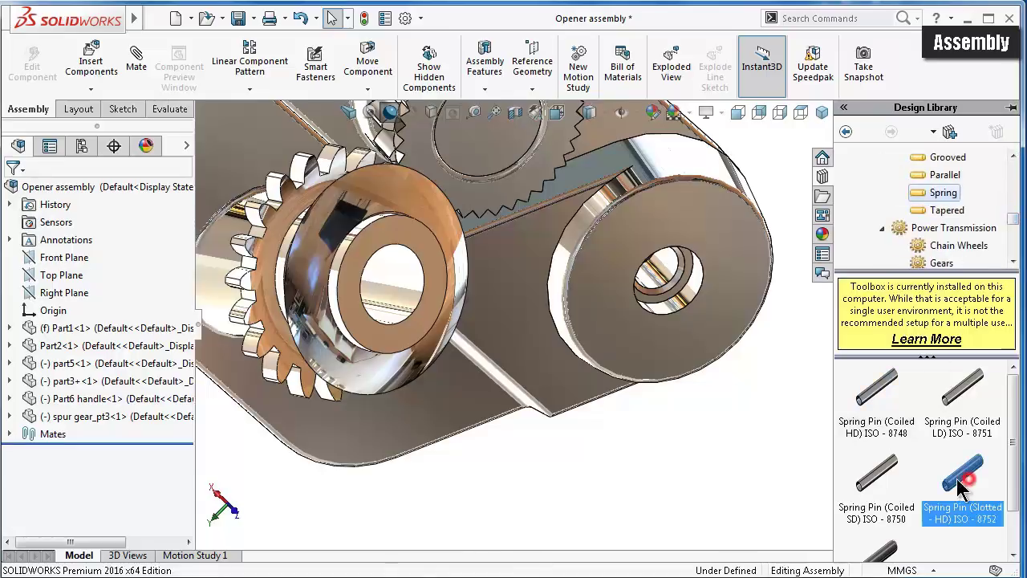
scroll(384, 281, "down", 2)
scroll(384, 285, "down", 2)
scroll(383, 285, "down", 3)
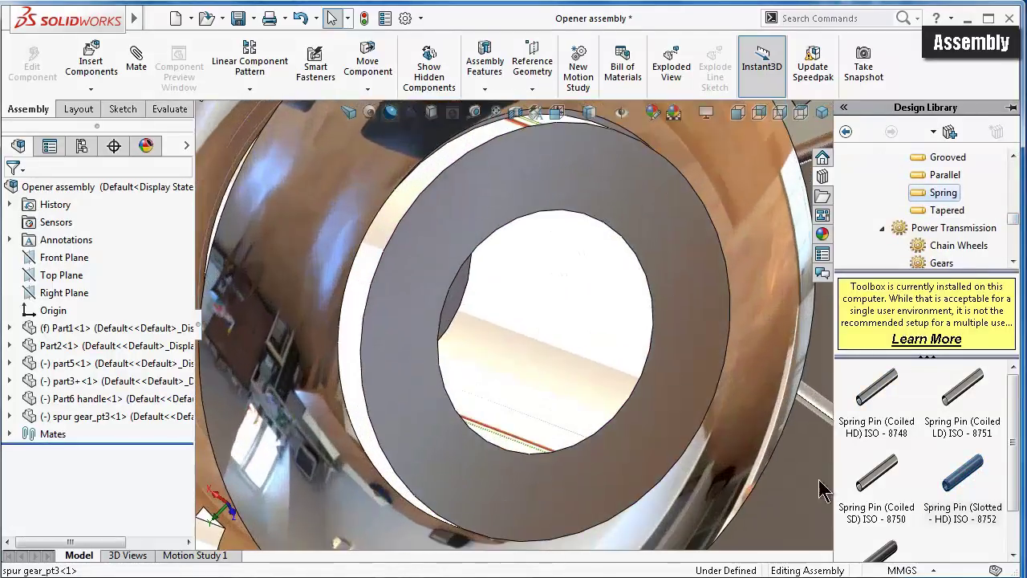
left_click_drag(964, 479, 612, 382)
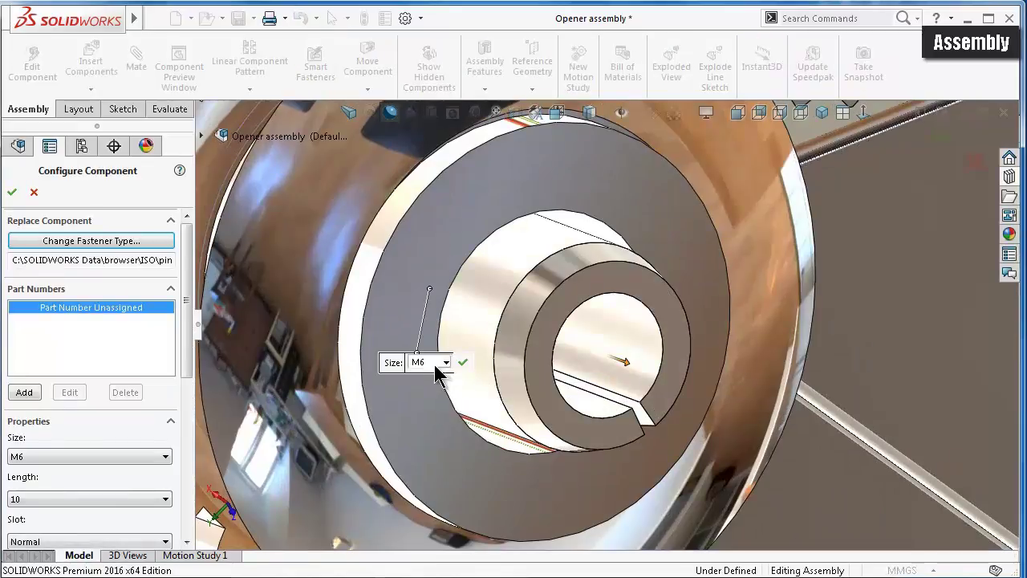
- Size the spring pin M8 and place a single copy in the hole
left_click(446, 365)
left_click(418, 472)
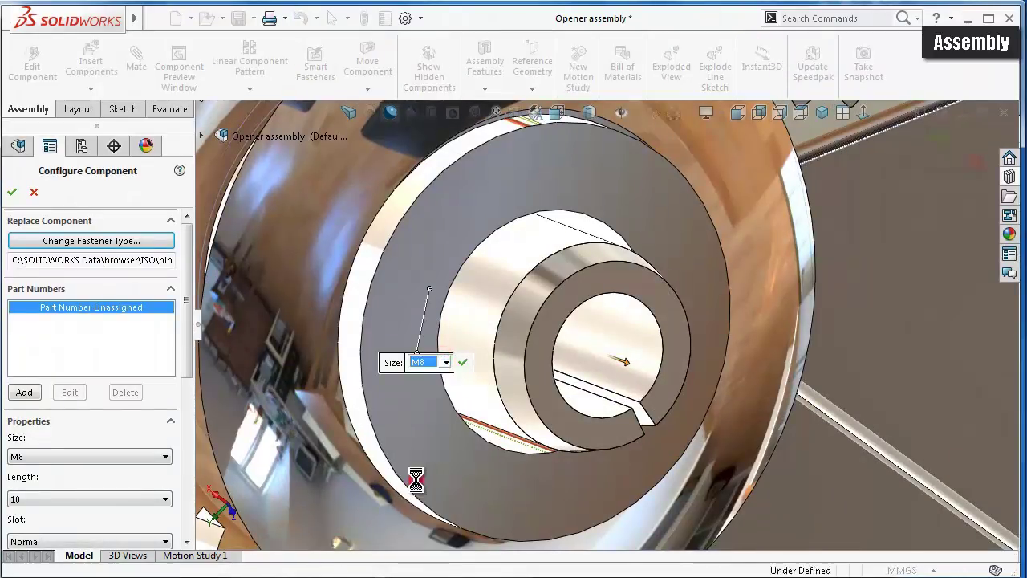
mouse_move(562, 433)
middle_mouse_down()
mouse_move(509, 434)
mouse_move(626, 393)
middle_mouse_up()
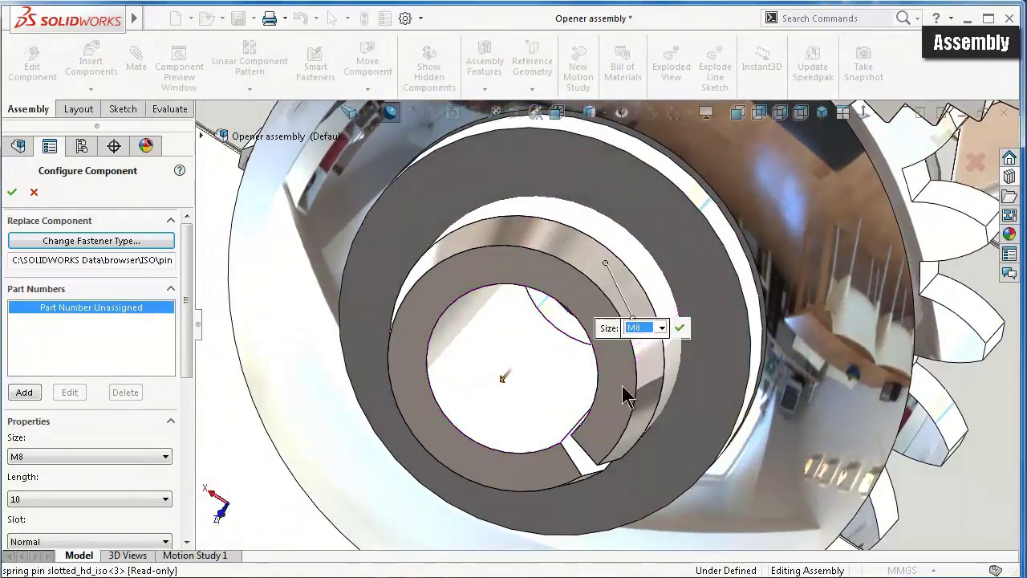
left_click(675, 329)
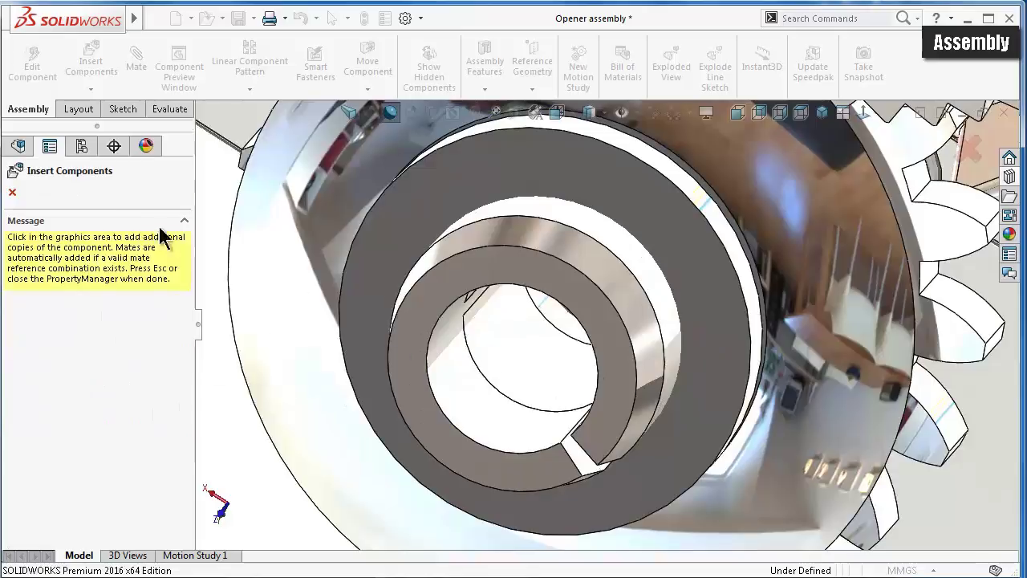
left_click(12, 193)
scroll(511, 334, "down", 5)
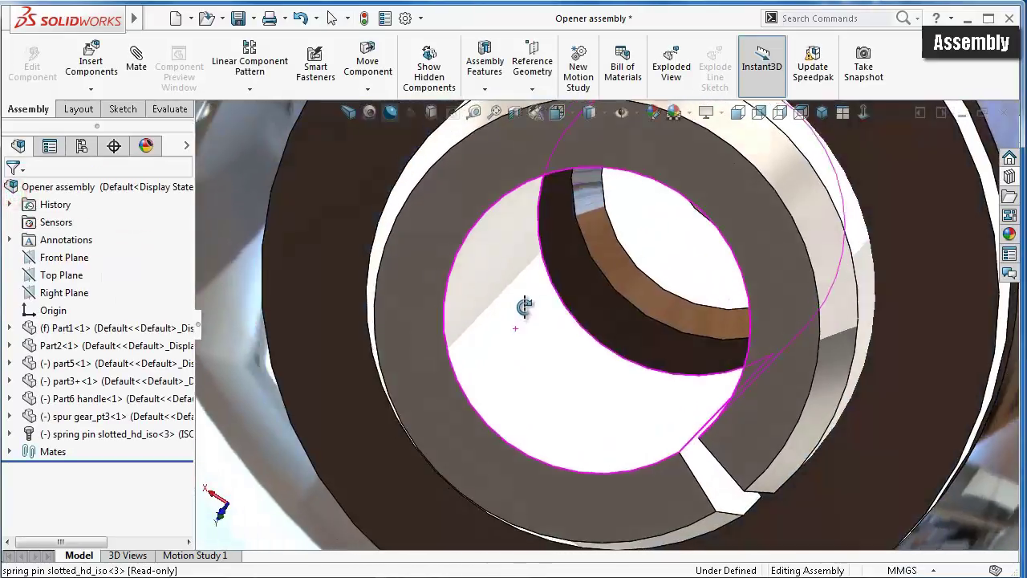
mouse_move(511, 334)
middle_mouse_down()
mouse_move(504, 321)
mouse_move(672, 323)
middle_mouse_up()
left_click_drag(672, 324, 311, 347)
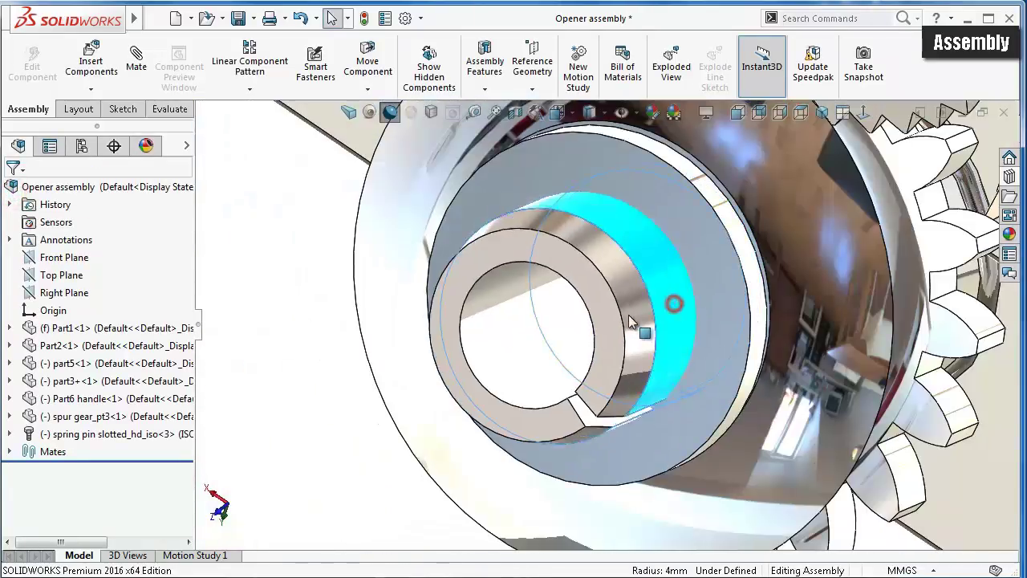
scroll(309, 341, "down", 5)
middle_click_drag(309, 341, 610, 384)
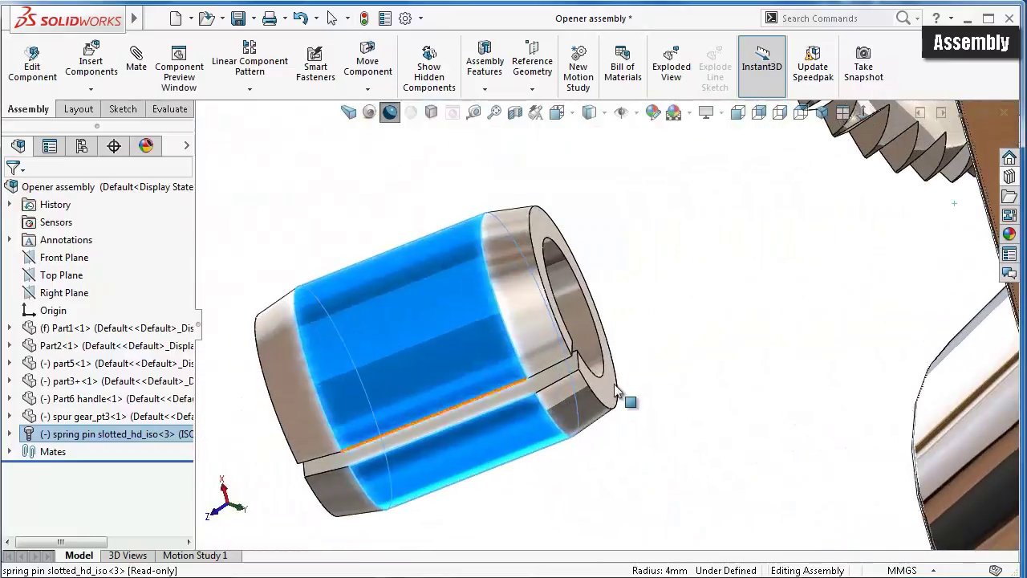
- Mate the pin's end edge coincident to Part2's face, then bring up the pin's appearance editor
left_click(611, 388)
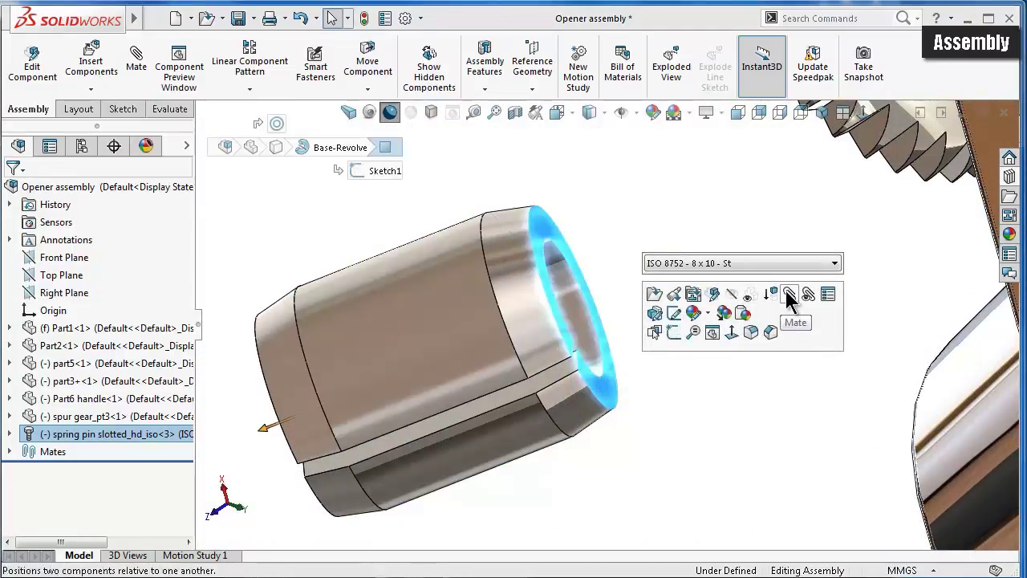
mouse_move(805, 317)
middle_mouse_down()
mouse_move(920, 321)
mouse_move(873, 218)
middle_mouse_up()
scroll(919, 321, "up", 3)
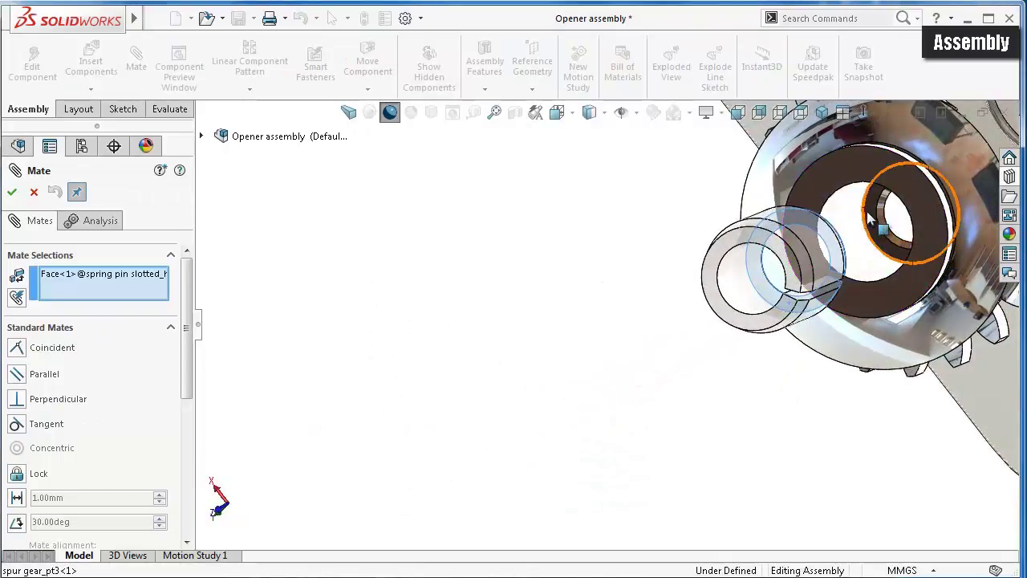
left_click(873, 218)
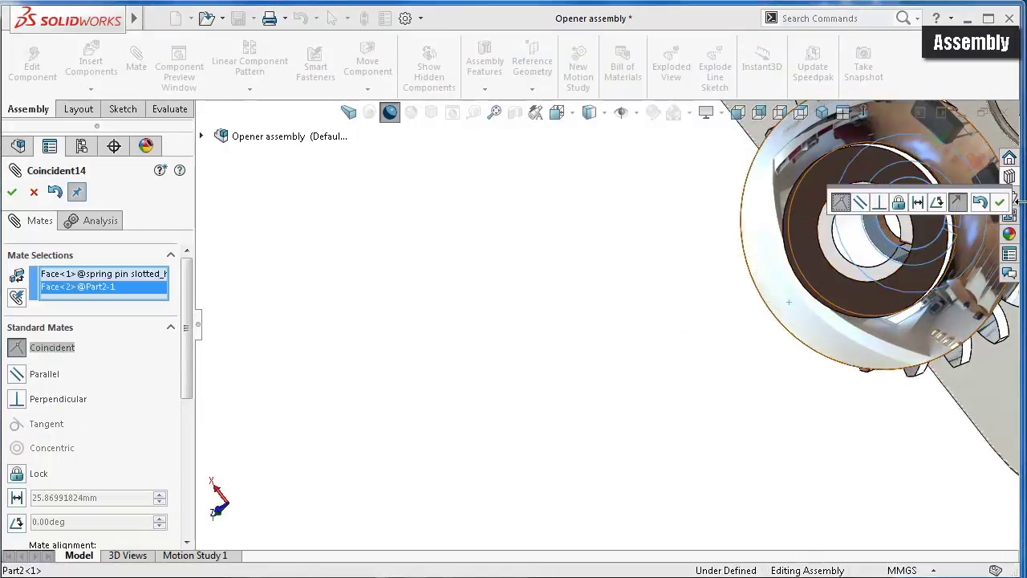
left_click(1001, 204)
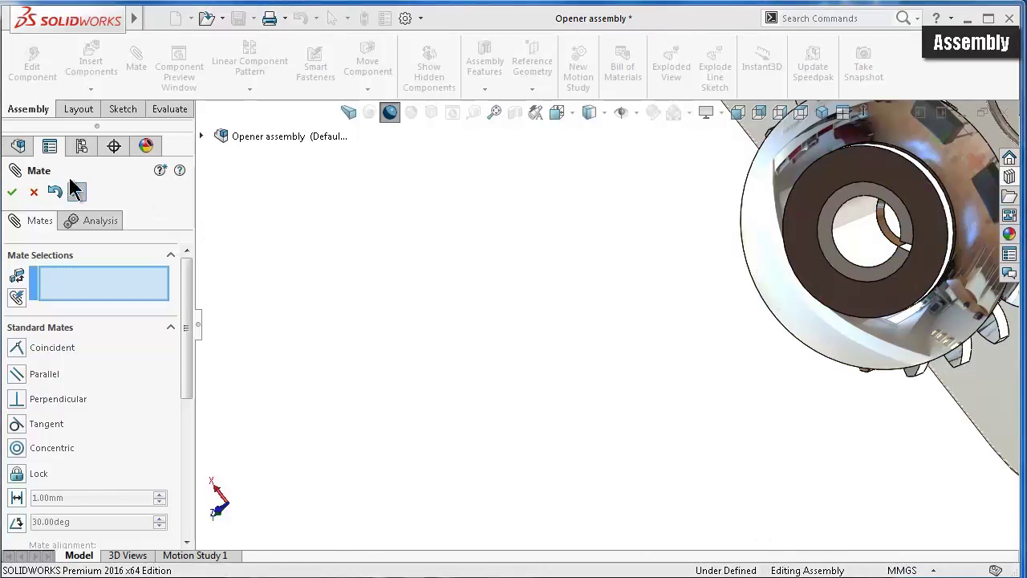
left_click(12, 191)
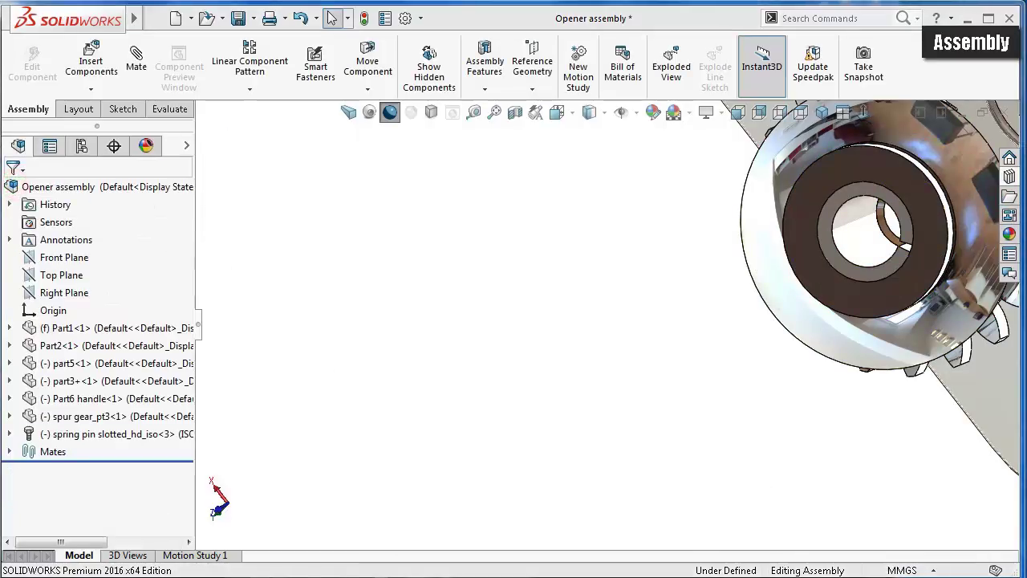
left_click(653, 114)
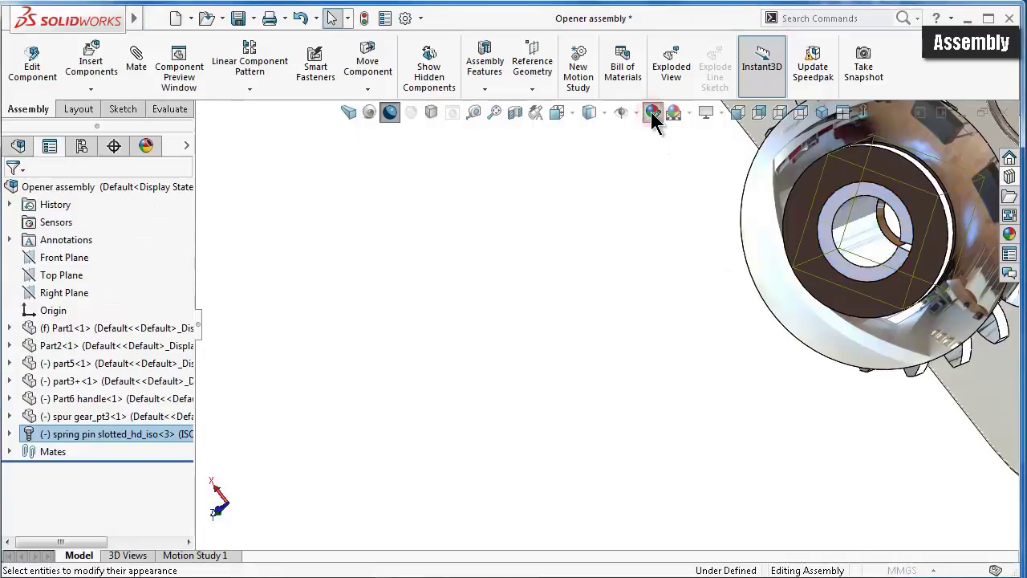
left_click_drag(180, 360, 188, 427)
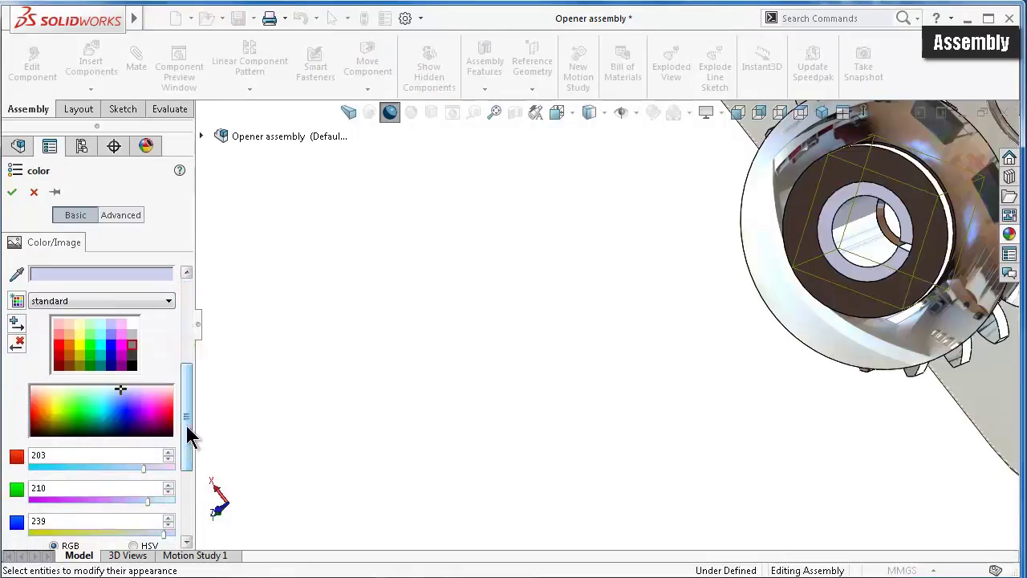
- Apply the black swatch (RGB 0, 0, 0) to the spring pin and accept it
left_click(133, 356)
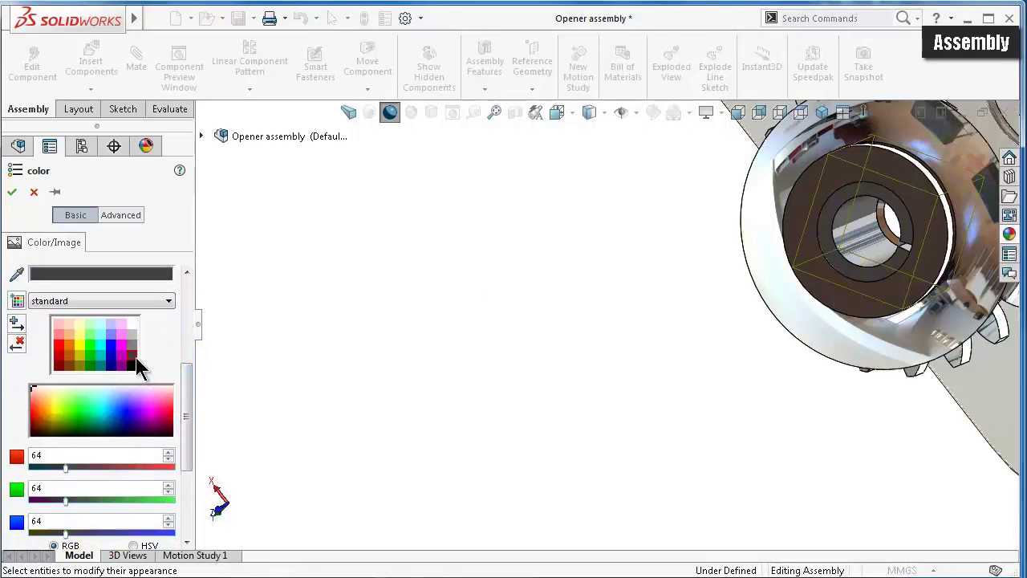
left_click(132, 362)
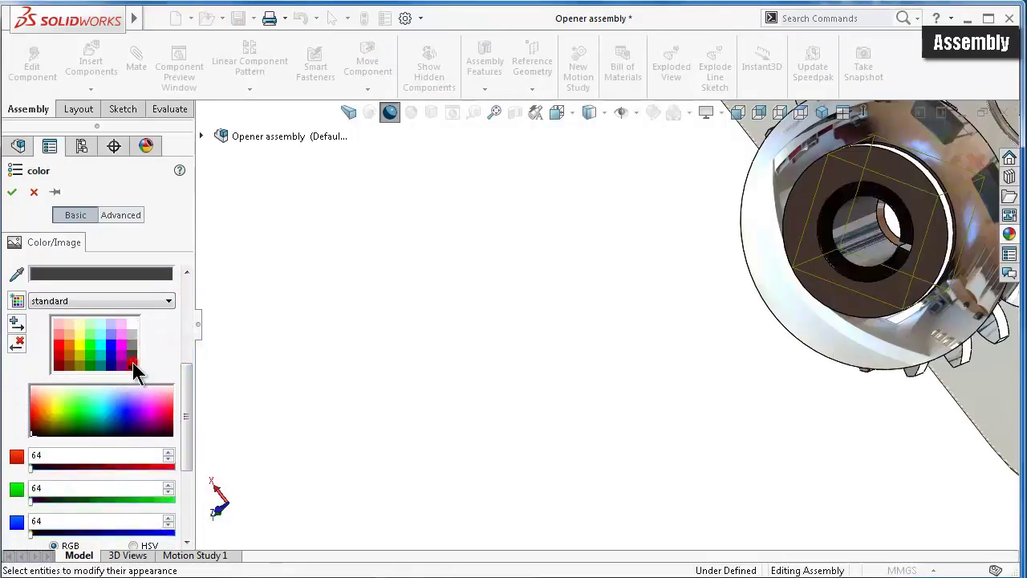
left_click(11, 191)
middle_click_drag(634, 363, 806, 269)
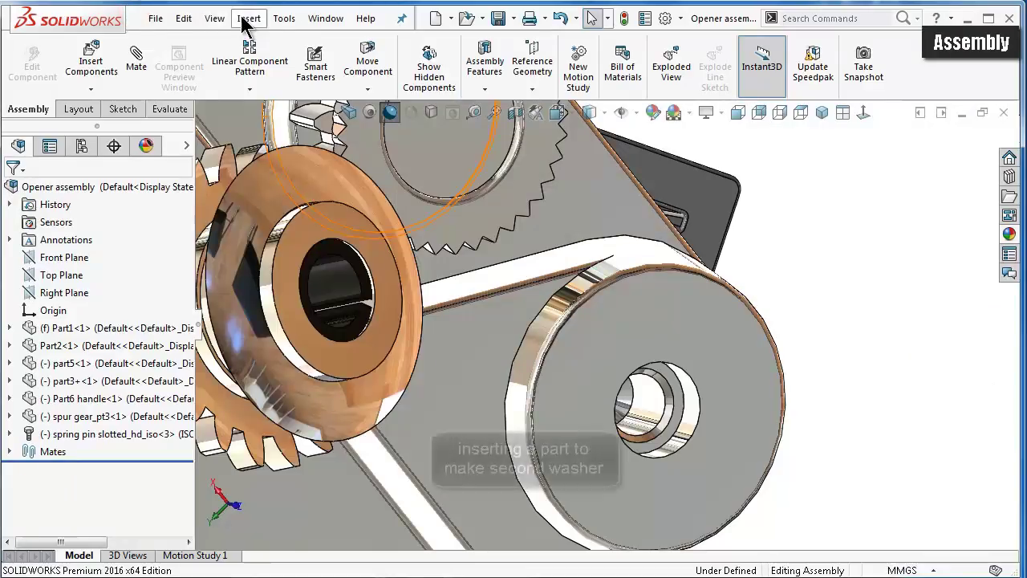
- Insert a new part via Insert > Component > New Part and edit Part13 in place
left_click(249, 17)
mouse_move(286, 43)
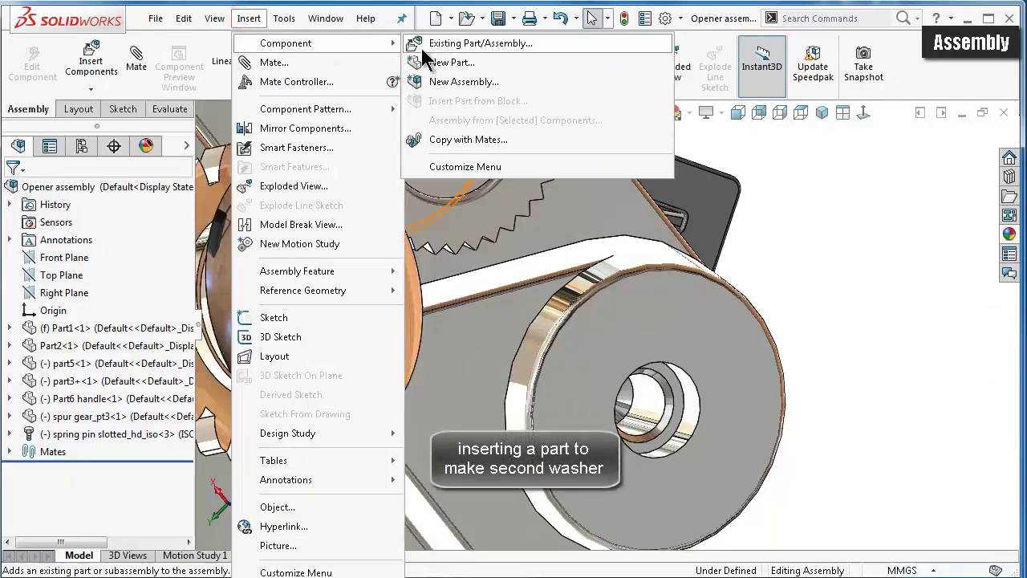
left_click(430, 60)
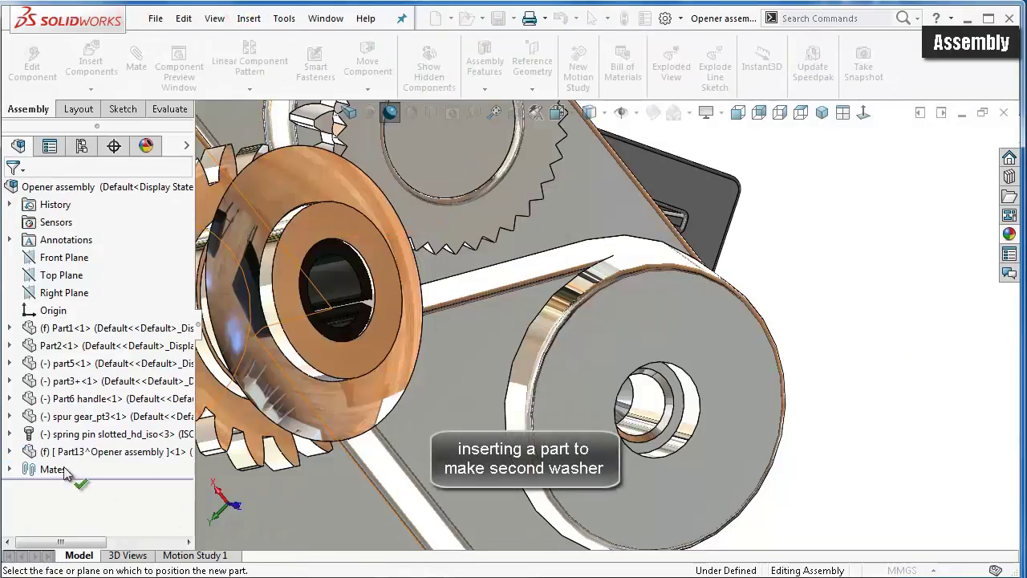
left_click(10, 451)
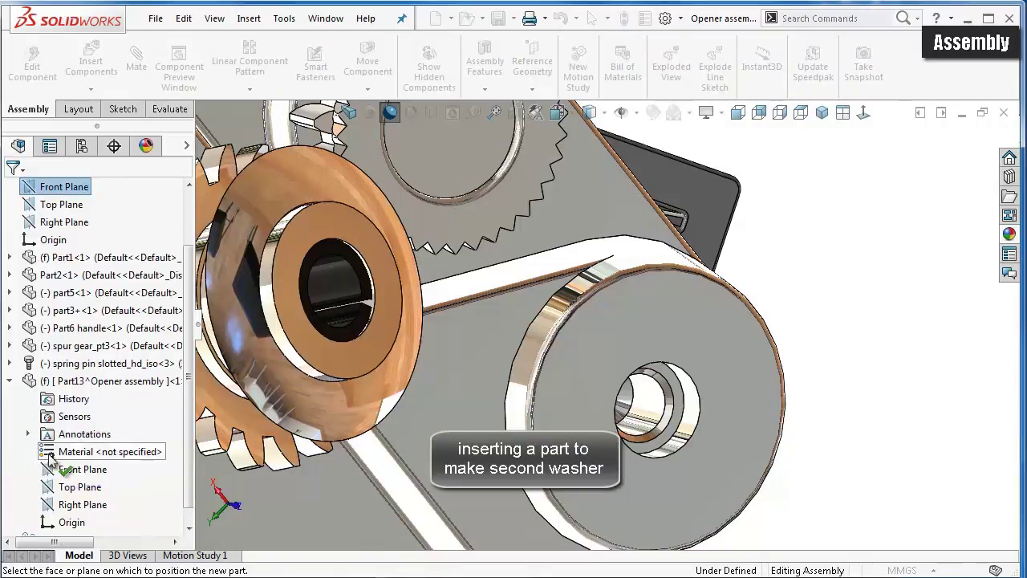
left_click_drag(187, 419, 193, 461)
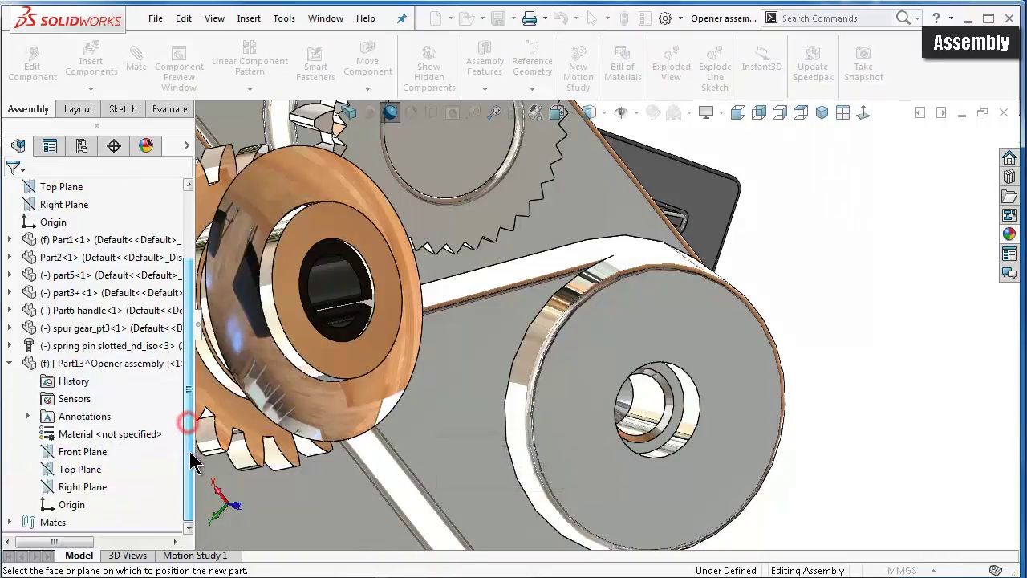
left_click(129, 363)
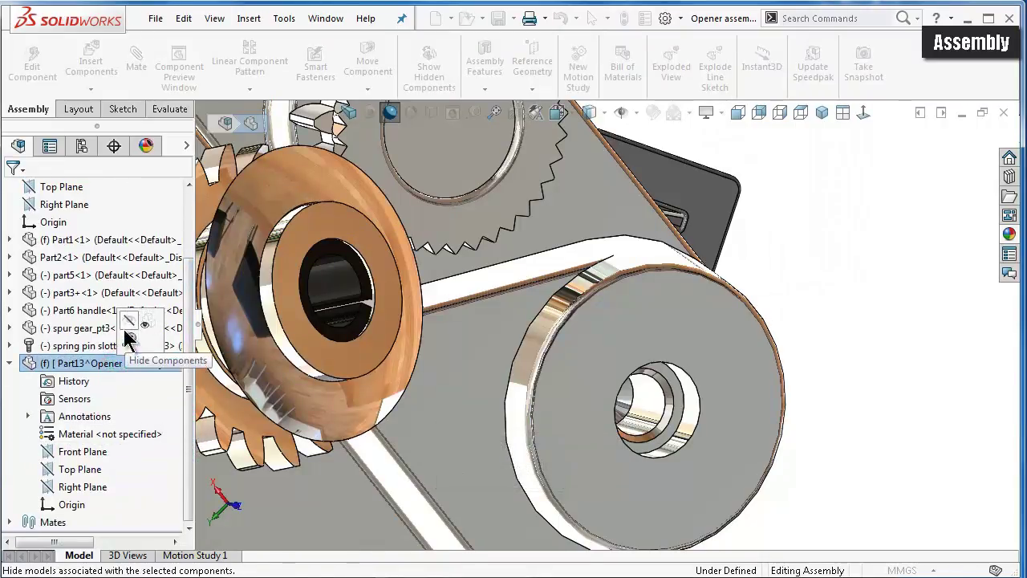
left_click(28, 363)
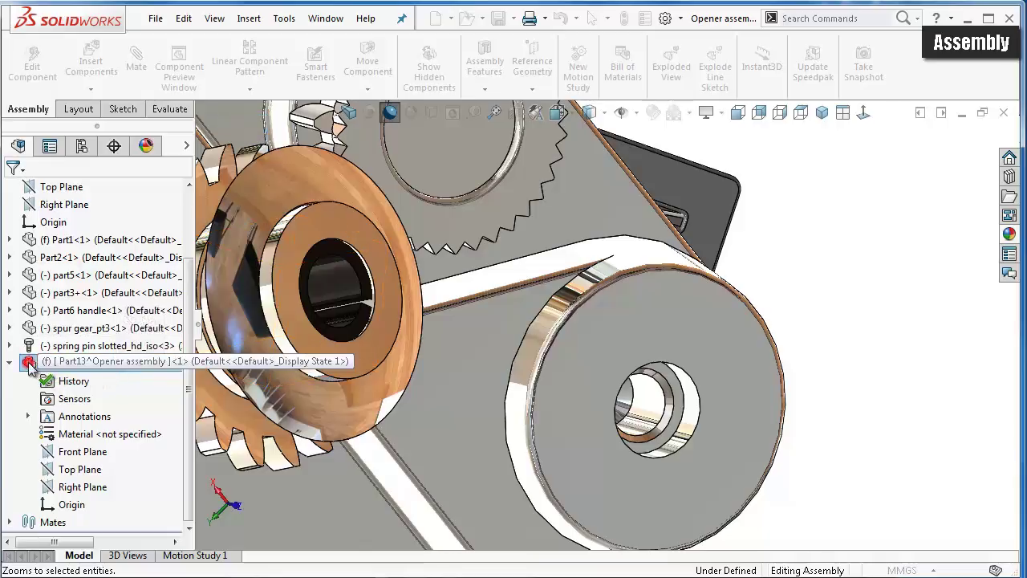
right_click(29, 364)
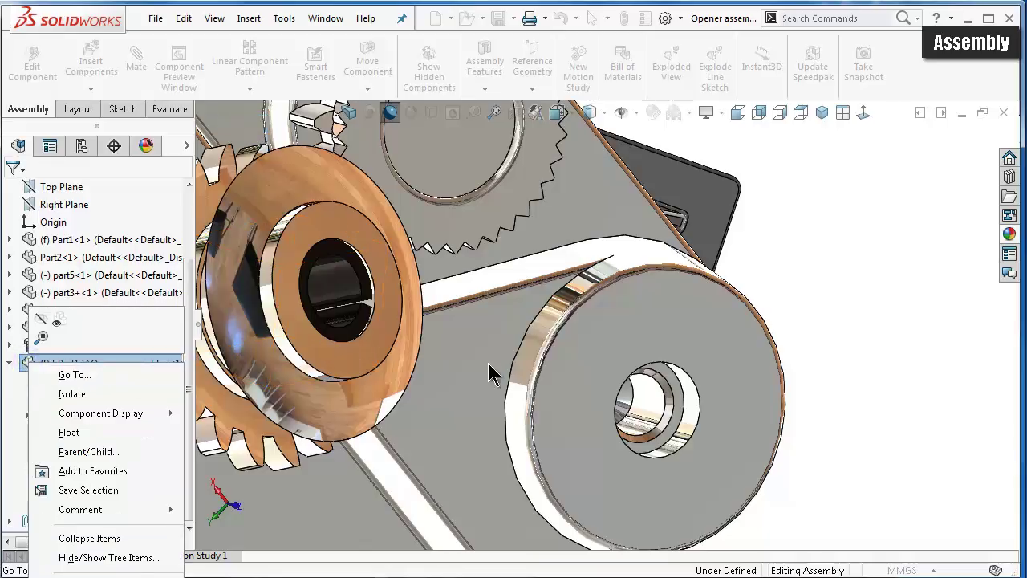
left_click(839, 283)
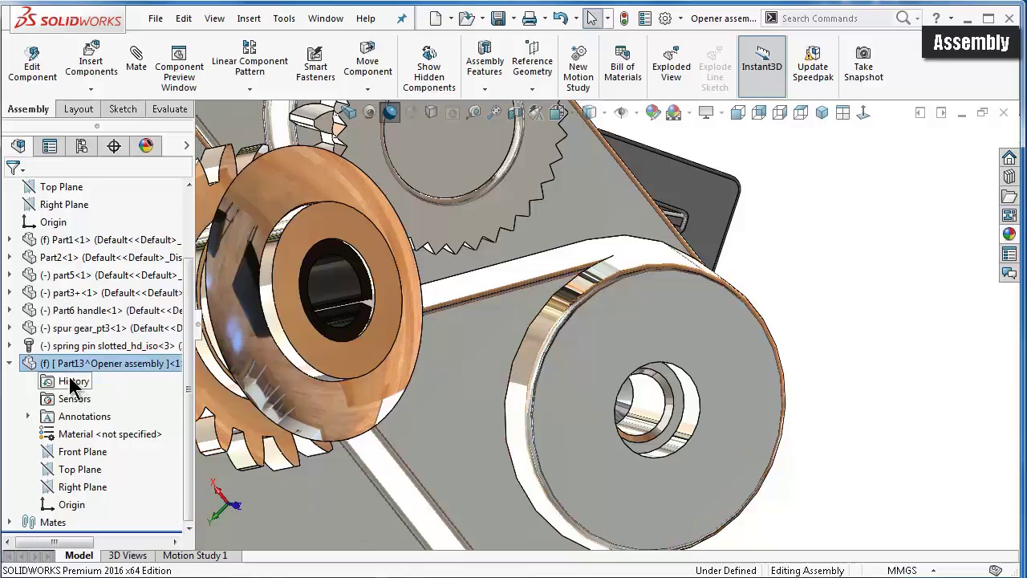
left_click(92, 362)
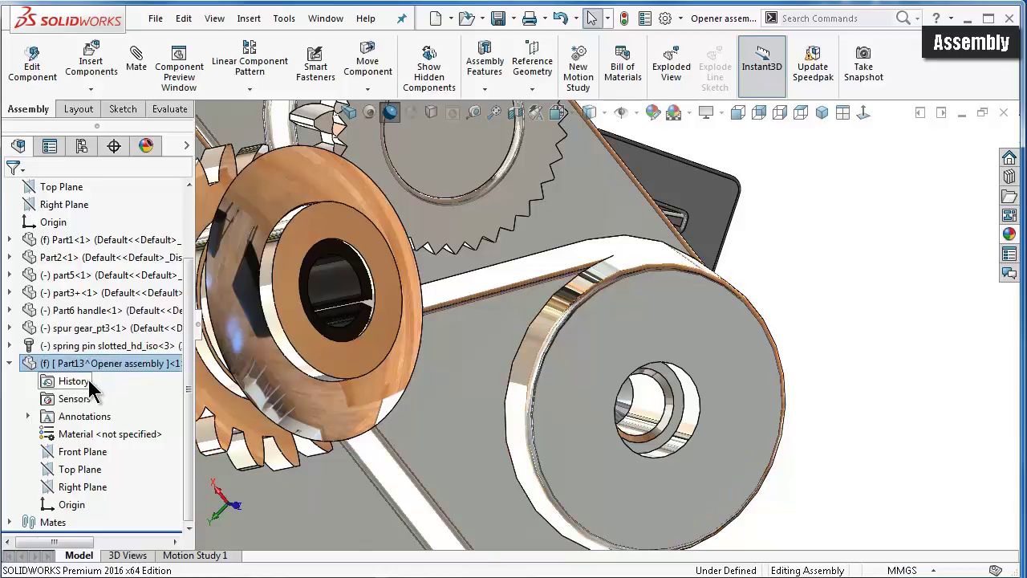
left_click(84, 454)
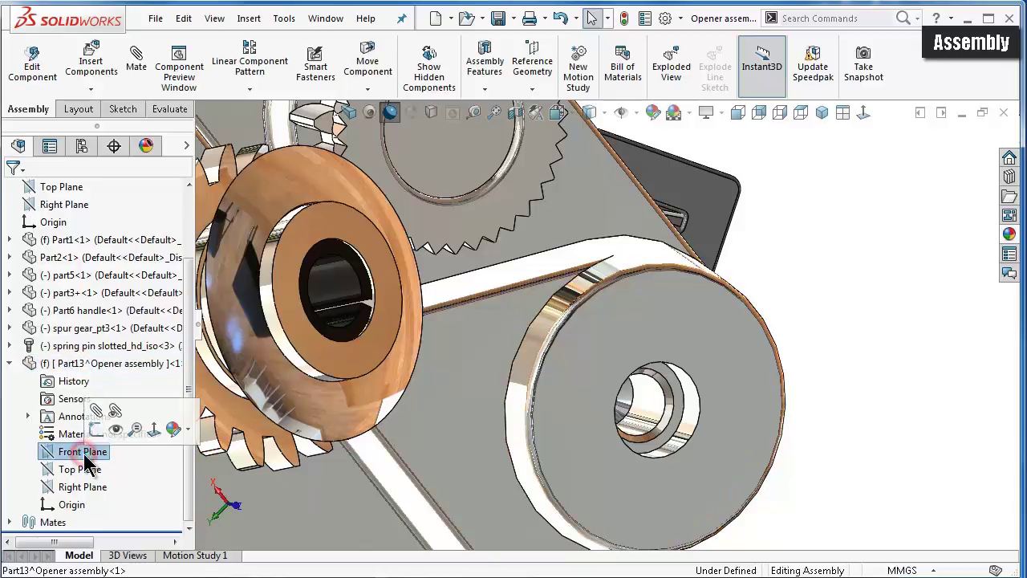
left_click(59, 363)
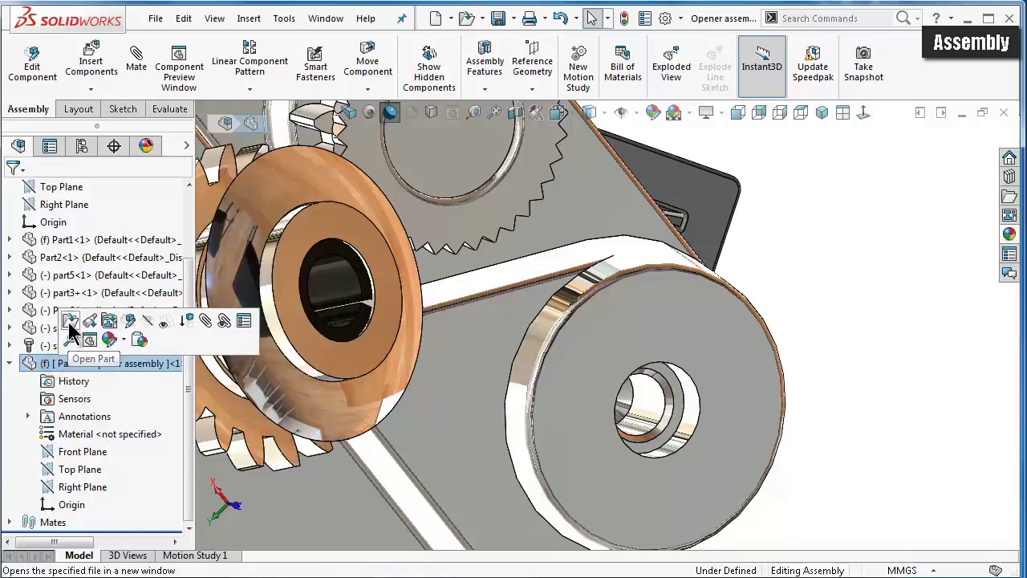
left_click(130, 320)
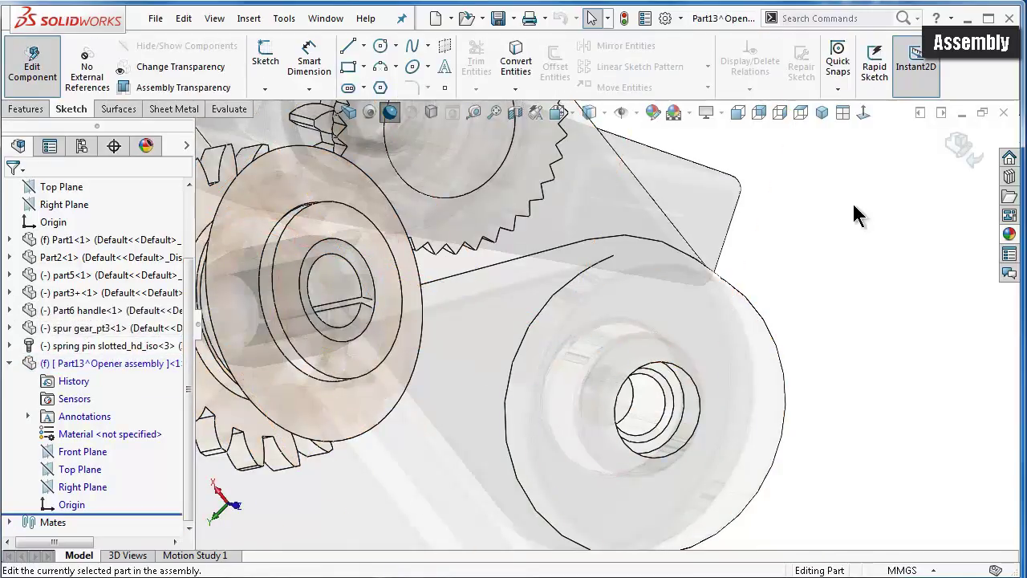
- Start Sketch1 on the ring face around Part1's hole
scroll(662, 411, "down", 2)
scroll(650, 413, "down", 2)
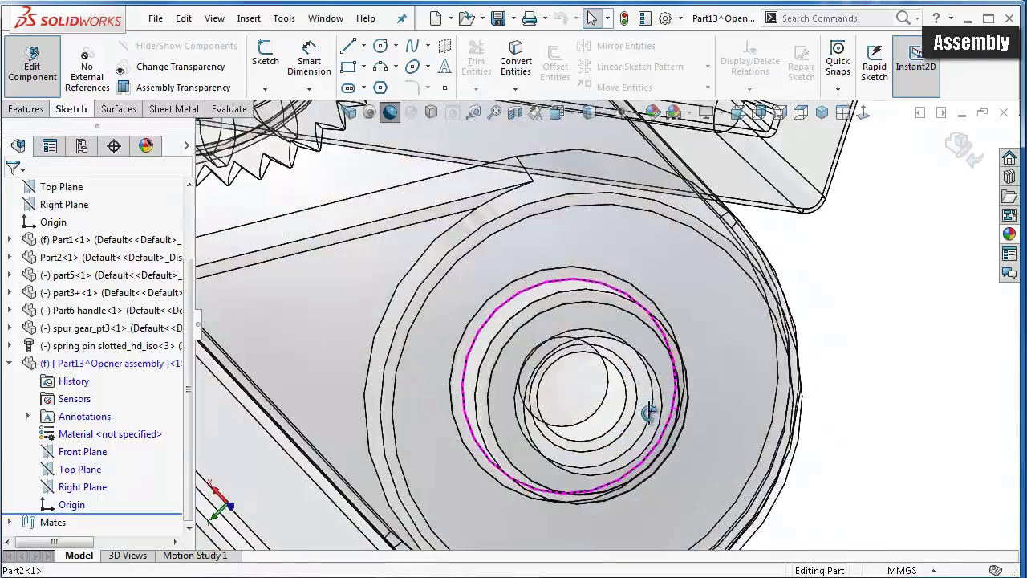
scroll(640, 418, "down", 2)
left_click(637, 416)
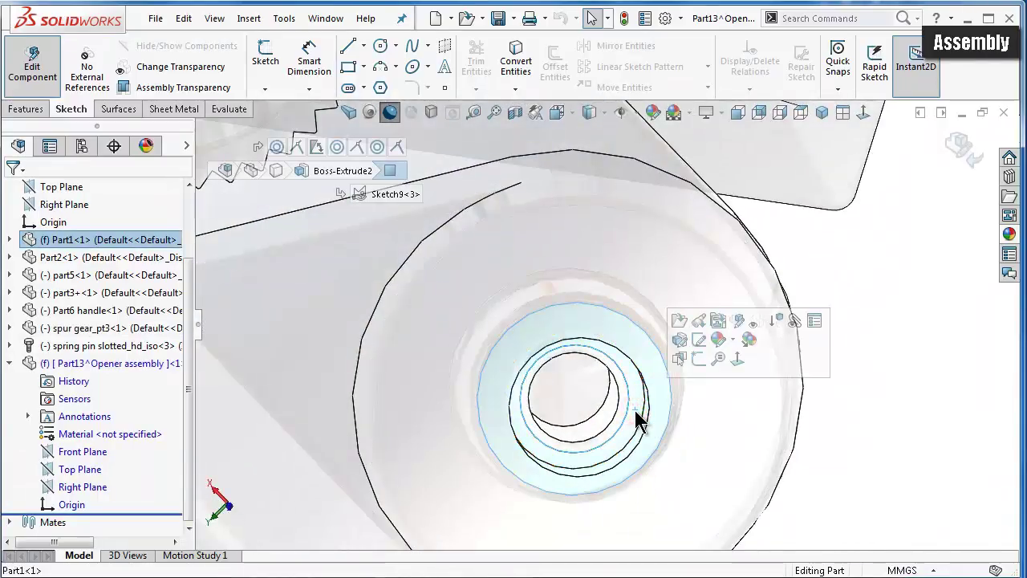
left_click(680, 359)
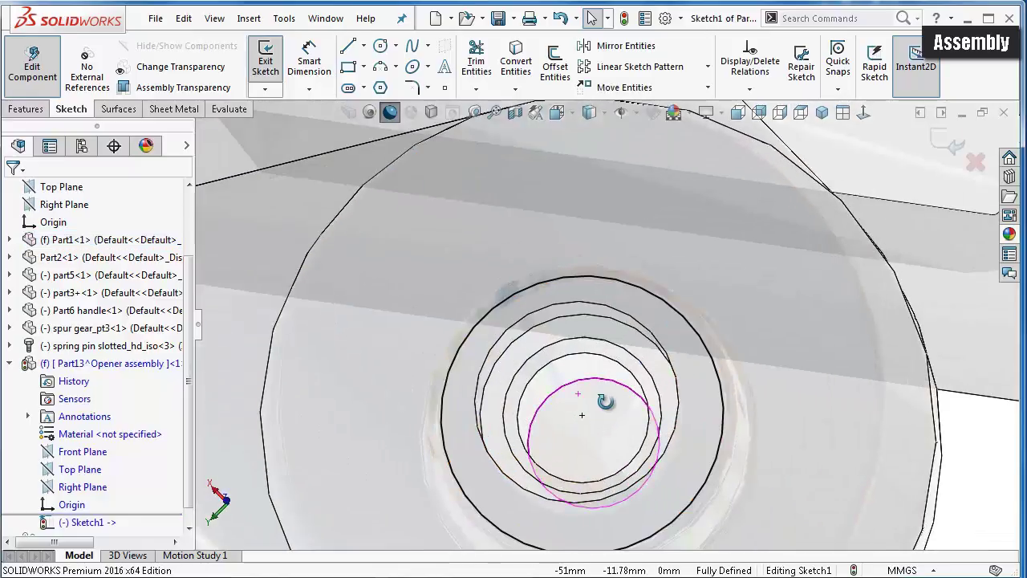
middle_click_drag(606, 401, 578, 407)
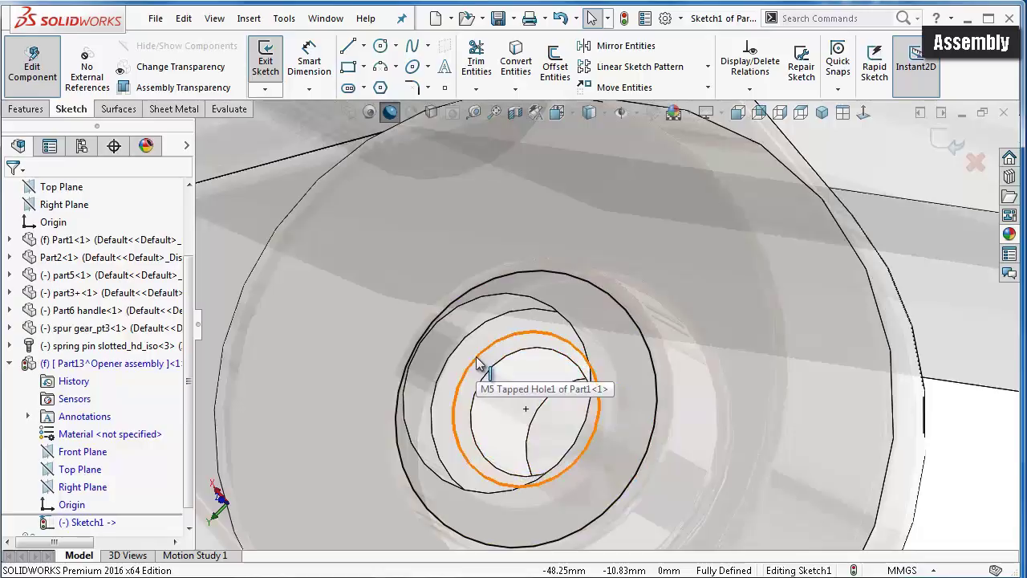
- Replace the large circle with the converted hole edge and start an Extruded Boss/Base
left_click(86, 524)
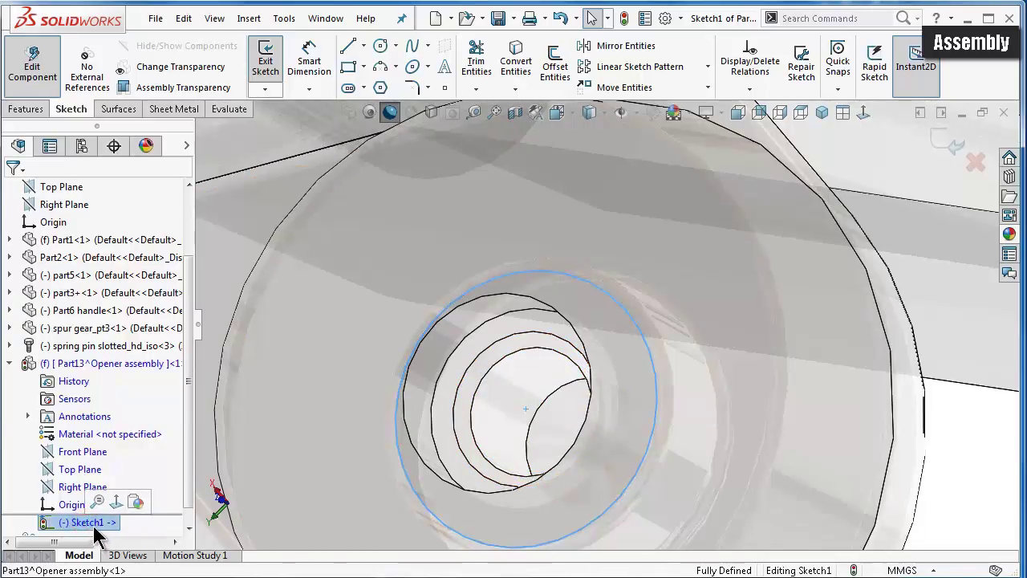
left_click(970, 458)
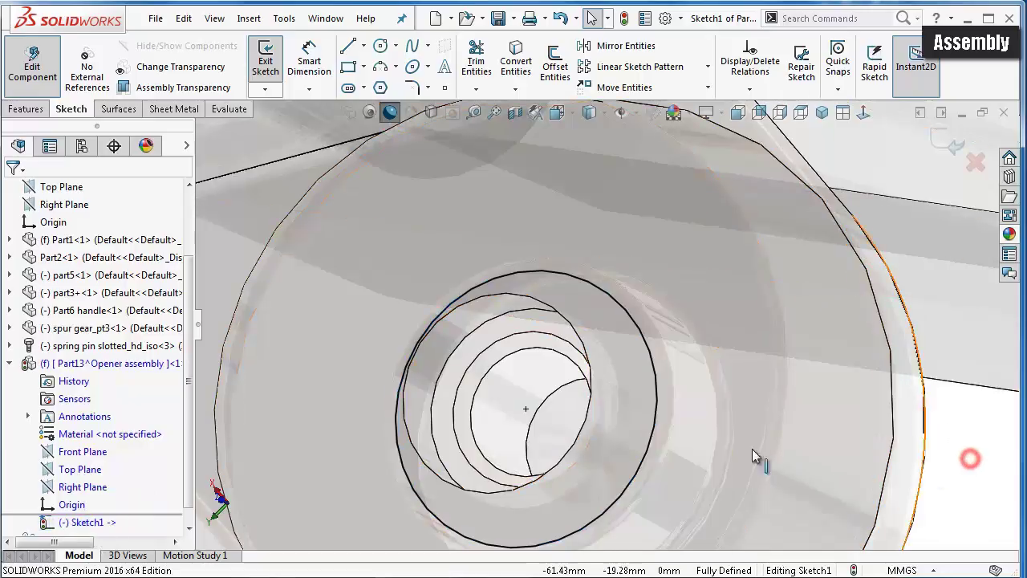
left_click(655, 428)
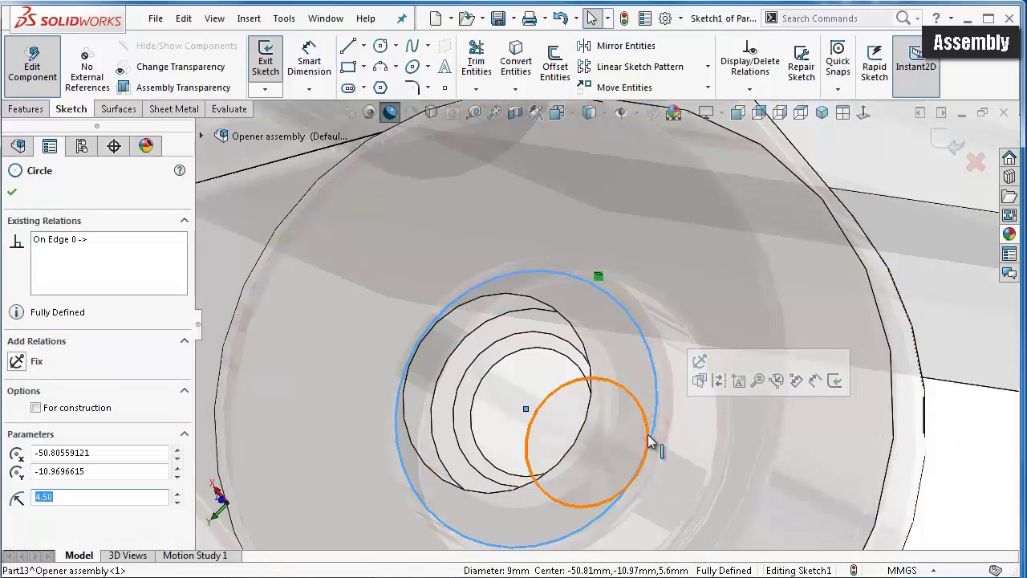
key("Delete")
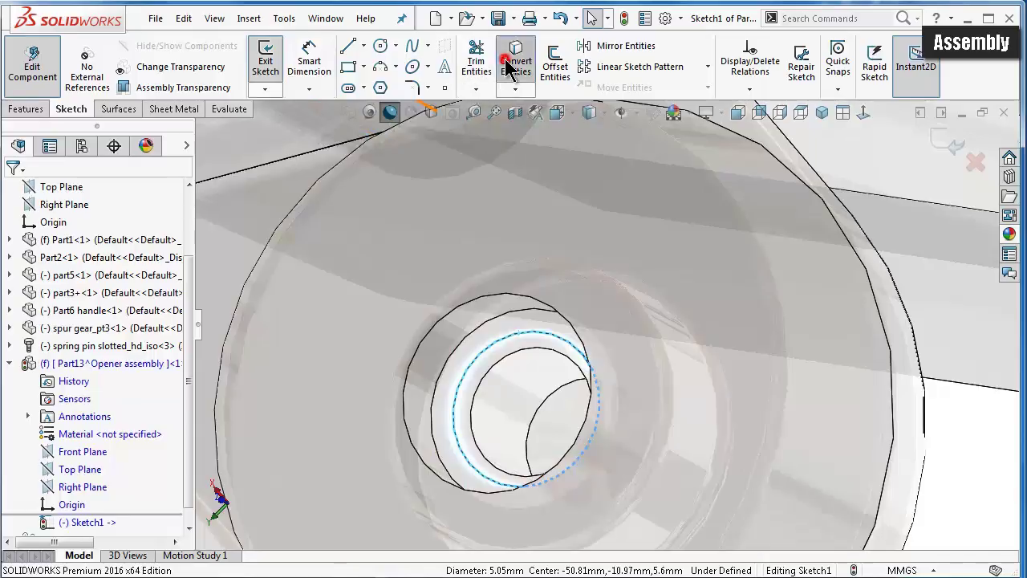
left_click(502, 313)
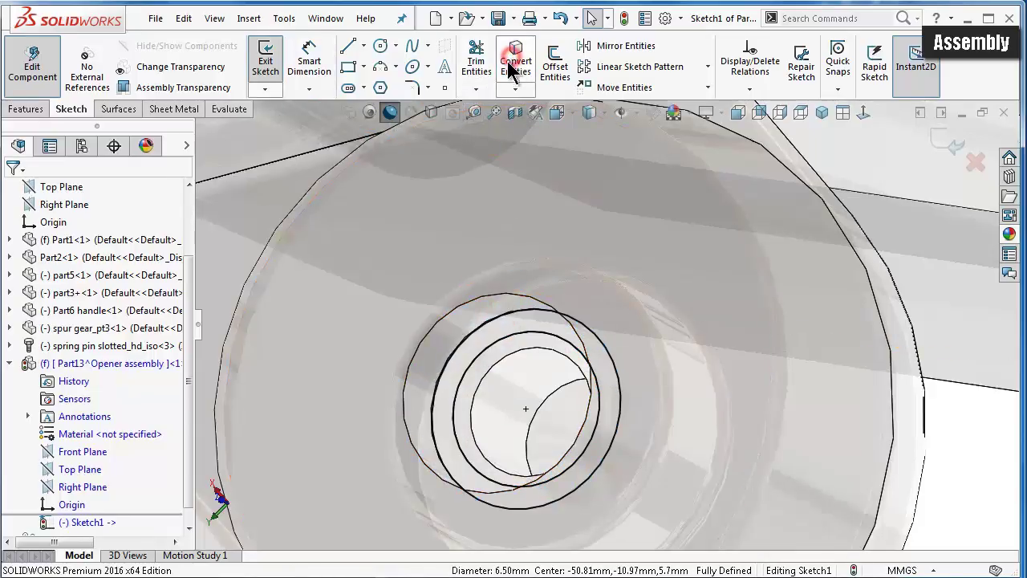
left_click(28, 110)
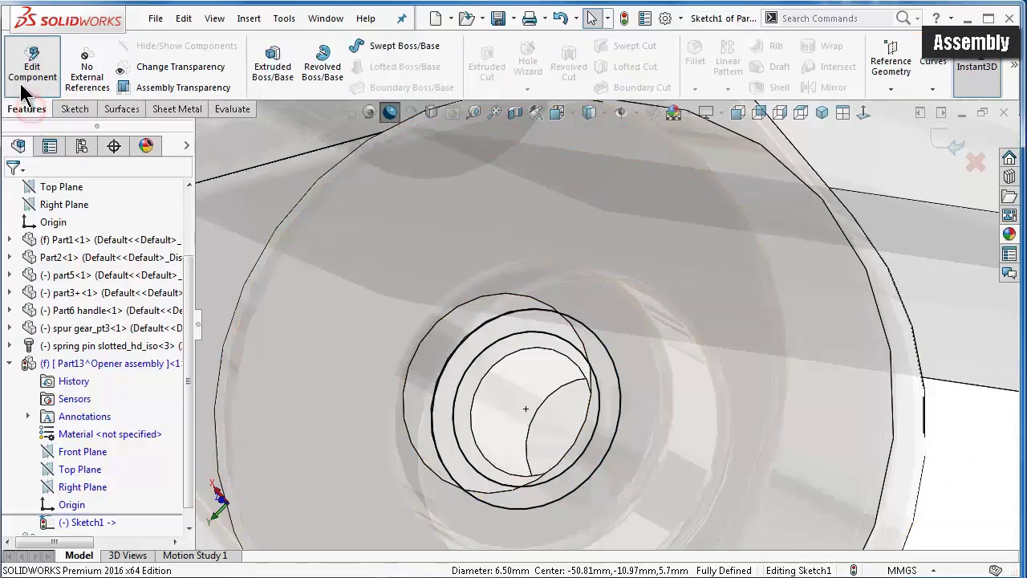
left_click(271, 75)
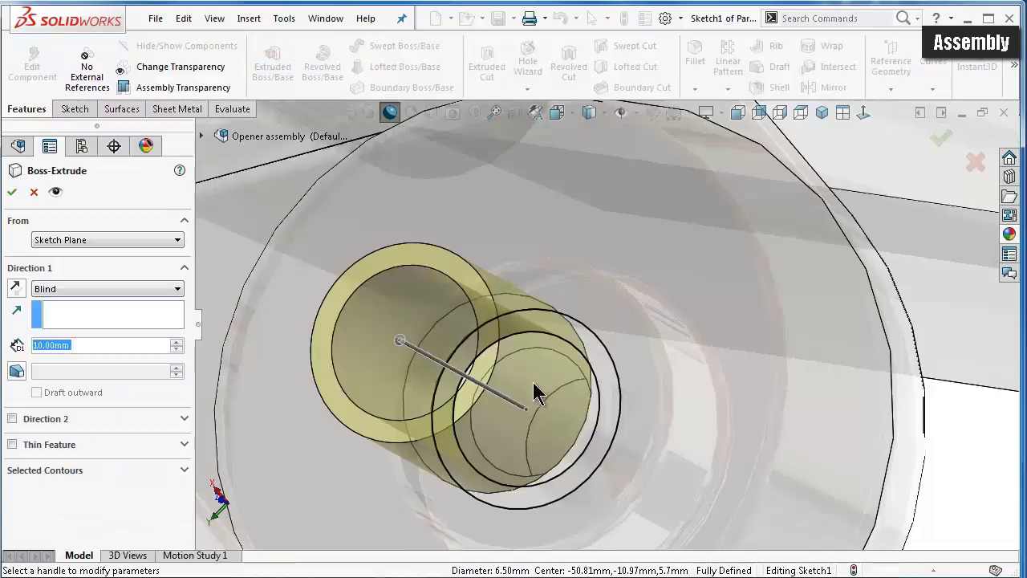
- Extrude the ring Up To Surface at Part2's face, then exit Part13 back to the assembly
mouse_move(539, 390)
middle_mouse_down()
mouse_move(488, 389)
mouse_move(475, 402)
middle_mouse_up()
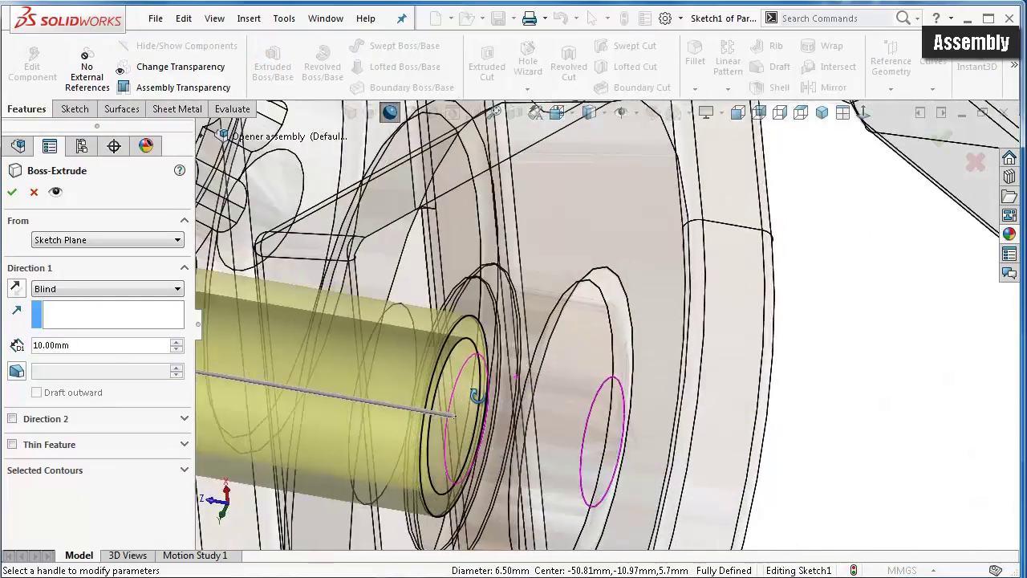
scroll(359, 431, "up", 2)
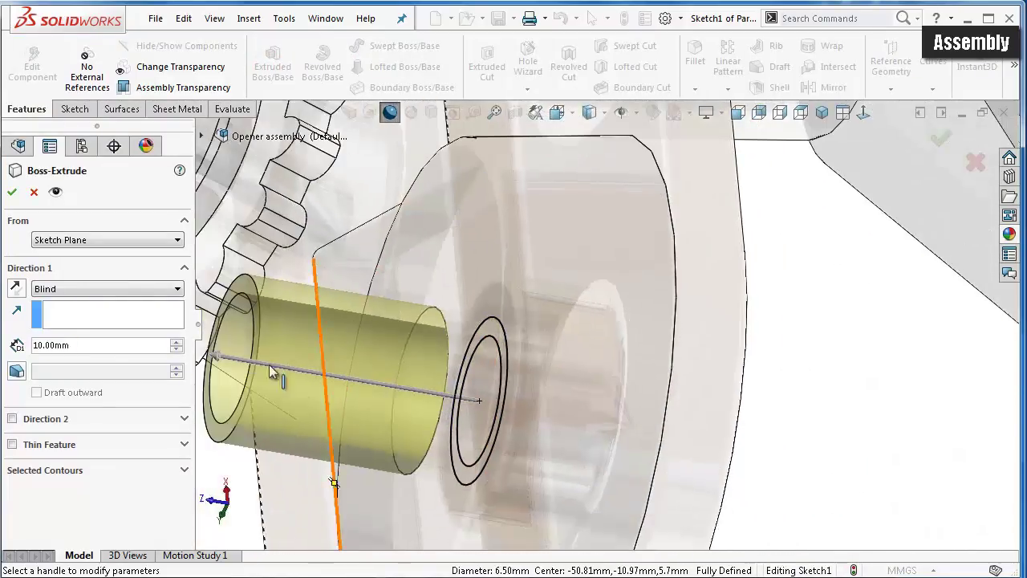
left_click(95, 292)
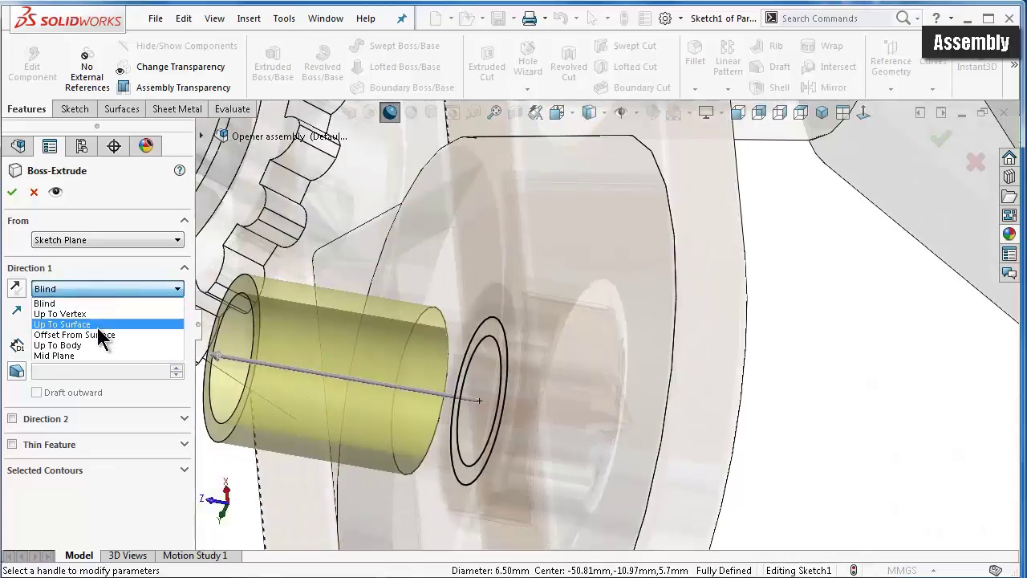
left_click(94, 321)
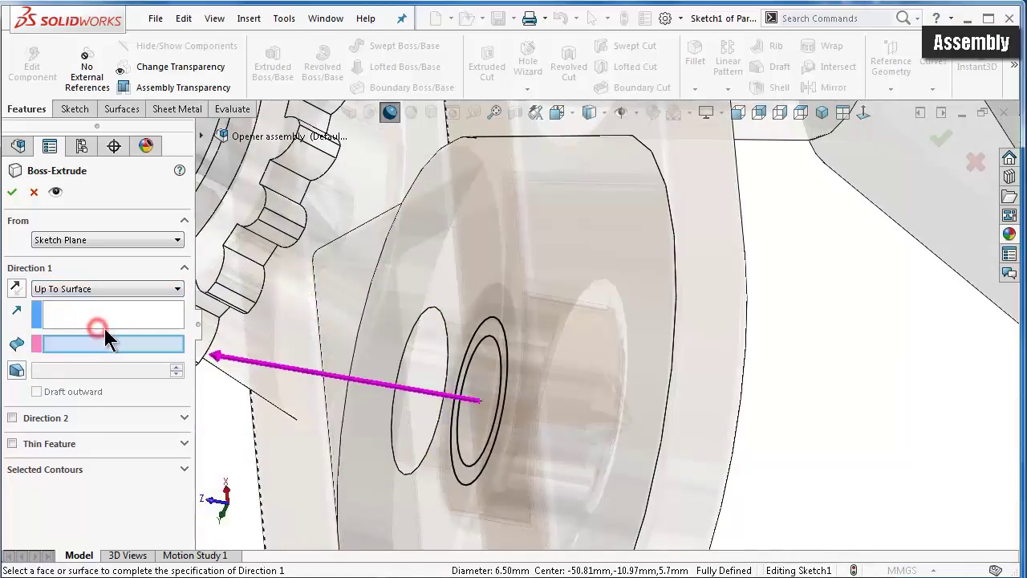
left_click(477, 255)
right_click(477, 254)
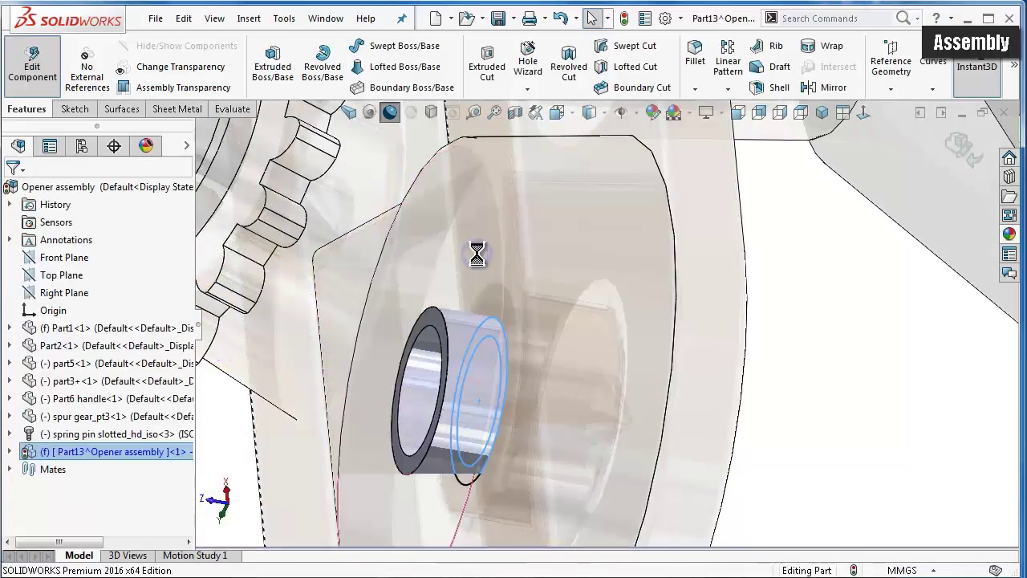
scroll(626, 329, "up", 2)
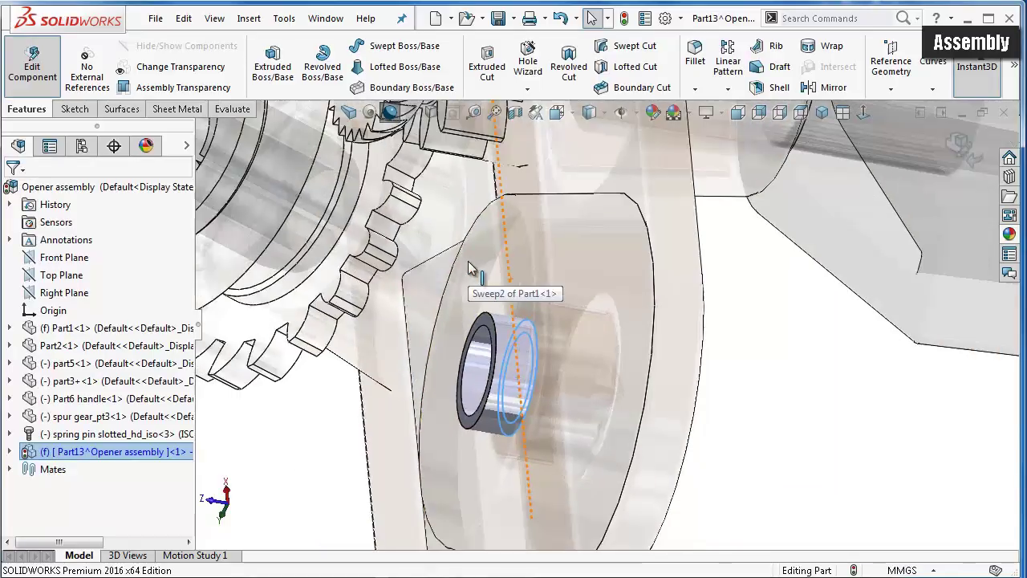
left_click(960, 155)
middle_click_drag(832, 415, 878, 395)
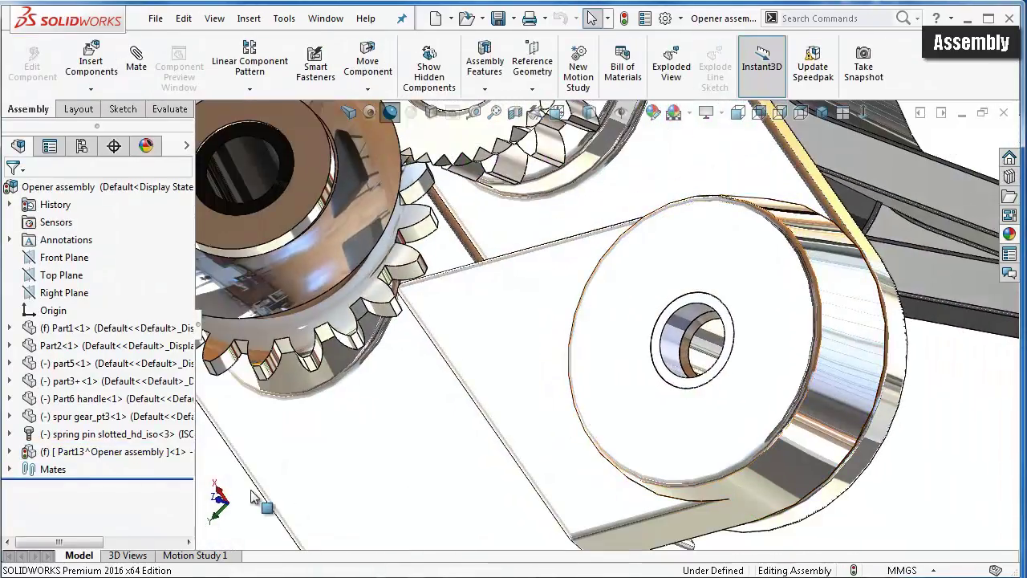
- Apply the black colour swatch to Part13's washer ring and confirm it
left_click(84, 452)
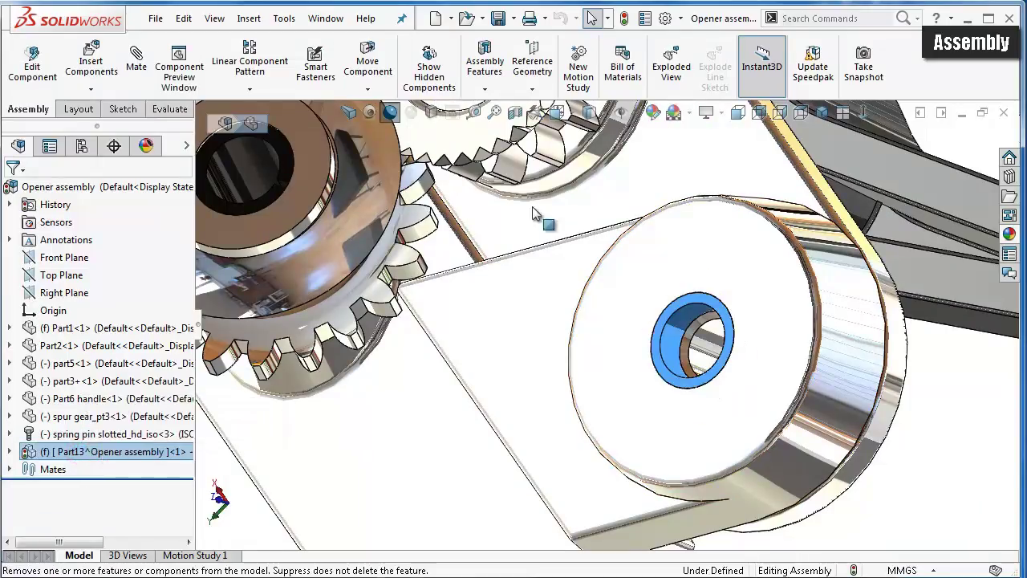
left_click(651, 112)
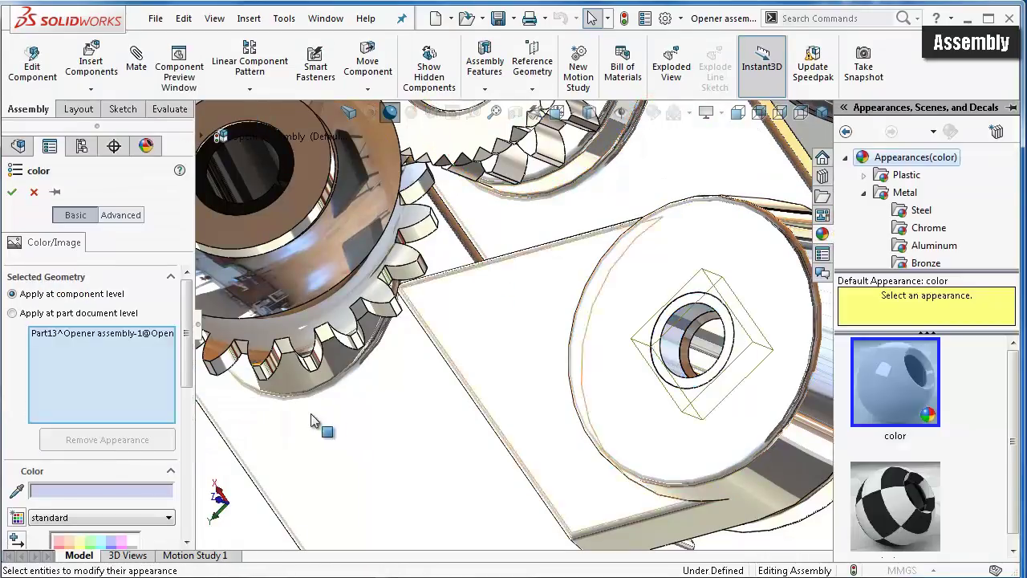
left_click_drag(187, 365, 186, 421)
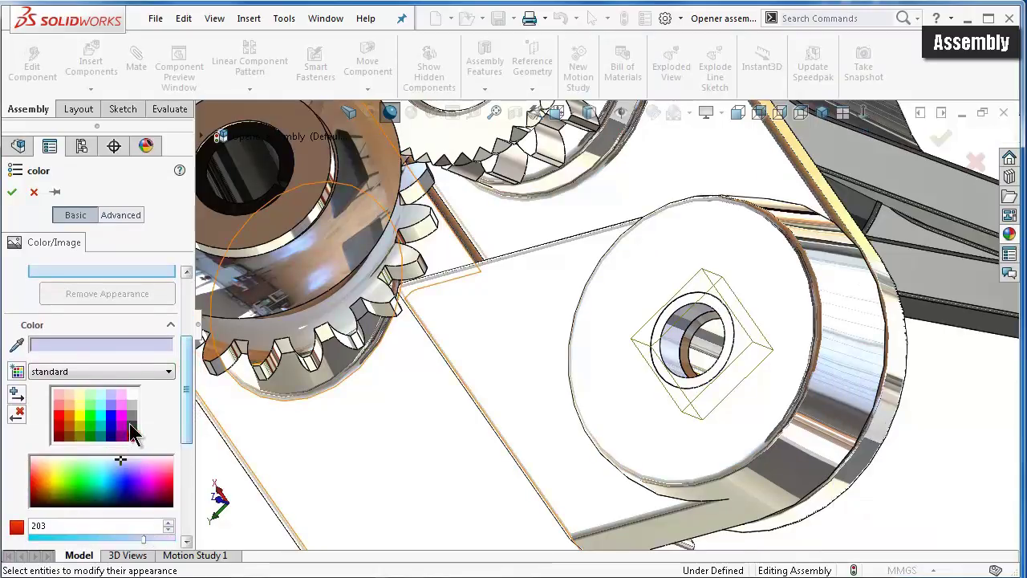
left_click(133, 435)
left_click(12, 192)
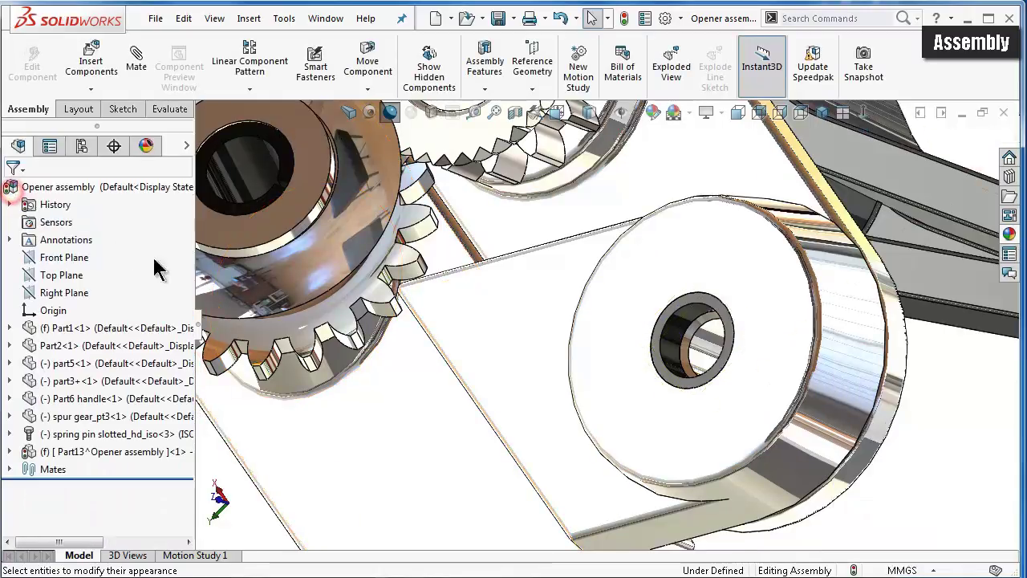
left_click(935, 431)
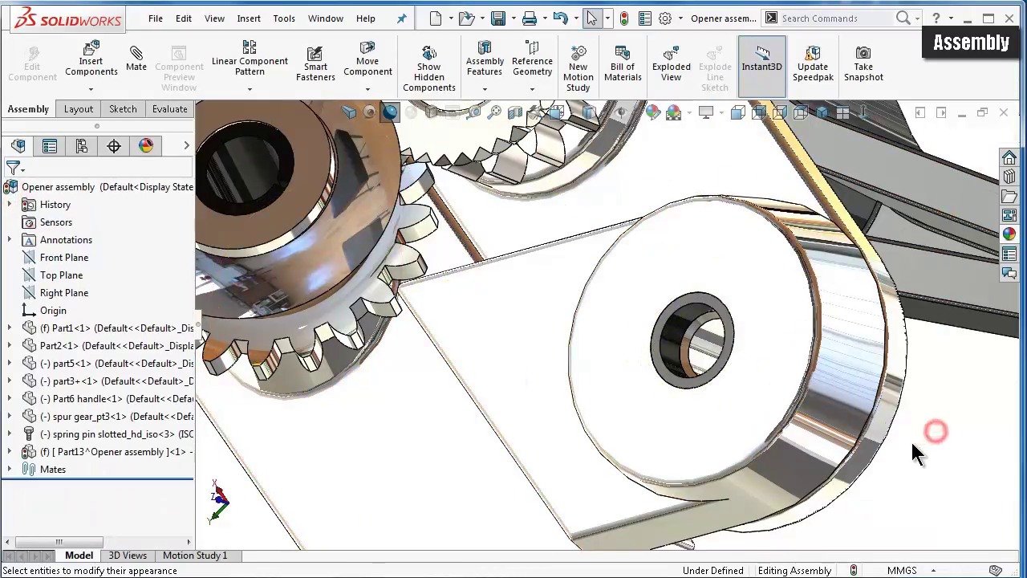
scroll(917, 452, "up", 3)
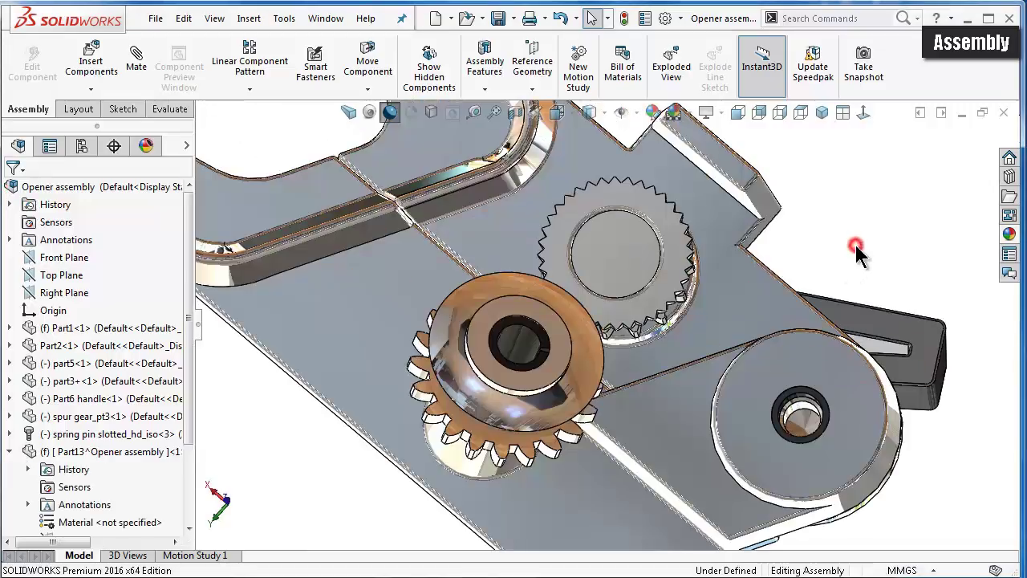
middle_click_drag(854, 246, 833, 393)
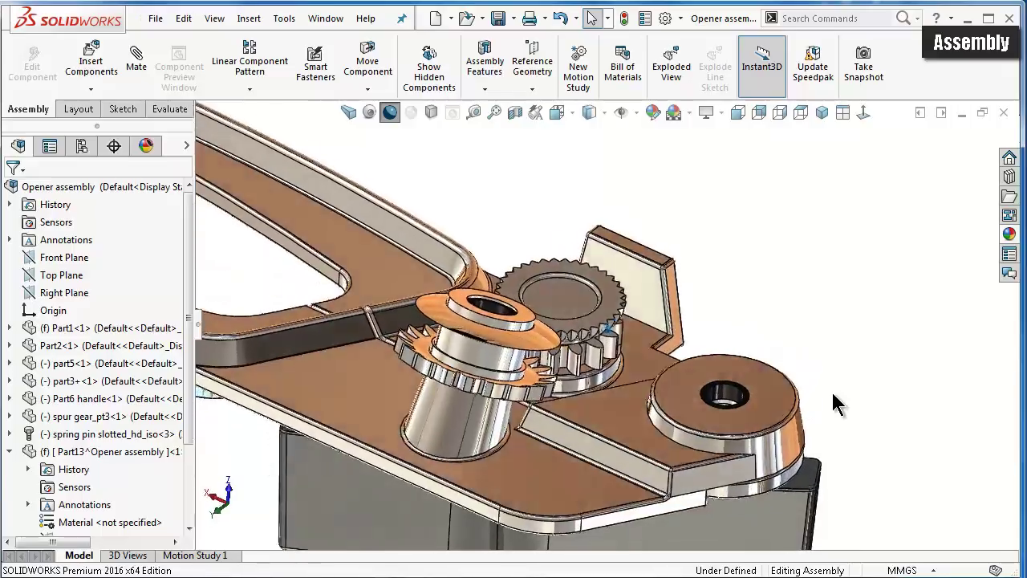
middle_click_drag(831, 390, 835, 432)
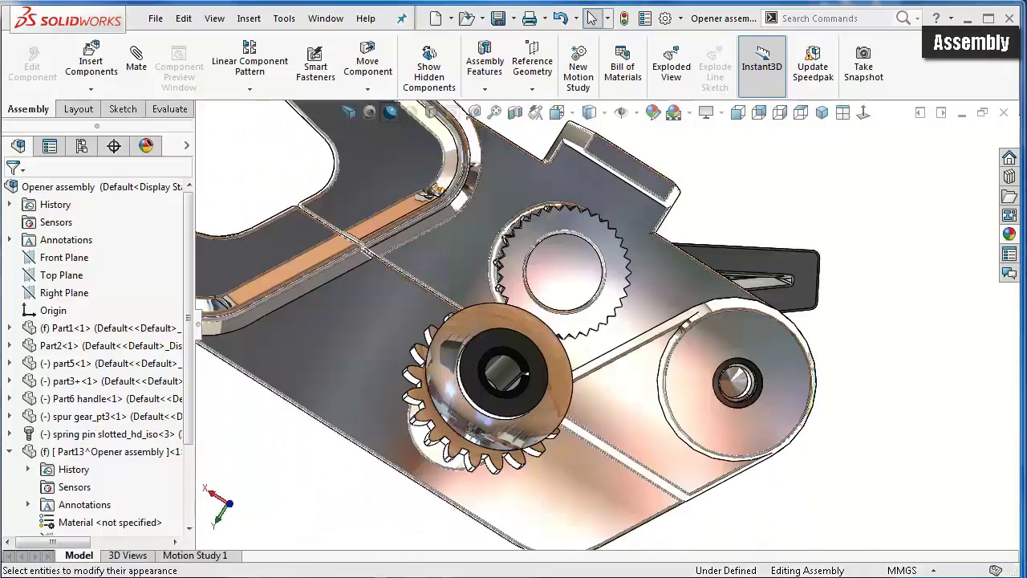
- From Toolbox ISO Cross-recessed Head Screws, drag a Pan Head ISO 7045 screw onto the washer hole
left_click(1009, 182)
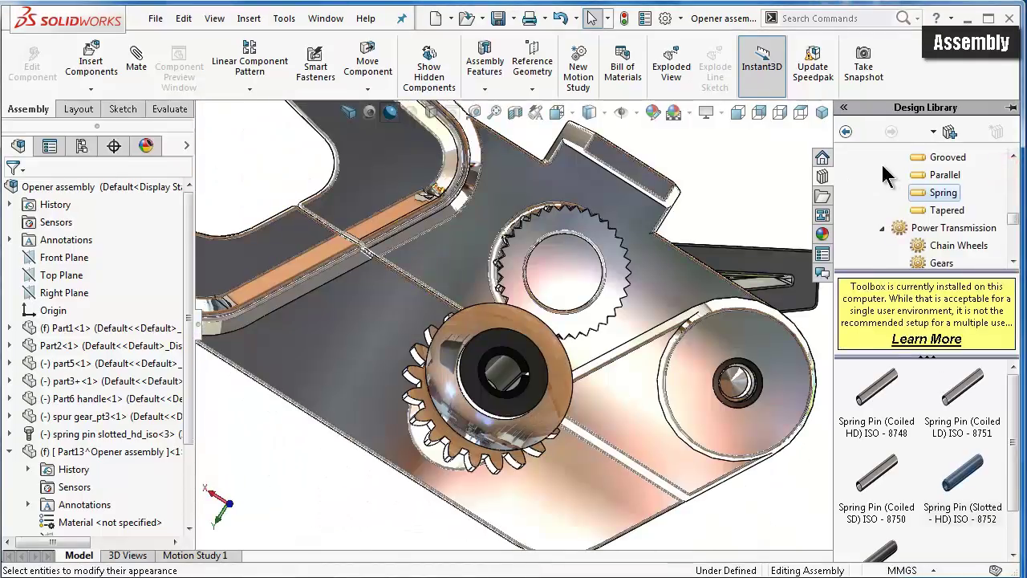
left_click(883, 228)
left_click_drag(1013, 233, 1013, 218)
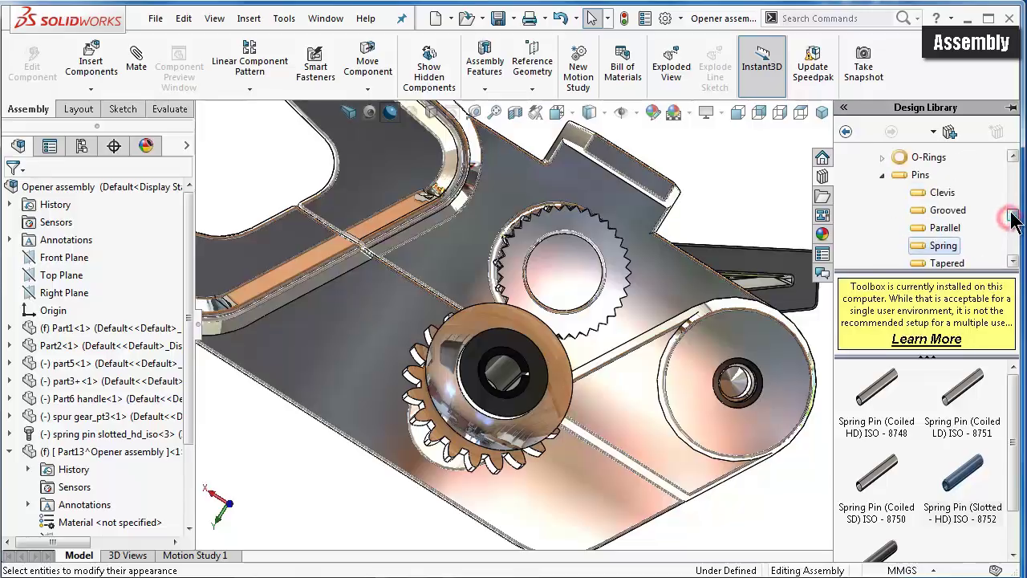
left_click(882, 176)
scroll(944, 190, "up", 1)
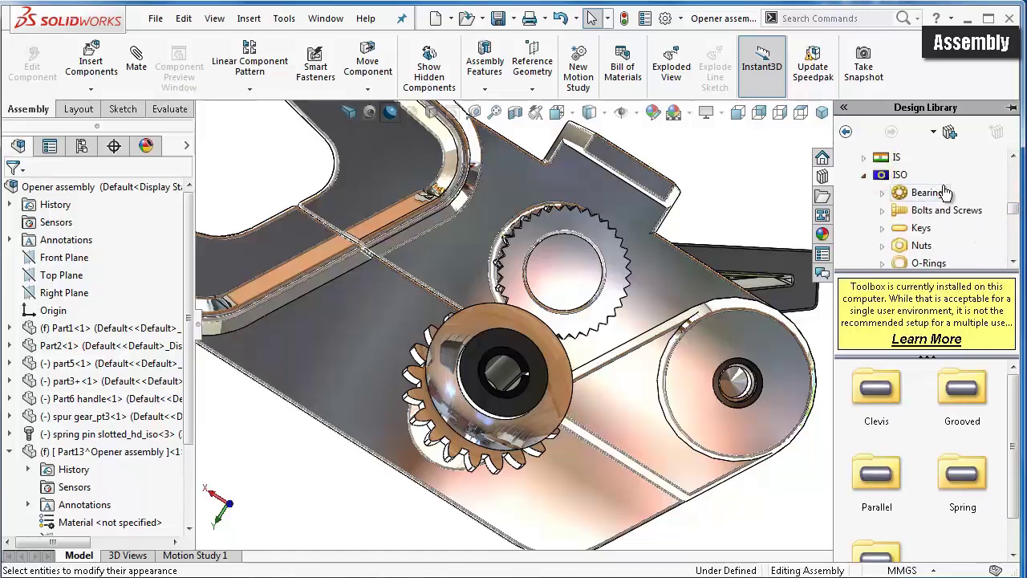
left_click(947, 214)
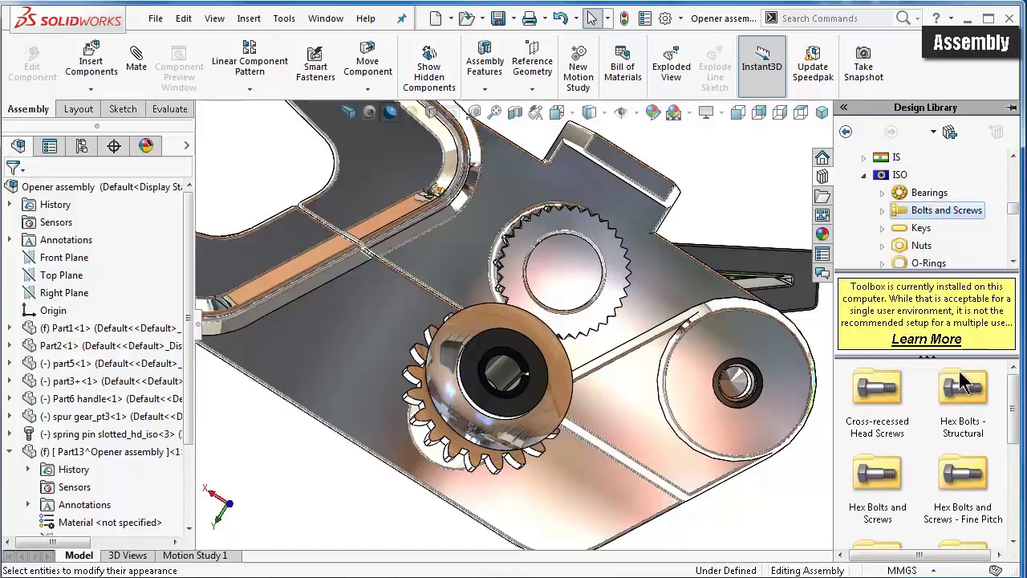
double_click(903, 399)
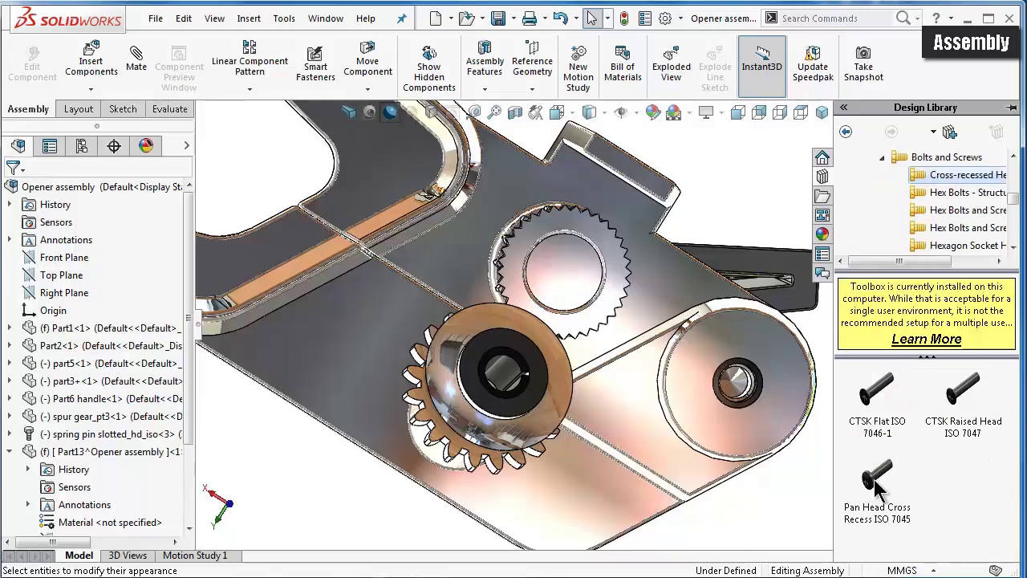
mouse_move(877, 488)
left_mouse_down()
mouse_move(760, 390)
mouse_move(871, 479)
mouse_move(671, 365)
left_mouse_up()
scroll(761, 389, "down", 5)
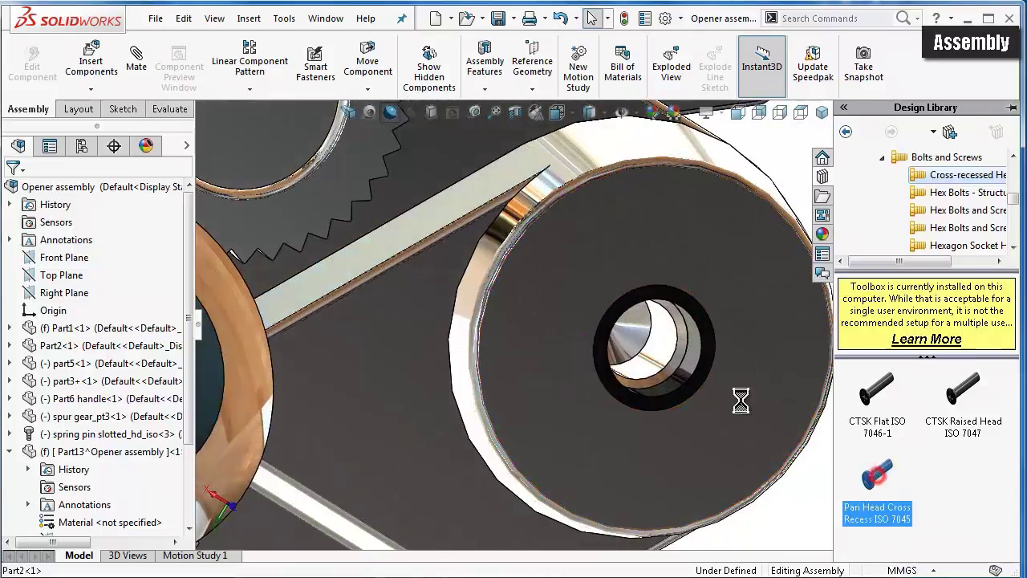
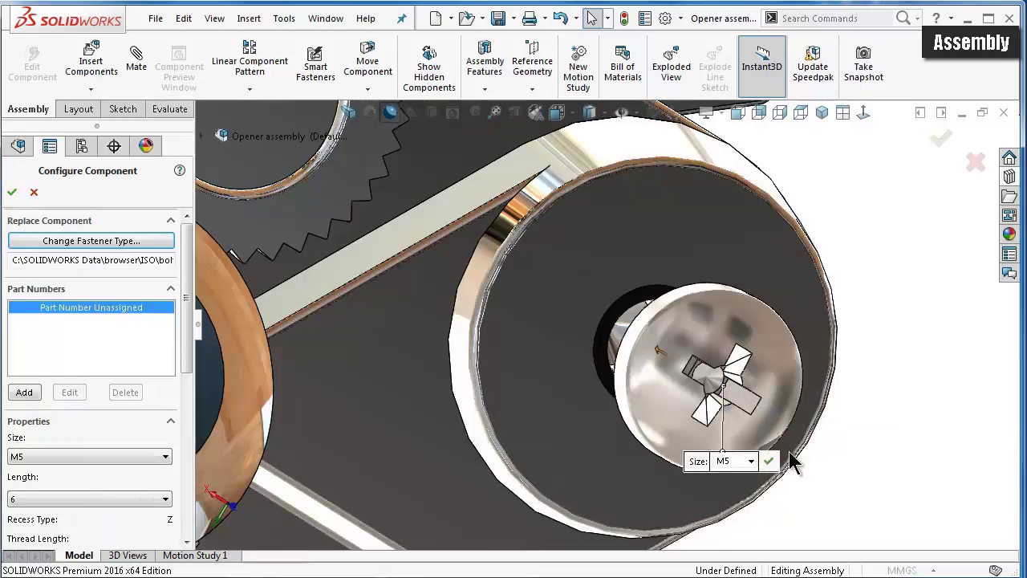
- Configure the M5 pan head screw with schematic thread display and an 8 mm length
middle_click_drag(717, 369, 699, 432)
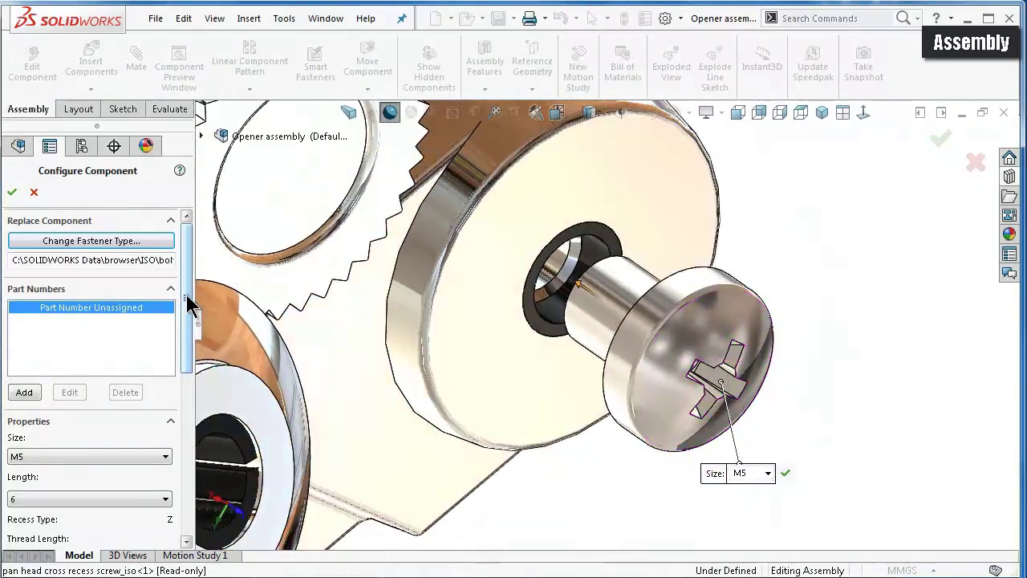
left_click_drag(189, 305, 167, 463)
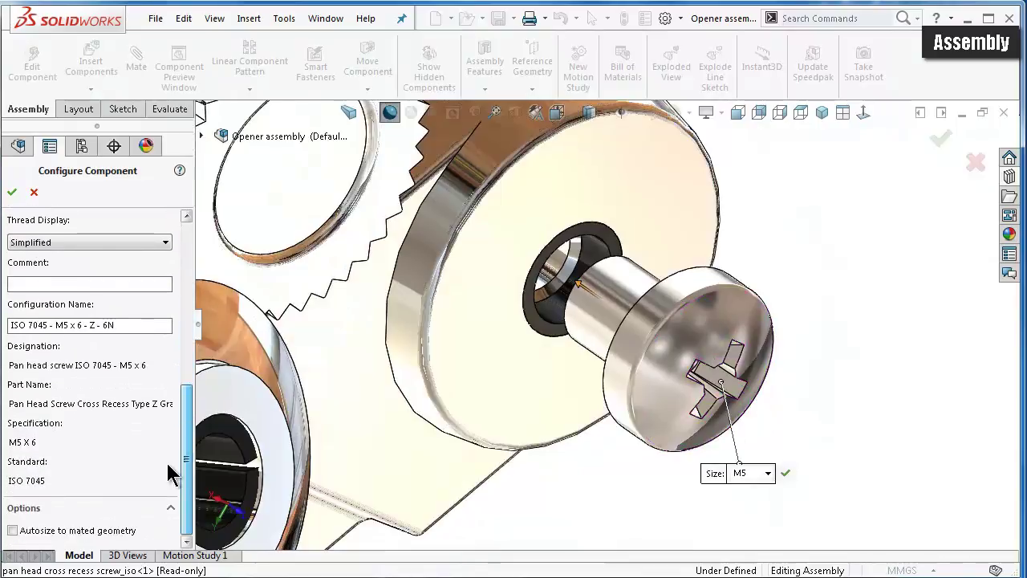
scroll(167, 463, "up", 5)
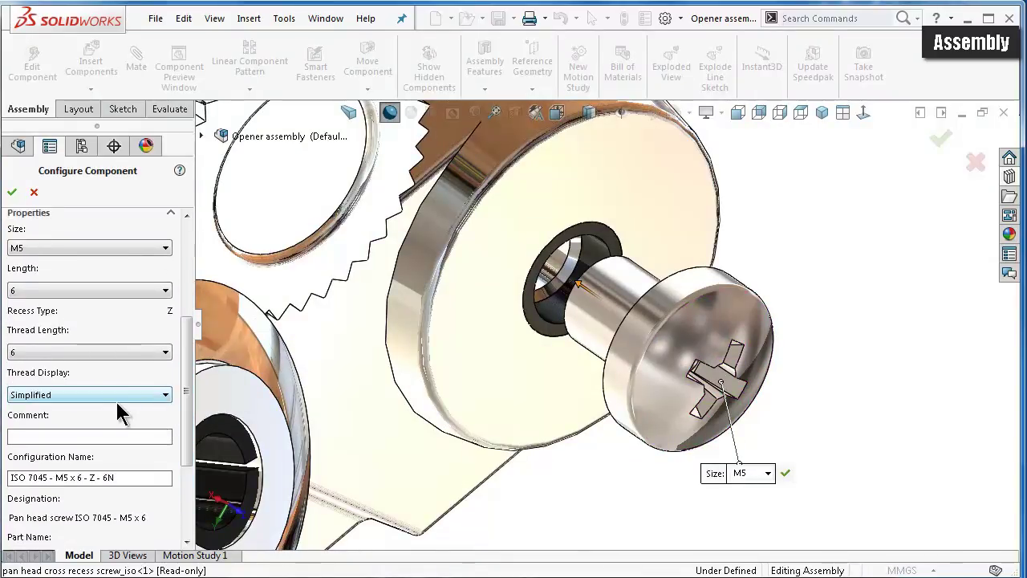
left_click(113, 397)
left_click(95, 430)
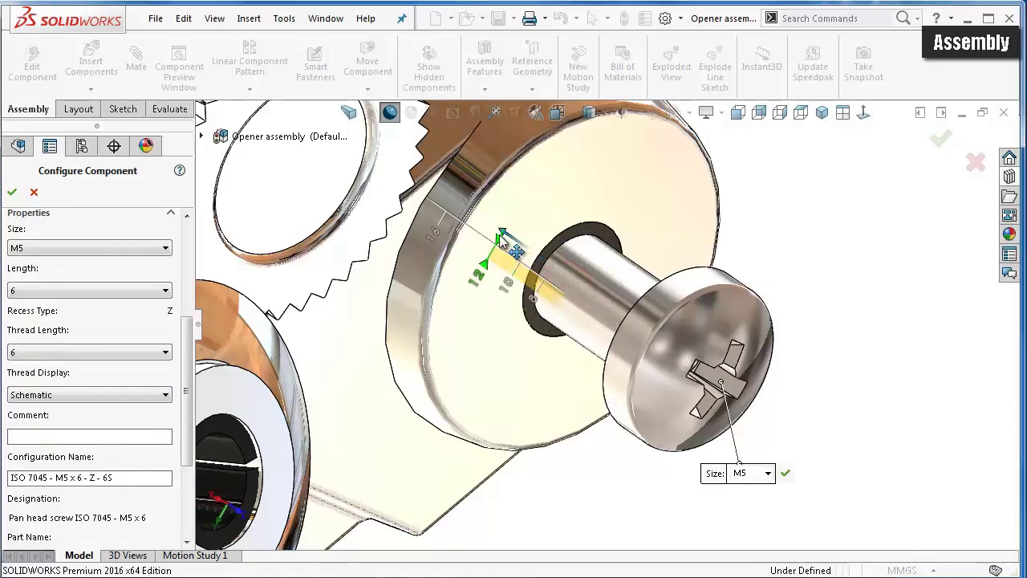
mouse_move(580, 367)
middle_mouse_down()
mouse_move(612, 333)
mouse_move(589, 330)
middle_mouse_up()
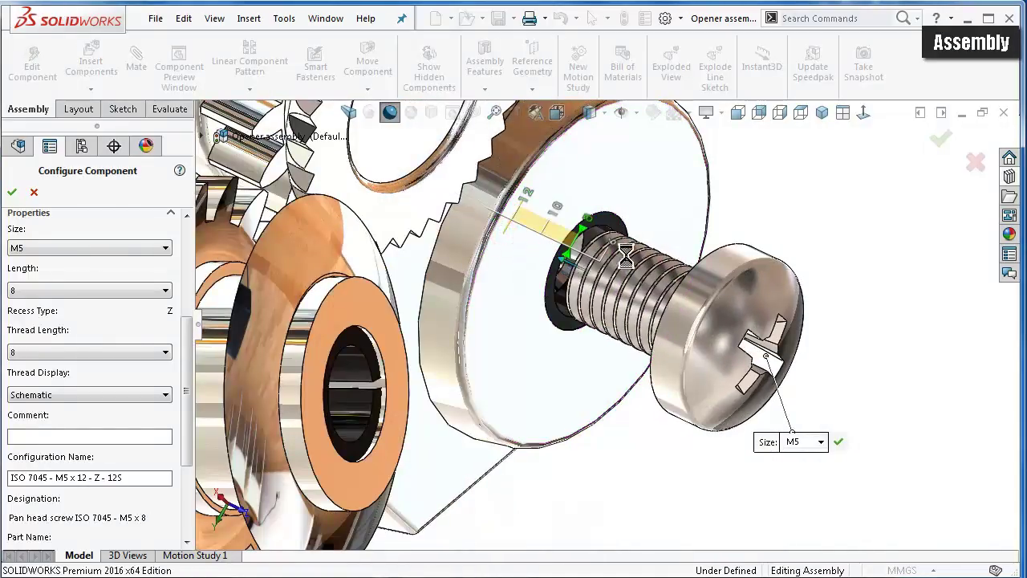
left_click(943, 149)
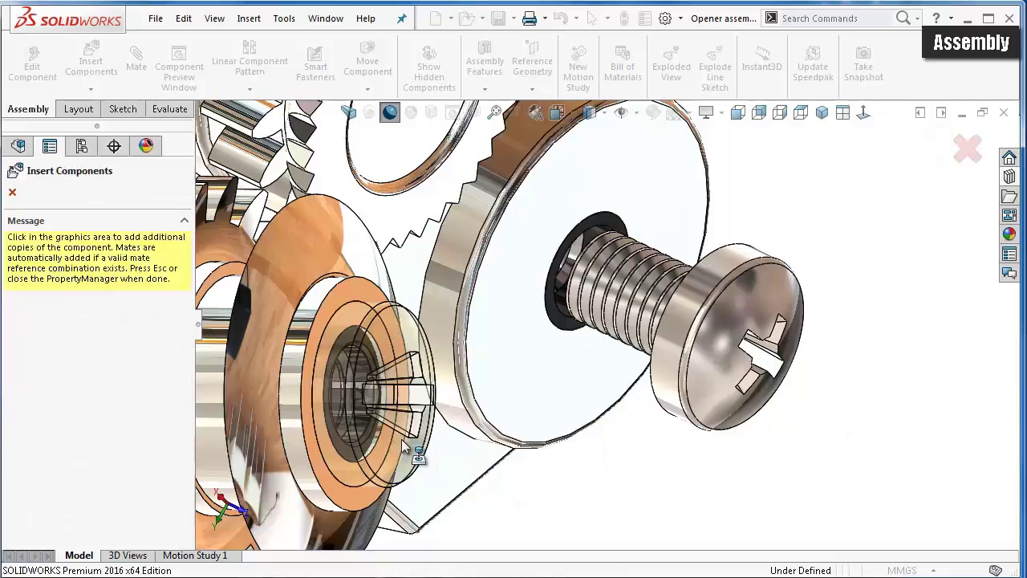
- Place a second pan head screw copy in the washer hole
left_click(402, 440)
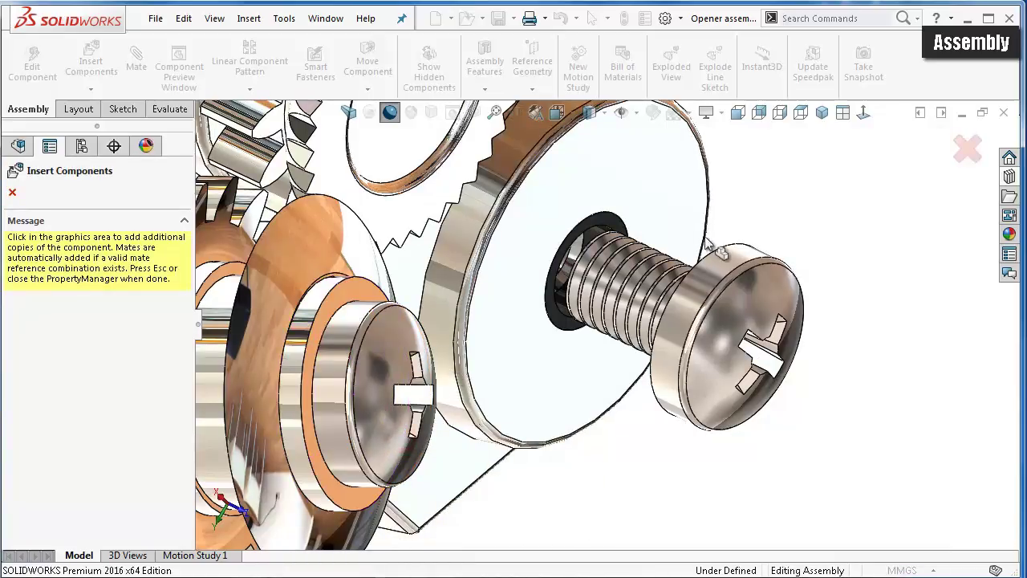
left_click(968, 151)
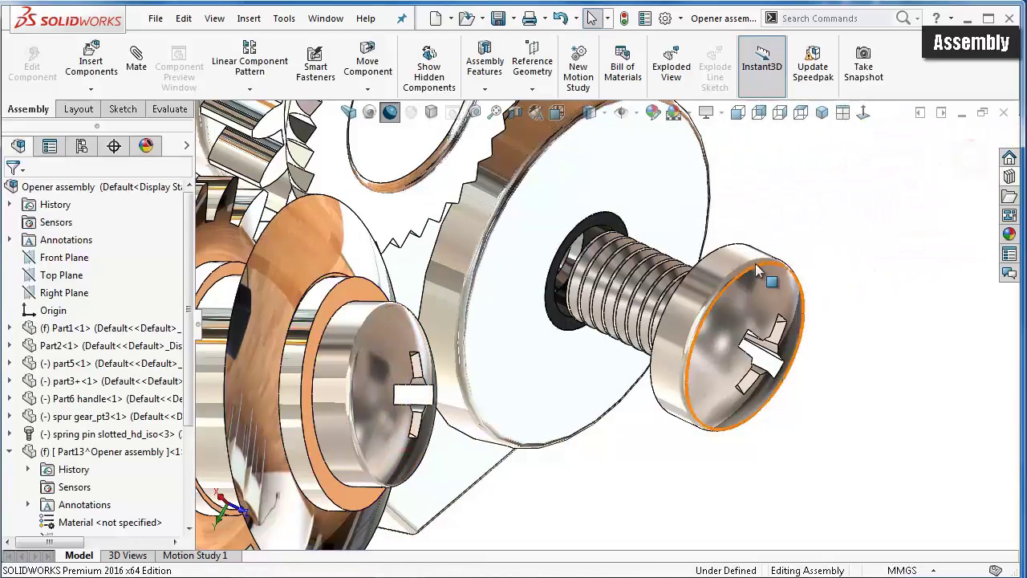
scroll(747, 345, "down", 5)
mouse_move(747, 345)
middle_mouse_down()
mouse_move(814, 378)
mouse_move(743, 413)
middle_mouse_up()
- Mate the new screw's head face coincident with the Part2 face
left_click(602, 390)
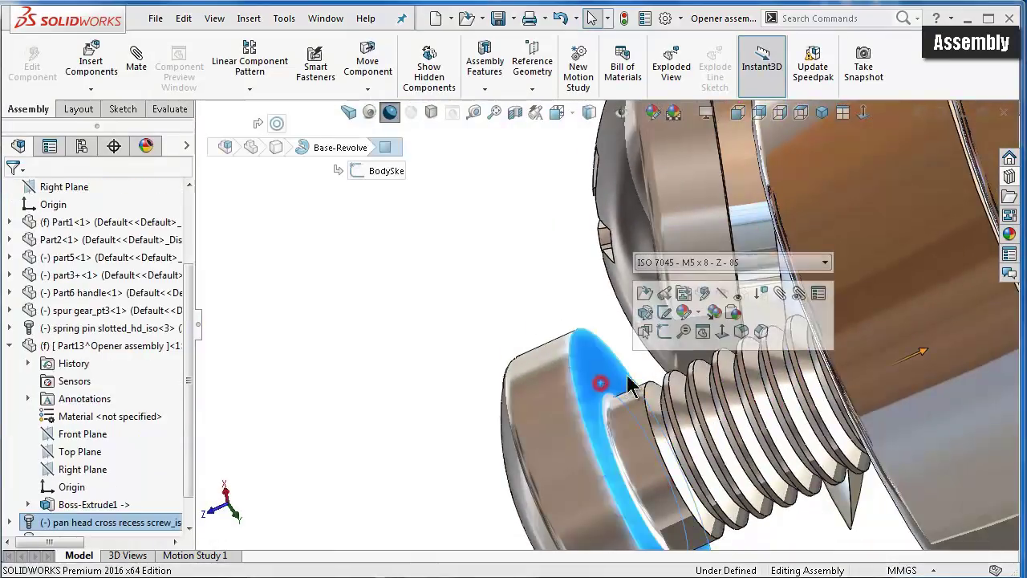
left_click(782, 294)
middle_click_drag(787, 297, 839, 285)
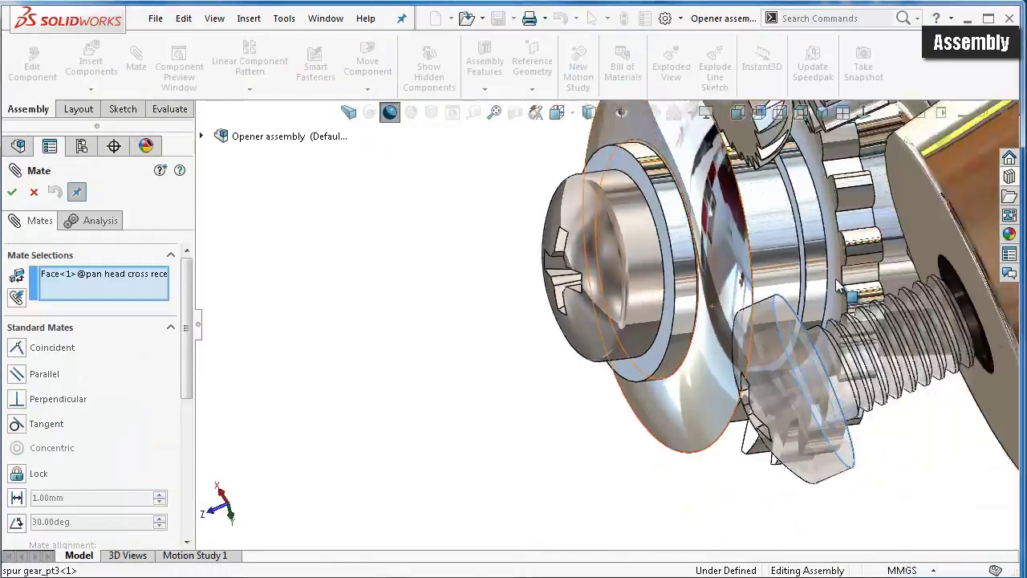
scroll(838, 285, "down", 3)
left_click(806, 261)
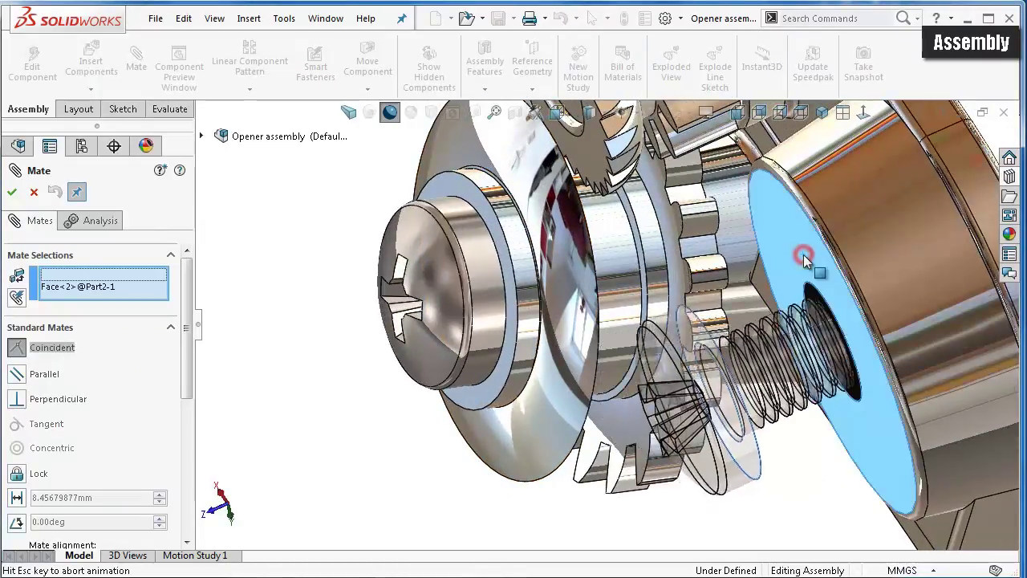
left_click(987, 239)
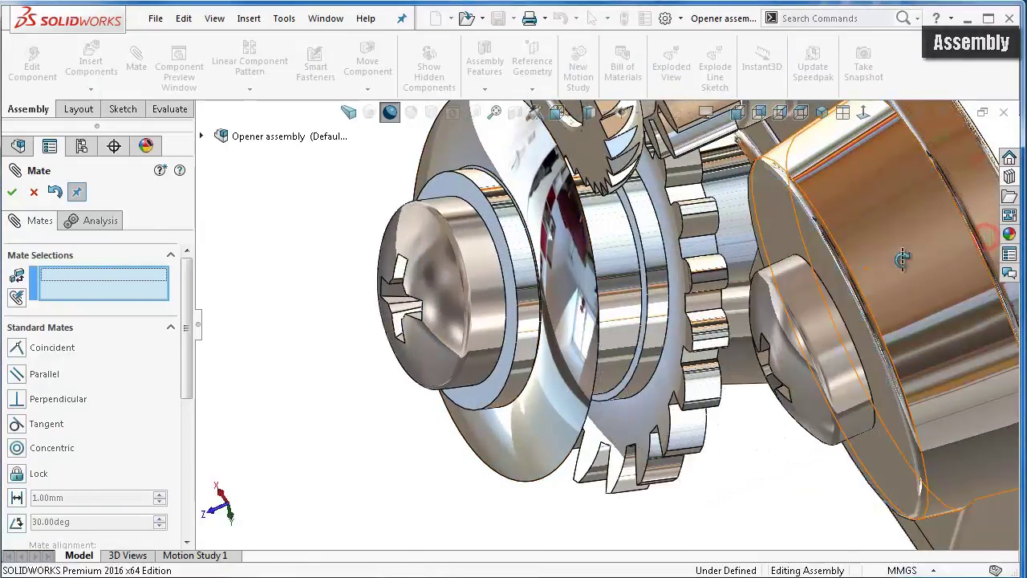
mouse_move(987, 240)
middle_mouse_down()
mouse_move(890, 249)
mouse_move(866, 331)
mouse_move(801, 385)
mouse_move(821, 385)
mouse_move(921, 214)
middle_mouse_up()
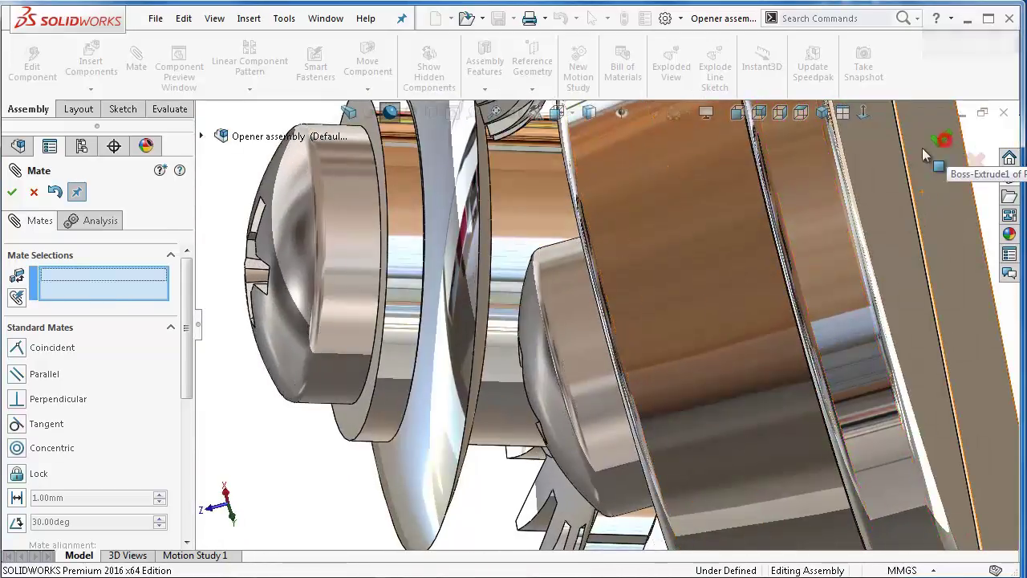
key("Escape")
- Make the Part2 and Part1 housings transparent
mouse_move(676, 262)
middle_mouse_down()
mouse_move(734, 326)
mouse_move(708, 346)
middle_mouse_up()
left_click(709, 349)
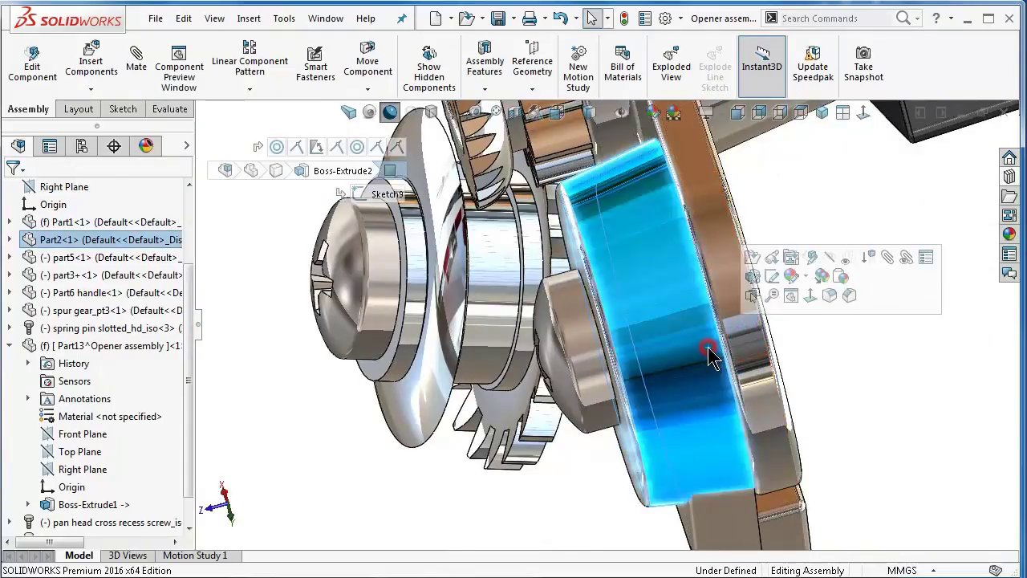
left_click(847, 259)
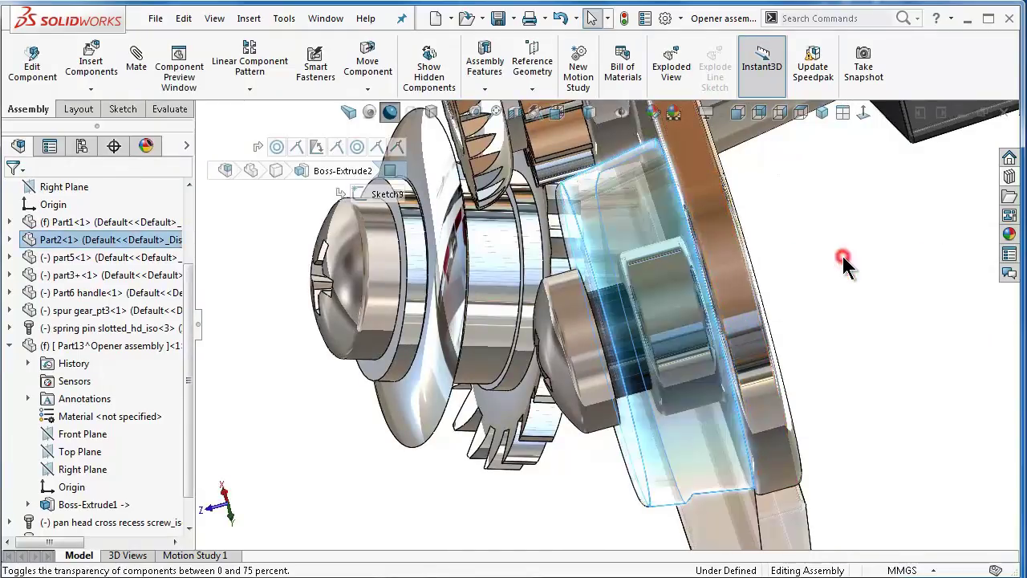
middle_click_drag(785, 350, 687, 341)
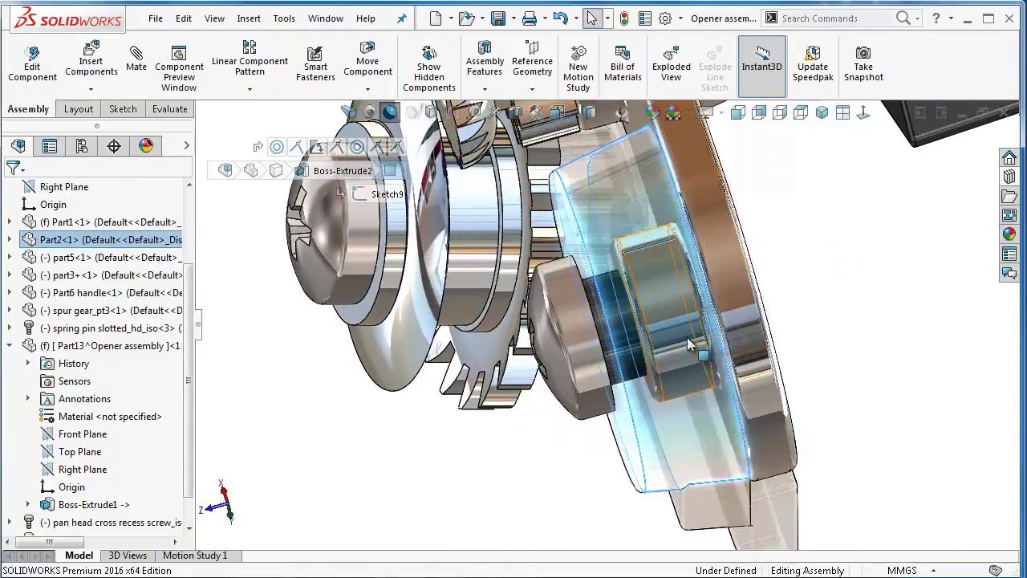
left_click(687, 339)
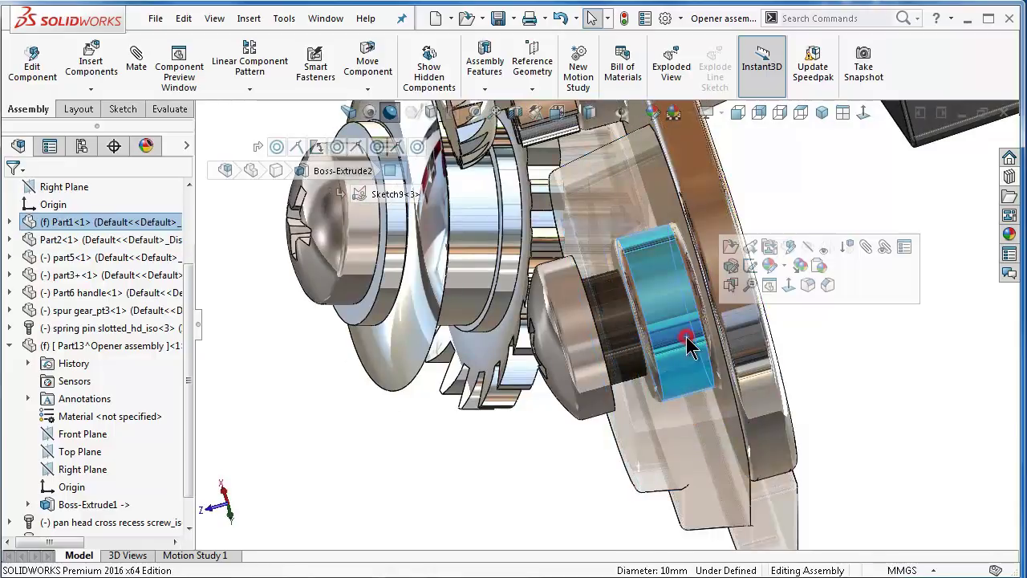
left_click(827, 252)
- Drag the second pan head screw's shank left, further into the housing
middle_click_drag(791, 309, 781, 308)
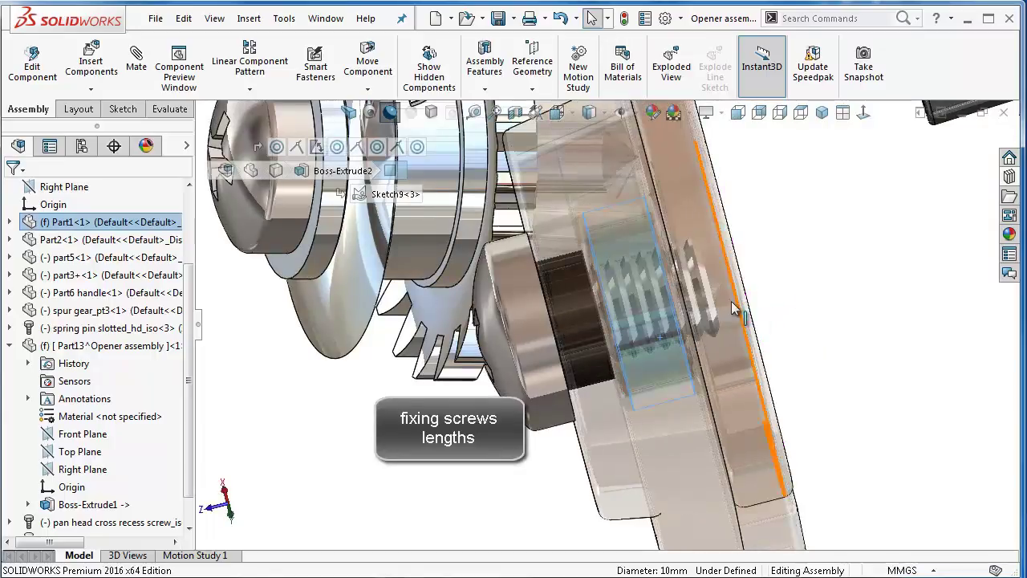
middle_click_drag(781, 309, 907, 229)
middle_click_drag(531, 207, 710, 210)
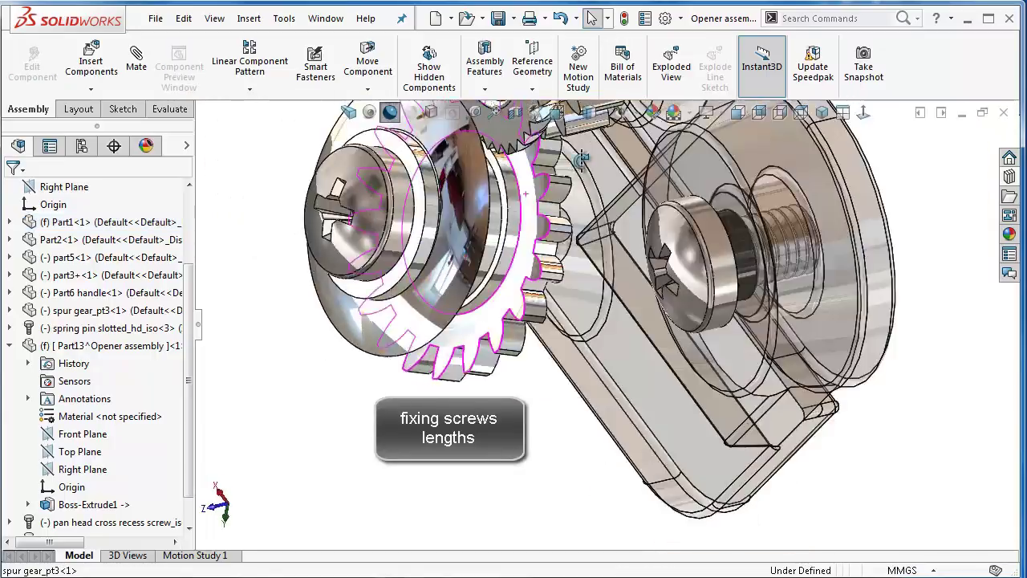
scroll(709, 210, "down", 3)
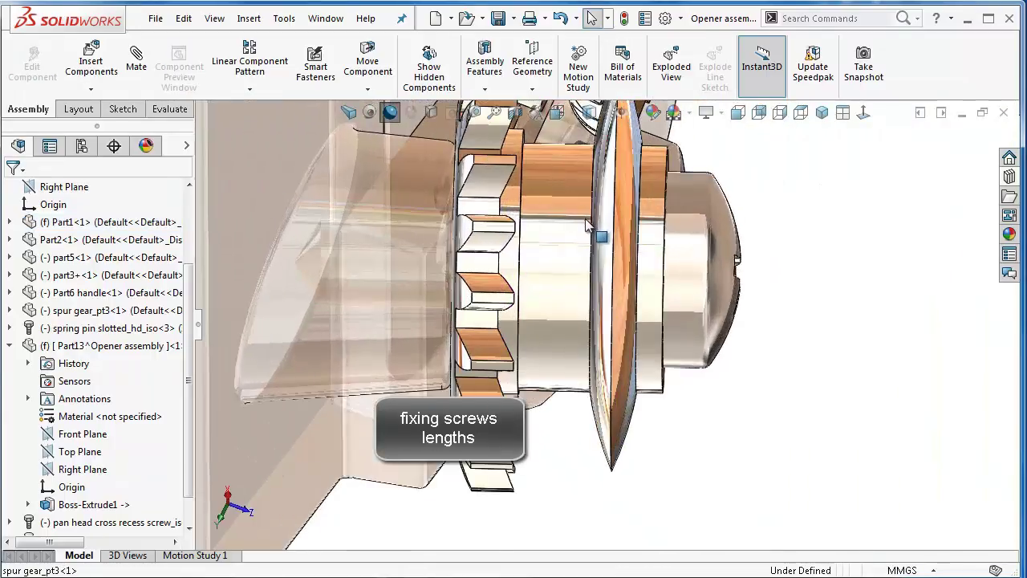
middle_click_drag(598, 249, 676, 284)
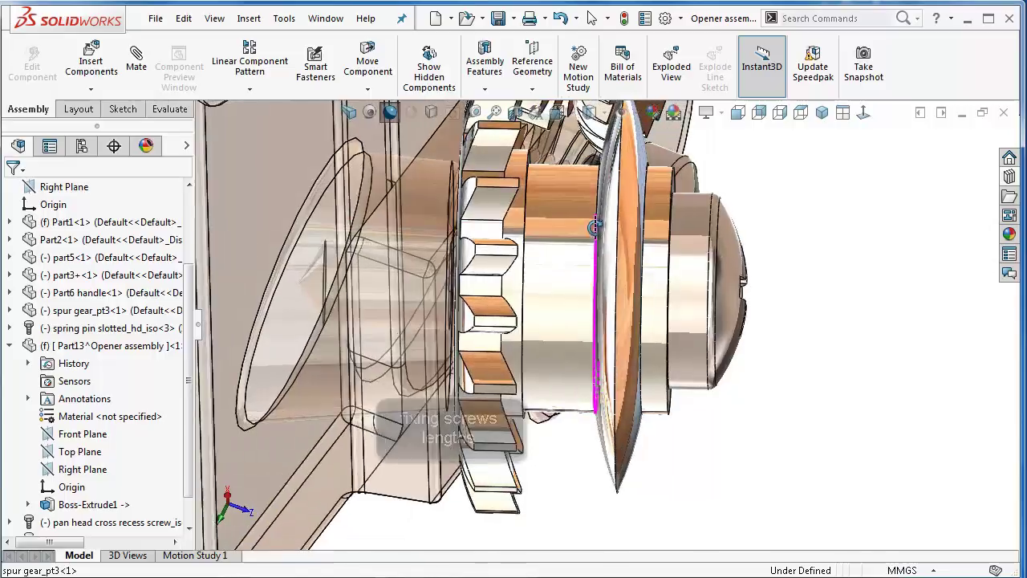
left_click(692, 287)
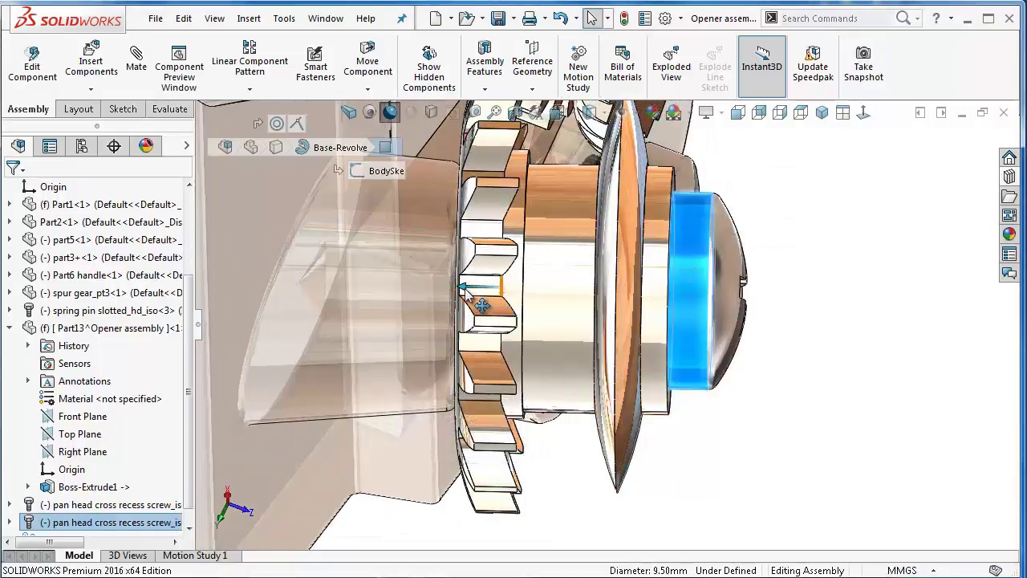
left_click_drag(410, 289, 309, 284)
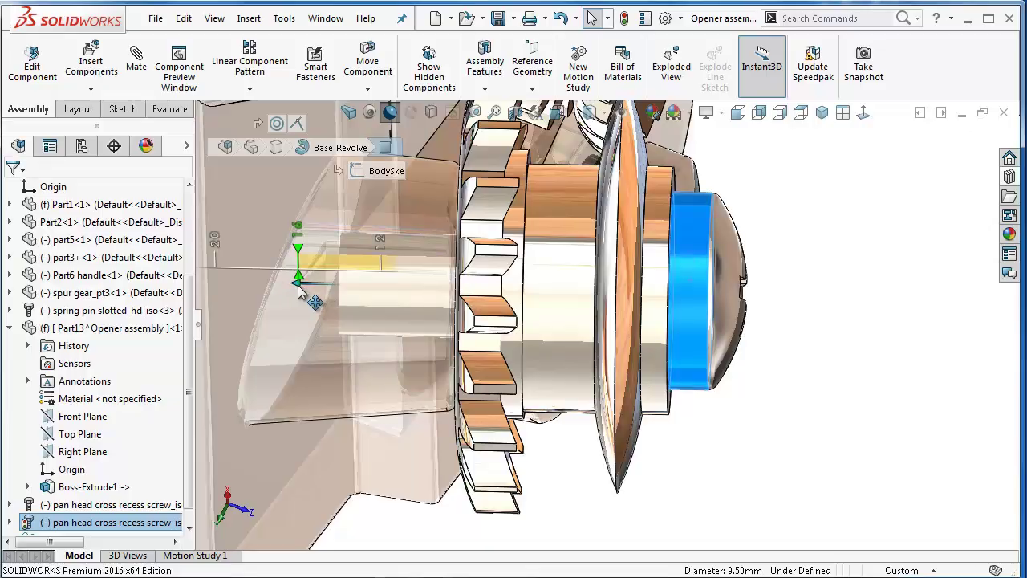
left_click(298, 285)
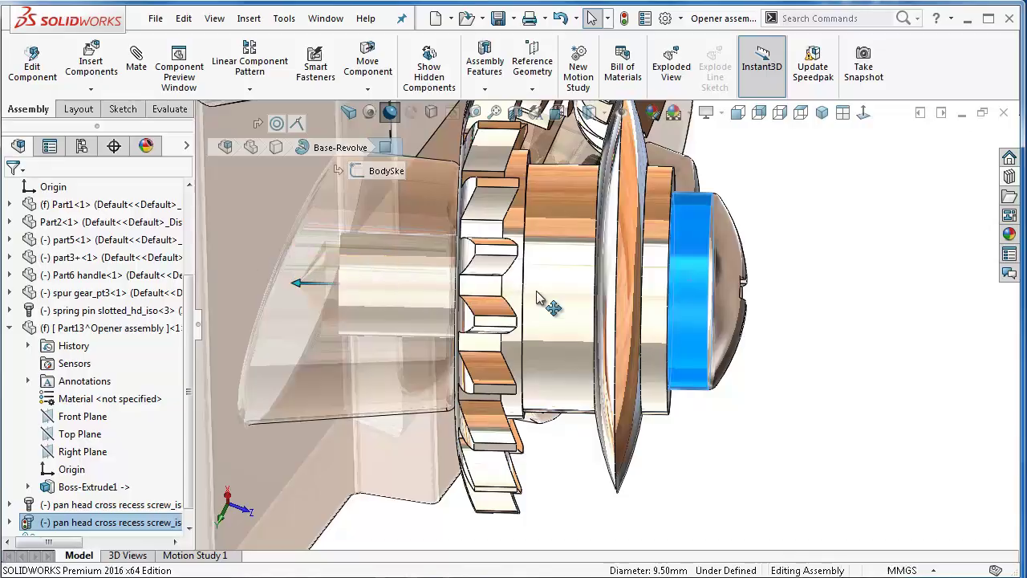
scroll(776, 275, "up", 3)
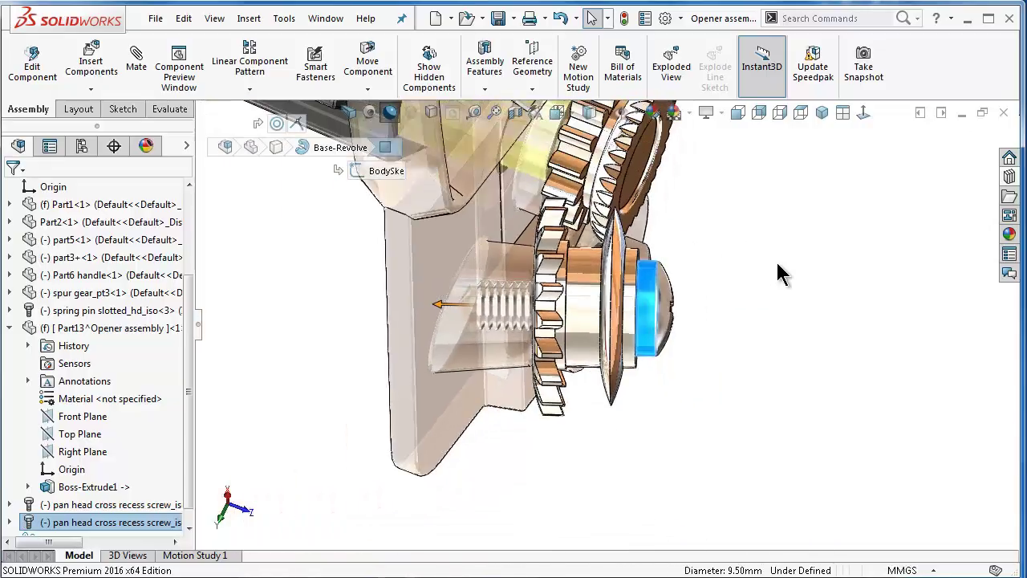
left_click(776, 260)
- Make the see-through plate and cylindrical hub parts opaque again
middle_click_drag(740, 284, 568, 262)
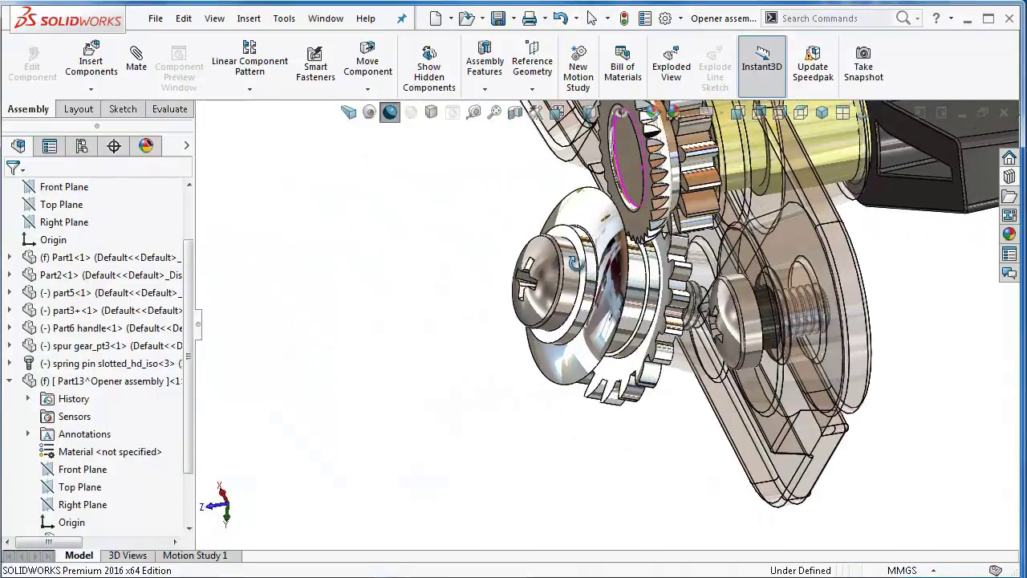
scroll(782, 321, "down", 3)
scroll(781, 321, "down", 2)
mouse_move(782, 321)
middle_mouse_down()
mouse_move(829, 298)
mouse_move(746, 487)
middle_mouse_up()
scroll(829, 312, "up", 3)
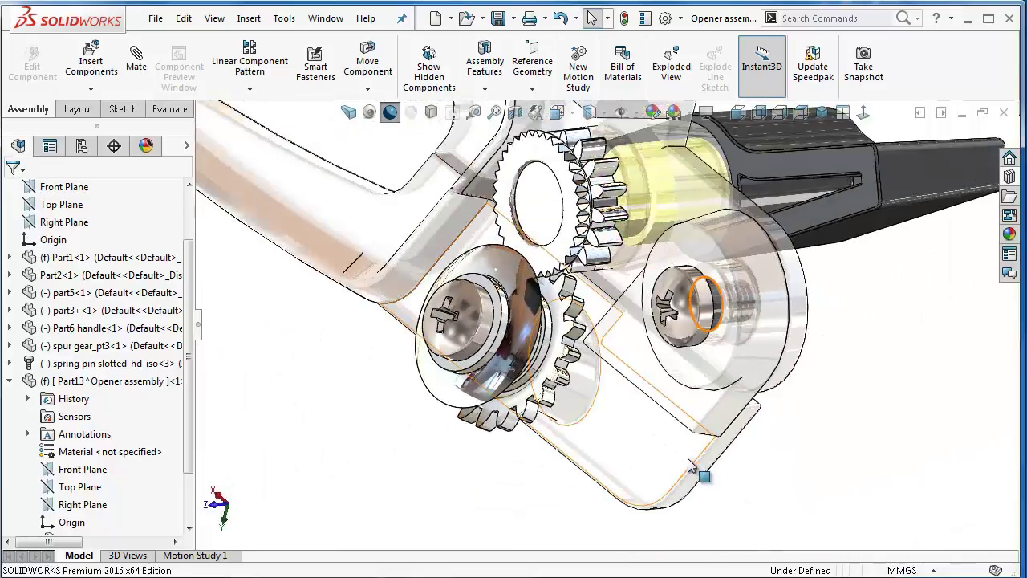
left_click(689, 466)
left_click(828, 371)
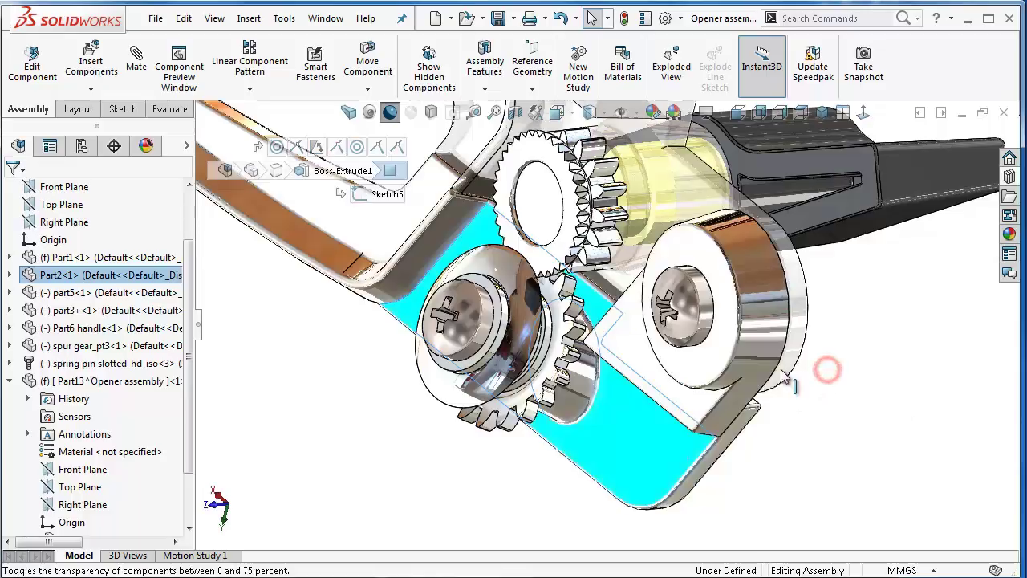
left_click(788, 374)
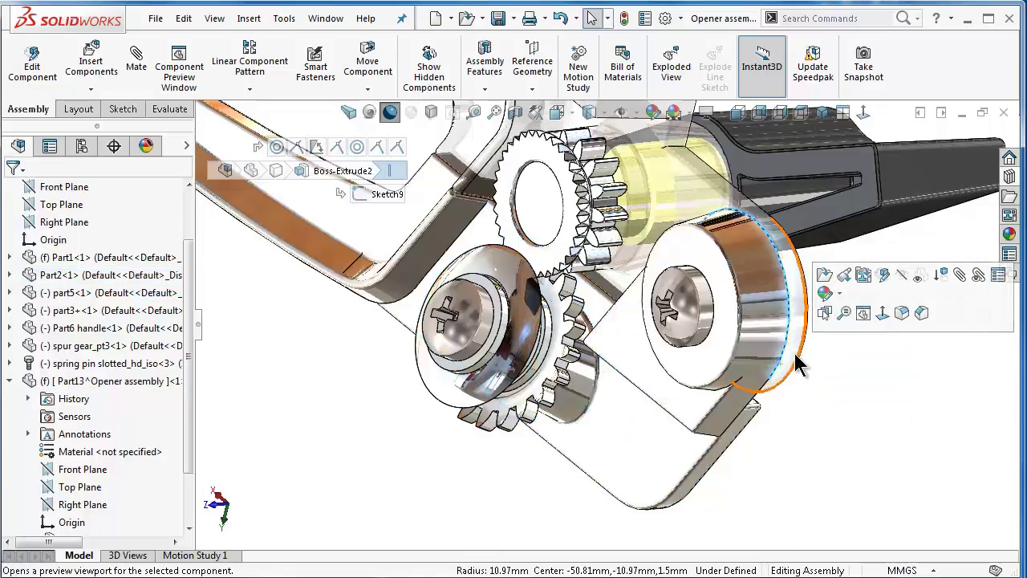
left_click(798, 365)
left_click(933, 272)
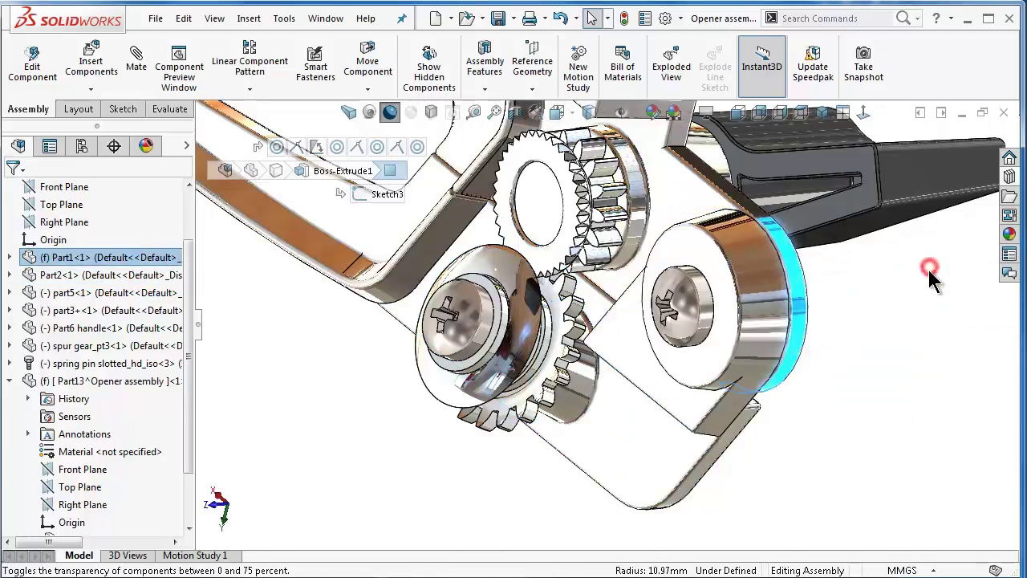
left_click(852, 349)
- Turn the view to the opener's underside and swing the handle part on its pivot
mouse_move(853, 348)
middle_mouse_down()
mouse_move(806, 350)
mouse_move(829, 386)
middle_mouse_up()
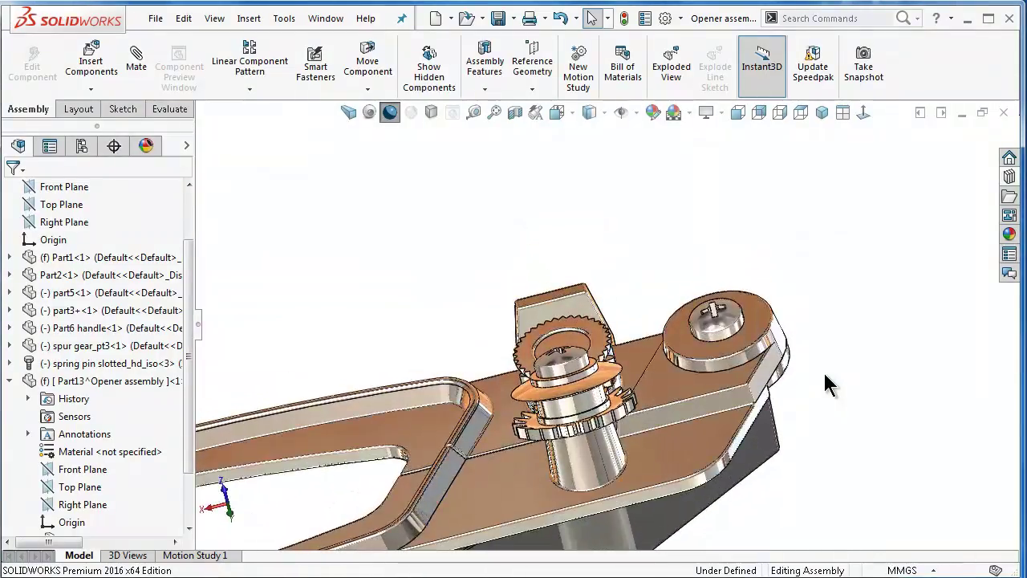
key("Up")
key("Up")
key("Up")
key("Up")
key("Up")
key("Up")
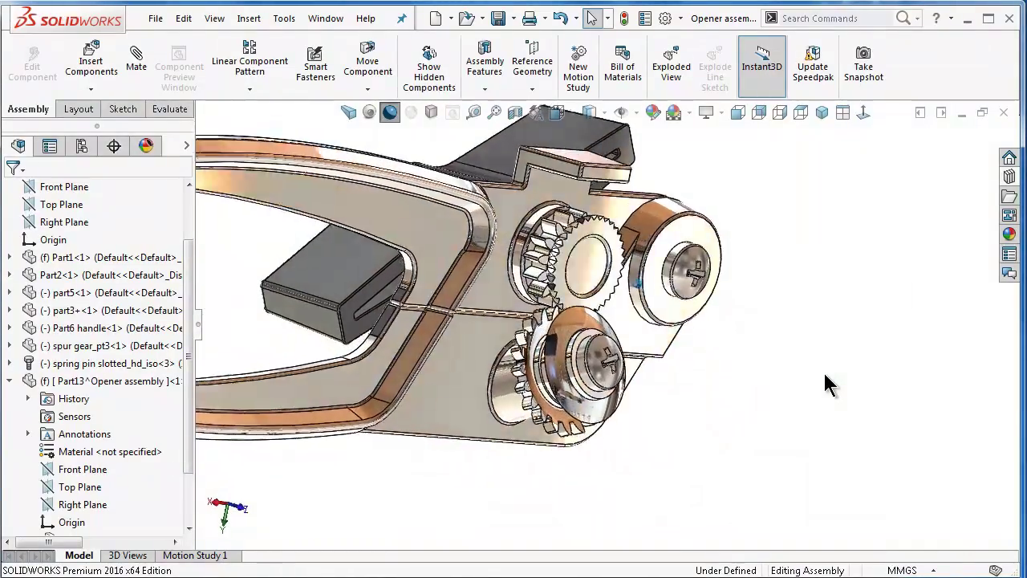
key("Up")
key("Up")
key("Up")
key("Up")
key("Up")
key("Up")
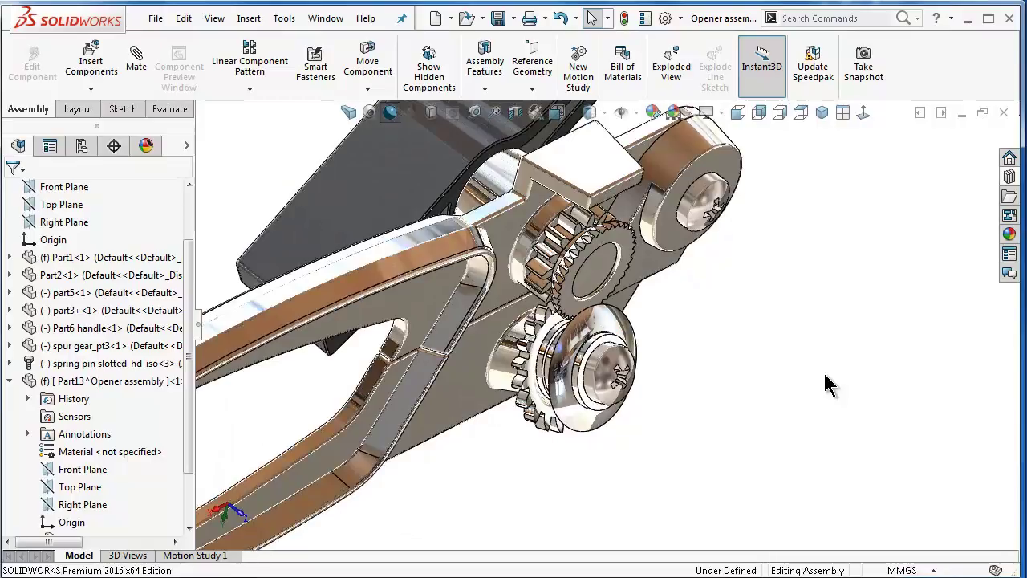
key("f")
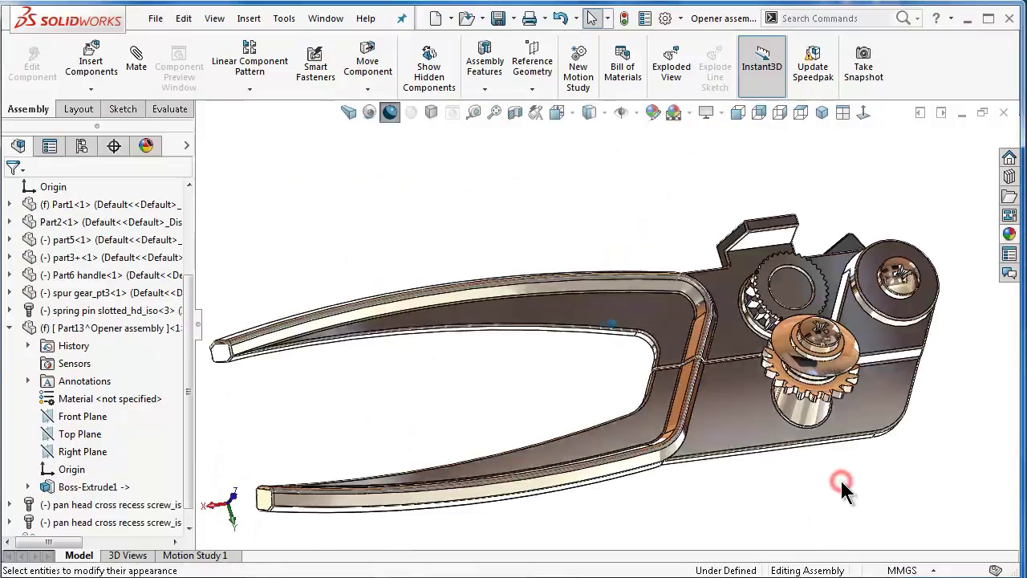
key("Up")
key("Up")
key("Up")
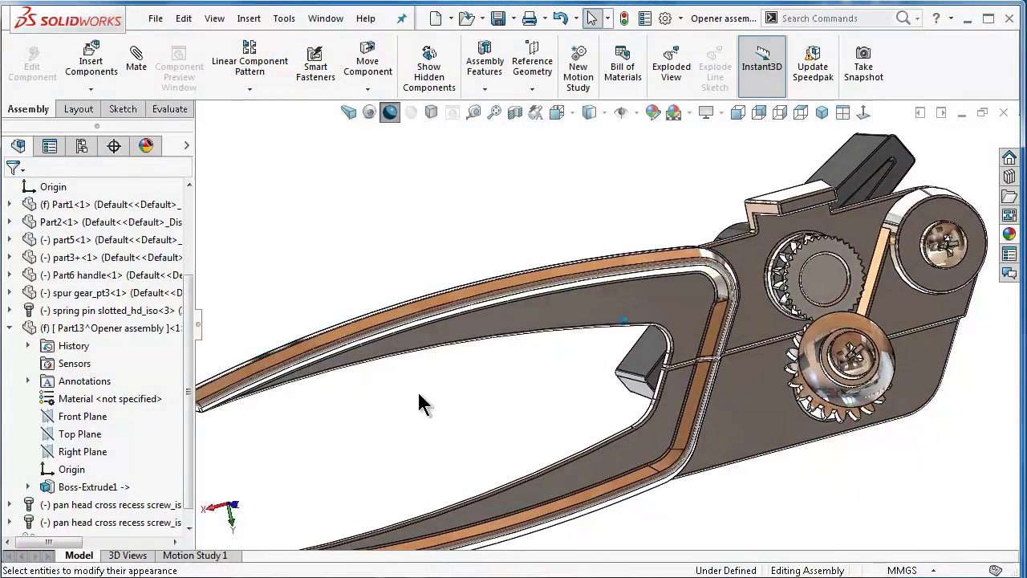
key("Up")
key("Up")
key("Up")
key("Up")
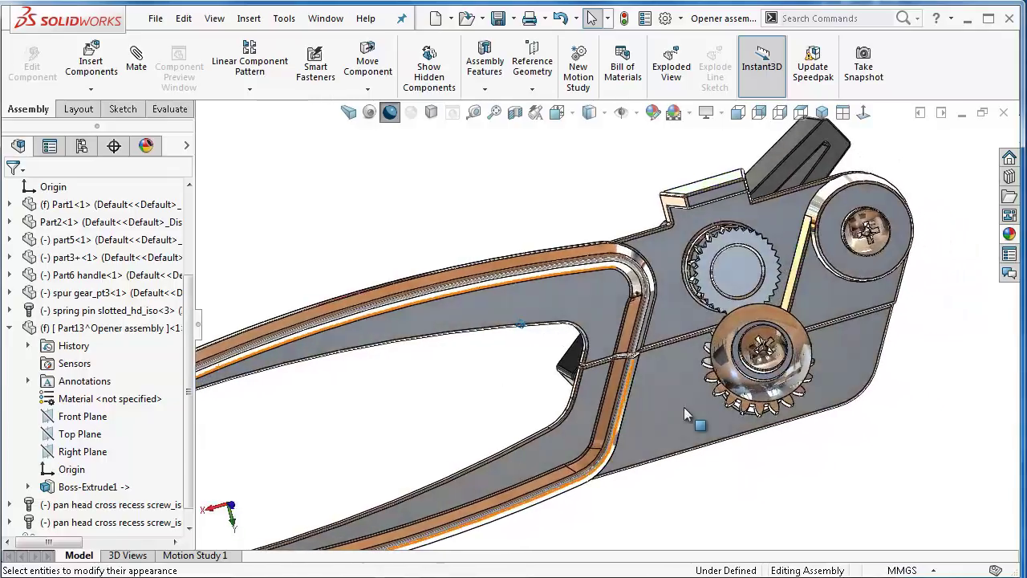
key("Up")
key("Up")
key("Up")
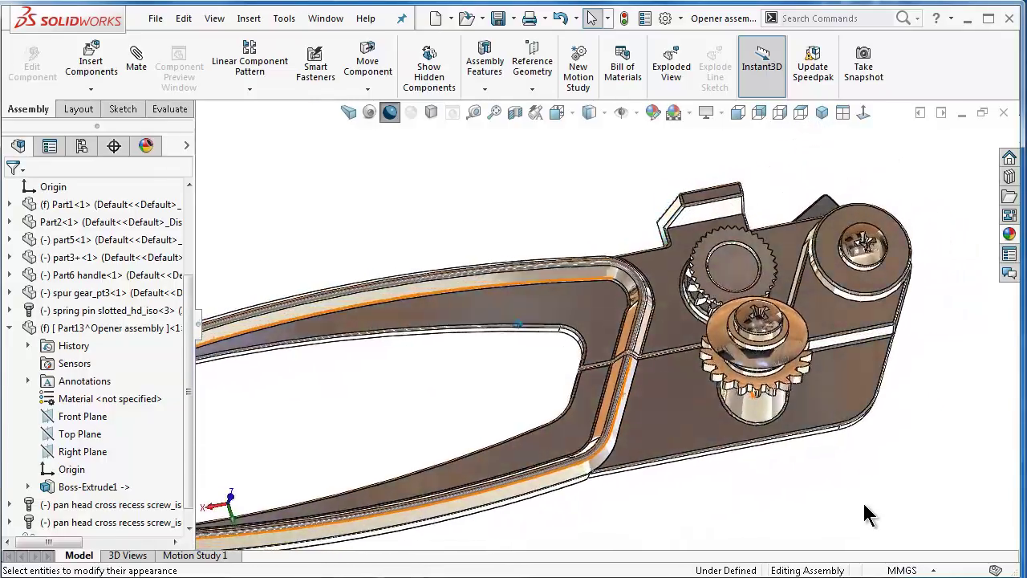
key("Up")
key("Up")
key("Up")
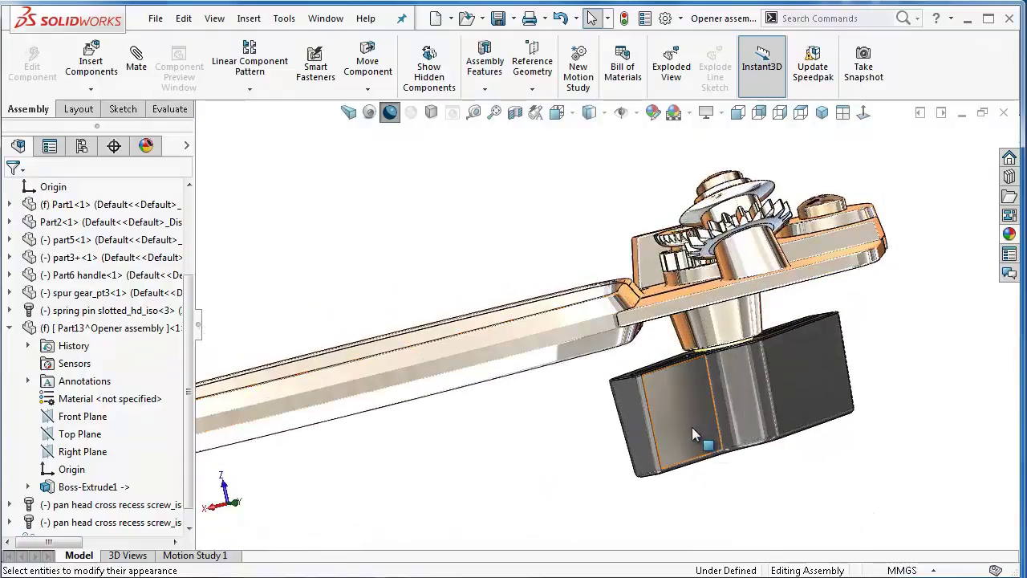
left_click_drag(692, 428, 714, 483)
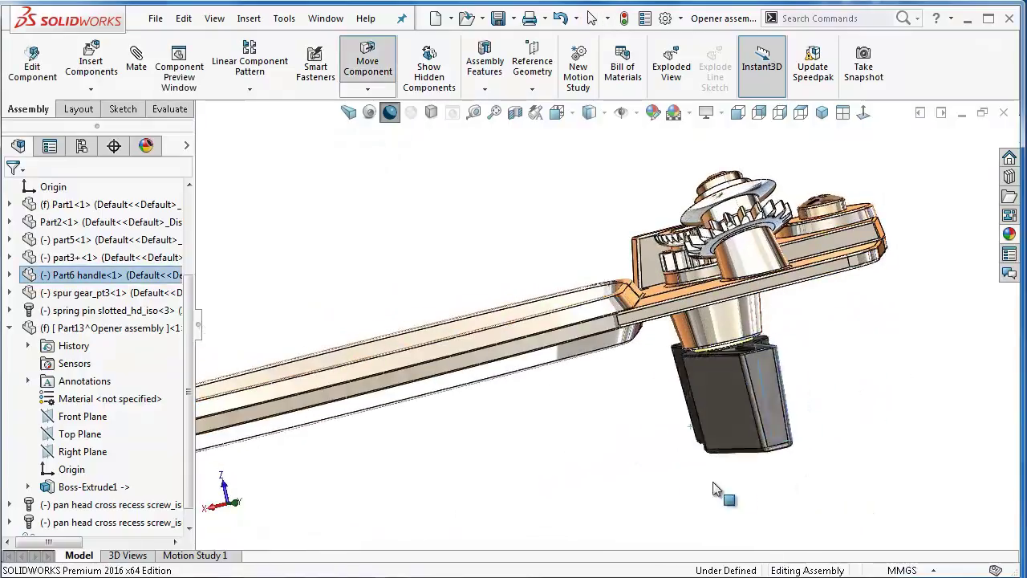
key("Escape")
- Move the plate to pivot the upper handle and swing the lower handle
mouse_move(717, 490)
middle_mouse_down()
mouse_move(733, 353)
mouse_move(711, 364)
middle_mouse_up()
scroll(713, 371, "up", 3)
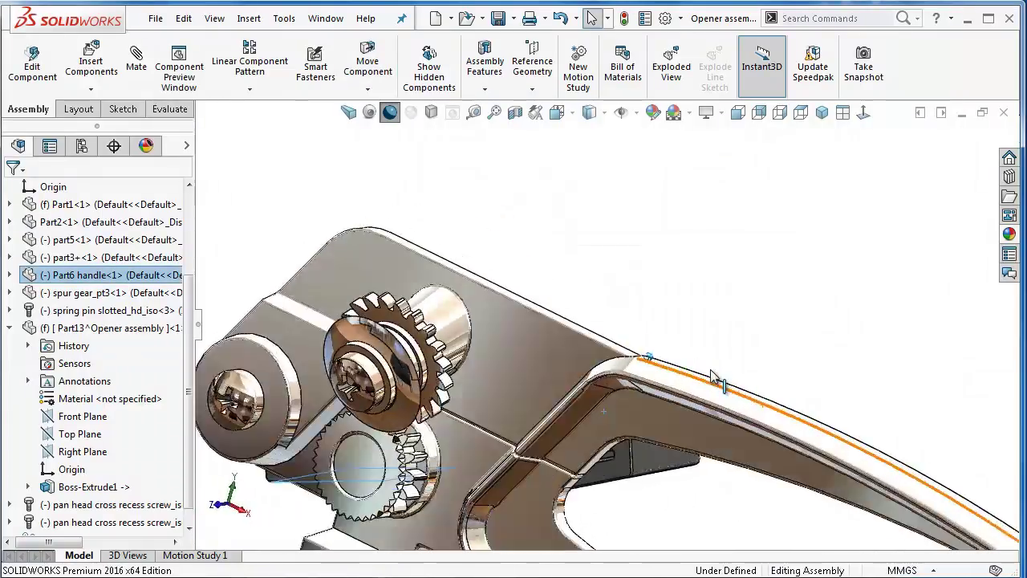
key("ctrl+shift+z")
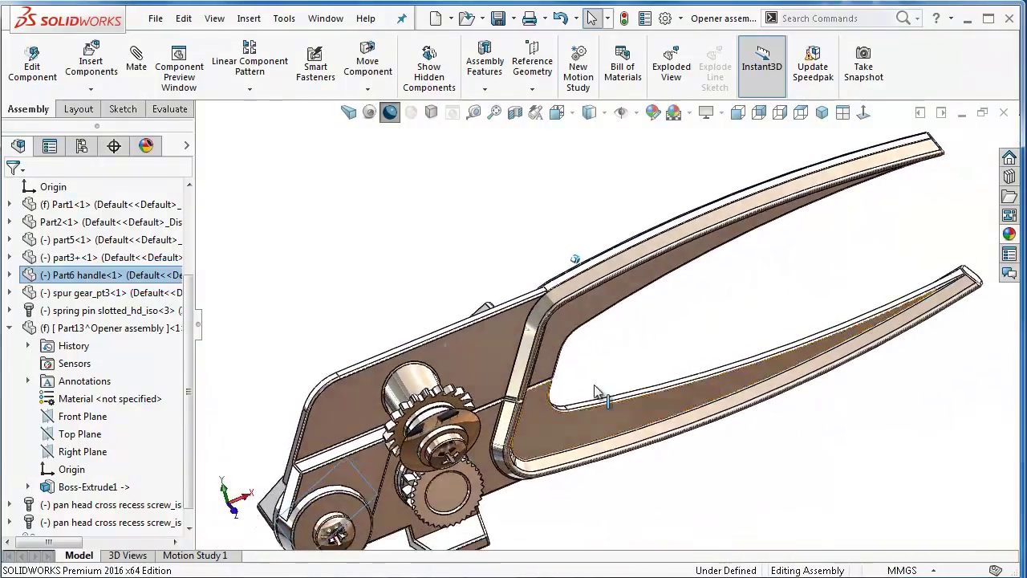
mouse_move(516, 298)
left_mouse_down()
mouse_move(360, 297)
mouse_move(471, 310)
mouse_move(393, 295)
left_mouse_up()
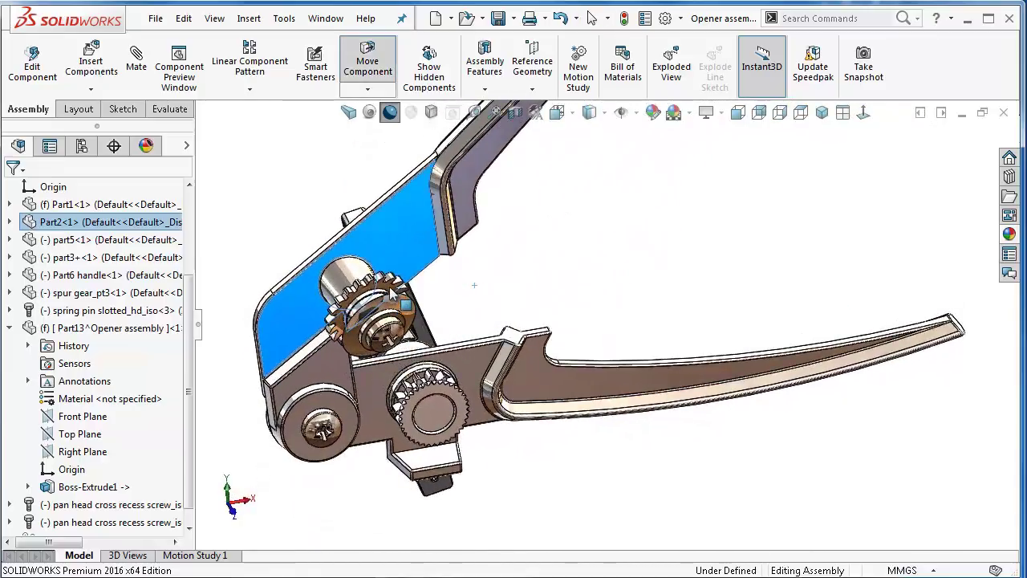
mouse_move(391, 305)
left_mouse_down()
mouse_move(425, 477)
mouse_move(549, 492)
left_mouse_up()
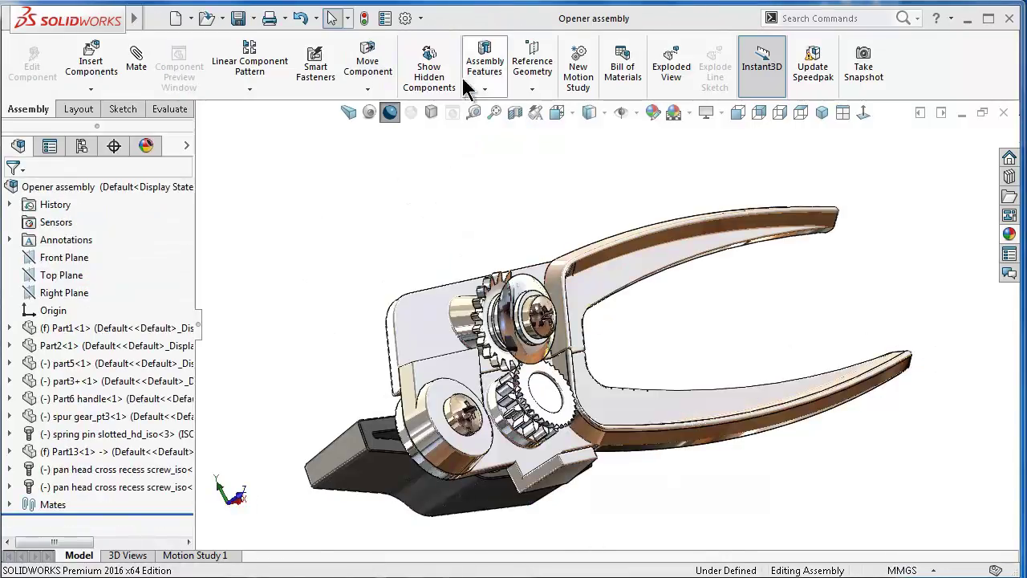
left_click(419, 19)
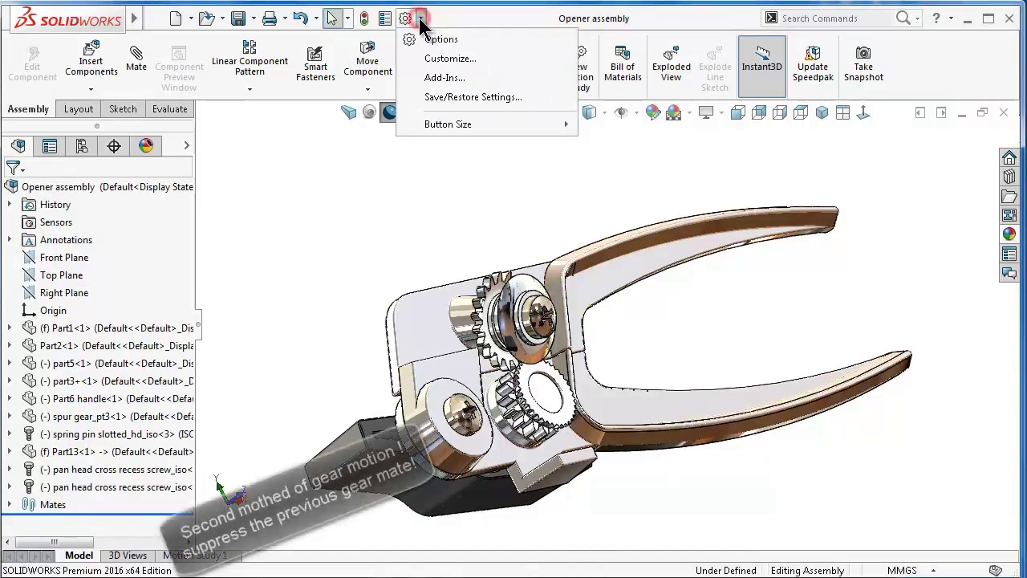
left_click(443, 78)
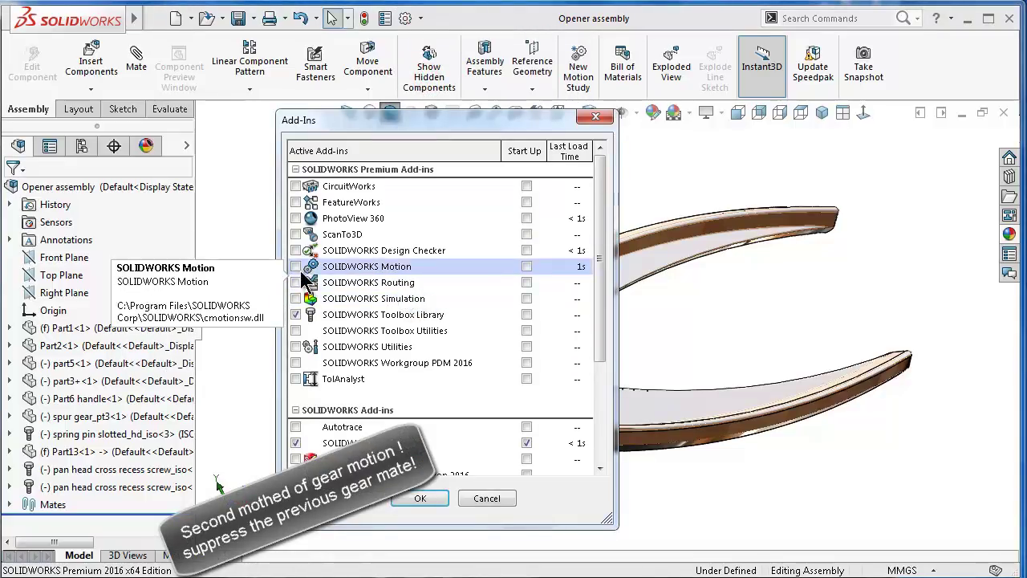
left_click(420, 498)
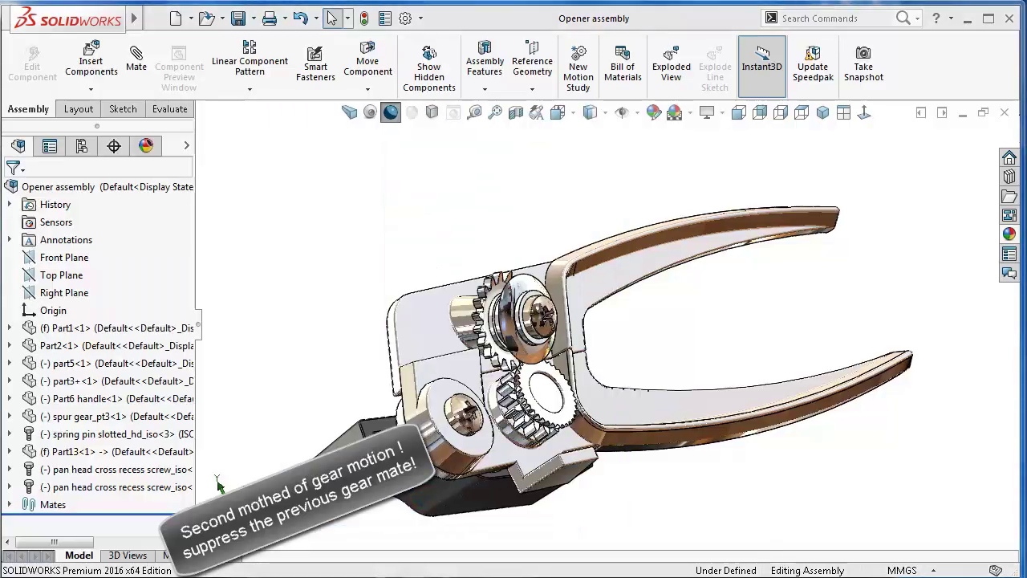
- Inspect GearMate1 in the assembly's mates list, then collapse the list
left_click(8, 503)
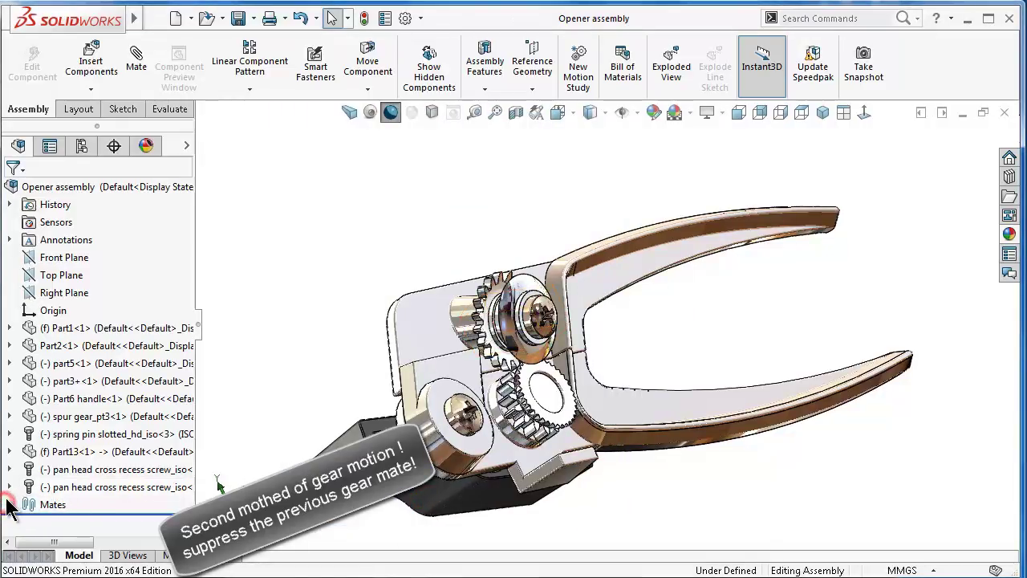
left_click_drag(187, 448, 187, 456)
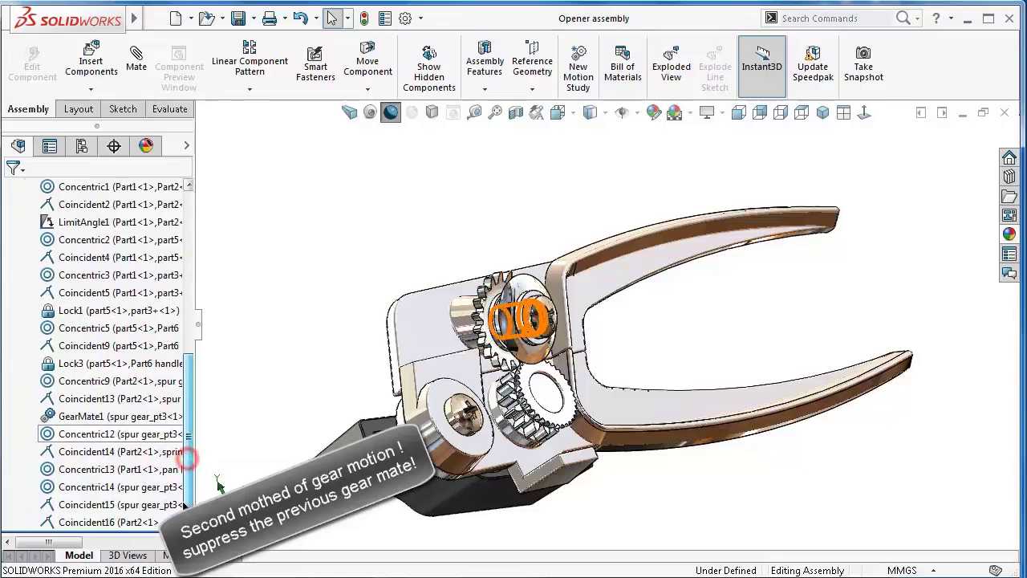
left_click(88, 418)
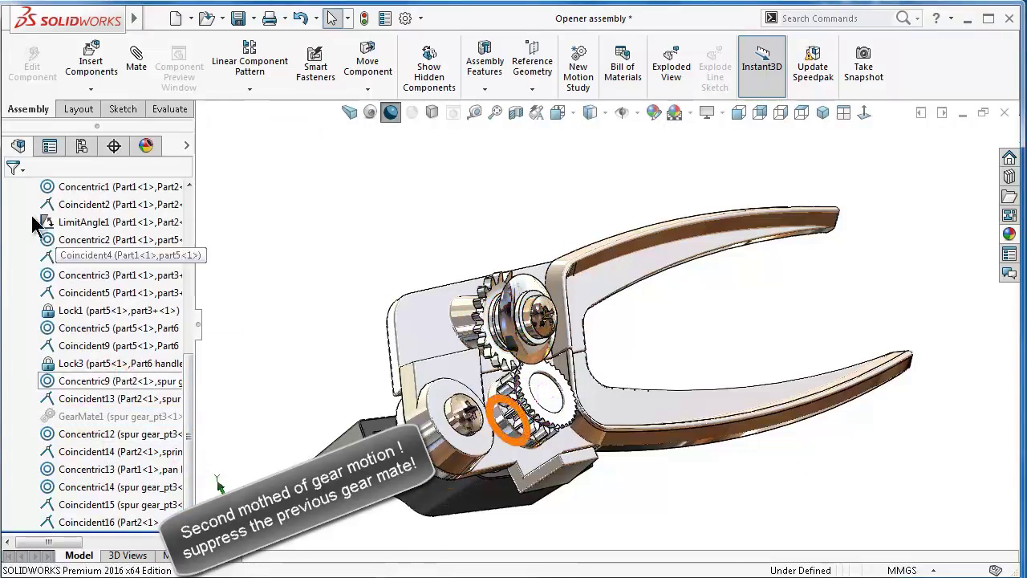
left_click_drag(191, 383, 194, 315)
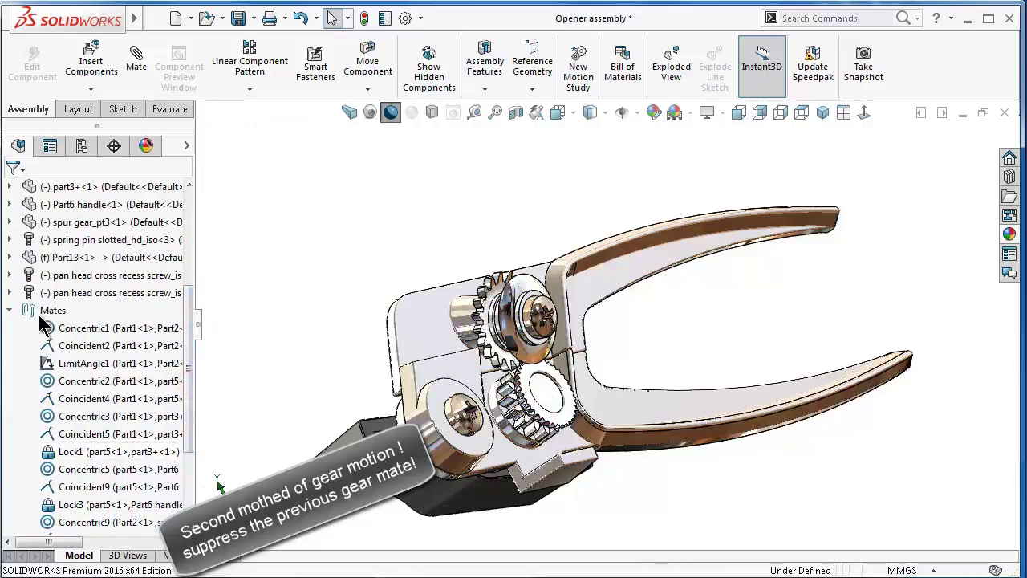
left_click(9, 311)
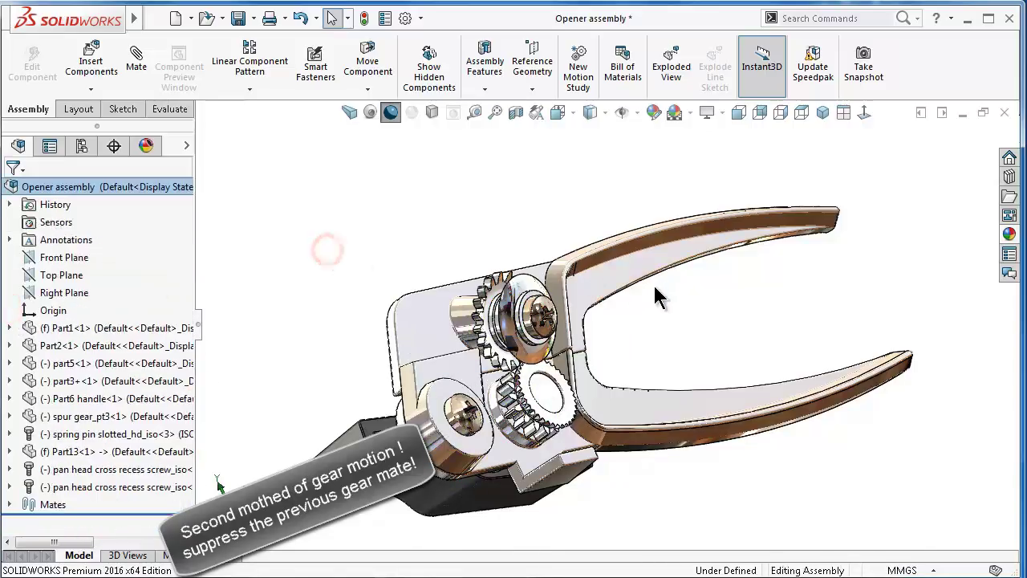
- Drag the top plate, upper handle and lower gear, leaving the black lever swung down
mouse_move(657, 297)
middle_mouse_down()
mouse_move(649, 339)
mouse_move(437, 413)
middle_mouse_up()
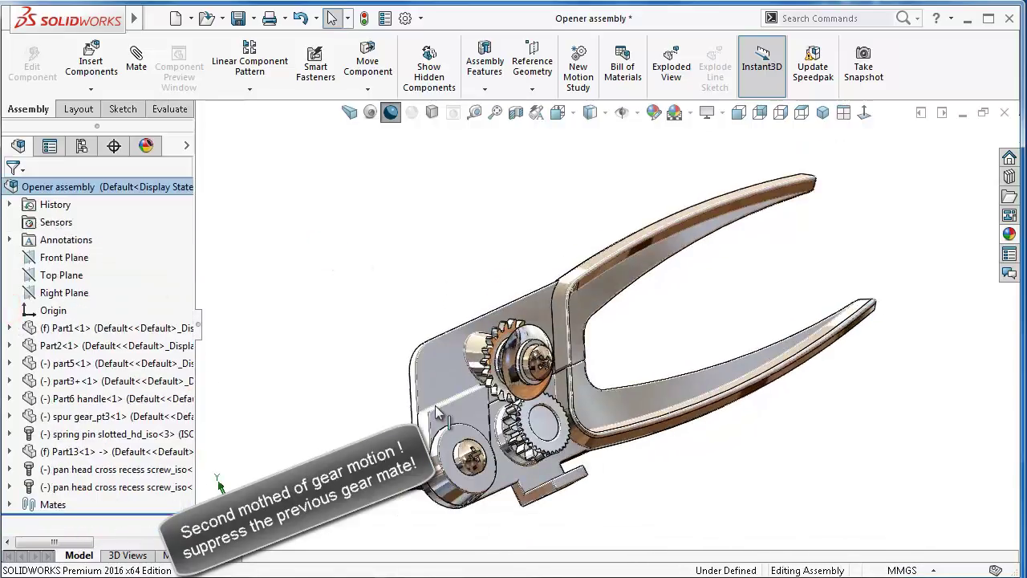
left_click(199, 332)
scroll(608, 475, "down", 3)
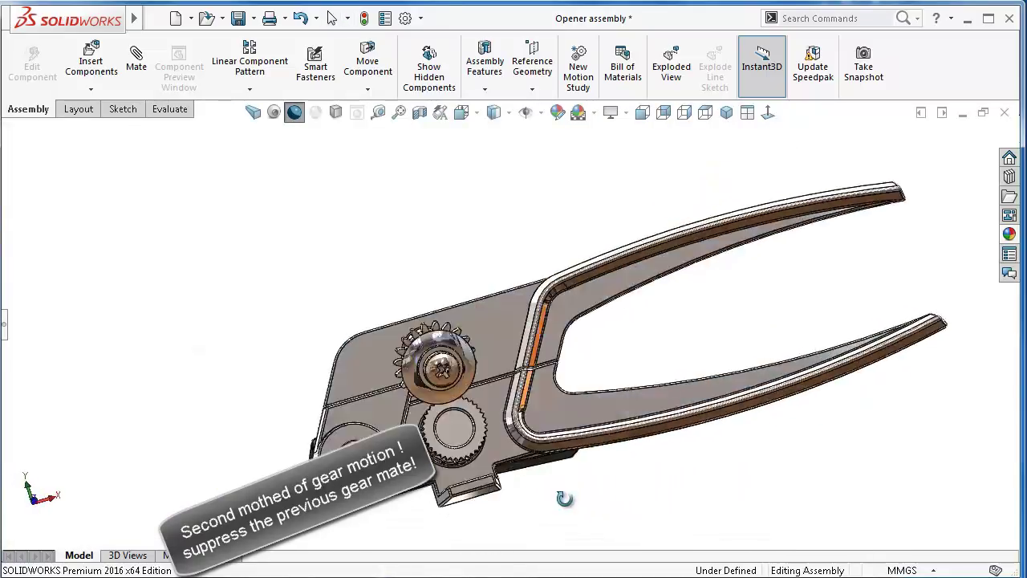
scroll(594, 491, "down", 3)
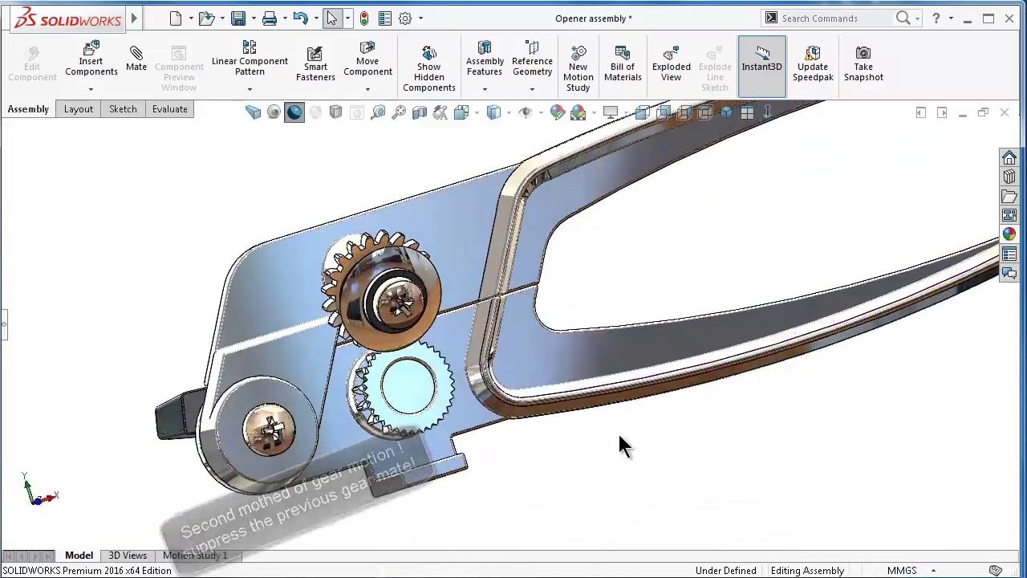
left_click(439, 246)
left_click_drag(439, 245, 245, 133)
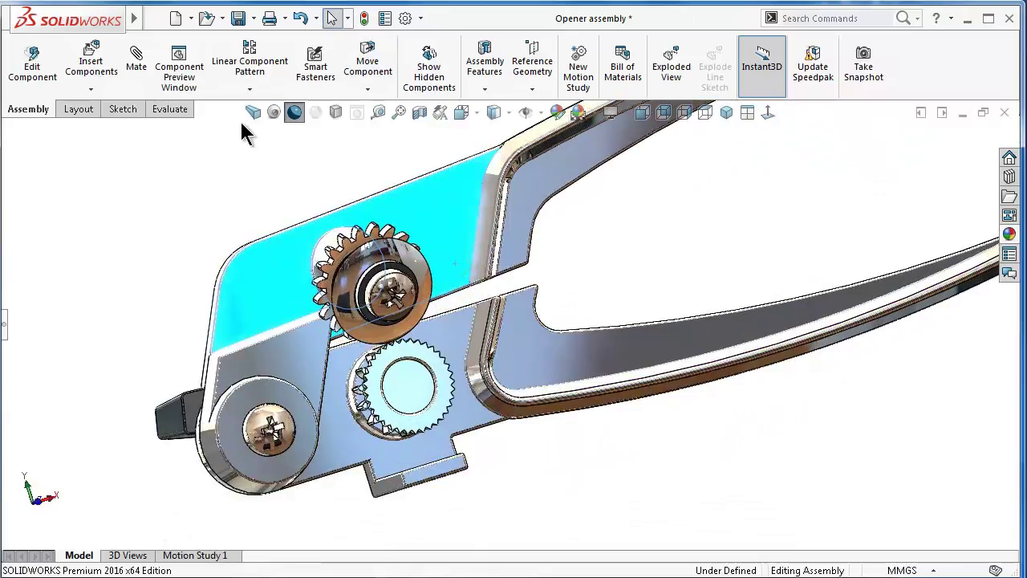
left_click(297, 113)
left_click(610, 257)
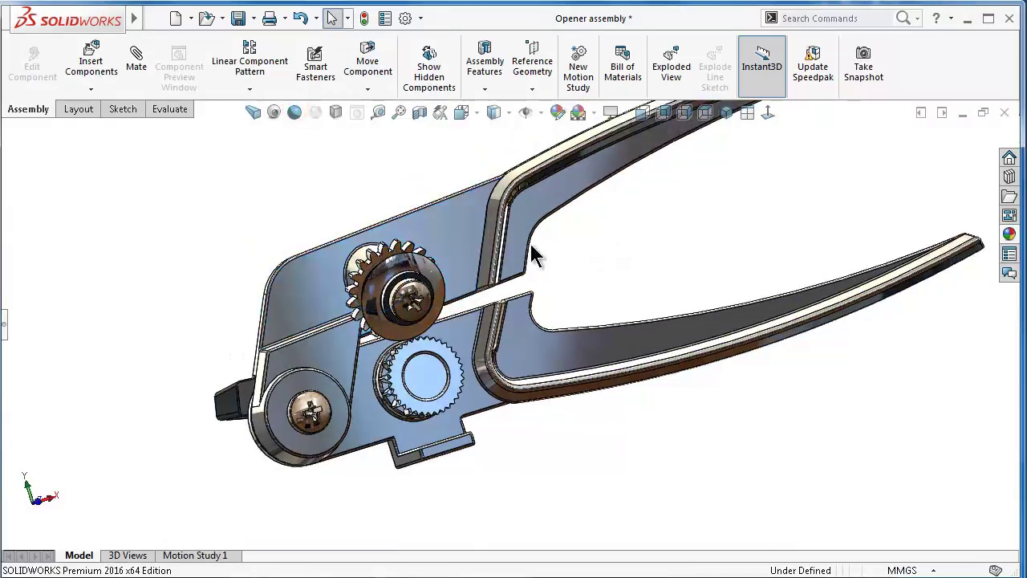
left_click_drag(536, 255, 526, 253)
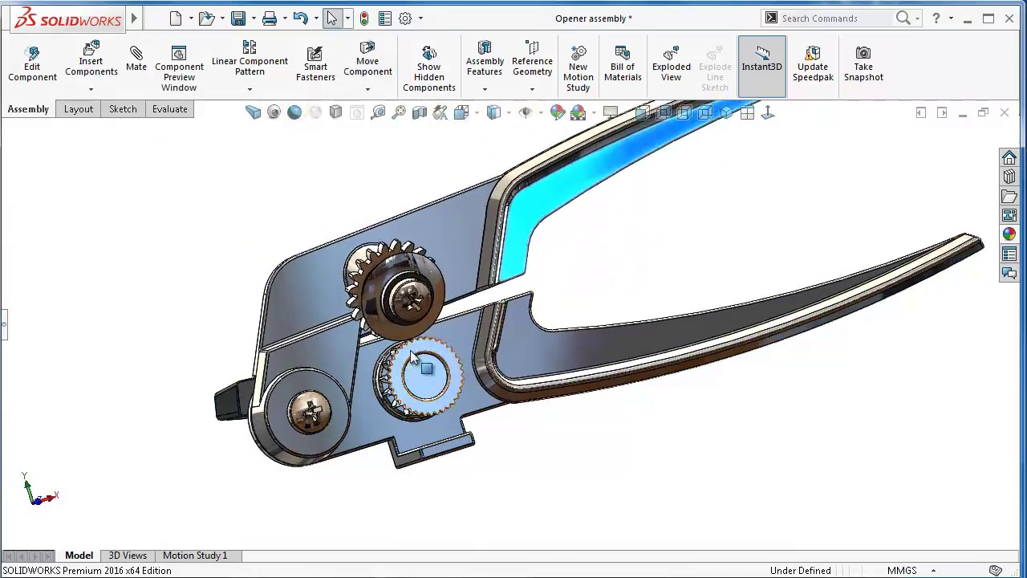
left_click_drag(412, 359, 487, 419)
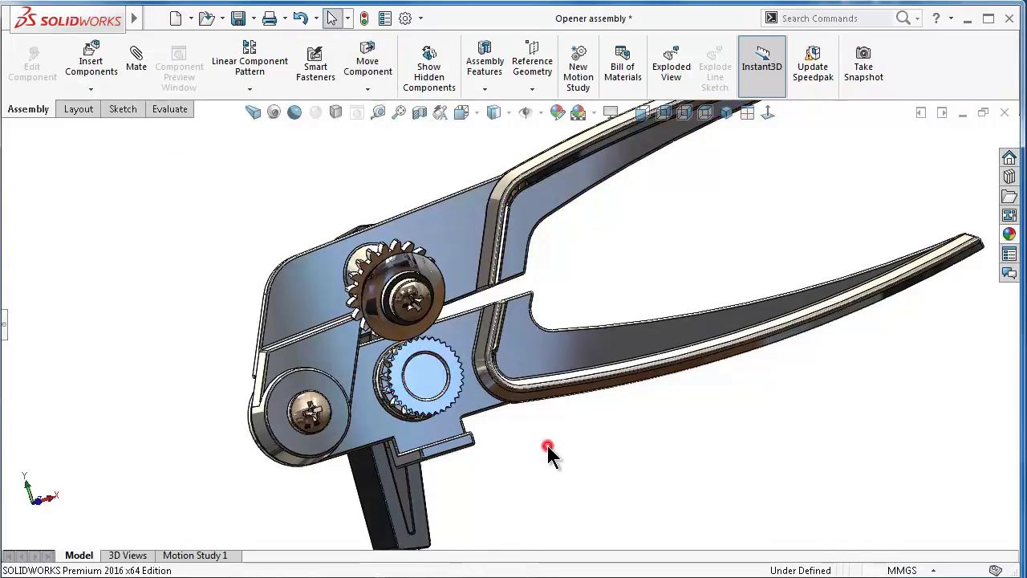
- Open Motion Study 1 and switch its study type to Motion Analysis
left_click(222, 556)
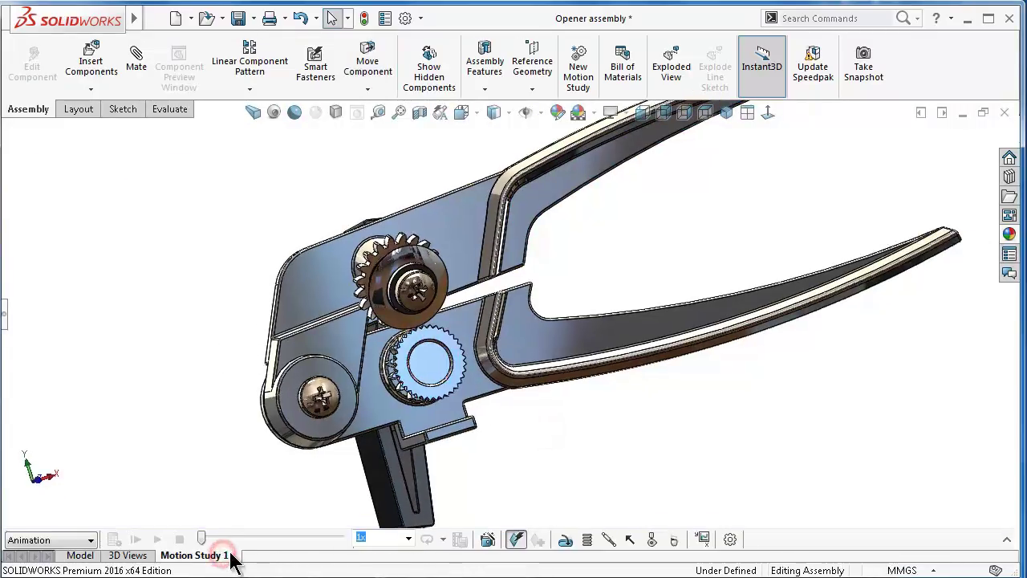
left_click(1008, 540)
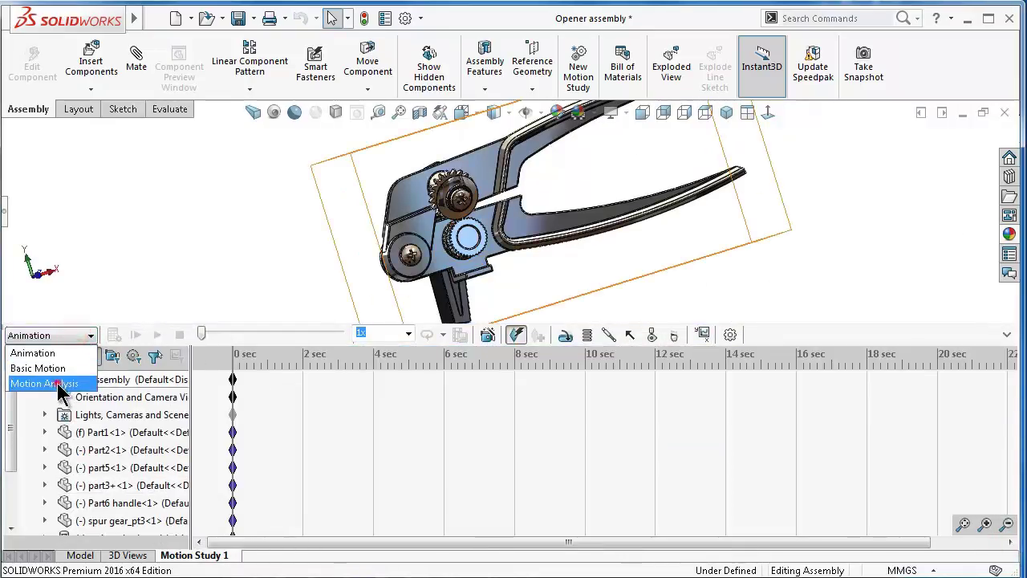
left_click(61, 385)
left_click(190, 208)
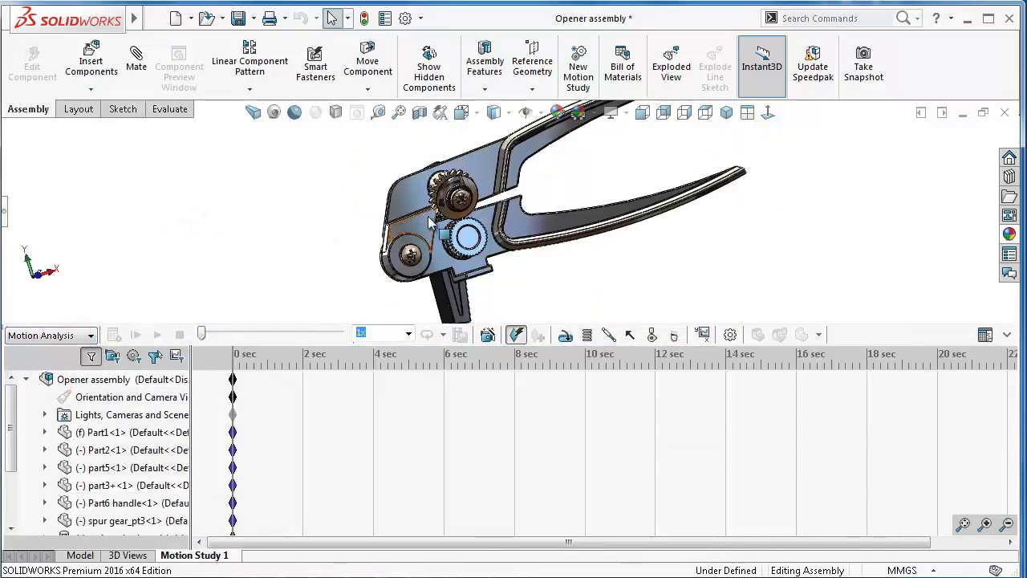
mouse_move(582, 207)
middle_mouse_down()
mouse_move(598, 260)
mouse_move(597, 248)
middle_mouse_up()
scroll(597, 248, "down", 2)
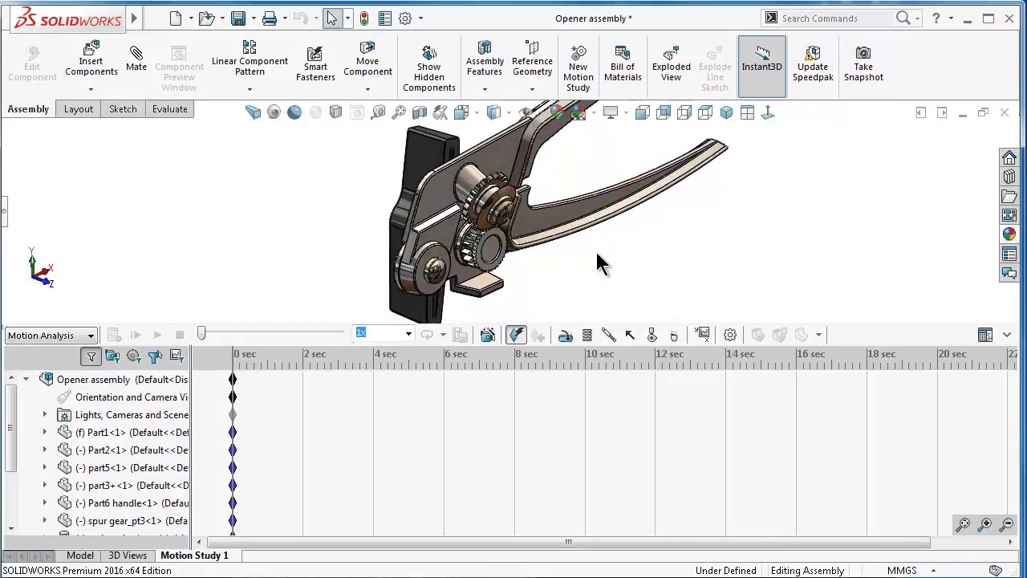
- Create Motion Study 2, test-move the Part2 handle, and set it to Motion Analysis
left_click(840, 239)
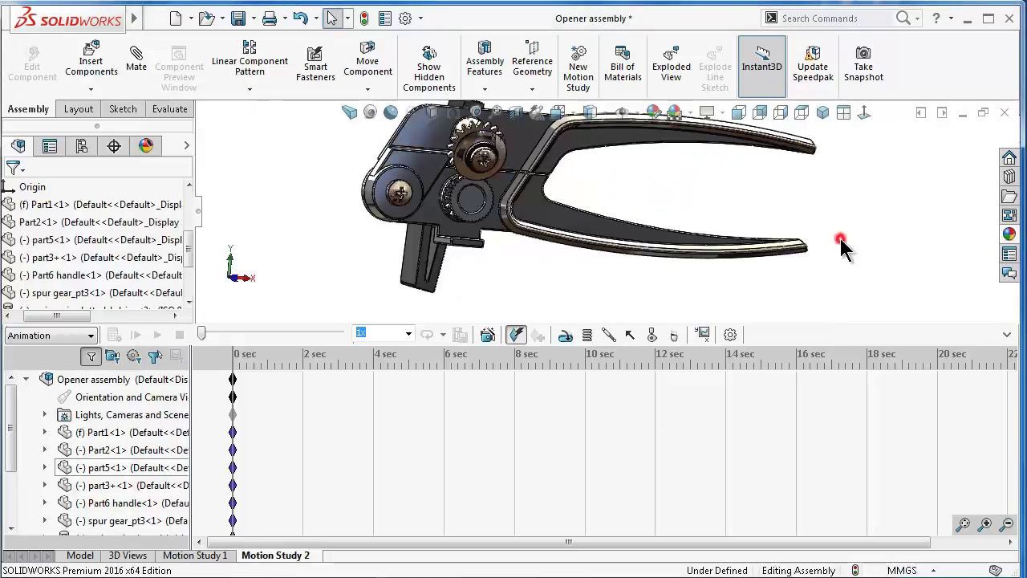
middle_click_drag(819, 251, 711, 230)
scroll(643, 233, "down", 2)
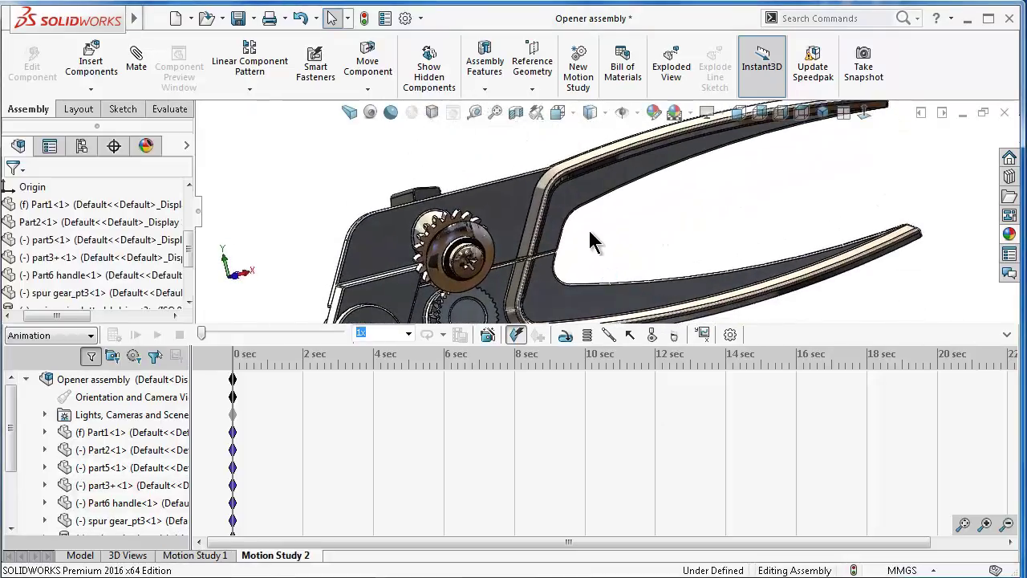
middle_click_drag(580, 241, 520, 210)
left_click_drag(521, 211, 506, 237)
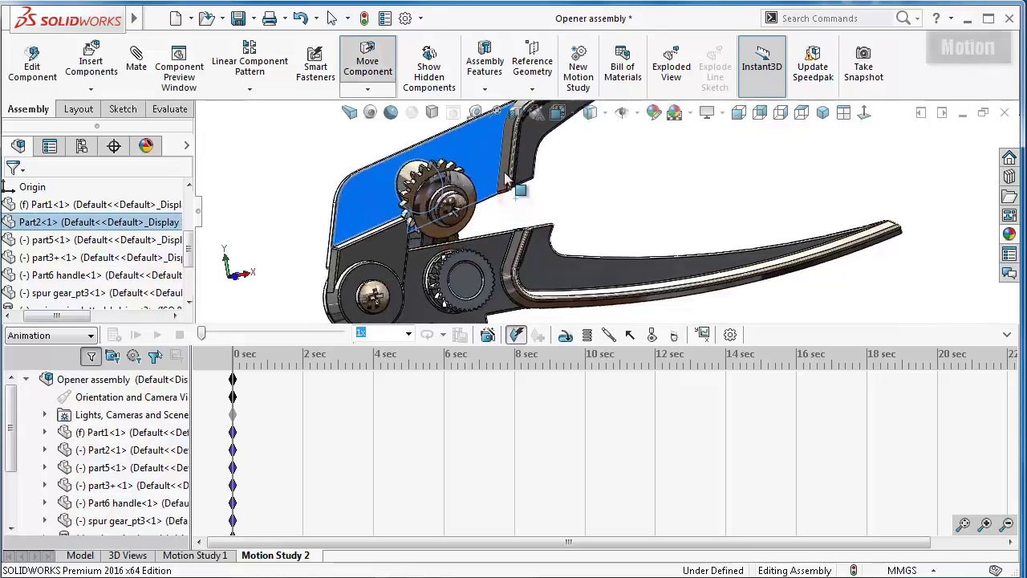
middle_click_drag(505, 237, 610, 224)
scroll(618, 228, "down", 3)
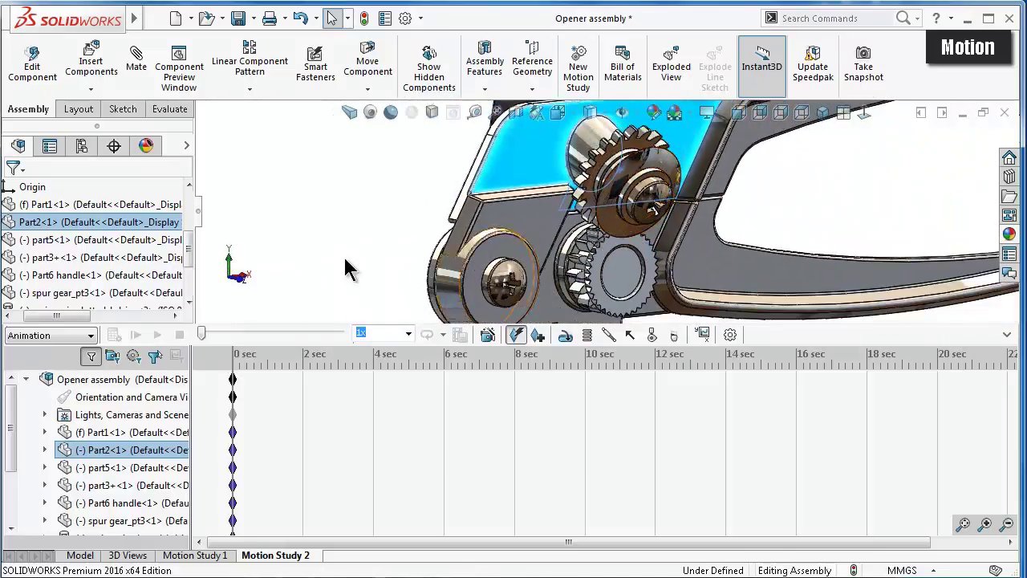
left_click(64, 385)
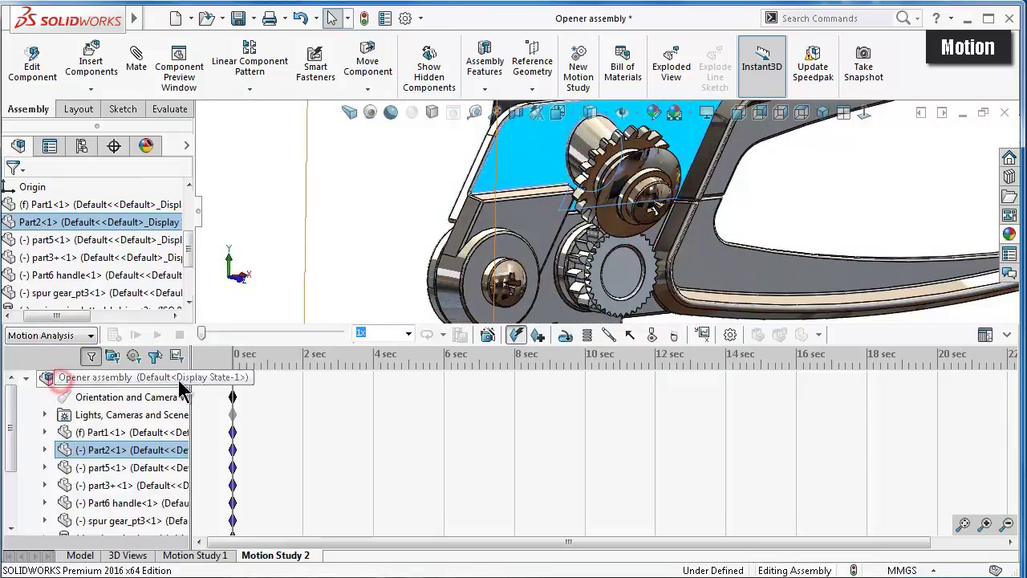
left_click(565, 335)
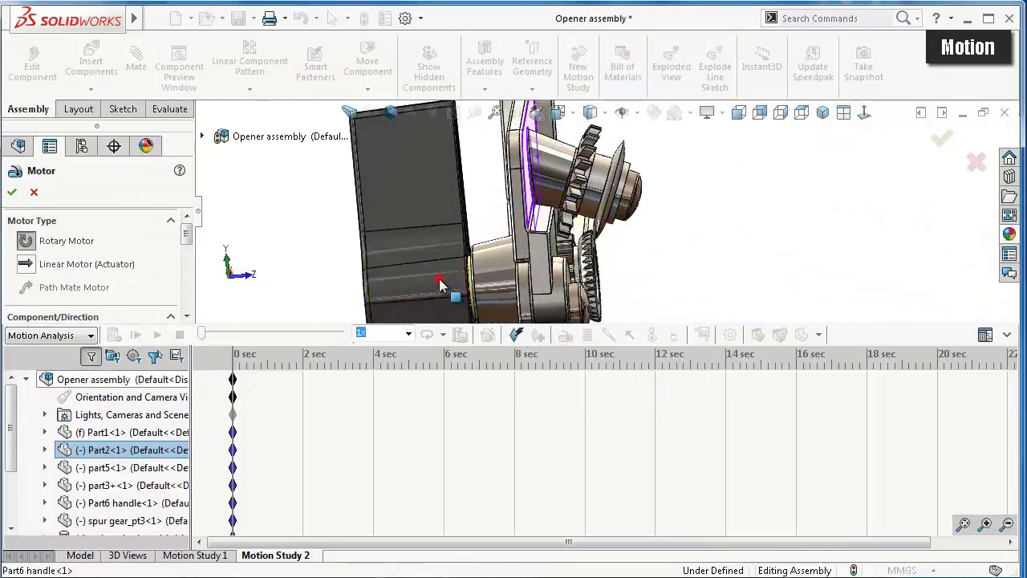
- Apply a 100 RPM constant-speed rotary motor, RotaryMotor3, to the Part6 handle face
left_click(440, 287)
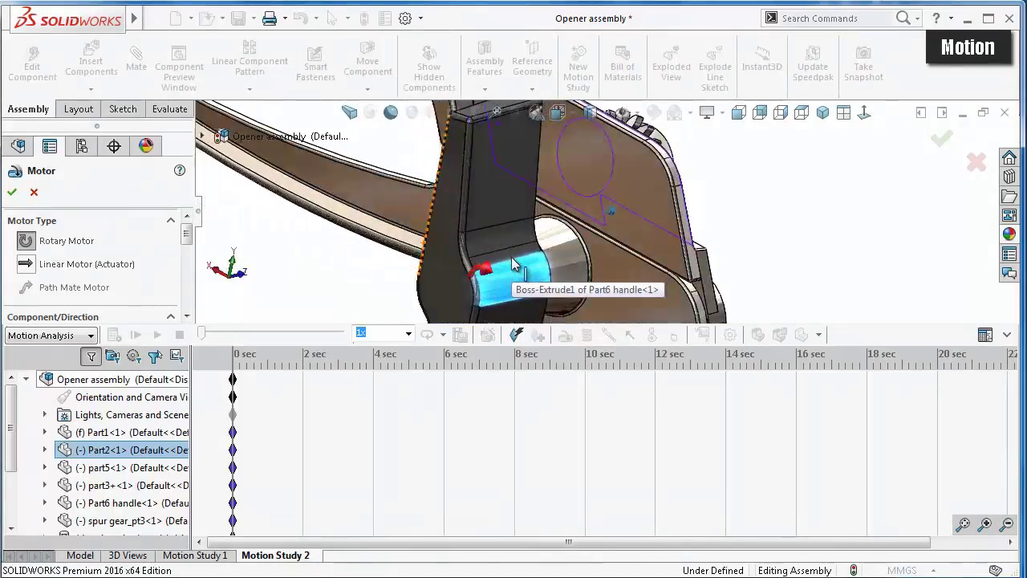
scroll(190, 254, "down", 1)
left_click_drag(190, 254, 185, 283)
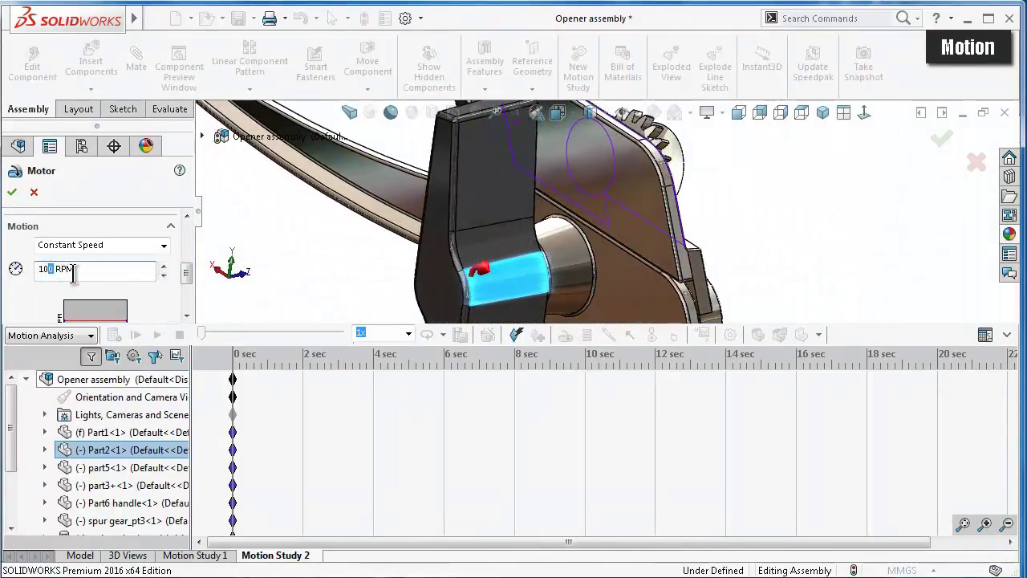
left_click(12, 192)
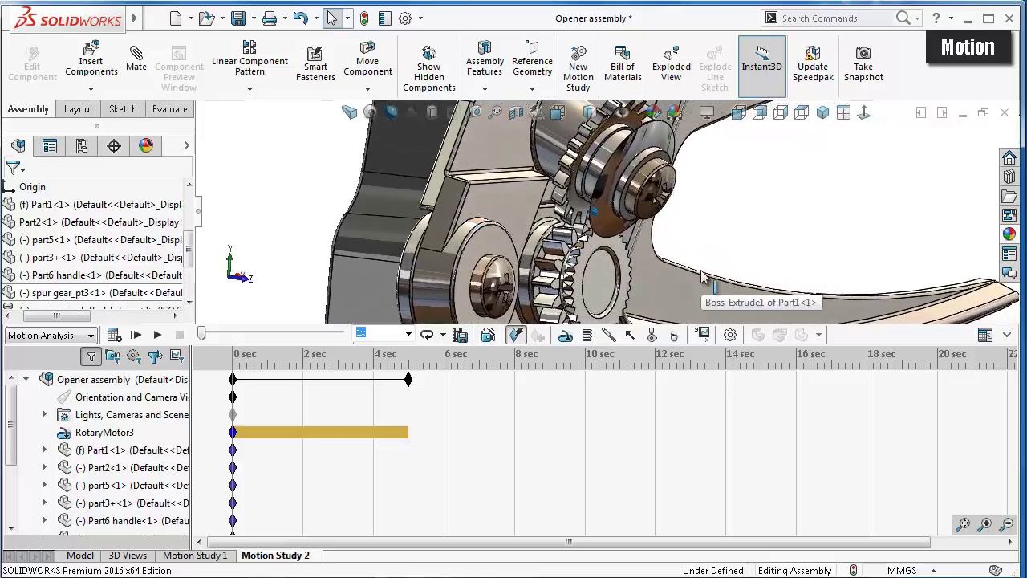
- Create Solid Body Contact3 between the two meshing spur gears
scroll(612, 215, "down", 2)
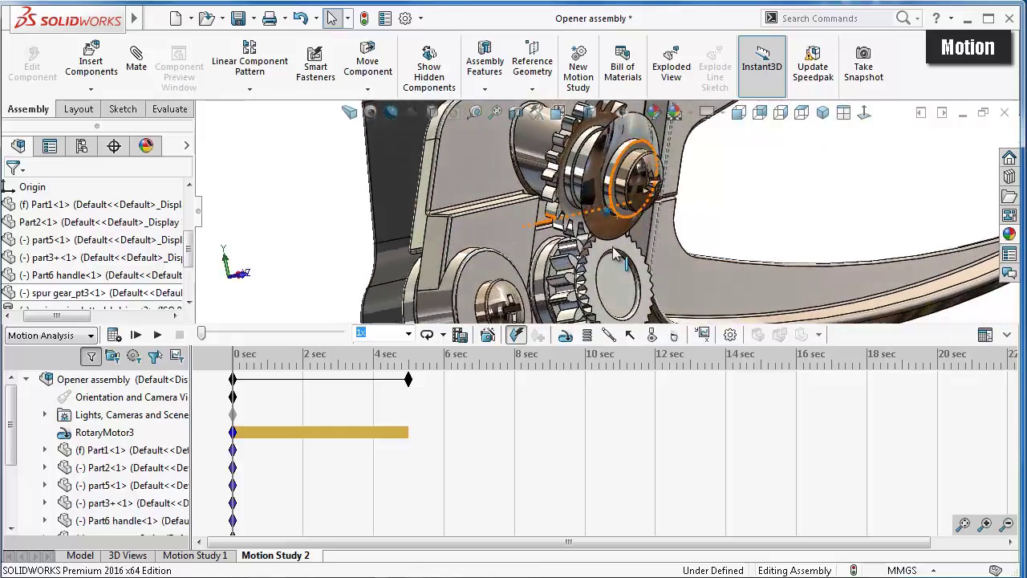
scroll(614, 233, "down", 2)
scroll(616, 256, "down", 2)
scroll(617, 255, "down", 2)
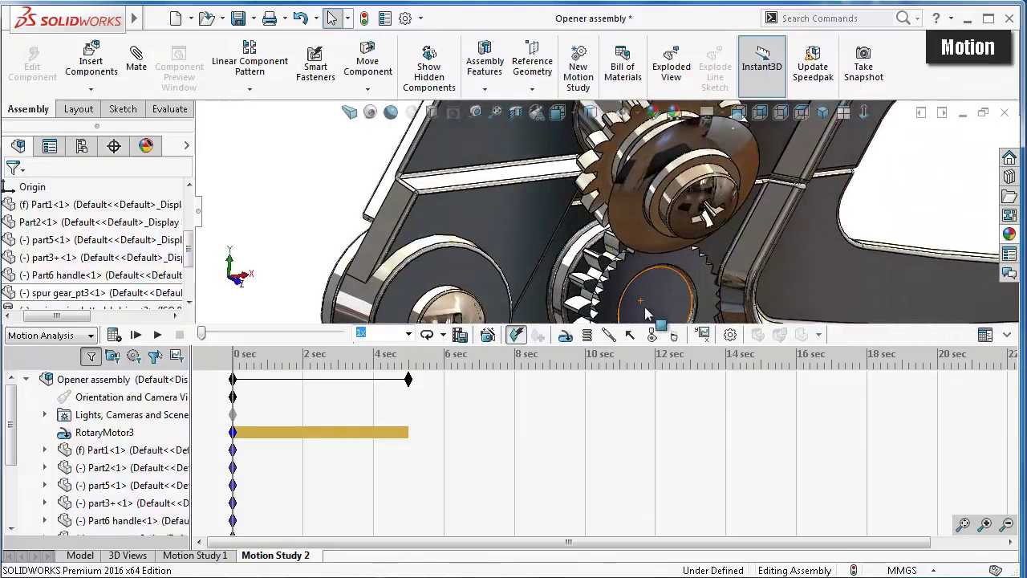
left_click(651, 337)
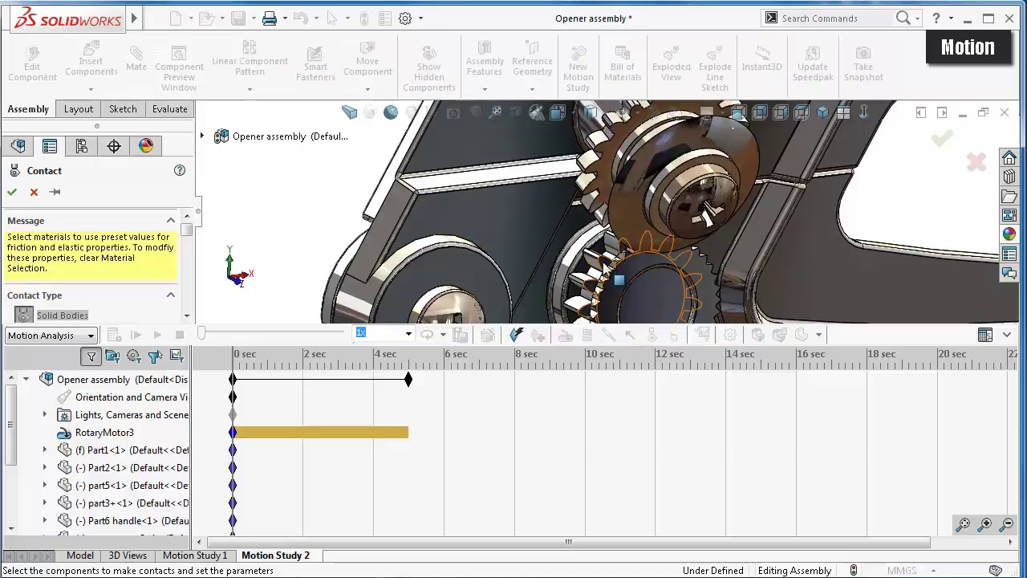
left_click(604, 265)
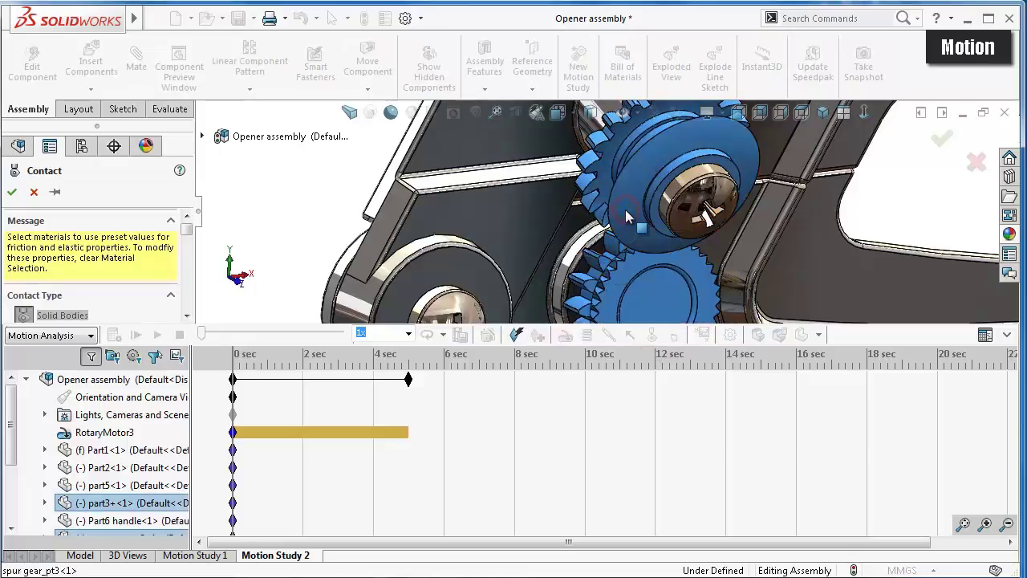
left_click(942, 142)
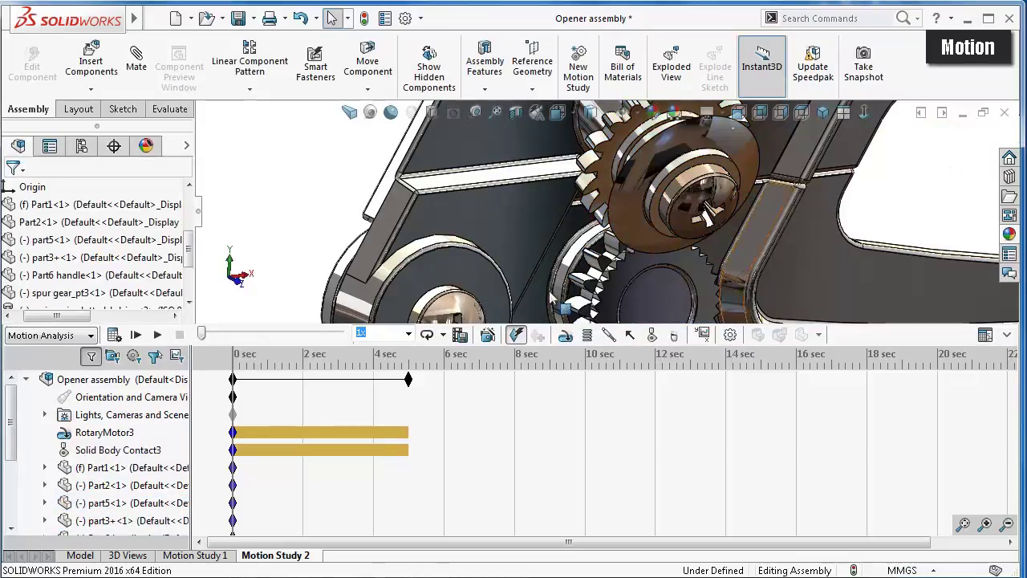
- Calculate Motion Study 2 and drag its end time out to about 12 seconds
left_click(115, 335)
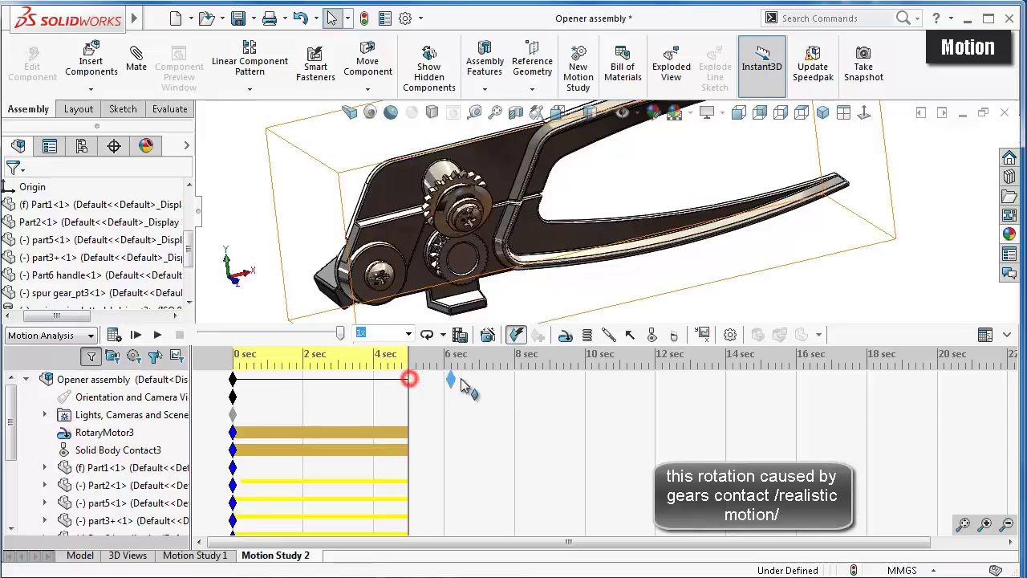
left_click_drag(665, 389, 663, 397)
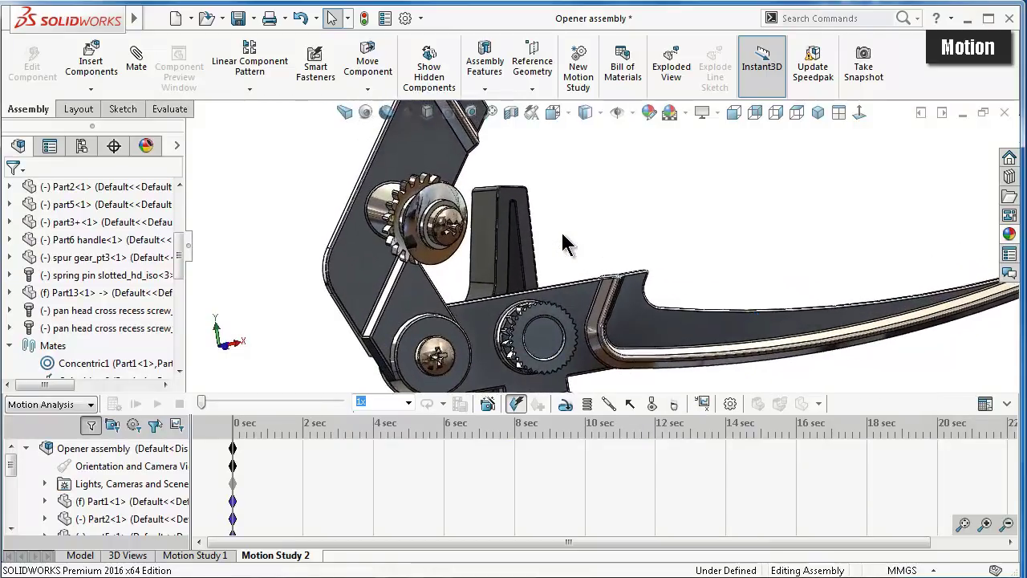
- Add RotaryMotor13, a 10 RPM constant-speed motor on the Part6 handle face
left_click(565, 401)
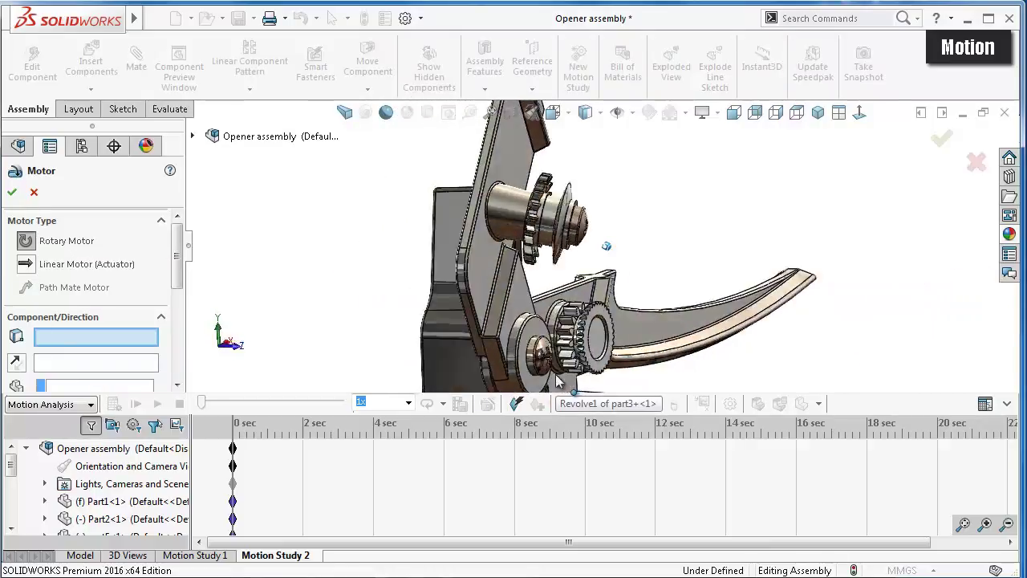
mouse_move(560, 381)
middle_mouse_down()
mouse_move(571, 355)
mouse_move(396, 339)
middle_mouse_up()
left_click(572, 337)
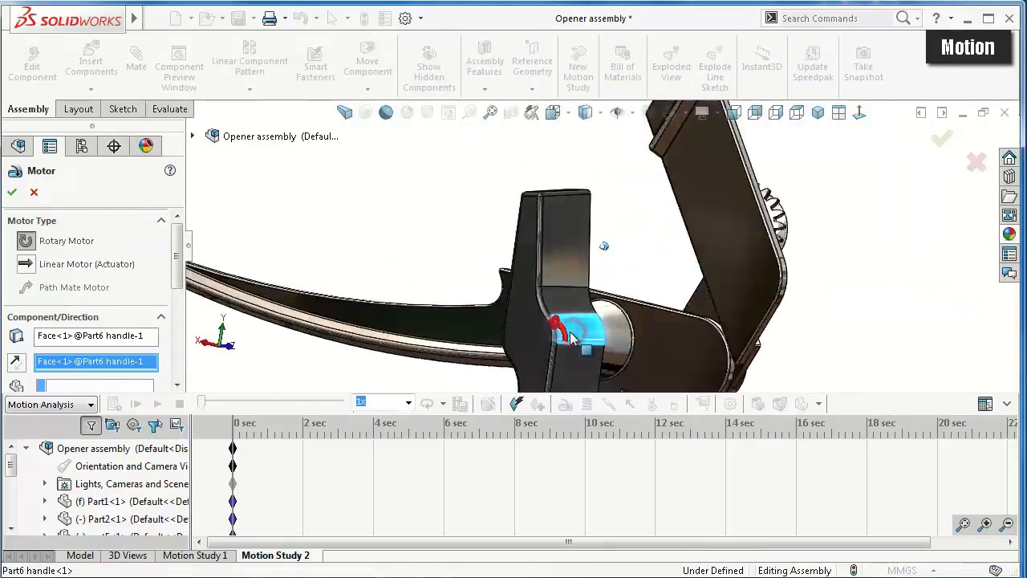
left_click_drag(180, 270, 184, 305)
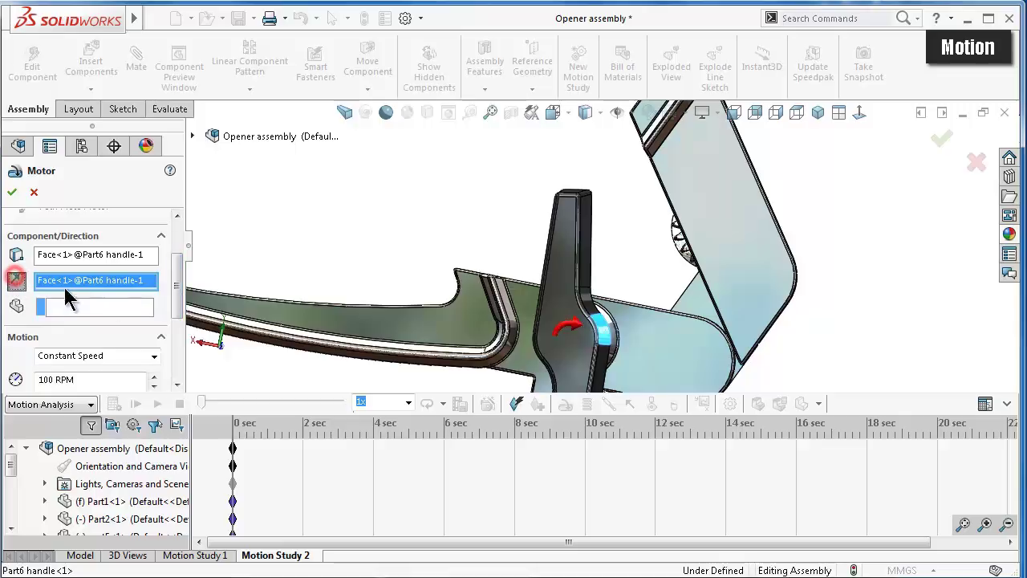
left_click_drag(178, 299, 180, 317)
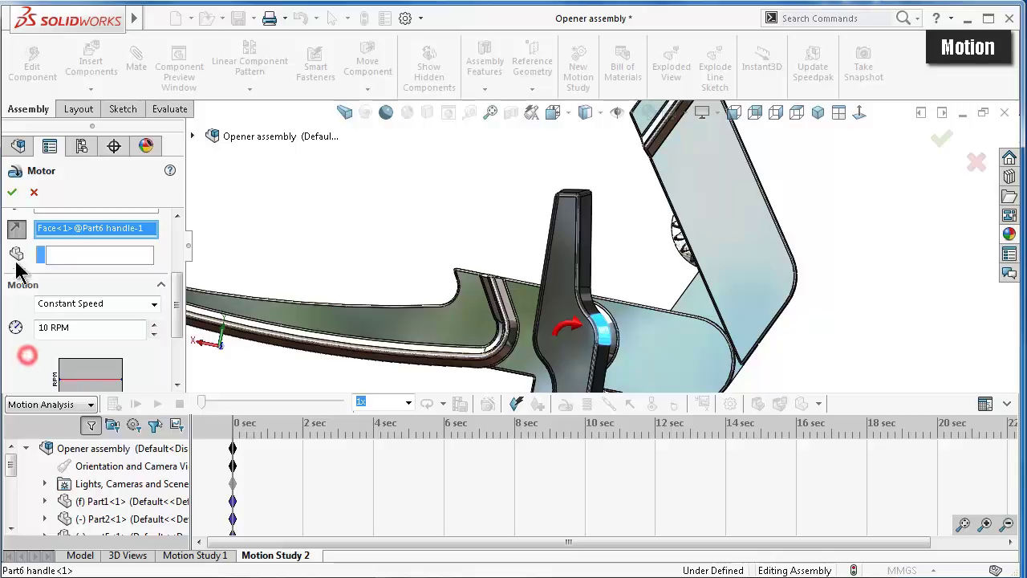
left_click(12, 192)
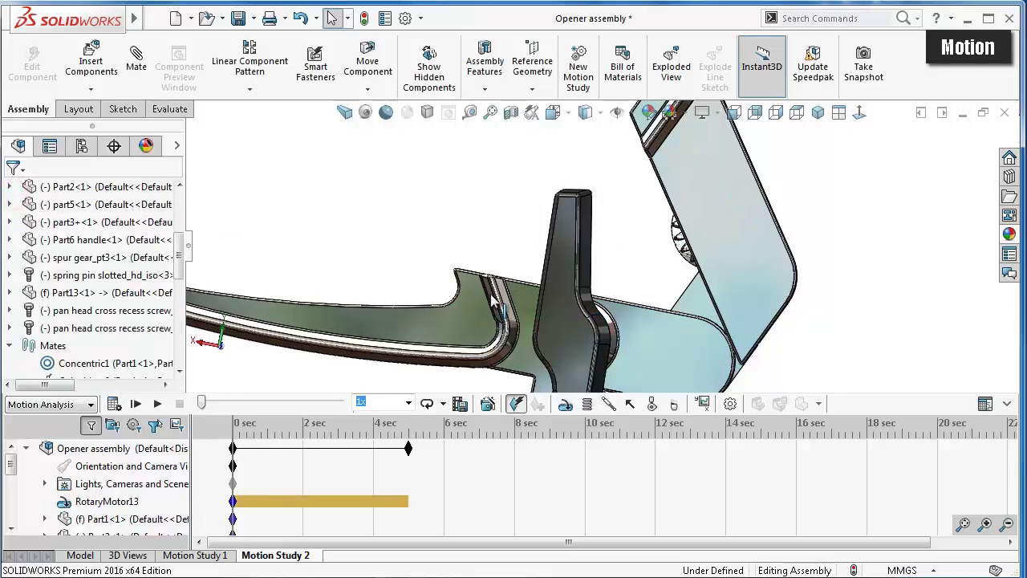
- Switch to standard views of the handle and begin a second rotary motor
key("ctrl+3")
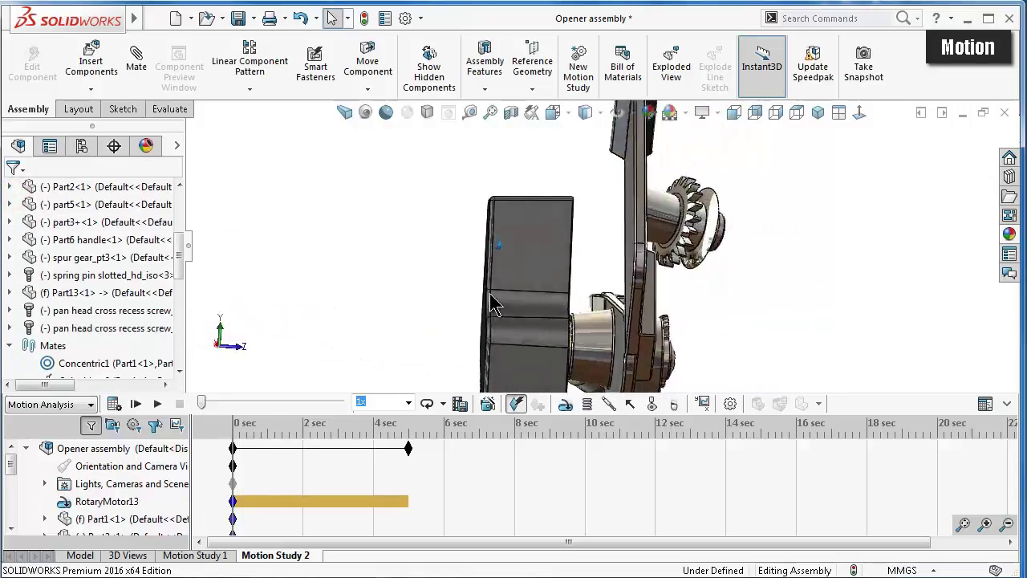
key("ctrl+1")
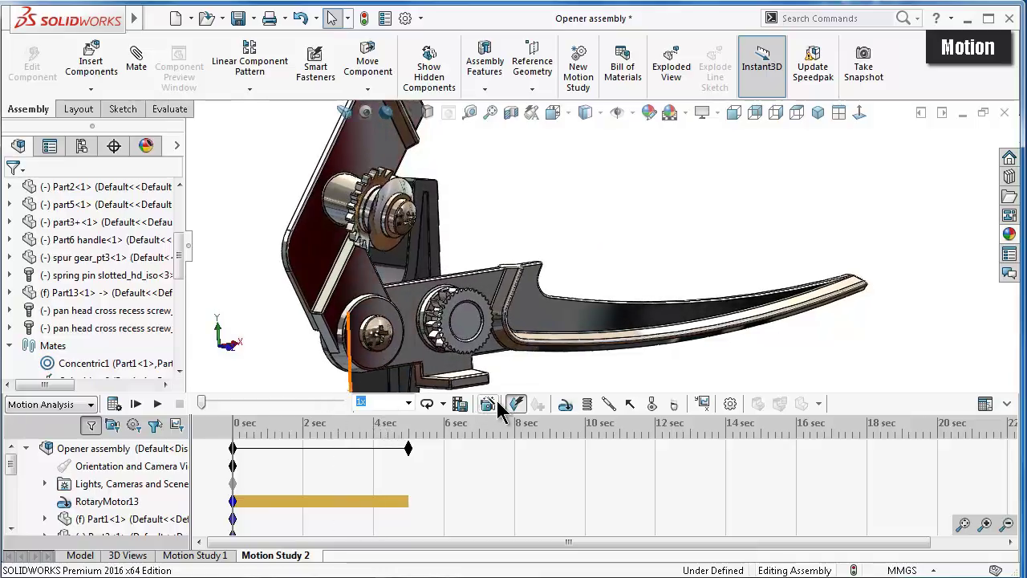
left_click(565, 404)
- Add RotaryMotor14 on Part2's circular edge at a constant 2 RPM
scroll(441, 325, "down", 5)
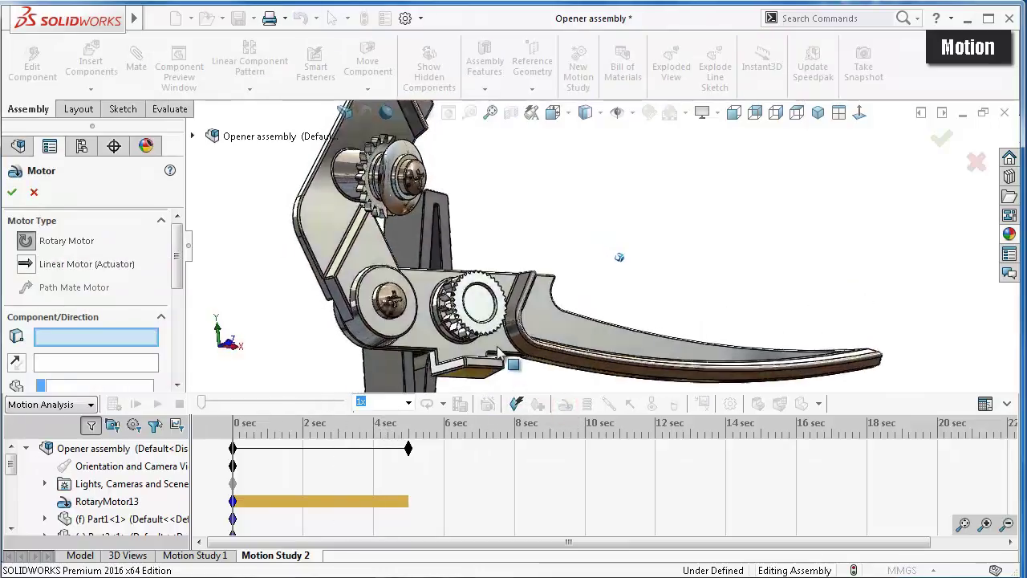
mouse_move(442, 325)
middle_mouse_down()
mouse_move(434, 366)
mouse_move(434, 350)
middle_mouse_up()
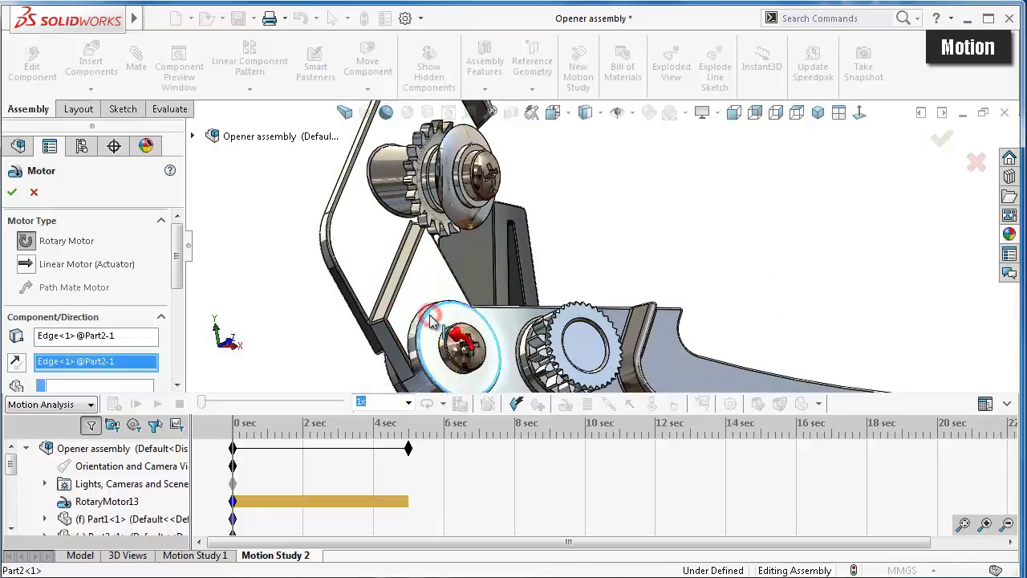
left_click_drag(179, 285, 179, 317)
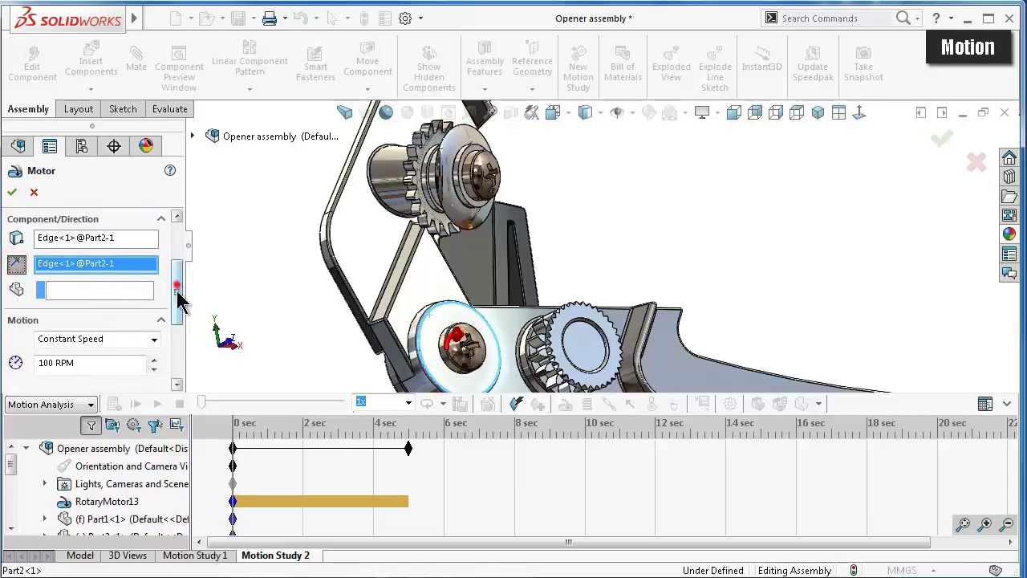
left_click_drag(180, 298, 180, 315)
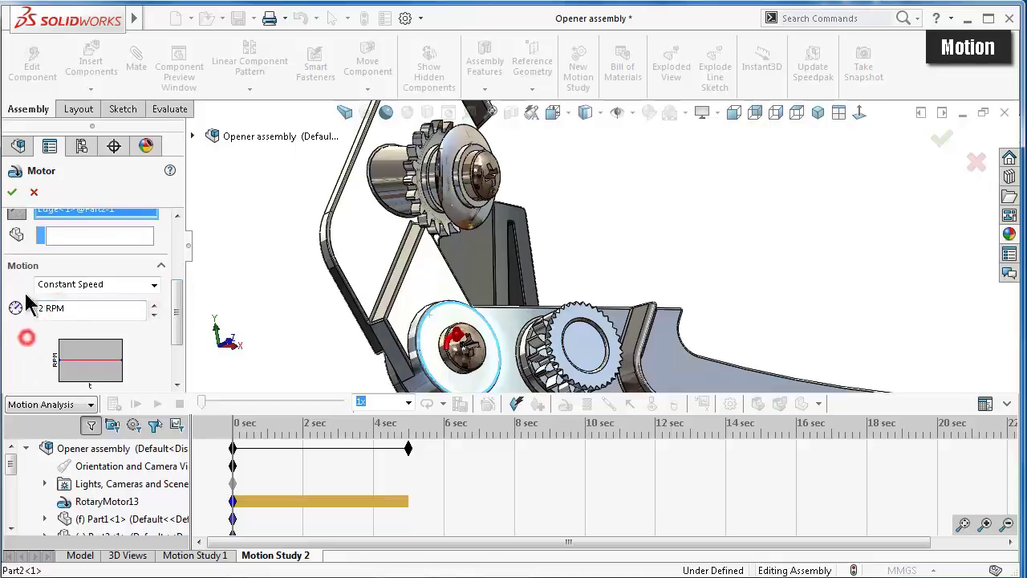
left_click(13, 194)
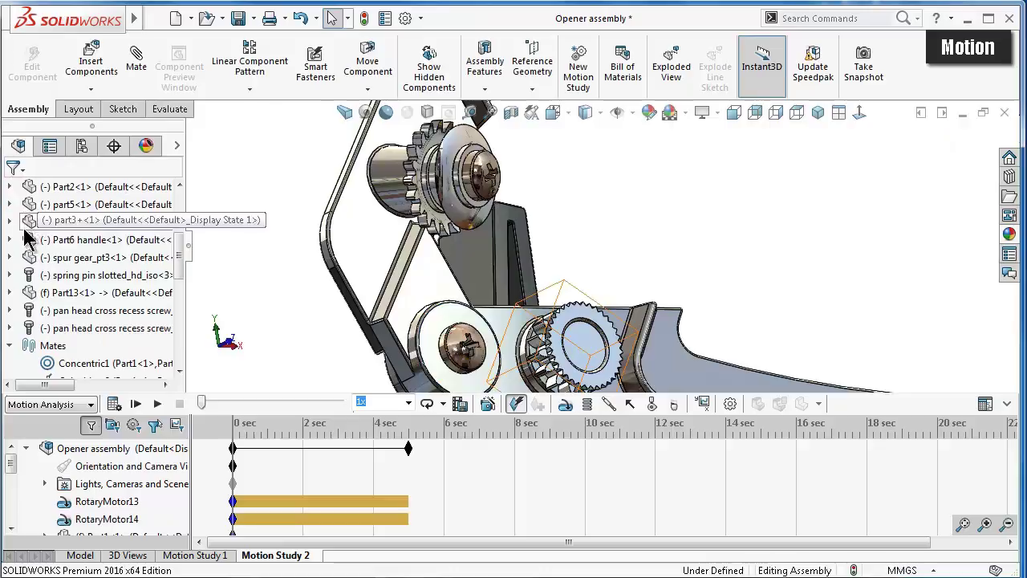
- Add a solid-body contact between the two meshing spur gears
mouse_move(303, 254)
middle_mouse_down()
mouse_move(473, 281)
mouse_move(590, 334)
mouse_move(630, 401)
middle_mouse_up()
left_click(652, 404)
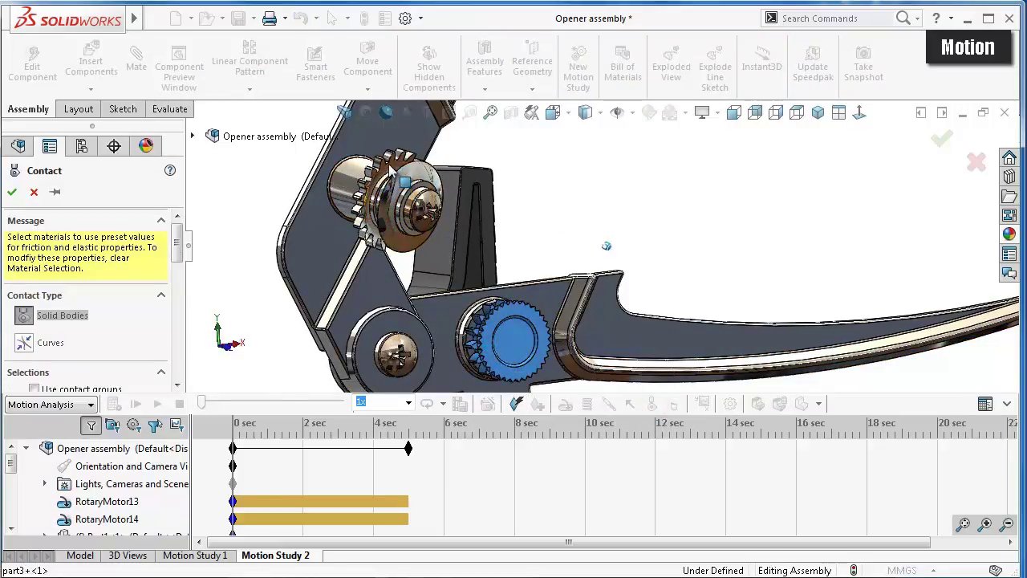
left_click(935, 143)
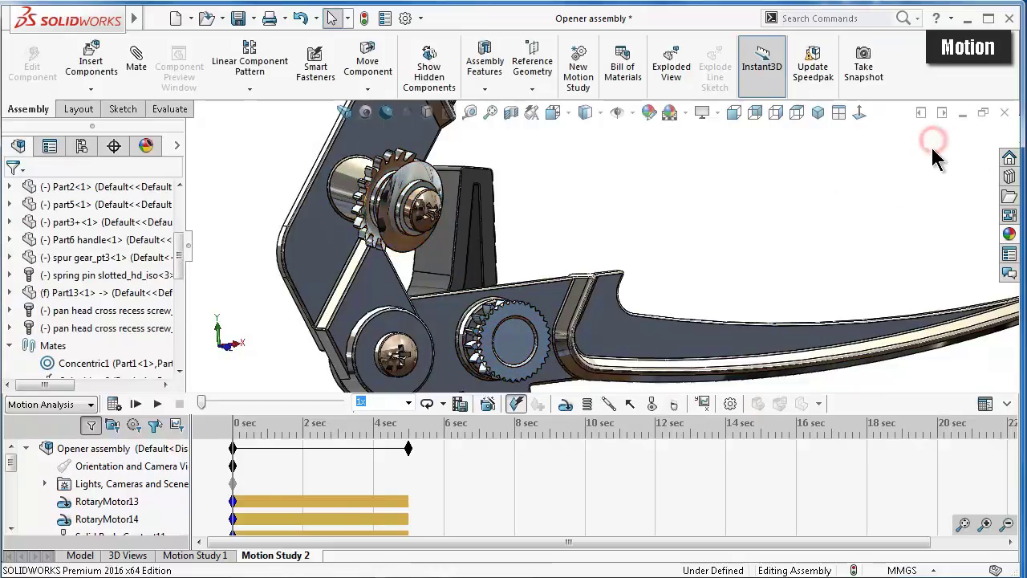
- Add a solid-body contact between handle Part1 and plate Part2
left_click(651, 404)
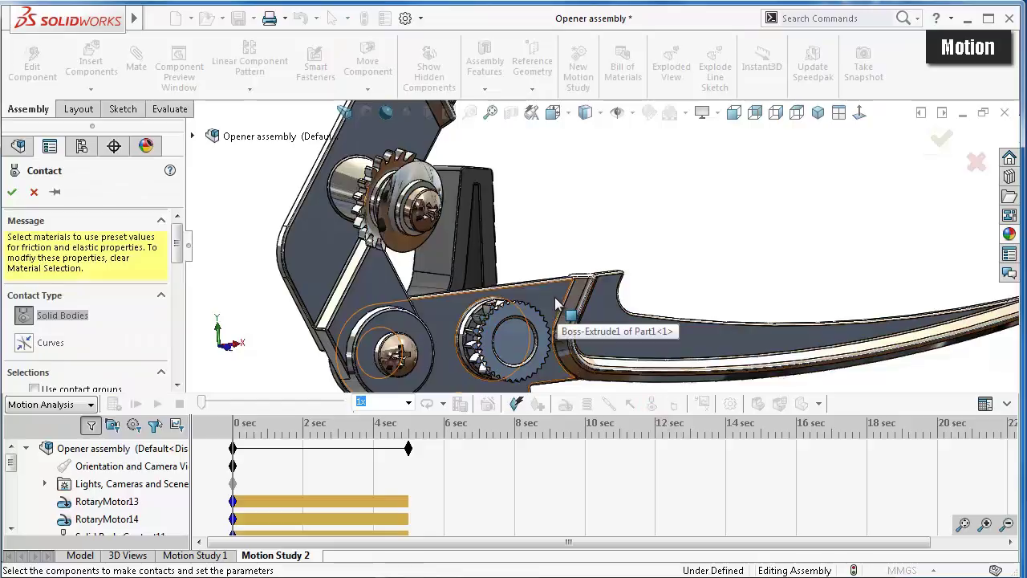
left_click(556, 302)
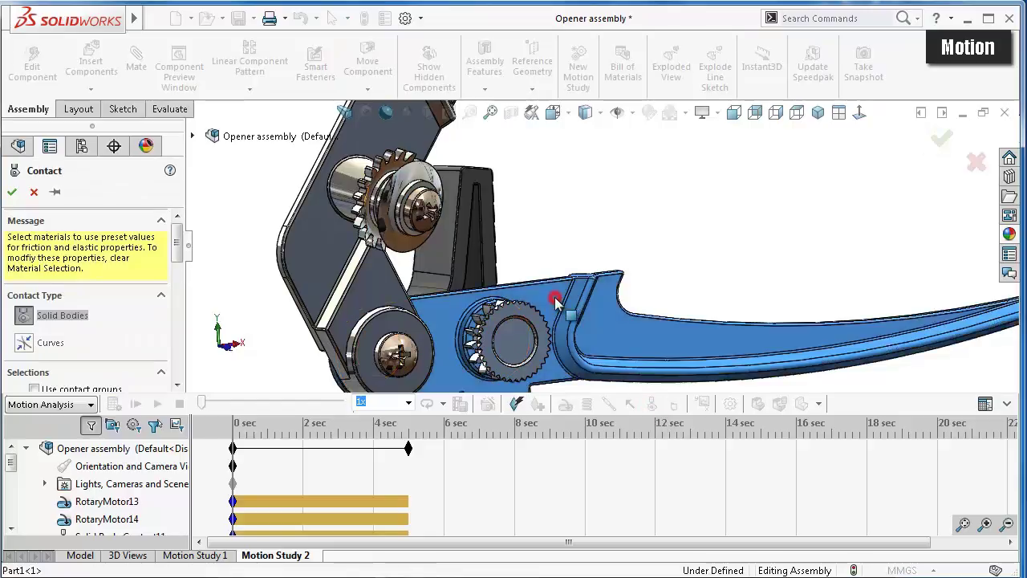
left_click(382, 286)
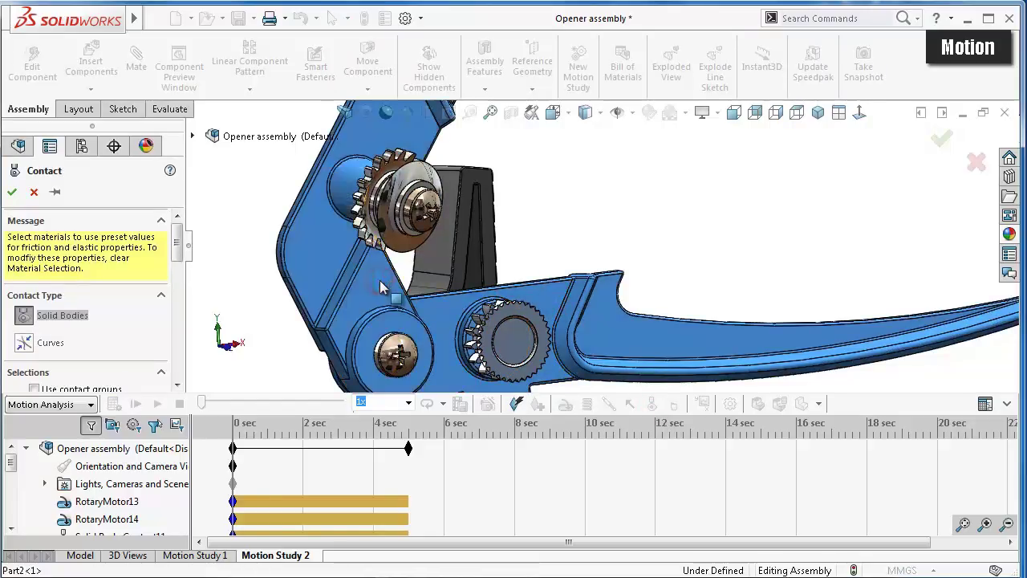
left_click(939, 144)
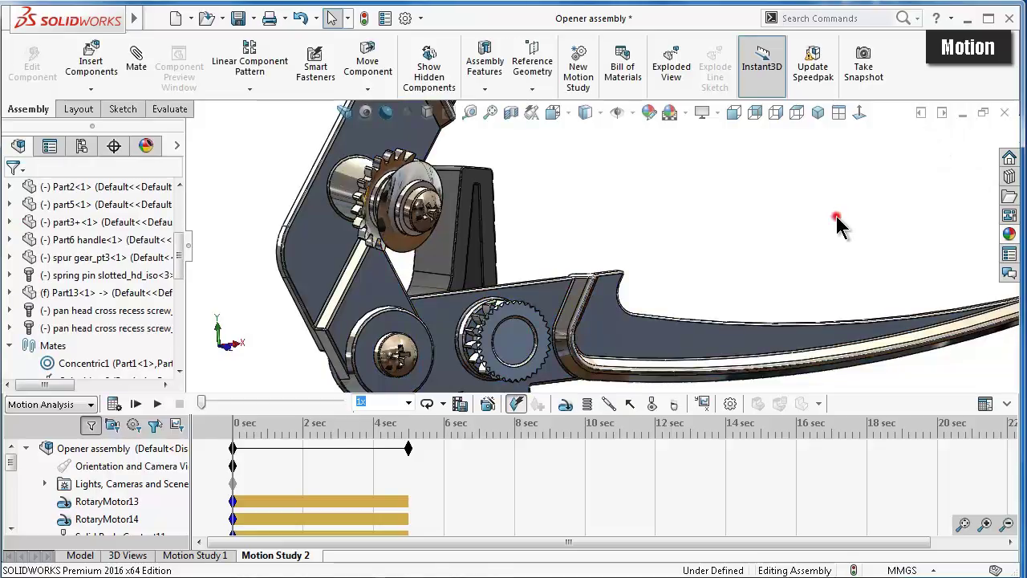
- Calculate Motion Study 2 so both motors animate the gears and linkage
left_click(114, 403)
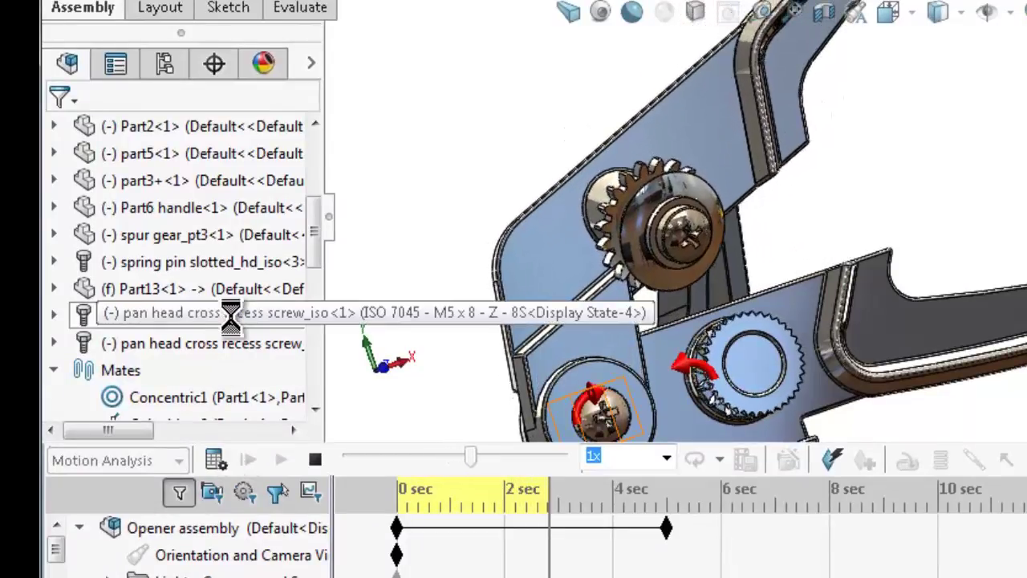
scroll(310, 153, "down", 1)
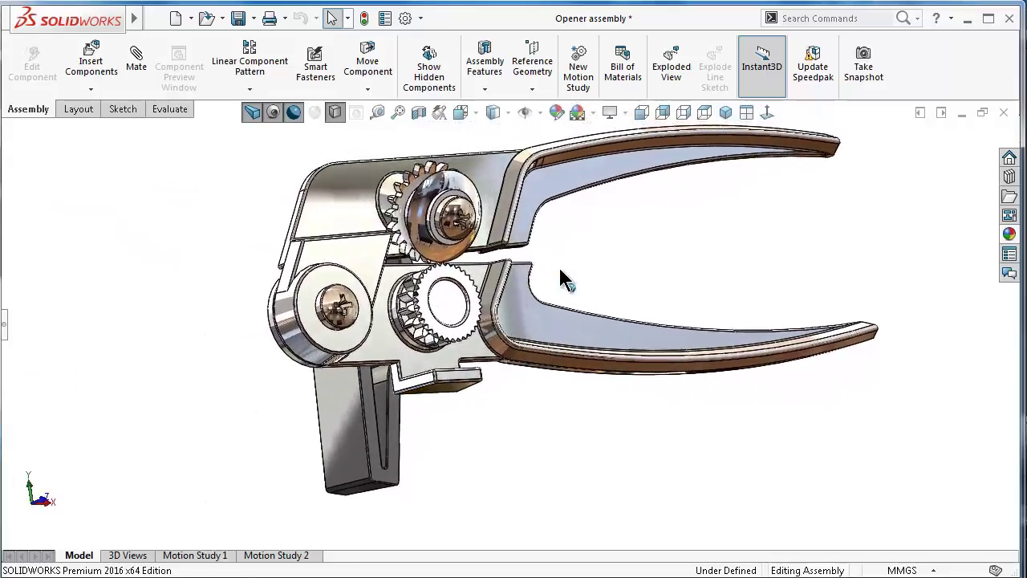
- Rotate the upper bracket and handle about the pivot into a wider-open pose
left_click(518, 171)
left_click_drag(517, 171, 540, 191)
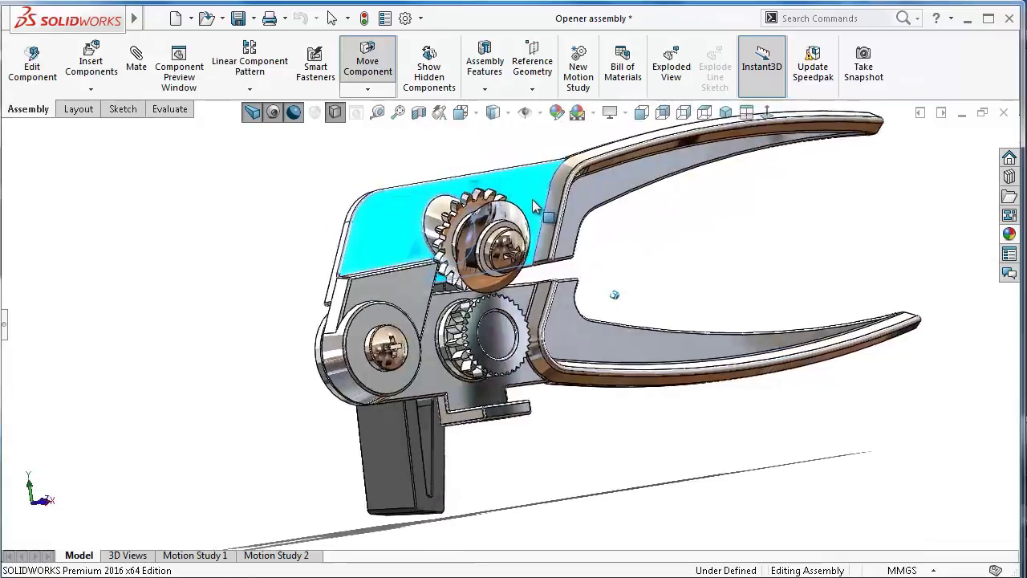
left_click(807, 380)
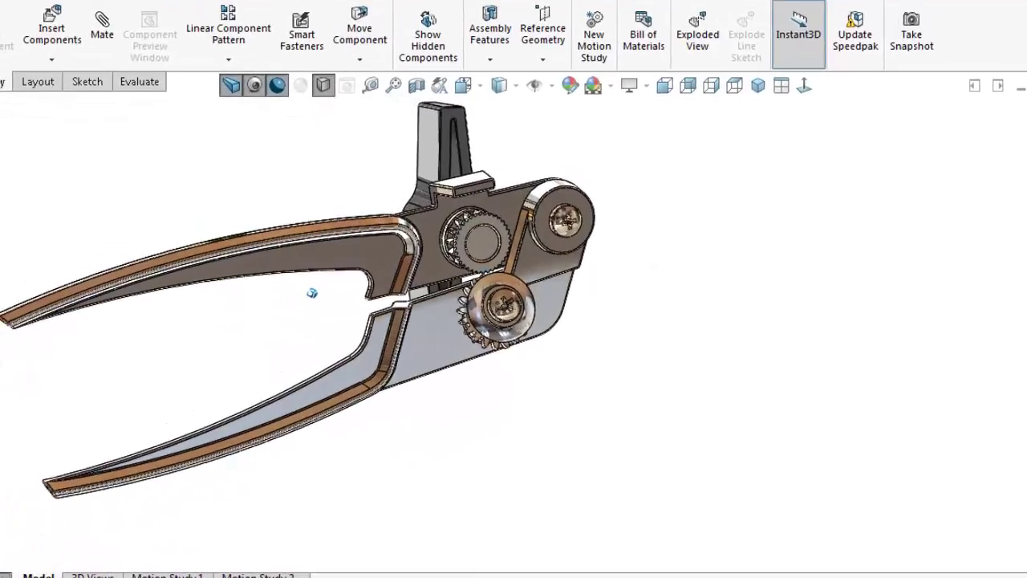
middle_click_drag(313, 293, 459, 309, "ctrl")
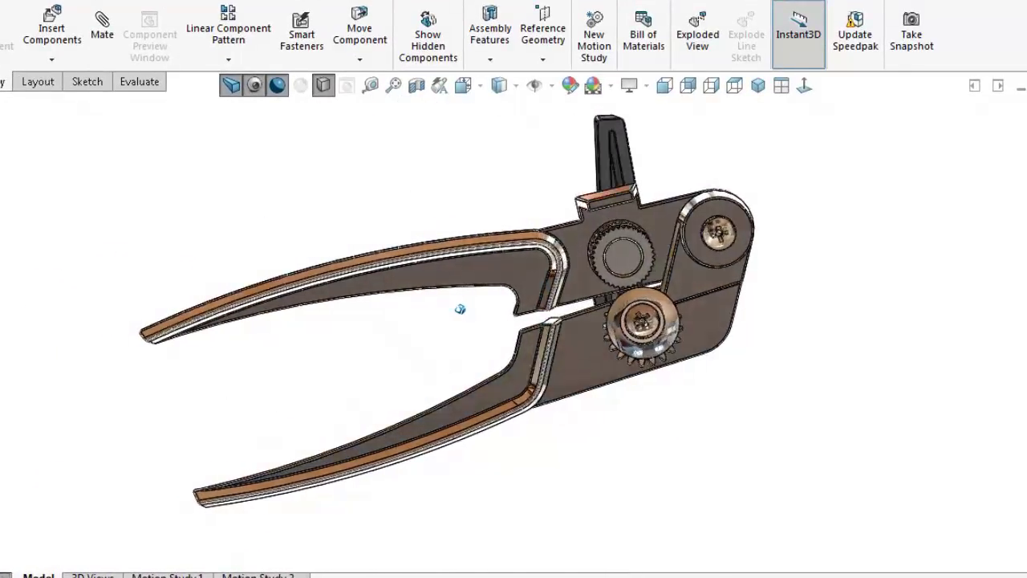